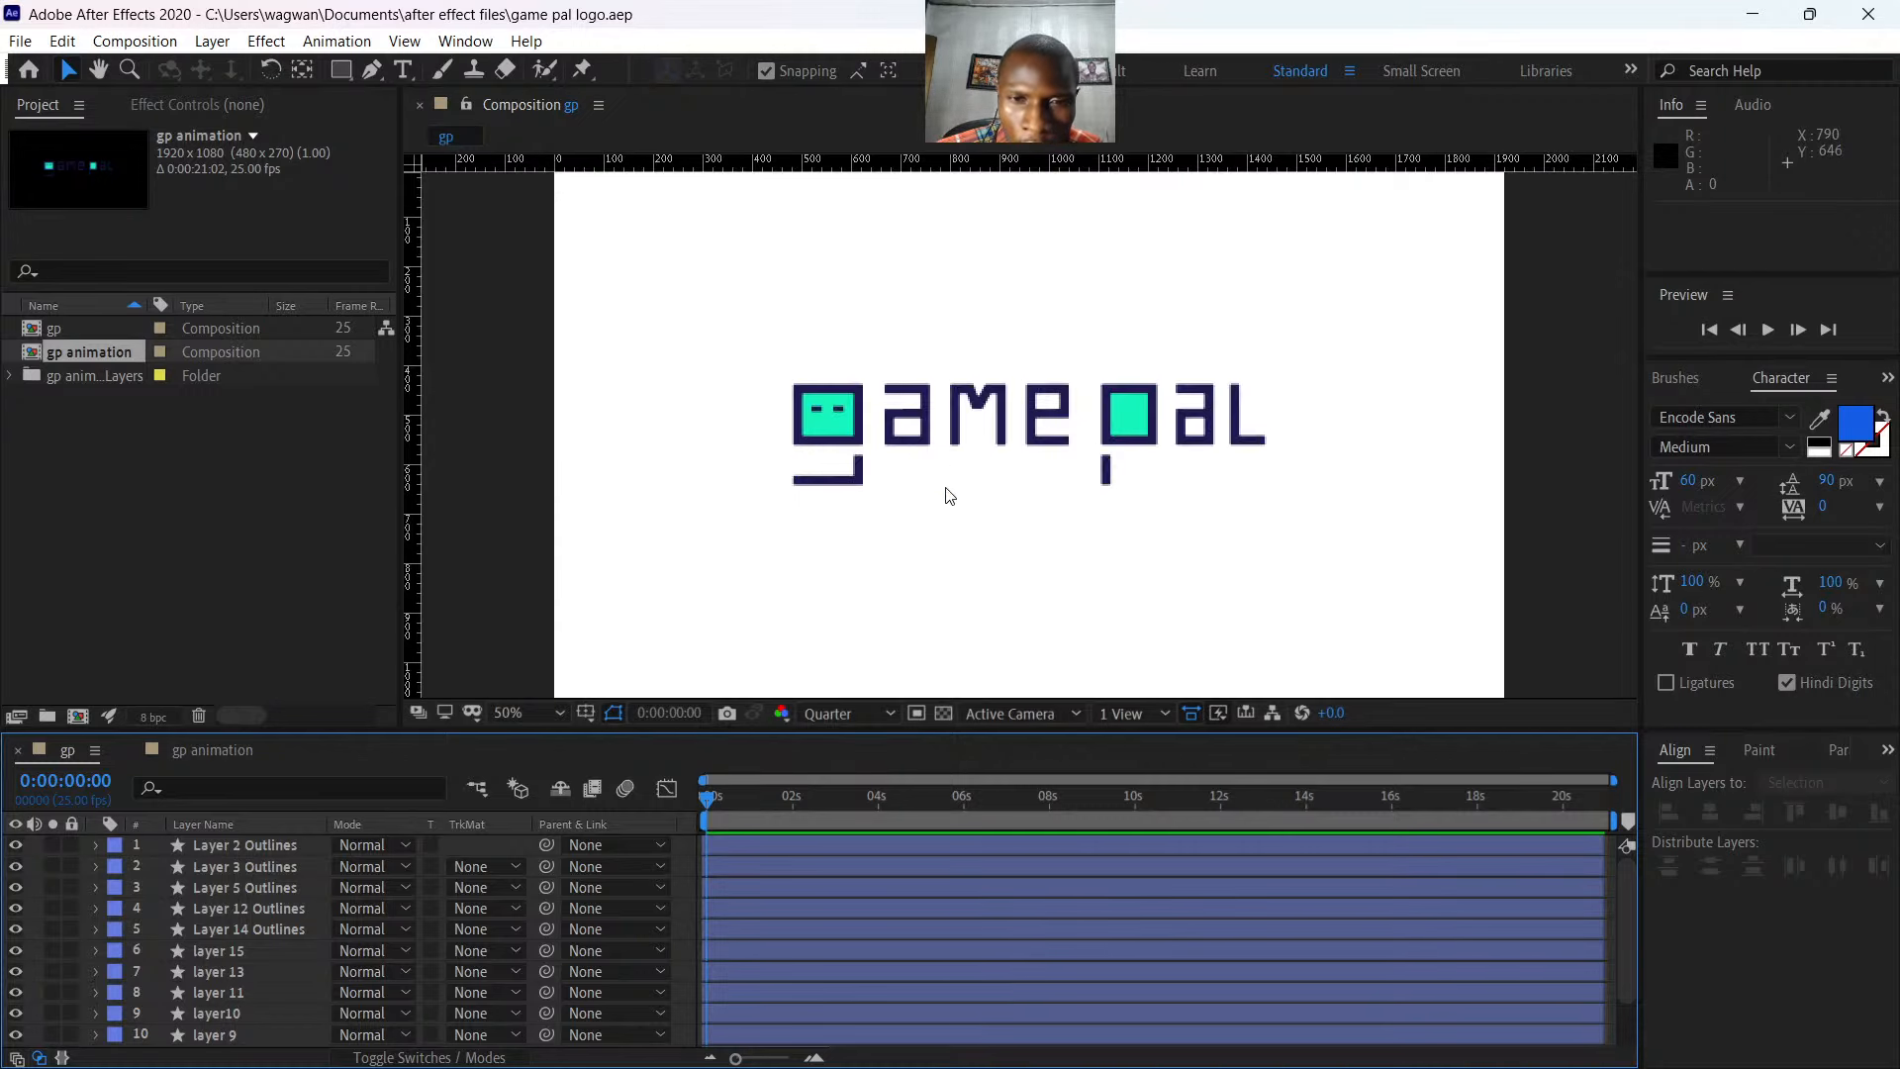
# - Examine the logo artwork in the gp composition and the layer list of the gp animation composition
pyautogui.press('.')
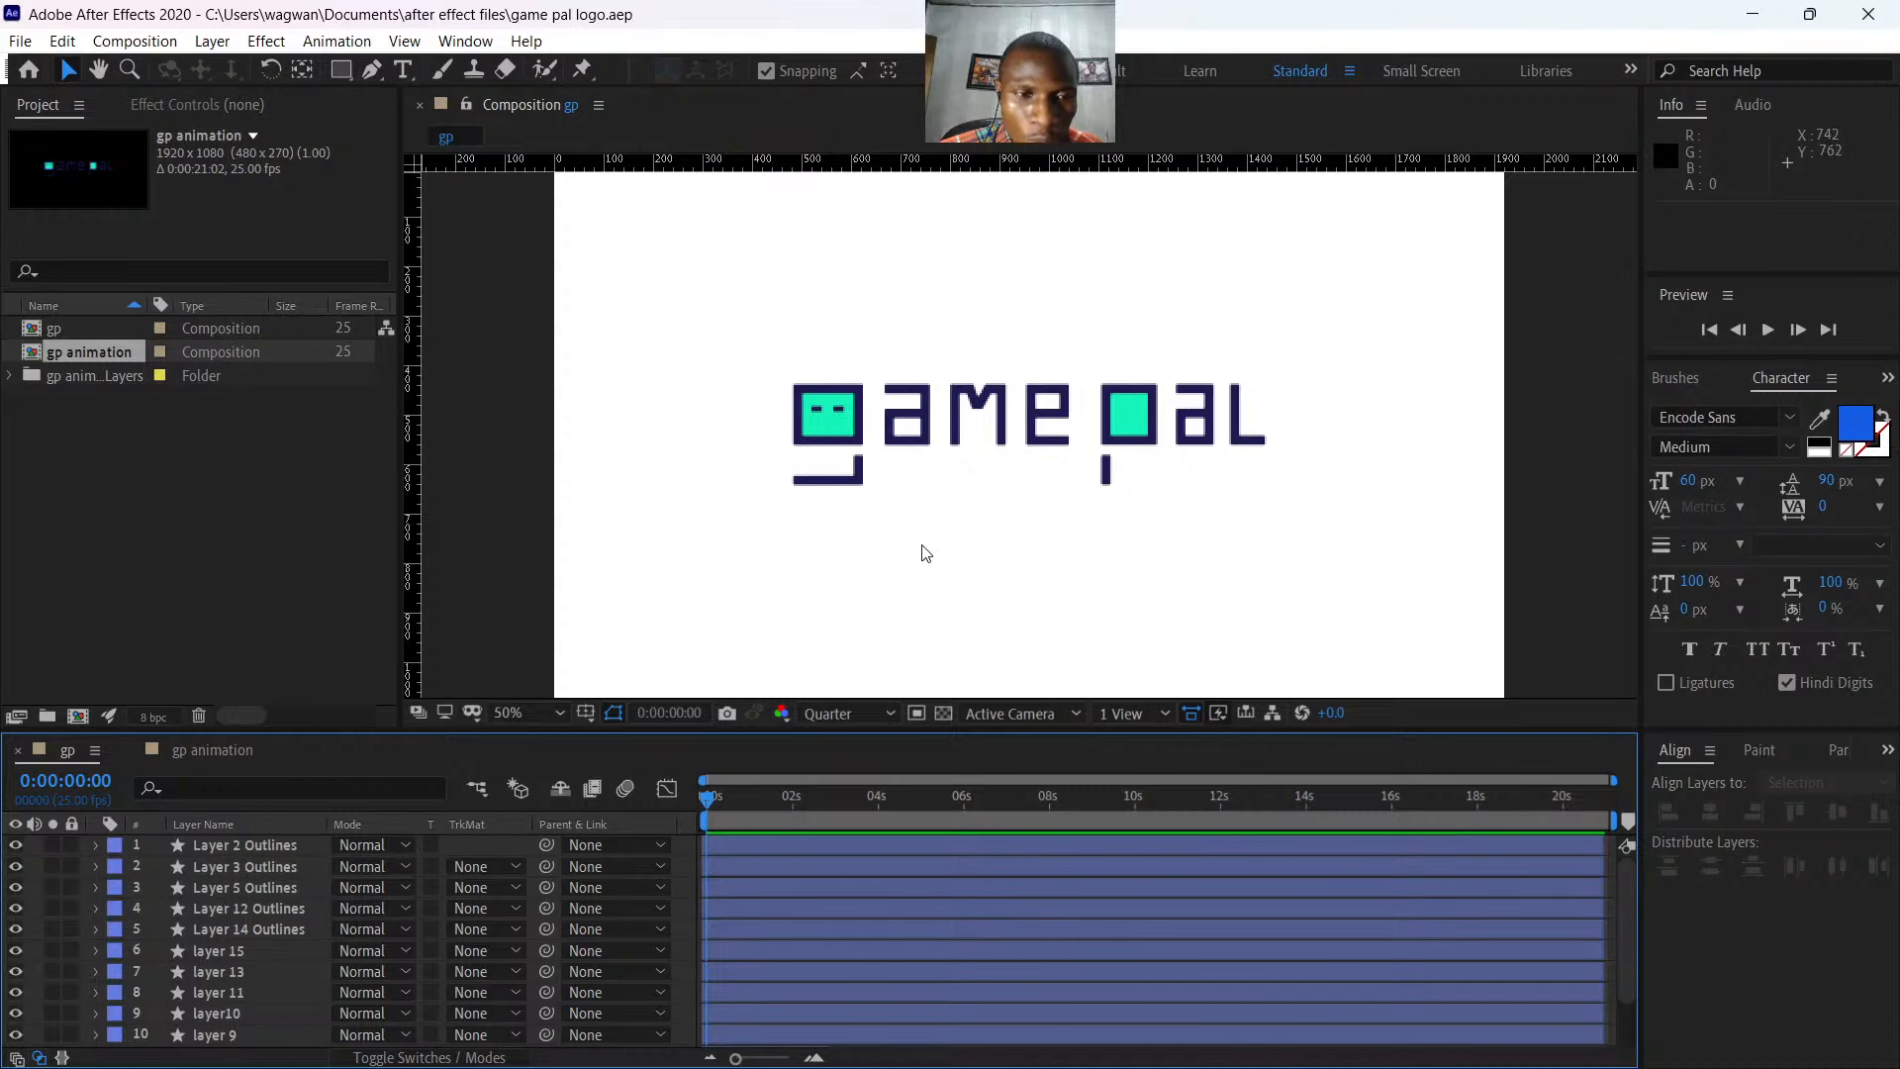
pyautogui.press(',')
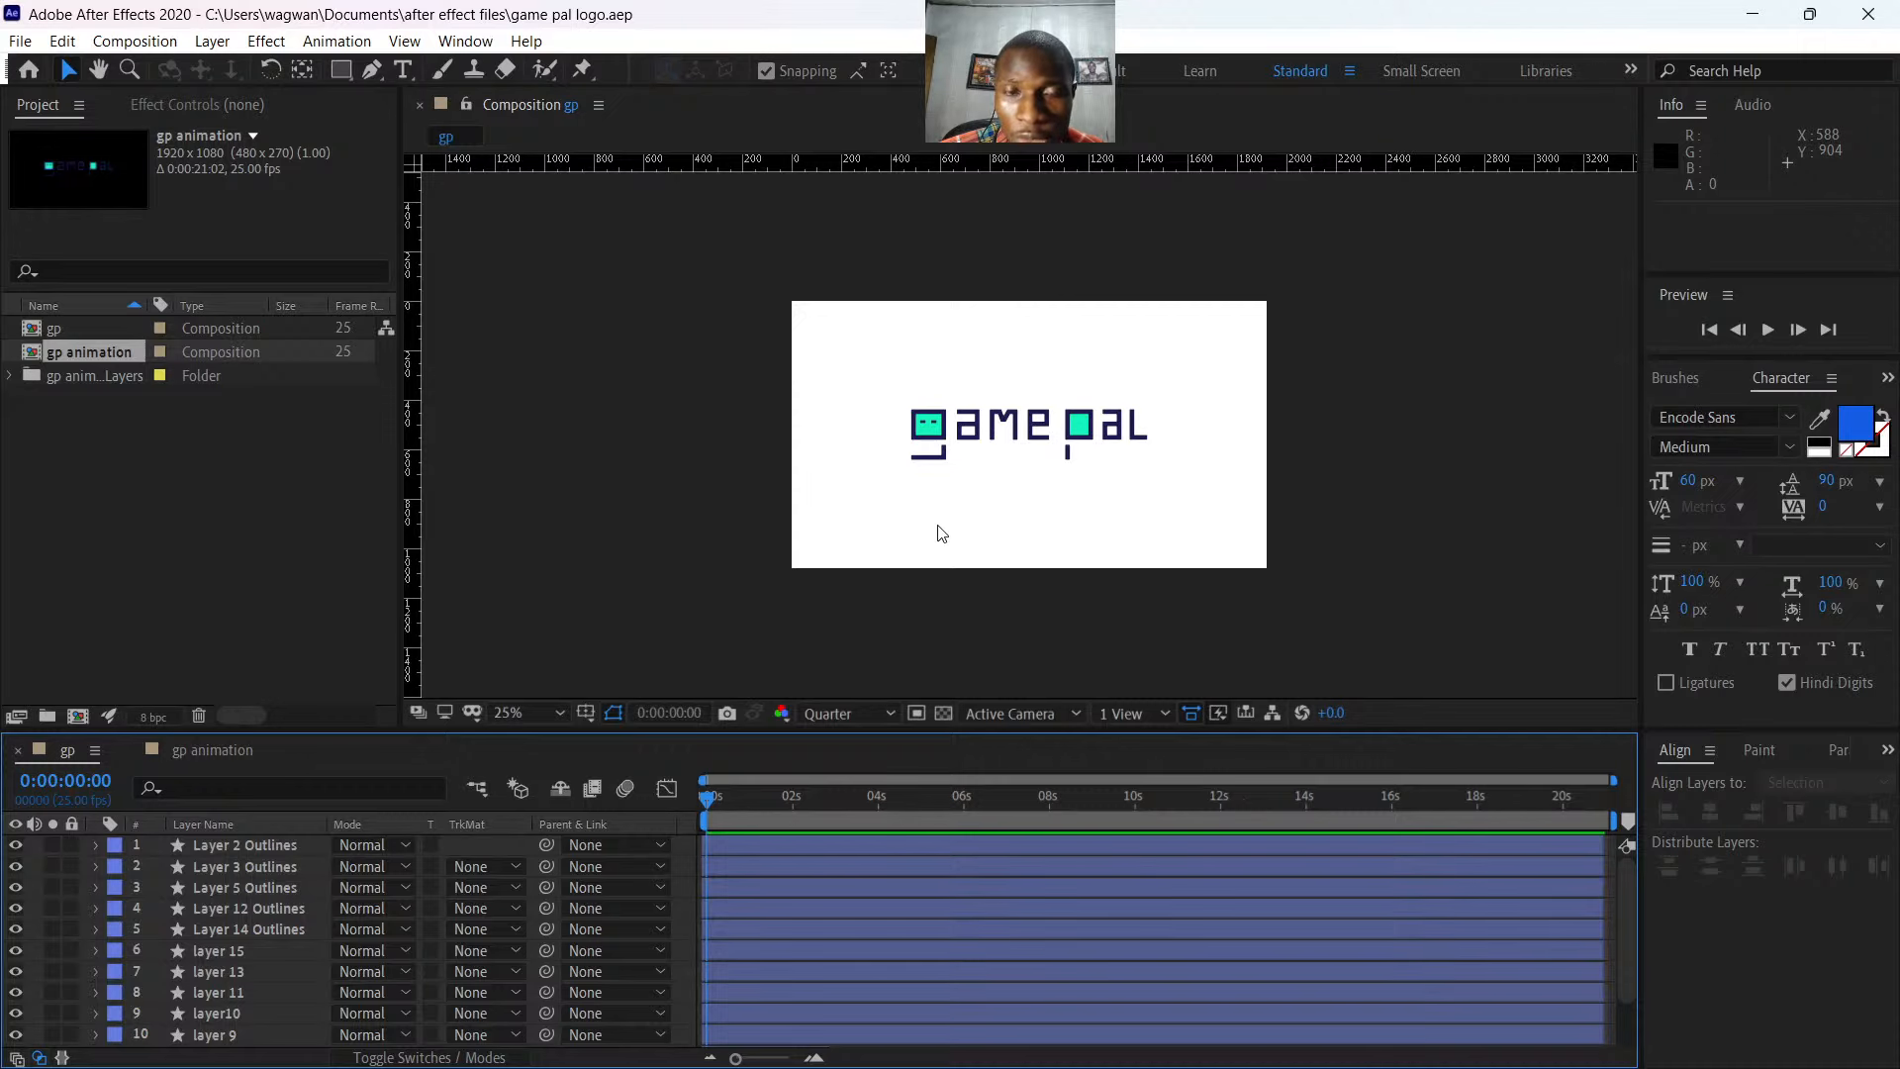
pyautogui.scroll(2, 998, 483)
pyautogui.scroll(-2, 998, 483)
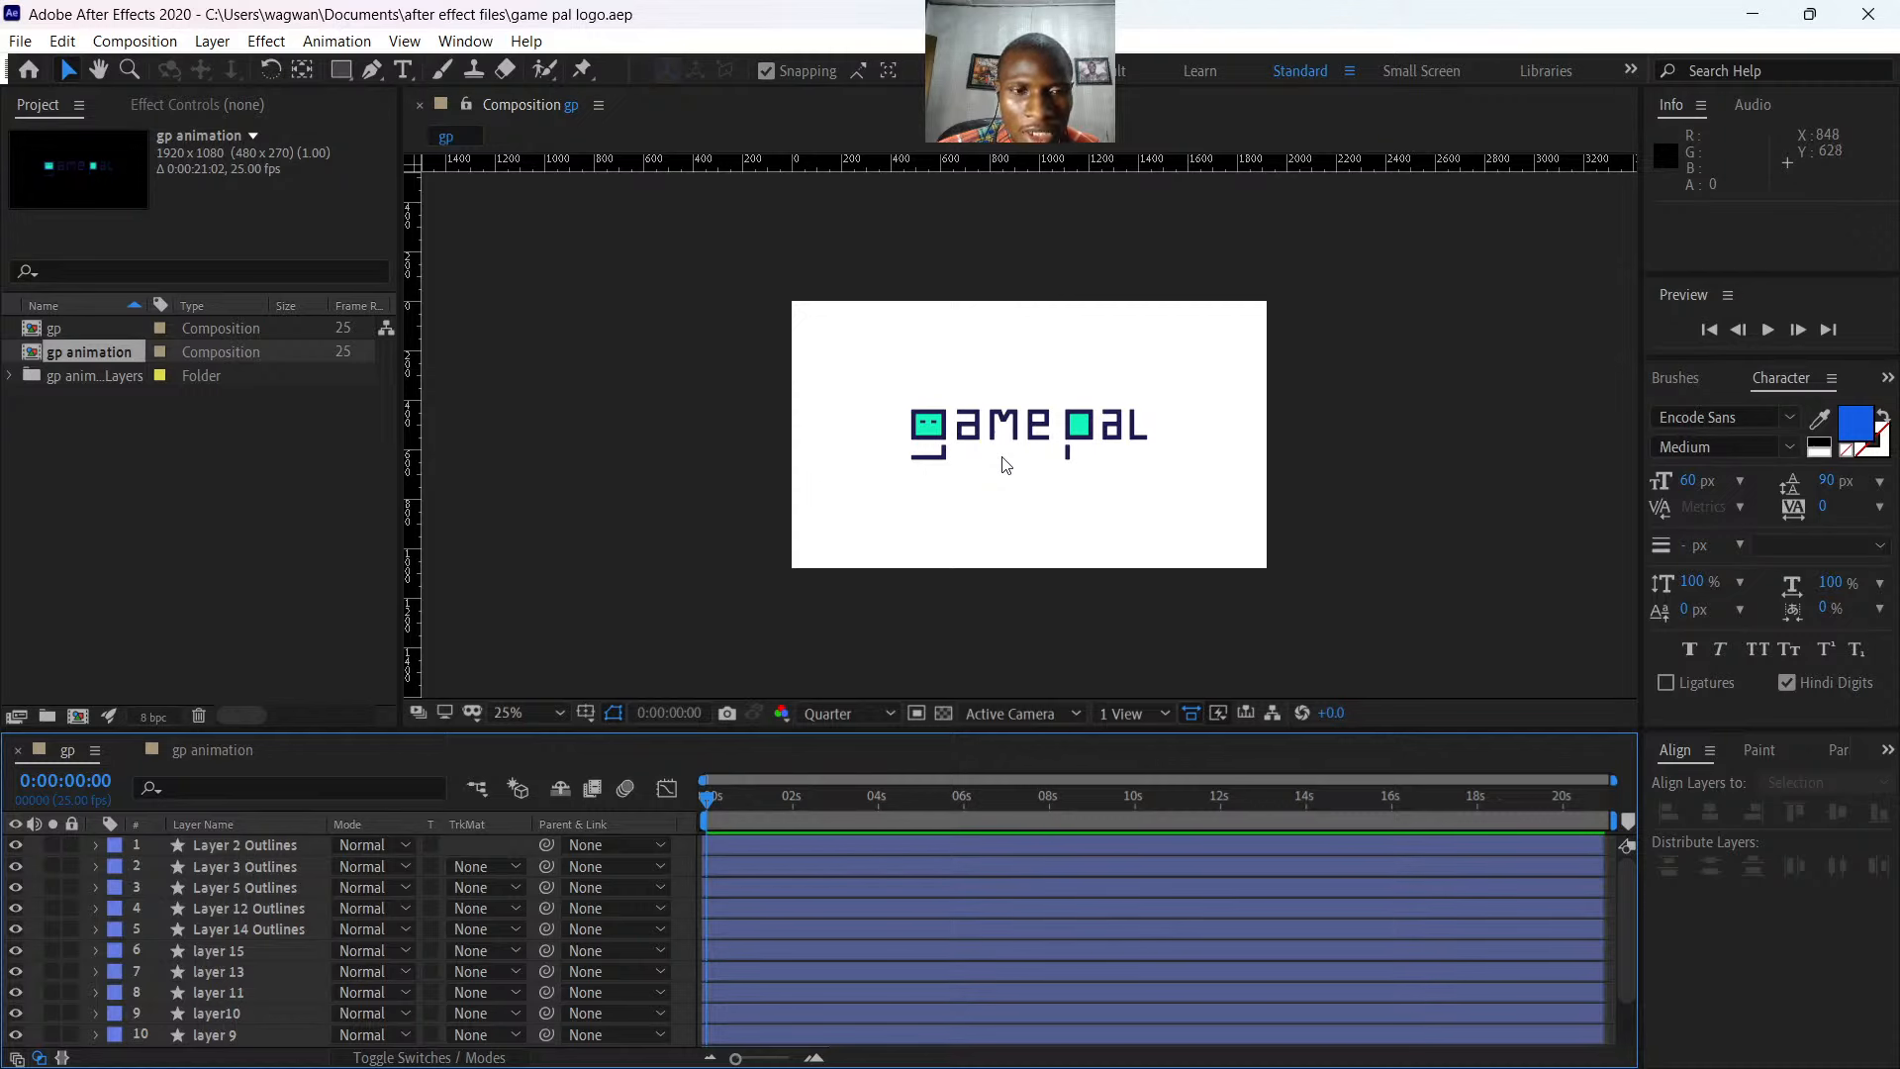
pyautogui.click(196, 750)
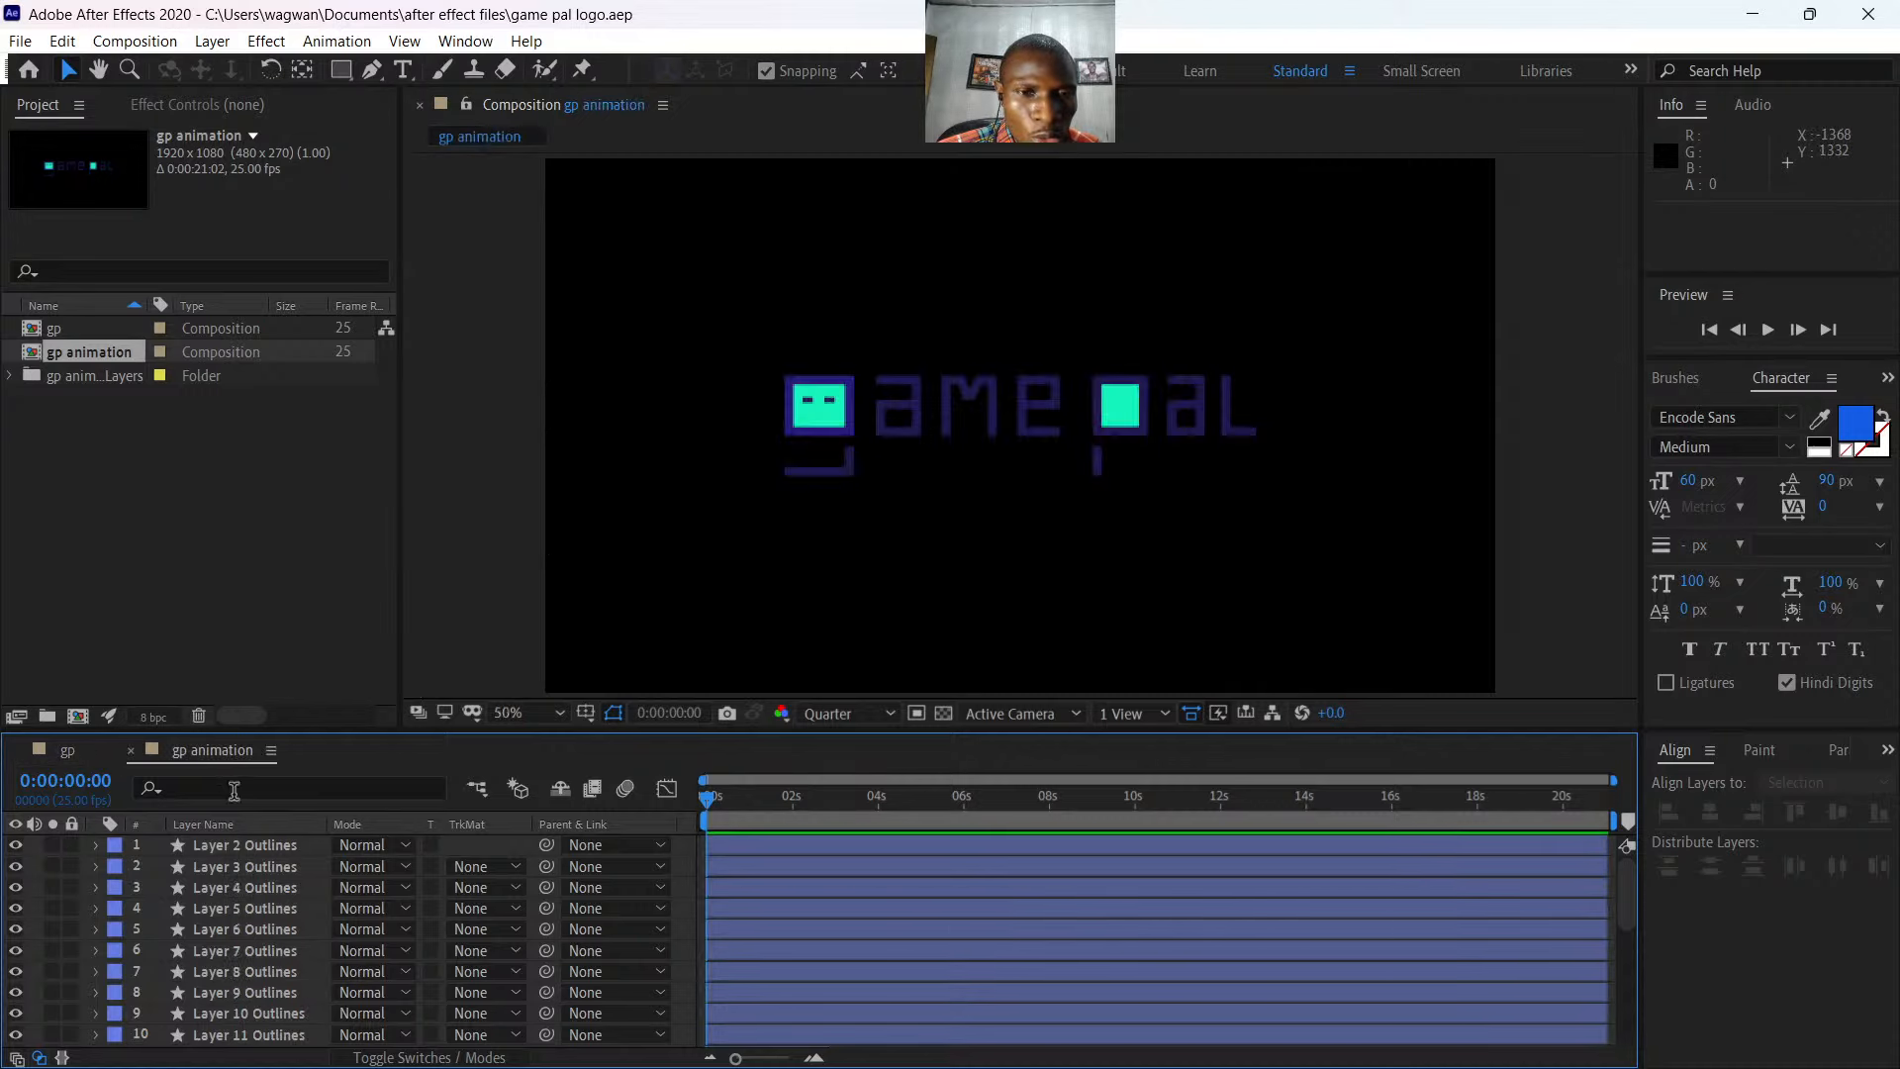
pyautogui.scroll(-3, 289, 917)
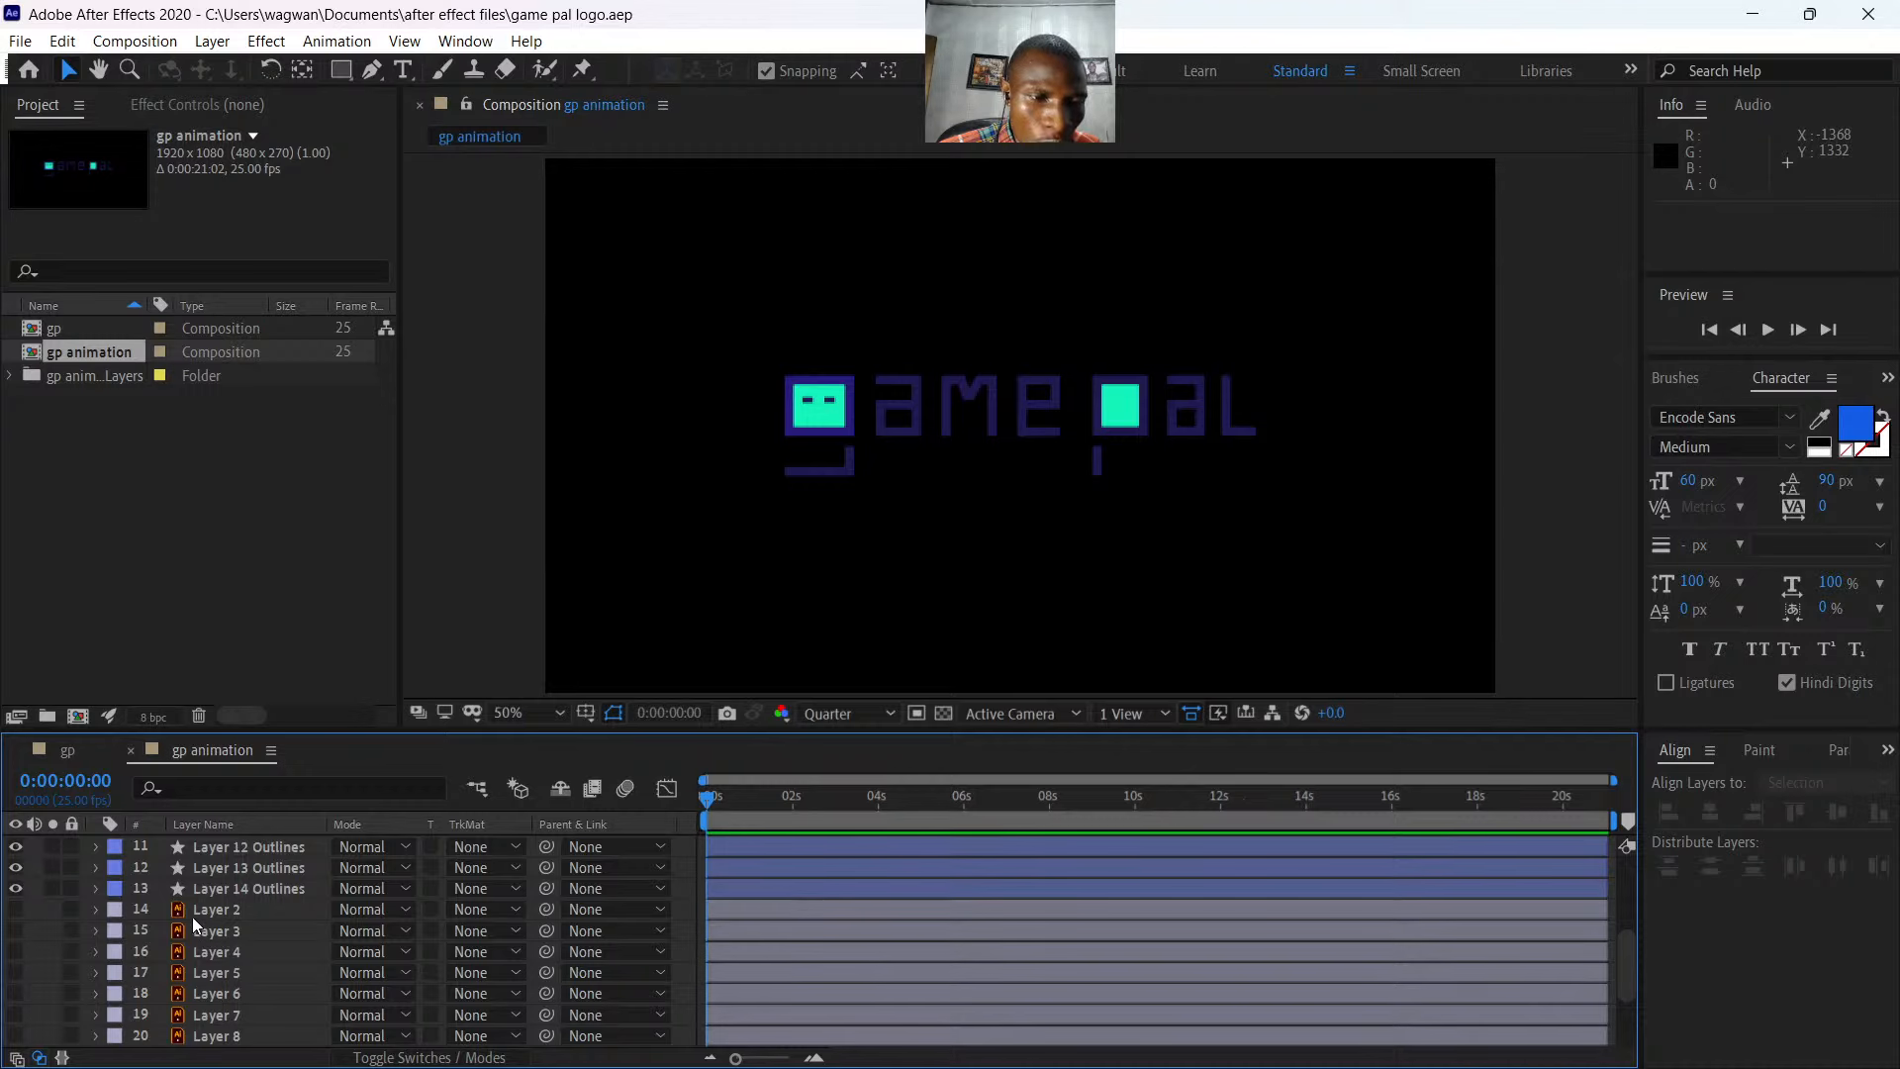
pyautogui.scroll(4, 207, 920)
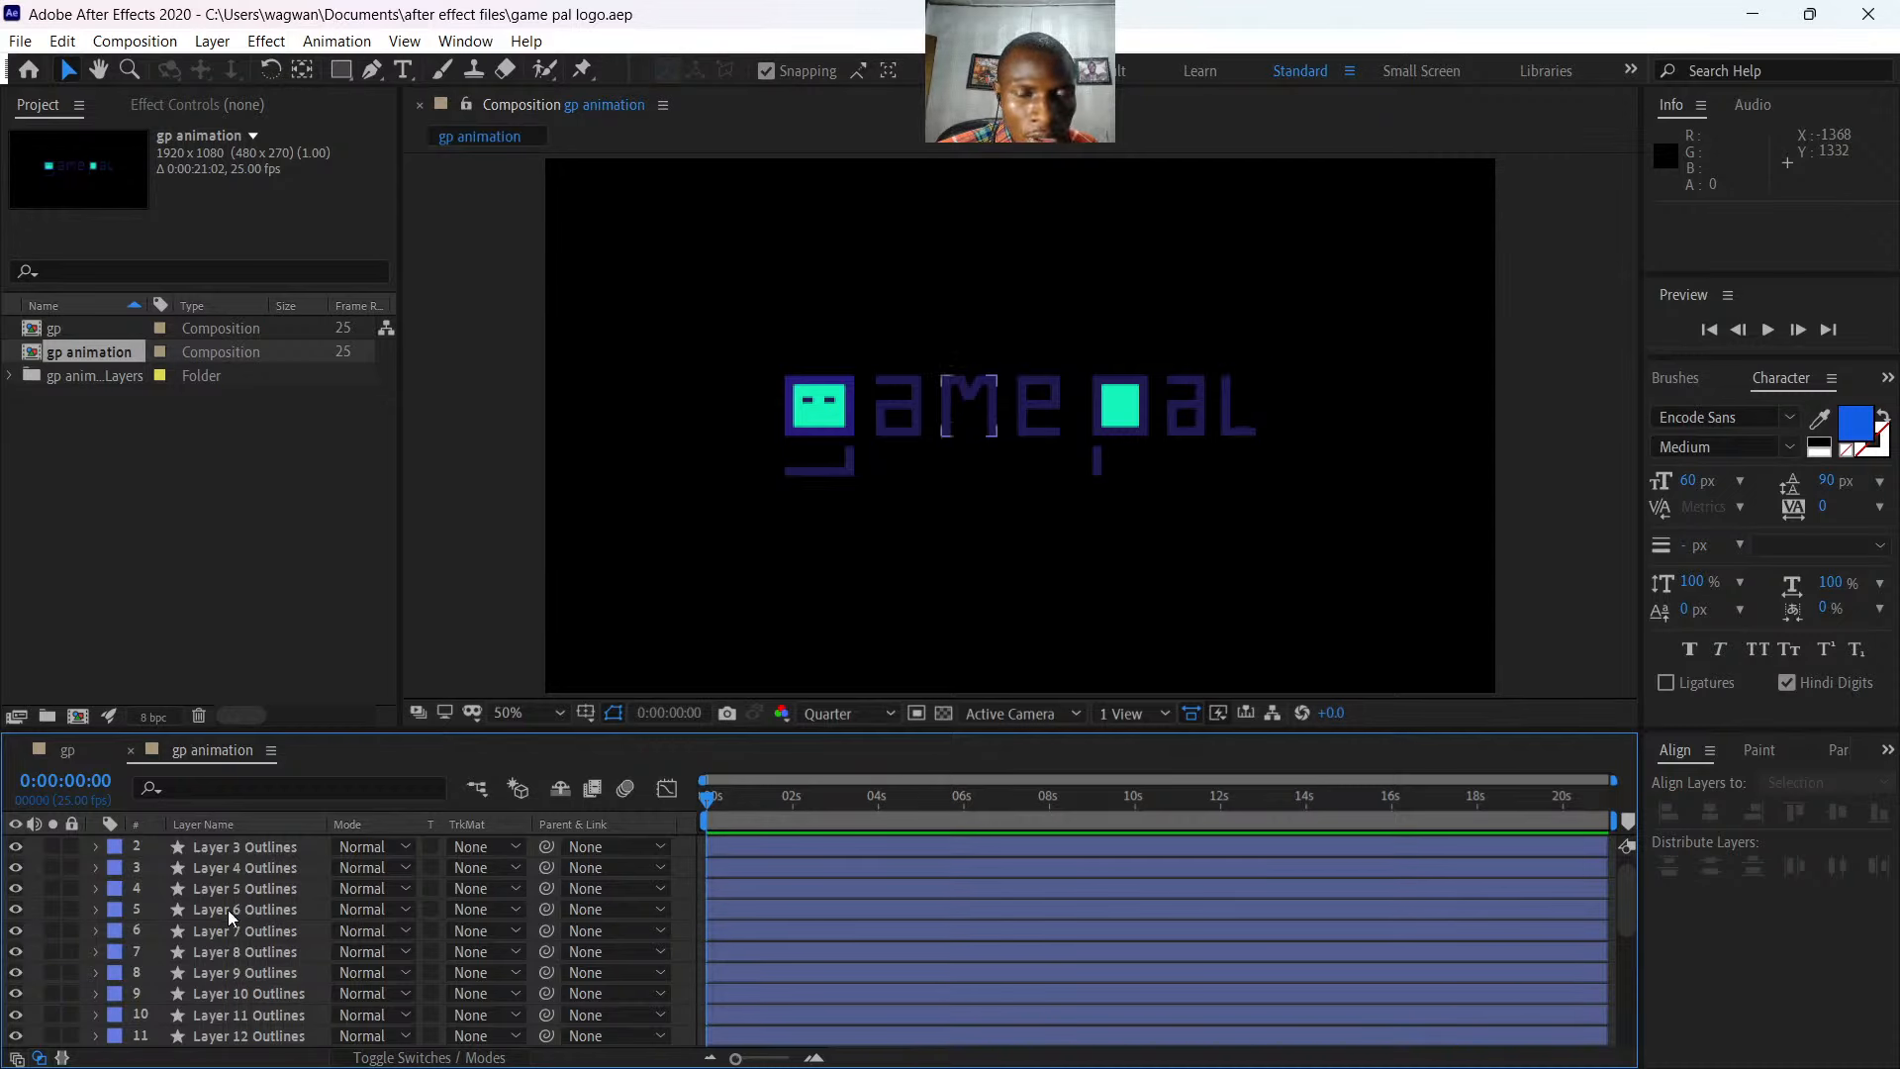
pyautogui.click(67, 750)
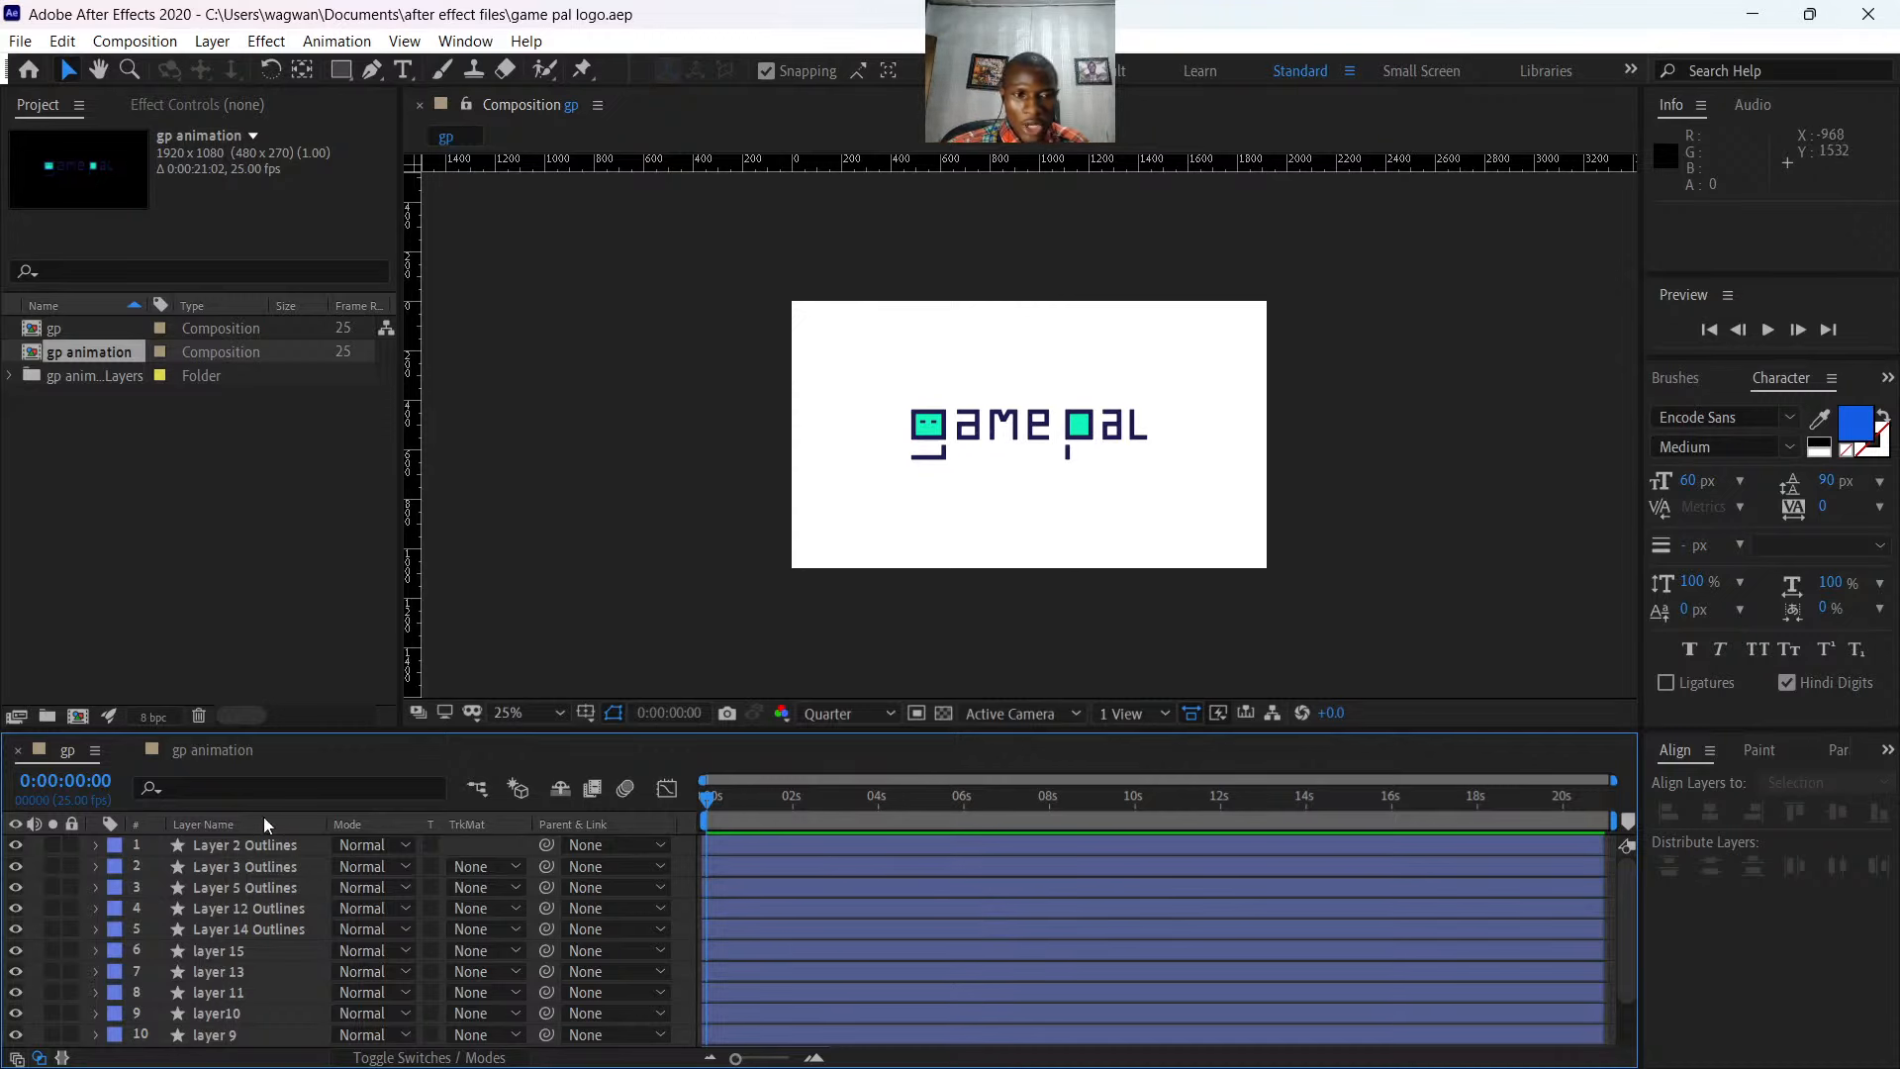
# - Rename Layer 2 Outlines in the gp composition as "right eye"
pyautogui.click(228, 842)
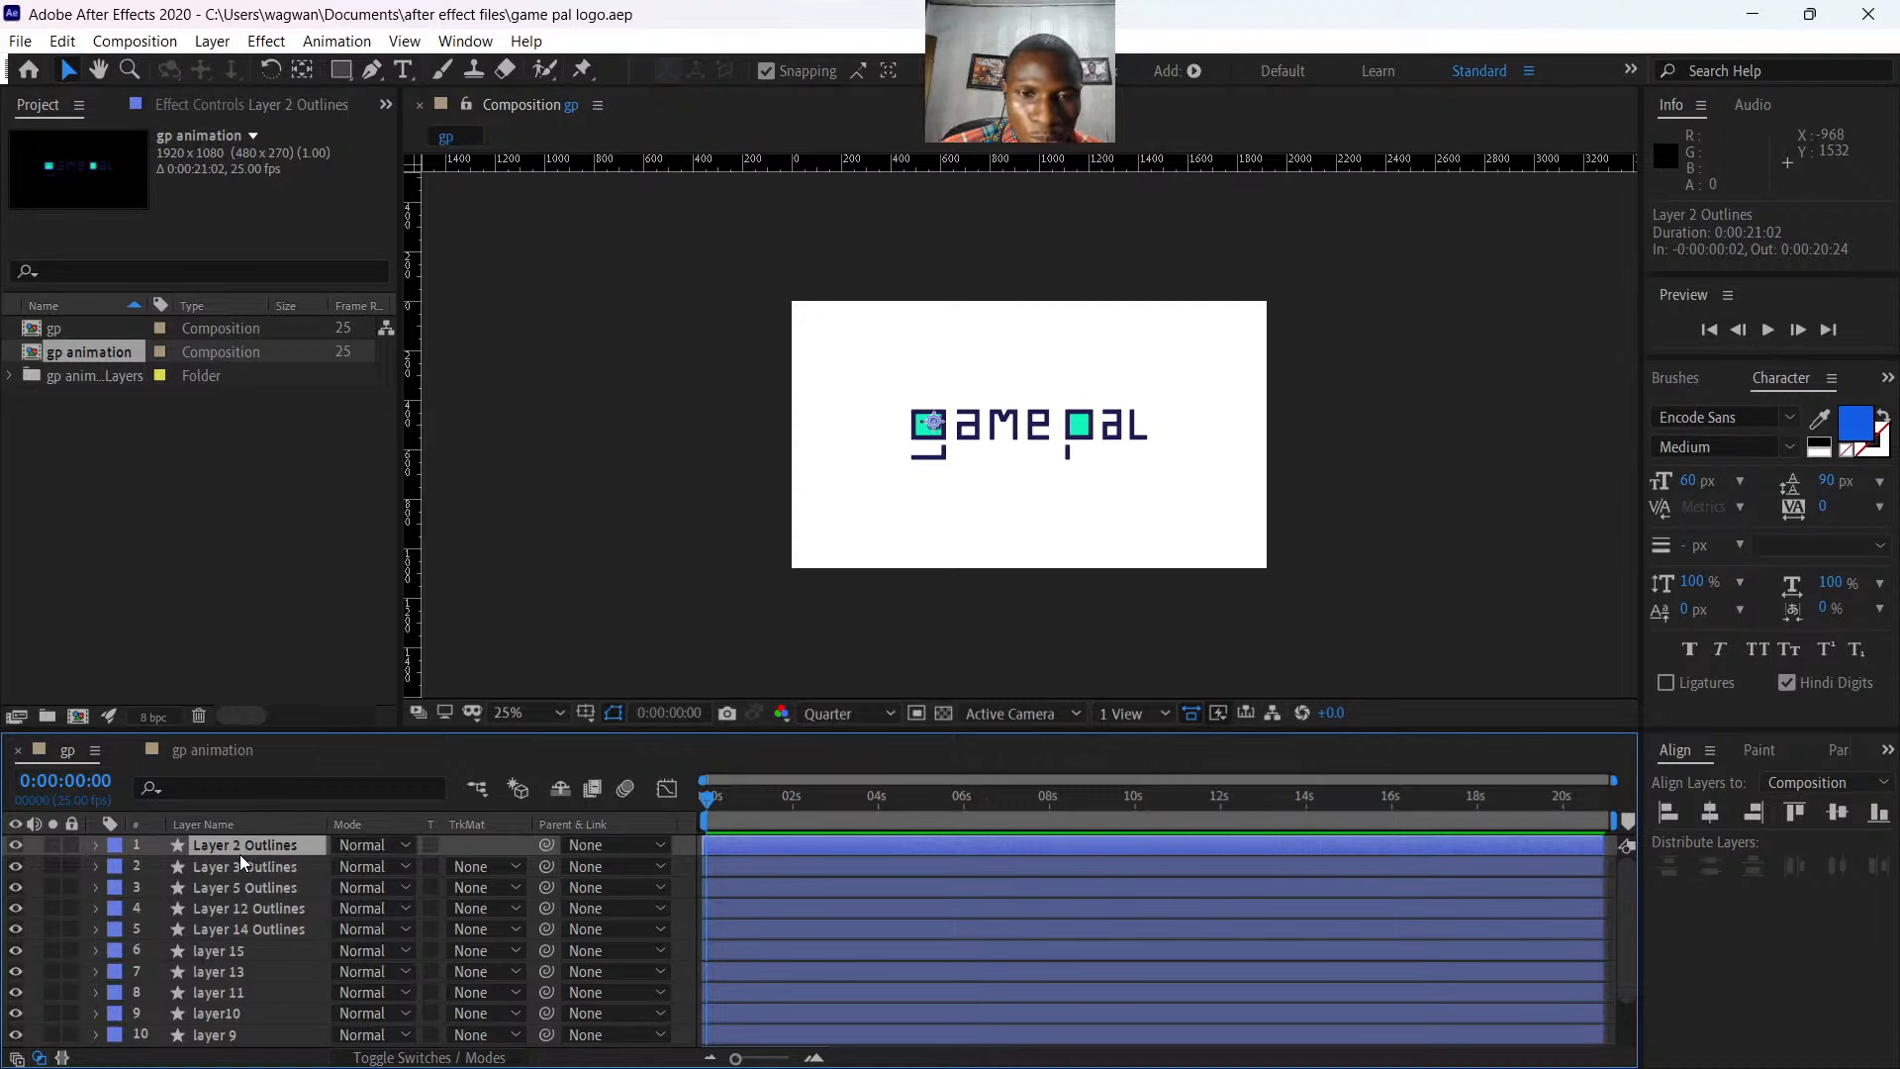
pyautogui.click(1093, 604)
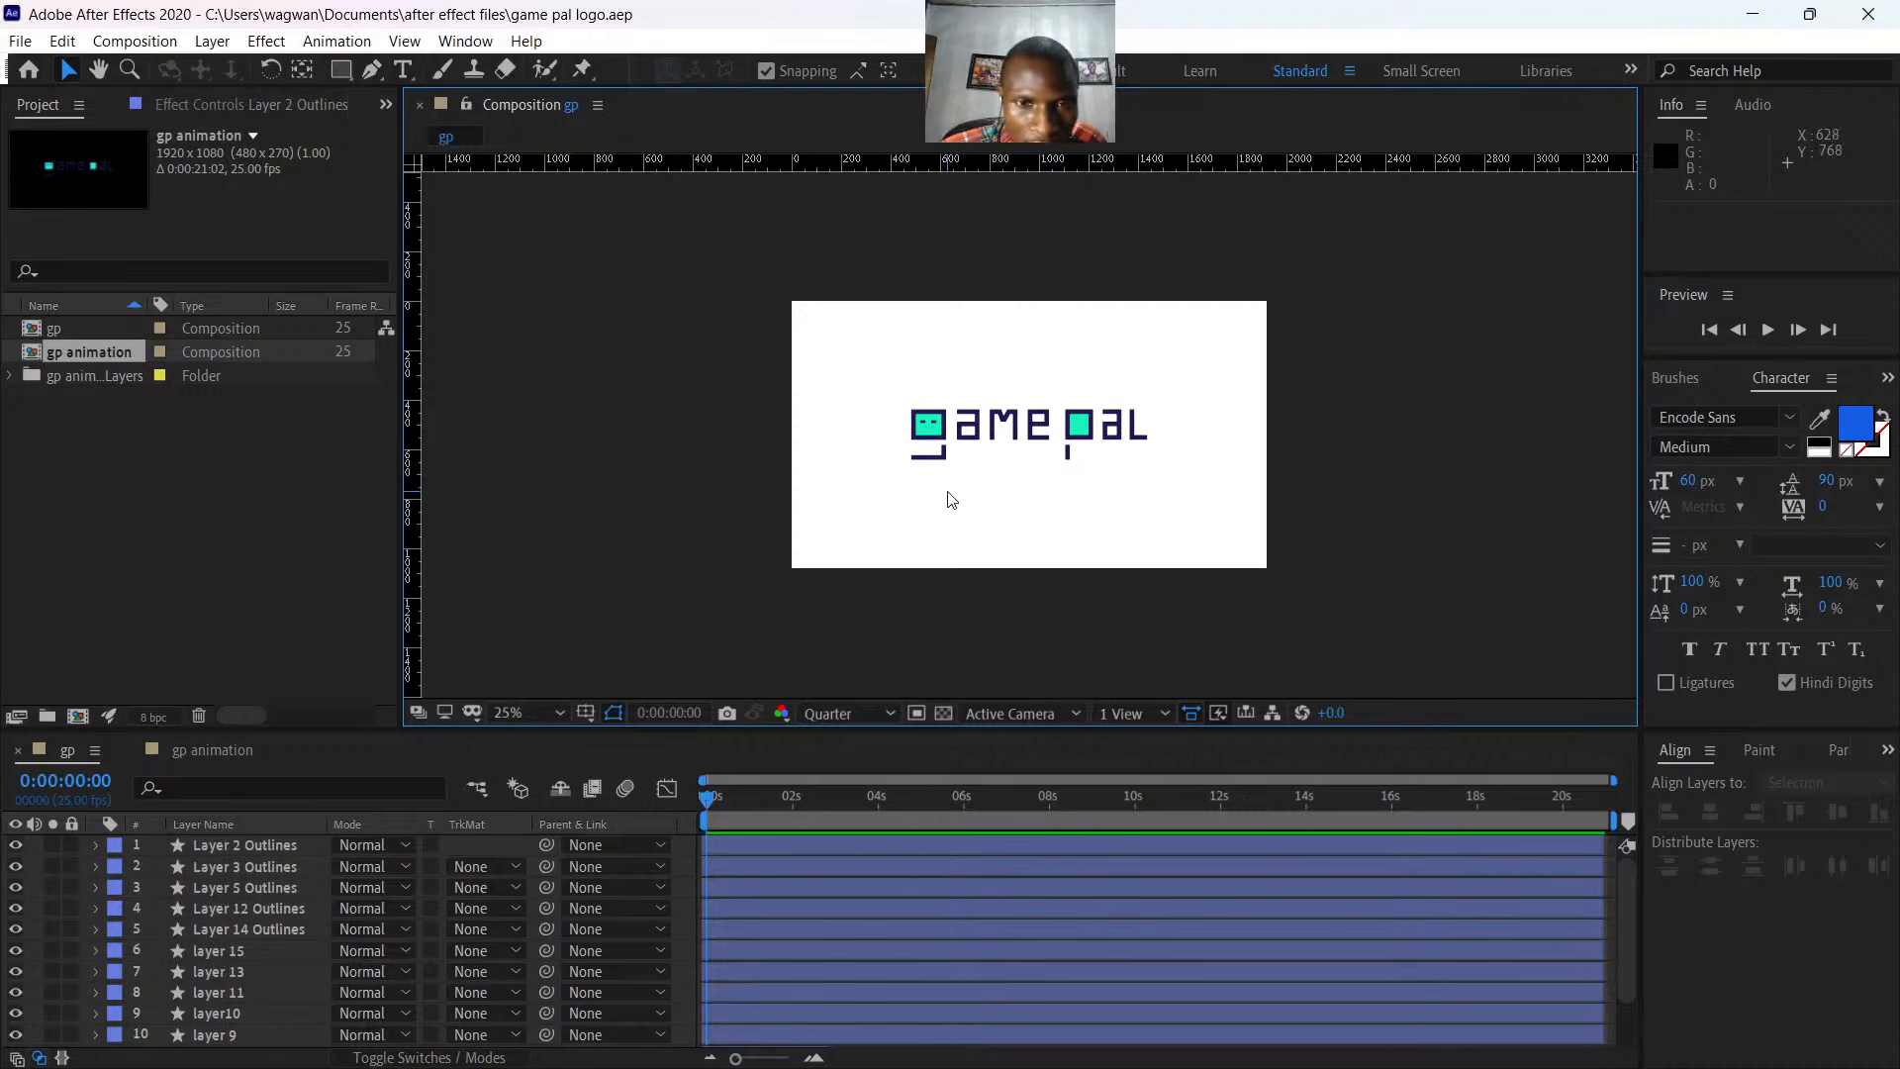
pyautogui.rightClick(283, 841)
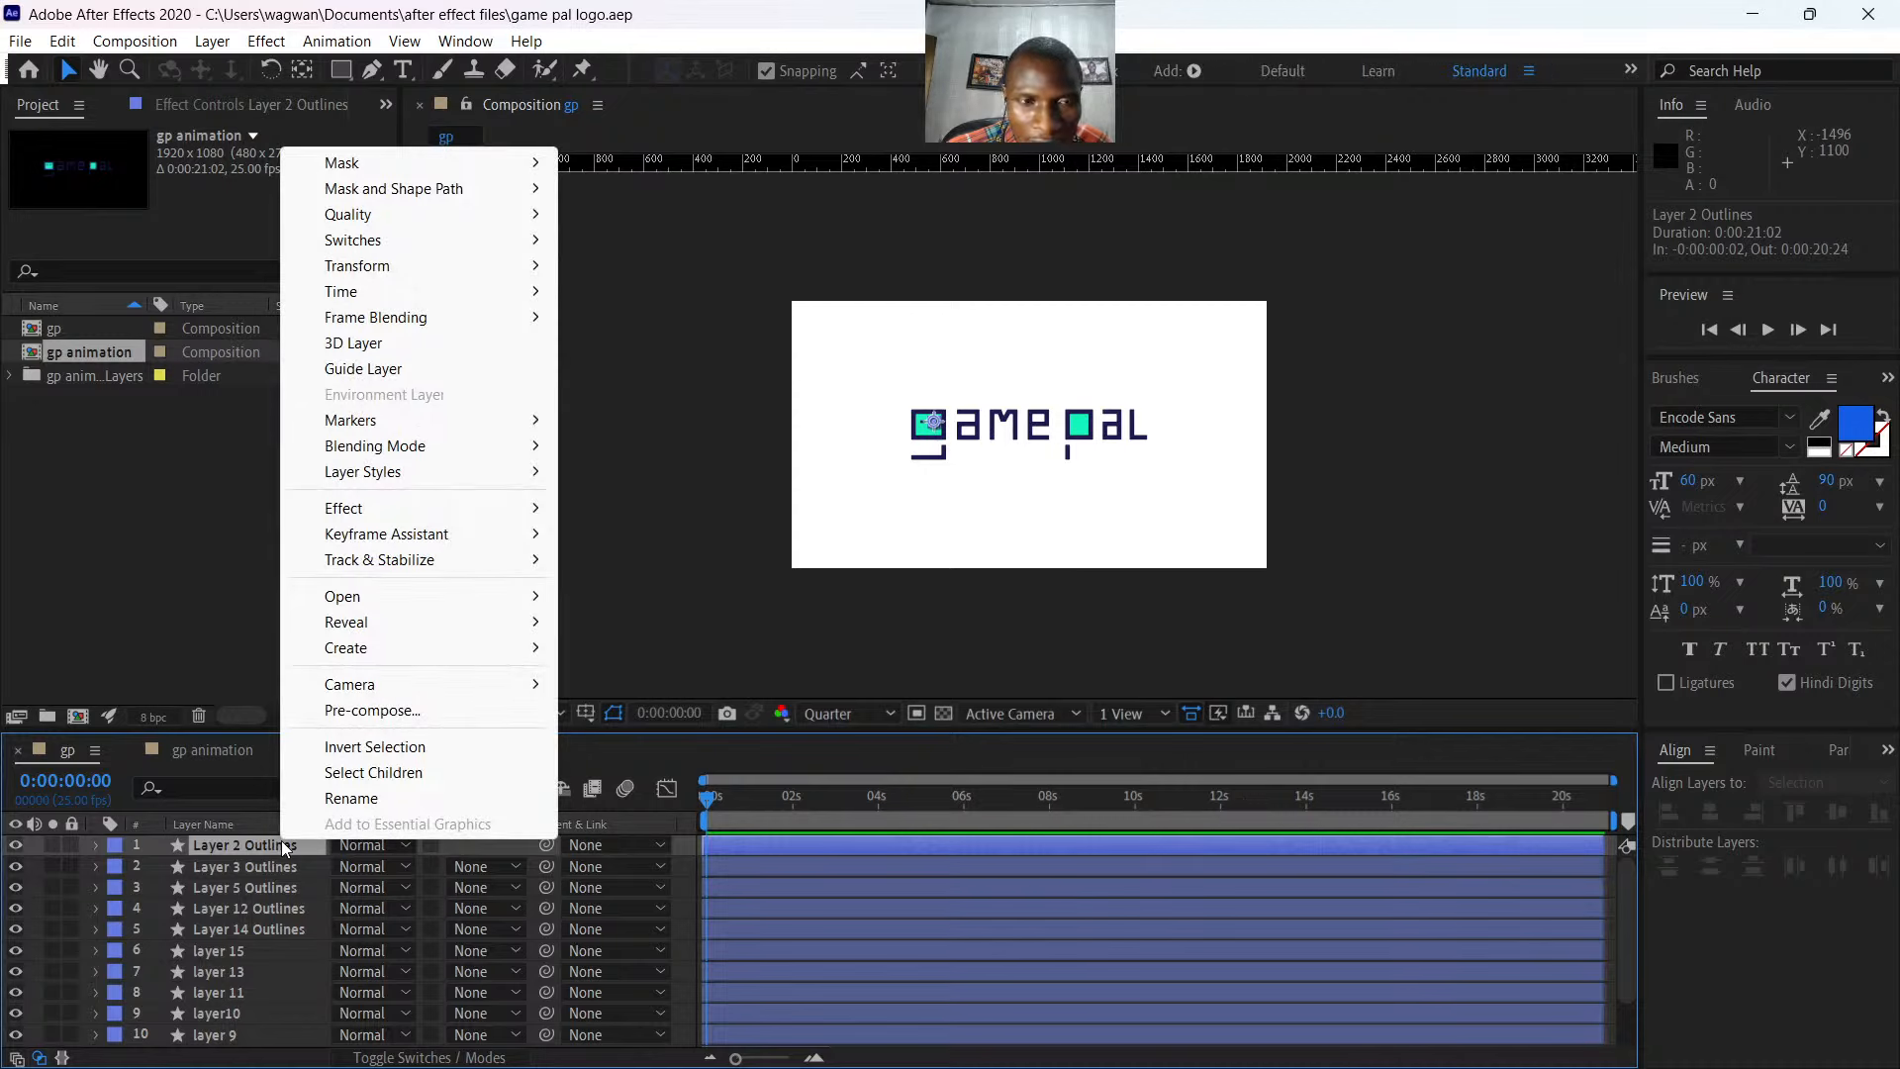
pyautogui.click(240, 841)
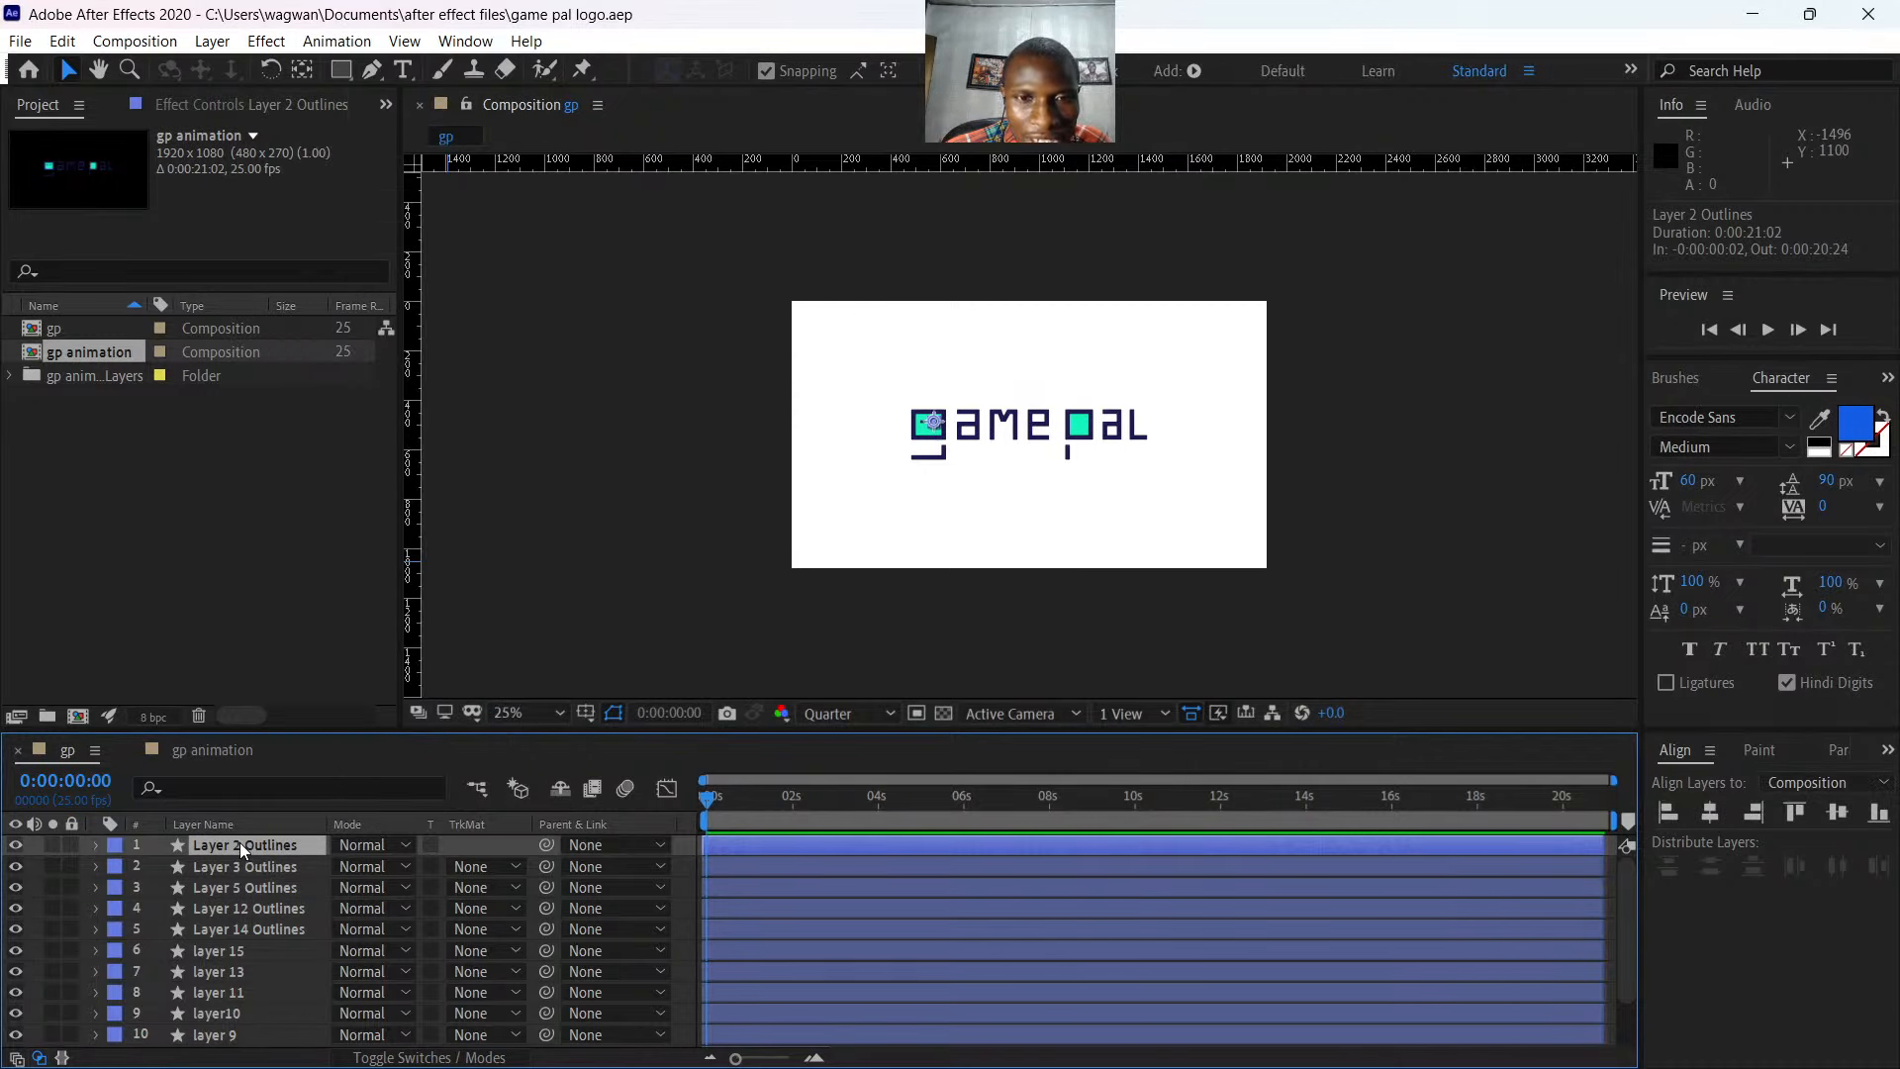
pyautogui.press('/')
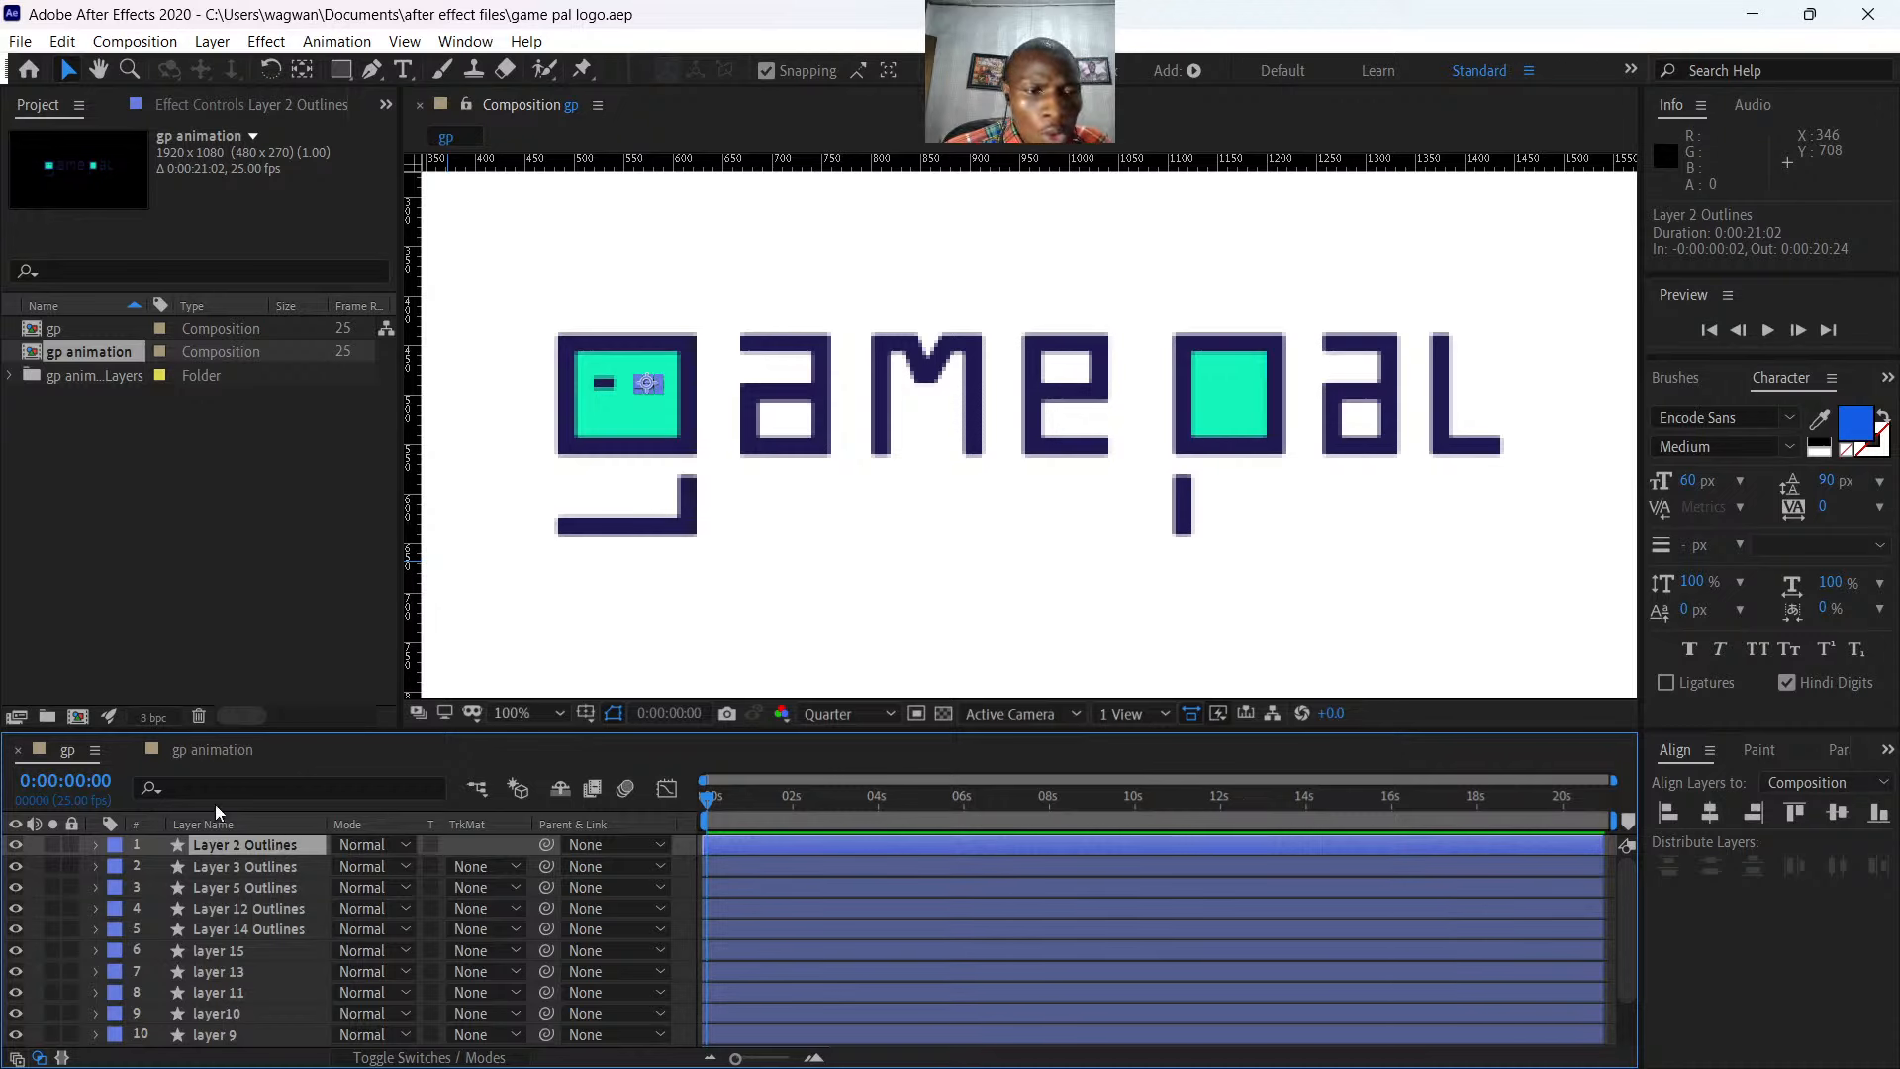
pyautogui.rightClick(253, 845)
pyautogui.click(311, 801)
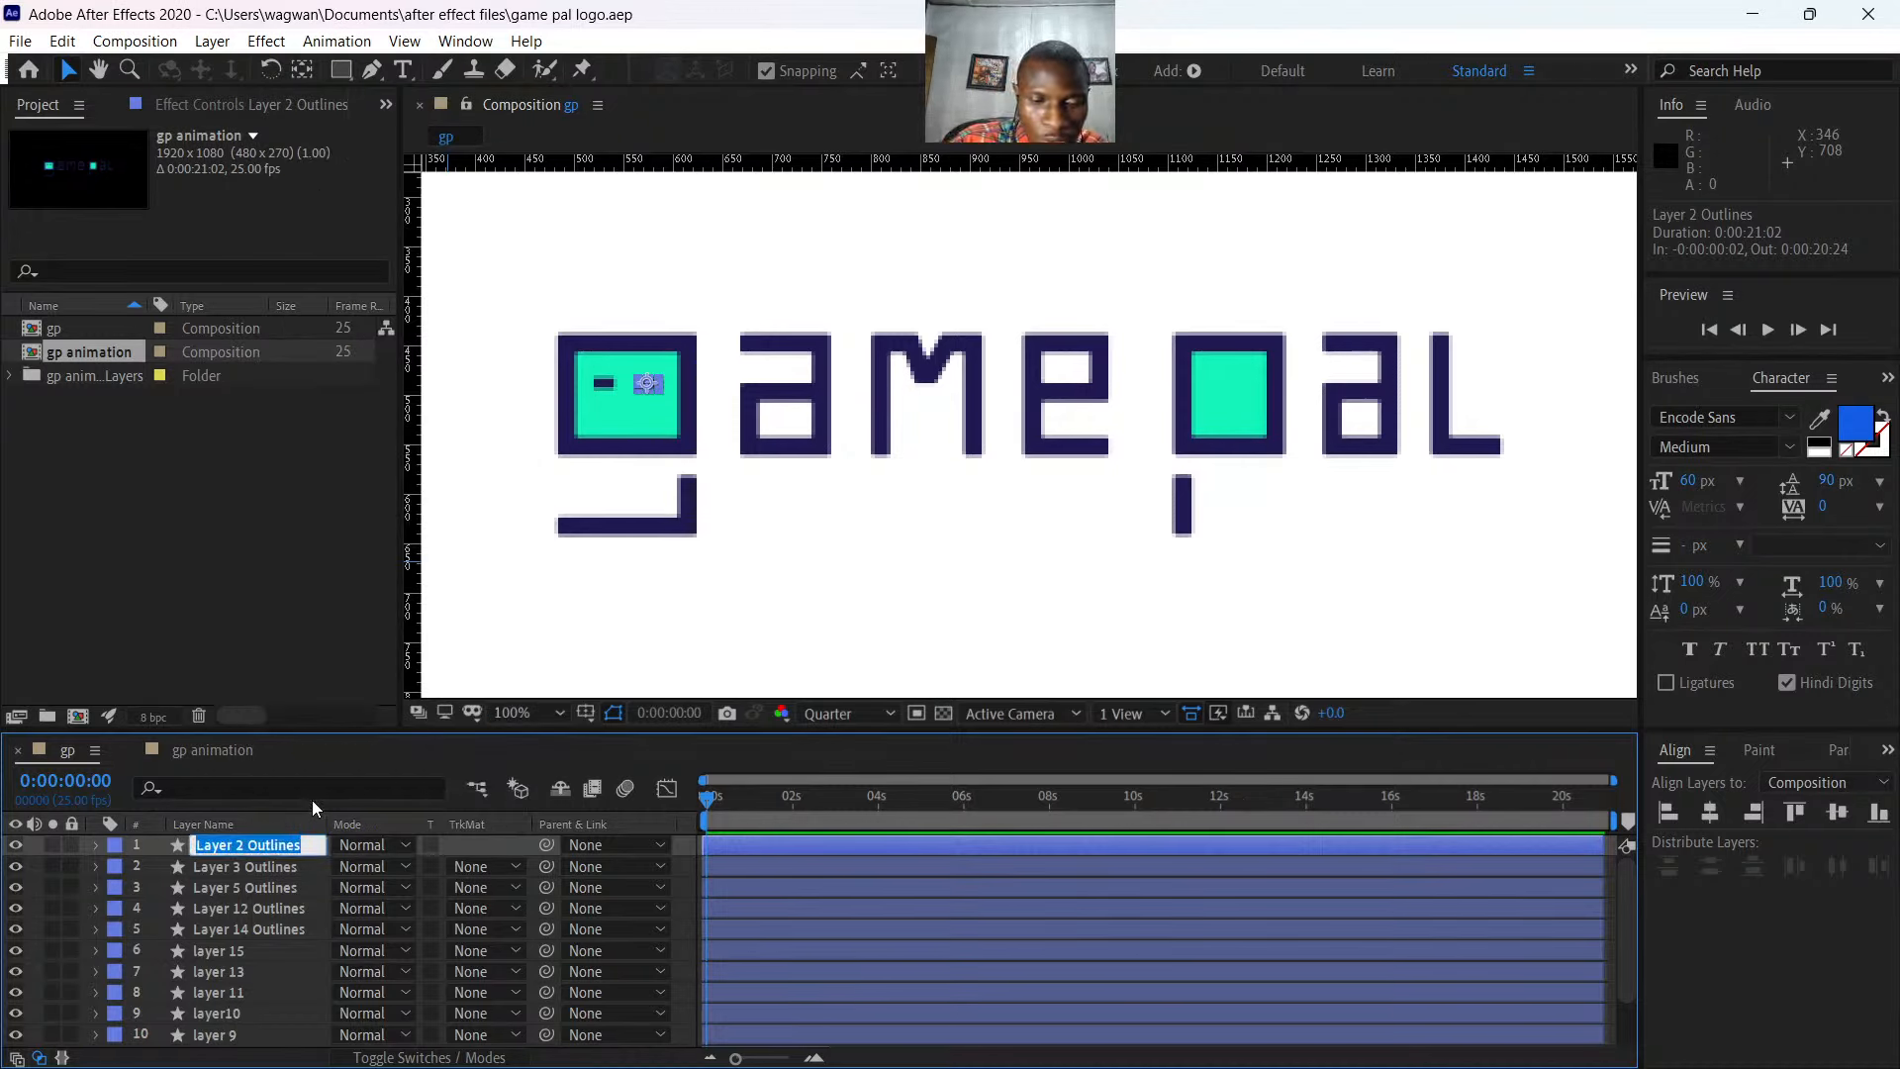
pyautogui.write('right e')
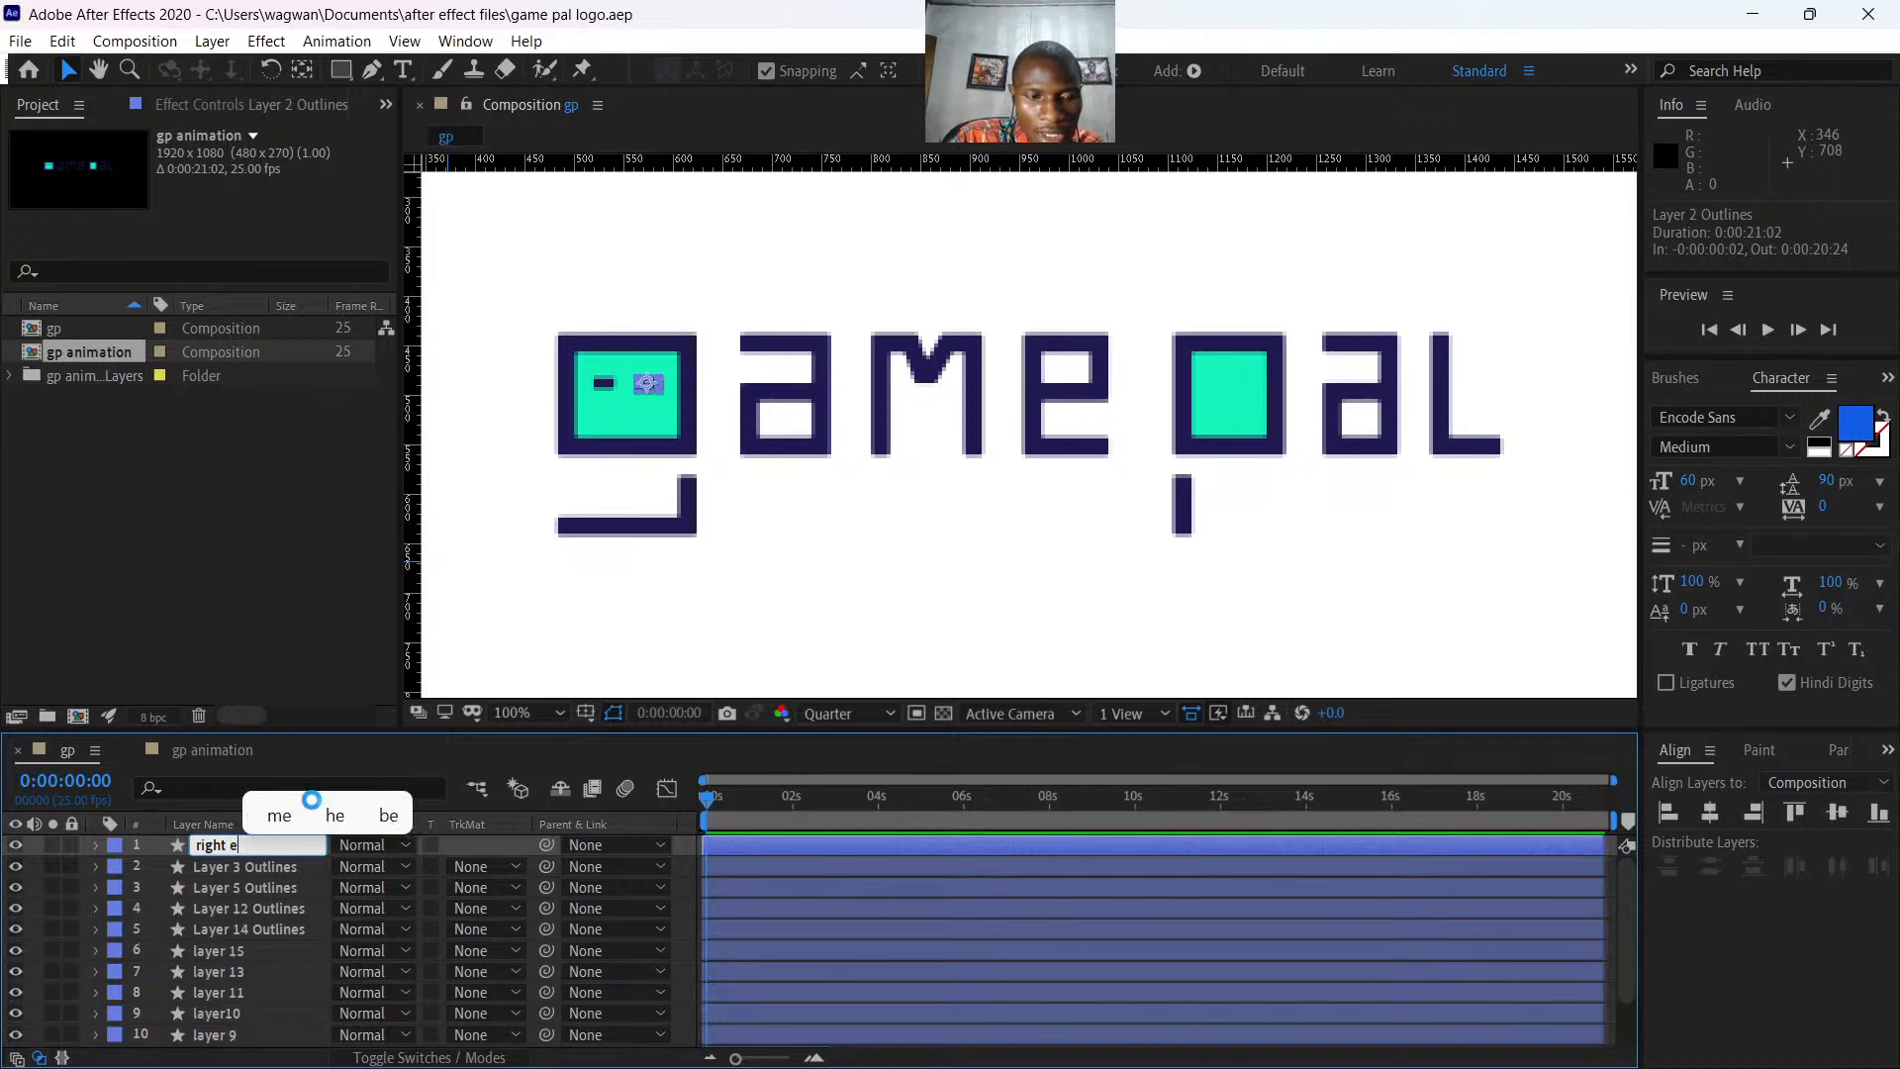
pyautogui.write('ye')
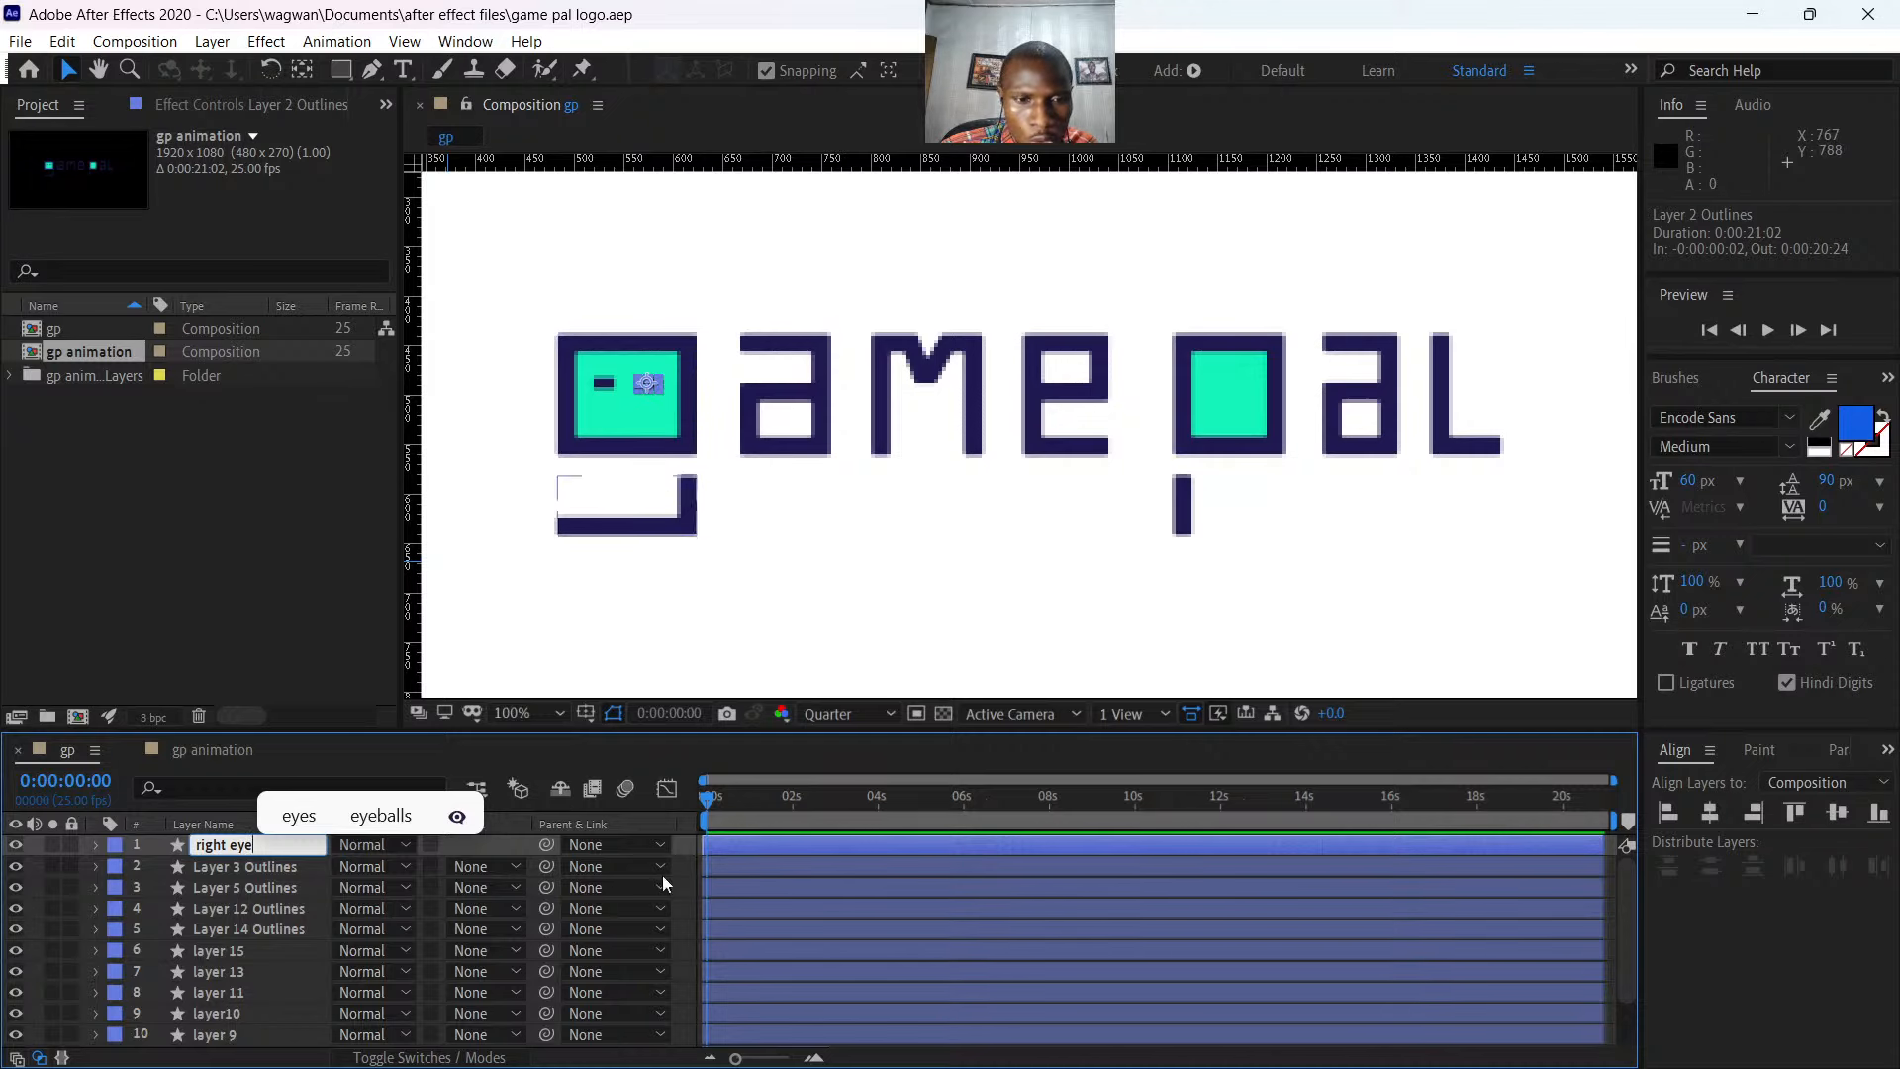
# - Rename Layer 3 Outlines as "left eye"
pyautogui.click(233, 864)
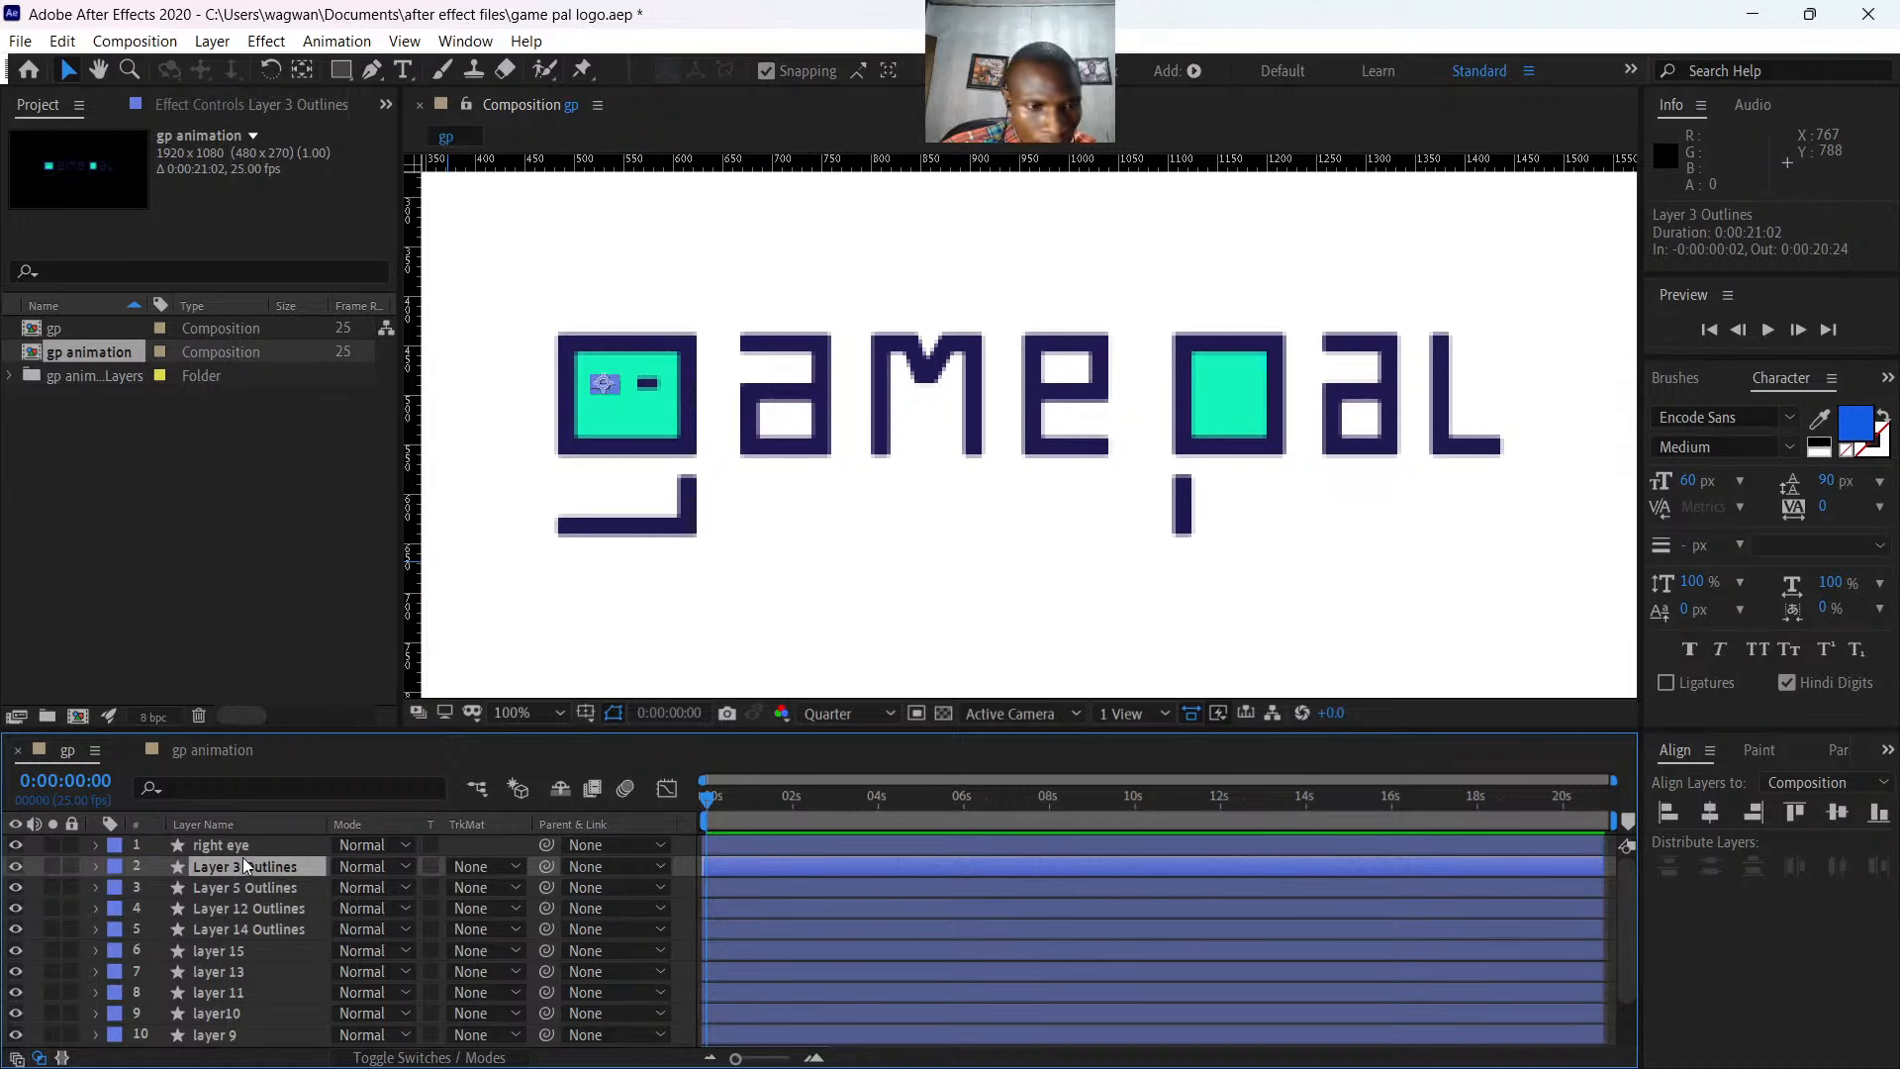
pyautogui.rightClick(254, 871)
pyautogui.click(342, 825)
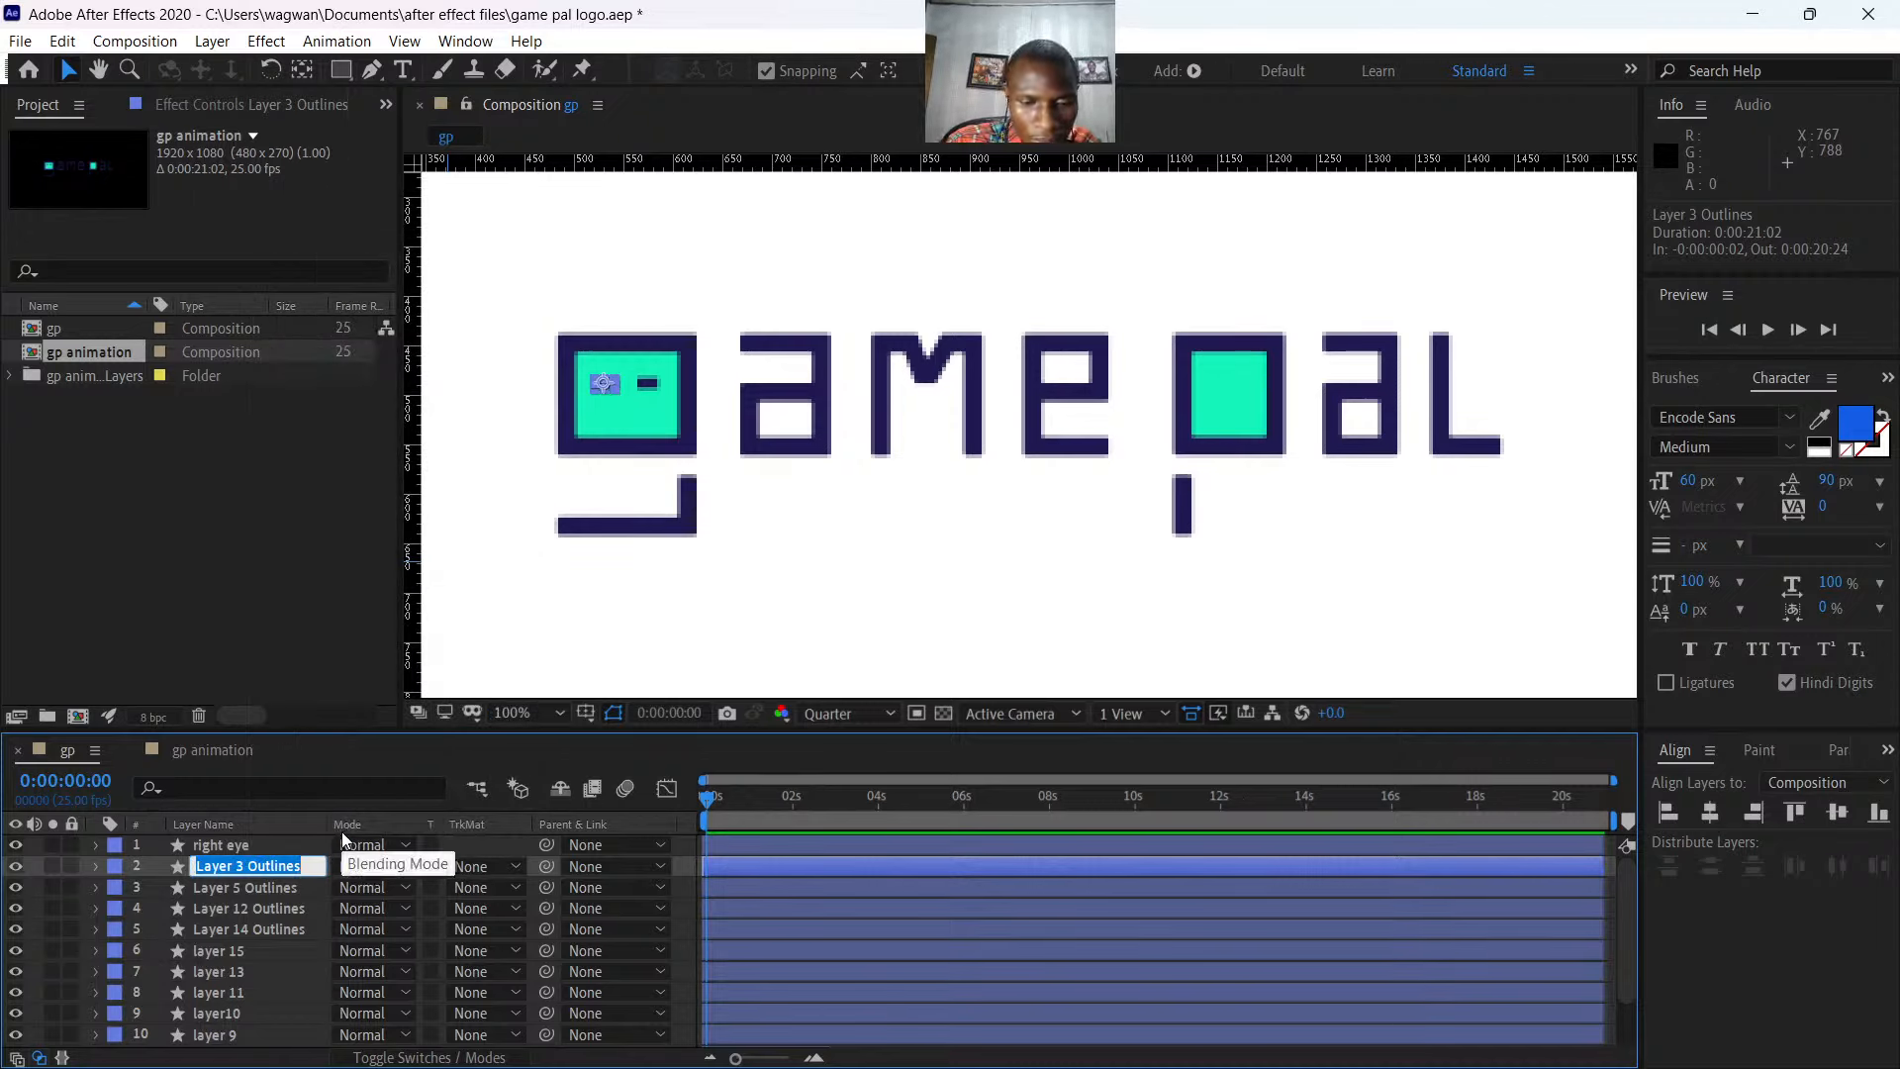
pyautogui.write('left eye')
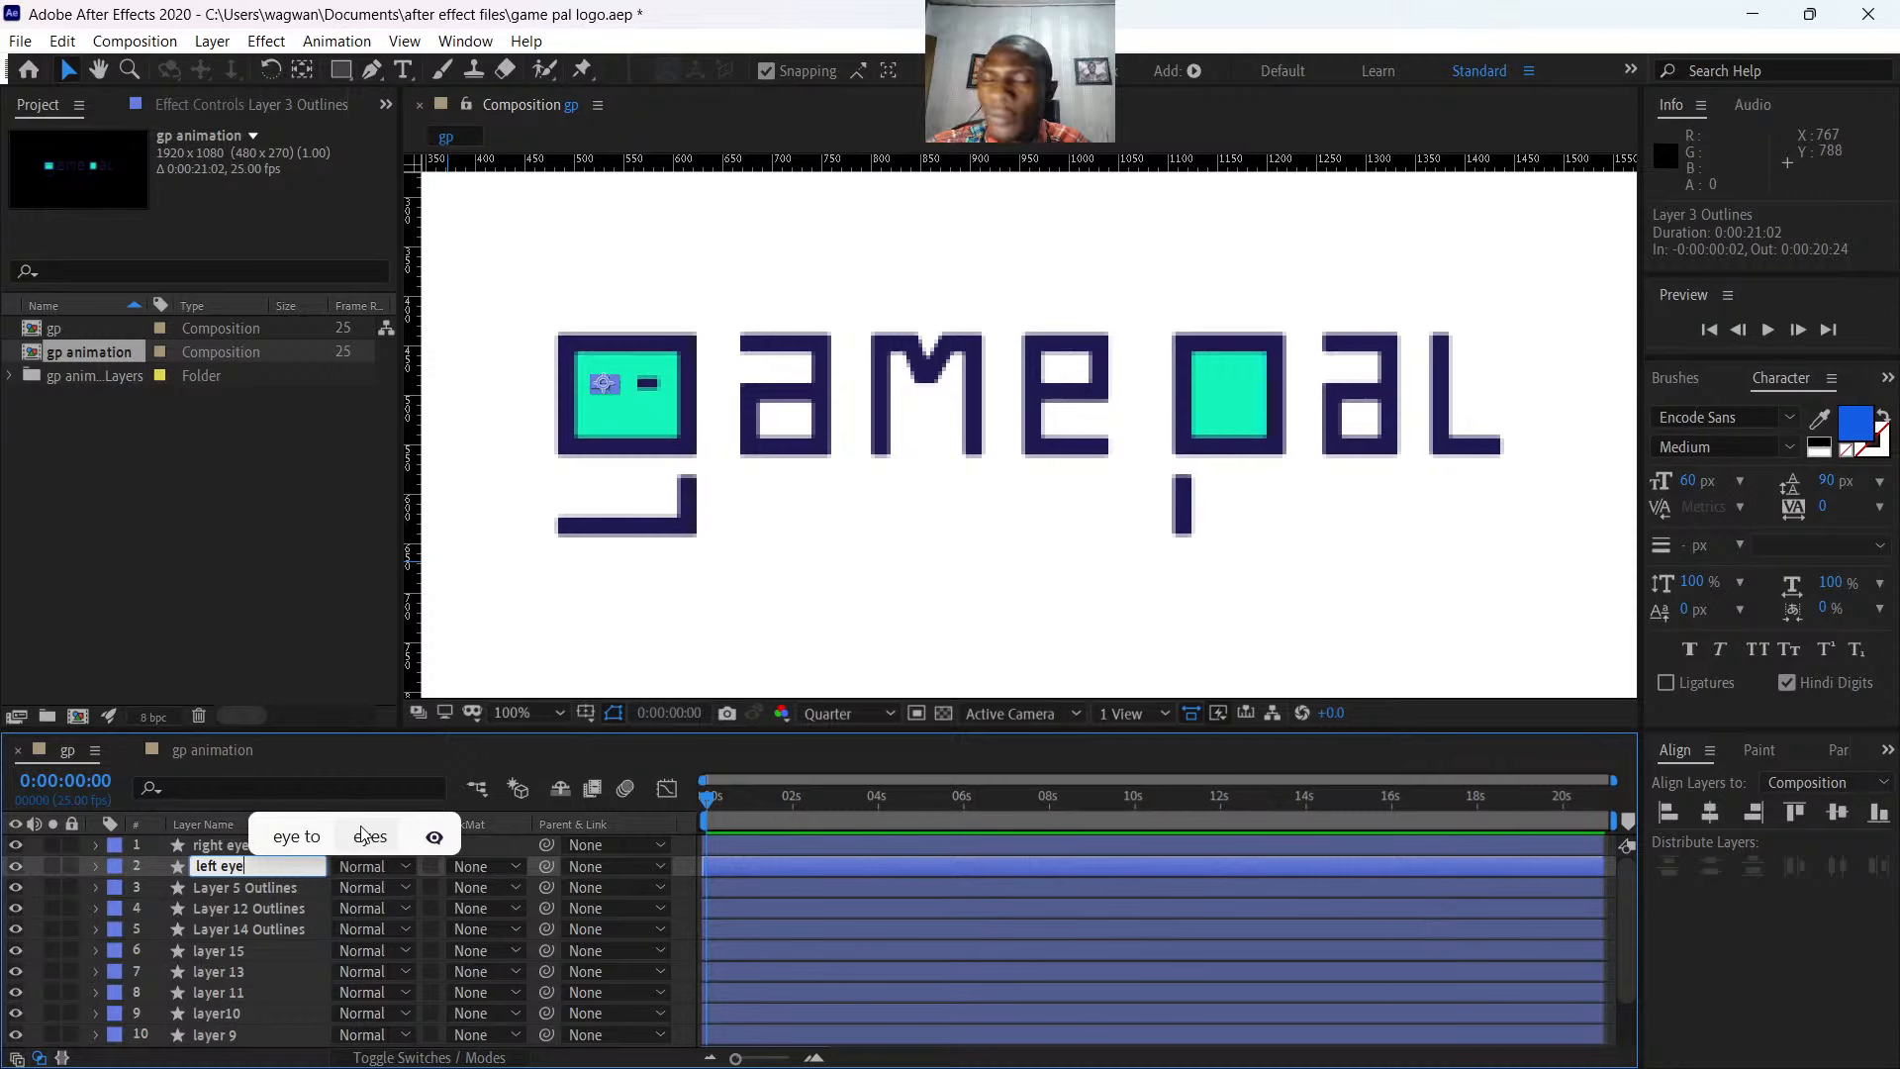
# - Rename Layer 5 Outlines, the lower hook of the letter g, as "g bottom"
pyautogui.click(223, 889)
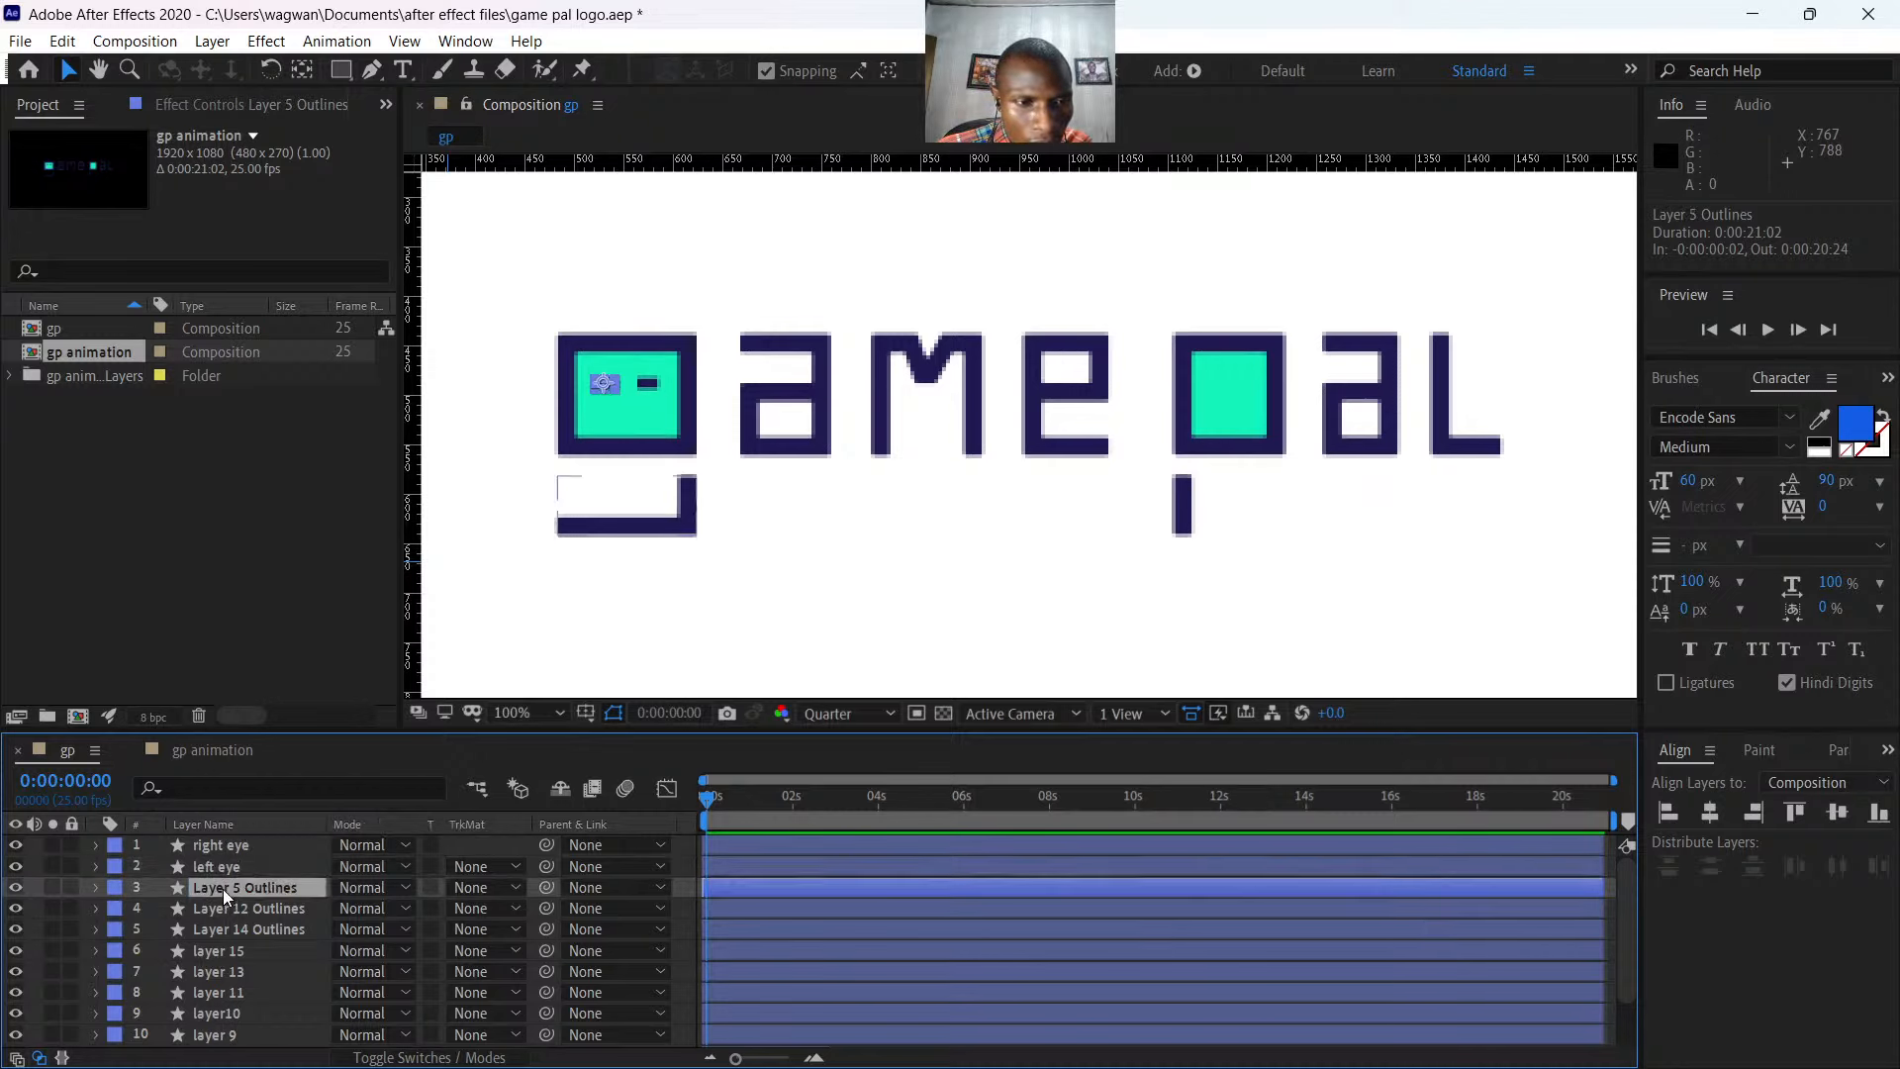
pyautogui.click(243, 868)
pyautogui.click(238, 885)
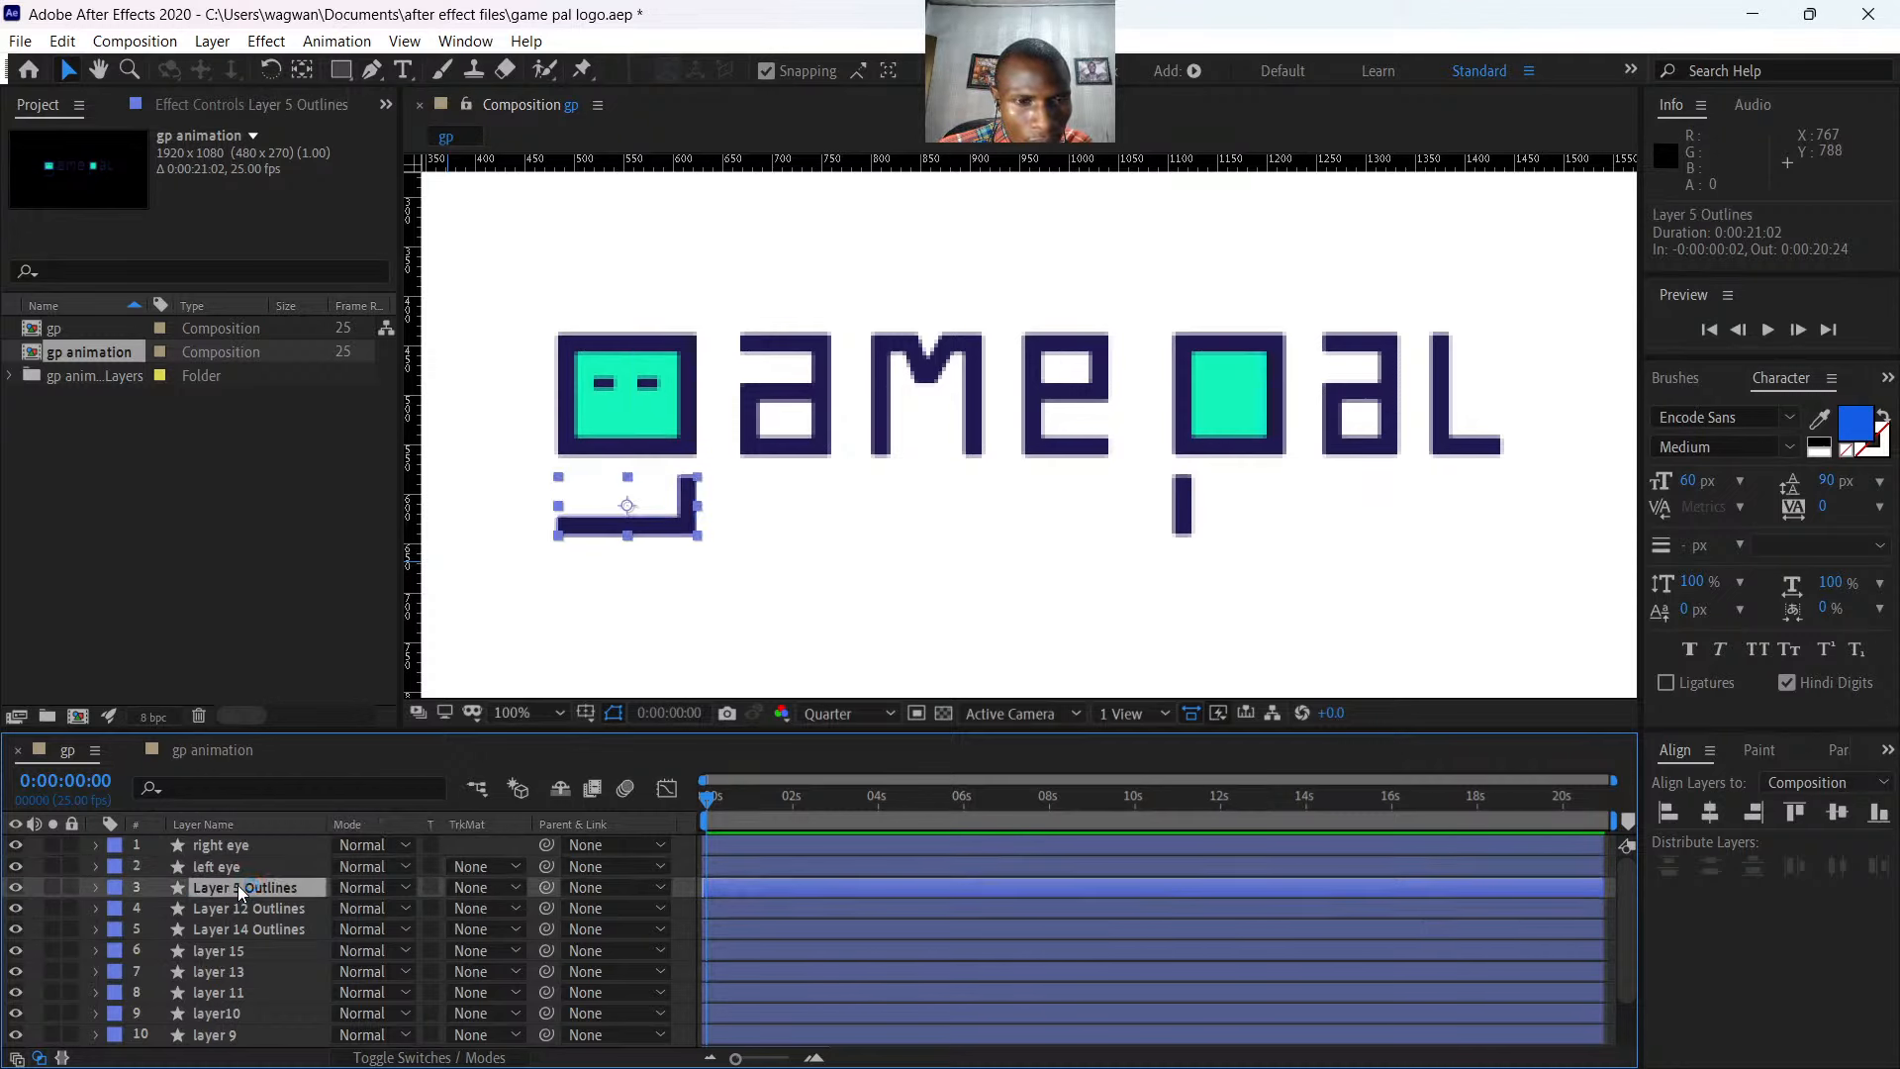
pyautogui.rightClick(238, 885)
pyautogui.click(301, 840)
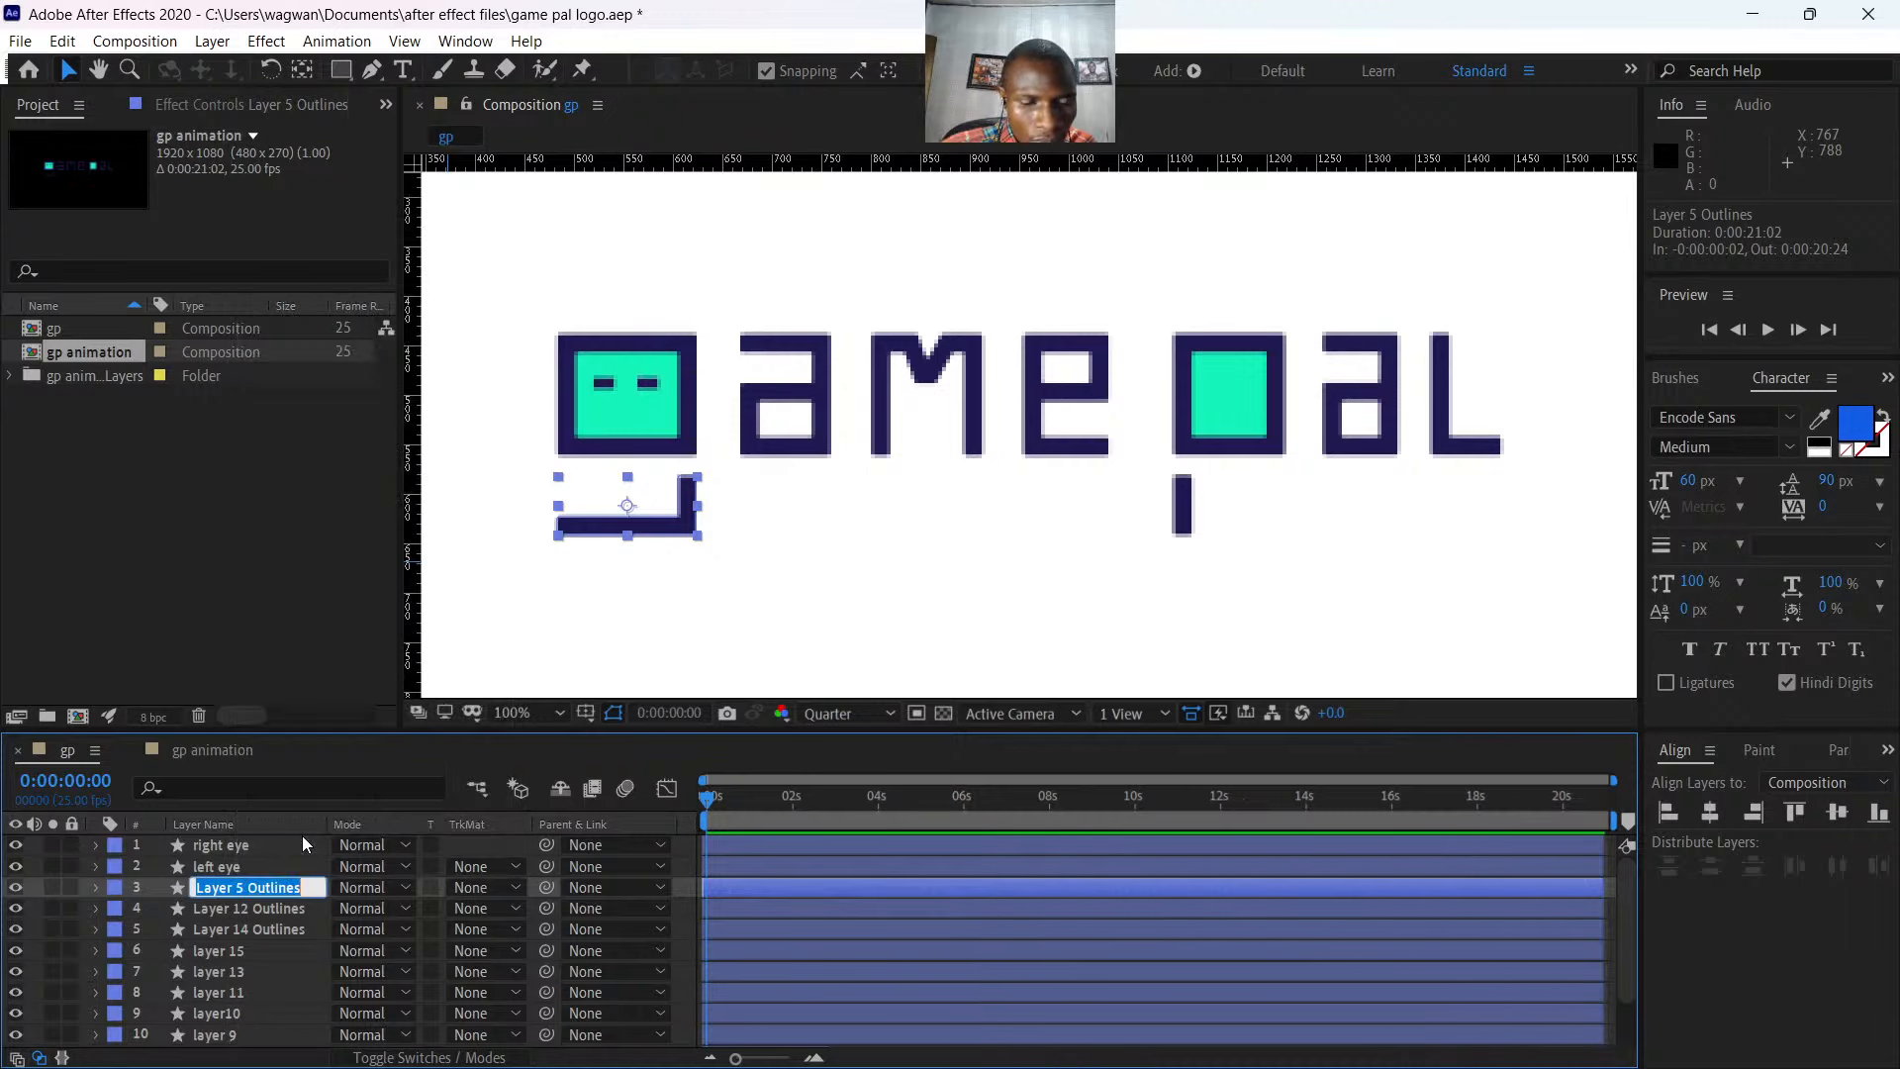
pyautogui.write('g bottom')
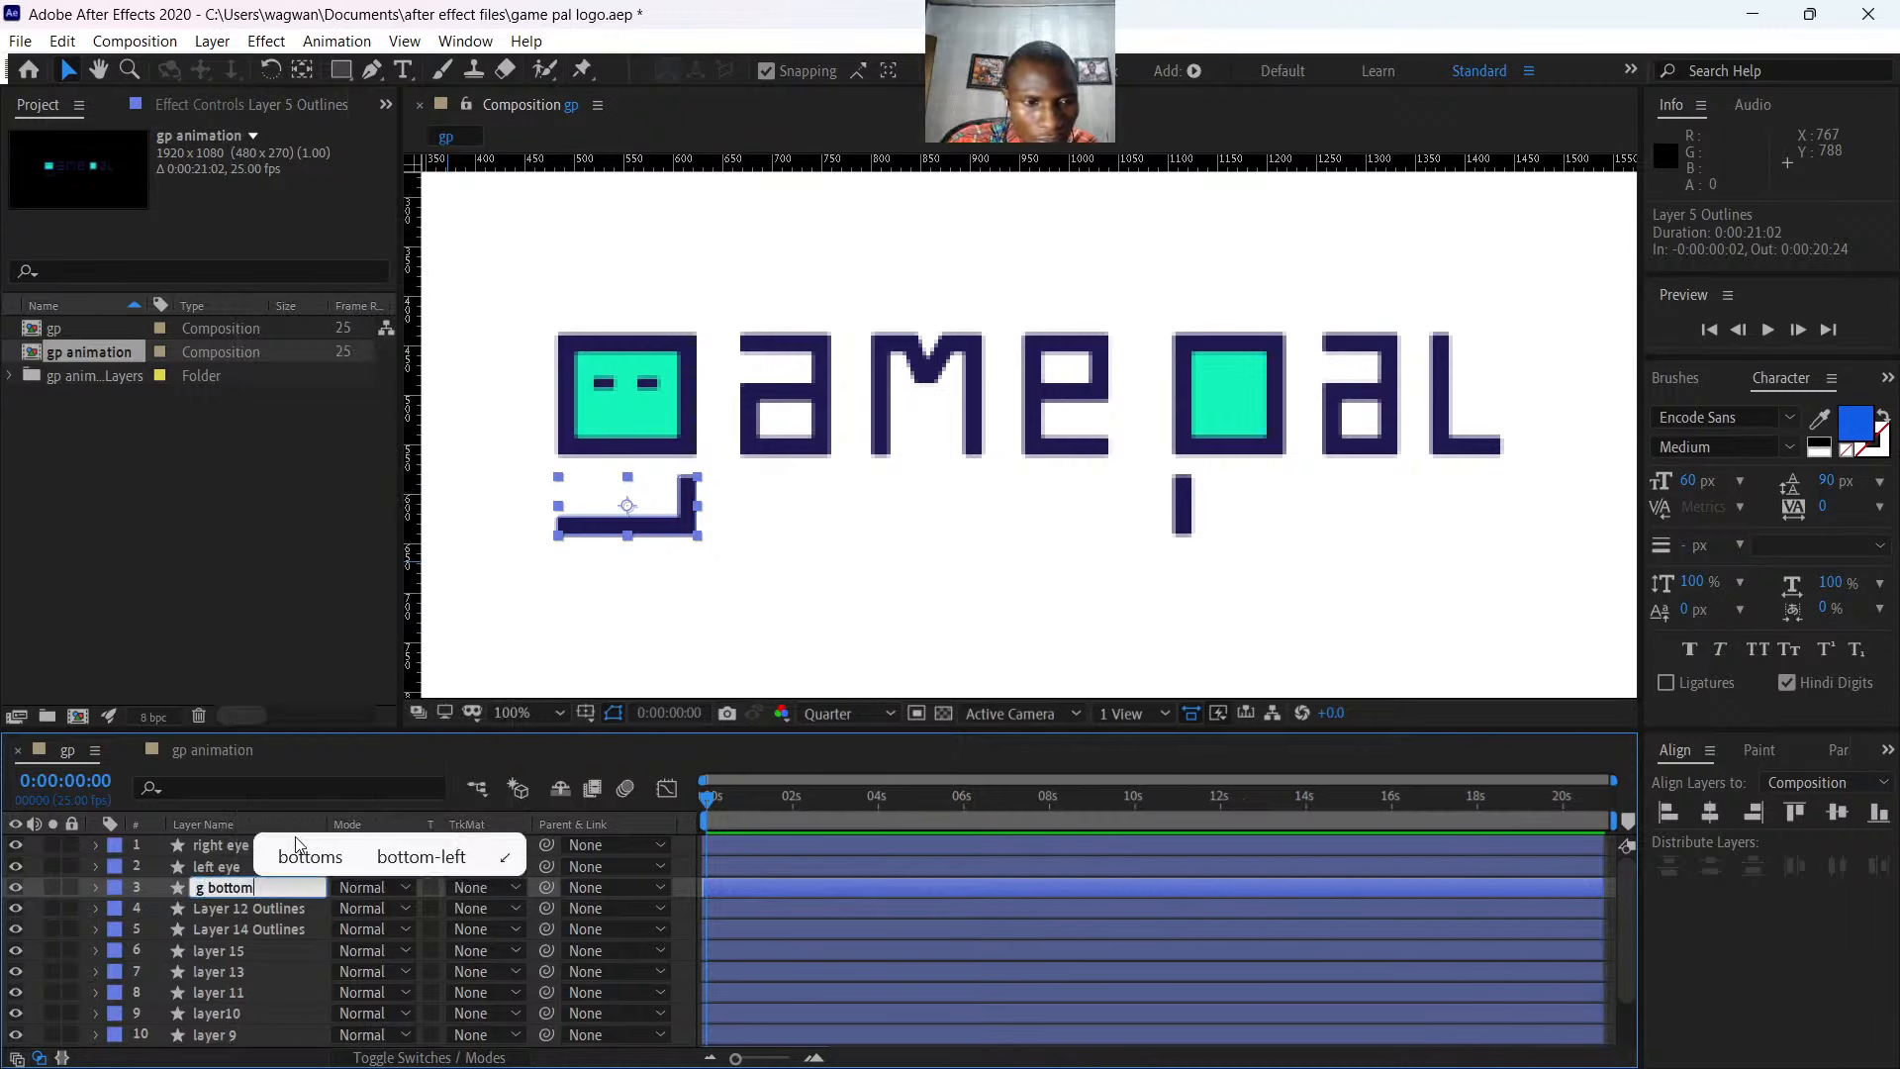
# - Rename Layer 12 Outlines, the square frame of the letter g, as "g top"
pyautogui.click(257, 909)
pyautogui.rightClick(258, 908)
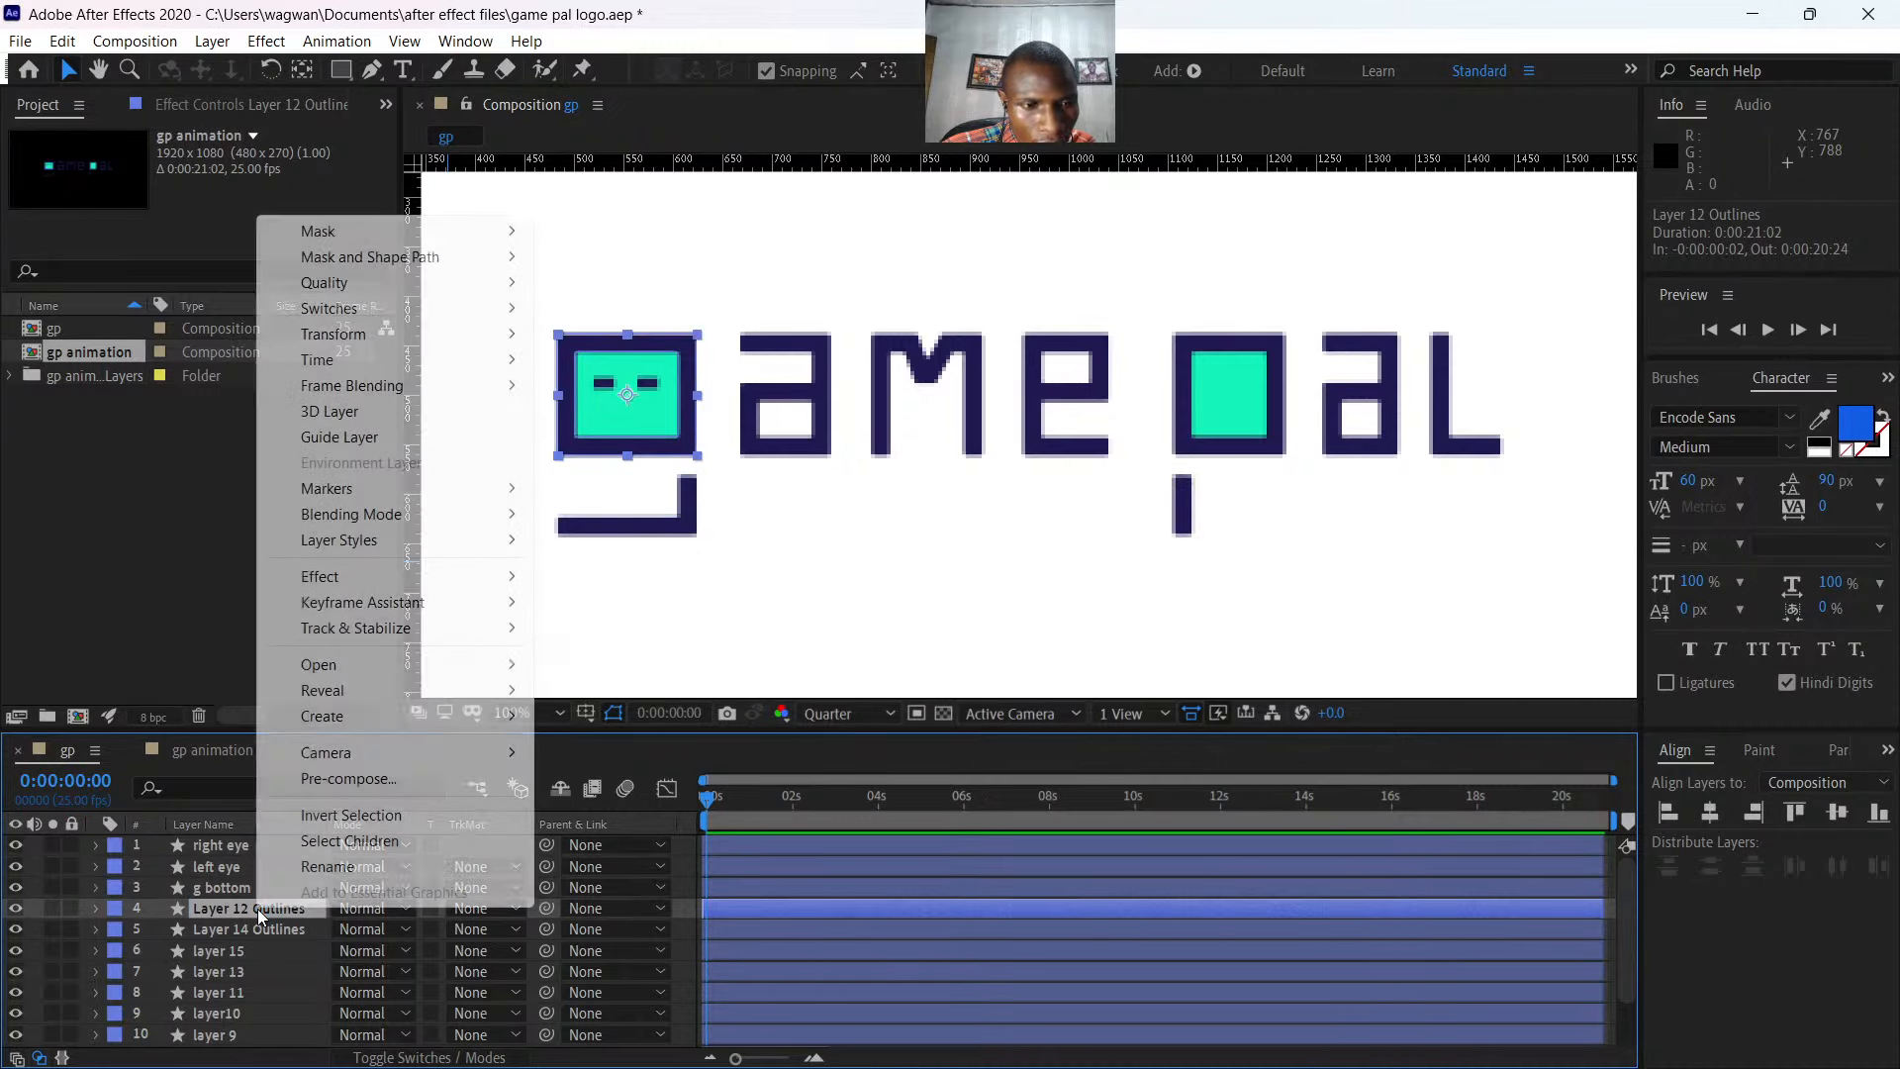
pyautogui.click(326, 863)
pyautogui.write('g')
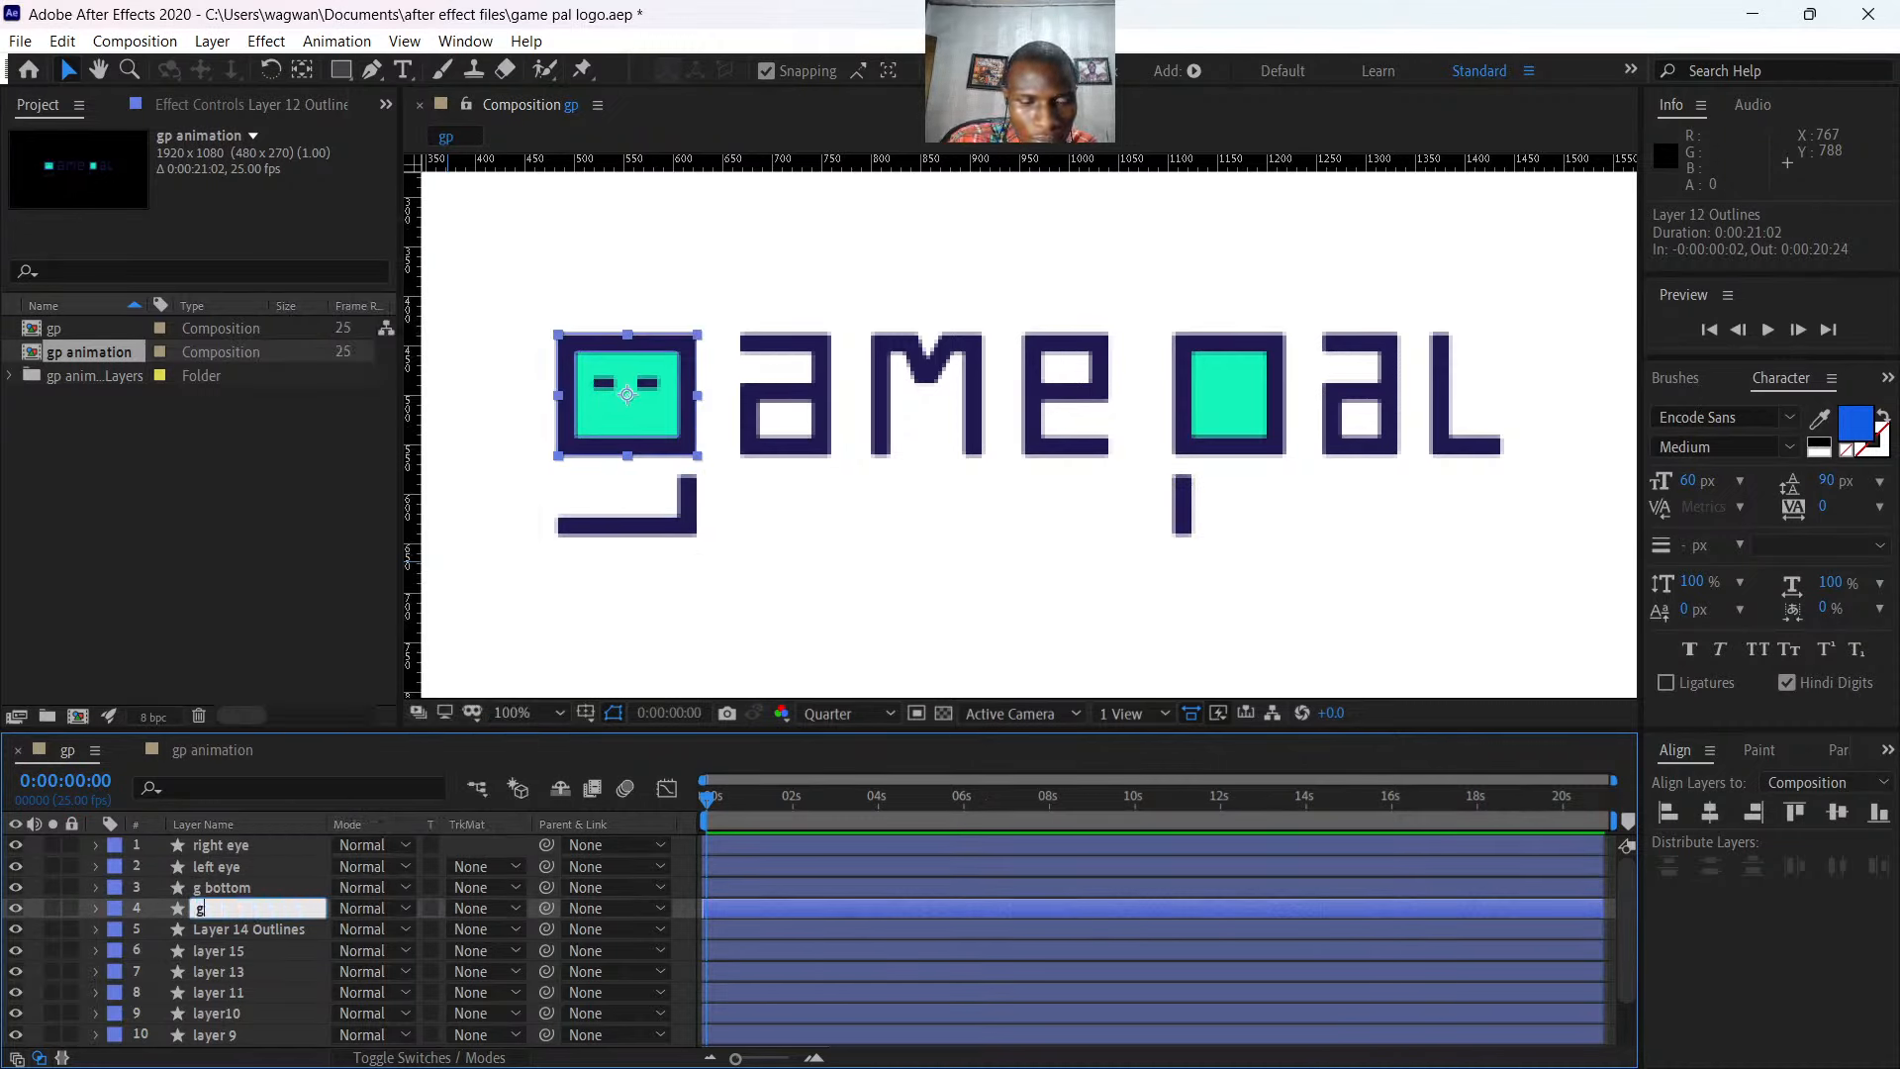
pyautogui.write(' top')
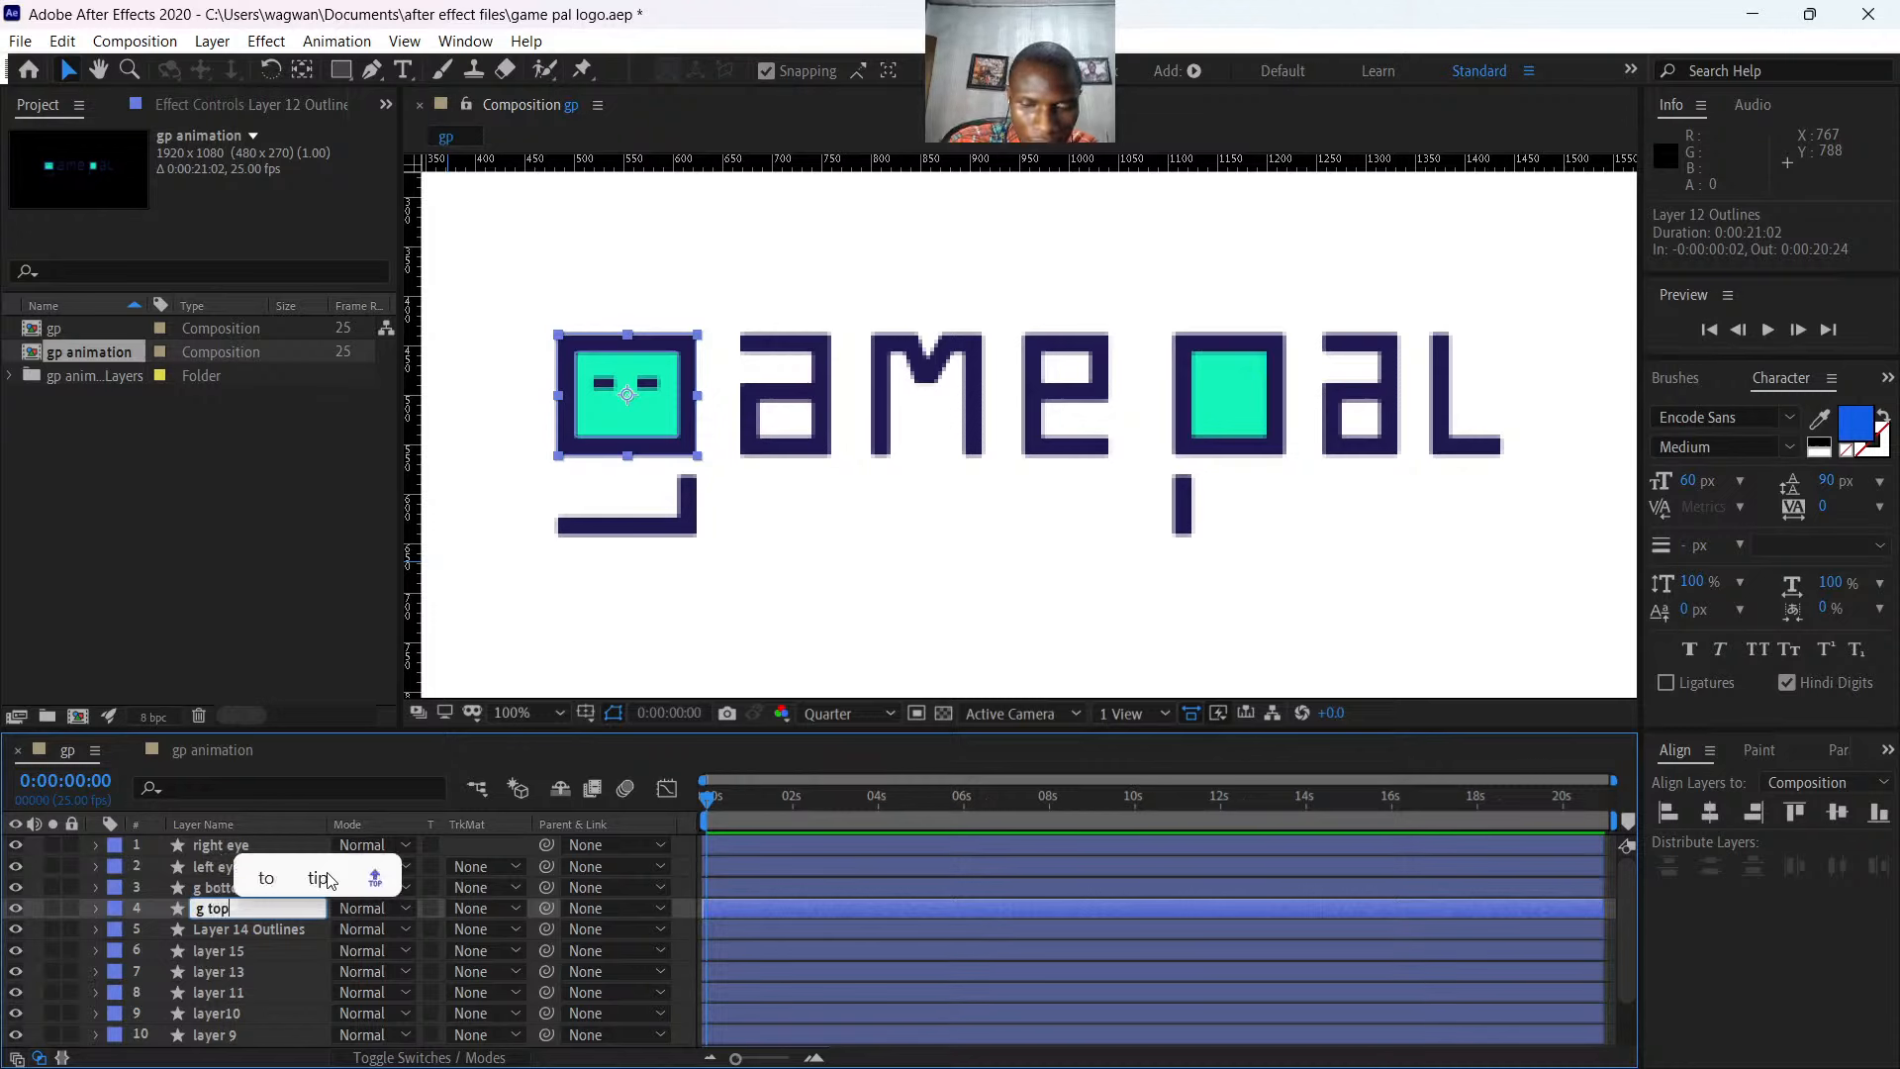
pyautogui.press('Return')
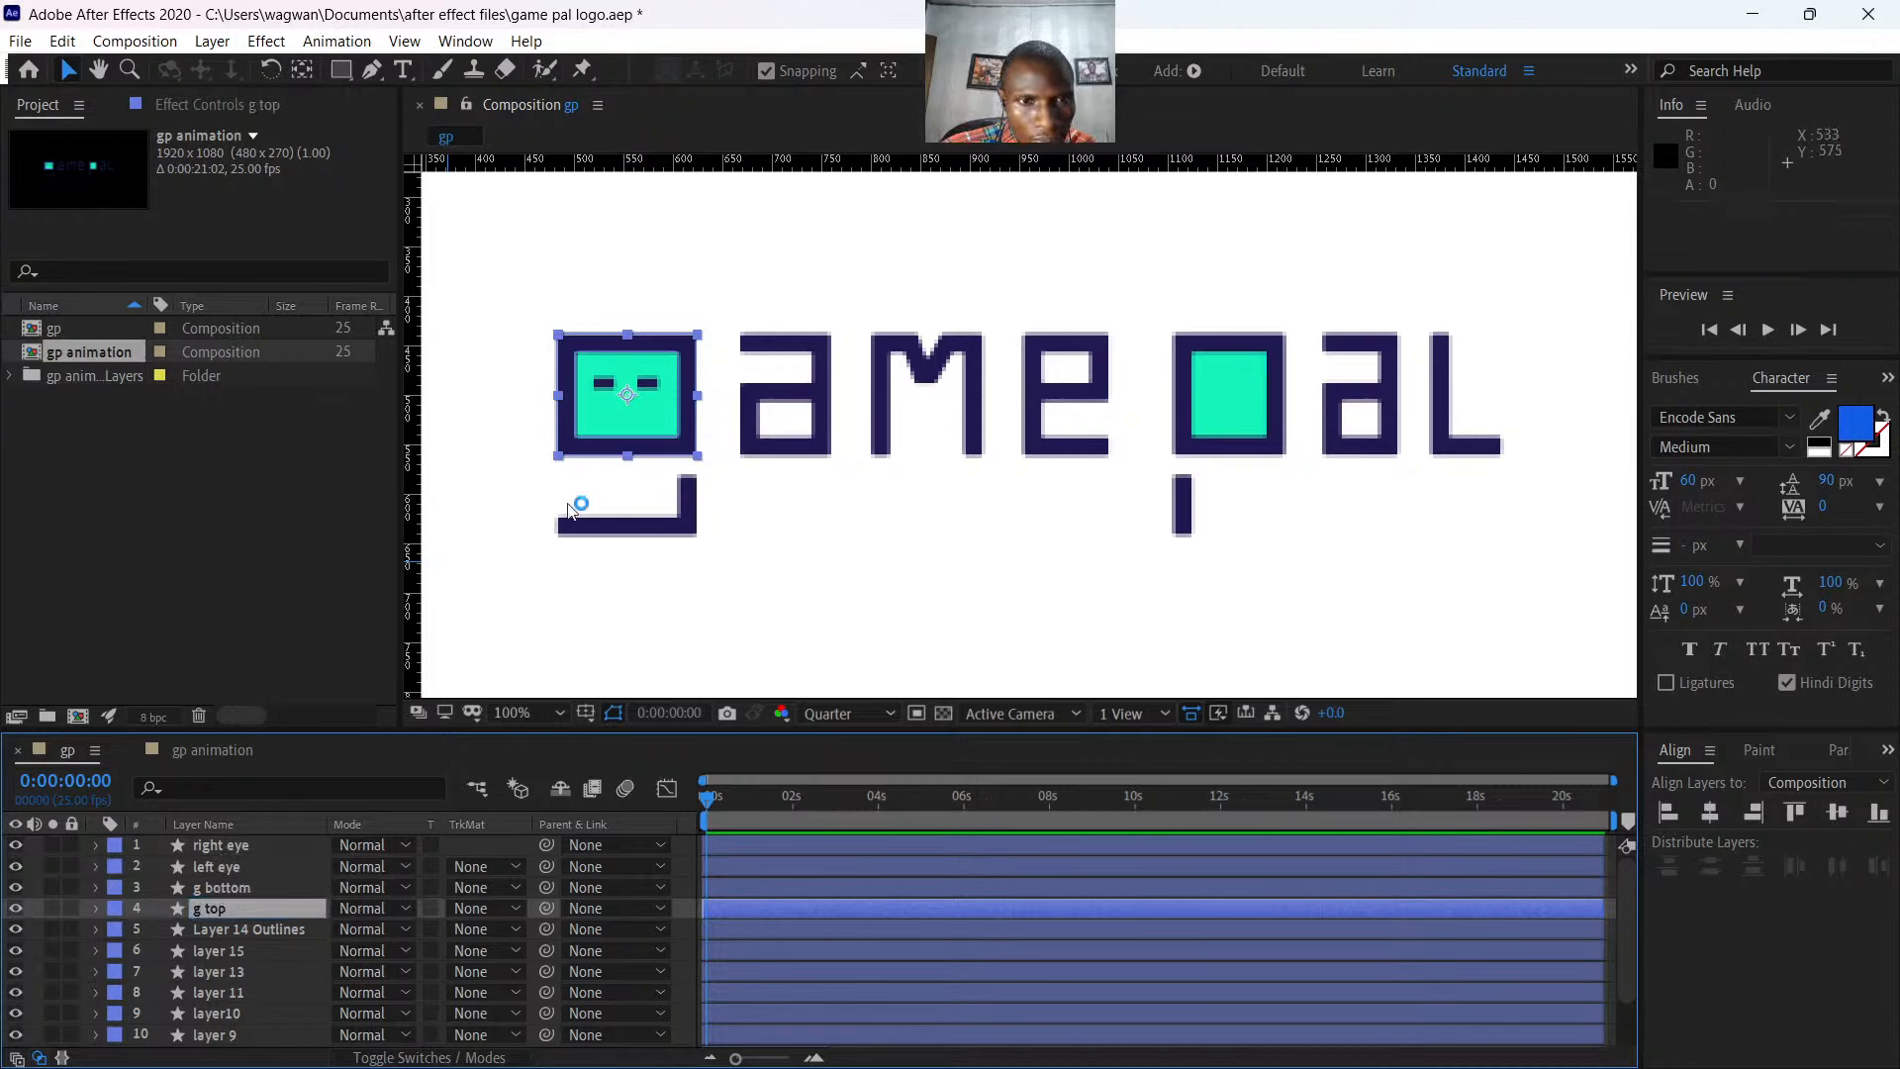
# - Identify the green fill of the letter g by toggling Layer 14 Outlines' visibility, and rename that layer as "g background"
pyautogui.click(247, 926)
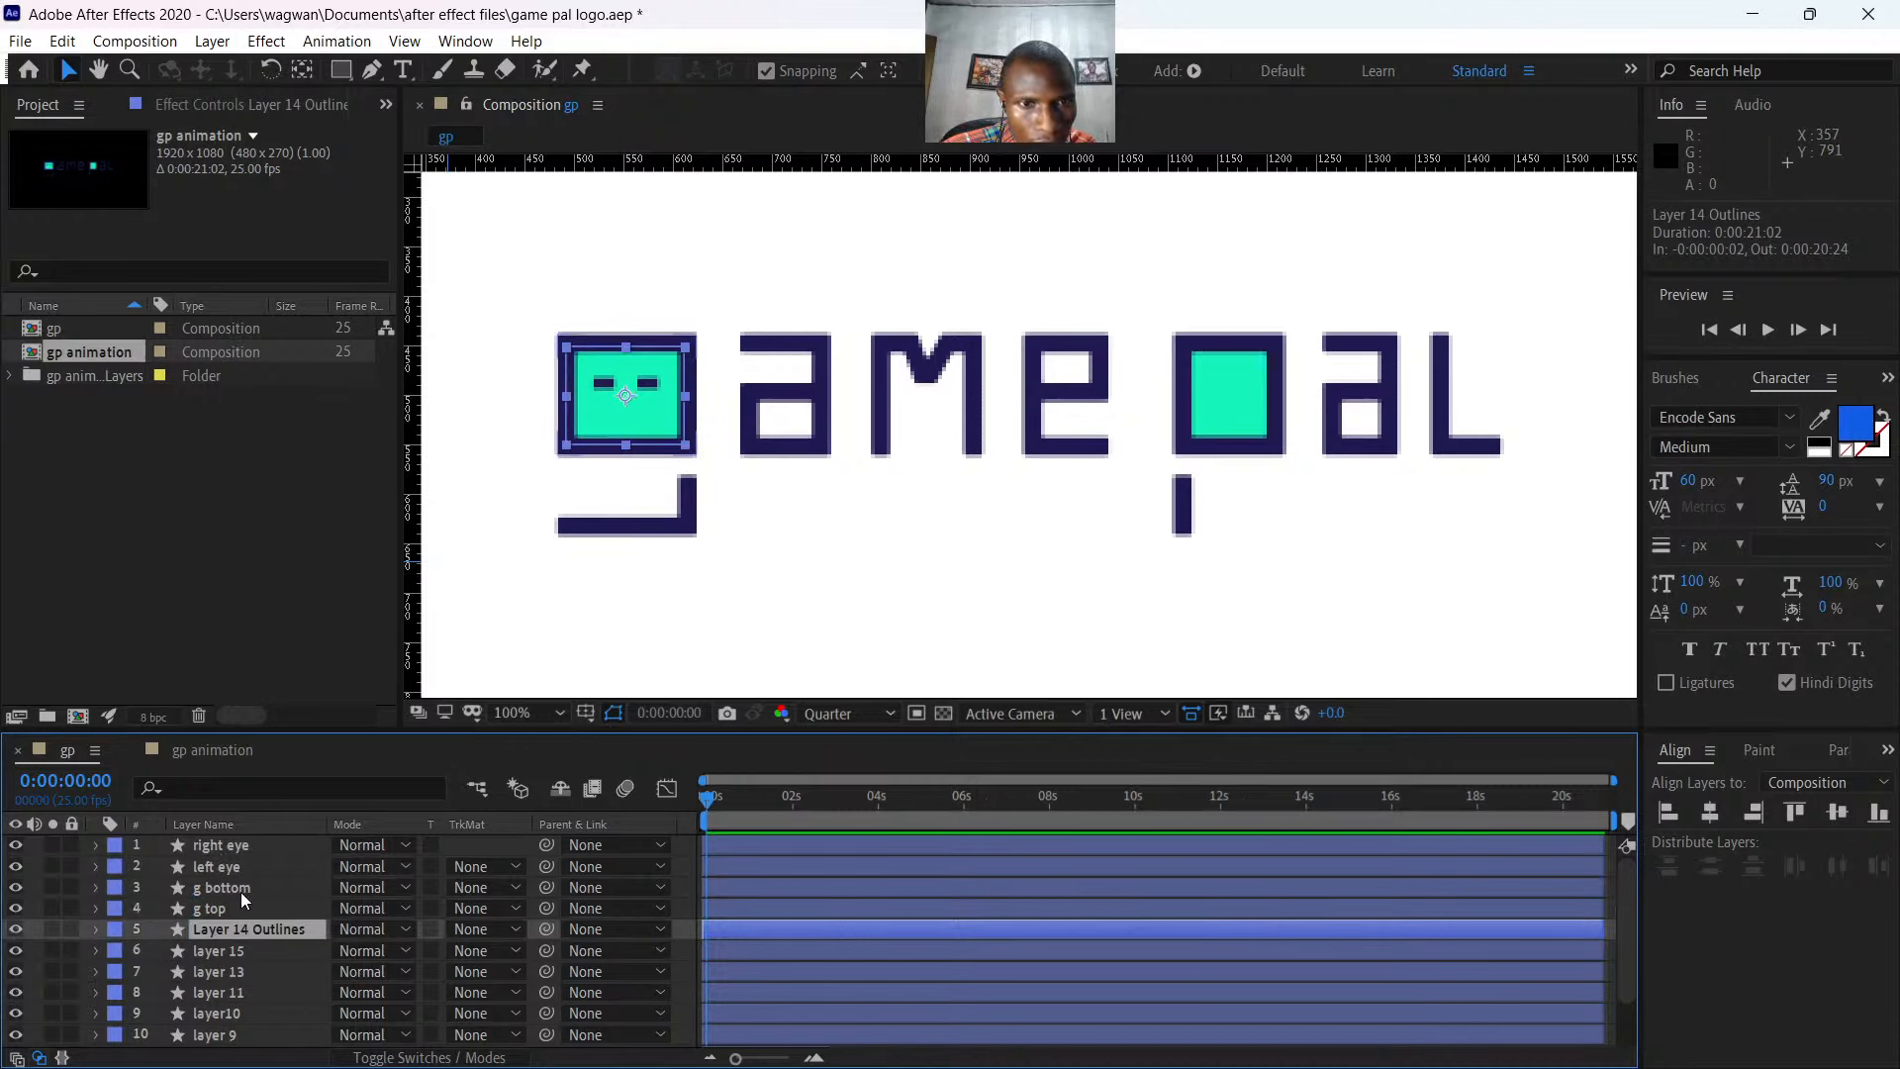
pyautogui.click(15, 928)
pyautogui.click(15, 929)
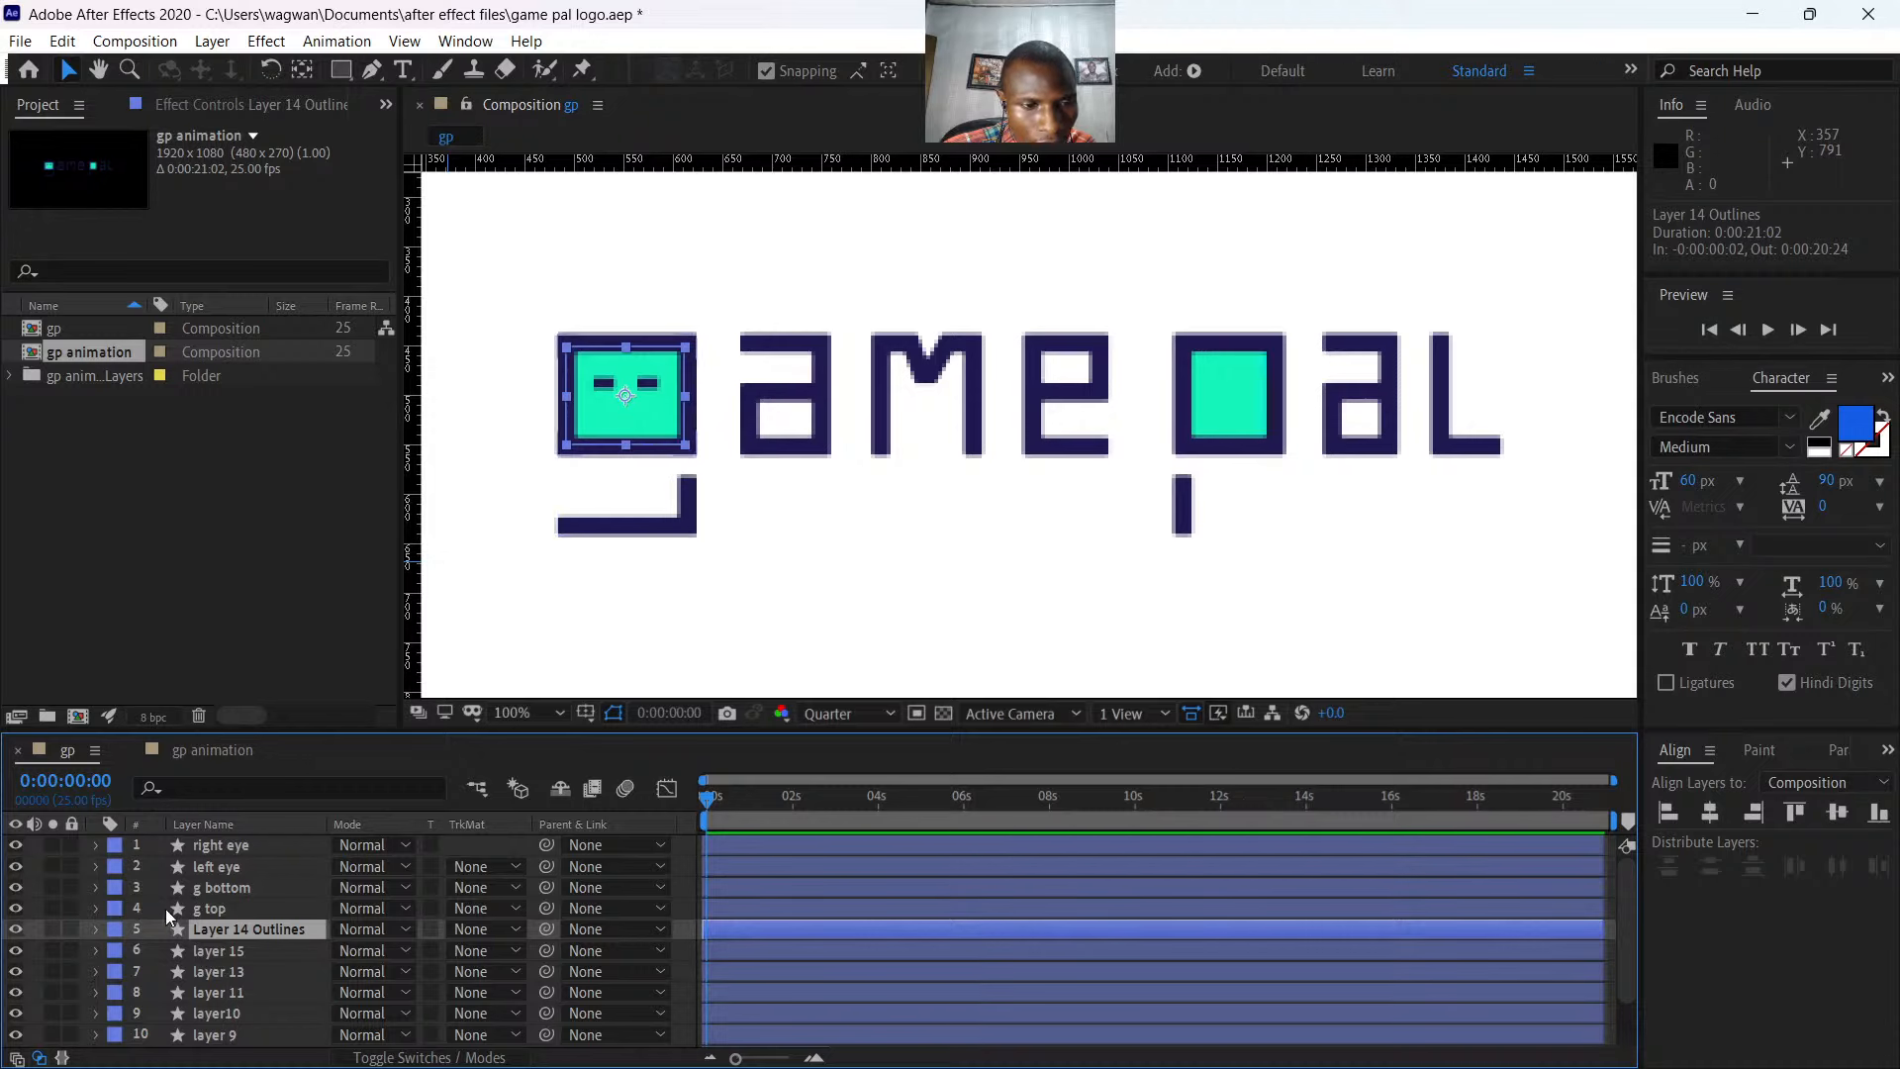
pyautogui.rightClick(216, 934)
pyautogui.click(263, 889)
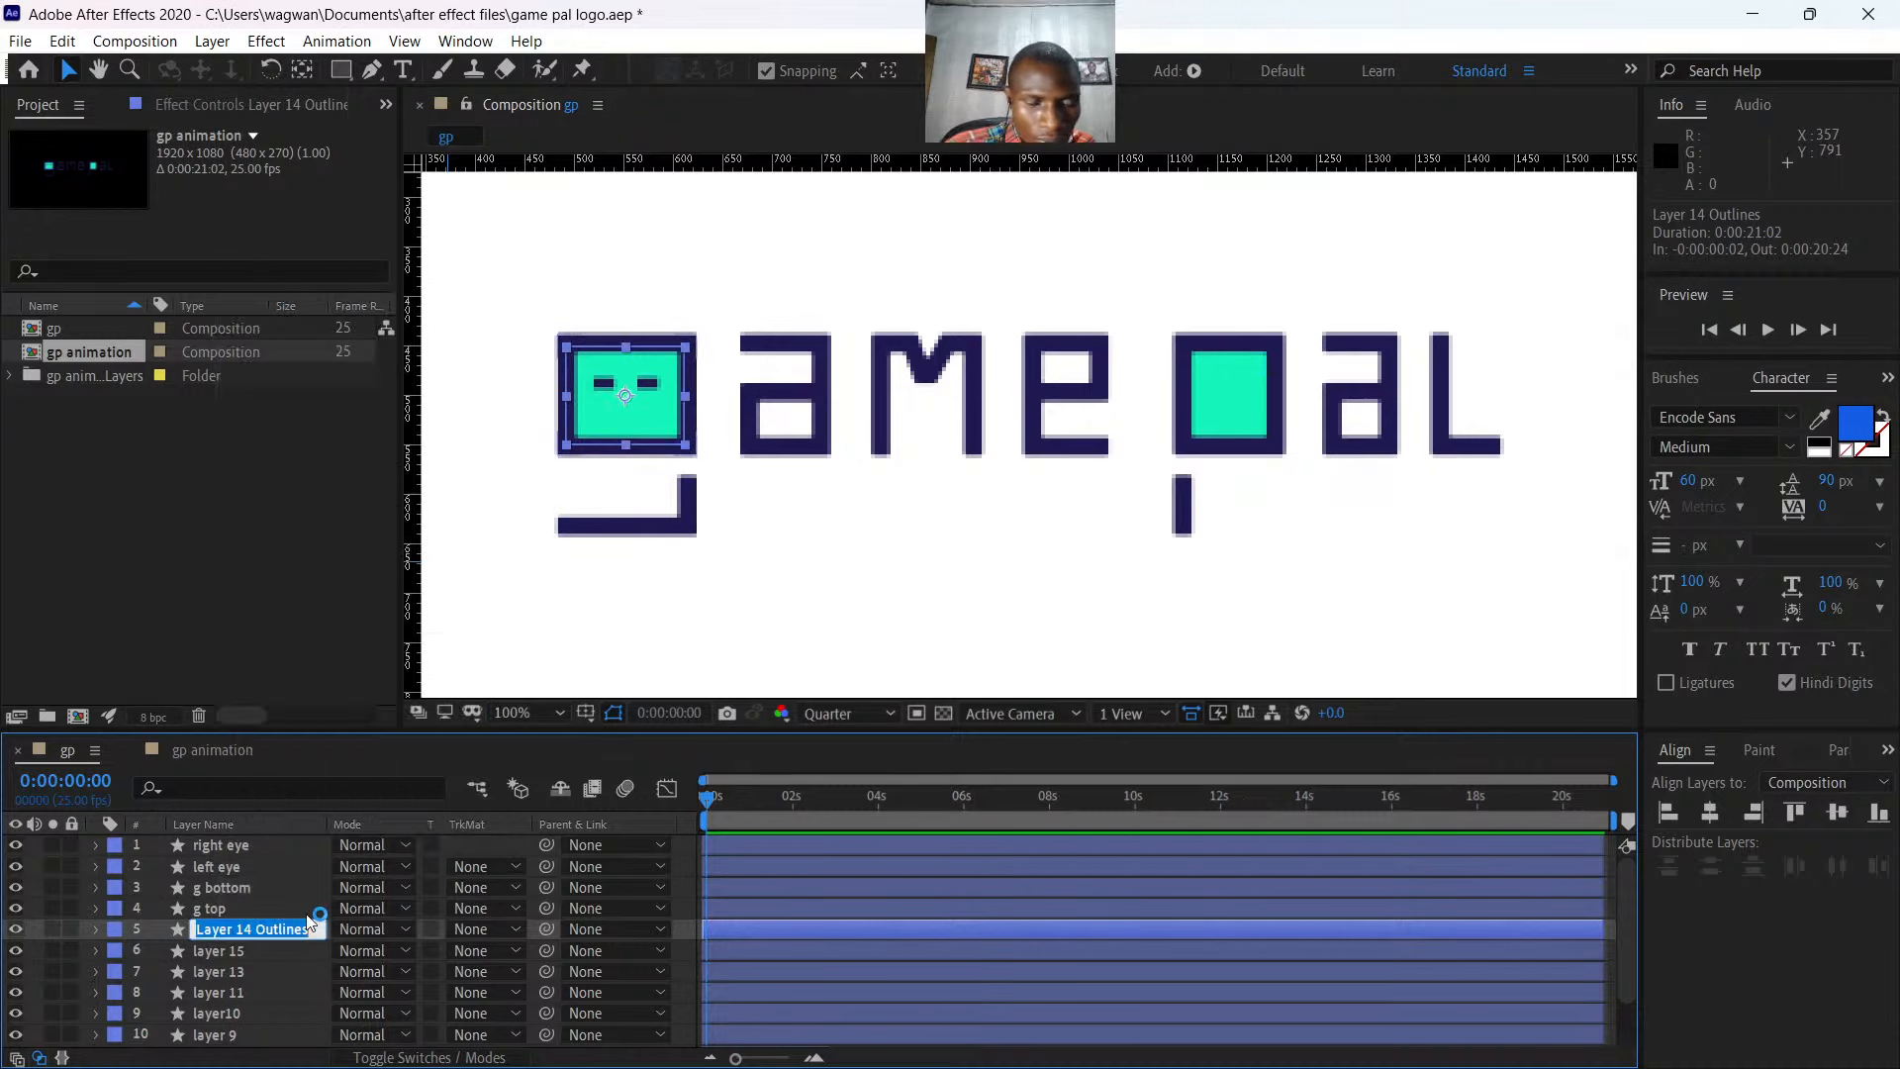
pyautogui.write('g background')
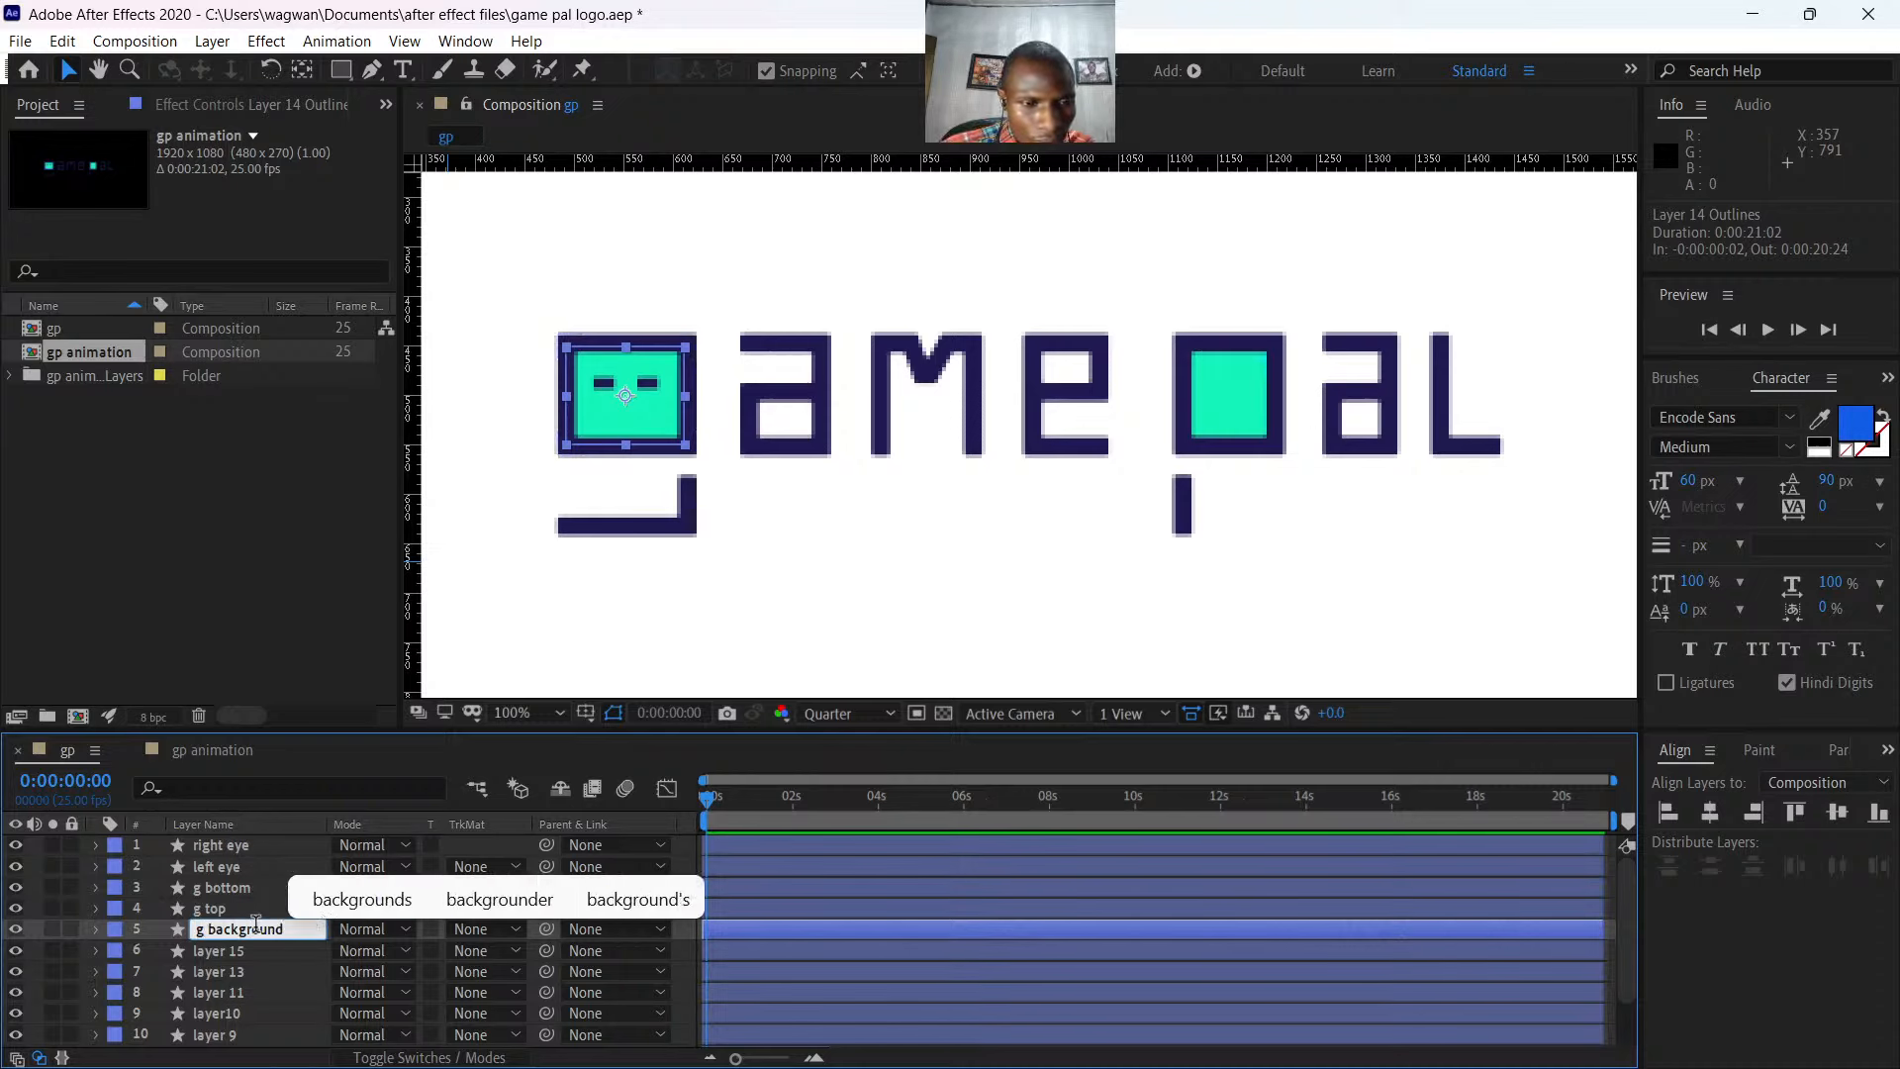
pyautogui.press('Return')
# - Duplicate the five letter g layers, from right eye to g background, and group the copies together above the originals
pyautogui.hotkey('ctrl', 'Up')
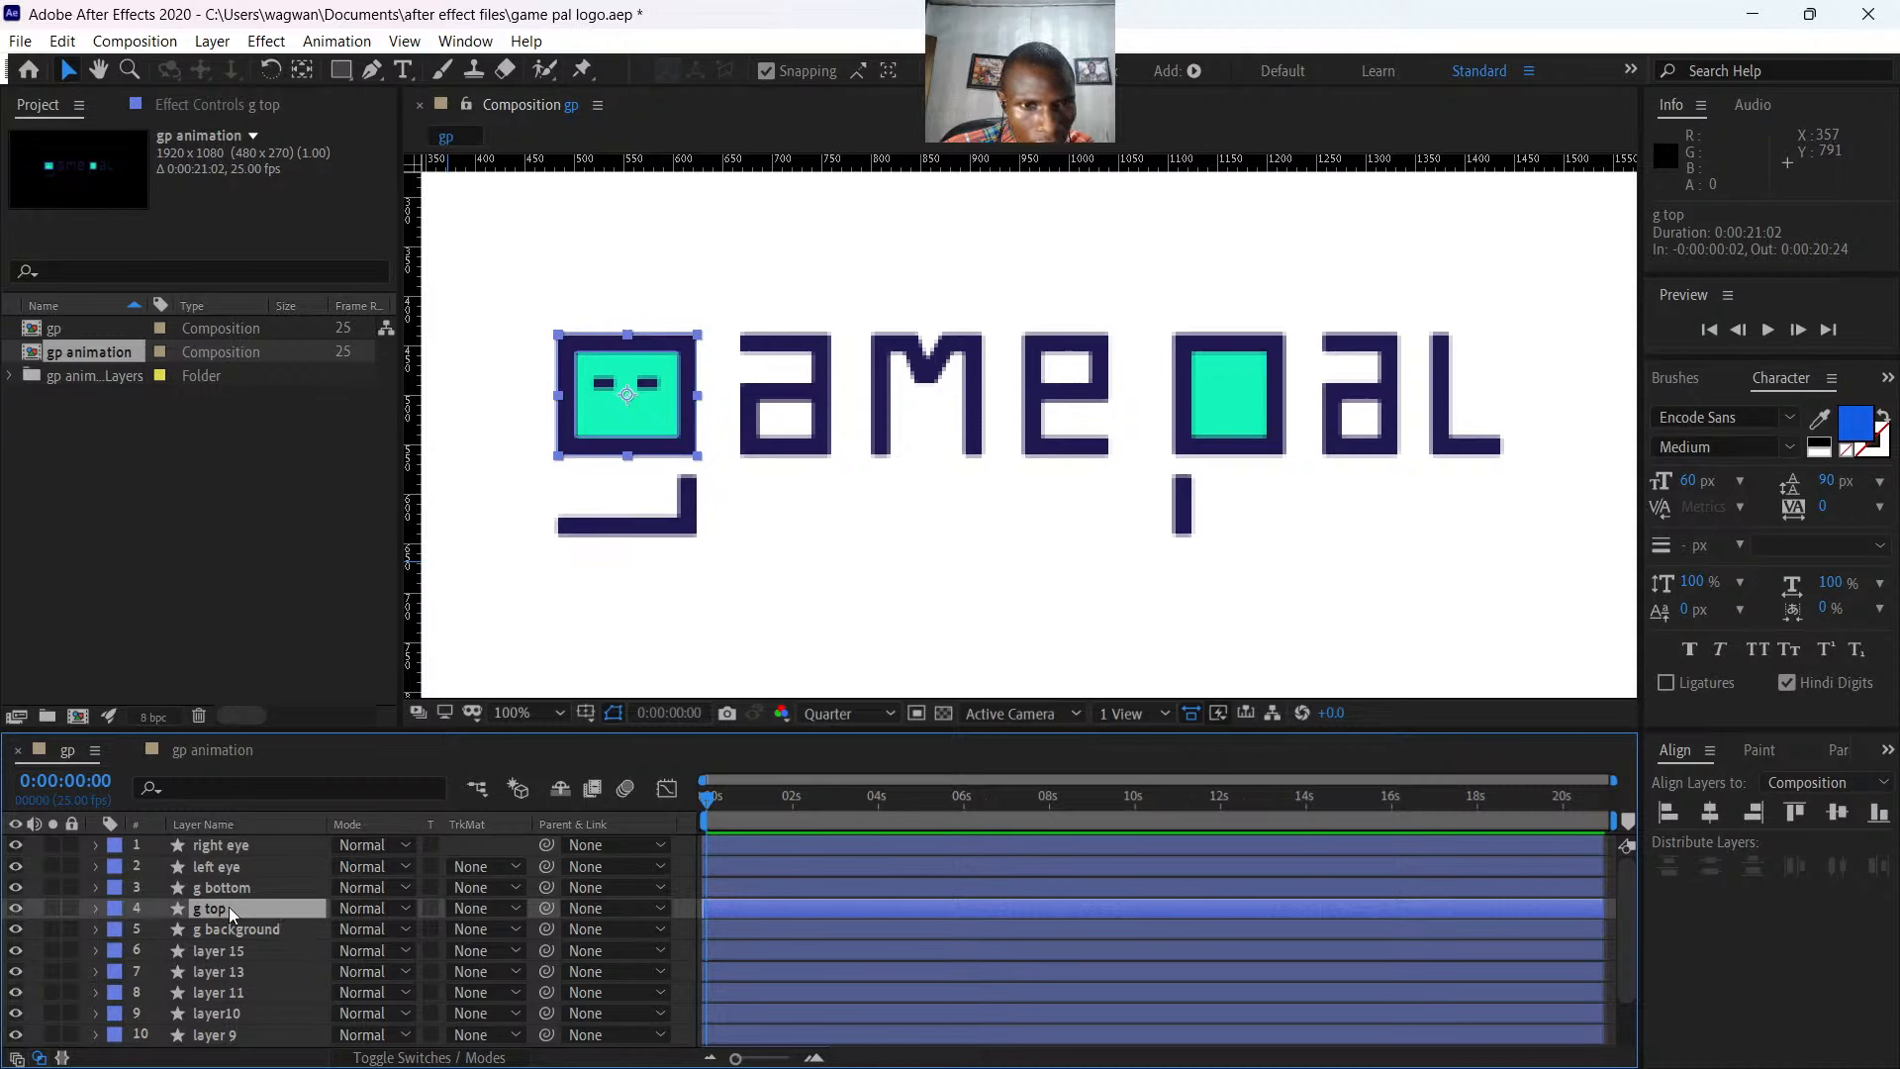
pyautogui.click(222, 936)
pyautogui.keyDown('shift'); pyautogui.click(229, 843); pyautogui.keyUp('shift')
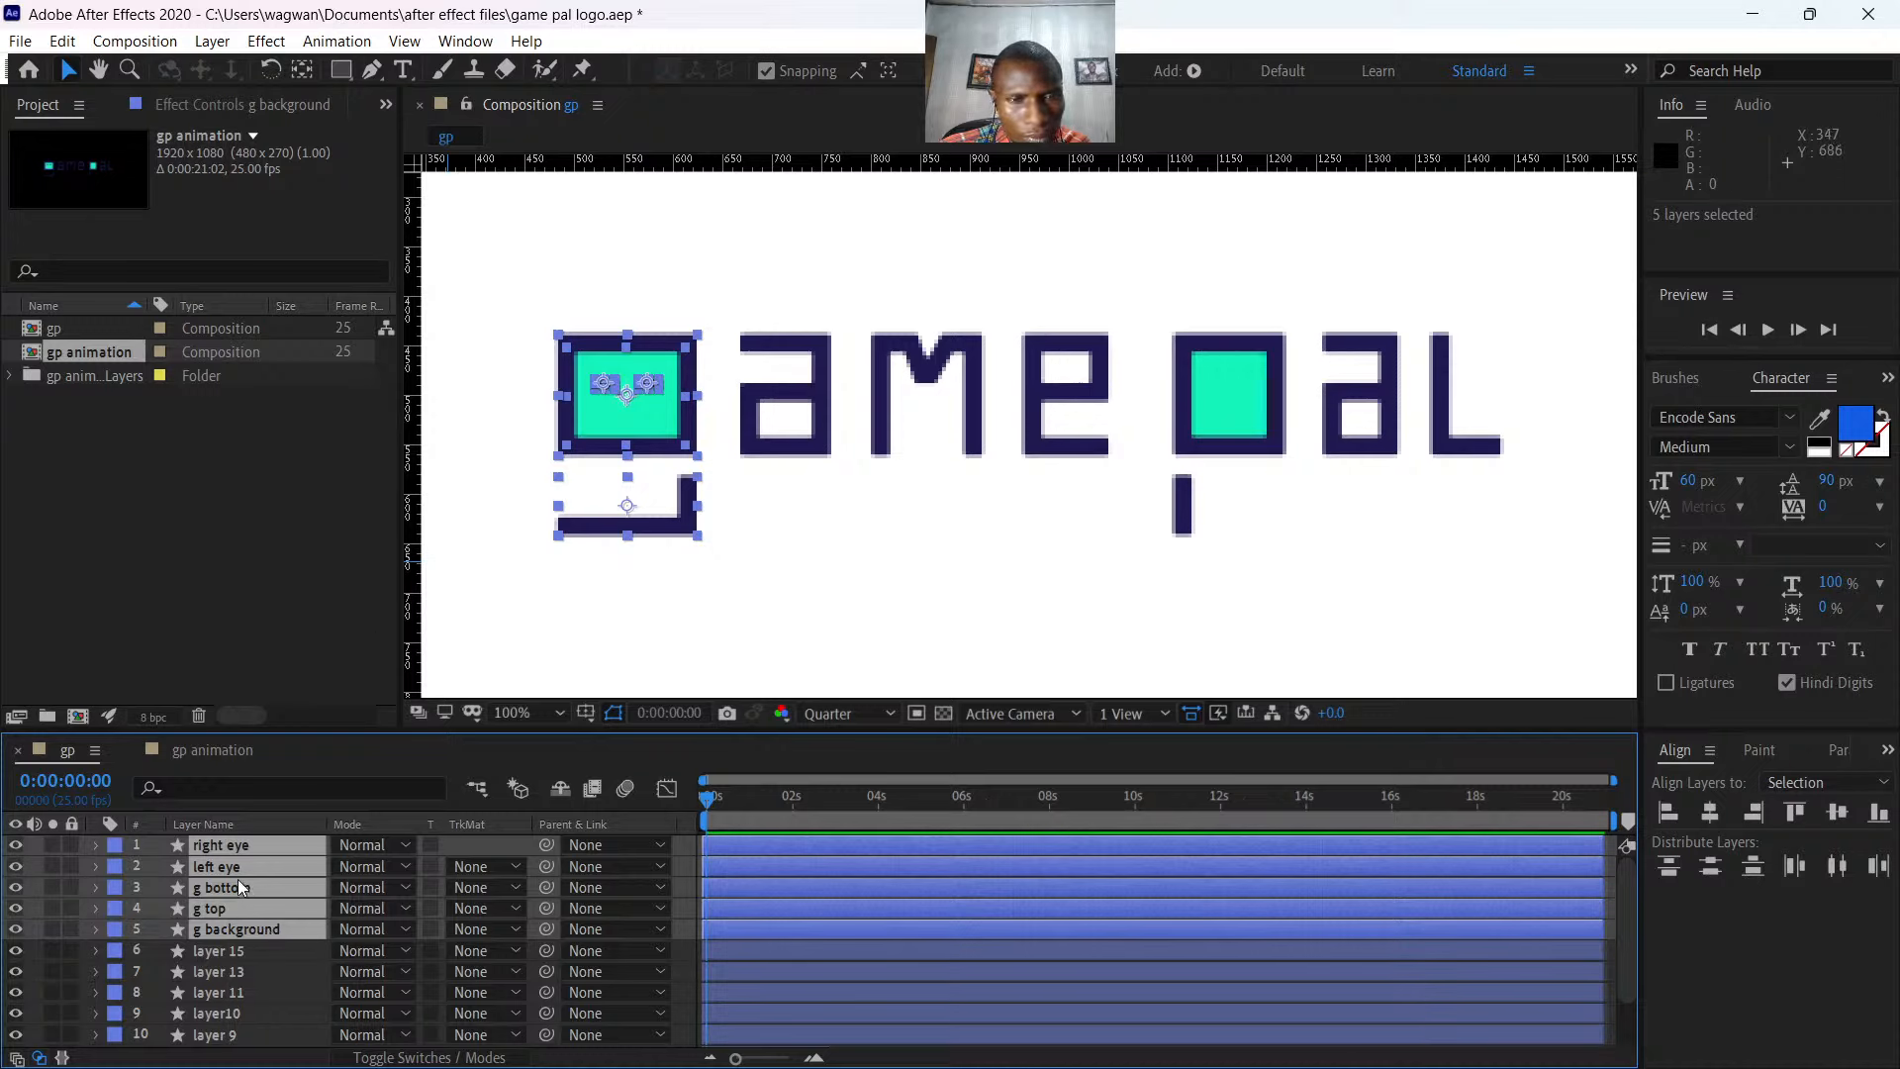
pyautogui.hotkey('ctrl', 'd')
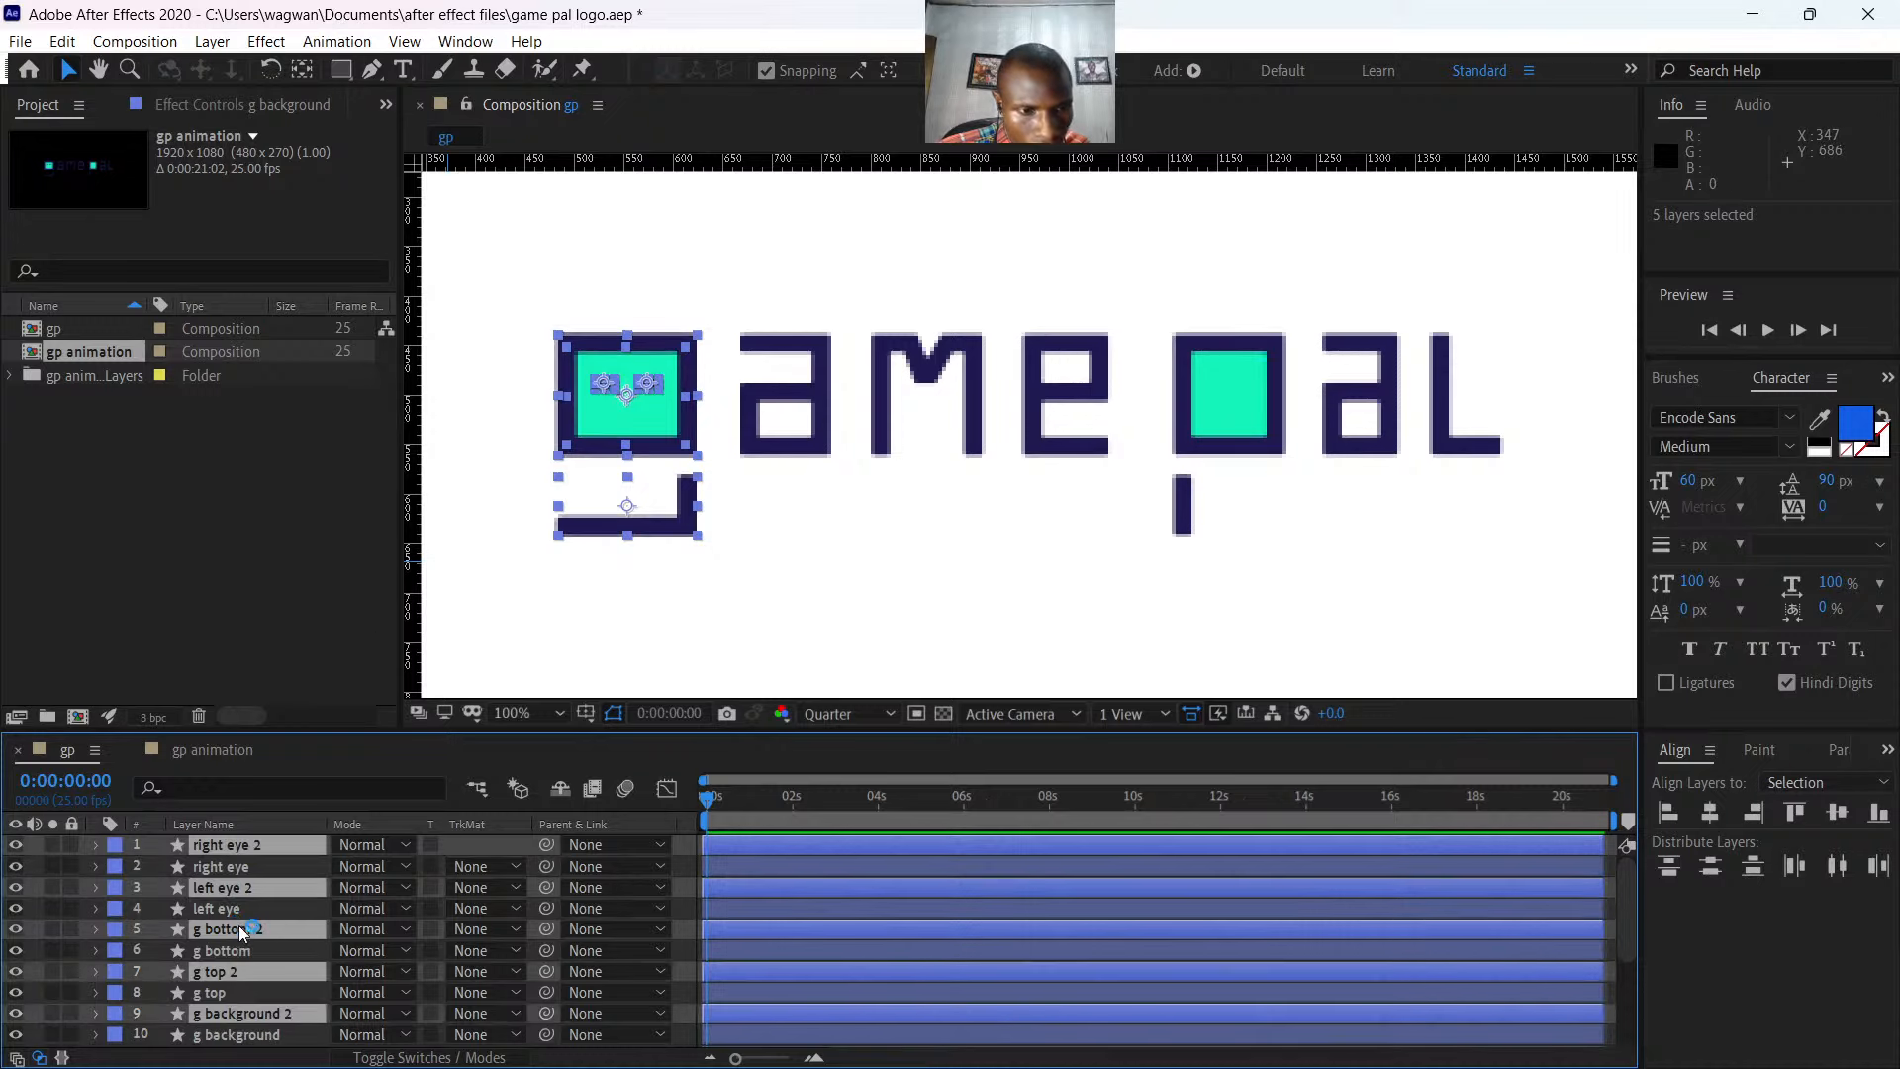
pyautogui.moveTo(241, 924); pyautogui.dragTo(244, 863)
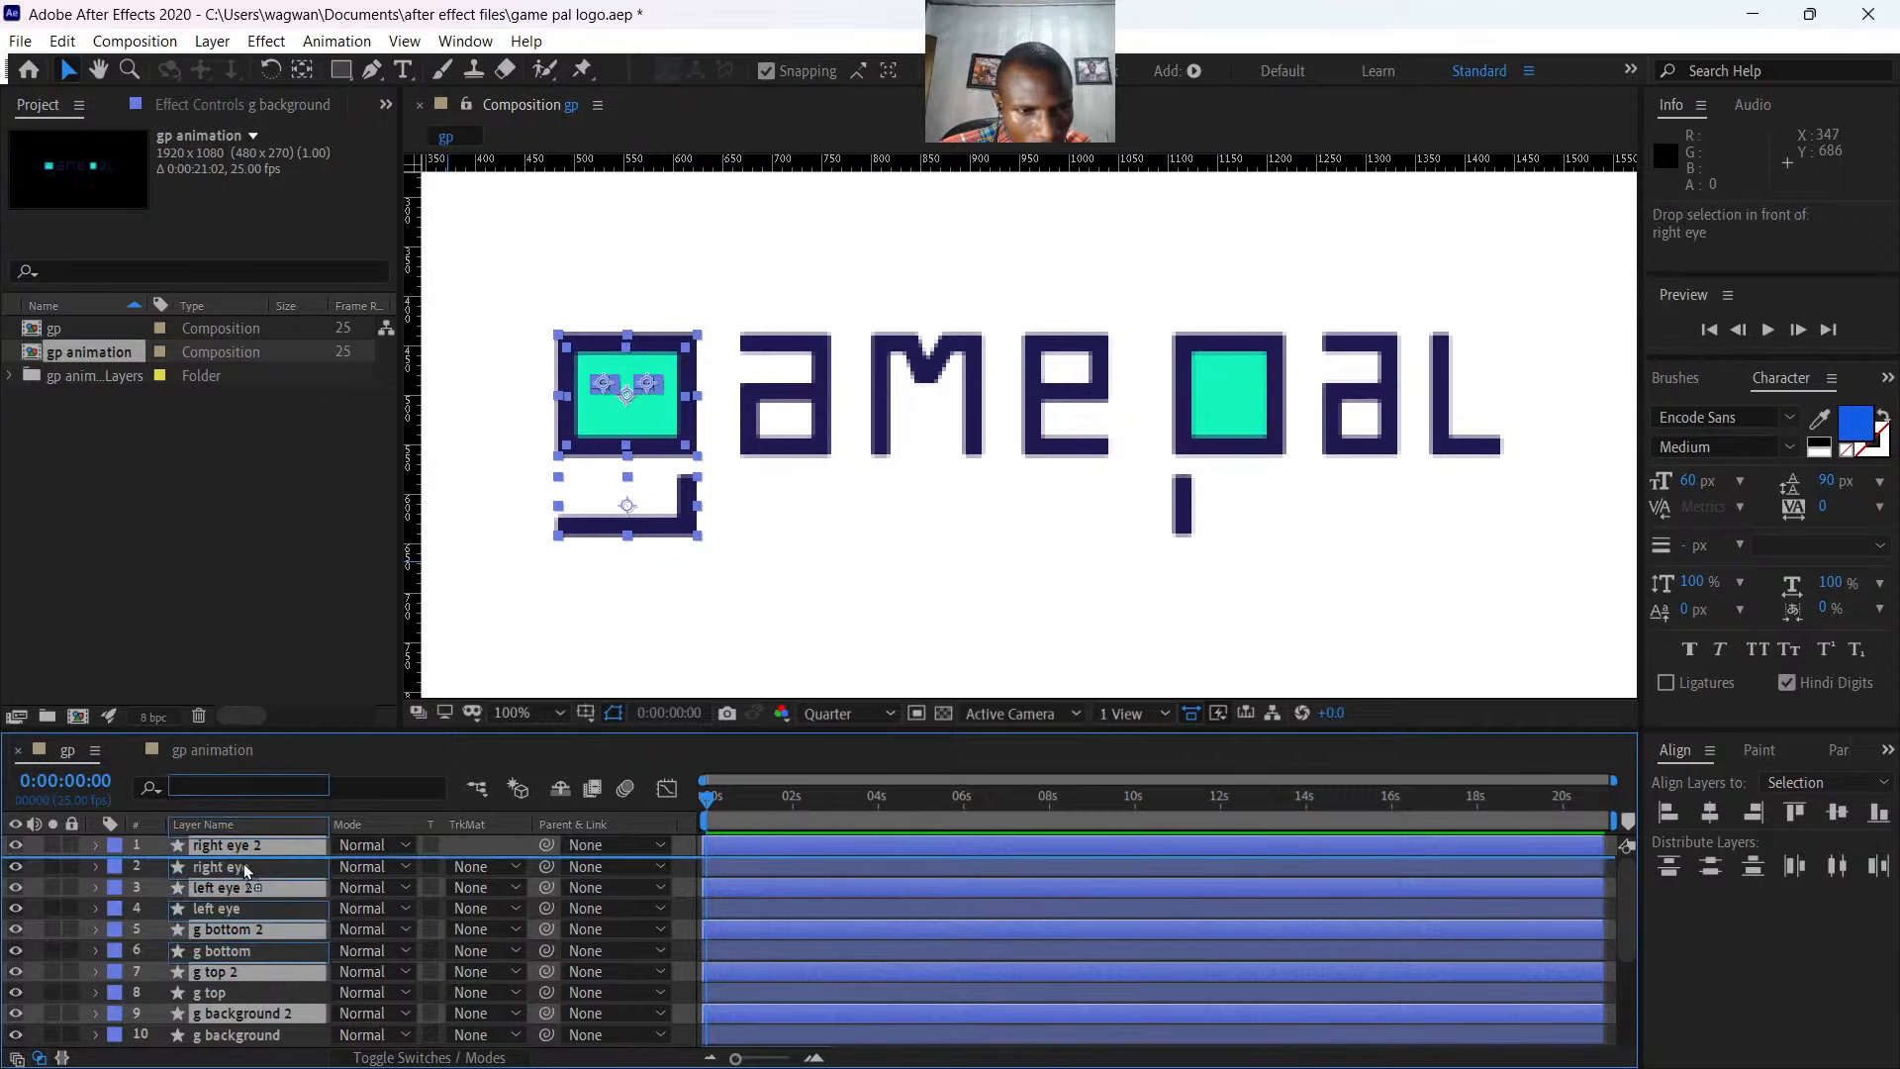
pyautogui.click(739, 953)
pyautogui.scroll(-1, 739, 966)
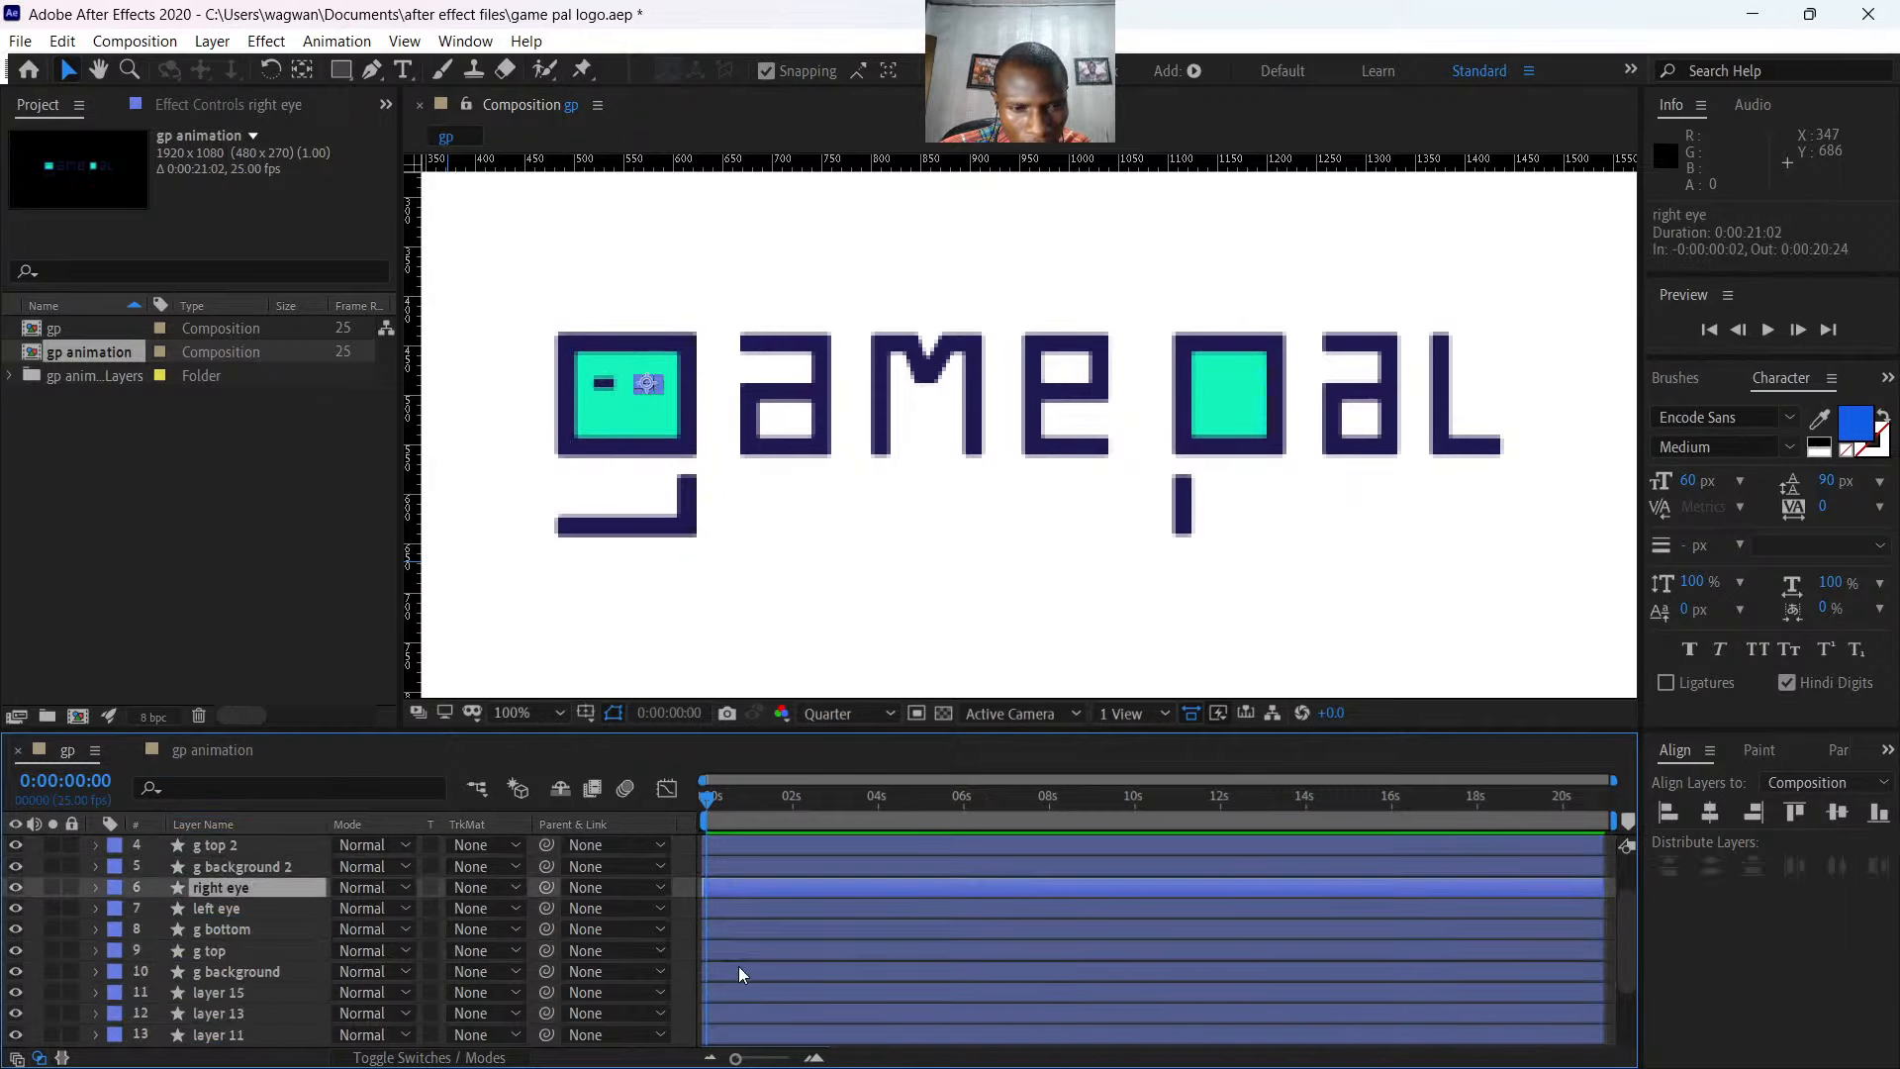
# - Shift the five original letter g layers, from right eye to g background, to start at 0:00:03:24 on the timeline
pyautogui.keyDown('shift'); pyautogui.click(241, 974); pyautogui.keyUp('shift')
pyautogui.moveTo(756, 897); pyautogui.dragTo(927, 904)
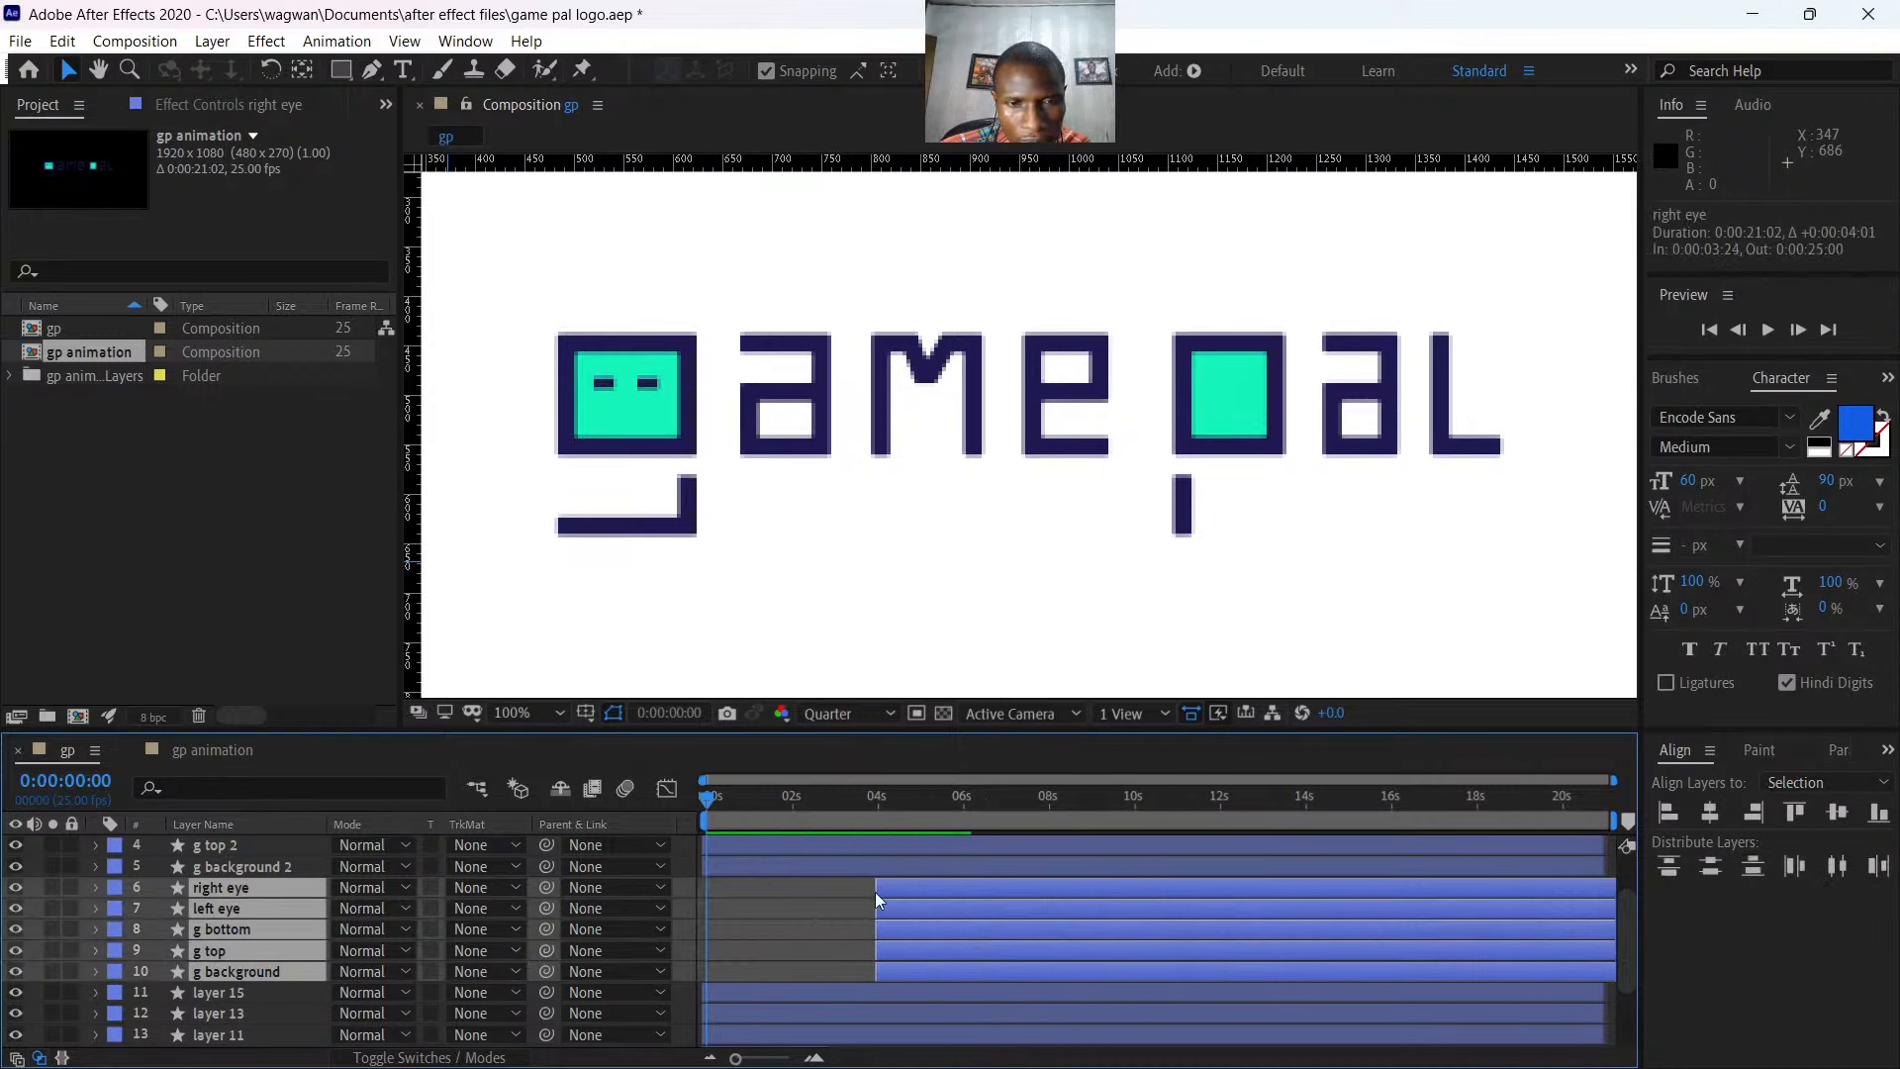
# - Rename layer 13, the square frame of the letter p, as "p top"
pyautogui.click(1227, 390)
pyautogui.scroll(-1, 779, 890)
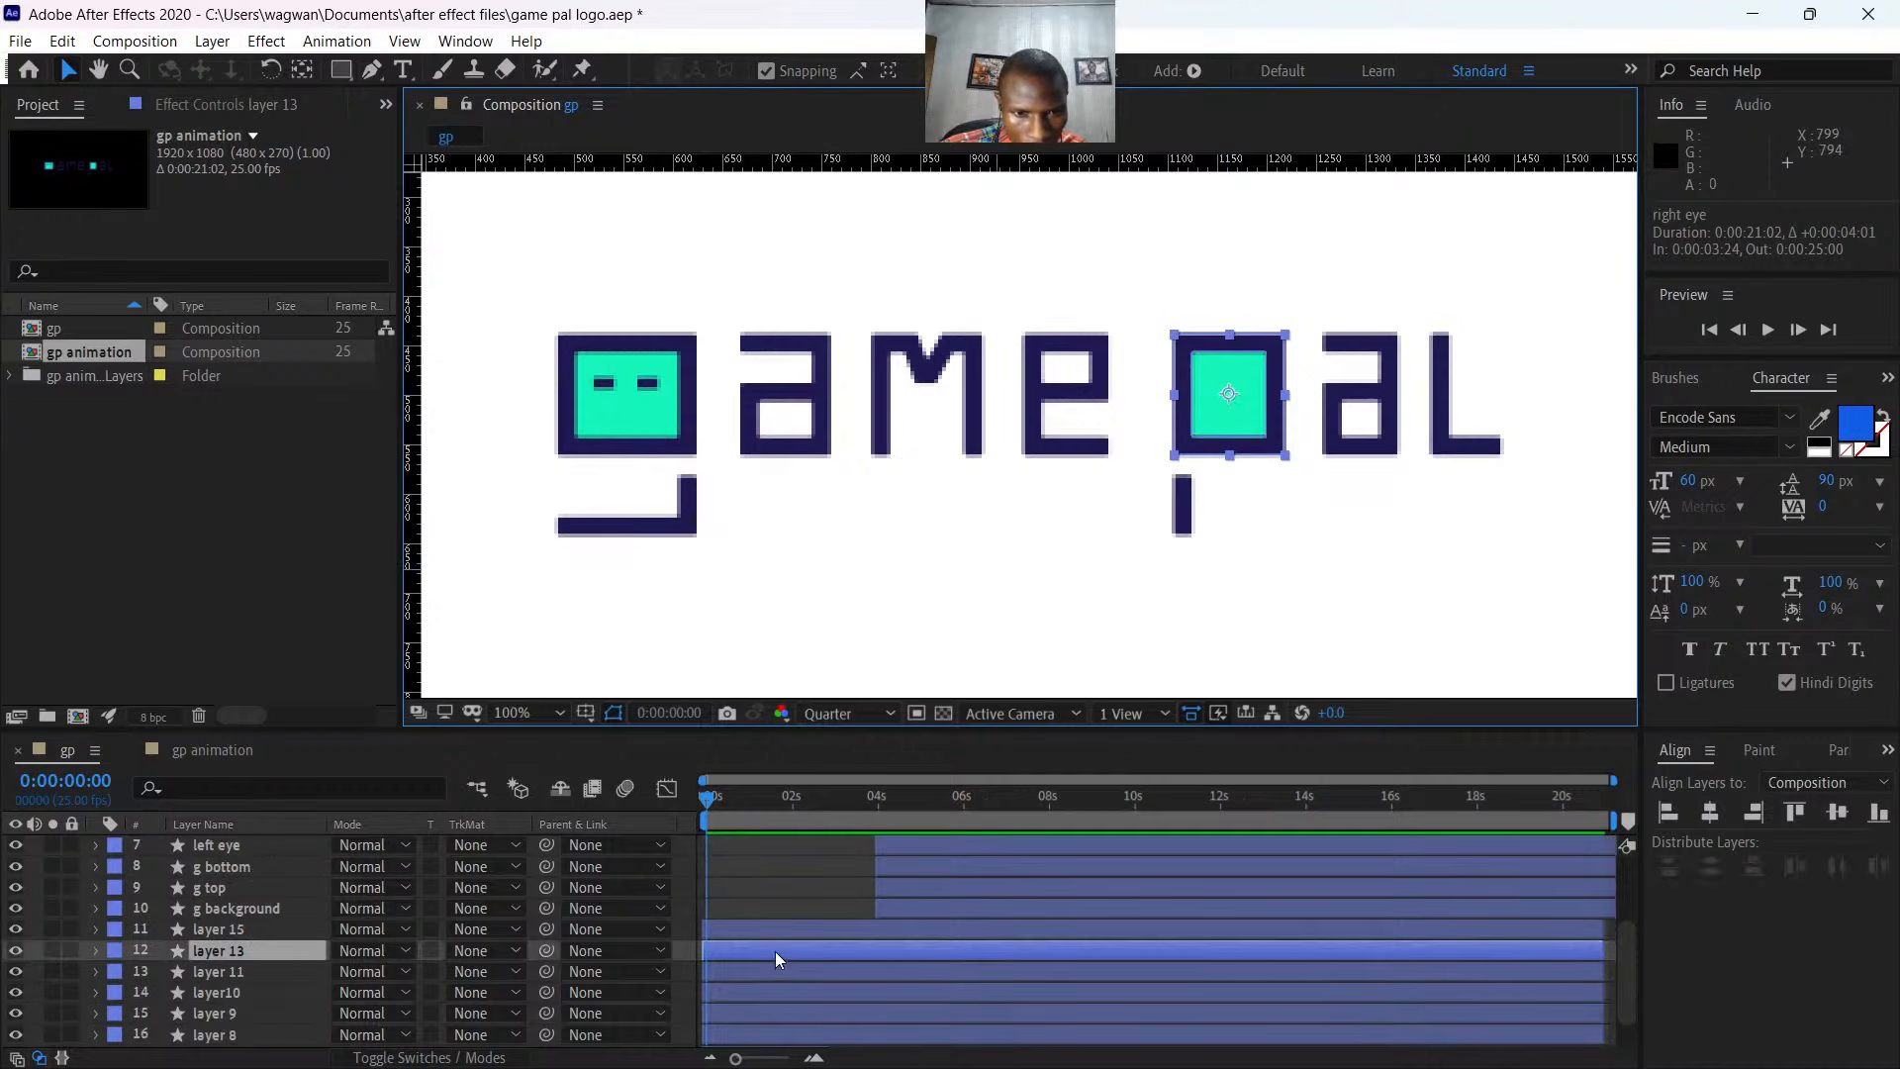
pyautogui.scroll(2, 827, 943)
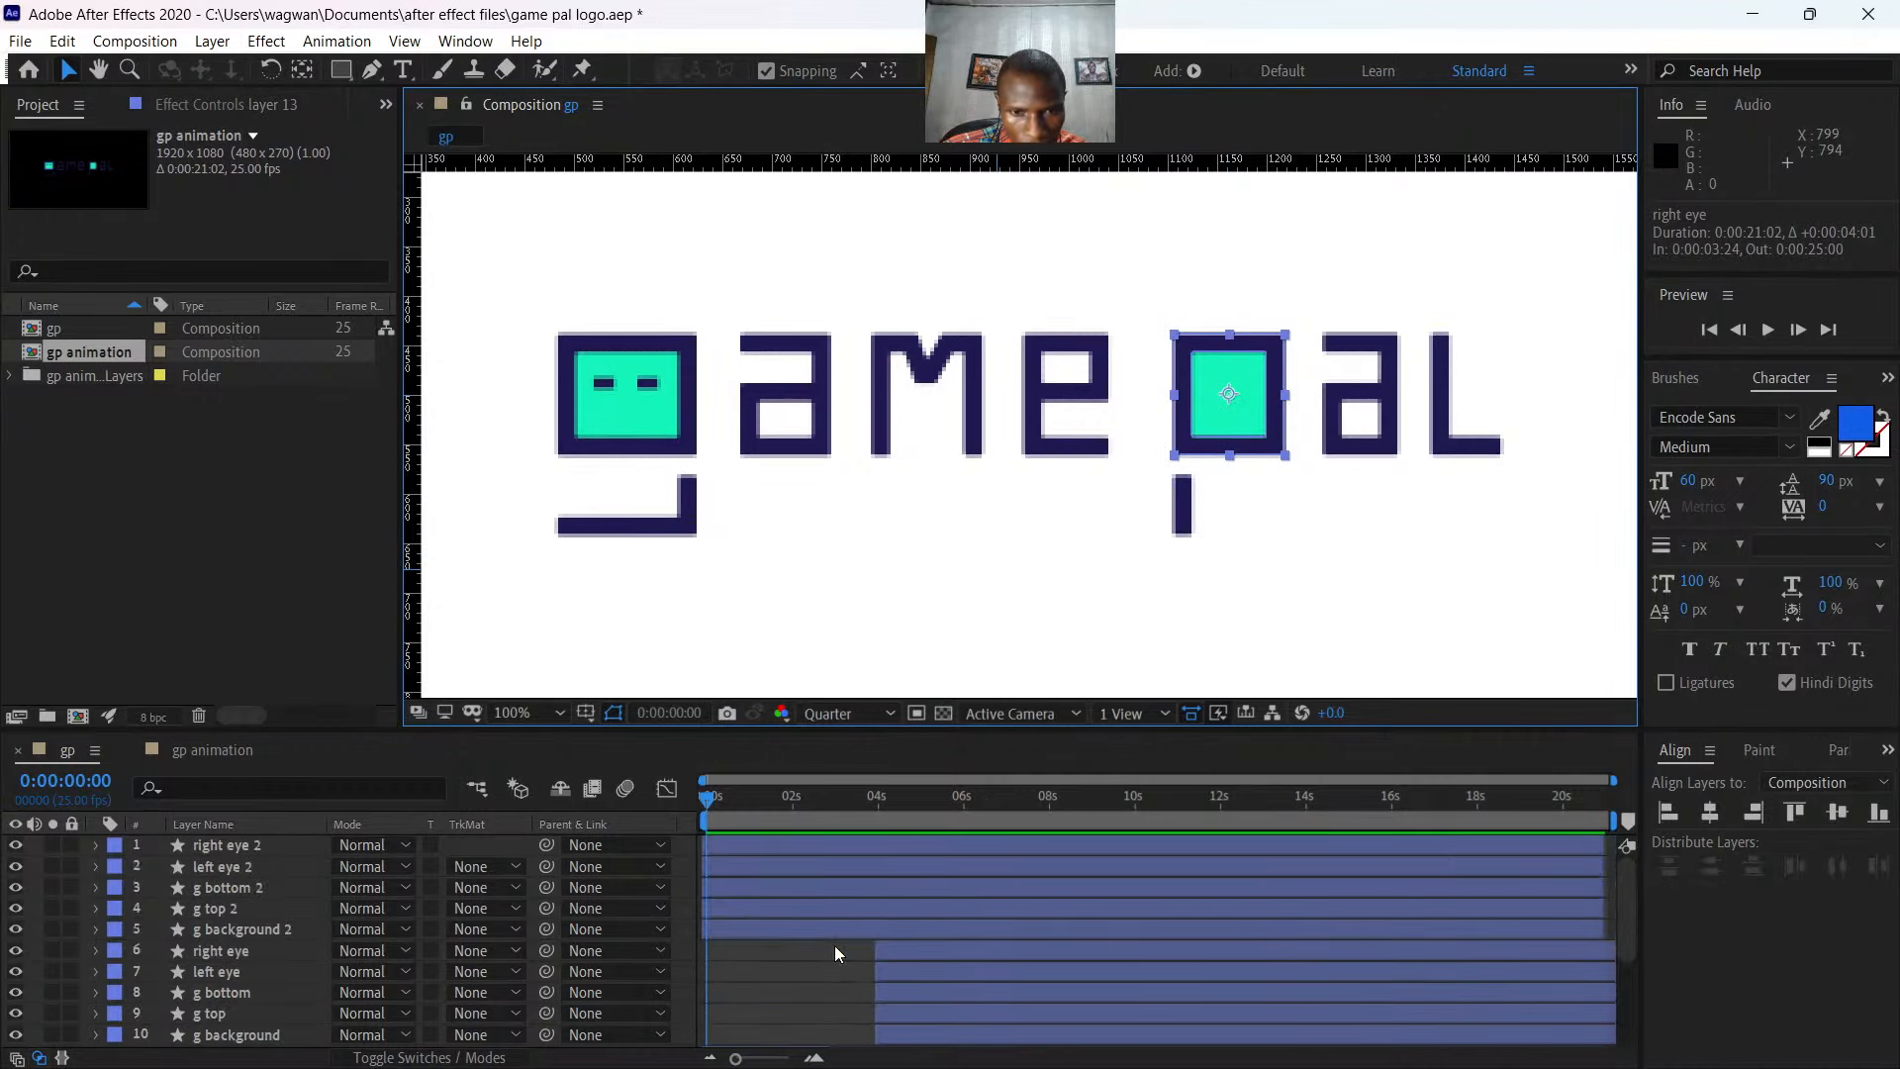
pyautogui.scroll(-3, 809, 935)
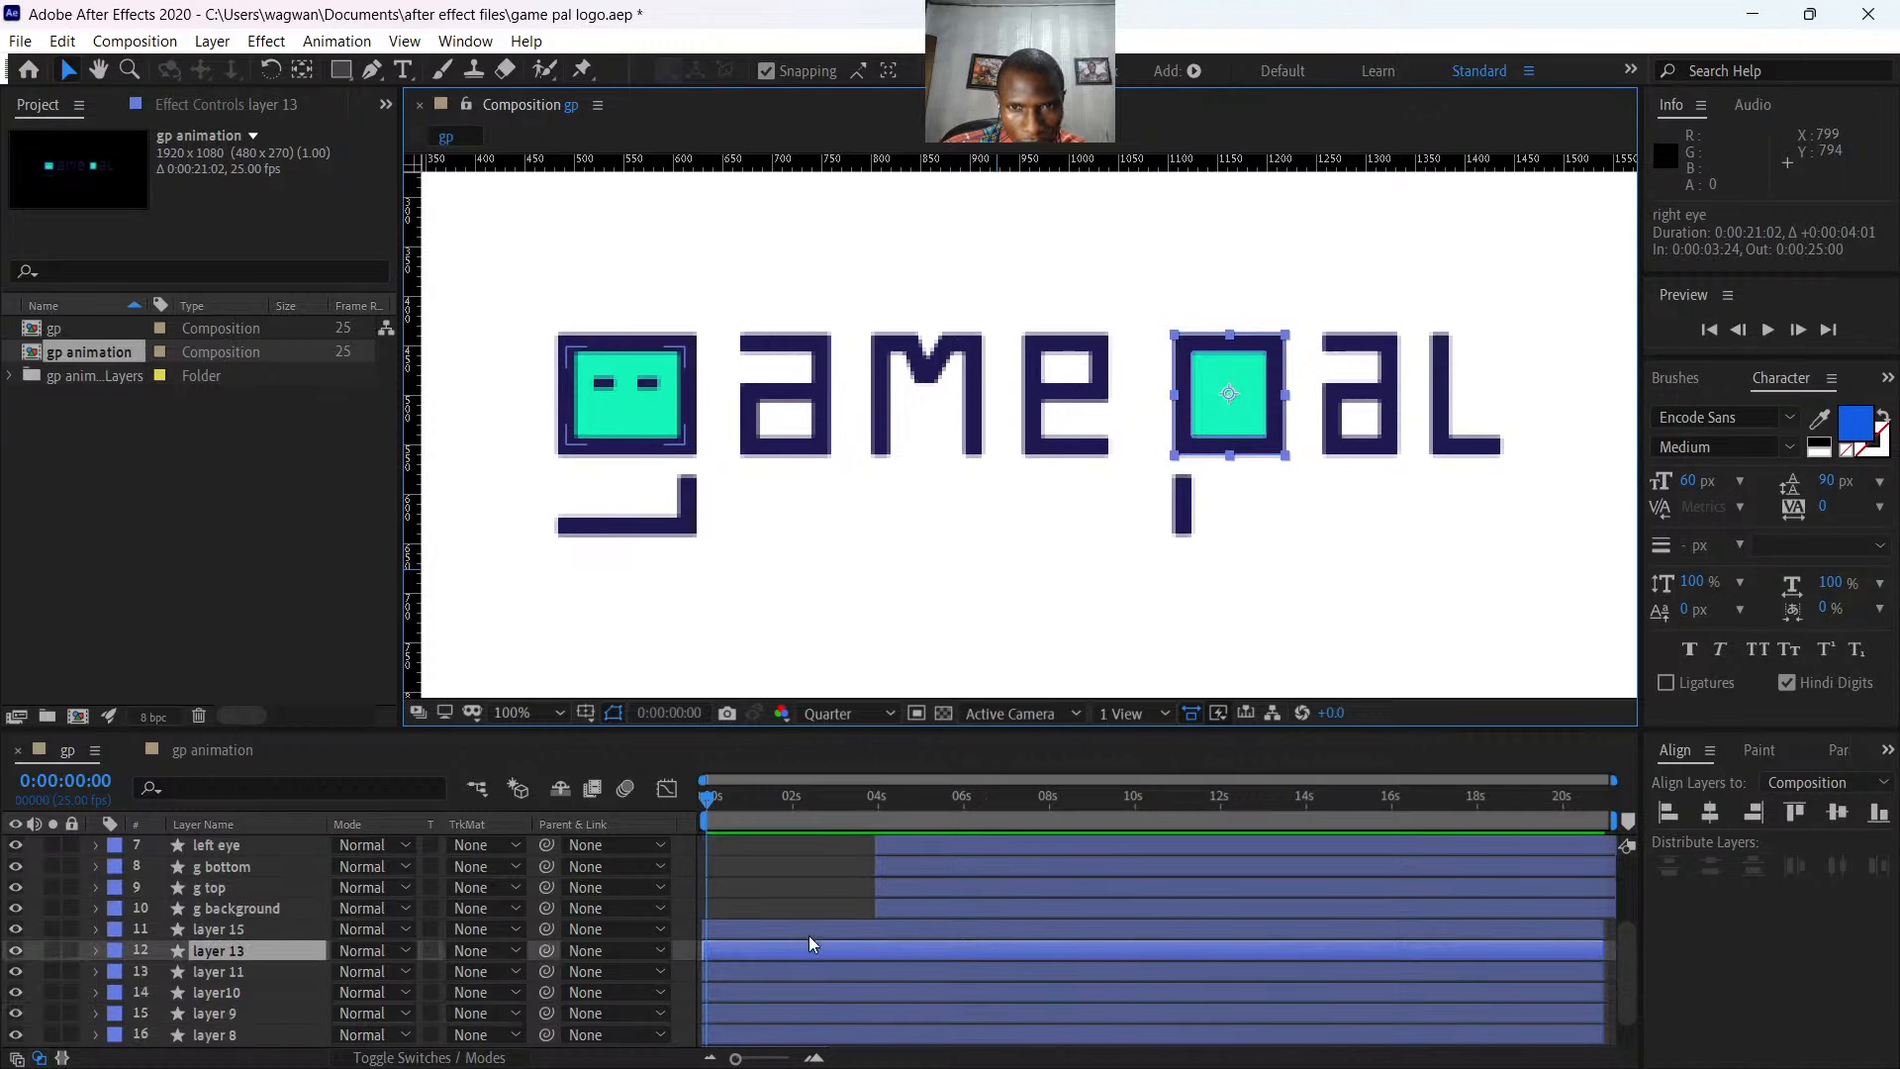
pyautogui.rightClick(216, 947)
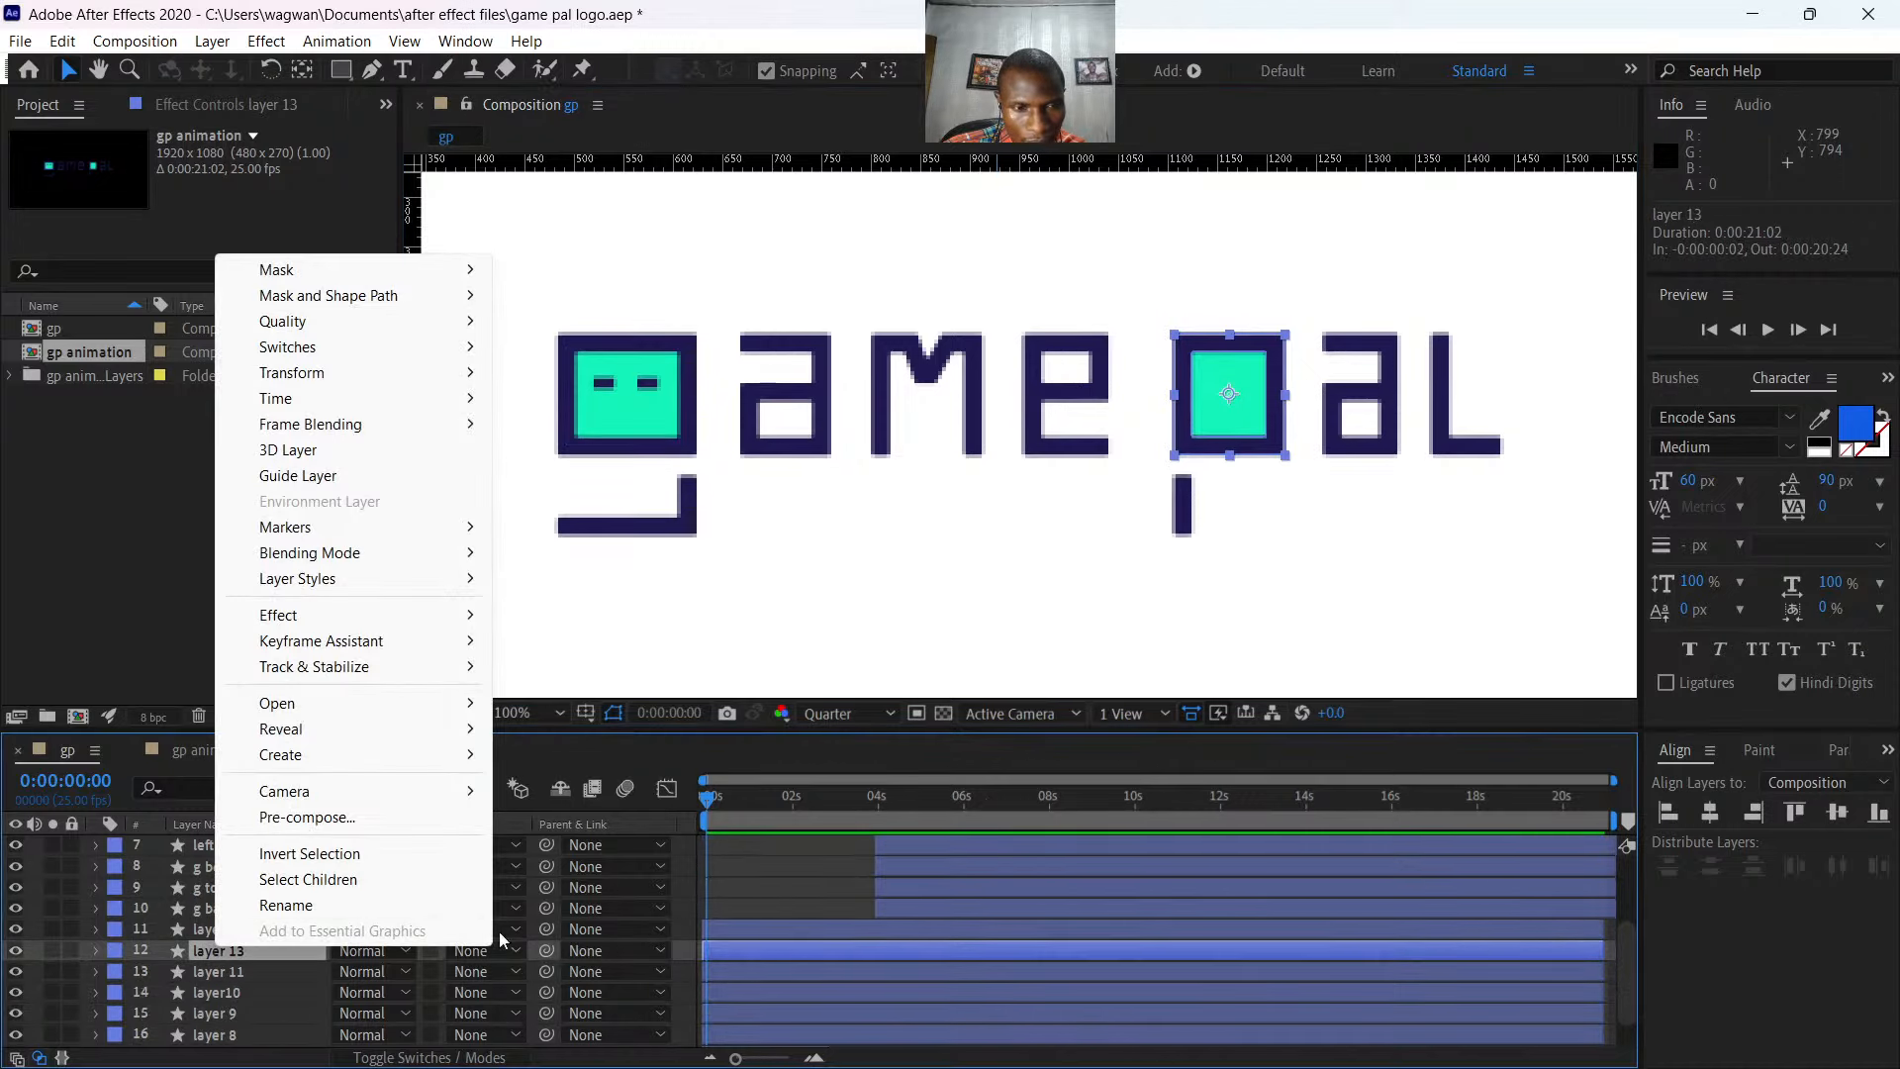
pyautogui.click(316, 905)
pyautogui.write('p top')
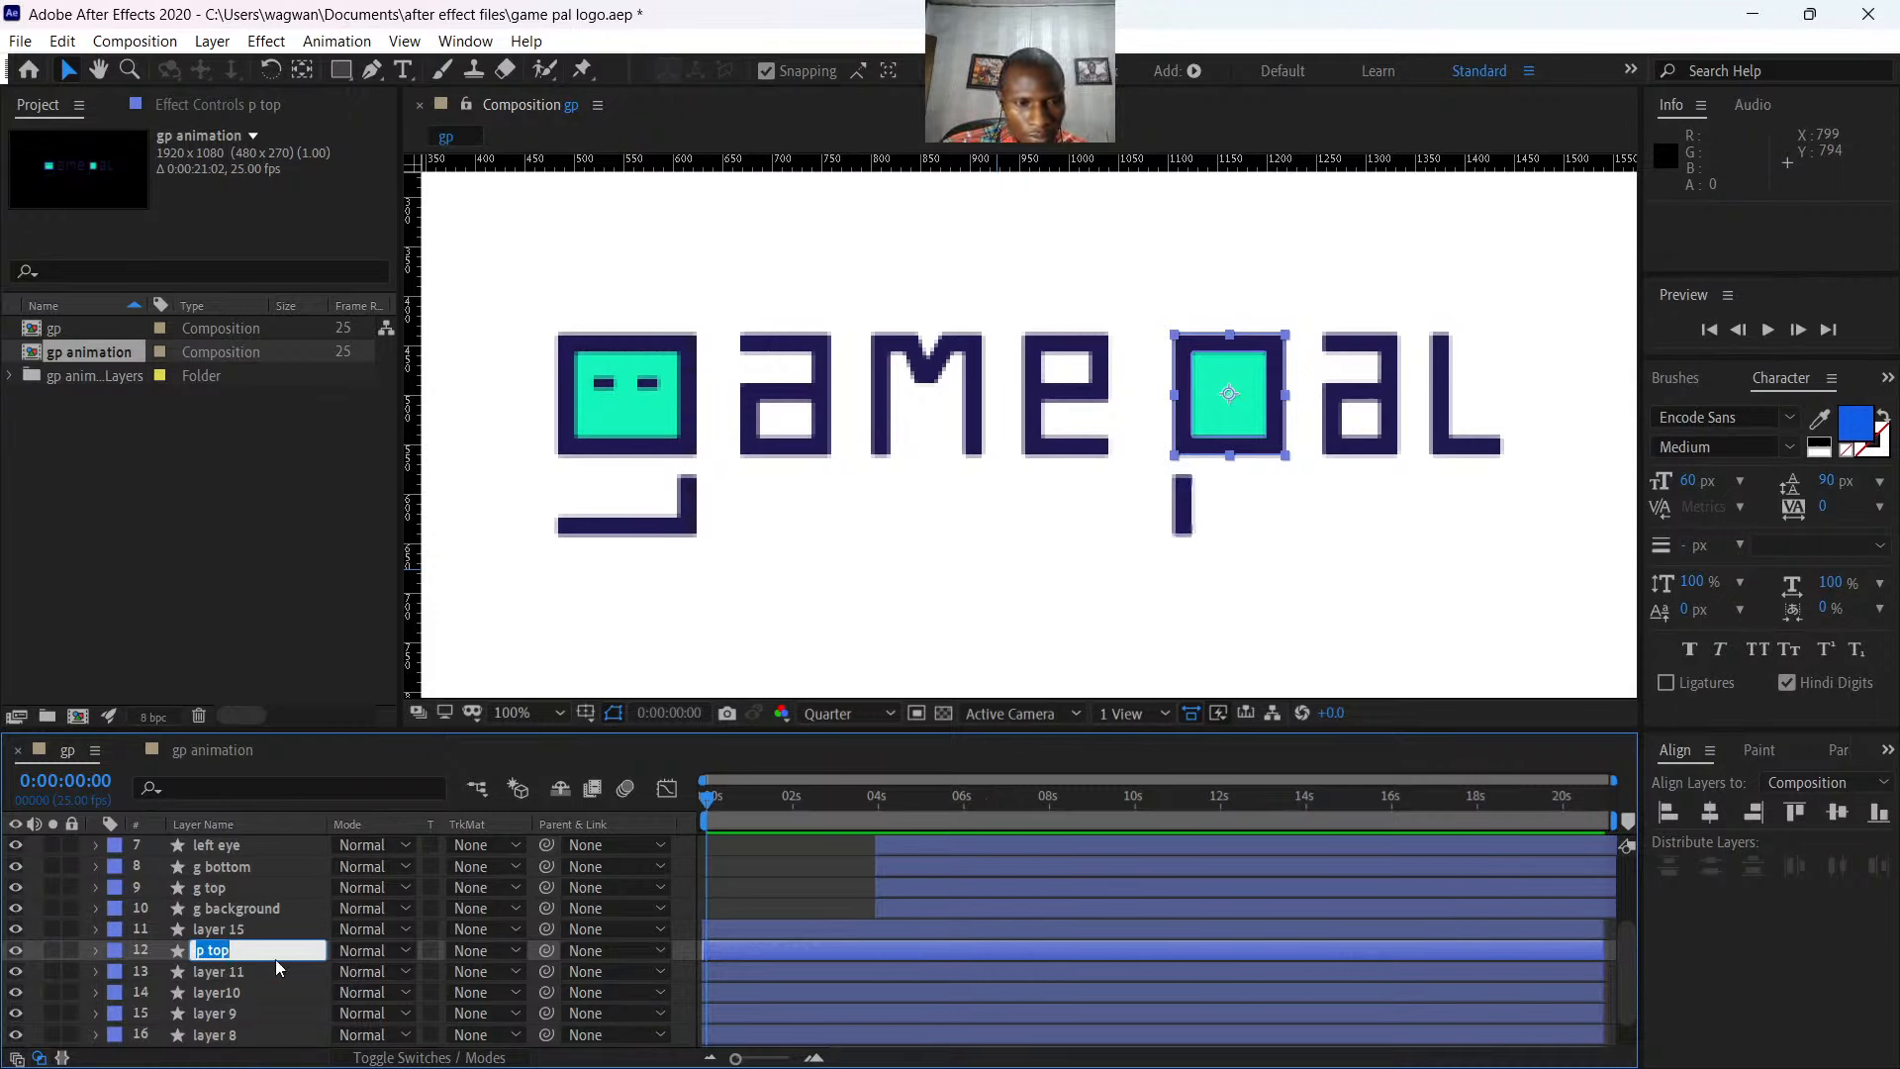
# - Rename layer 11, the green fill inside the letter p's frame, as "p bottom"
pyautogui.click(243, 972)
pyautogui.rightClick(244, 972)
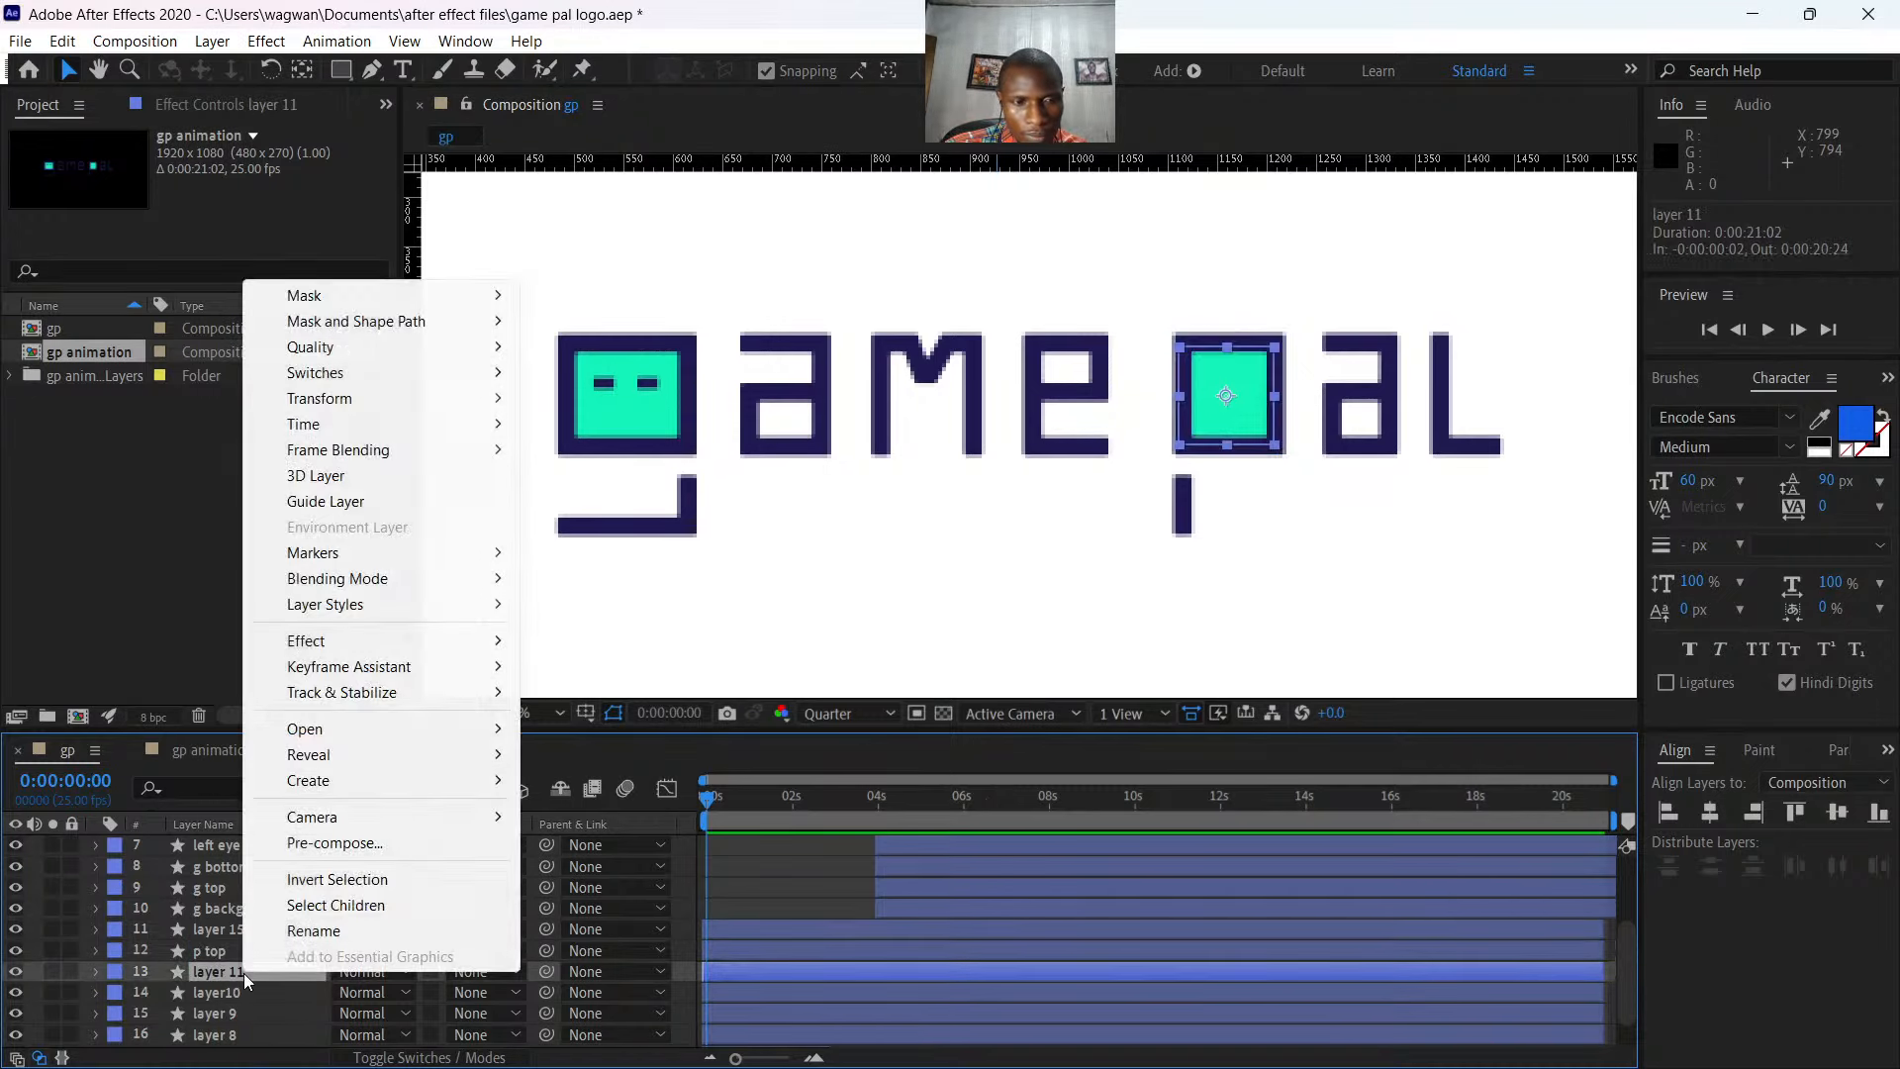
pyautogui.click(336, 934)
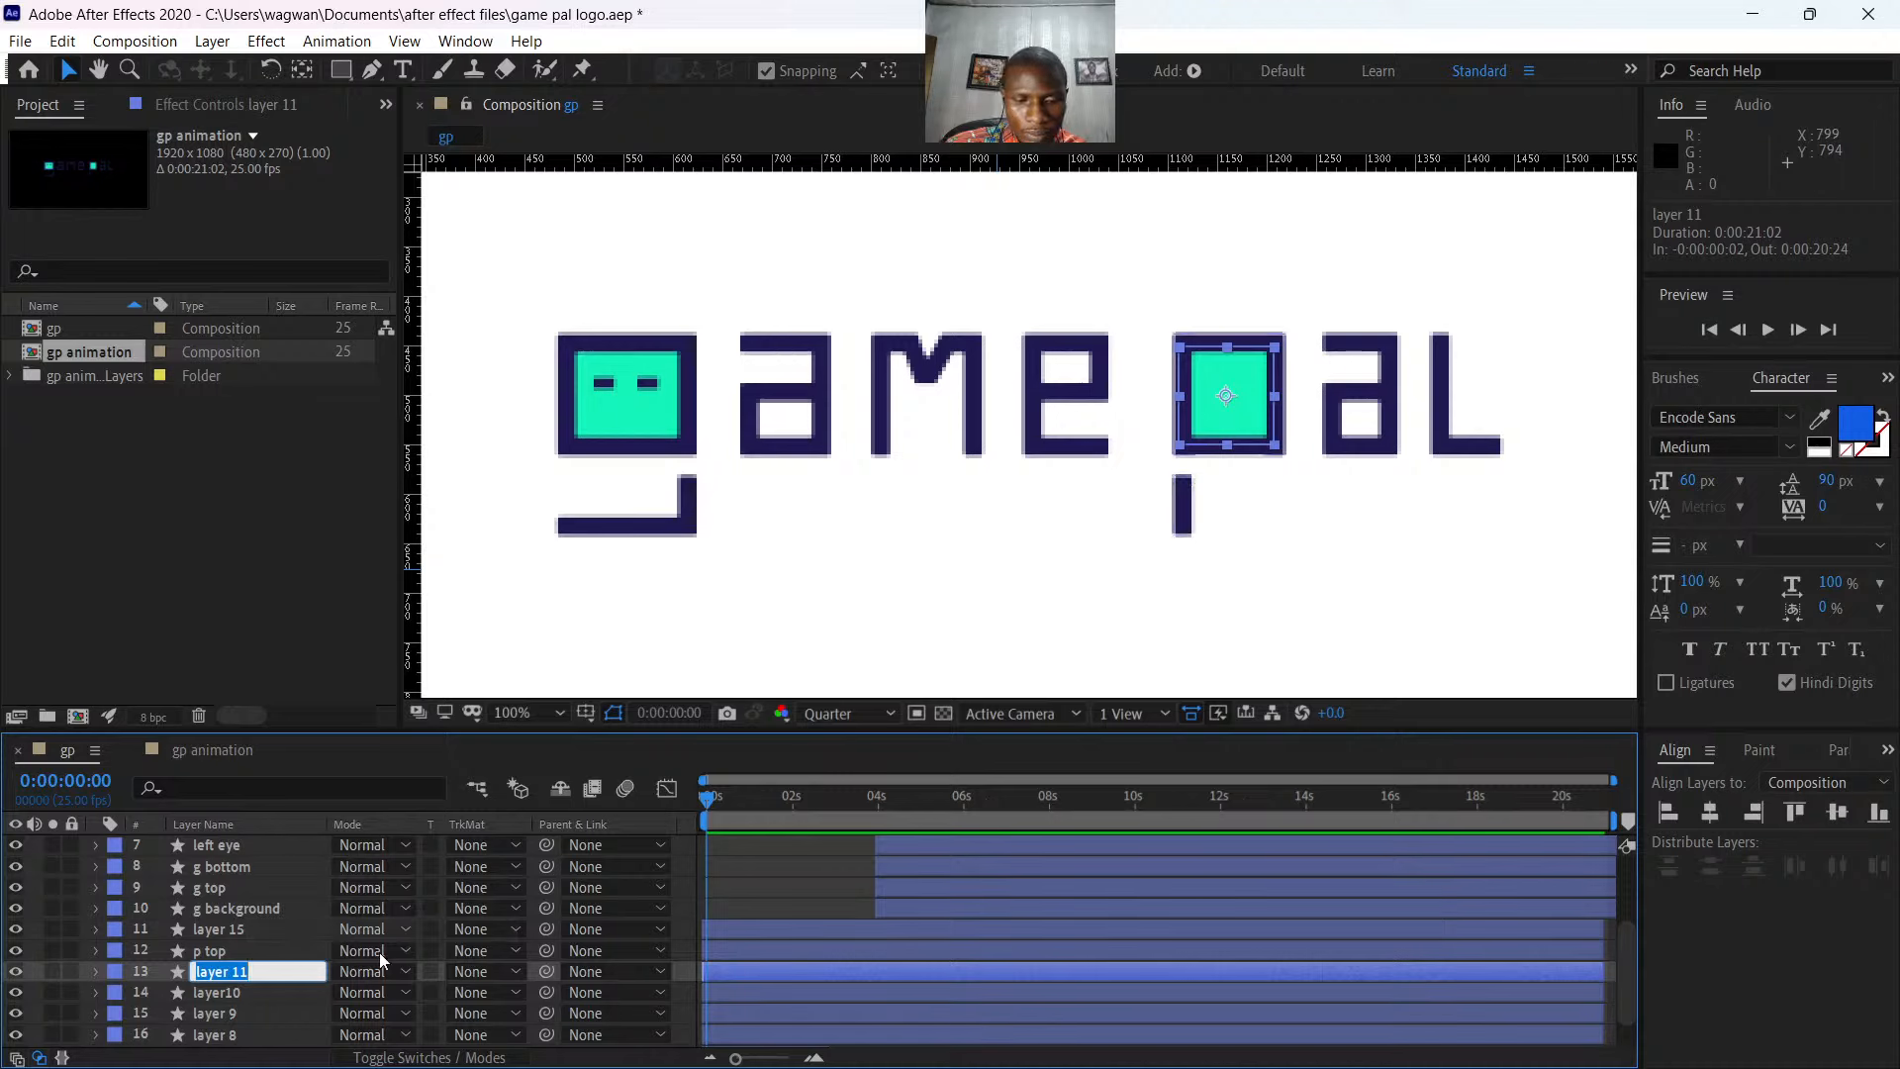
pyautogui.write('p bot')
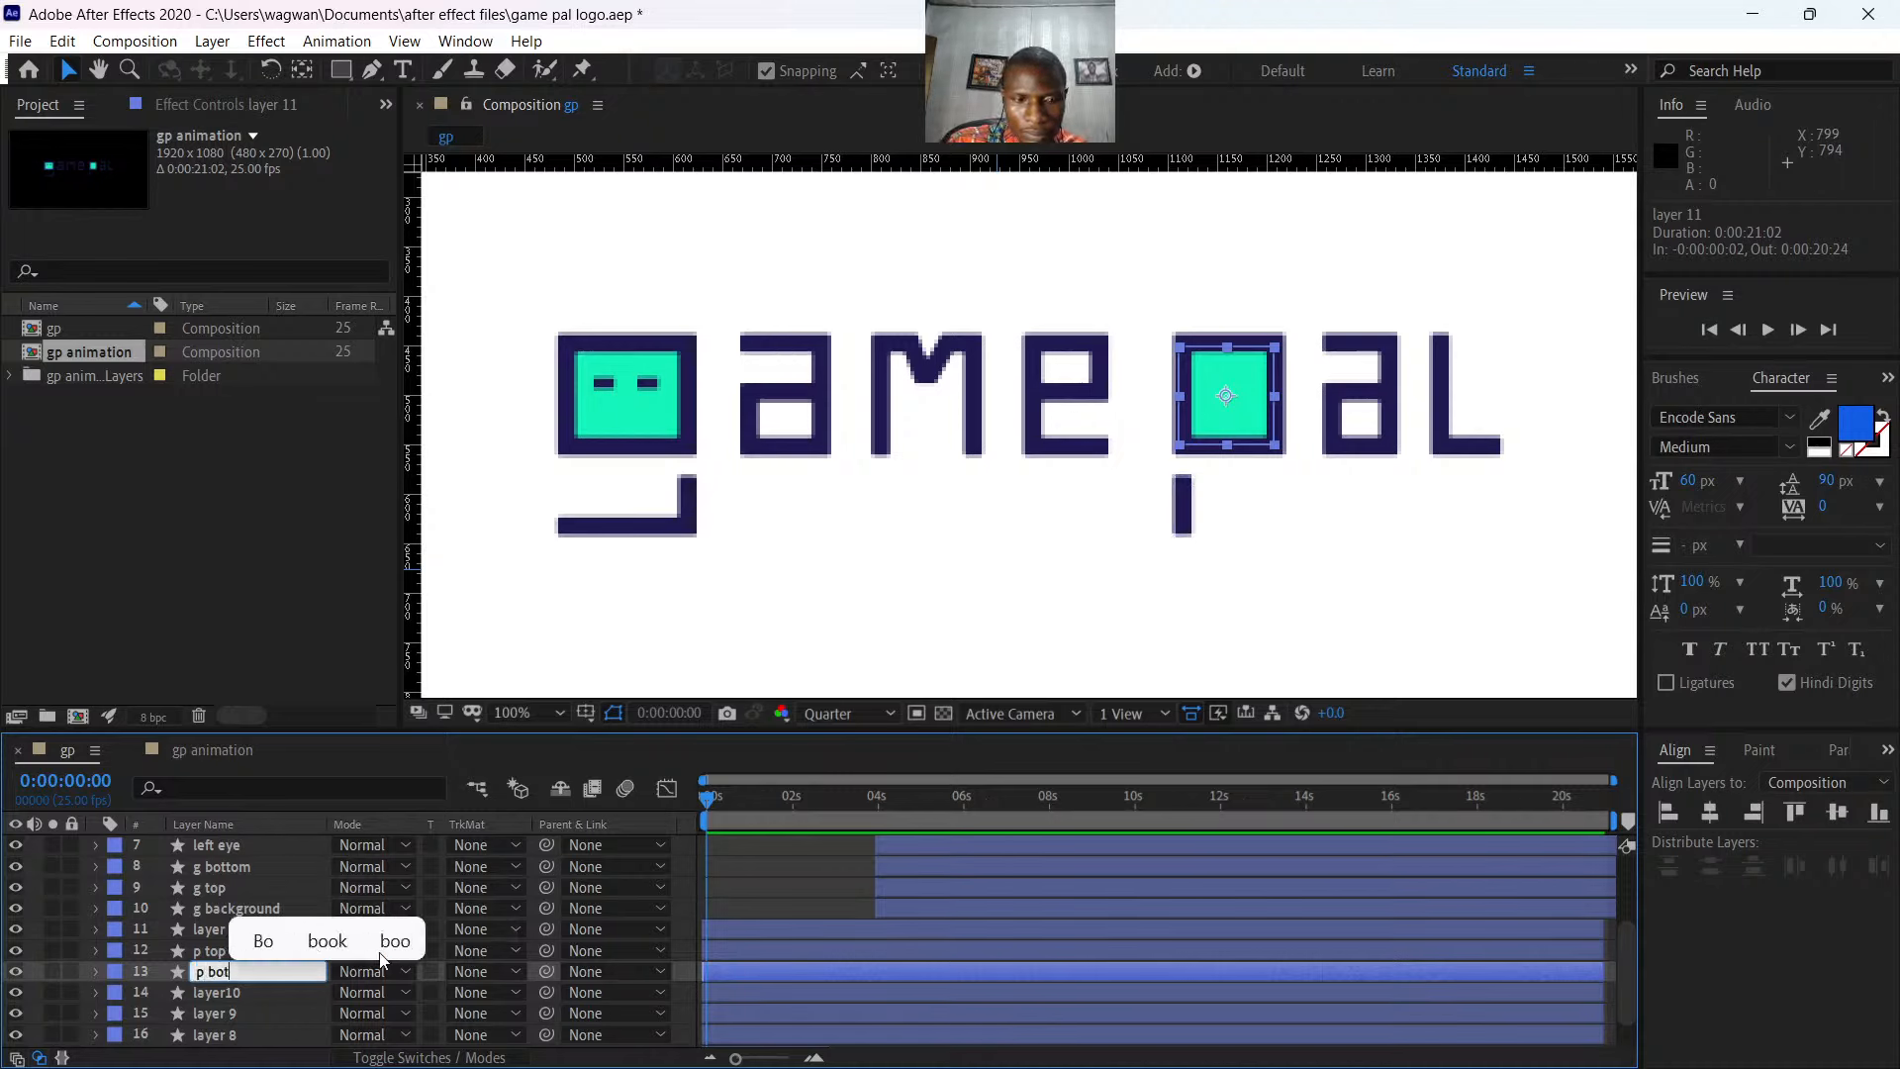
pyautogui.write('tom')
pyautogui.press('Return')
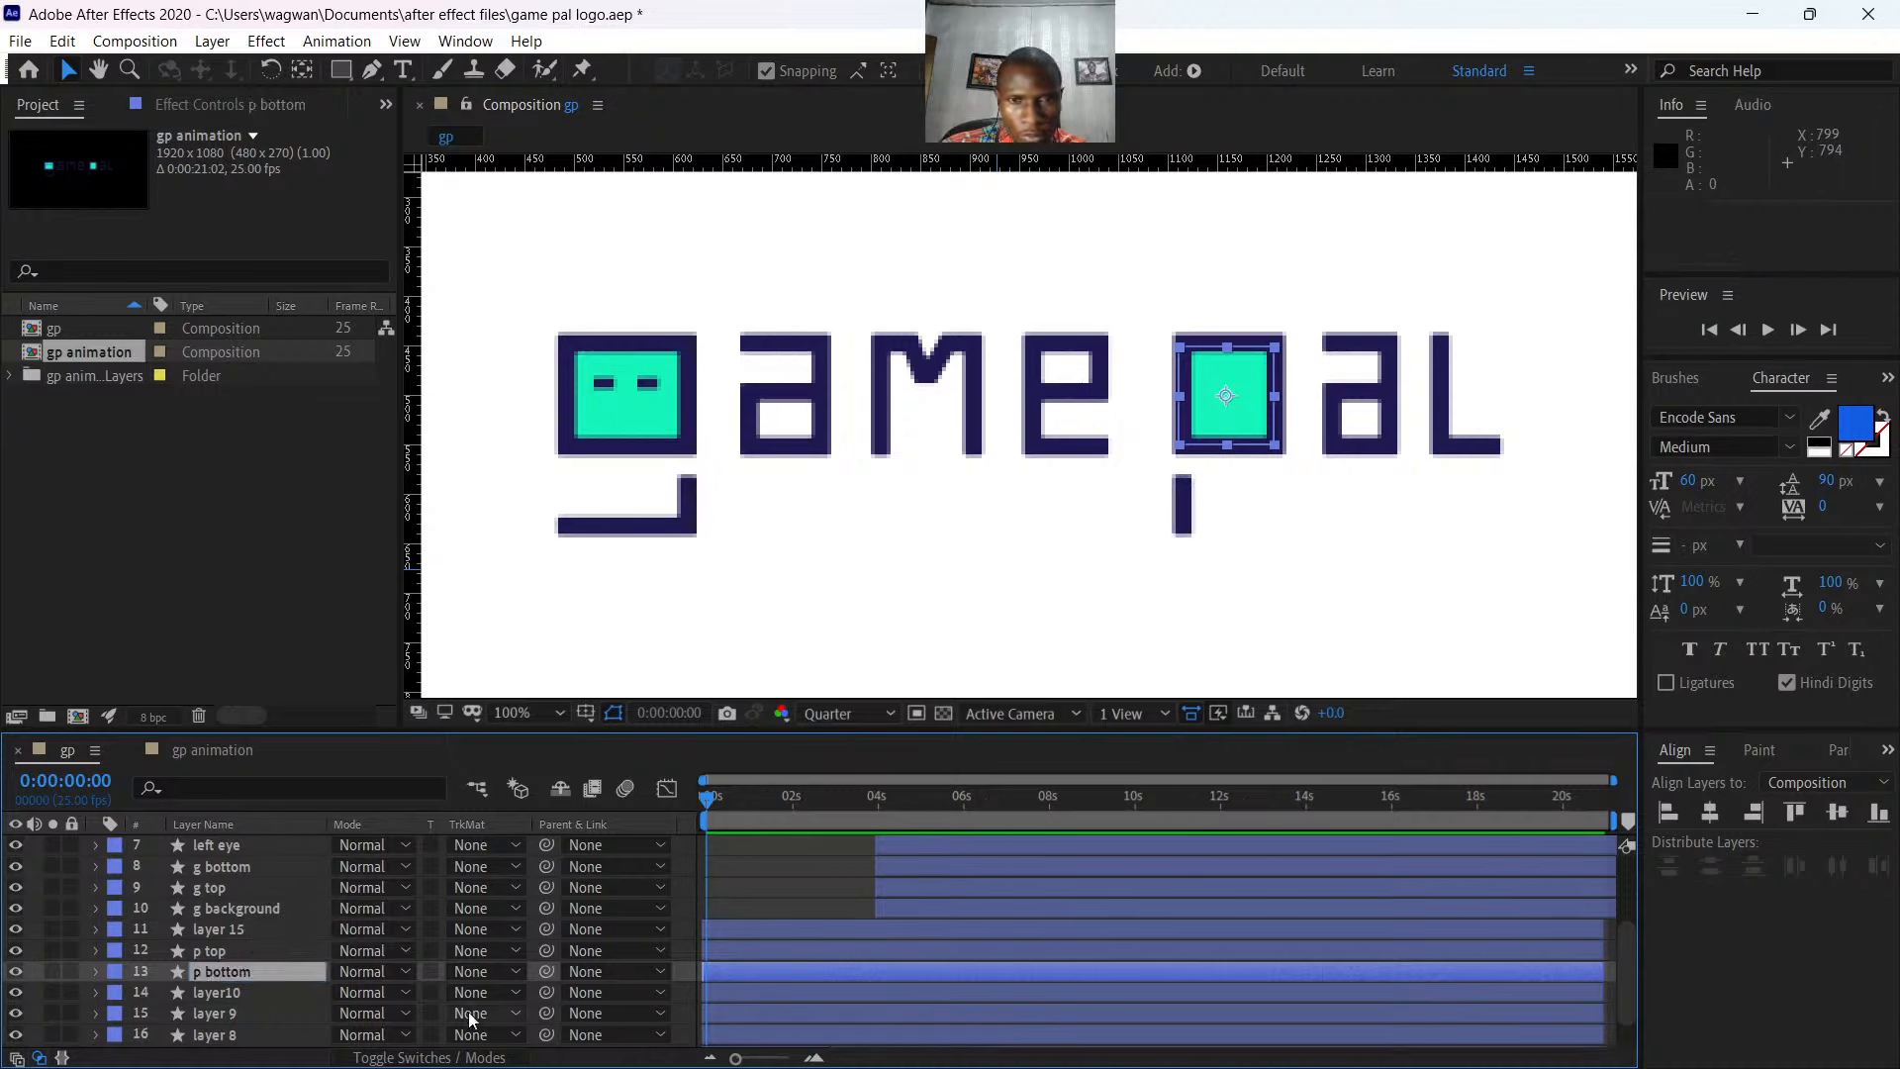
# - Find the layer of the short stem below the letter p, layer 15, and rename it as "p bottom"
pyautogui.click(721, 994)
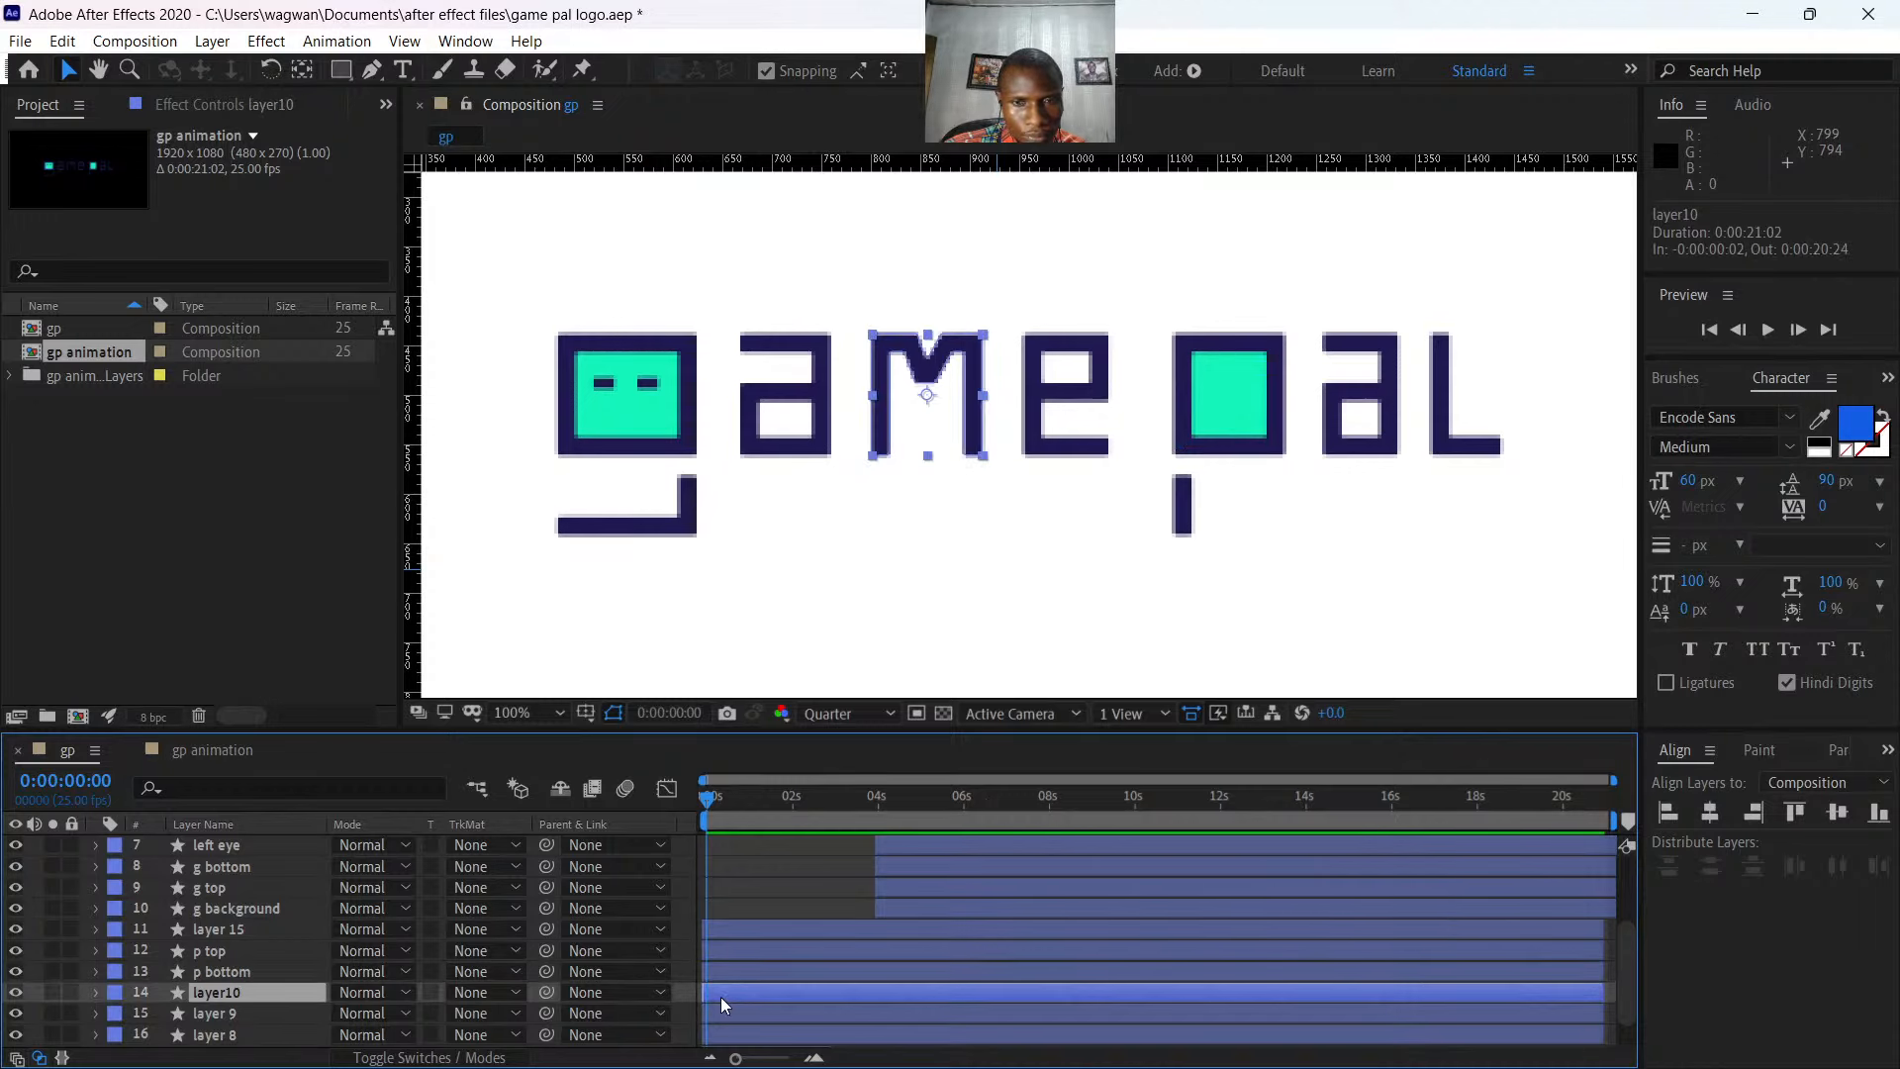
pyautogui.click(1184, 497)
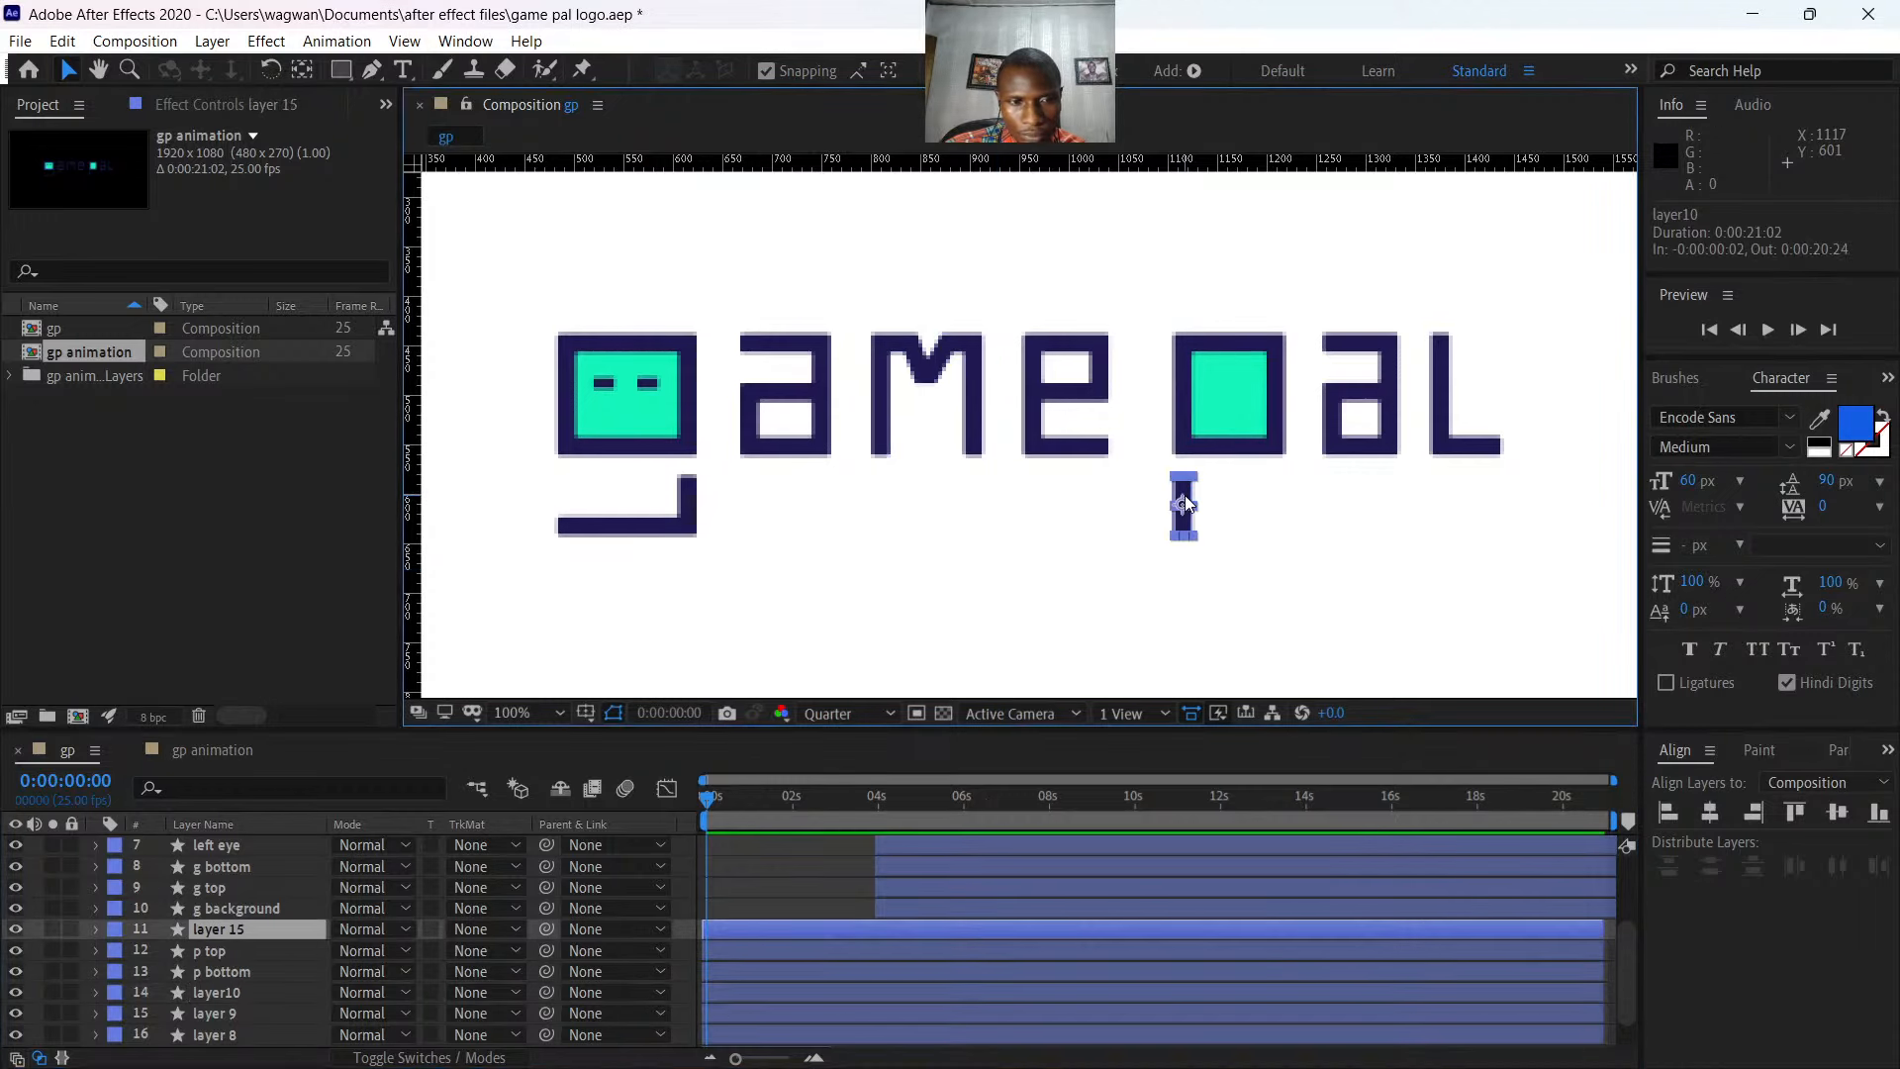
pyautogui.doubleClick(247, 929)
pyautogui.rightClick(247, 926)
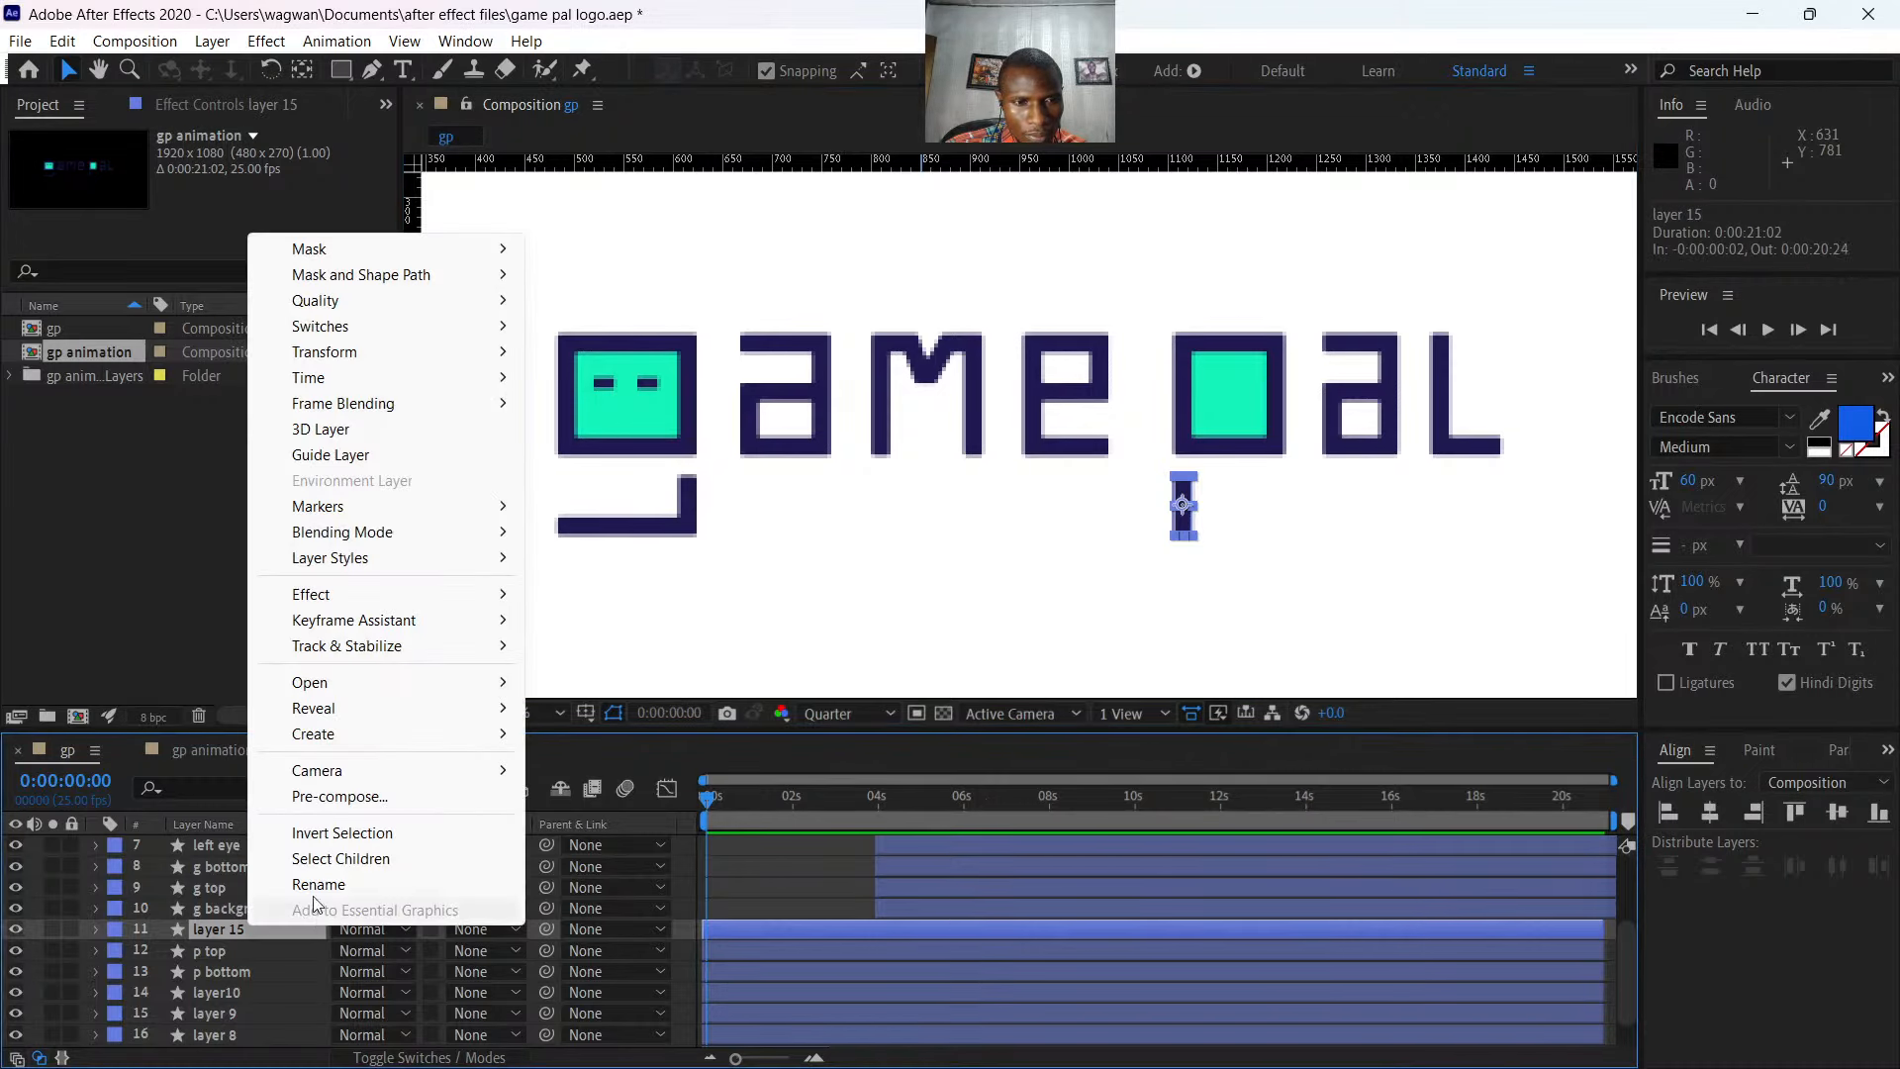
pyautogui.click(346, 901)
pyautogui.write('p')
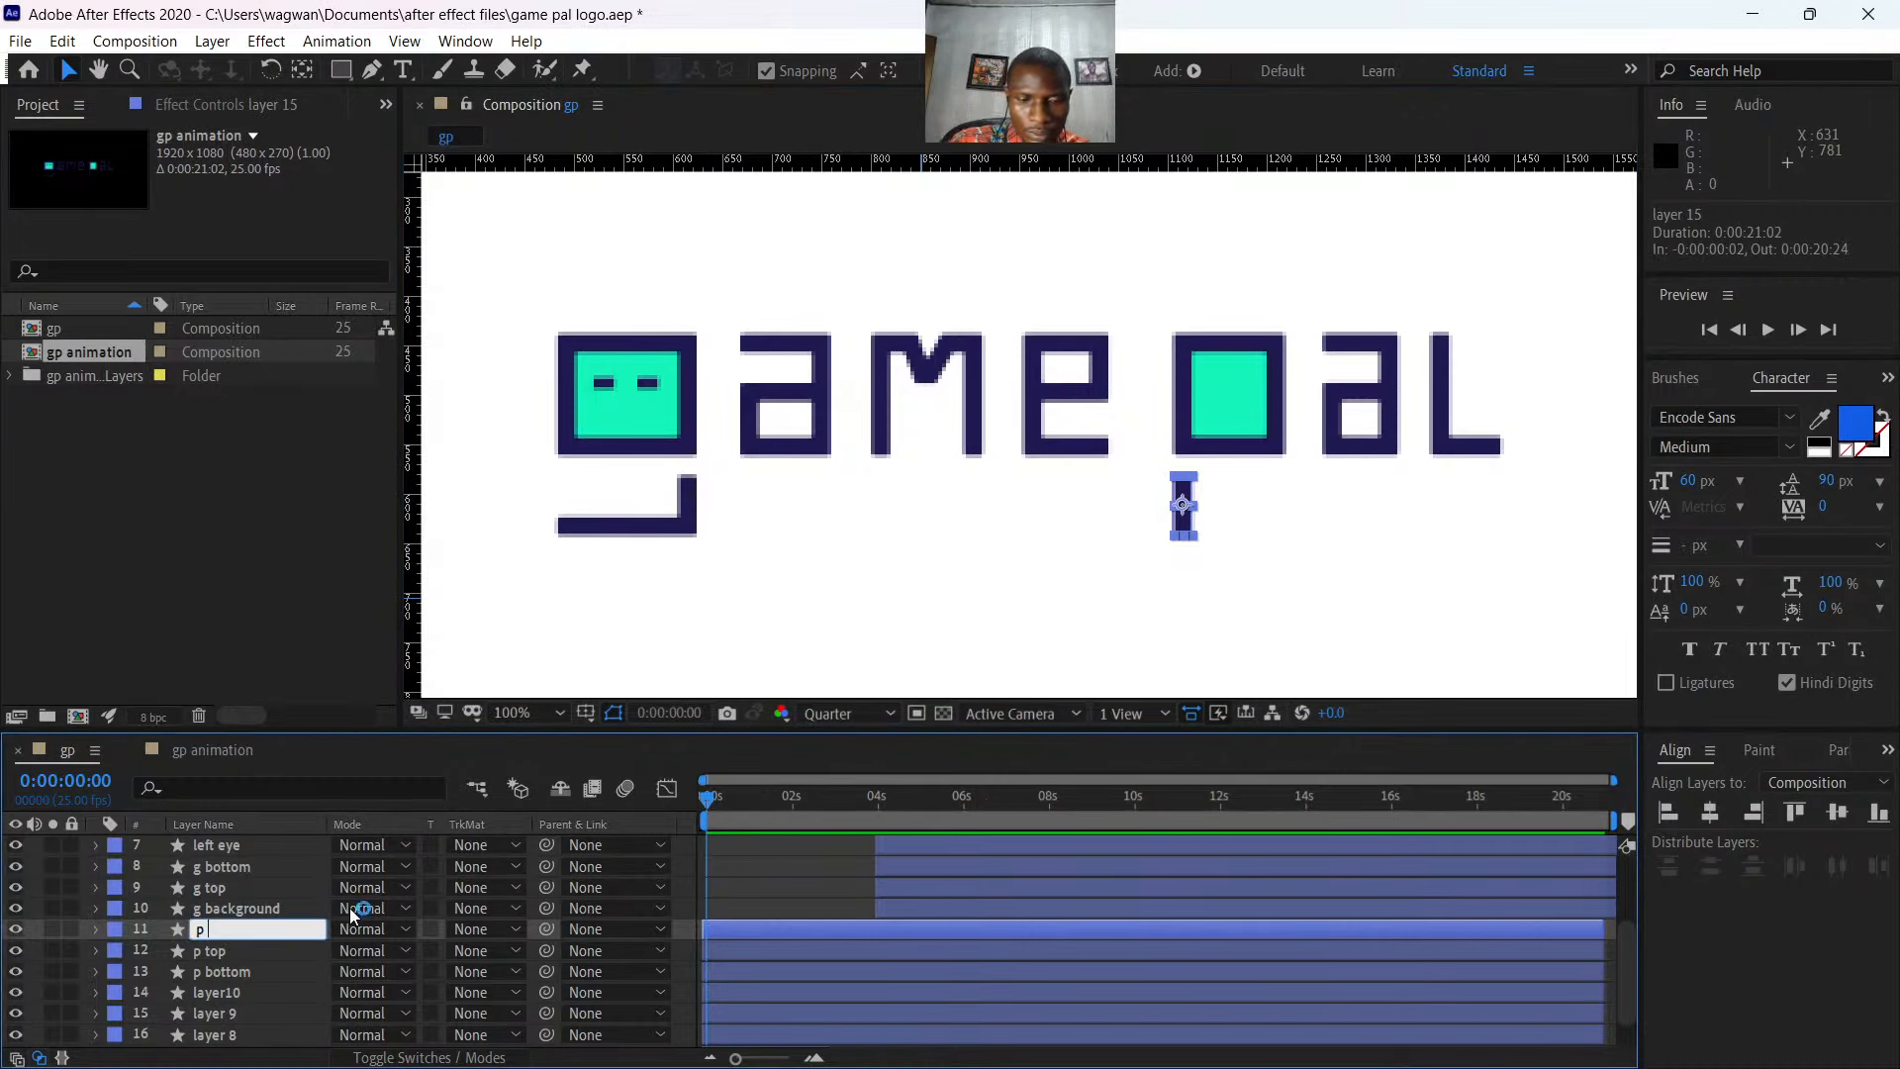
pyautogui.write(' bottom')
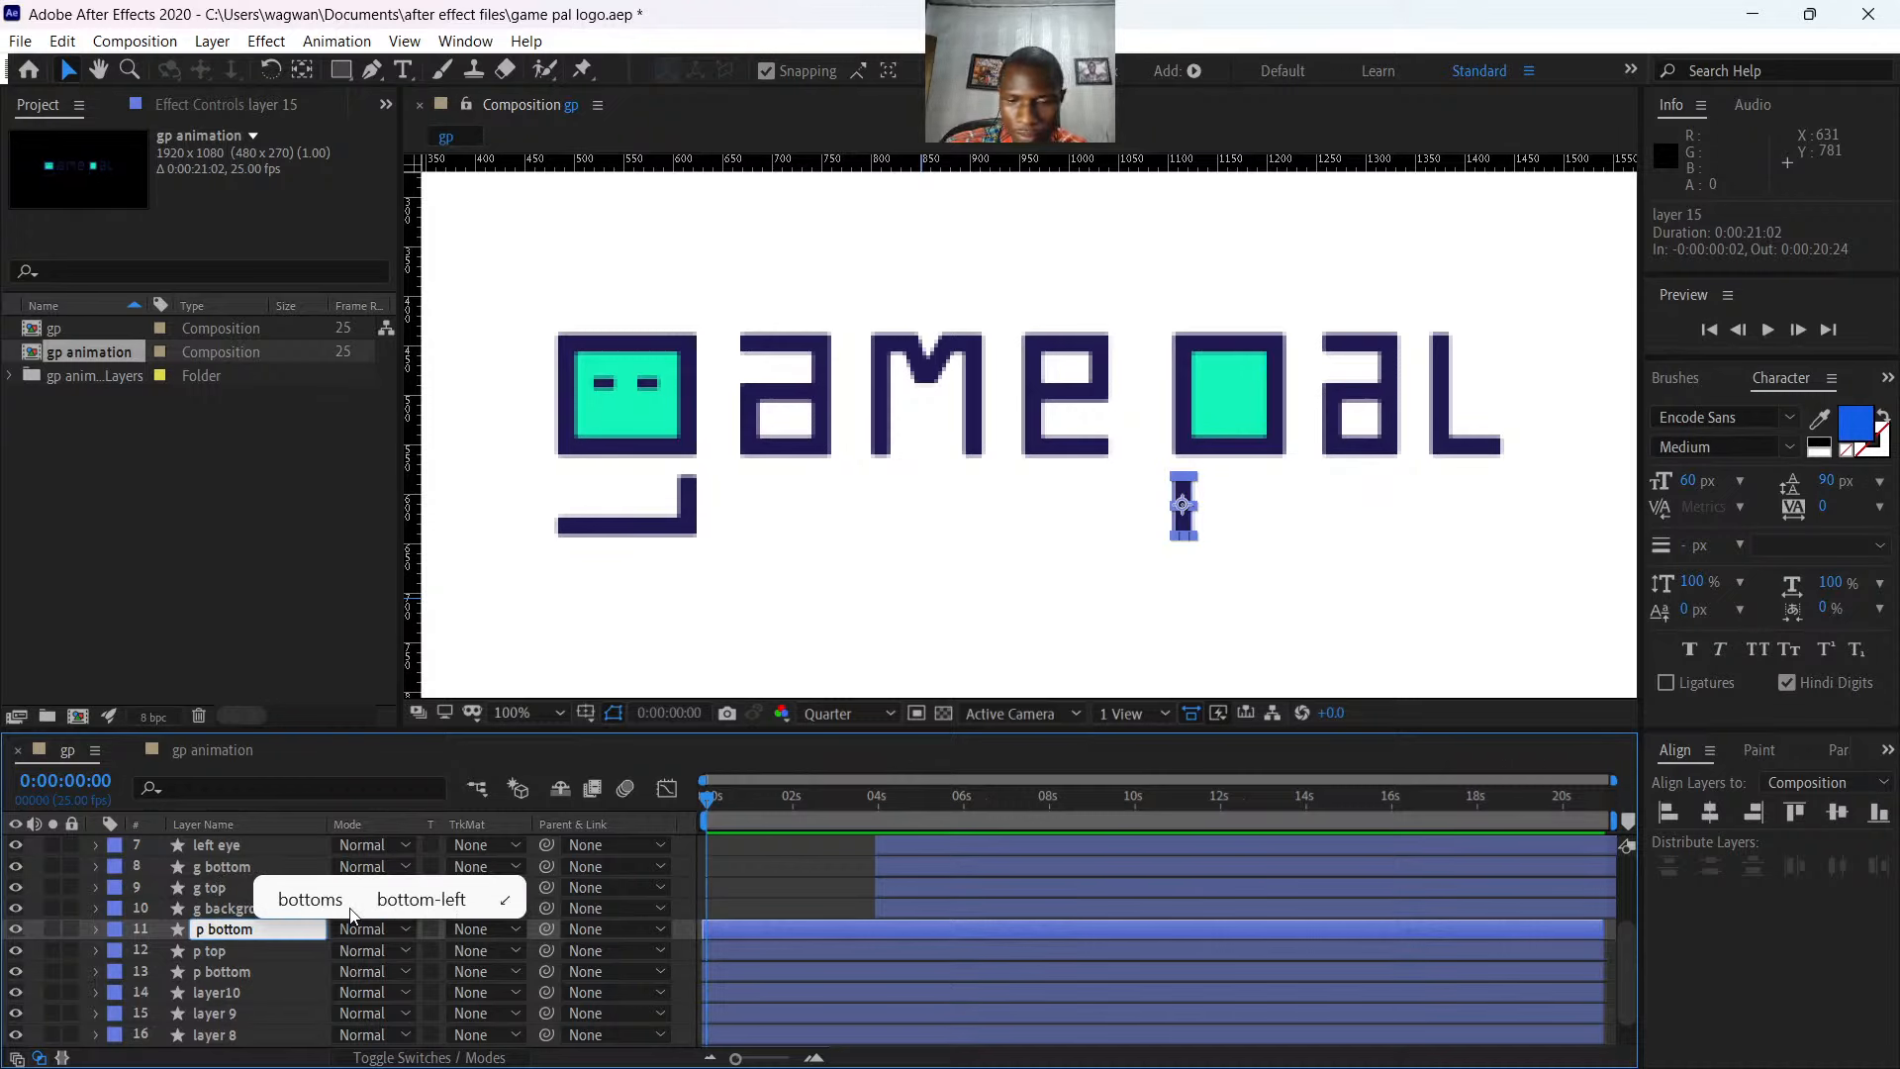
pyautogui.press('Return')
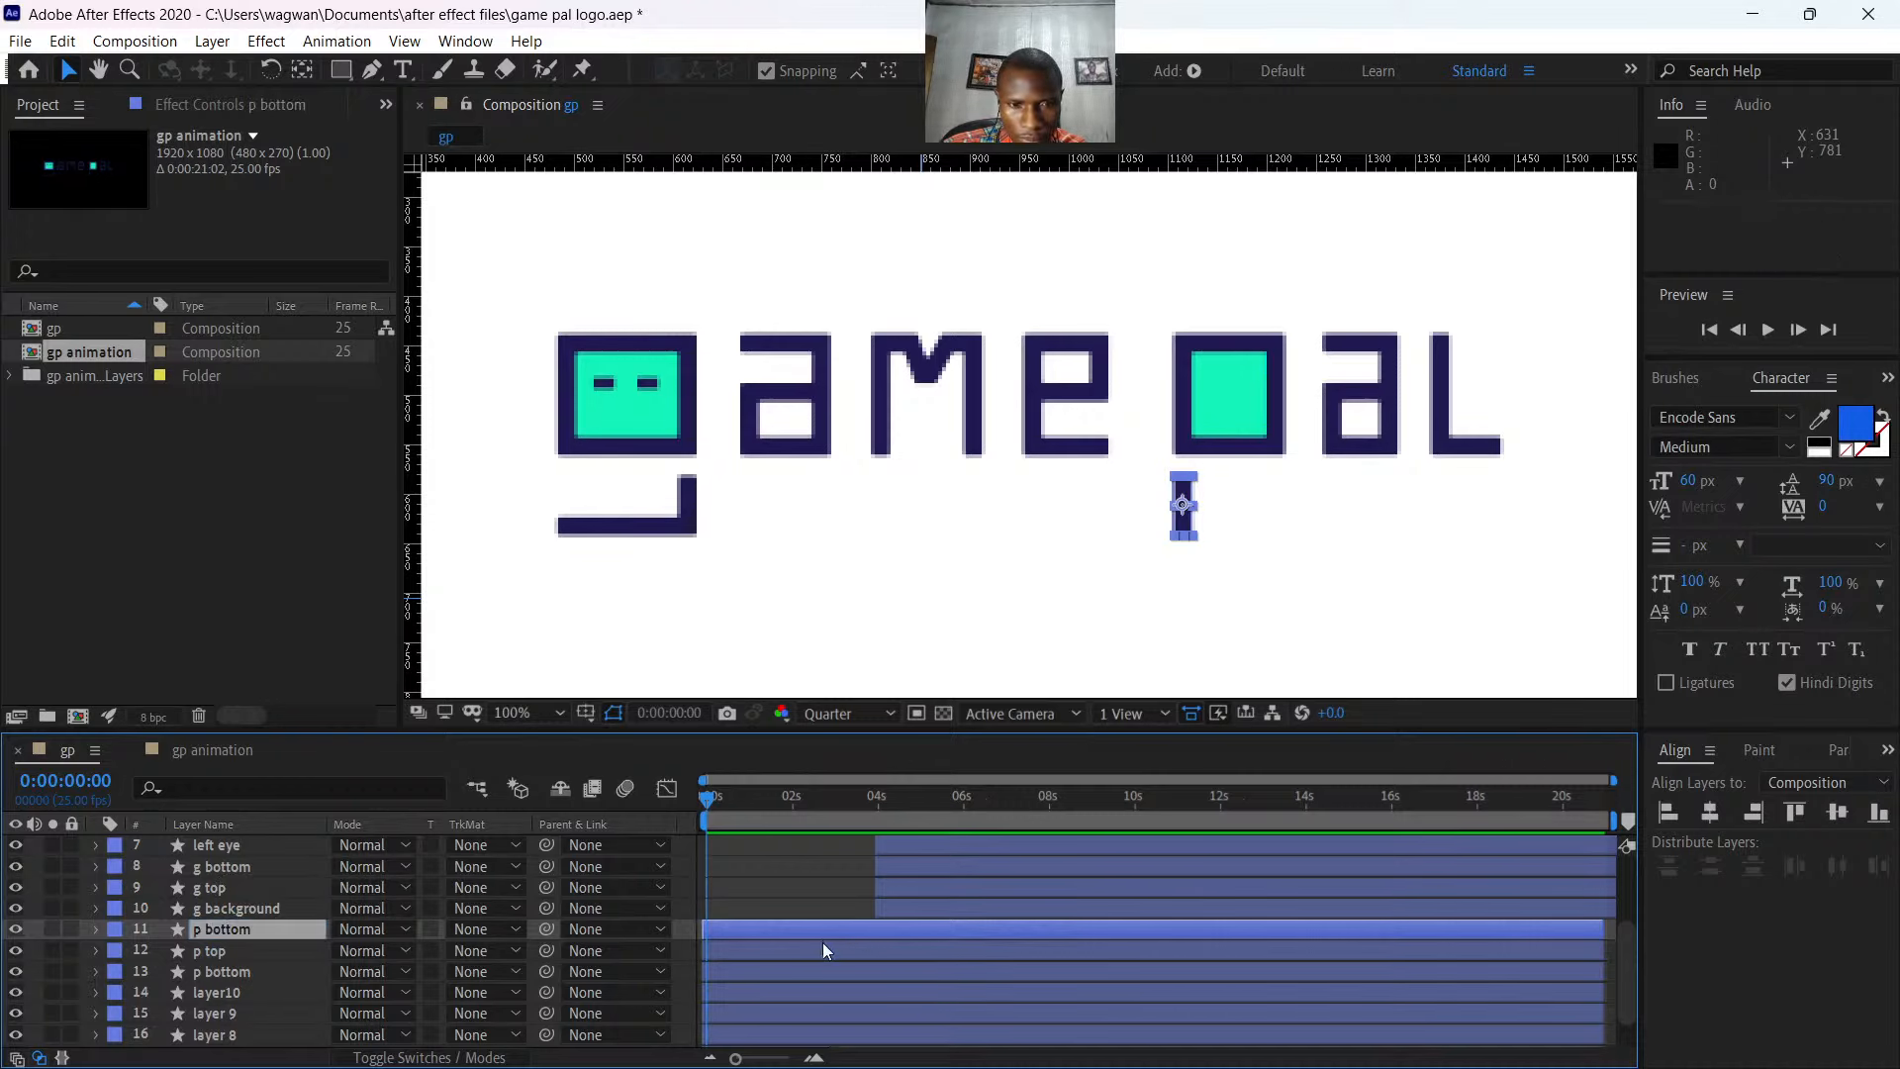
# - Duplicate the three letter p layers, group the copies together above the originals, and shift them to start at 0:00:03:23
pyautogui.click(787, 970)
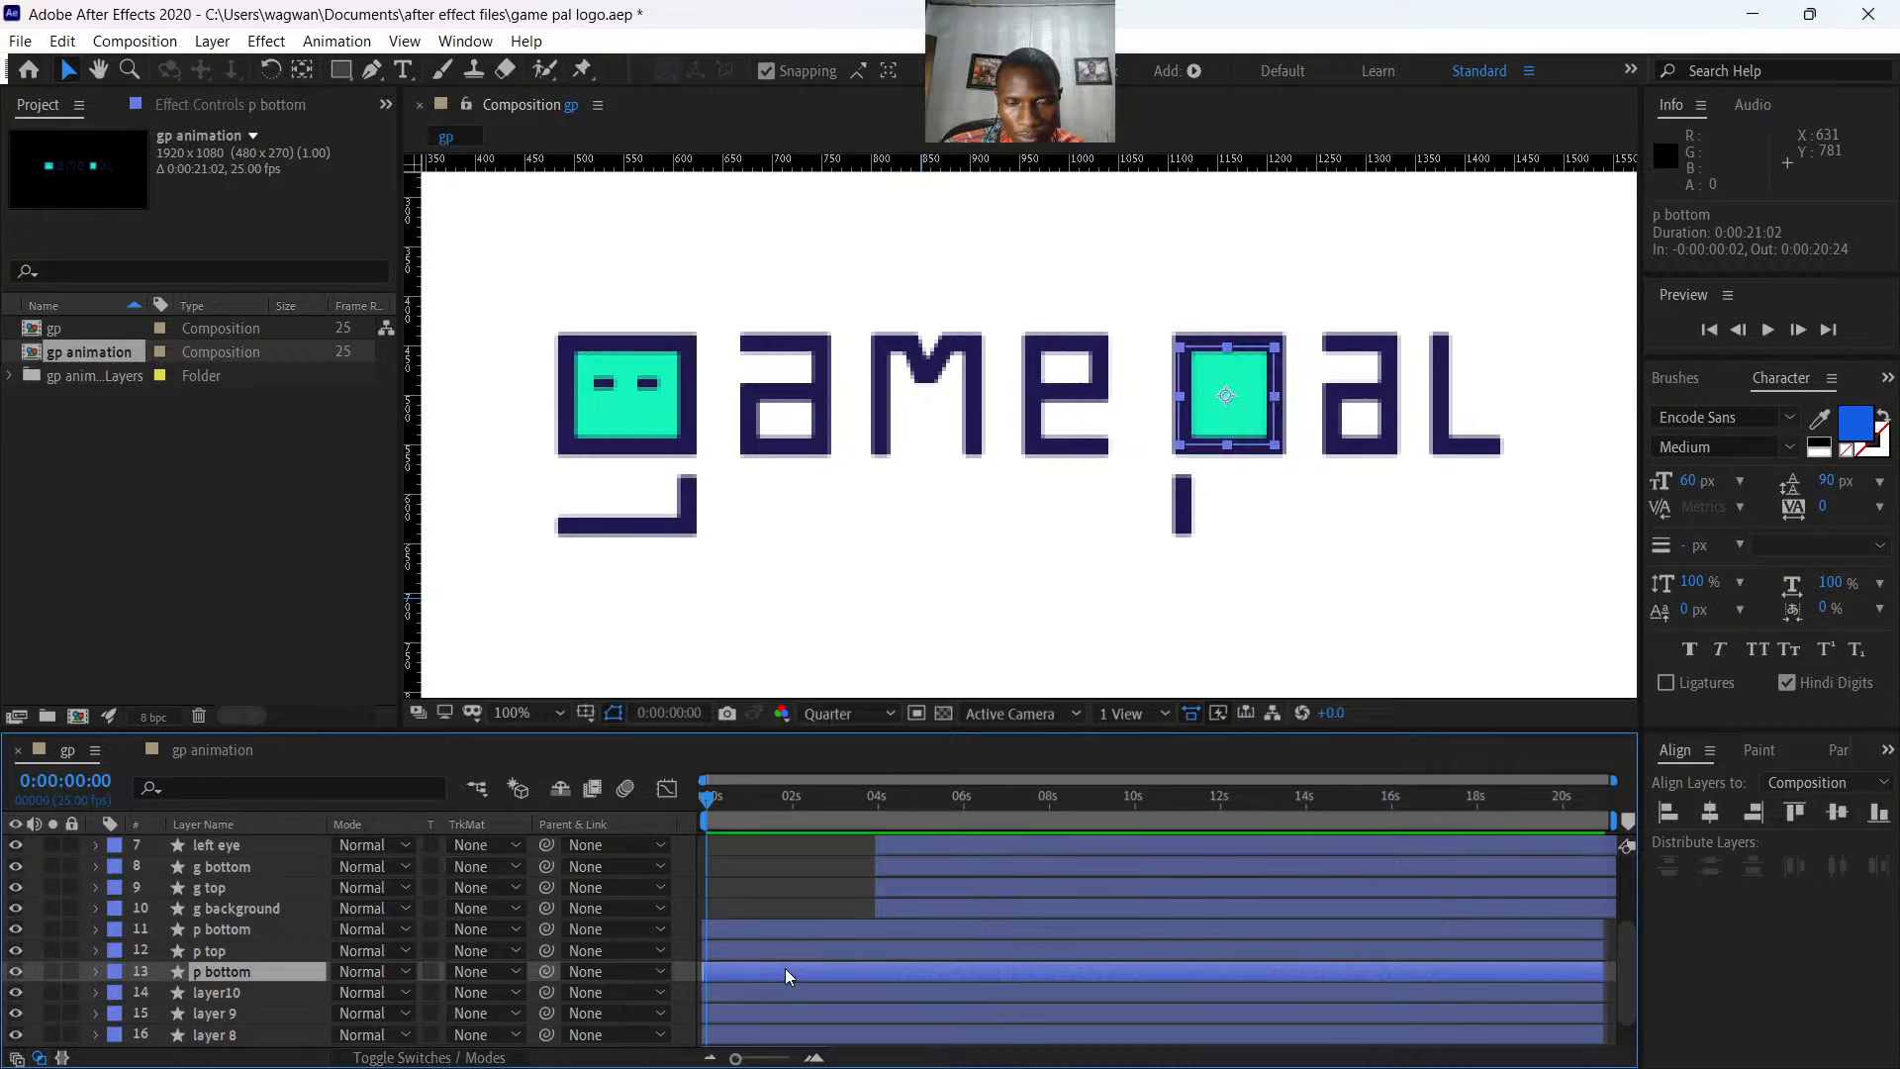
pyautogui.keyDown('shift'); pyautogui.click(767, 928); pyautogui.keyUp('shift')
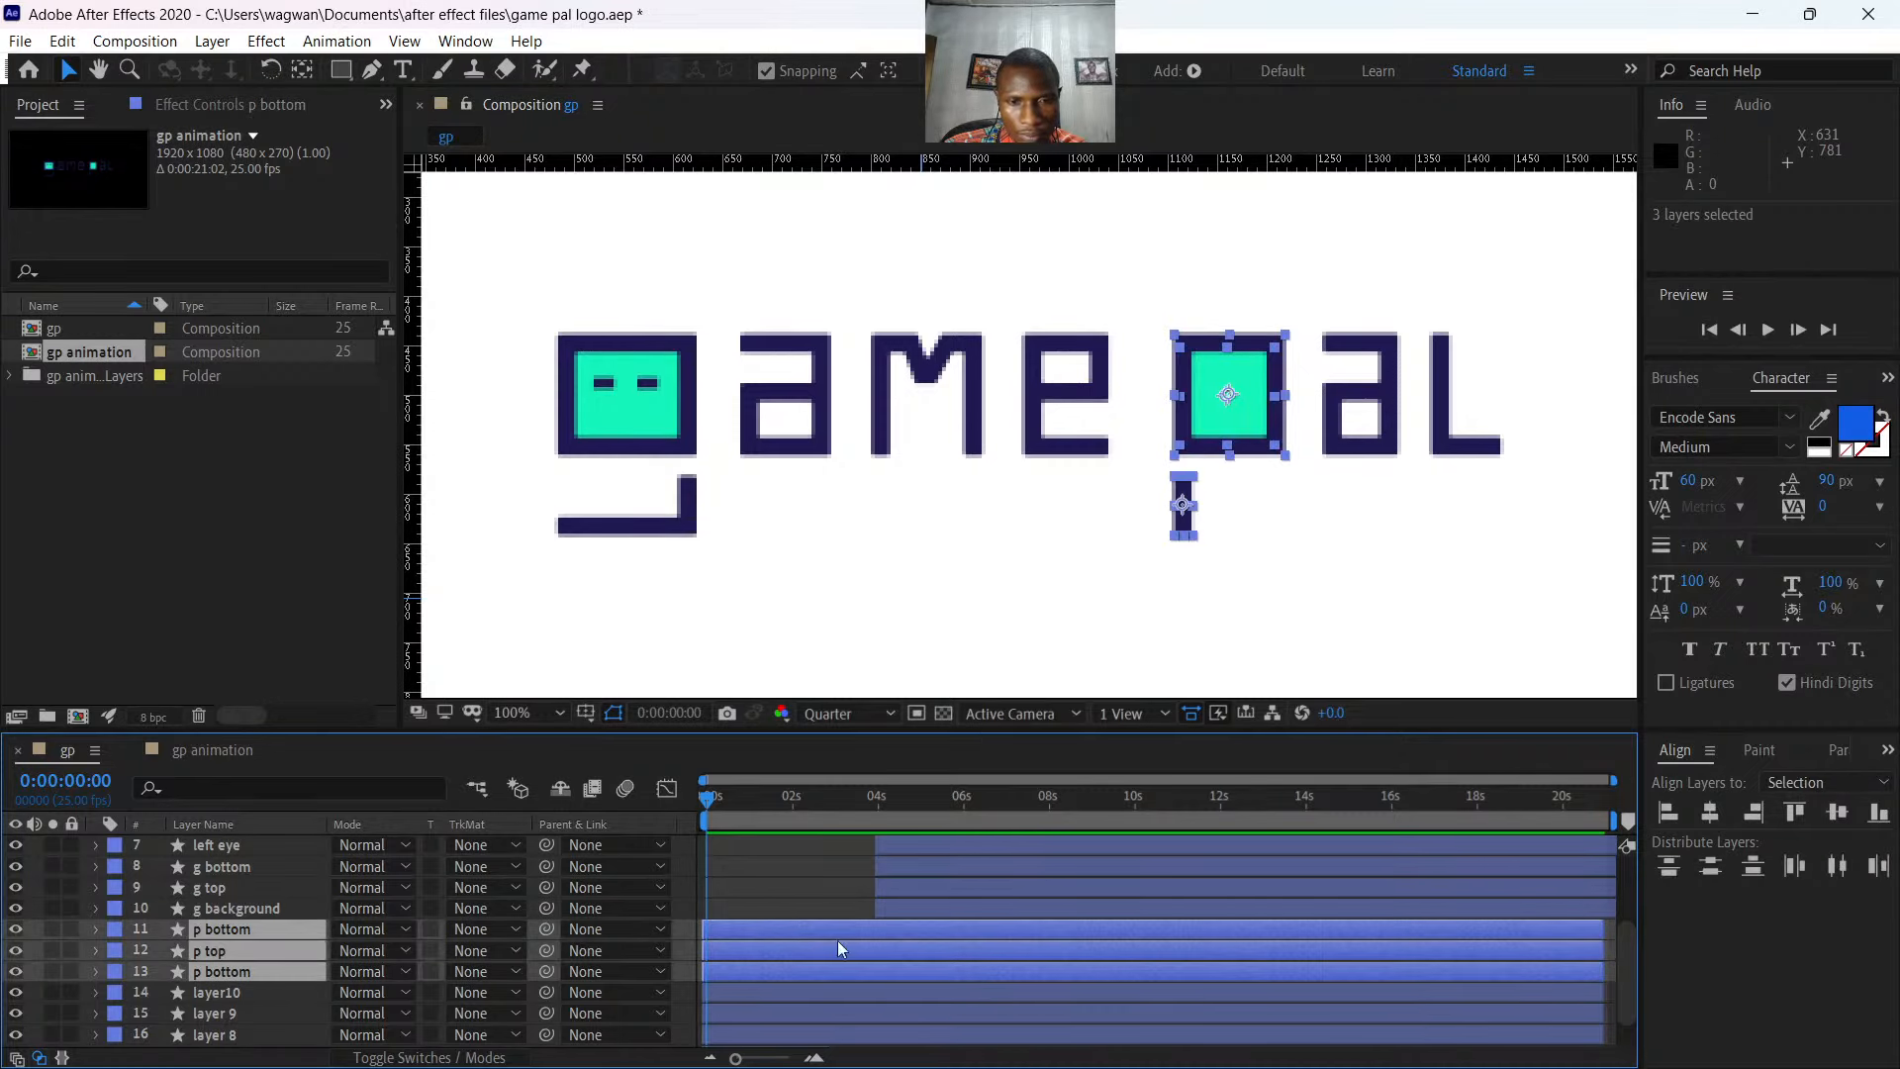
pyautogui.scroll(2, 838, 942)
pyautogui.scroll(-2, 838, 941)
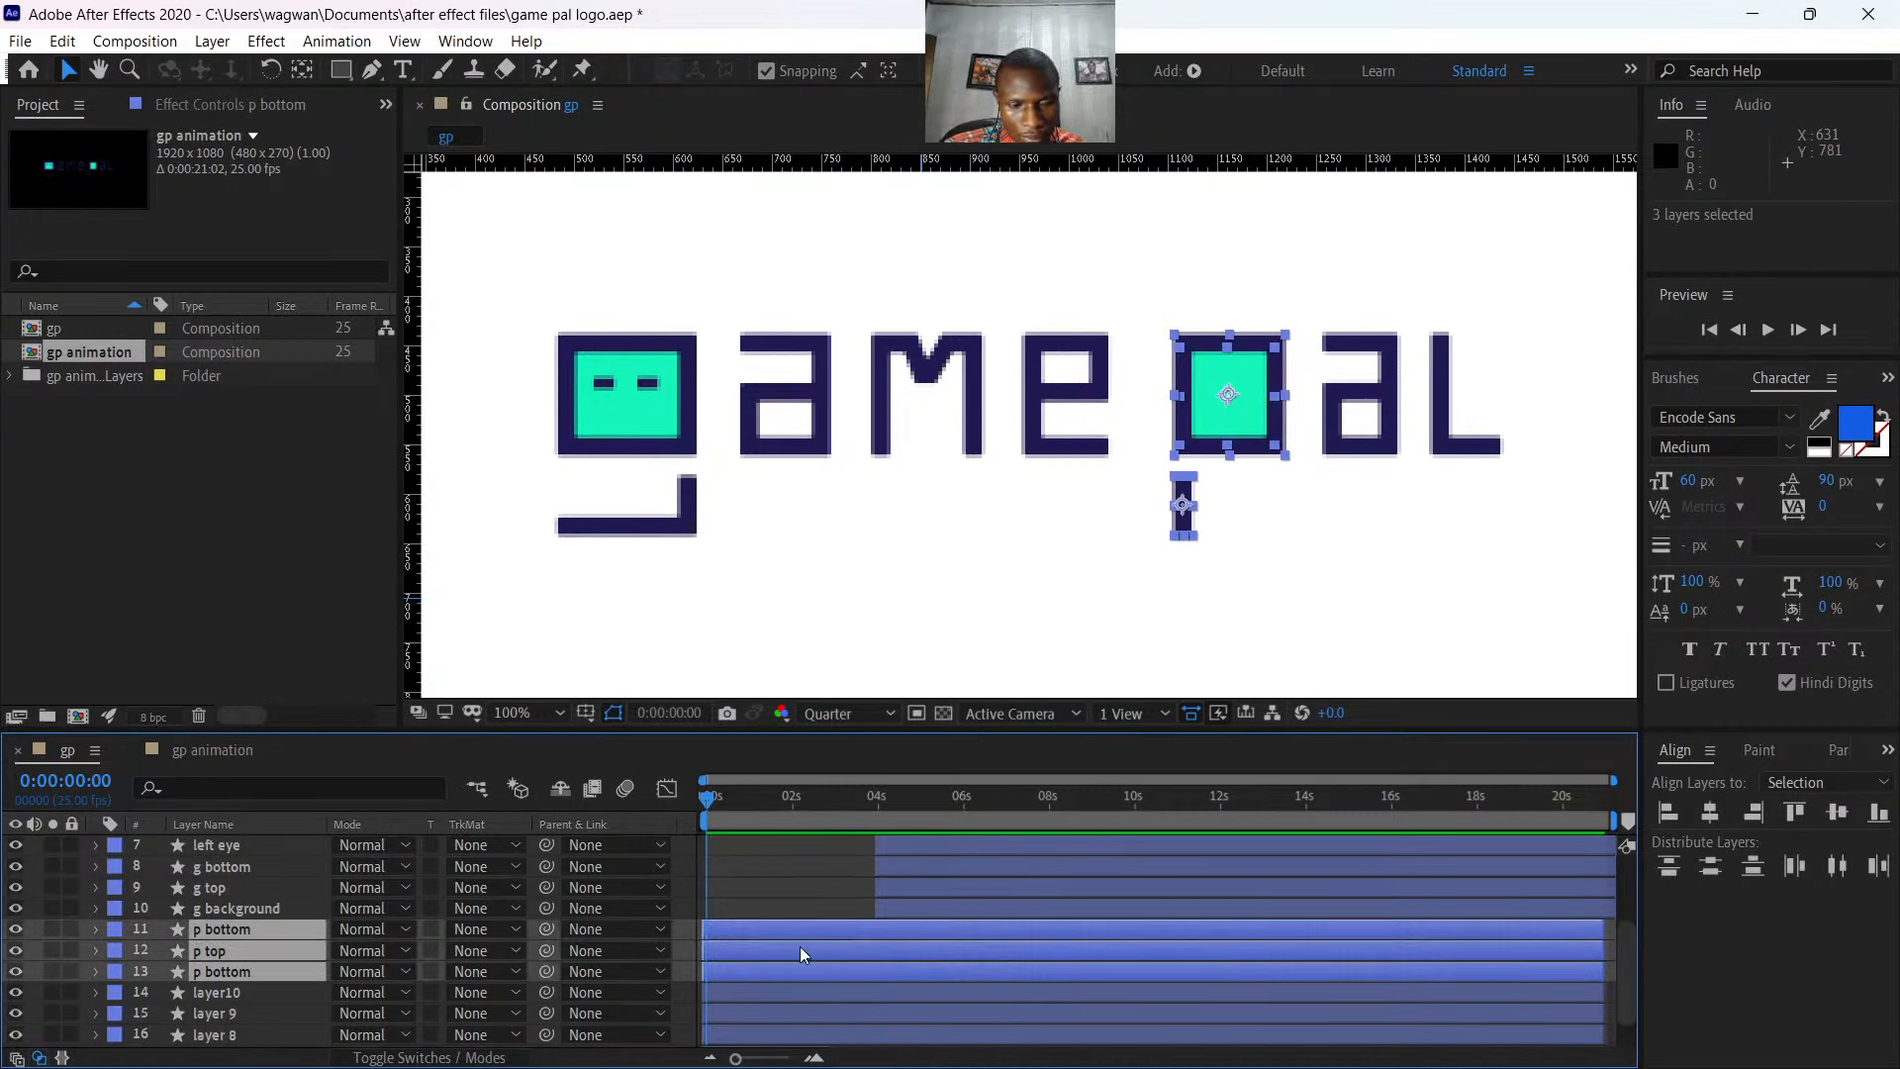
pyautogui.hotkey('ctrl', 'd')
pyautogui.moveTo(287, 972); pyautogui.dragTo(281, 946)
pyautogui.moveTo(755, 936); pyautogui.dragTo(925, 936)
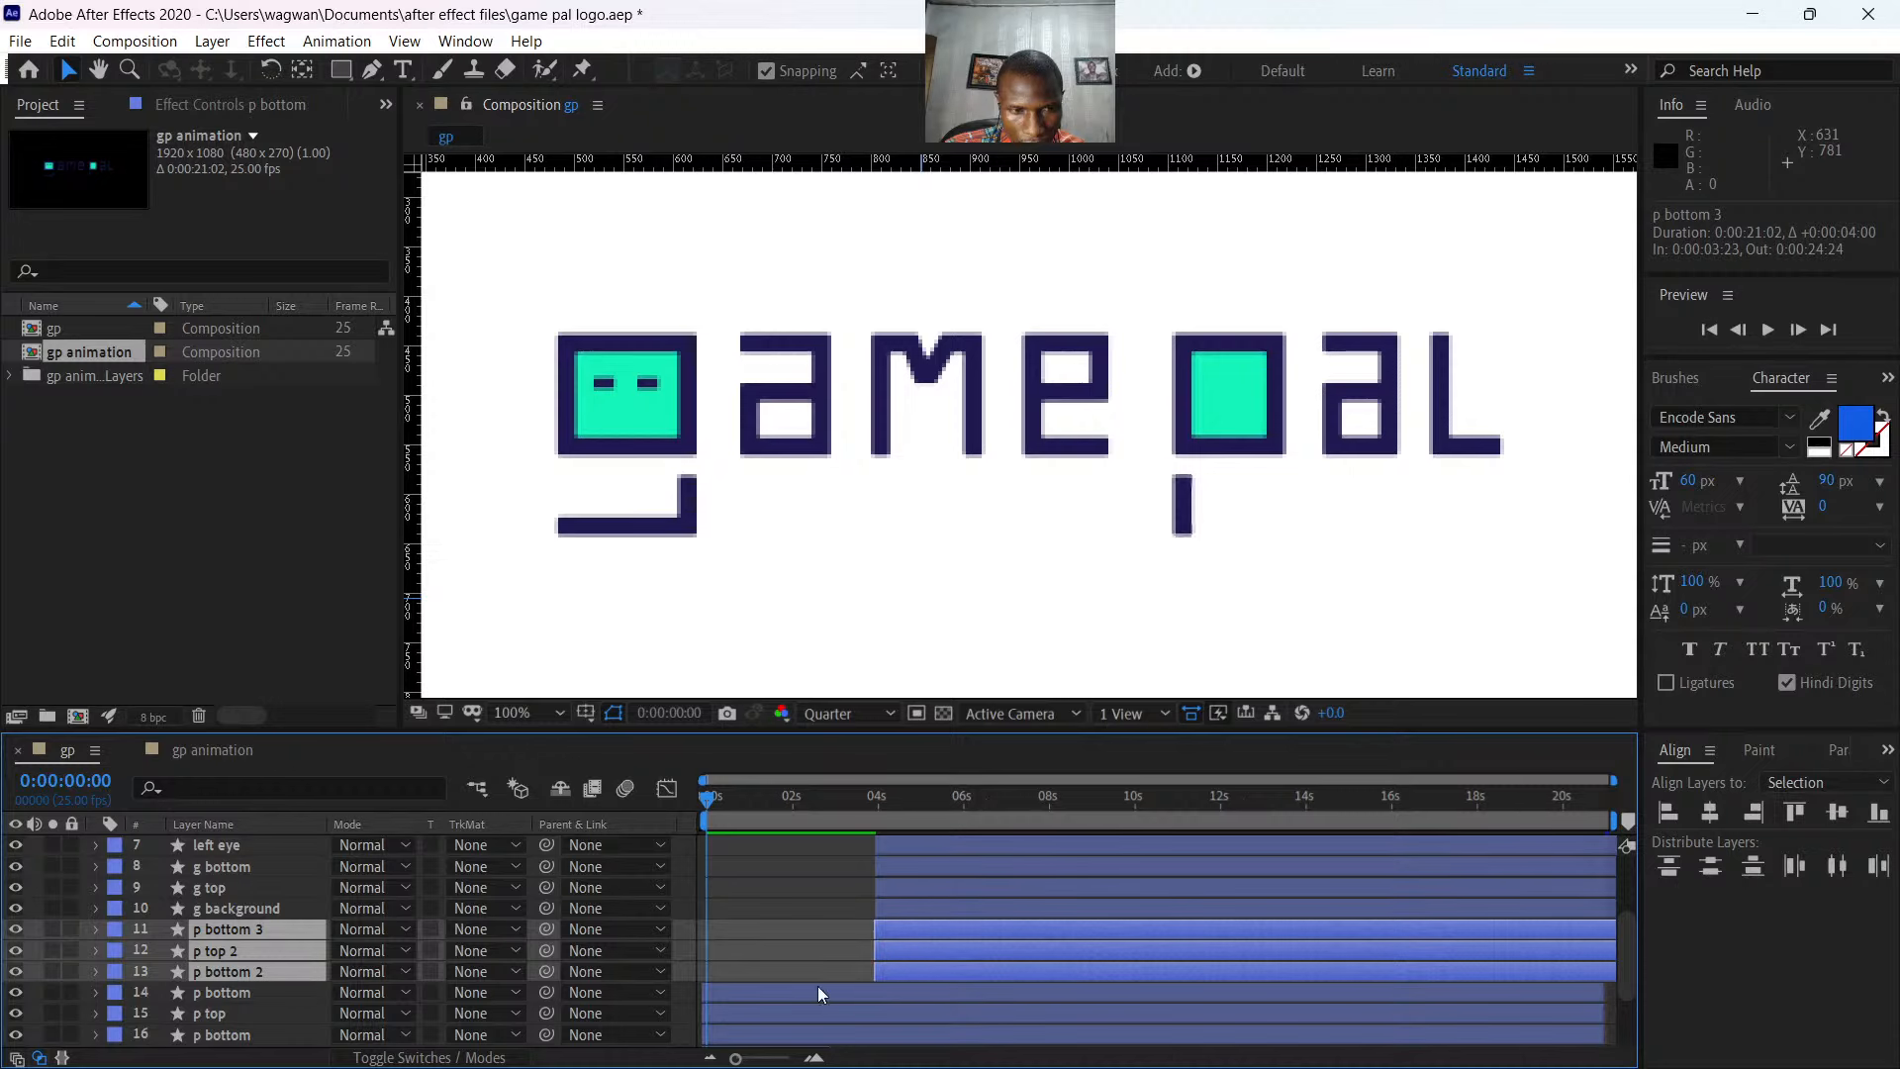
# - Move the three original letter p layers up the stack to sit between g background 2 and right eye
pyautogui.click(782, 994)
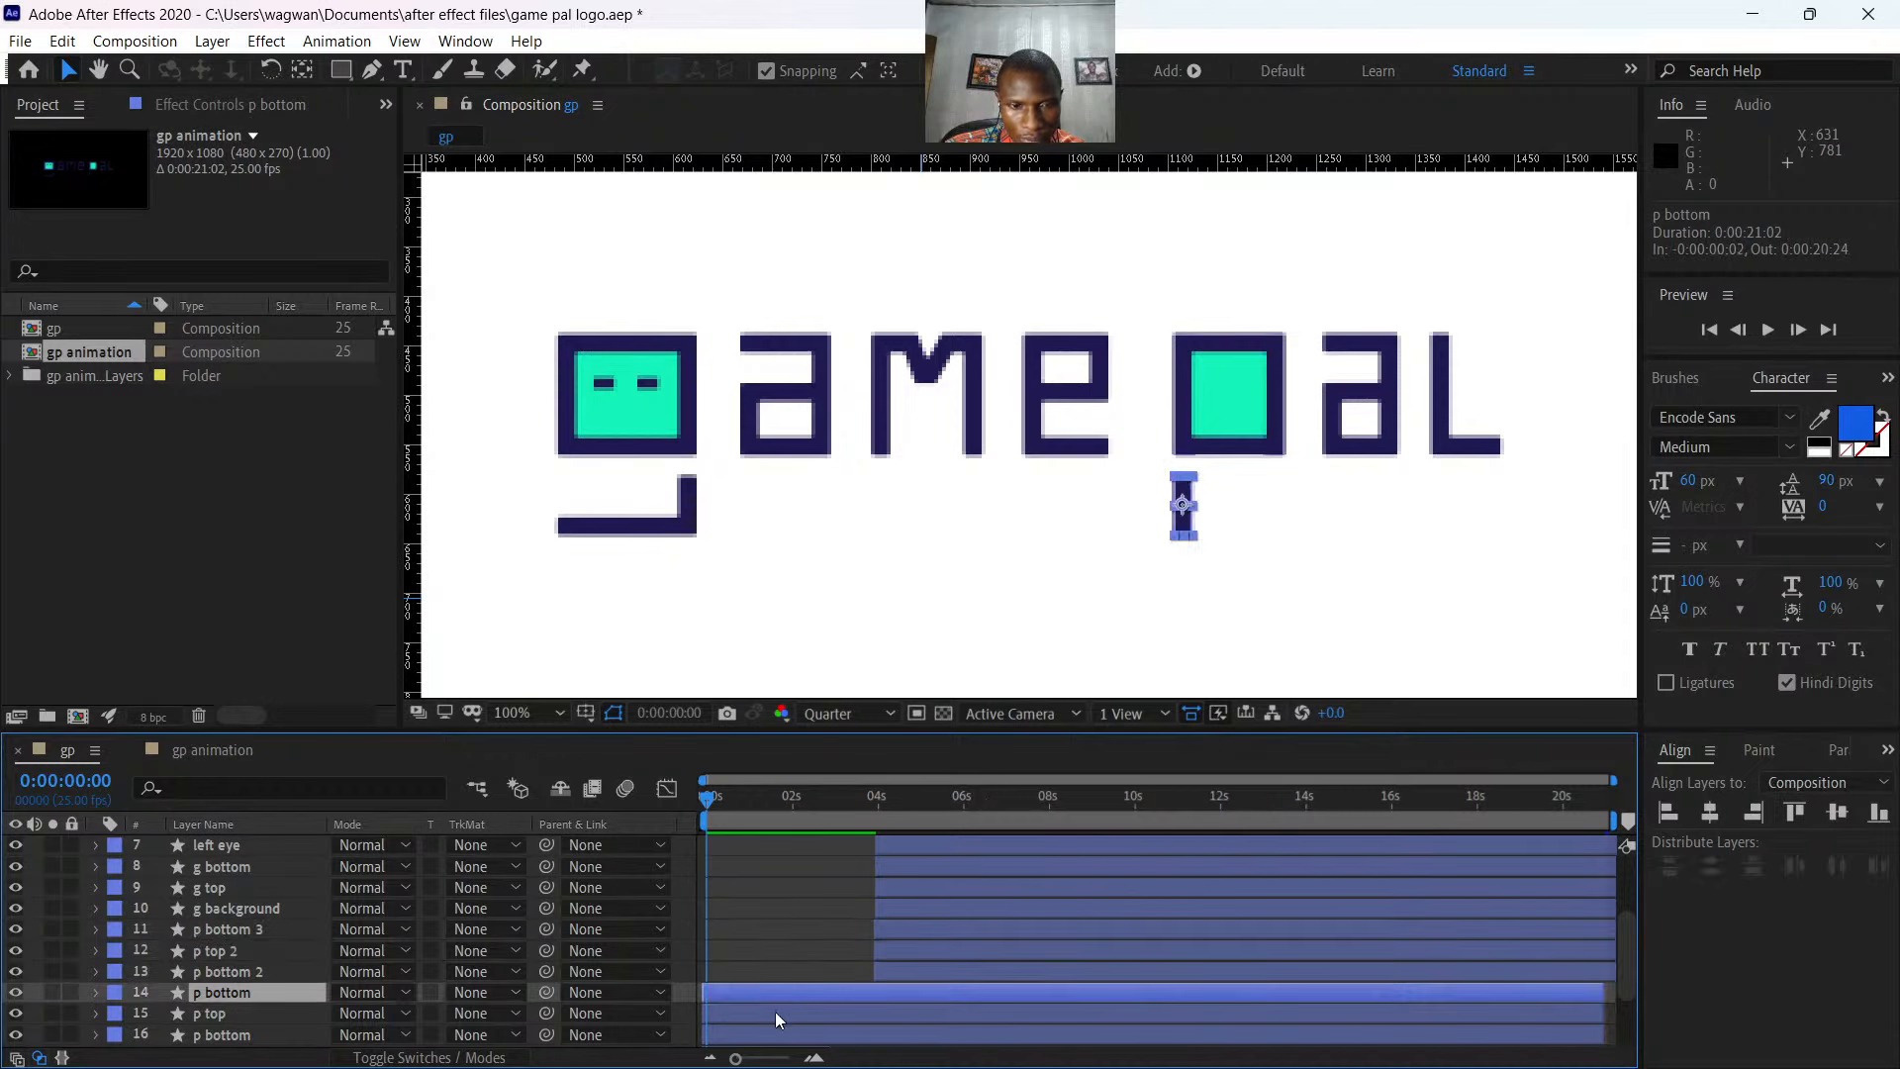
pyautogui.click(775, 1011)
pyautogui.keyDown('shift'); pyautogui.click(774, 1029); pyautogui.keyUp('shift')
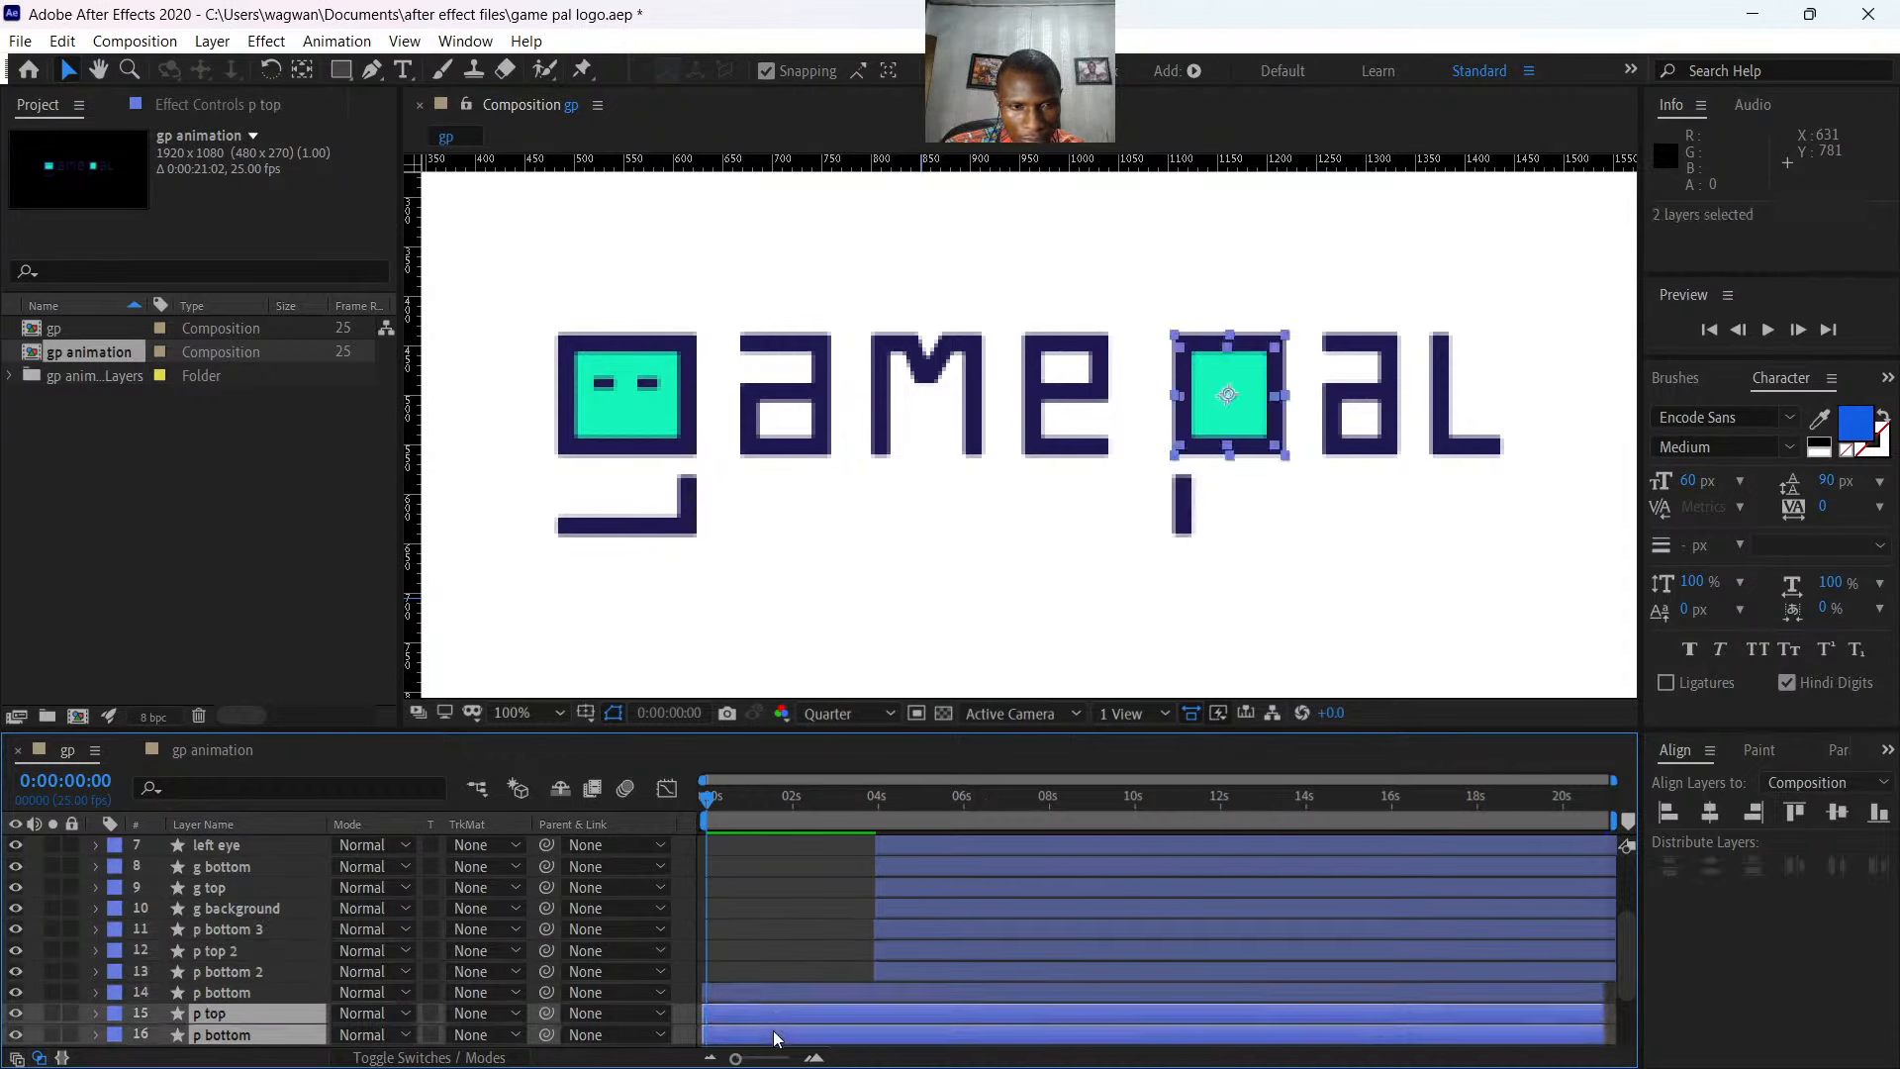
pyautogui.keyDown('shift'); pyautogui.click(762, 996); pyautogui.keyUp('shift')
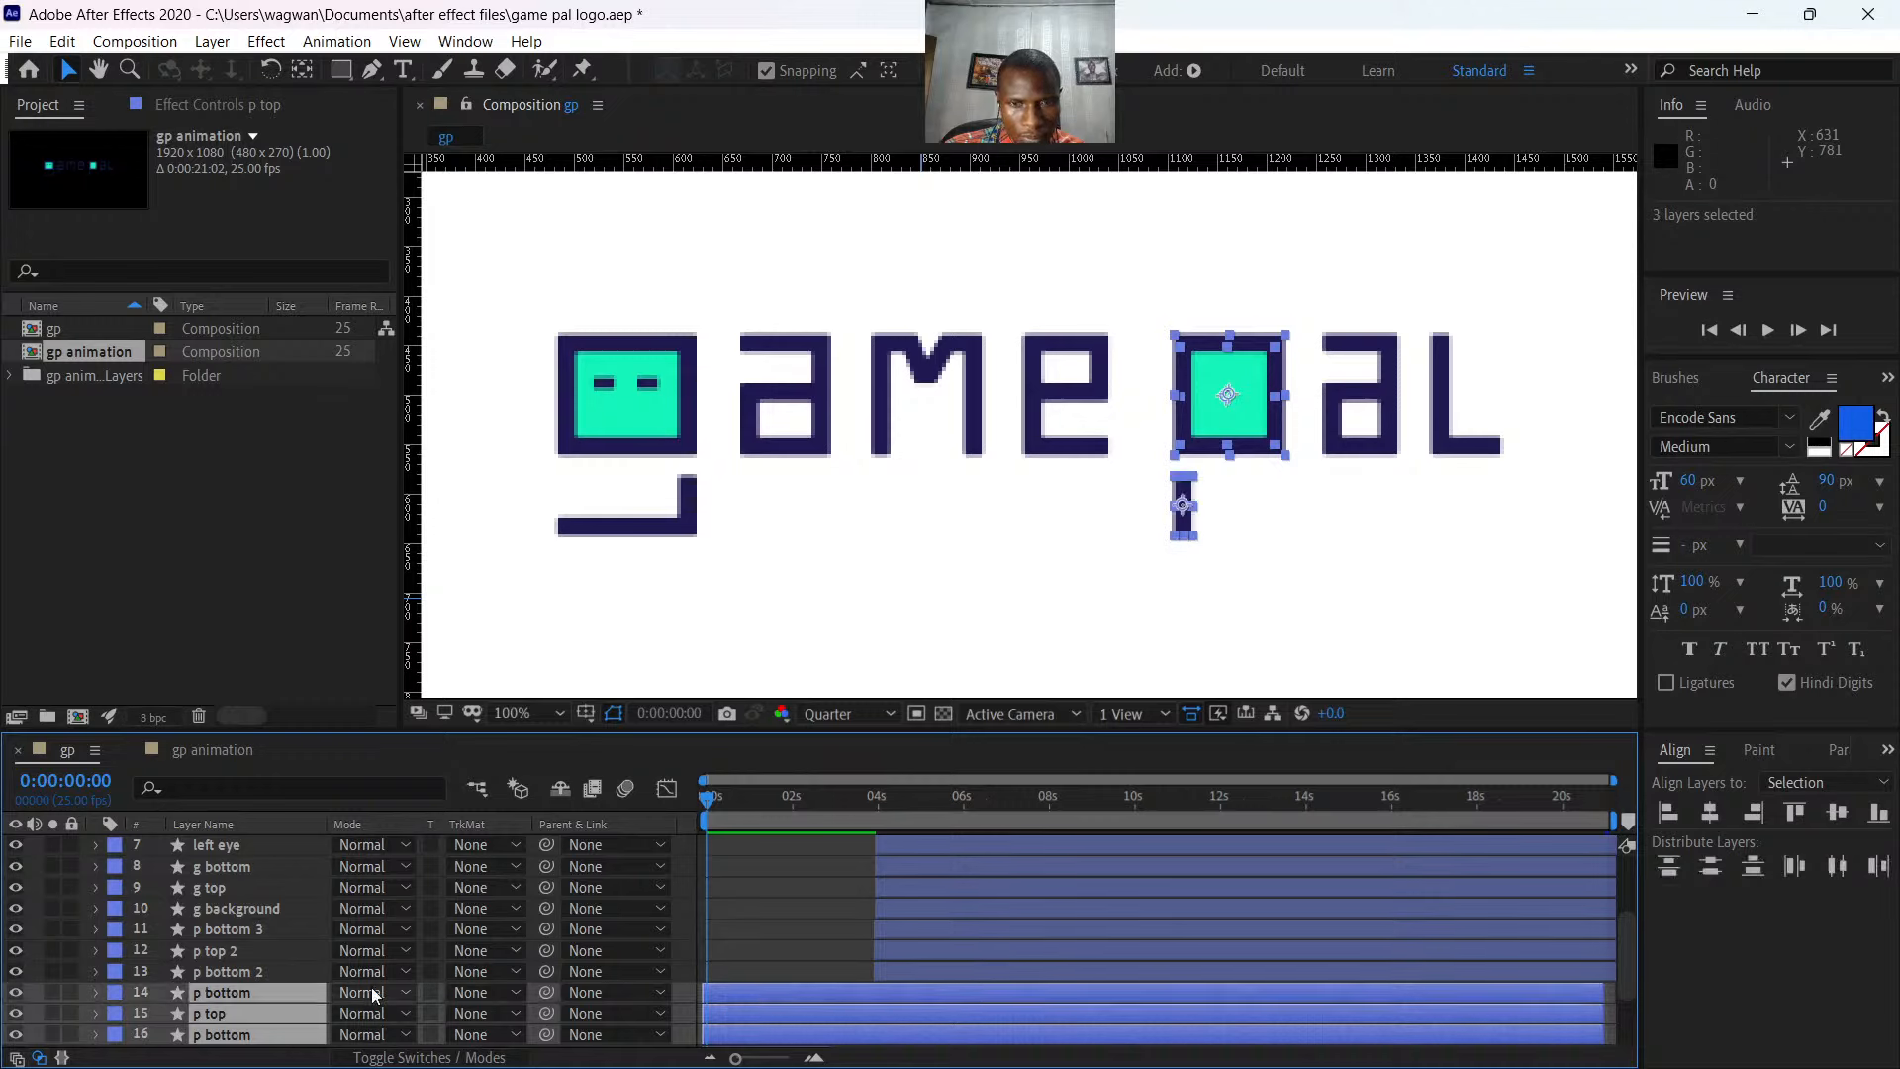
pyautogui.click(15, 992)
pyautogui.click(15, 991)
pyautogui.moveTo(271, 996); pyautogui.dragTo(305, 934)
# - Shift the layers of the remaining letters a, m, e, a and l to start at 0:00:03:23, aligned with the delayed g and p layers
pyautogui.moveTo(711, 798); pyautogui.dragTo(869, 843)
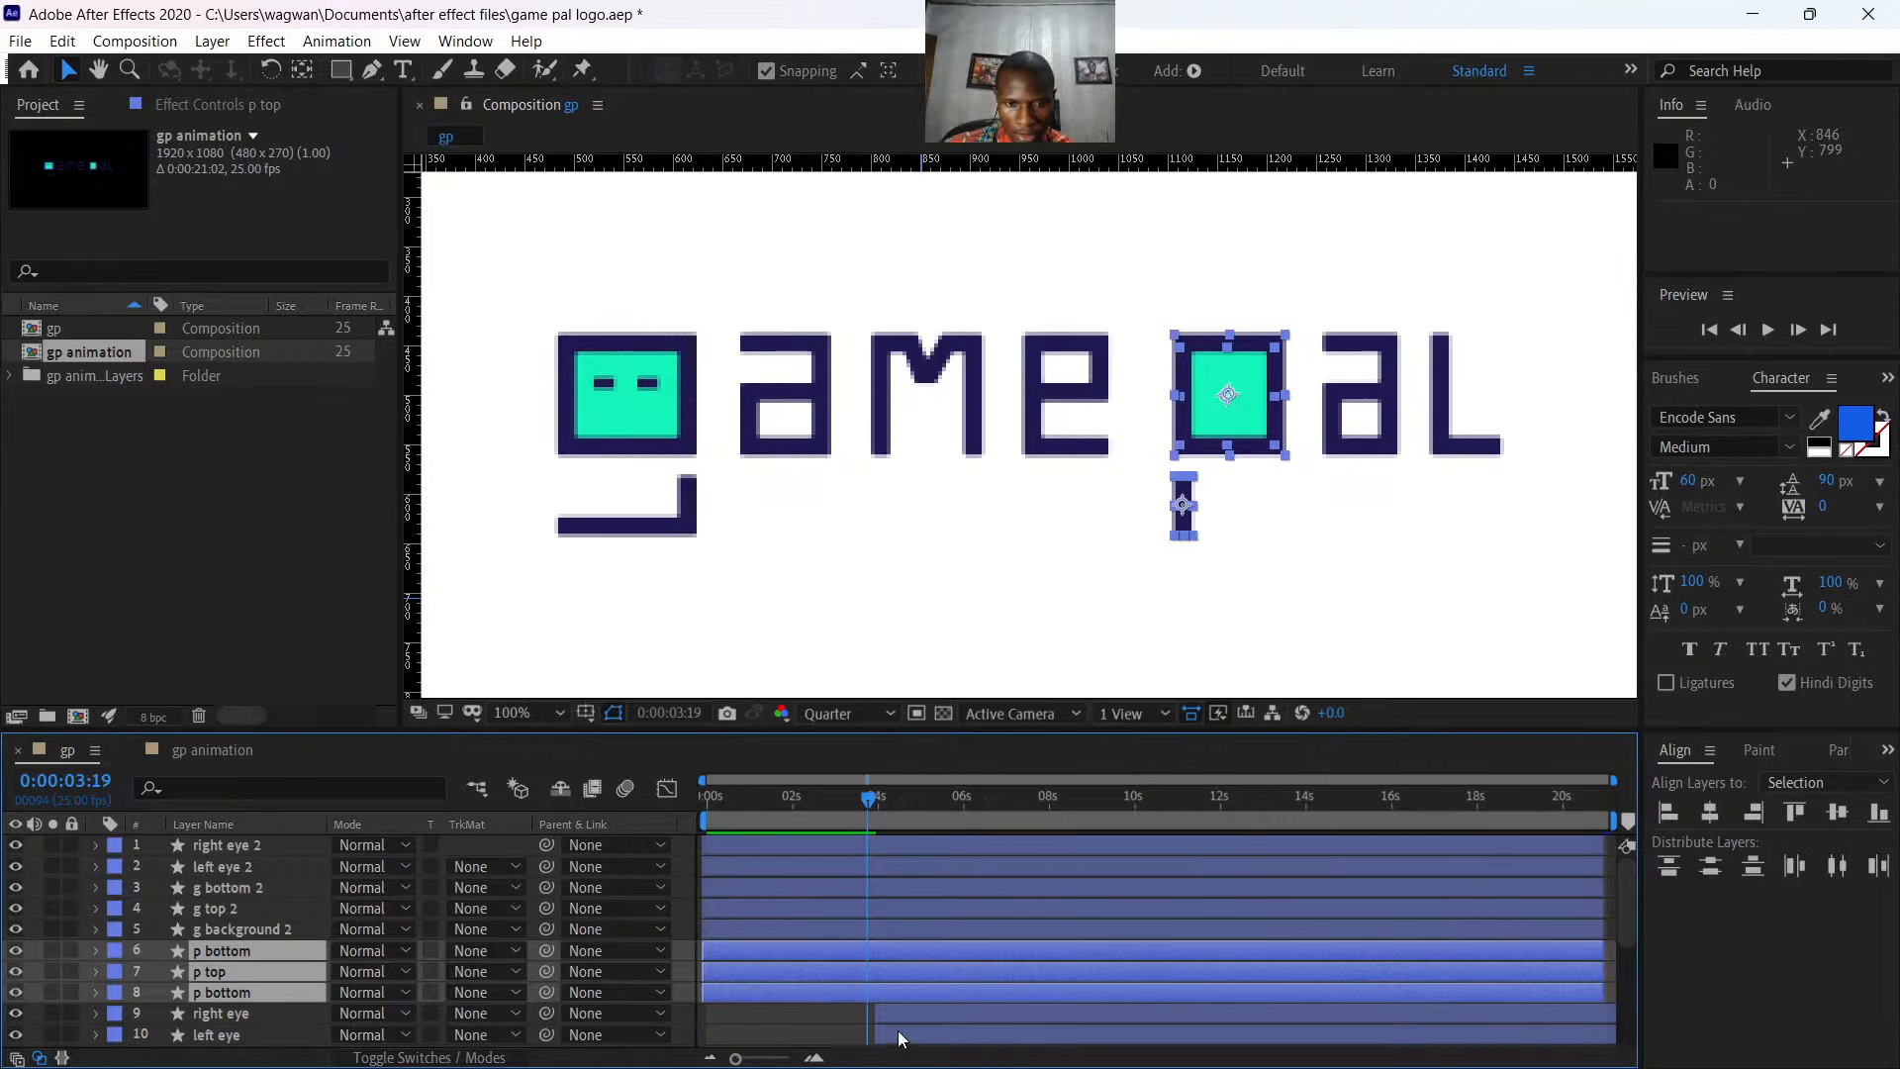
pyautogui.scroll(-3, 911, 1018)
pyautogui.click(899, 950)
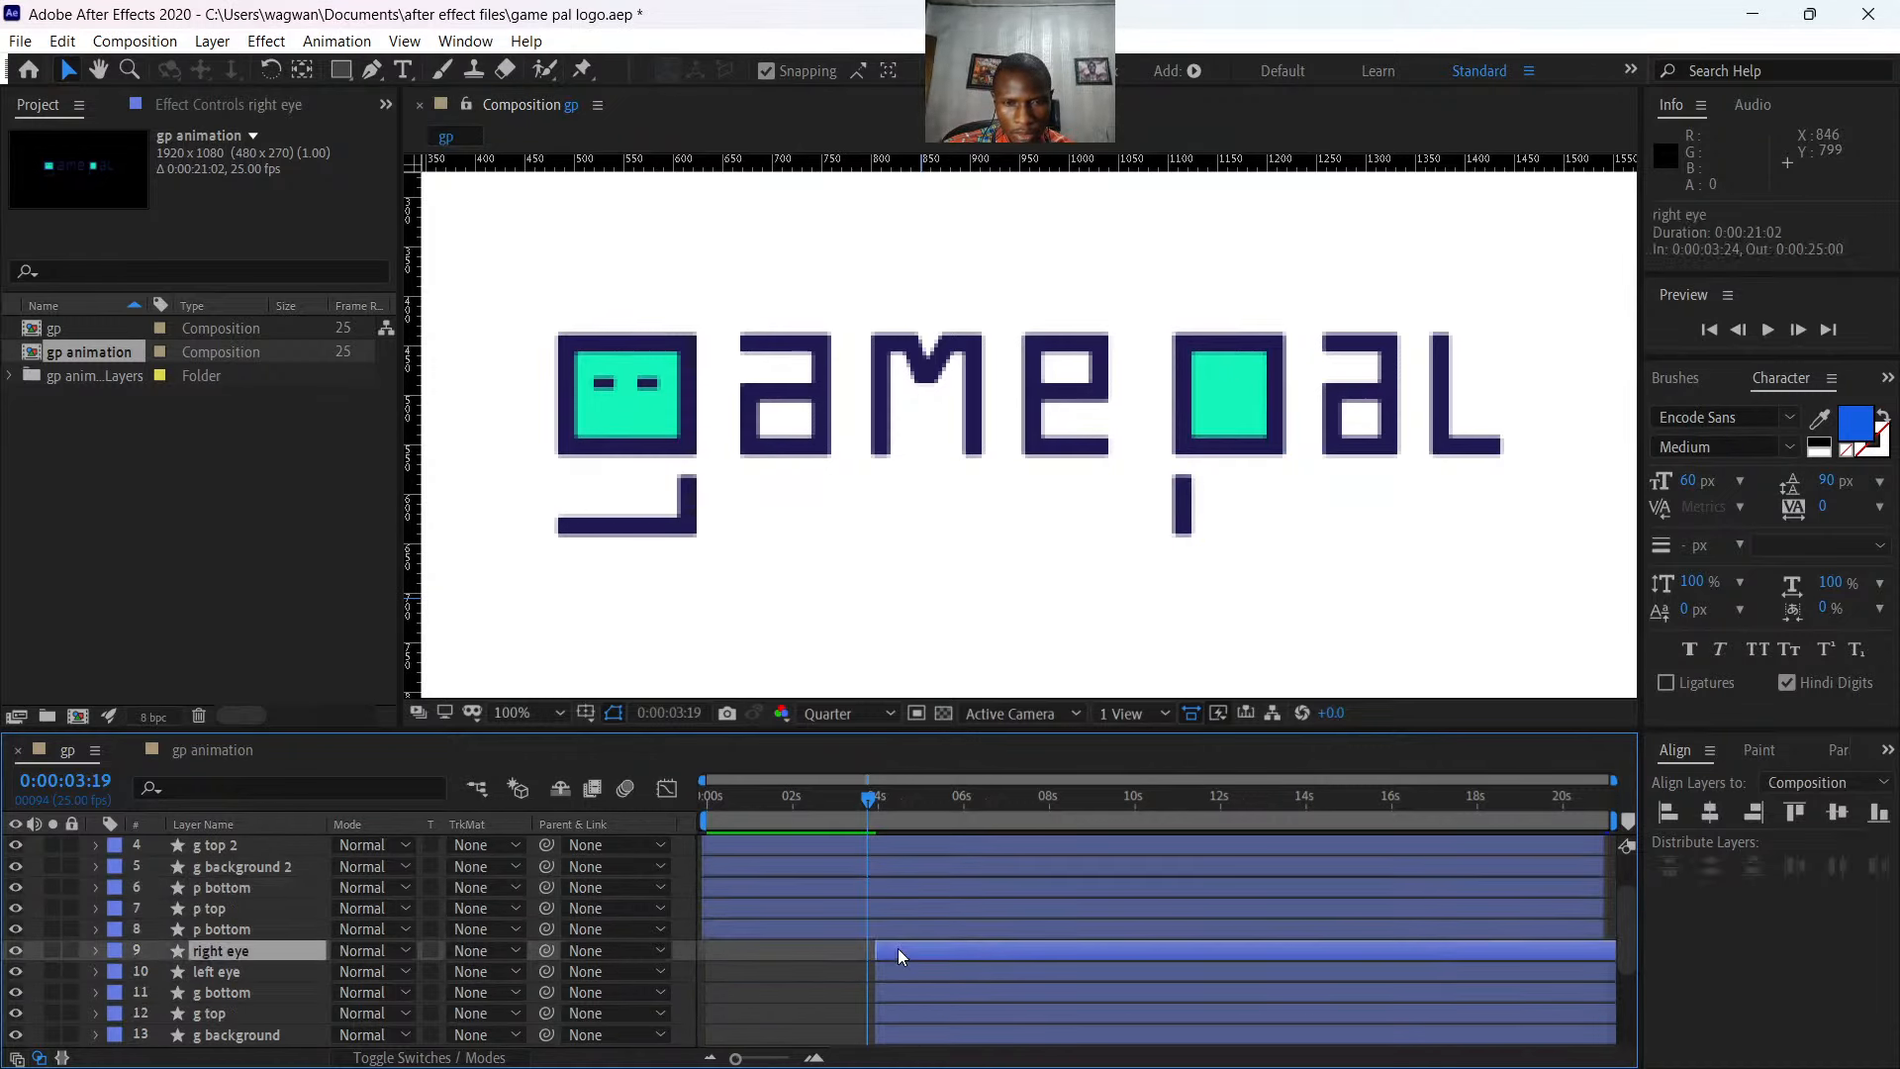
pyautogui.click(814, 406)
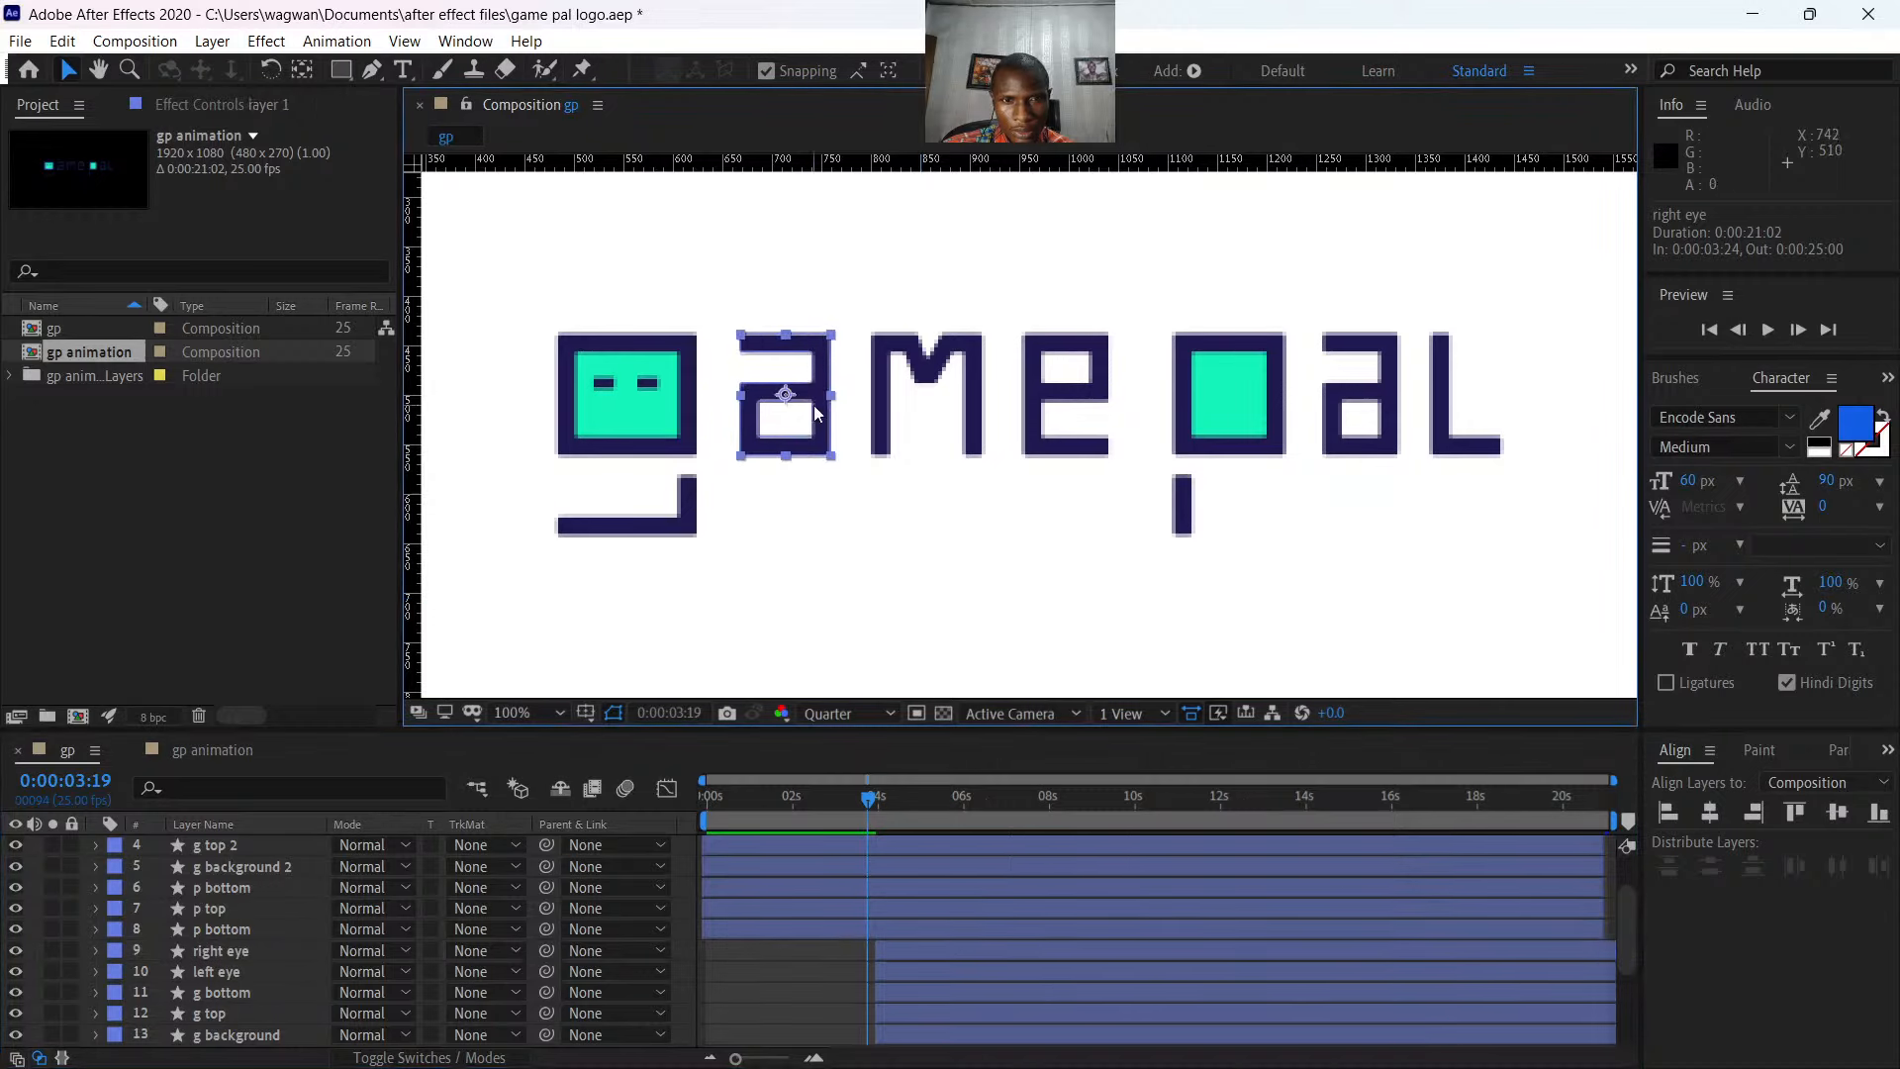
pyautogui.keyDown('shift'); pyautogui.click(878, 434); pyautogui.keyUp('shift')
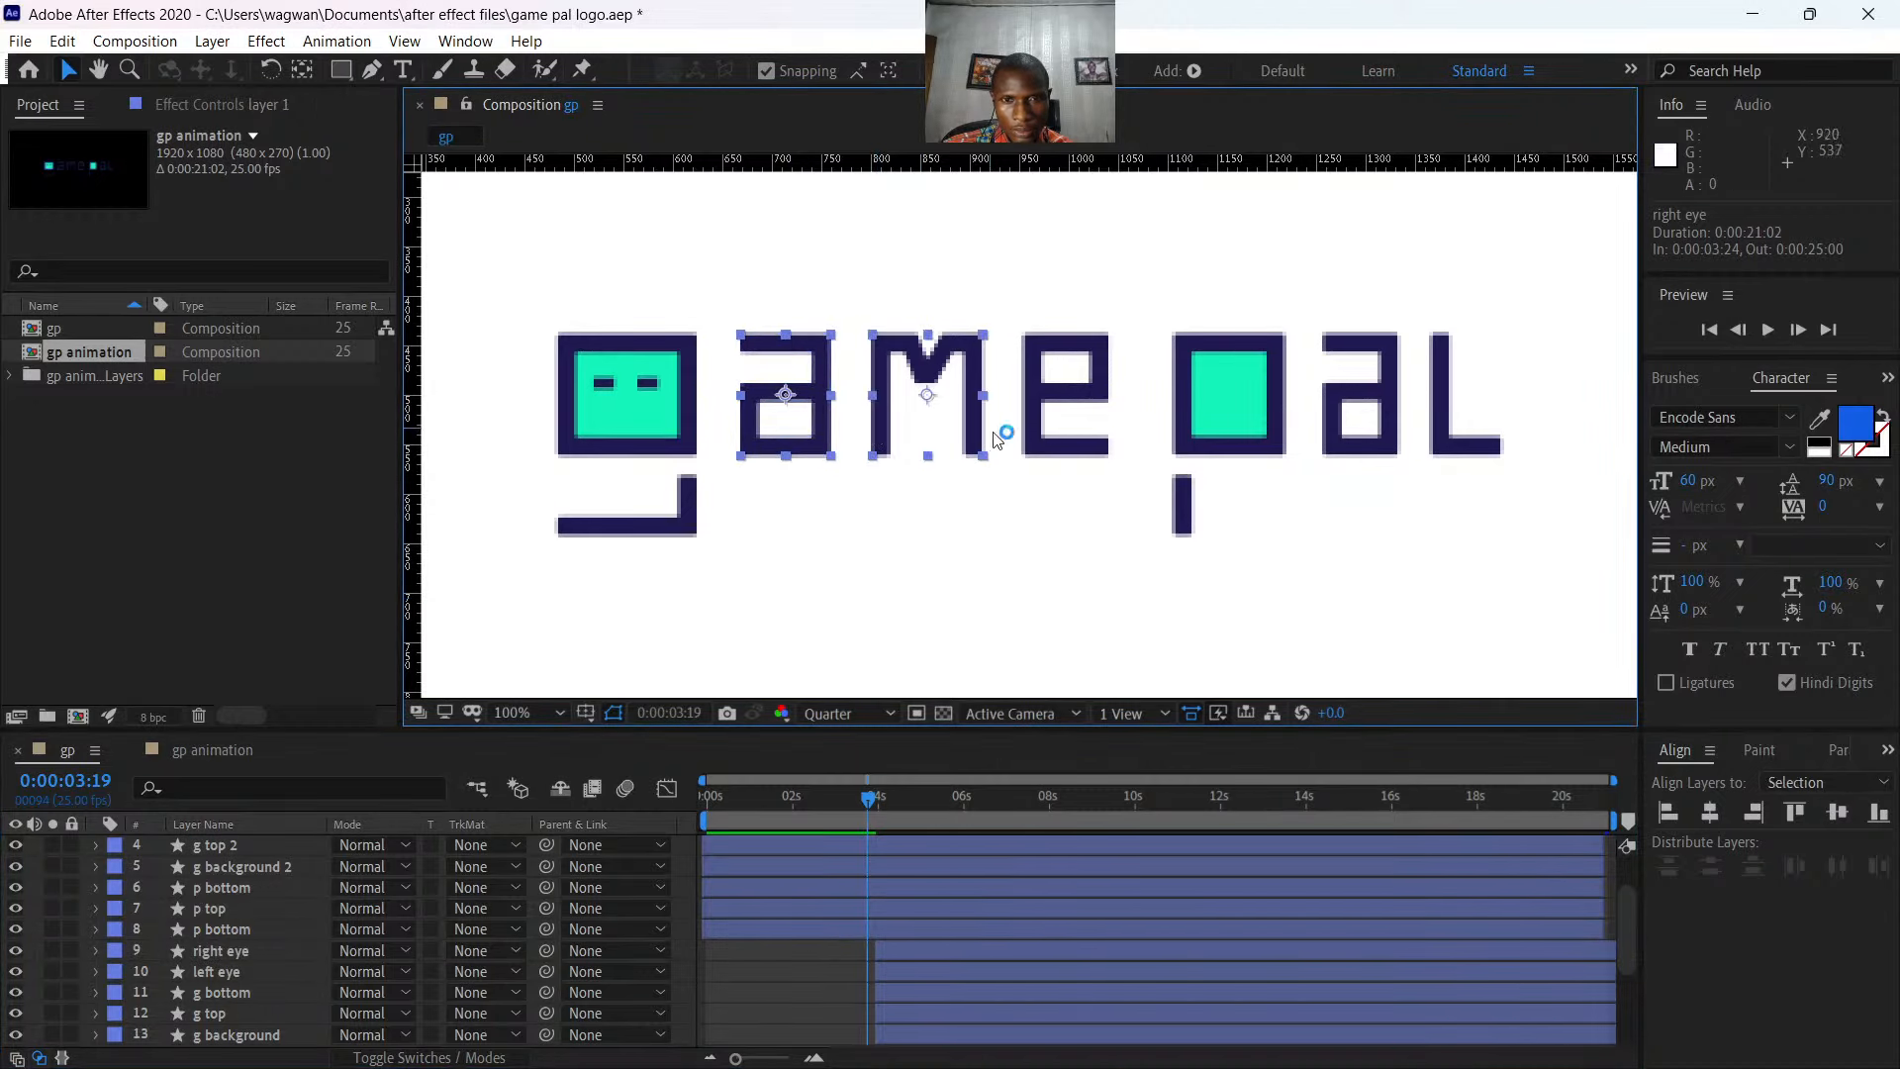
pyautogui.keyDown('shift'); pyautogui.click(1032, 444); pyautogui.keyUp('shift')
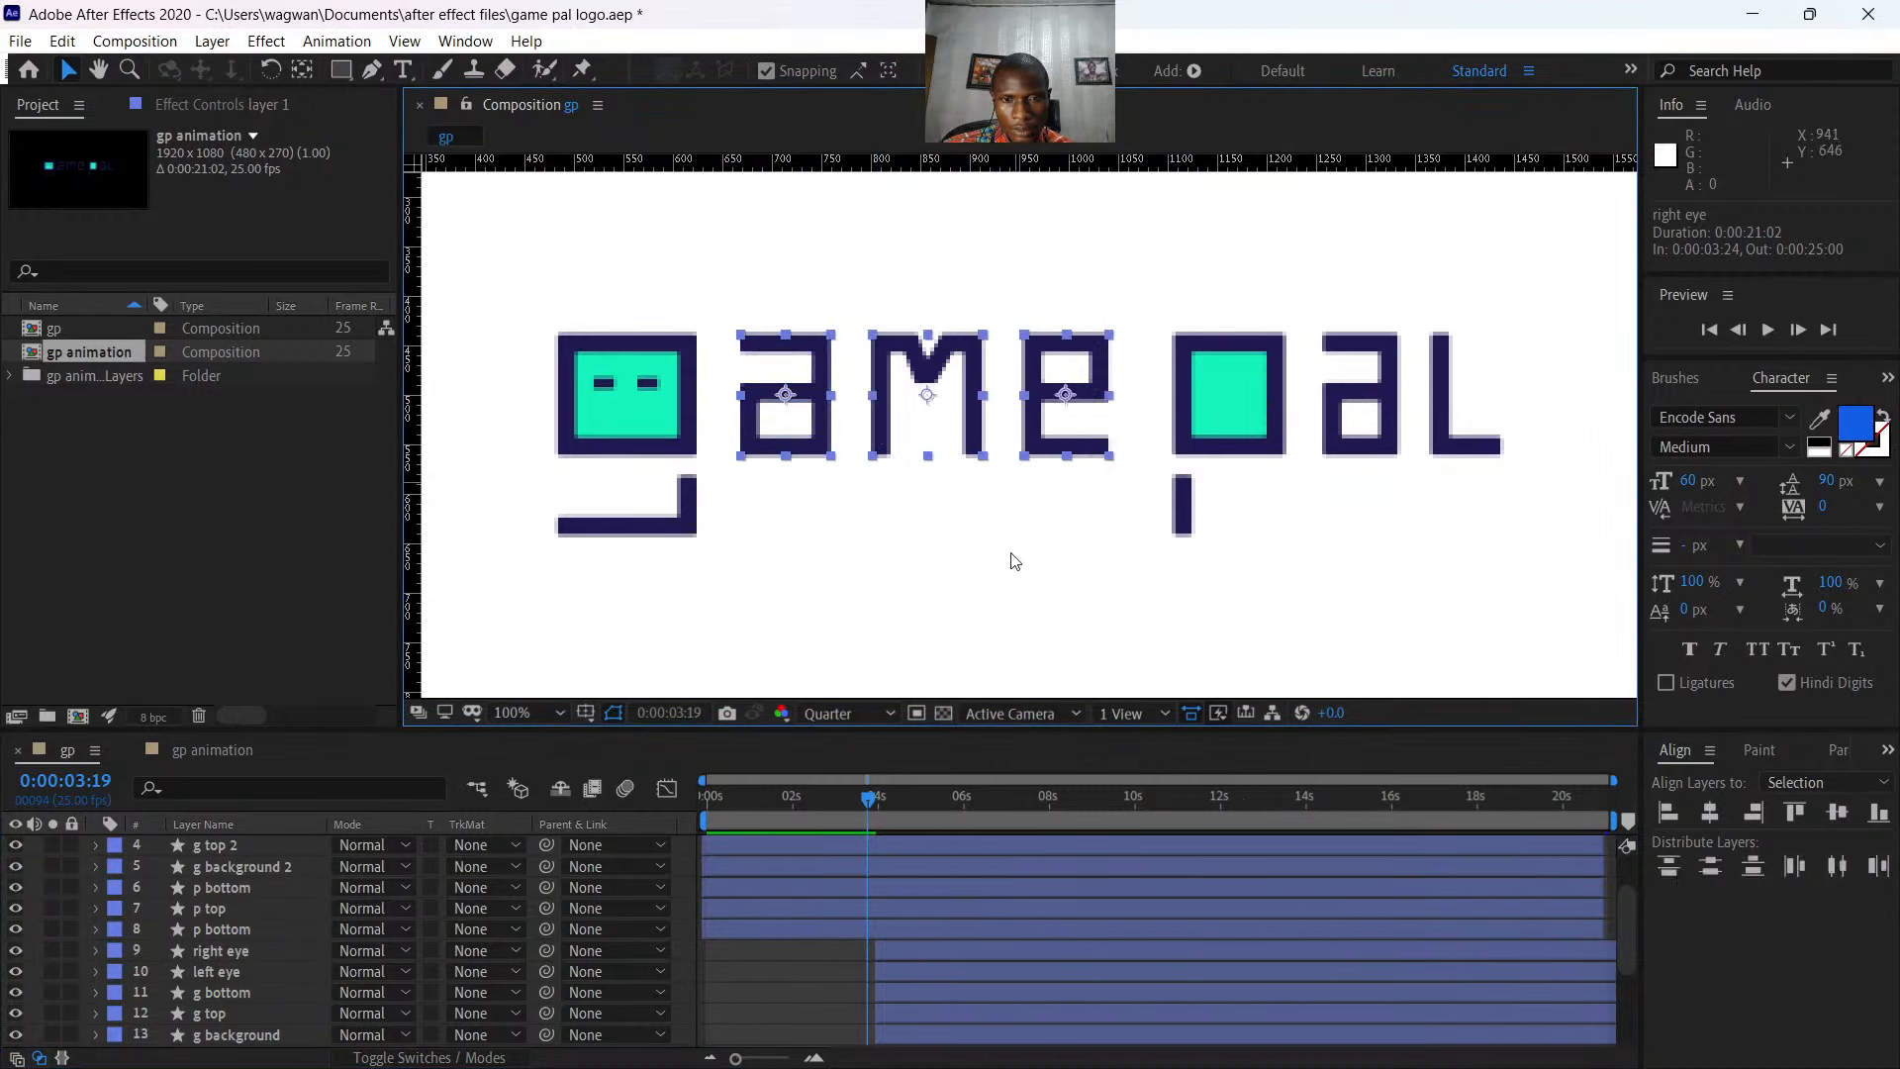
pyautogui.keyDown('shift'); pyautogui.click(1342, 409); pyautogui.keyUp('shift')
pyautogui.keyDown('shift'); pyautogui.click(1463, 443); pyautogui.keyUp('shift')
pyautogui.scroll(-3, 936, 890)
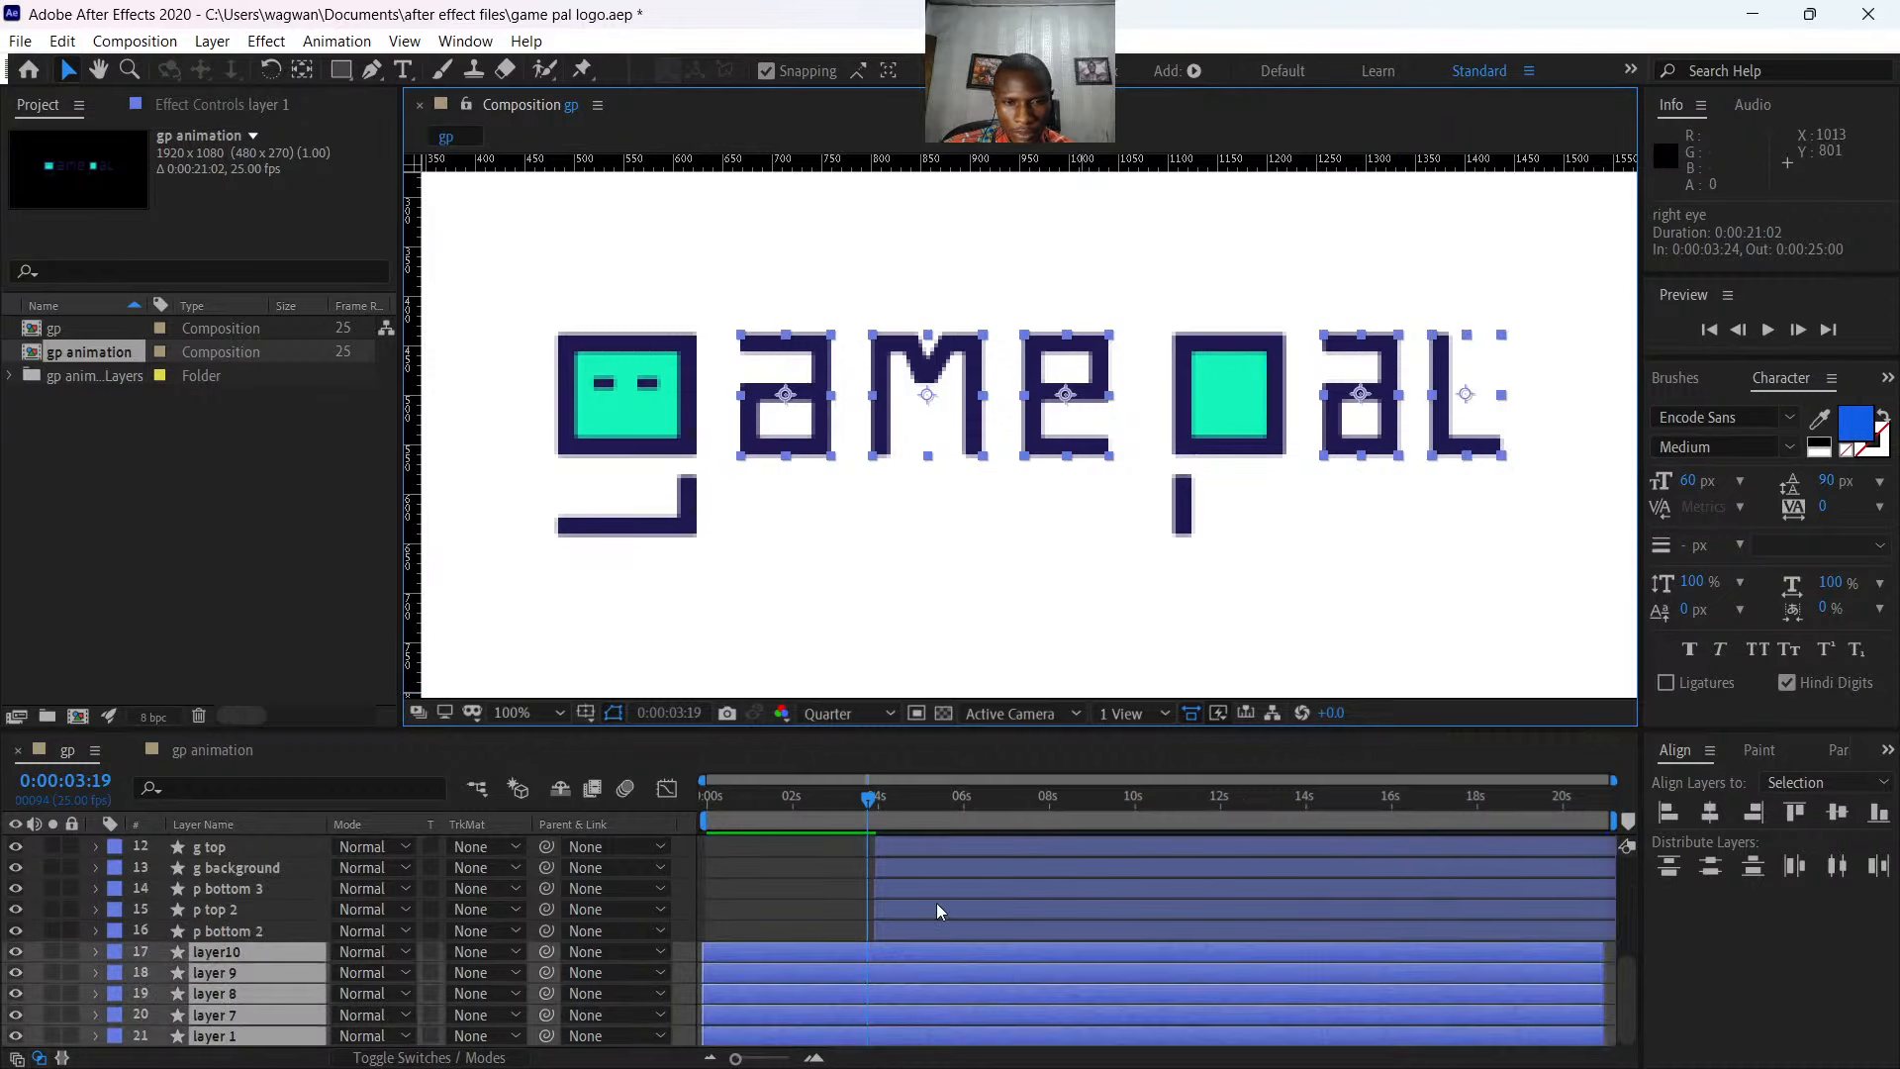
pyautogui.moveTo(776, 952); pyautogui.dragTo(946, 949)
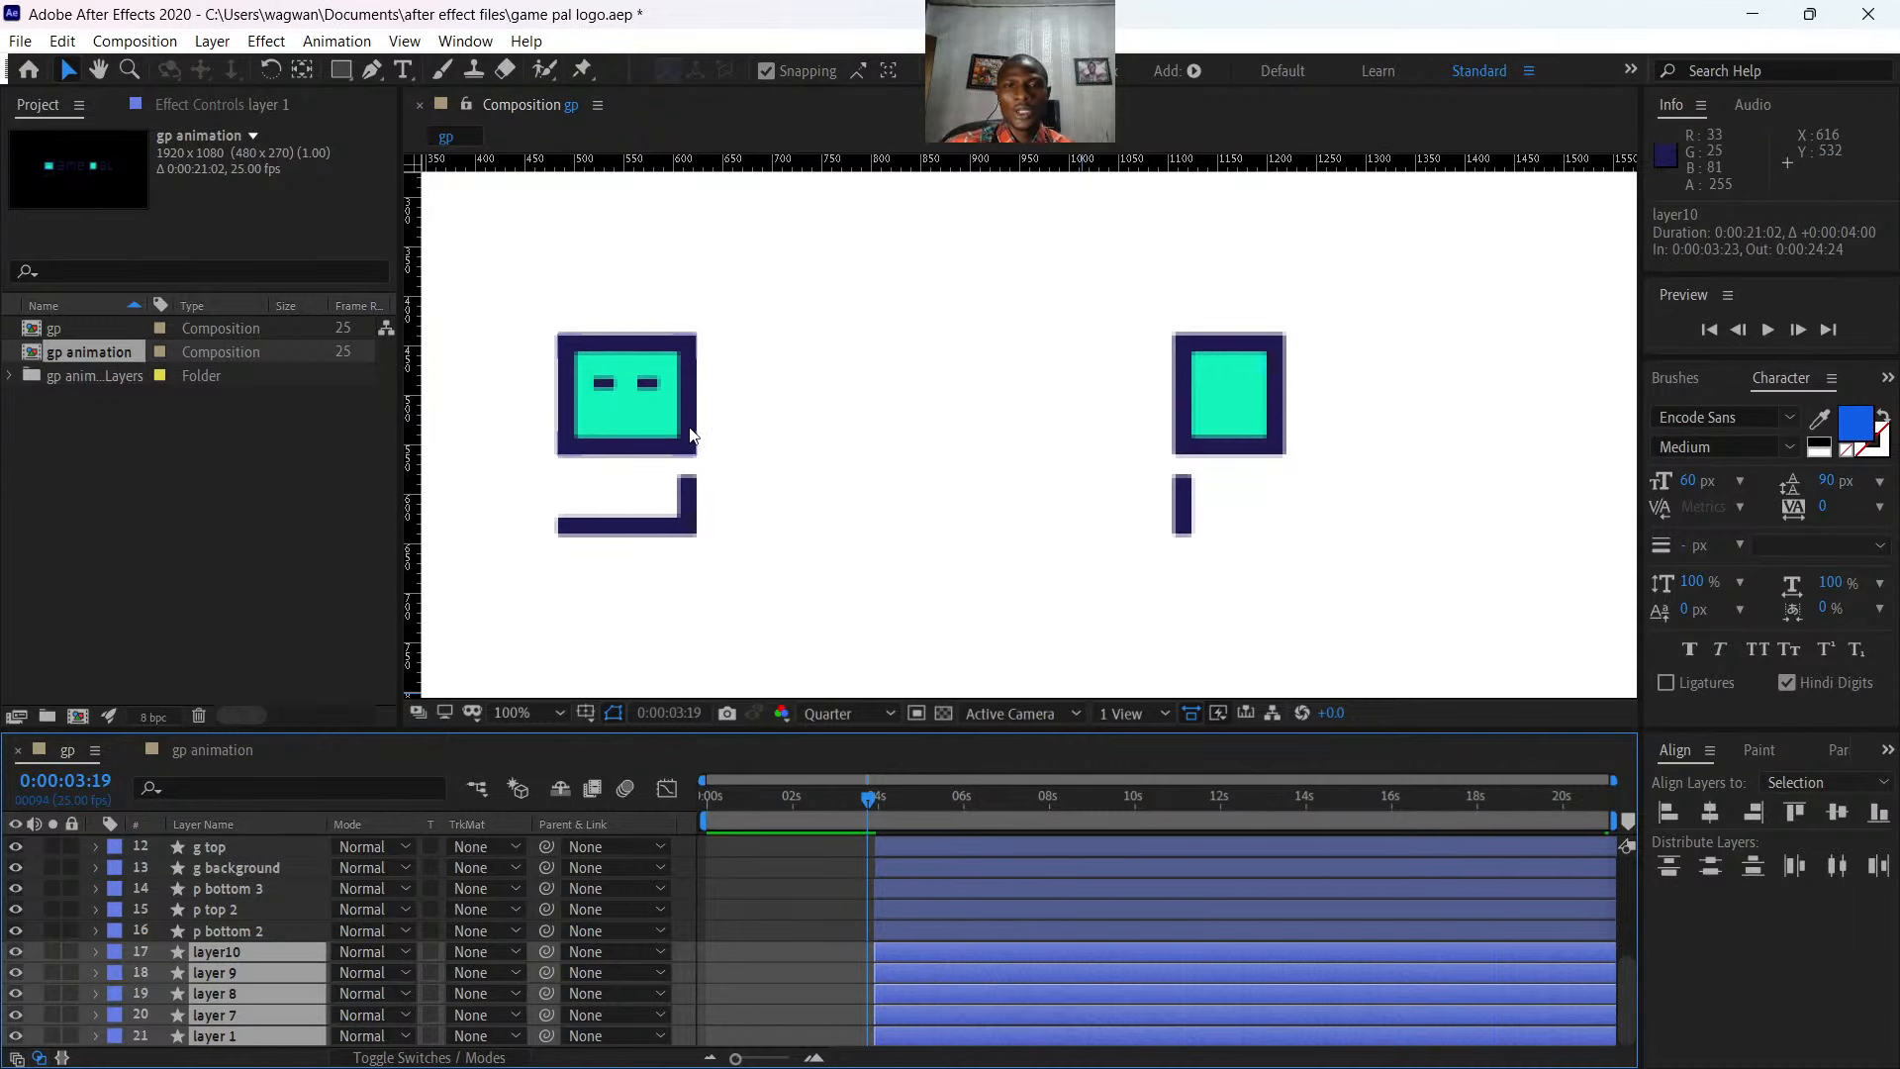
# - Select the five letter g layers from right eye 2 to g background 2, and set the current time to 0:00:03:23
pyautogui.click(637, 429)
pyautogui.scroll(5, 1009, 942)
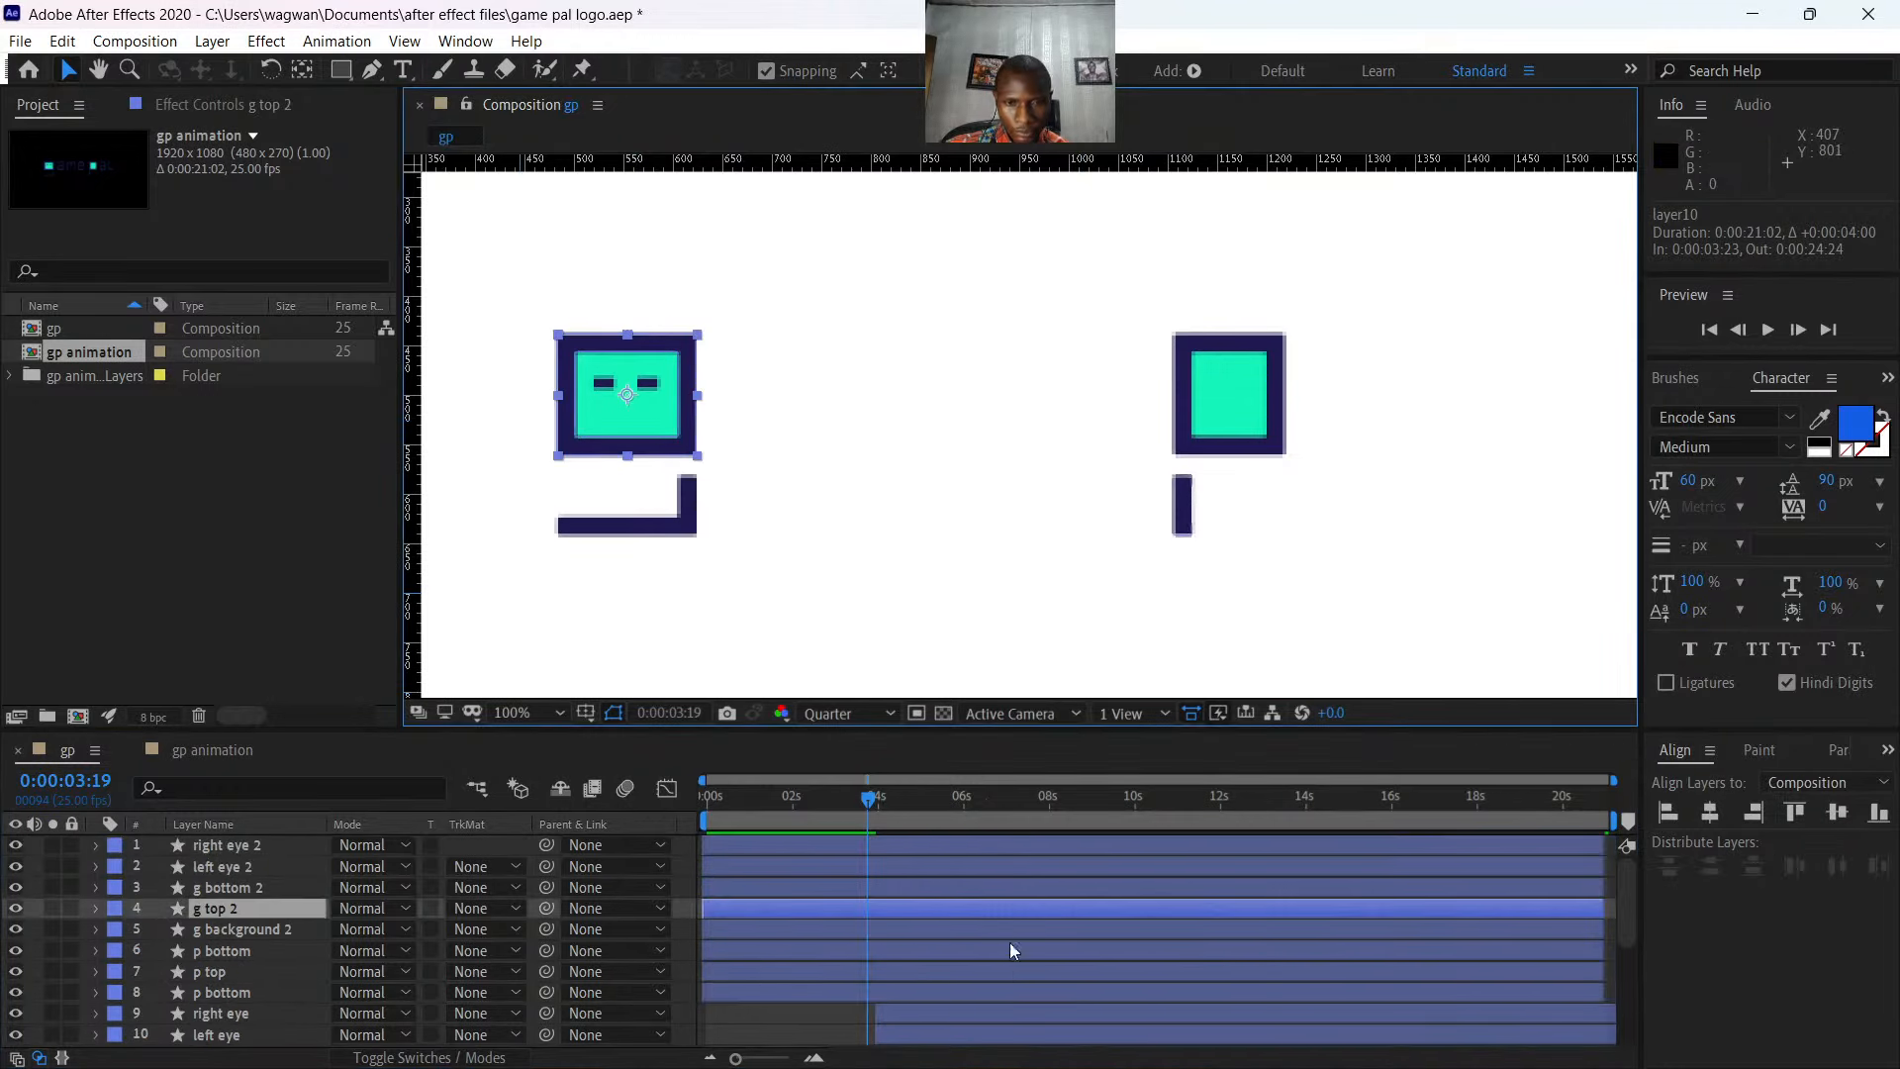
pyautogui.click(784, 843)
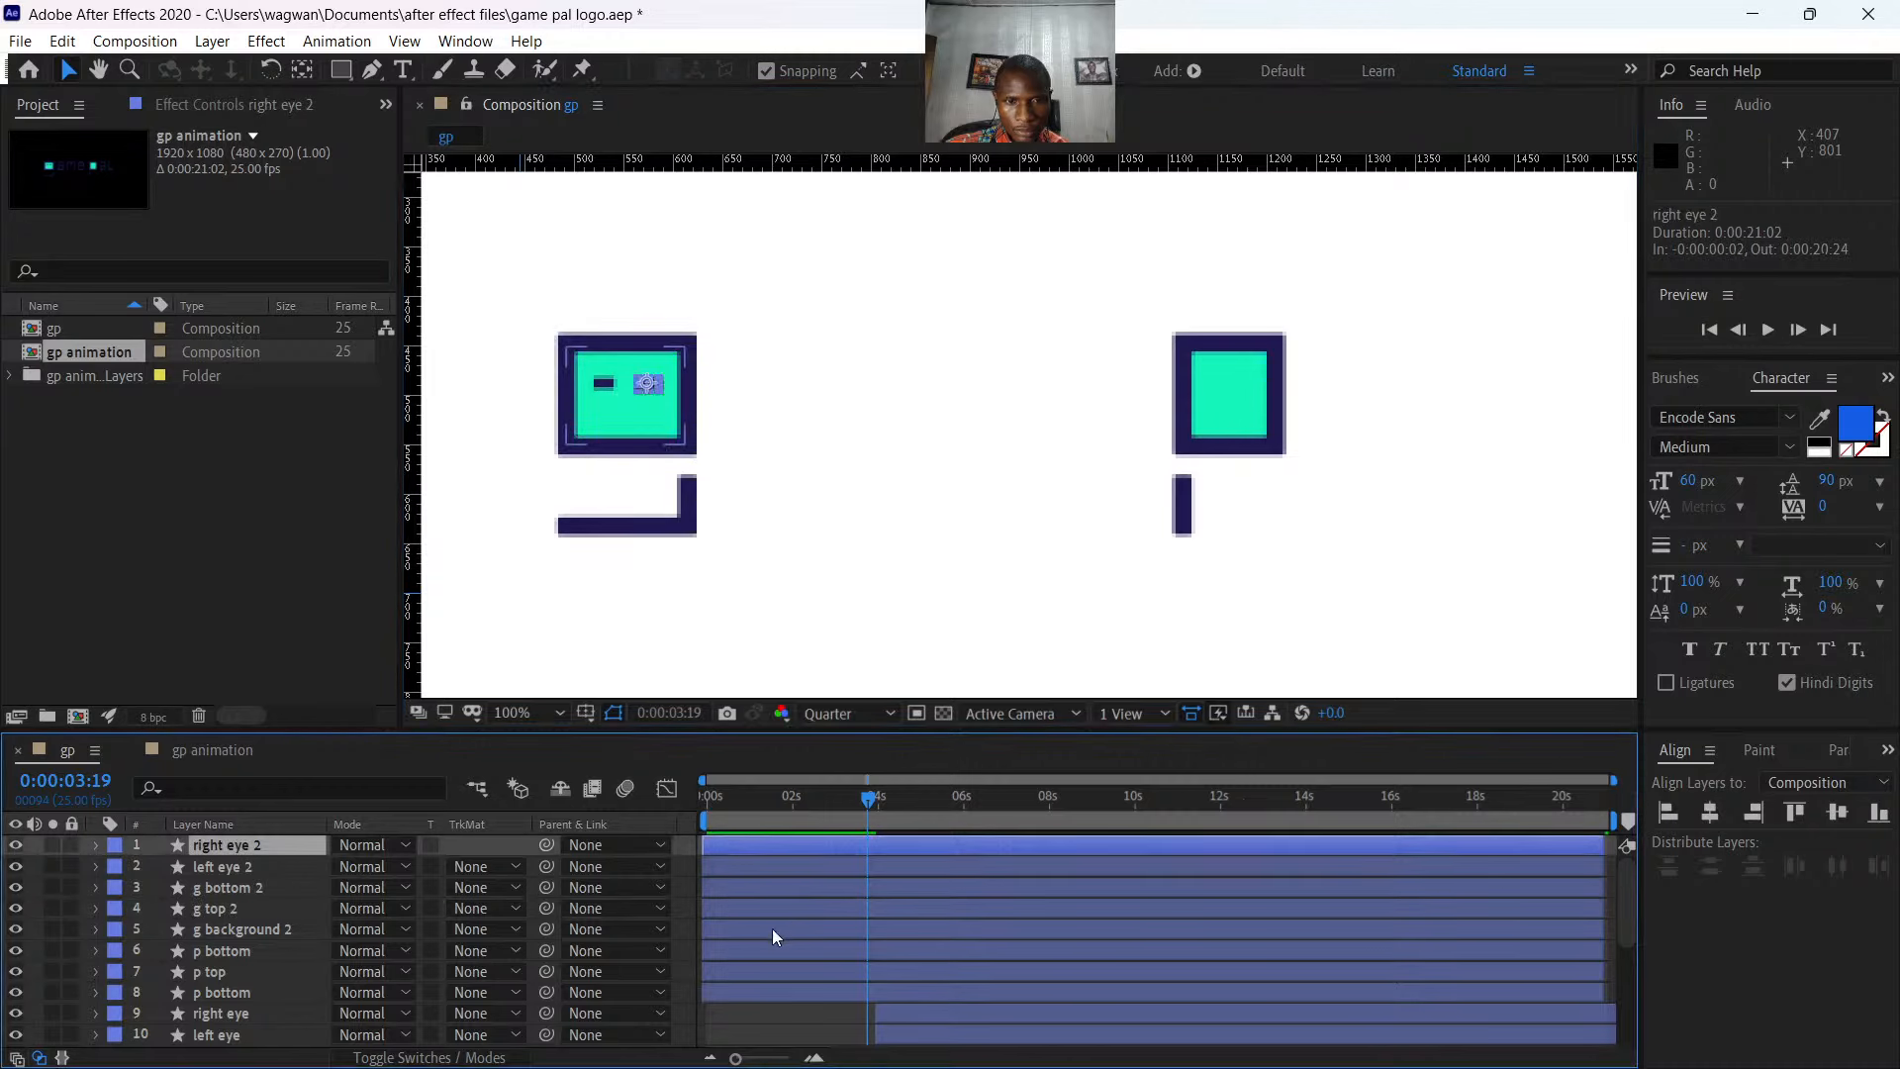
pyautogui.keyDown('shift'); pyautogui.click(223, 924); pyautogui.keyUp('shift')
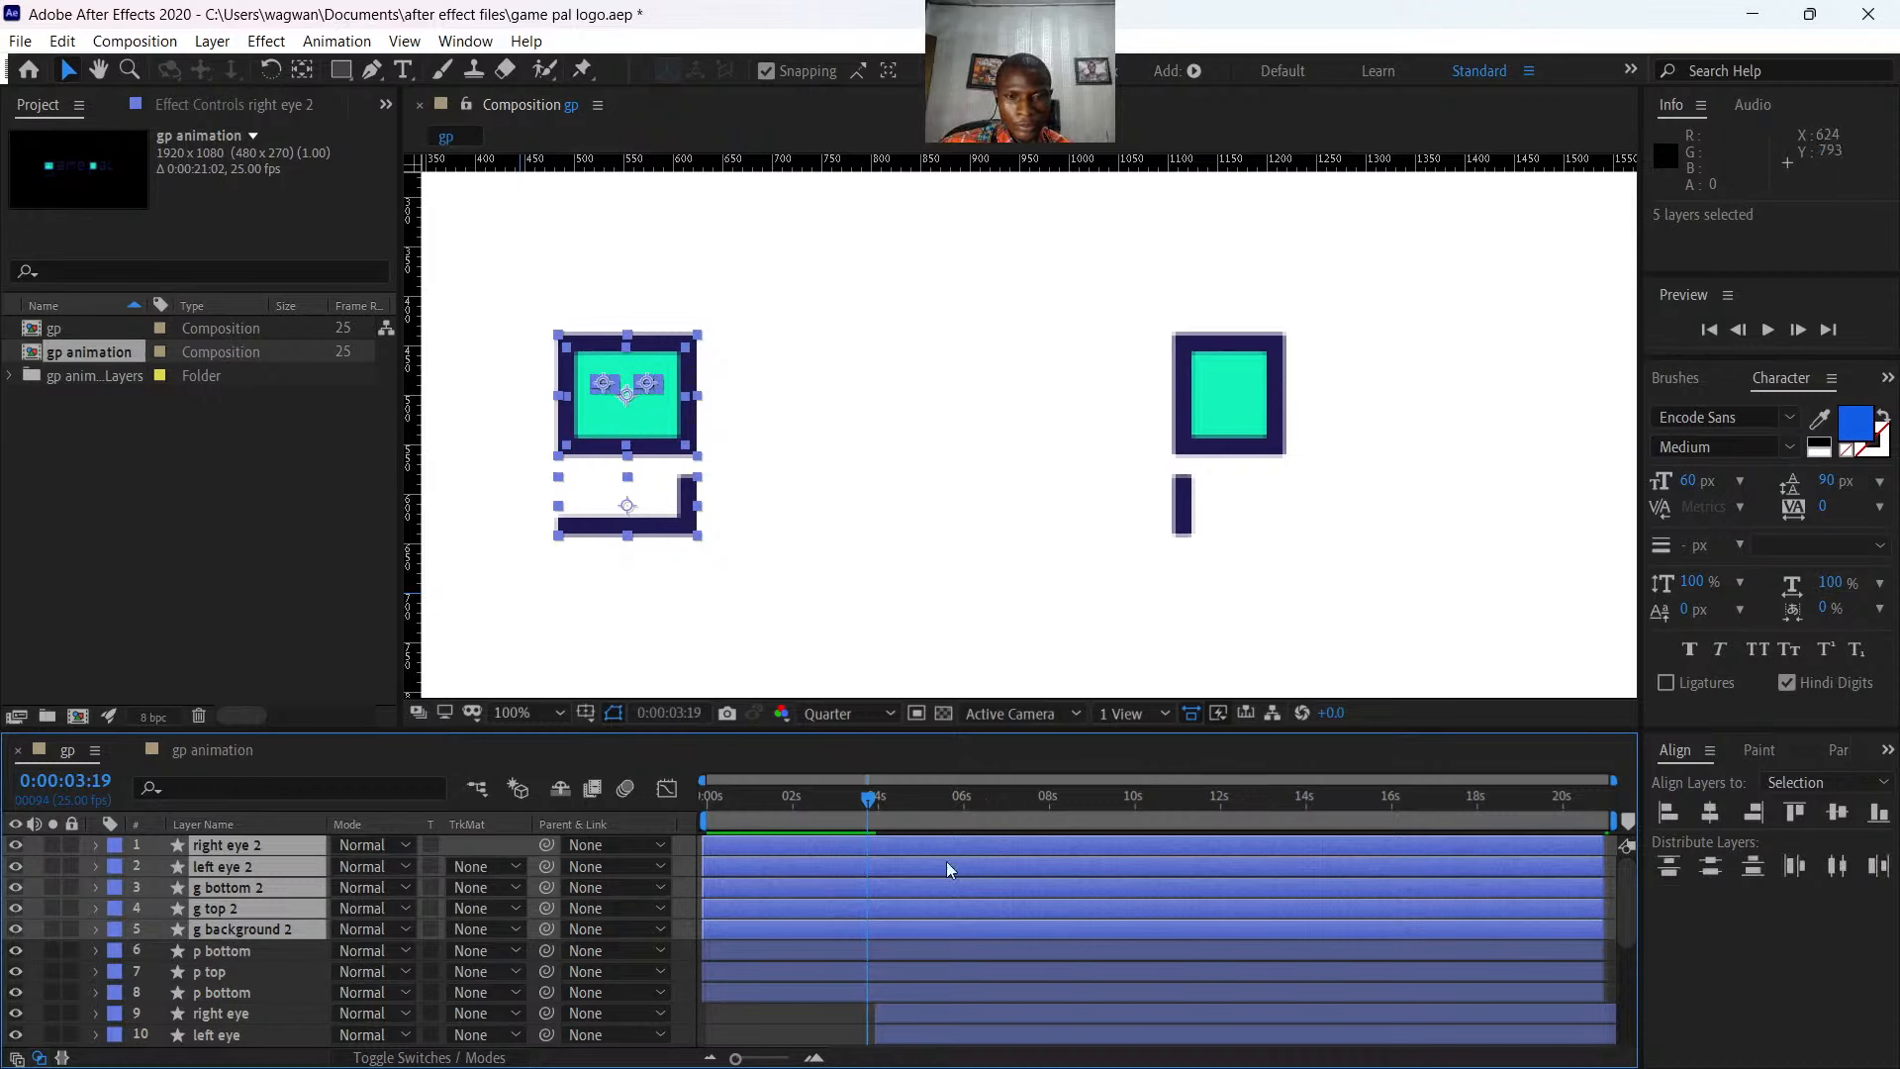
pyautogui.moveTo(868, 799); pyautogui.dragTo(880, 802)
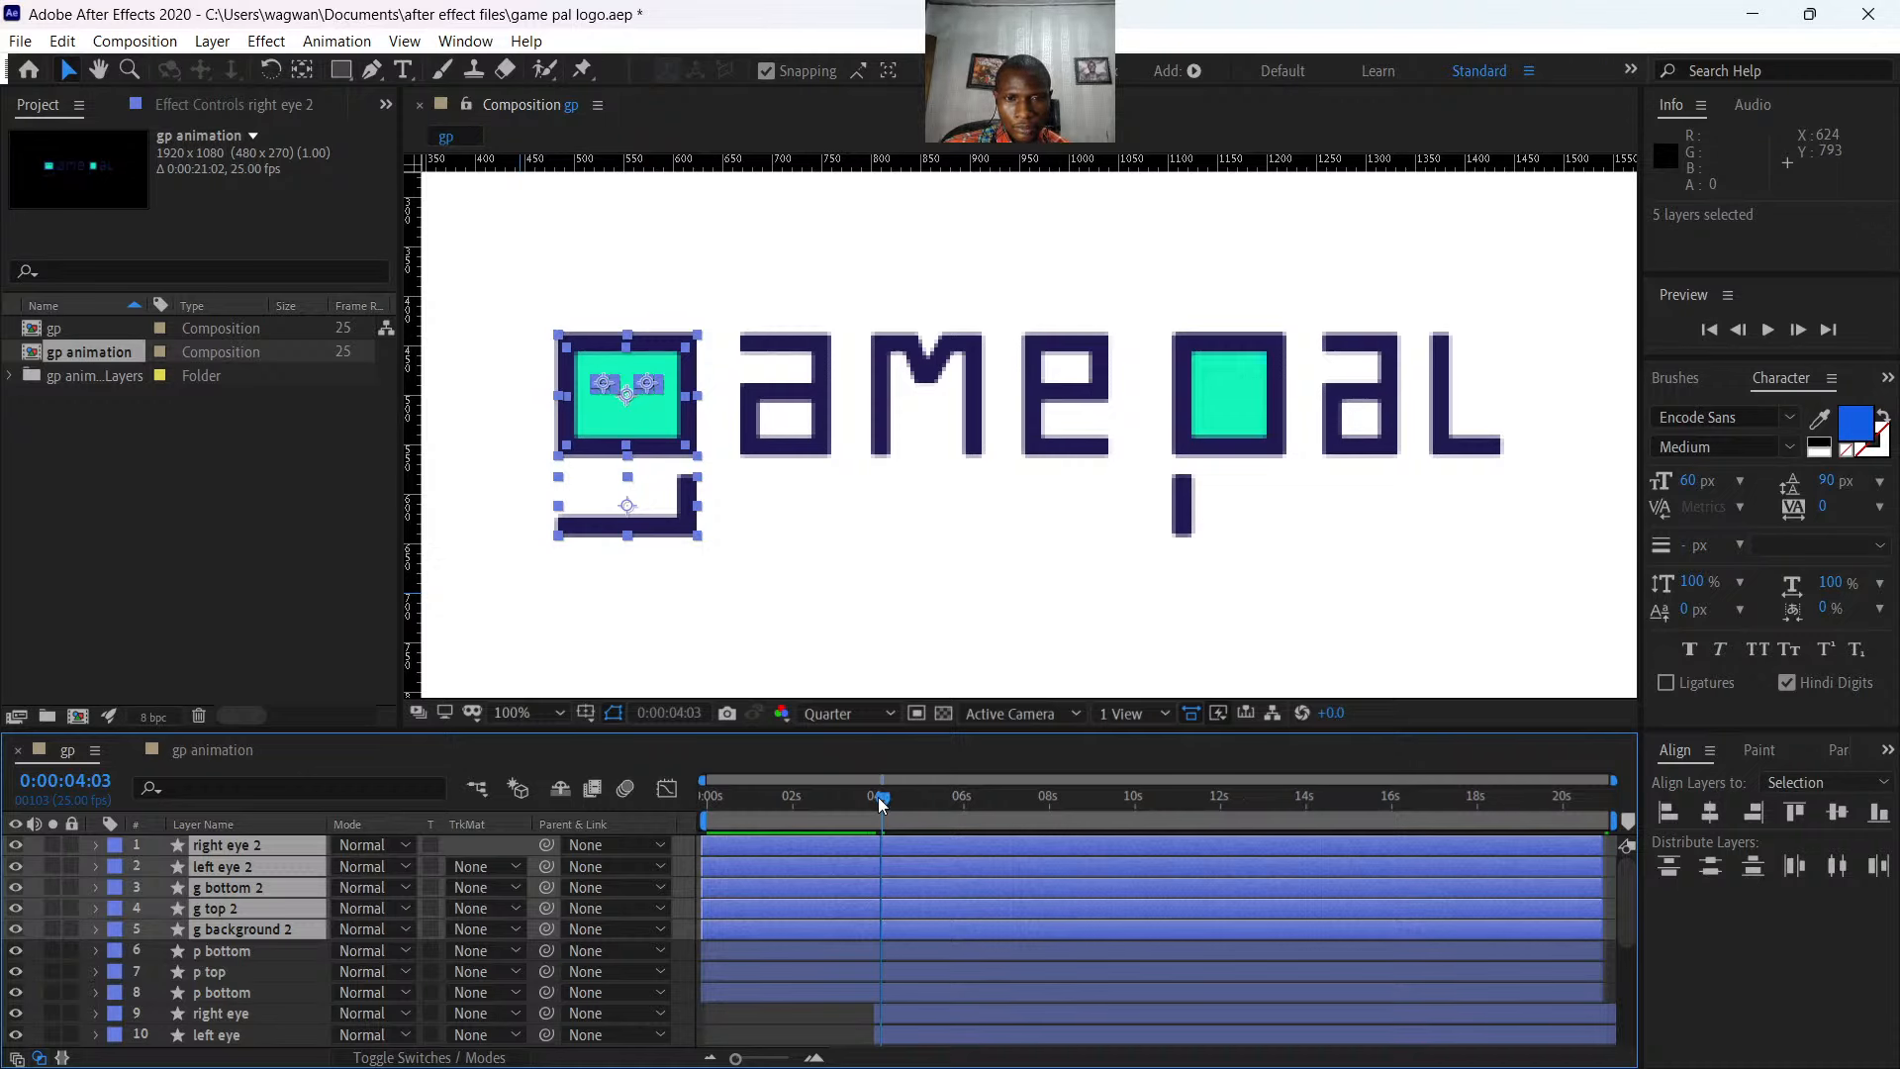
pyautogui.moveTo(879, 799); pyautogui.dragTo(874, 802)
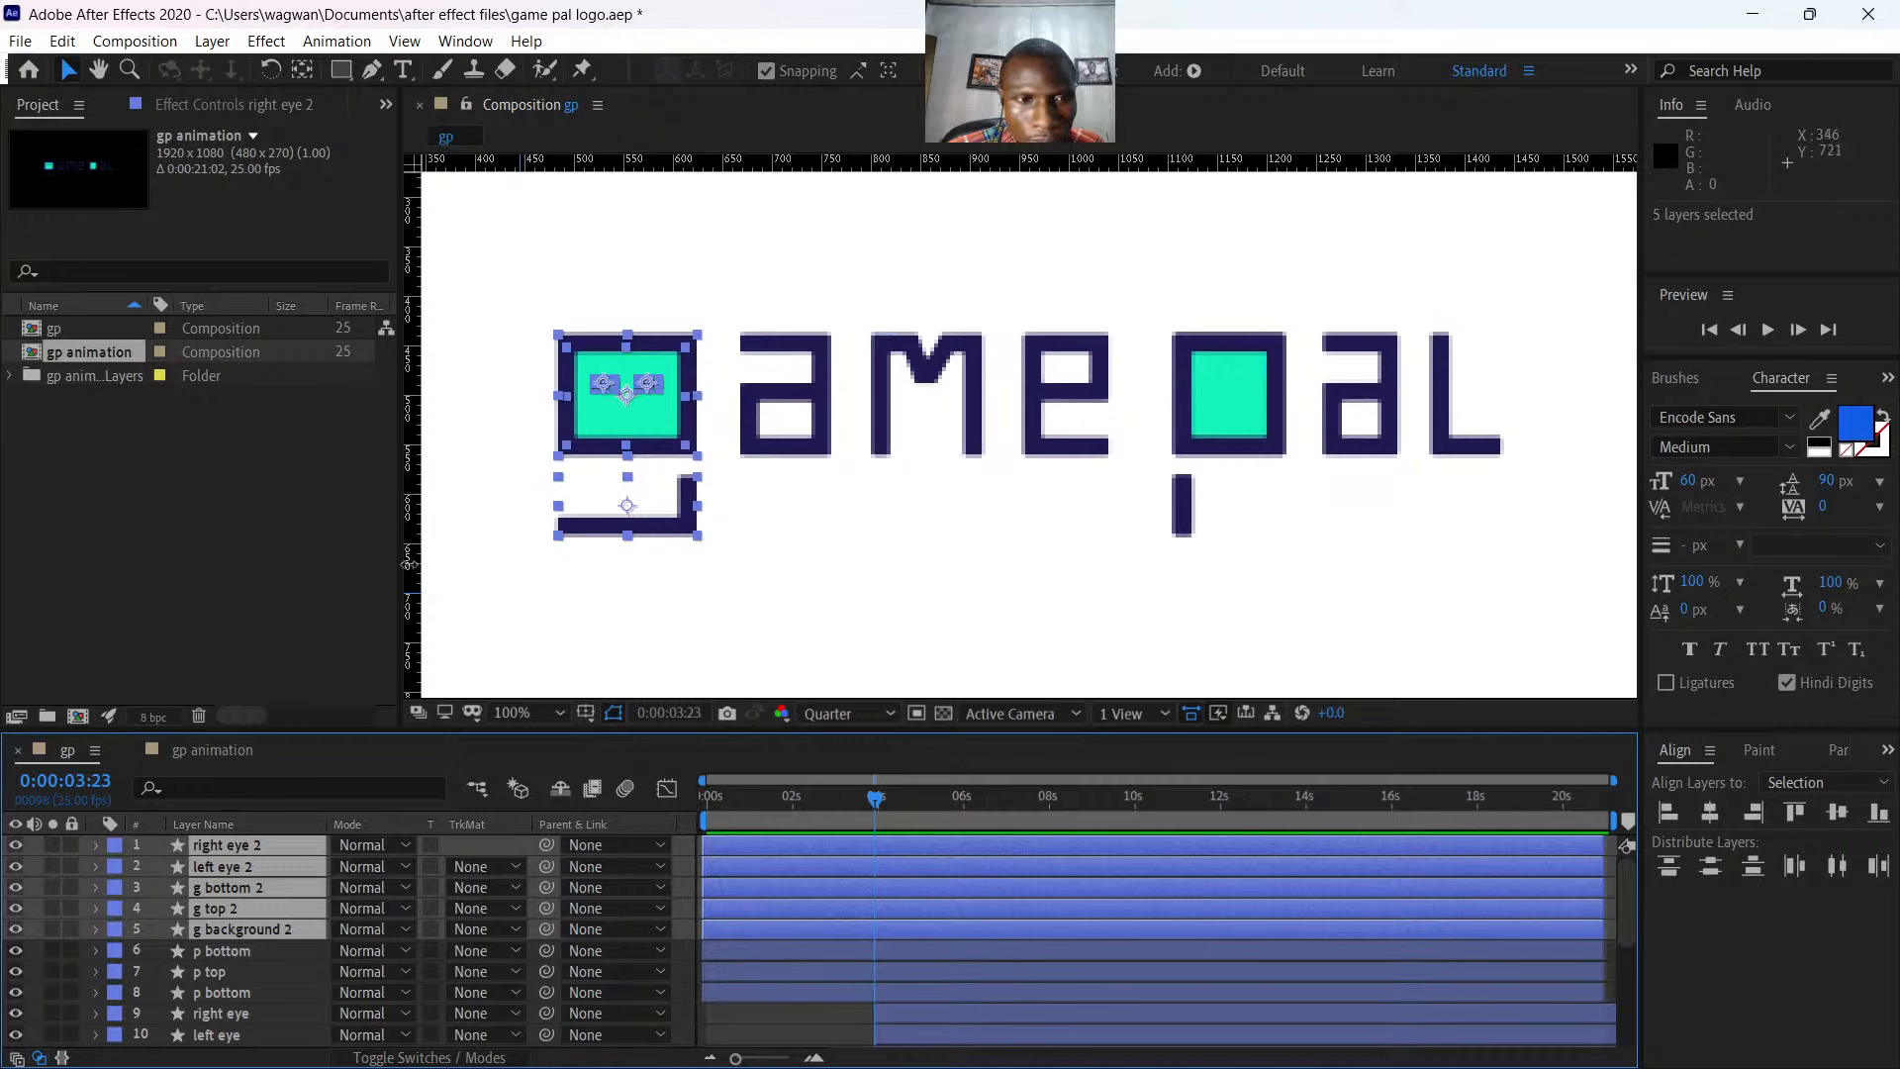
# - Add vertical guides at the letter g's outer edges, 624 and 485, and at the first a's near edge, 667
pyautogui.moveTo(420, 493); pyautogui.dragTo(697, 580)
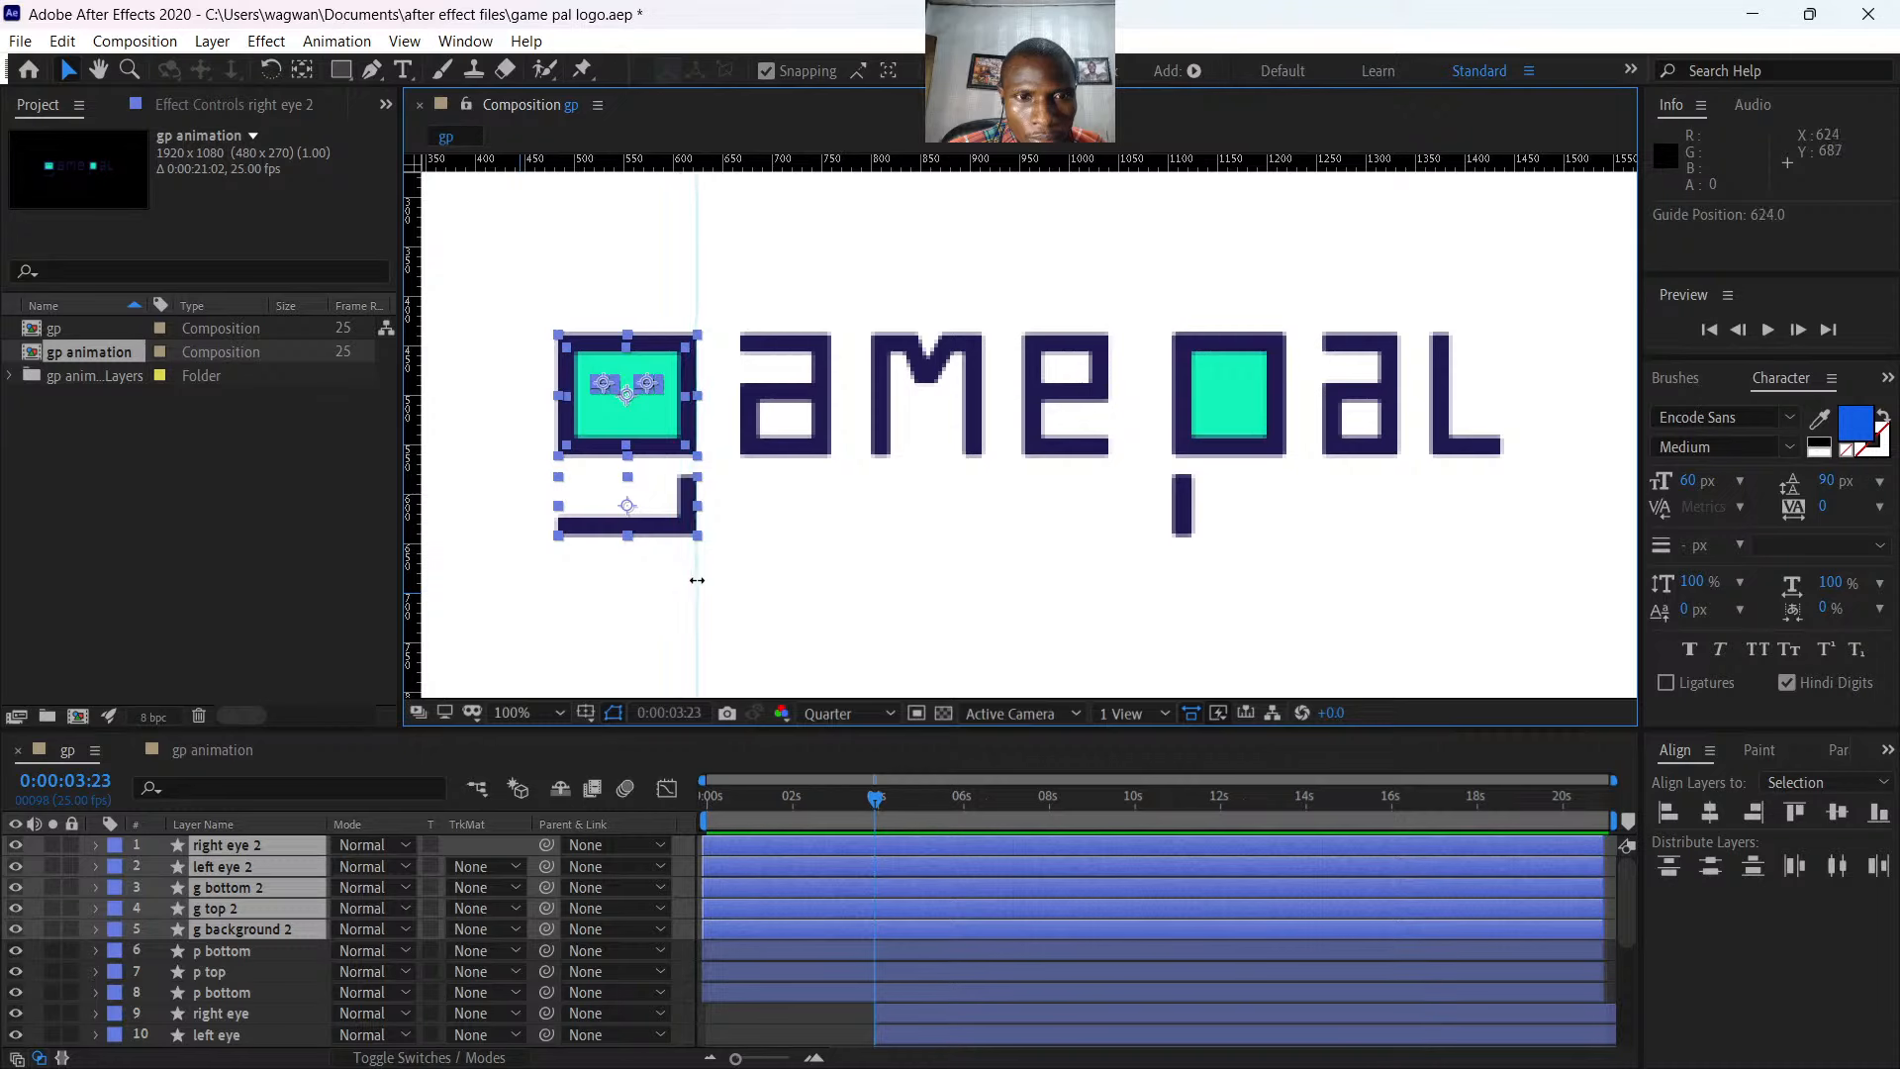
pyautogui.moveTo(411, 550); pyautogui.dragTo(559, 615)
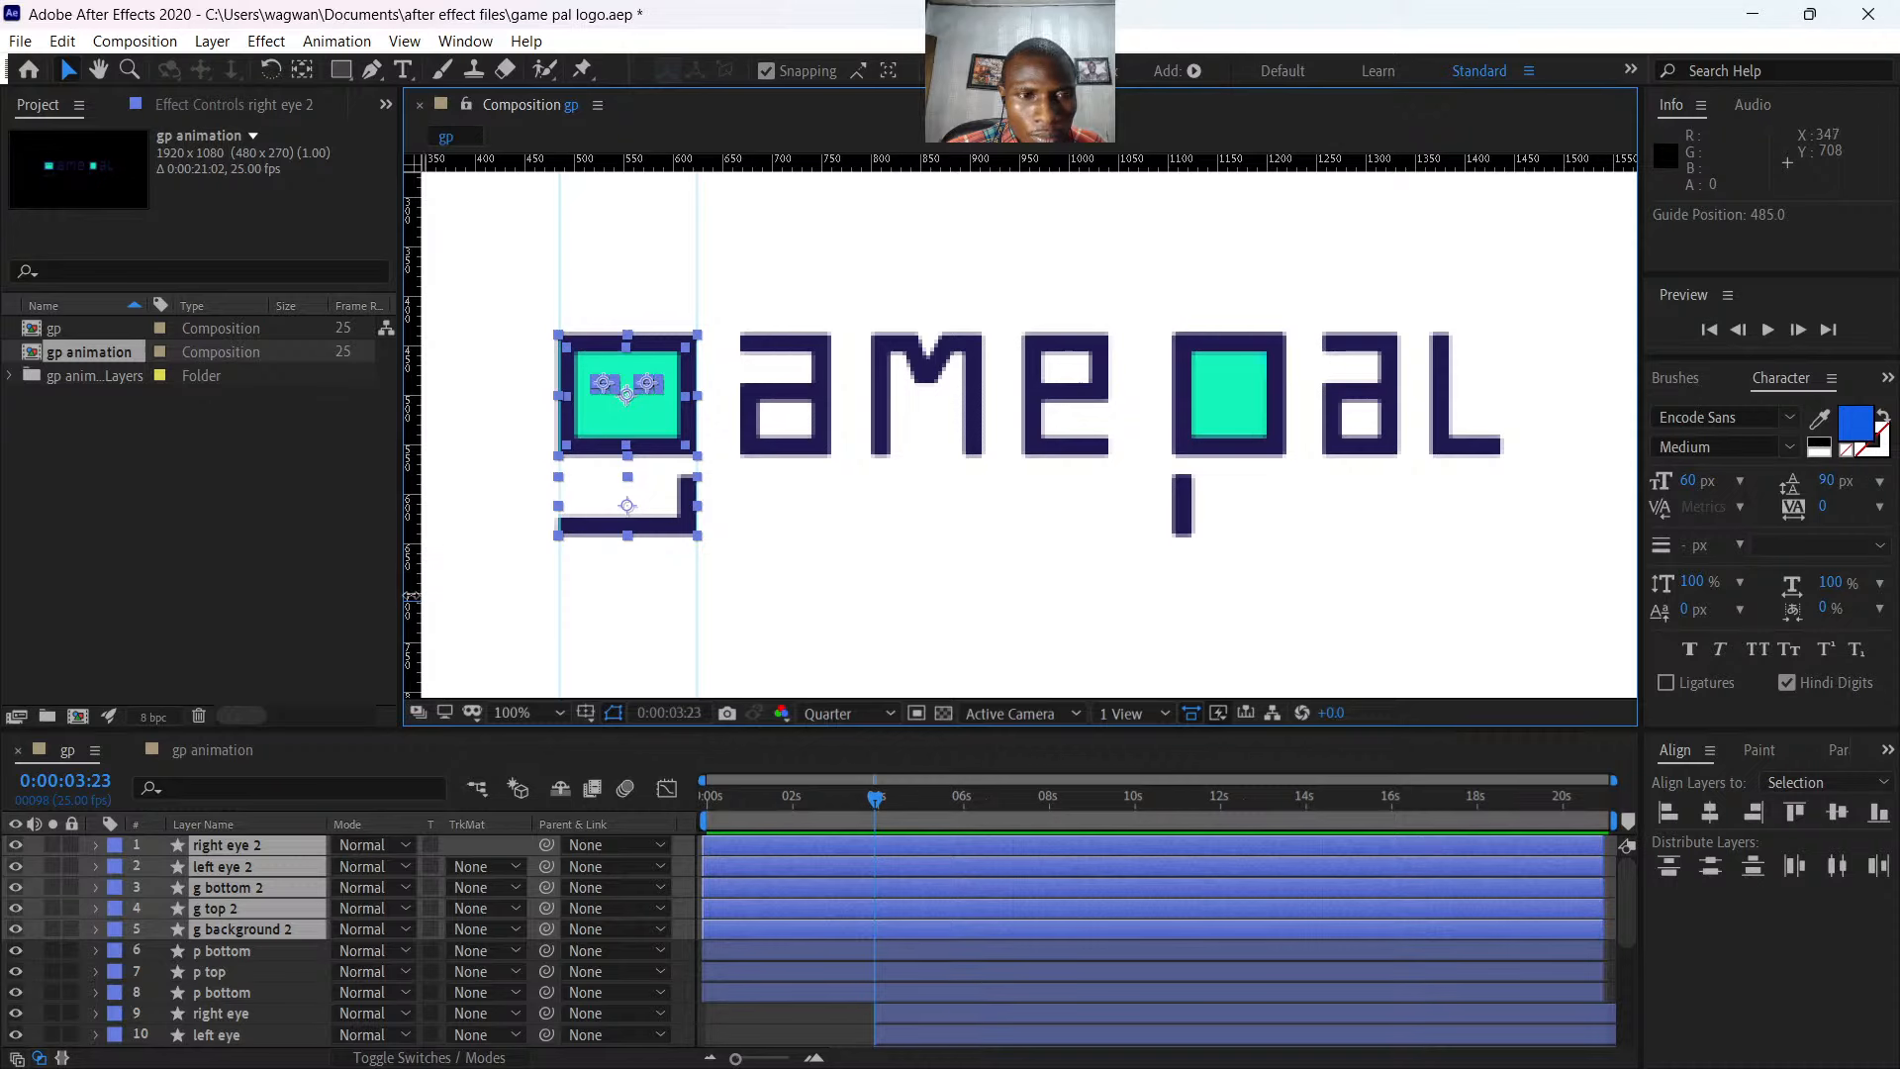
pyautogui.moveTo(415, 606); pyautogui.dragTo(740, 692)
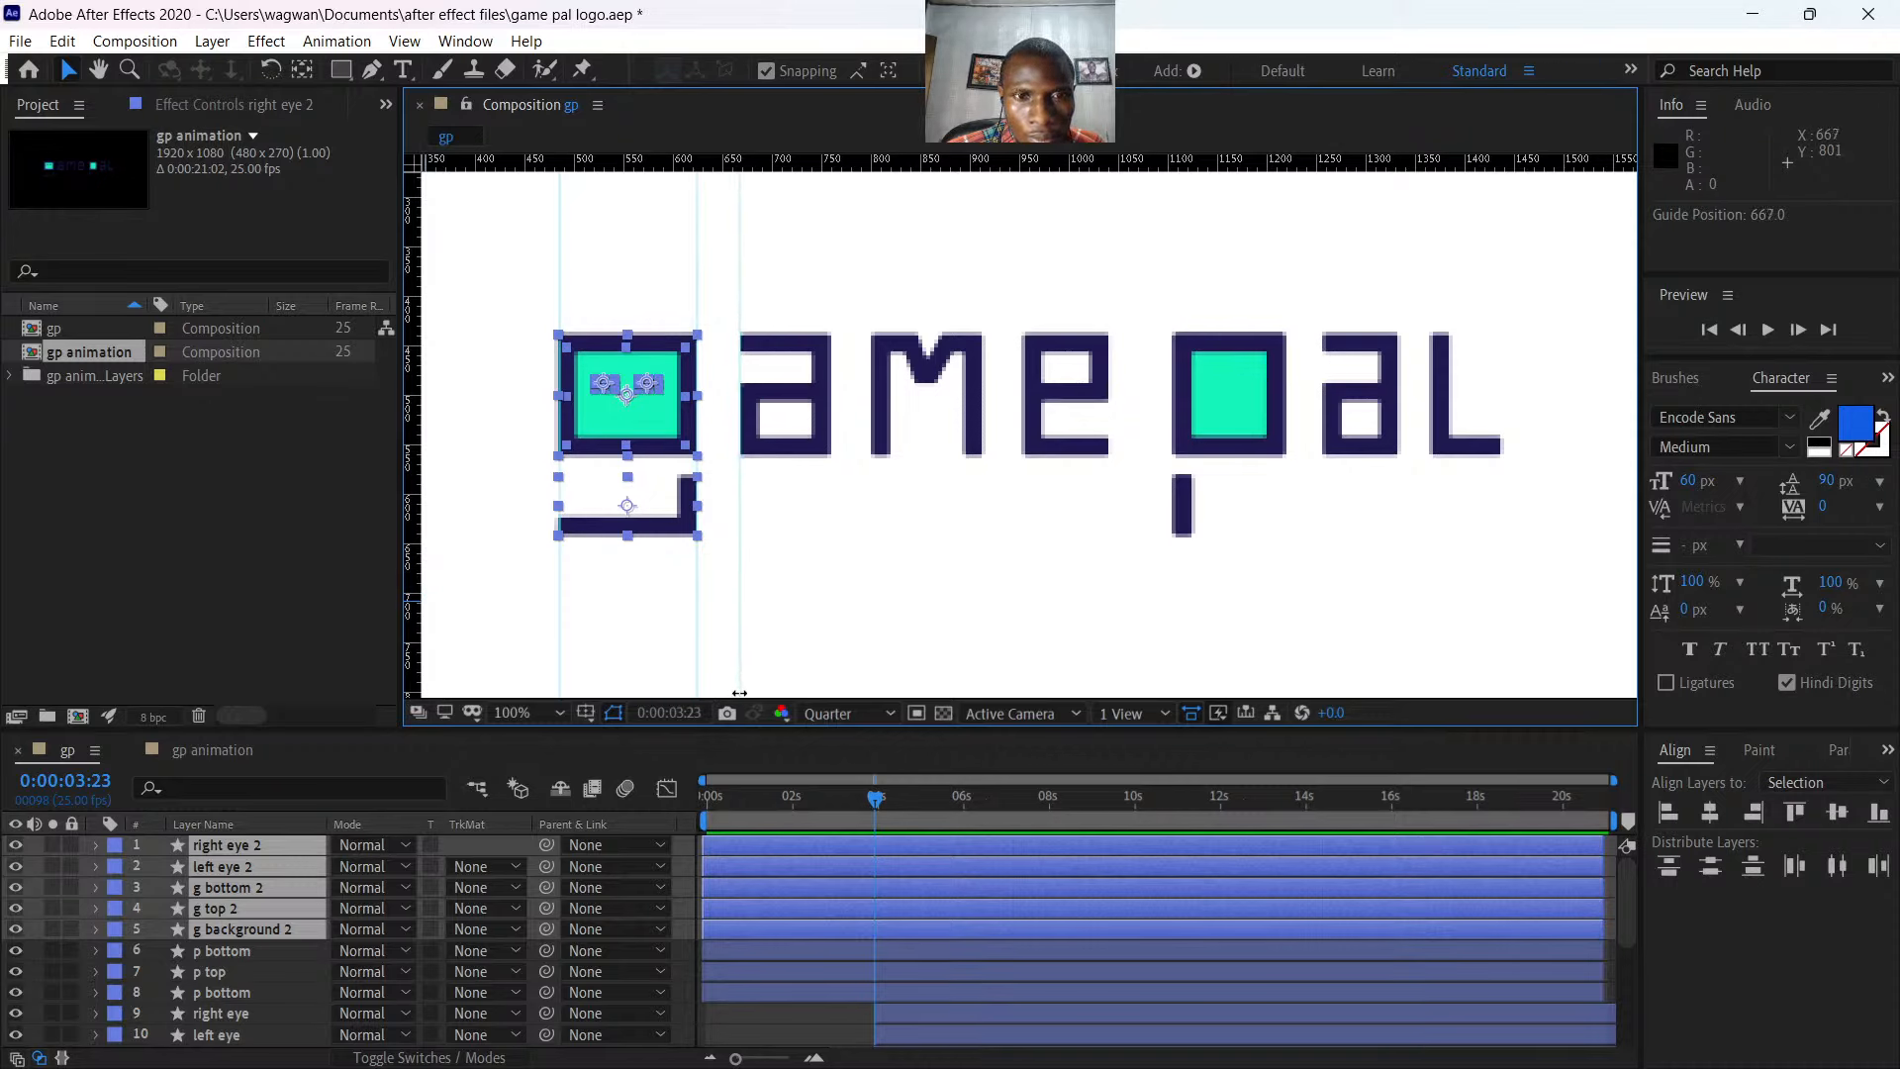
# - Add vertical guides at the letter p's edges, 1103 and 1219, at the start of the second a, 1256, and at the end of e, 1038
pyautogui.moveTo(414, 542); pyautogui.dragTo(1171, 683)
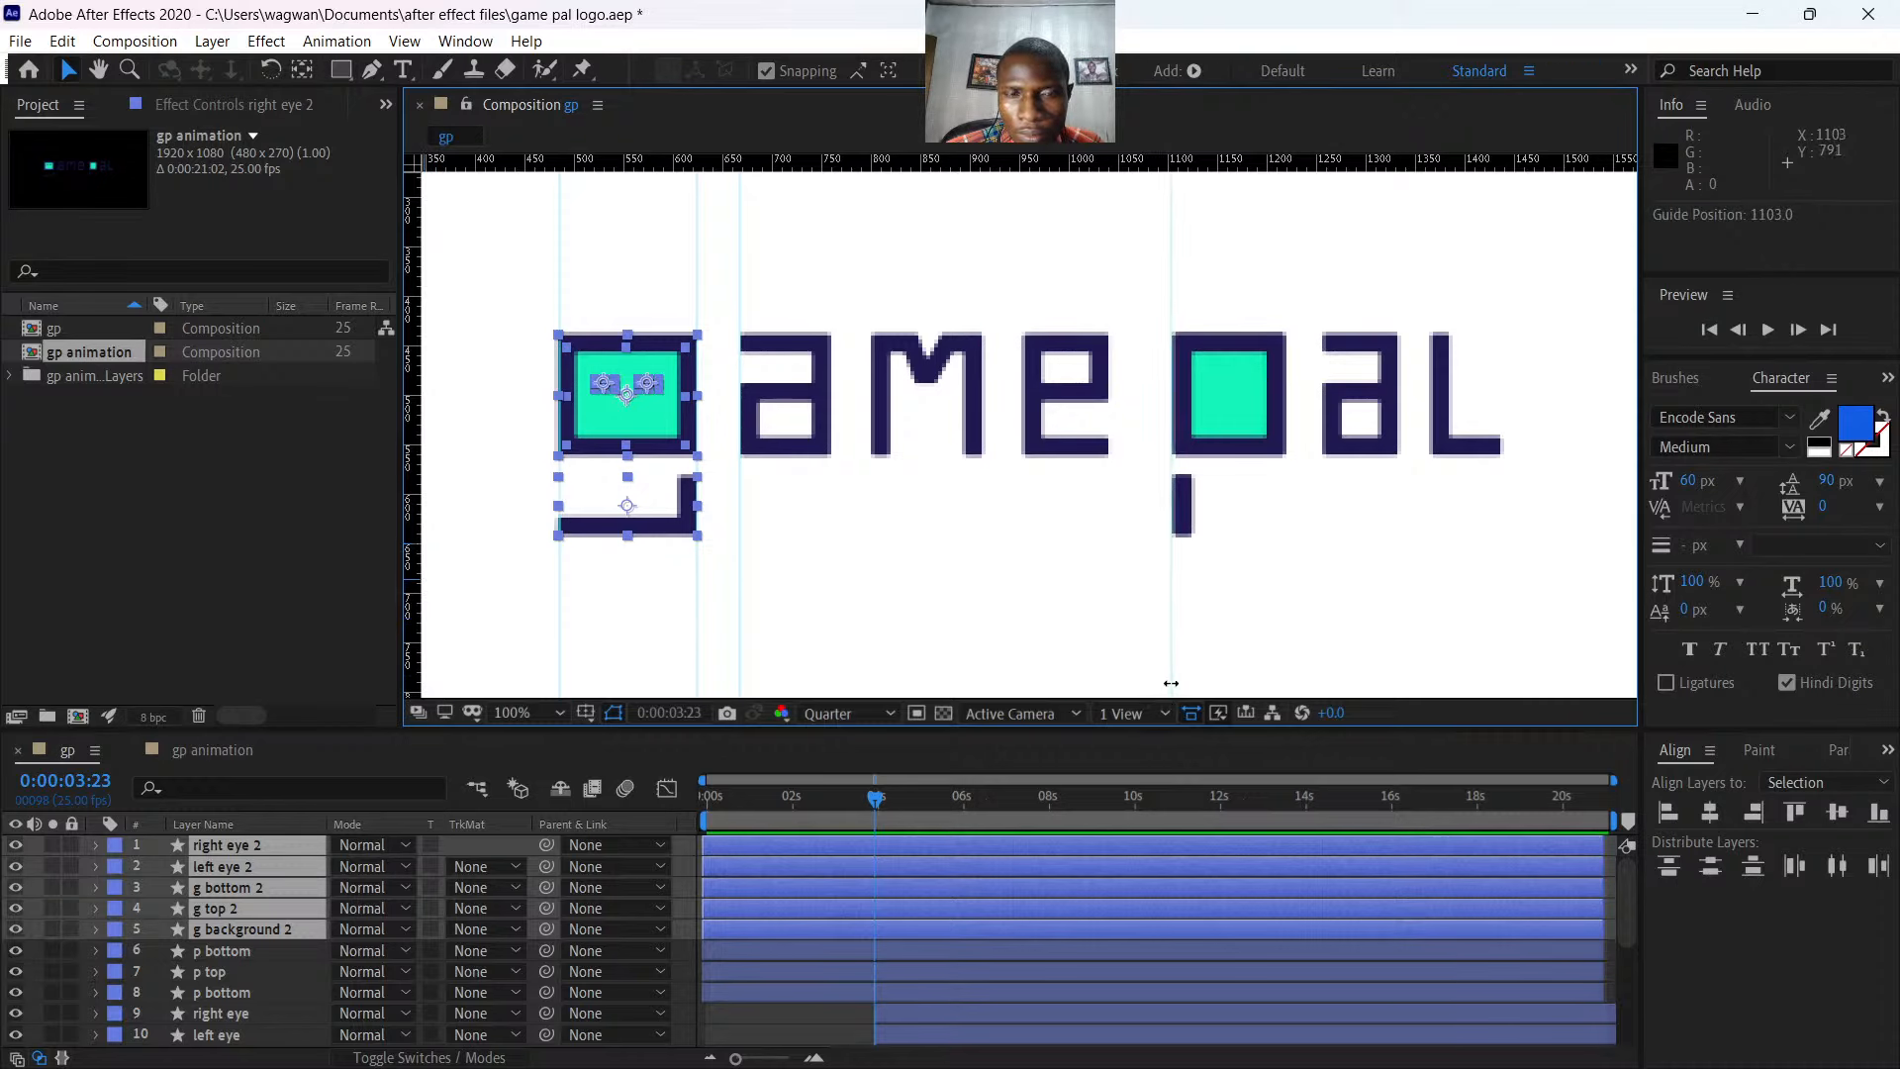
pyautogui.moveTo(420, 511); pyautogui.dragTo(1286, 664)
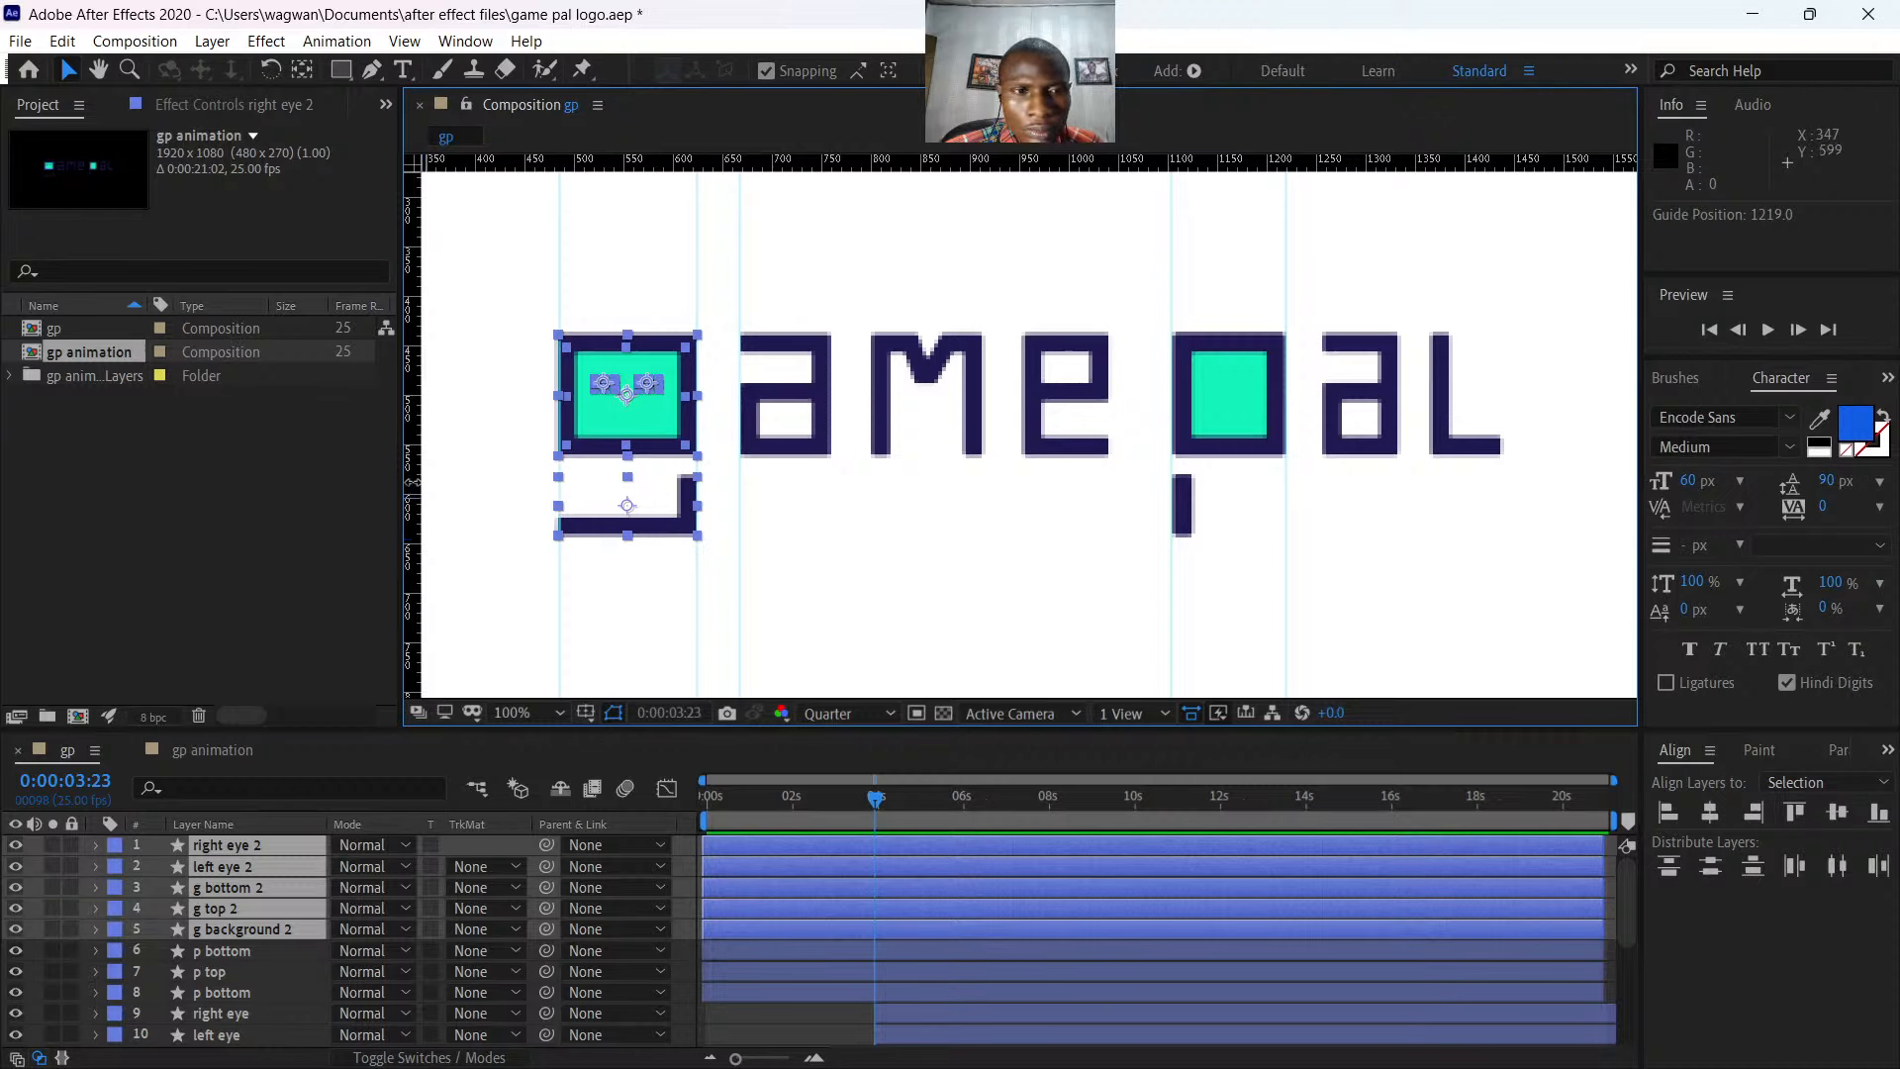
pyautogui.moveTo(414, 482); pyautogui.dragTo(1323, 611)
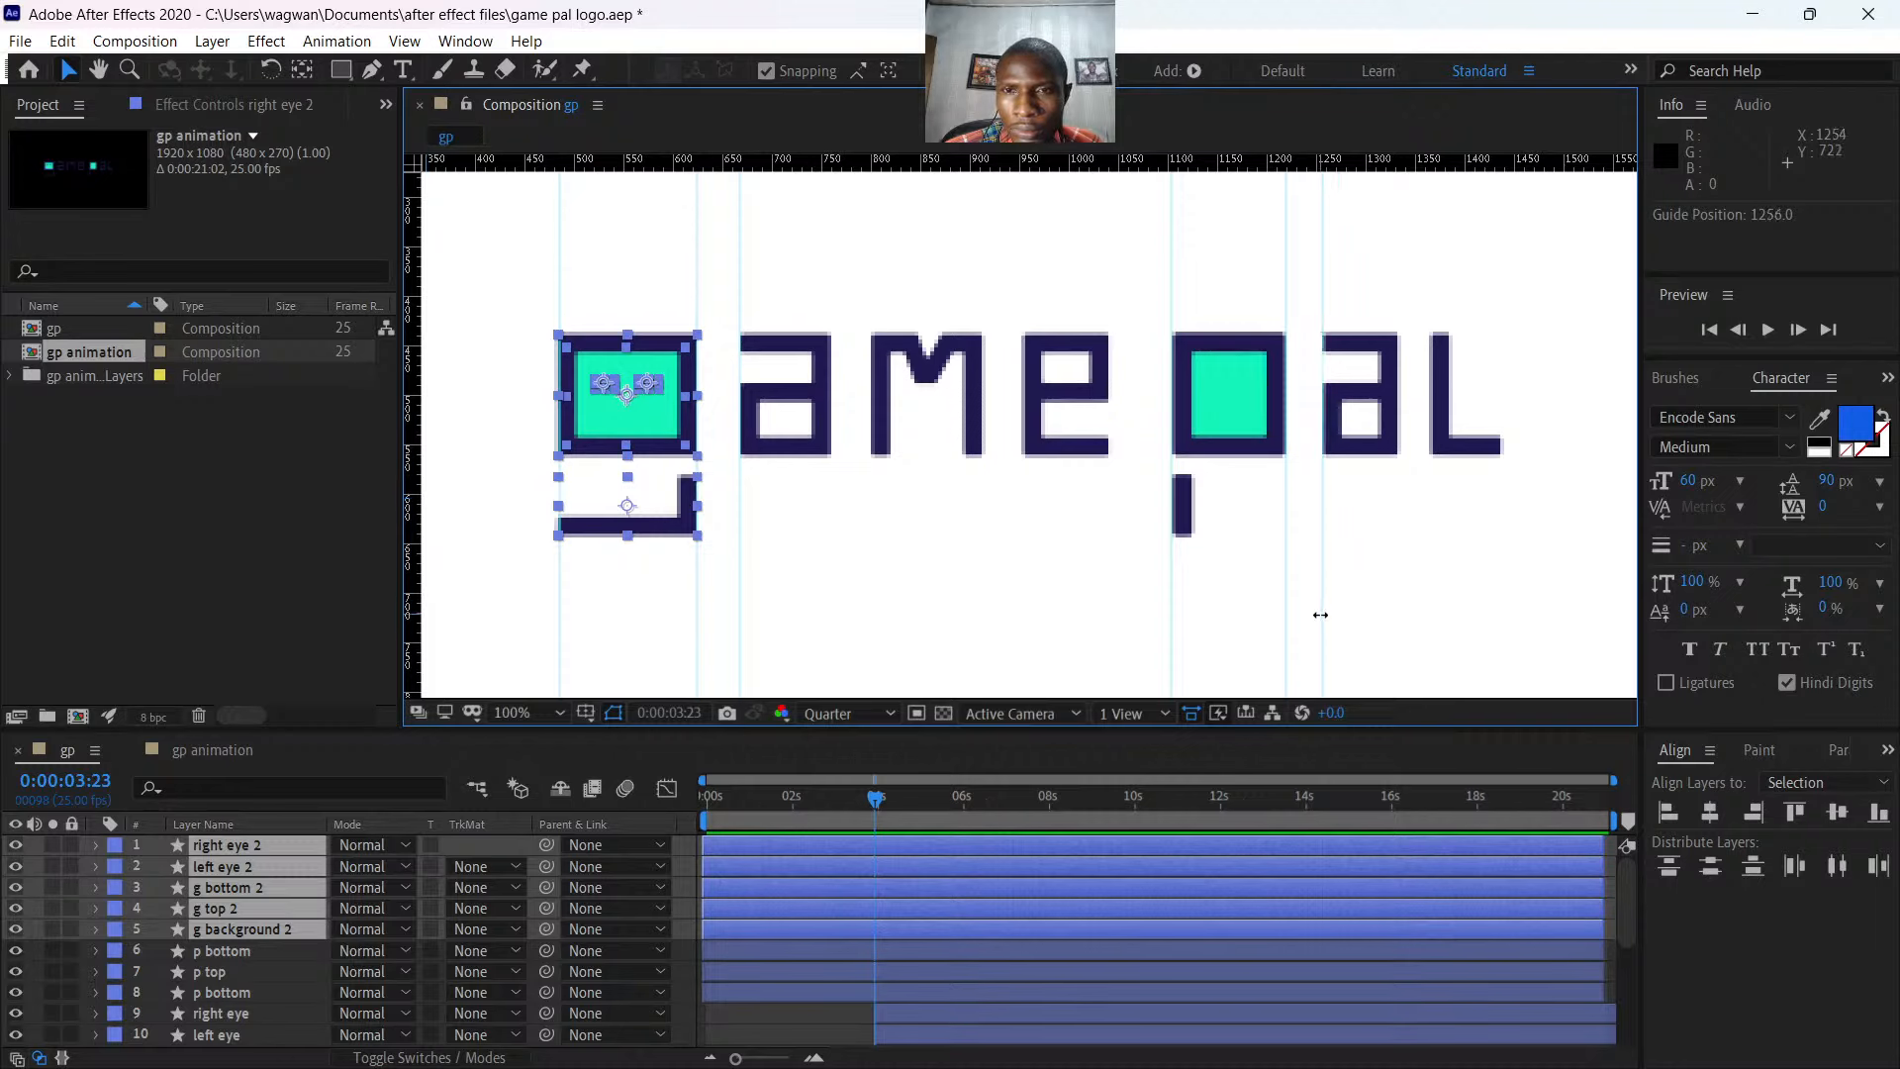
pyautogui.moveTo(415, 507); pyautogui.dragTo(1106, 638)
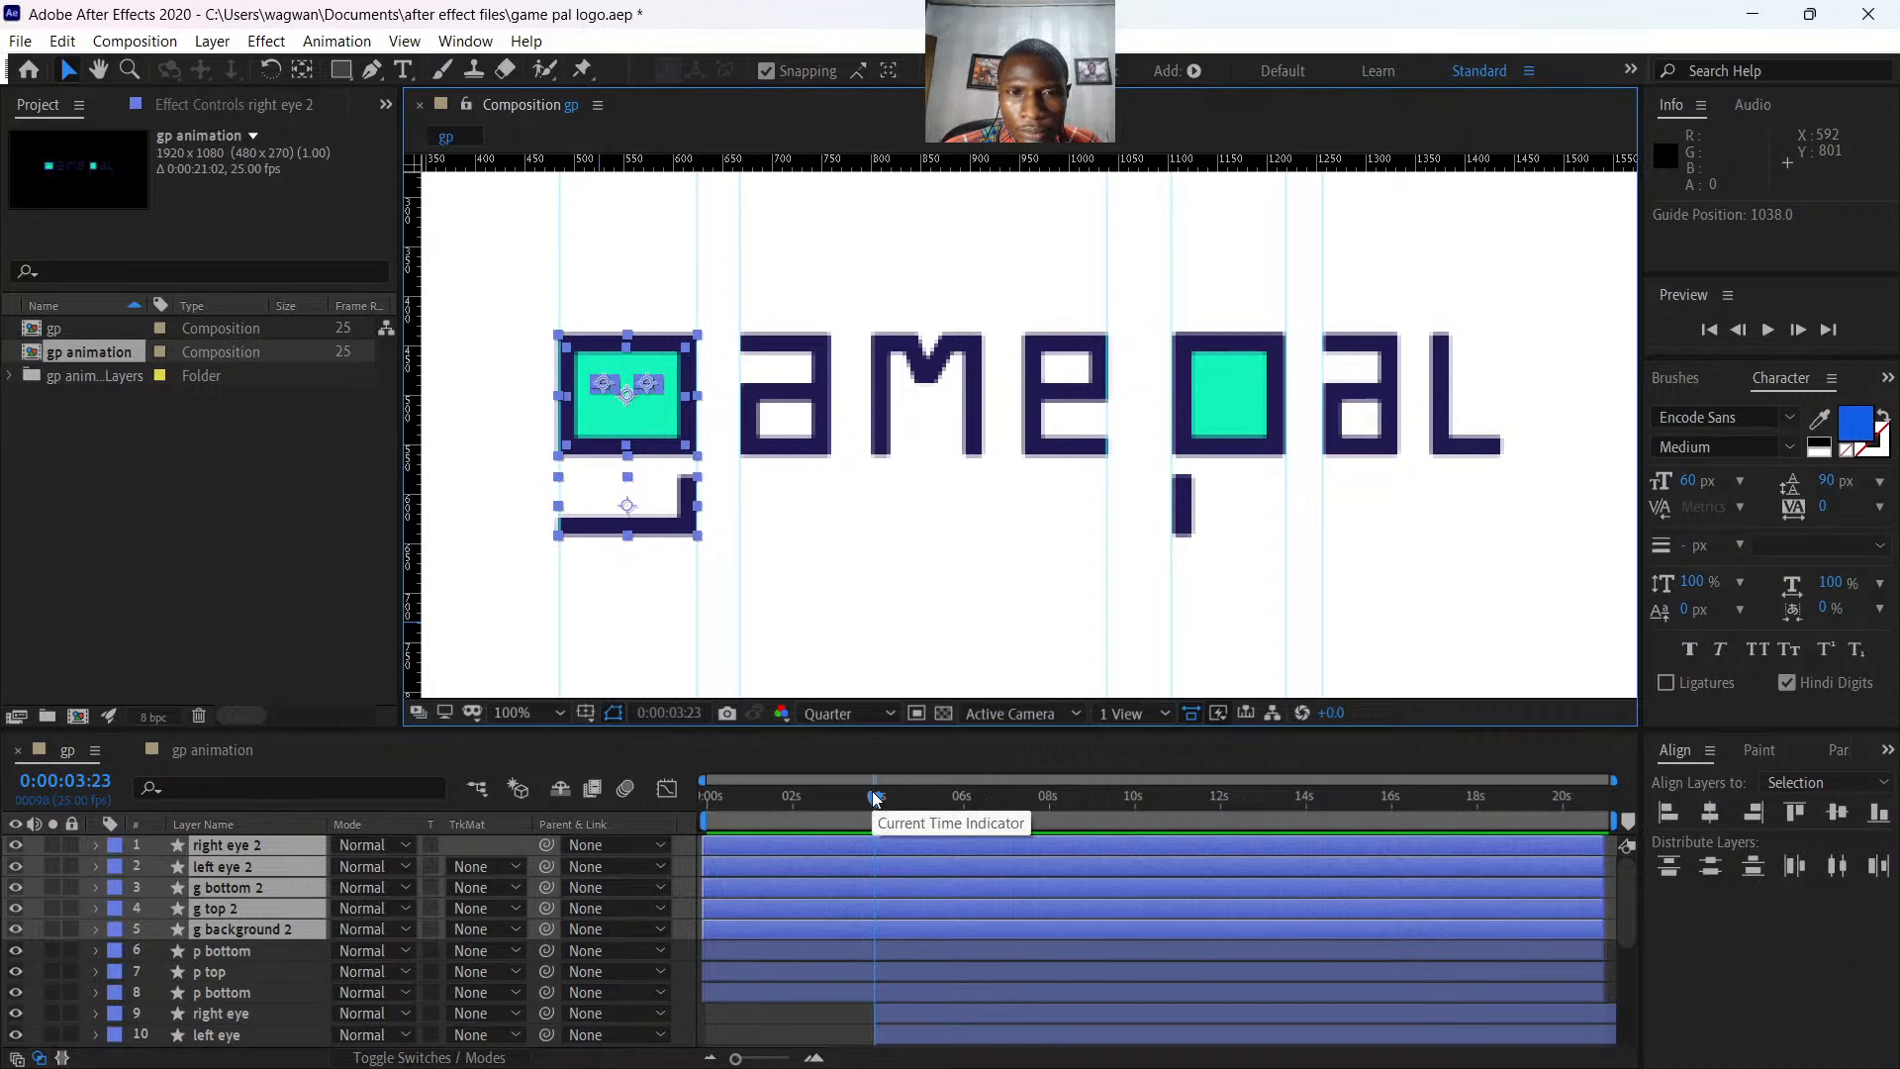
# - Draw a rectangle with a bright yellow fill and no layer selected, directly above the letter g, as wide as the gap between its guides
pyautogui.scroll(-1, 831, 437)
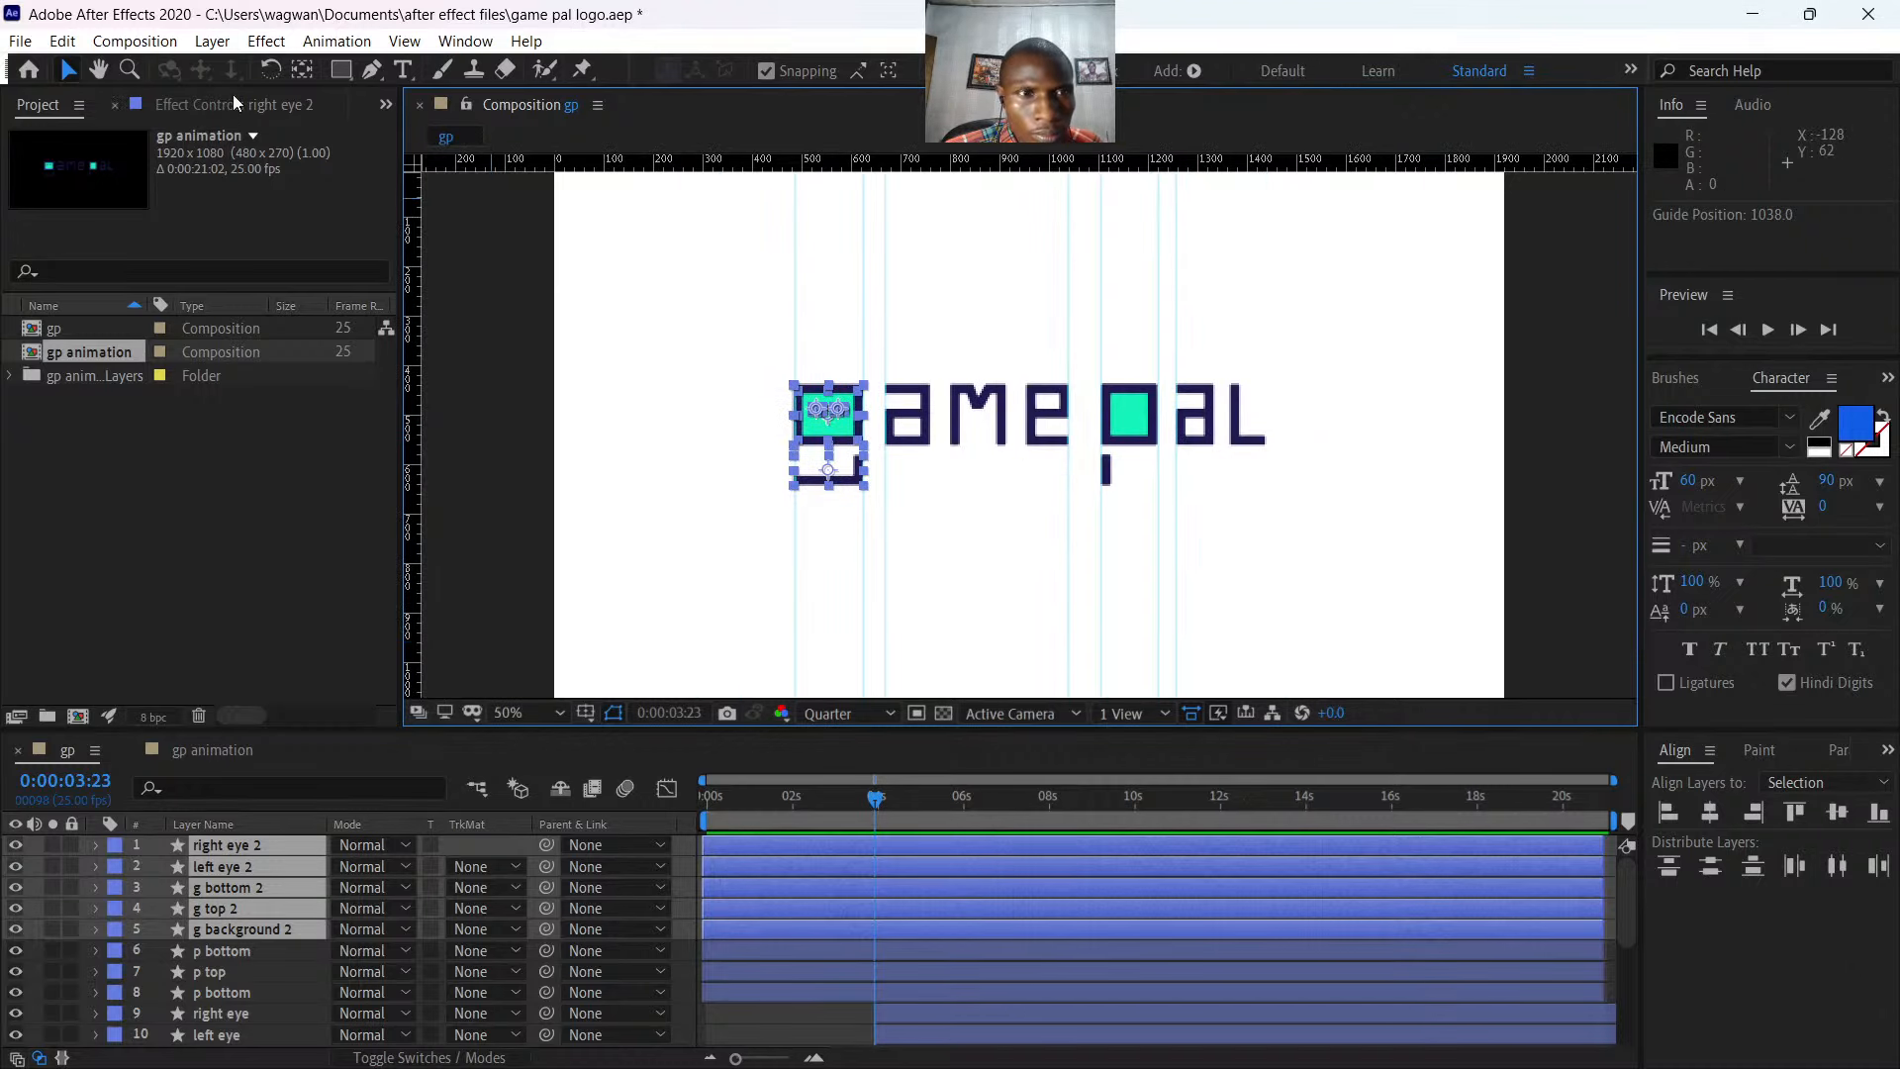
pyautogui.click(501, 395)
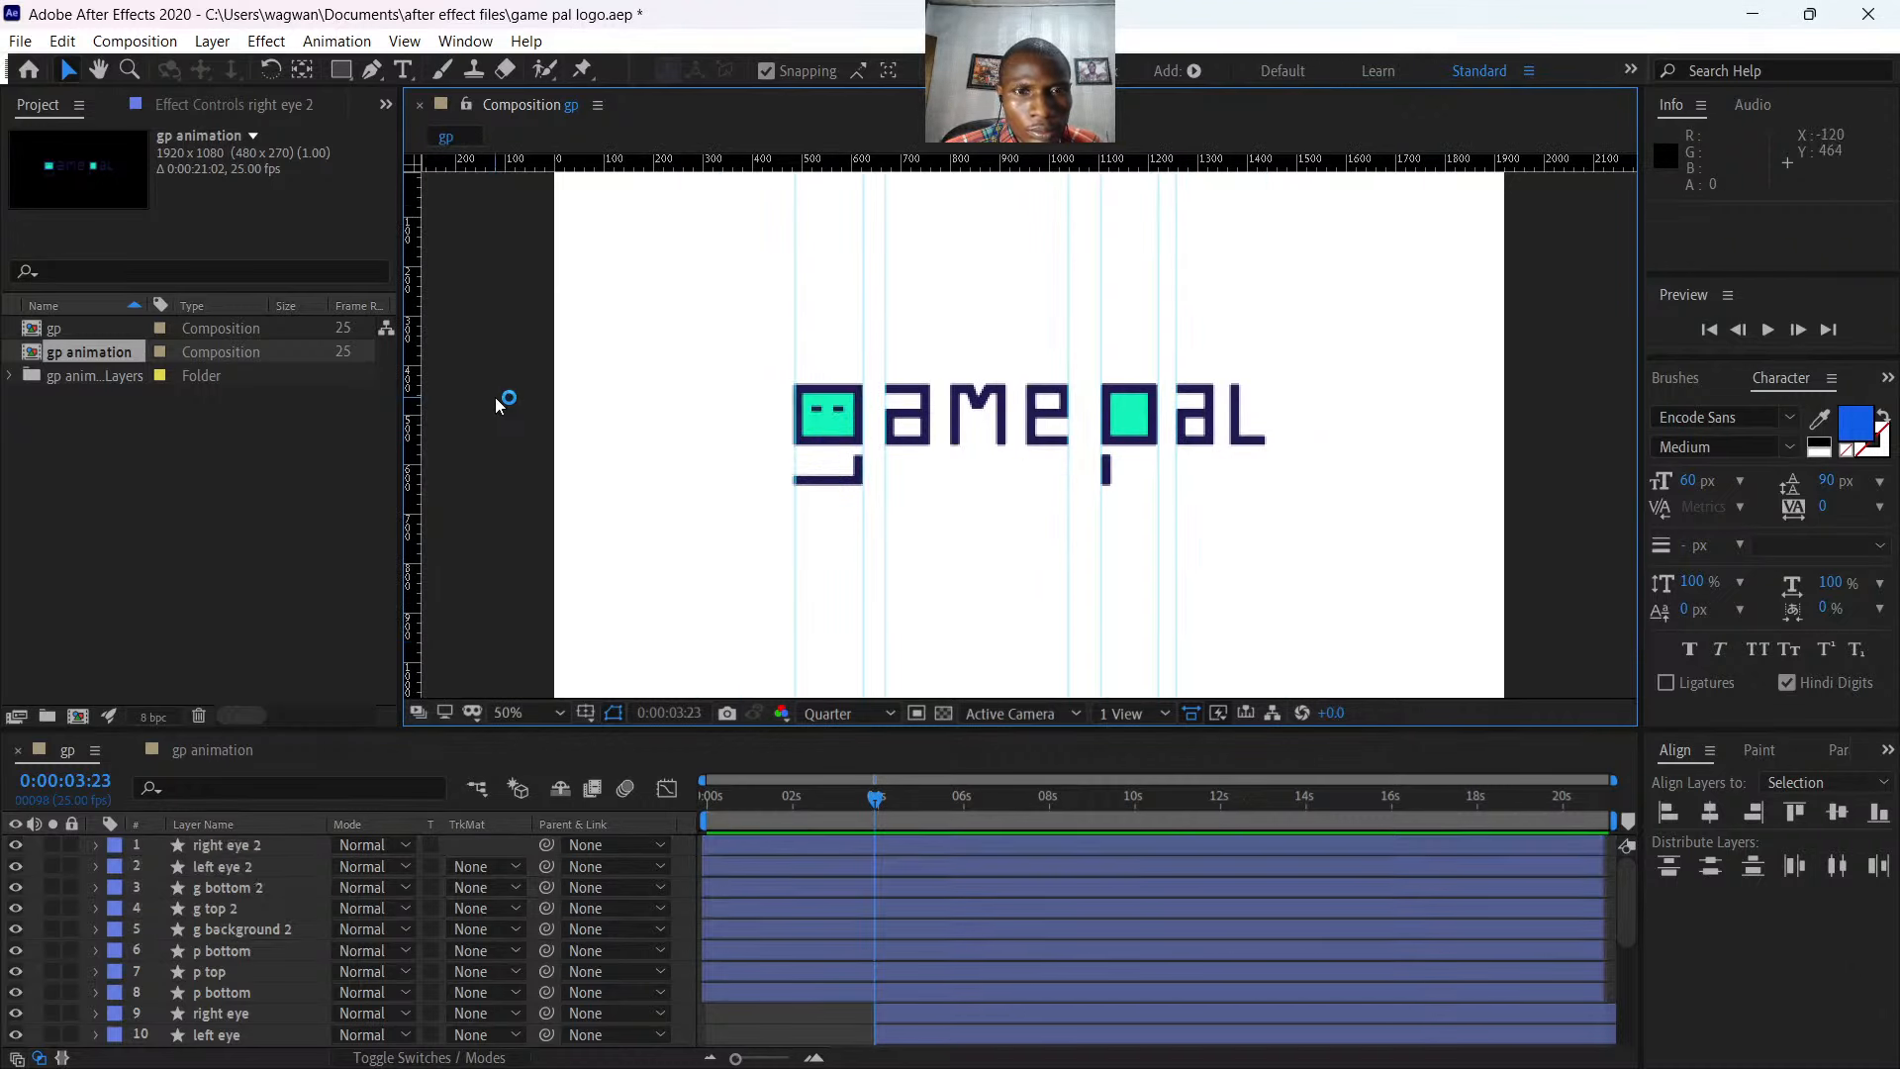
pyautogui.click(340, 69)
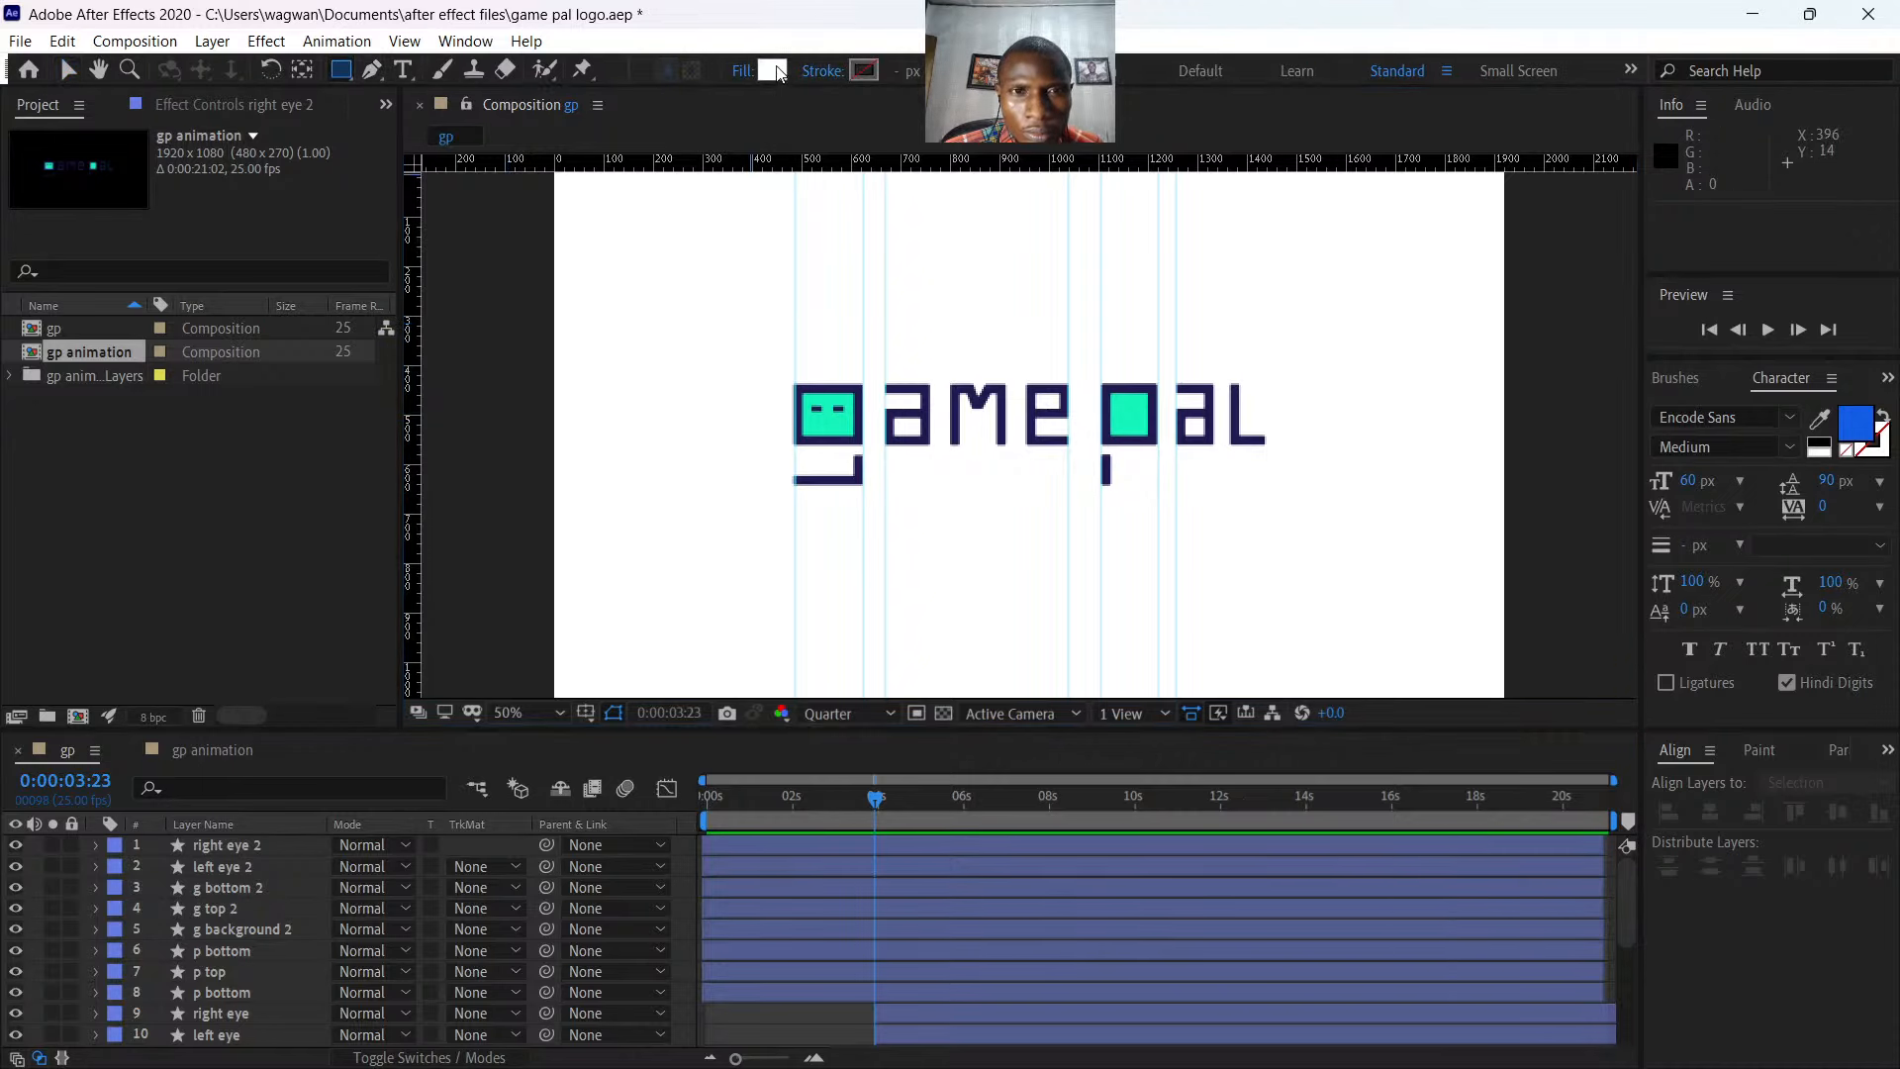
pyautogui.click(777, 71)
pyautogui.click(1549, 948)
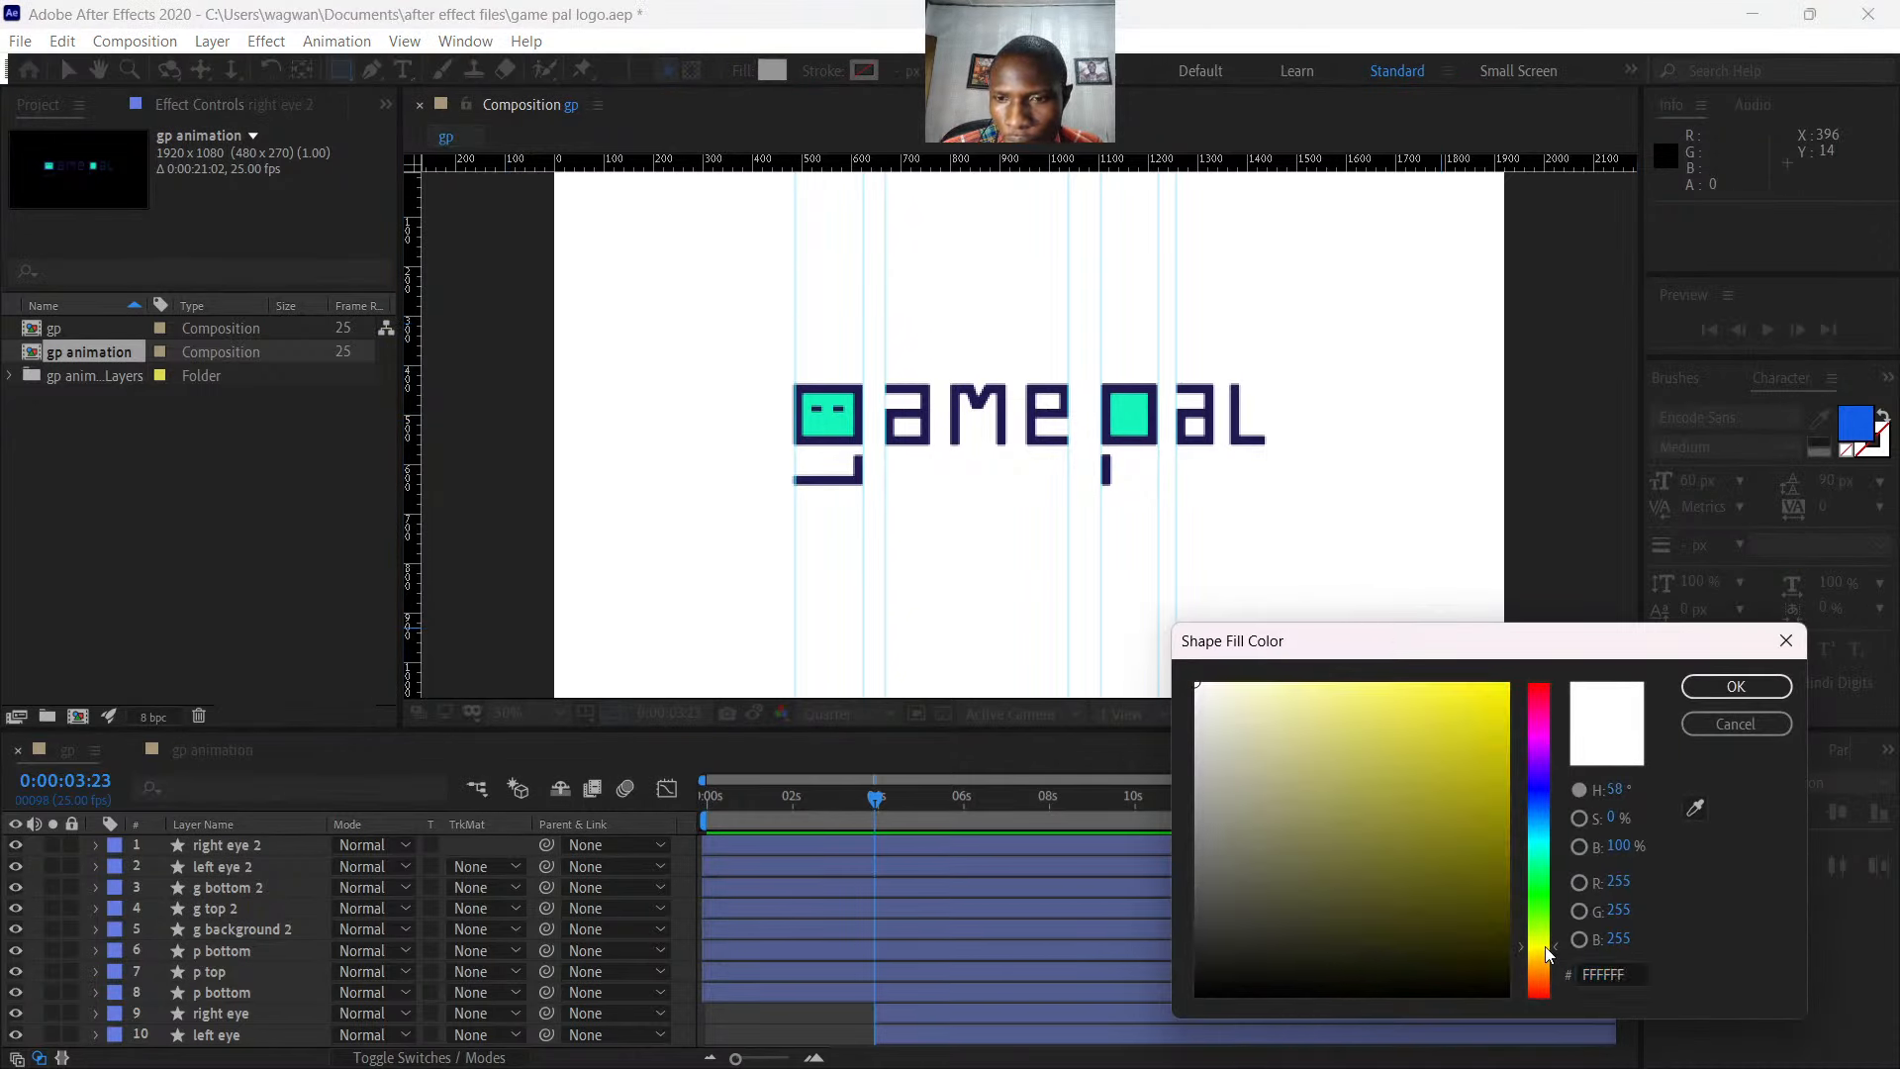
pyautogui.click(1502, 698)
pyautogui.click(1736, 686)
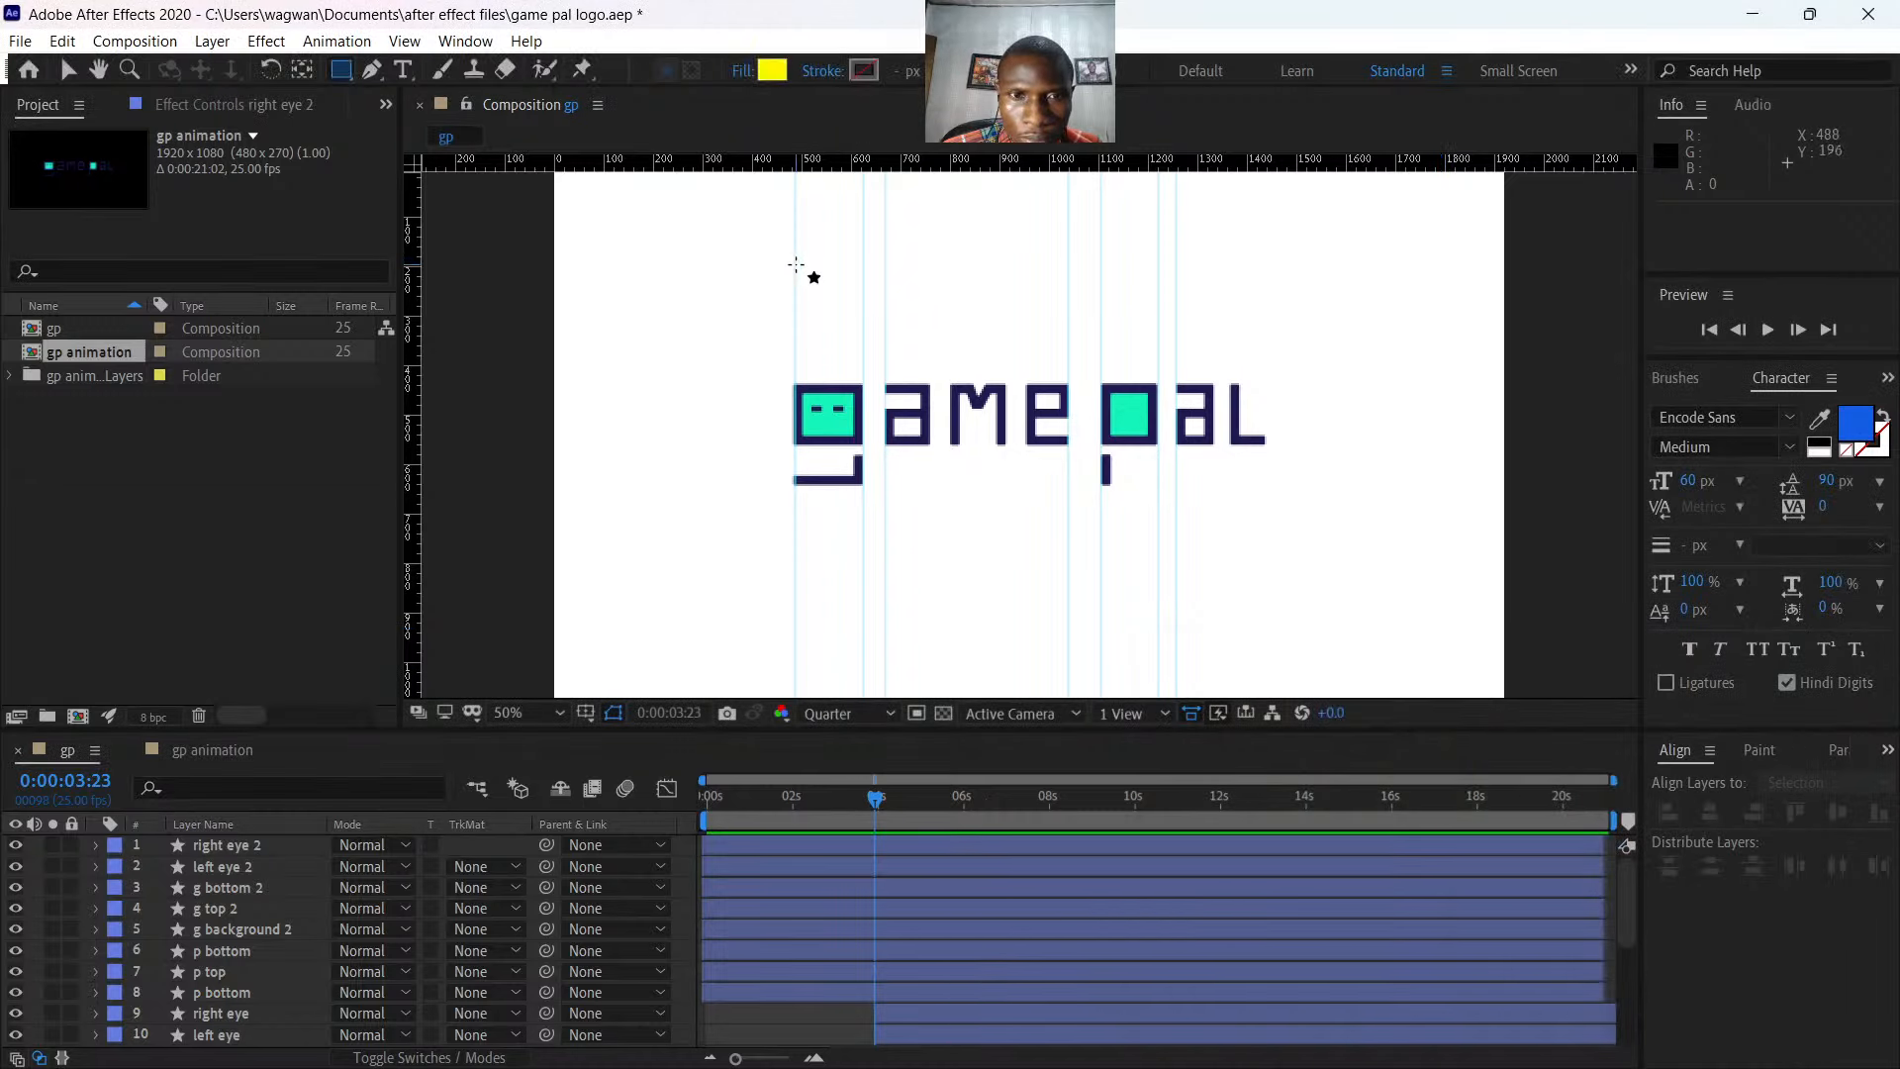
pyautogui.moveTo(790, 263); pyautogui.dragTo(867, 382)
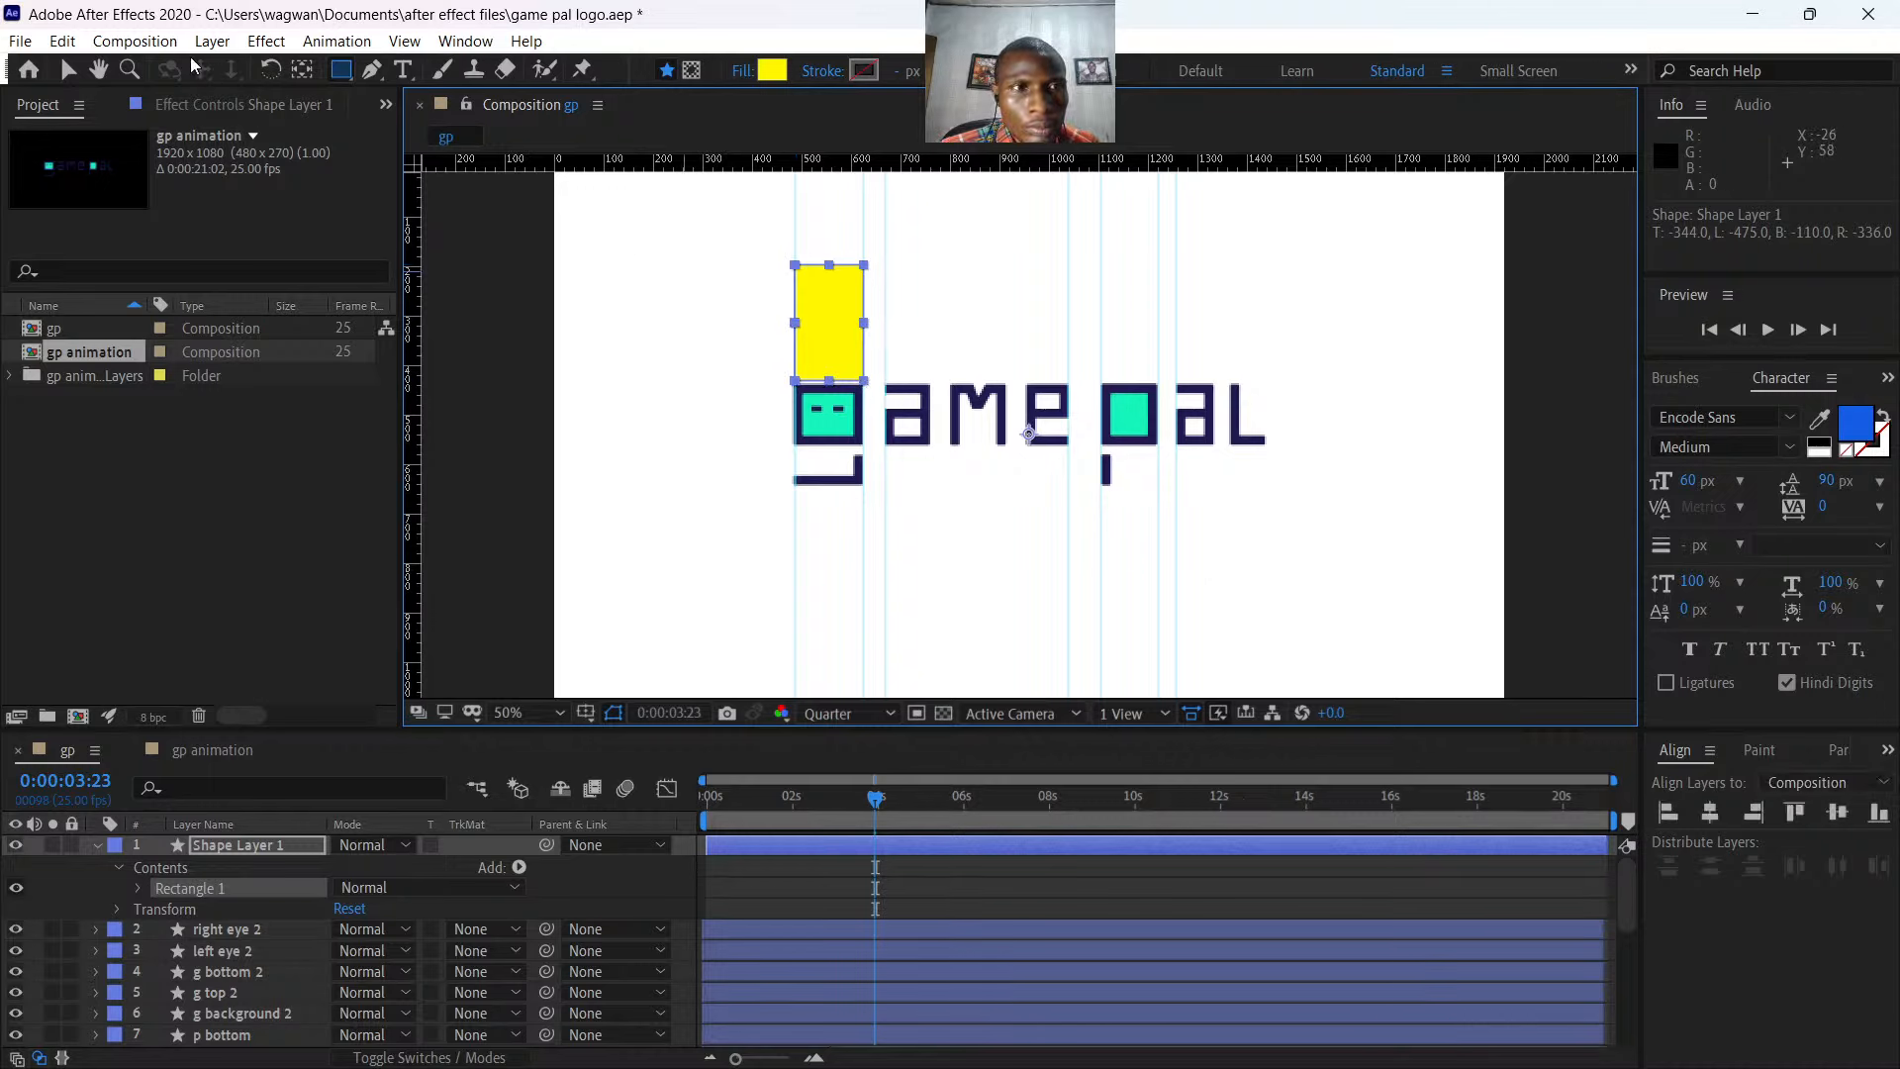
# - Move the yellow rectangle horizontally from above the g to above the gap between the letters a and m
pyautogui.click(68, 69)
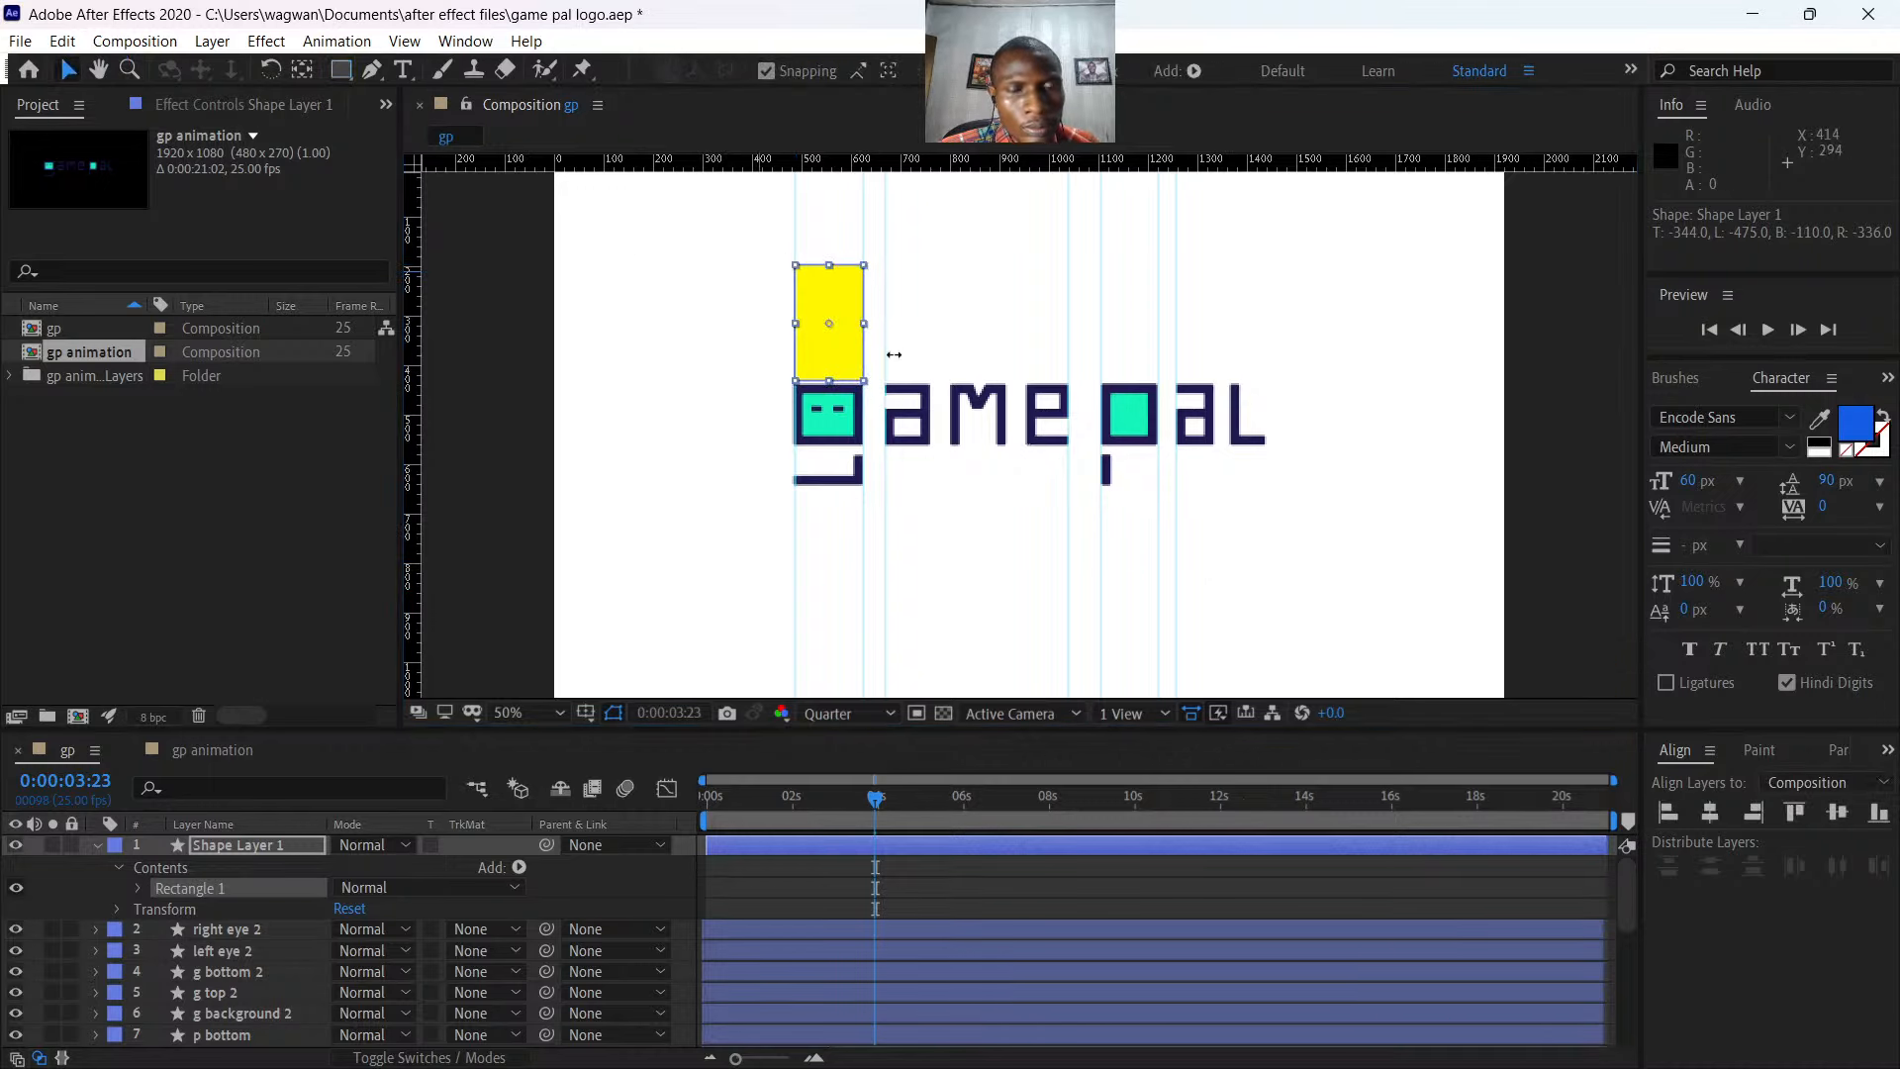
pyautogui.moveTo(829, 324); pyautogui.dragTo(968, 325)
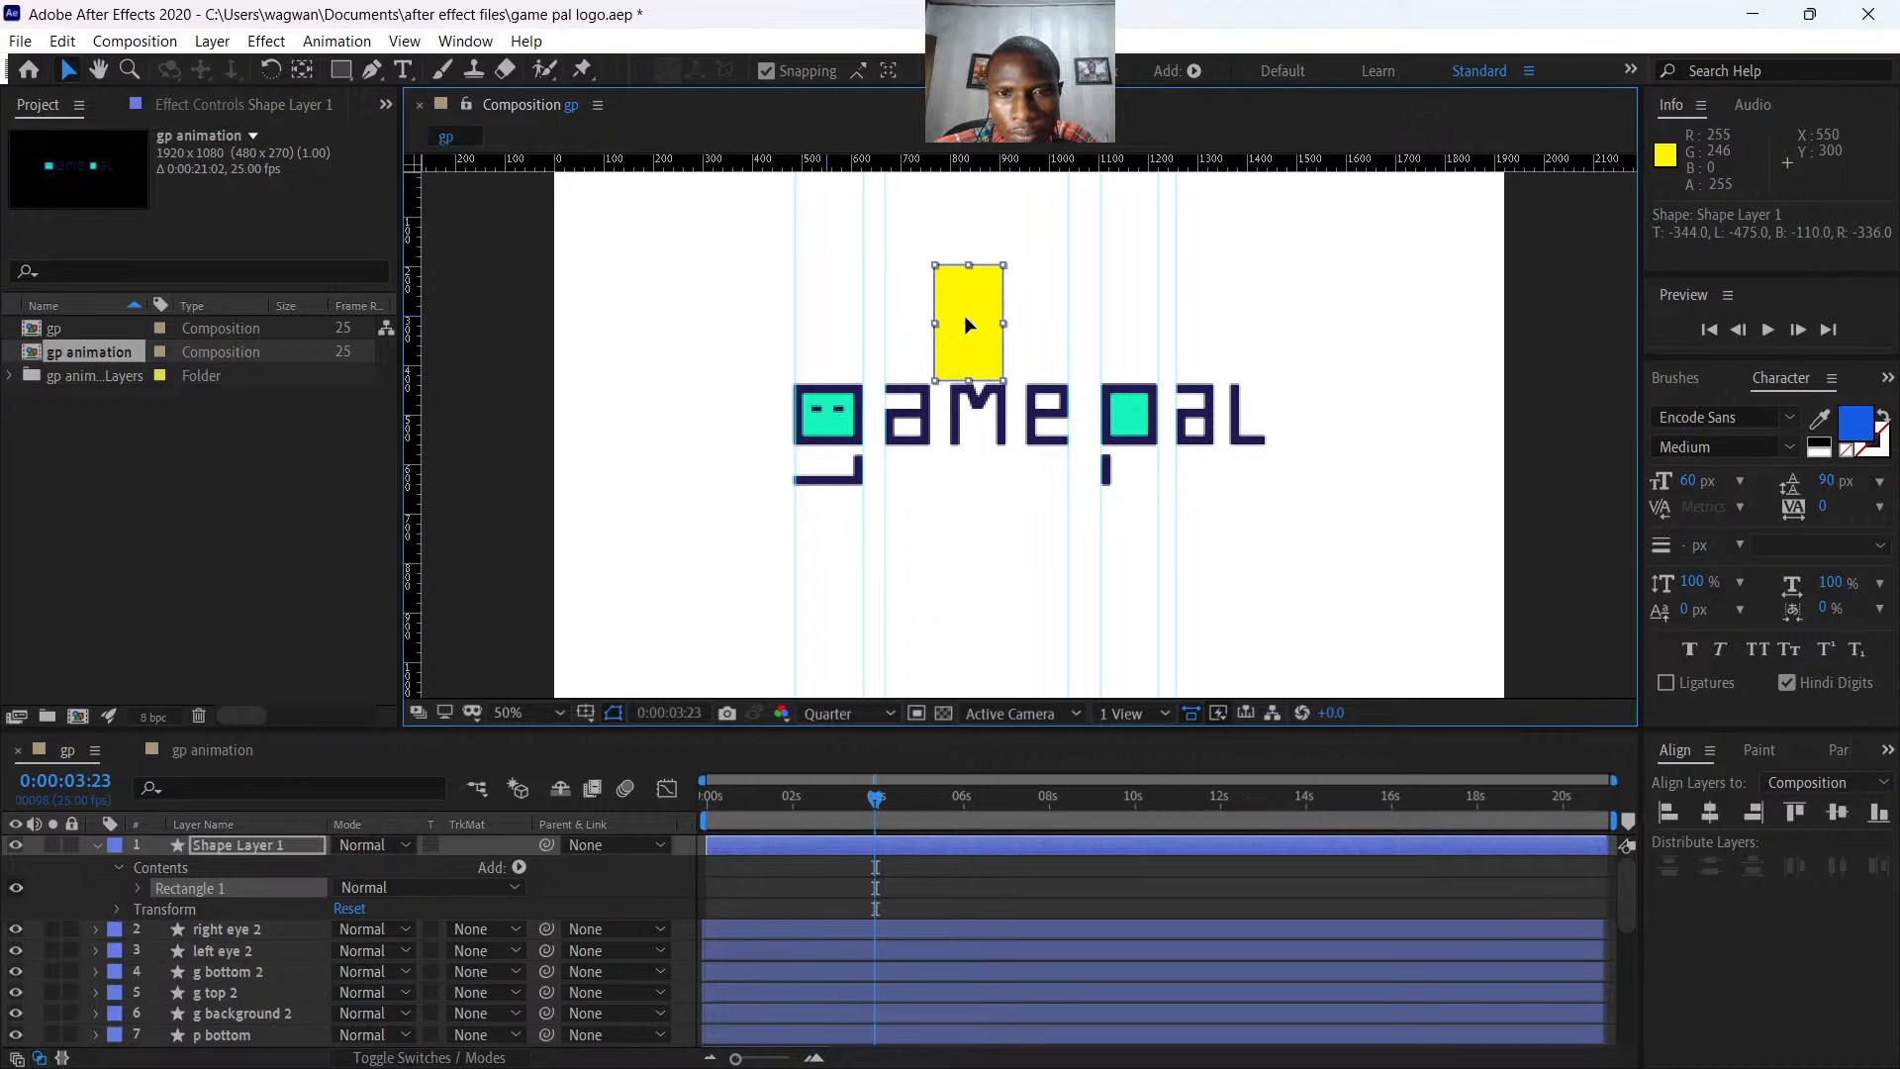
pyautogui.moveTo(964, 315); pyautogui.dragTo(942, 317)
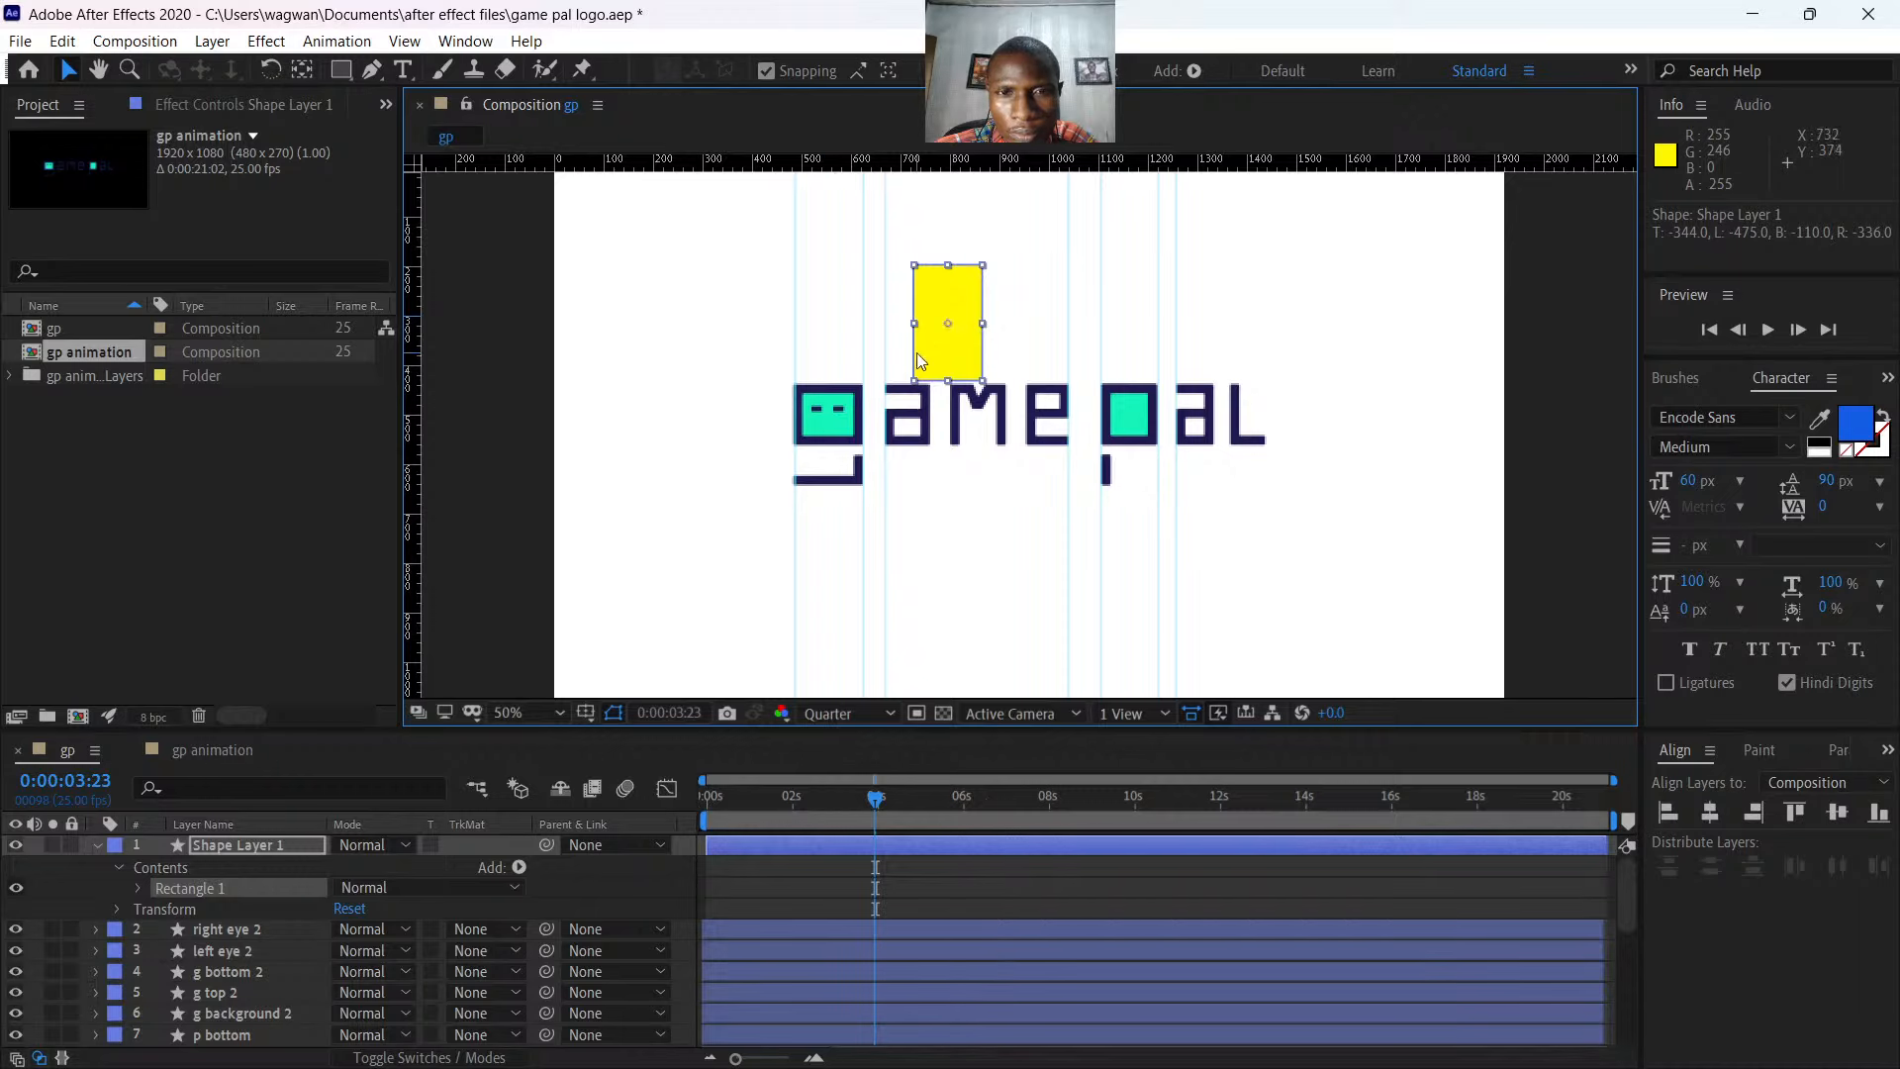
# - Duplicate the yellow rectangle's whole shape layer and give the copy a dark olive yellow fill
pyautogui.hotkey('ctrl', 'd')
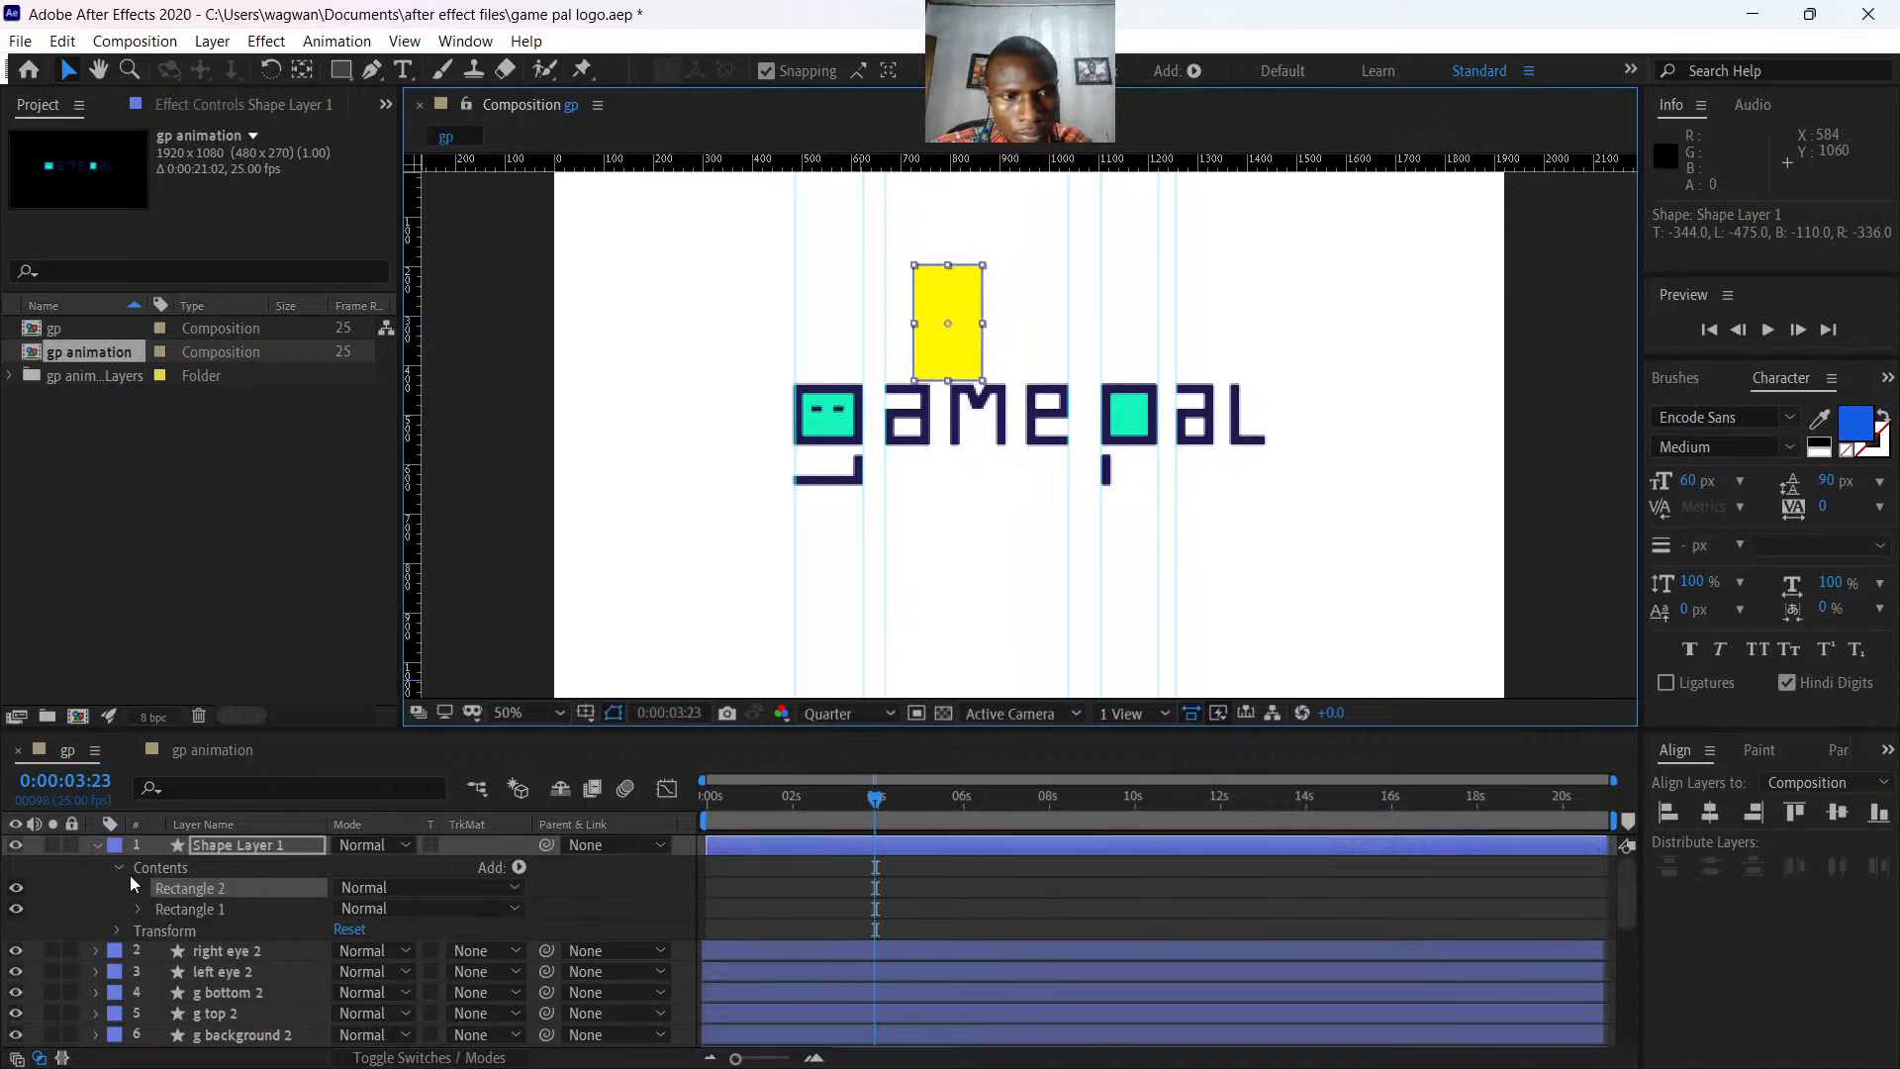
pyautogui.hotkey('ctrl', 'z')
pyautogui.press('Return')
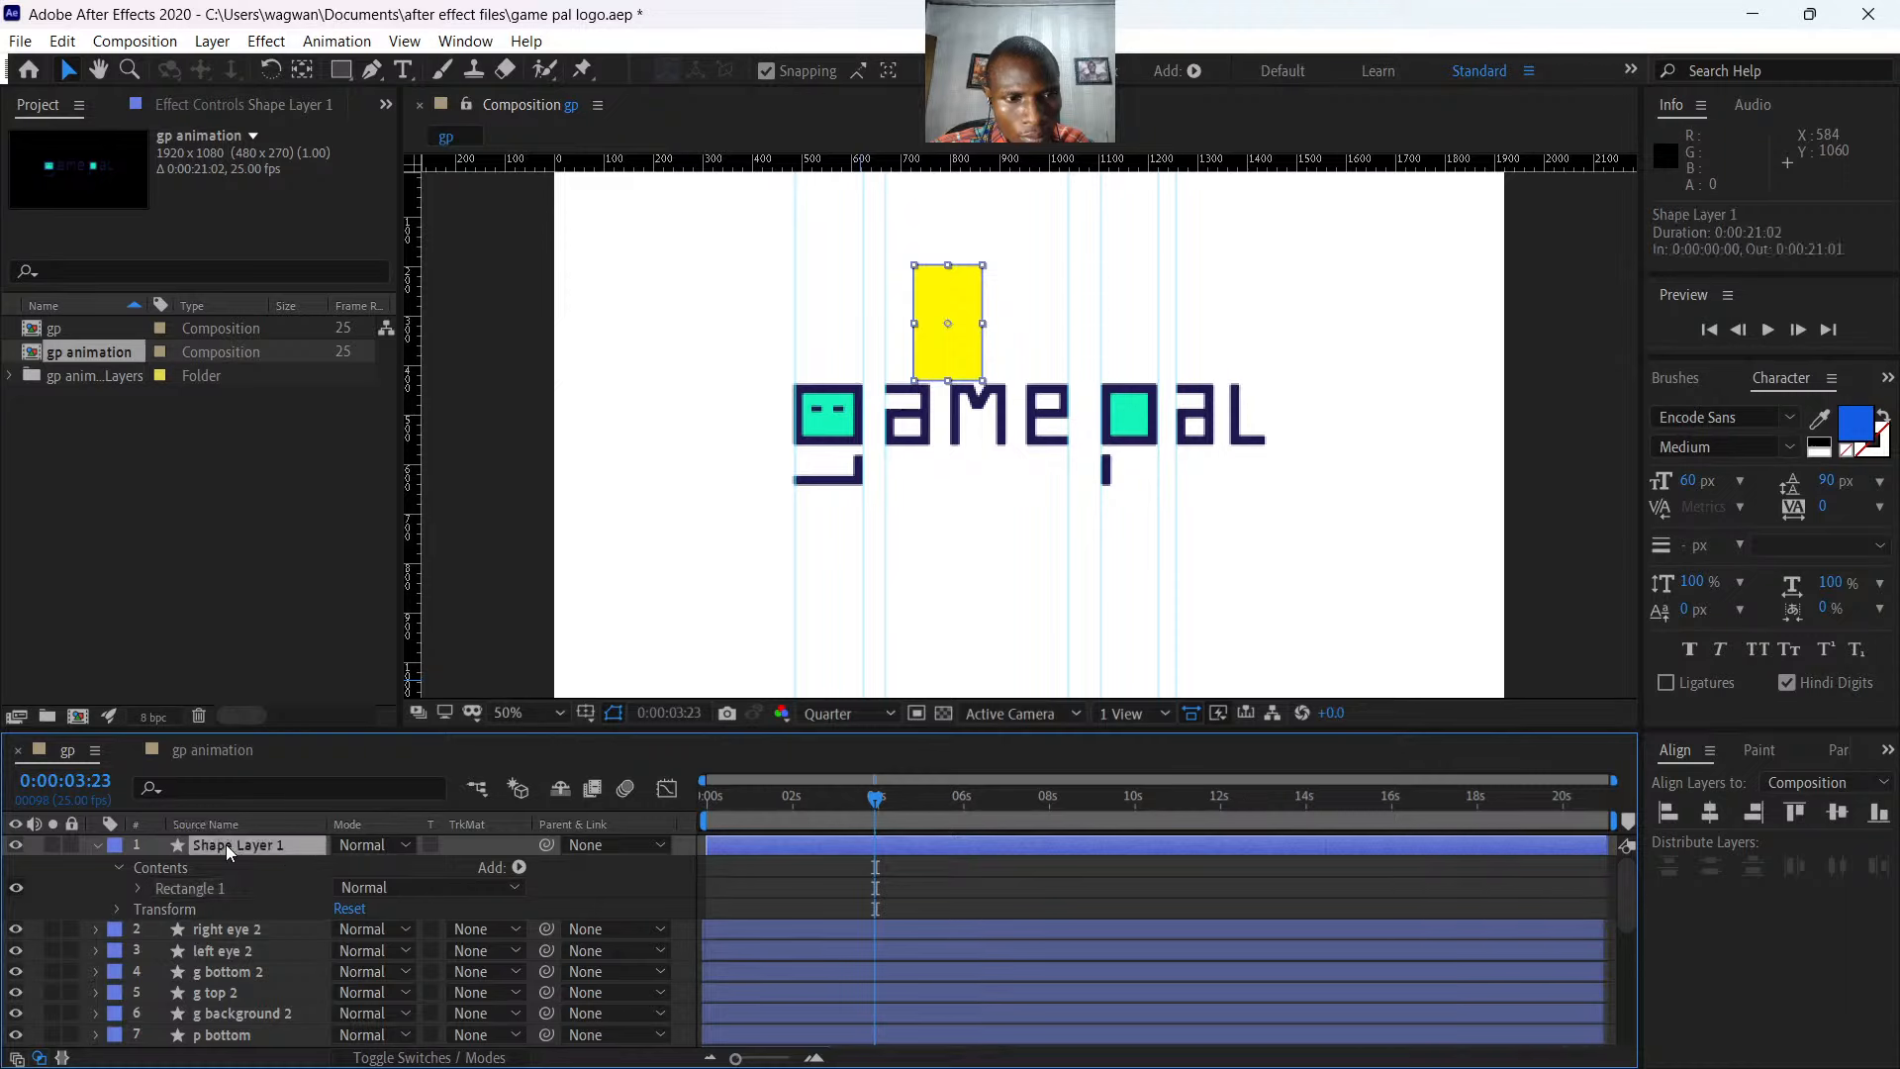
pyautogui.hotkey('ctrl', 'd')
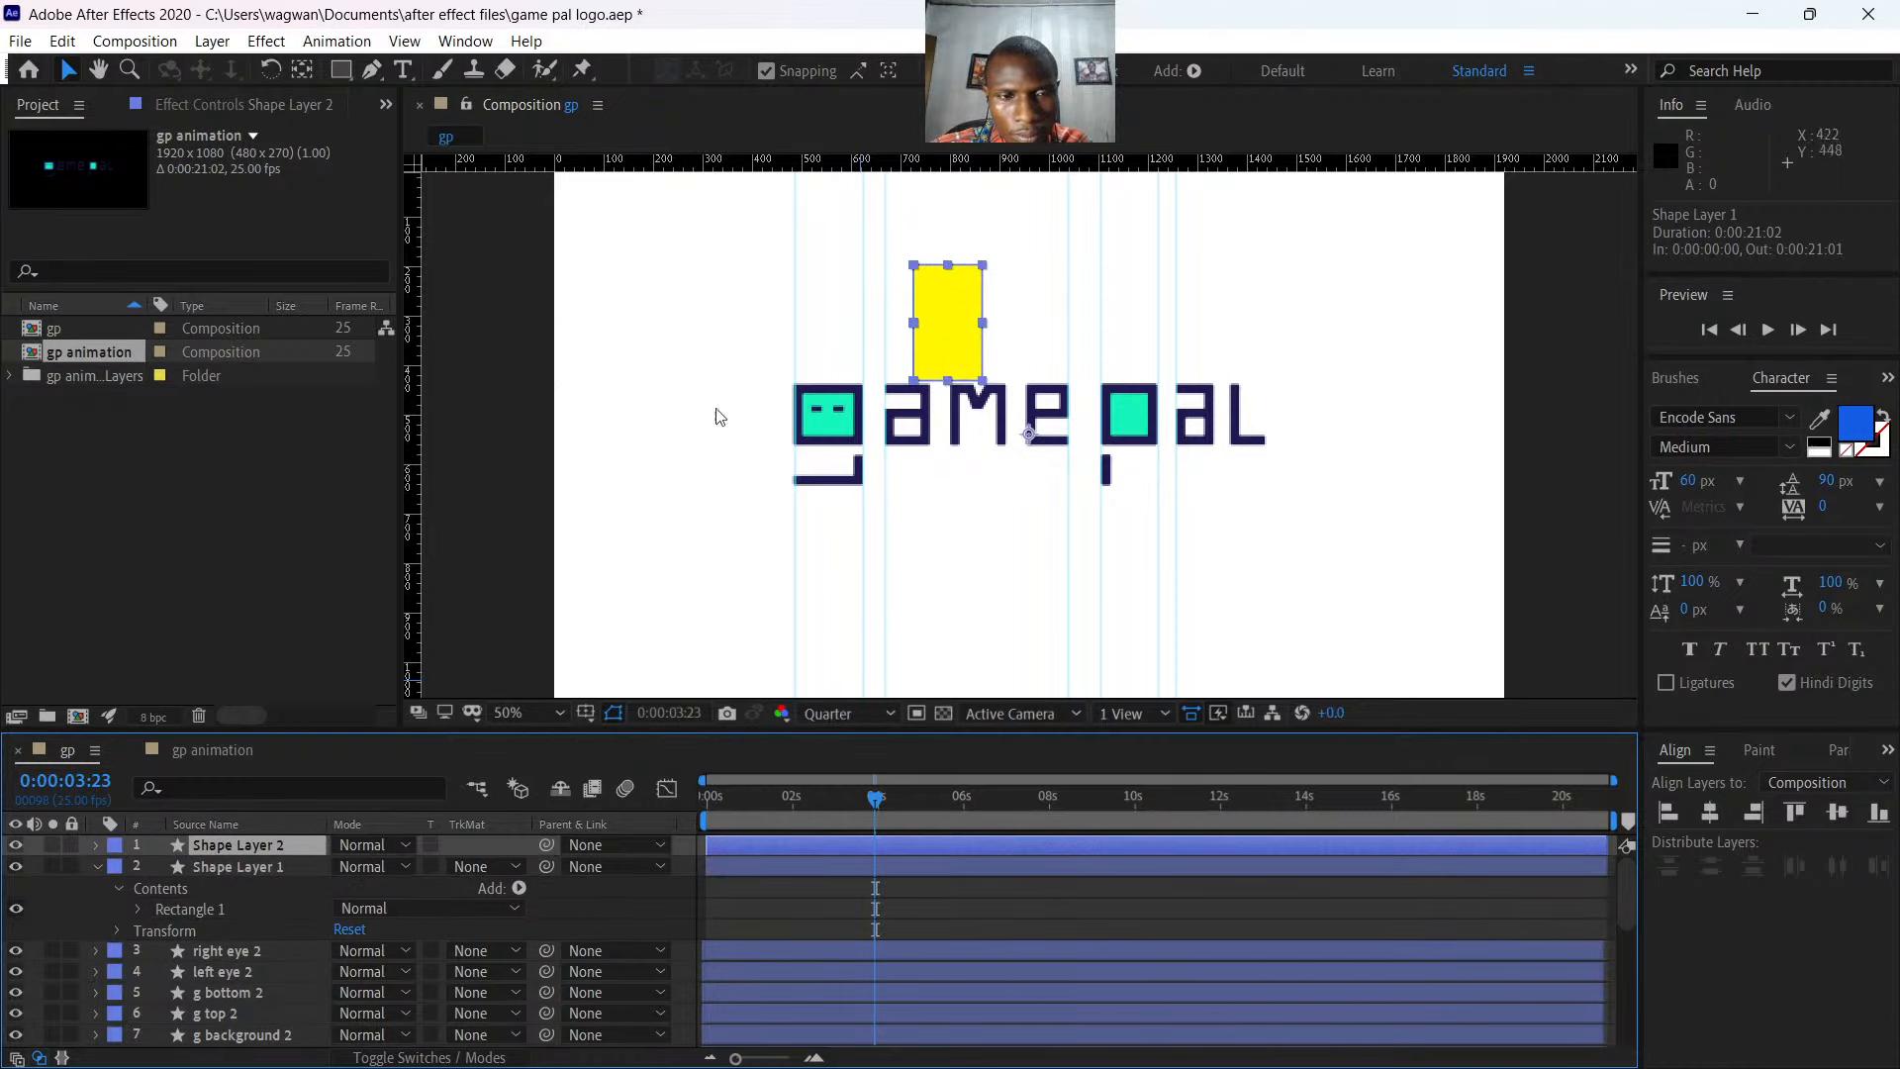
pyautogui.click(961, 70)
pyautogui.moveTo(1491, 769)
pyautogui.mouseDown()
pyautogui.moveTo(1509, 817)
pyautogui.moveTo(1494, 870)
pyautogui.mouseUp()
pyautogui.click(1736, 687)
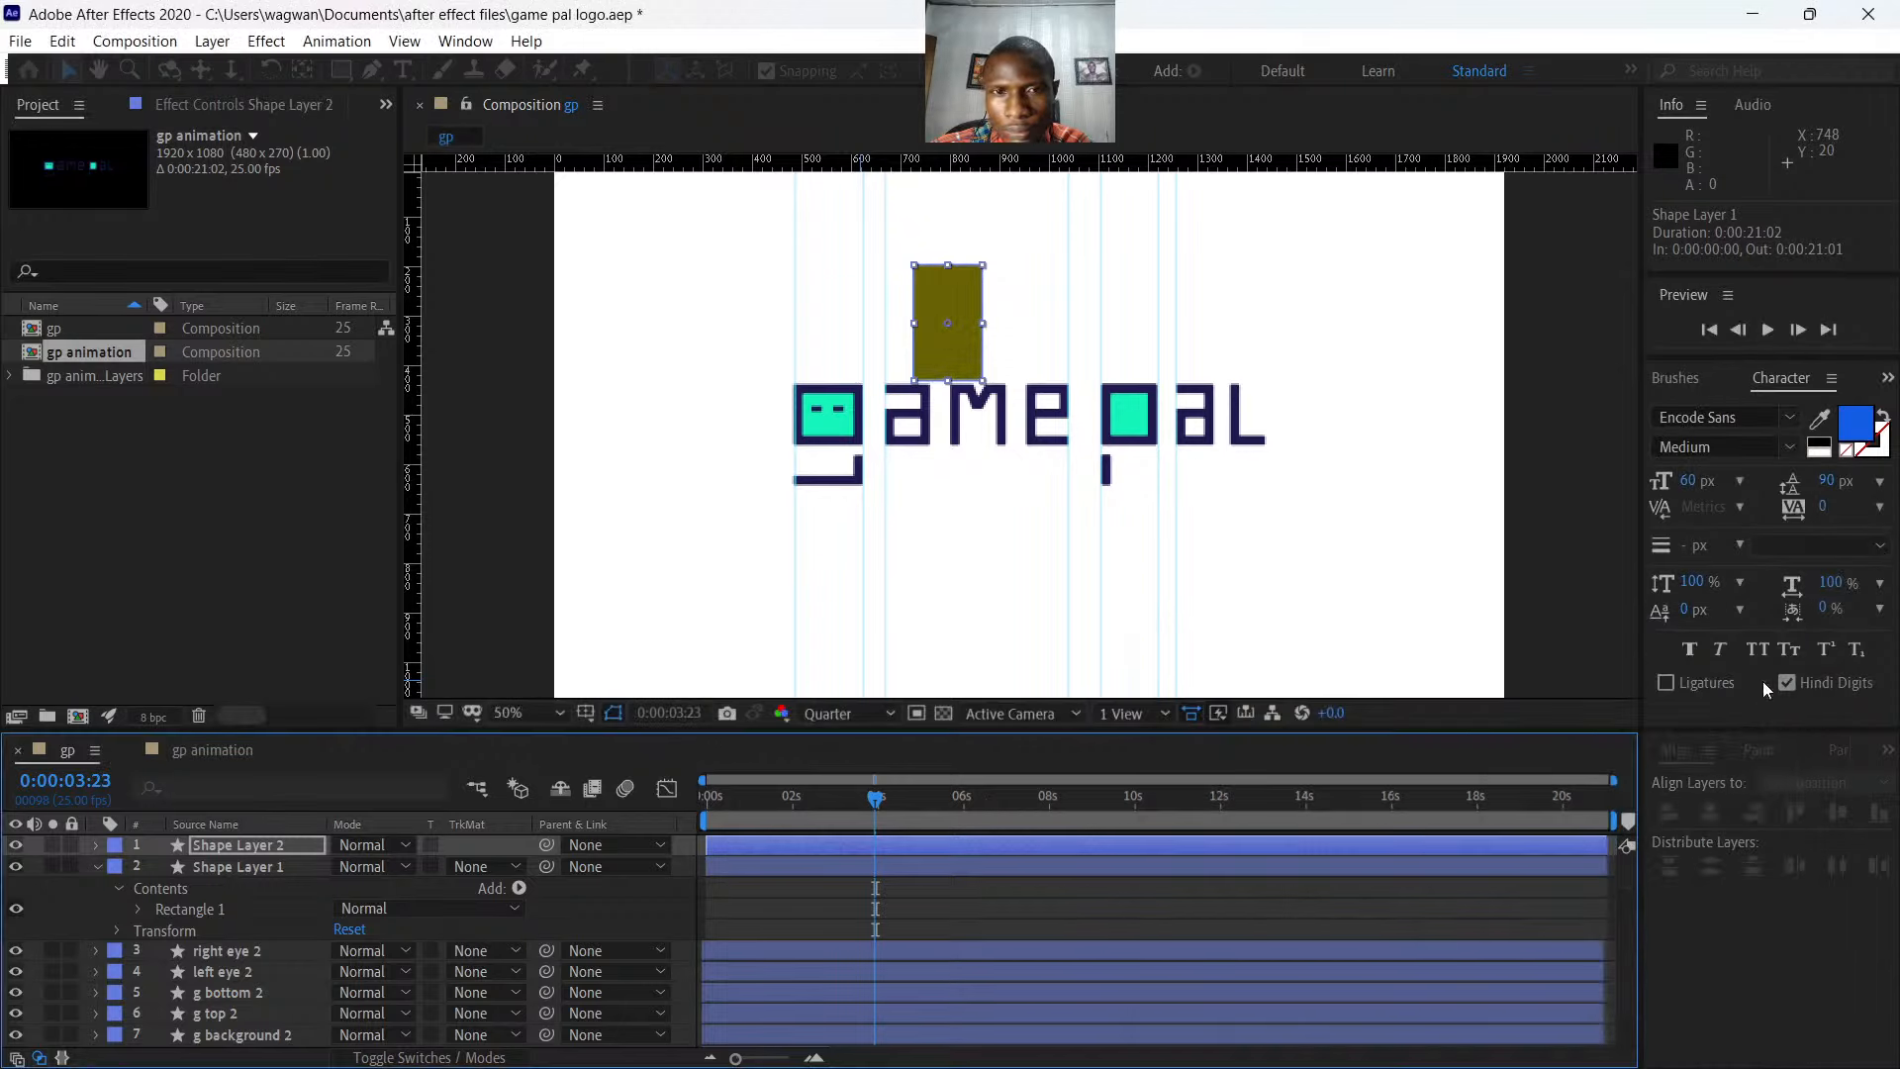
# - Move the darker rectangle to X position 1102 beside the yellow one, and center it horizontally in the composition at 0:00:03:12
pyautogui.press('p')
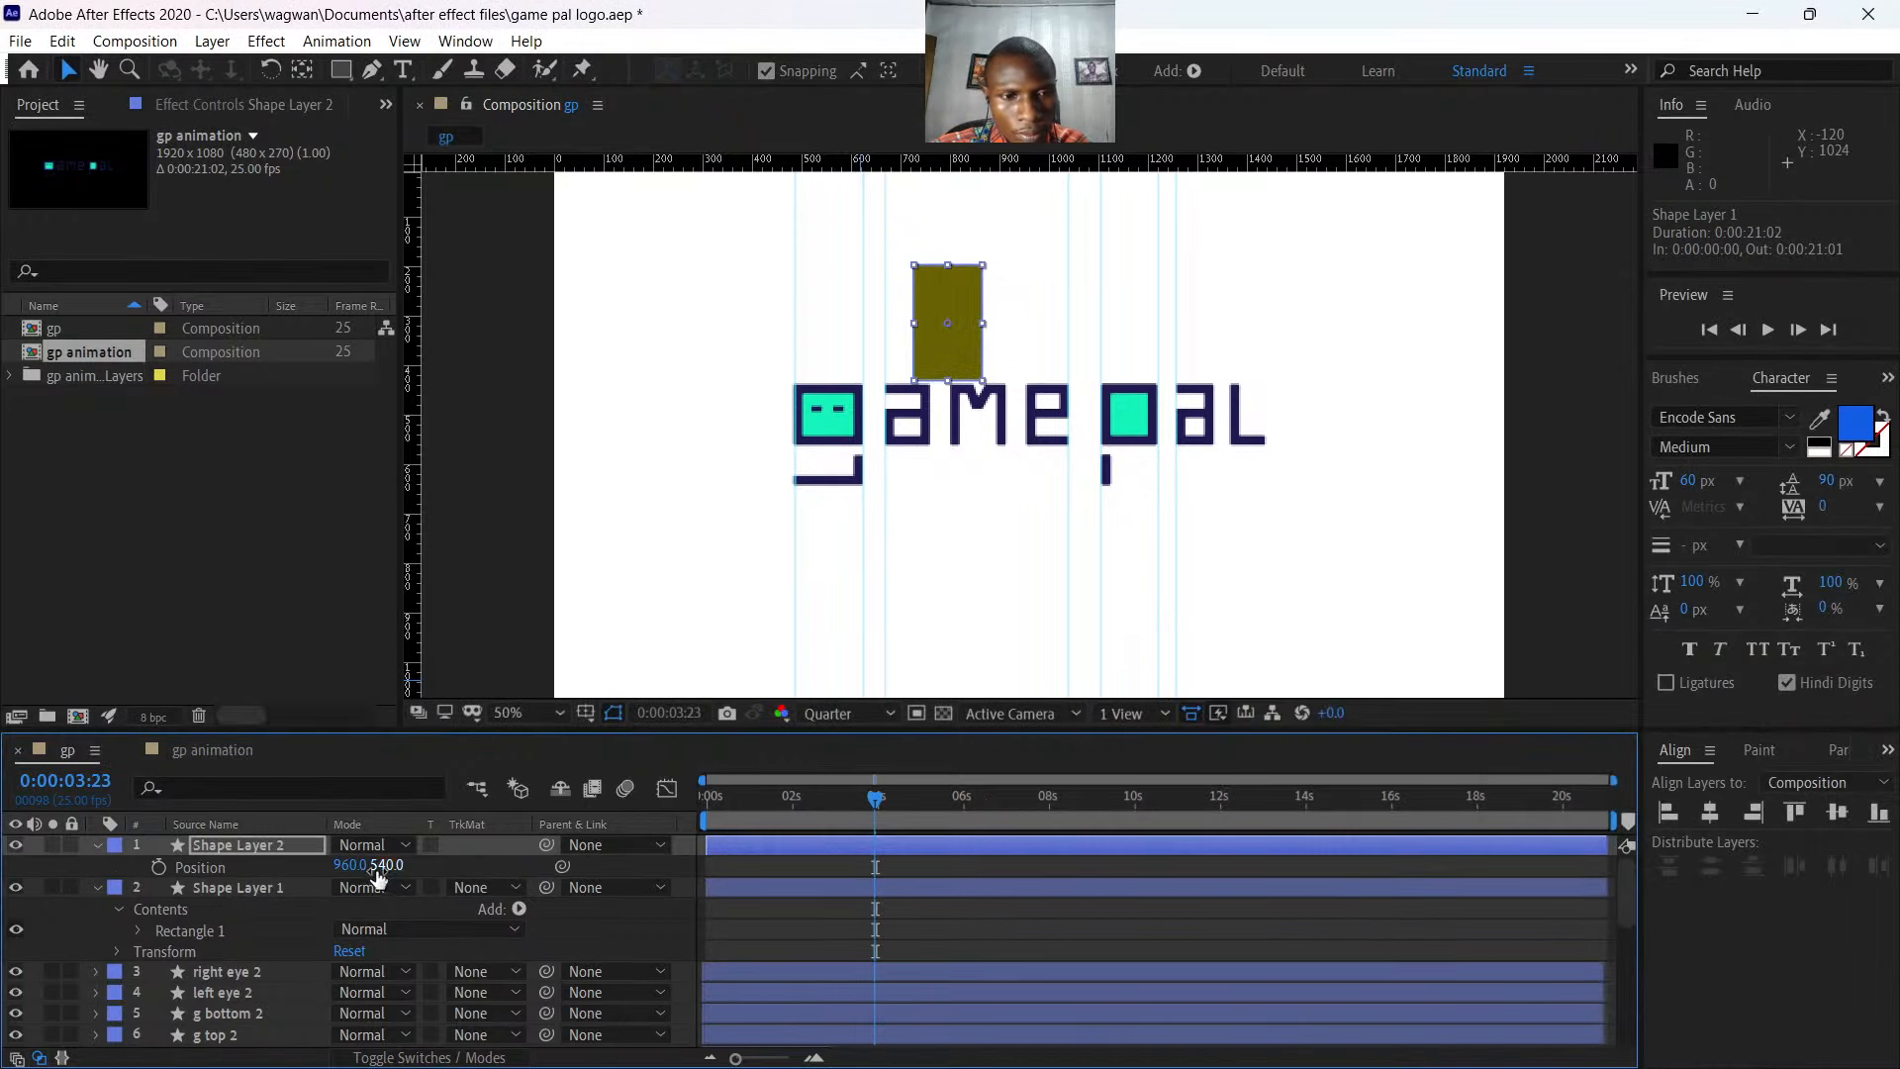
pyautogui.moveTo(353, 866); pyautogui.dragTo(541, 869)
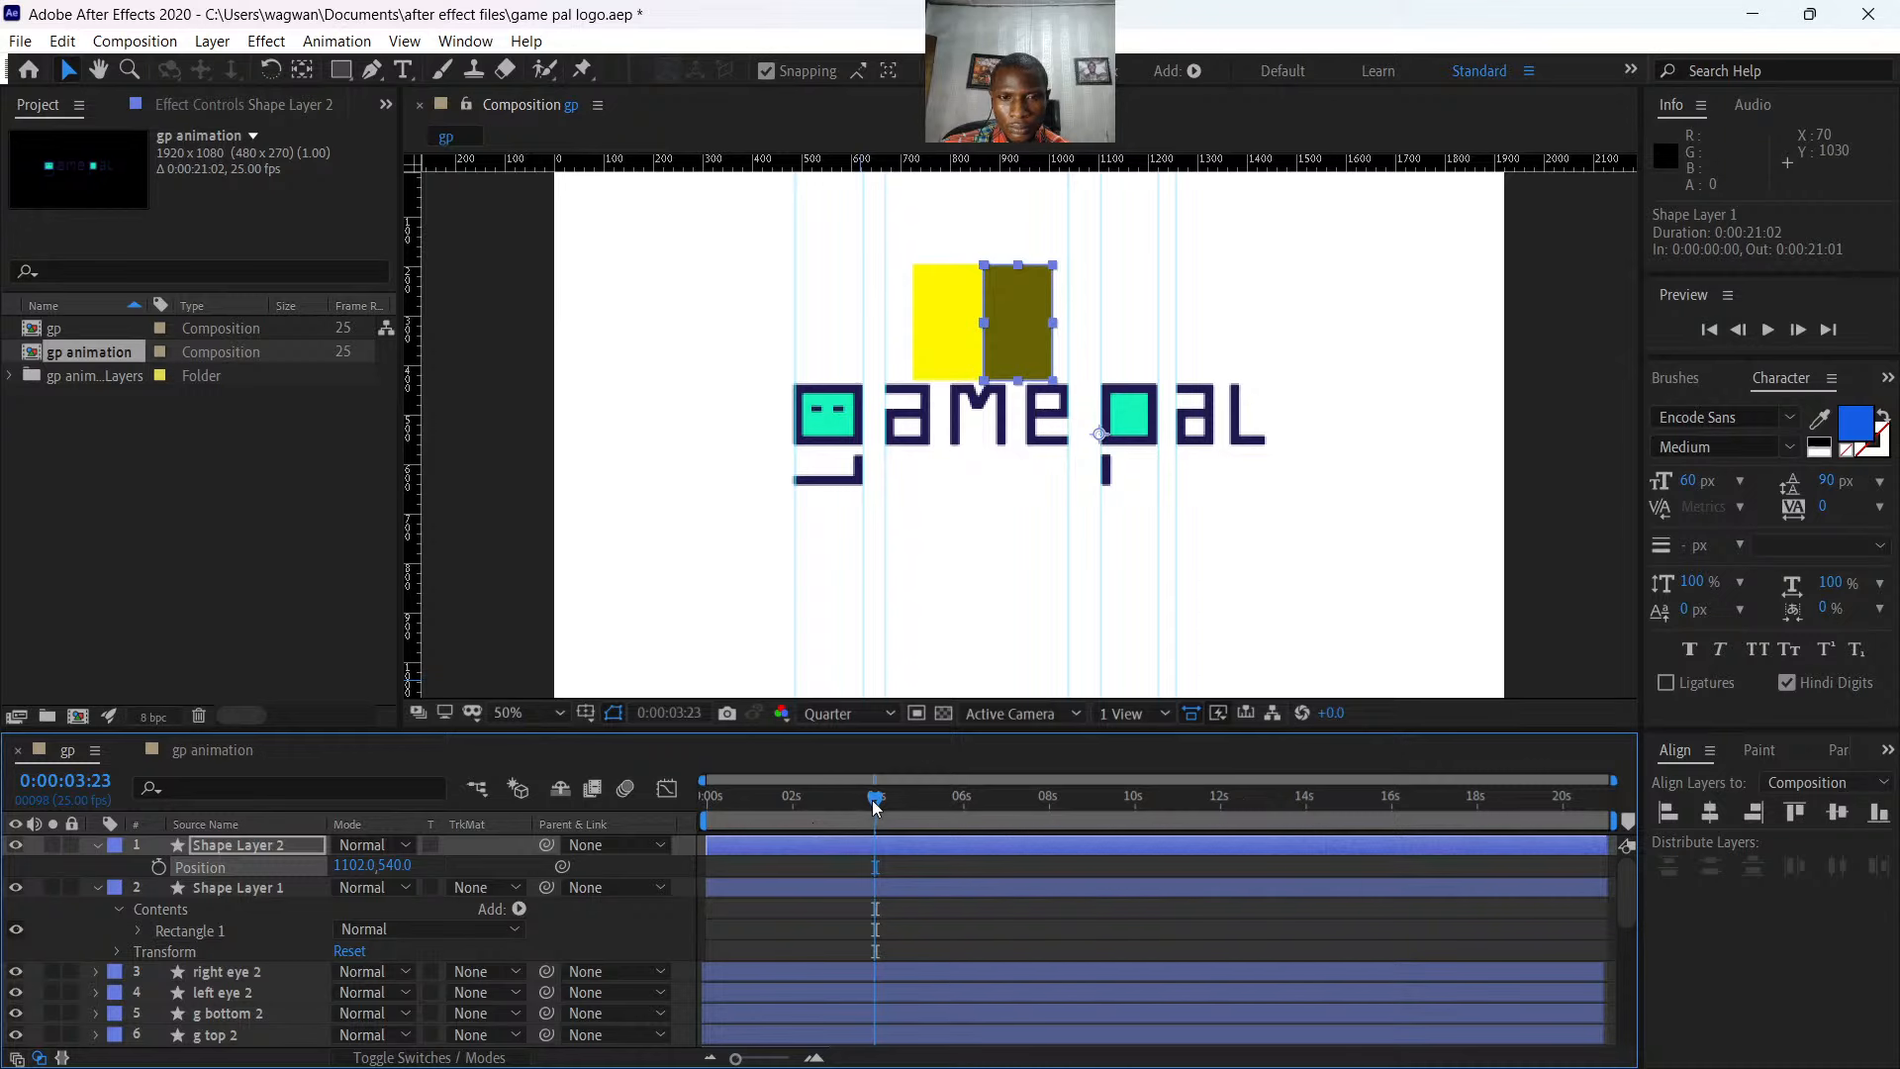
pyautogui.moveTo(875, 806); pyautogui.dragTo(856, 810)
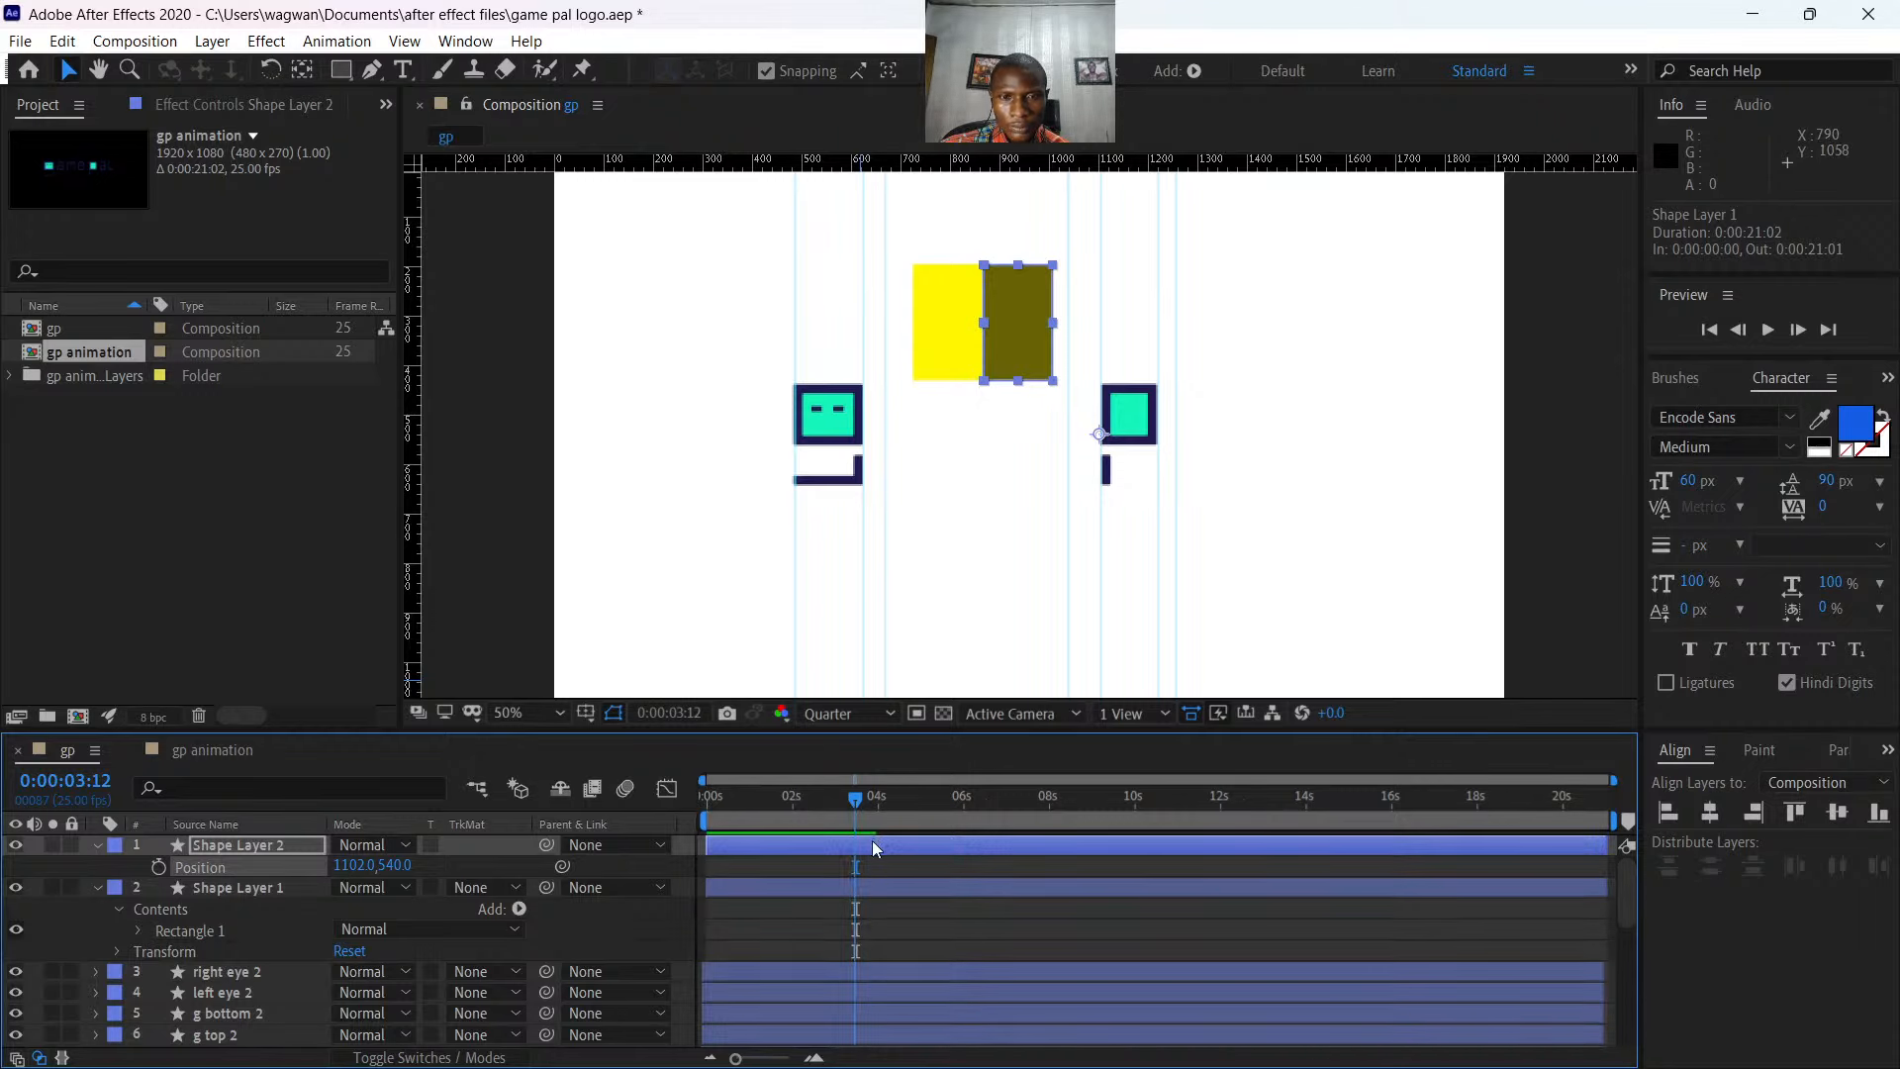
pyautogui.click(1710, 811)
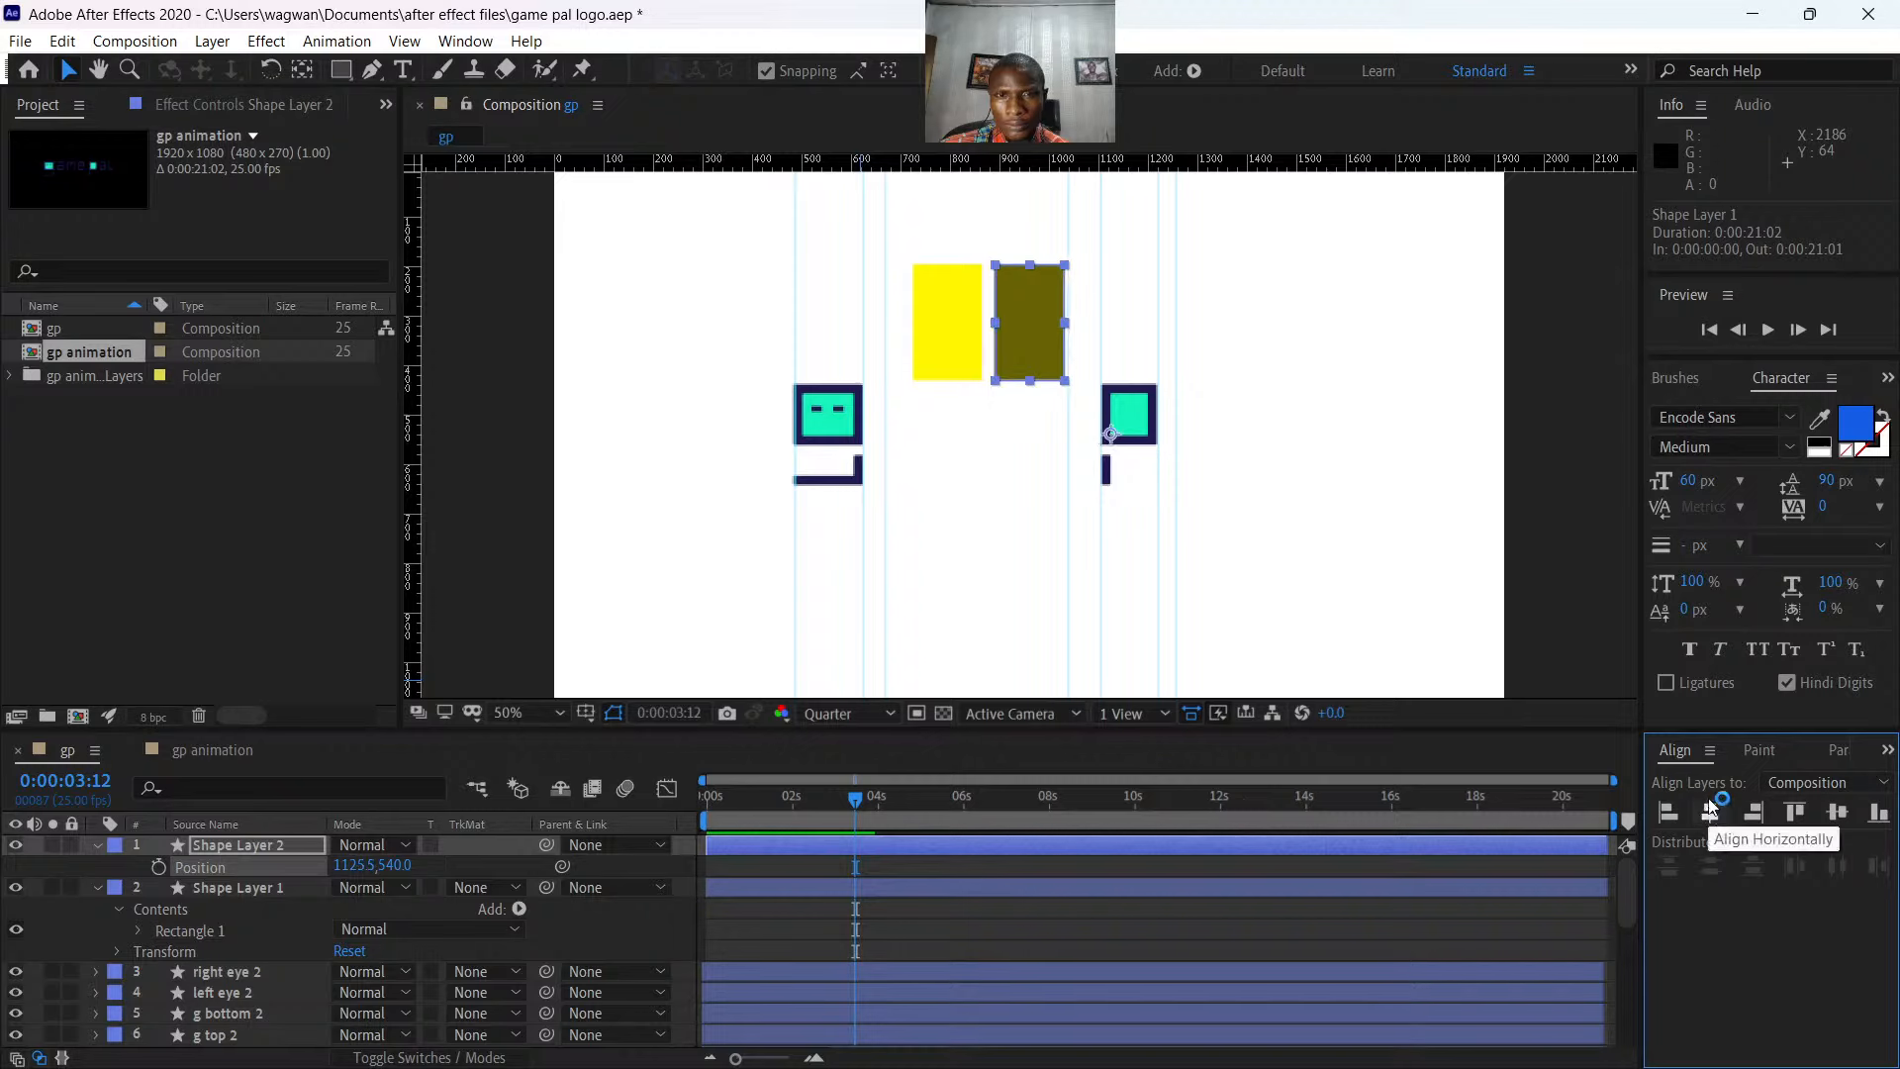
# - Center the yellow rectangle horizontally in the composition, and shift it to X position 984.5 so it adjoins the darker rectangle
pyautogui.click(960, 329)
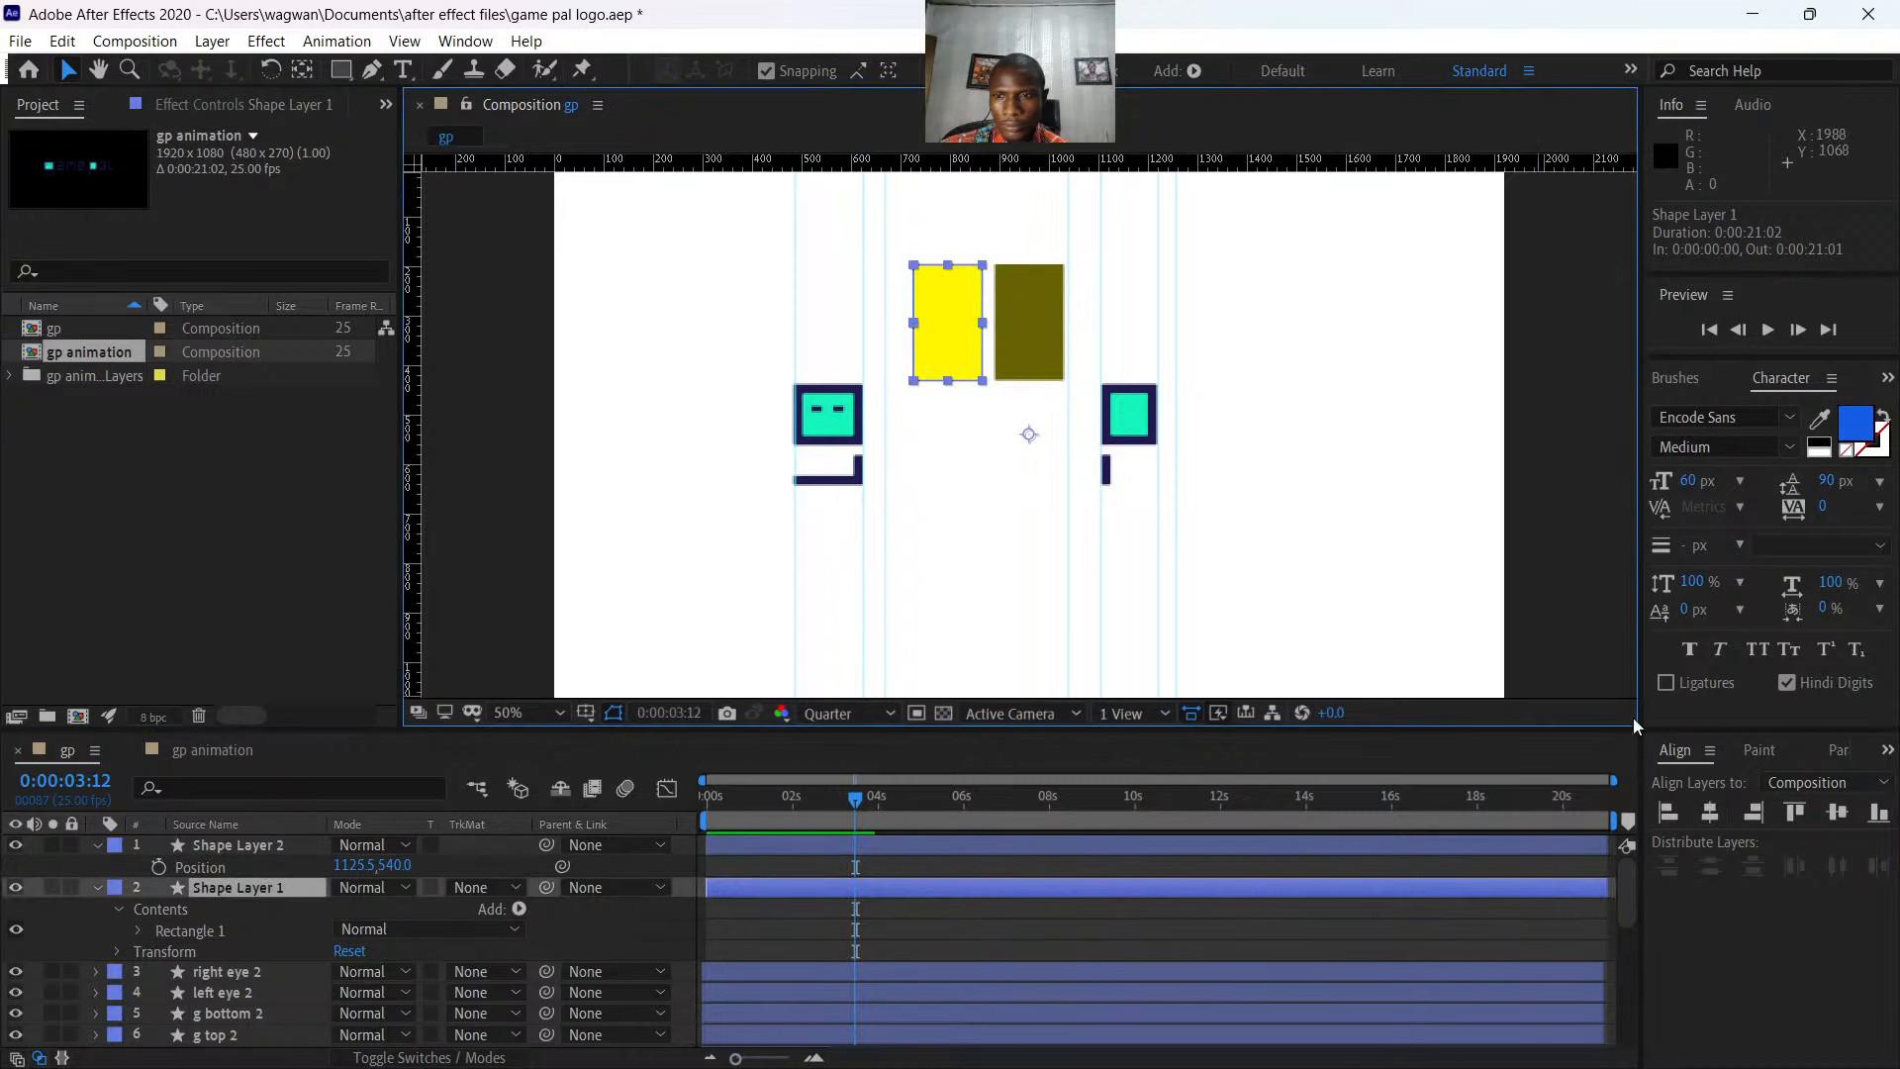
pyautogui.click(1711, 813)
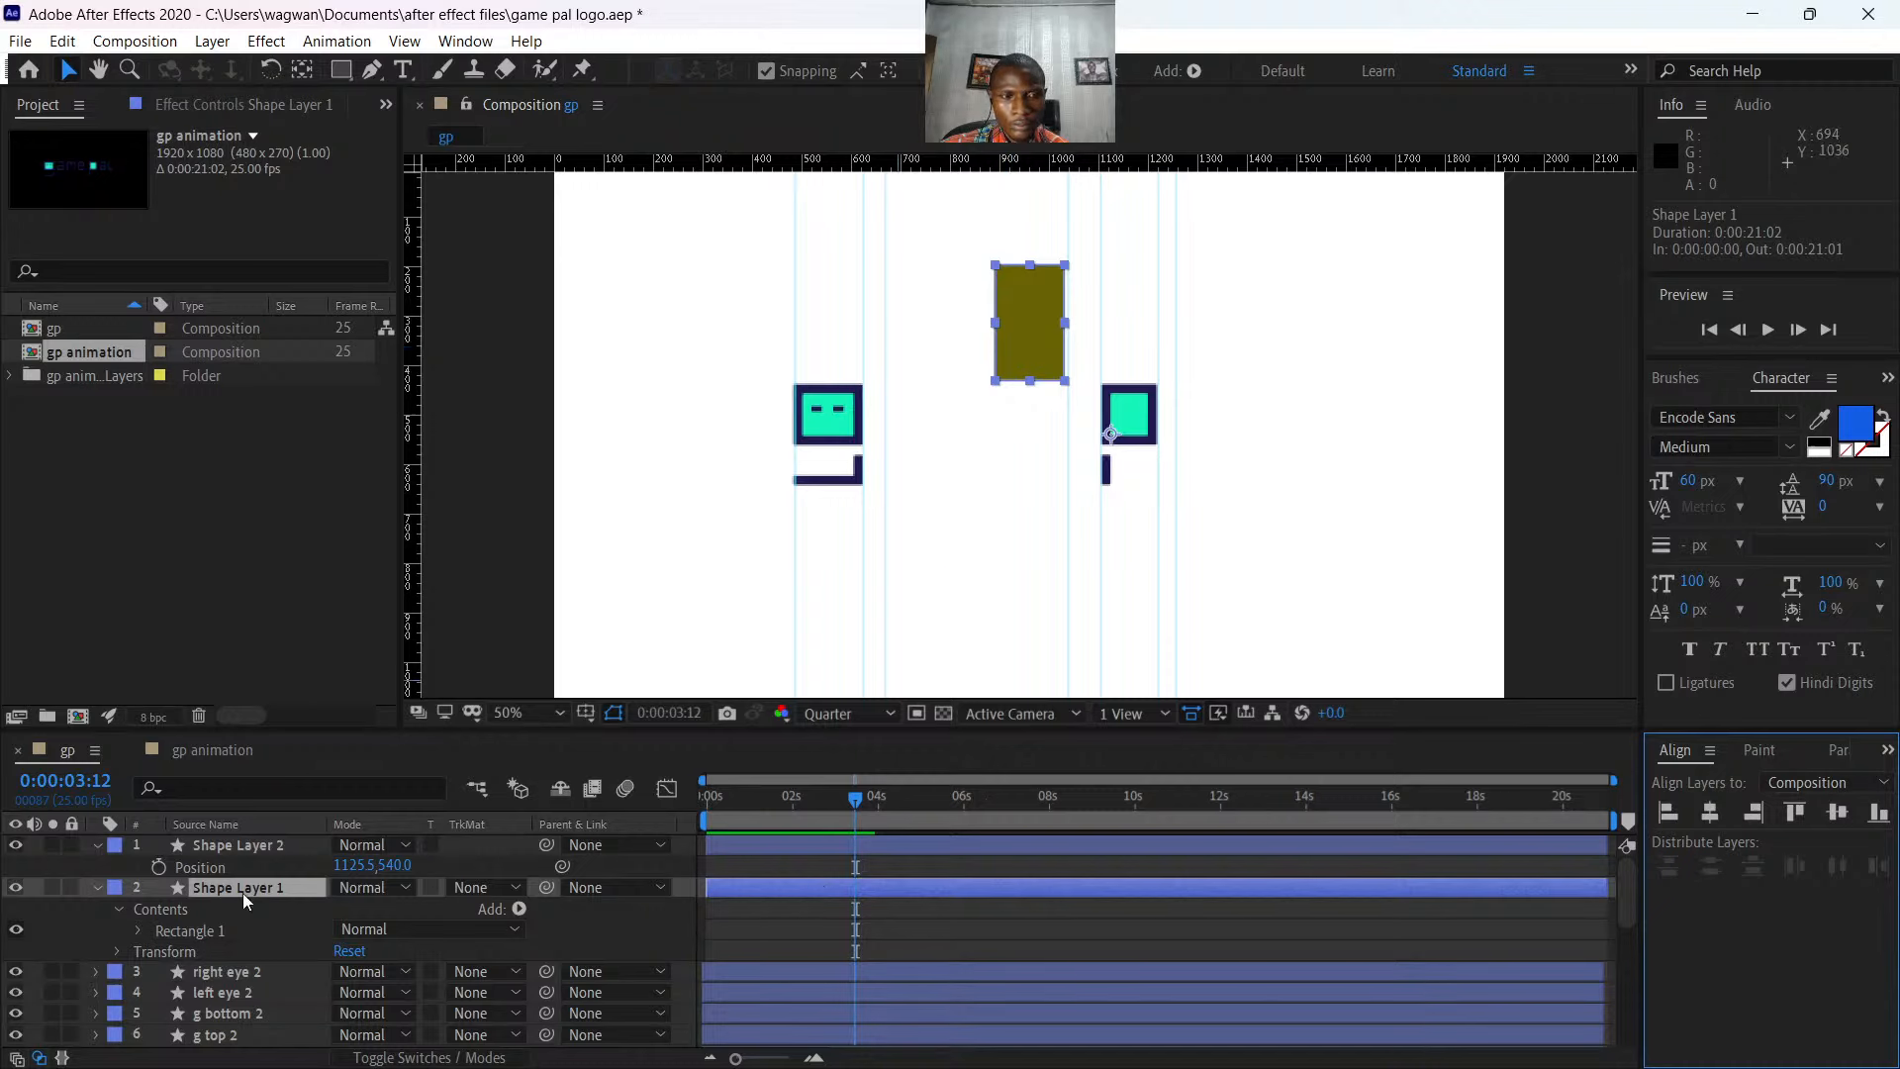
pyautogui.press('p')
pyautogui.moveTo(336, 908); pyautogui.dragTo(152, 887)
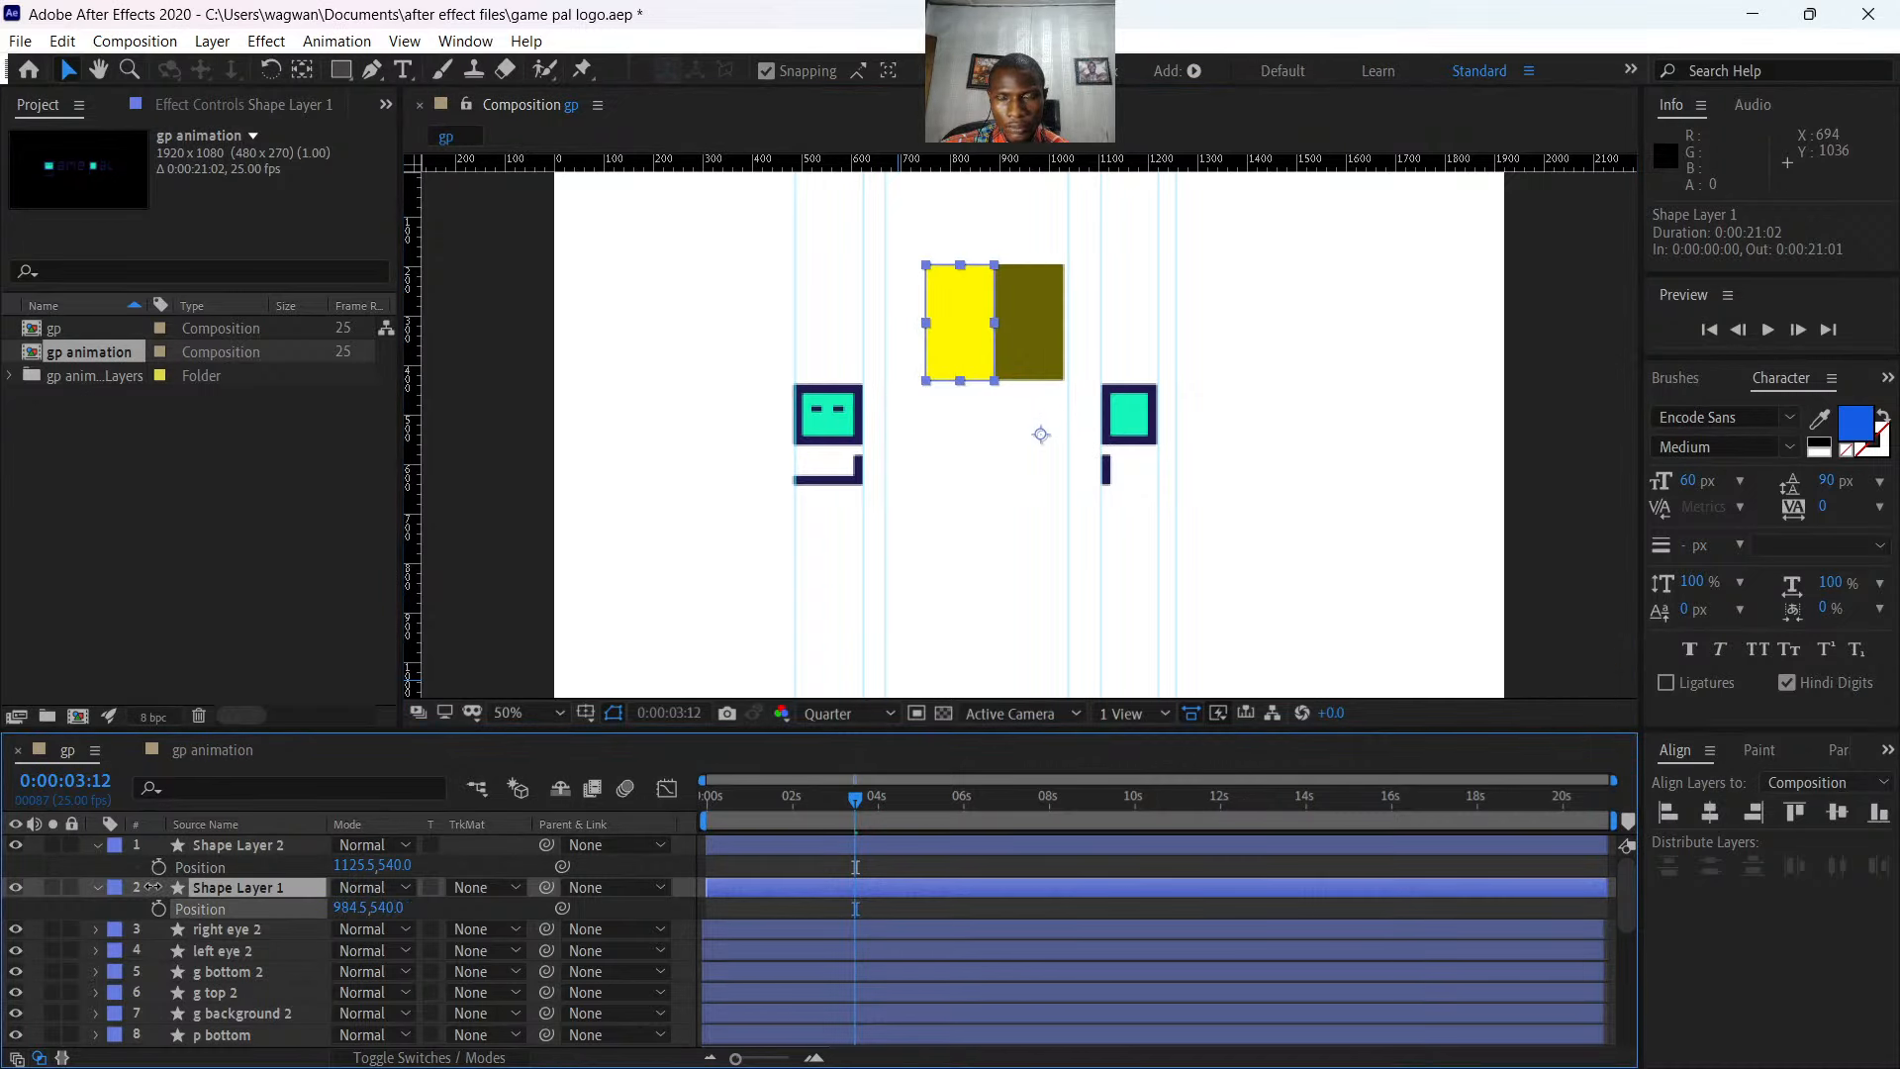
# - Pre-compose the two rectangle shape layers into a new composition named "outline shape", moving all attributes into it
pyautogui.keyDown('shift'); pyautogui.click(787, 846); pyautogui.keyUp('shift')
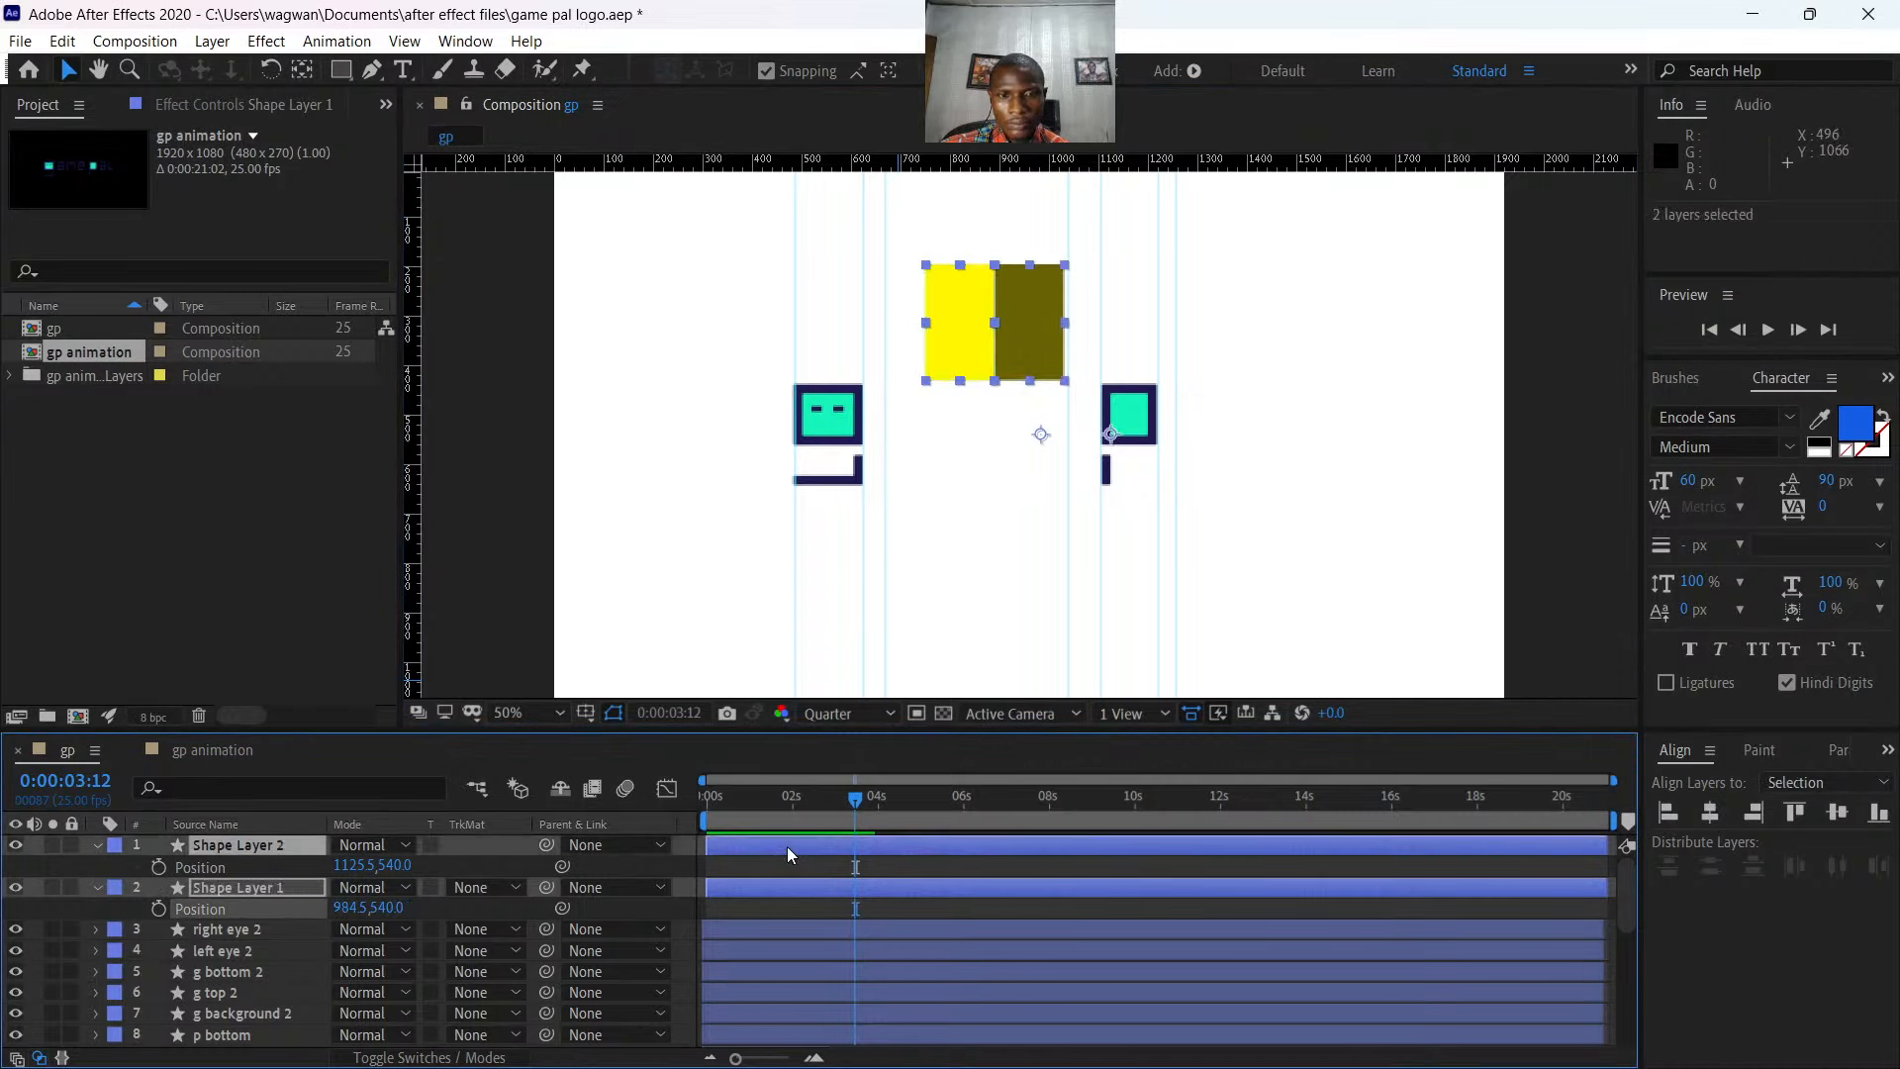
pyautogui.rightClick(787, 845)
pyautogui.click(878, 718)
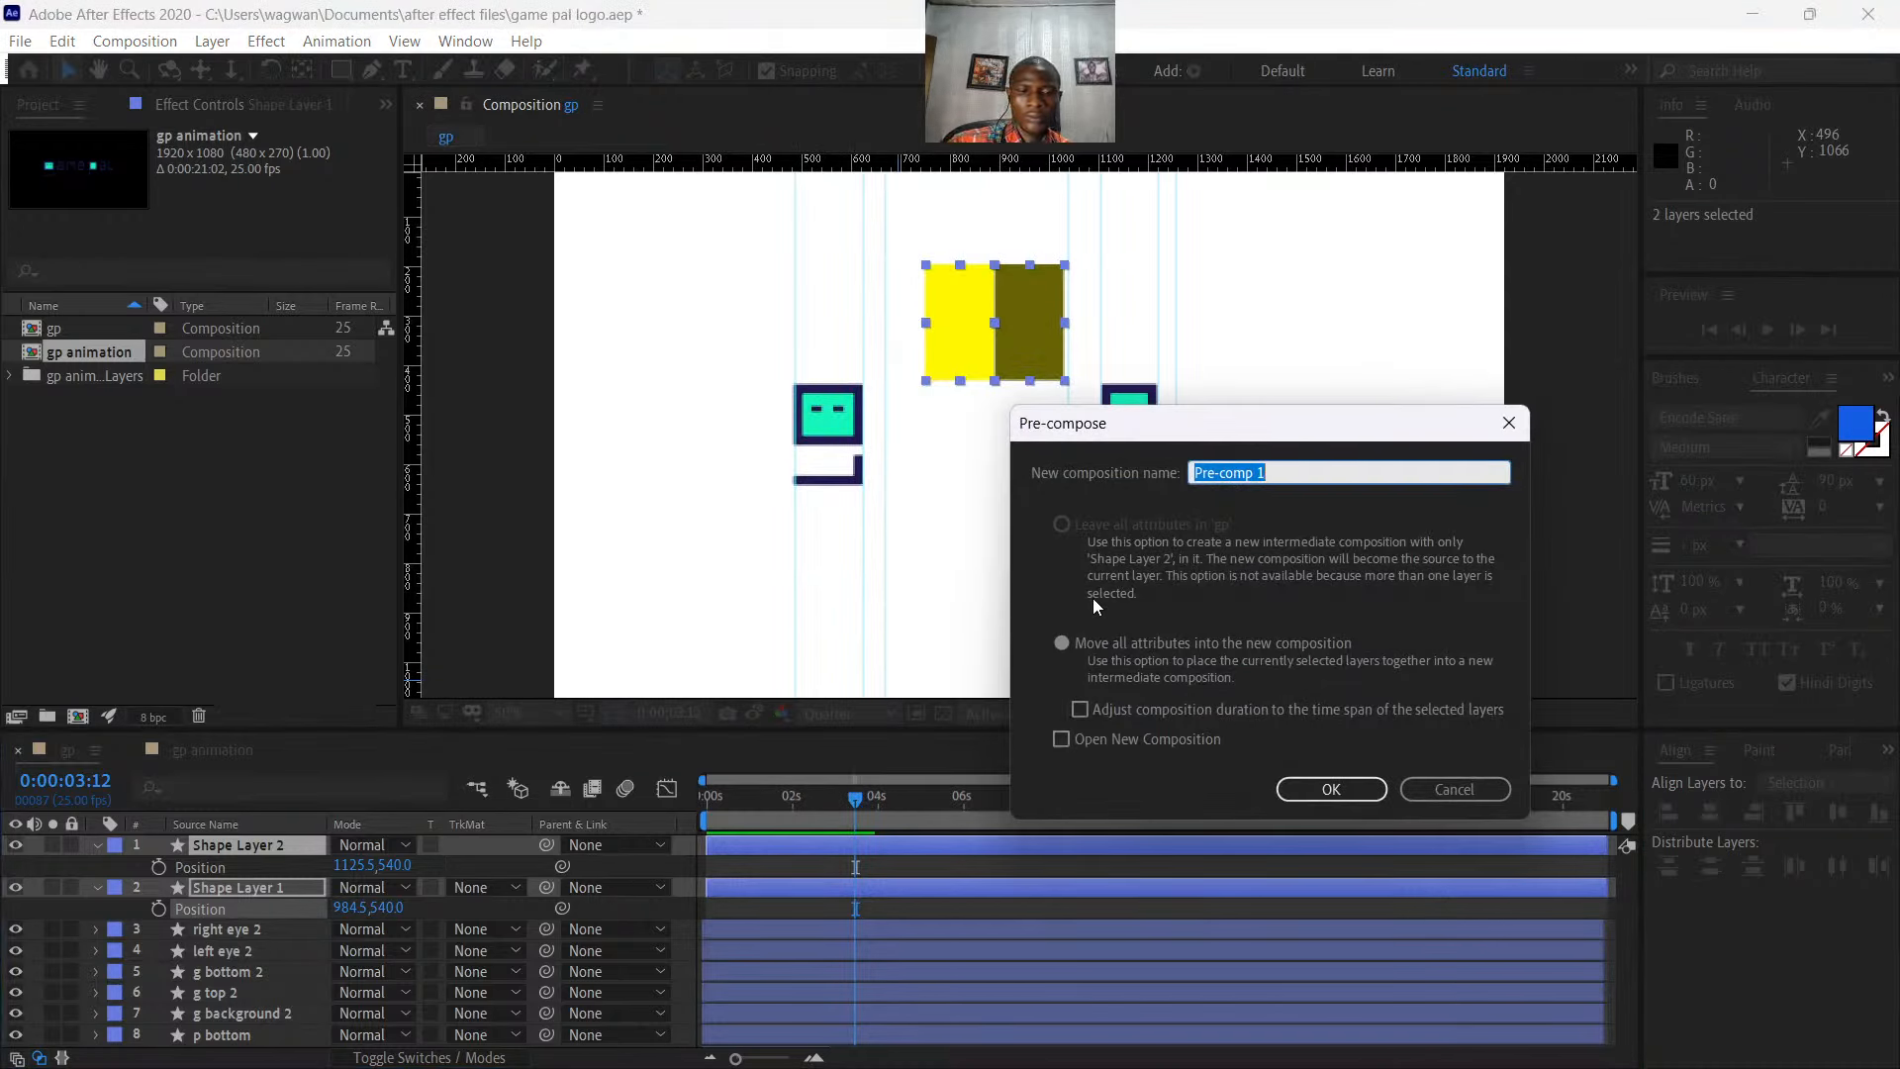
pyautogui.write('outl')
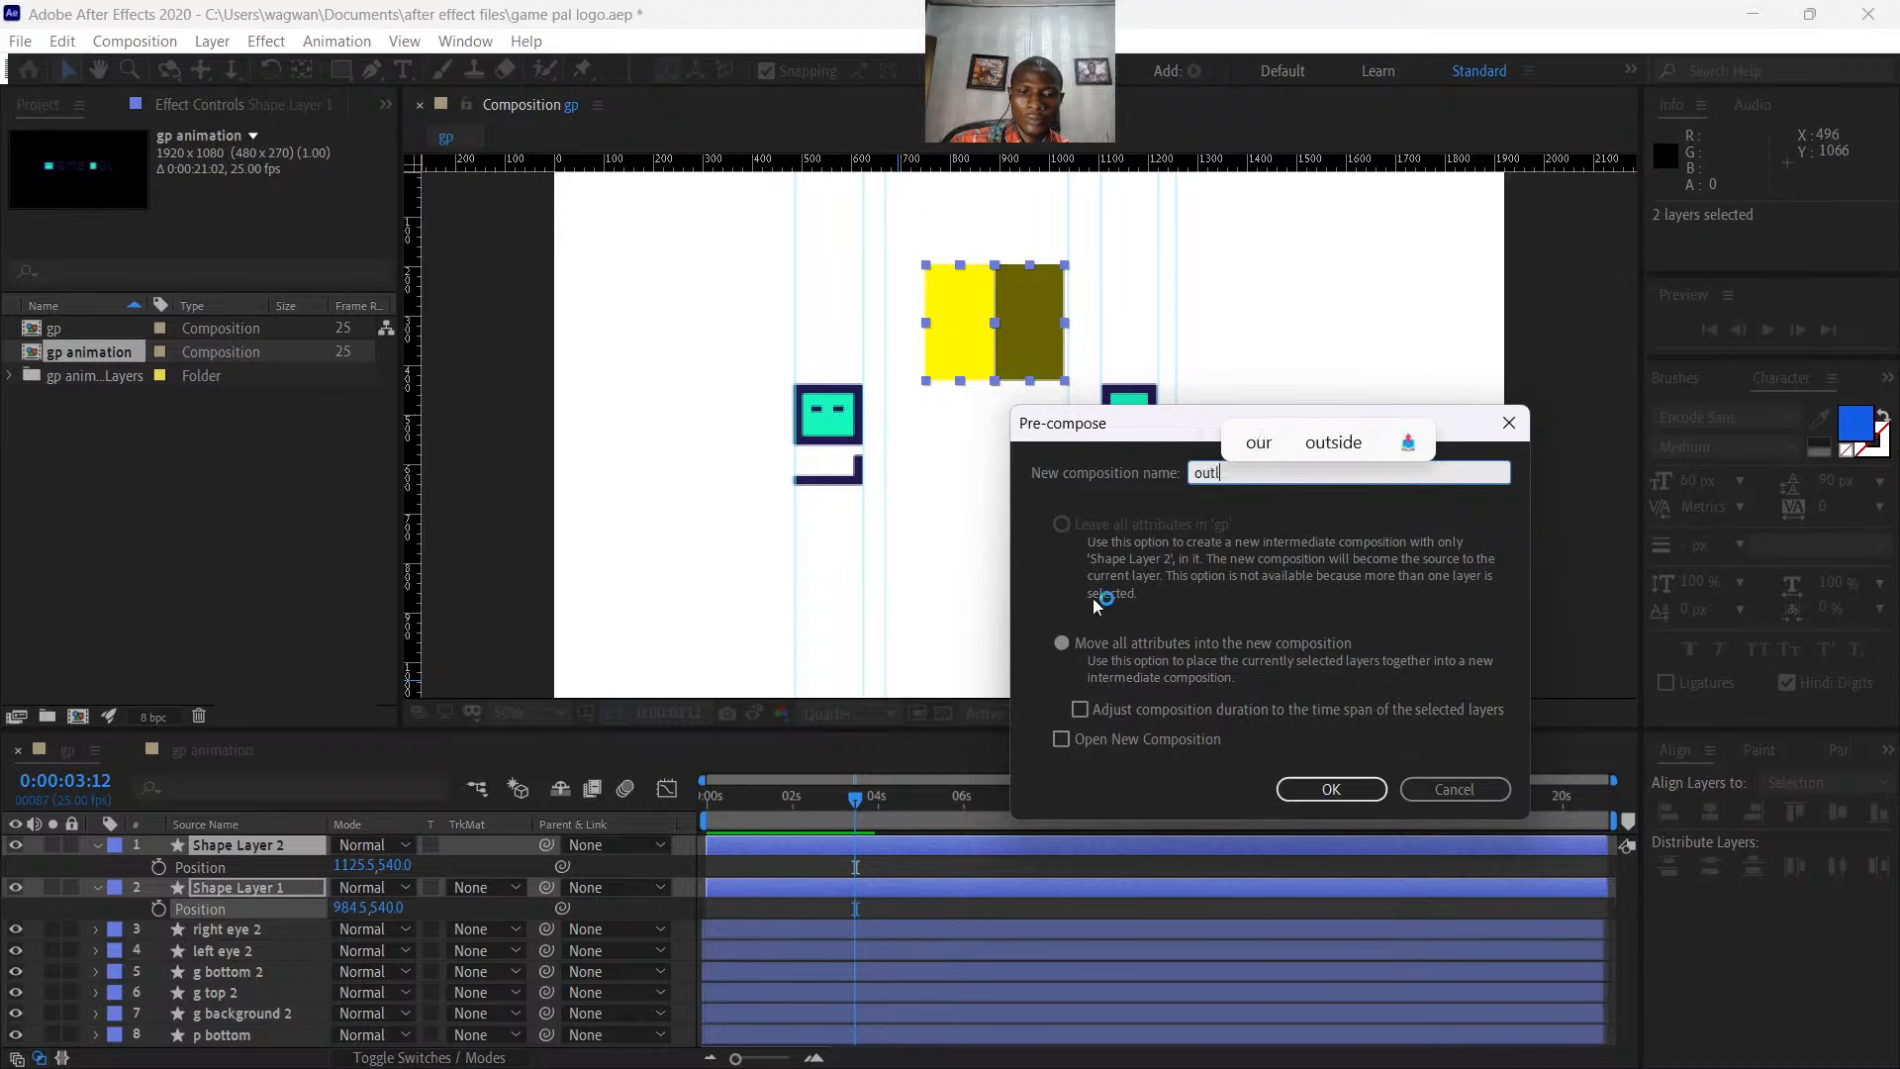
pyautogui.write('ine shape')
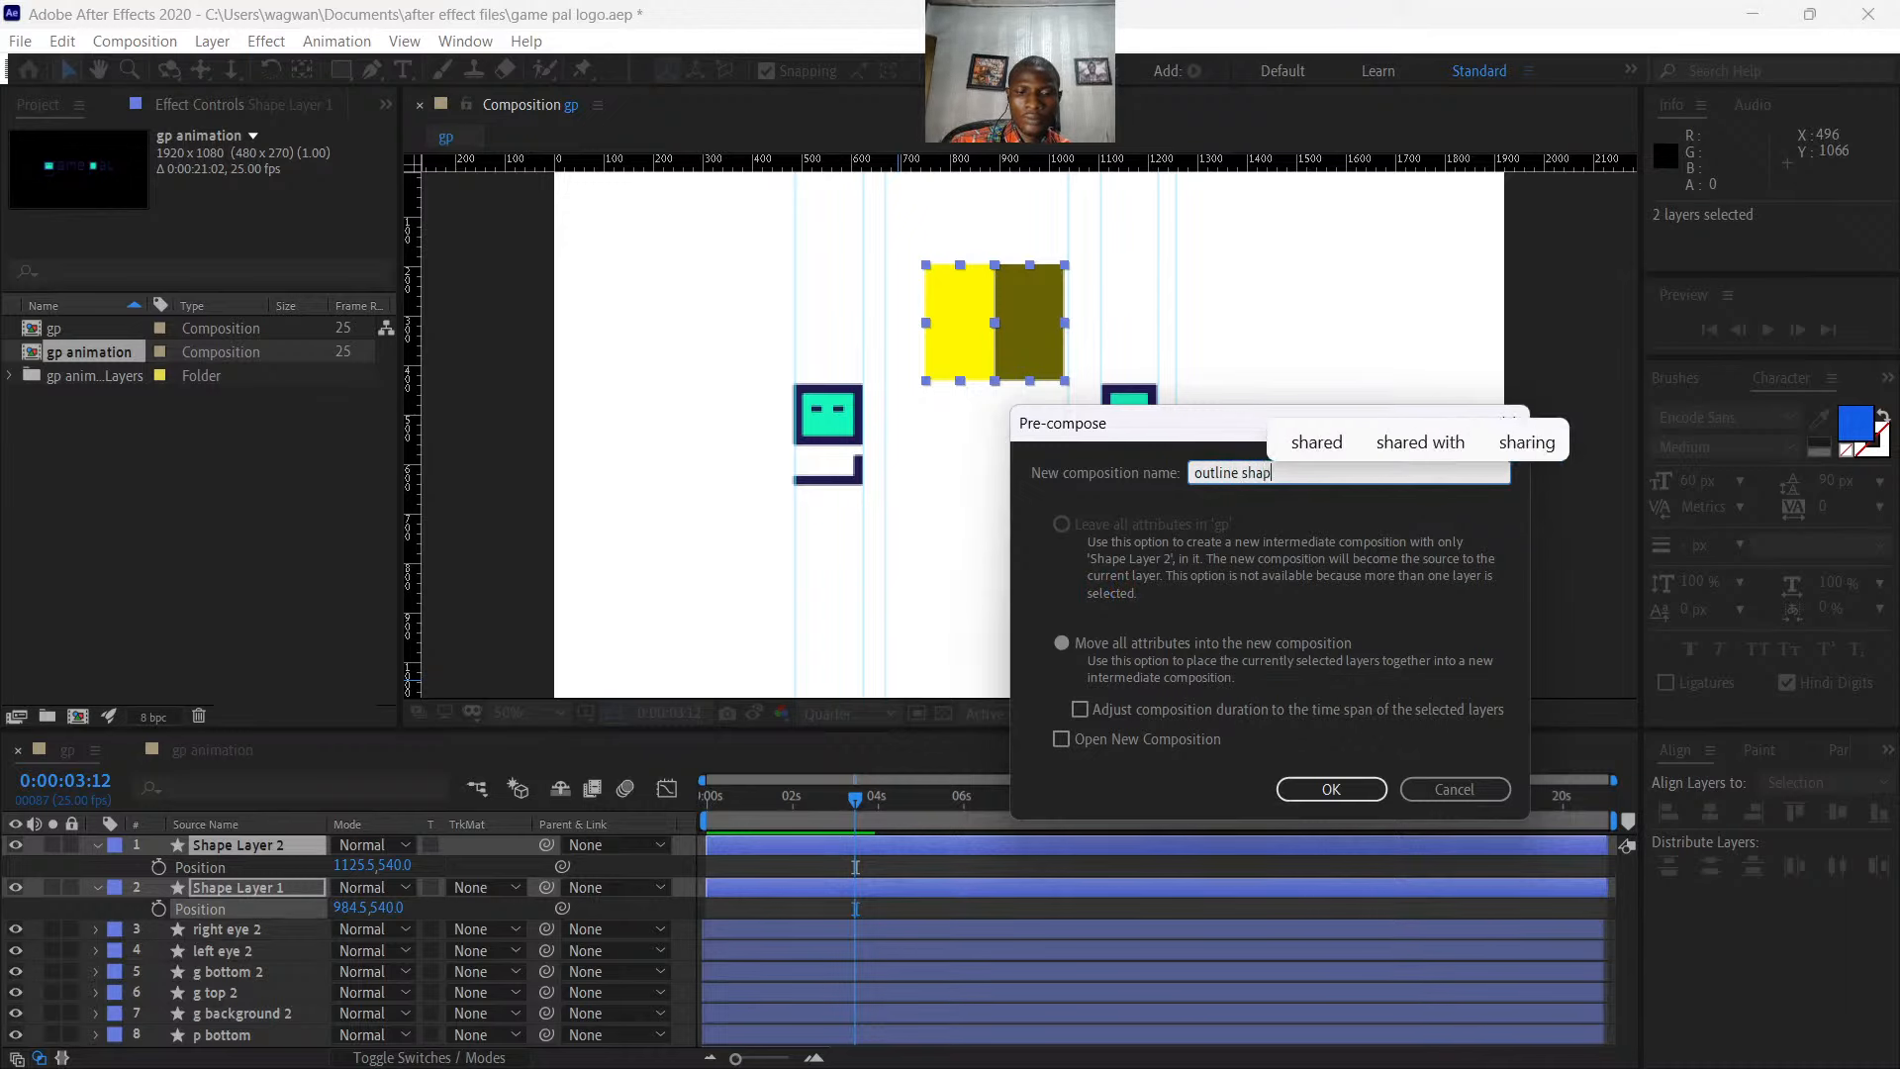
pyautogui.press('Return')
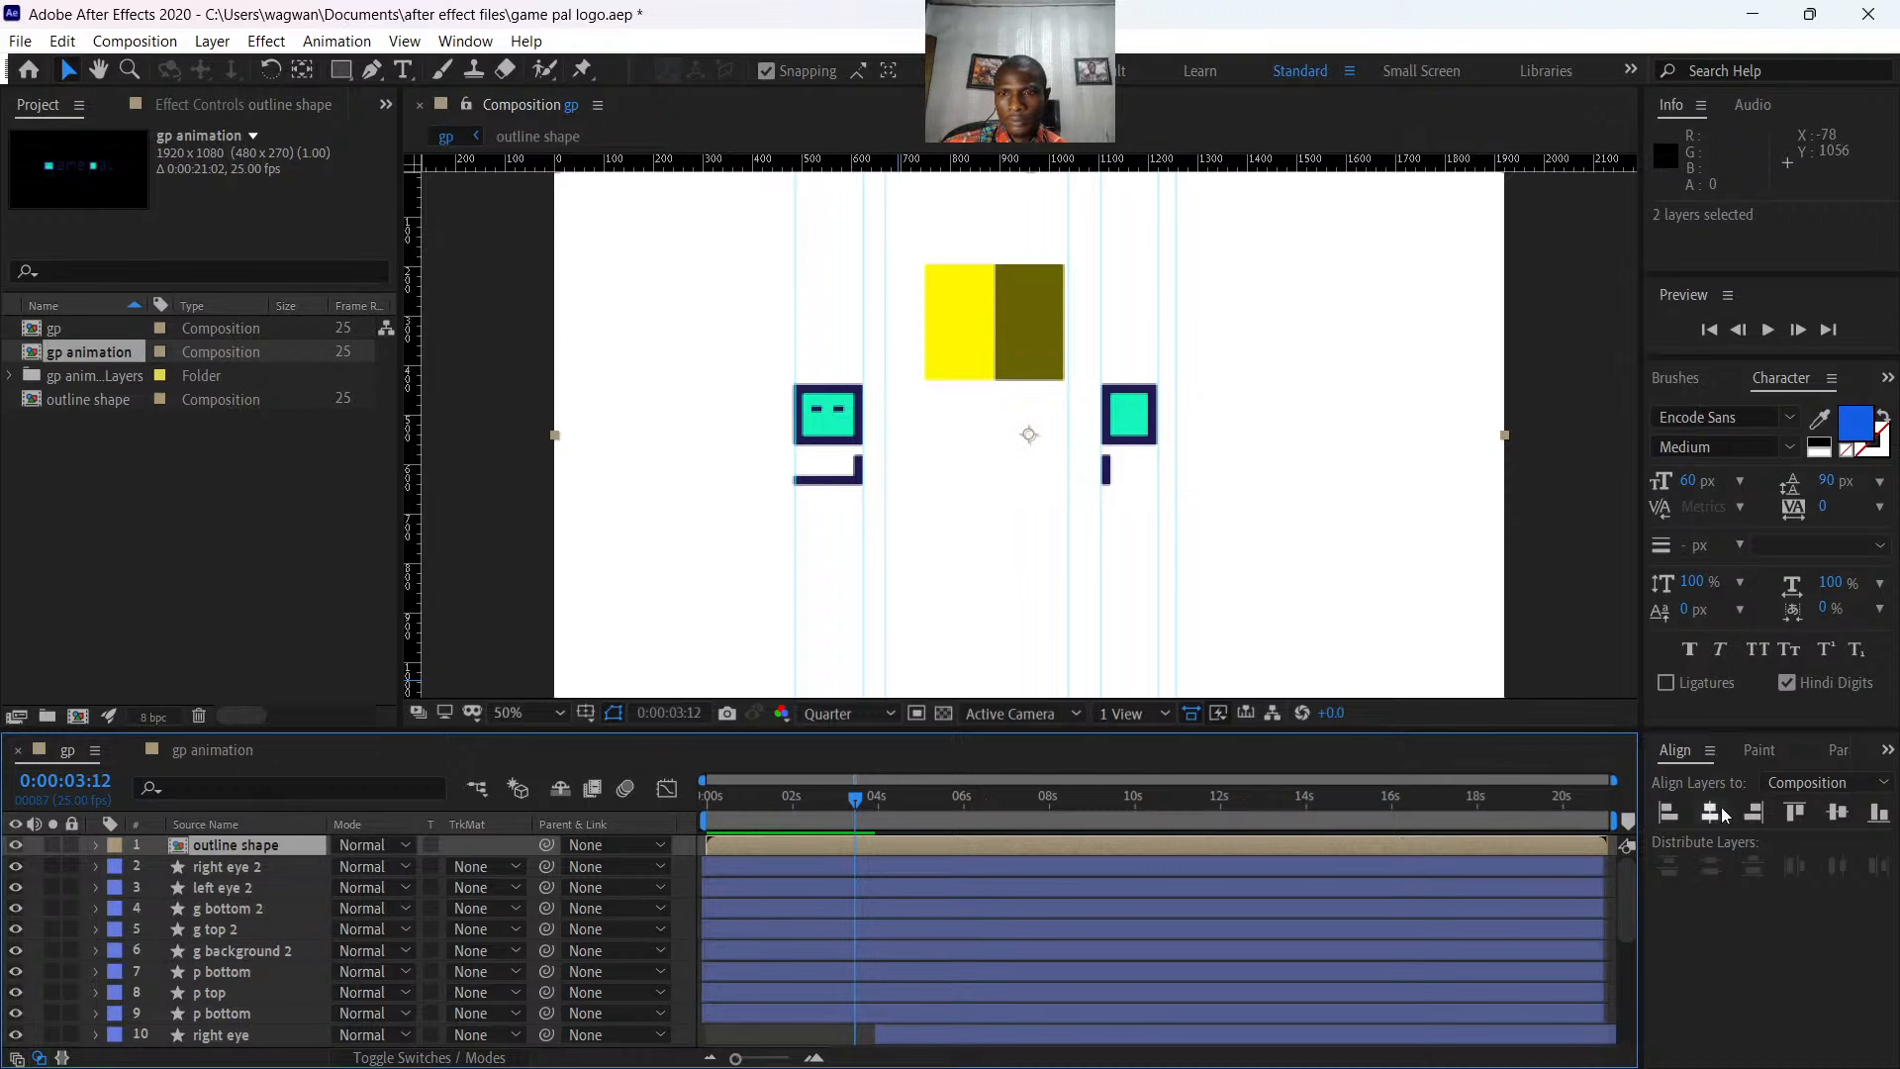
# - Center the outline shape layer horizontally in the composition, and scrub through 0:00:04:13 back to 0:00:03:11
pyautogui.click(1713, 812)
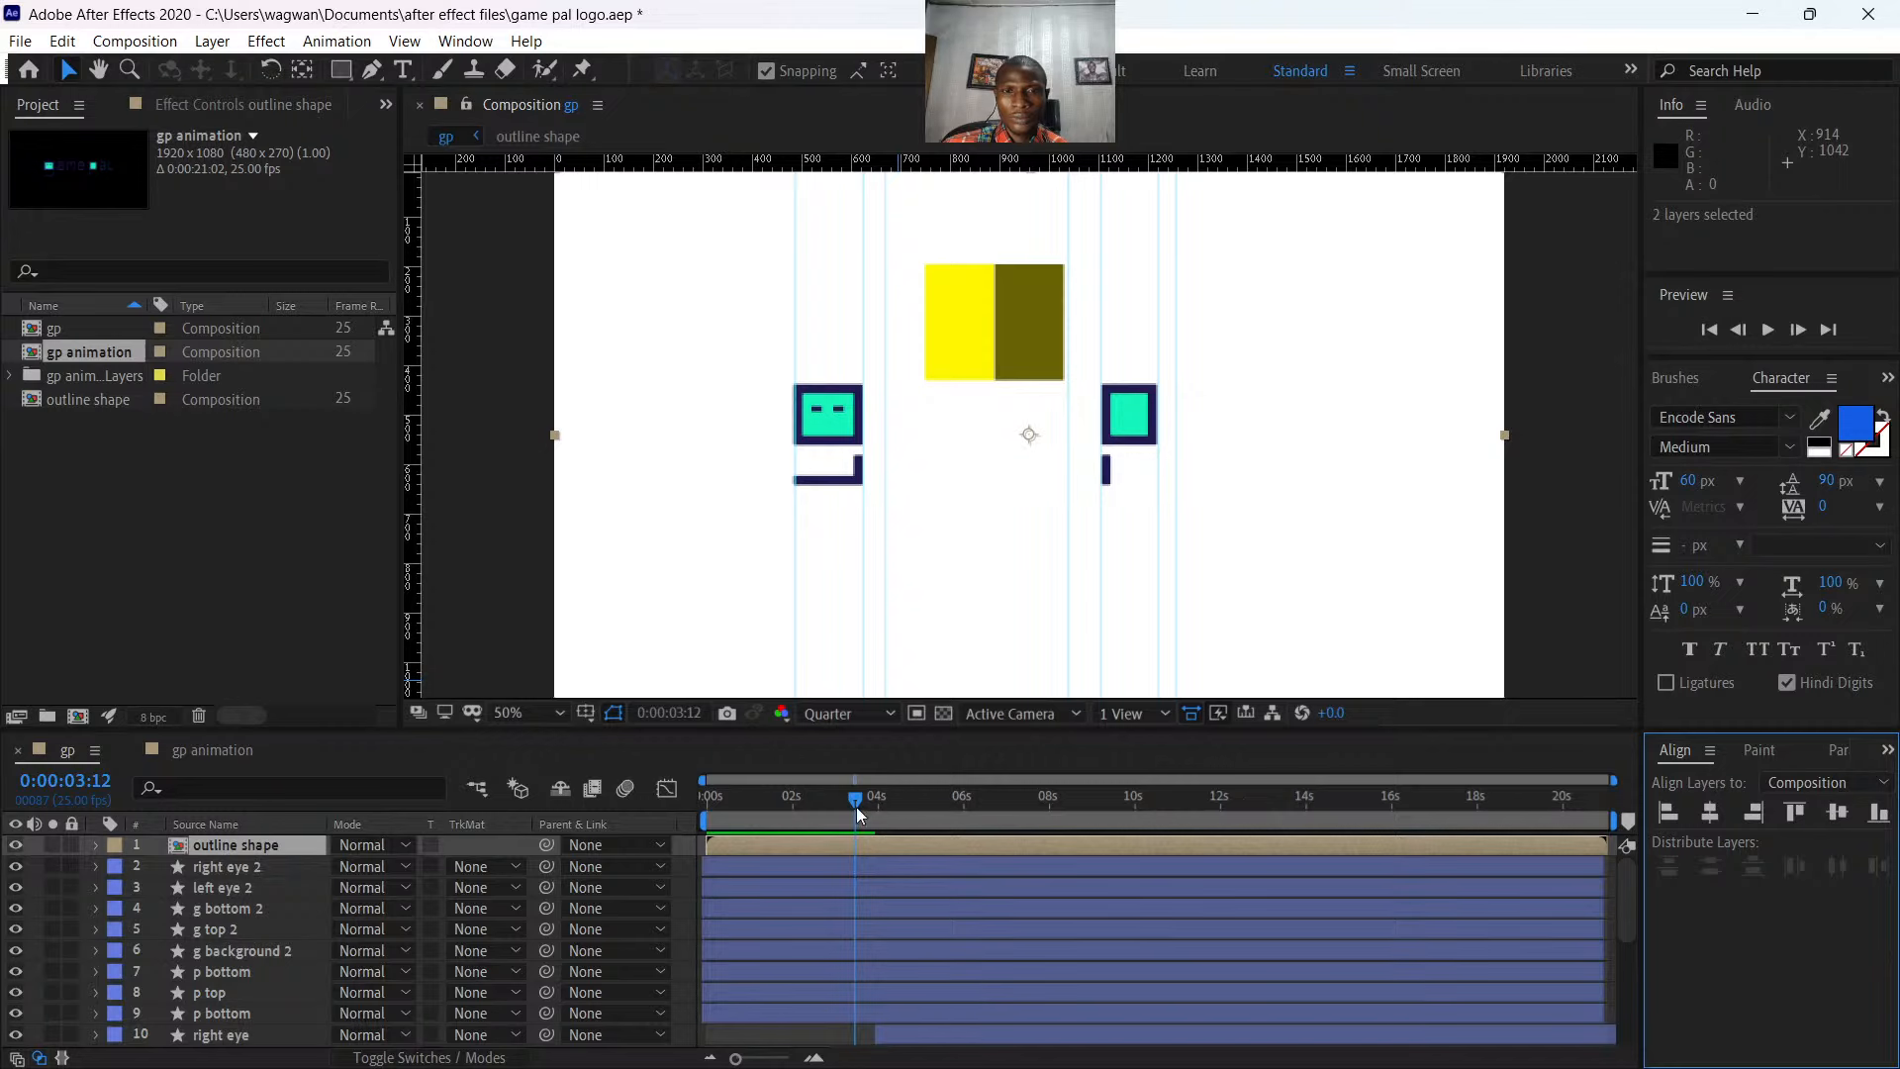
pyautogui.moveTo(858, 806); pyautogui.dragTo(899, 802)
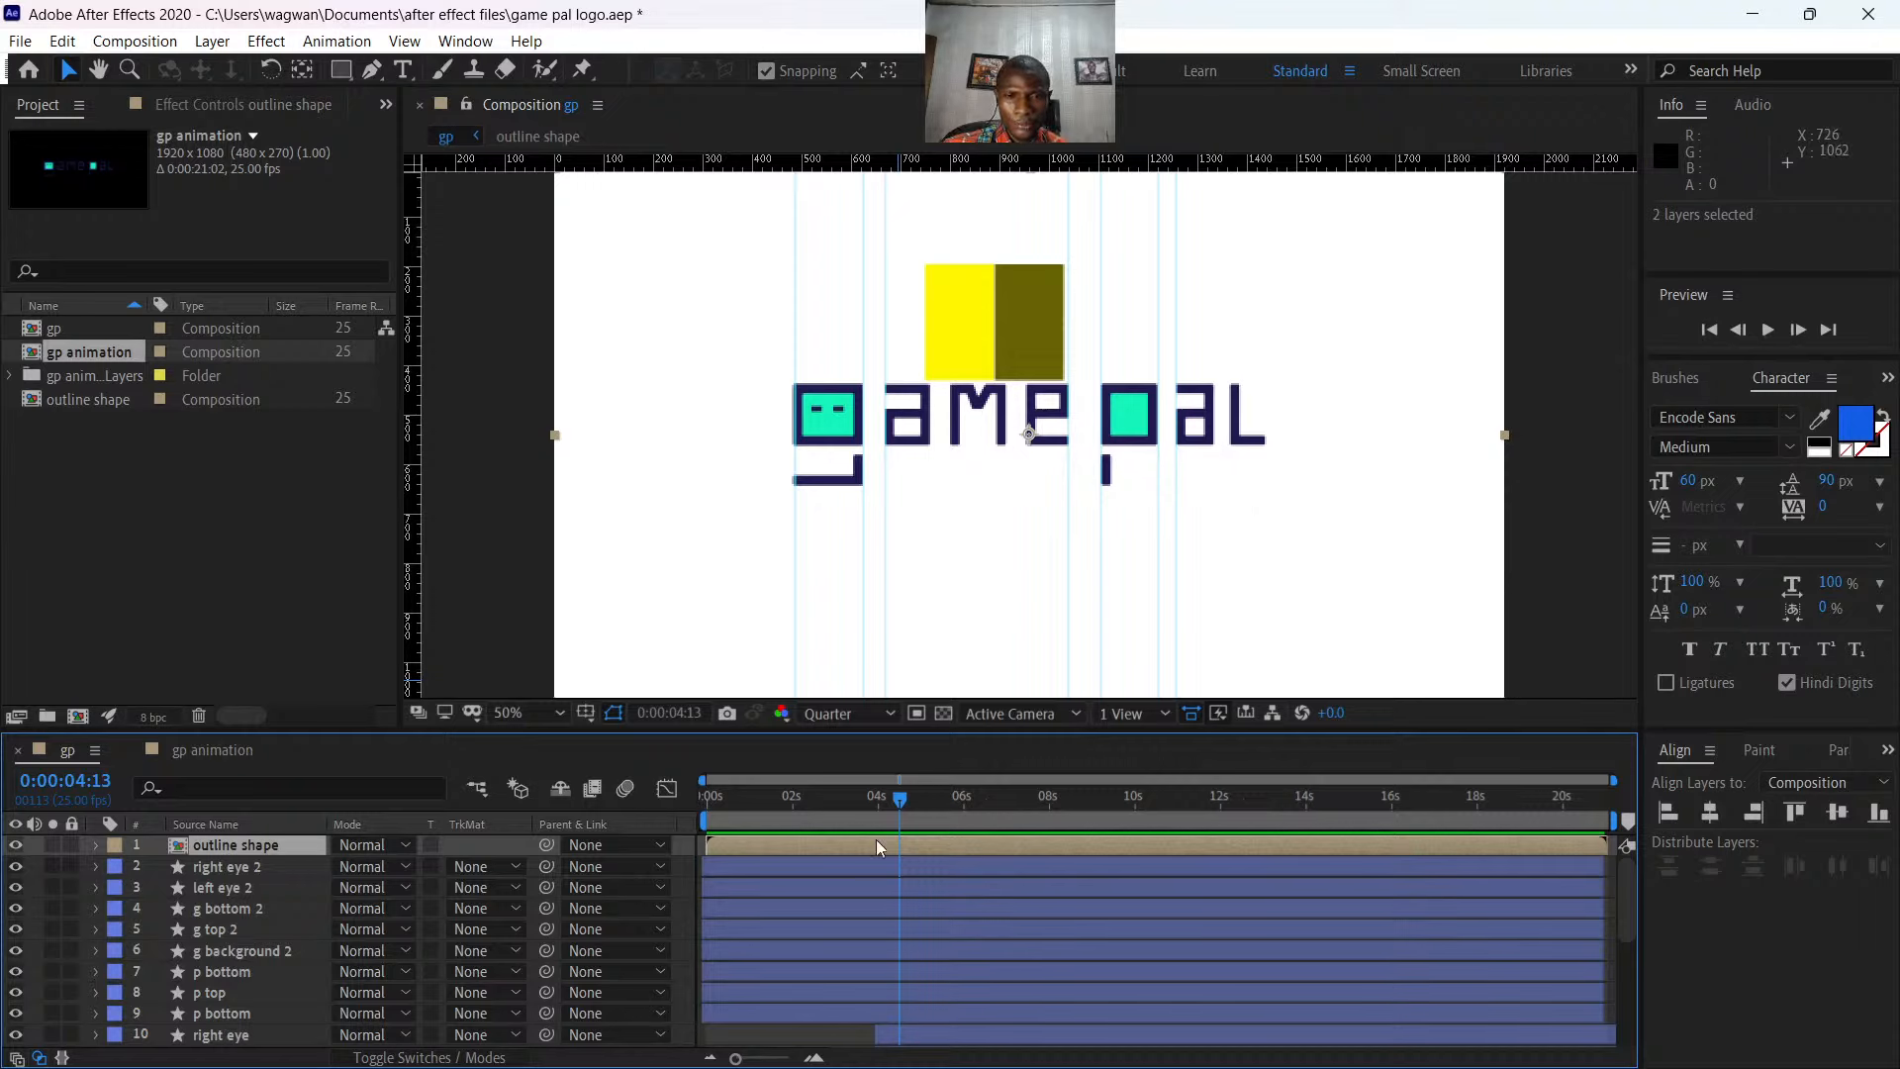
pyautogui.moveTo(900, 804); pyautogui.dragTo(853, 803)
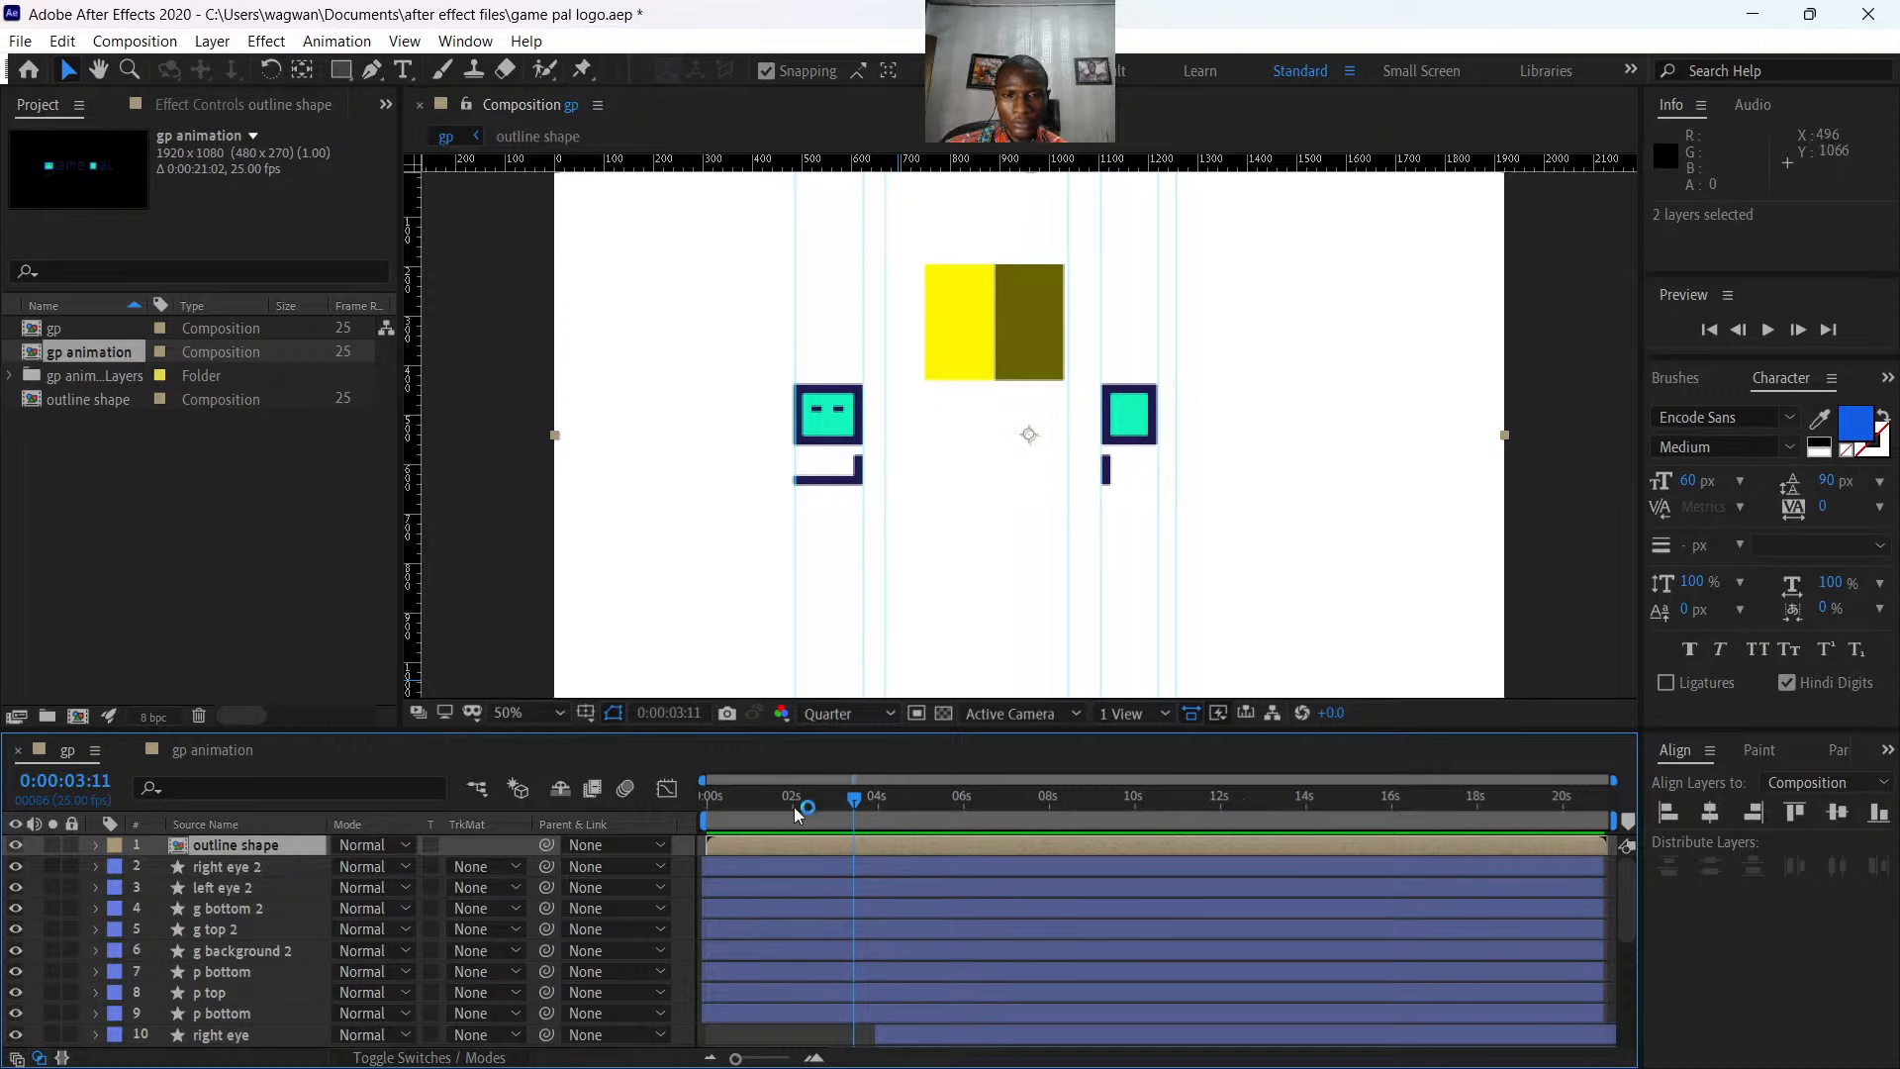
# - Inspect the duplicate letter layers at 0:00:04:12, toggling the visibility of the outline shape and right eye 2 layers off and on
pyautogui.moveTo(853, 803); pyautogui.dragTo(897, 803)
pyautogui.click(857, 843)
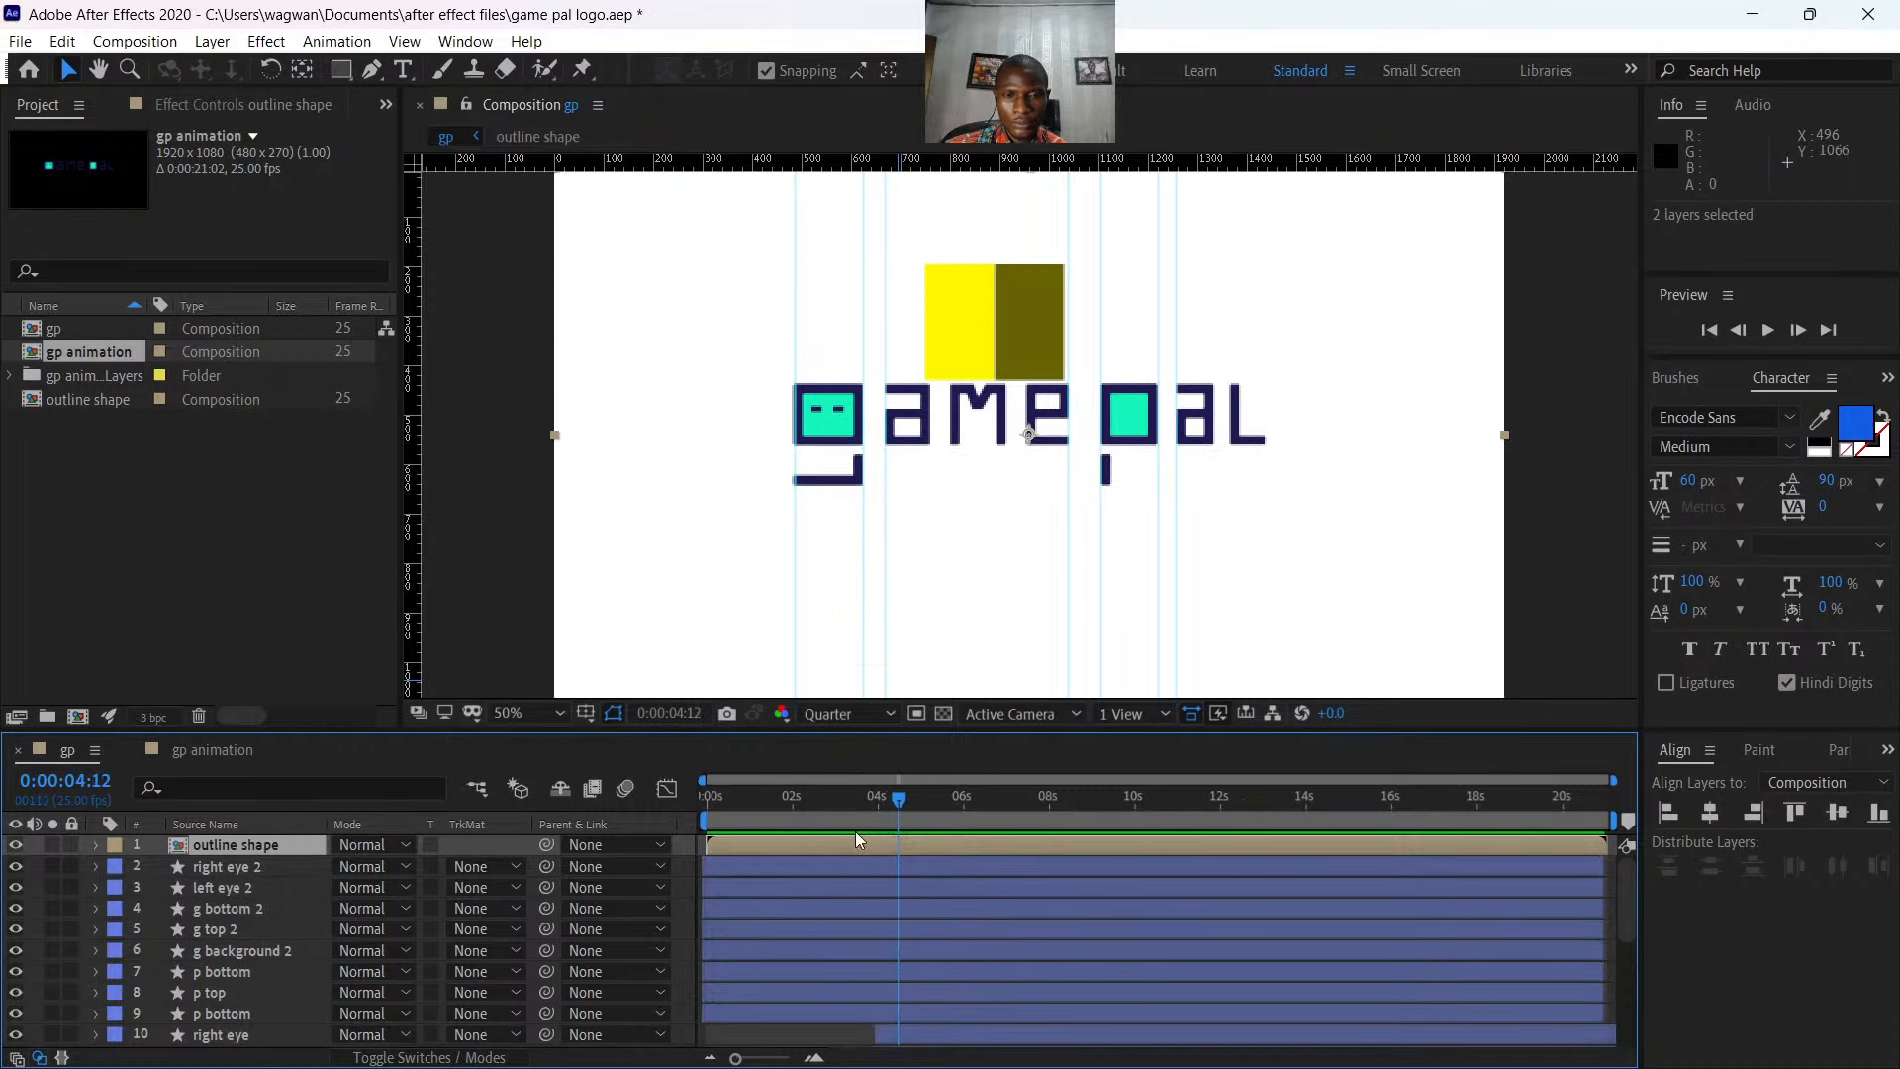
pyautogui.click(808, 860)
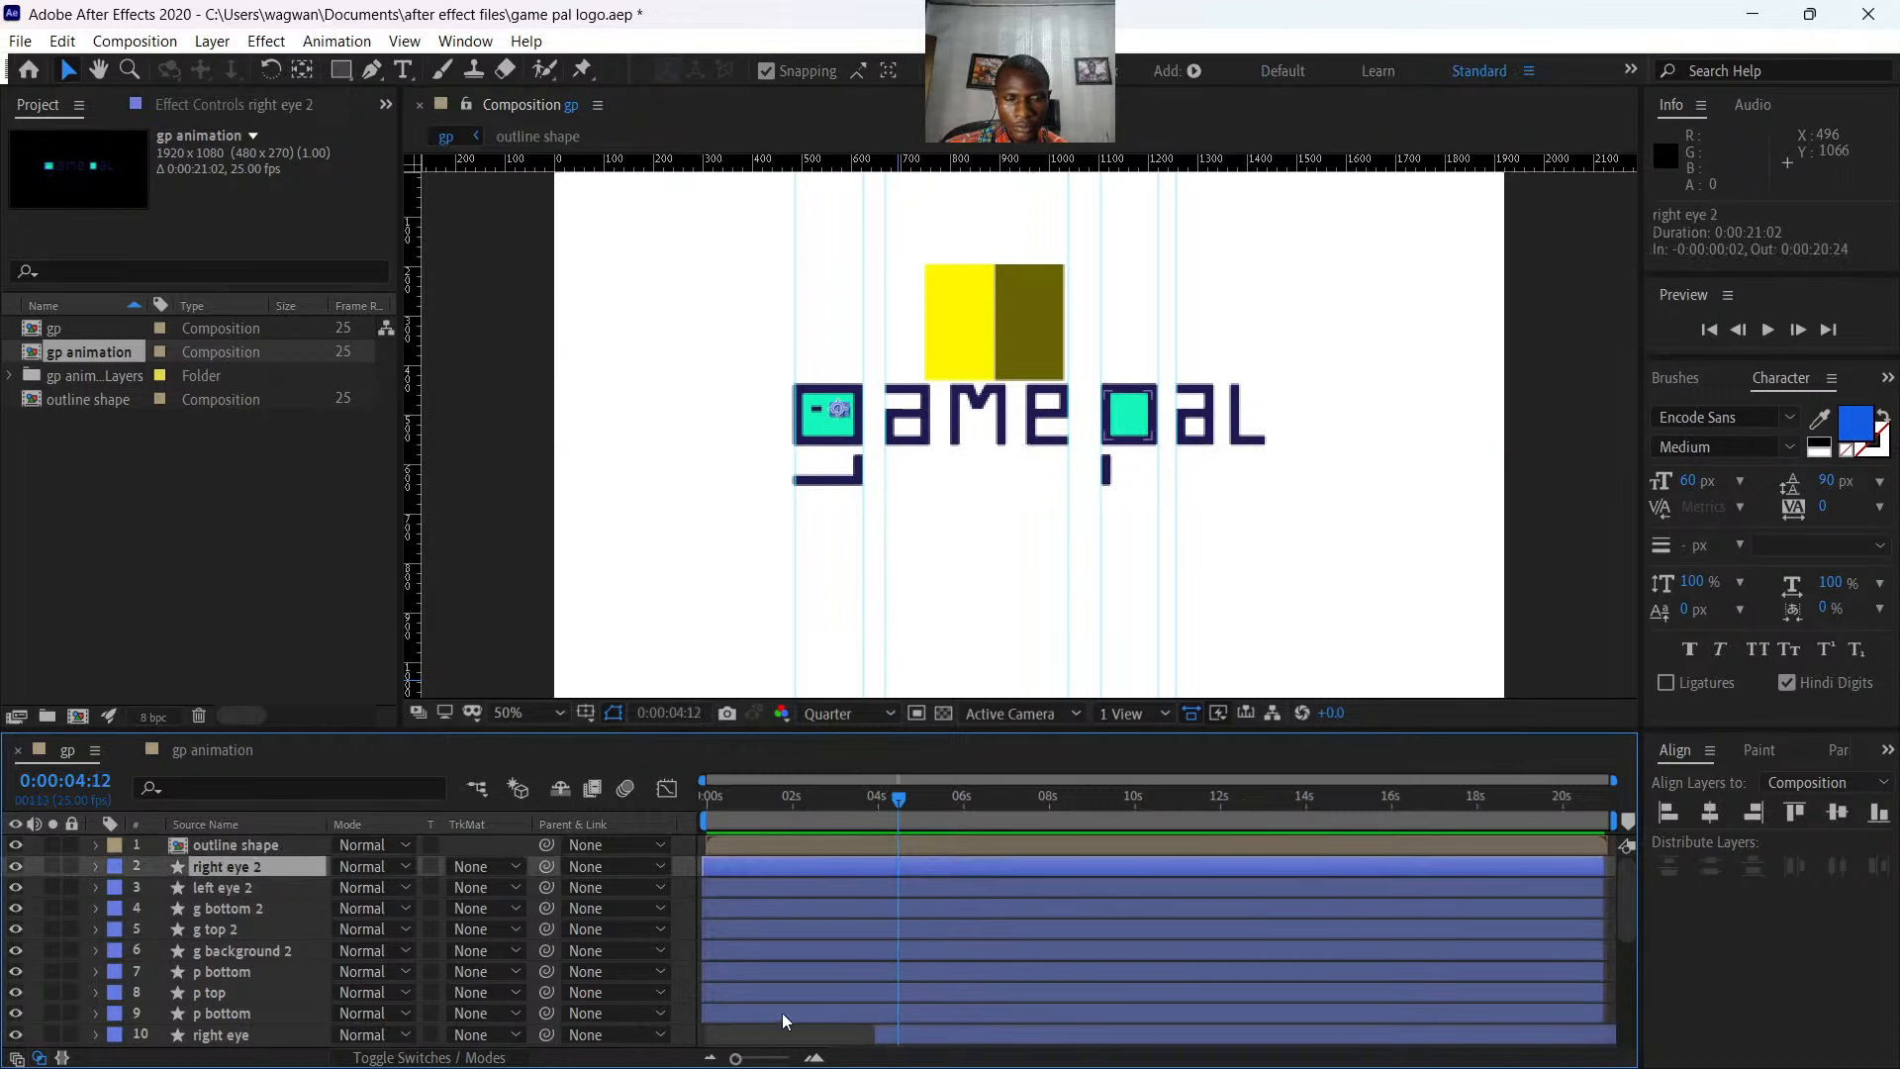
pyautogui.keyDown('shift'); pyautogui.click(782, 1013); pyautogui.keyUp('shift')
pyautogui.click(16, 846)
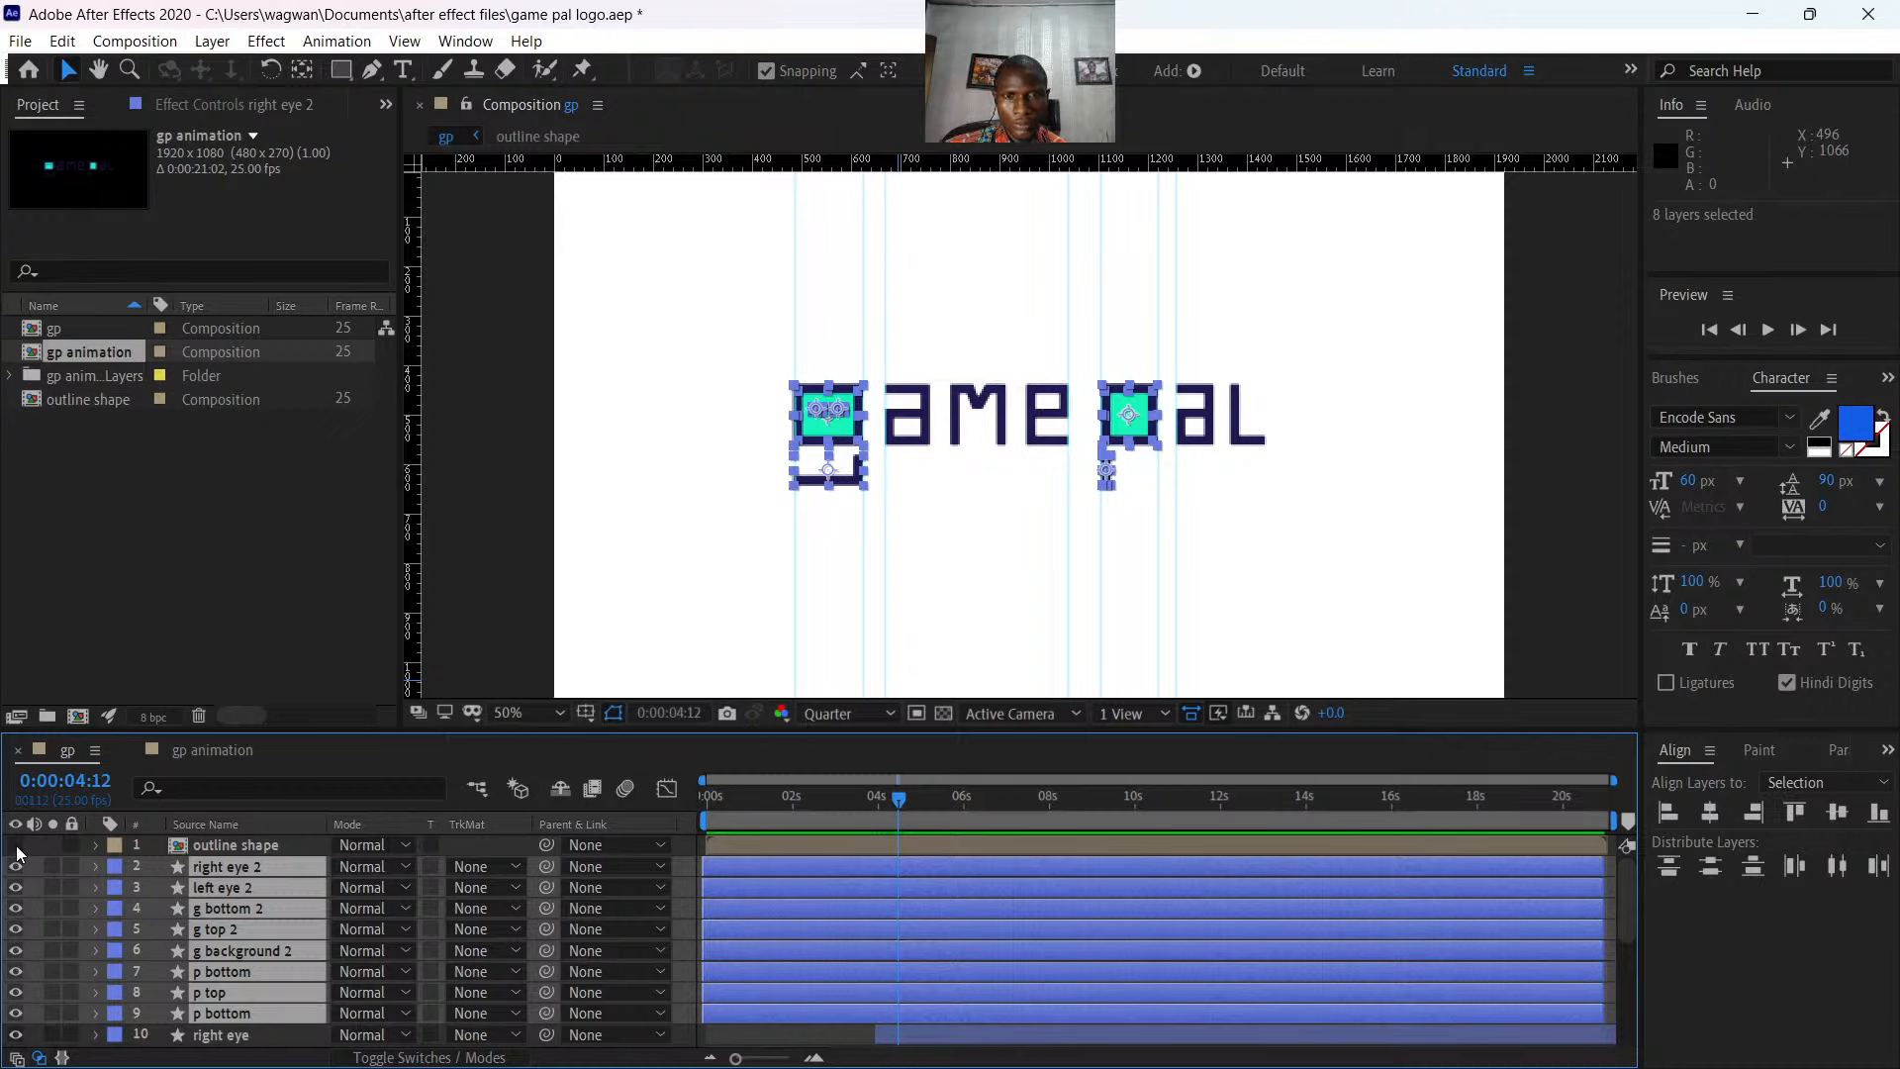
pyautogui.click(16, 846)
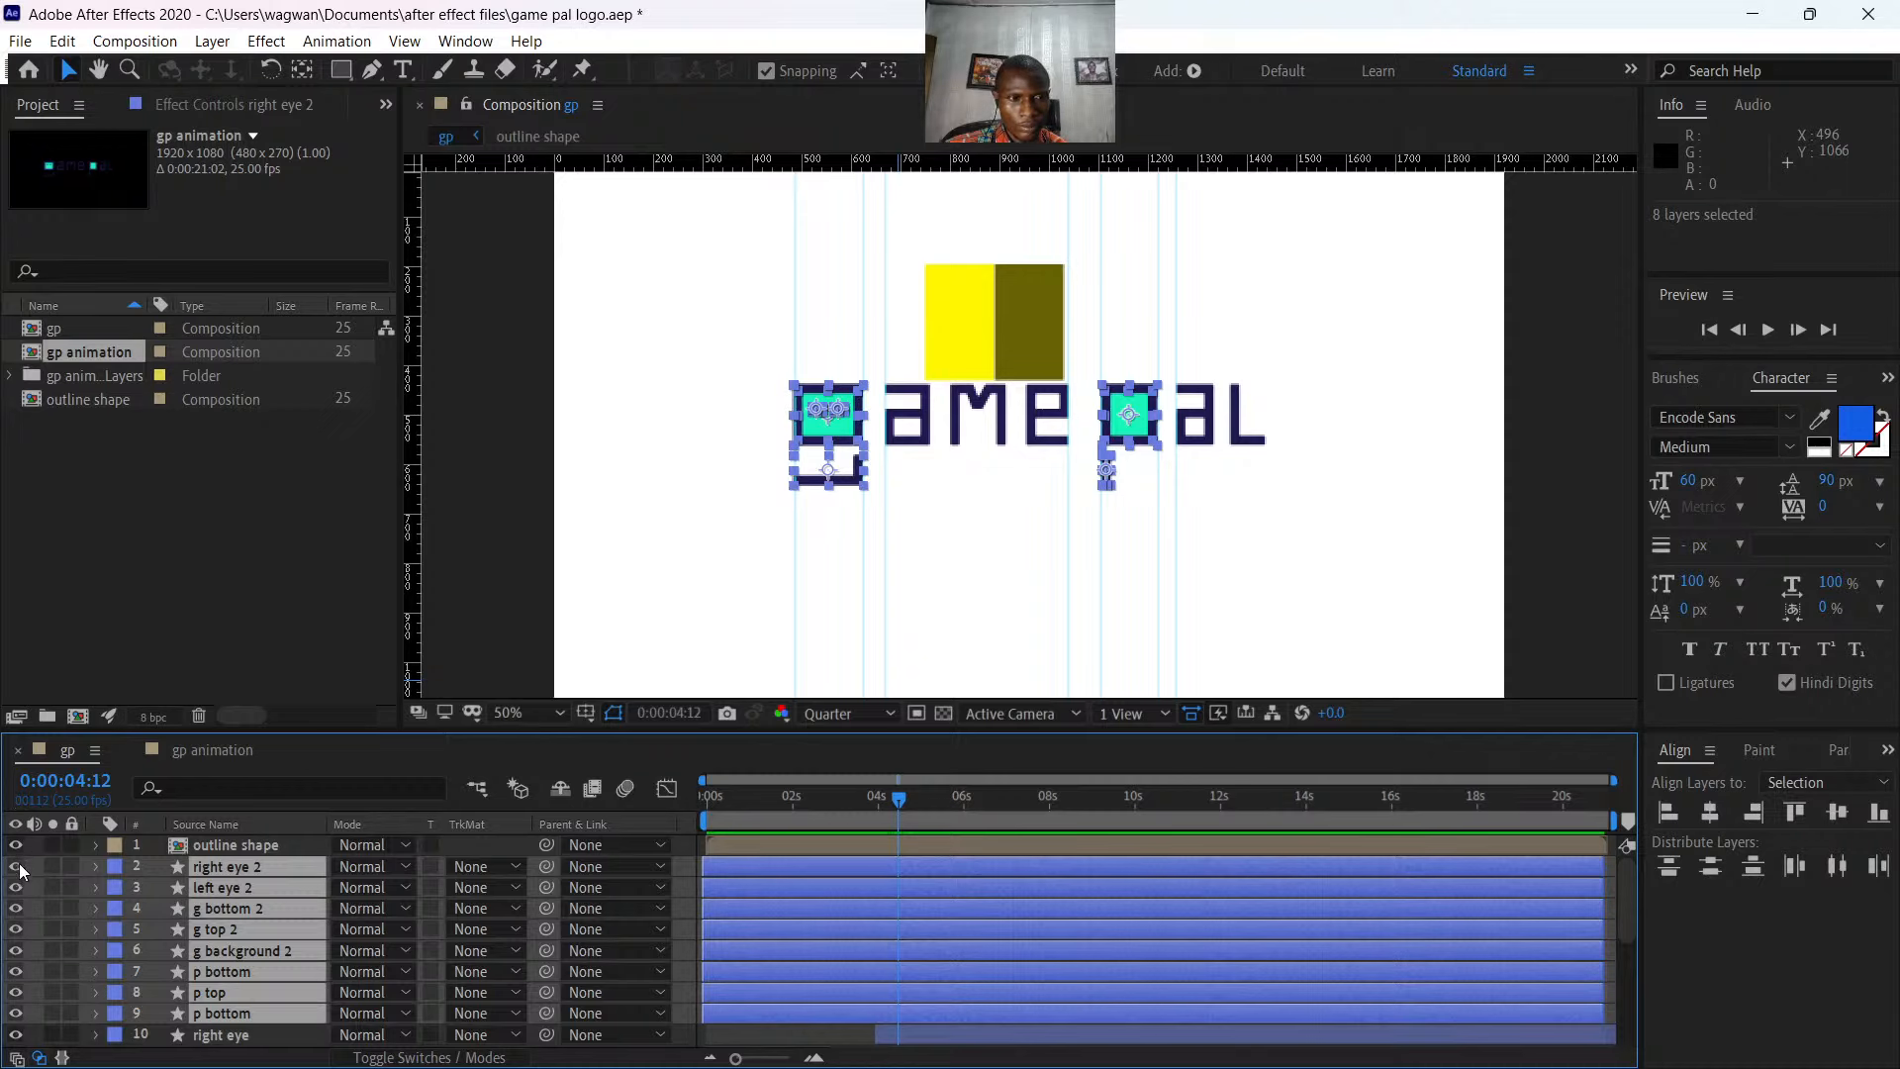
pyautogui.click(17, 865)
pyautogui.click(16, 866)
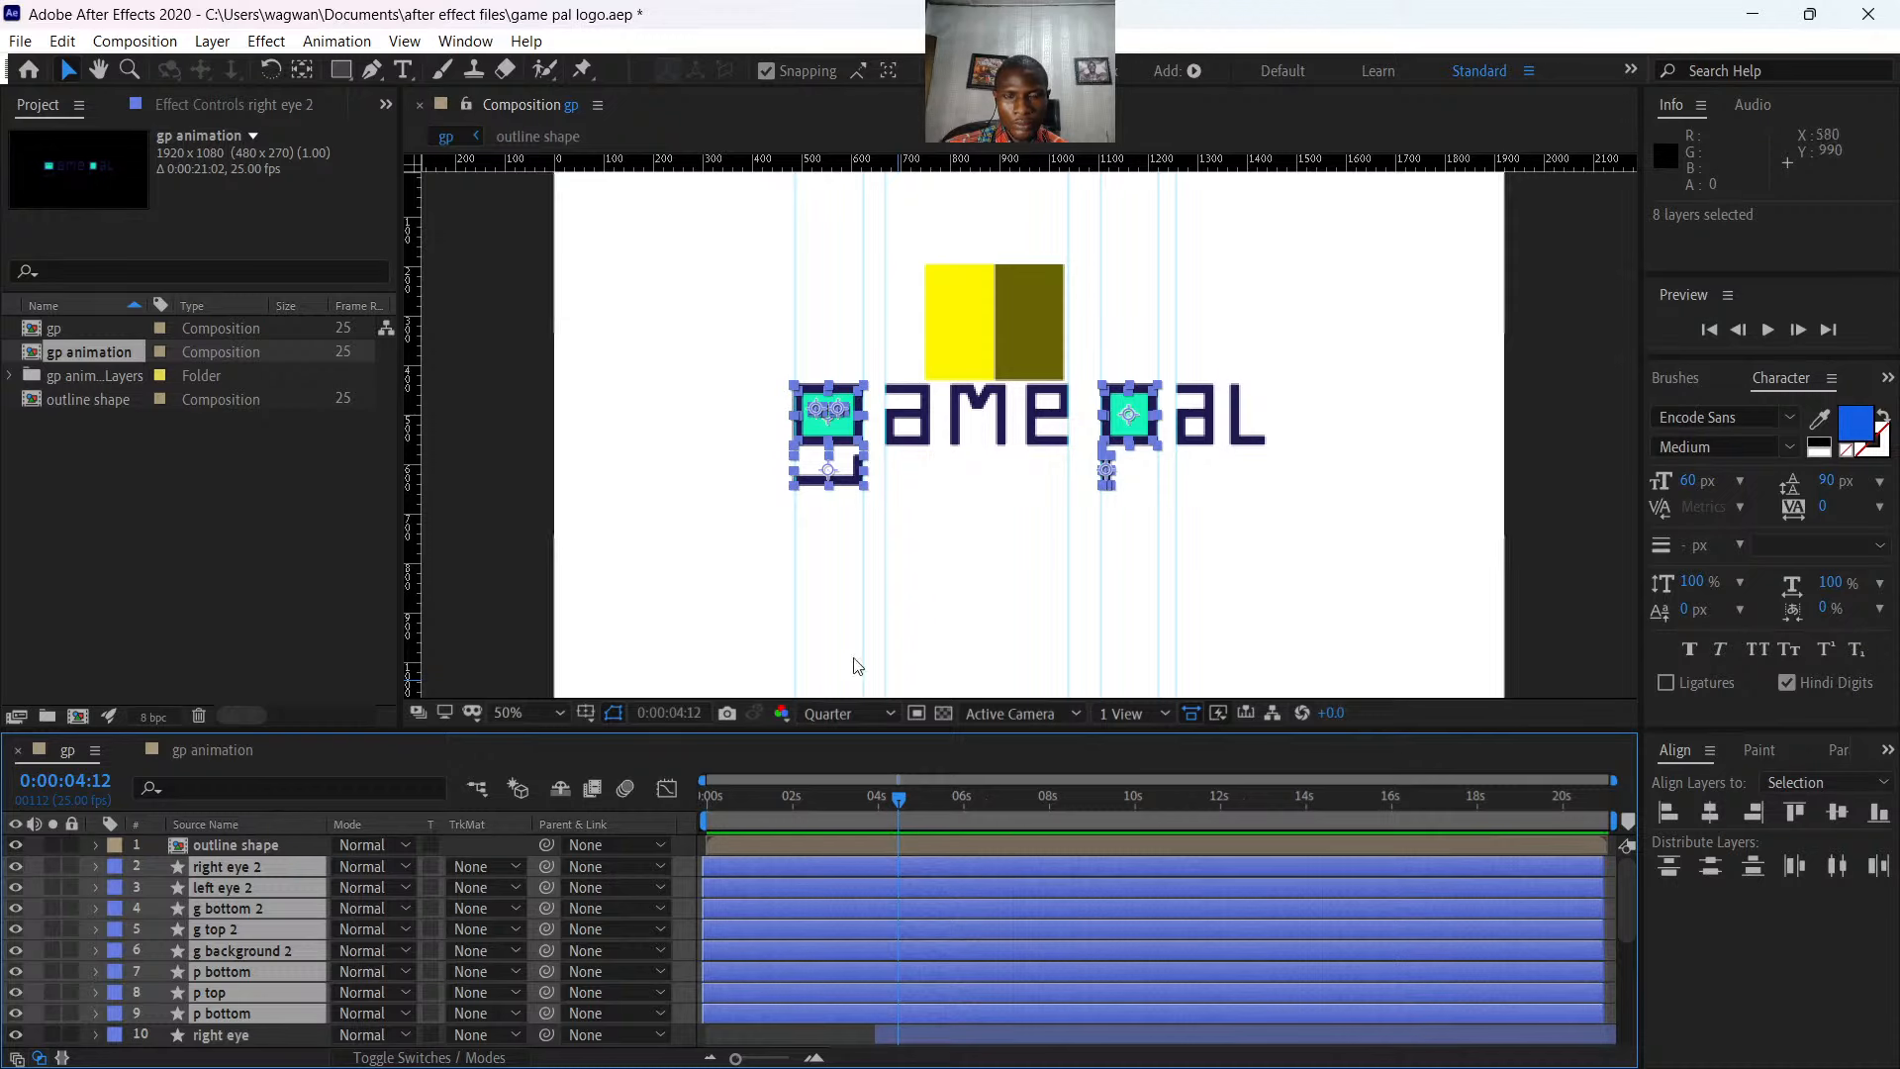
# - At 0:00:03:05, add vertical guides at 748 on the yellow rectangle's left edge and 890 where it meets the darker rectangle
pyautogui.moveTo(887, 790); pyautogui.dragTo(844, 795)
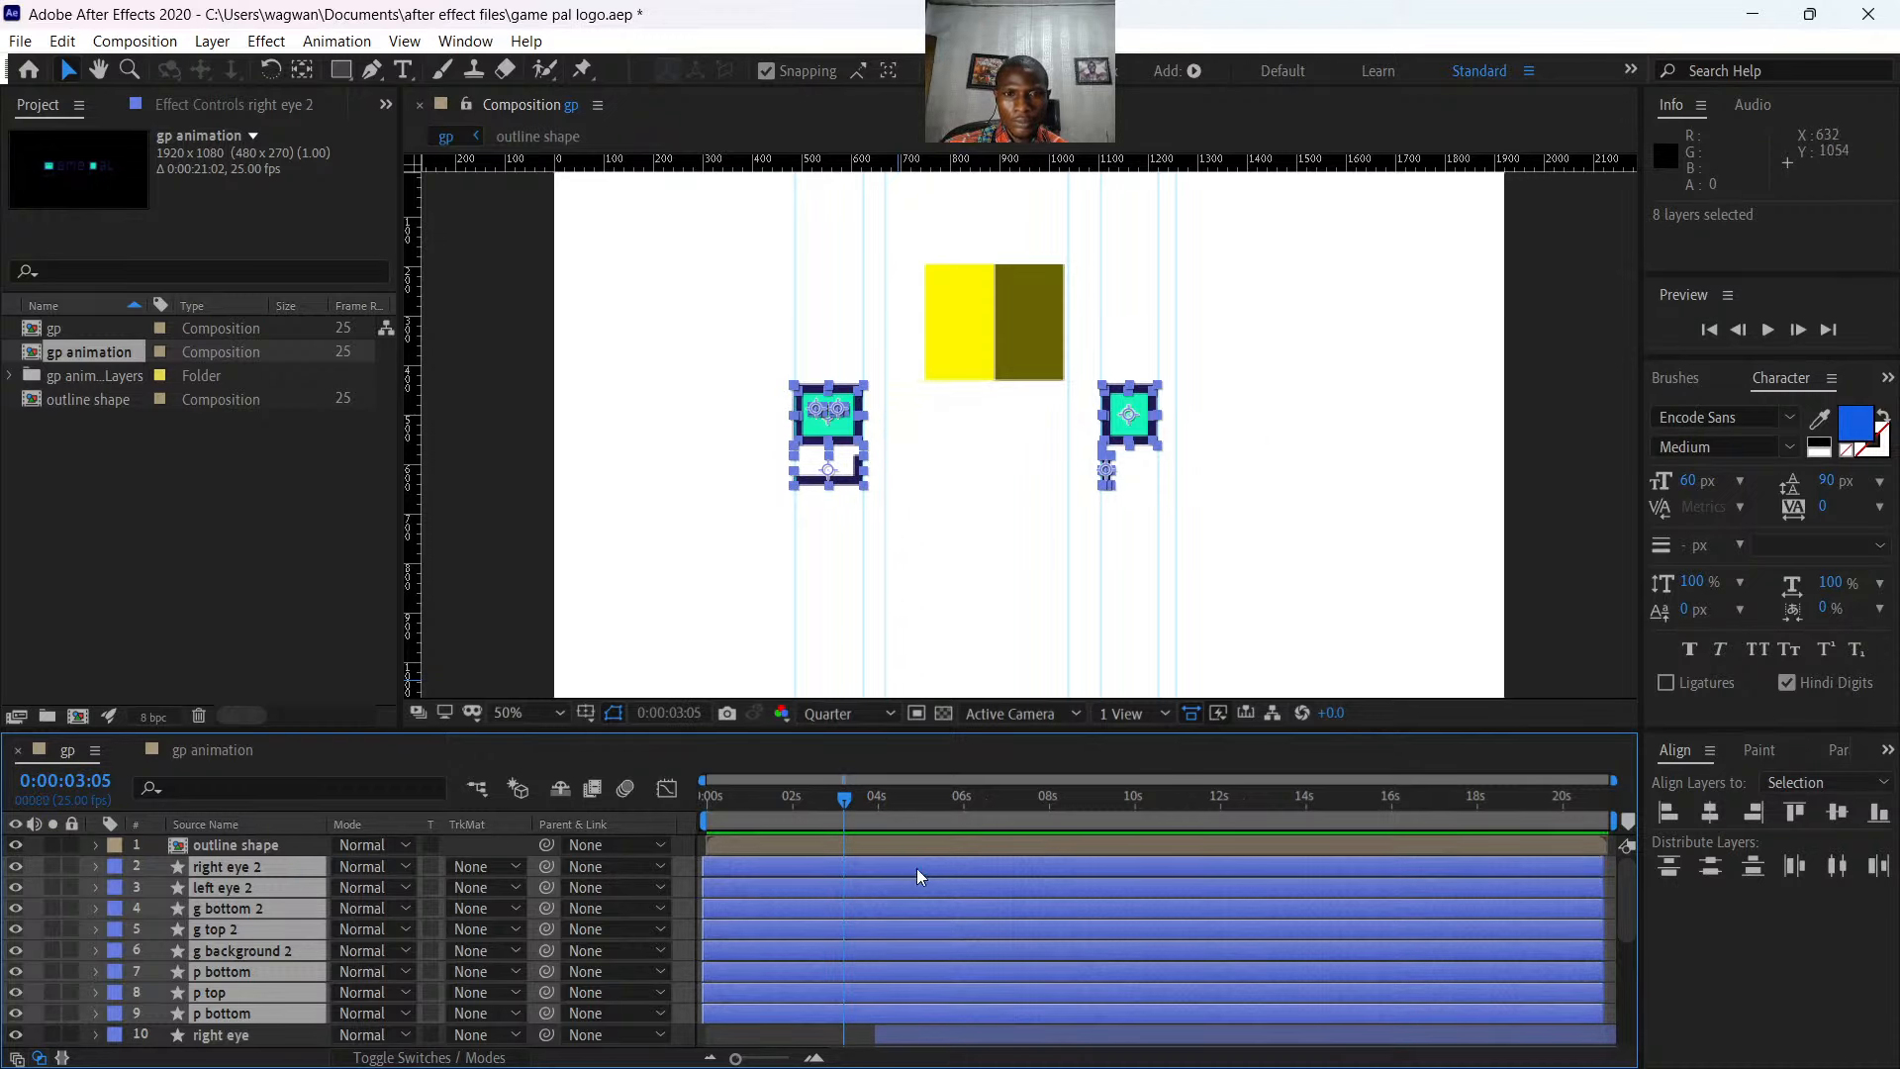
pyautogui.click(1332, 516)
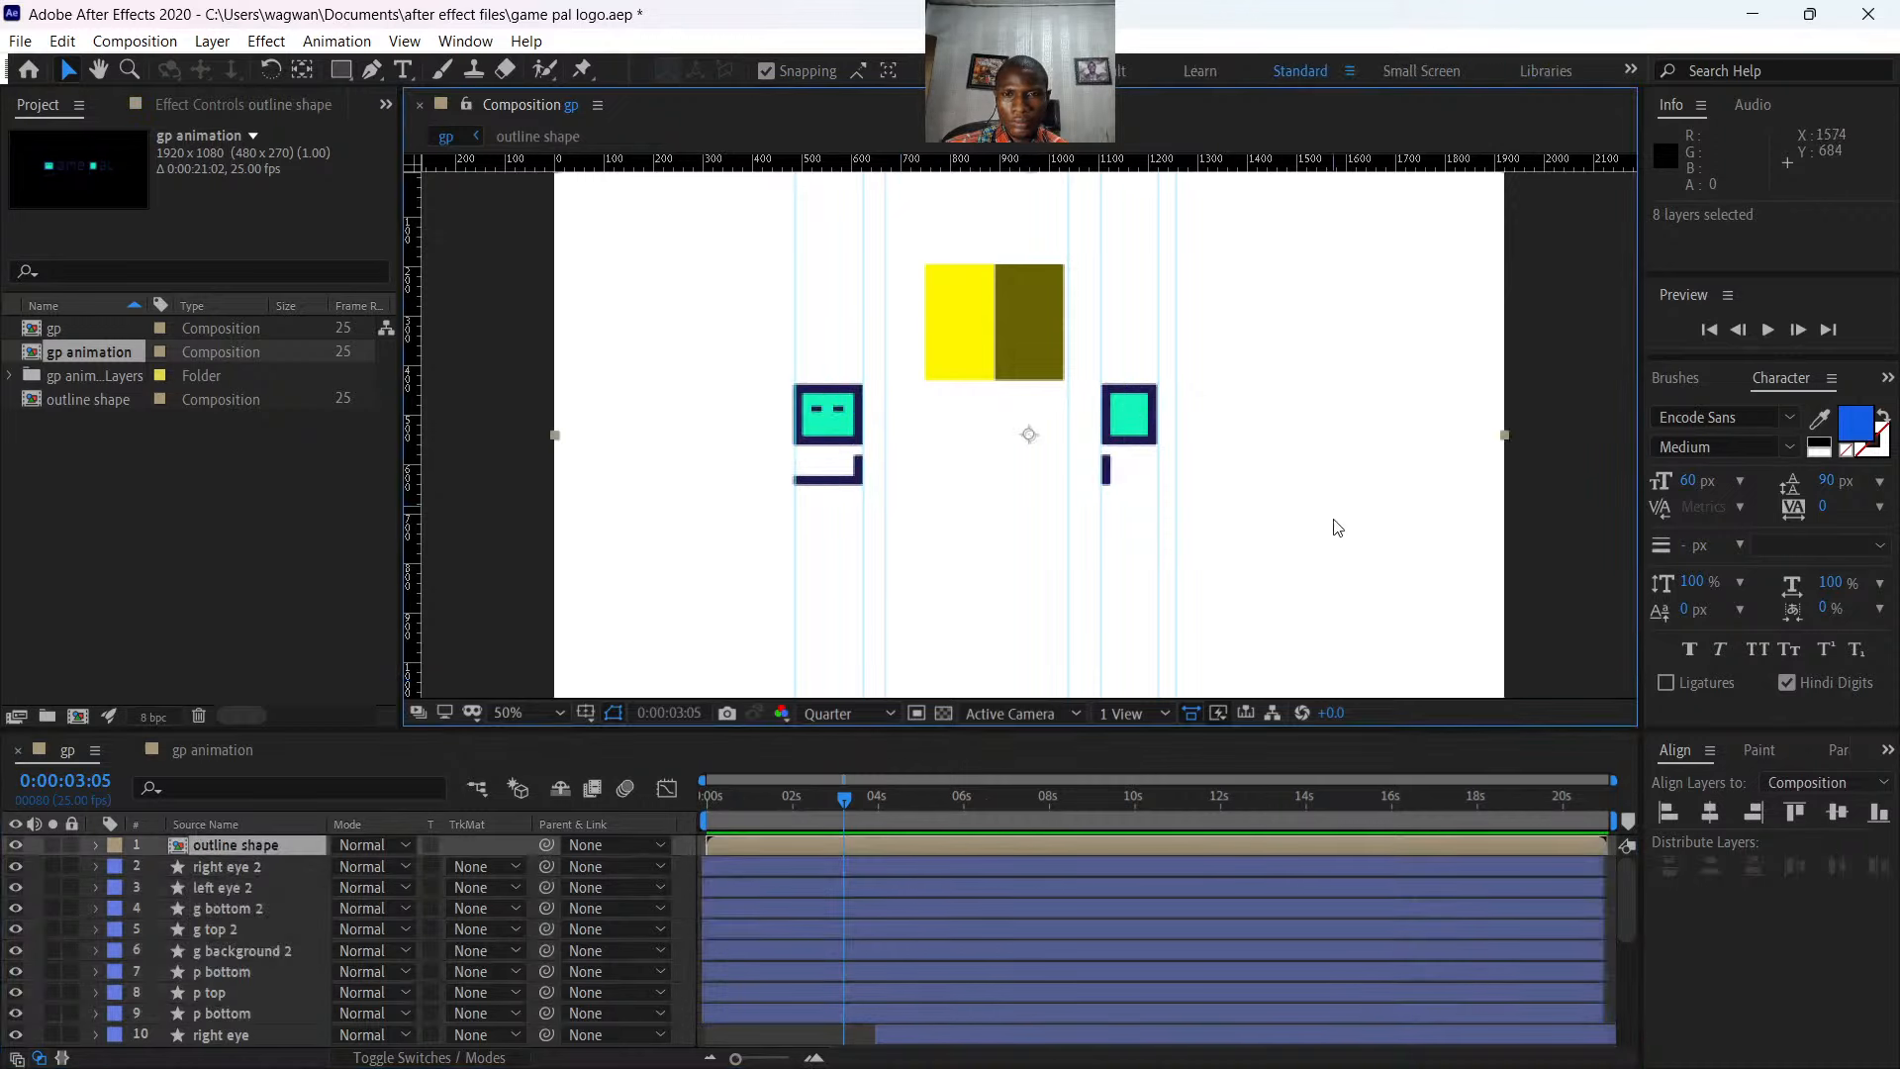
pyautogui.moveTo(421, 391); pyautogui.dragTo(927, 542)
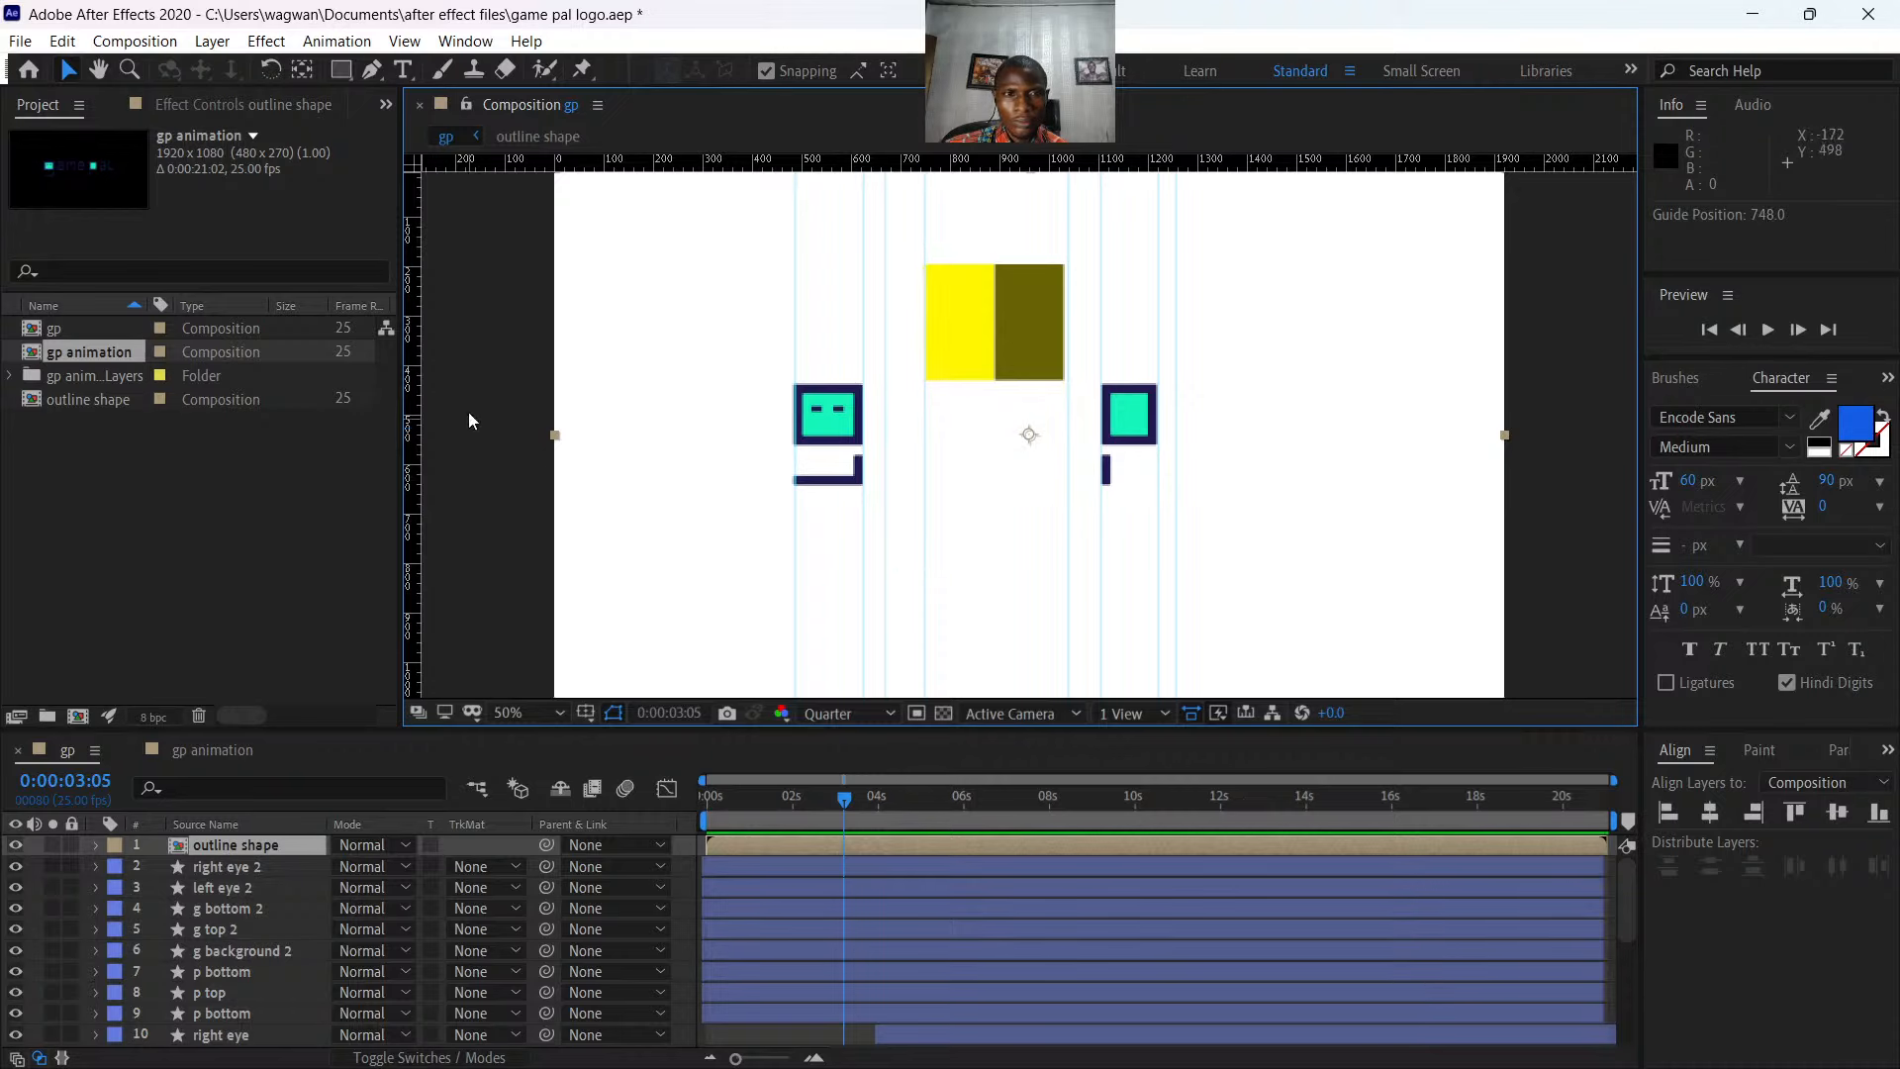
pyautogui.moveTo(418, 357); pyautogui.dragTo(997, 484)
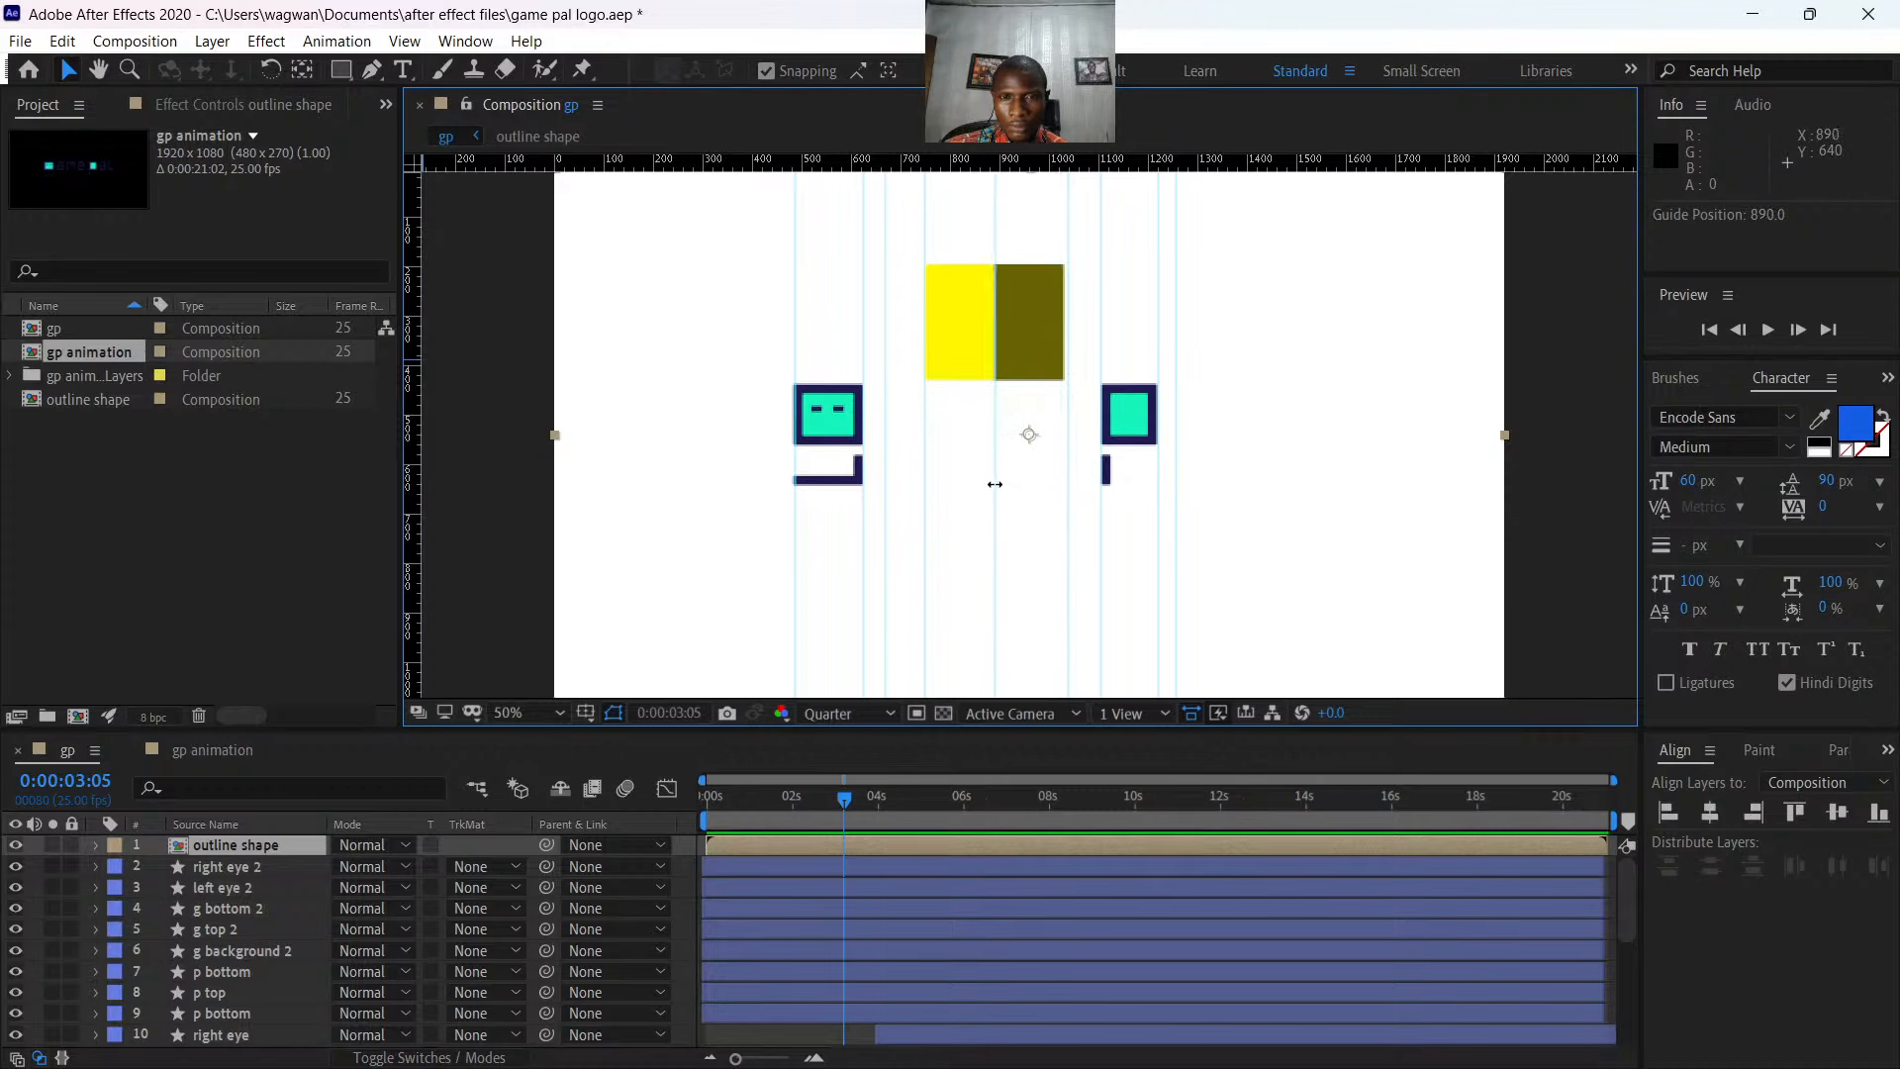
pyautogui.scroll(2, 980, 492)
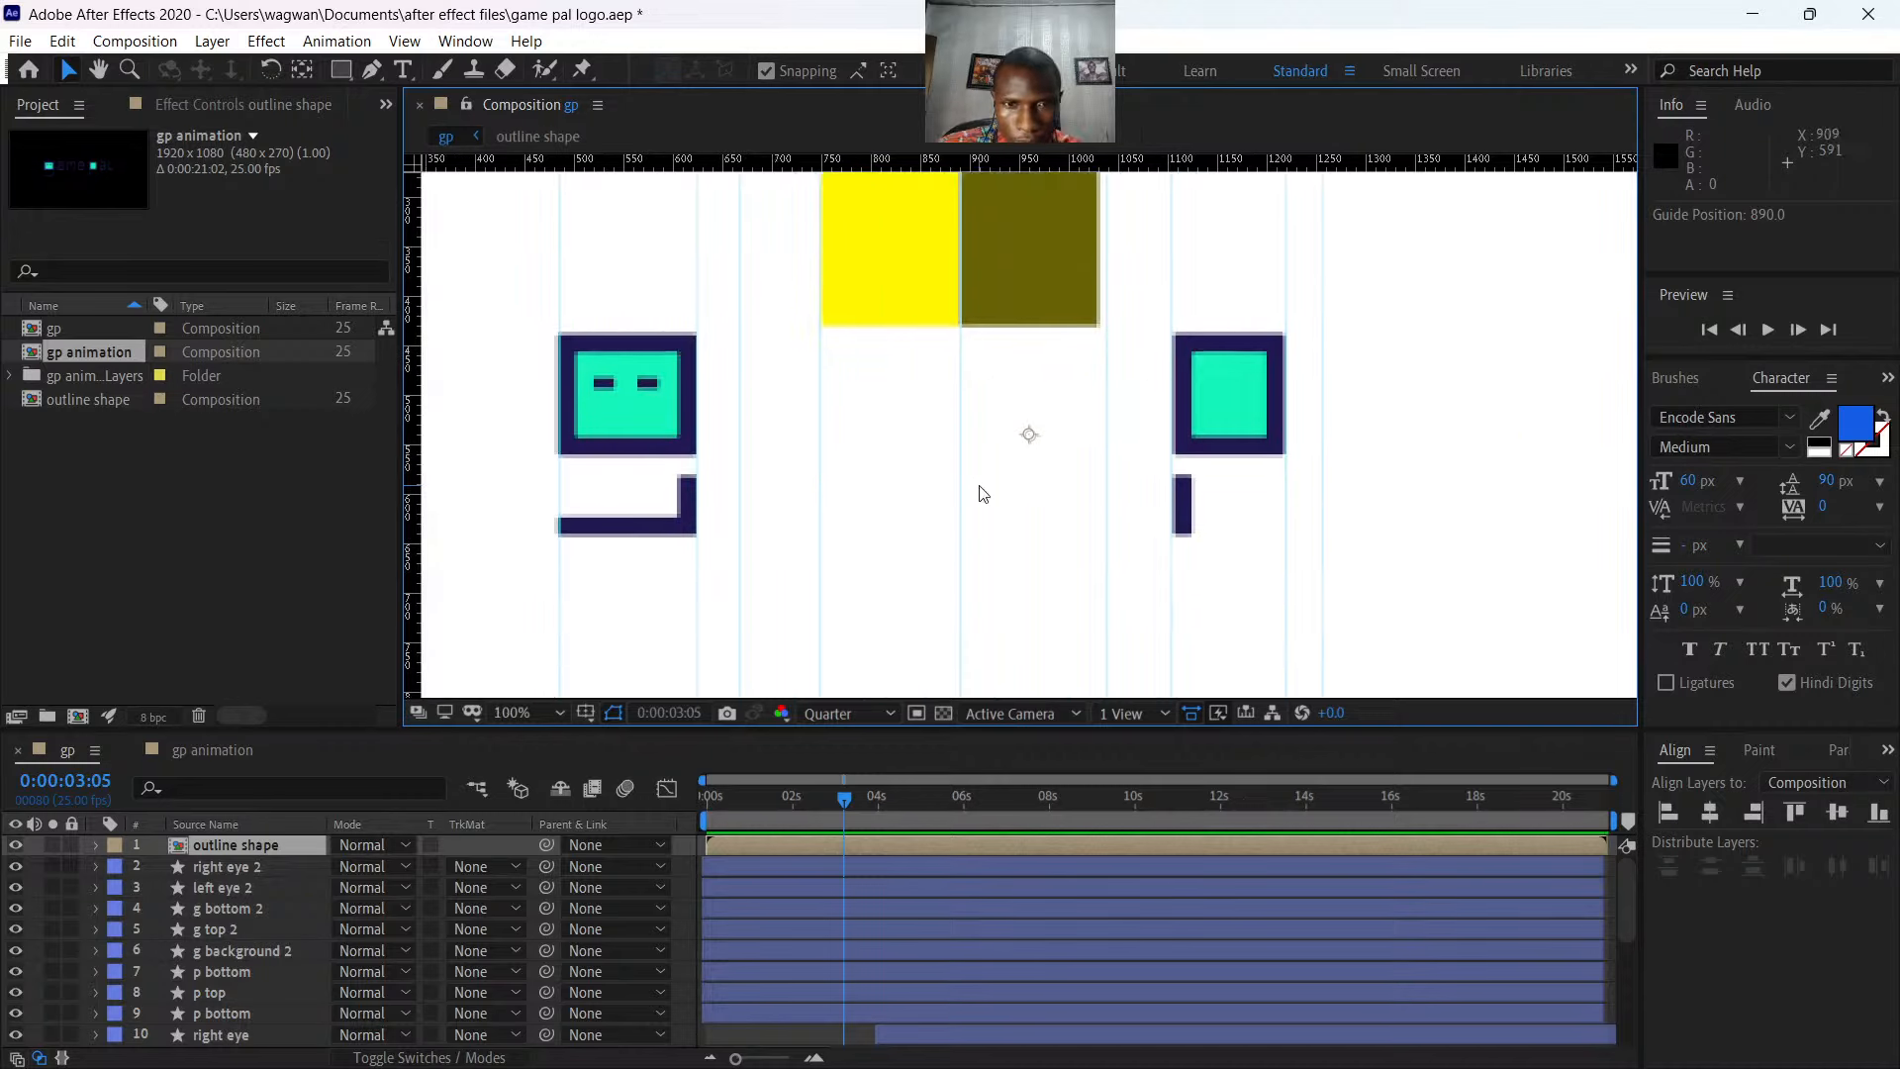
pyautogui.click(734, 861)
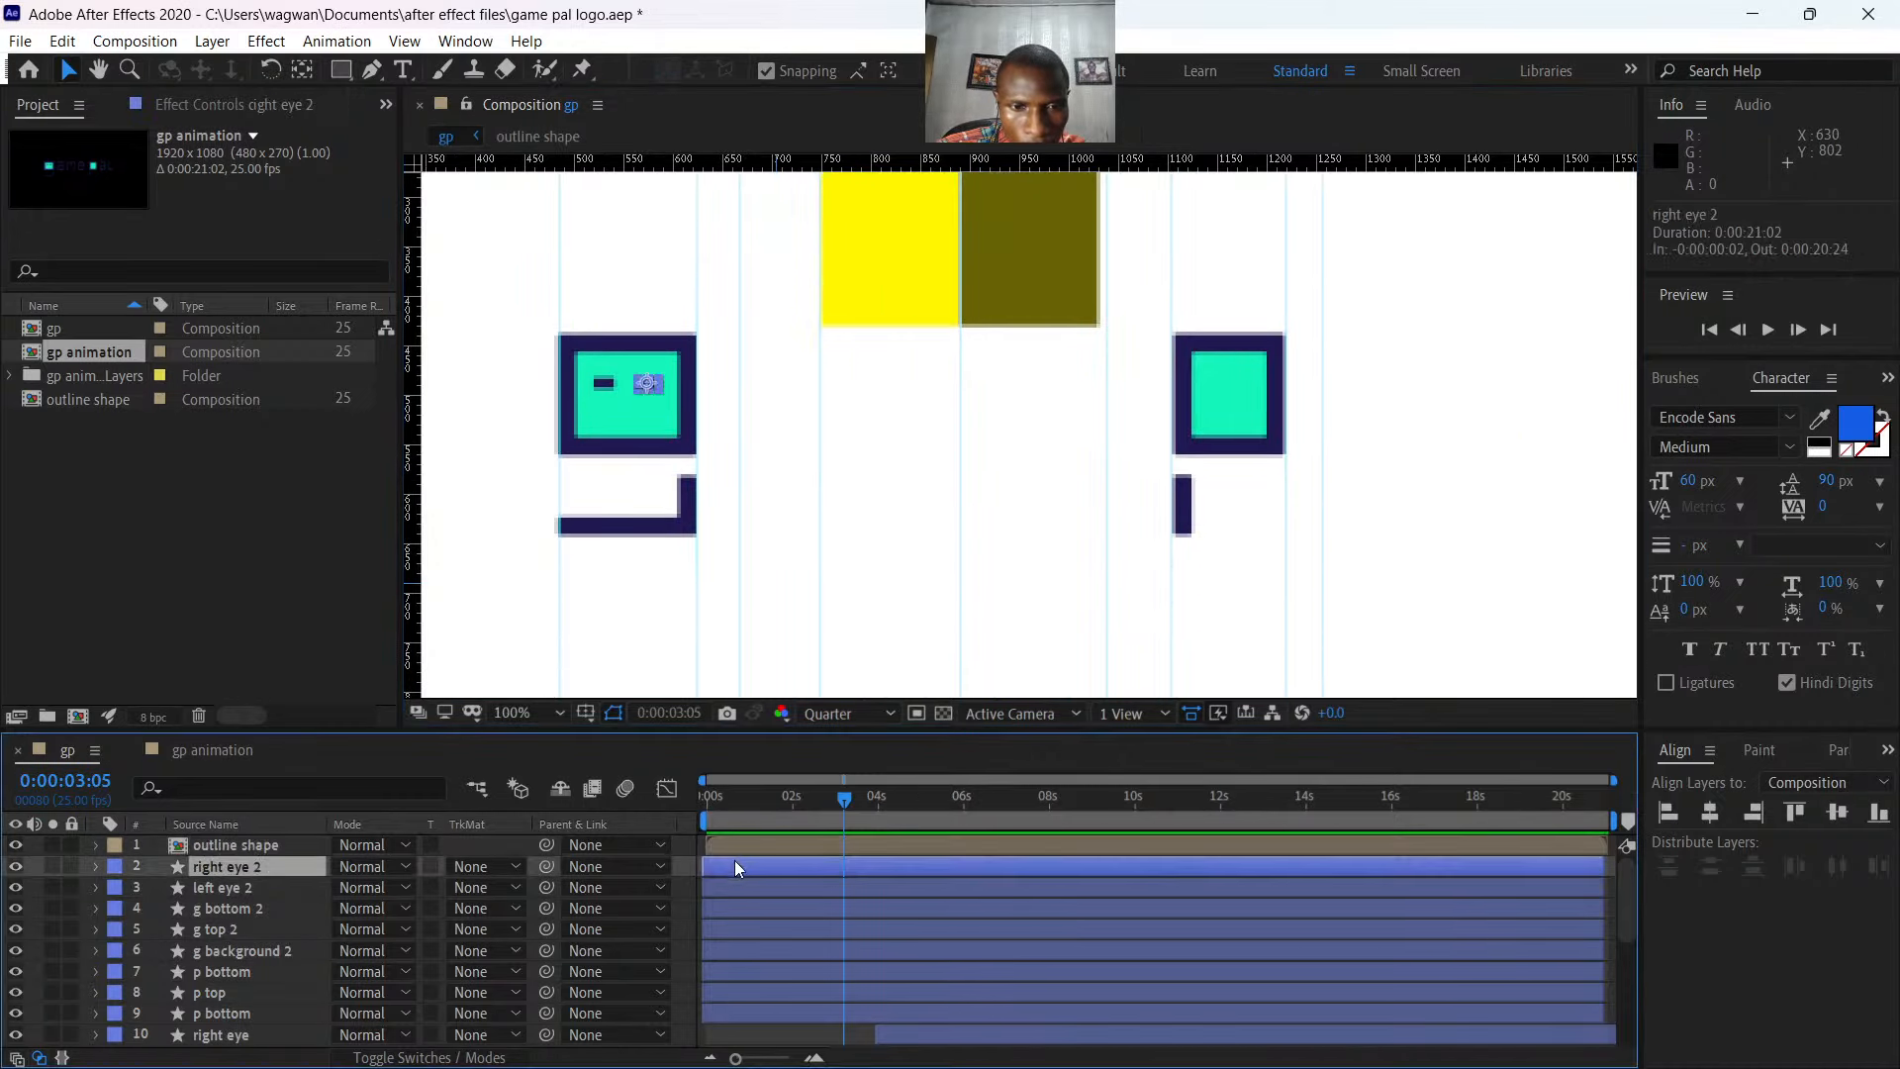
pyautogui.keyDown('shift'); pyautogui.click(742, 988); pyautogui.keyUp('shift')
pyautogui.press('p')
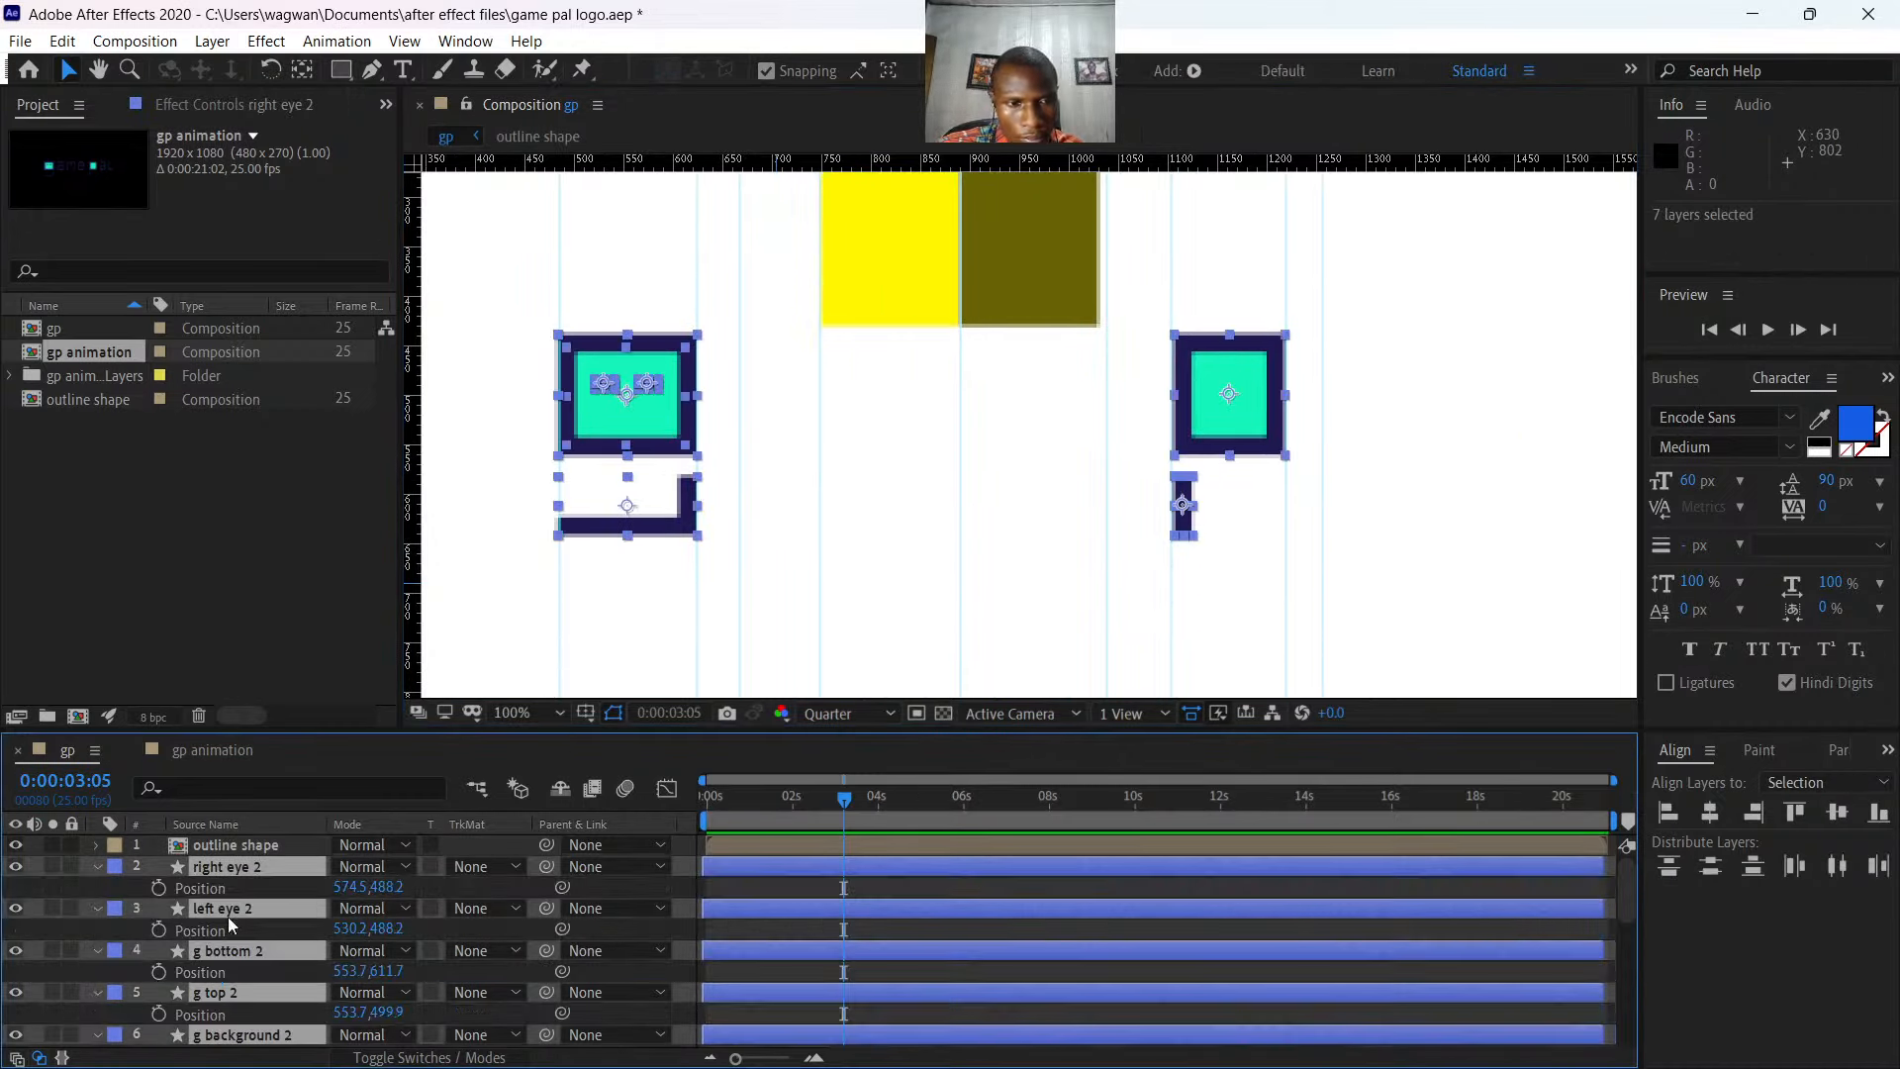
pyautogui.moveTo(351, 887); pyautogui.dragTo(640, 901)
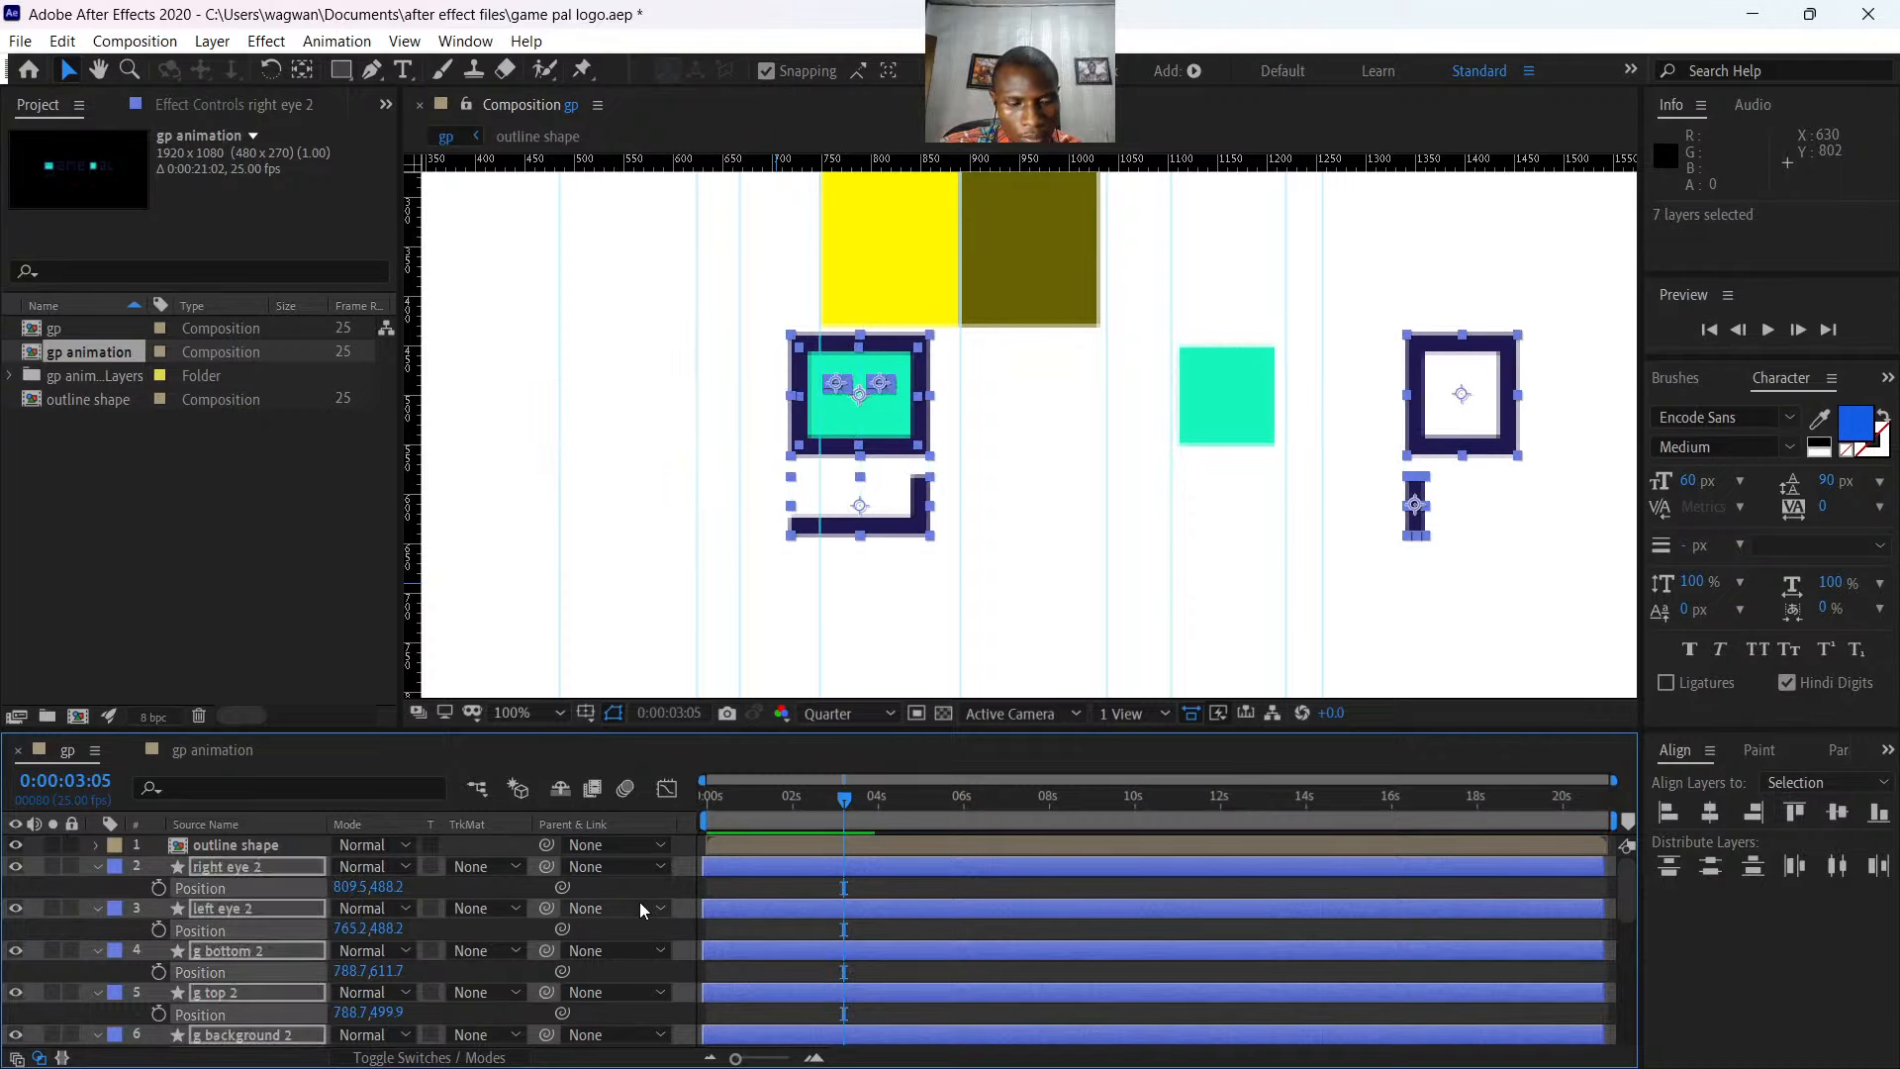
pyautogui.hotkey('ctrl', 'z')
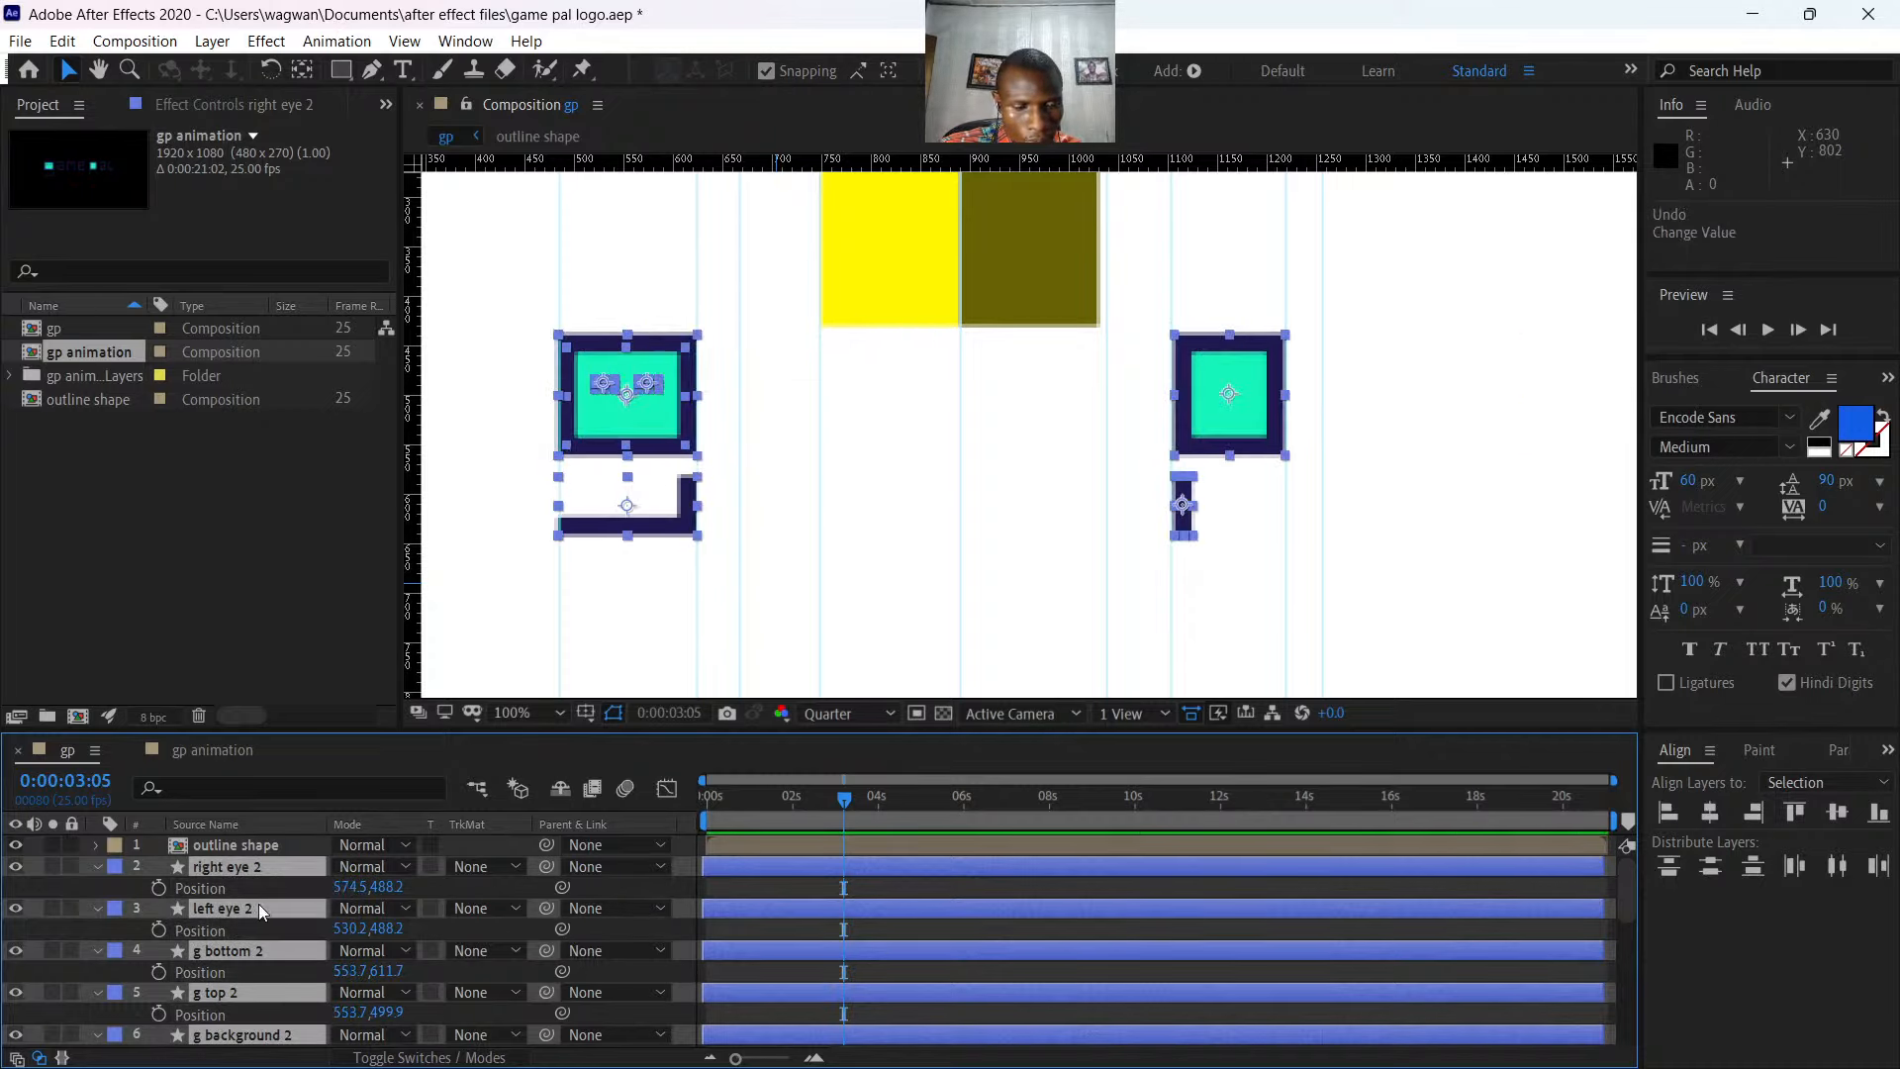
pyautogui.click(98, 865)
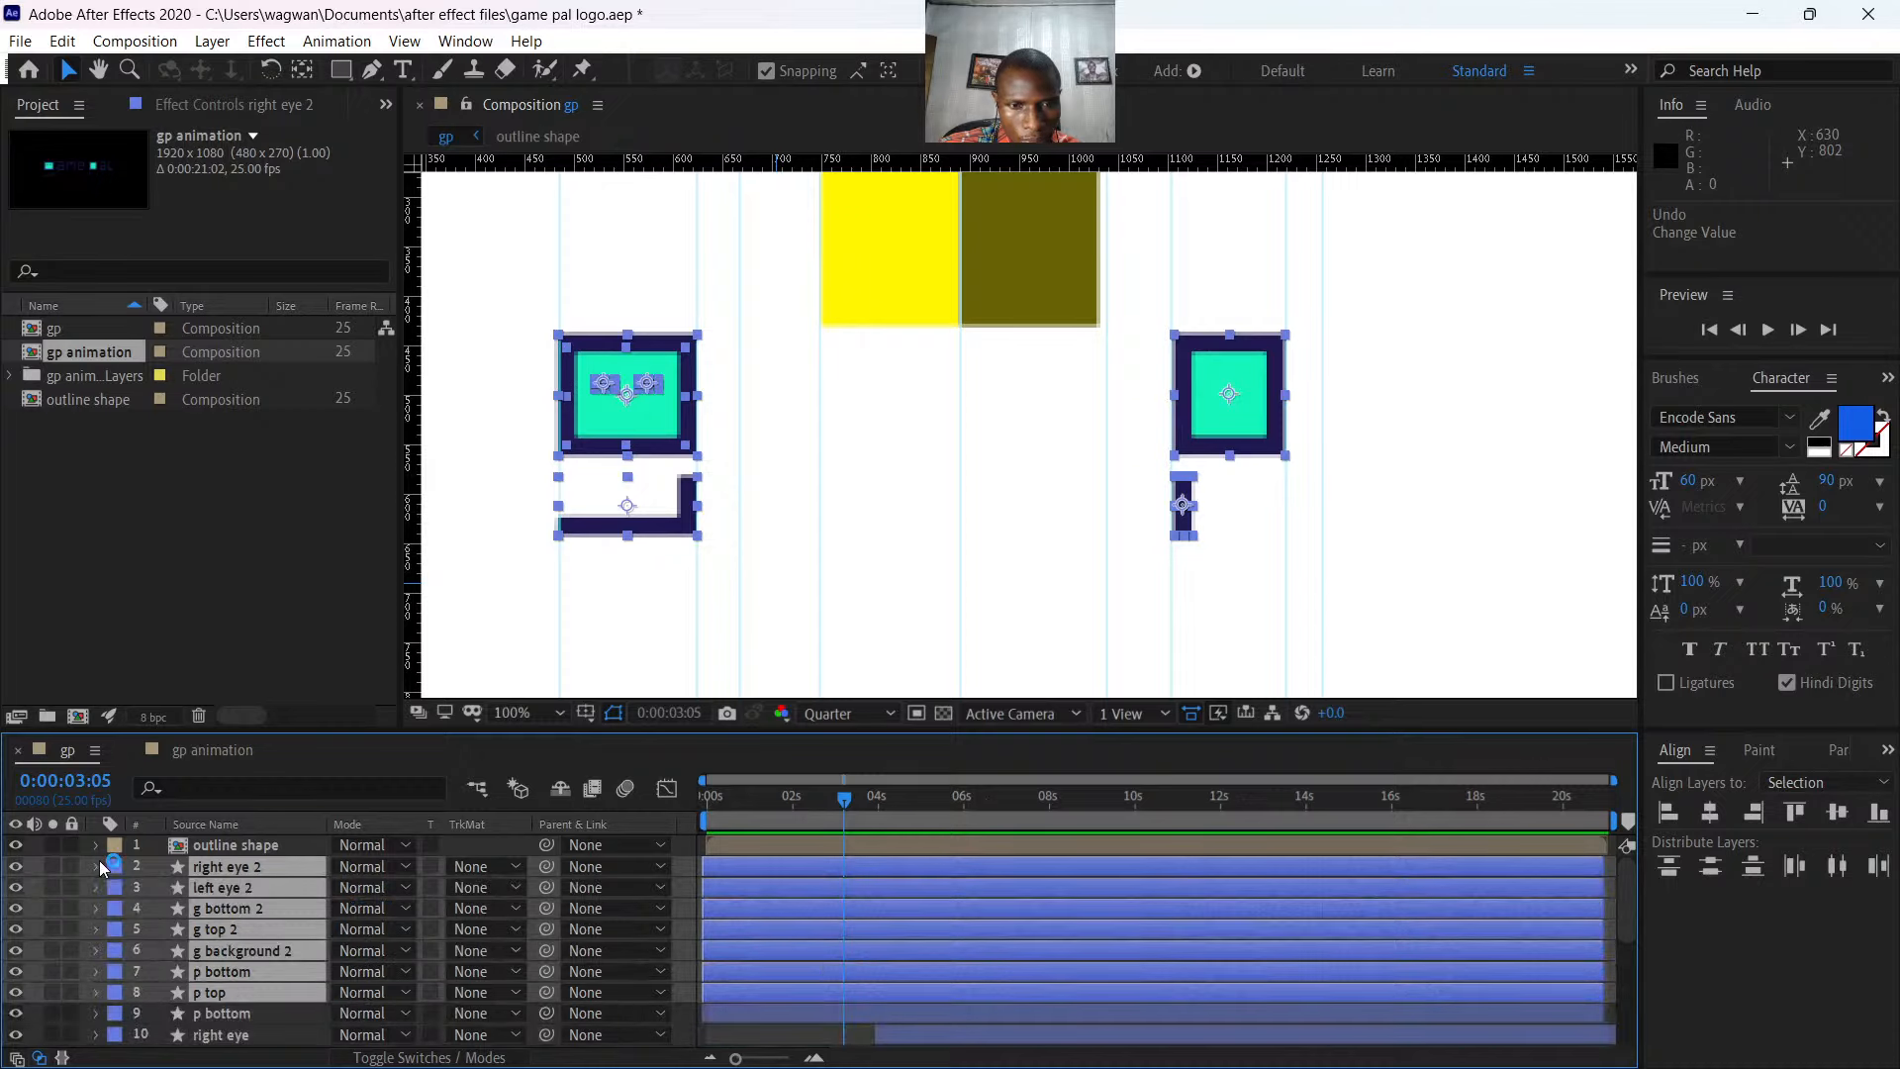
pyautogui.click(786, 1030)
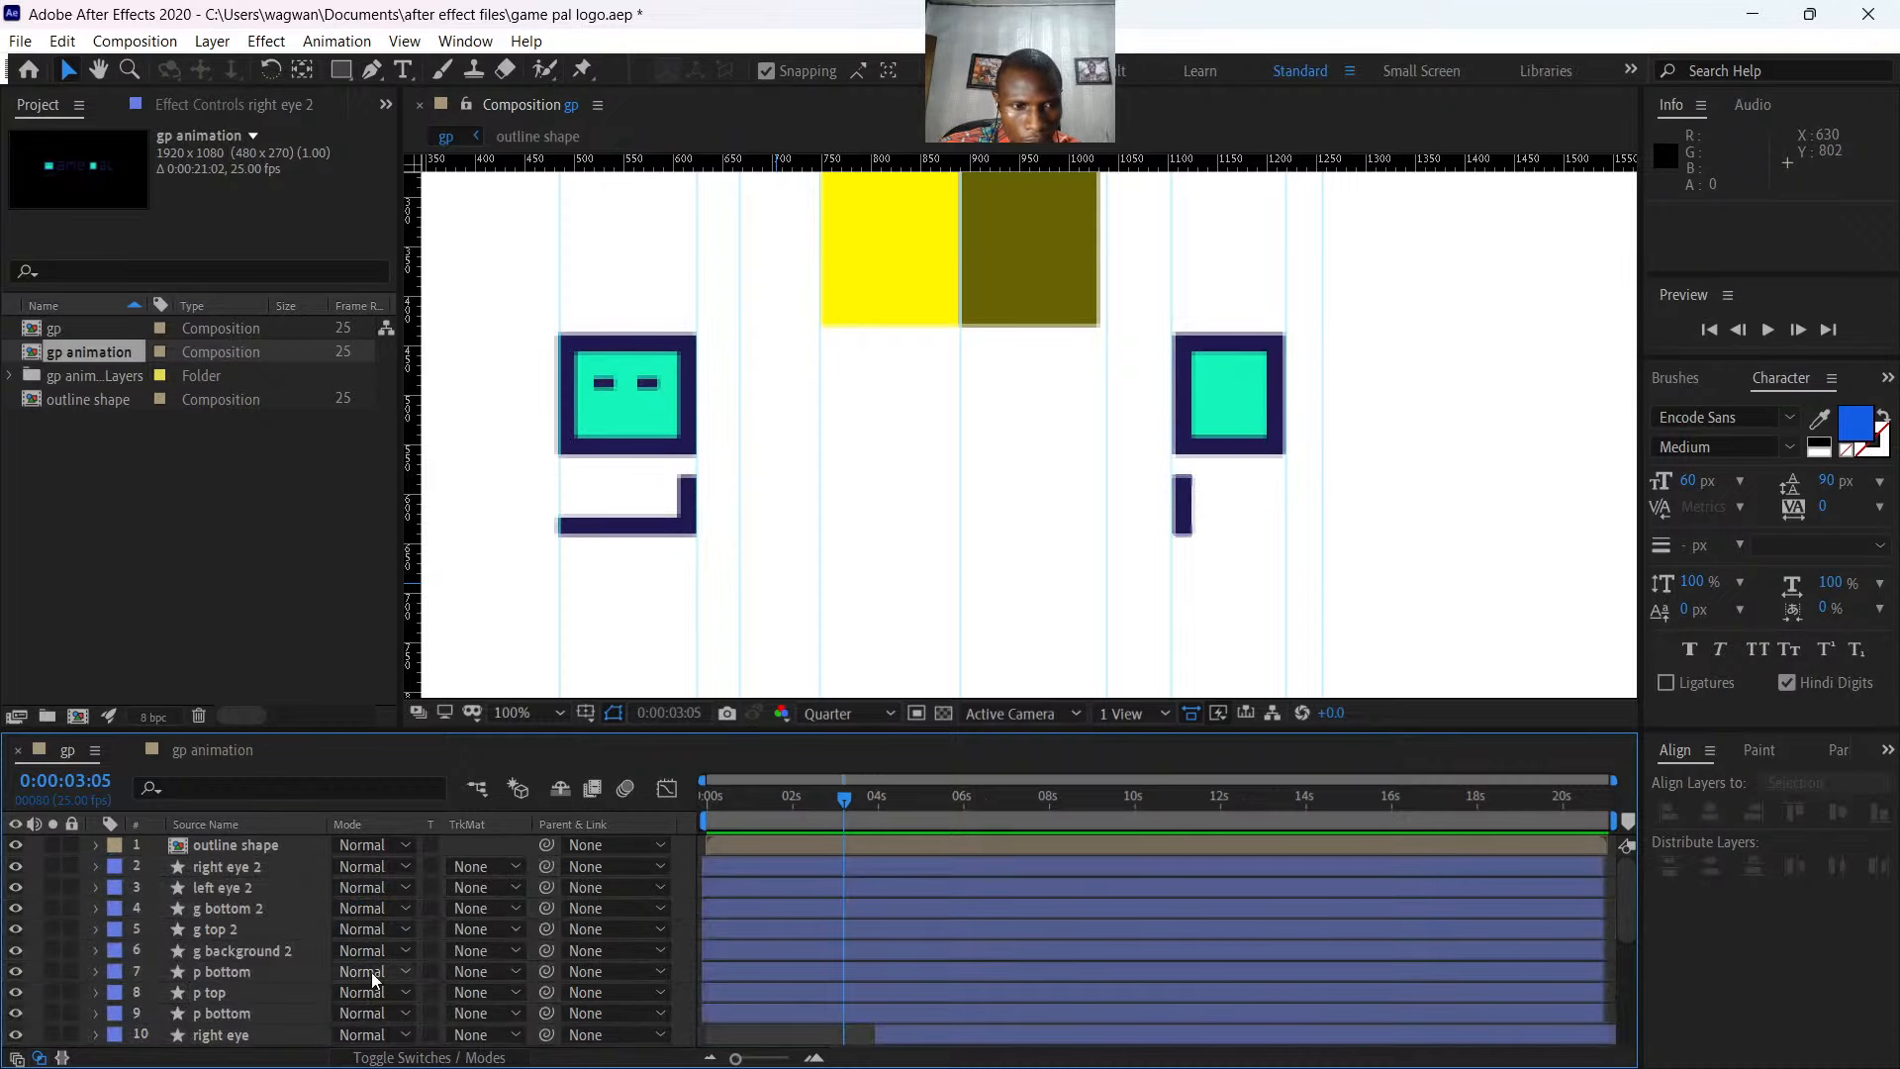
# - Shift the five g layers, right eye 2 through g background 2, together below the yellow rectangle, putting right eye 2 at X position 840.5
pyautogui.click(221, 950)
pyautogui.keyDown('shift'); pyautogui.click(216, 871); pyautogui.keyUp('shift')
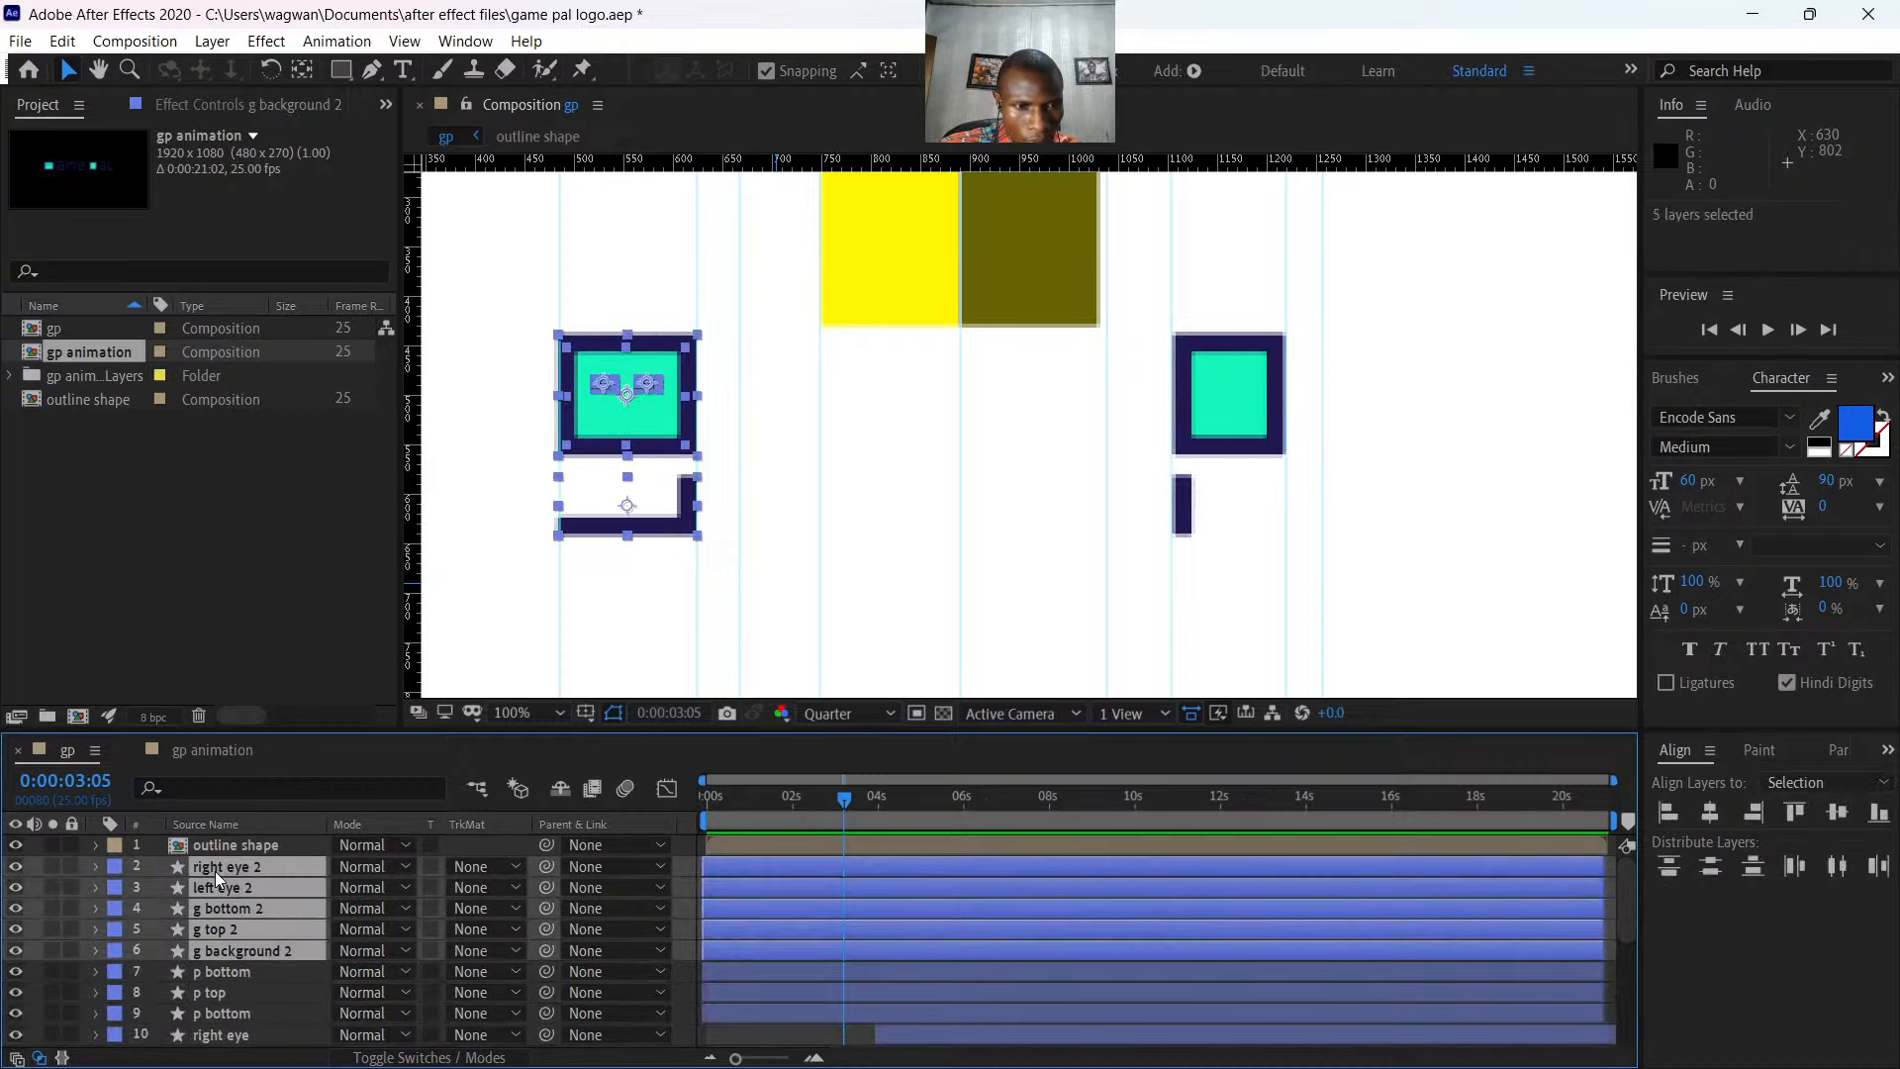
pyautogui.press('p')
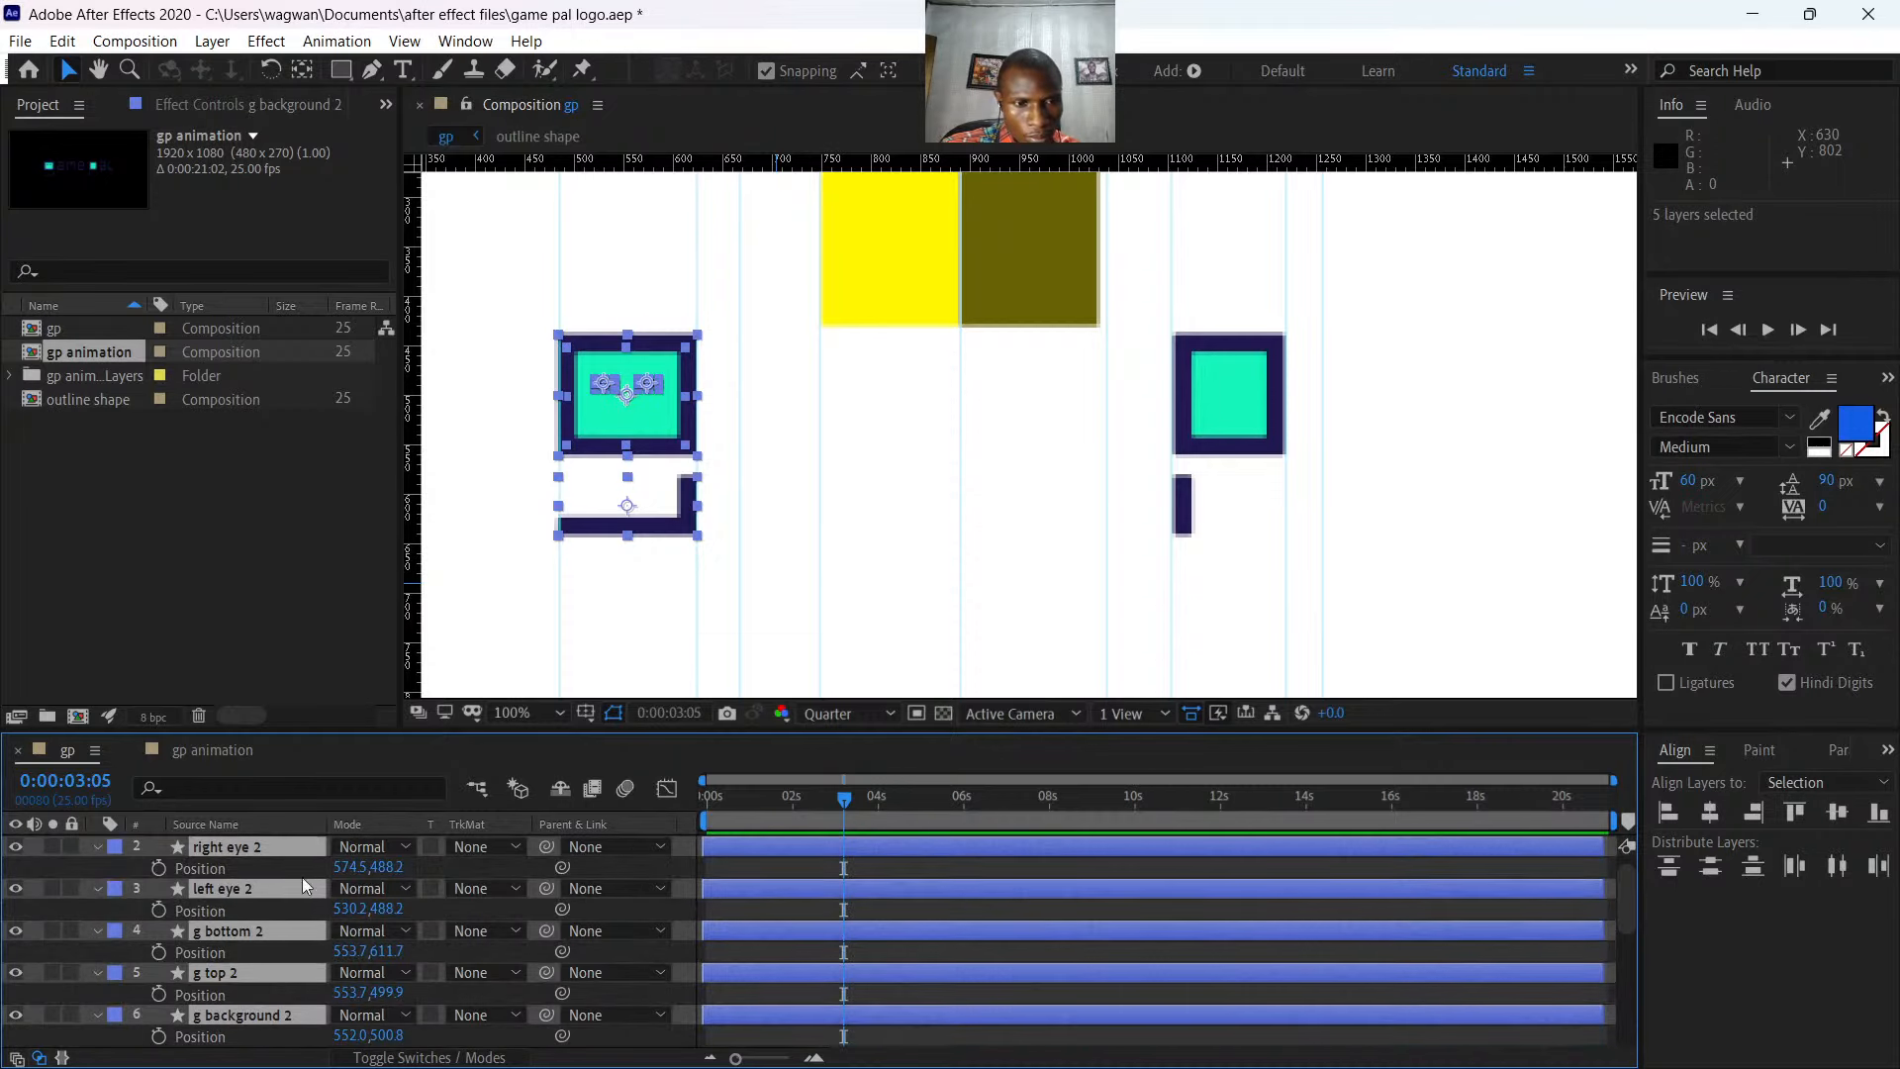
pyautogui.moveTo(349, 874); pyautogui.dragTo(680, 882)
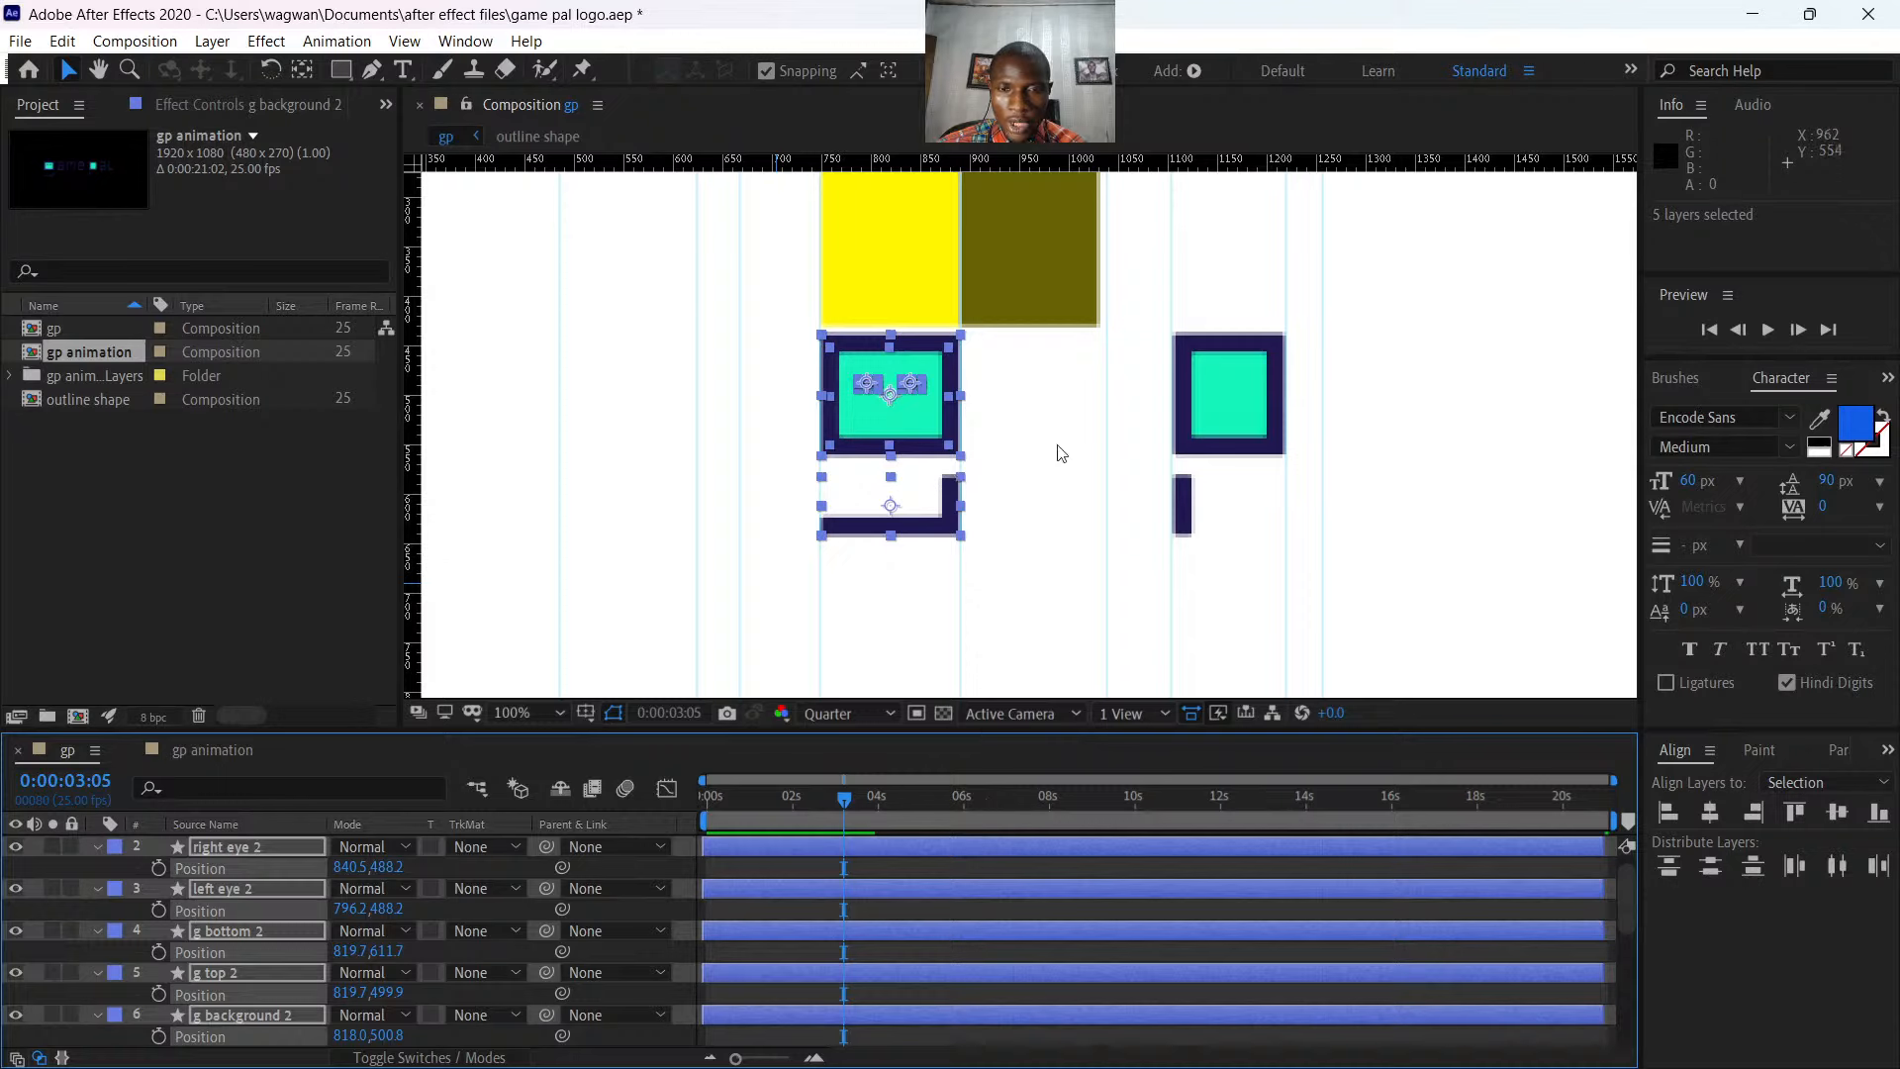
pyautogui.click(98, 846)
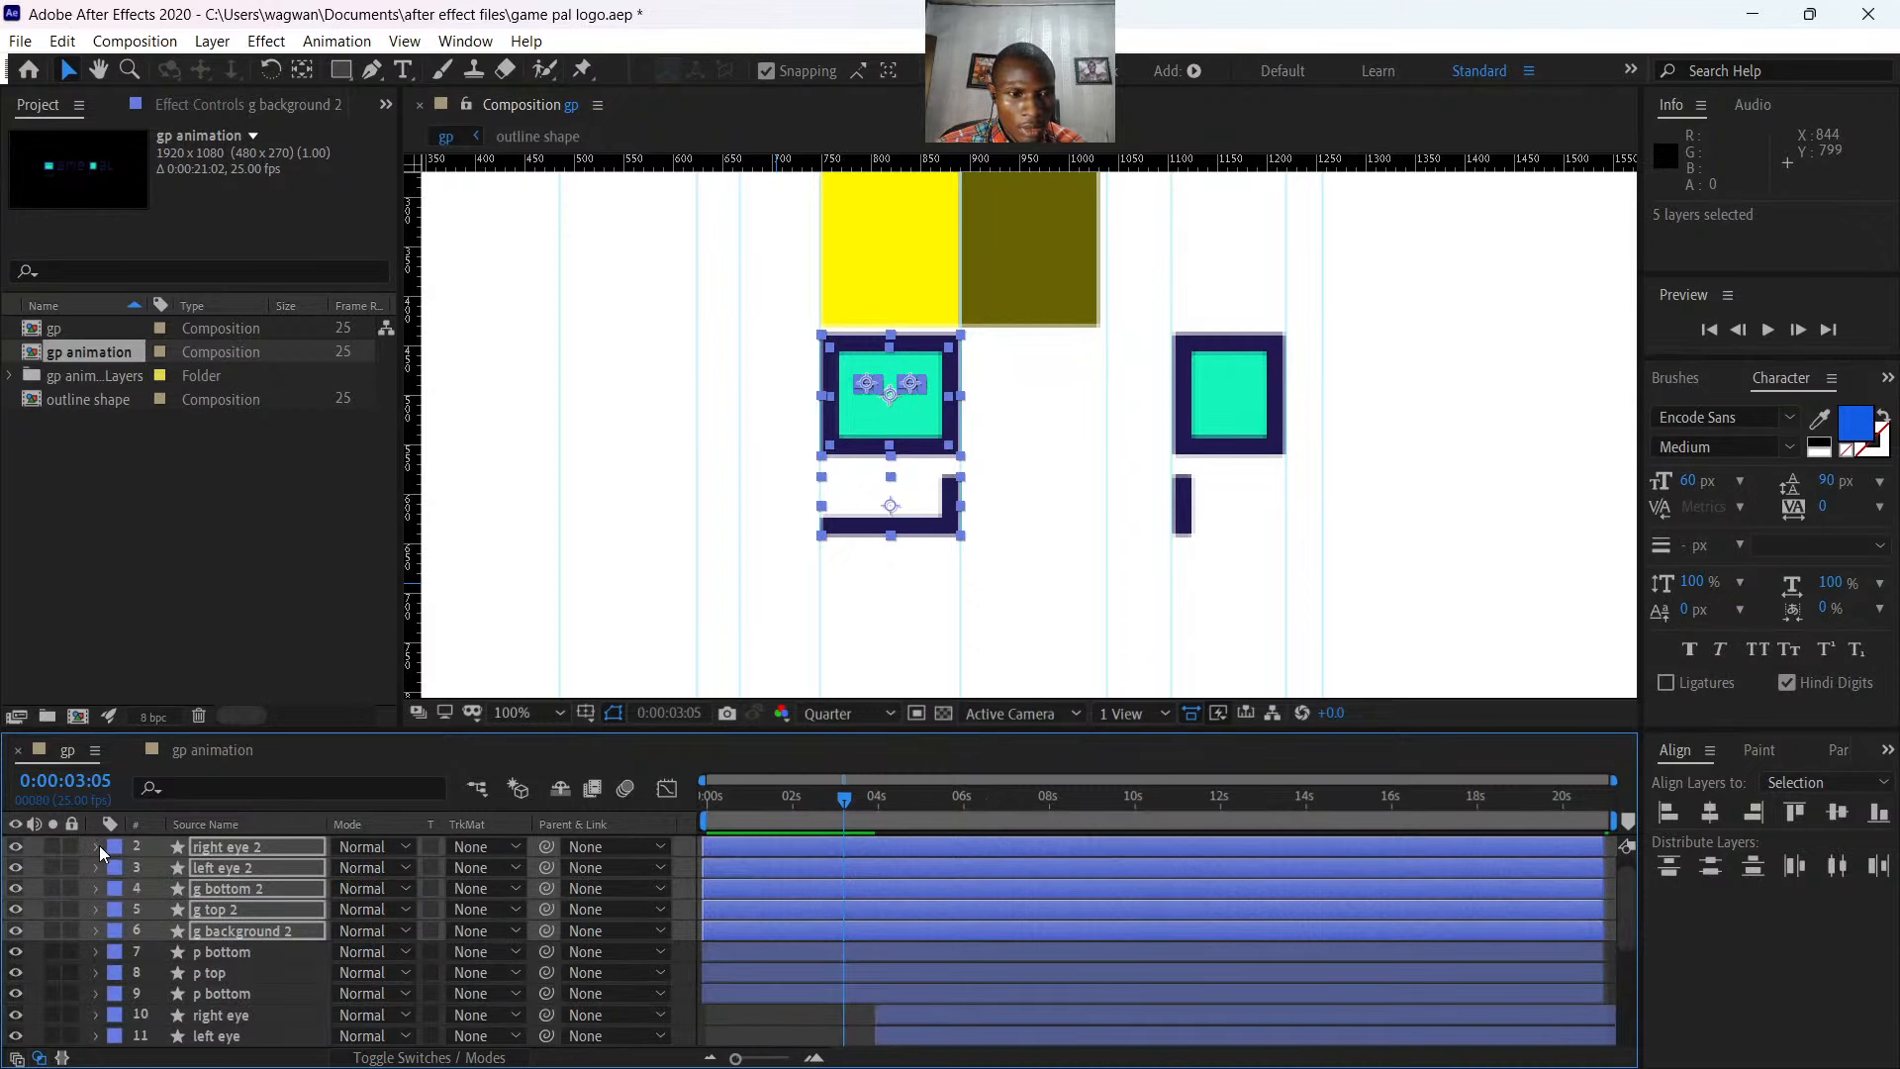
# - Shift the p bottom, p top and second p bottom layers together beside the g, putting p top at X position 959.1
pyautogui.click(819, 949)
pyautogui.keyDown('shift'); pyautogui.click(798, 990); pyautogui.keyUp('shift')
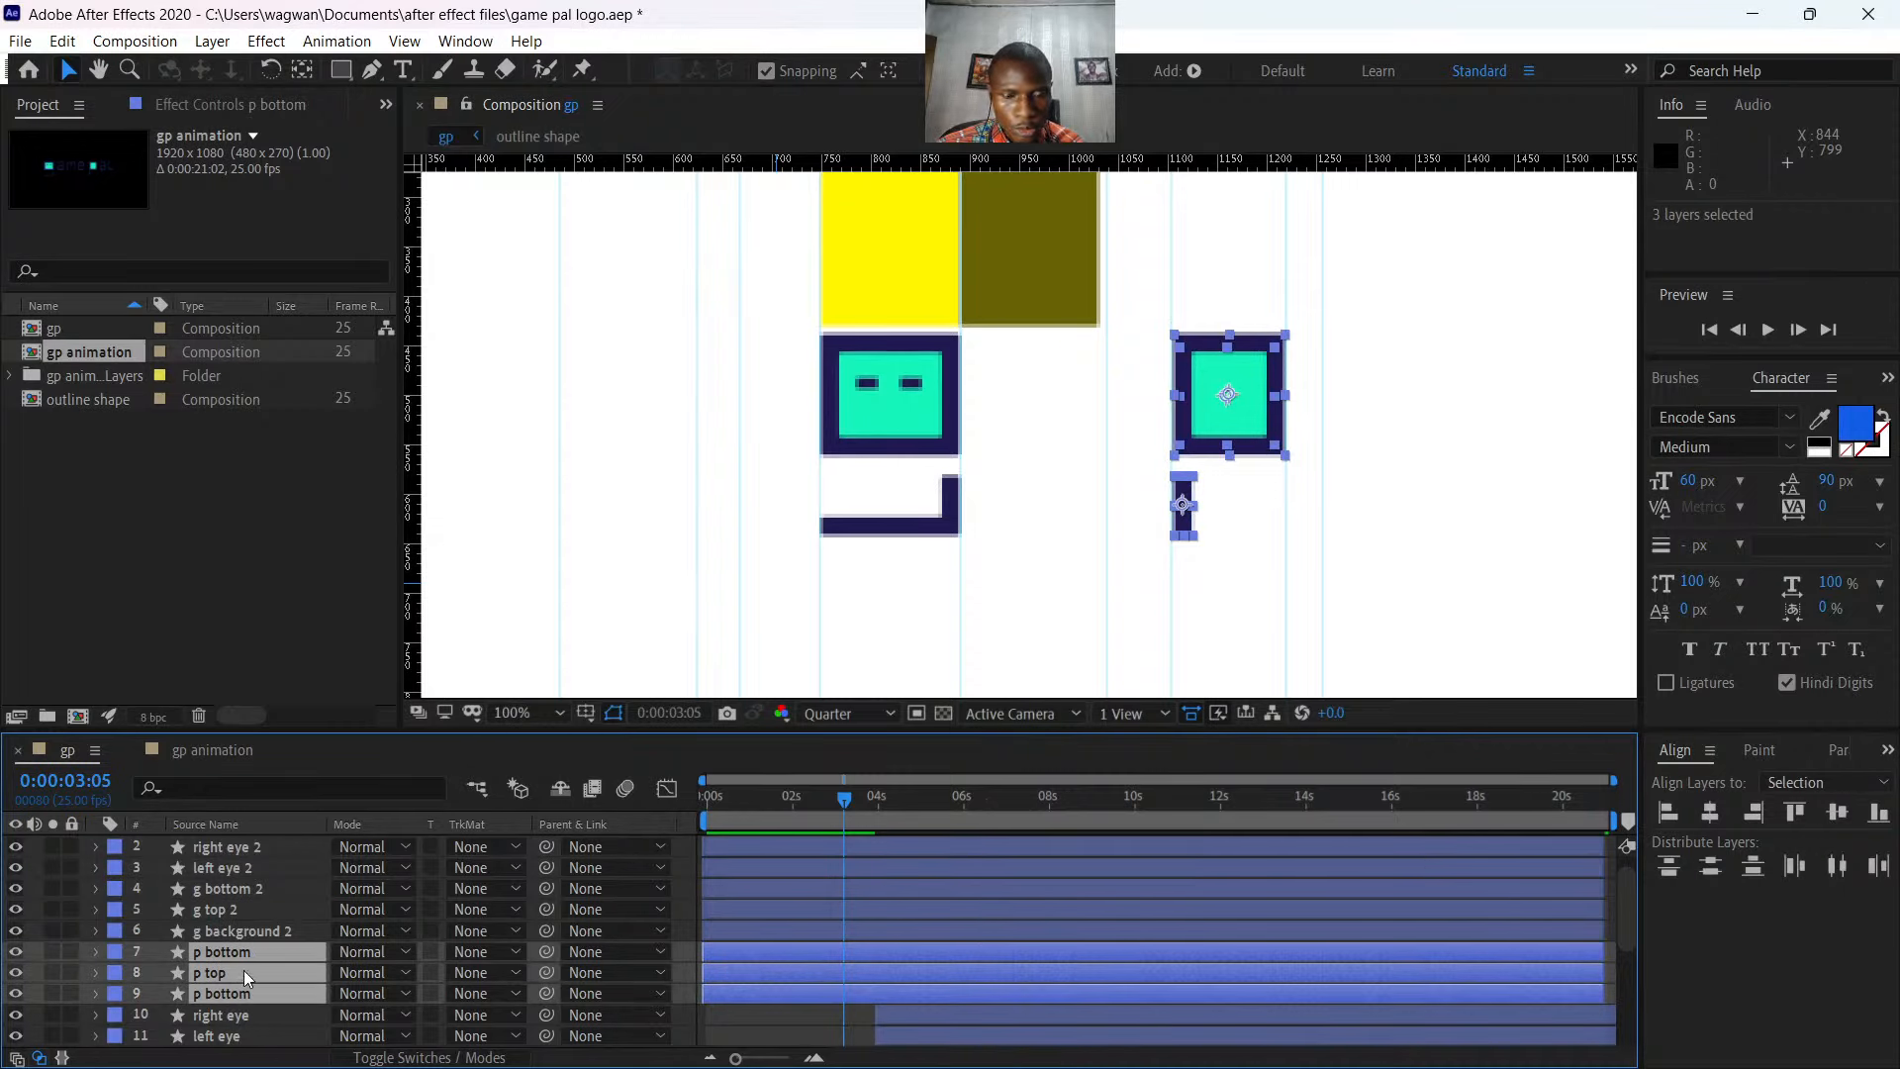
pyautogui.press('p')
pyautogui.moveTo(349, 972); pyautogui.dragTo(73, 943)
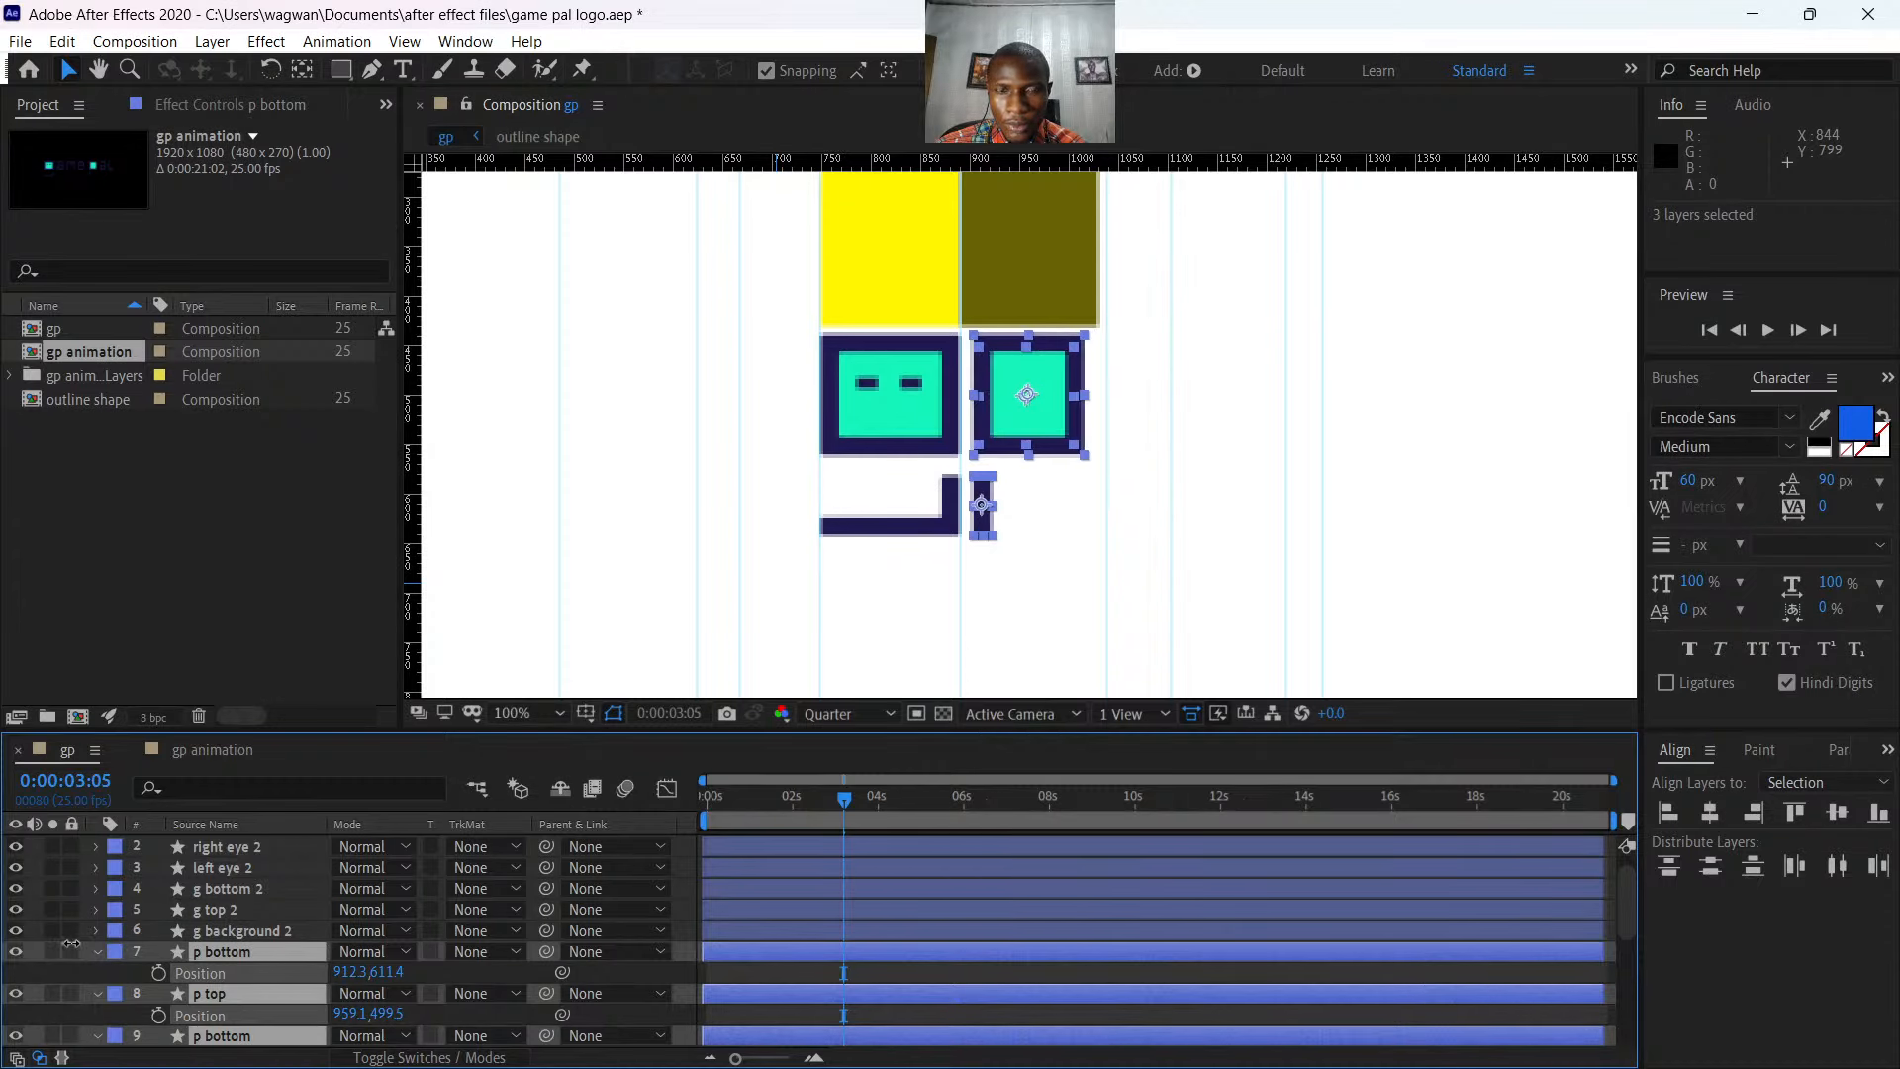
# - Open the outline shape composition, move the darker rectangle to X position 1132.5, and return to the gp composition
pyautogui.moveTo(388, 744); pyautogui.dragTo(790, 924)
pyautogui.doubleClick(784, 846)
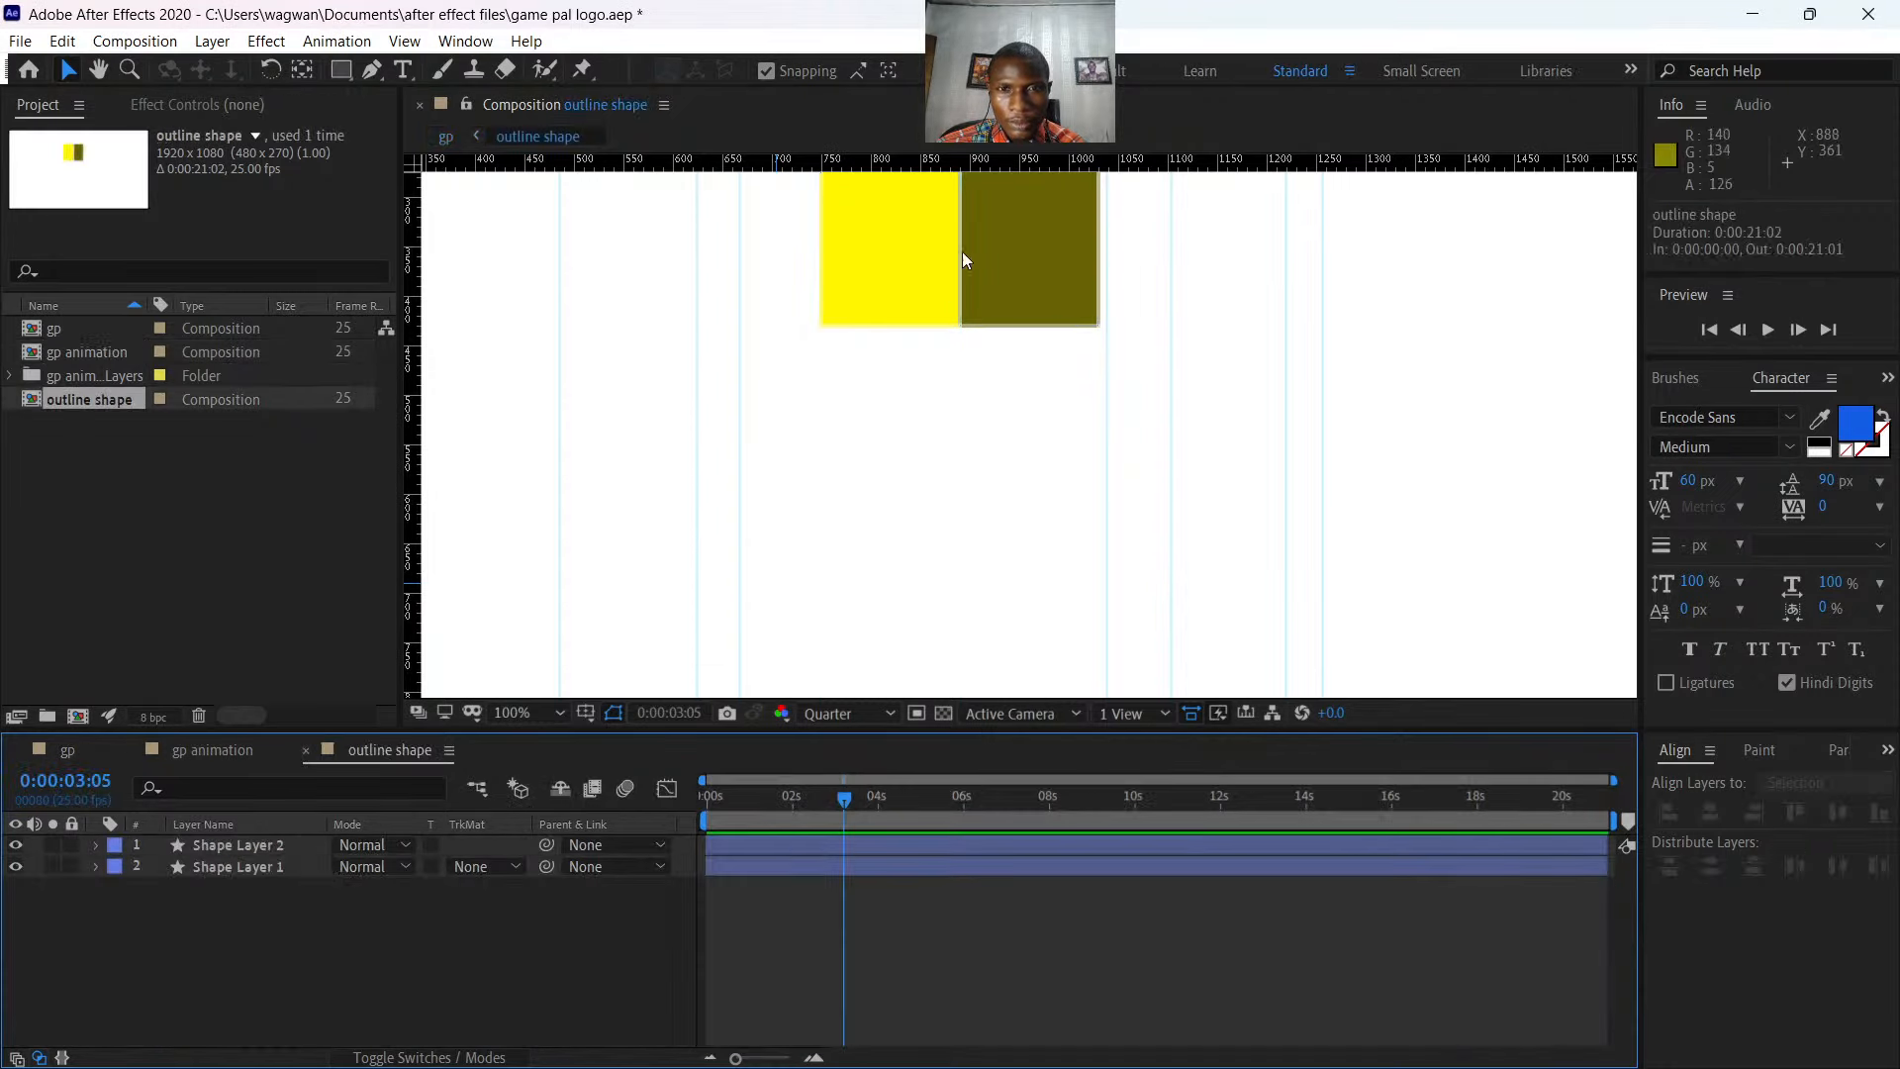
pyautogui.click(1013, 263)
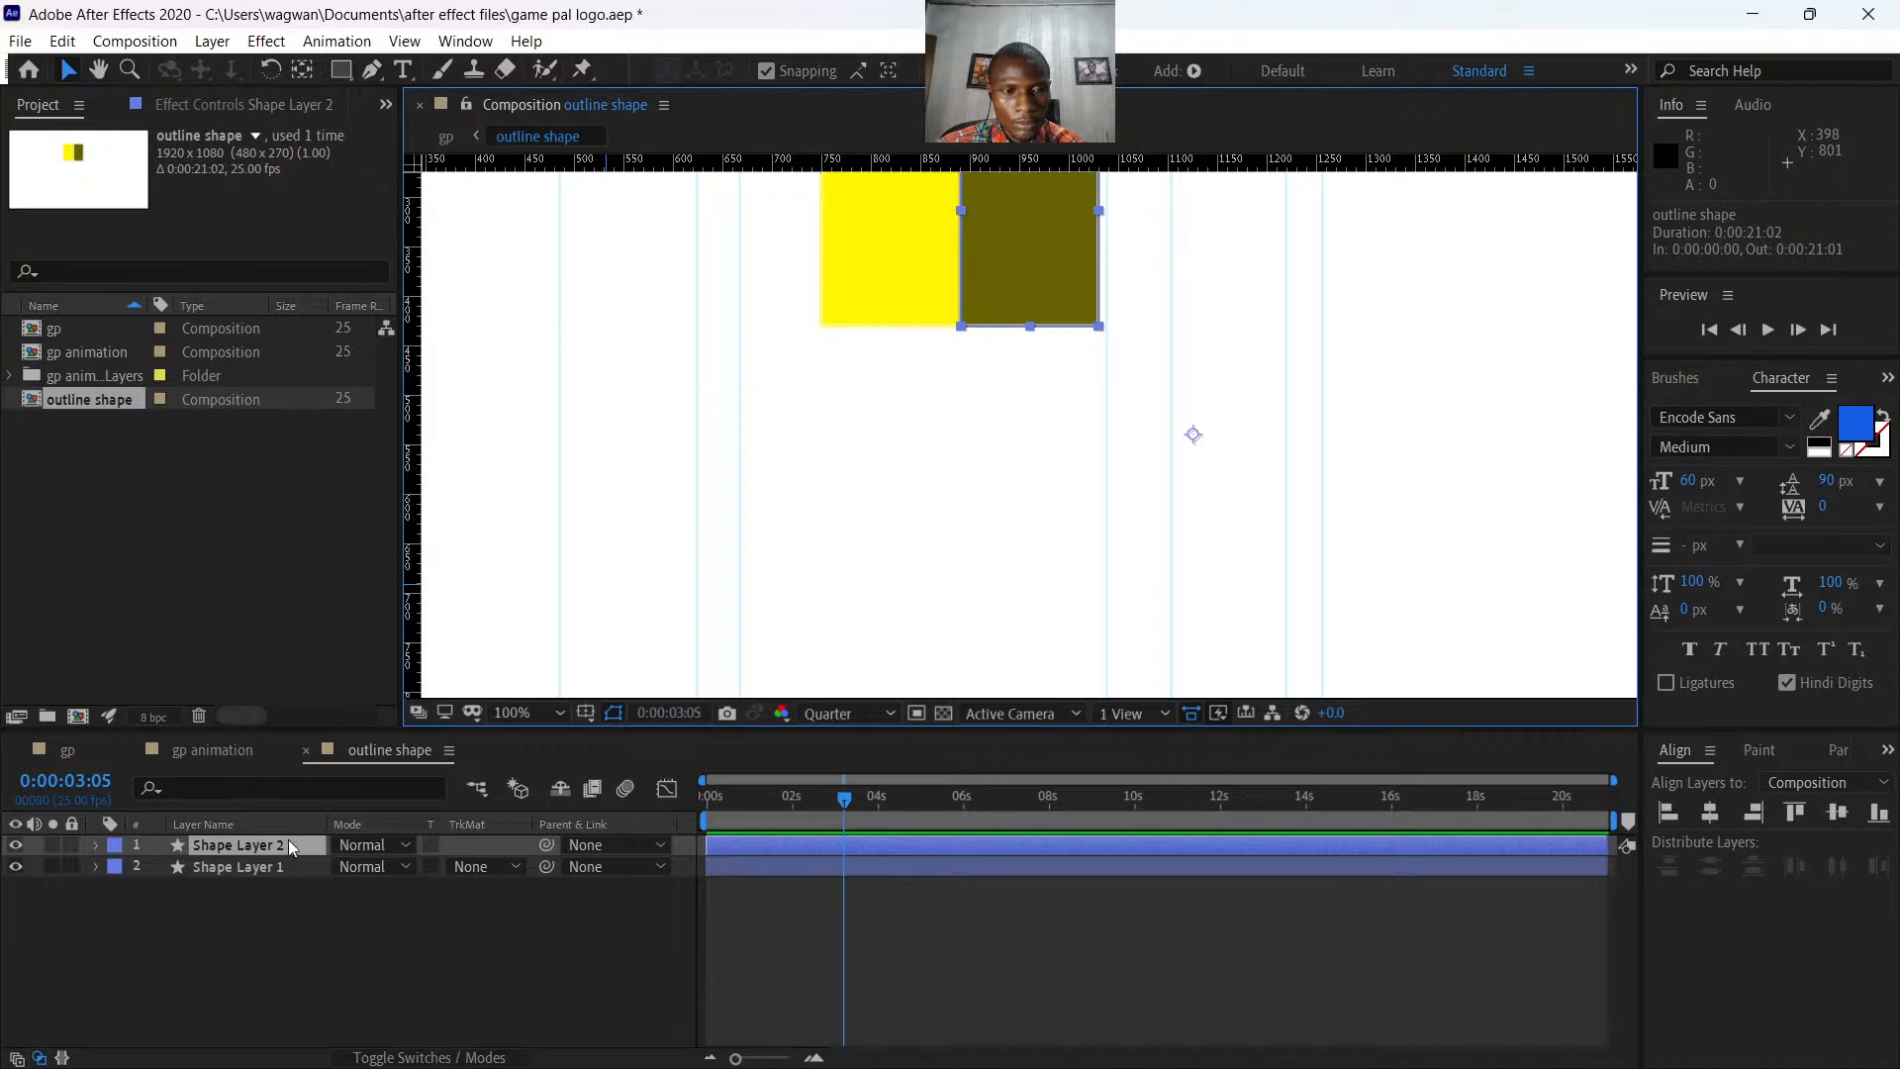
pyautogui.press('p')
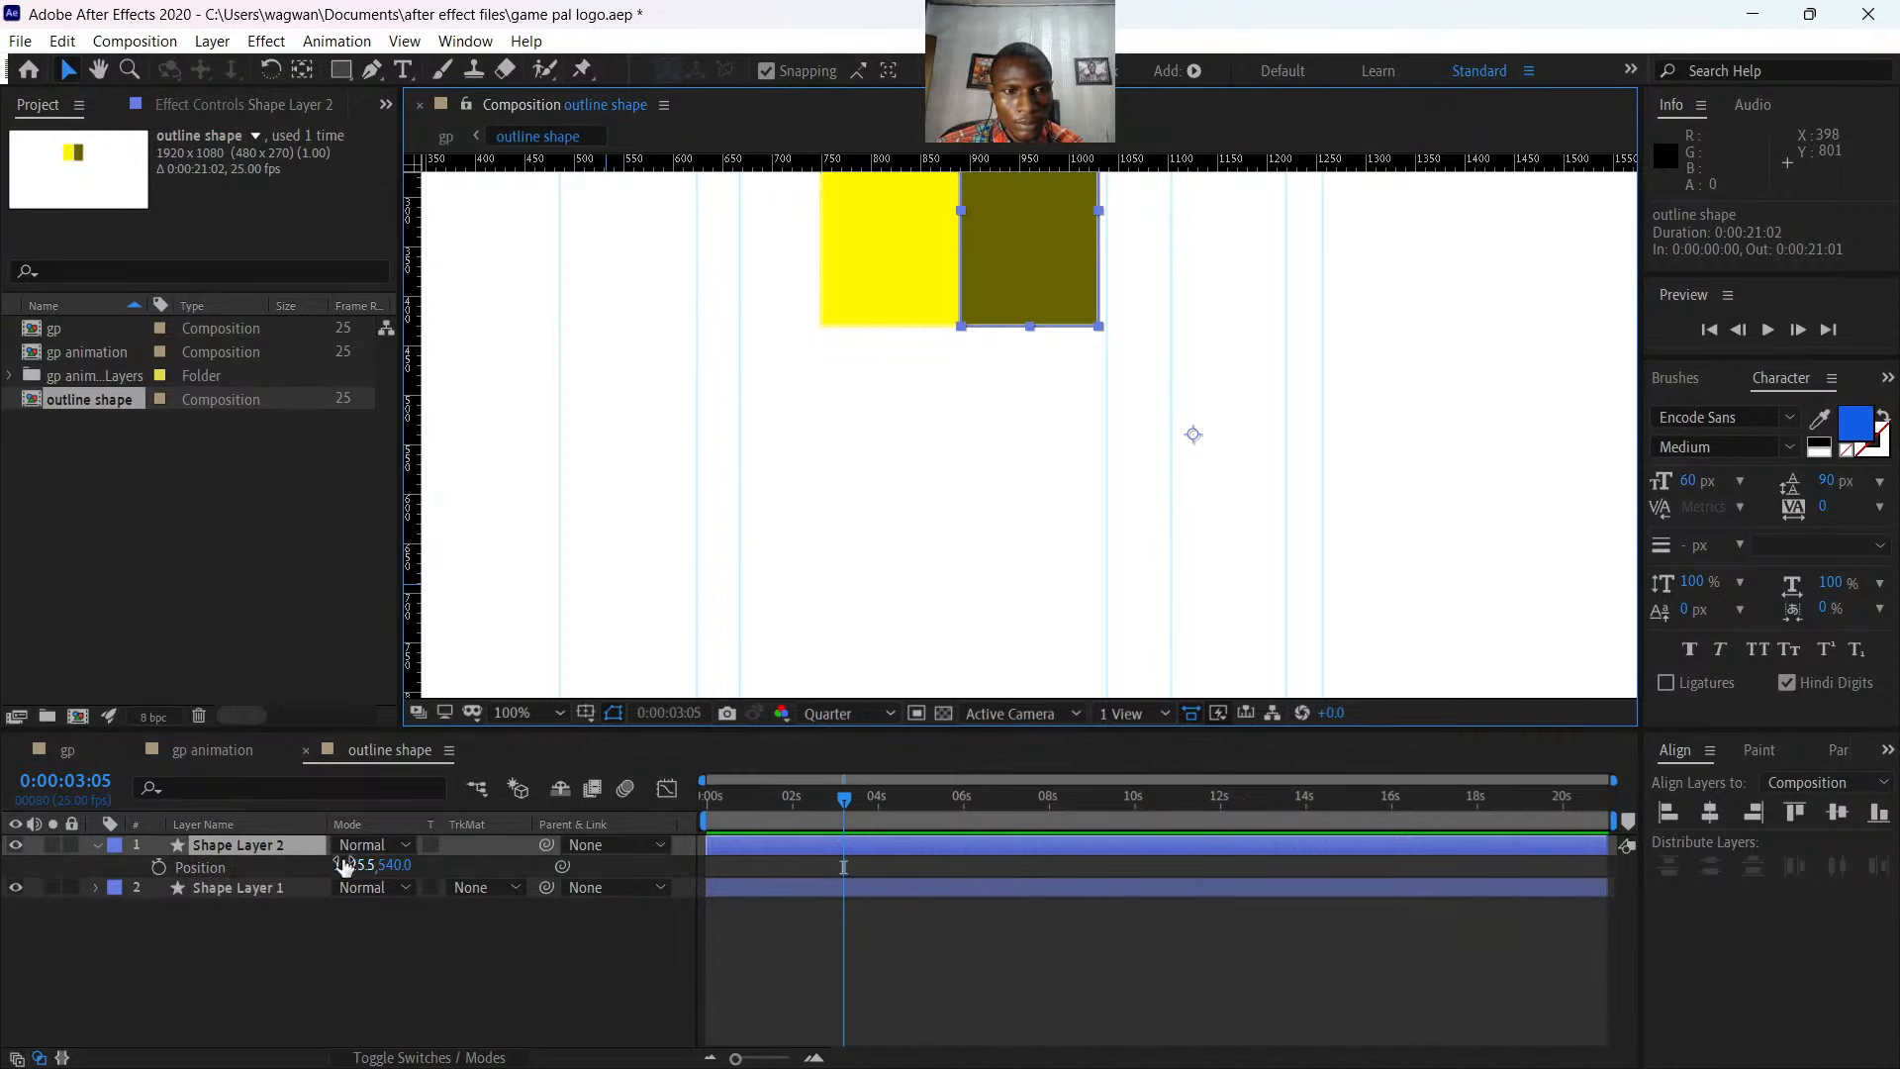
pyautogui.moveTo(345, 865); pyautogui.dragTo(353, 861)
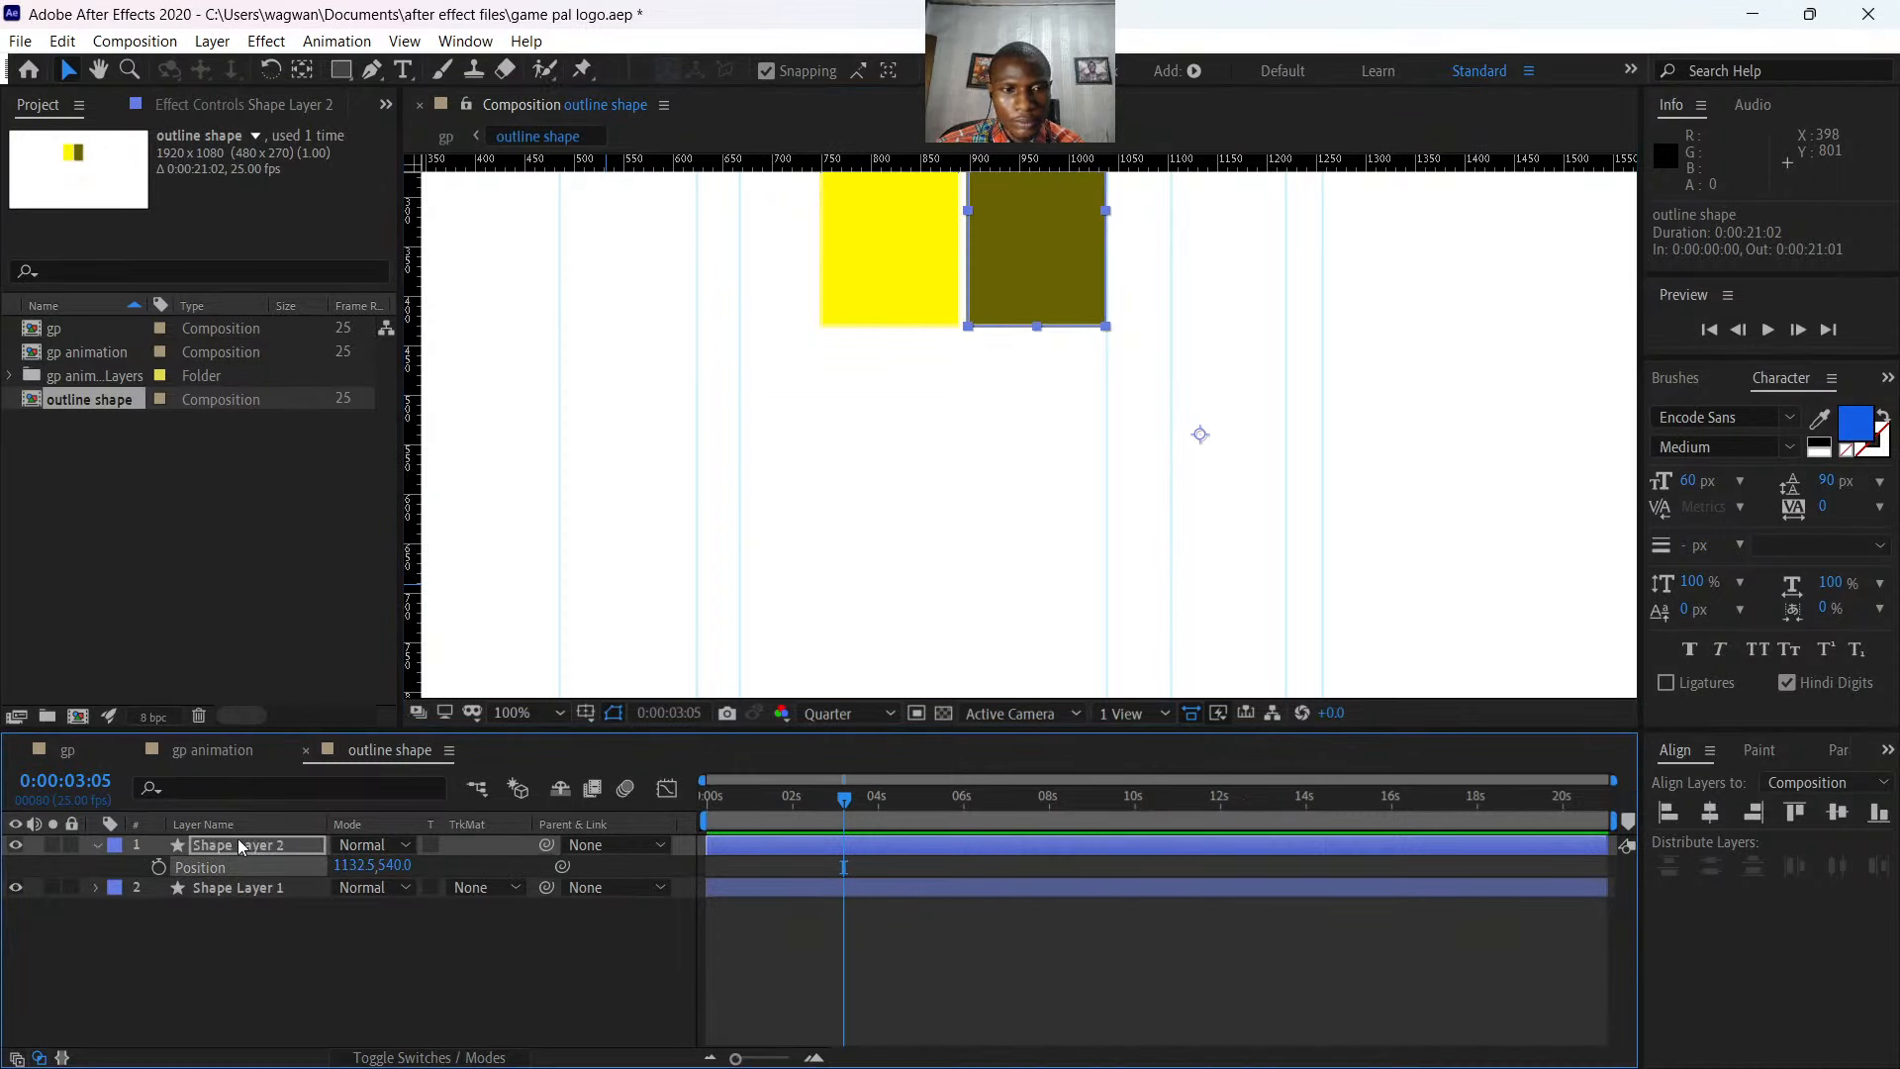
pyautogui.click(306, 750)
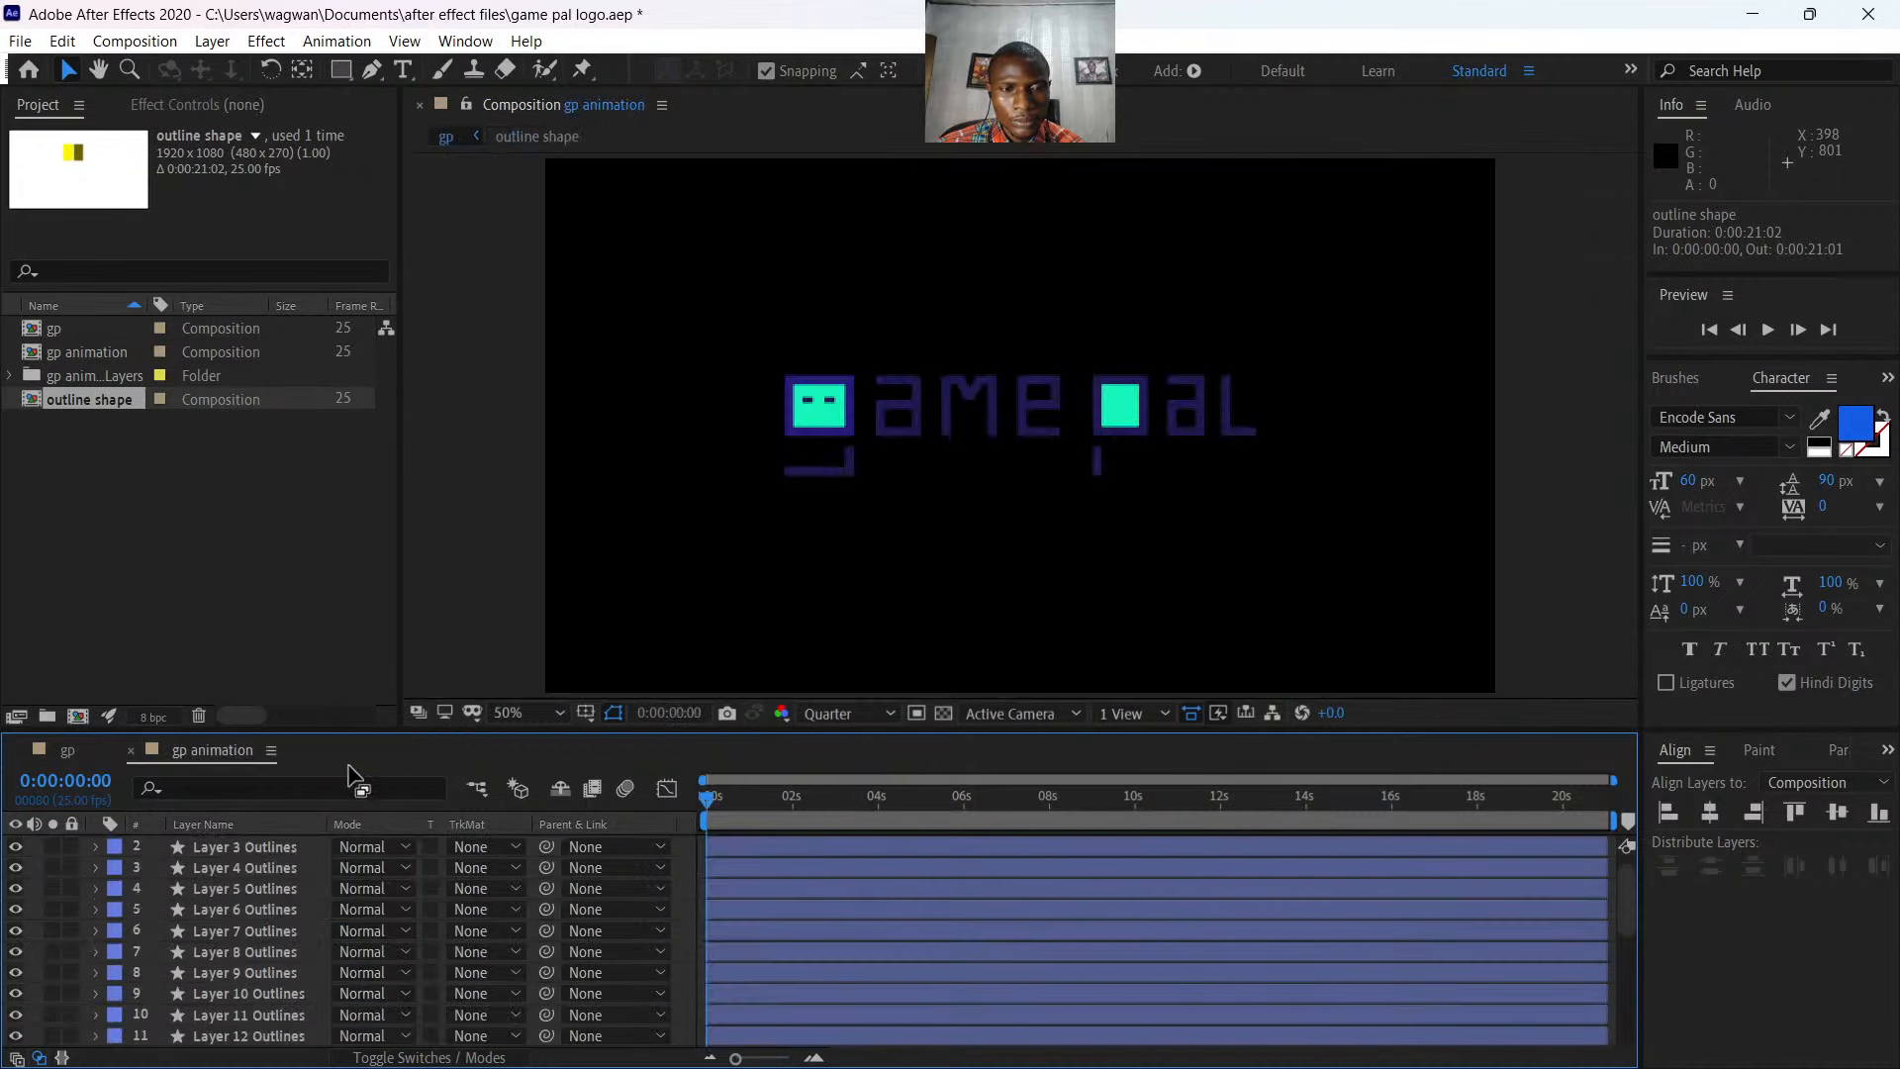
pyautogui.click(79, 749)
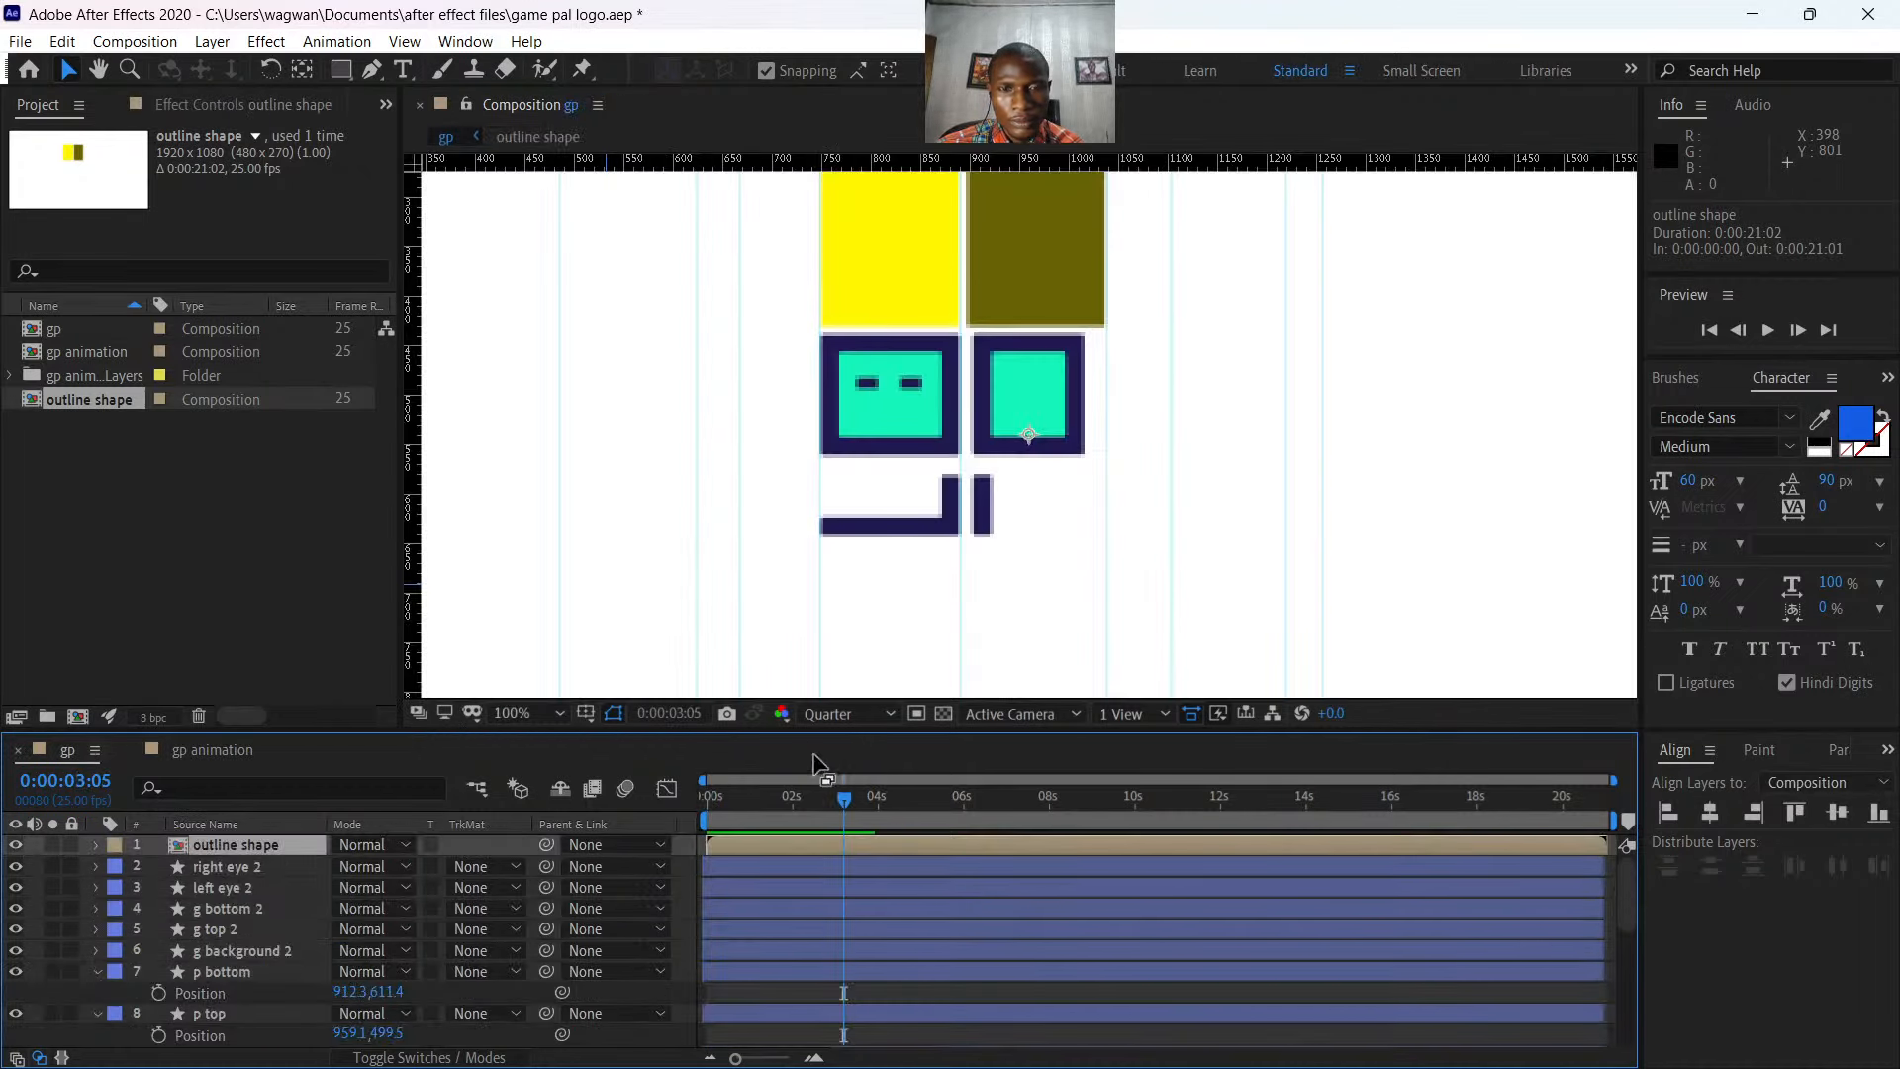
# - Return to 0:00:00:00 and shift the g bottom 2, g top 2, g background 2 and p bottom layers to start at 0:00:02:03
pyautogui.moveTo(841, 799)
pyautogui.mouseDown()
pyautogui.moveTo(719, 804)
pyautogui.moveTo(875, 830)
pyautogui.moveTo(816, 800)
pyautogui.mouseUp()
pyautogui.scroll(-2, 1171, 509)
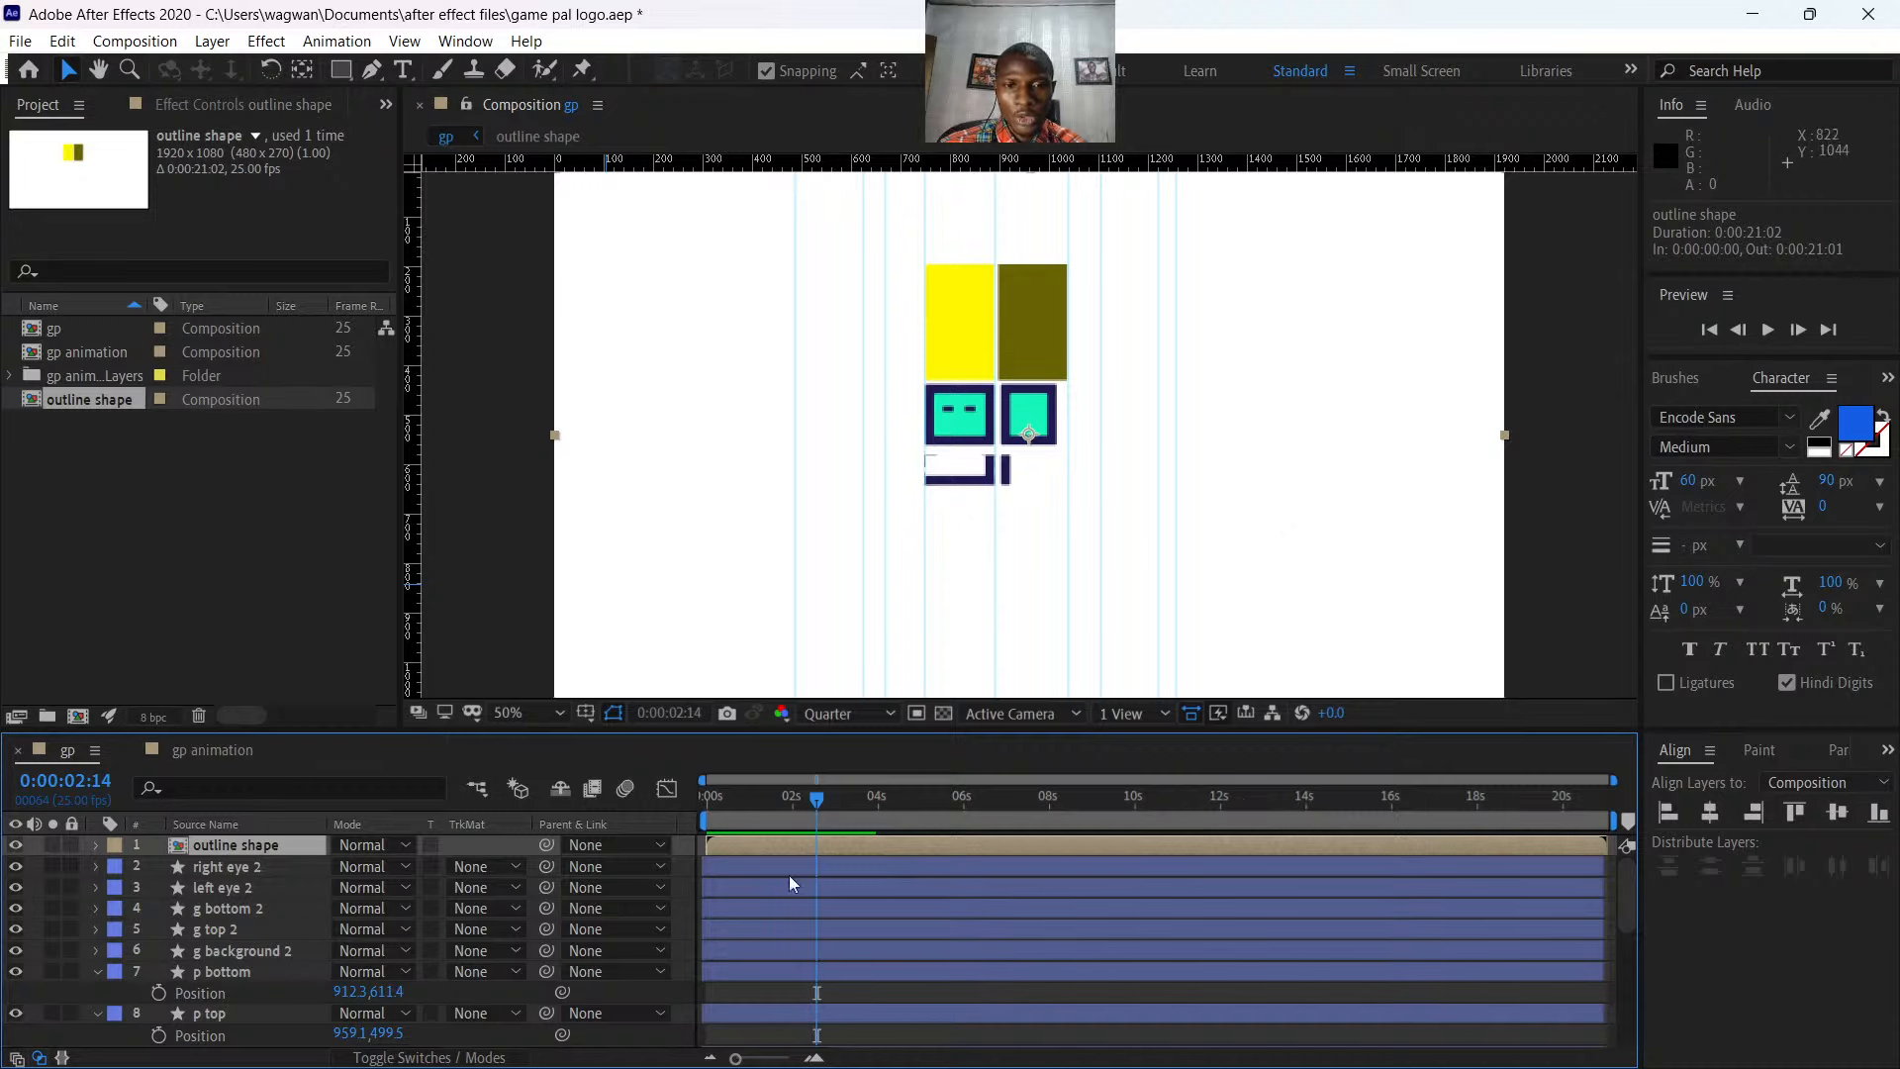
pyautogui.press('pageup')
pyautogui.moveTo(792, 814); pyautogui.dragTo(699, 811)
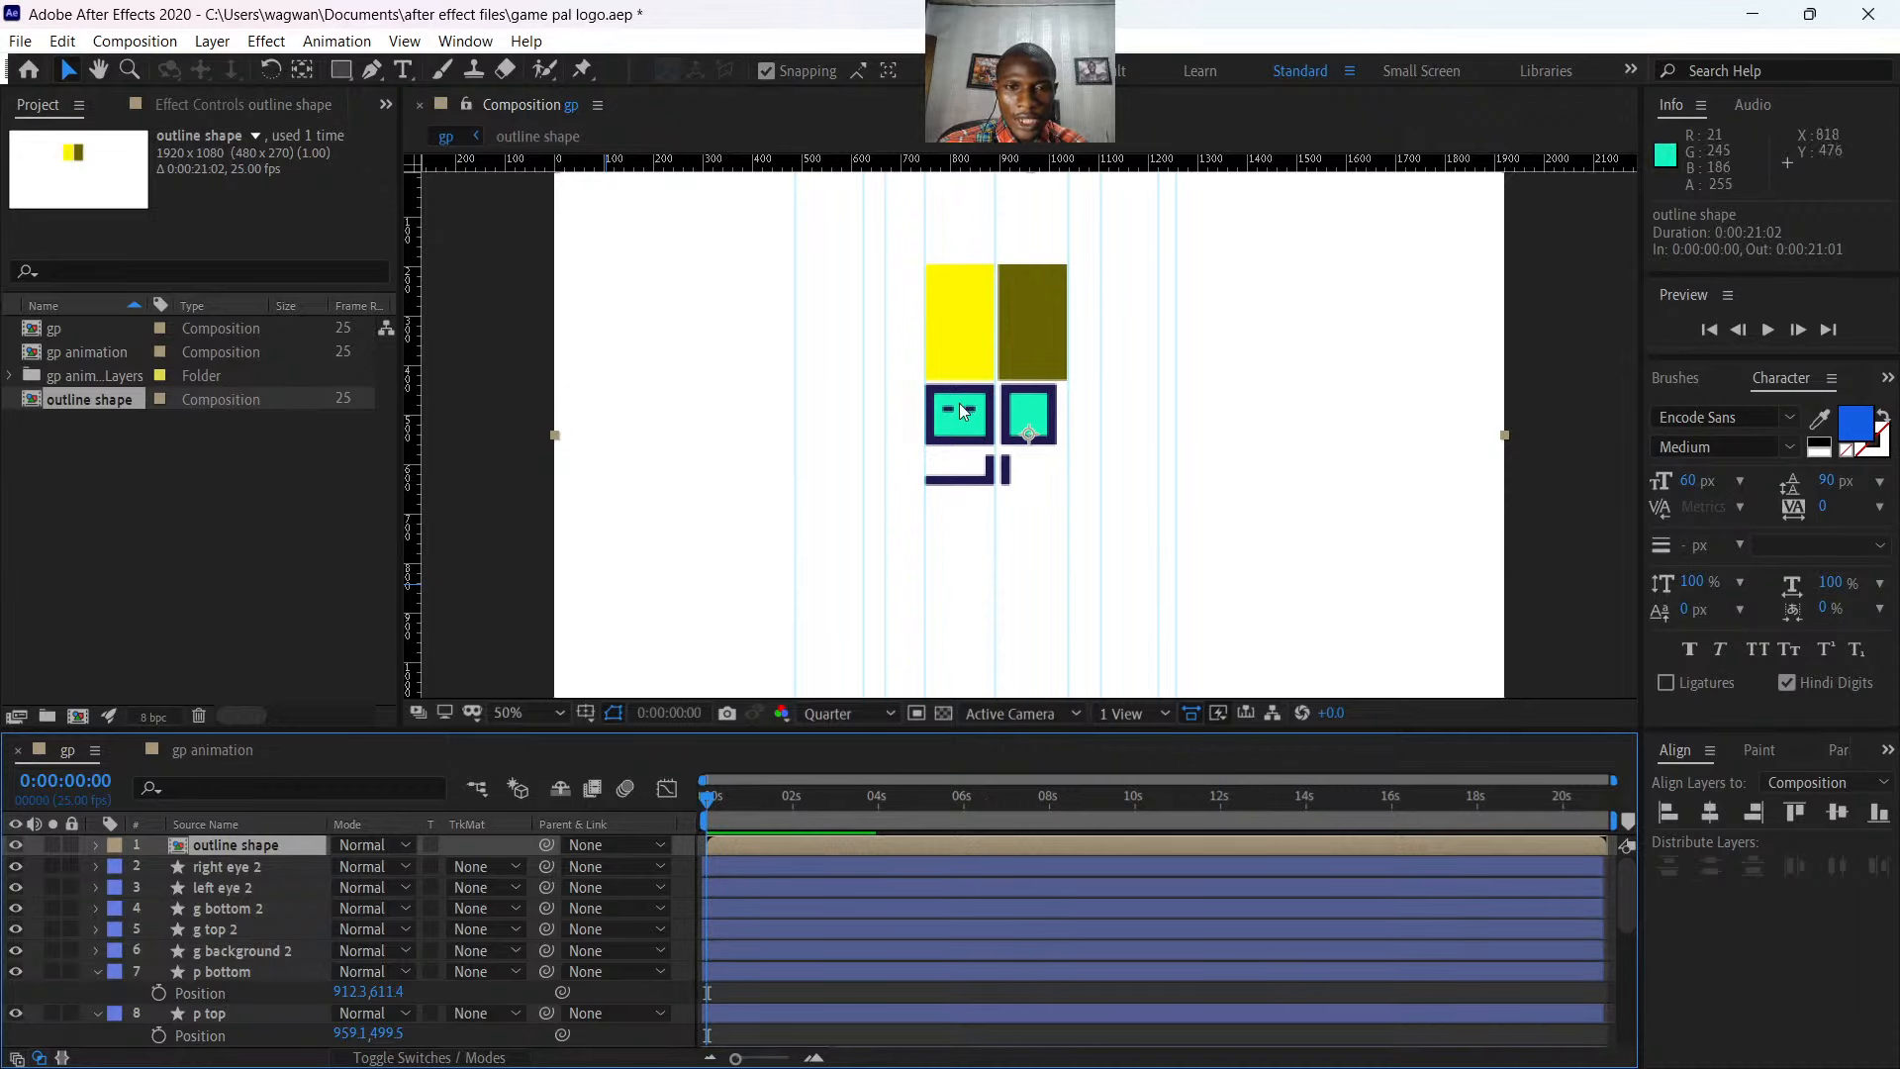
pyautogui.moveTo(735, 863); pyautogui.dragTo(732, 893)
pyautogui.click(733, 894)
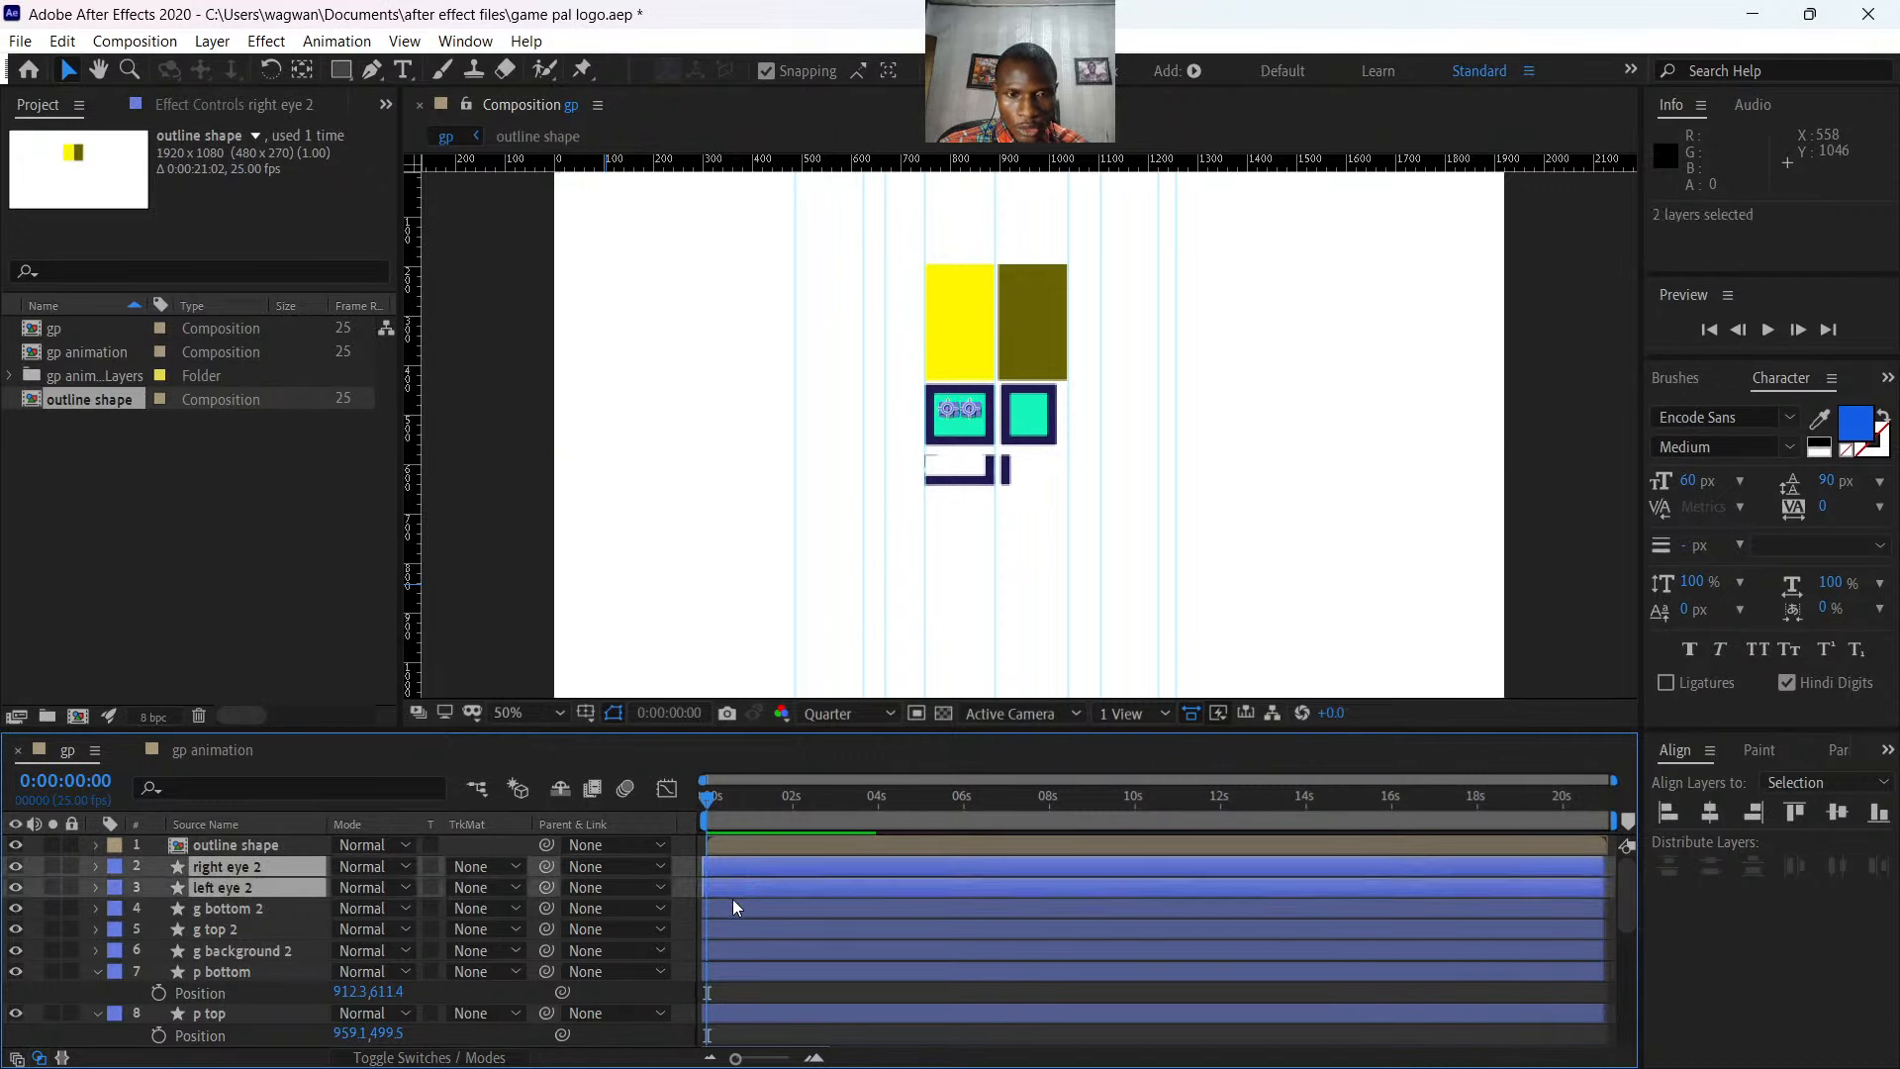
pyautogui.click(733, 906)
pyautogui.keyDown('shift'); pyautogui.click(734, 974); pyautogui.keyUp('shift')
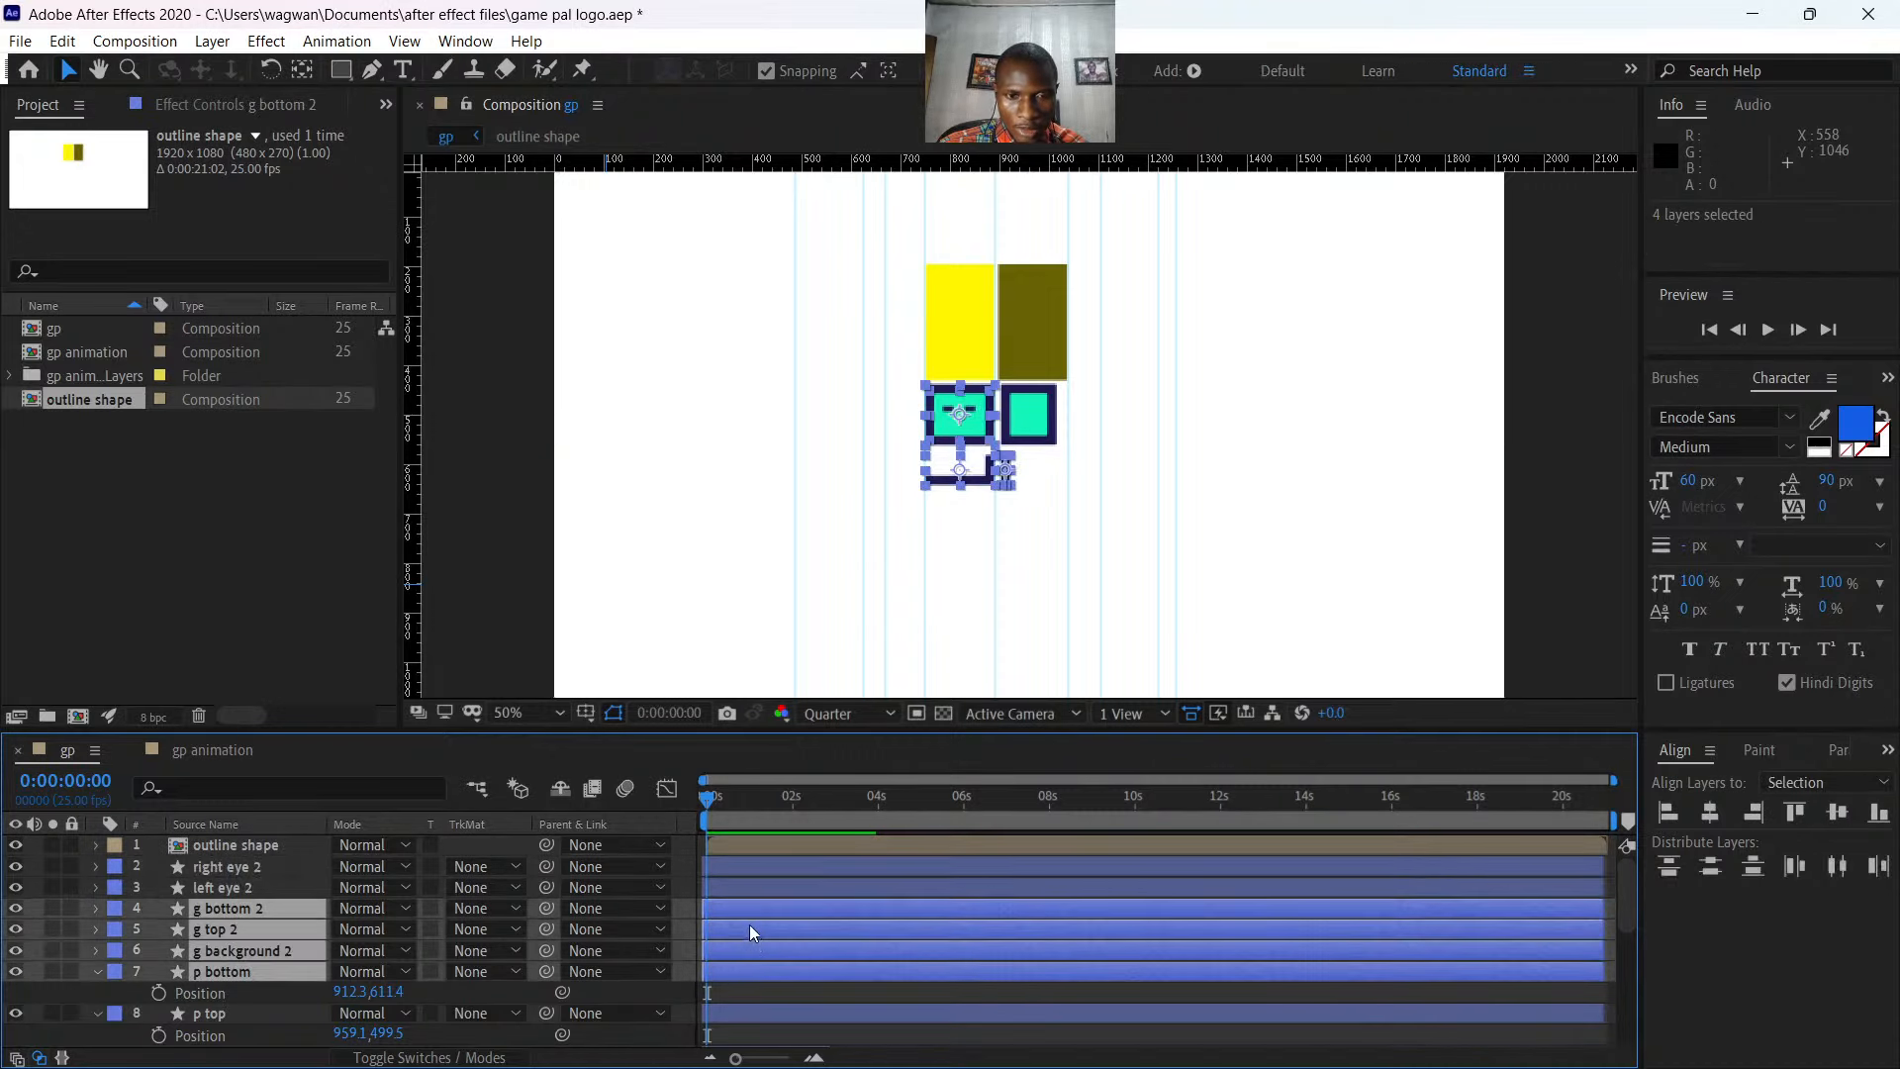
pyautogui.moveTo(750, 931); pyautogui.dragTo(841, 922)
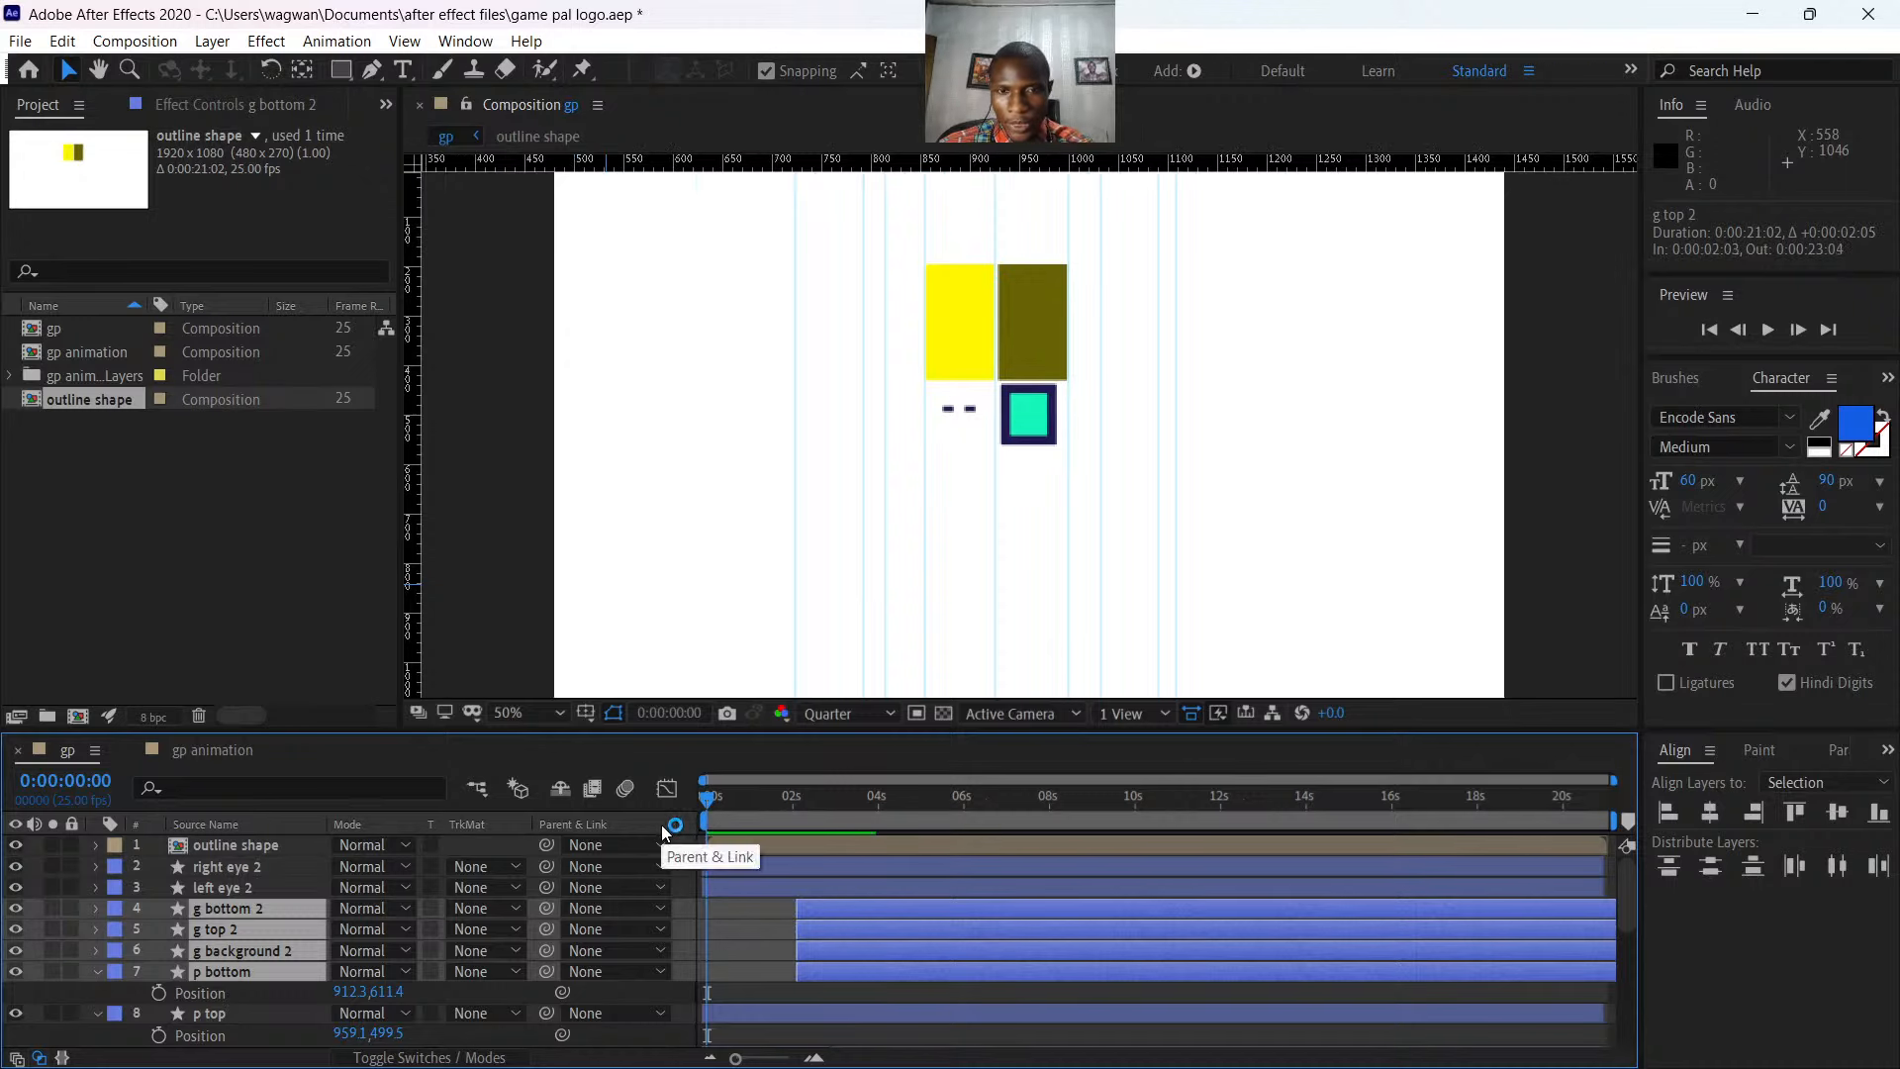
# - Show the Position properties of the right eye 2 and left eye 2 layers with both layers selected
pyautogui.scroll(2, 990, 432)
pyautogui.scroll(2, 986, 422)
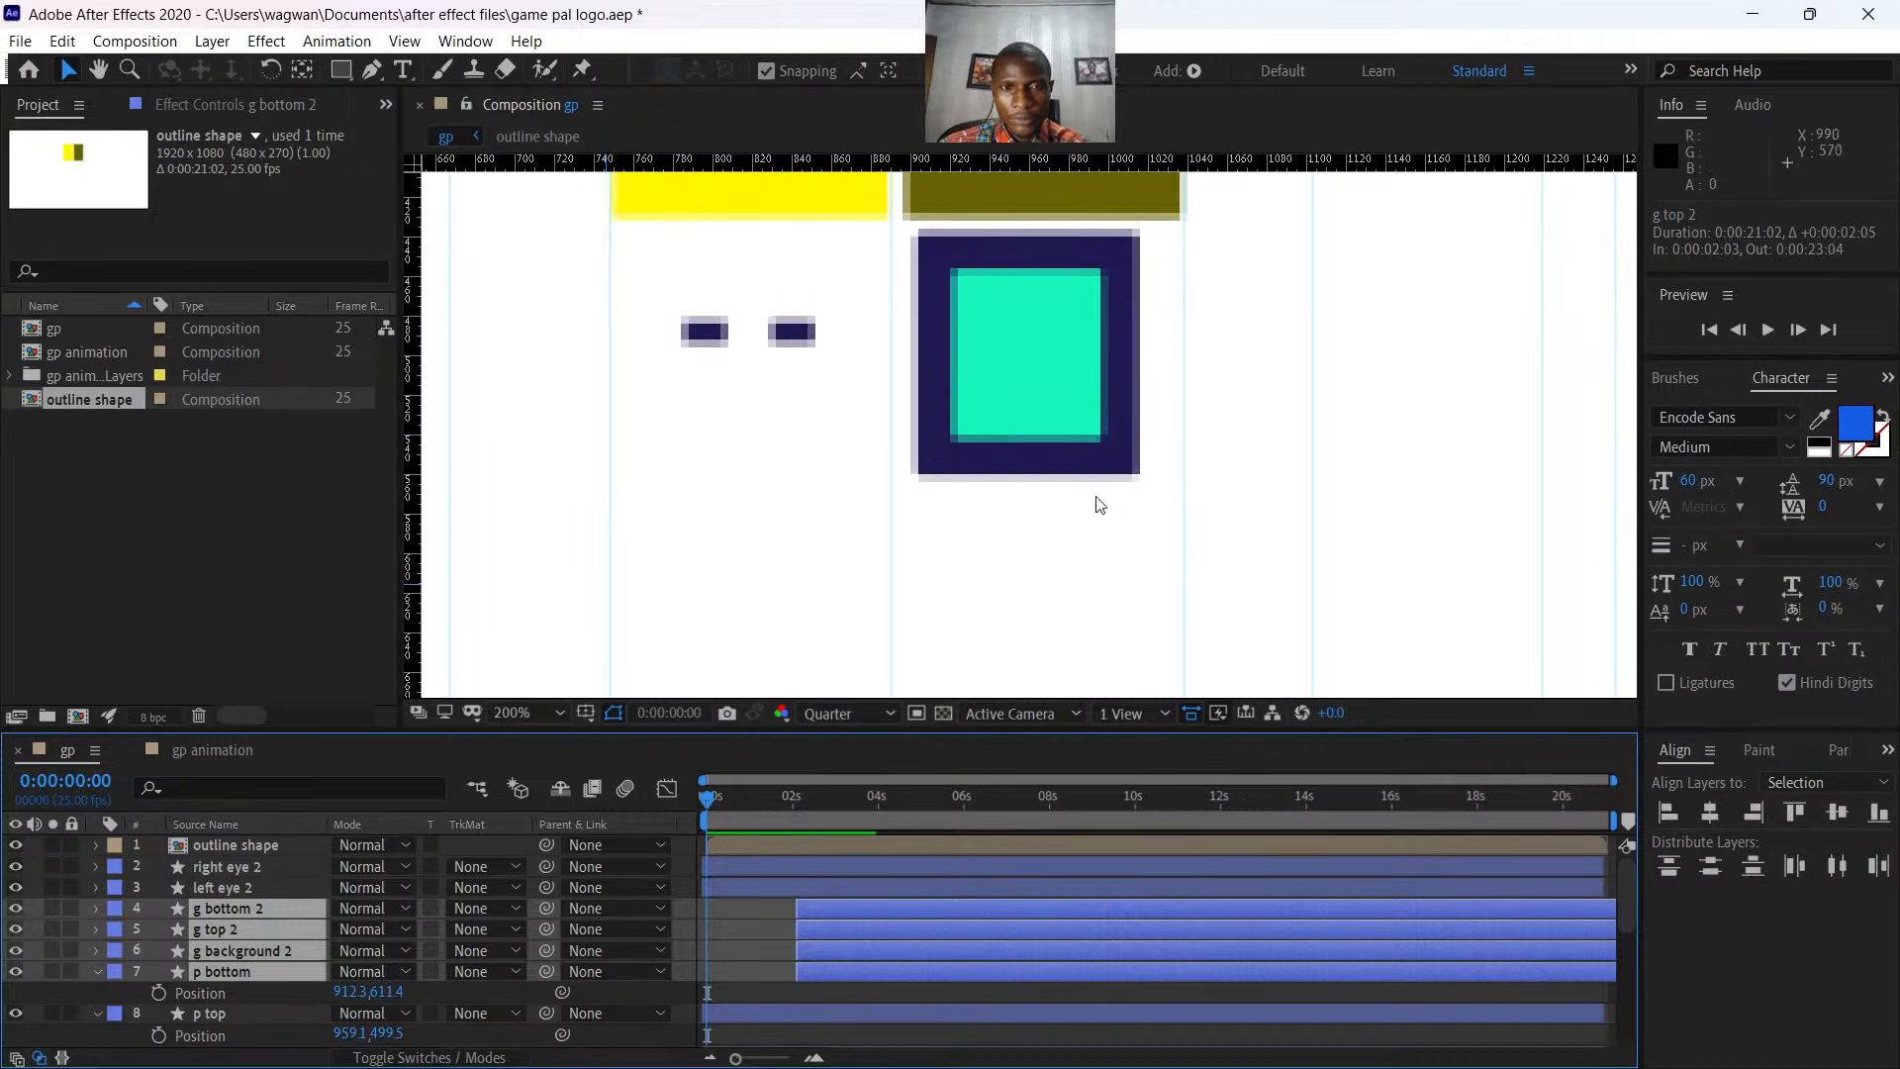
pyautogui.click(737, 865)
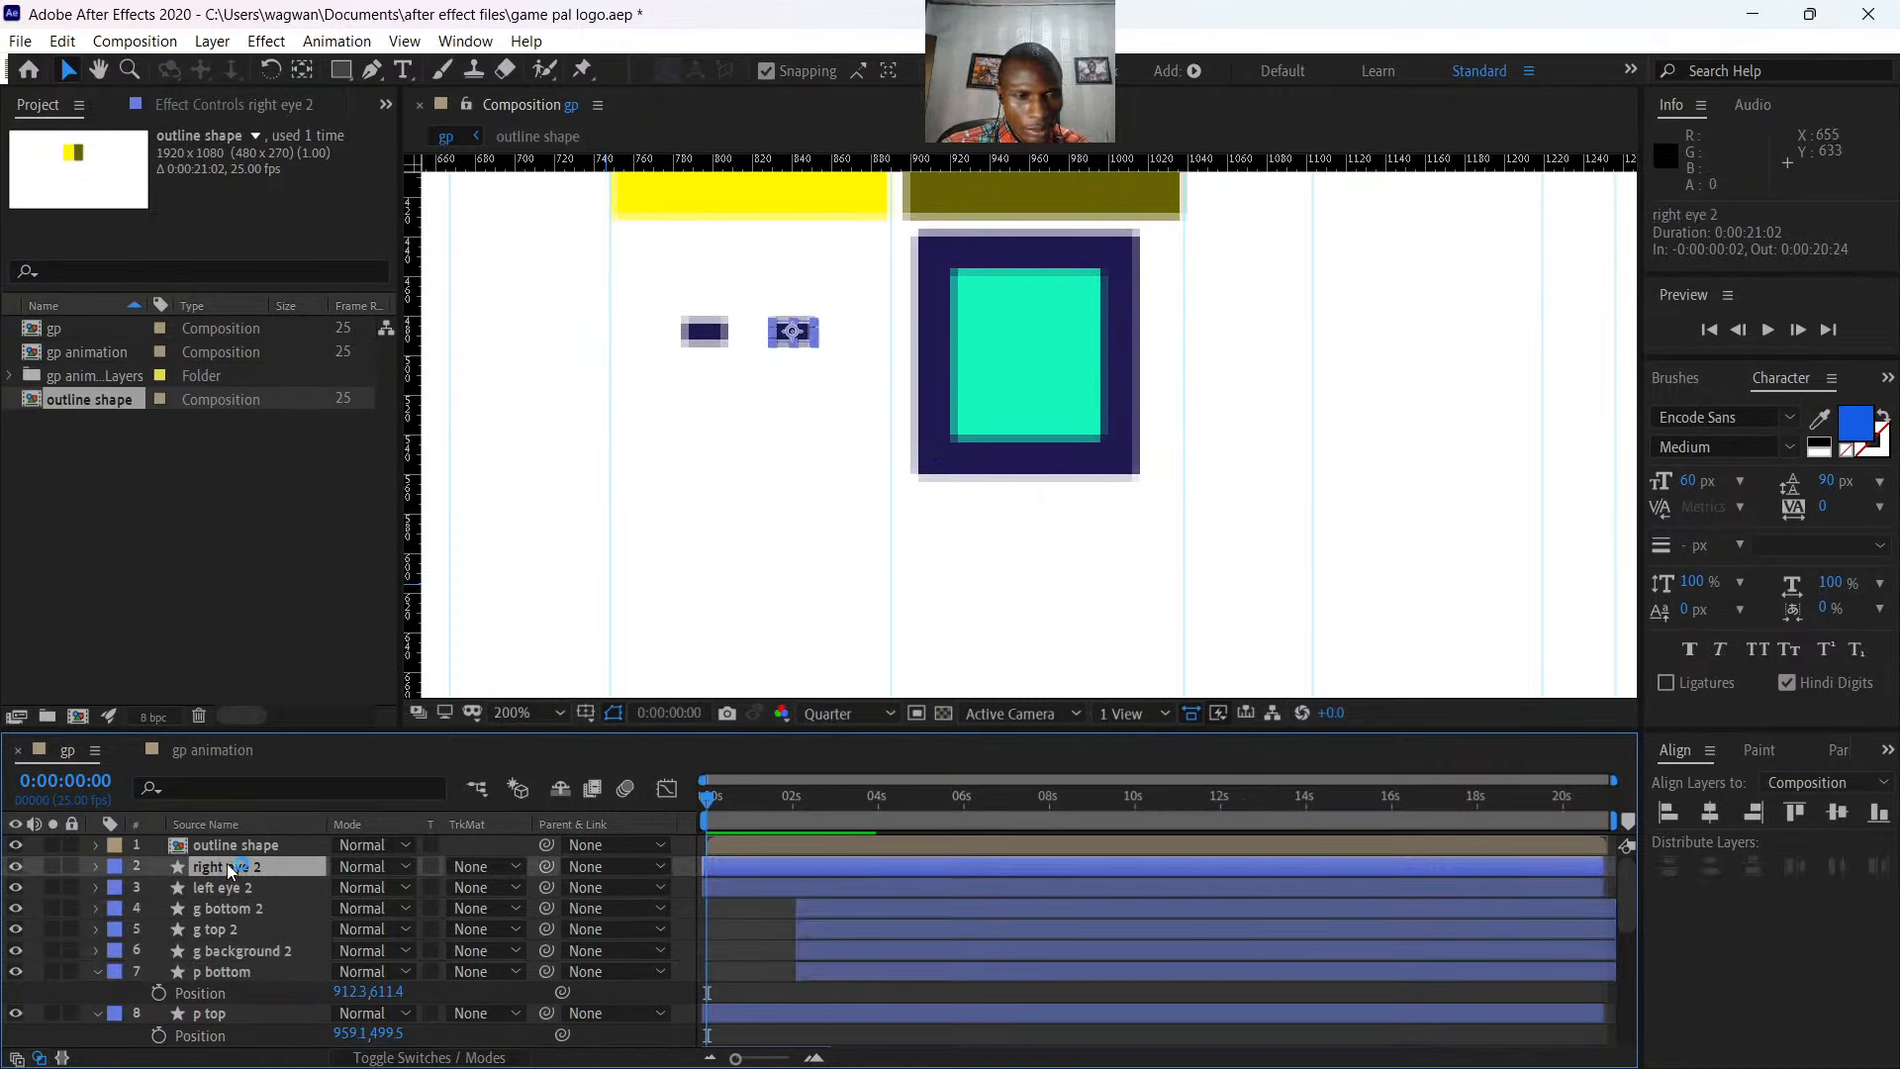
pyautogui.press('p')
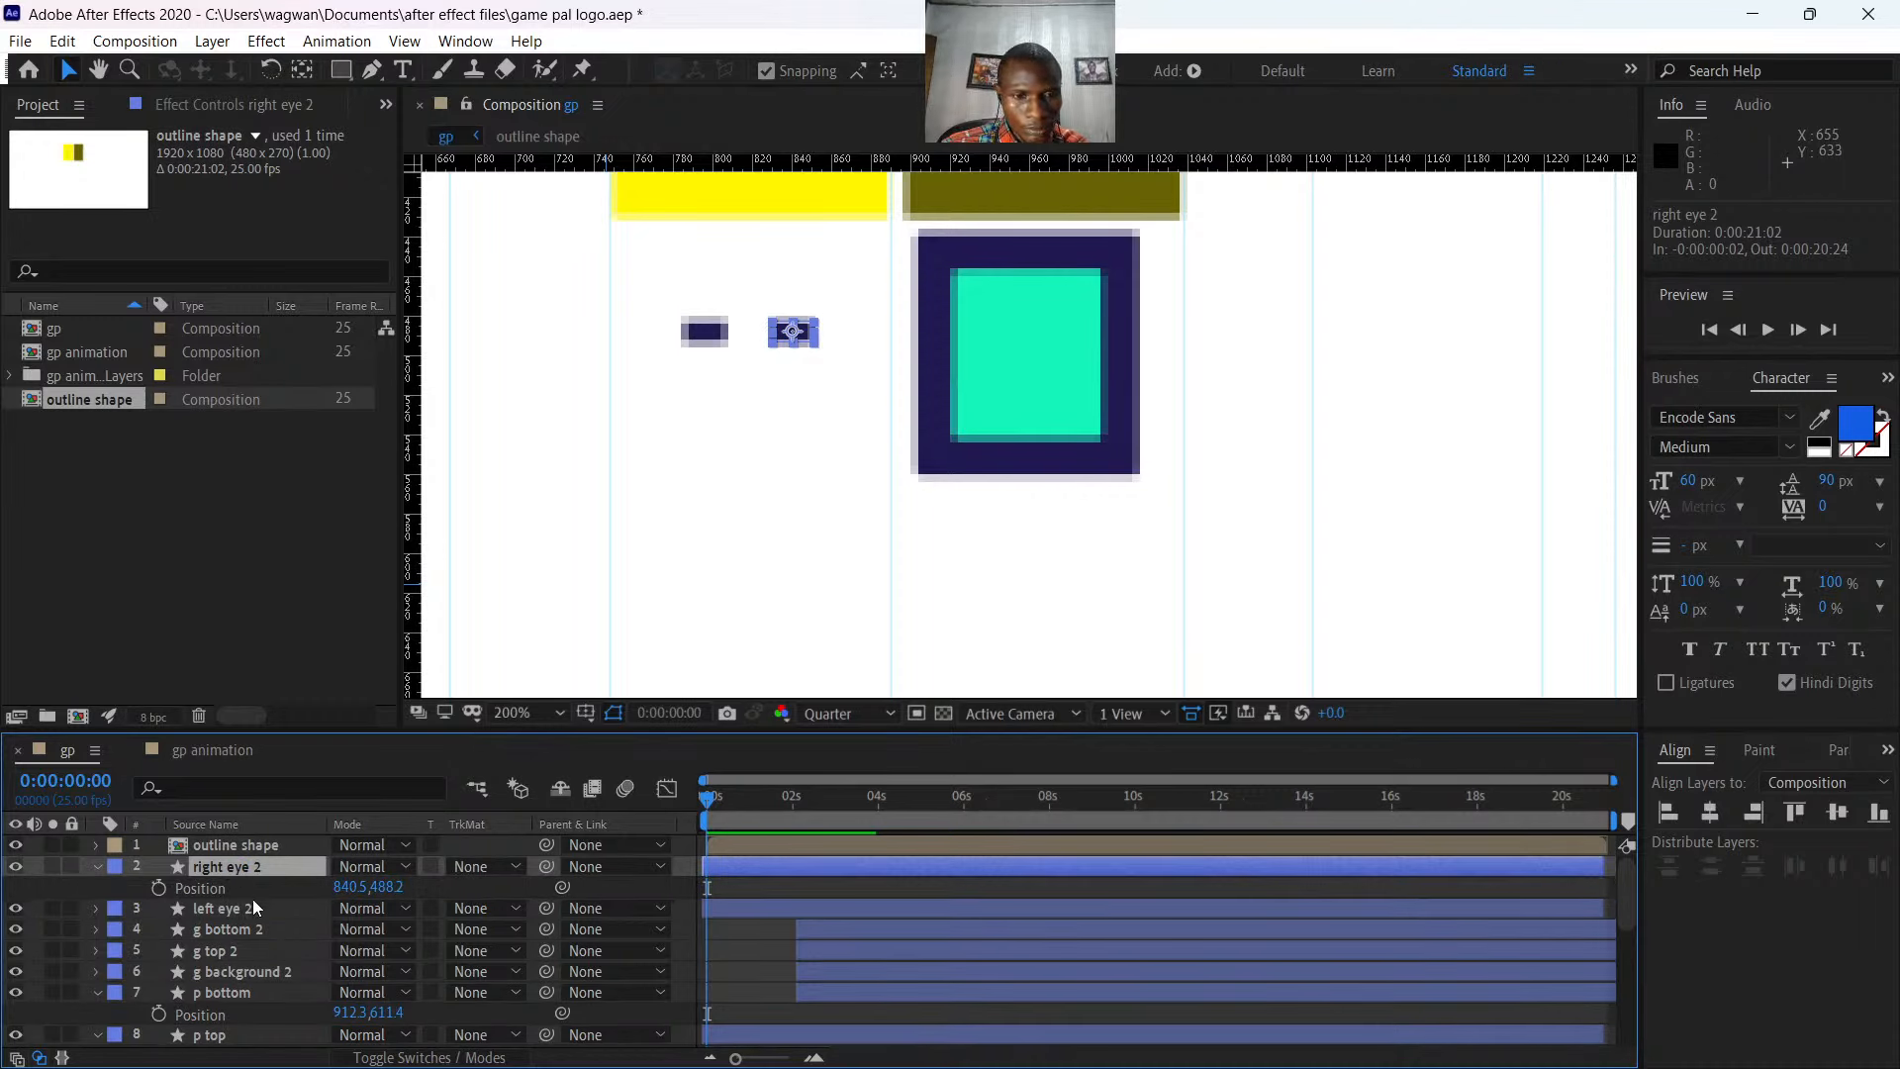
pyautogui.press('p')
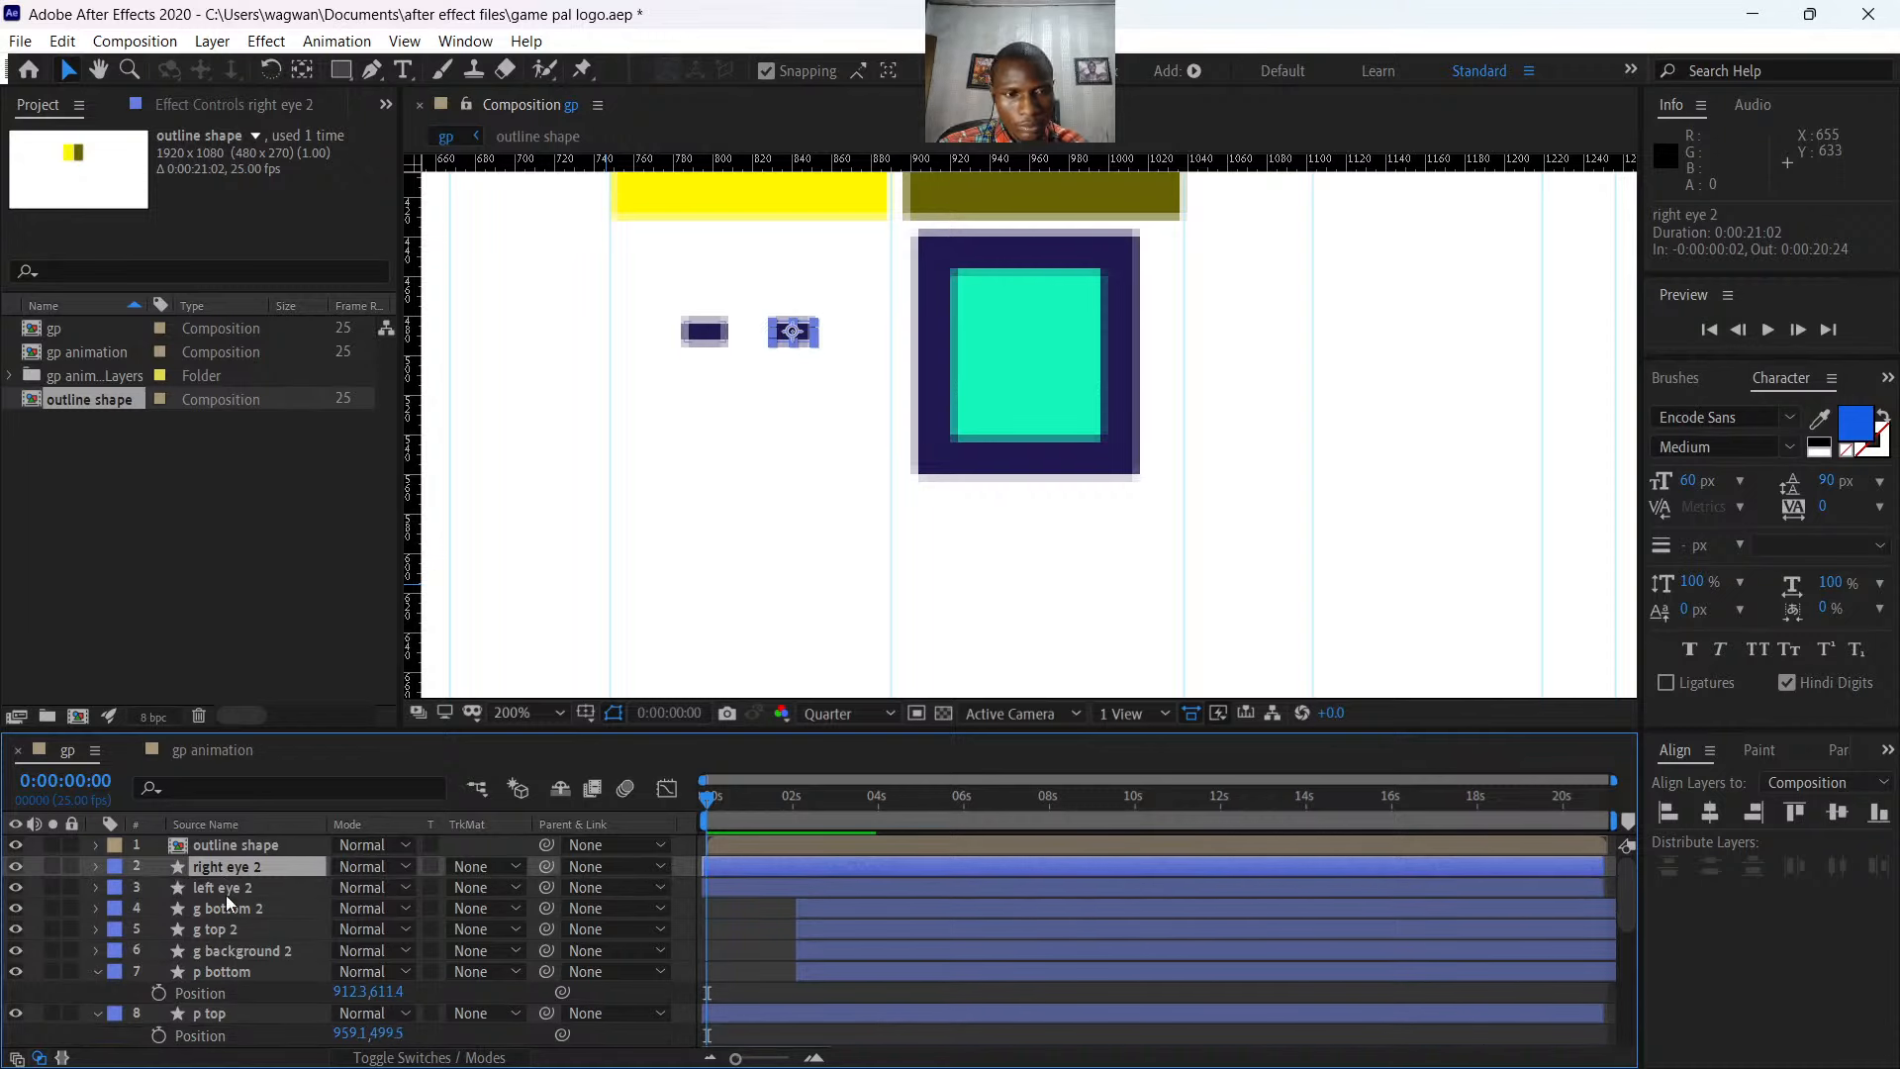
pyautogui.keyDown('ctrl'); pyautogui.click(224, 886); pyautogui.keyUp('ctrl')
pyautogui.press('p')
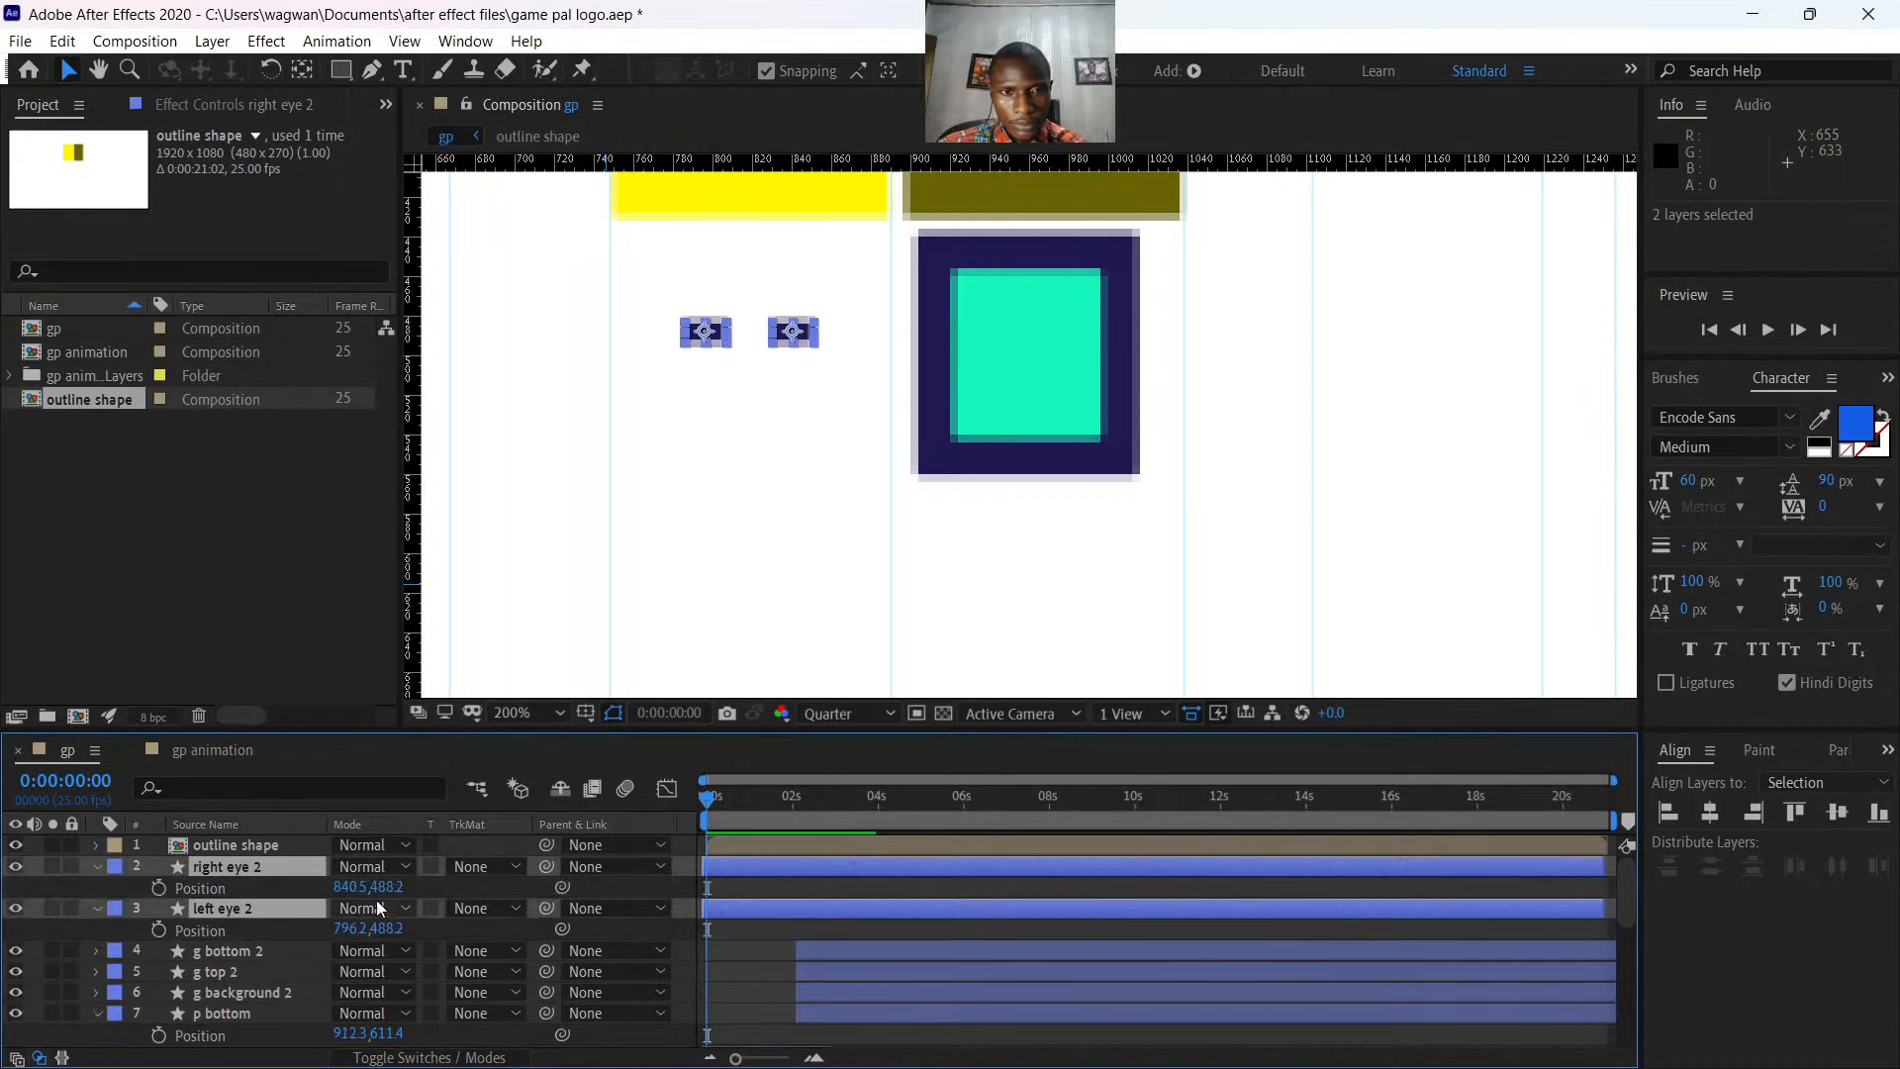
pyautogui.click(159, 889)
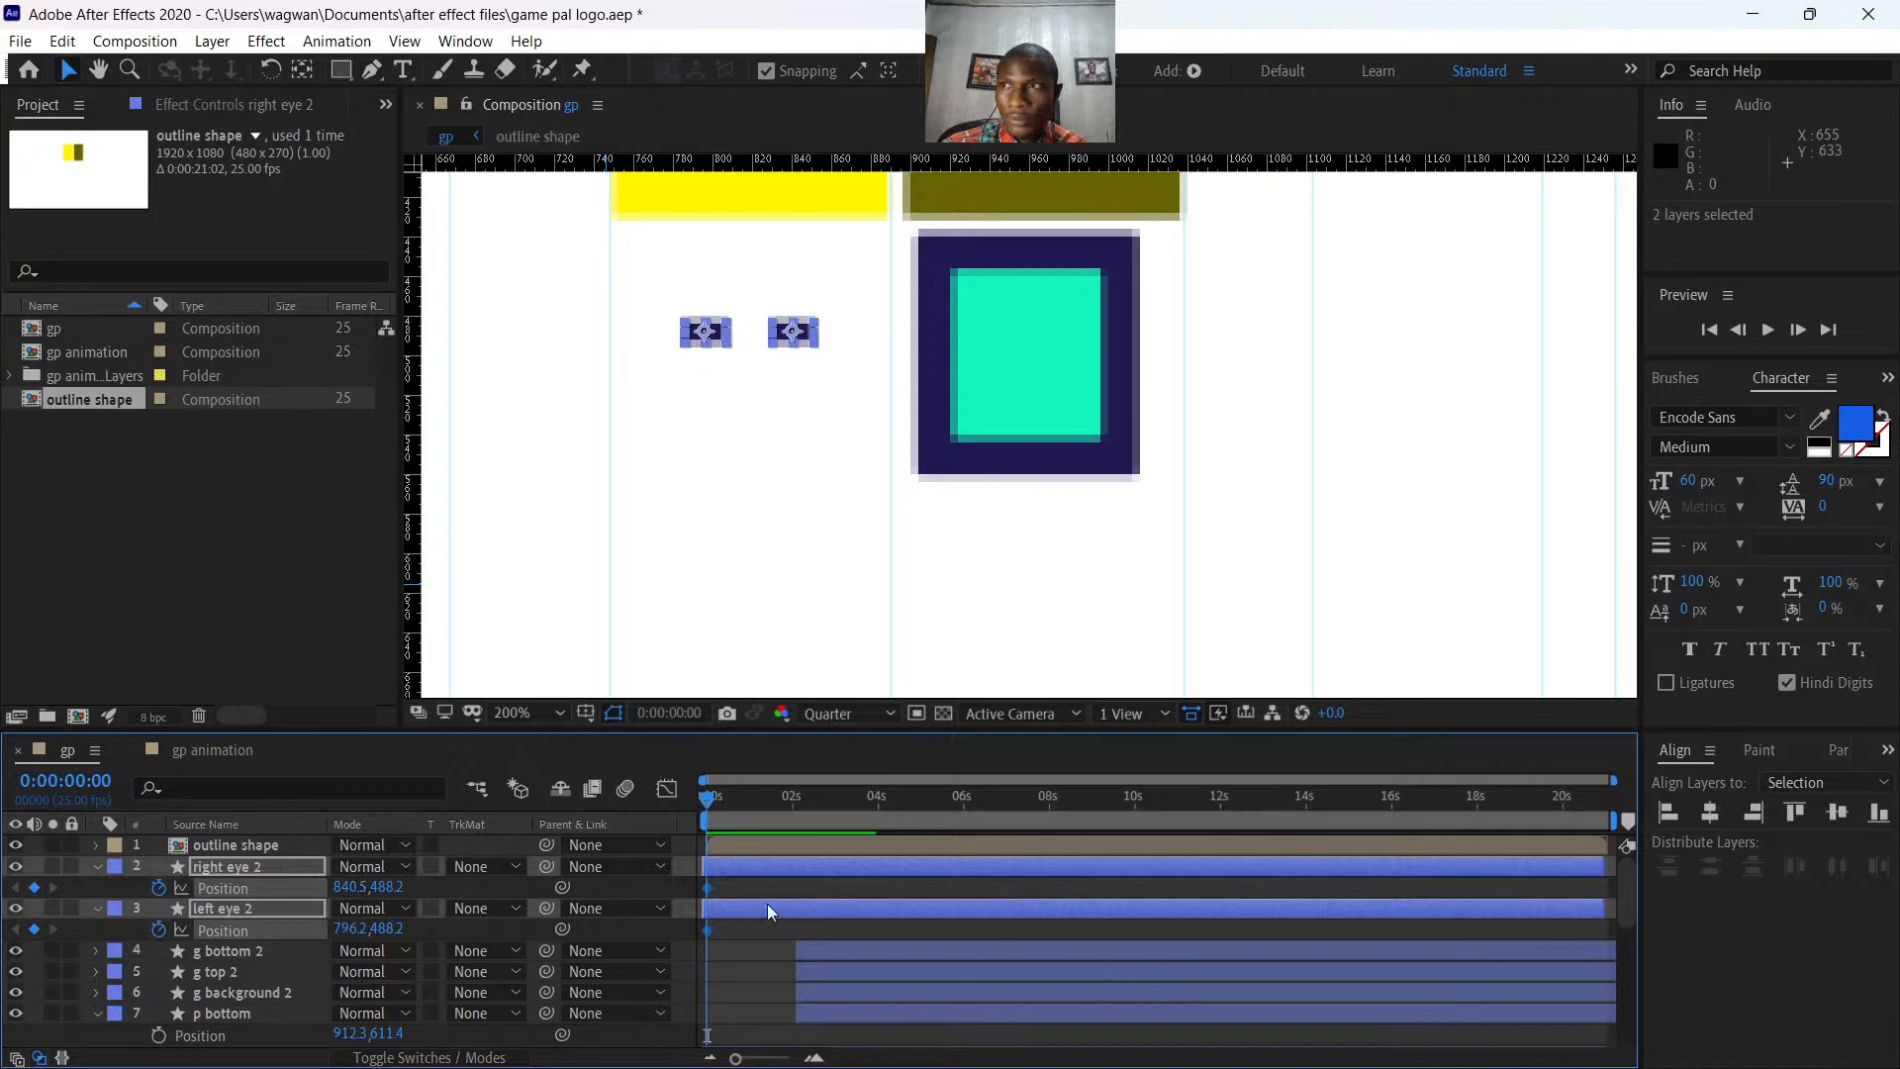
pyautogui.hotkey('ctrl', 'z')
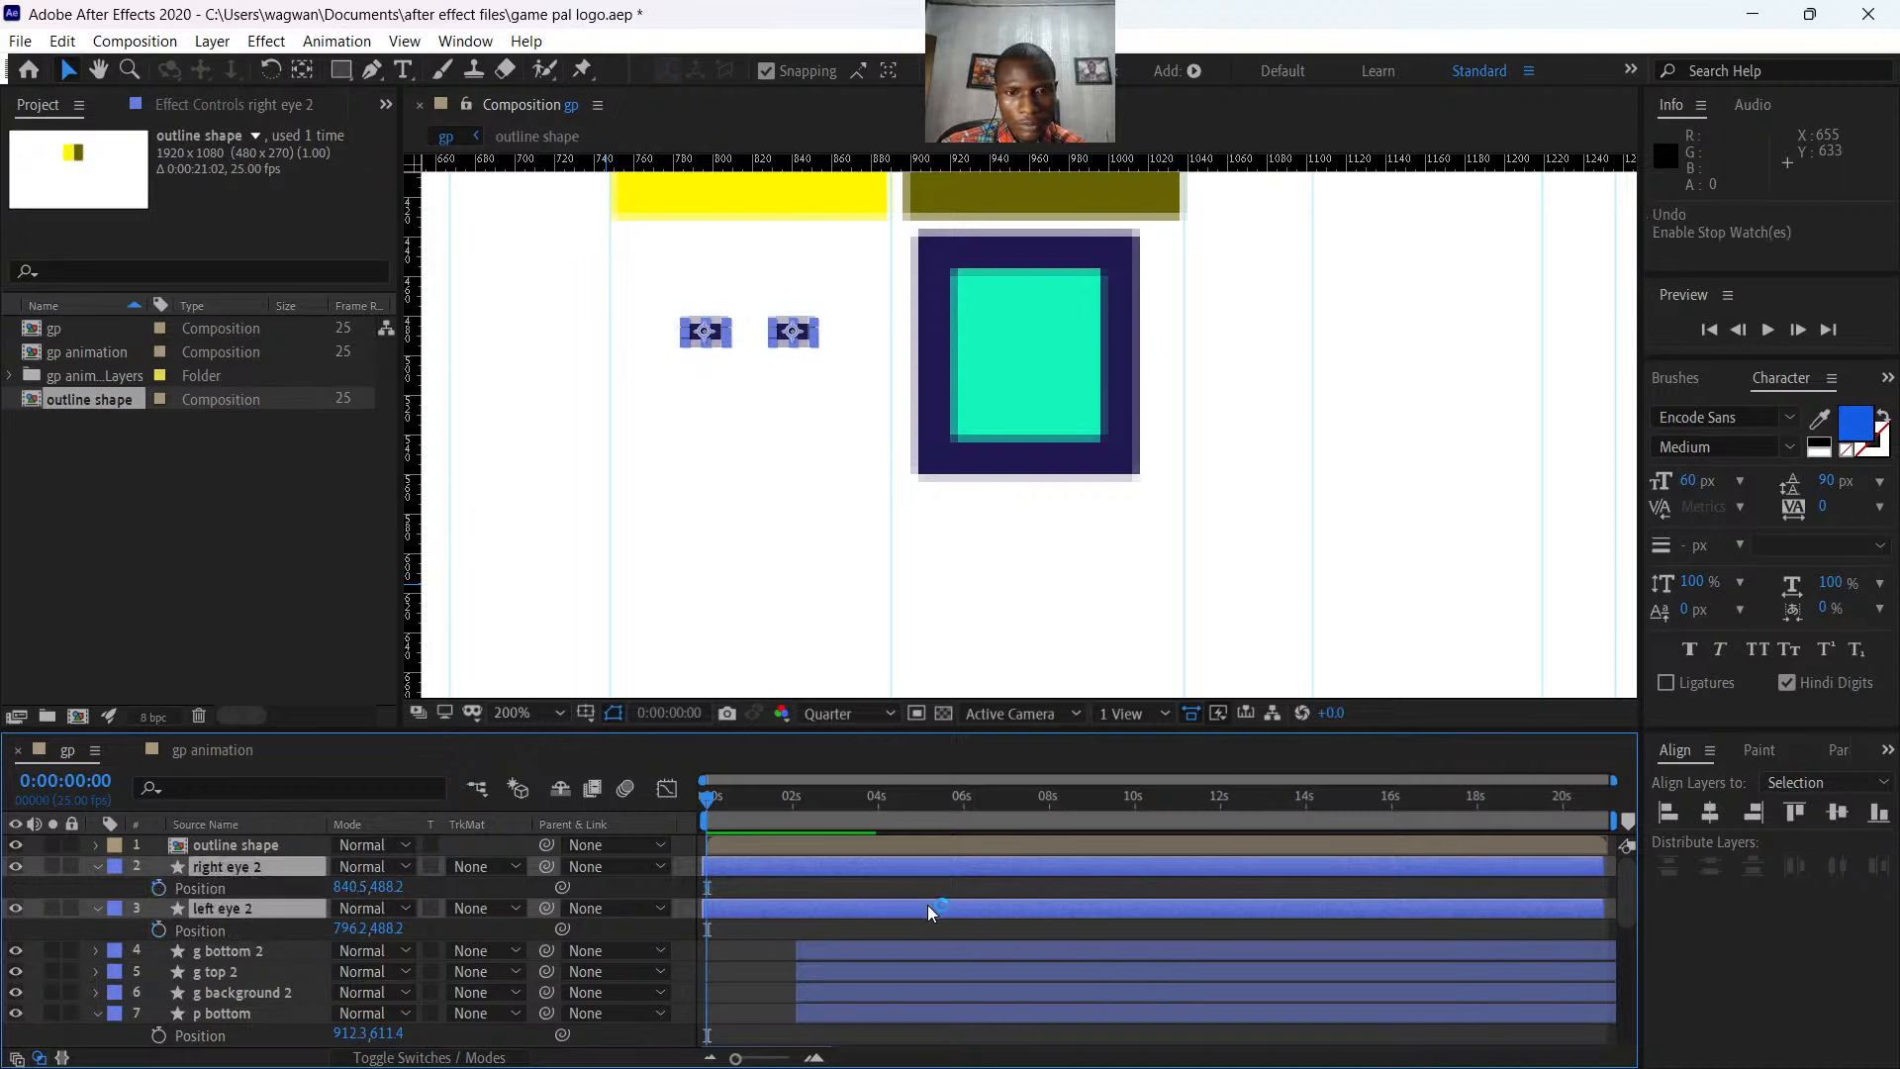
pyautogui.click(349, 886)
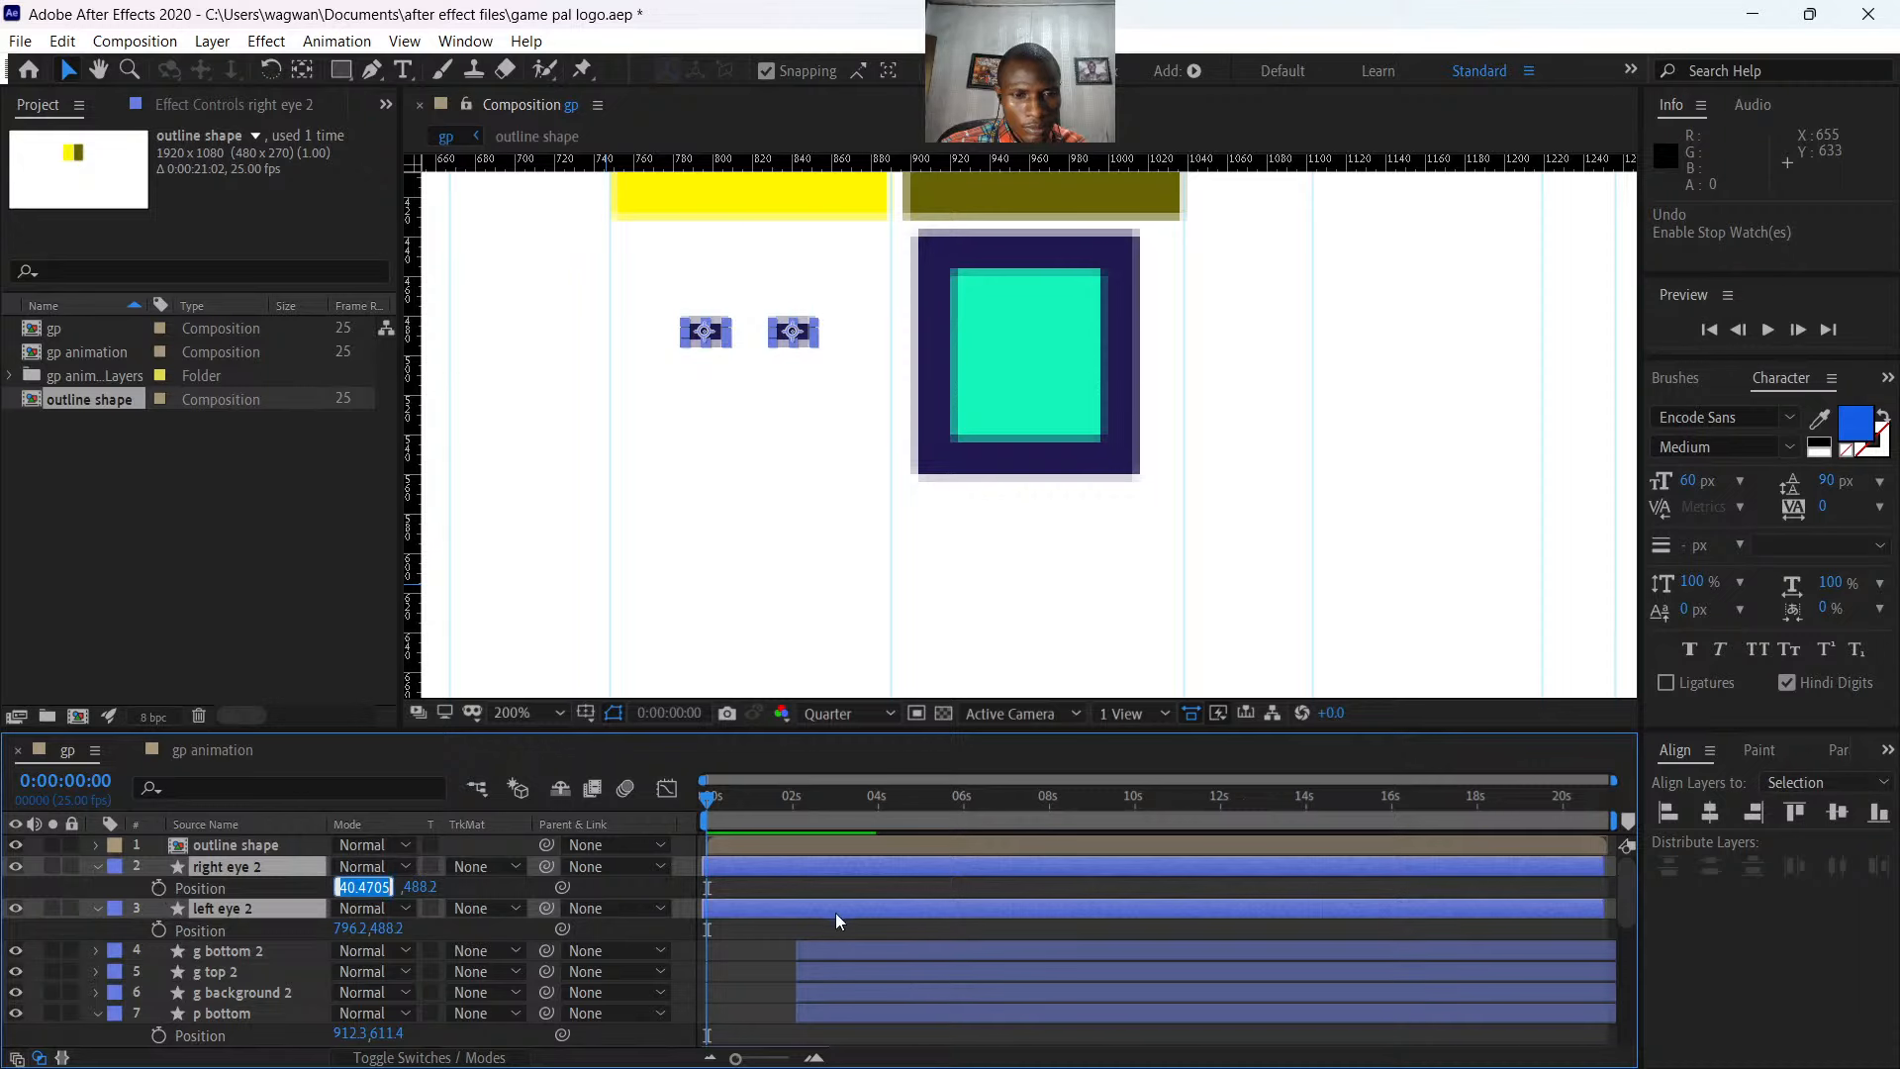
pyautogui.click(768, 932)
# - Start Position keyframing on right eye 2 at 0:00:00:00 with an X value of 815.5
pyautogui.click(714, 871)
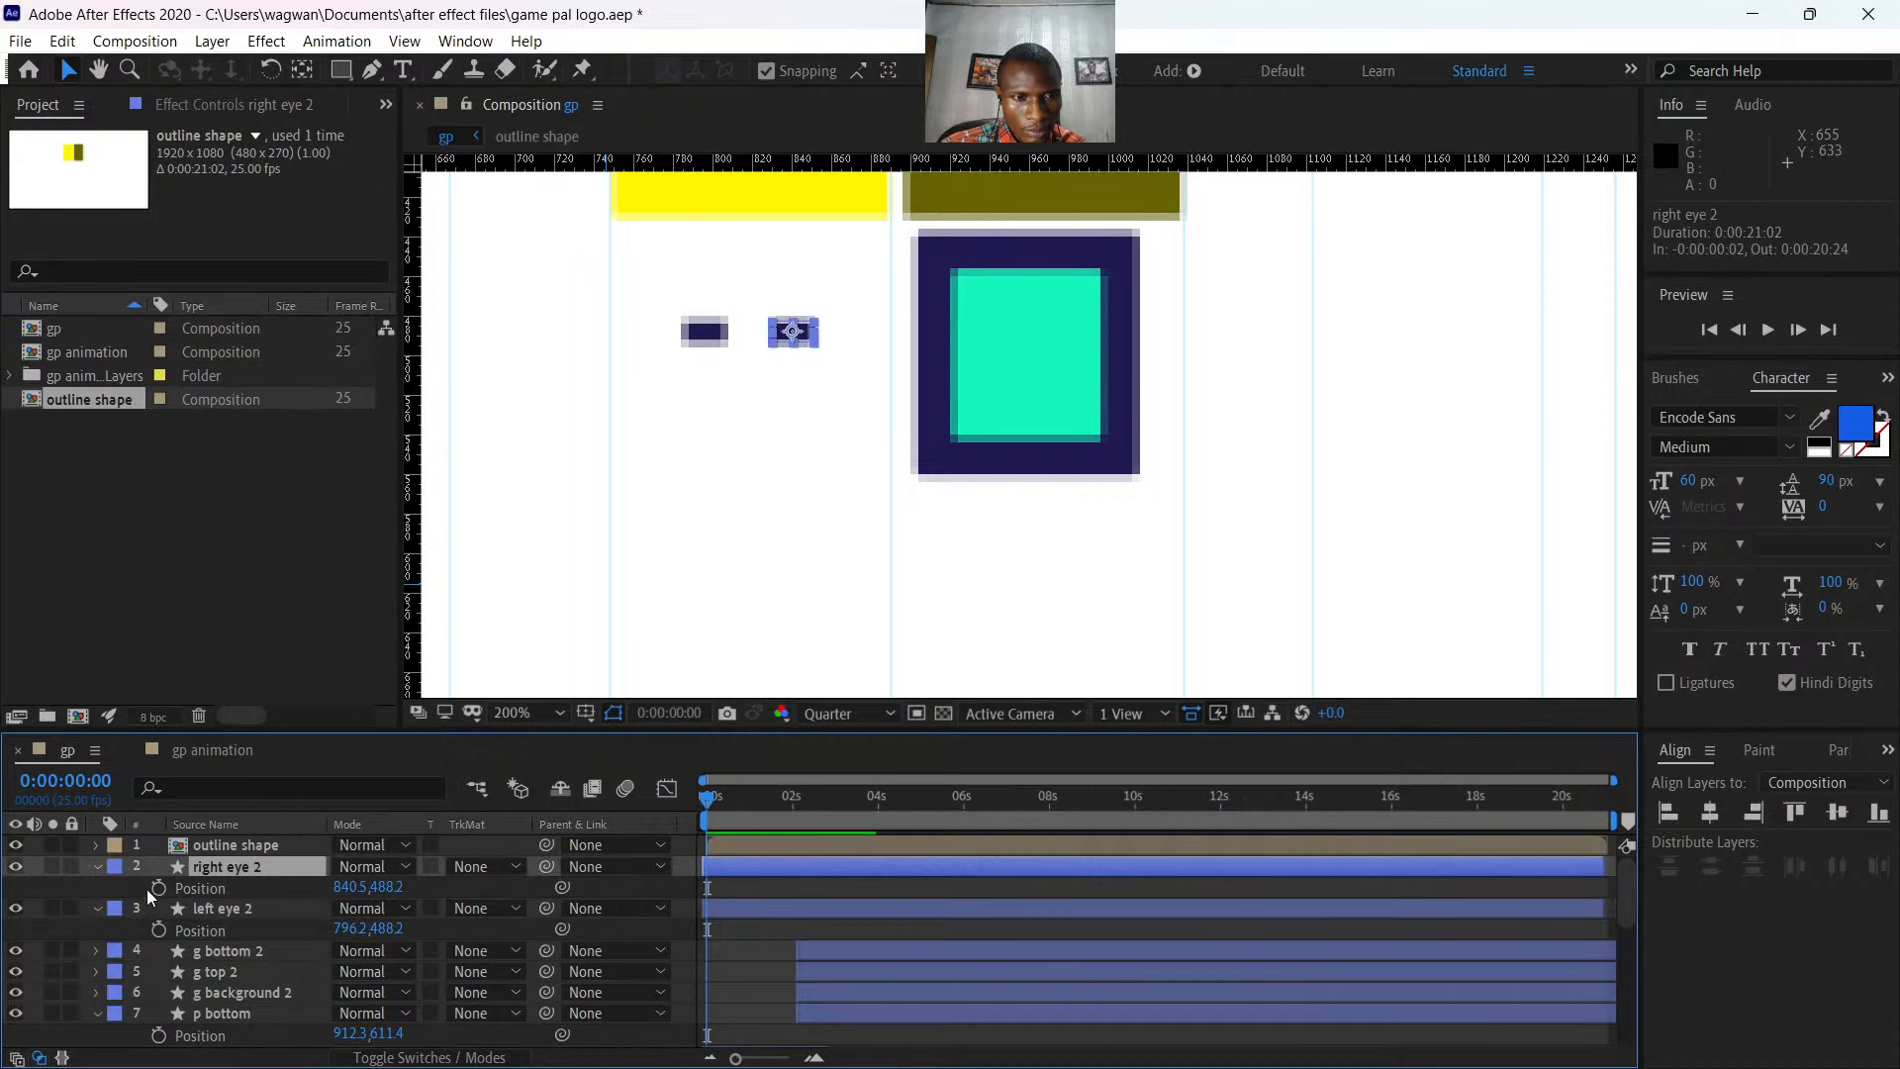
pyautogui.click(158, 888)
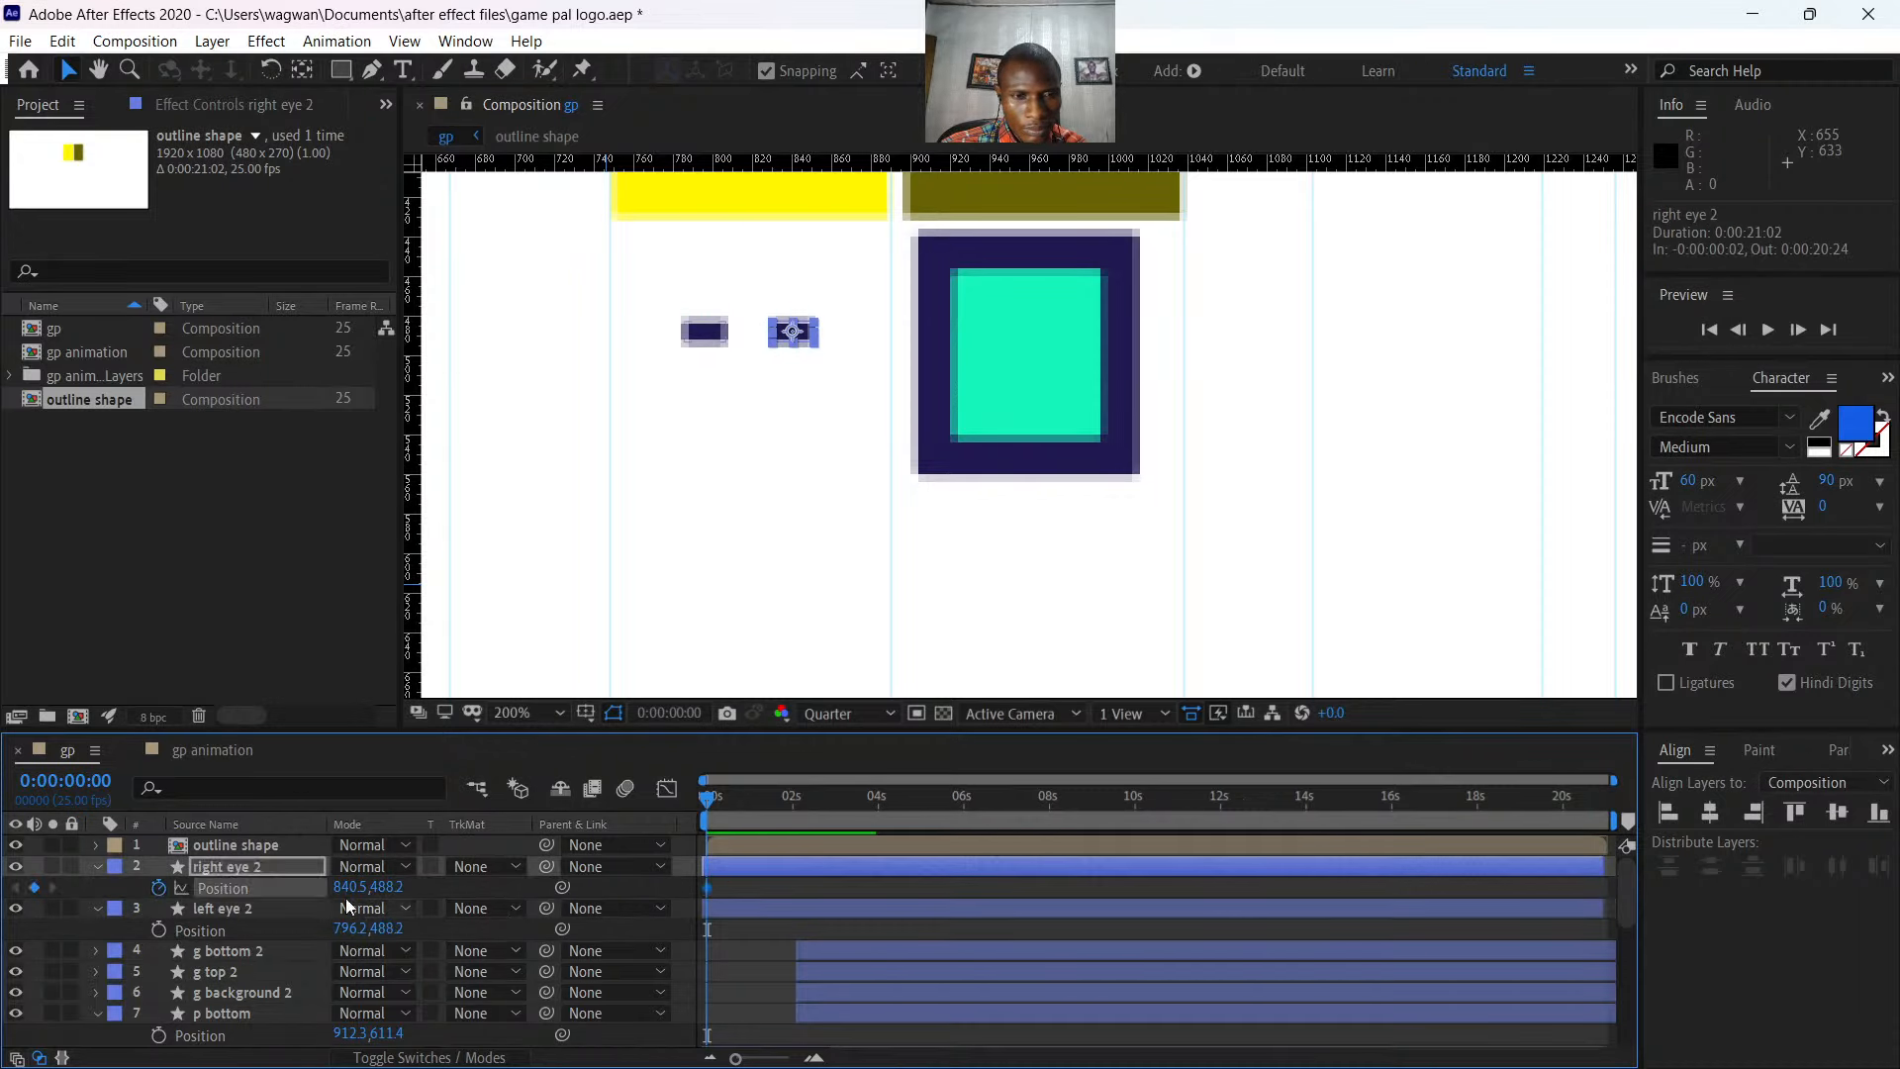
pyautogui.moveTo(339, 888); pyautogui.dragTo(315, 888)
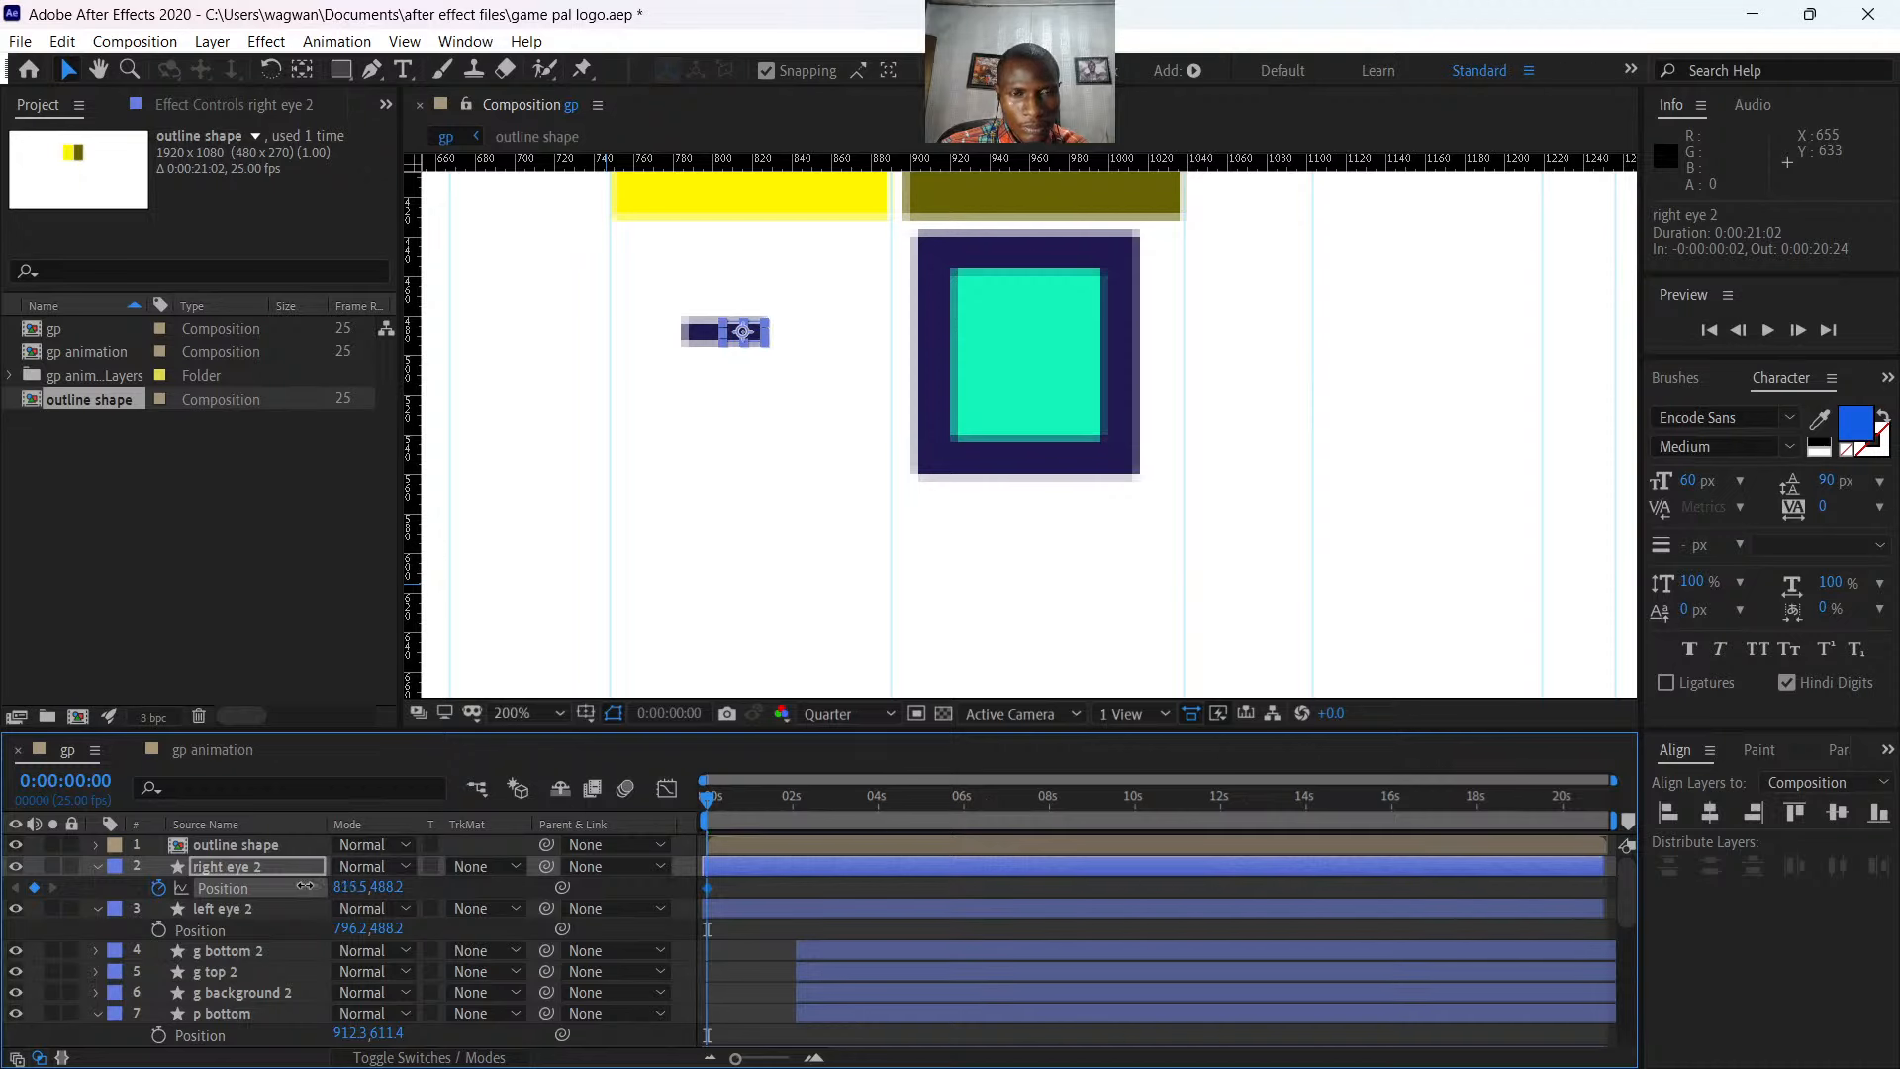
# - Set right eye 2's X position to 840.5 at 0:00:01:00
pyautogui.moveTo(708, 800); pyautogui.dragTo(751, 816)
pyautogui.click(358, 887)
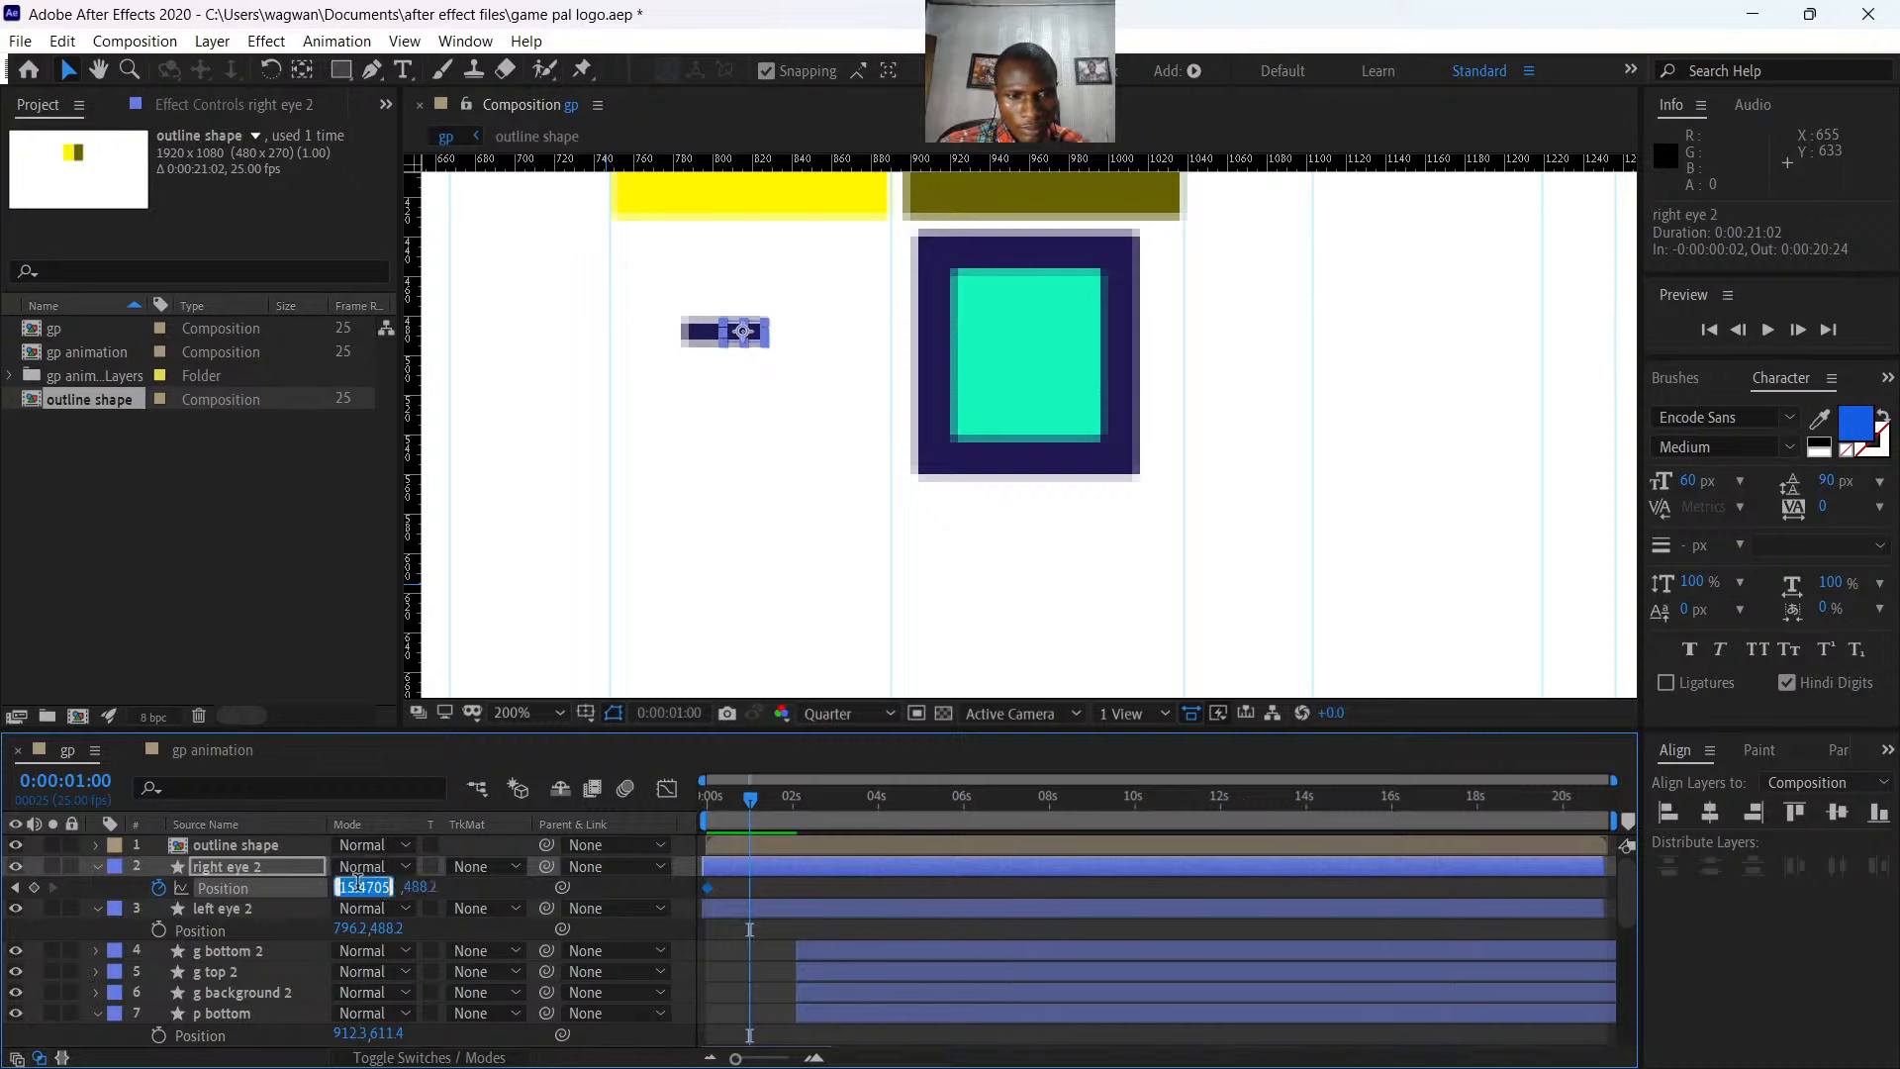
pyautogui.write('840.5')
pyautogui.press('Return')
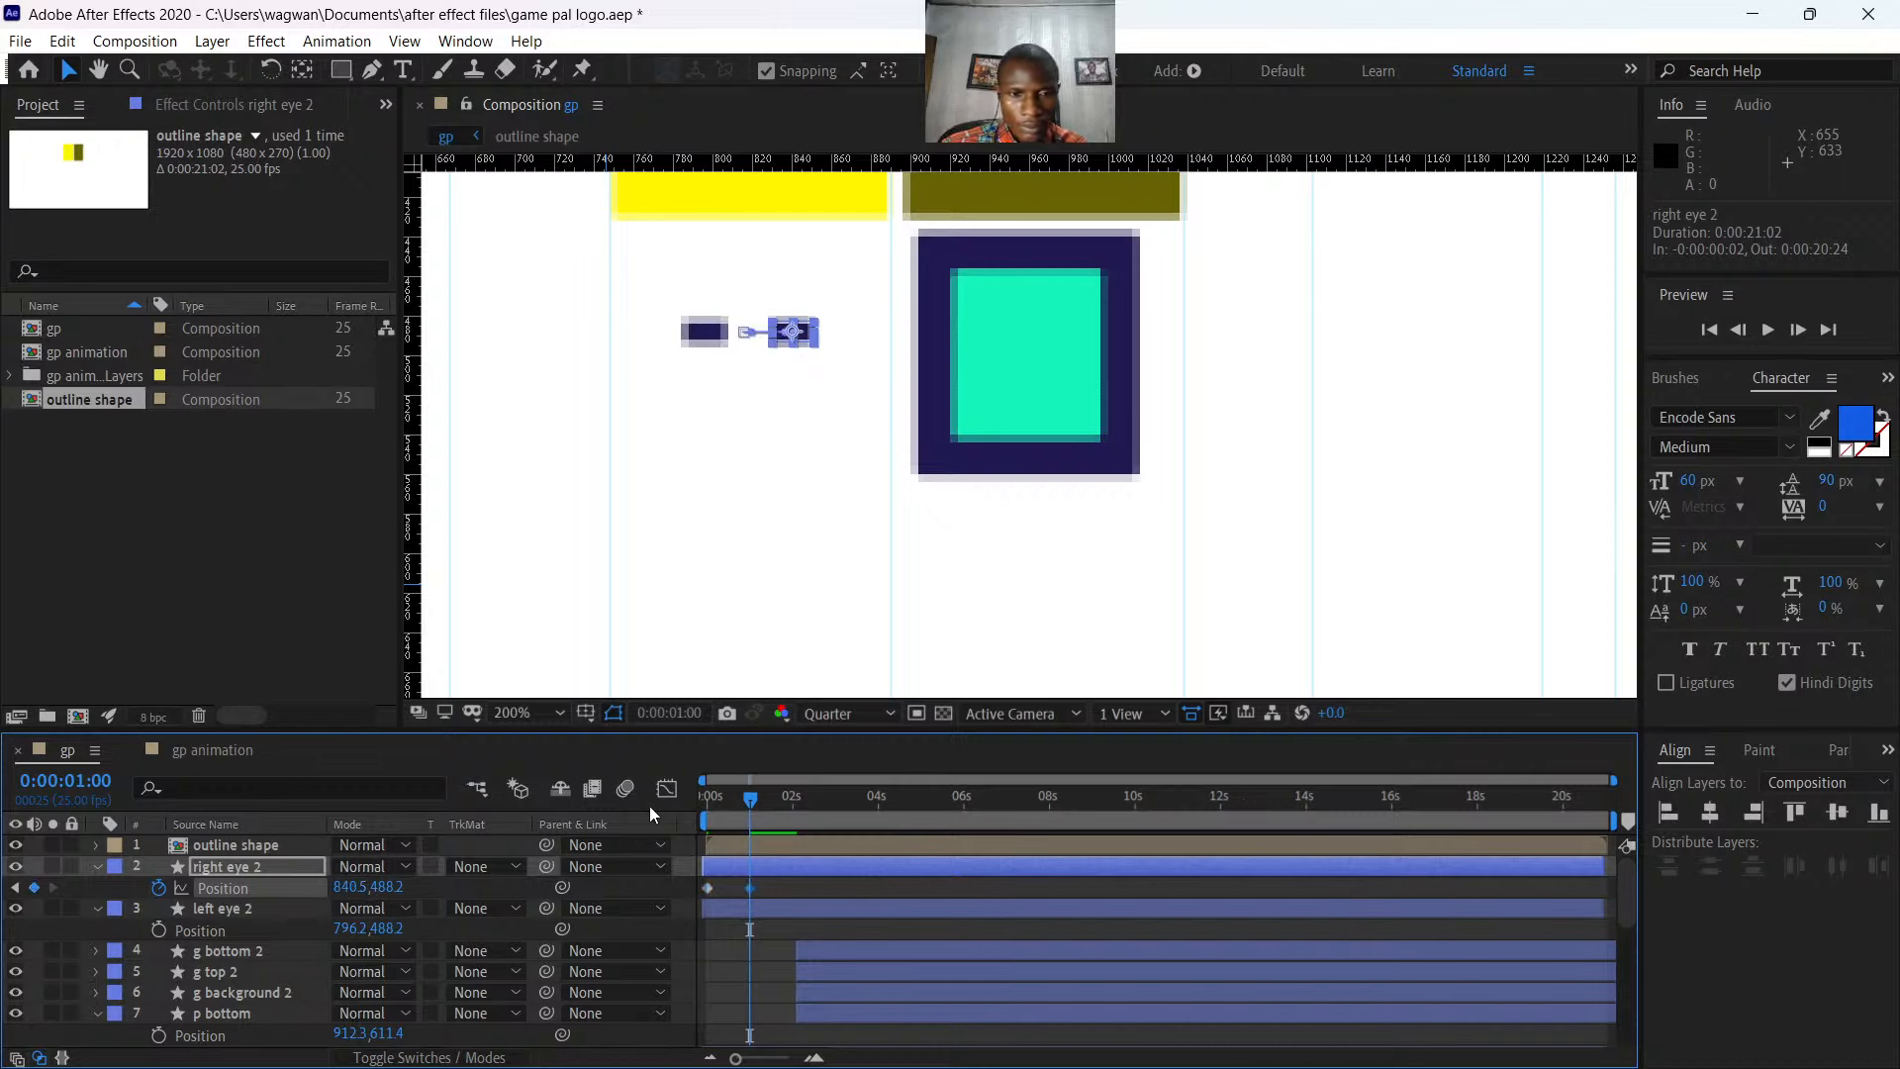
# - At 0:00:00:01, start Position keyframing on left eye 2, copy its X value, and shift its X position to 767.2
pyautogui.moveTo(750, 808); pyautogui.dragTo(704, 807)
pyautogui.click(715, 904)
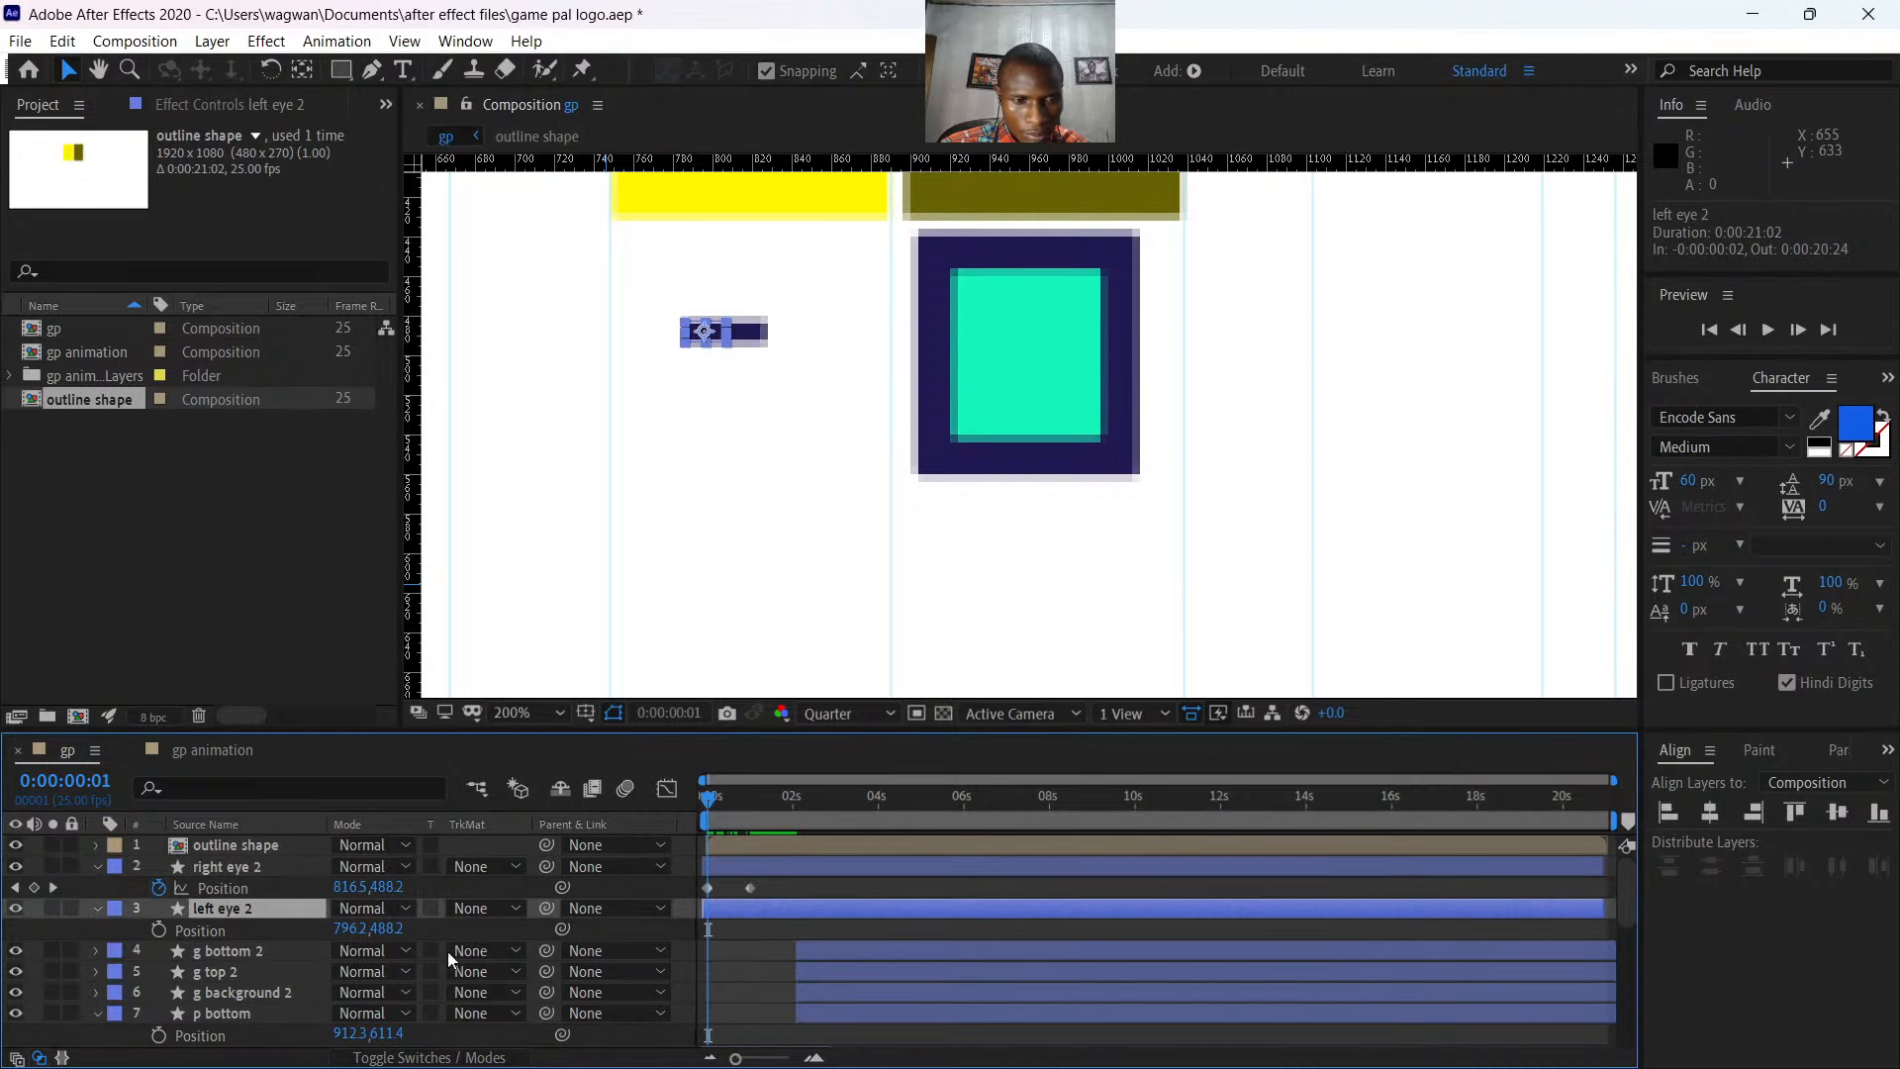
pyautogui.click(158, 931)
pyautogui.click(366, 929)
pyautogui.hotkey('ctrl', 'c')
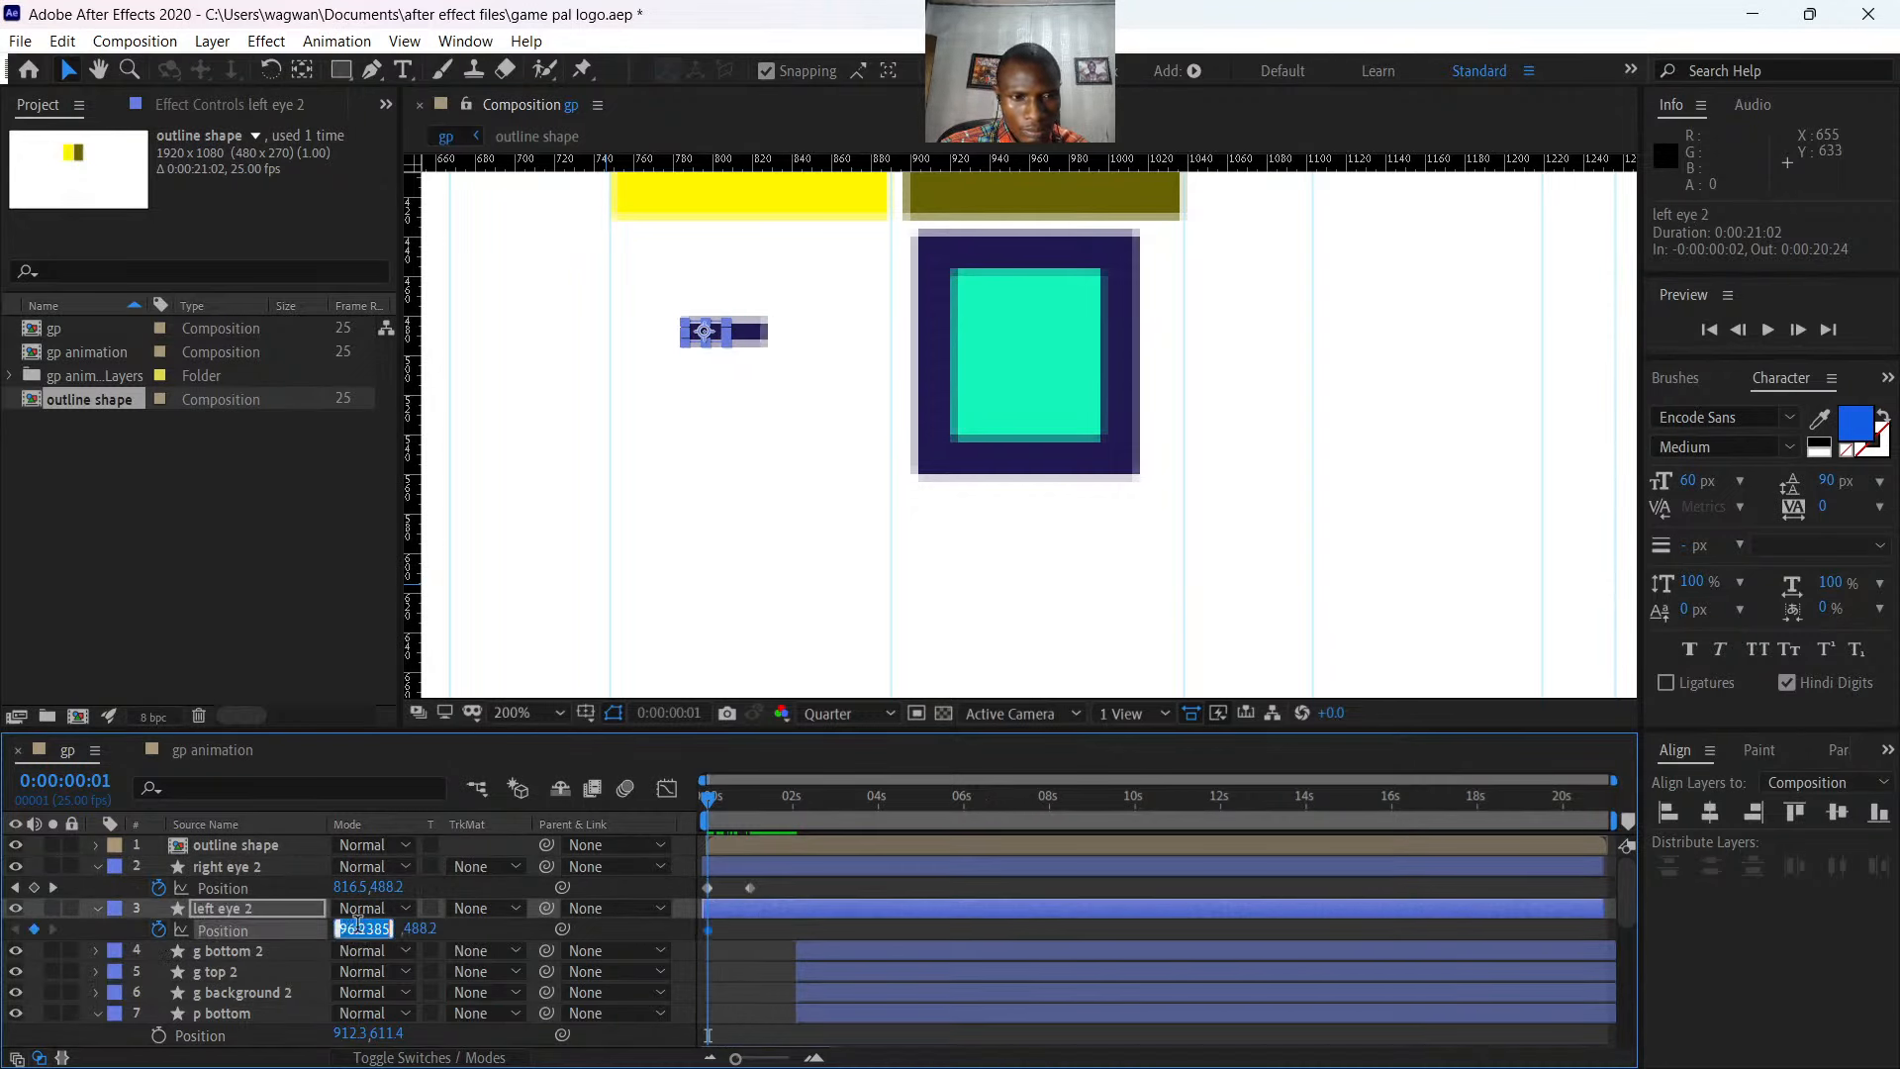
pyautogui.click(727, 910)
pyautogui.moveTo(339, 928); pyautogui.dragTo(311, 919)
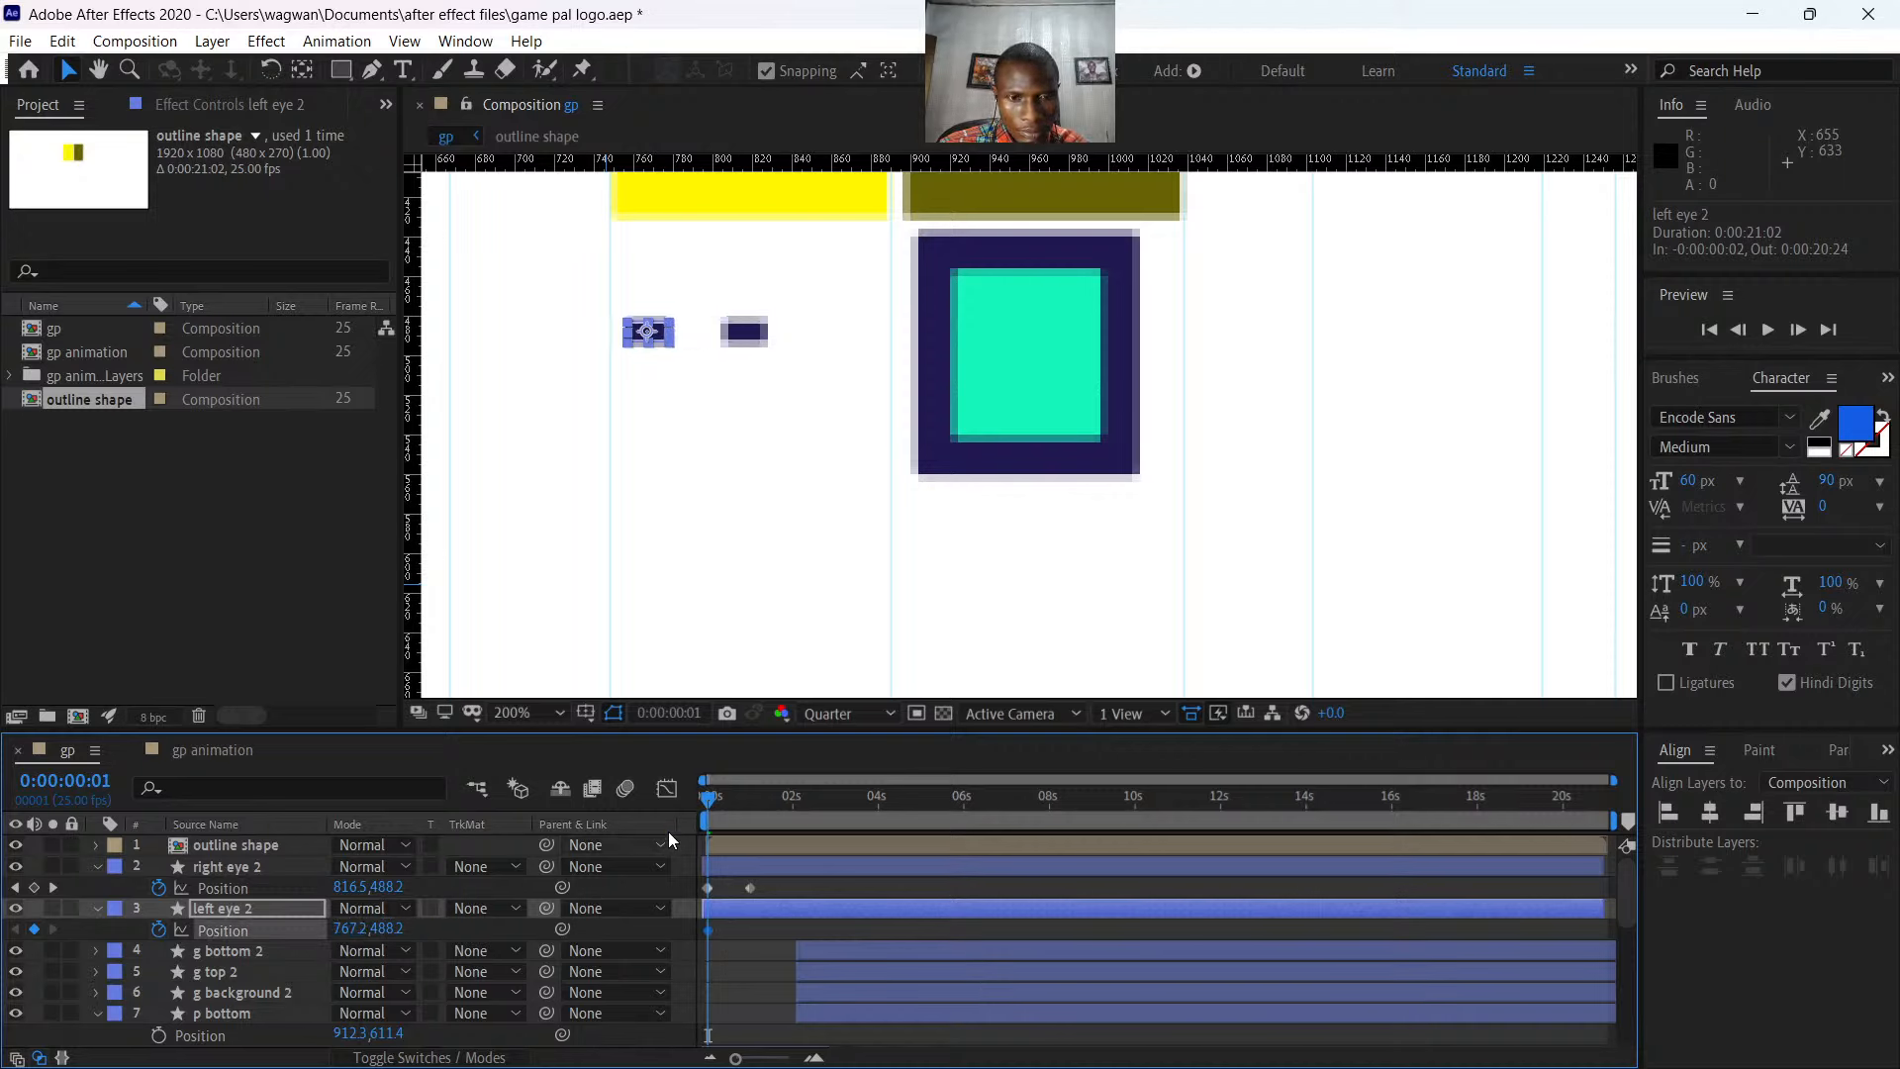
# - Paste the copied X position of 796.2 as left eye 2's second keyframe and align that keyframe to 0:00:01:00
pyautogui.moveTo(709, 798); pyautogui.dragTo(746, 818)
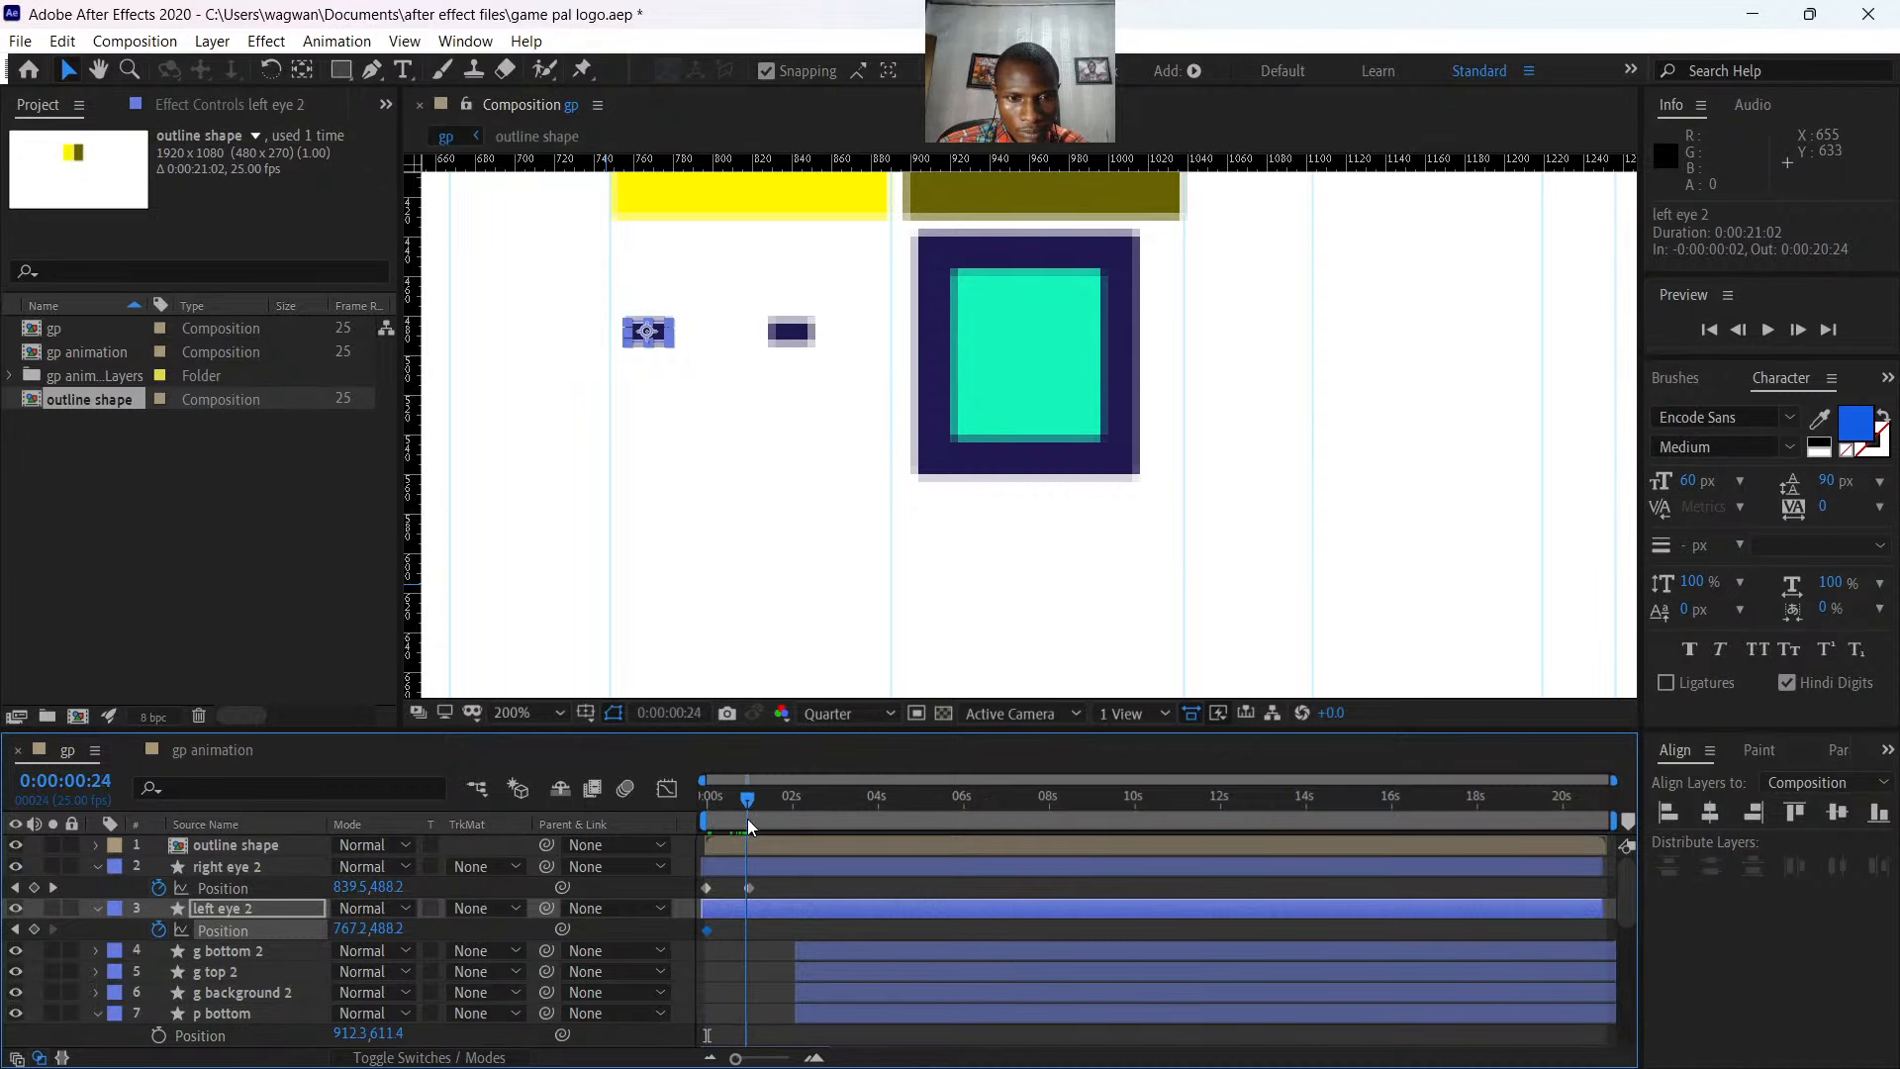
pyautogui.click(352, 929)
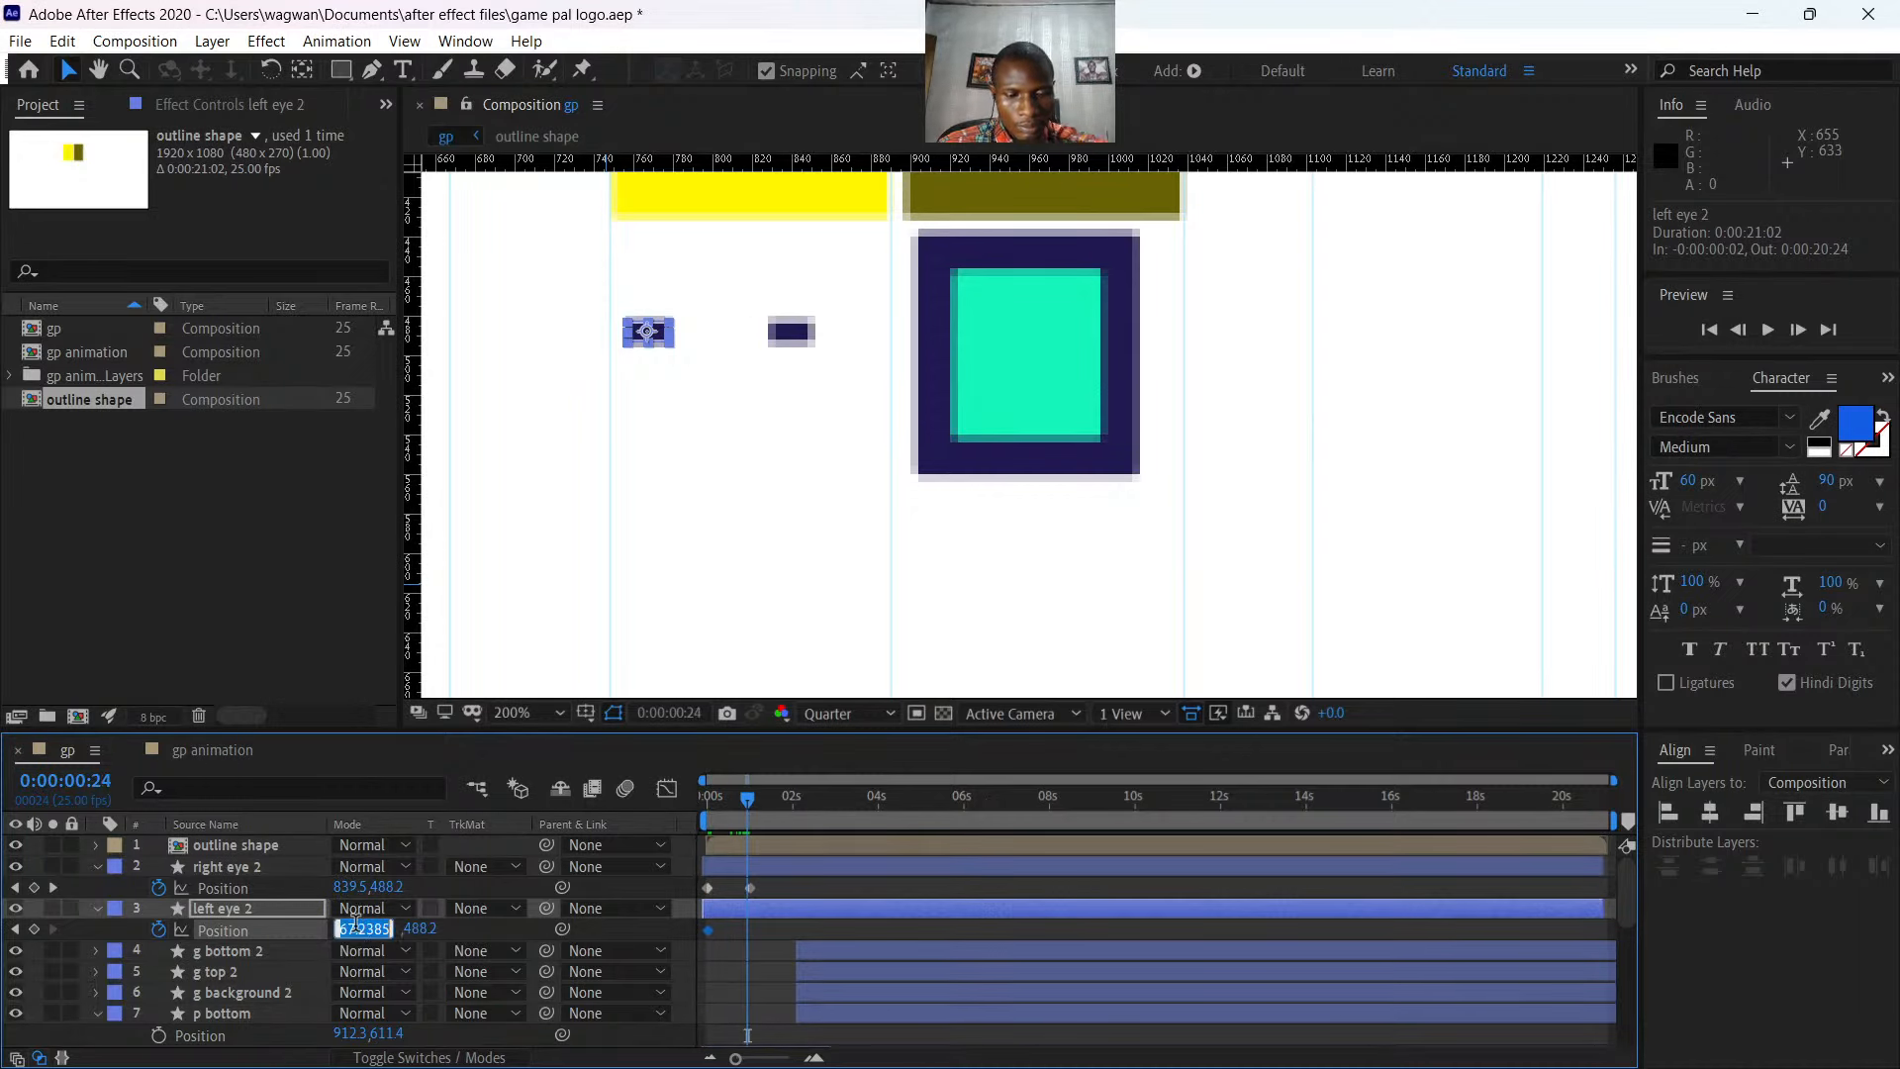
pyautogui.hotkey('ctrl', 'v')
pyautogui.press('Return')
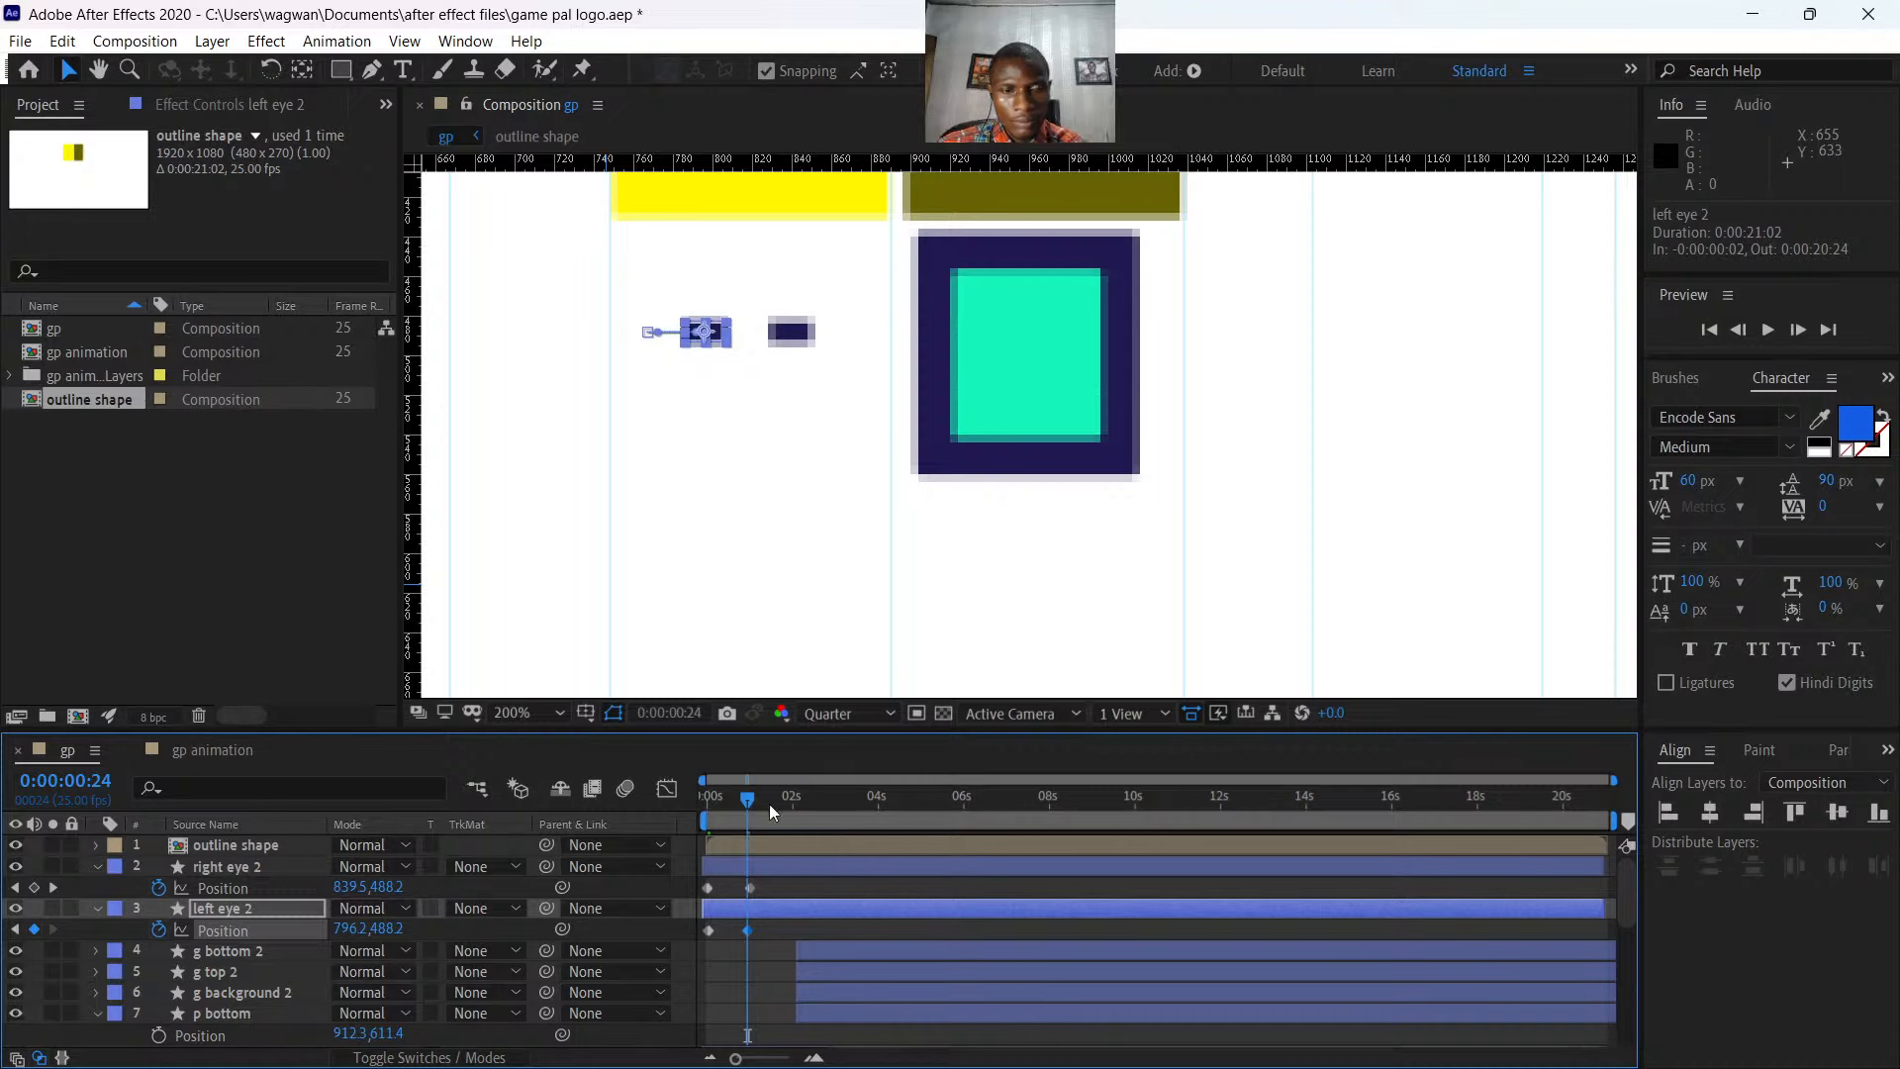
pyautogui.moveTo(748, 799)
pyautogui.mouseDown()
pyautogui.moveTo(696, 806)
pyautogui.moveTo(746, 825)
pyautogui.mouseUp()
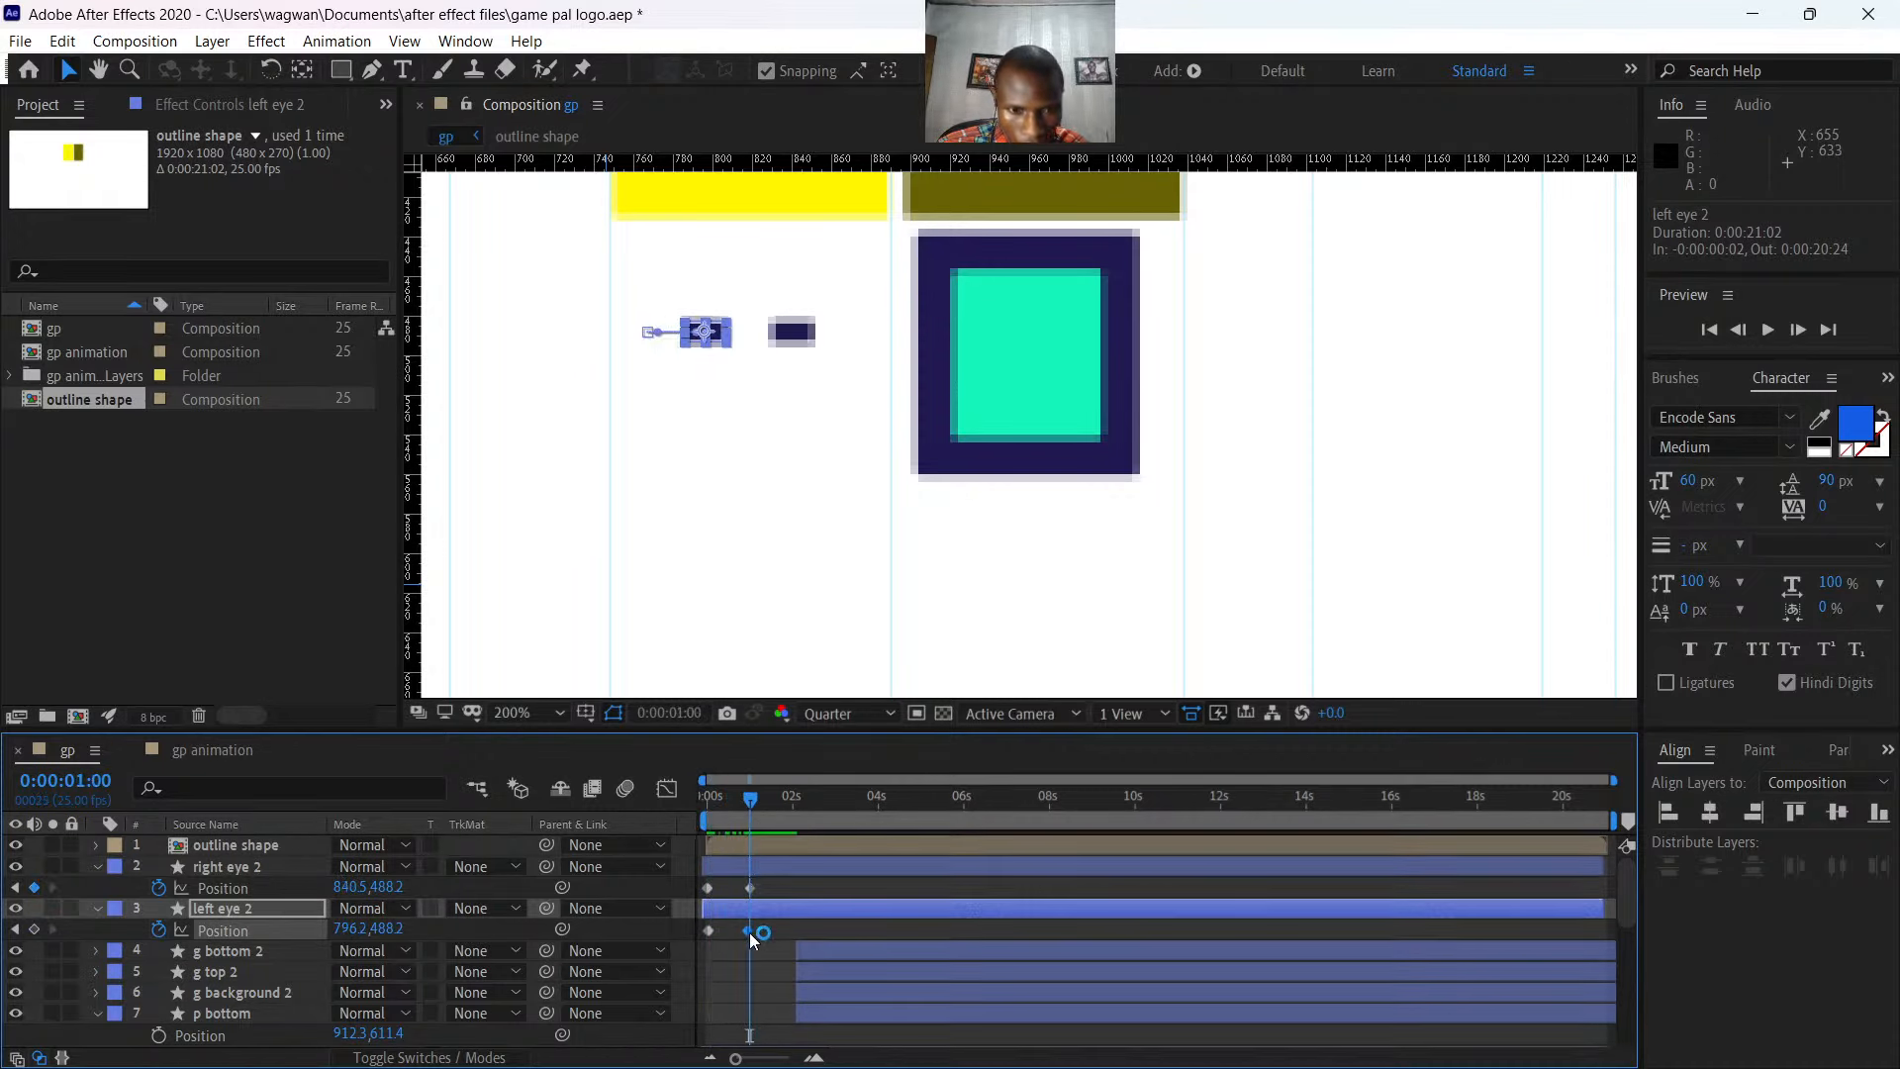
pyautogui.moveTo(750, 933); pyautogui.dragTo(752, 932)
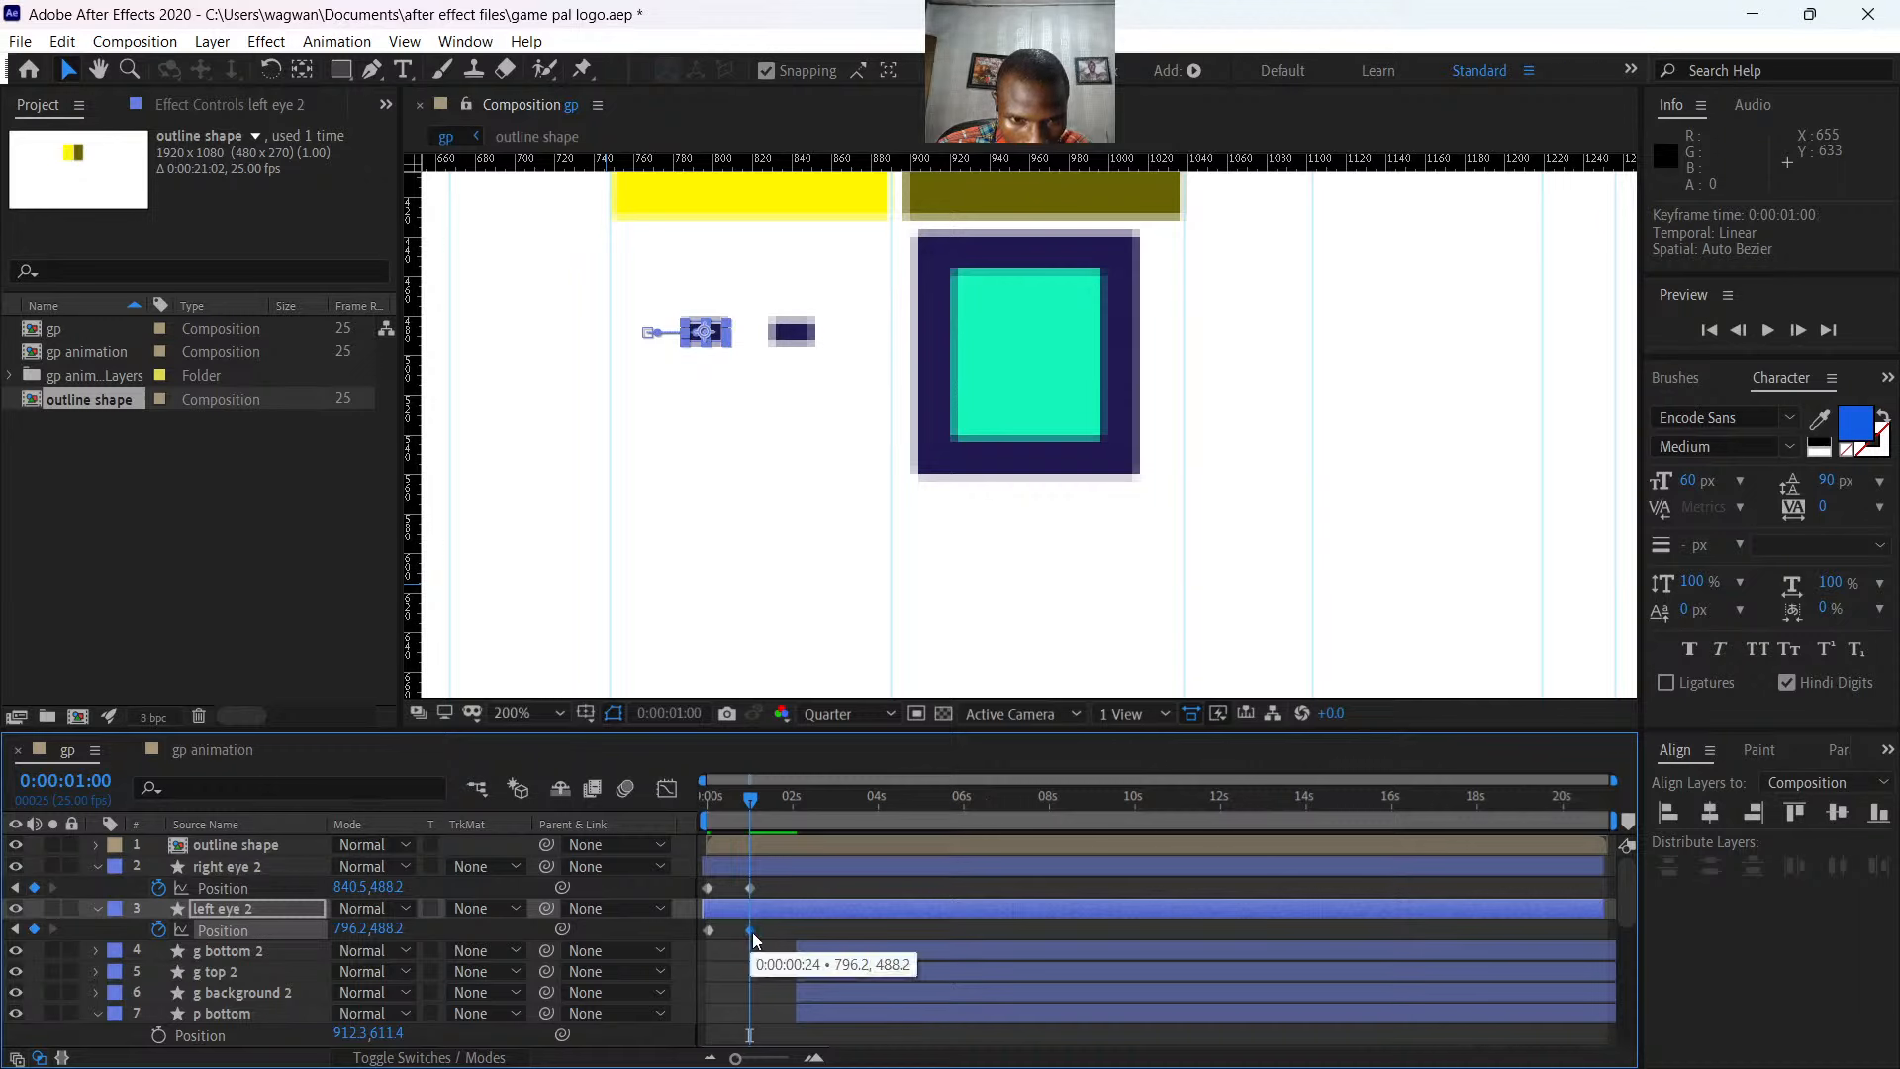
# - Move the second Position keyframes of both eyes to 0:00:00:08 and preview the motion from the start
pyautogui.moveTo(750, 784)
pyautogui.mouseDown()
pyautogui.moveTo(681, 803)
pyautogui.moveTo(744, 827)
pyautogui.moveTo(697, 809)
pyautogui.moveTo(729, 810)
pyautogui.mouseUp()
pyautogui.moveTo(768, 886); pyautogui.dragTo(719, 931)
pyautogui.press('Home')
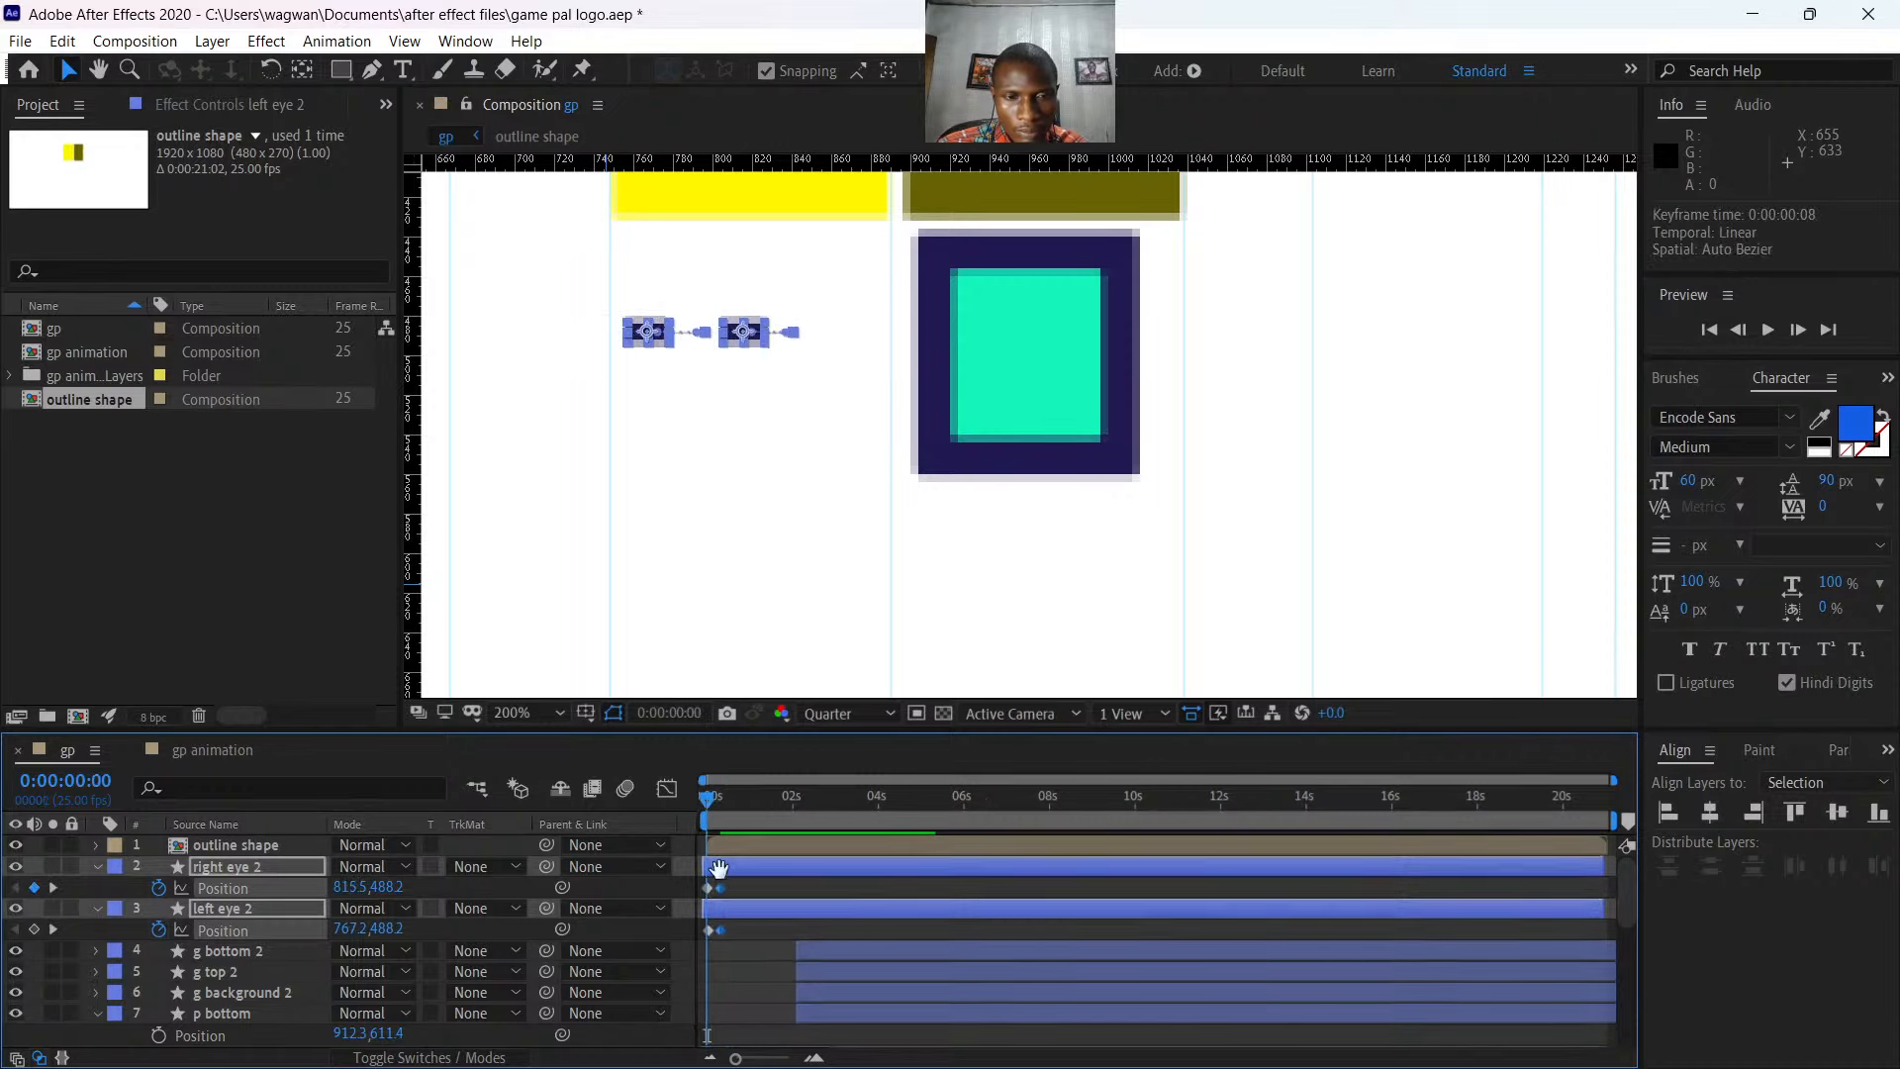
pyautogui.press('space')
pyautogui.press('space')
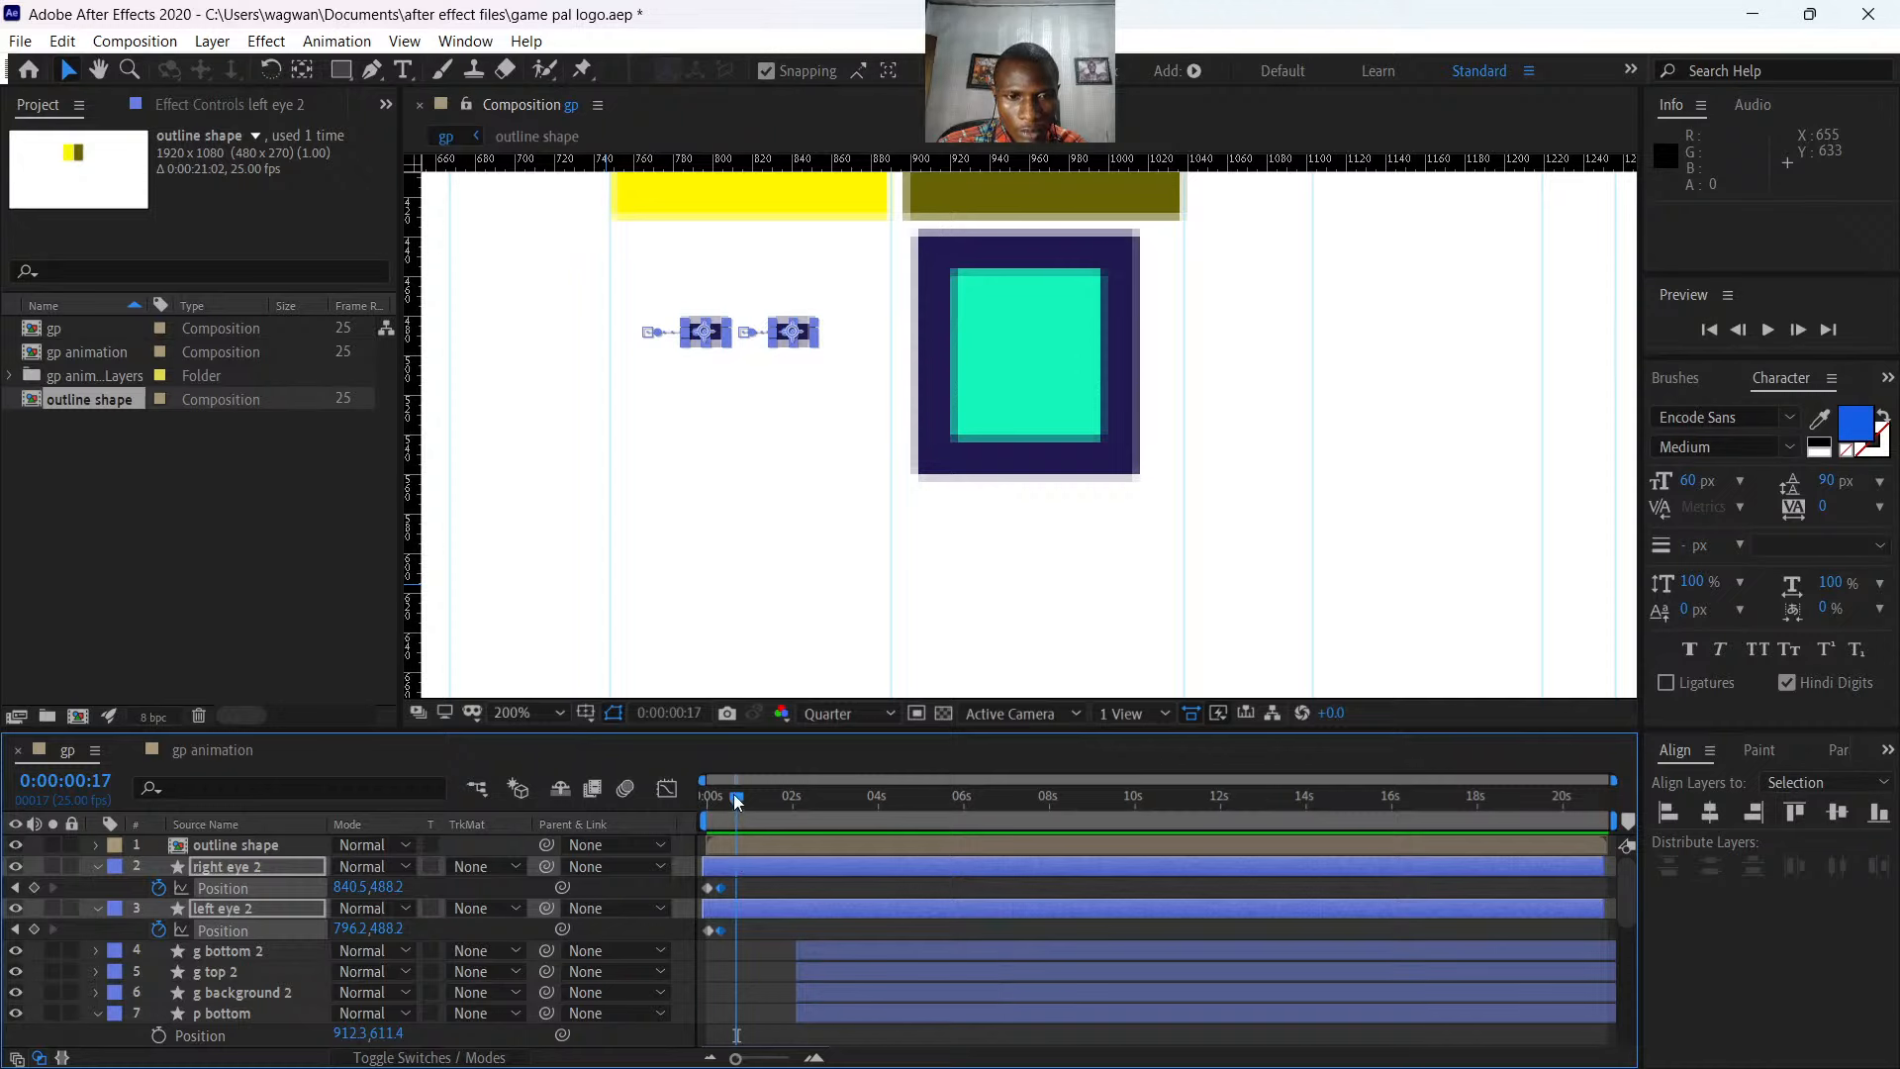
# - Add holding Position keyframes to right eye 2 and left eye 2 at 0:00:00:19
pyautogui.moveTo(734, 794); pyautogui.dragTo(757, 824)
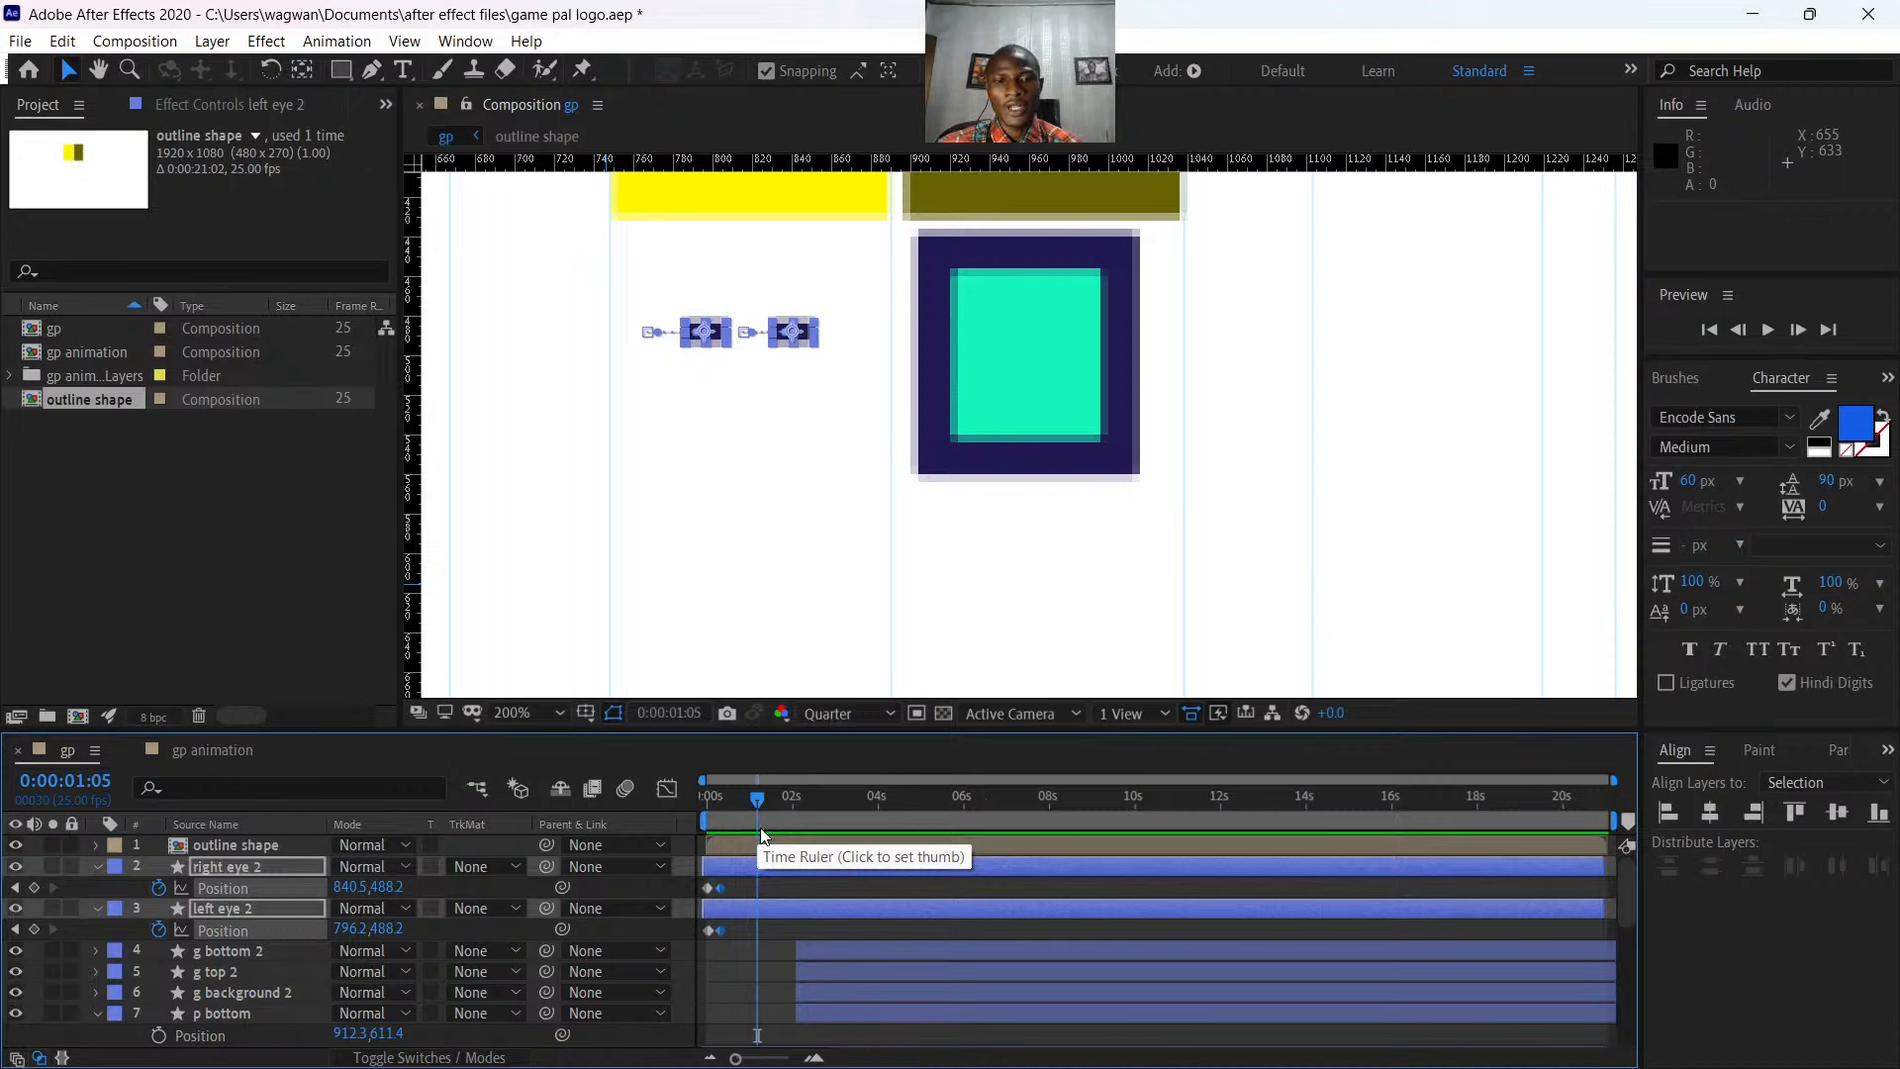
pyautogui.moveTo(757, 799); pyautogui.dragTo(738, 847)
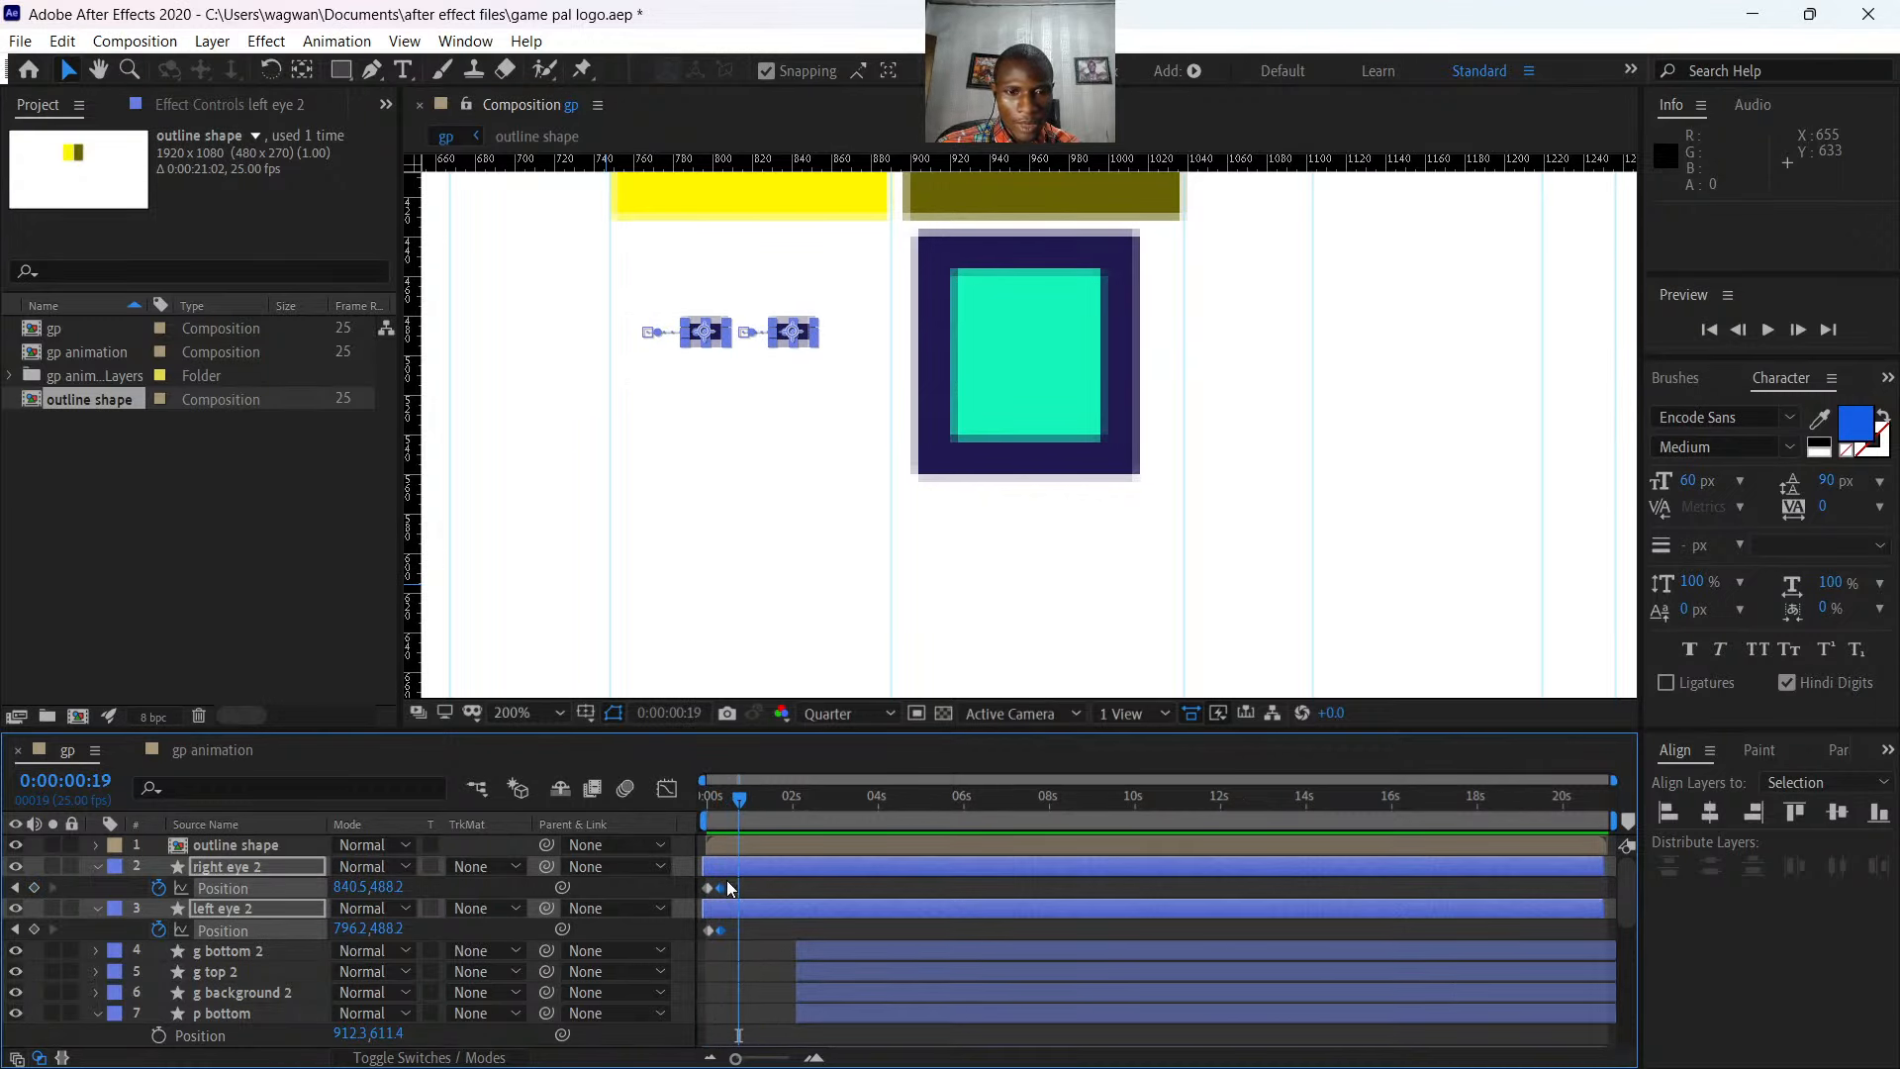
pyautogui.moveTo(728, 881); pyautogui.dragTo(699, 939)
pyautogui.click(784, 881)
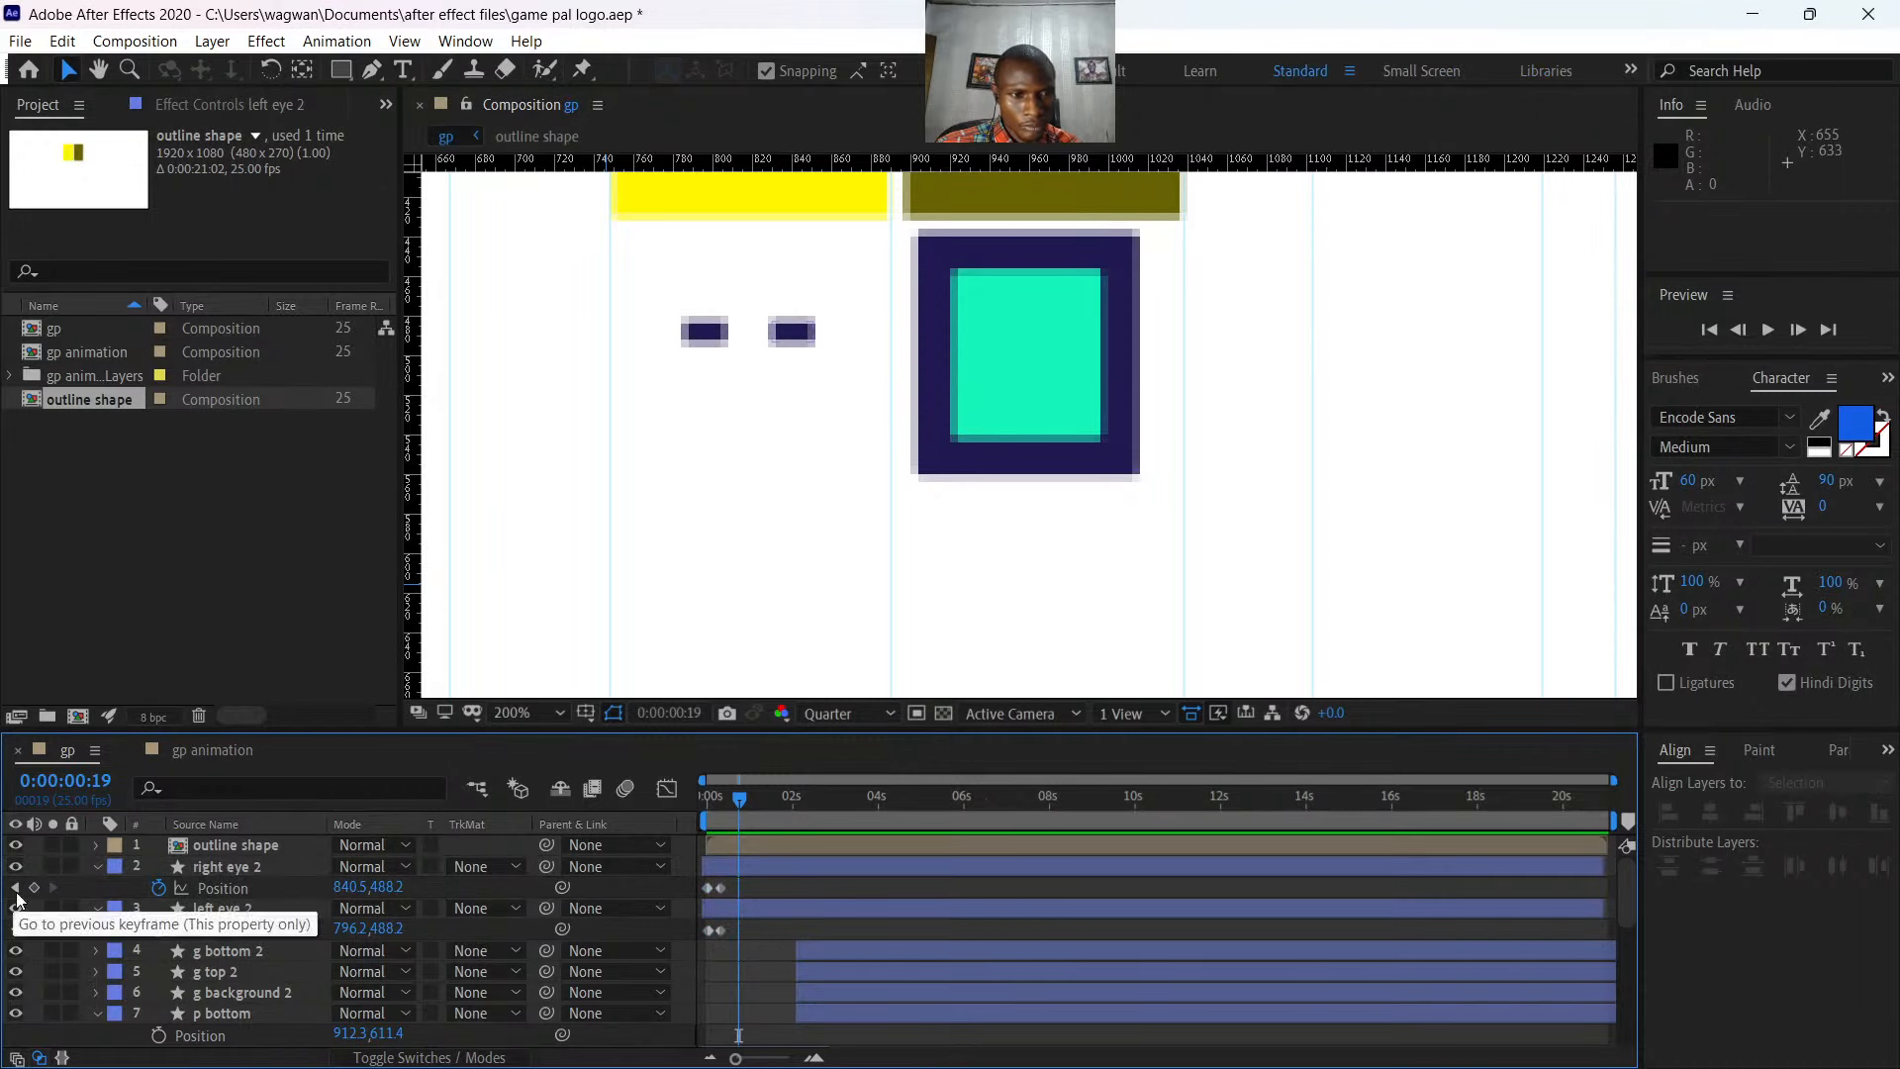
pyautogui.click(758, 863)
pyautogui.keyDown('shift'); pyautogui.click(750, 905); pyautogui.keyUp('shift')
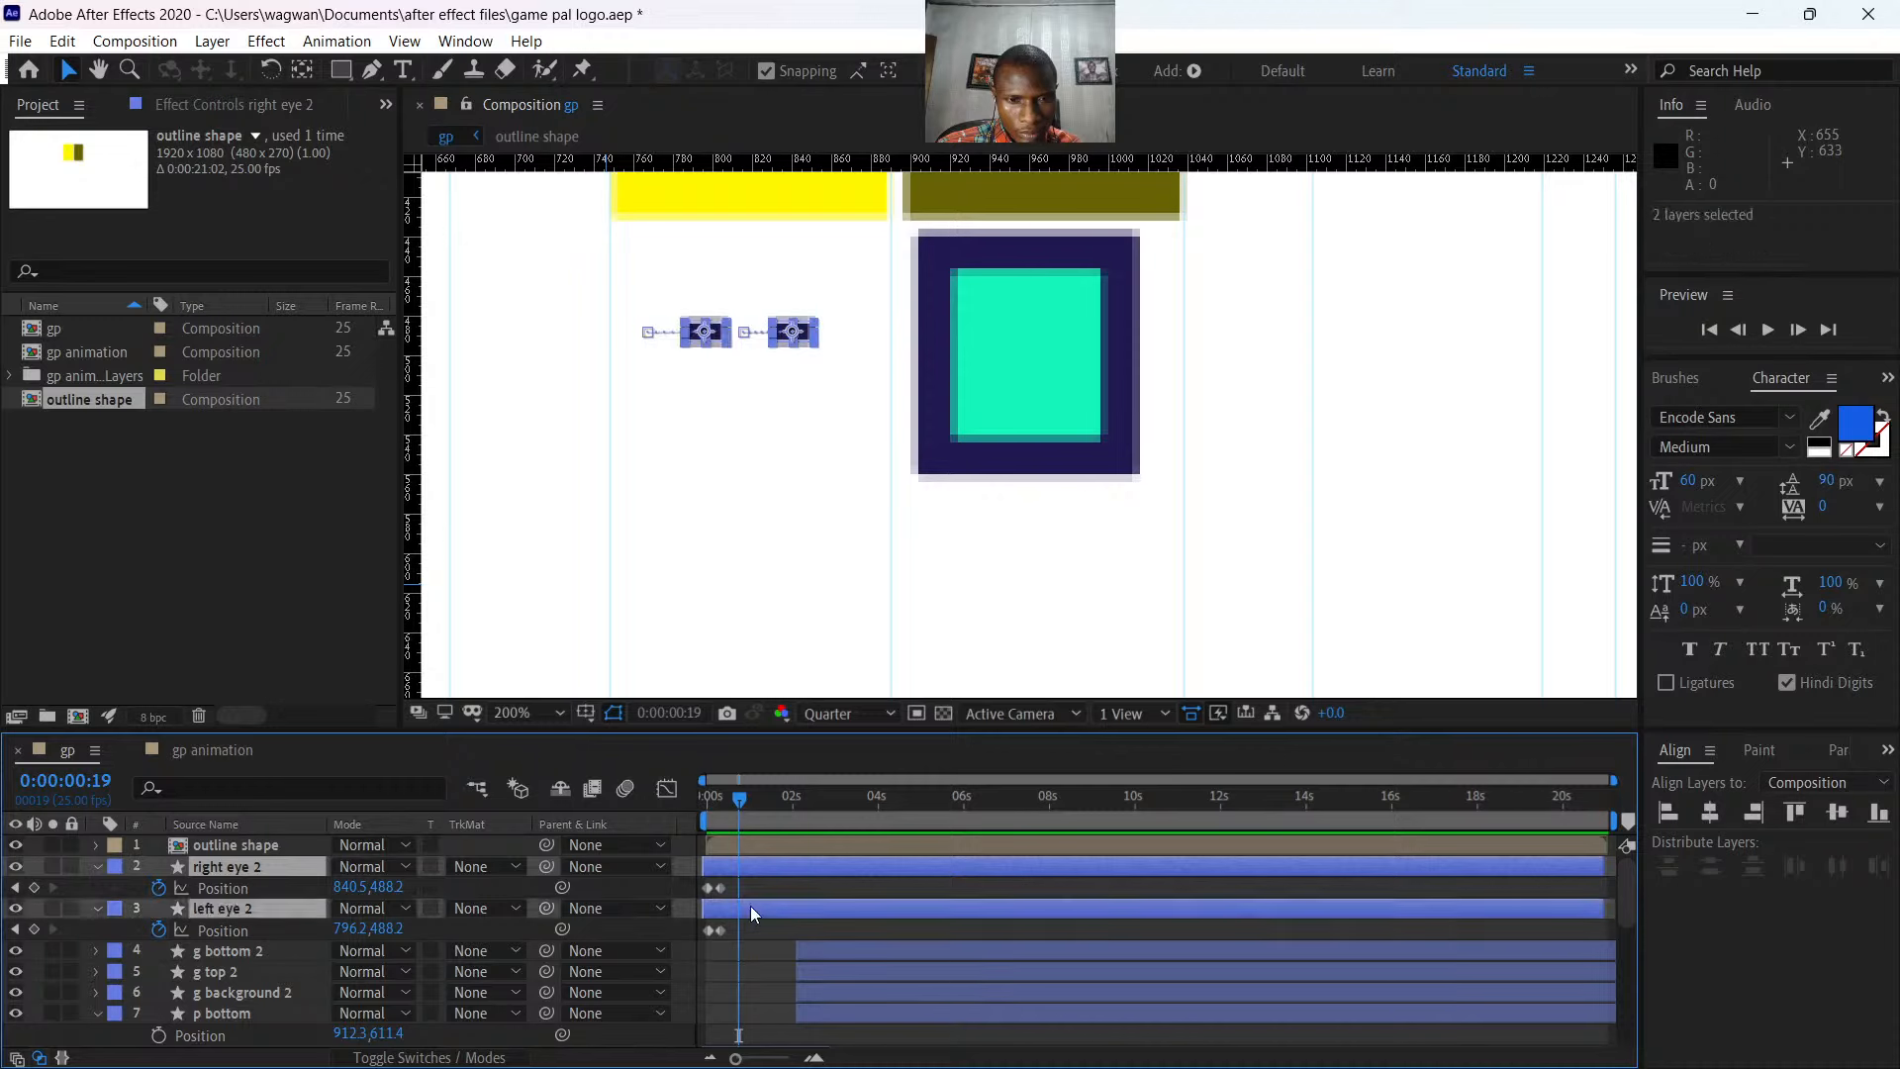
pyautogui.click(35, 885)
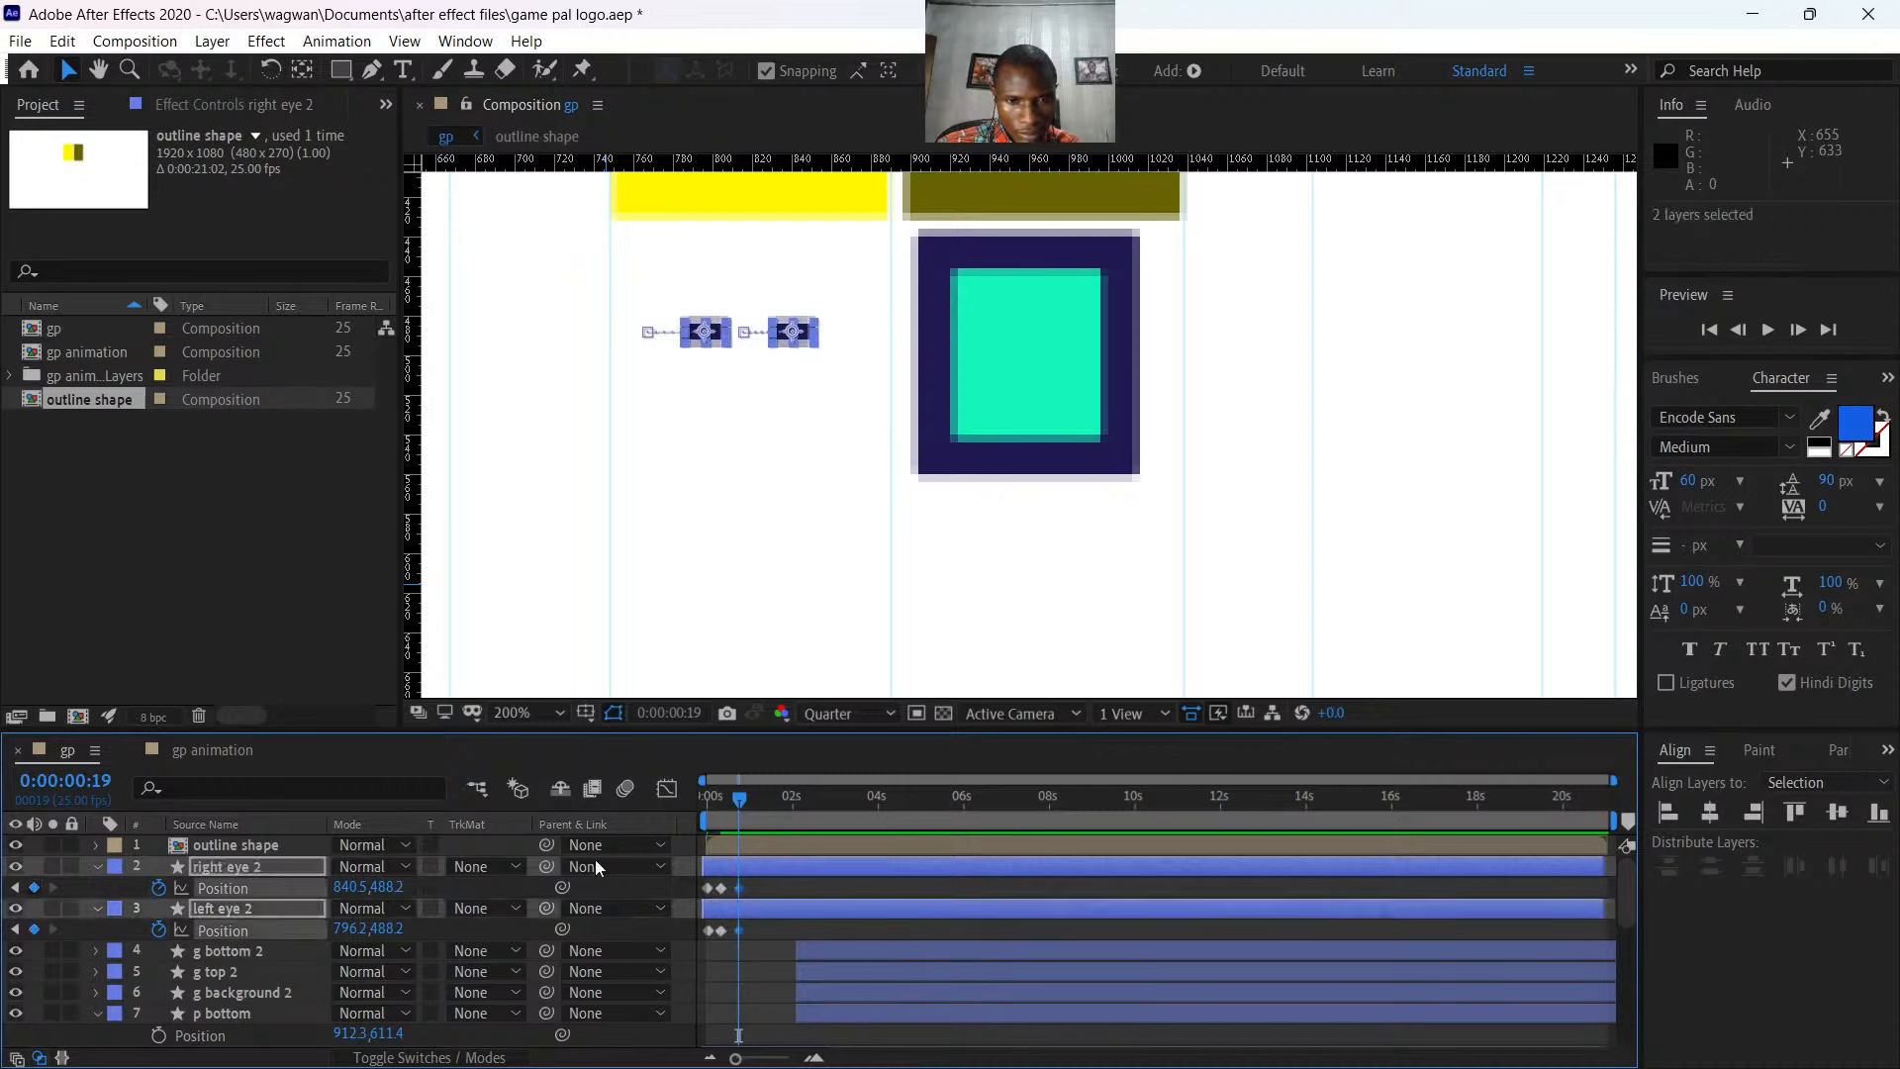
# - Add a Position keyframe to right eye 2 at 0:00:01:00 with X 868.5, and move the current time to 0:00:01:13
pyautogui.moveTo(737, 800); pyautogui.dragTo(747, 804)
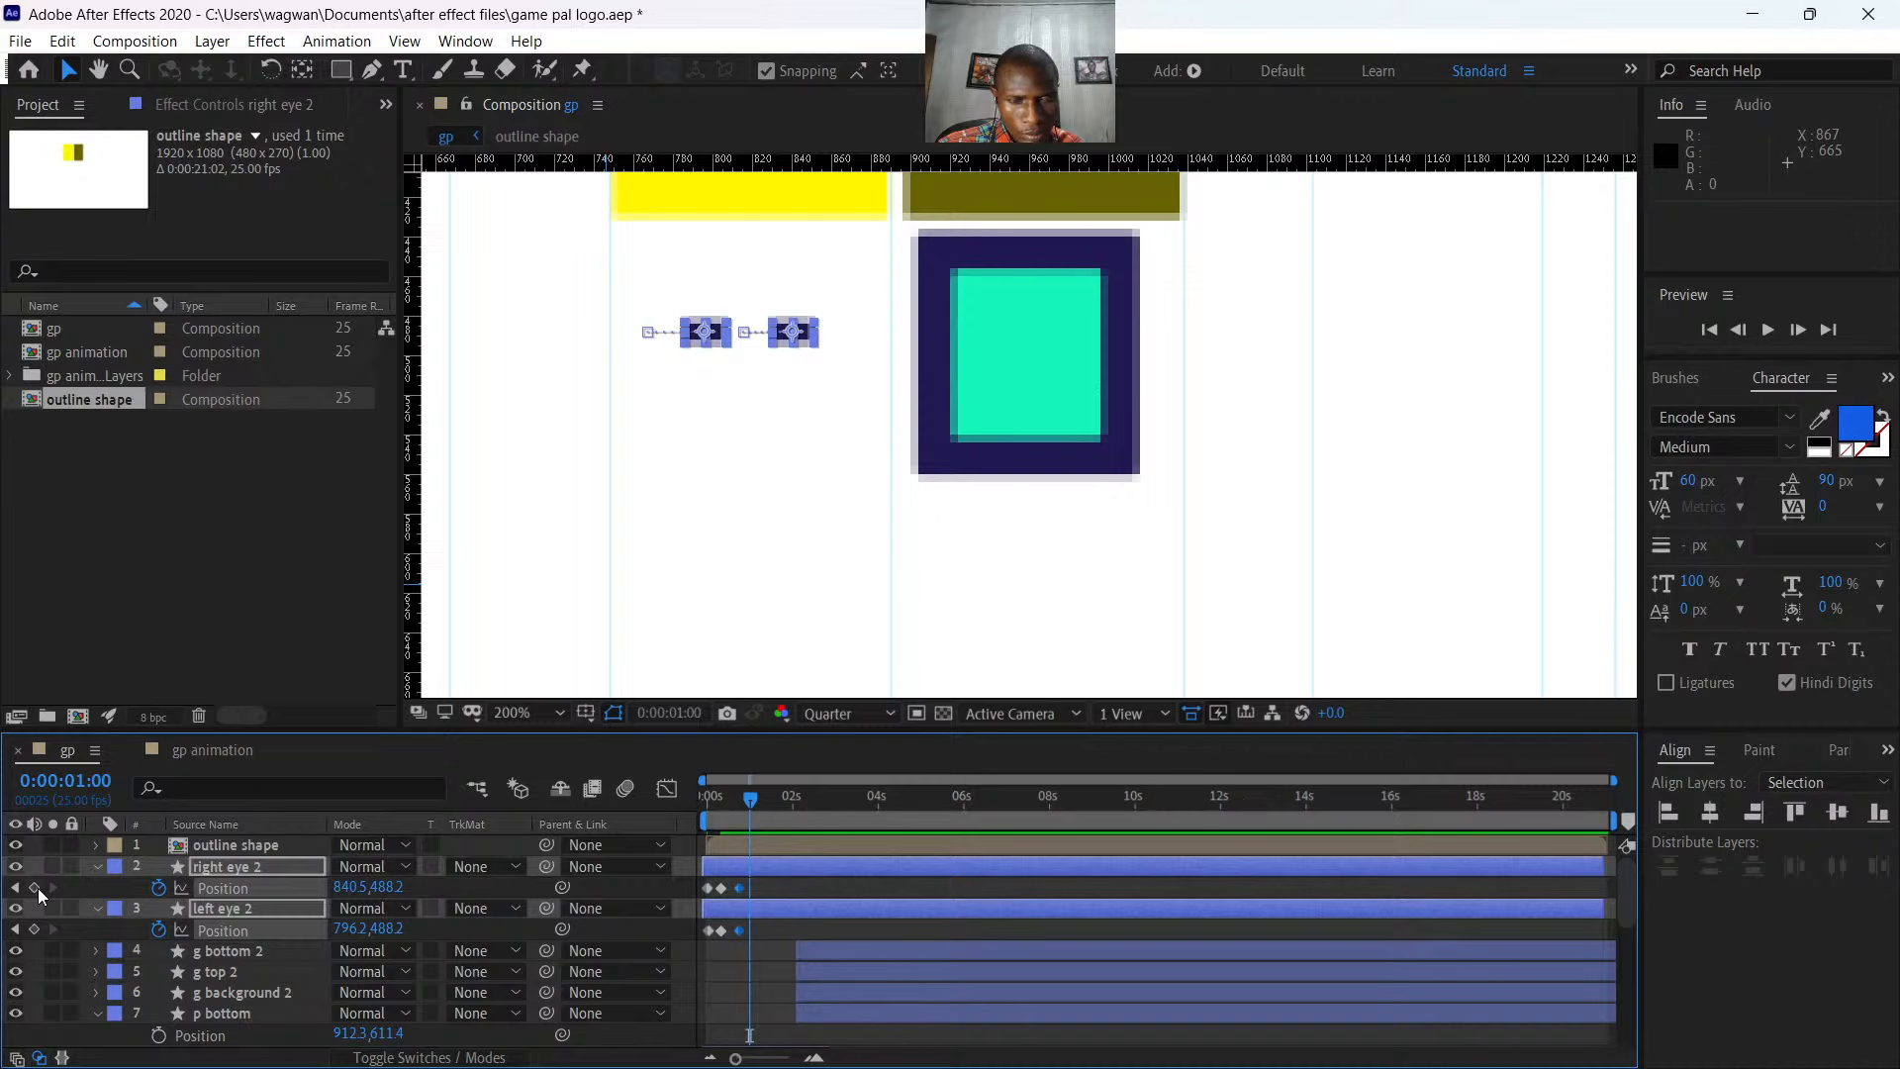
pyautogui.click(792, 926)
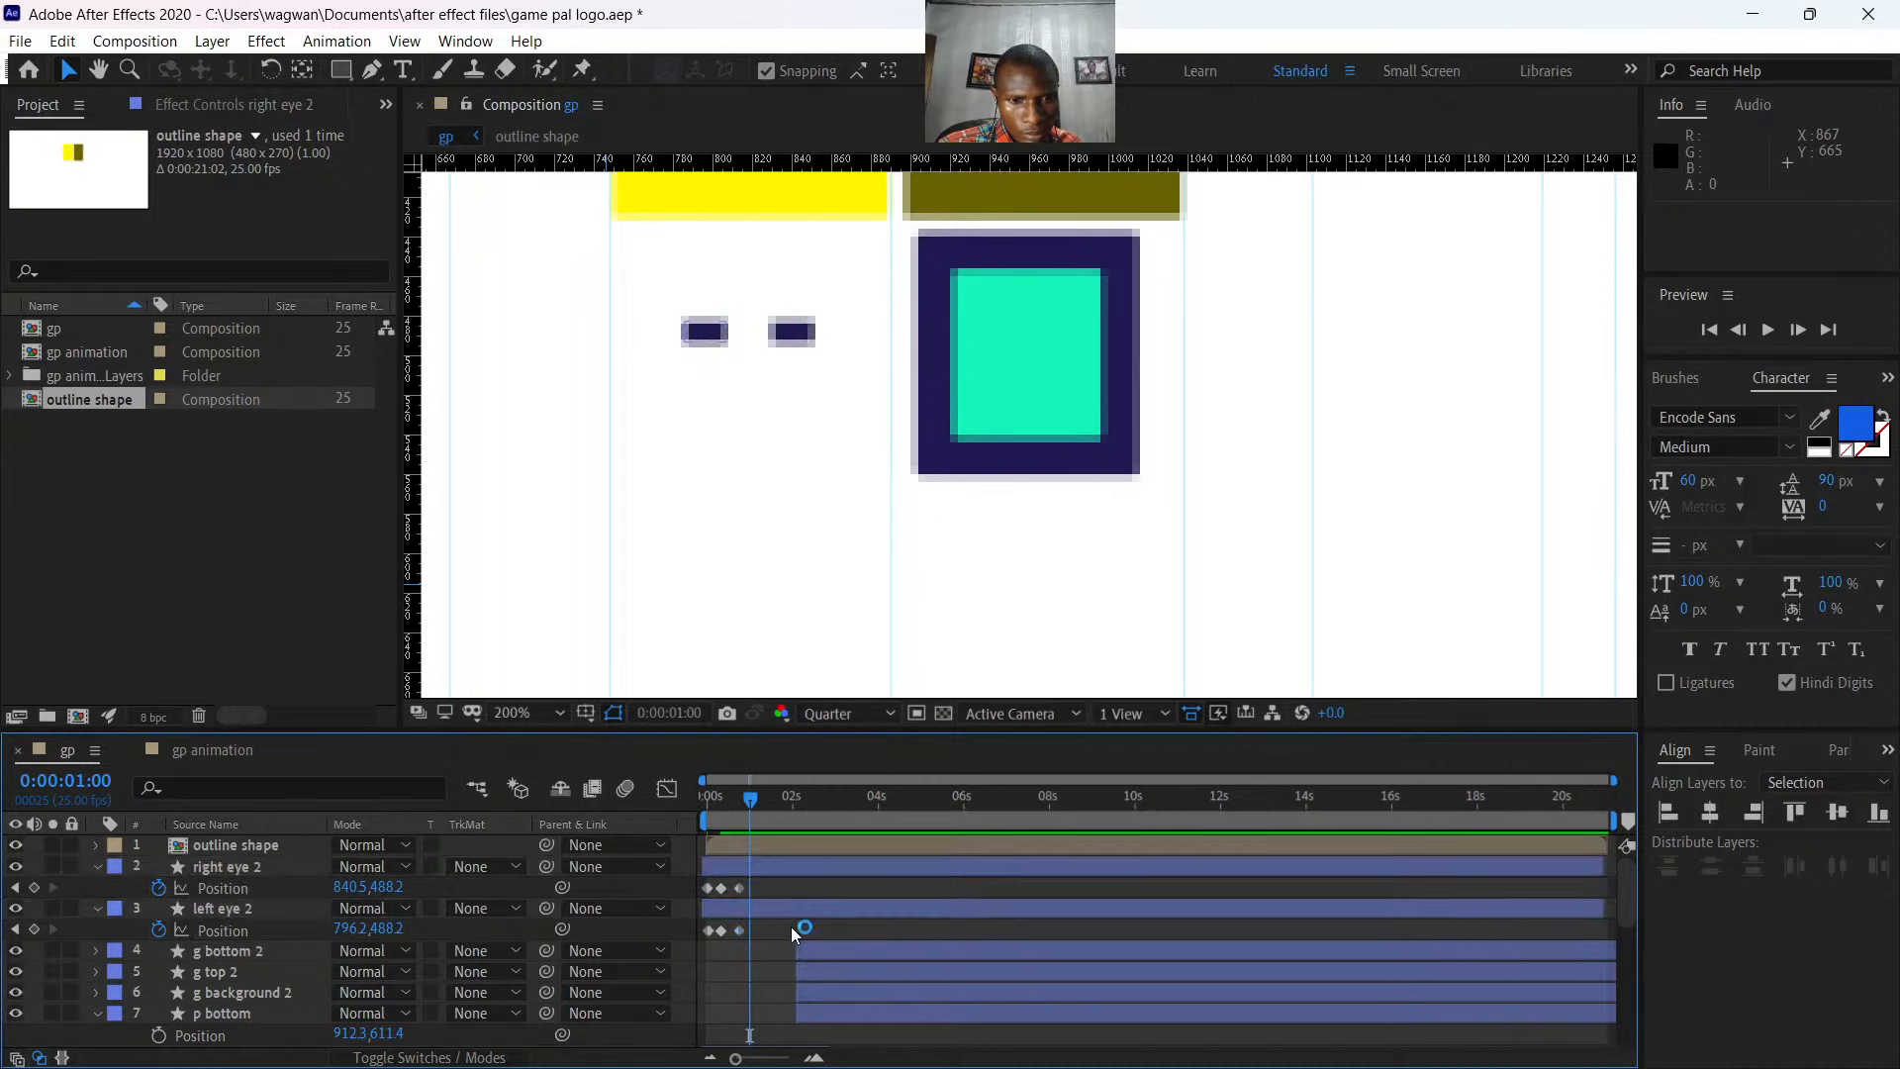
pyautogui.click(351, 885)
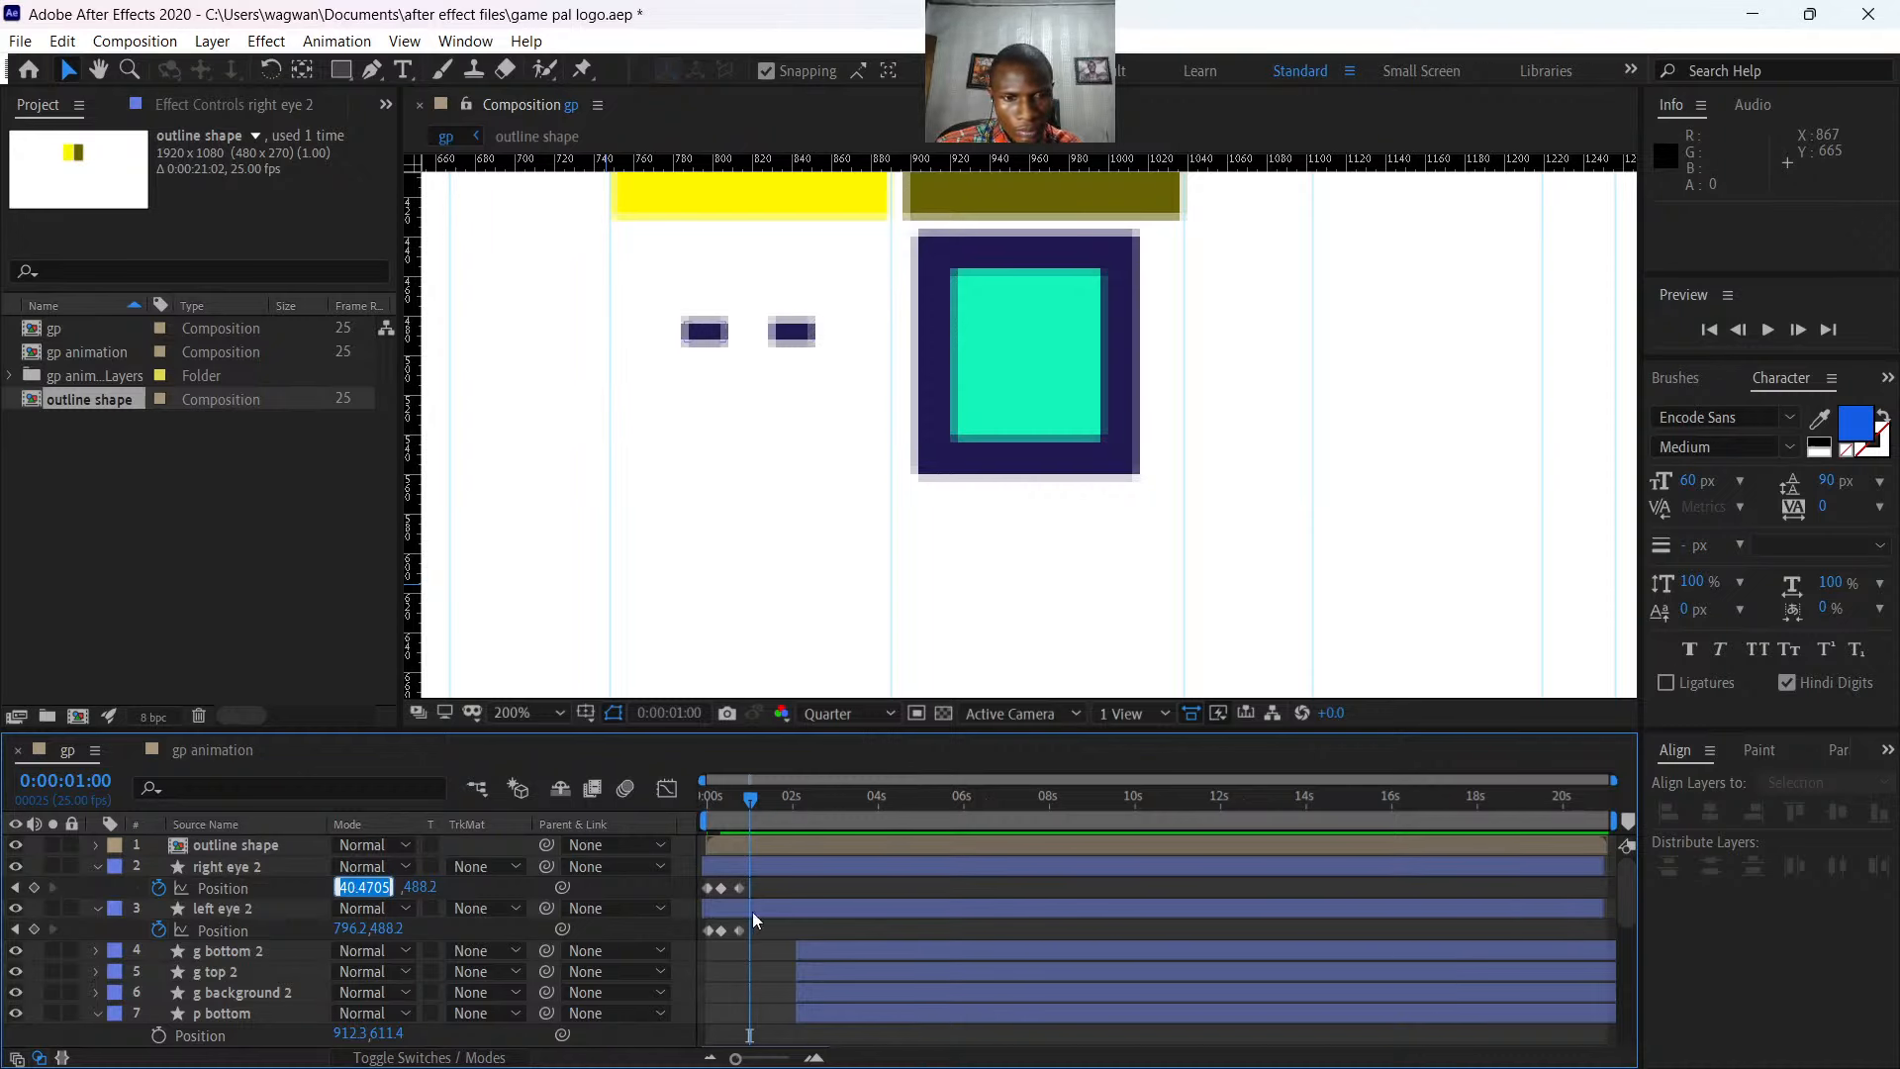
pyautogui.click(764, 865)
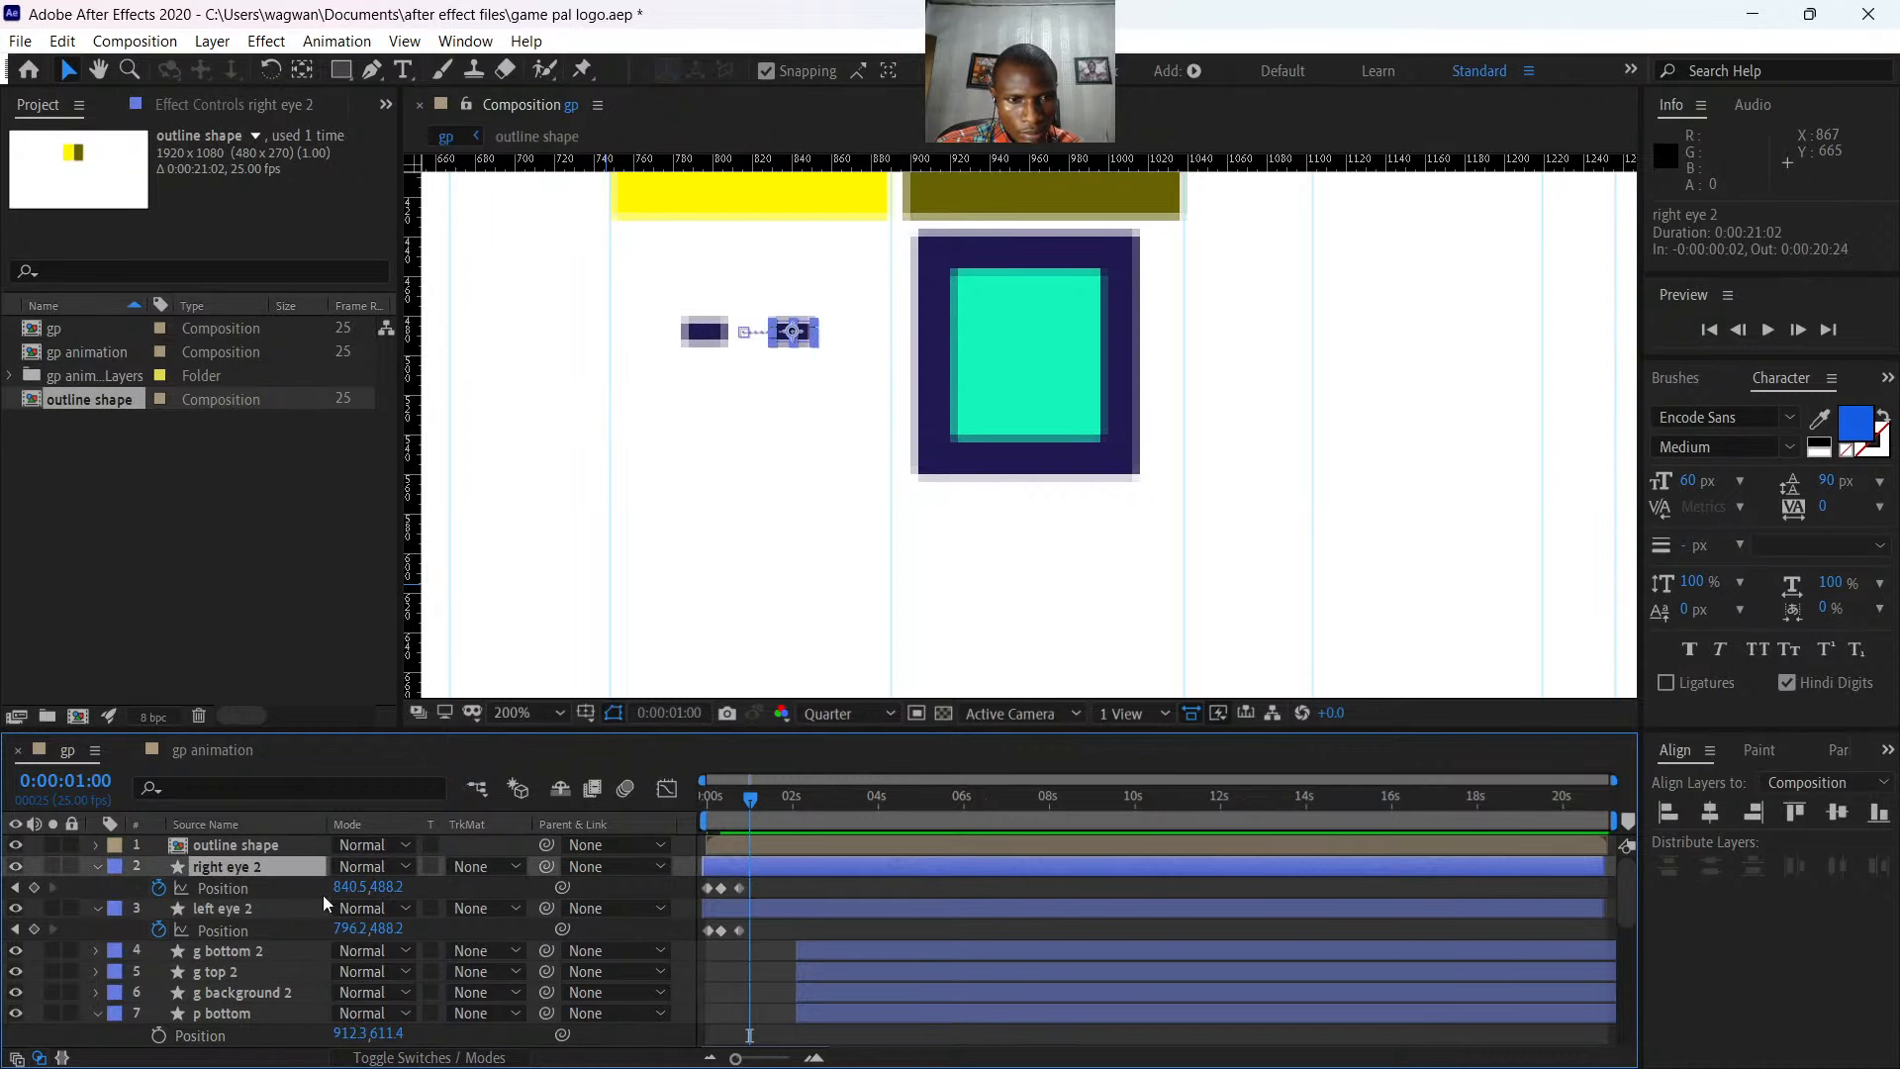
pyautogui.click(33, 887)
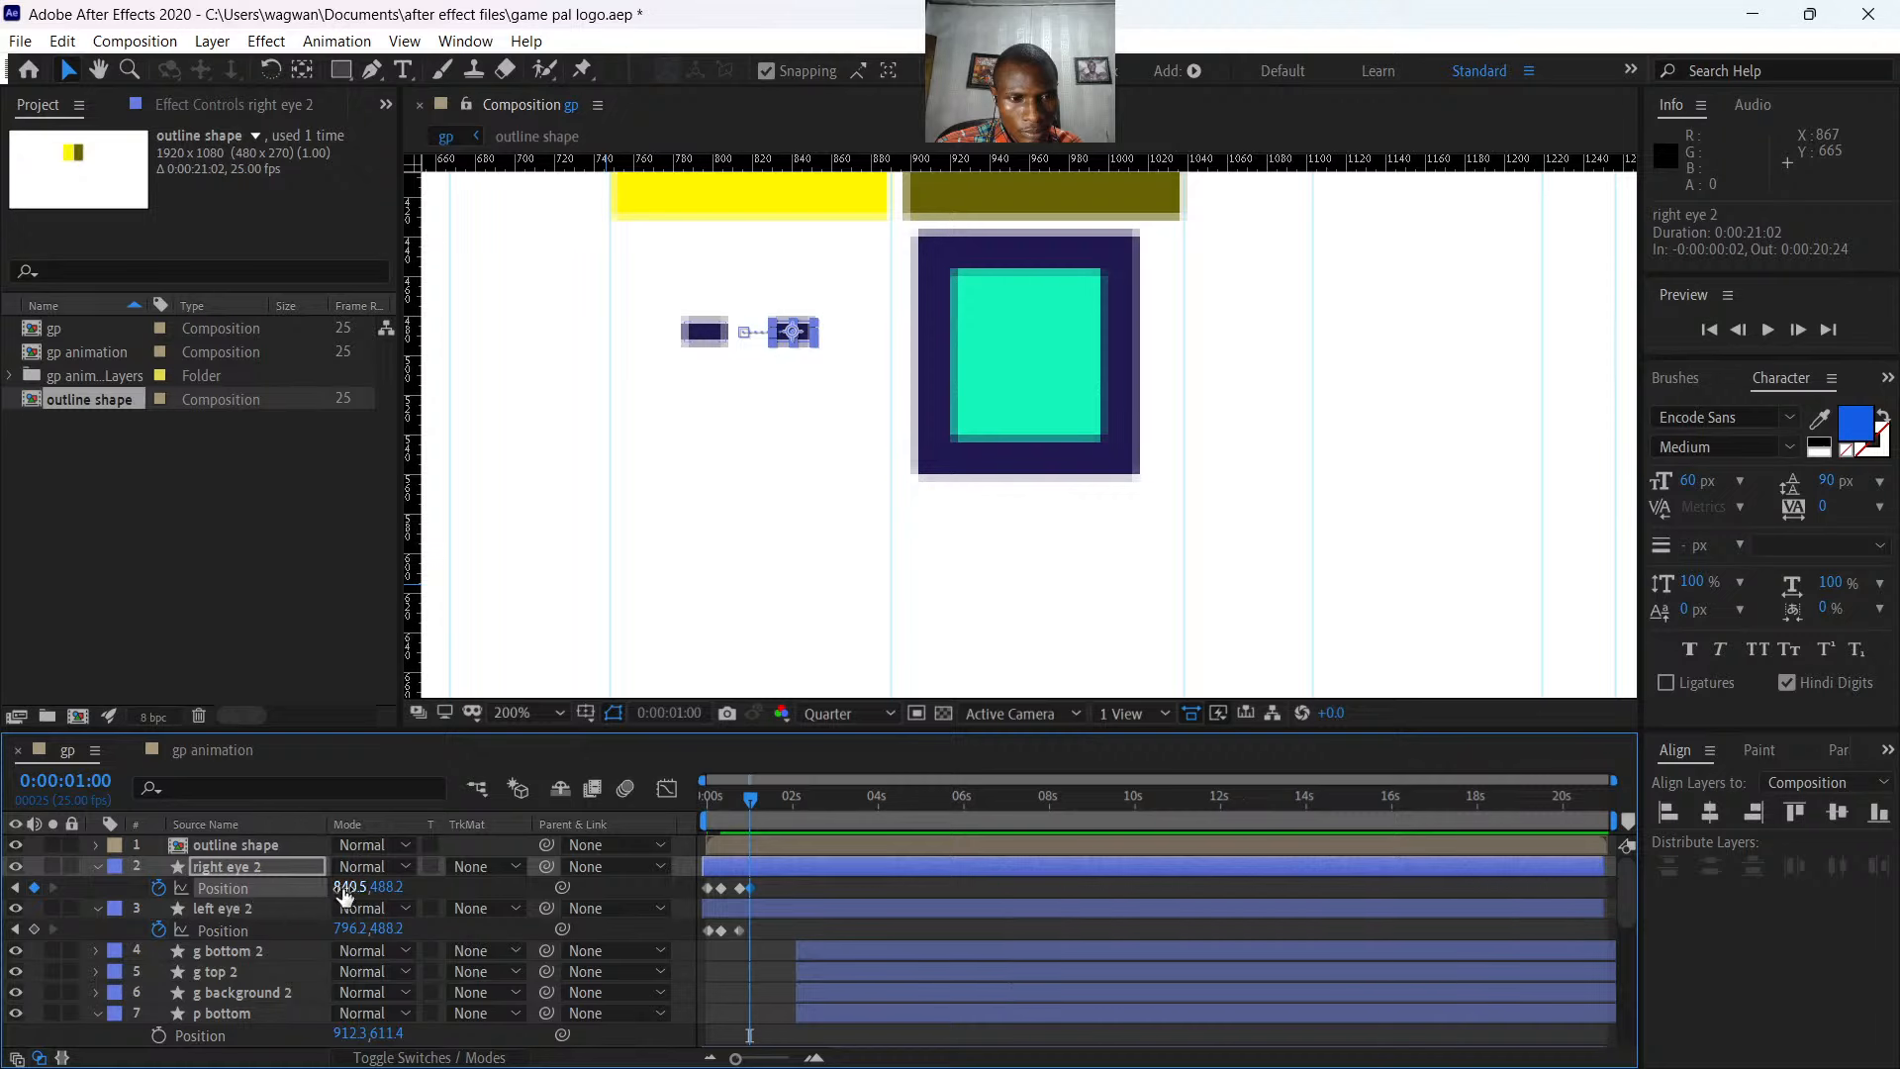
pyautogui.moveTo(347, 891); pyautogui.dragTo(394, 903)
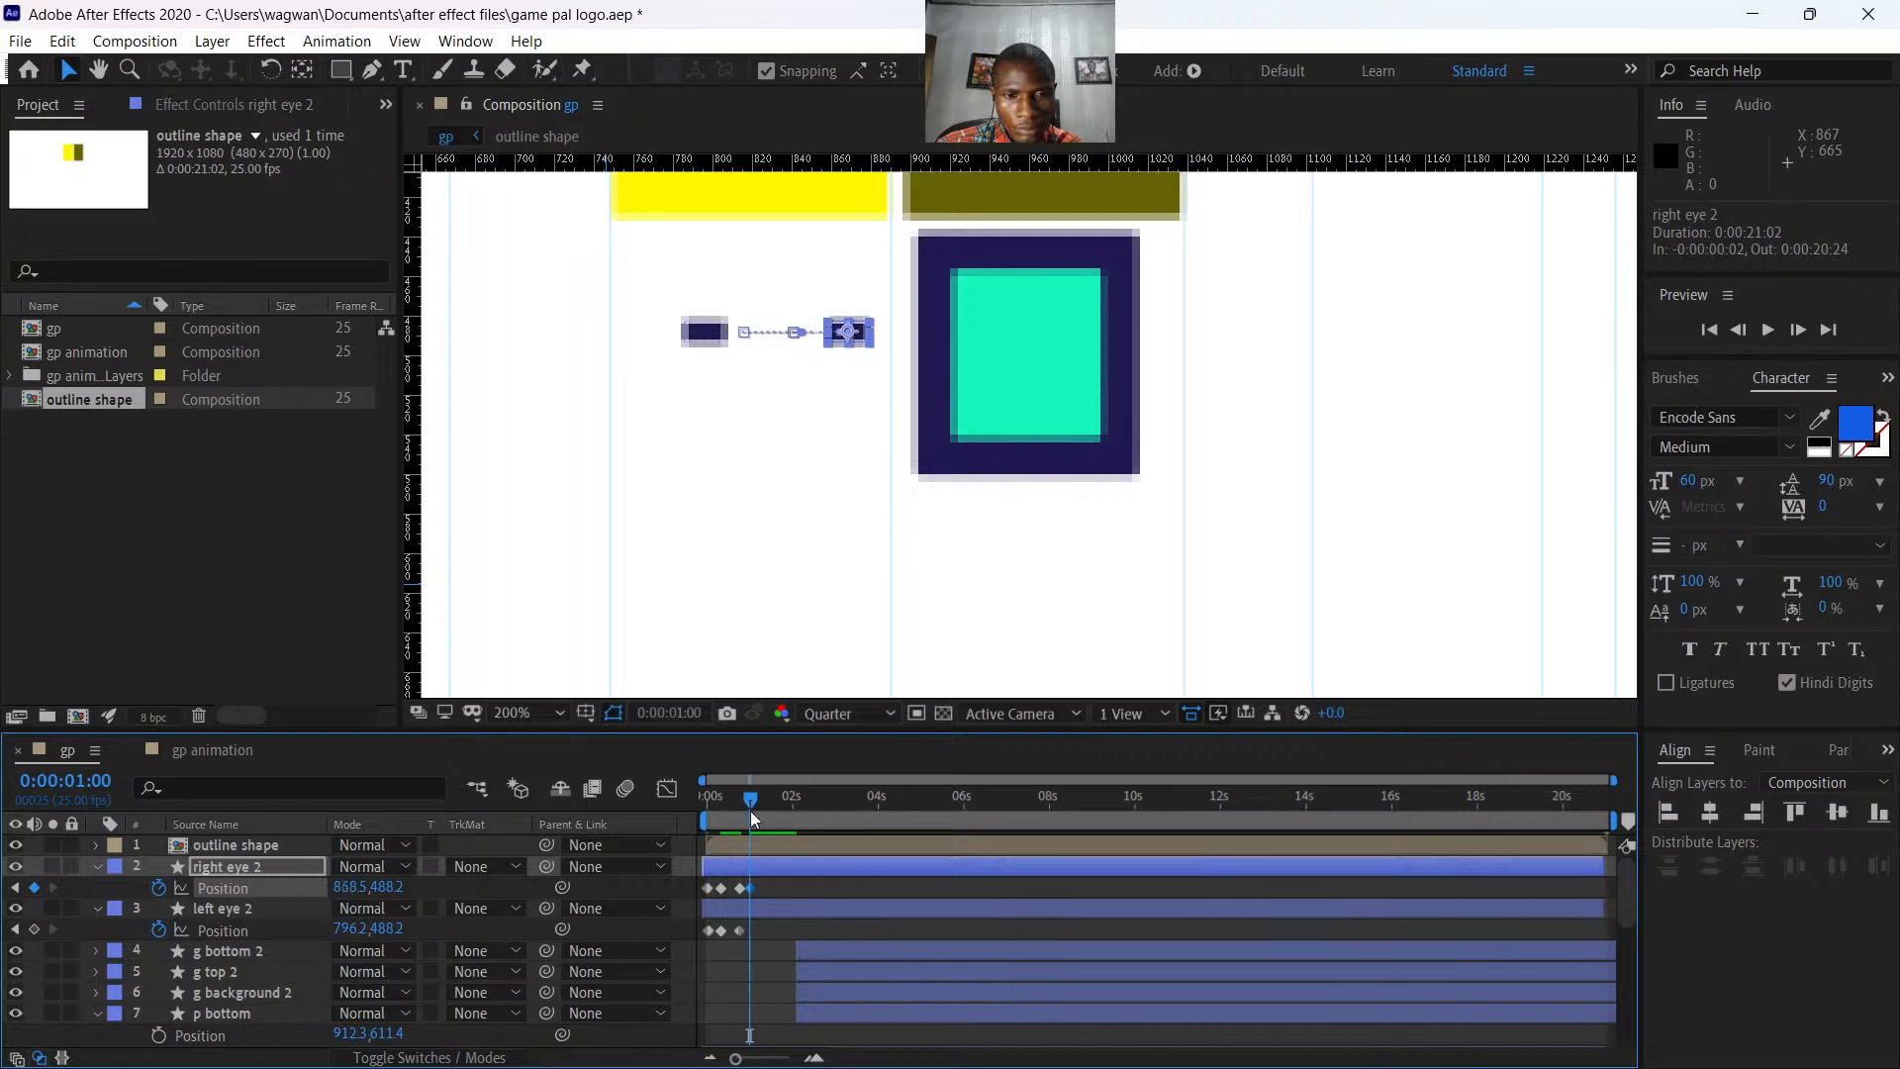
pyautogui.moveTo(756, 806); pyautogui.dragTo(770, 815)
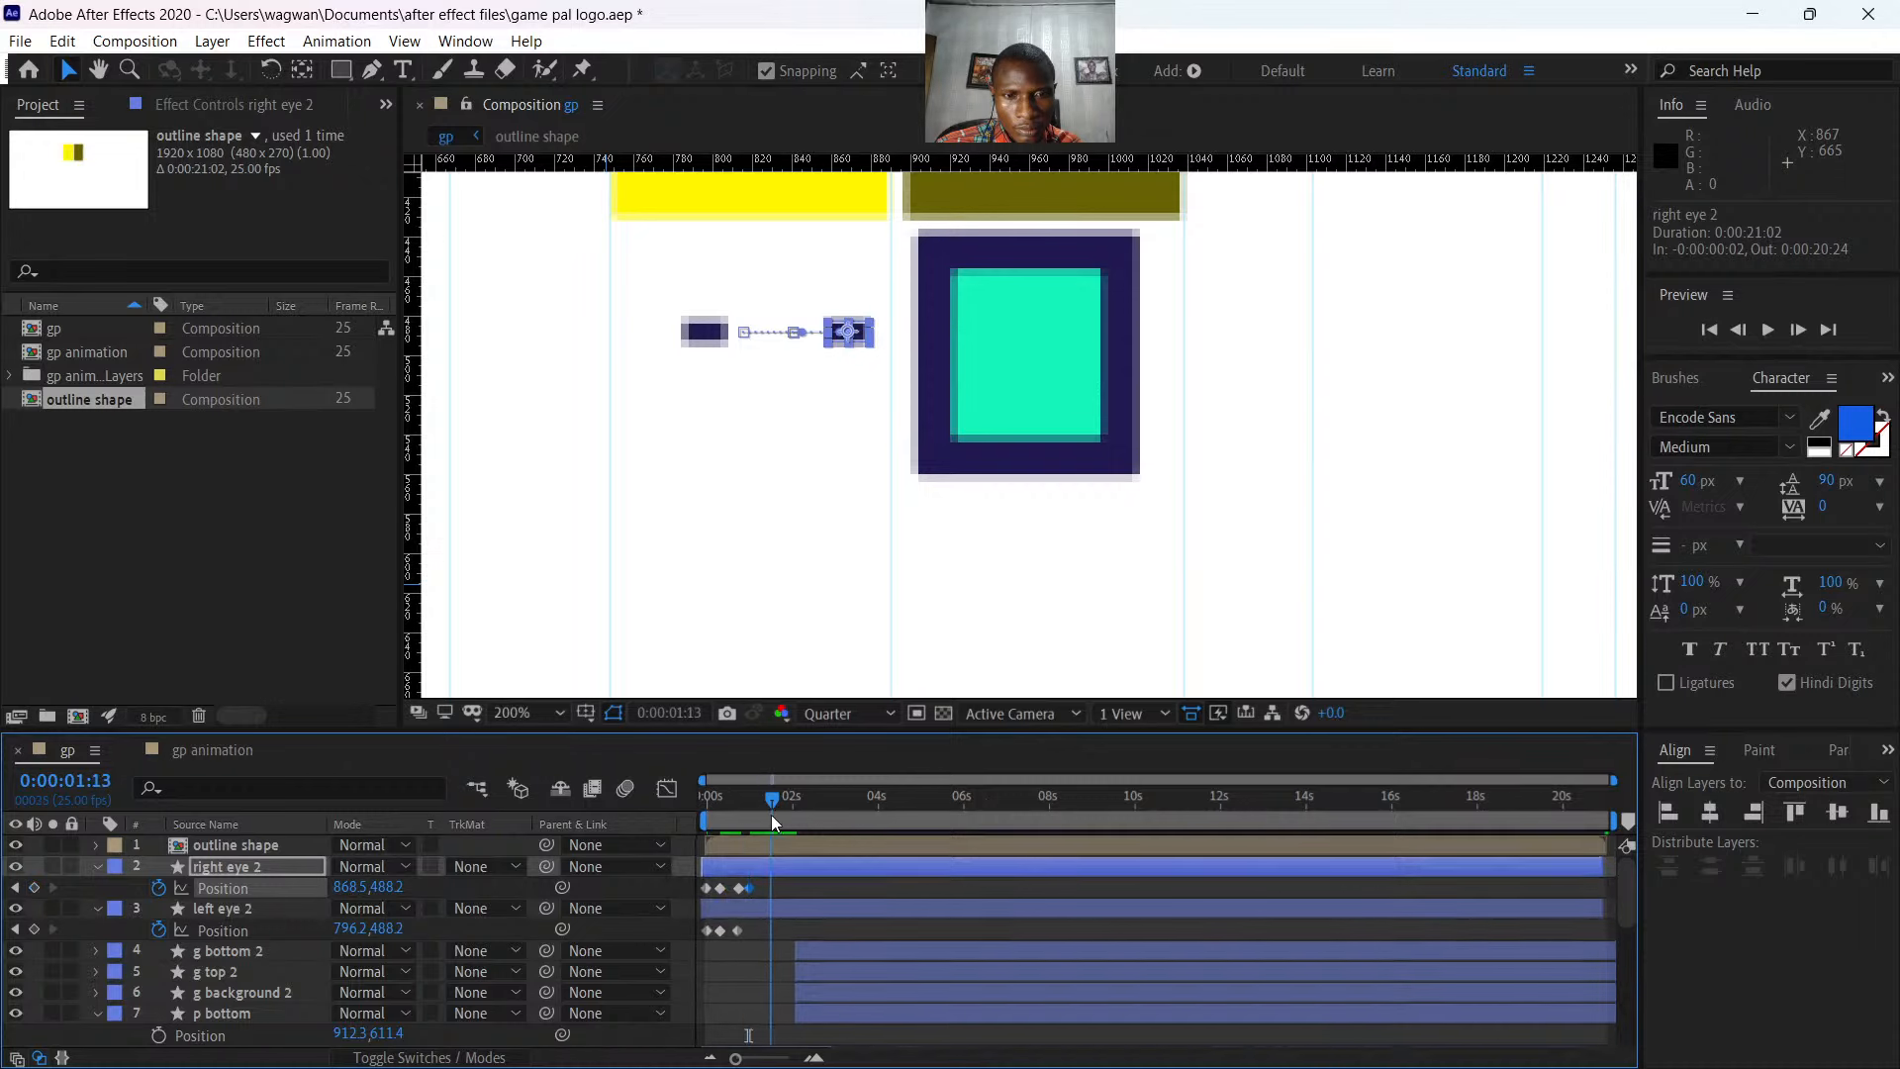
# - Add a Position keyframe to right eye 2 at 0:00:01:13 with X 840.5
pyautogui.click(348, 887)
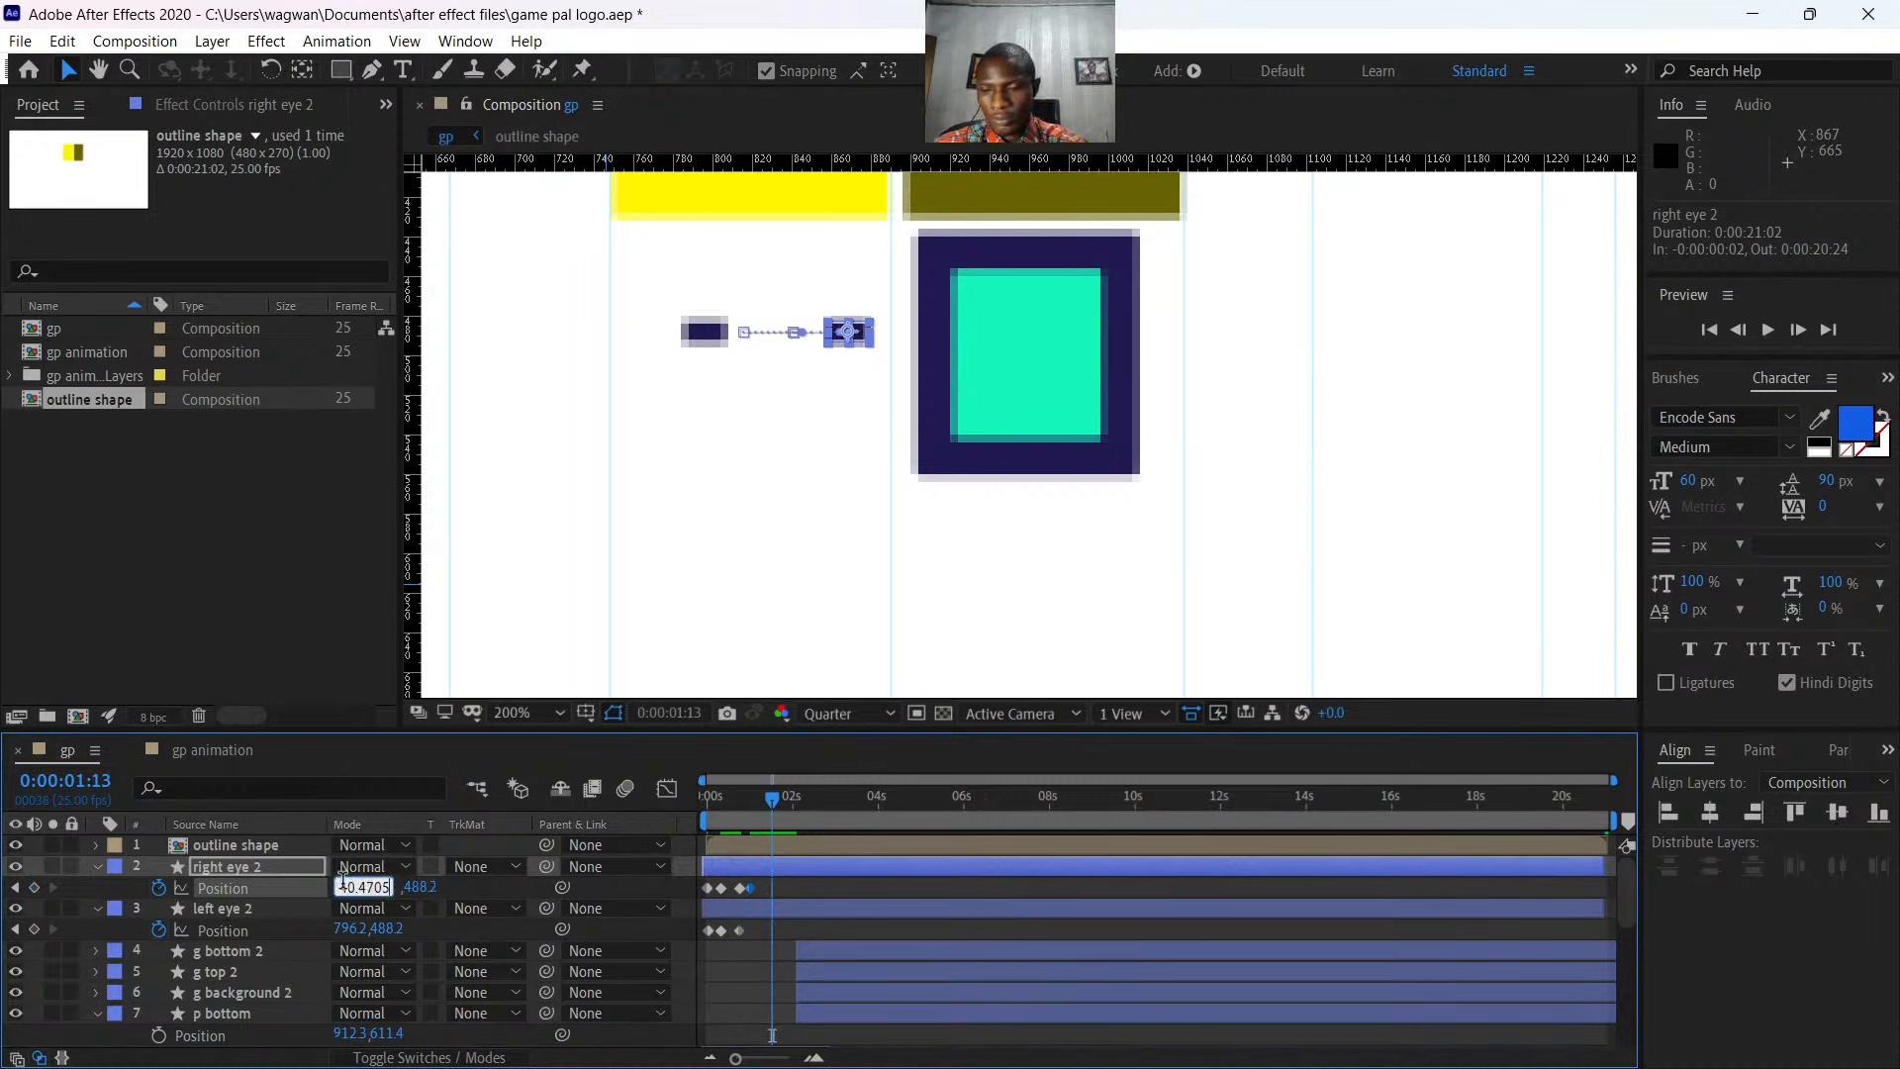
pyautogui.press('Return')
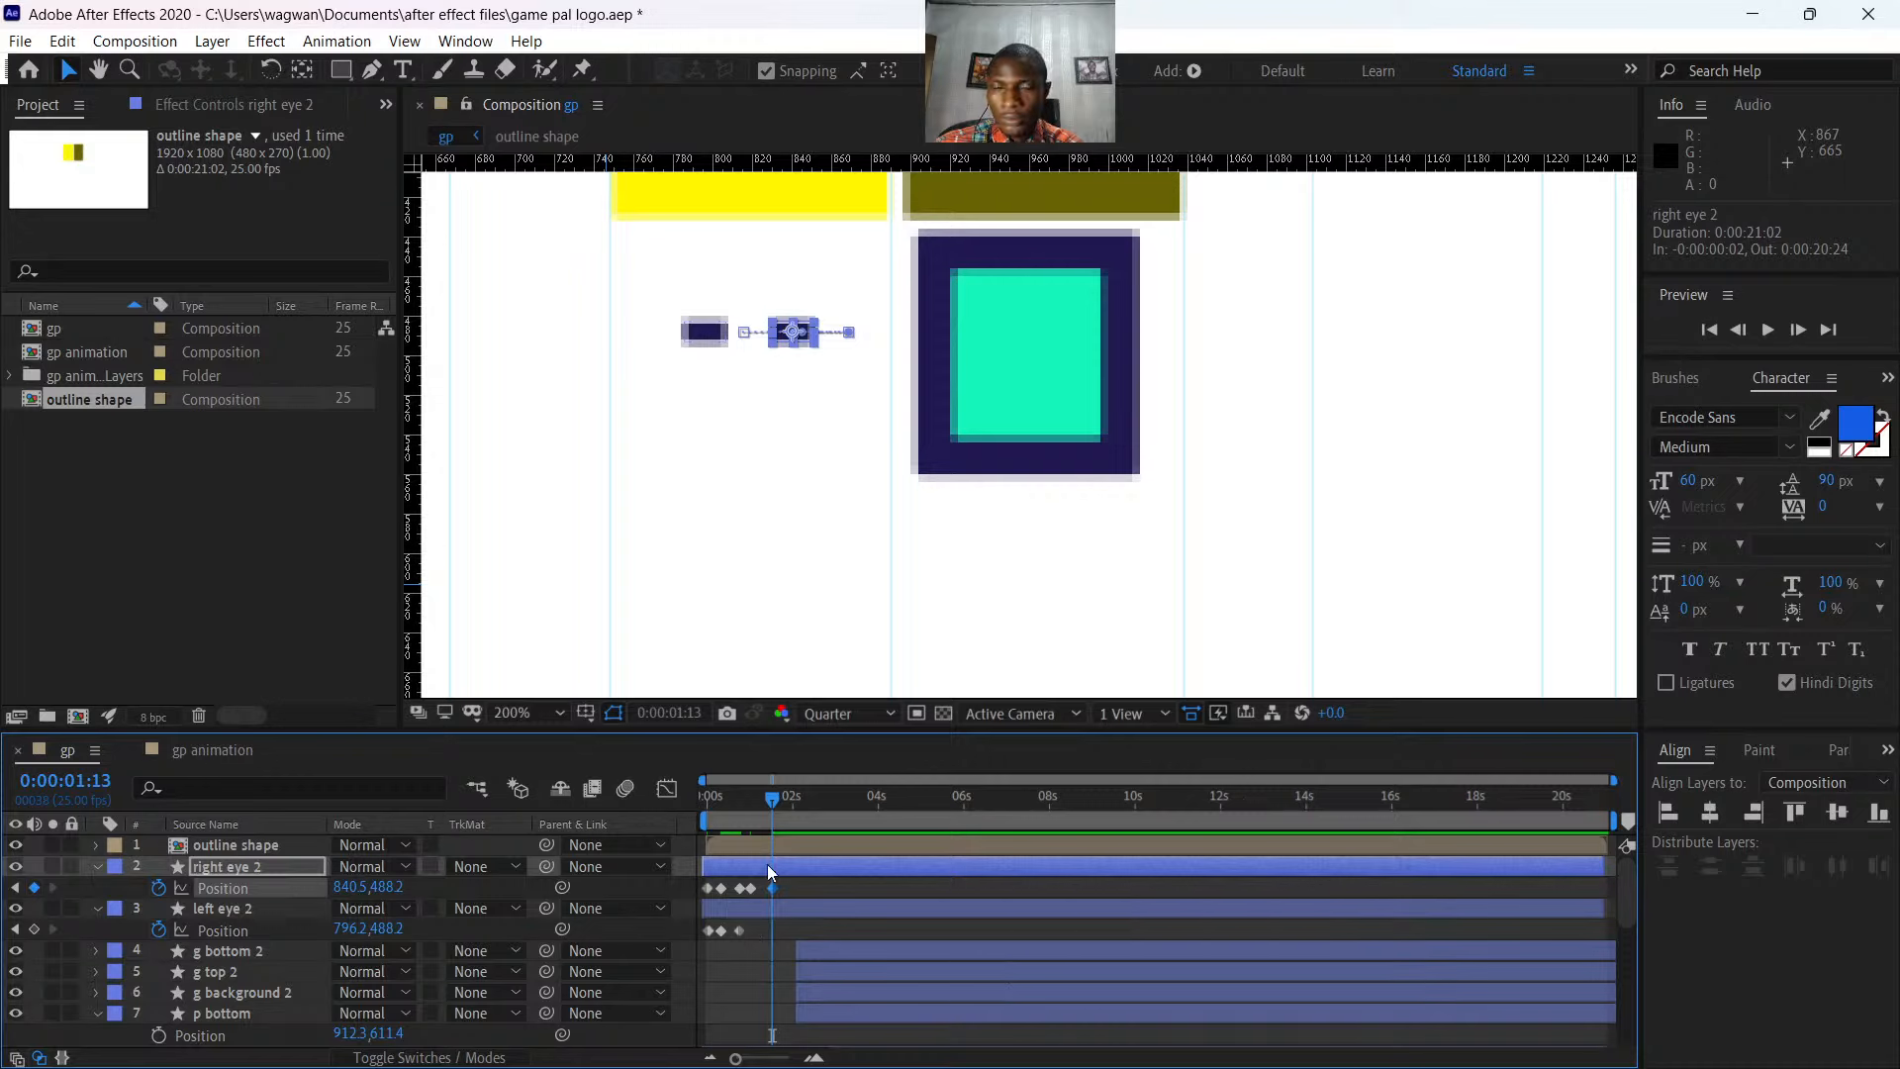
# - Add a Position keyframe to left eye 2 at 0:00:01:01 with X 820.2
pyautogui.moveTo(768, 798); pyautogui.dragTo(752, 802)
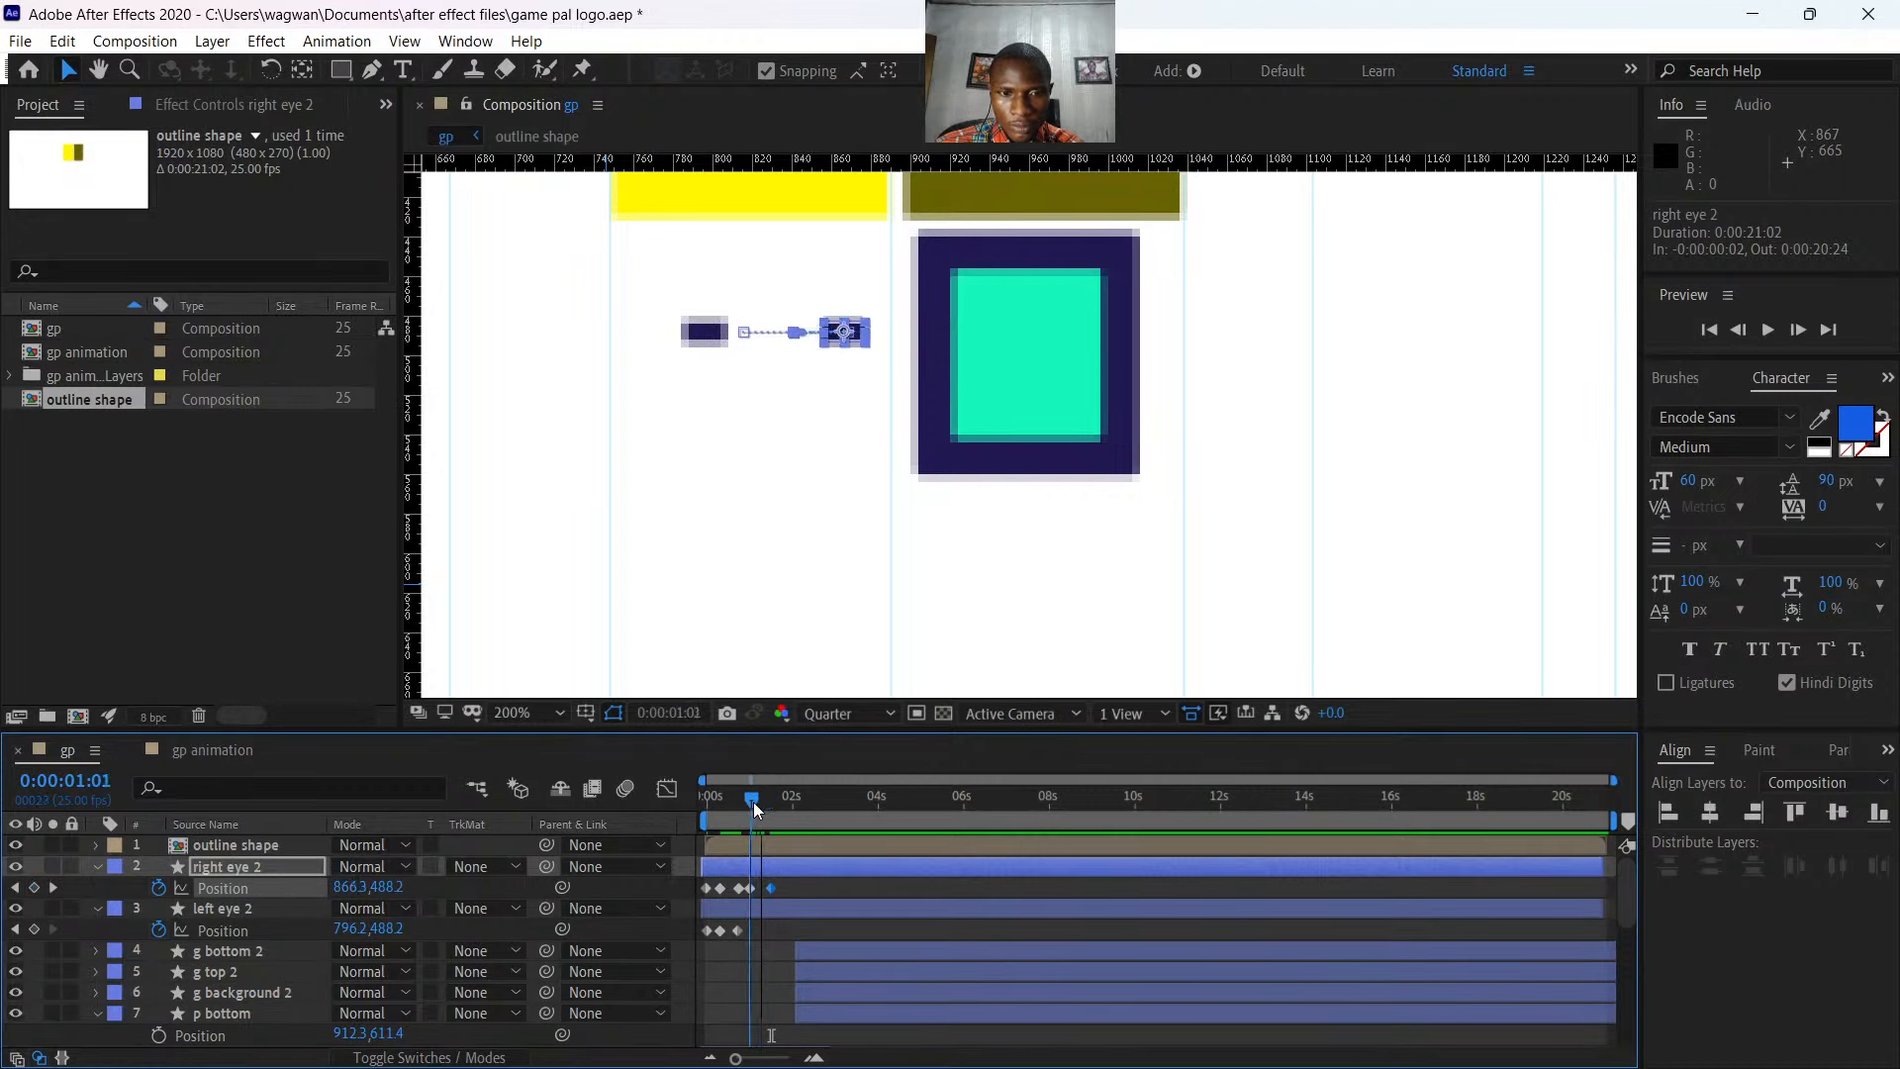
pyautogui.click(751, 888)
pyautogui.click(756, 910)
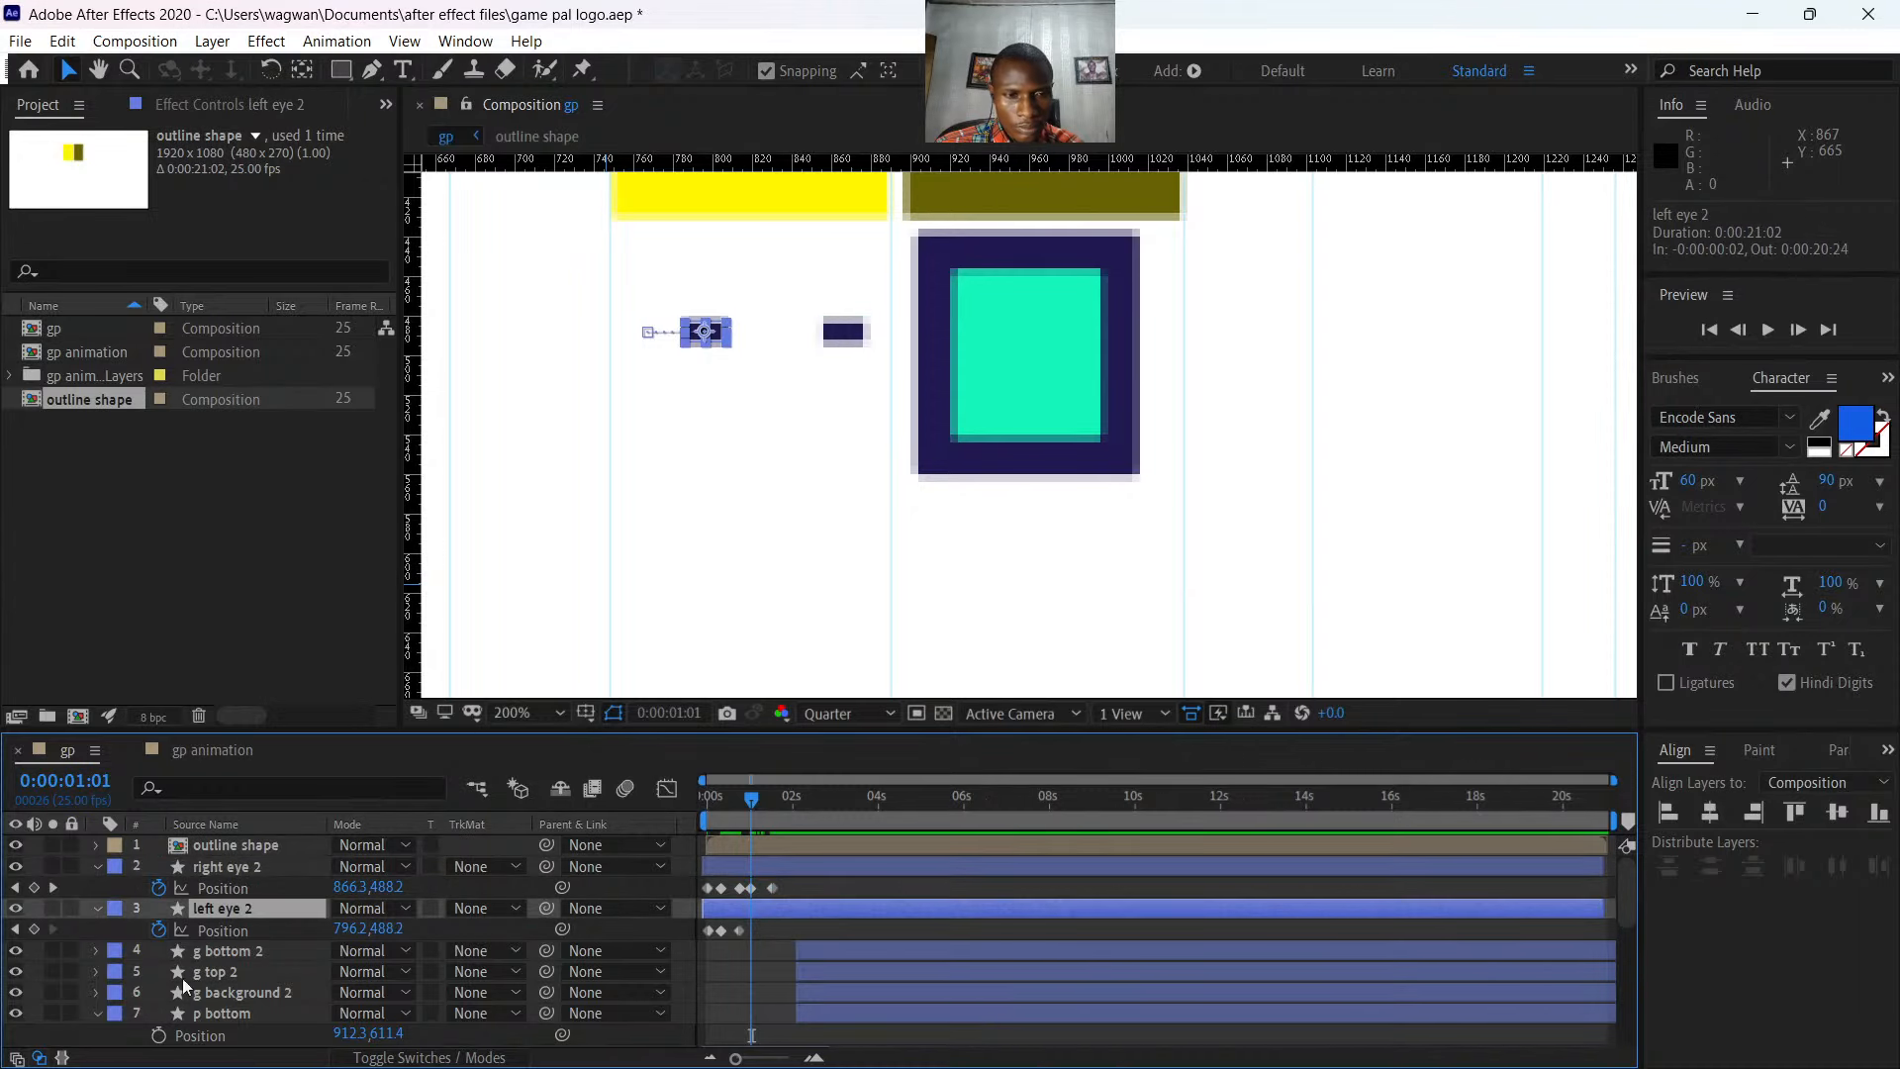
pyautogui.click(33, 929)
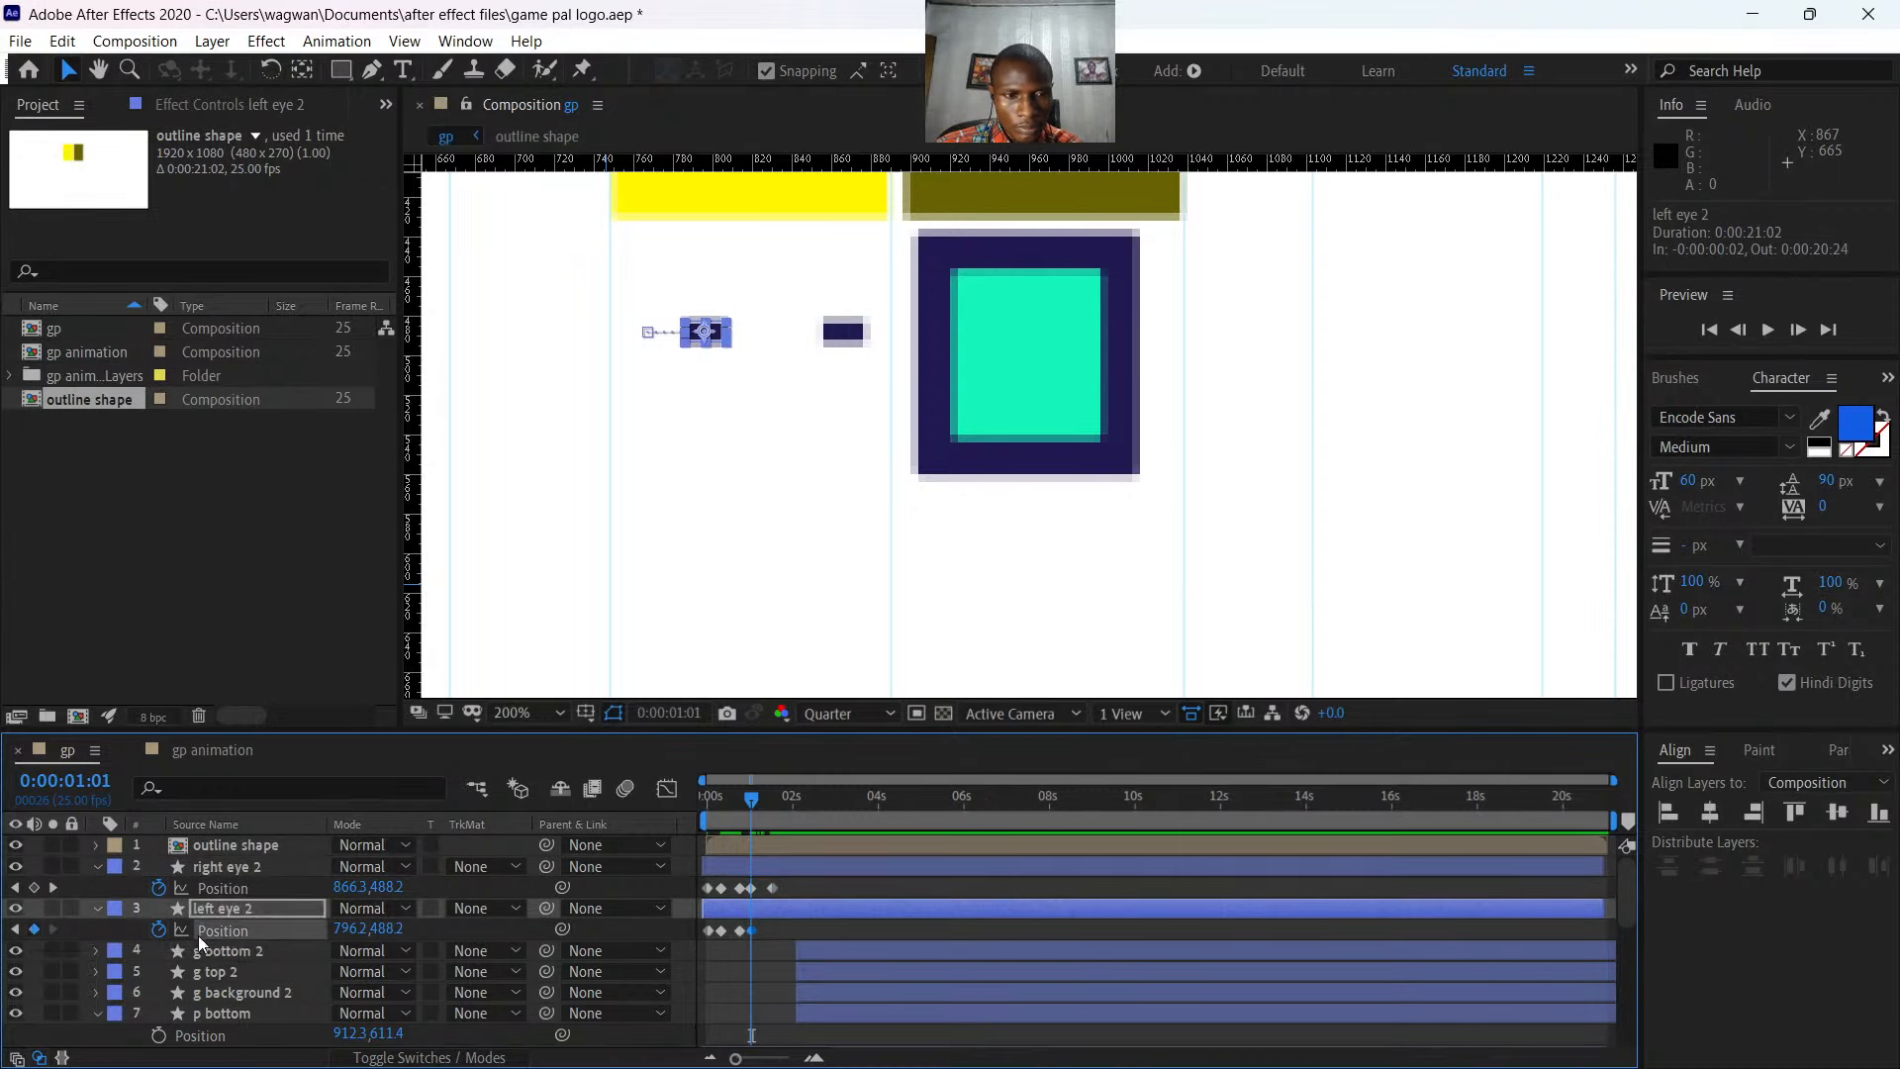
pyautogui.click(347, 927)
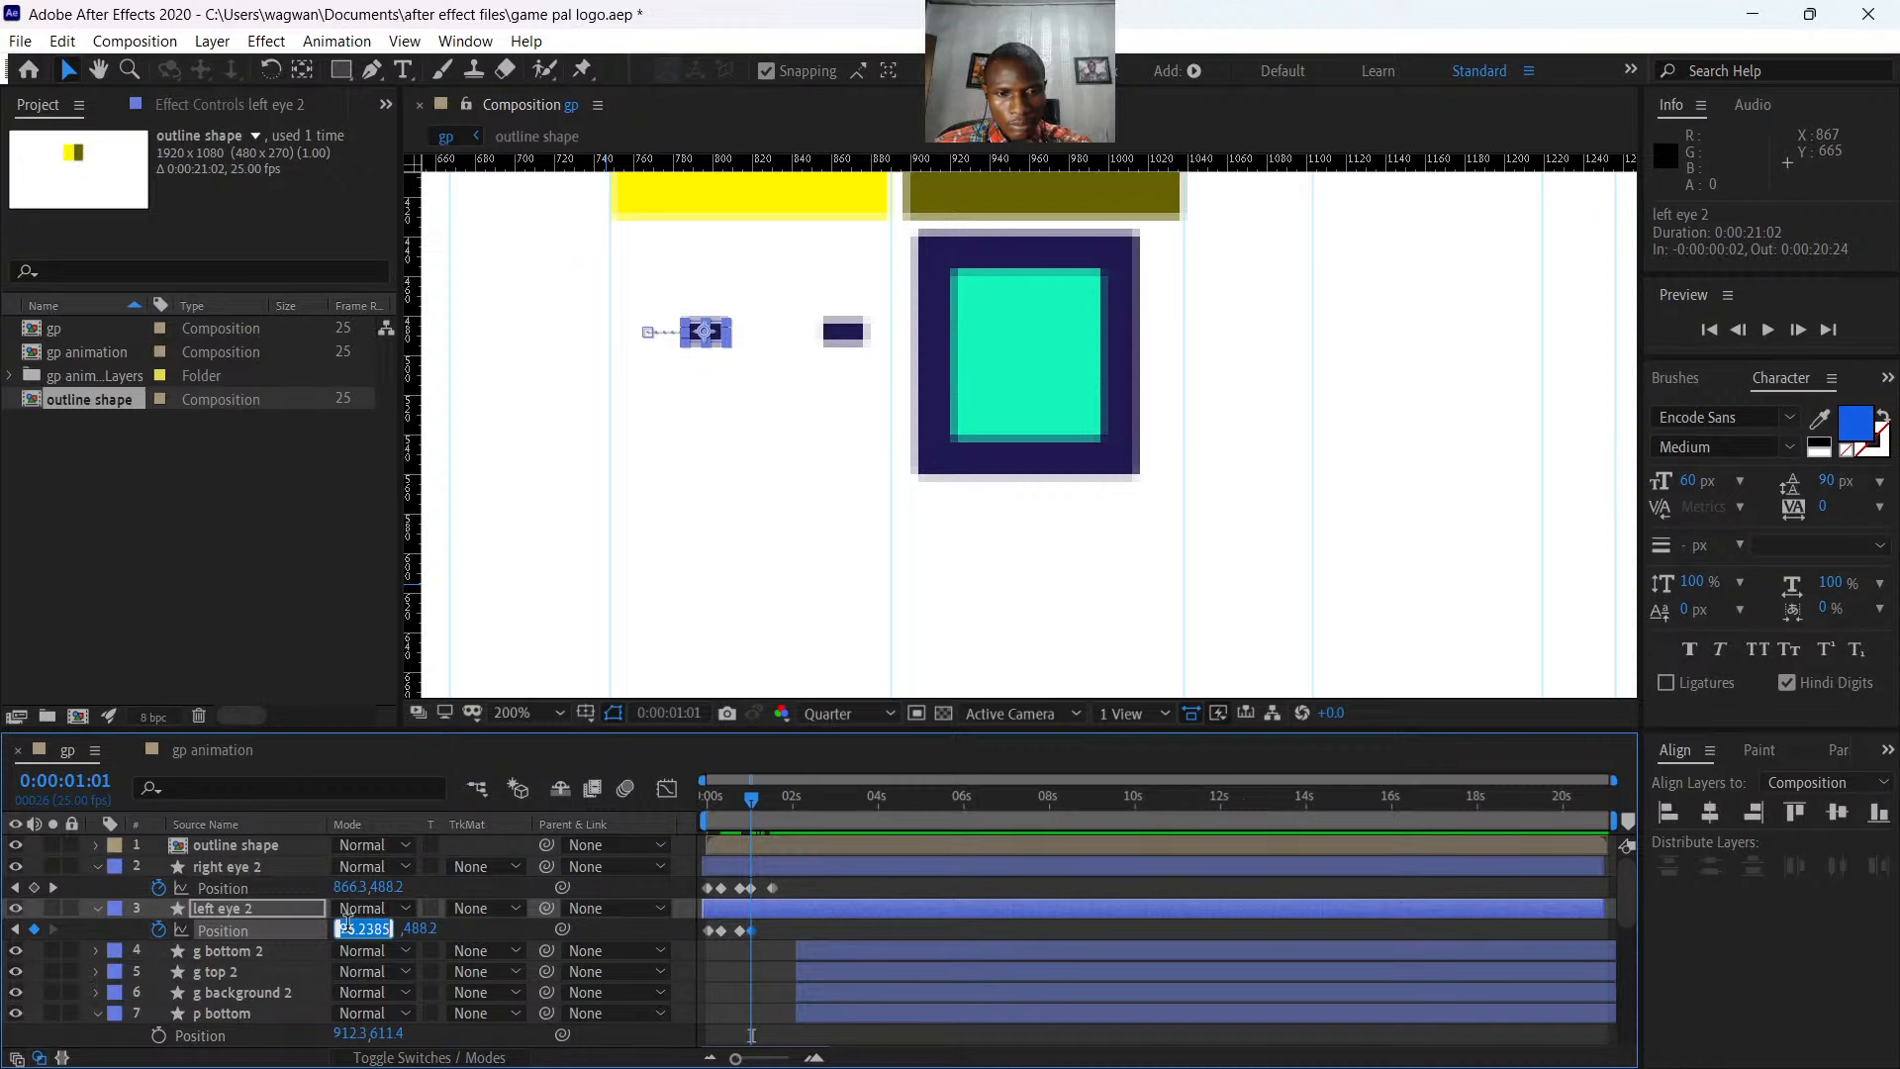
pyautogui.click(461, 928)
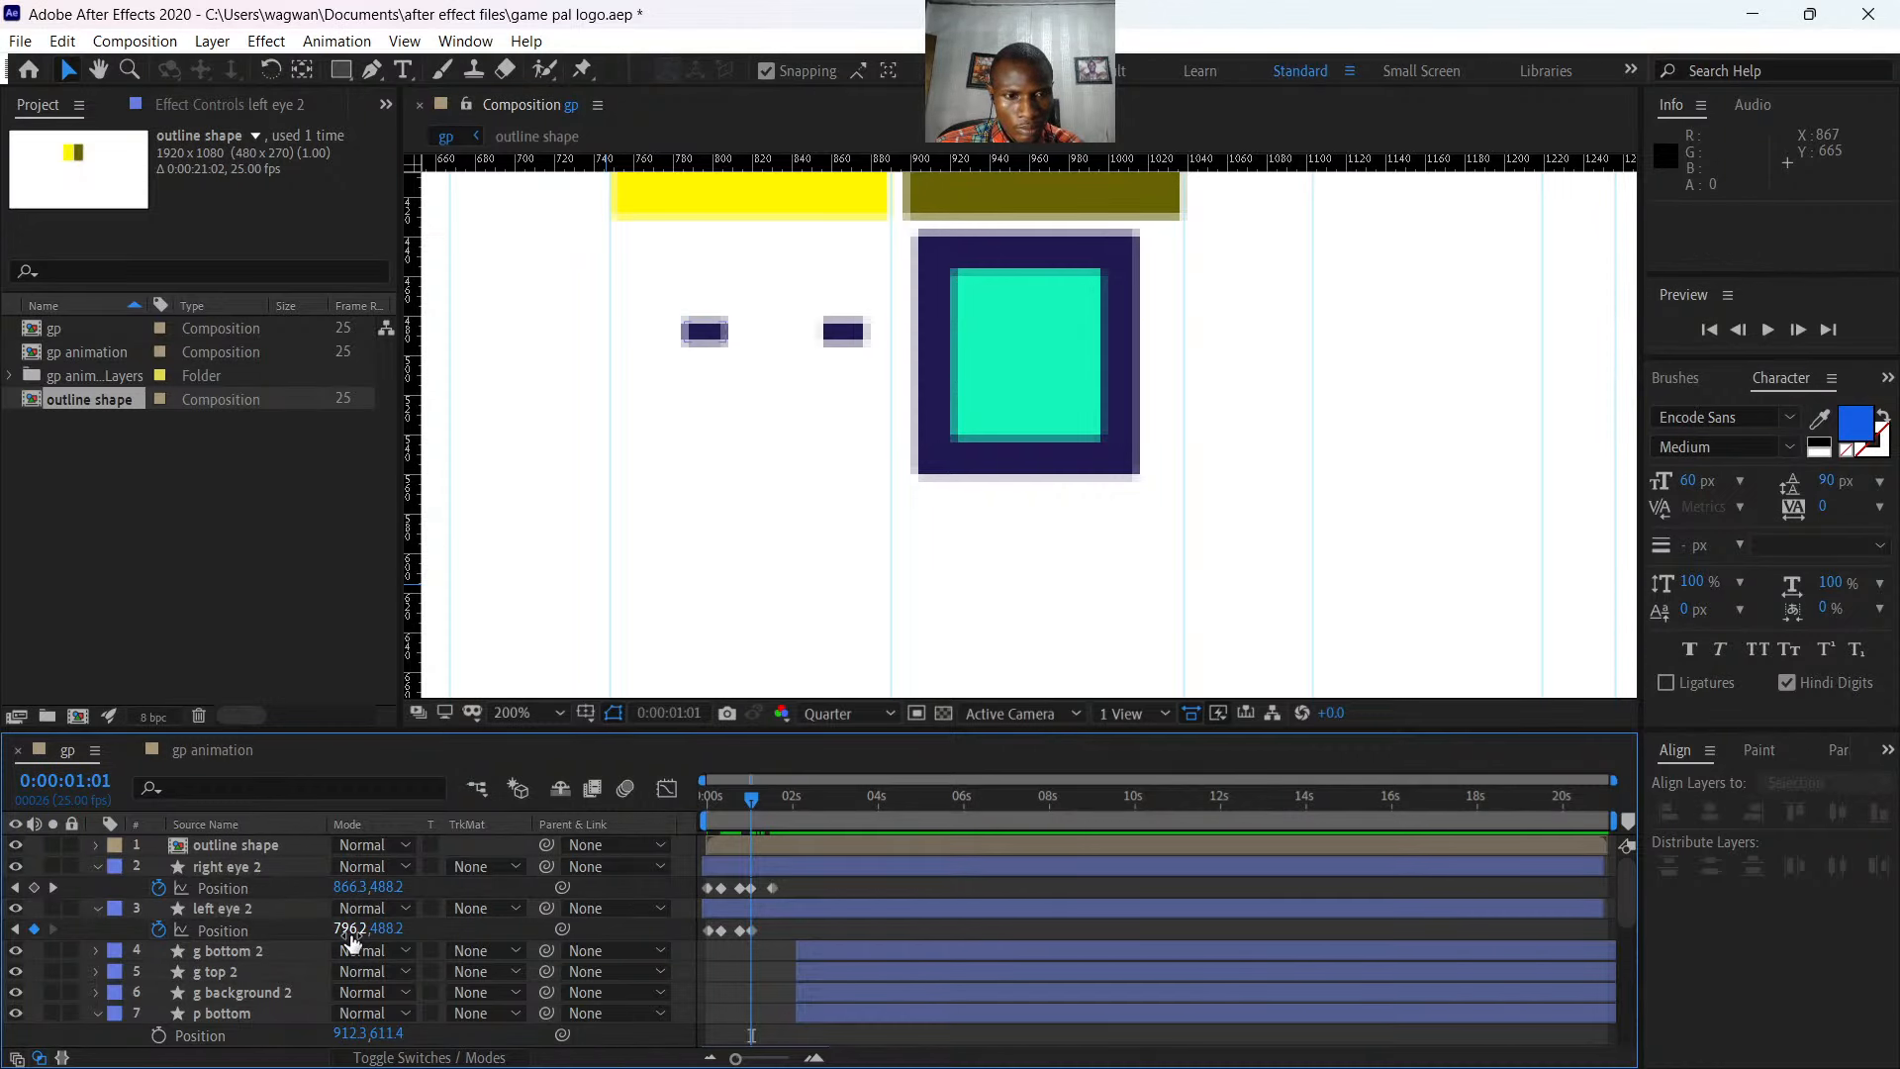
pyautogui.moveTo(352, 931); pyautogui.dragTo(379, 933)
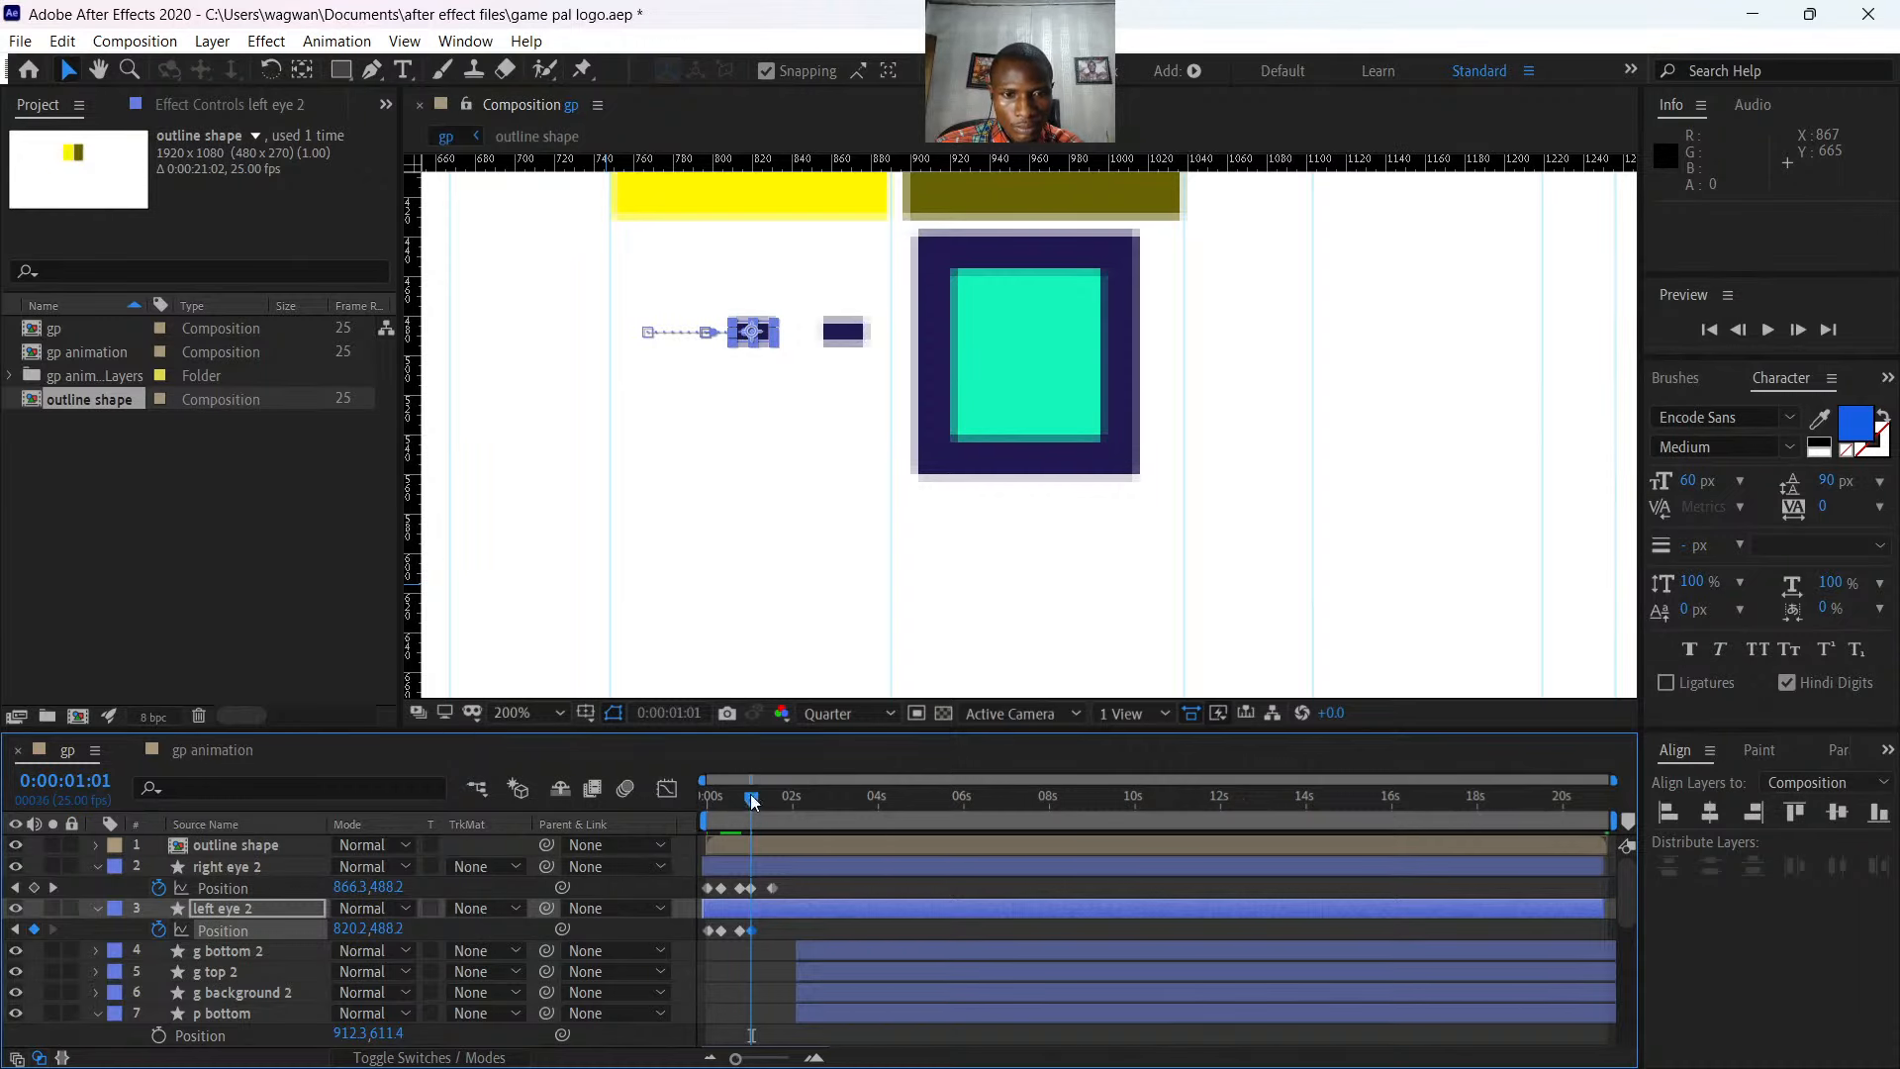
# - Add a Position keyframe to left eye 2 at 0:00:01:13 with X 796.2
pyautogui.moveTo(752, 801); pyautogui.dragTo(770, 806)
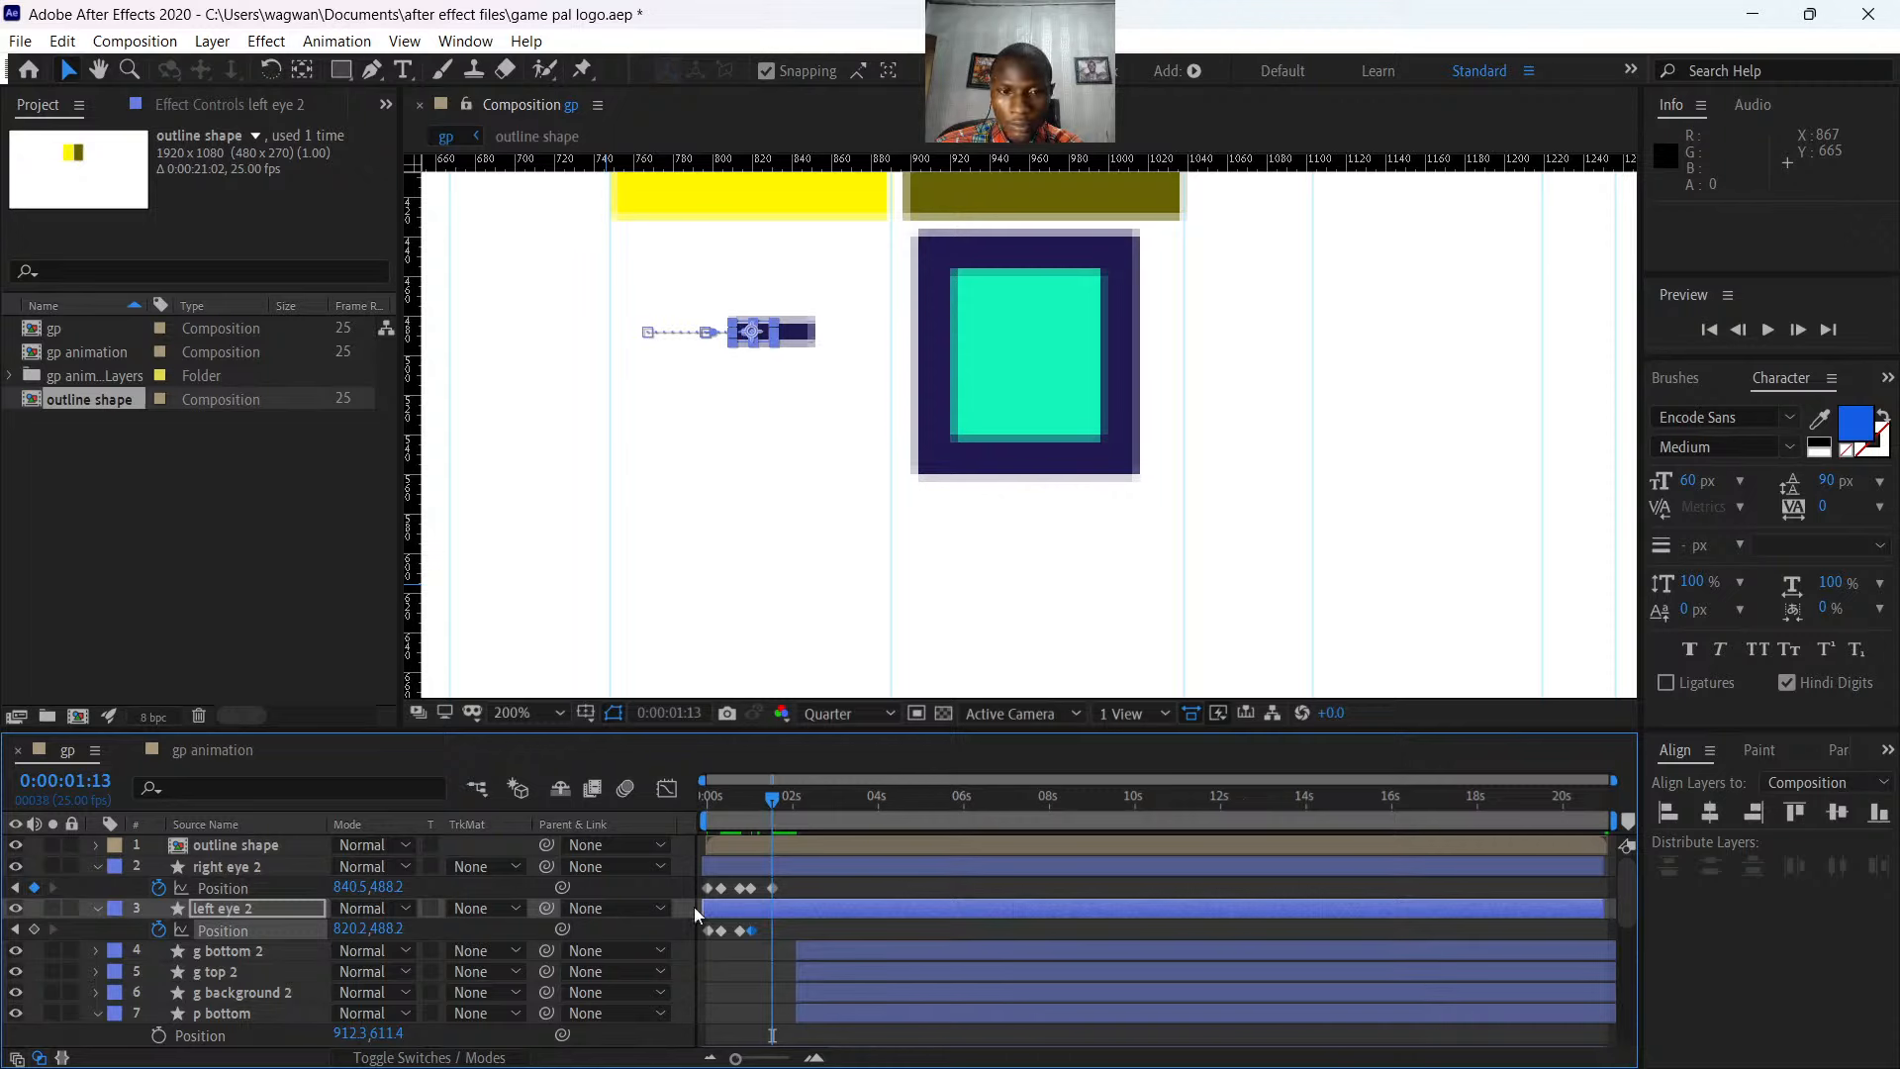
pyautogui.click(349, 928)
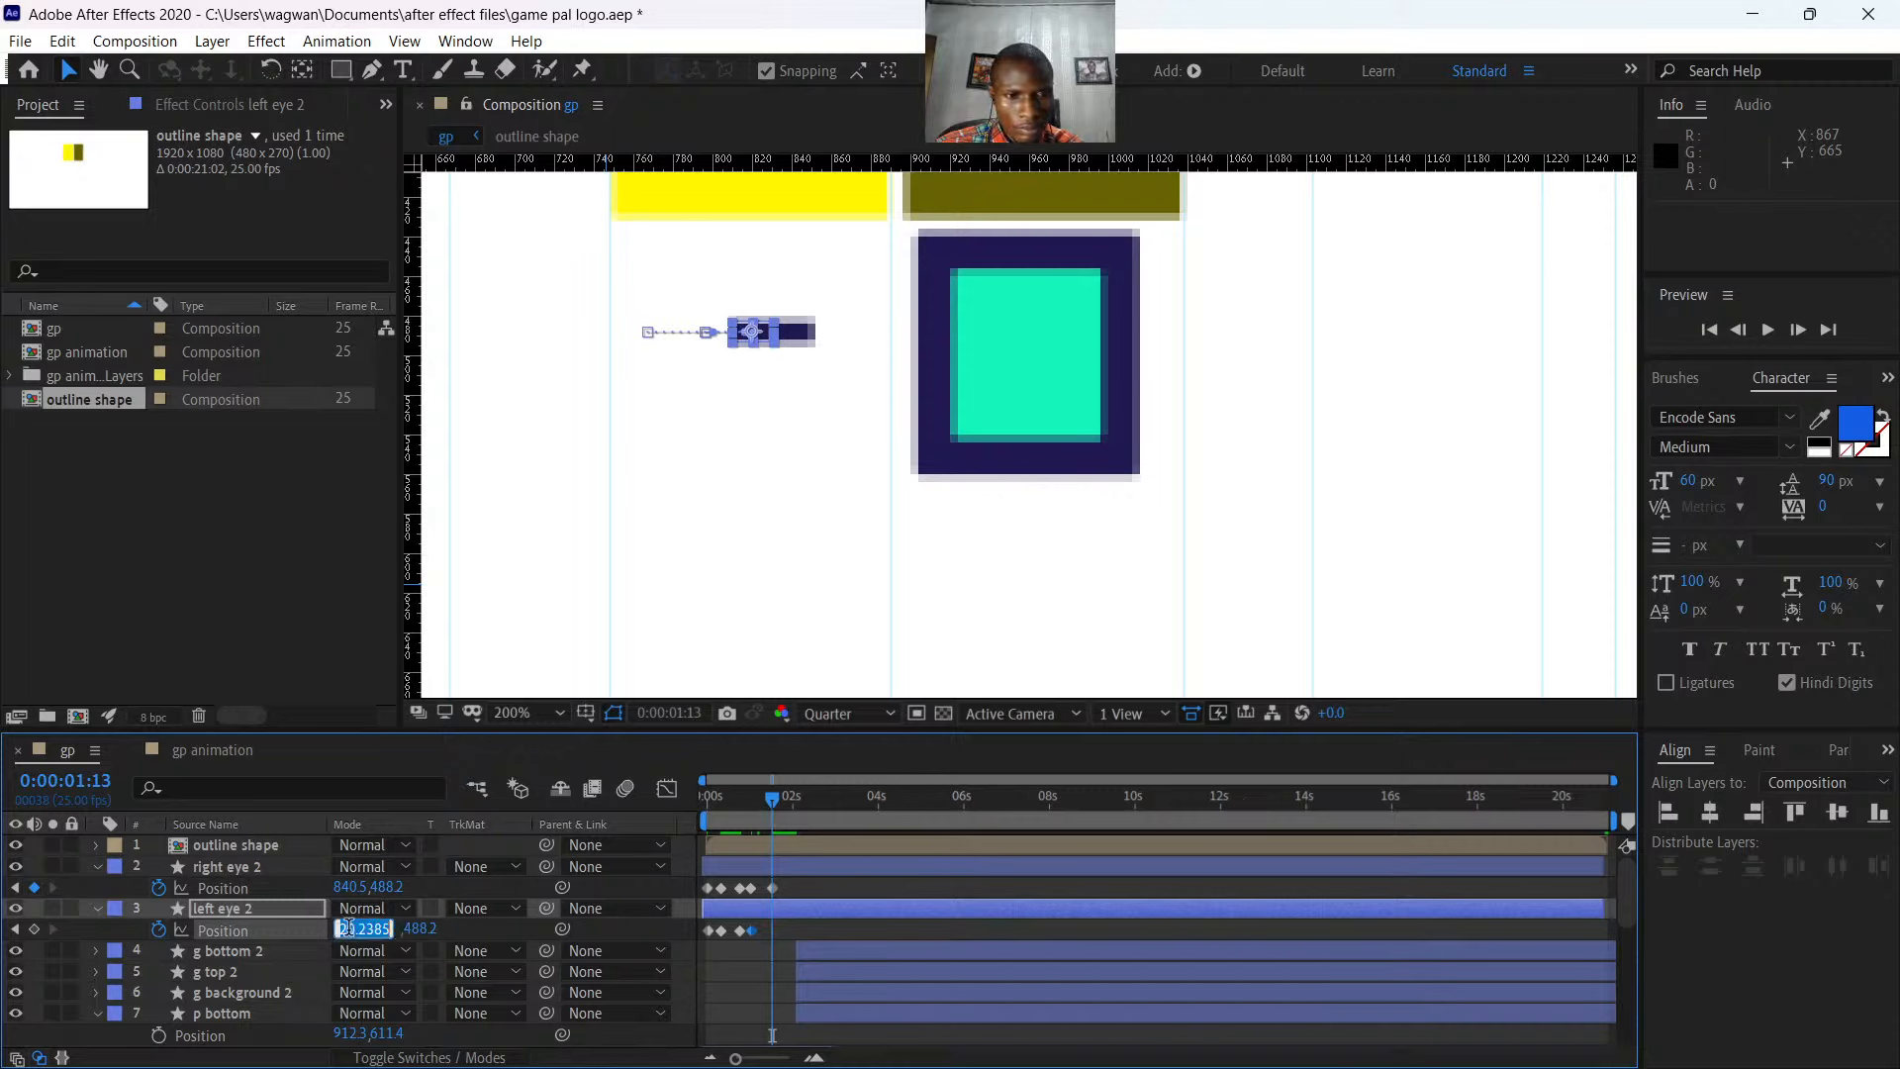
pyautogui.write('796.2')
pyautogui.press('Return')
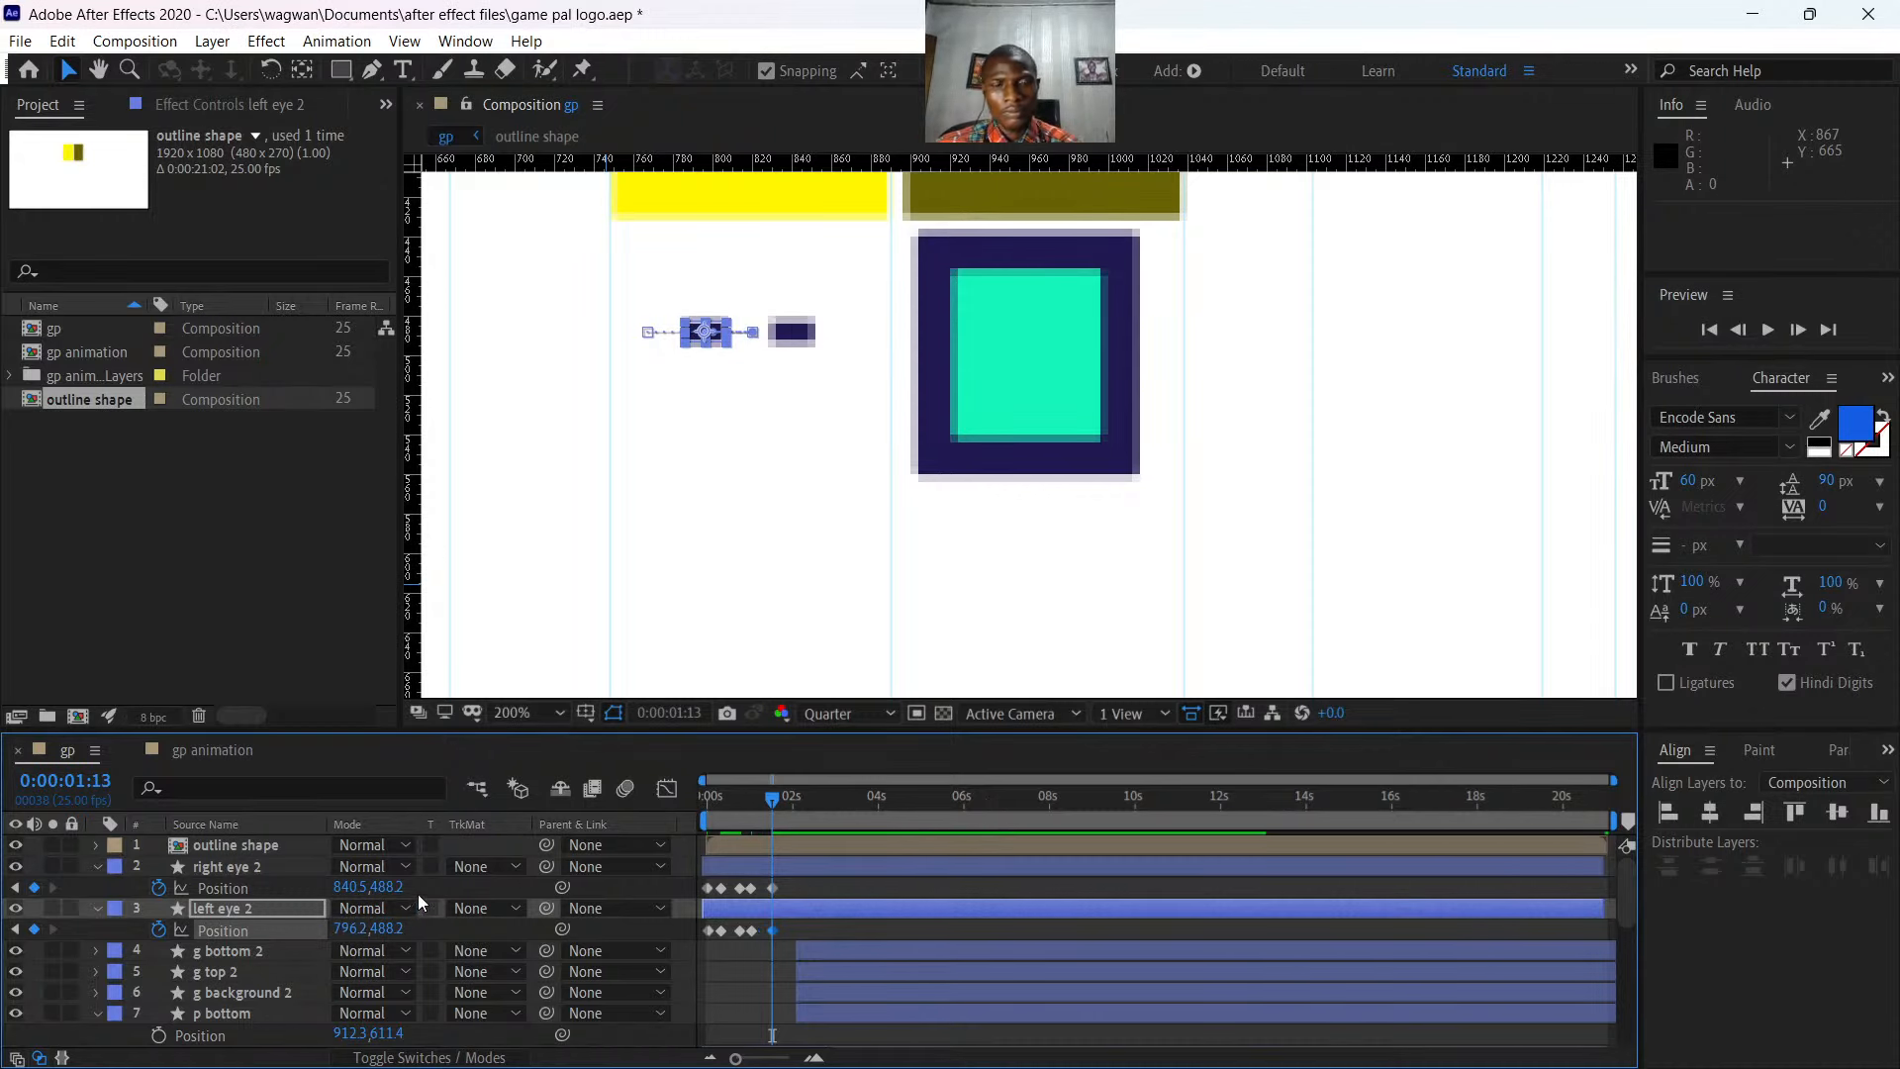
# - Zoom out to 100% and scrub from the start through 0:00:01:13 to check the motion of both eyes
pyautogui.moveTo(769, 802); pyautogui.dragTo(681, 845)
pyautogui.scroll(-1, 980, 412)
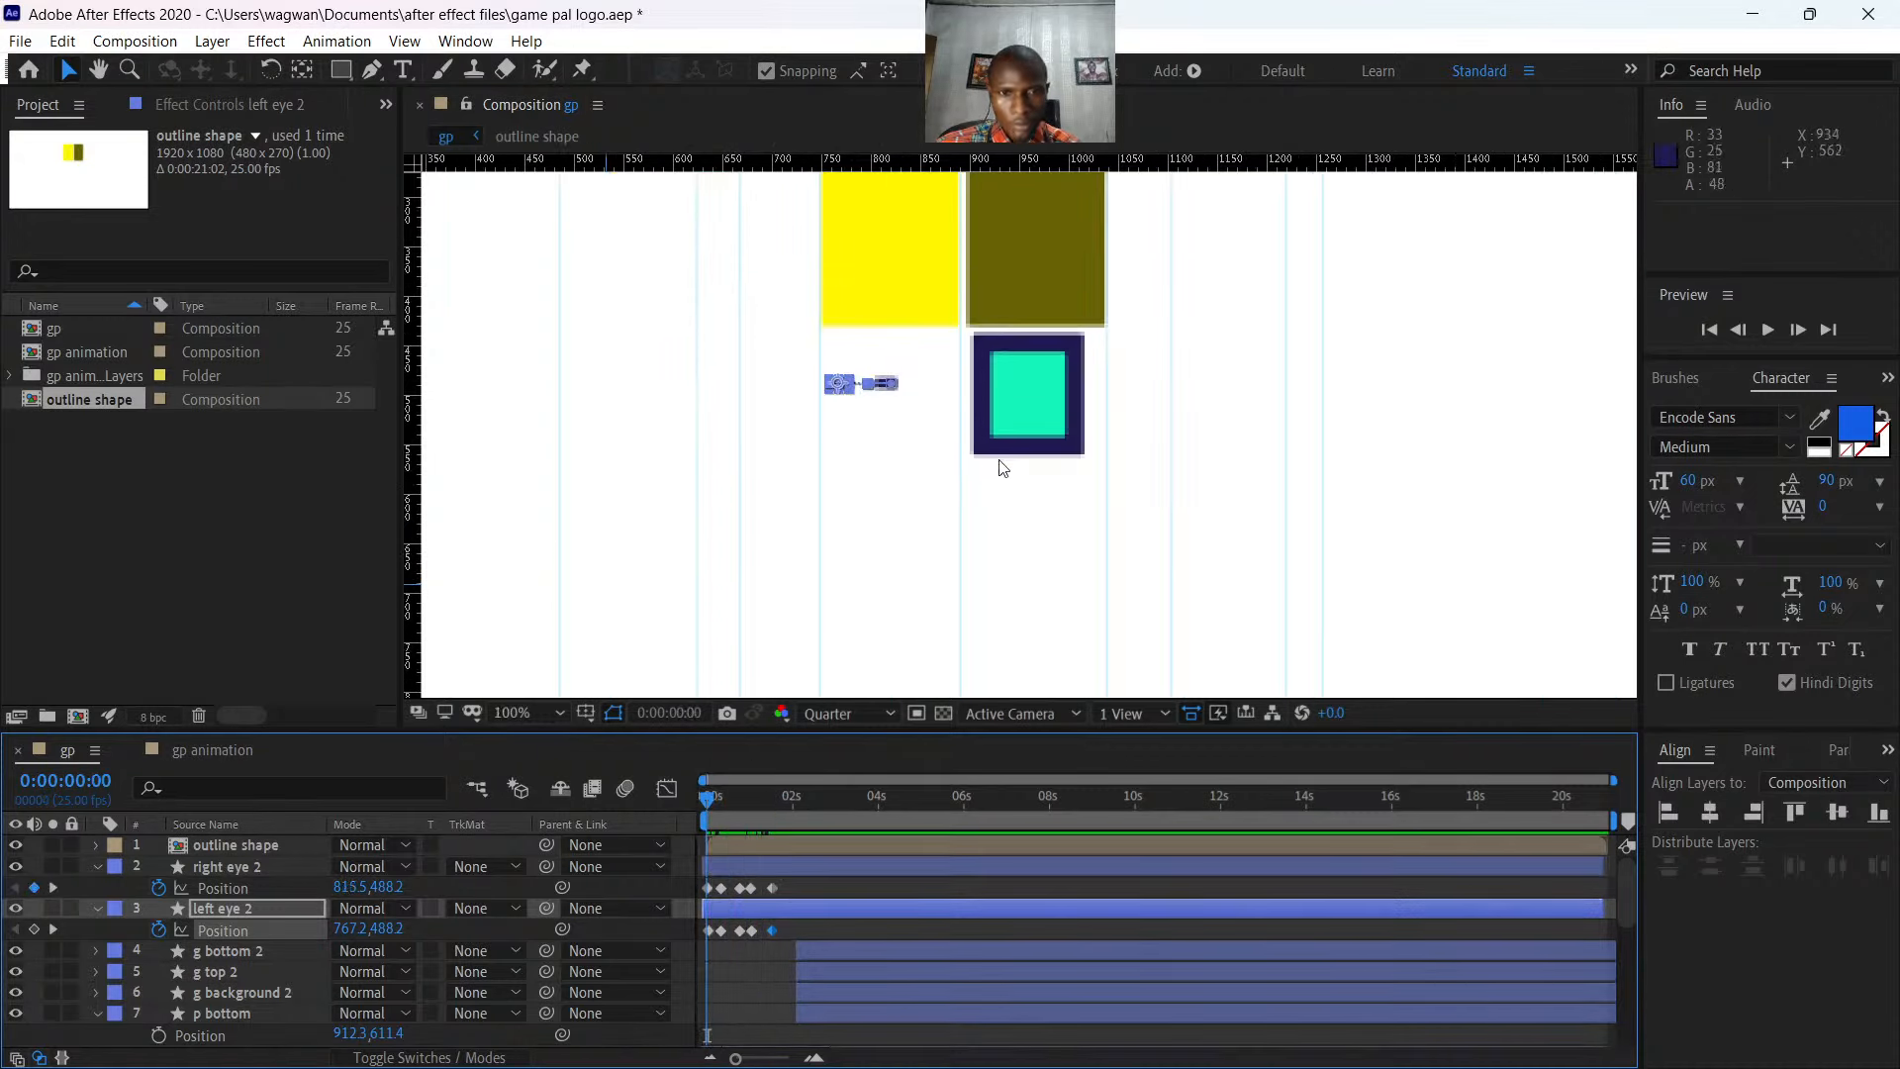
pyautogui.click(825, 926)
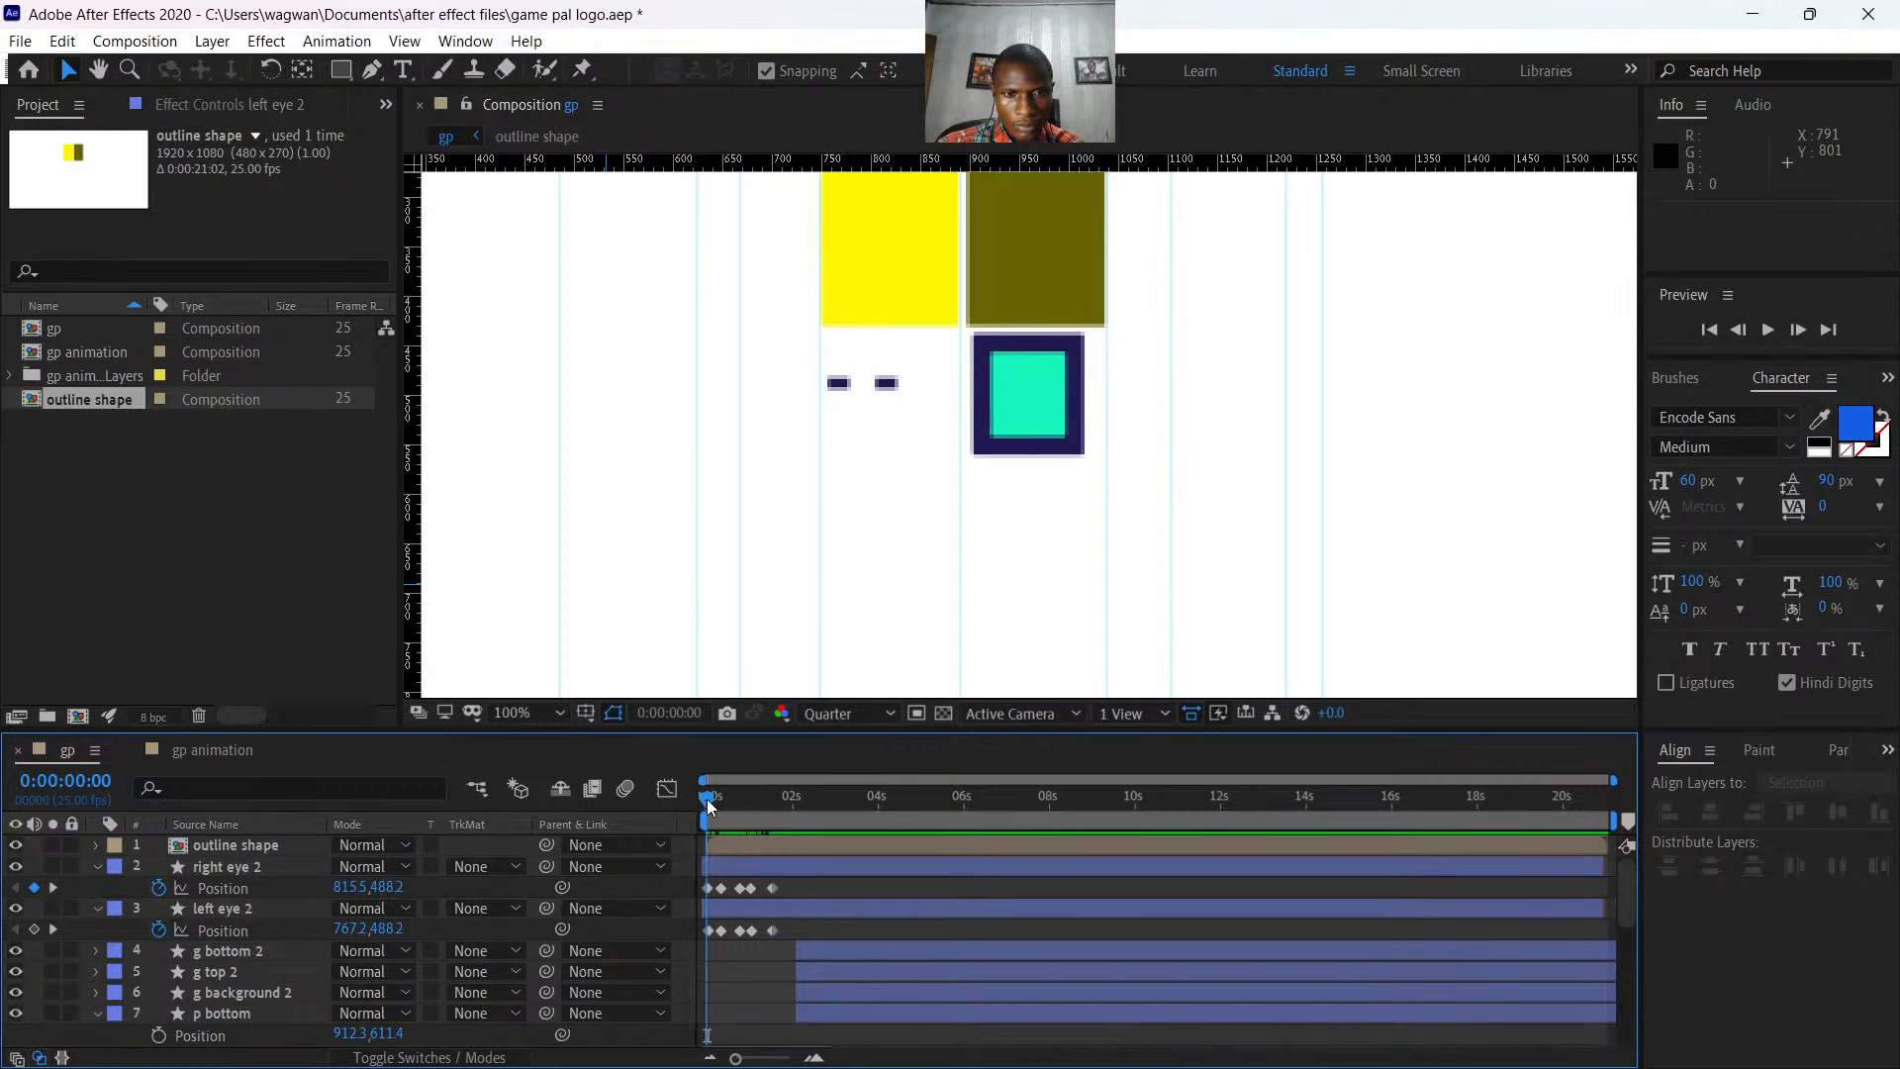
pyautogui.moveTo(706, 799); pyautogui.dragTo(768, 816)
pyautogui.moveTo(776, 815)
pyautogui.mouseDown()
pyautogui.moveTo(699, 829)
pyautogui.moveTo(770, 835)
pyautogui.moveTo(754, 841)
pyautogui.moveTo(687, 841)
pyautogui.moveTo(727, 800)
pyautogui.moveTo(704, 798)
pyautogui.moveTo(769, 815)
pyautogui.mouseUp()
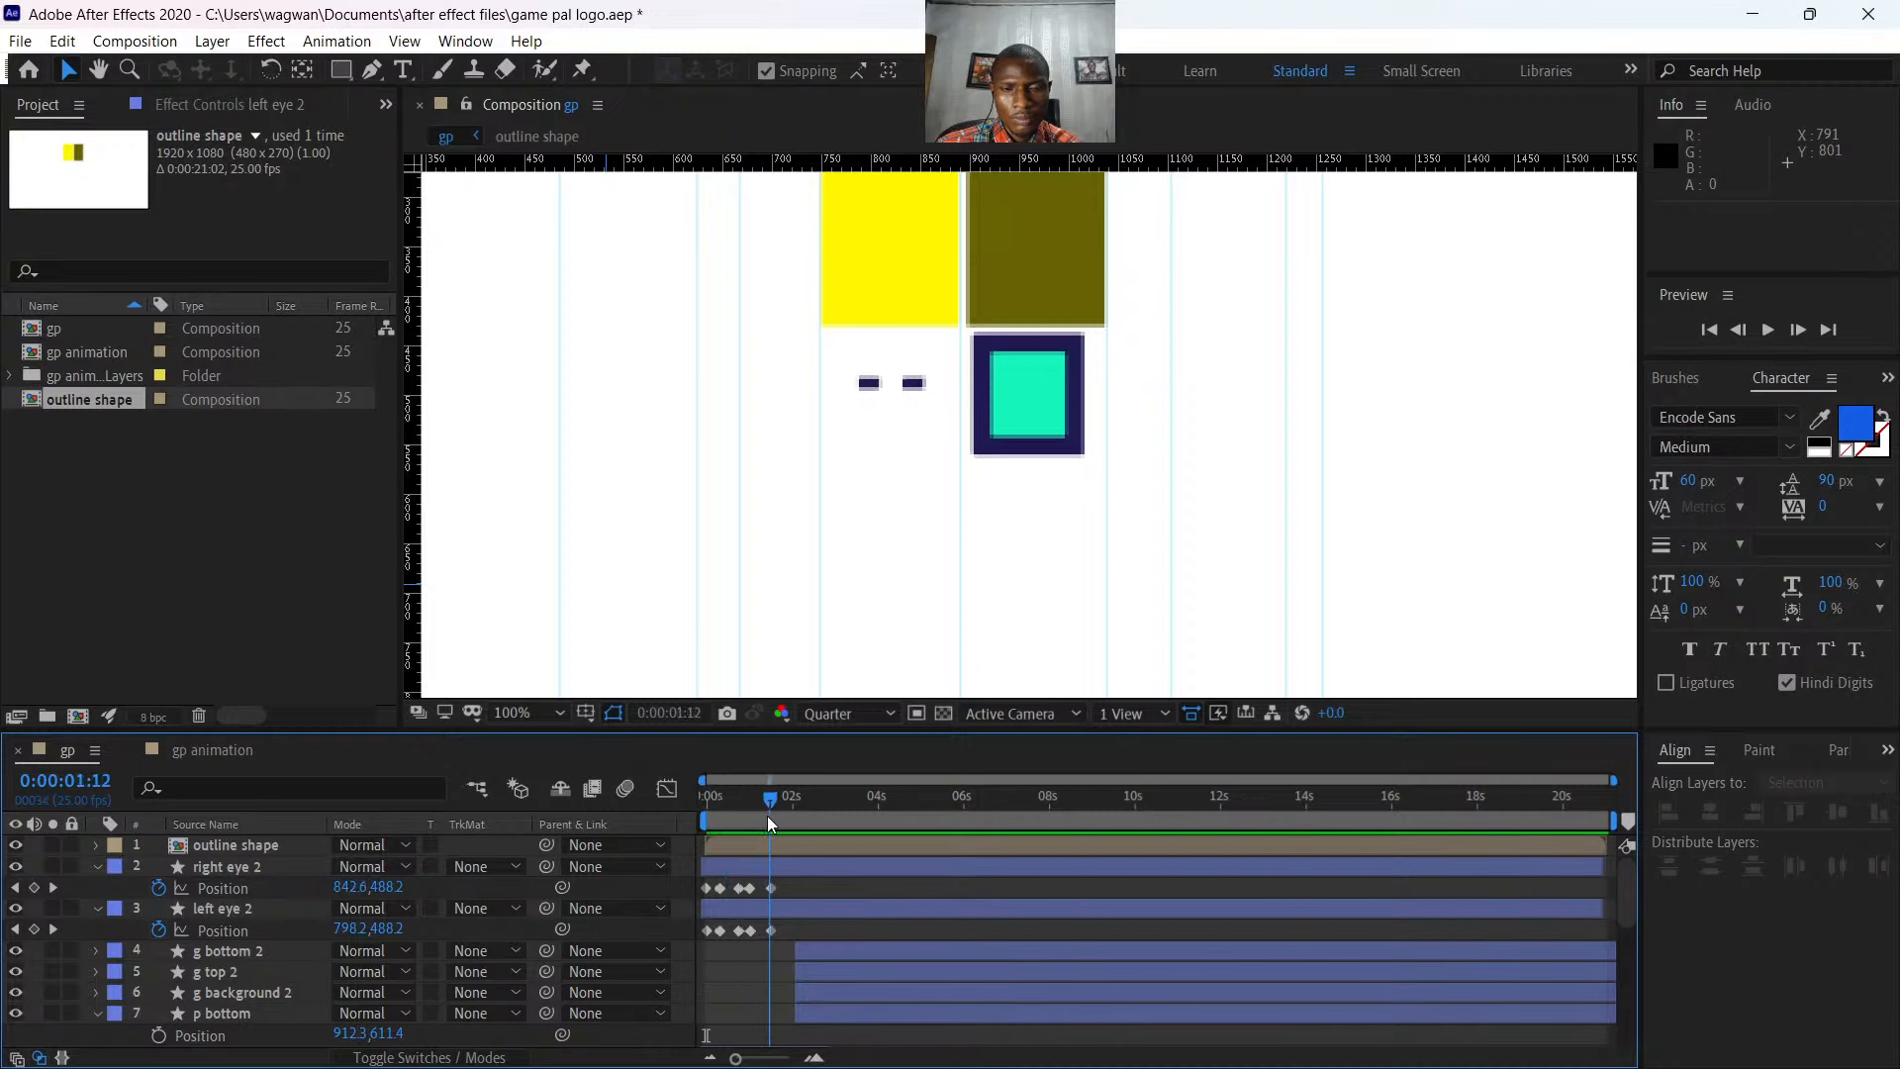
pyautogui.press('pagedown')
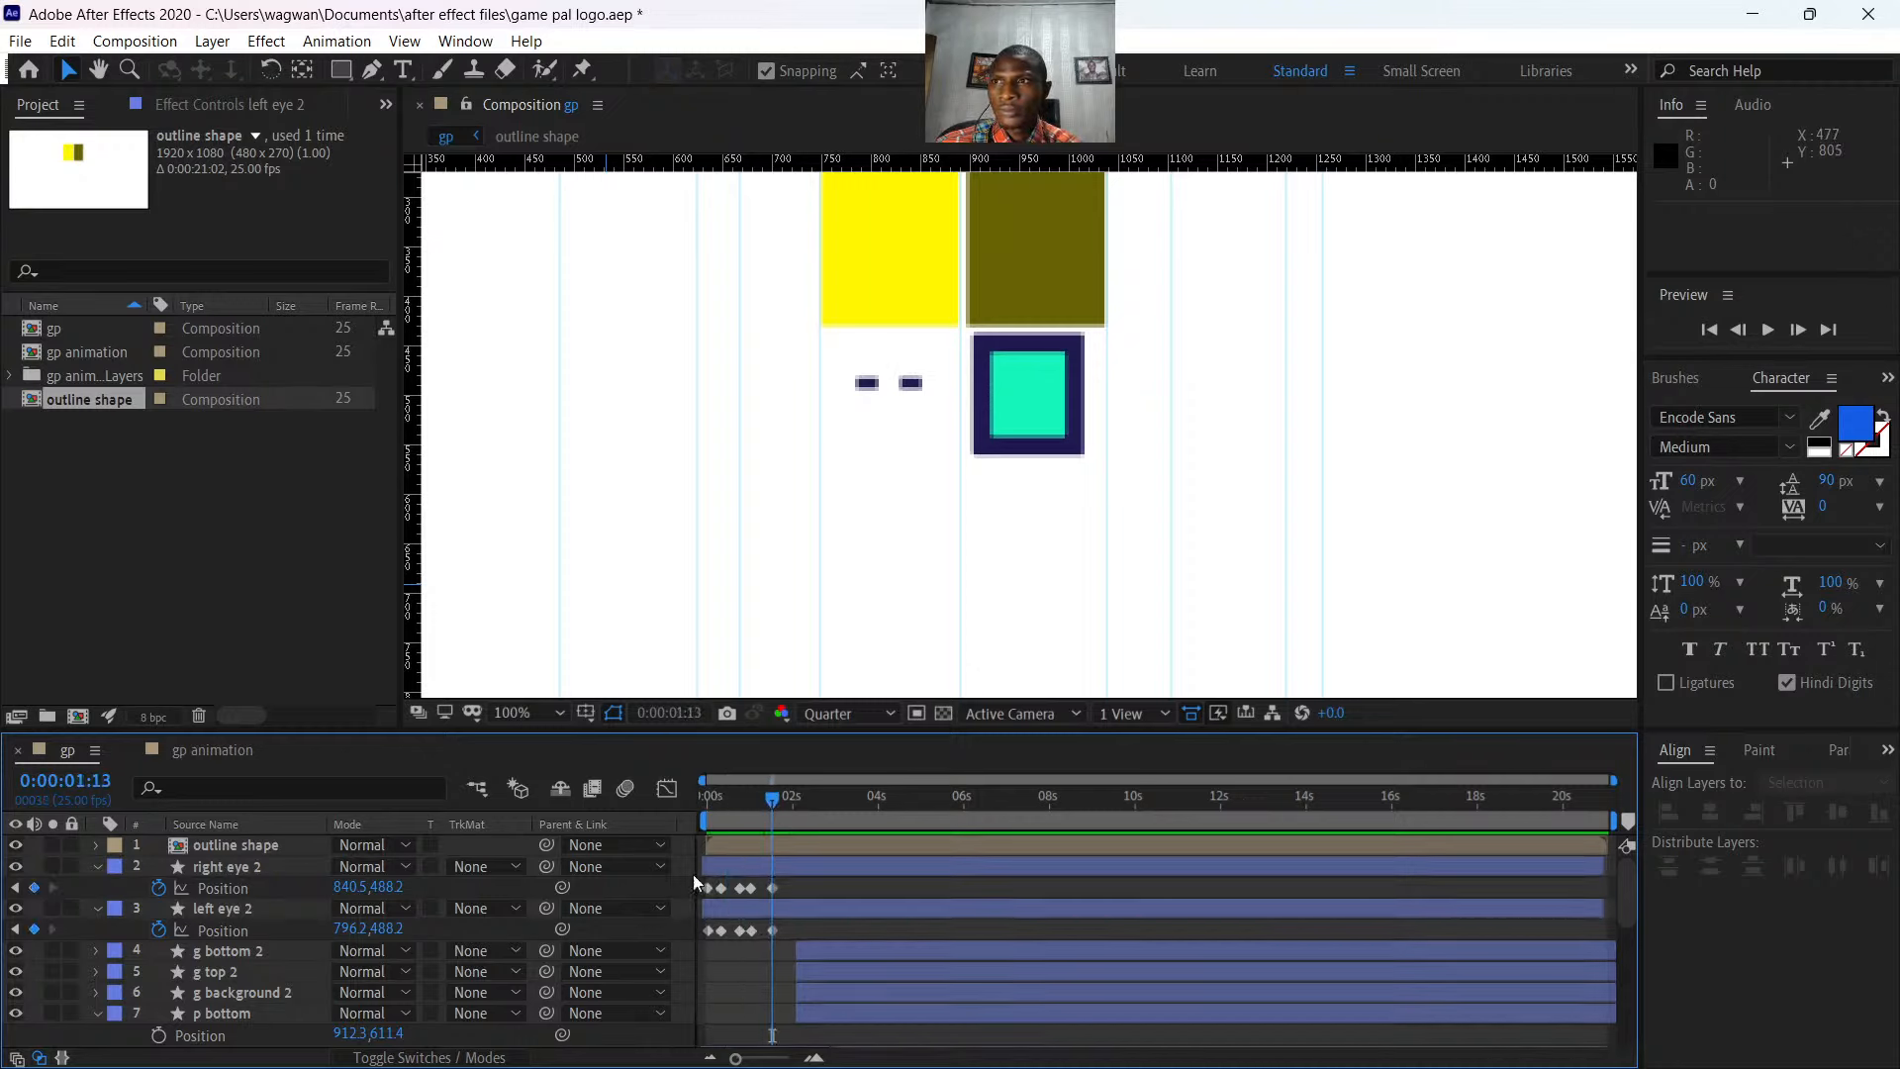
pyautogui.moveTo(772, 806)
pyautogui.mouseDown()
pyautogui.moveTo(709, 805)
pyautogui.moveTo(798, 837)
pyautogui.moveTo(764, 831)
pyautogui.mouseUp()
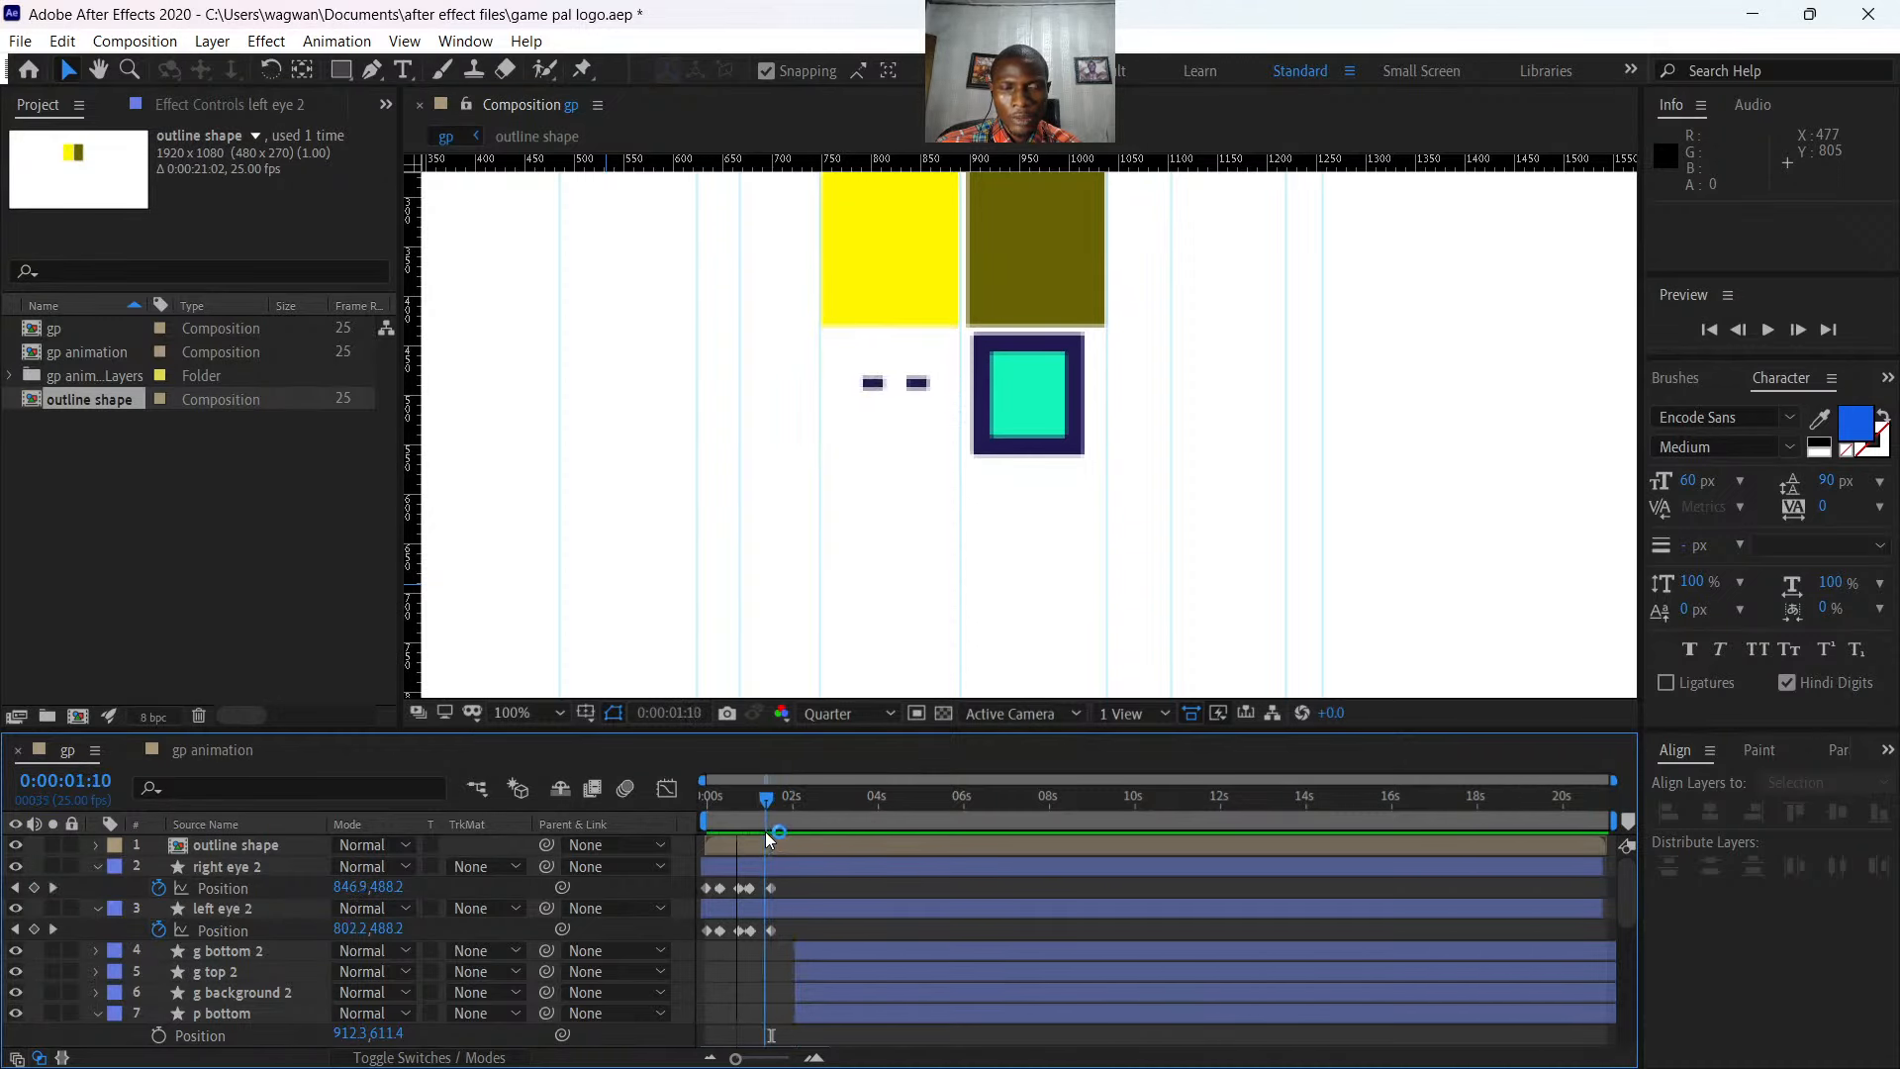
# - Shift the g bottom 2, g top 2 and g background 2 layers together to start at 0:00:01:13
pyautogui.click(816, 947)
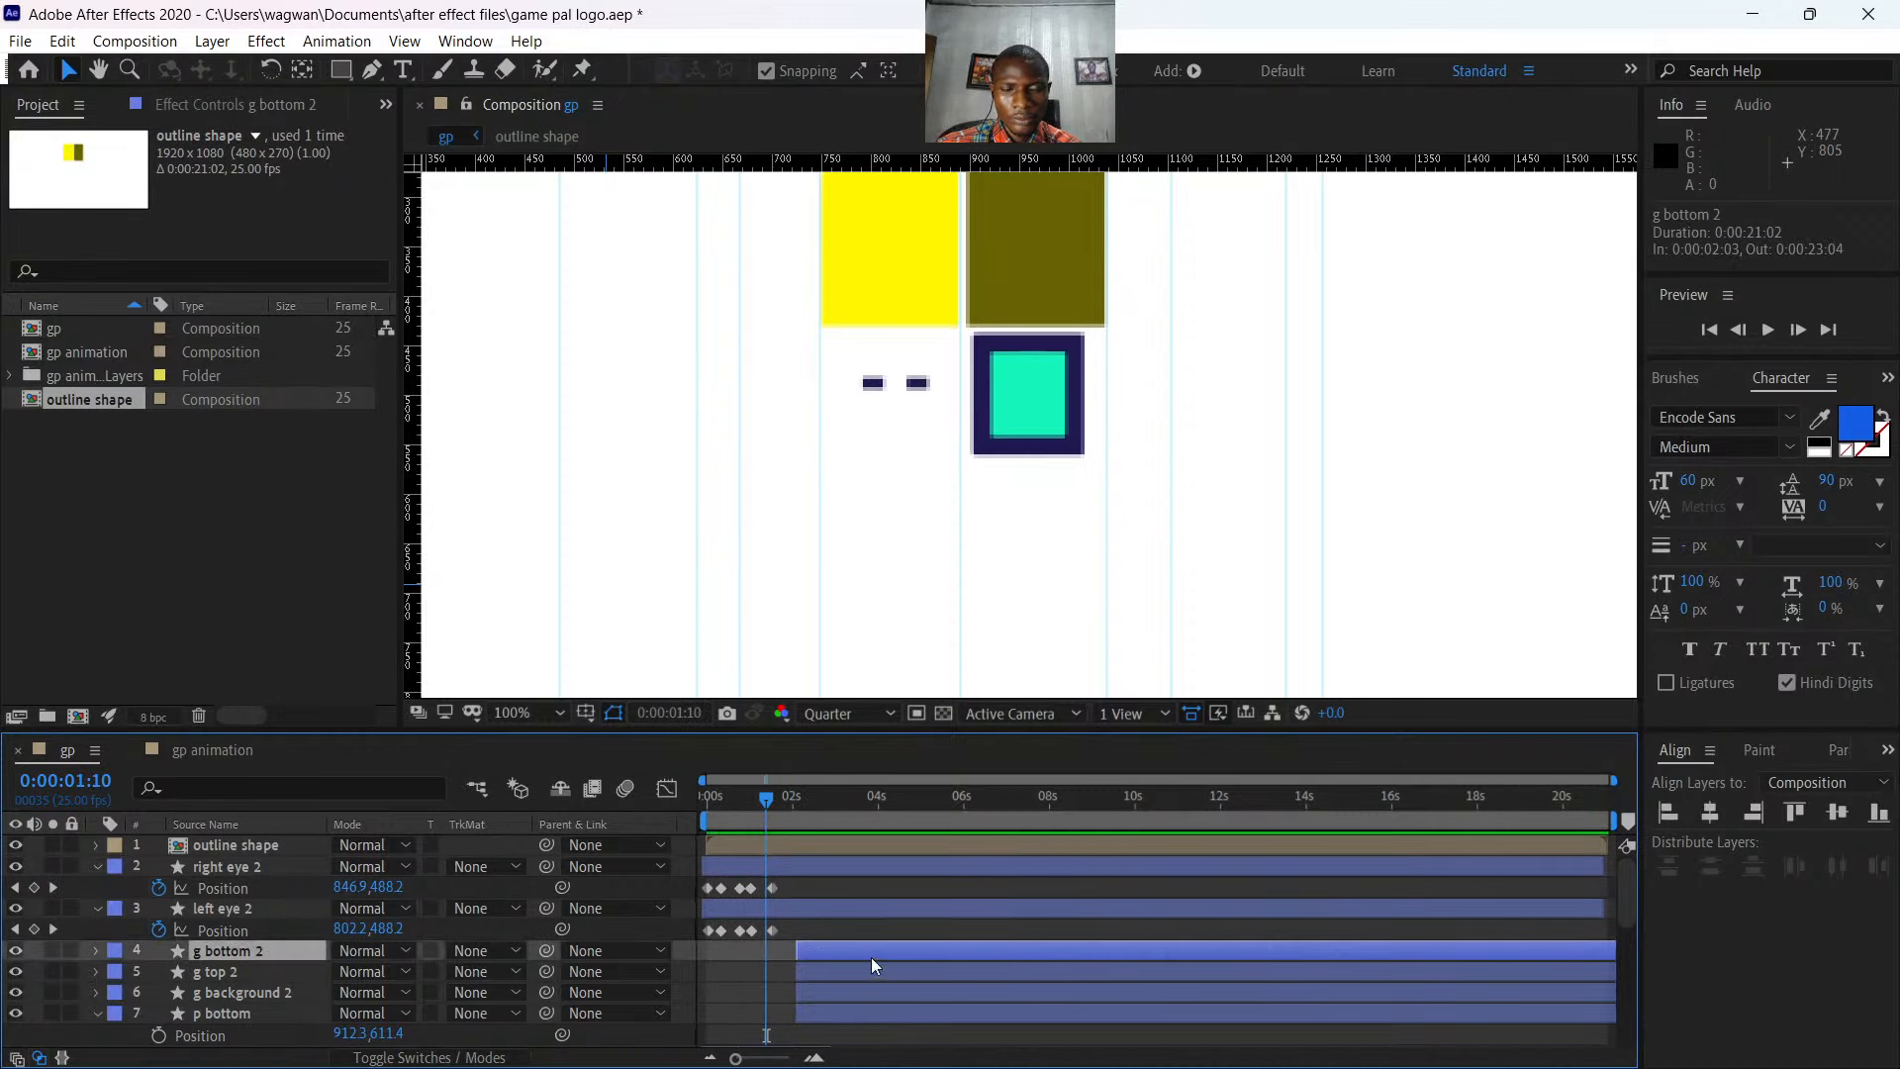
pyautogui.keyDown('shift'); pyautogui.click(827, 987); pyautogui.keyUp('shift')
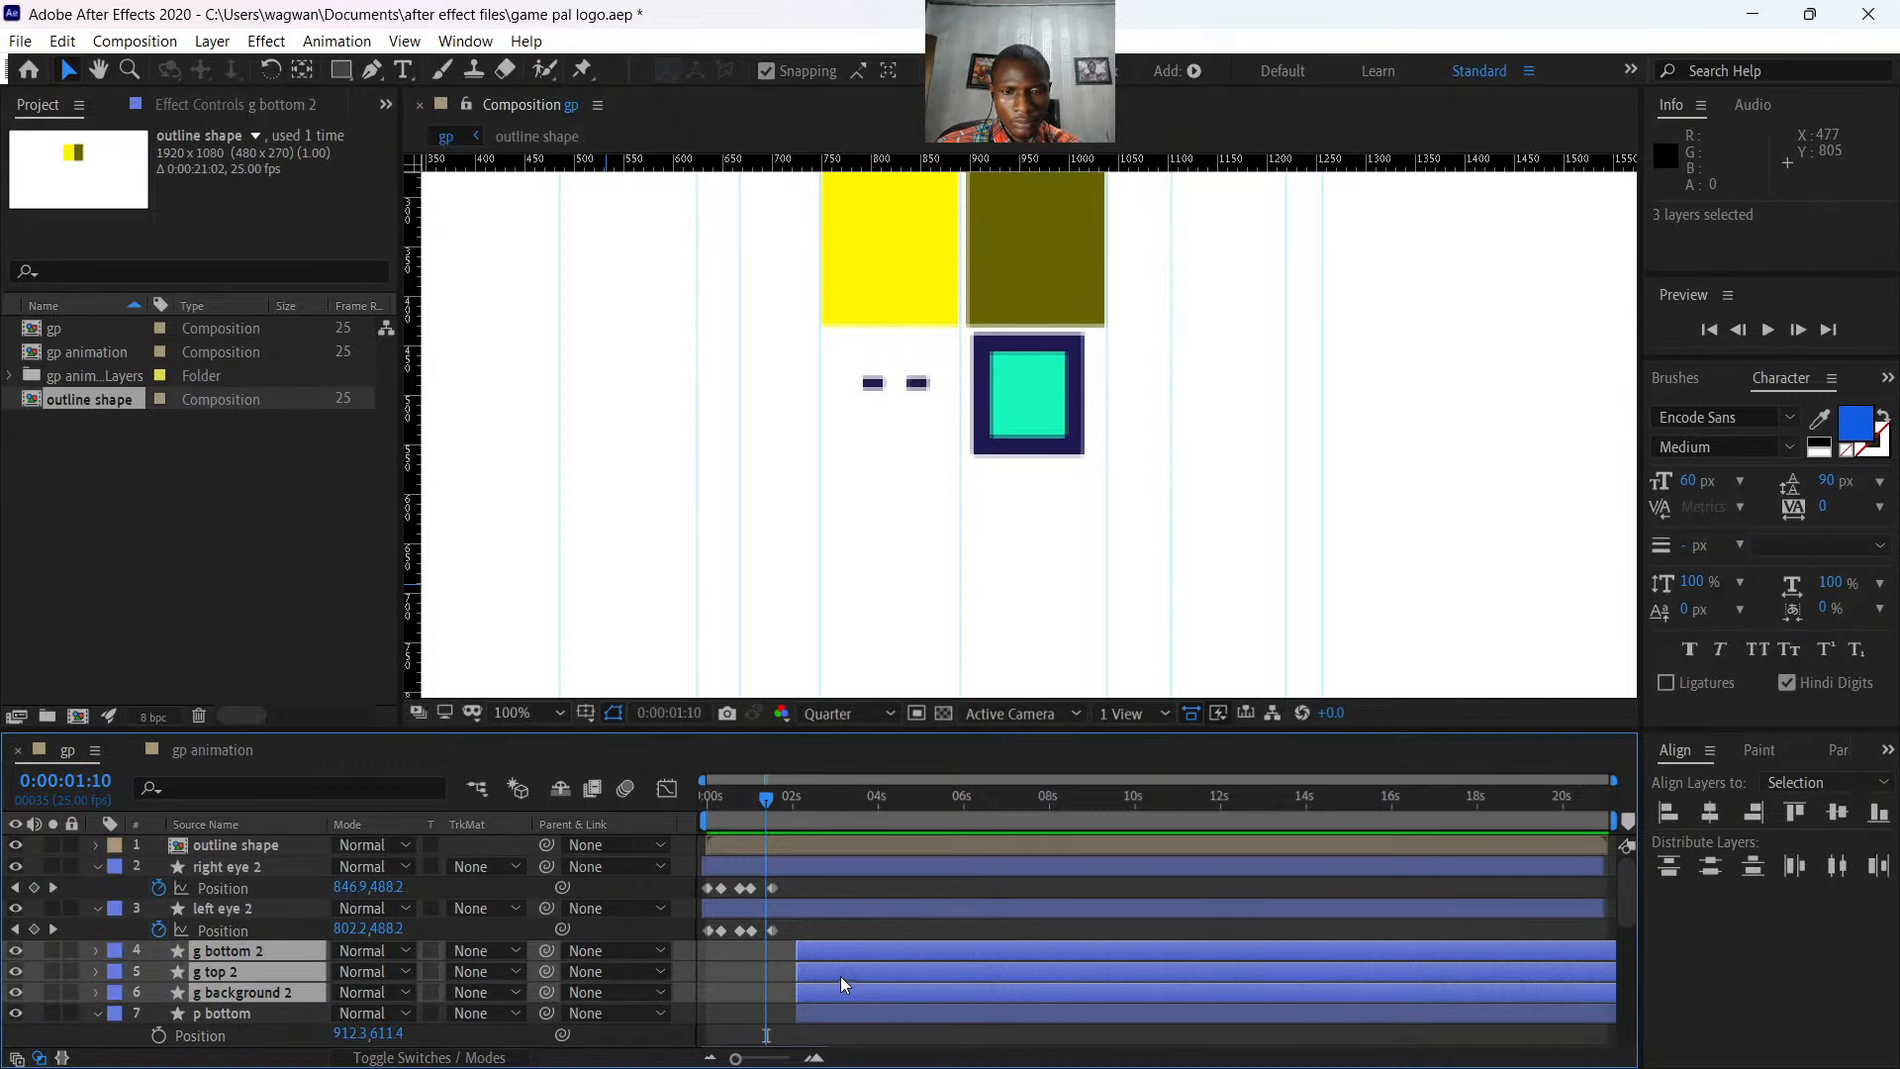
pyautogui.moveTo(840, 976)
pyautogui.mouseDown()
pyautogui.moveTo(799, 964)
pyautogui.moveTo(816, 962)
pyautogui.mouseUp()
pyautogui.click(833, 930)
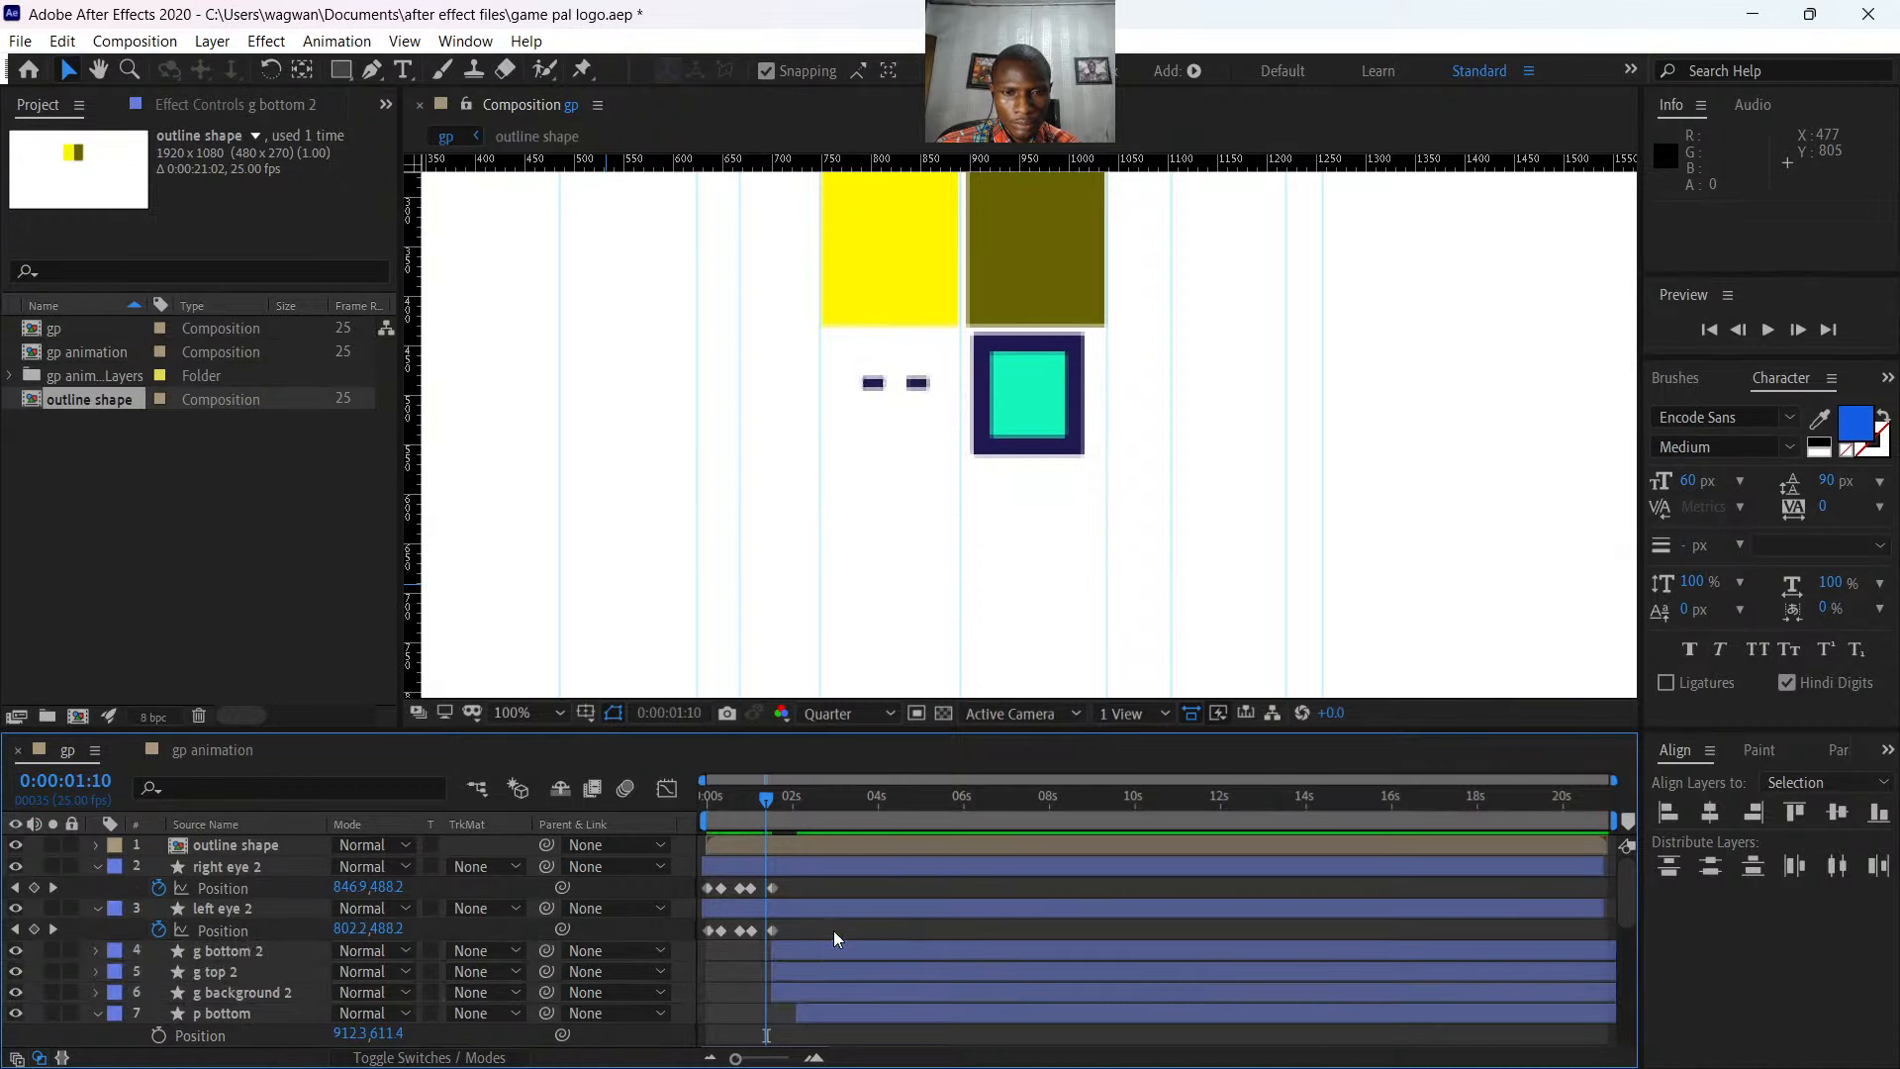
# - Try starting the g bottom 2 layer earlier, at 0:00:01:04, and undo the shift
pyautogui.click(814, 948)
pyautogui.moveTo(764, 800)
pyautogui.mouseDown()
pyautogui.moveTo(777, 807)
pyautogui.moveTo(756, 800)
pyautogui.mouseUp()
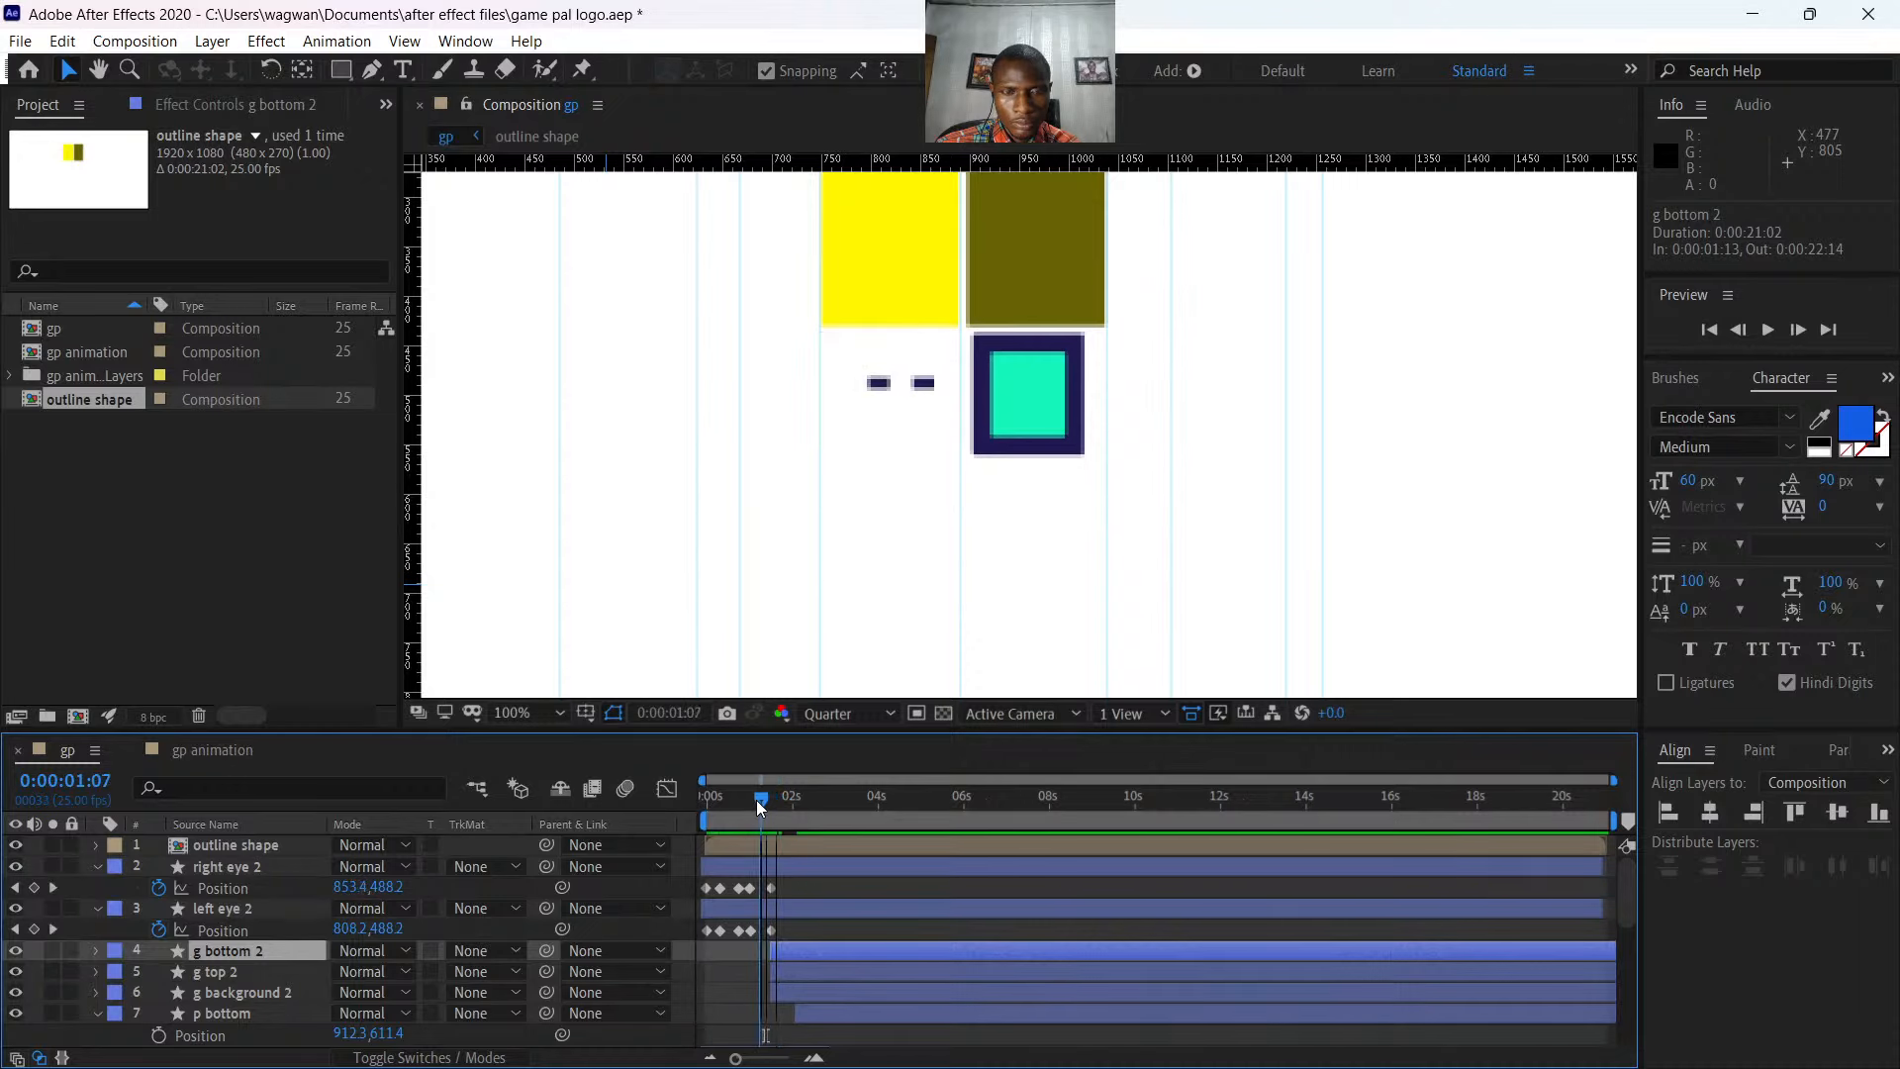
pyautogui.click(746, 960)
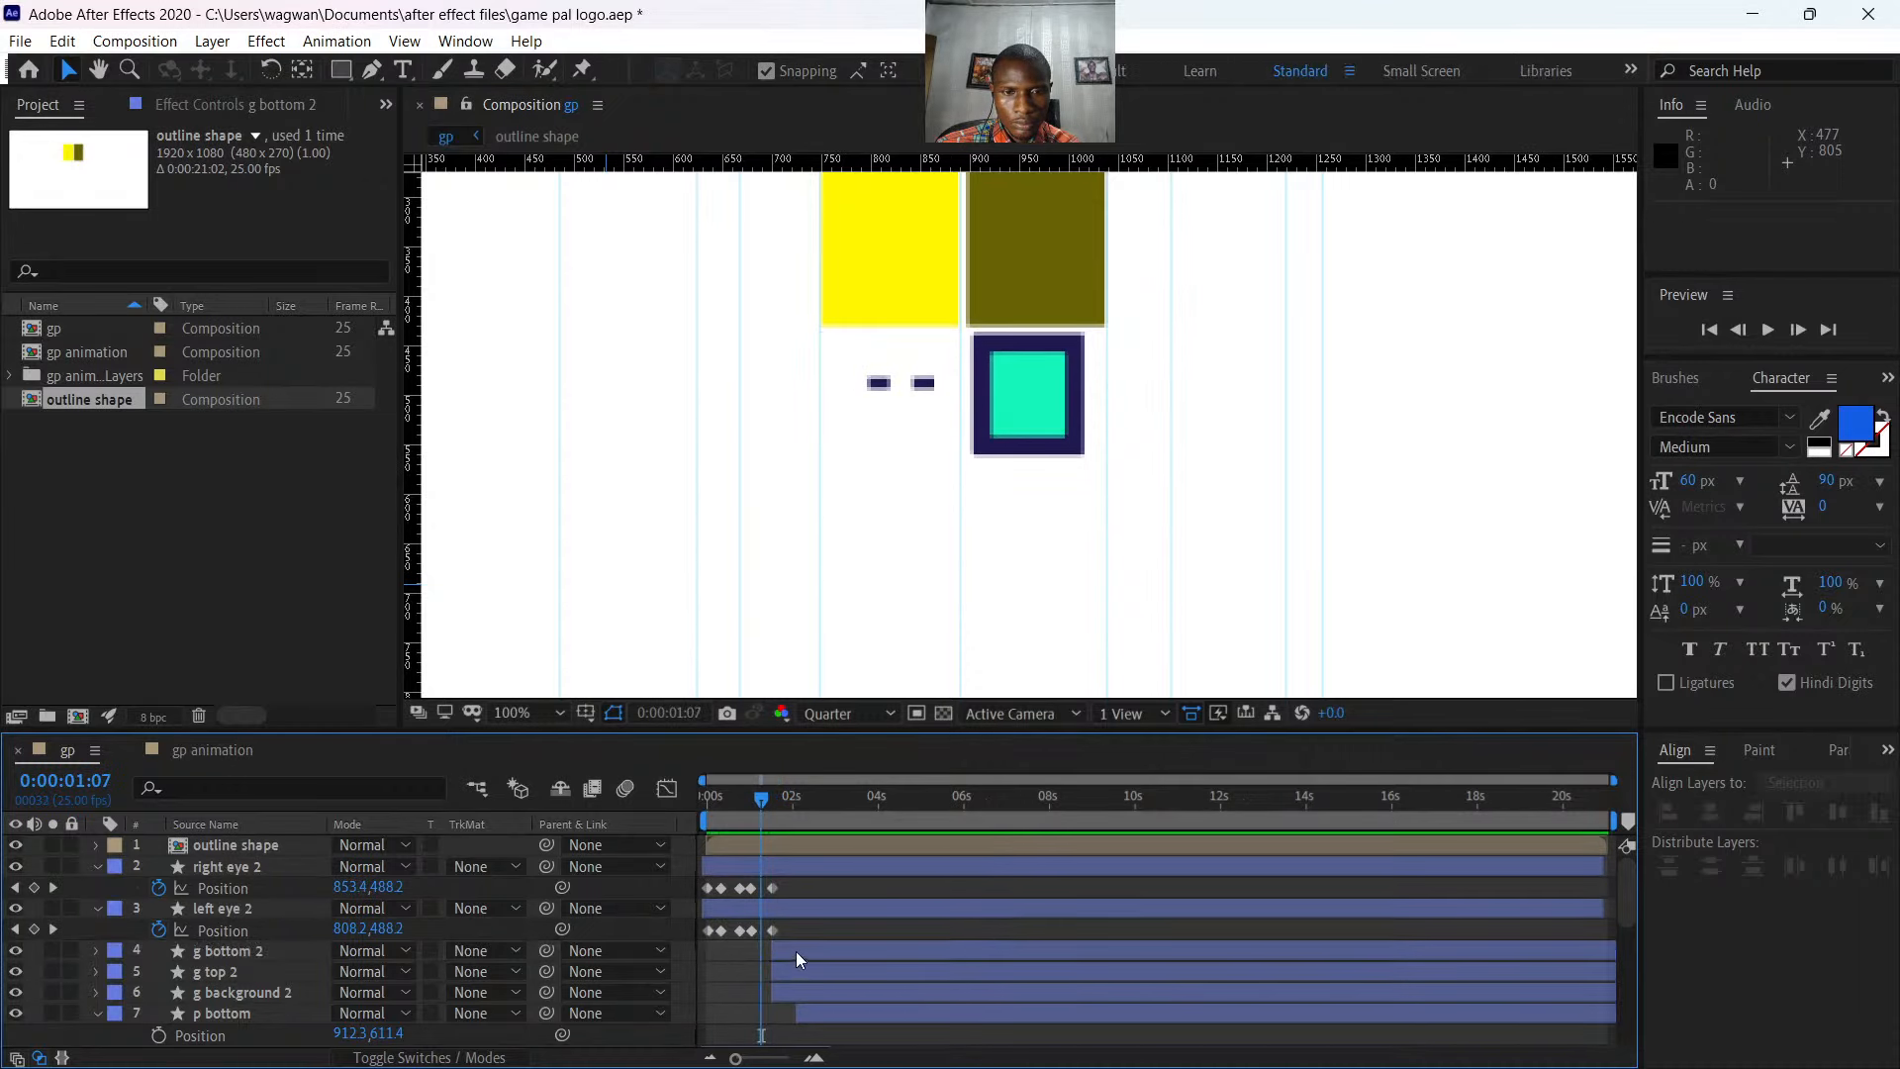
pyautogui.moveTo(796, 952); pyautogui.dragTo(781, 950)
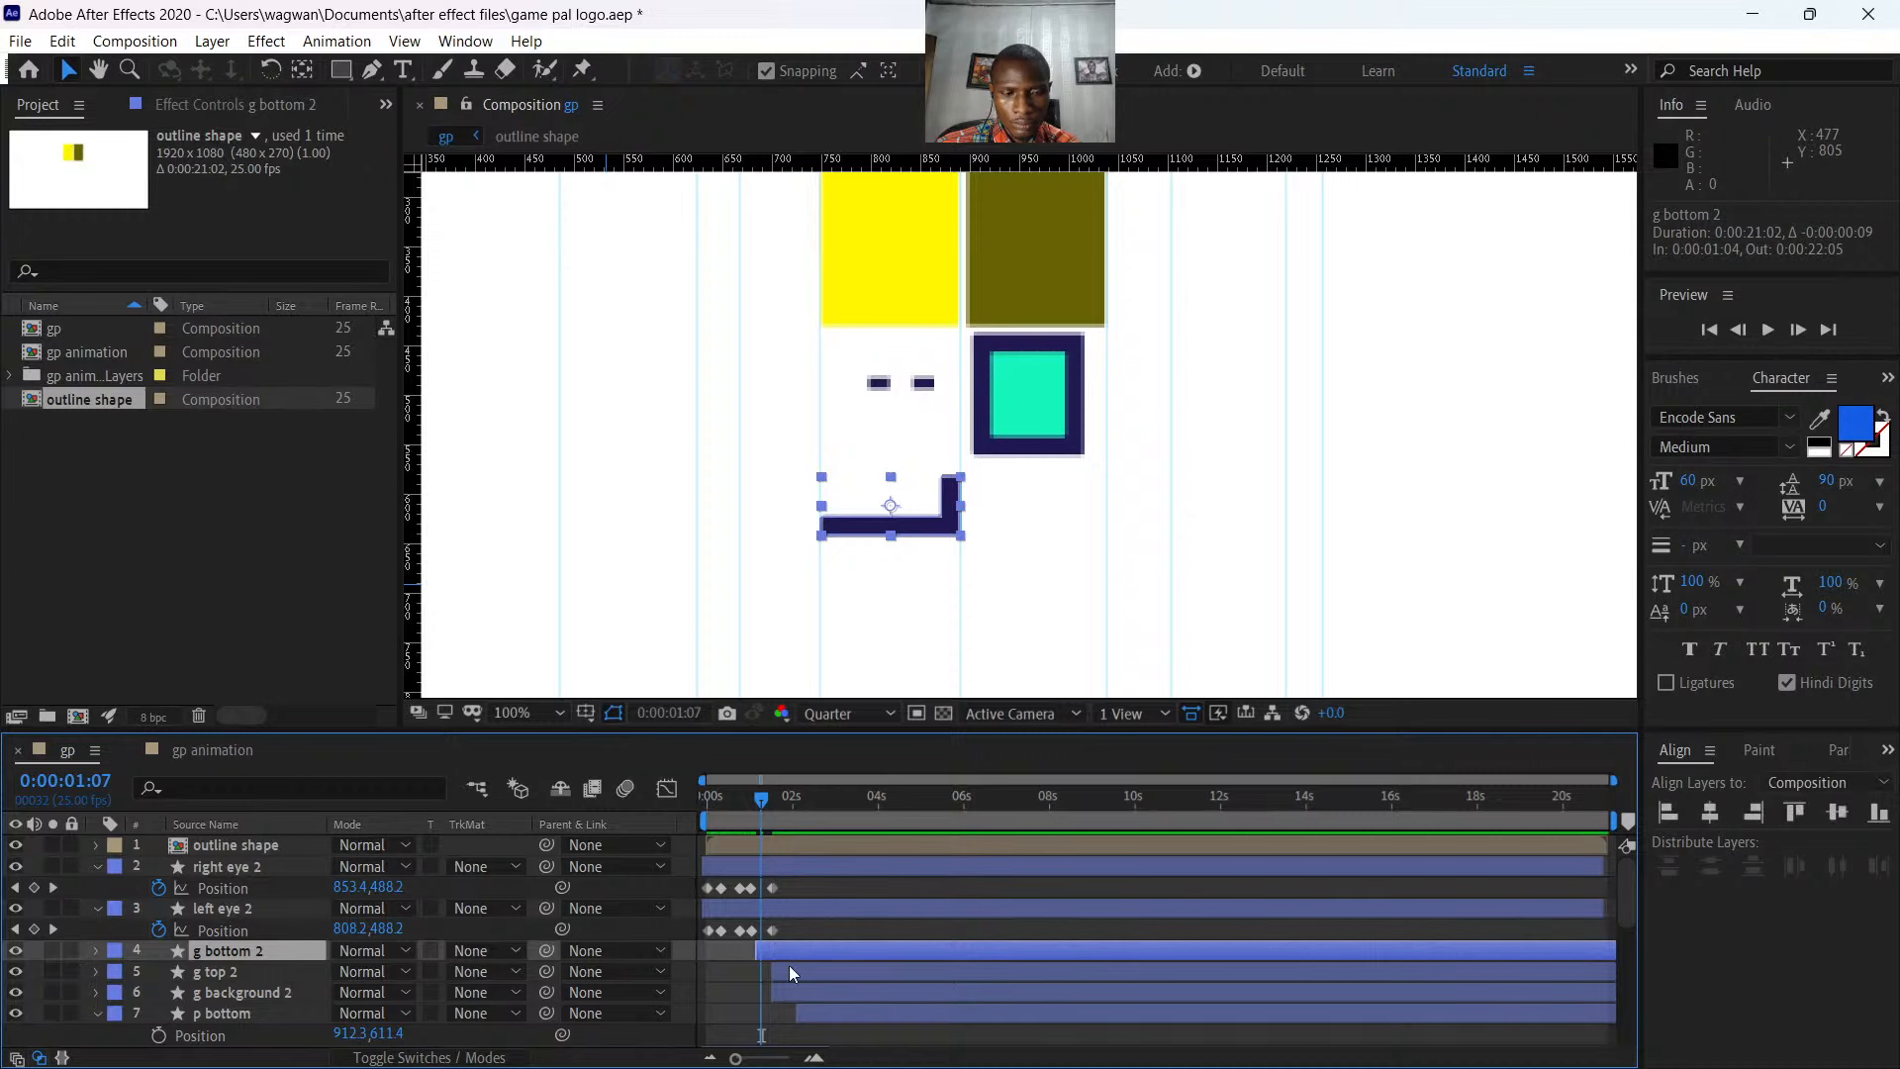
pyautogui.hotkey('ctrl', 'z')
# - Place g top 2 above g bottom 2 with its start at 0:00:01:06, and show its Position property
pyautogui.click(788, 970)
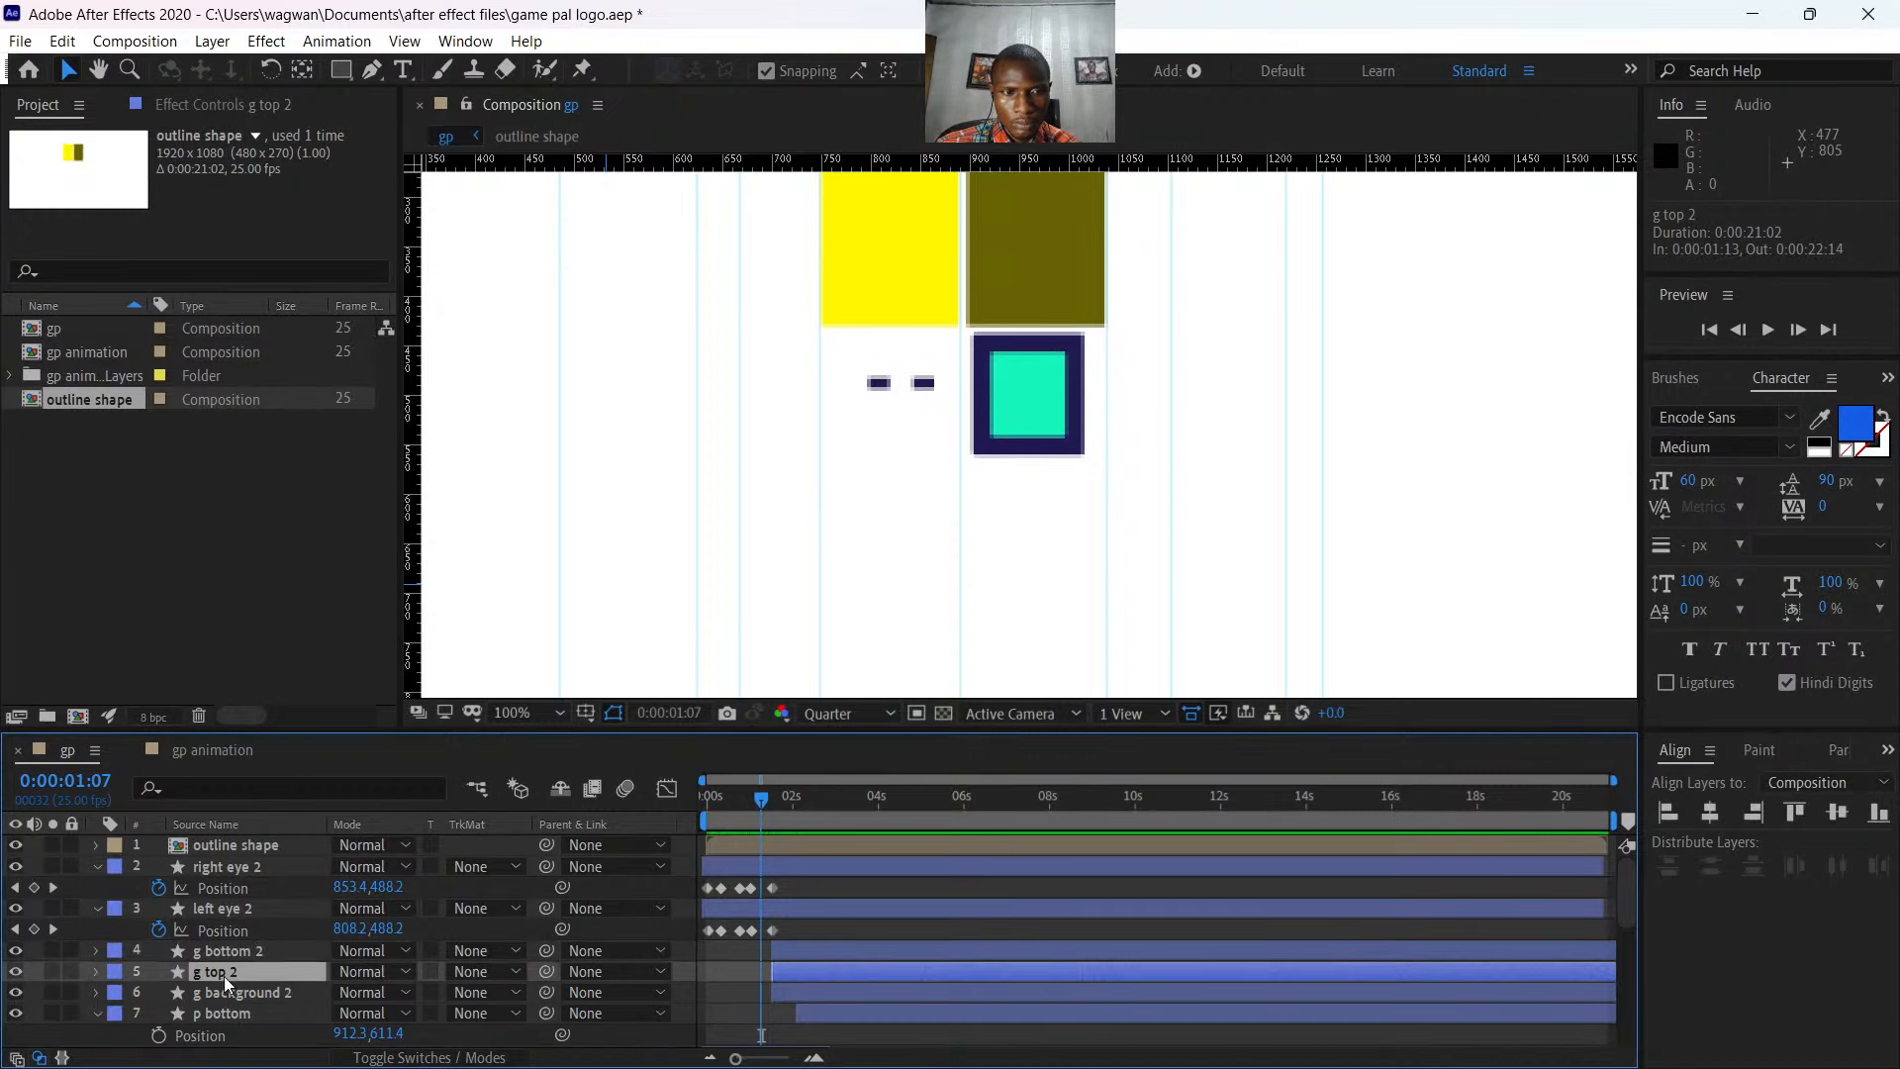
pyautogui.moveTo(223, 976); pyautogui.dragTo(226, 948)
pyautogui.moveTo(791, 948); pyautogui.dragTo(774, 950)
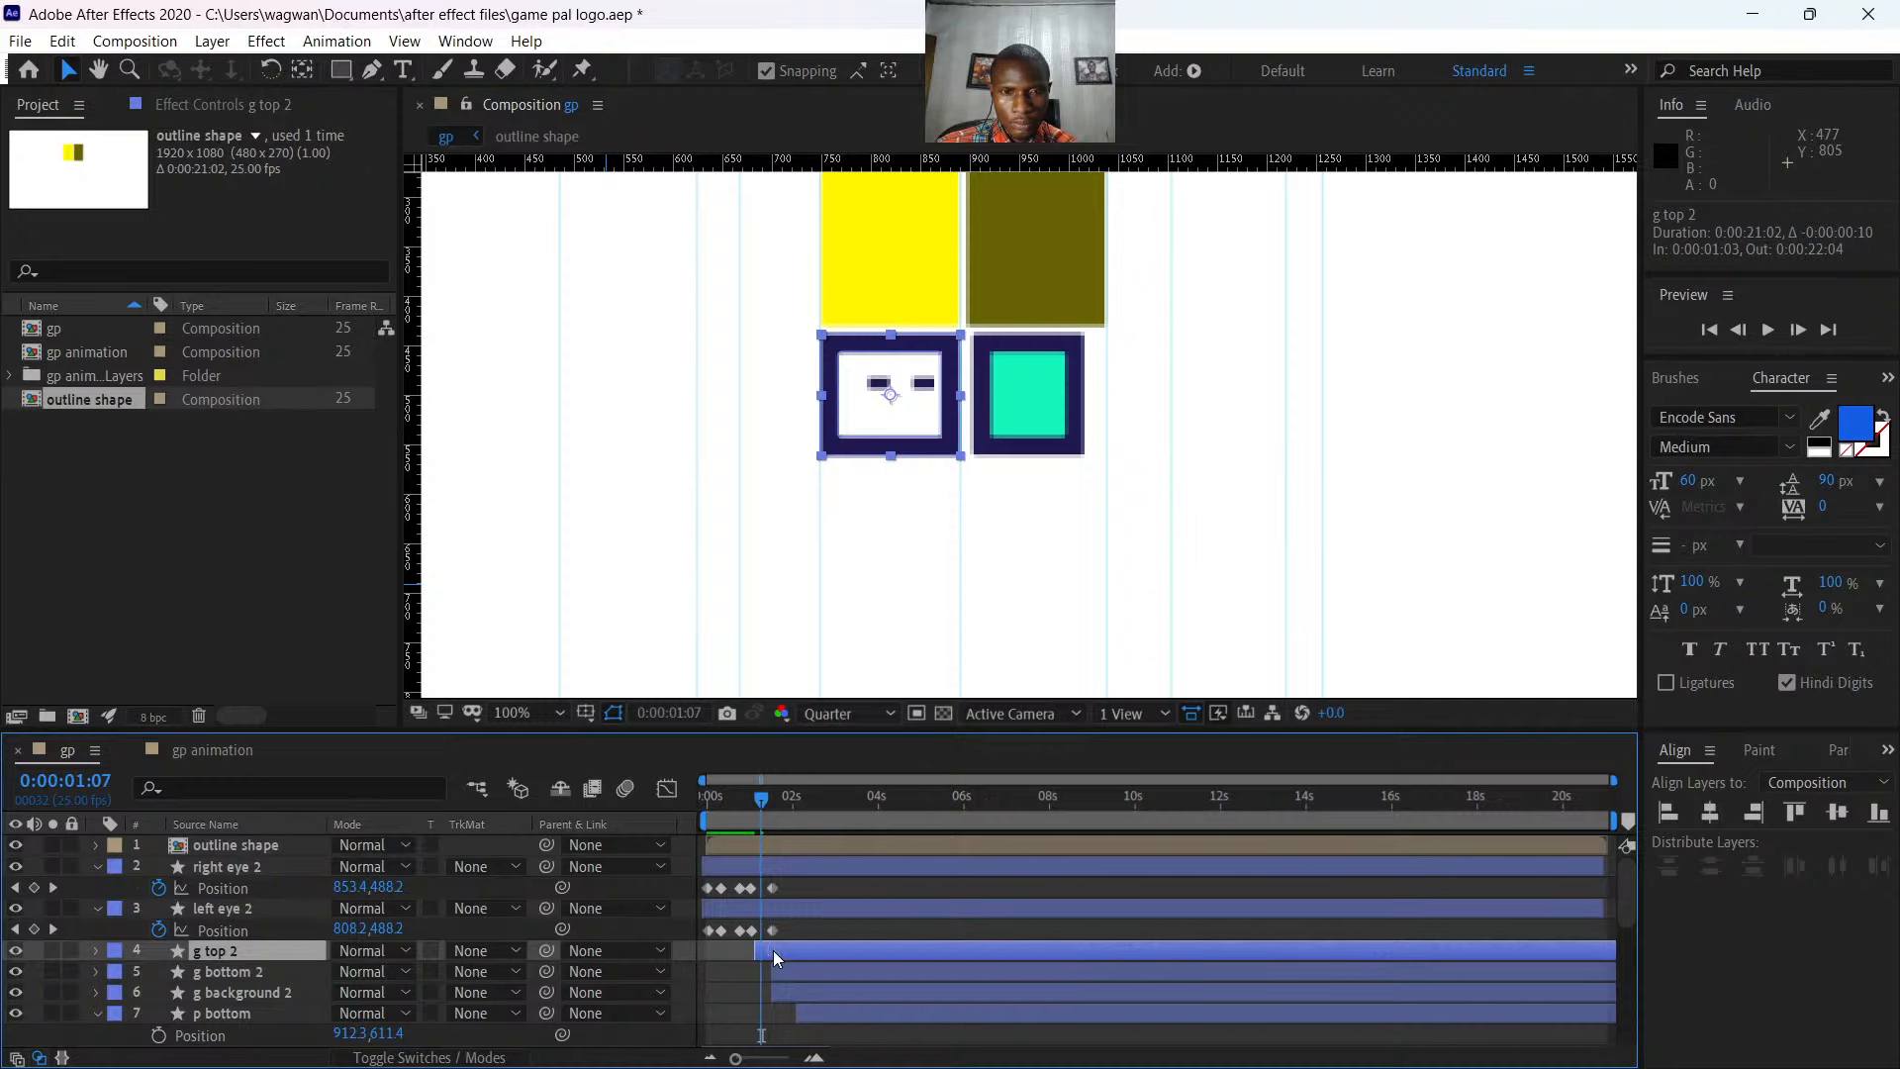
pyautogui.moveTo(780, 952); pyautogui.dragTo(782, 952)
pyautogui.press('p')
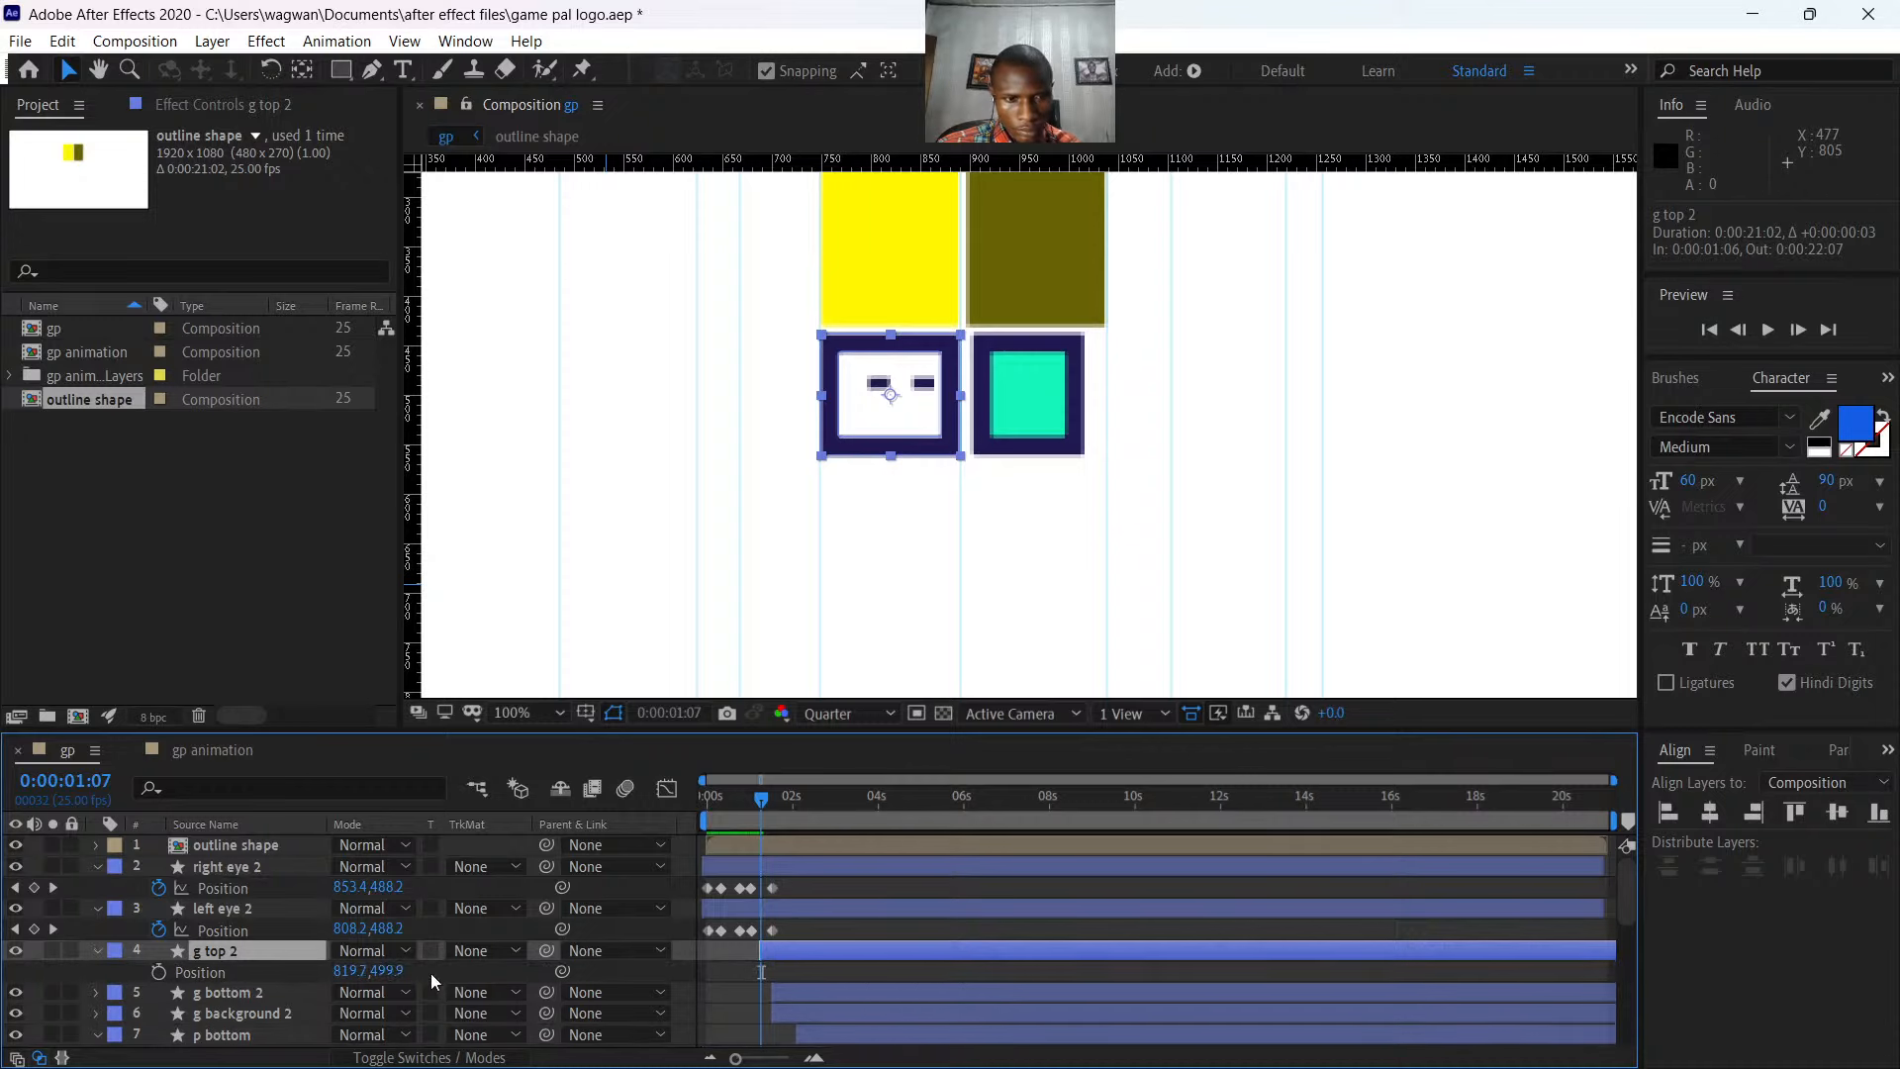
# - Try a Position keyframe on g top 2 with the layer shifted to start at 0:00:00:24, and undo both changes
pyautogui.click(157, 972)
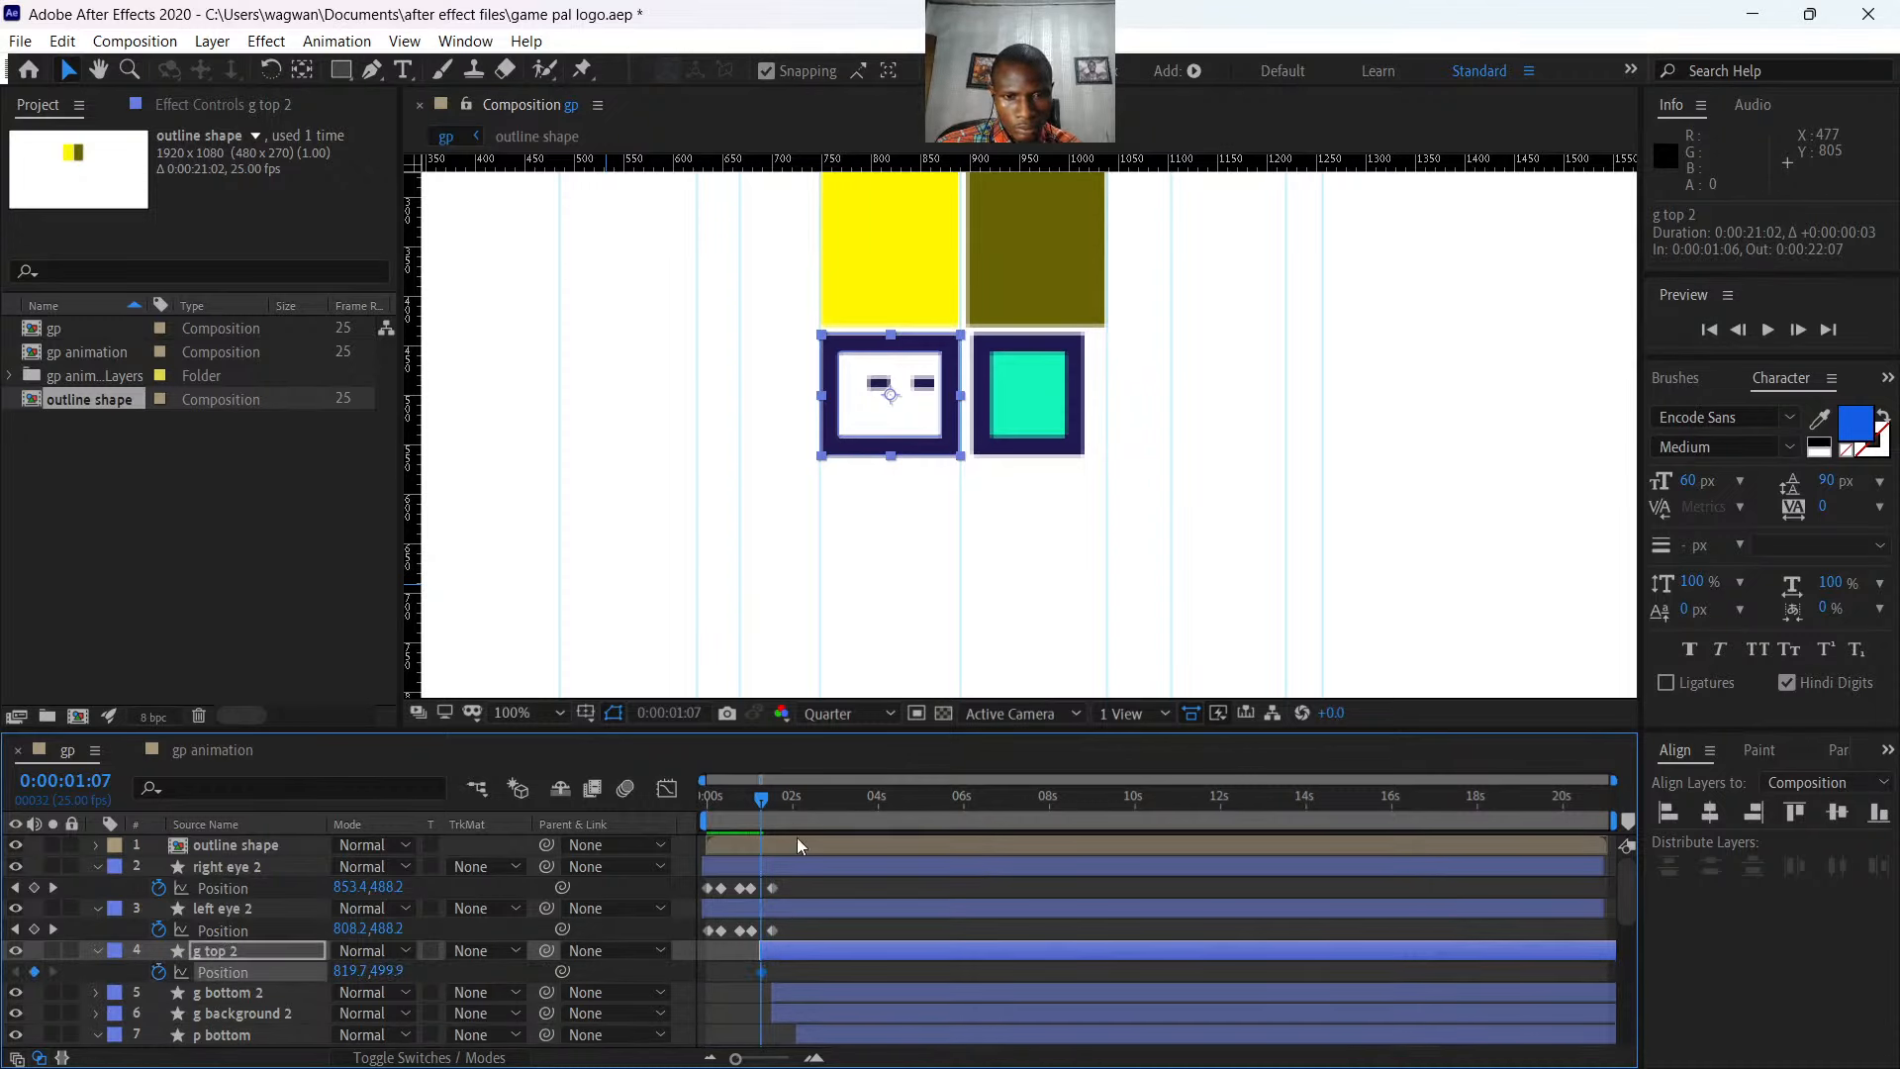
pyautogui.moveTo(763, 798); pyautogui.dragTo(769, 821)
pyautogui.moveTo(798, 948); pyautogui.dragTo(784, 950)
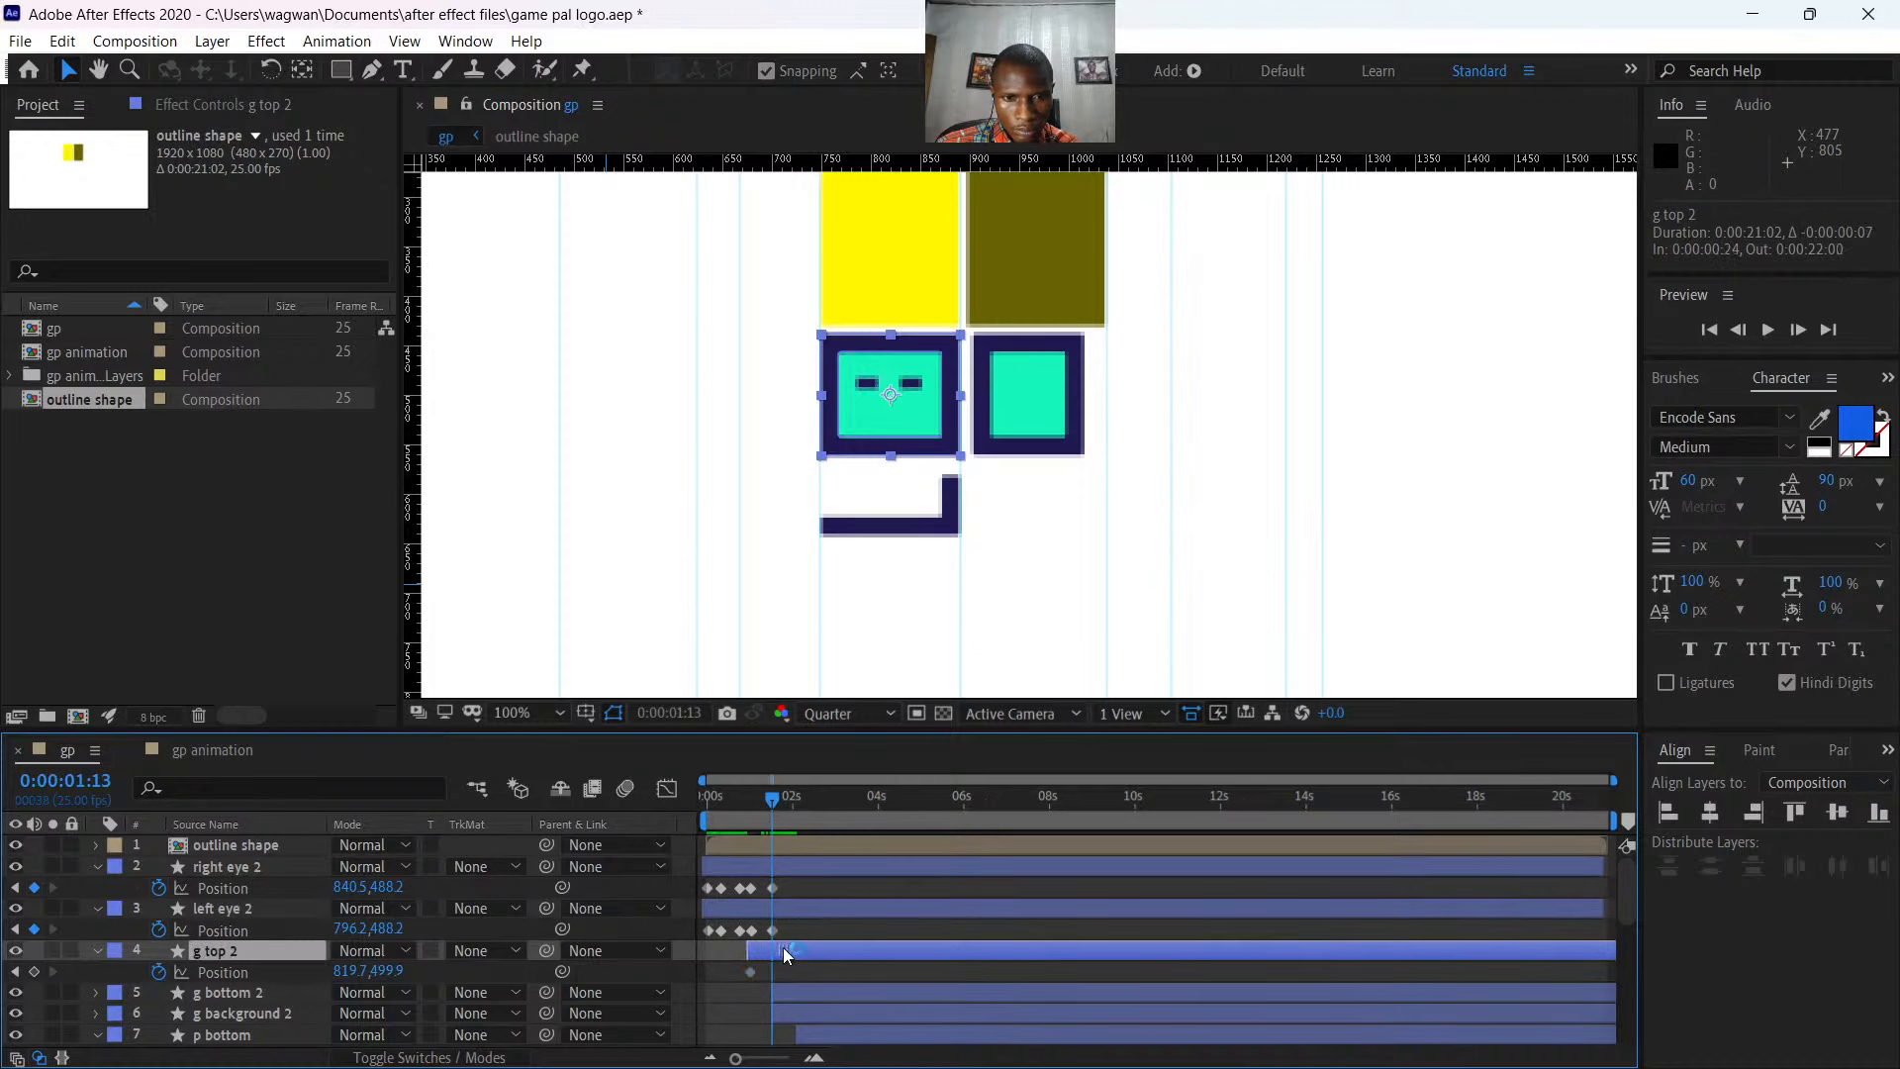
pyautogui.moveTo(774, 799); pyautogui.dragTo(764, 809)
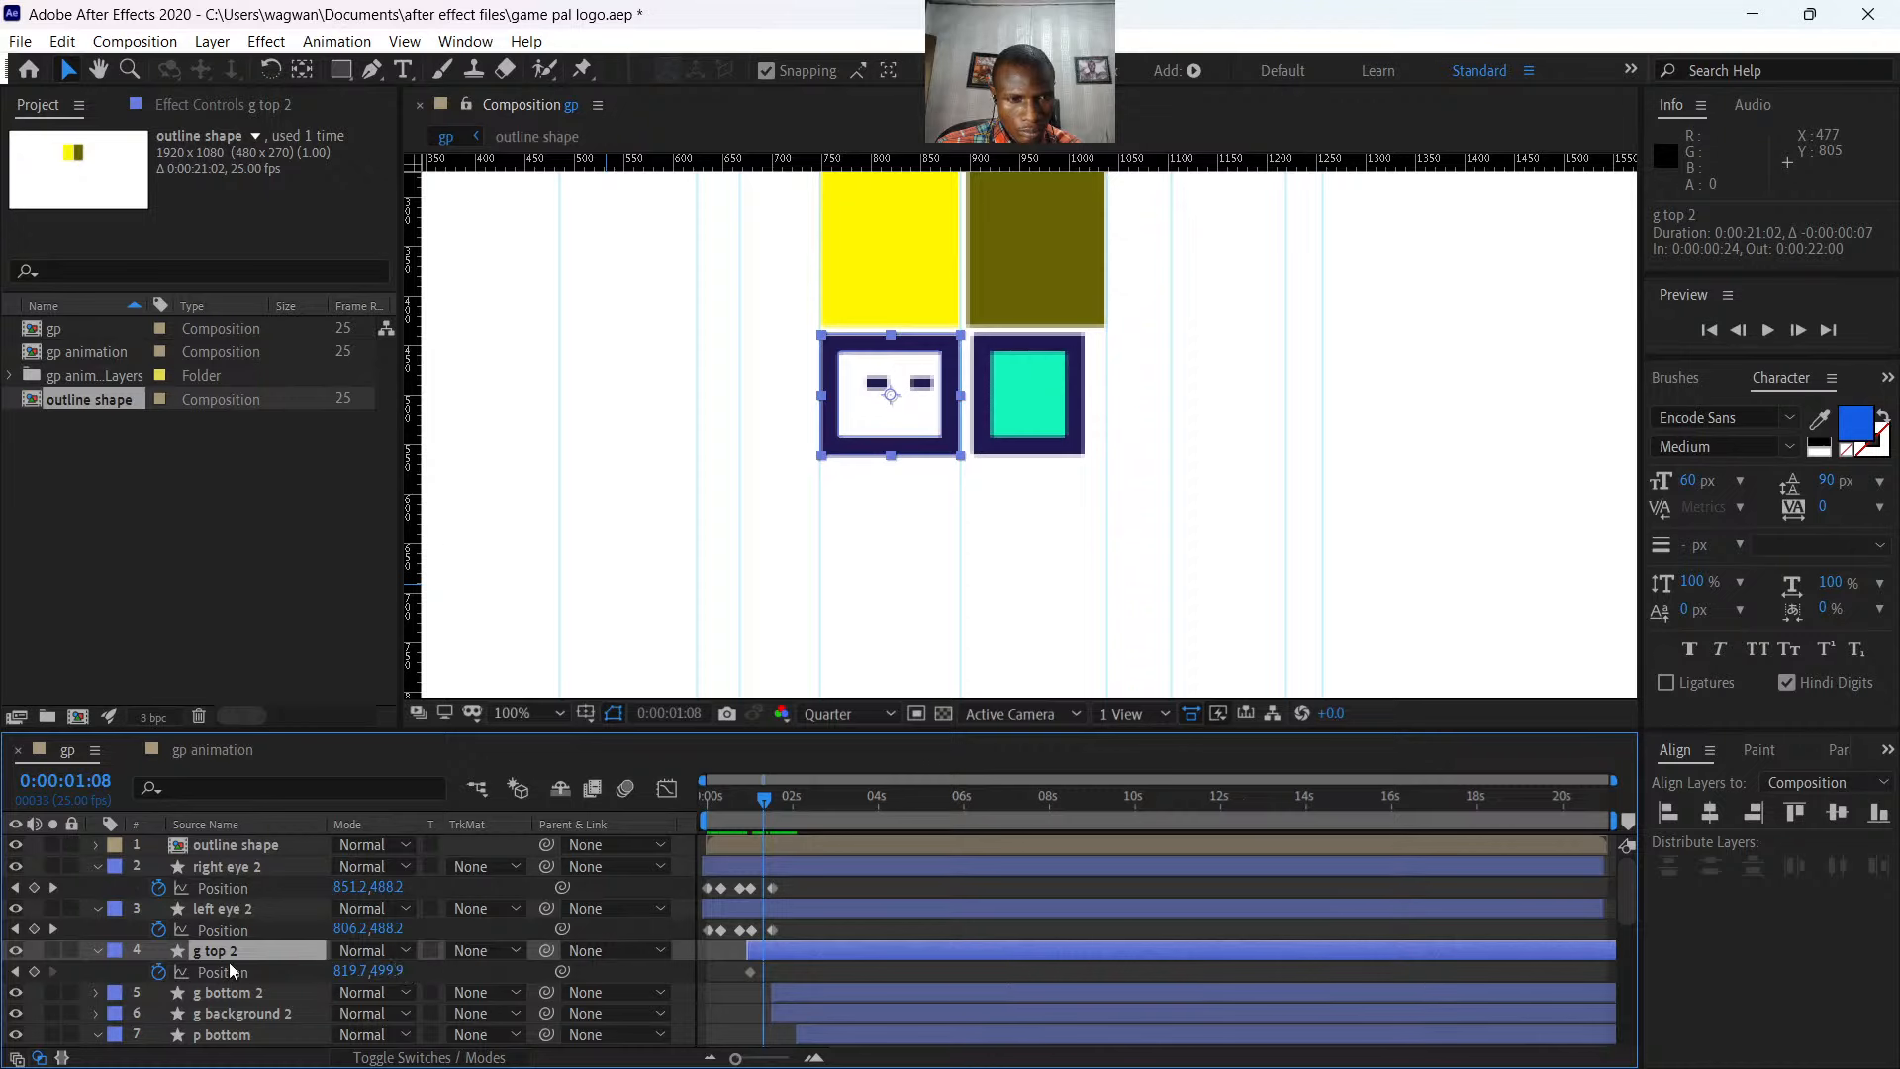
pyautogui.hotkey('ctrl', 'z')
pyautogui.hotkey('ctrl', 'z')
pyautogui.hotkey('ctrl', 'z')
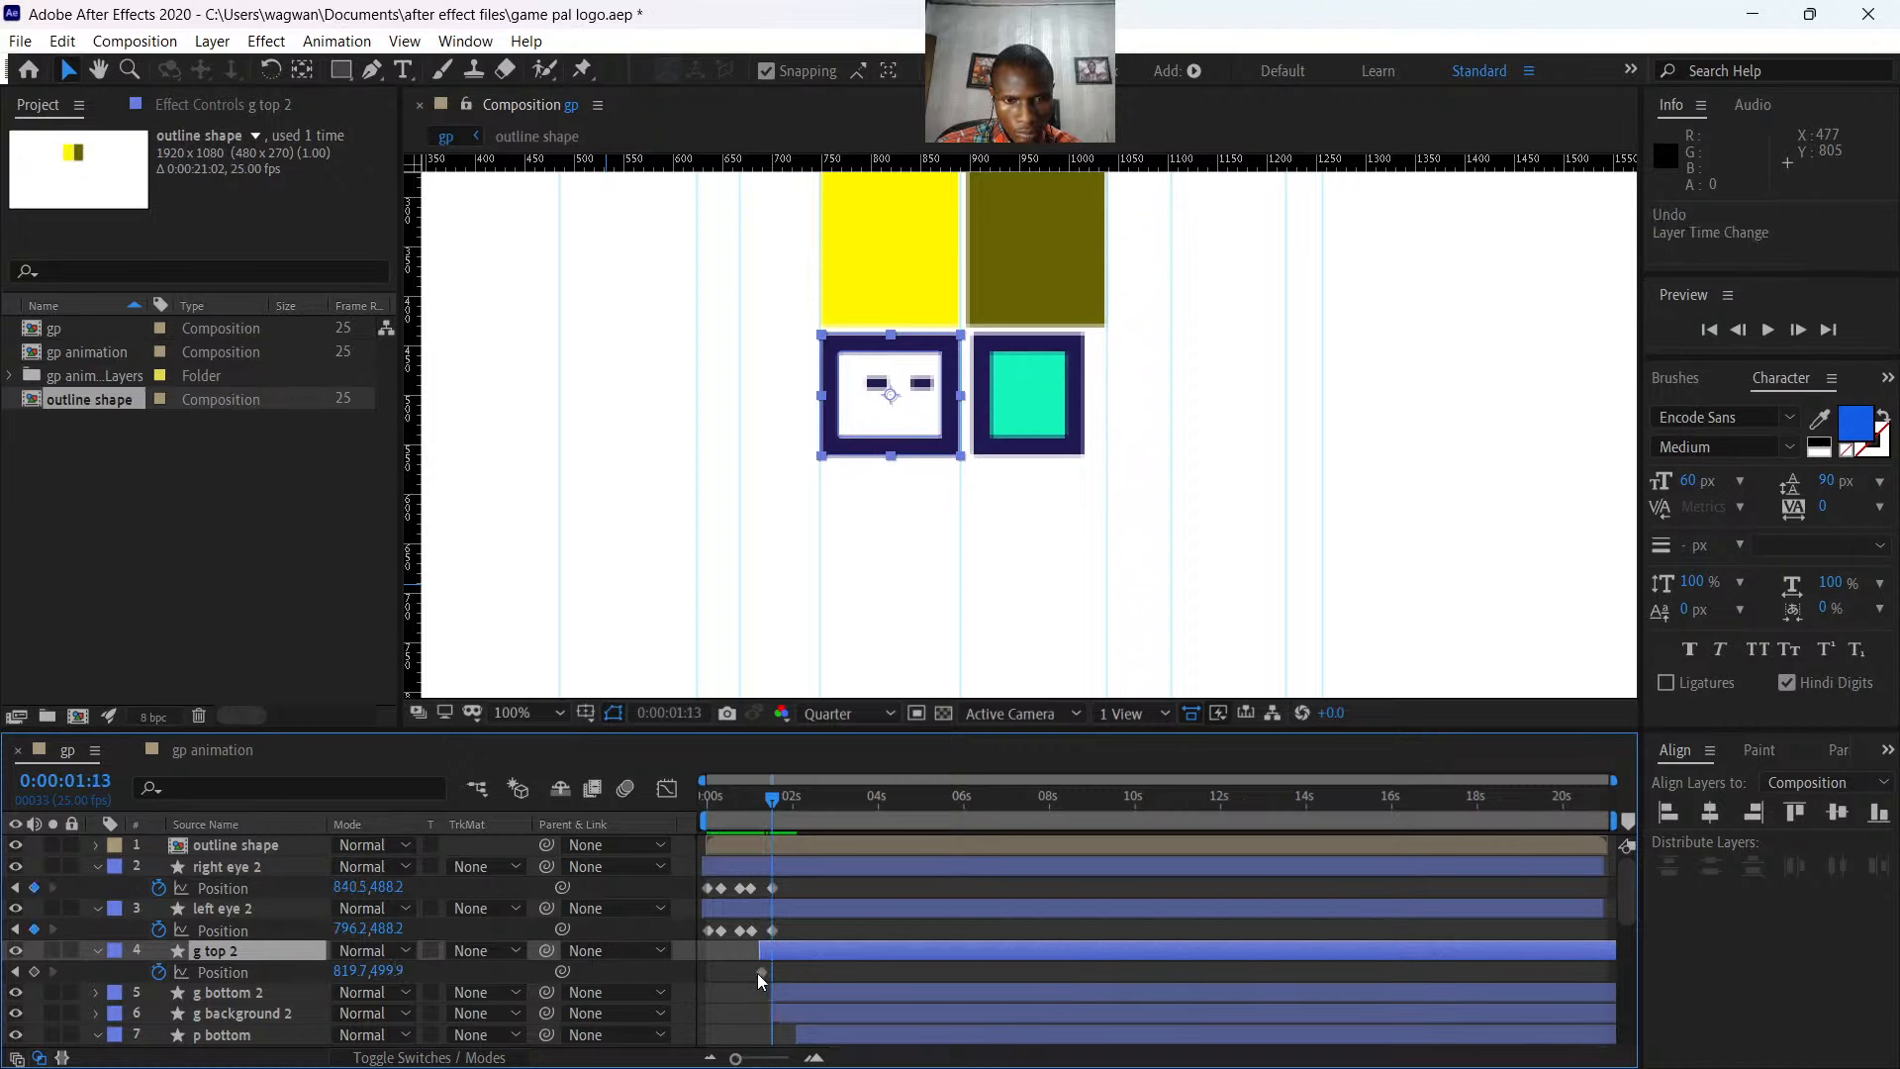
# - Start Position keyframing on g top 2 at 0:00:01:07 with X 784.7
pyautogui.click(158, 972)
pyautogui.click(363, 970)
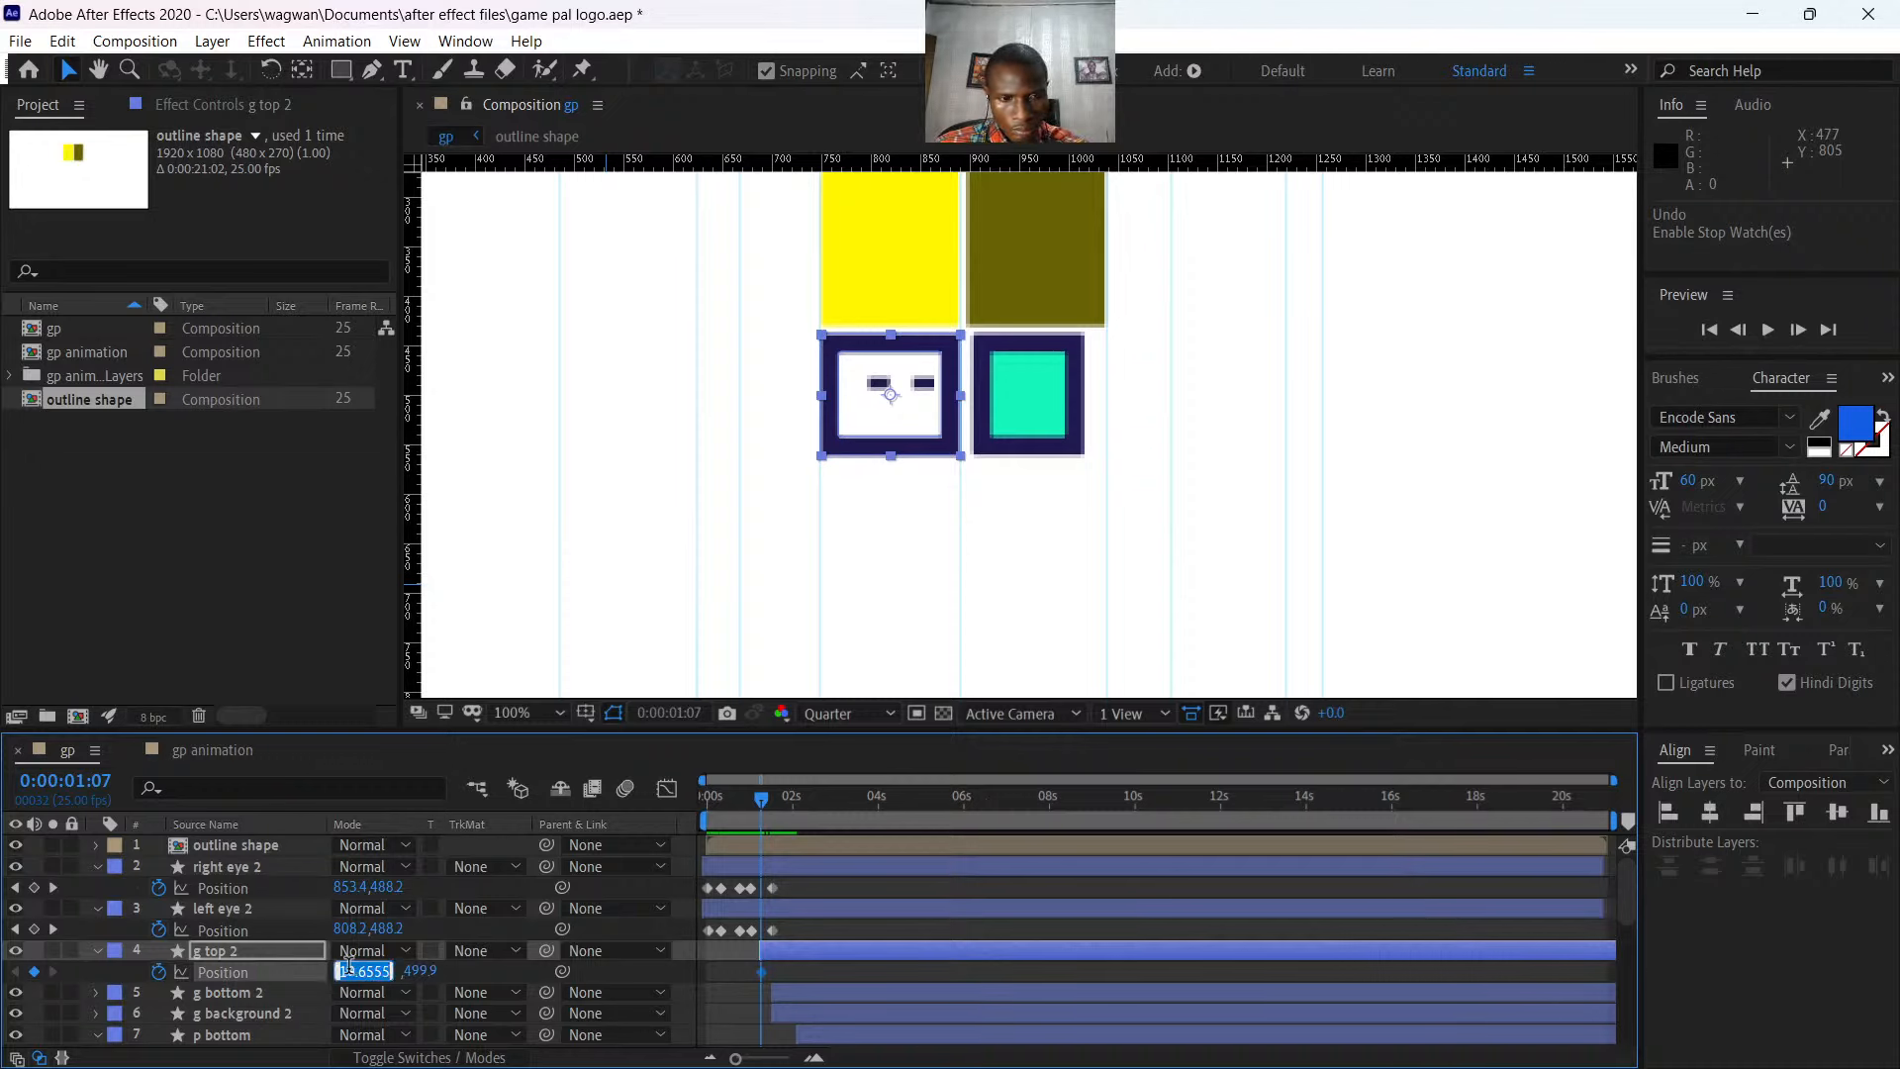
pyautogui.click(470, 974)
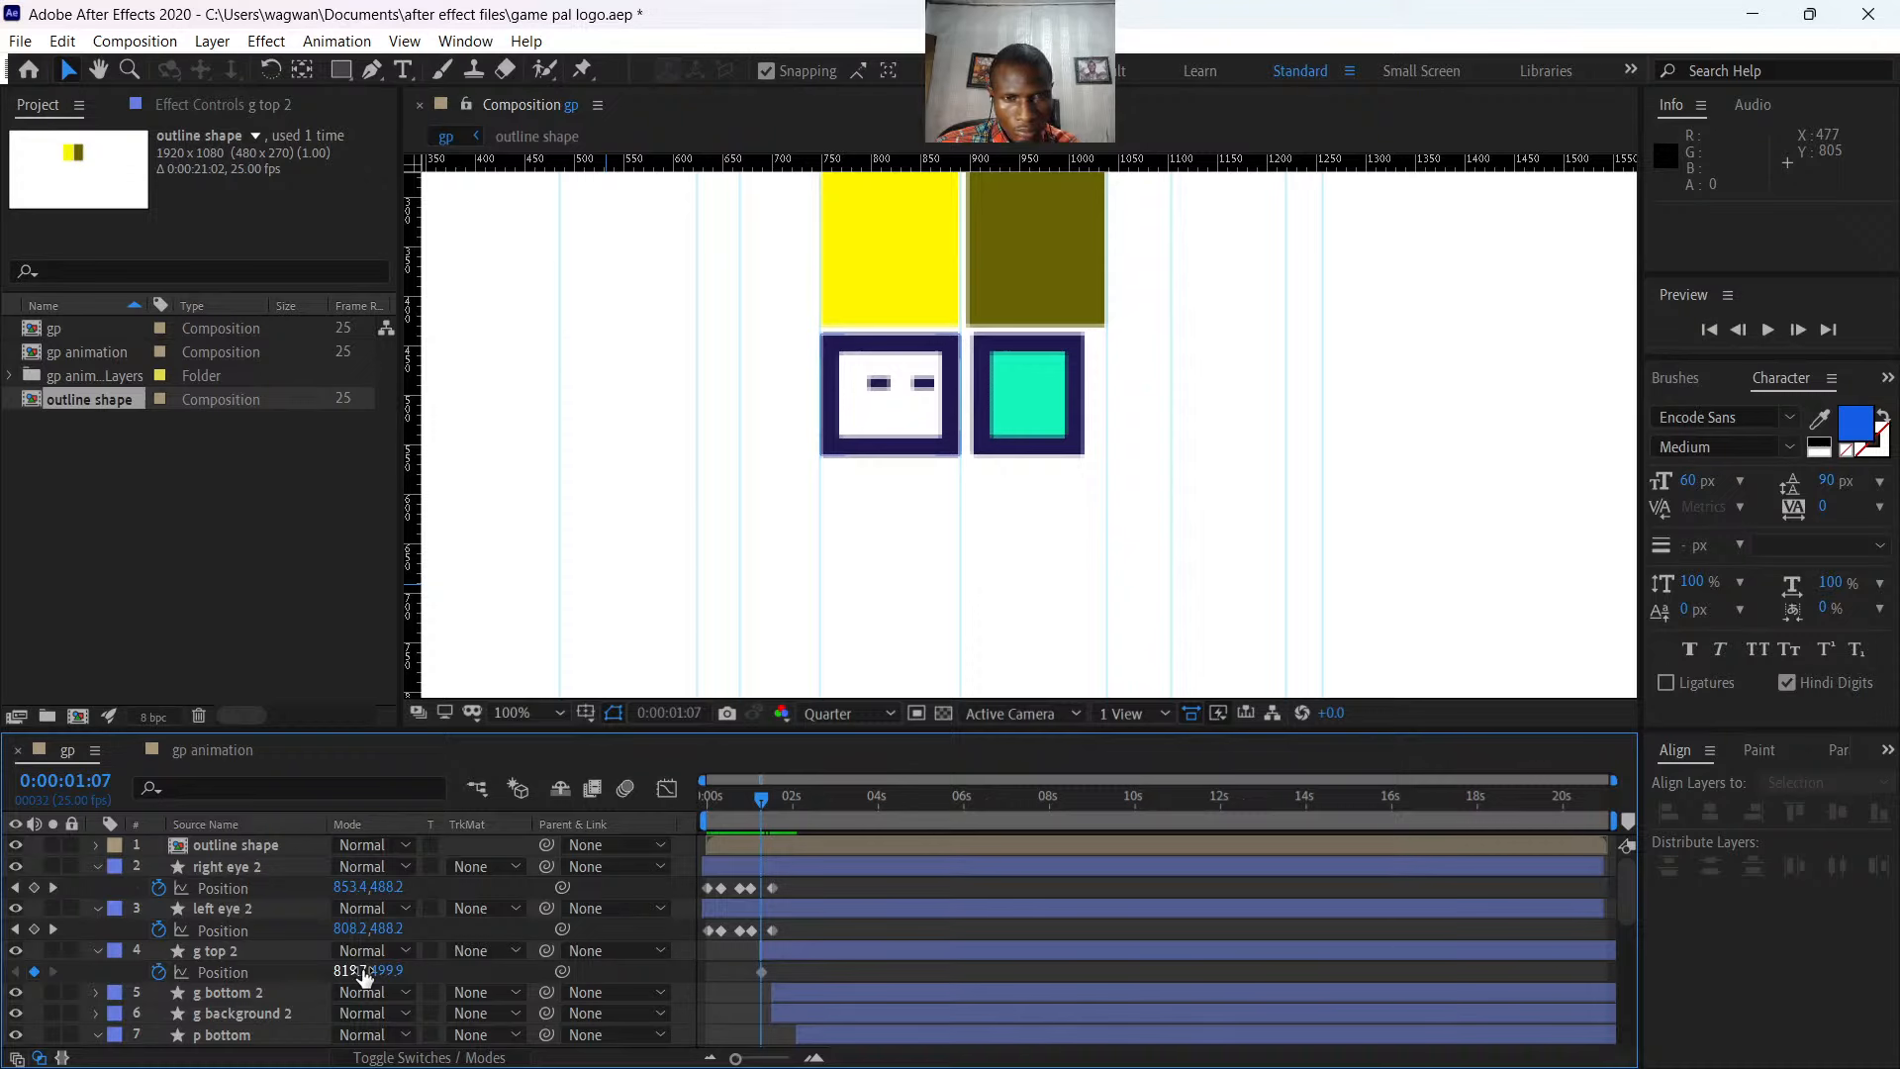
pyautogui.moveTo(362, 973); pyautogui.dragTo(323, 975)
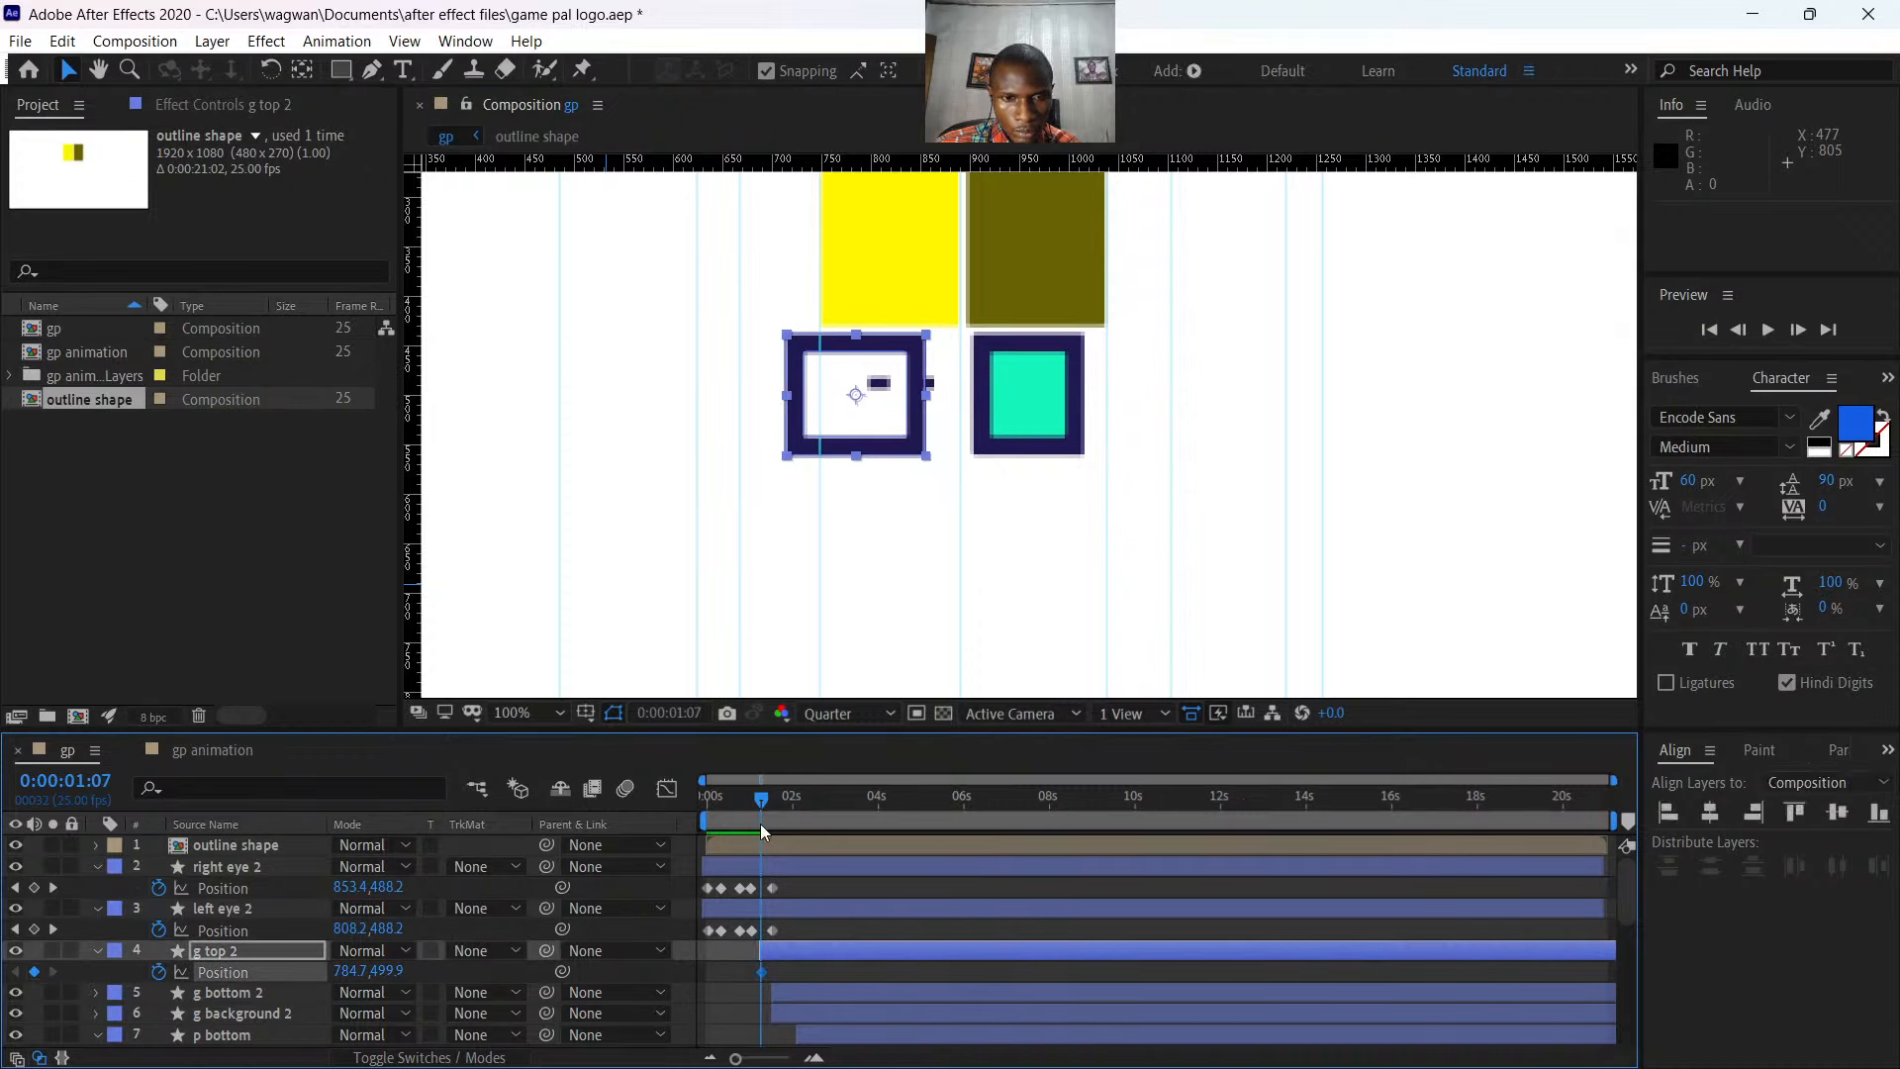
# - Add a second Position keyframe to g top 2 at 0:00:01:13 with X 819.7
pyautogui.moveTo(758, 807); pyautogui.dragTo(771, 810)
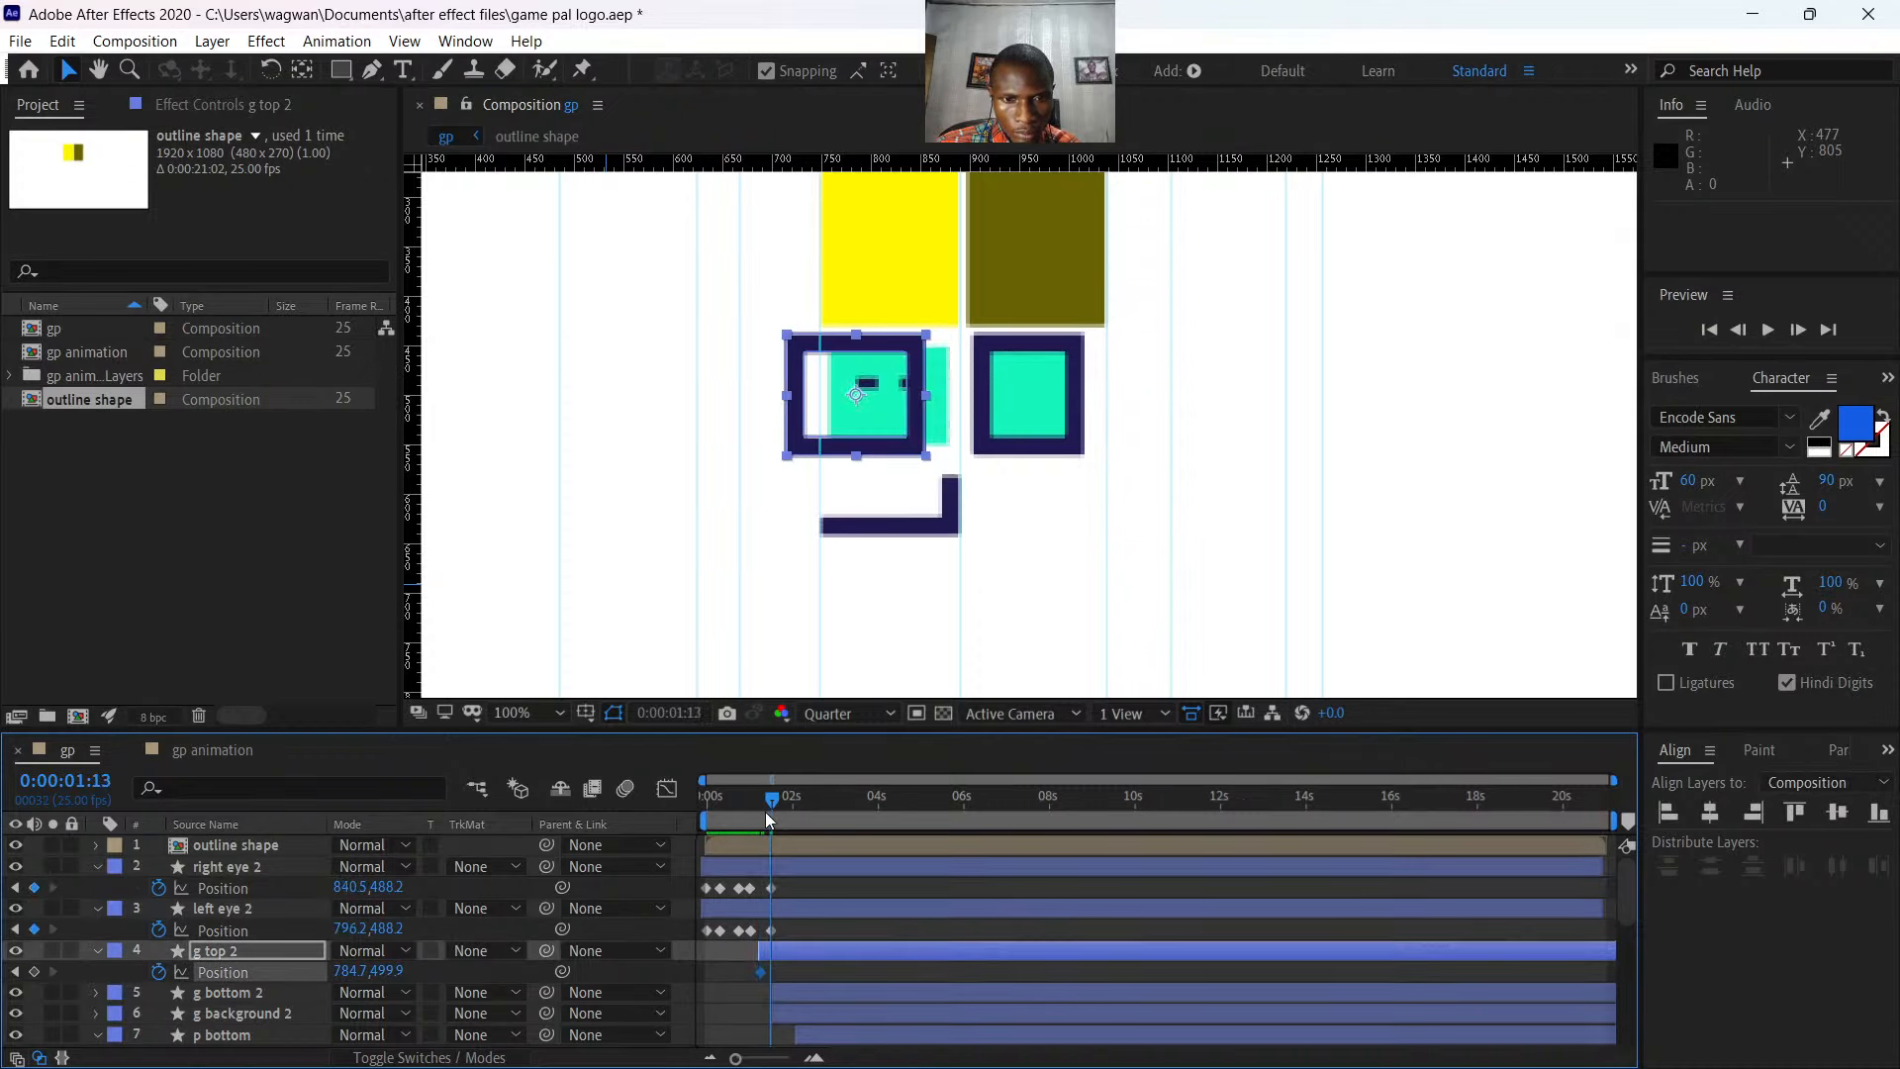
pyautogui.click(353, 971)
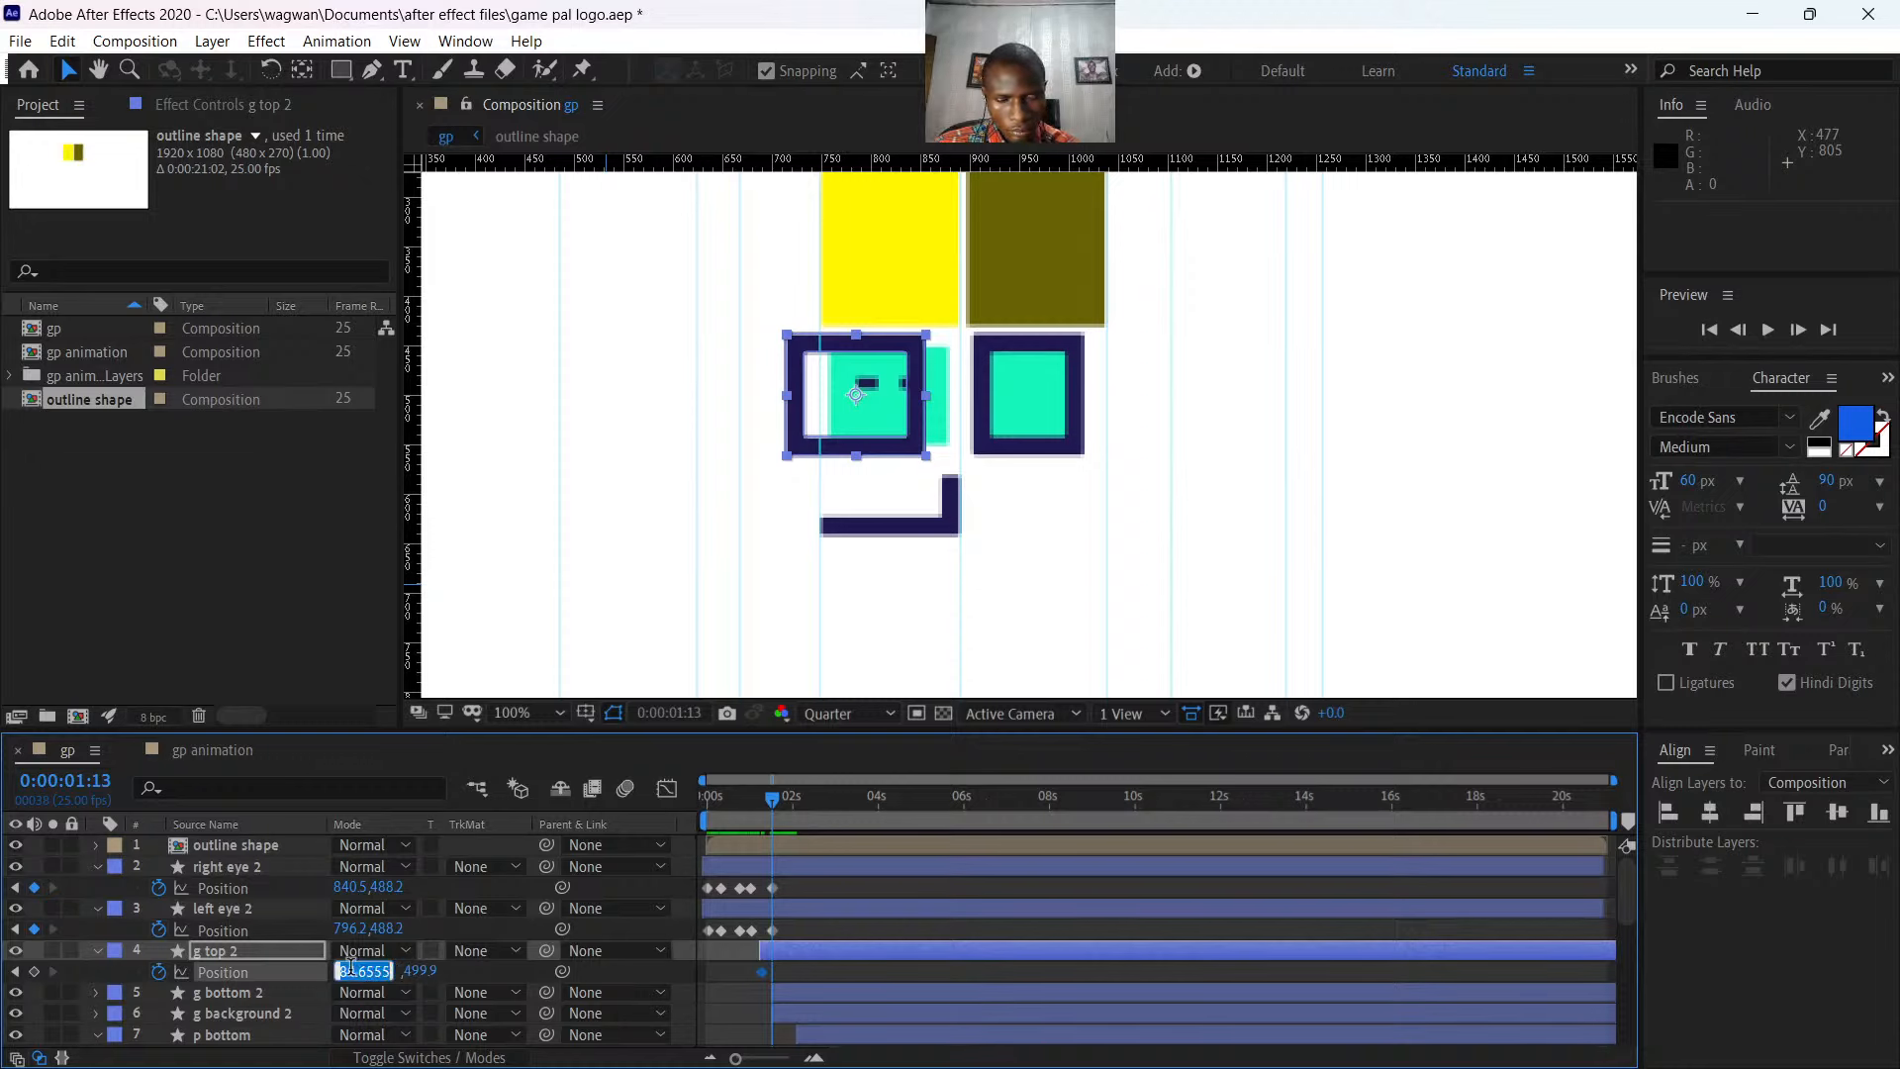
pyautogui.click(350, 968)
pyautogui.press('BackSpace')
pyautogui.press('Return')
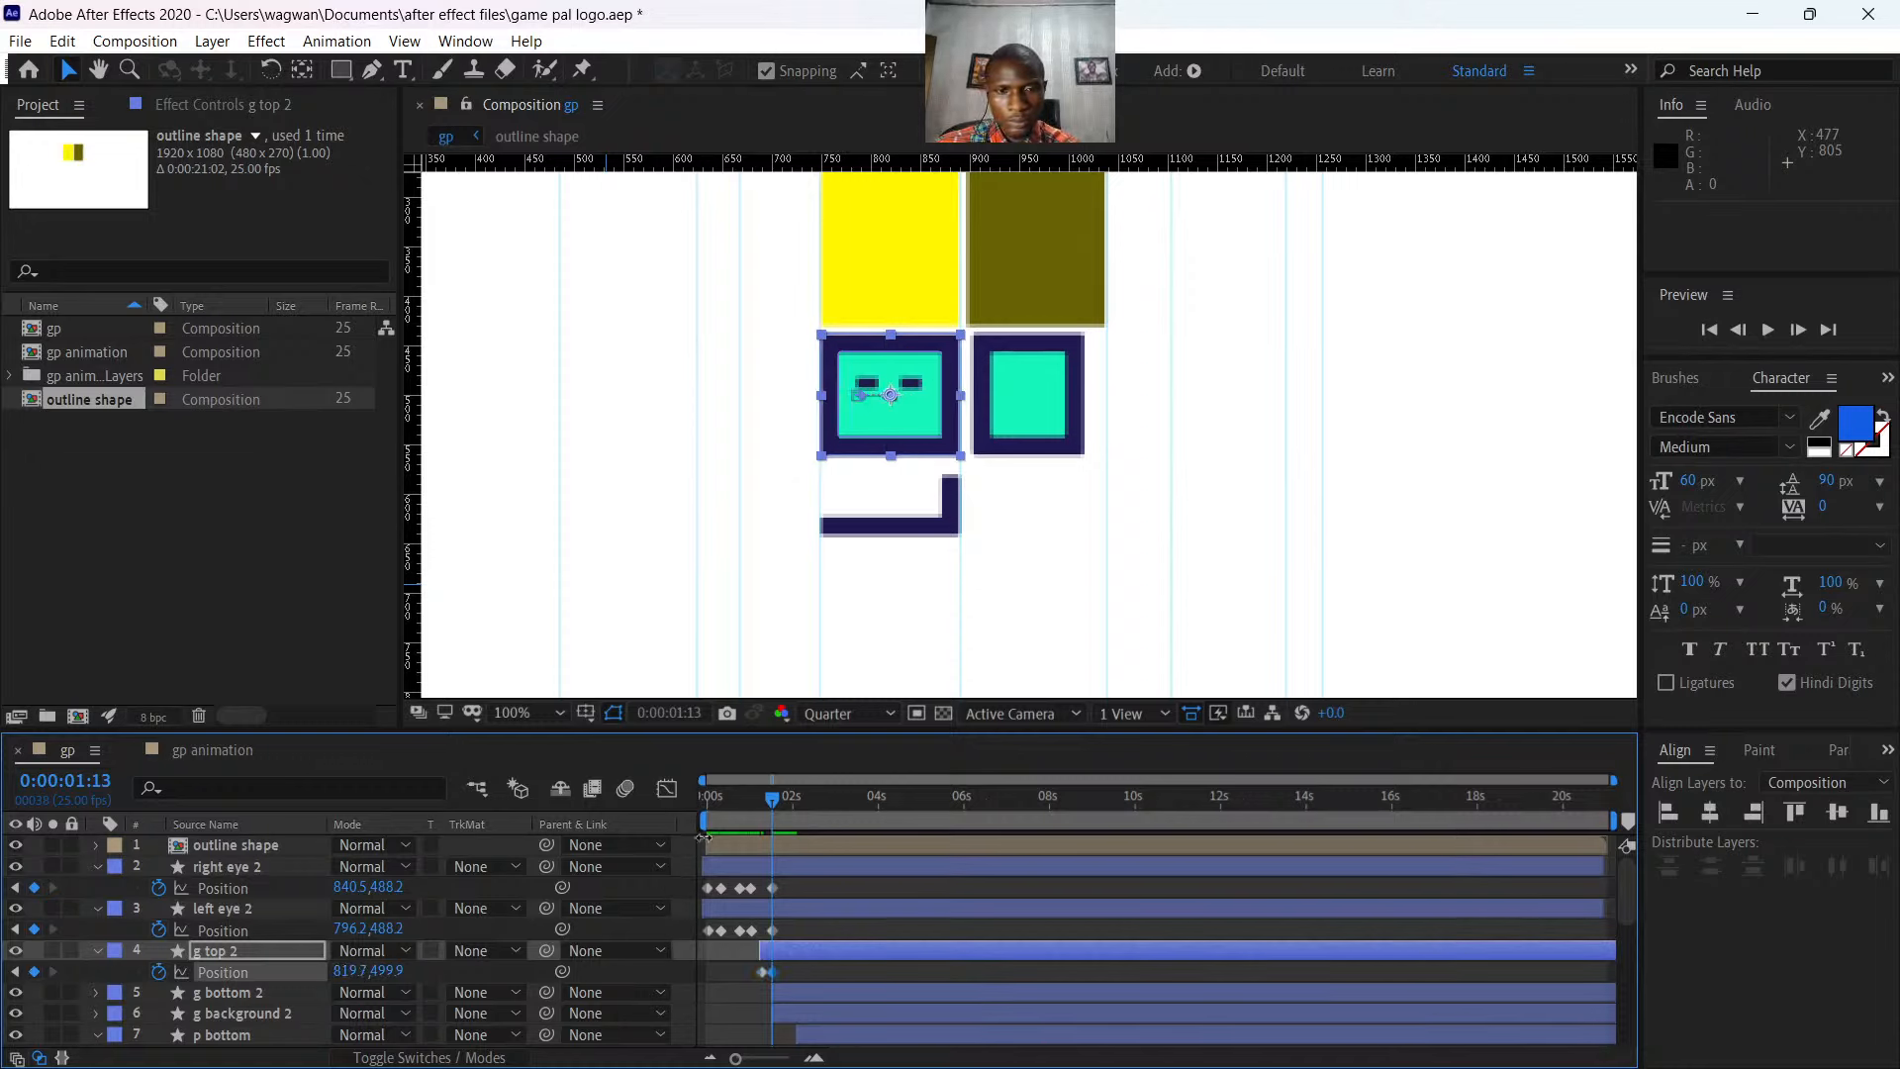
# - Preview the animation from the start and move g top 2's second Position keyframe to 0:00:01:18
pyautogui.moveTo(792, 804); pyautogui.dragTo(707, 817)
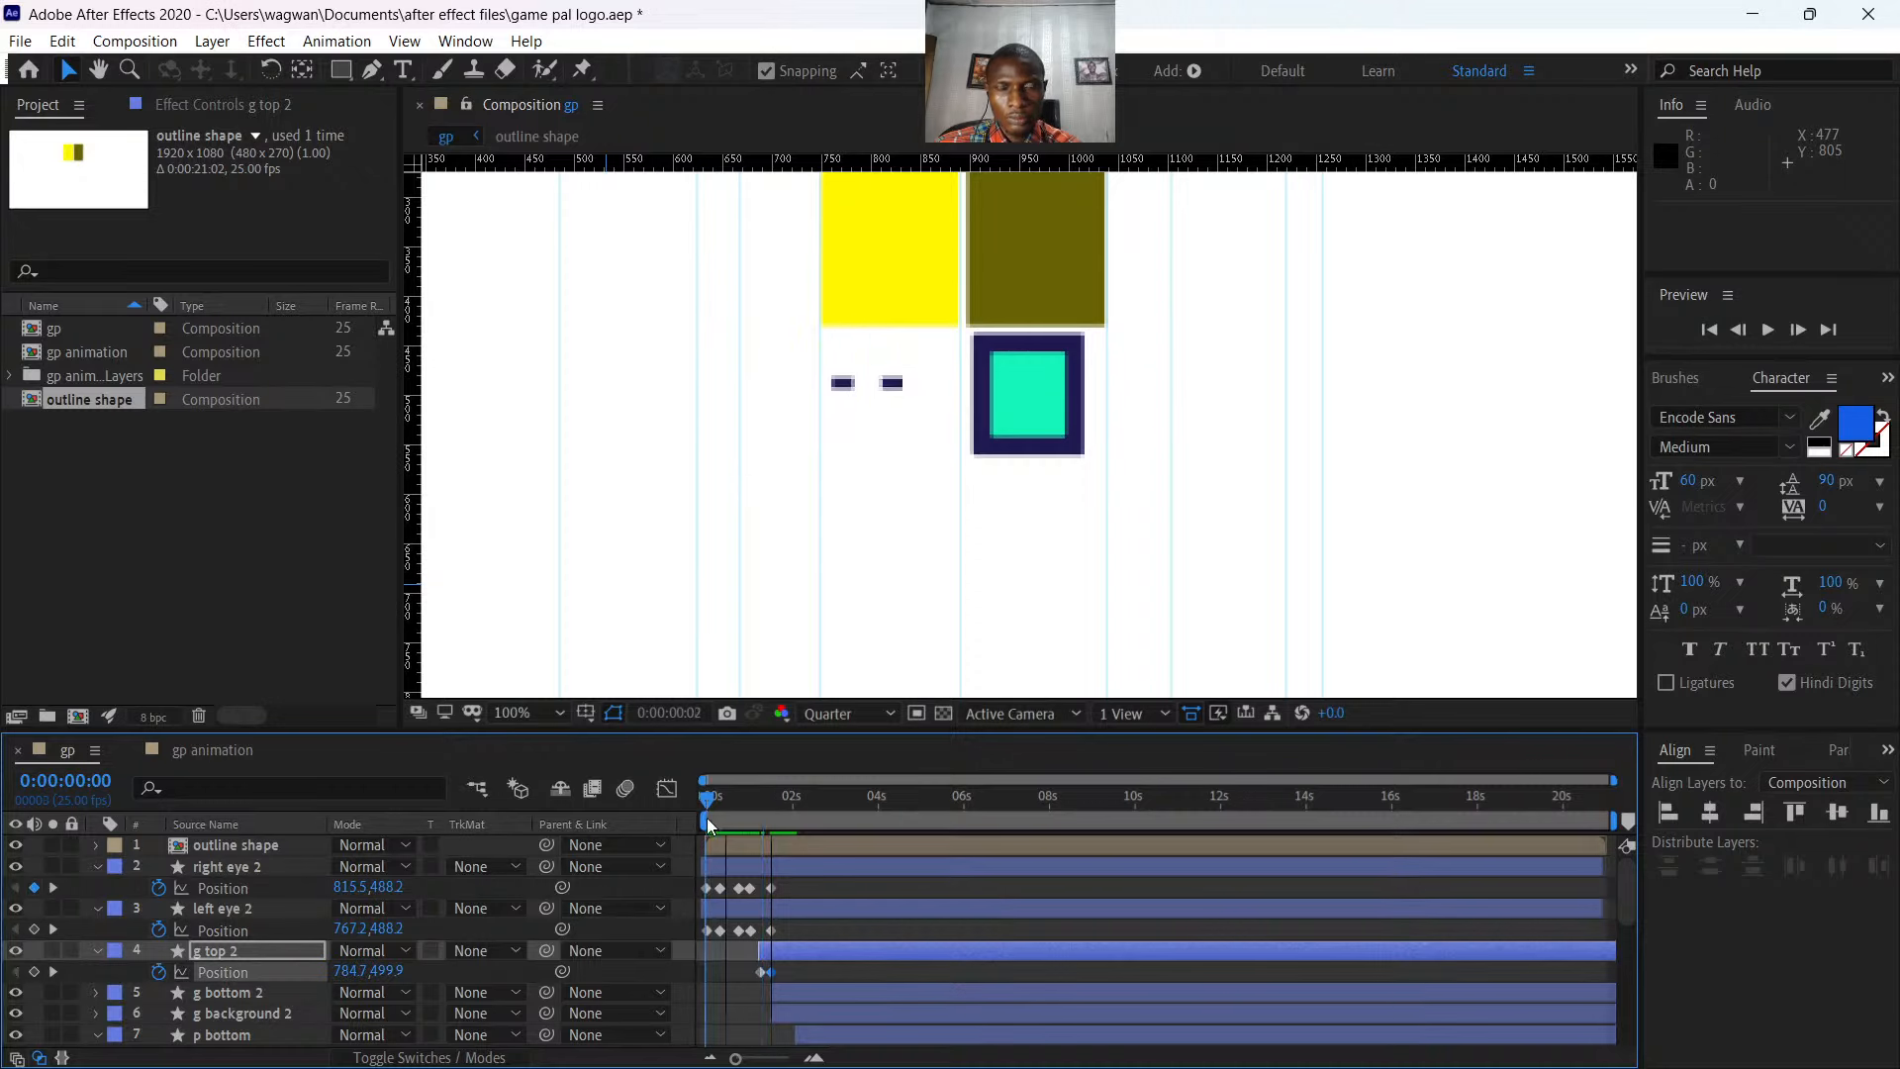
pyautogui.press('space')
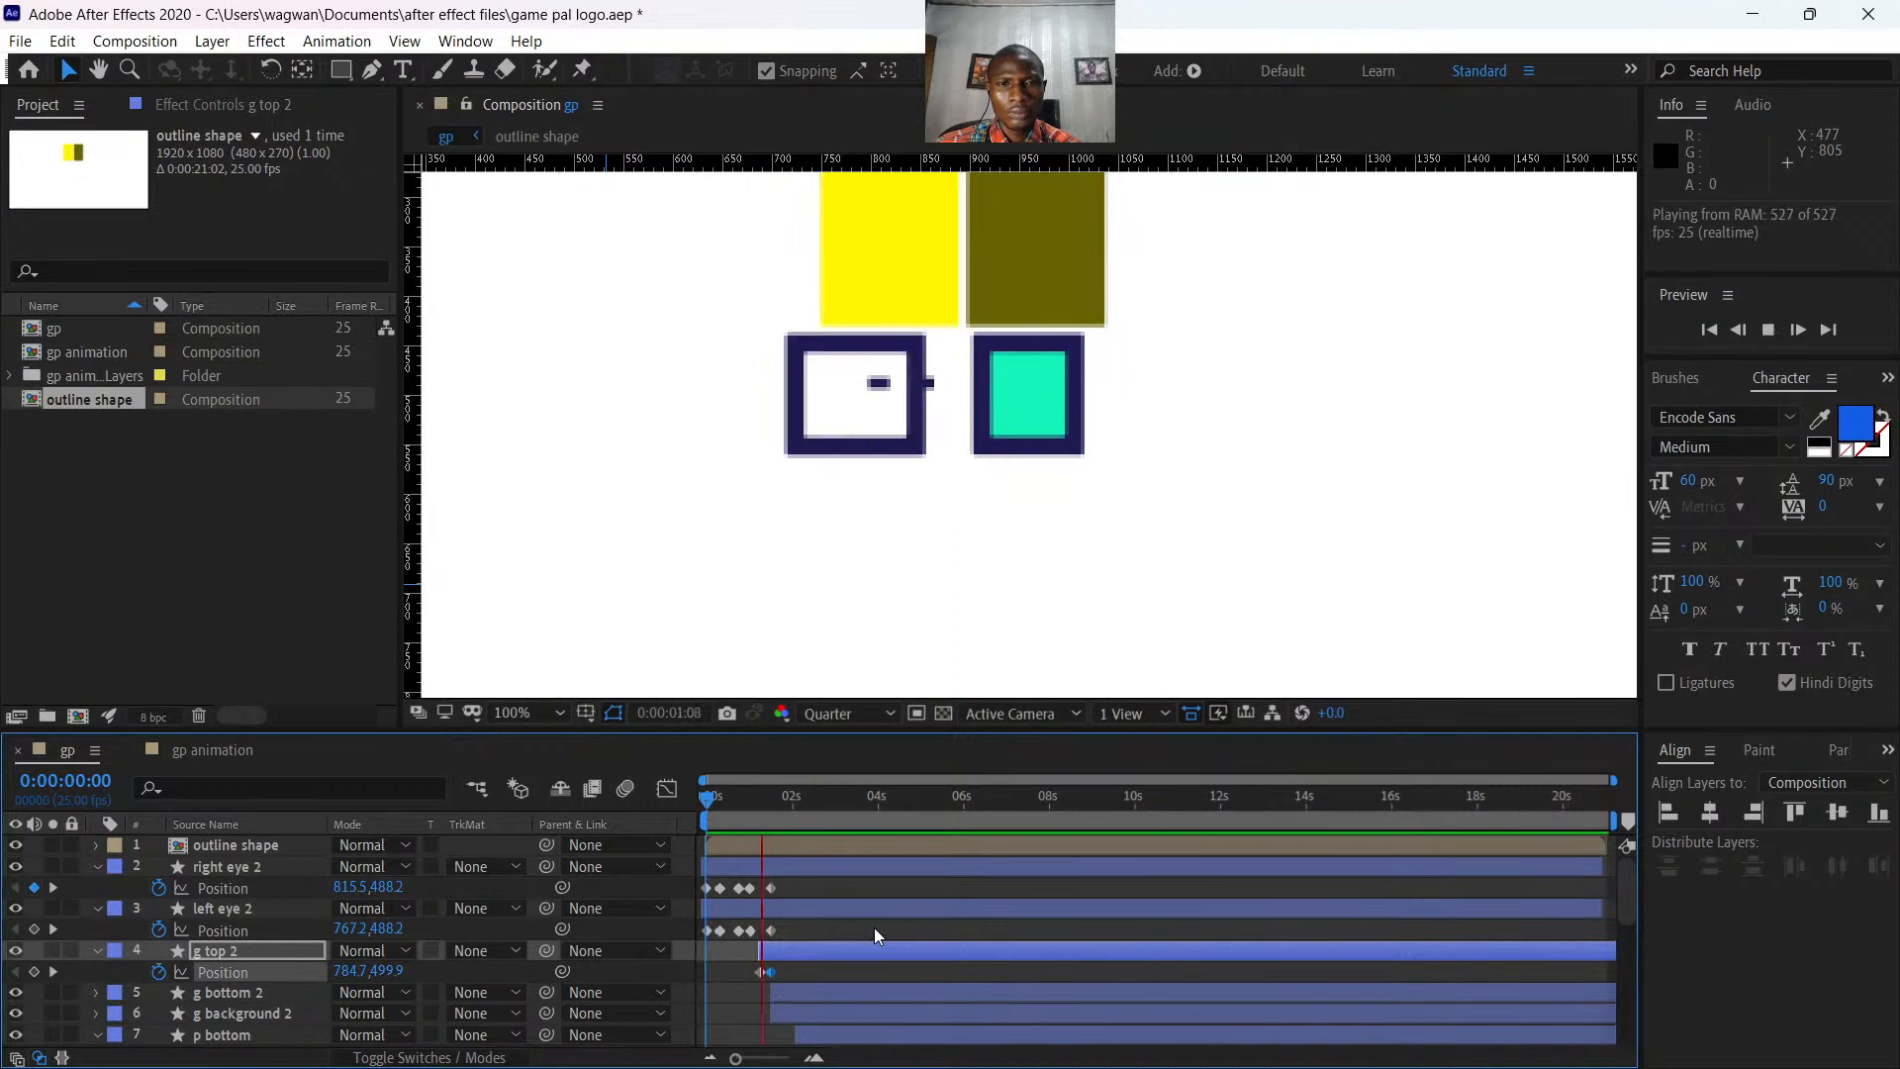
pyautogui.press('space')
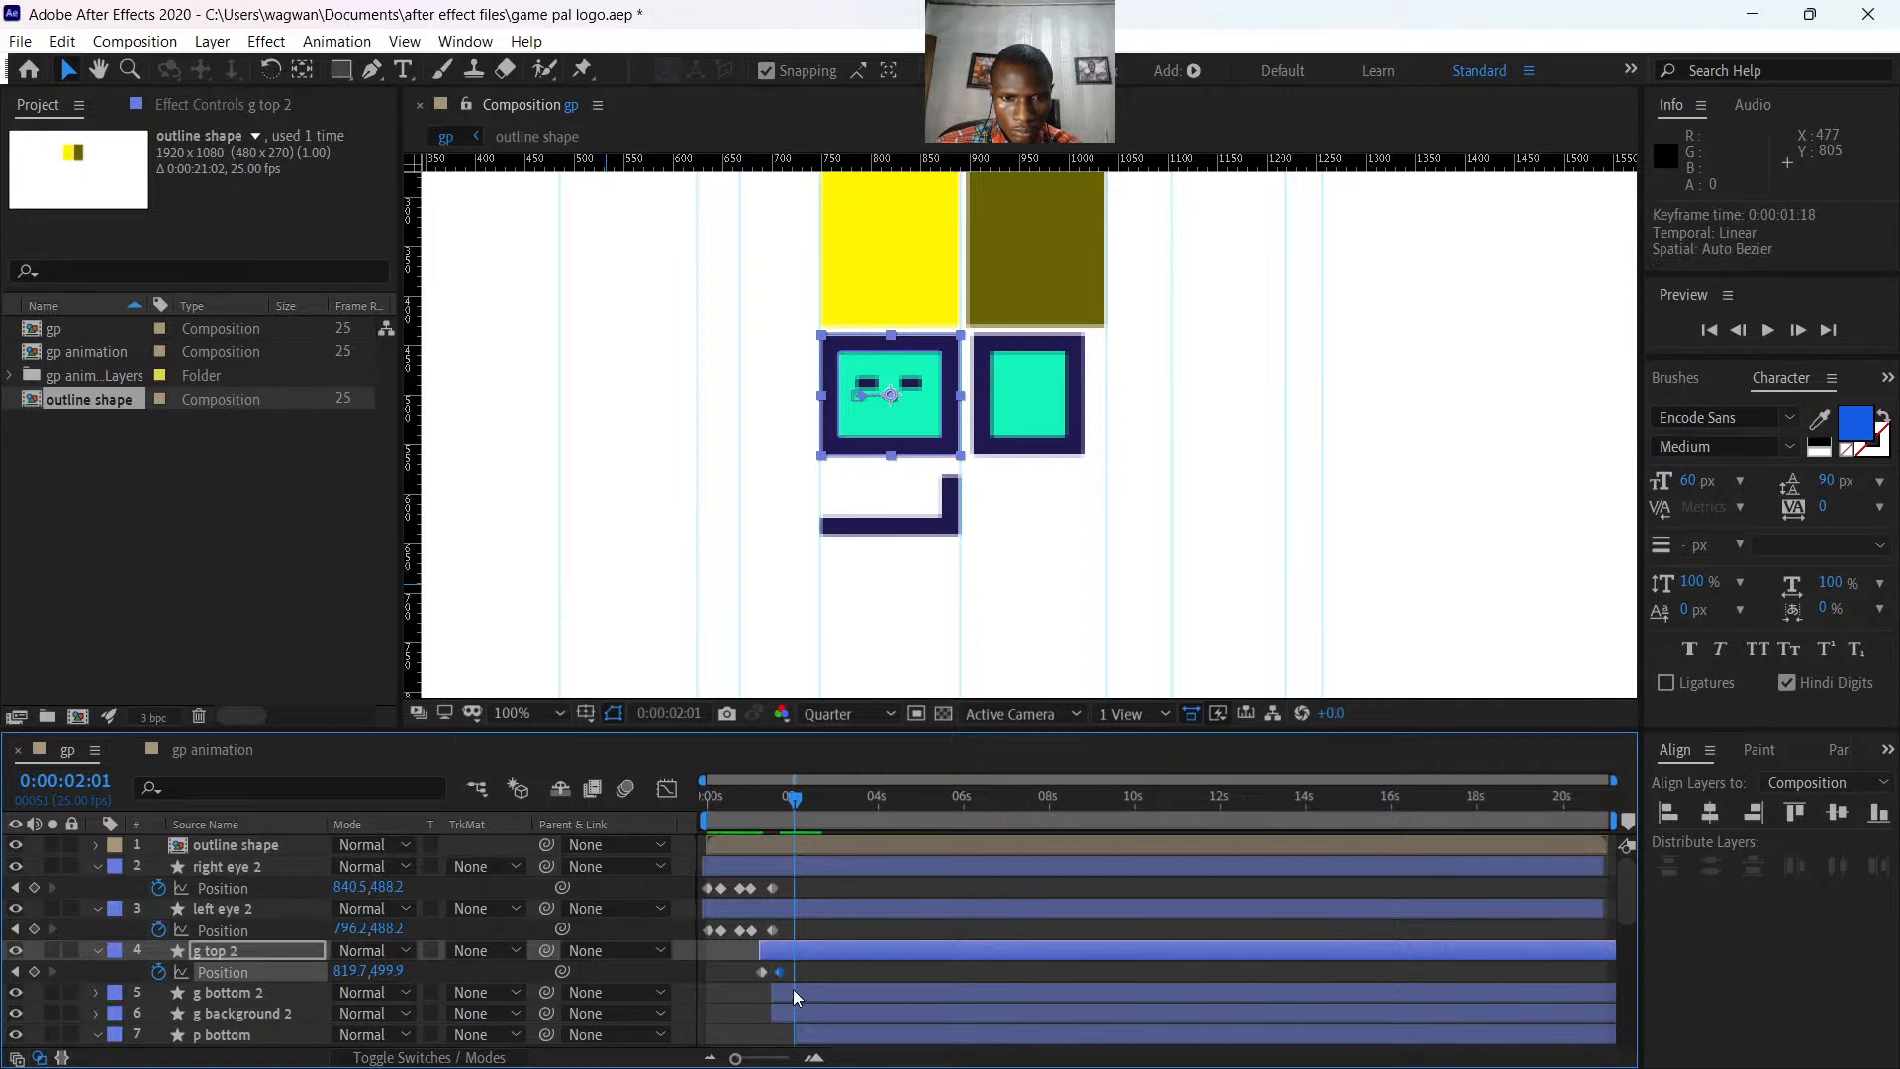
# - Shift g bottom 2 and g background 2 together to start at 0:00:02:02, and preview the animation from the start
pyautogui.click(792, 989)
pyautogui.keyDown('shift'); pyautogui.click(793, 1005); pyautogui.keyUp('shift')
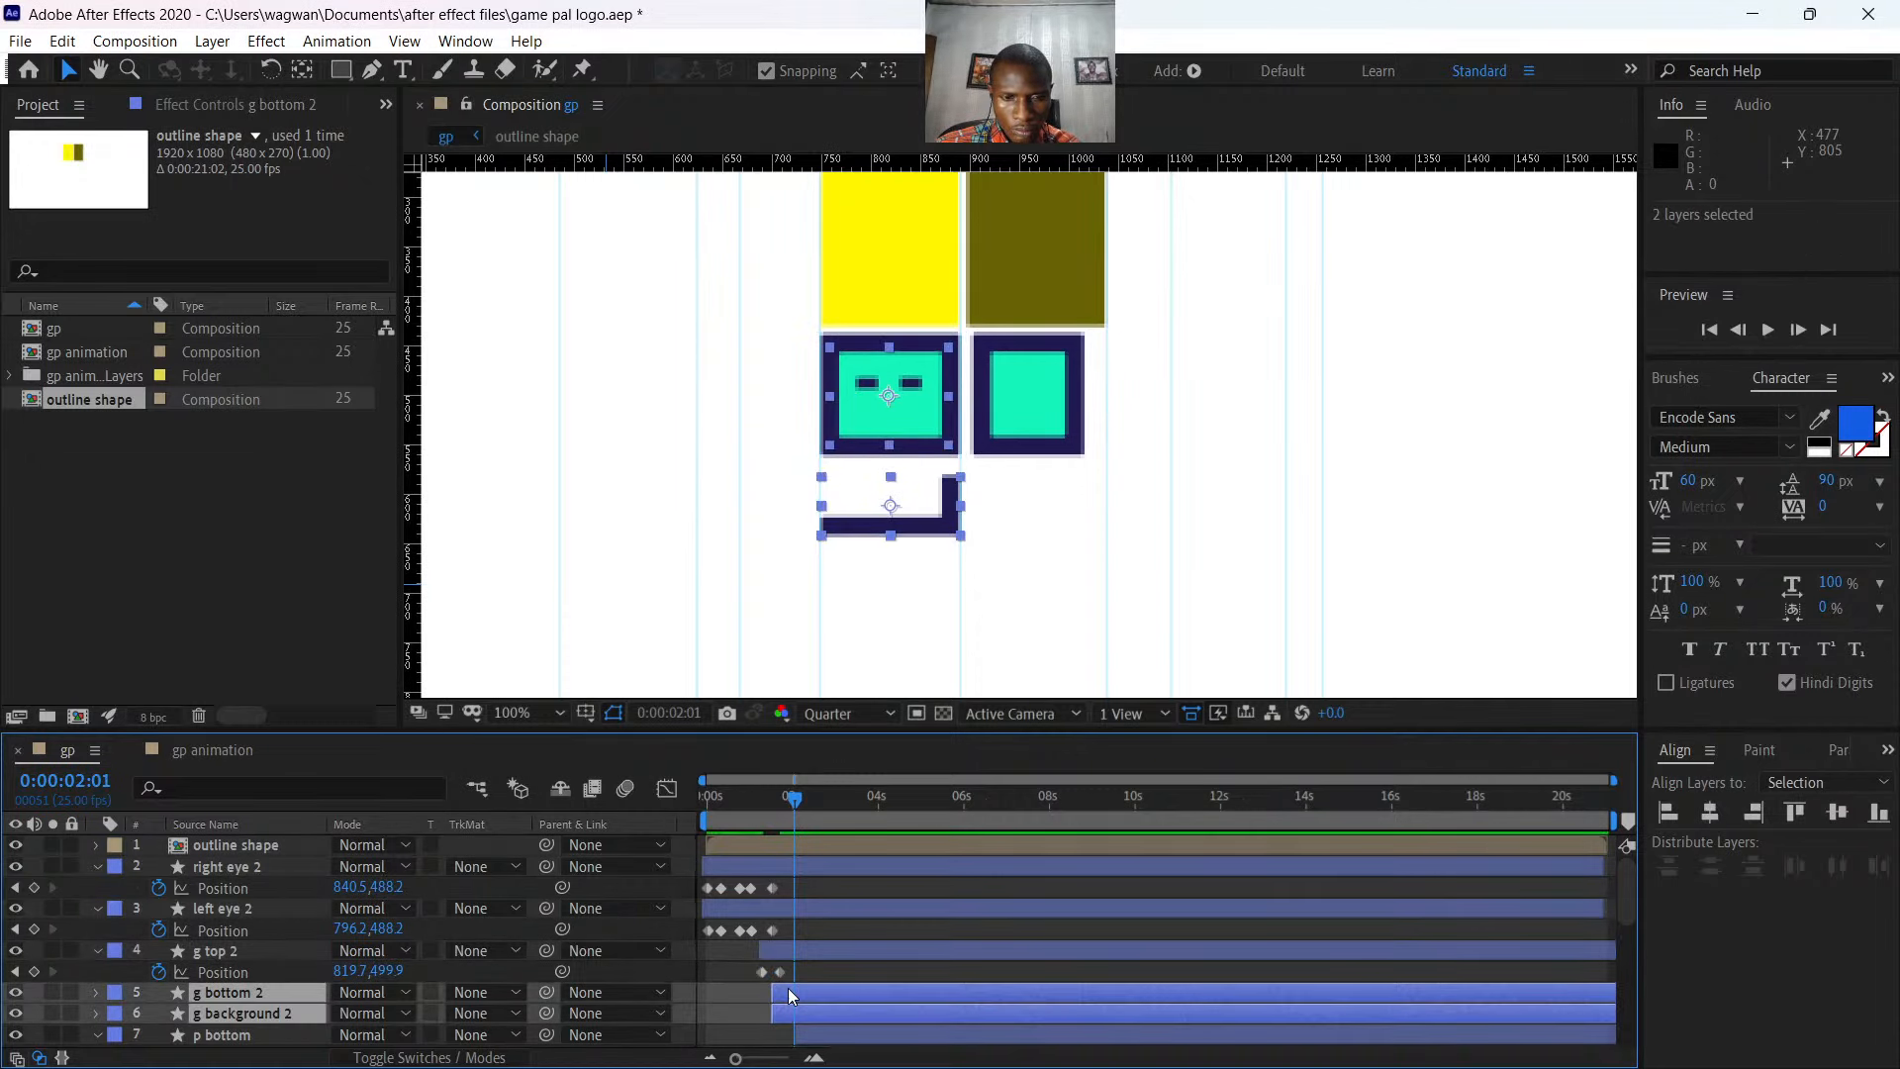
pyautogui.moveTo(788, 987); pyautogui.dragTo(810, 990)
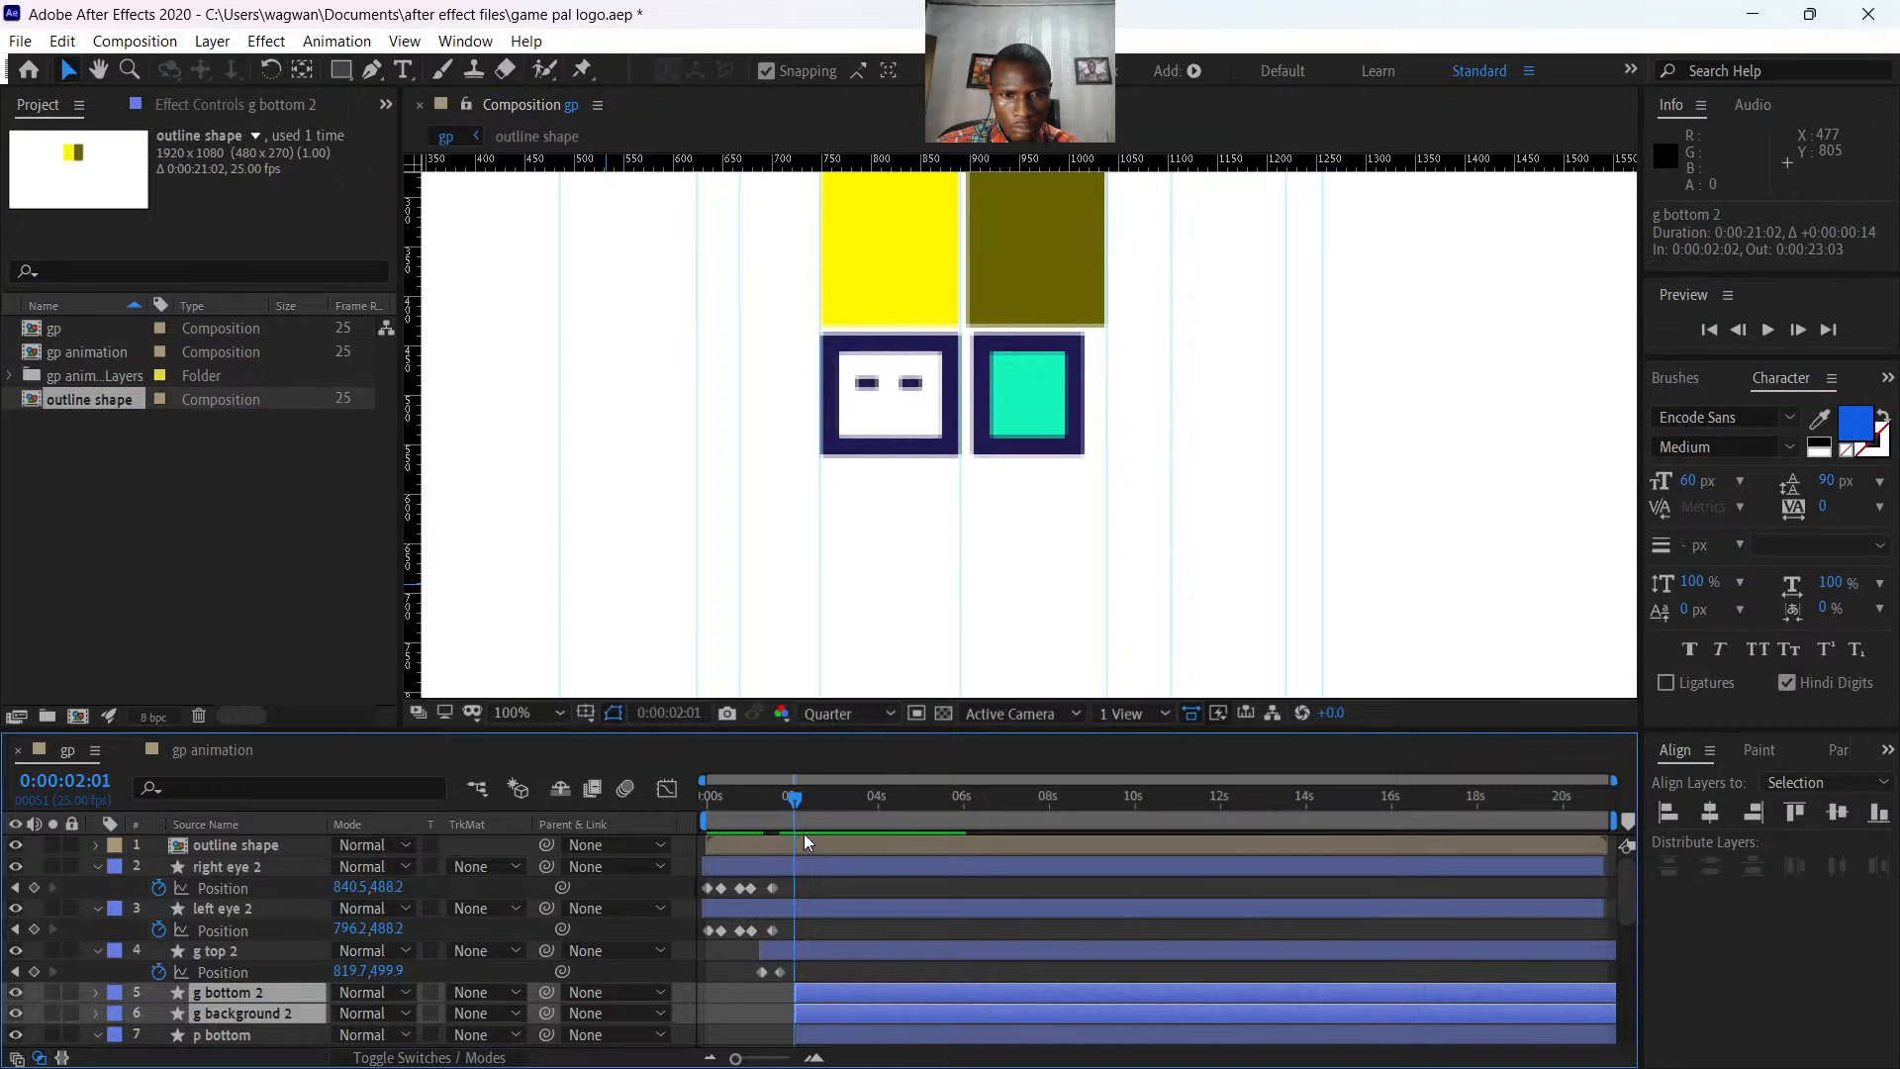
pyautogui.moveTo(789, 792); pyautogui.dragTo(674, 813)
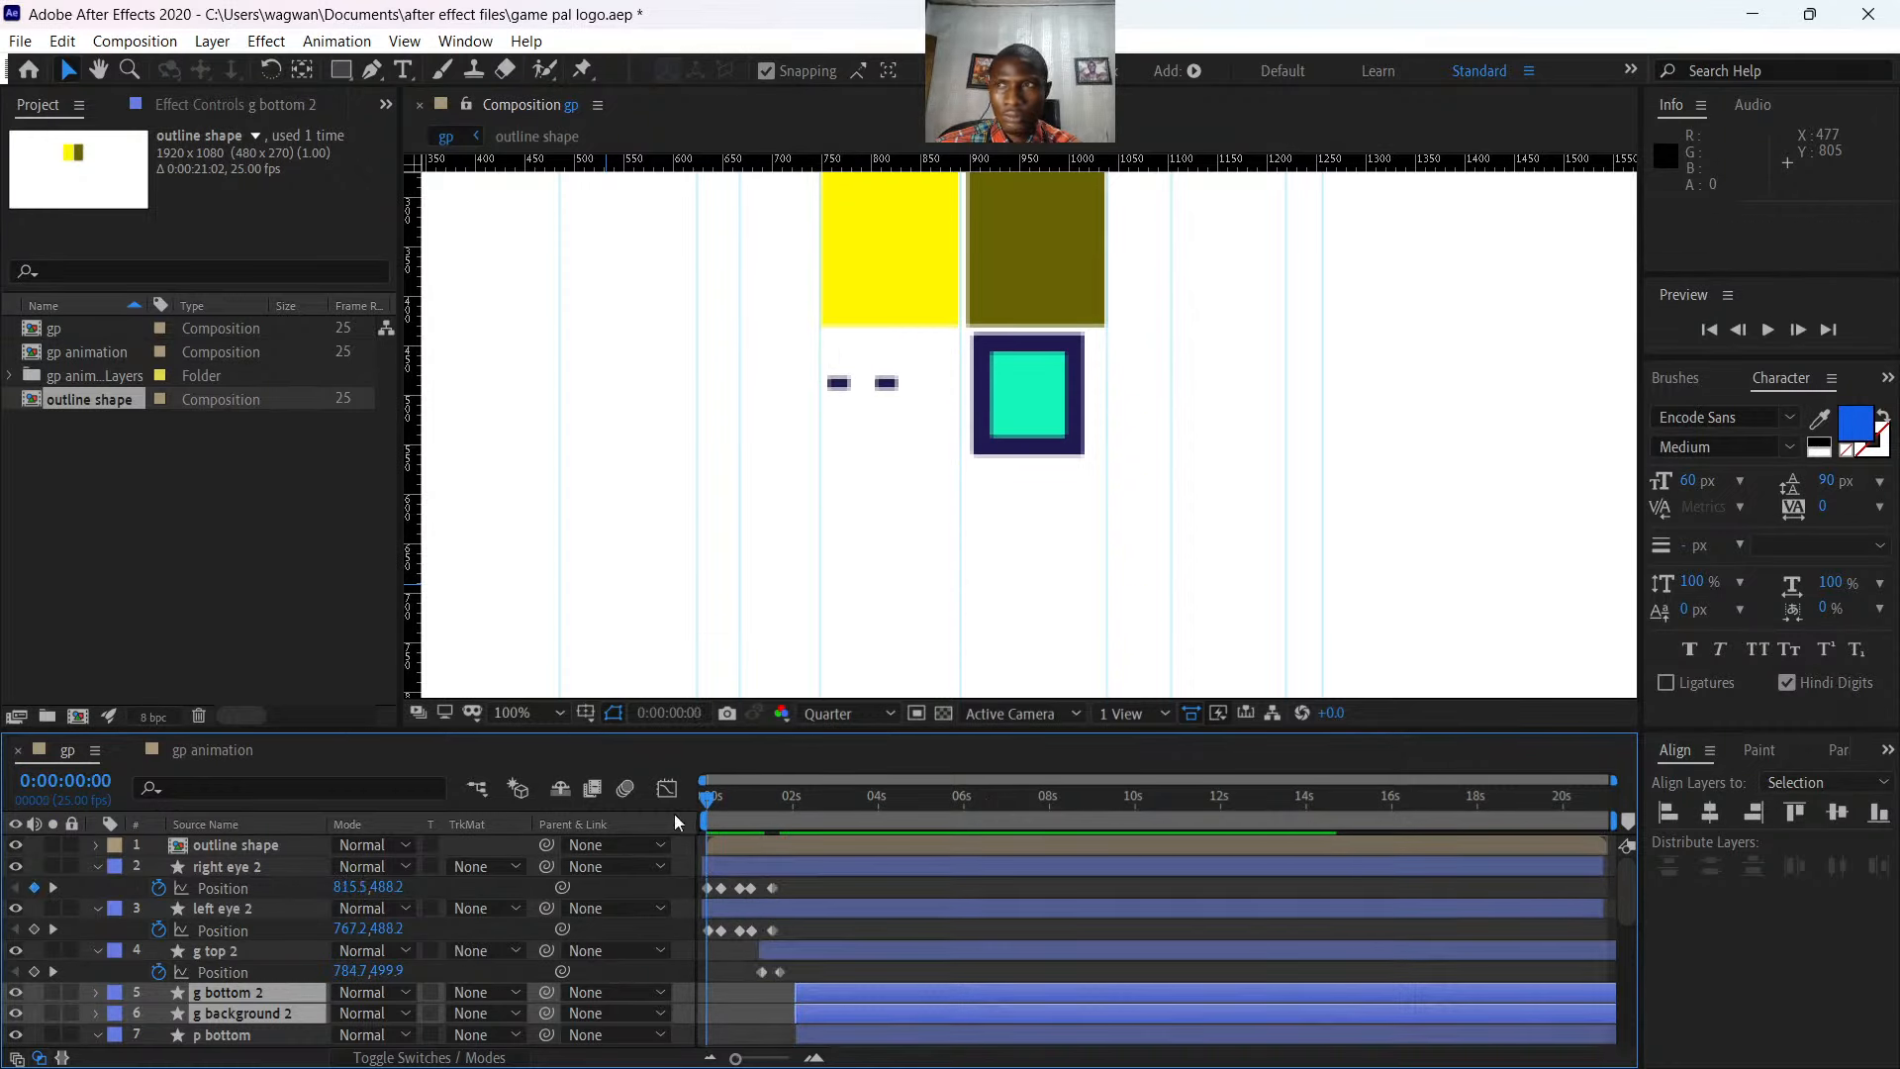
pyautogui.press('space')
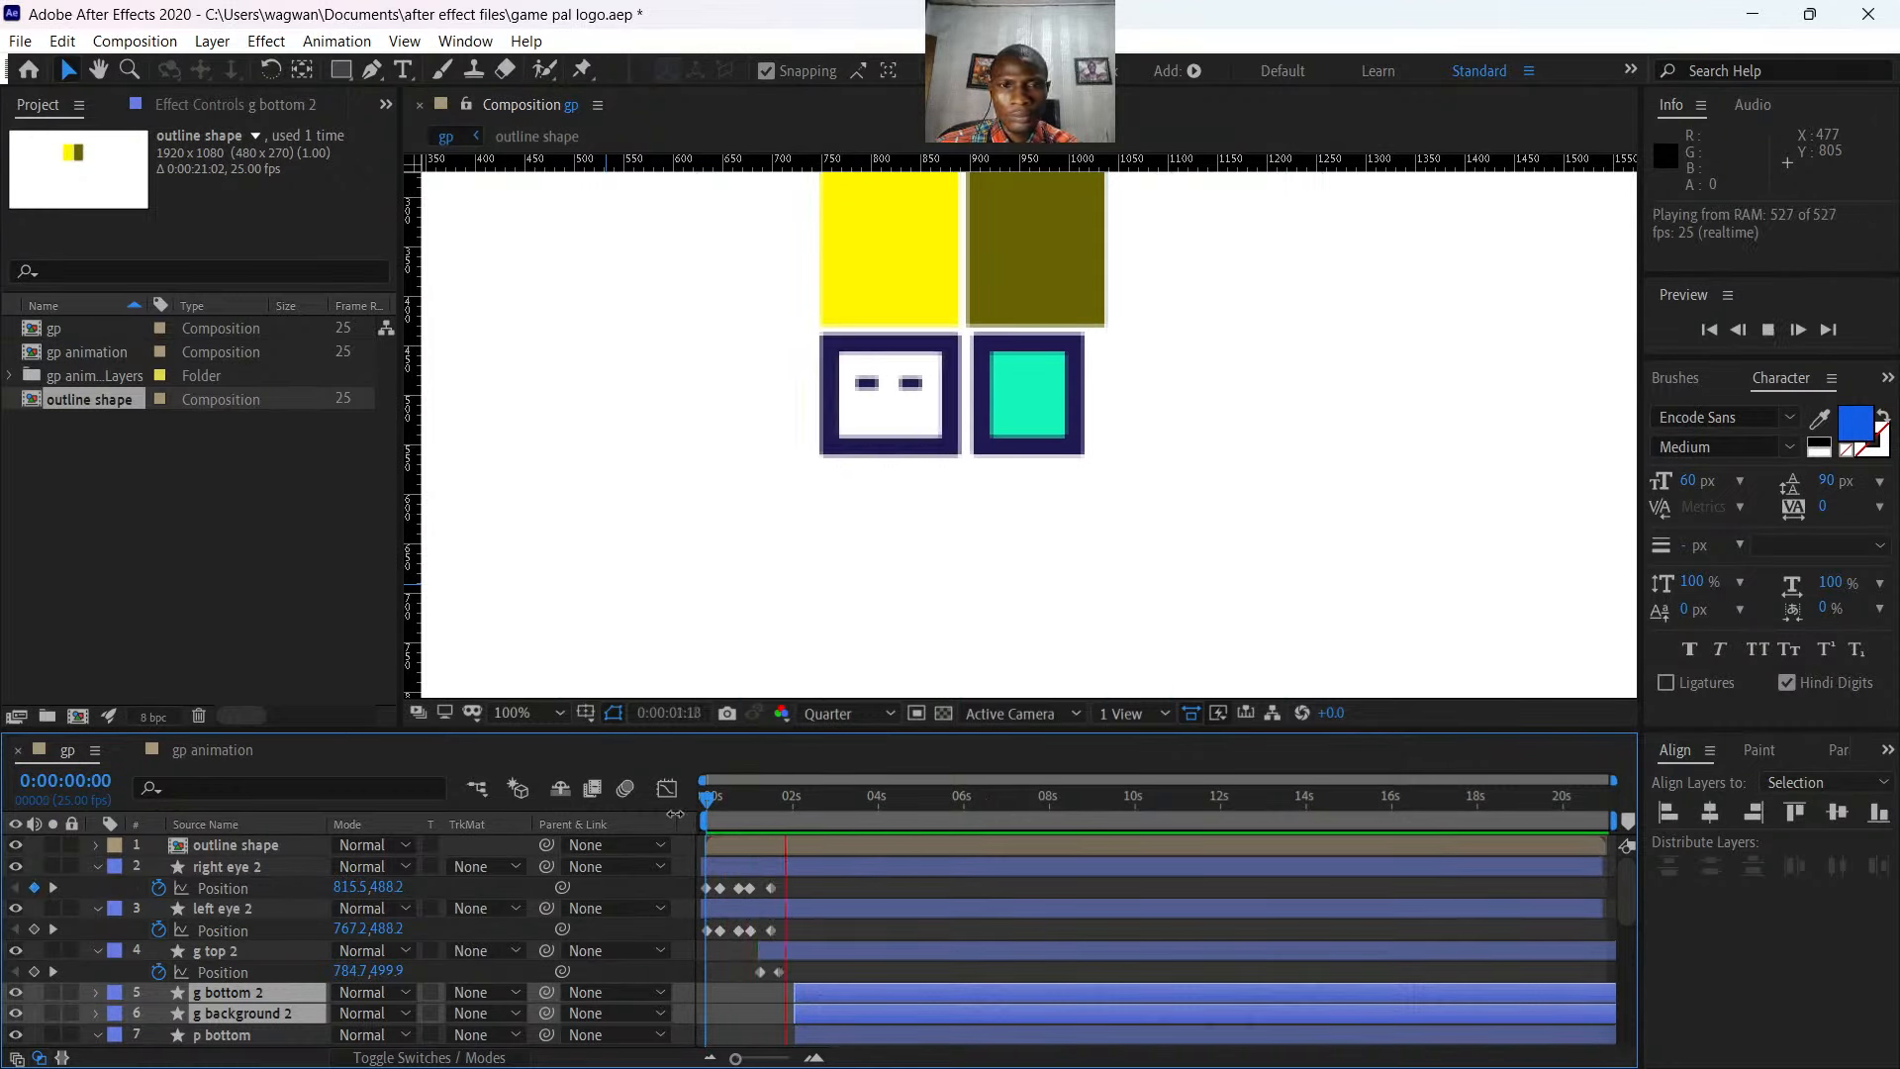
pyautogui.press('space')
# - Move g background 2 above g bottom 2, and start g bottom 2 at about 0:00:02:10 and g top 2 at about 0:00:02:02
pyautogui.moveTo(830, 977); pyautogui.dragTo(816, 1002)
pyautogui.click(815, 1007)
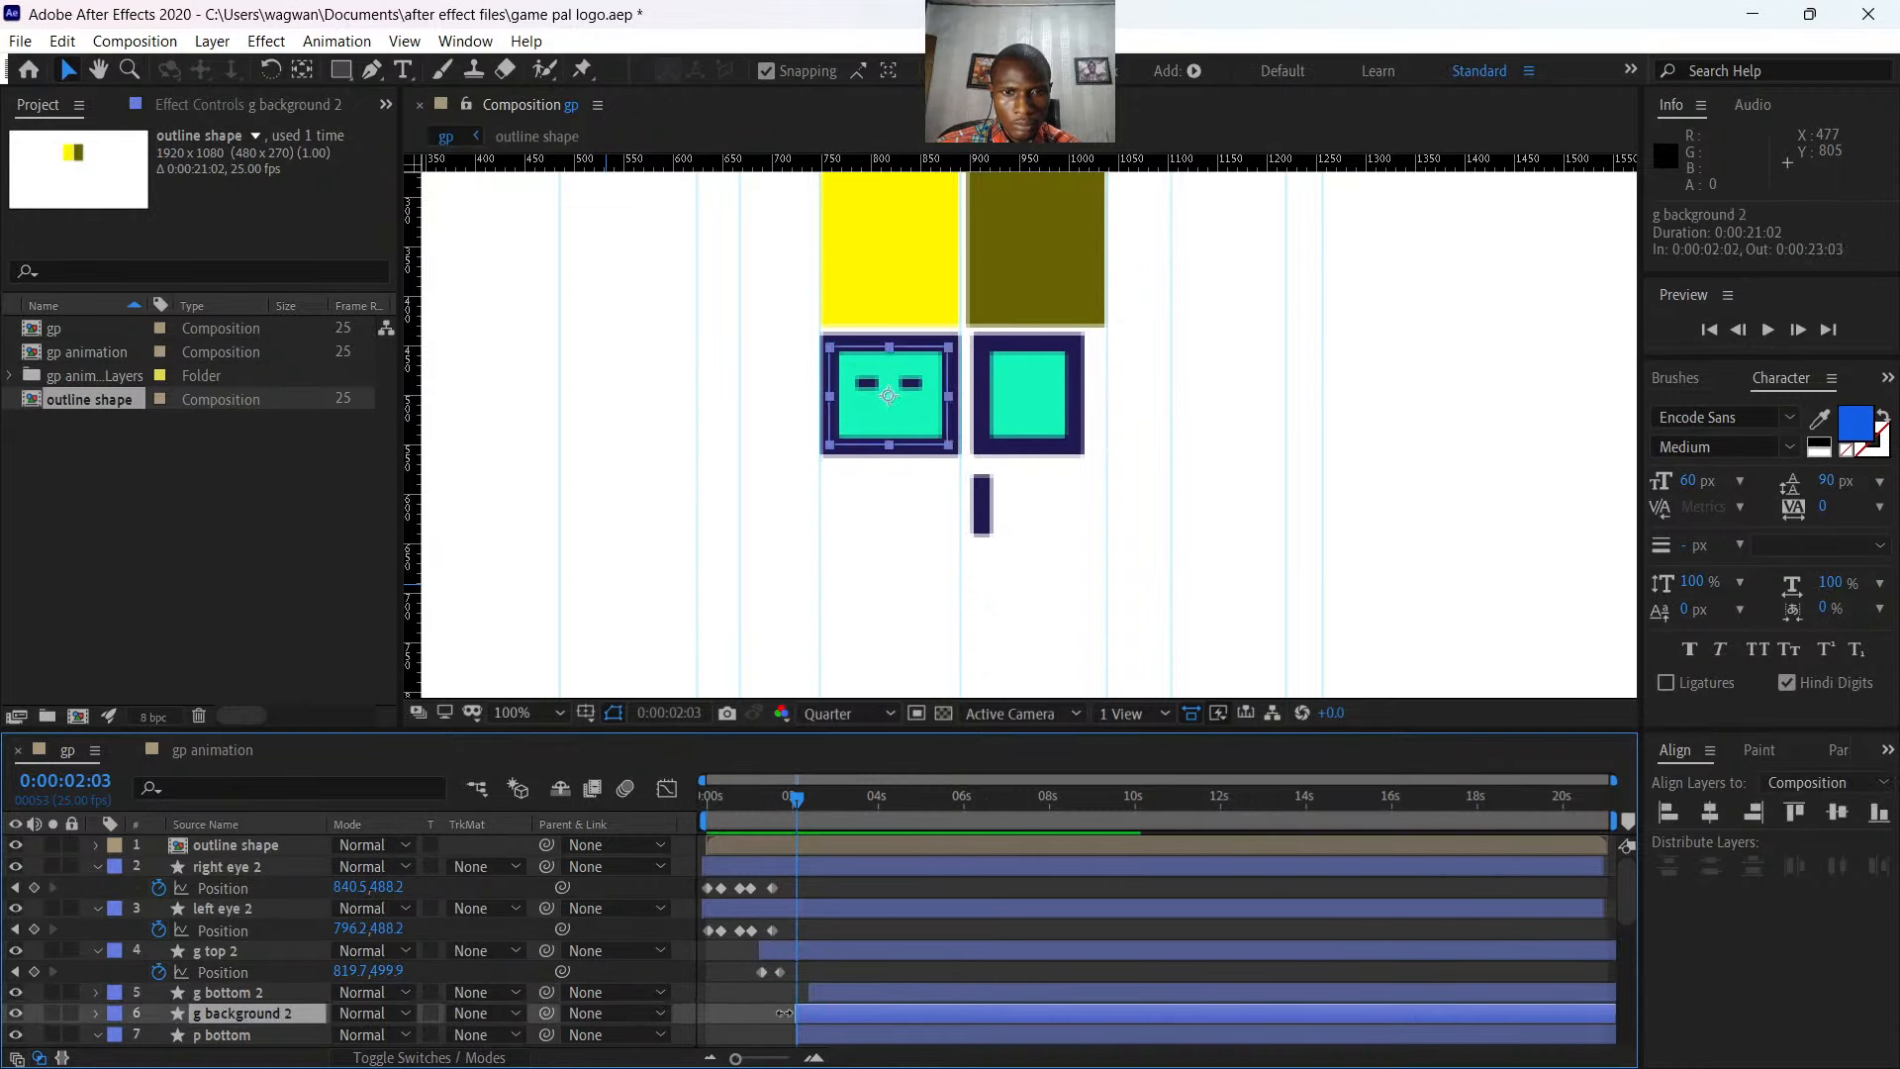
pyautogui.moveTo(270, 1012); pyautogui.dragTo(270, 984)
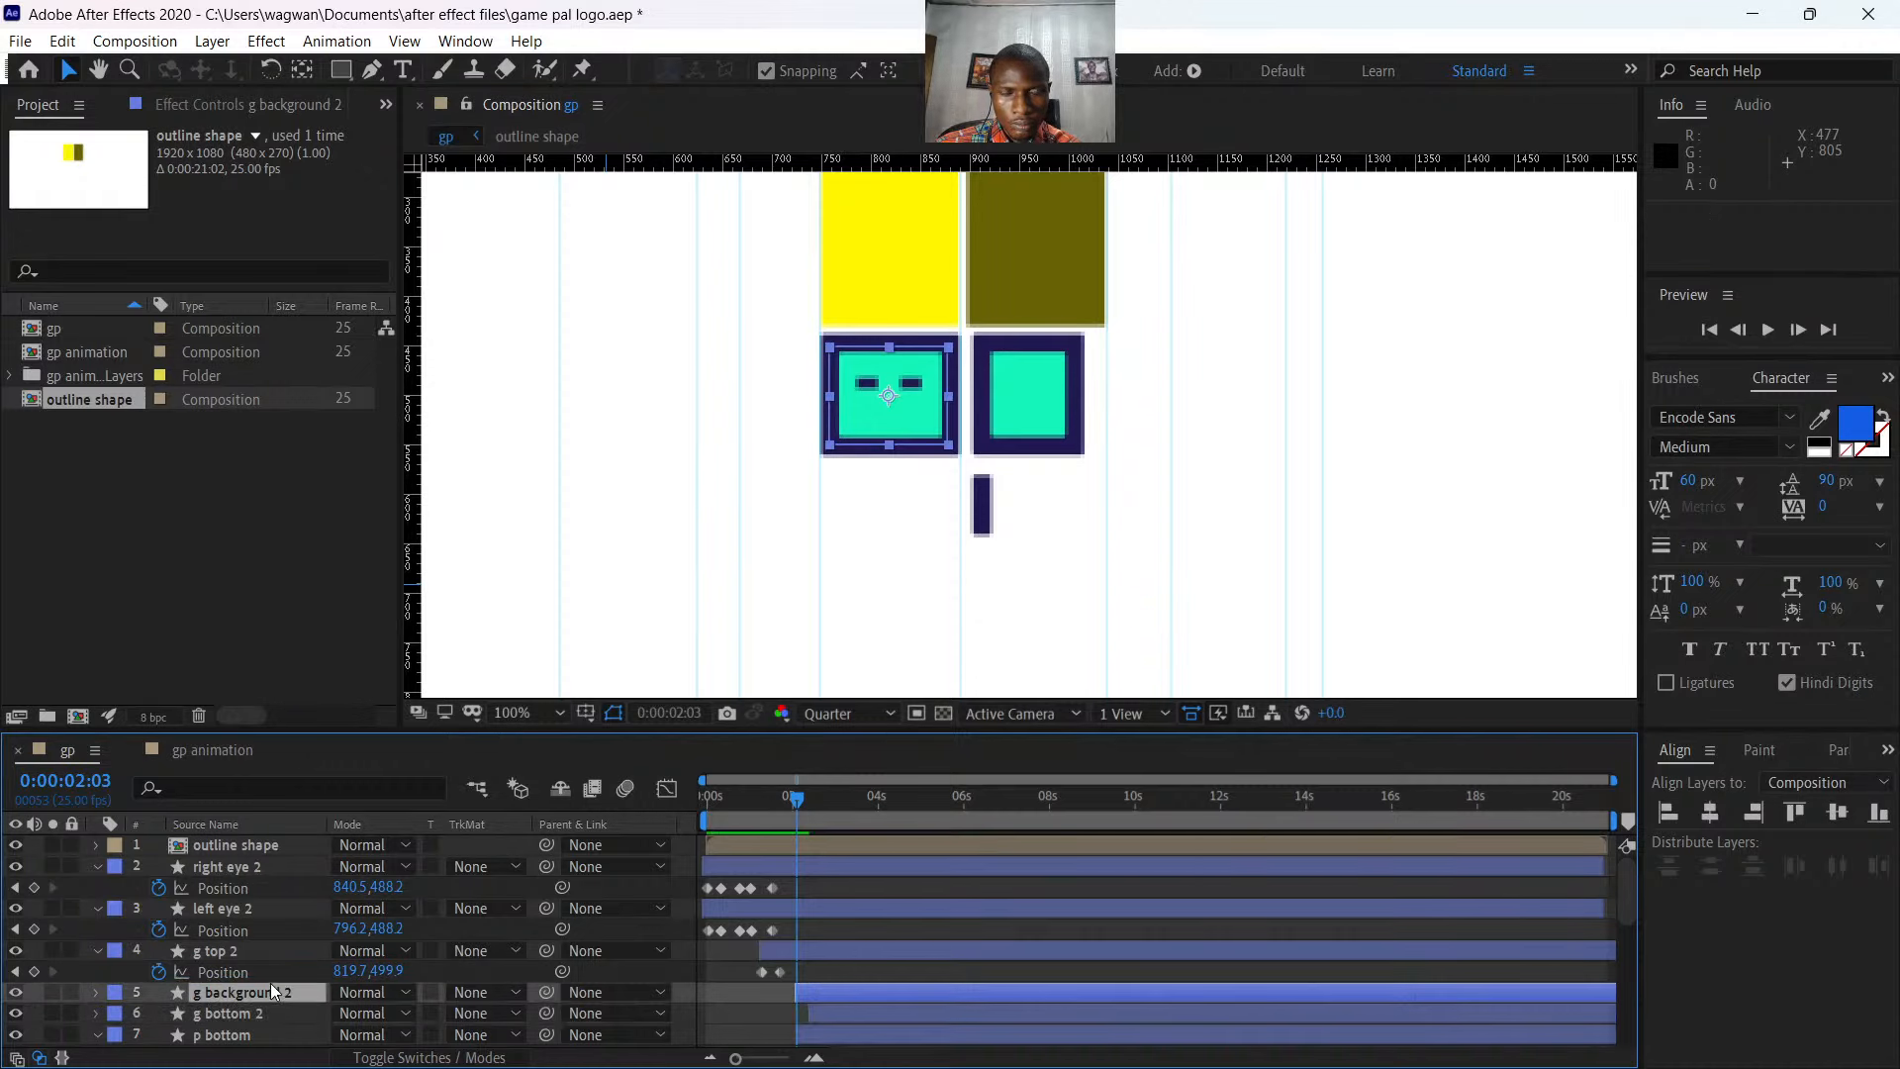
pyautogui.moveTo(786, 951); pyautogui.dragTo(823, 953)
# - Try placing g background 2 above g top 2 with its start at 0:00:01:04, and undo both changes
pyautogui.click(806, 993)
pyautogui.moveTo(236, 986); pyautogui.dragTo(230, 938)
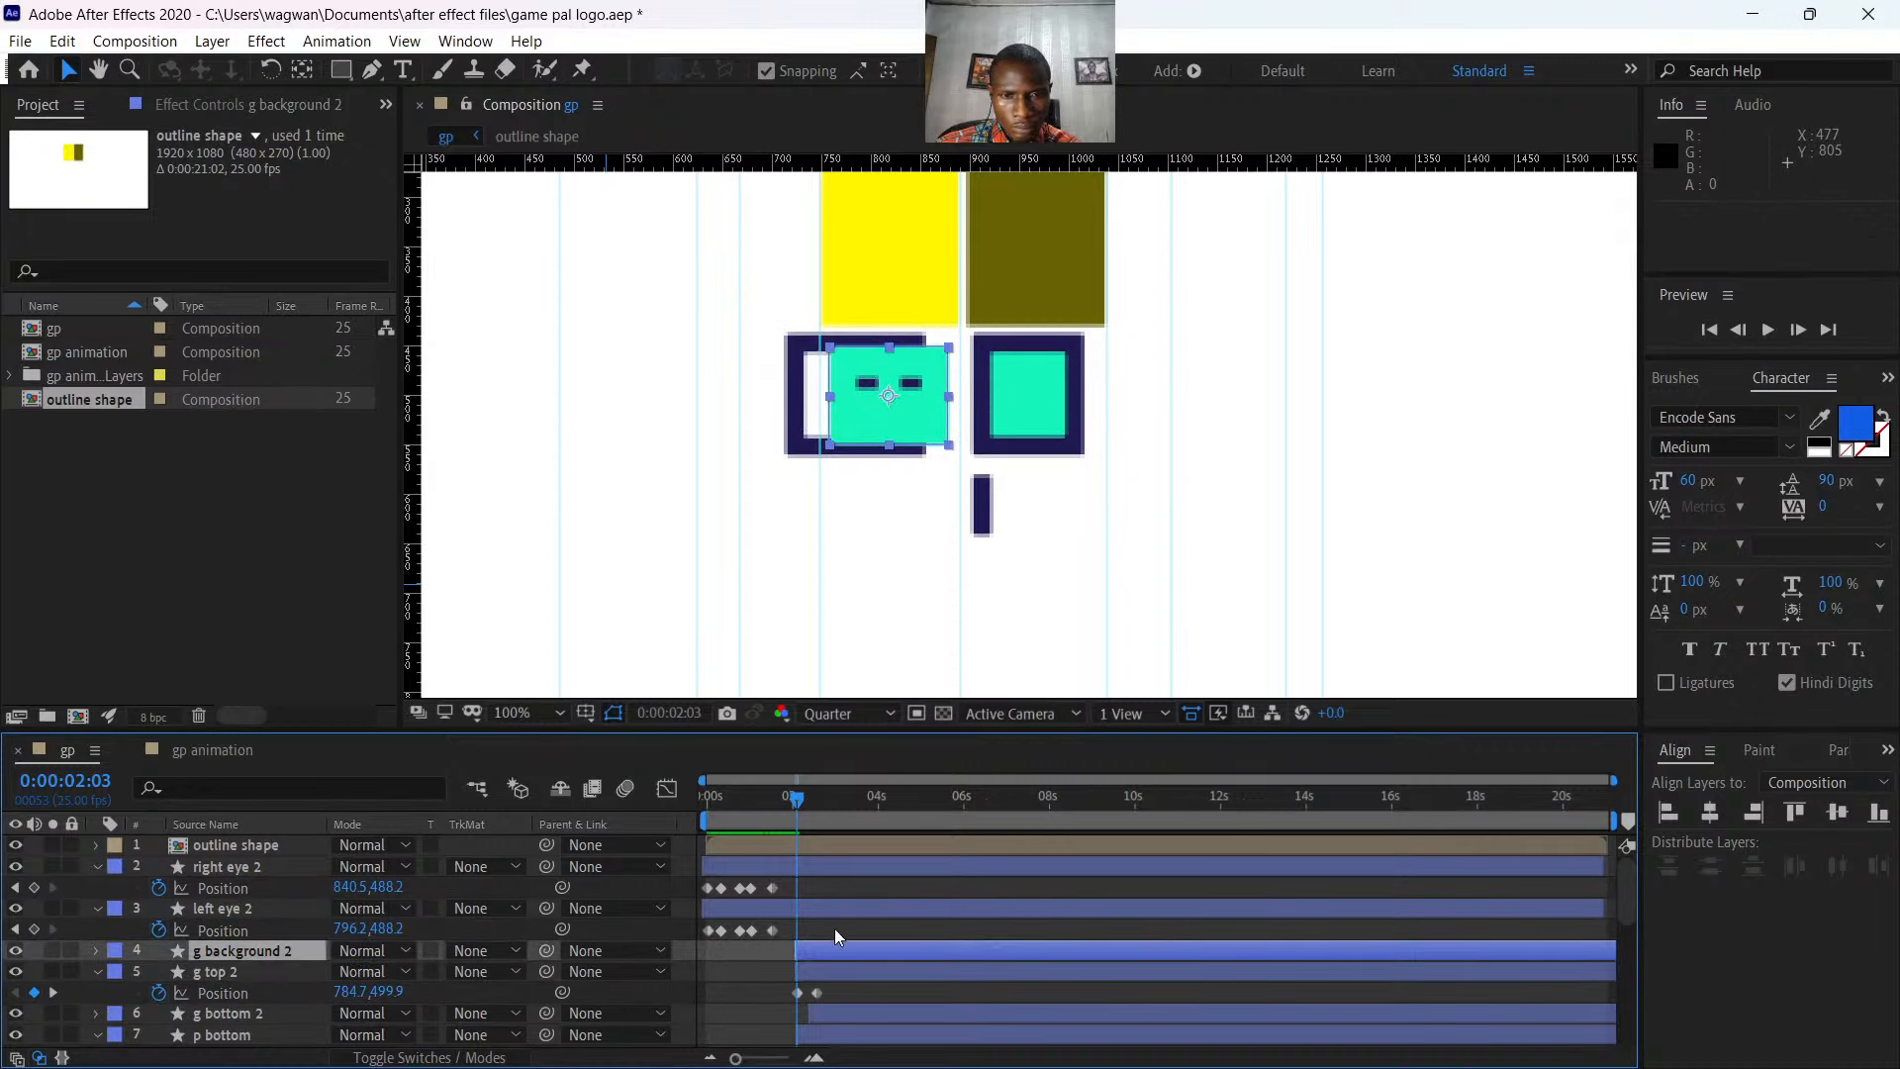
pyautogui.moveTo(822, 946); pyautogui.dragTo(784, 949)
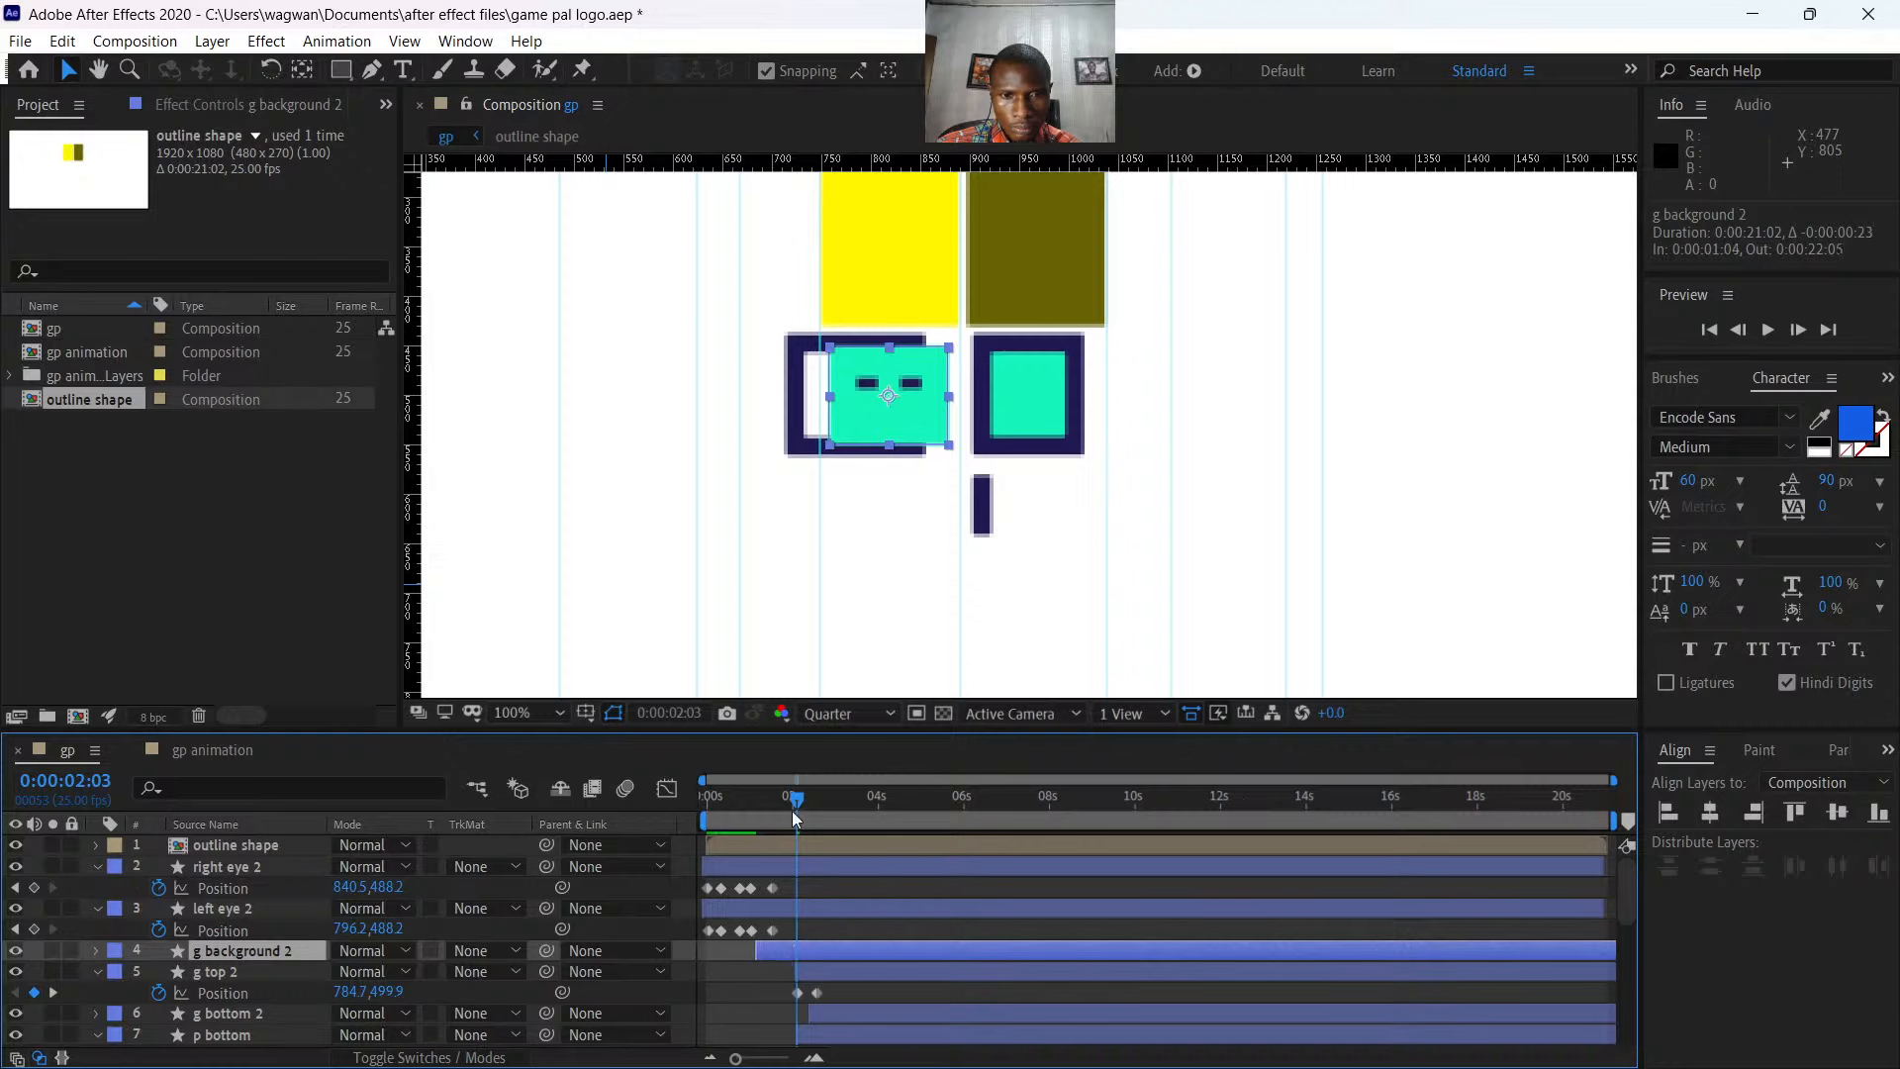
pyautogui.hotkey('ctrl', 'z')
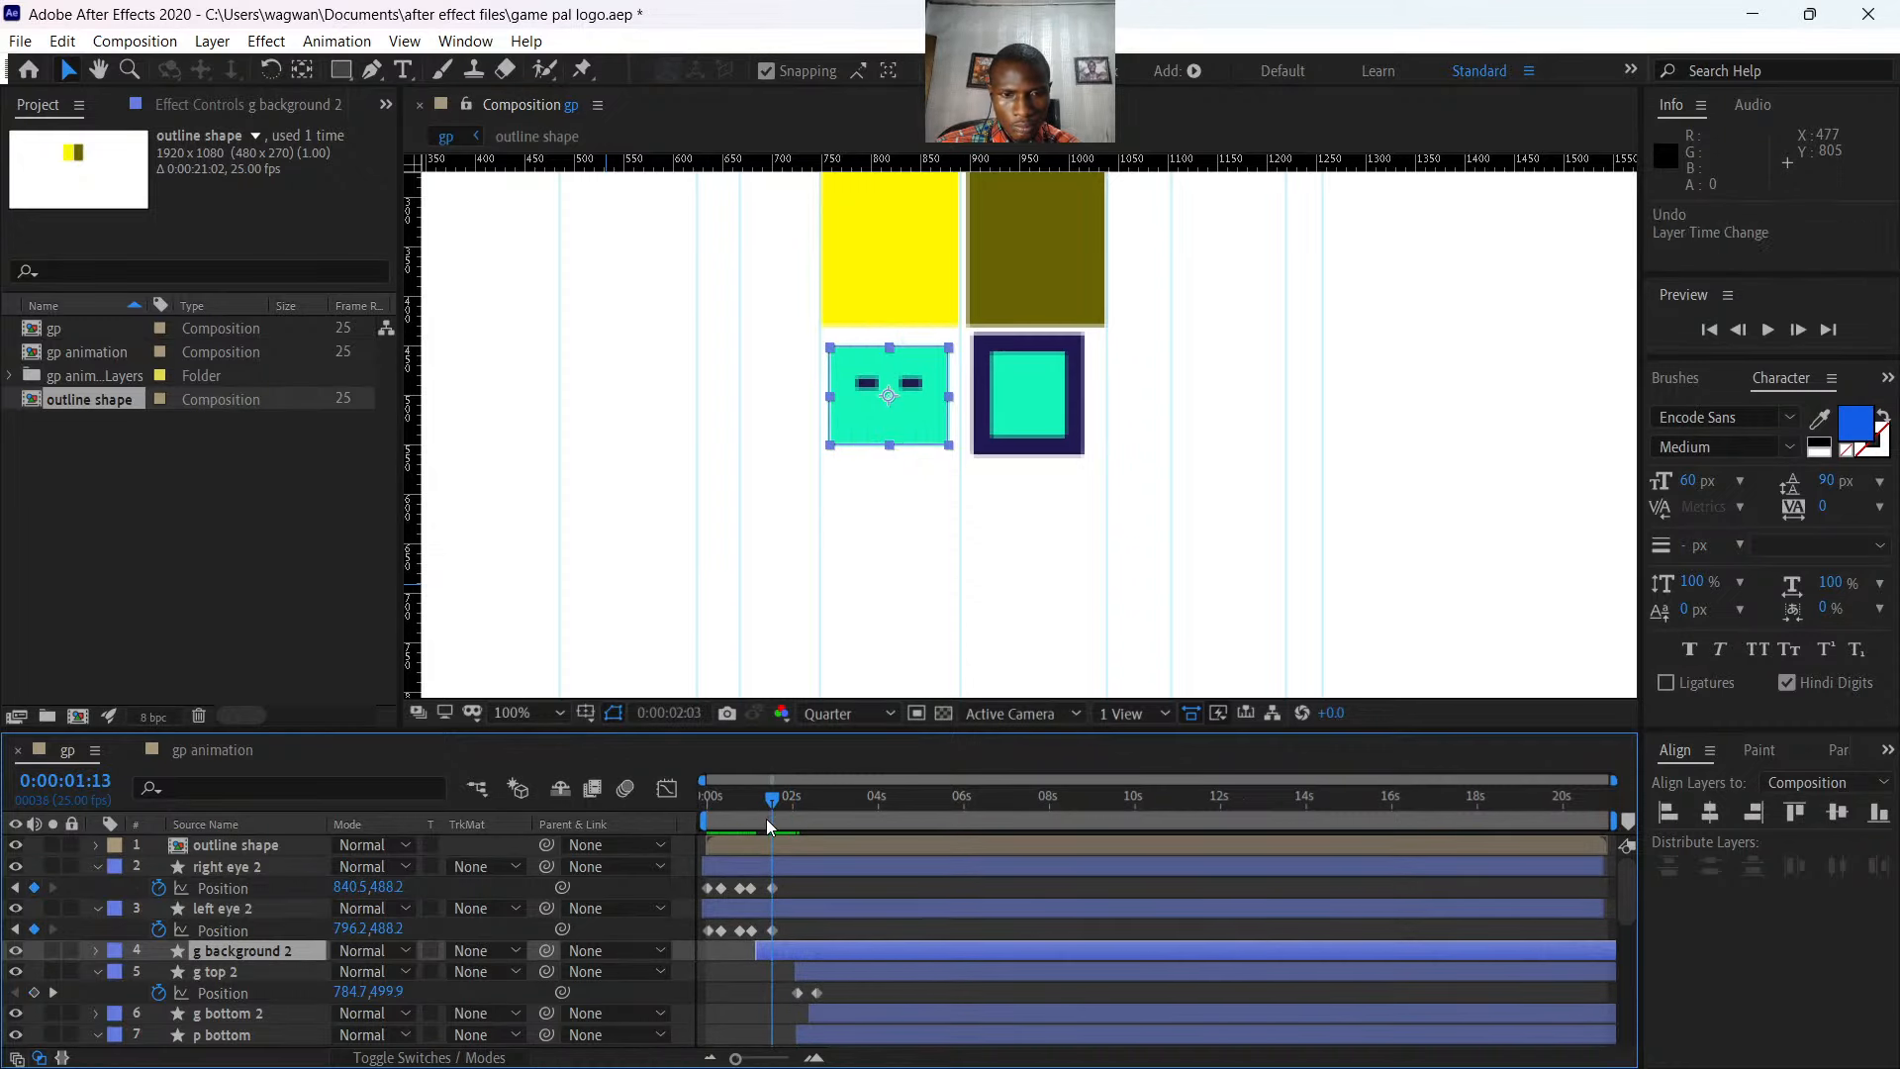
pyautogui.hotkey('ctrl', 'z')
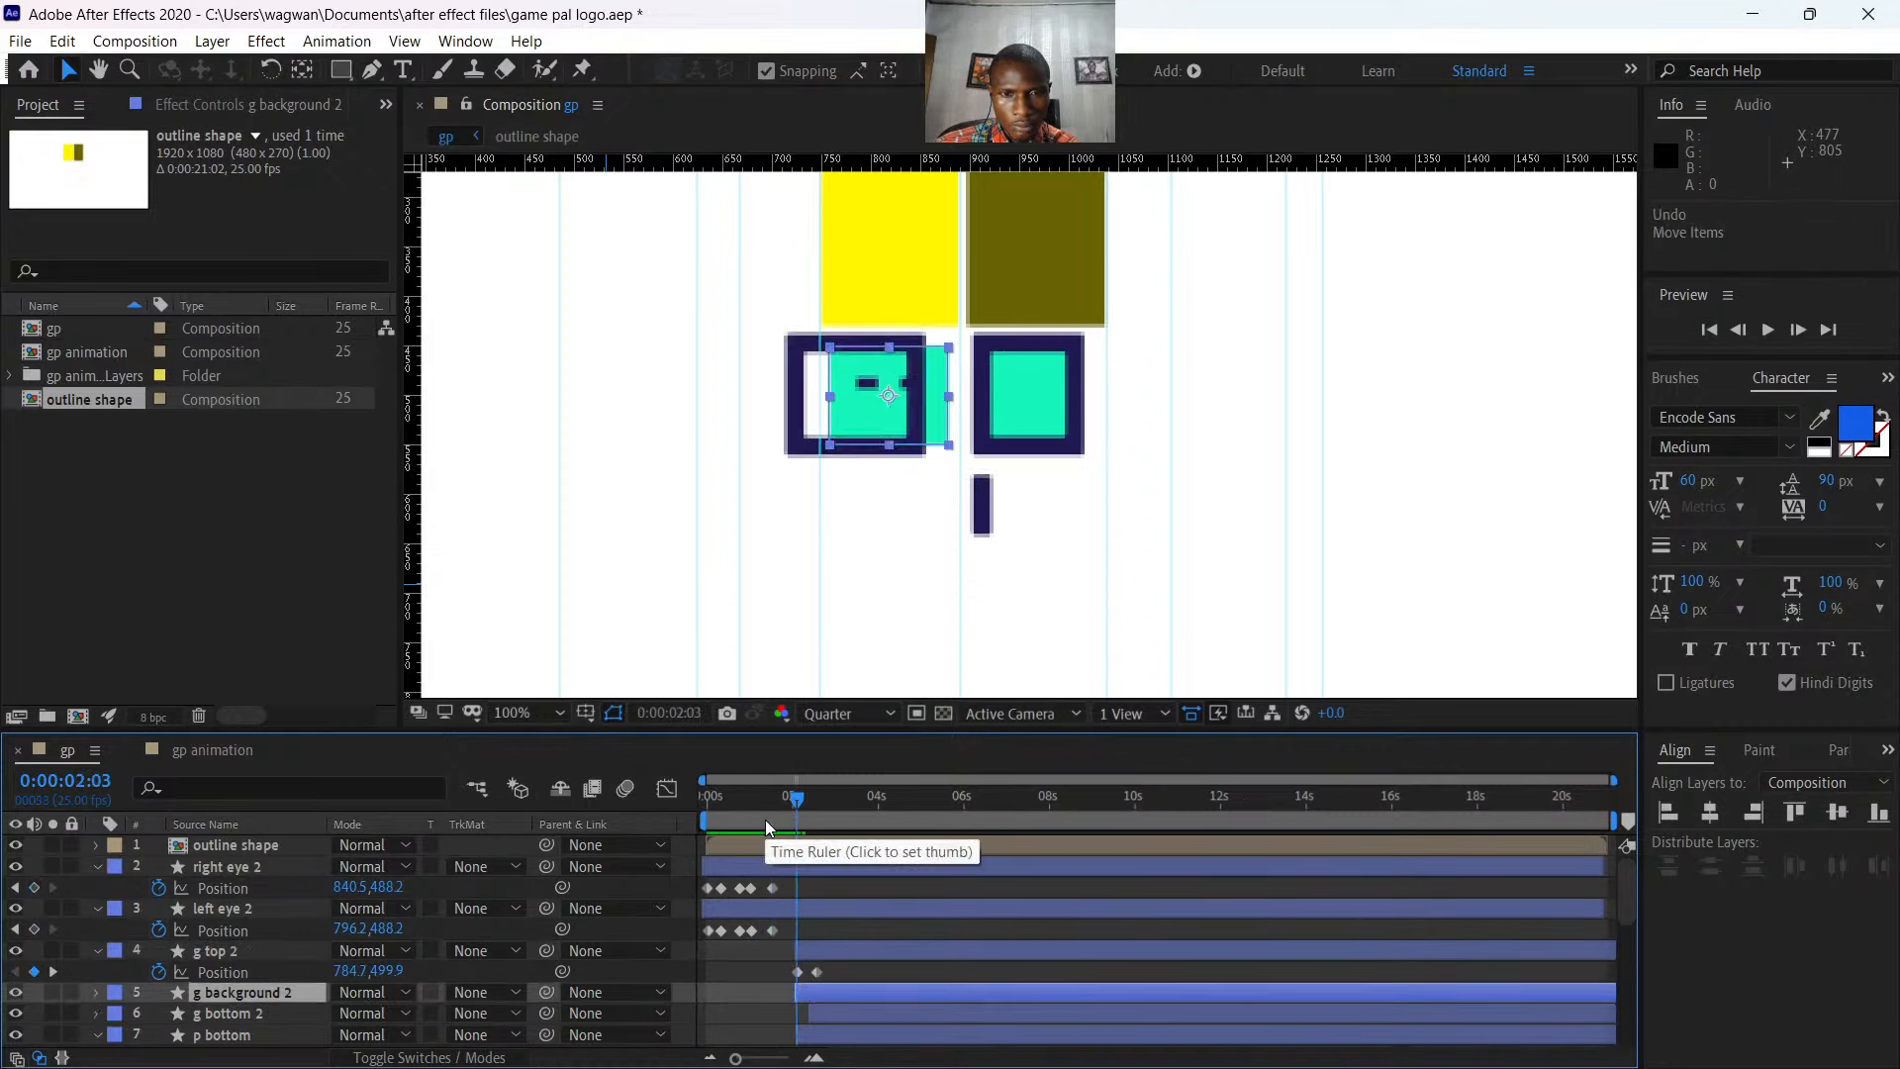
# - Shift g background 2 to start at 0:00:00:22 and start Position keyframing there with X 841.0
pyautogui.moveTo(811, 989); pyautogui.dragTo(776, 981)
pyautogui.moveTo(793, 804); pyautogui.dragTo(738, 811)
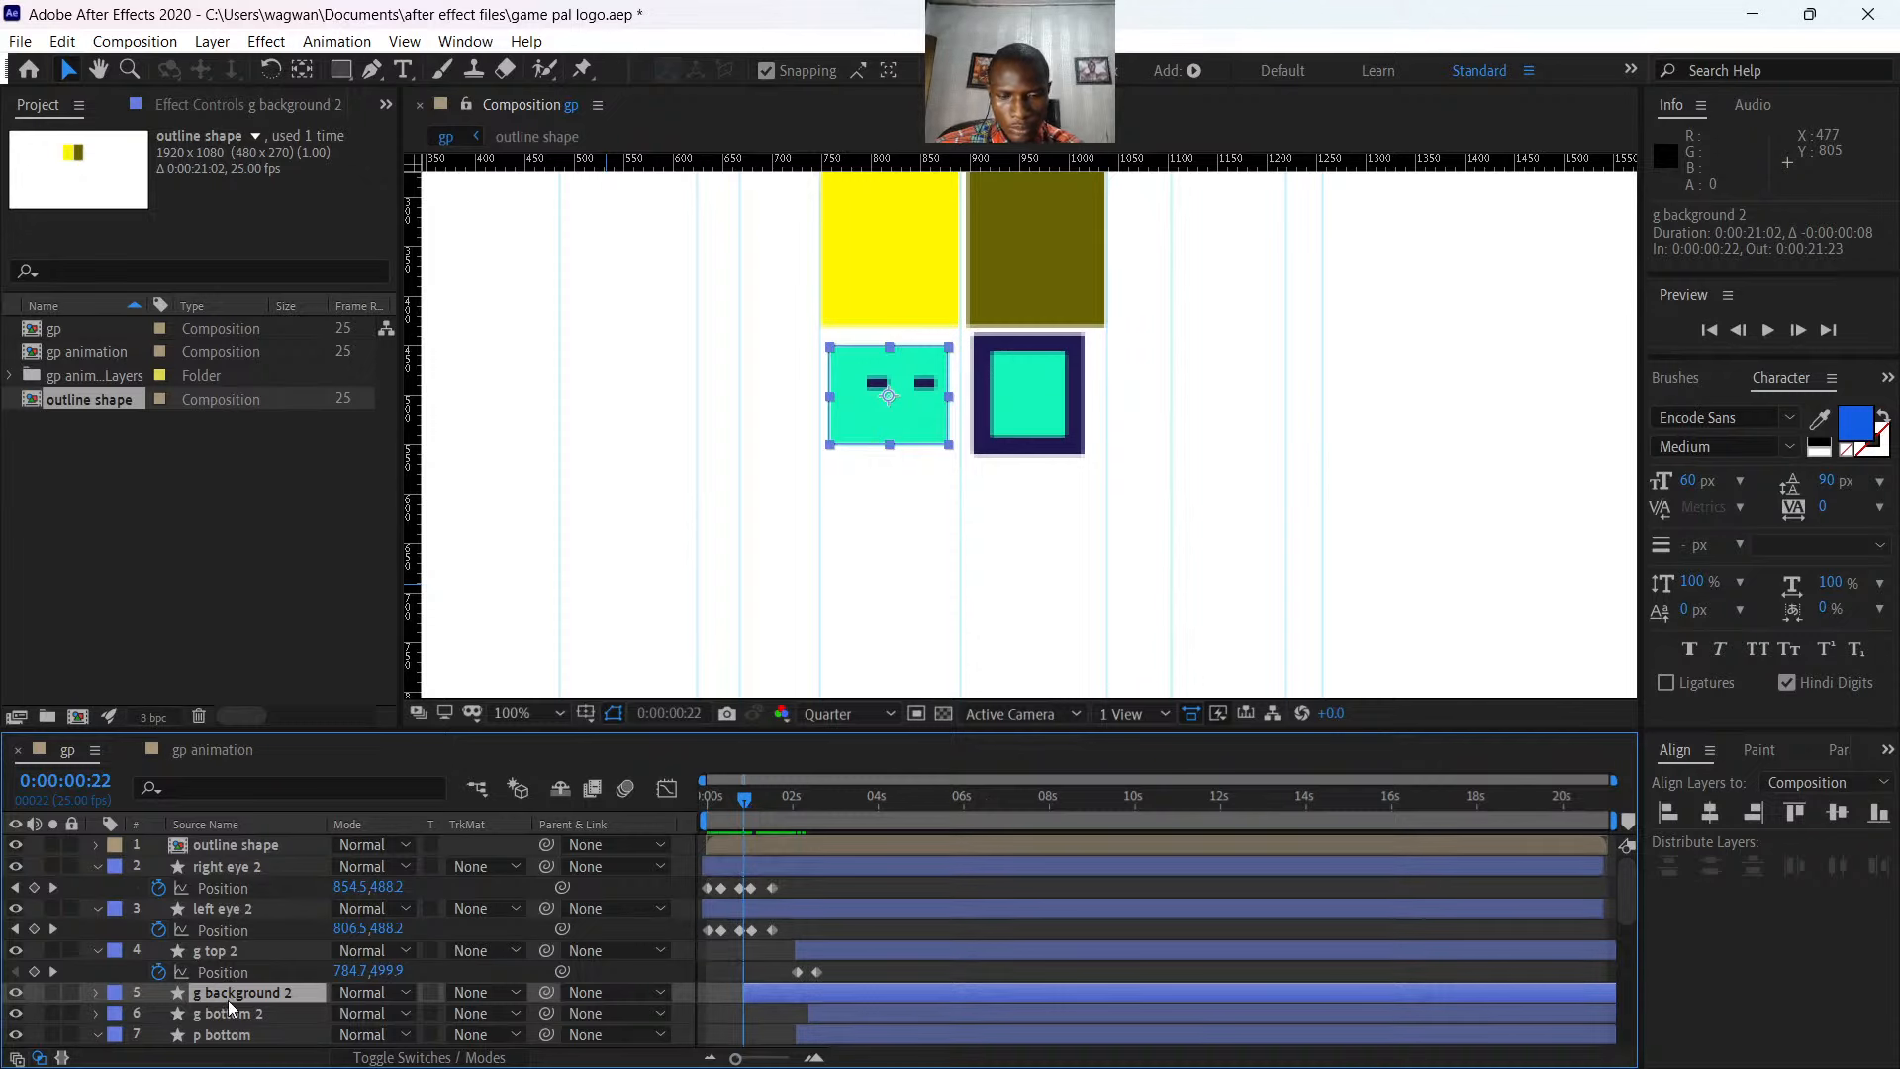
pyautogui.press('p')
pyautogui.click(159, 1016)
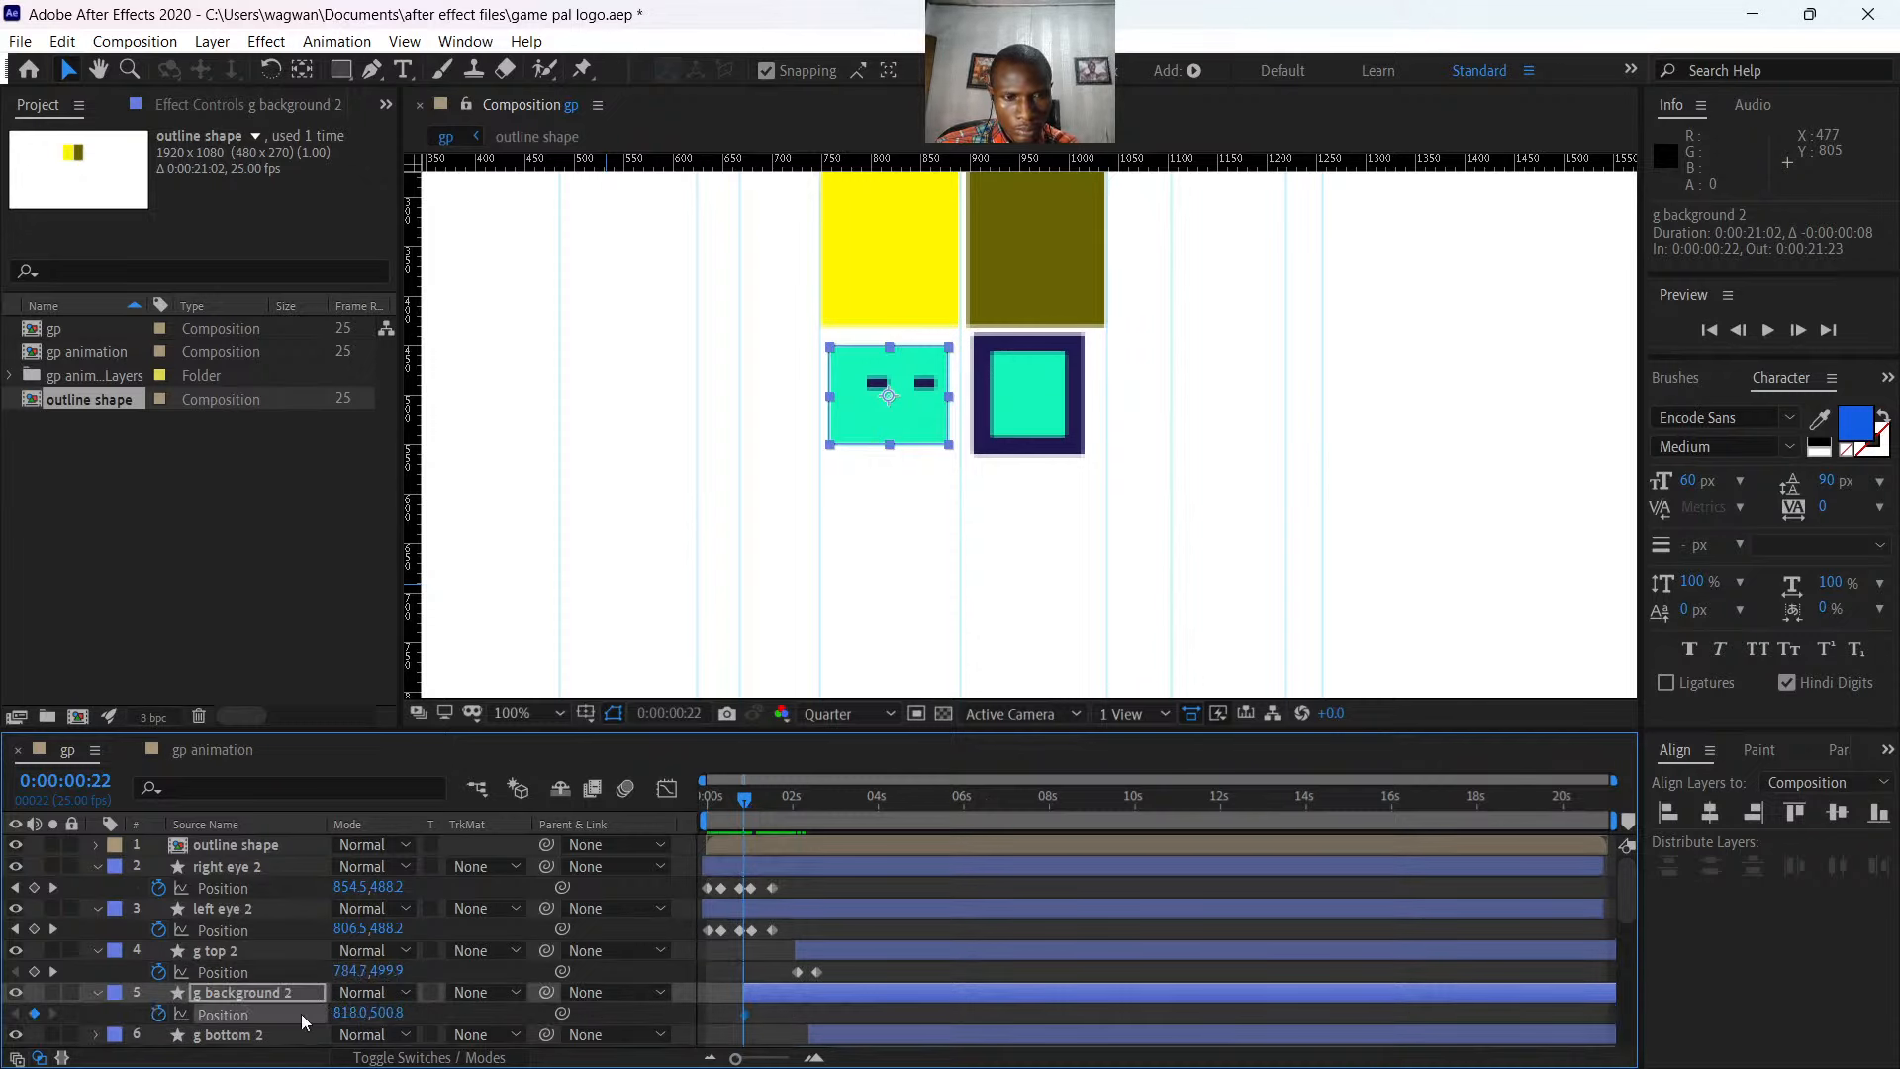
pyautogui.click(341, 1011)
pyautogui.write('833')
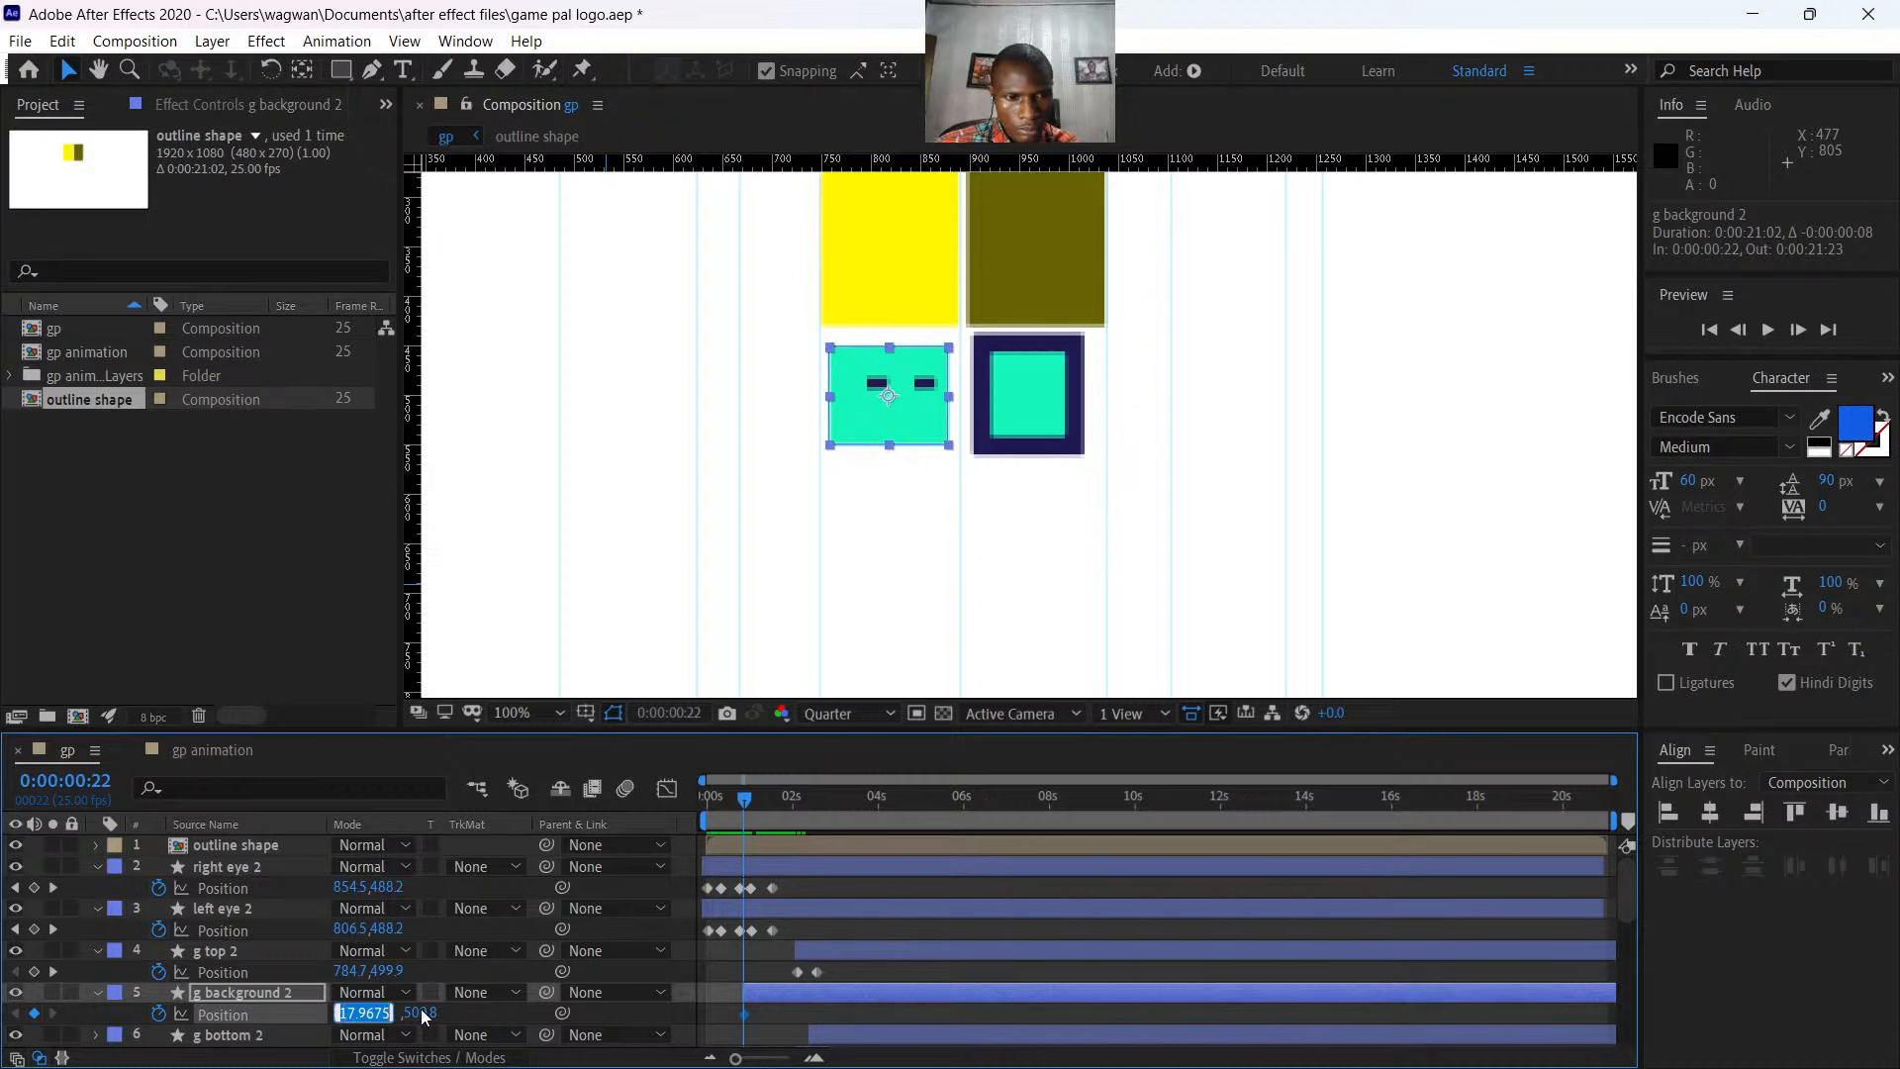
pyautogui.press('Return')
pyautogui.moveTo(376, 1010); pyautogui.dragTo(384, 1011)
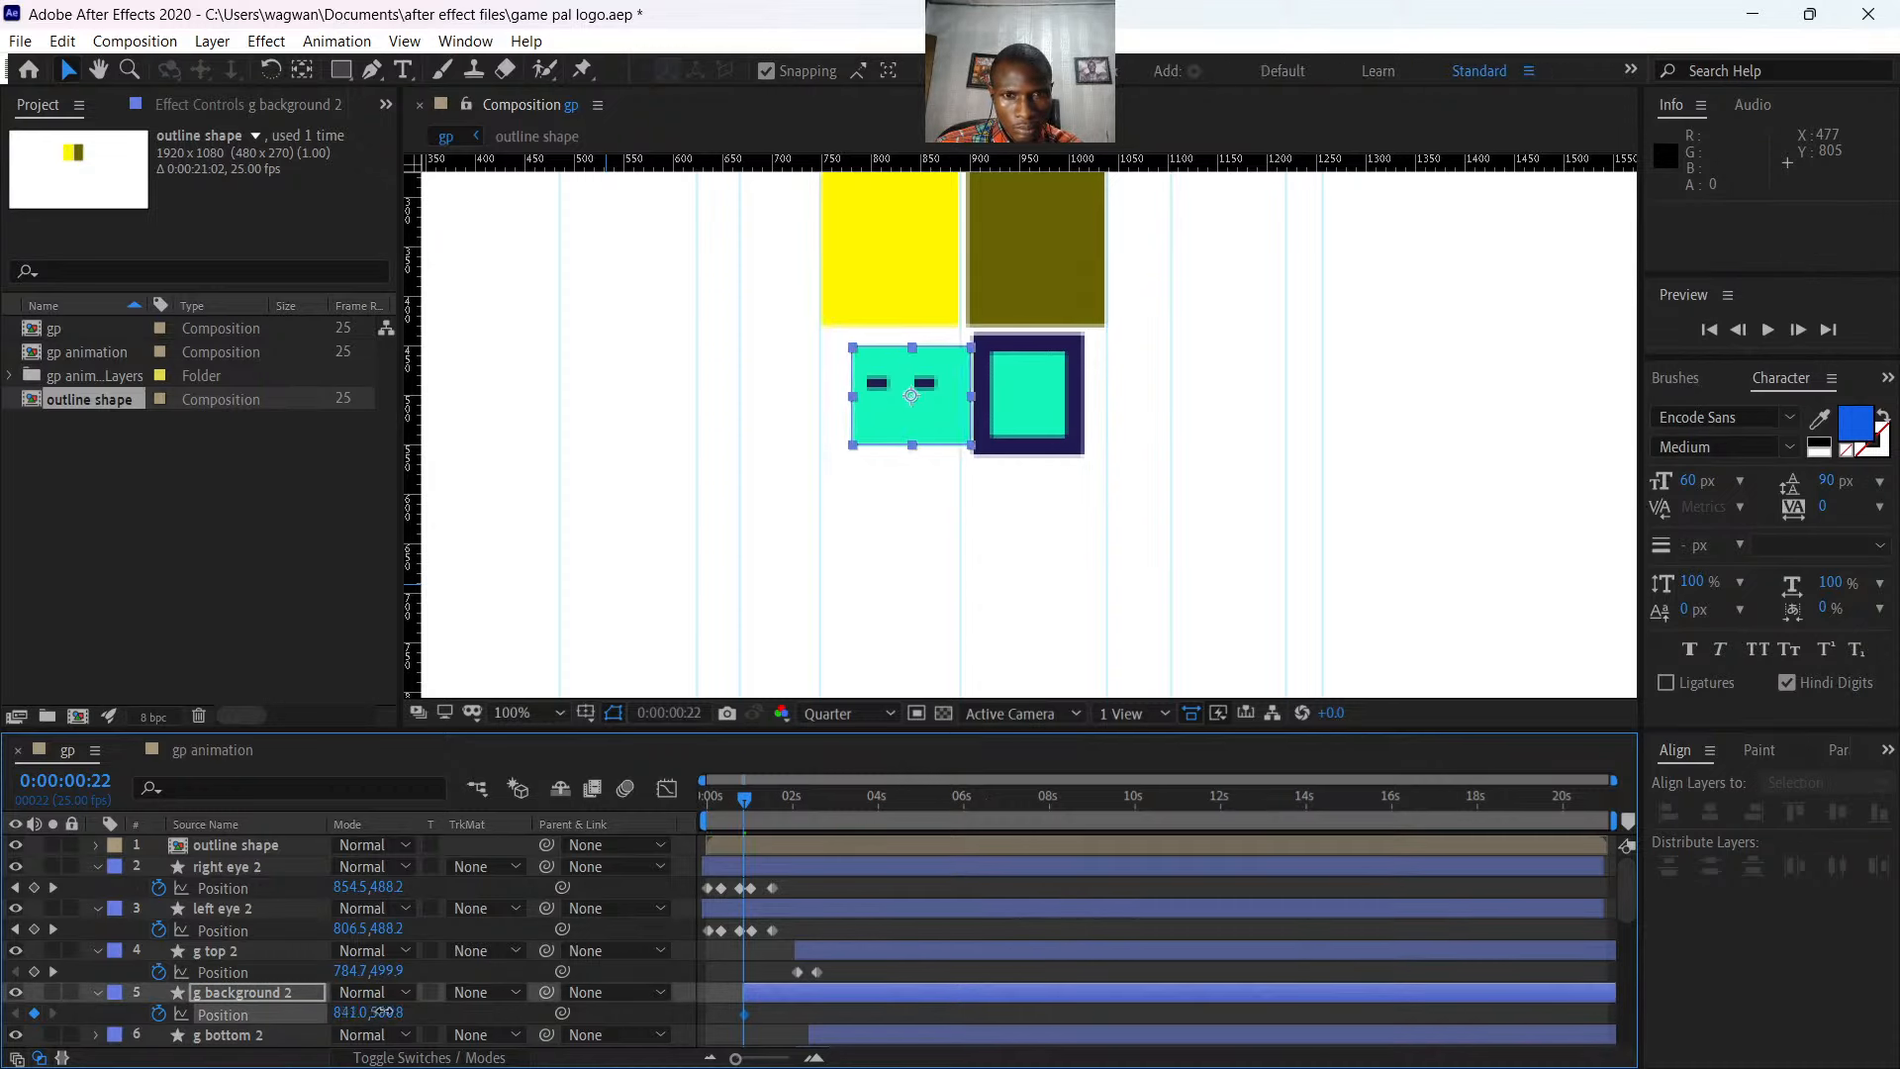
# - Add a second Position keyframe to g background 2 at 0:00:01:08 with X 818.0, and preview the slide
pyautogui.moveTo(756, 805); pyautogui.dragTo(768, 812)
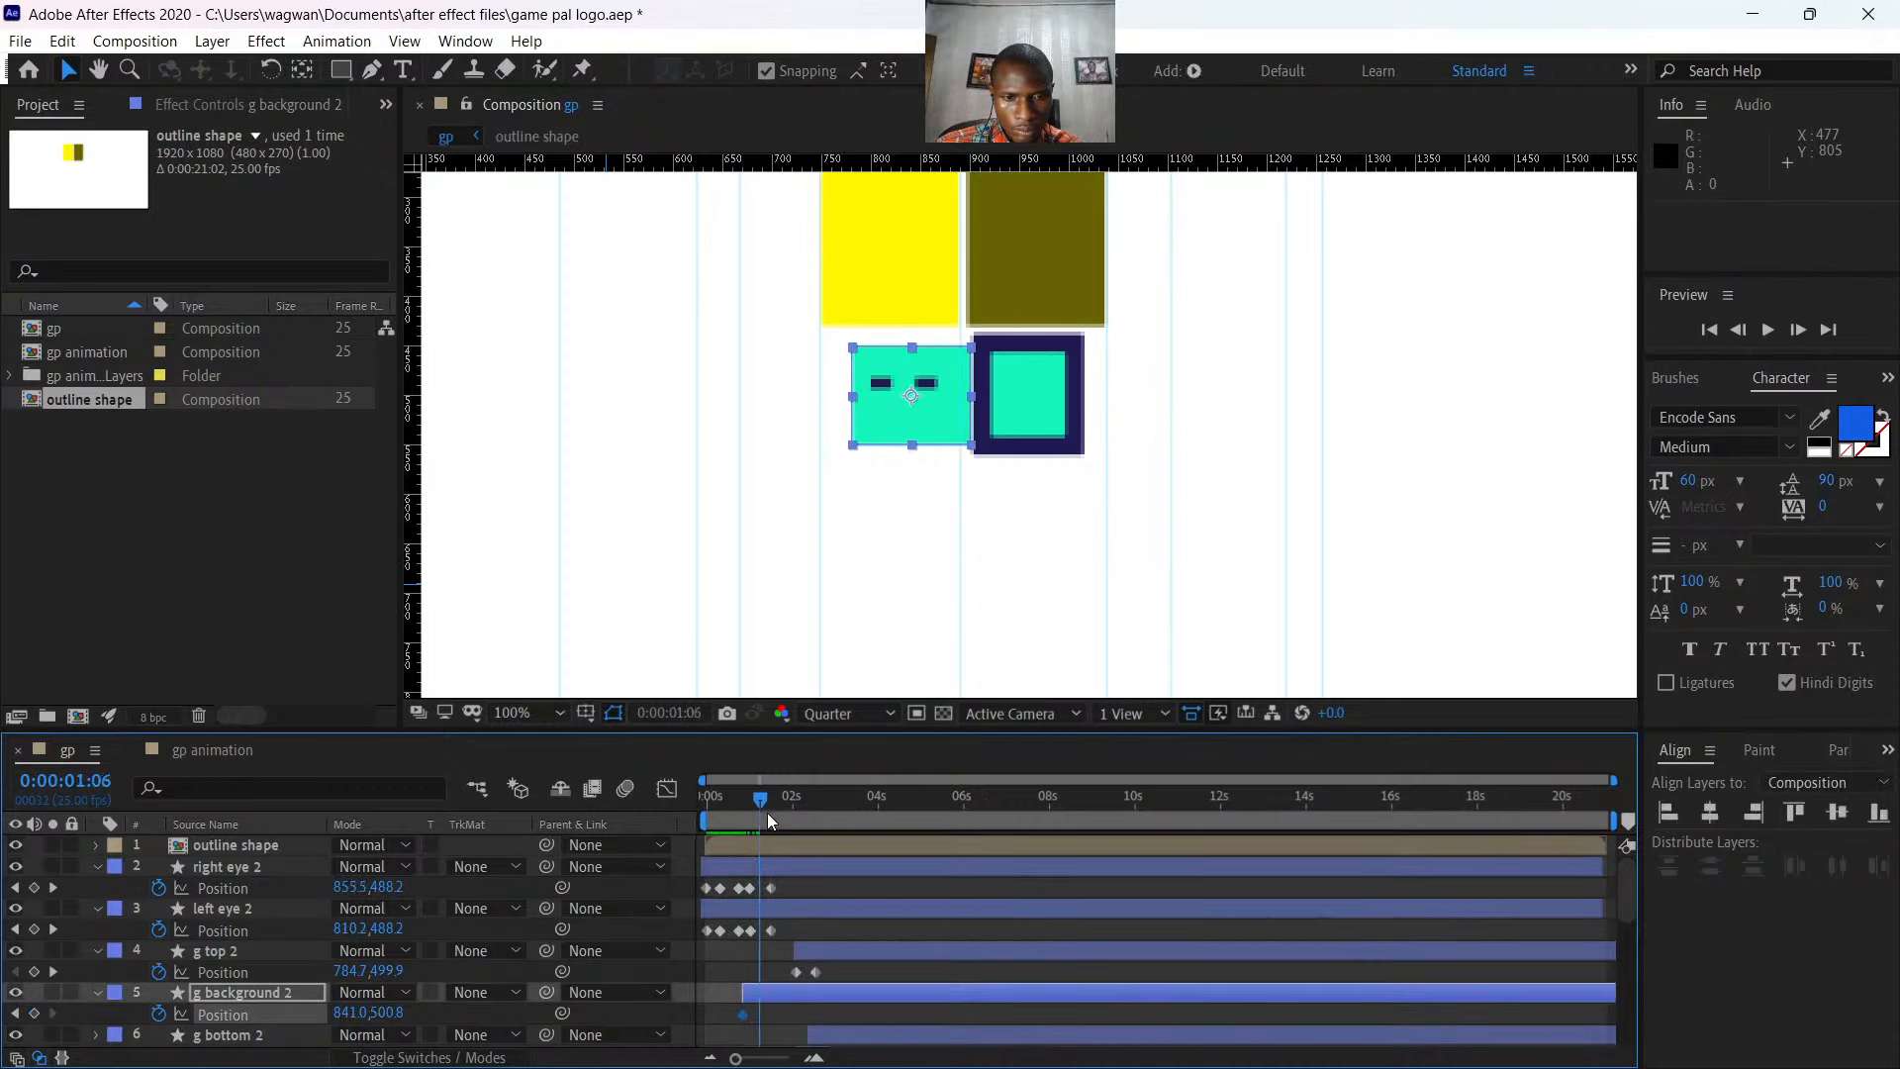
pyautogui.click(355, 1011)
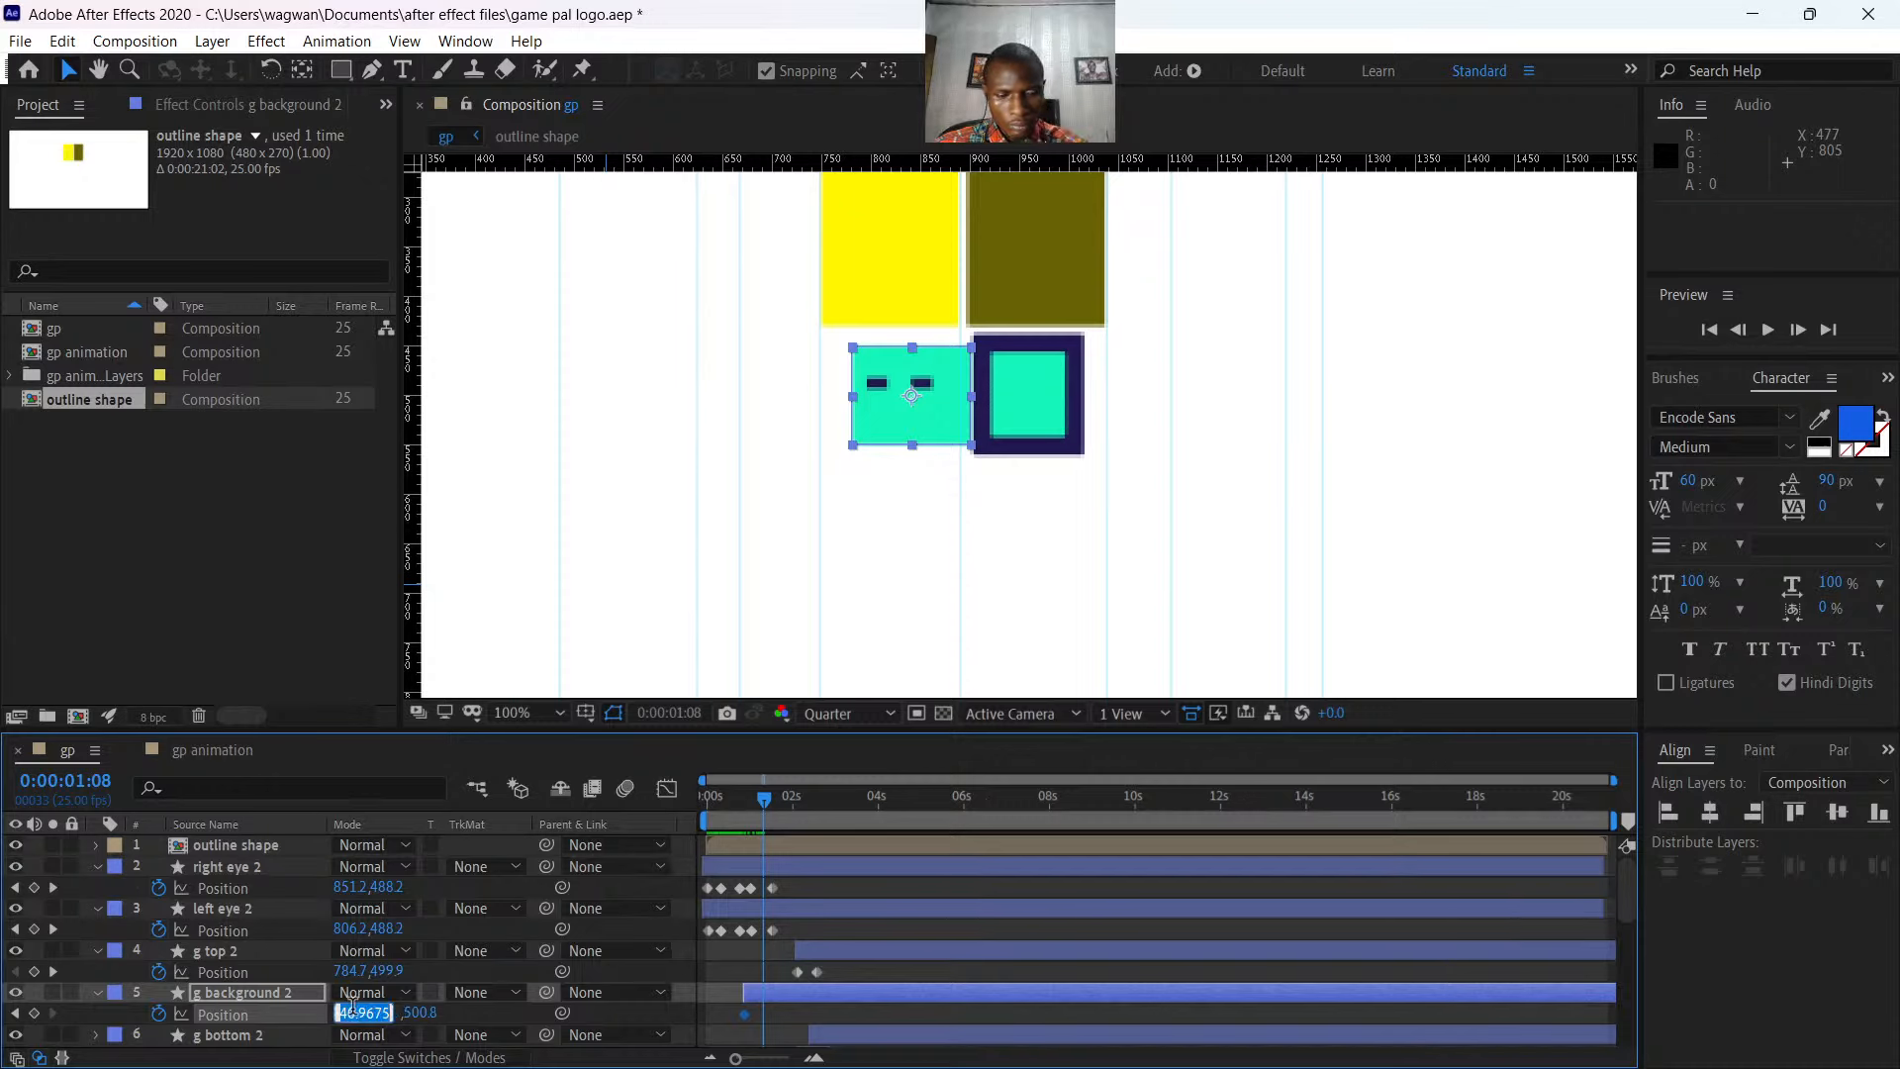
pyautogui.scroll(-20, 352, 1006)
pyautogui.press('Return')
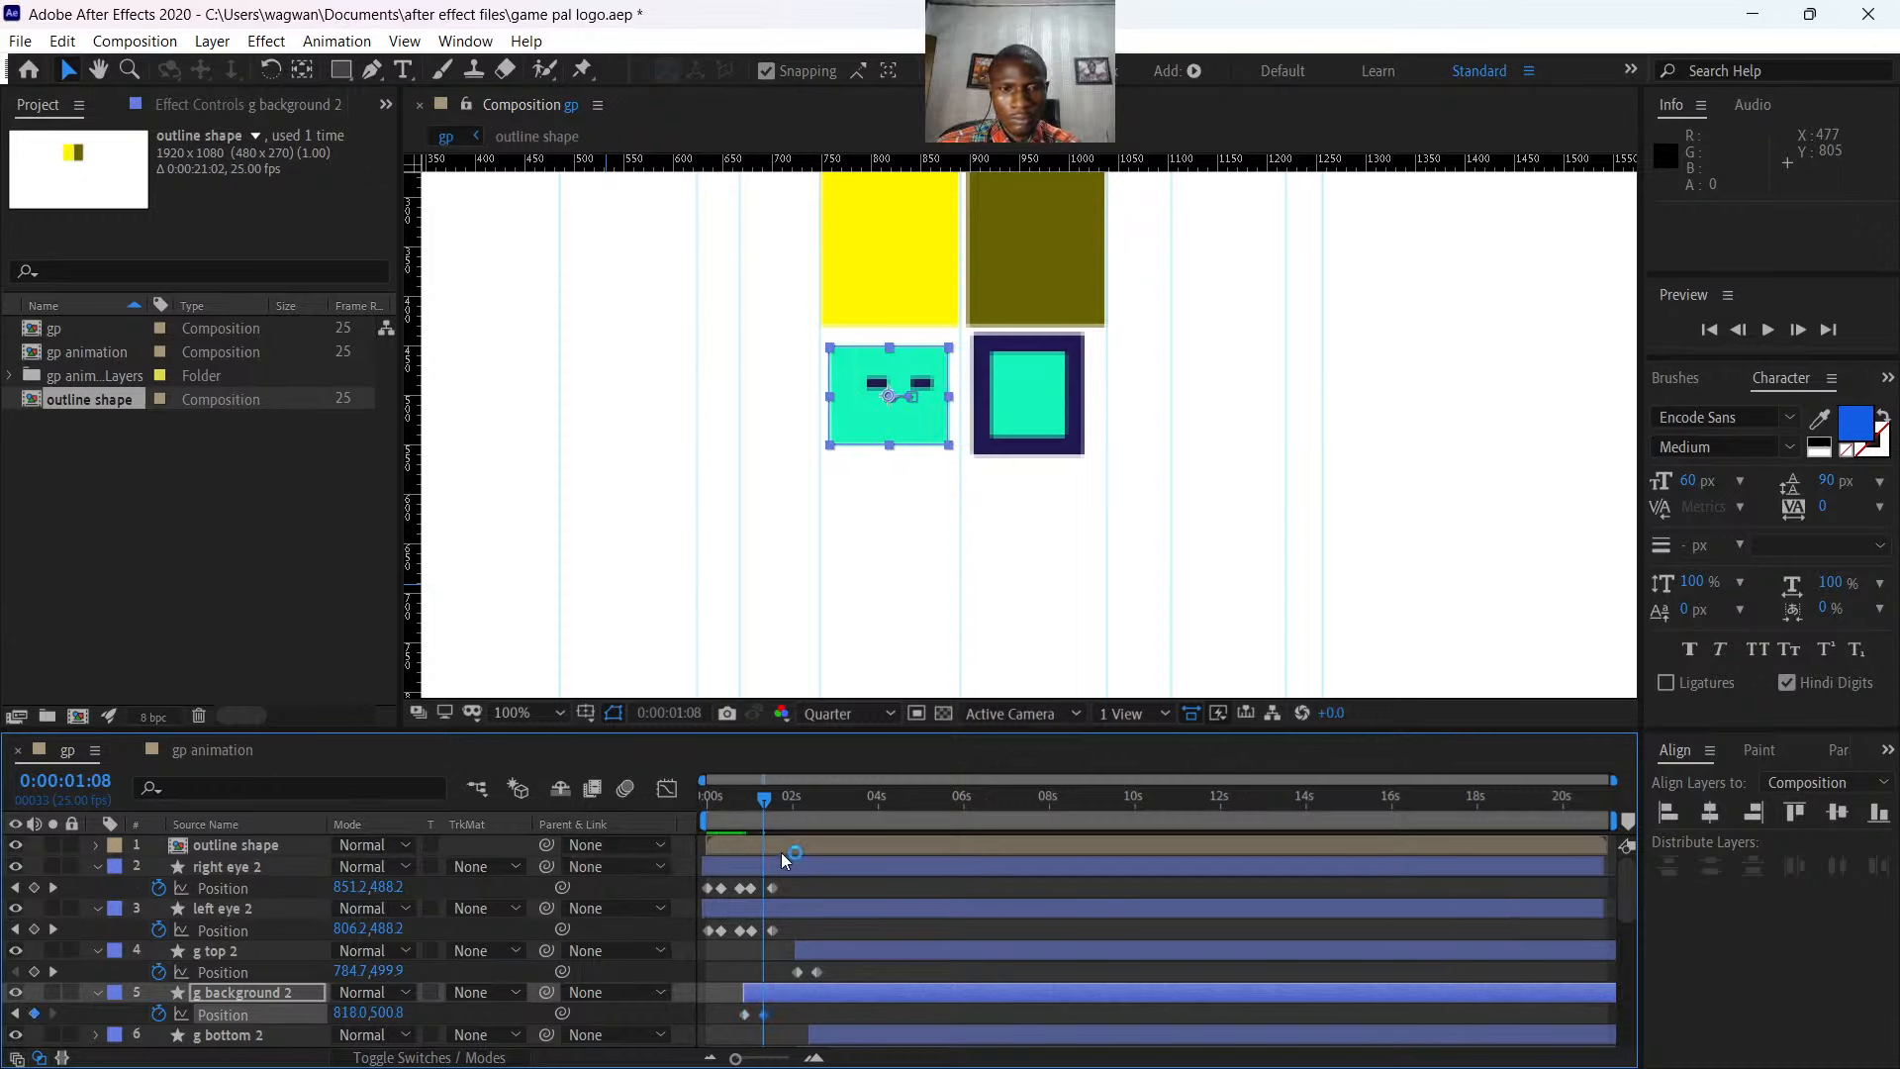
pyautogui.press('space')
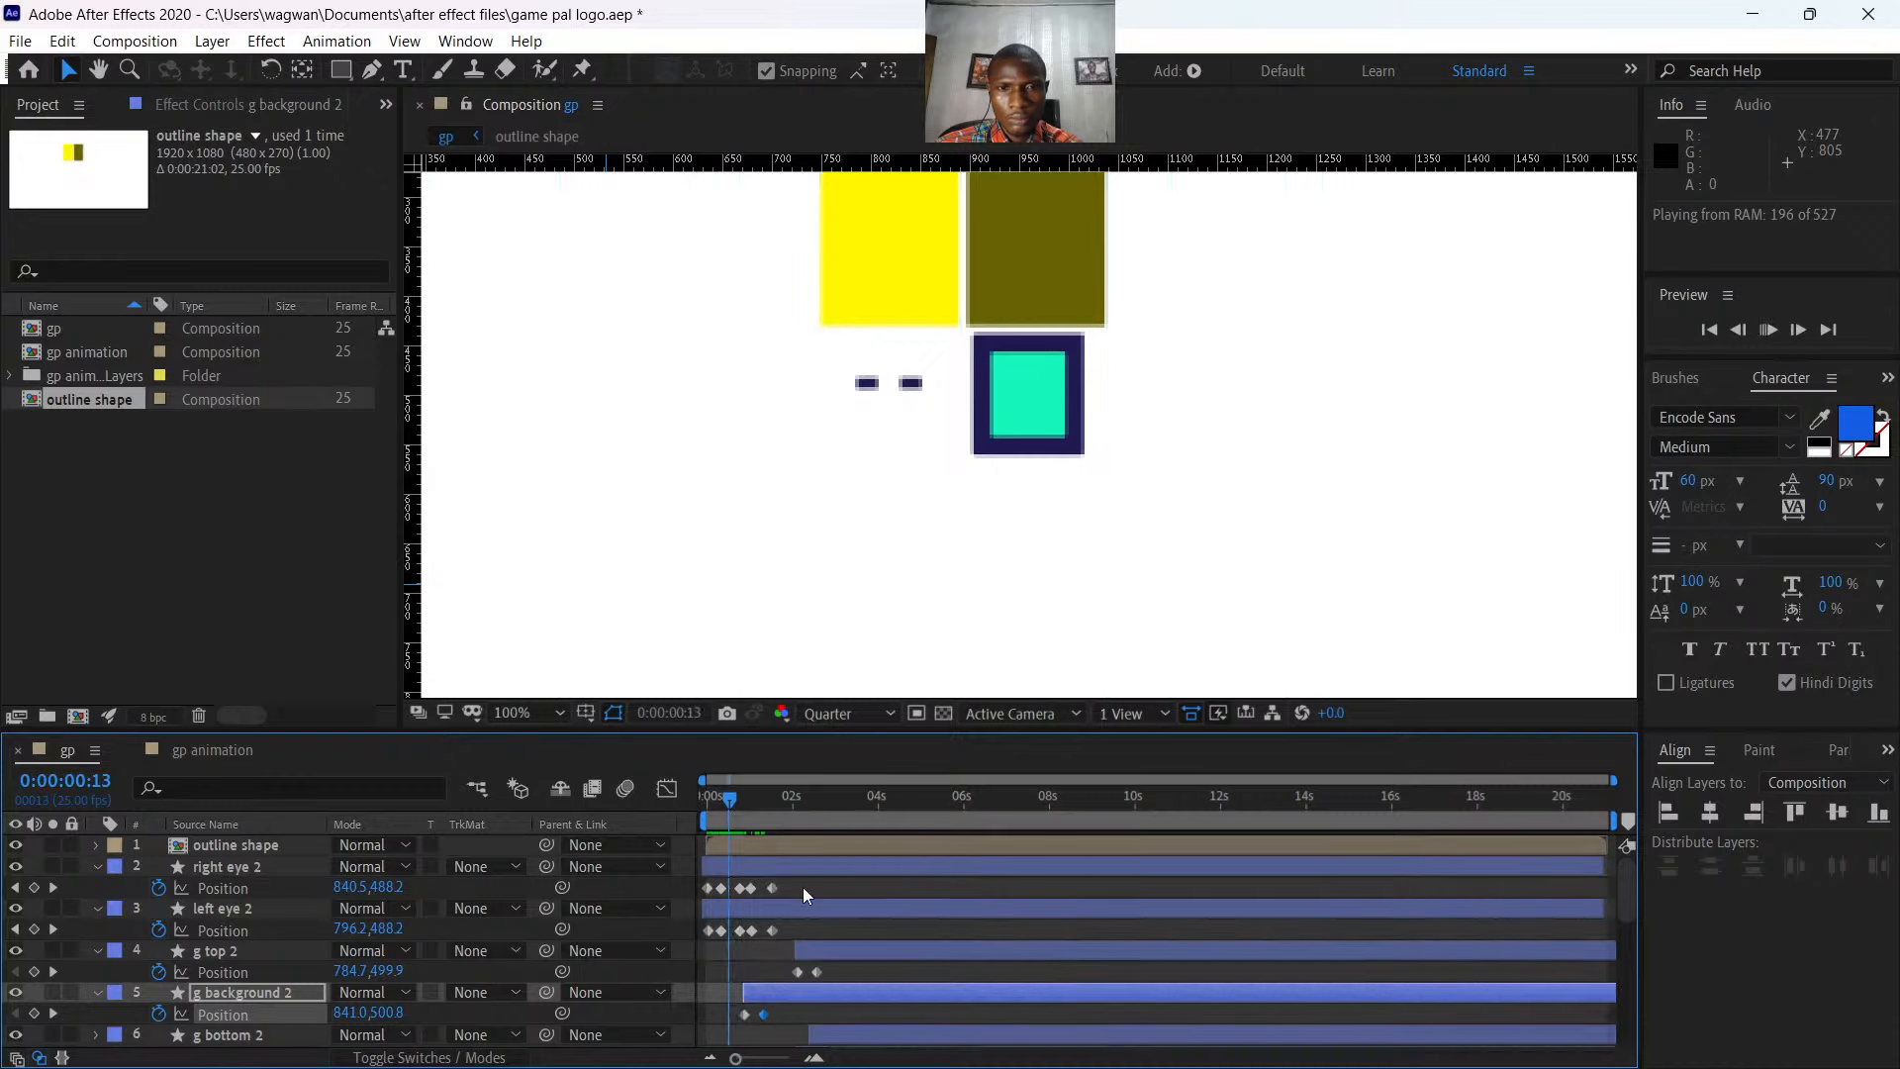
pyautogui.press('space')
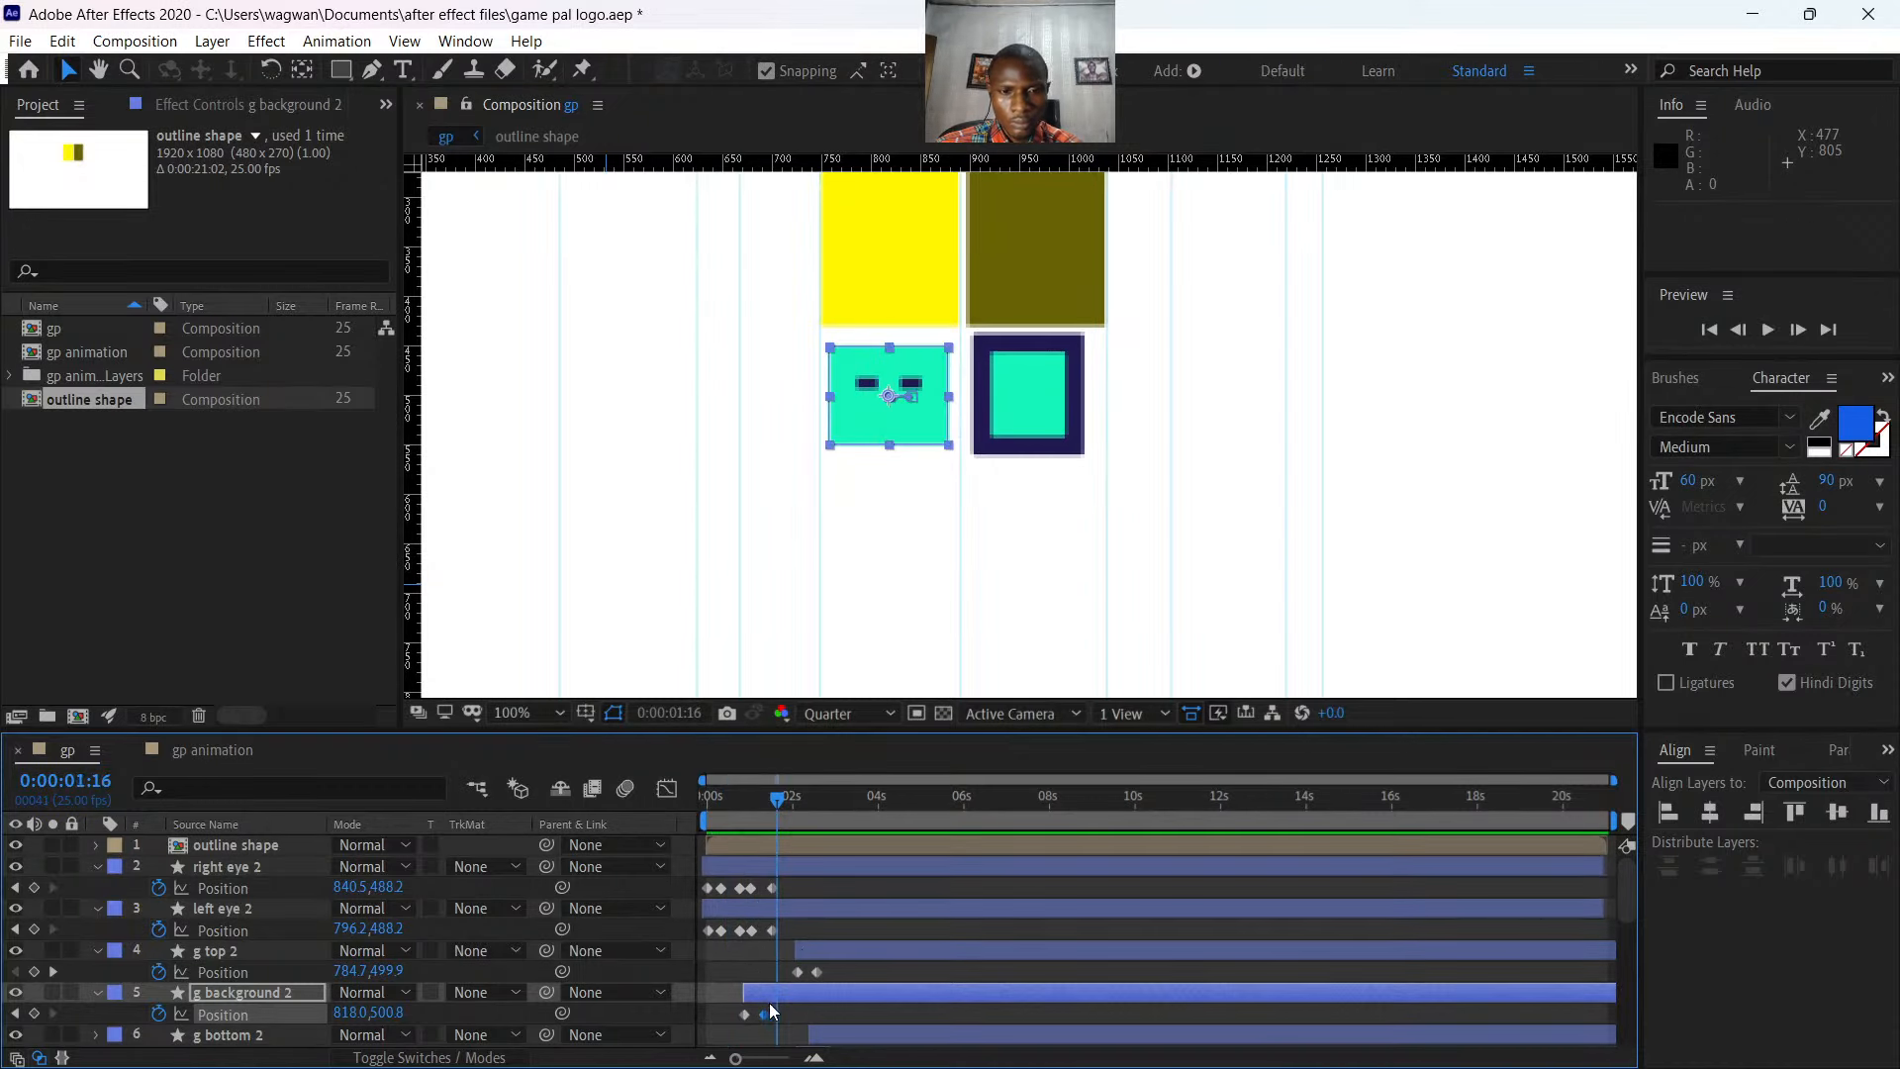
# - Bring g background 2's second Position keyframe closer to the first, and shift the layer to start at 0:00:01:04
pyautogui.moveTo(763, 1012); pyautogui.dragTo(771, 989)
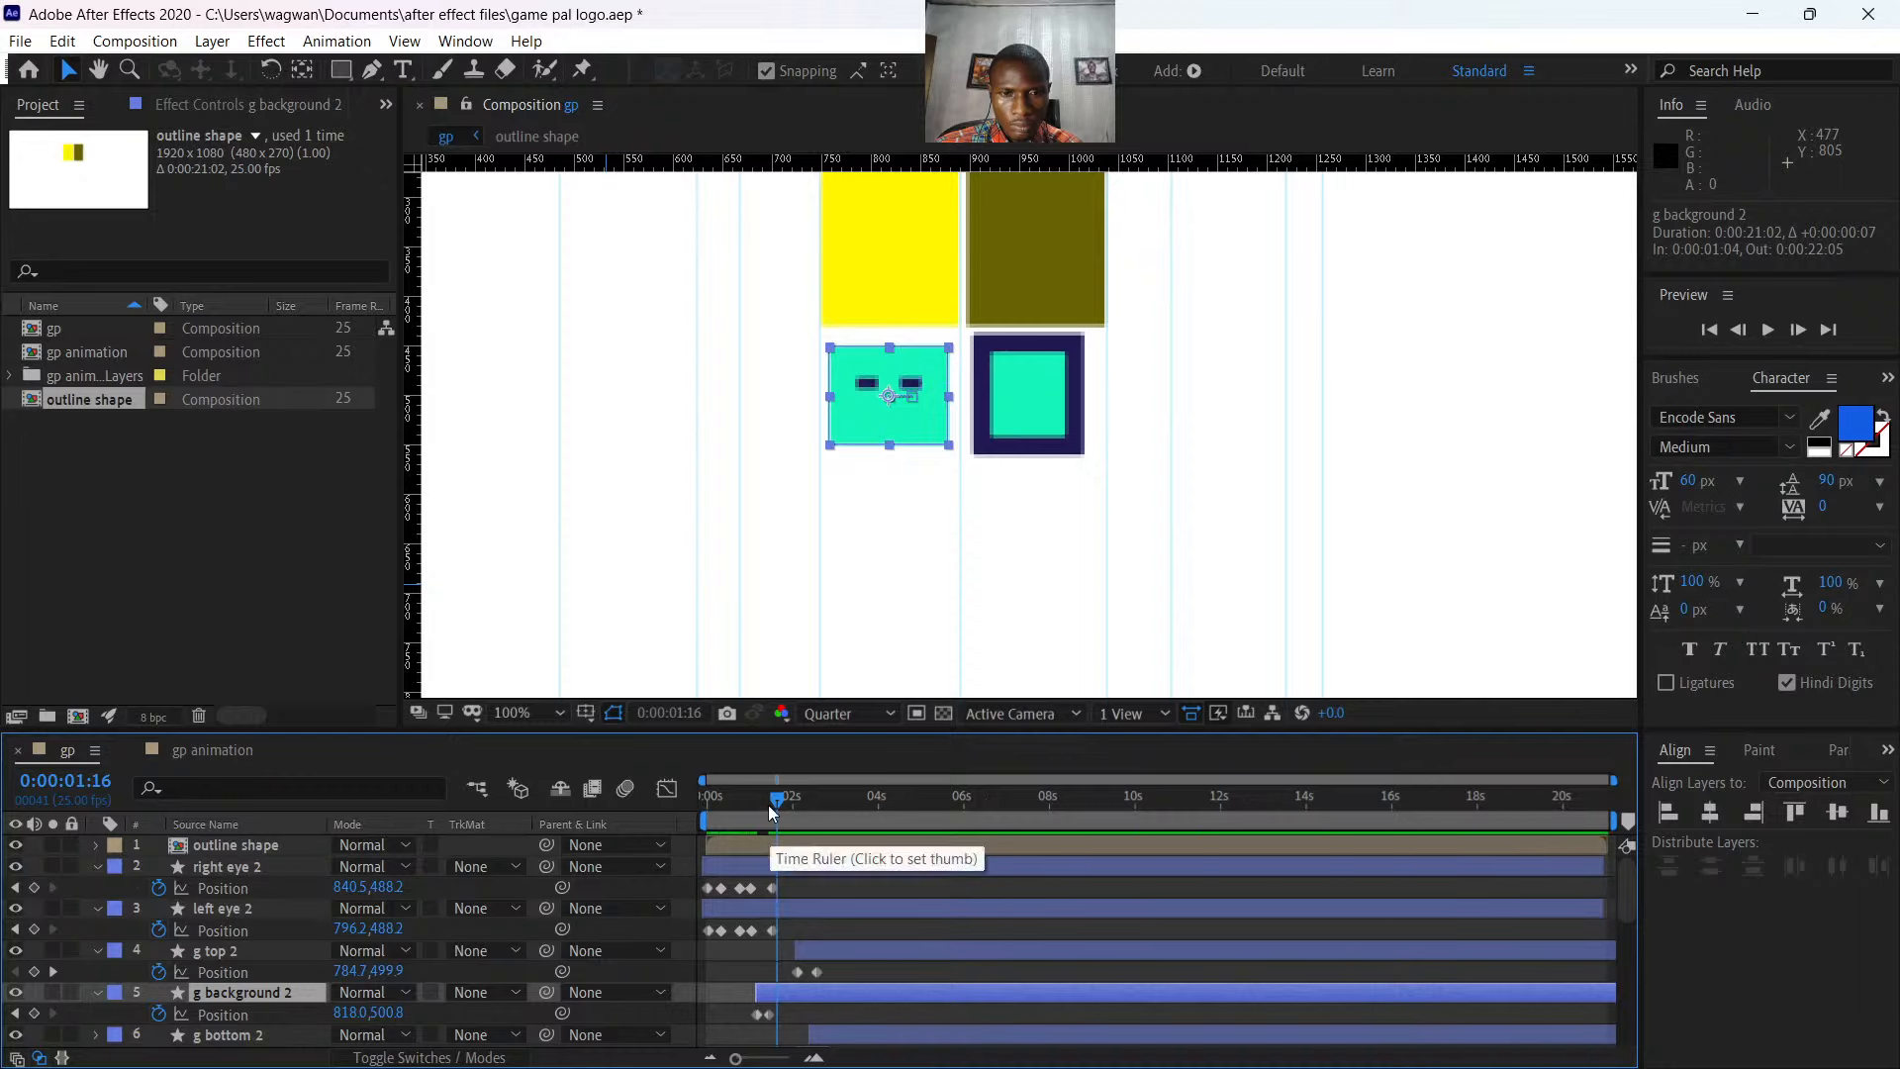
pyautogui.press('space')
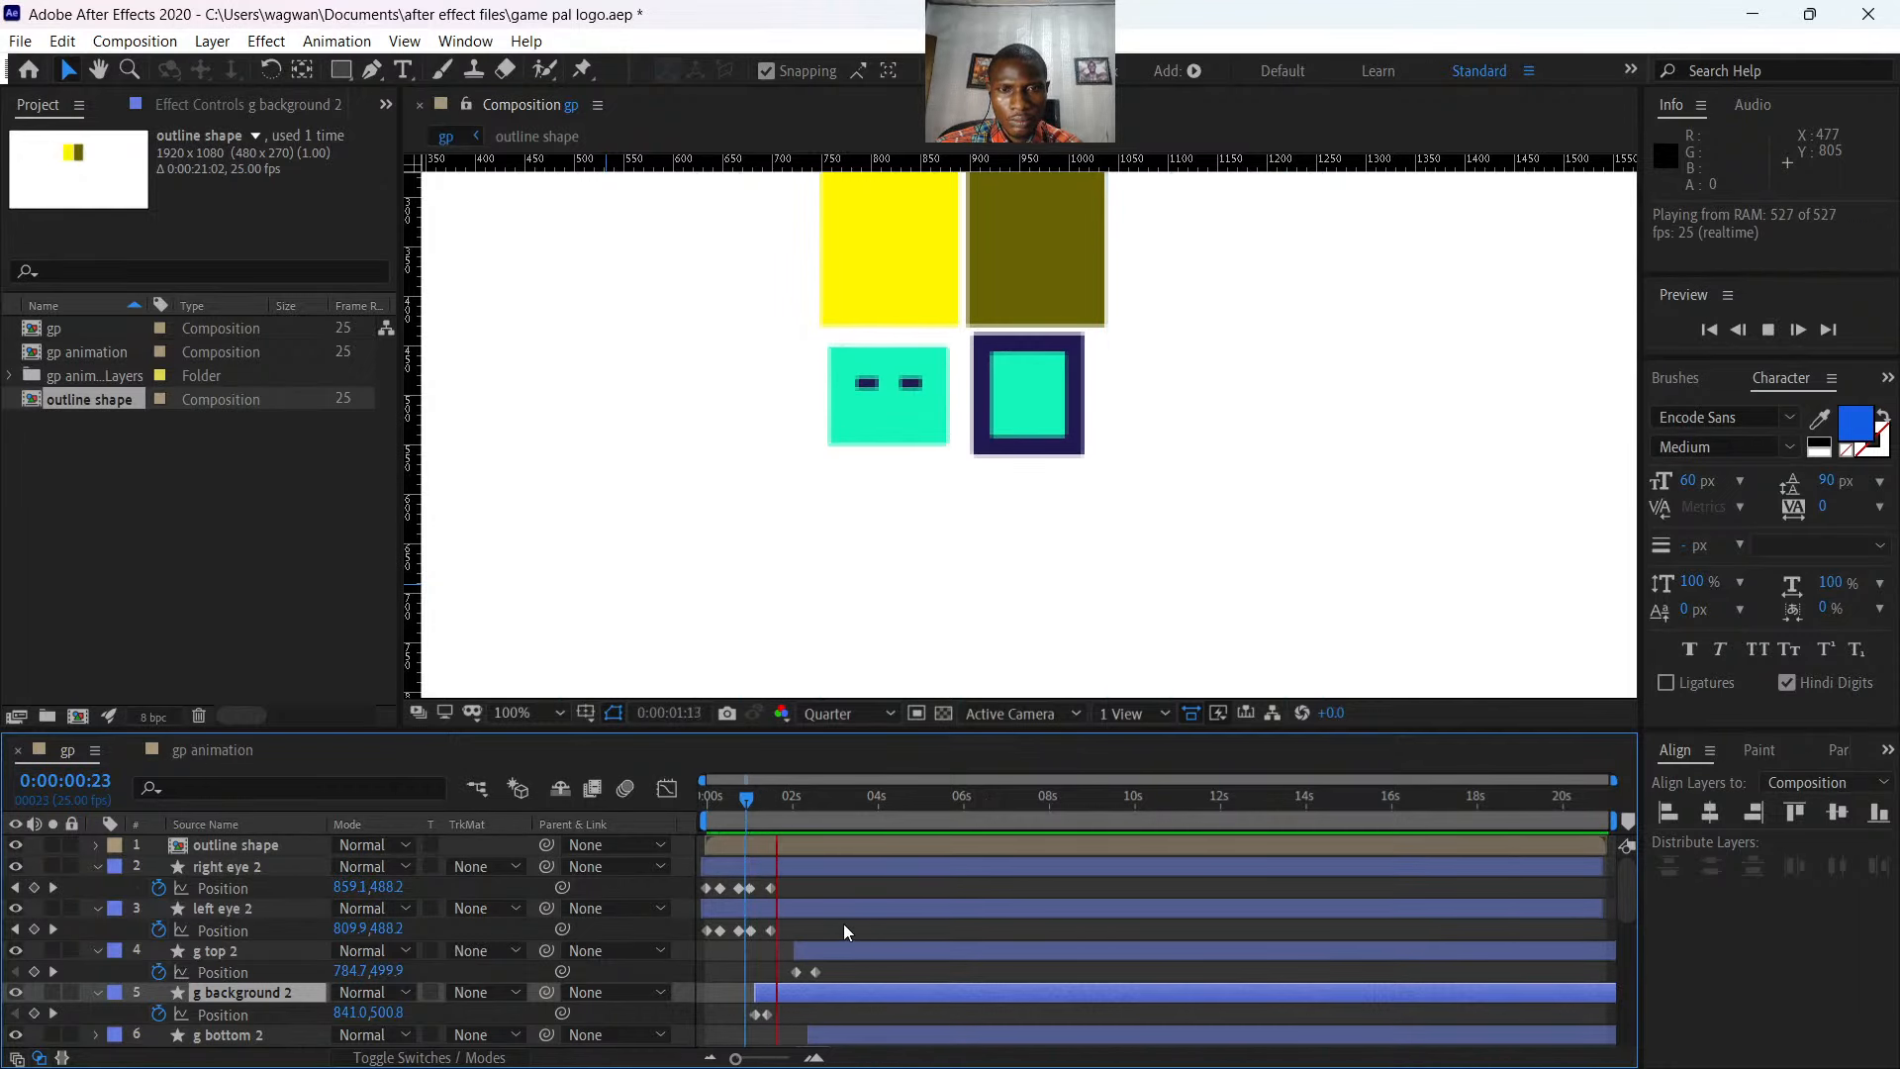
pyautogui.press('space')
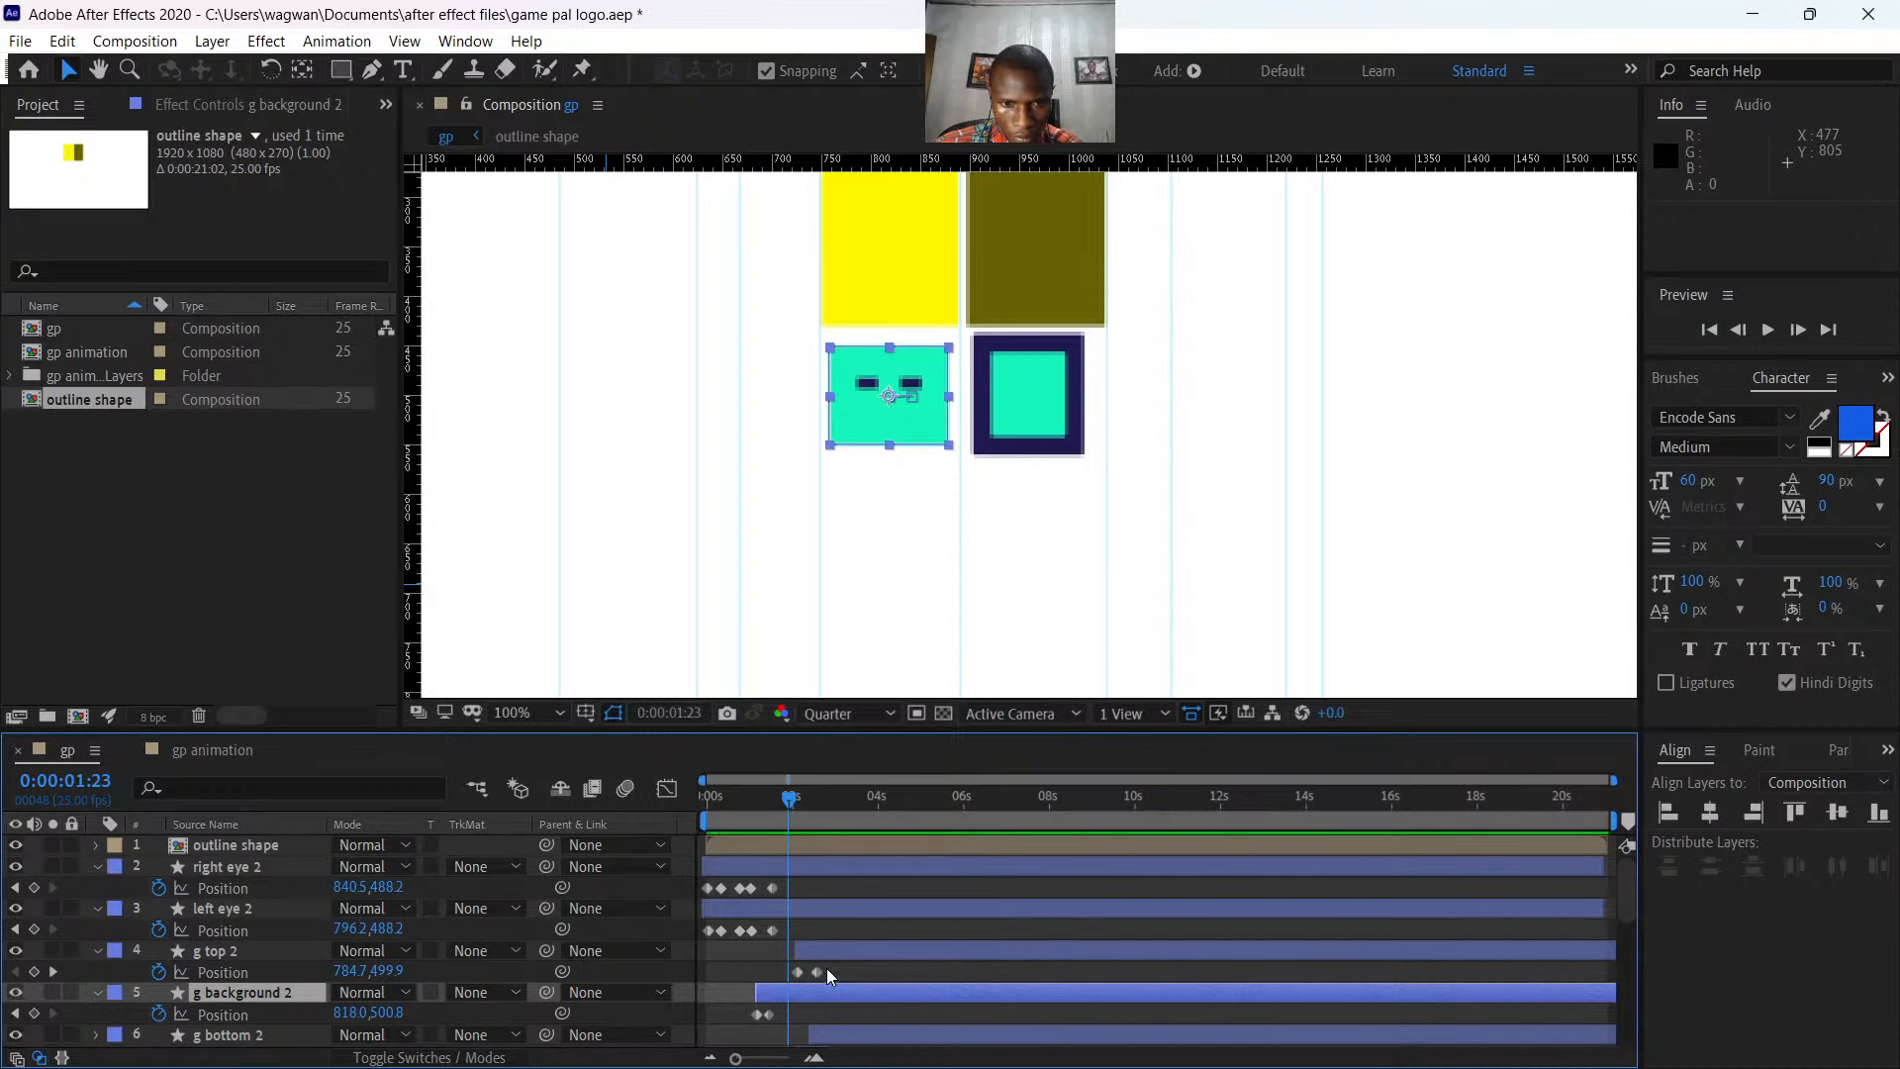
# - Start g bottom 2 at 0:00:01:14 directly above g background 2 in the stack, and shift g top 2 to start at 0:00:01:15
pyautogui.click(814, 954)
pyautogui.moveTo(813, 954); pyautogui.dragTo(807, 948)
pyautogui.moveTo(789, 804)
pyautogui.mouseDown()
pyautogui.moveTo(810, 806)
pyautogui.moveTo(769, 819)
pyautogui.mouseUp()
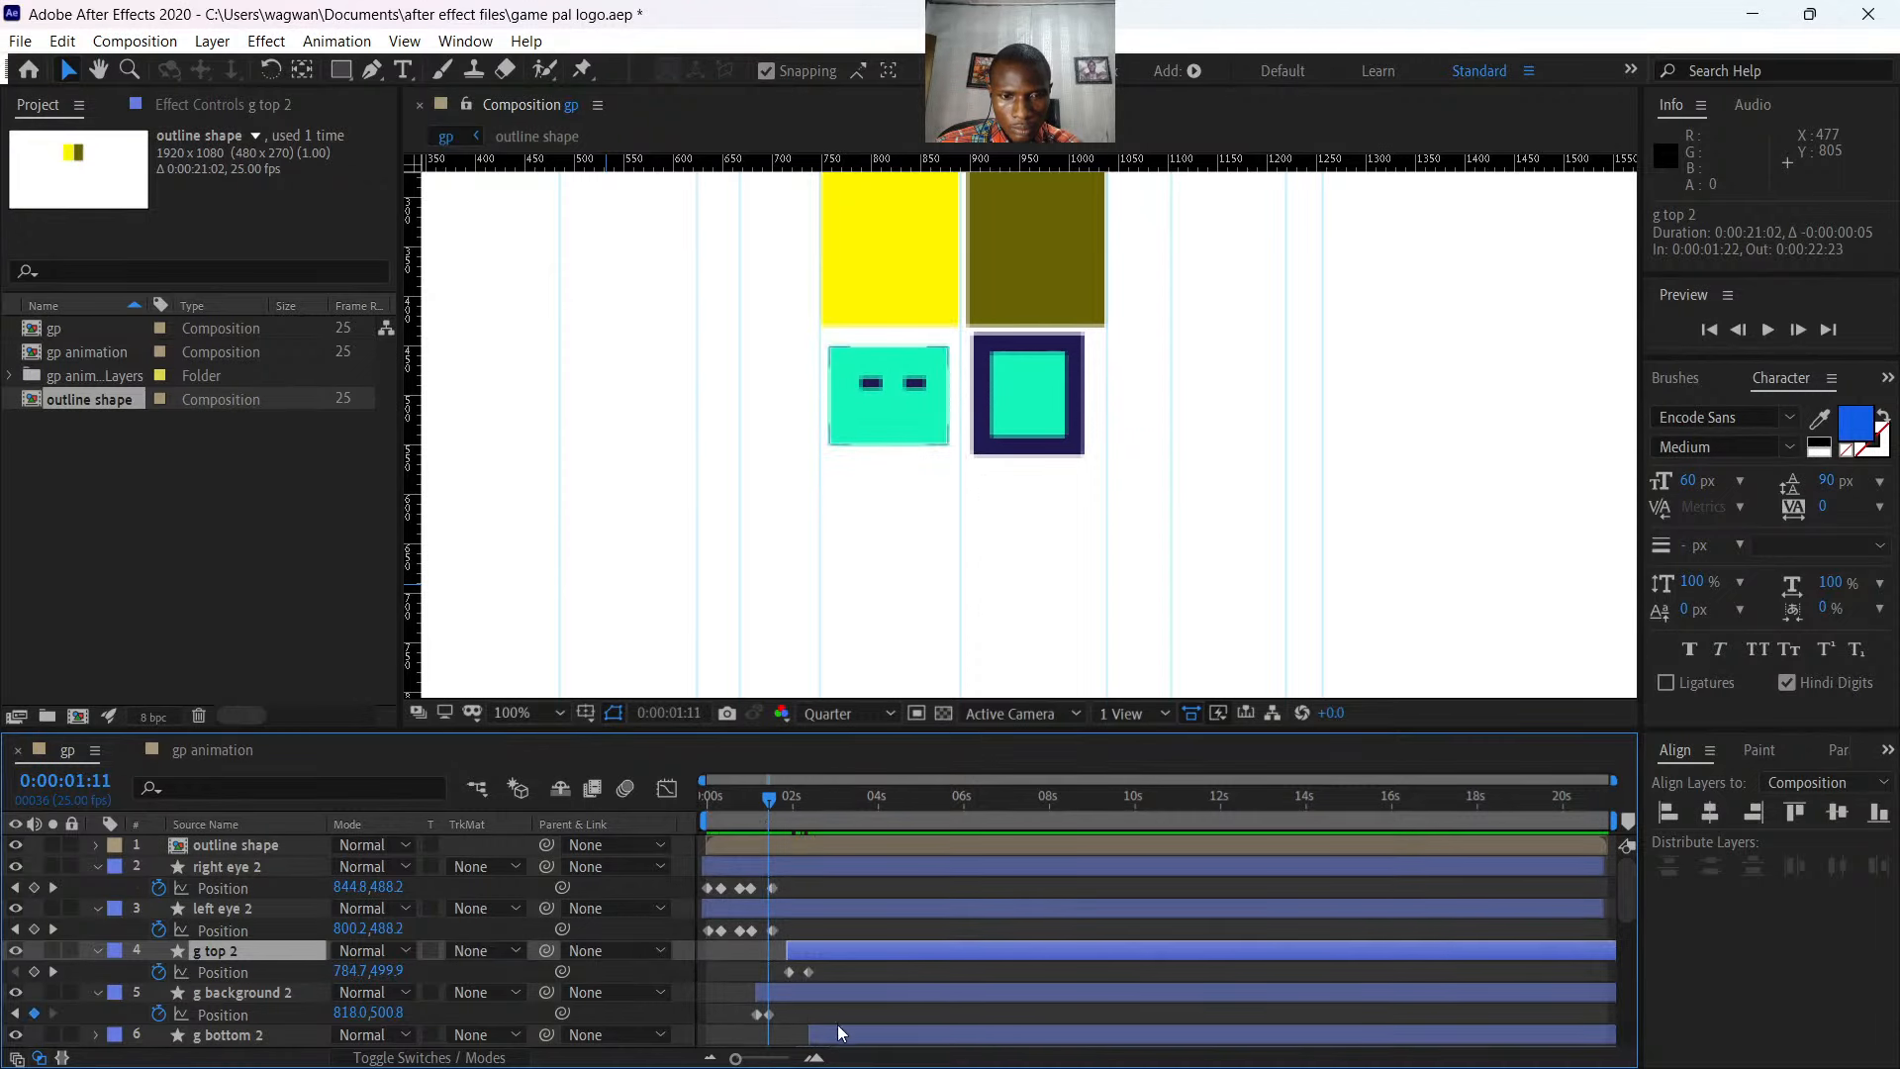
pyautogui.moveTo(837, 1035); pyautogui.dragTo(797, 1042)
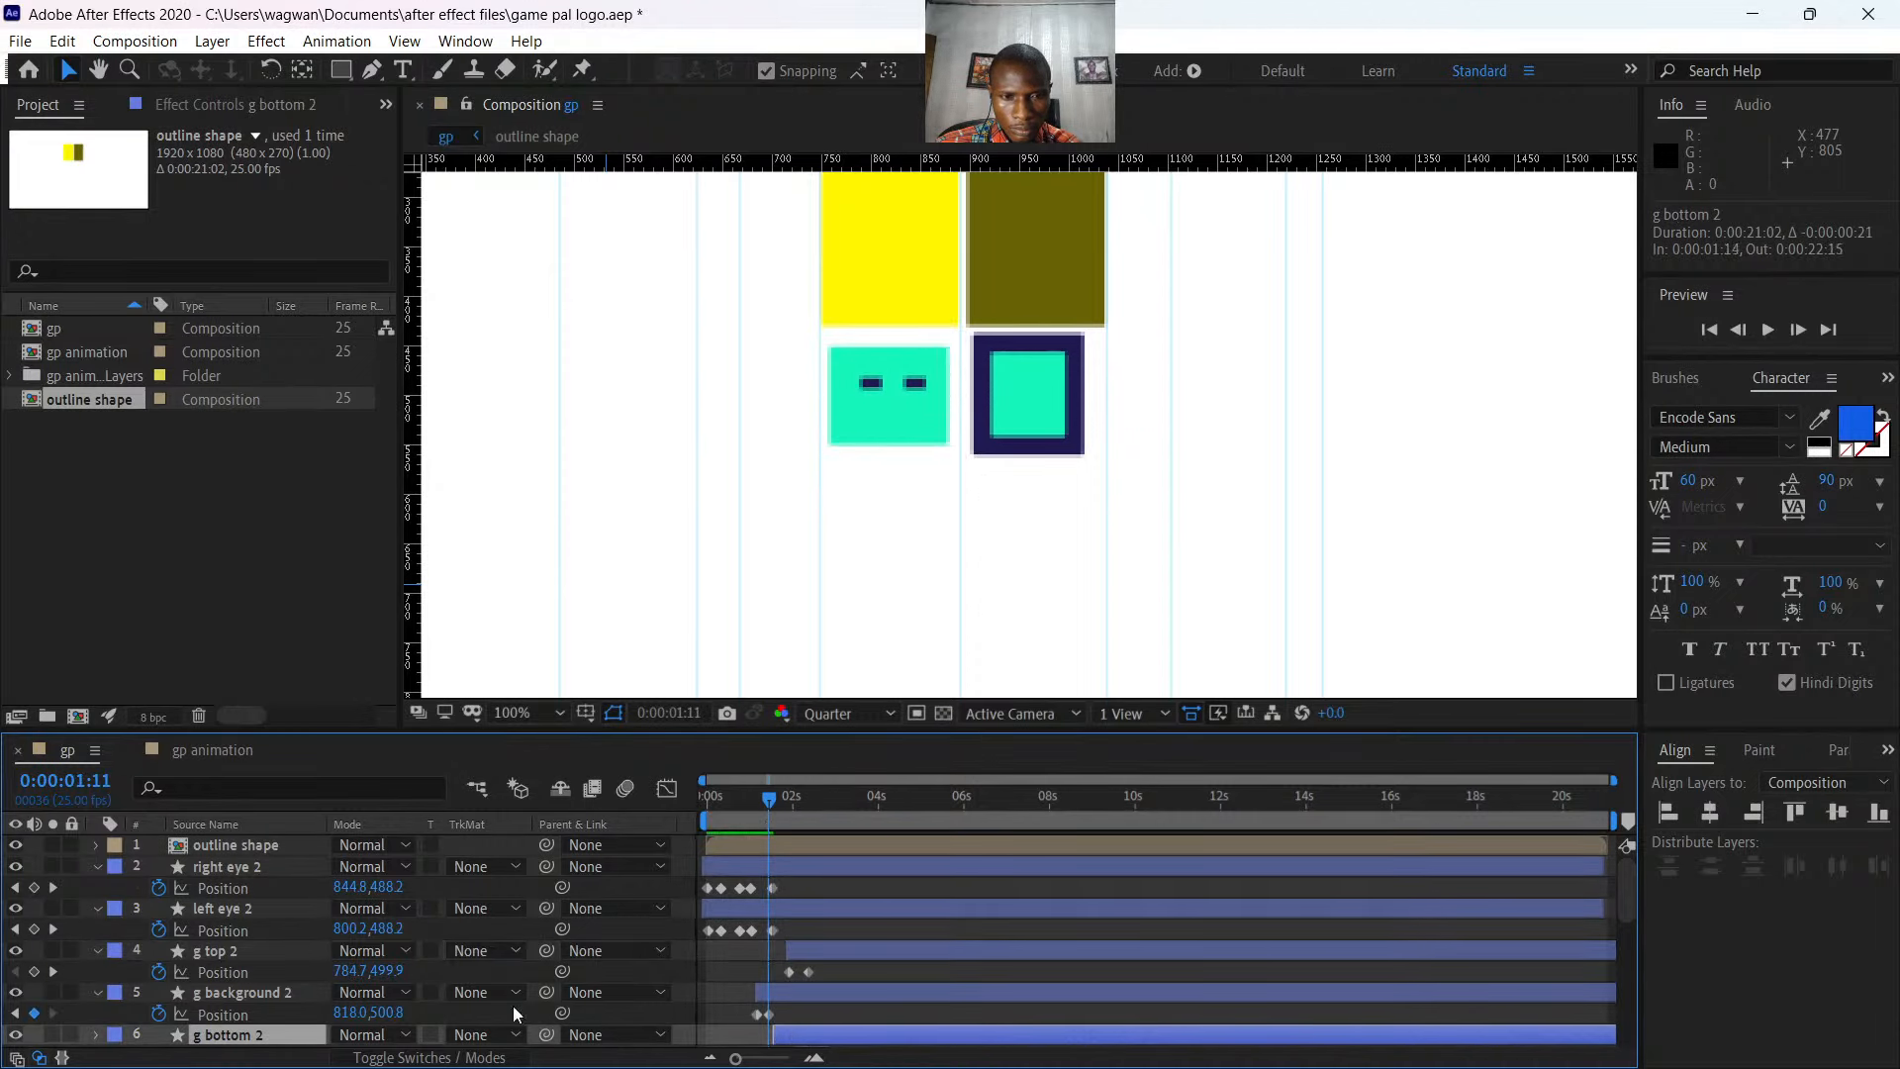
pyautogui.moveTo(271, 1037); pyautogui.dragTo(265, 981)
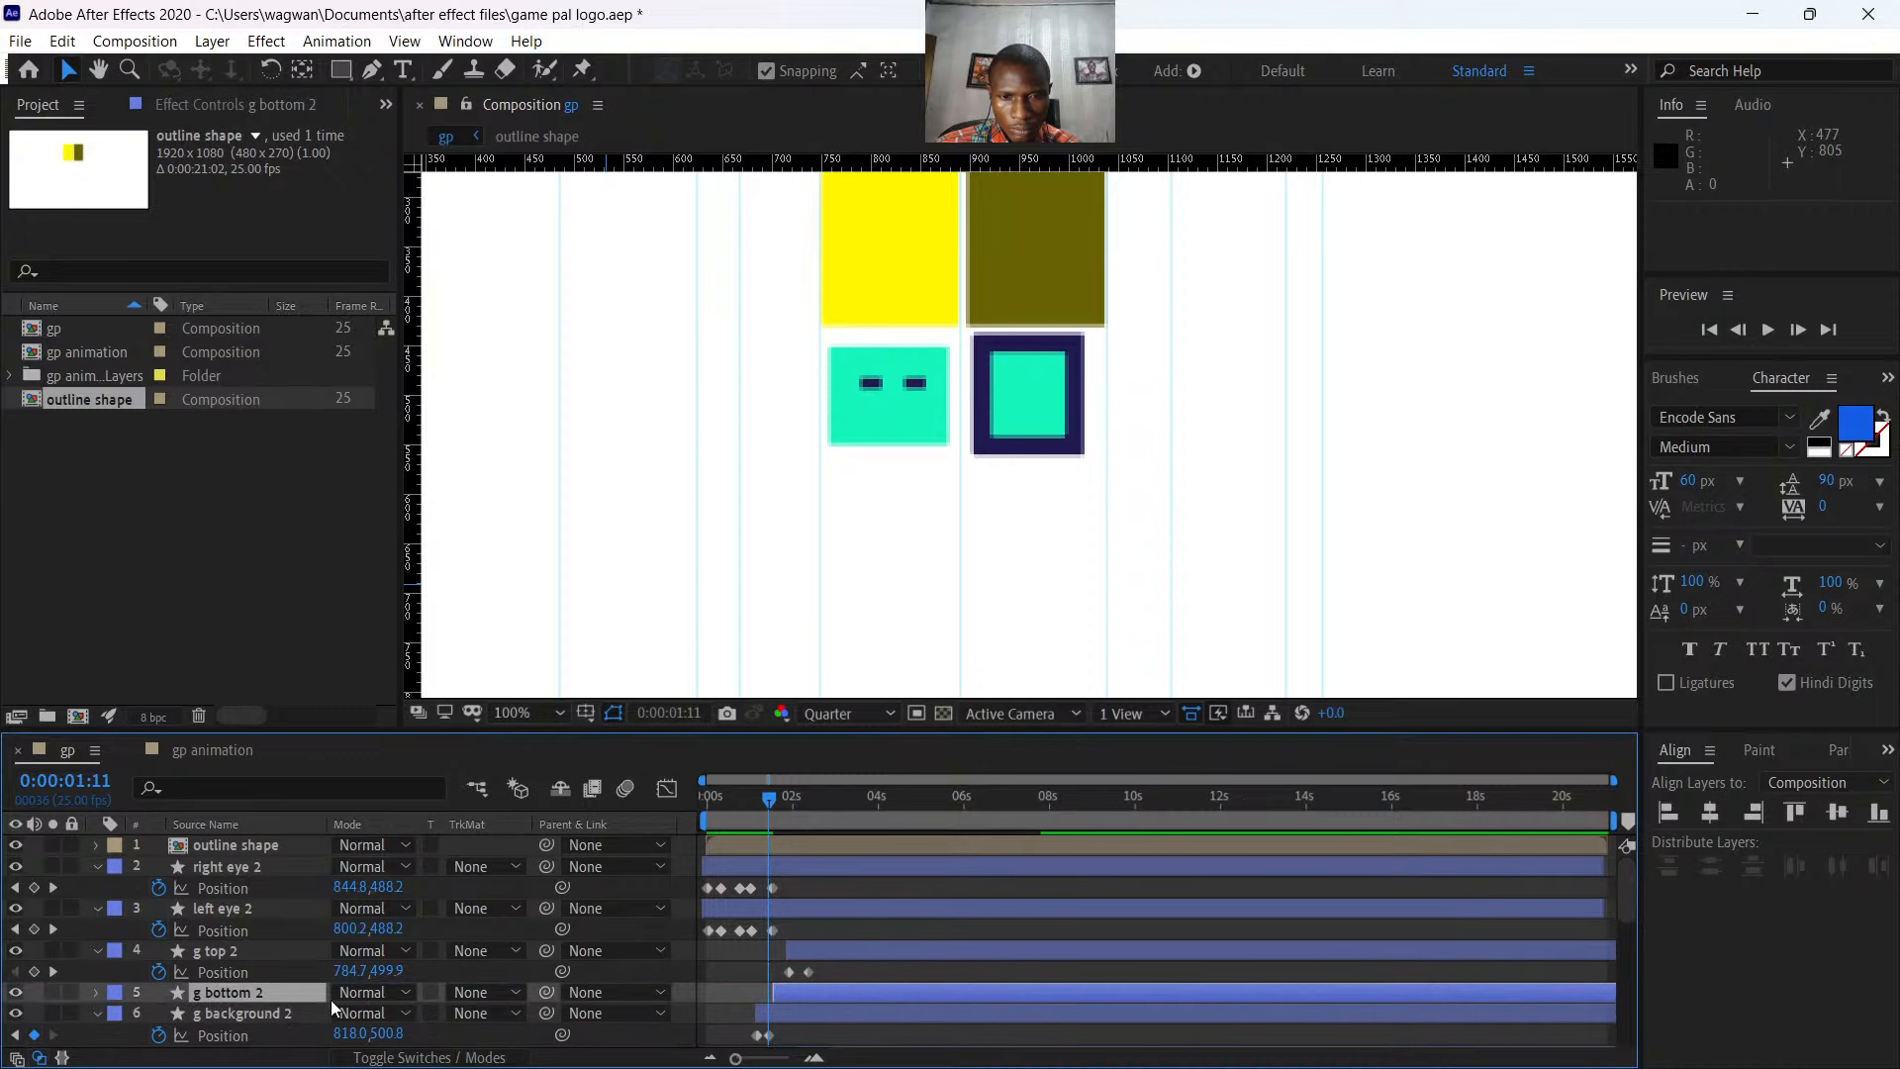
pyautogui.moveTo(807, 950); pyautogui.dragTo(796, 950)
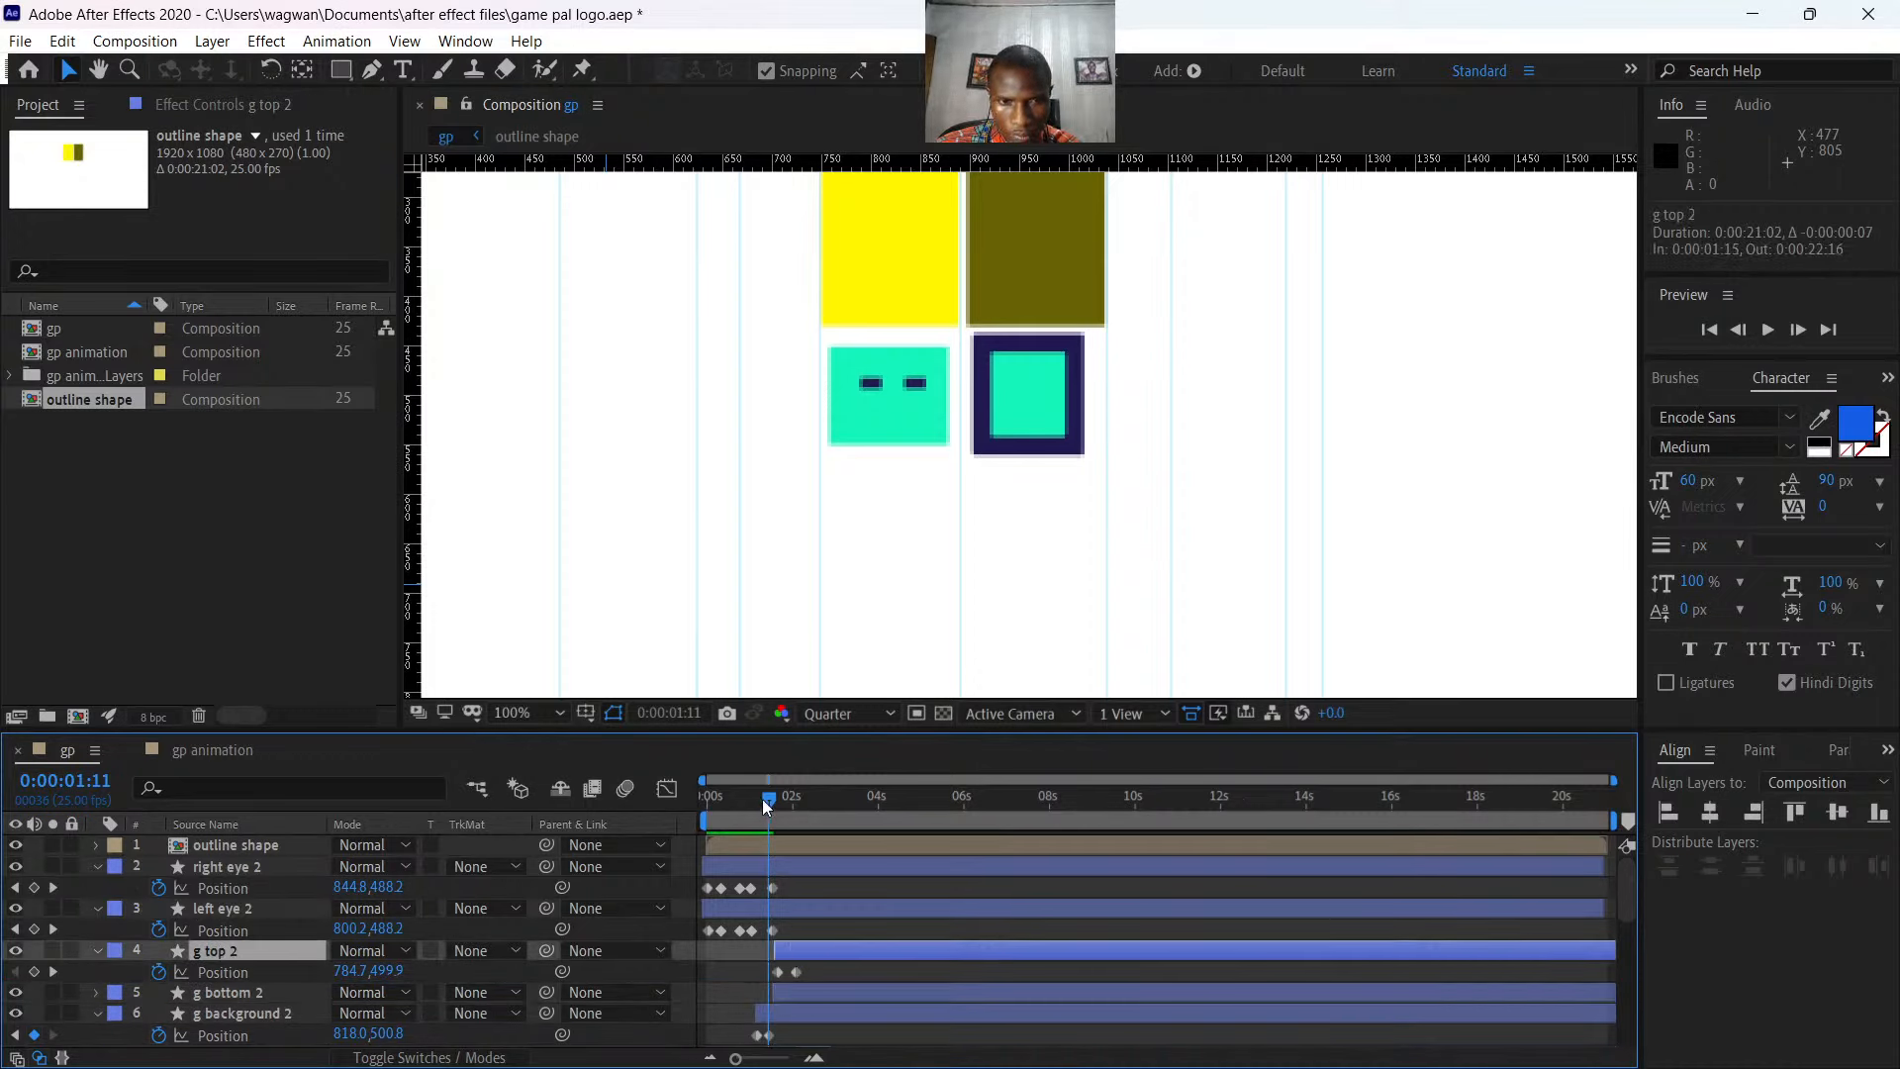
# - Delete both Position keyframes of g top 2 while the current time is 0:00:02:03
pyautogui.moveTo(766, 800); pyautogui.dragTo(802, 805)
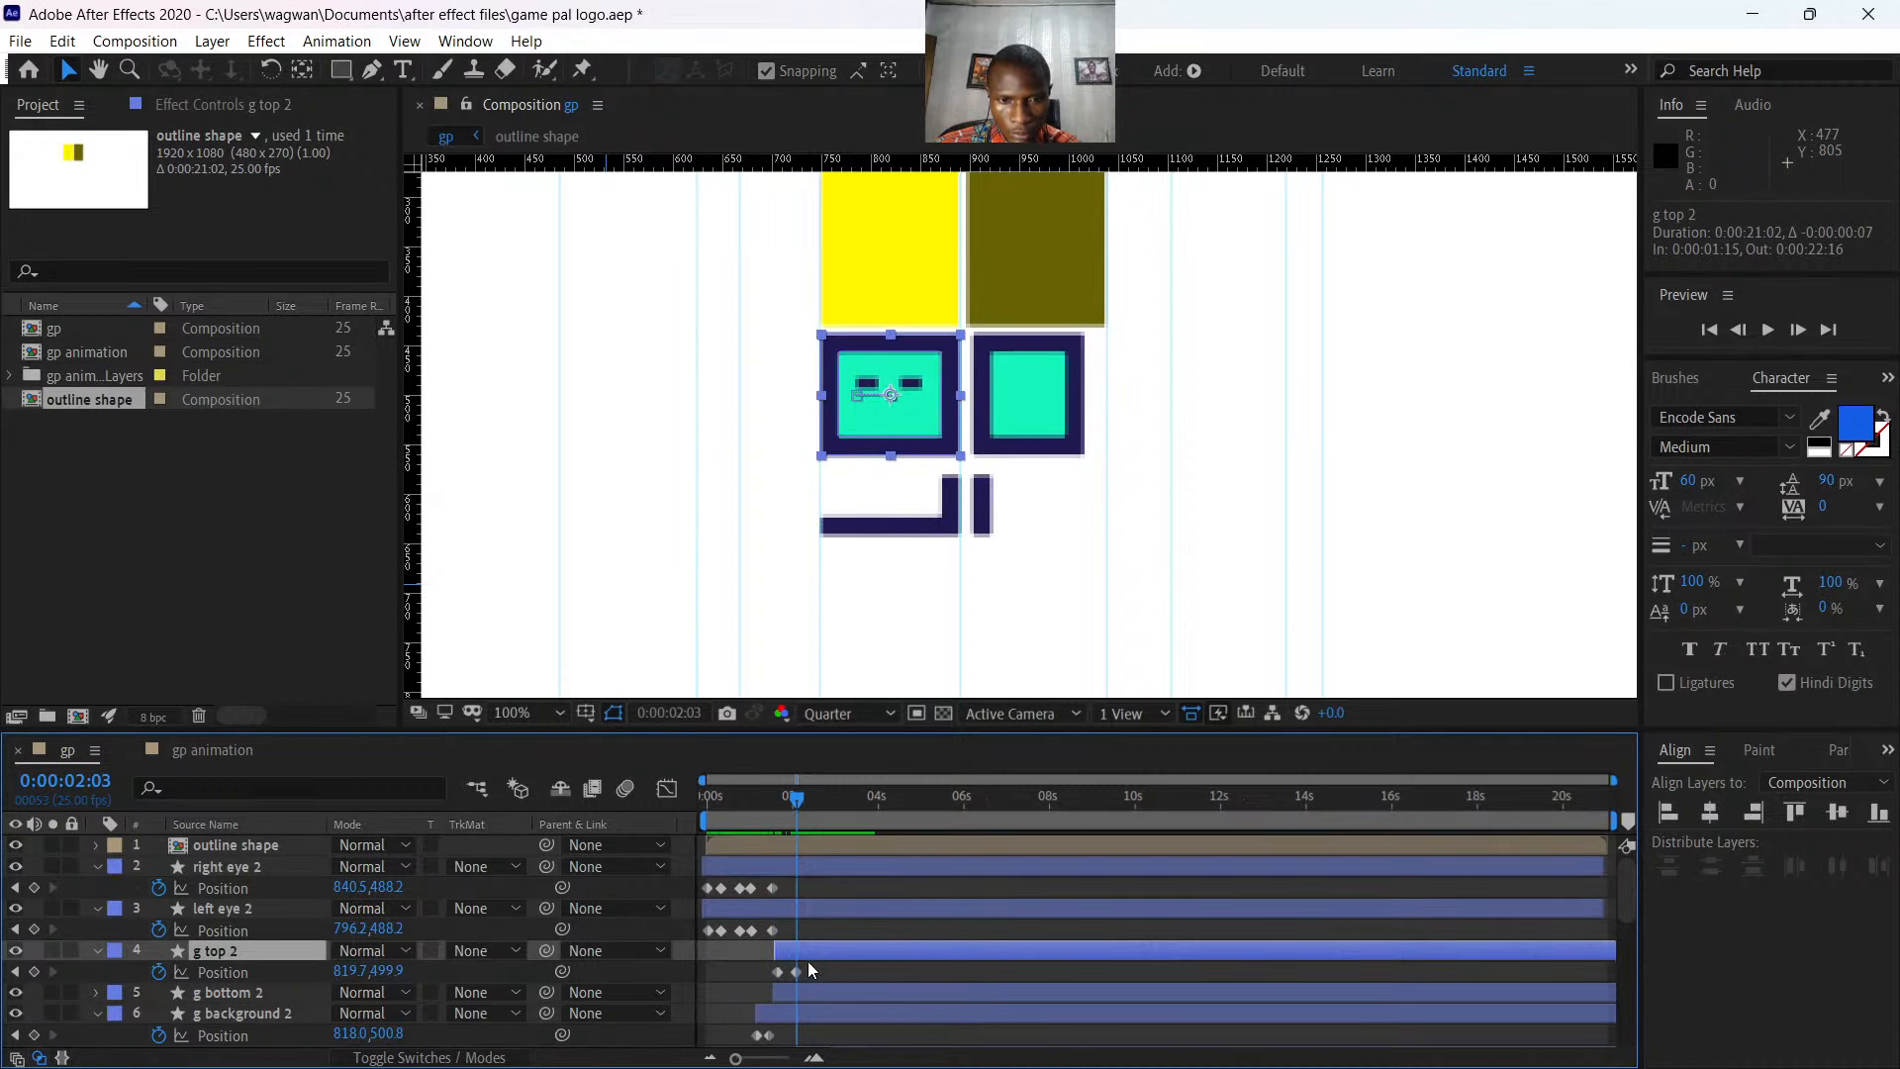
pyautogui.moveTo(813, 966); pyautogui.dragTo(757, 978)
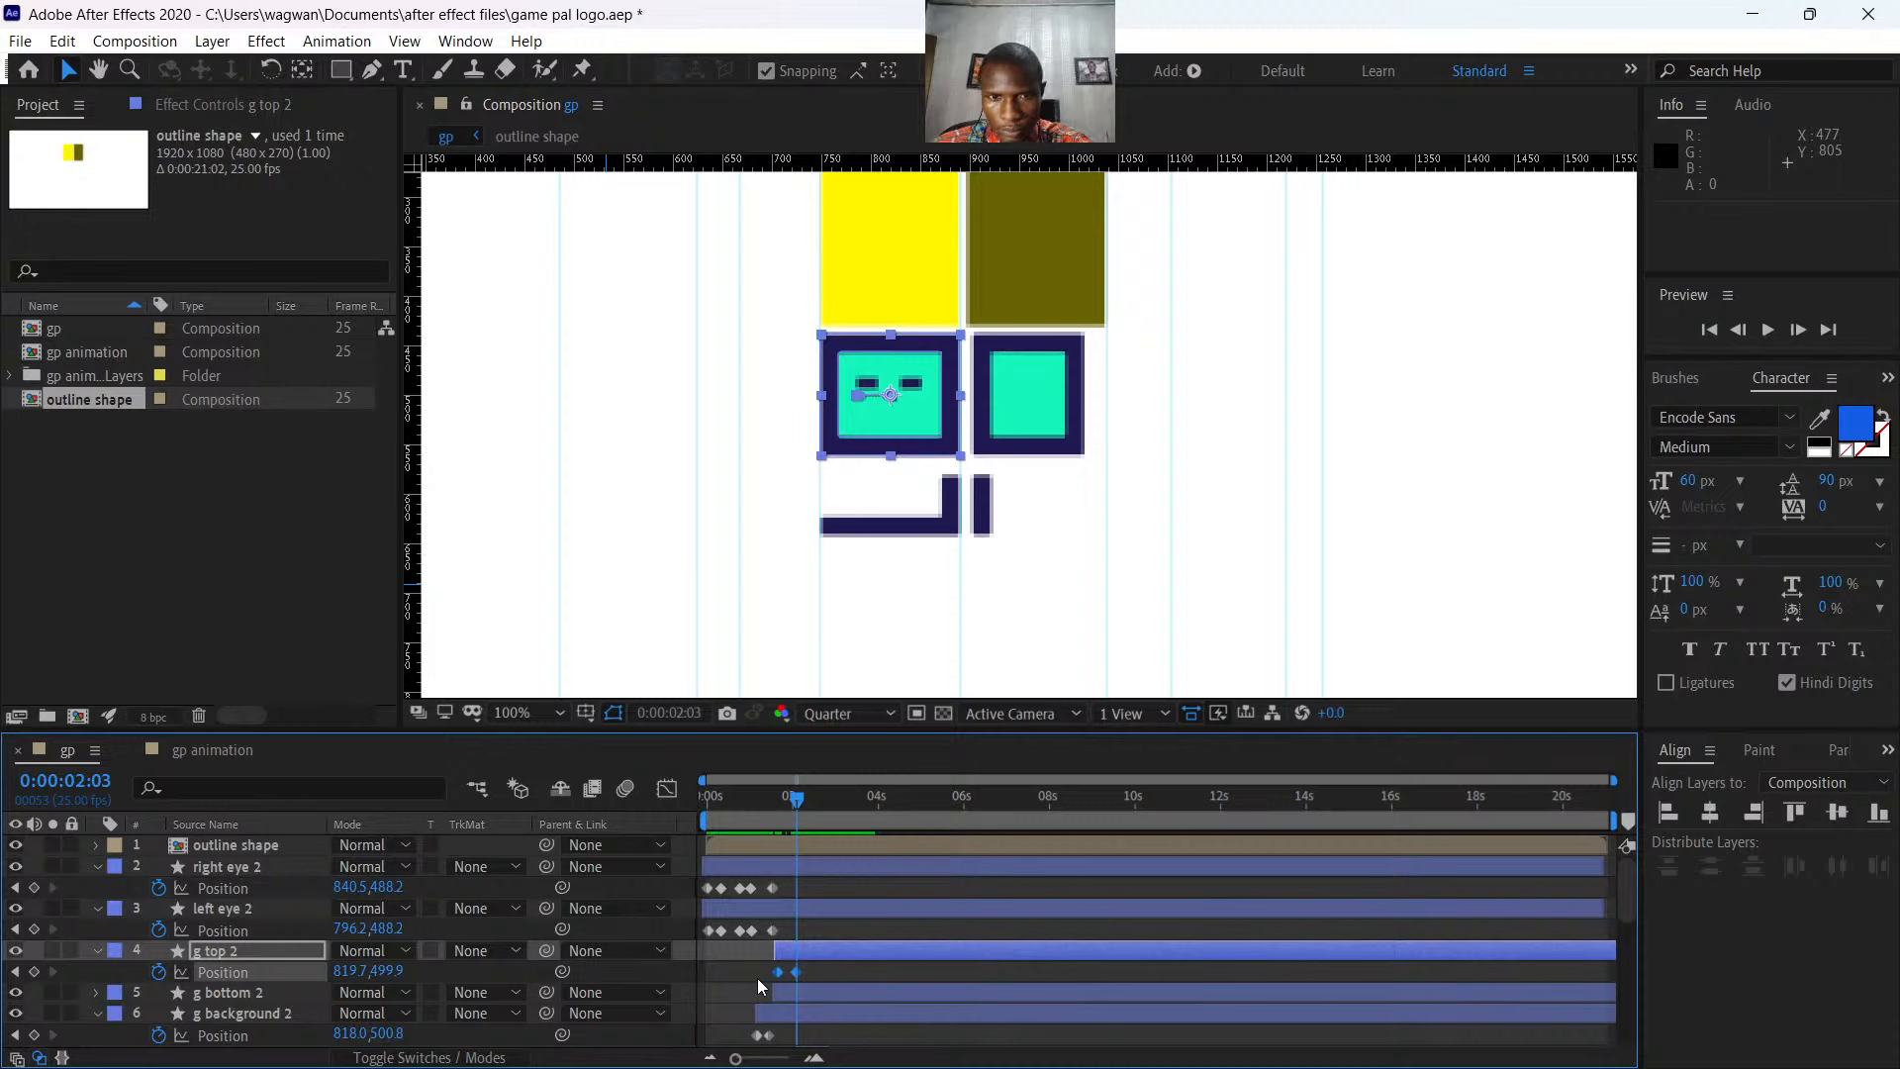
pyautogui.press('Delete')
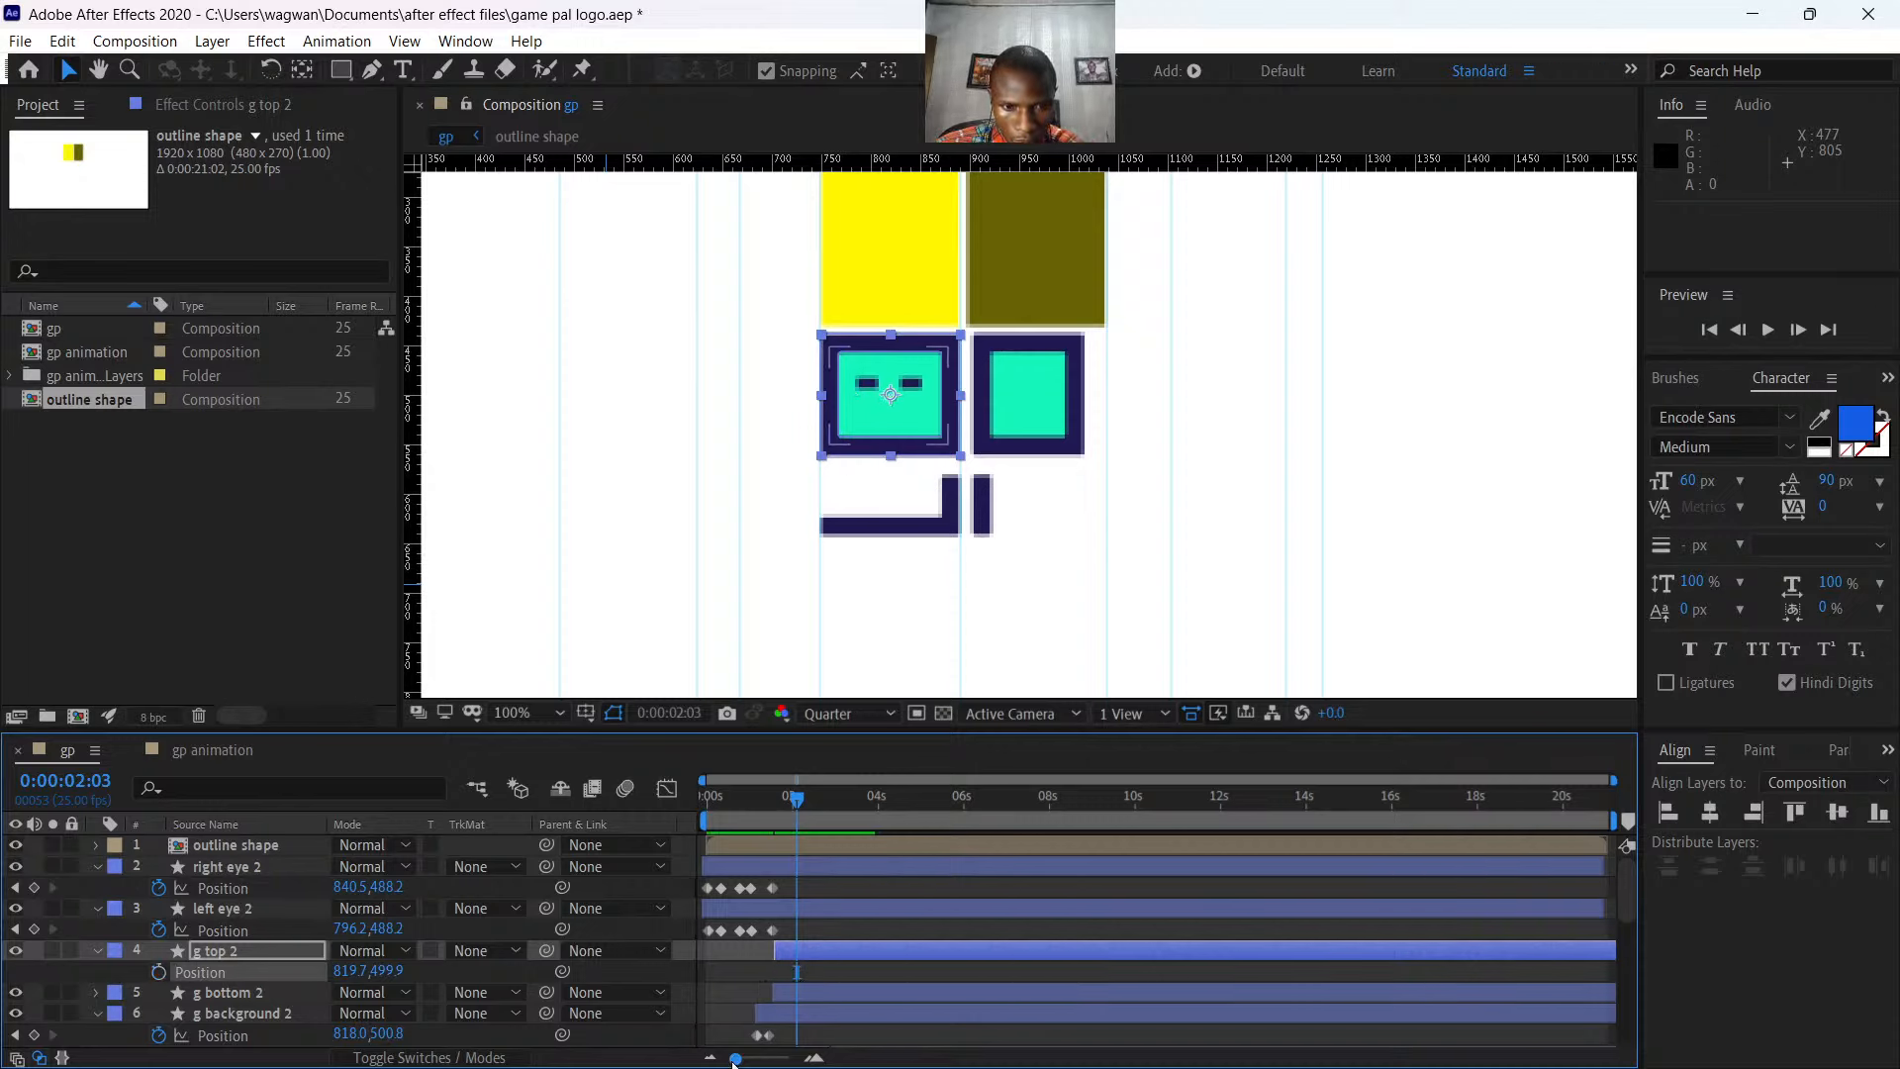
# - Shift g top 2 to start at 0:00:01:14, in line with g bottom 2, and set the current time to that frame
pyautogui.moveTo(735, 1058); pyautogui.dragTo(777, 1058)
pyautogui.scroll(-2, 1076, 952)
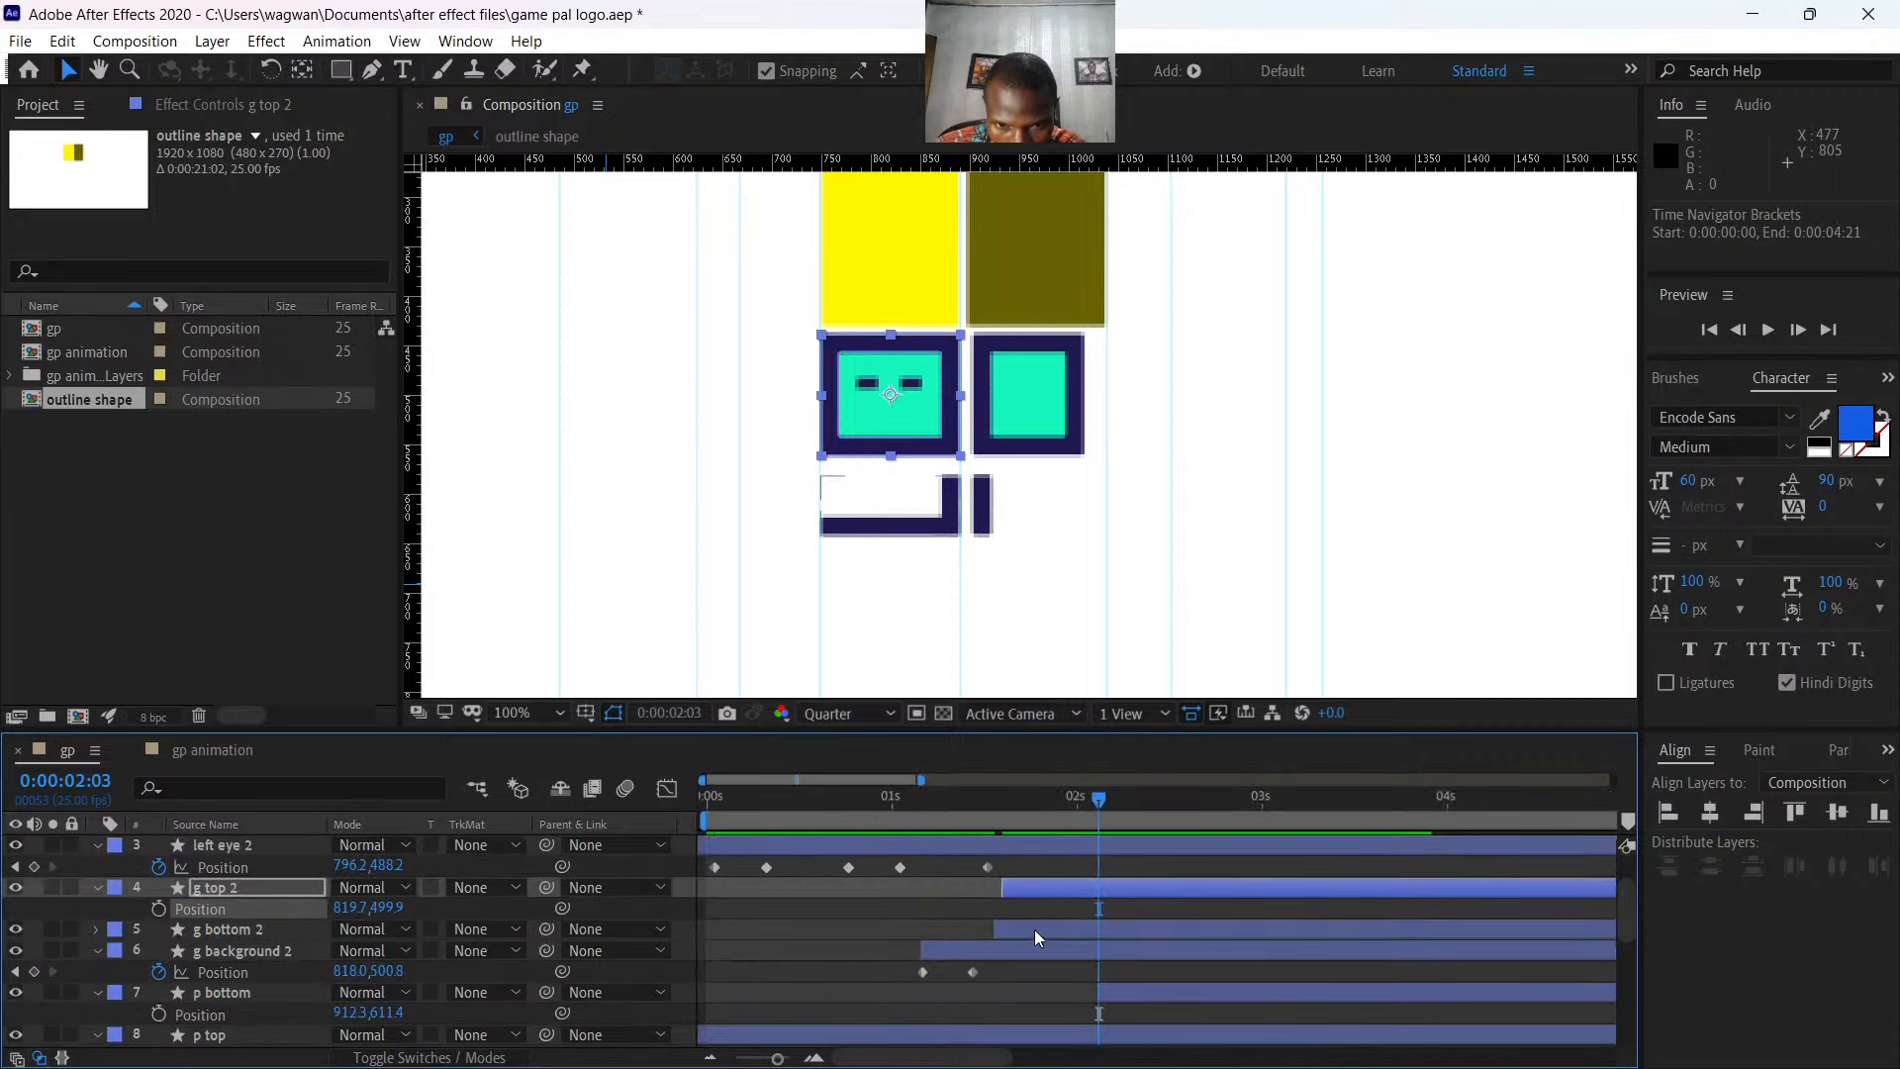
pyautogui.moveTo(1019, 891); pyautogui.dragTo(1013, 890)
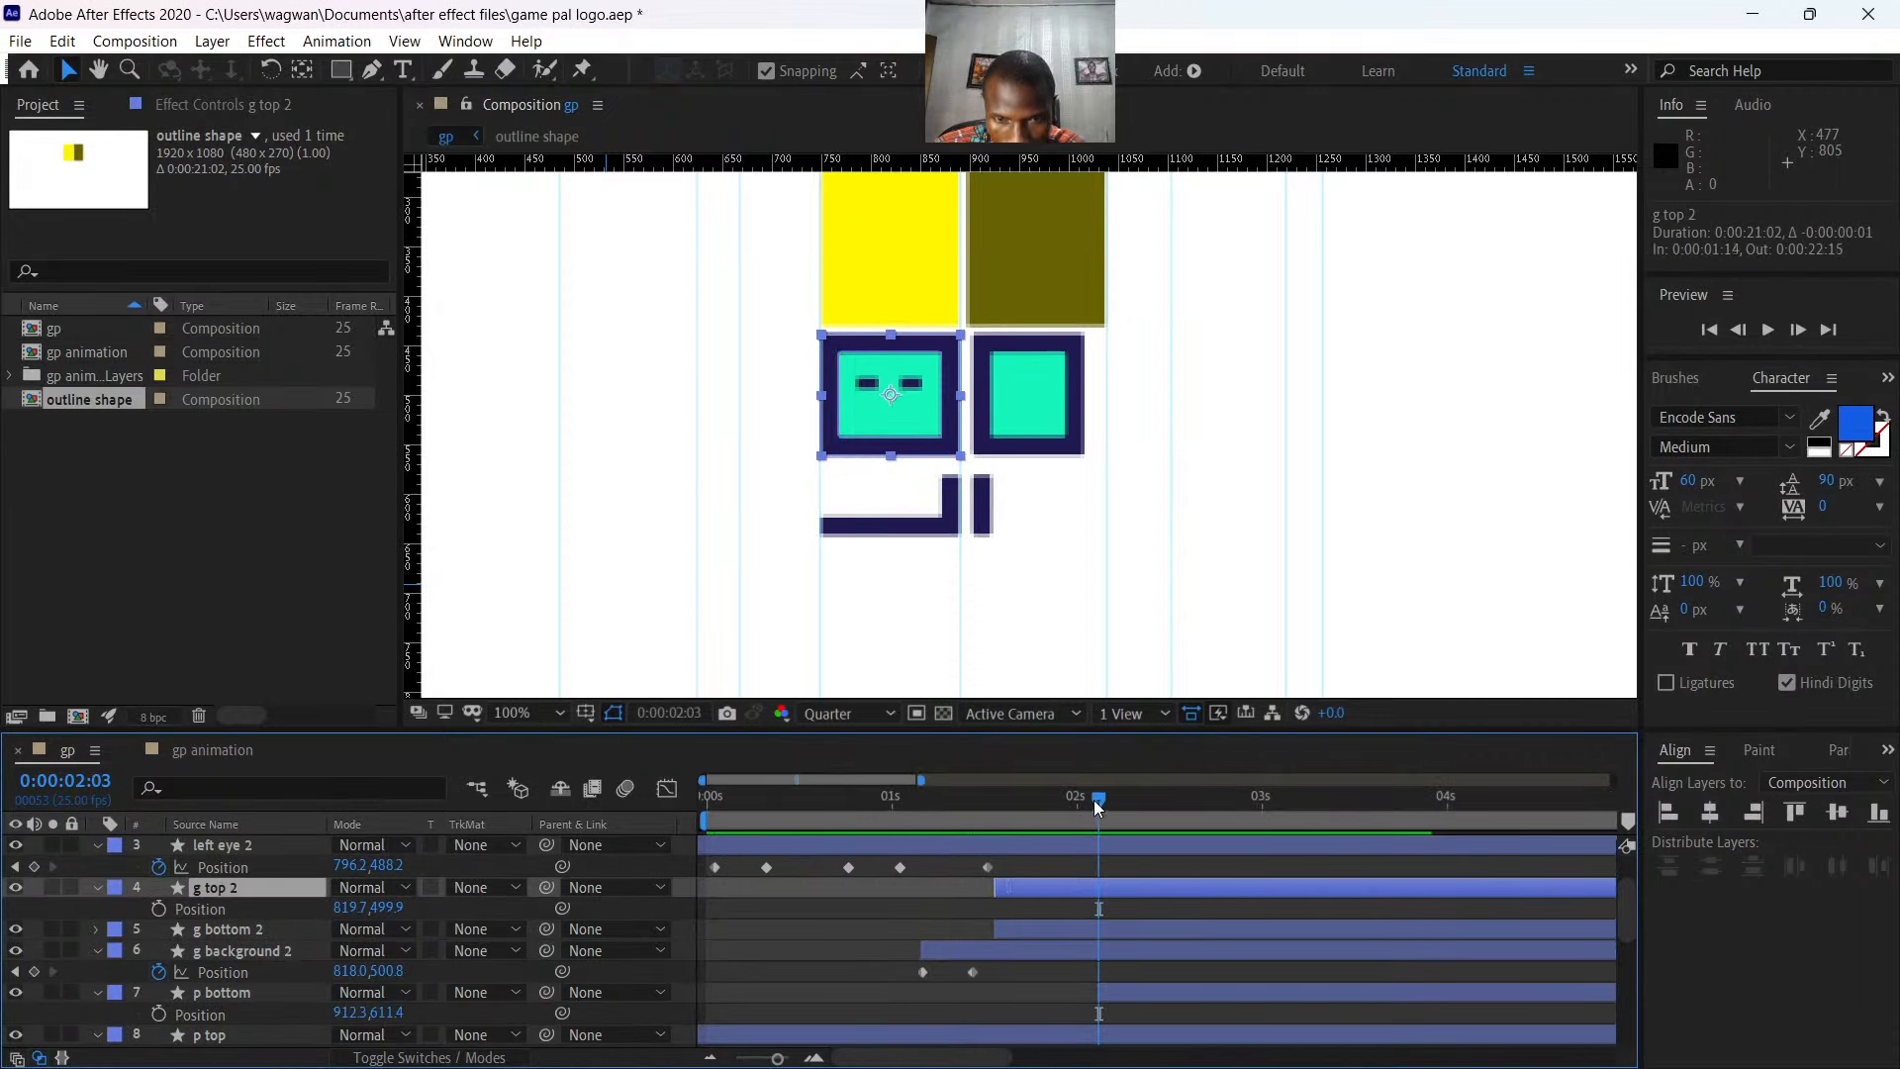
pyautogui.moveTo(1096, 803); pyautogui.dragTo(995, 804)
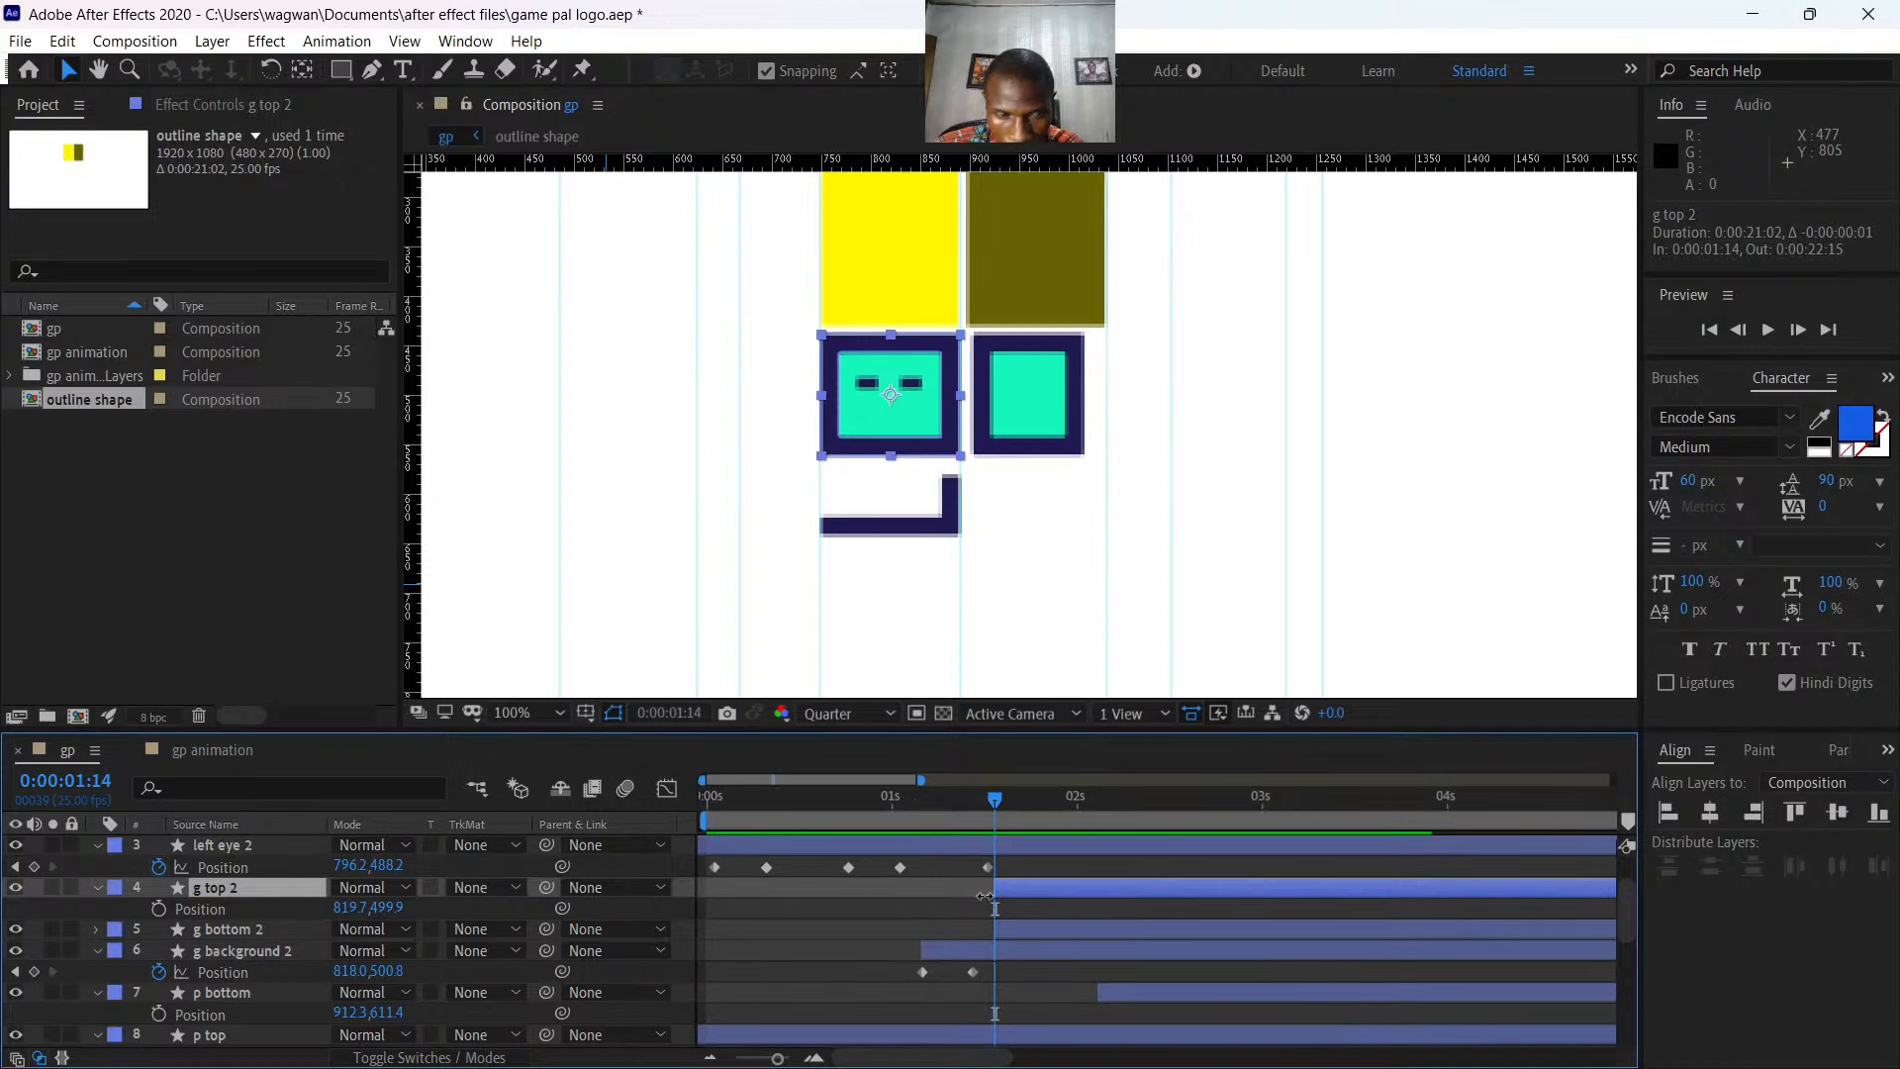
# - Select g bottom 2 together with g top 2 and reveal the Position property of both layers
pyautogui.keyDown('ctrl'); pyautogui.click(225, 928); pyautogui.keyUp('ctrl')
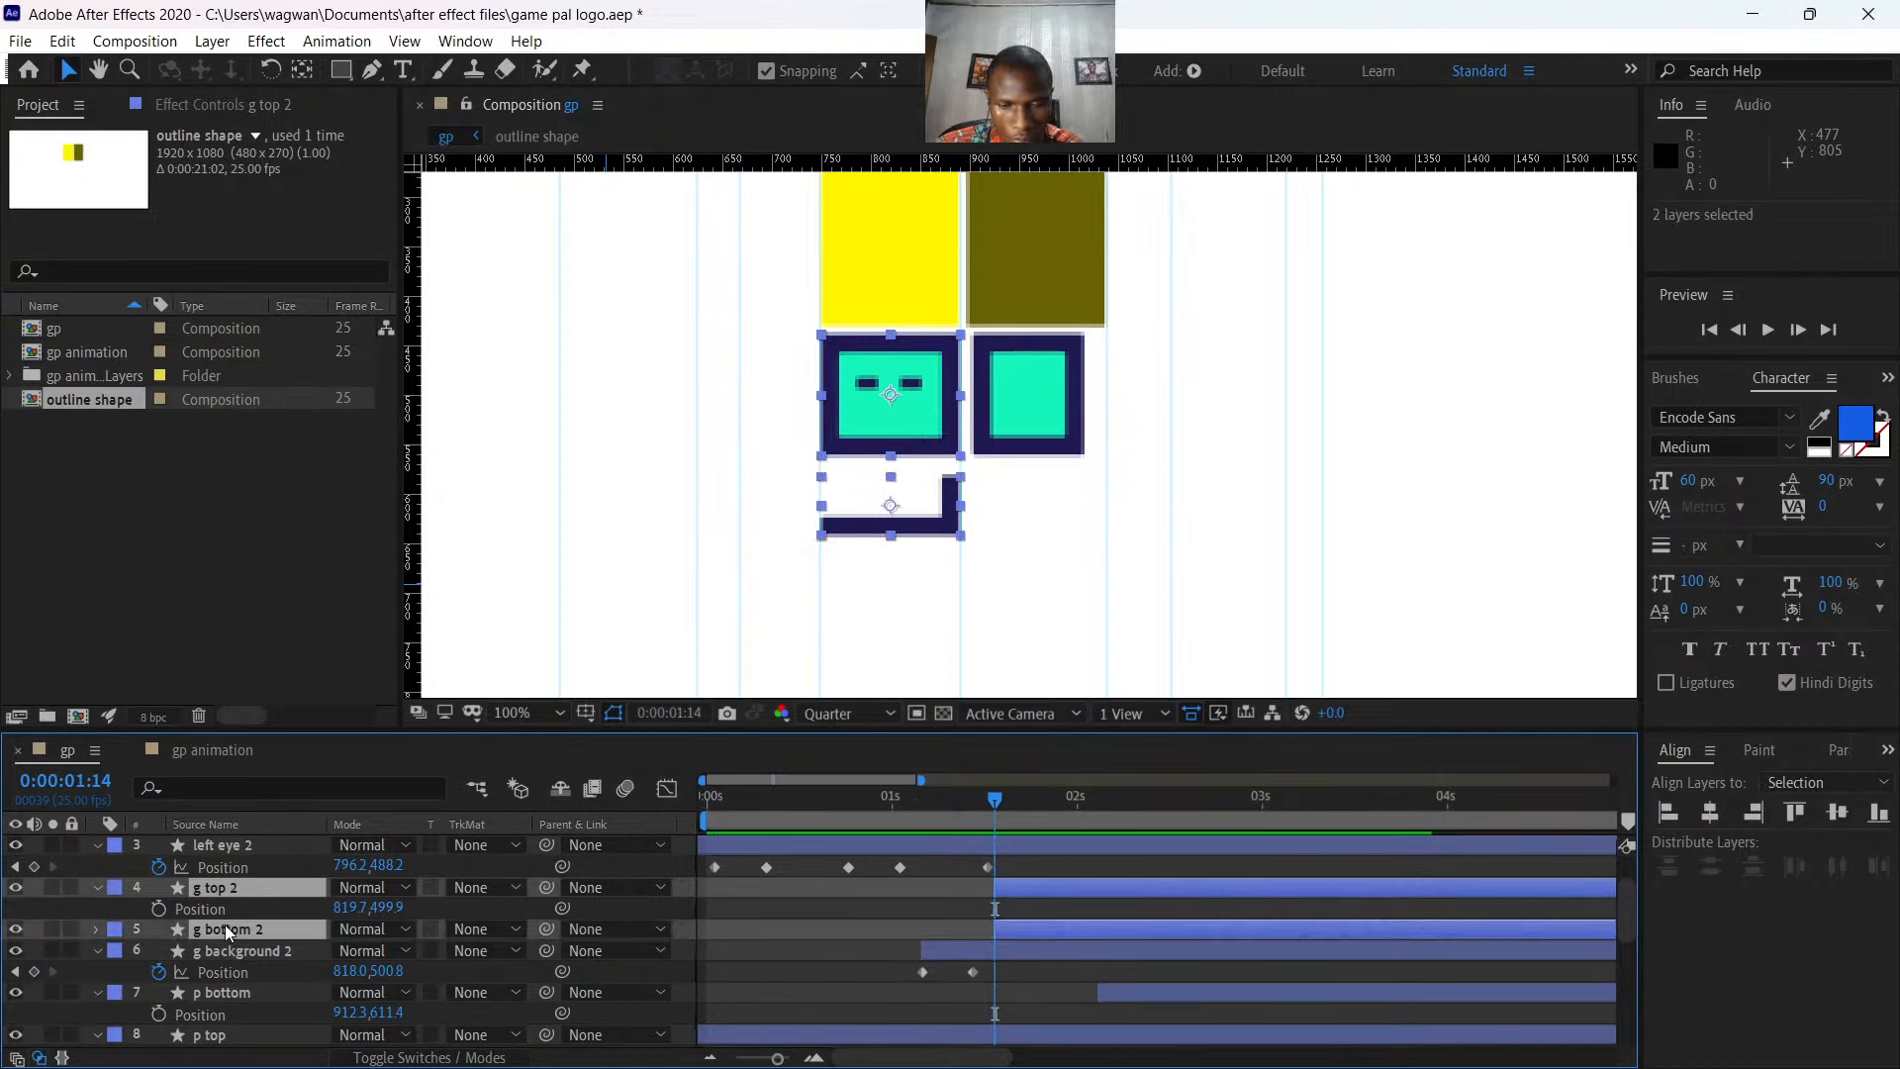
pyautogui.press('p')
pyautogui.click(160, 910)
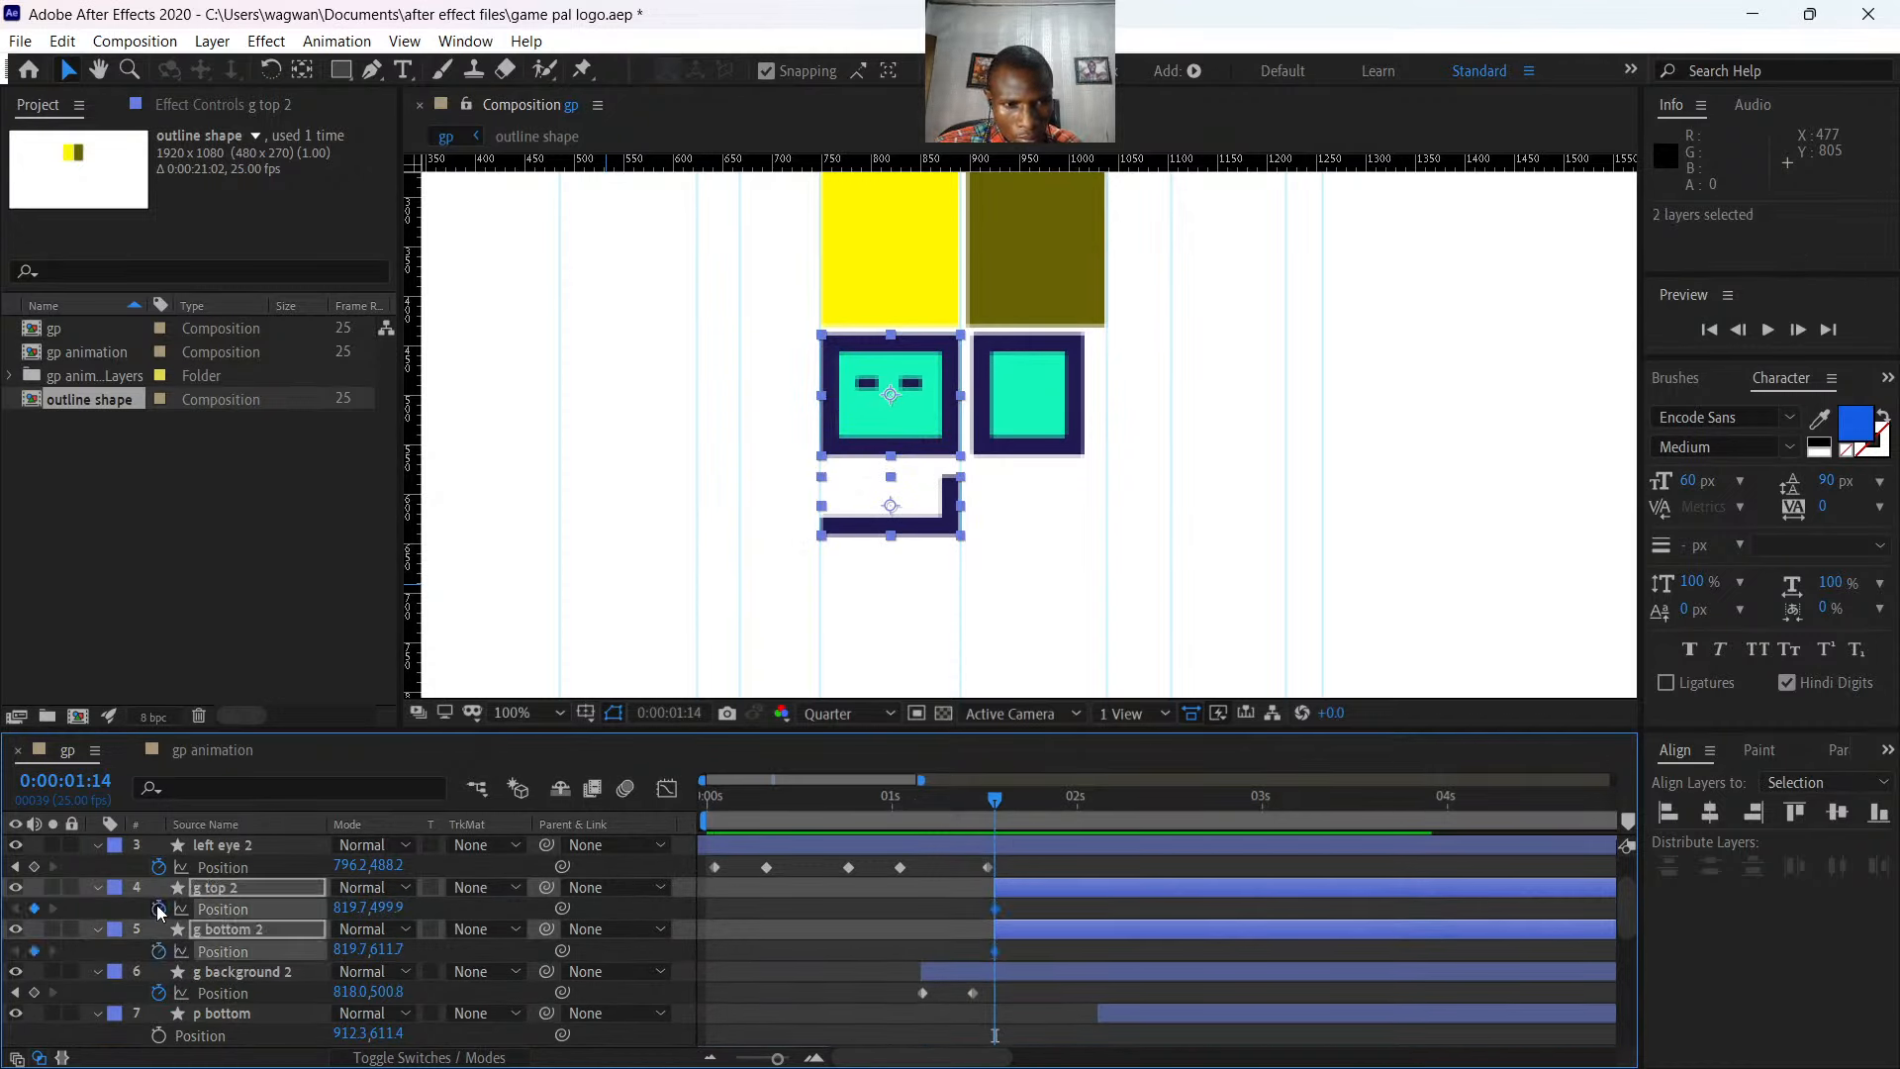
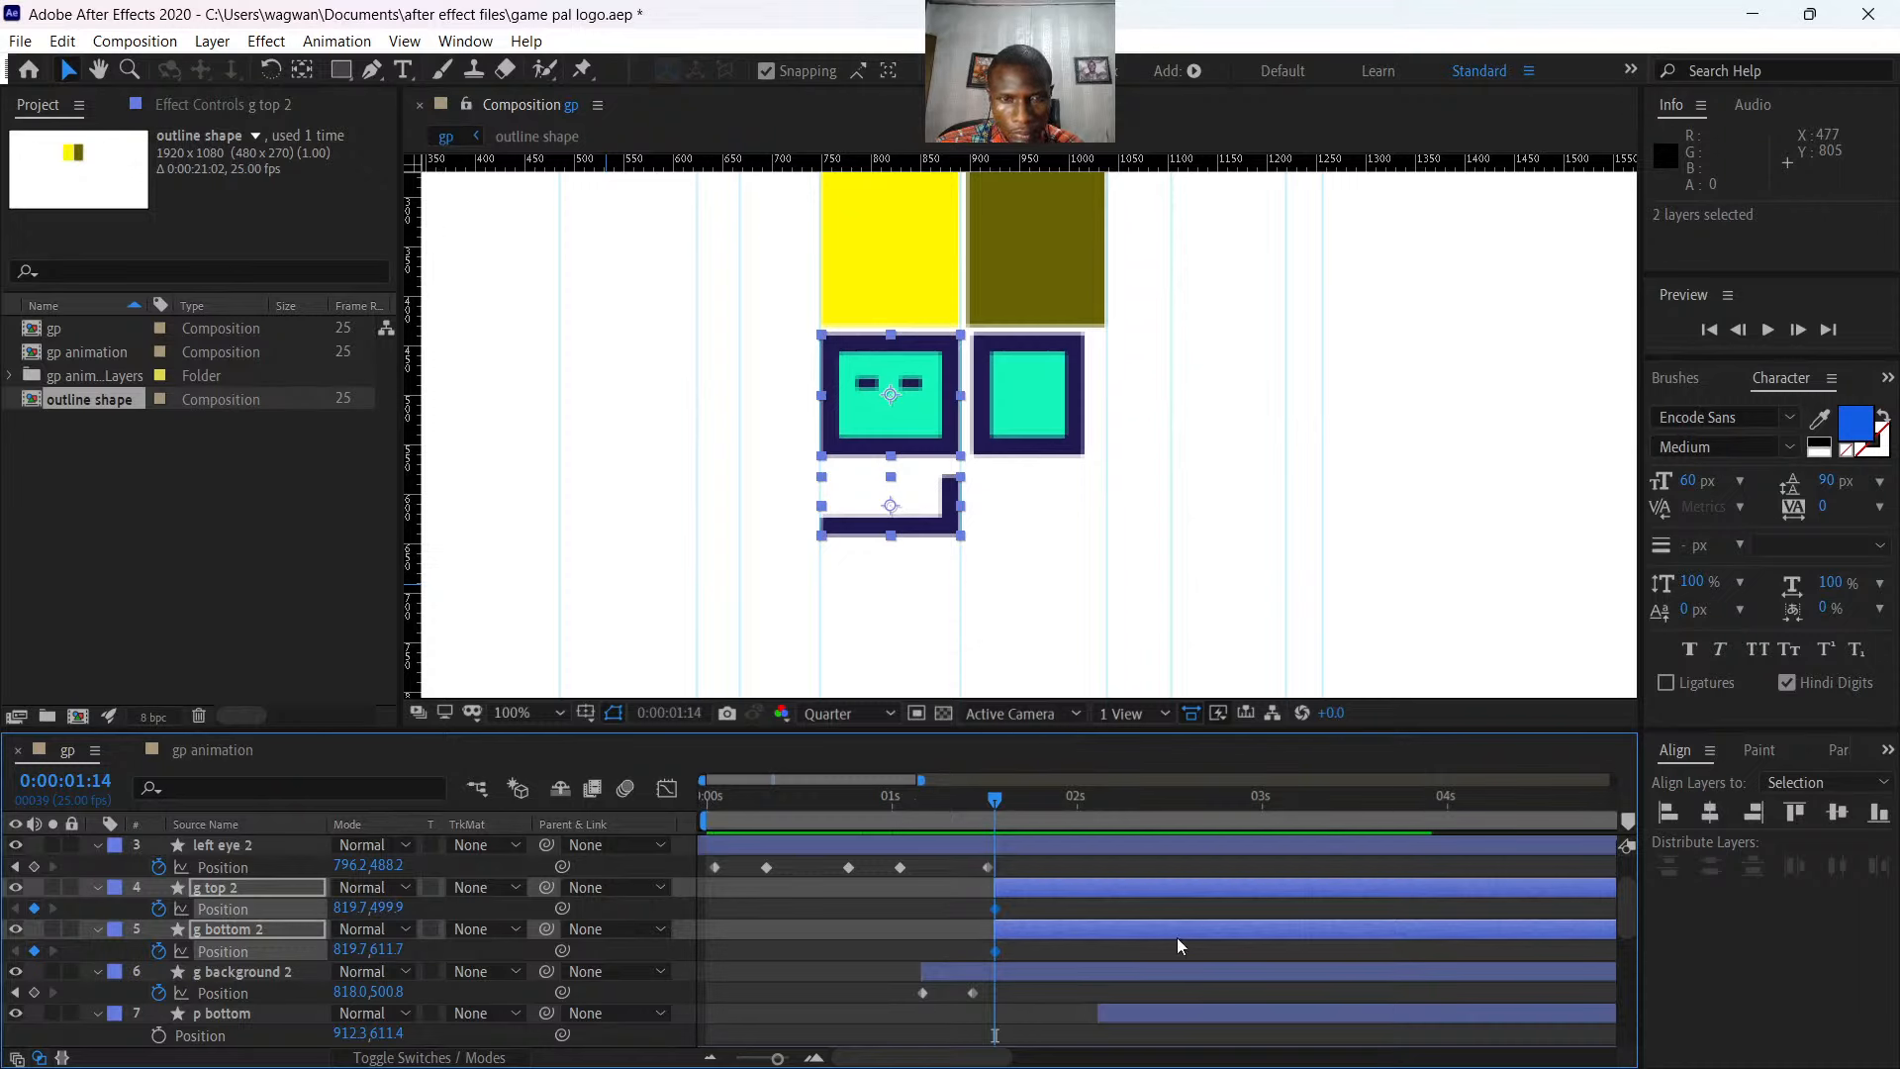
pyautogui.click(347, 910)
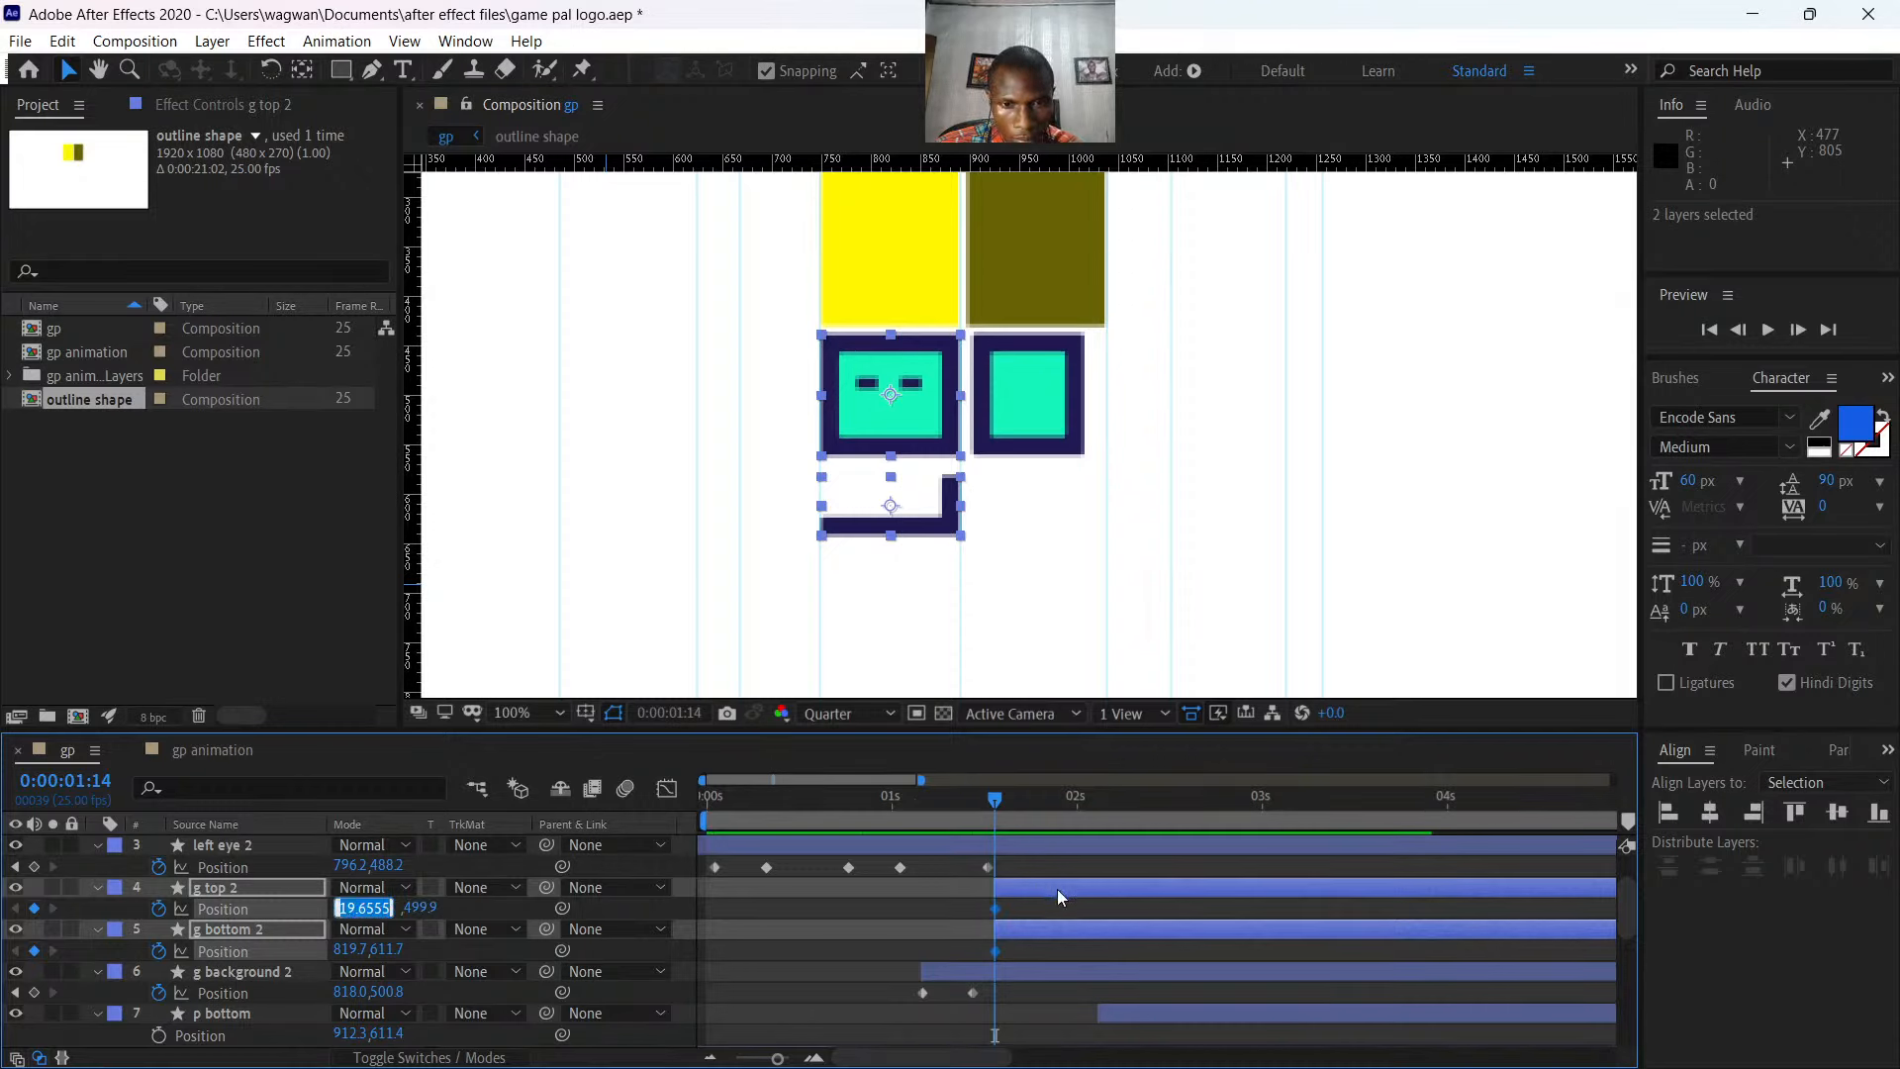
pyautogui.press('Return')
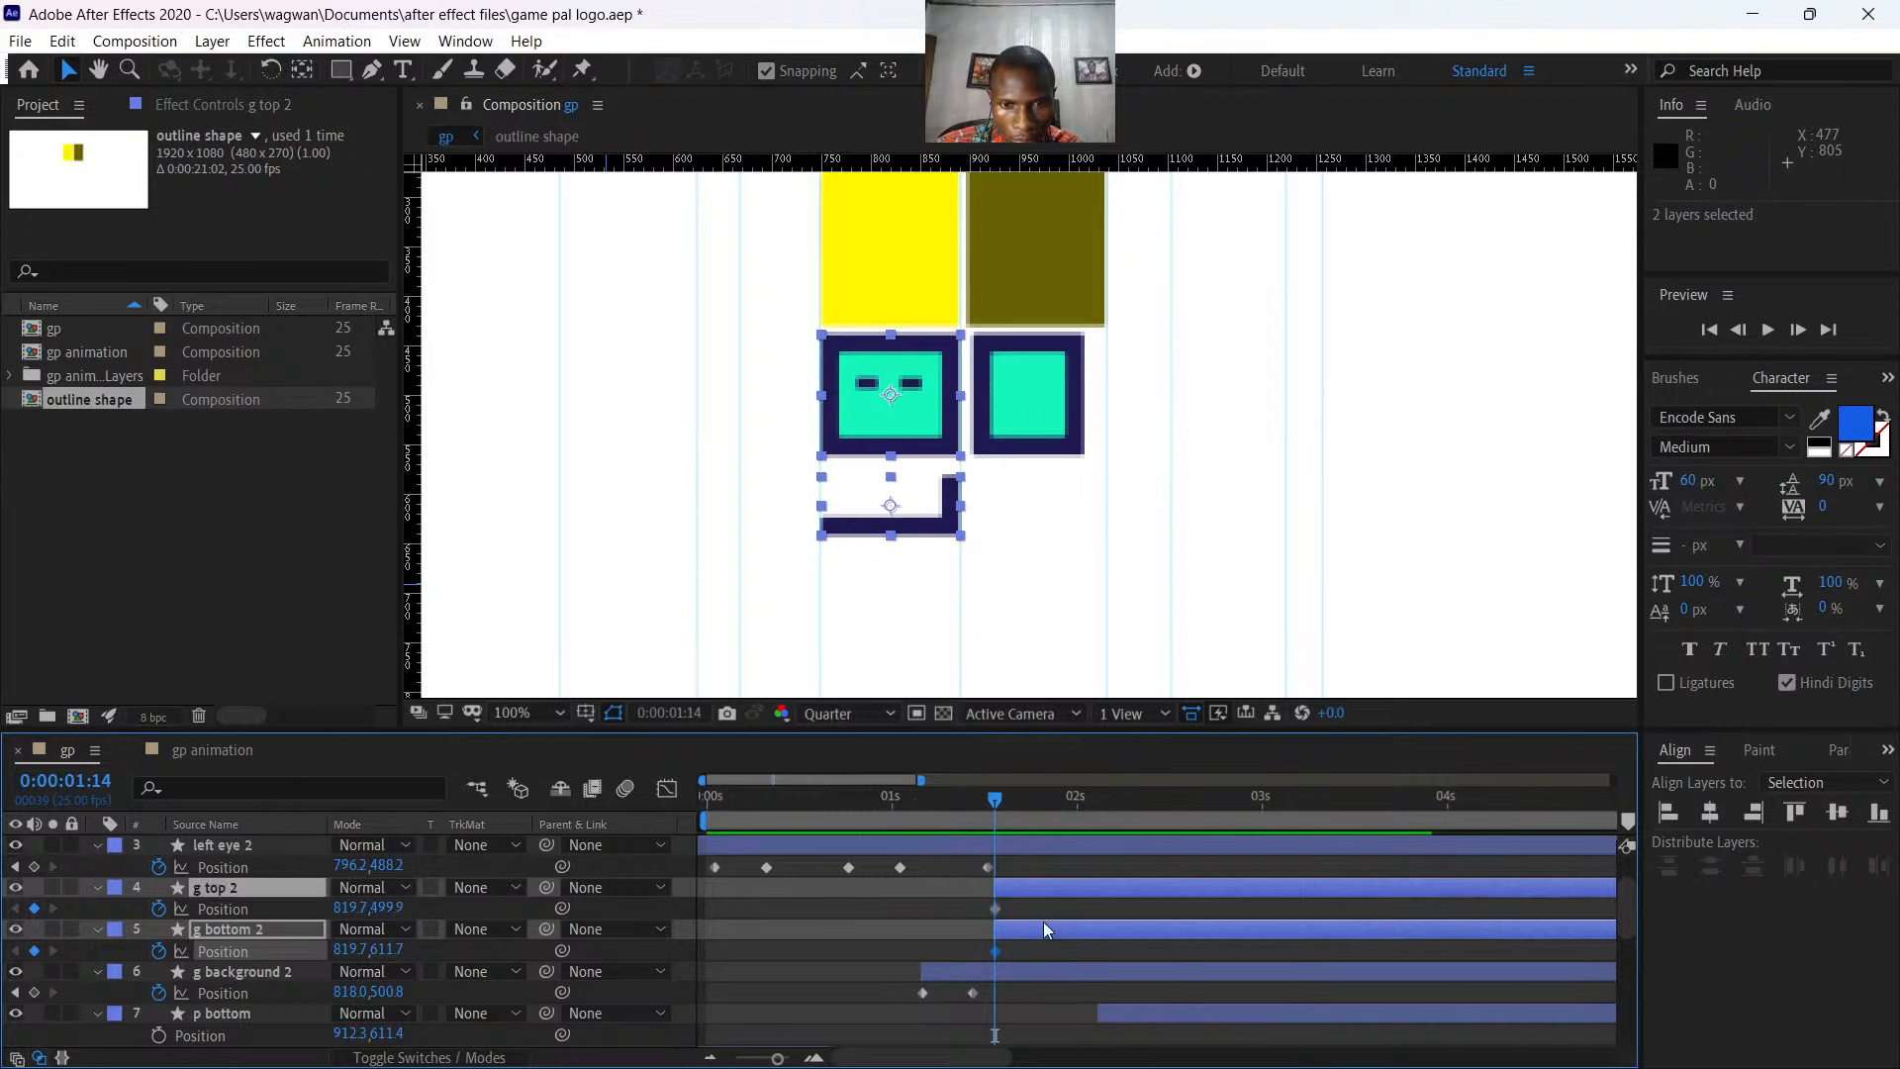
pyautogui.click(1047, 942)
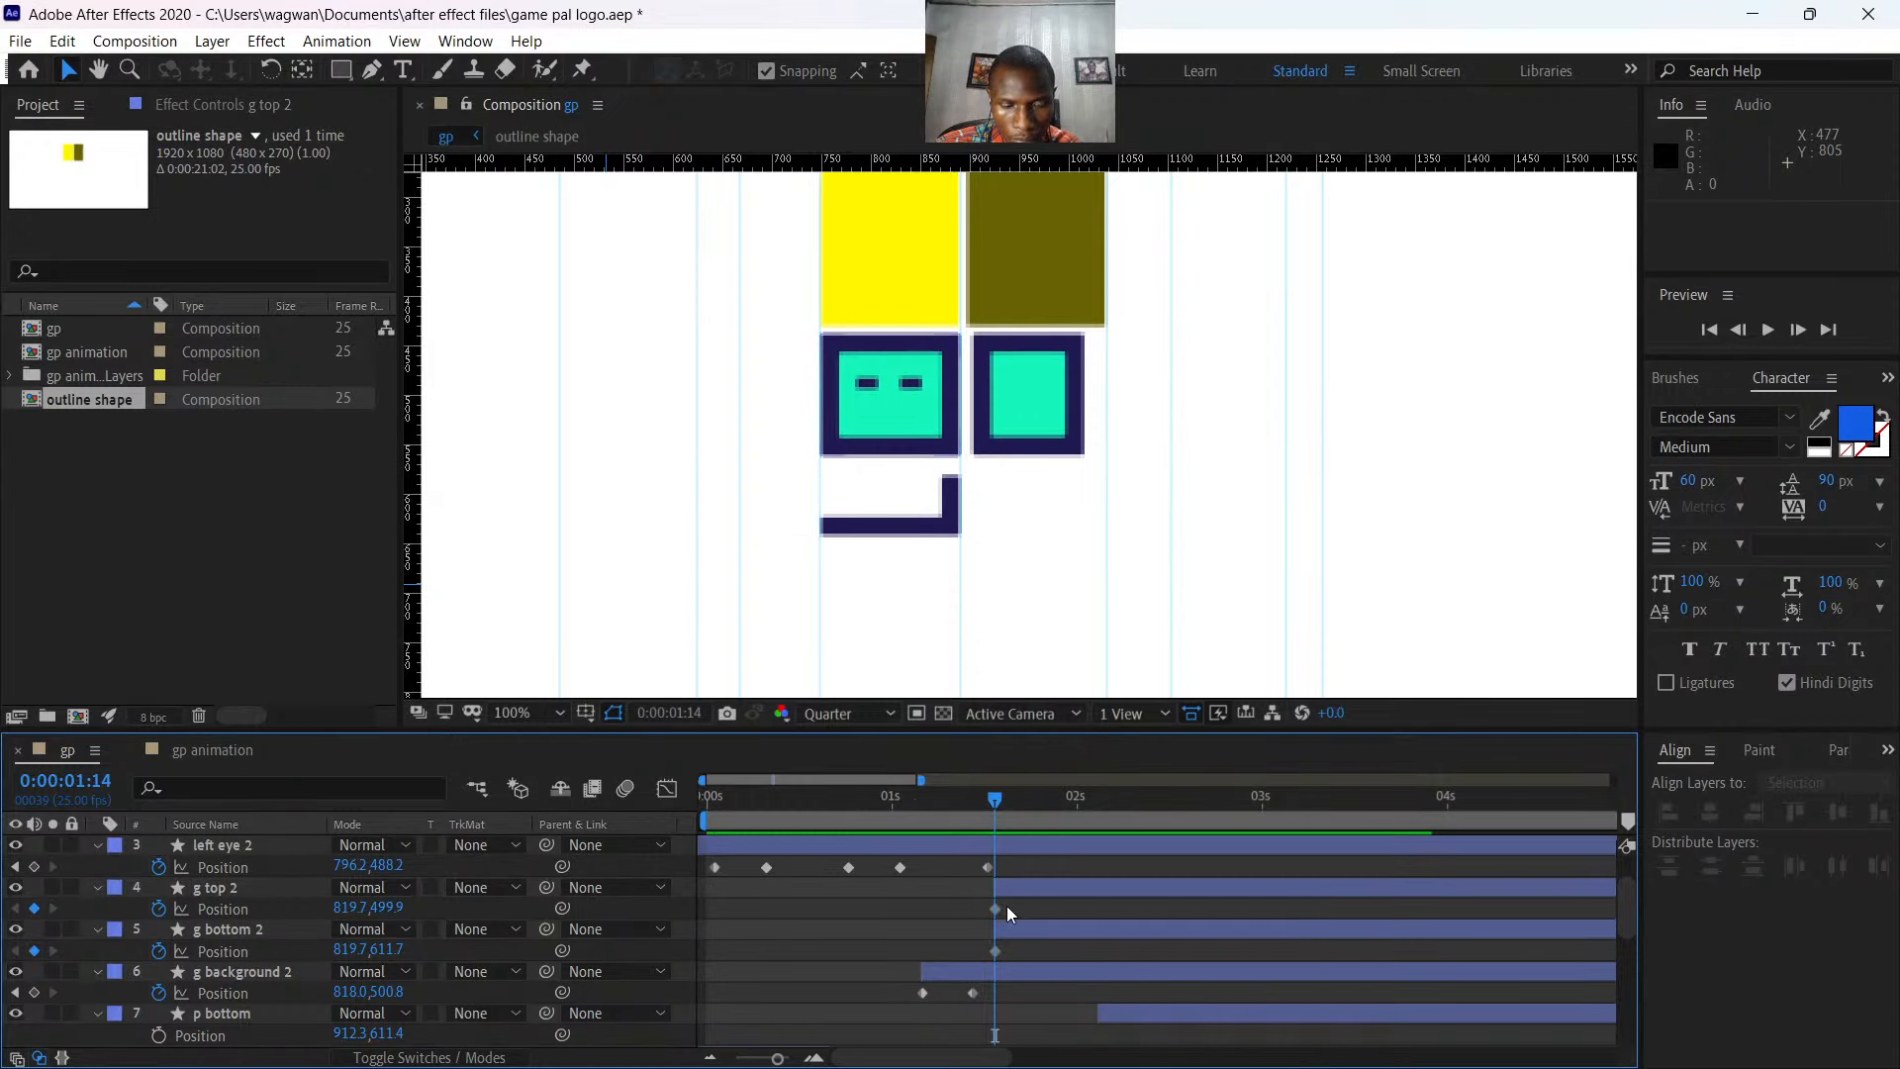
pyautogui.hotkey('ctrl', 'z')
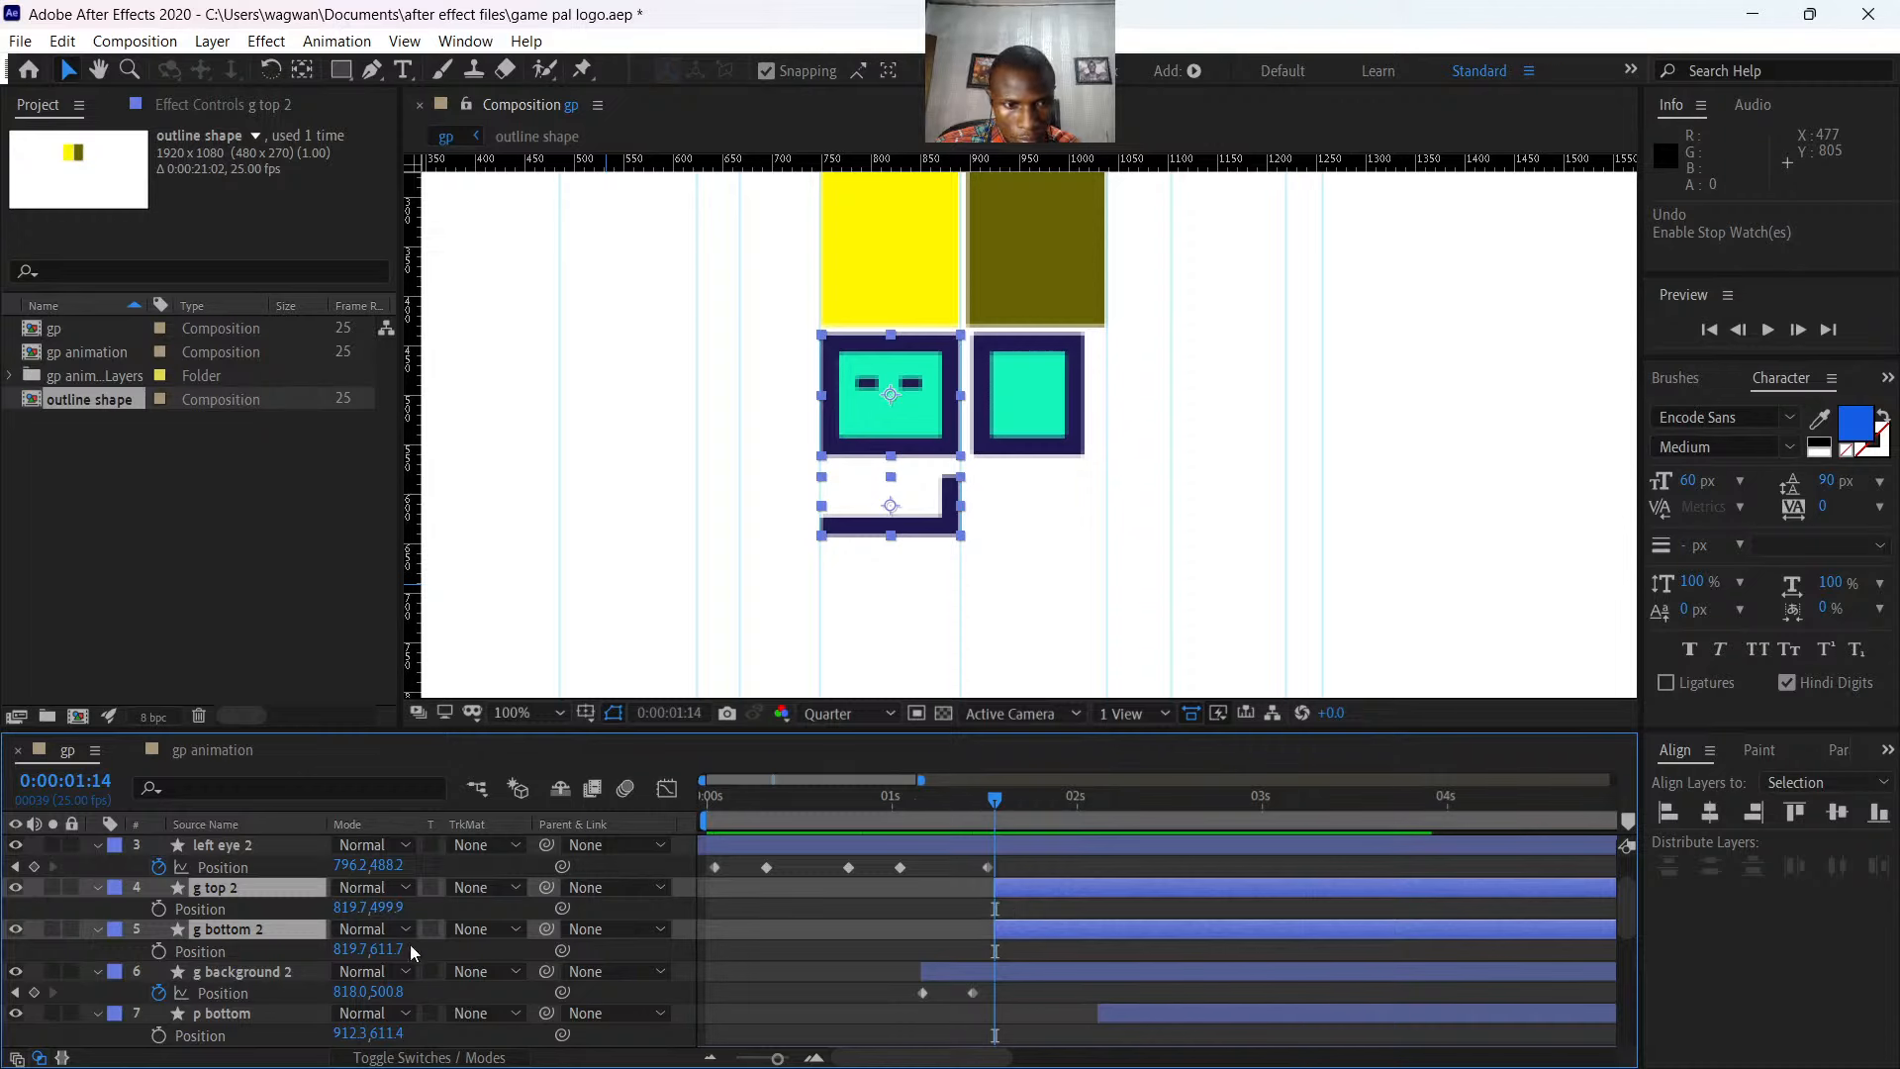
# - Enable Position keyframing on g top 2 and g bottom 2 at 0:00:01:14 and shift both left to X 764.7
pyautogui.click(345, 908)
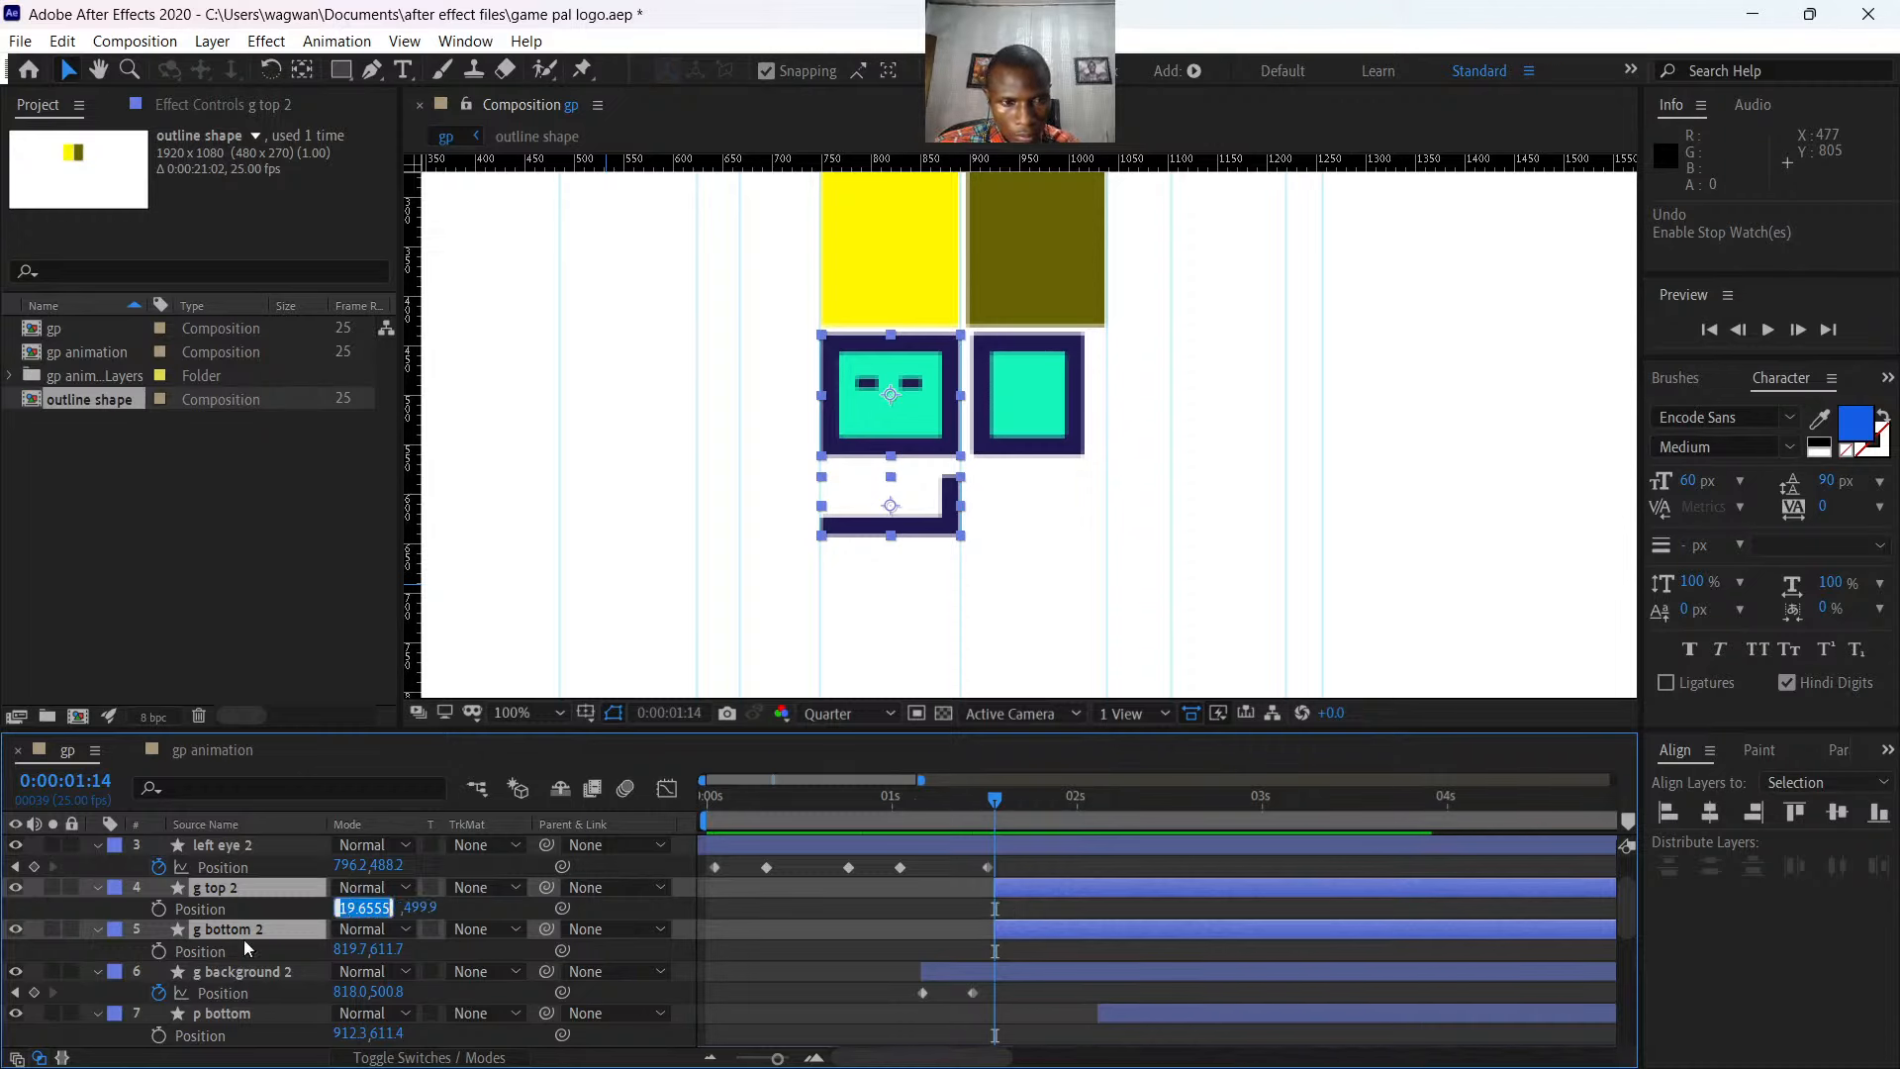
pyautogui.click(159, 909)
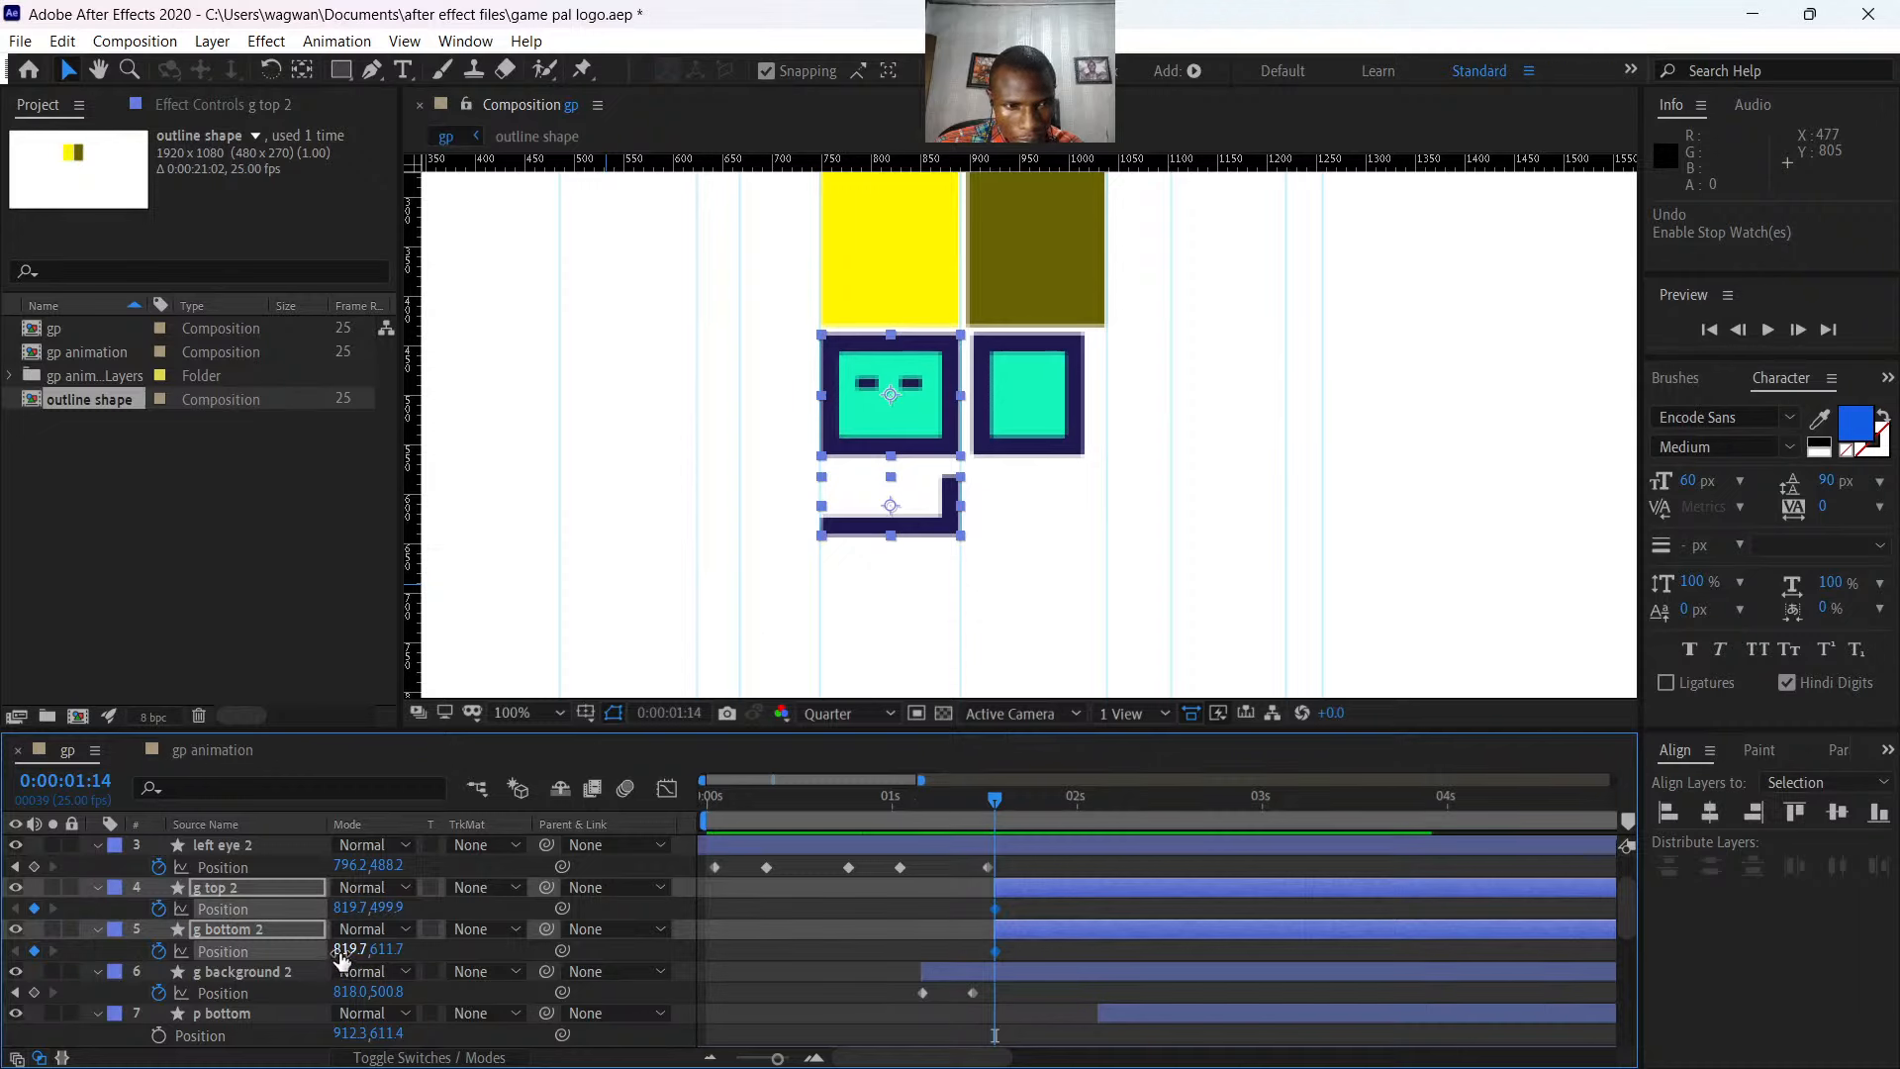
pyautogui.moveTo(346, 950); pyautogui.dragTo(278, 955)
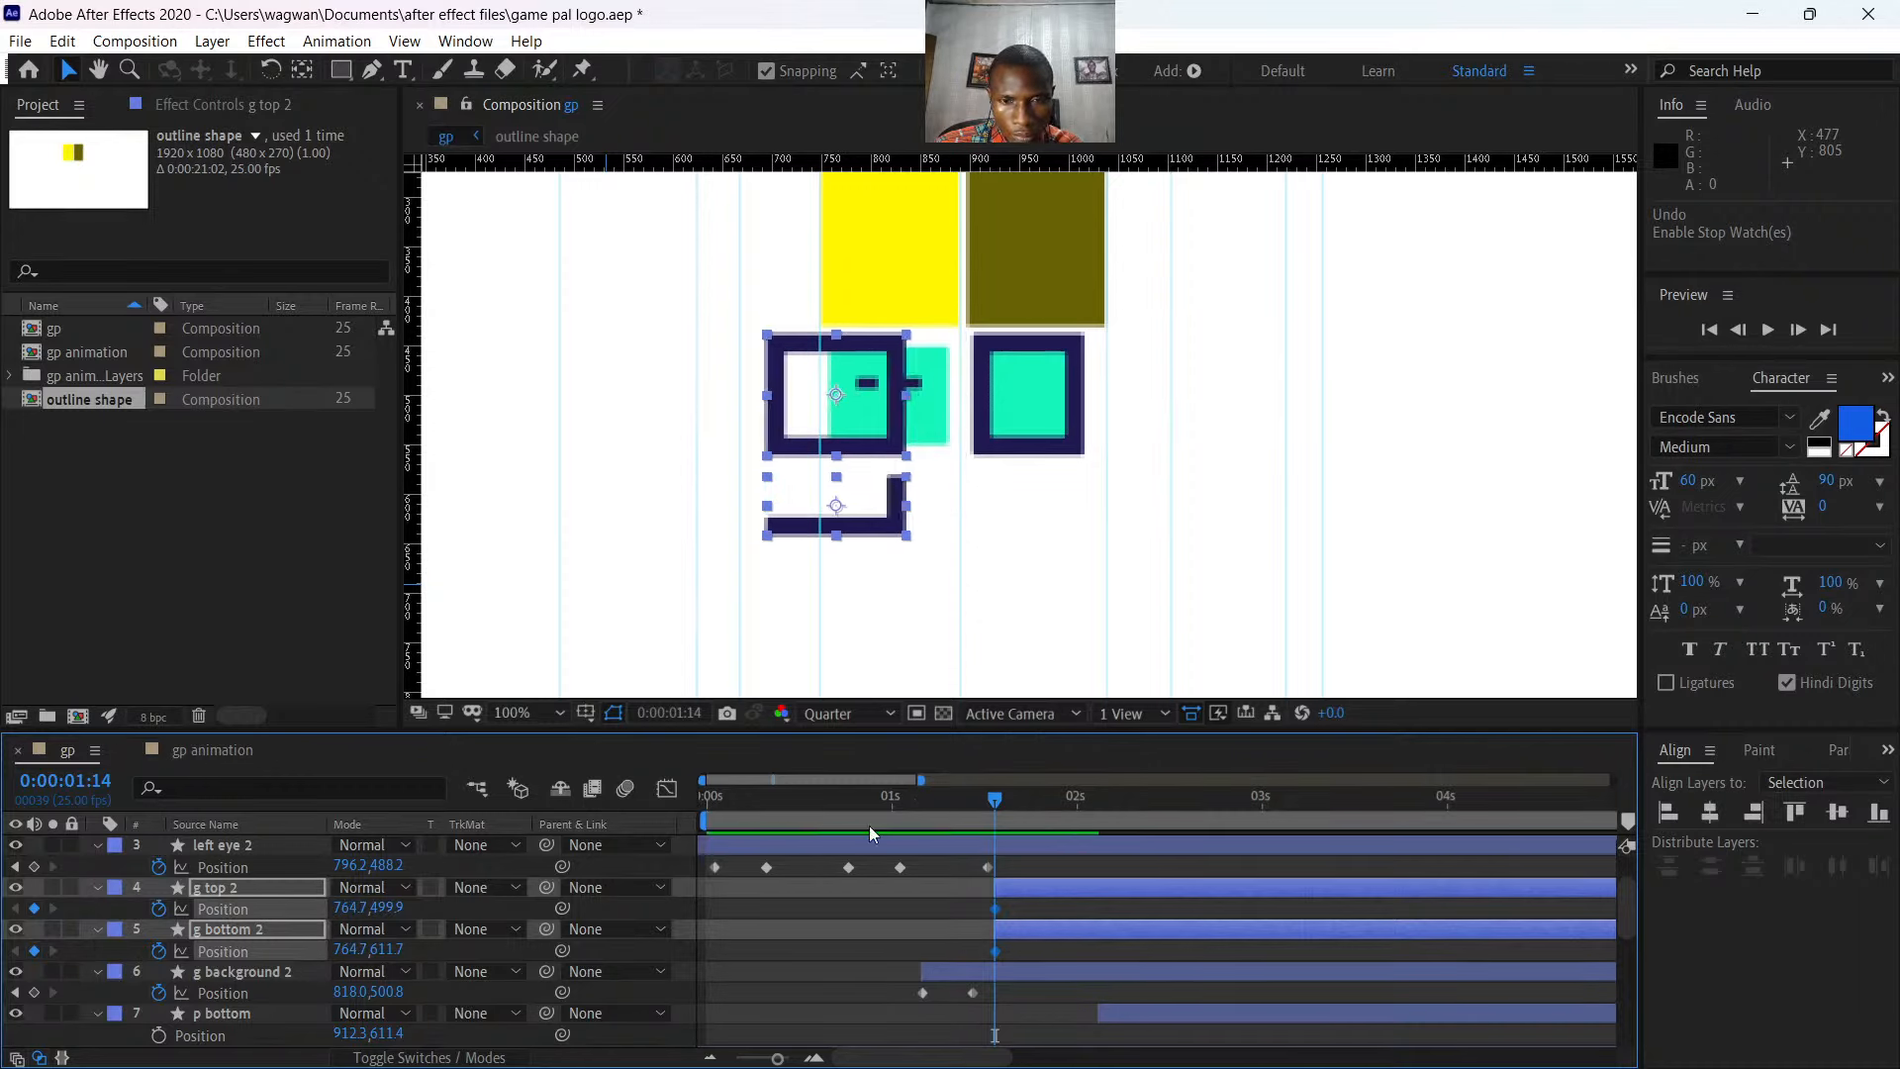
# - Move to 0:00:01:17 and set g bottom 2's X Position to 819.7 with g top 2 also selected
pyautogui.moveTo(1002, 804); pyautogui.dragTo(1018, 810)
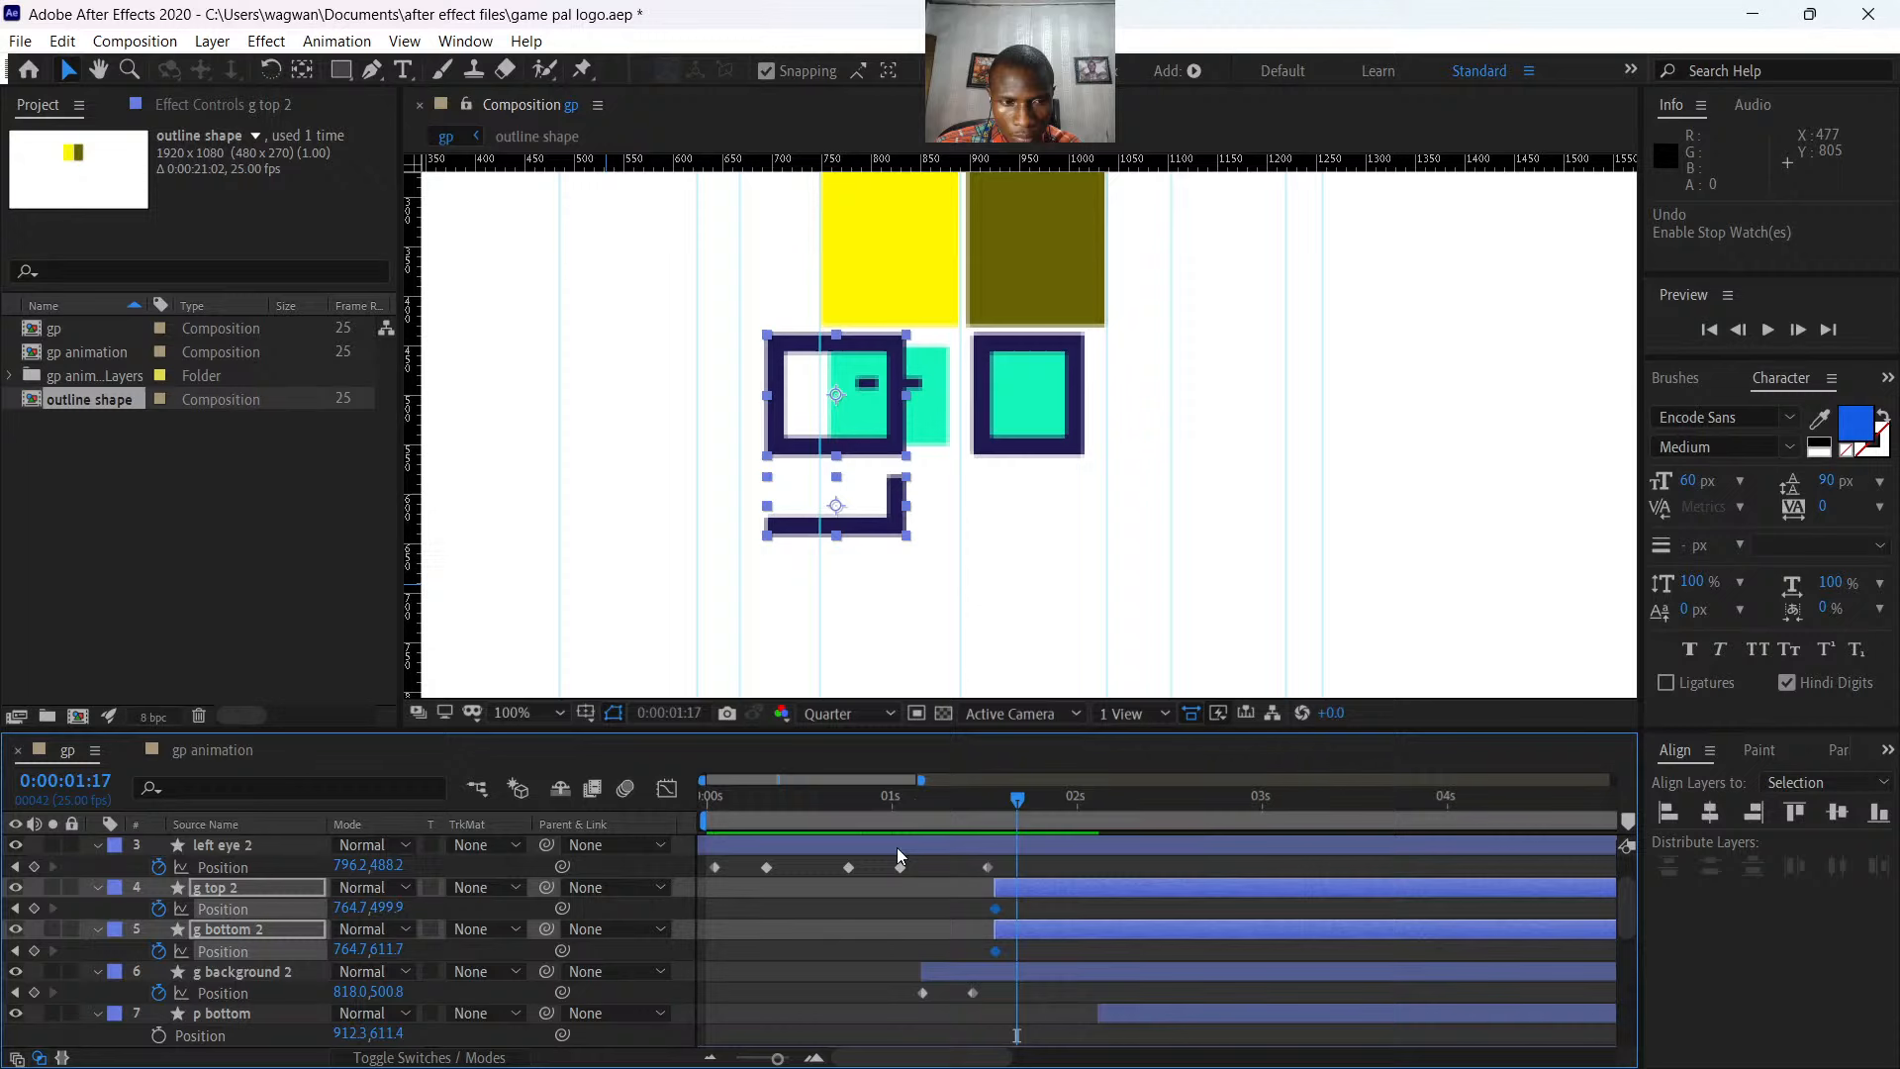
pyautogui.click(358, 948)
pyautogui.write('819.7')
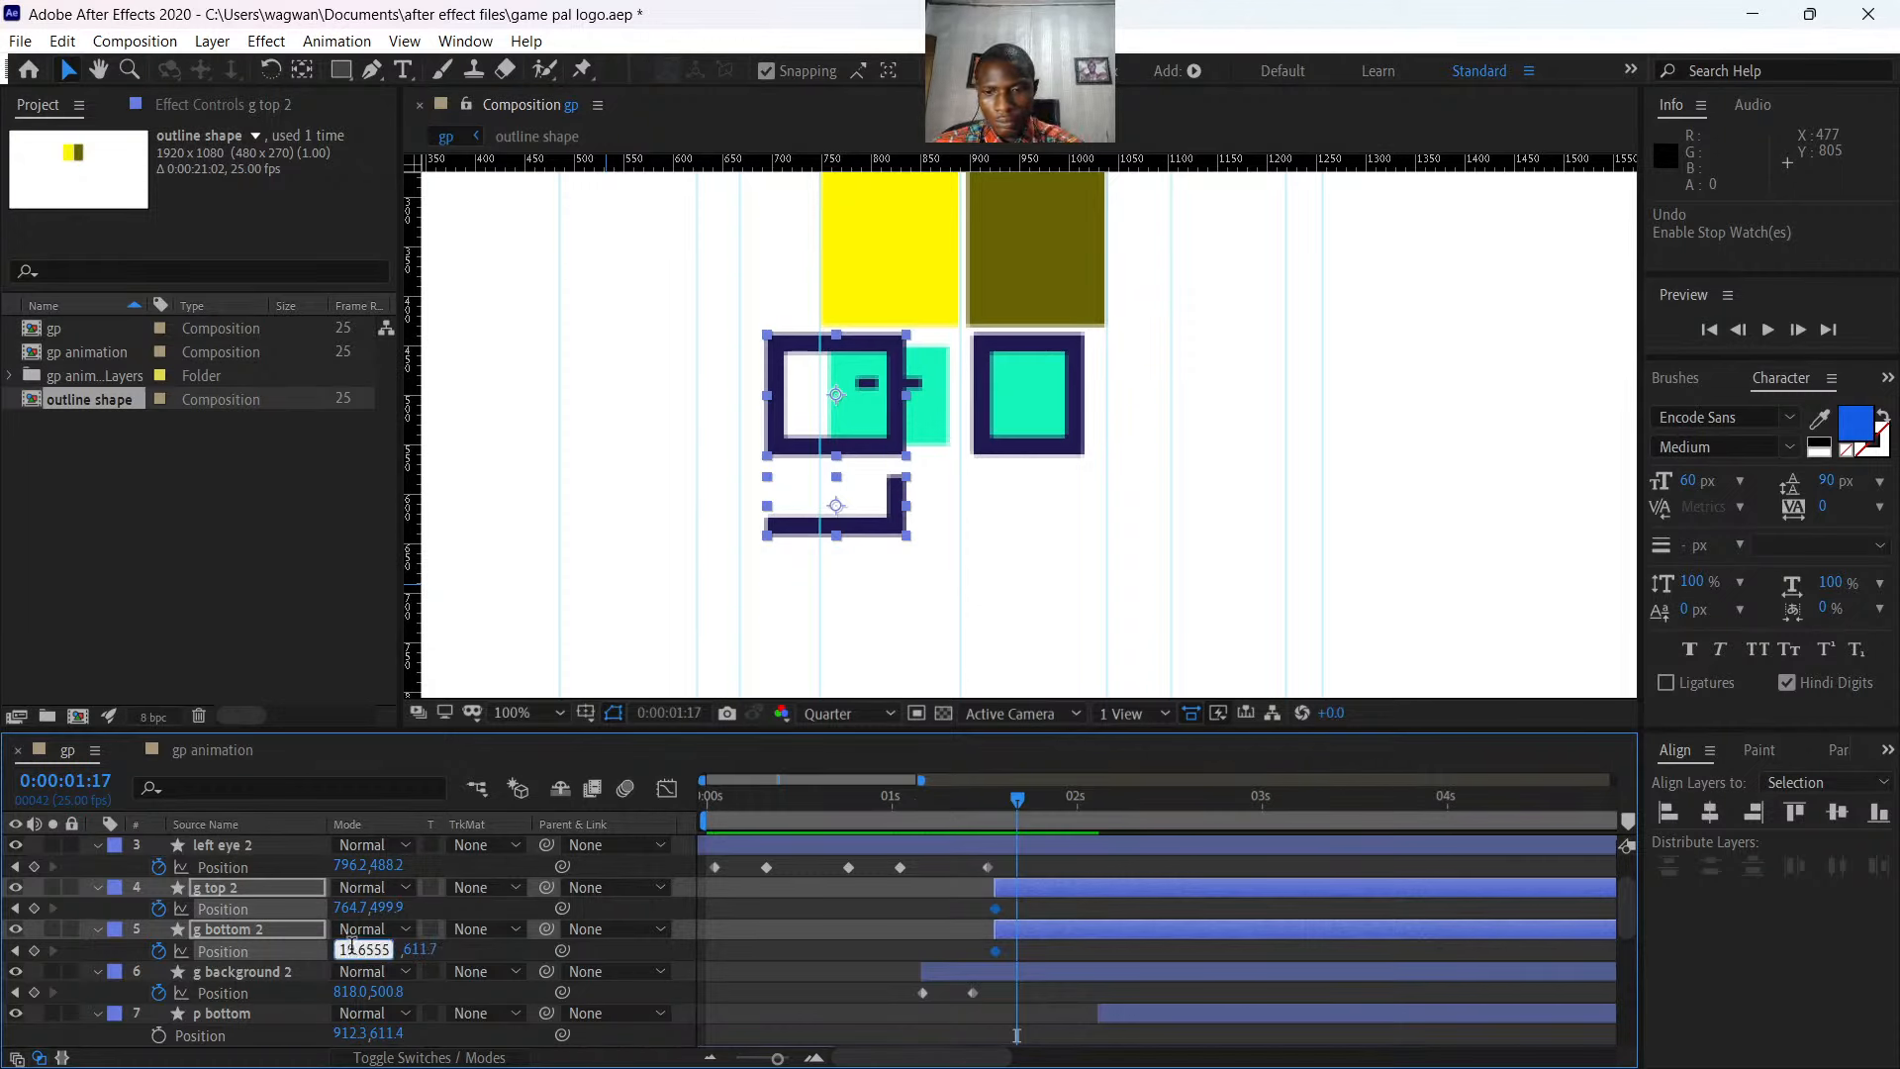
pyautogui.press('Return')
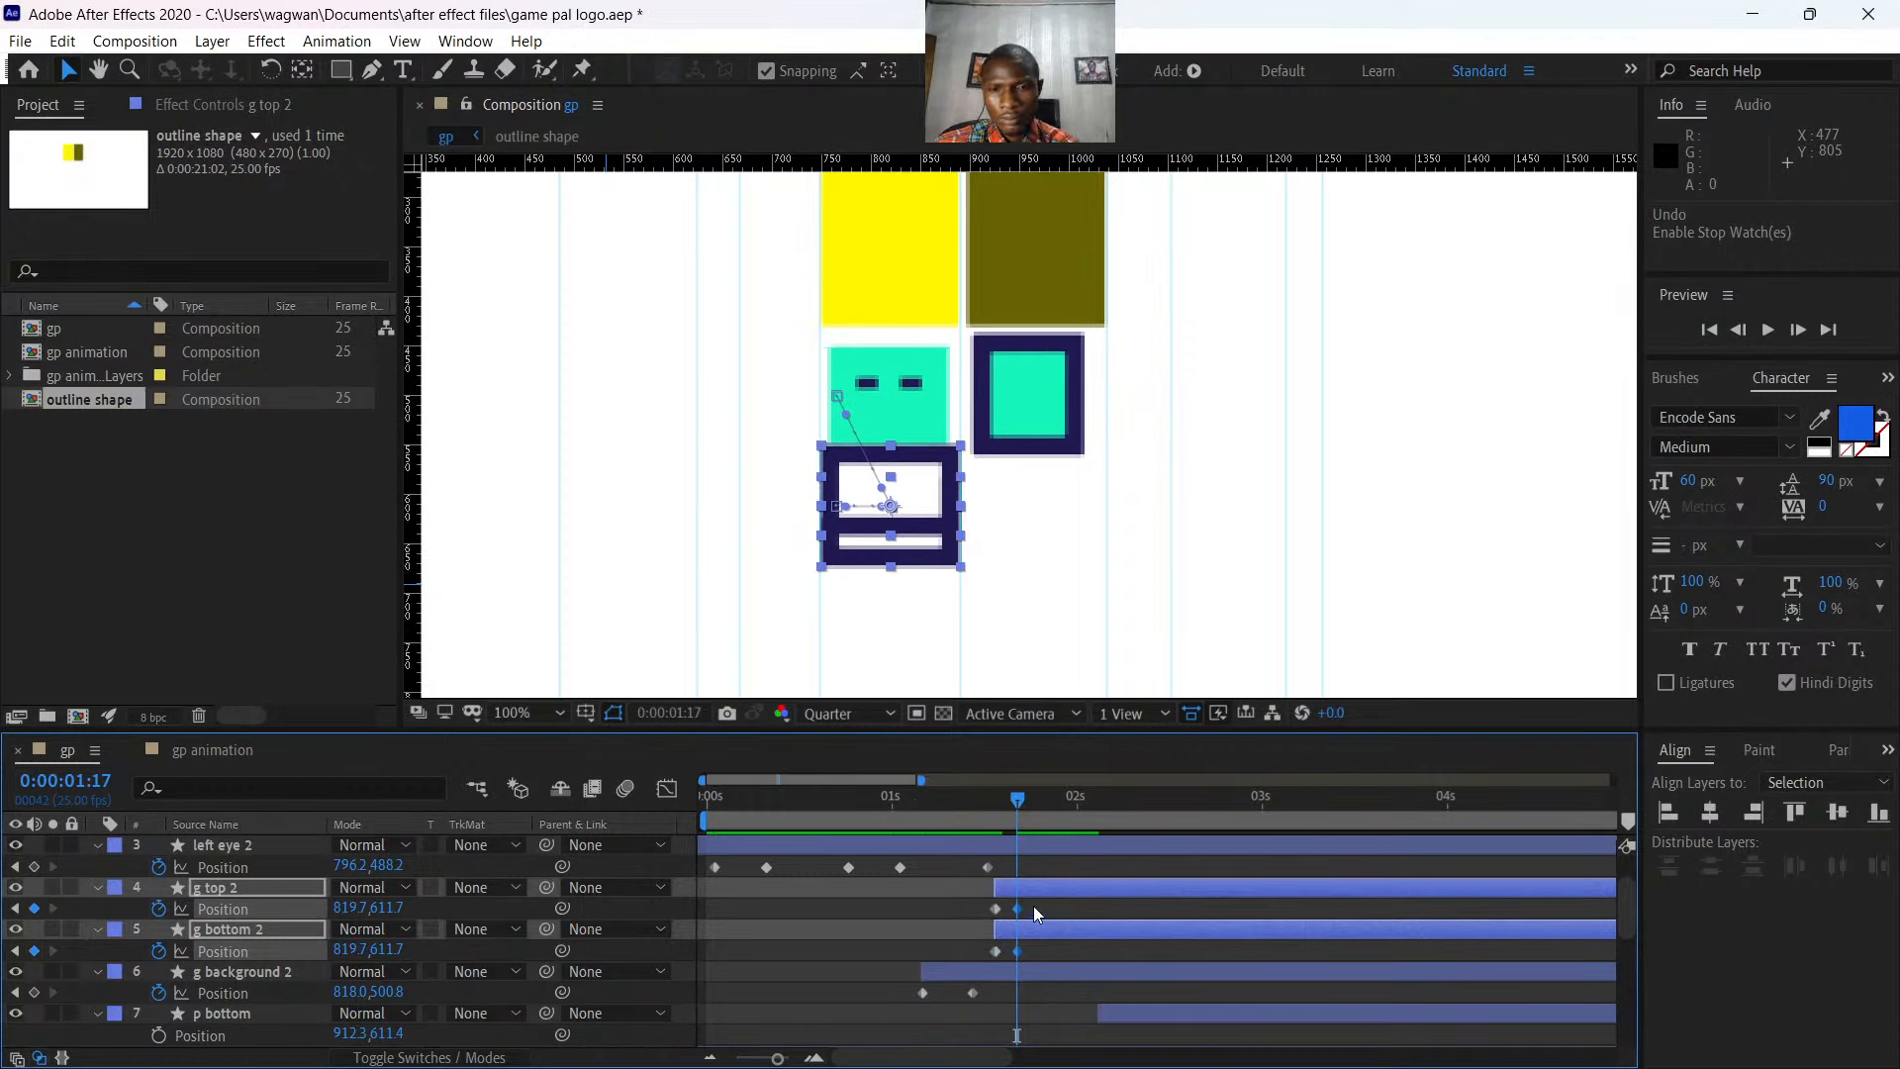
# - Easy-ease all Position keyframes of g top 2 and g bottom 2 and shape their speed curves to peak at the start
pyautogui.moveTo(1033, 905); pyautogui.dragTo(972, 965)
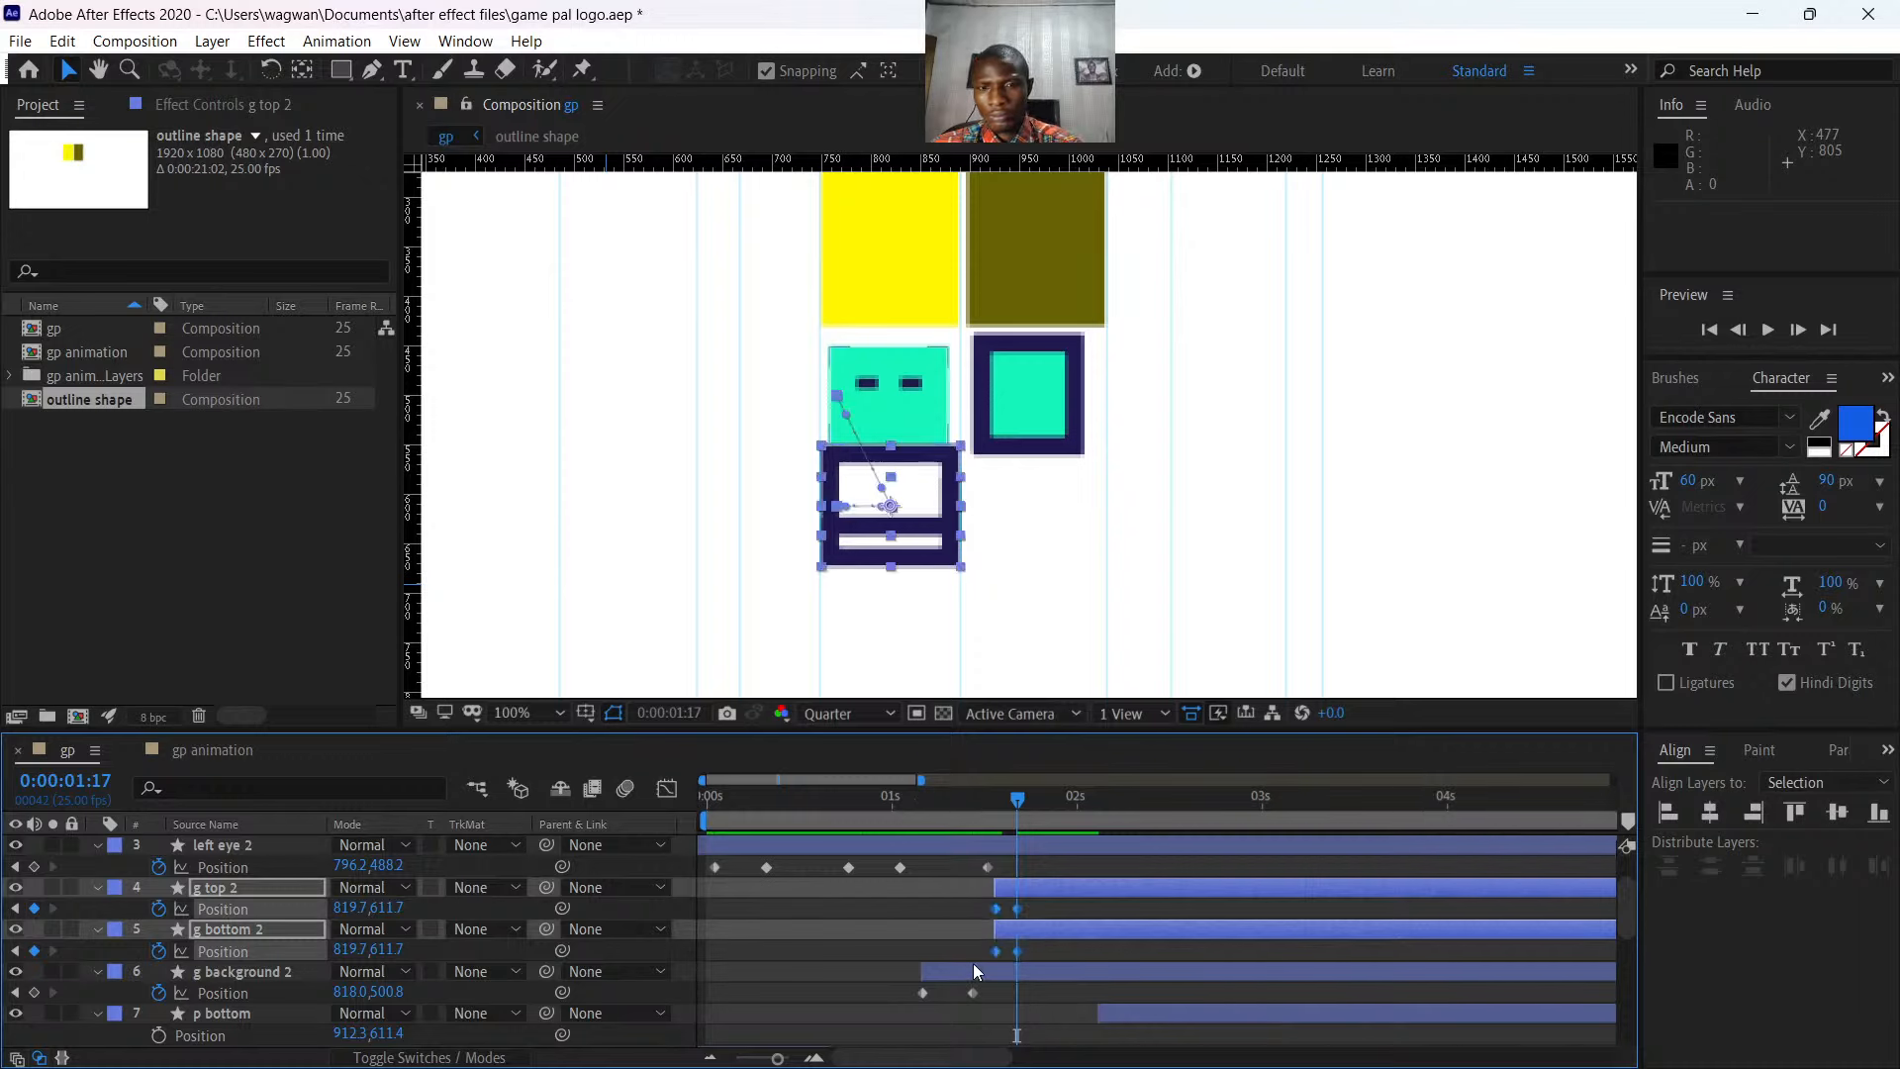
pyautogui.click(668, 788)
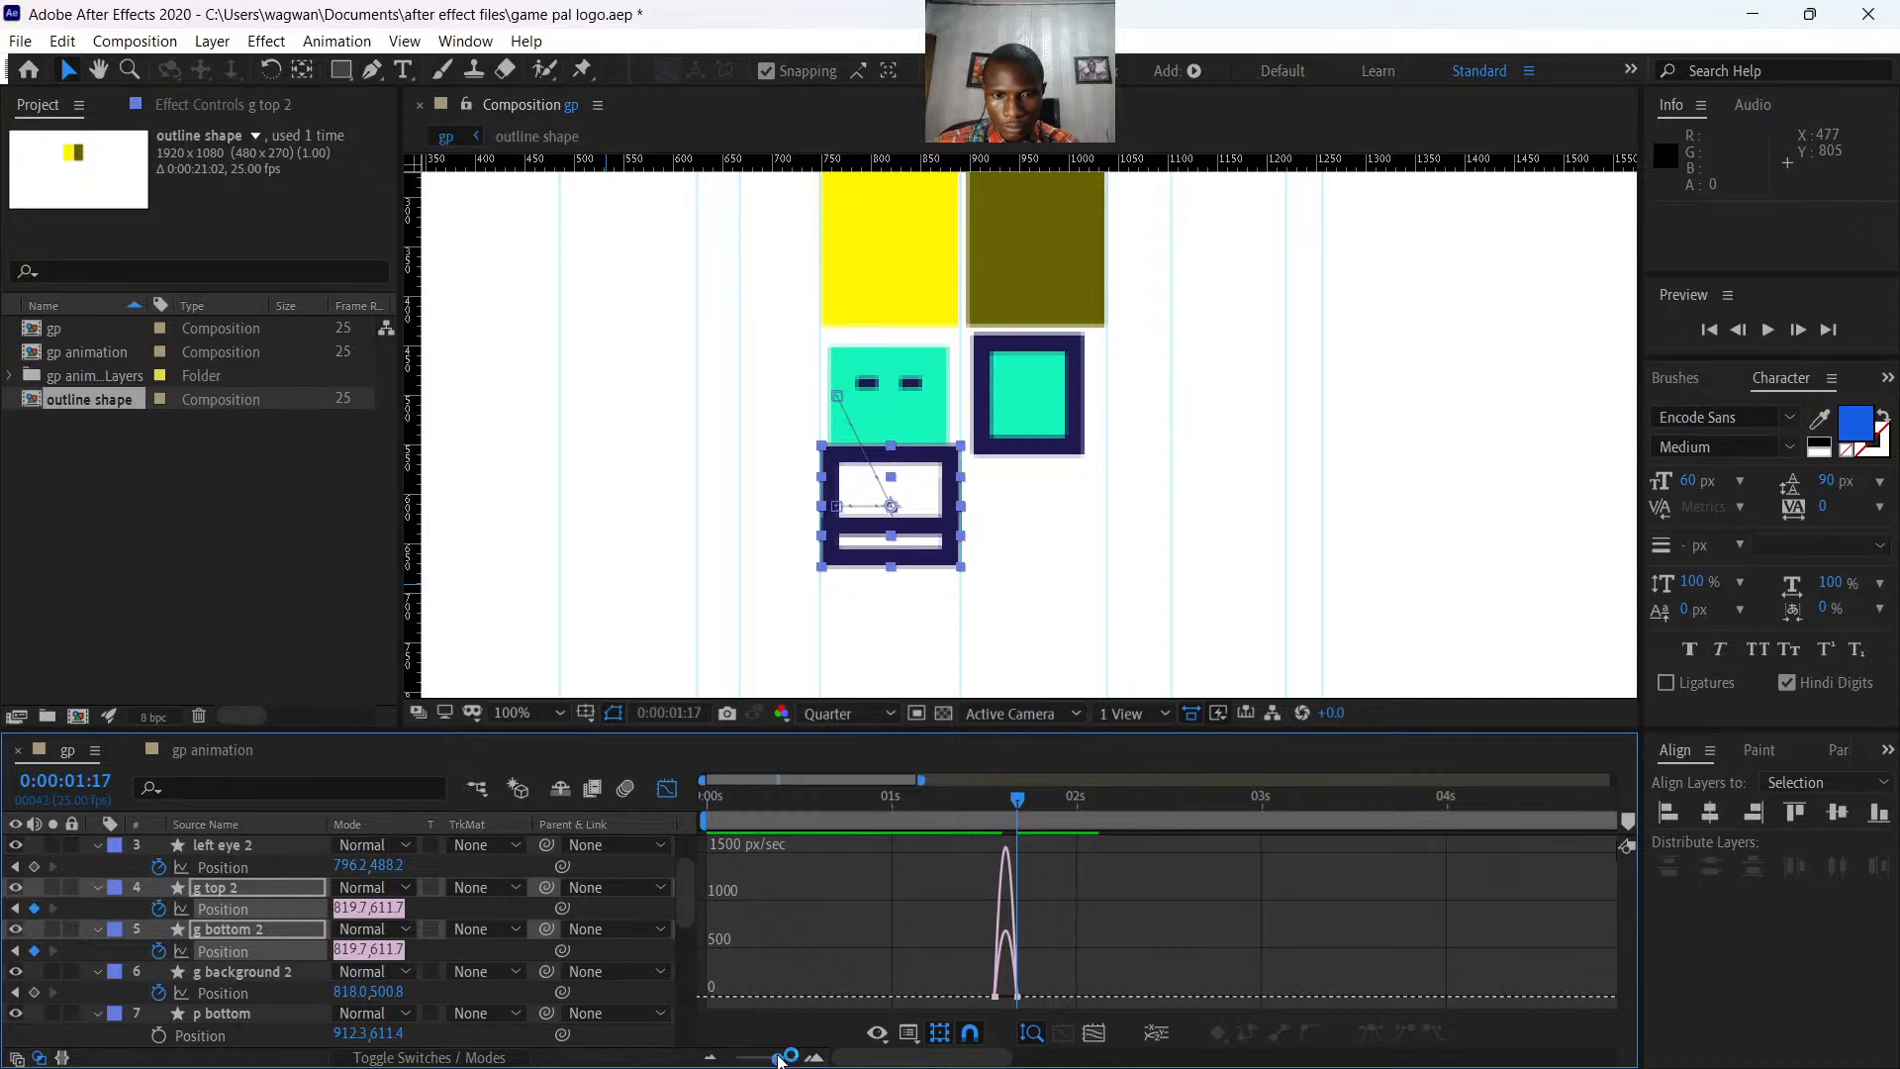
pyautogui.moveTo(777, 1059); pyautogui.dragTo(789, 1059)
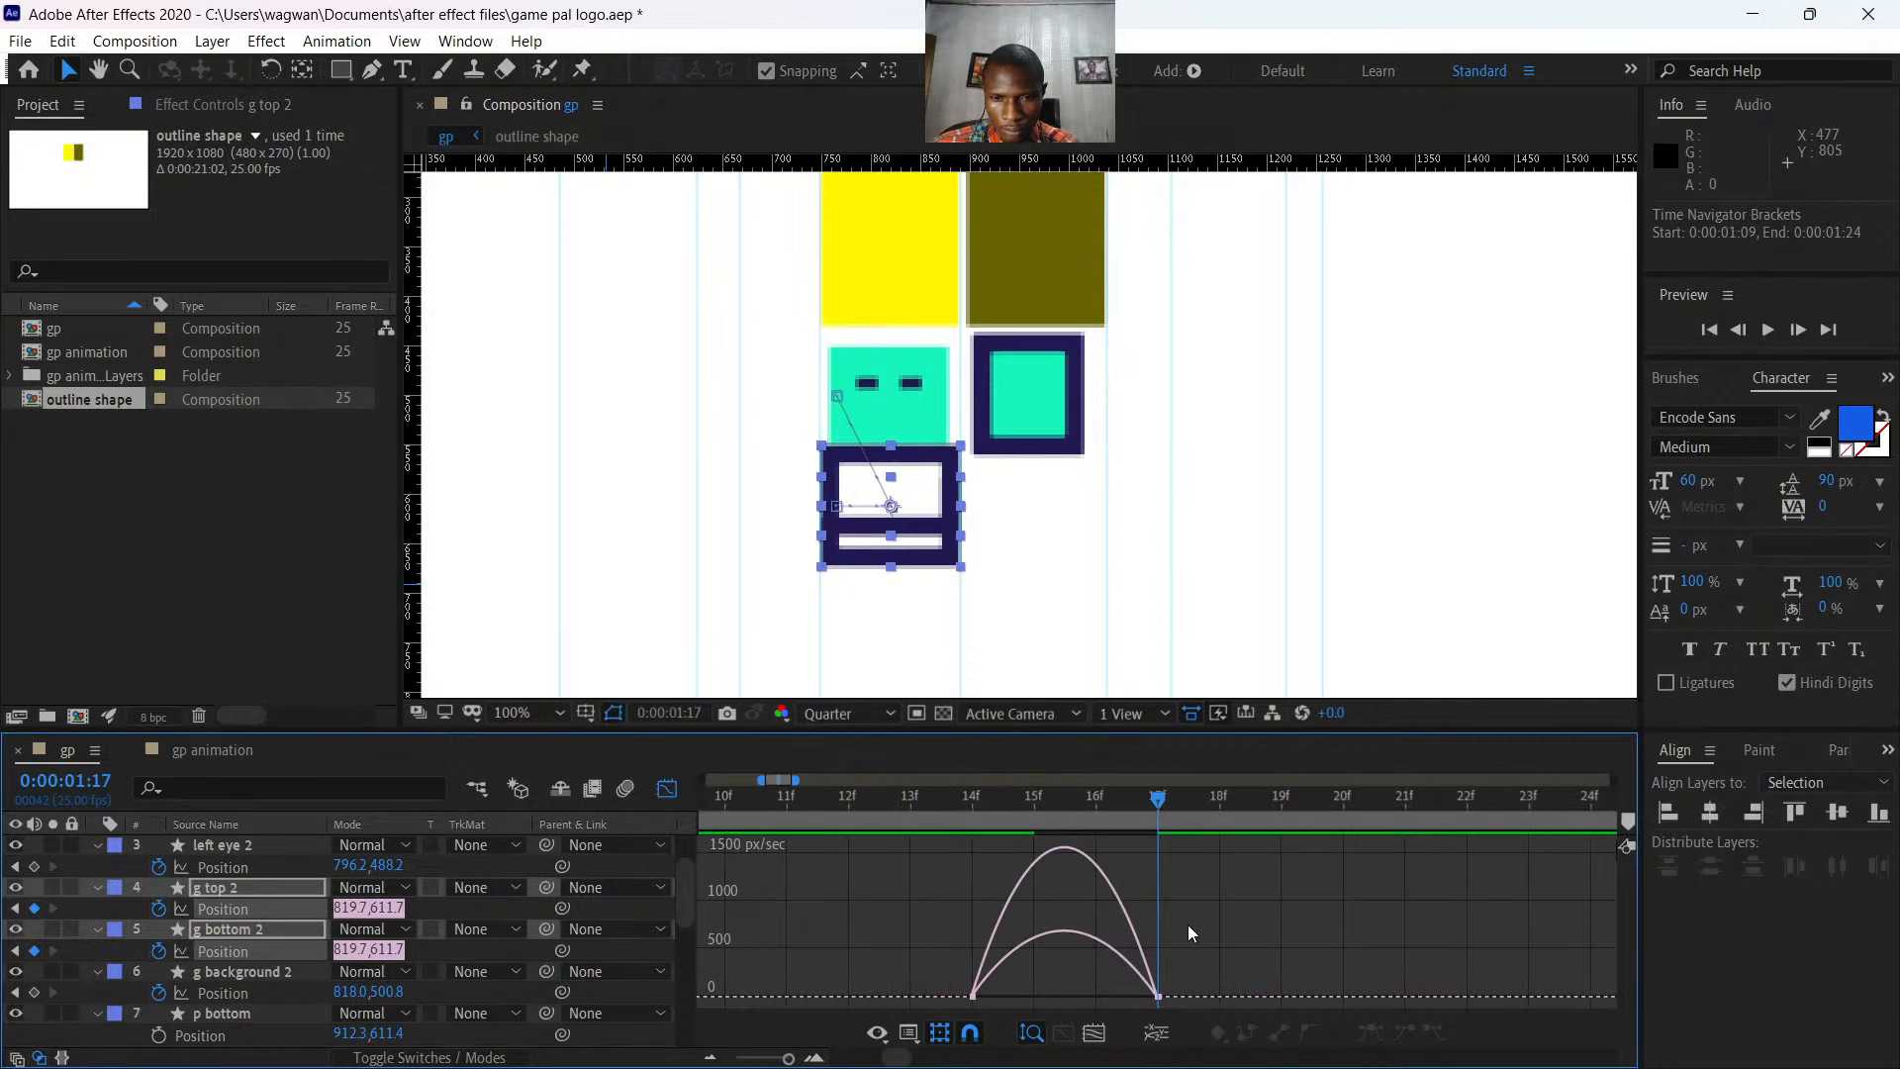
pyautogui.moveTo(1187, 924); pyautogui.dragTo(956, 1004)
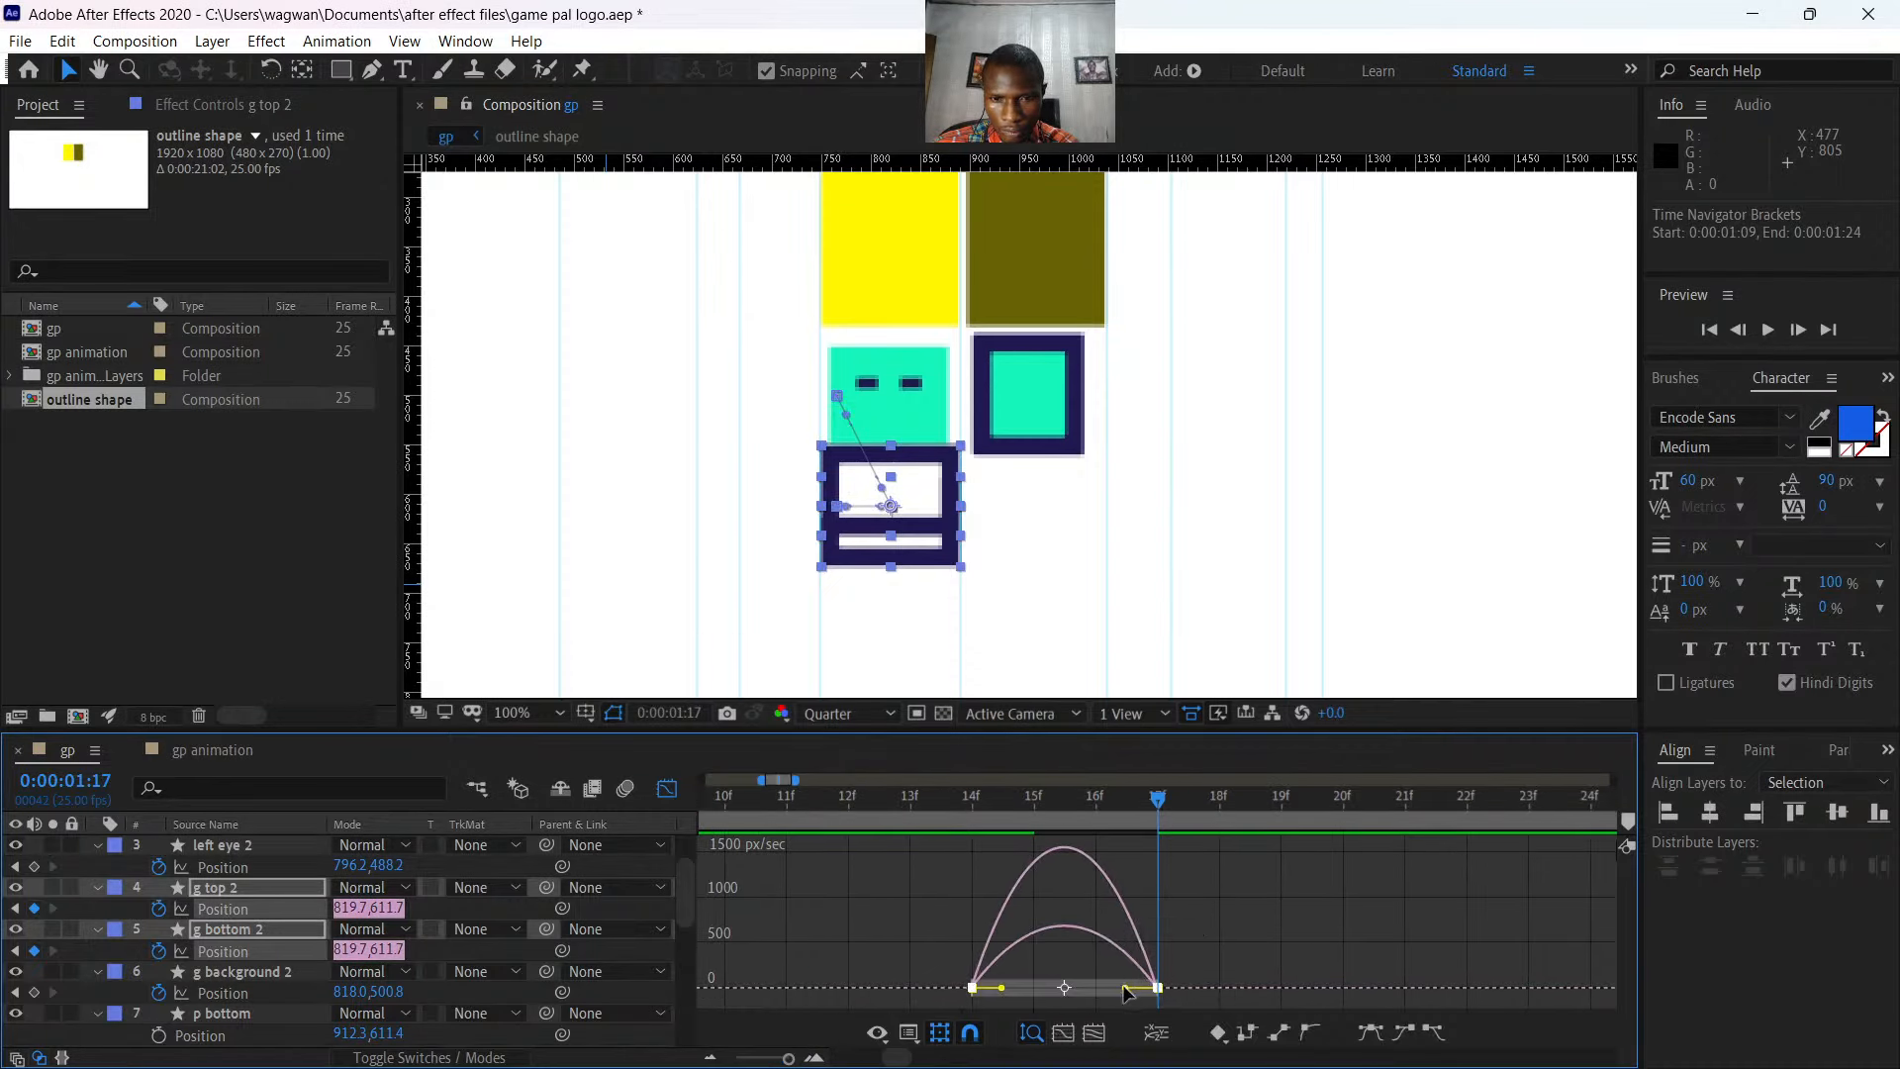
pyautogui.moveTo(1124, 988); pyautogui.dragTo(977, 993)
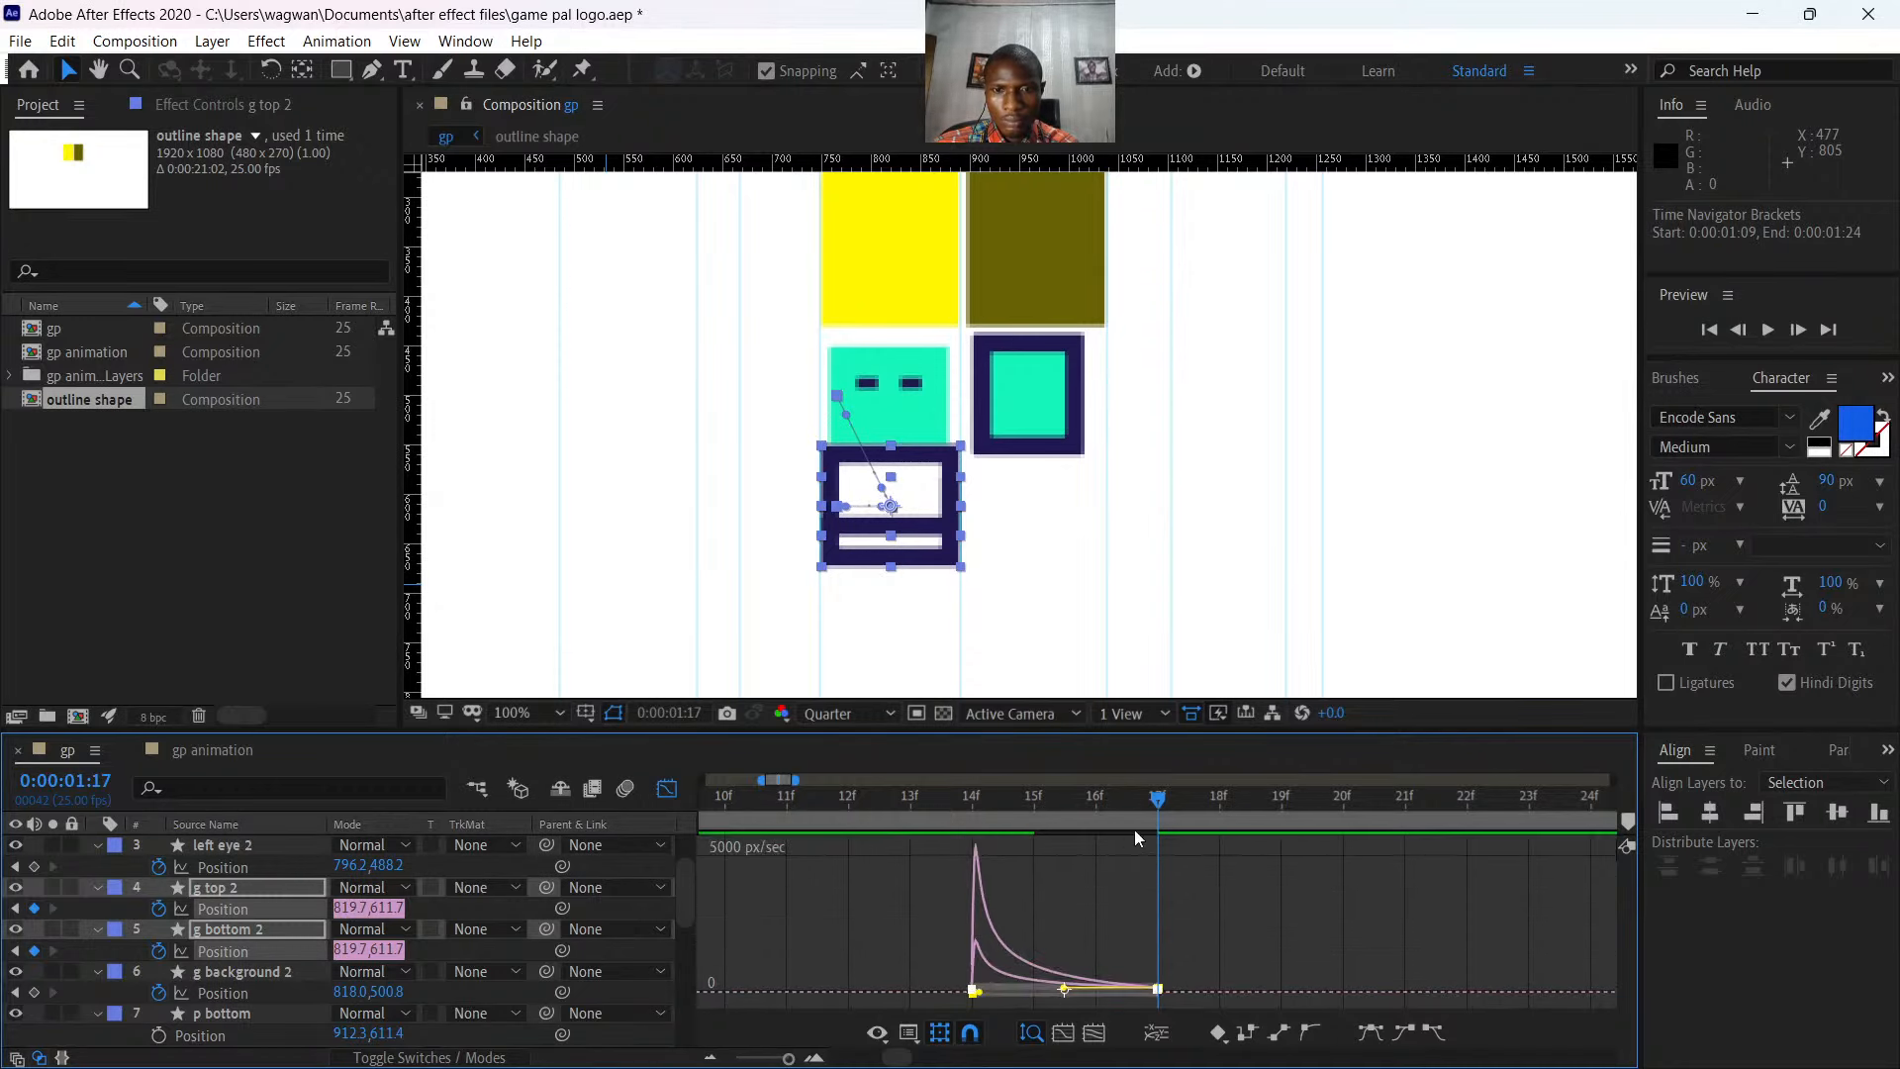
# - Preview the motion of the g frame layers and step back through the frames around 0:00:02:07
pyautogui.press('space')
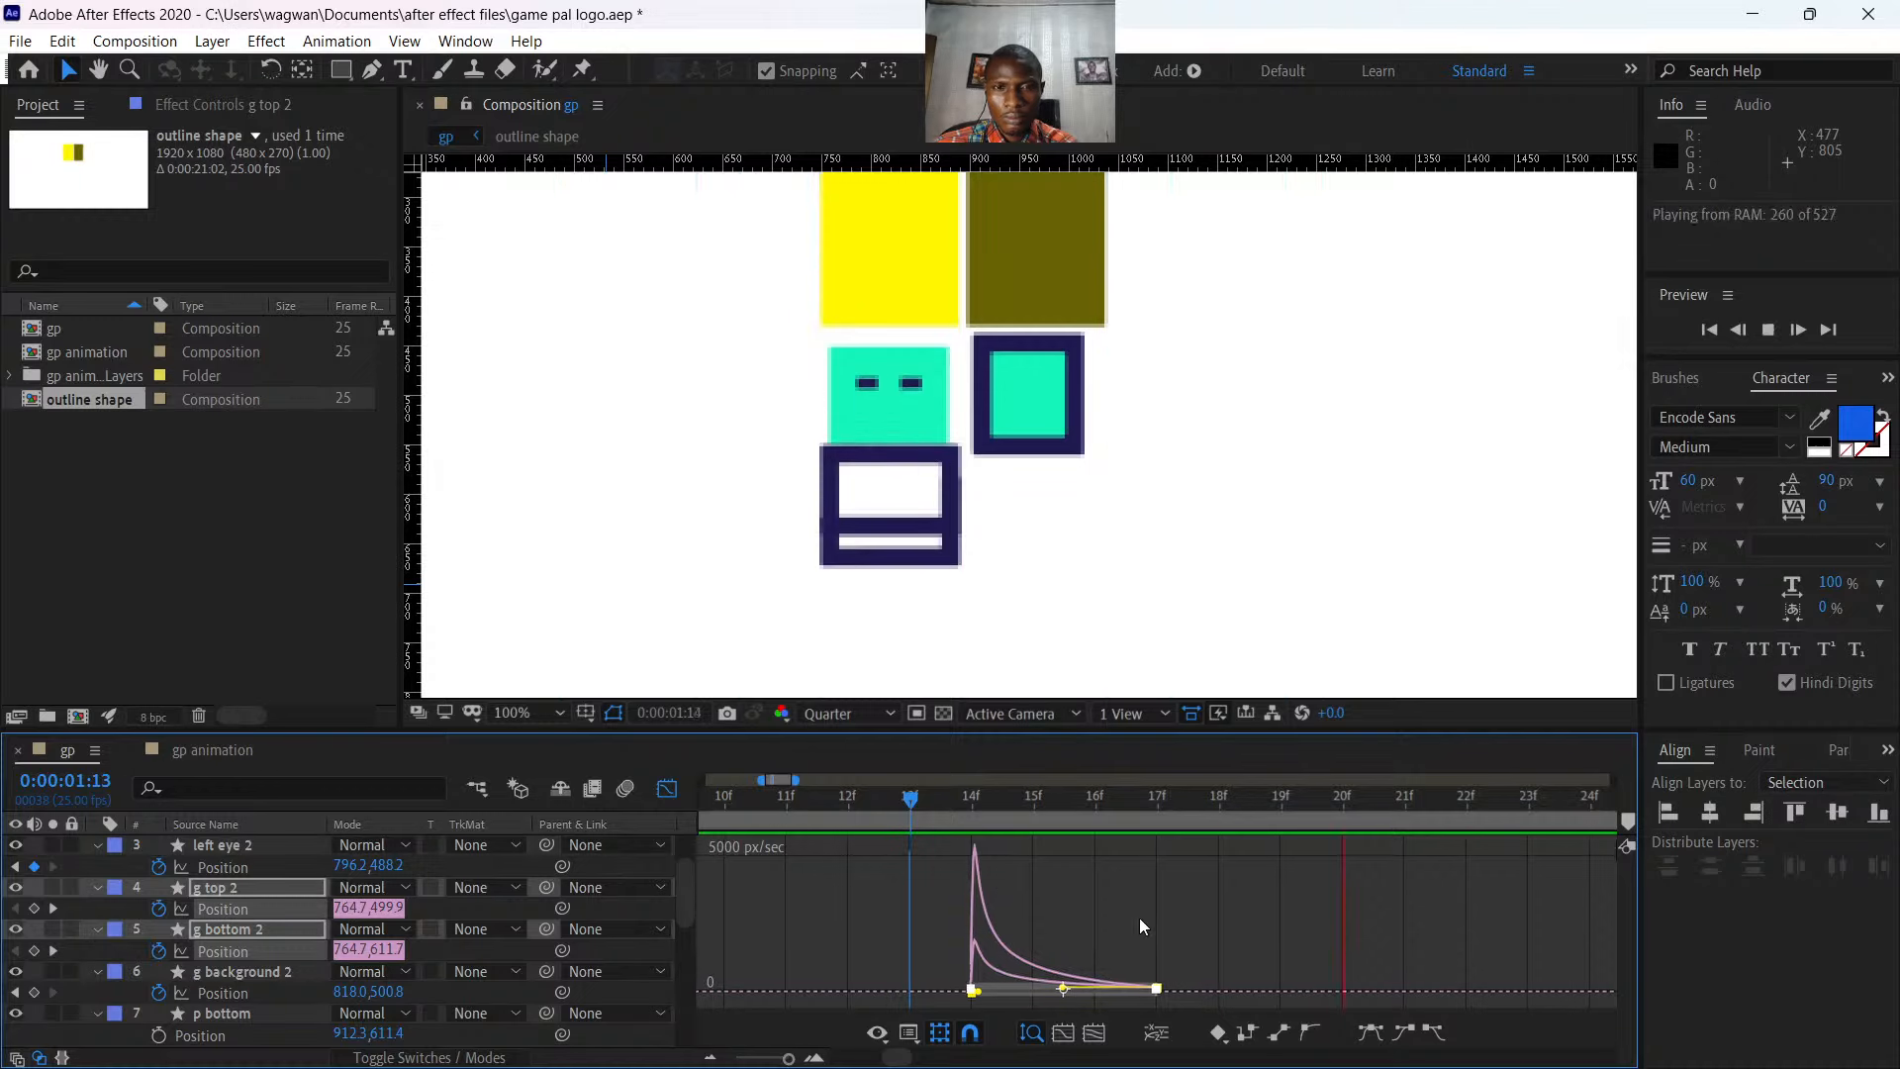
pyautogui.press('space')
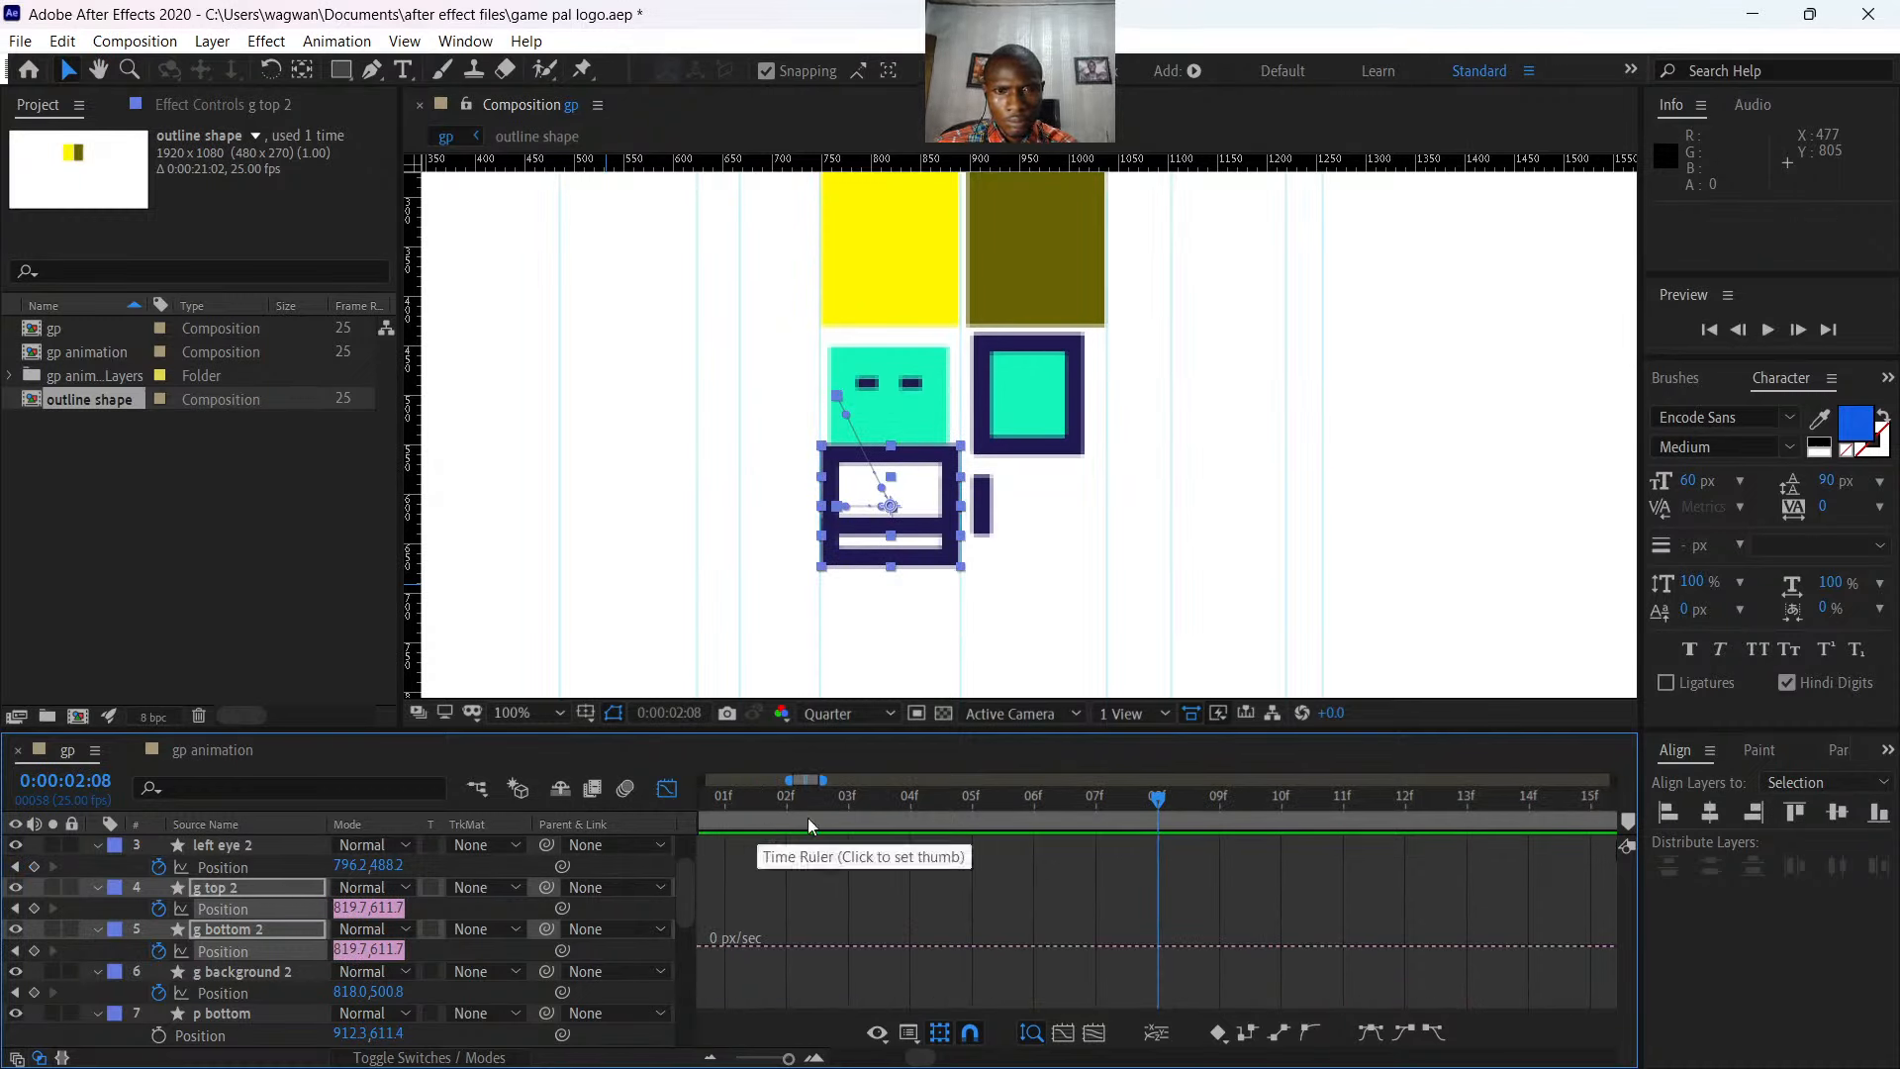
pyautogui.moveTo(1158, 797); pyautogui.dragTo(1114, 798)
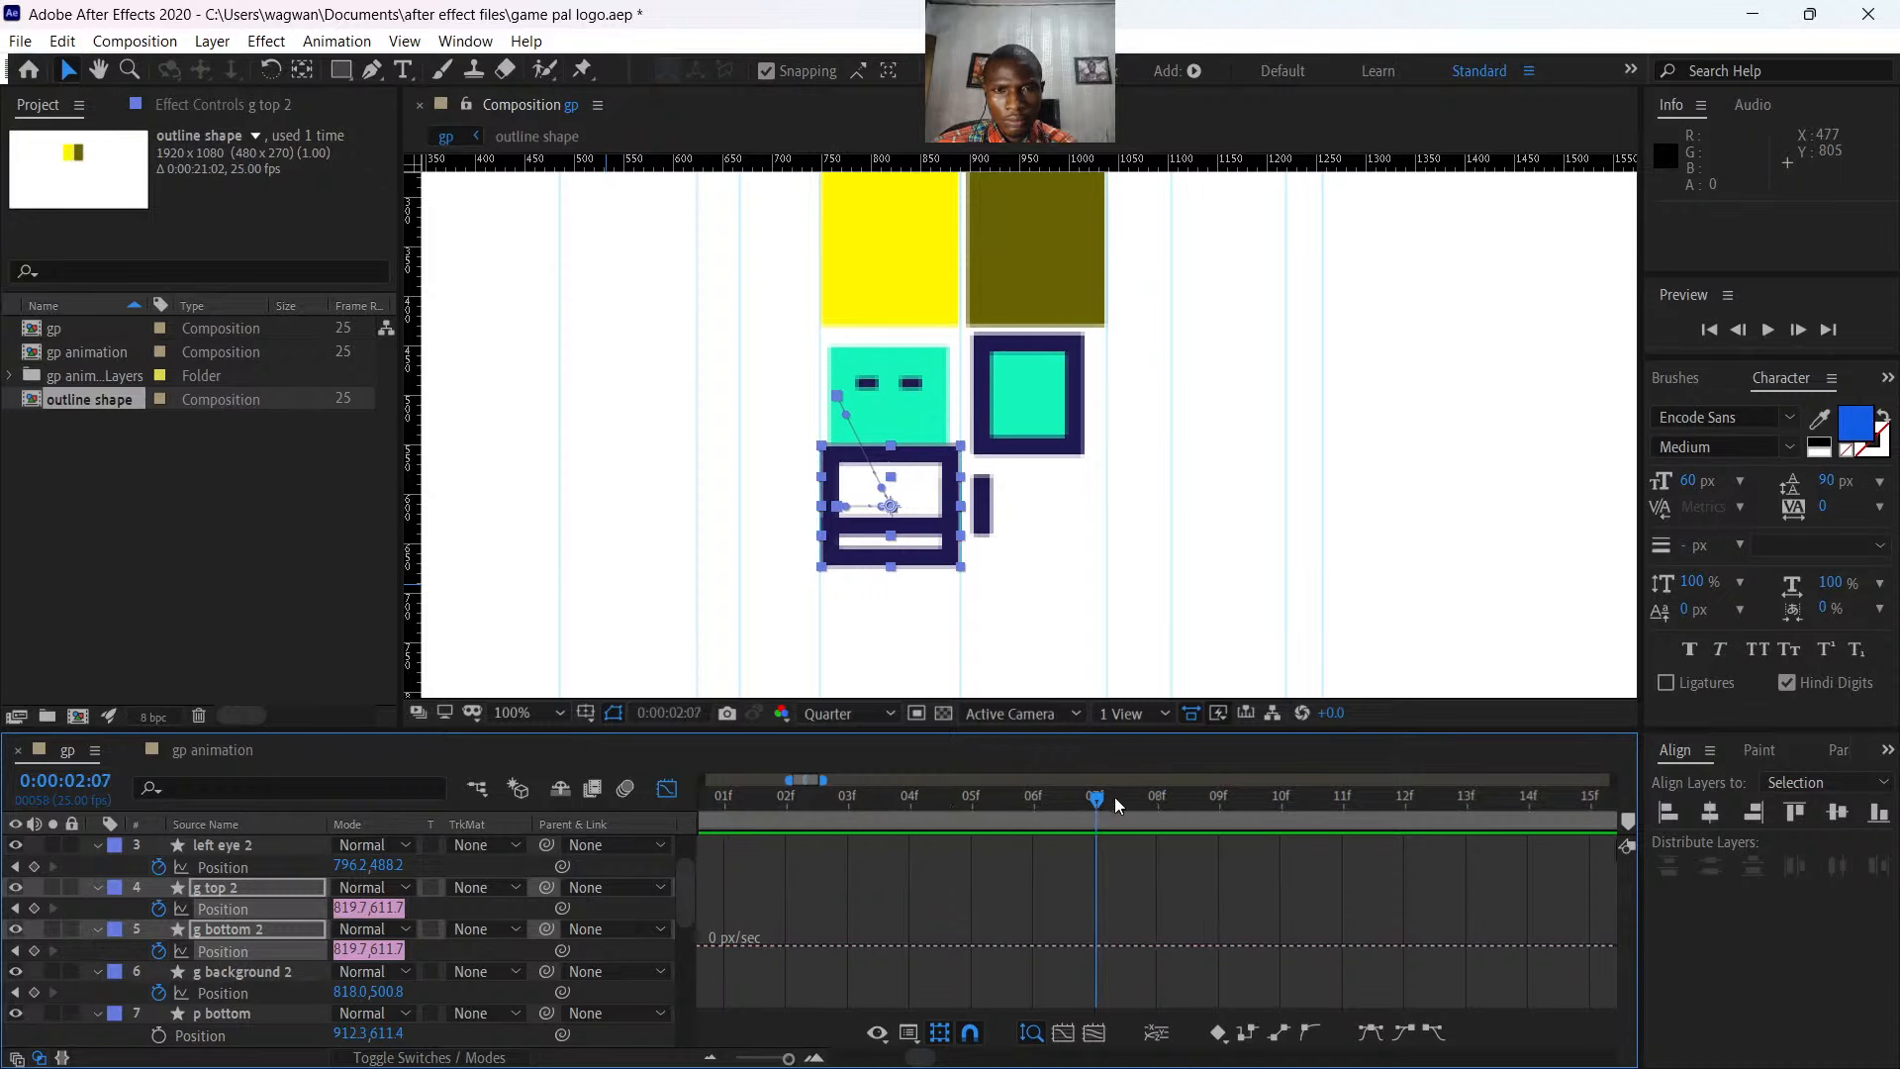
pyautogui.press('pageup')
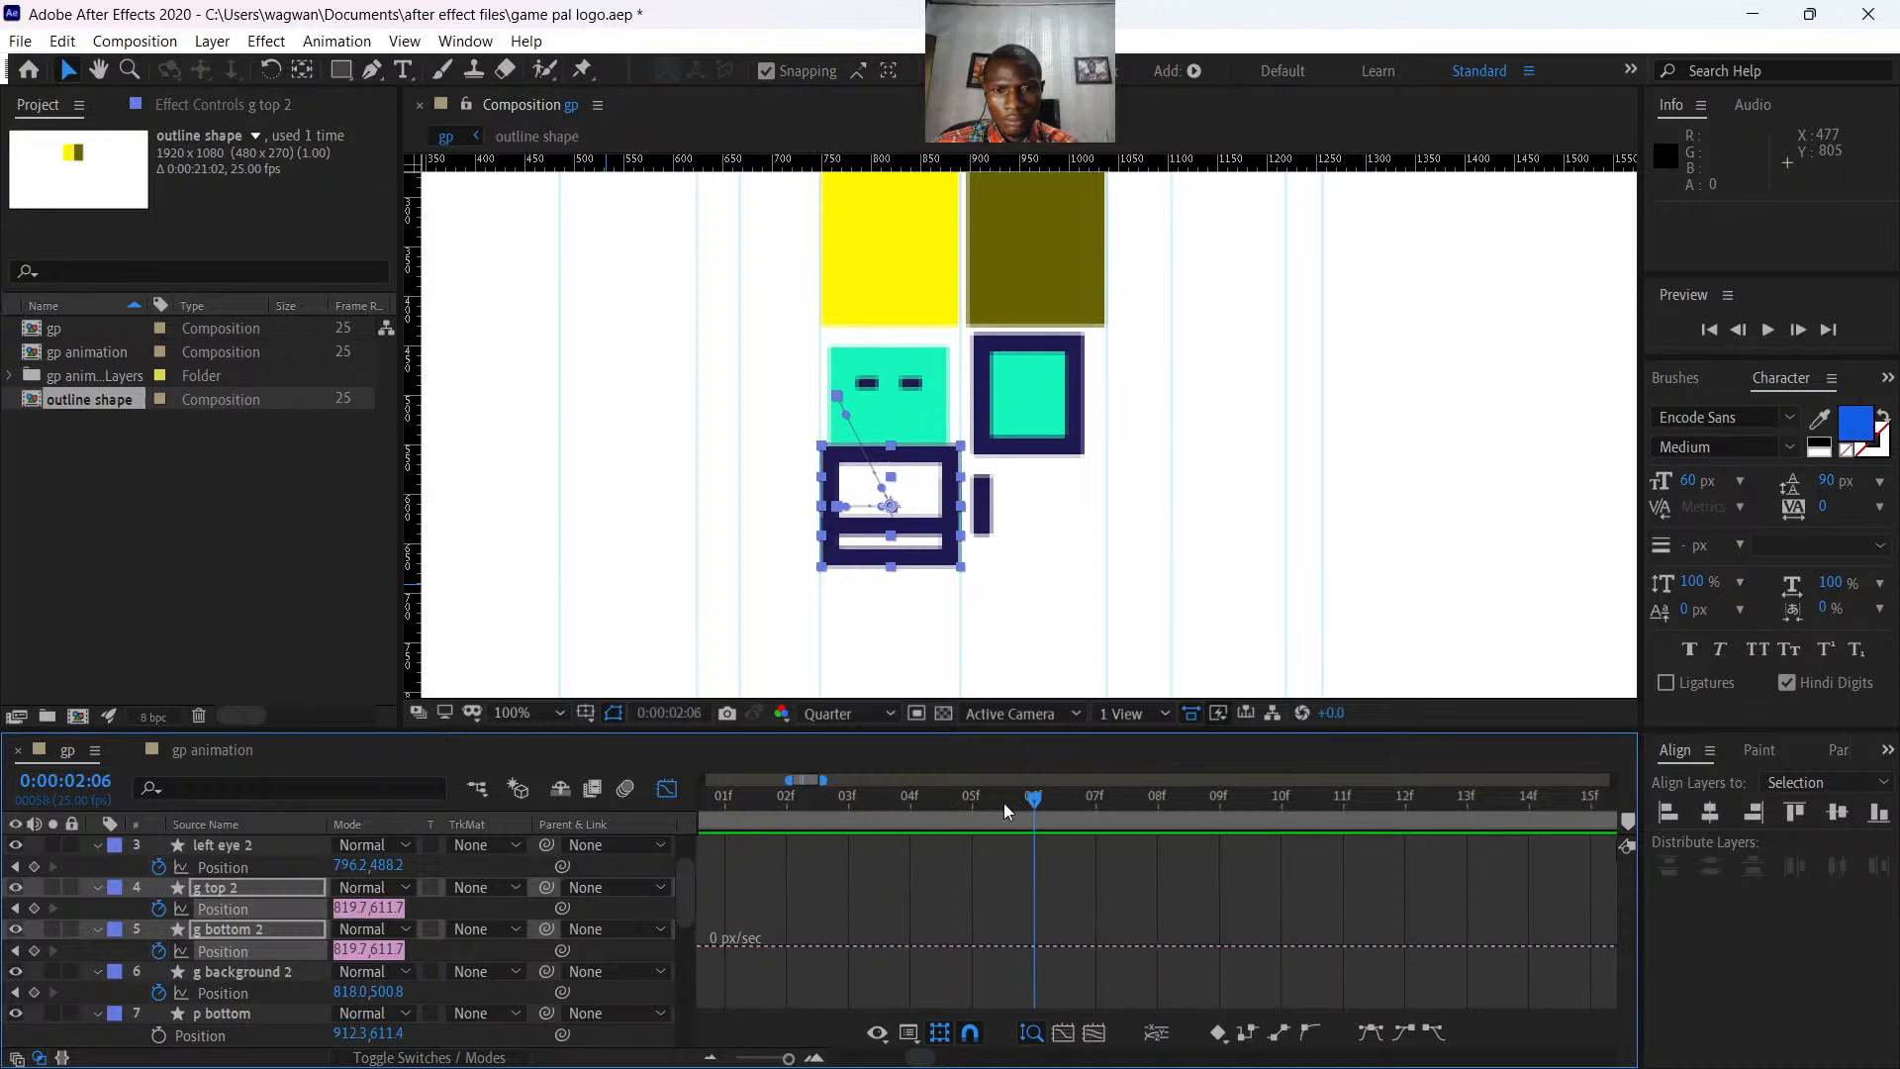
# - Undo the speed curve adjustment, the easing and the second Position keyframes of g top 2 and g bottom 2
pyautogui.hotkey('ctrl', 'z')
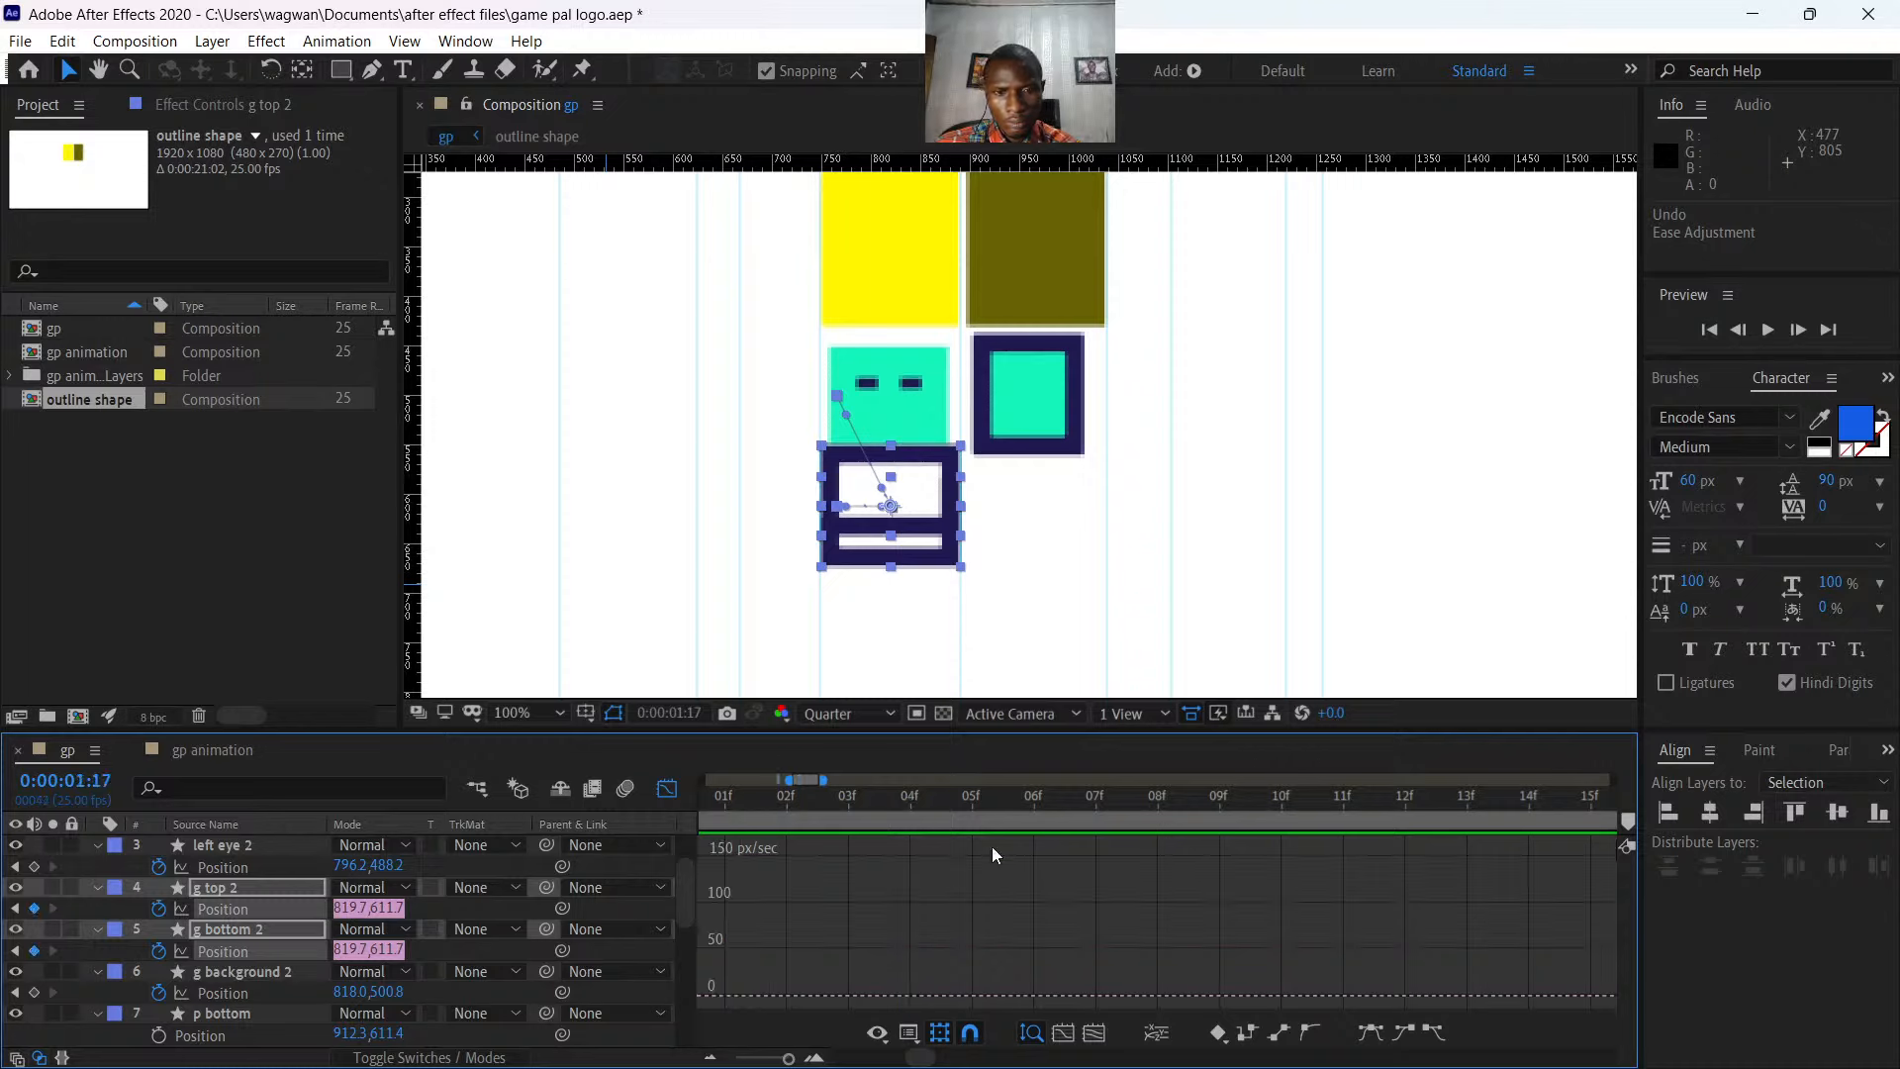
pyautogui.click(665, 792)
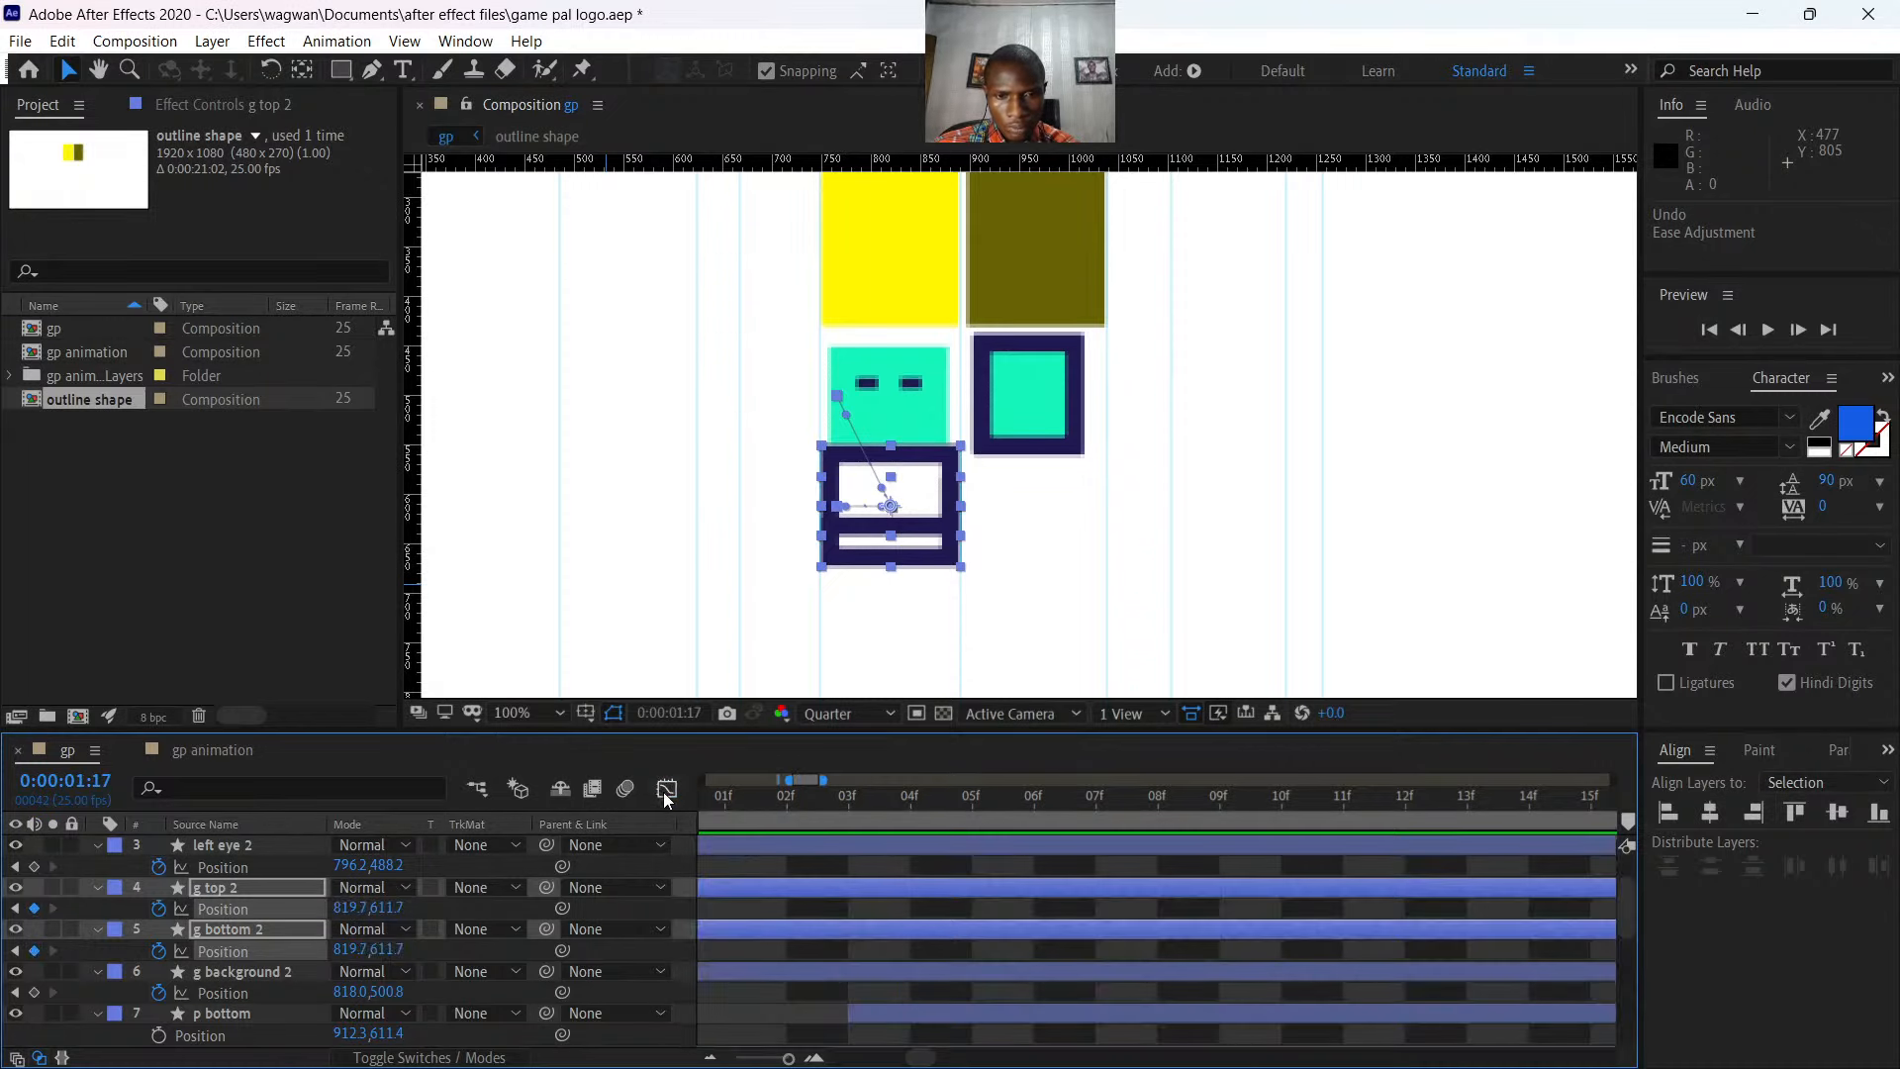
pyautogui.moveTo(789, 1058)
pyautogui.mouseDown()
pyautogui.moveTo(759, 1057)
pyautogui.moveTo(781, 1058)
pyautogui.mouseUp()
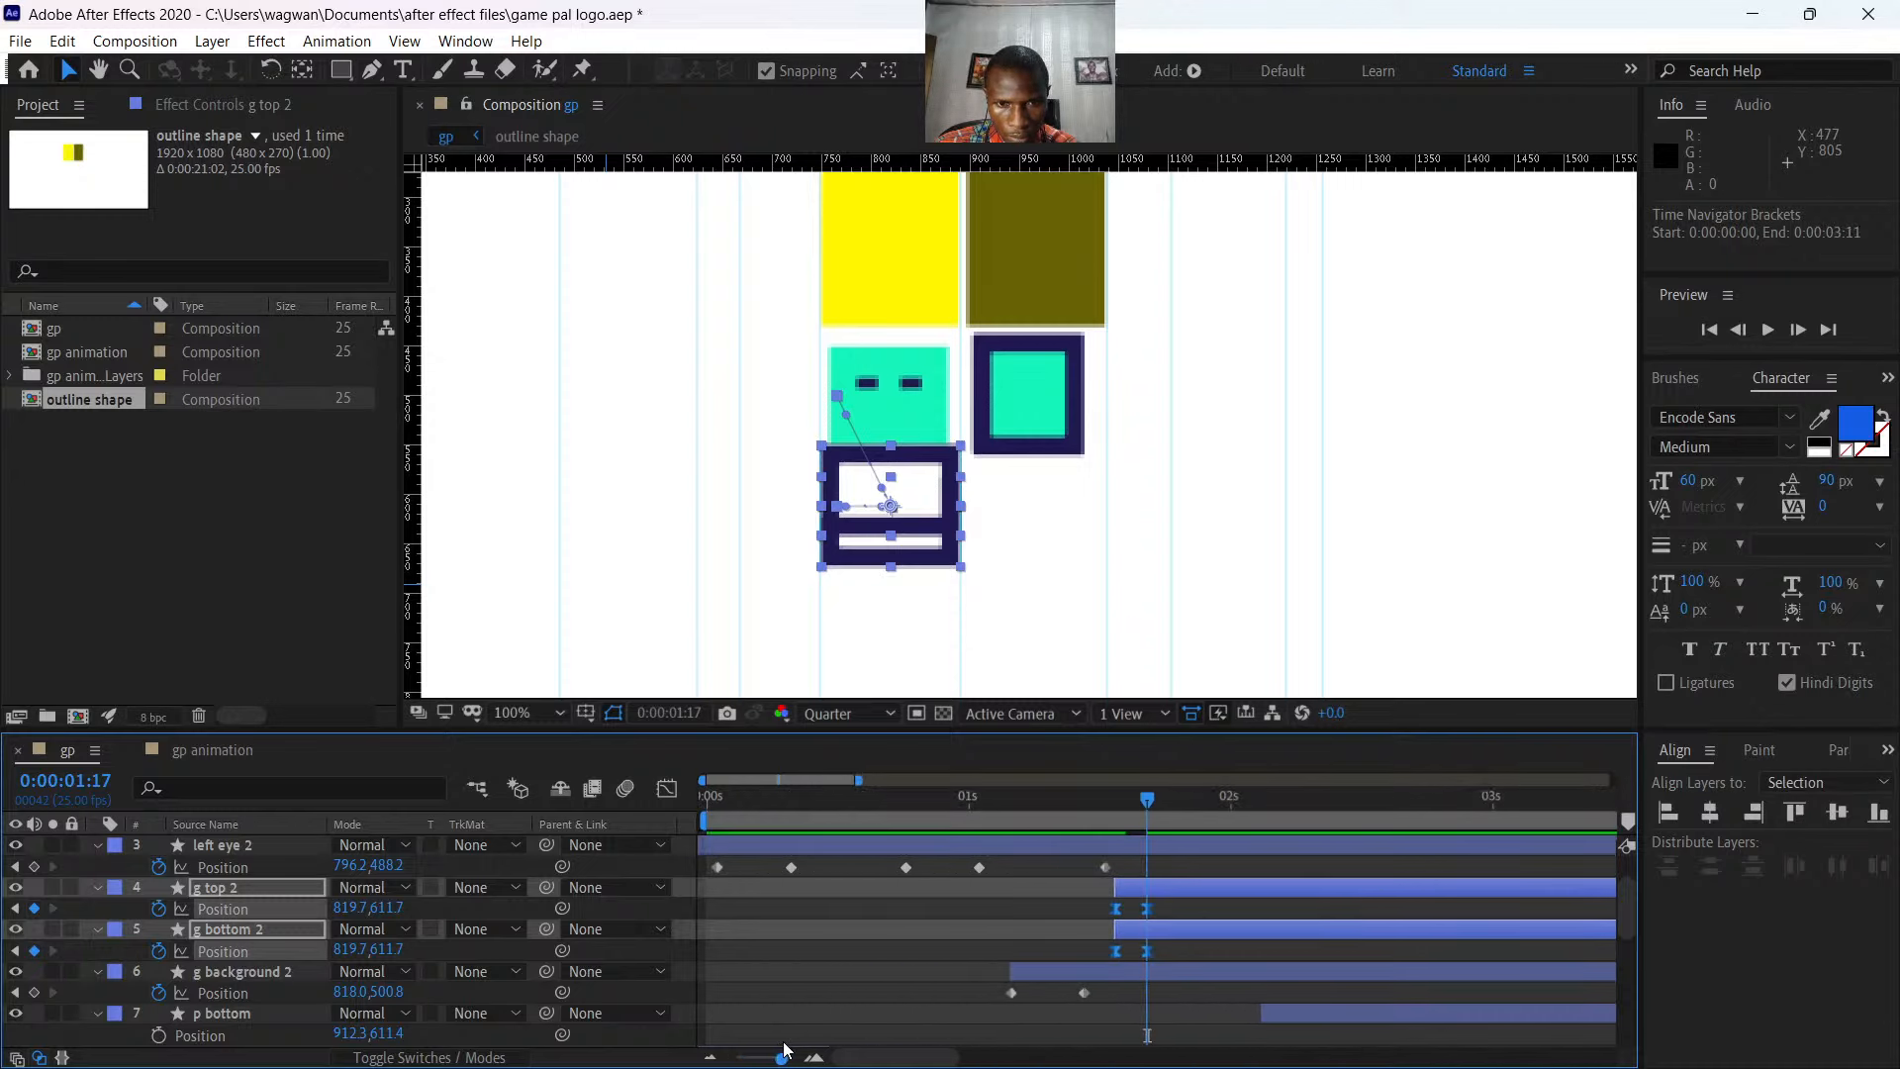
pyautogui.moveTo(1142, 804); pyautogui.dragTo(1114, 799)
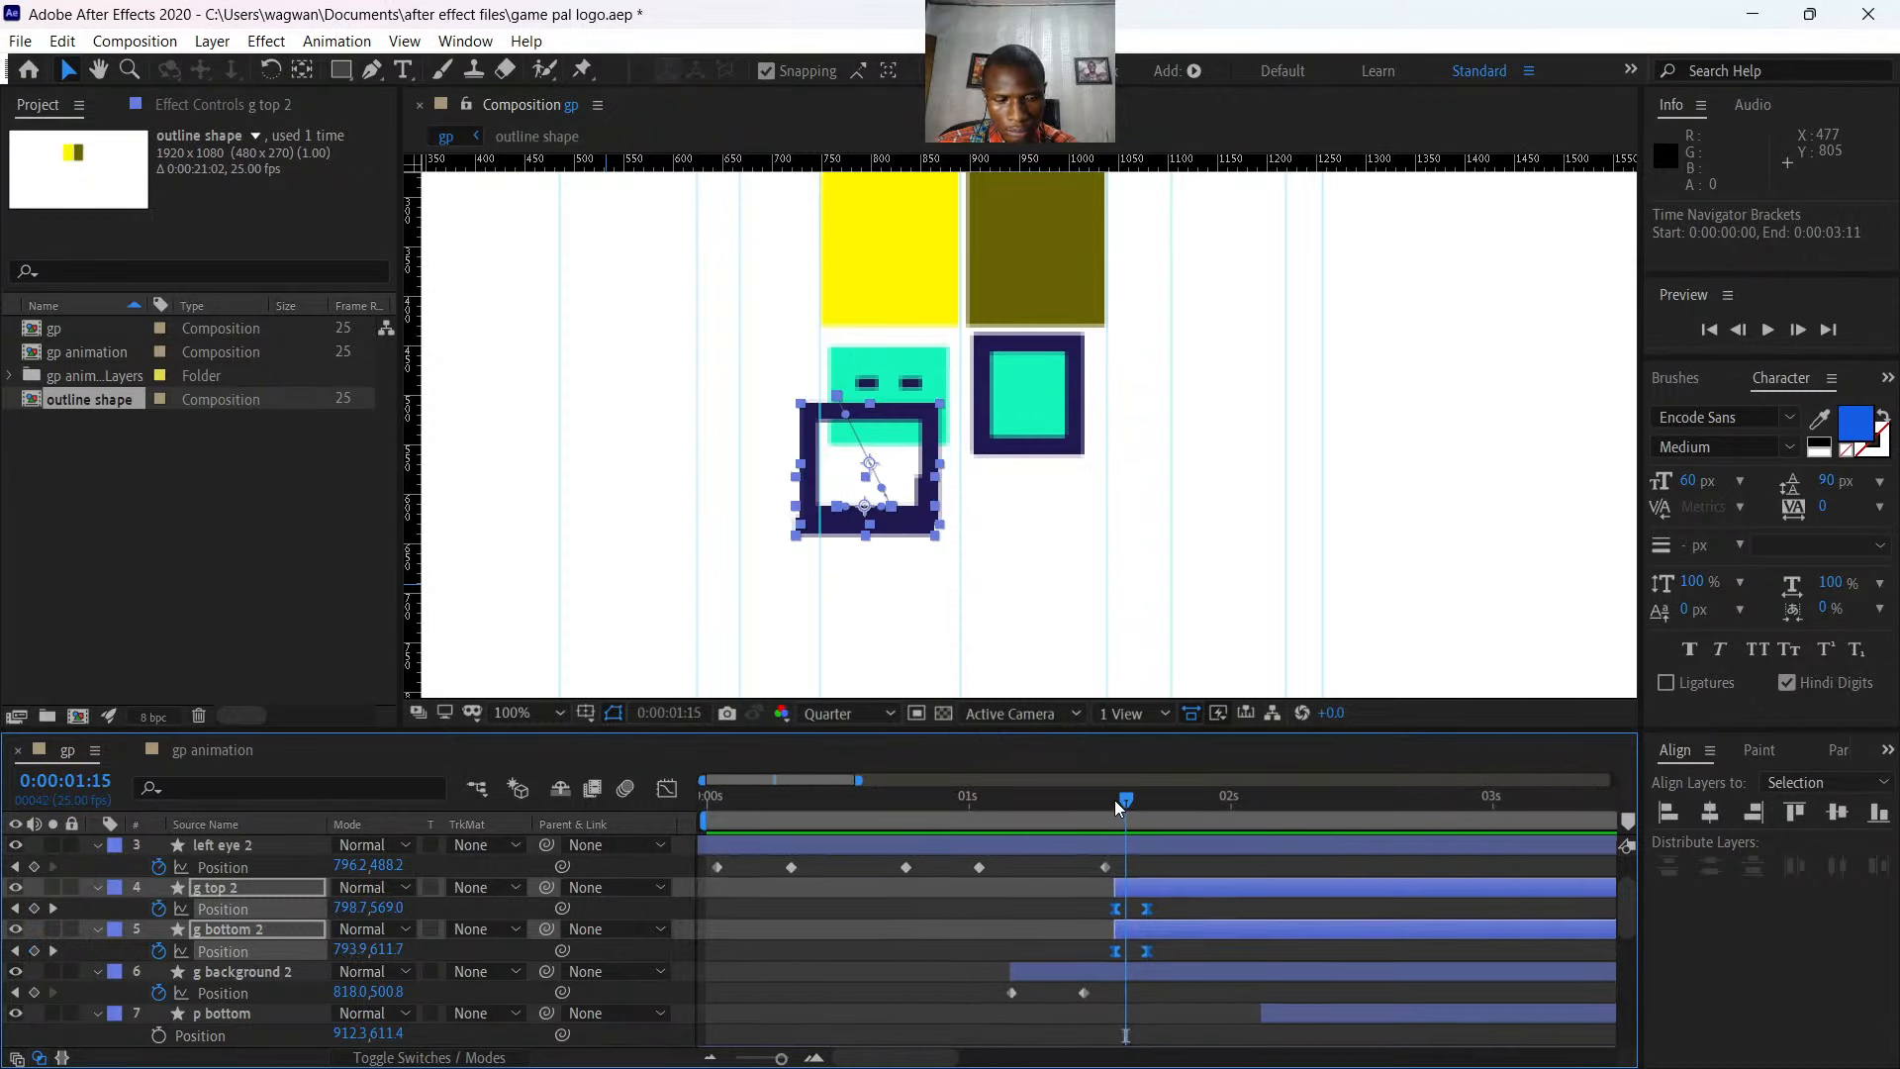
pyautogui.hotkey('ctrl', 'z')
pyautogui.hotkey('ctrl', 'z')
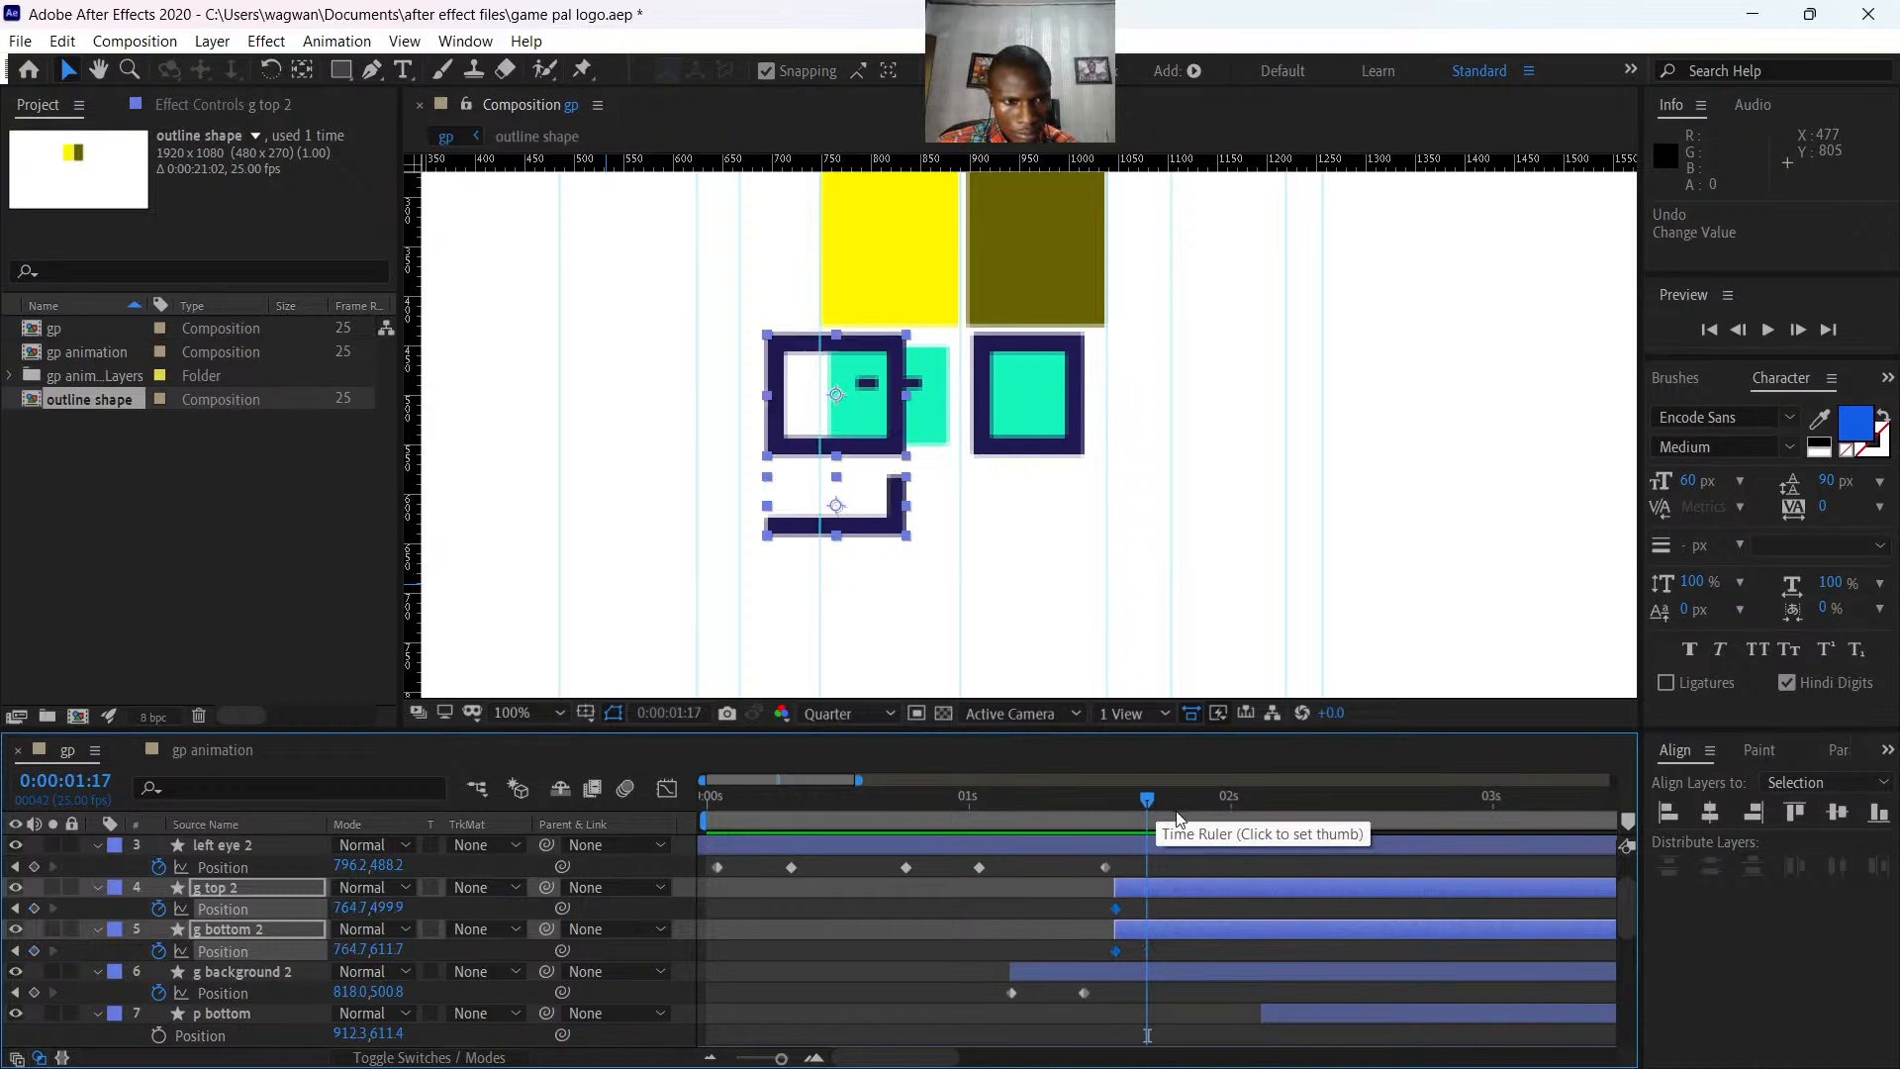
# - Try setting g top 2's X Position to 819.7 at 0:00:01:17 with both frame layers selected, and undo it
pyautogui.click(351, 907)
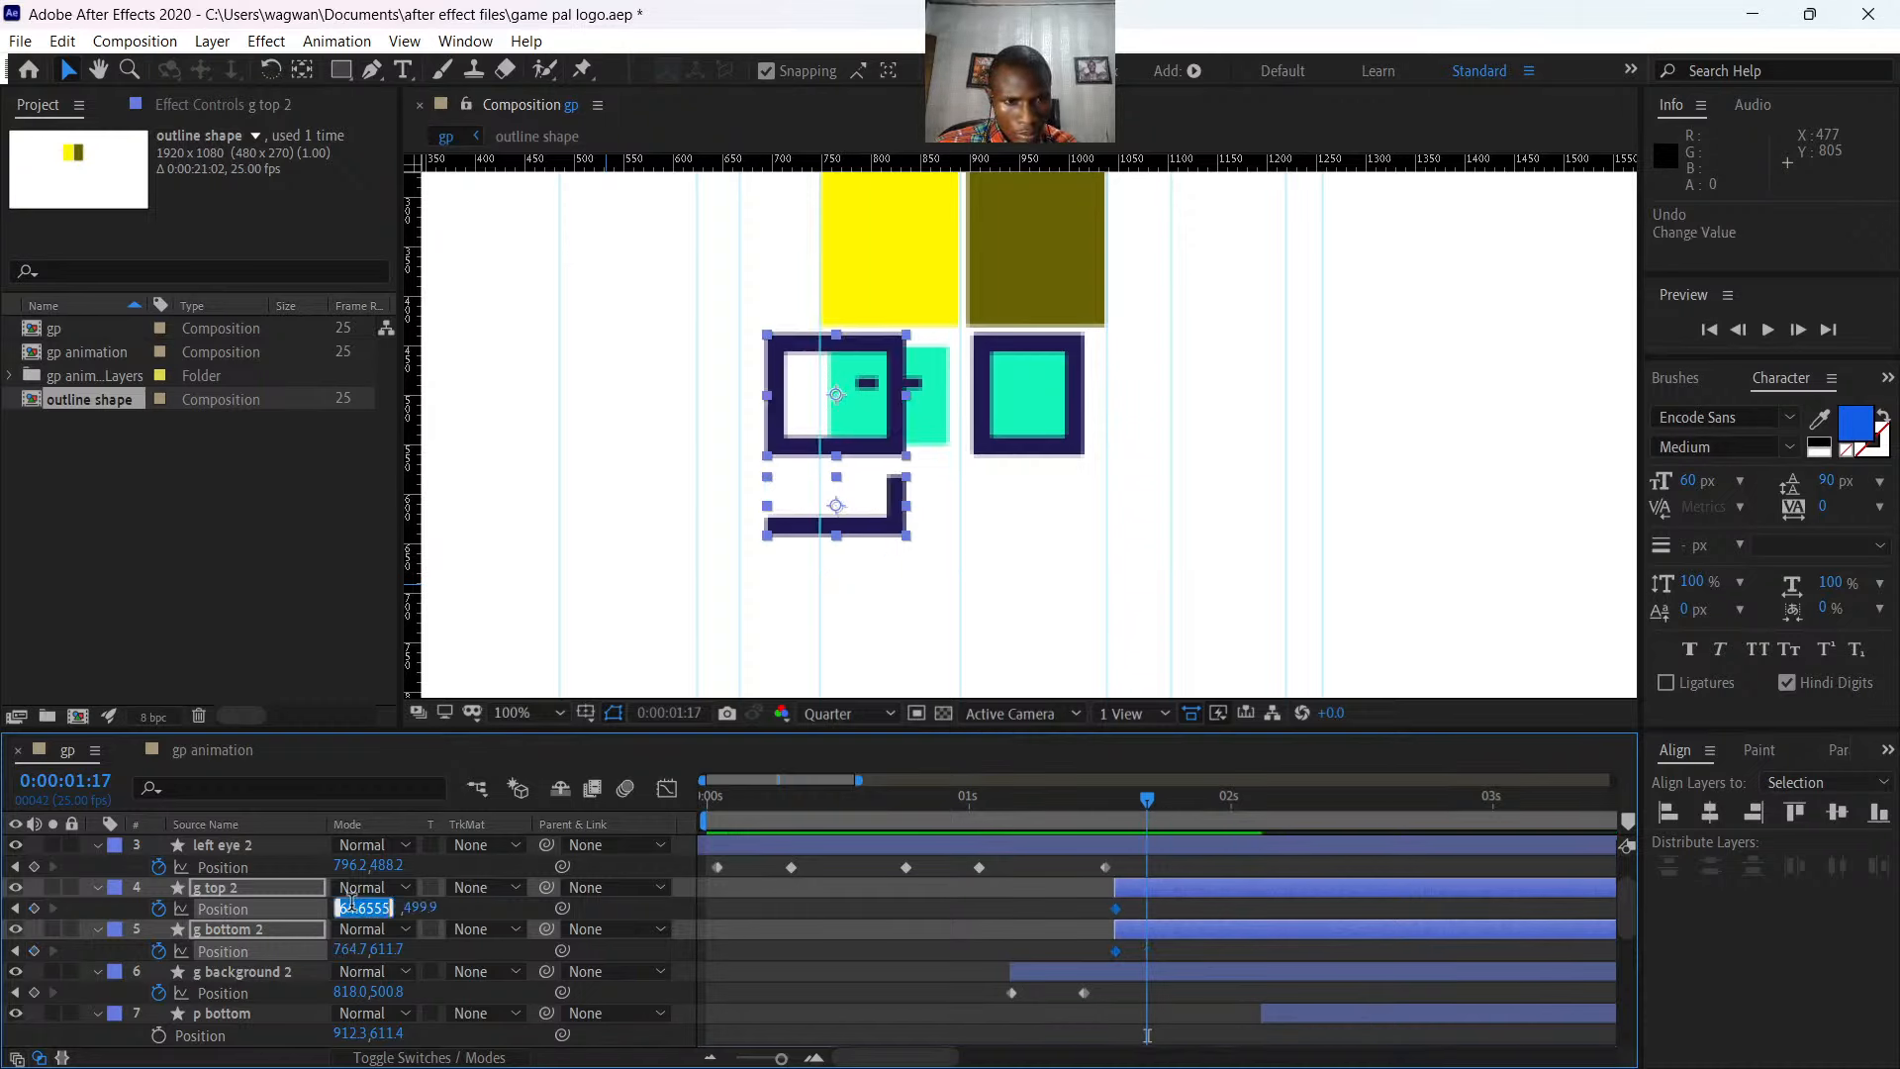
pyautogui.write('819.7')
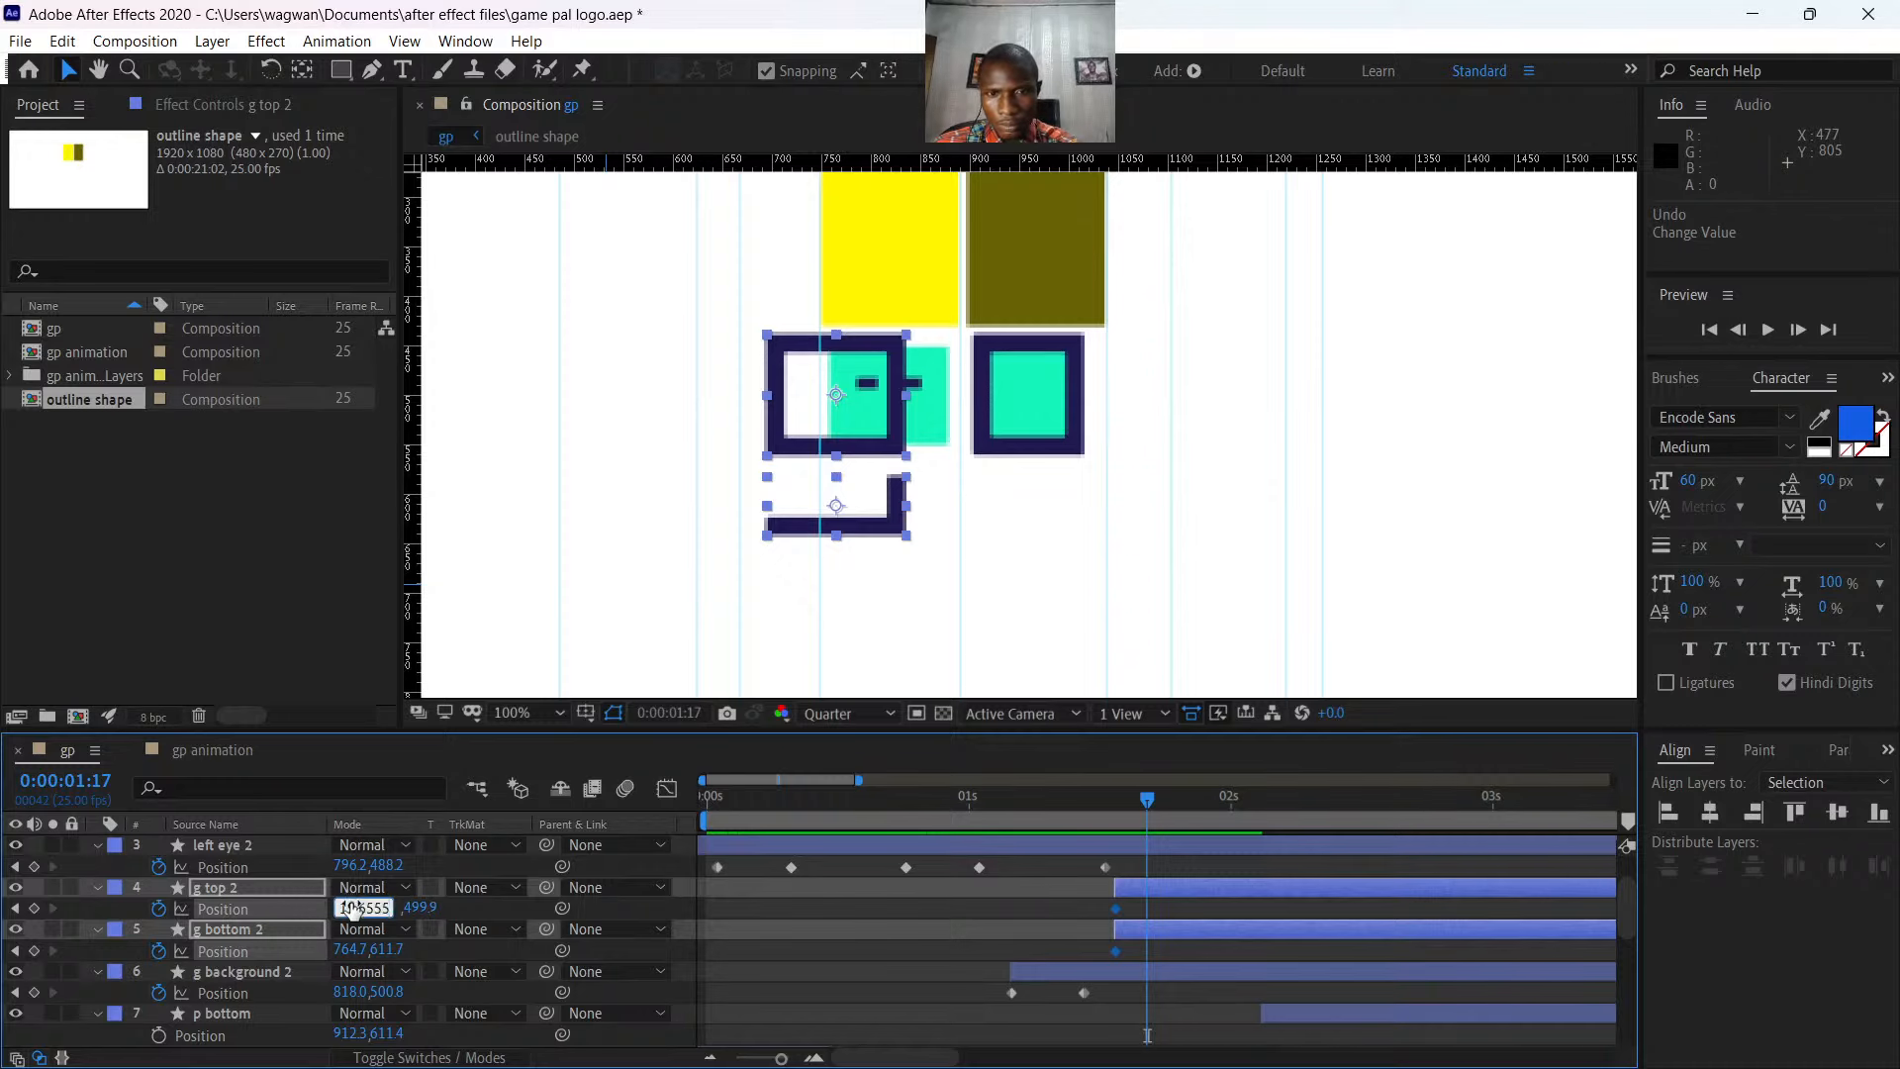
pyautogui.press('Return')
pyautogui.hotkey('ctrl', 'z')
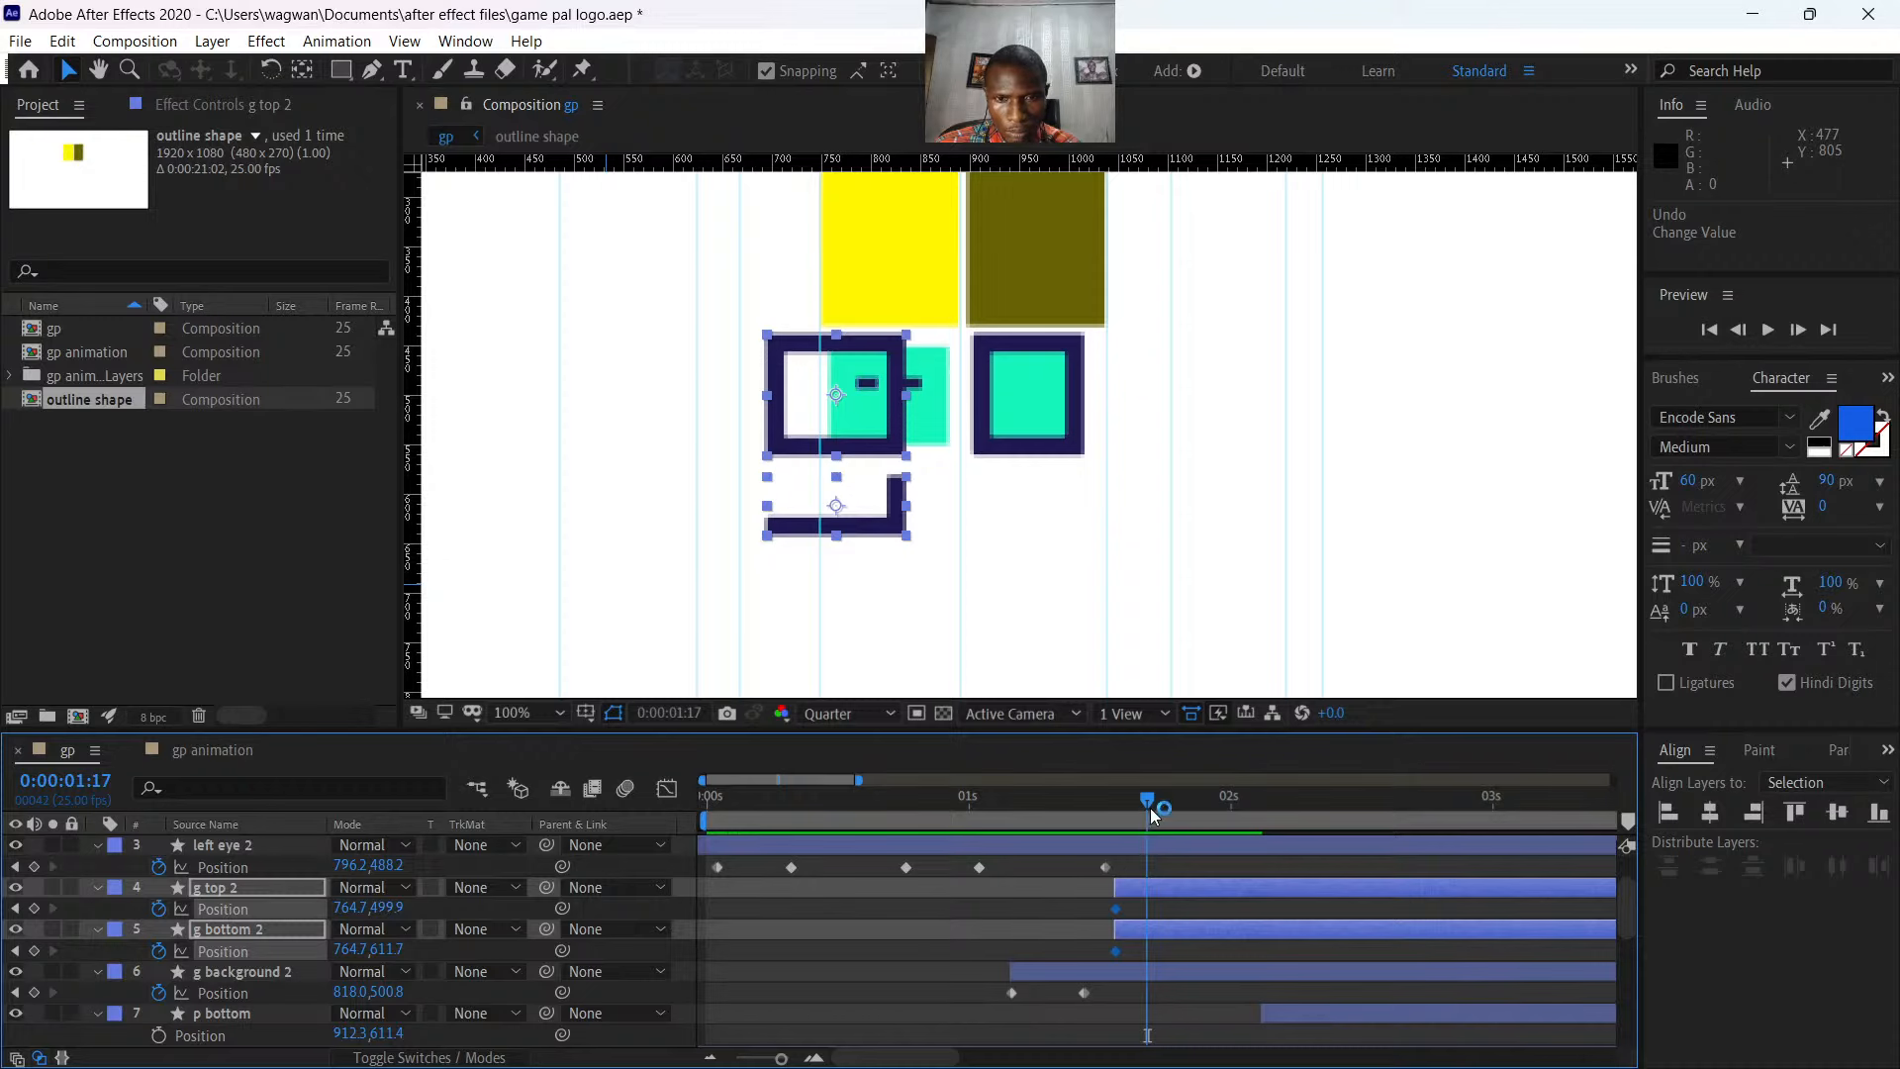
# - Move to 0:00:01:16 and set g top 2's X Position to 819.7 with g bottom 2 also selected
pyautogui.moveTo(1144, 809)
pyautogui.mouseDown()
pyautogui.moveTo(1122, 811)
pyautogui.moveTo(1141, 819)
pyautogui.mouseUp()
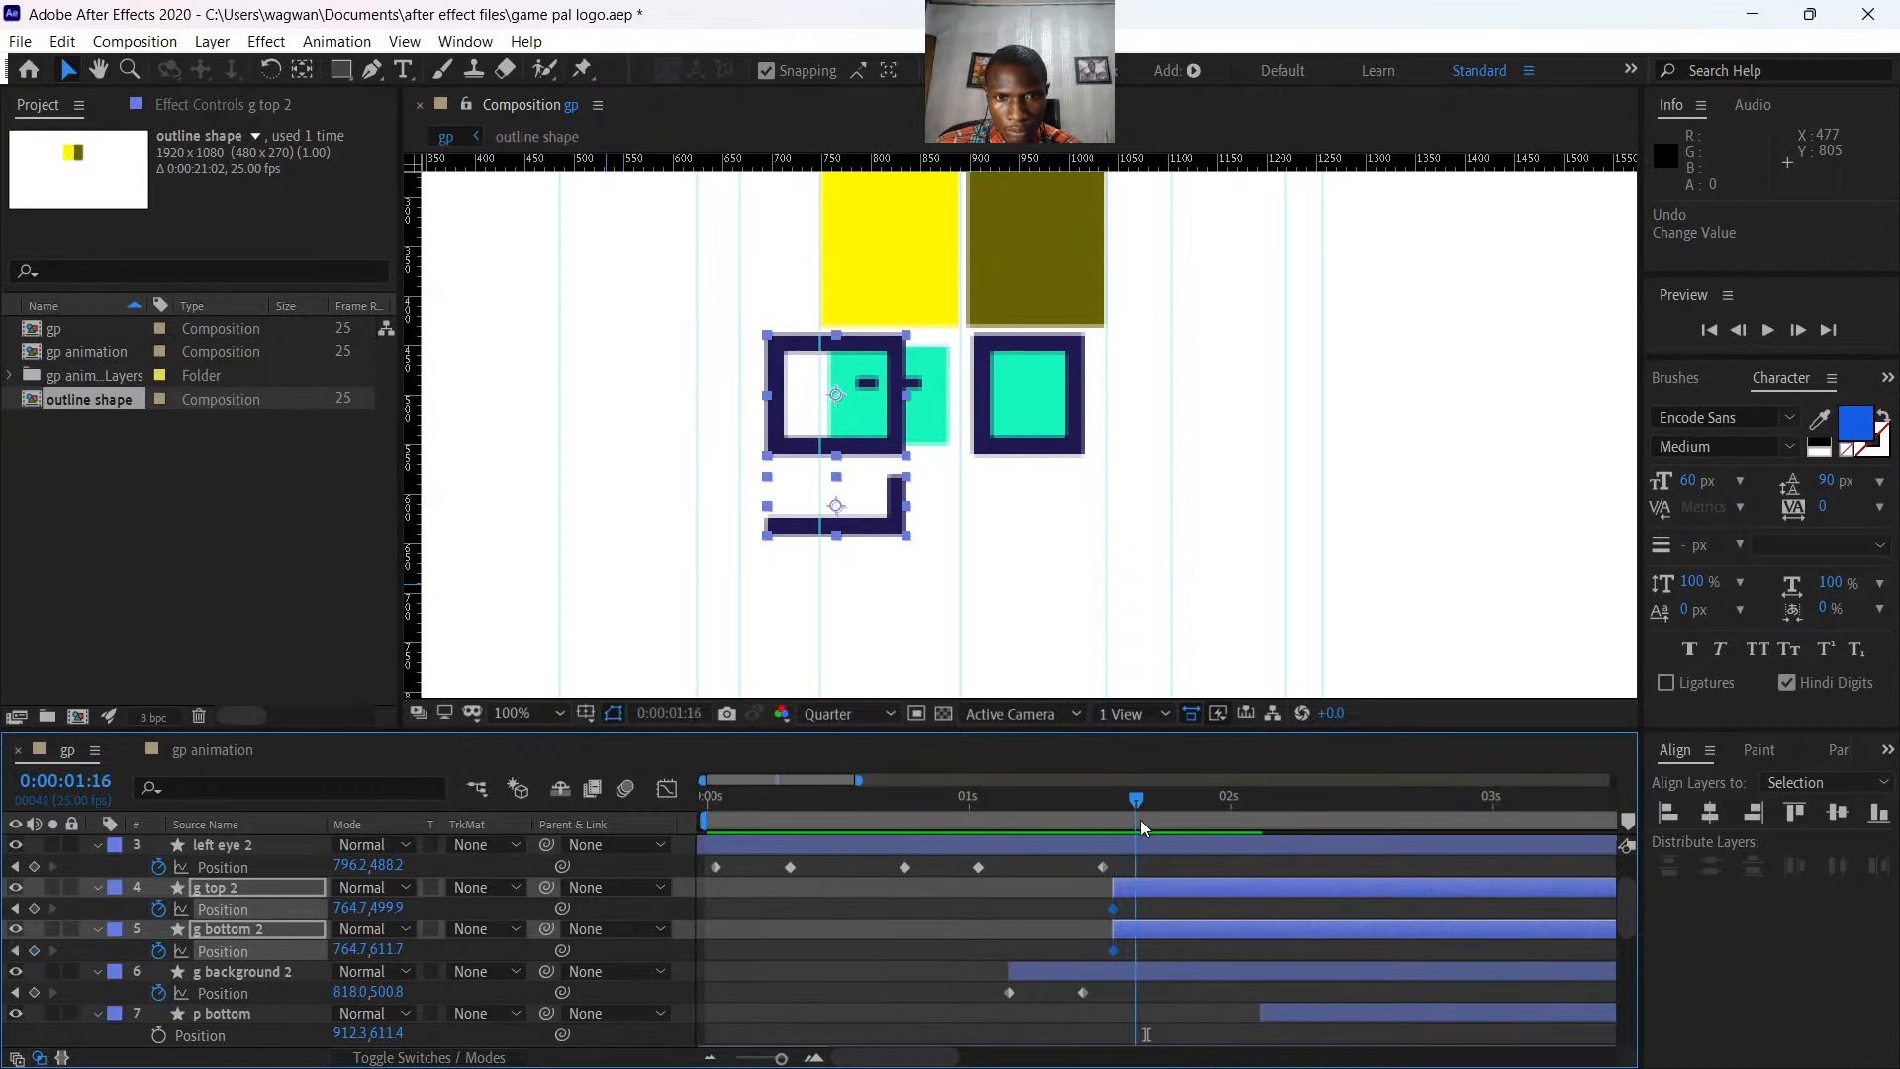
pyautogui.click(339, 912)
pyautogui.click(340, 914)
pyautogui.press('Delete')
pyautogui.press('Delete')
pyautogui.write('19.6555')
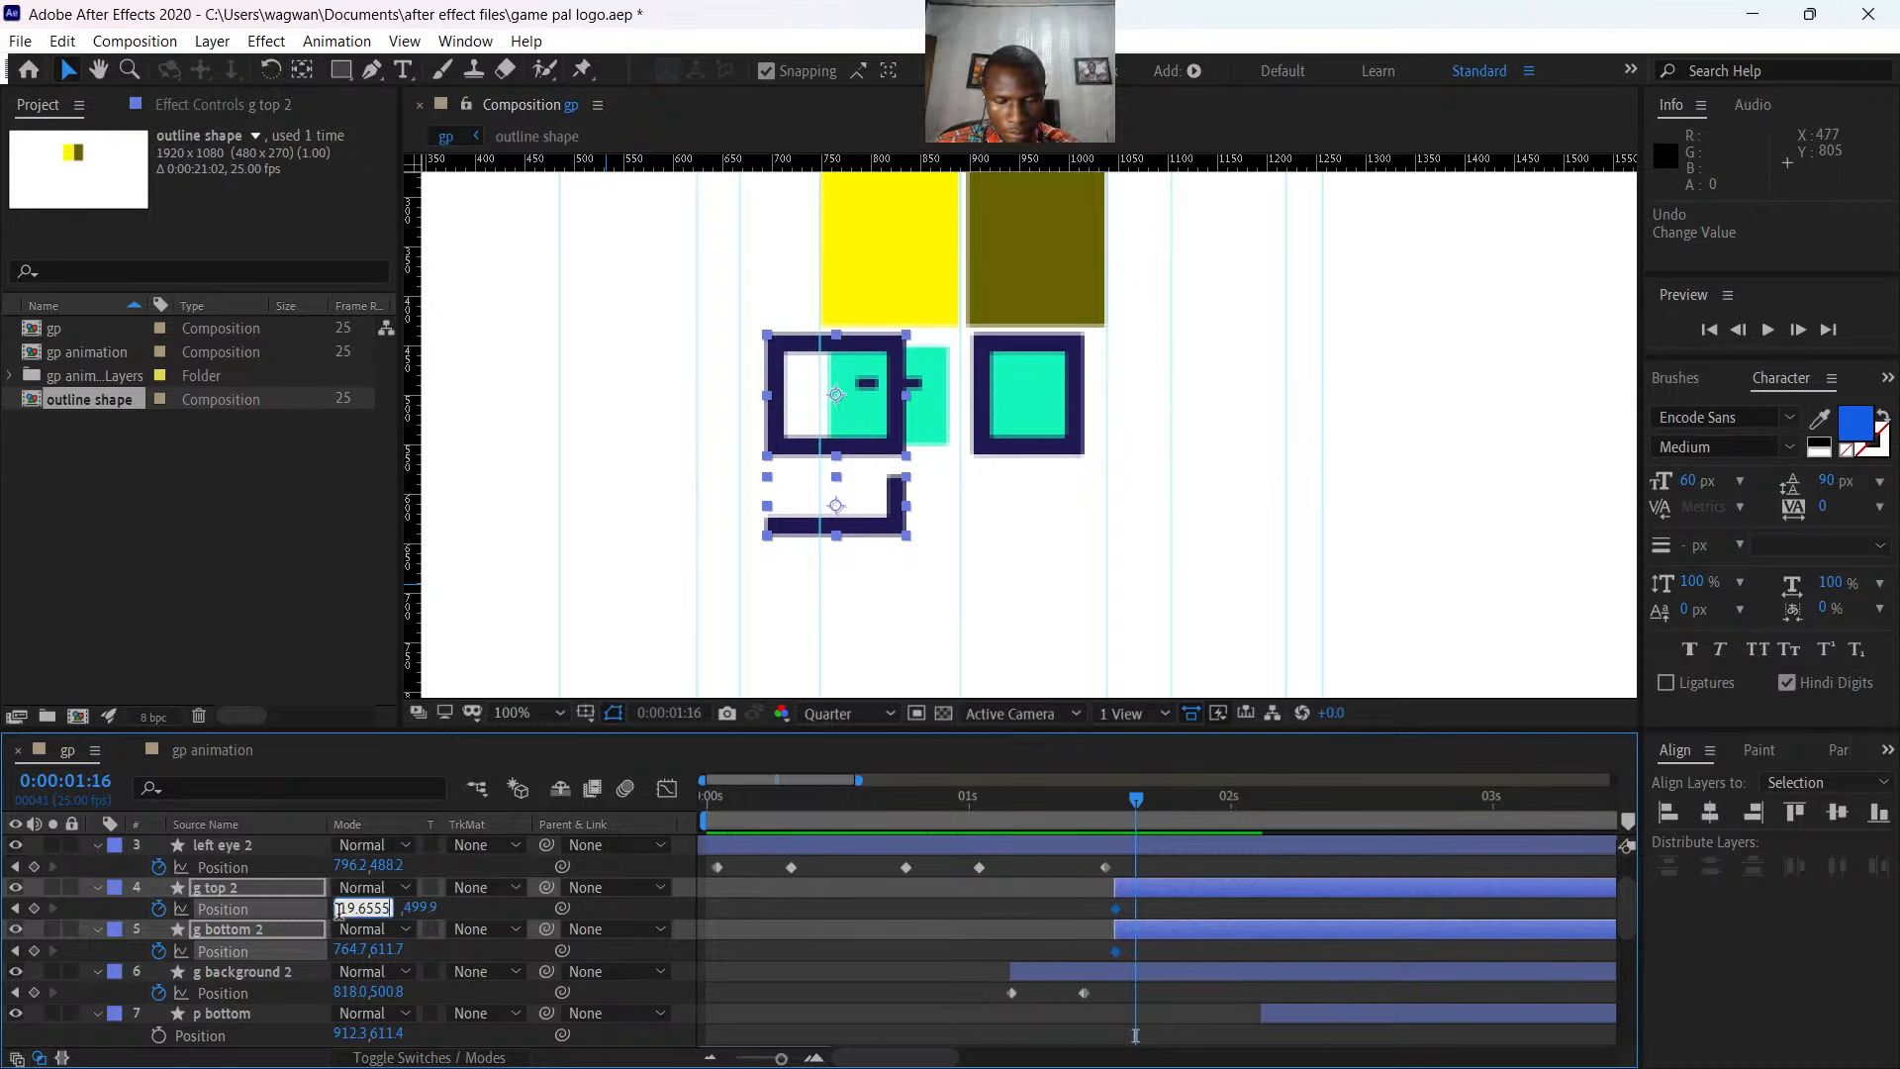
pyautogui.press('Return')
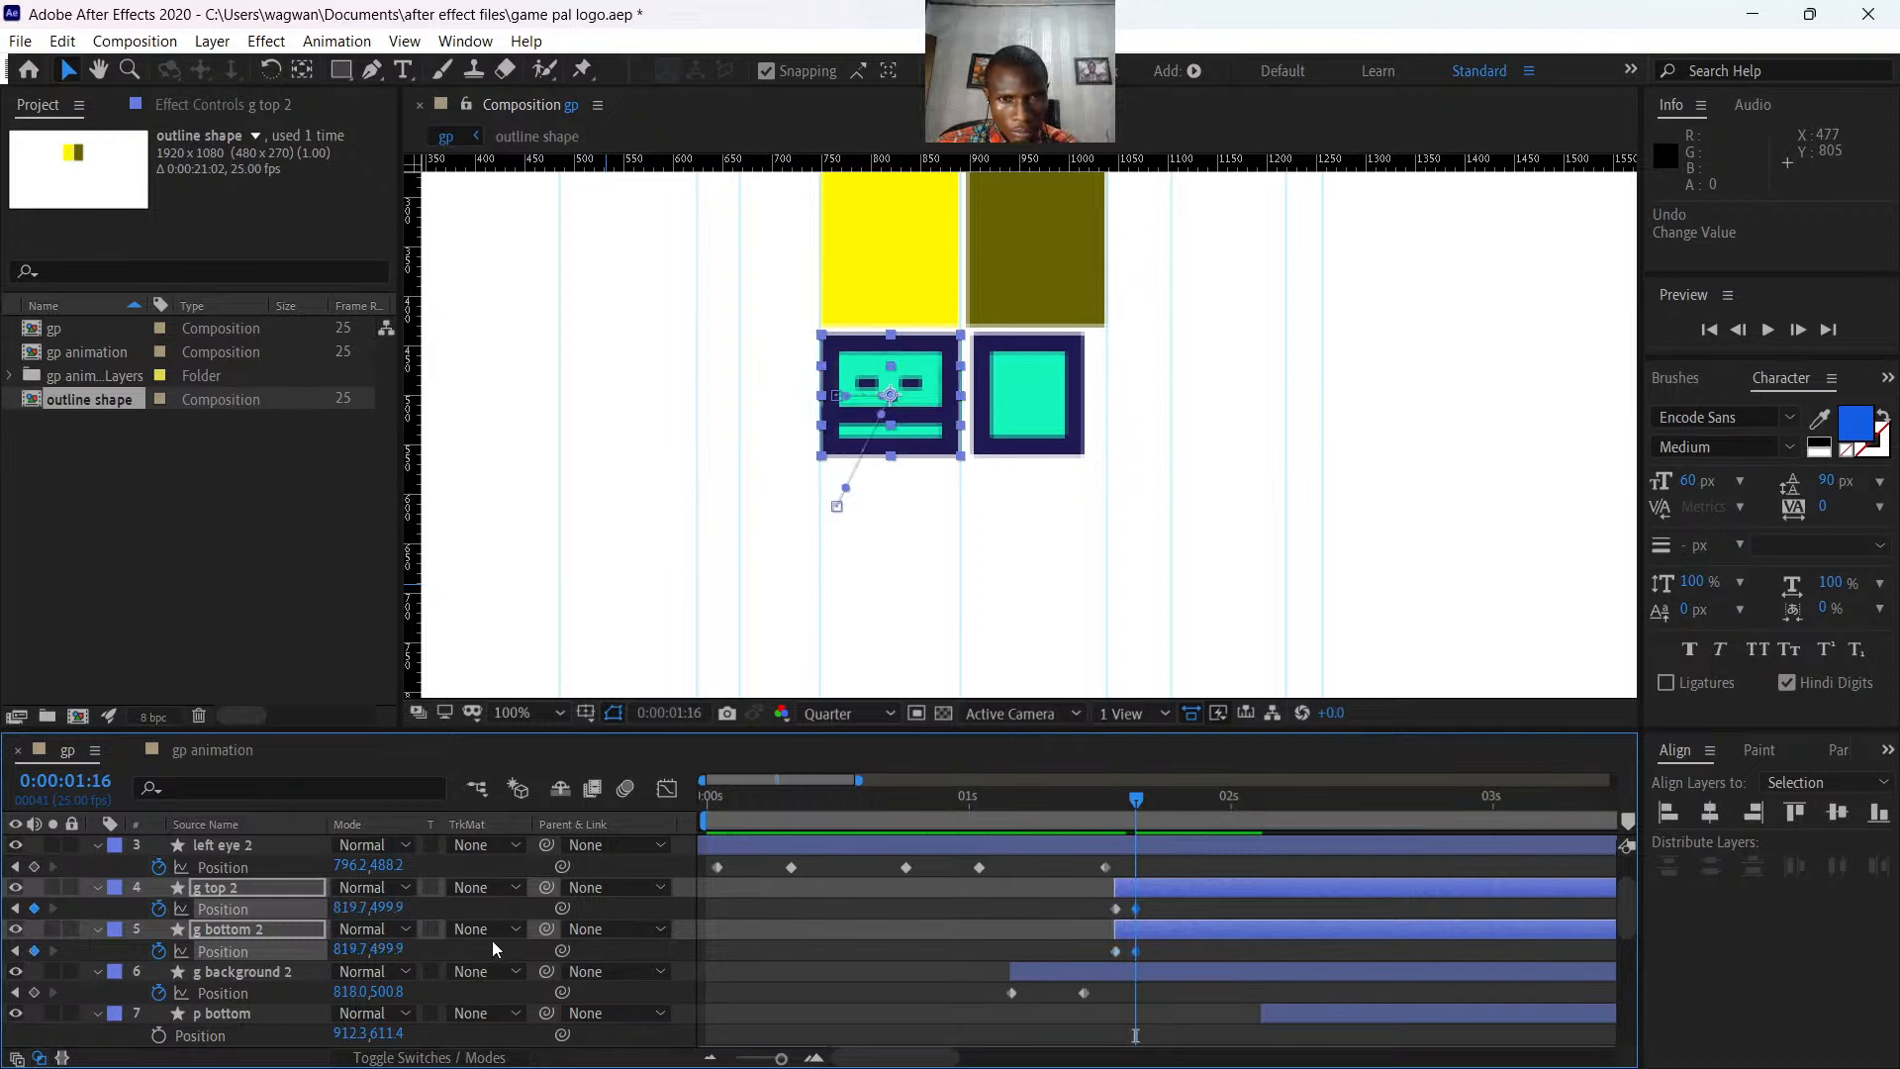
# - Undo all Position keyframing and the left shift of g top 2 and g bottom 2
pyautogui.hotkey('ctrl', 'z')
pyautogui.hotkey('ctrl', 'z')
pyautogui.hotkey('ctrl', 'z')
pyautogui.hotkey('ctrl', 'z')
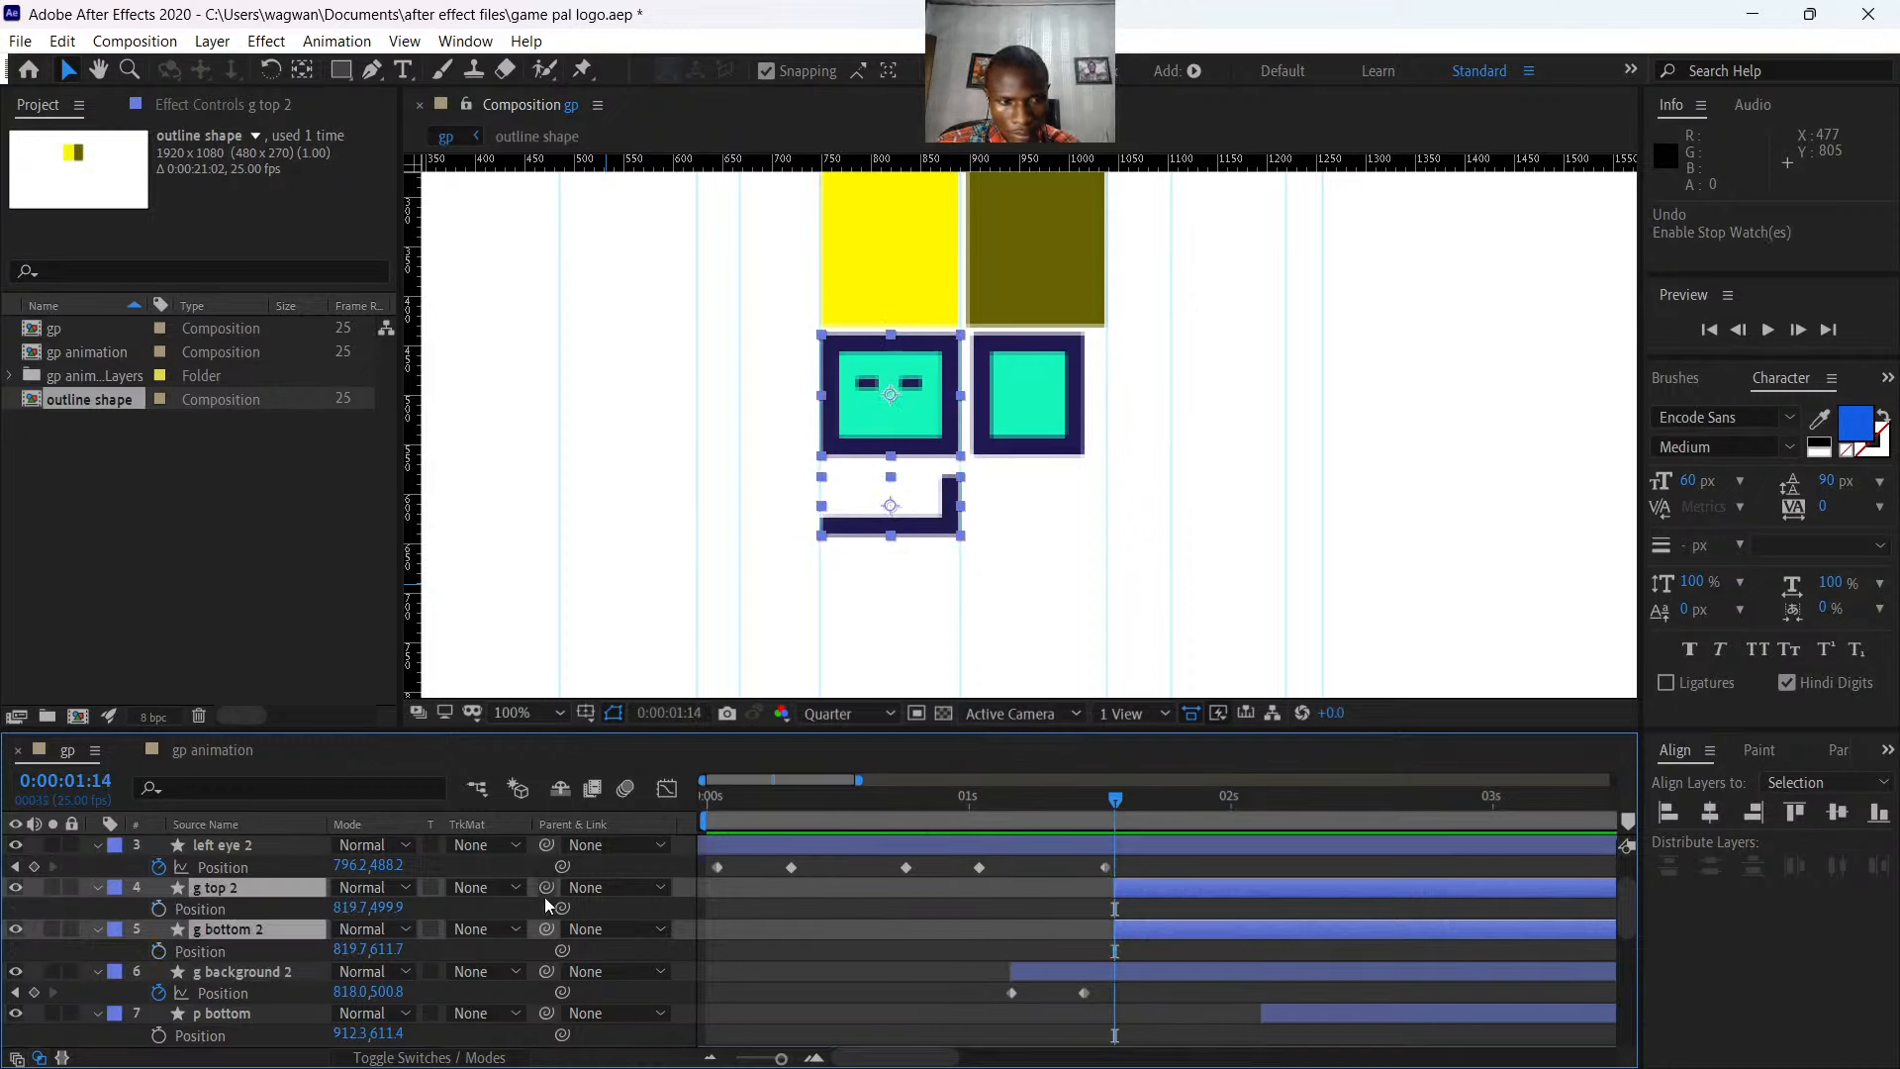
# - Try re-entering g top 2's X Position as 819.6553 with g bottom 2 also selected, and undo it
pyautogui.click(344, 909)
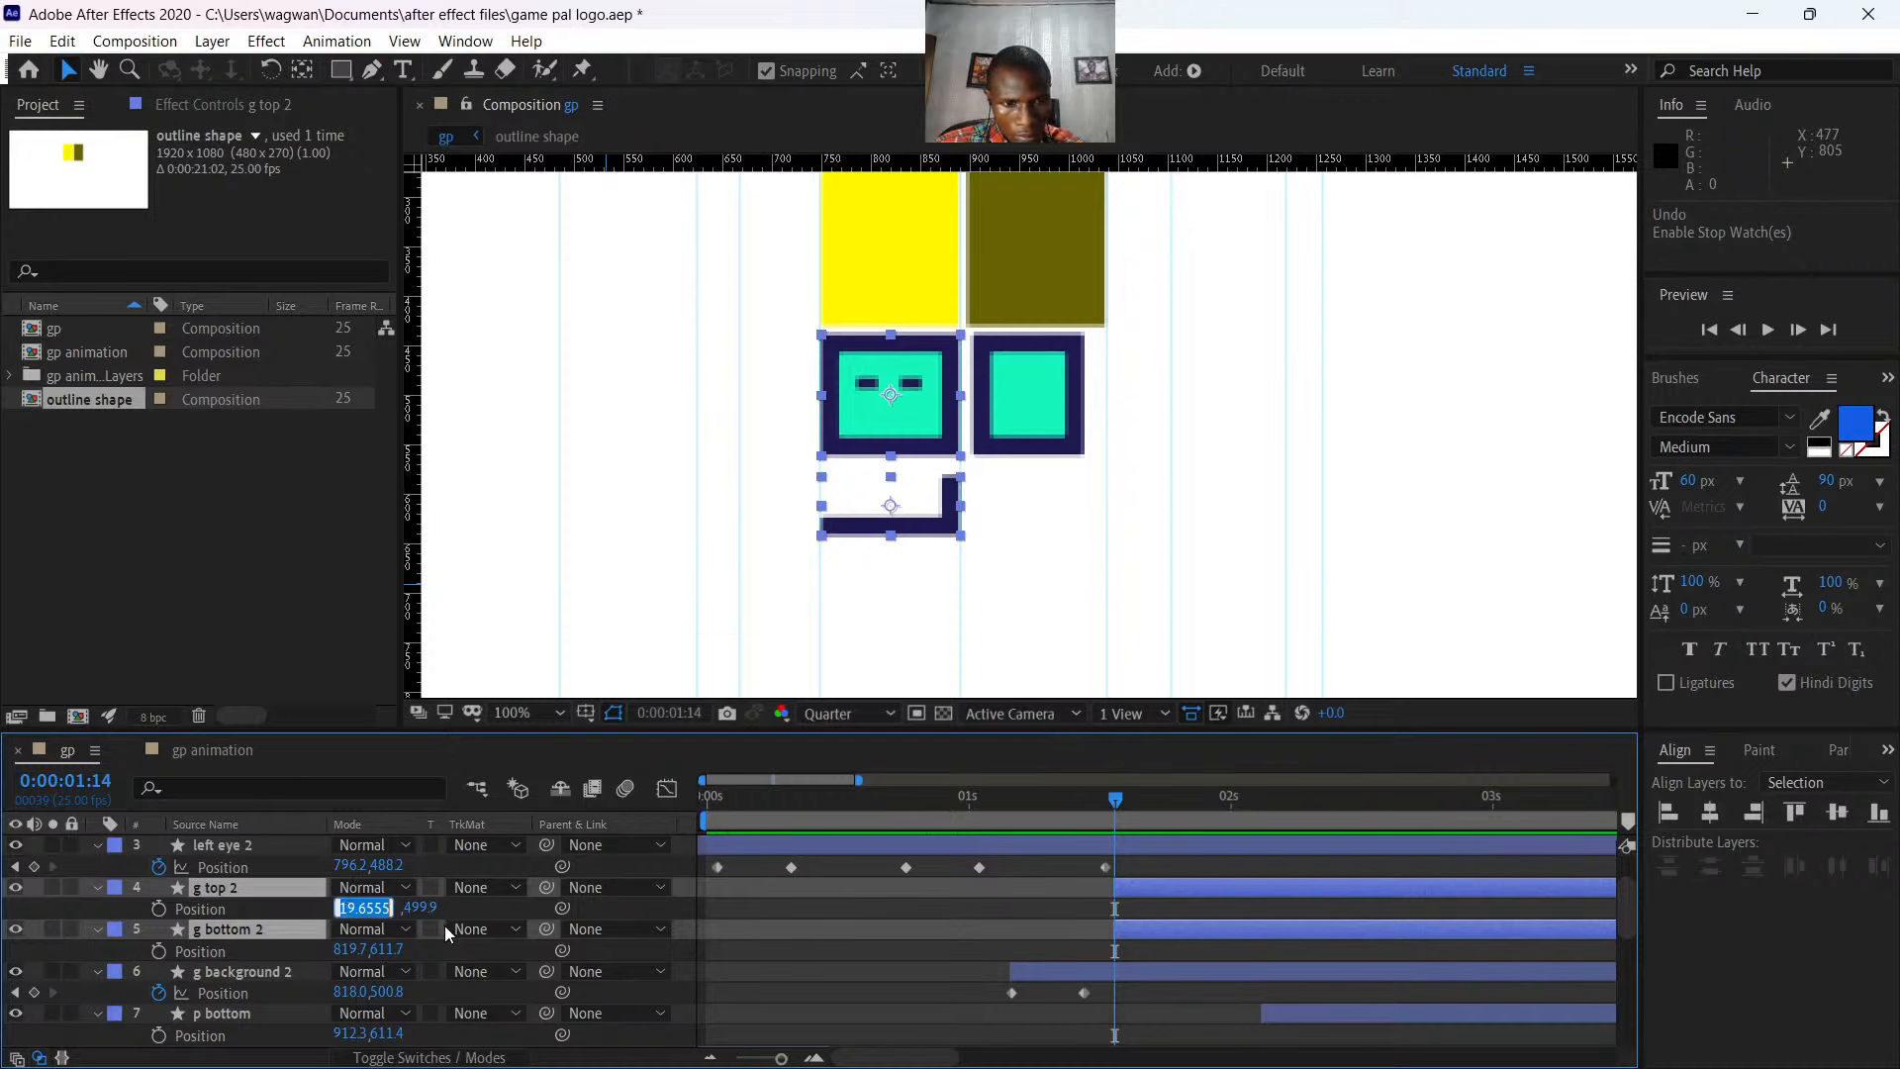
pyautogui.click(364, 950)
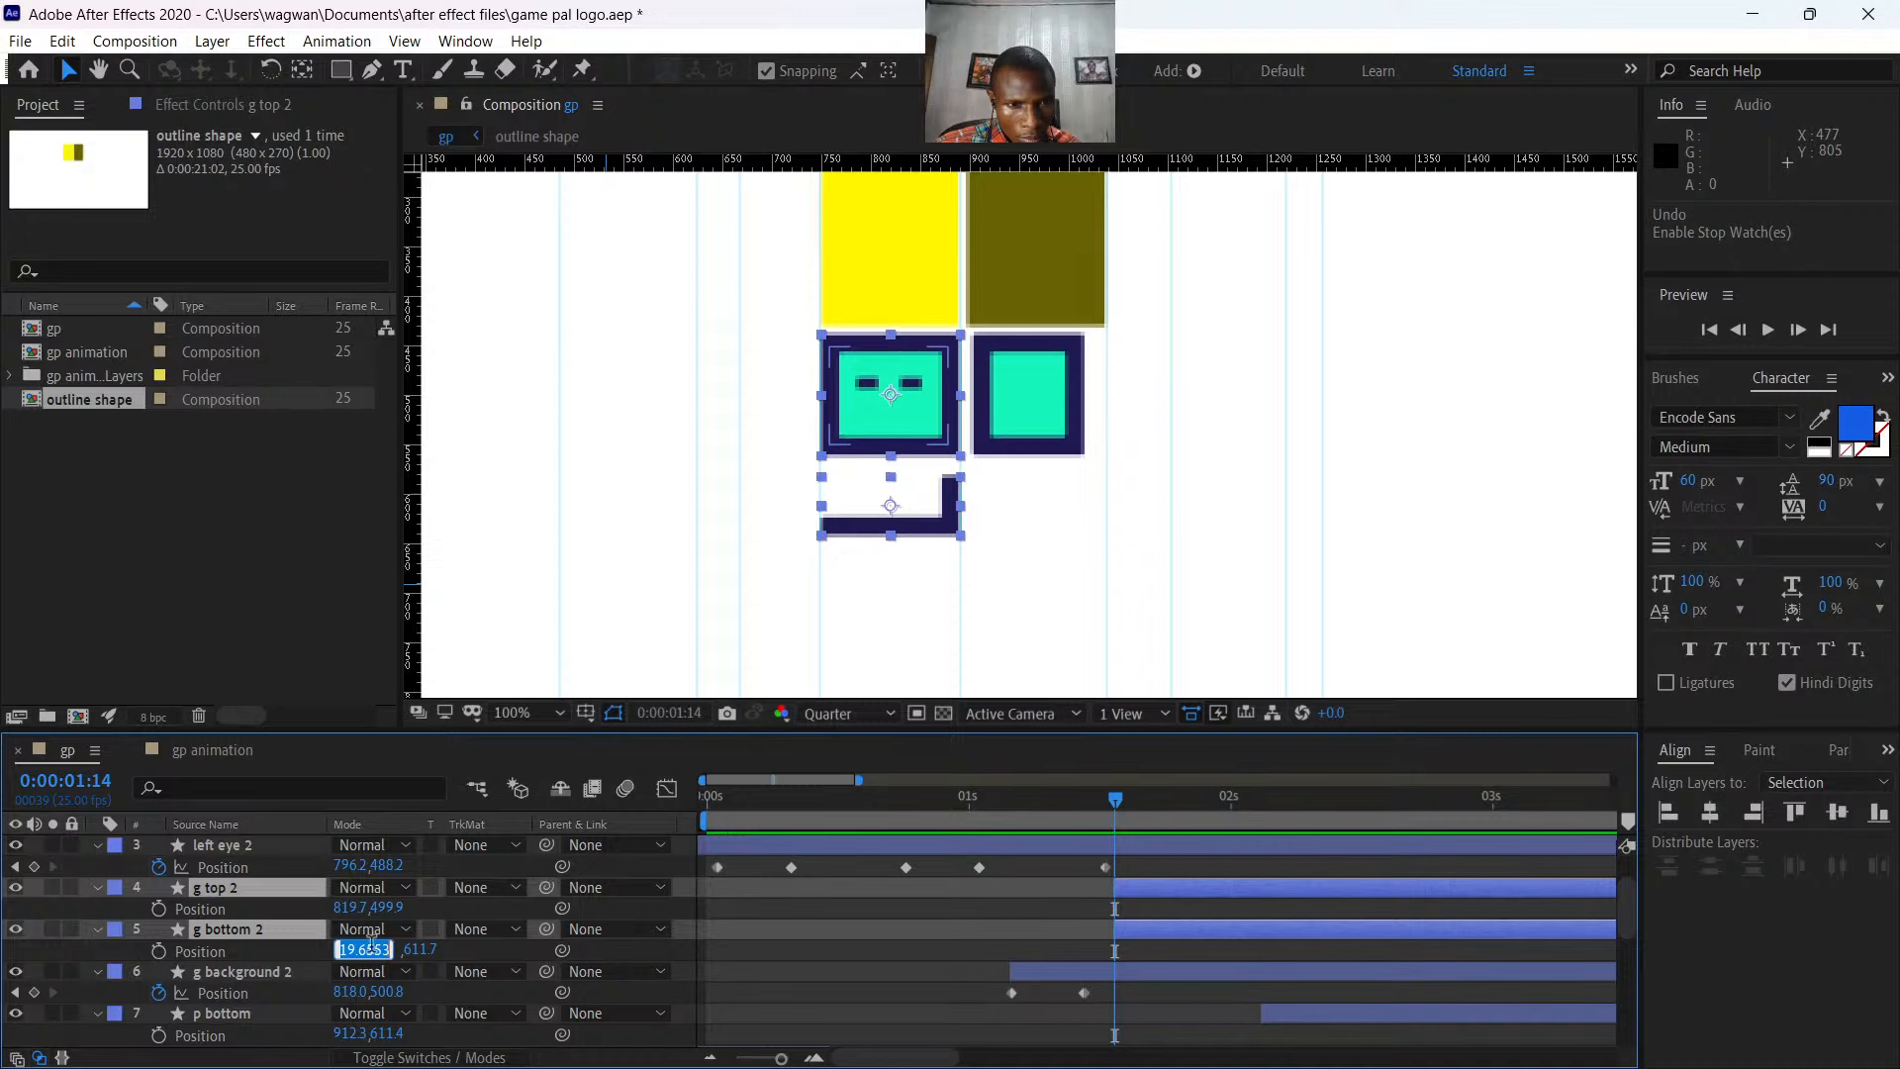
pyautogui.click(351, 908)
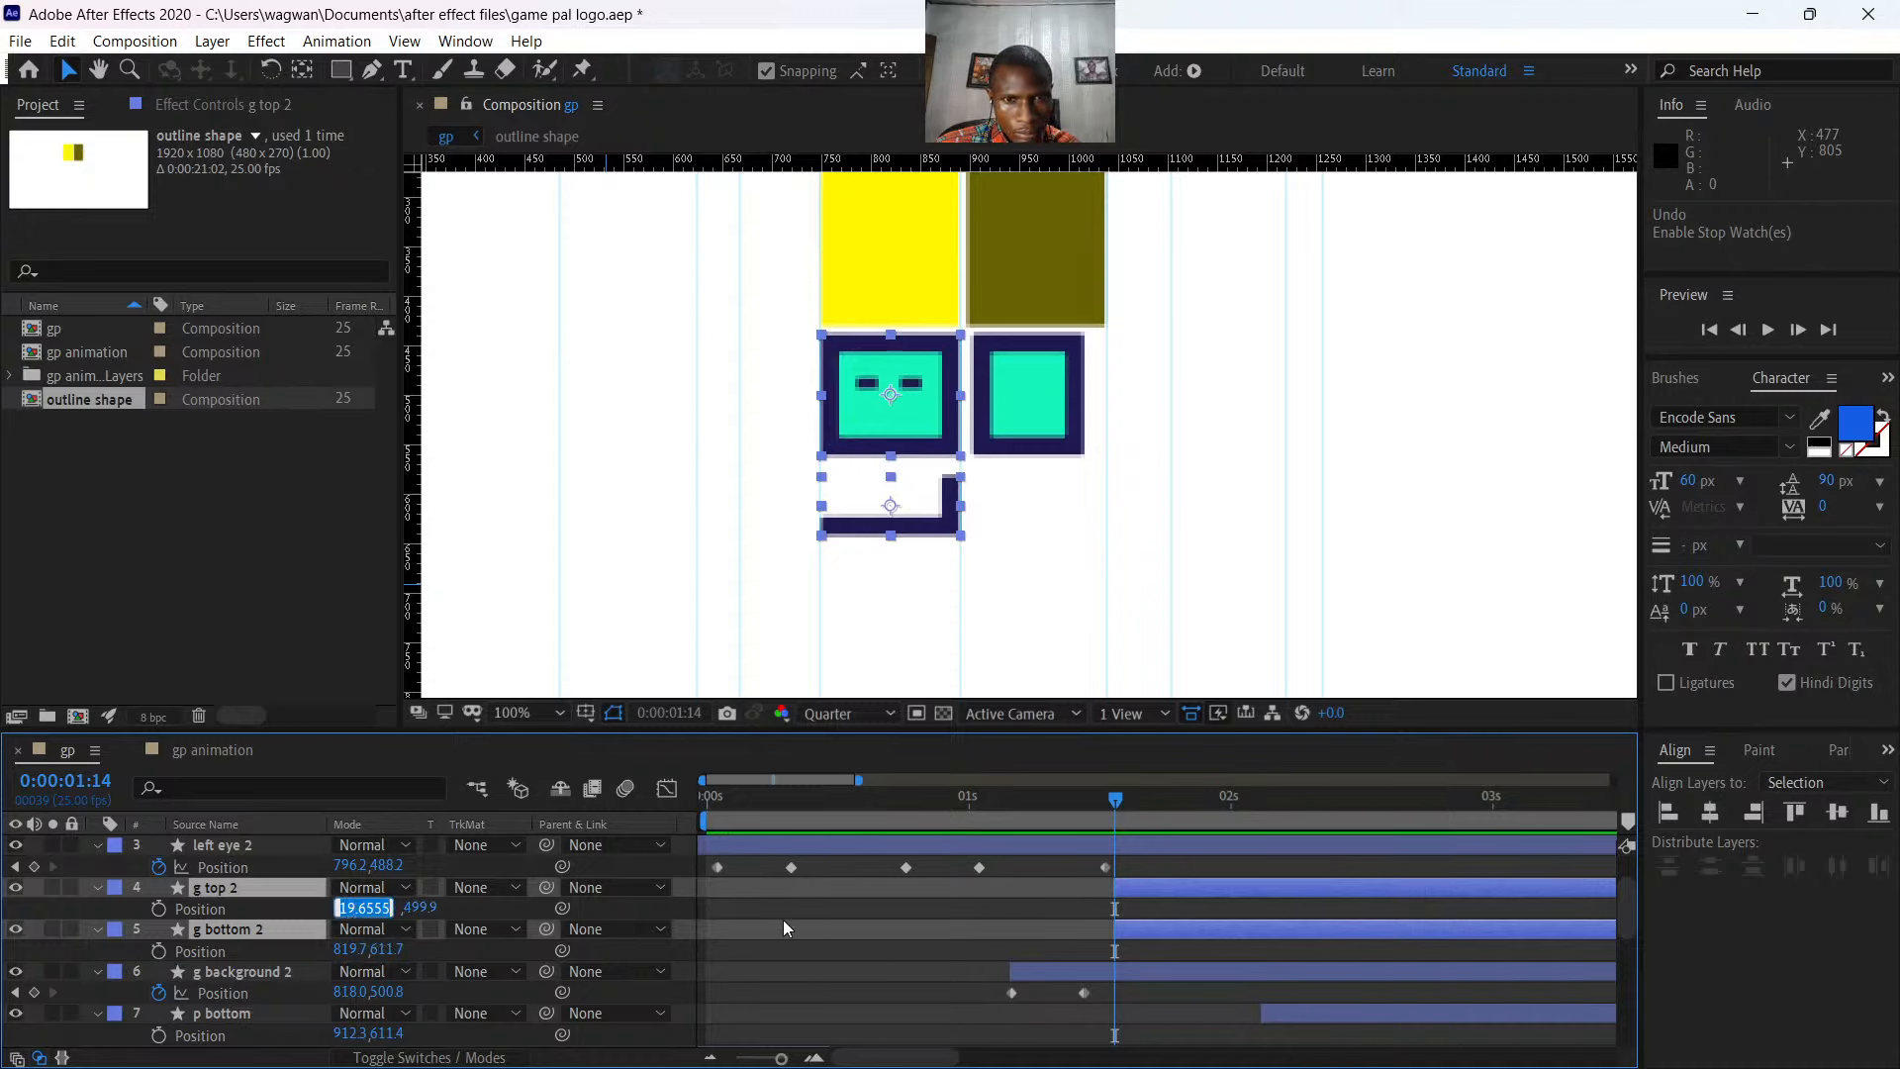
pyautogui.click(392, 912)
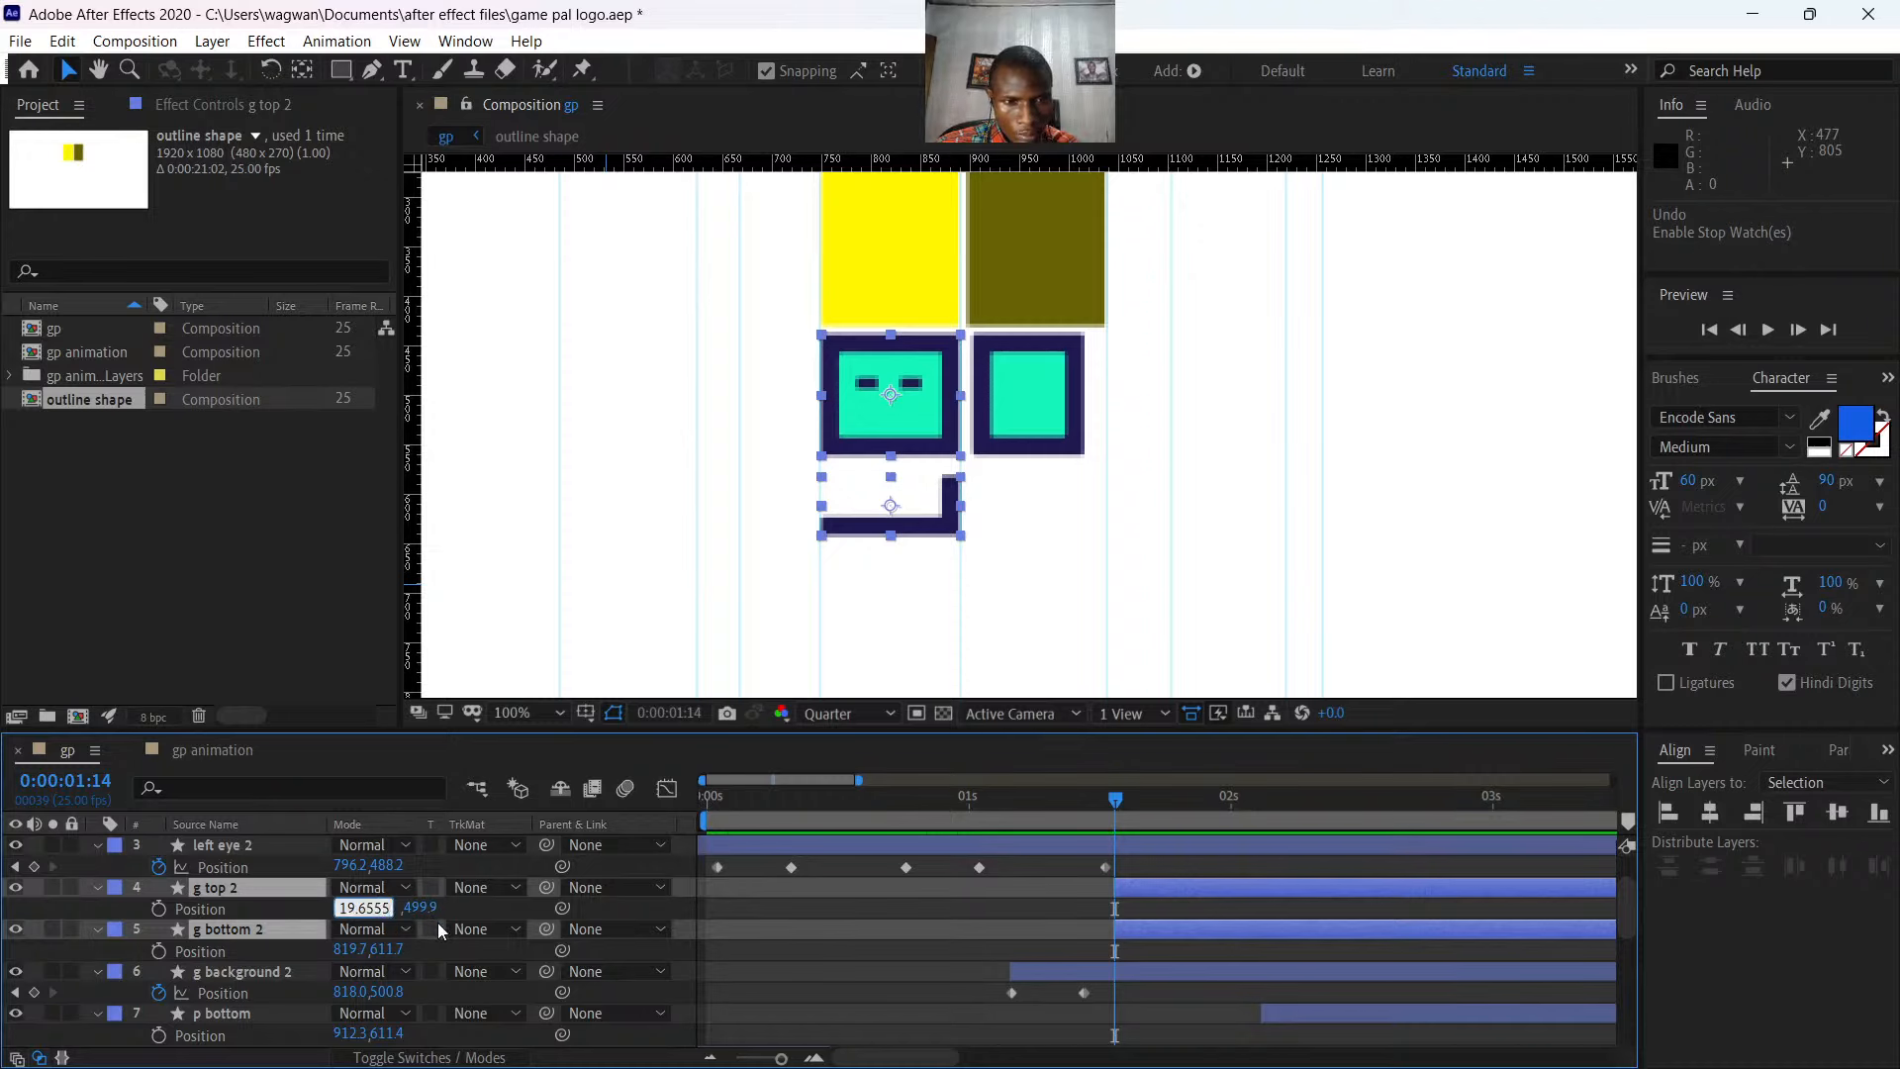
pyautogui.press('BackSpace')
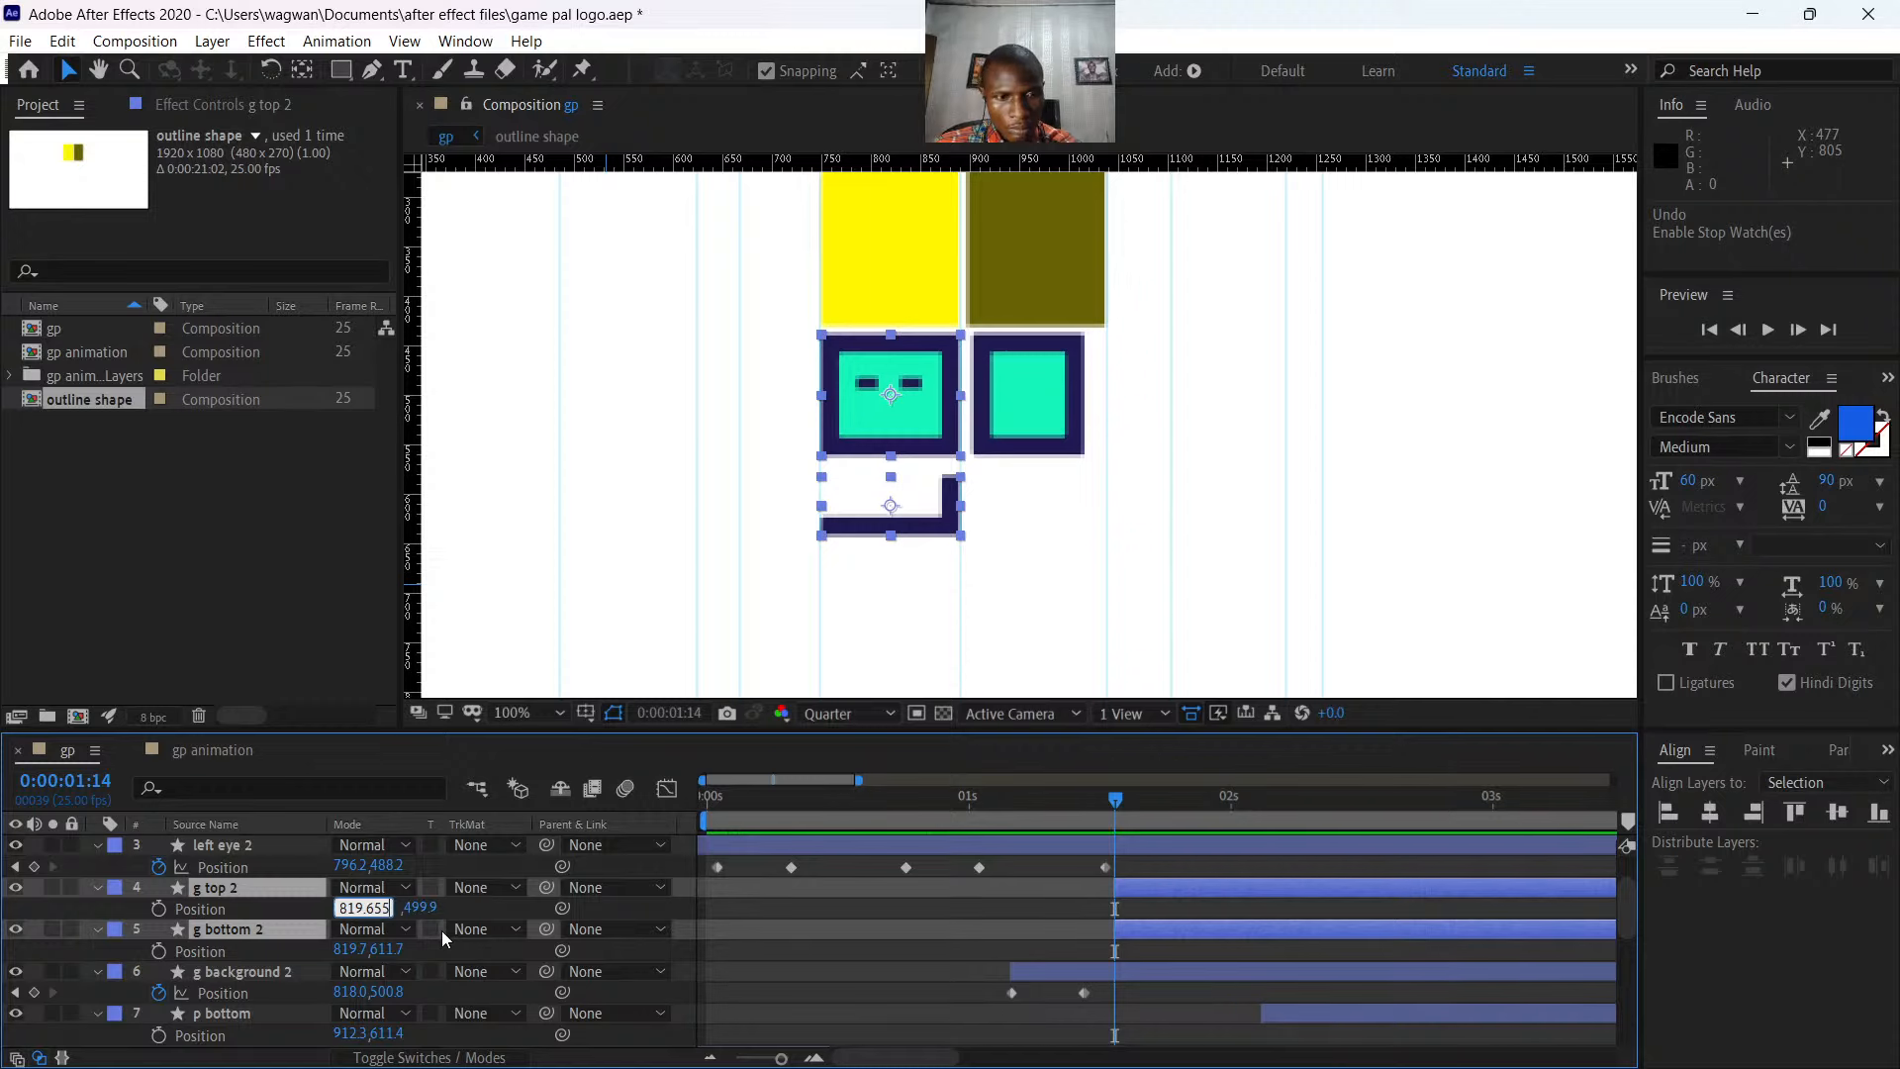
pyautogui.write('3')
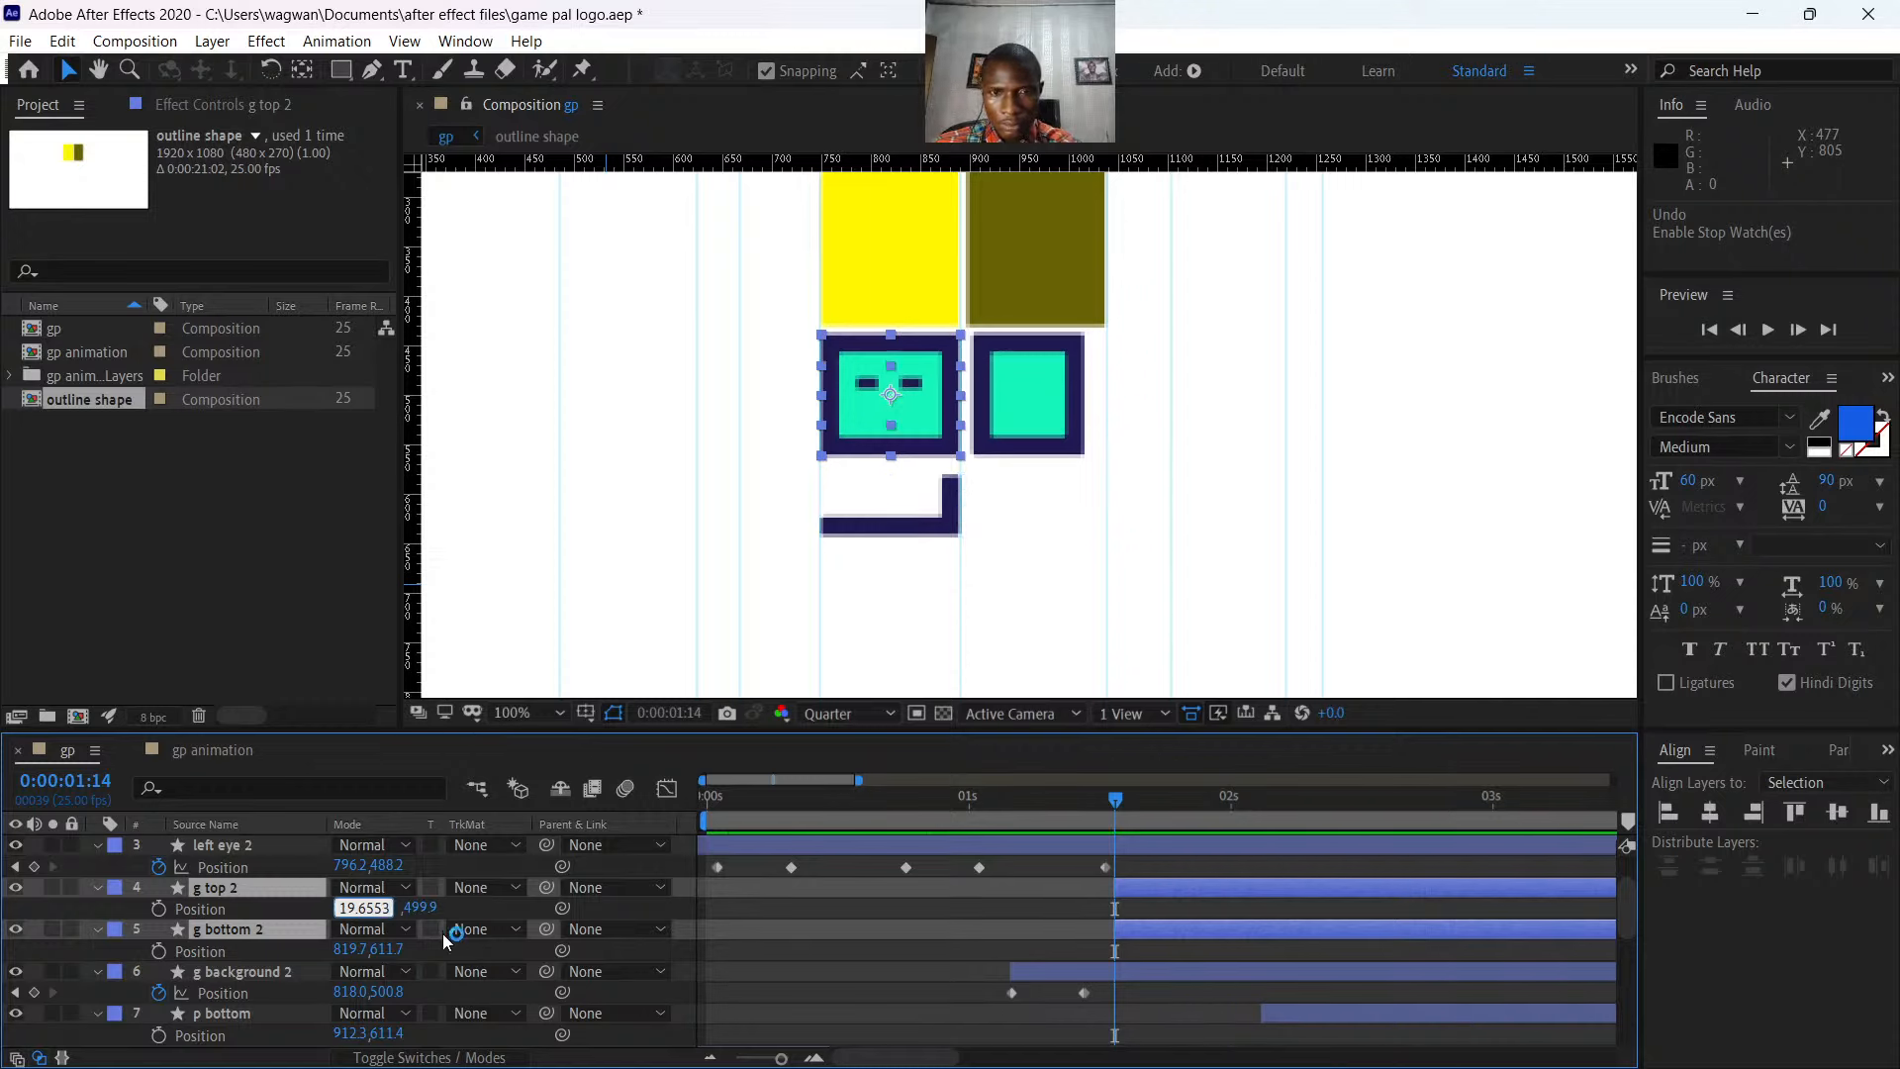
pyautogui.press('Return')
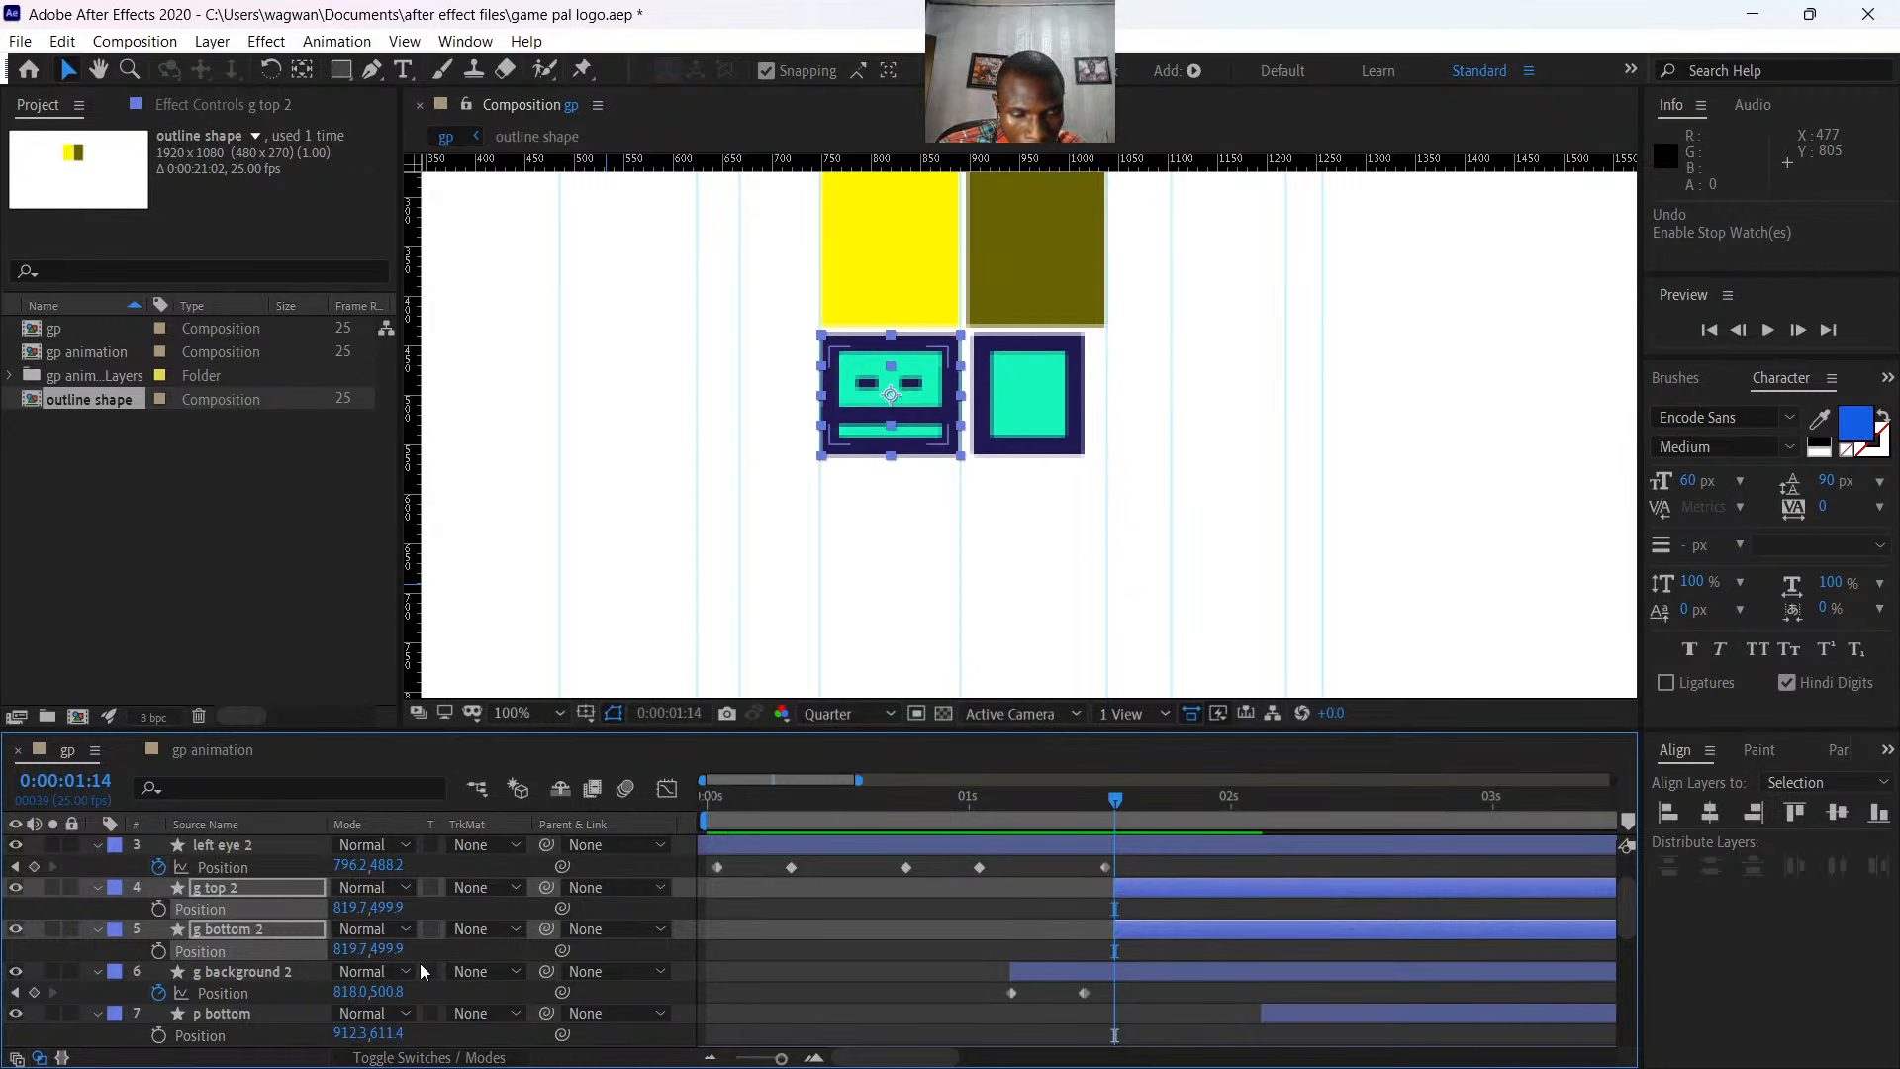
pyautogui.moveTo(386, 950); pyautogui.dragTo(436, 950)
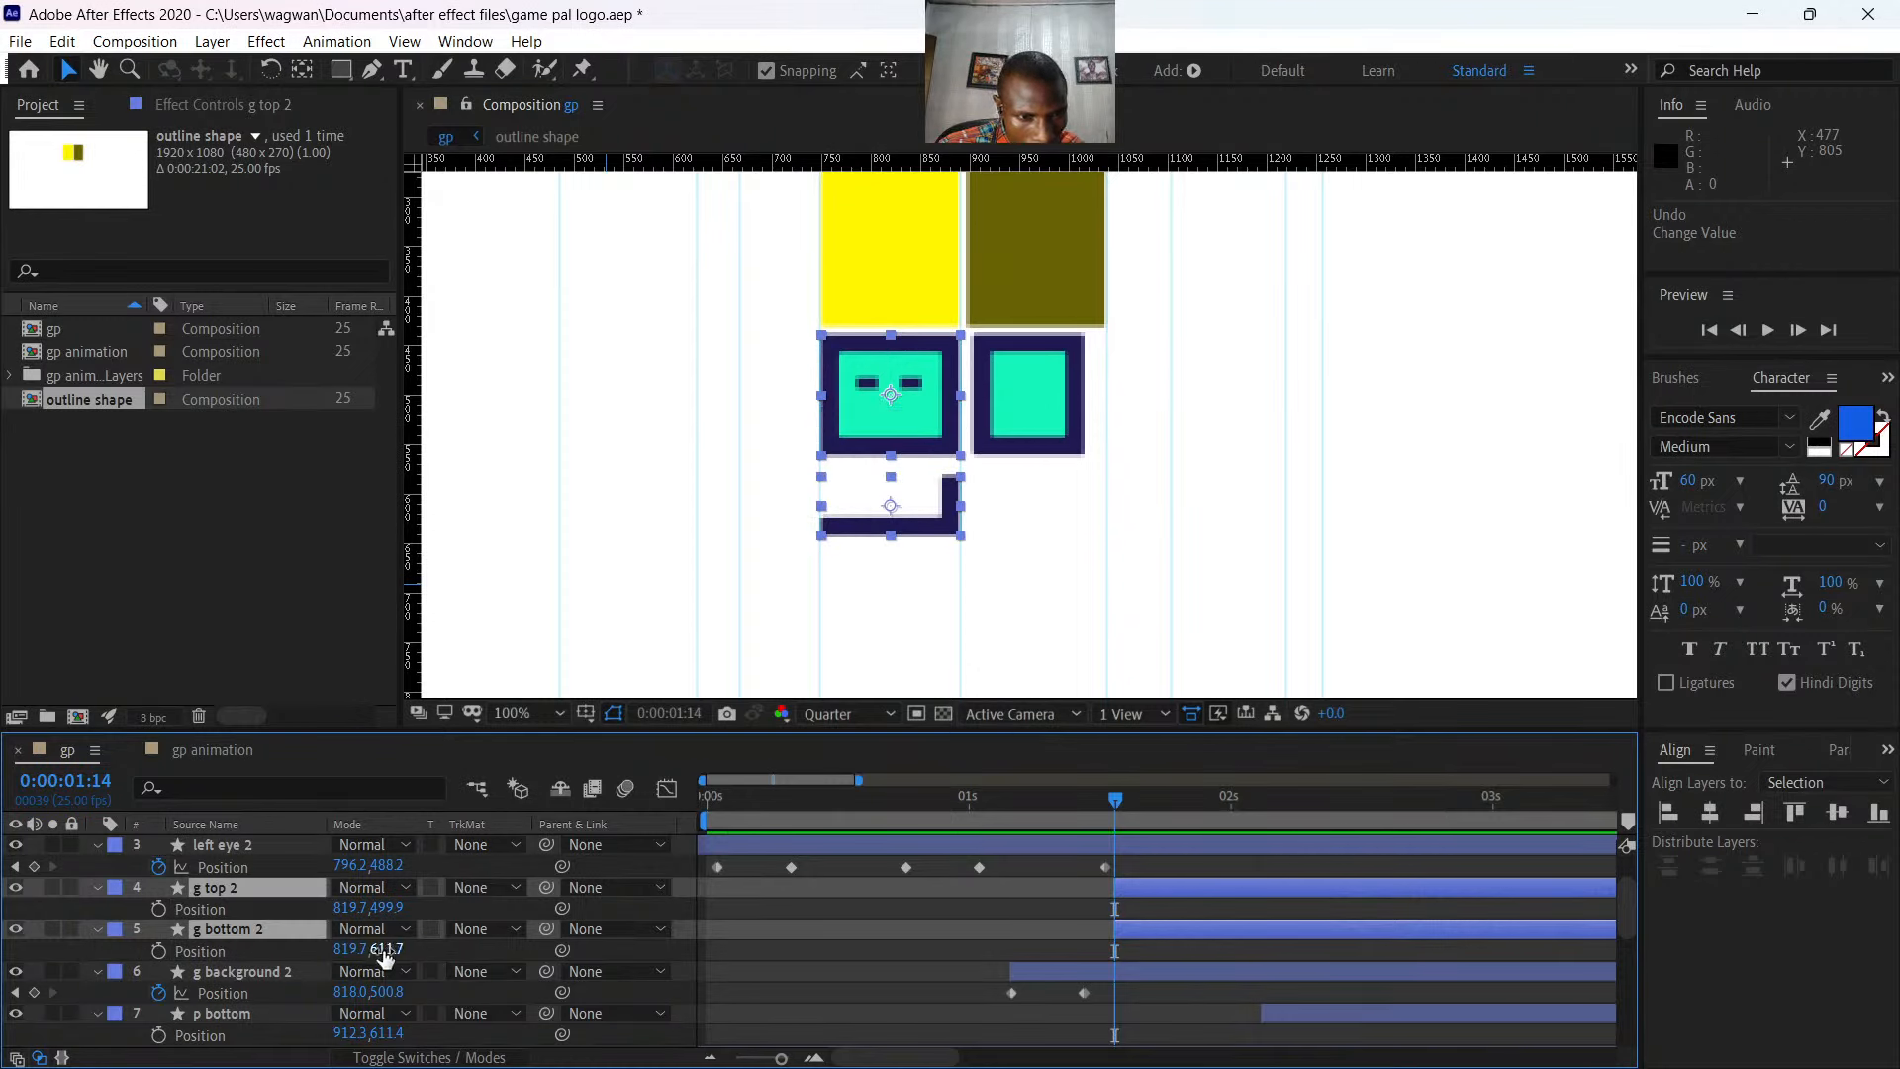
# - Try changing the Position of g bottom 2 alone, and undo the change
pyautogui.click(936, 928)
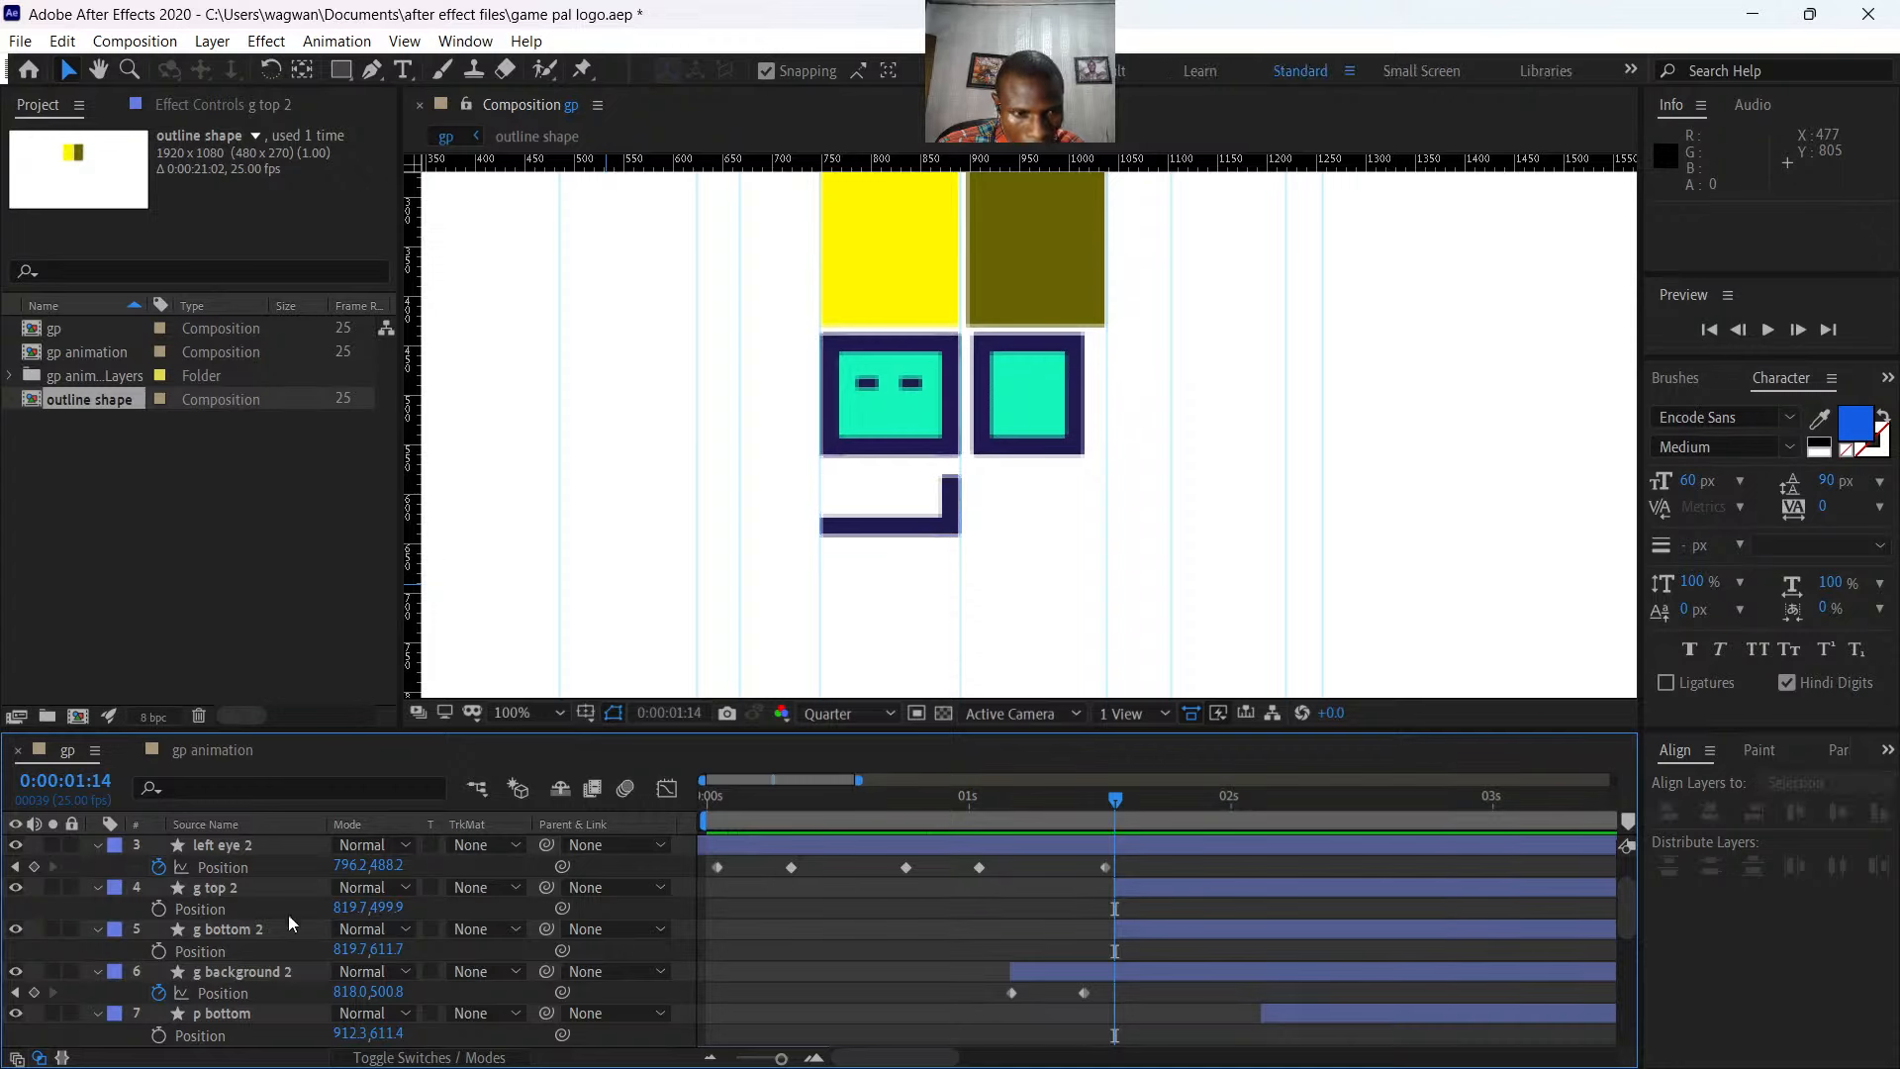
pyautogui.click(222, 931)
pyautogui.moveTo(349, 950); pyautogui.dragTo(356, 916)
pyautogui.hotkey('ctrl', 'z')
pyautogui.click(322, 929)
pyautogui.hotkey('ctrl', 'z')
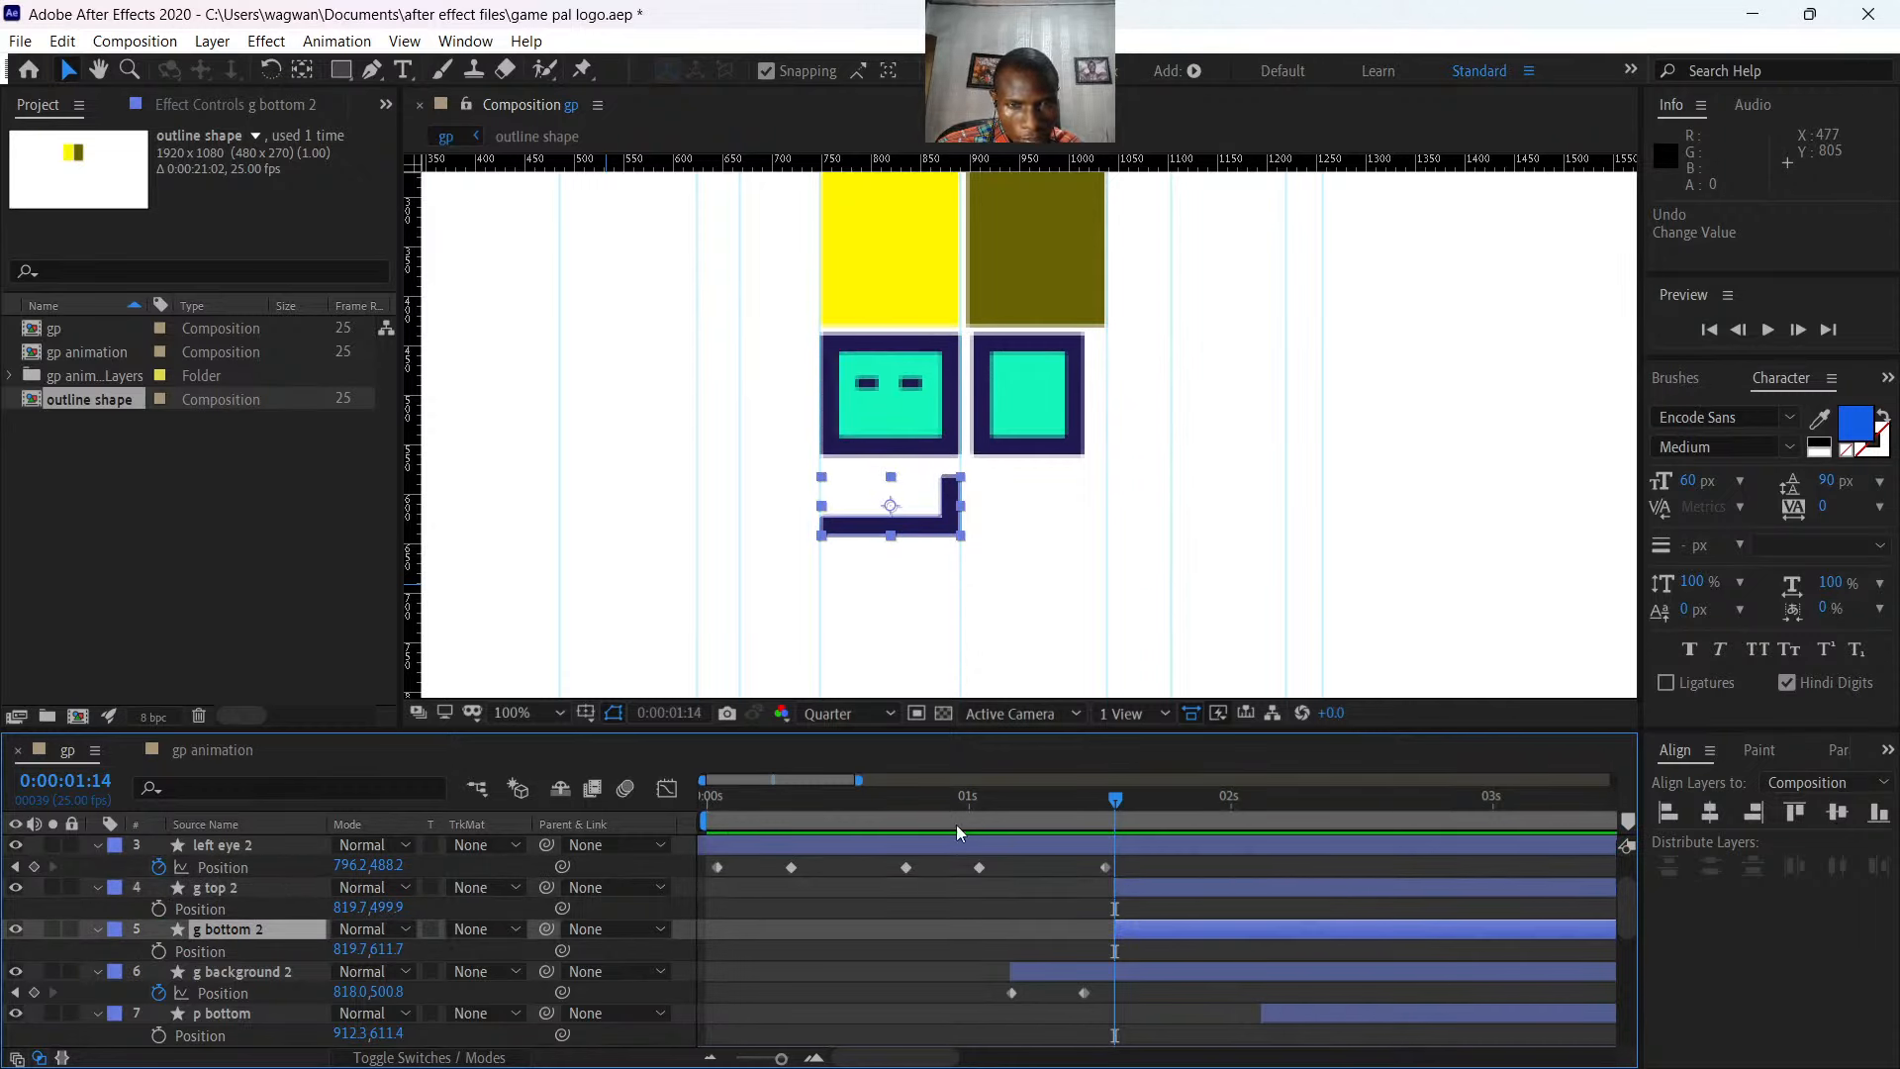
# - Start keyframing Position on g top 2 alone at 0:00:01:14 and shift its X Position left to 796.7
pyautogui.click(1125, 881)
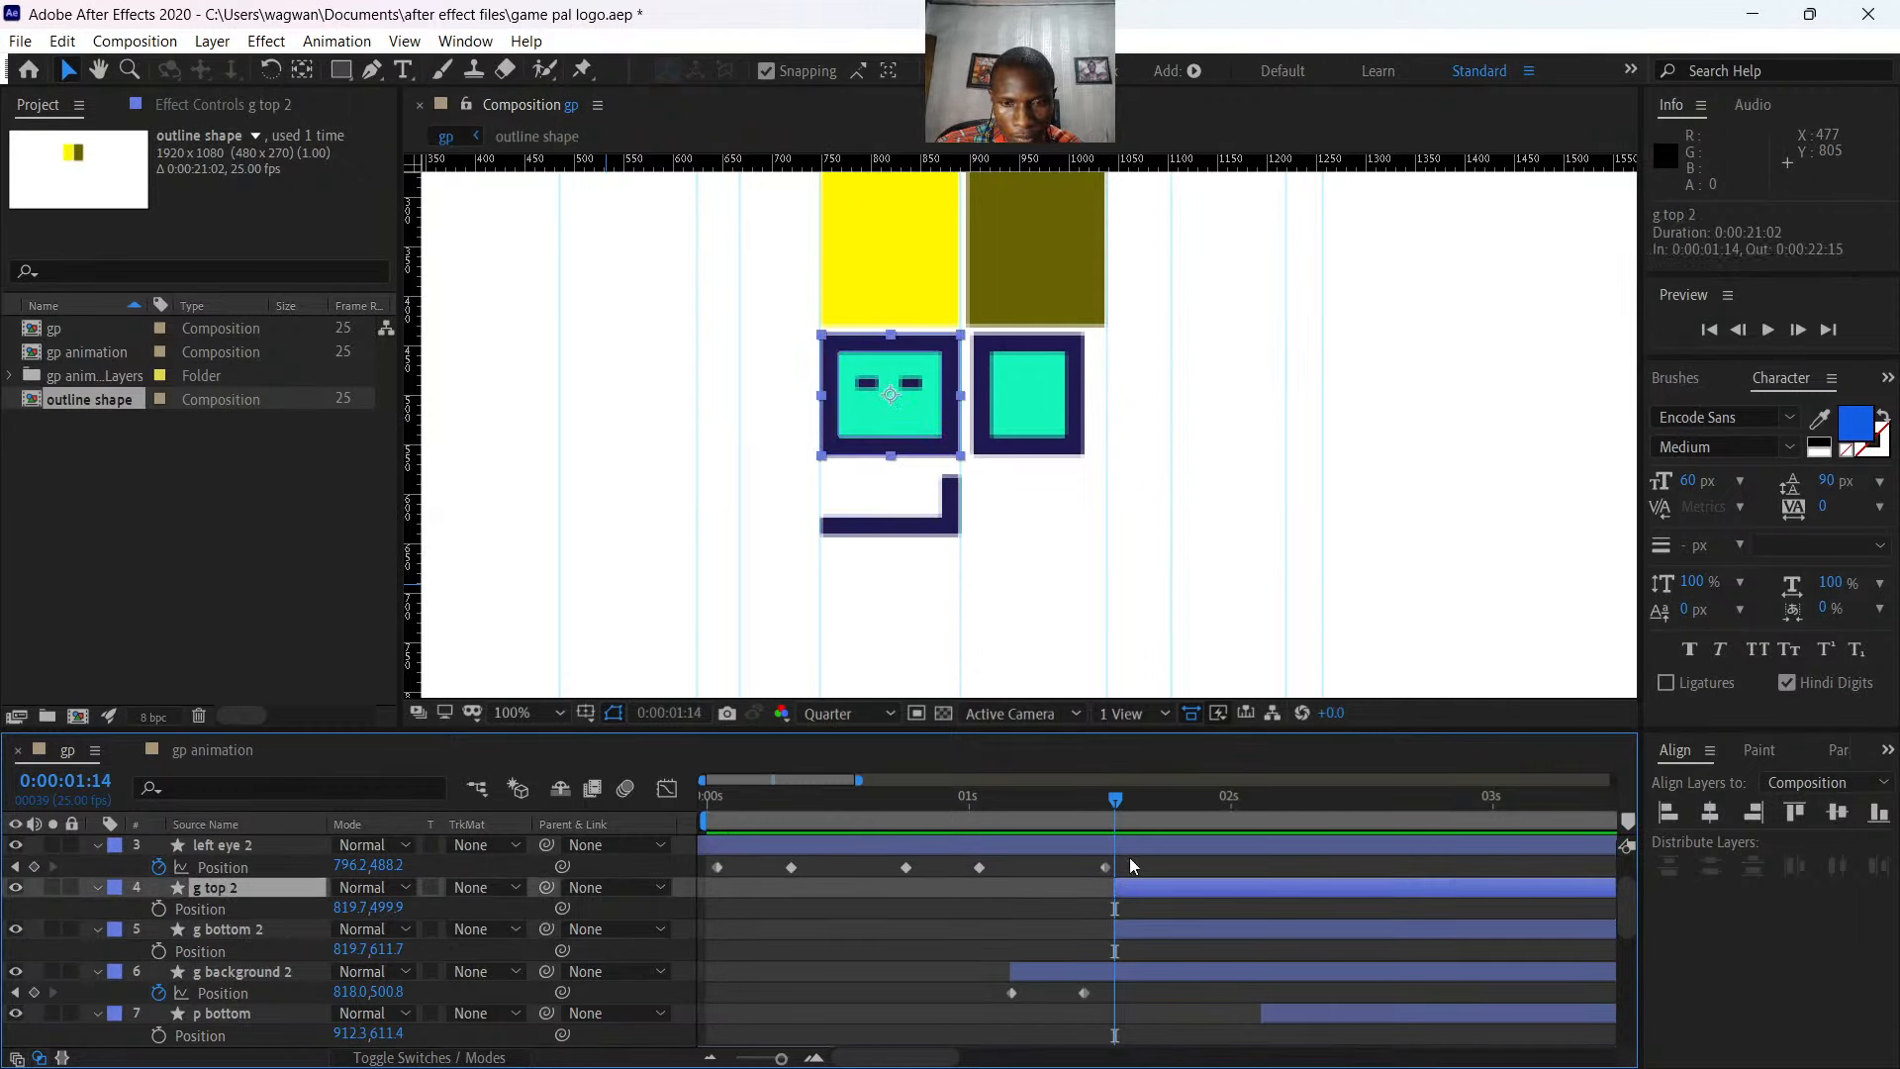
pyautogui.click(361, 907)
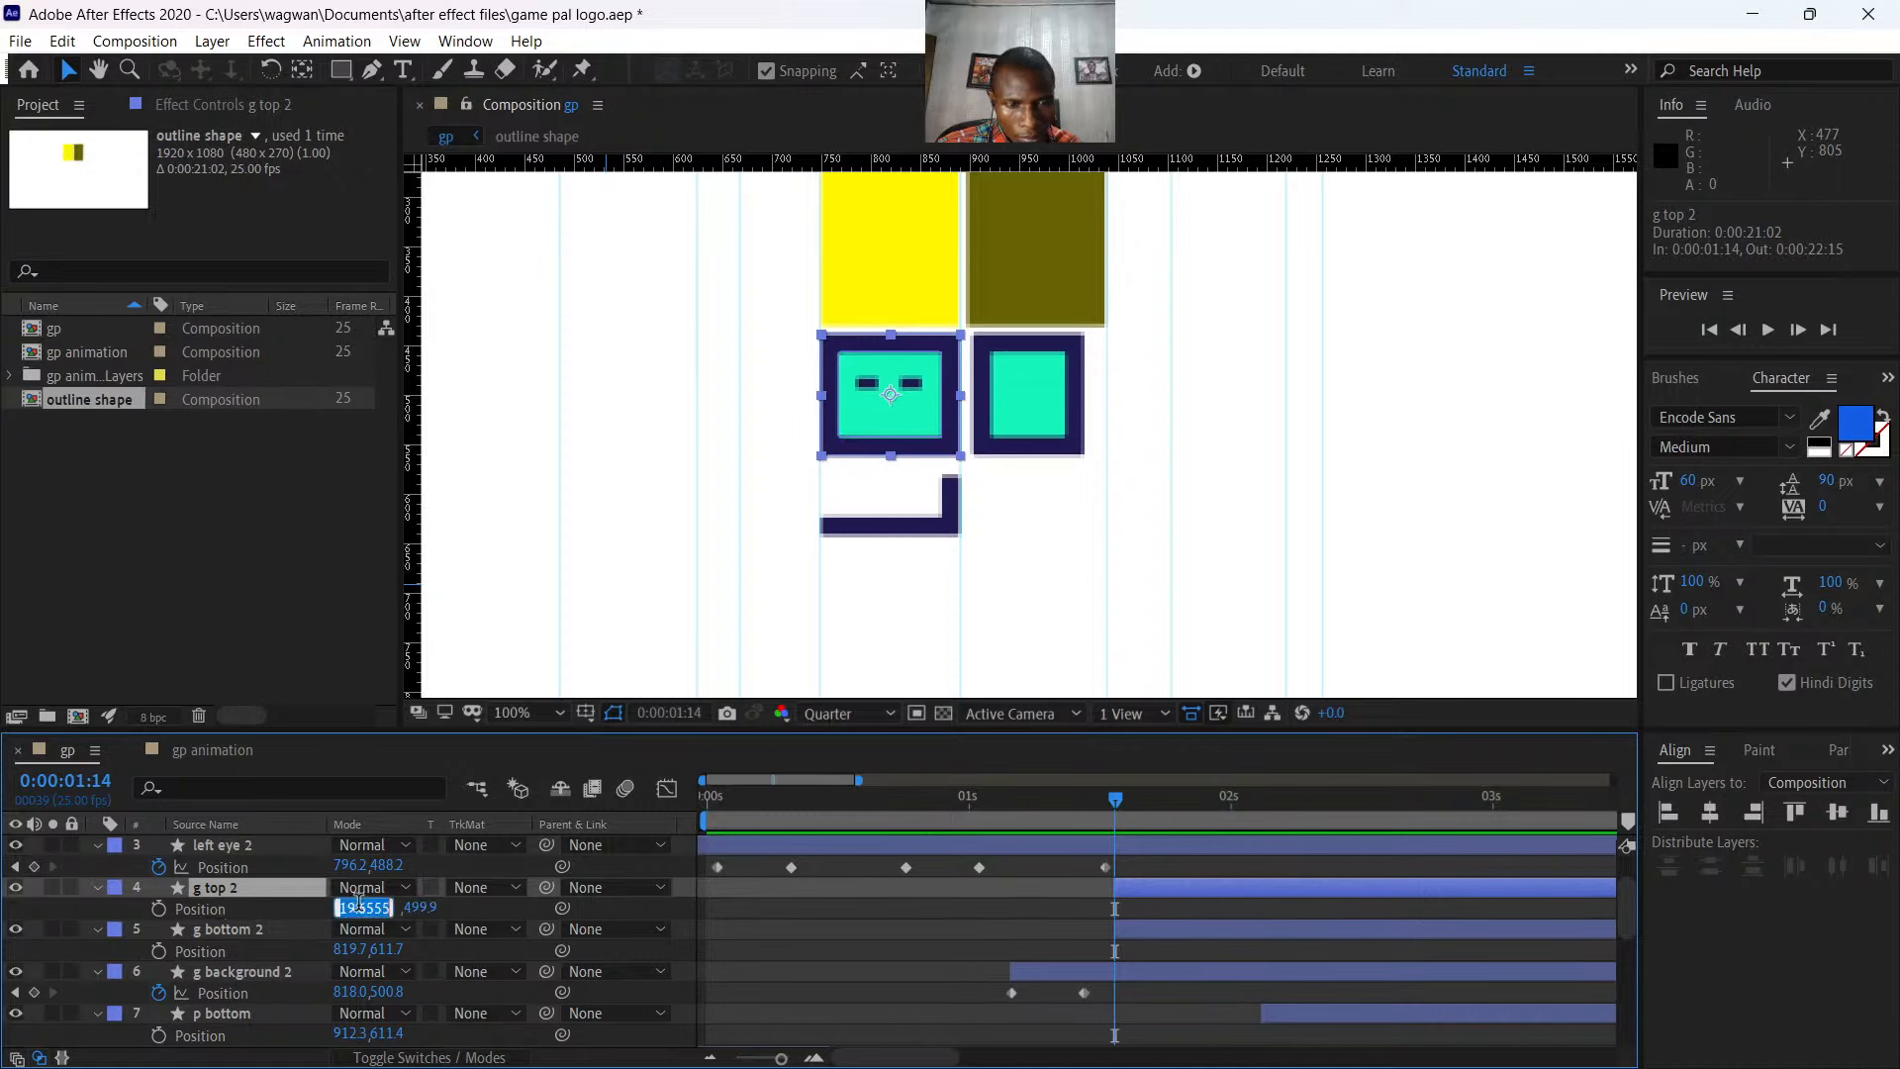
pyautogui.click(158, 908)
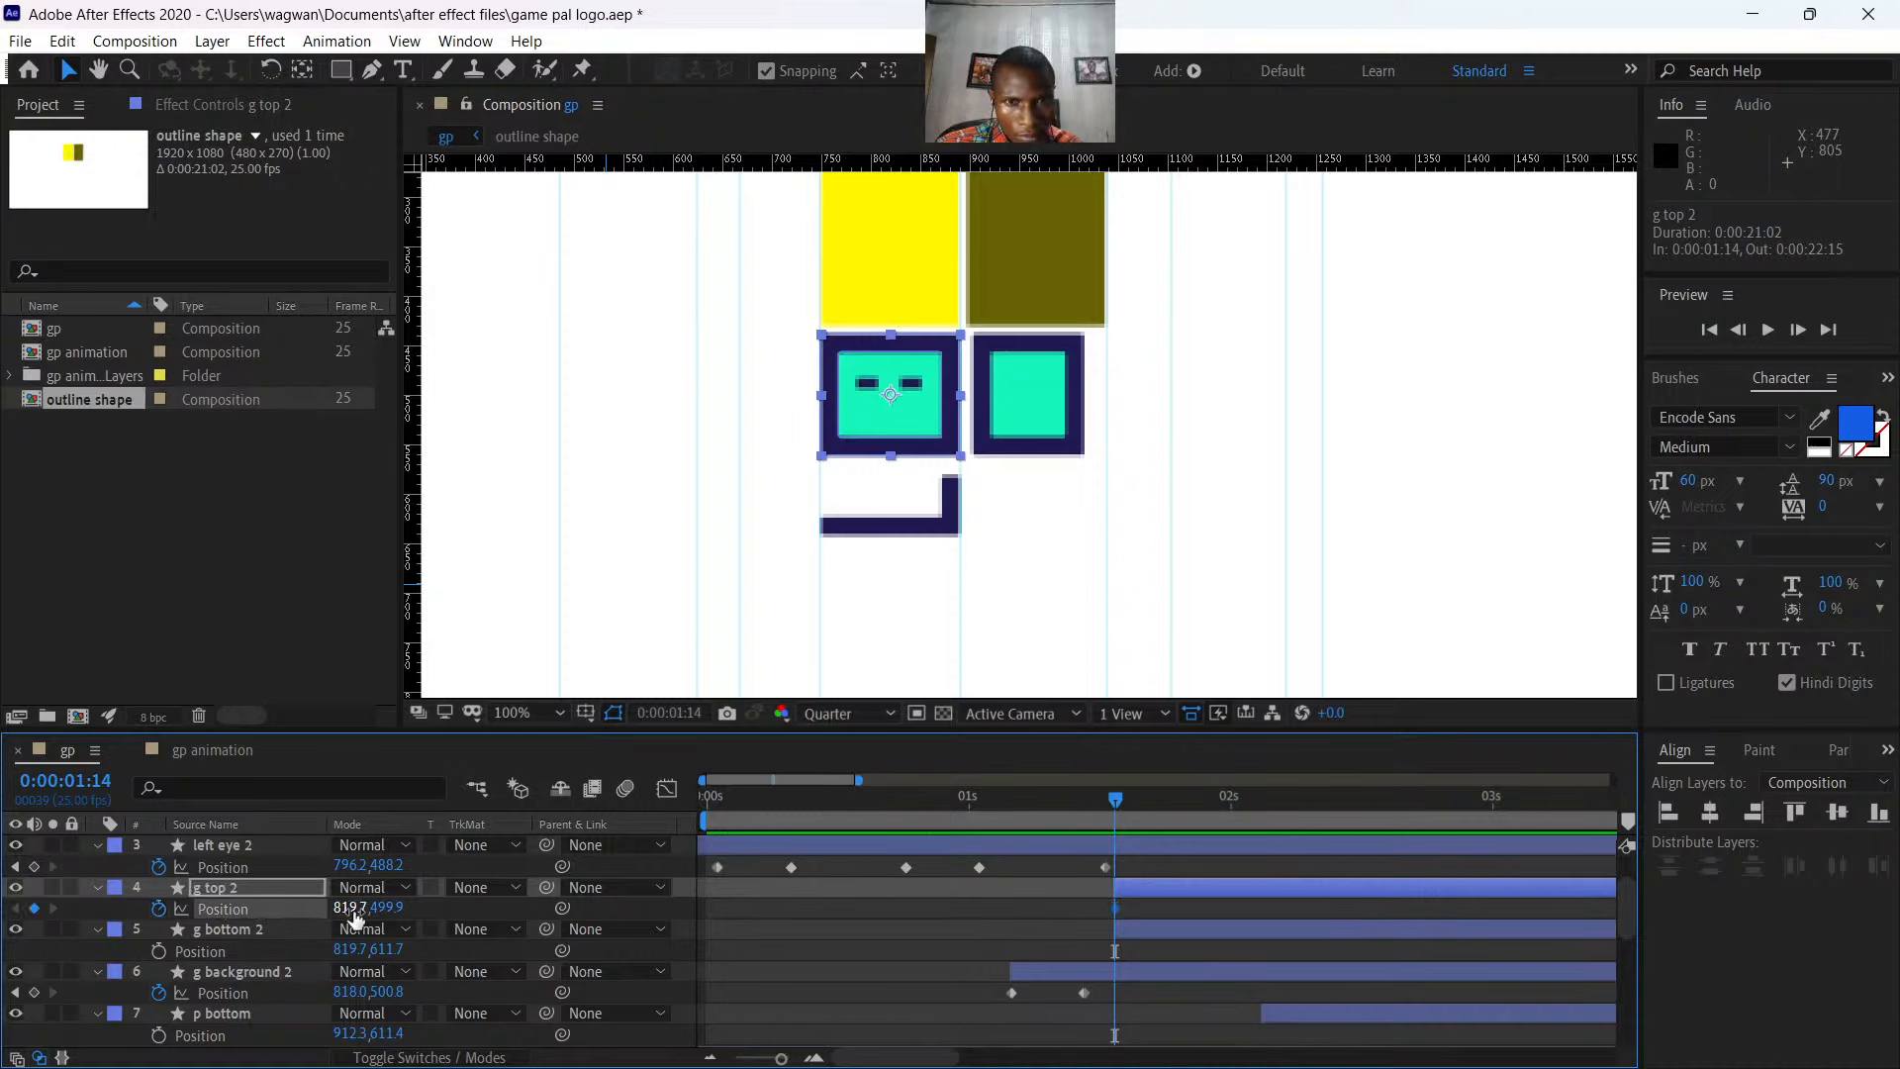
pyautogui.moveTo(351, 908); pyautogui.dragTo(328, 908)
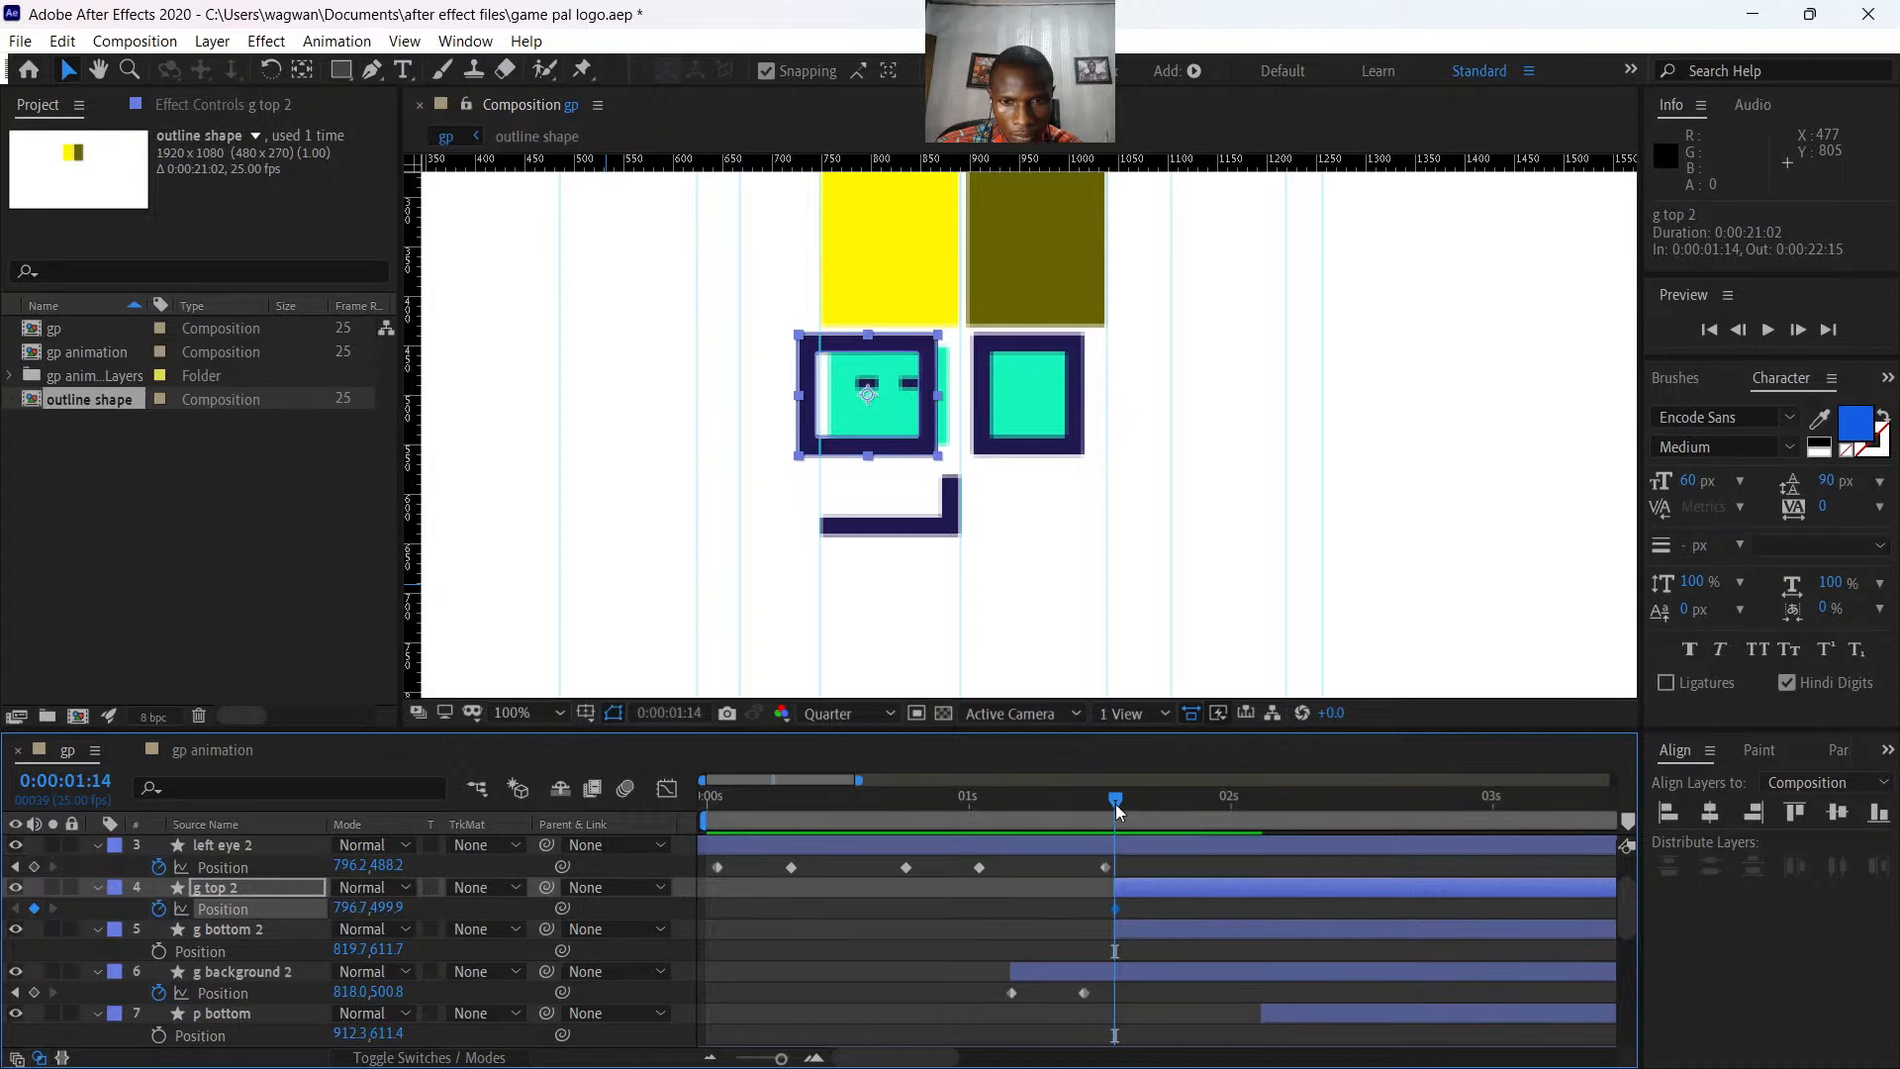
# - Move to 0:00:01:16 and set g top 2's X Position to 819.7
pyautogui.moveTo(1114, 803); pyautogui.dragTo(1134, 807)
pyautogui.click(353, 909)
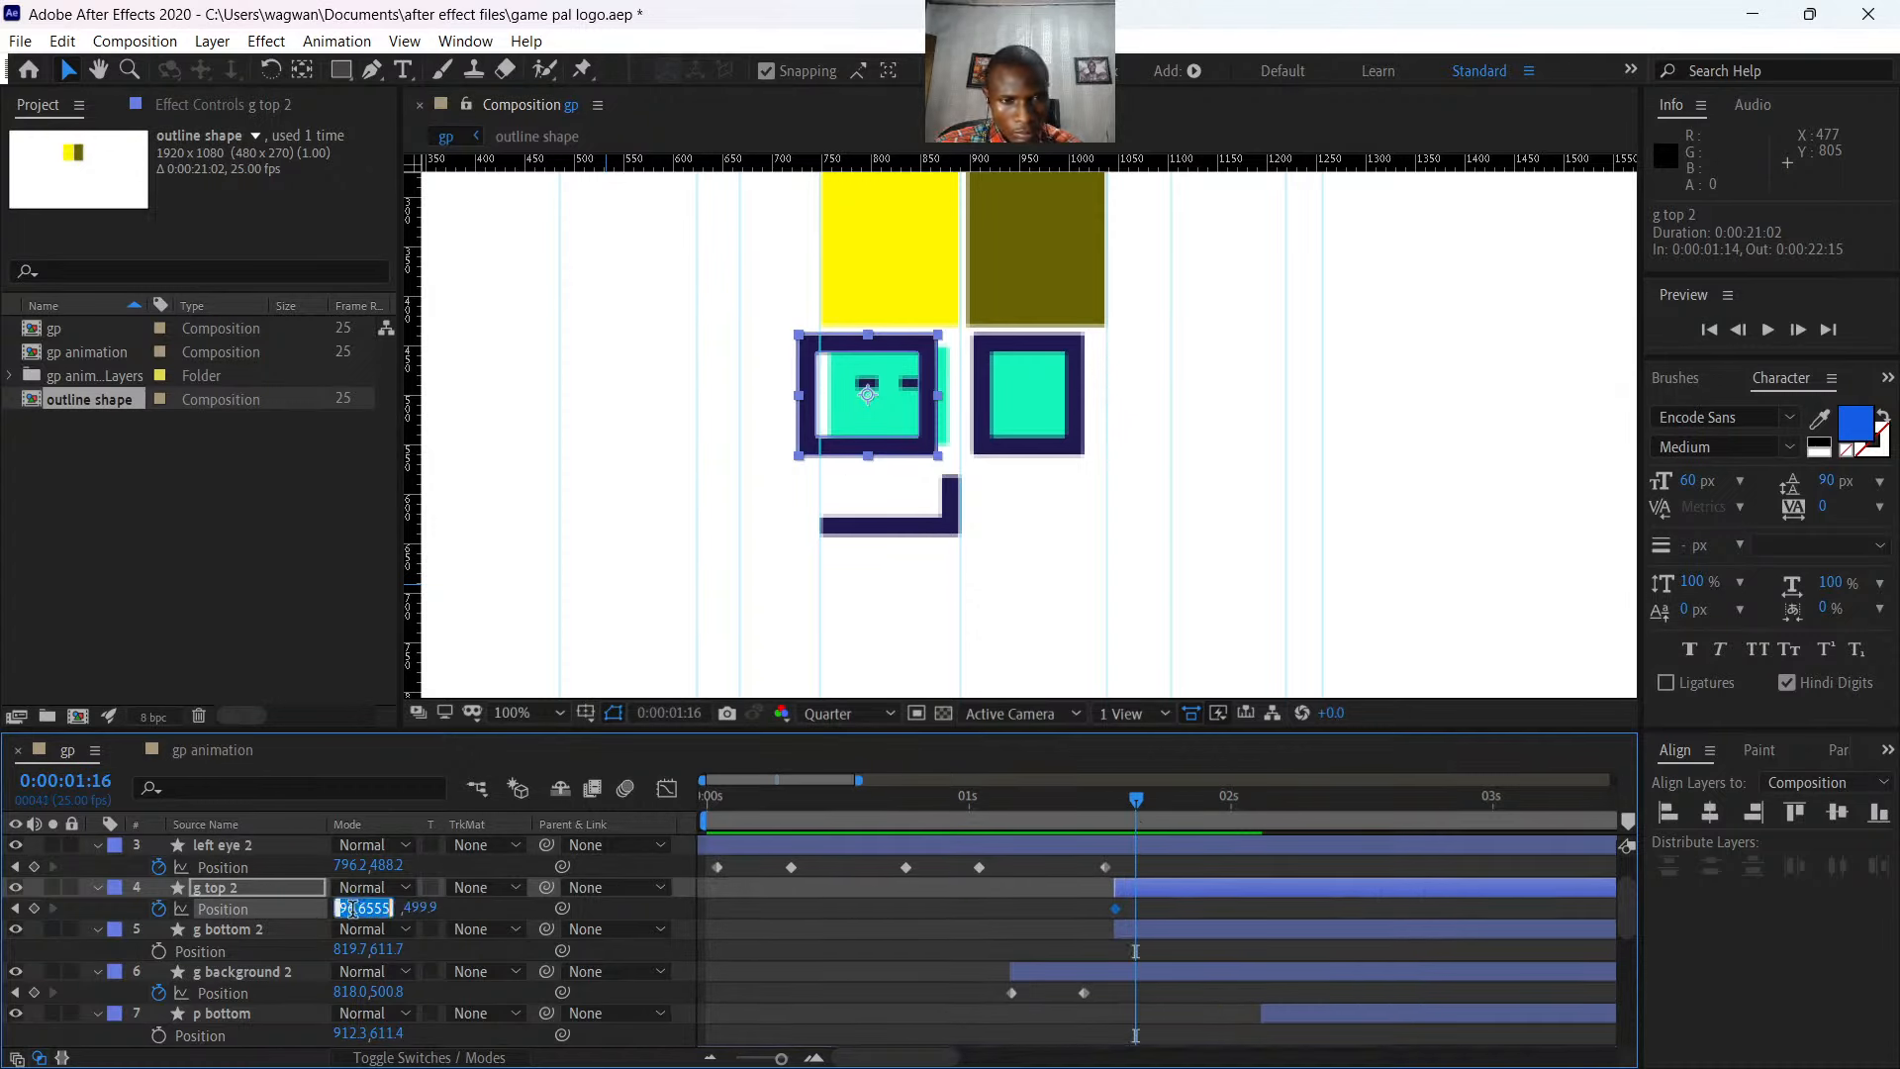
pyautogui.click(352, 909)
pyautogui.click(911, 929)
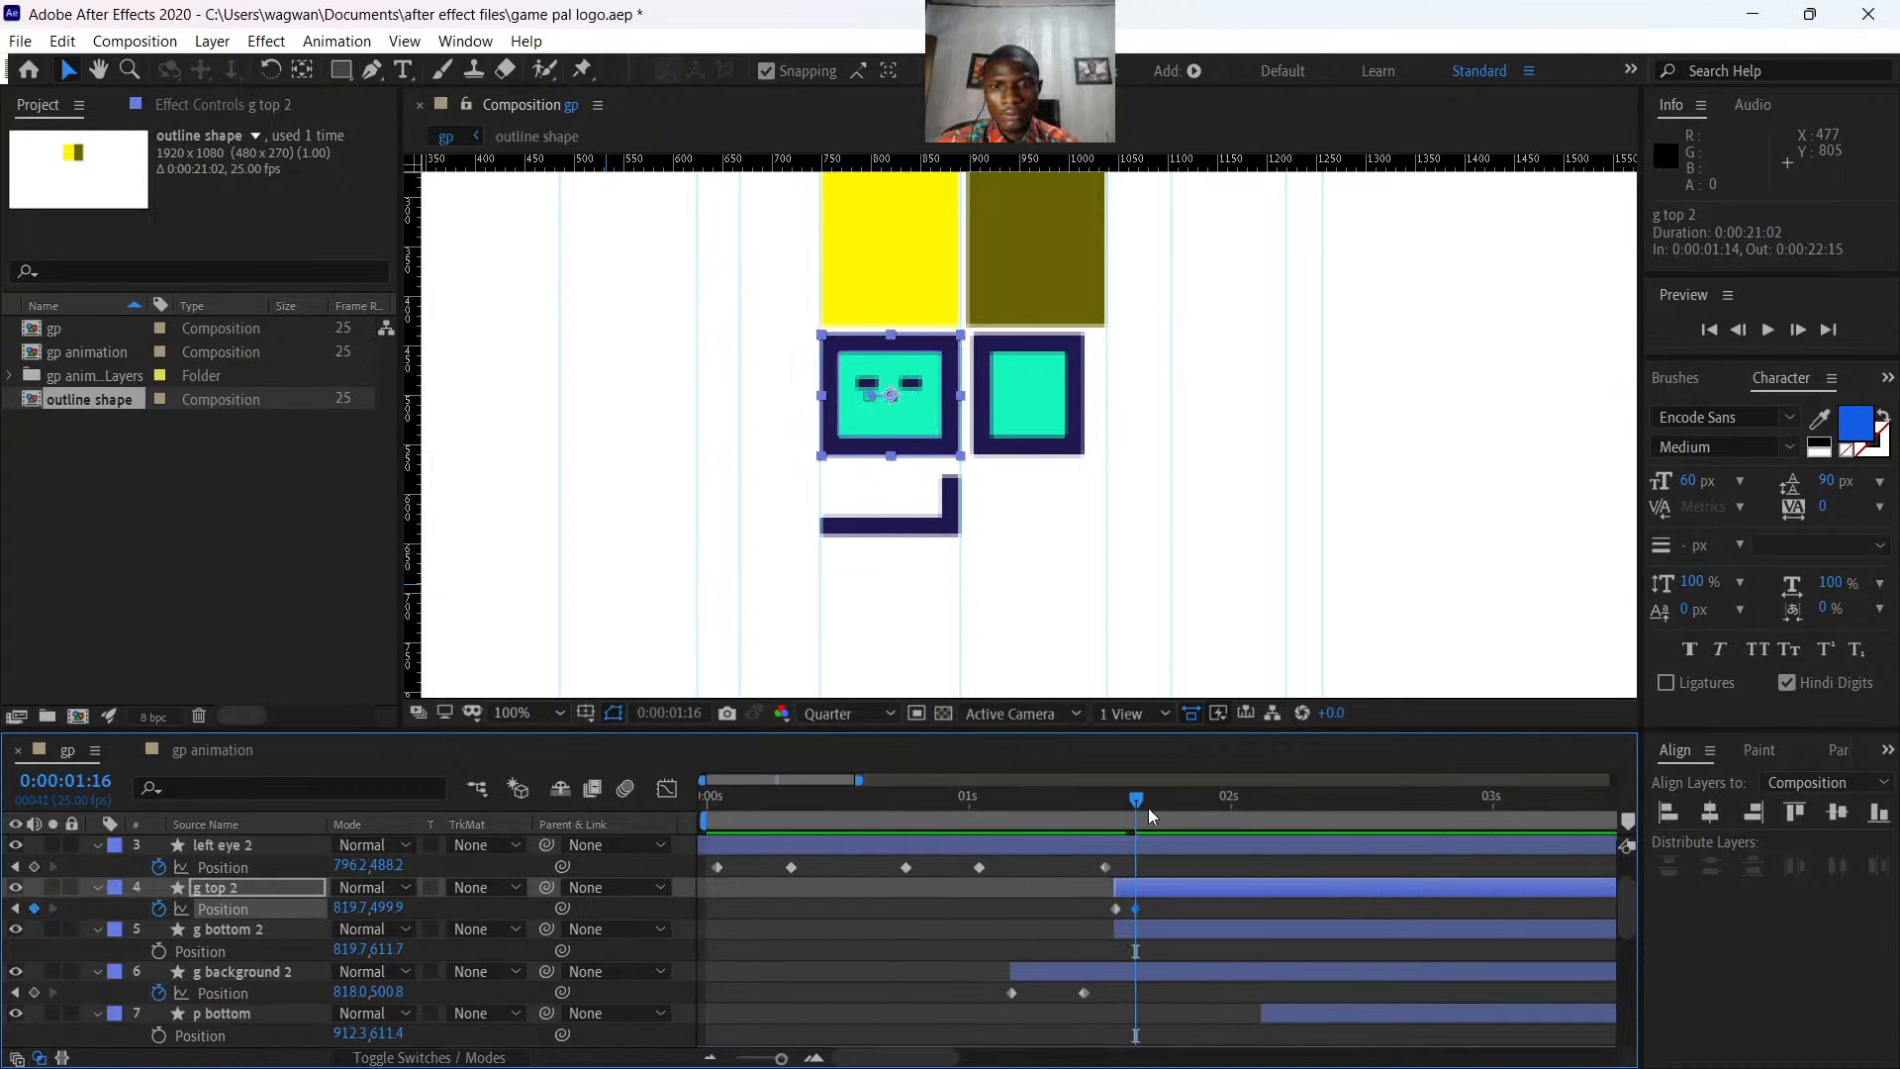
# - Apply Easy Ease to both Position keyframes of g top 2
pyautogui.moveTo(1138, 806); pyautogui.dragTo(1106, 804)
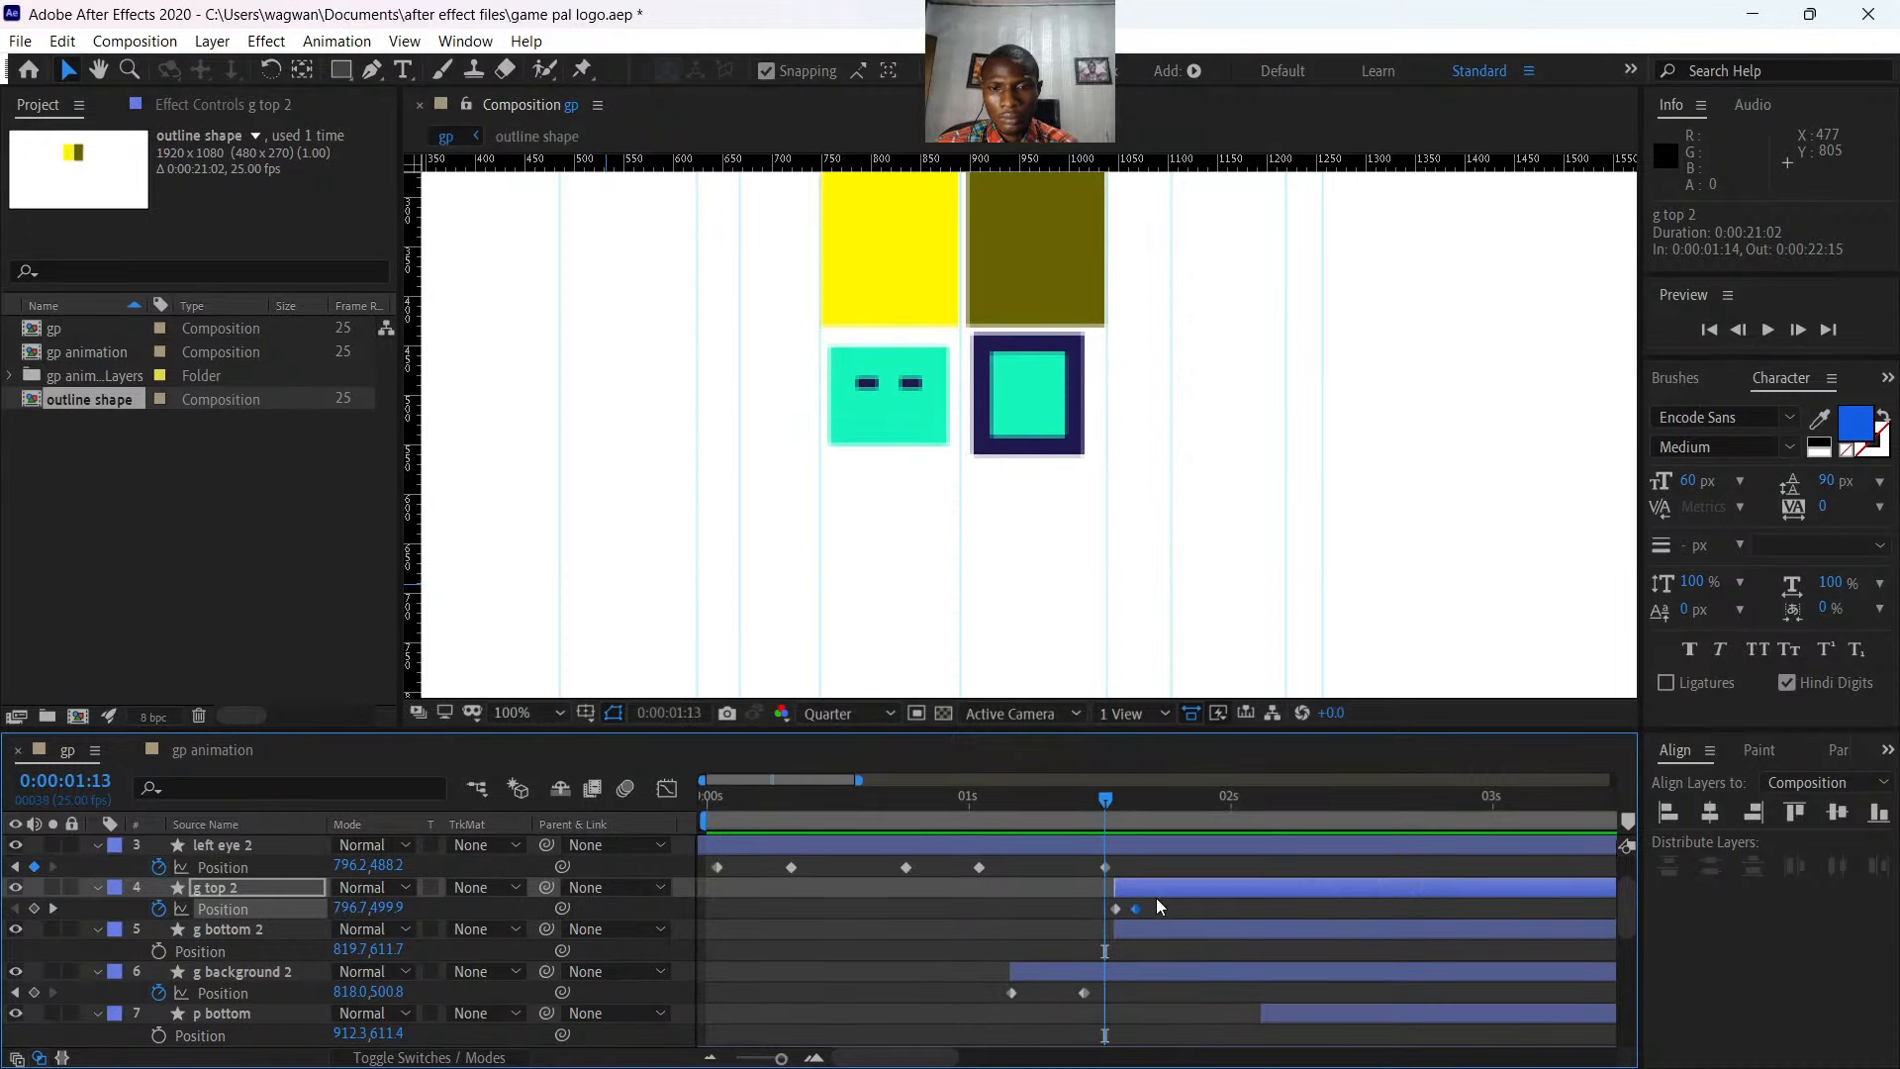
pyautogui.moveTo(1154, 903); pyautogui.dragTo(1091, 924)
pyautogui.press('F9')
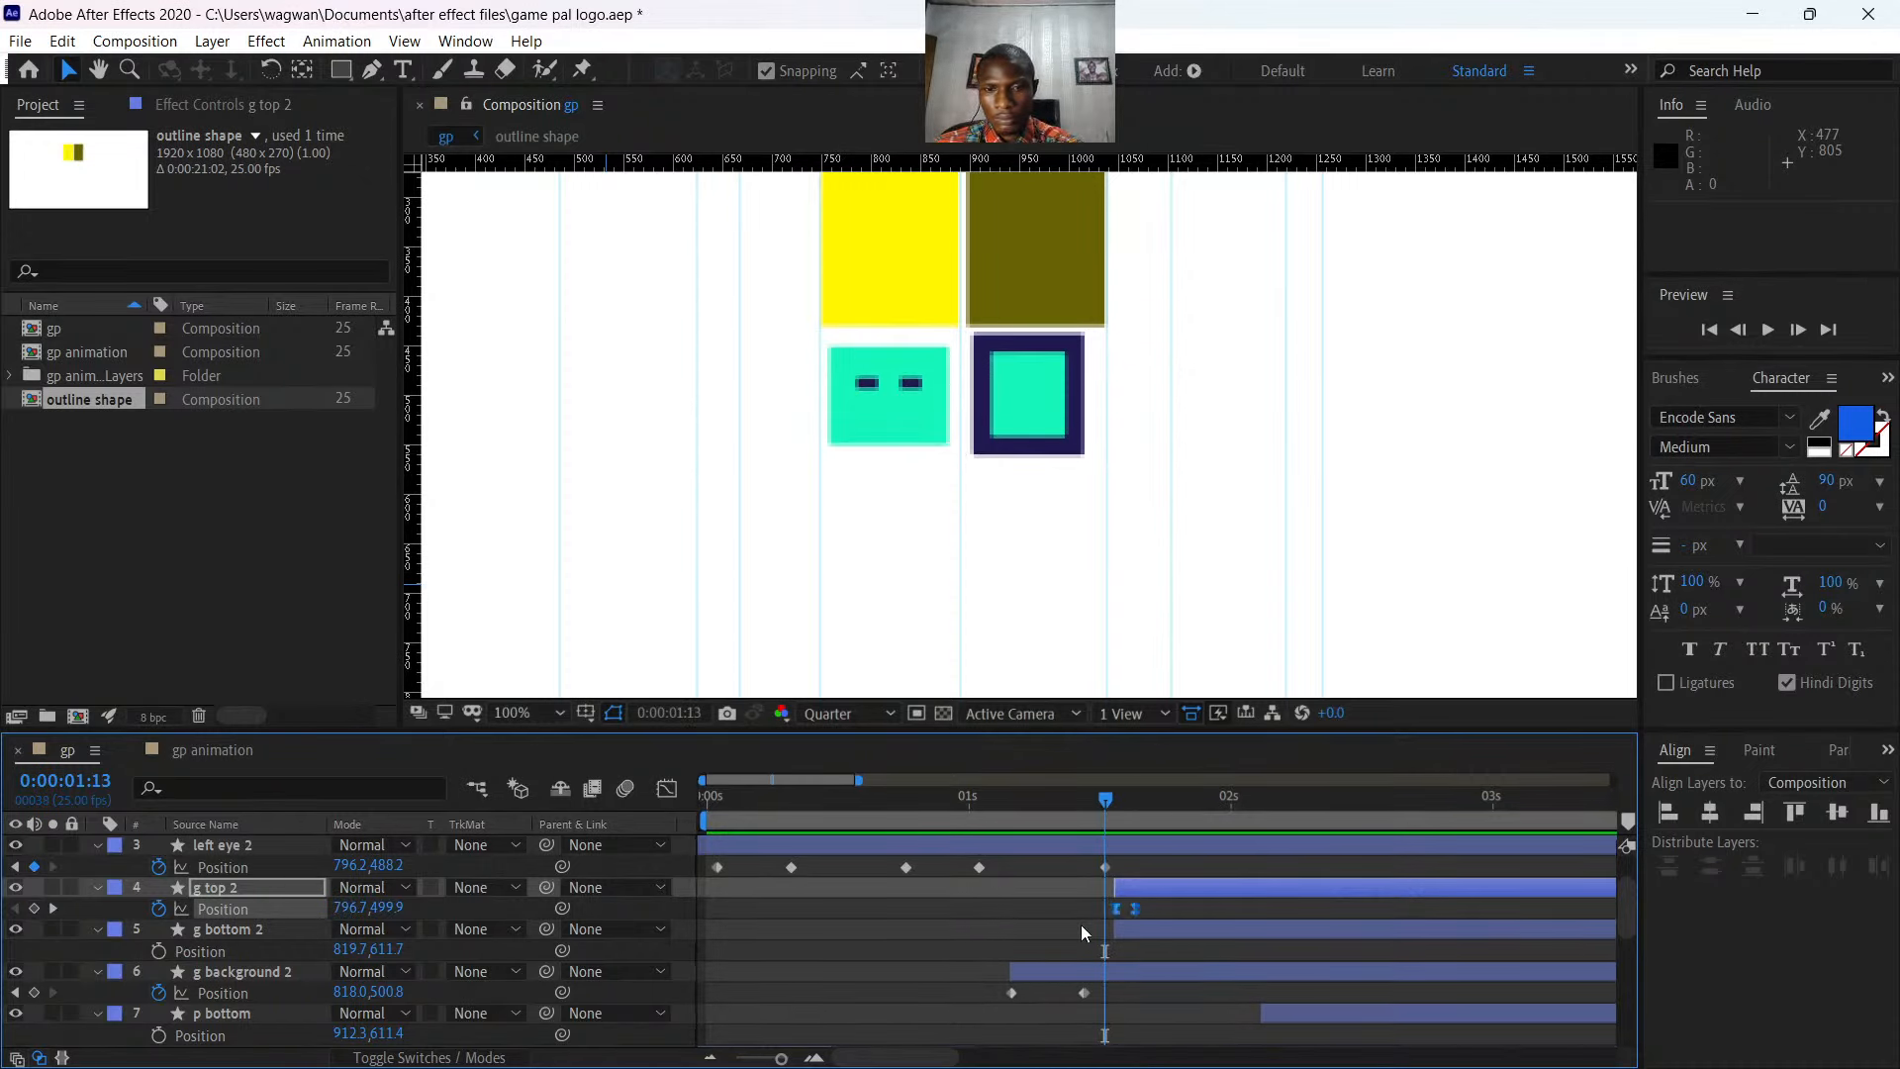
# - Reshape g top 2's speed curve in the Graph Editor to peak at the first keyframe and ease out slowly, and preview the motion
pyautogui.click(667, 789)
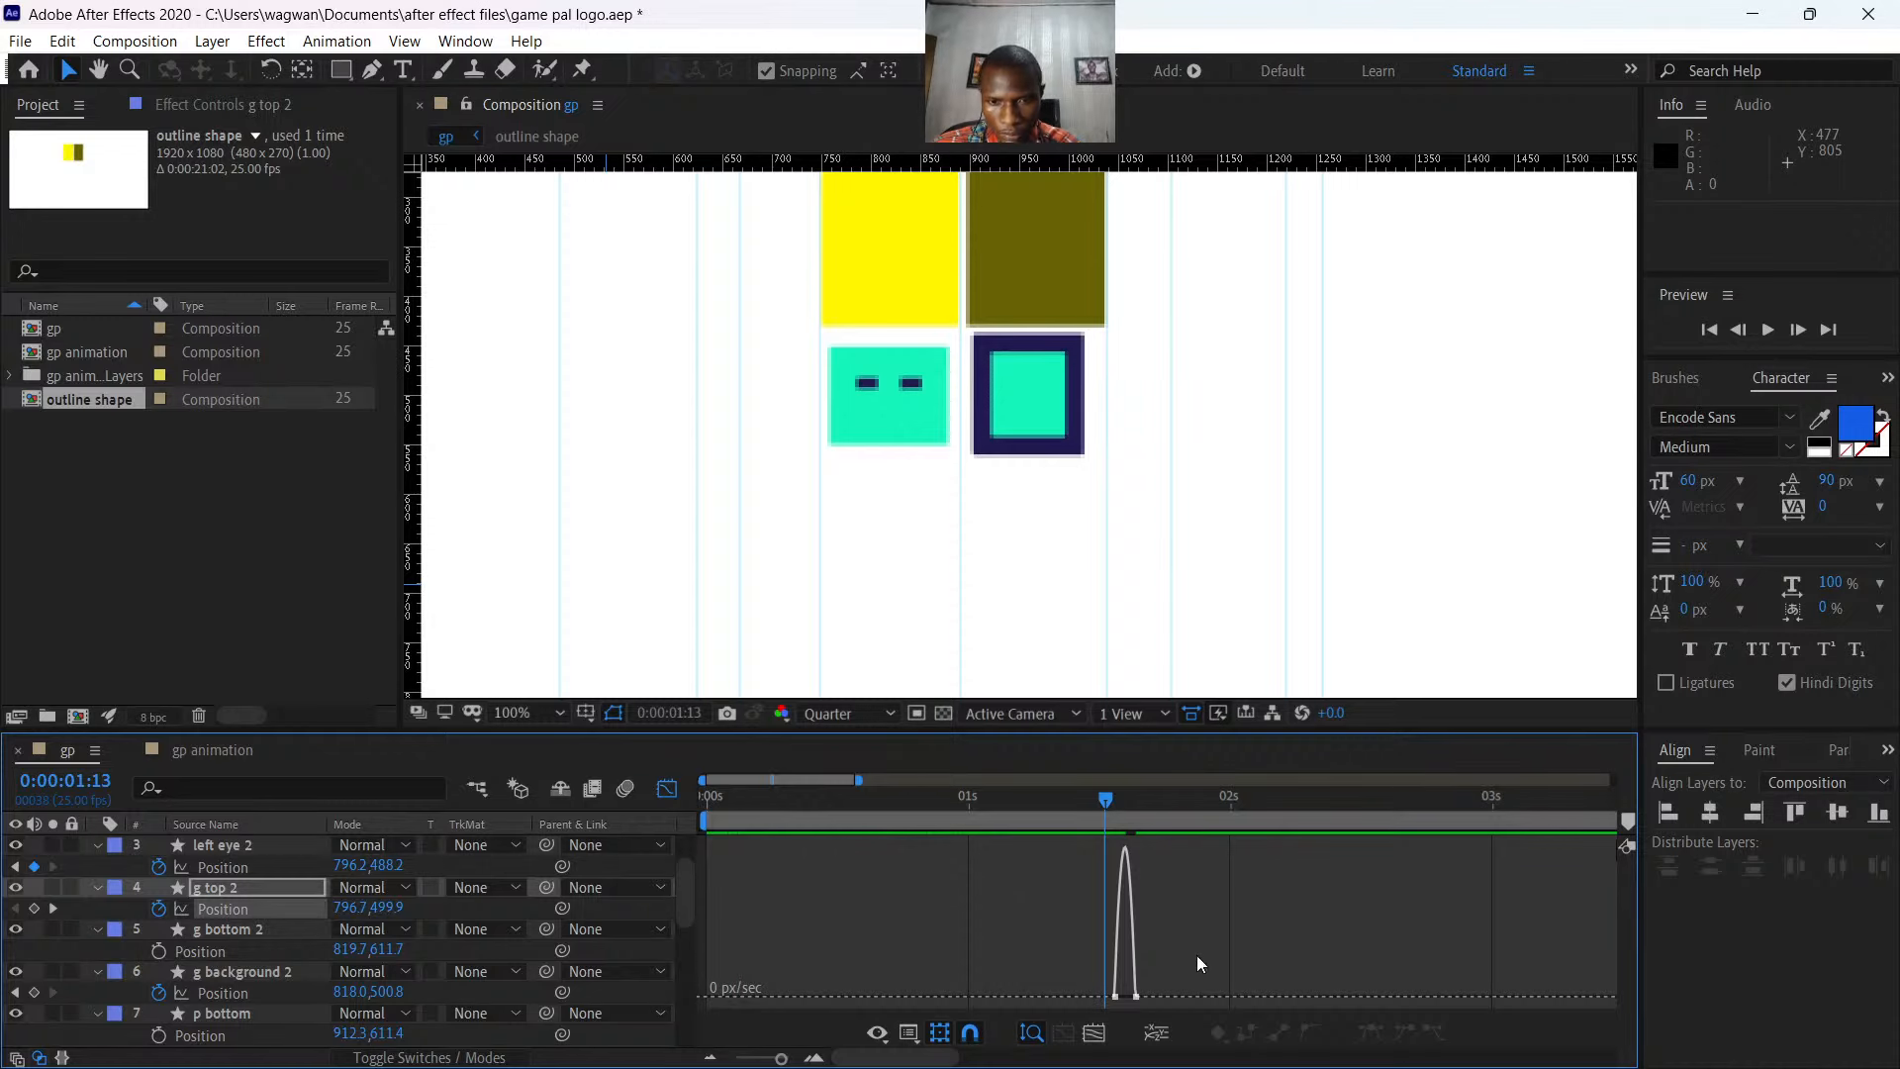
pyautogui.moveTo(1198, 956); pyautogui.dragTo(1078, 1014)
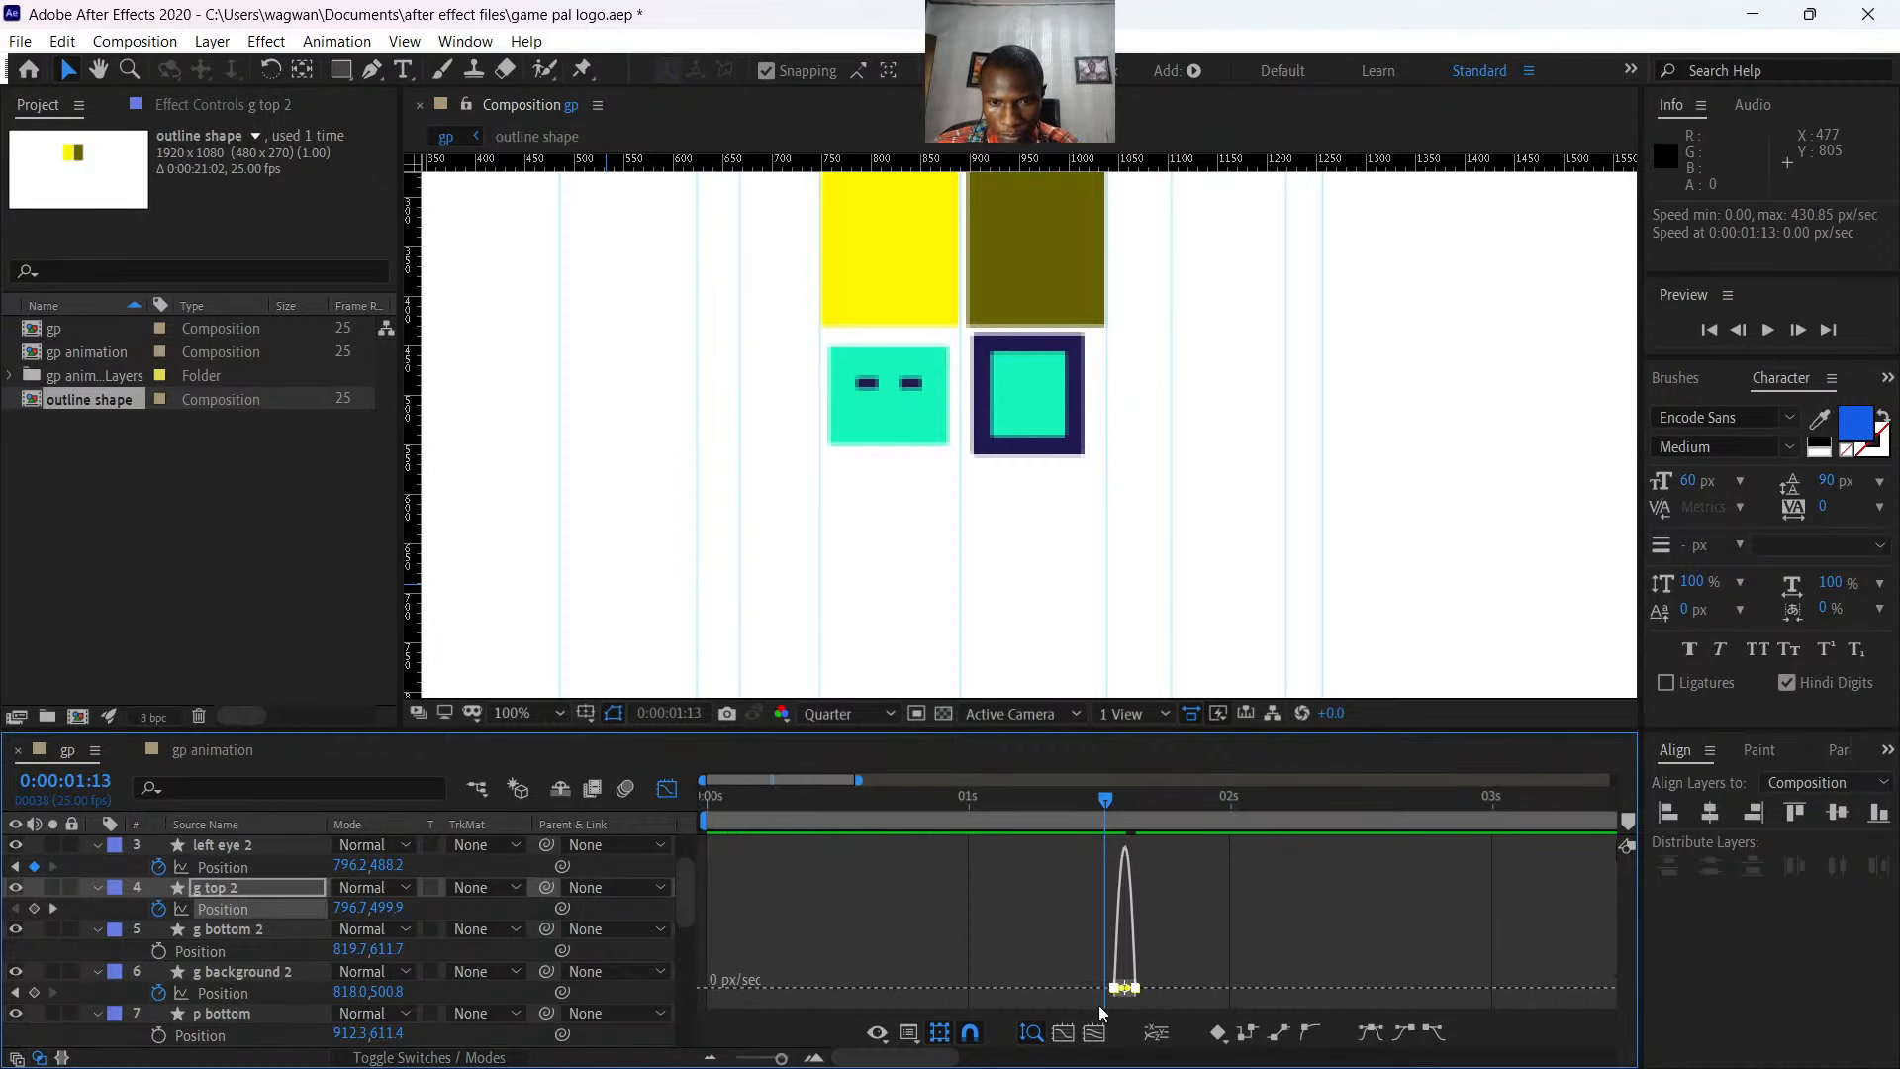
pyautogui.click(785, 1059)
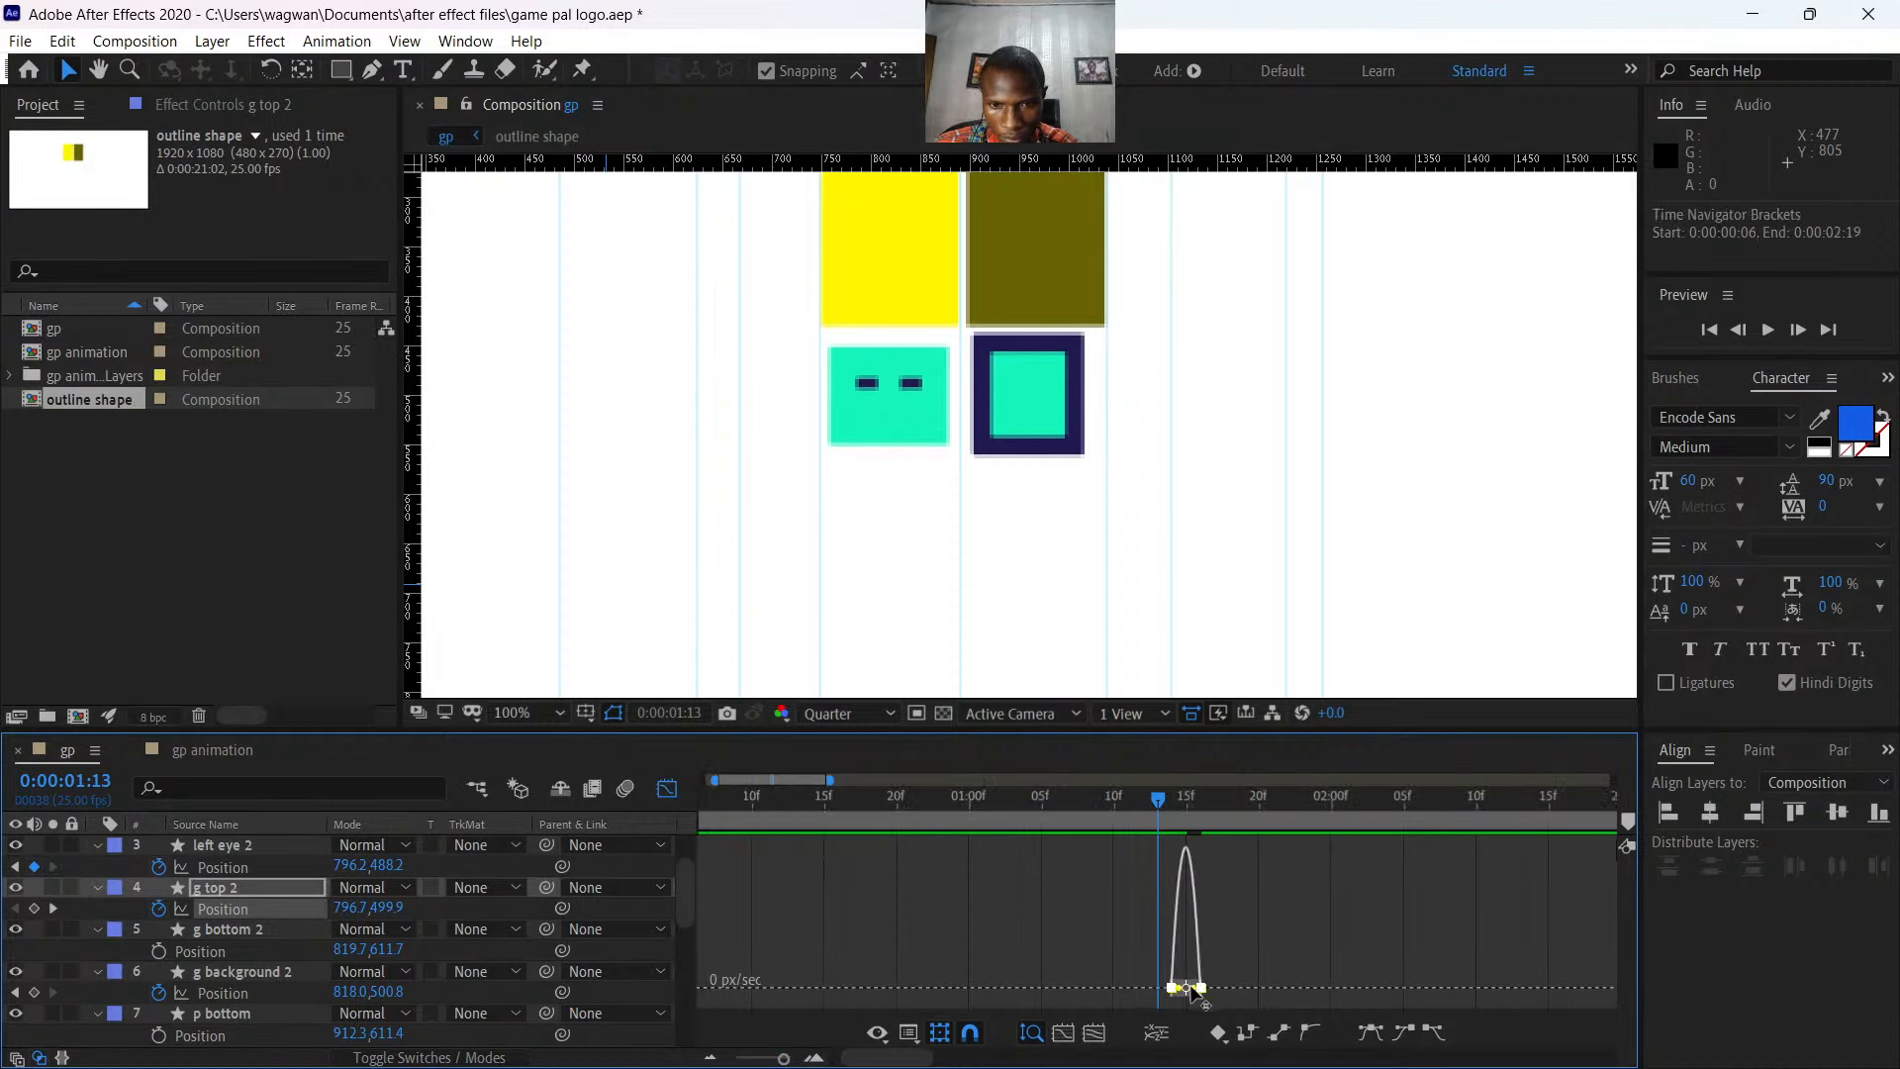
pyautogui.moveTo(783, 1058); pyautogui.dragTo(790, 1058)
pyautogui.moveTo(1326, 988); pyautogui.dragTo(1221, 996)
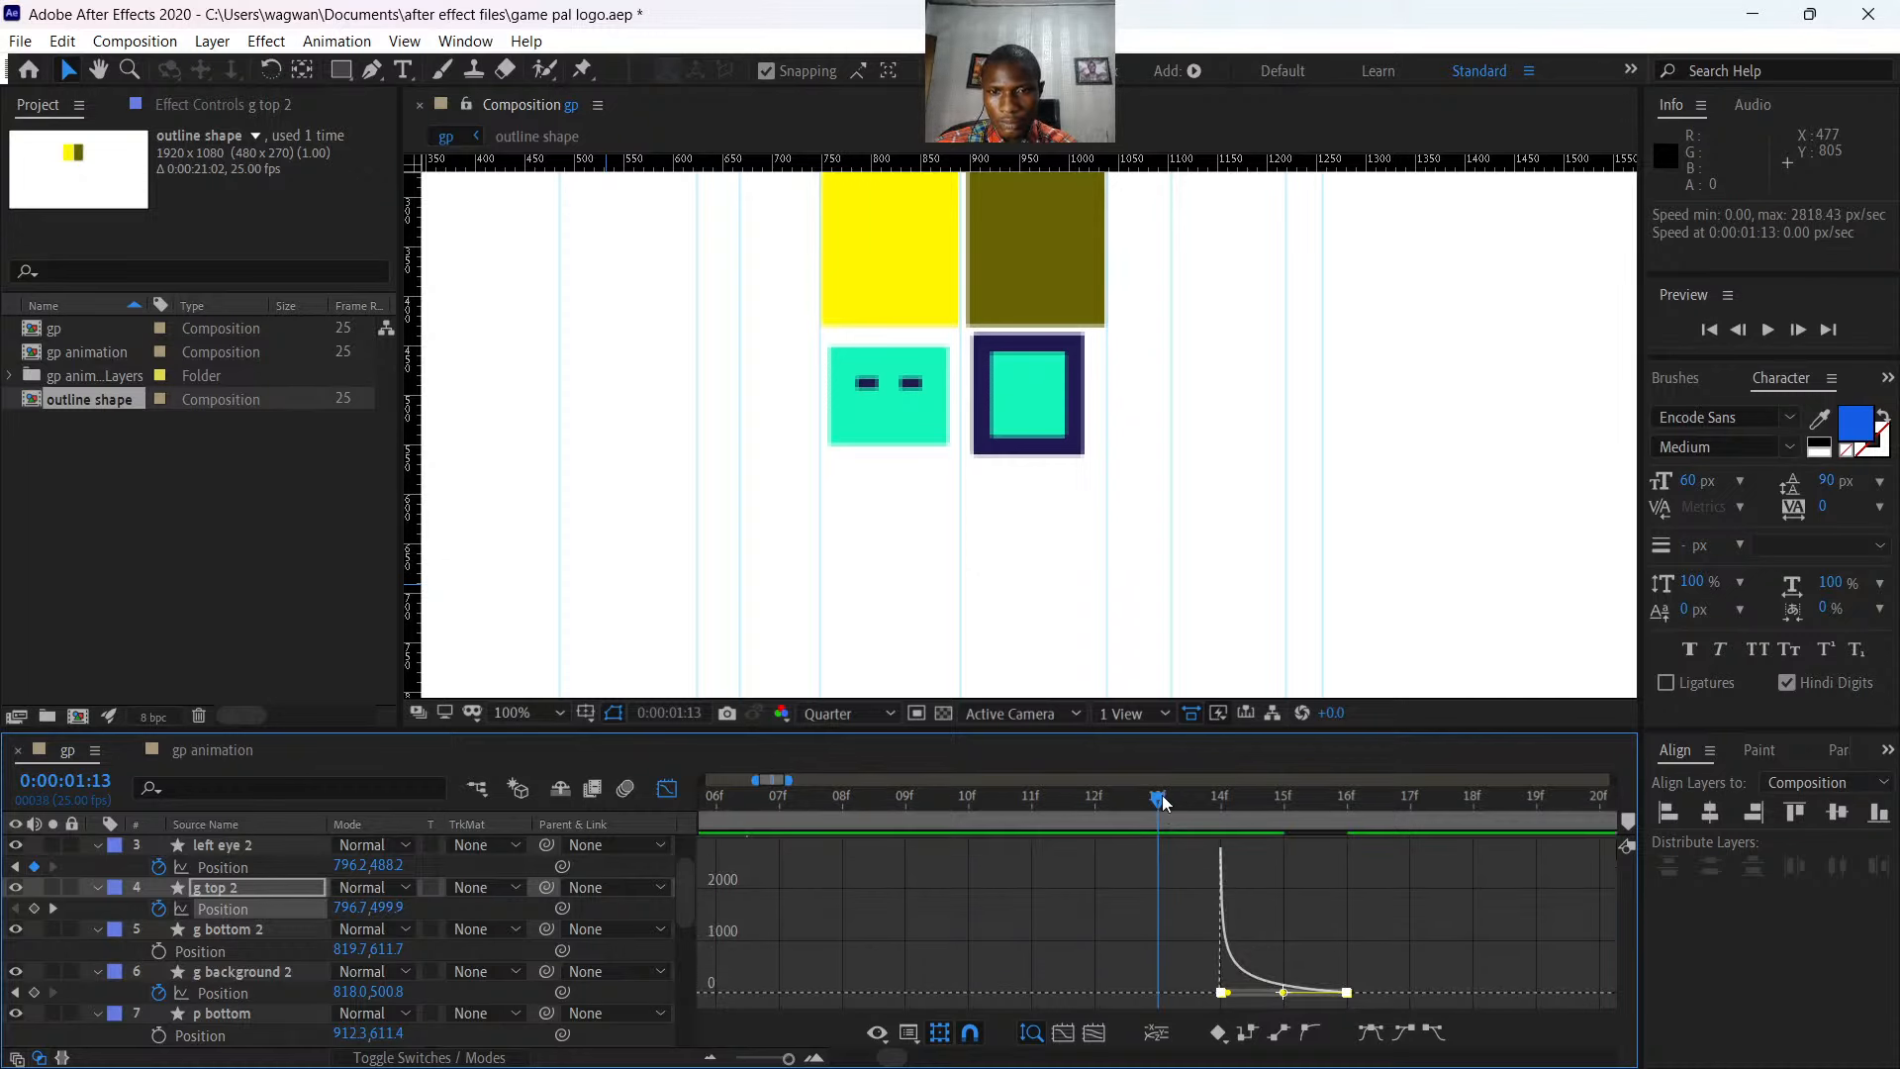
pyautogui.press('space')
pyautogui.press('space')
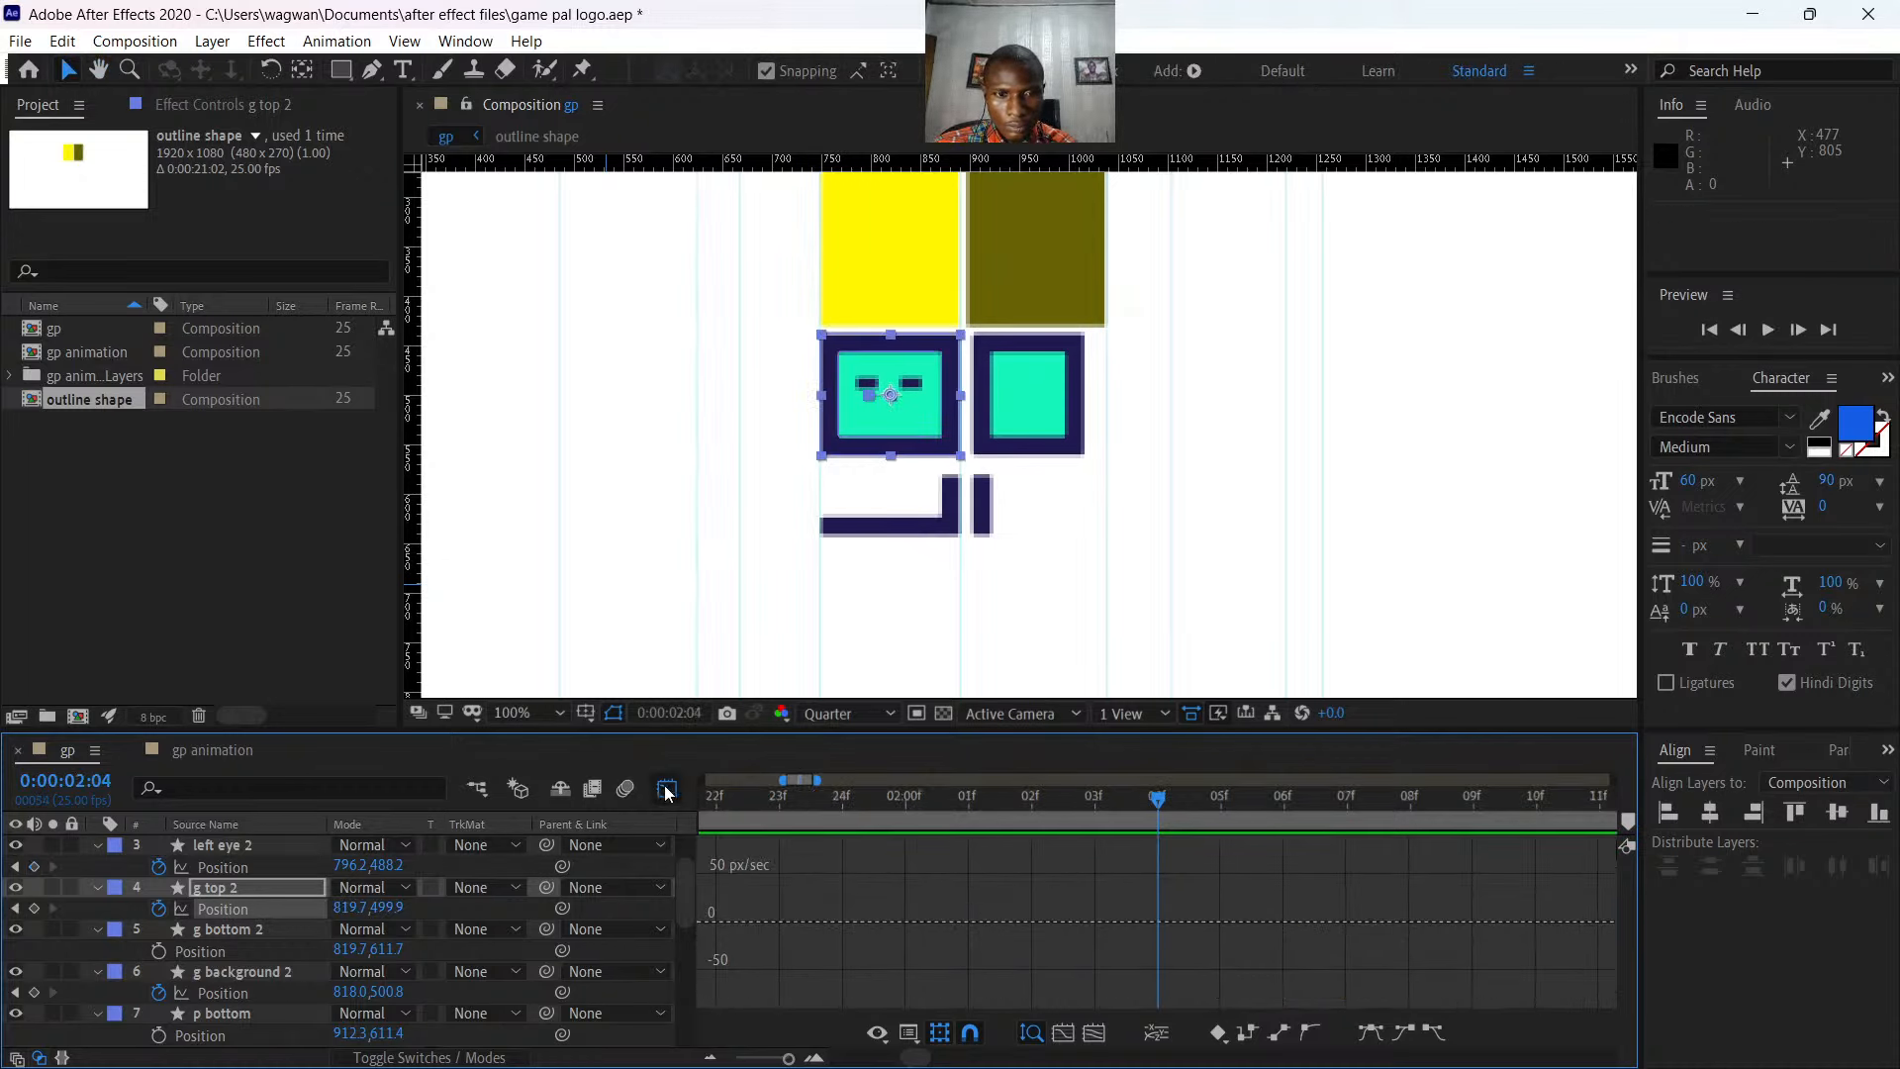
pyautogui.click(667, 790)
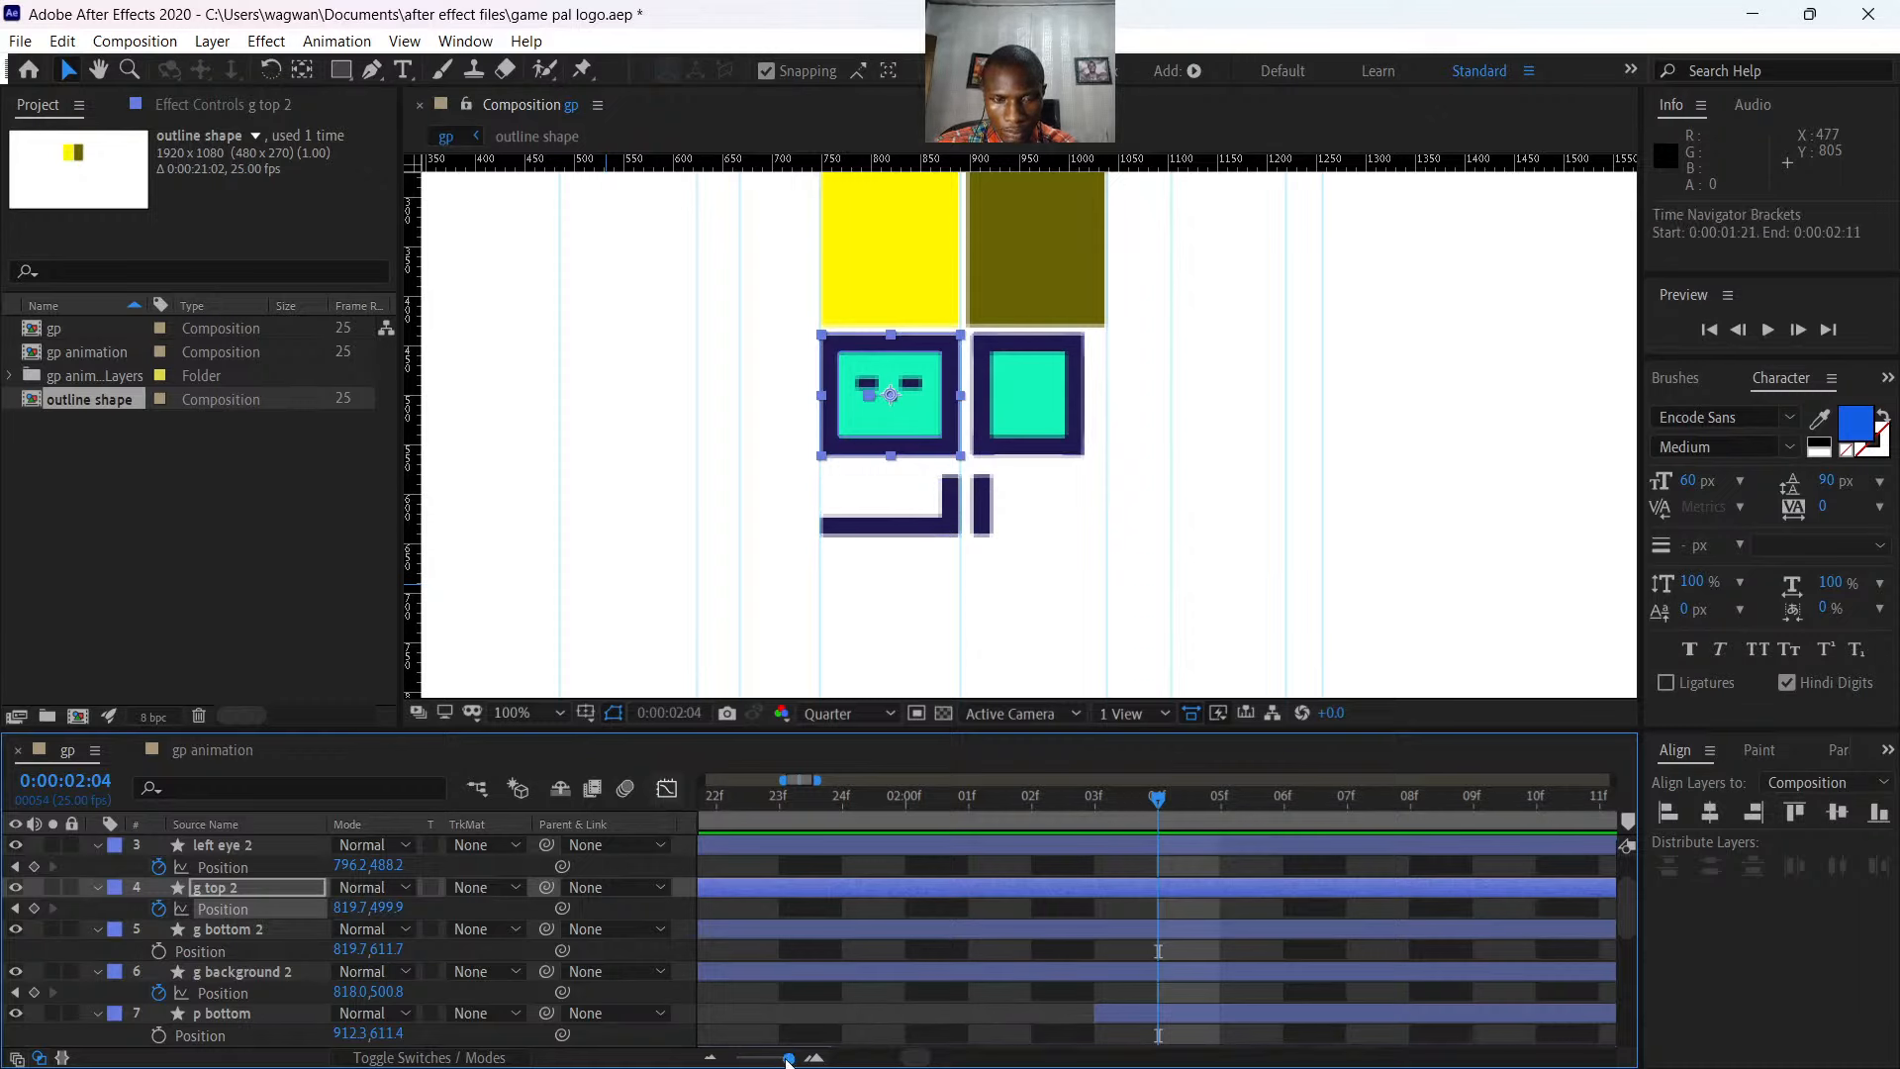
# - Move g top 2's second Position keyframe to 0:00:01:20 and preview the slower slide
pyautogui.moveTo(789, 1059)
pyautogui.mouseDown()
pyautogui.moveTo(748, 1062)
pyautogui.moveTo(766, 1061)
pyautogui.mouseUp()
pyautogui.click(867, 915)
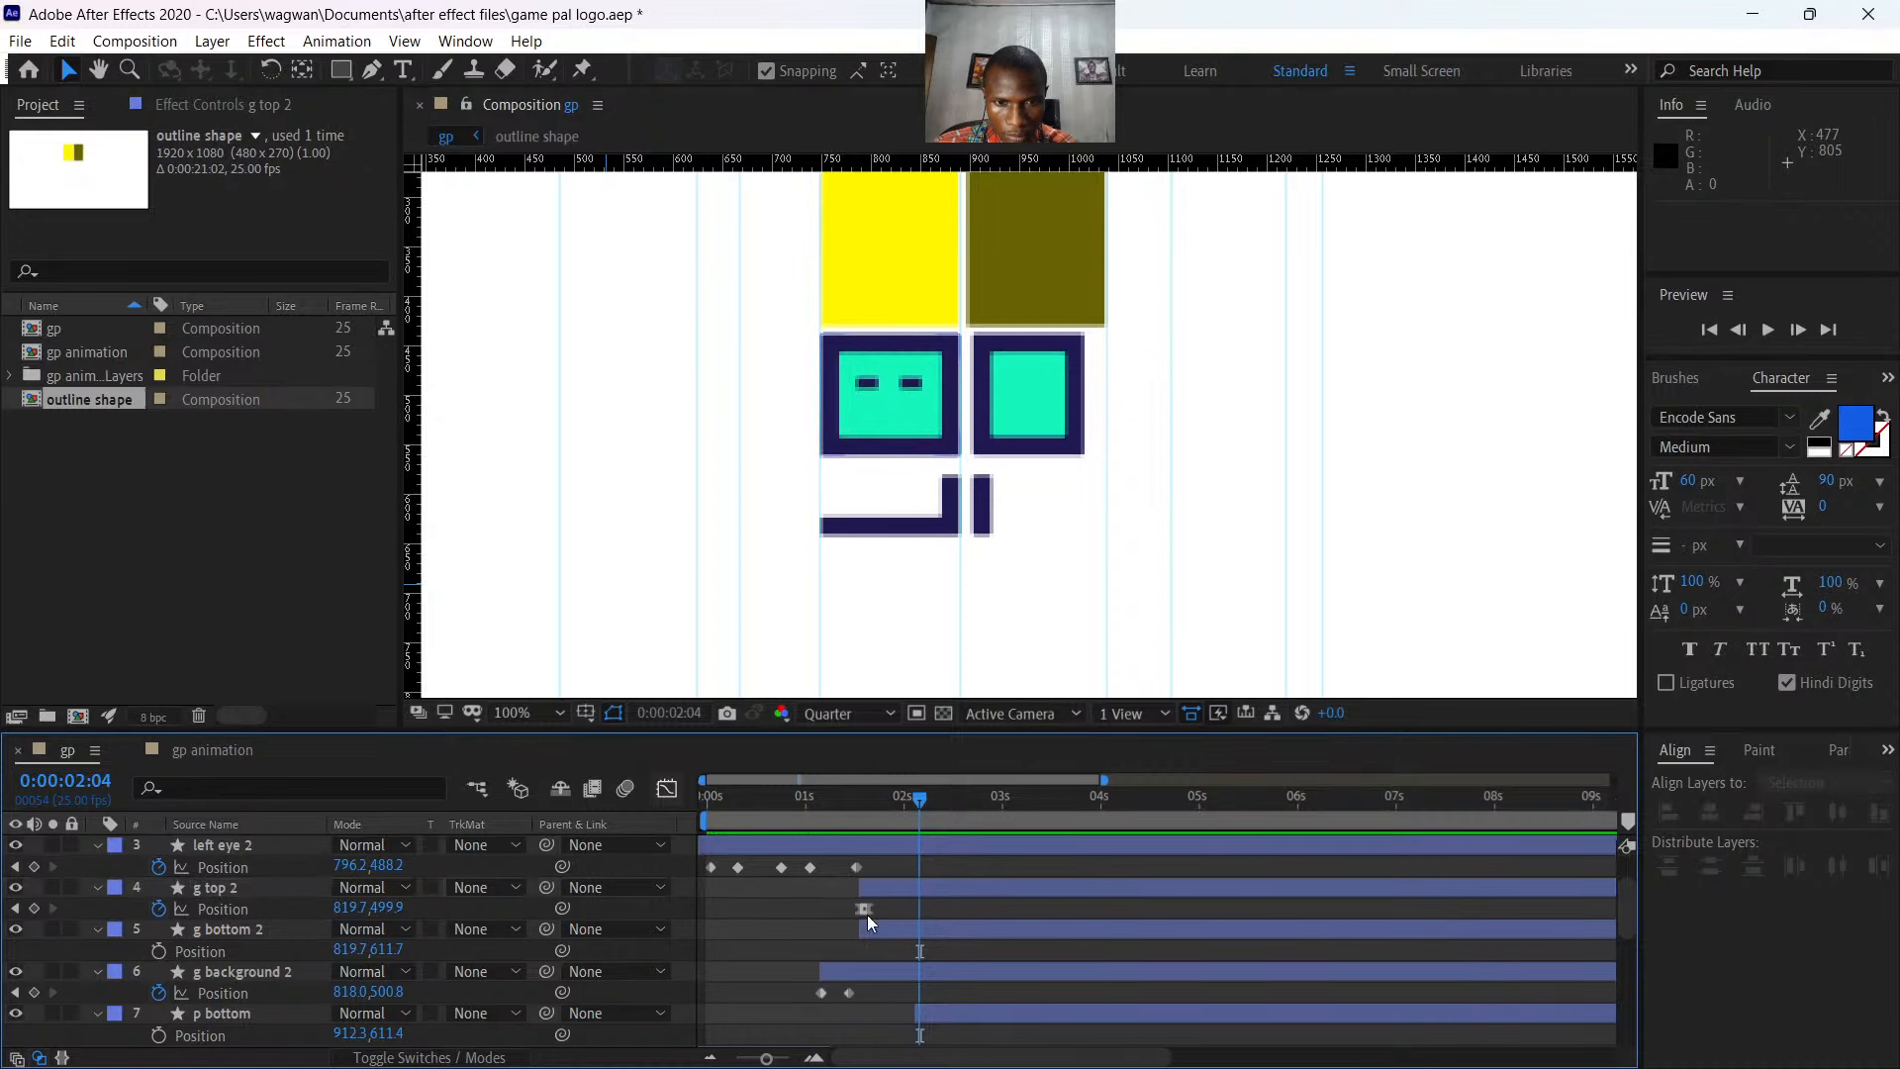
pyautogui.moveTo(865, 911); pyautogui.dragTo(883, 912)
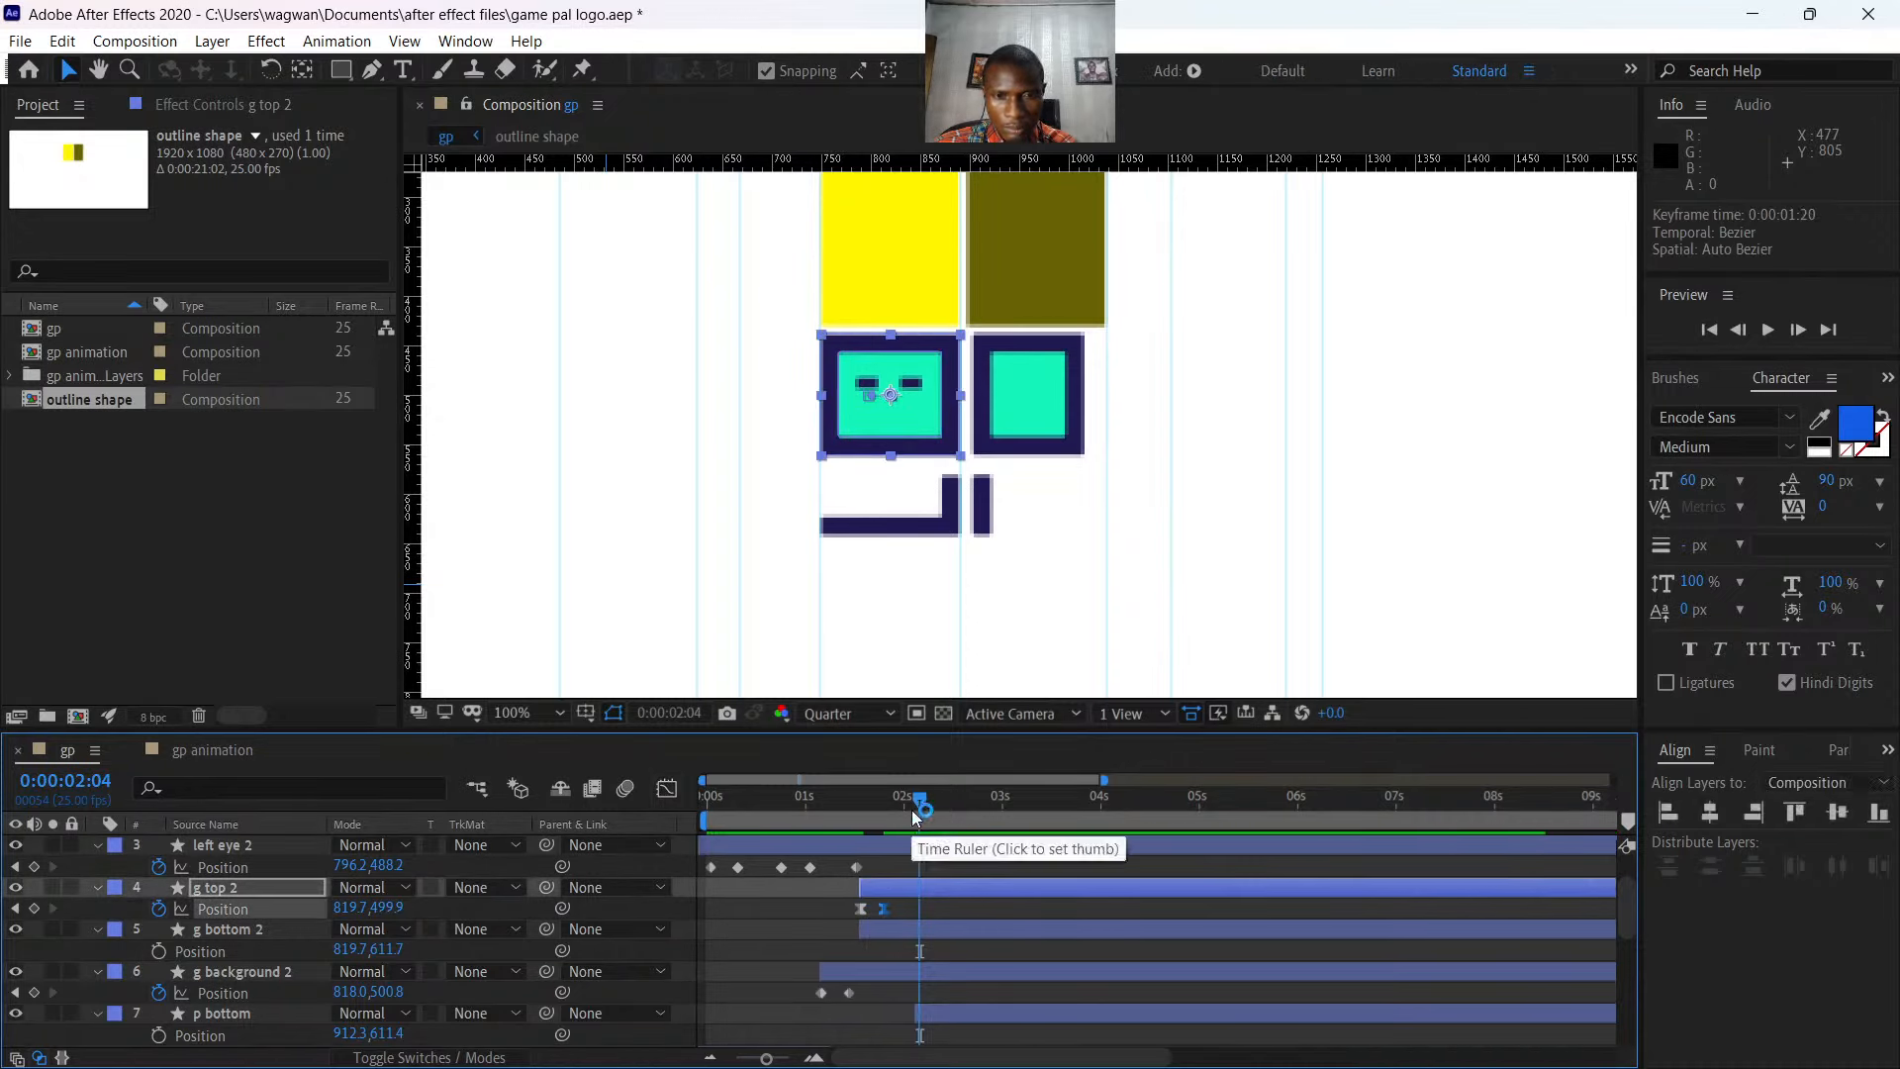
pyautogui.moveTo(912, 809); pyautogui.dragTo(846, 824)
pyautogui.press('space')
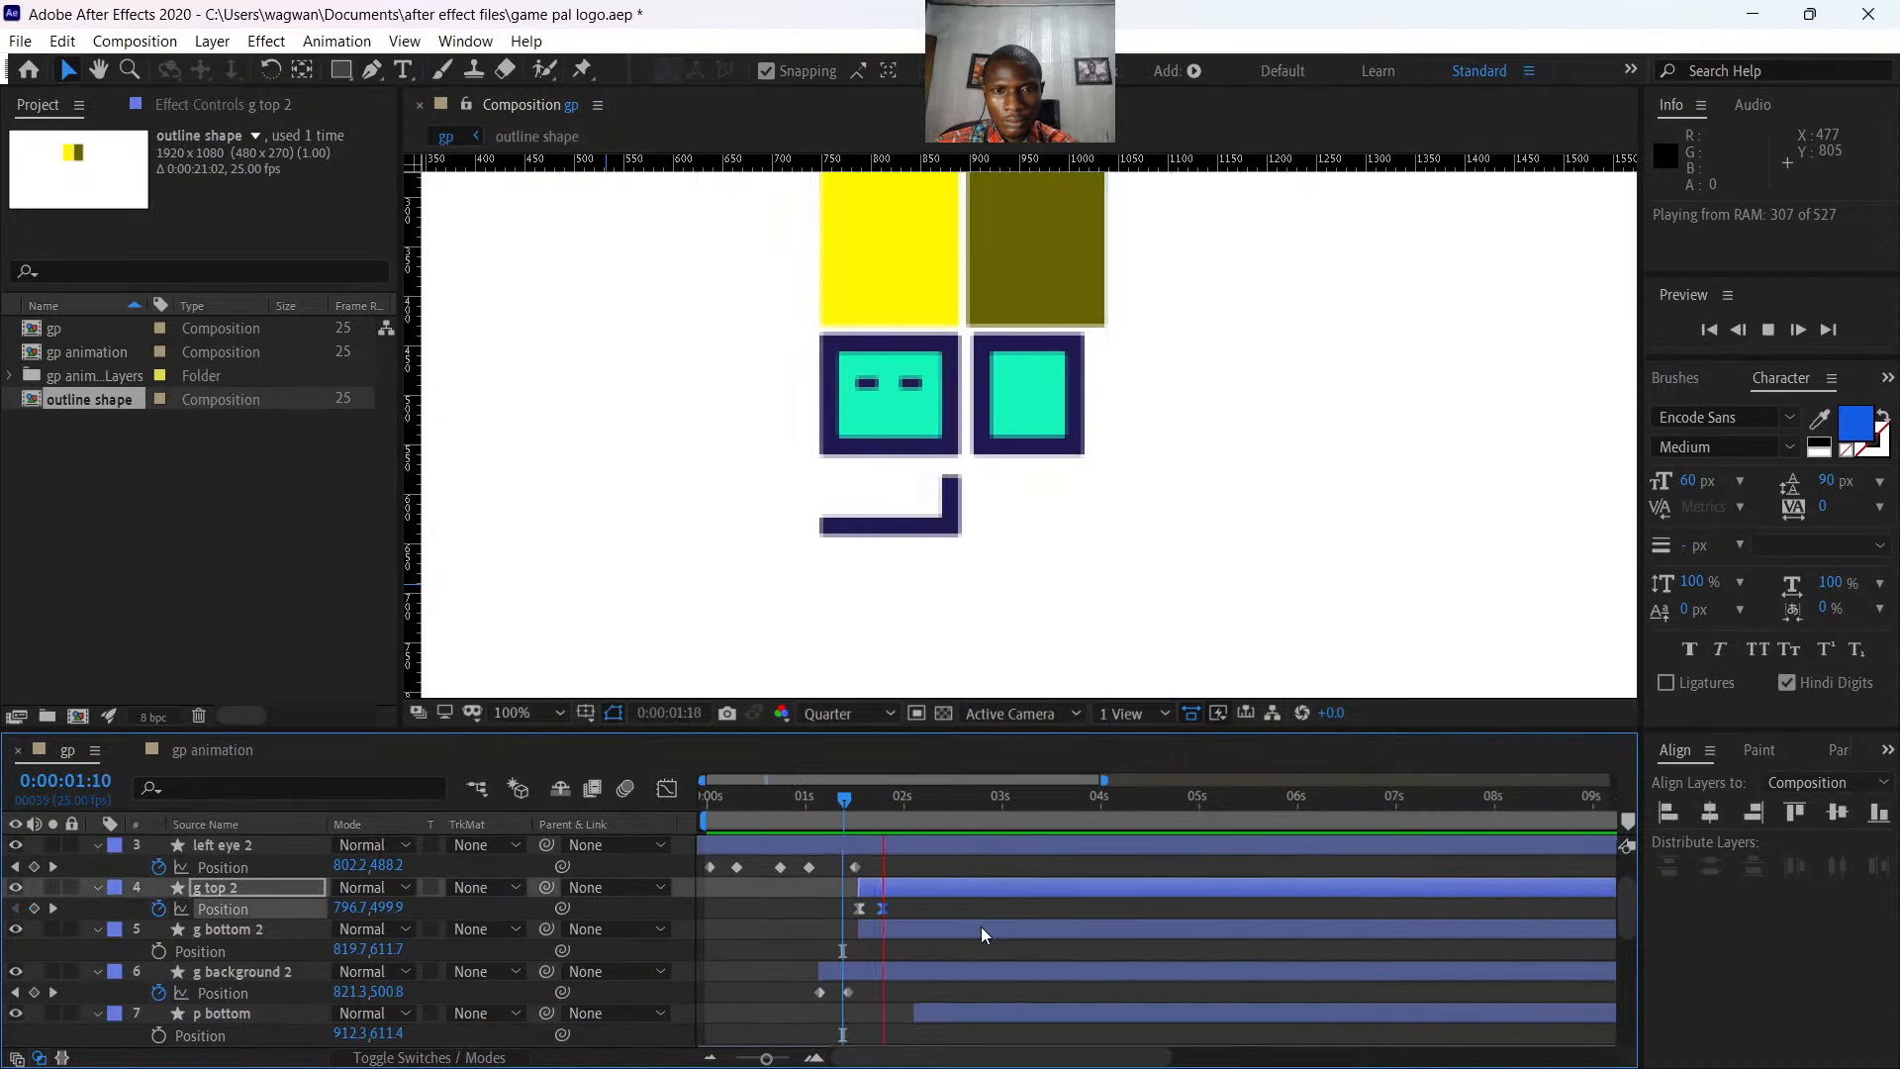
pyautogui.click(843, 817)
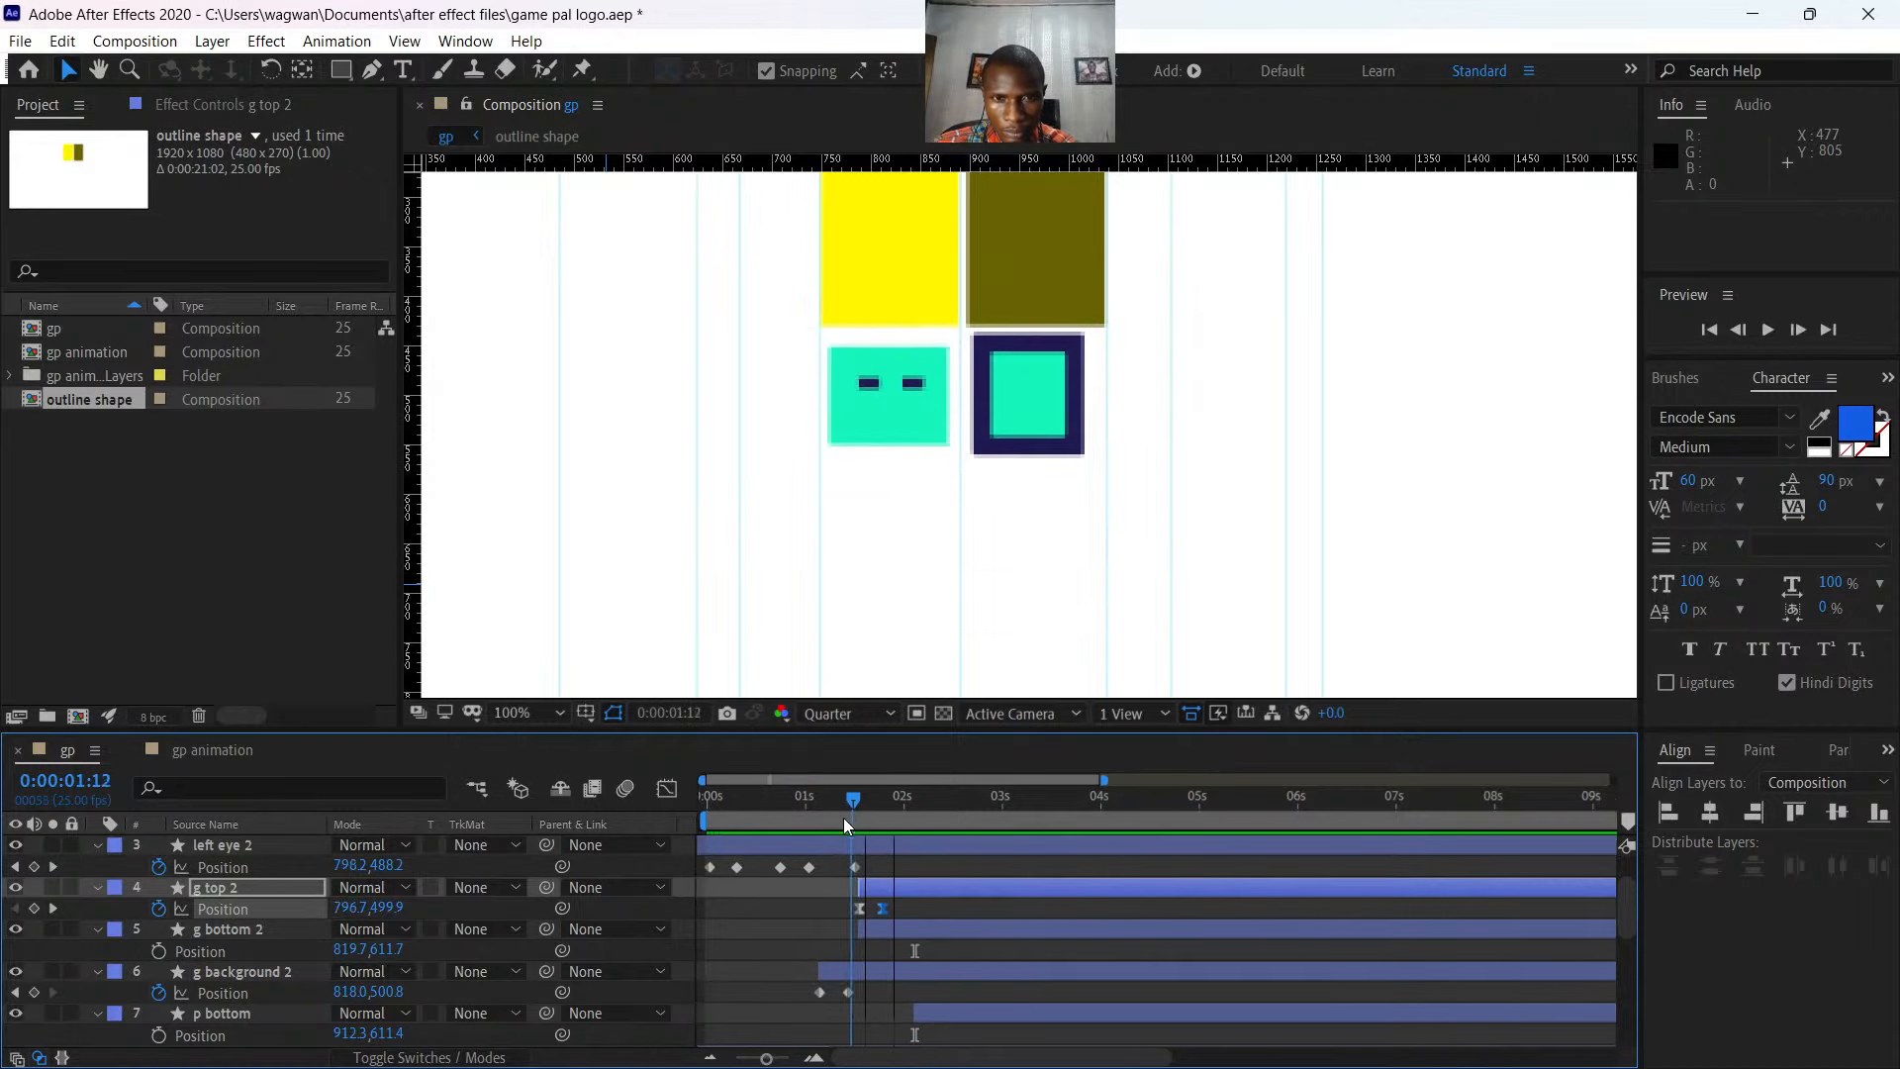
pyautogui.moveTo(843, 818); pyautogui.dragTo(881, 829)
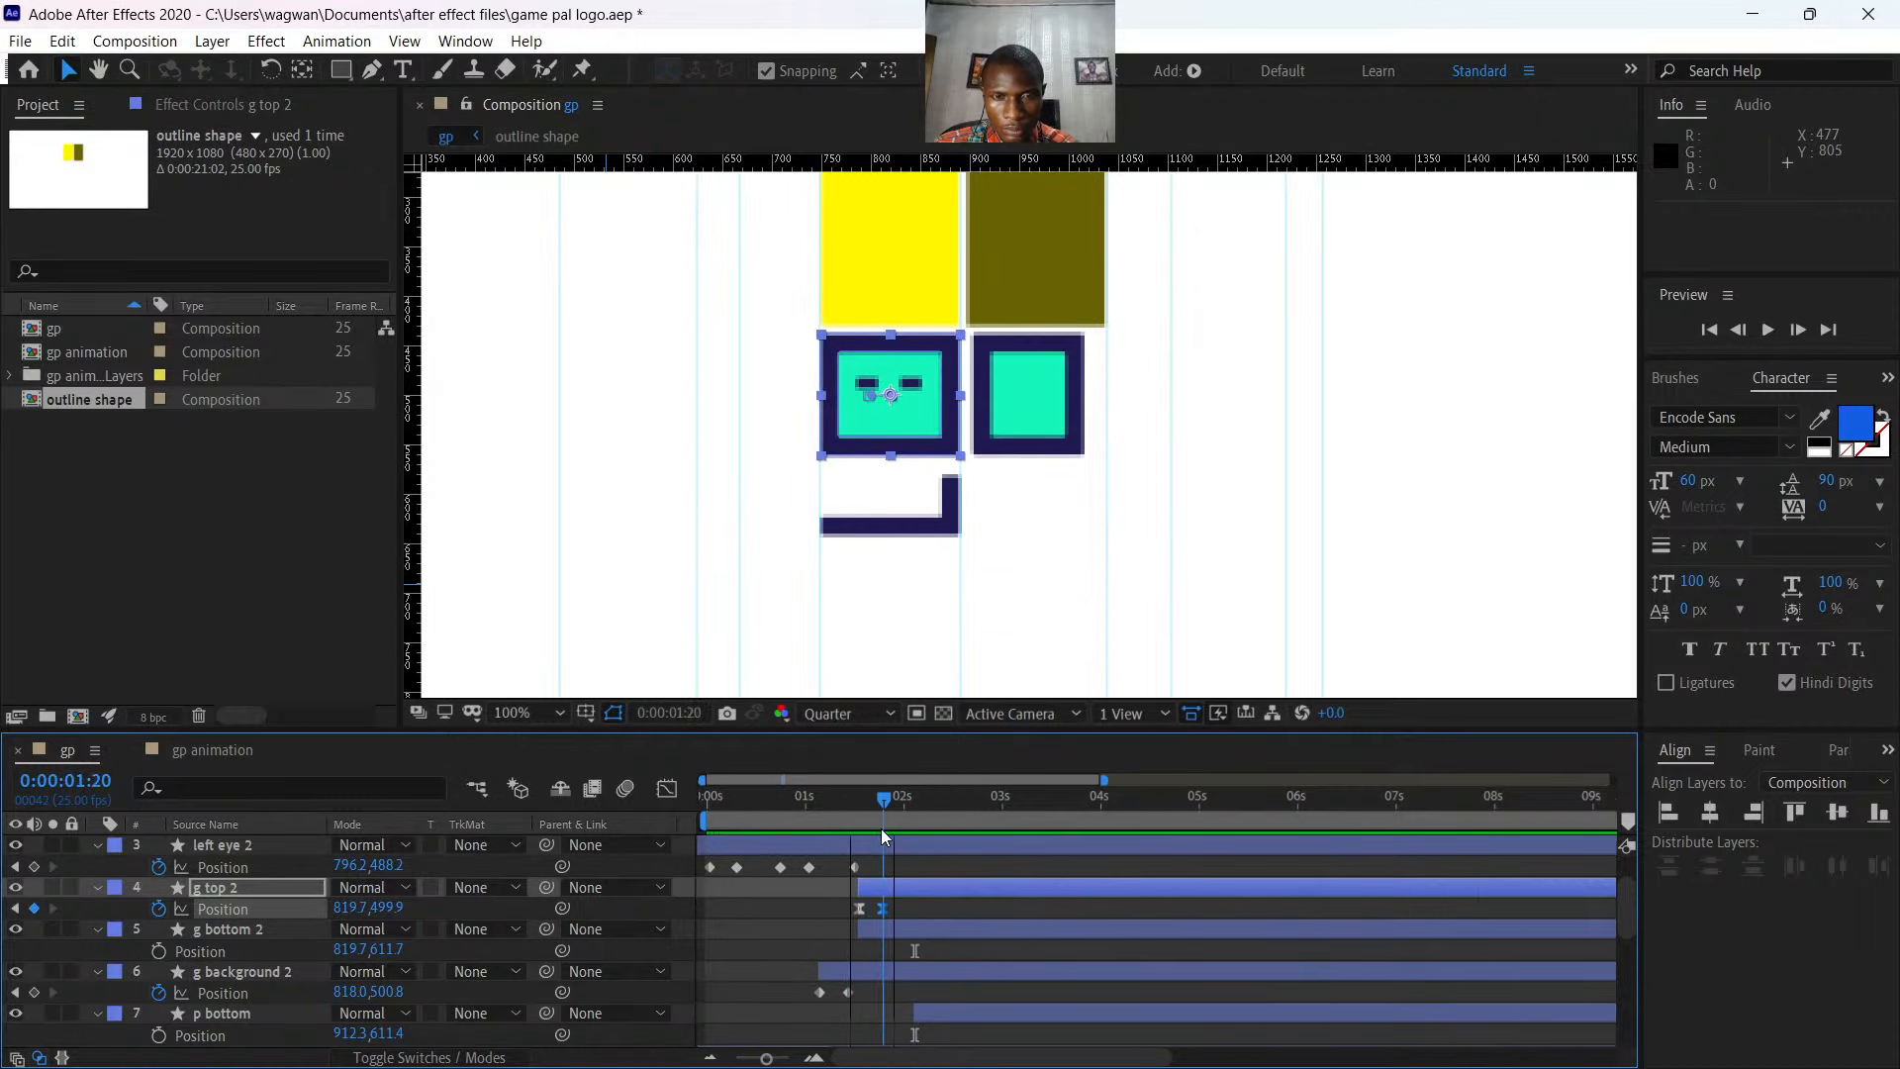
# - Start keyframing Position on g bottom 2 at 0:00:01:14 and shift its X Position left to 789.7
pyautogui.click(892, 928)
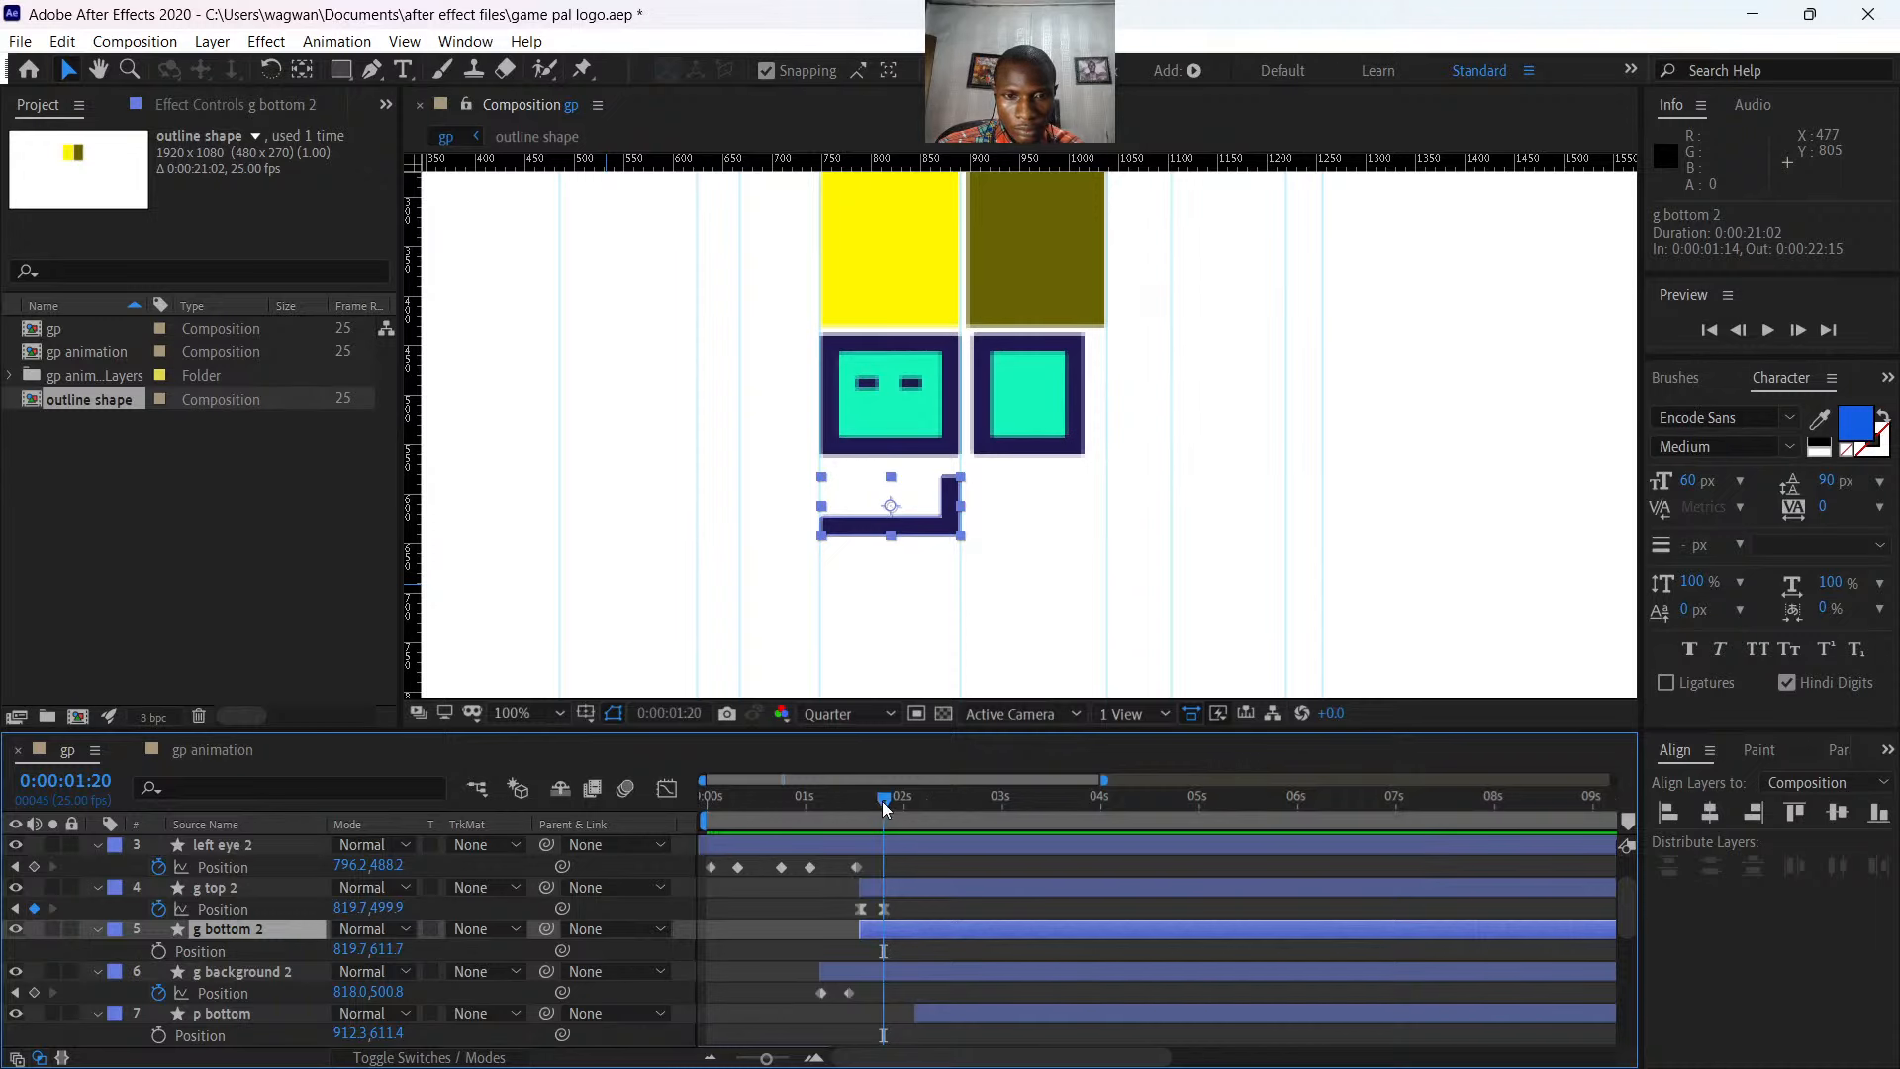
pyautogui.moveTo(882, 800); pyautogui.dragTo(857, 806)
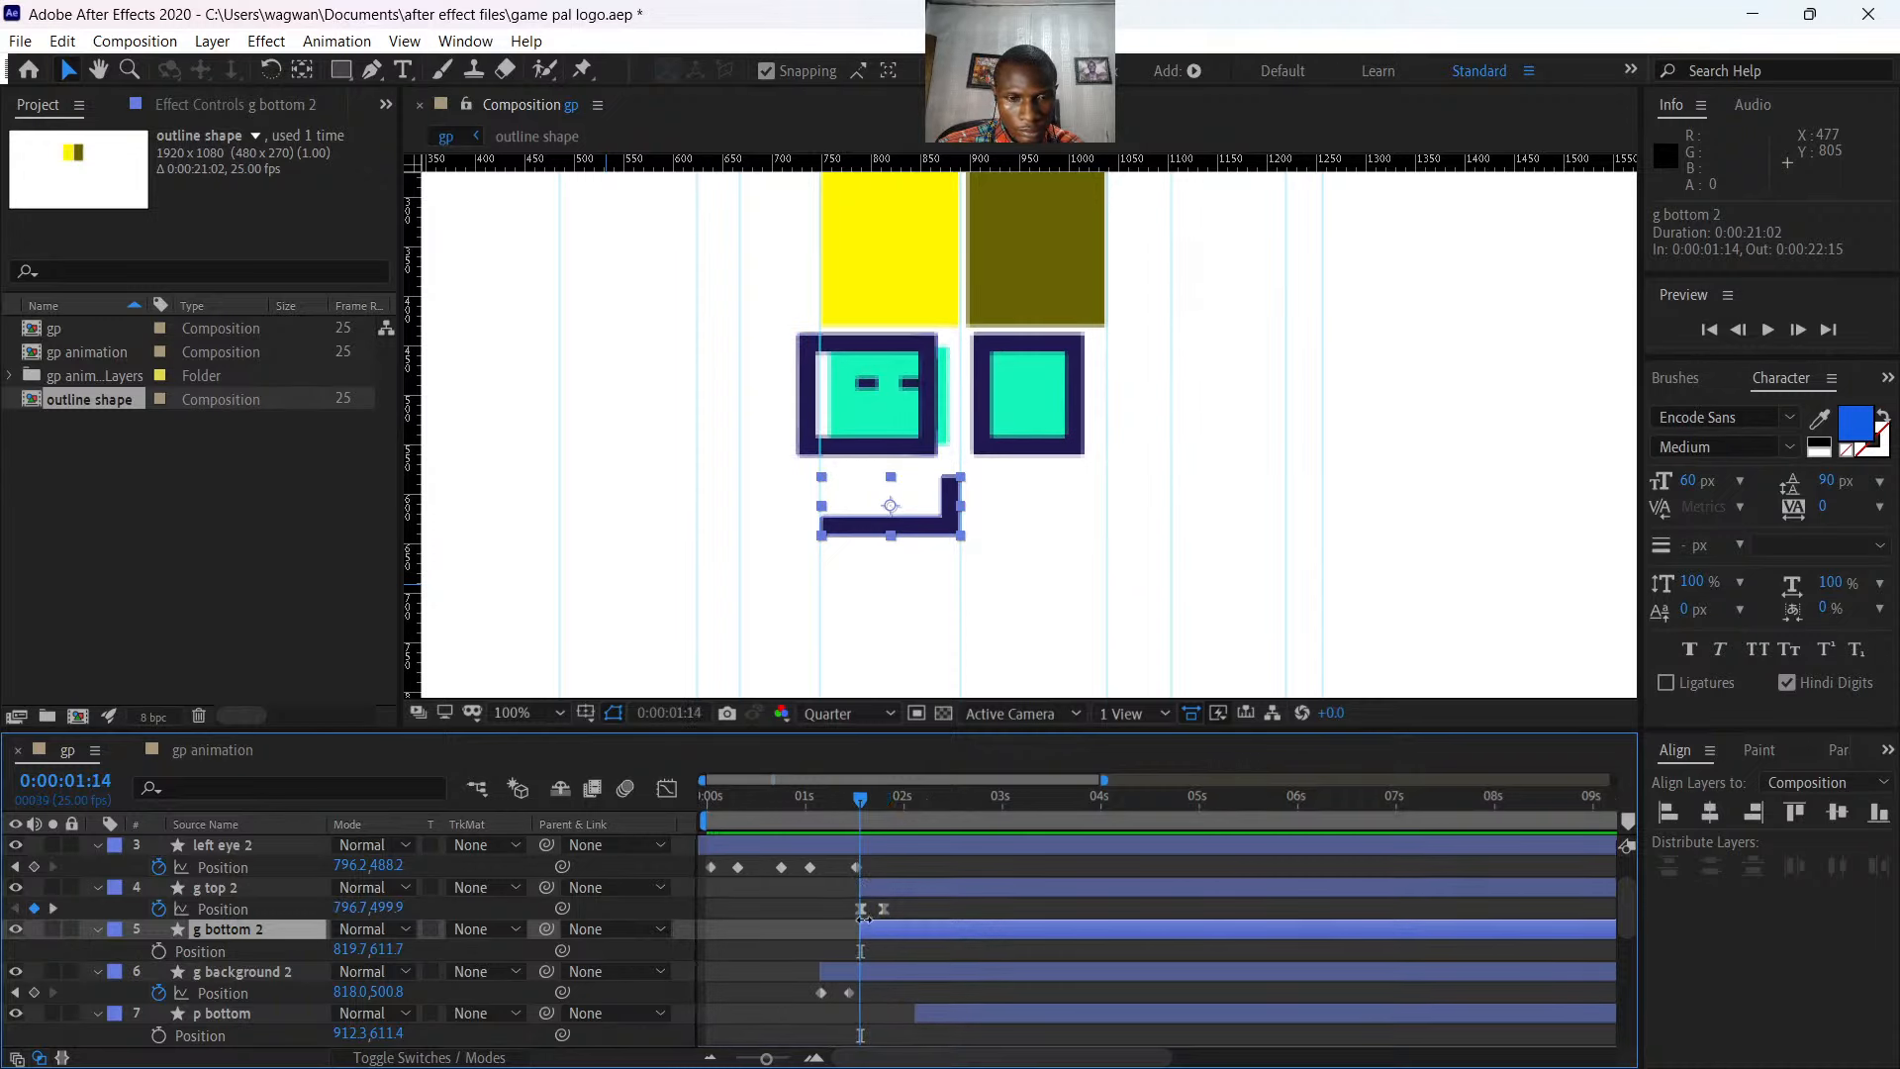
pyautogui.click(162, 946)
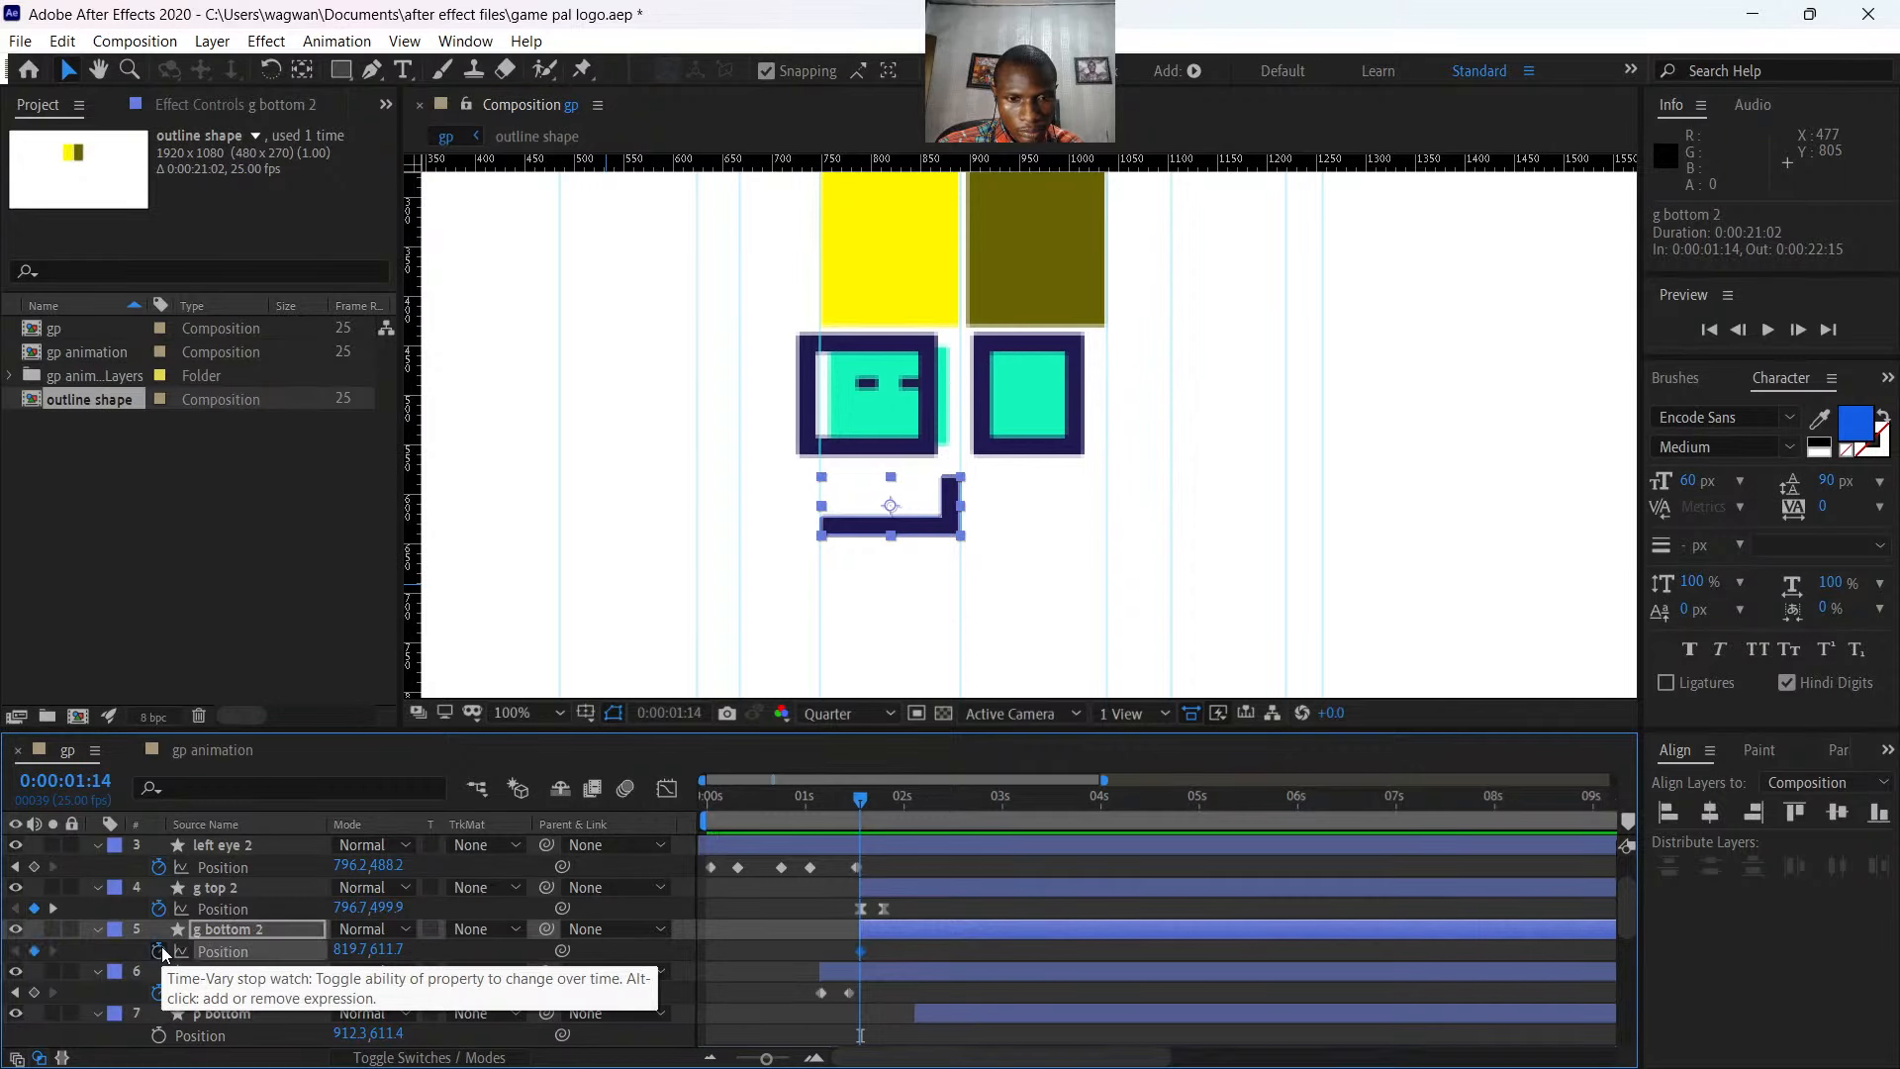
pyautogui.click(346, 950)
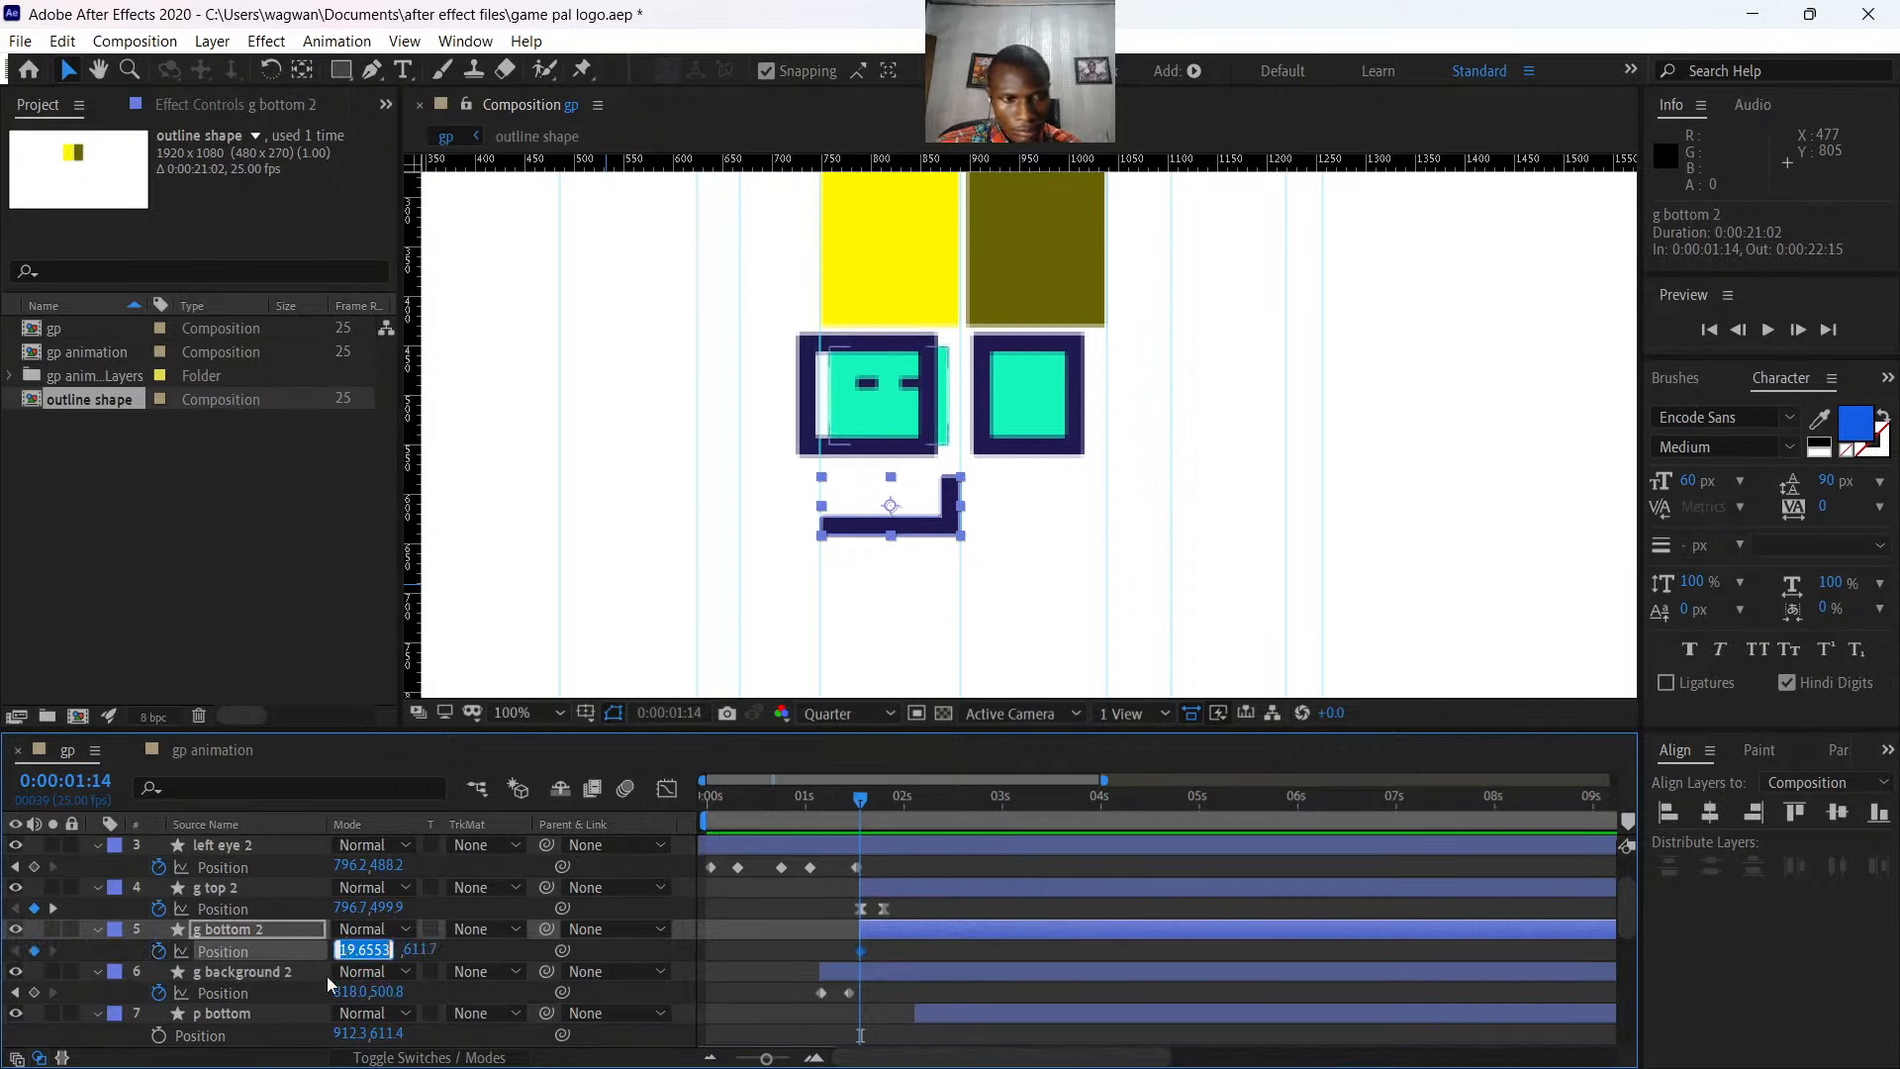
pyautogui.click(227, 954)
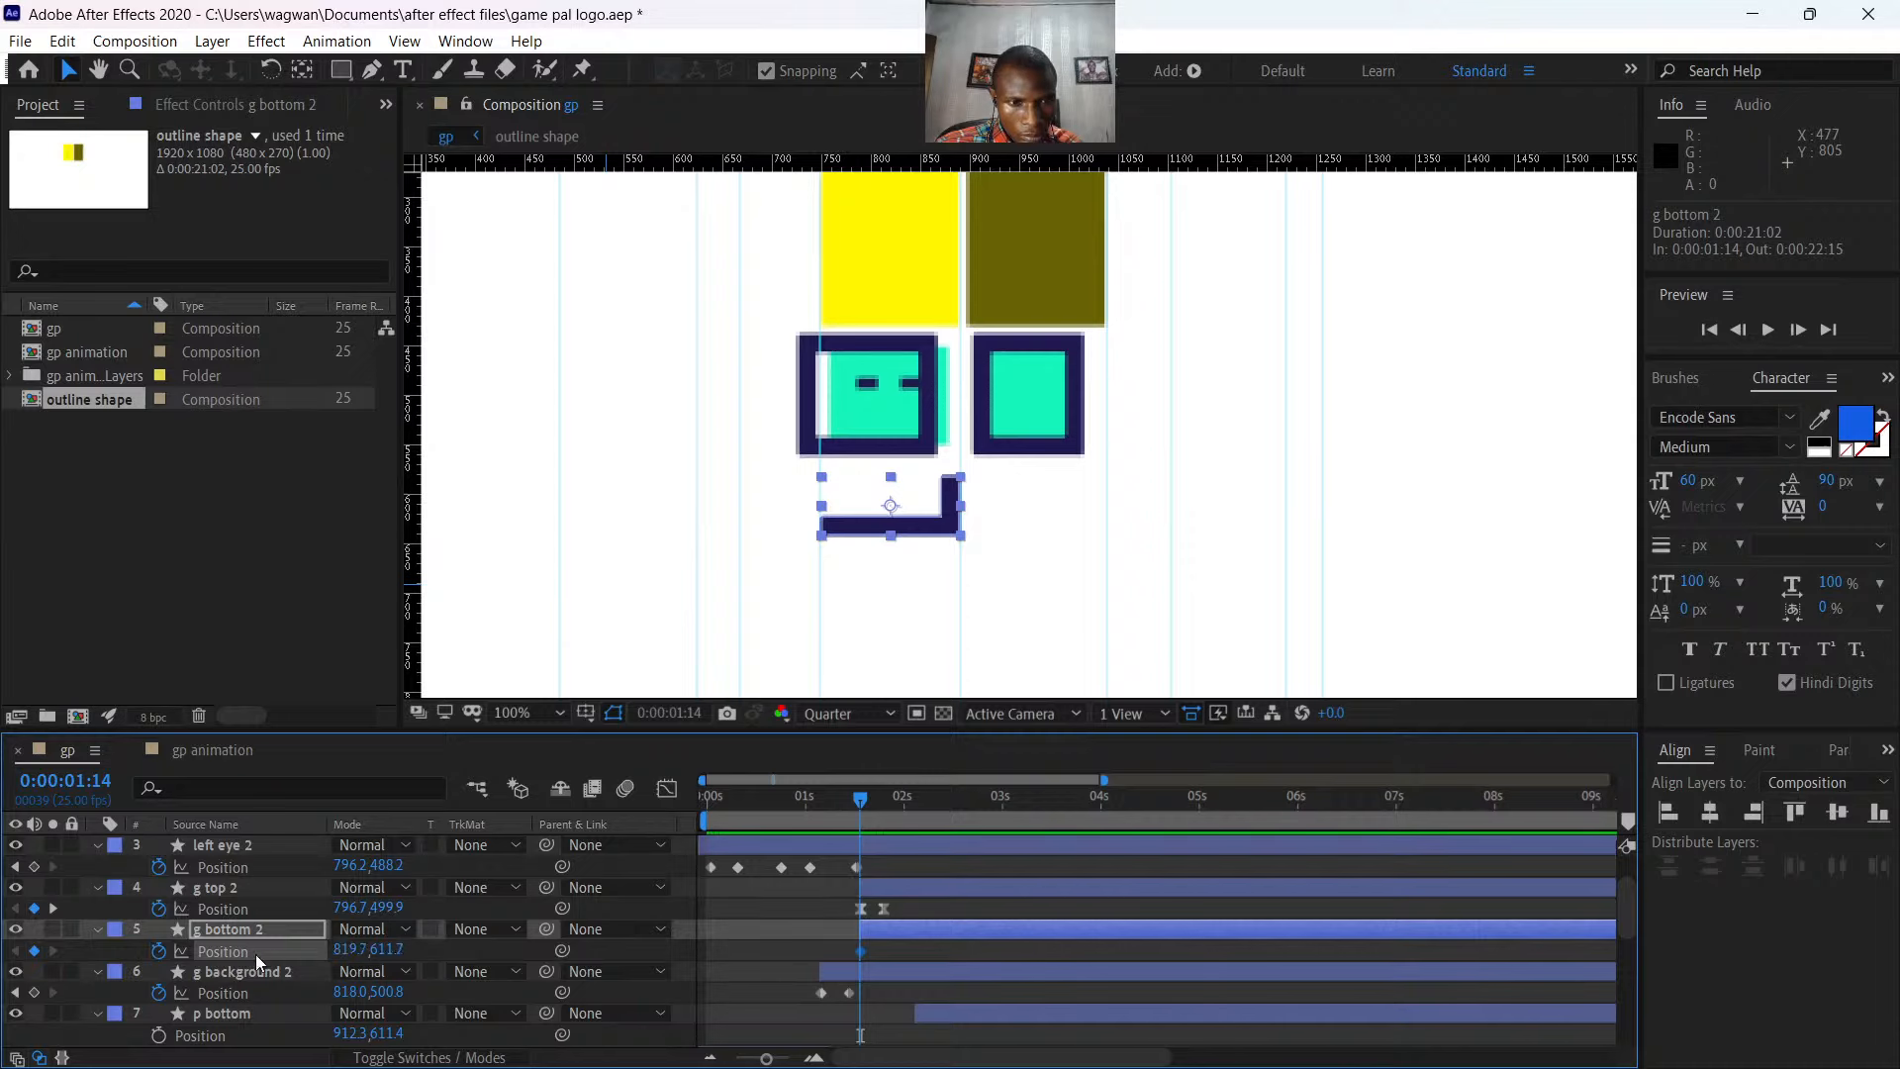
pyautogui.moveTo(334, 954); pyautogui.dragTo(303, 954)
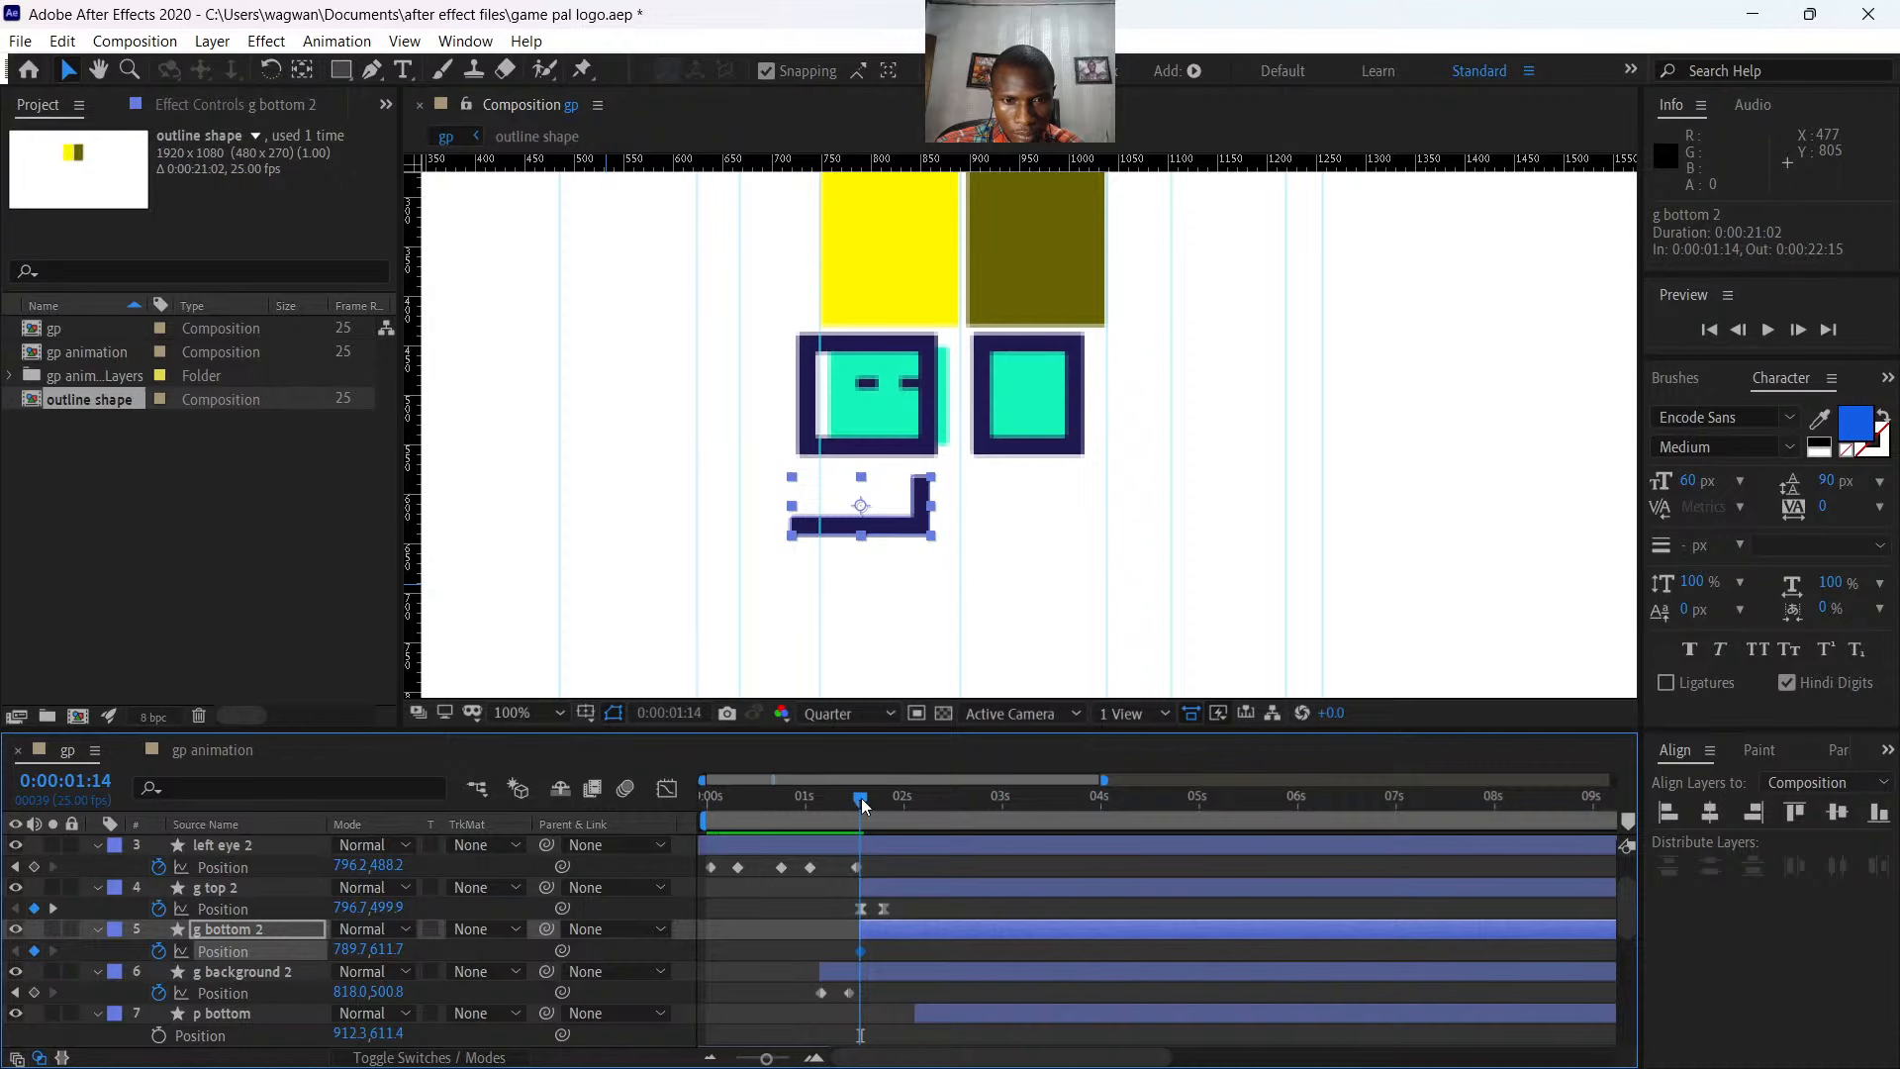
# - Set g bottom 2's X Position to 819.7 at 0:00:01:20 and apply Easy Ease to both of its Position keyframes
pyautogui.moveTo(861, 798); pyautogui.dragTo(883, 818)
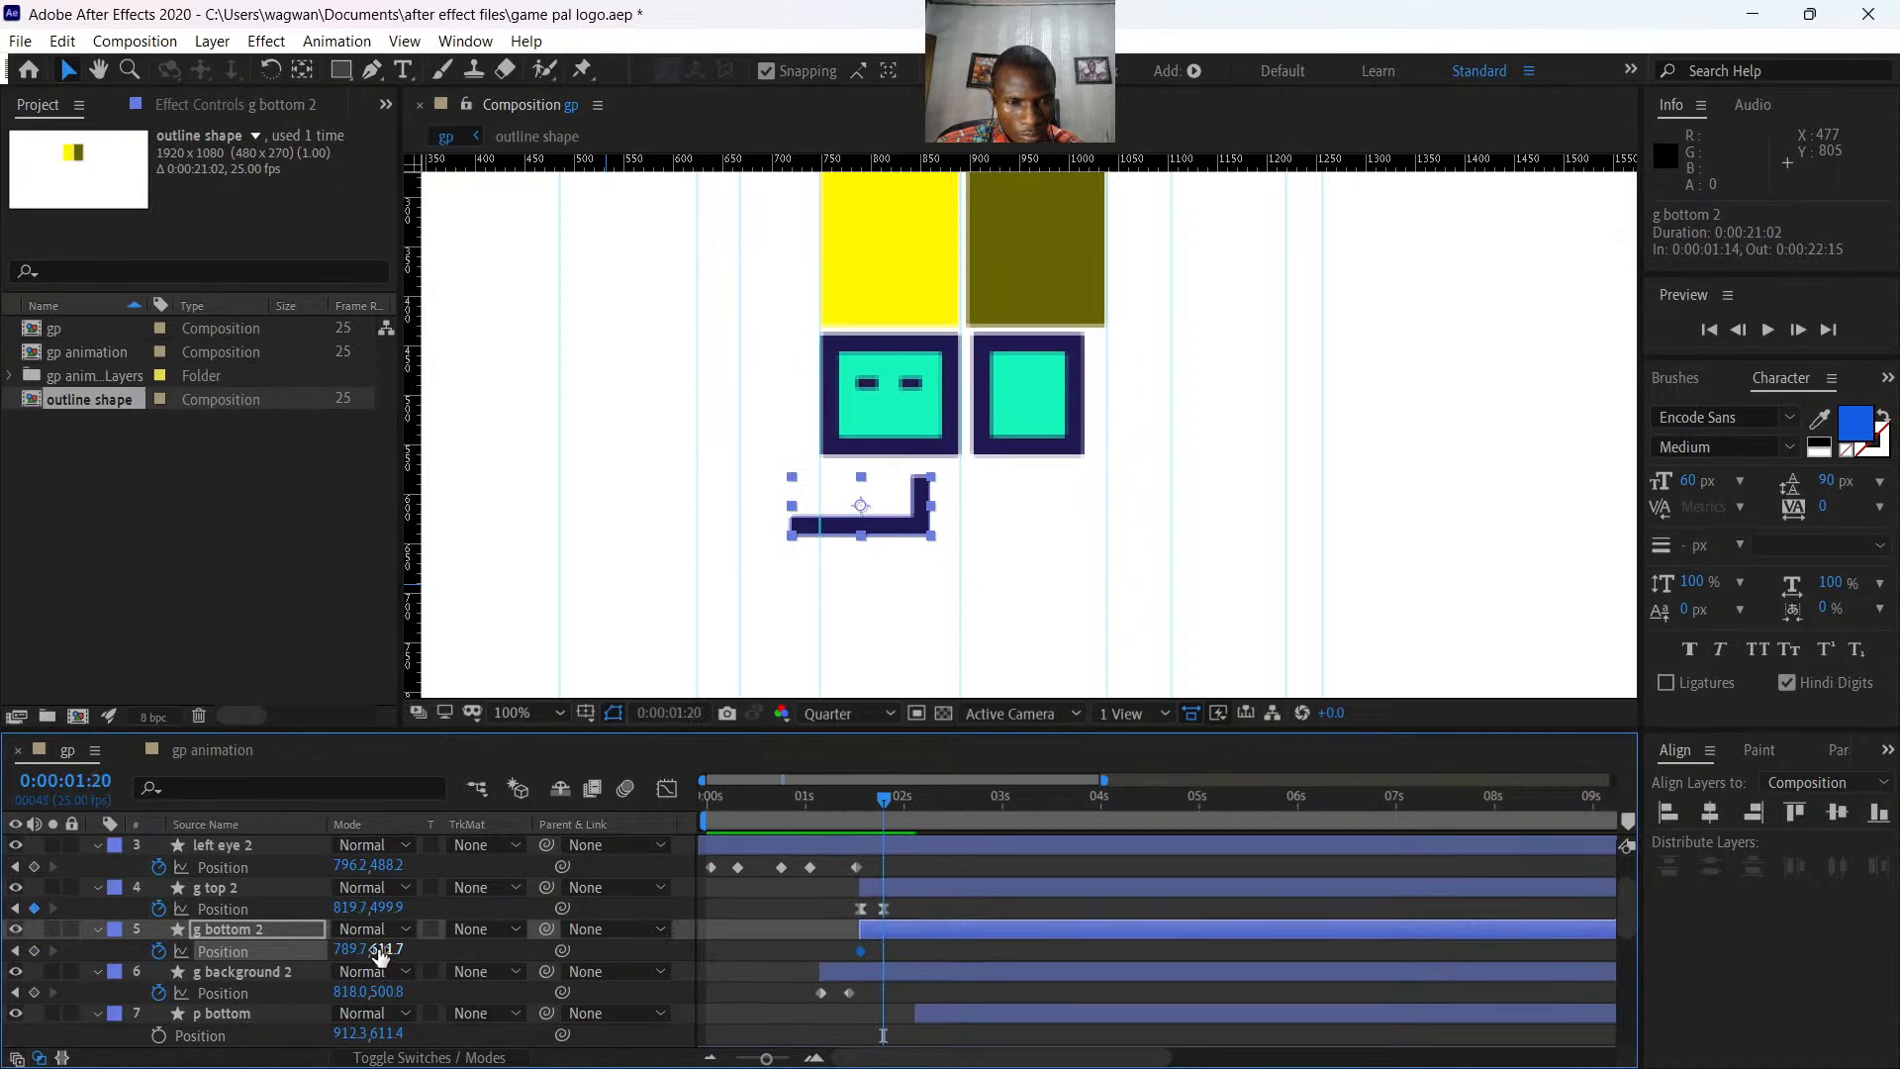
pyautogui.click(344, 948)
pyautogui.write('819.7')
pyautogui.press('Return')
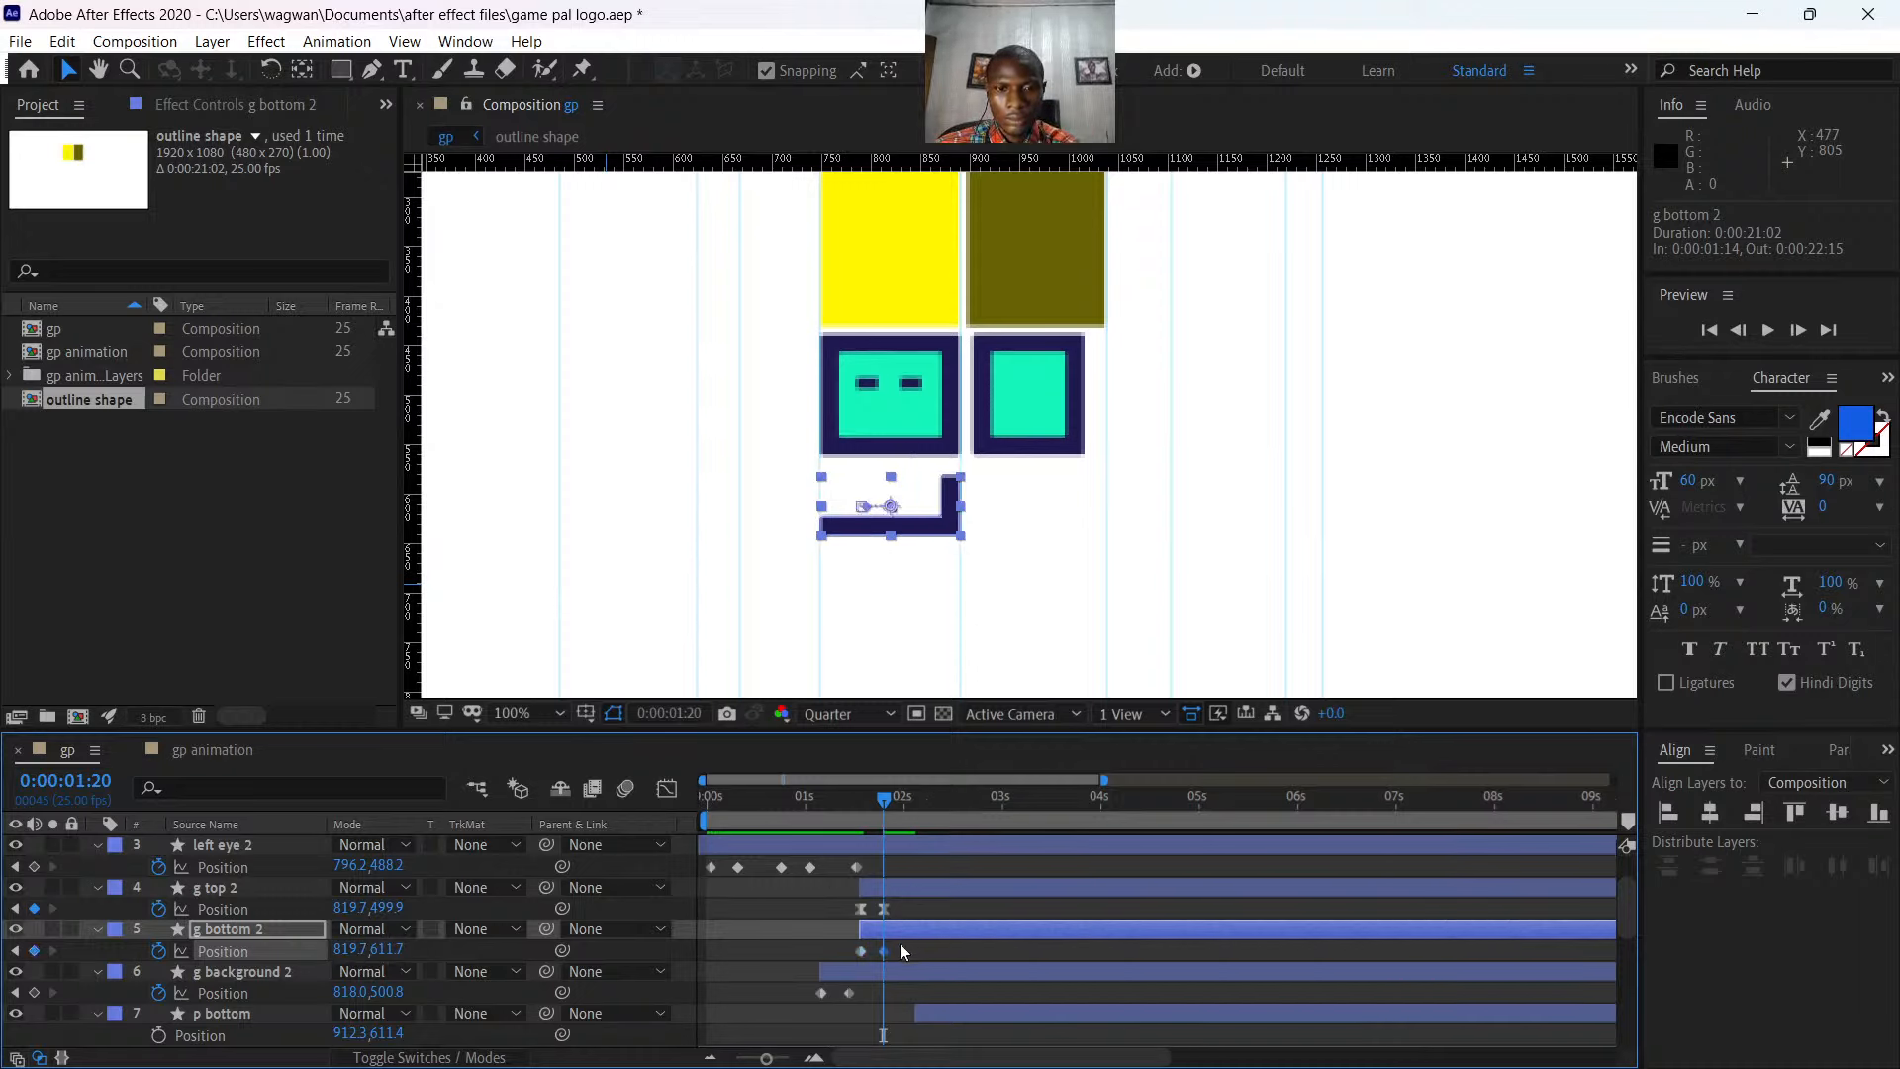
pyautogui.moveTo(899, 945); pyautogui.dragTo(851, 964)
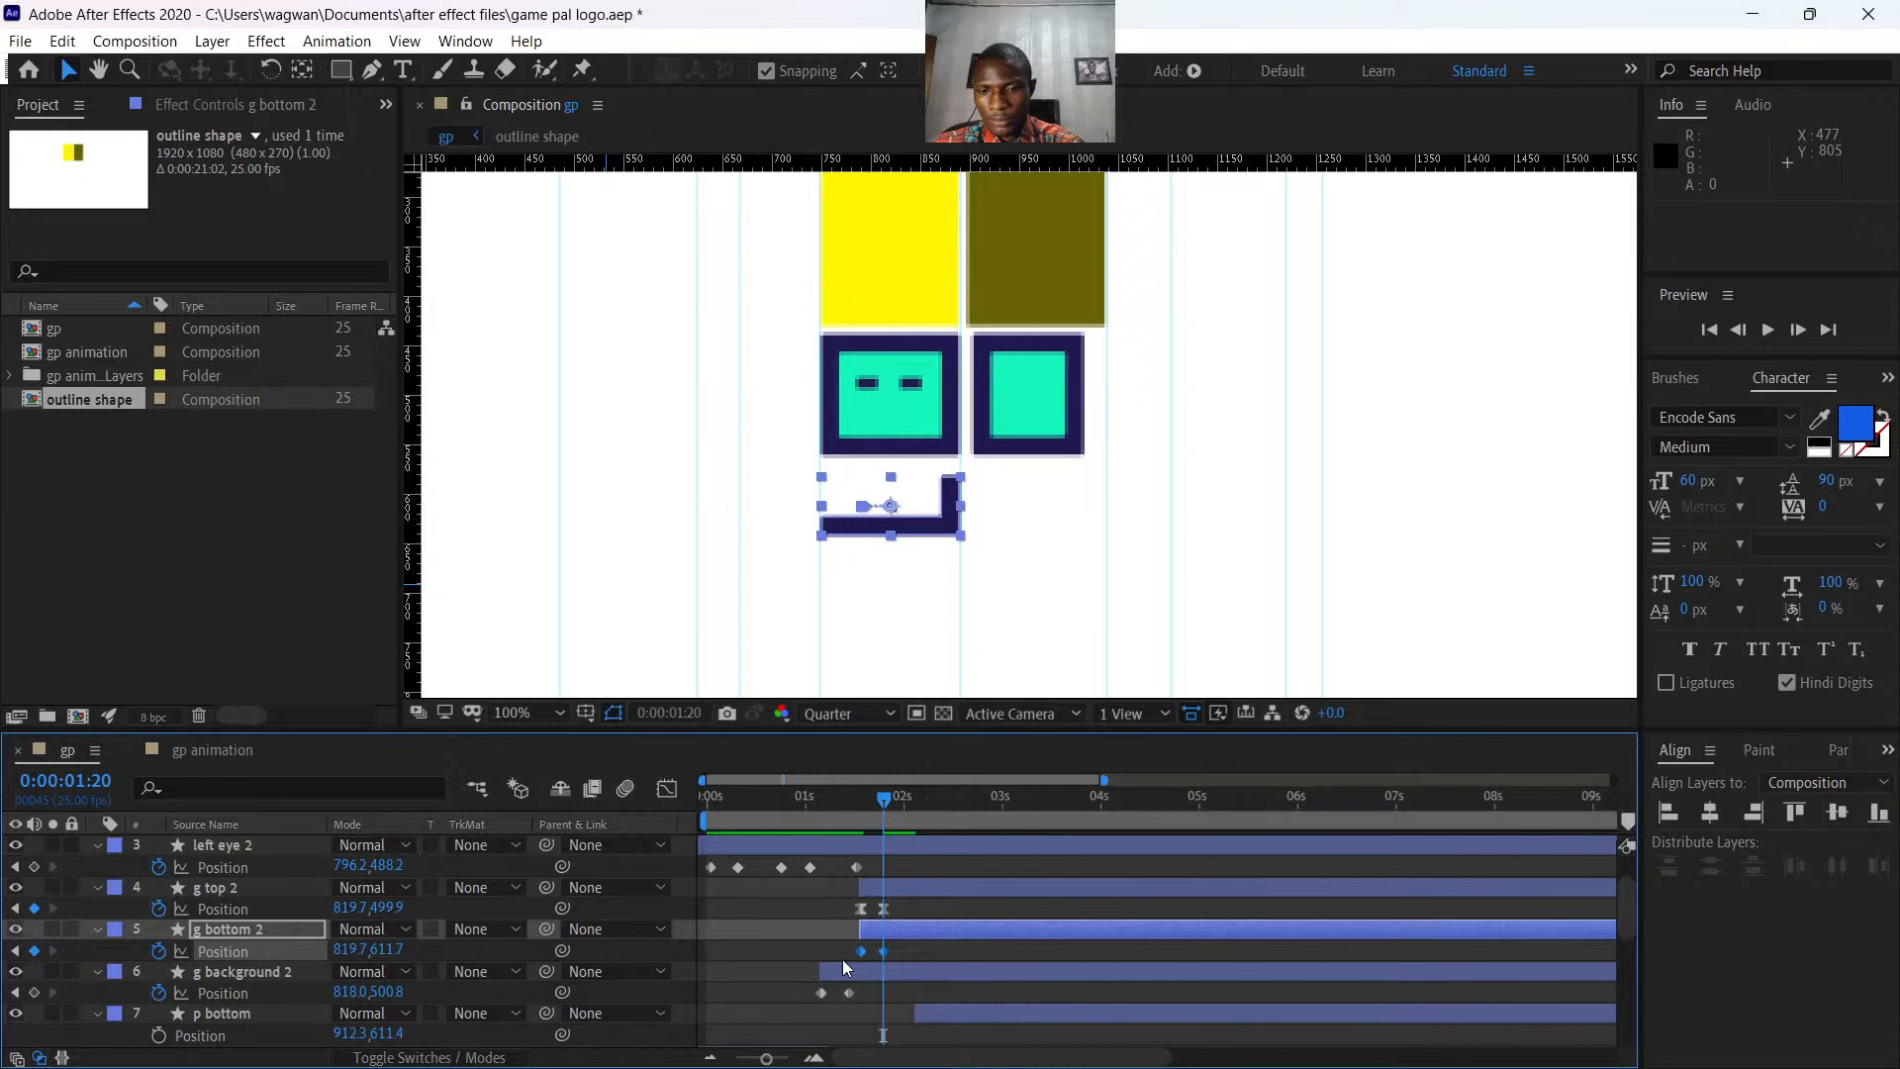
pyautogui.press('F9')
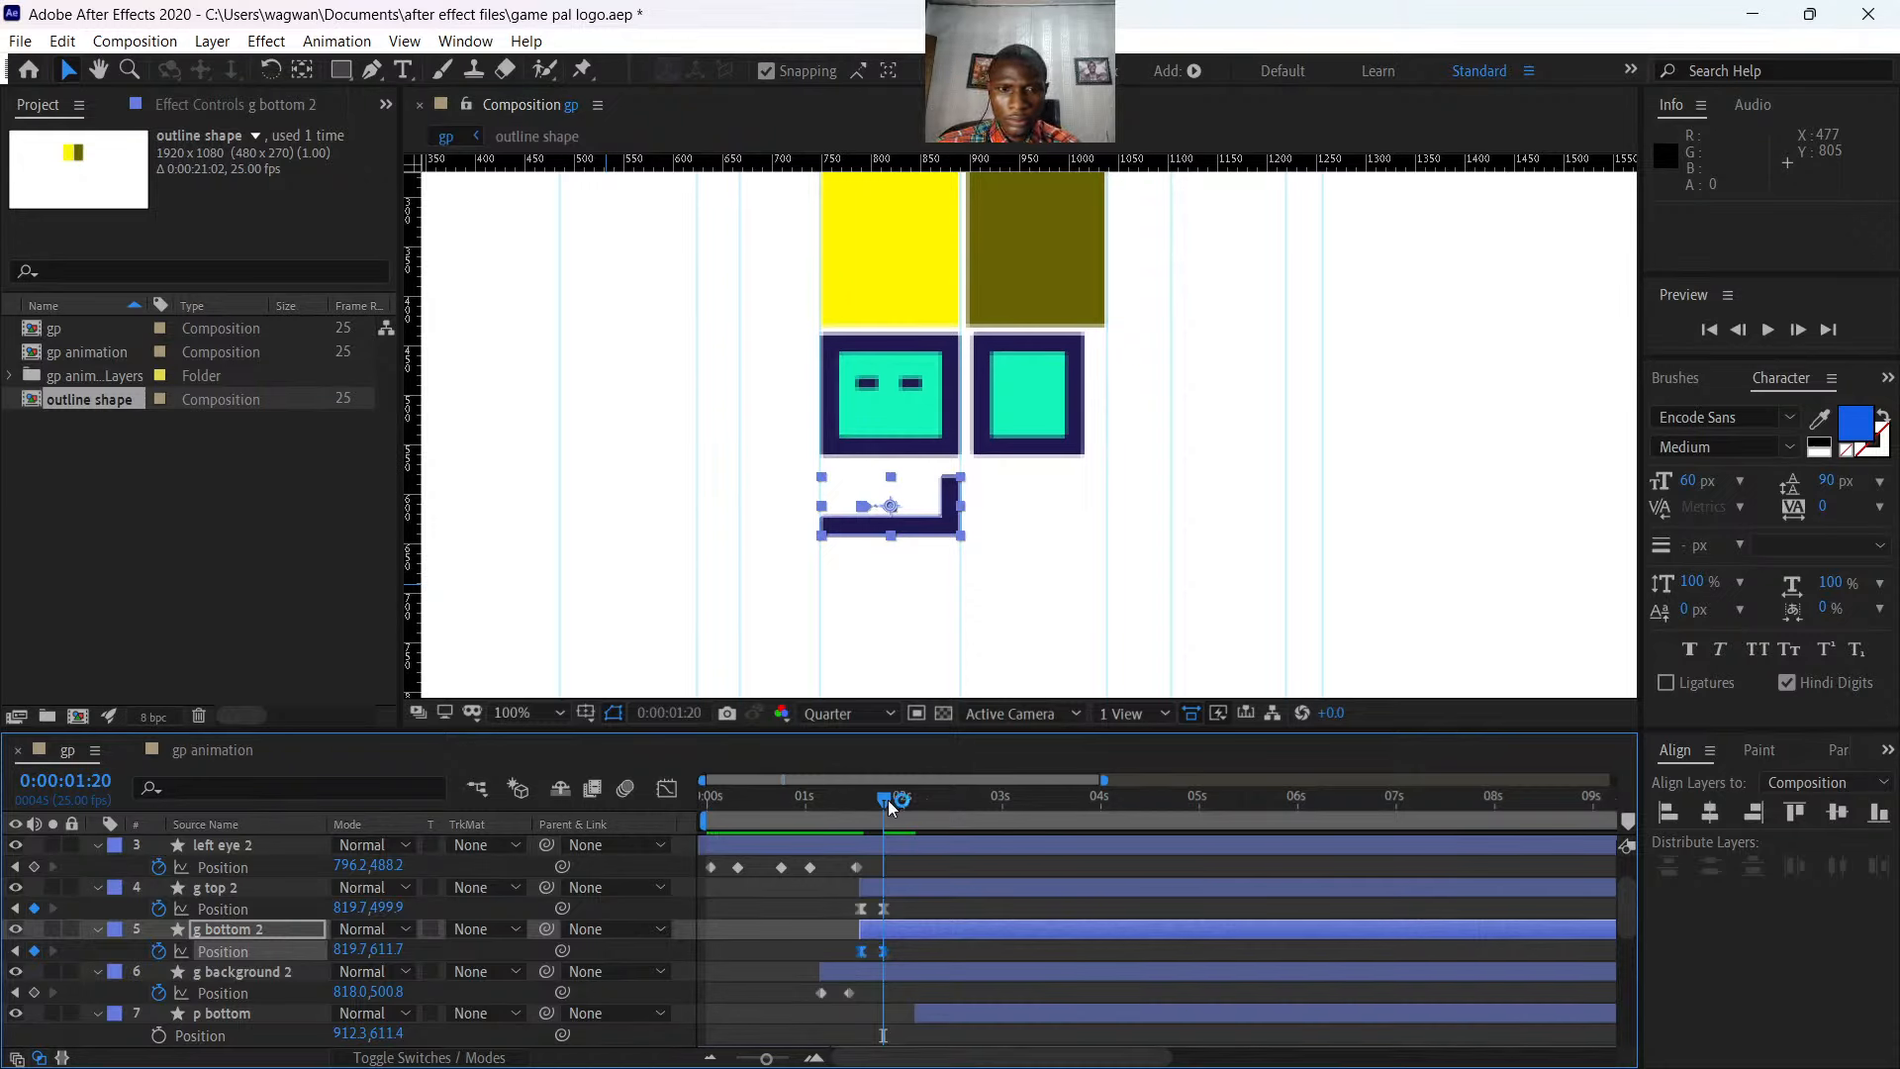
# - Reshape the speed curve of the g bottom 2 layer's Position keyframes so the motion starts fast and eases into its end position
pyautogui.moveTo(887, 800); pyautogui.dragTo(846, 810)
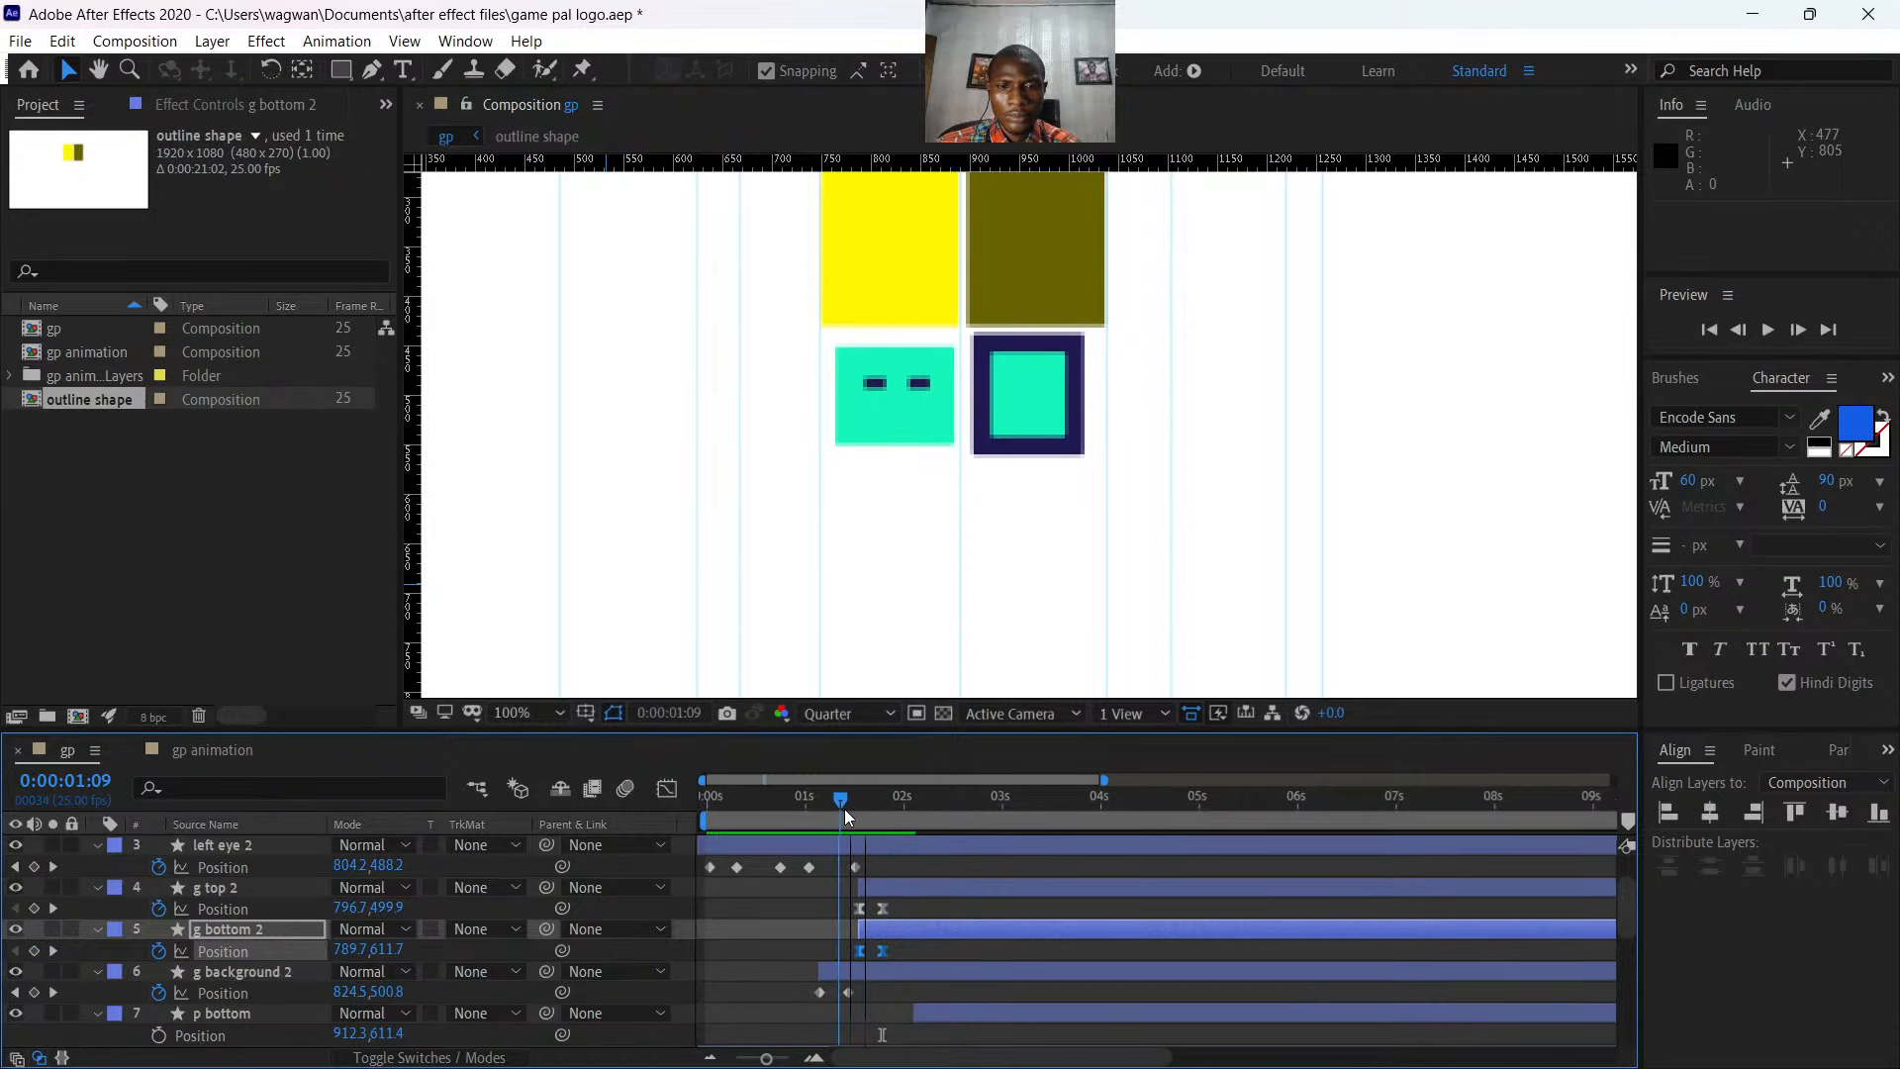
pyautogui.press('space')
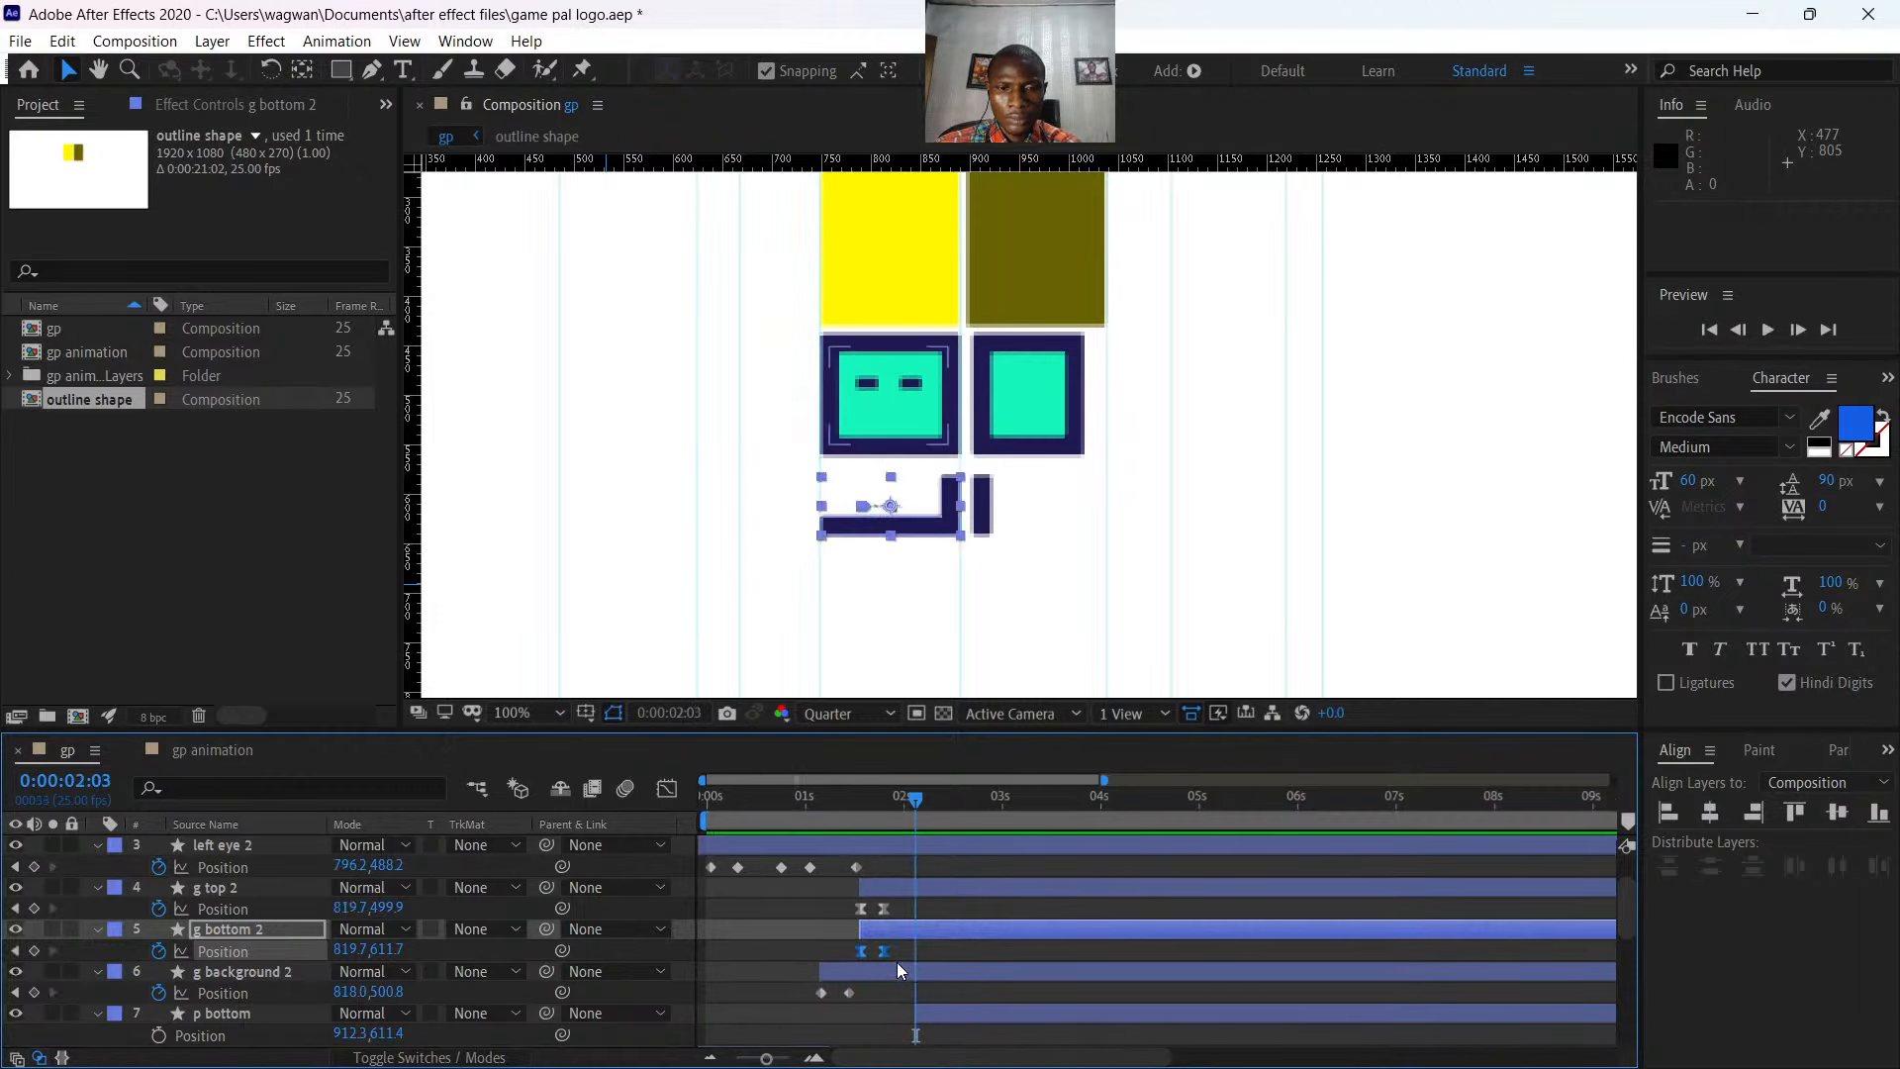
pyautogui.click(668, 790)
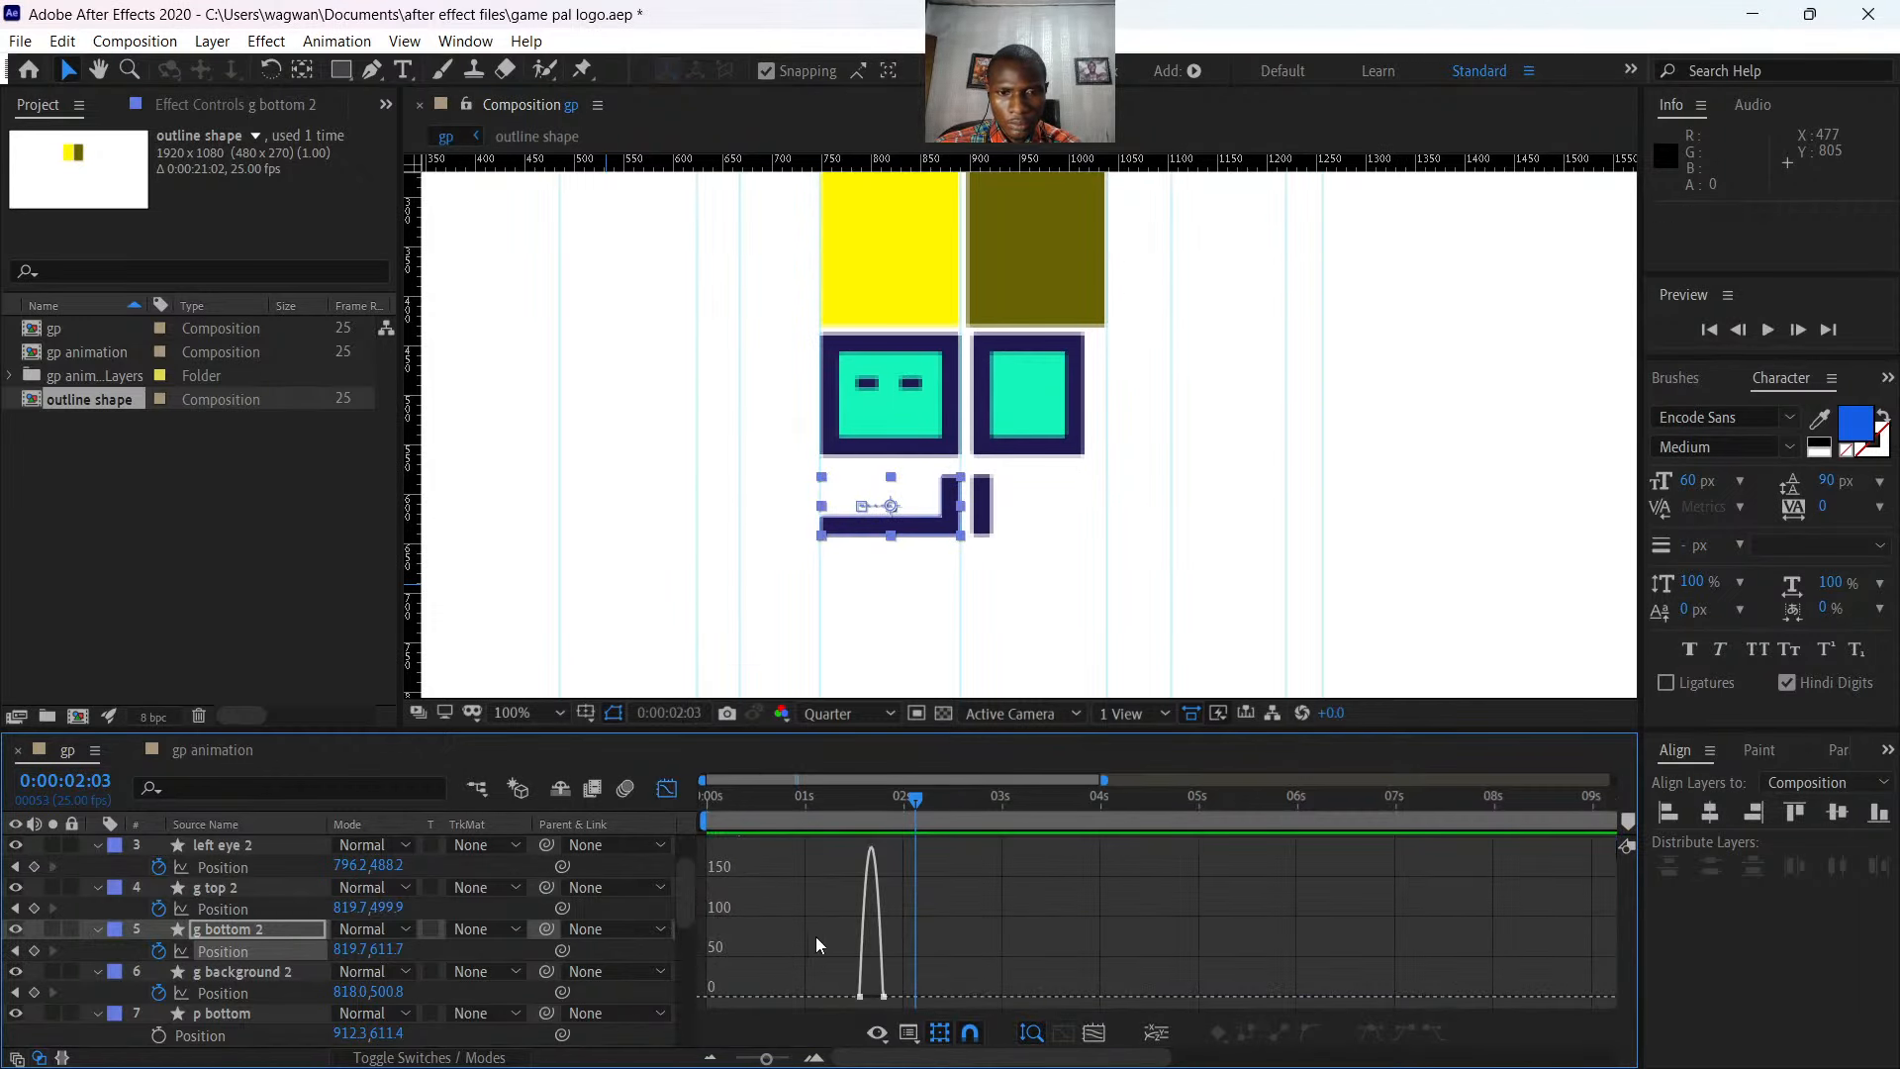
pyautogui.moveTo(815, 936); pyautogui.dragTo(929, 1012)
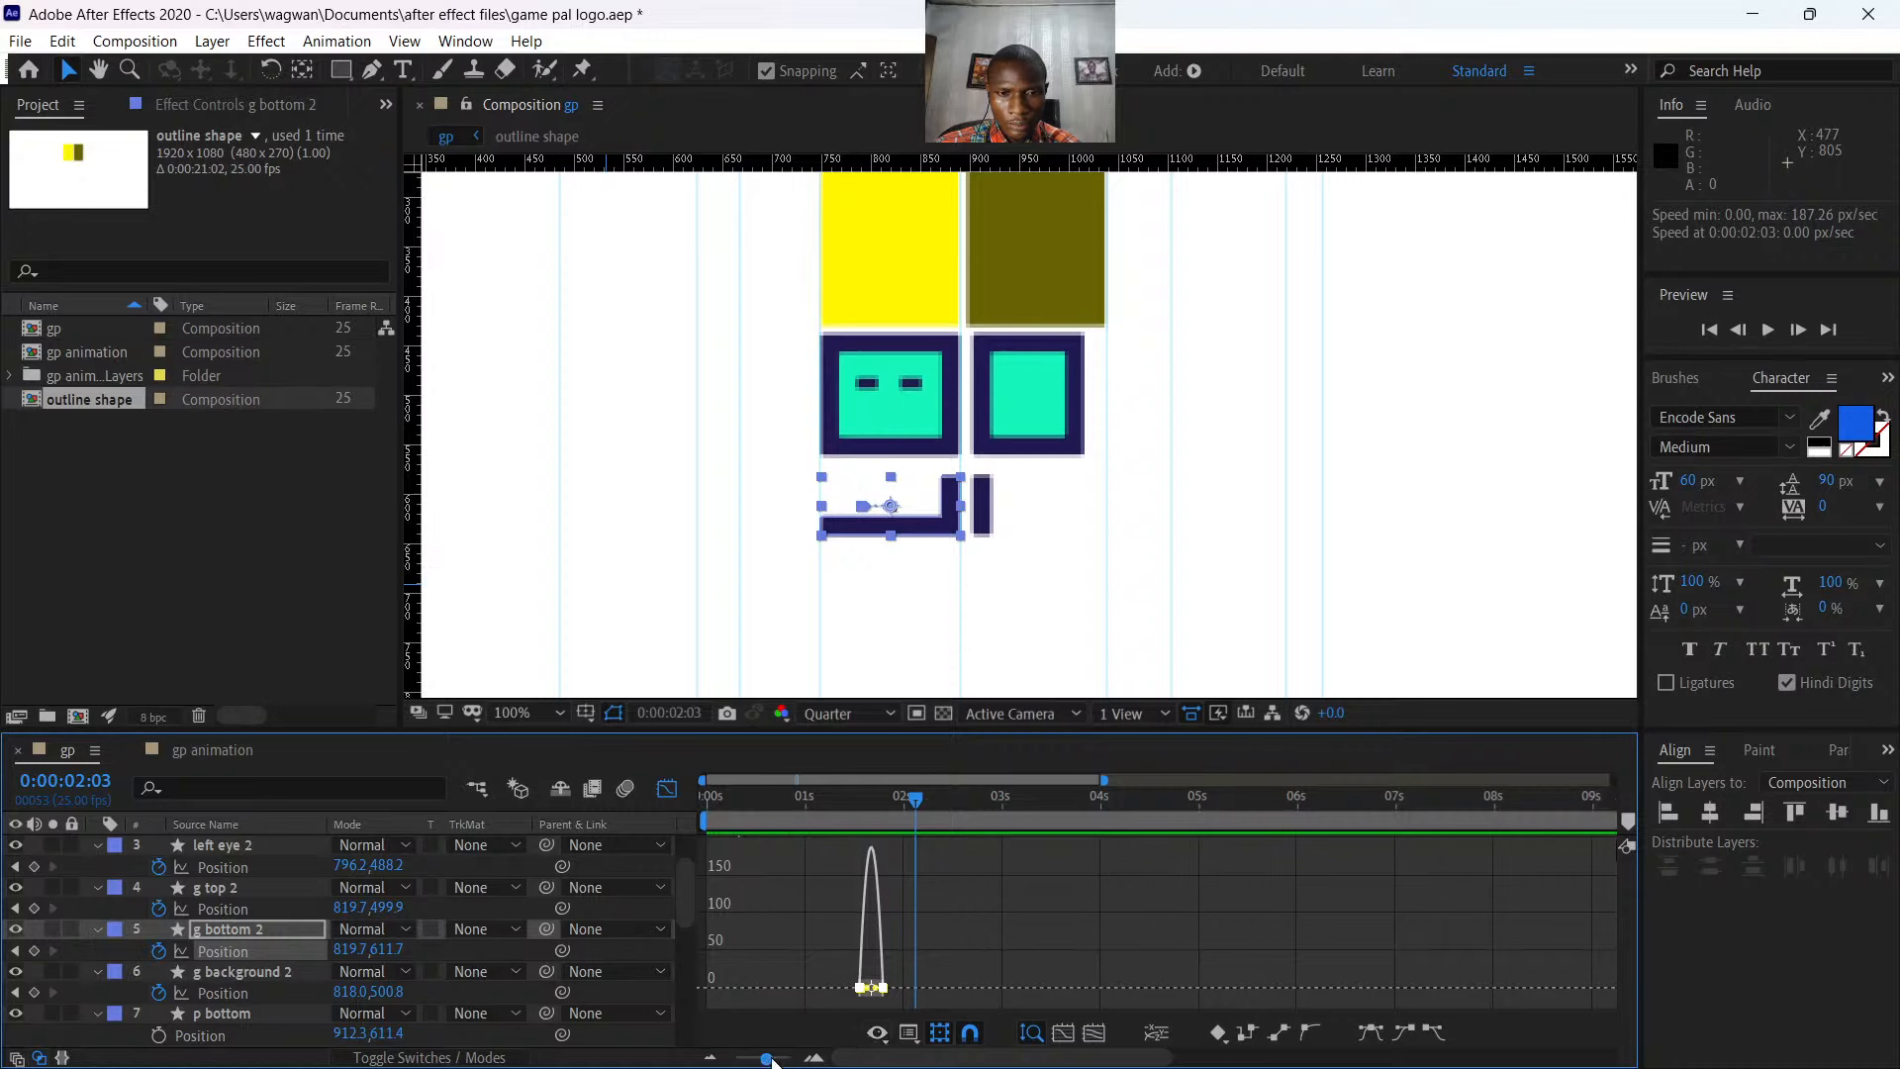
pyautogui.moveTo(767, 1058); pyautogui.dragTo(786, 1058)
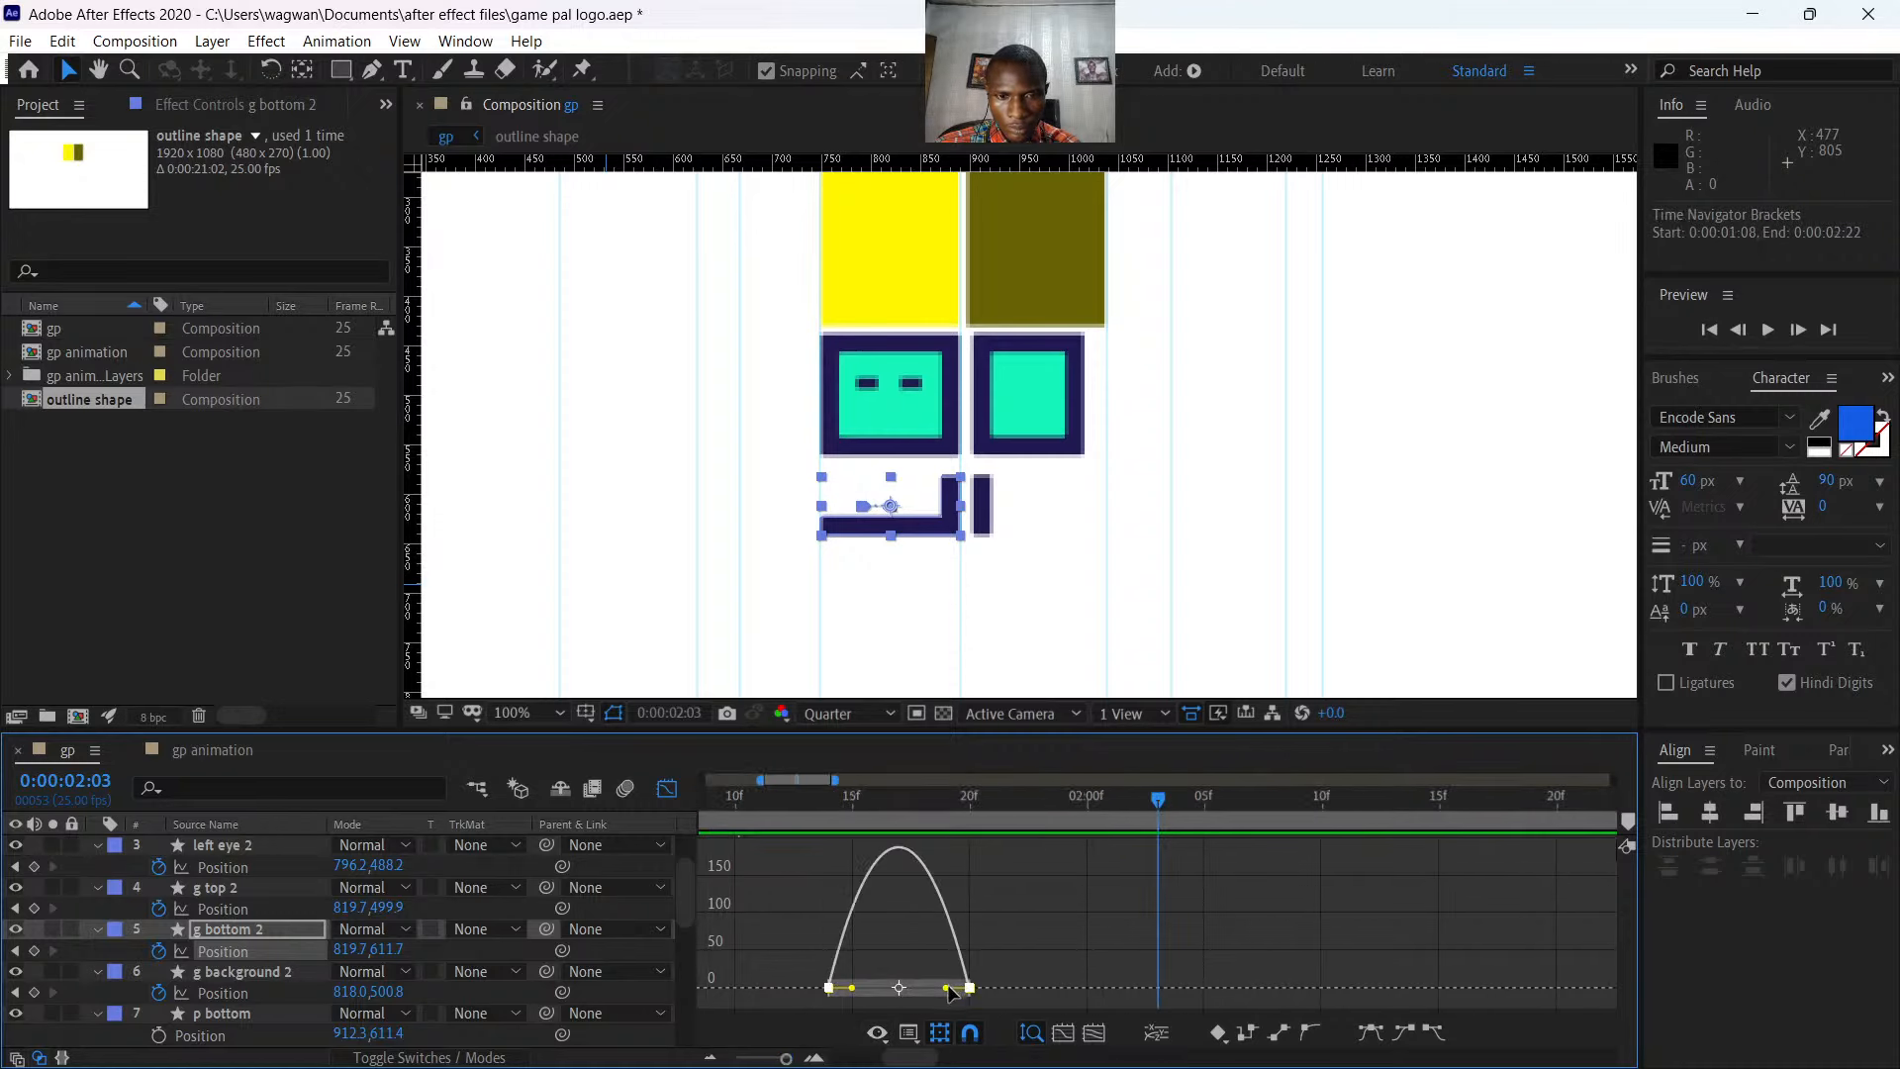
pyautogui.moveTo(950, 988); pyautogui.dragTo(831, 993)
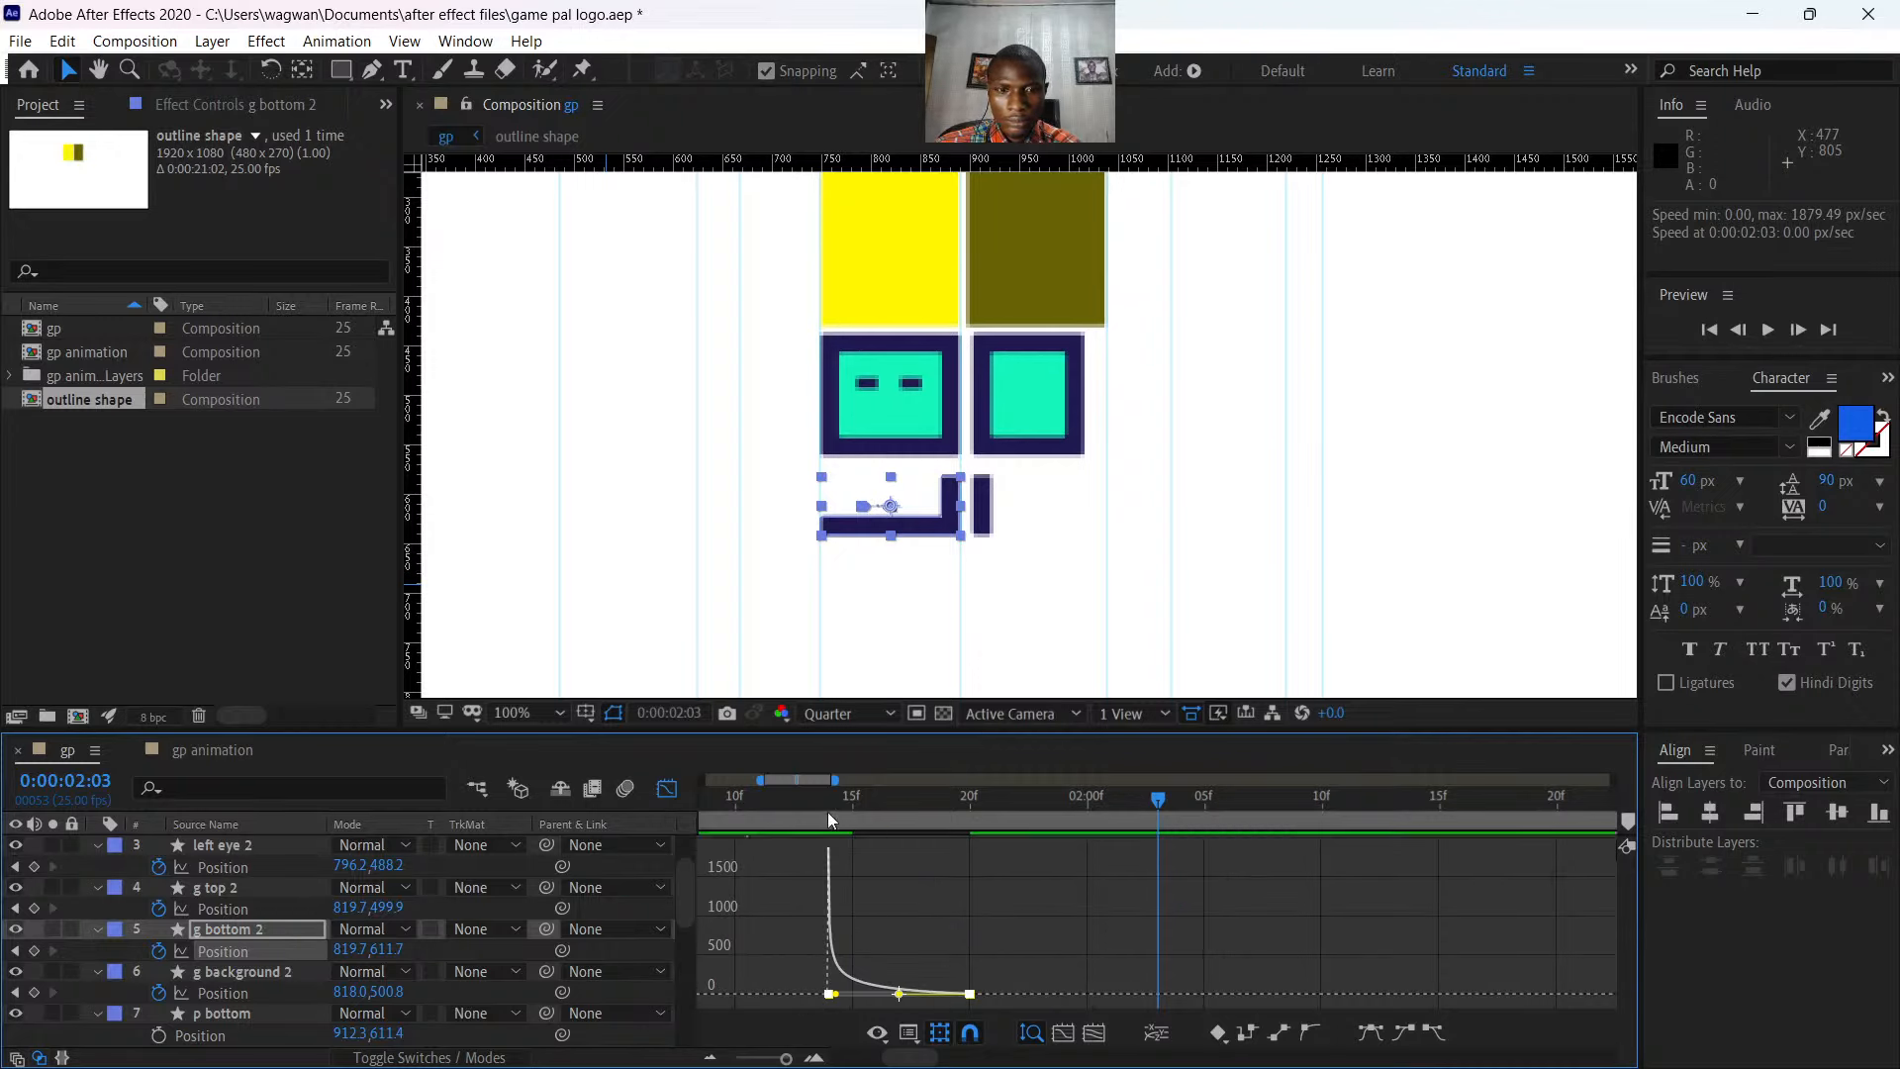
pyautogui.click(663, 792)
# - Preview the eased g bottom 2 motion from just before its first Position keyframe
pyautogui.click(782, 800)
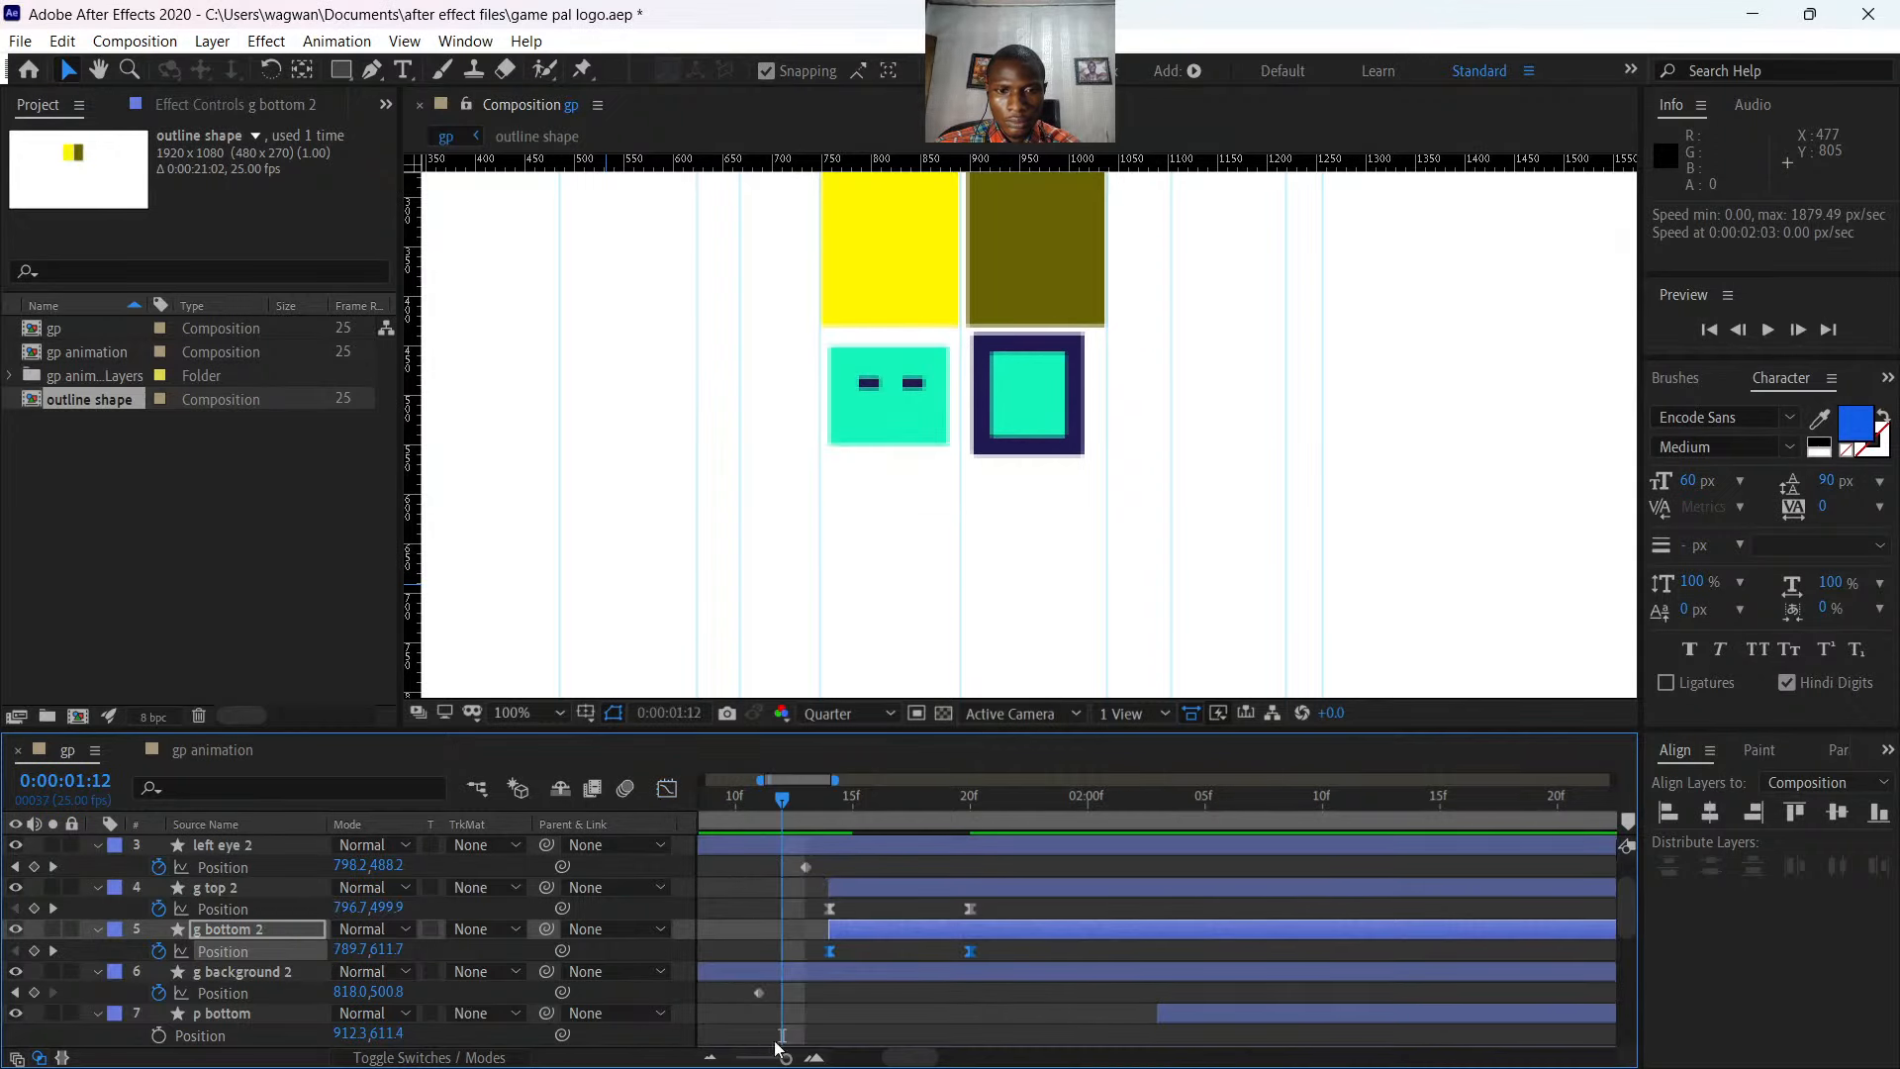
pyautogui.moveTo(787, 1057); pyautogui.dragTo(760, 1057)
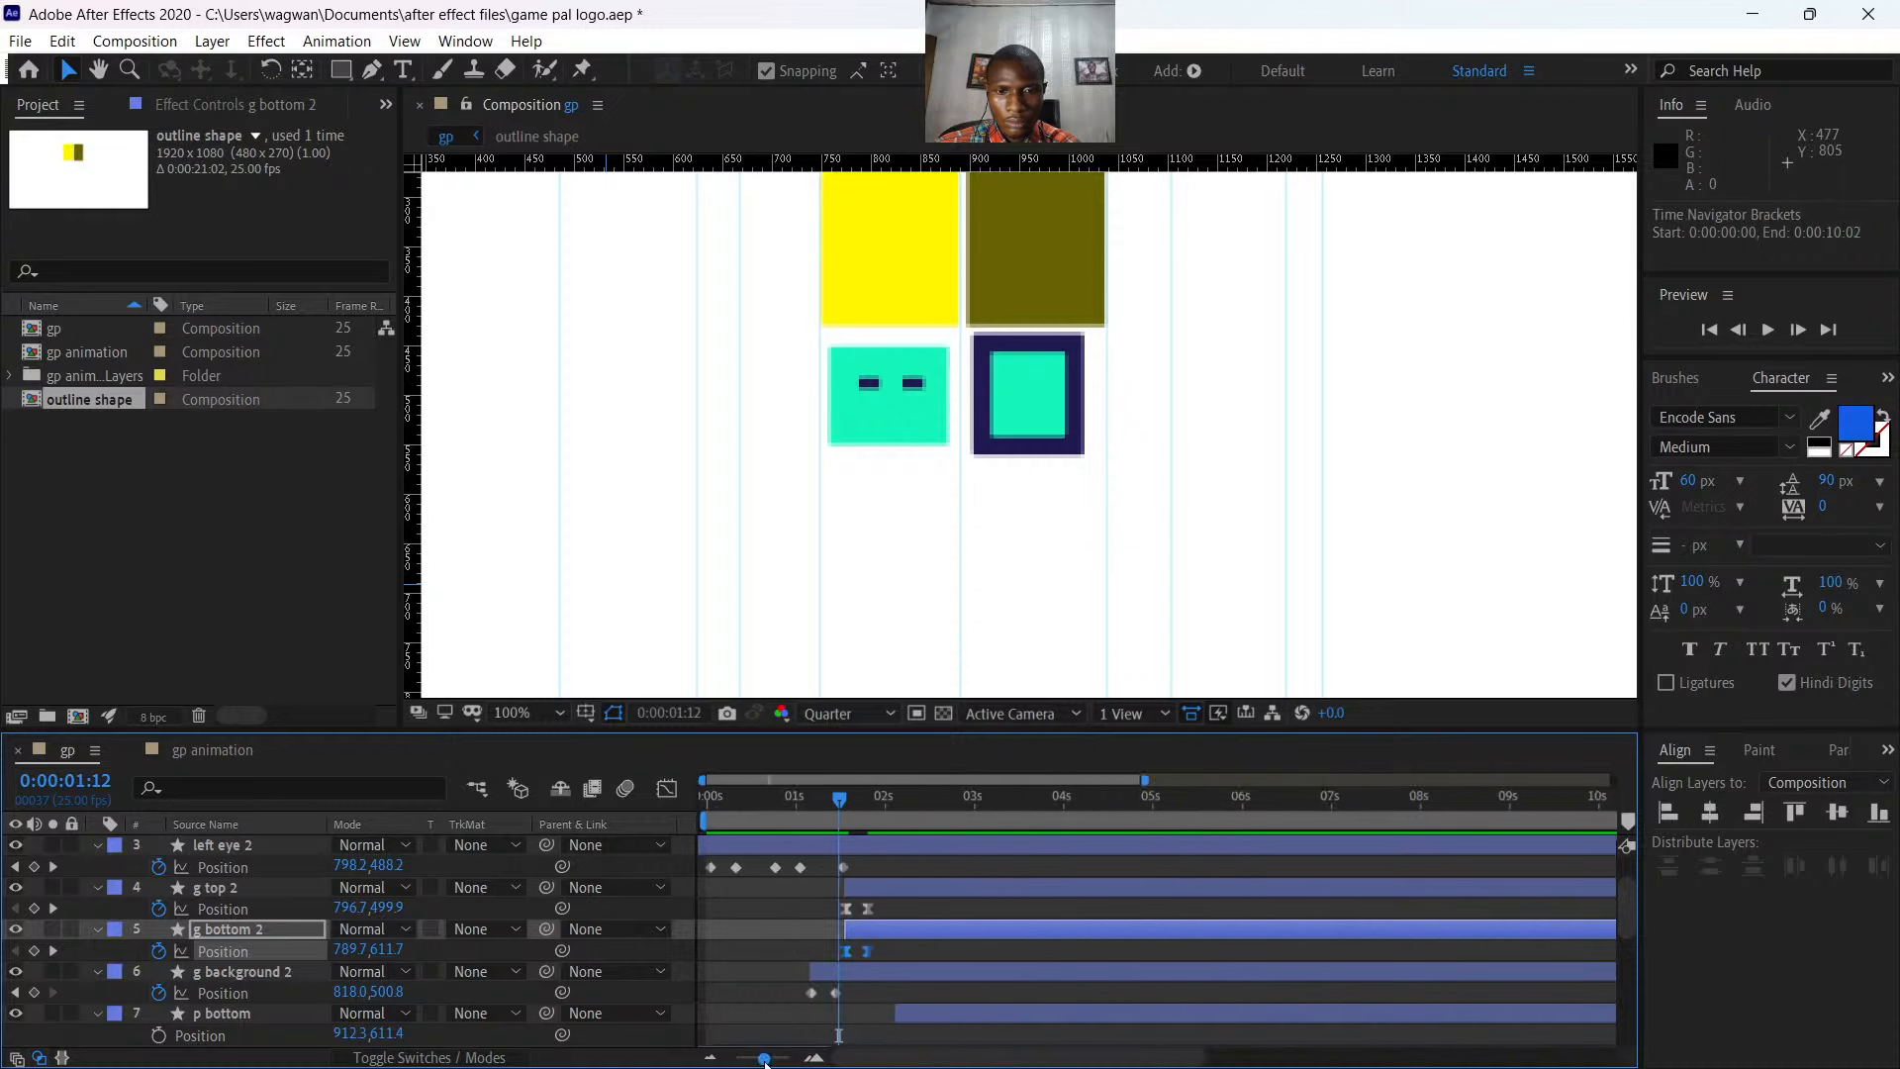
pyautogui.moveTo(836, 805)
pyautogui.mouseDown()
pyautogui.moveTo(901, 805)
pyautogui.moveTo(825, 814)
pyautogui.mouseUp()
pyautogui.press('space')
pyautogui.click(883, 817)
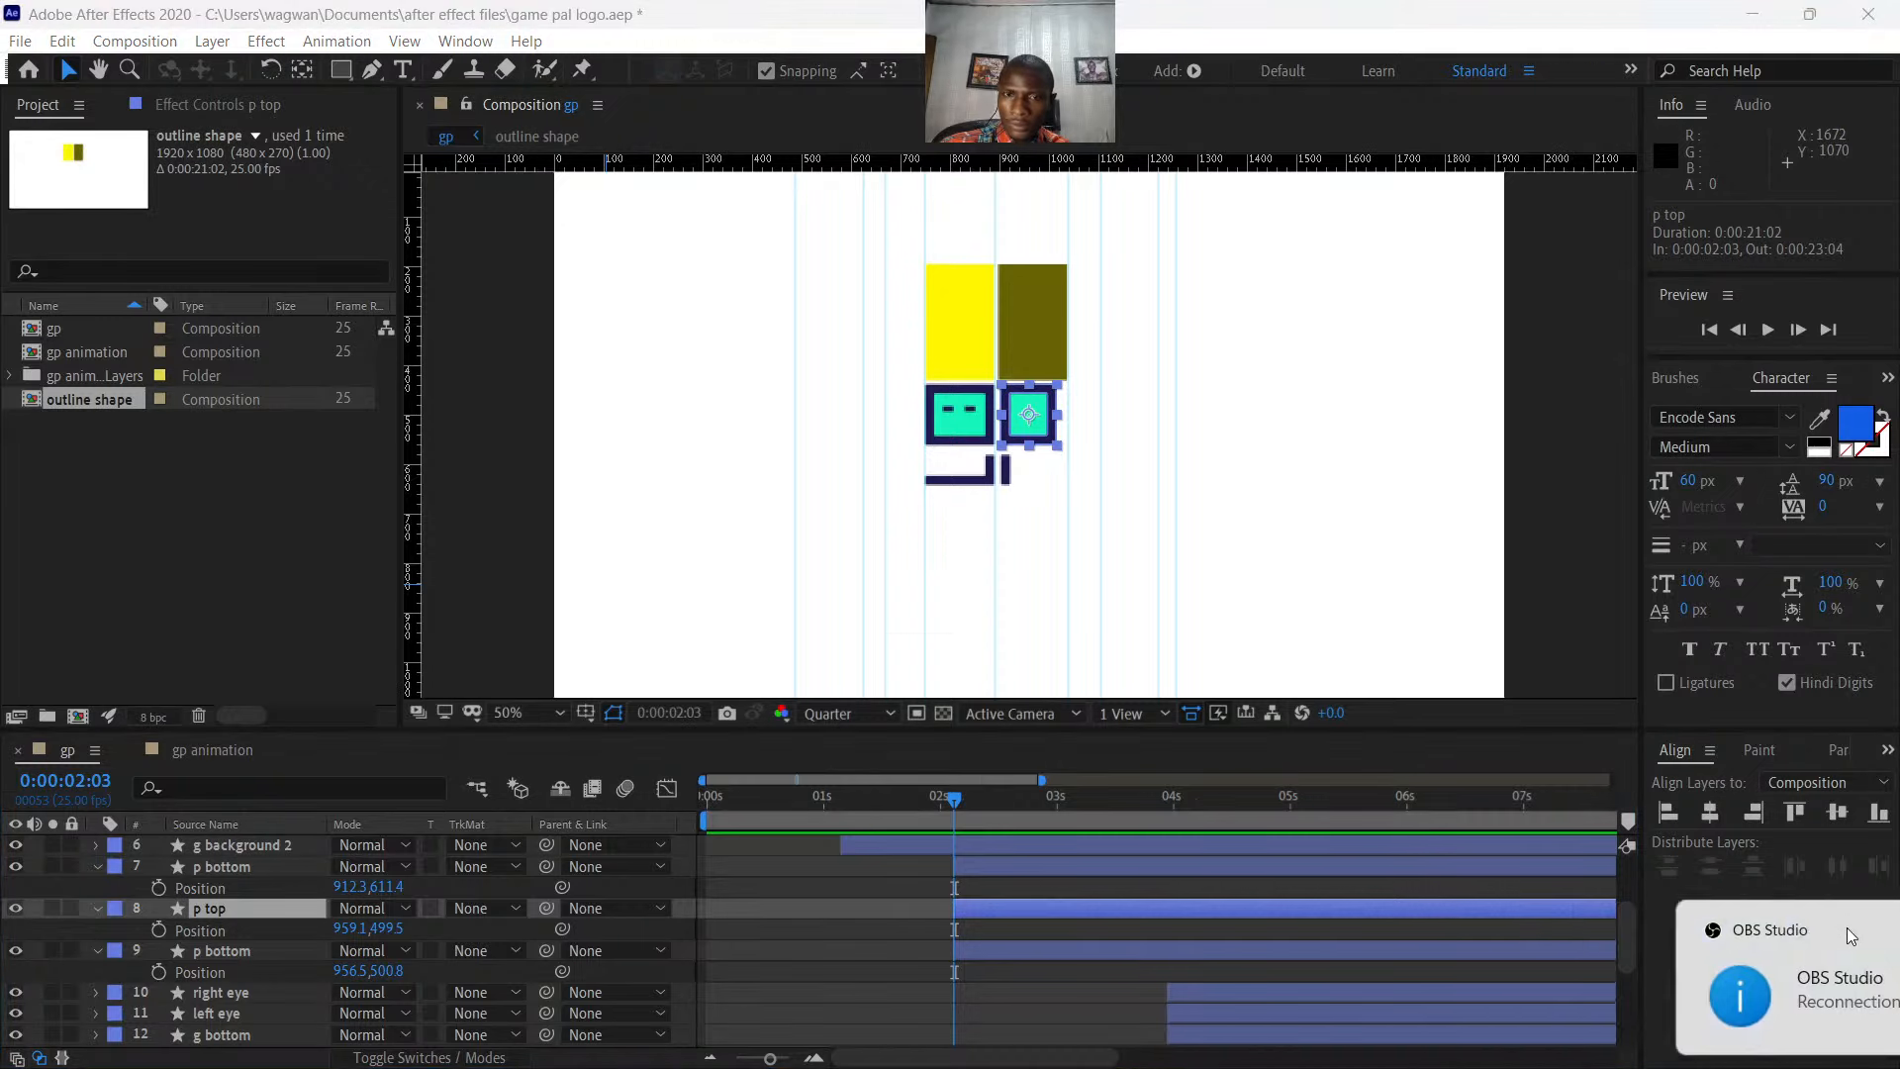
# - Dismiss the desktop notification and briefly hide and reshow the p top layer to check which part of the letter it forms
pyautogui.click(1847, 930)
pyautogui.scroll(2, 1029, 519)
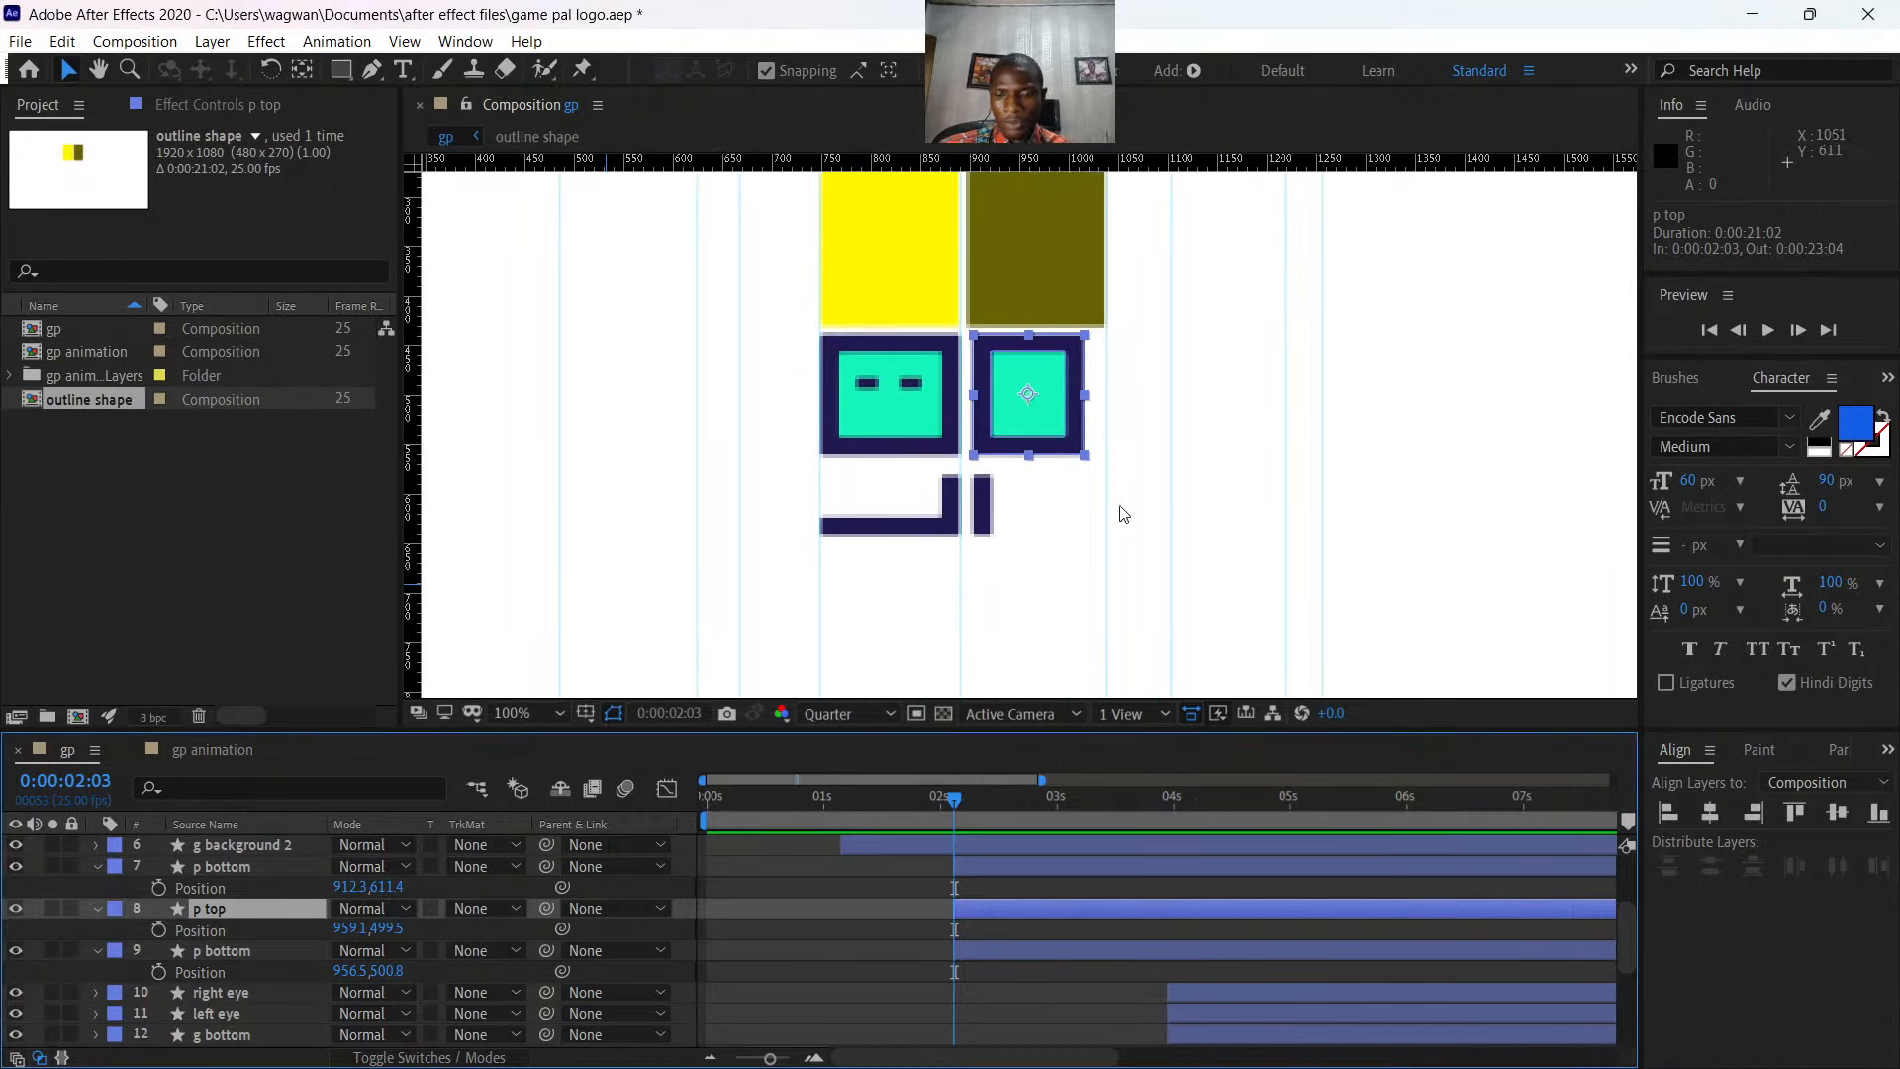
pyautogui.scroll(1, 1118, 531)
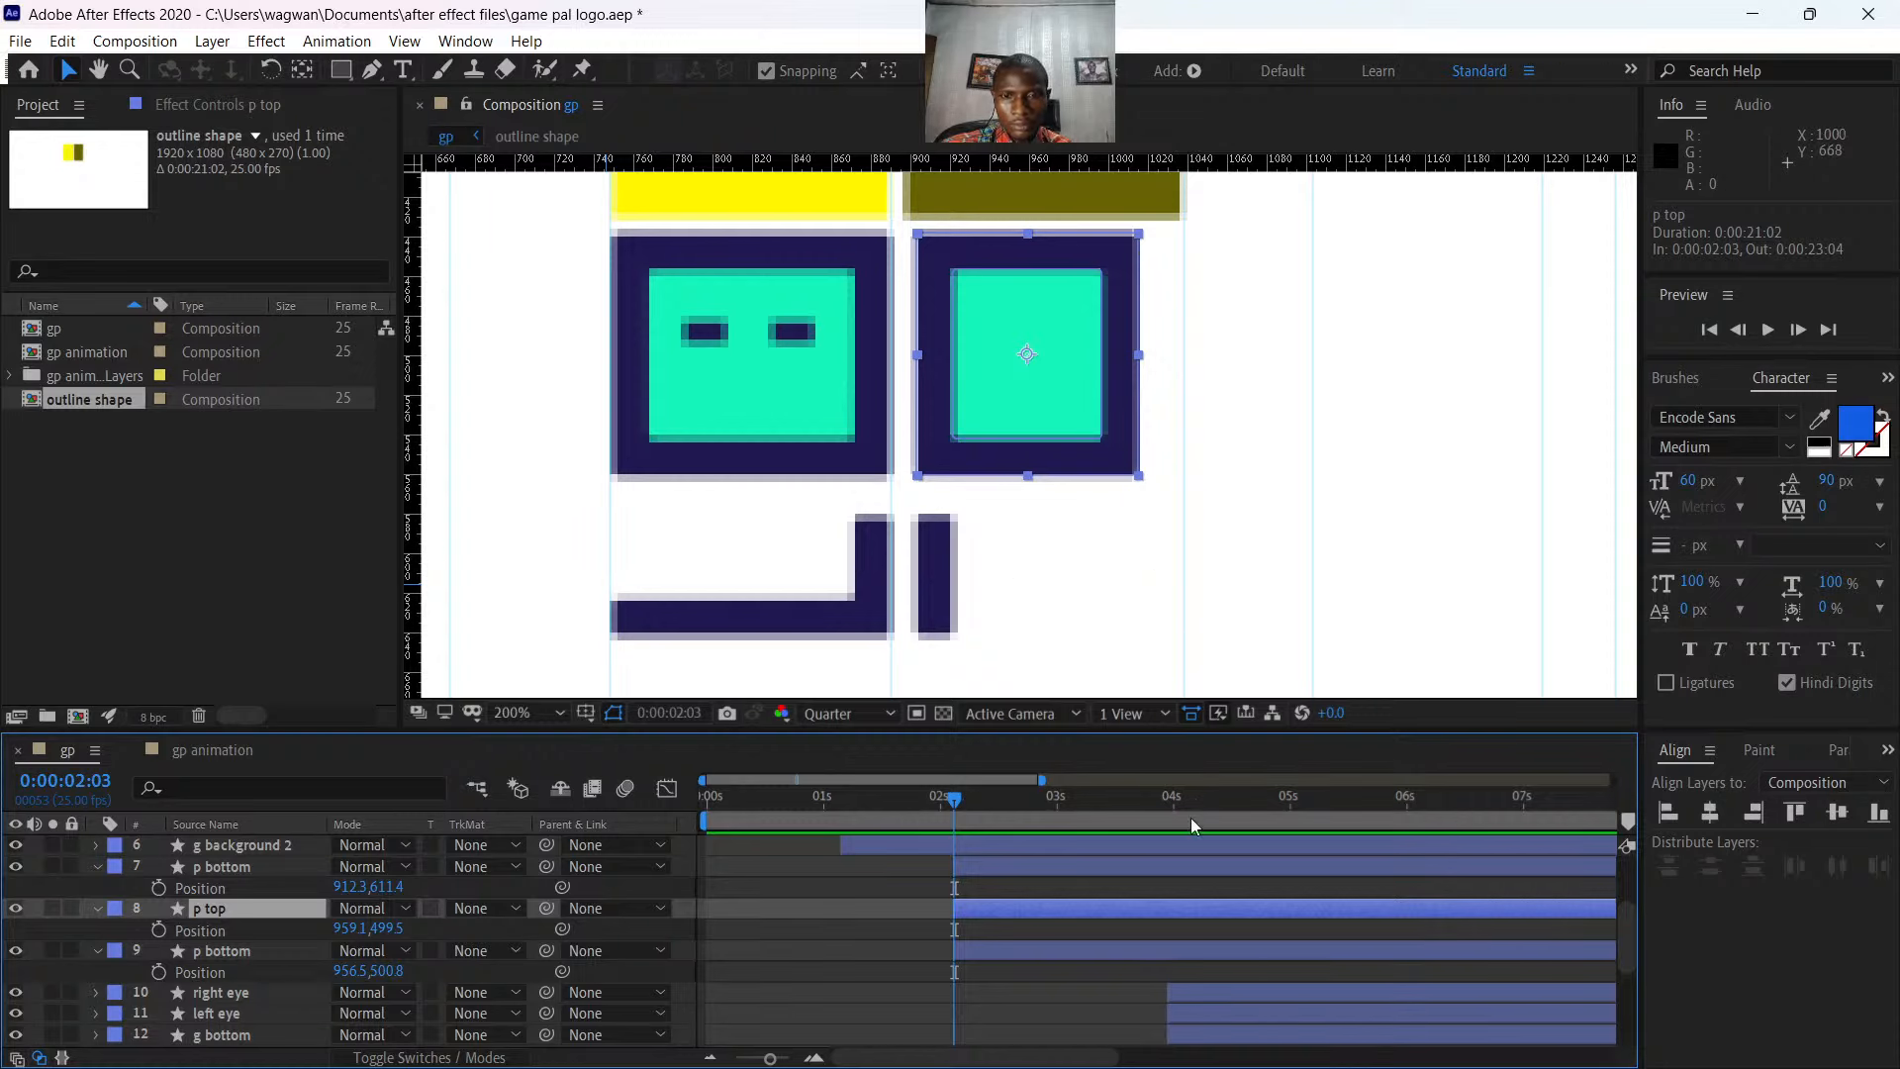
pyautogui.scroll(-1, 1147, 476)
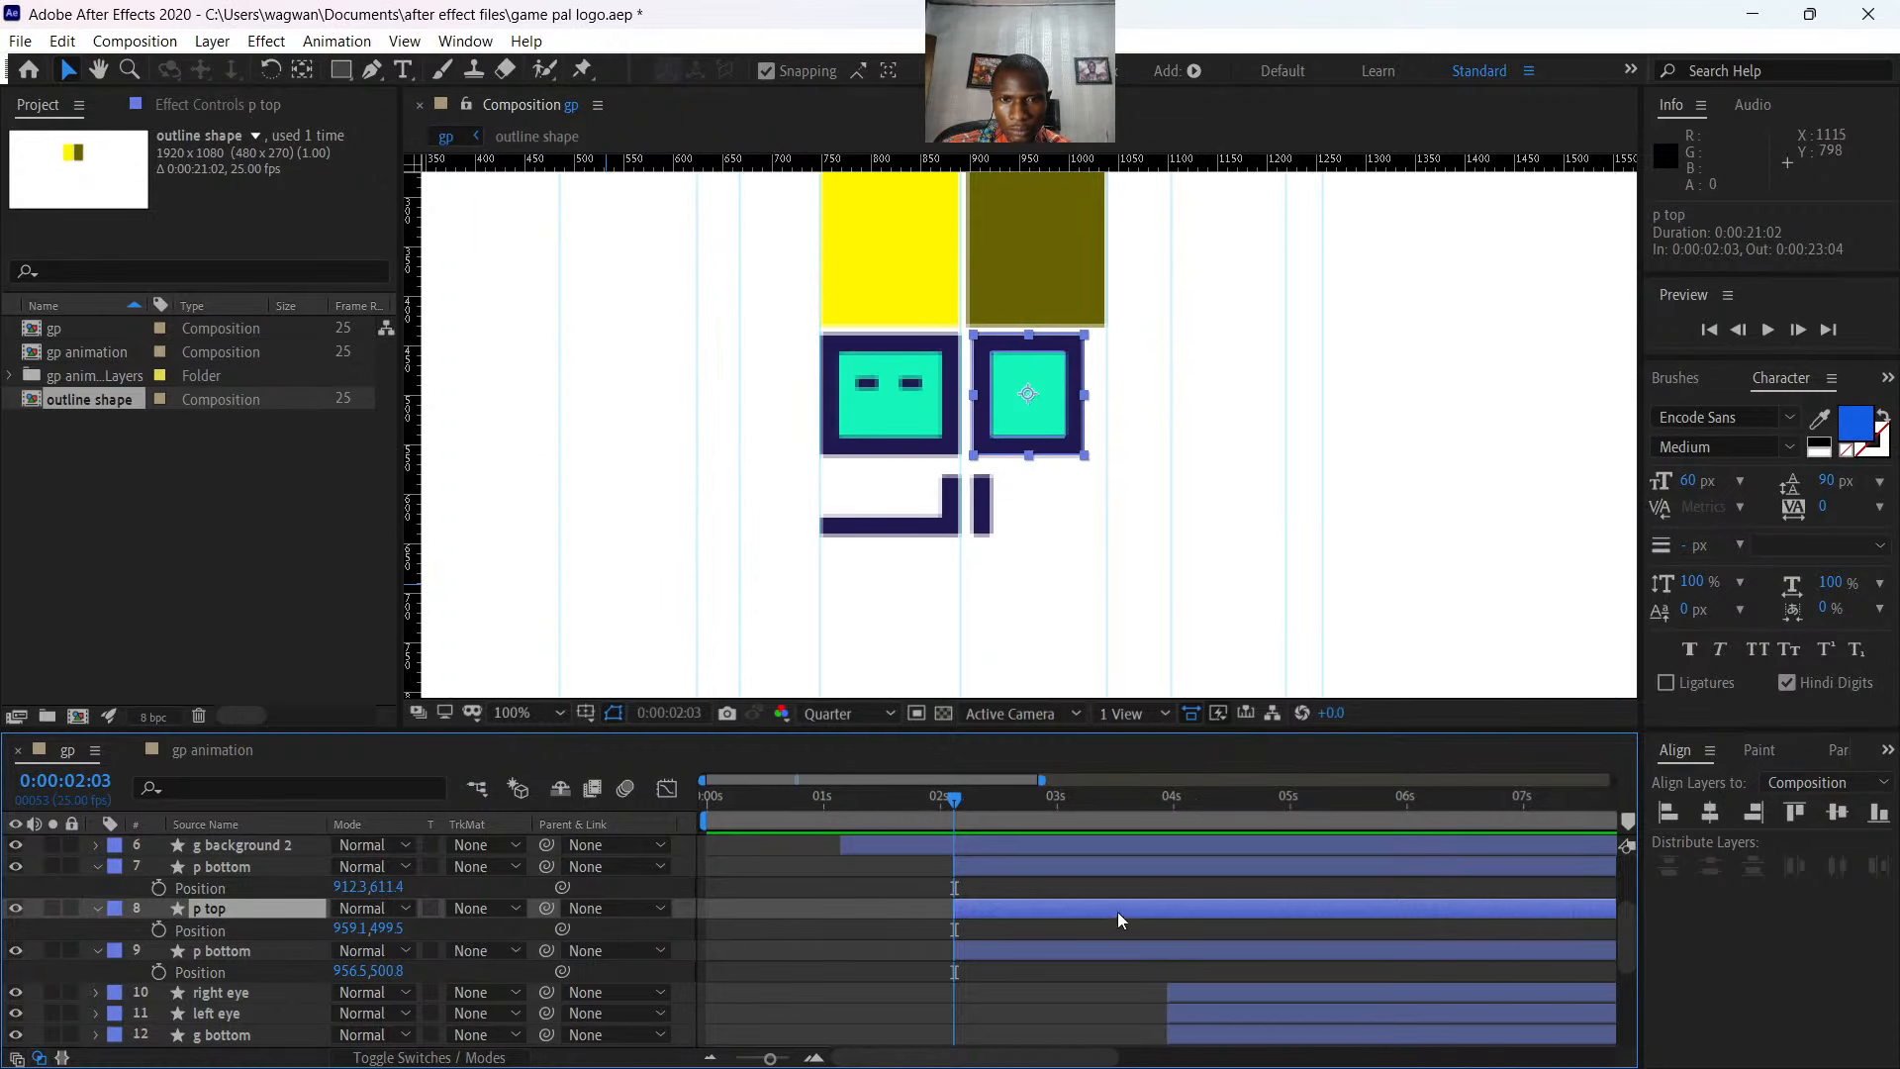
pyautogui.click(15, 908)
pyautogui.click(15, 908)
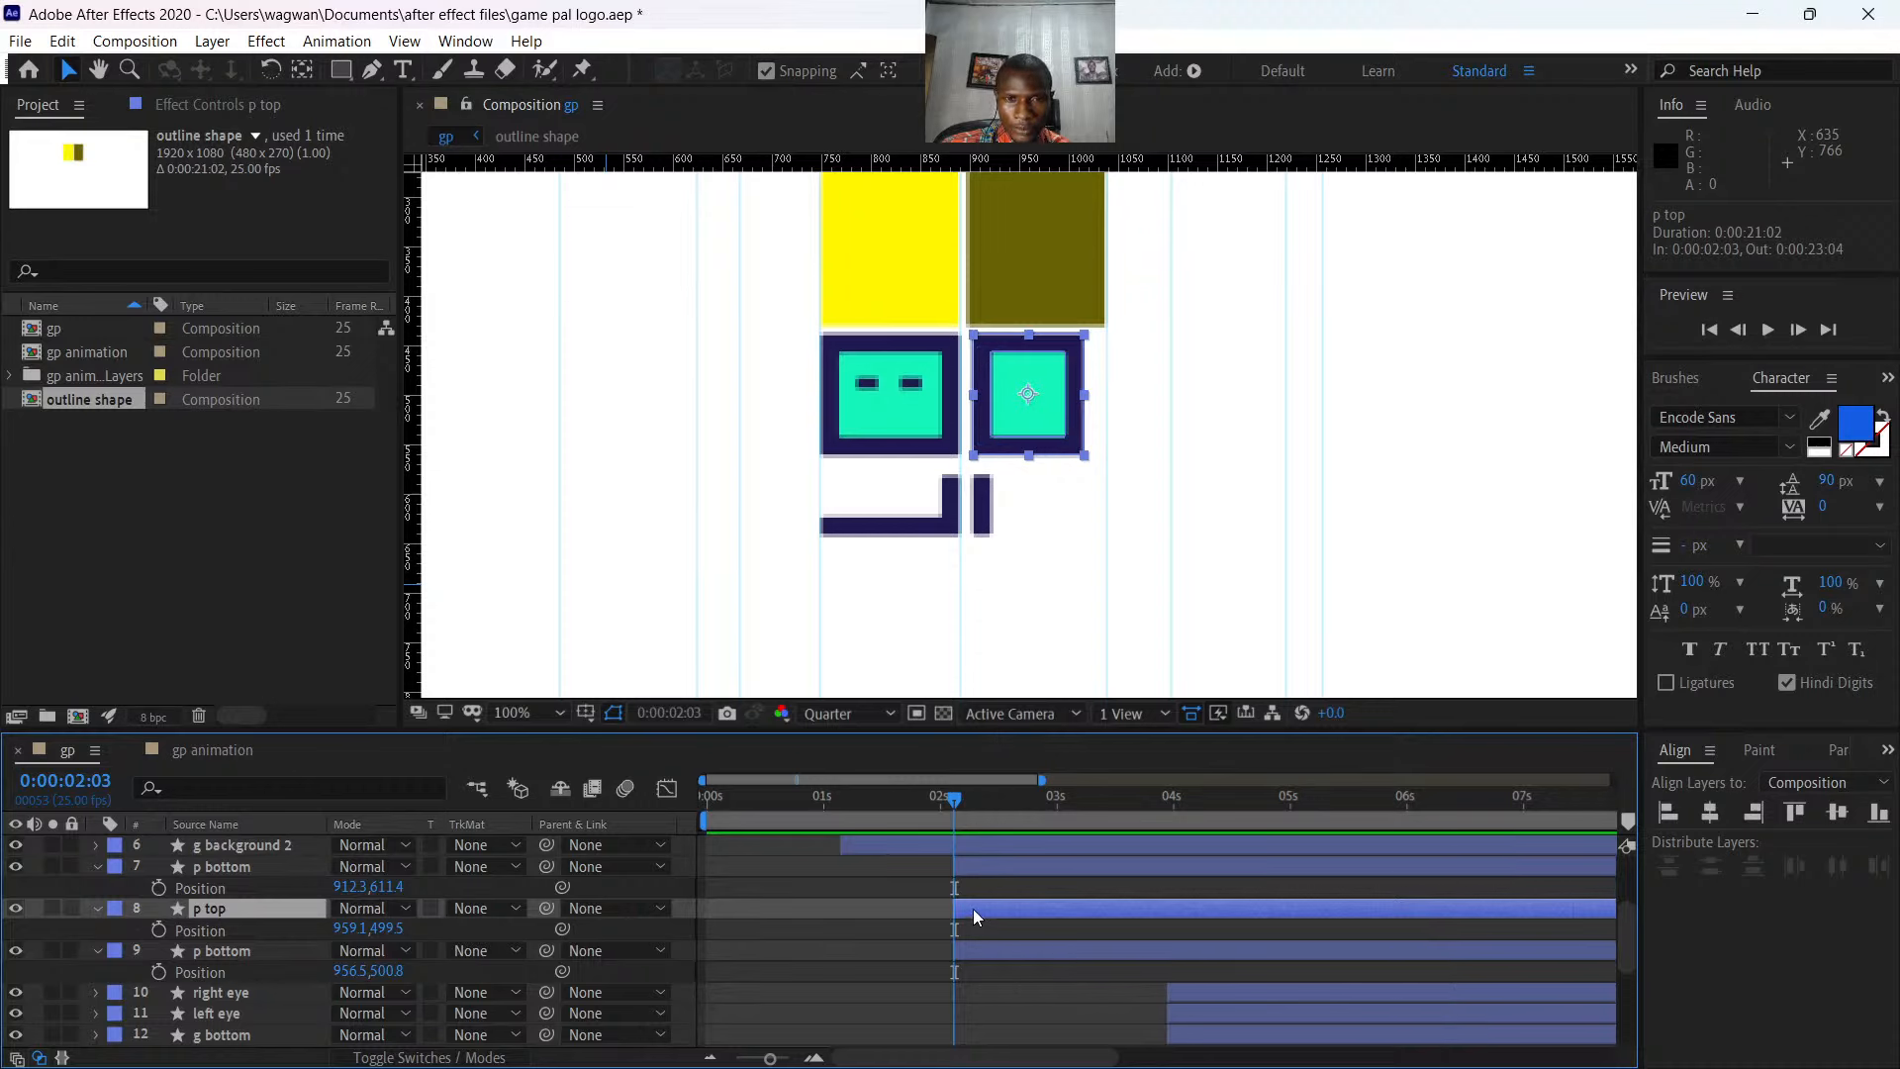
# - Start Position keyframing on the p bottom layer (layer 9) at 0:00:02:03 and set its starting X position to 978.5
pyautogui.click(968, 948)
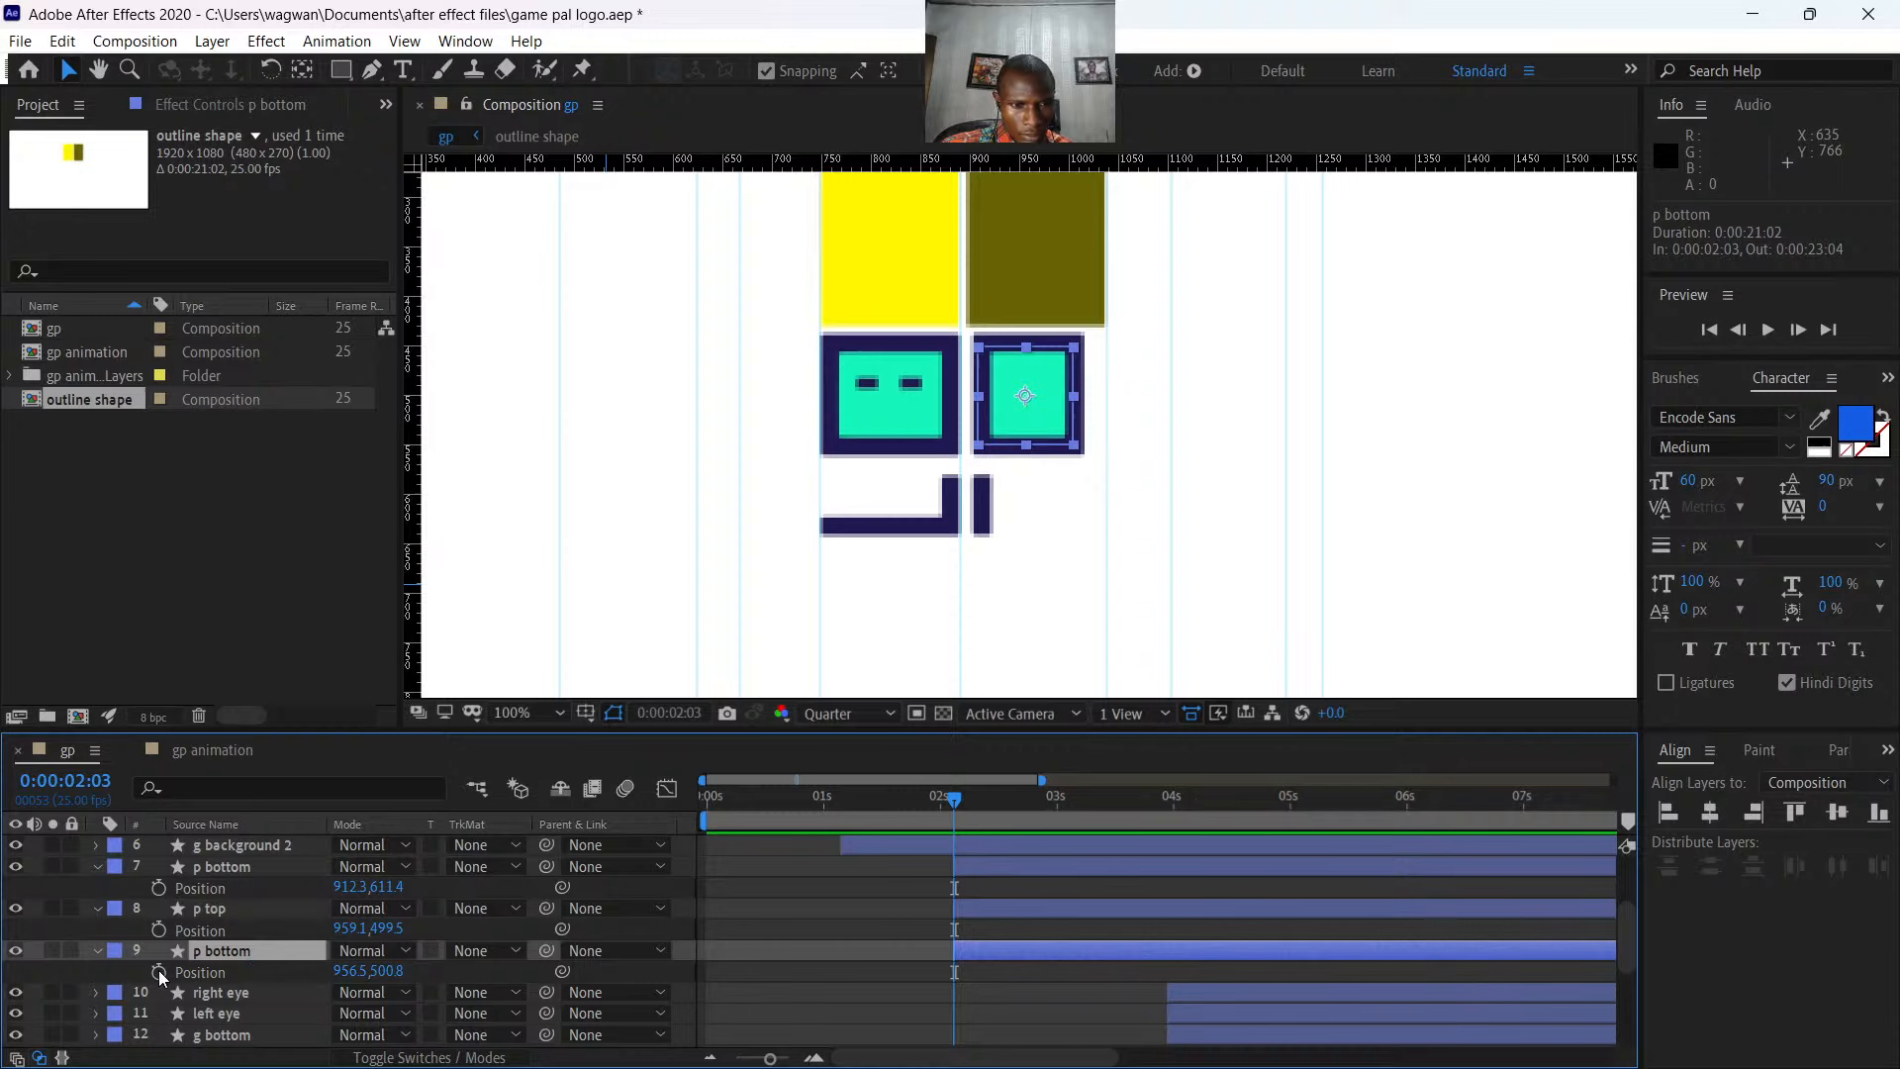
pyautogui.click(354, 970)
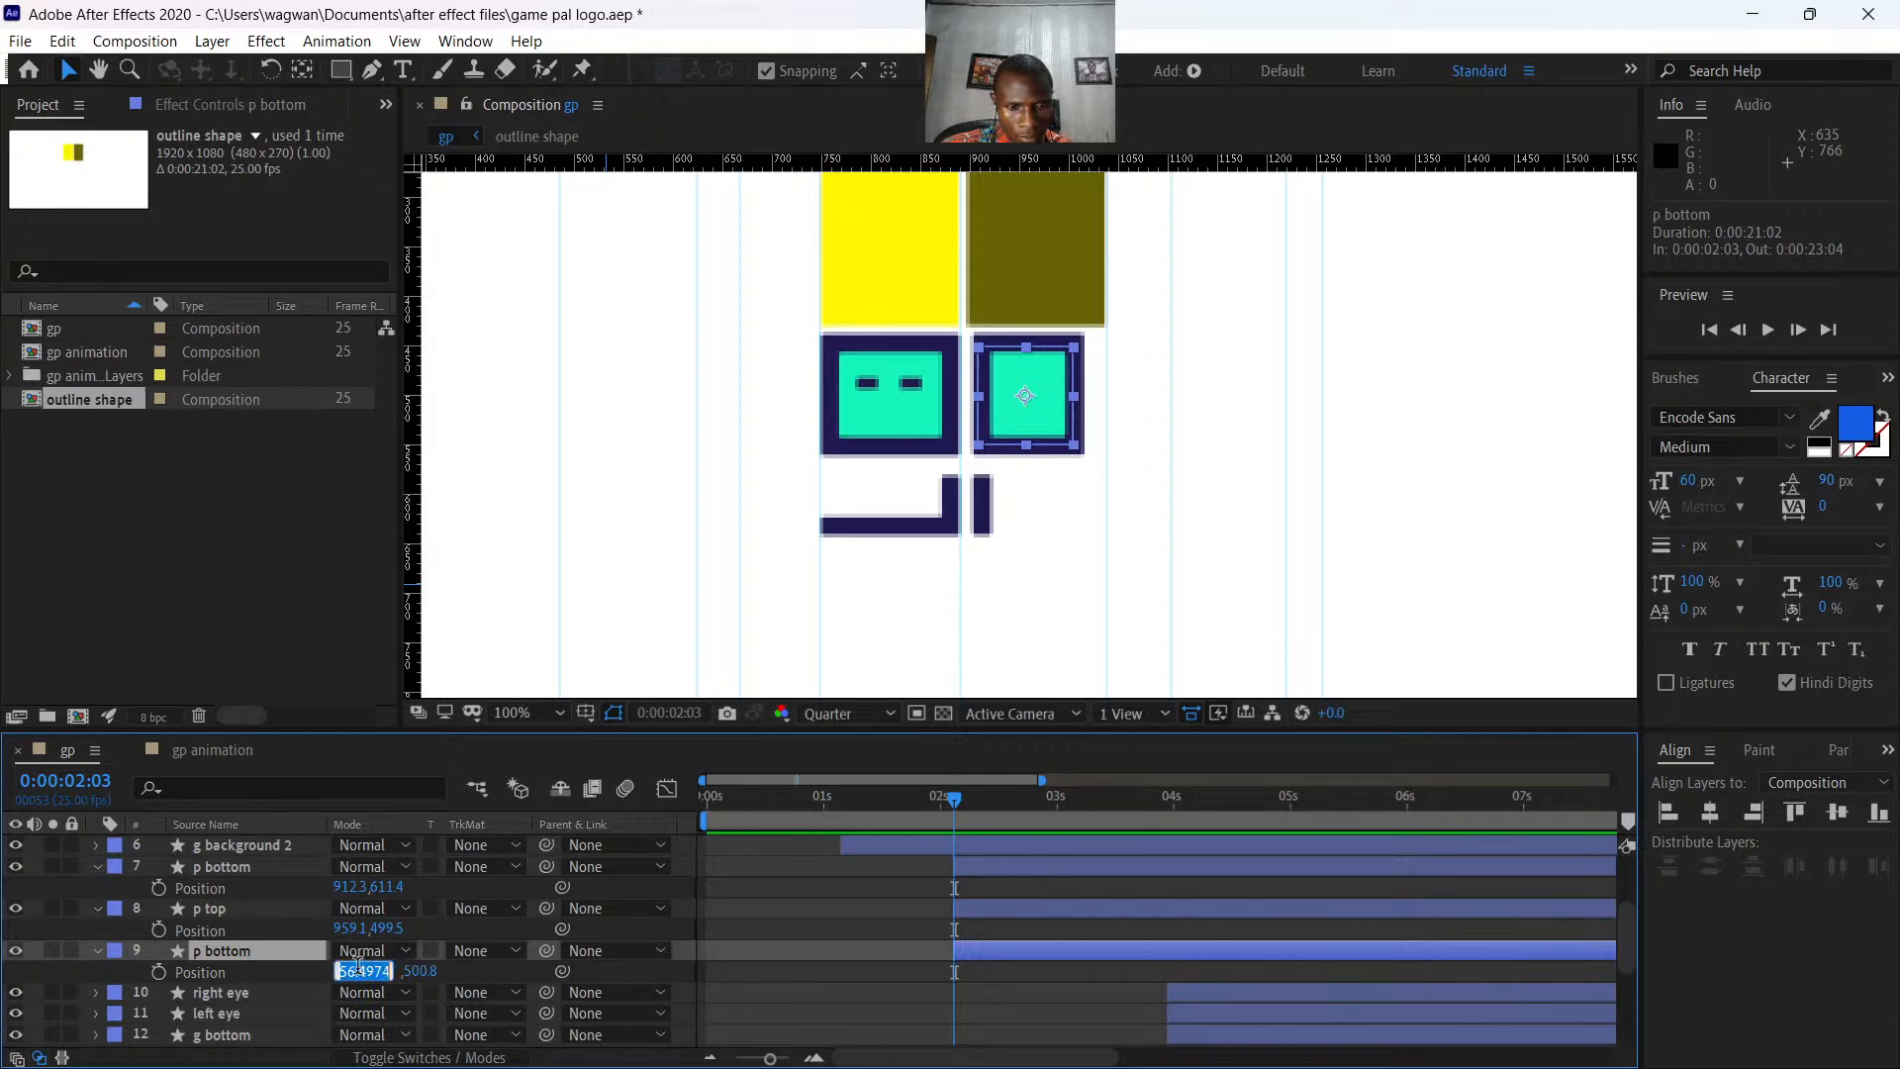
pyautogui.write('956.5')
pyautogui.click(473, 975)
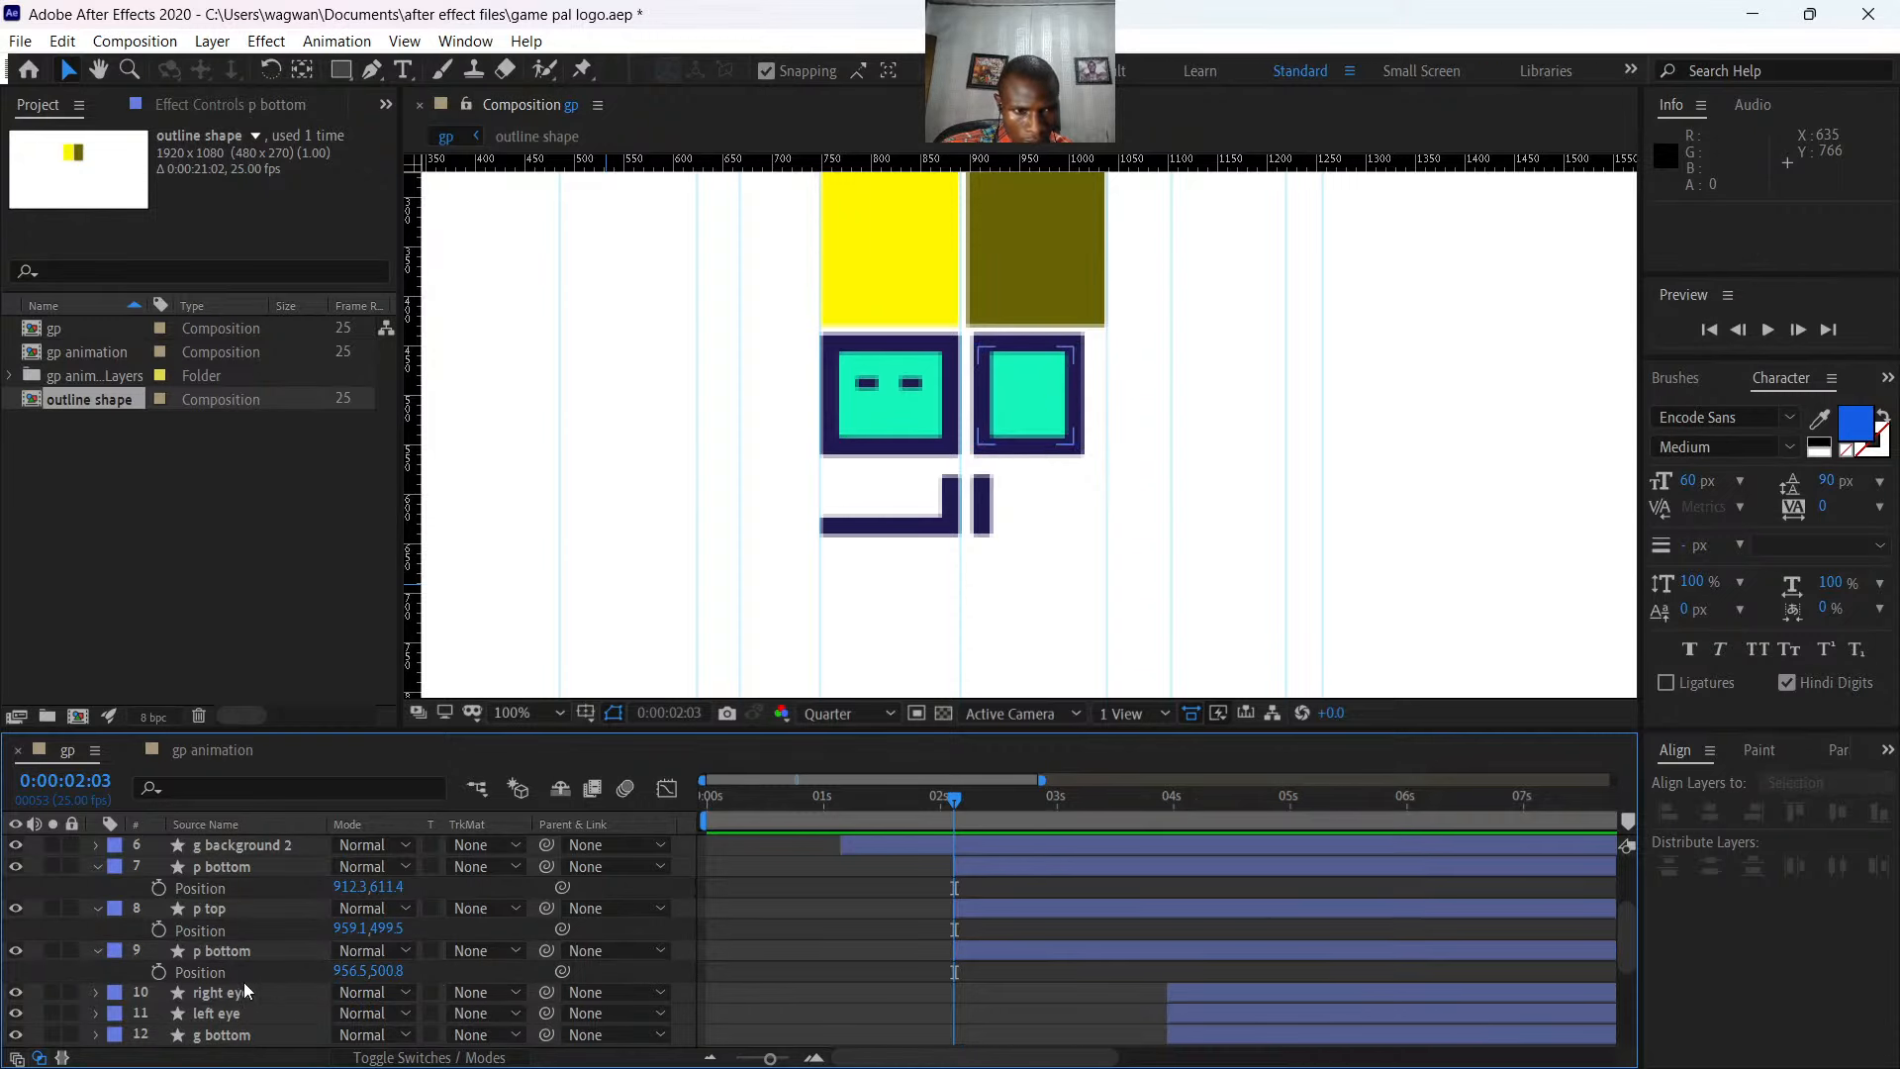
pyautogui.click(159, 972)
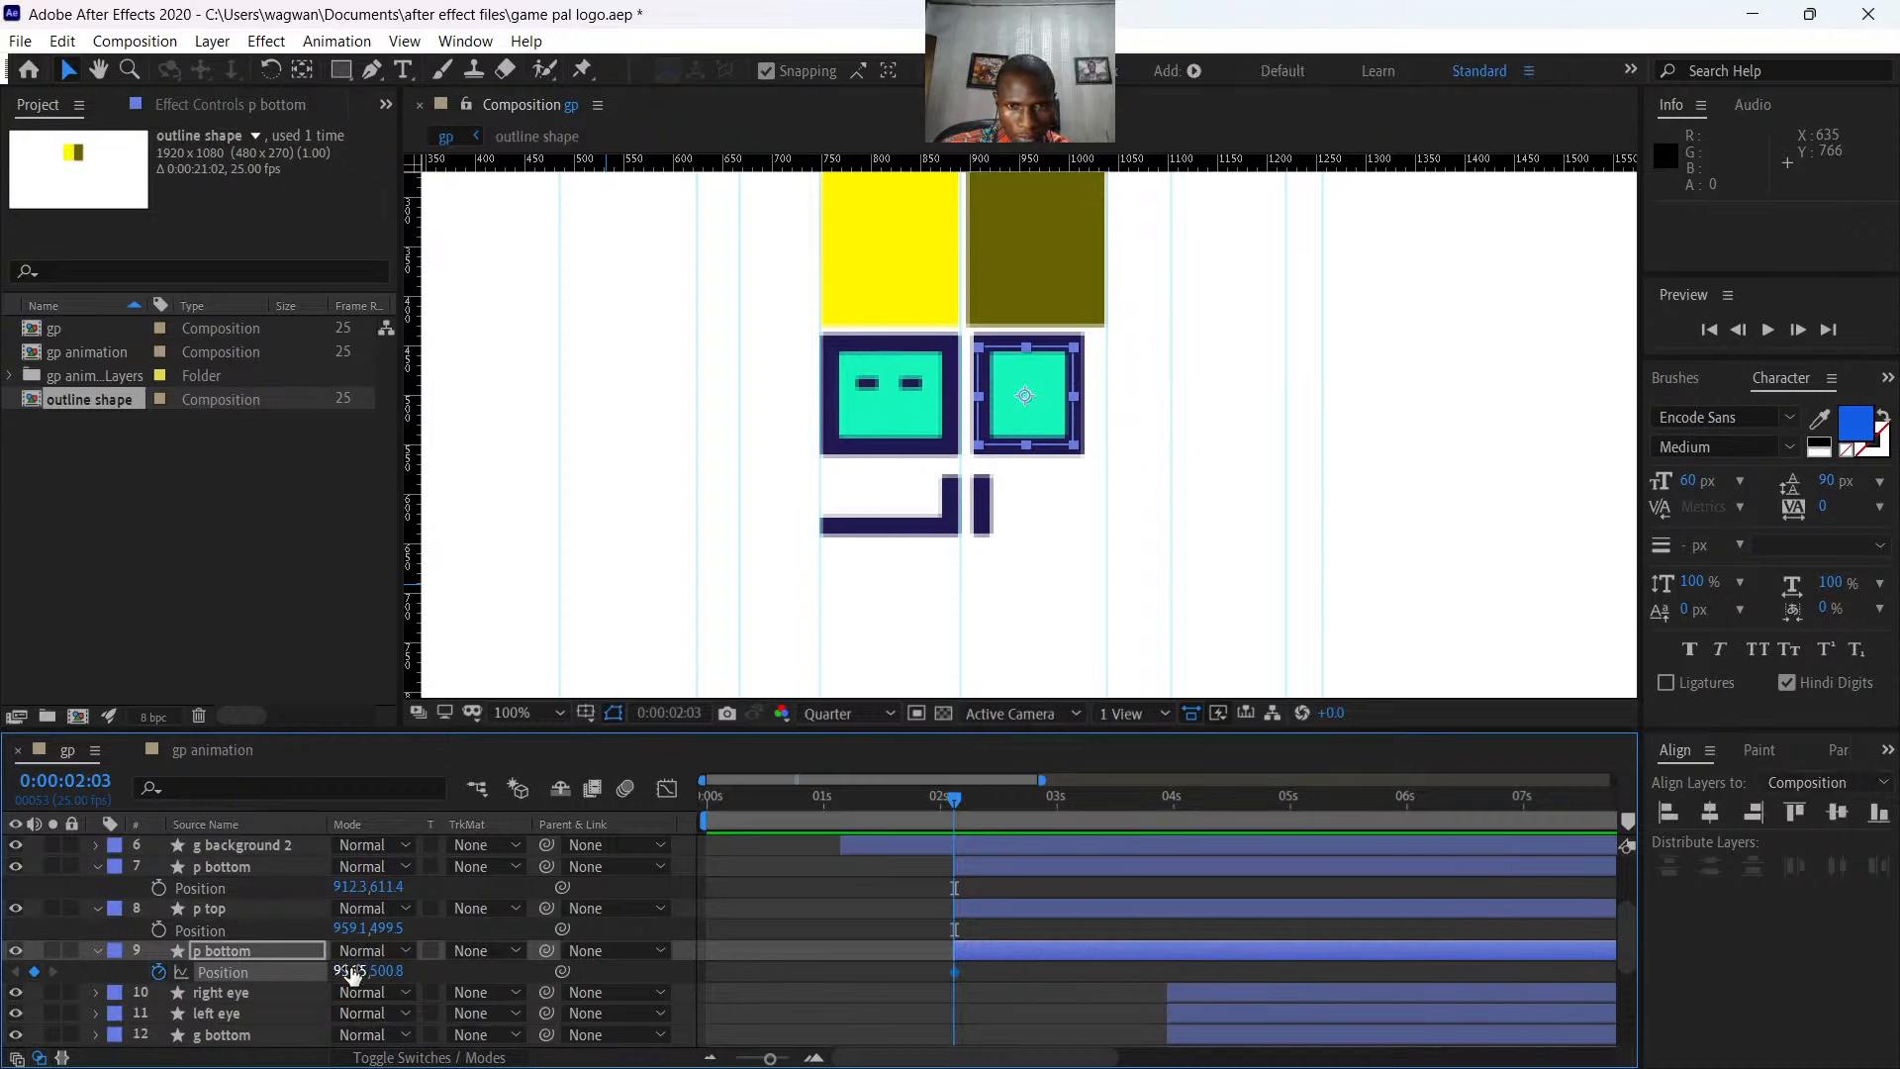
pyautogui.moveTo(352, 975); pyautogui.dragTo(376, 975)
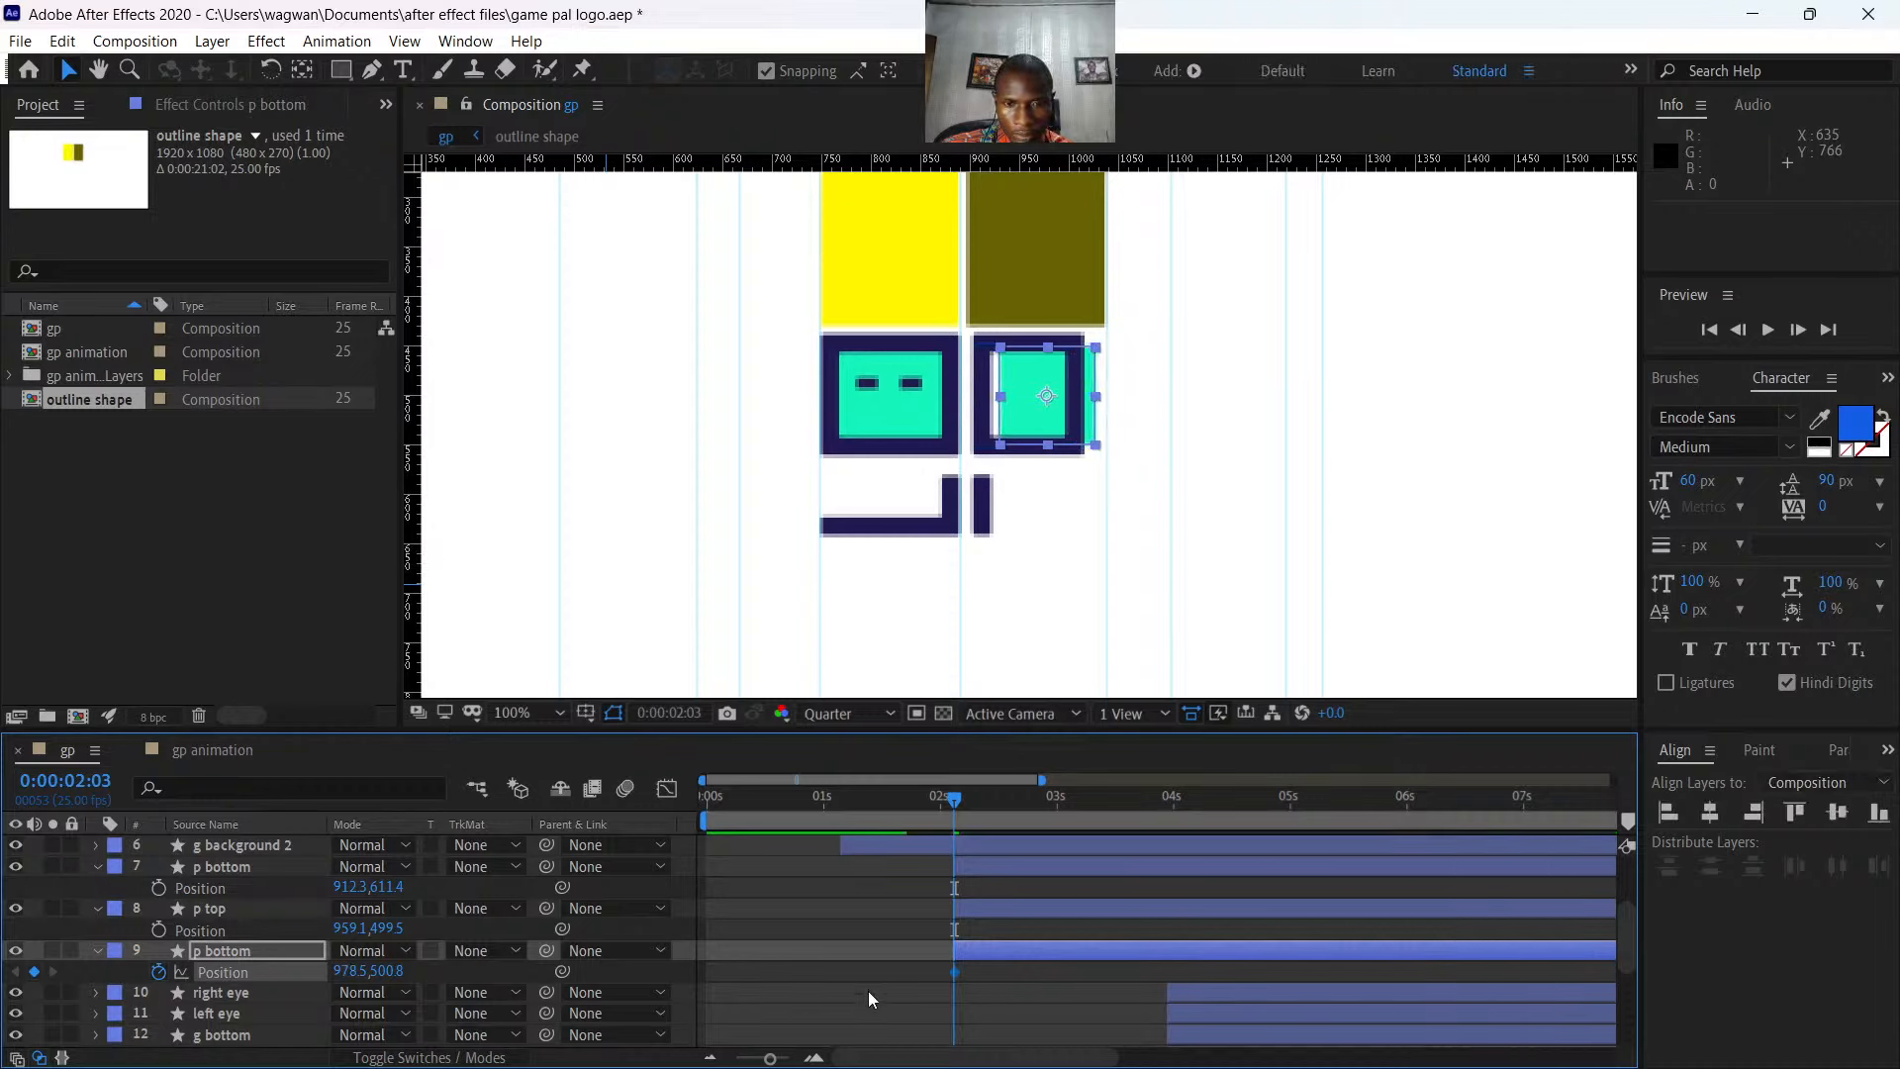
# - Add a second Position keyframe for layer 9 at 0:00:02:08 with the X position set to 956.5
pyautogui.click(977, 803)
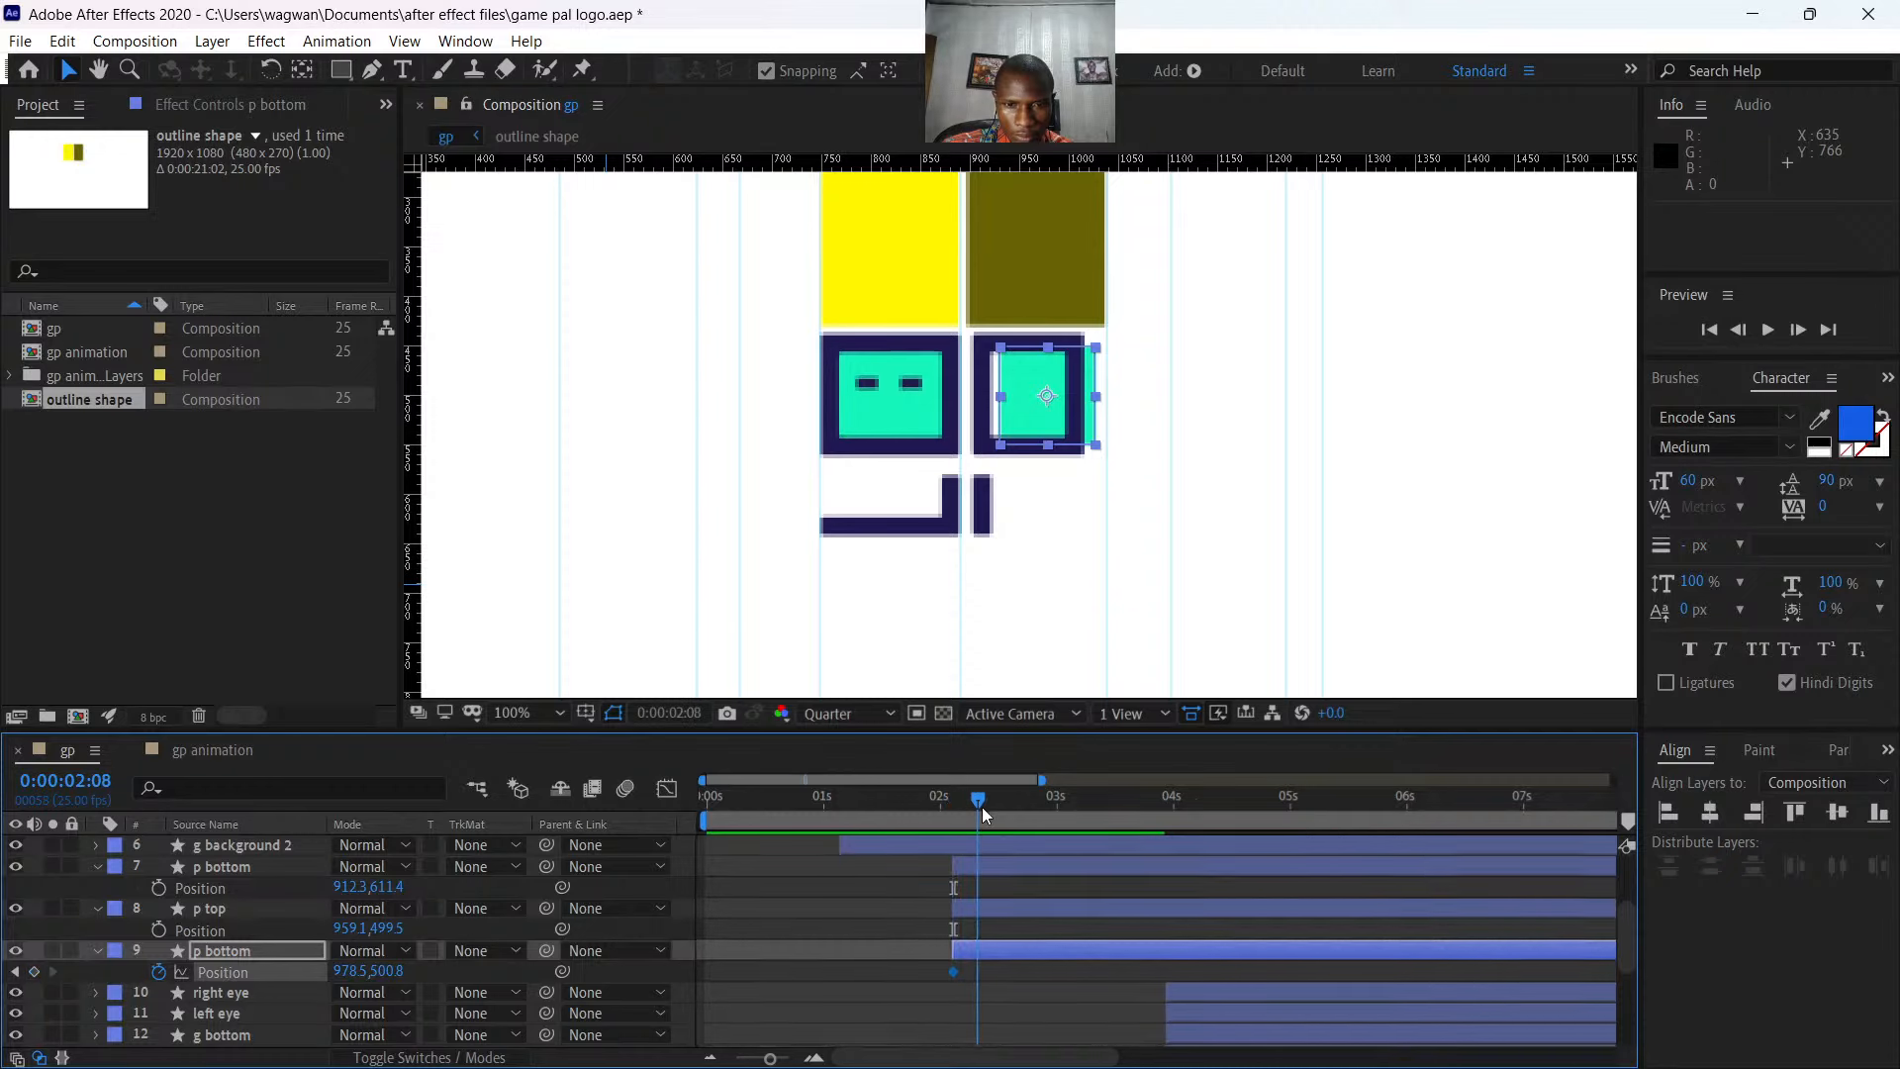
pyautogui.click(388, 972)
pyautogui.click(329, 979)
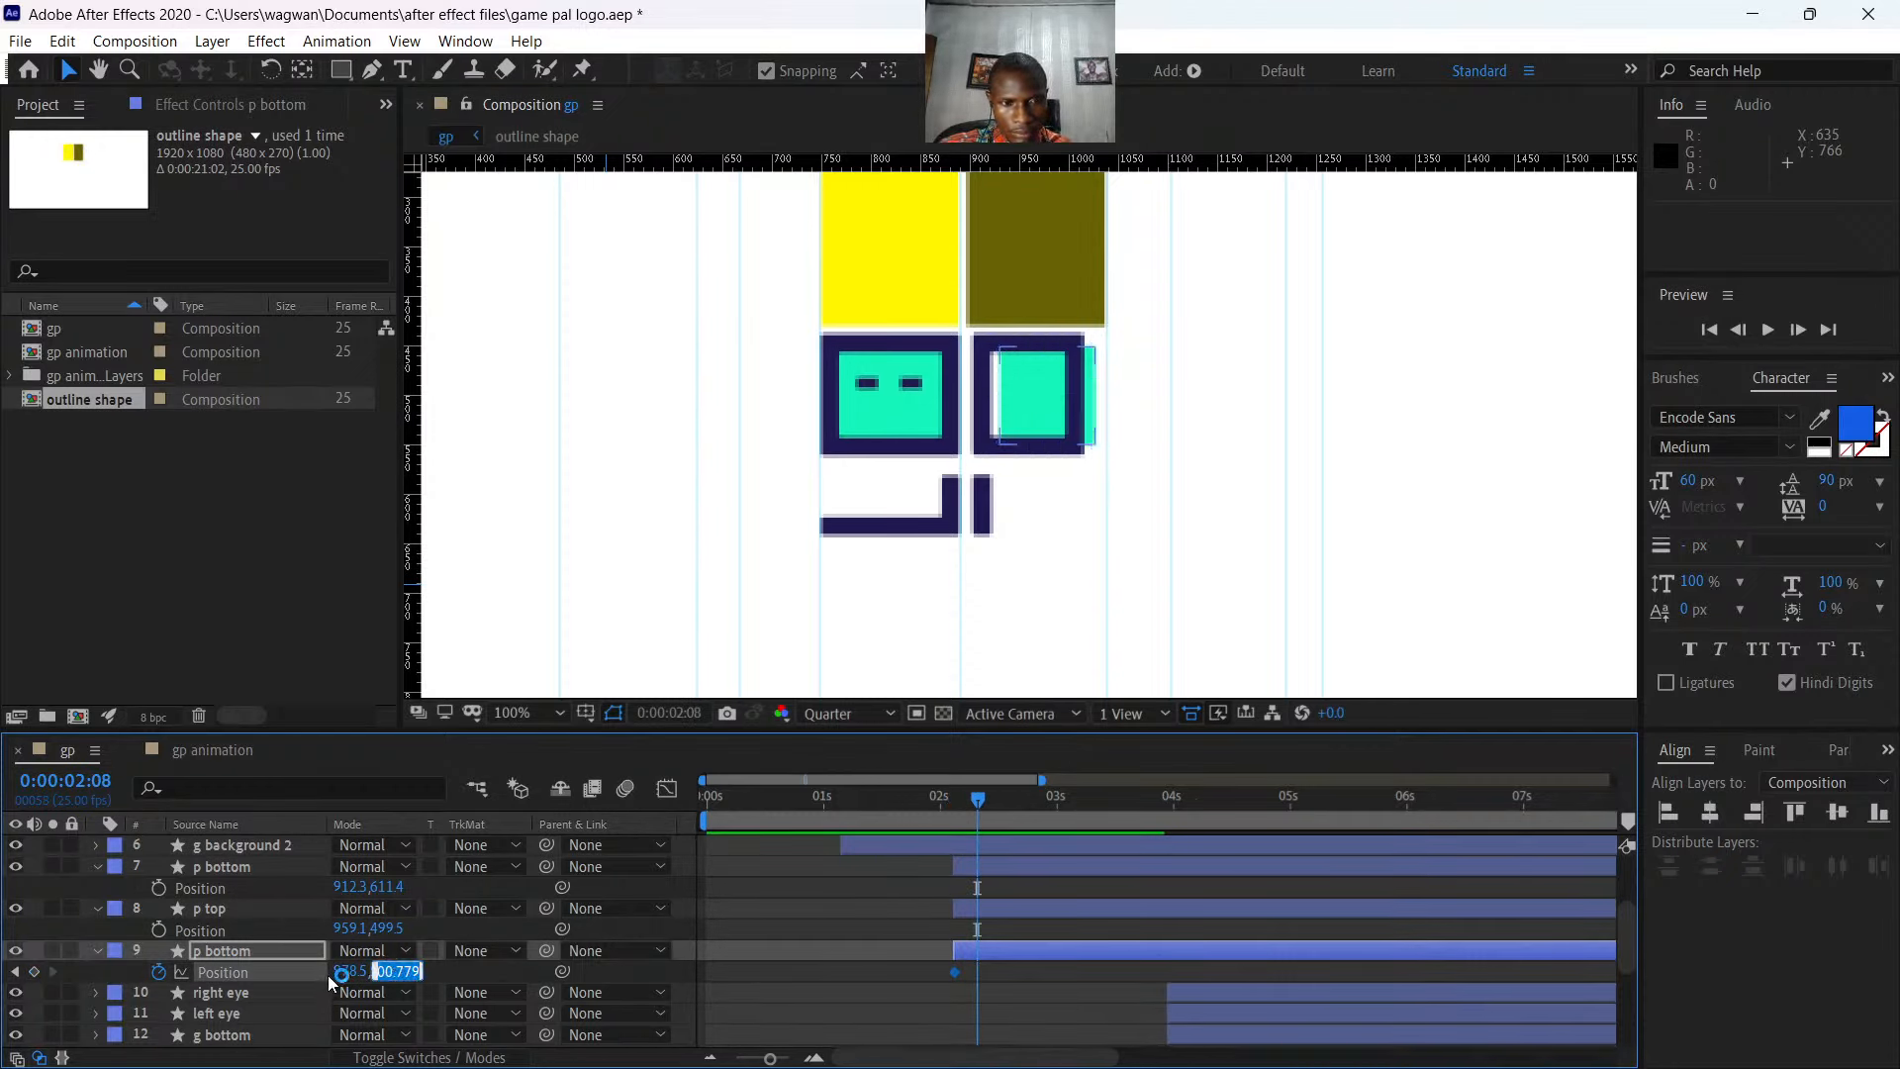
pyautogui.click(342, 972)
pyautogui.click(343, 973)
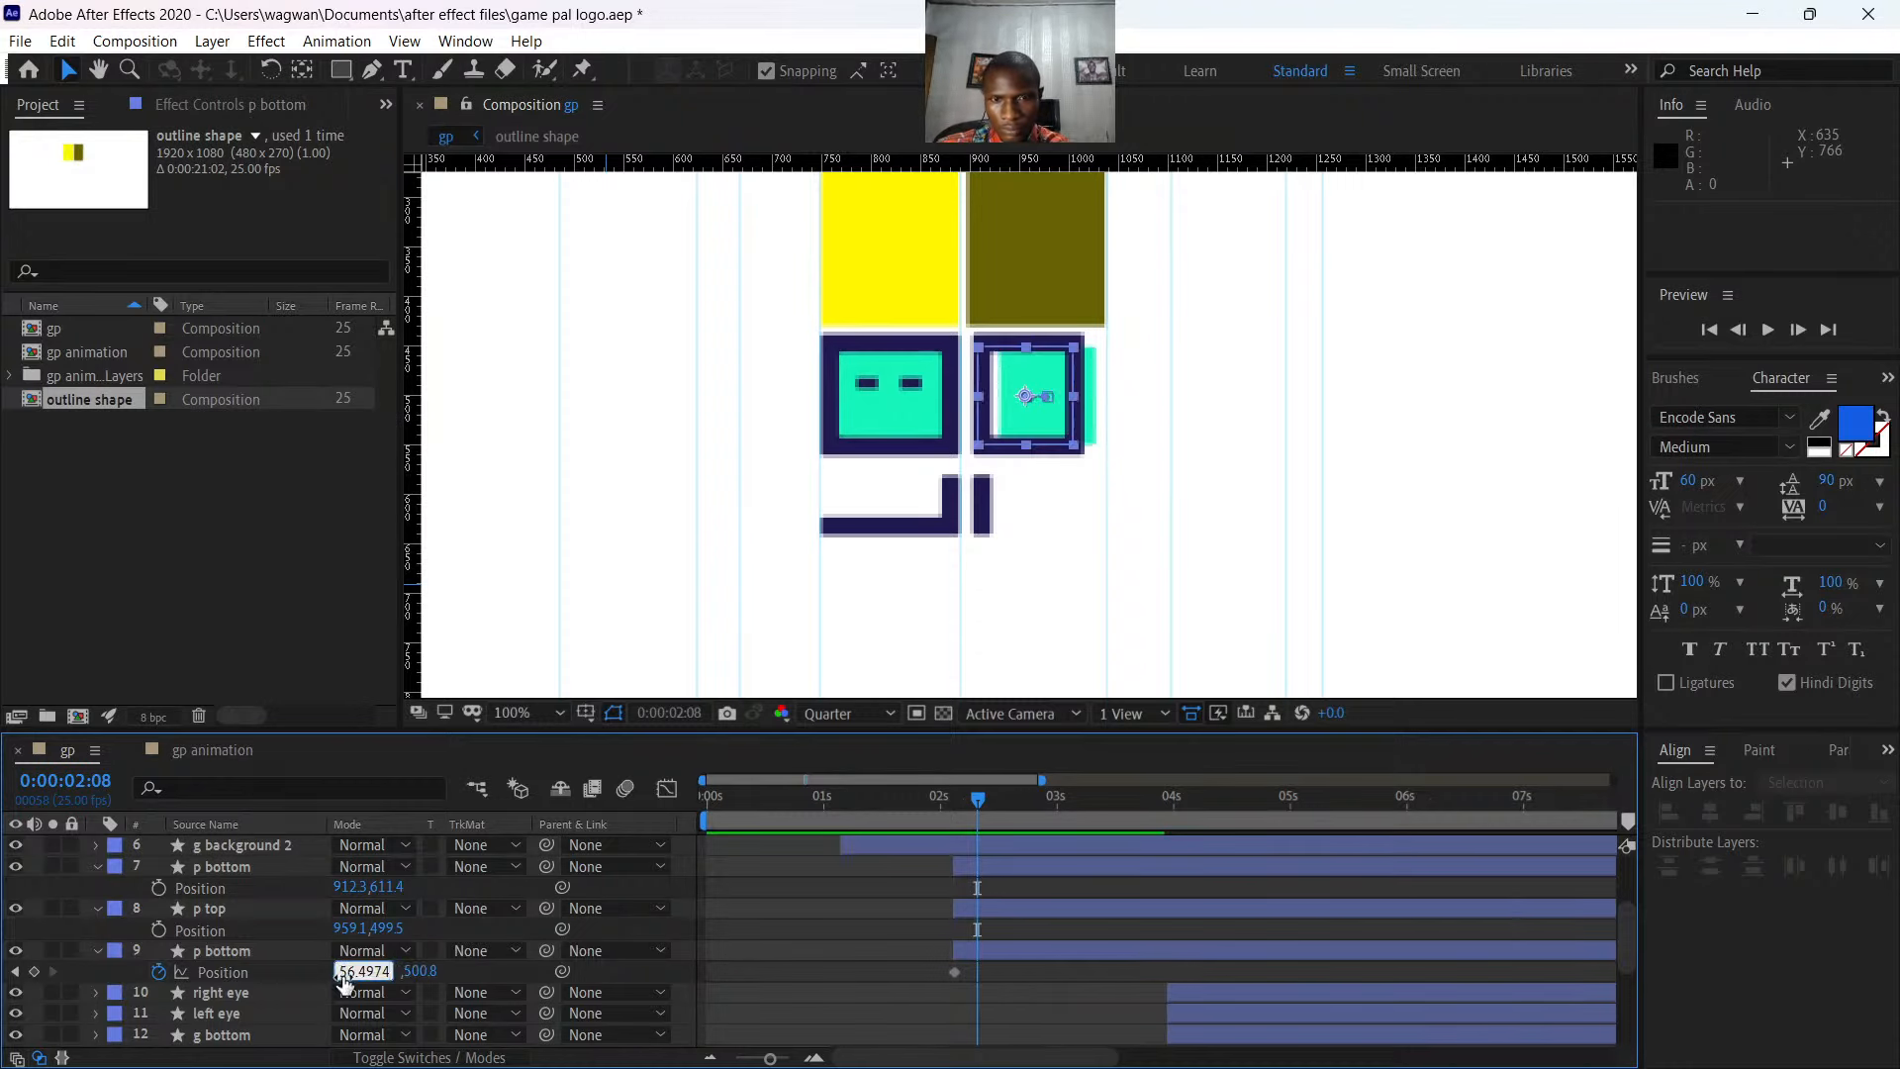
pyautogui.press('Return')
# - Ease both Position keyframes of layer 9 and pull the ending influence back so the speed curve peaks at the start
pyautogui.moveTo(1005, 975); pyautogui.dragTo(925, 966)
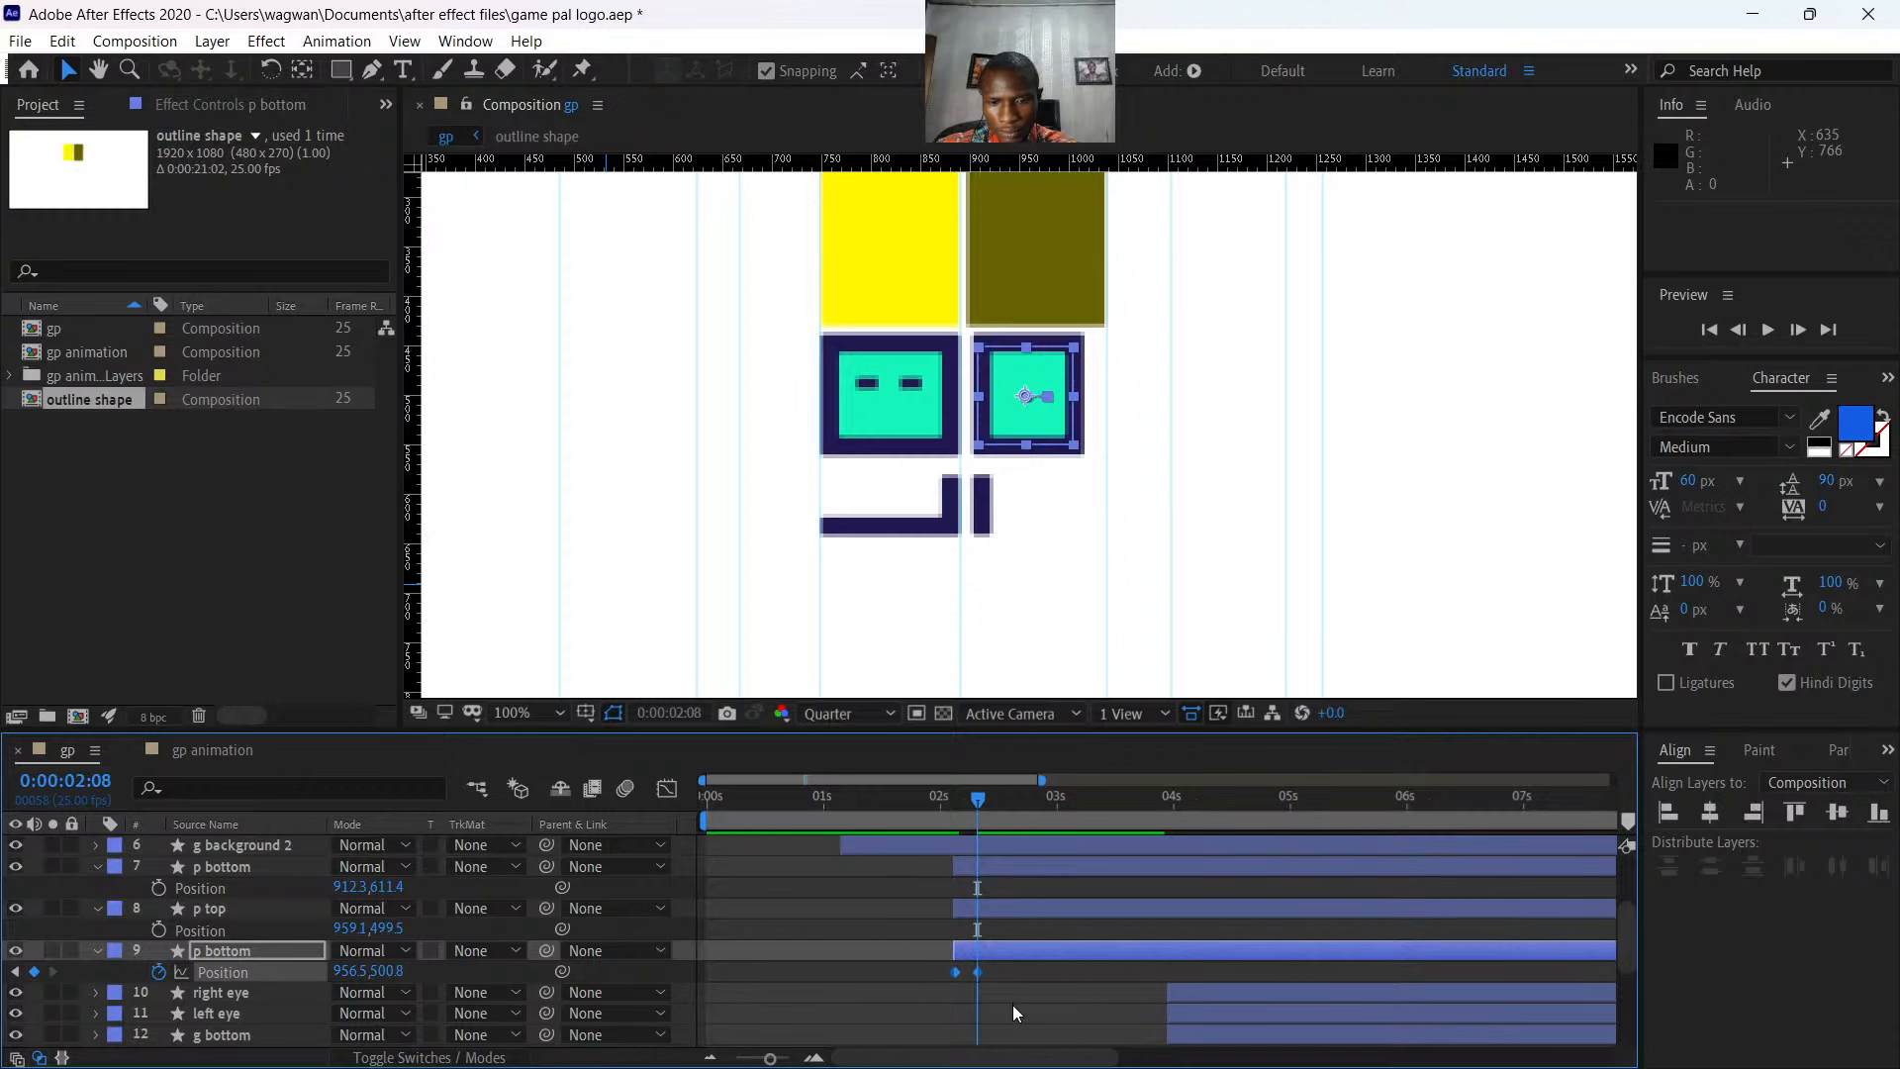
pyautogui.click(674, 790)
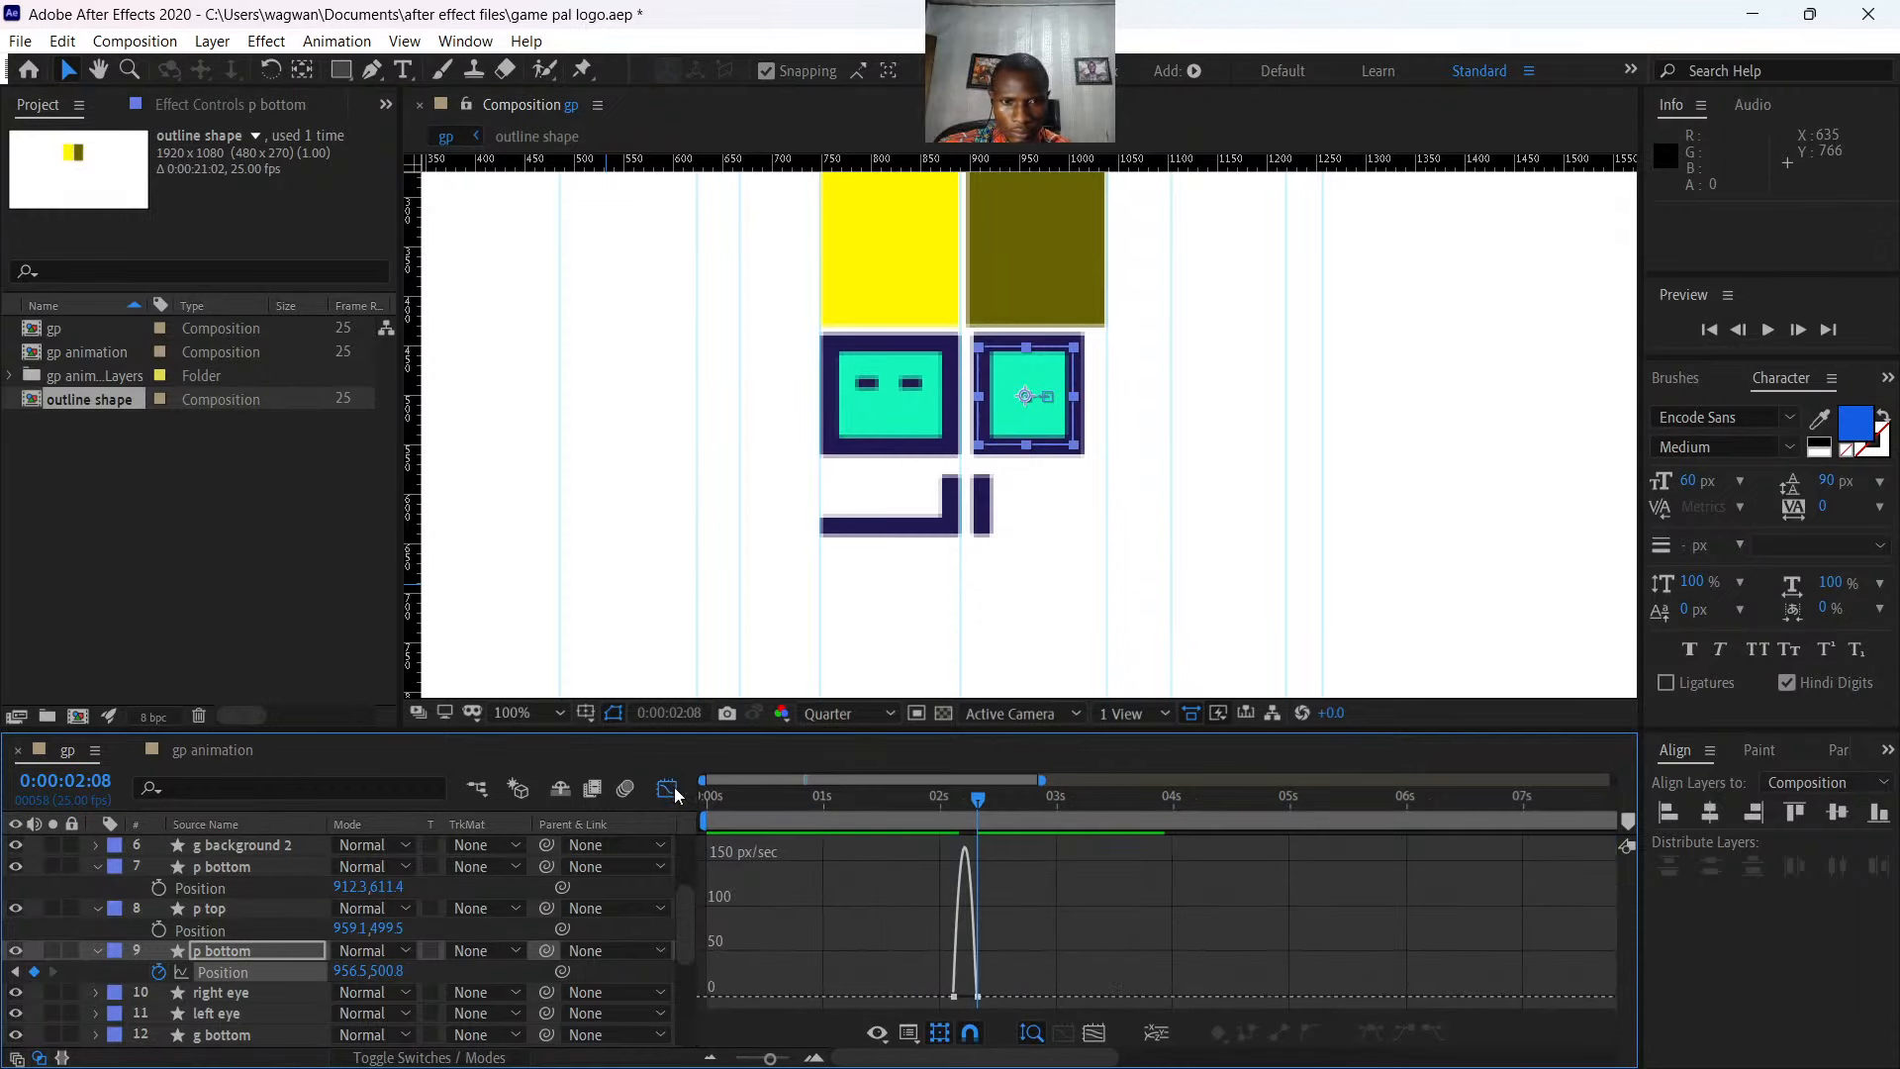
pyautogui.moveTo(1013, 960); pyautogui.dragTo(923, 1024)
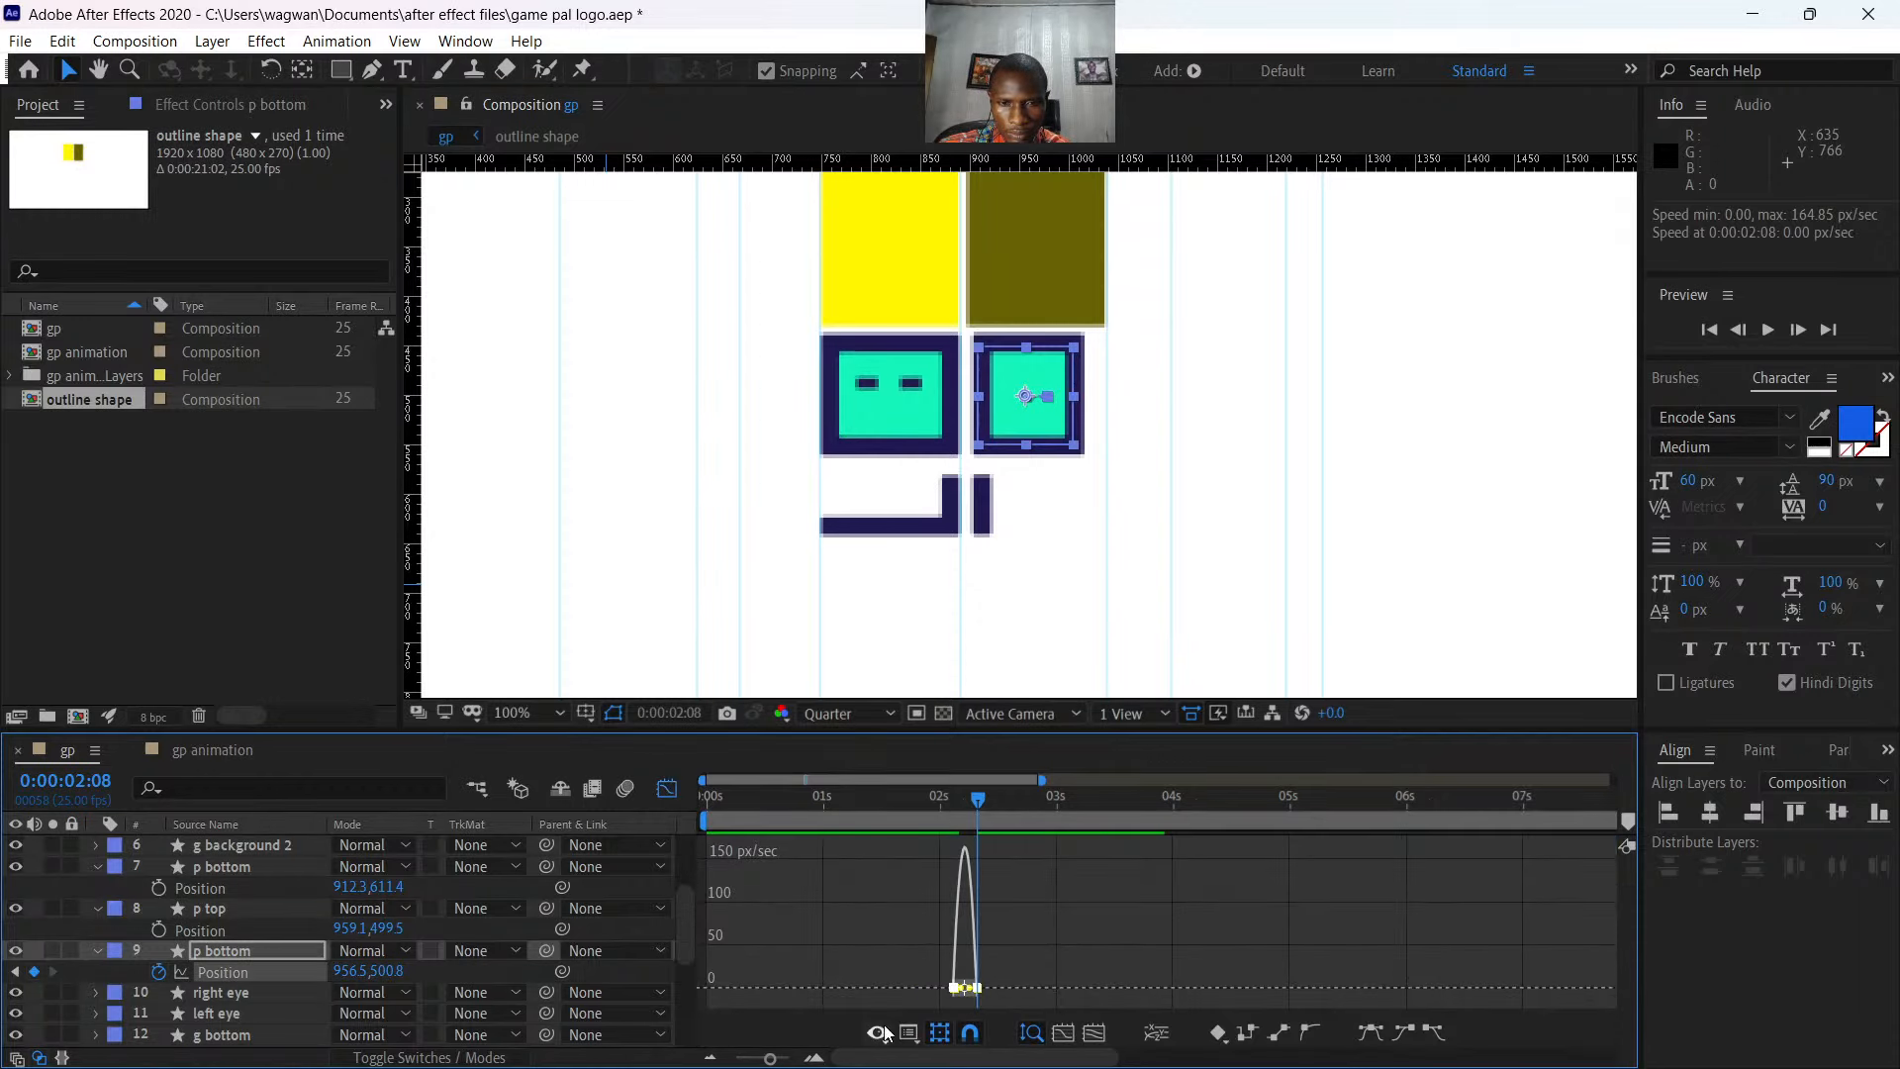
pyautogui.click(785, 1059)
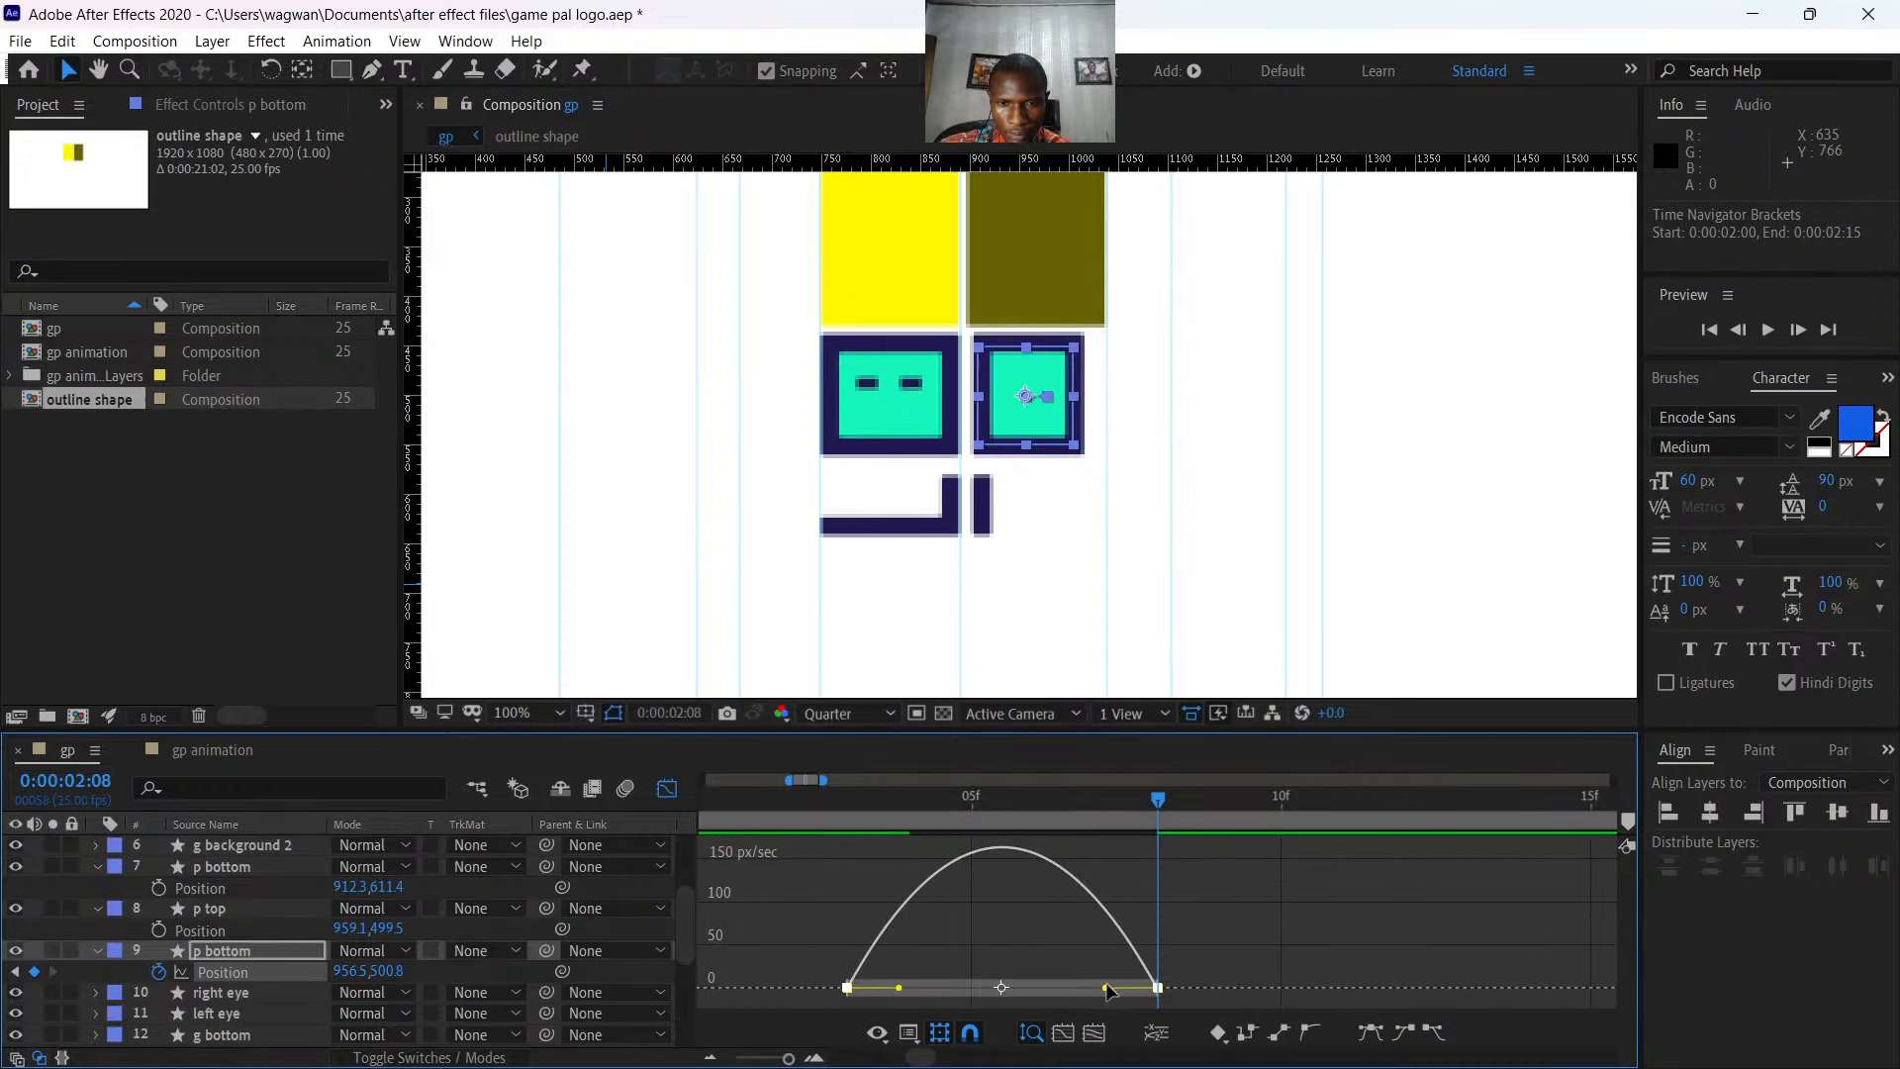
pyautogui.moveTo(1106, 988); pyautogui.dragTo(848, 994)
pyautogui.click(662, 800)
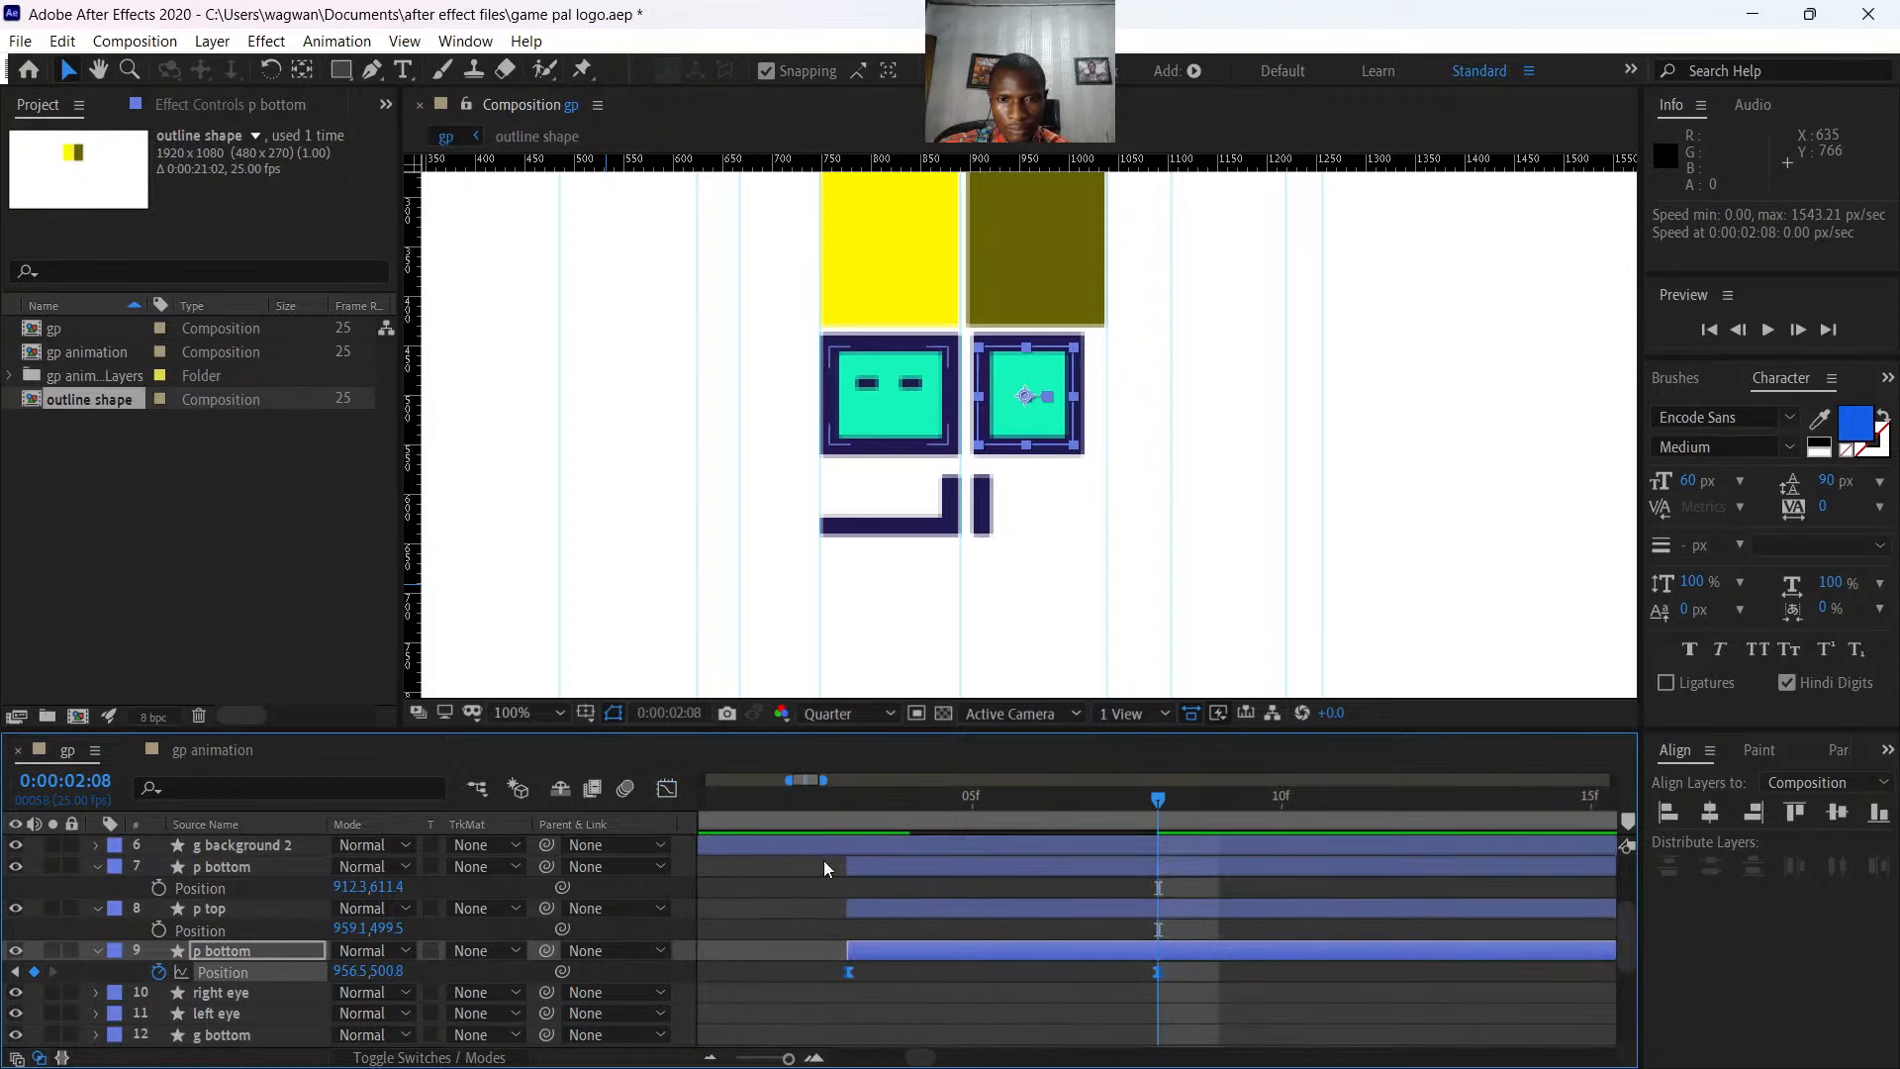
# - Preview layer 9's motion and slow it down by moving its end Position keyframe to 0:00:02:11
pyautogui.click(770, 1057)
pyautogui.moveTo(770, 1057); pyautogui.dragTo(758, 1057)
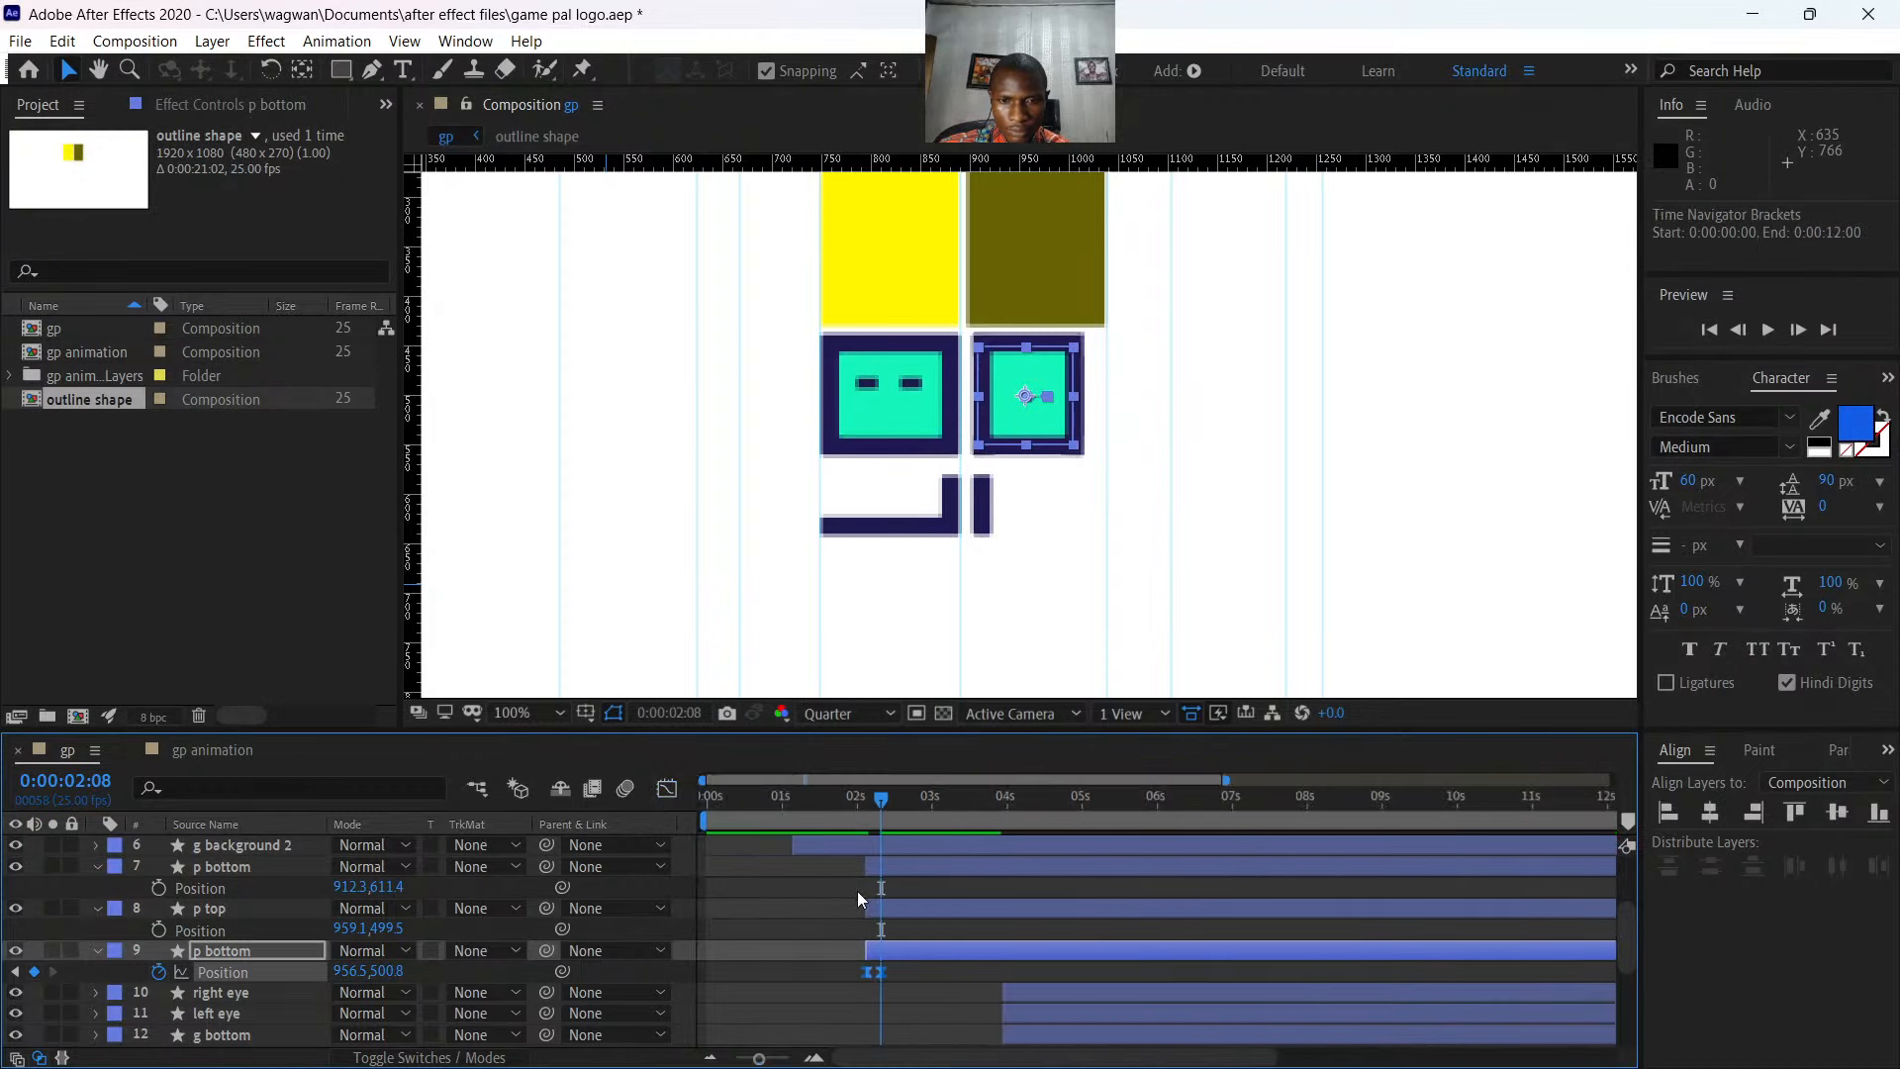
pyautogui.click(853, 804)
pyautogui.moveTo(854, 803); pyautogui.dragTo(848, 804)
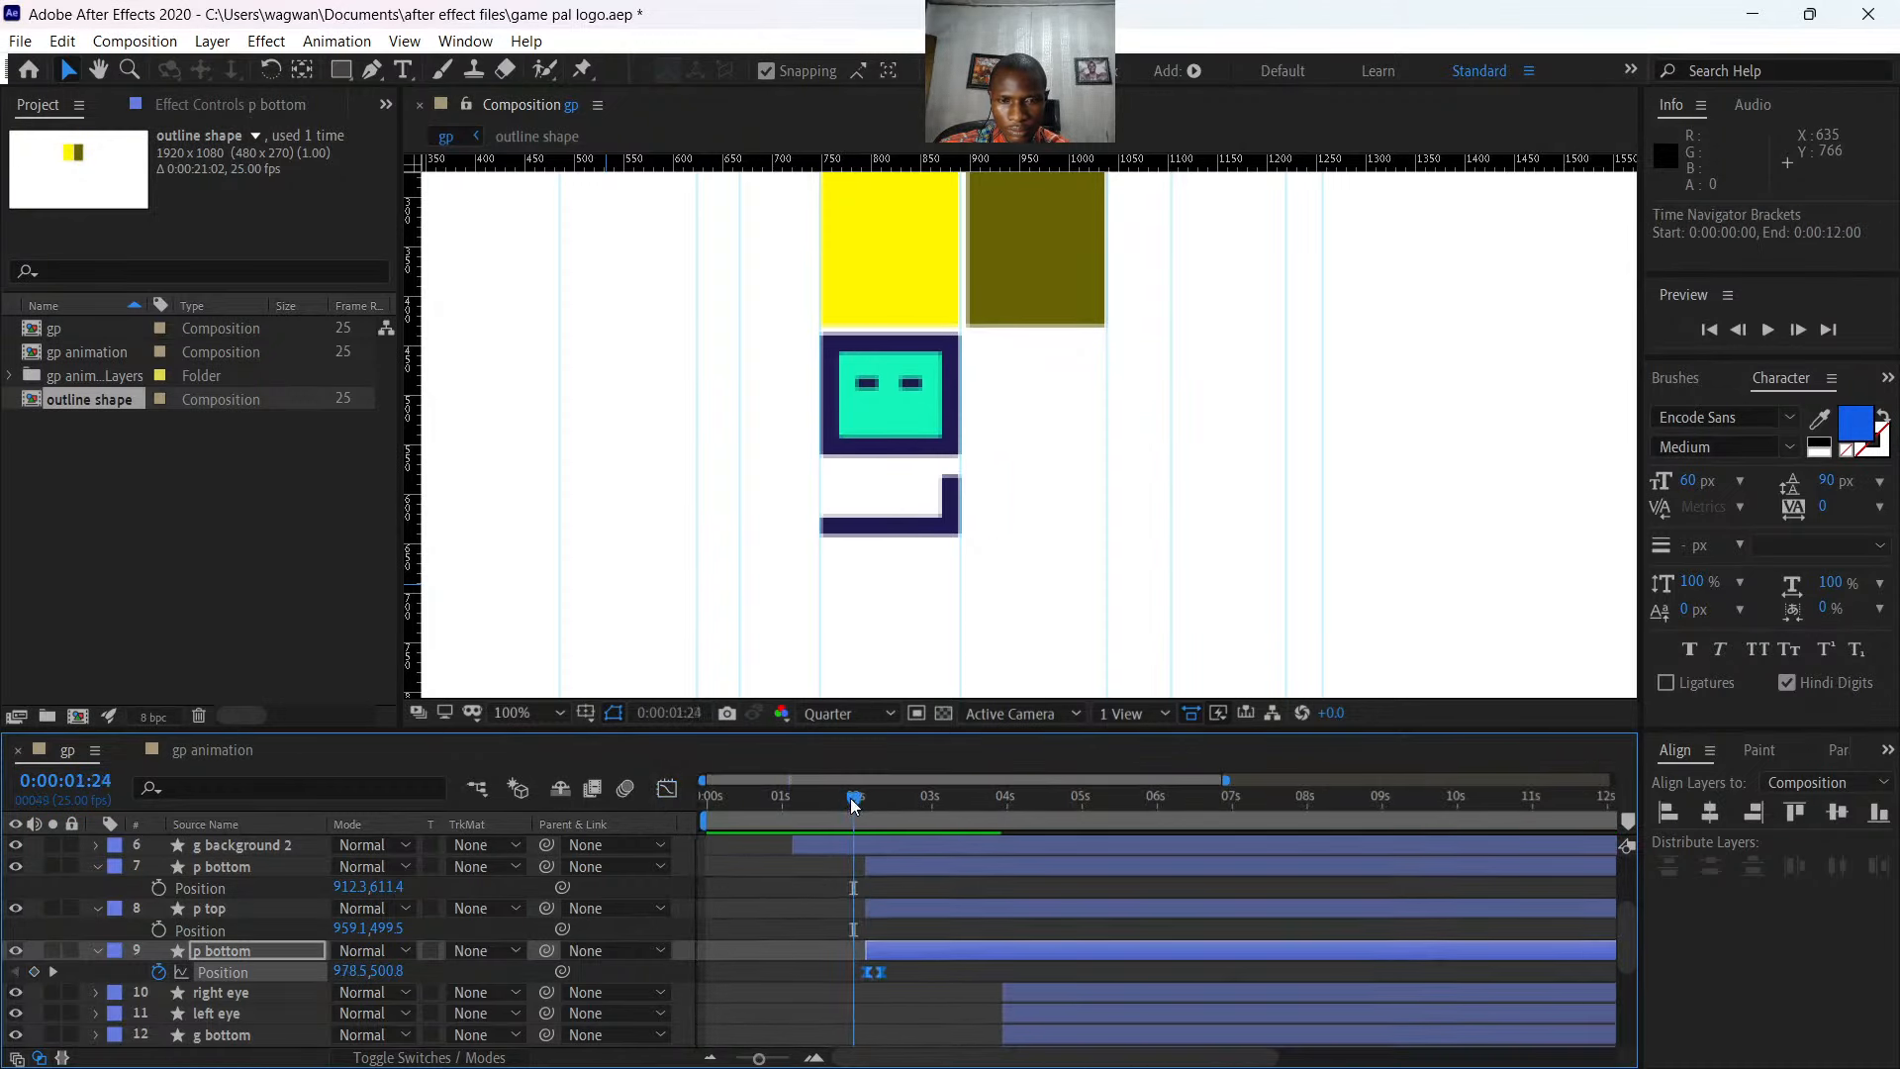
pyautogui.press('space')
pyautogui.moveTo(877, 971); pyautogui.dragTo(893, 968)
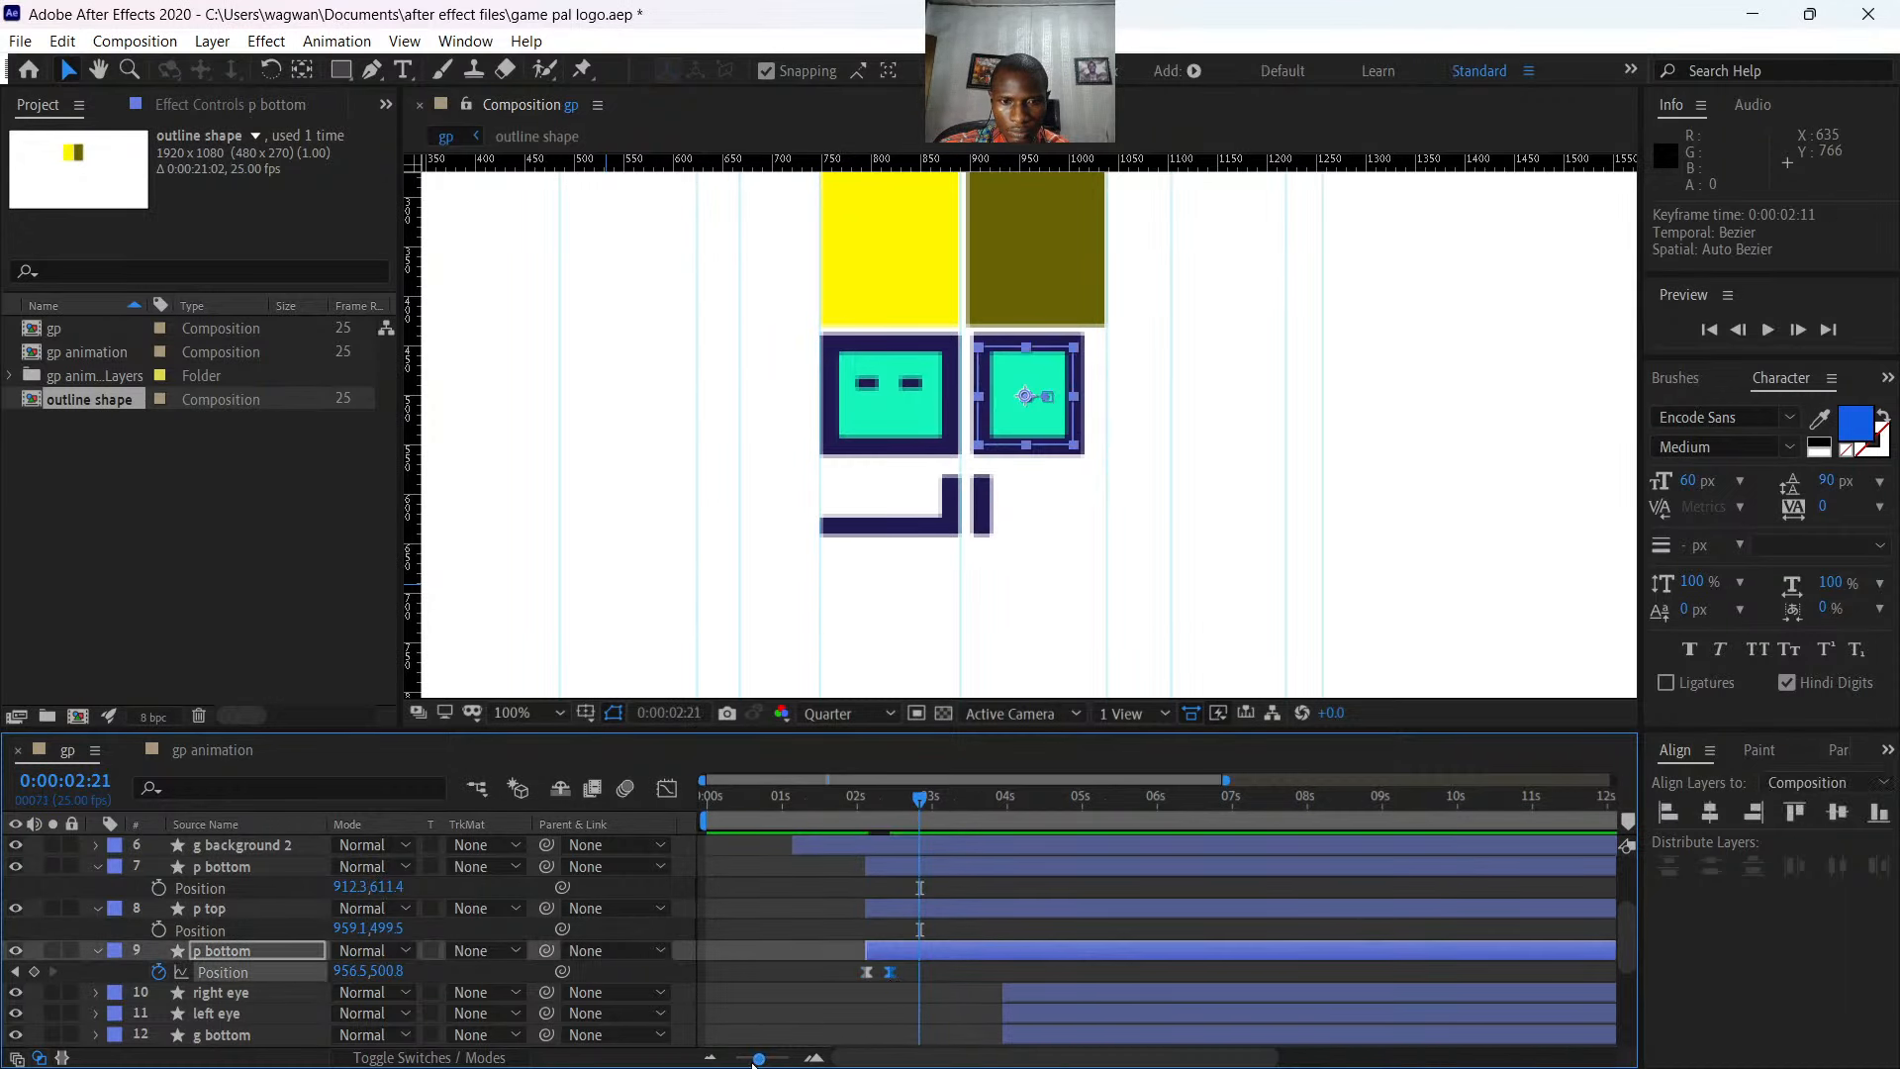
# - Replay layer 9's motion and try a longer duration by moving its end Position keyframe further from the start keyframe
pyautogui.moveTo(759, 1057); pyautogui.dragTo(720, 1058)
pyautogui.moveTo(818, 796); pyautogui.dragTo(798, 804)
pyautogui.press('space')
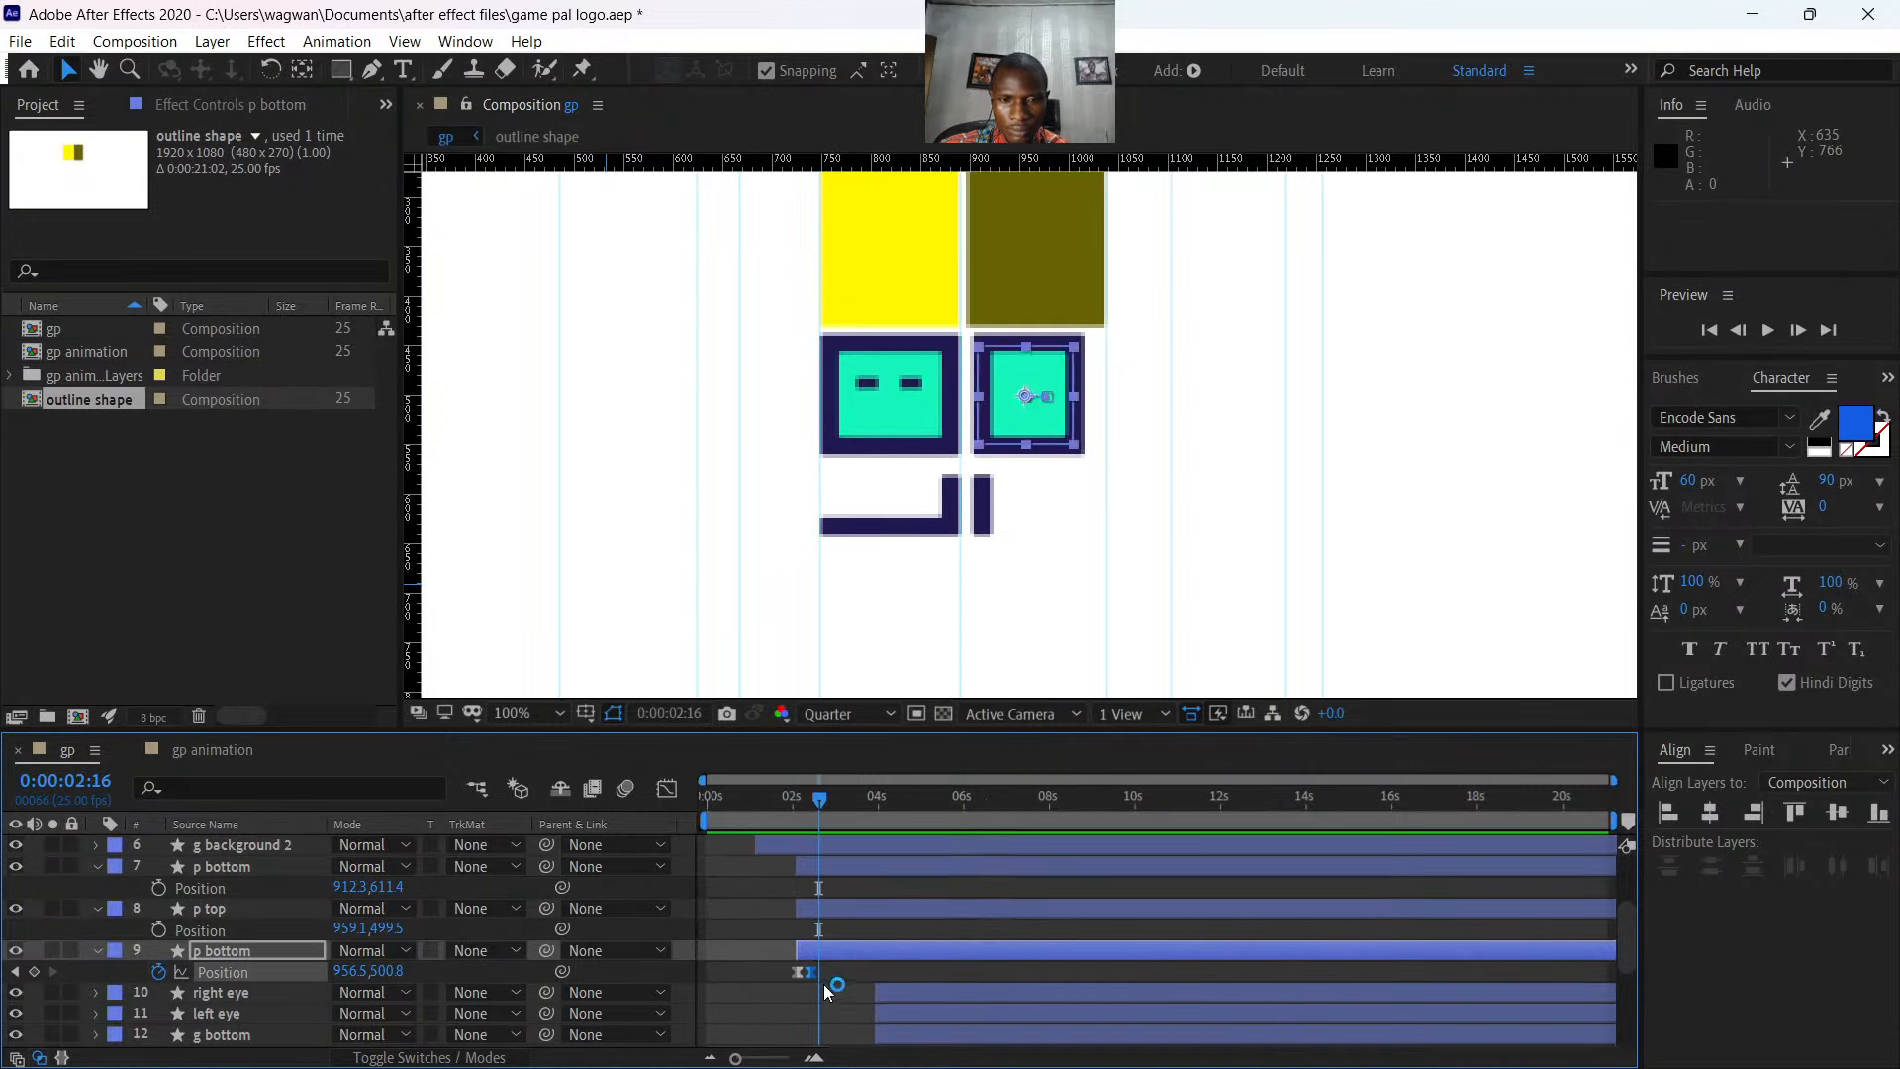
pyautogui.moveTo(809, 971); pyautogui.dragTo(821, 972)
pyautogui.moveTo(818, 798); pyautogui.dragTo(778, 823)
pyautogui.press('space')
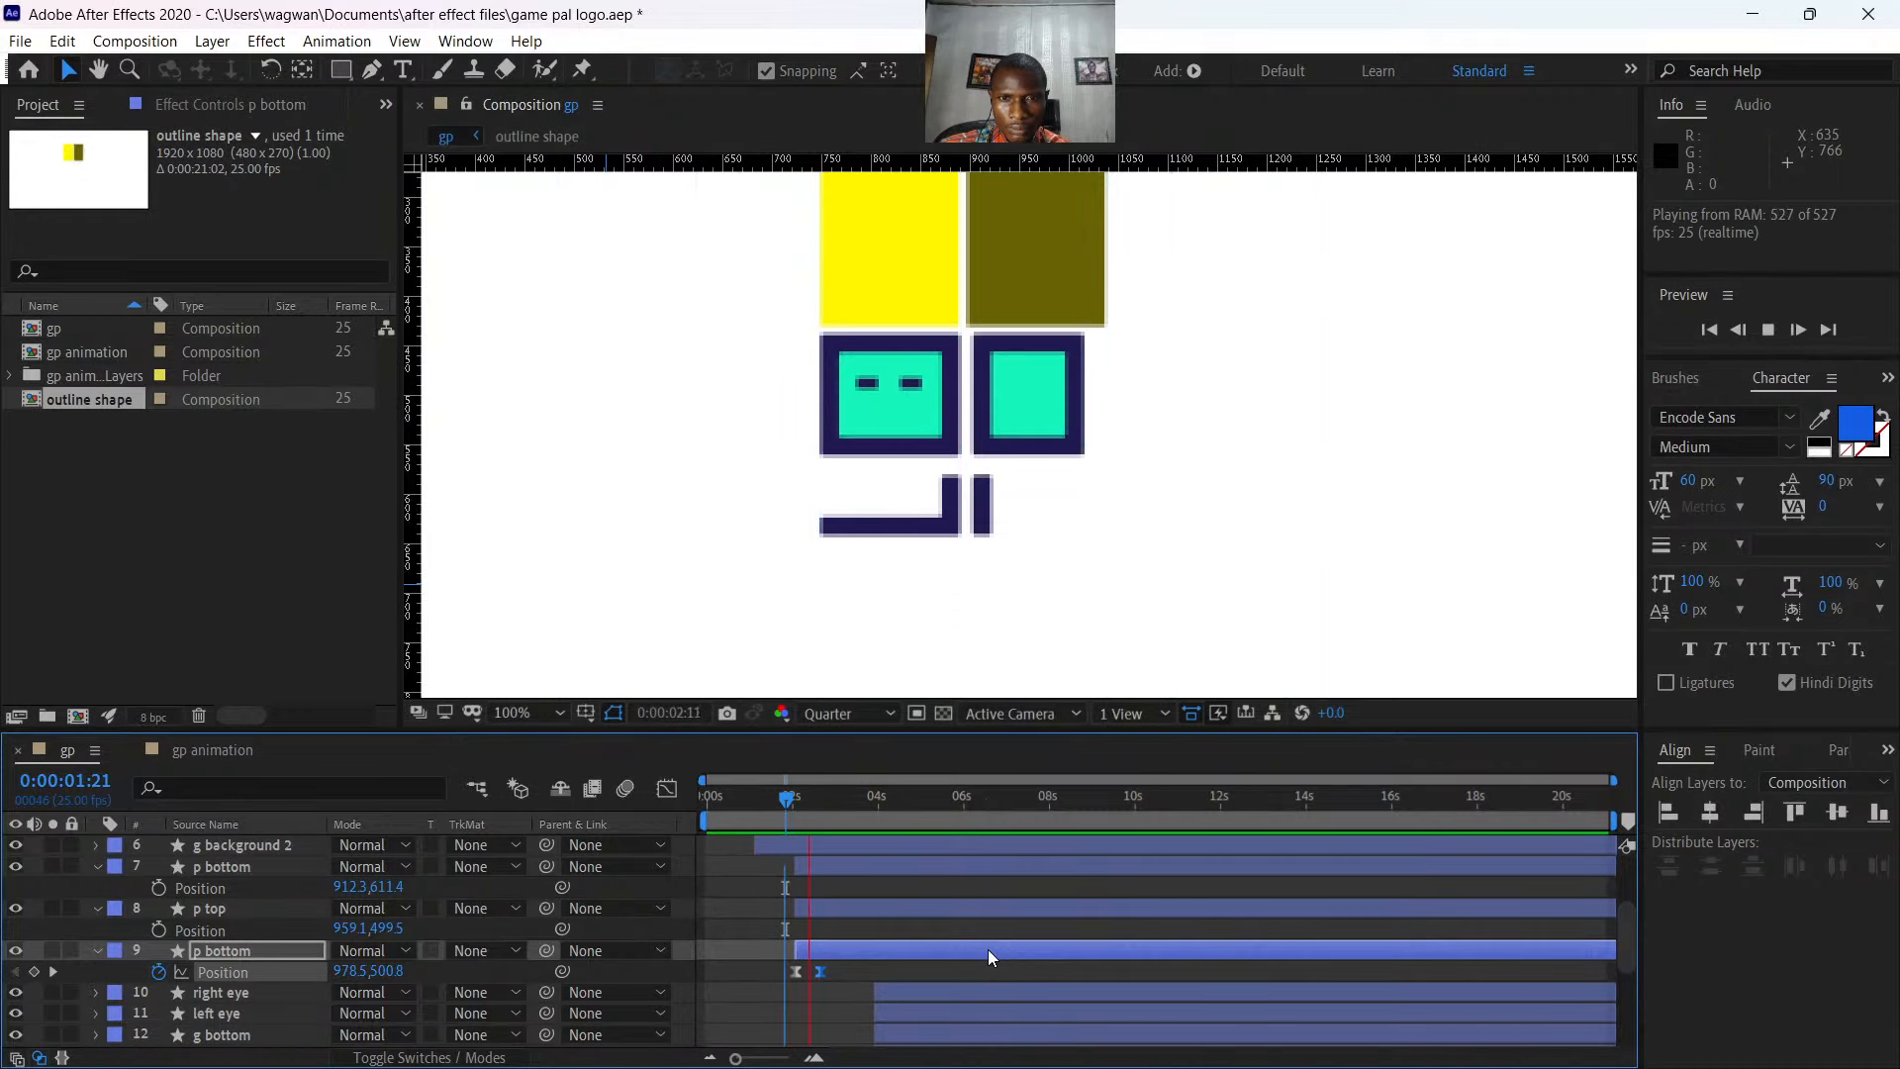
pyautogui.press('space')
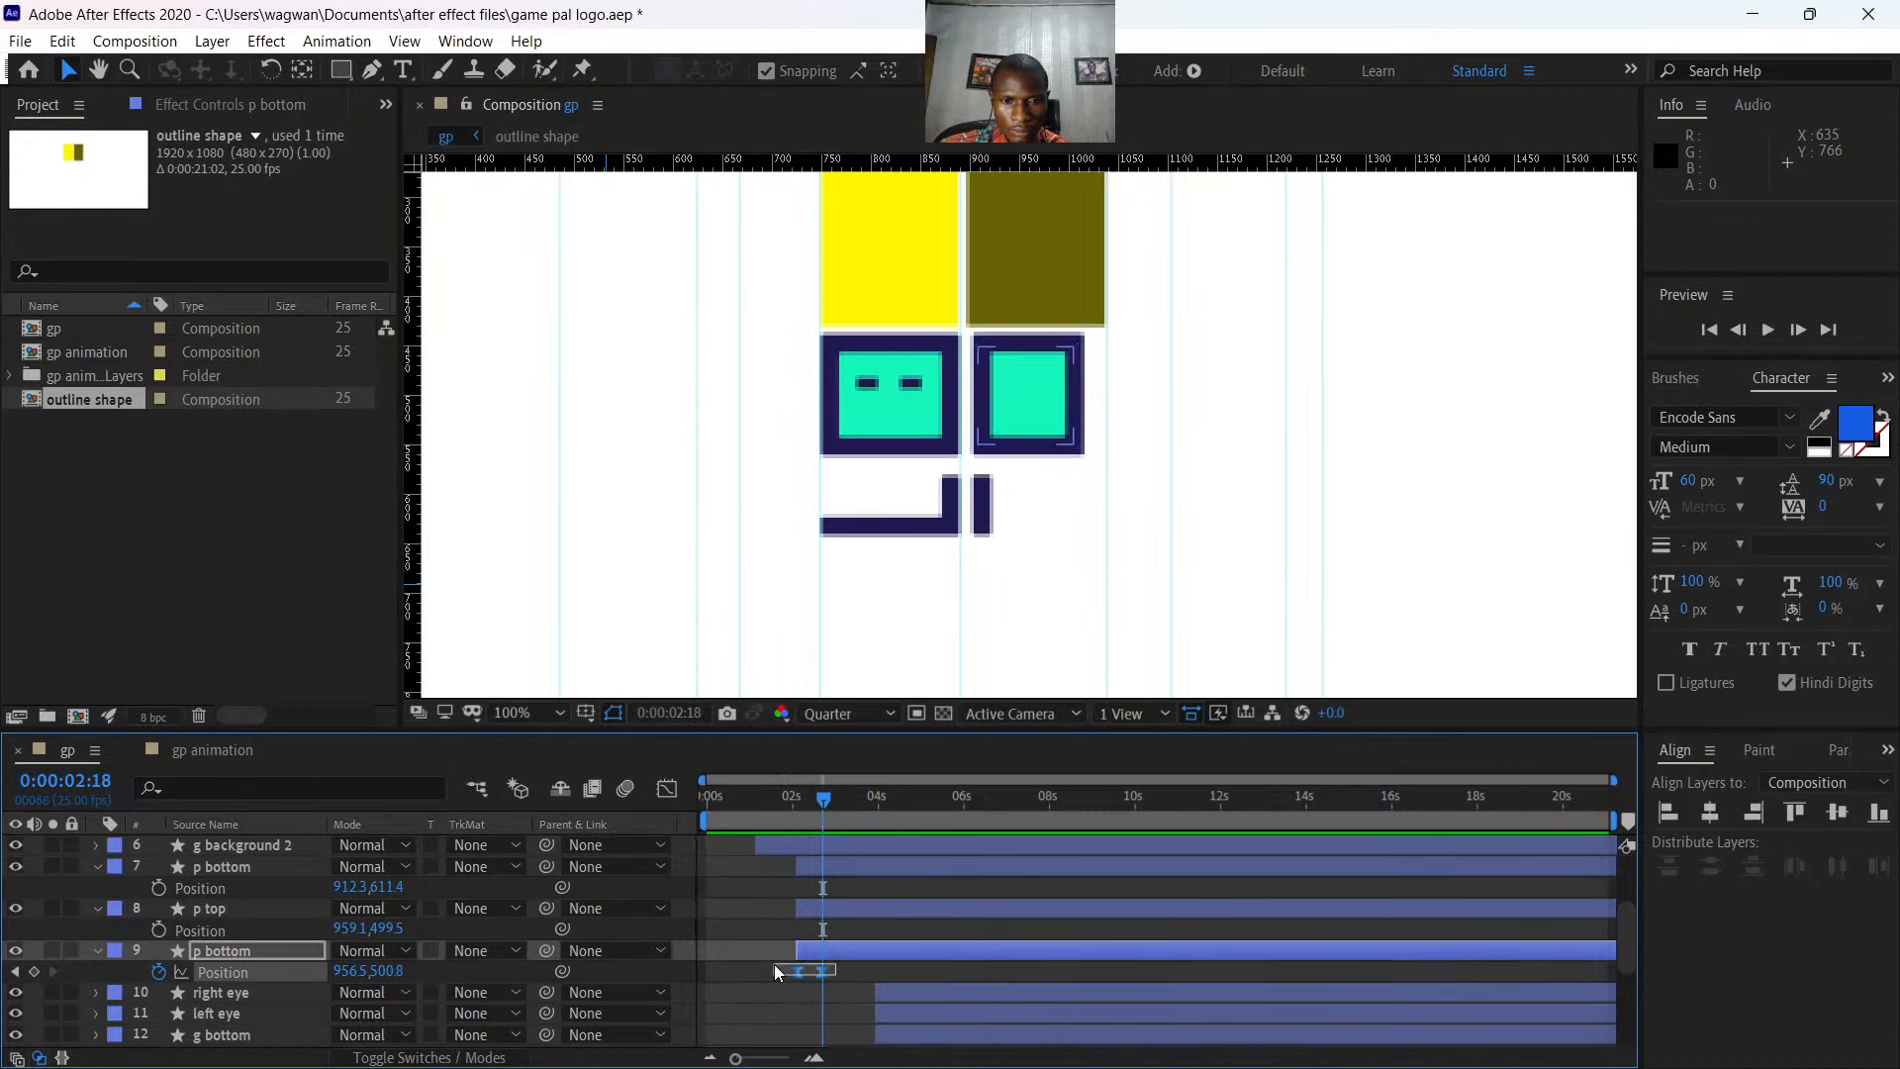
# - Return layer 9's end Position keyframe to 0:00:02:08 and apply Easy Ease to both keyframes in the speed graph
pyautogui.click(668, 789)
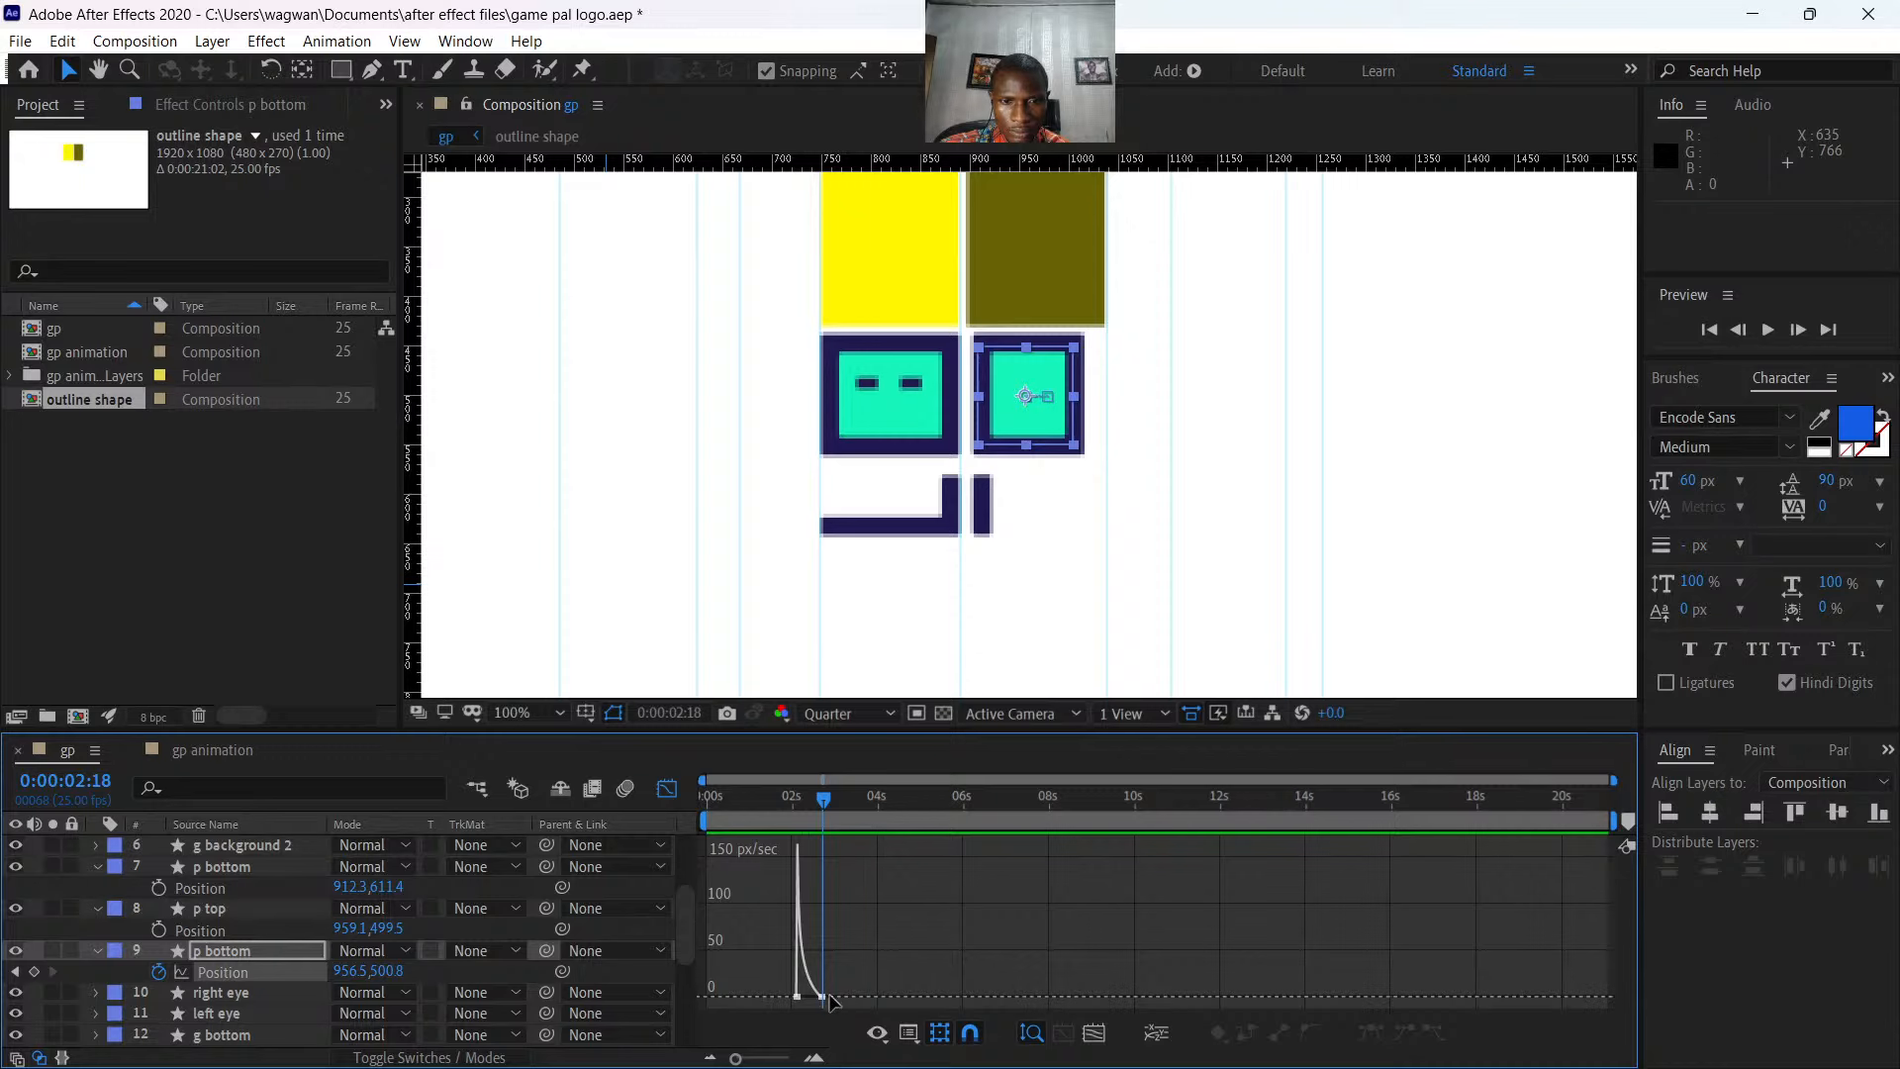
pyautogui.moveTo(738, 1059); pyautogui.dragTo(766, 1060)
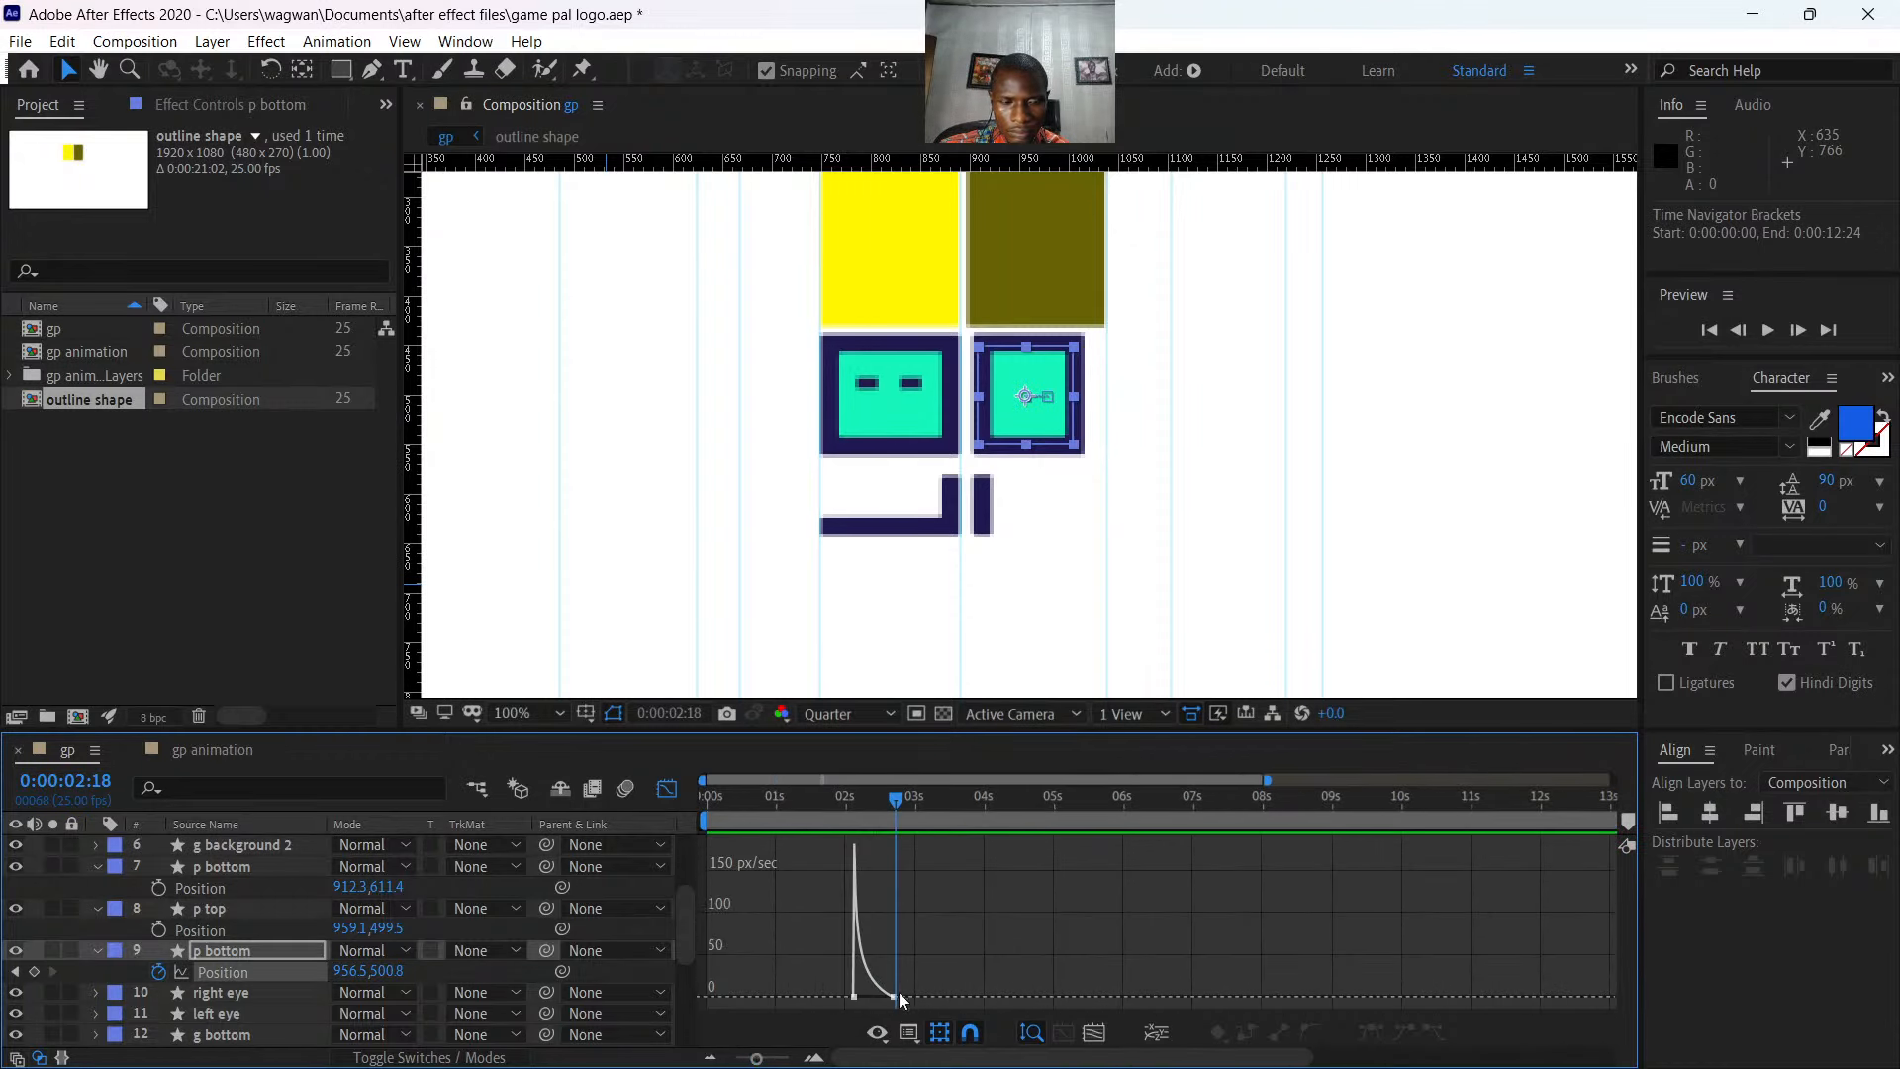
pyautogui.moveTo(893, 995); pyautogui.dragTo(868, 992)
pyautogui.press('j')
pyautogui.press('F9')
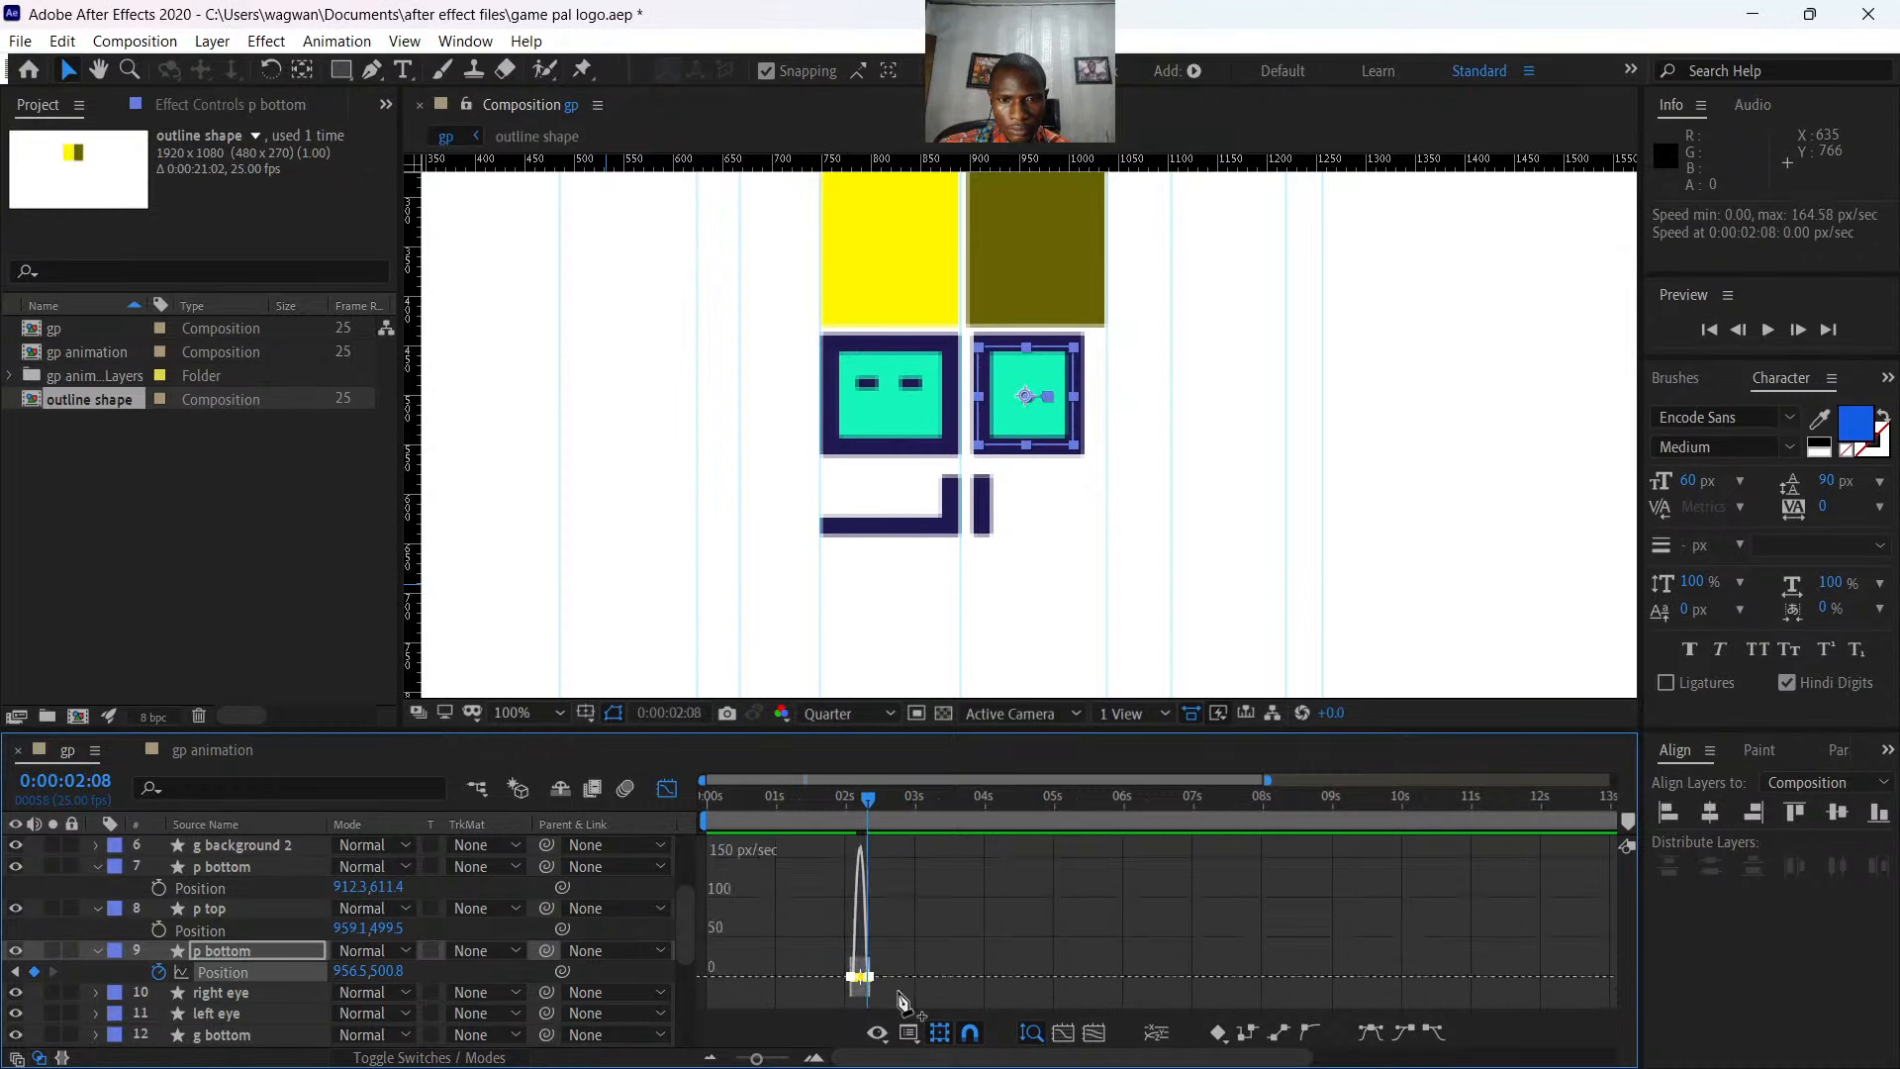
# - Extend the ending influence of layer 9's Position curve so the speed peaks early, and preview the motion
pyautogui.moveTo(760, 1061); pyautogui.dragTo(789, 1059)
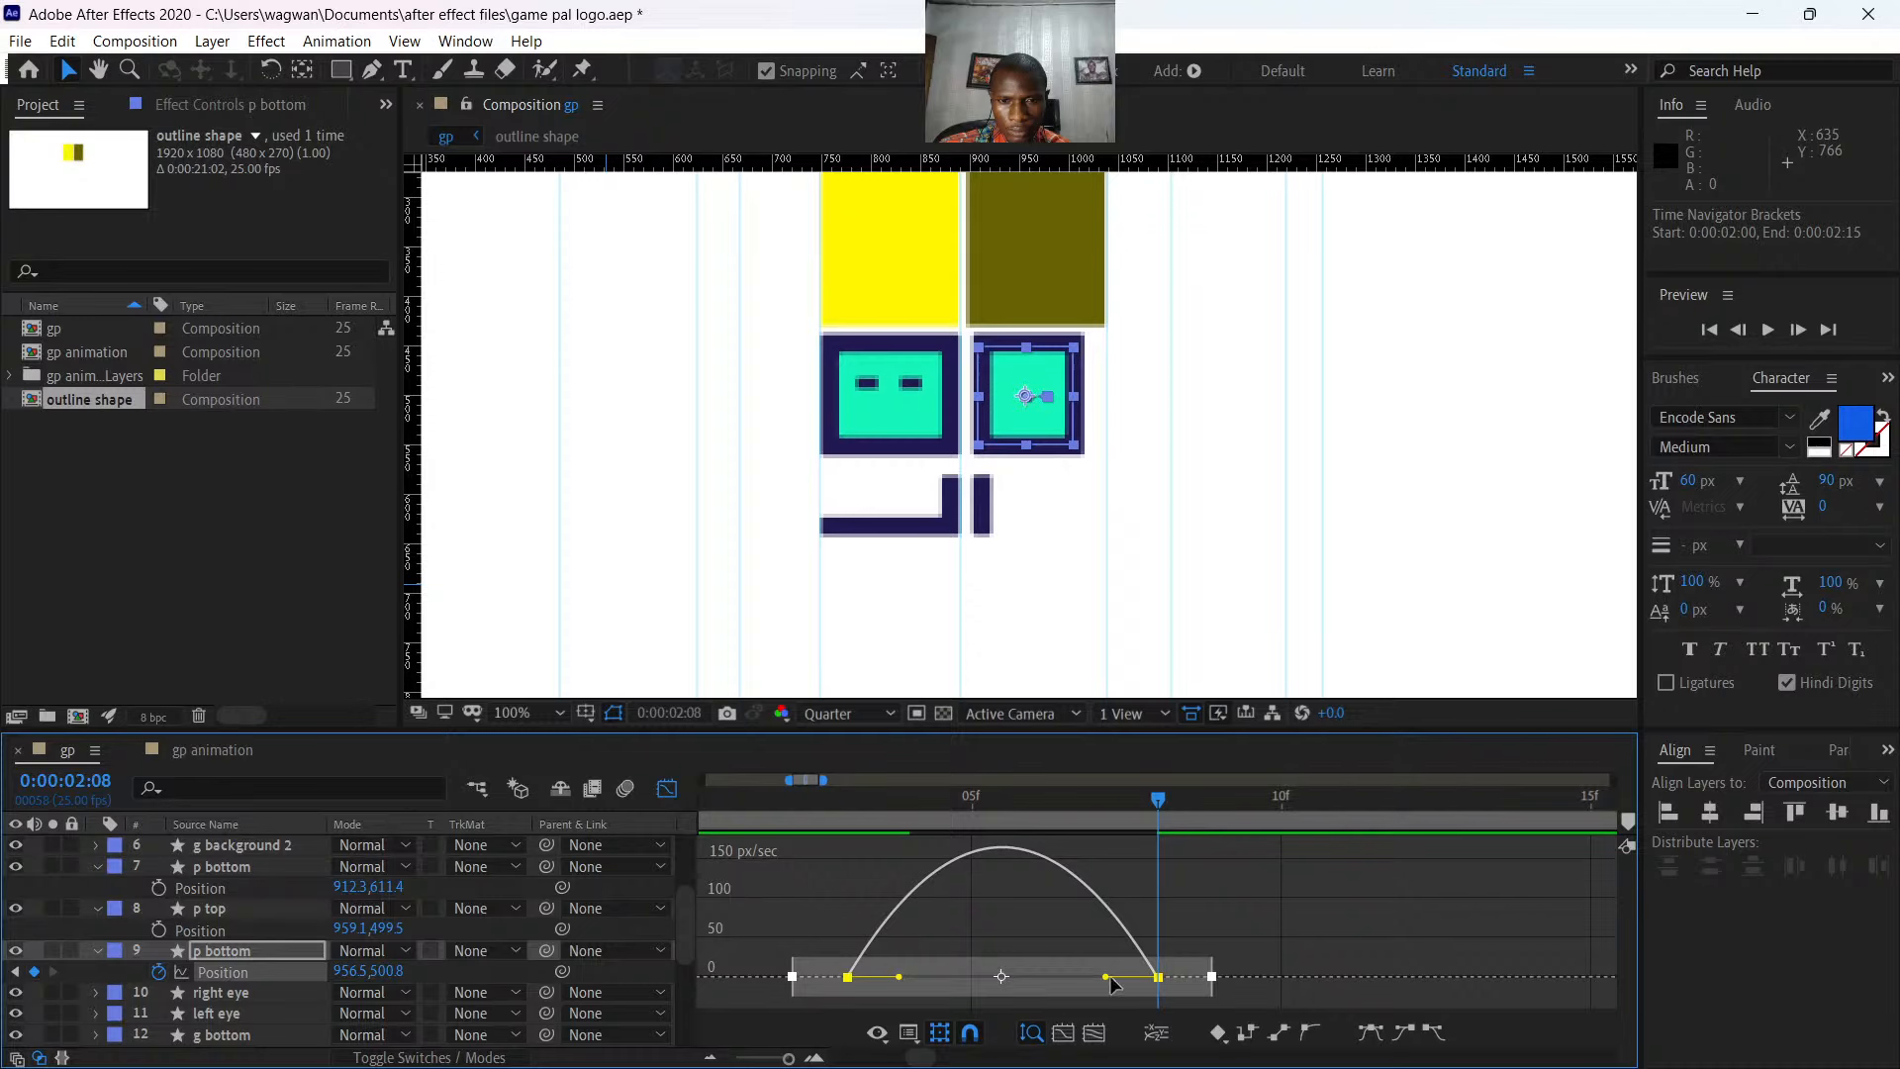
pyautogui.moveTo(1106, 977); pyautogui.dragTo(1014, 986)
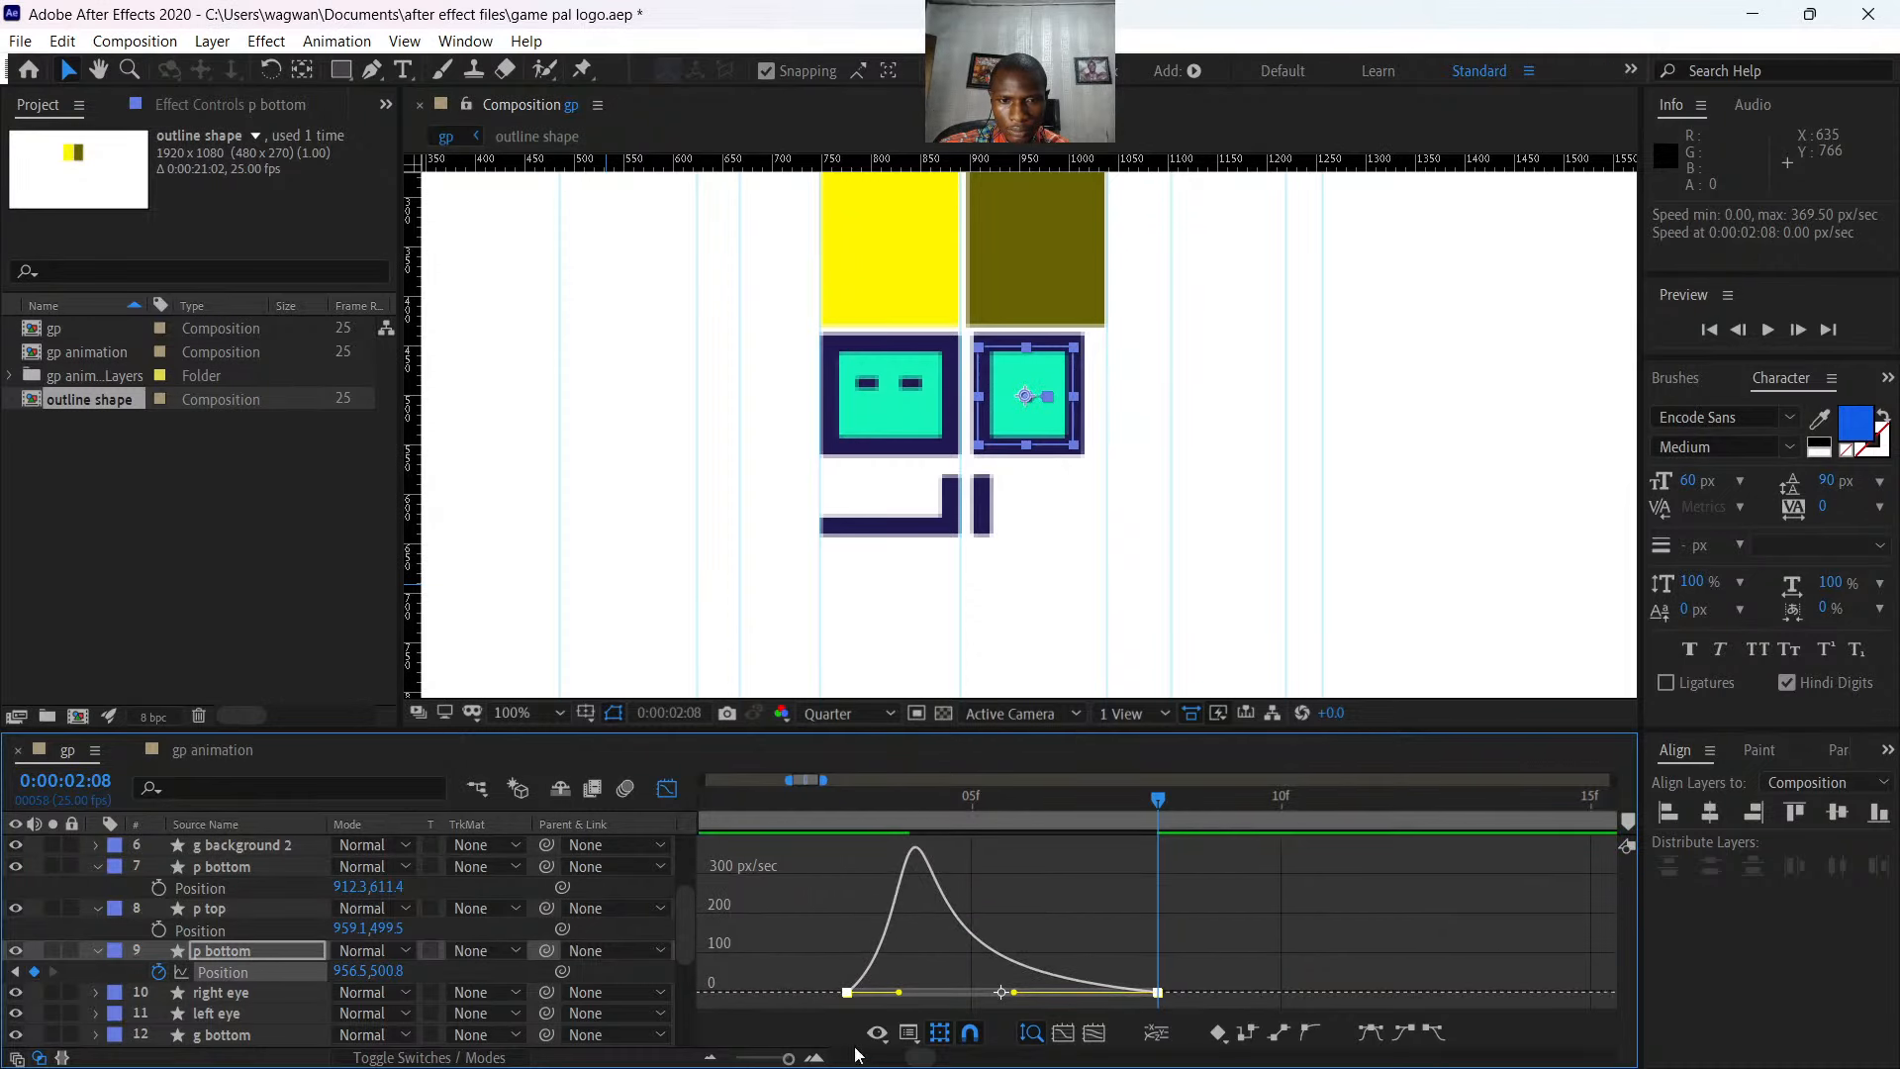
pyautogui.click(667, 789)
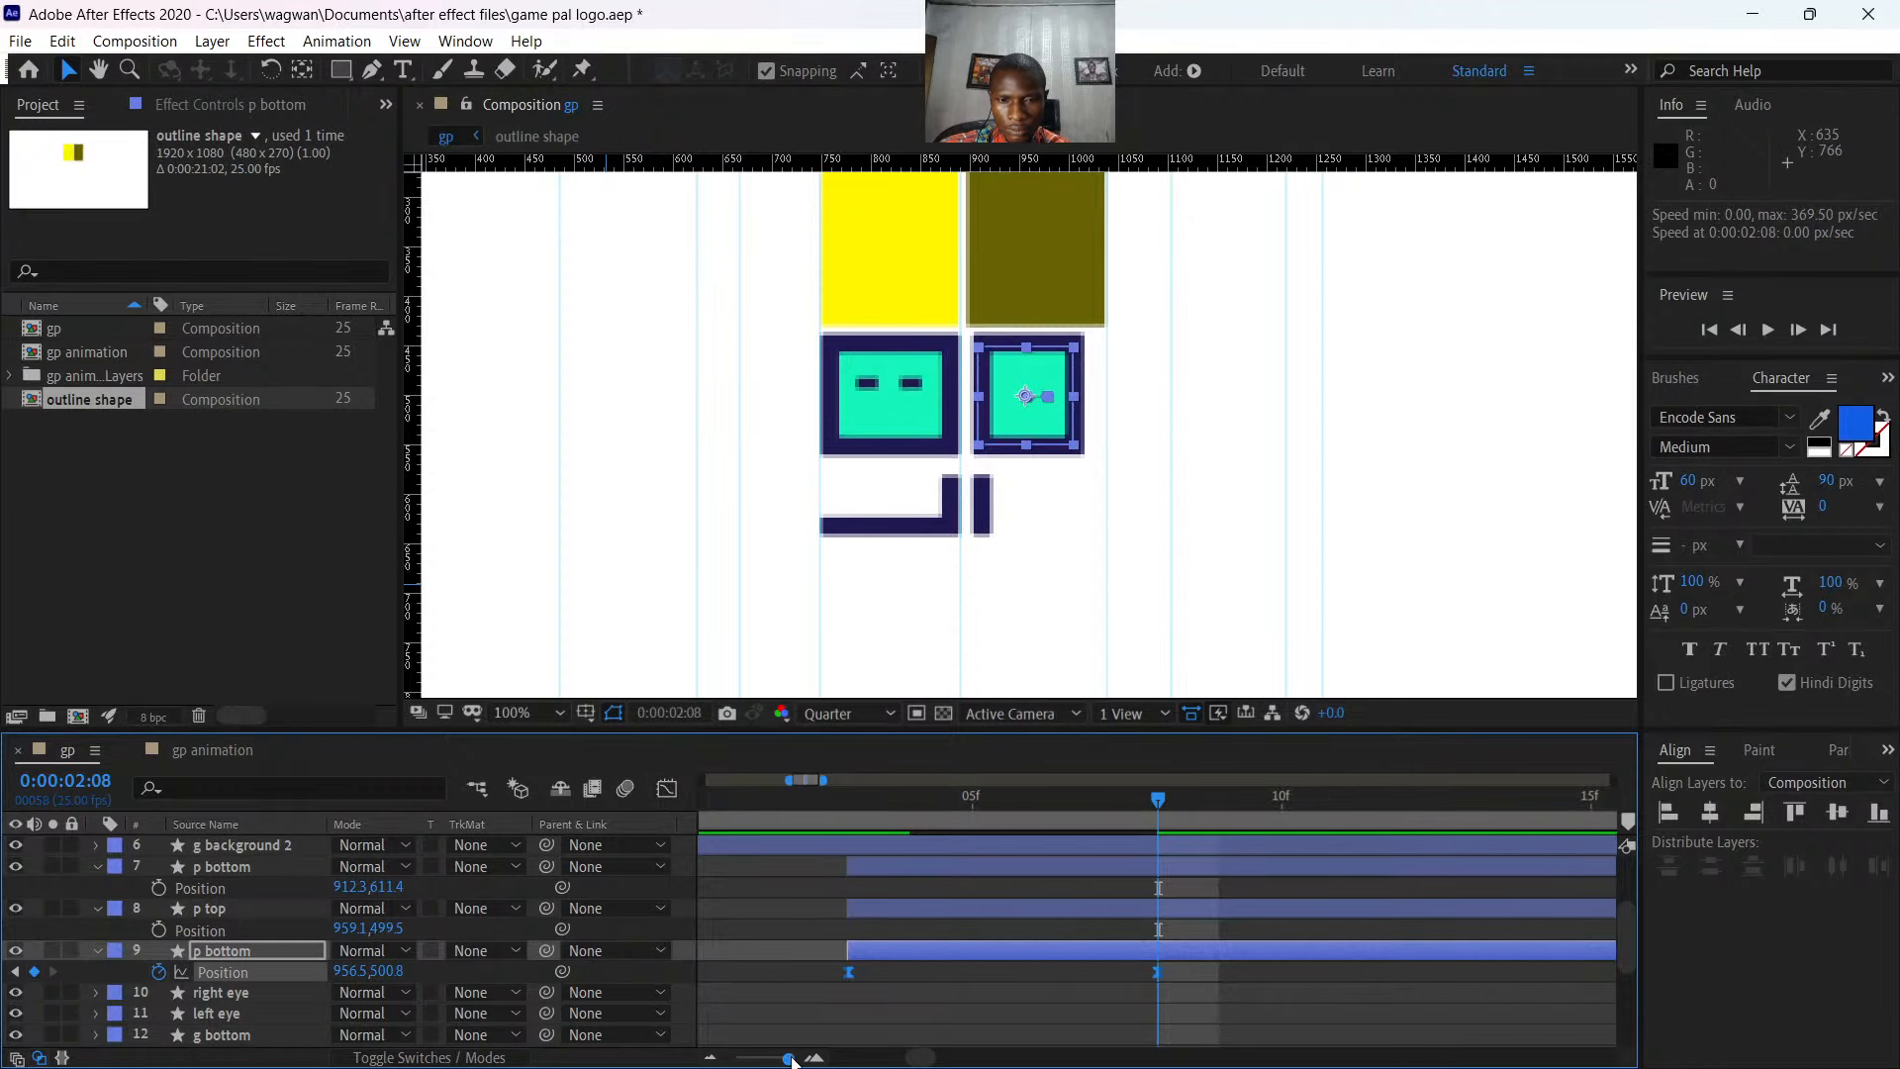
pyautogui.moveTo(792, 1061); pyautogui.dragTo(769, 1059)
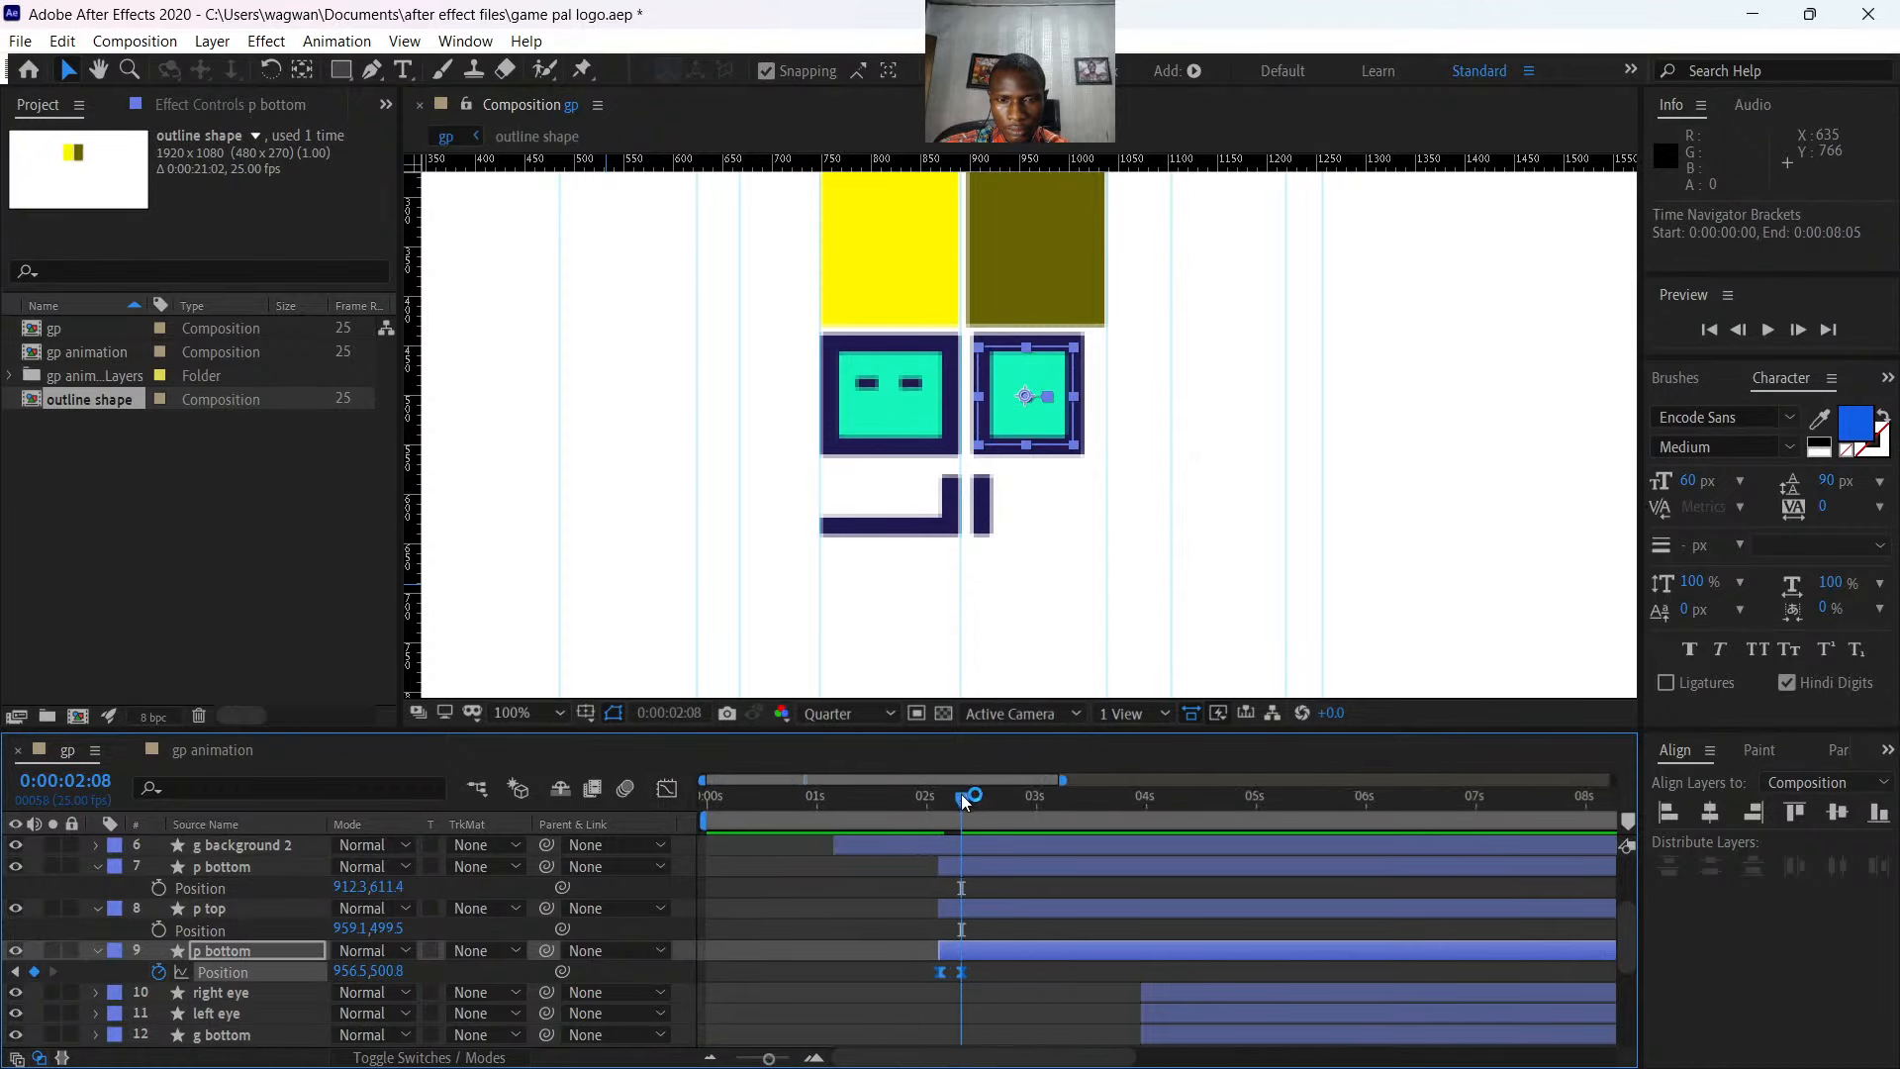
pyautogui.press('space')
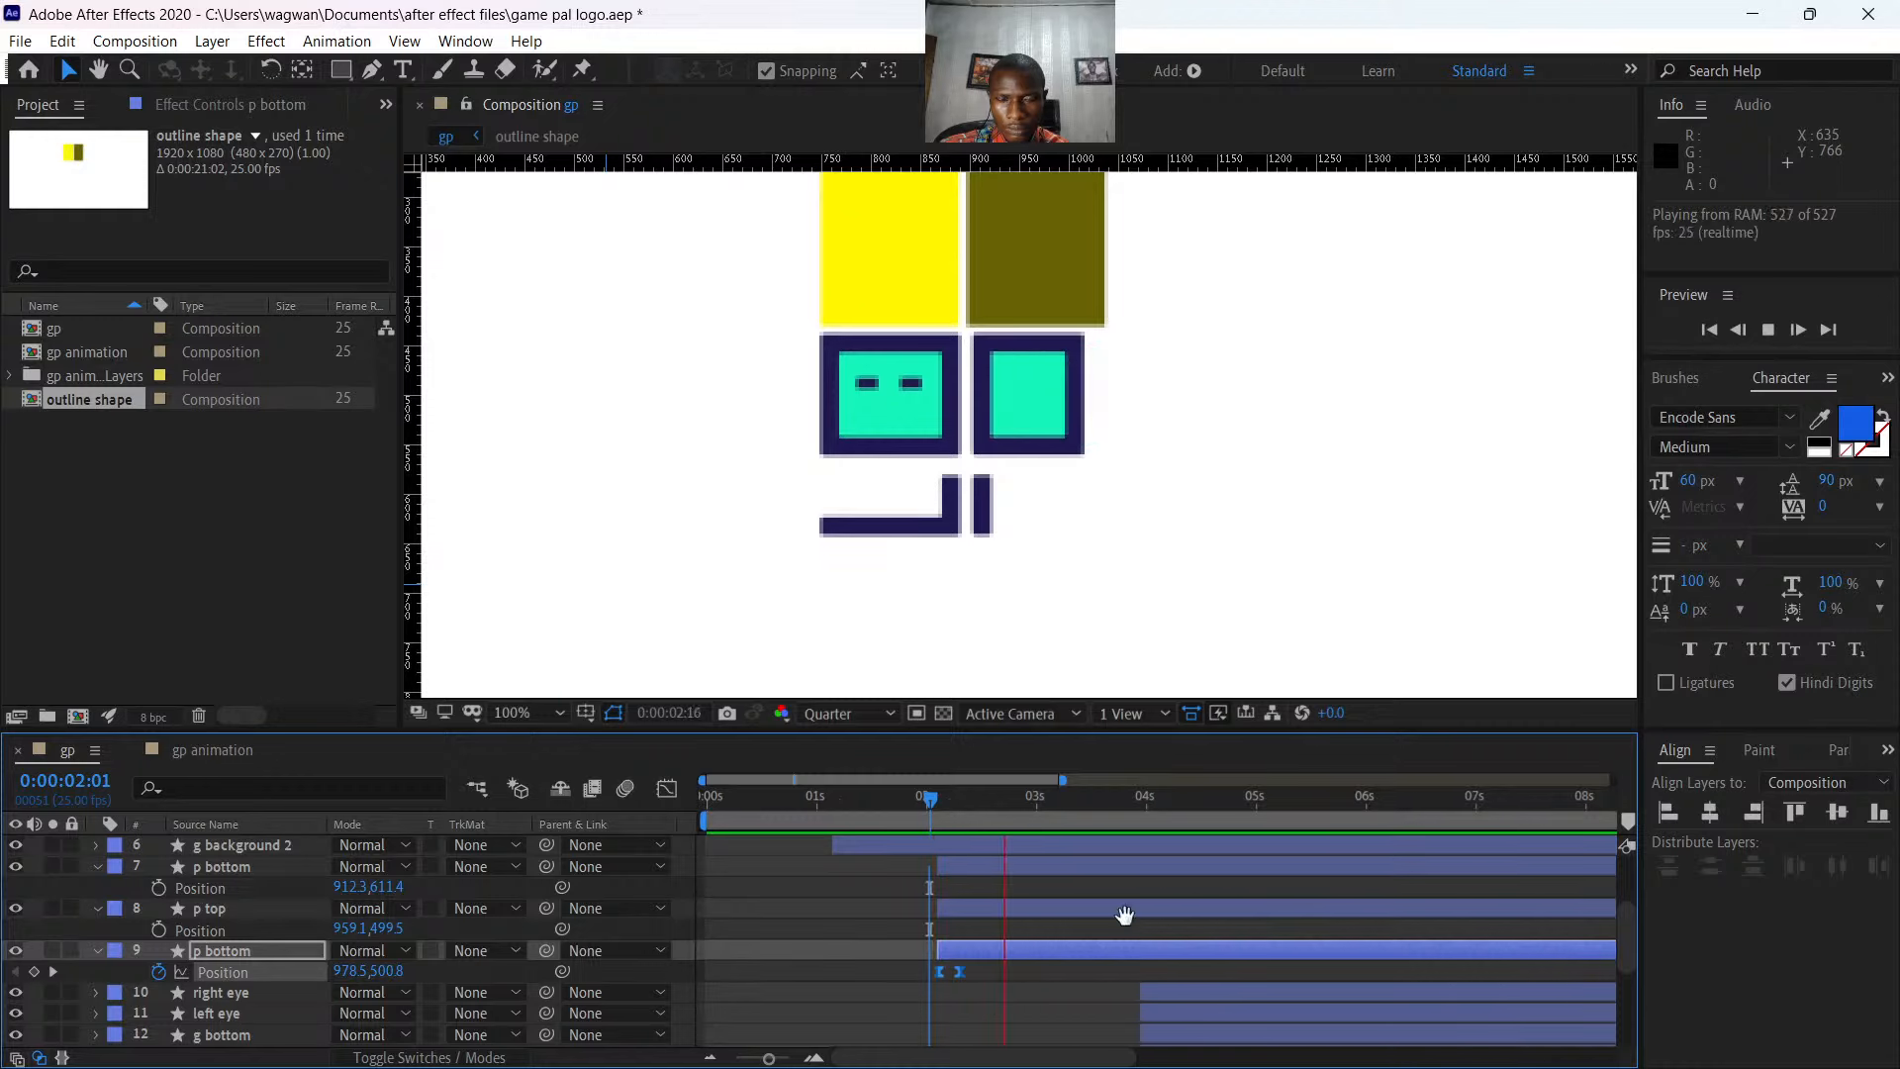
pyautogui.click(1011, 983)
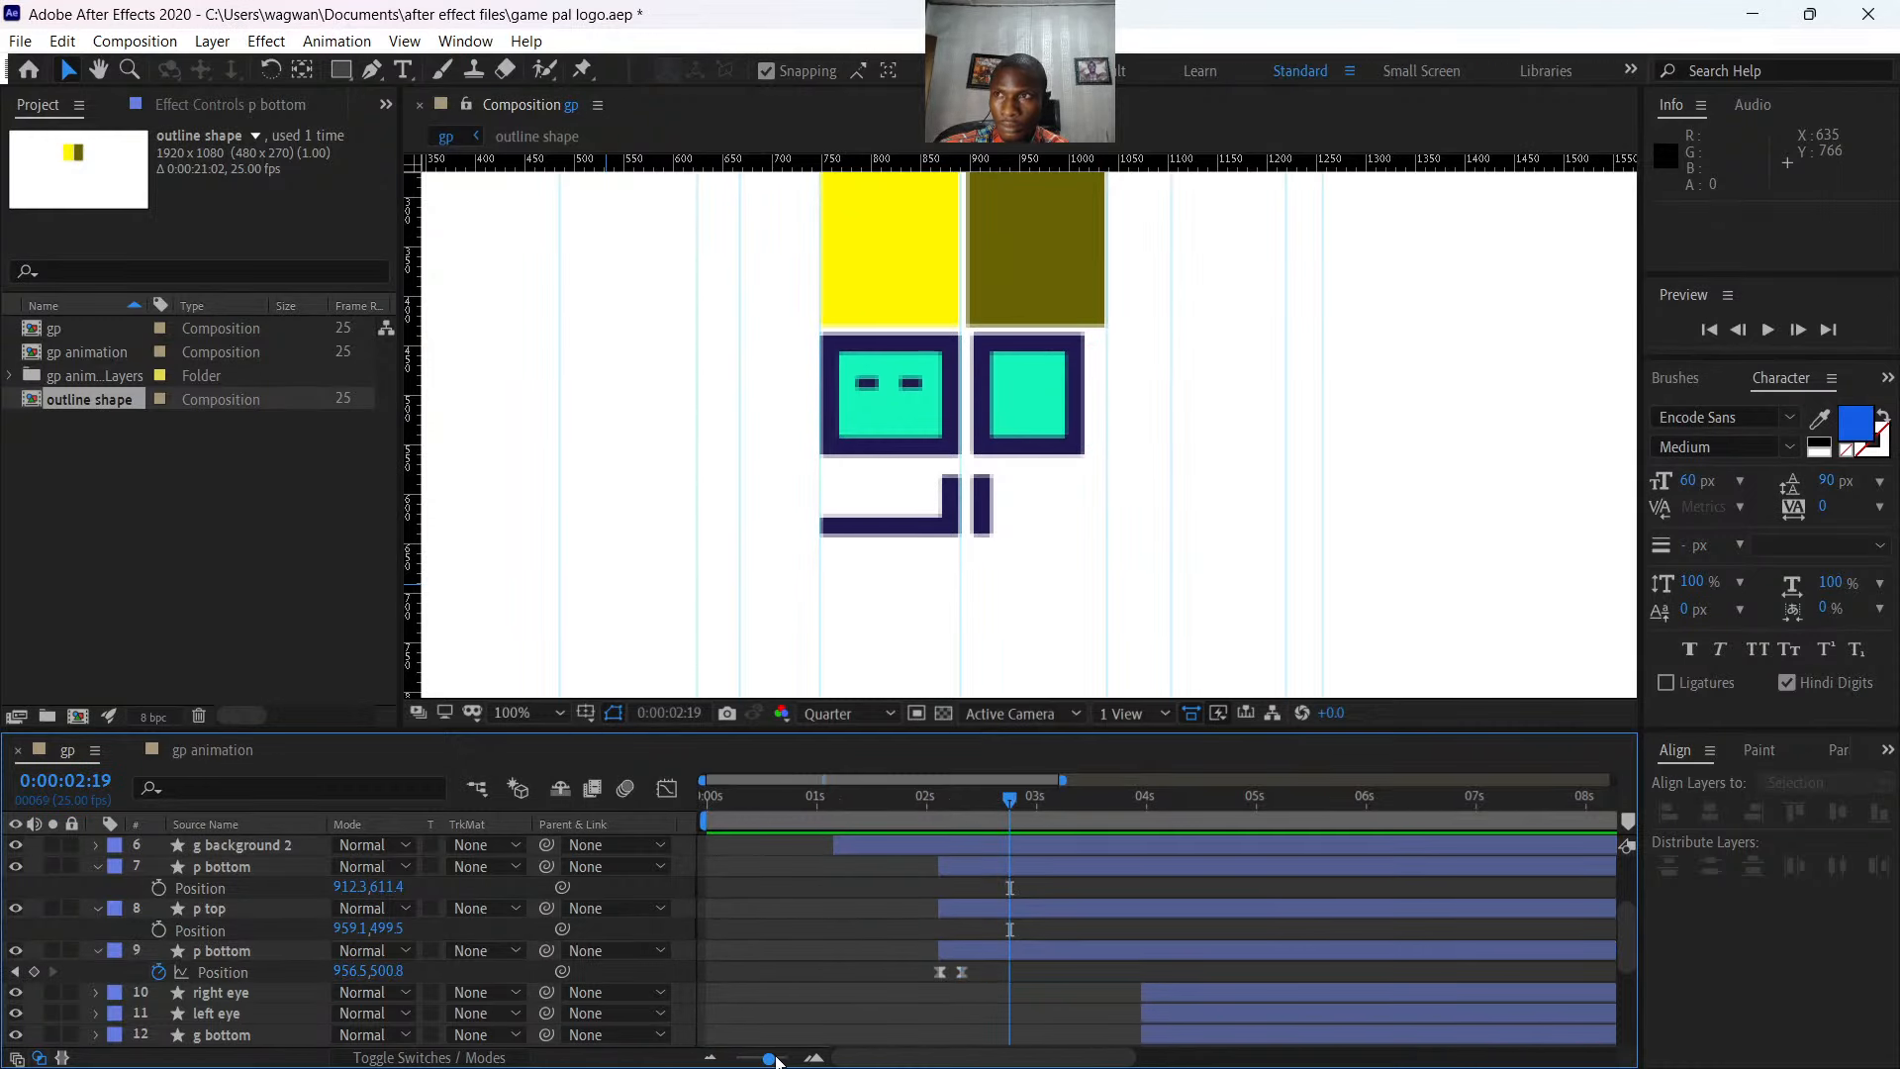
# - Try a slower motion on layer 9 by moving its end Position keyframe further from the start keyframe, and preview it
pyautogui.moveTo(777, 1061); pyautogui.dragTo(712, 1051)
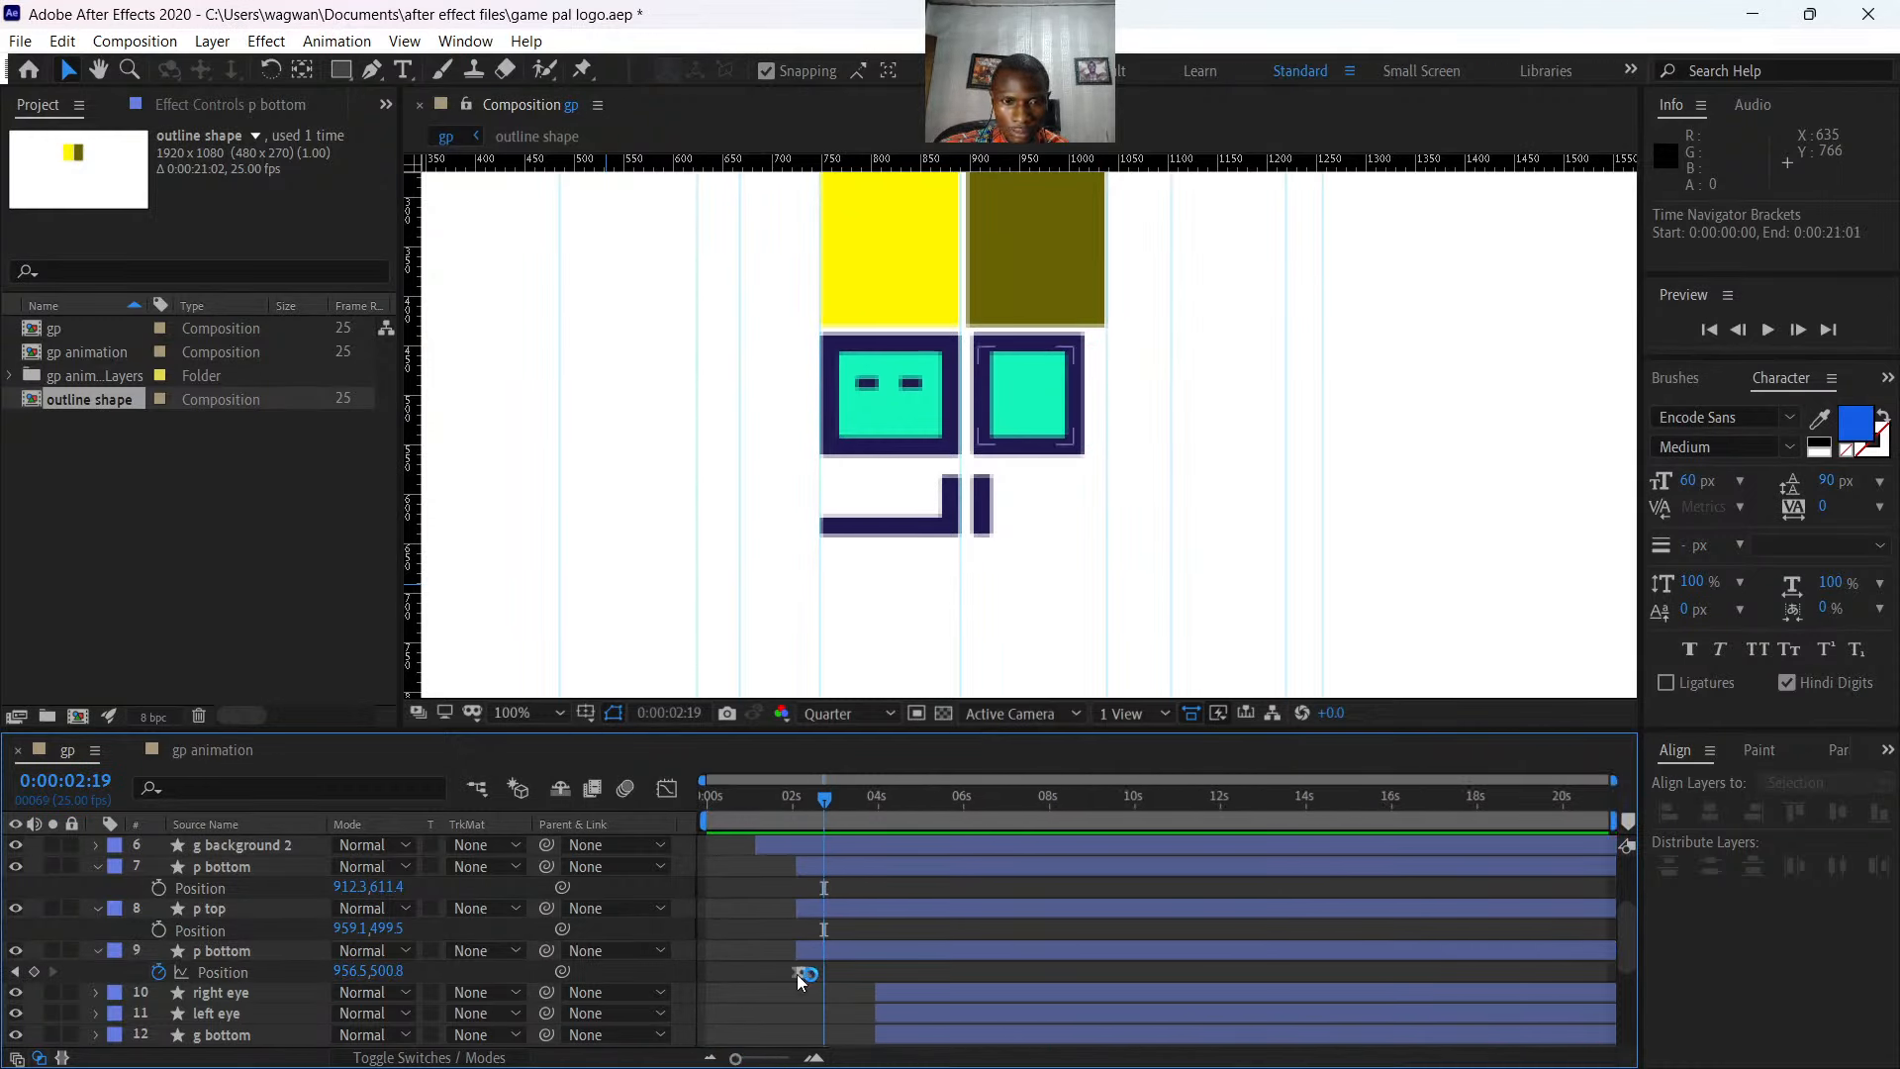
pyautogui.moveTo(804, 973); pyautogui.dragTo(819, 974)
pyautogui.moveTo(825, 797)
pyautogui.mouseDown()
pyautogui.moveTo(778, 803)
pyautogui.moveTo(806, 802)
pyautogui.mouseUp()
pyautogui.press('space')
pyautogui.press('space')
# - Shift the p top layer to start at 0:00:02:21 and preview layer 9's motion on its own
pyautogui.click(821, 910)
pyautogui.moveTo(821, 910); pyautogui.dragTo(851, 914)
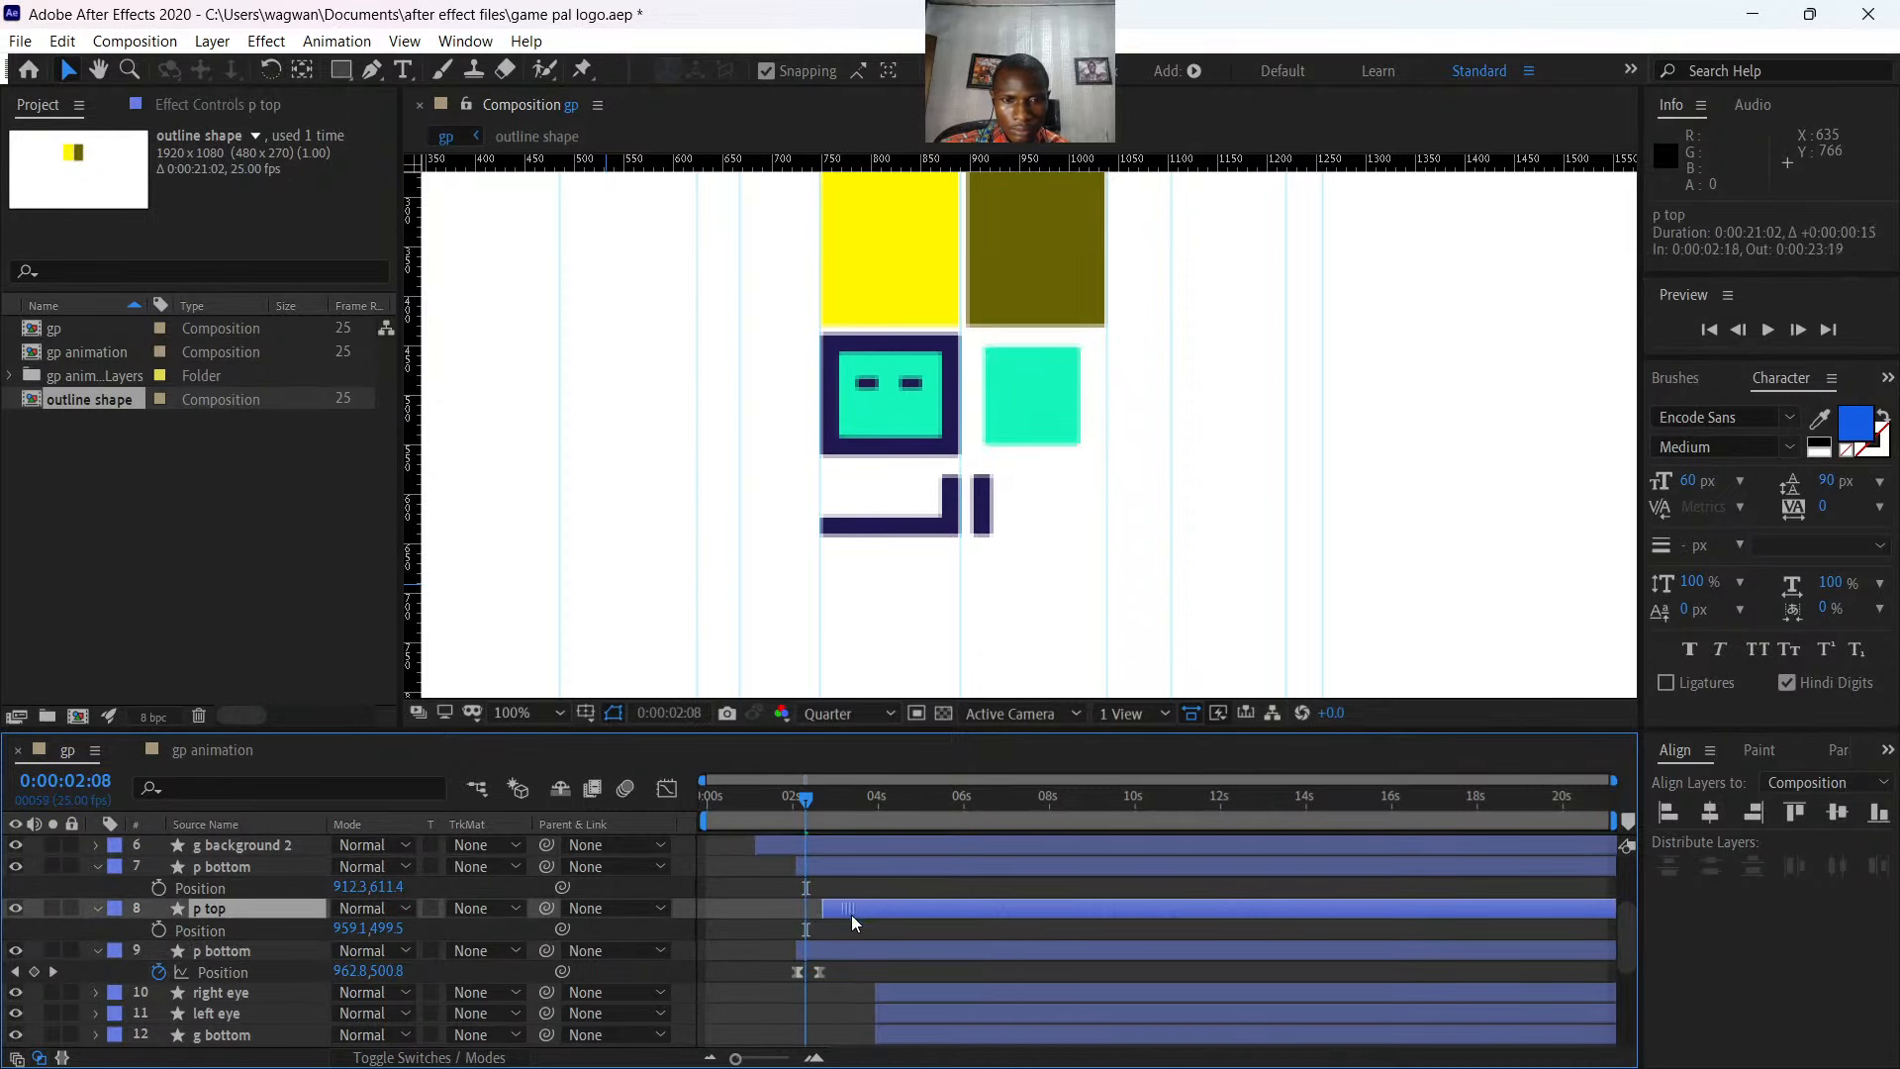
pyautogui.moveTo(805, 805); pyautogui.dragTo(797, 807)
pyautogui.press('space')
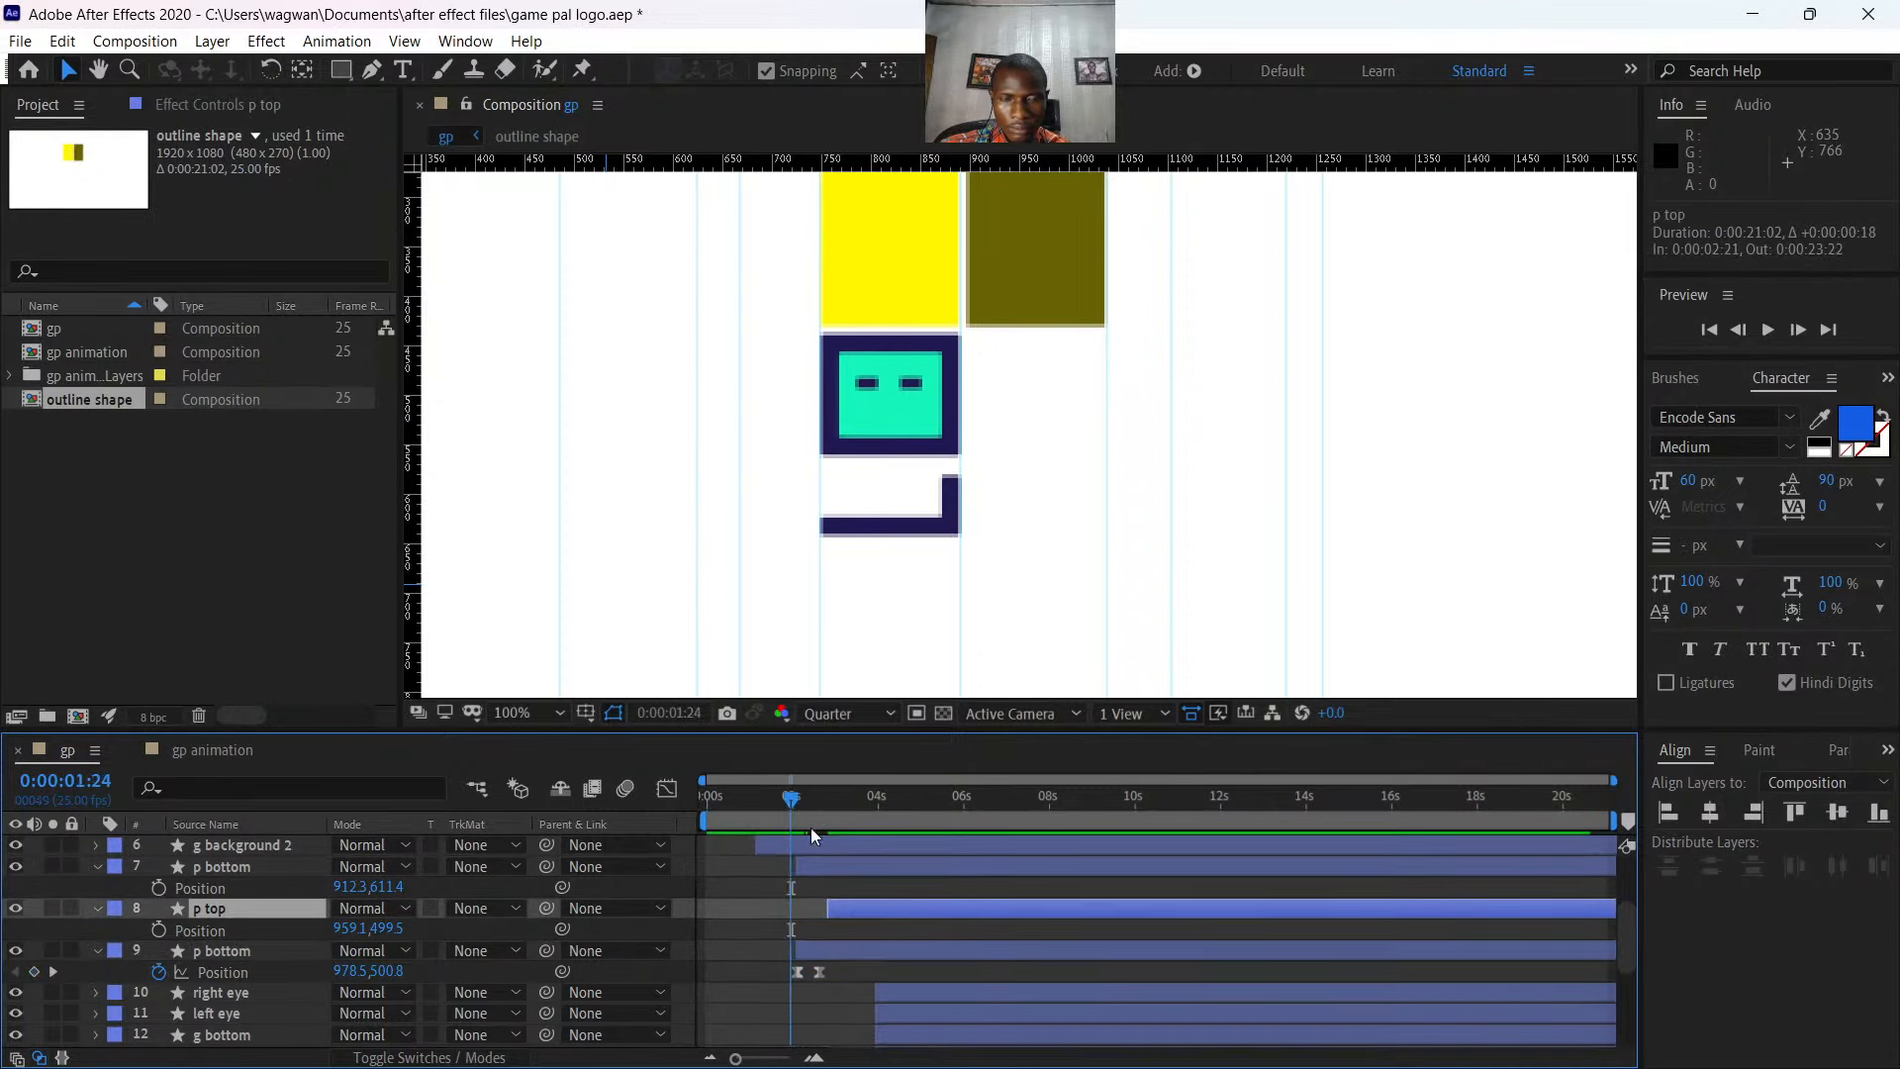
pyautogui.press('space')
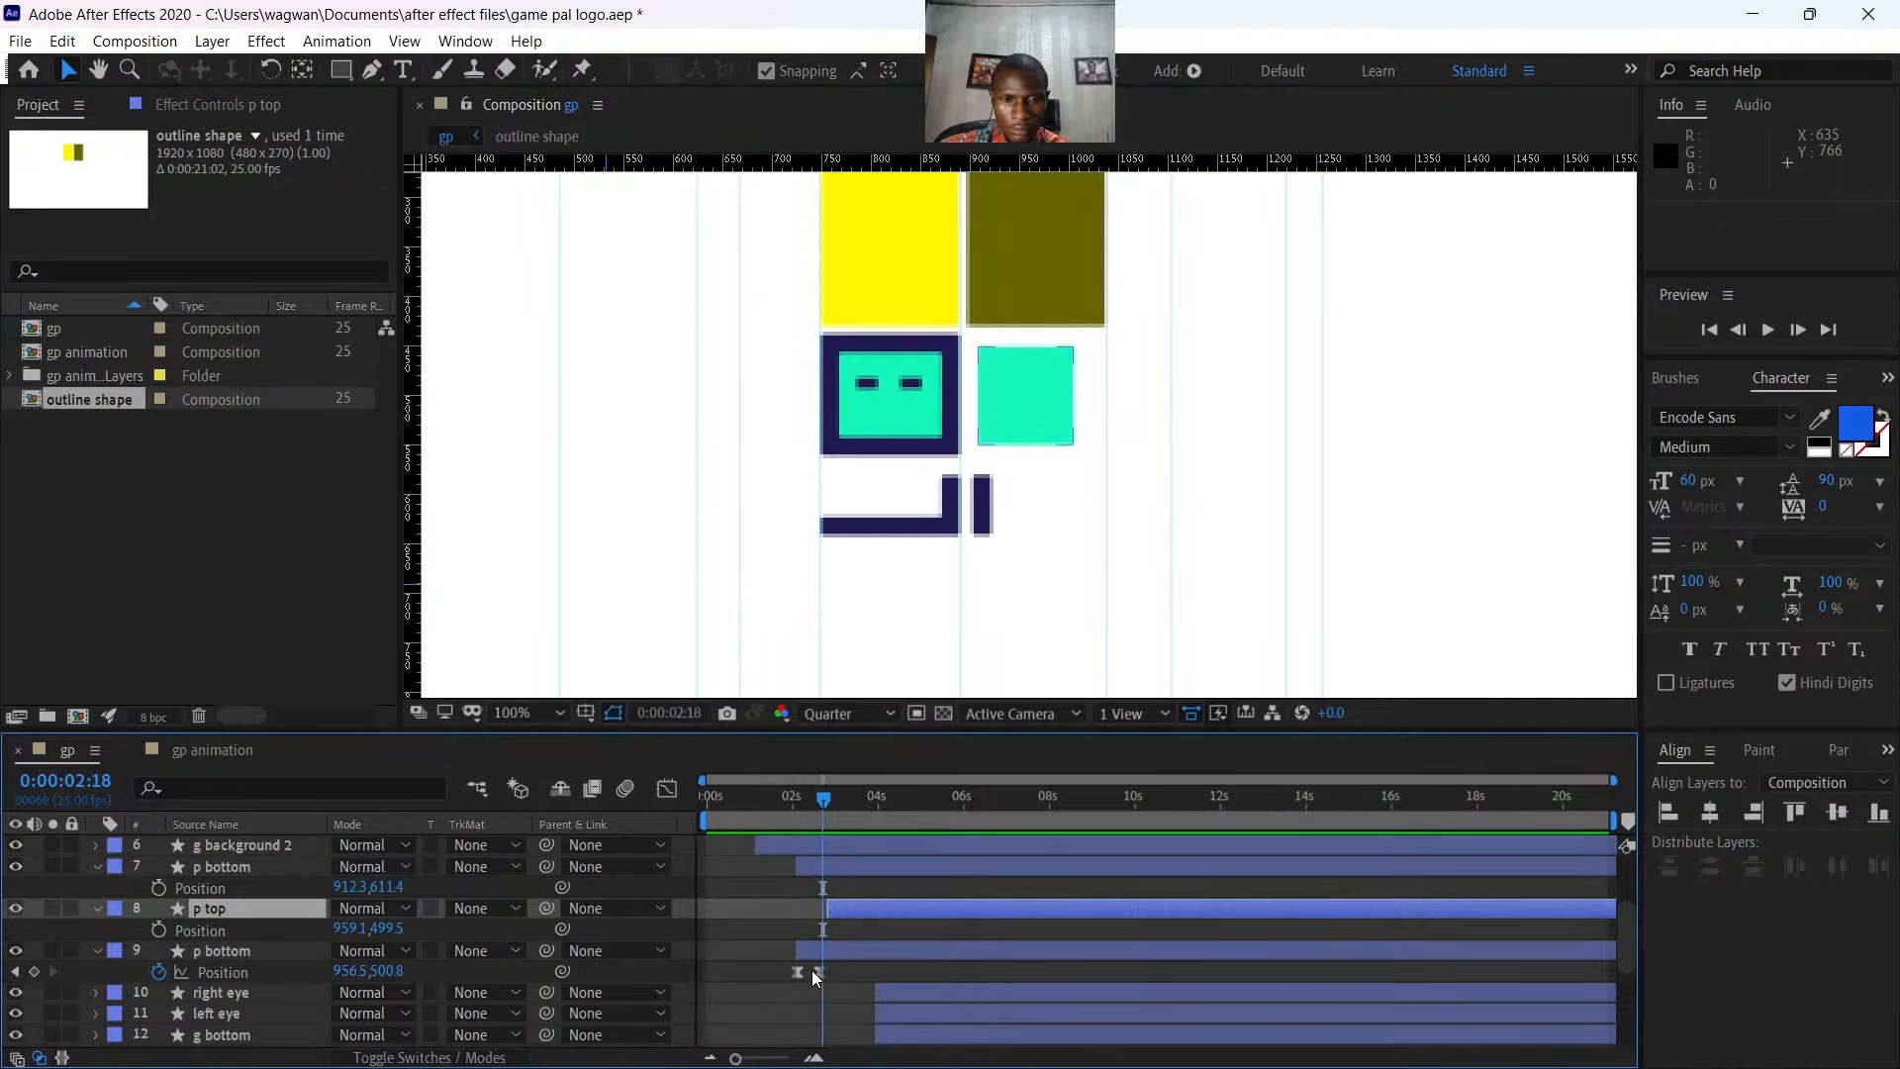
# - Place layer 9's end Position keyframe at 0:00:02:12, shorten the starting influence so the speed peaks at the start, and preview it
pyautogui.click(814, 972)
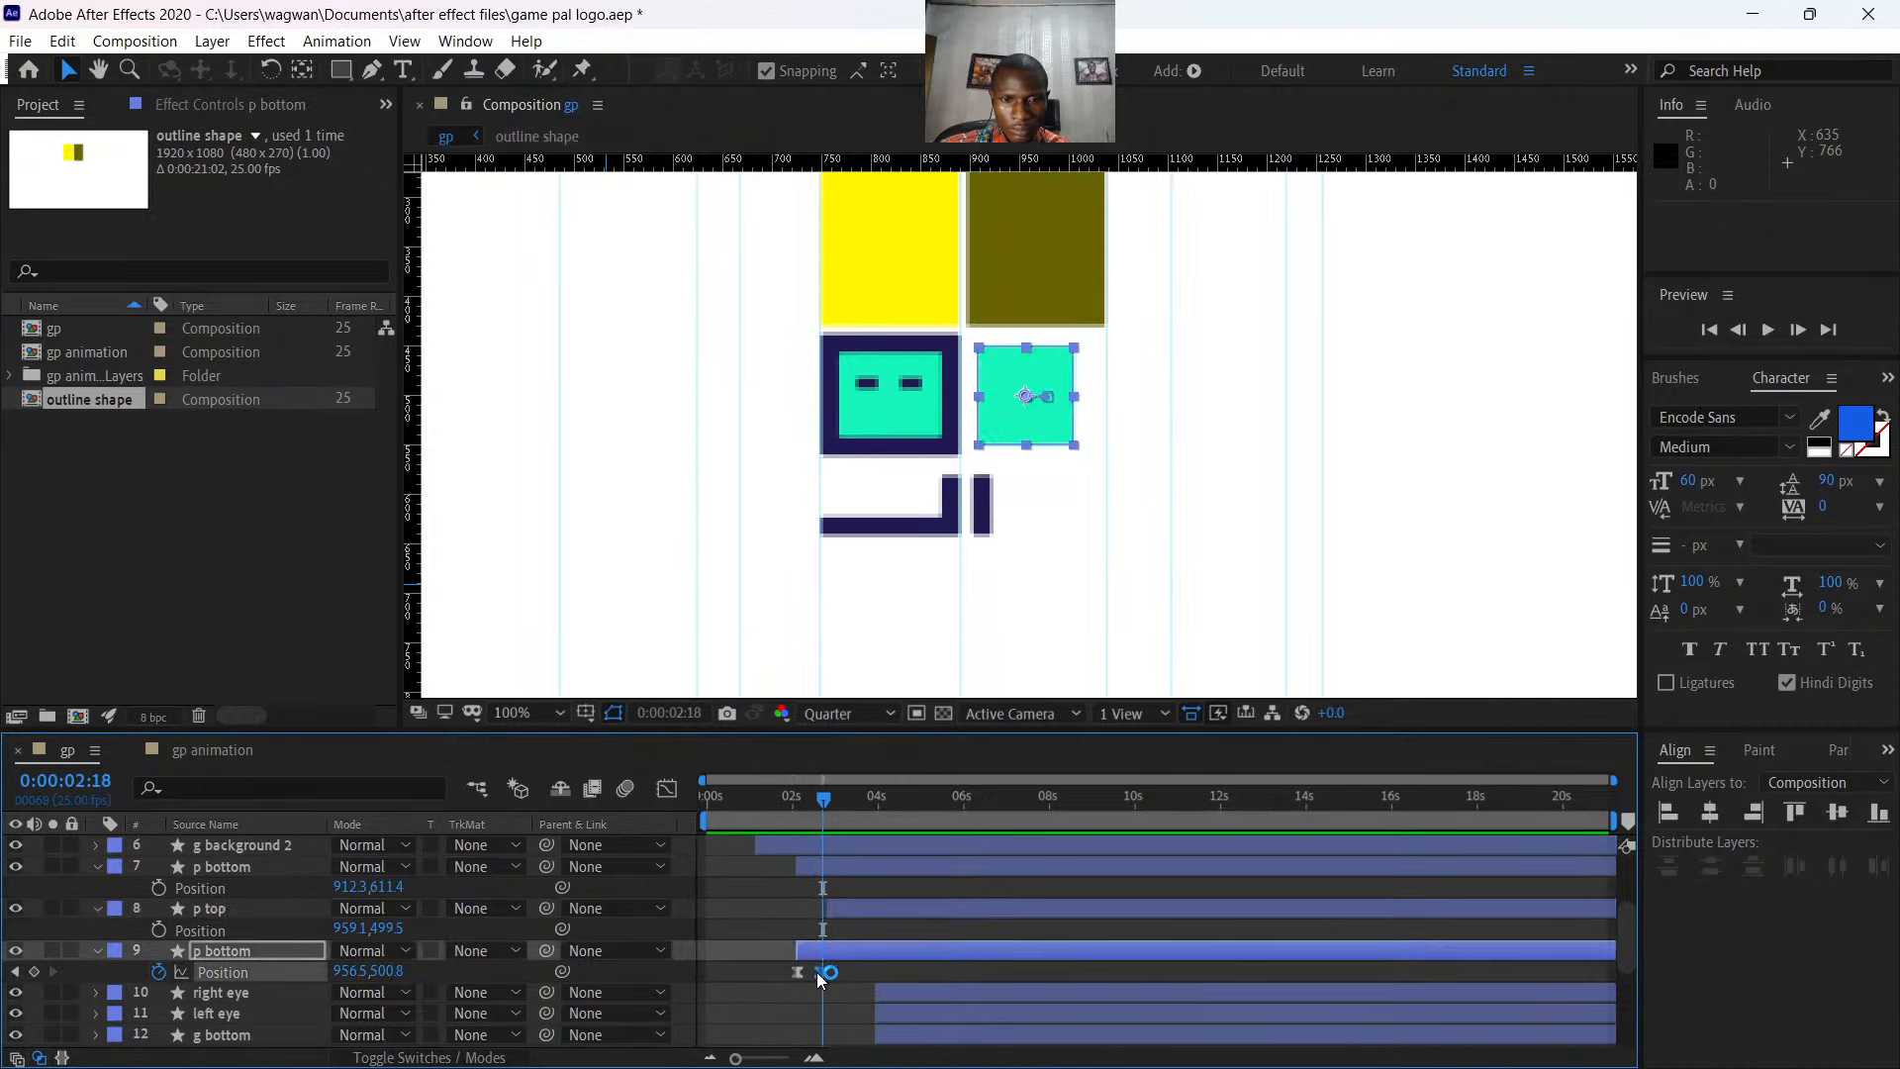
pyautogui.click(666, 789)
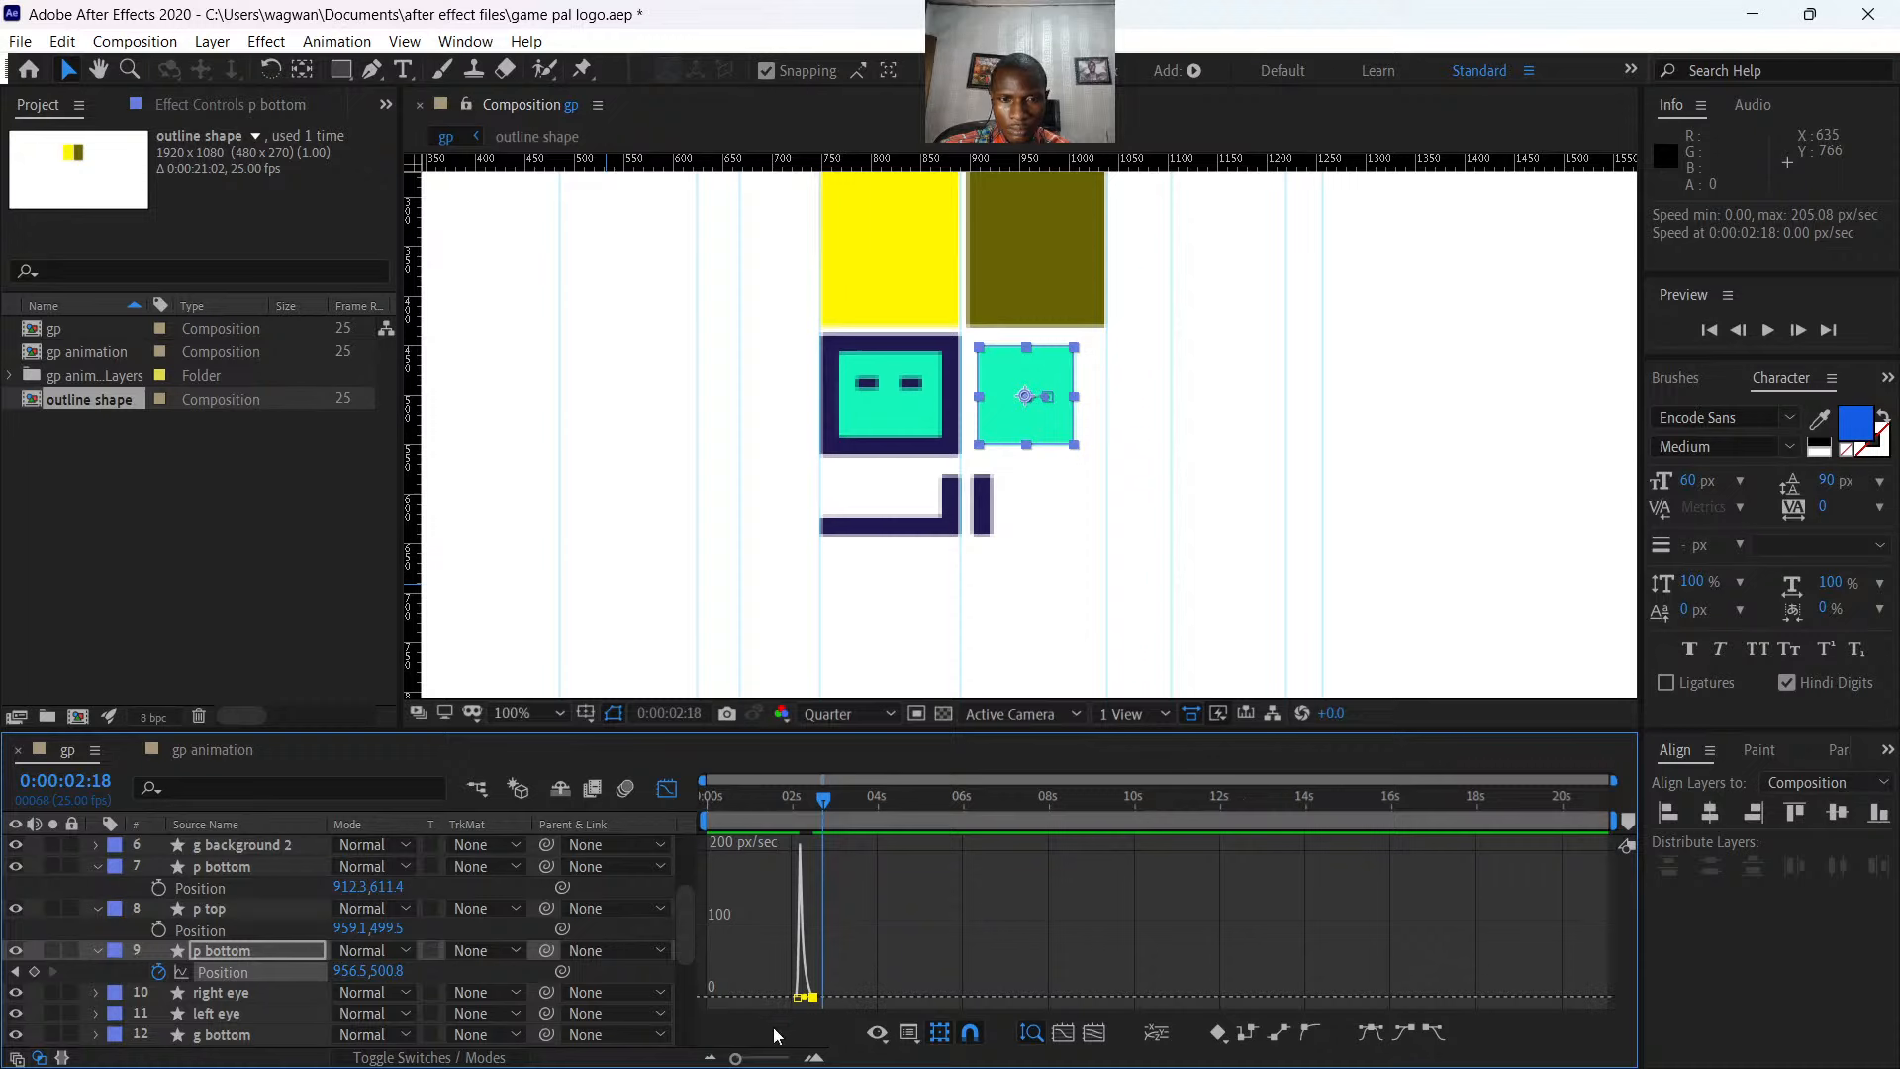
pyautogui.moveTo(744, 1059); pyautogui.dragTo(783, 1054)
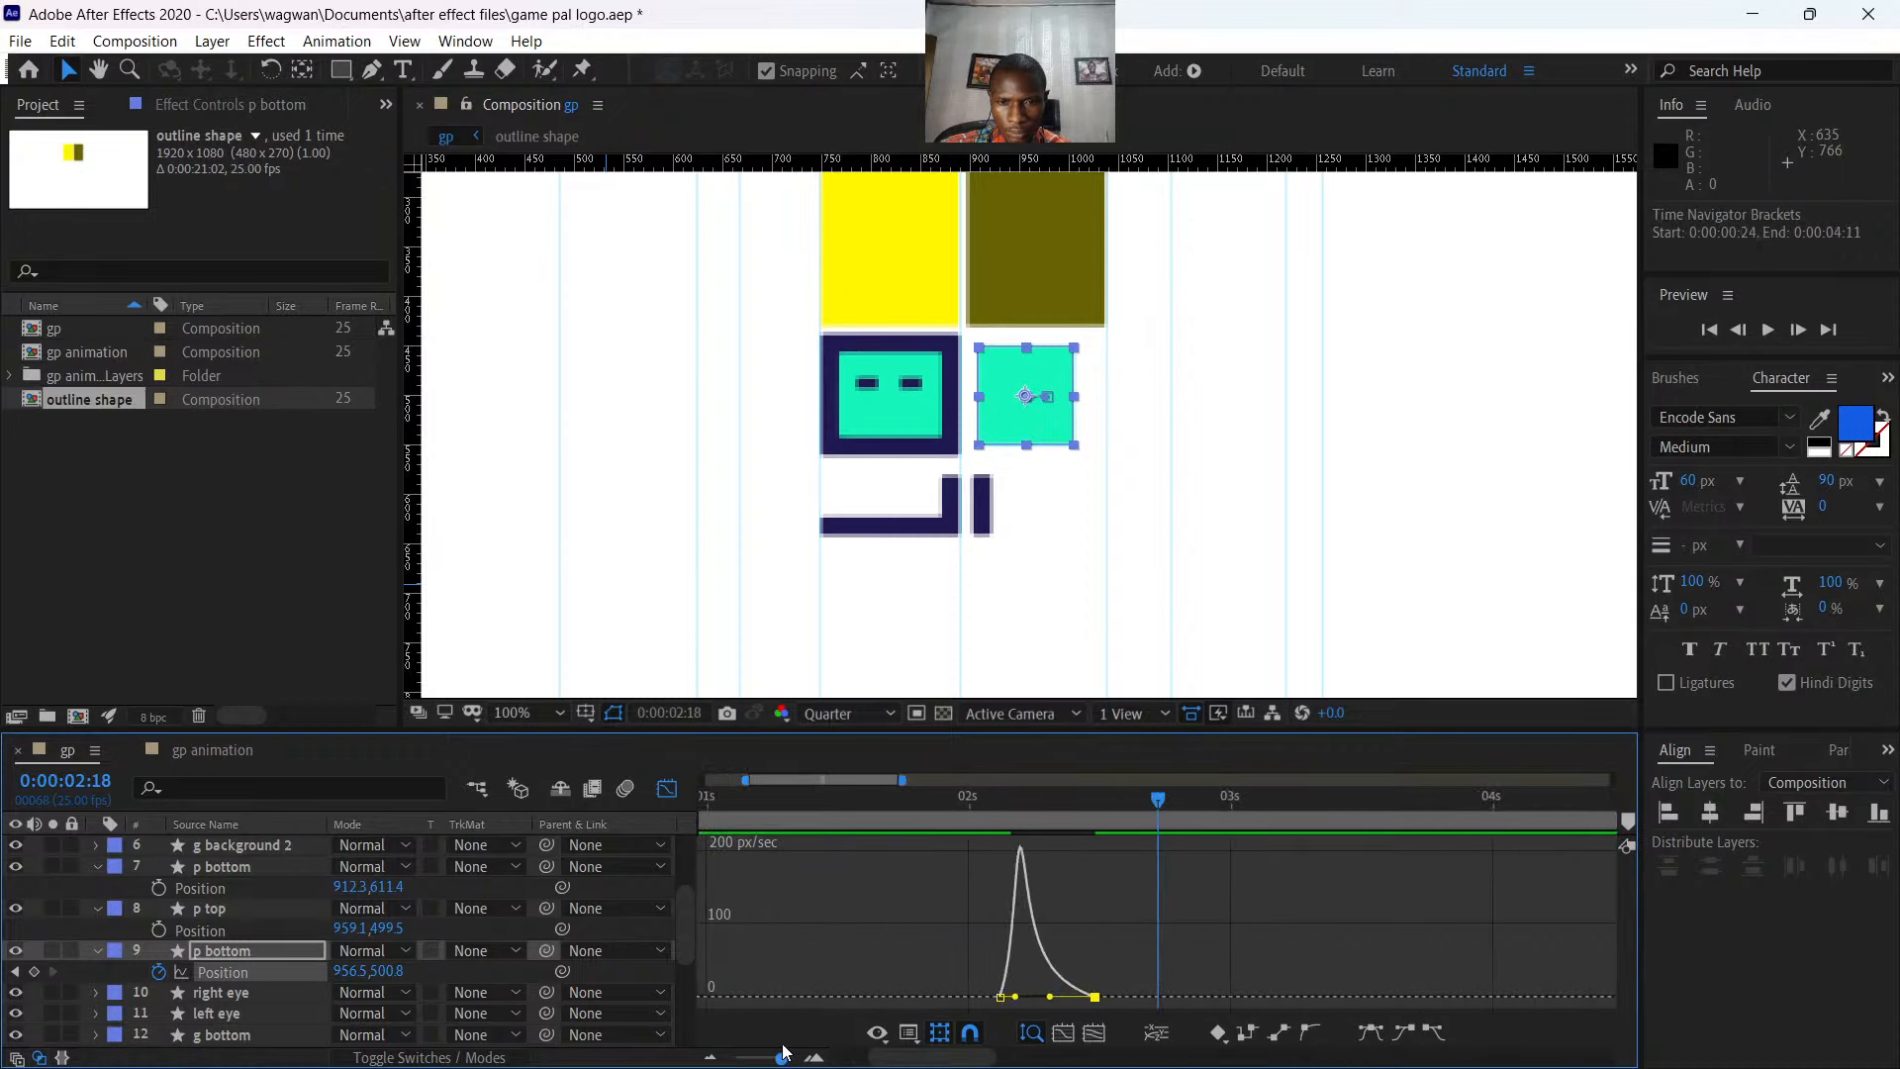
pyautogui.moveTo(915, 935); pyautogui.dragTo(1107, 1020)
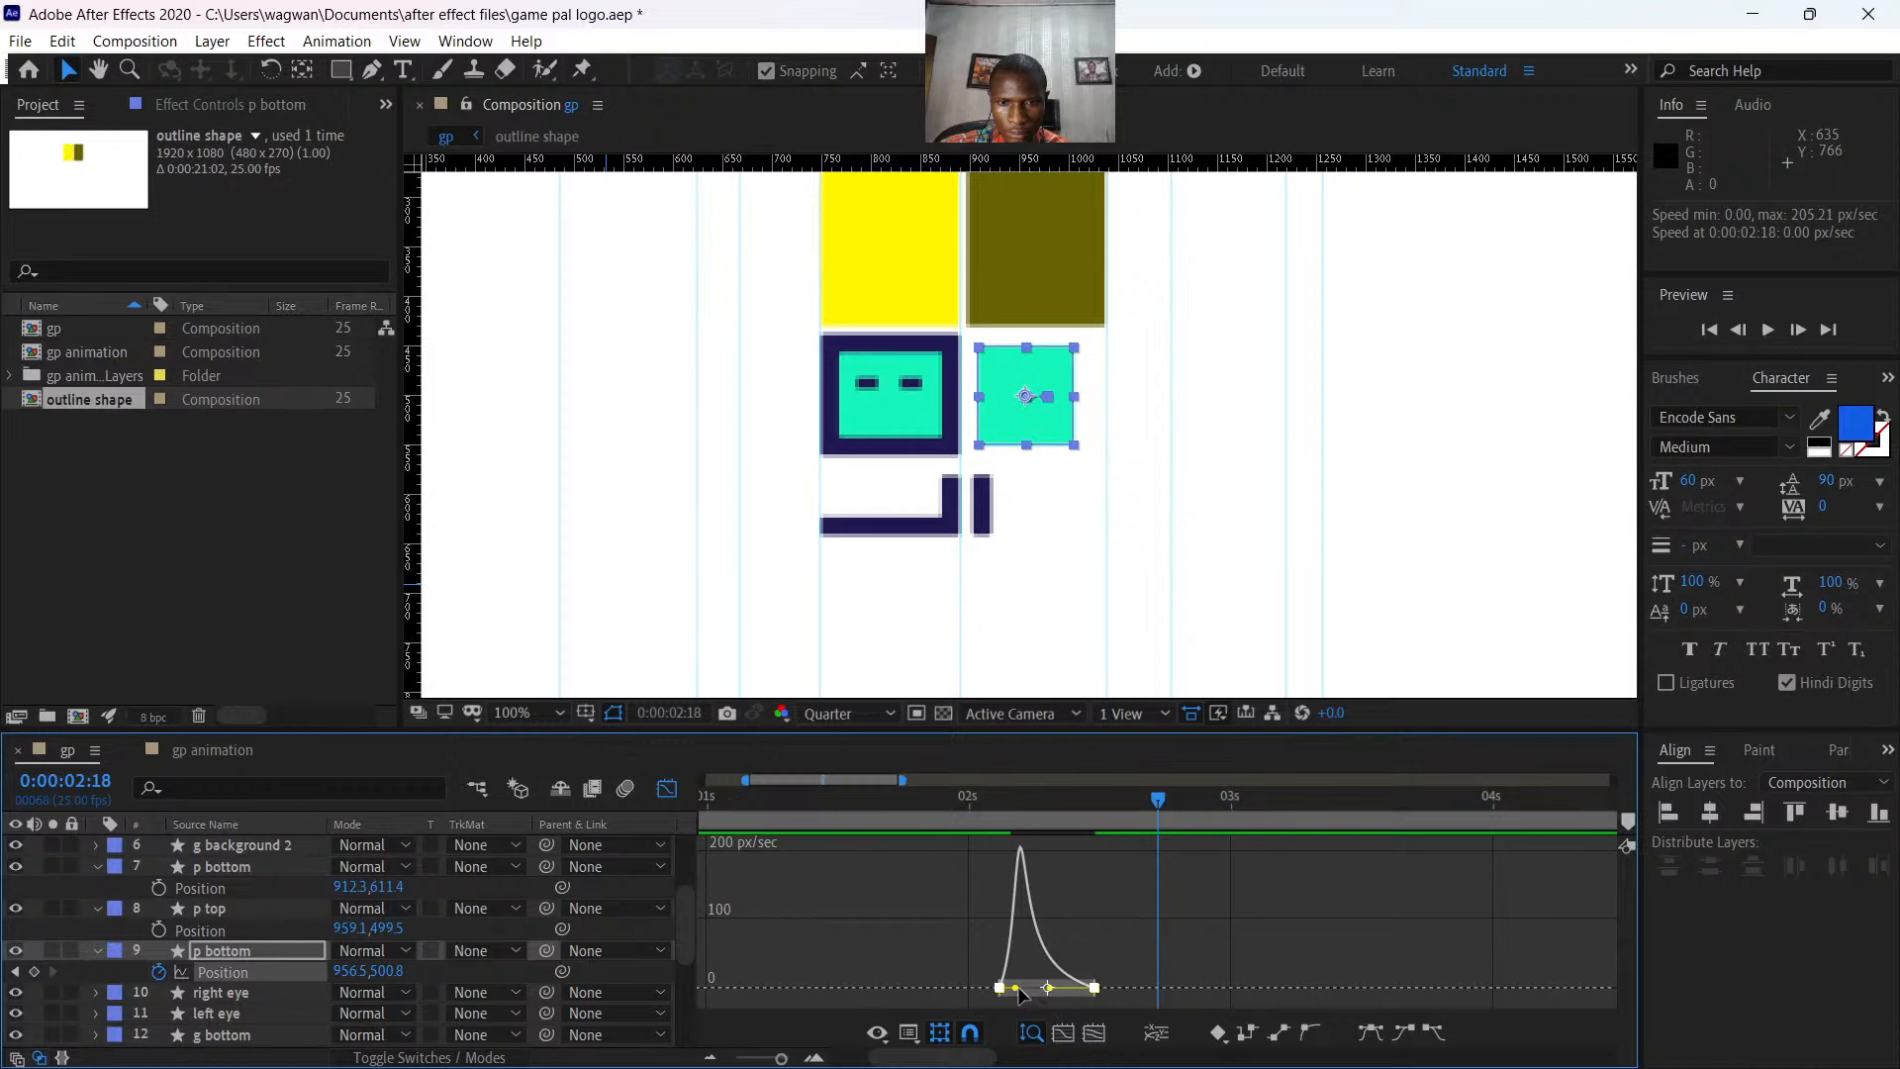
pyautogui.moveTo(1016, 989); pyautogui.dragTo(1007, 991)
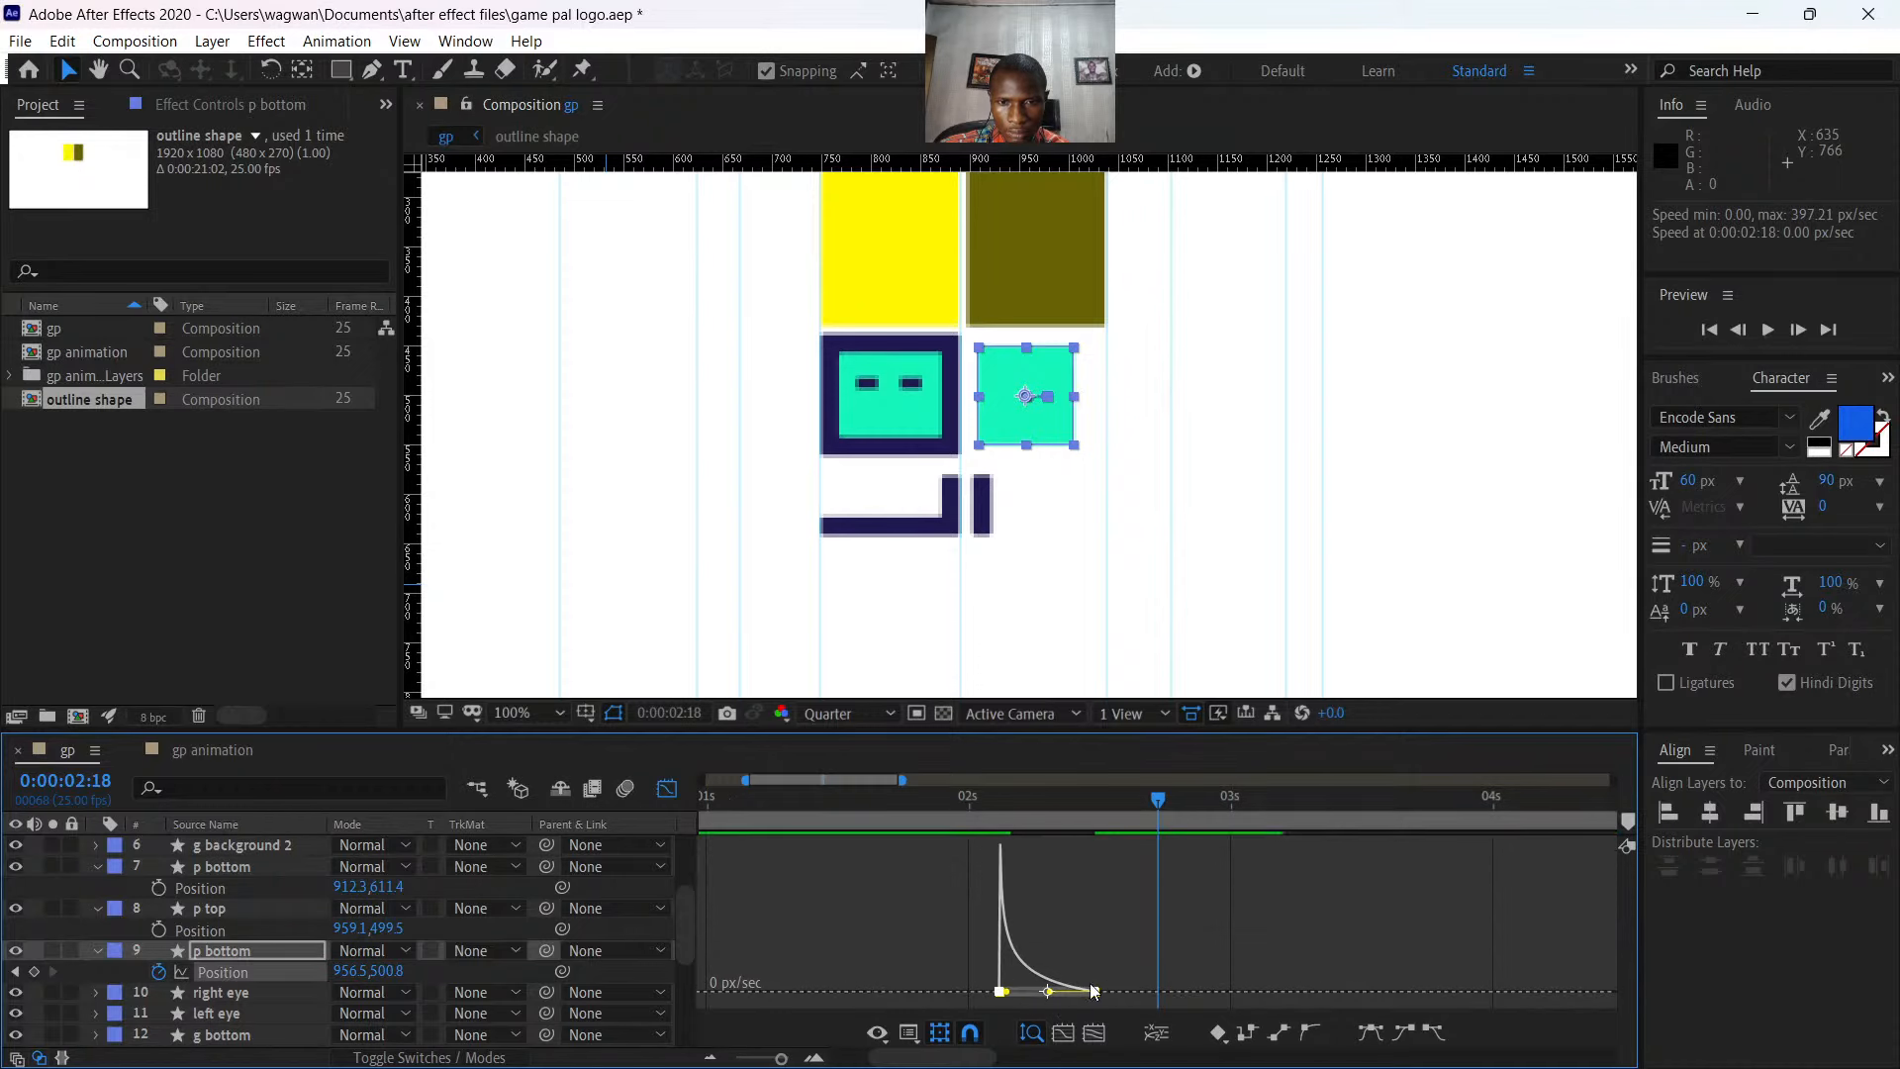
pyautogui.click(666, 789)
pyautogui.click(963, 823)
pyautogui.press('space')
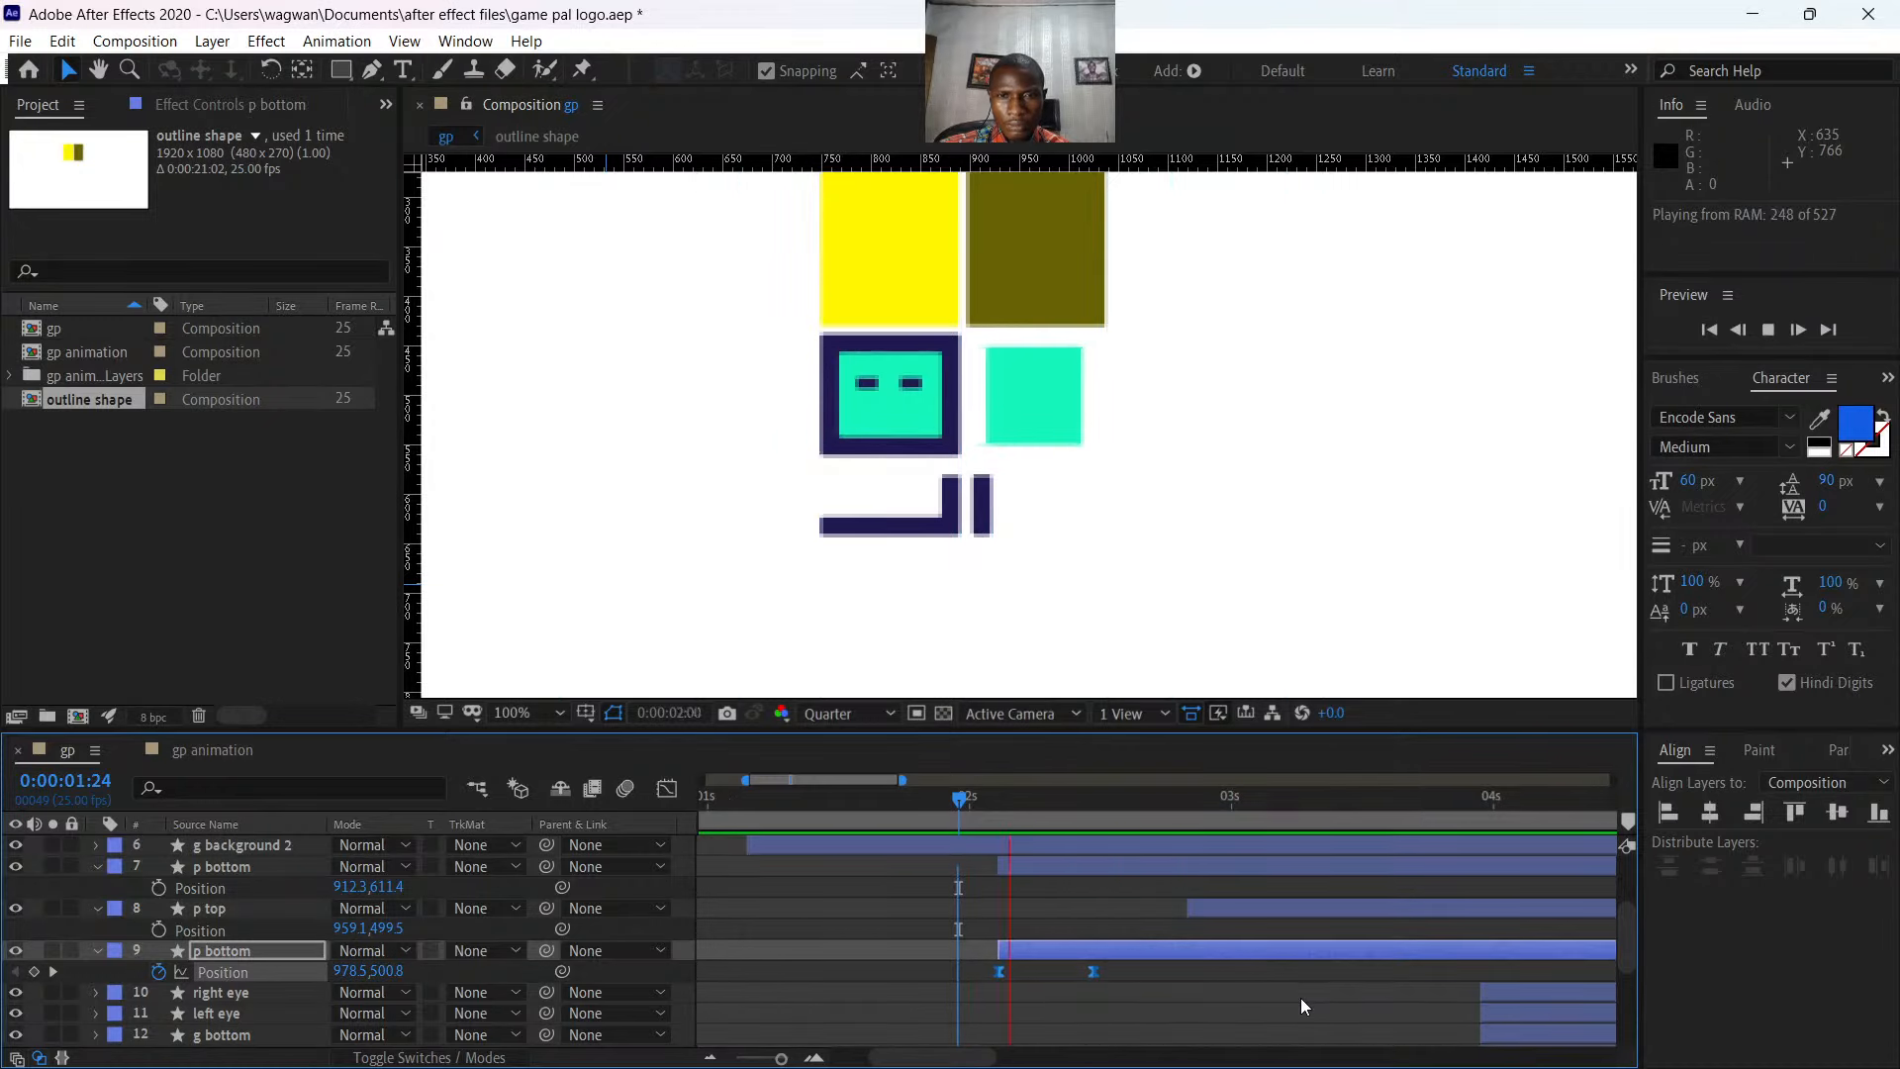
pyautogui.press('space')
# - Collapse layer 7's properties, shift the p top layer to start at 0:00:02:12 and place the playhead at its start
pyautogui.scroll(-1, 1131, 948)
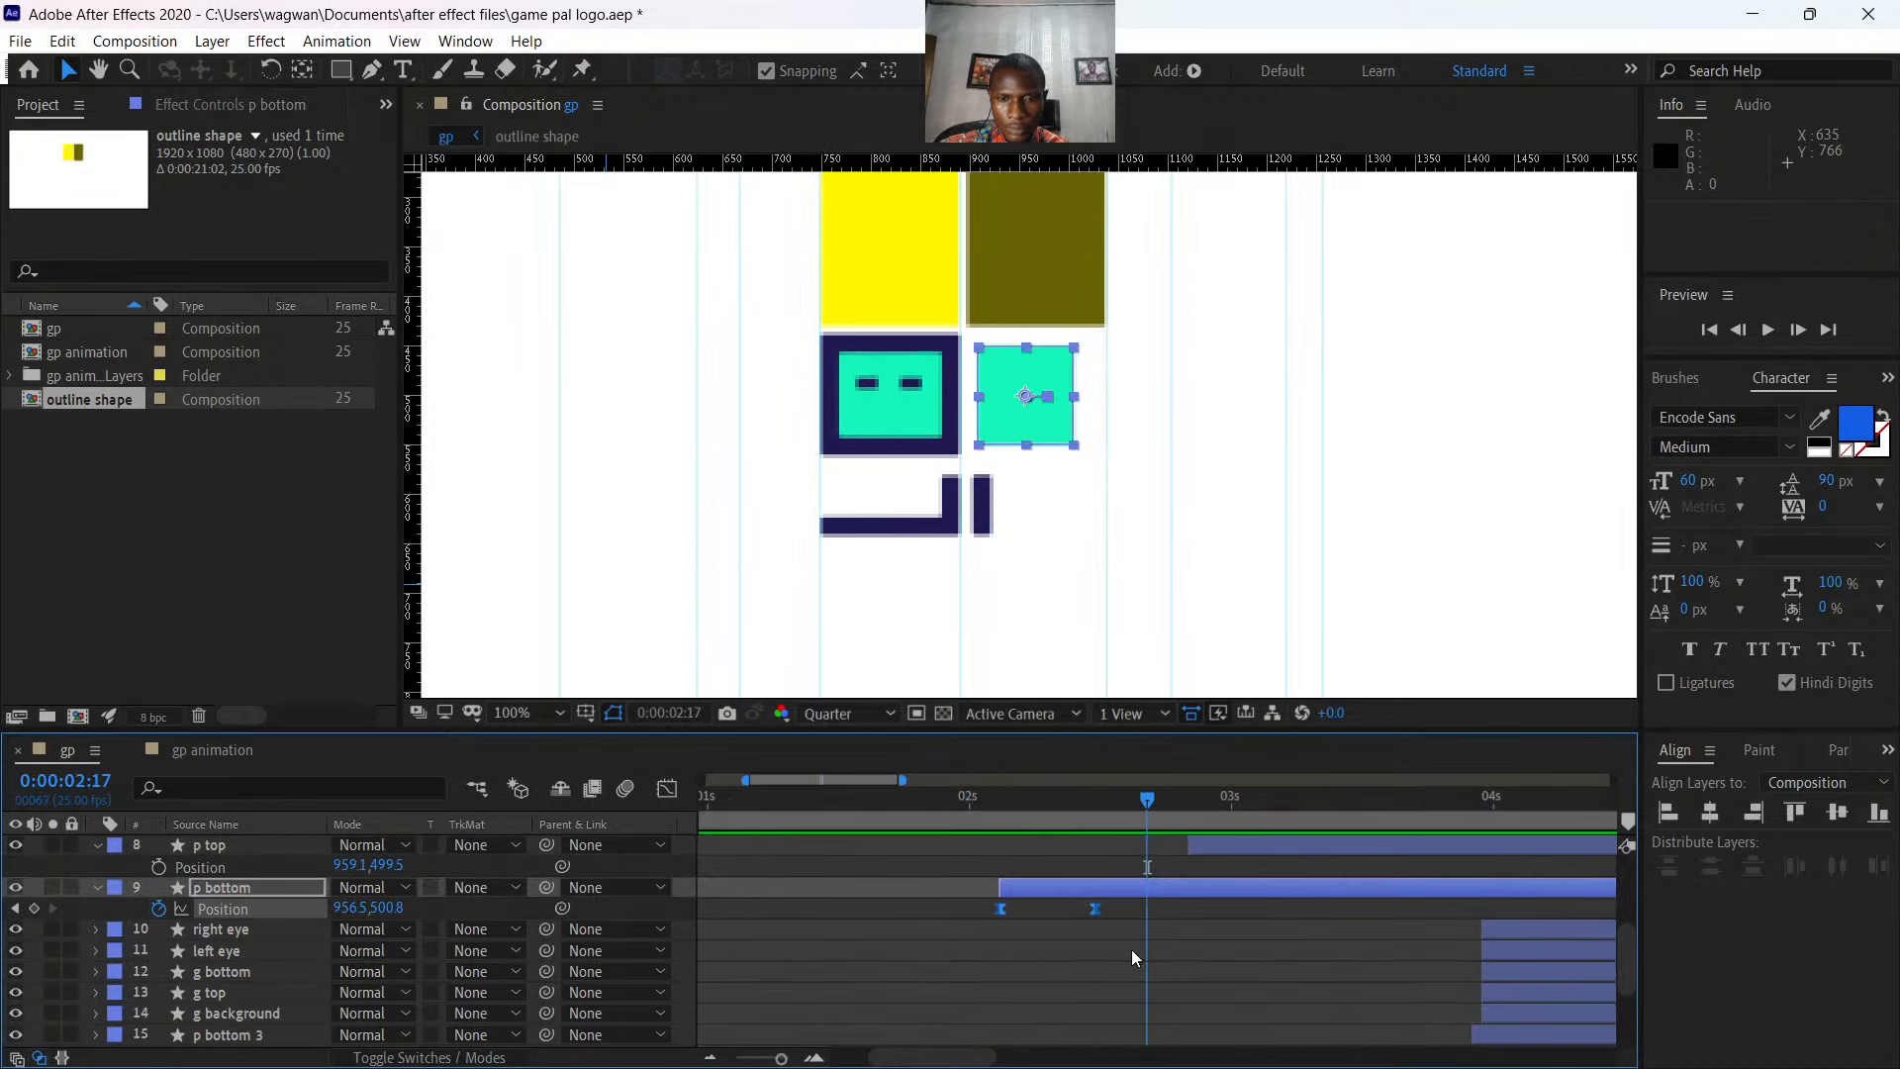
pyautogui.scroll(-1, 1131, 948)
pyautogui.scroll(1, 883, 886)
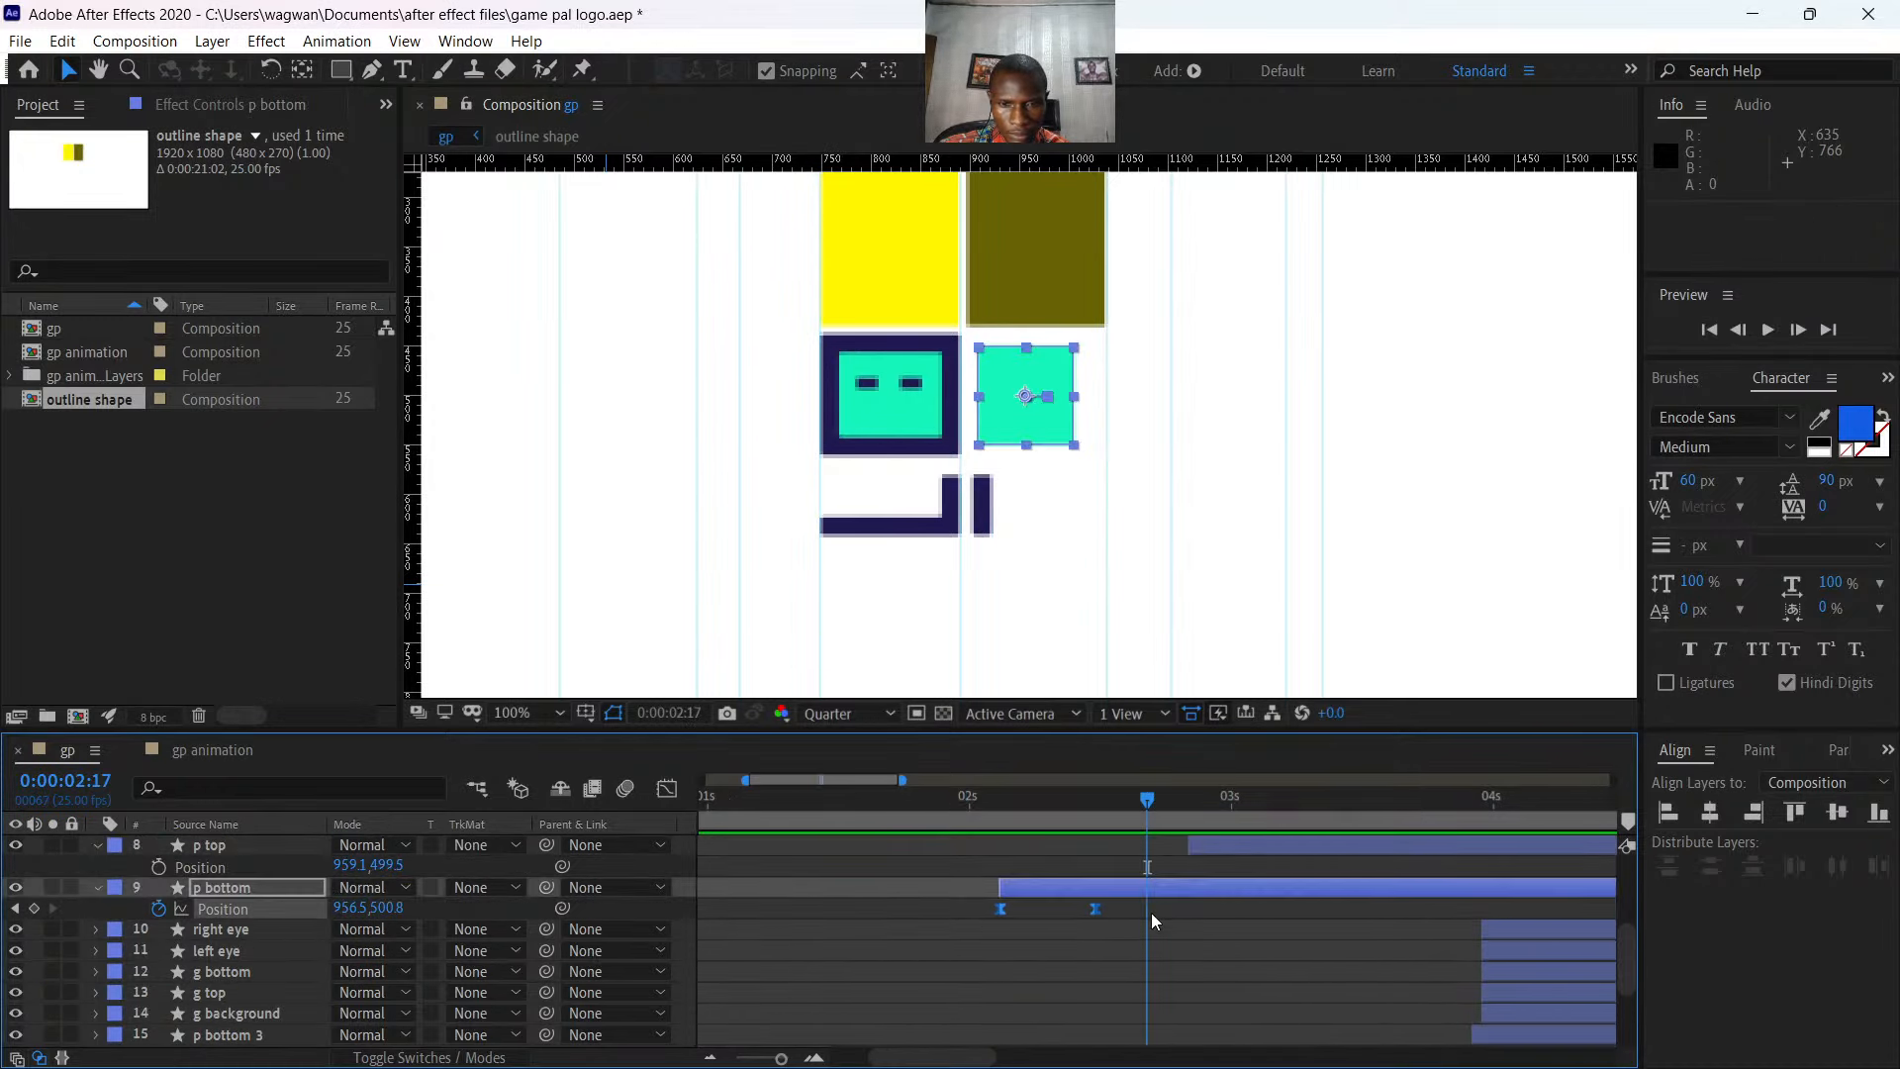
pyautogui.scroll(2, 1152, 913)
pyautogui.scroll(-2, 1180, 962)
pyautogui.scroll(2, 1167, 959)
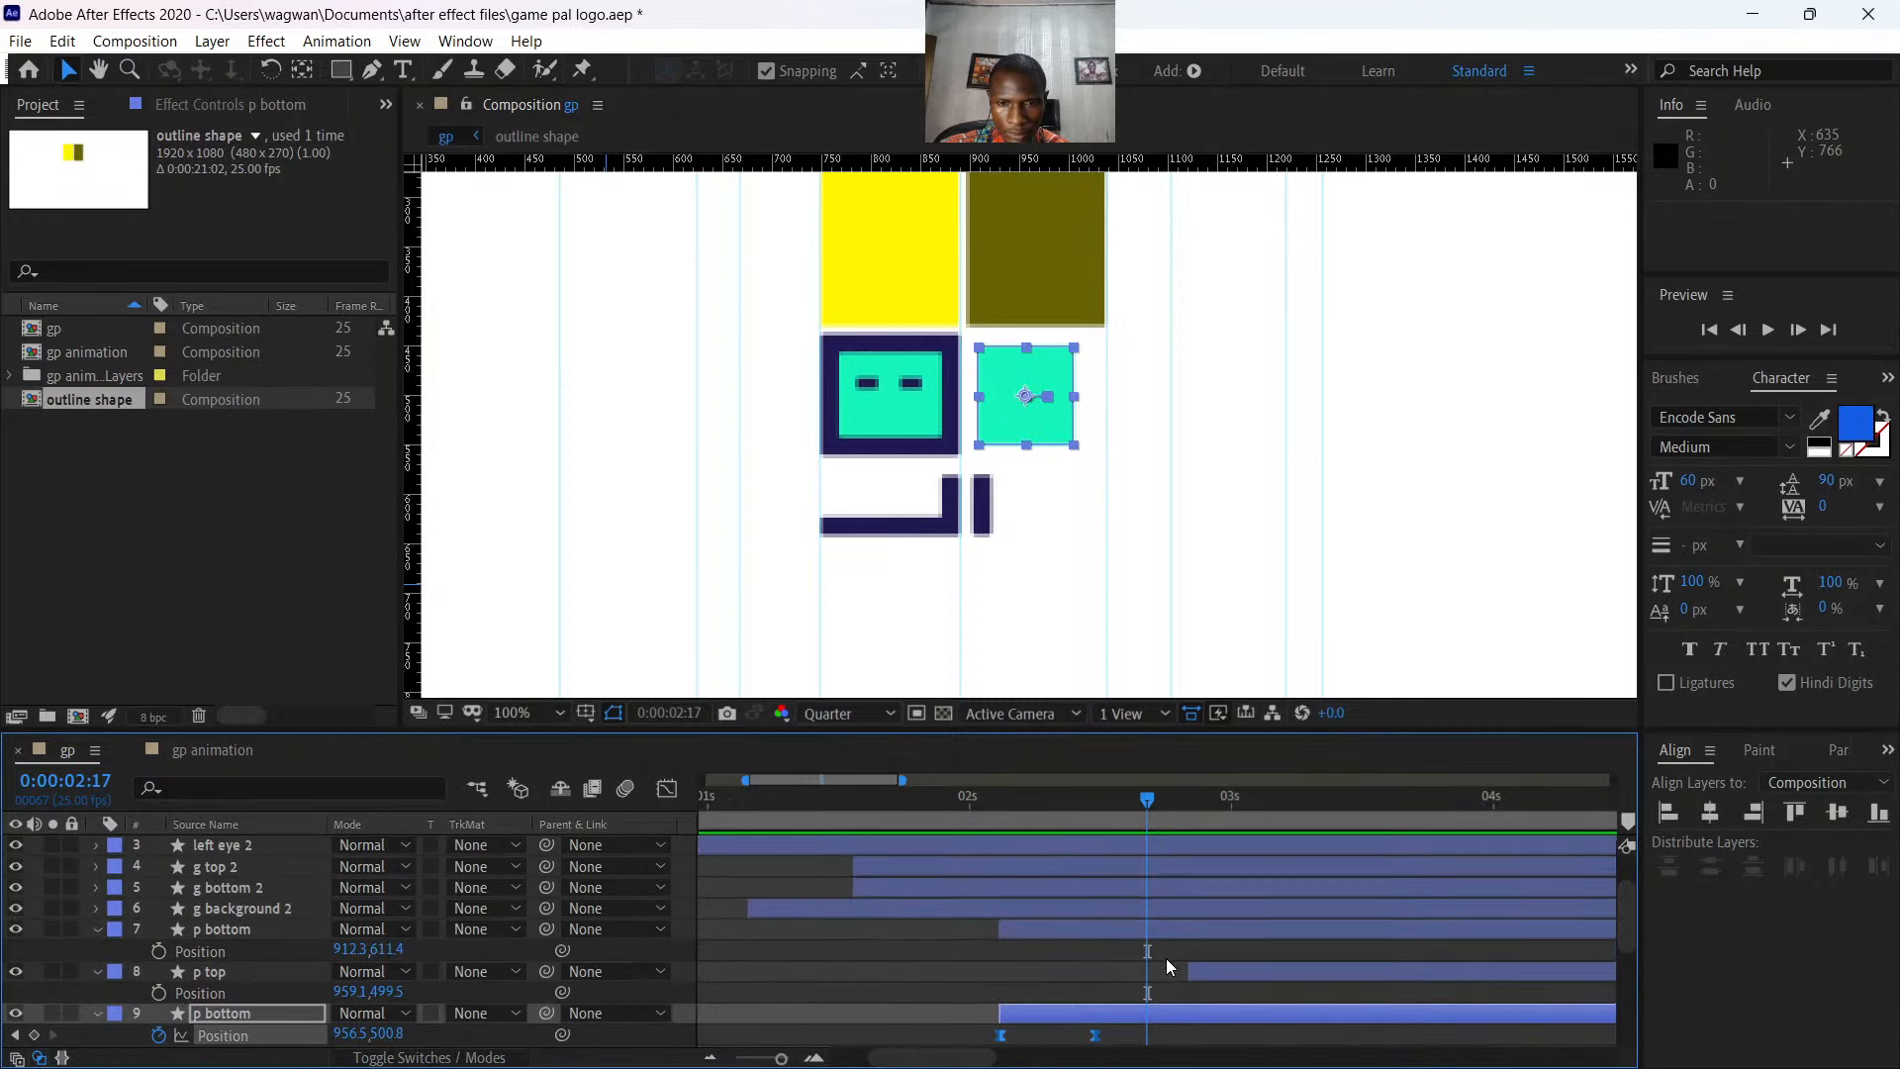
pyautogui.click(97, 928)
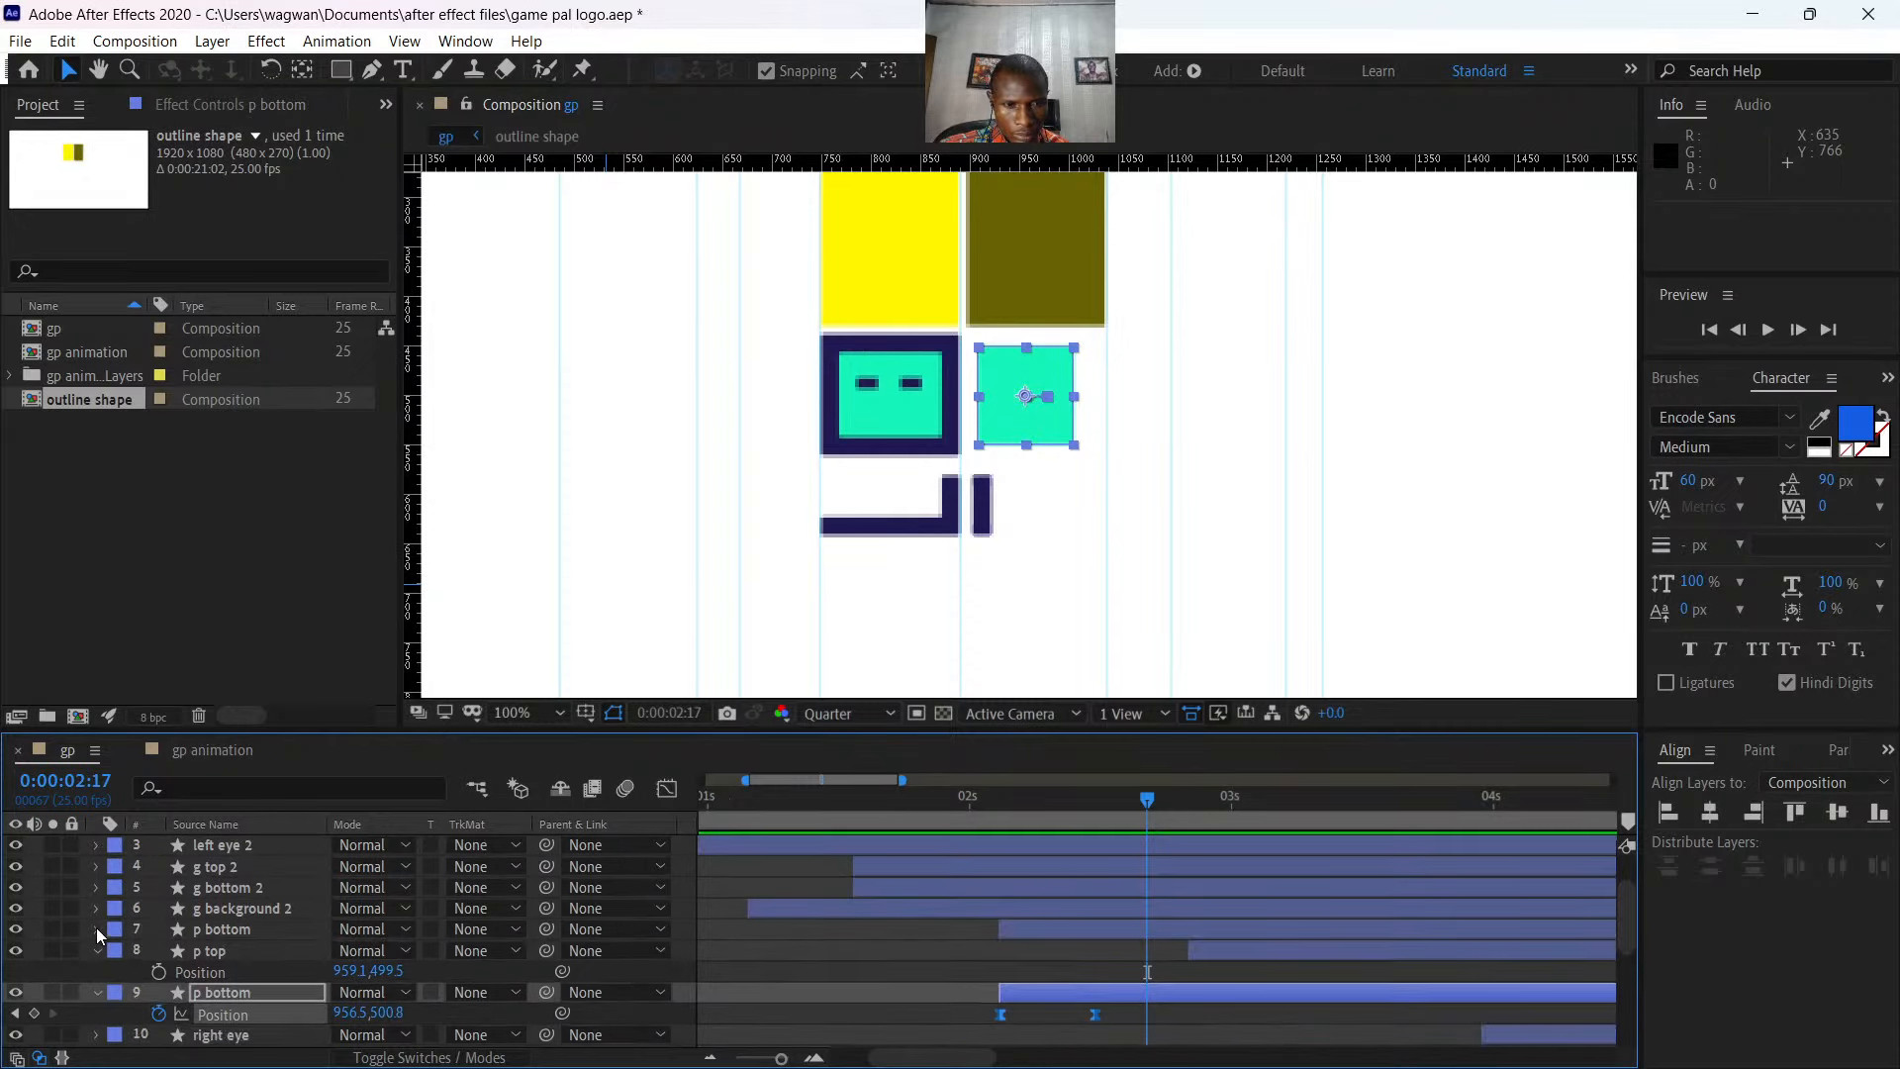
pyautogui.click(1220, 948)
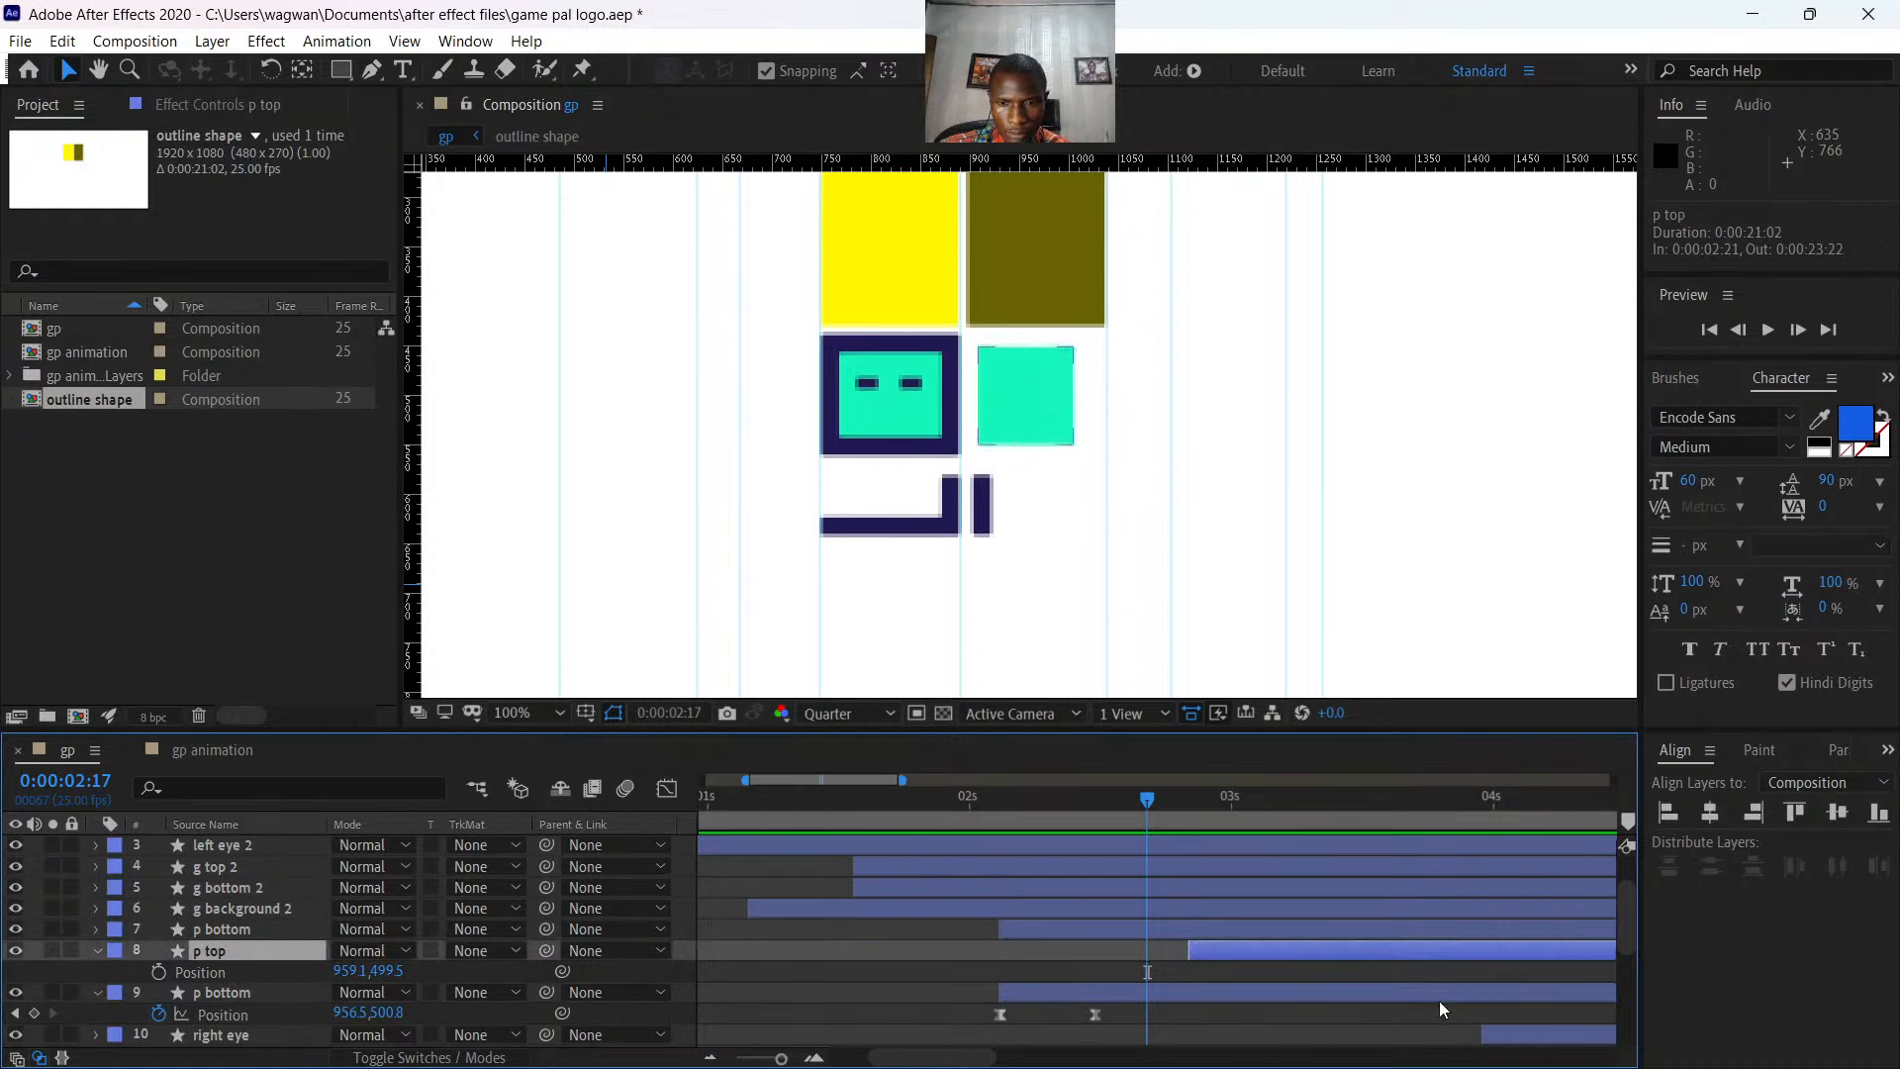
pyautogui.moveTo(781, 1057); pyautogui.dragTo(746, 1055)
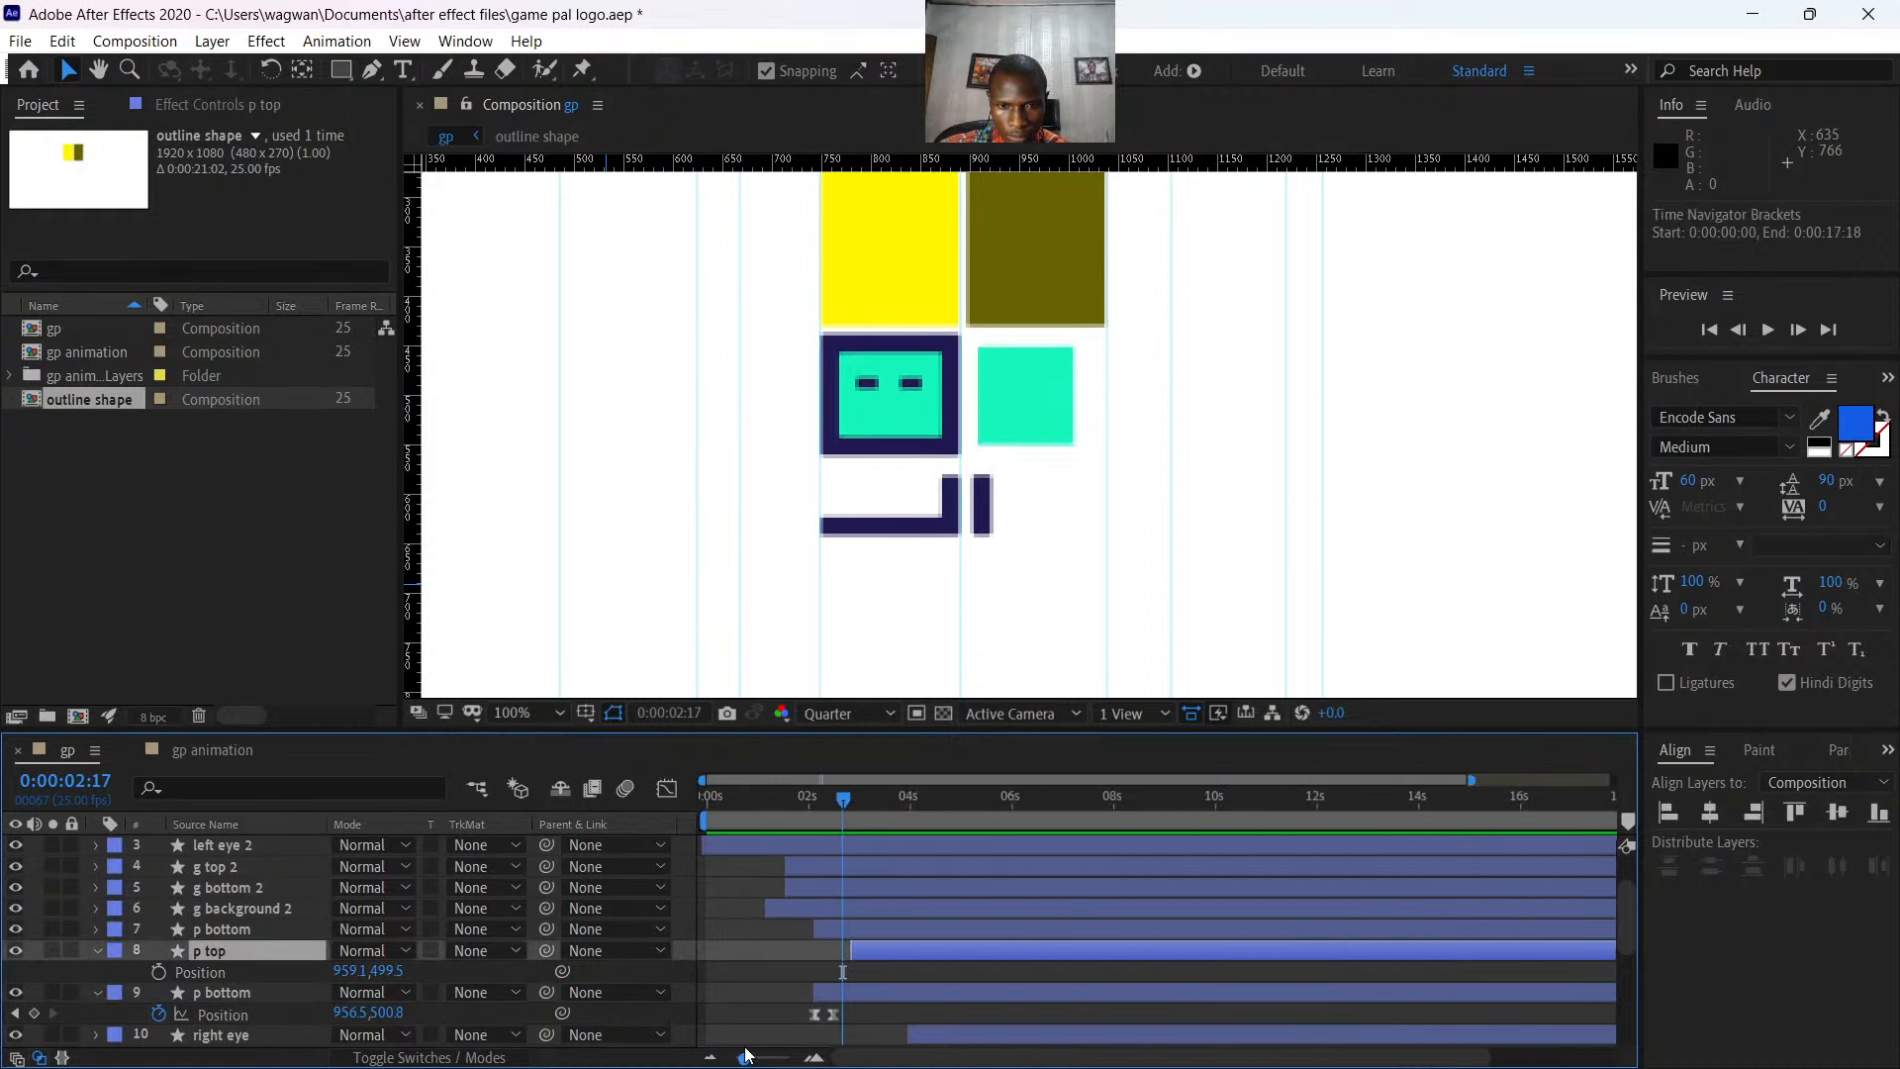
pyautogui.moveTo(905, 946); pyautogui.dragTo(888, 946)
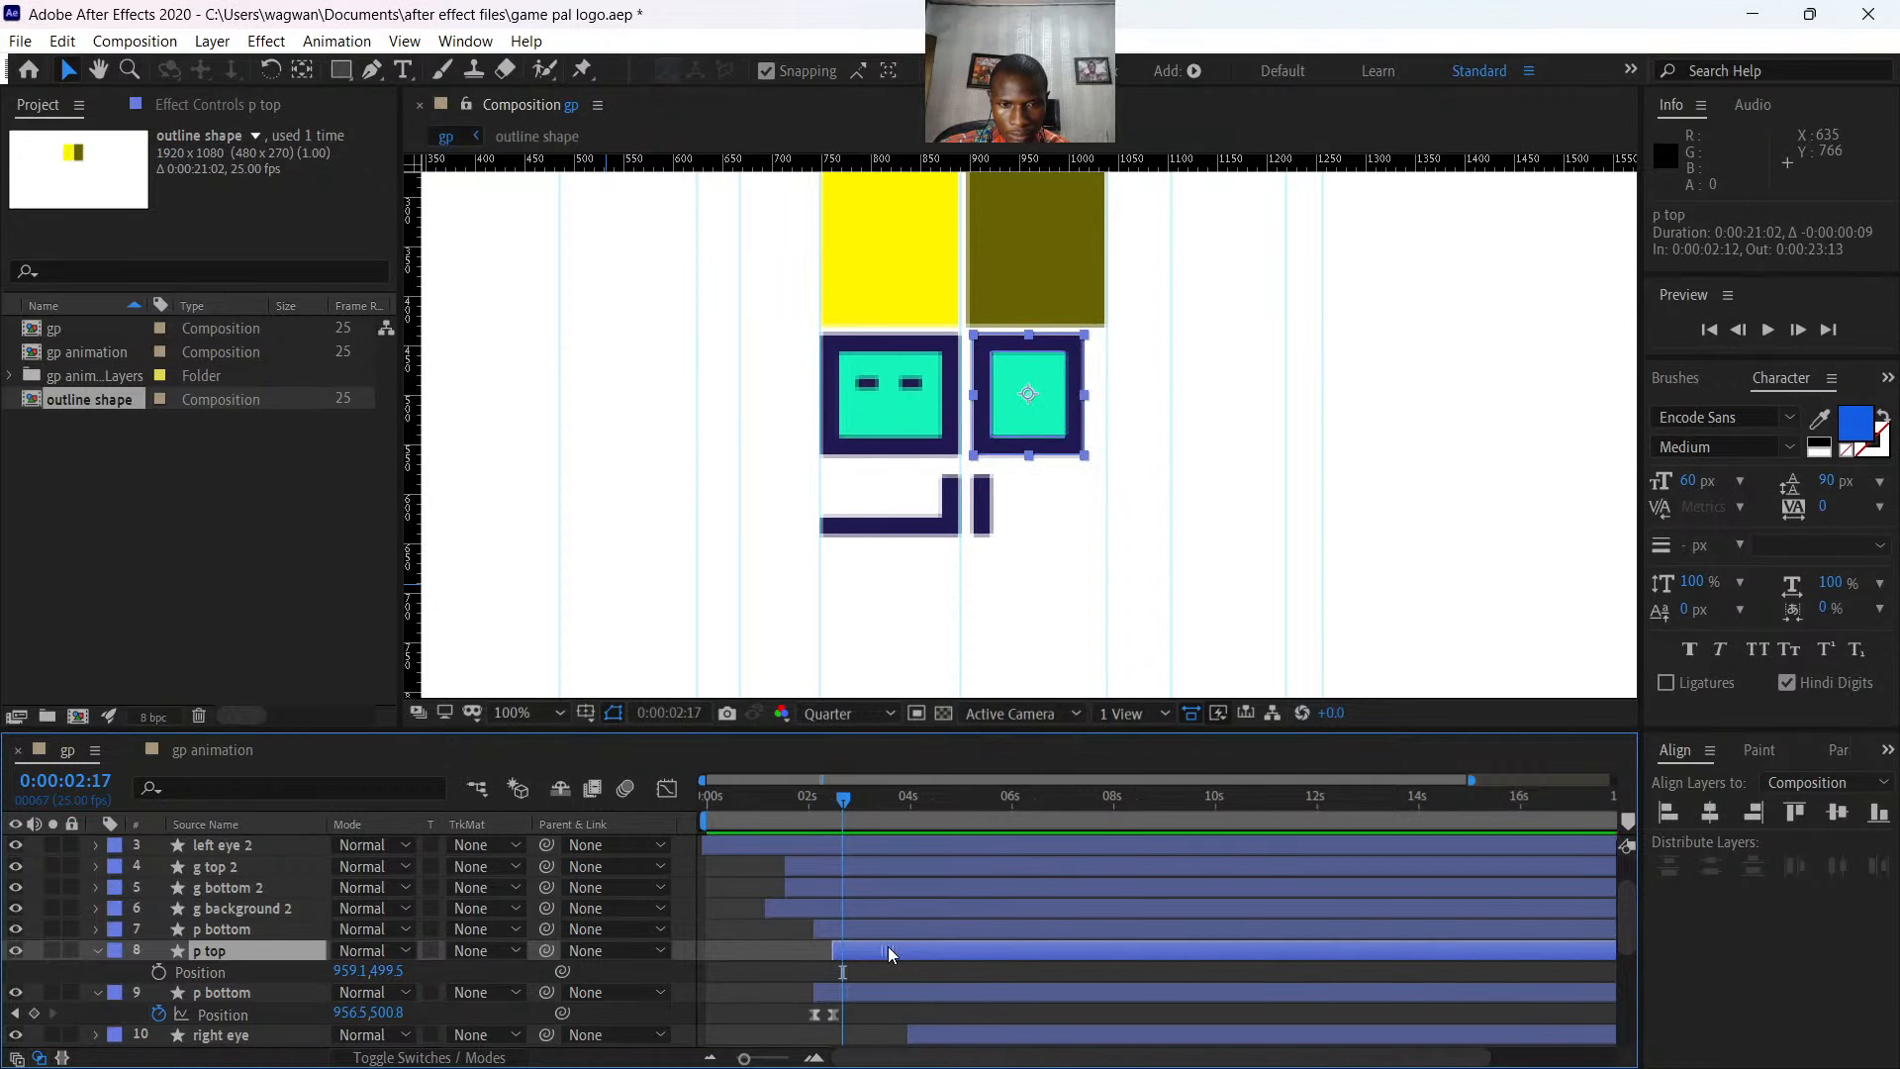
pyautogui.moveTo(847, 797); pyautogui.dragTo(831, 807)
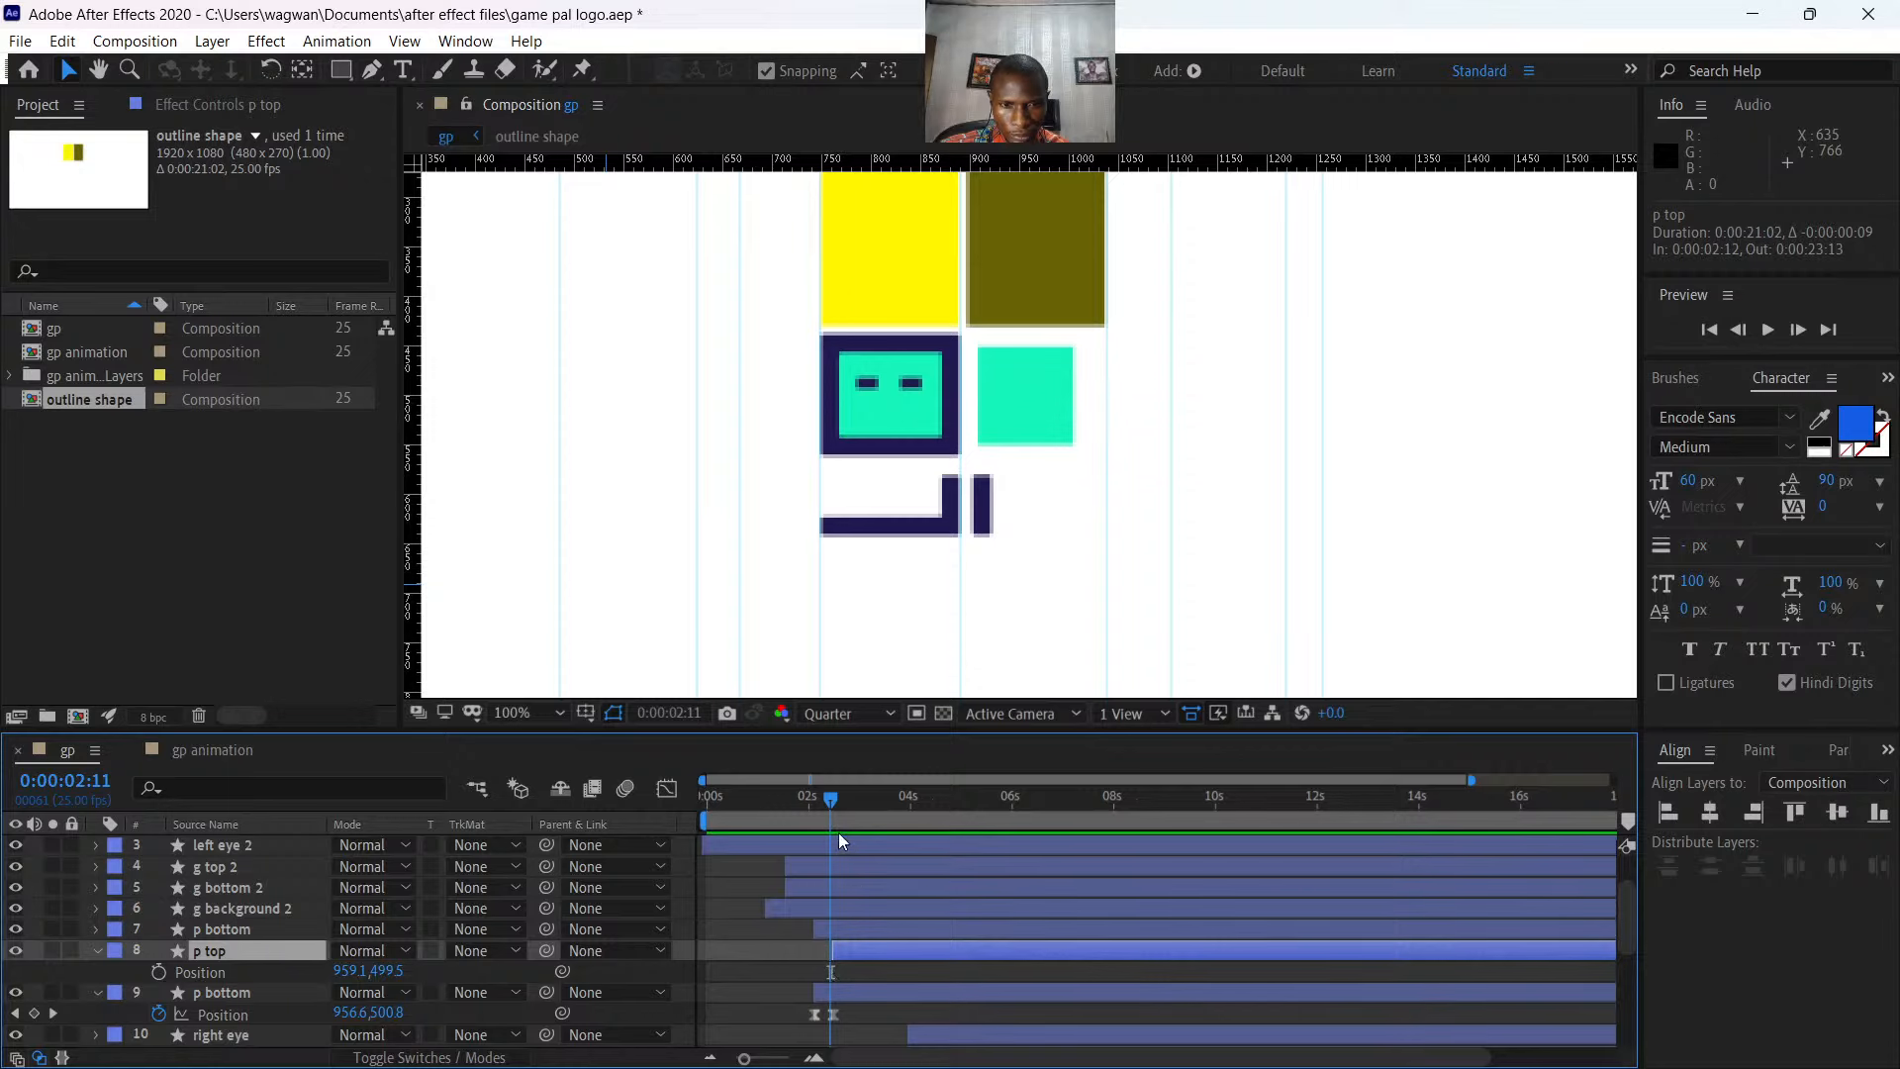
pyautogui.click(828, 803)
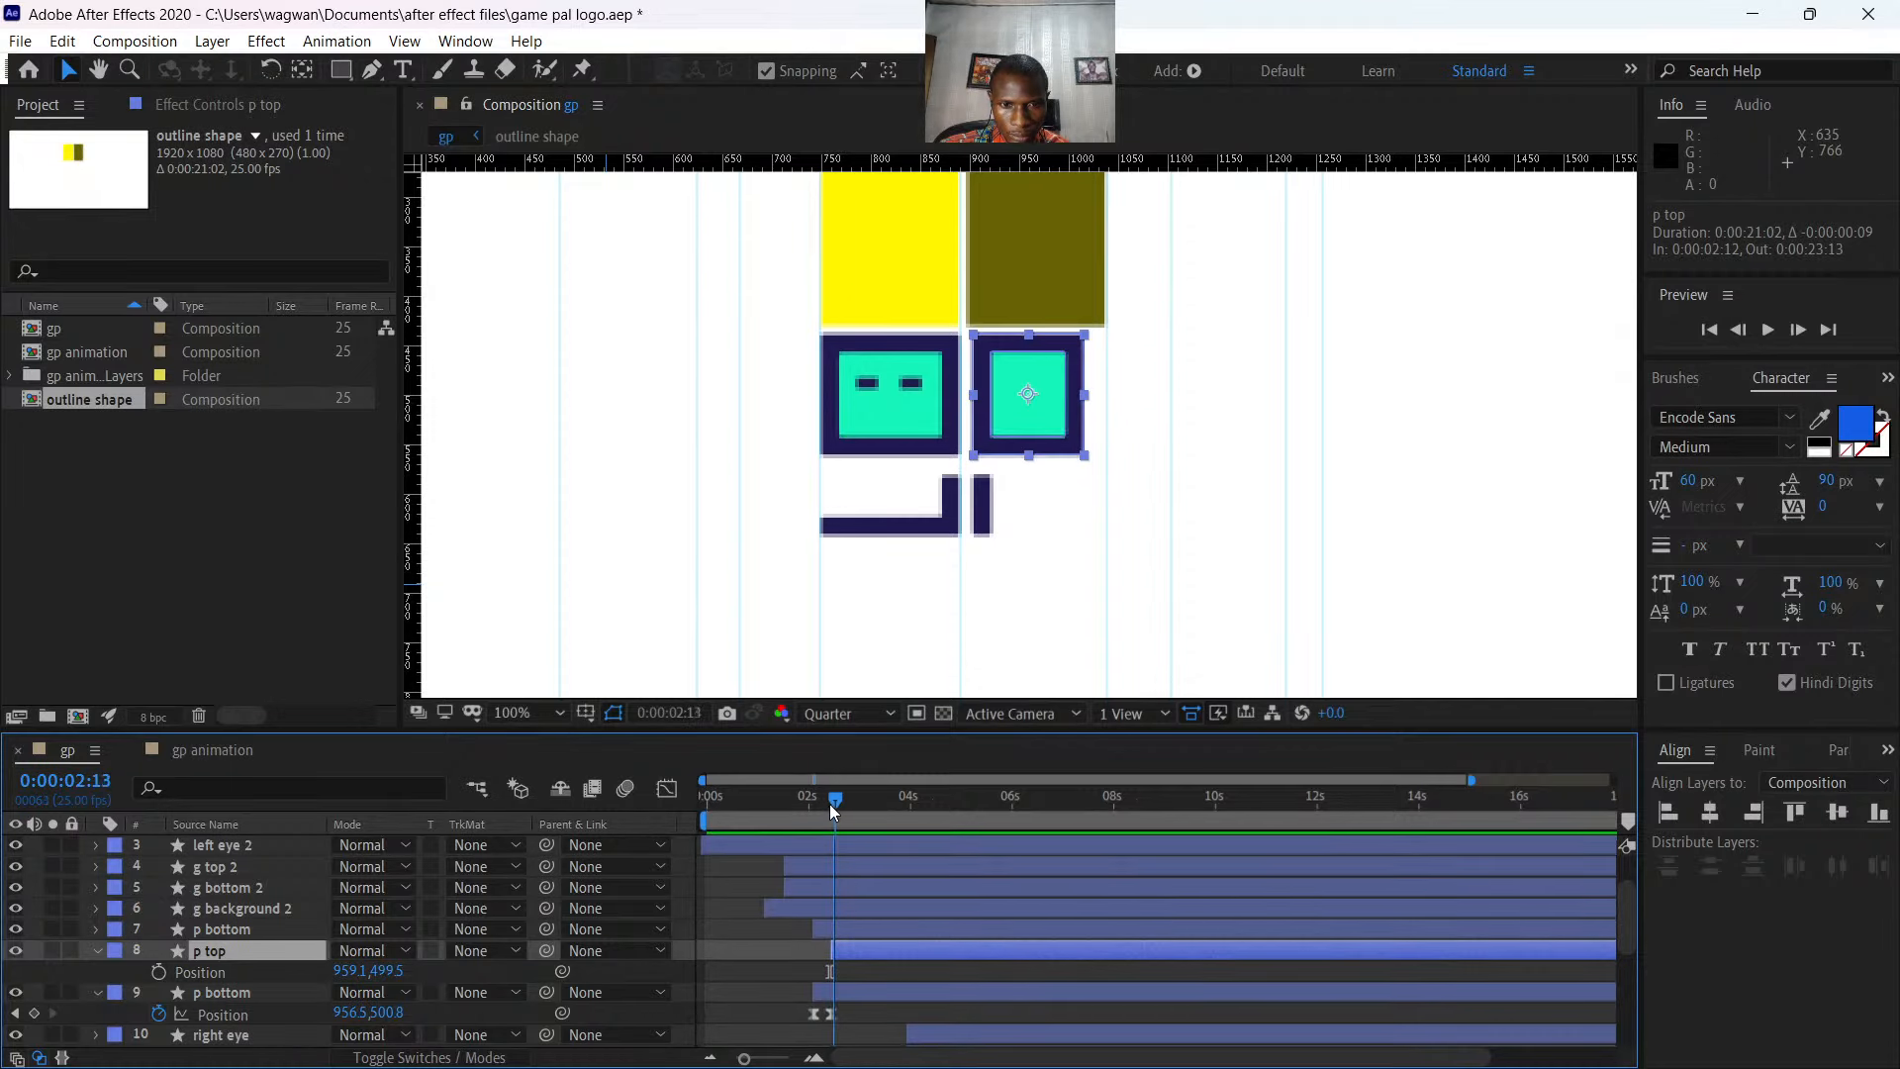
pyautogui.click(158, 970)
pyautogui.click(345, 970)
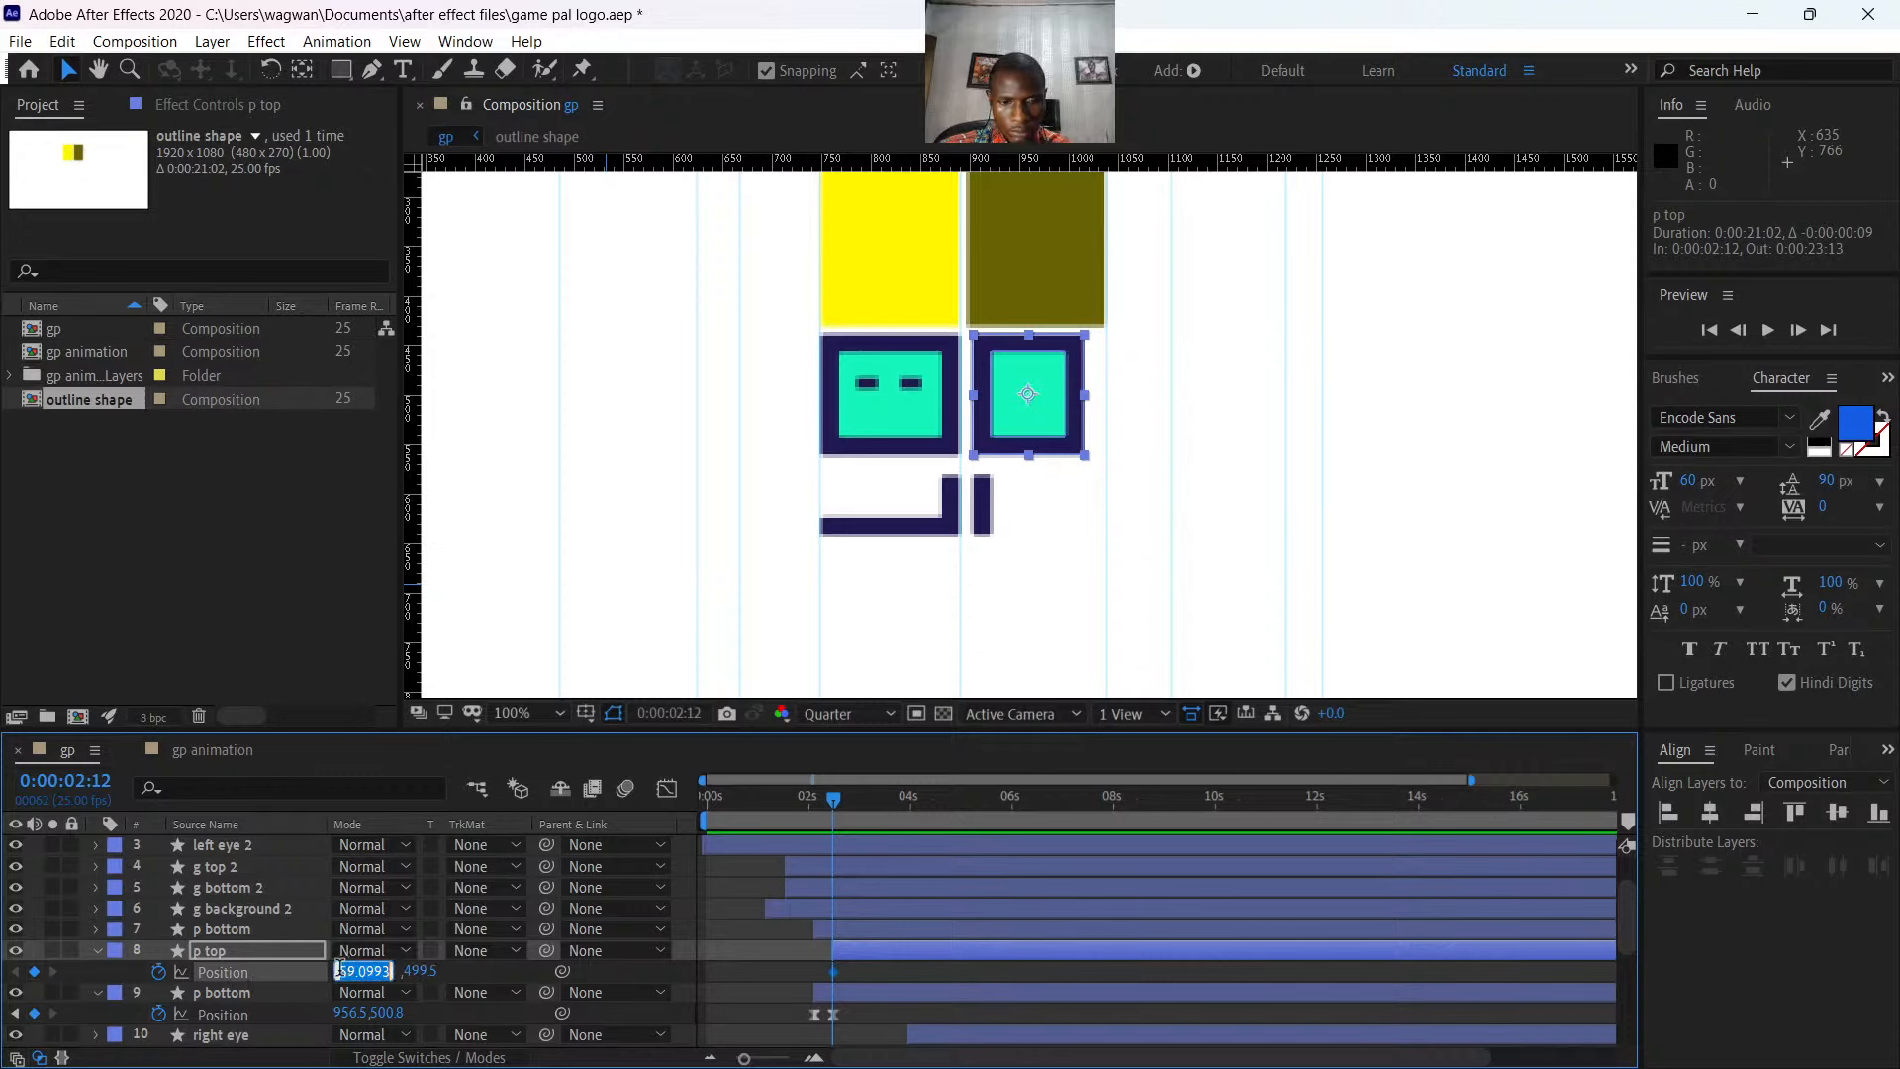
pyautogui.click(744, 973)
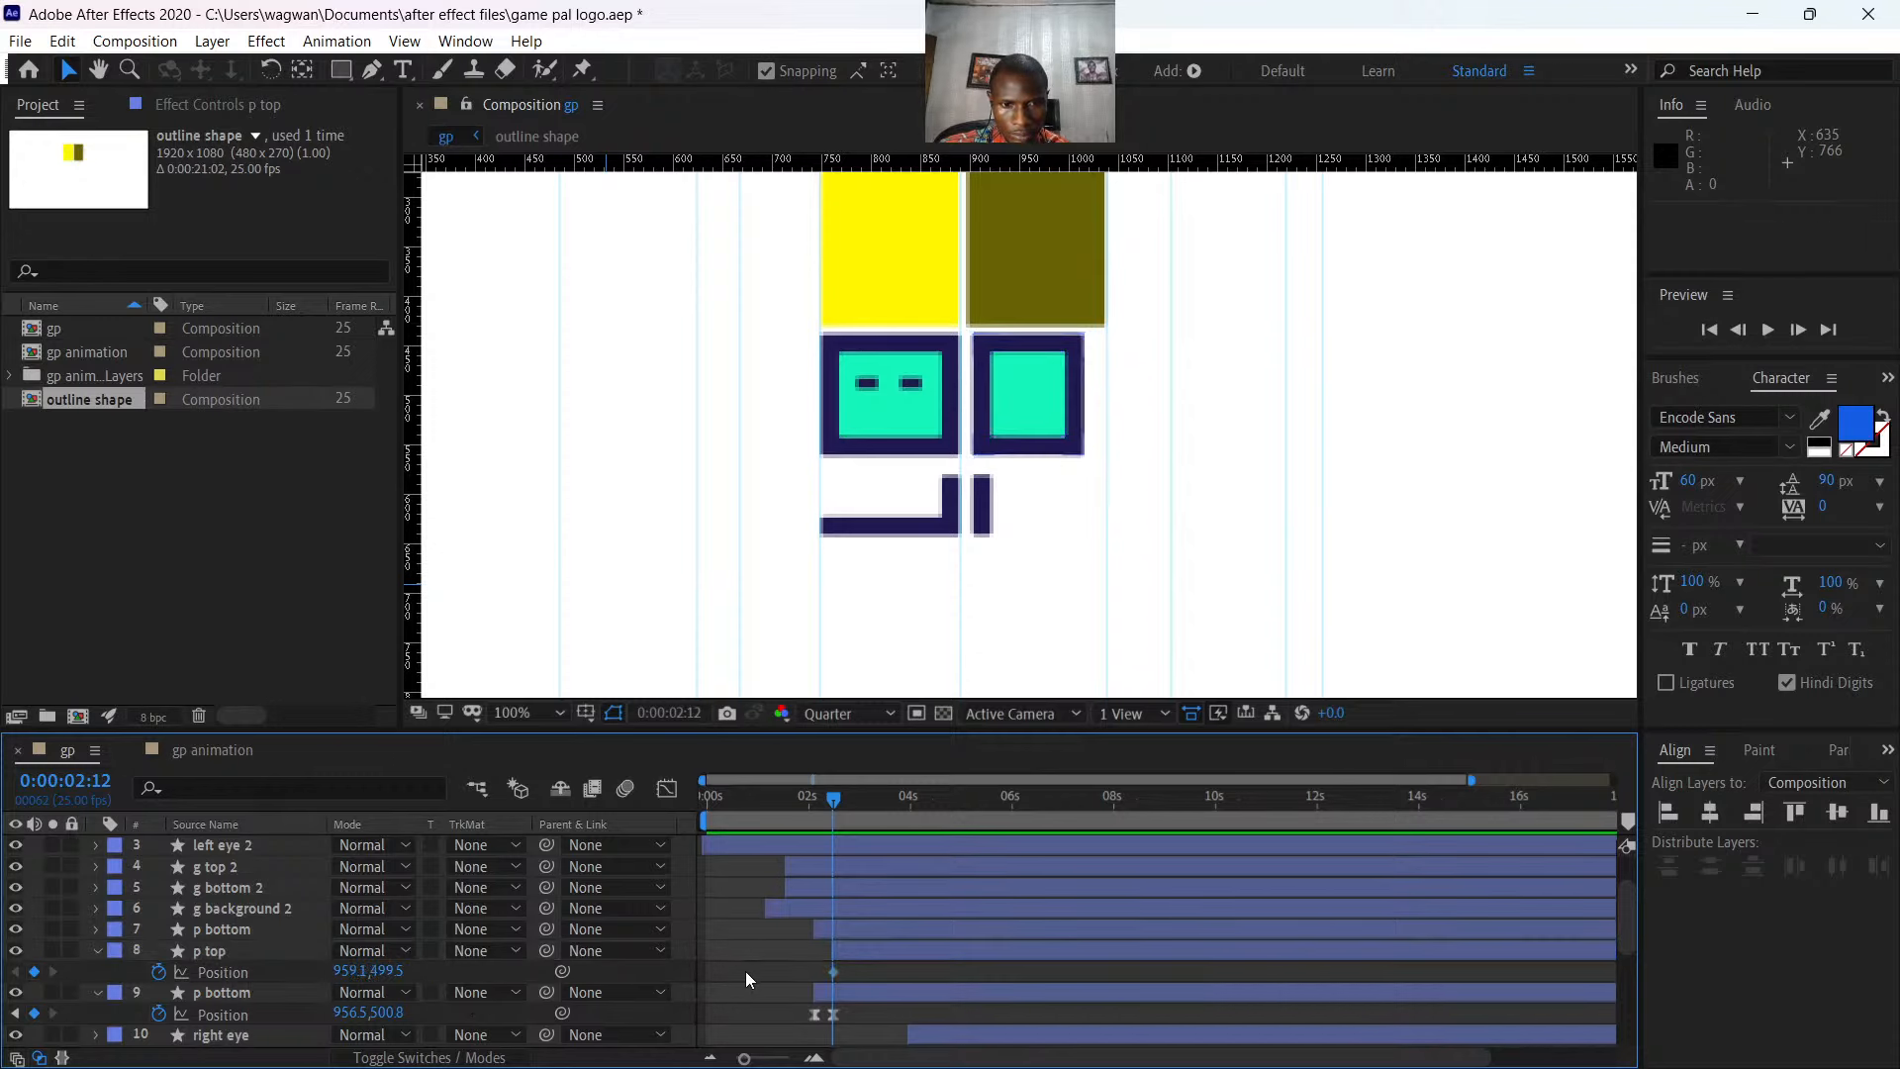
pyautogui.hotkey('ctrl', 'z')
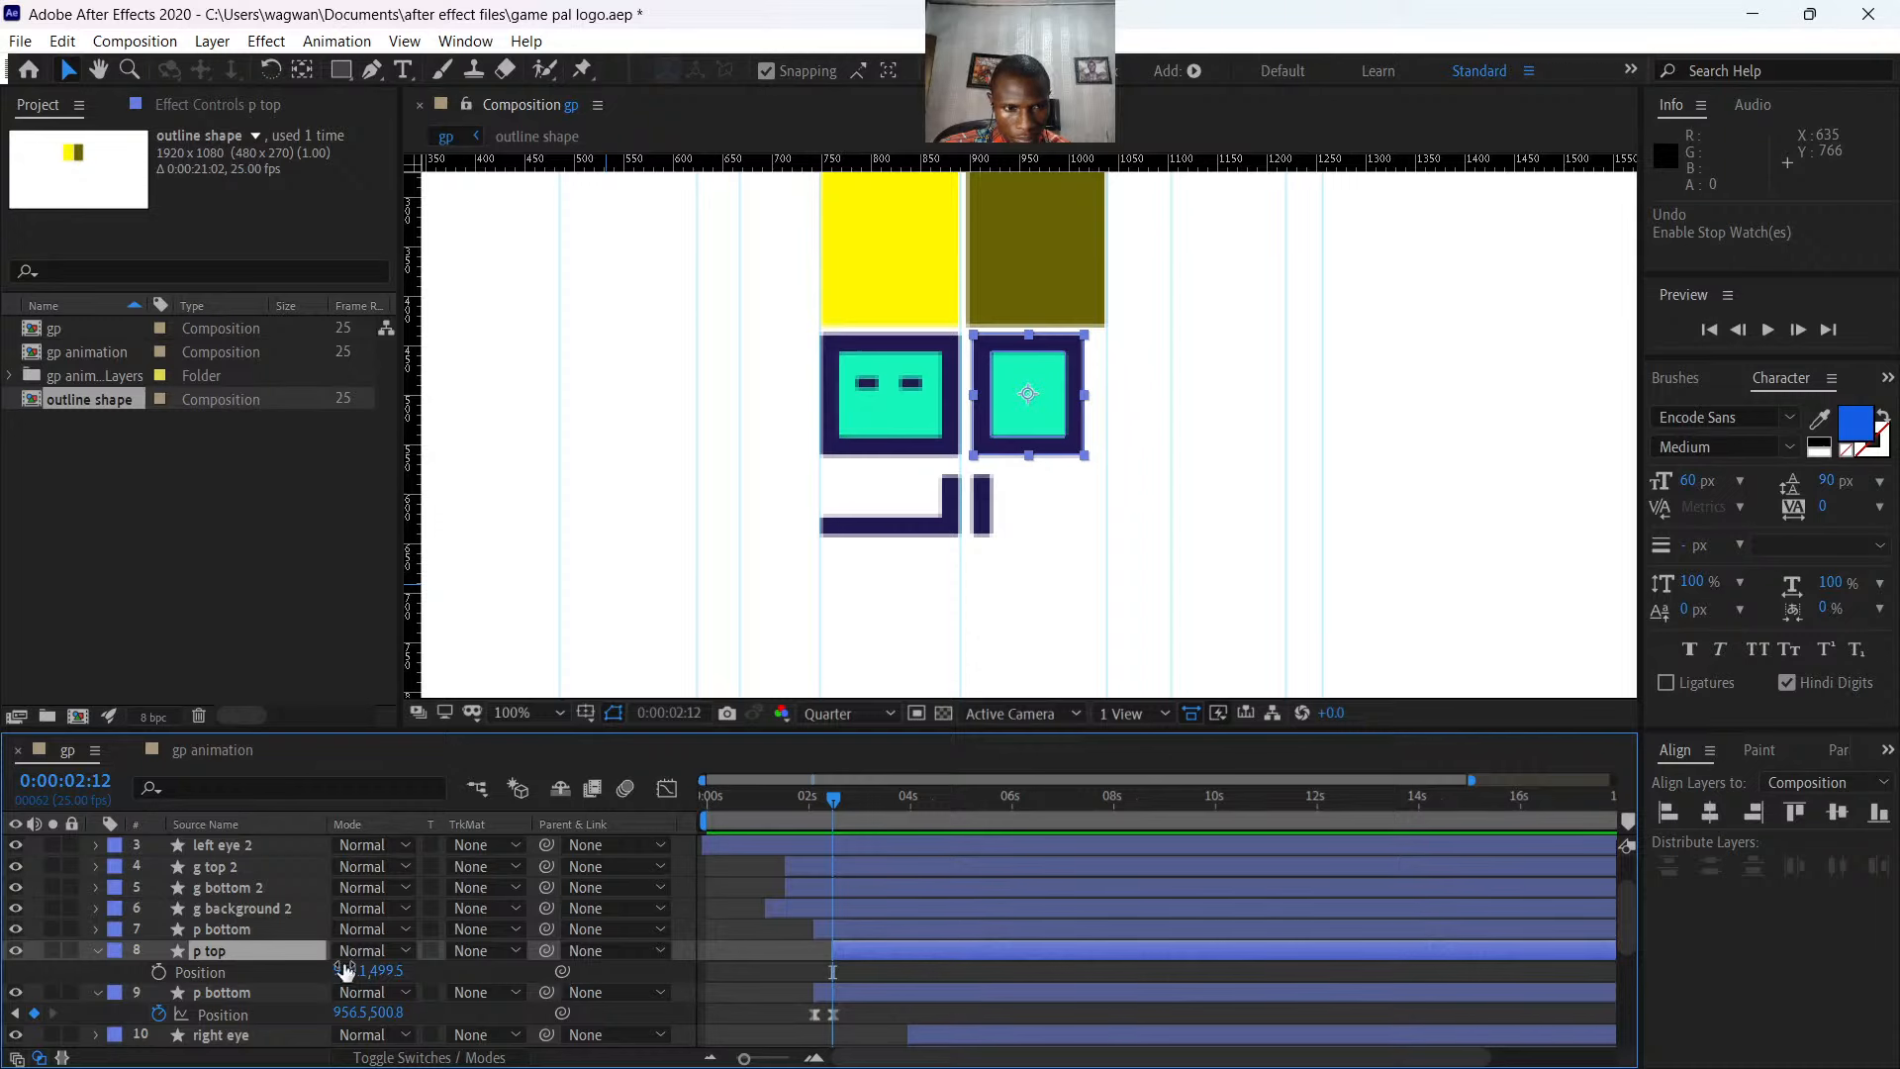
# - Add a Position keyframe to the p top layer at 0:00:02:12 and set its X value to 971.1
pyautogui.click(345, 971)
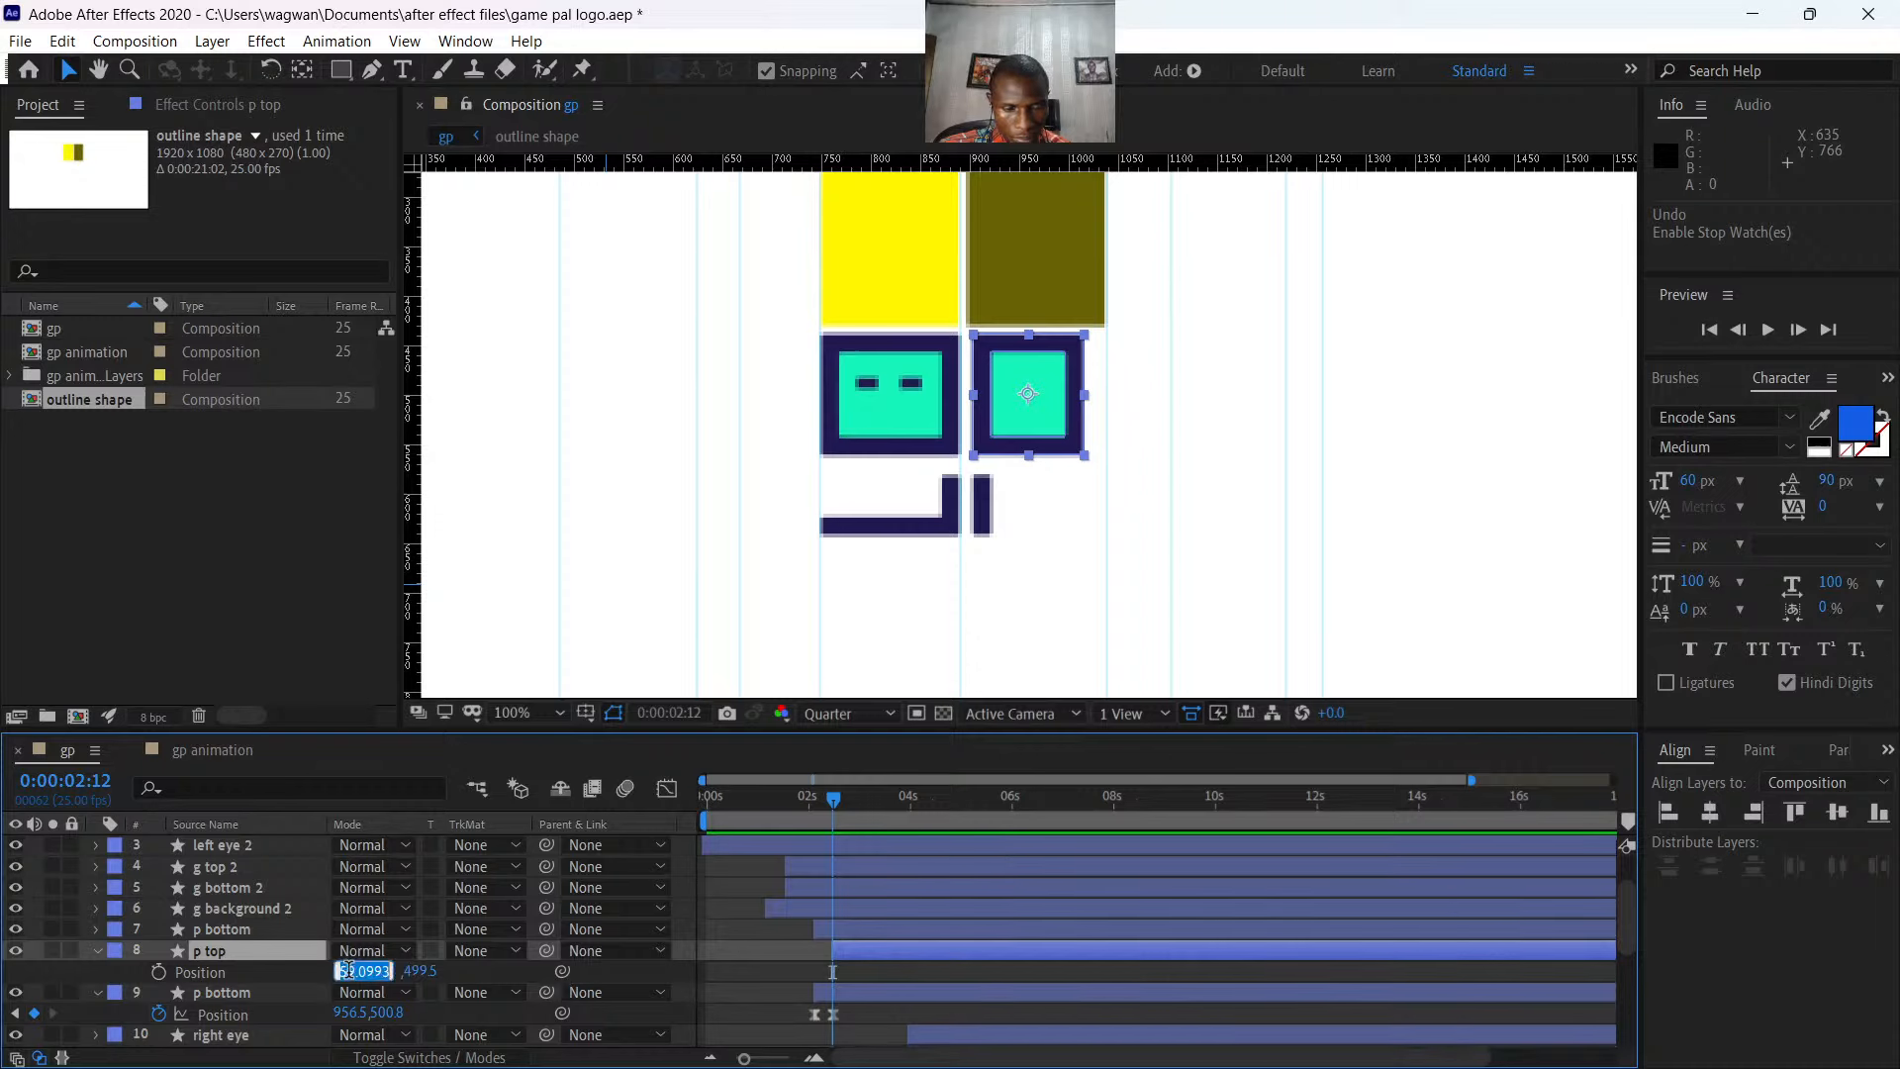
pyautogui.click(747, 968)
pyautogui.click(159, 972)
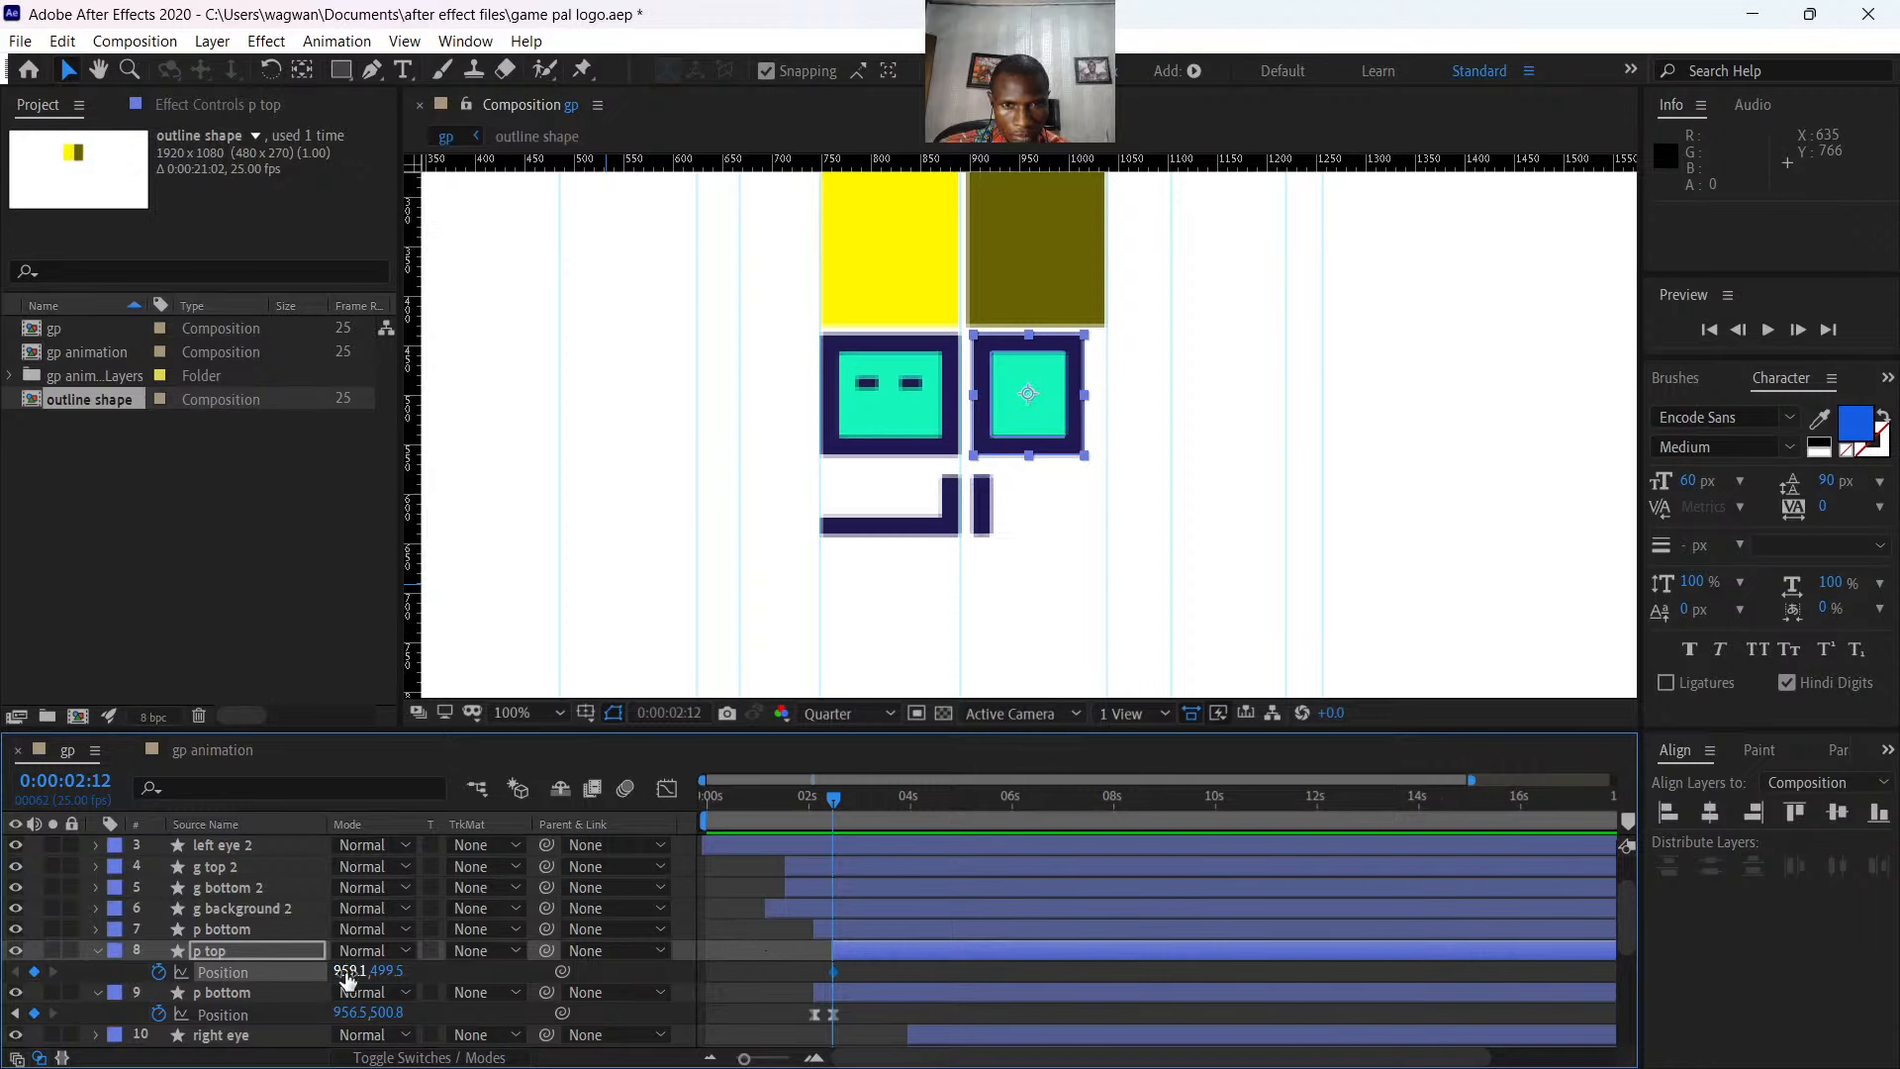
pyautogui.moveTo(346, 978); pyautogui.dragTo(377, 976)
# - Set p top's X Position to 959.1 at 0:00:02:21 and apply Easy Ease to both of its Position keyframes
pyautogui.moveTo(835, 801); pyautogui.dragTo(851, 806)
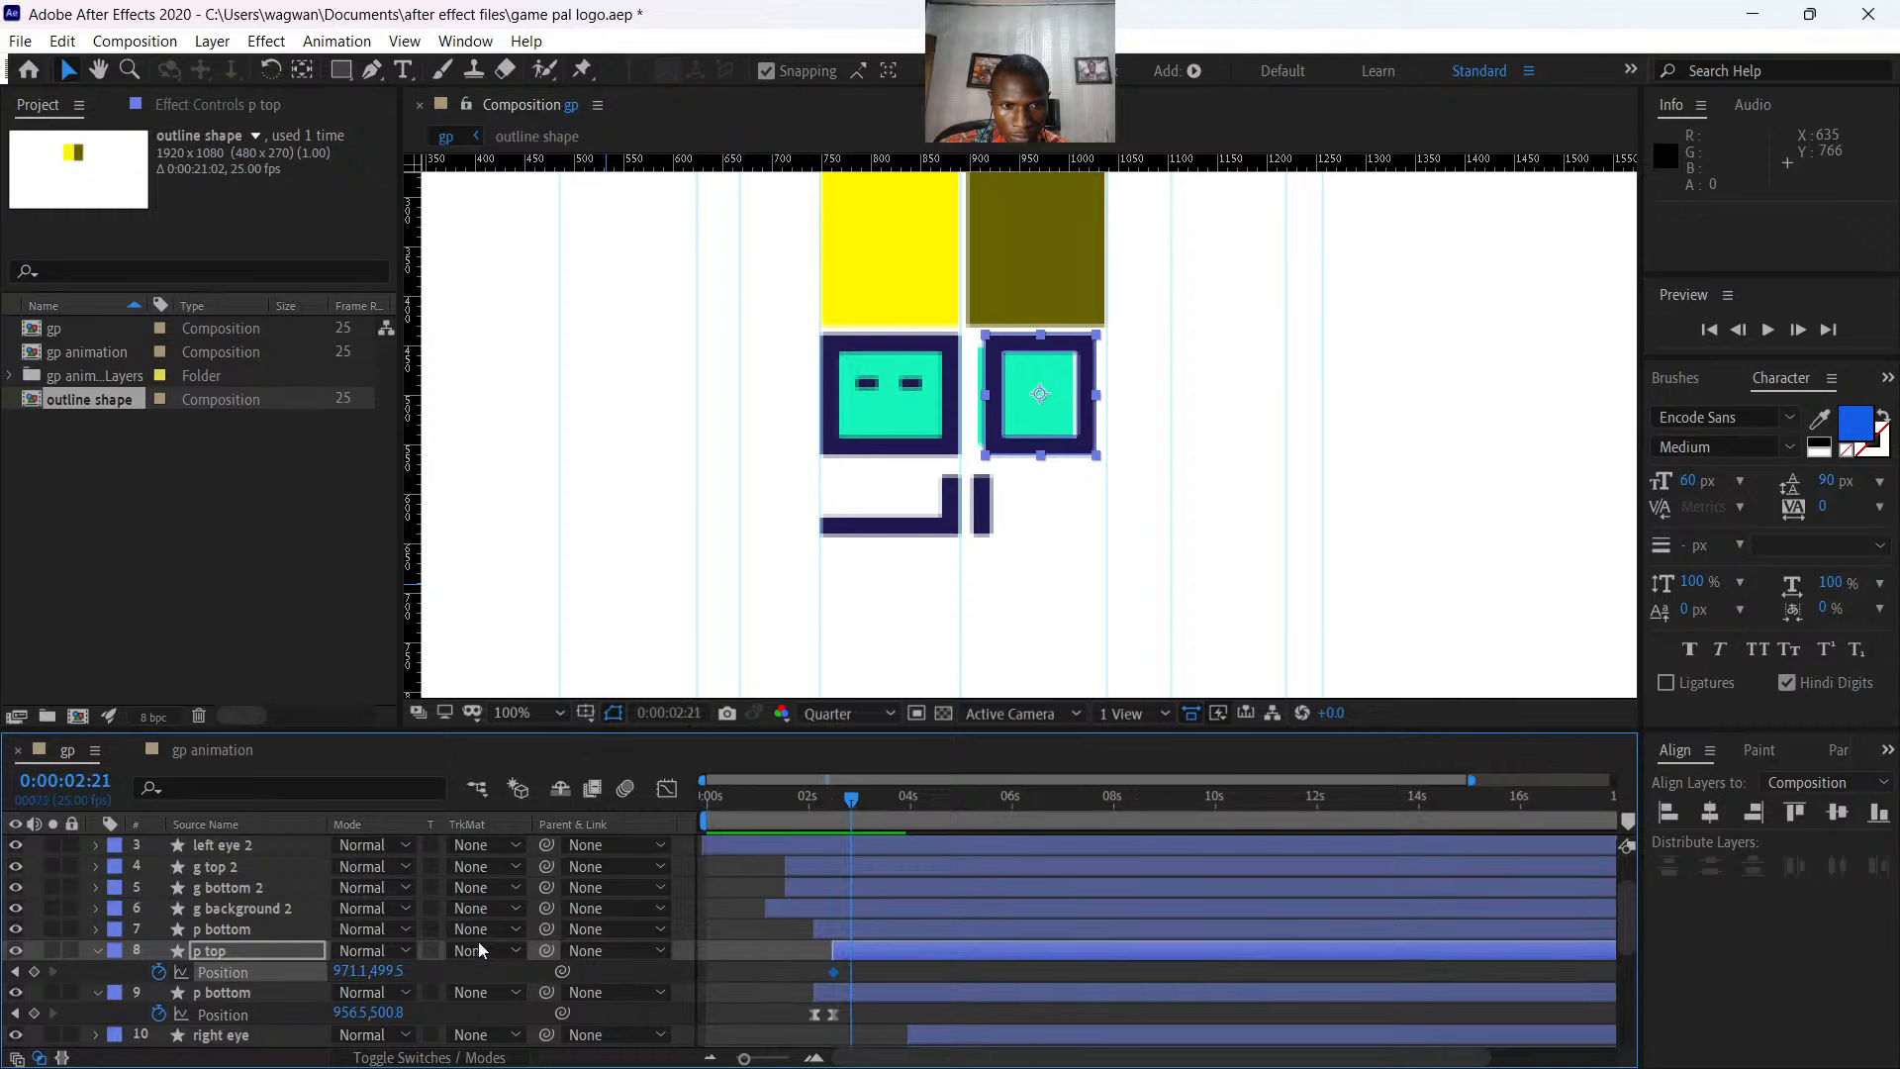
pyautogui.click(352, 971)
pyautogui.write('959.1')
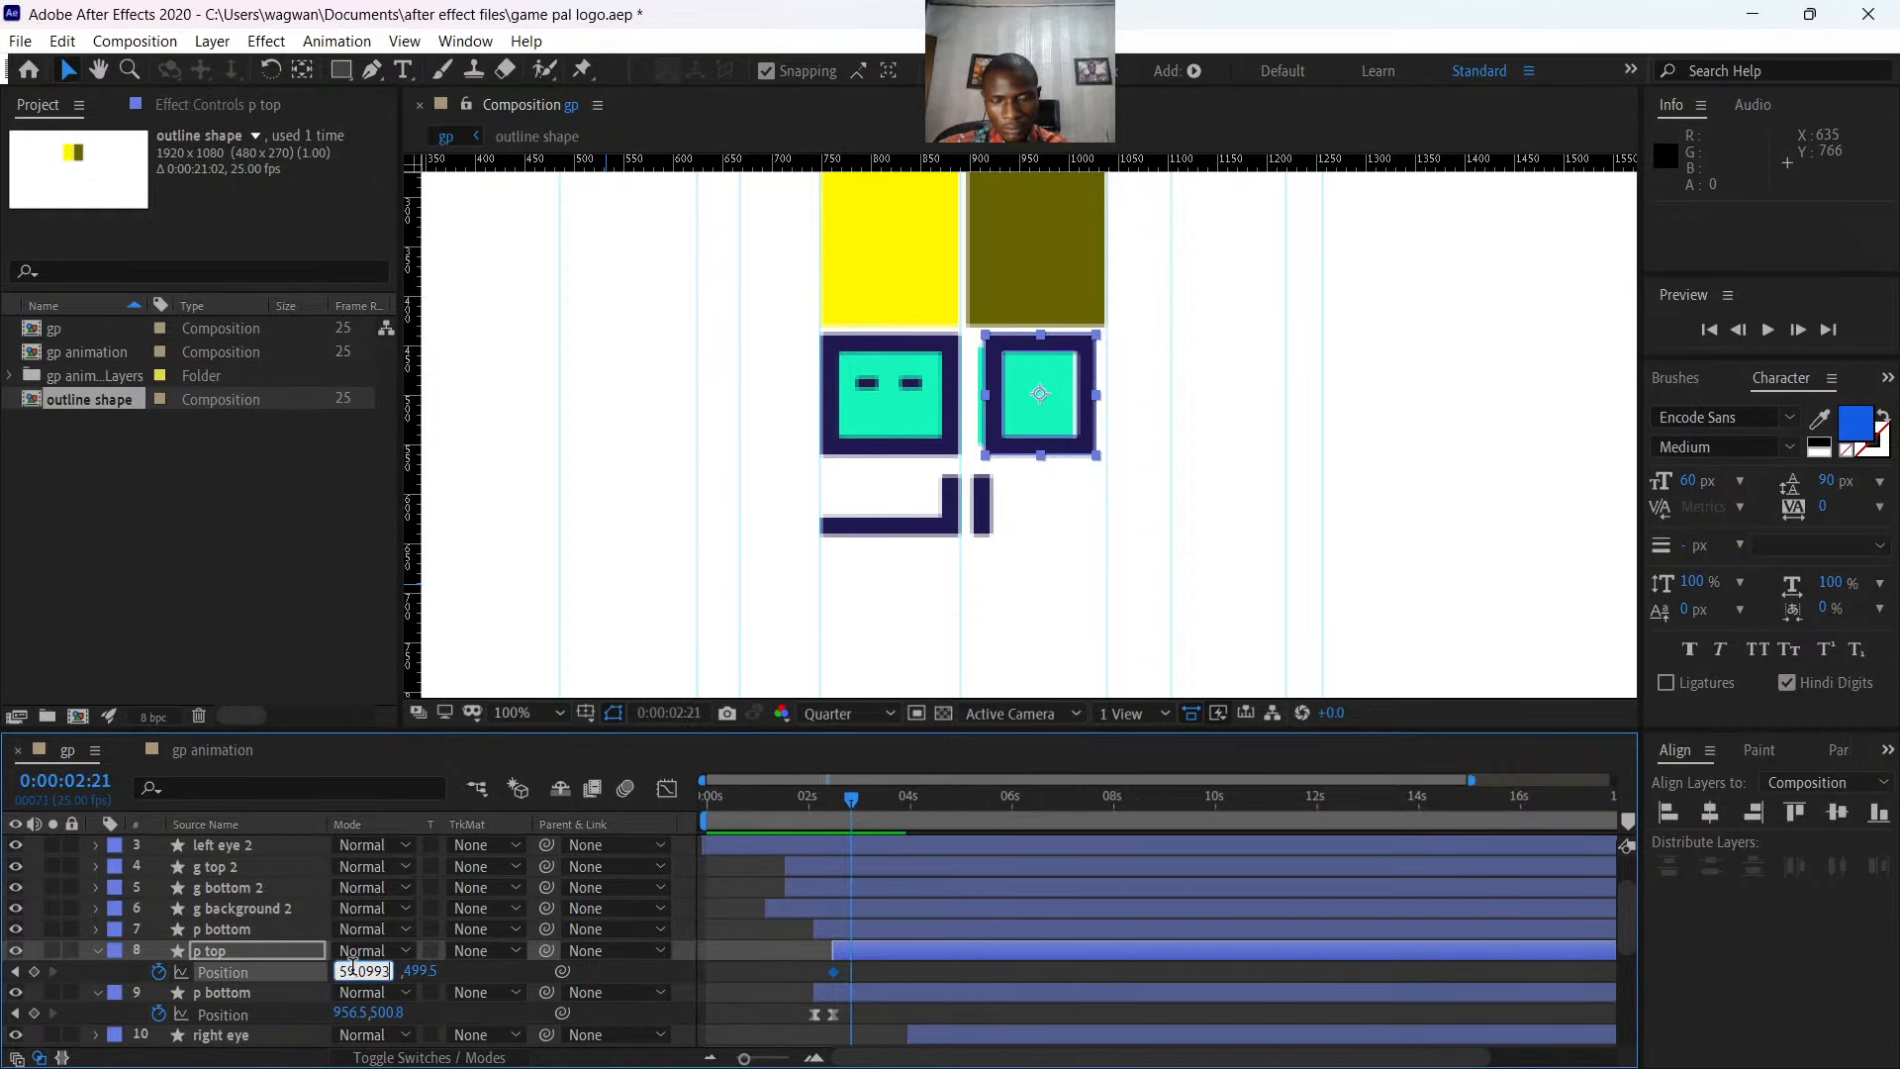
pyautogui.press('Return')
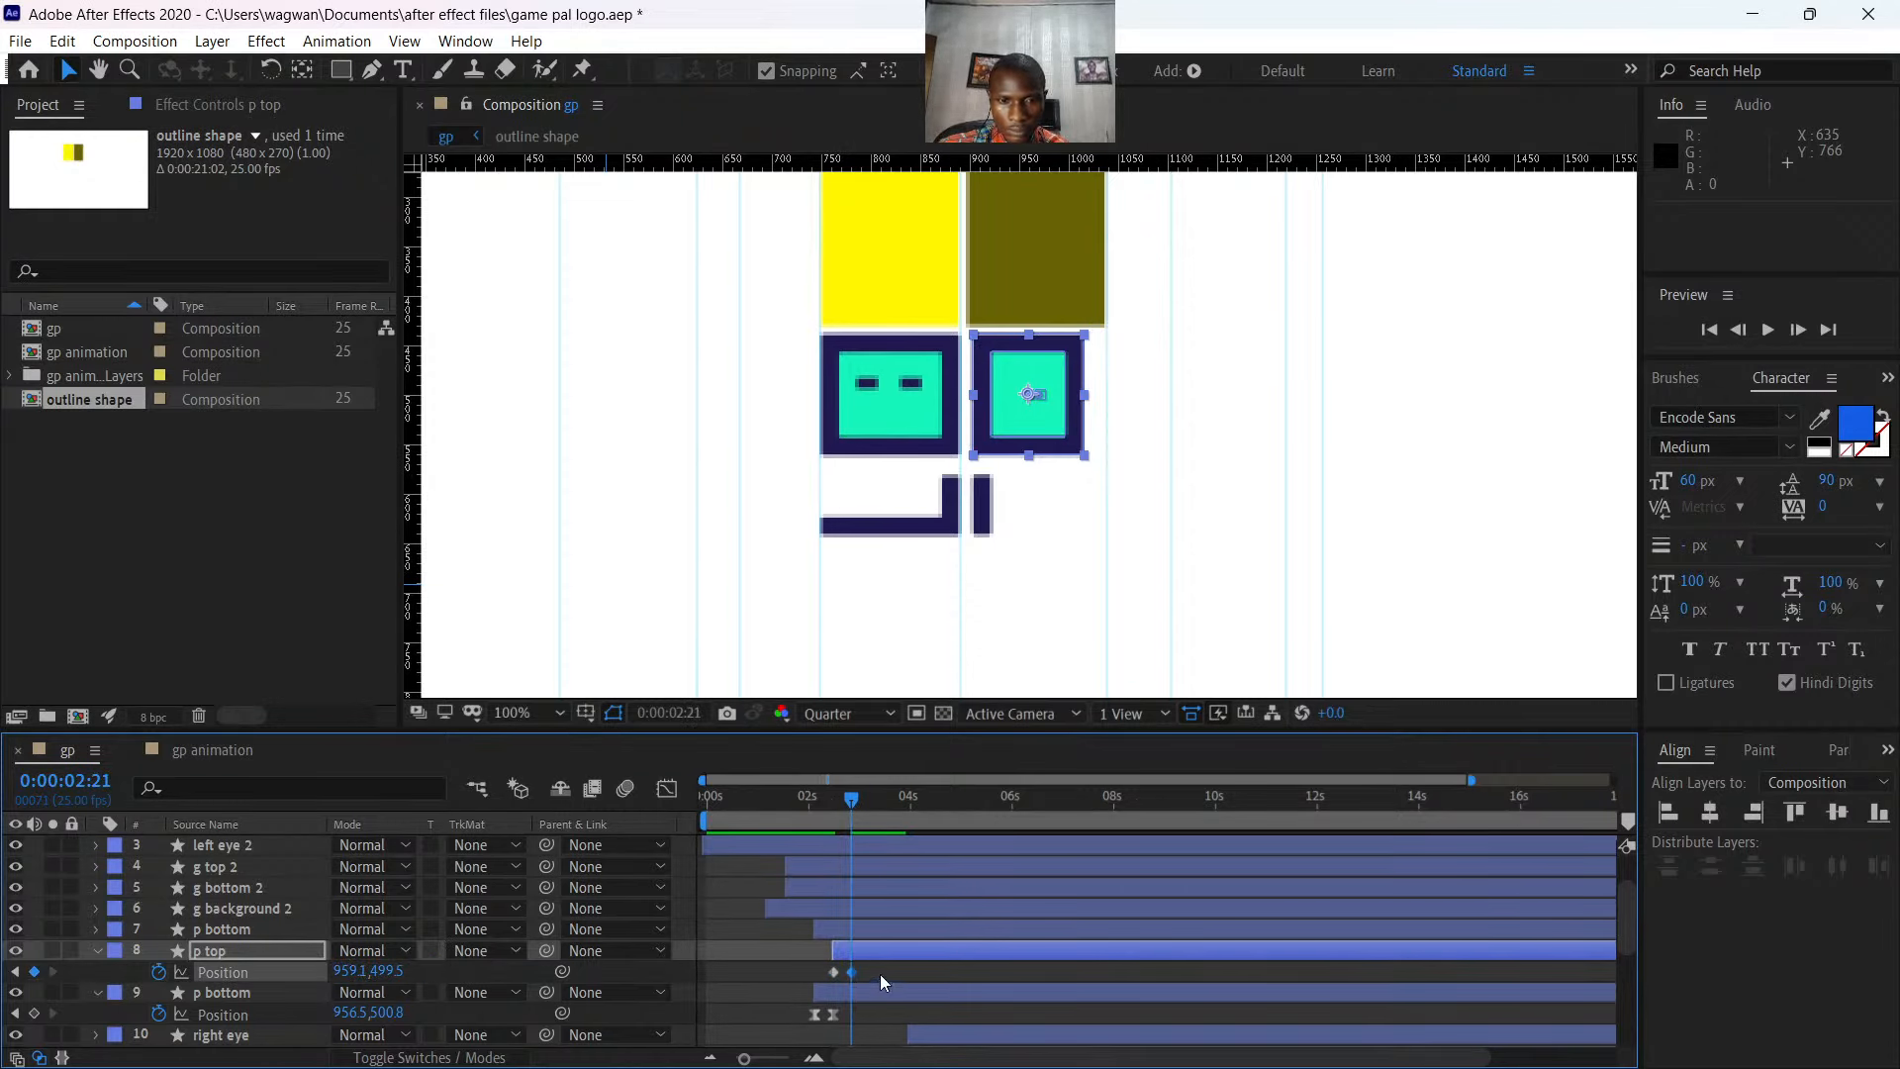
pyautogui.moveTo(881, 974); pyautogui.dragTo(817, 970)
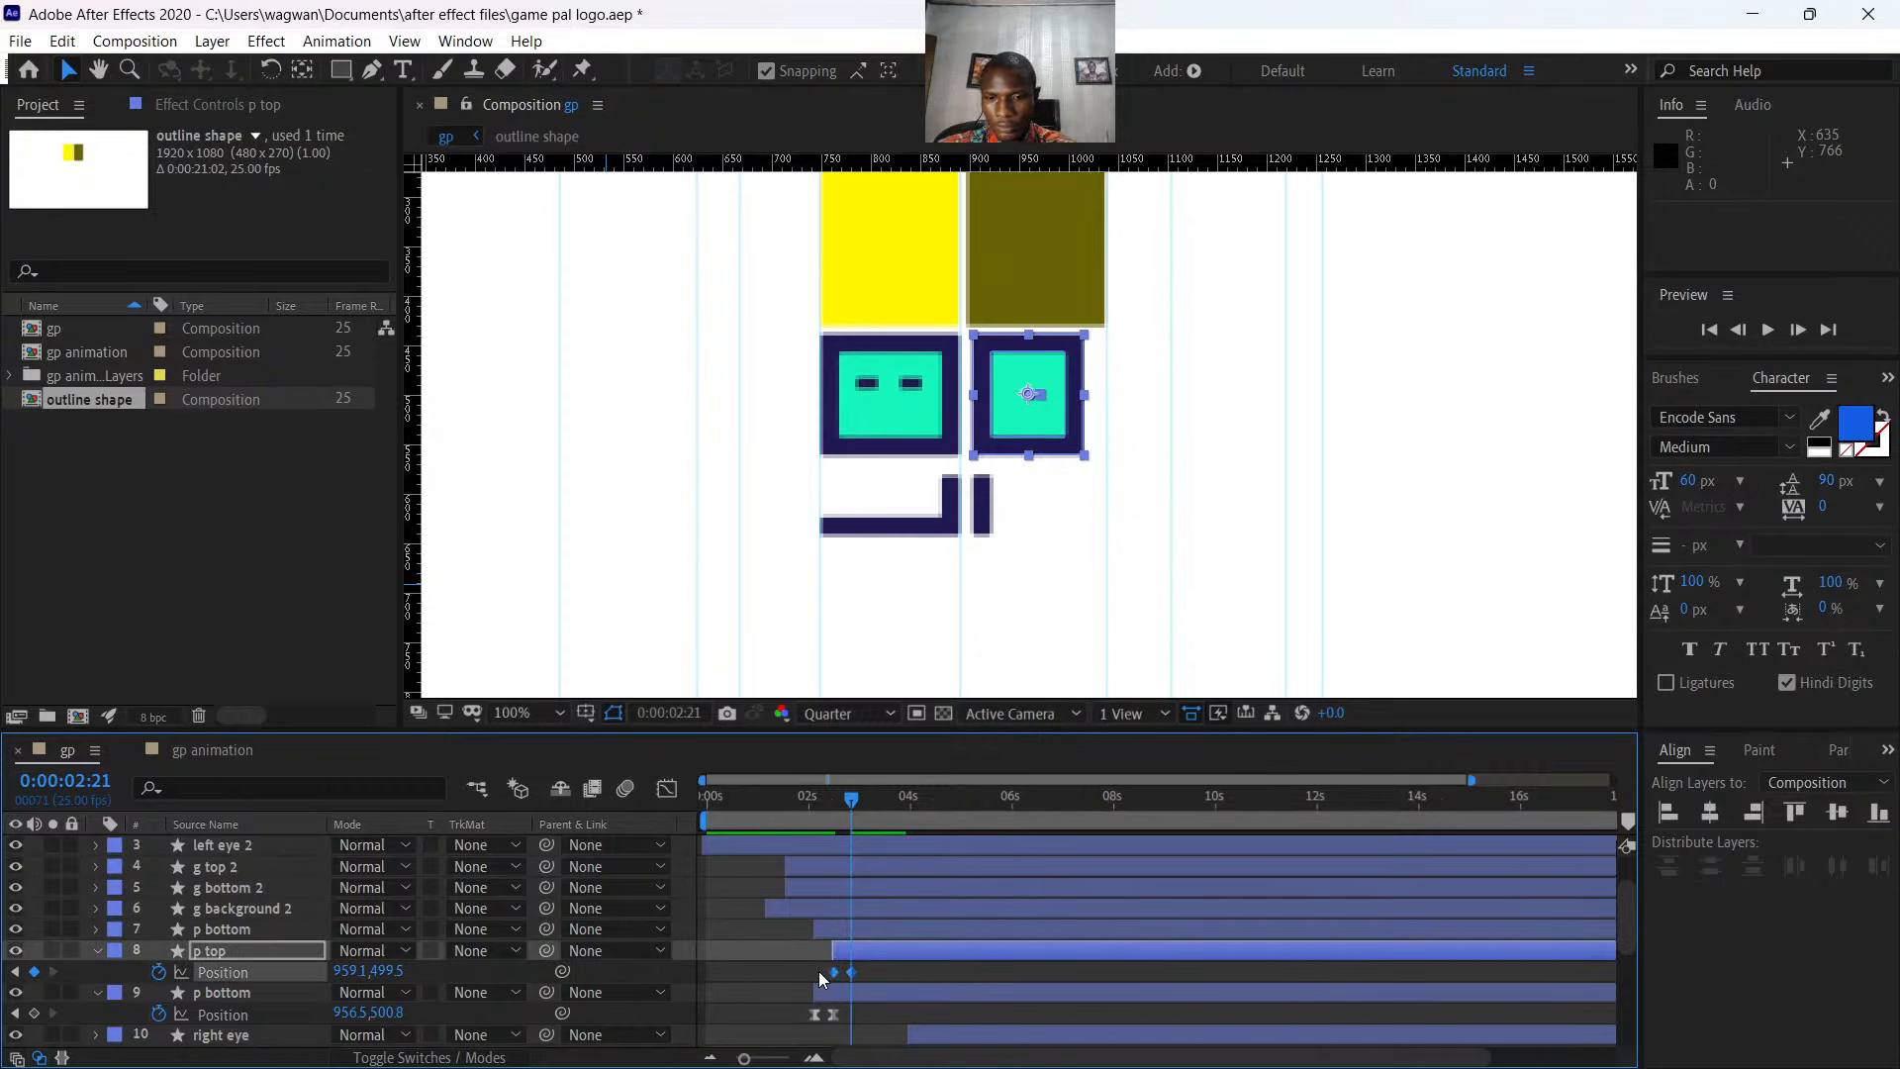
pyautogui.press('F9')
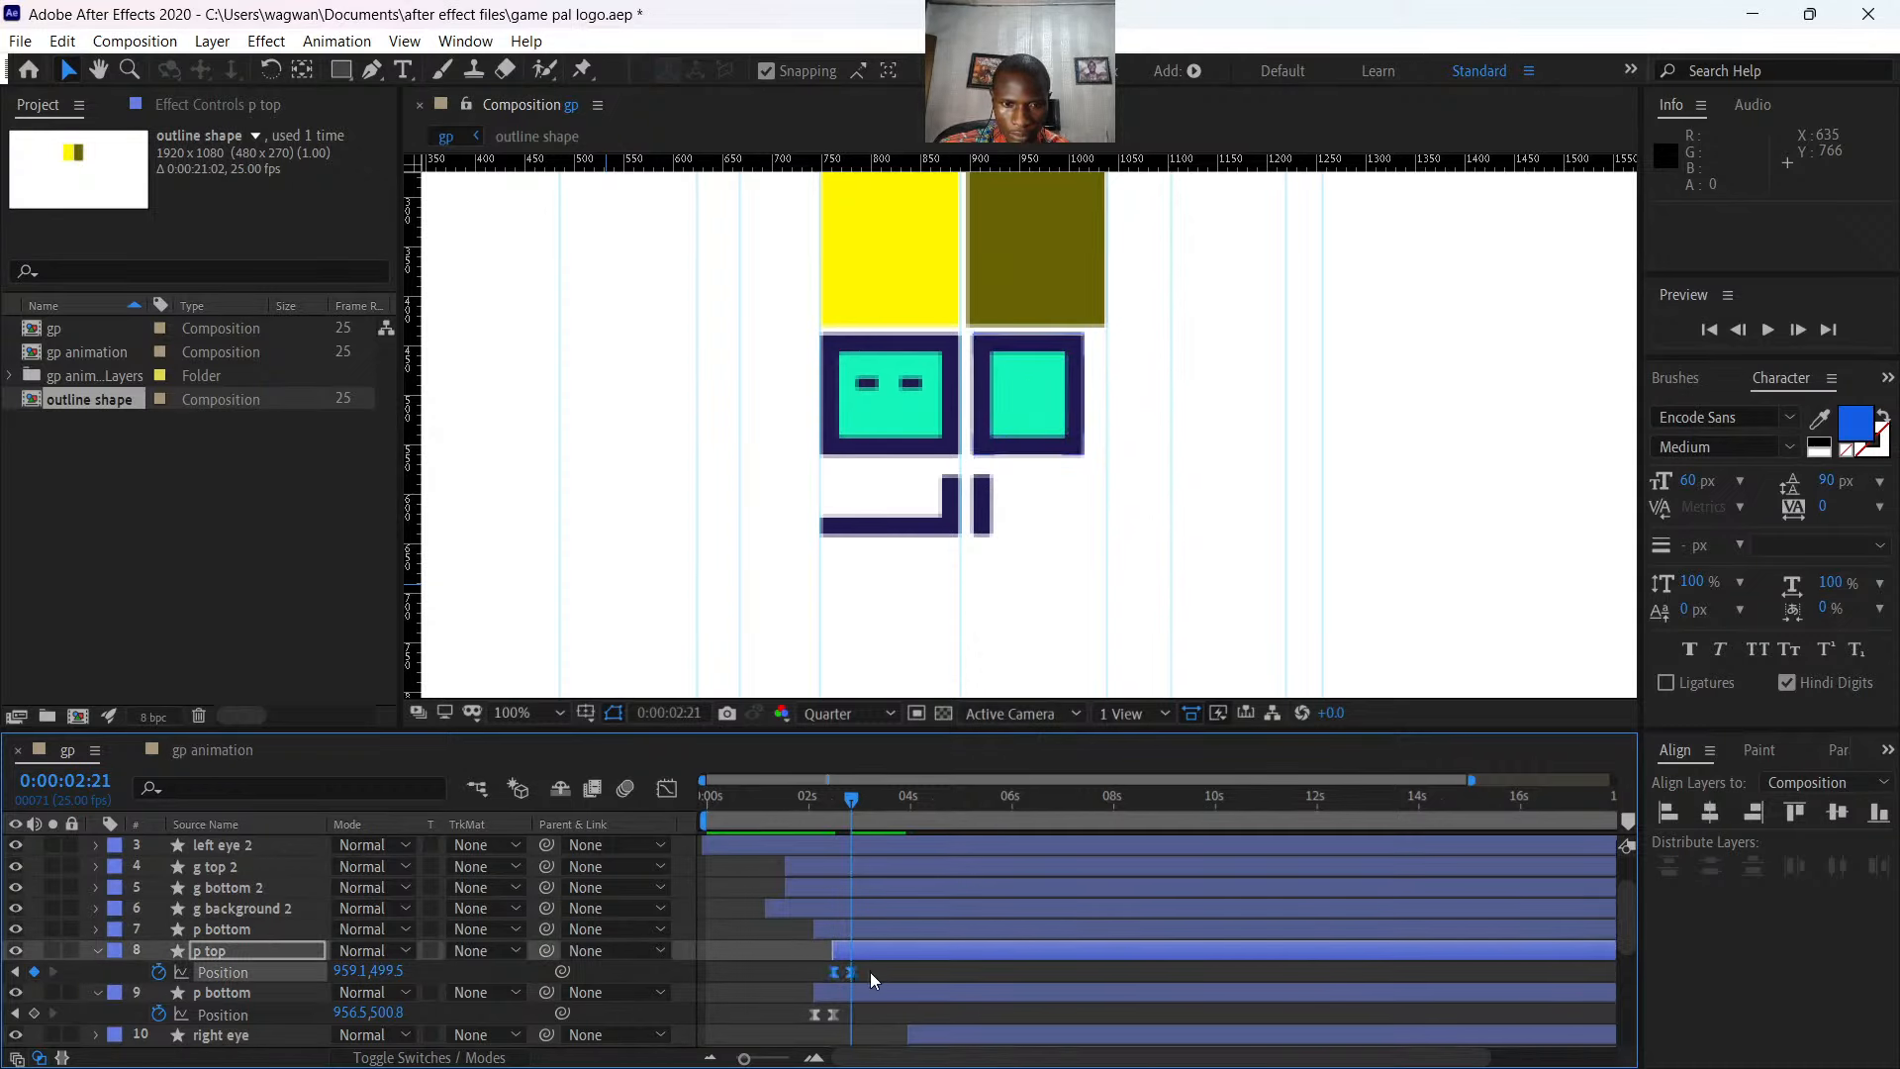
# - Move p top's end Position keyframe to 0:00:03:00 and clear the keyframe selection
pyautogui.click(850, 971)
pyautogui.moveTo(850, 971); pyautogui.dragTo(856, 971)
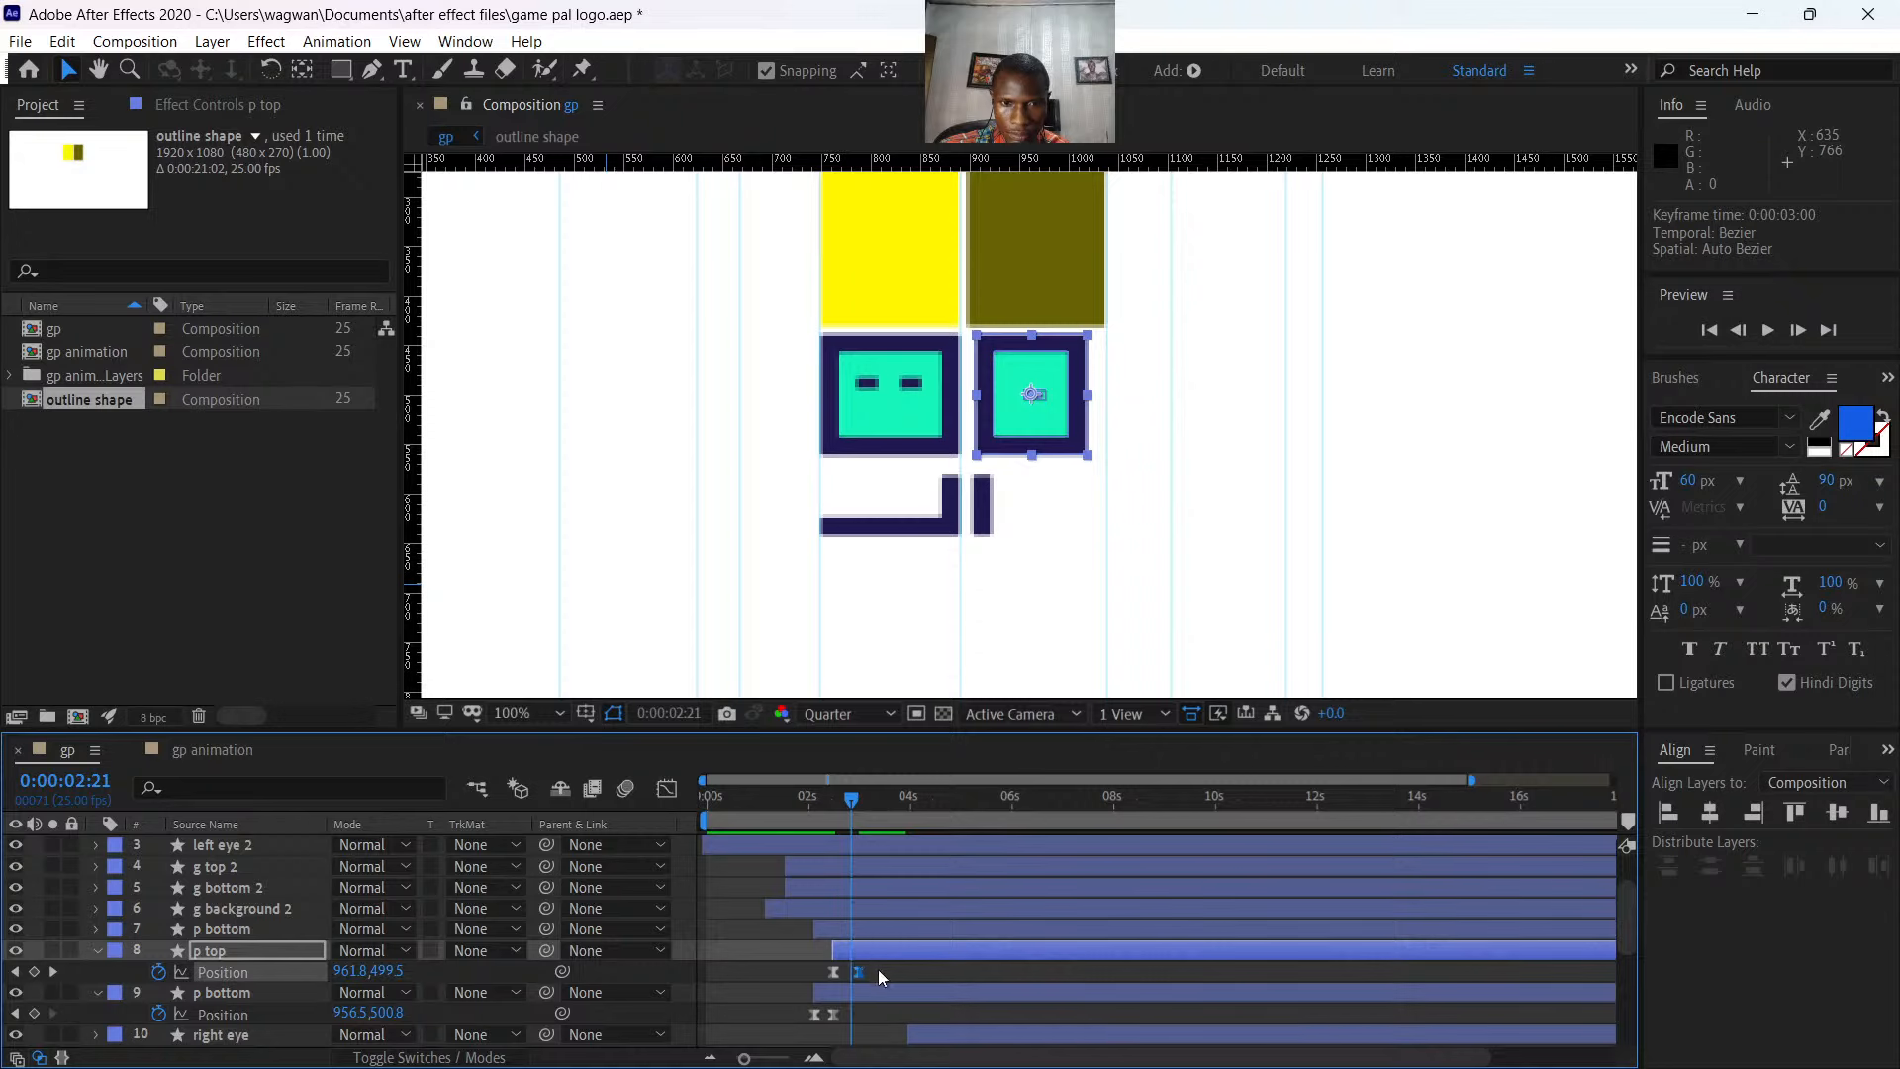
pyautogui.click(872, 973)
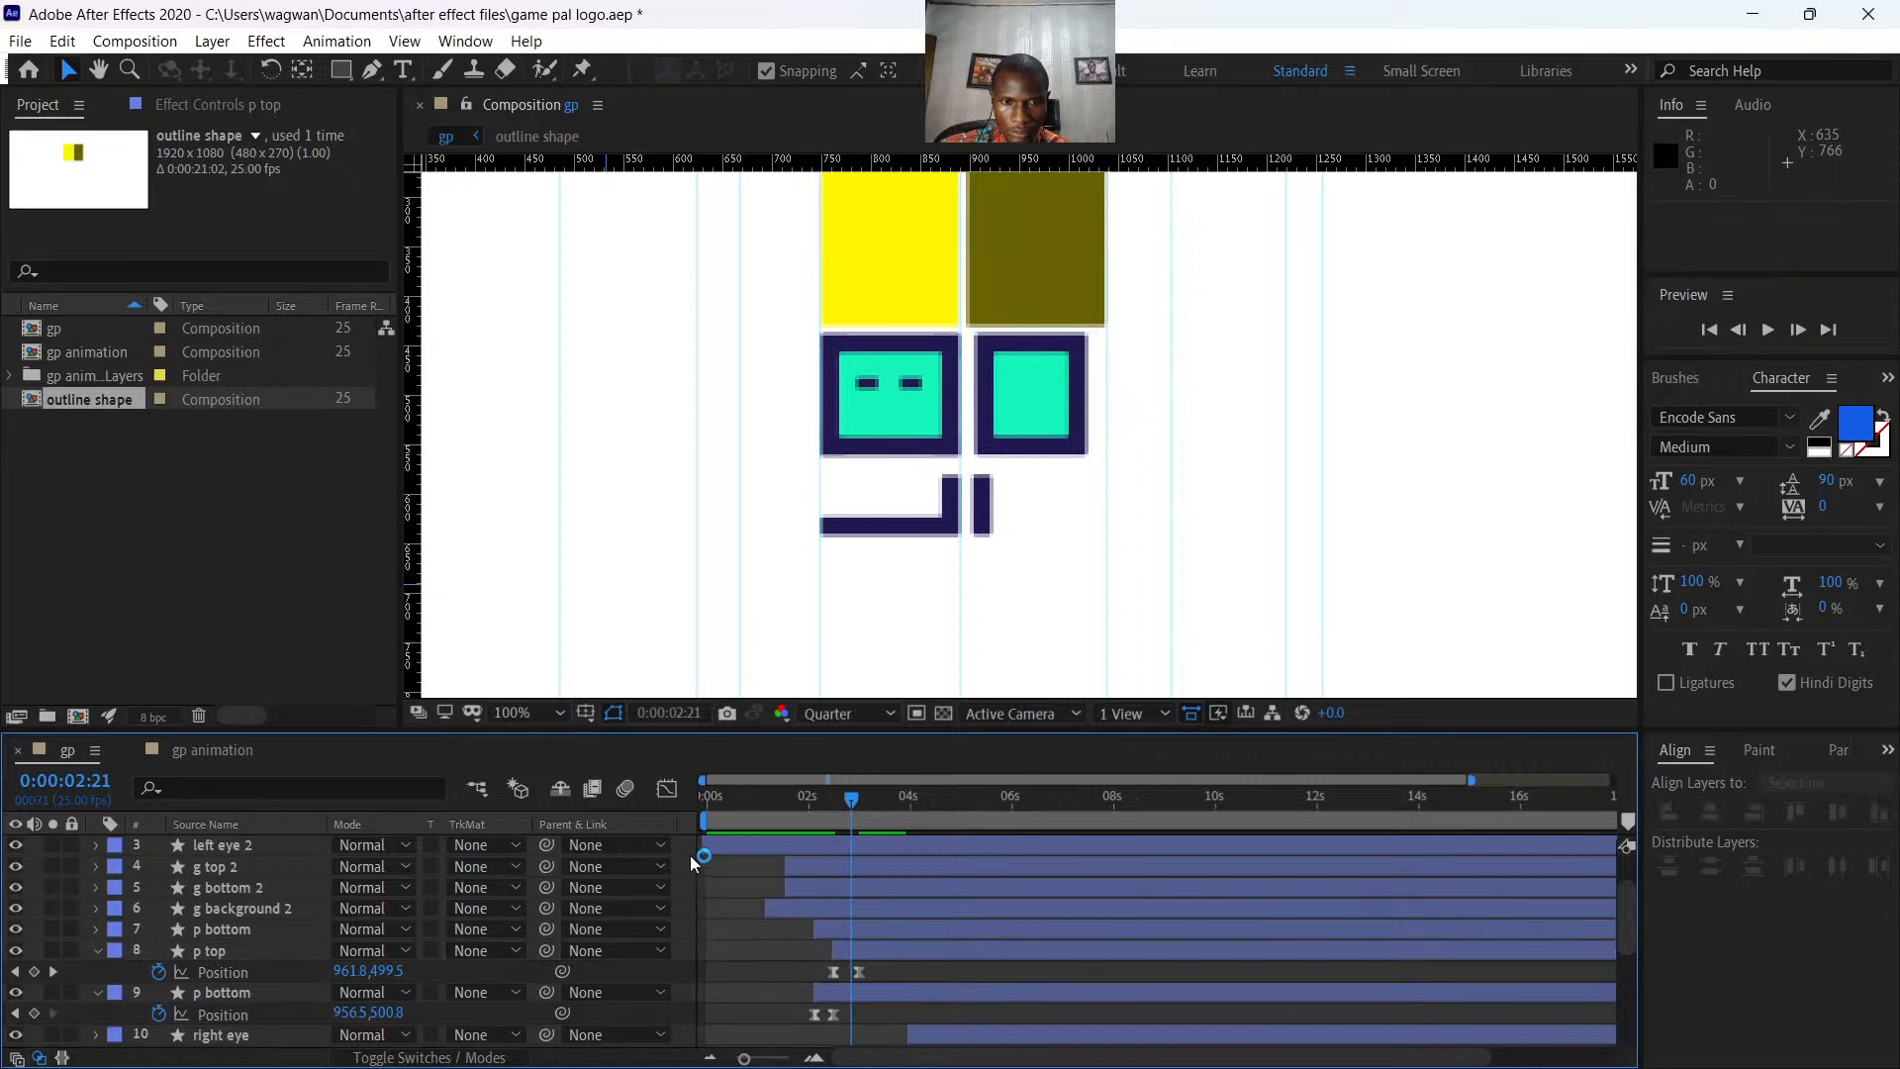
pyautogui.click(667, 789)
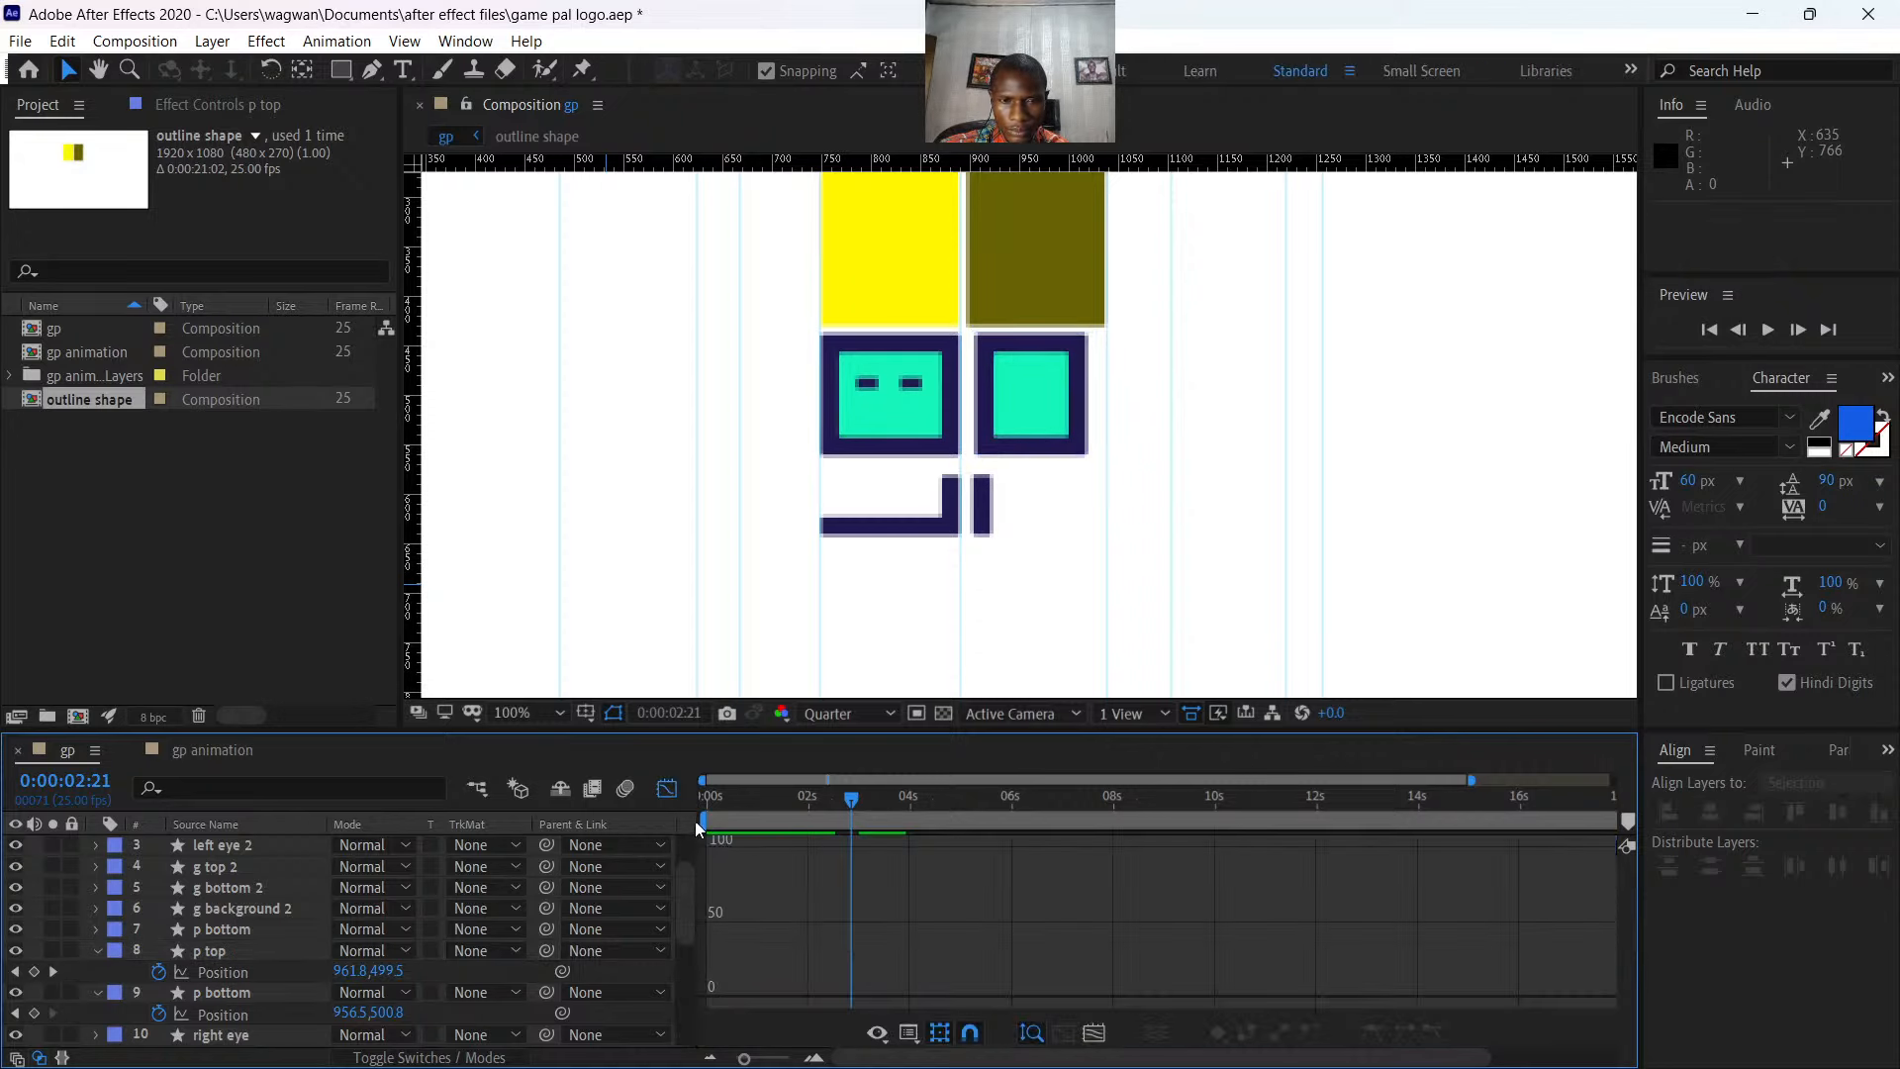
pyautogui.click(667, 789)
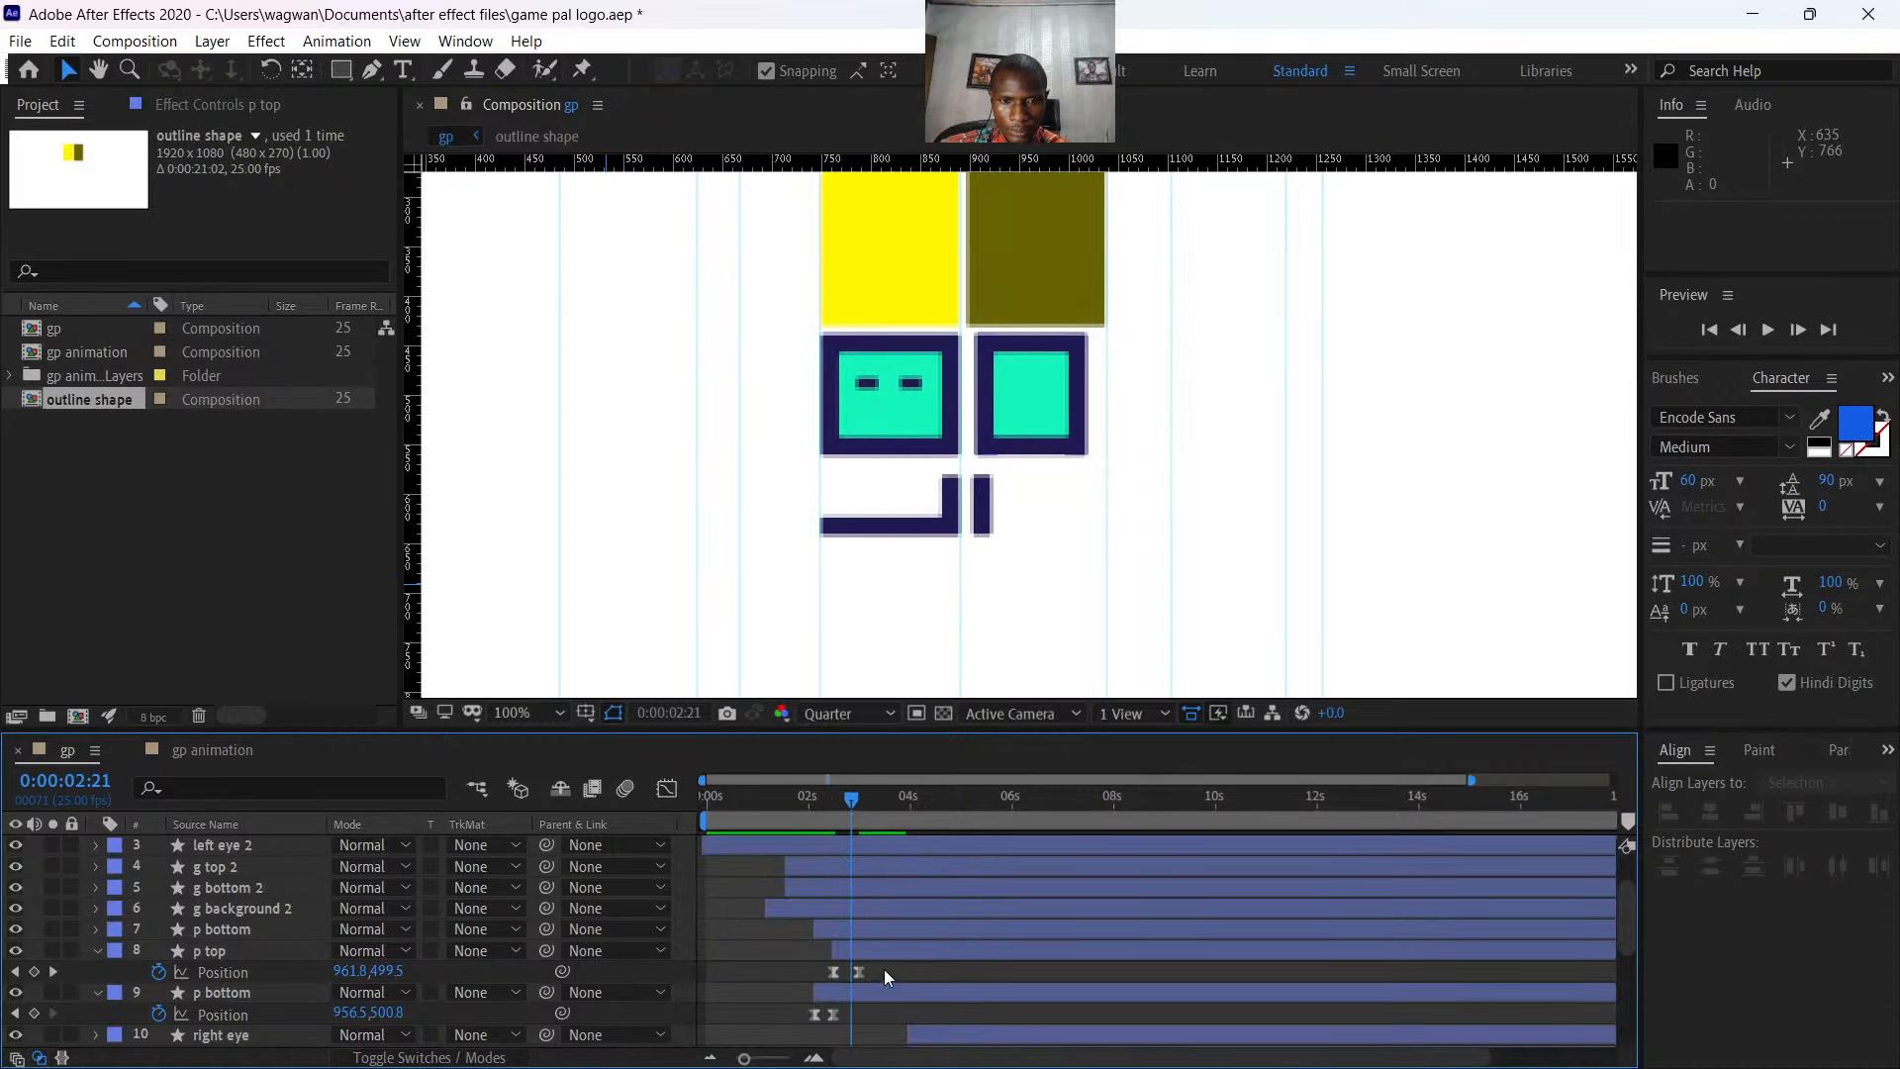
pyautogui.moveTo(883, 970); pyautogui.dragTo(804, 958)
pyautogui.click(667, 789)
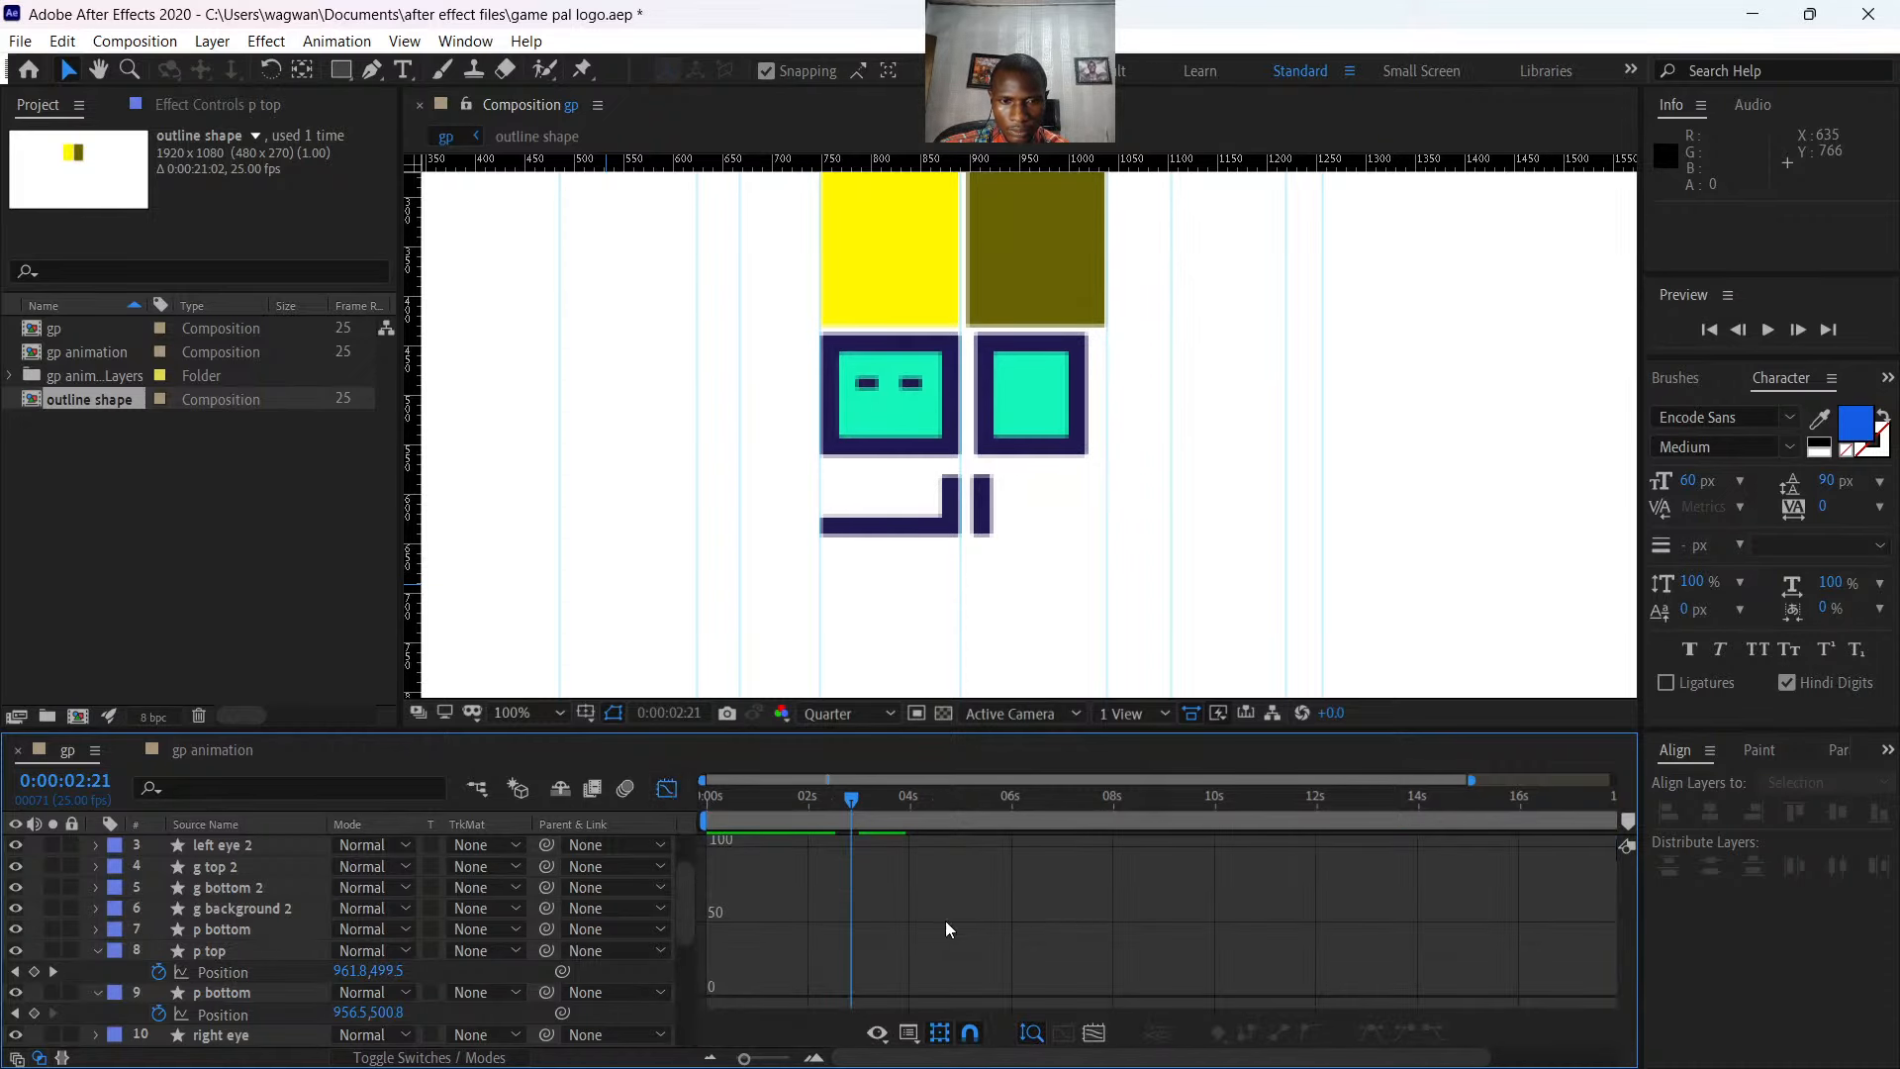
pyautogui.click(710, 1057)
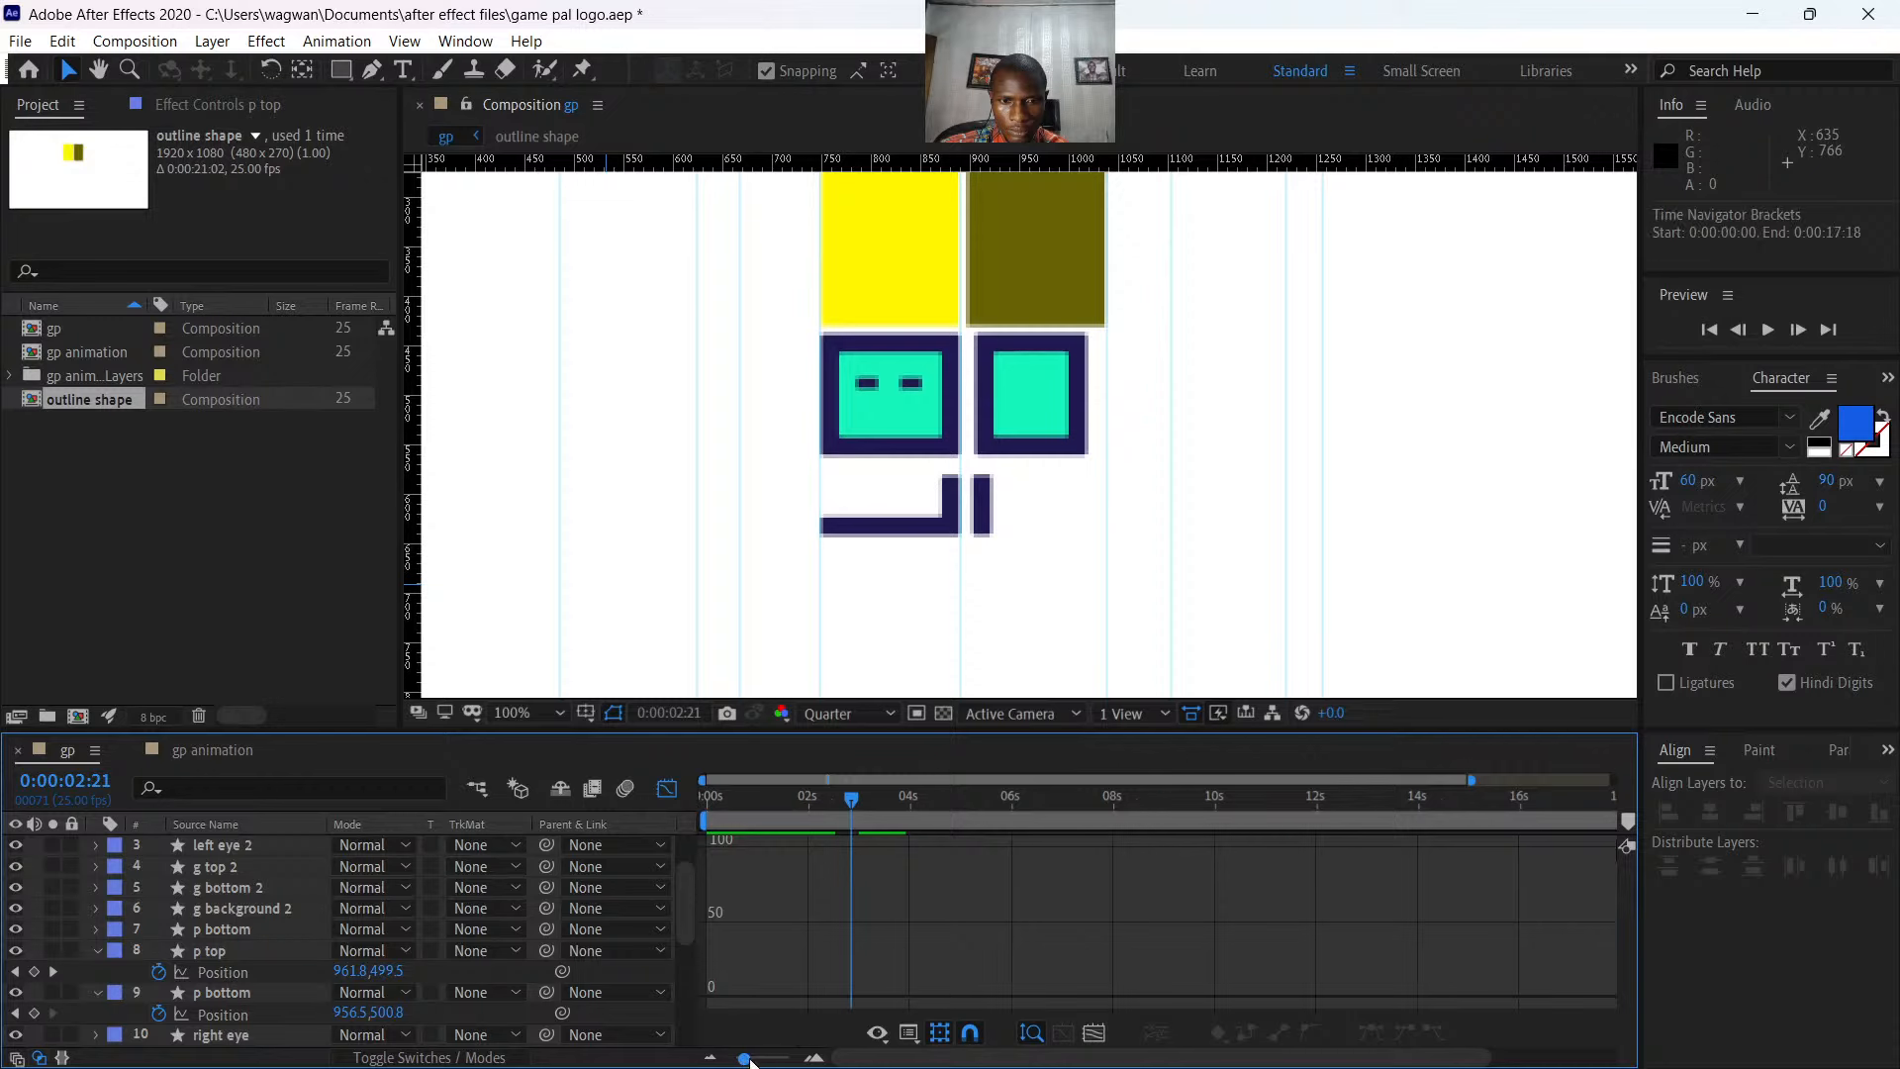
pyautogui.click(669, 791)
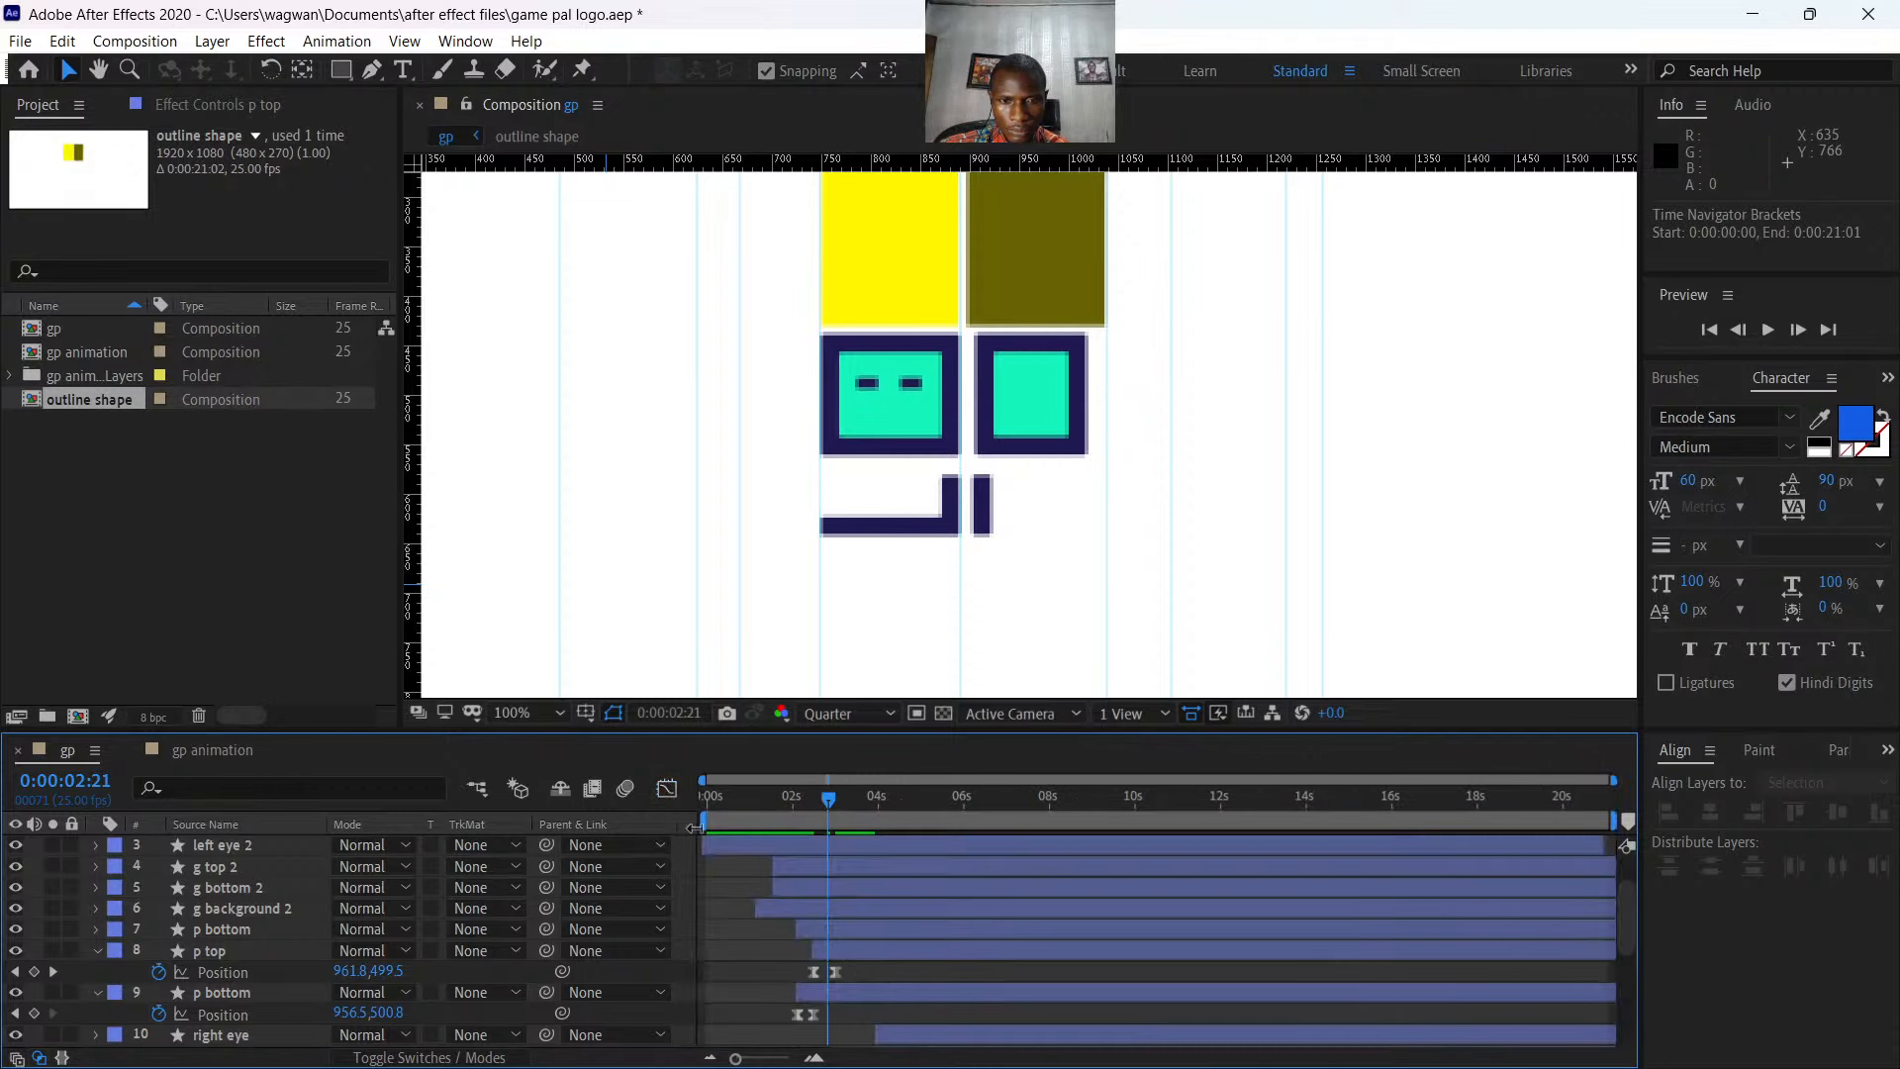
# - Select the p top layer and preview its slide-in from just before its start
pyautogui.click(842, 952)
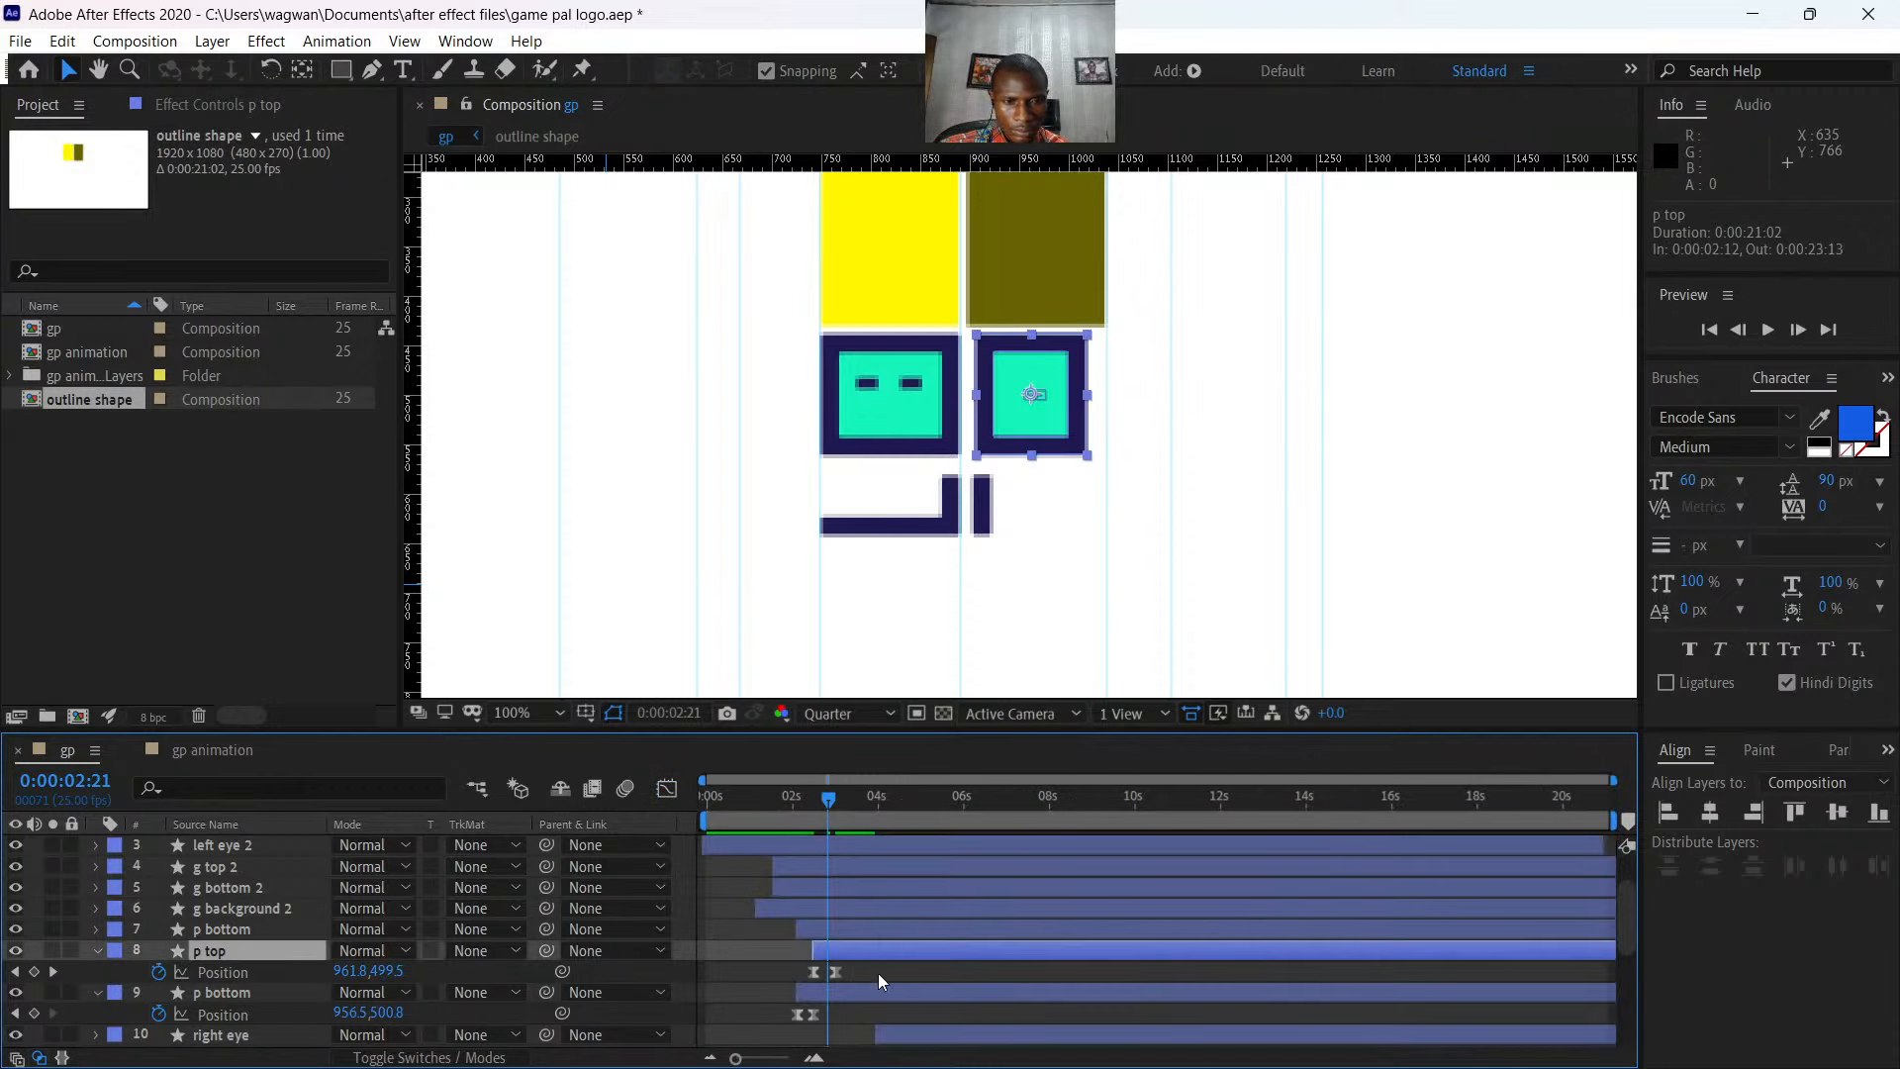
pyautogui.moveTo(830, 798); pyautogui.dragTo(804, 803)
pyautogui.press('space')
pyautogui.press('space')
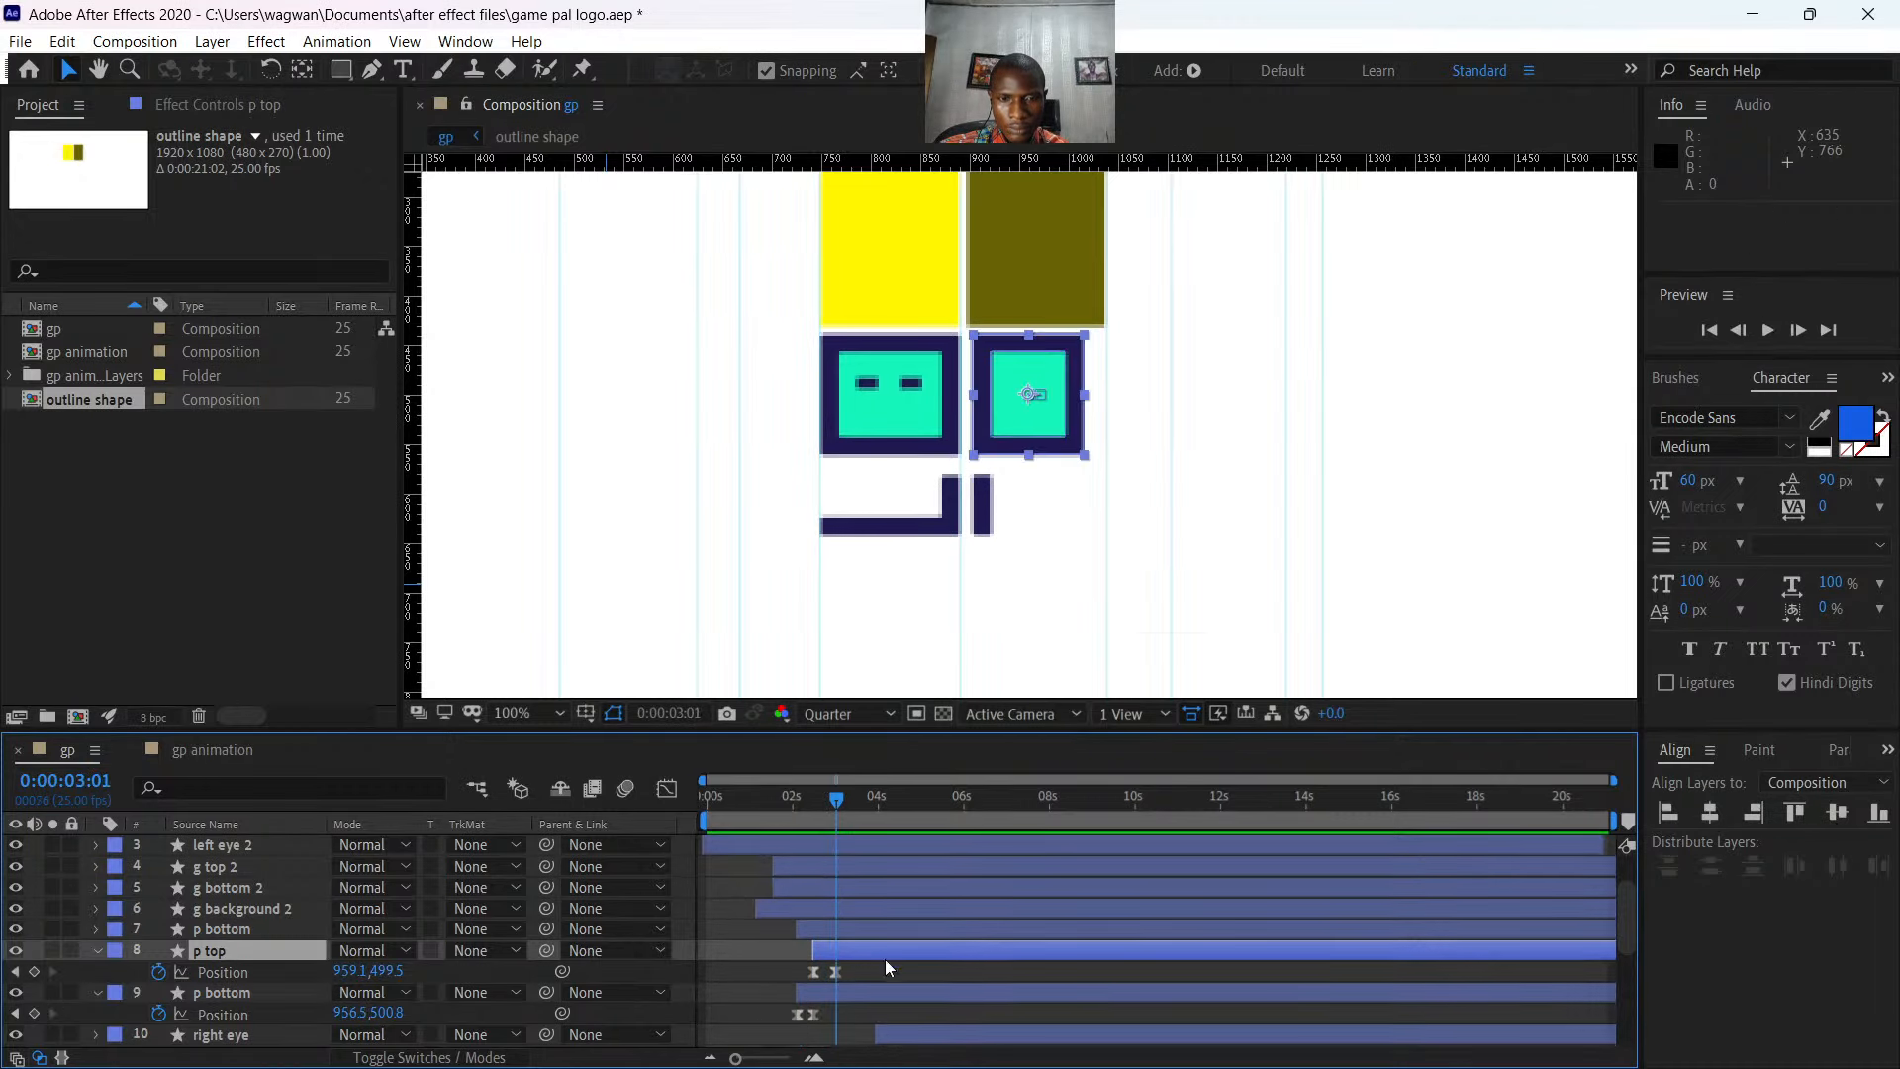
# - Bring p top's end Position keyframe closer to its start keyframe, shift the layer to start at 0:00:02:08, and preview it
pyautogui.moveTo(837, 972); pyautogui.dragTo(856, 952)
pyautogui.moveTo(833, 800); pyautogui.dragTo(796, 803)
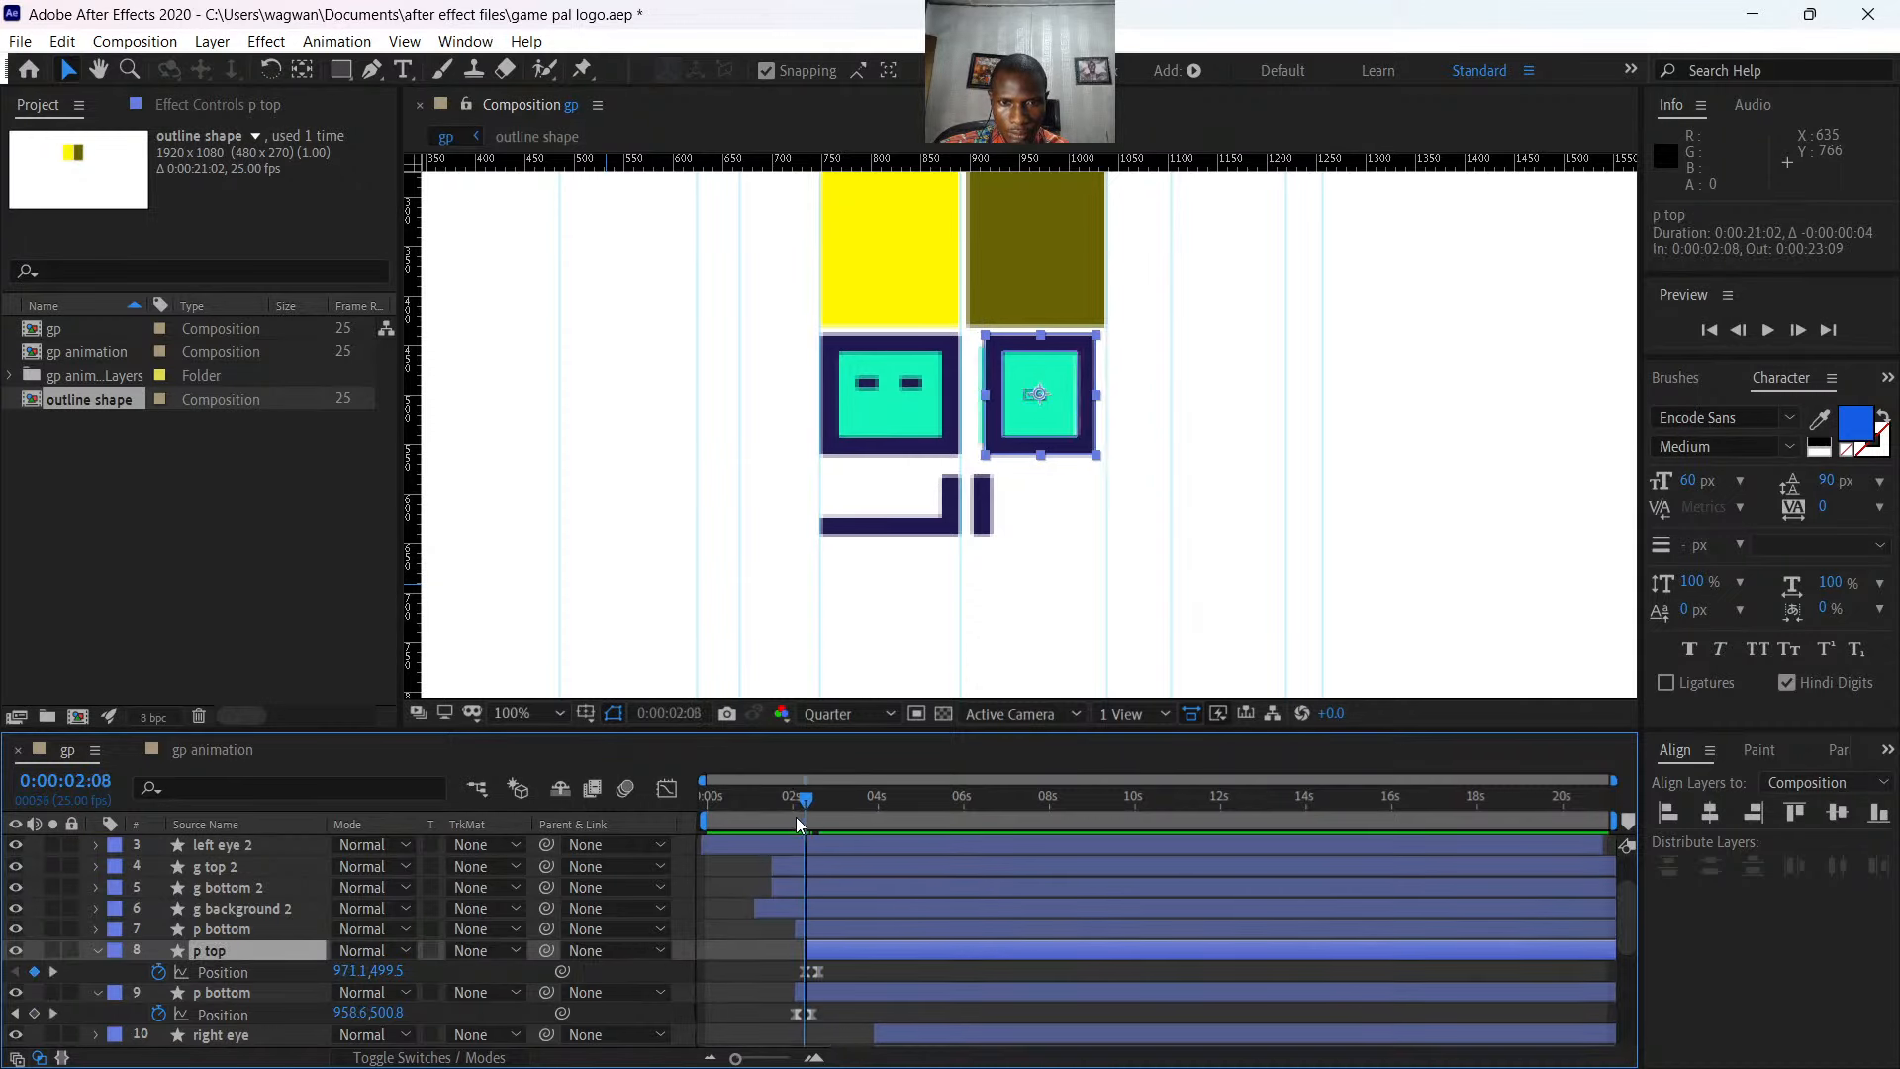
pyautogui.press('space')
pyautogui.press('space')
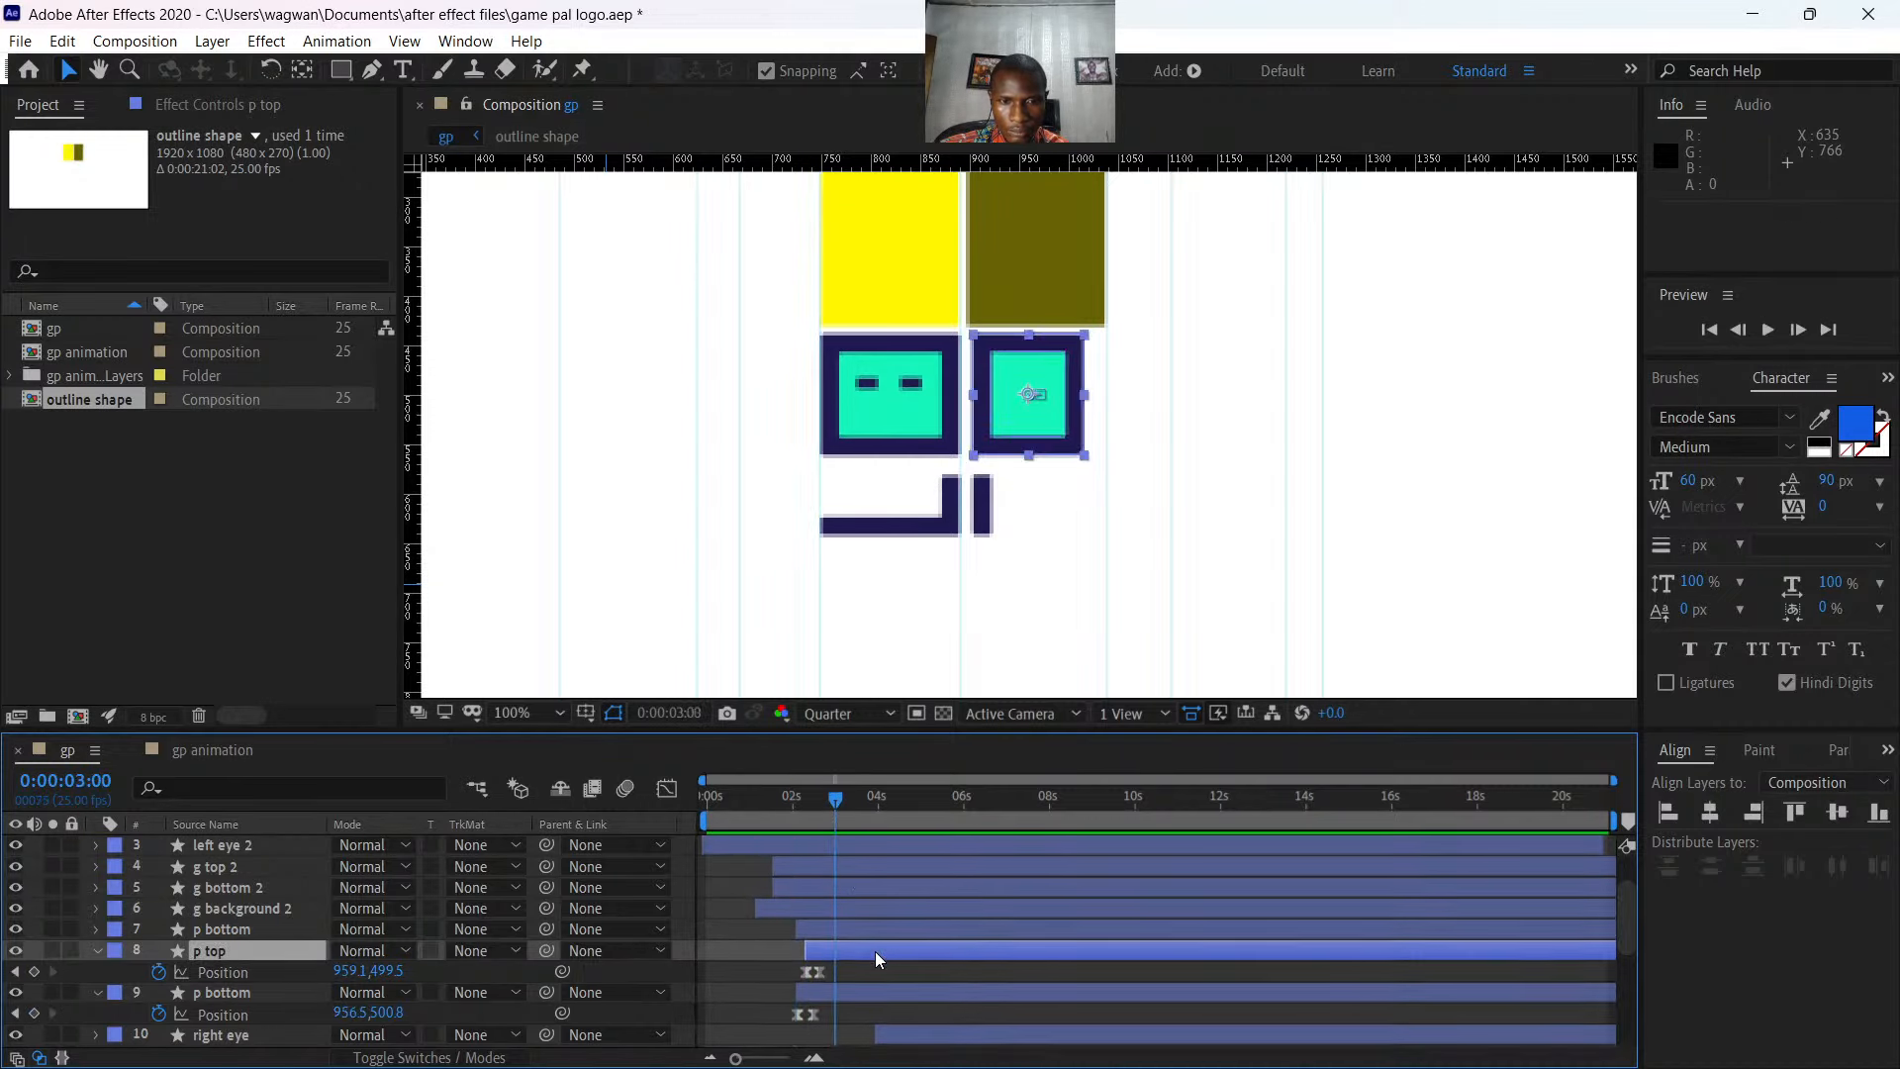
# - Shift the p top layer to start at 0:00:02:05 and preview its timing against p bottom
pyautogui.moveTo(871, 948); pyautogui.dragTo(866, 949)
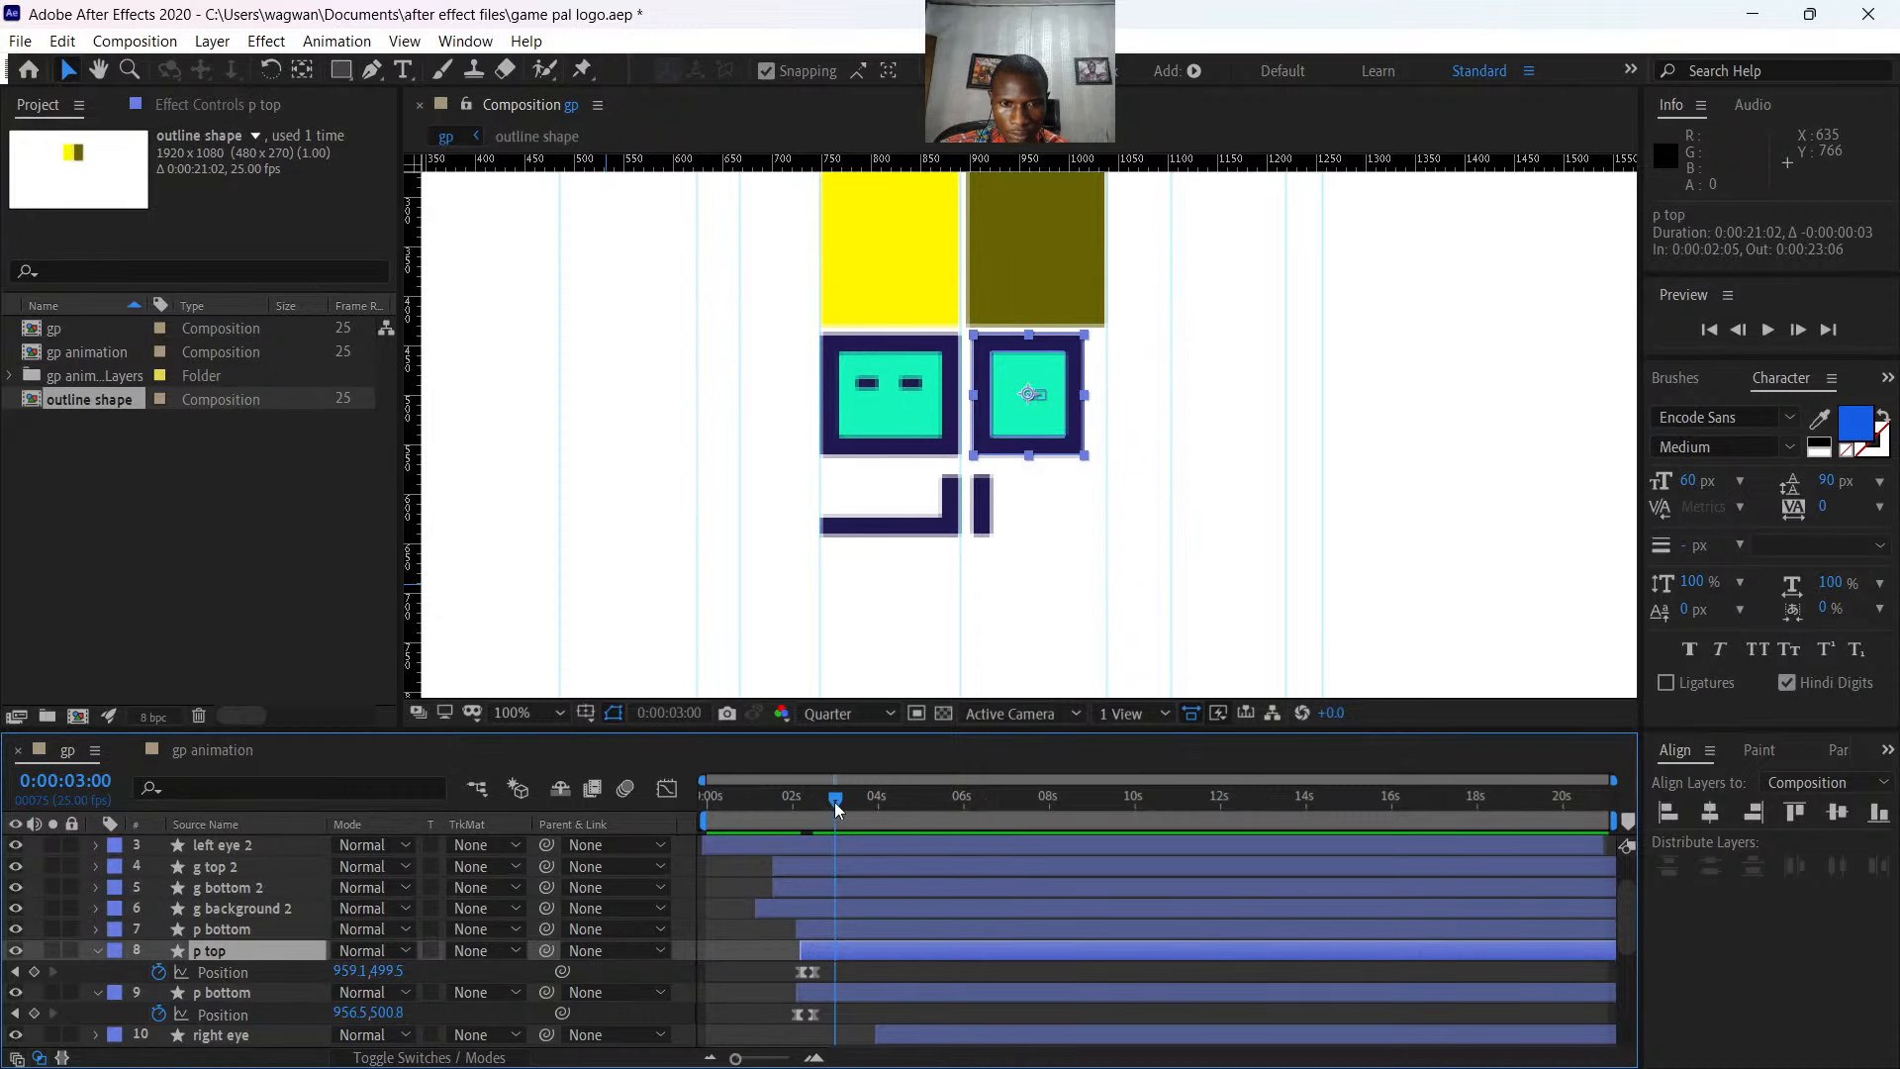
pyautogui.moveTo(834, 802); pyautogui.dragTo(788, 827)
pyautogui.press('space')
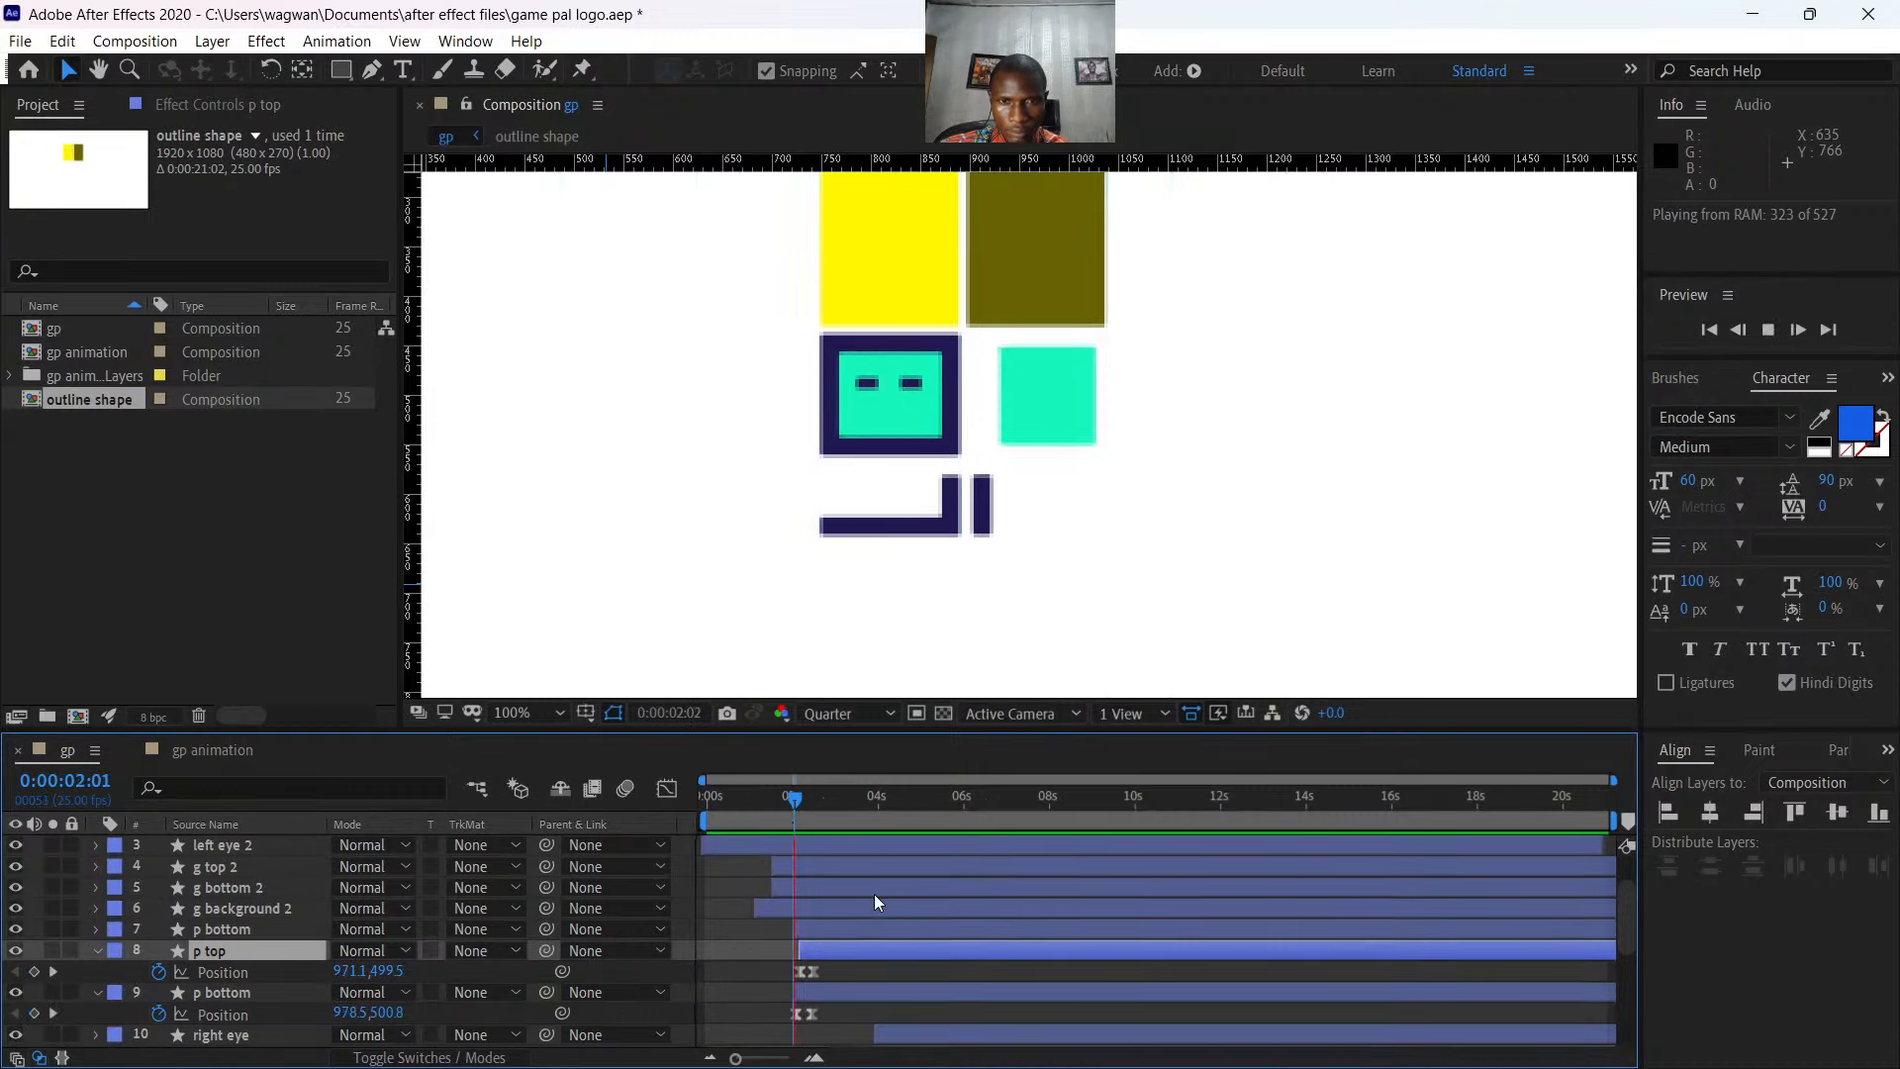
pyautogui.press('space')
# - Shift the p top layer to start at 0:00:02:09 for a preview, and move its start back to 0:00:02:07
pyautogui.click(829, 976)
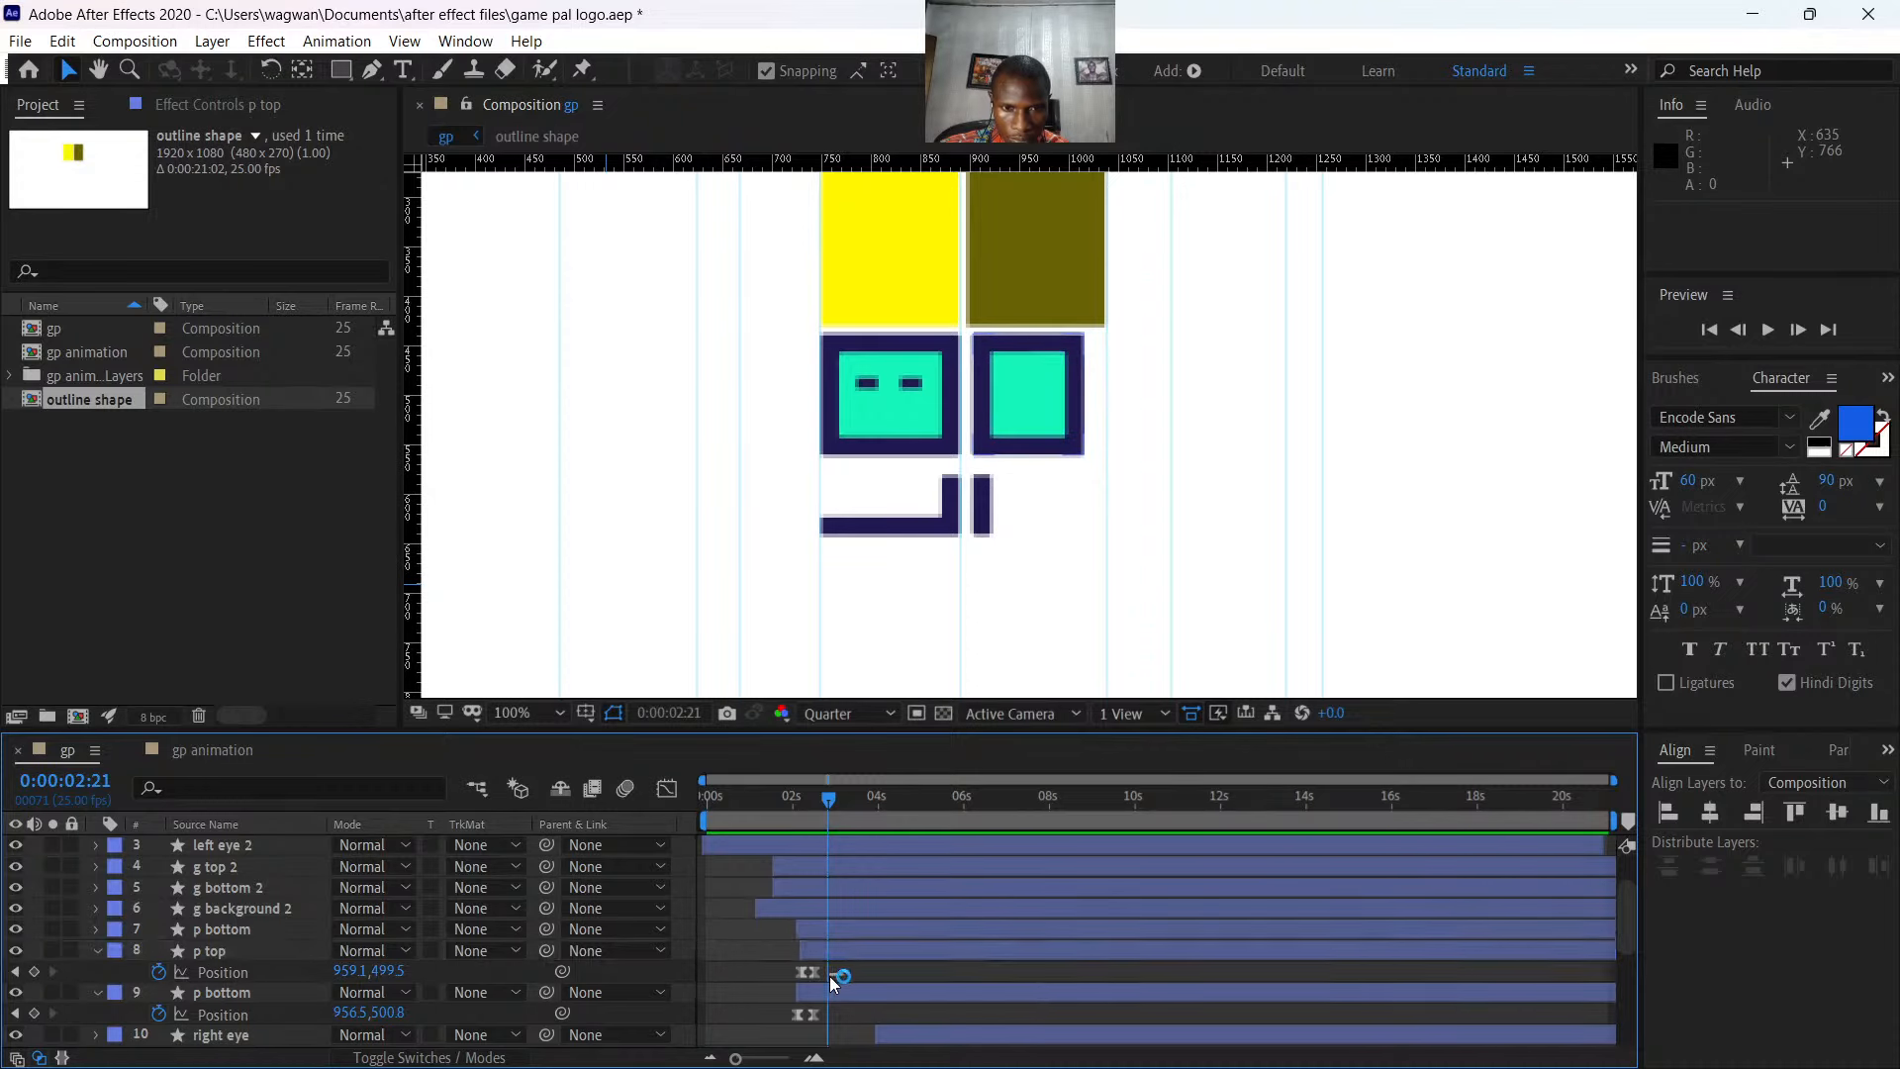
pyautogui.moveTo(822, 959); pyautogui.dragTo(830, 952)
pyautogui.moveTo(834, 798); pyautogui.dragTo(796, 821)
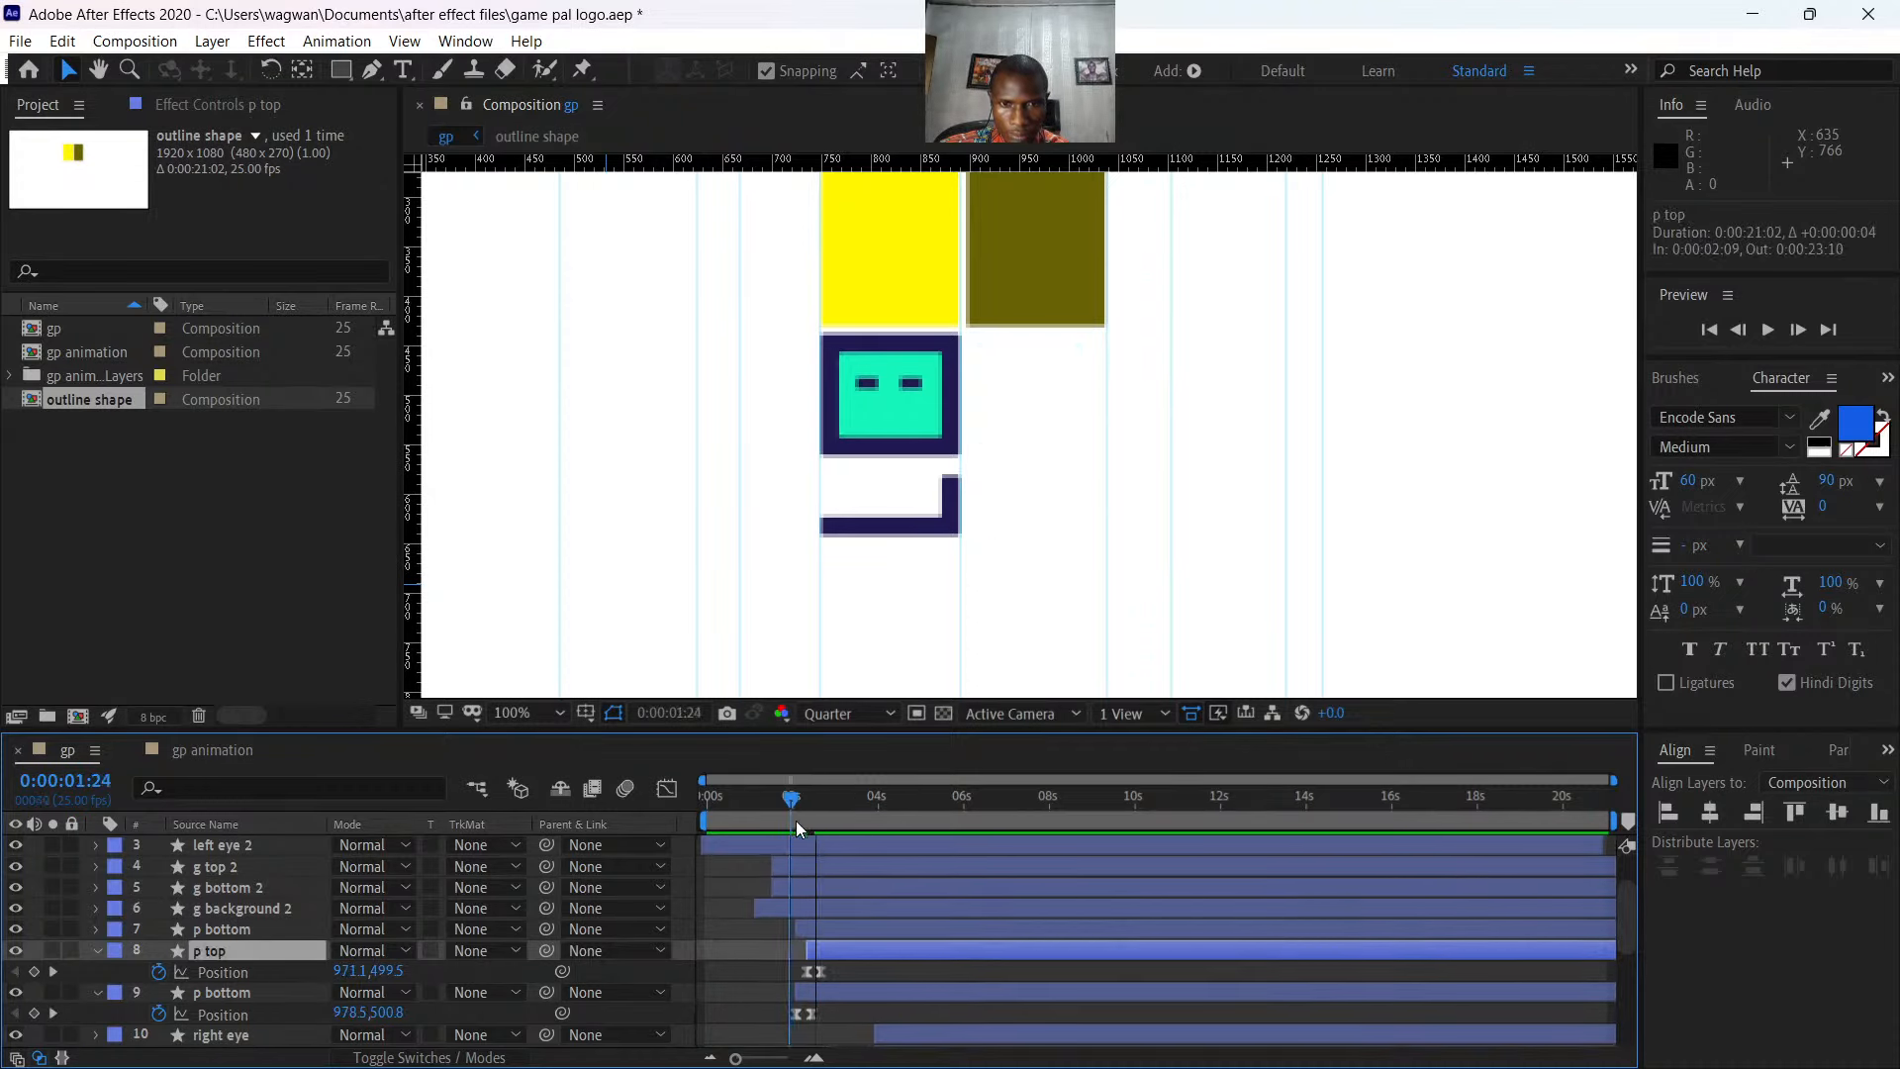
pyautogui.press('space')
pyautogui.press('space')
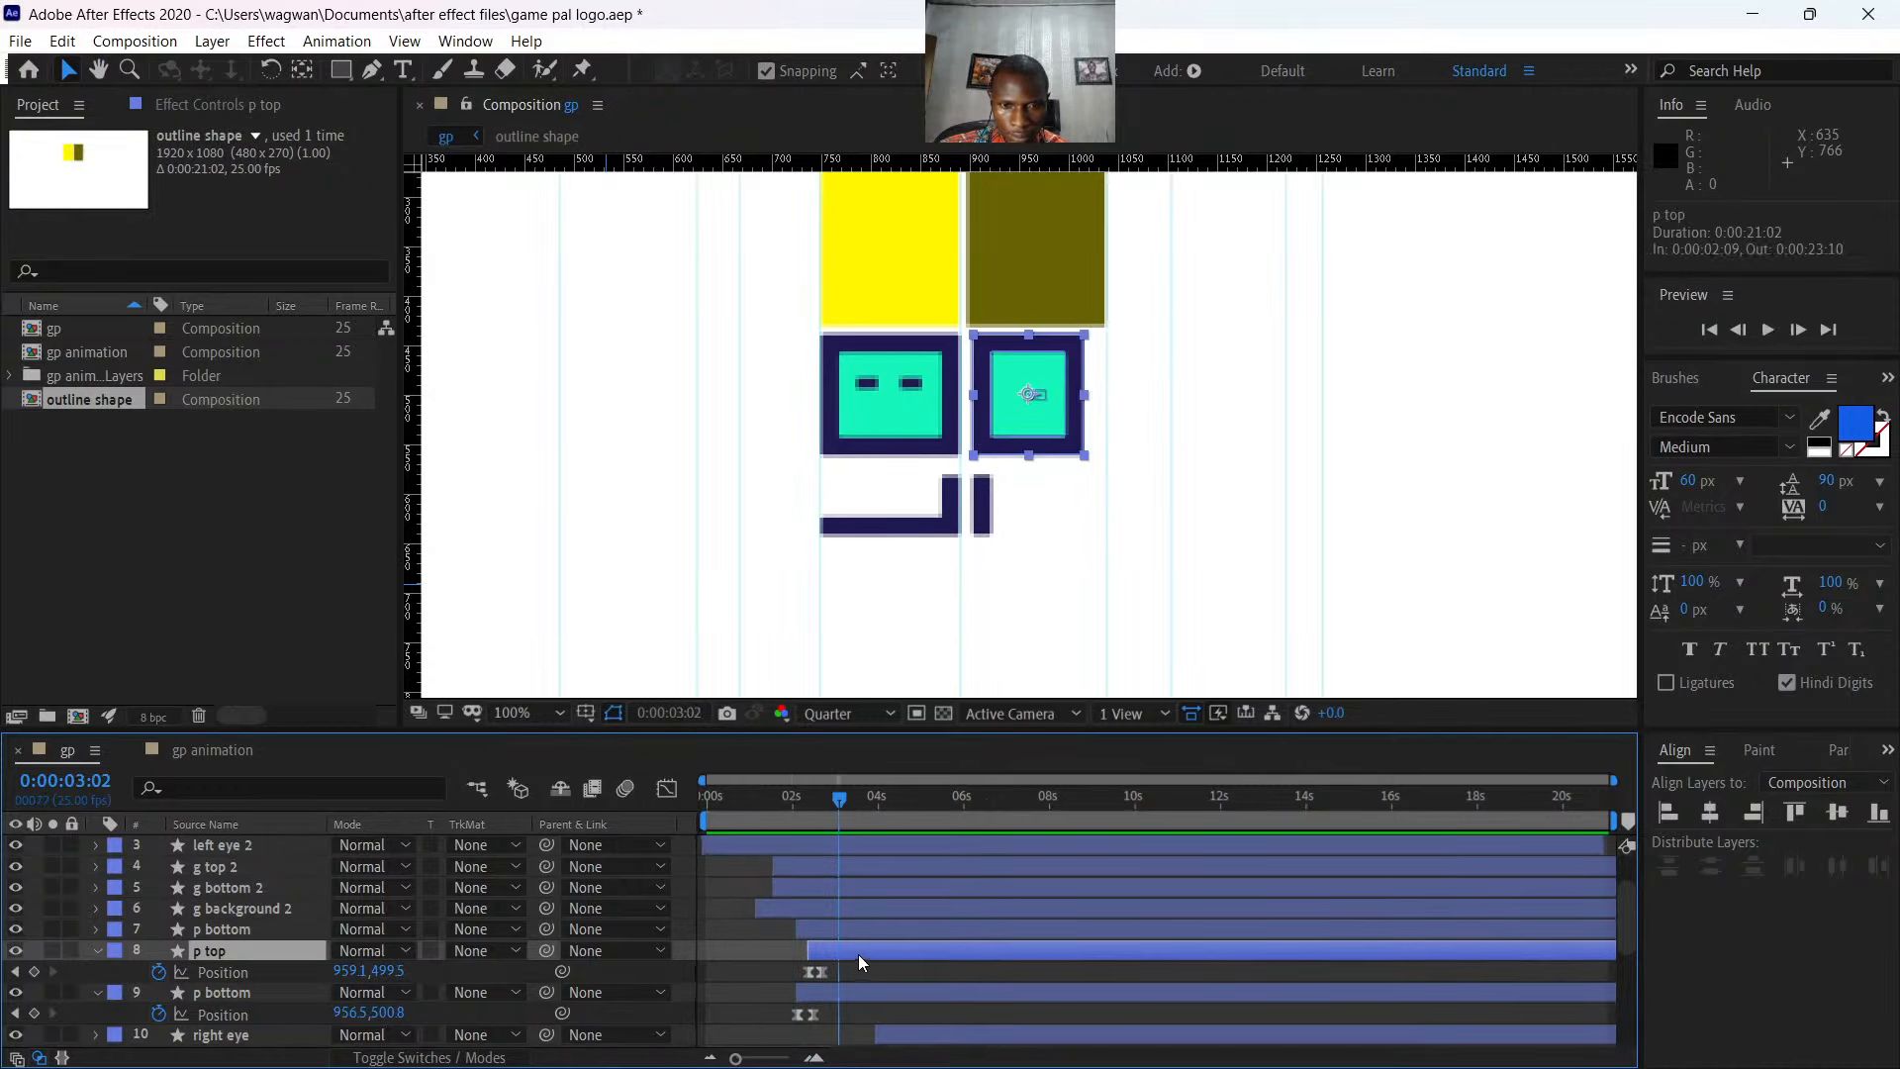
pyautogui.moveTo(857, 953); pyautogui.dragTo(853, 953)
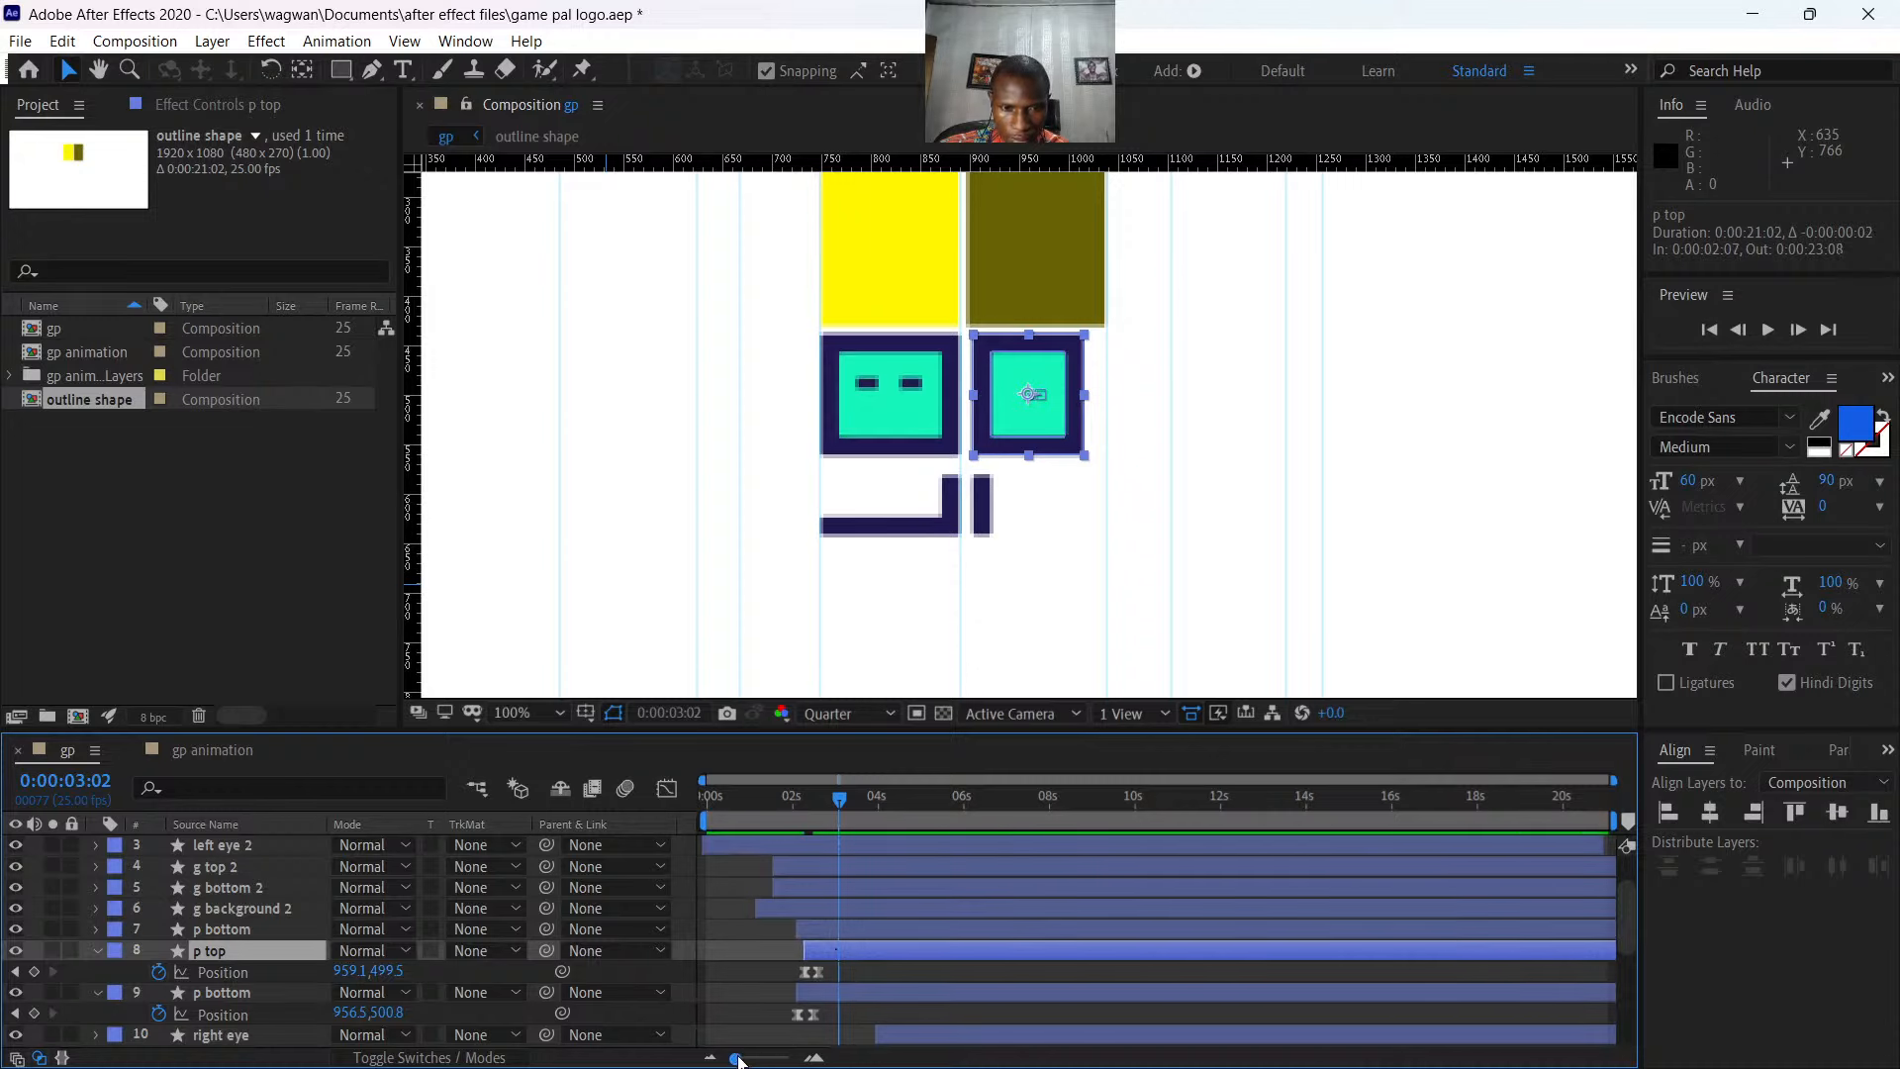
# - Reshape the speed curve of p top's two Position keyframes so the speed peaks at the start, and preview the motion
pyautogui.moveTo(738, 1061); pyautogui.dragTo(774, 1059)
pyautogui.moveTo(1086, 965); pyautogui.dragTo(1011, 976)
pyautogui.click(667, 789)
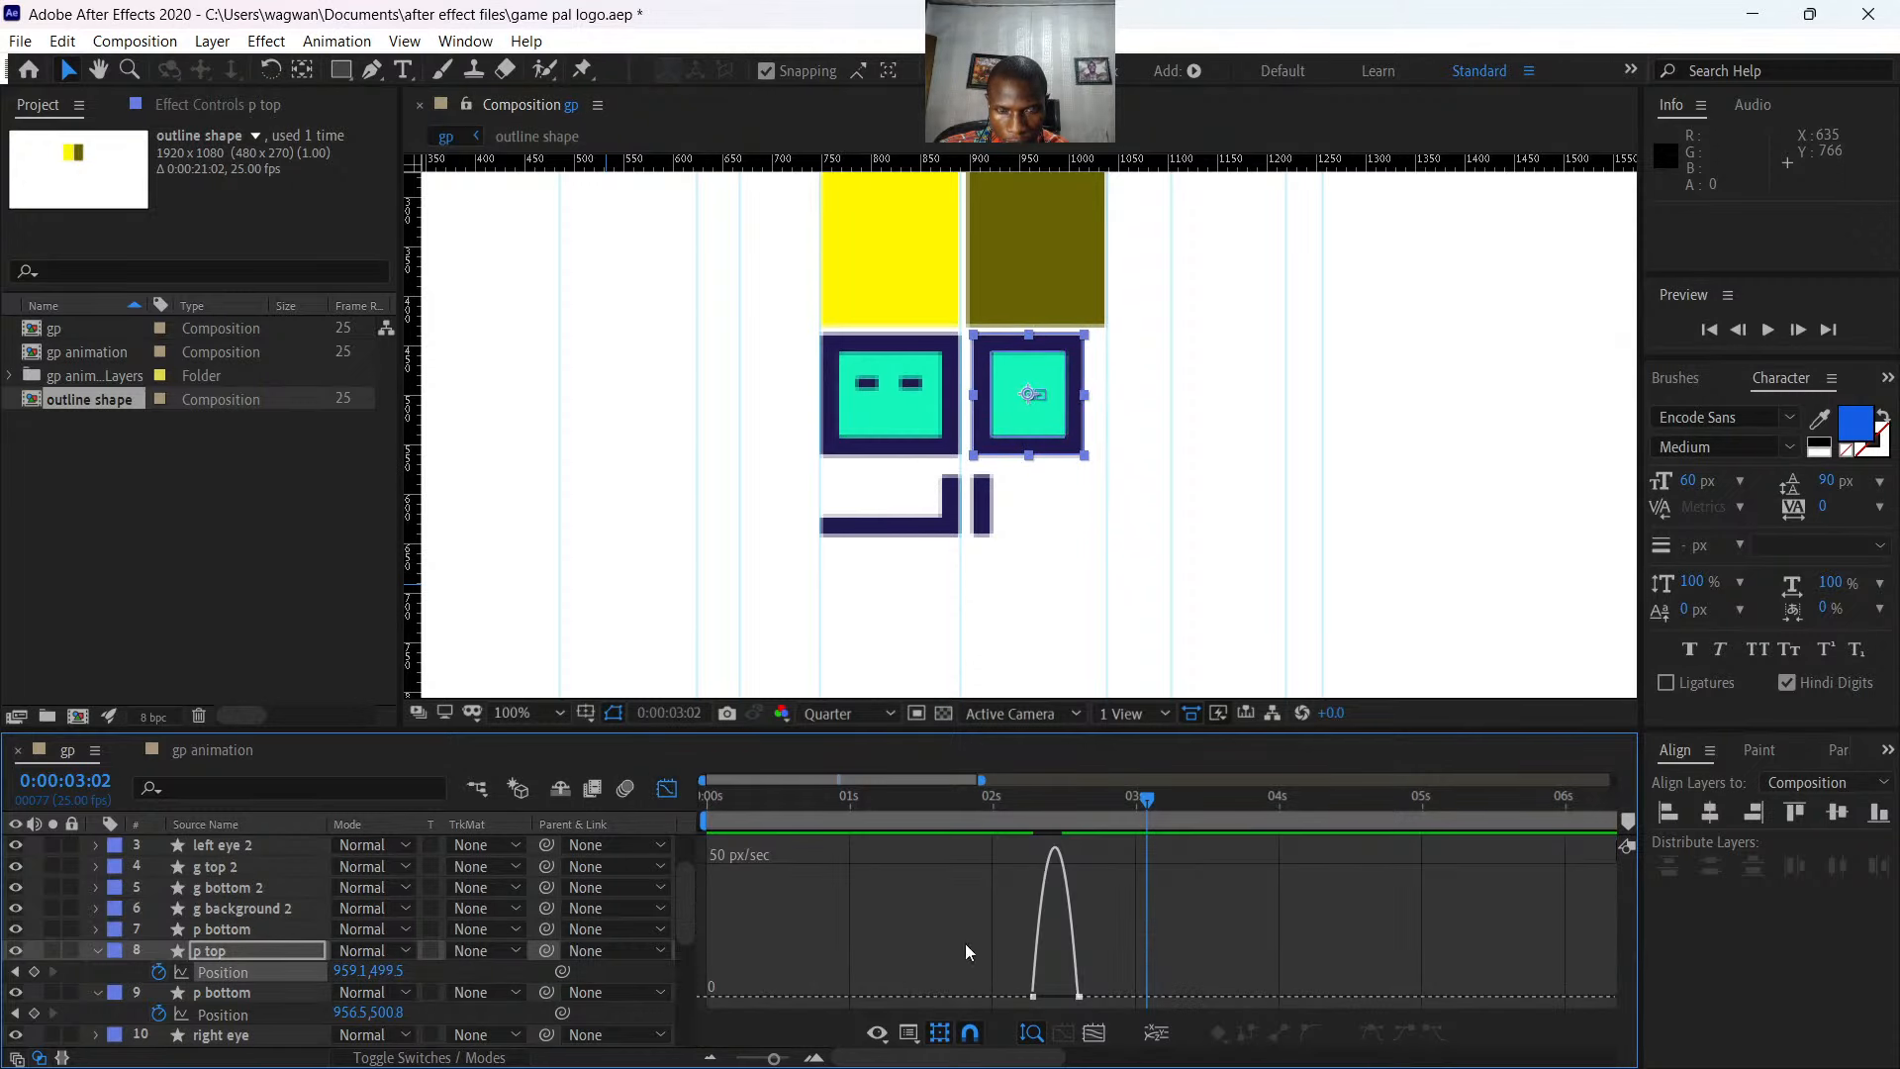
pyautogui.moveTo(1134, 932); pyautogui.dragTo(1031, 994)
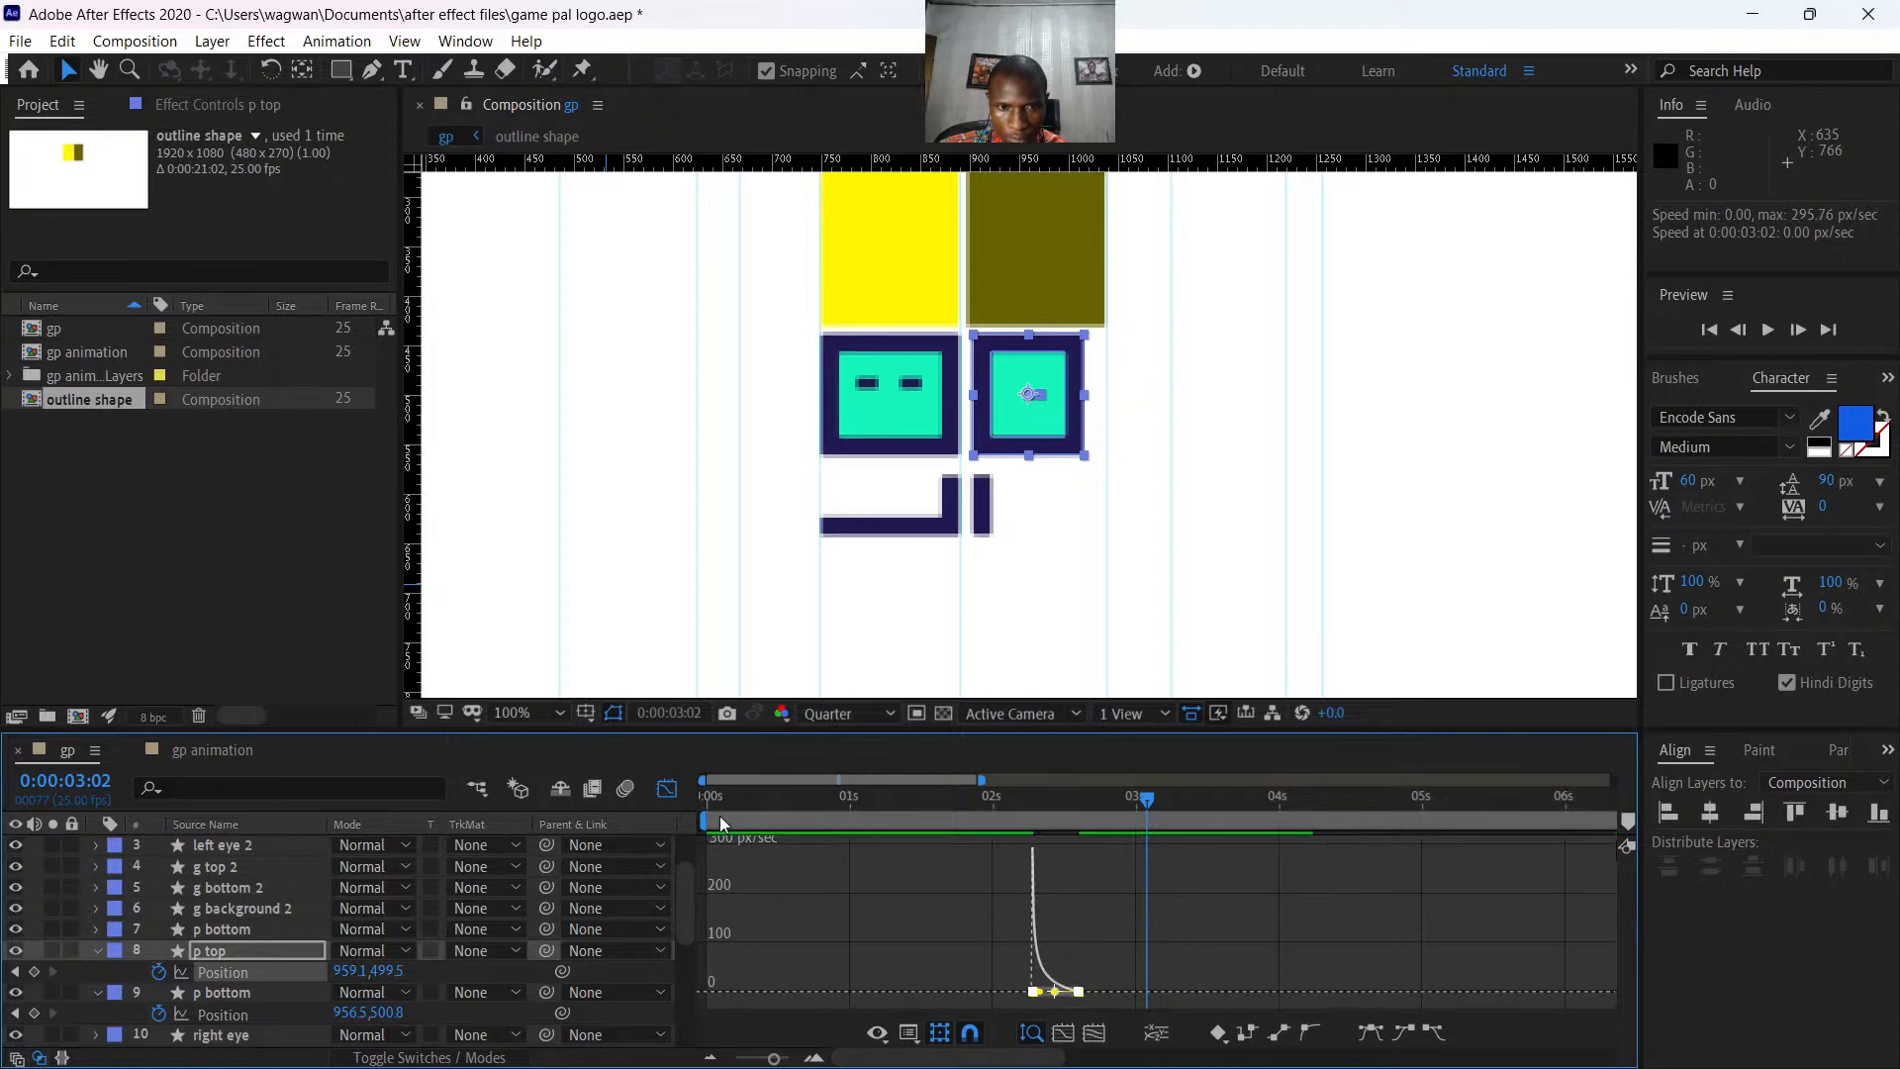
pyautogui.click(666, 789)
pyautogui.moveTo(1148, 809); pyautogui.dragTo(1002, 819)
pyautogui.press('space')
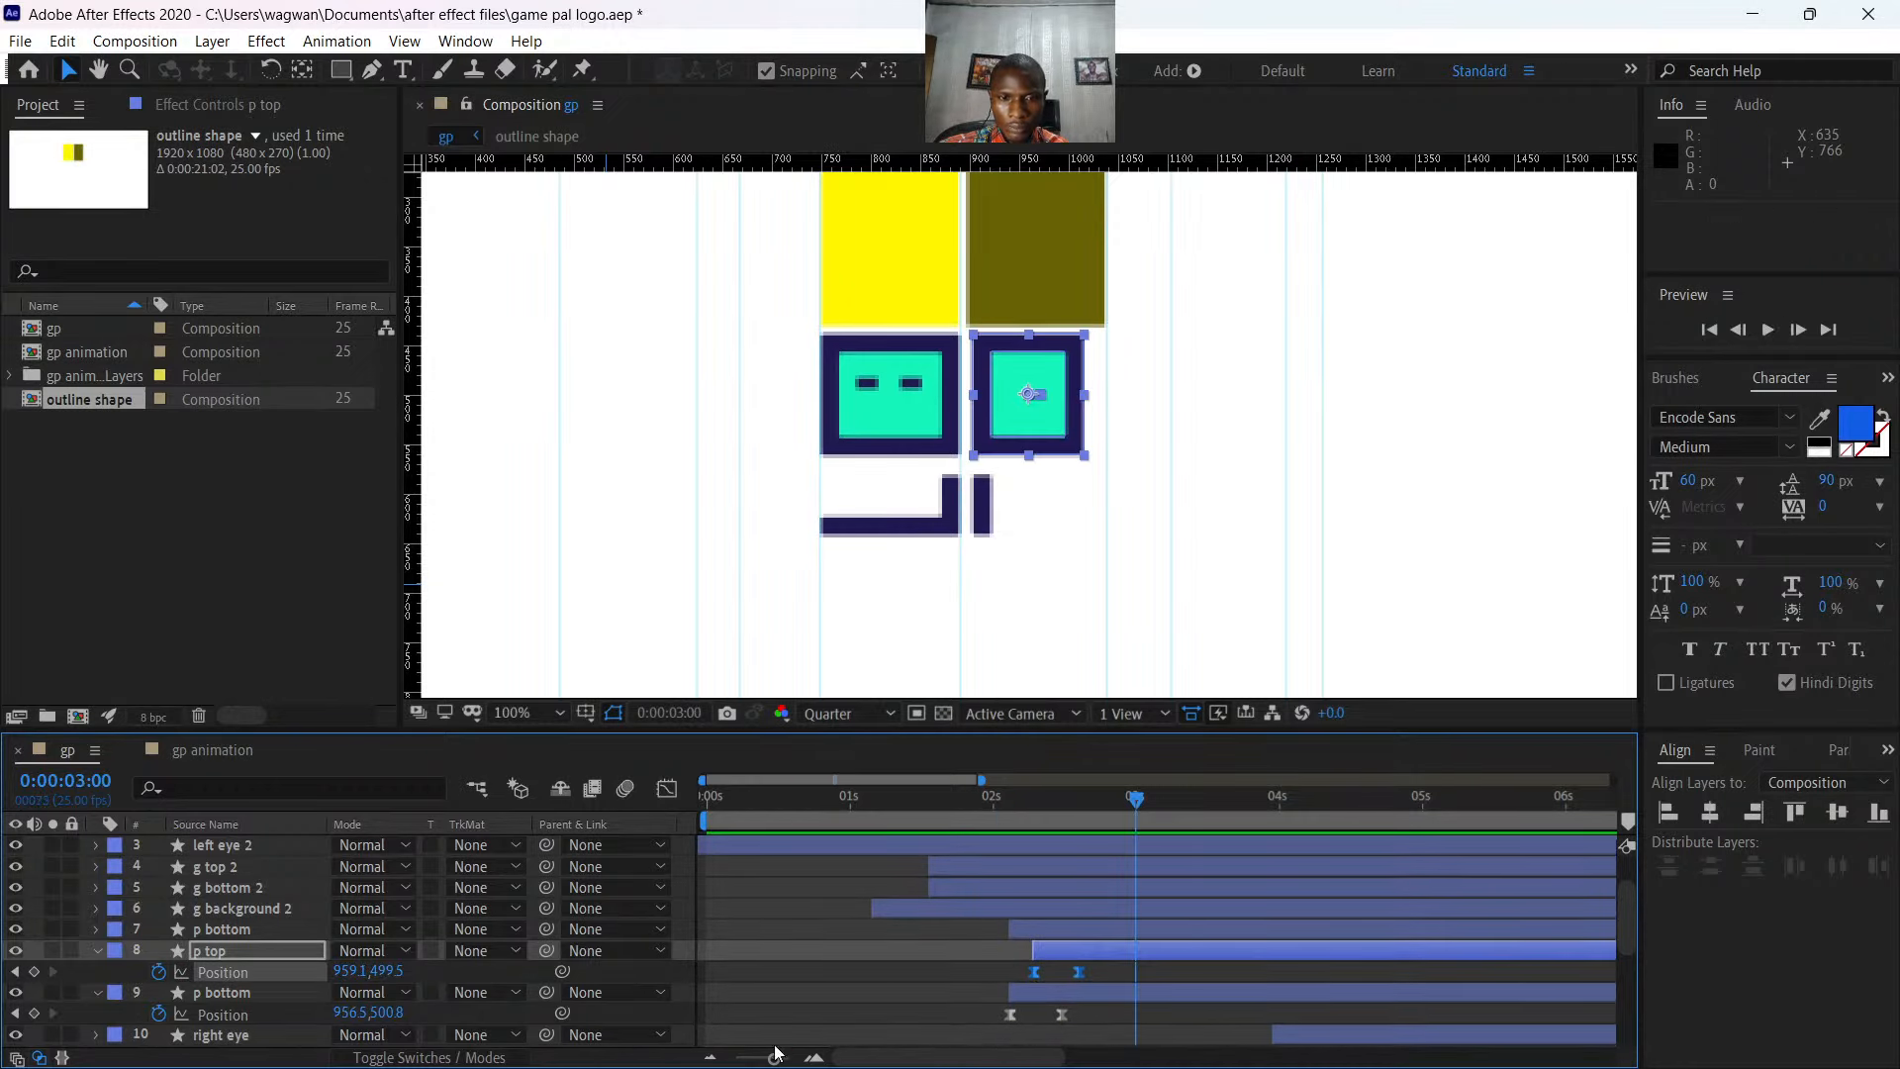
# - Shift the p top layer to start at 0:00:02:13 and preview the animation
pyautogui.moveTo(774, 1058); pyautogui.dragTo(732, 1061)
pyautogui.moveTo(821, 952); pyautogui.dragTo(832, 952)
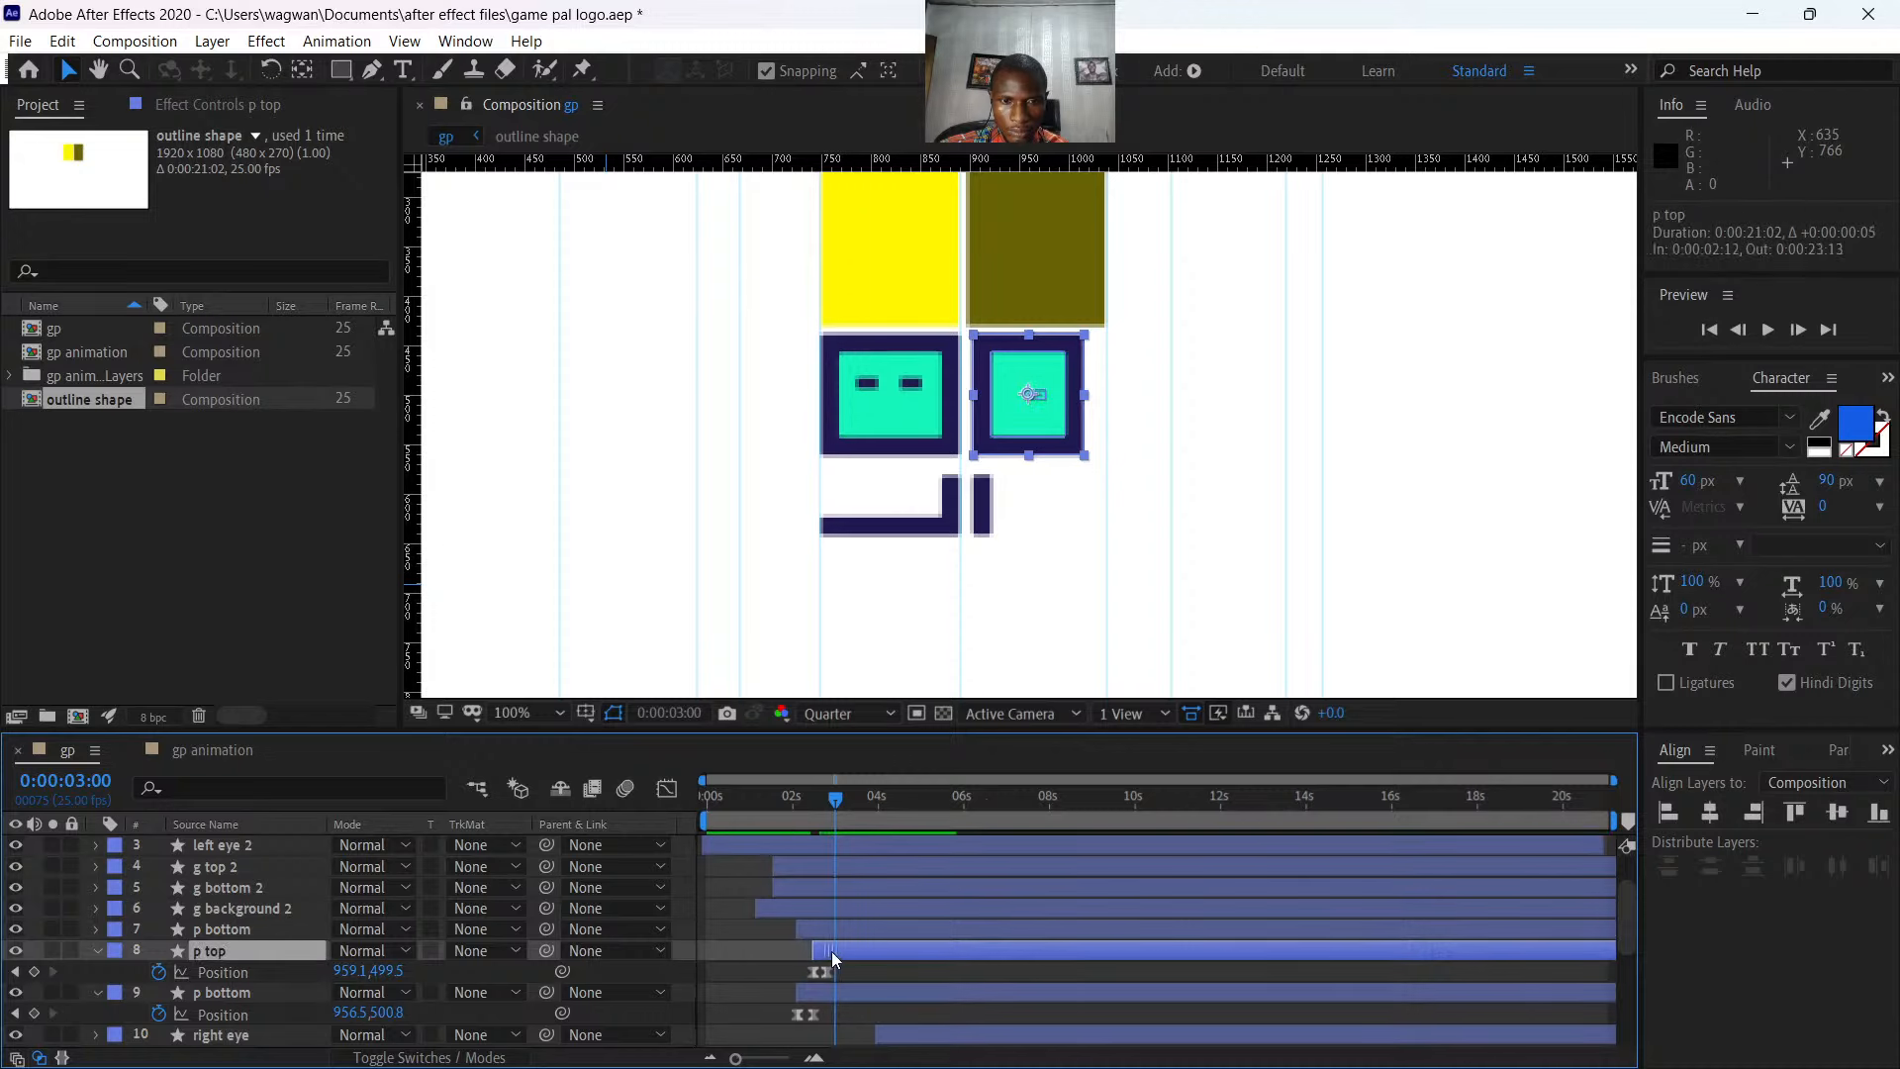
pyautogui.moveTo(834, 812); pyautogui.dragTo(788, 814)
pyautogui.press('space')
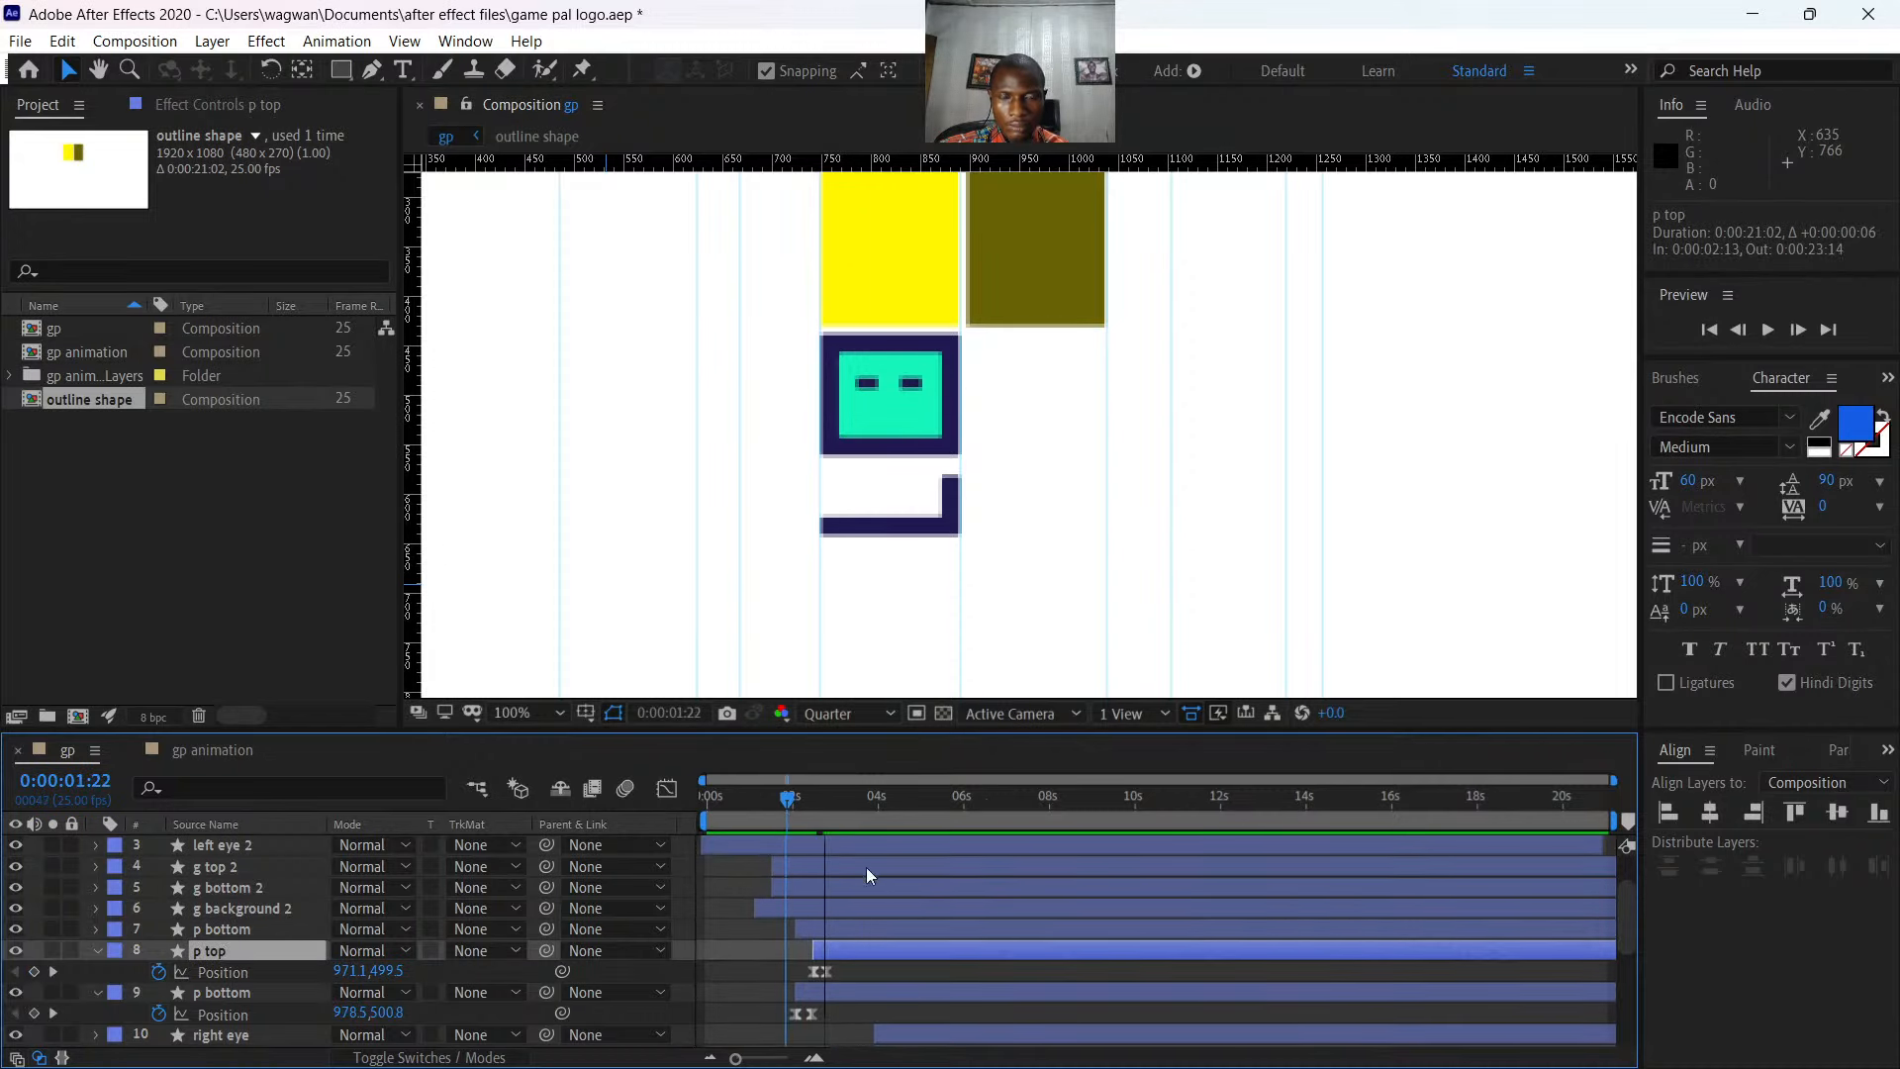
pyautogui.press('space')
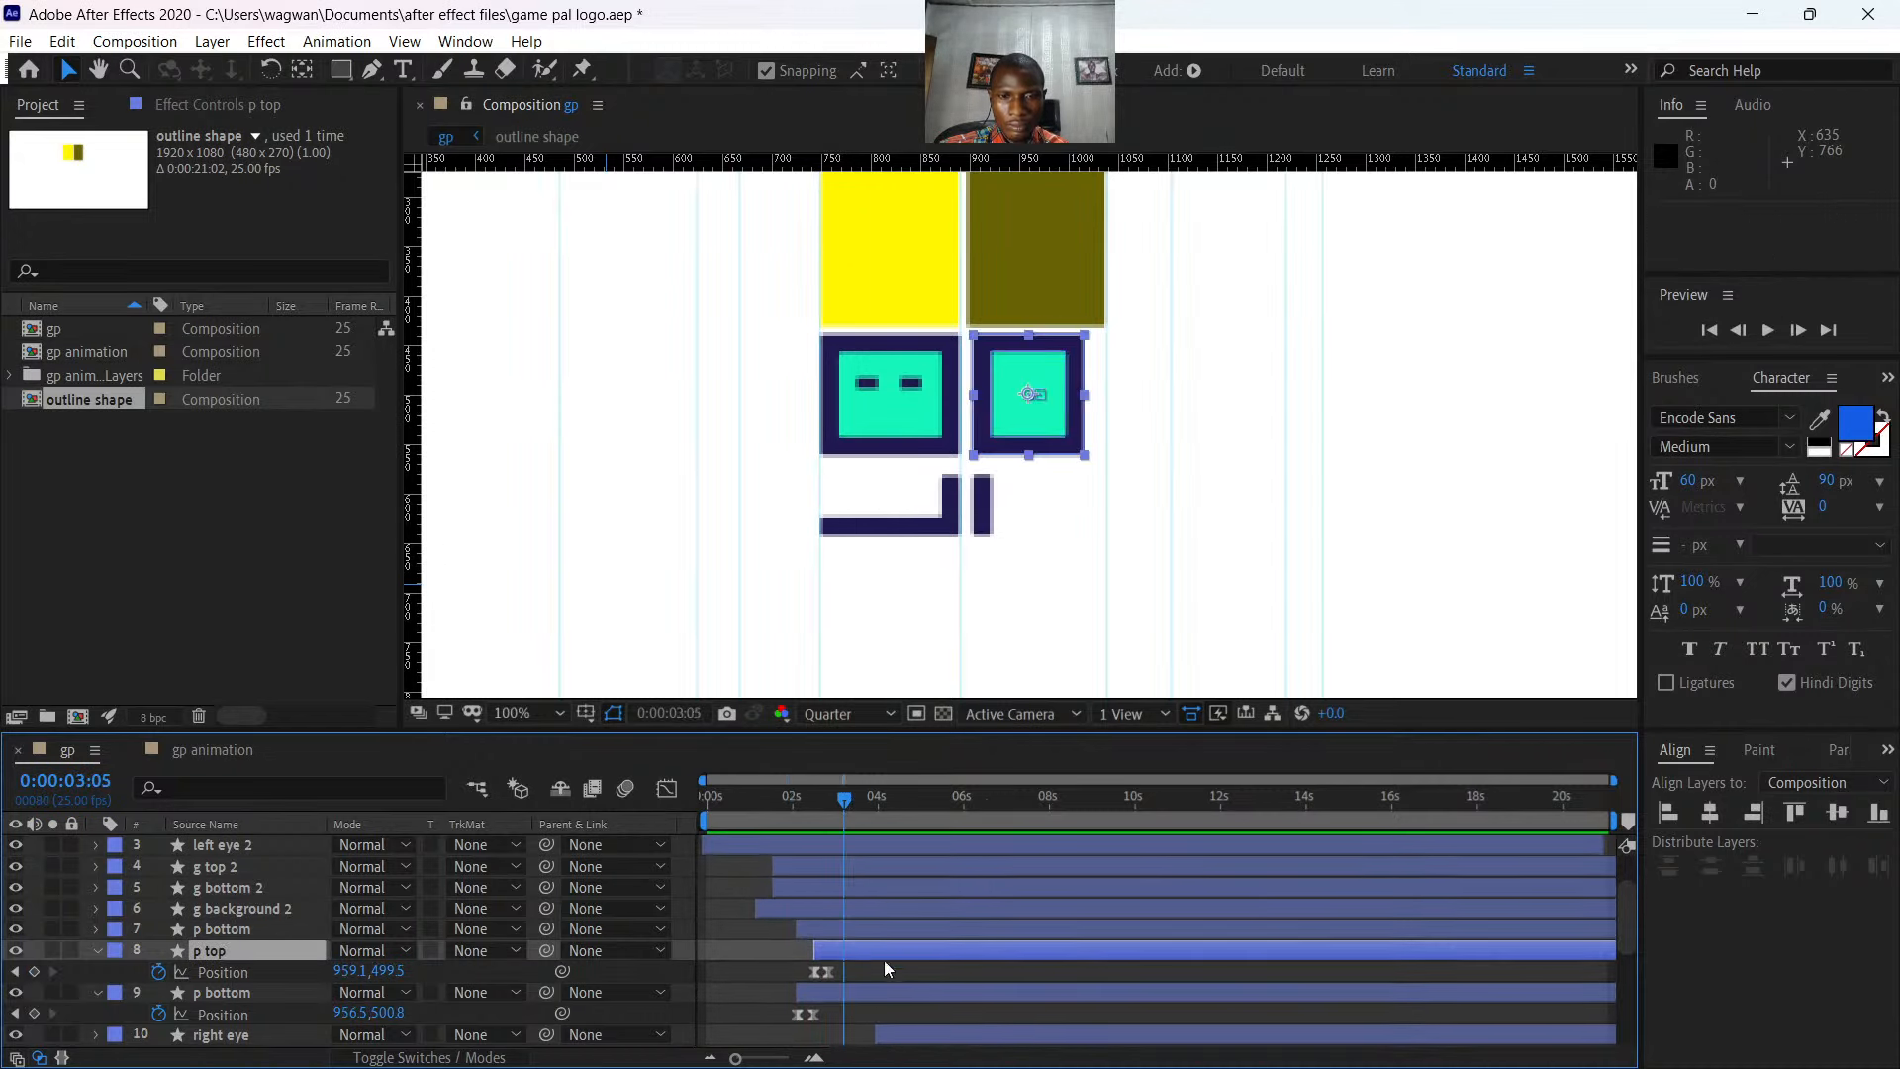
# - Place p top's end Position keyframe at 0:00:03:01 and preview the slower slide-in
pyautogui.moveTo(831, 972); pyautogui.dragTo(836, 972)
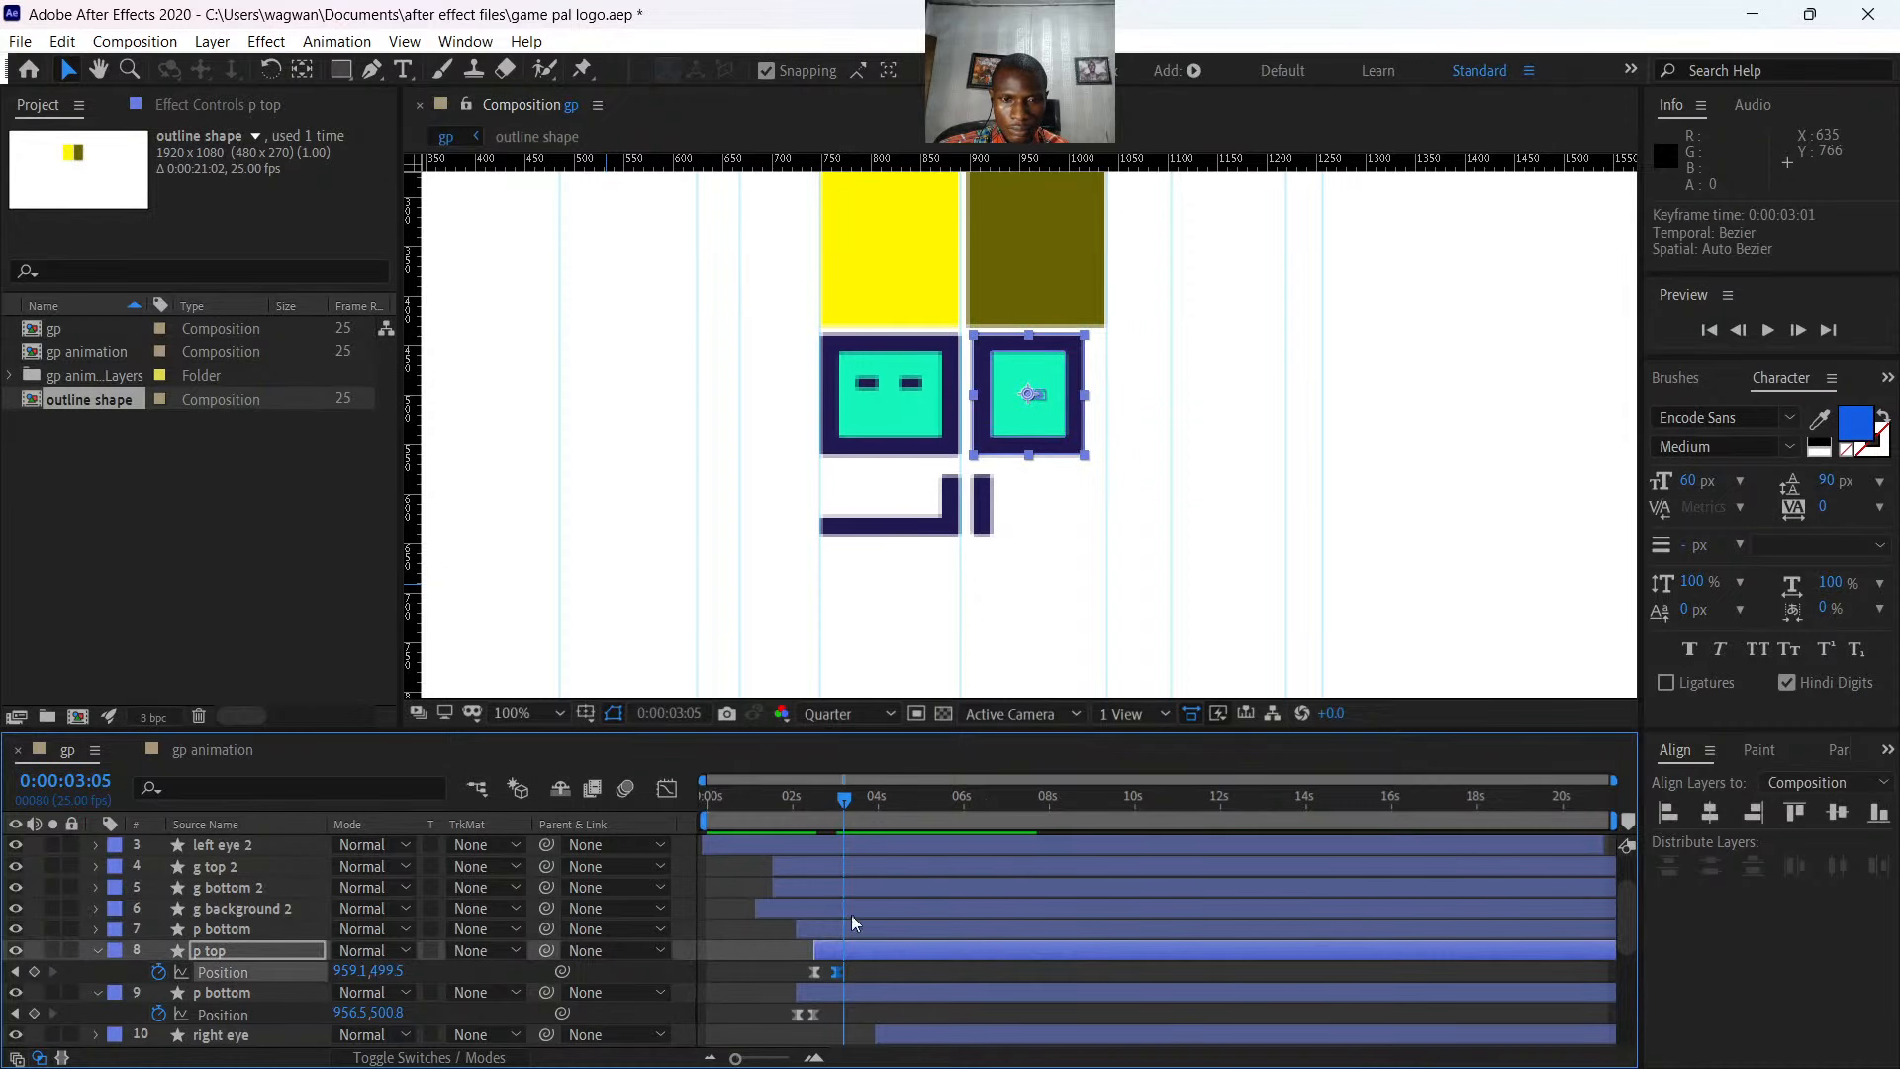
pyautogui.moveTo(843, 804); pyautogui.dragTo(791, 813)
pyautogui.press('space')
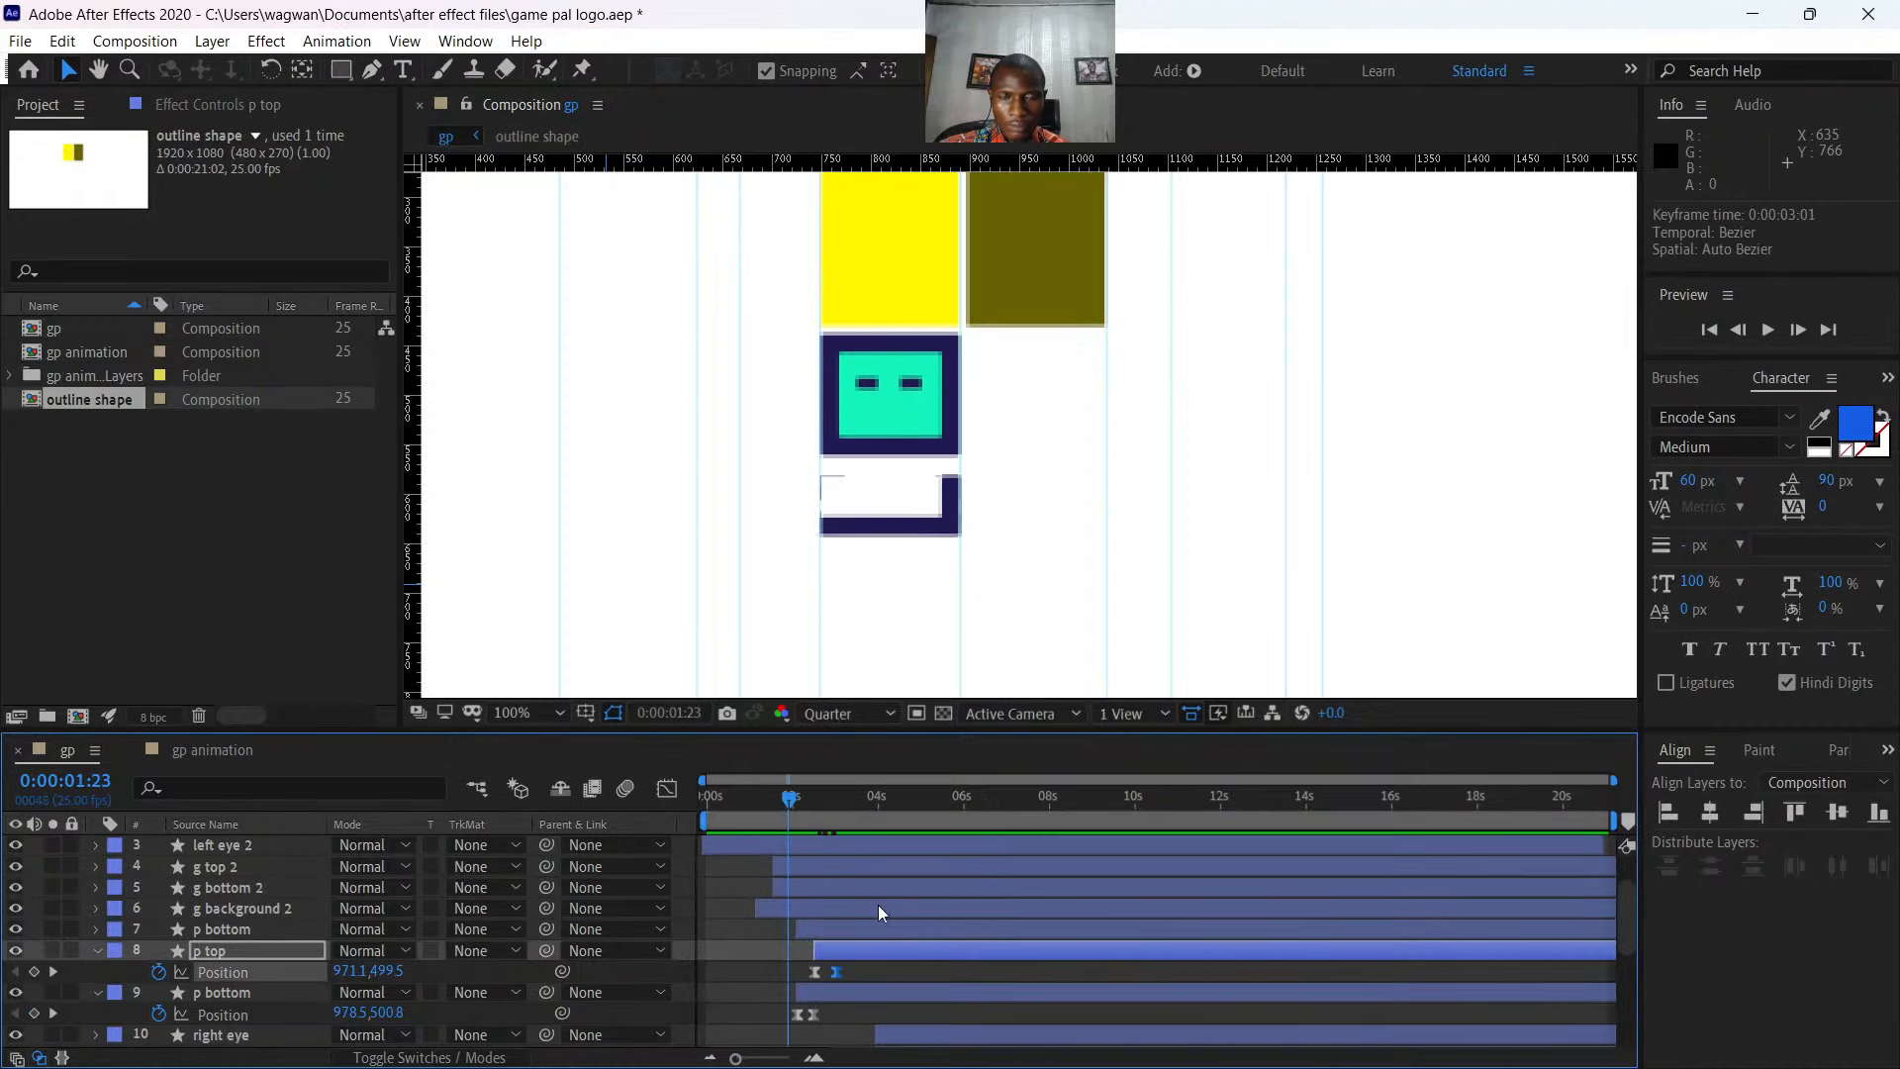
pyautogui.press('space')
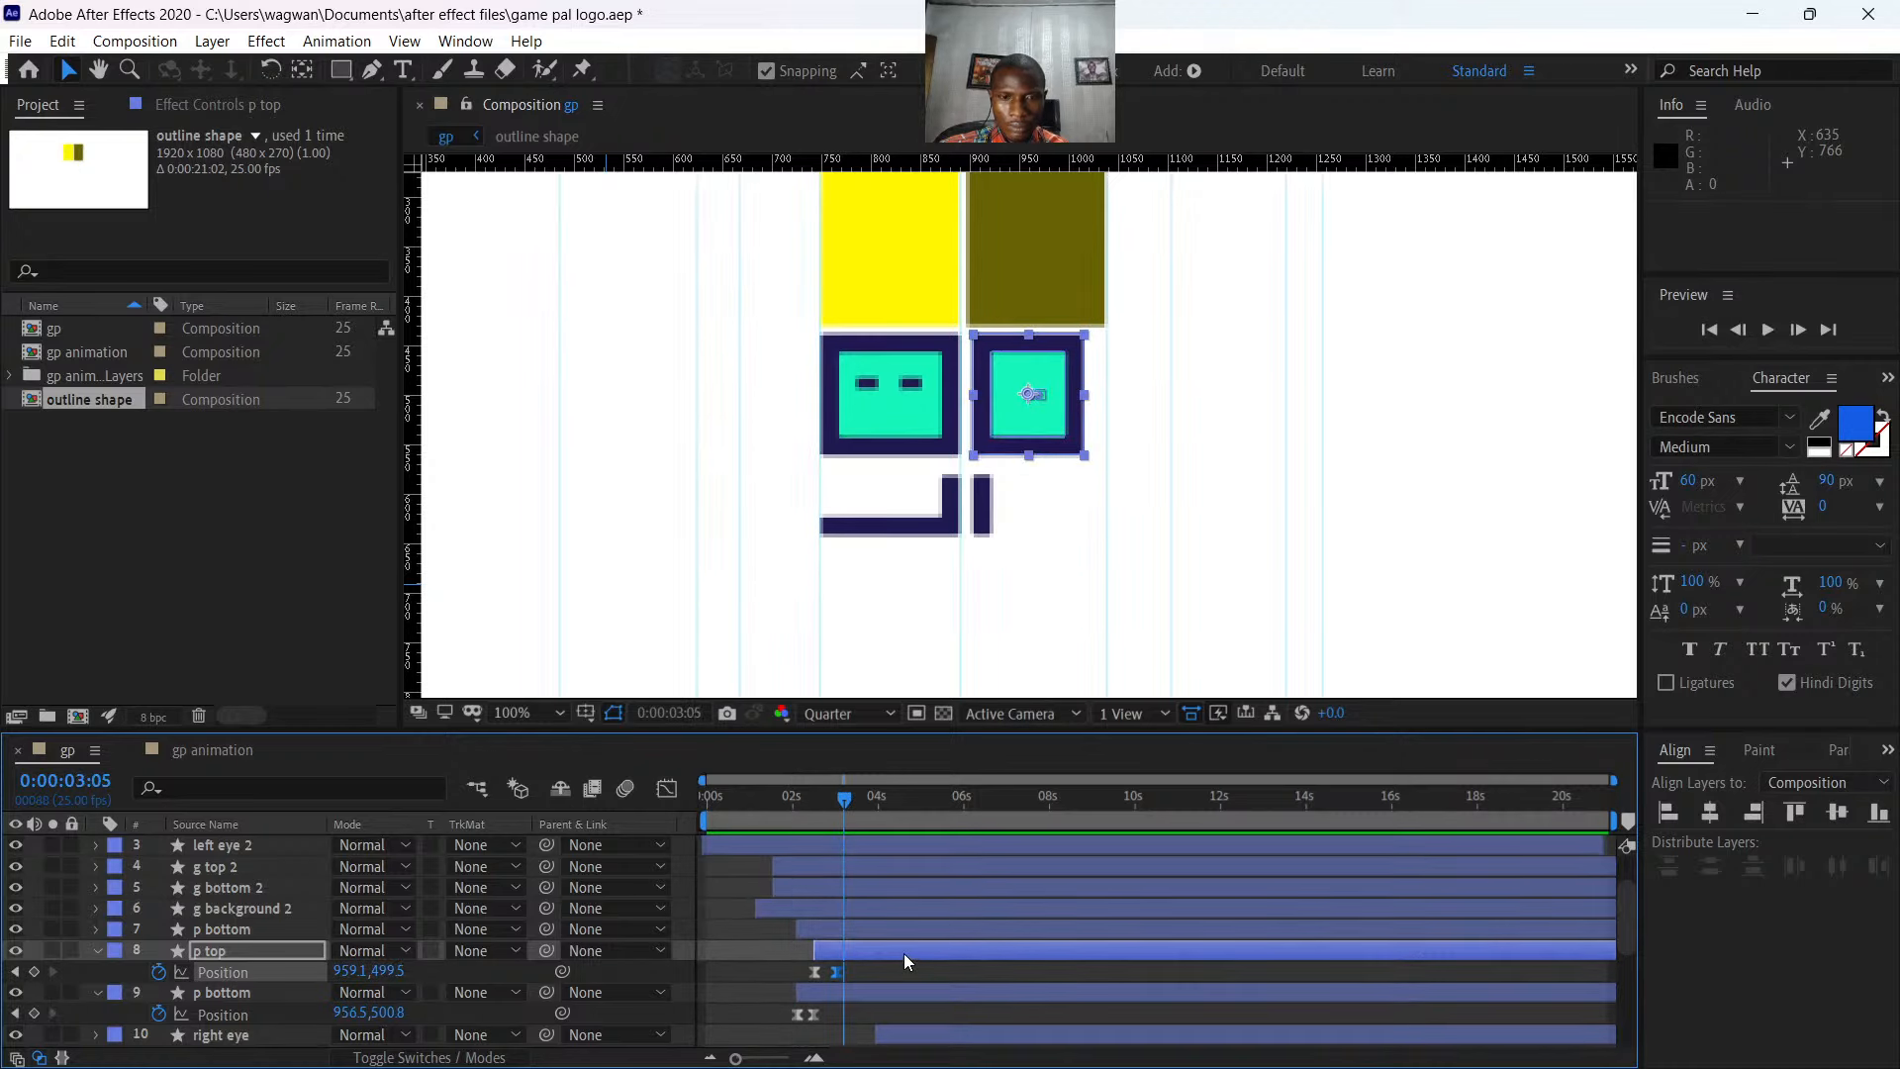
pyautogui.click(837, 972)
# - Place the end Position keyframe of p bottom (layer 9) at 0:00:02:14 and preview both p pieces
pyautogui.click(818, 1014)
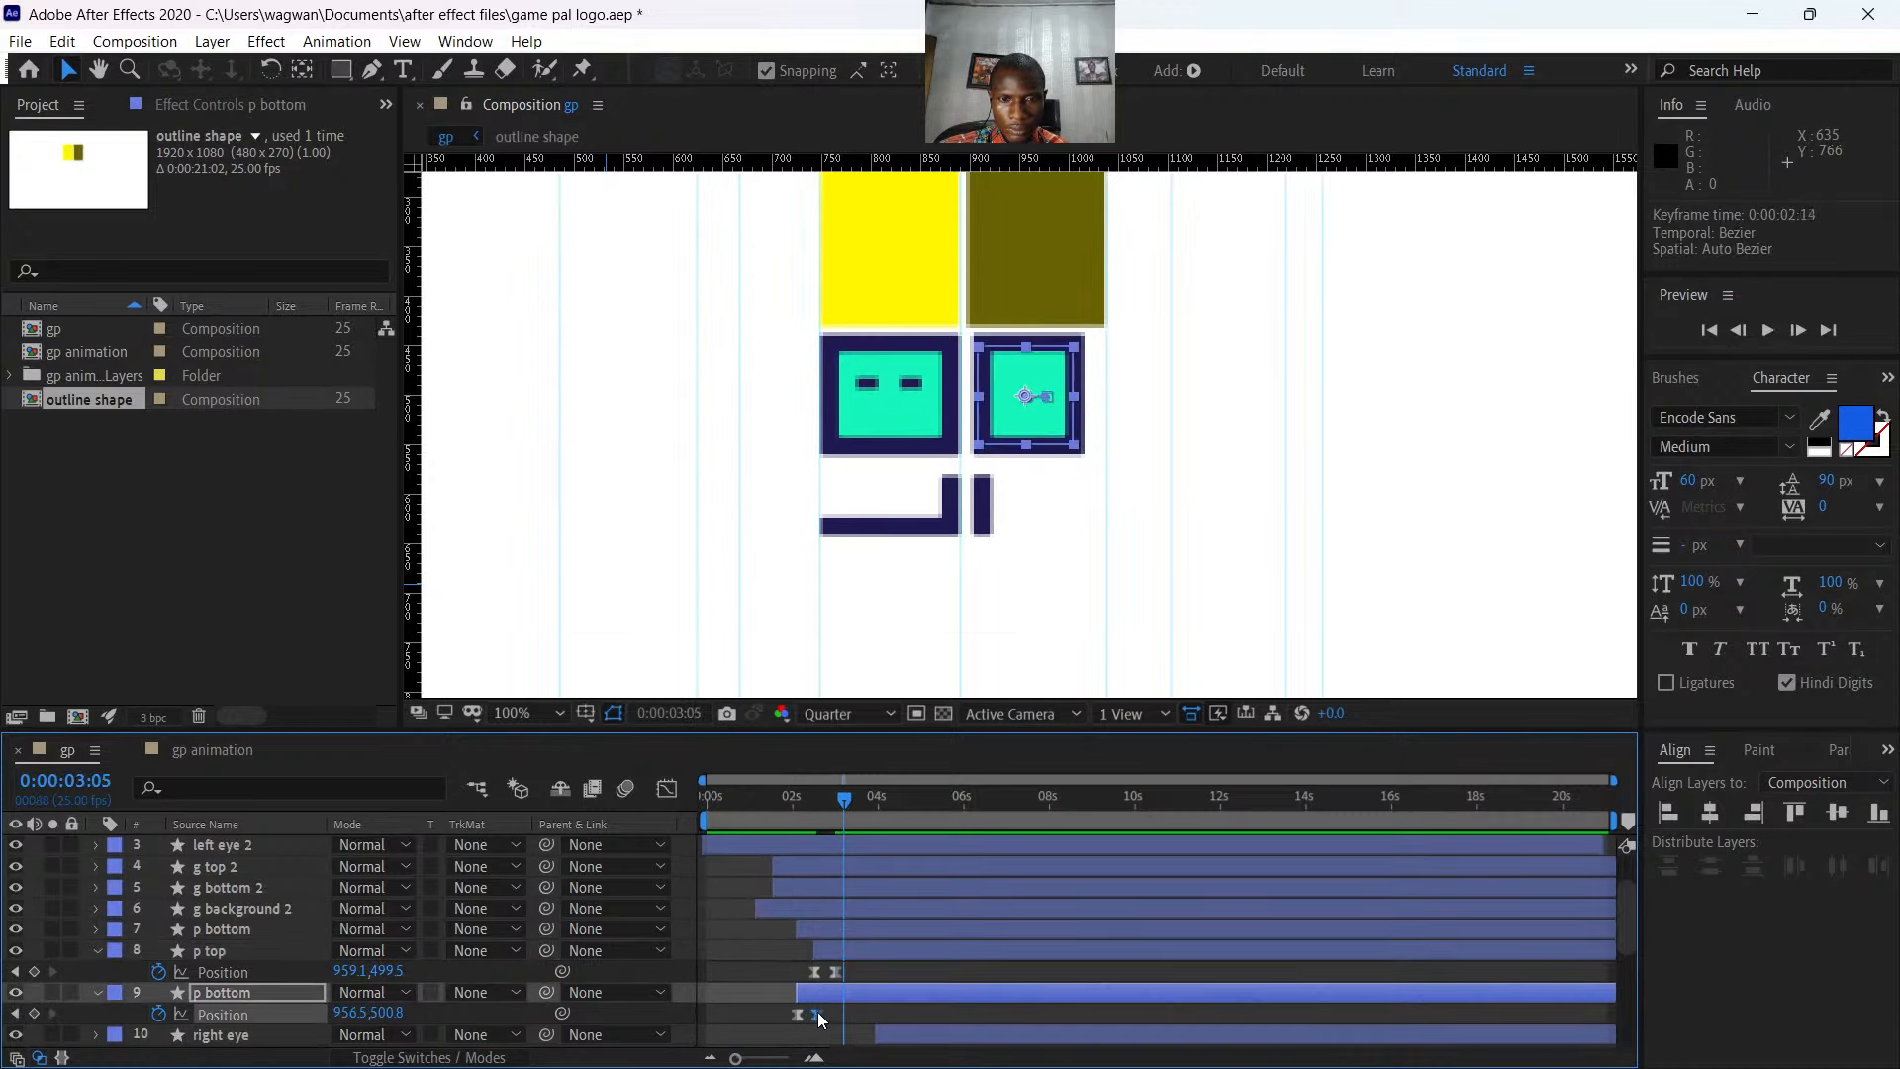
pyautogui.moveTo(843, 807); pyautogui.dragTo(794, 819)
pyautogui.press('space')
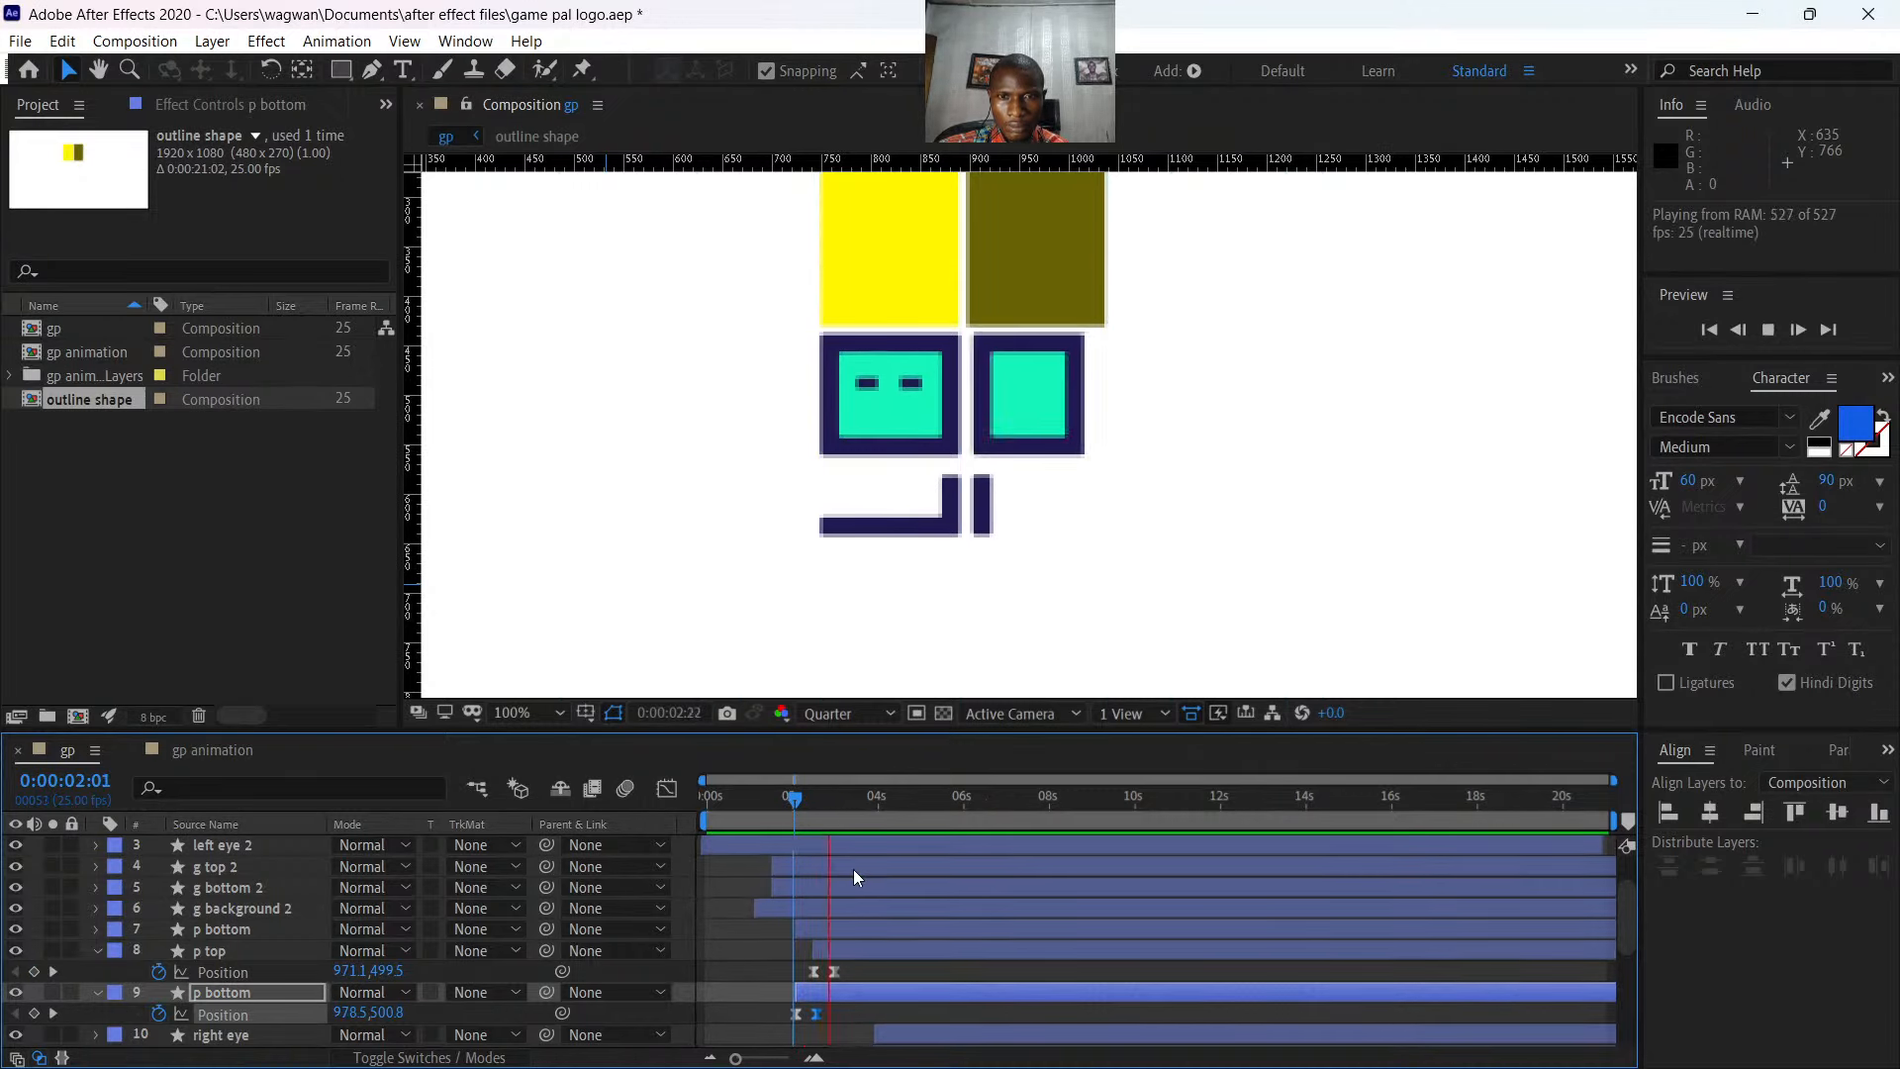
pyautogui.press('space')
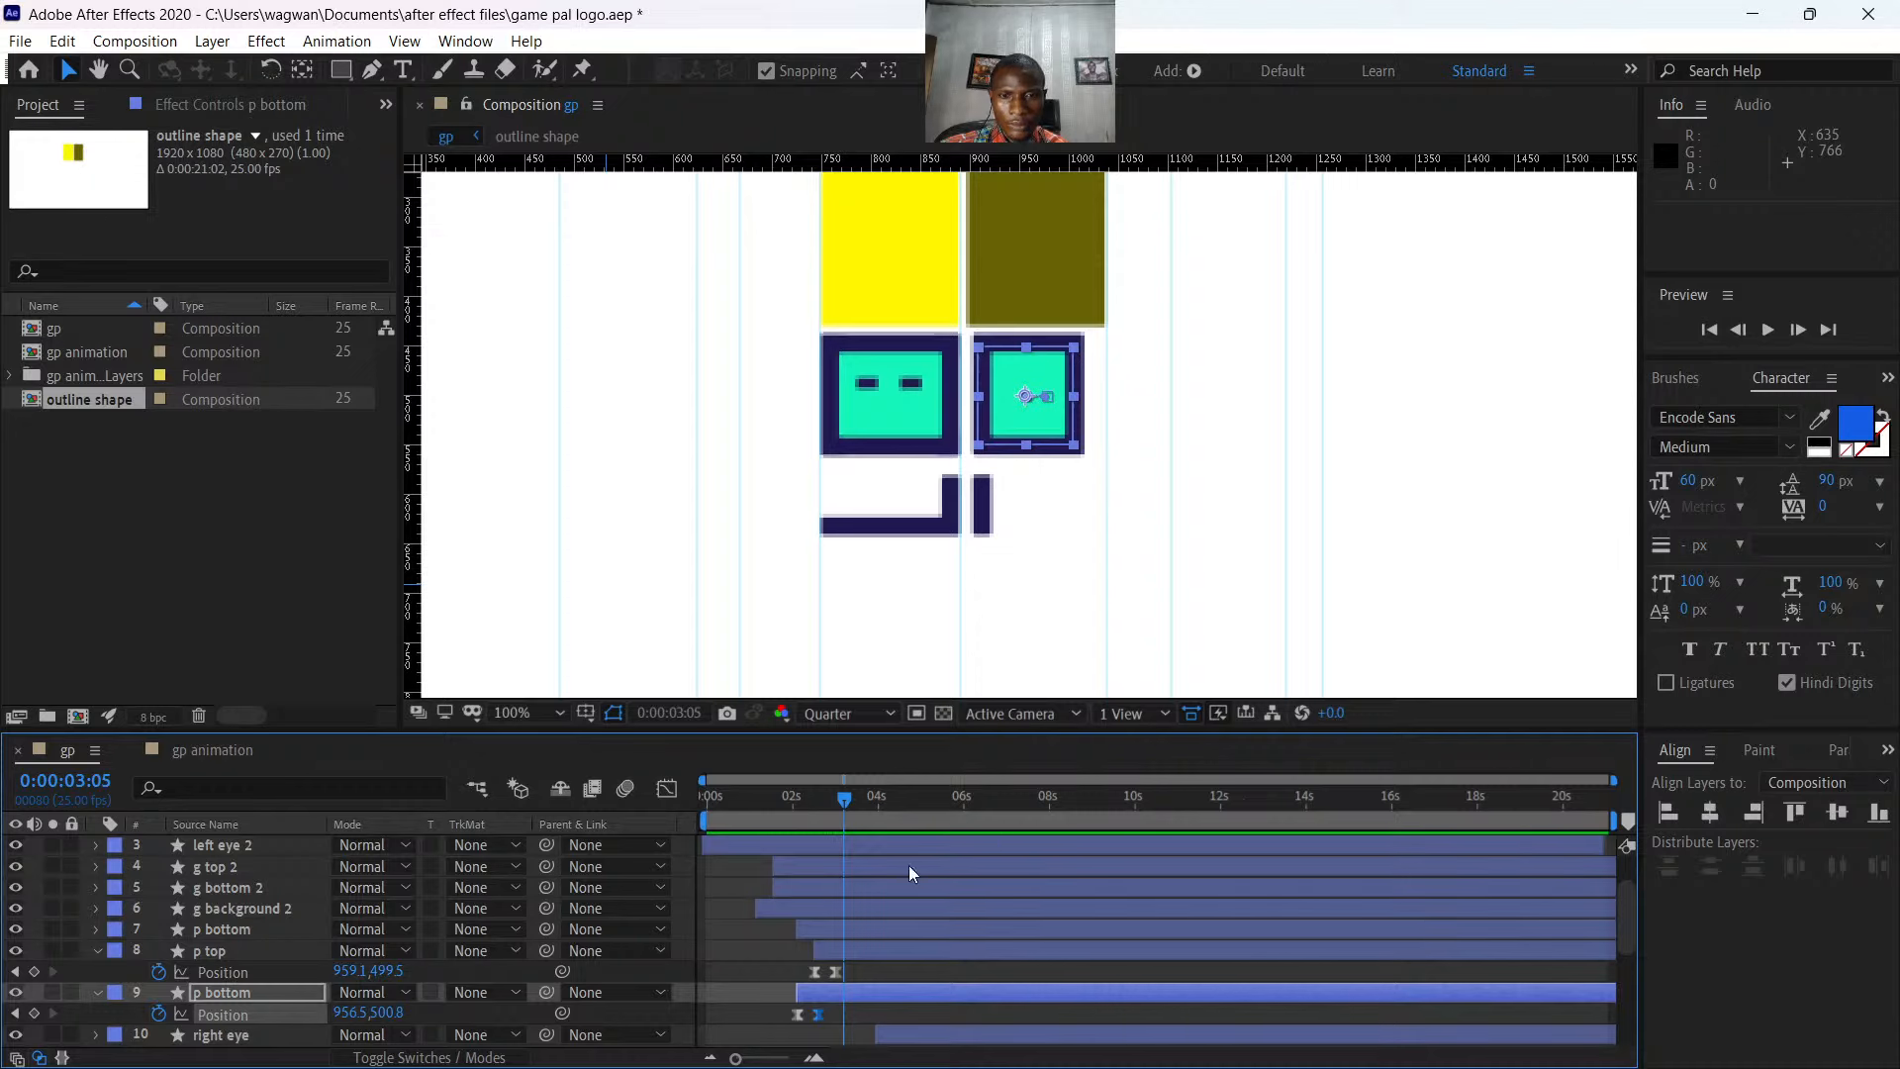
# - Play the gp composition repeatedly from its beginning to examine the staggered timing of all the pieces
pyautogui.moveTo(844, 811); pyautogui.dragTo(720, 804)
pyautogui.press('space')
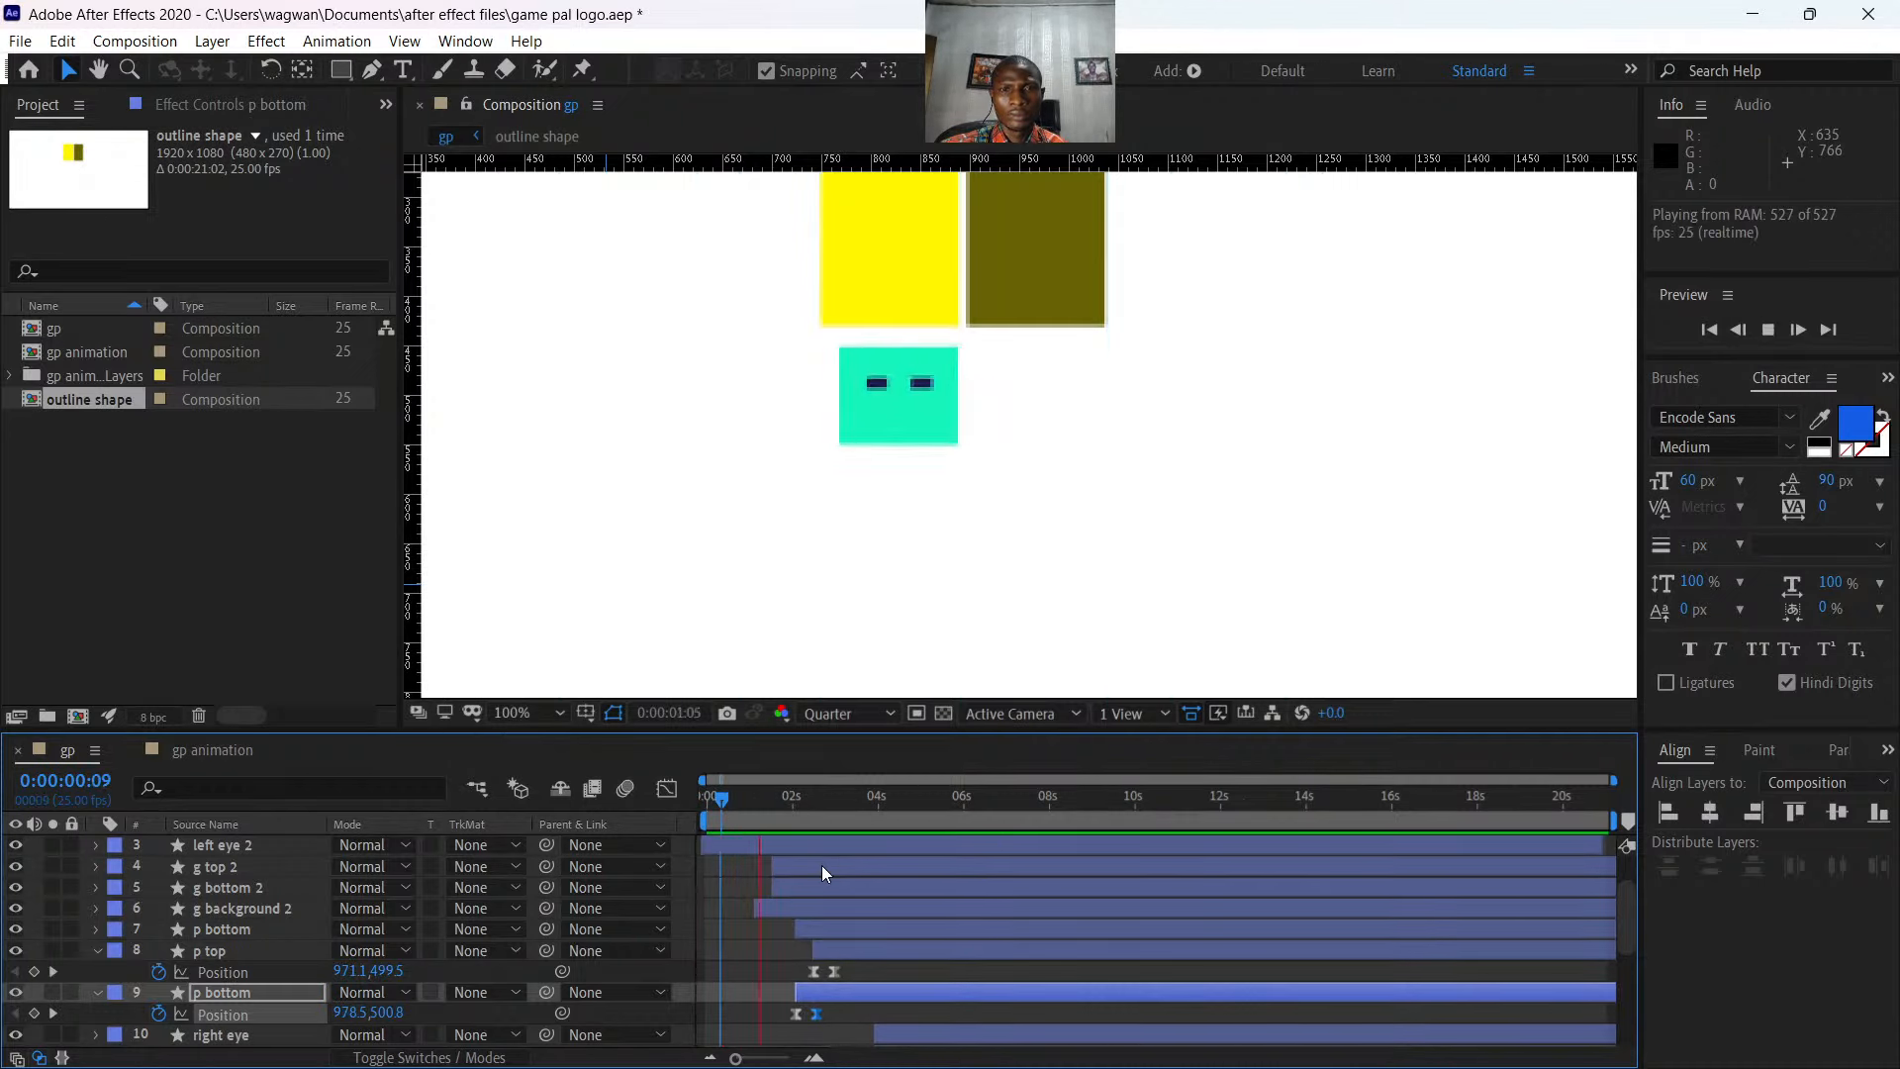
pyautogui.click(796, 804)
pyautogui.moveTo(796, 803); pyautogui.dragTo(669, 805)
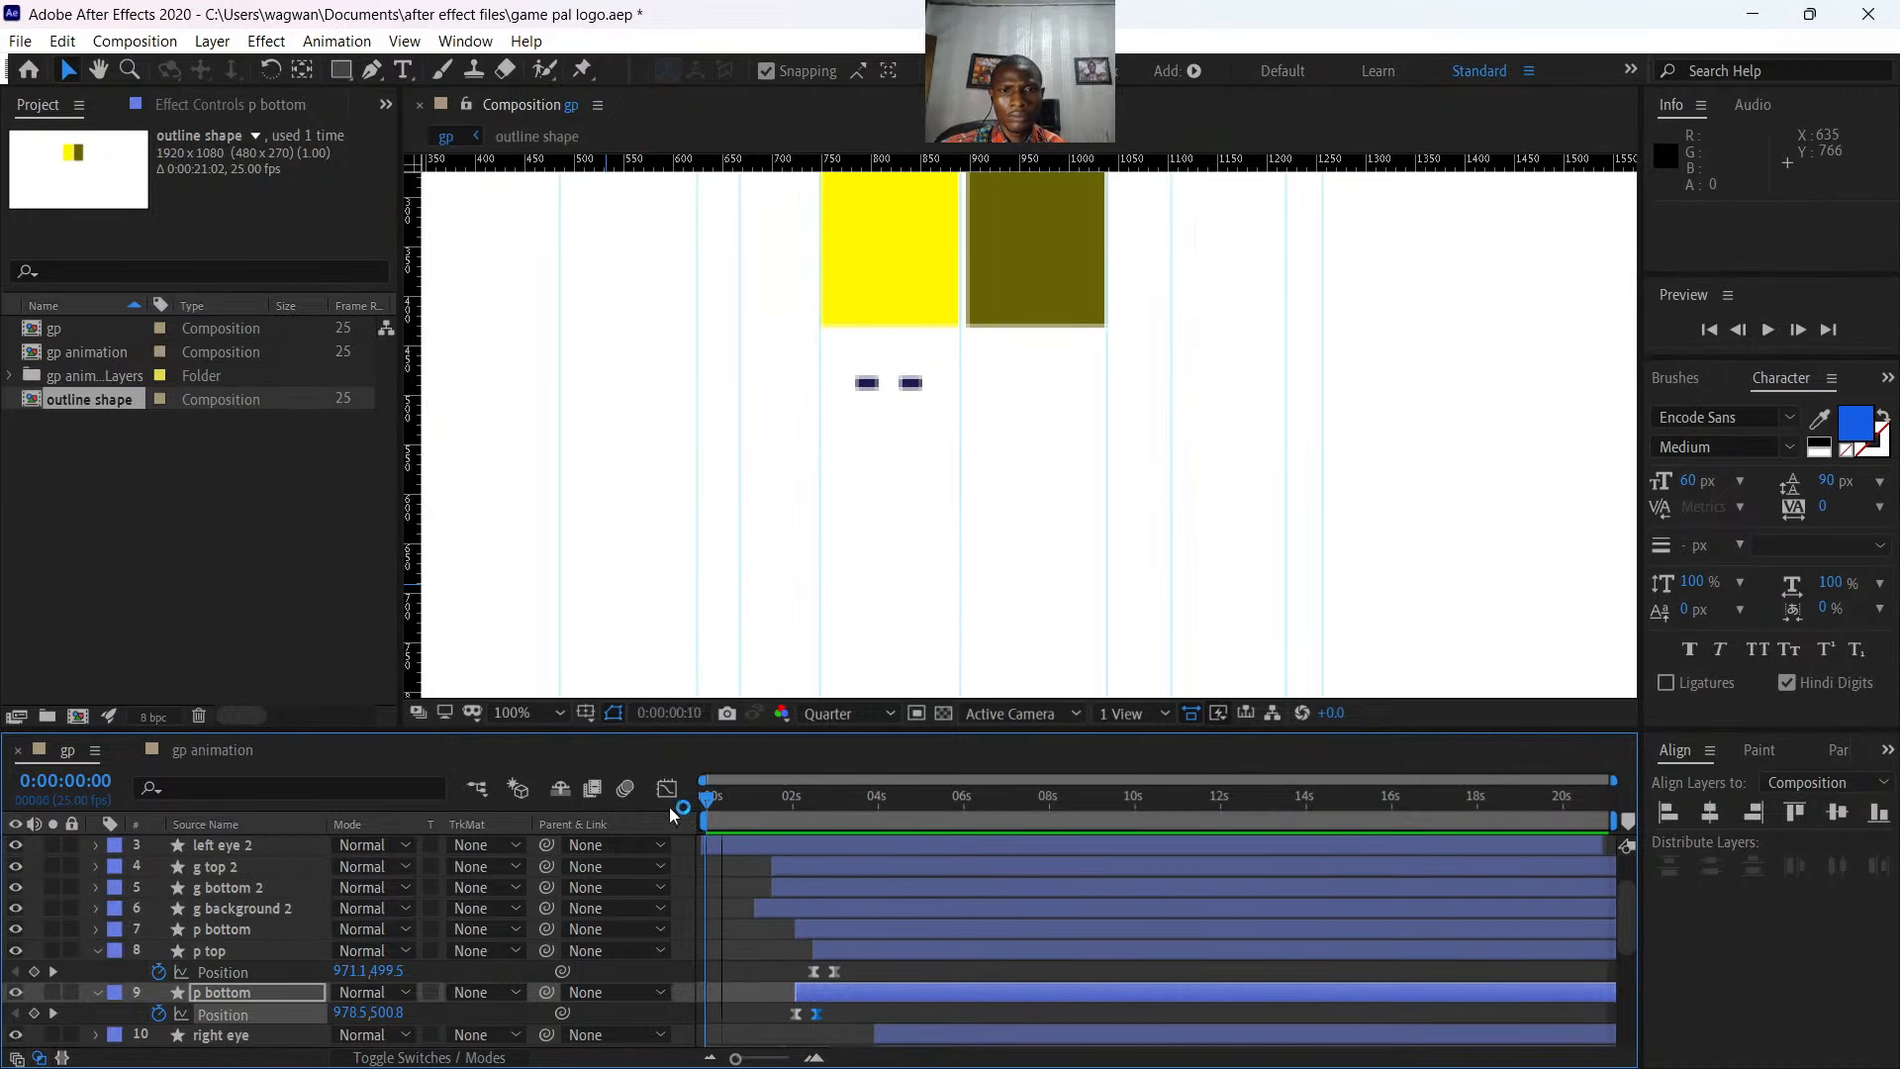
pyautogui.press('space')
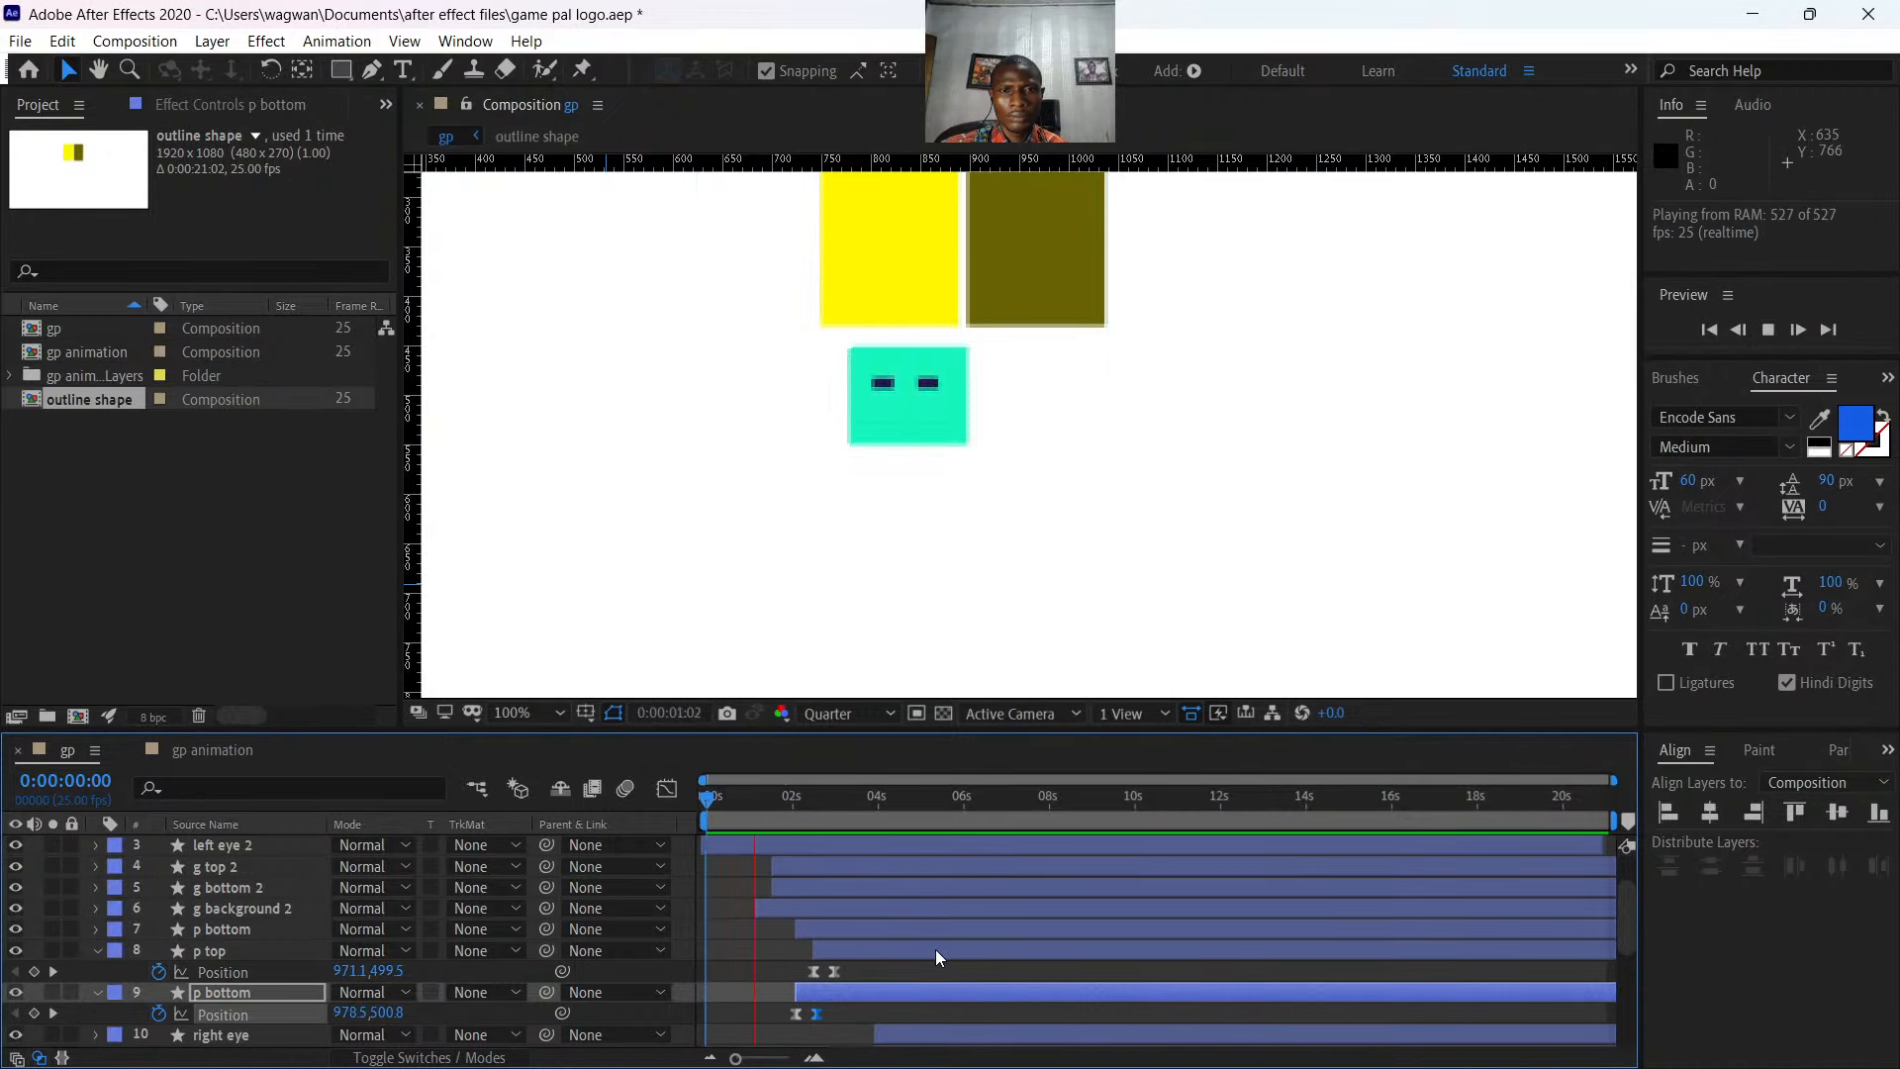
pyautogui.press('space')
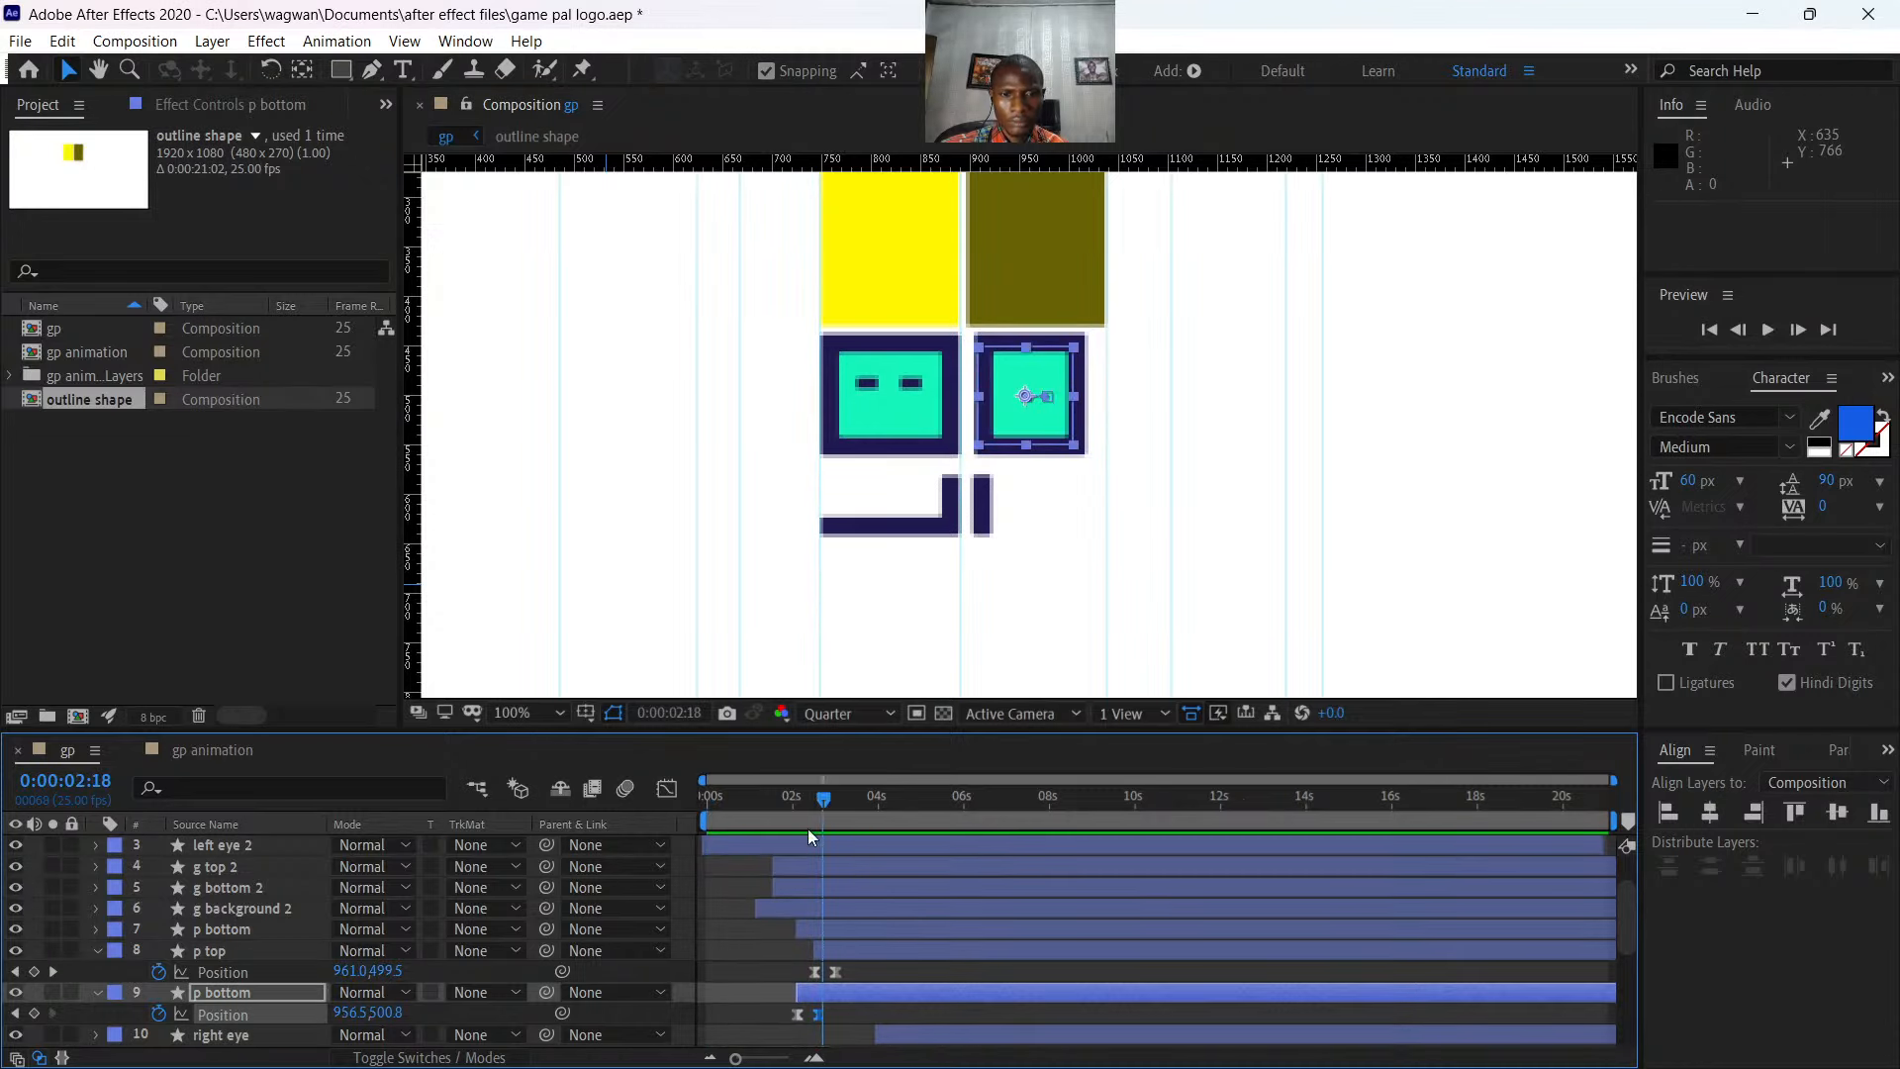
pyautogui.moveTo(824, 799); pyautogui.dragTo(710, 811)
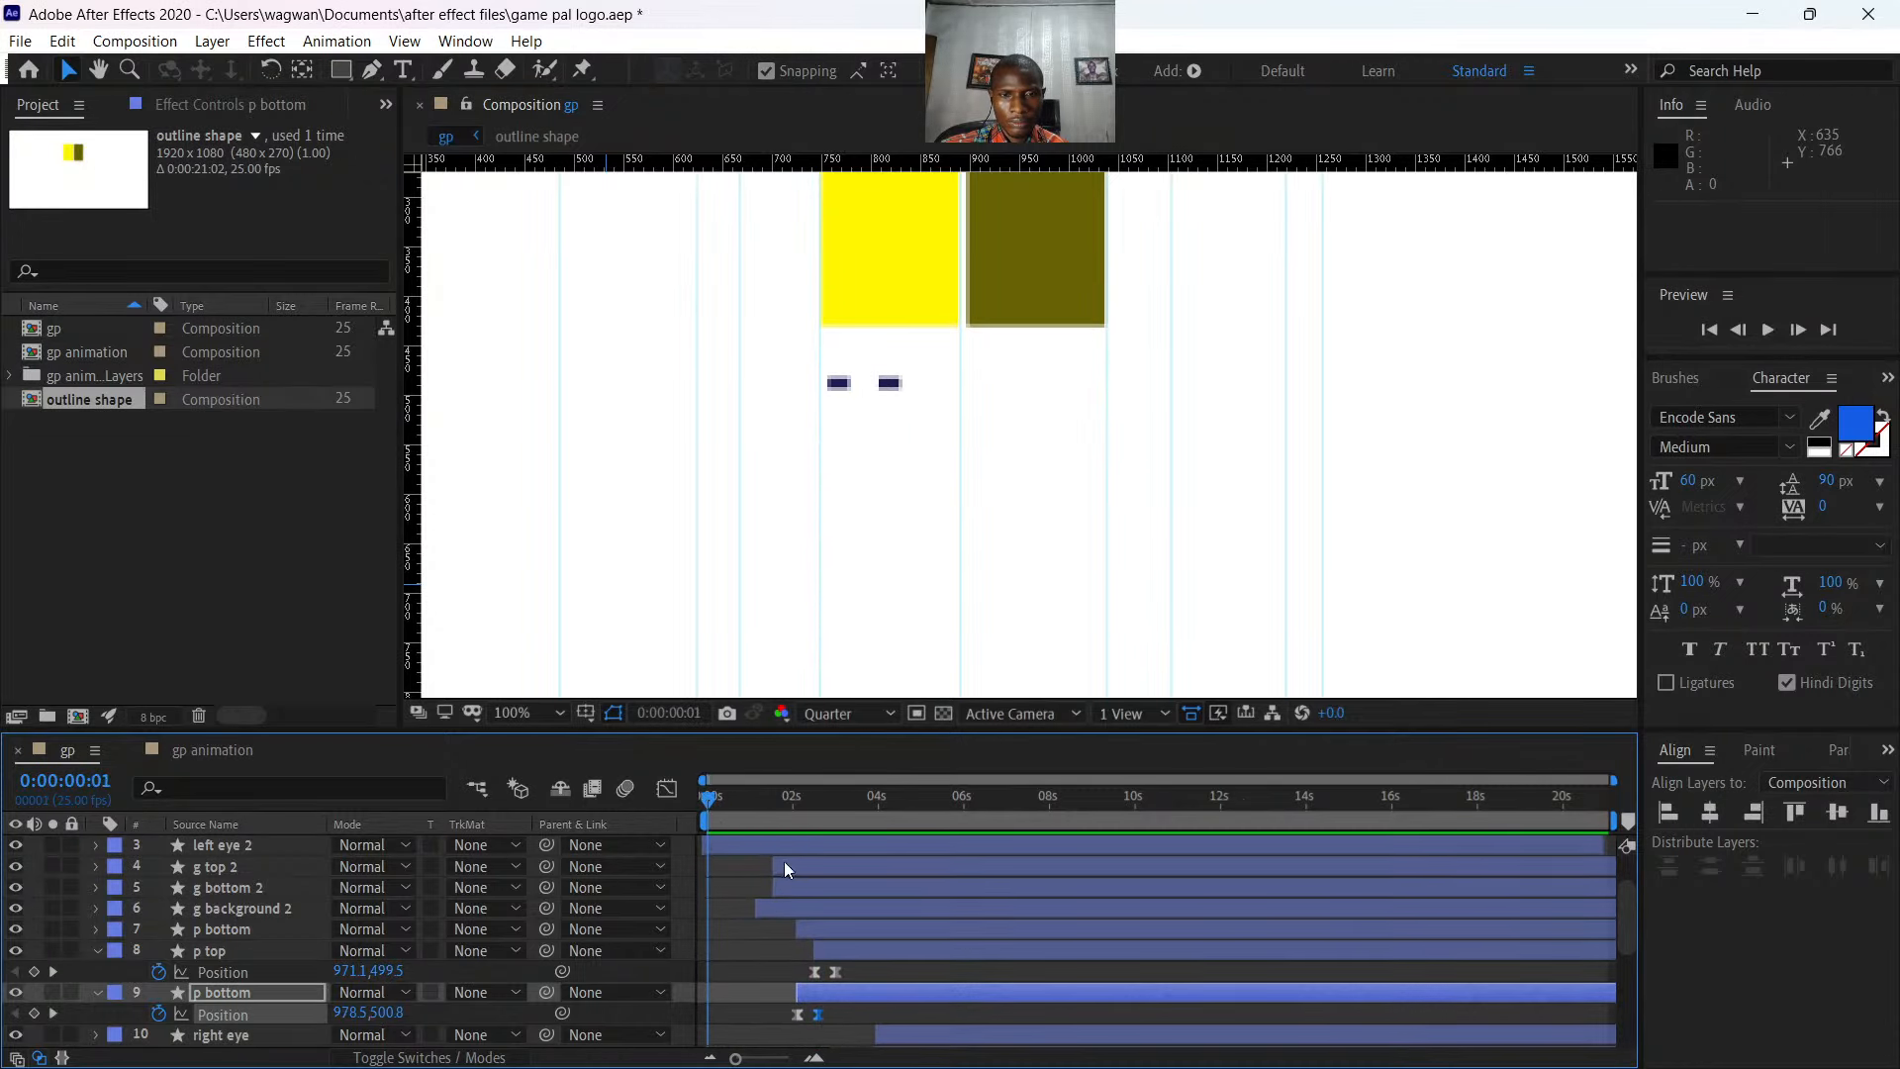
pyautogui.press('space')
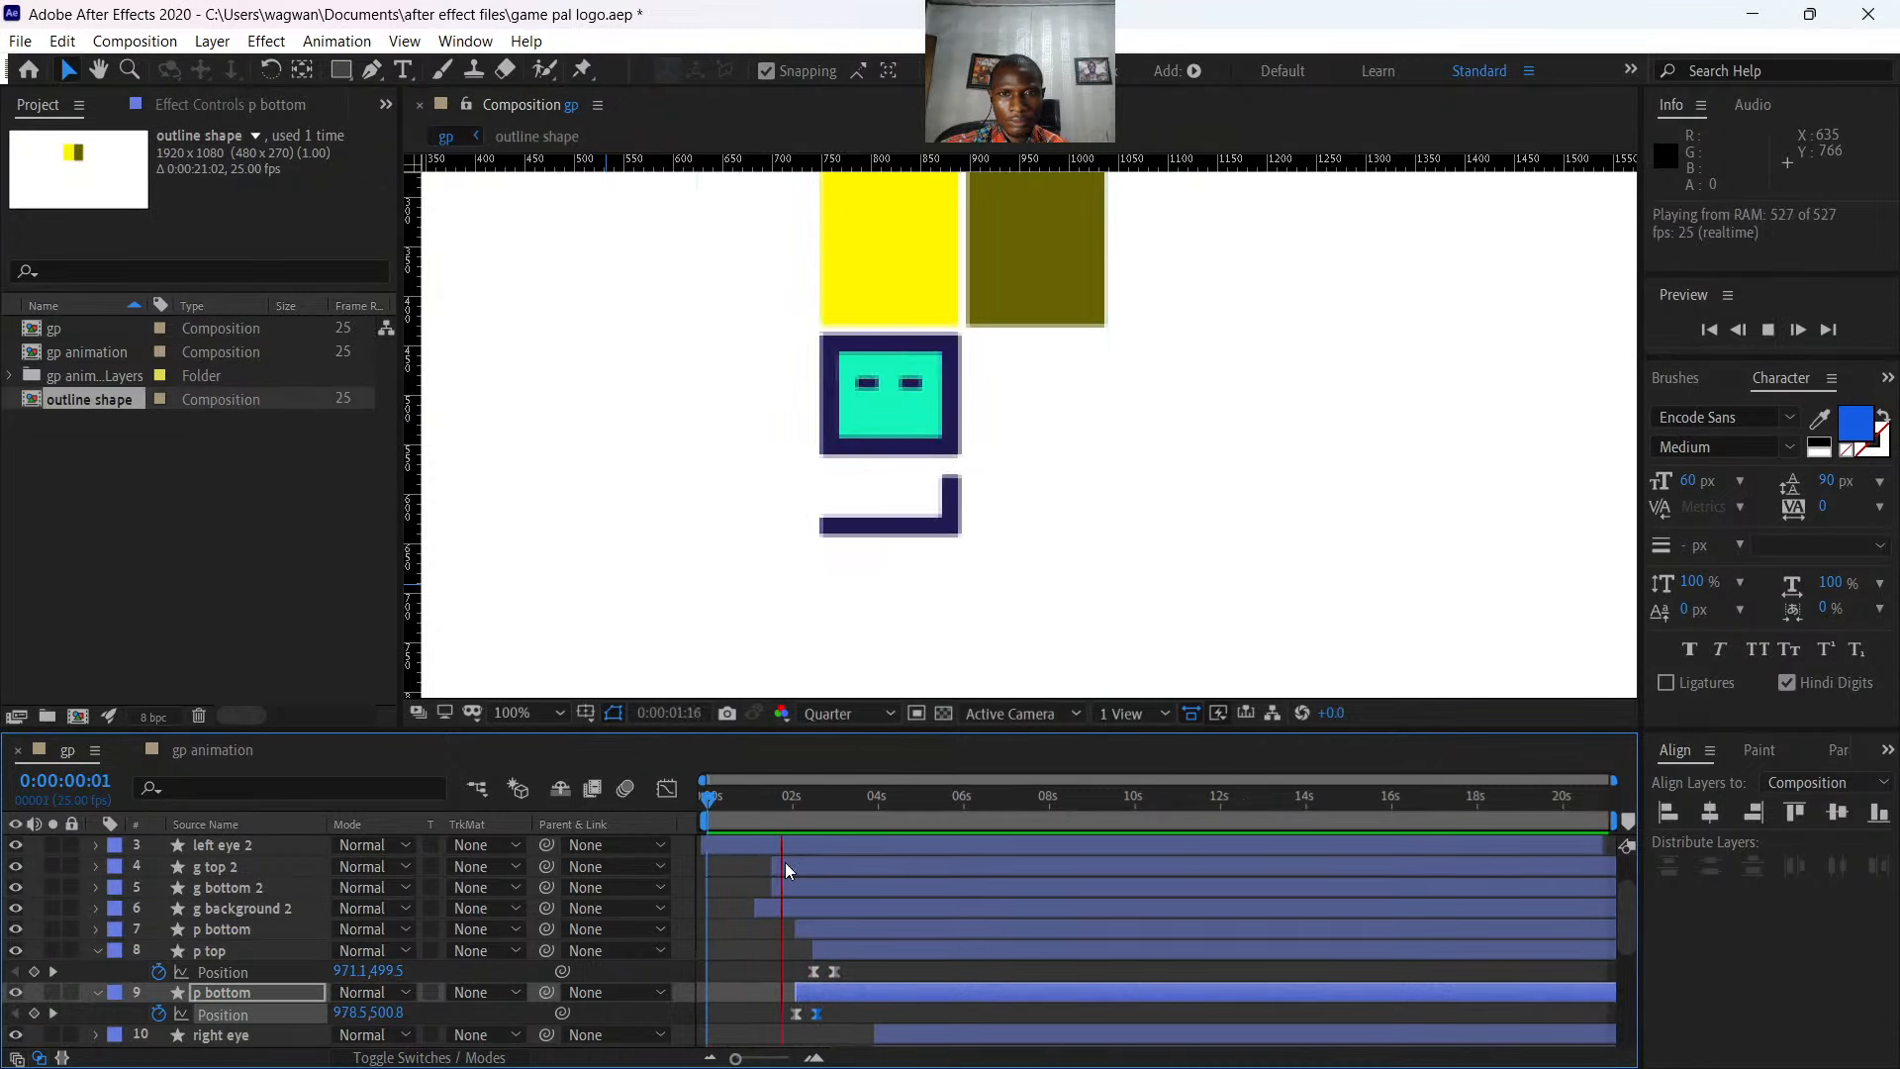
# - Shift the p bottom layer (layer 7) to start at 0:00:03:05
pyautogui.press('space')
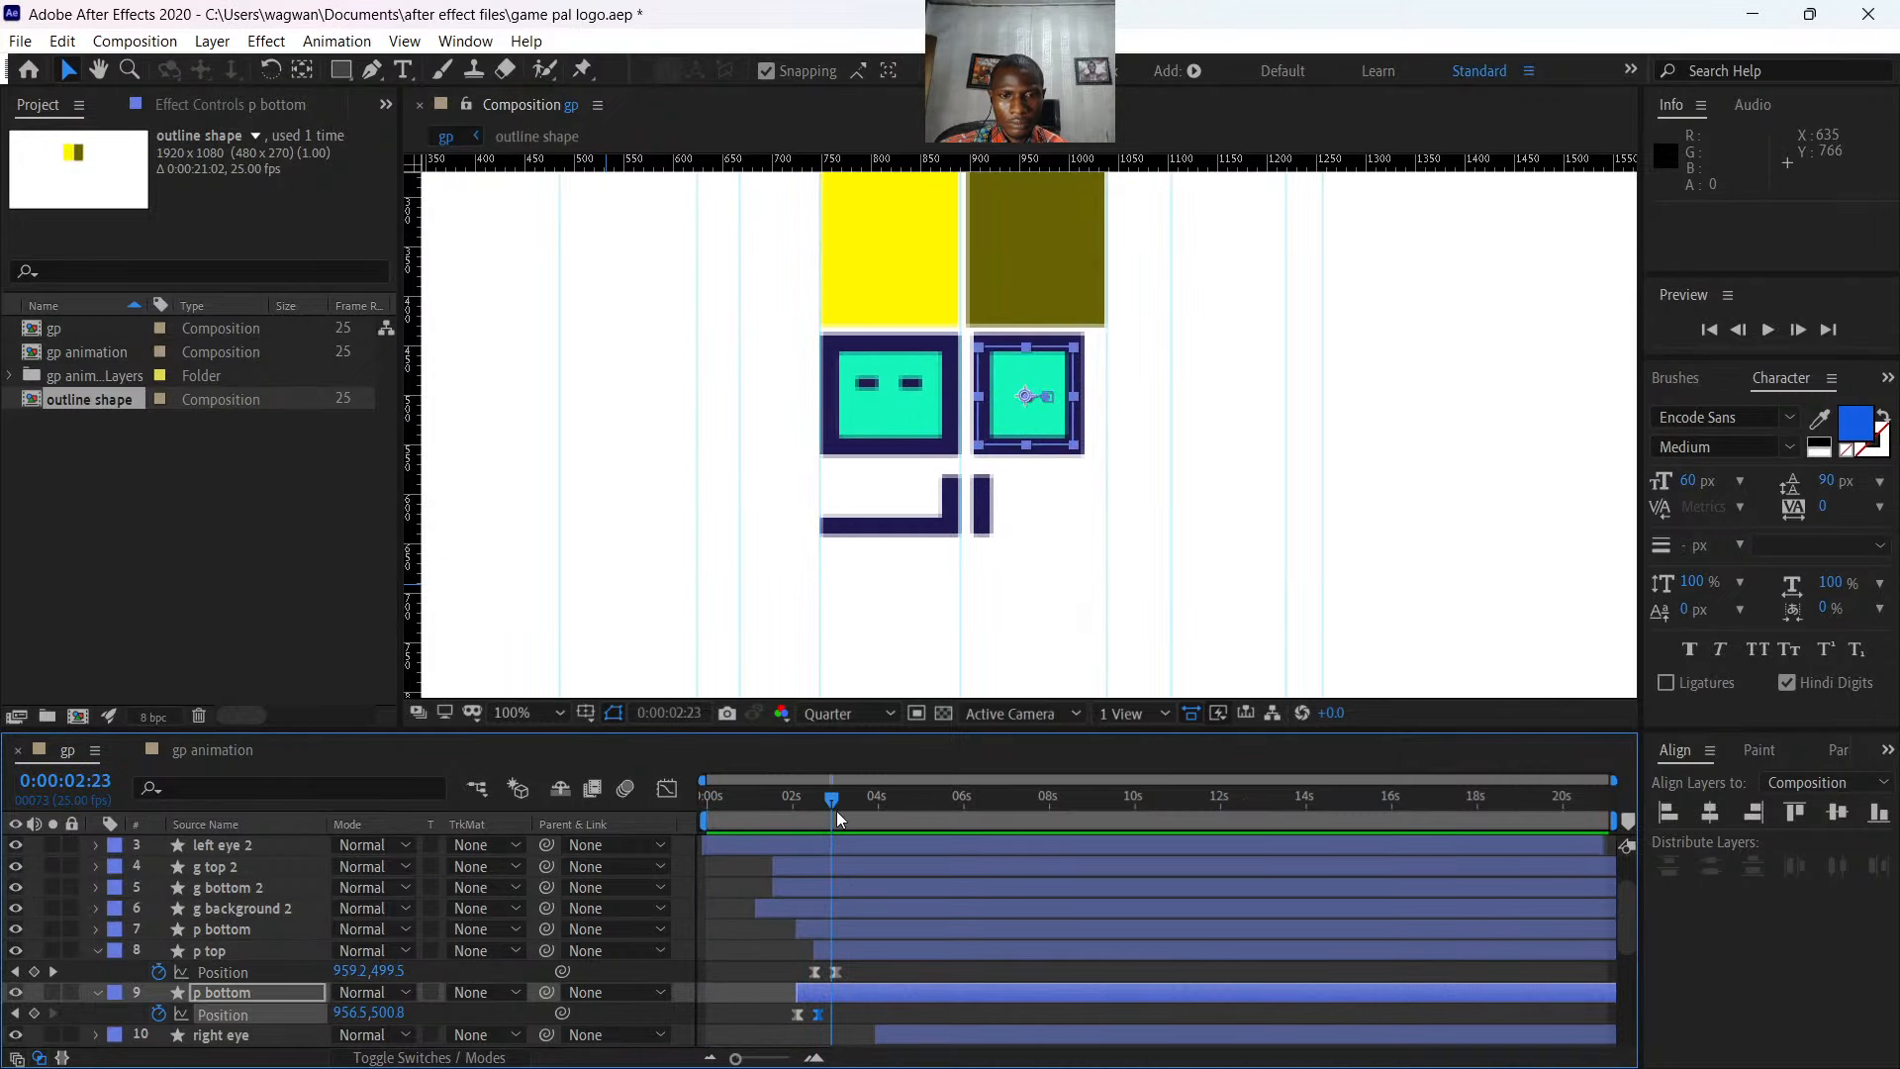
pyautogui.moveTo(837, 816)
pyautogui.mouseDown()
pyautogui.moveTo(858, 808)
pyautogui.moveTo(793, 810)
pyautogui.moveTo(824, 827)
pyautogui.mouseUp()
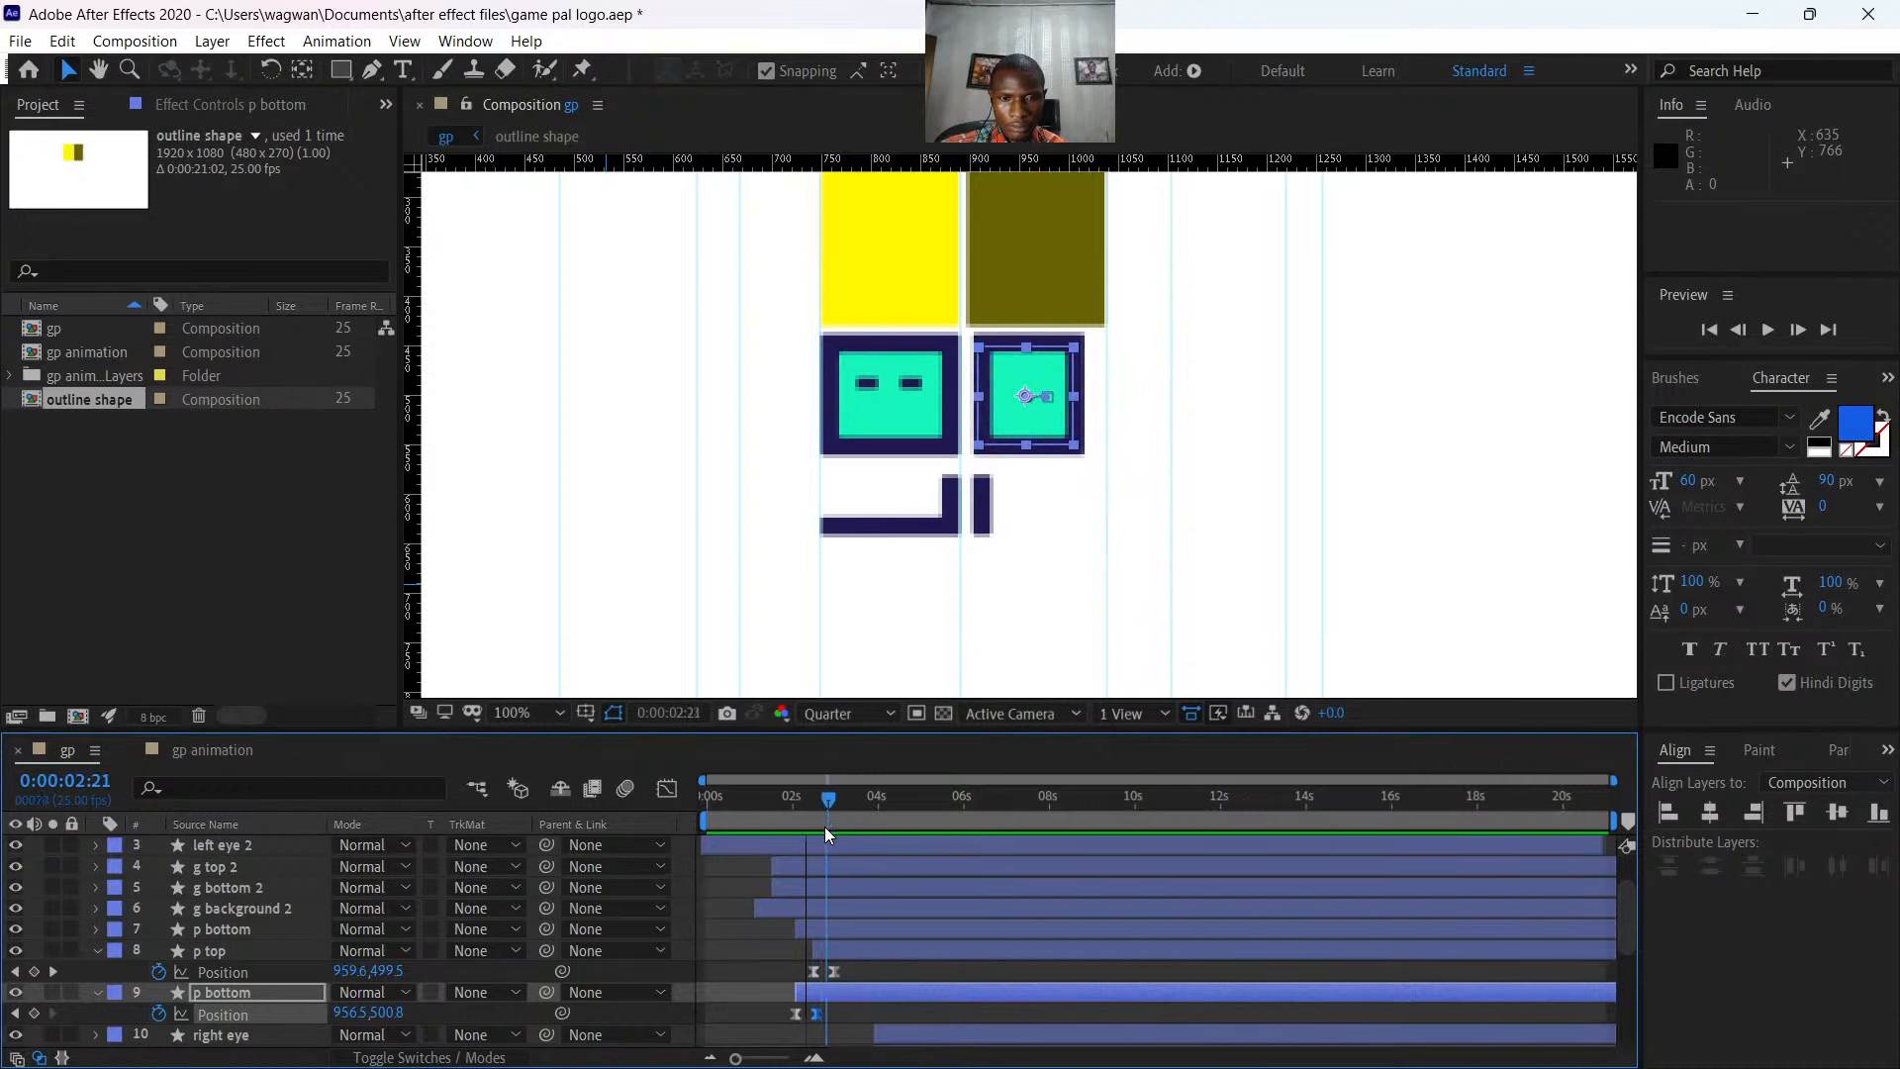
pyautogui.click(1010, 523)
pyautogui.scroll(-3, 958, 869)
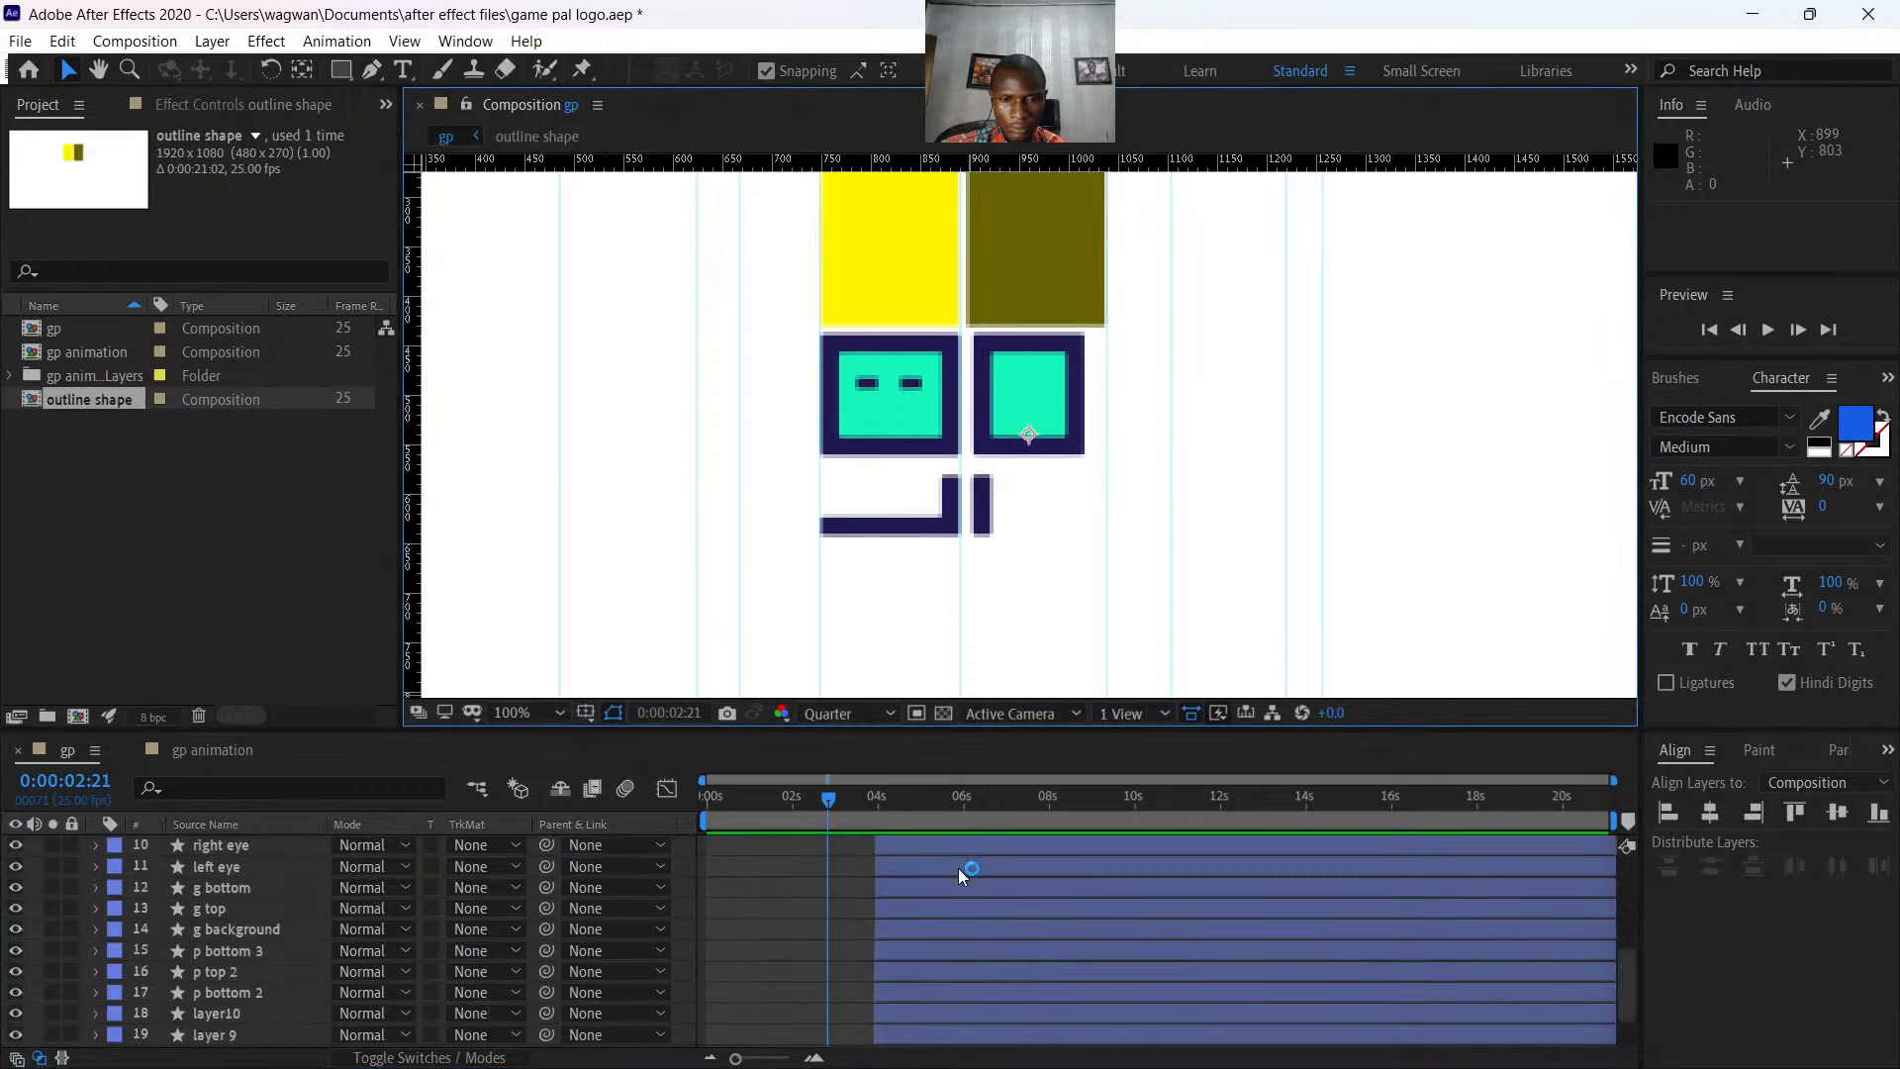
pyautogui.scroll(3, 954, 873)
pyautogui.click(869, 926)
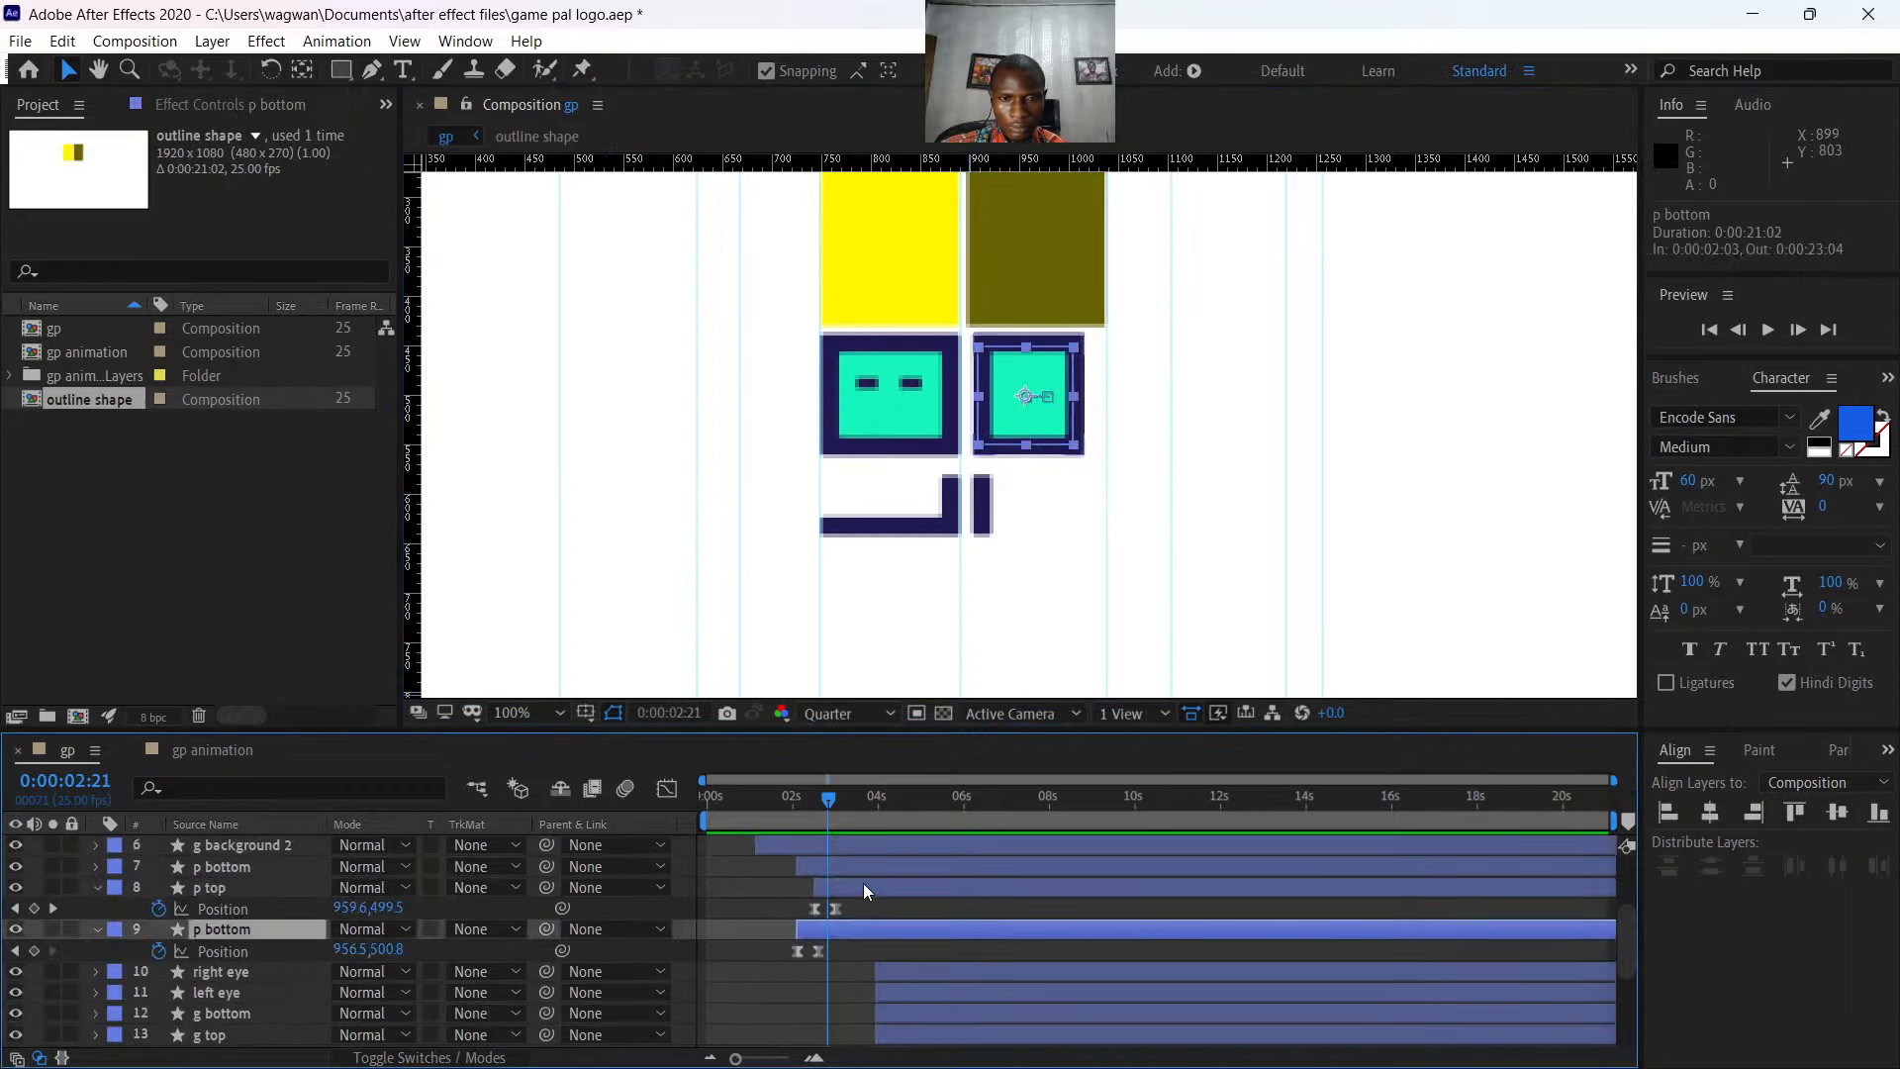
pyautogui.click(858, 869)
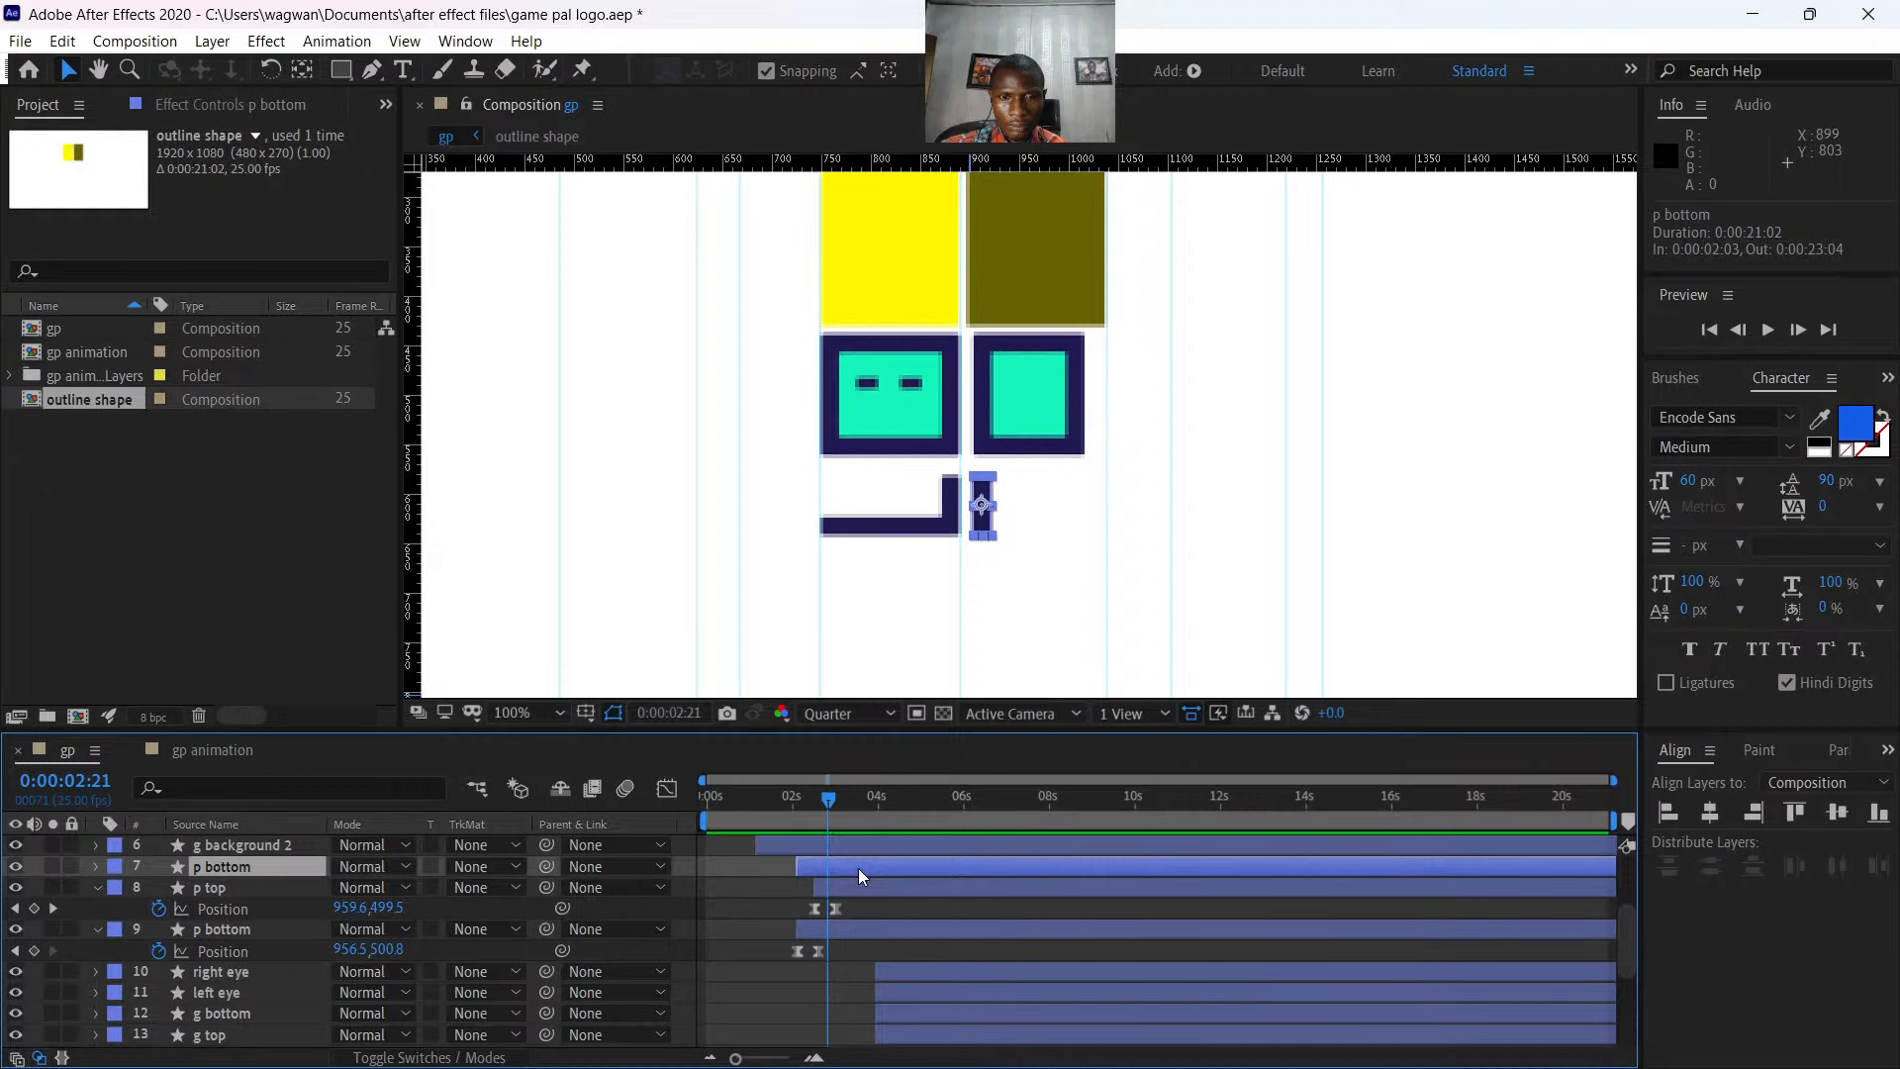
pyautogui.moveTo(827, 806); pyautogui.dragTo(790, 806)
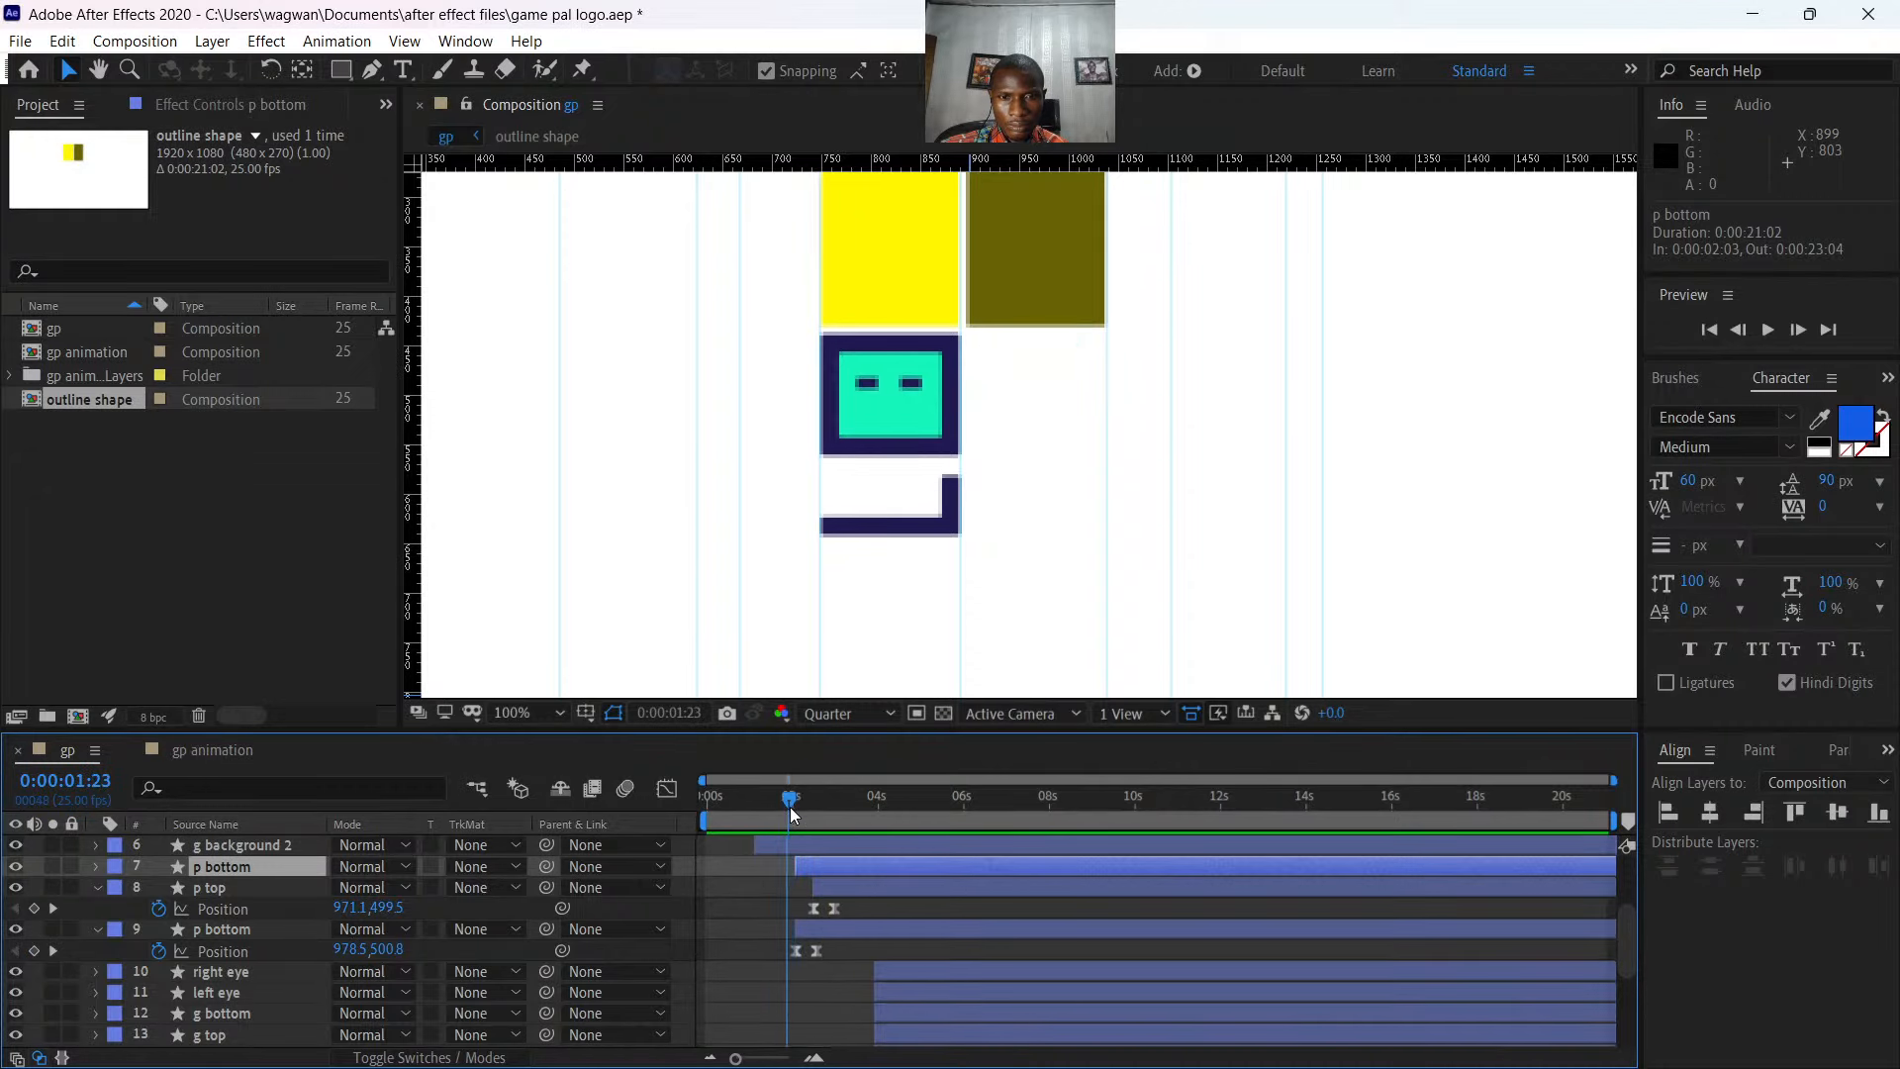
pyautogui.moveTo(838, 869); pyautogui.dragTo(867, 875)
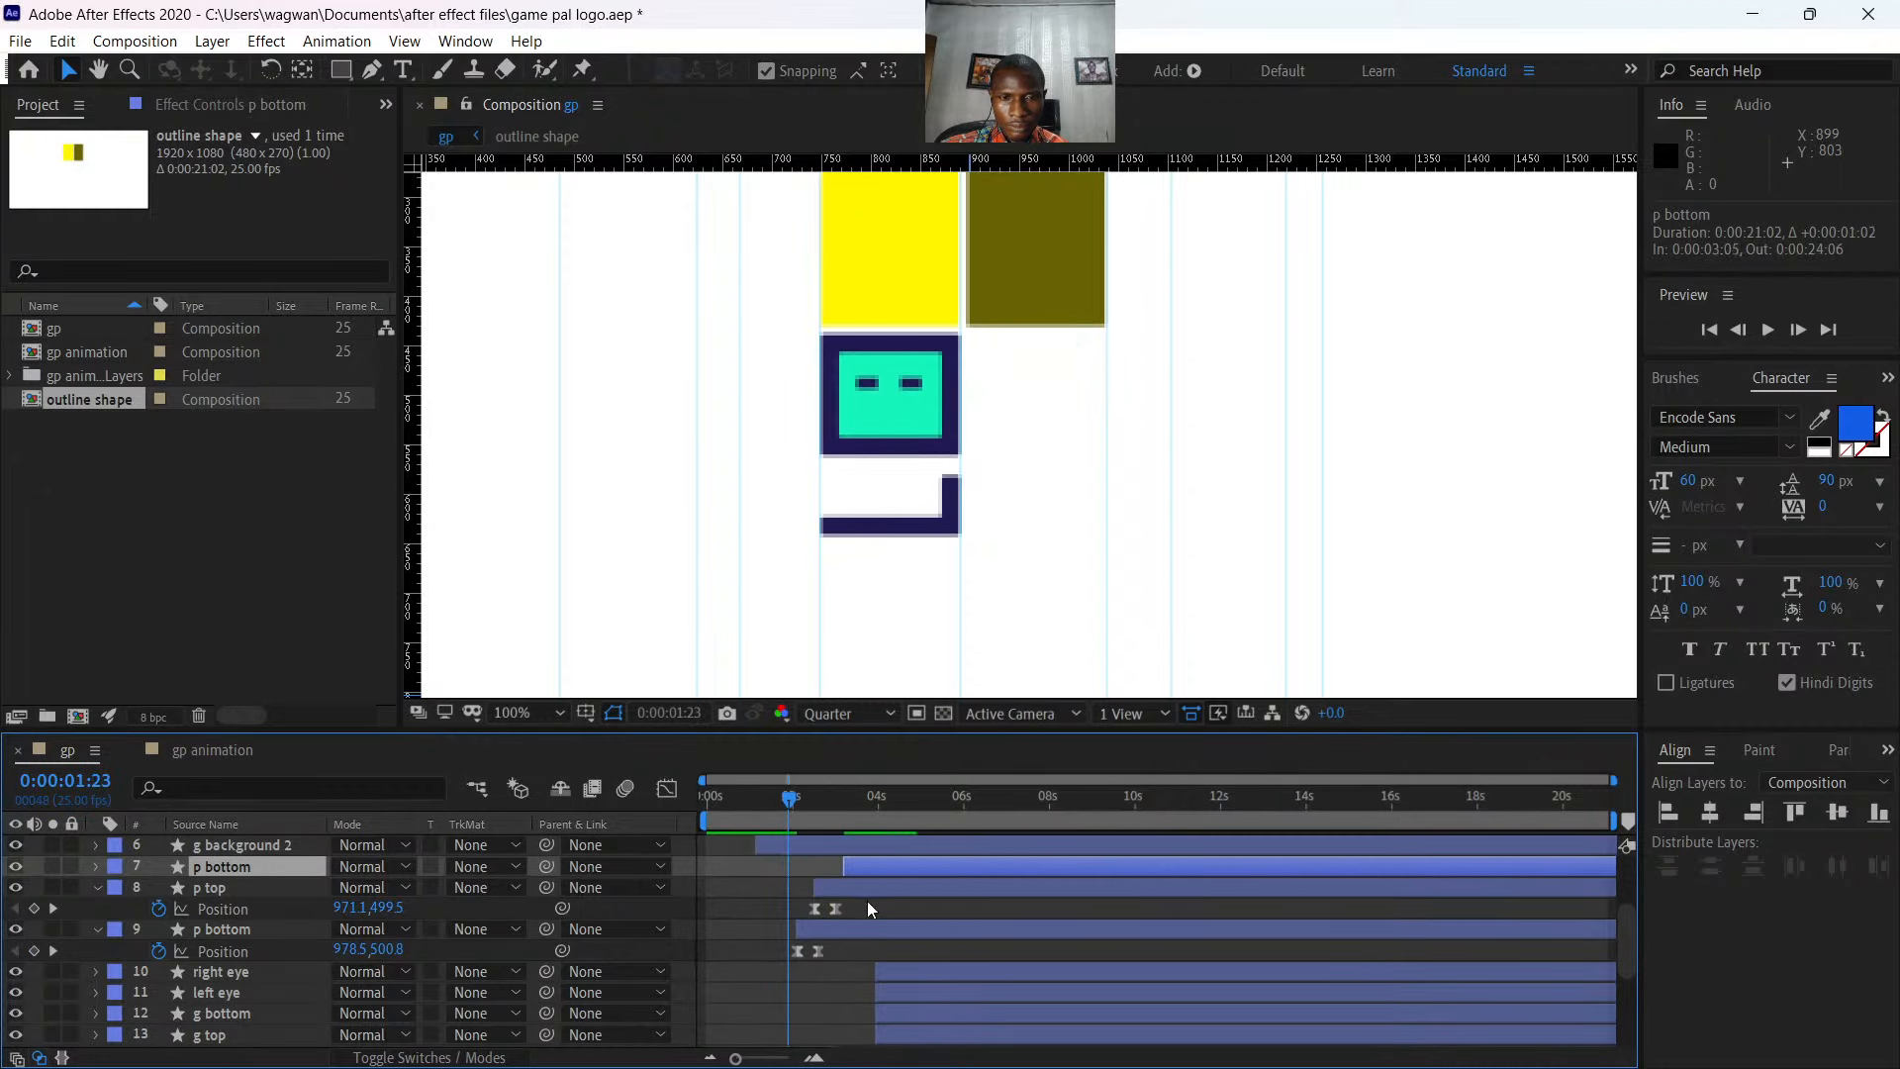
# - Move the end Position keyframes of p top and p bottom (layer 9) slightly later and preview the slower slides
pyautogui.moveTo(861, 902); pyautogui.dragTo(816, 952)
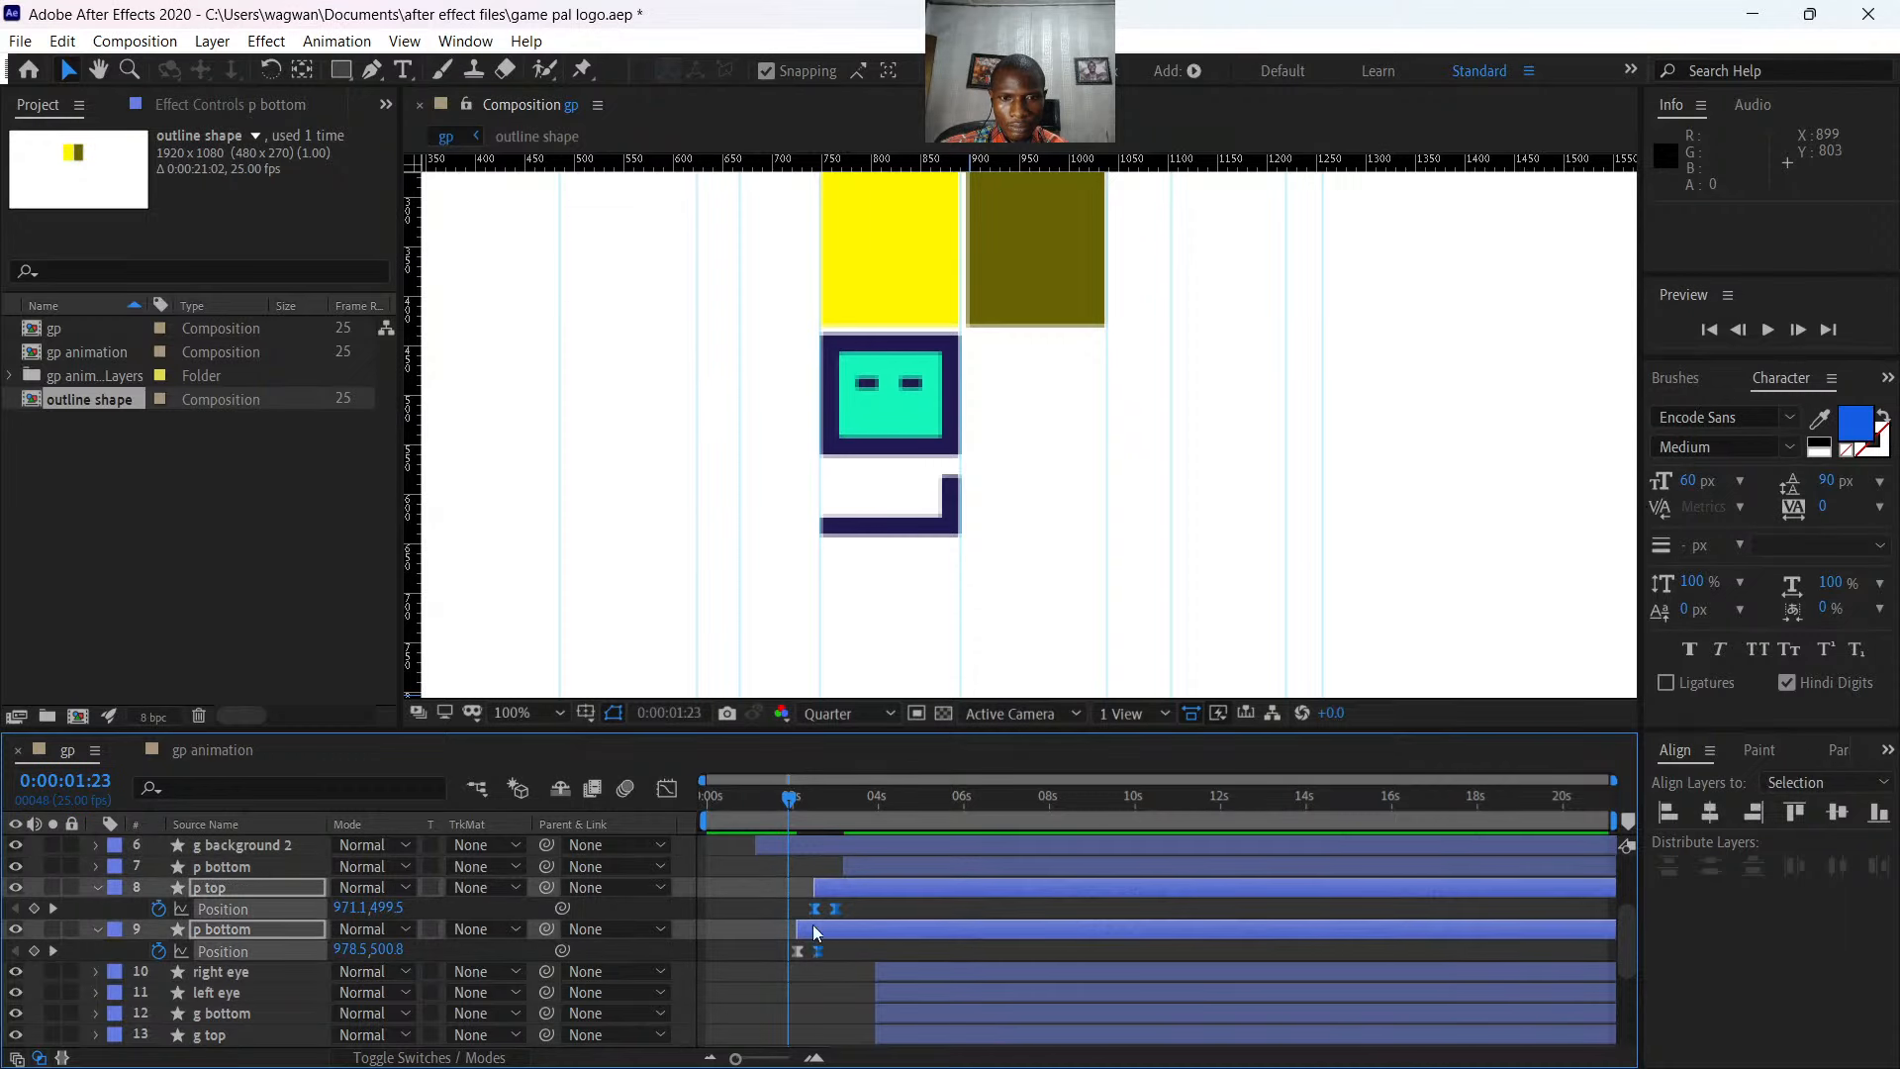
pyautogui.click(857, 912)
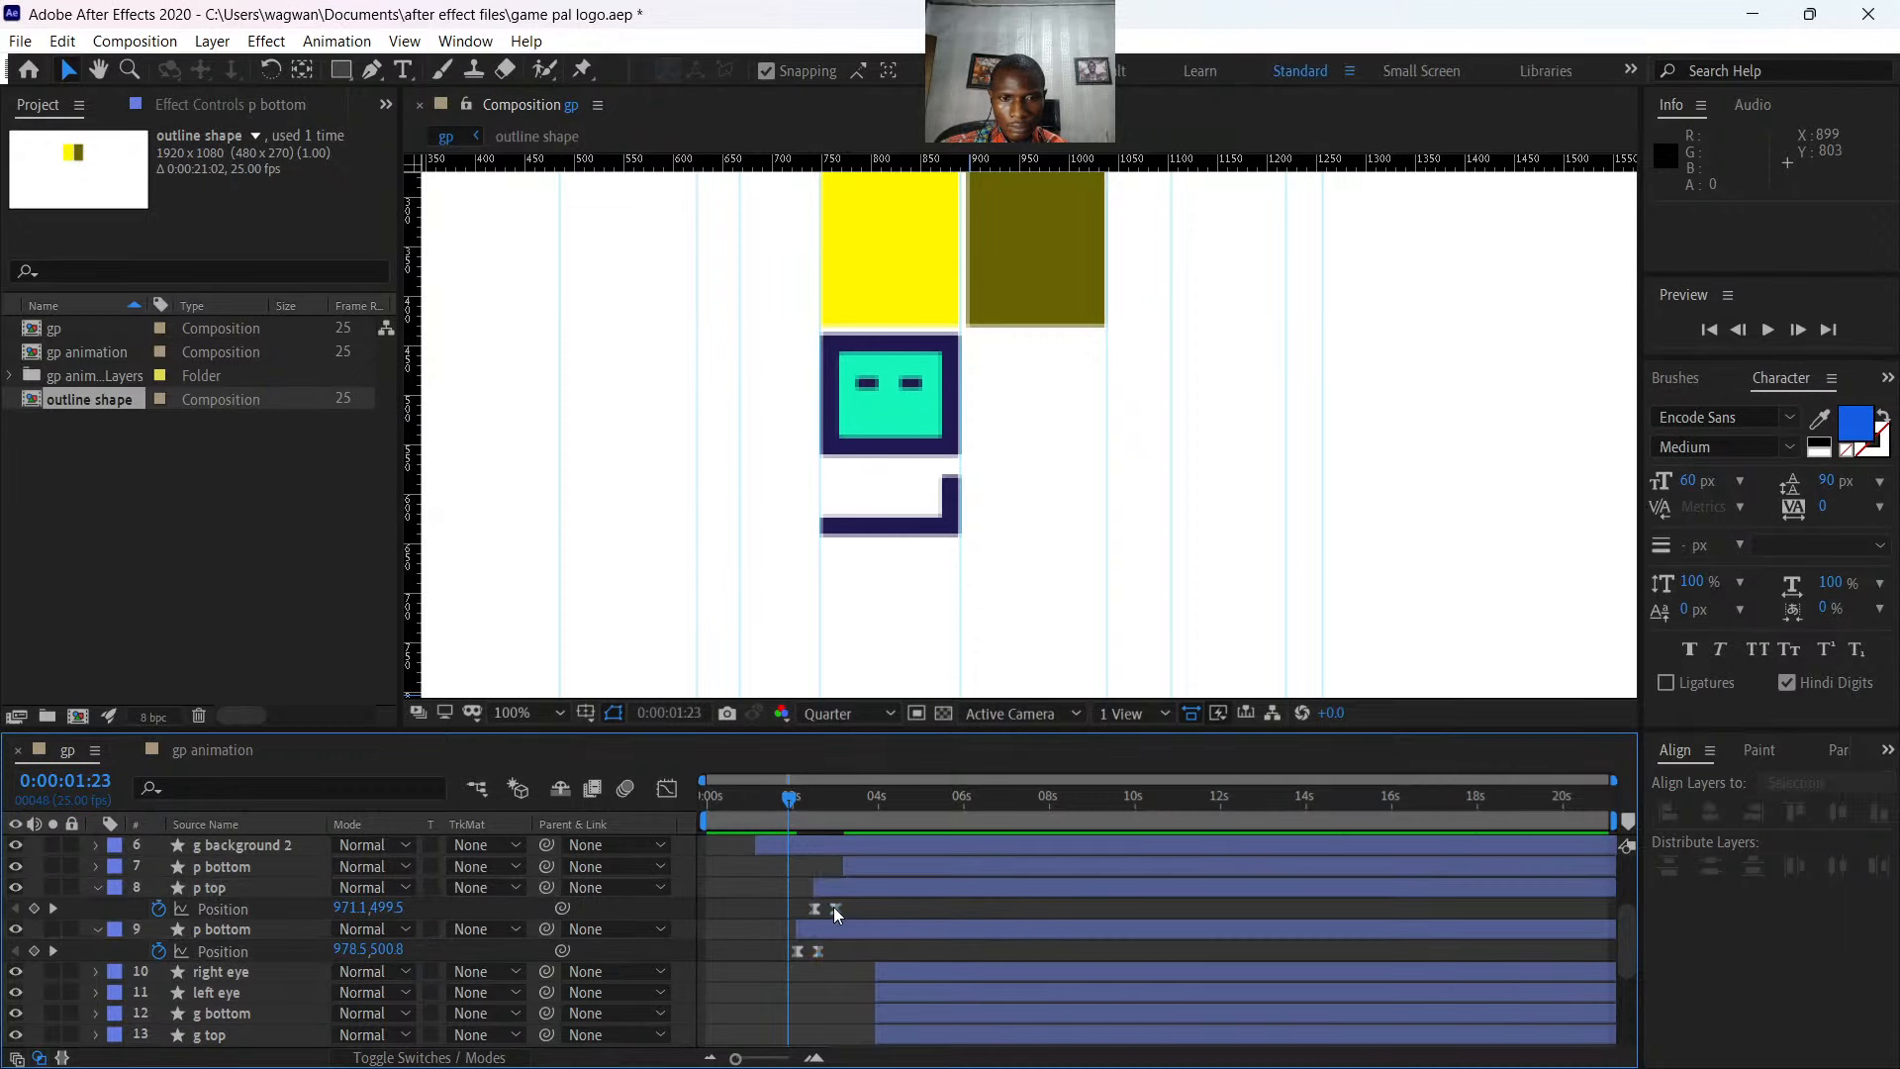
pyautogui.click(834, 907)
pyautogui.moveTo(834, 905); pyautogui.dragTo(827, 948)
pyautogui.click(820, 951)
pyautogui.press('space')
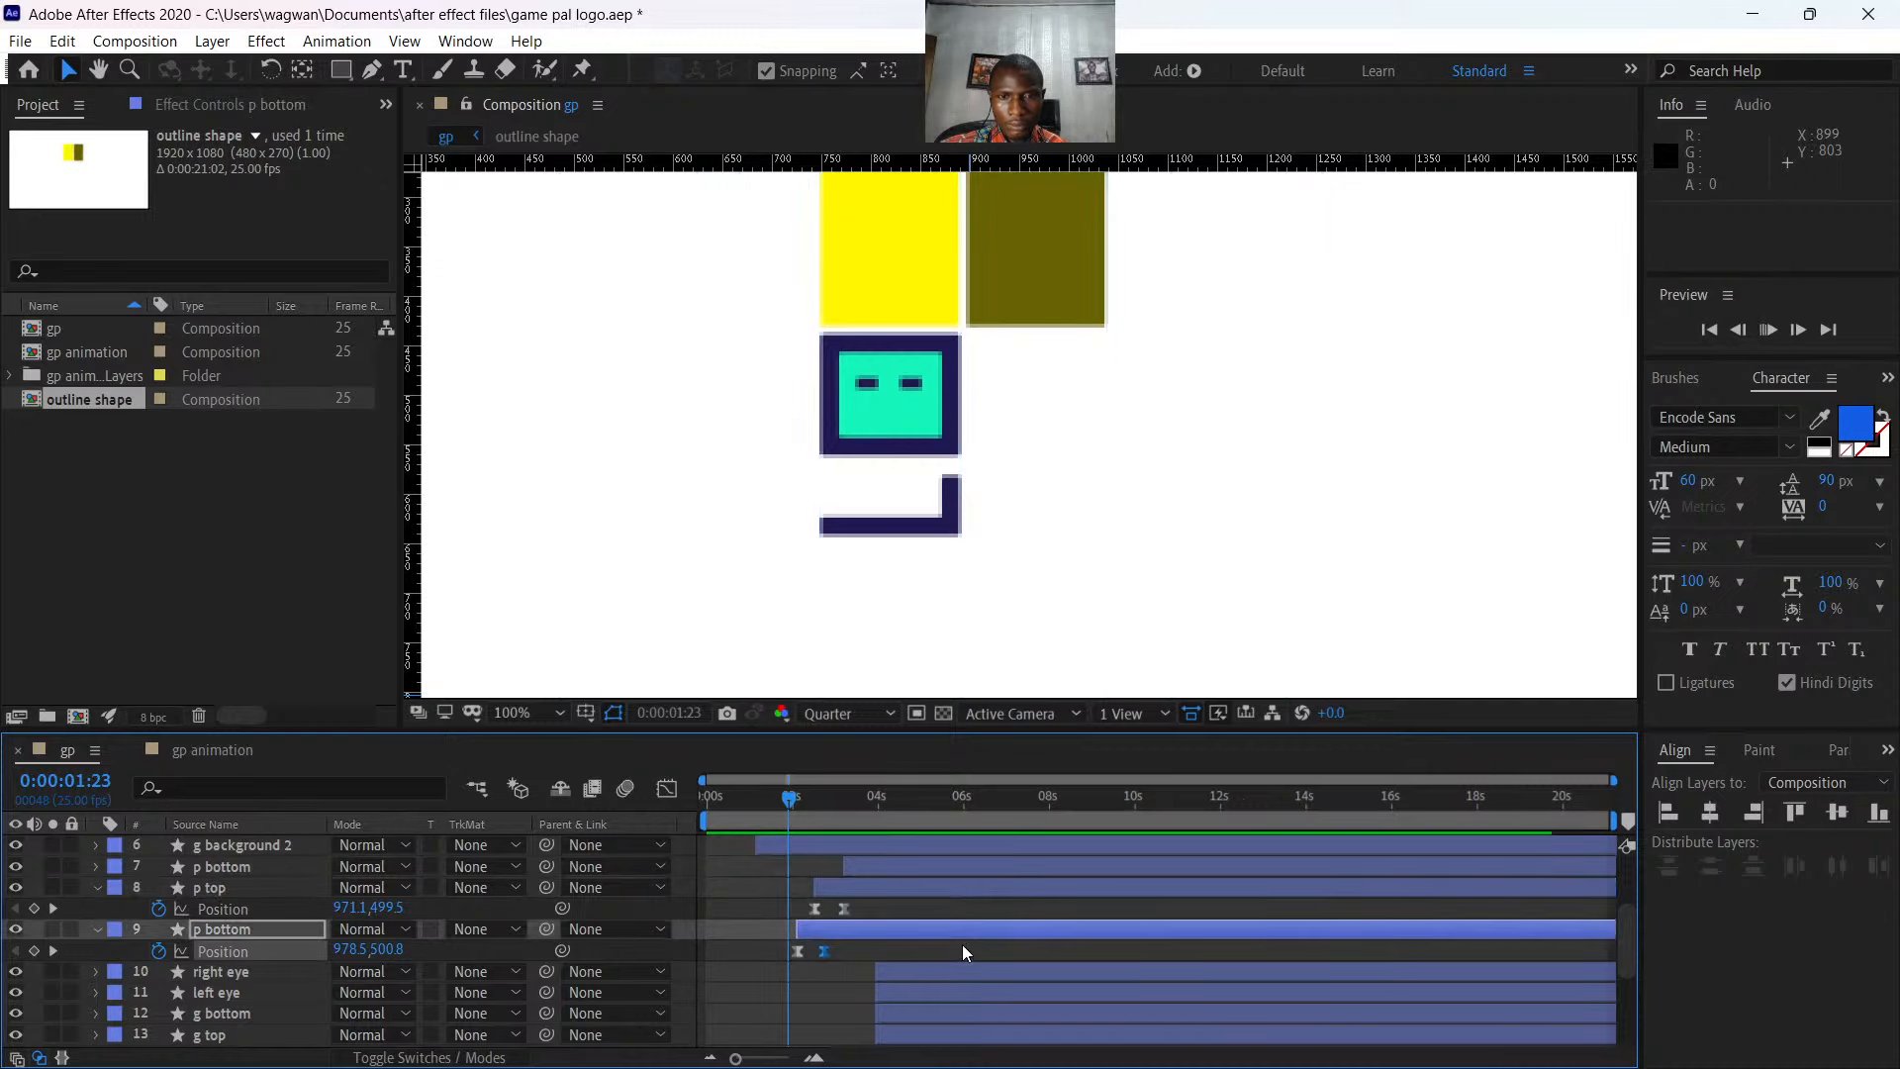
pyautogui.press('space')
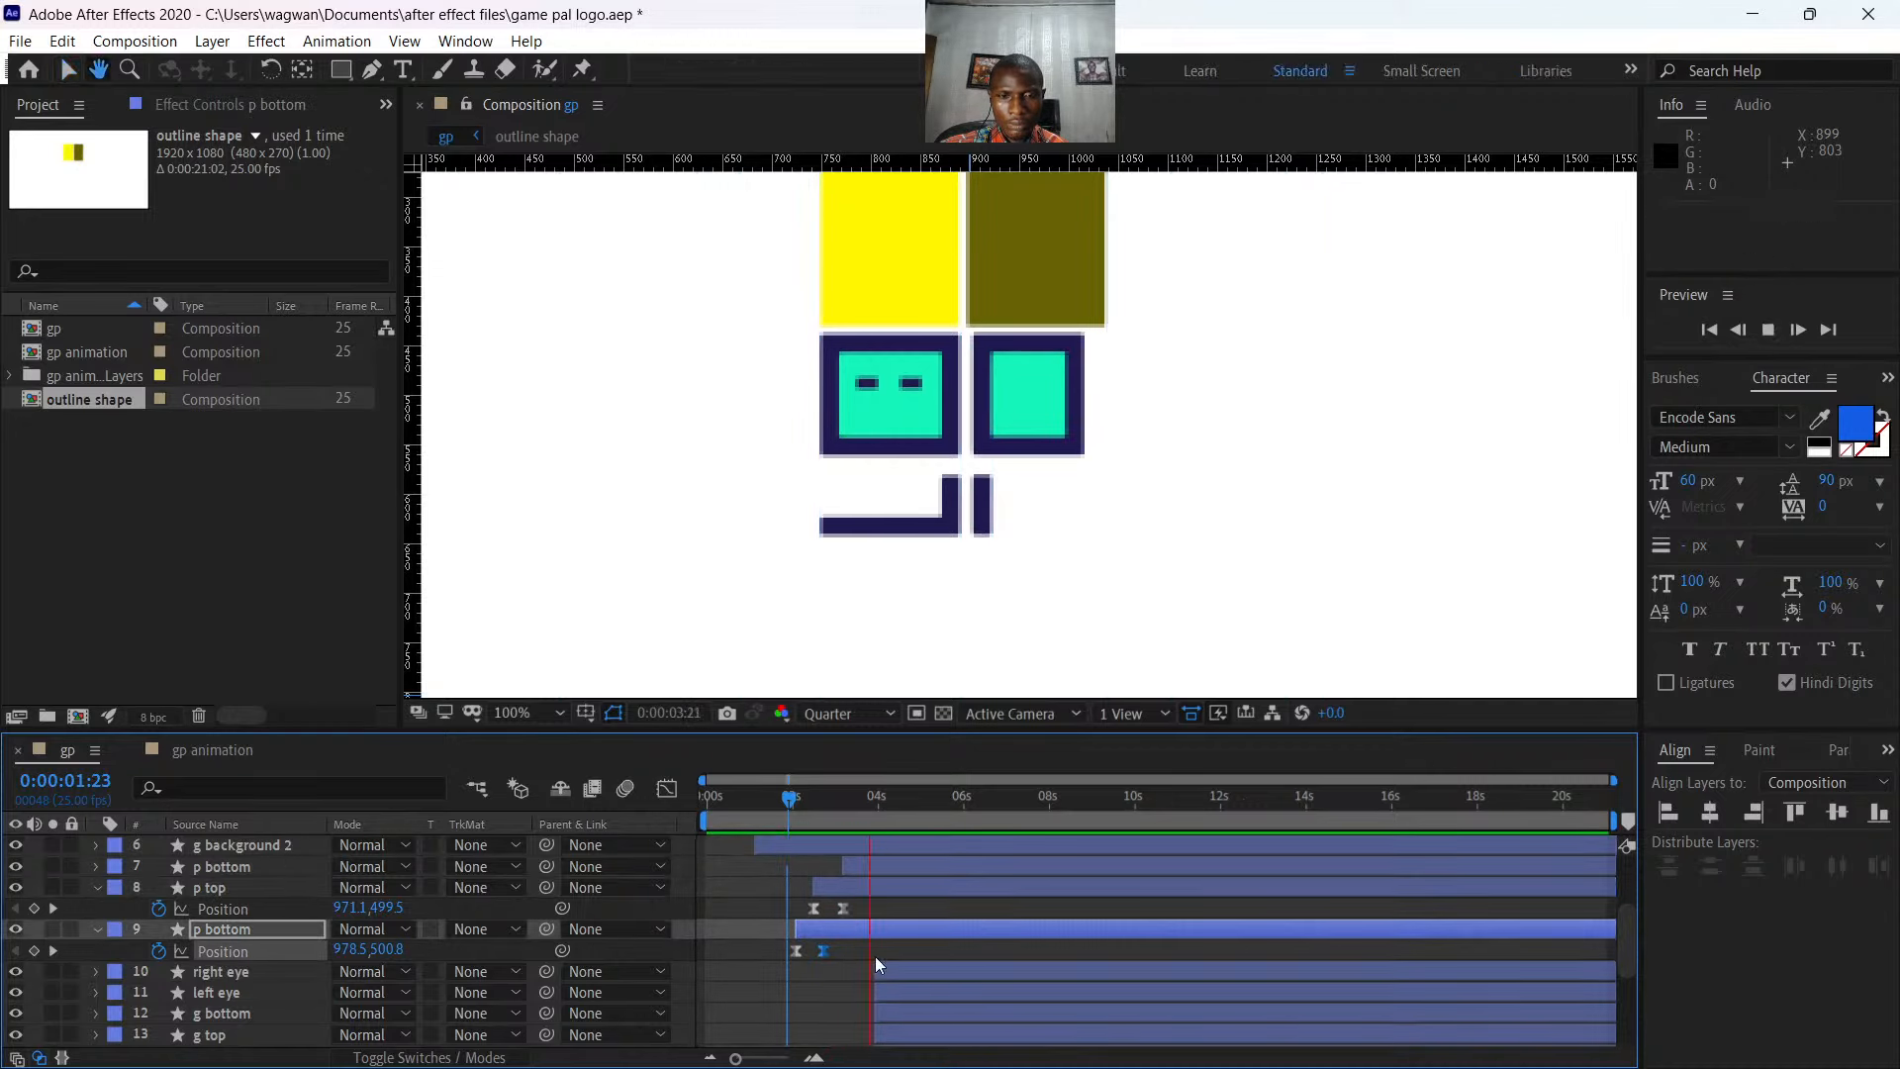
# - Shift p bottom (layer 7) to start at 0:00:03:04 and reveal its Position property
pyautogui.moveTo(883, 803); pyautogui.dragTo(842, 804)
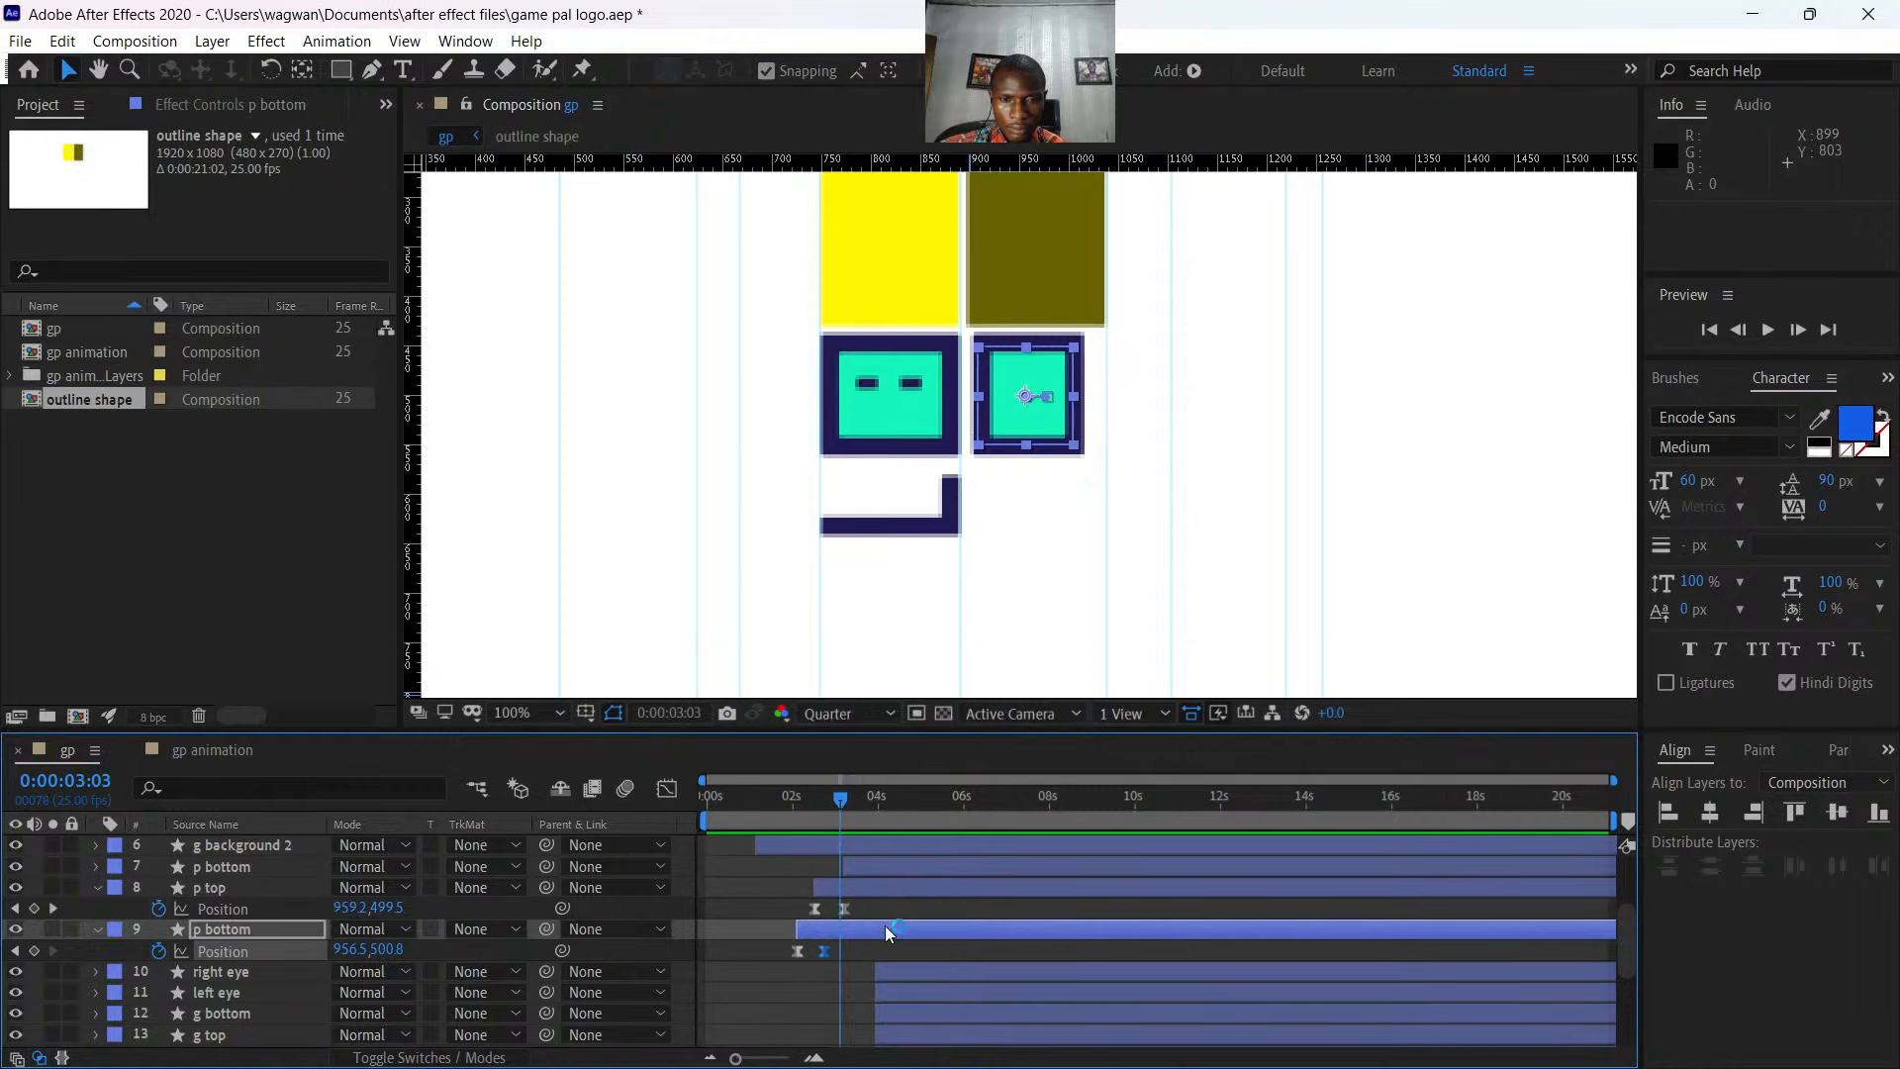
pyautogui.click(865, 888)
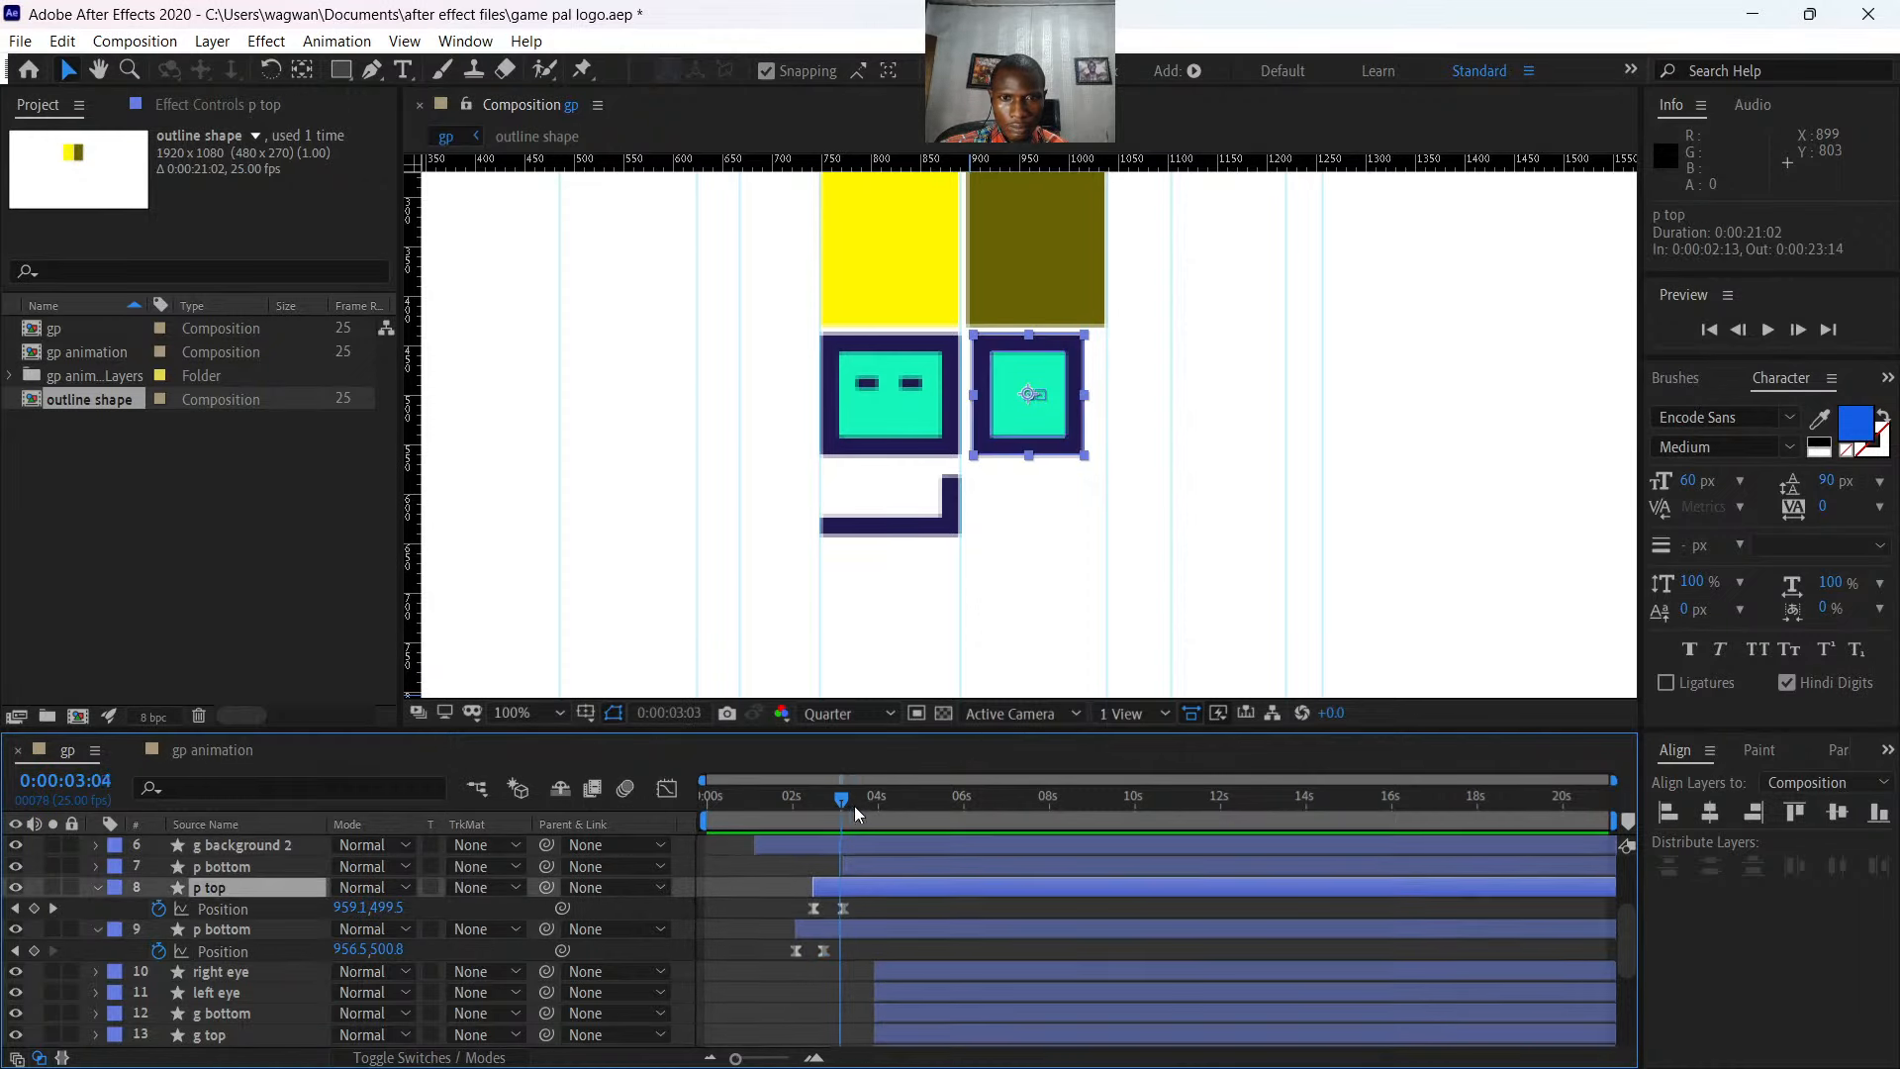
pyautogui.moveTo(853, 805); pyautogui.dragTo(871, 869)
pyautogui.click(867, 869)
pyautogui.moveTo(857, 798); pyautogui.dragTo(839, 803)
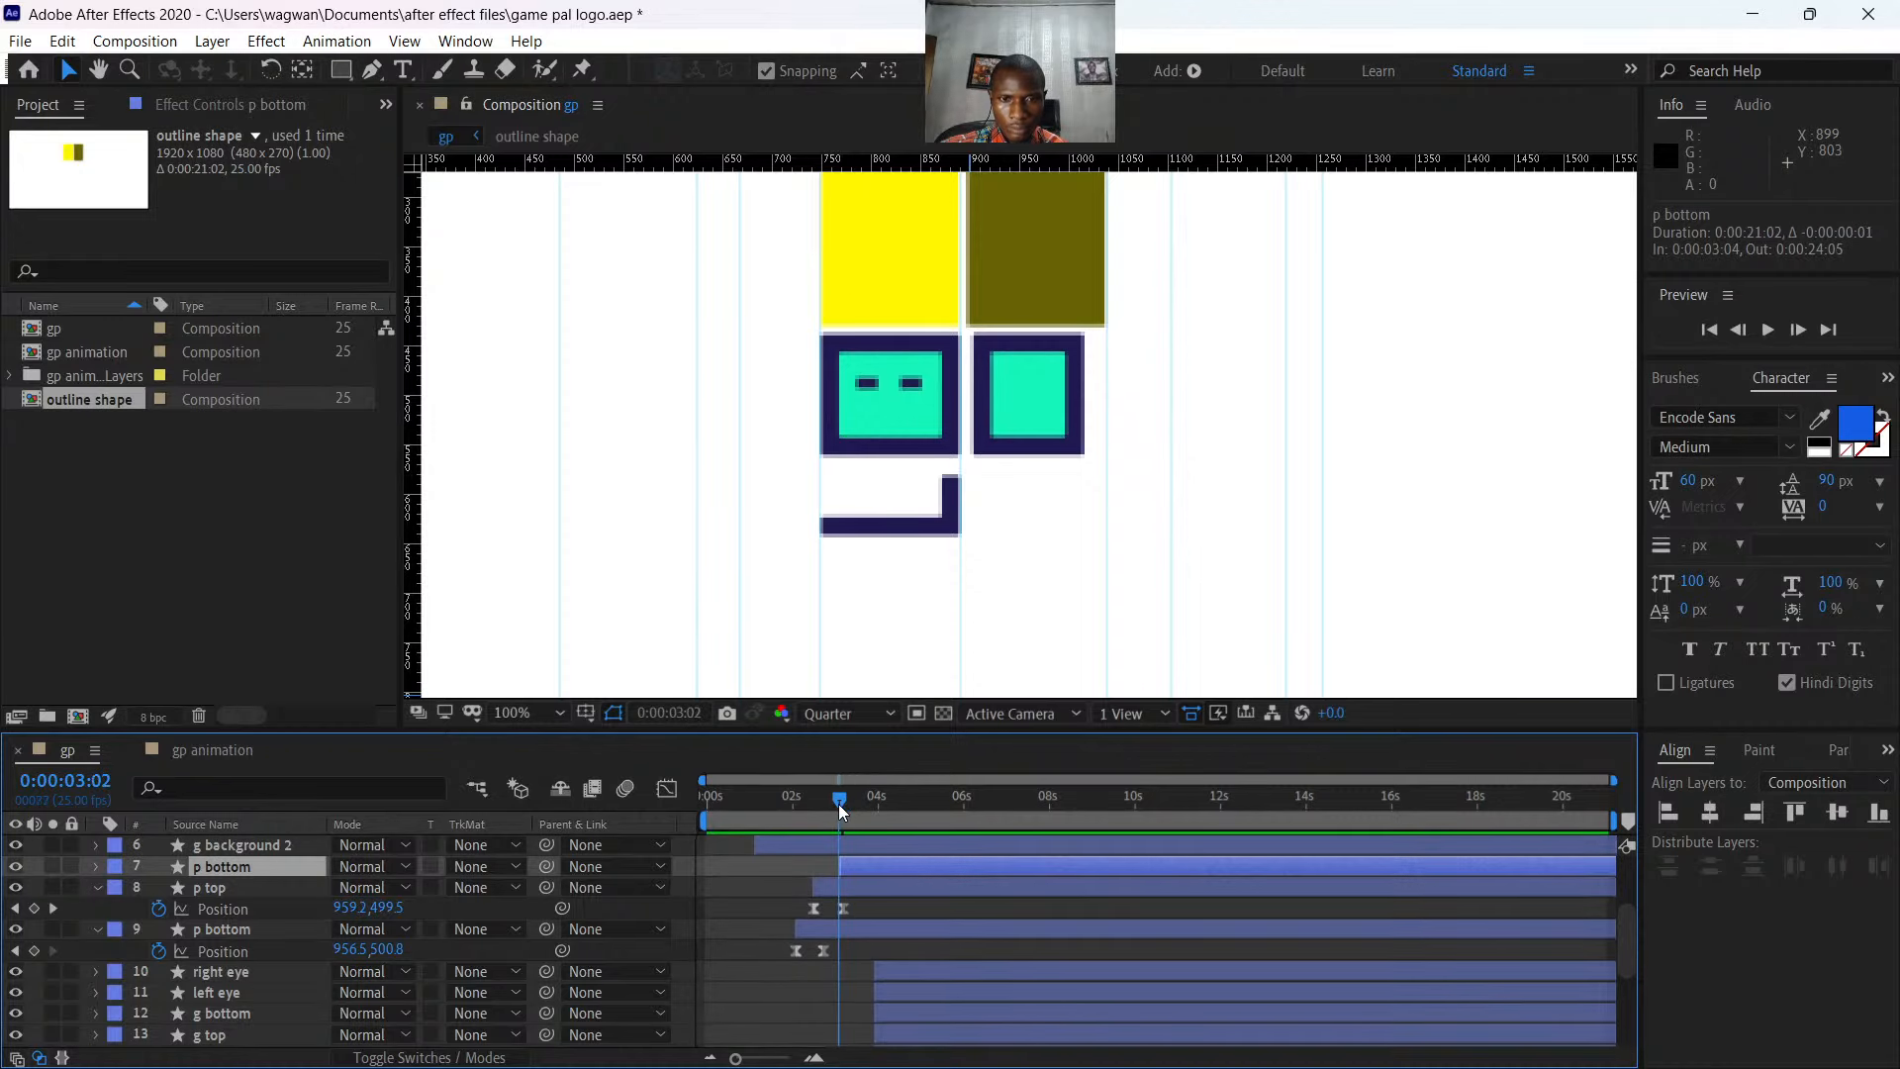
pyautogui.press('p')
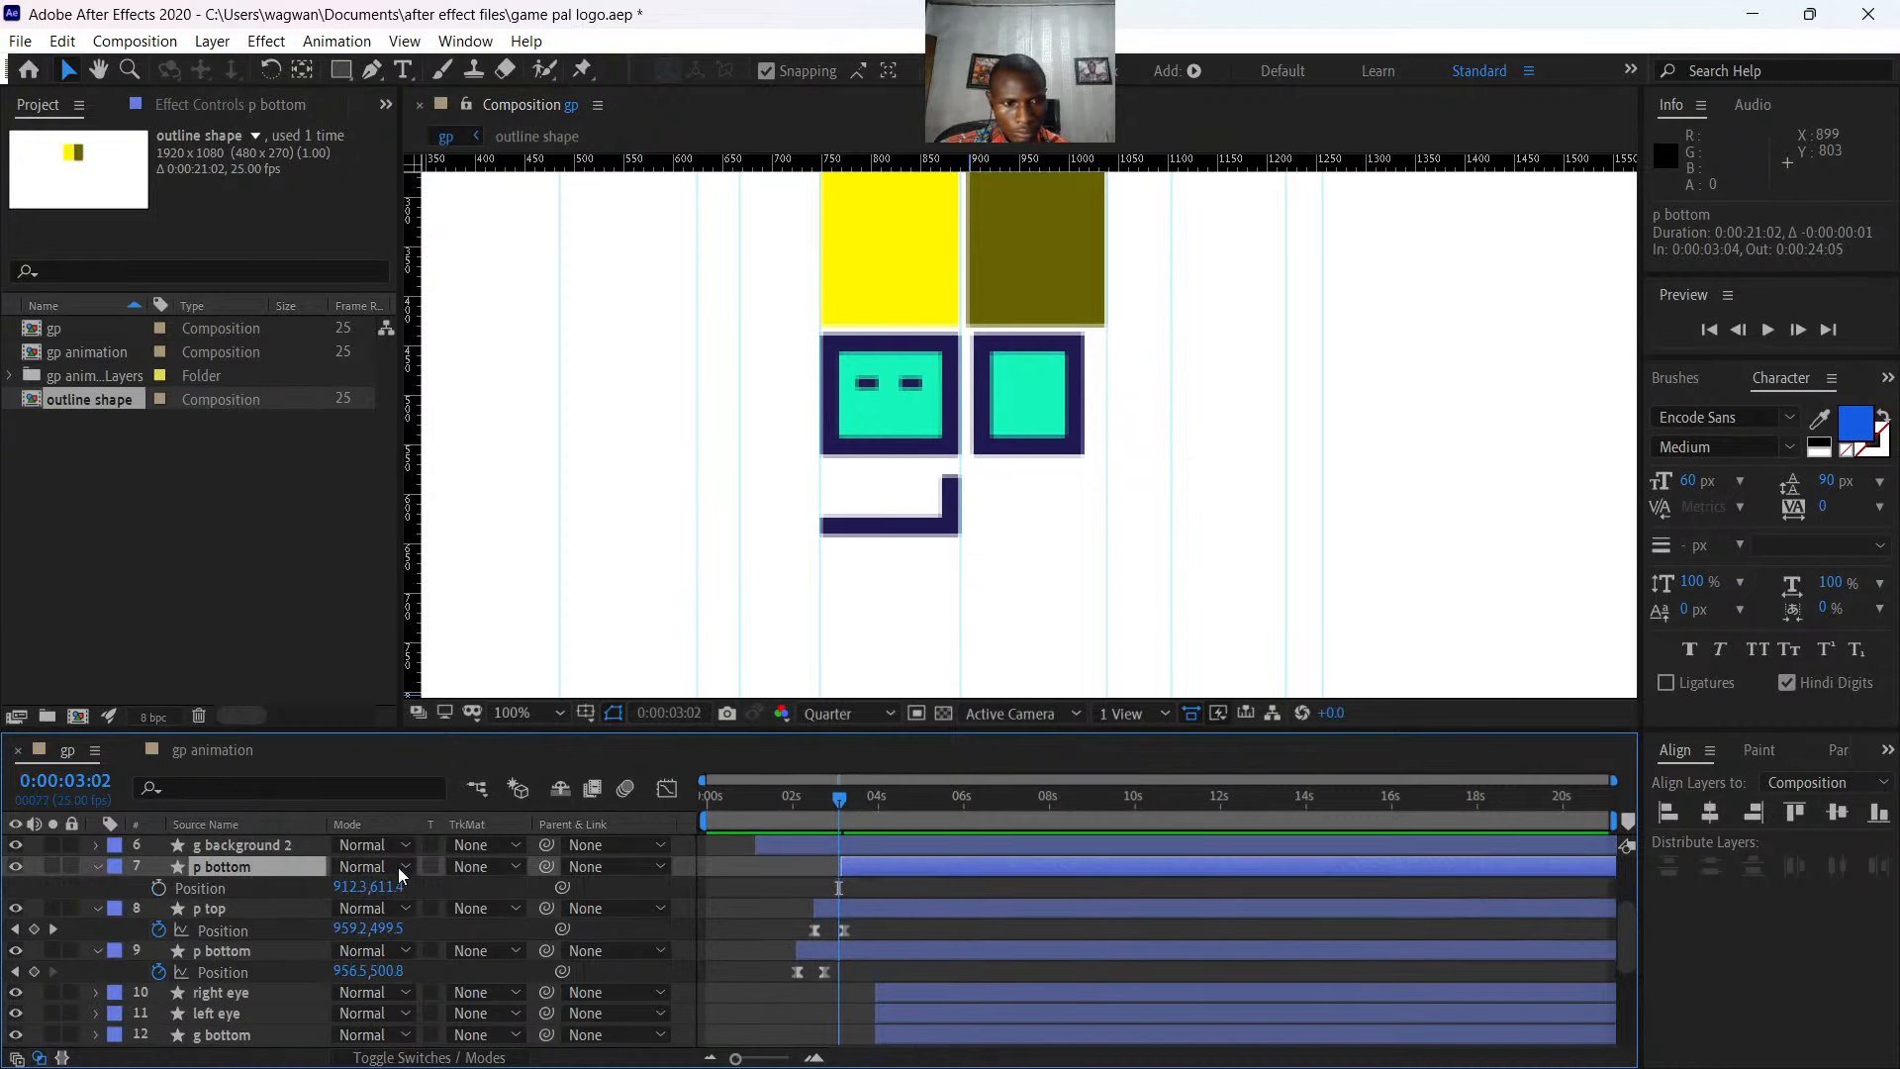
pyautogui.click(369, 887)
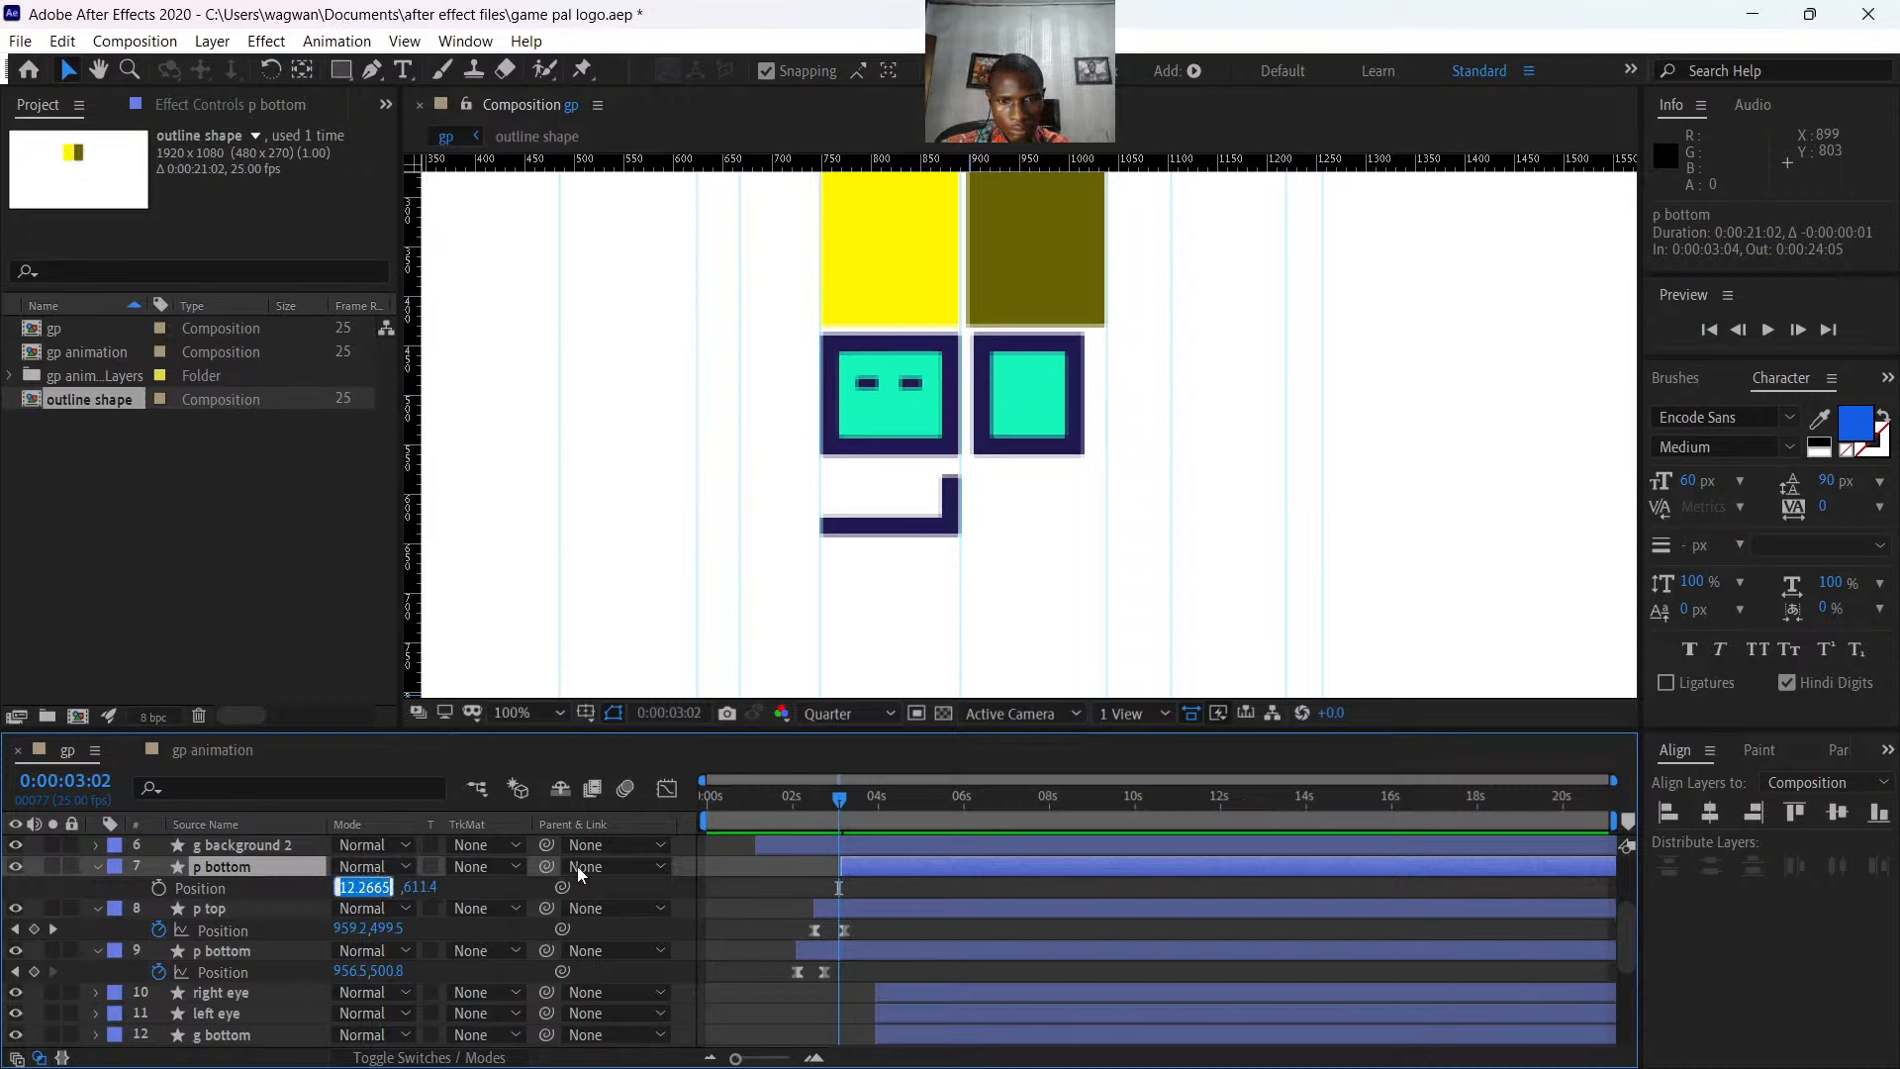
pyautogui.click(156, 888)
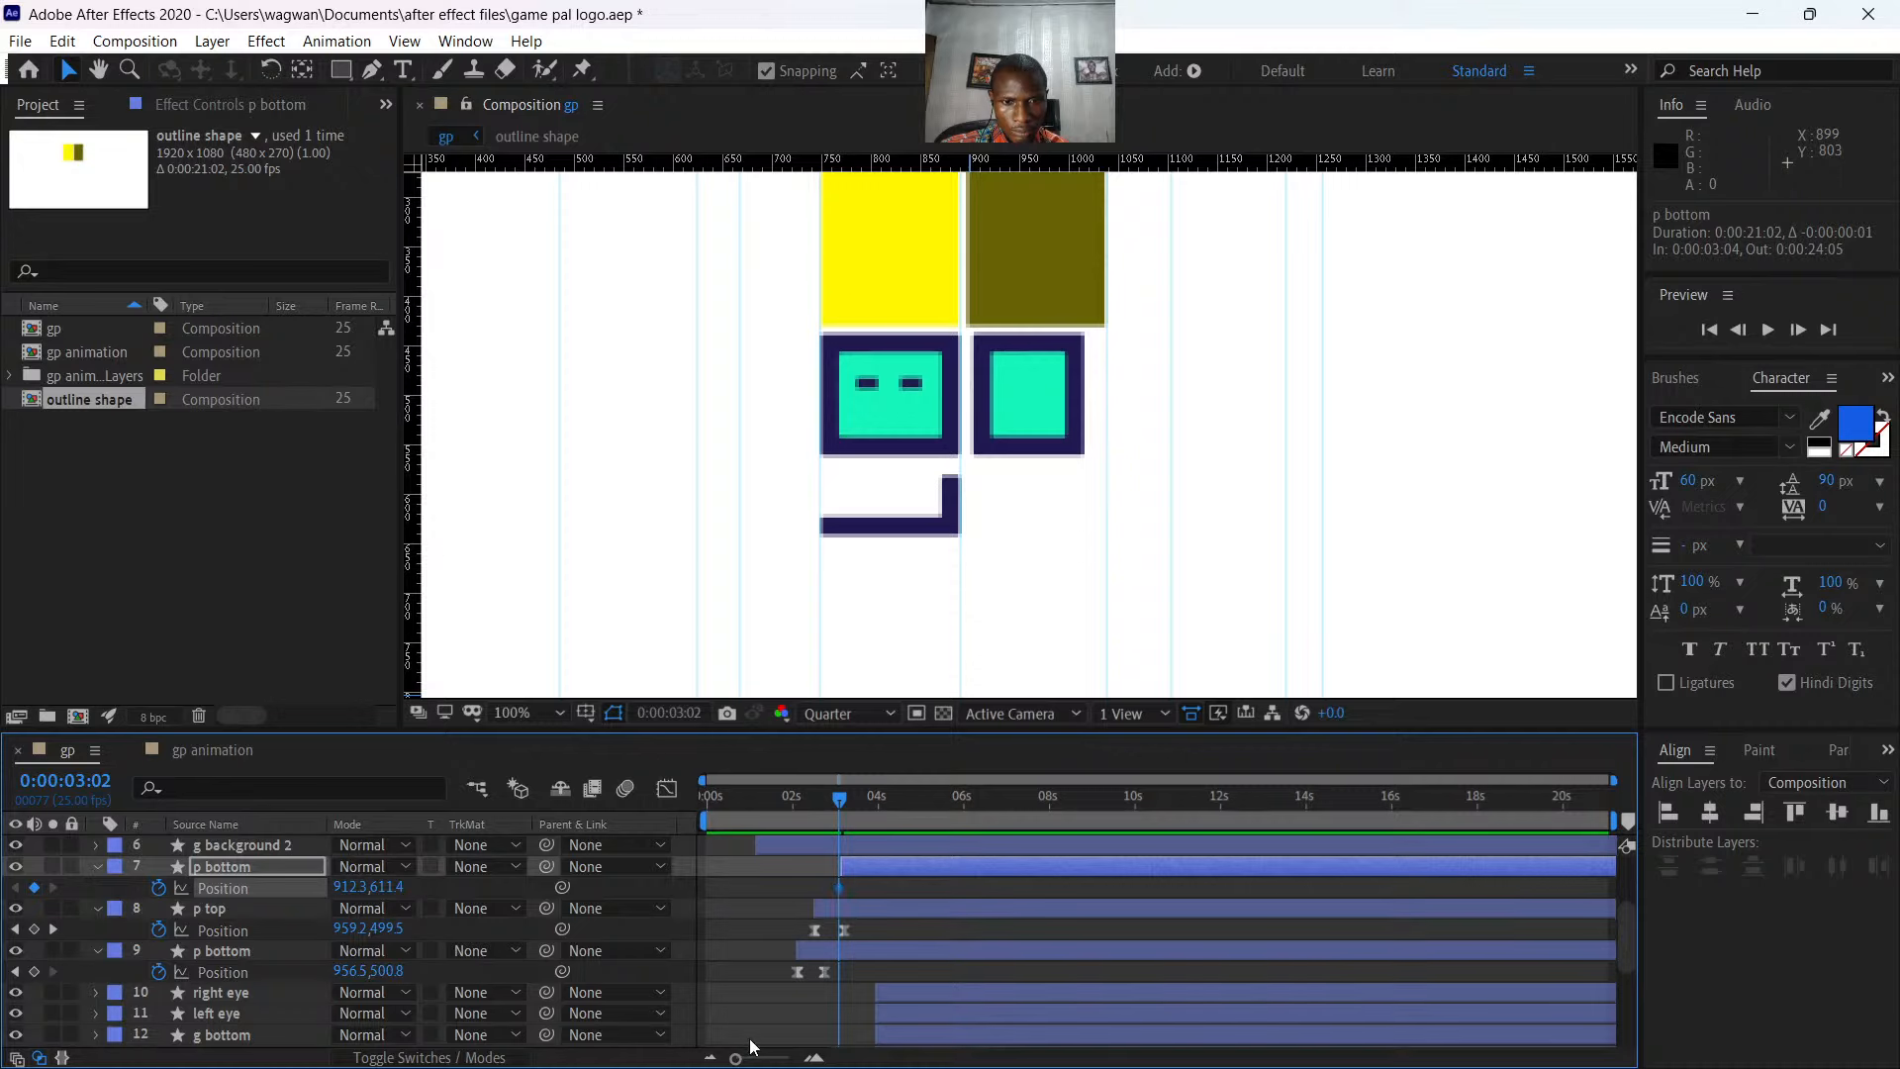
pyautogui.moveTo(734, 1058); pyautogui.dragTo(763, 1058)
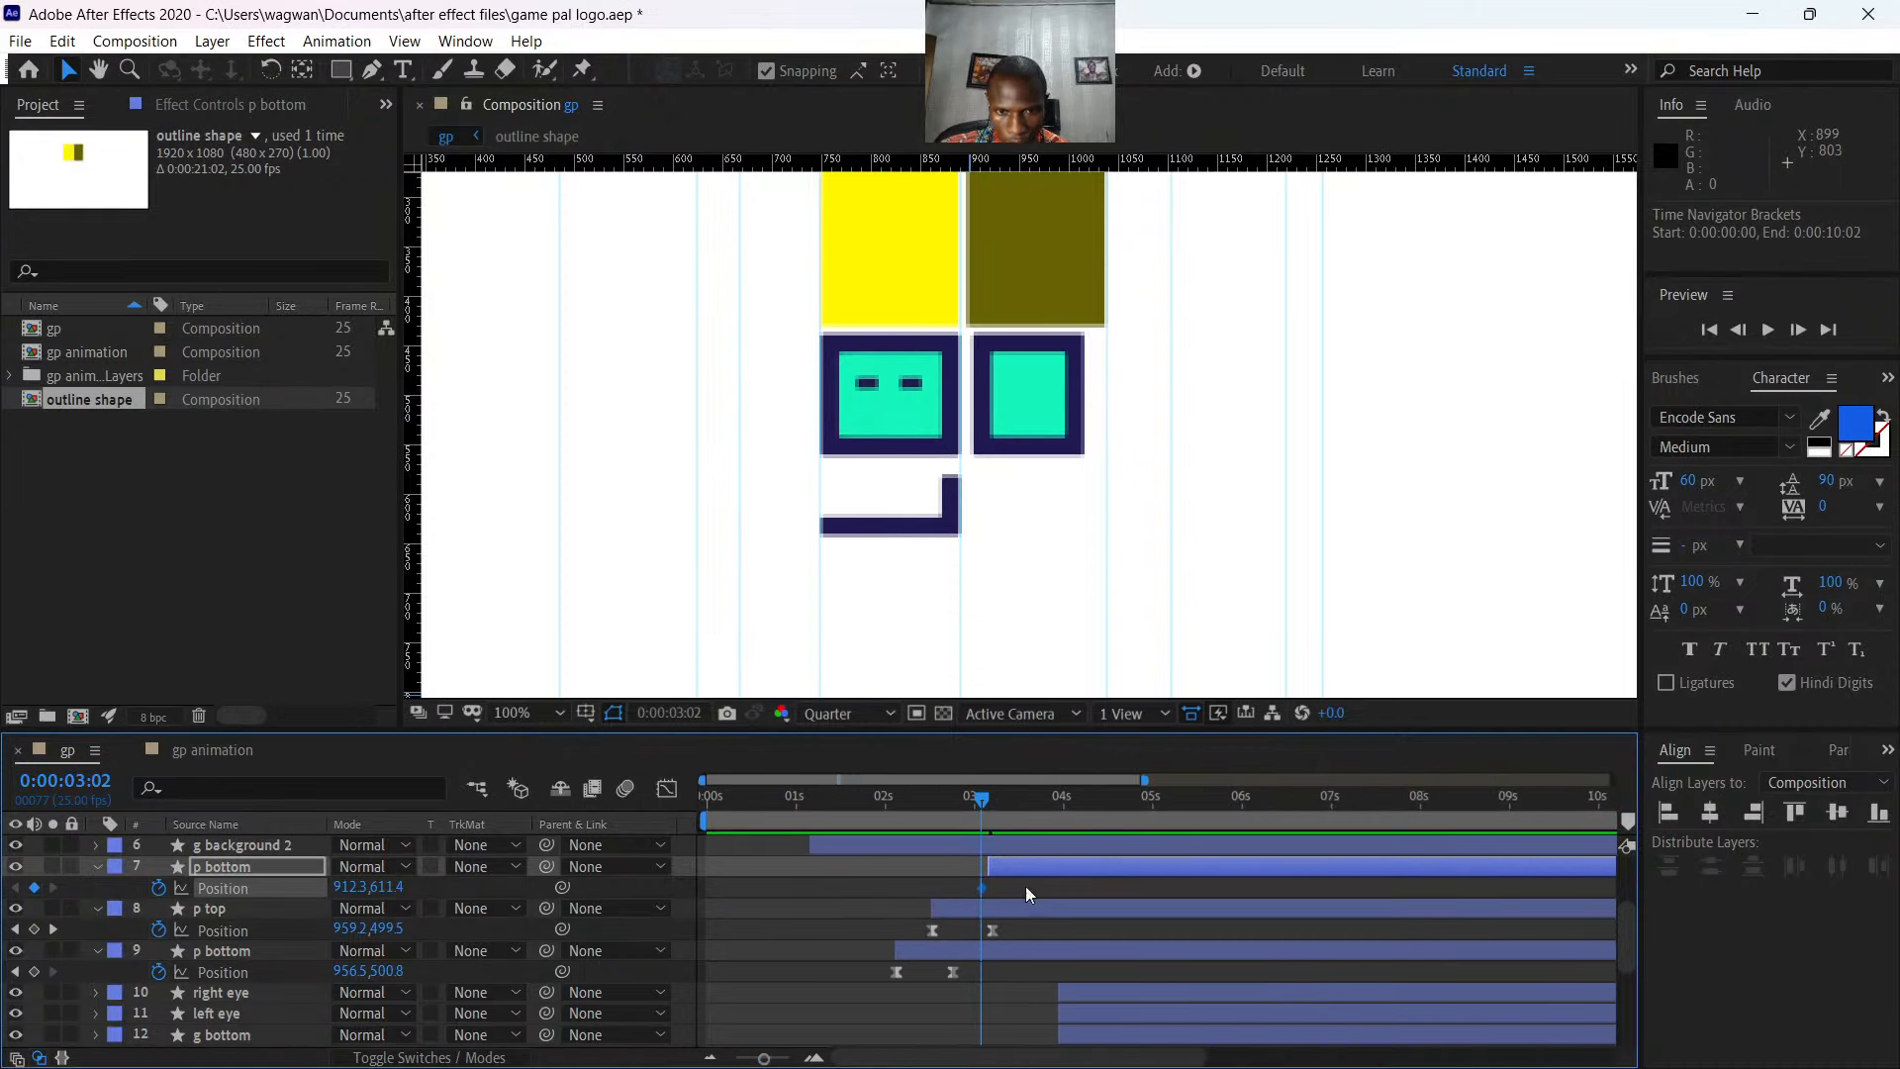
pyautogui.moveTo(982, 887); pyautogui.dragTo(990, 887)
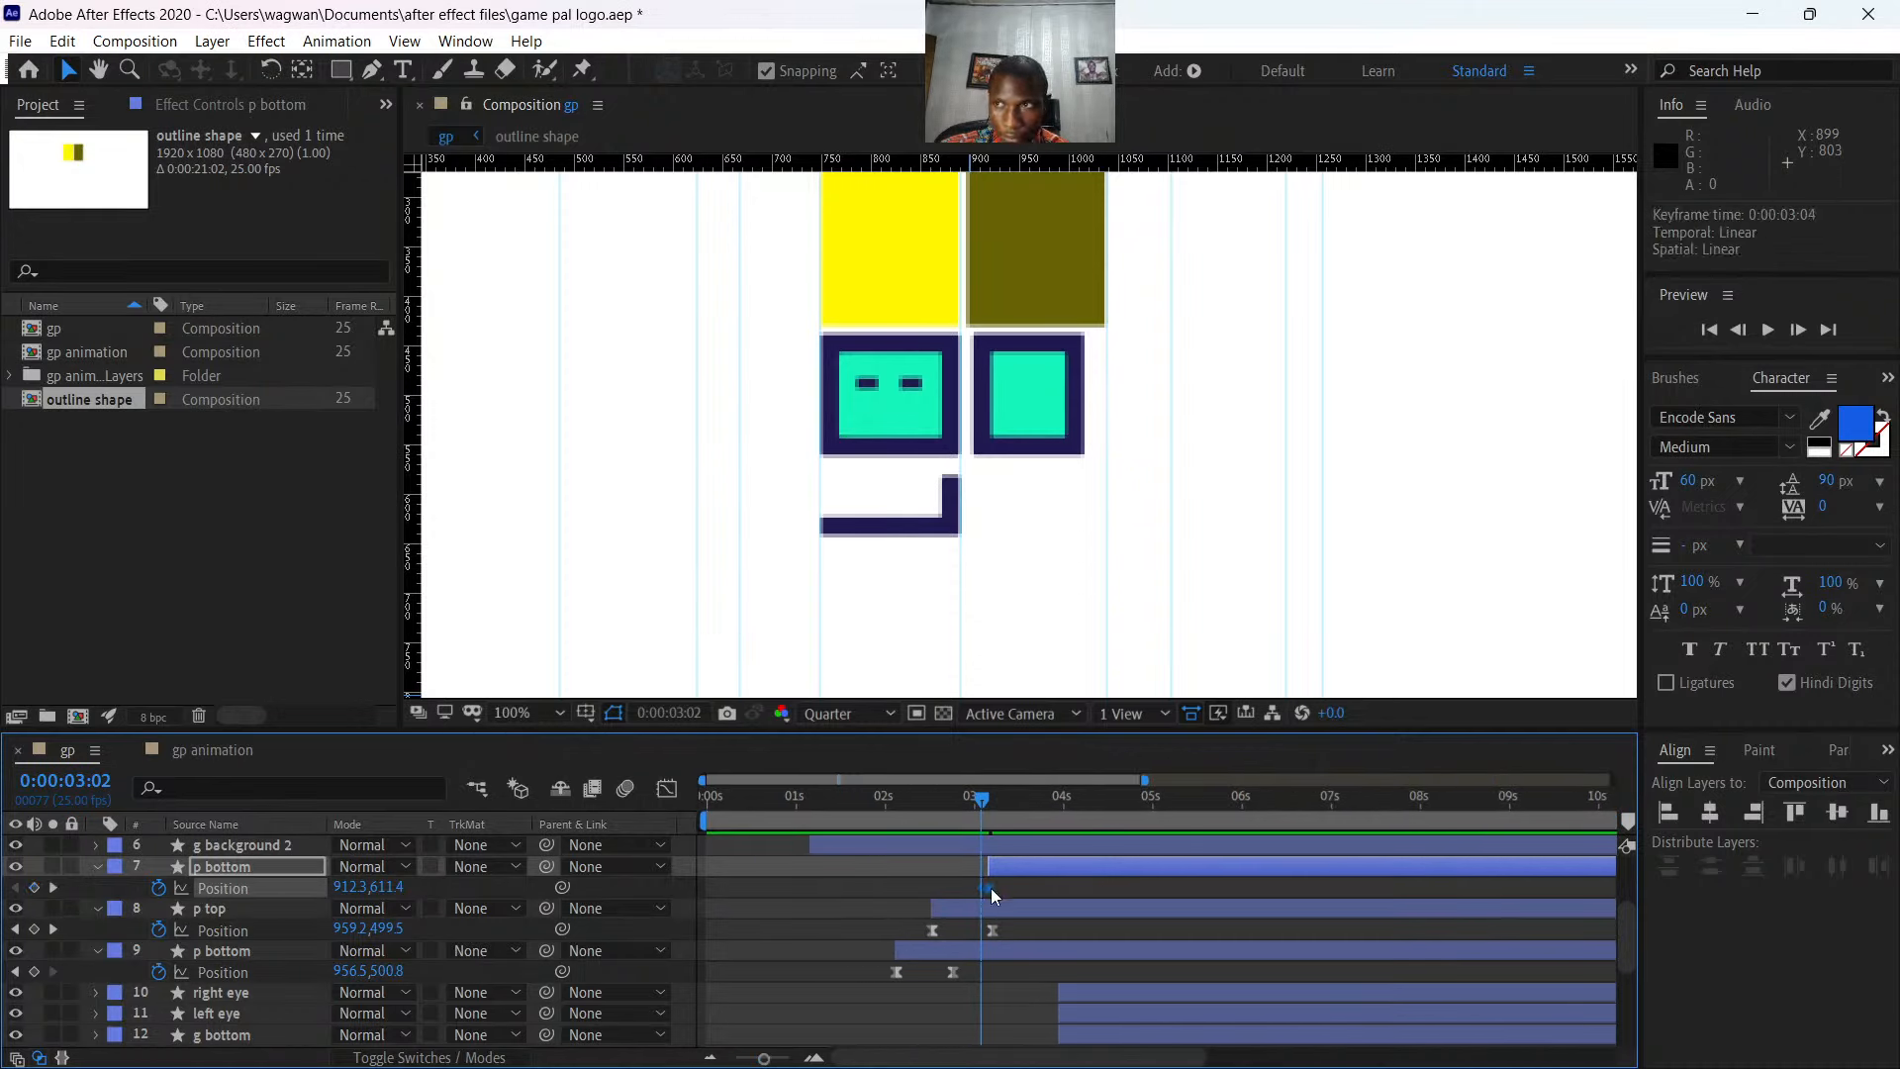
pyautogui.click(358, 888)
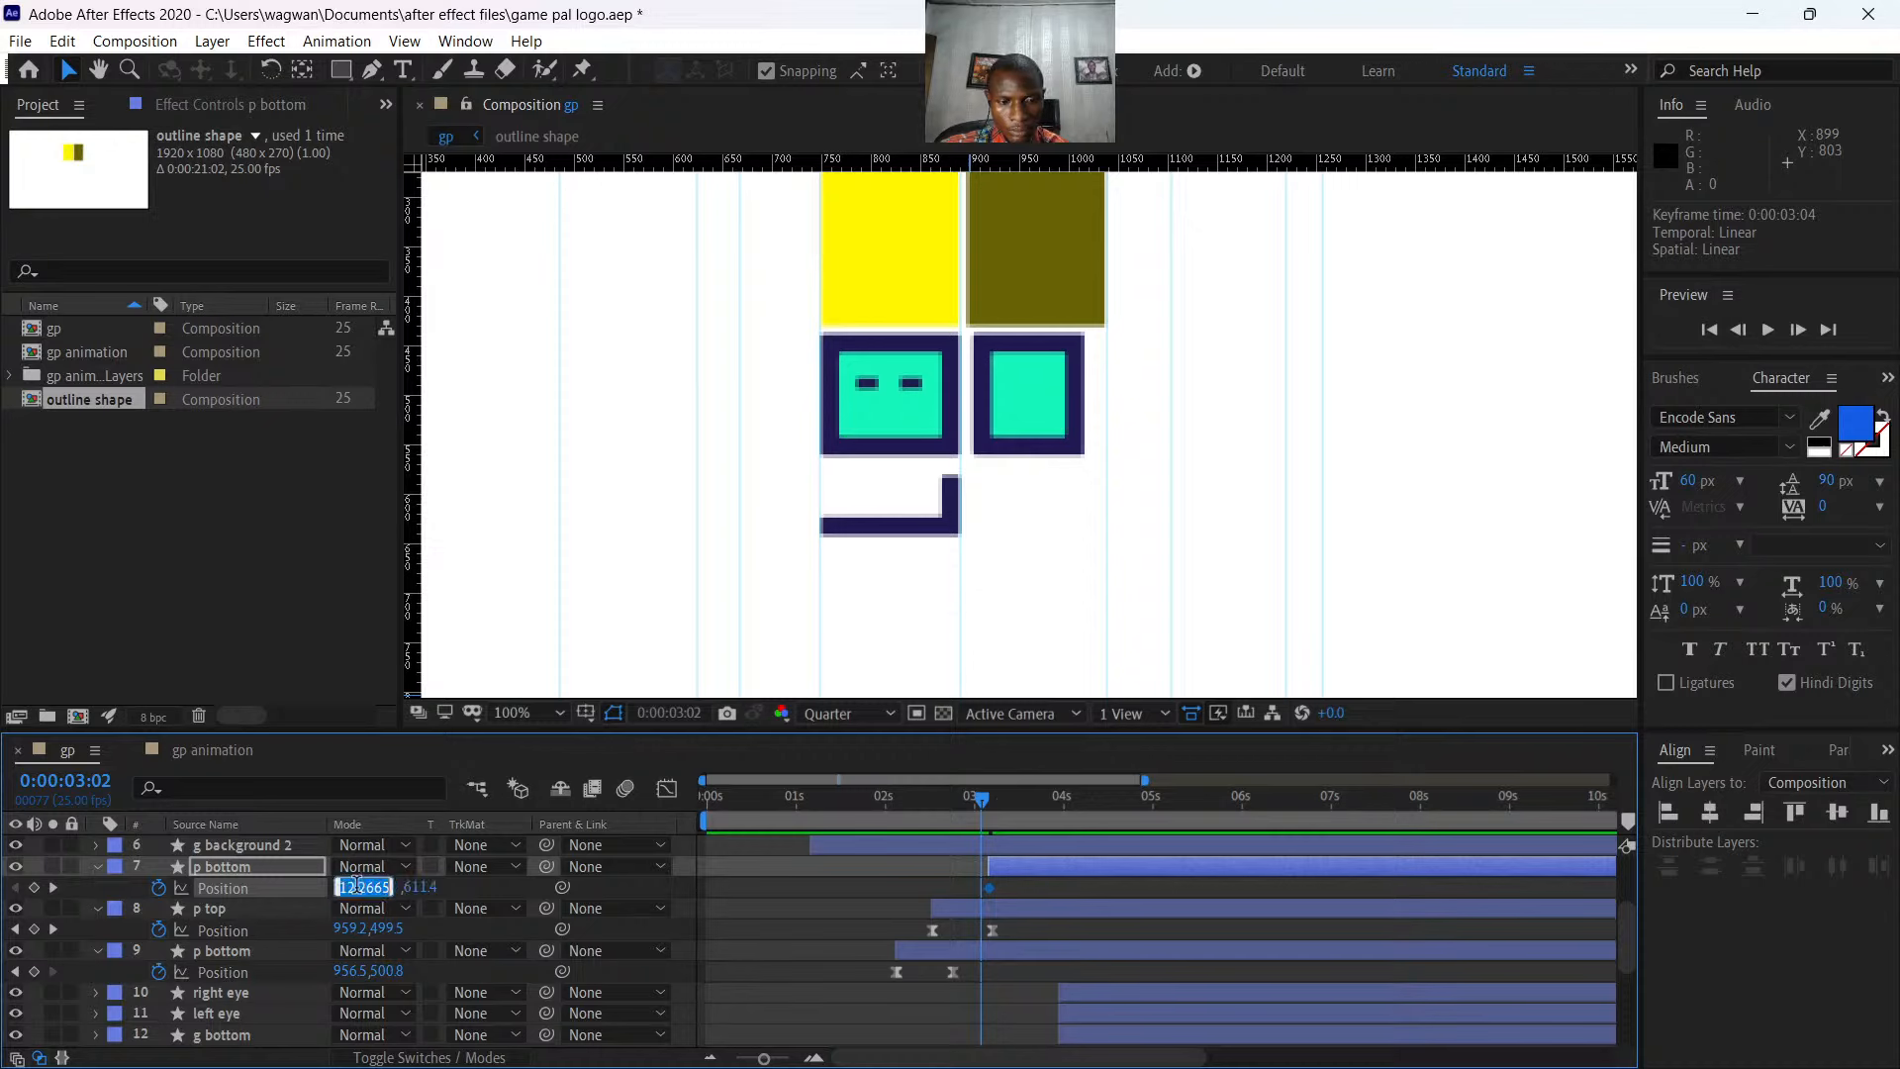
pyautogui.write('937.3')
pyautogui.press('Return')
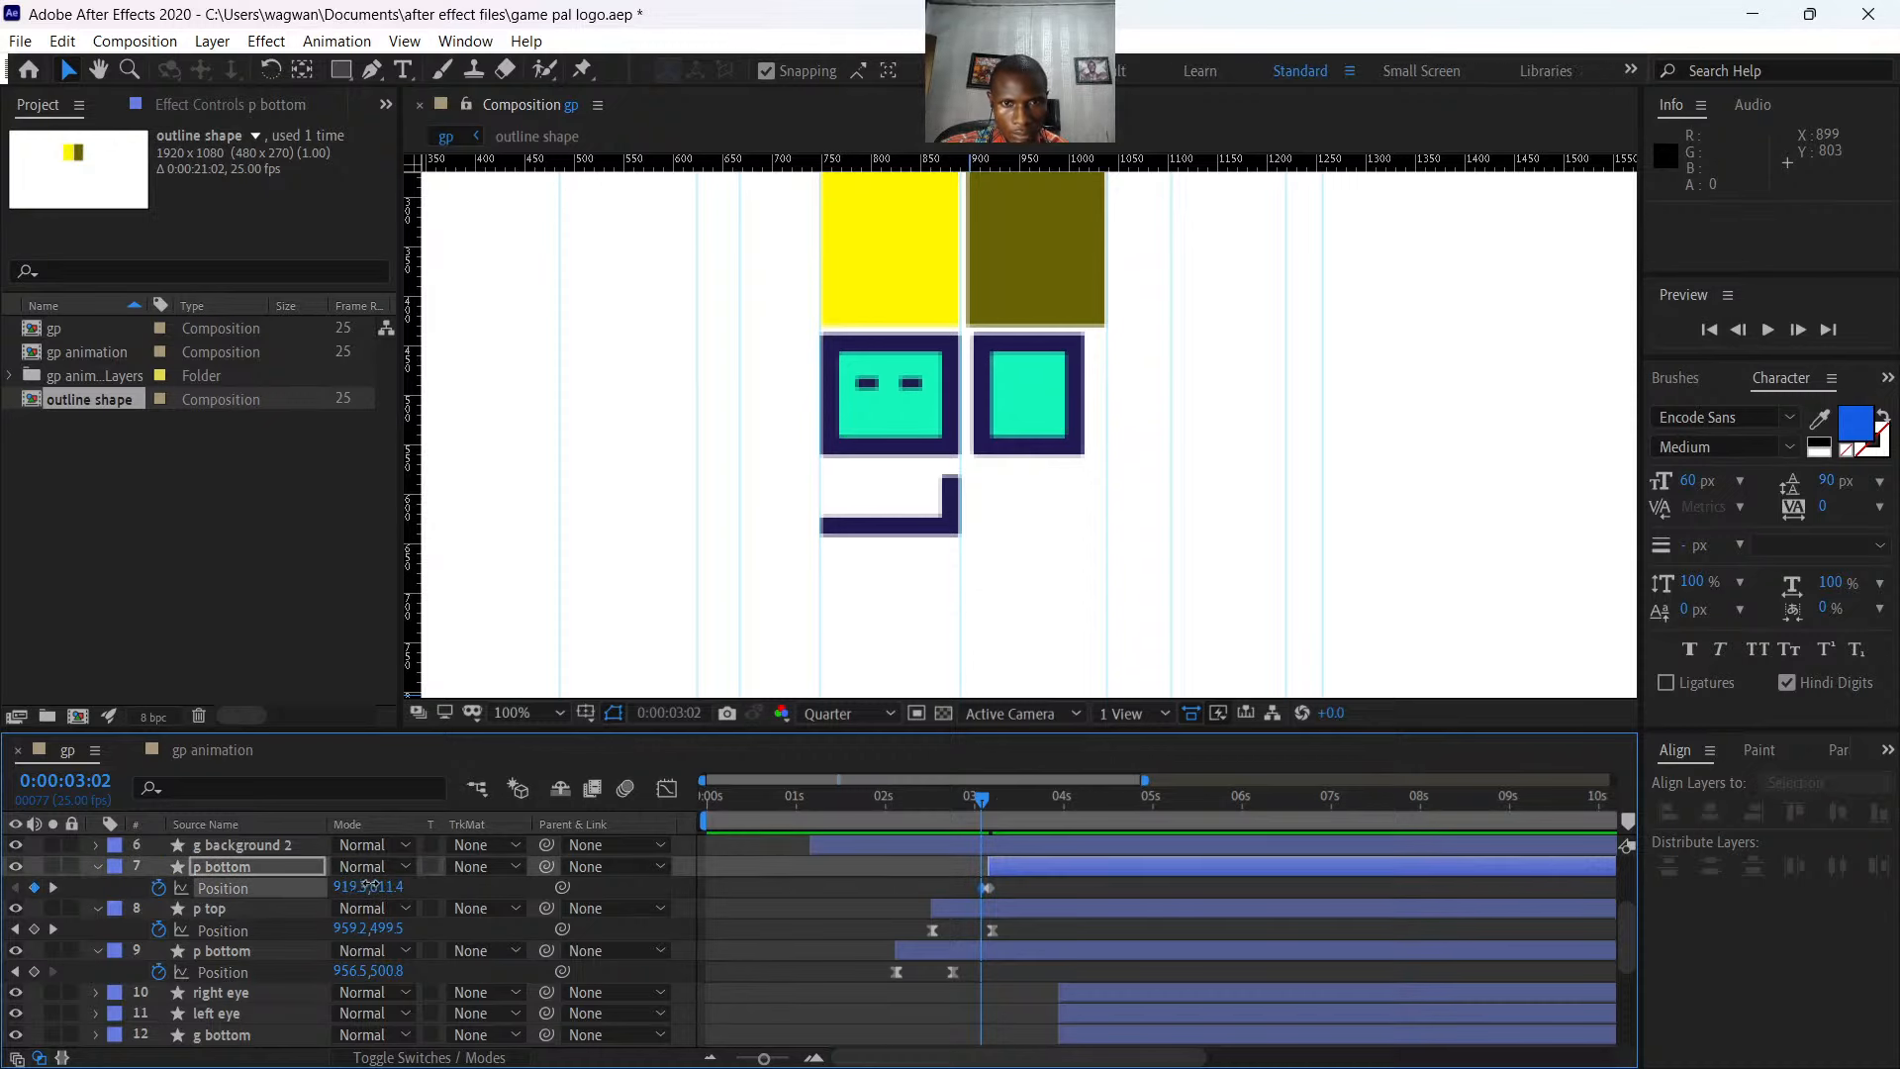
pyautogui.hotkey('ctrl', 'z')
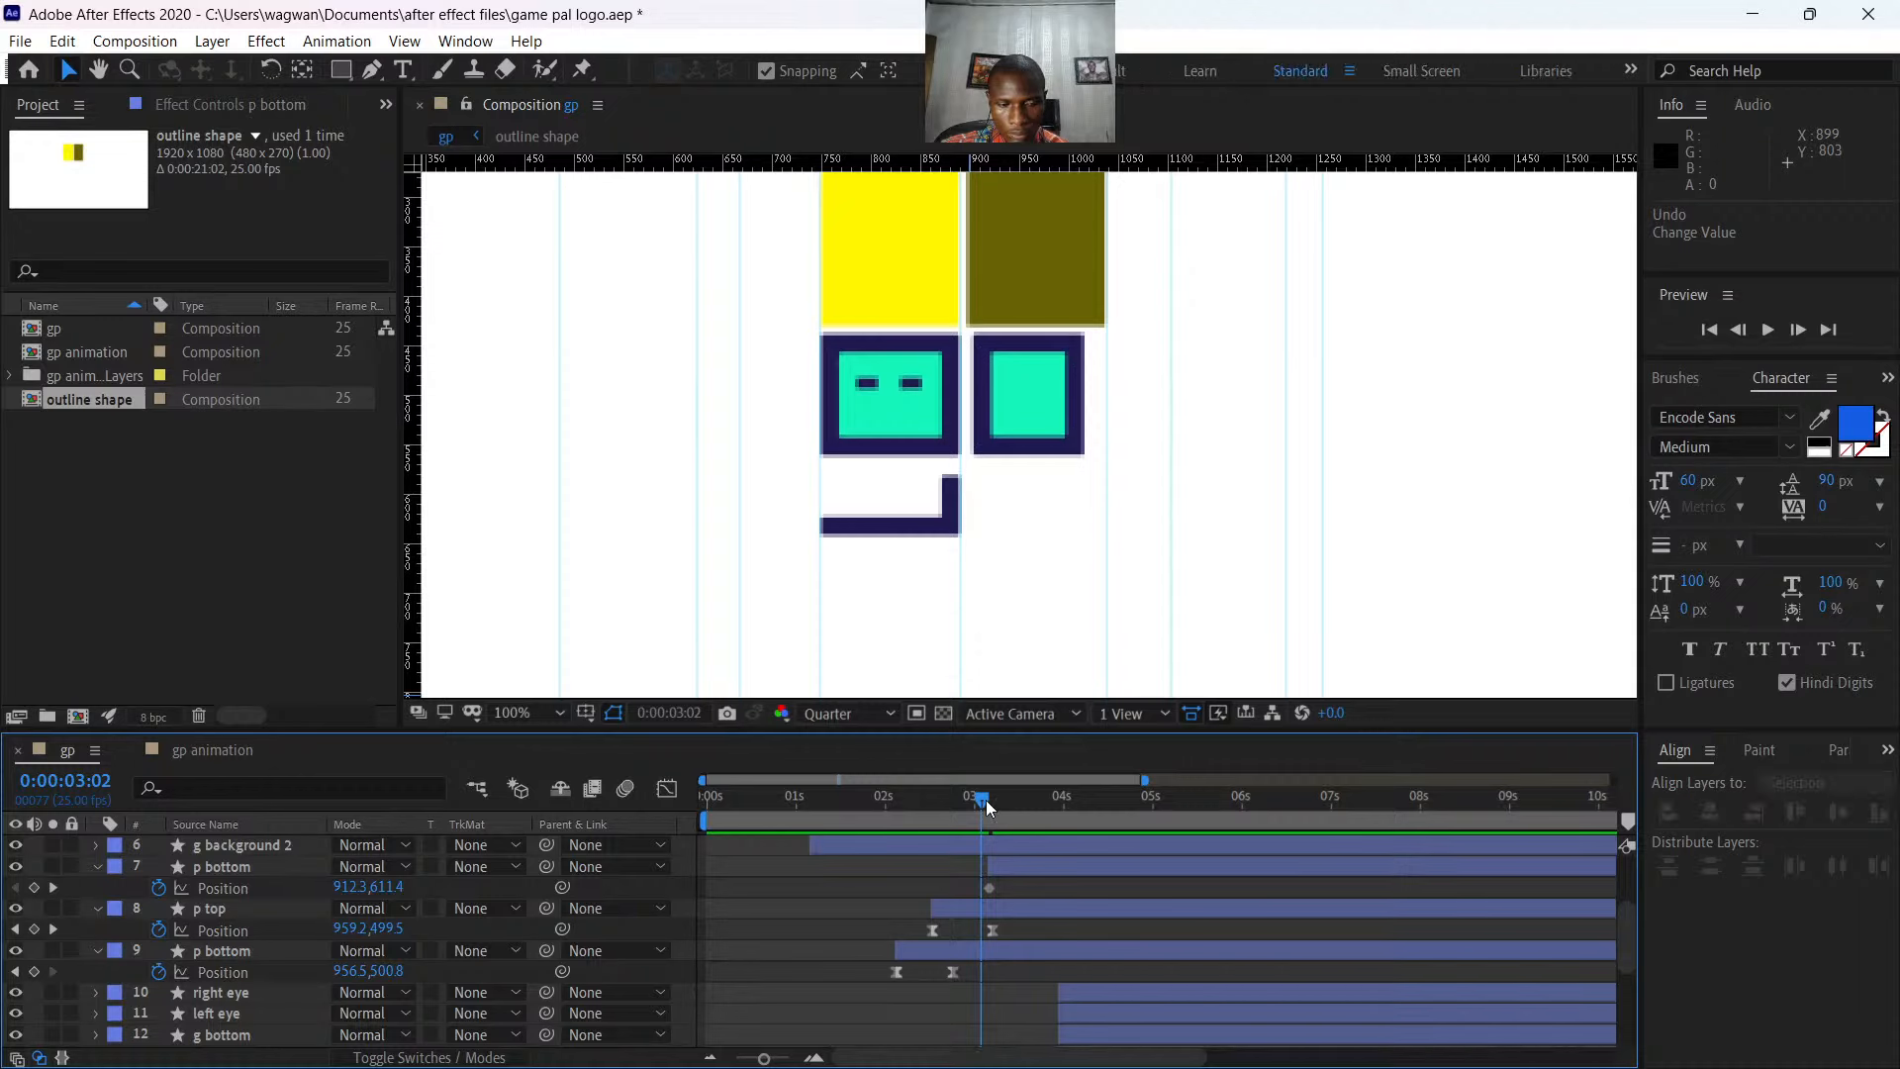
pyautogui.hotkey('ctrl', 'z')
# - Add a start Position keyframe to p bottom (layer 7) at 0:00:03:04 with its X value set to 933.3
pyautogui.moveTo(984, 799); pyautogui.dragTo(989, 801)
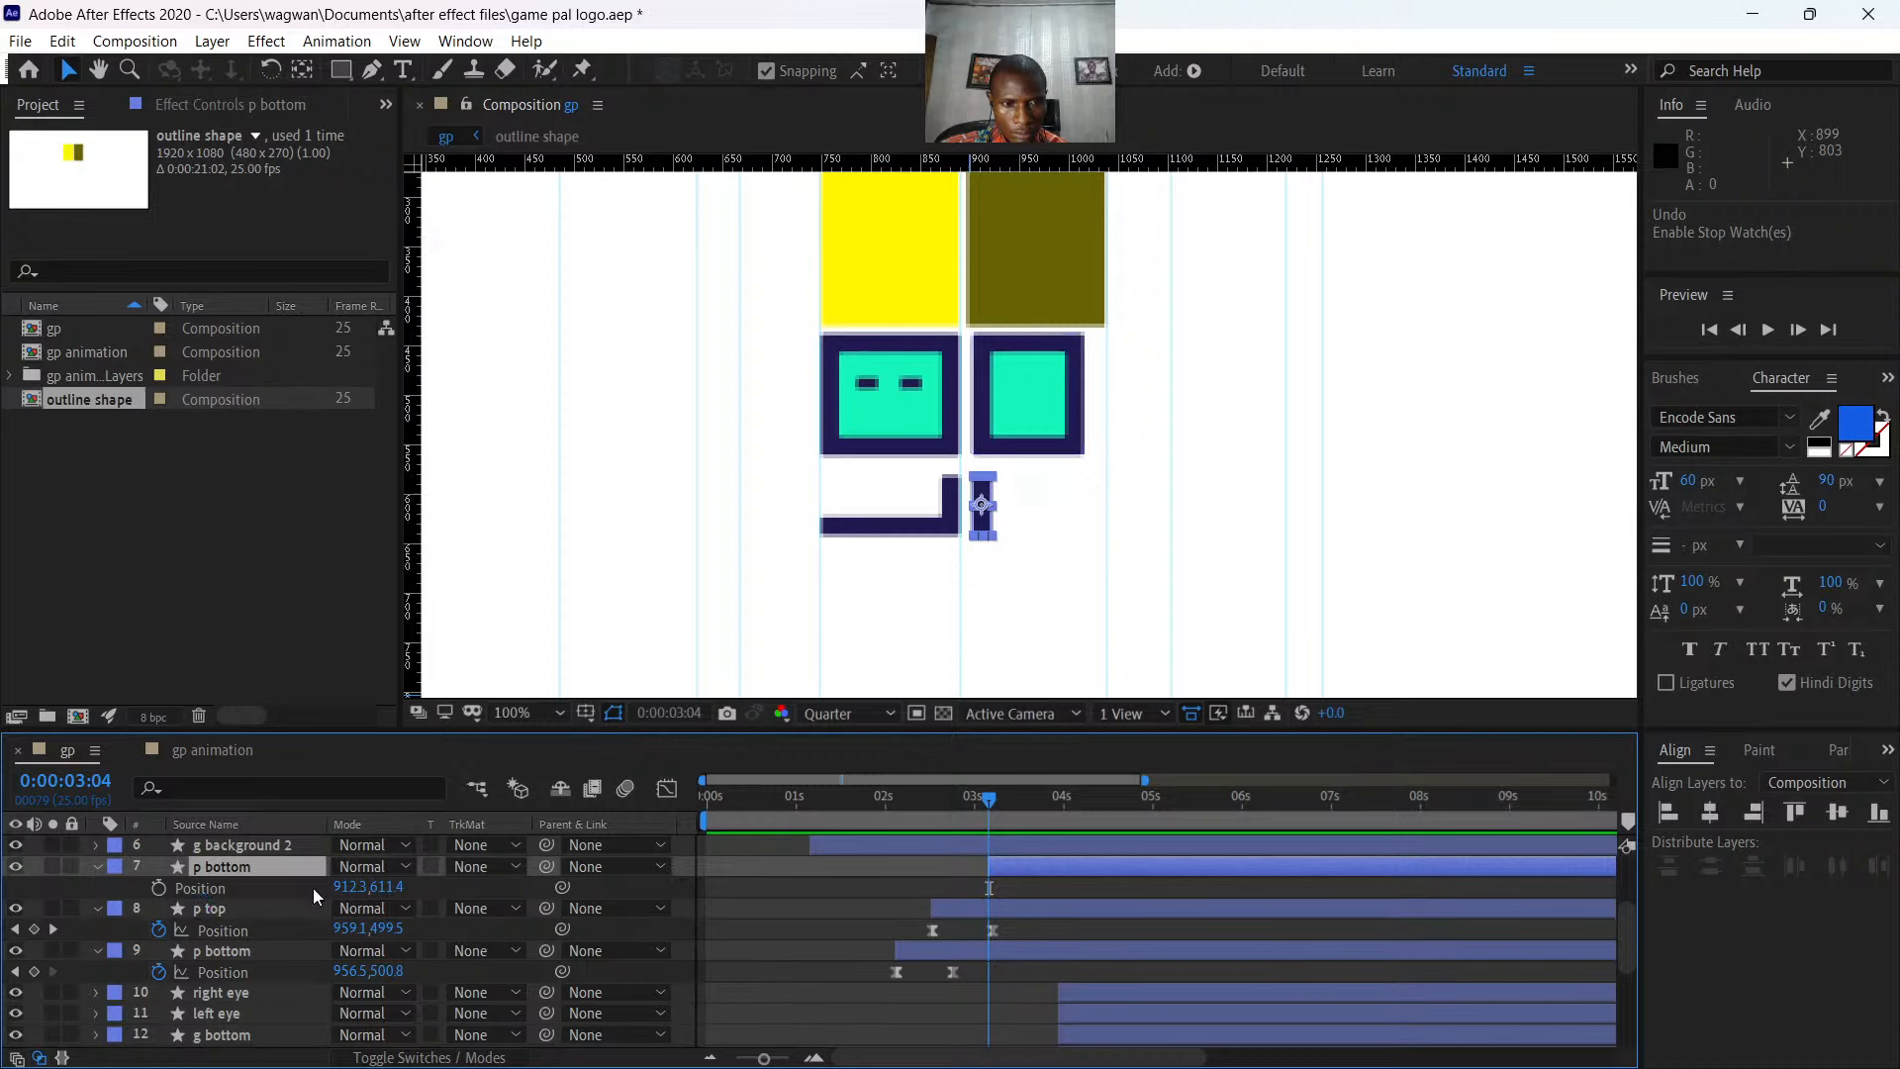
pyautogui.click(351, 887)
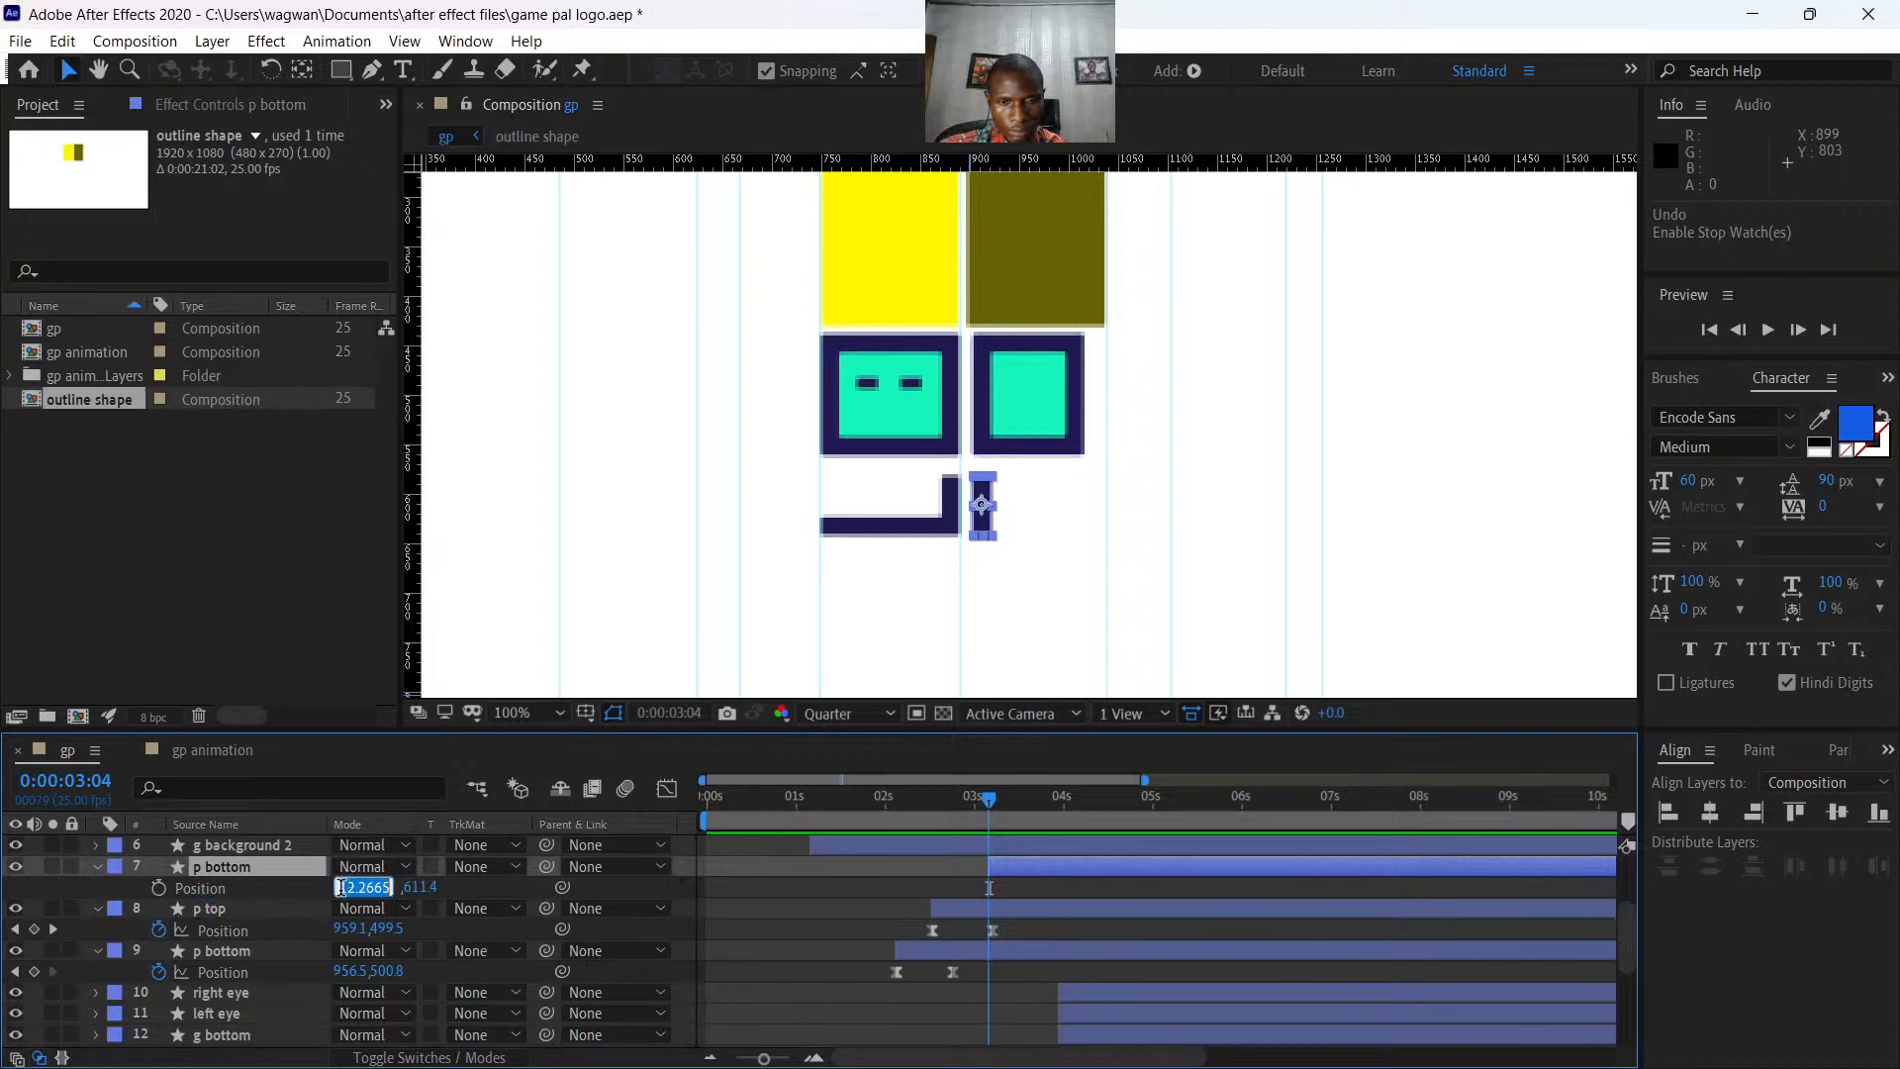
pyautogui.click(159, 888)
pyautogui.moveTo(343, 890); pyautogui.dragTo(374, 888)
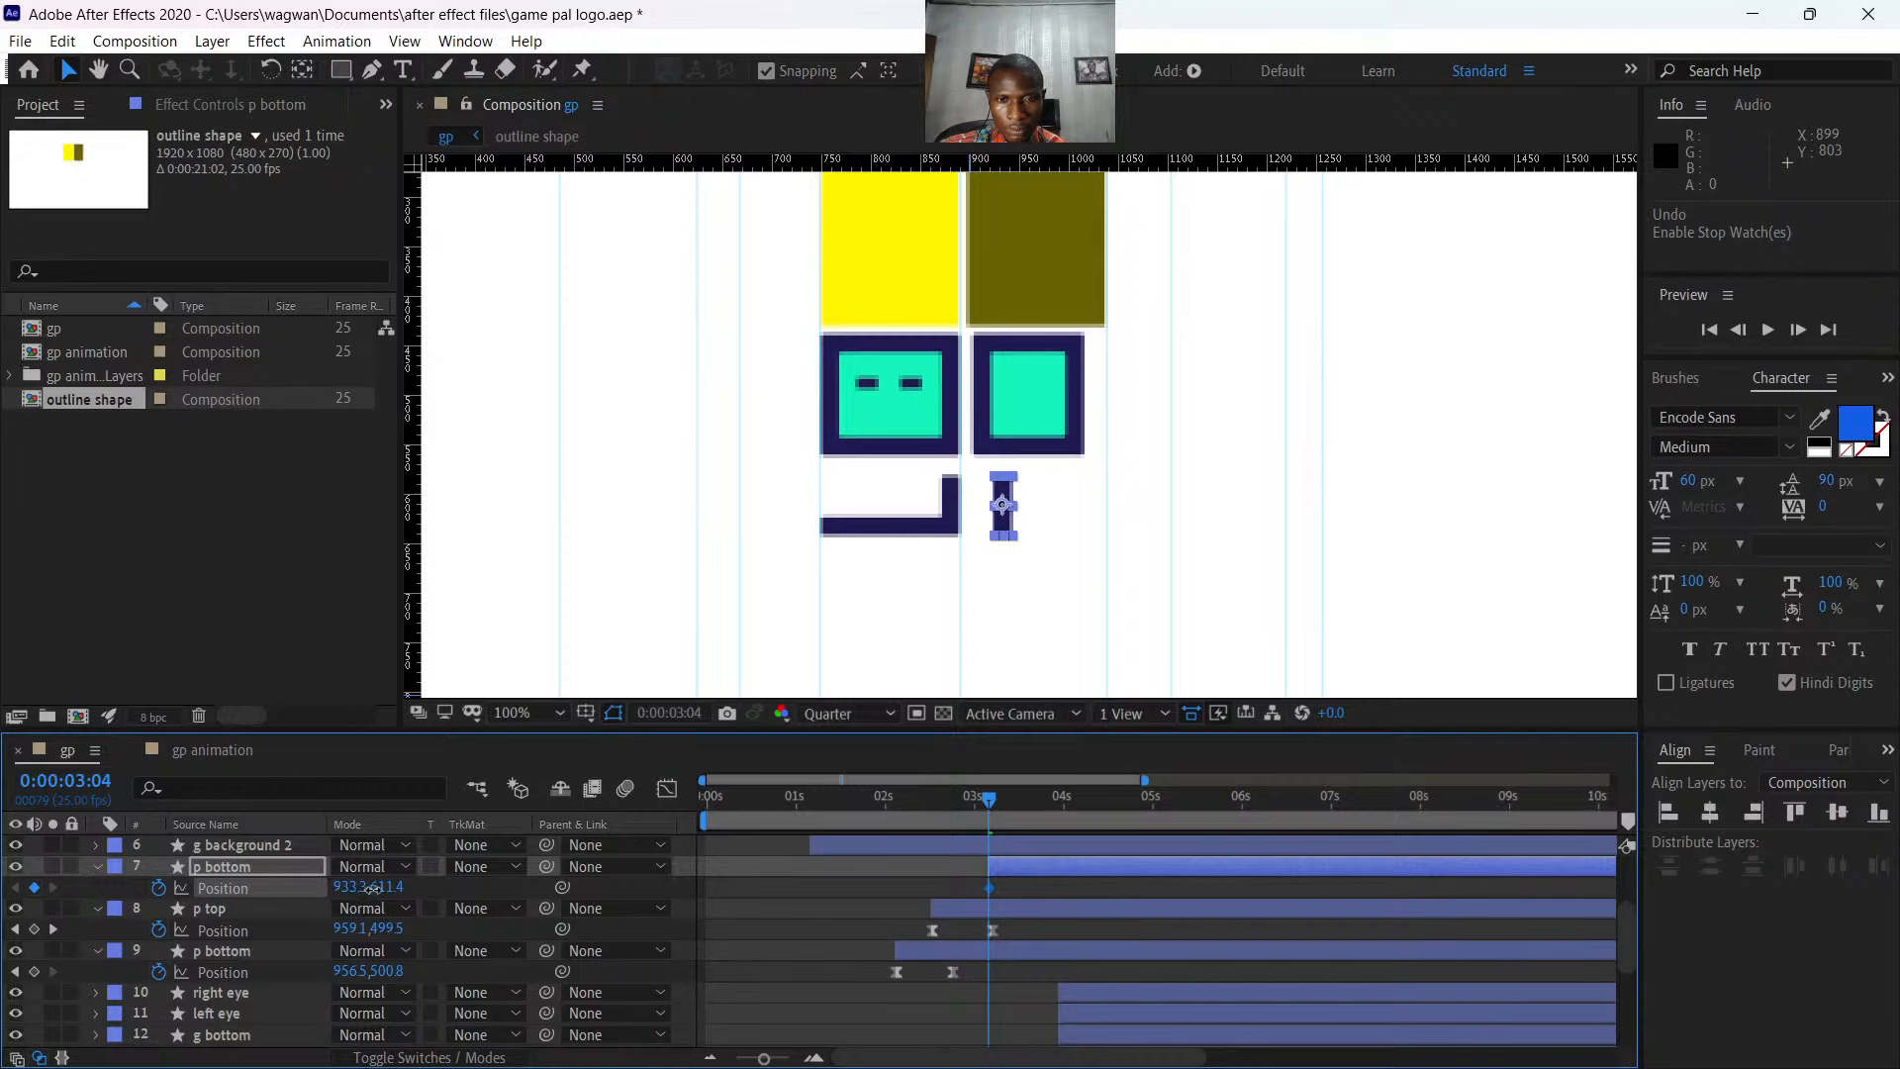
# - Add an end Position keyframe to p bottom (layer 7) at 0:00:03:11 with X set to 912.3
pyautogui.moveTo(988, 799); pyautogui.dragTo(1013, 808)
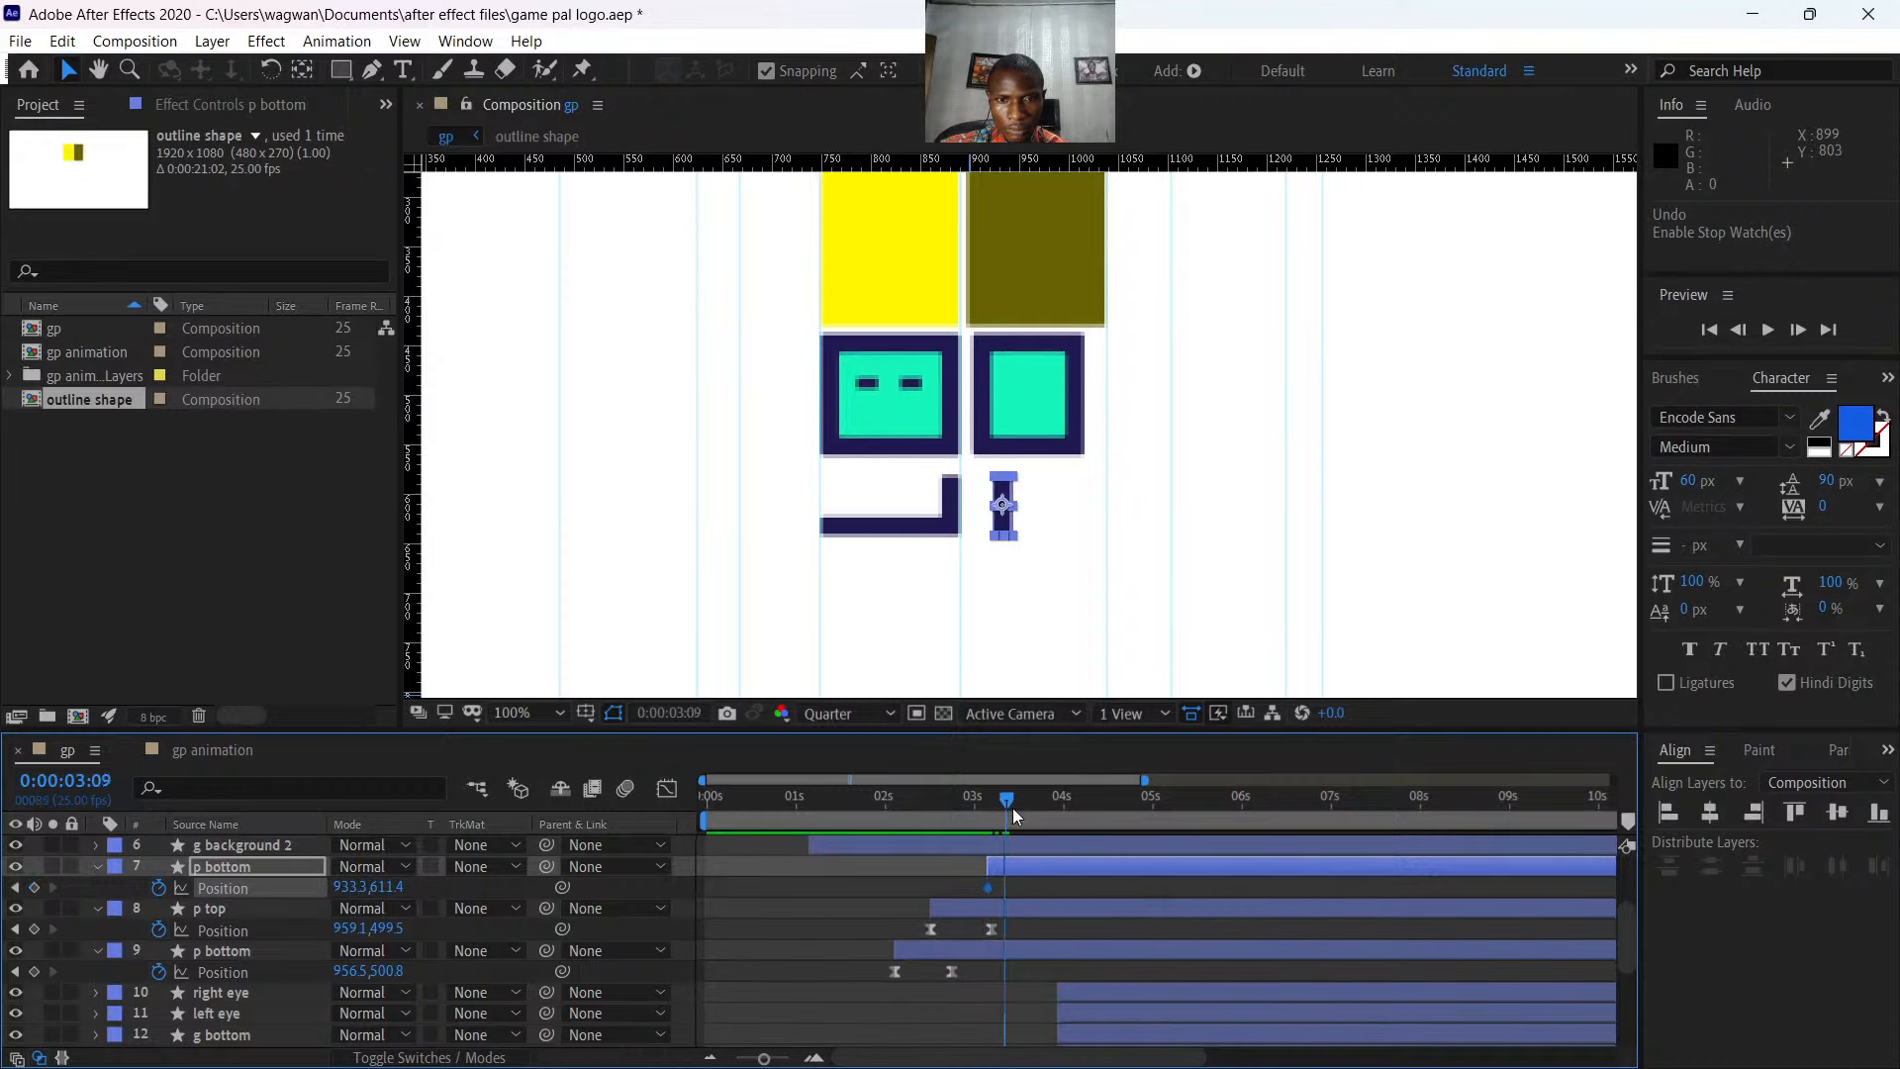
pyautogui.click(350, 886)
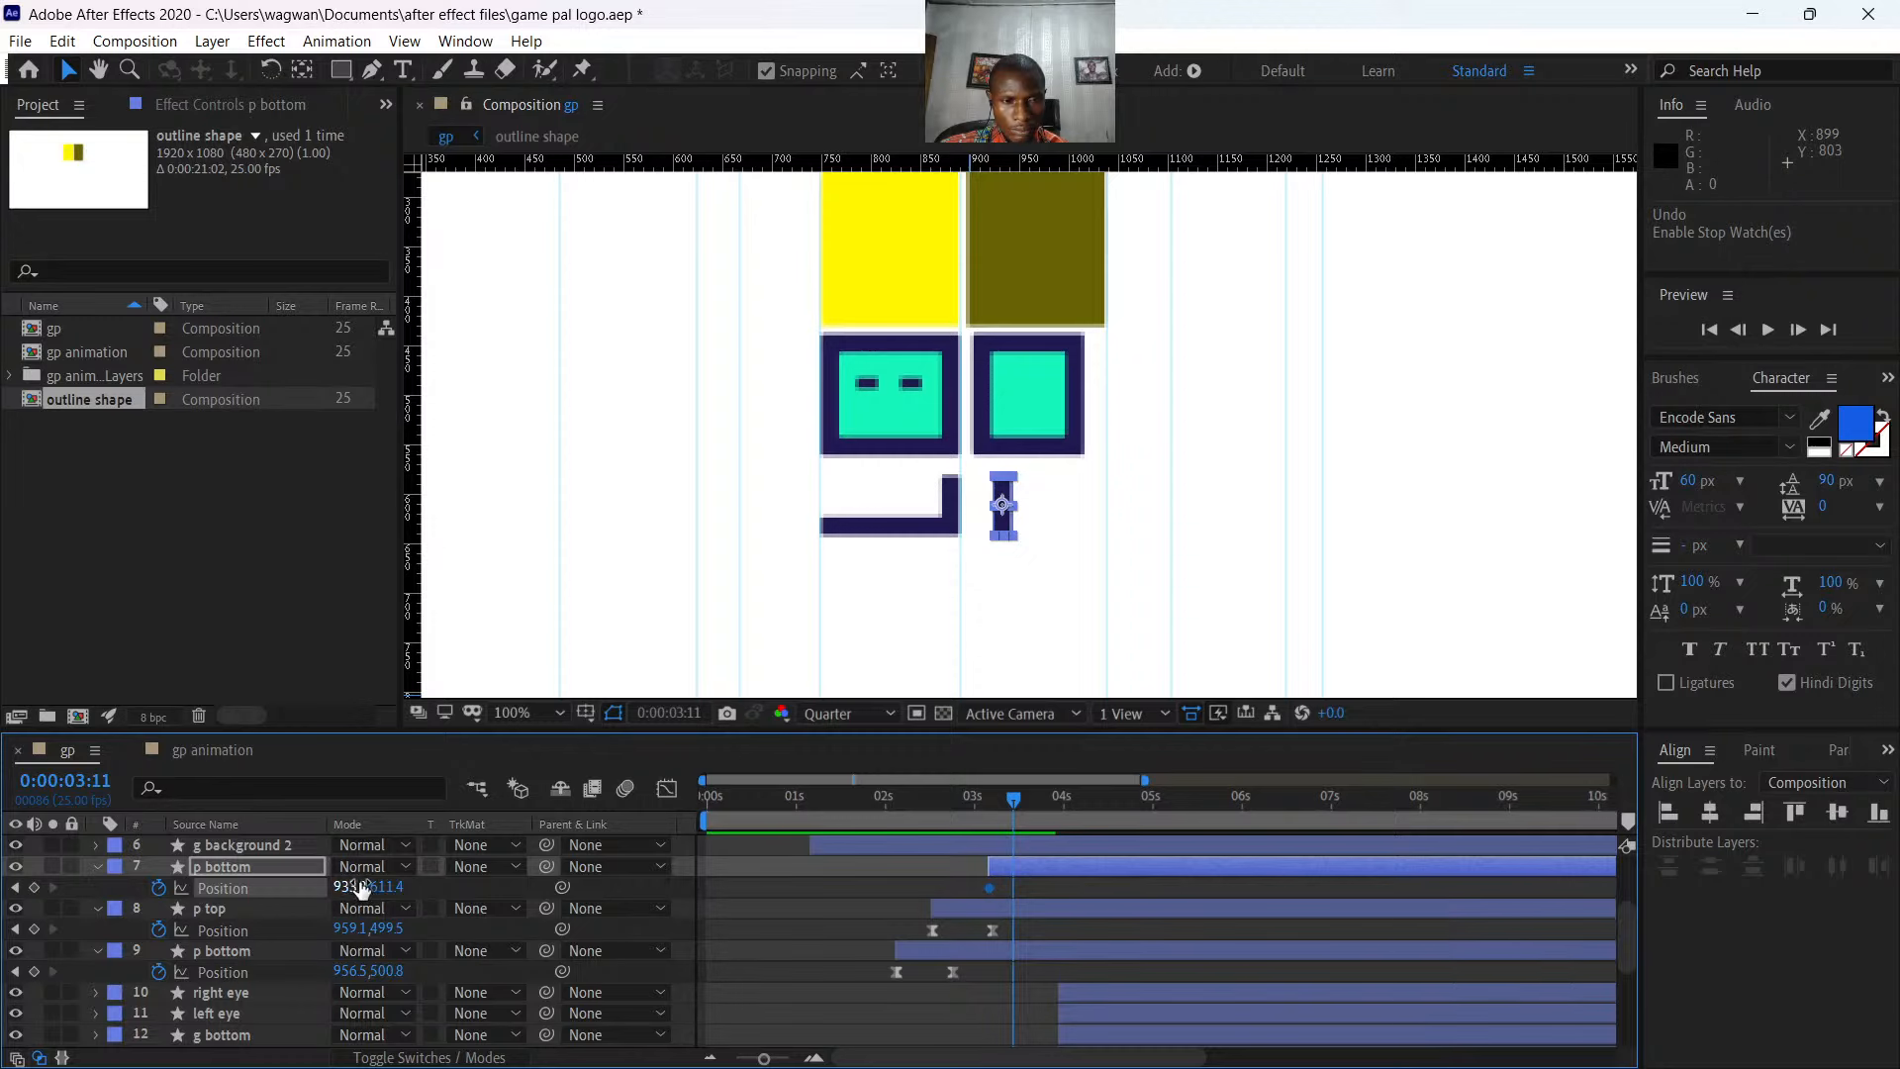
pyautogui.press('Return')
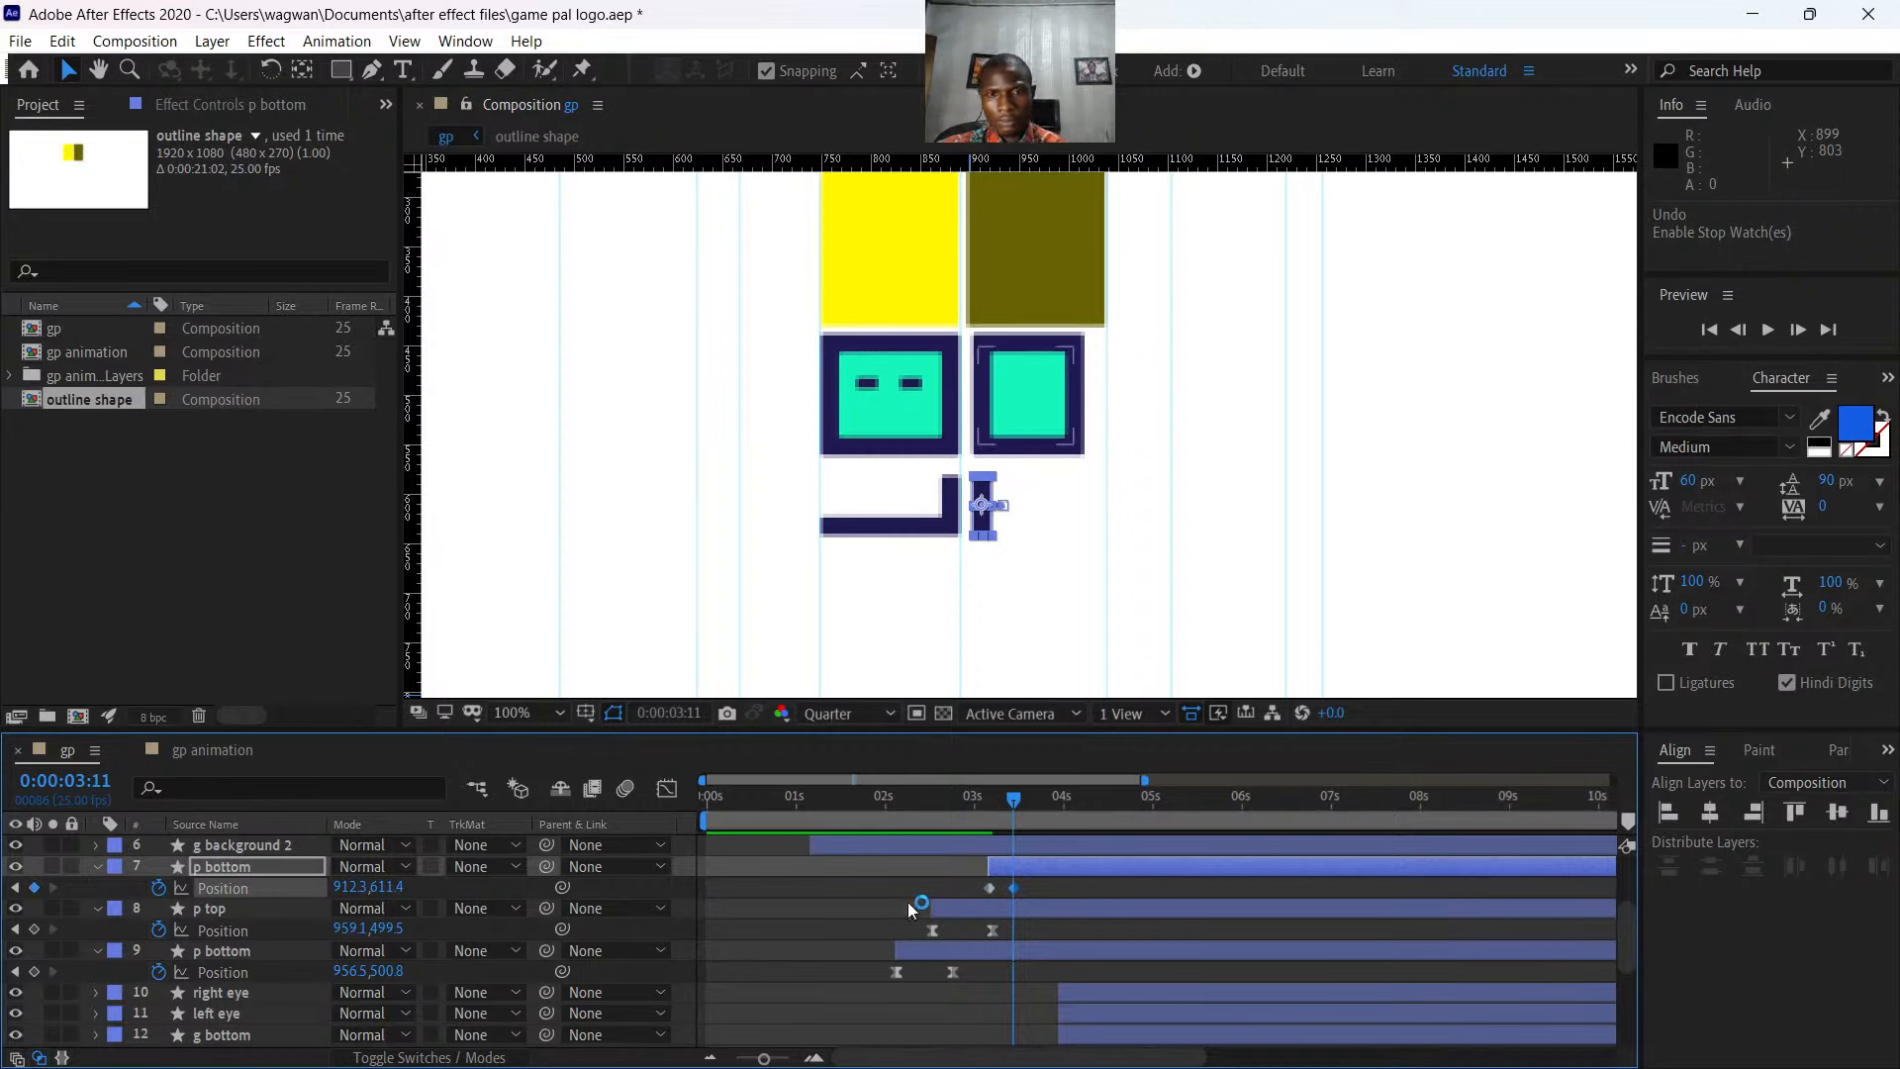
# - Preview the slide-in, and shift p bottom (layer 7) with its keyframes earlier so its end keyframe lines up with p top's
pyautogui.moveTo(1017, 804); pyautogui.dragTo(907, 827)
pyautogui.press('space')
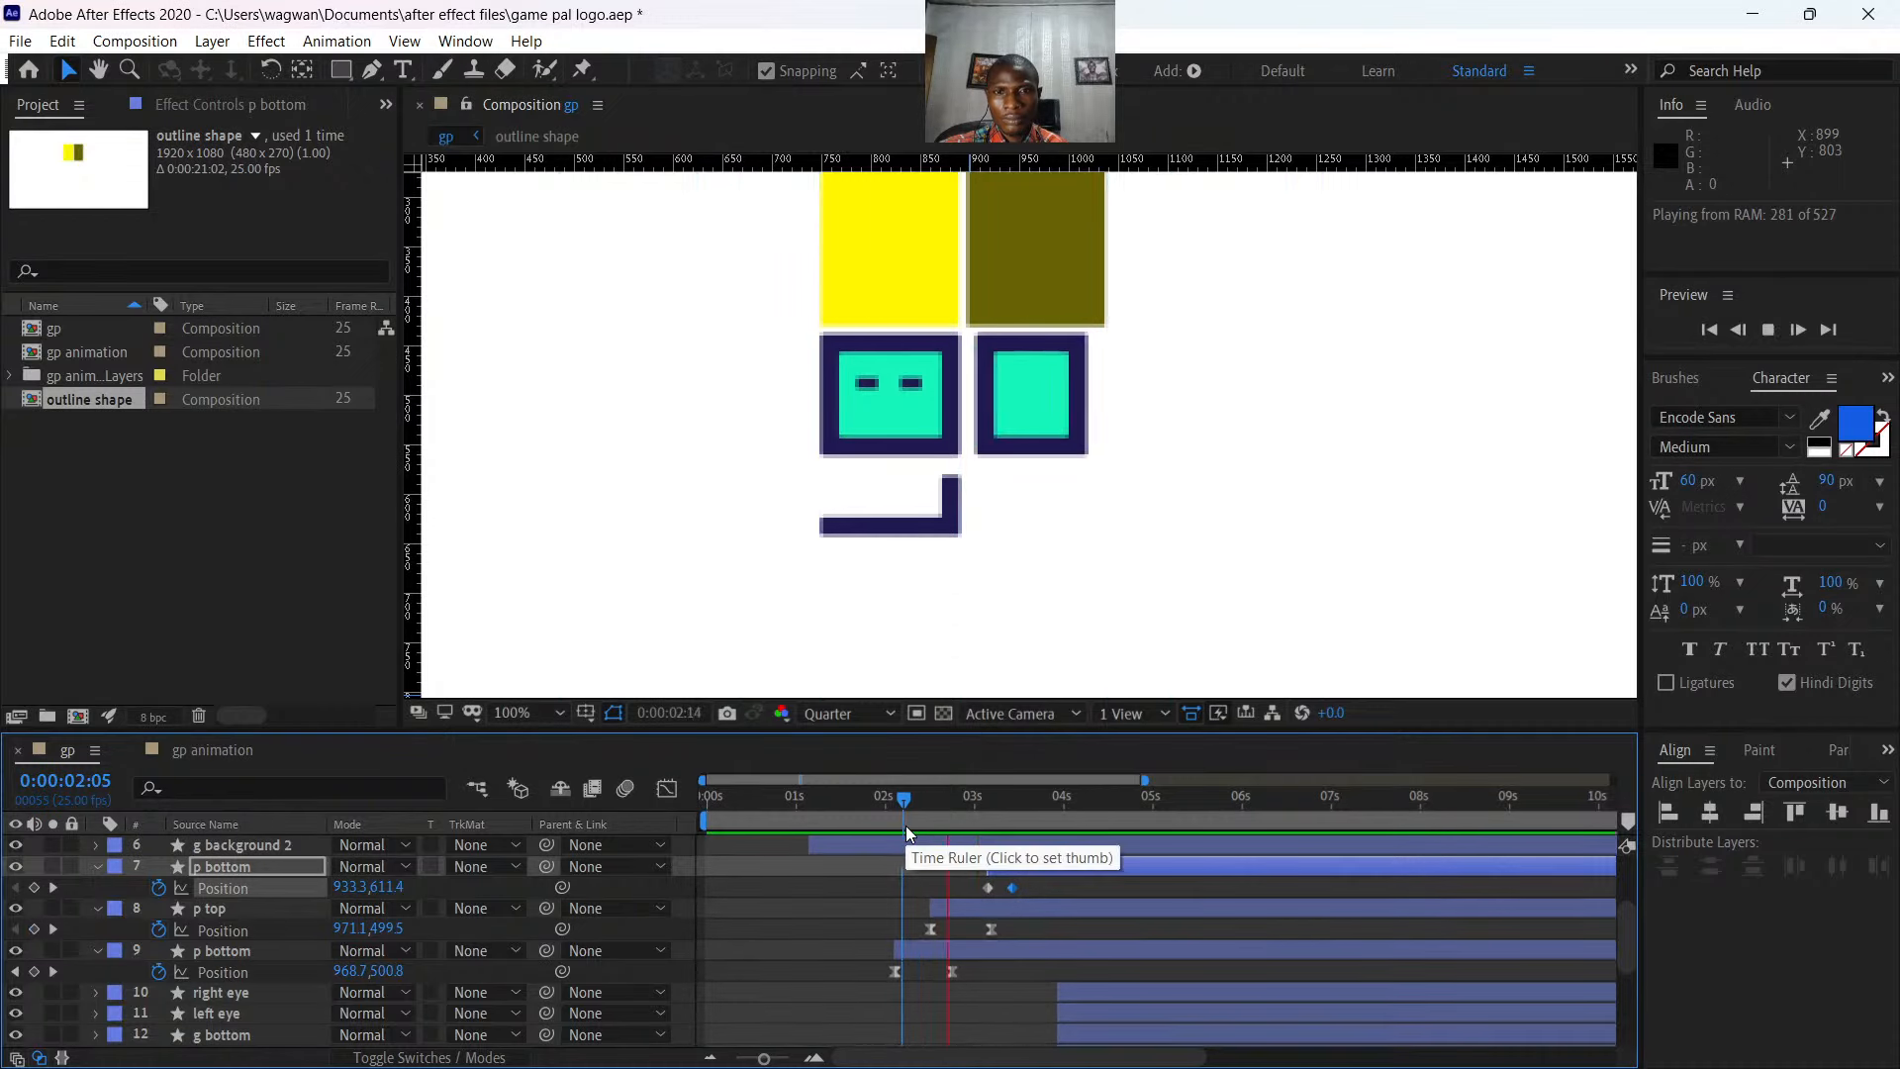
pyautogui.press('space')
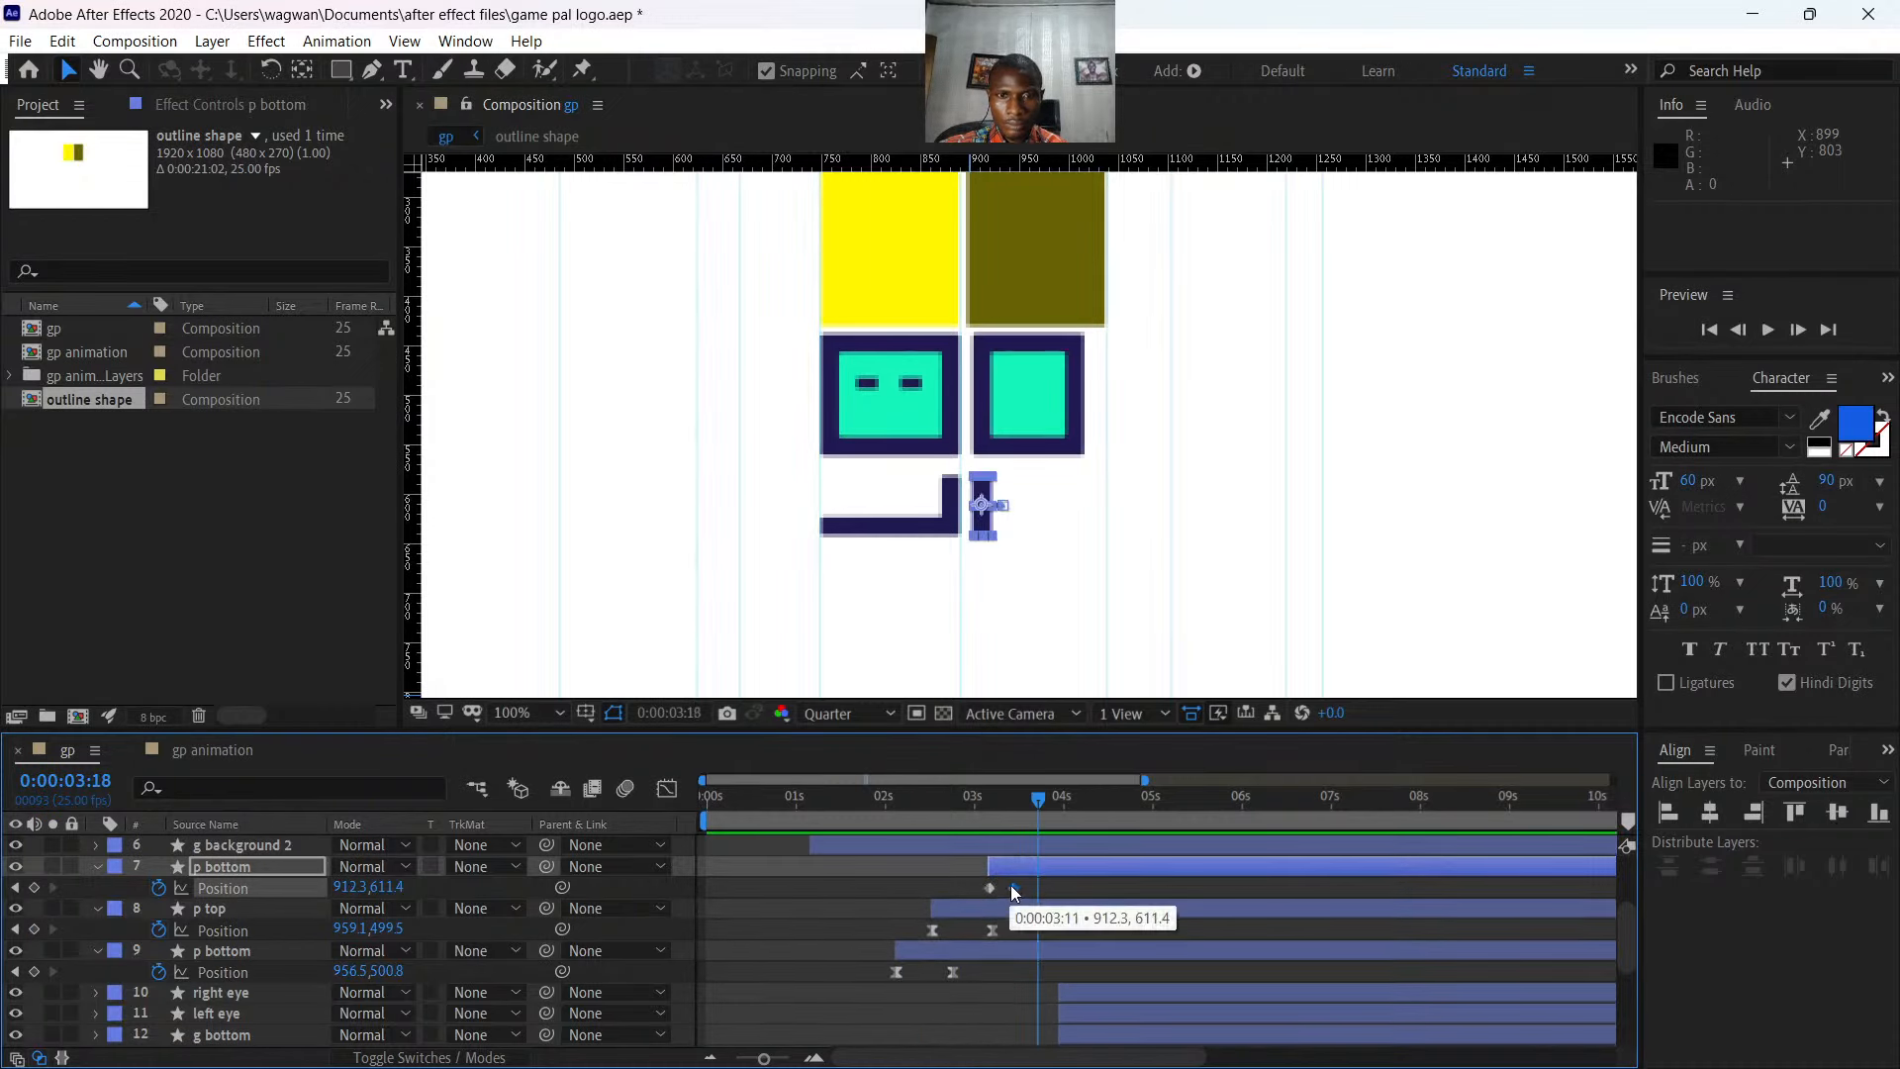
pyautogui.moveTo(1017, 875); pyautogui.dragTo(948, 894)
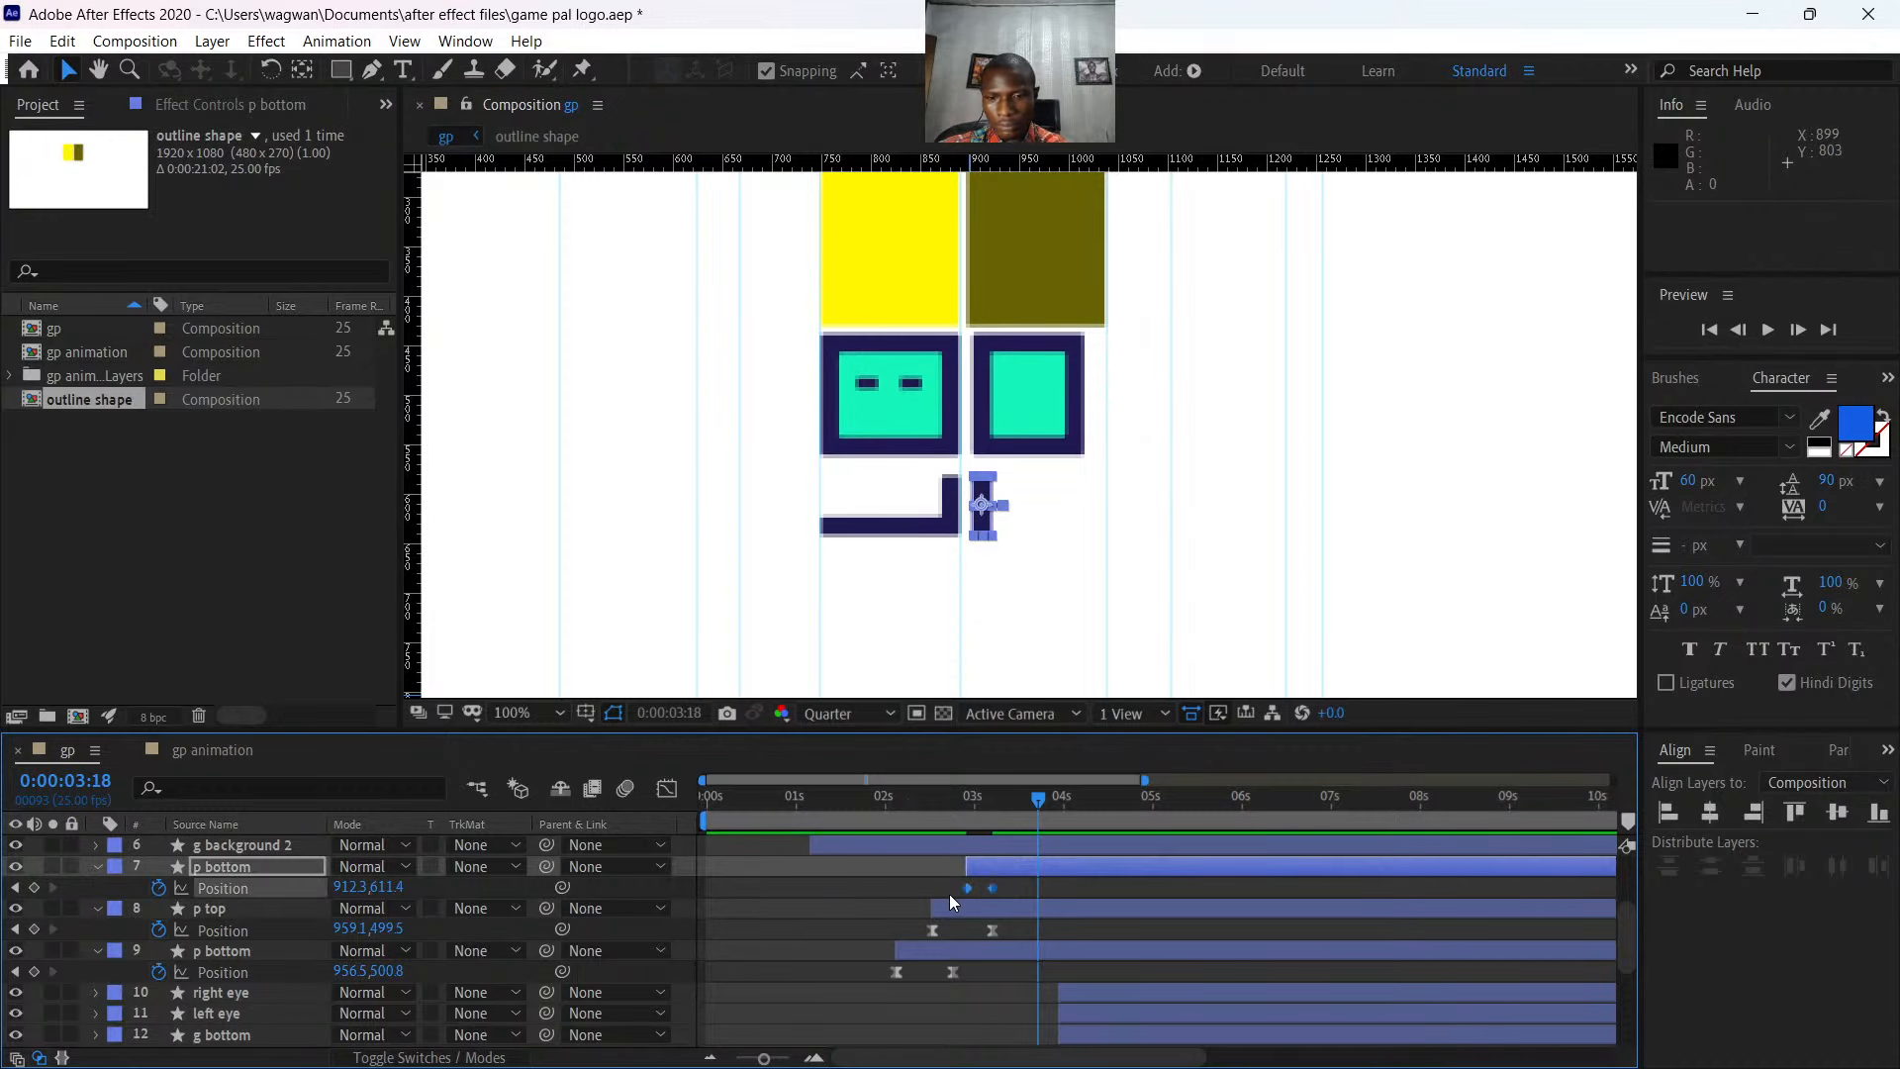
# - Apply Easy Ease to p bottom's (layer 7) Position keyframes and reshape the speed graph to start fast and decelerate gradually
pyautogui.press('F9')
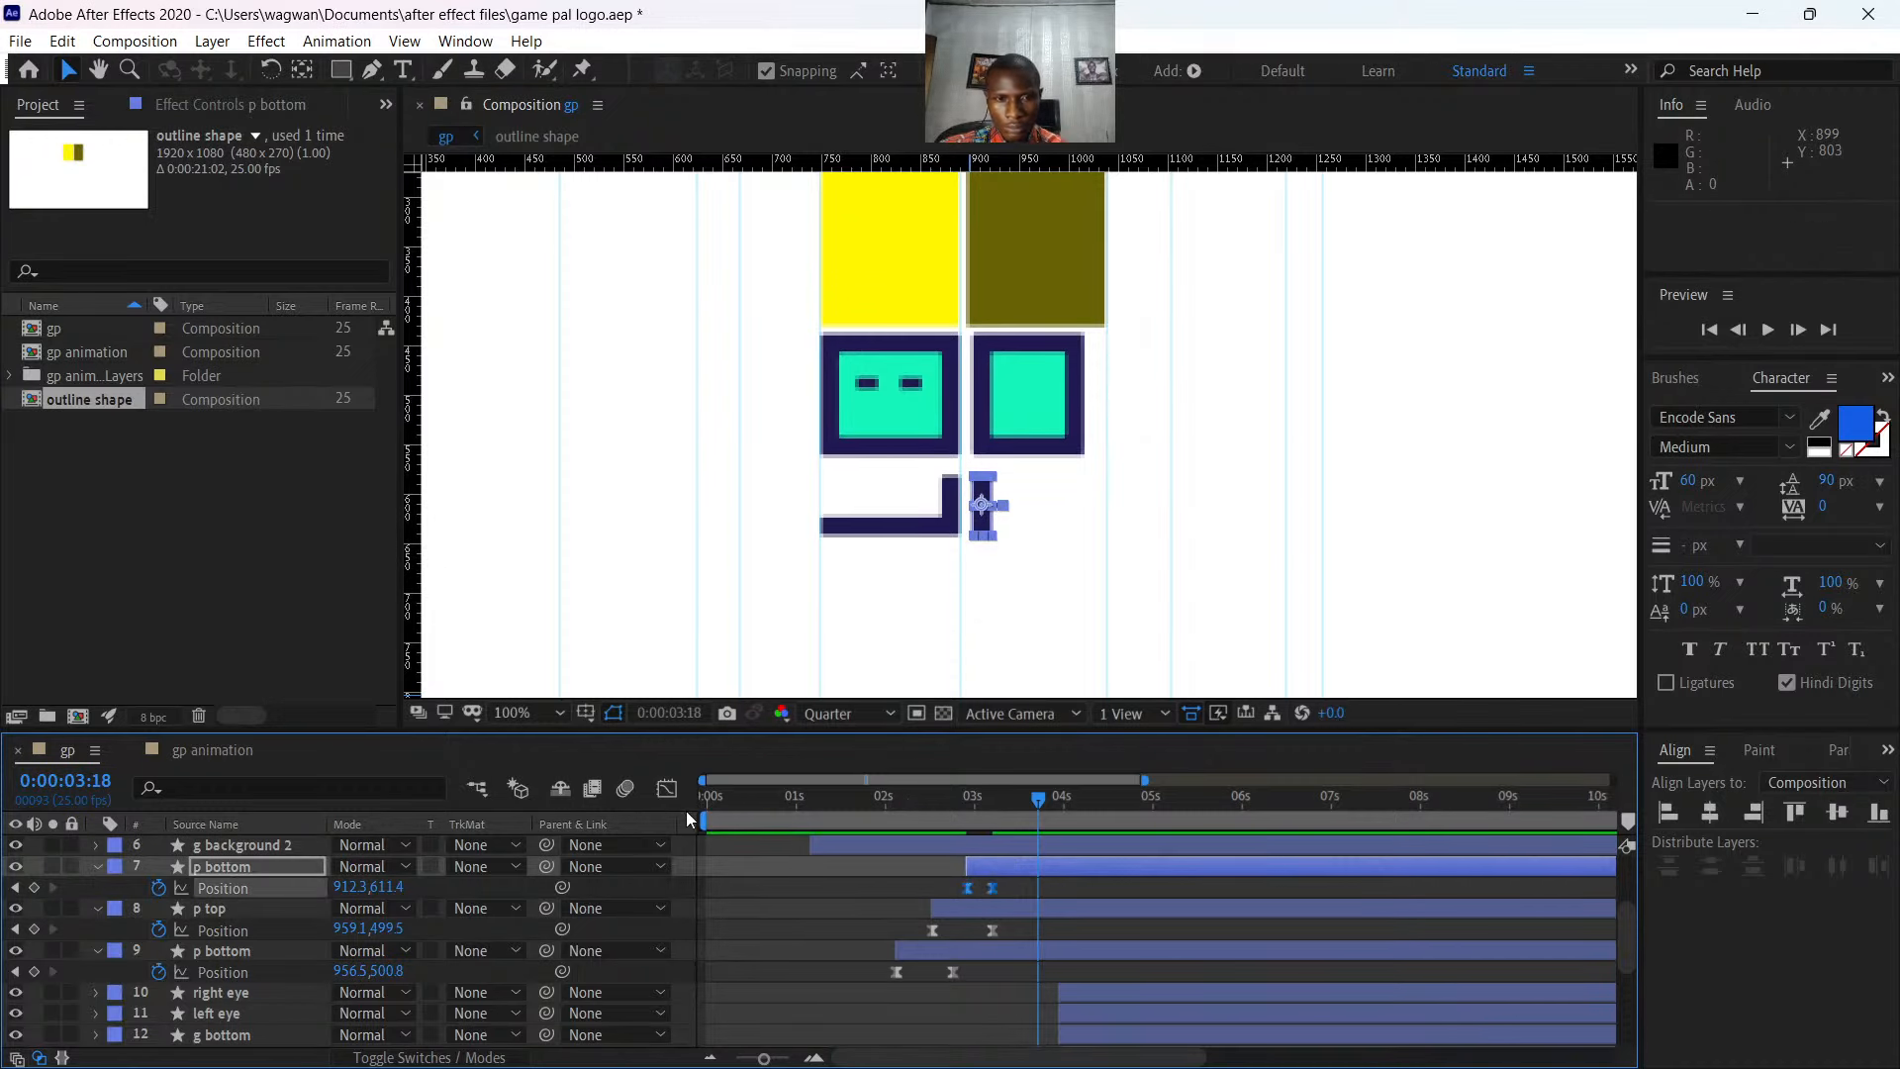
pyautogui.click(667, 789)
pyautogui.moveTo(1004, 976); pyautogui.dragTo(928, 1009)
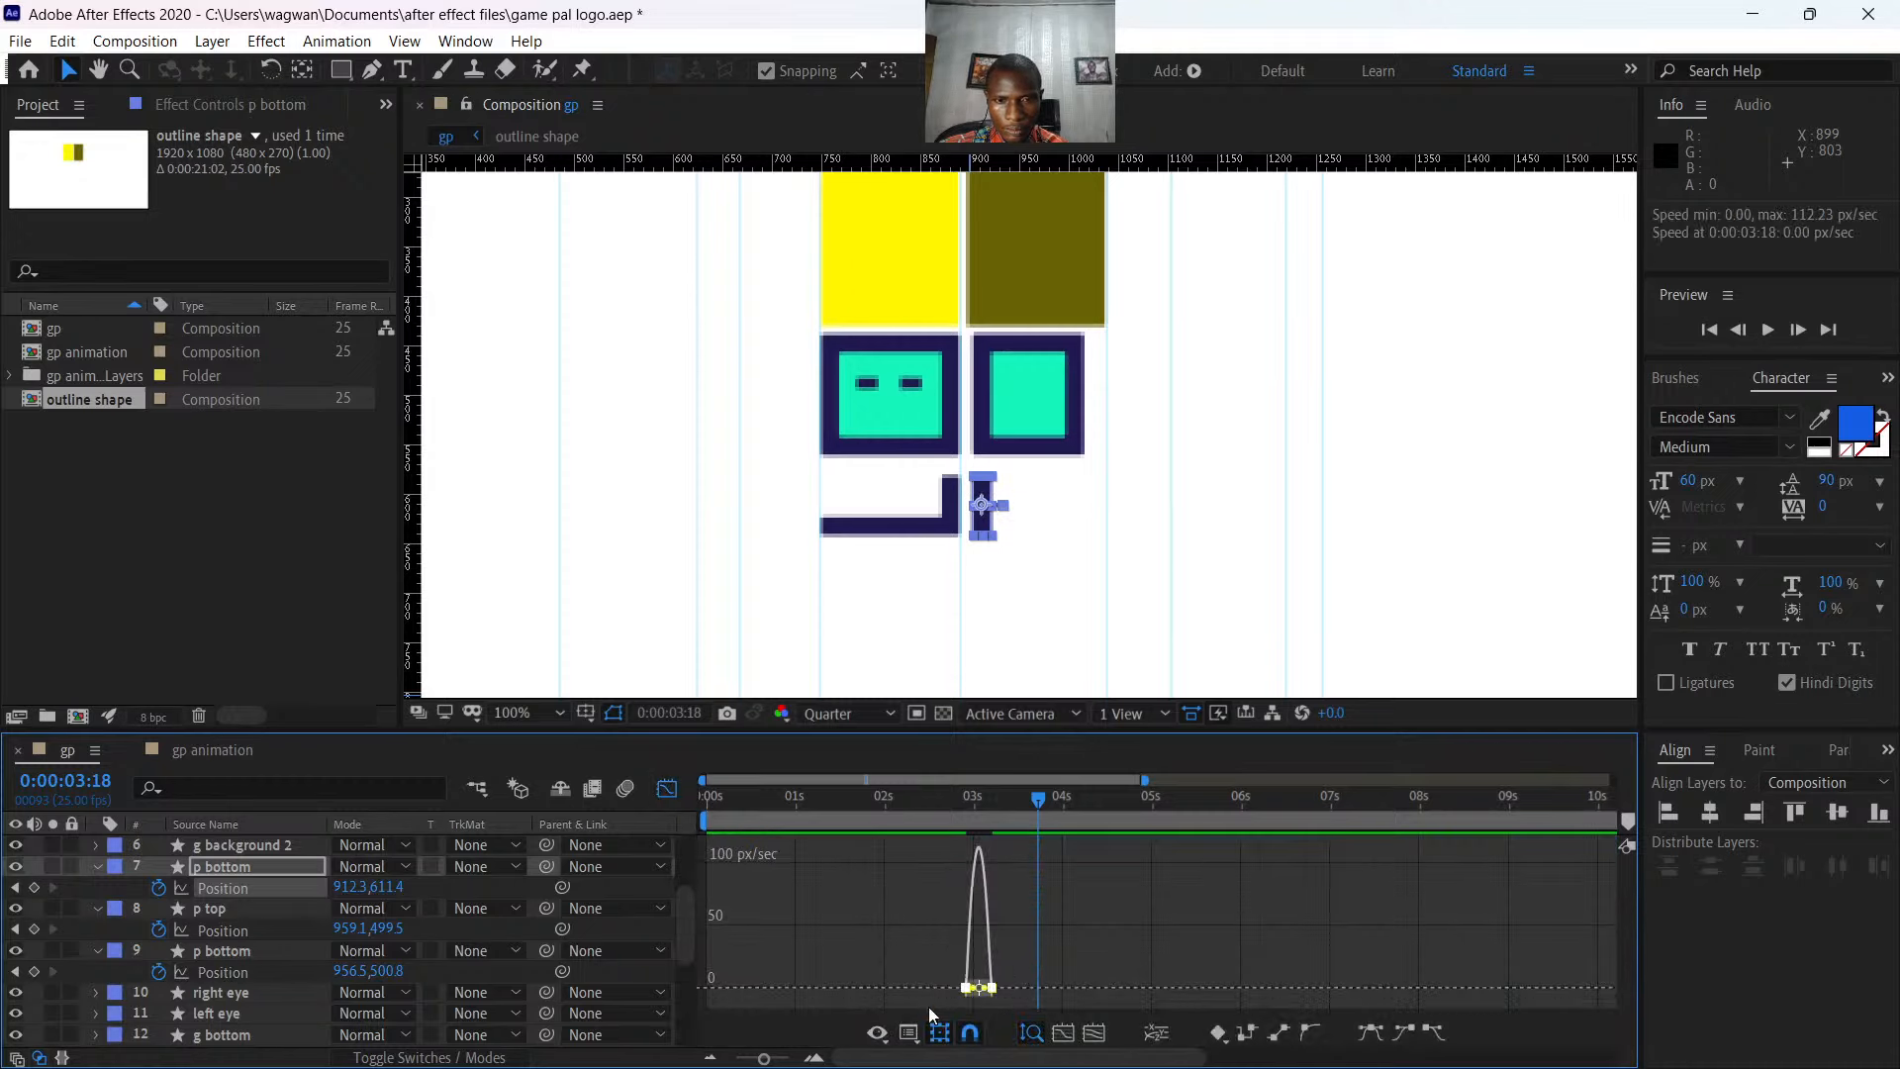
pyautogui.moveTo(771, 1059); pyautogui.dragTo(783, 1061)
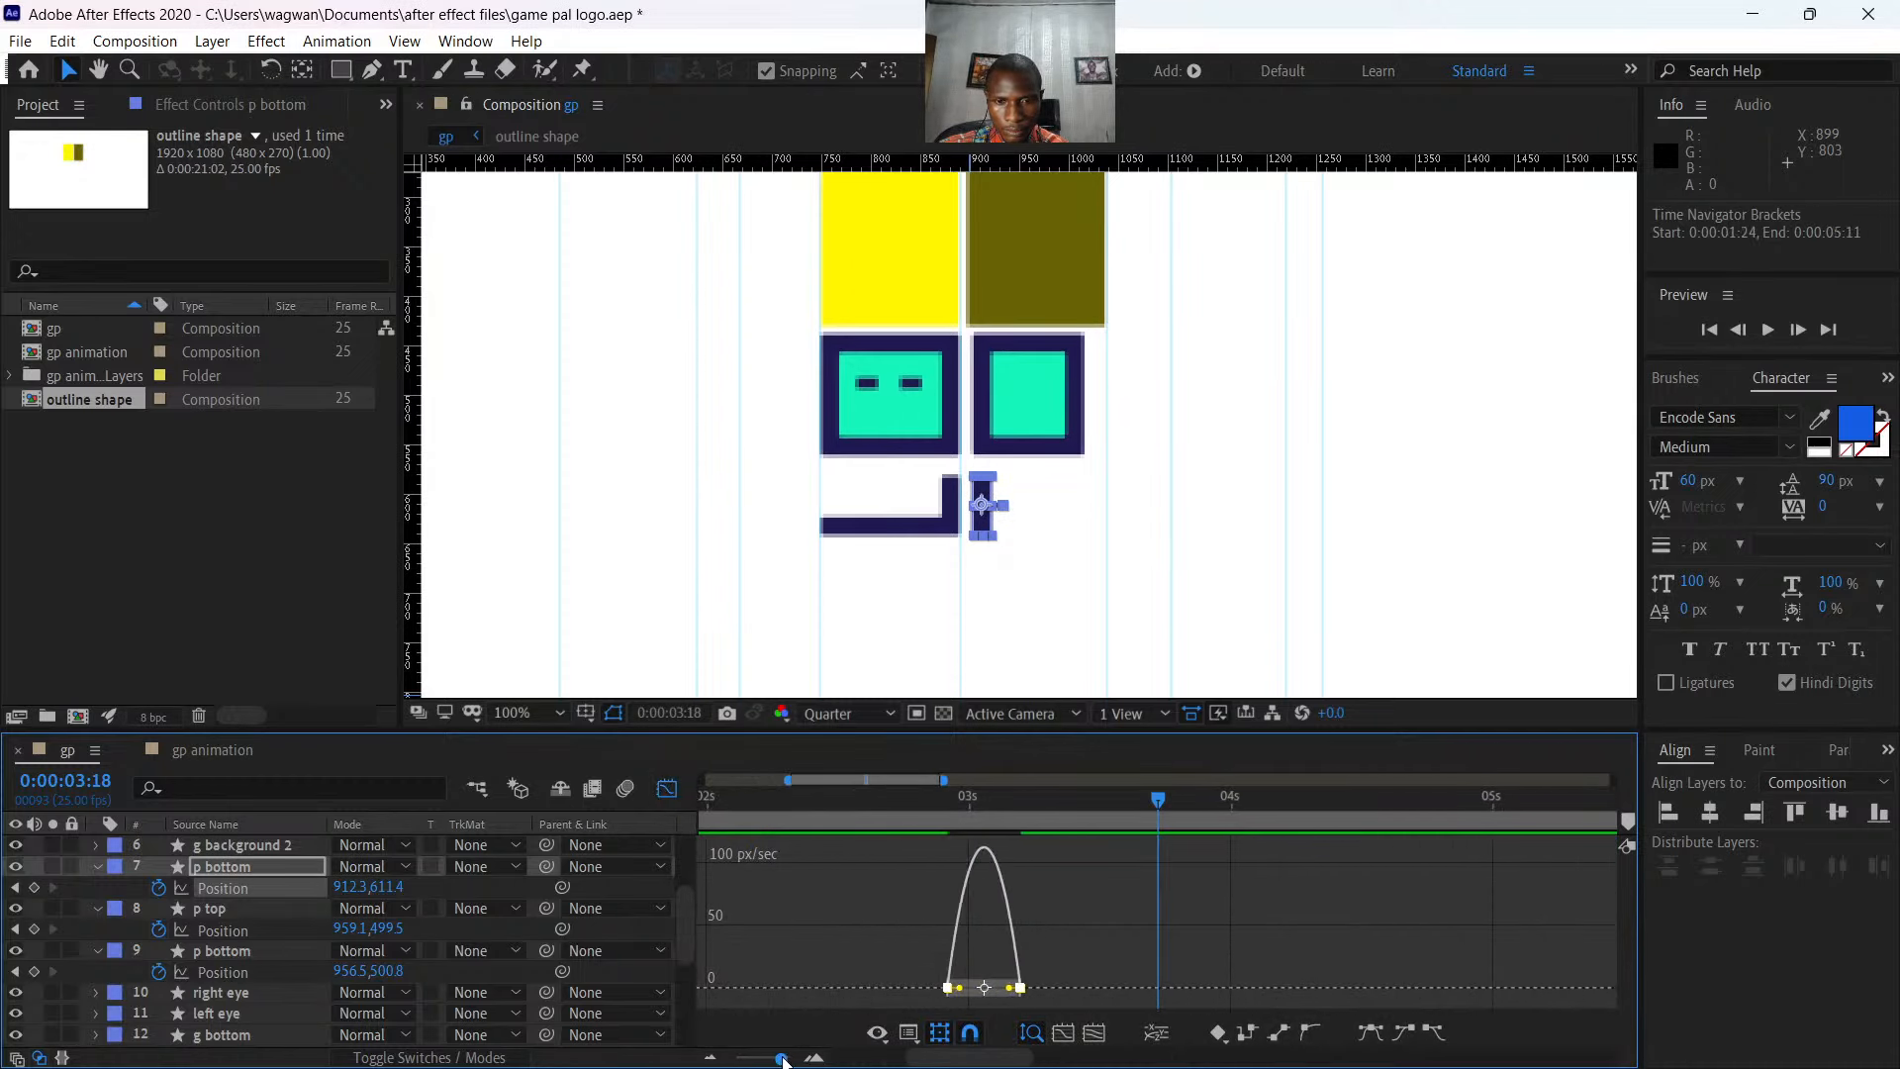
pyautogui.moveTo(1013, 992); pyautogui.dragTo(933, 992)
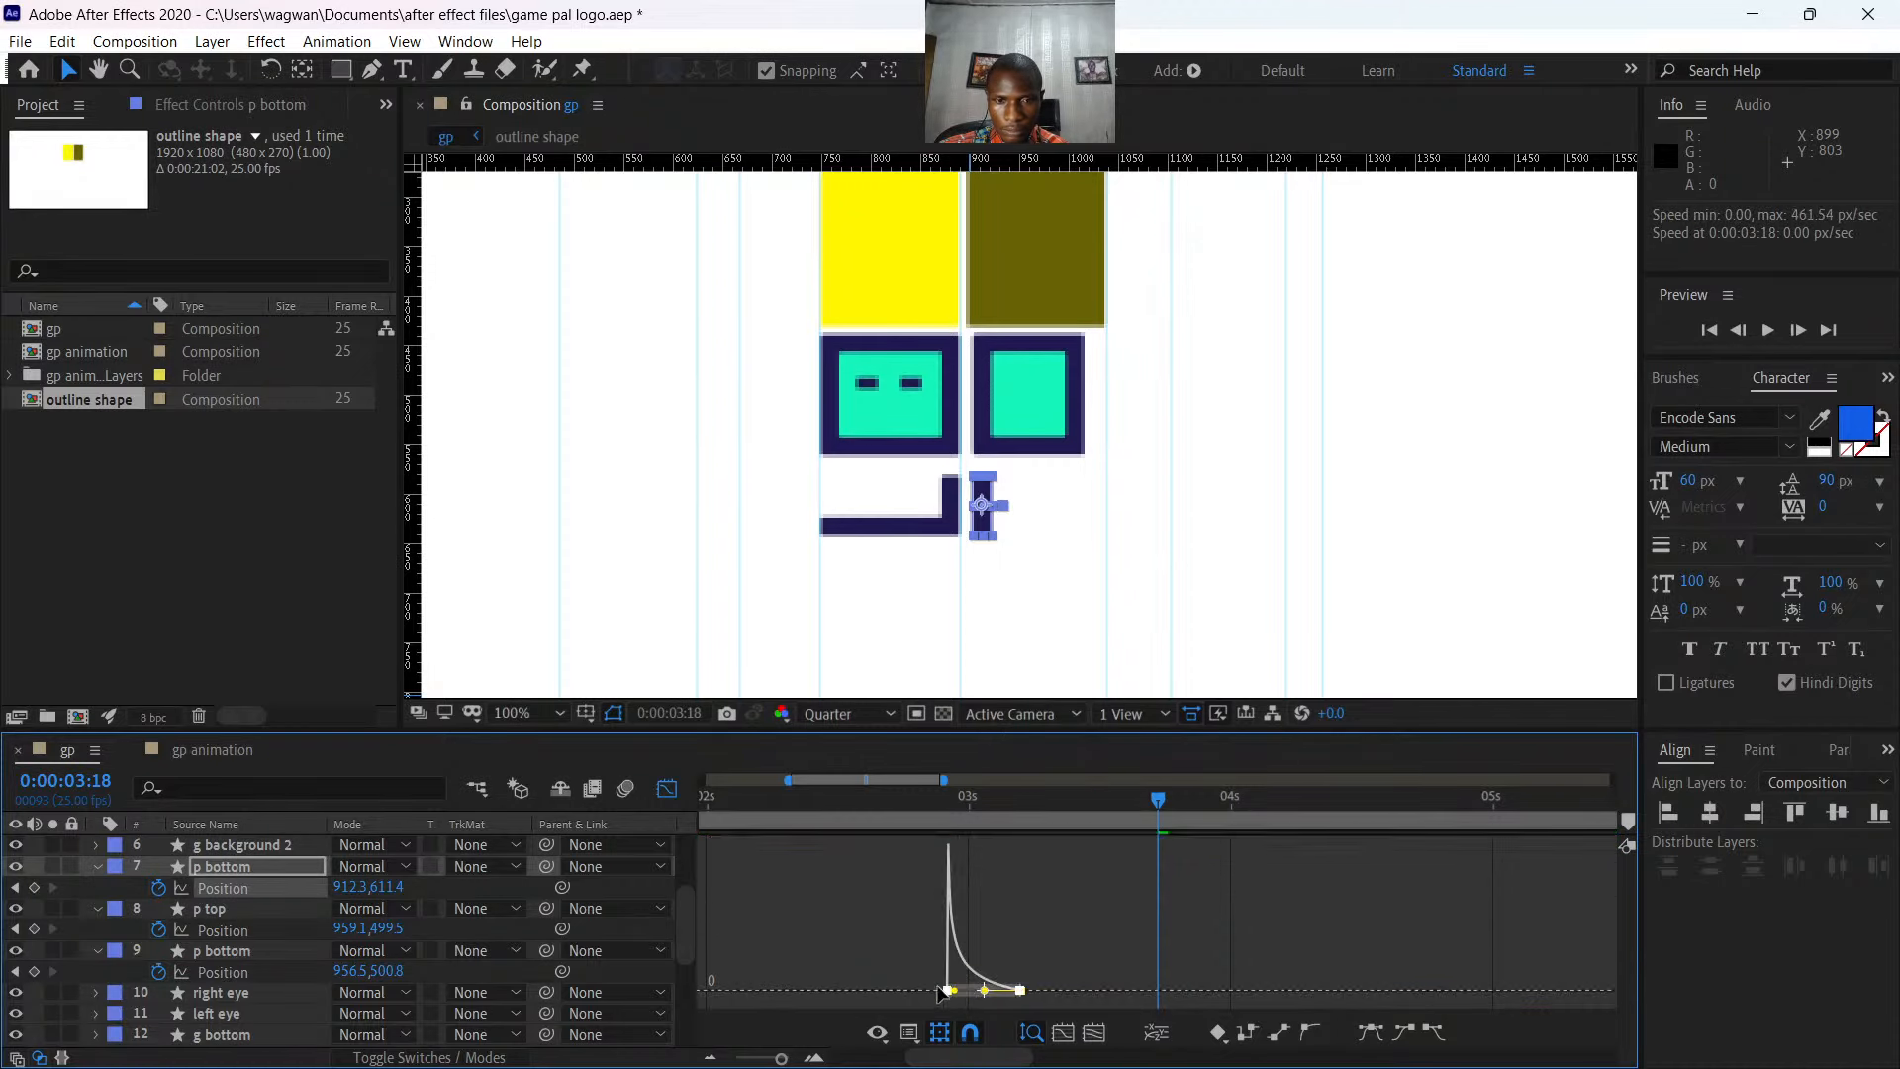
# - Leave the speed graph and preview p bottom's (layer 7) eased slide-in together with p top's motion
pyautogui.click(665, 788)
pyautogui.moveTo(1154, 803); pyautogui.dragTo(948, 804)
pyautogui.press('space')
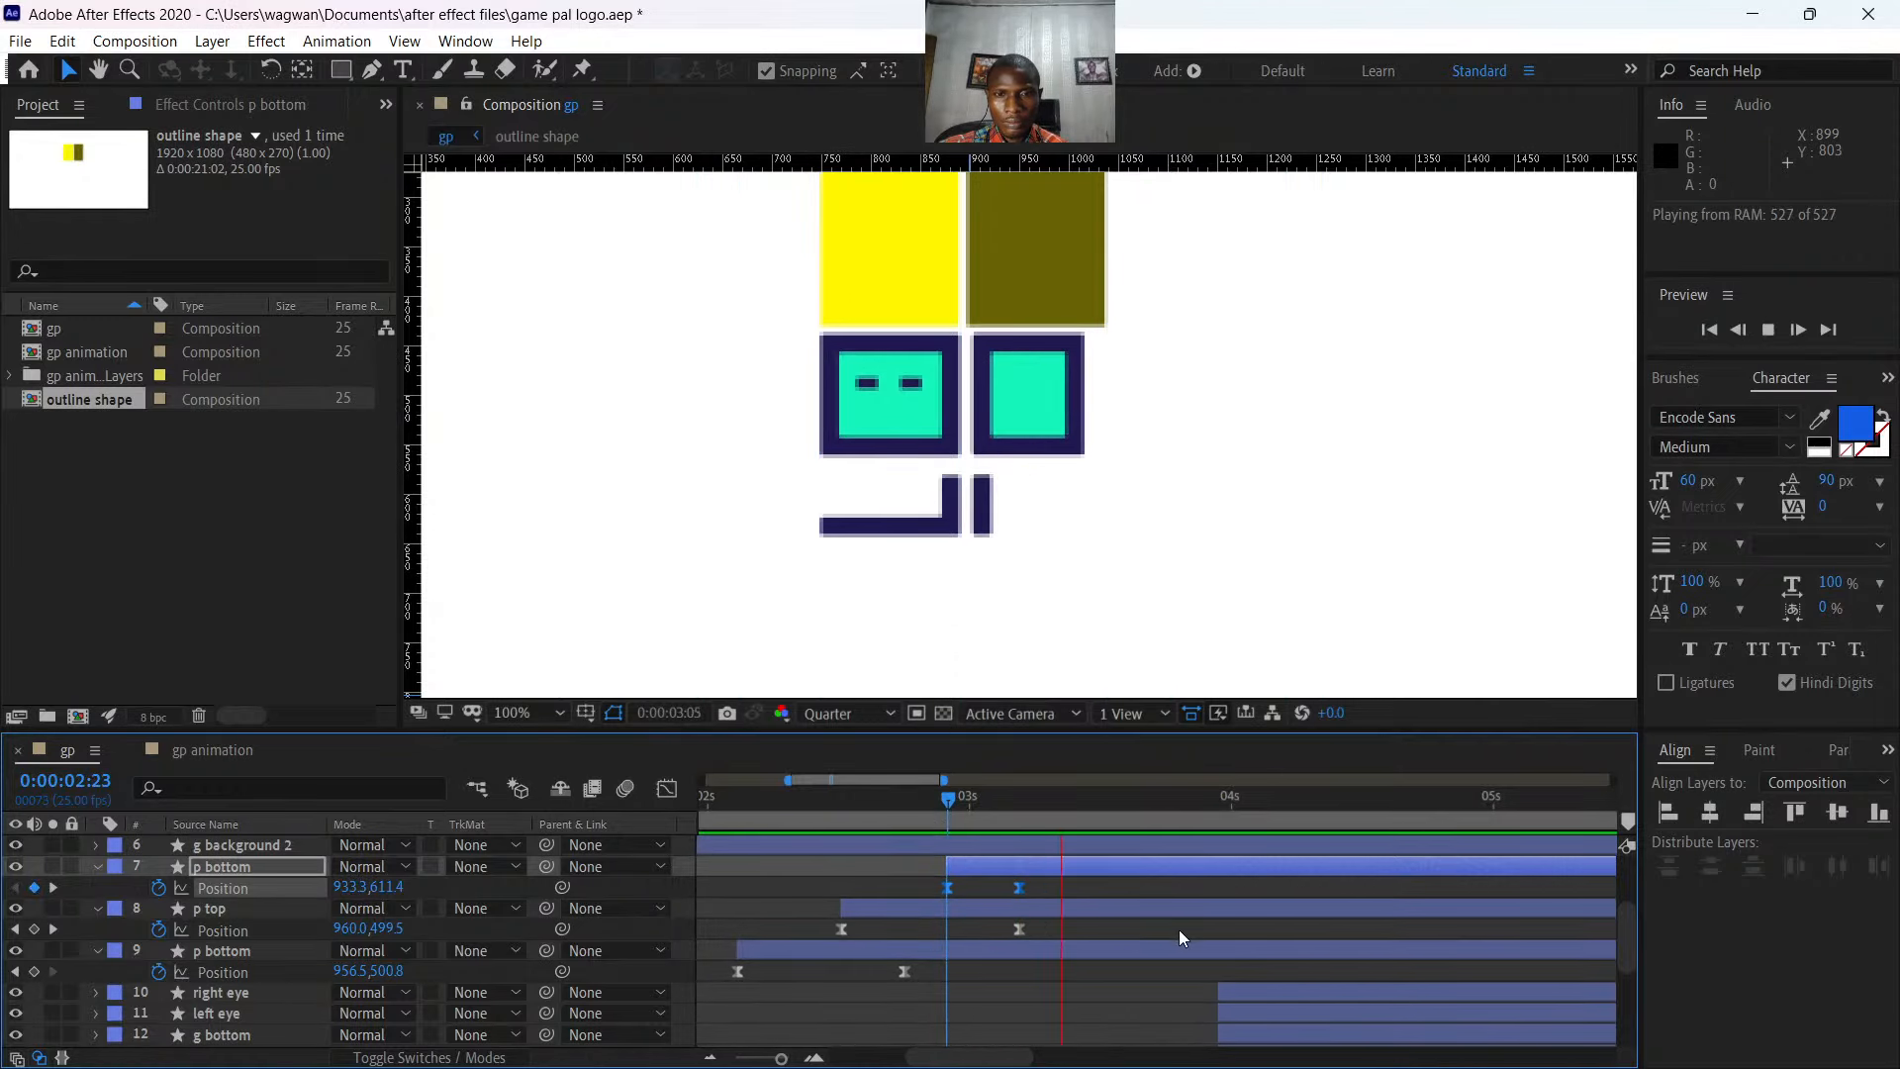
pyautogui.click(878, 799)
pyautogui.press('space')
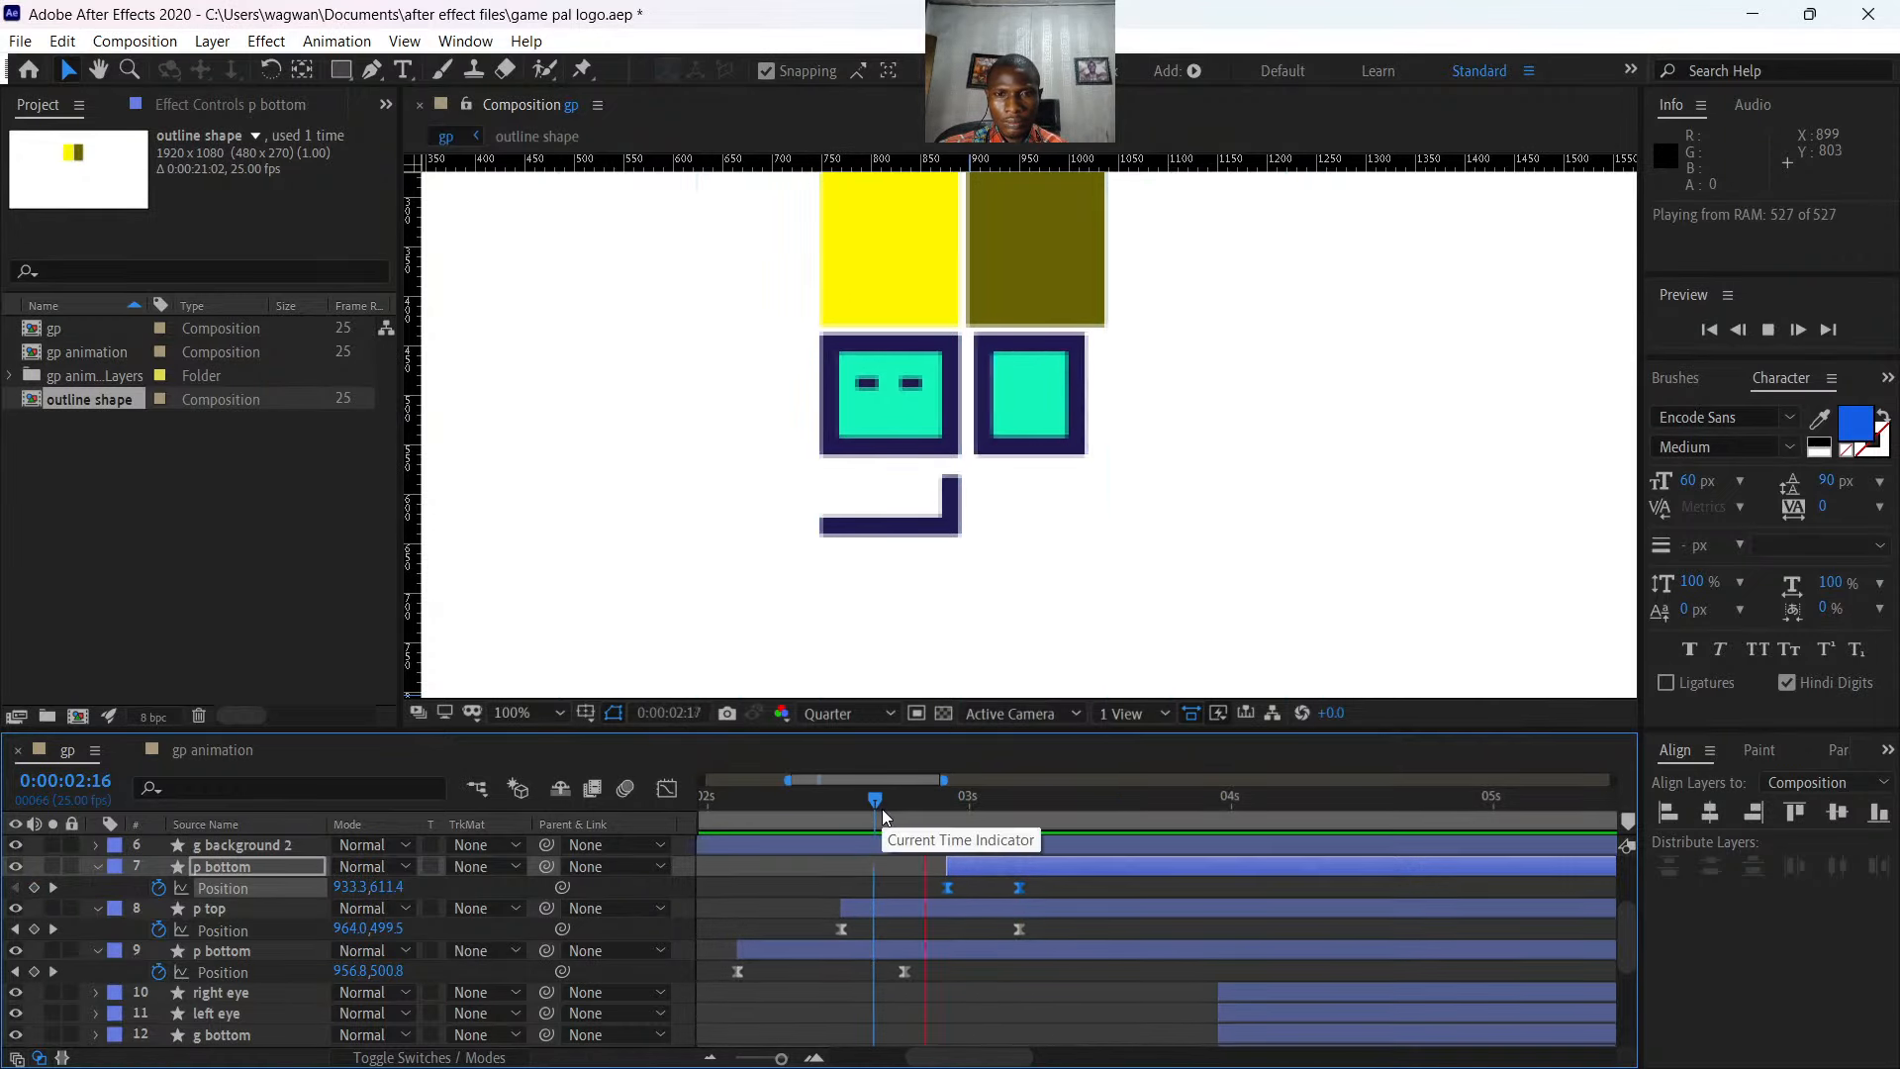
pyautogui.press('space')
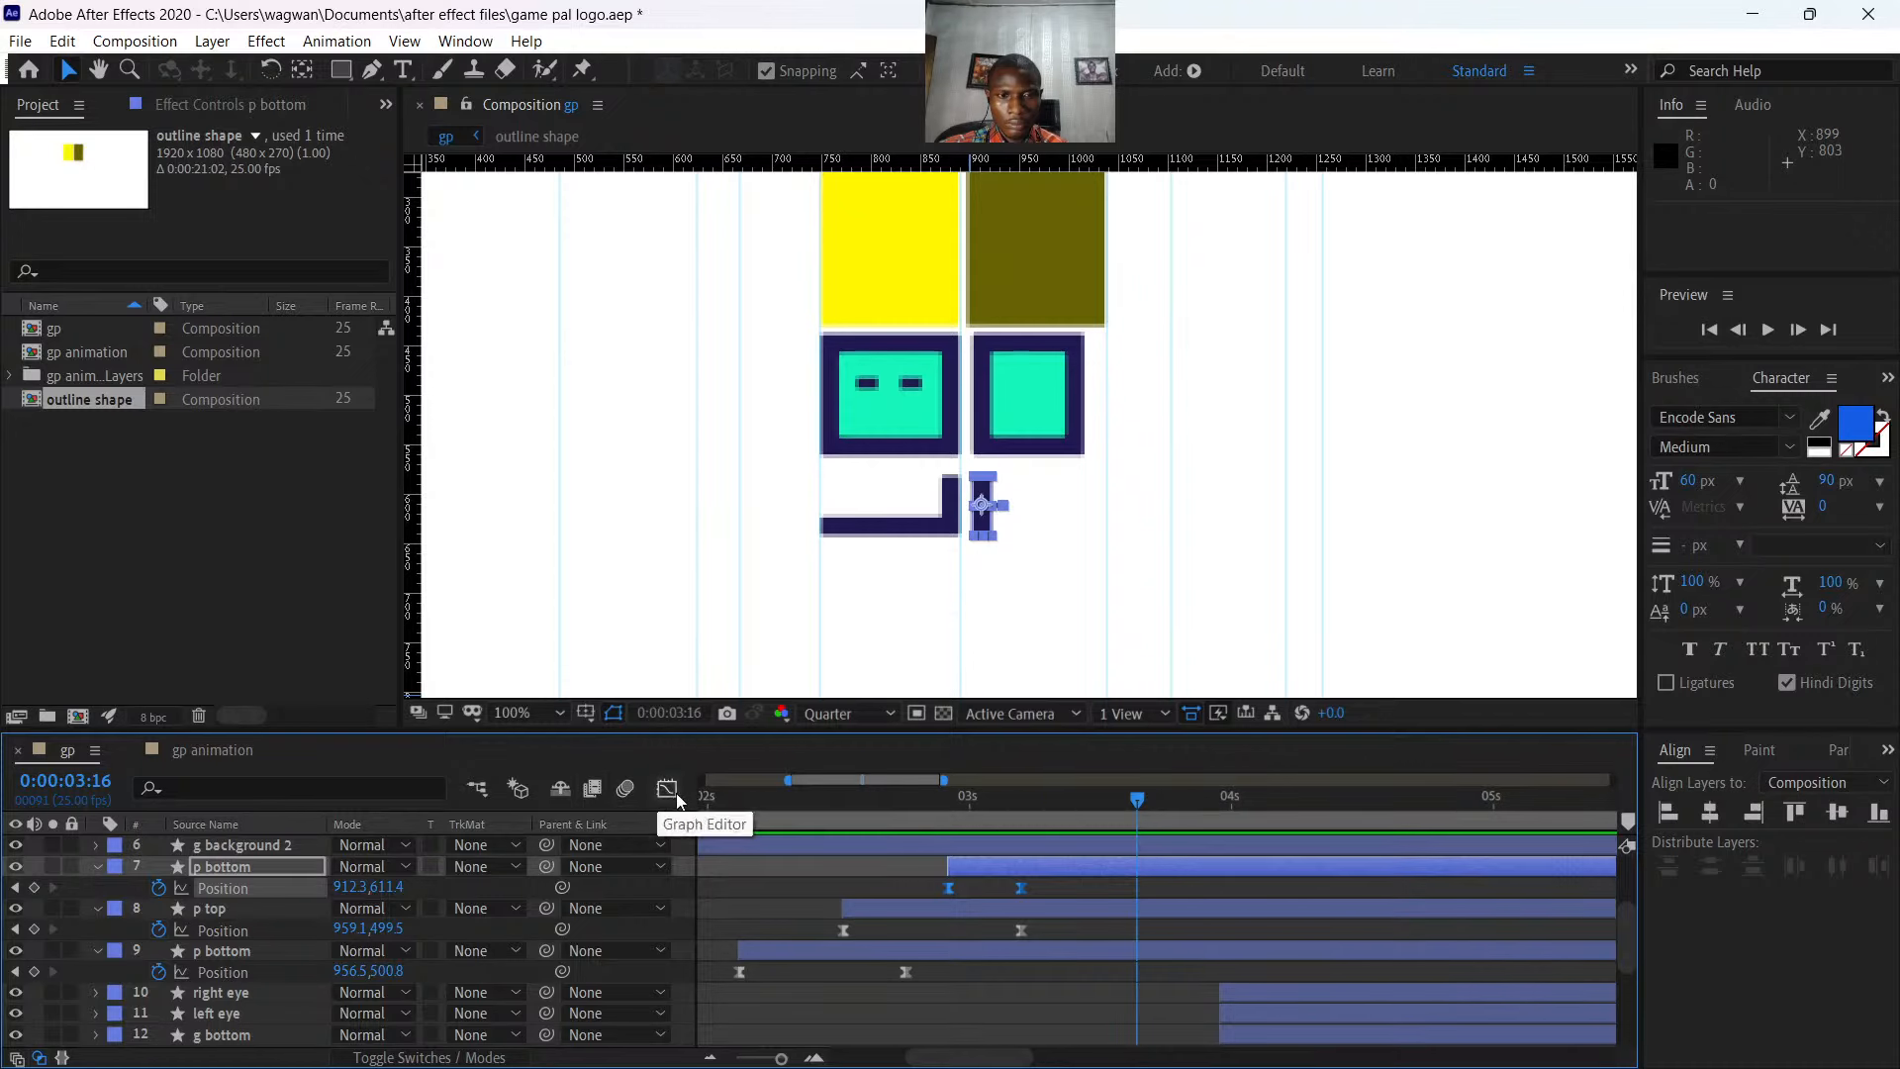
# - Retime p bottom's (layer 7) end Position keyframe to 0:00:03:11 and preview the slower slide-in
pyautogui.moveTo(781, 1057); pyautogui.dragTo(718, 1057)
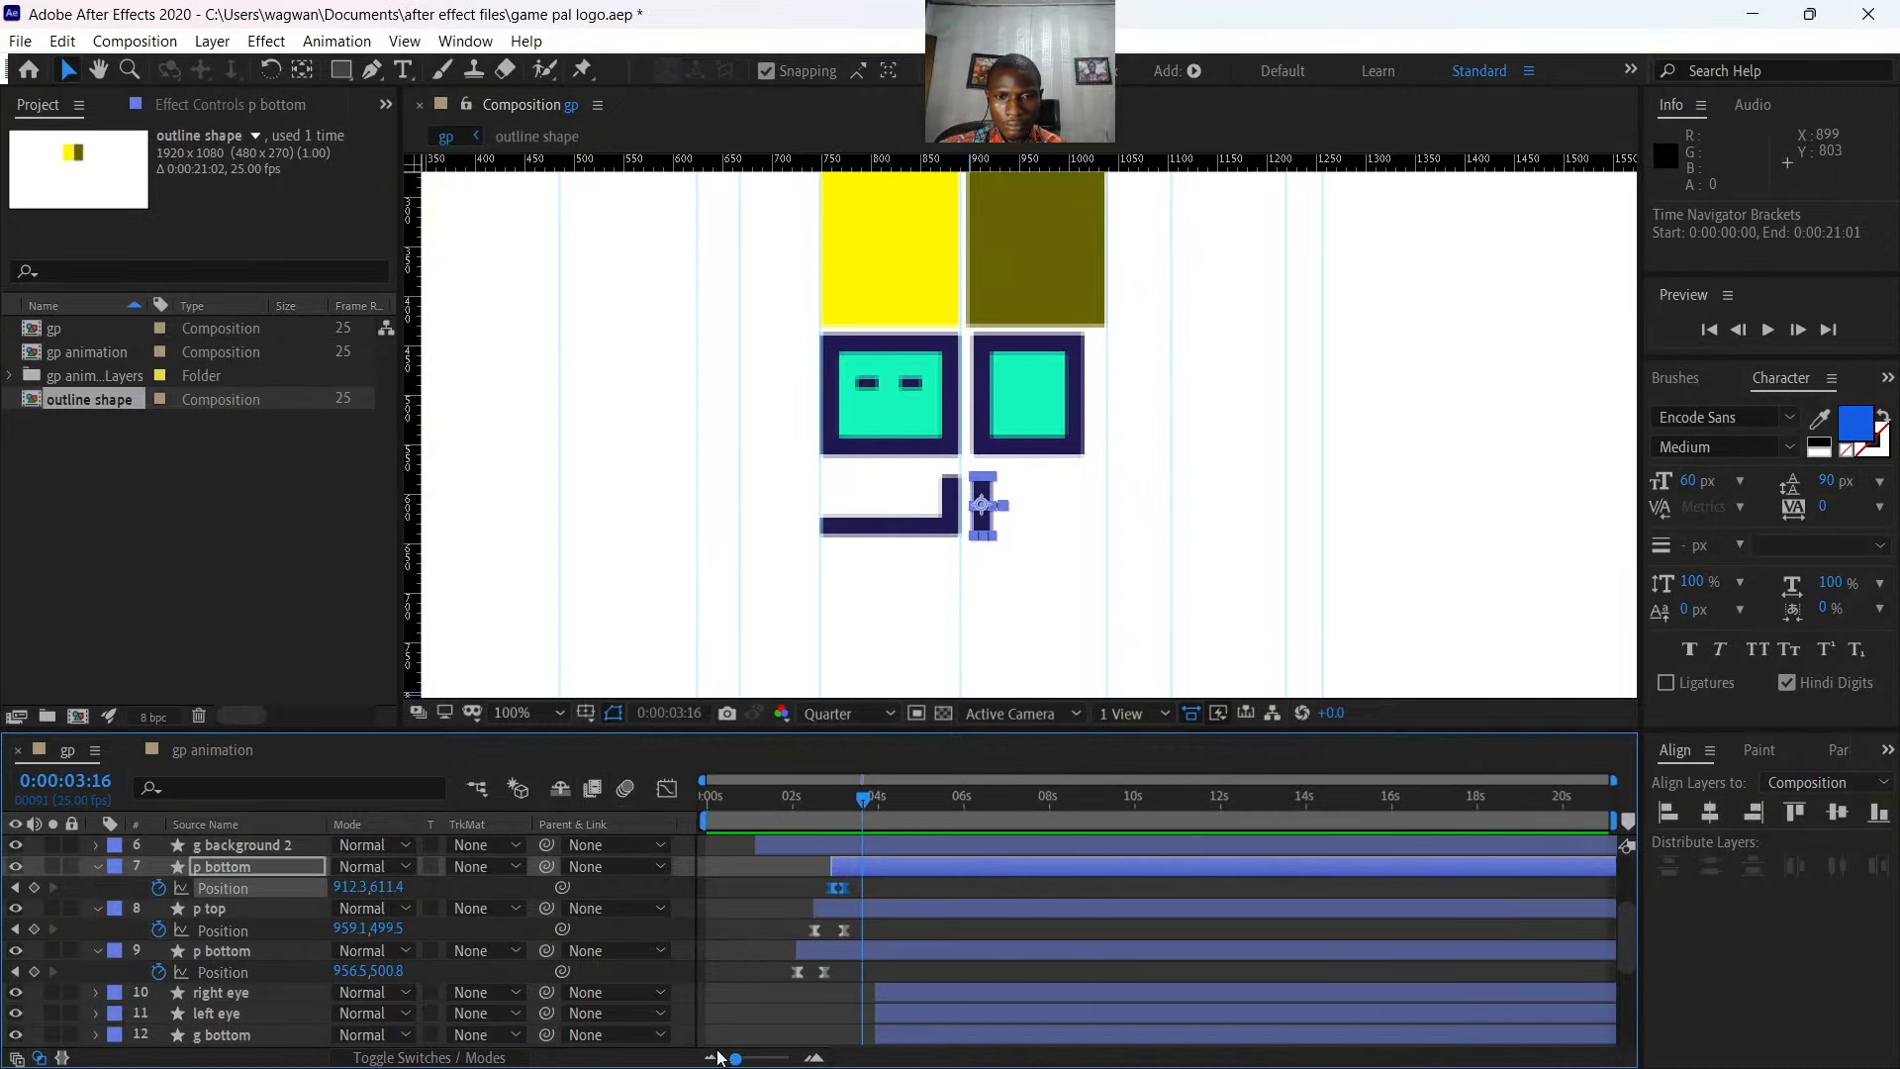
pyautogui.click(865, 893)
pyautogui.hotkey('ctrl', 'z')
pyautogui.hotkey('ctrl', 'z')
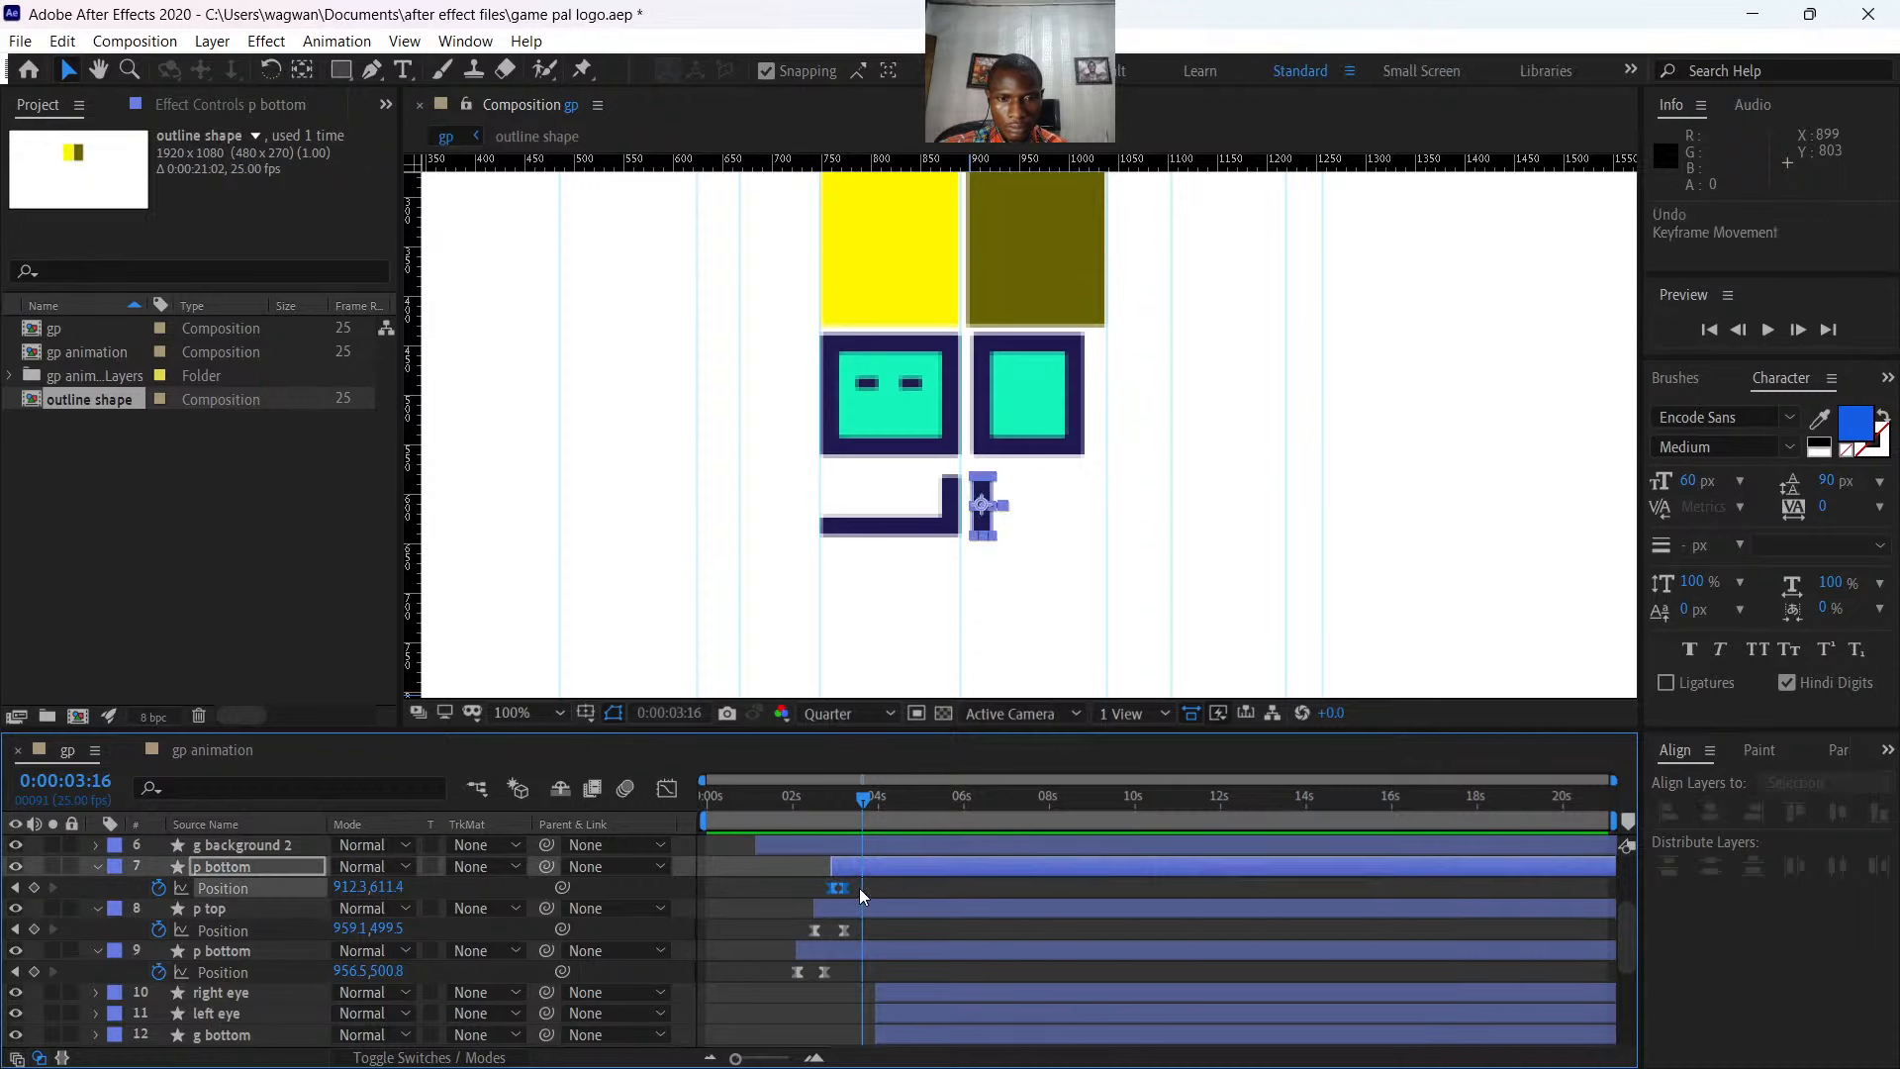
pyautogui.moveTo(845, 888); pyautogui.dragTo(854, 888)
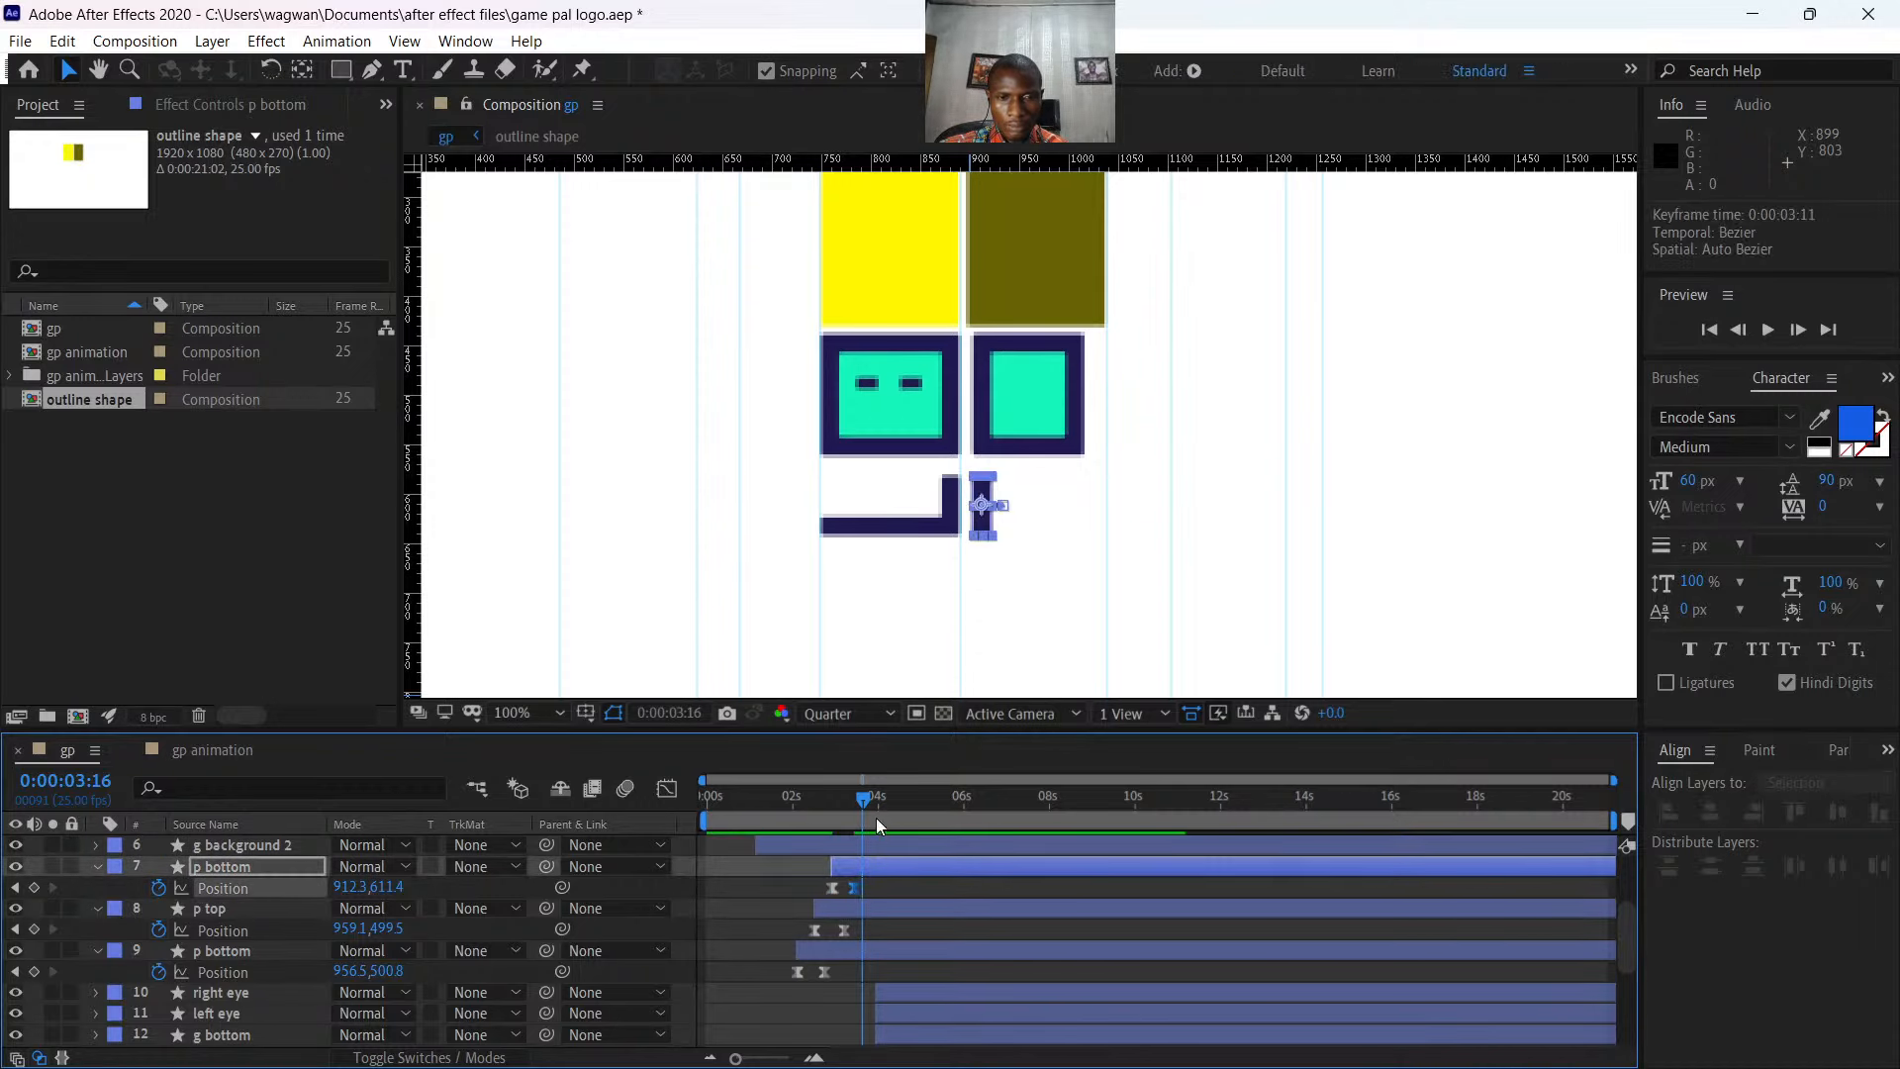
pyautogui.click(817, 811)
pyautogui.moveTo(818, 812); pyautogui.dragTo(769, 812)
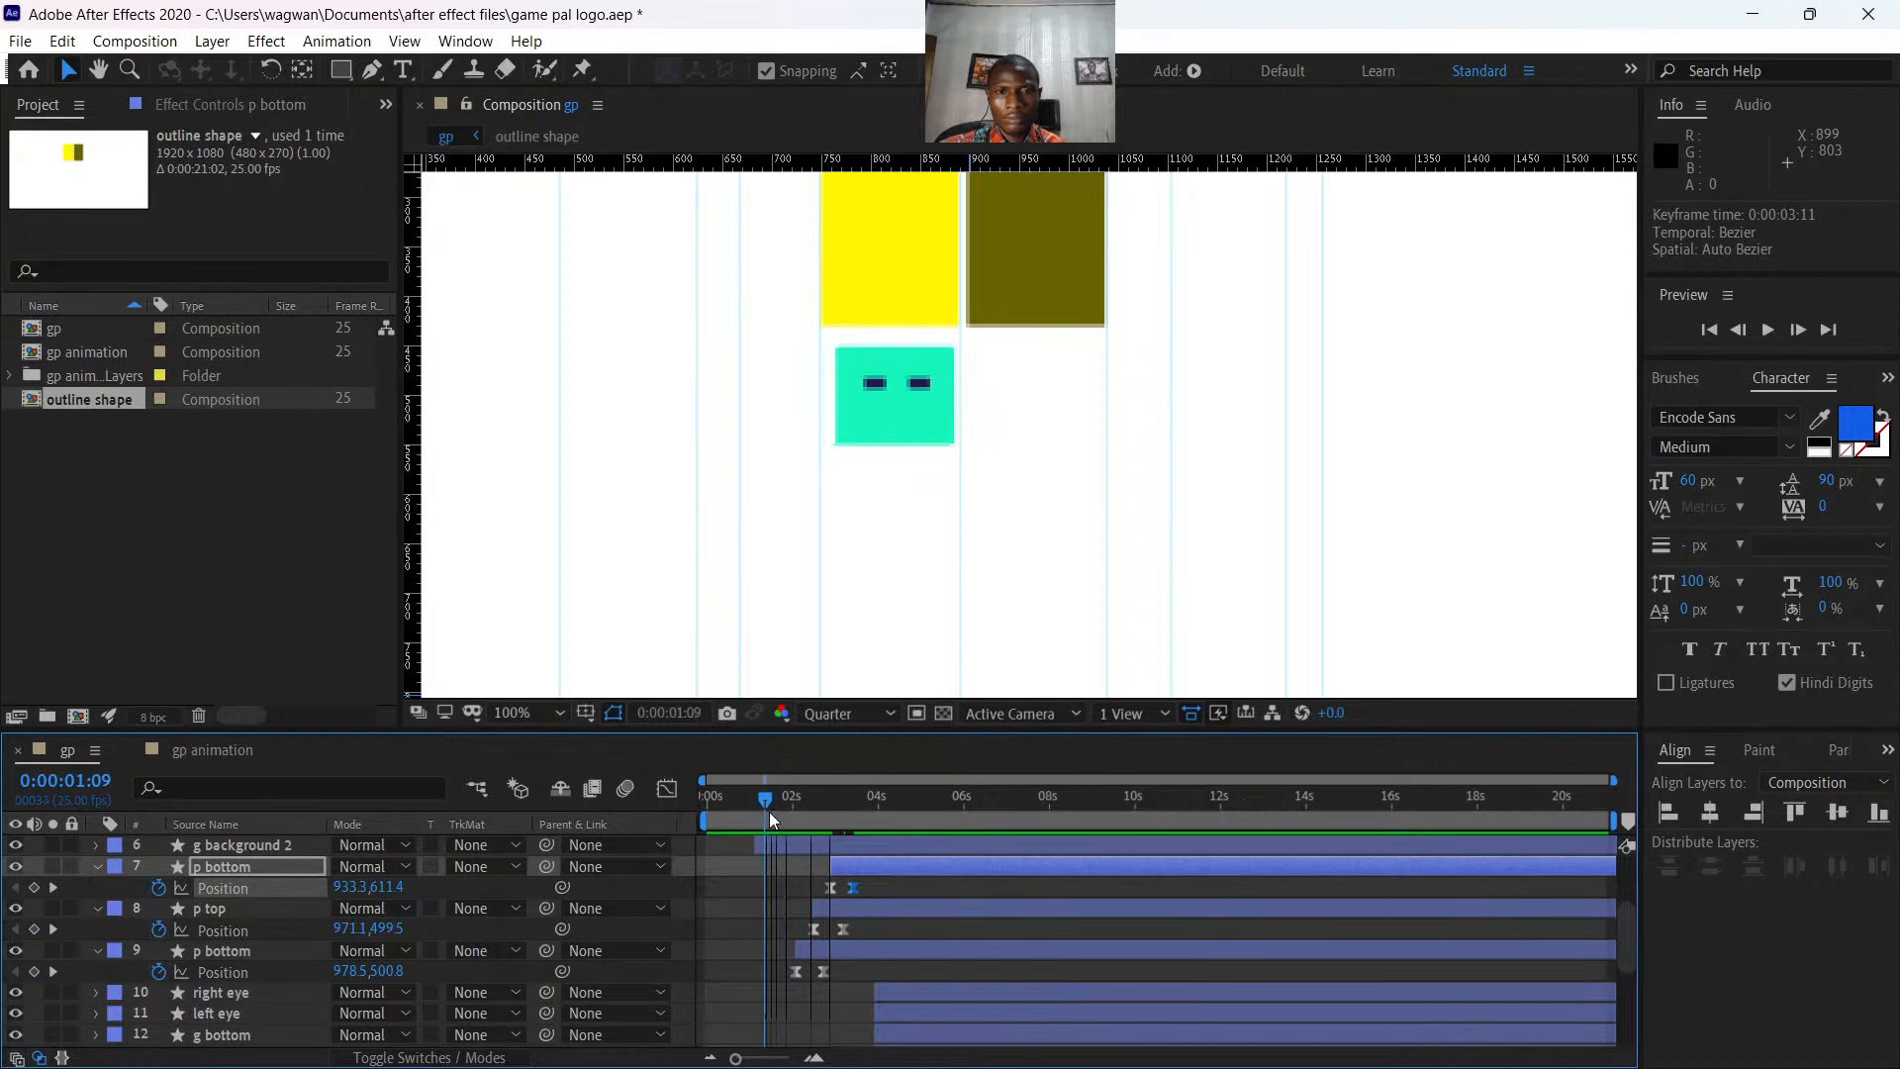
pyautogui.press('space')
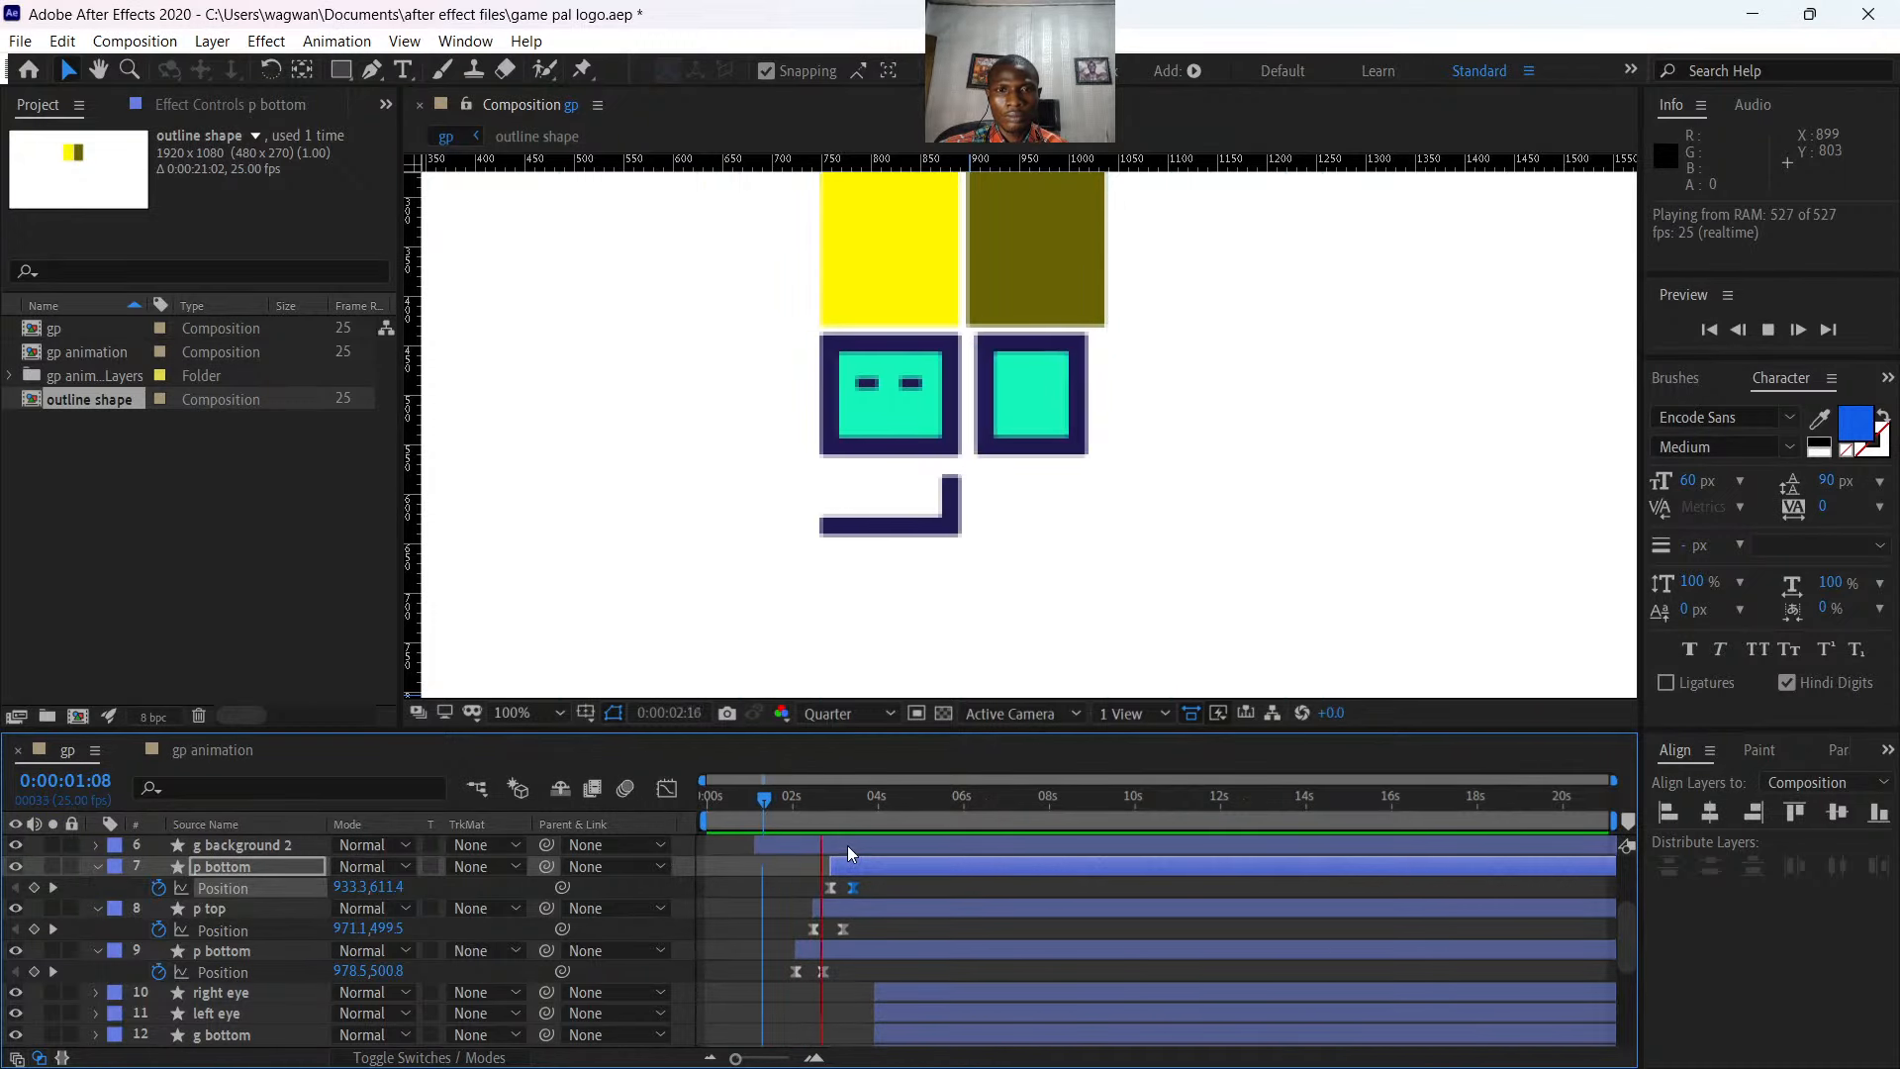
pyautogui.press('space')
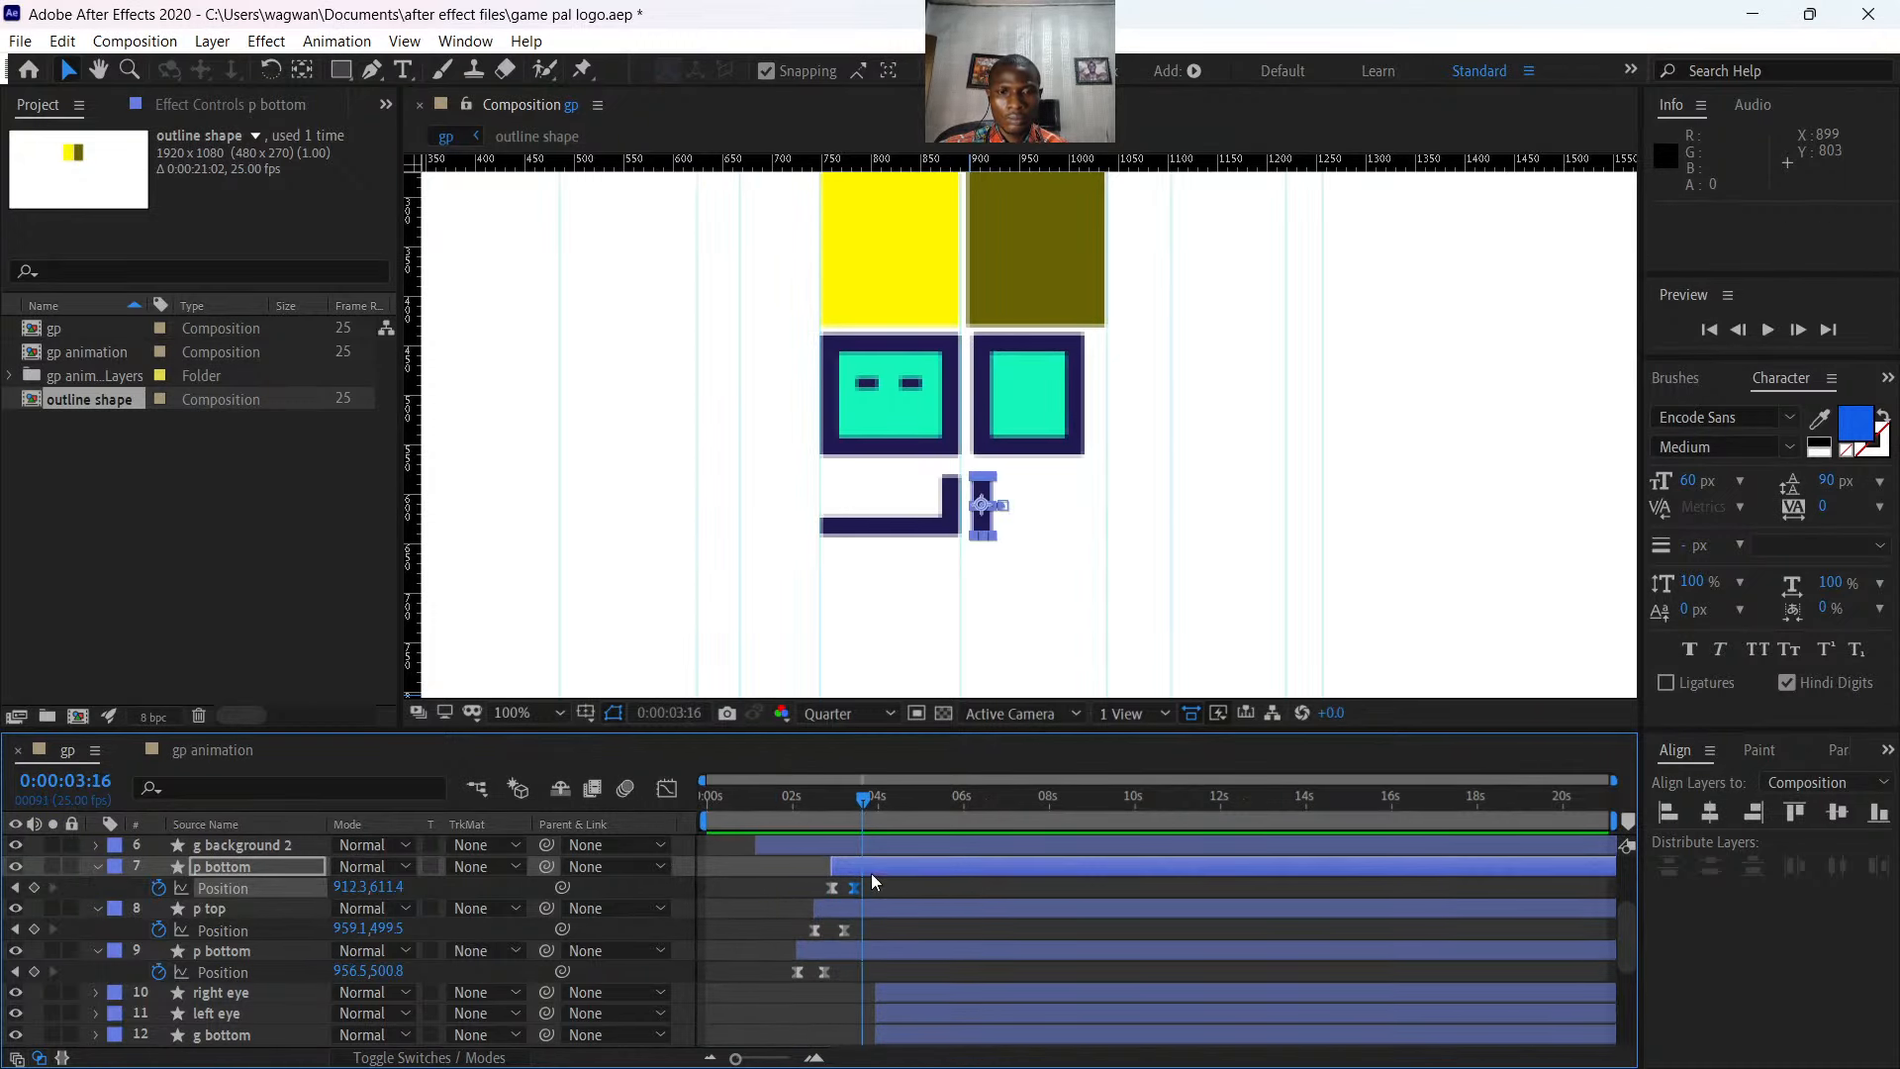
# - Shift p bottom (layer 7) 6 frames earlier so its end keyframe lines up with p top's, and preview the motion
pyautogui.moveTo(871, 873); pyautogui.dragTo(861, 871)
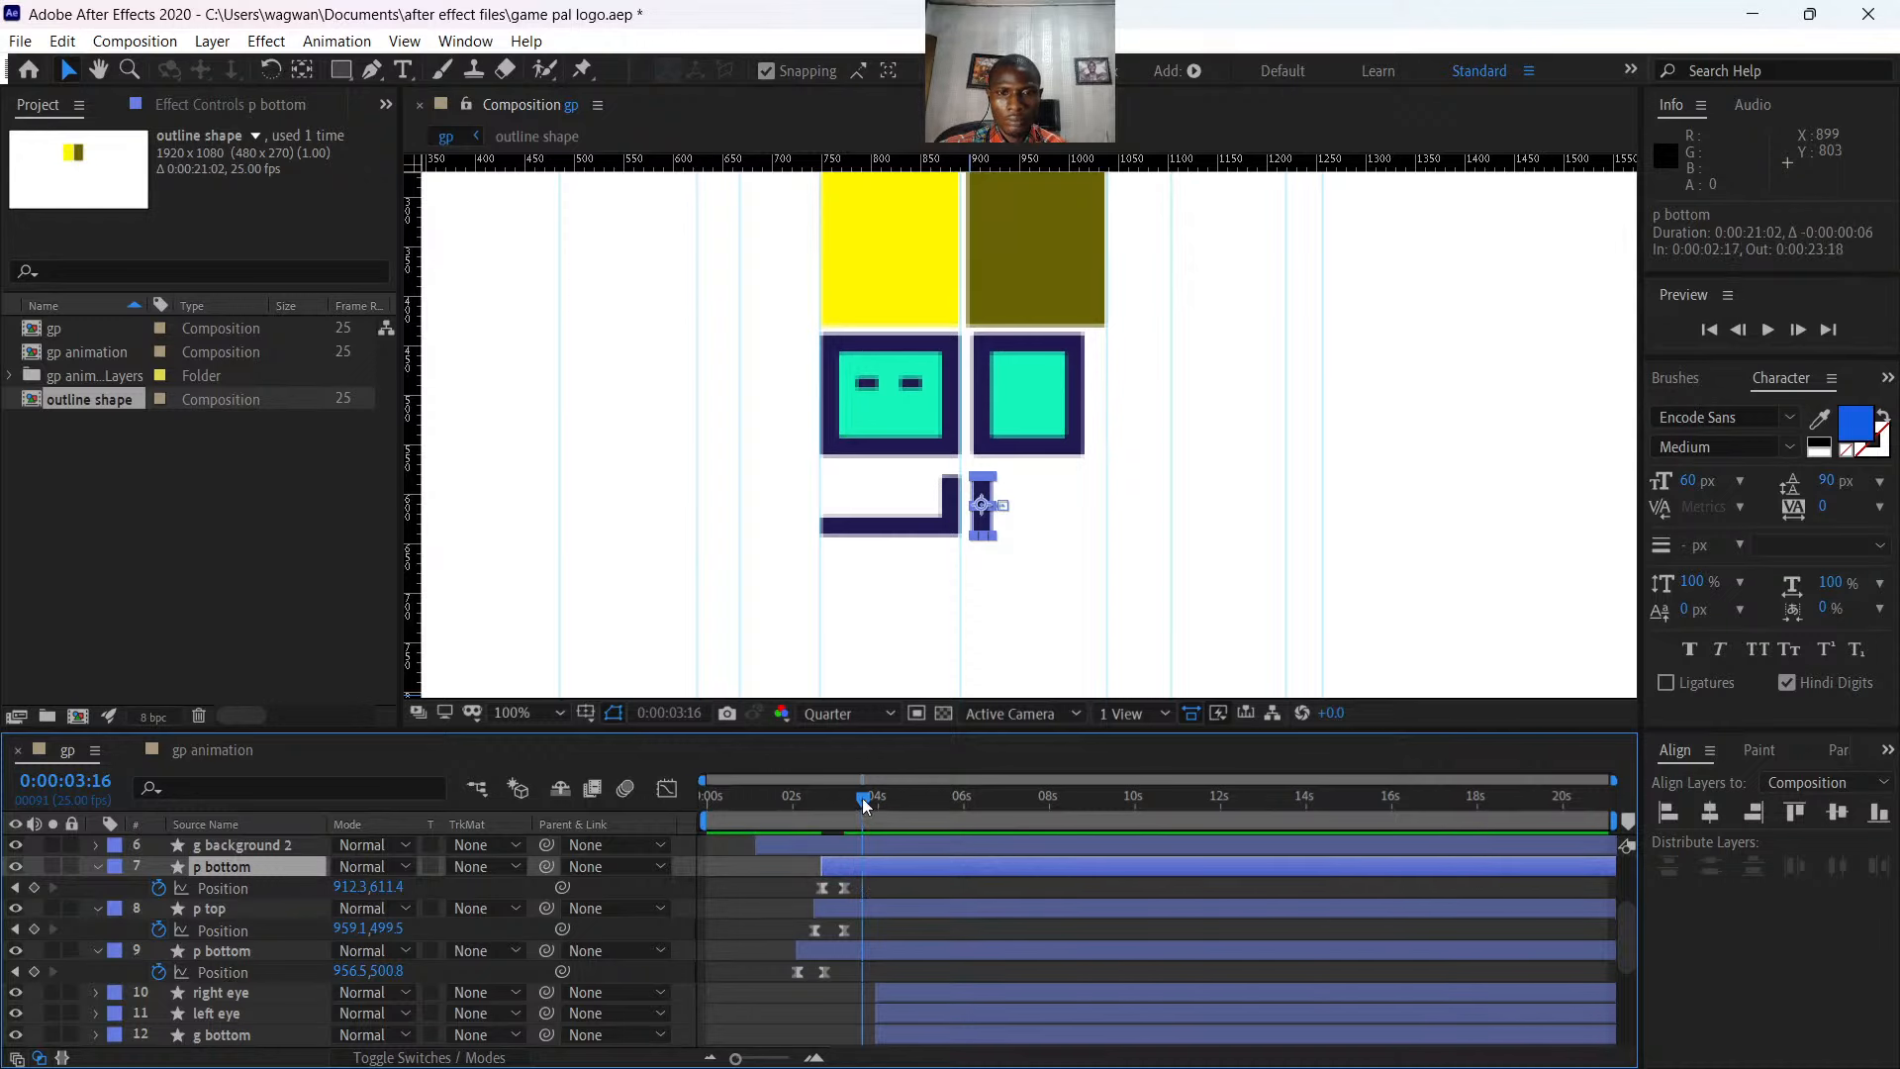
pyautogui.moveTo(864, 804); pyautogui.dragTo(782, 810)
pyautogui.press('space')
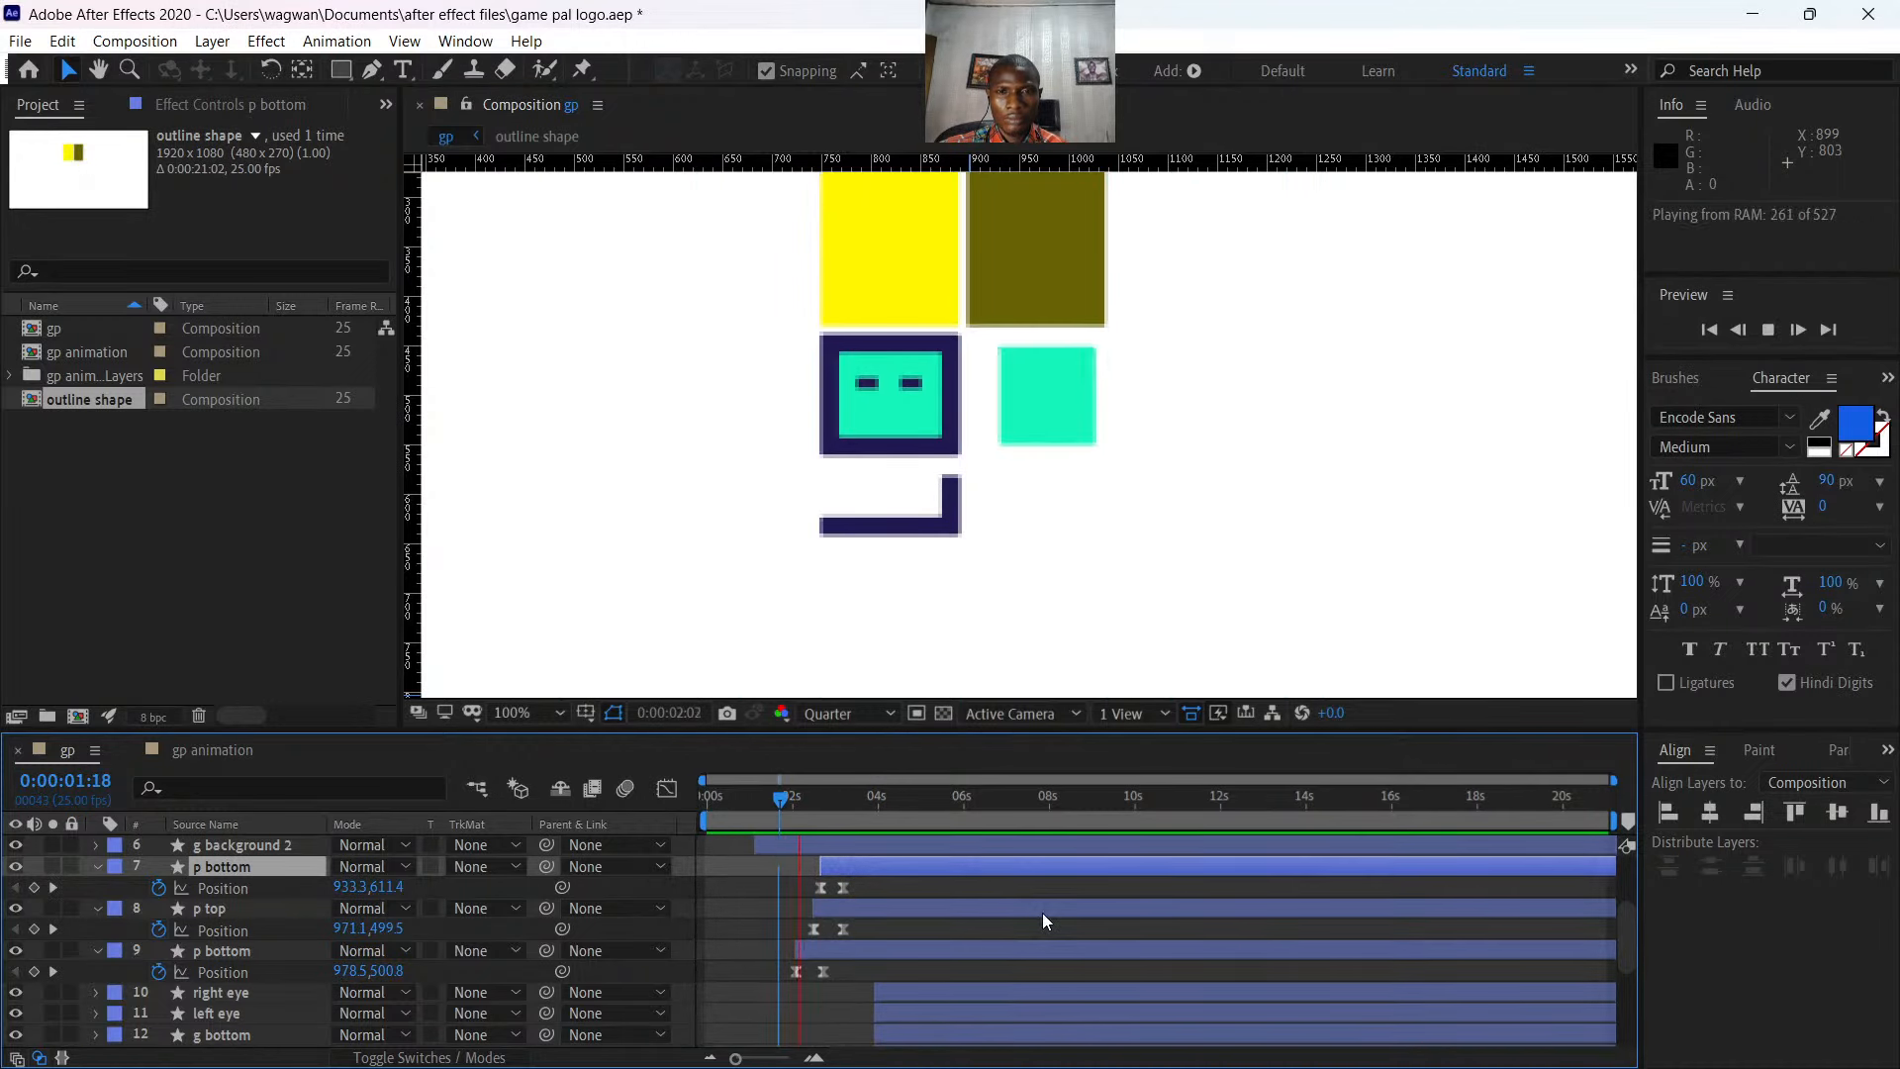
pyautogui.press('space')
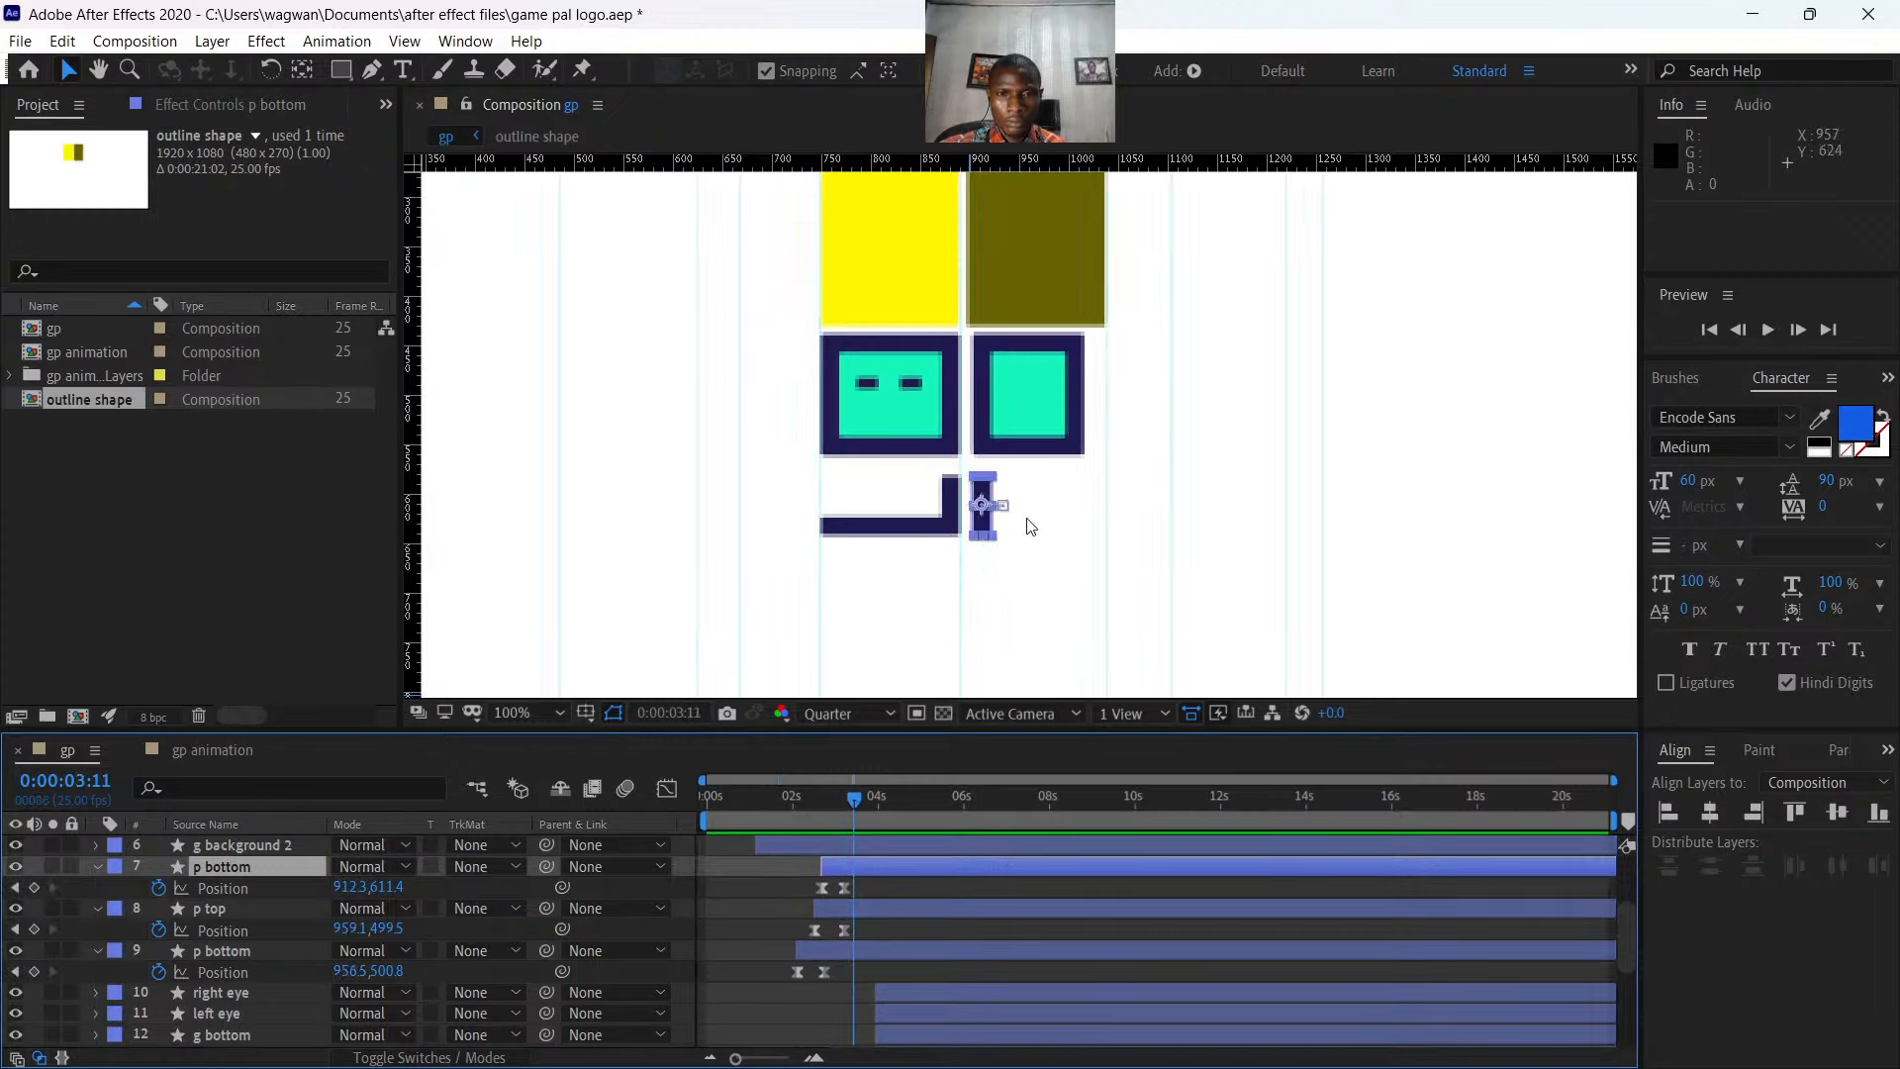
# - Preview the letter animation from the start of the composition with the whole logo in view
pyautogui.scroll(-2, 1035, 524)
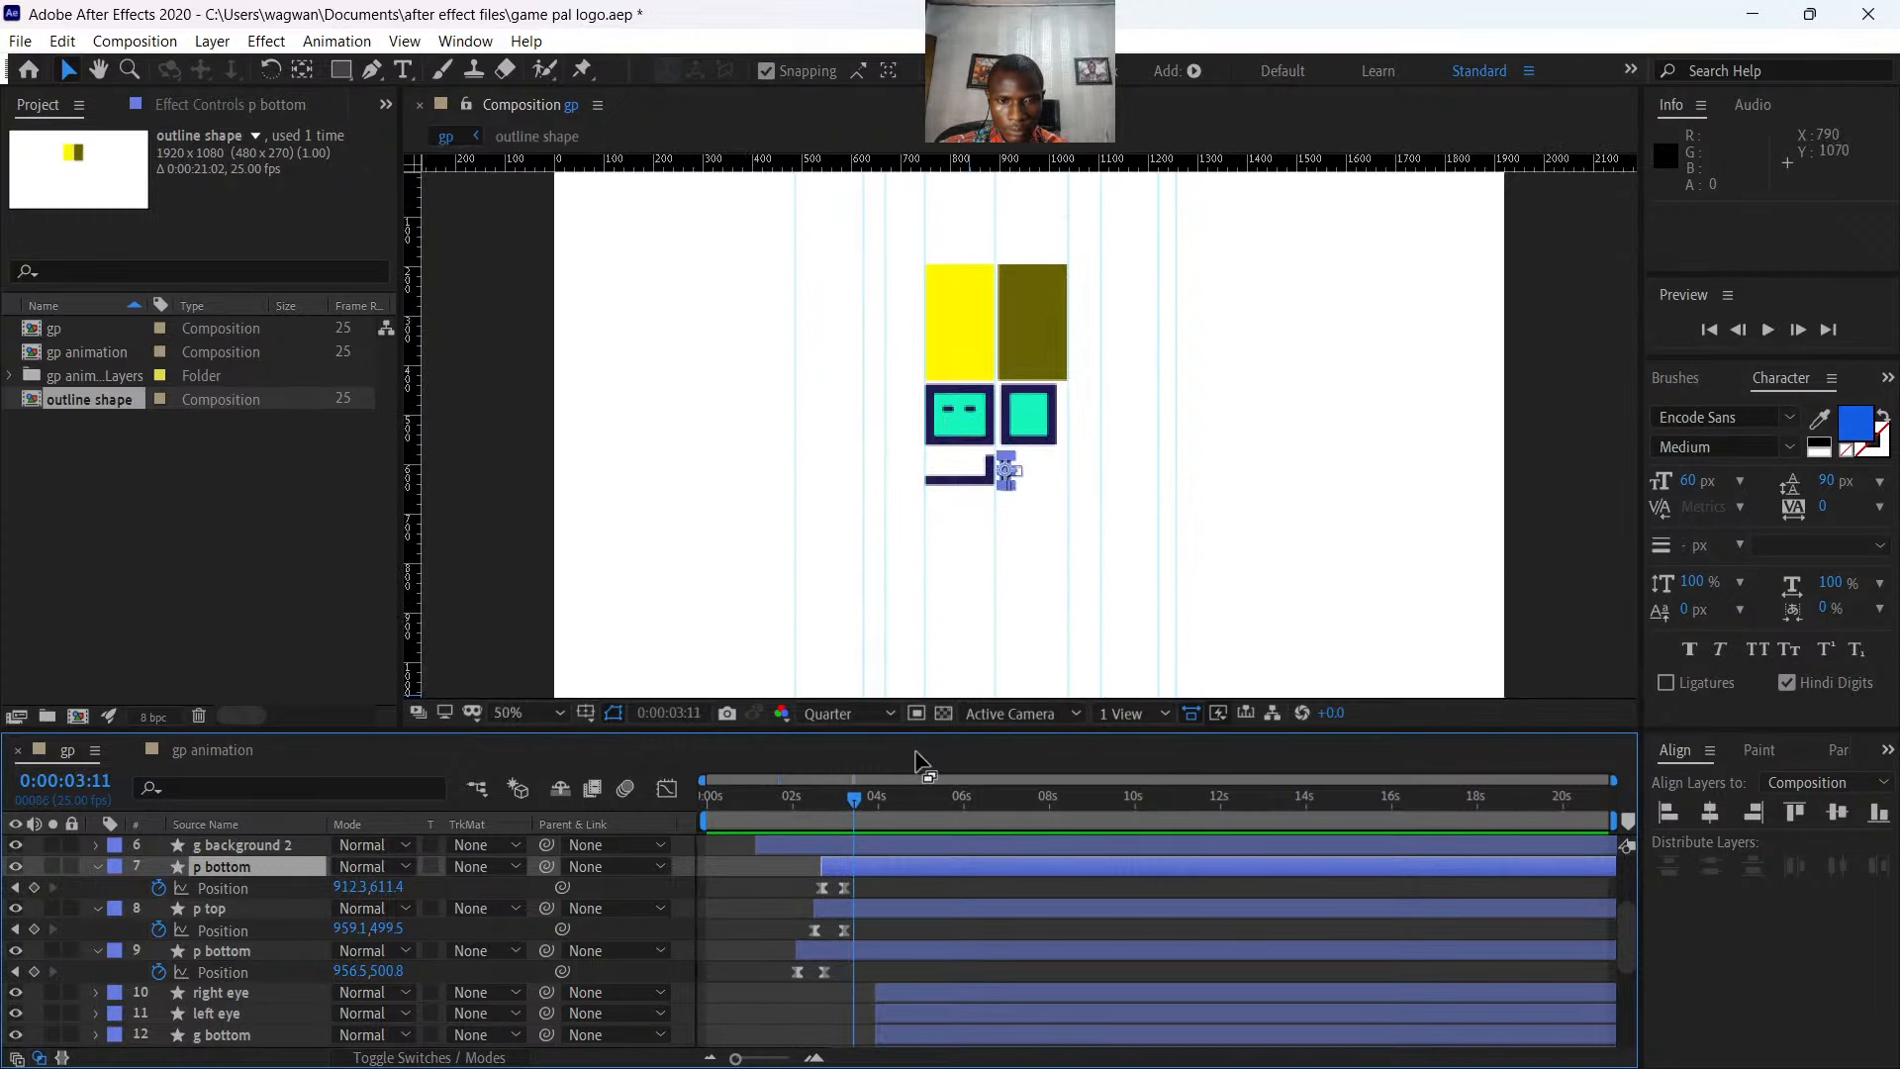
pyautogui.moveTo(847, 796); pyautogui.dragTo(674, 829)
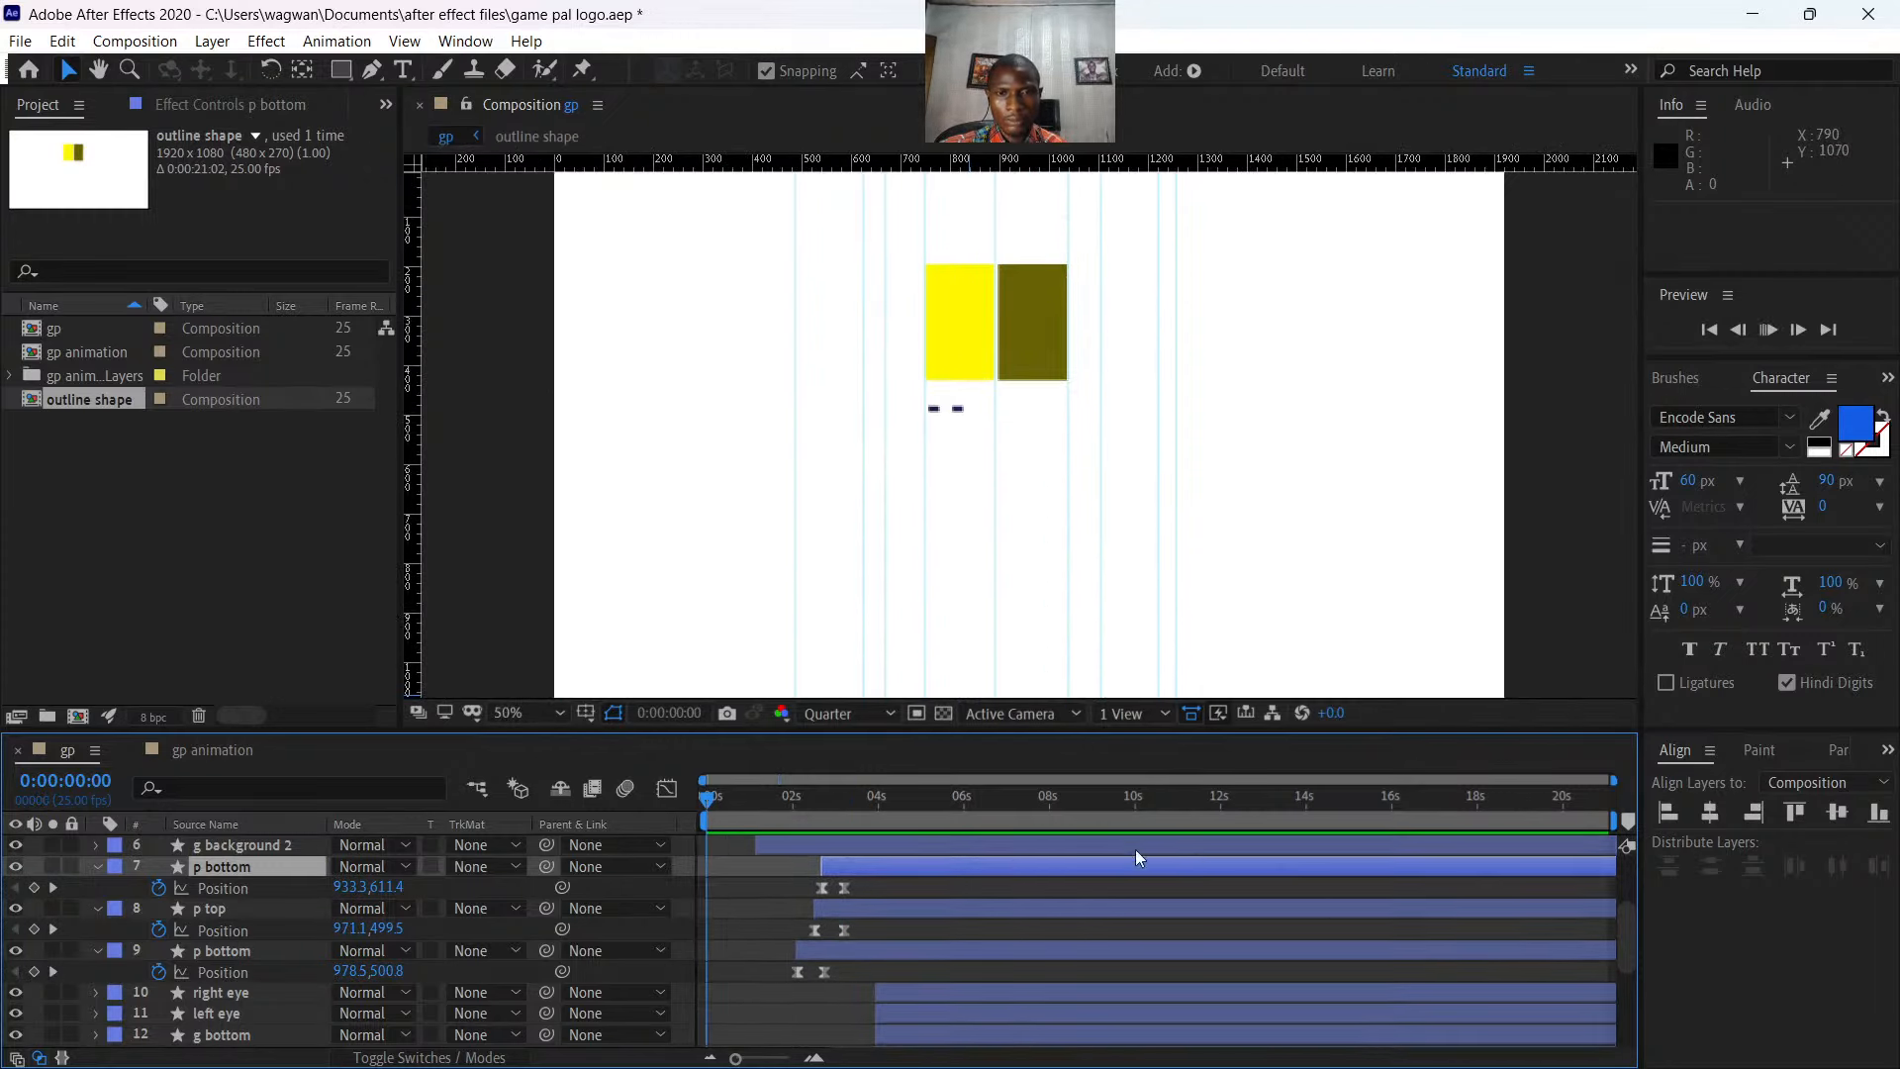
pyautogui.press('space')
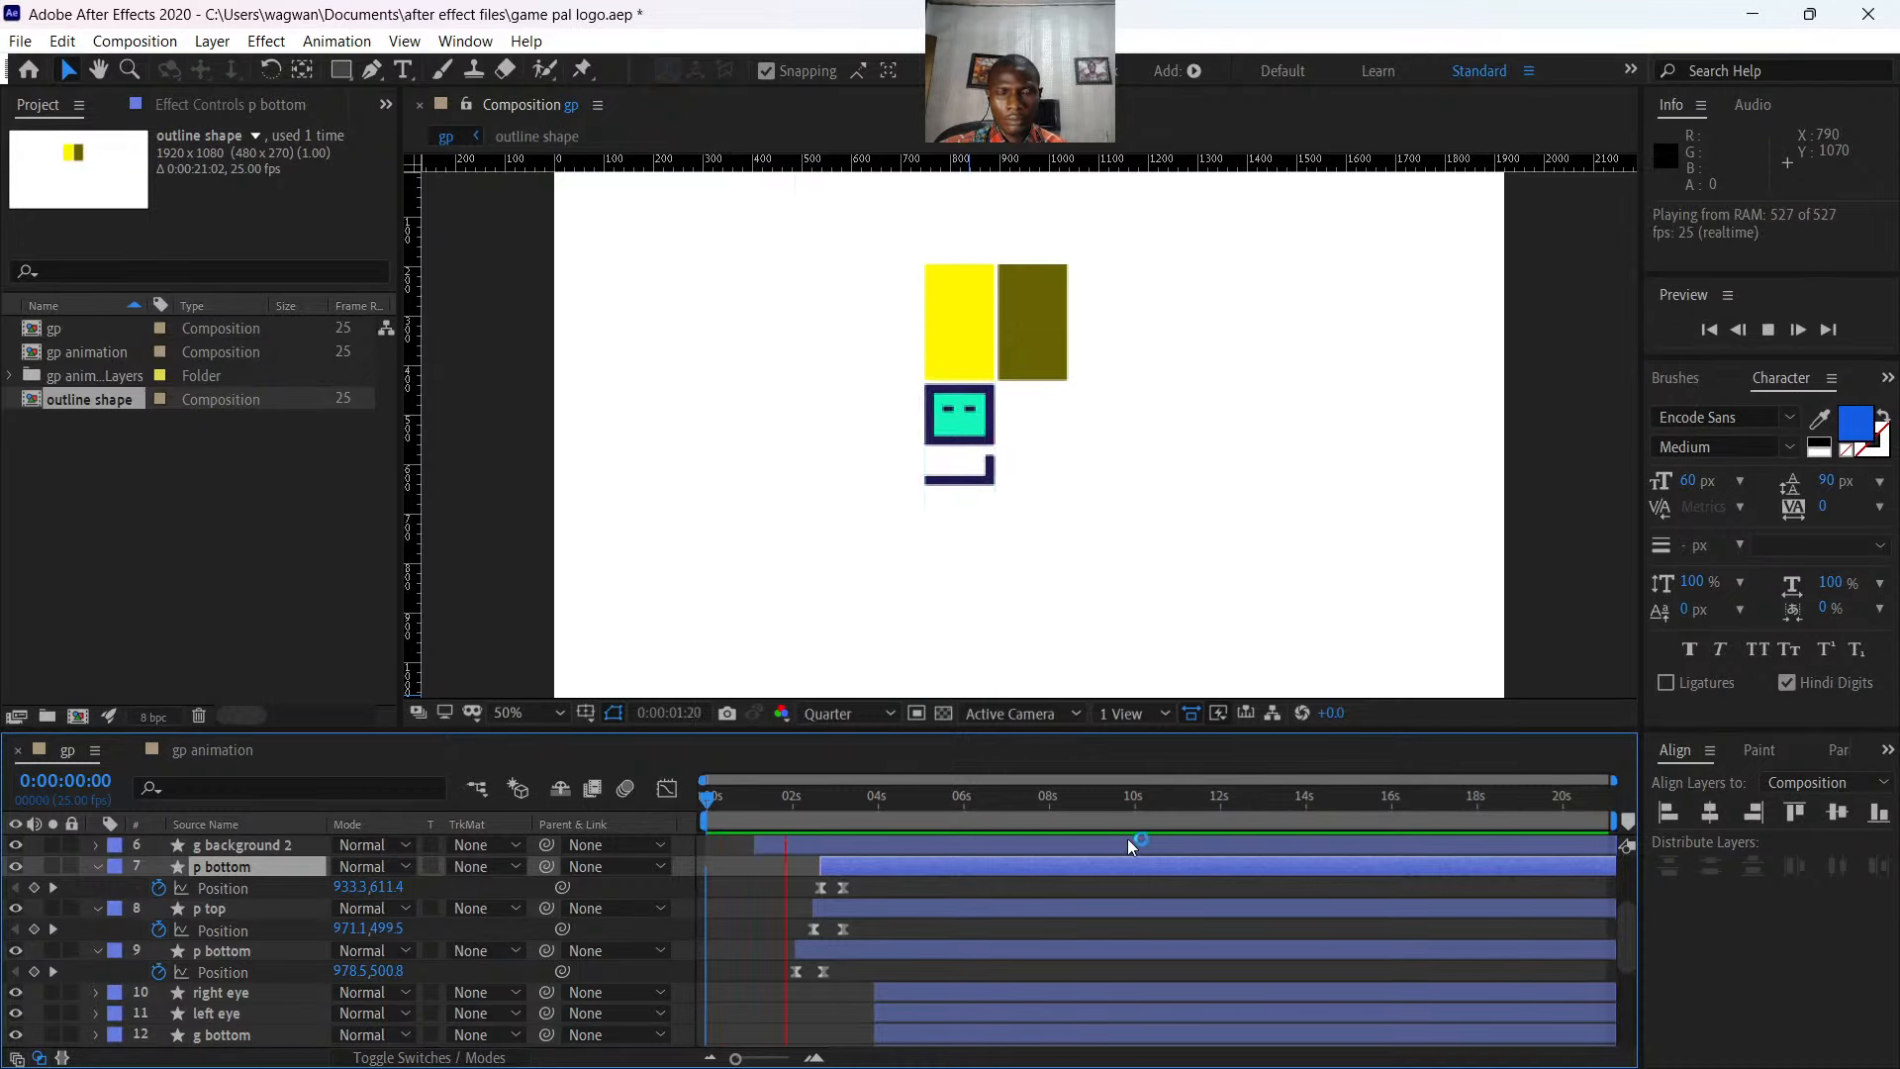
pyautogui.press('space')
# - Select the three p layers (7 to 9) and collapse their Position properties
pyautogui.scroll(3, 797, 892)
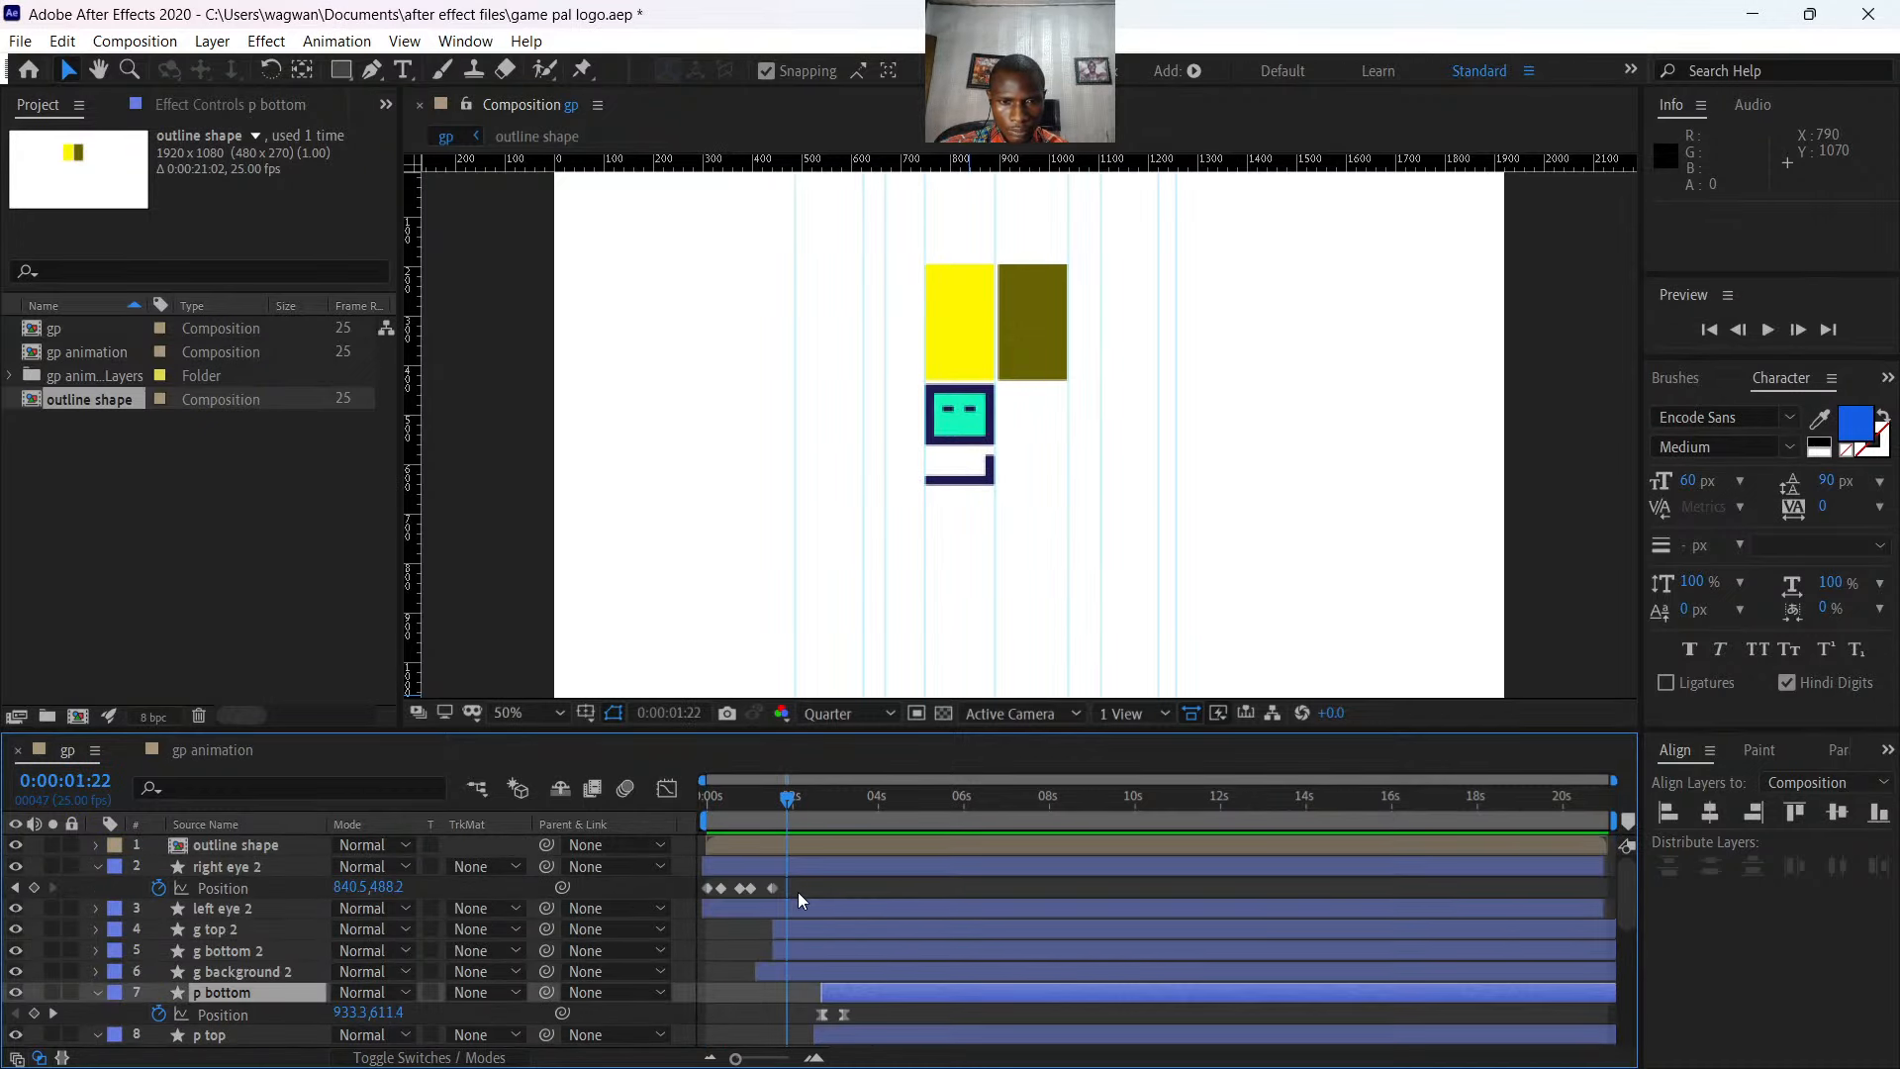
pyautogui.scroll(-1, 853, 983)
pyautogui.scroll(-1, 857, 929)
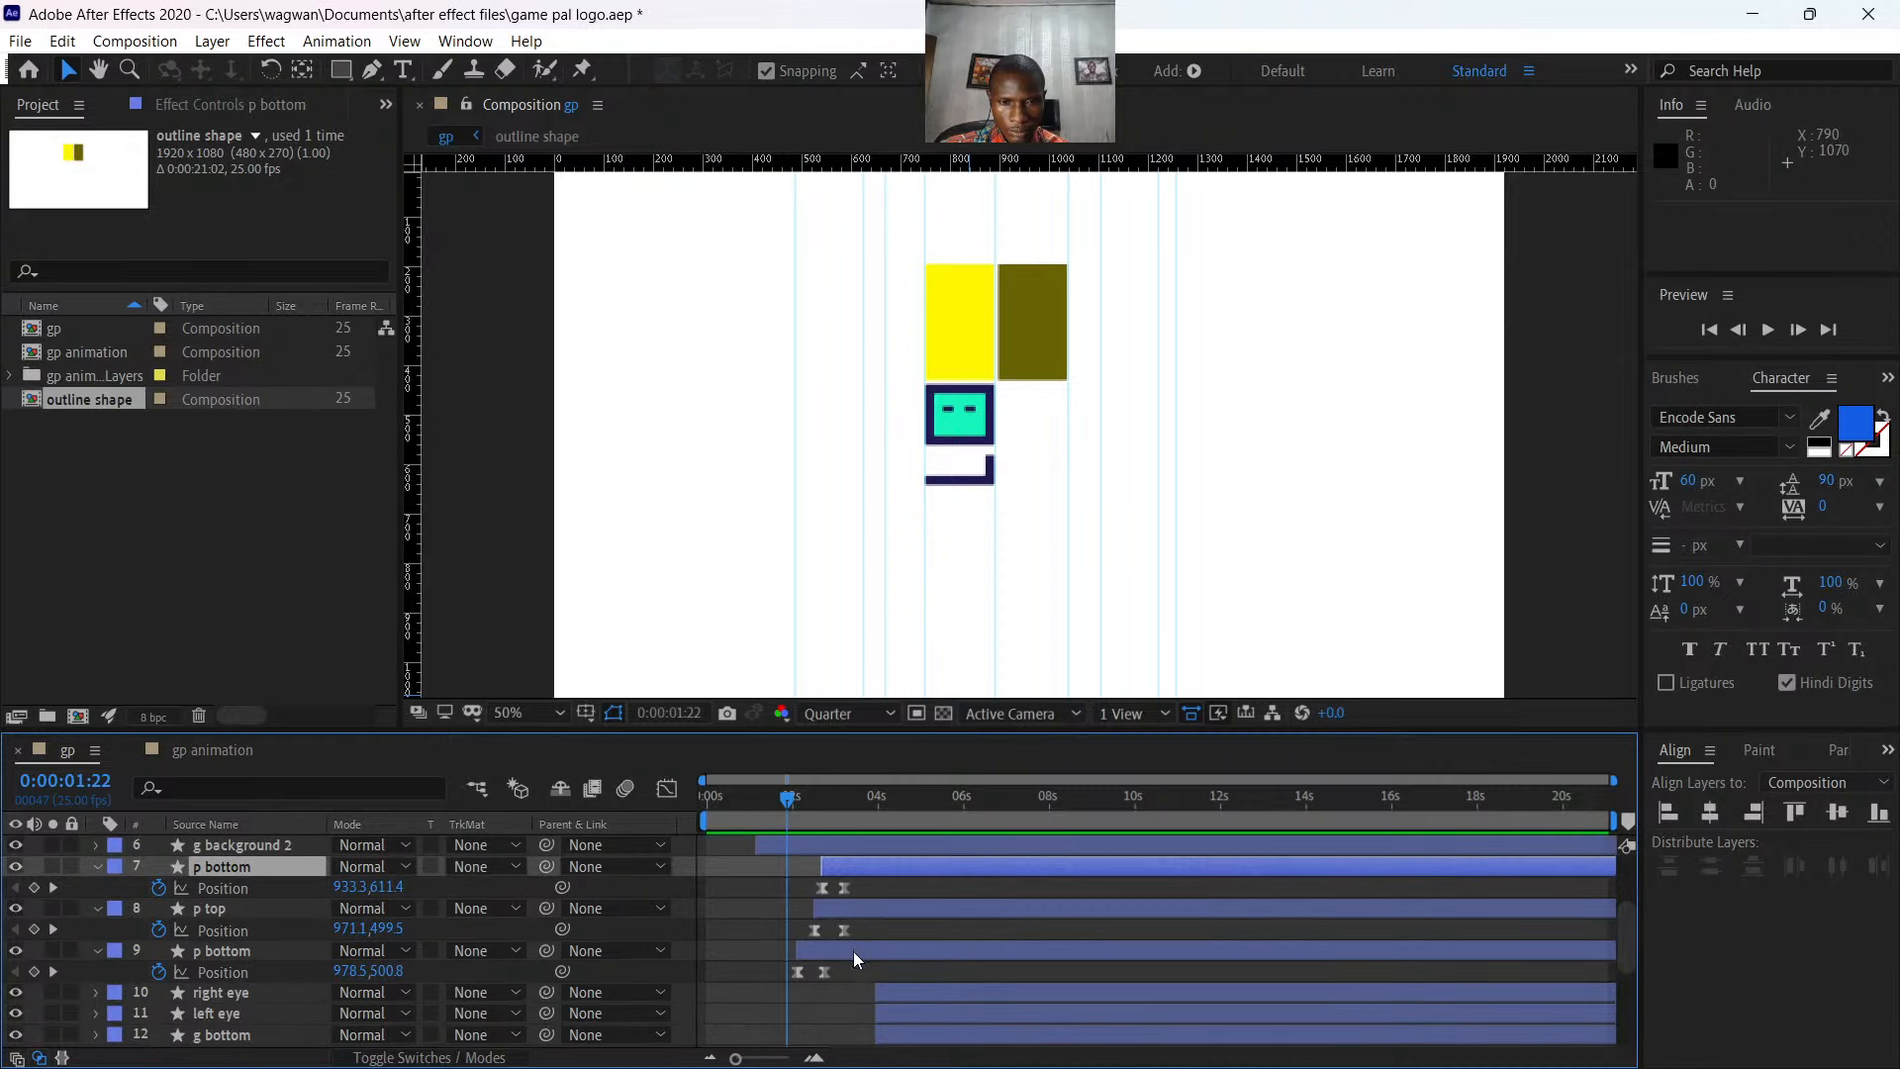
pyautogui.keyDown('shift'); pyautogui.click(852, 942); pyautogui.keyUp('shift')
pyautogui.press('p')
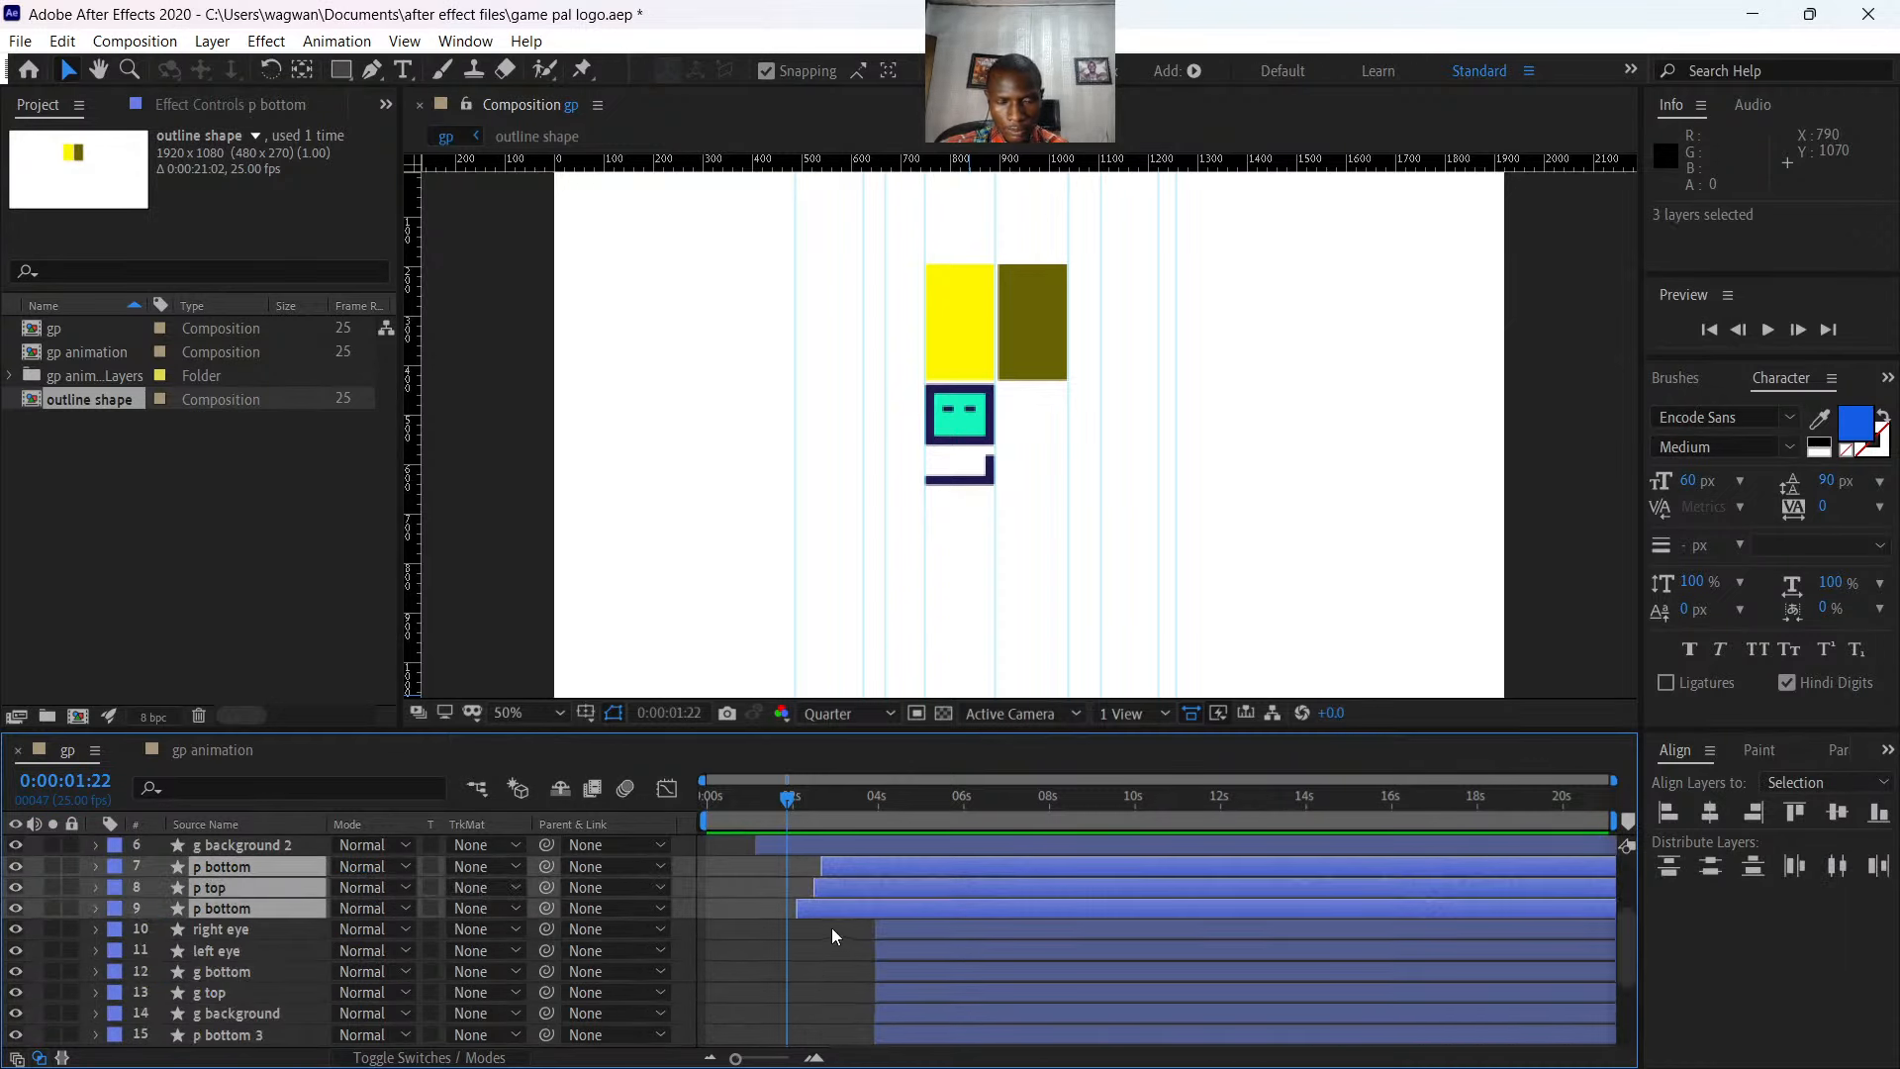
# - Reveal left eye 2's Position keyframes beneath right eye 2's, with the current time at 0:00:00:00
pyautogui.scroll(2, 832, 928)
pyautogui.click(750, 867)
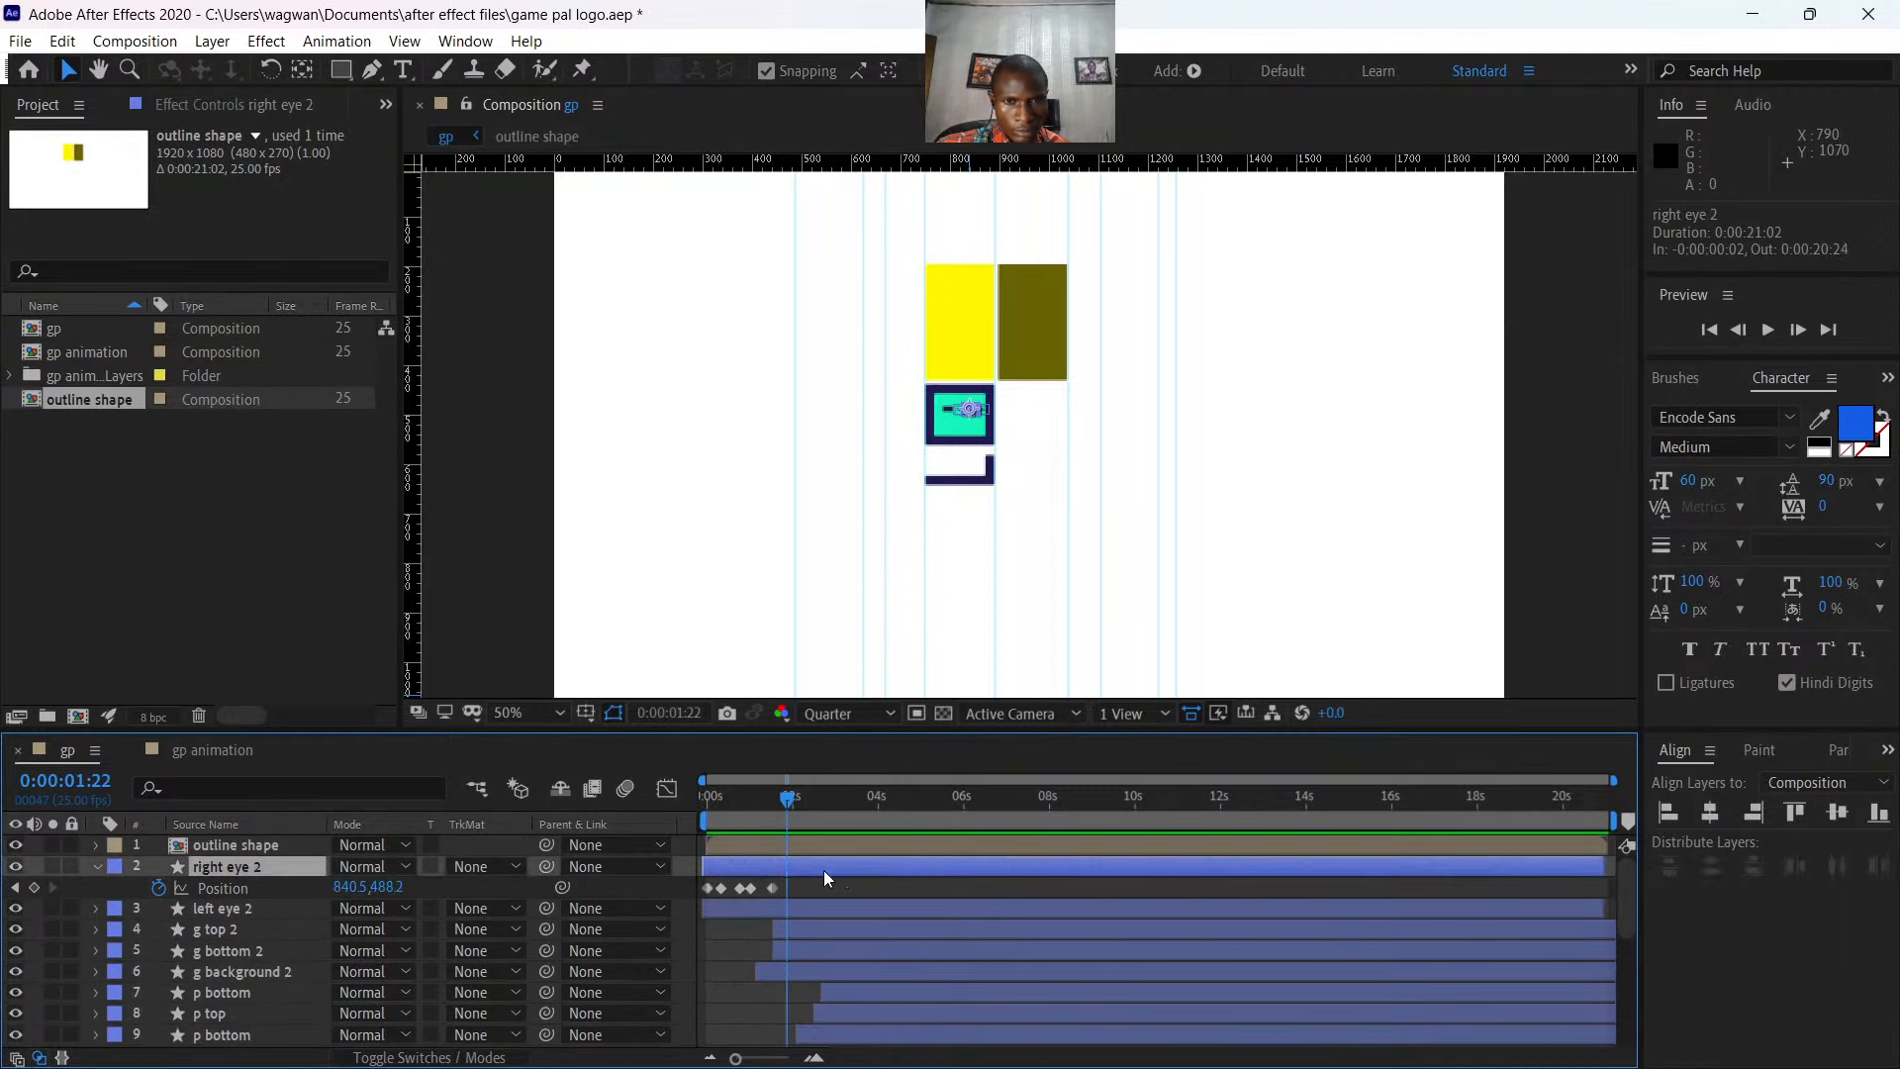
pyautogui.click(774, 910)
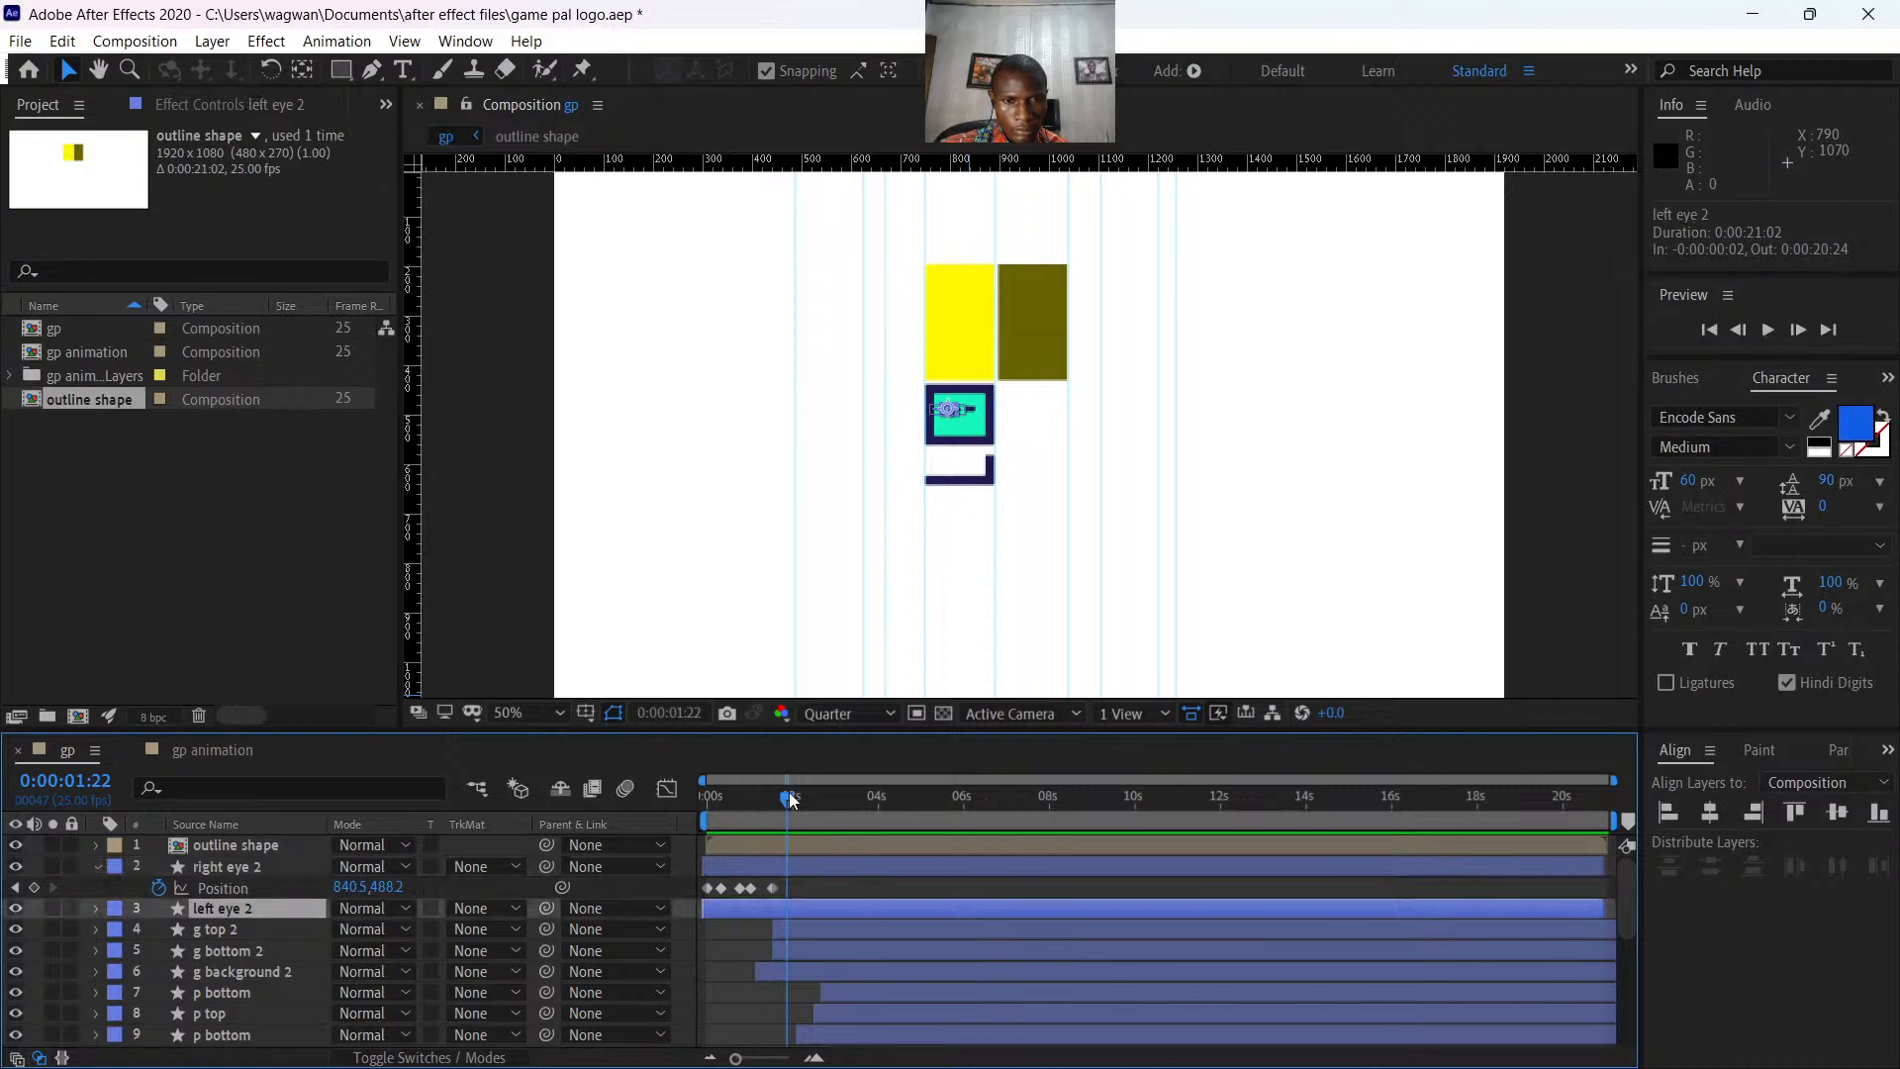
pyautogui.moveTo(790, 797); pyautogui.dragTo(705, 807)
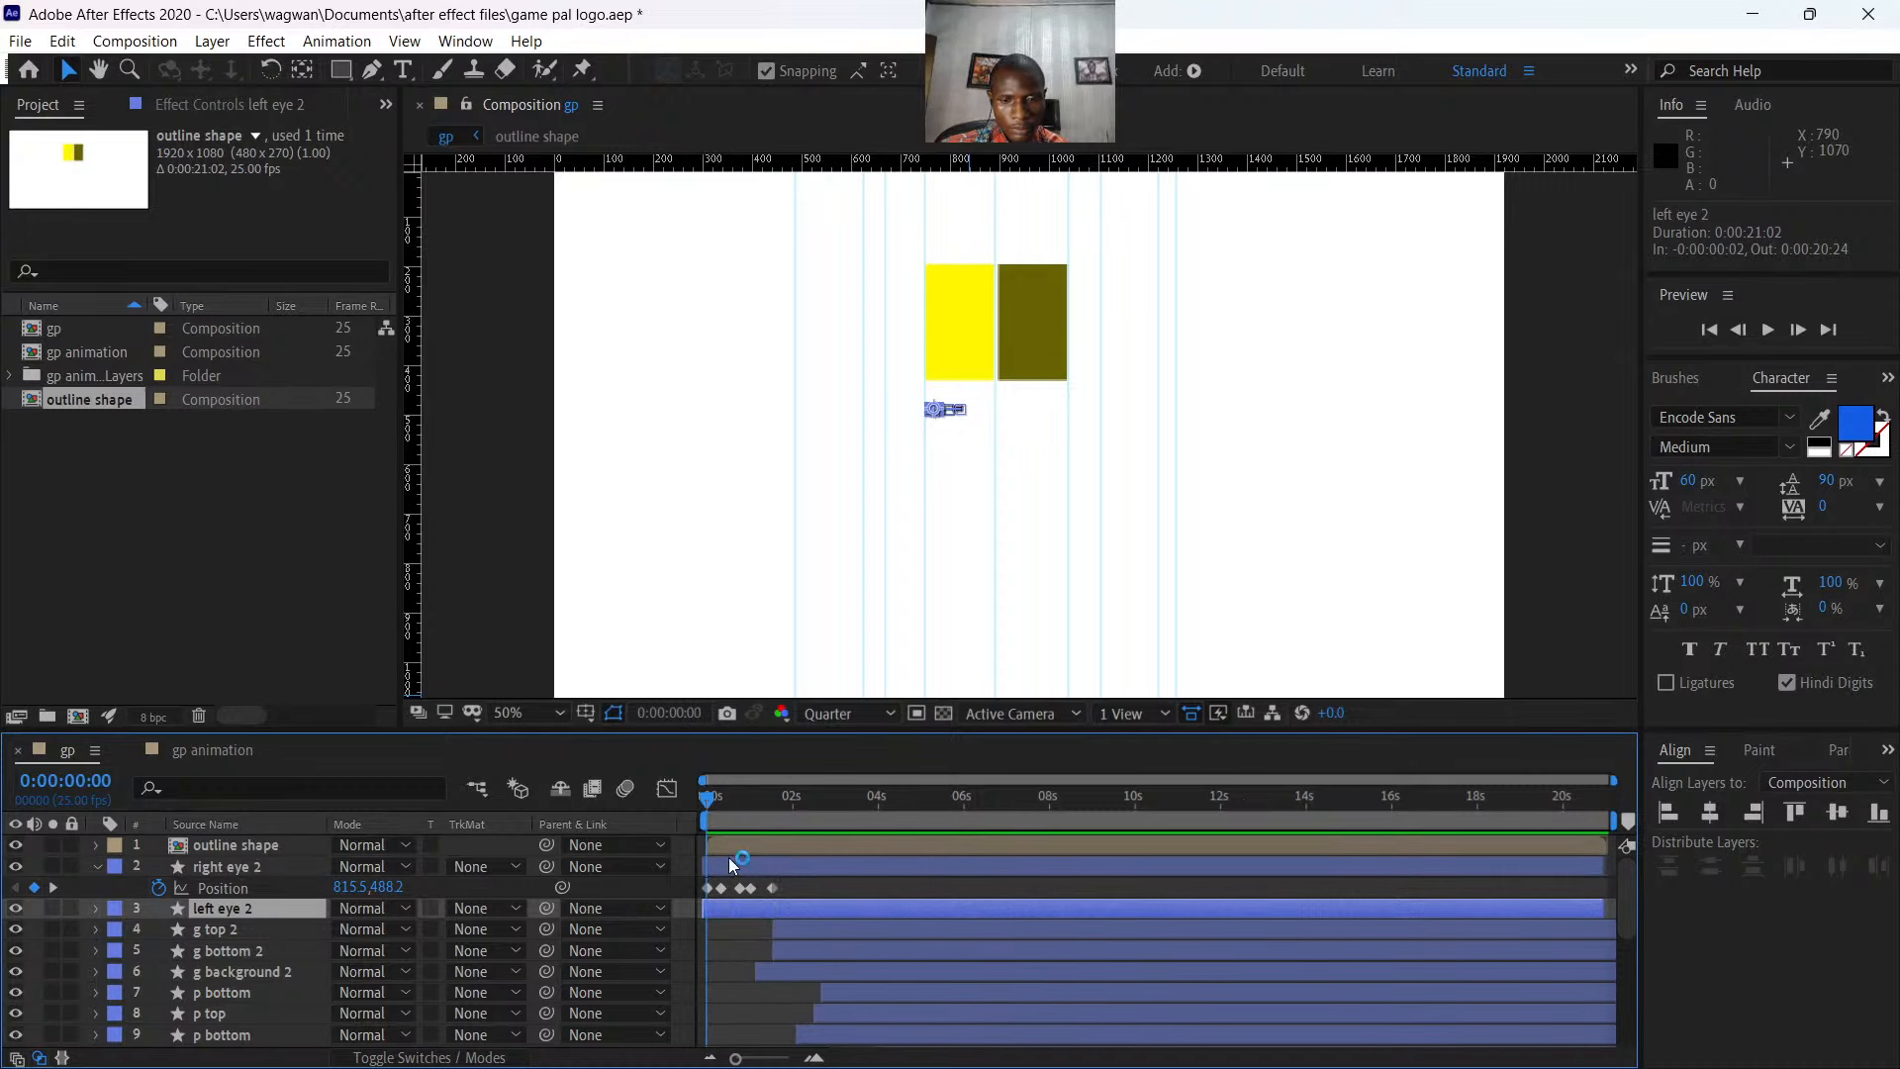
pyautogui.press('p')
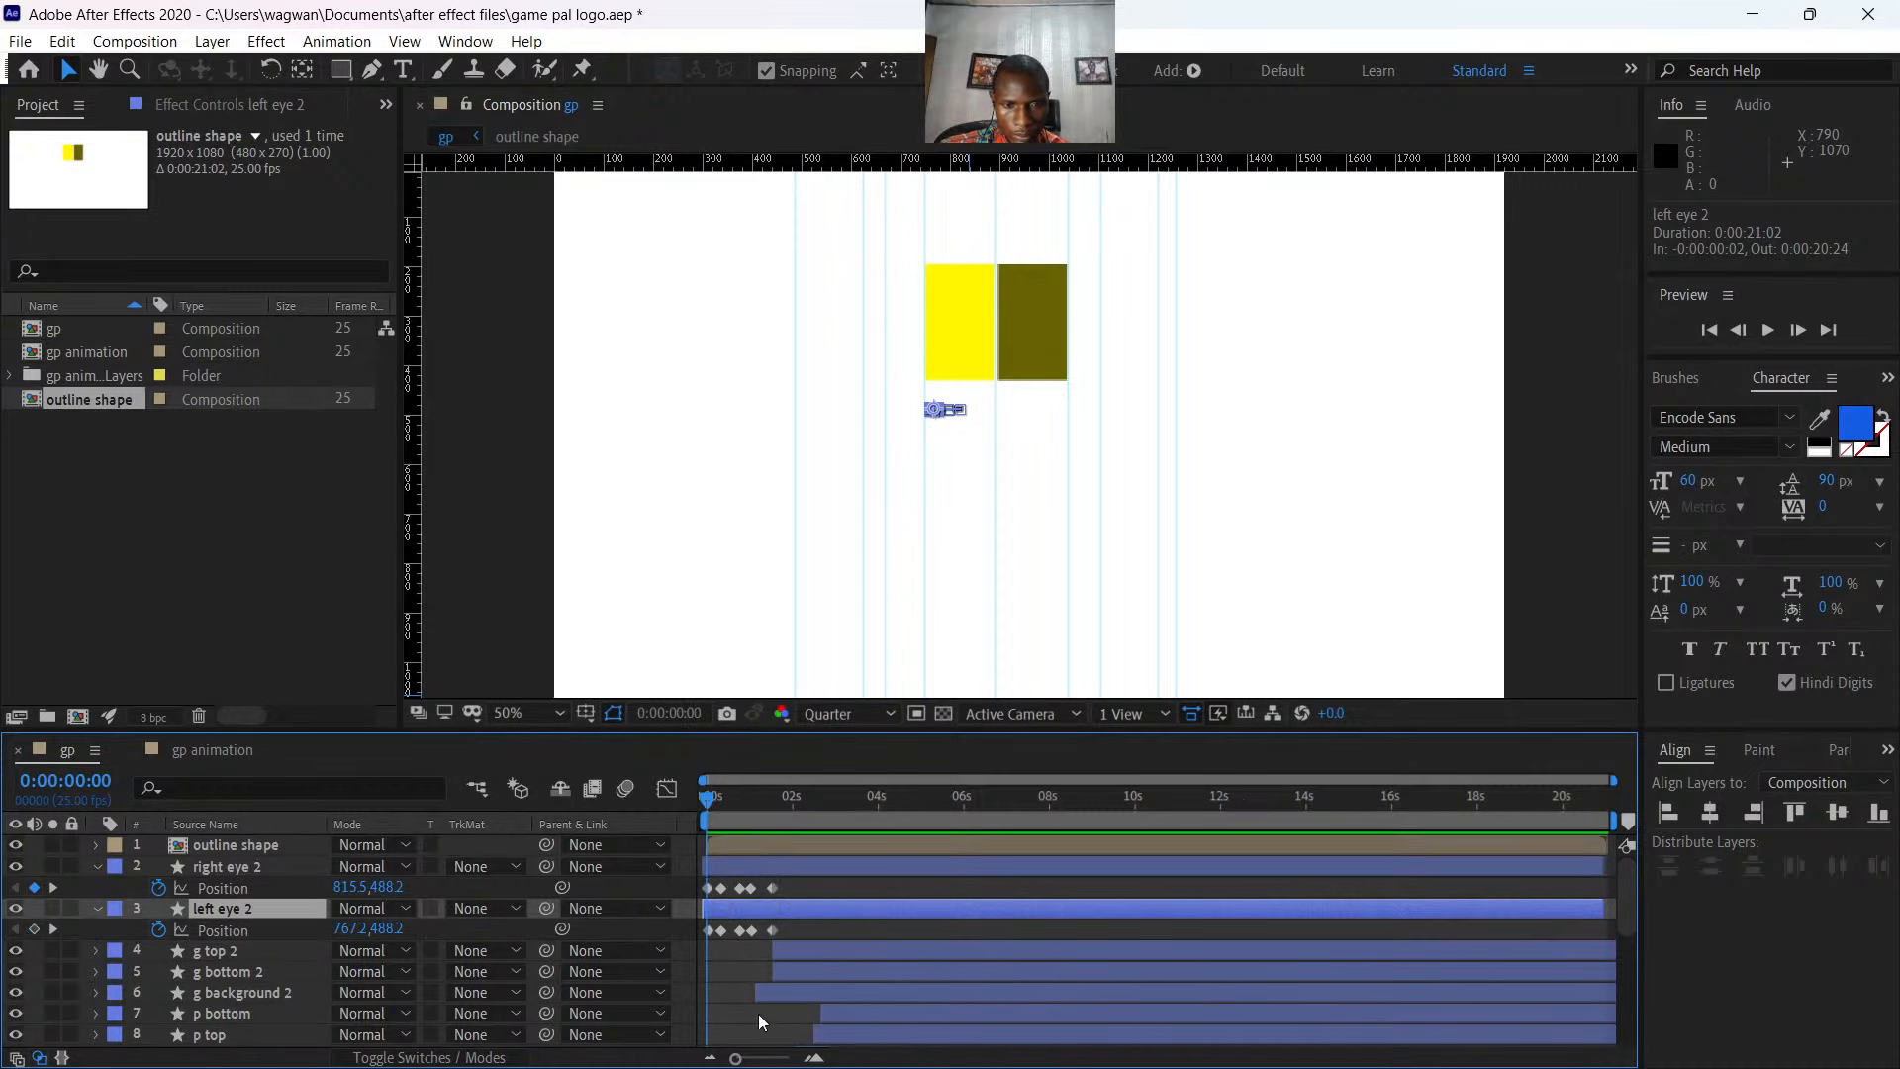
pyautogui.click(829, 952)
pyautogui.scroll(-2, 925, 946)
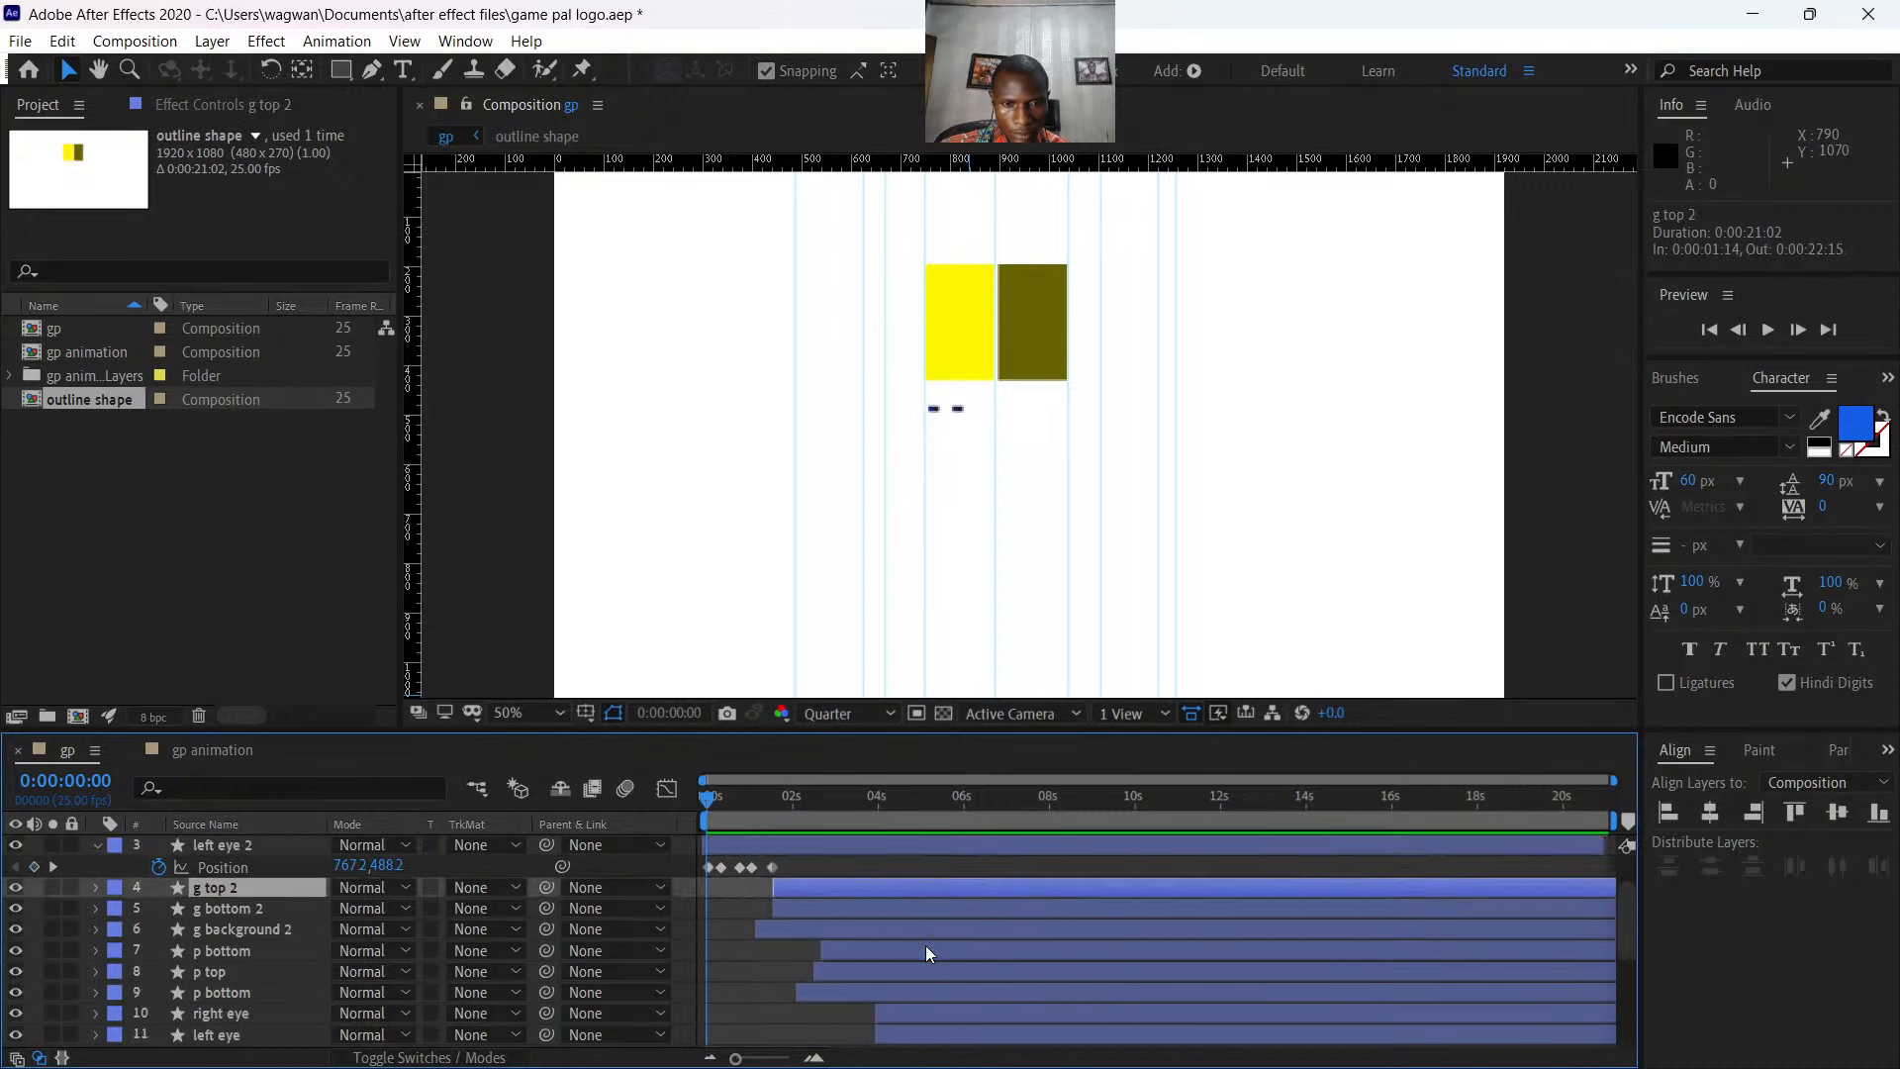
# - Shift layers 10 to 22, from right eye down to layer 1, 5 seconds later in the timeline
pyautogui.click(911, 950)
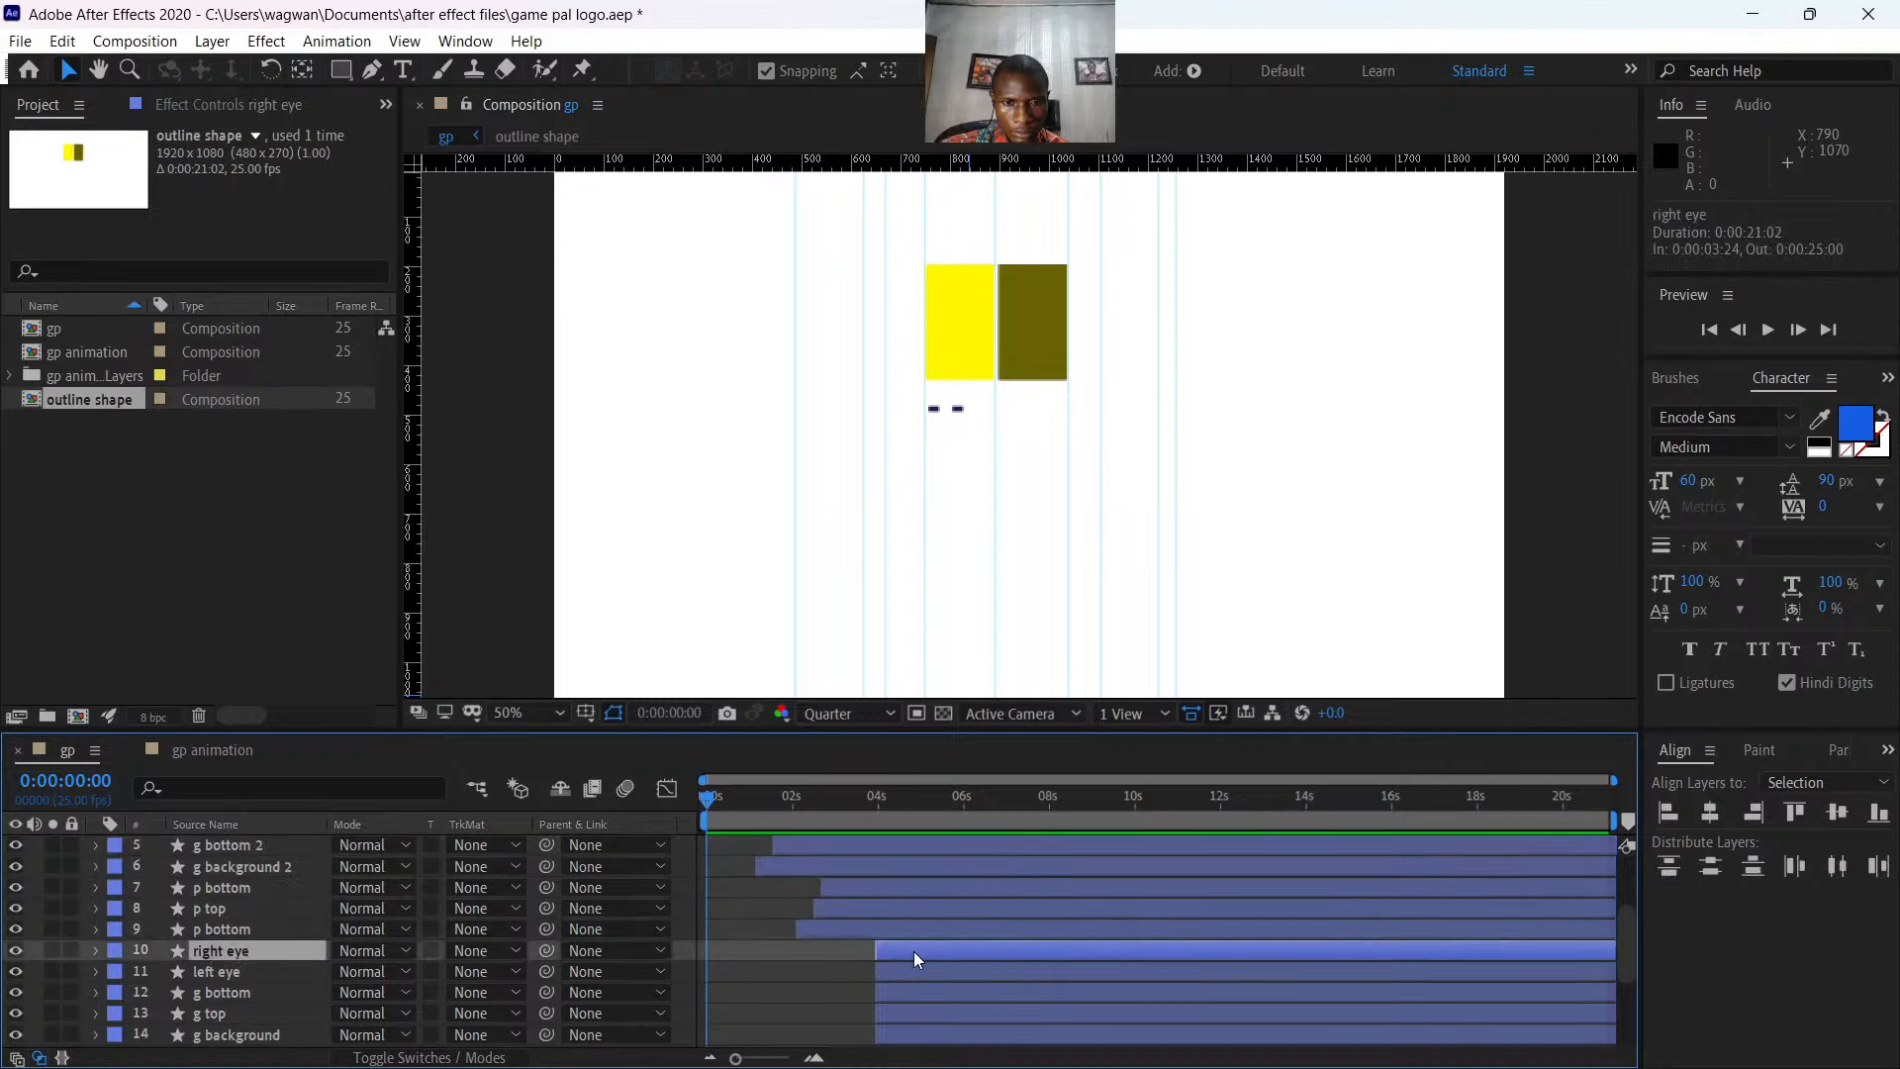
pyautogui.scroll(-3, 935, 950)
pyautogui.keyDown('shift'); pyautogui.click(926, 1036); pyautogui.keyUp('shift')
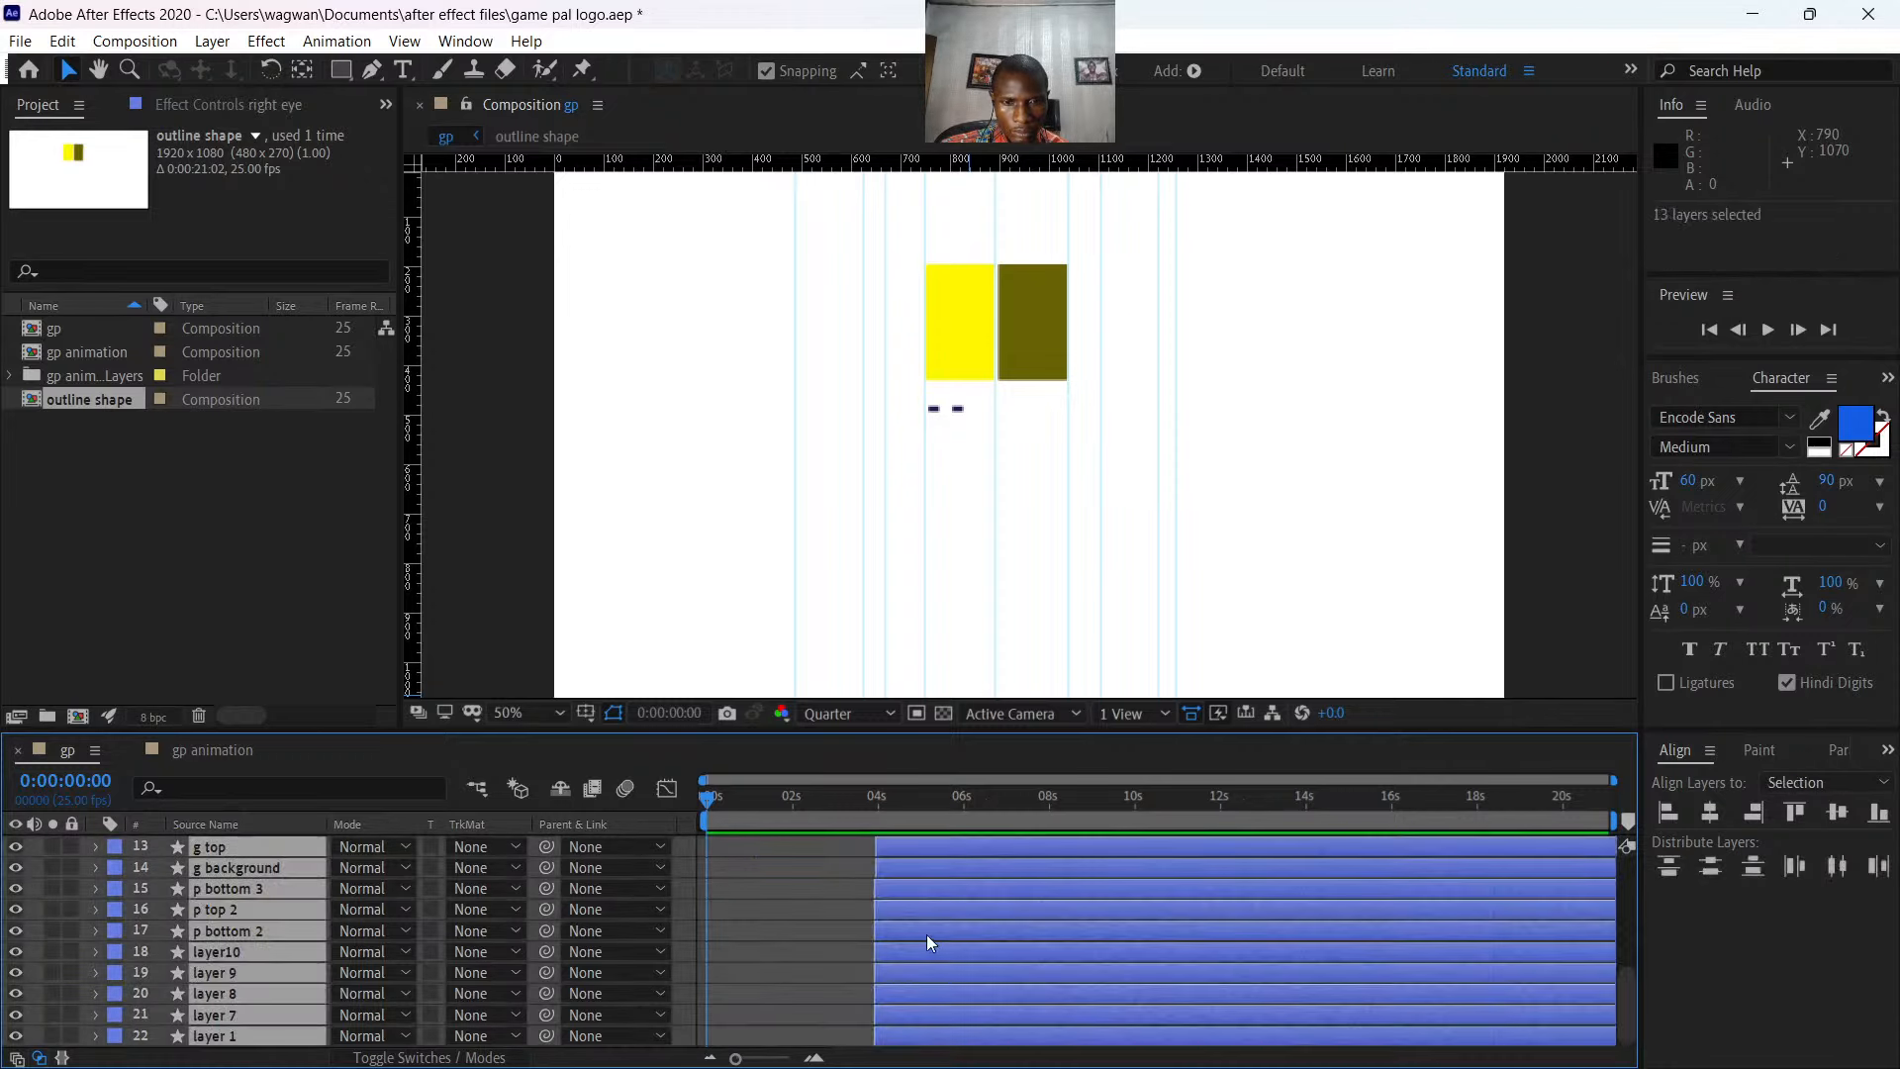
pyautogui.moveTo(926, 934); pyautogui.dragTo(1140, 924)
pyautogui.scroll(5, 1013, 922)
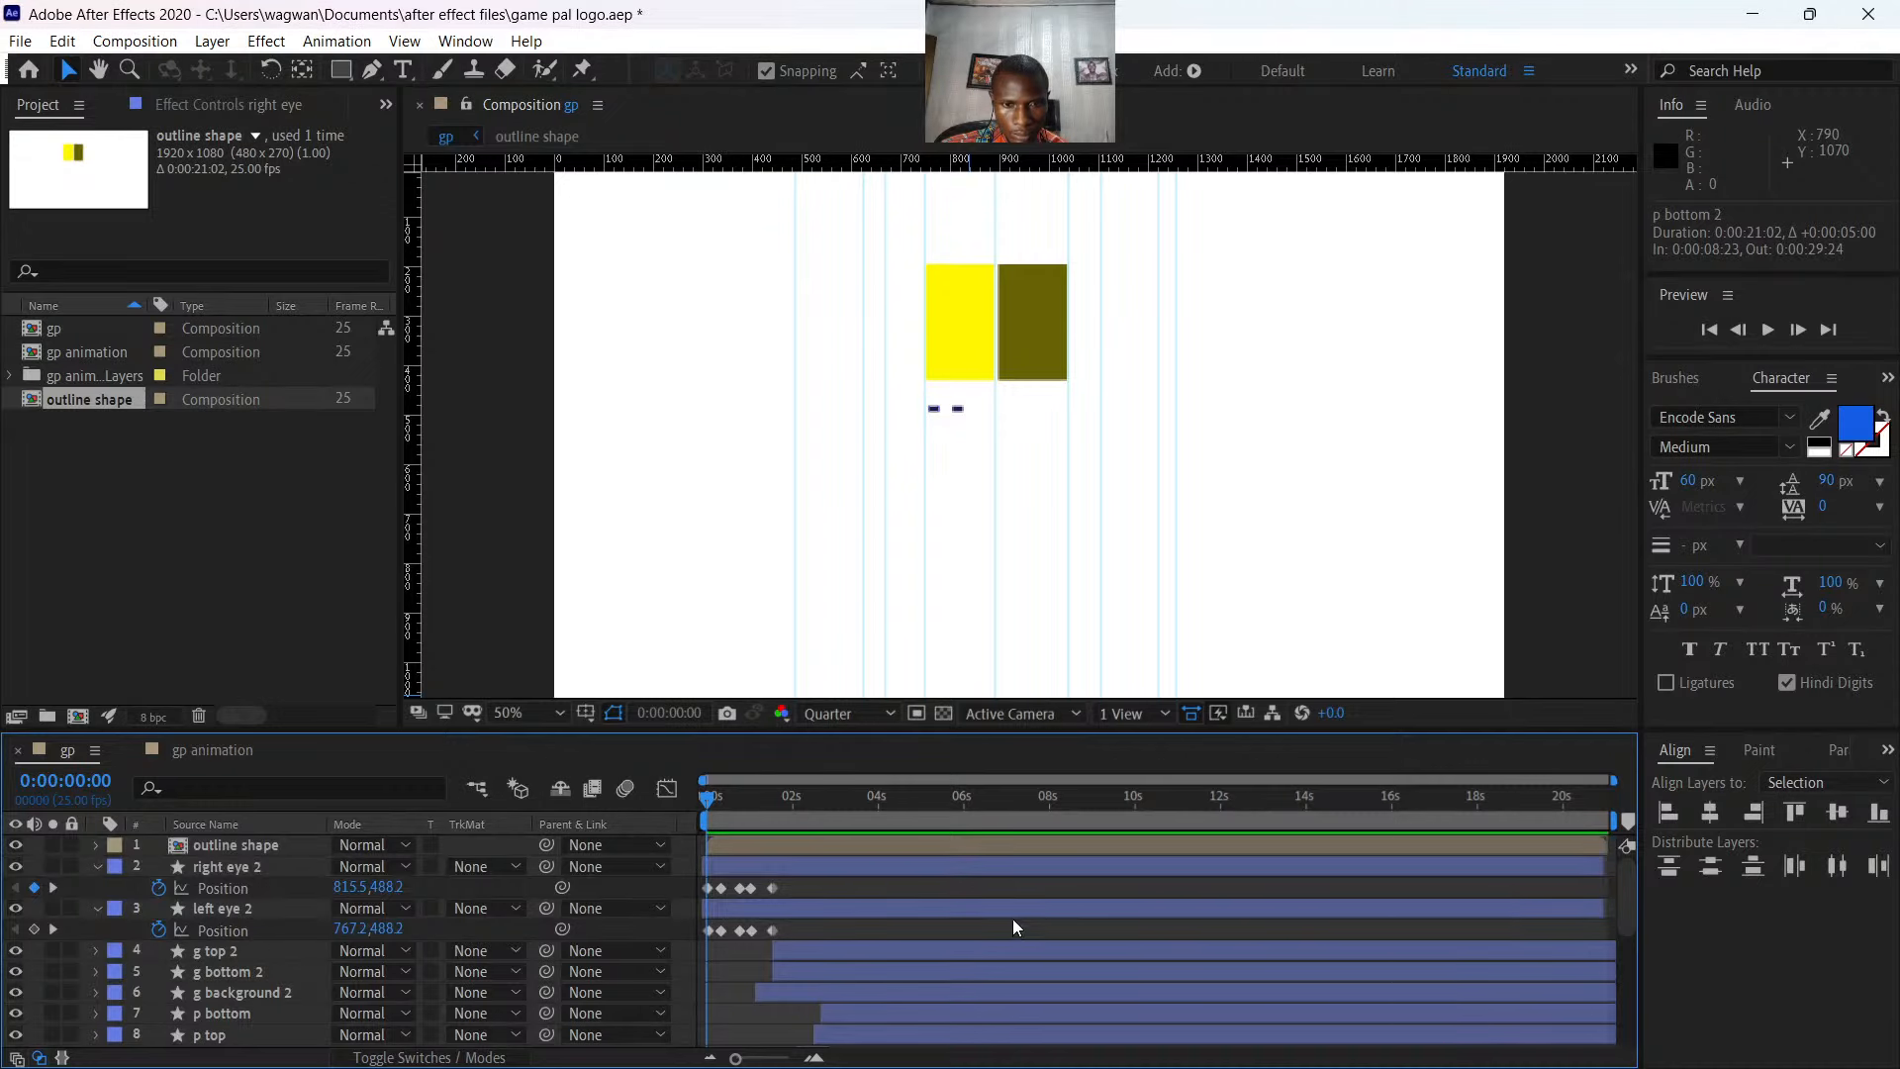
# - Shift the p bottom, p top and p bottom layers (7 to 9) 17 frames later
pyautogui.scroll(-1, 1013, 919)
pyautogui.click(859, 952)
pyautogui.keyDown('shift'); pyautogui.click(836, 986); pyautogui.keyUp('shift')
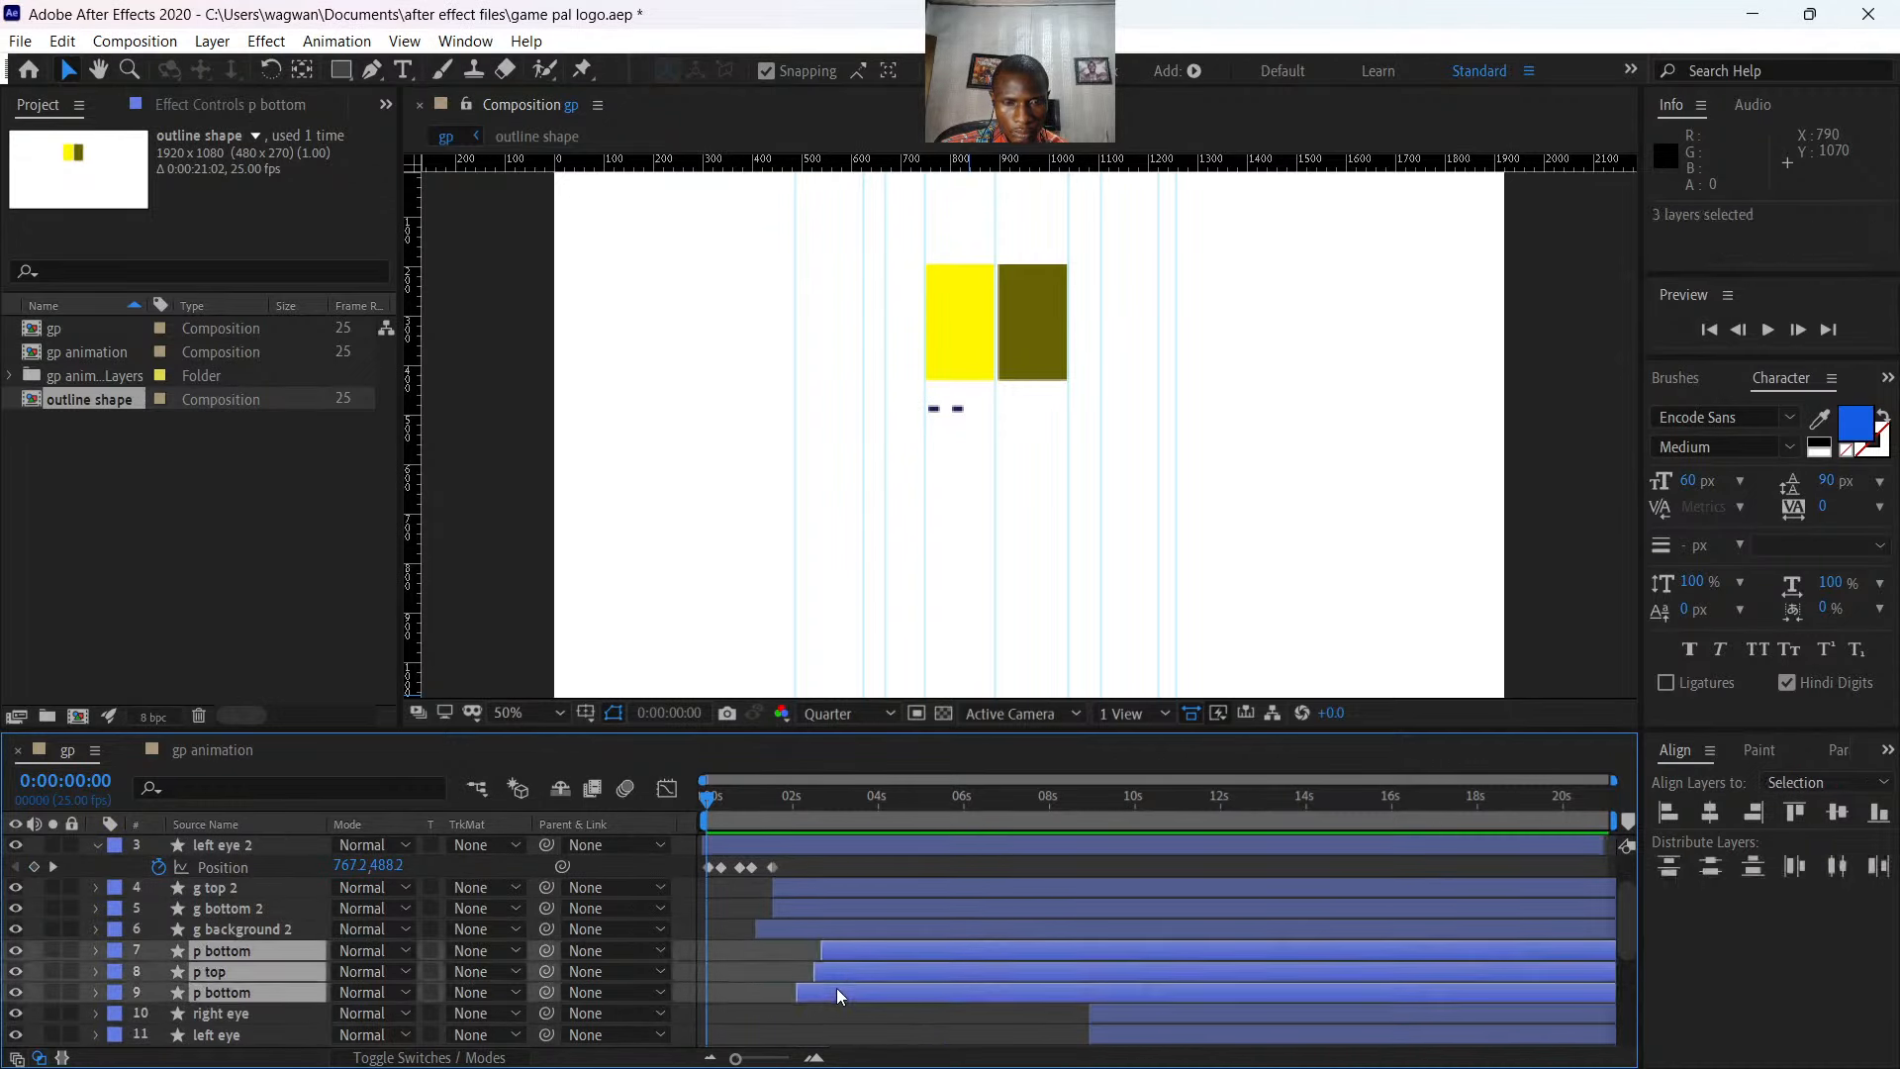
pyautogui.moveTo(839, 966); pyautogui.dragTo(869, 964)
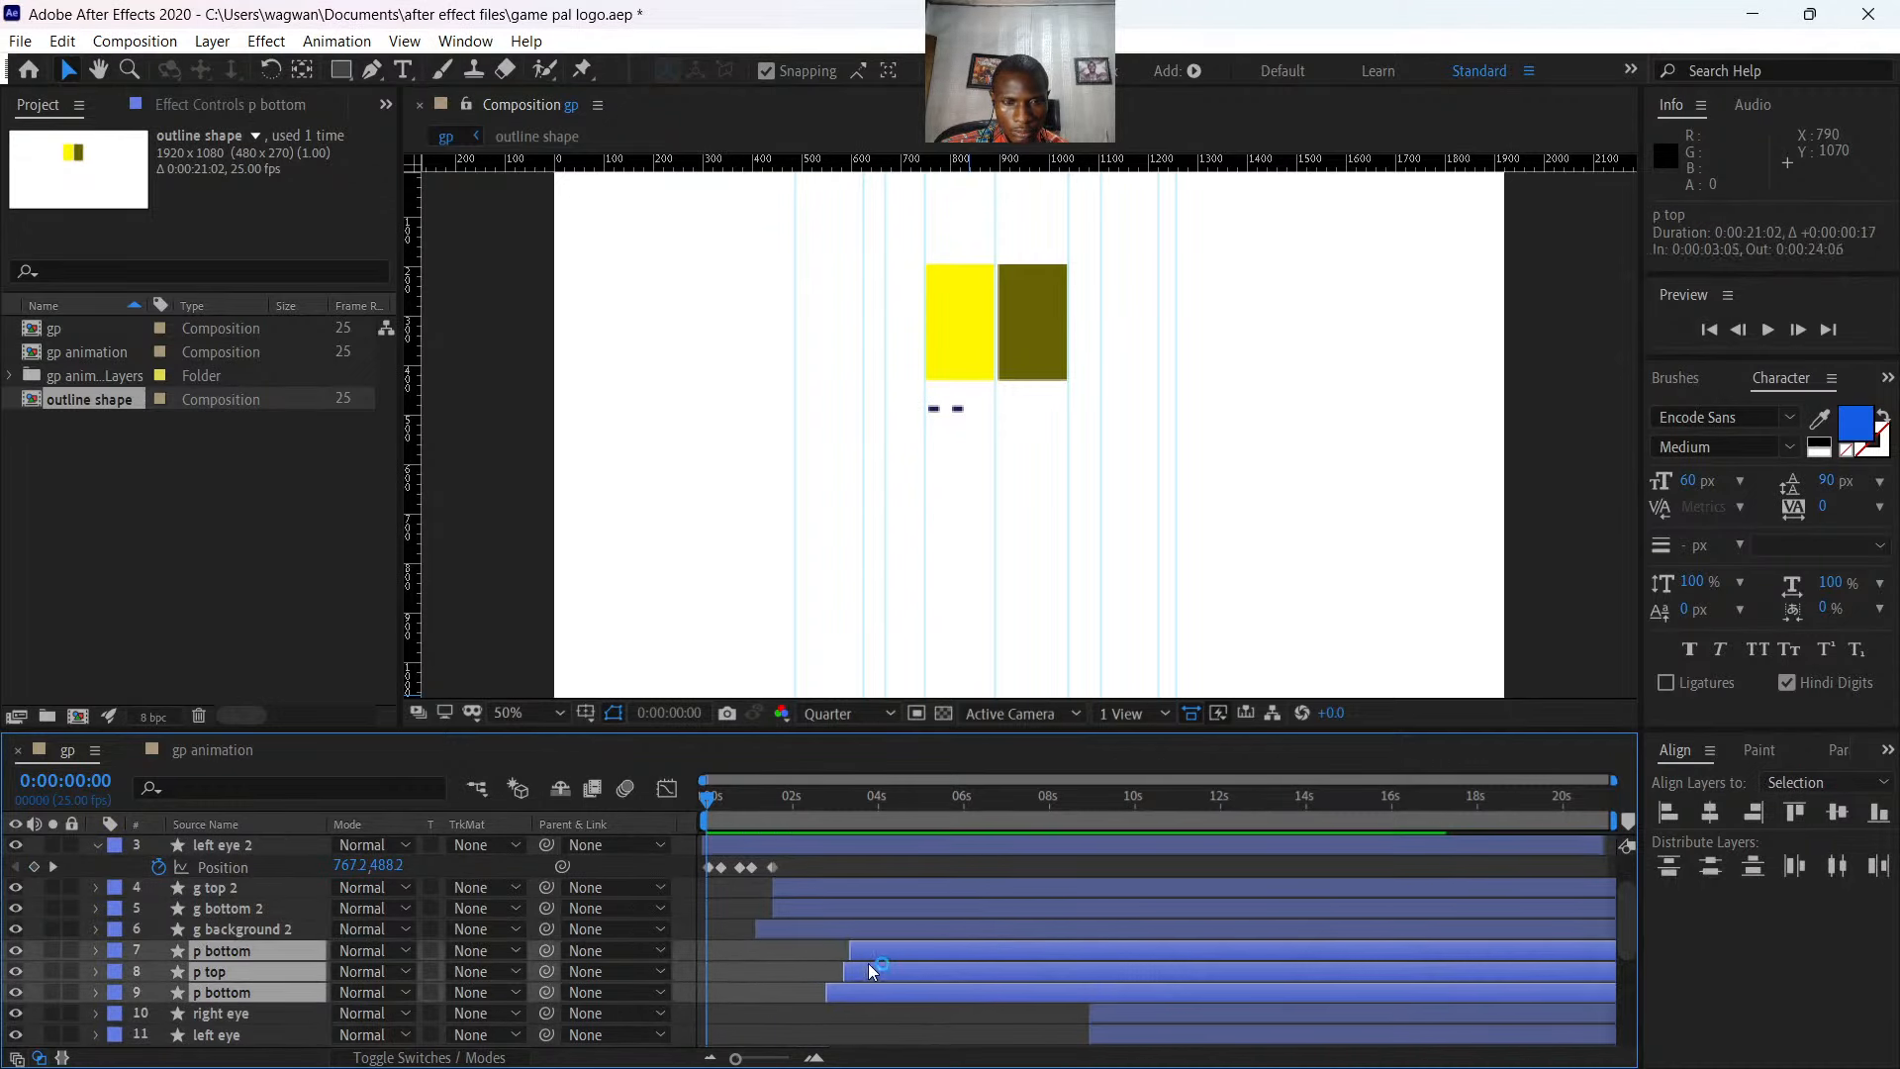
# - Spread the Position keyframes of right eye 2 and left eye 2 further apart, moving the last pair to 0:00:02:06
pyautogui.click(786, 845)
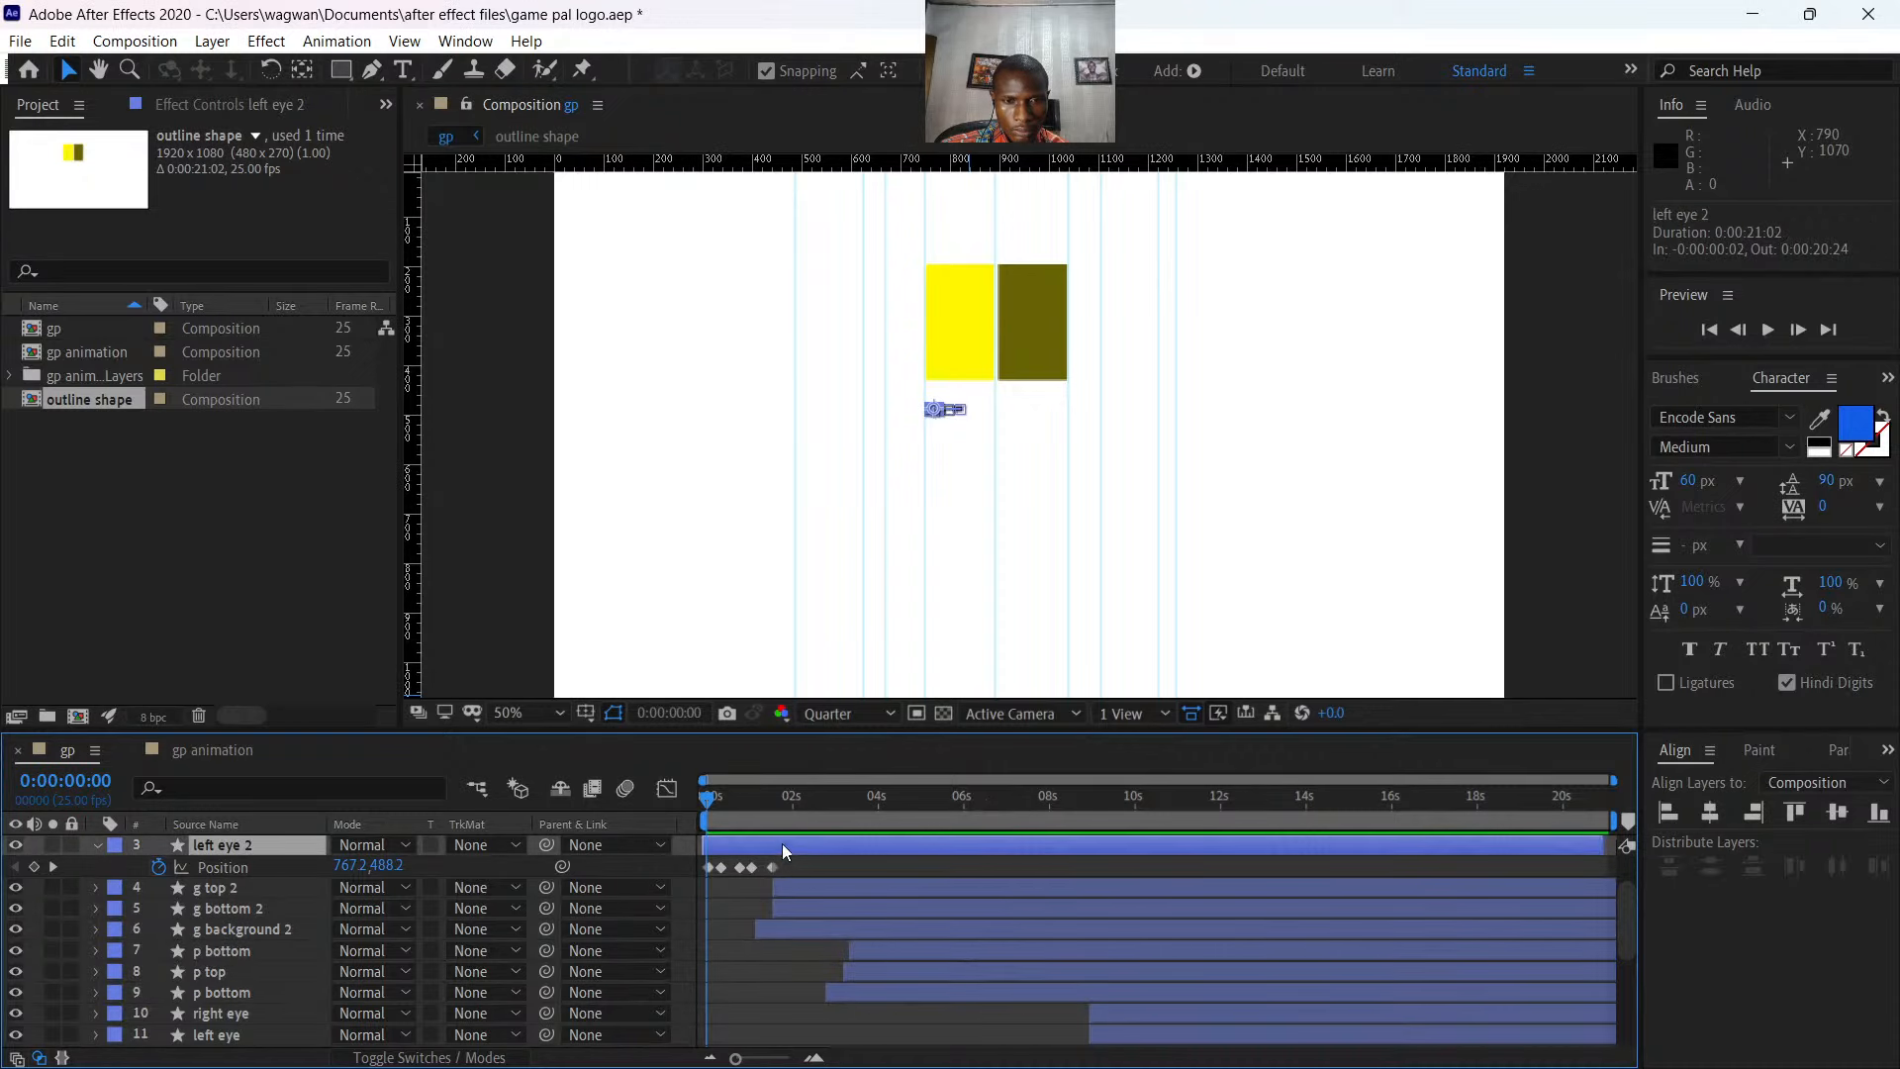
pyautogui.moveTo(718, 797)
pyautogui.mouseDown()
pyautogui.moveTo(757, 806)
pyautogui.moveTo(695, 817)
pyautogui.mouseUp()
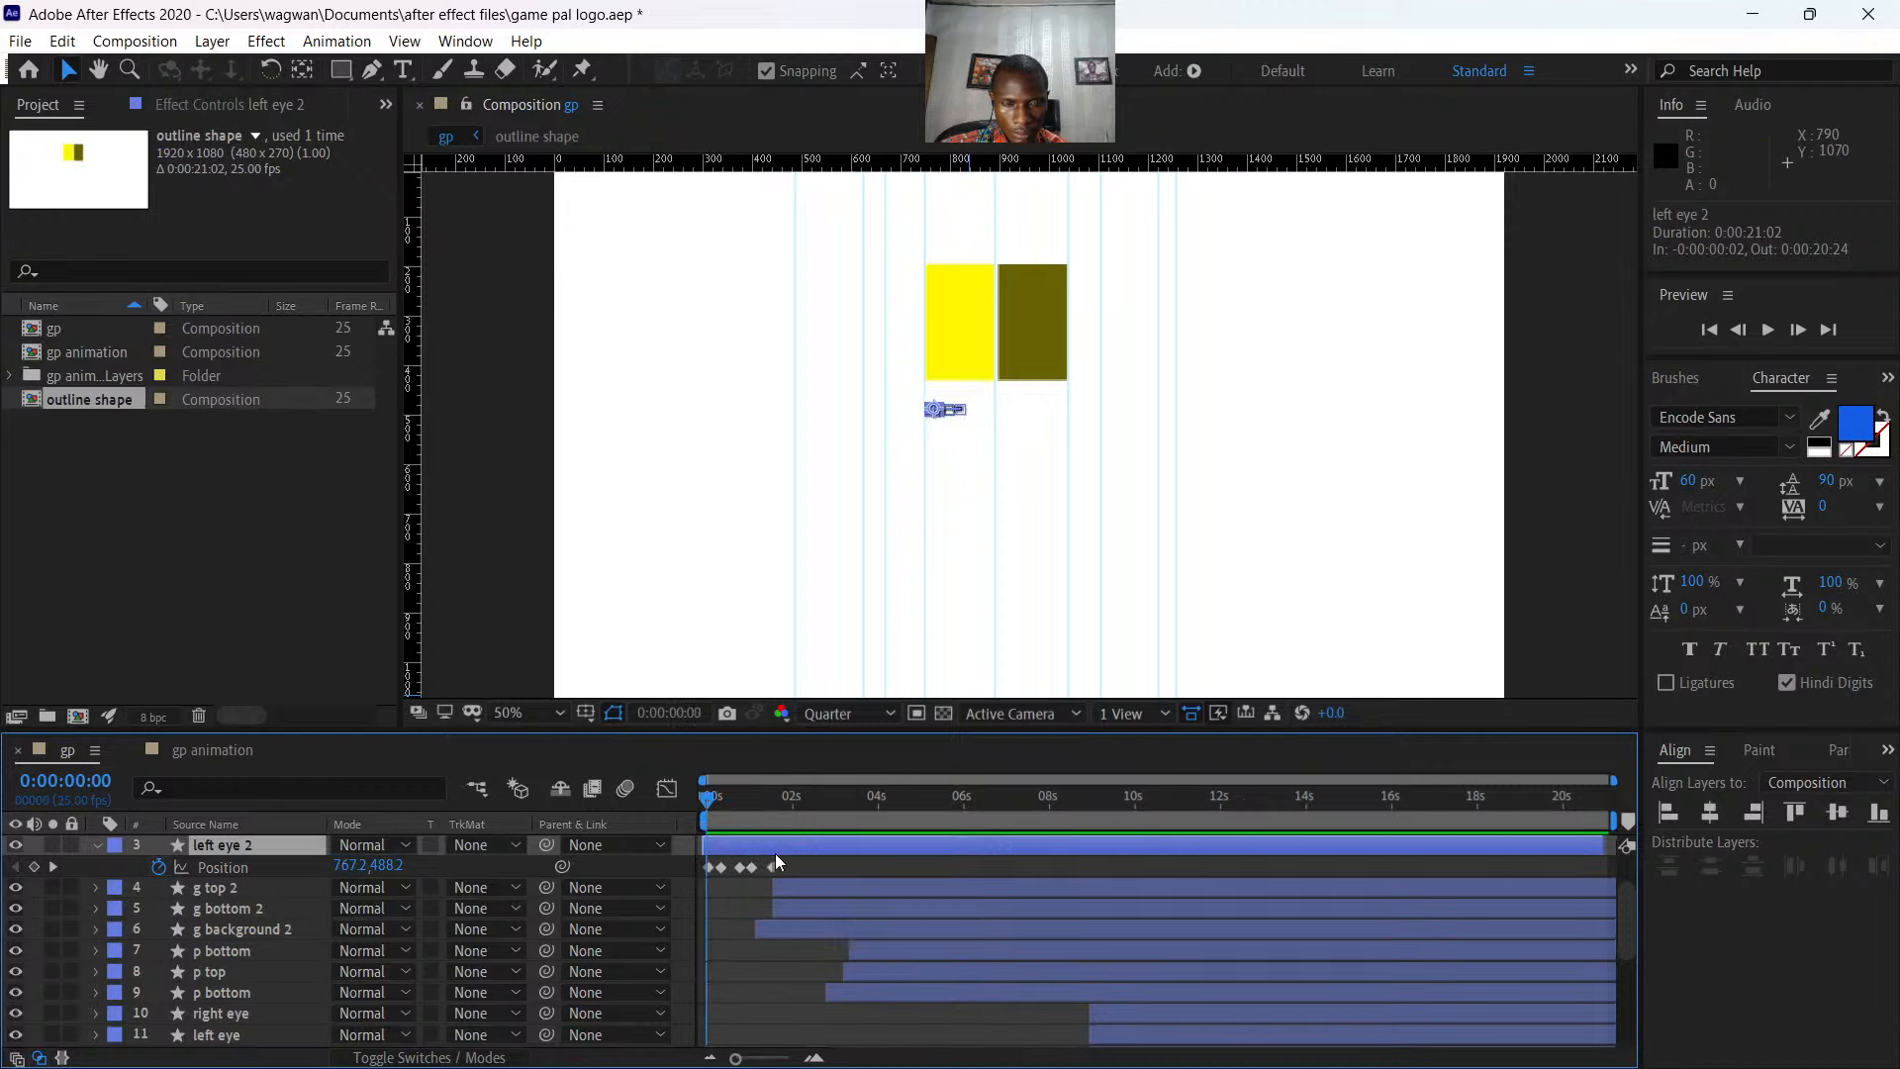
pyautogui.scroll(3, 778, 857)
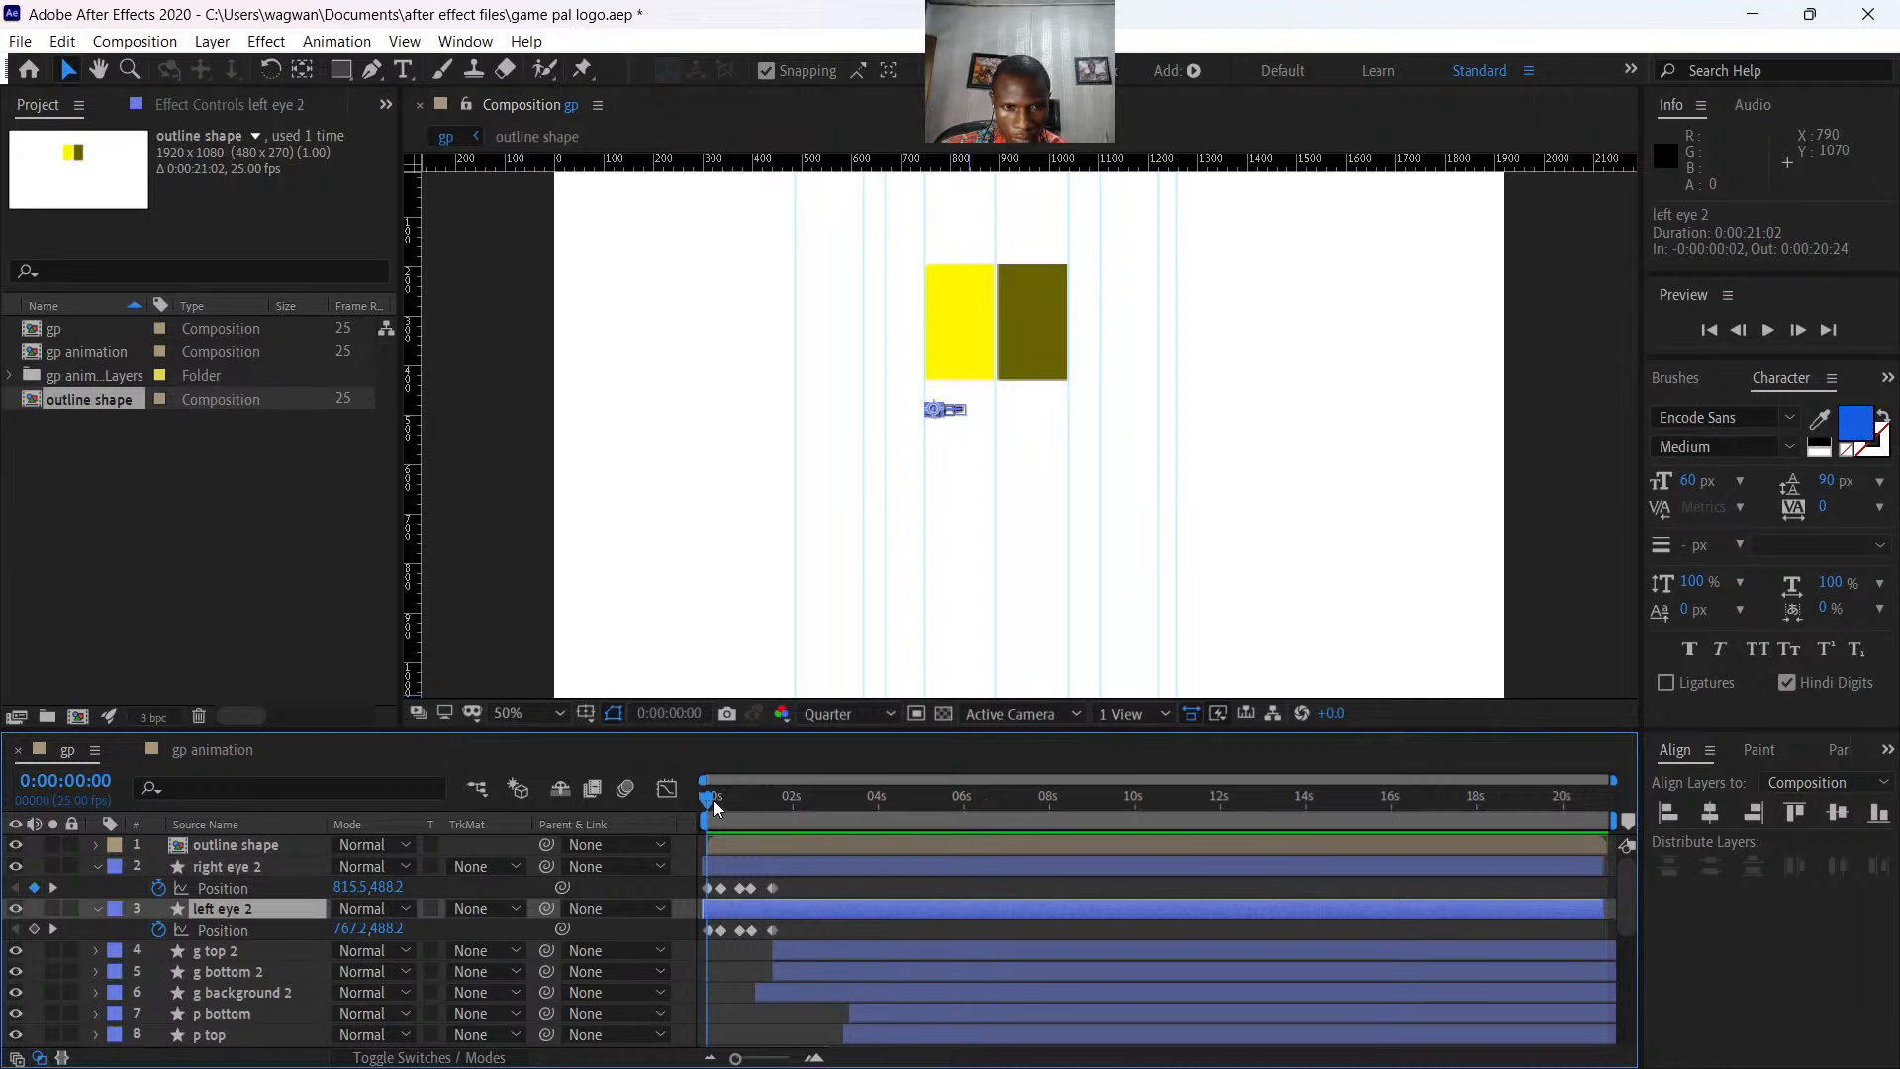
pyautogui.moveTo(715, 800); pyautogui.dragTo(728, 931)
pyautogui.click(816, 886)
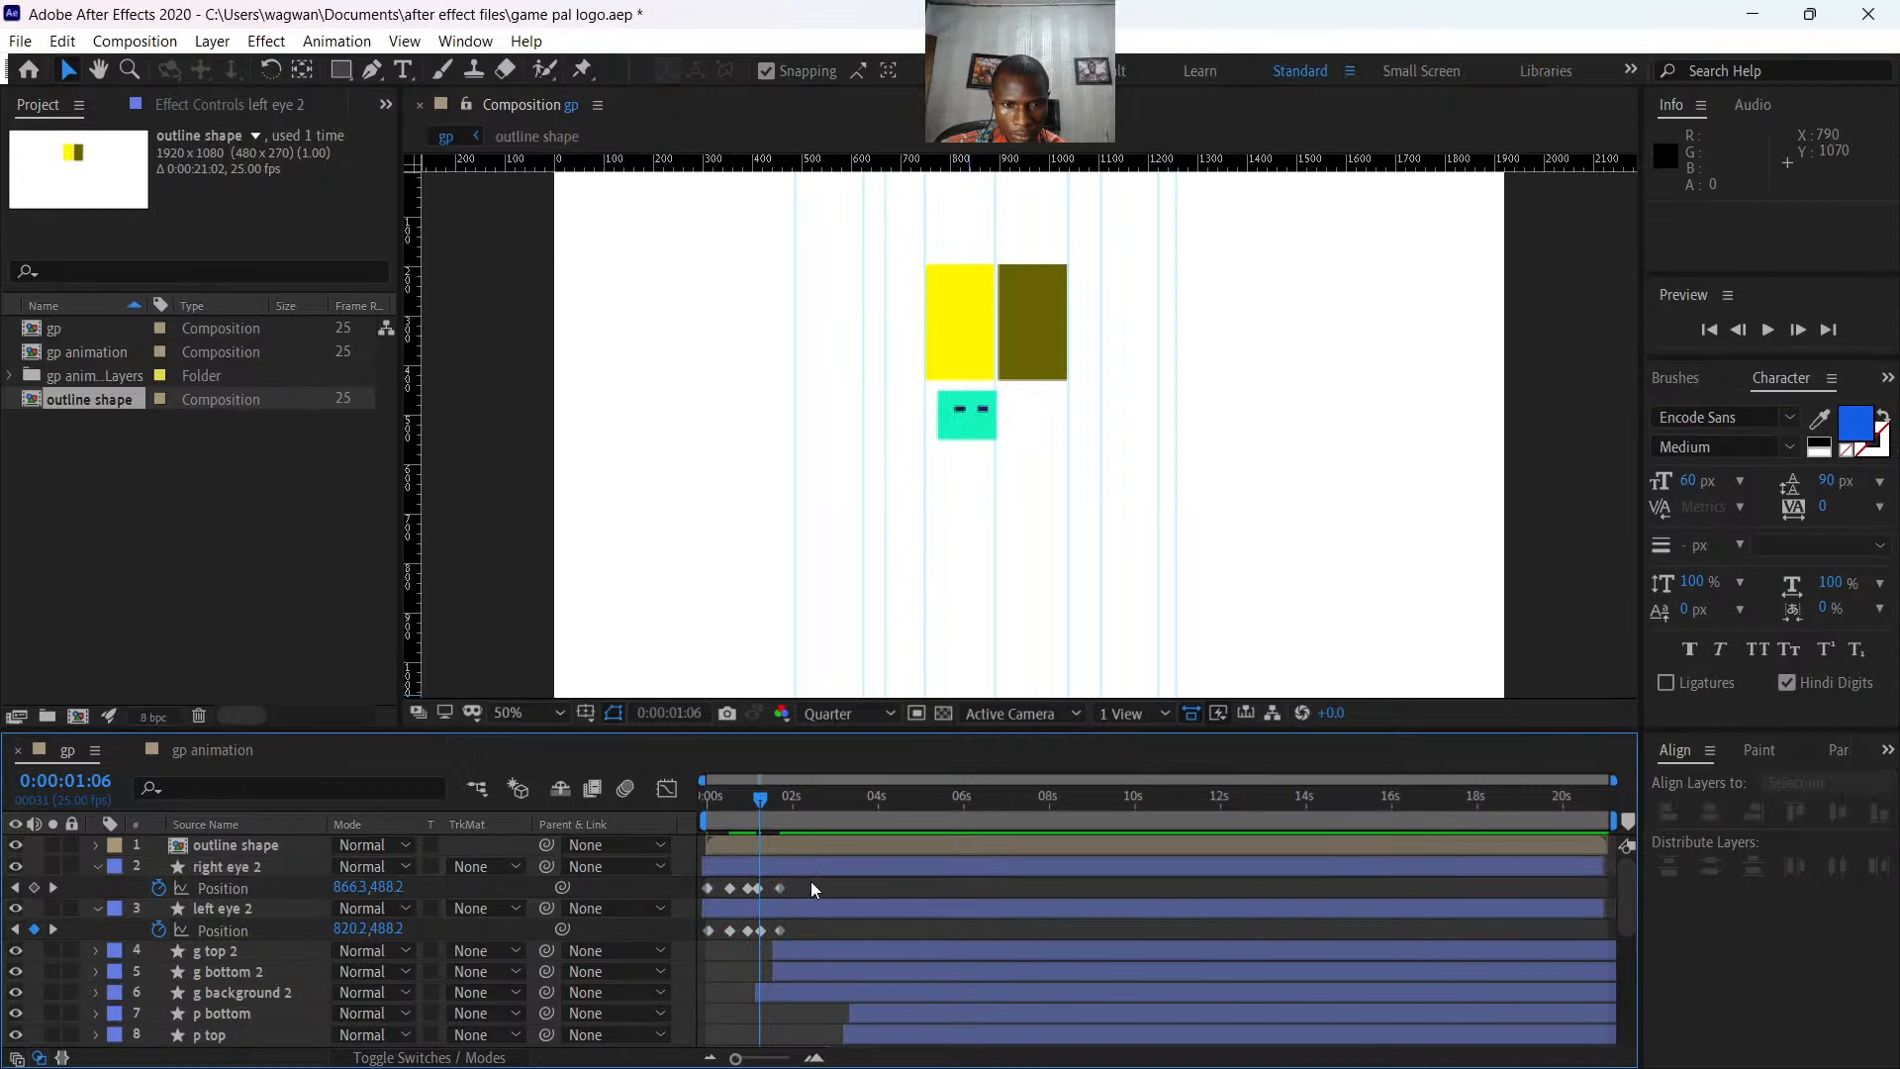
pyautogui.moveTo(810, 881); pyautogui.dragTo(788, 934)
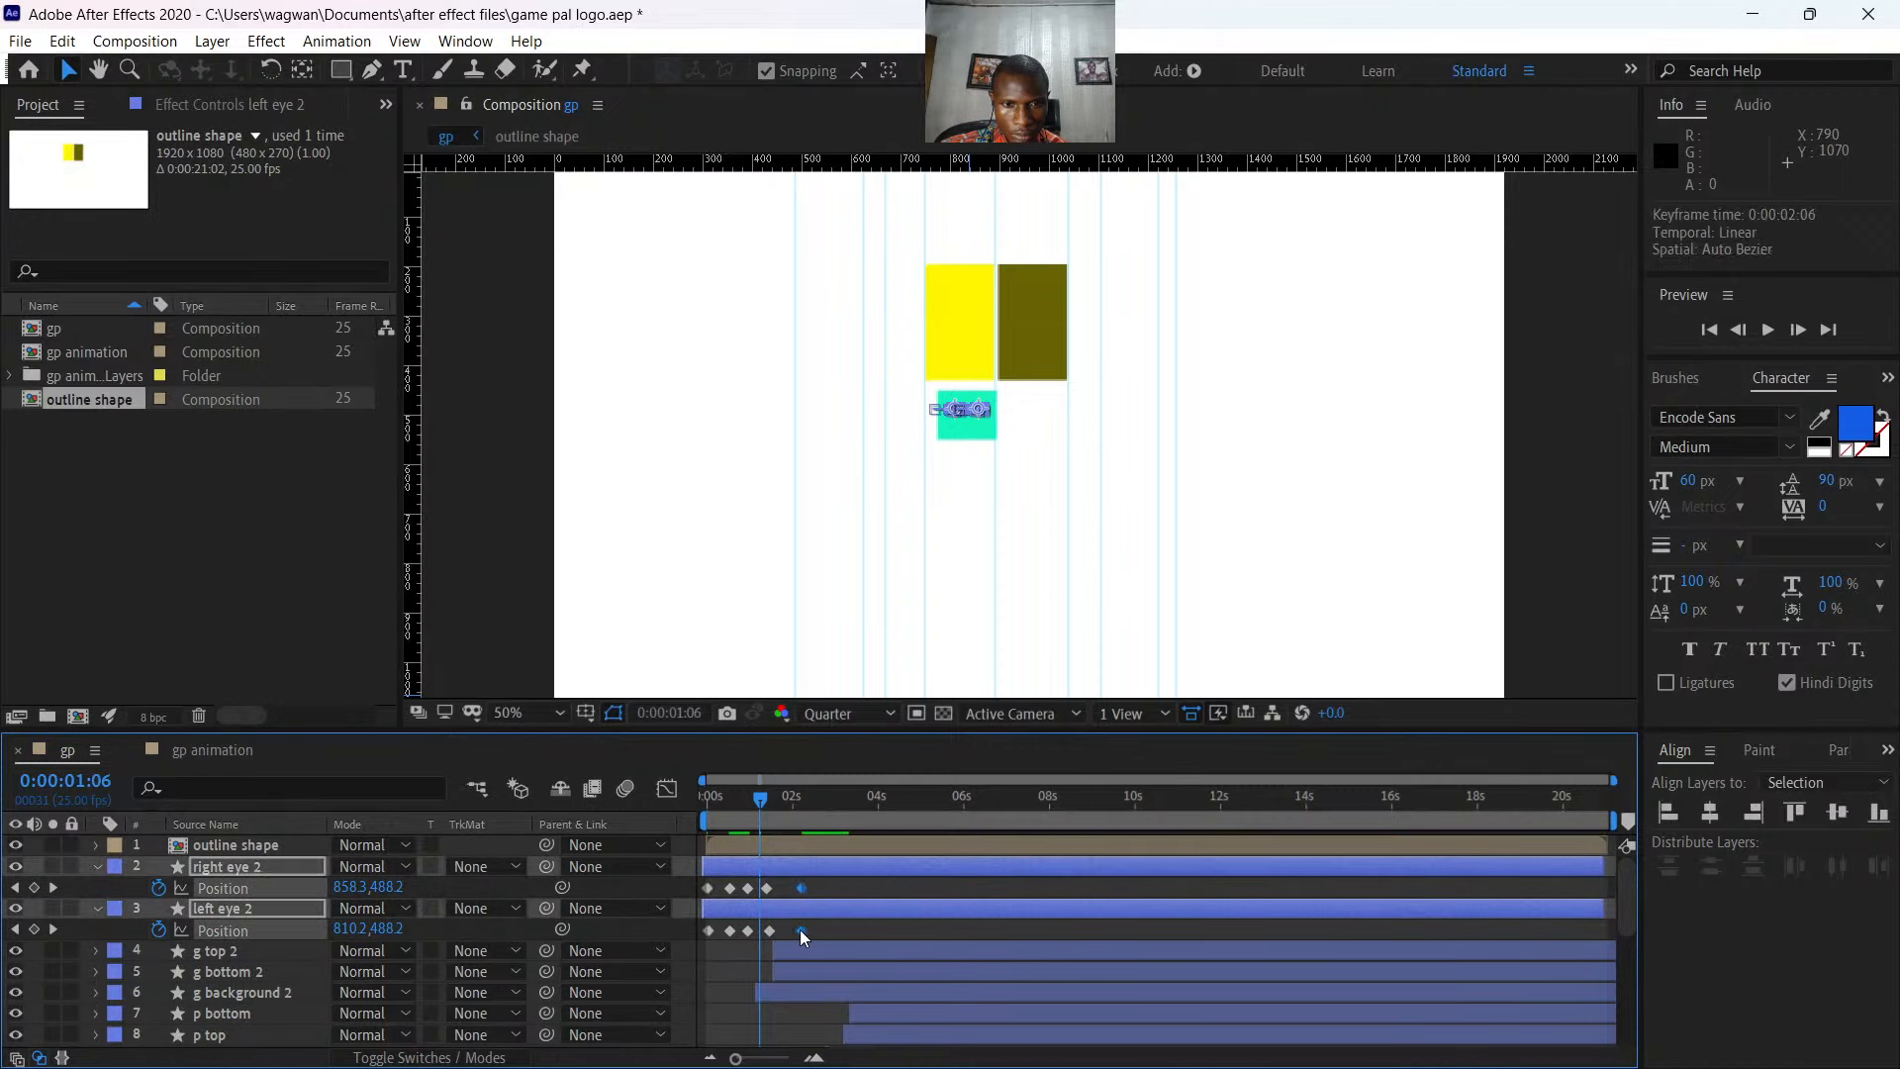
# - Shift g top 2, g bottom 2 and g background 2 later by 0:00:01:02 so g background 2 starts at 0:00:02:06
pyautogui.click(804, 950)
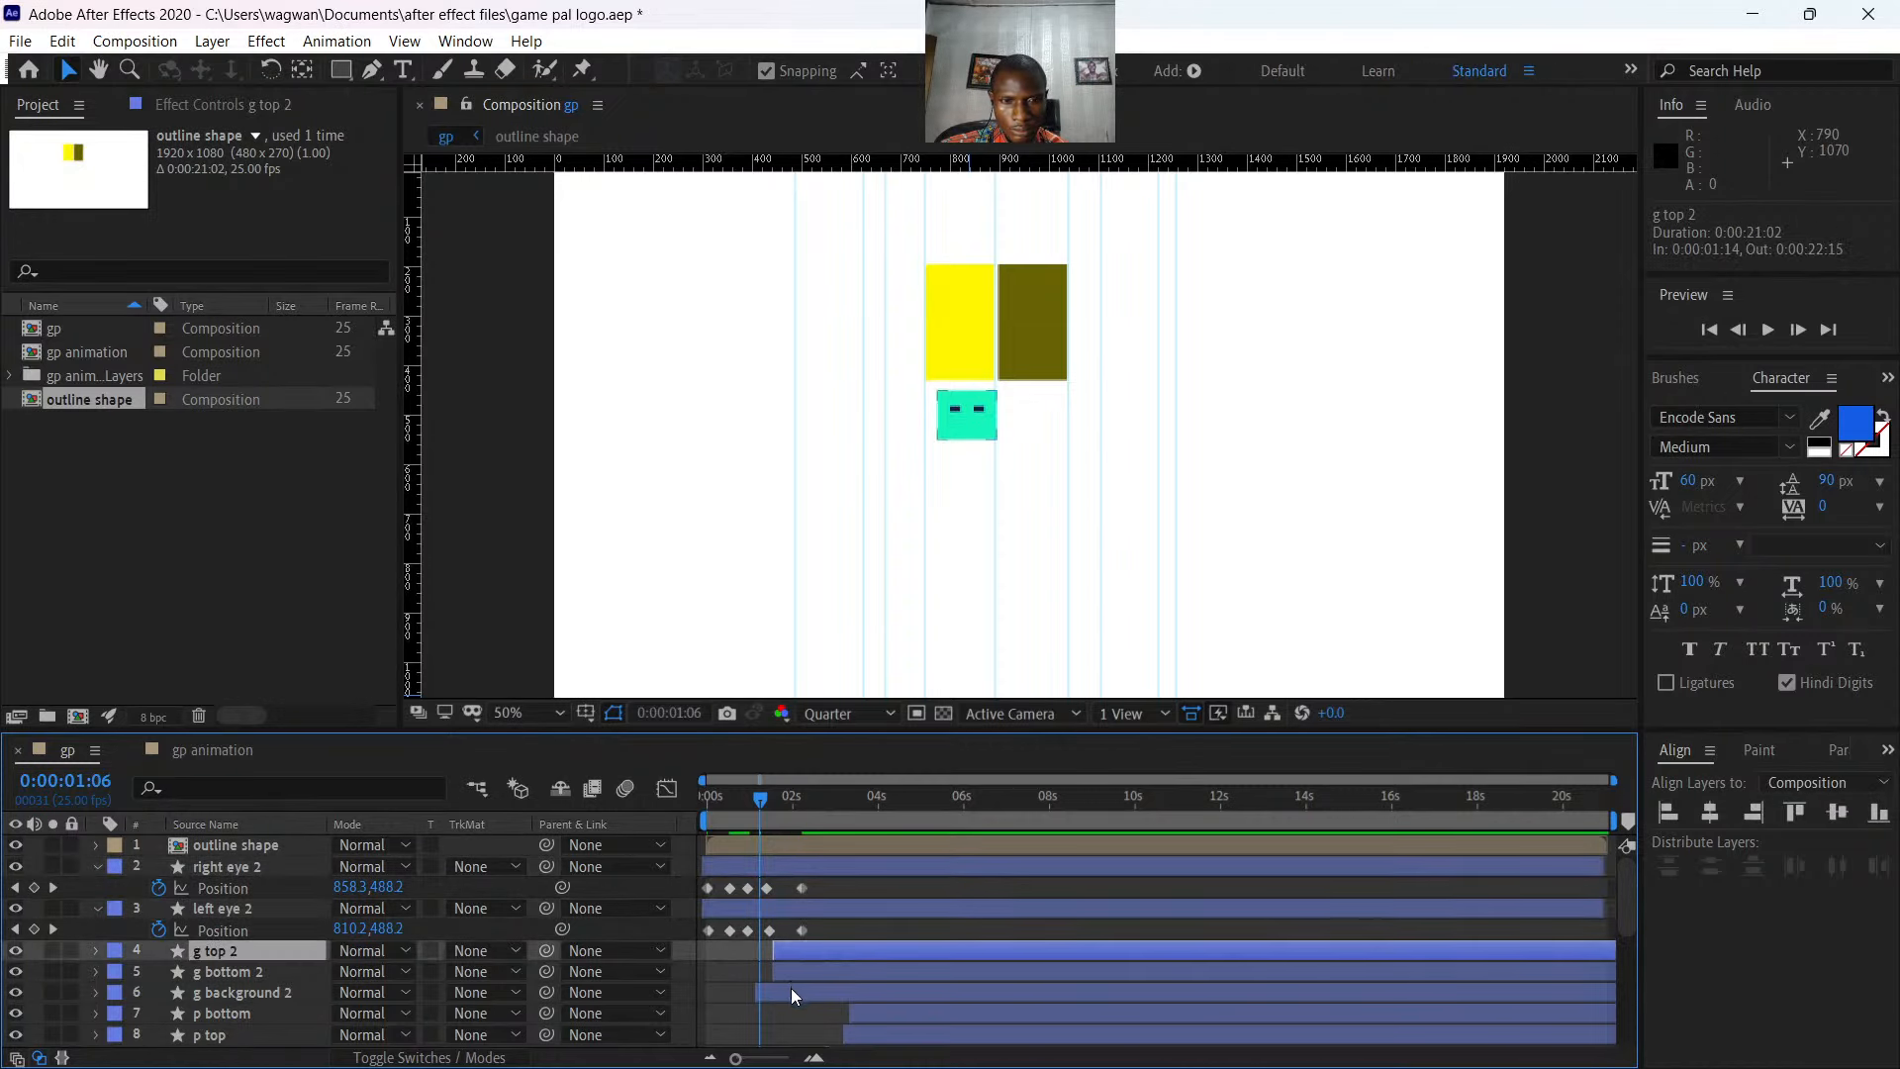
pyautogui.keyDown('shift'); pyautogui.click(792, 990); pyautogui.keyUp('shift')
pyautogui.moveTo(792, 989); pyautogui.dragTo(839, 980)
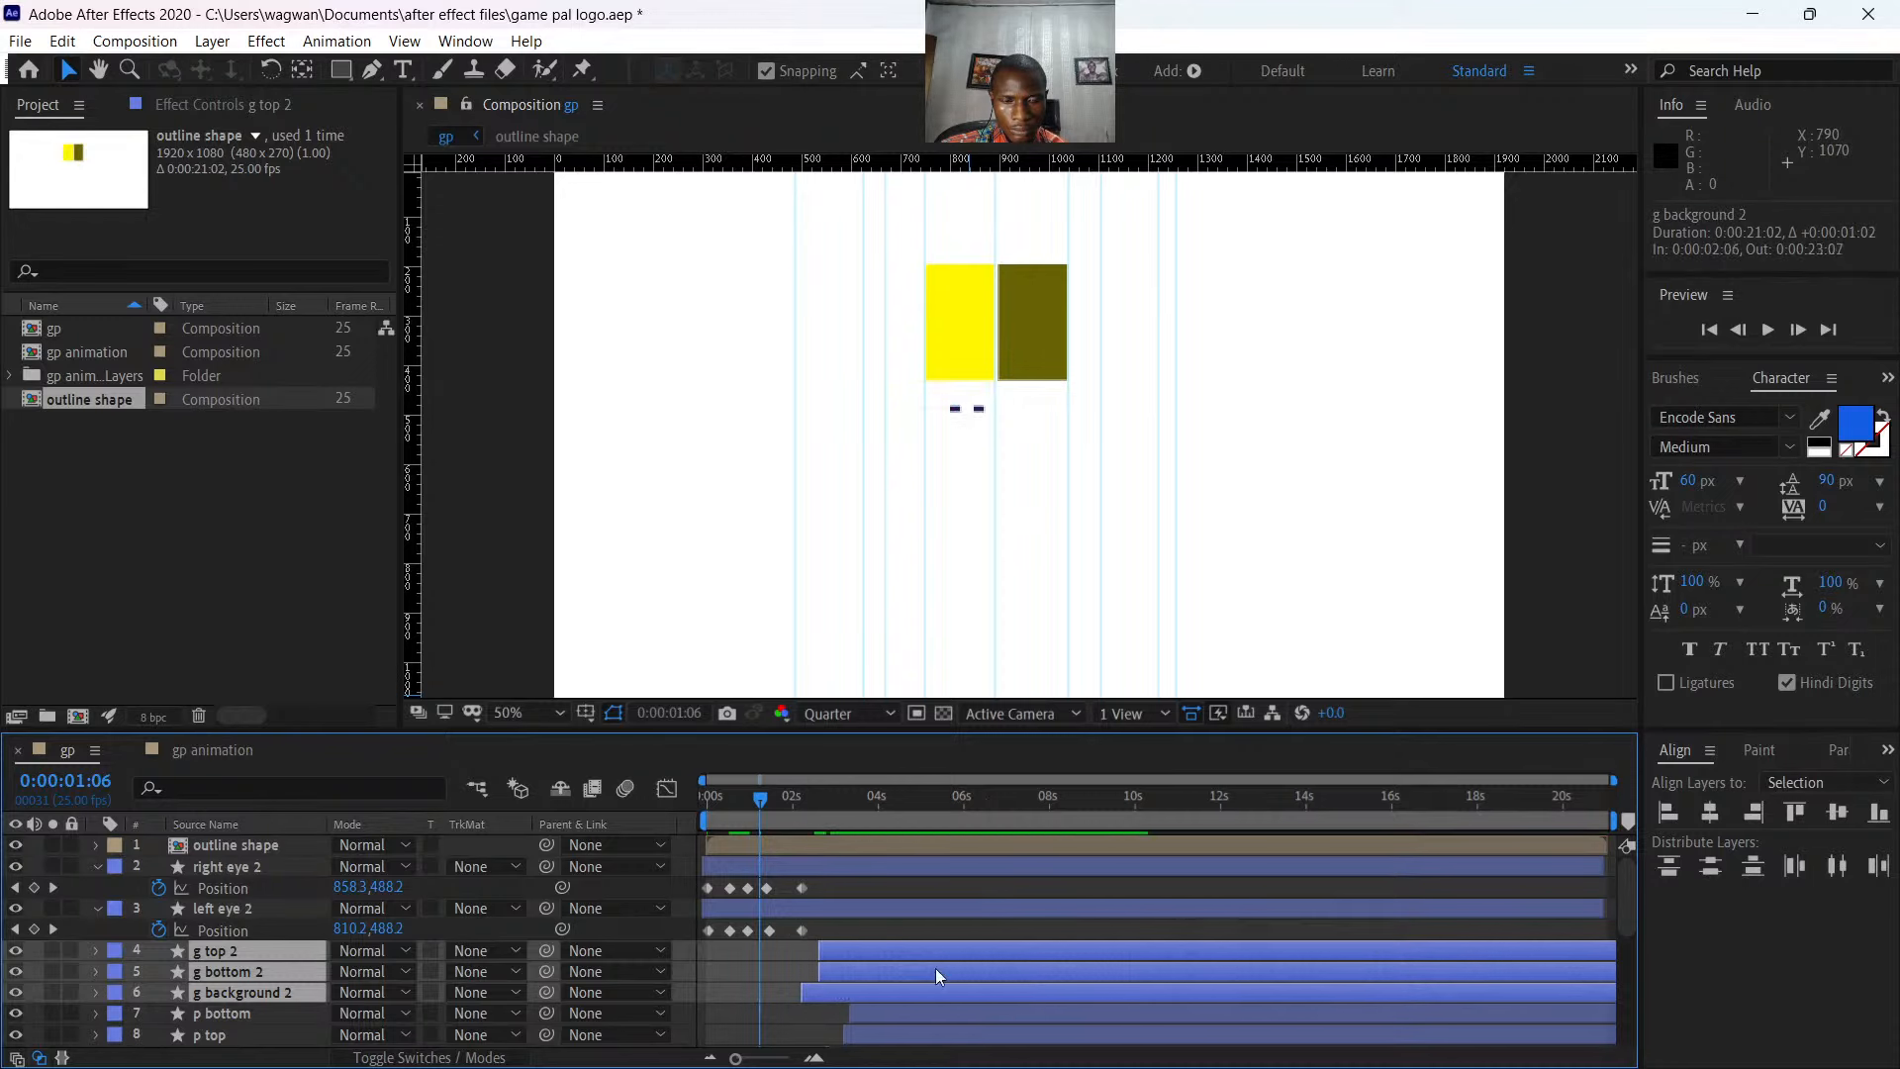
# - Shift the p bottom, p top and p bottom layers (7 to 9) 2 seconds later so p top starts at 0:00:05:05
pyautogui.scroll(-3, 948, 964)
pyautogui.click(904, 950)
pyautogui.keyDown('shift'); pyautogui.click(892, 985); pyautogui.keyUp('shift')
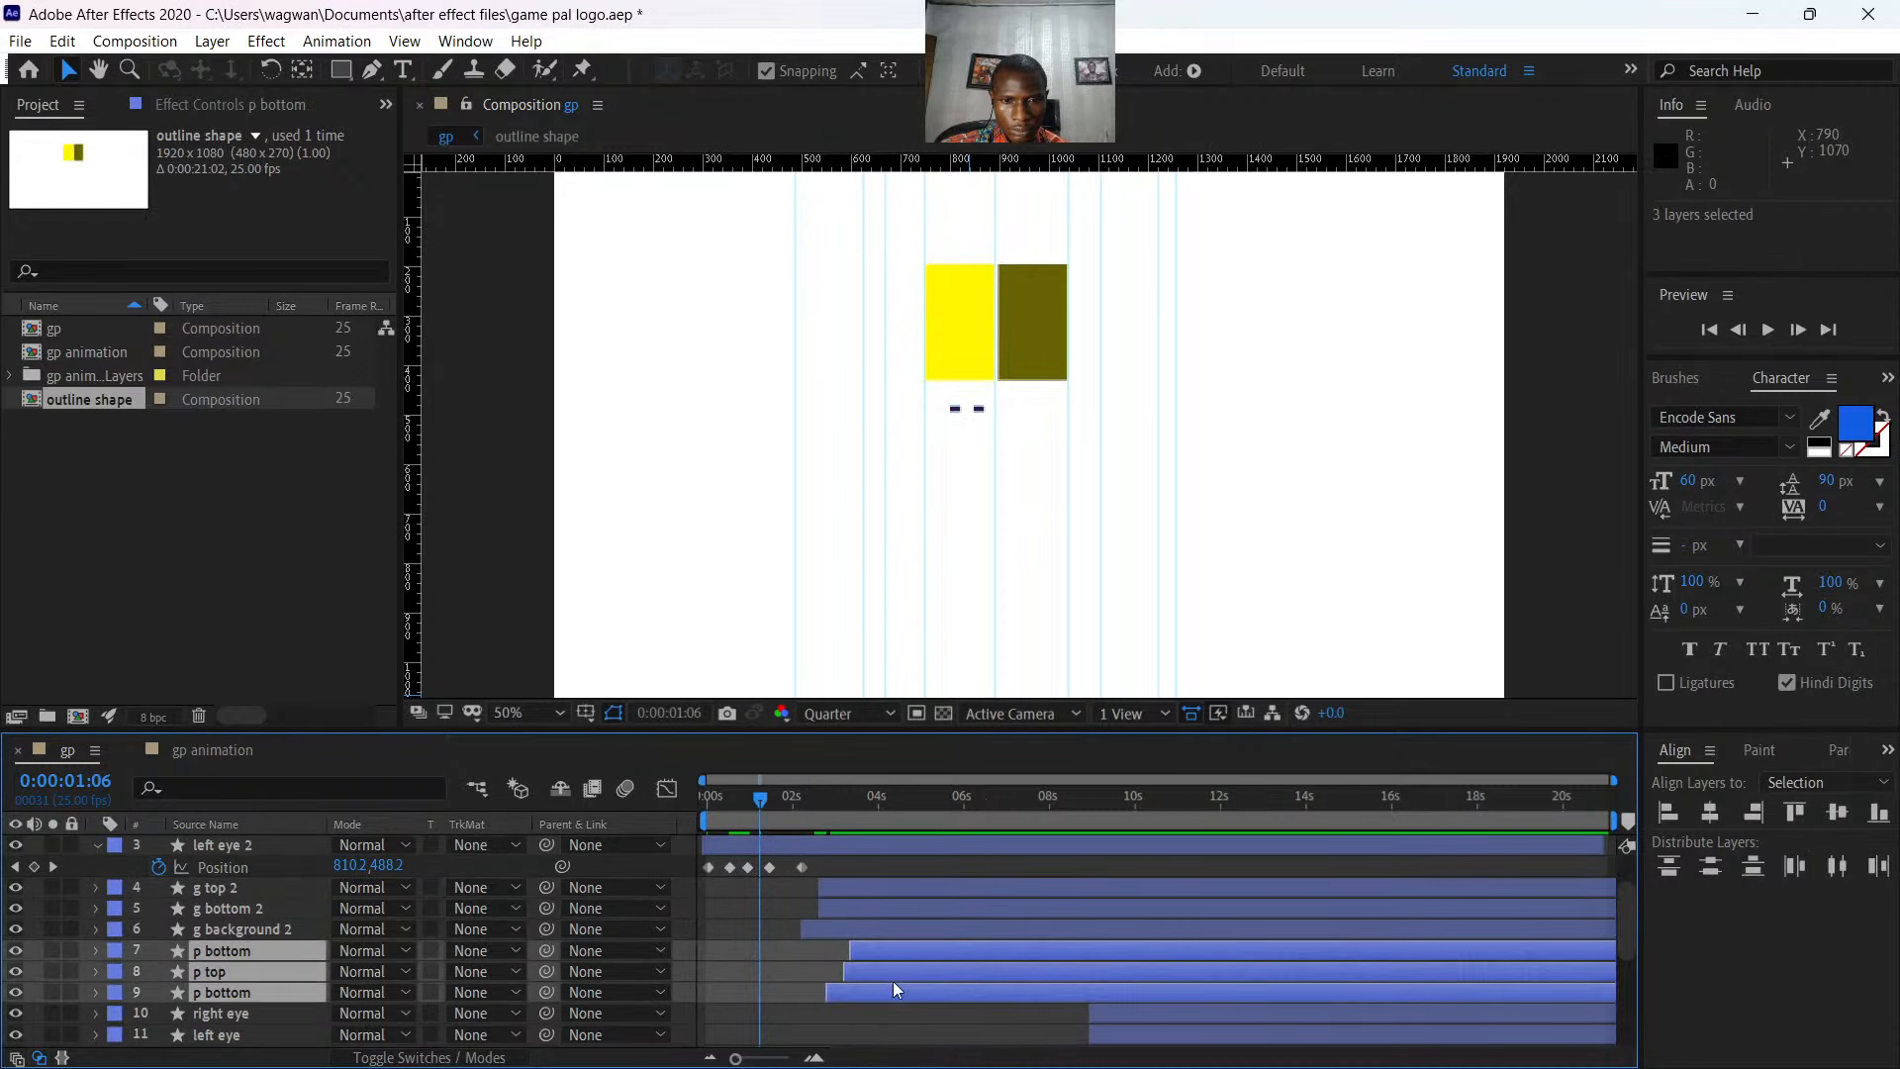
pyautogui.moveTo(893, 982); pyautogui.dragTo(978, 980)
pyautogui.scroll(3, 852, 888)
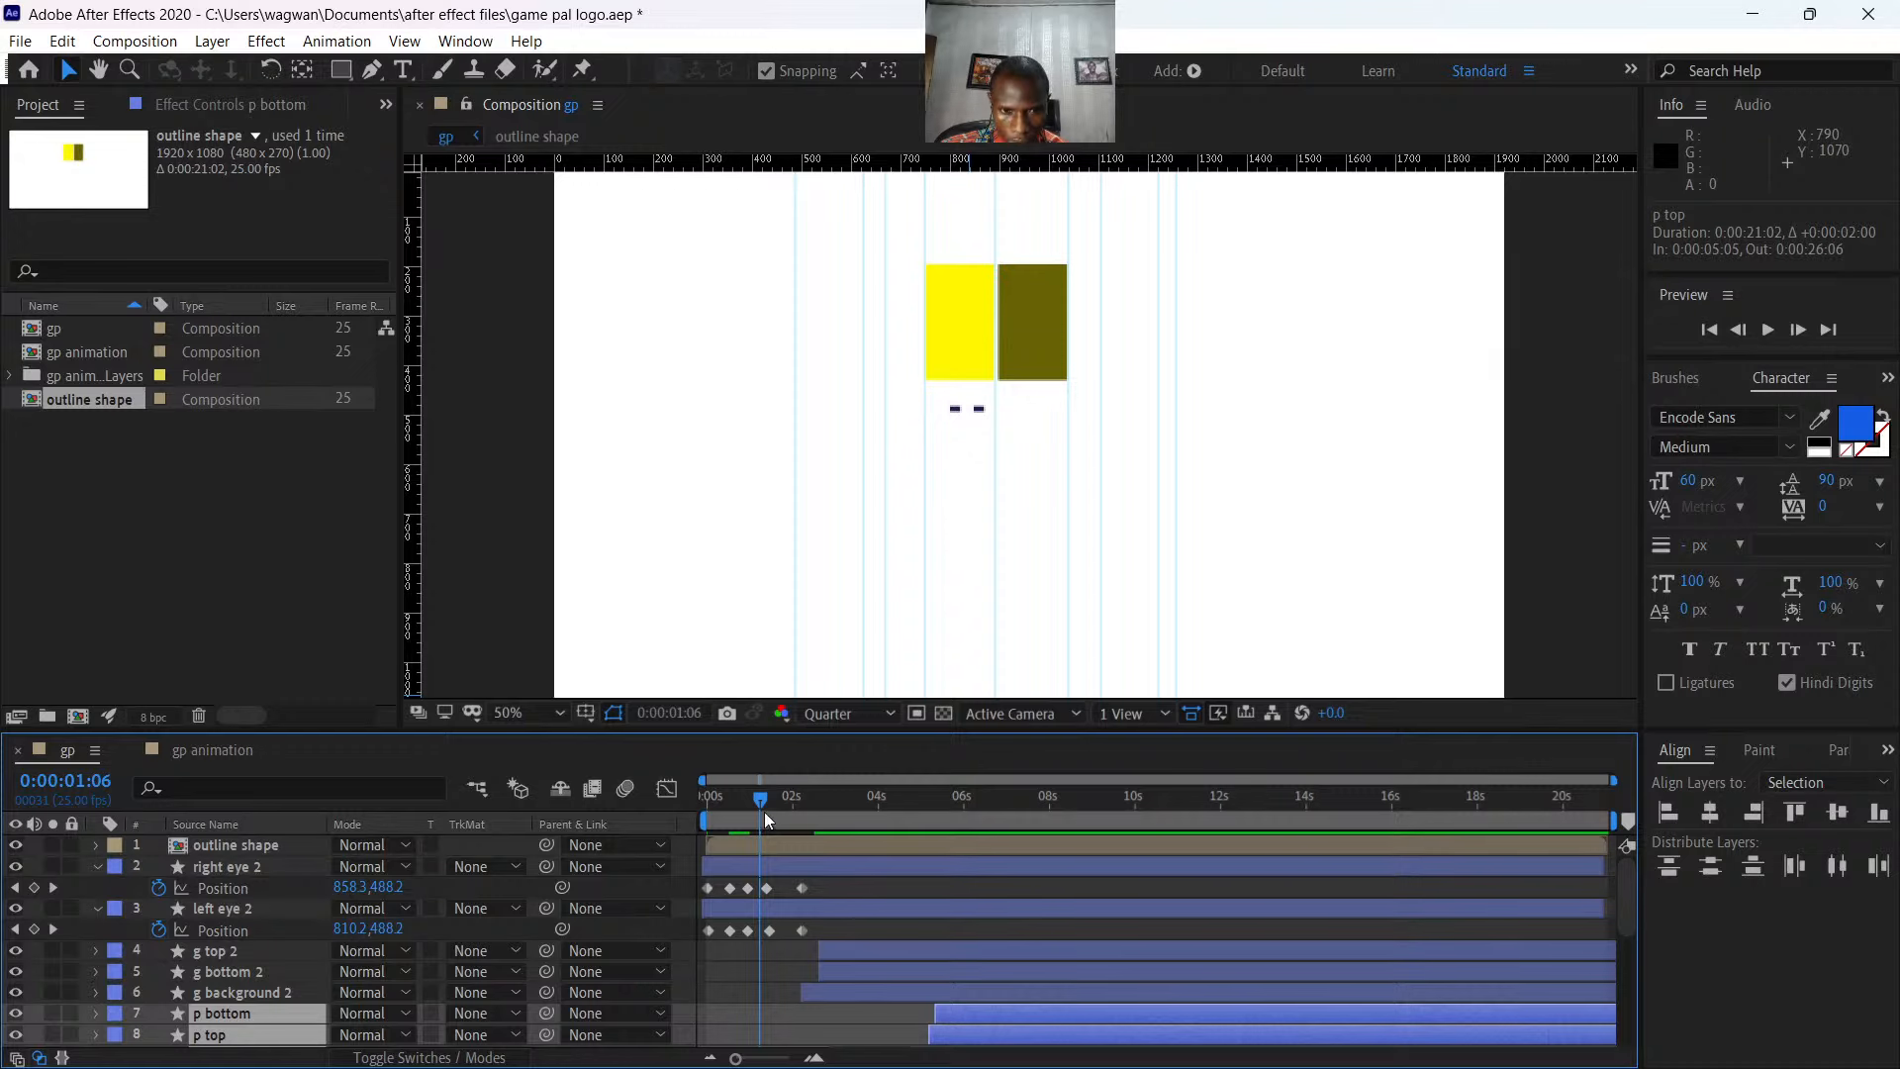
# - Play the animation repeatedly from 0:00:00:00 to check how the eye movement leads into the g pieces' entrance
pyautogui.moveTo(764, 811); pyautogui.dragTo(689, 810)
pyautogui.press('space')
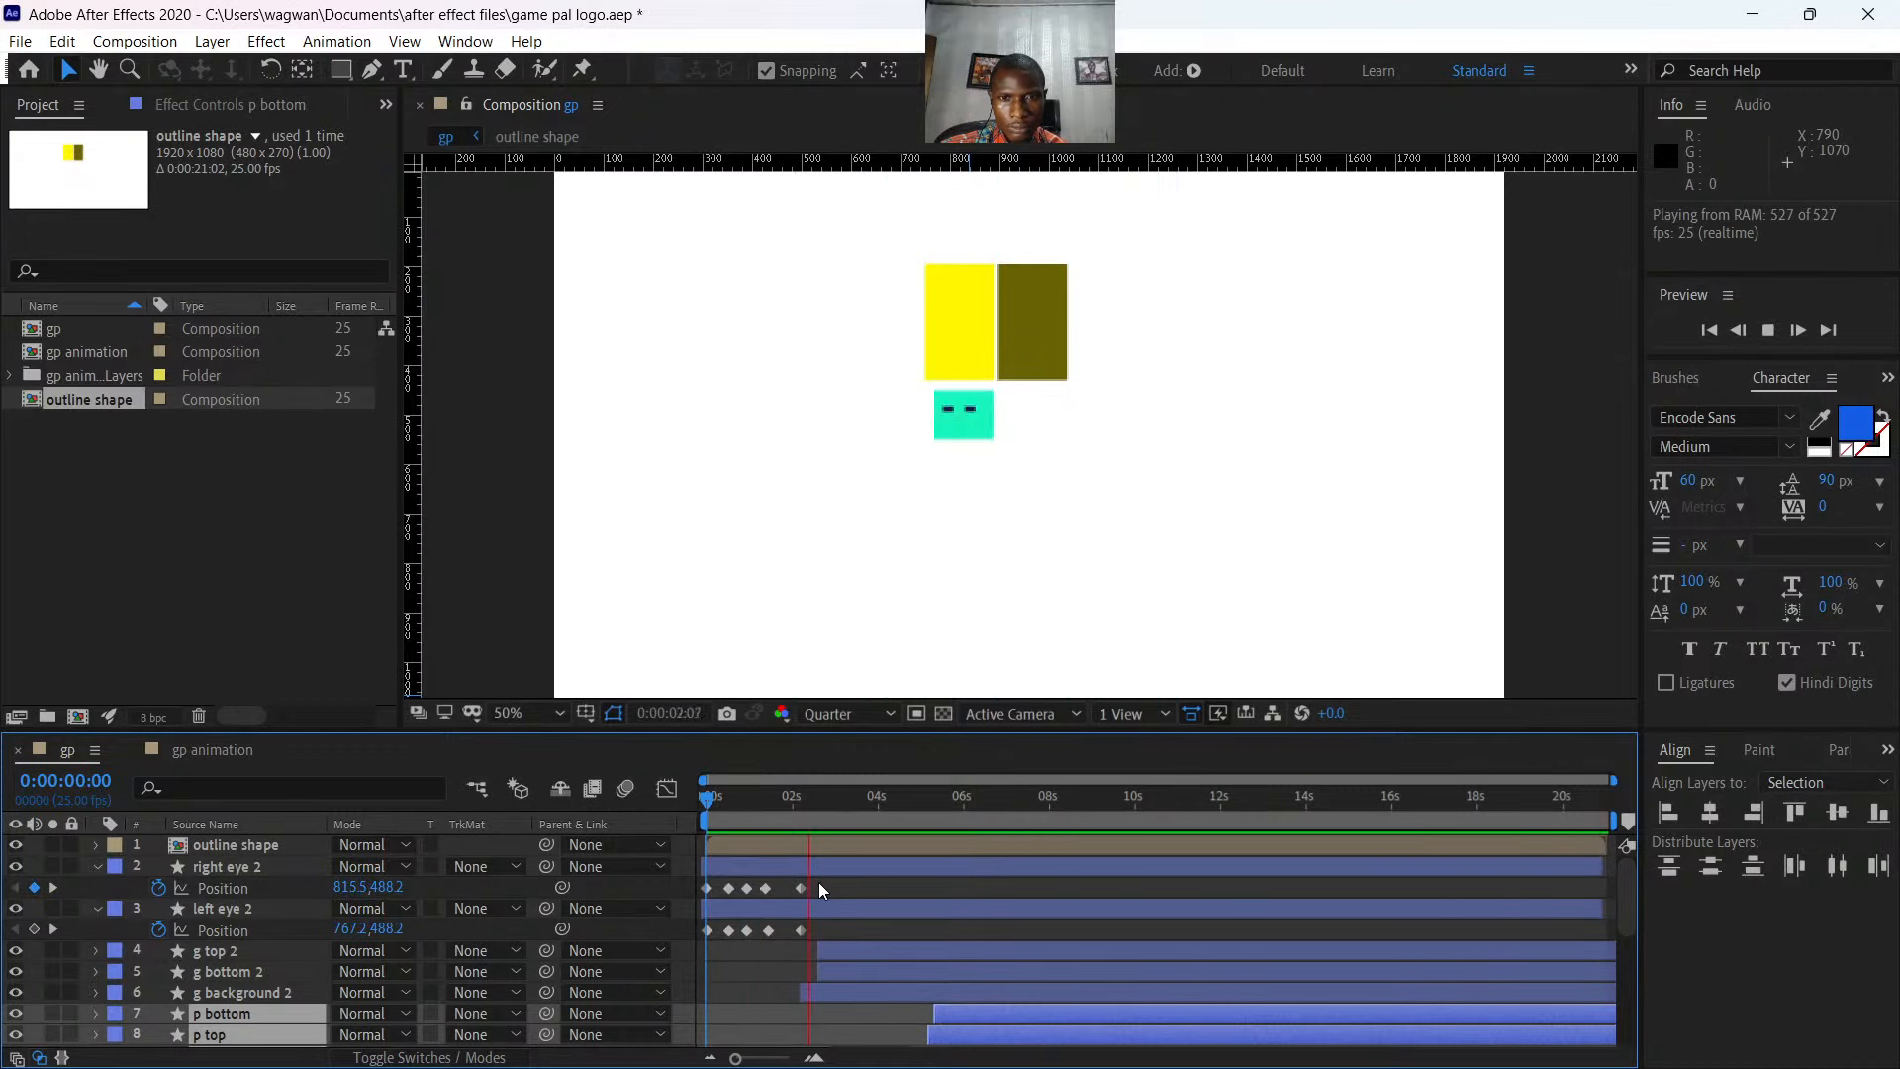
pyautogui.press('space')
pyautogui.moveTo(839, 798); pyautogui.dragTo(696, 823)
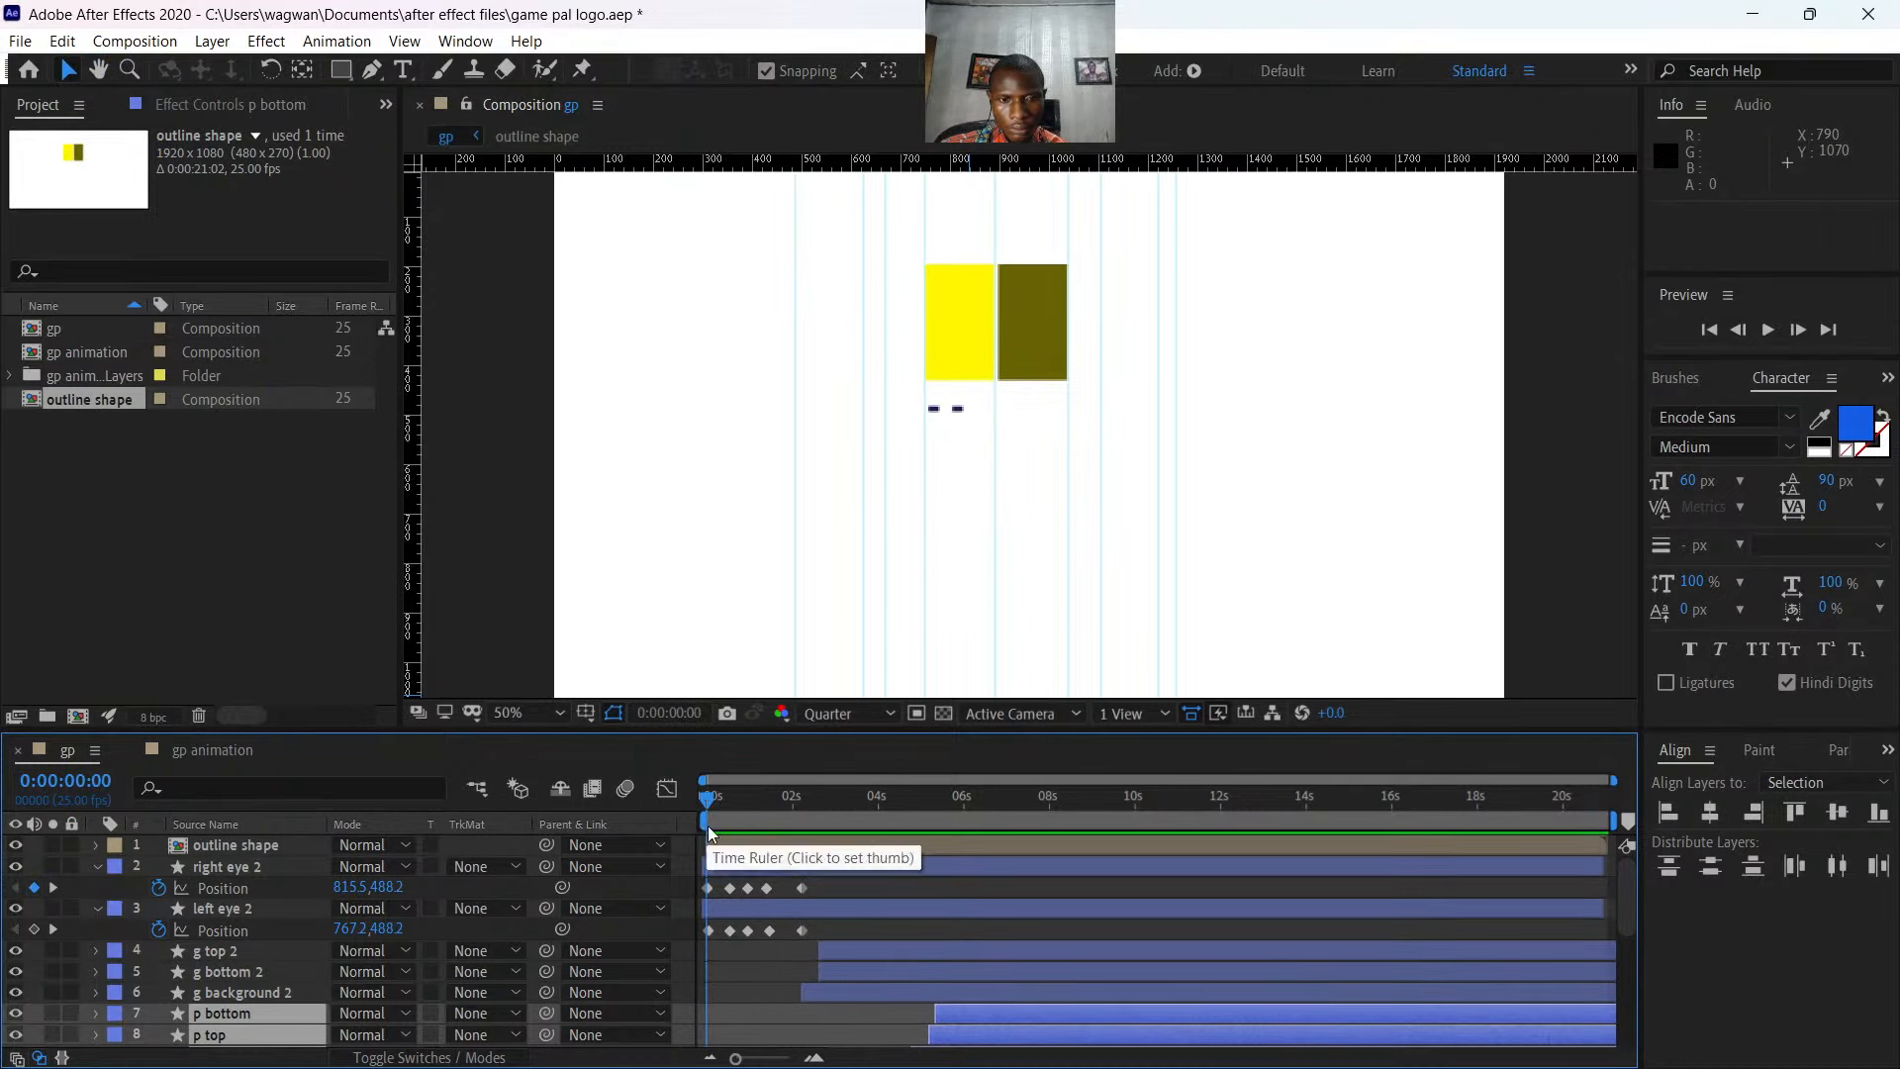
pyautogui.press('space')
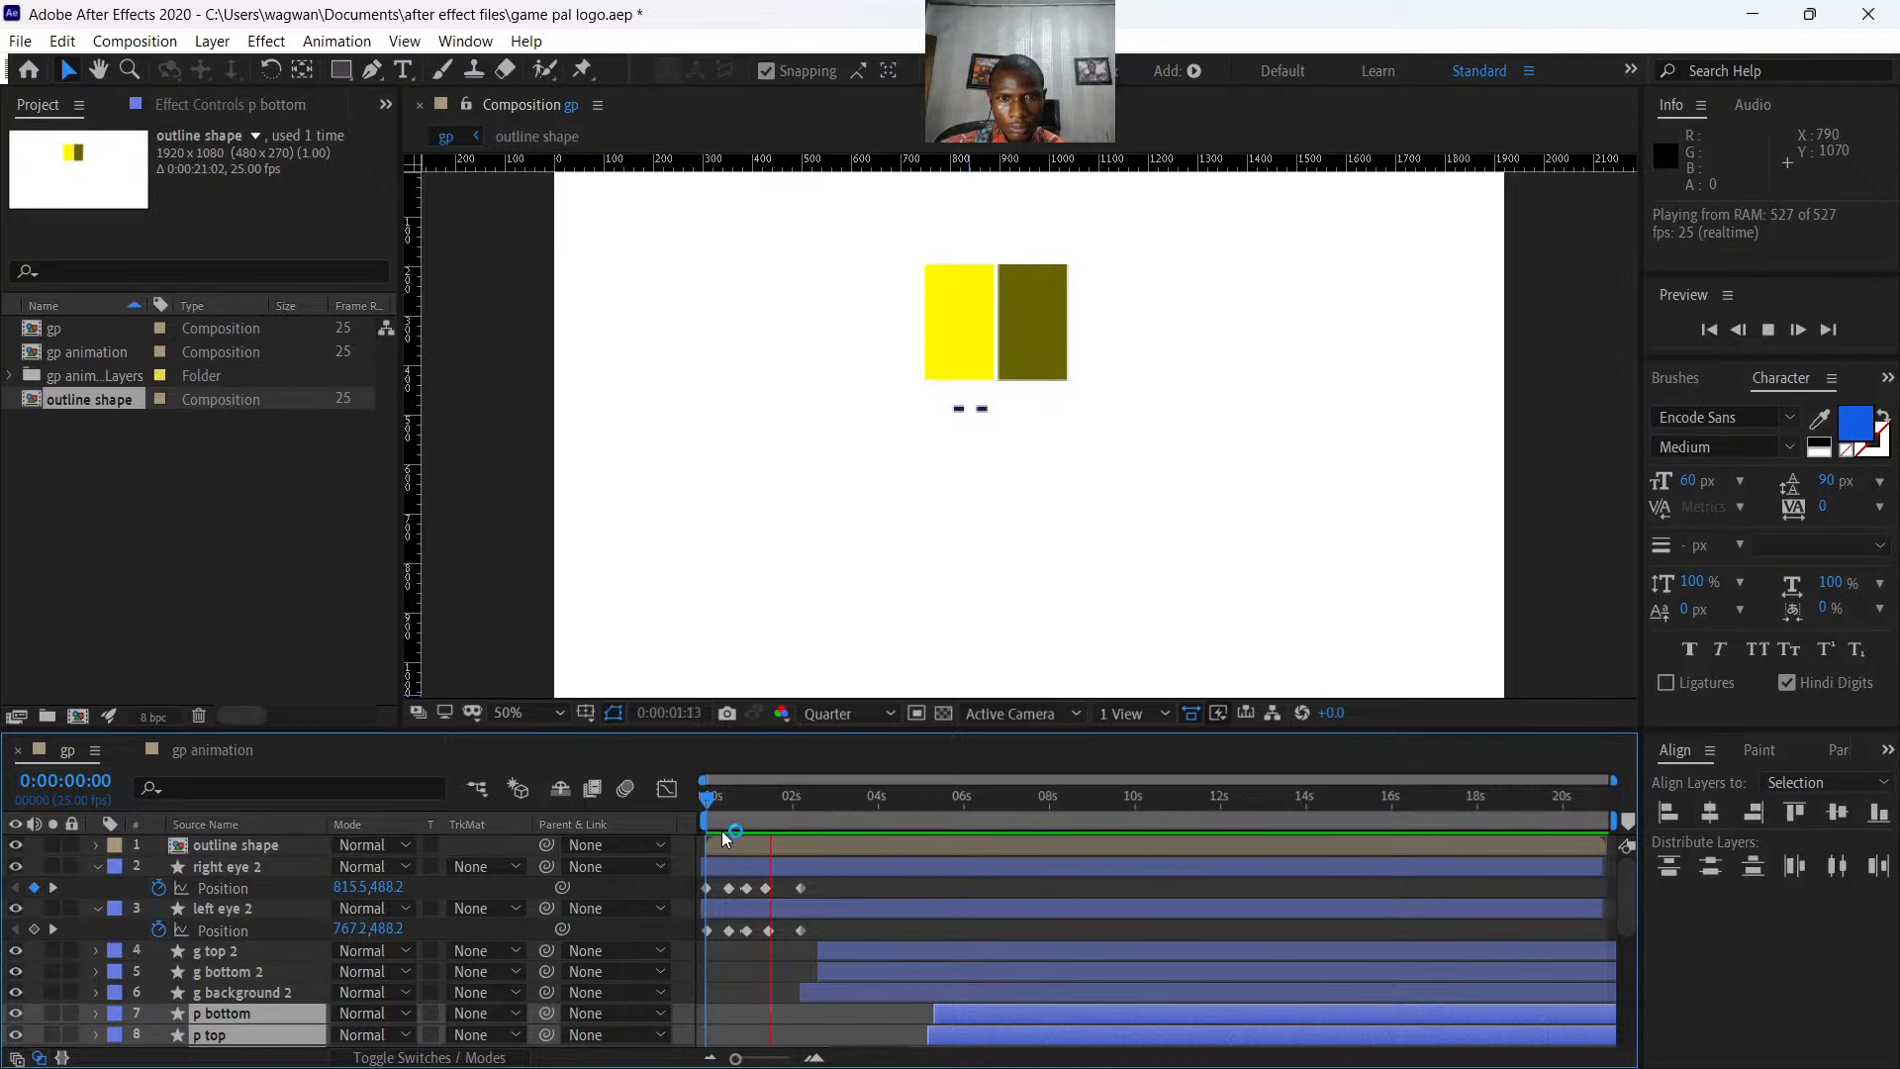
pyautogui.press('space')
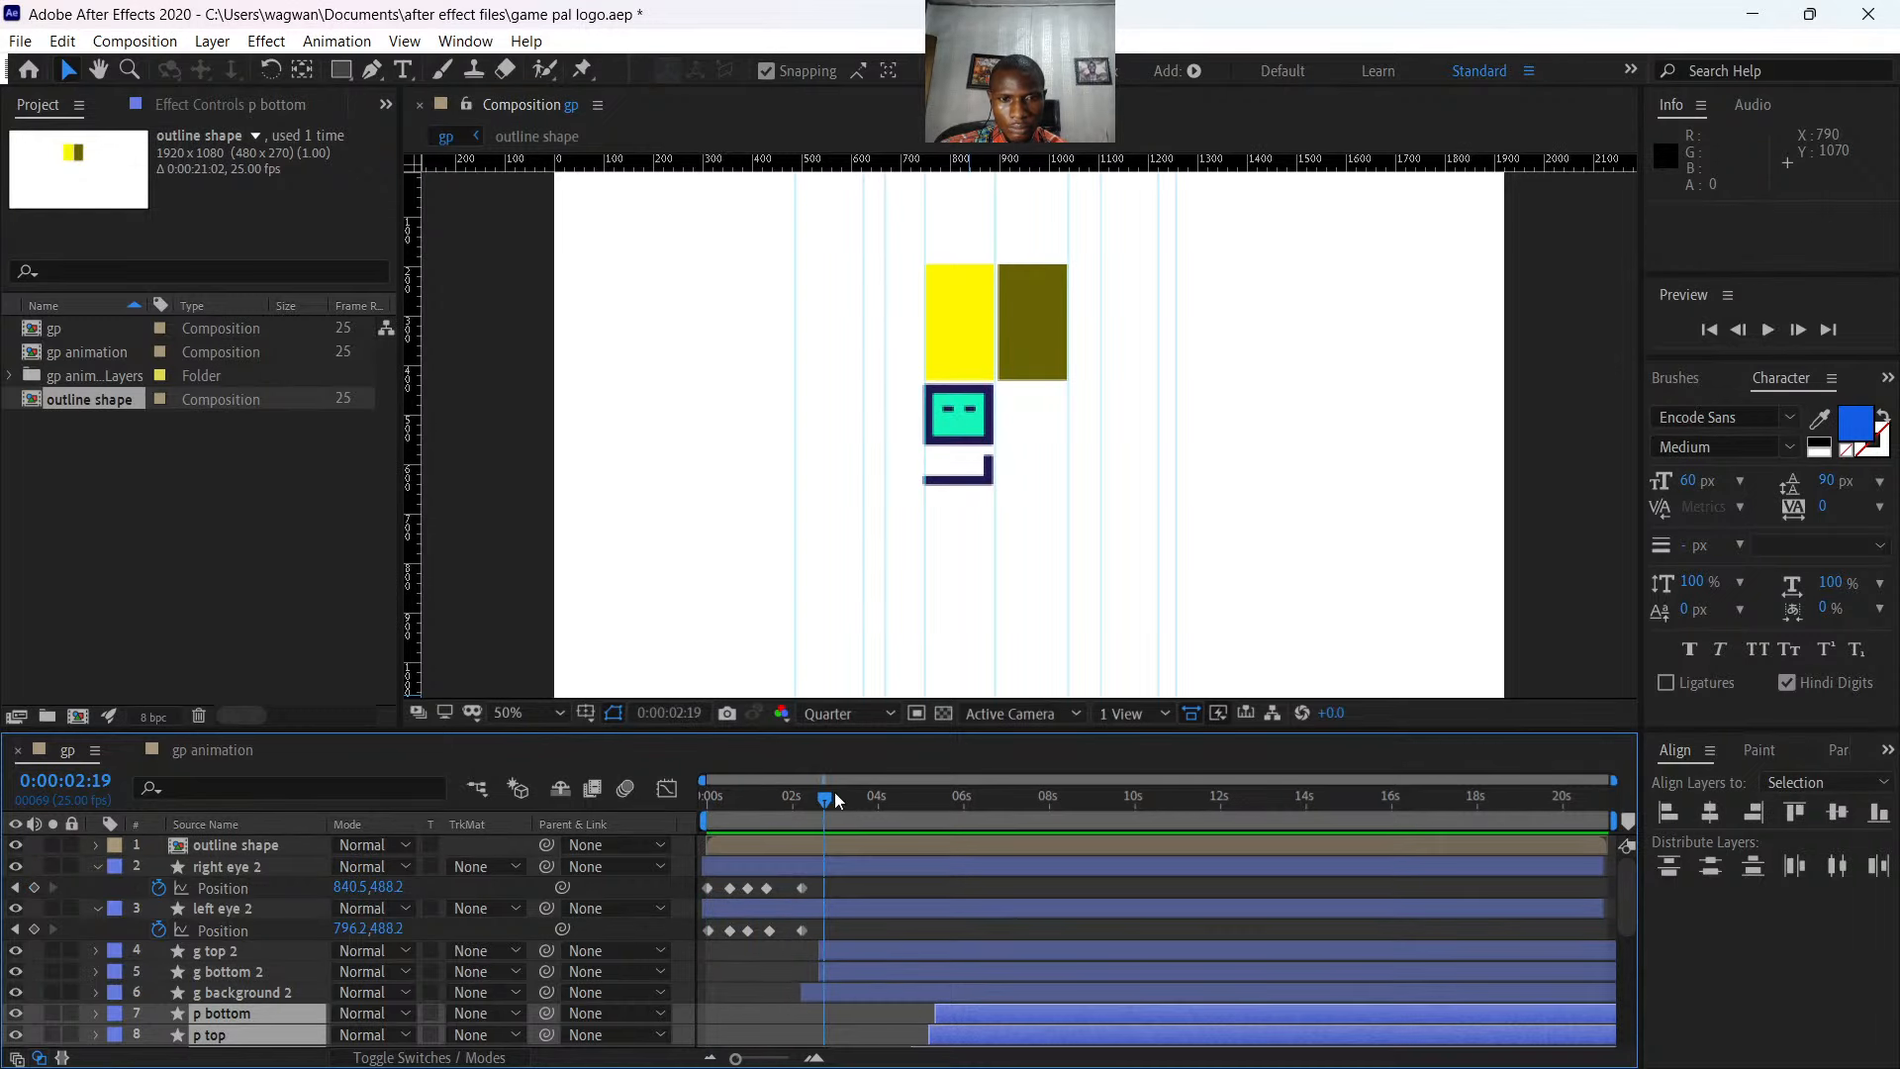
pyautogui.moveTo(836, 799); pyautogui.dragTo(683, 812)
pyautogui.press('space')
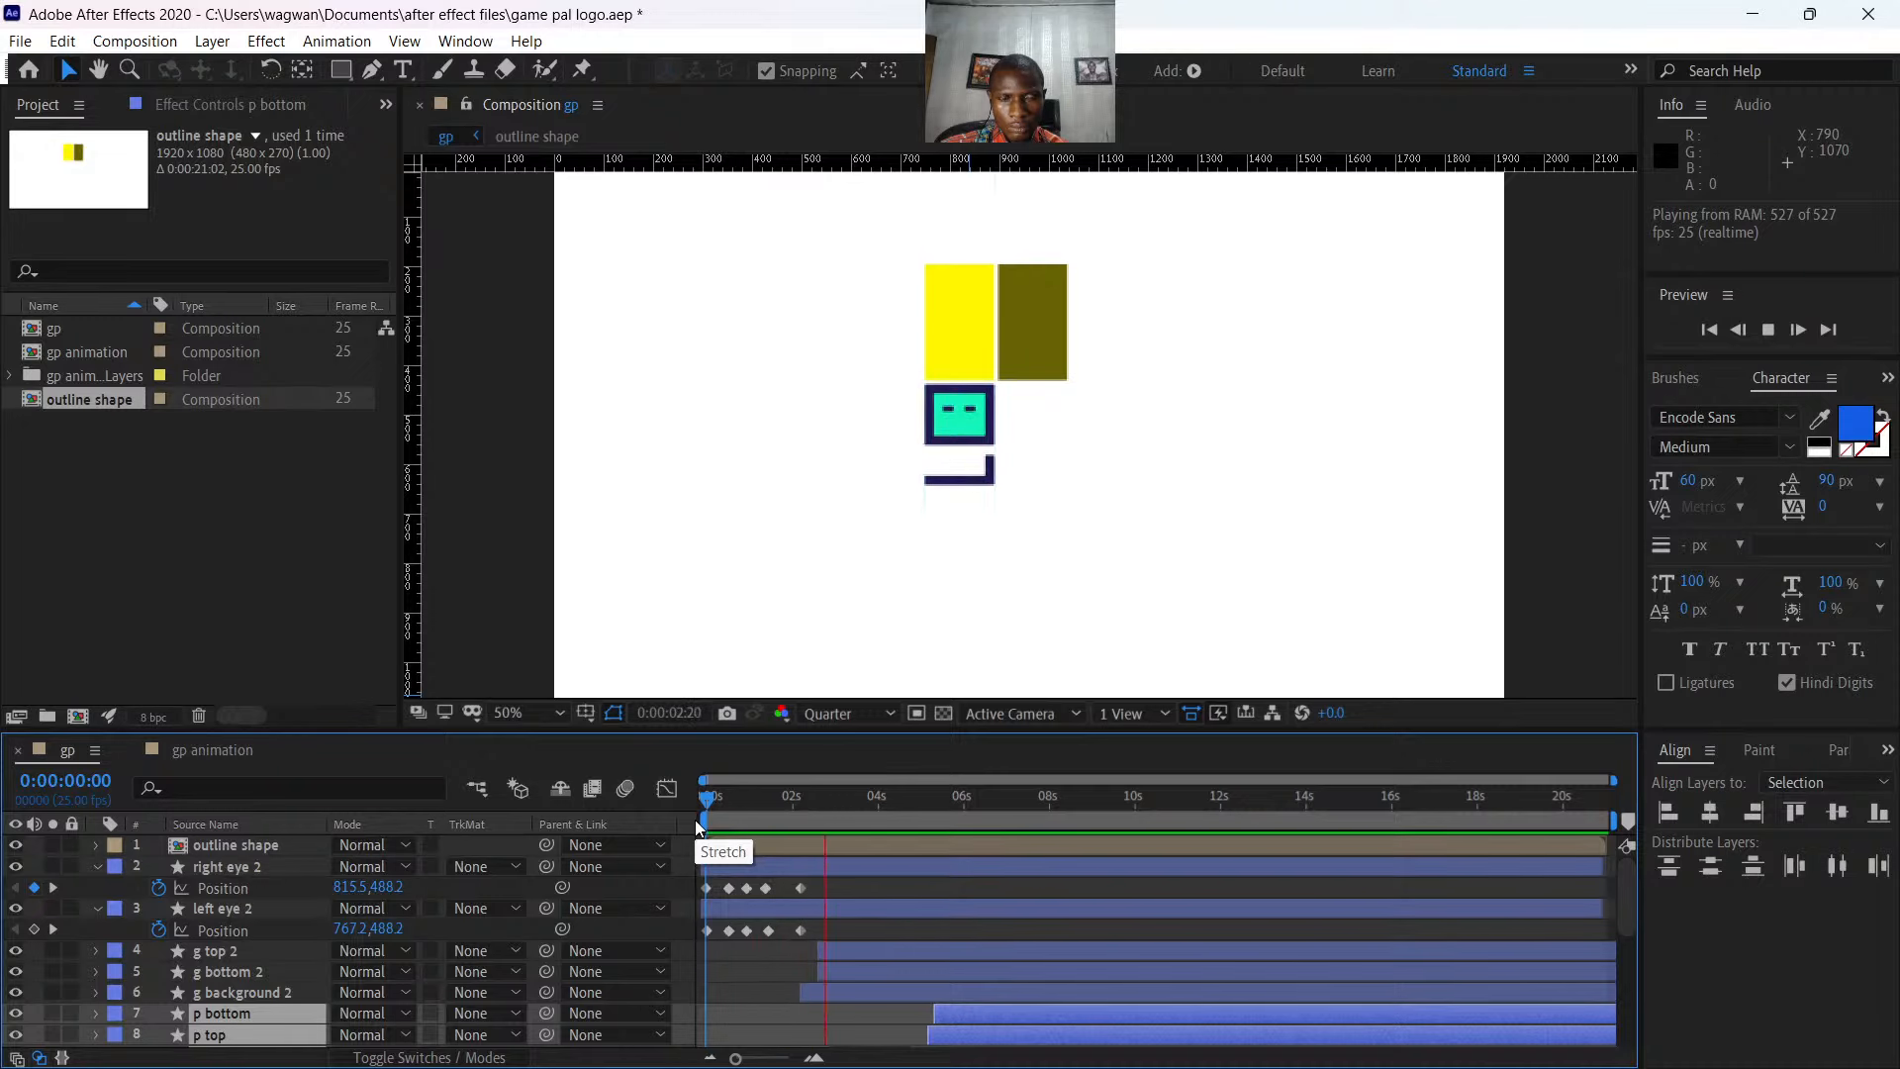
pyautogui.press('space')
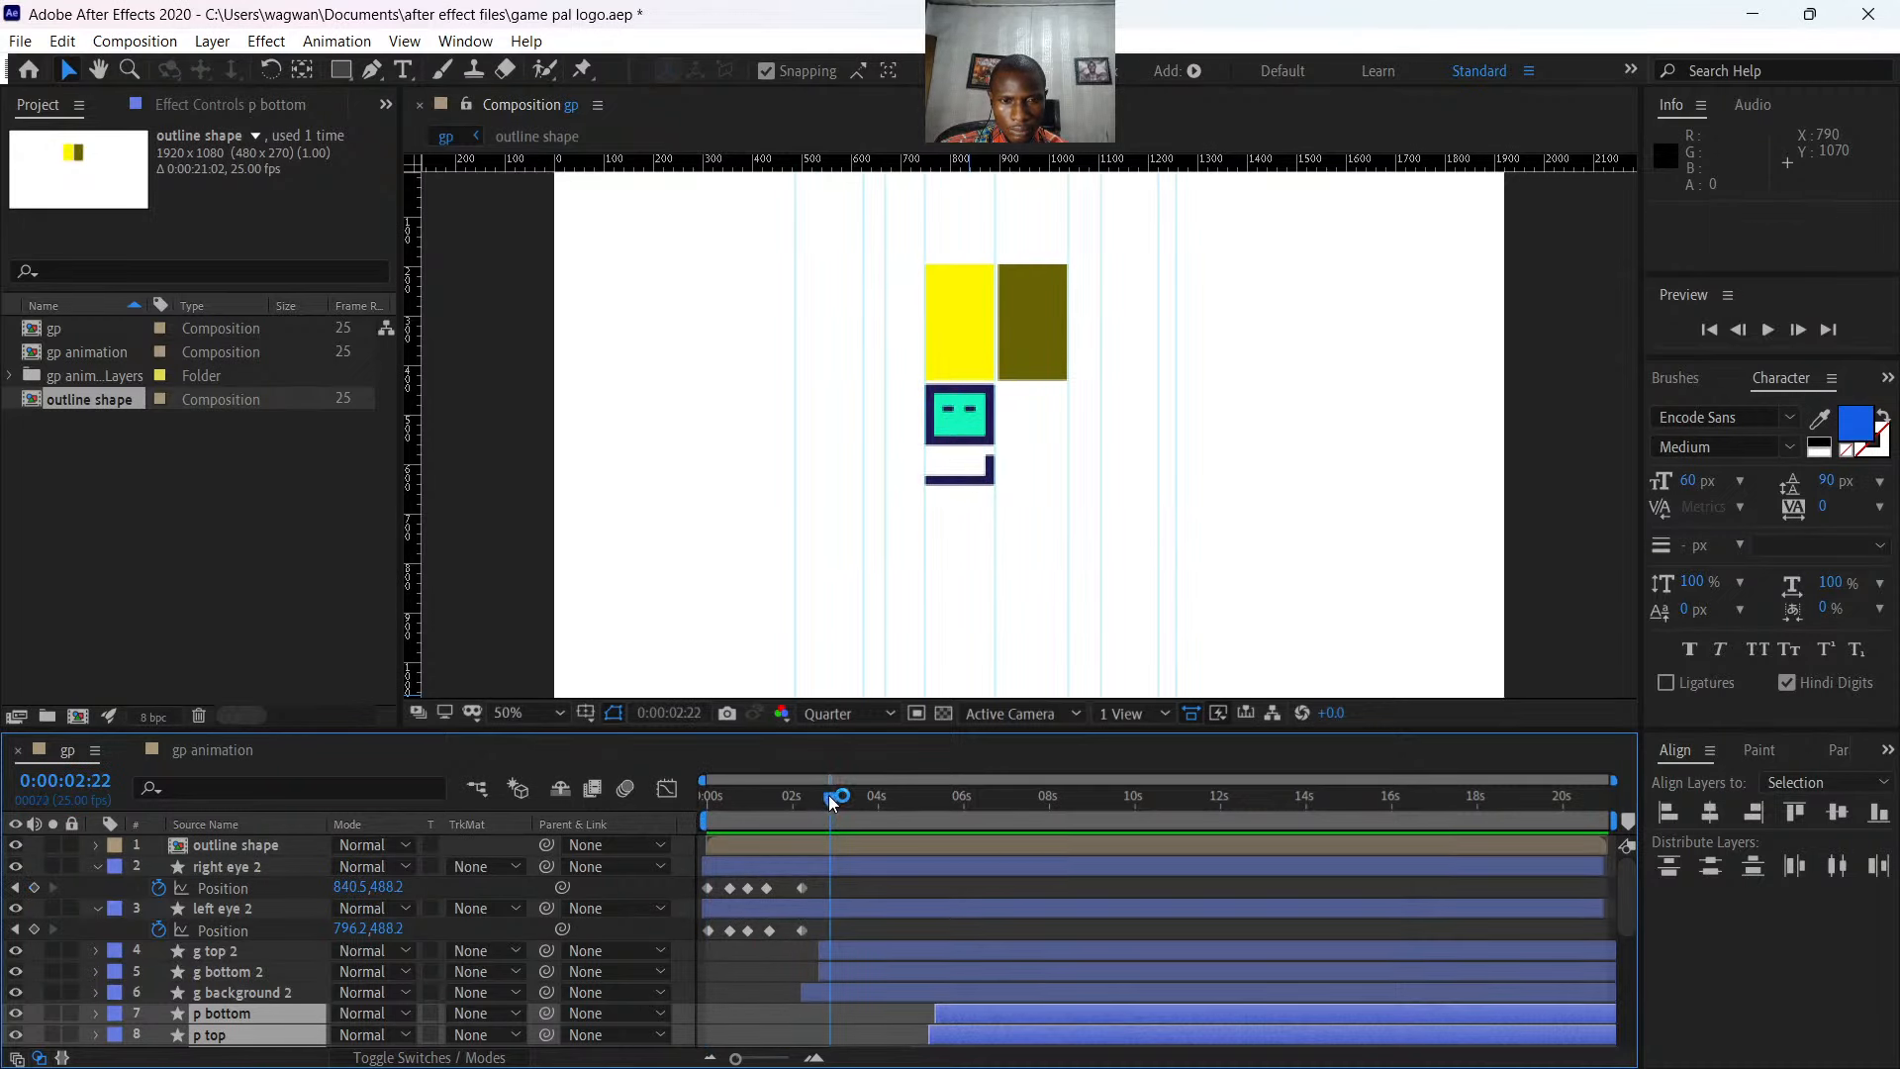
pyautogui.moveTo(831, 799); pyautogui.dragTo(804, 840)
pyautogui.moveTo(804, 840); pyautogui.dragTo(829, 846)
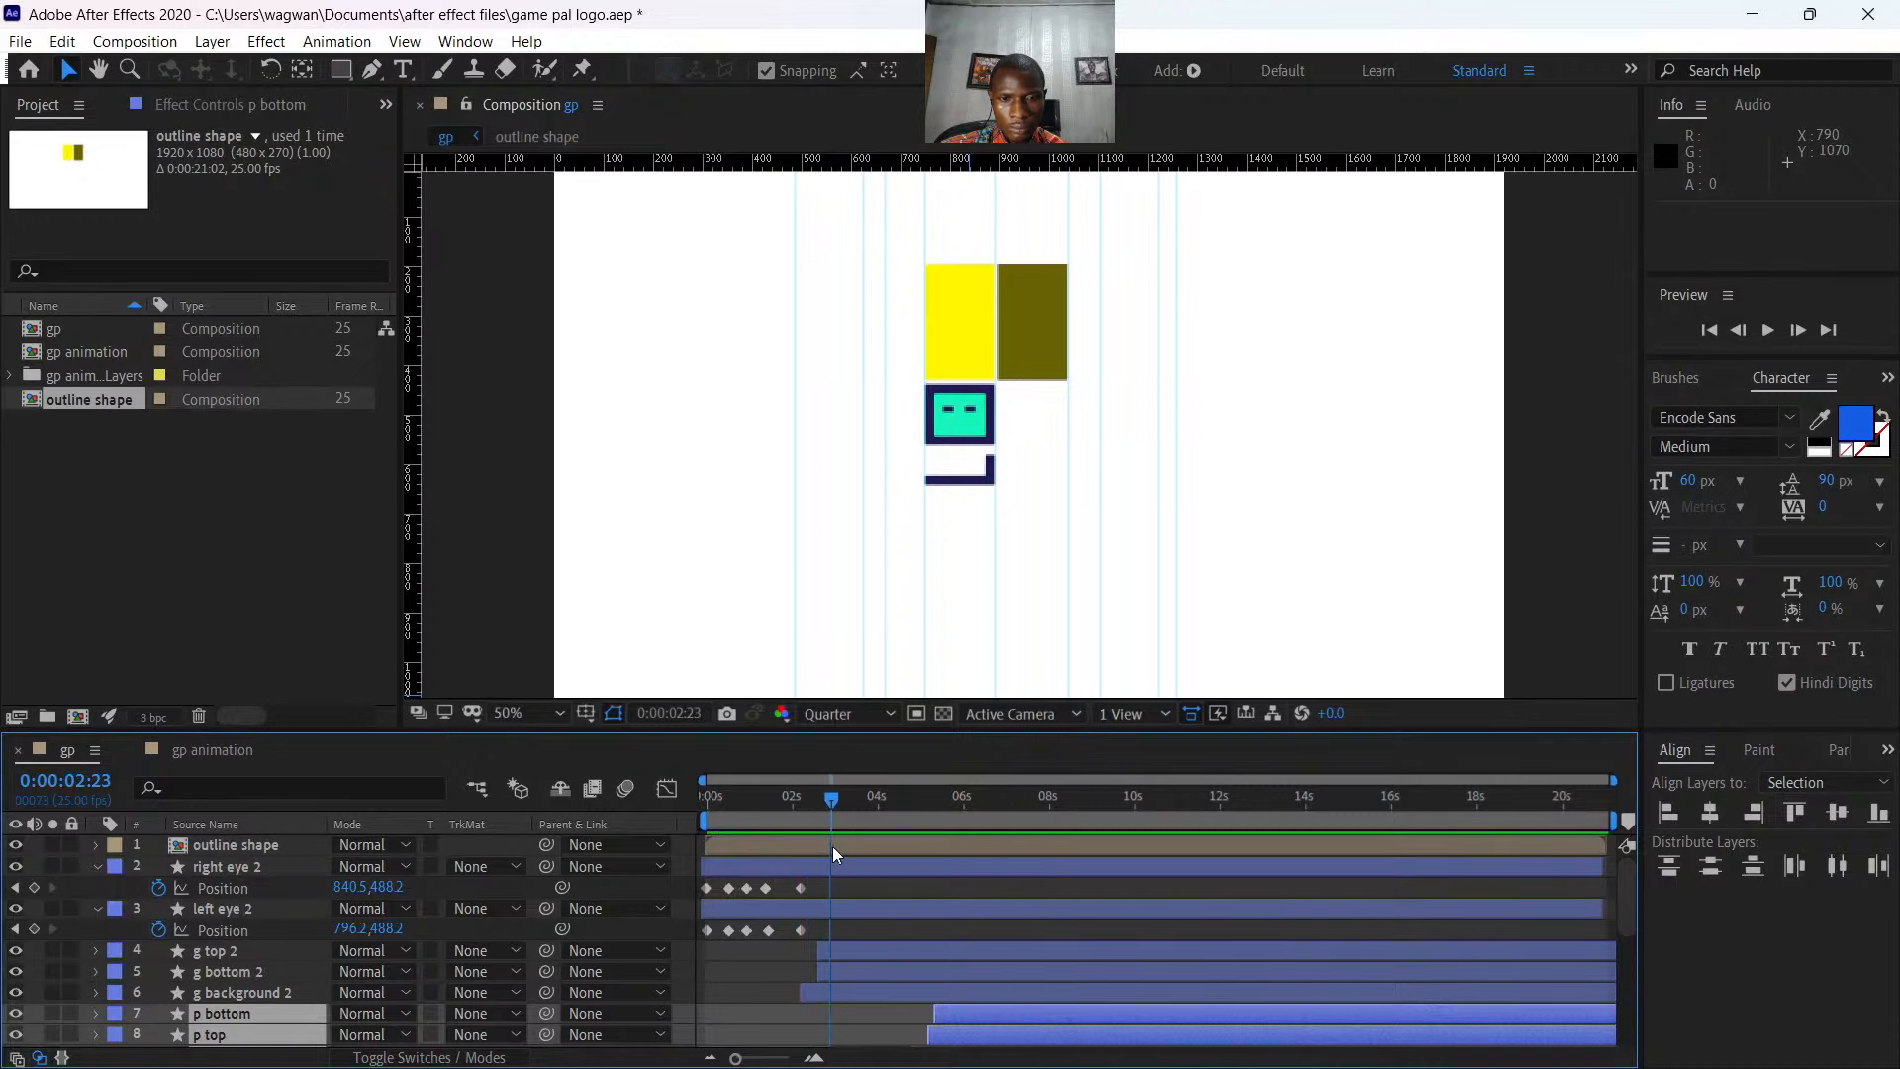
# - Shift the g top 2 and g bottom 2 layers 10 frames later so they start at 0:00:03:01
pyautogui.click(840, 974)
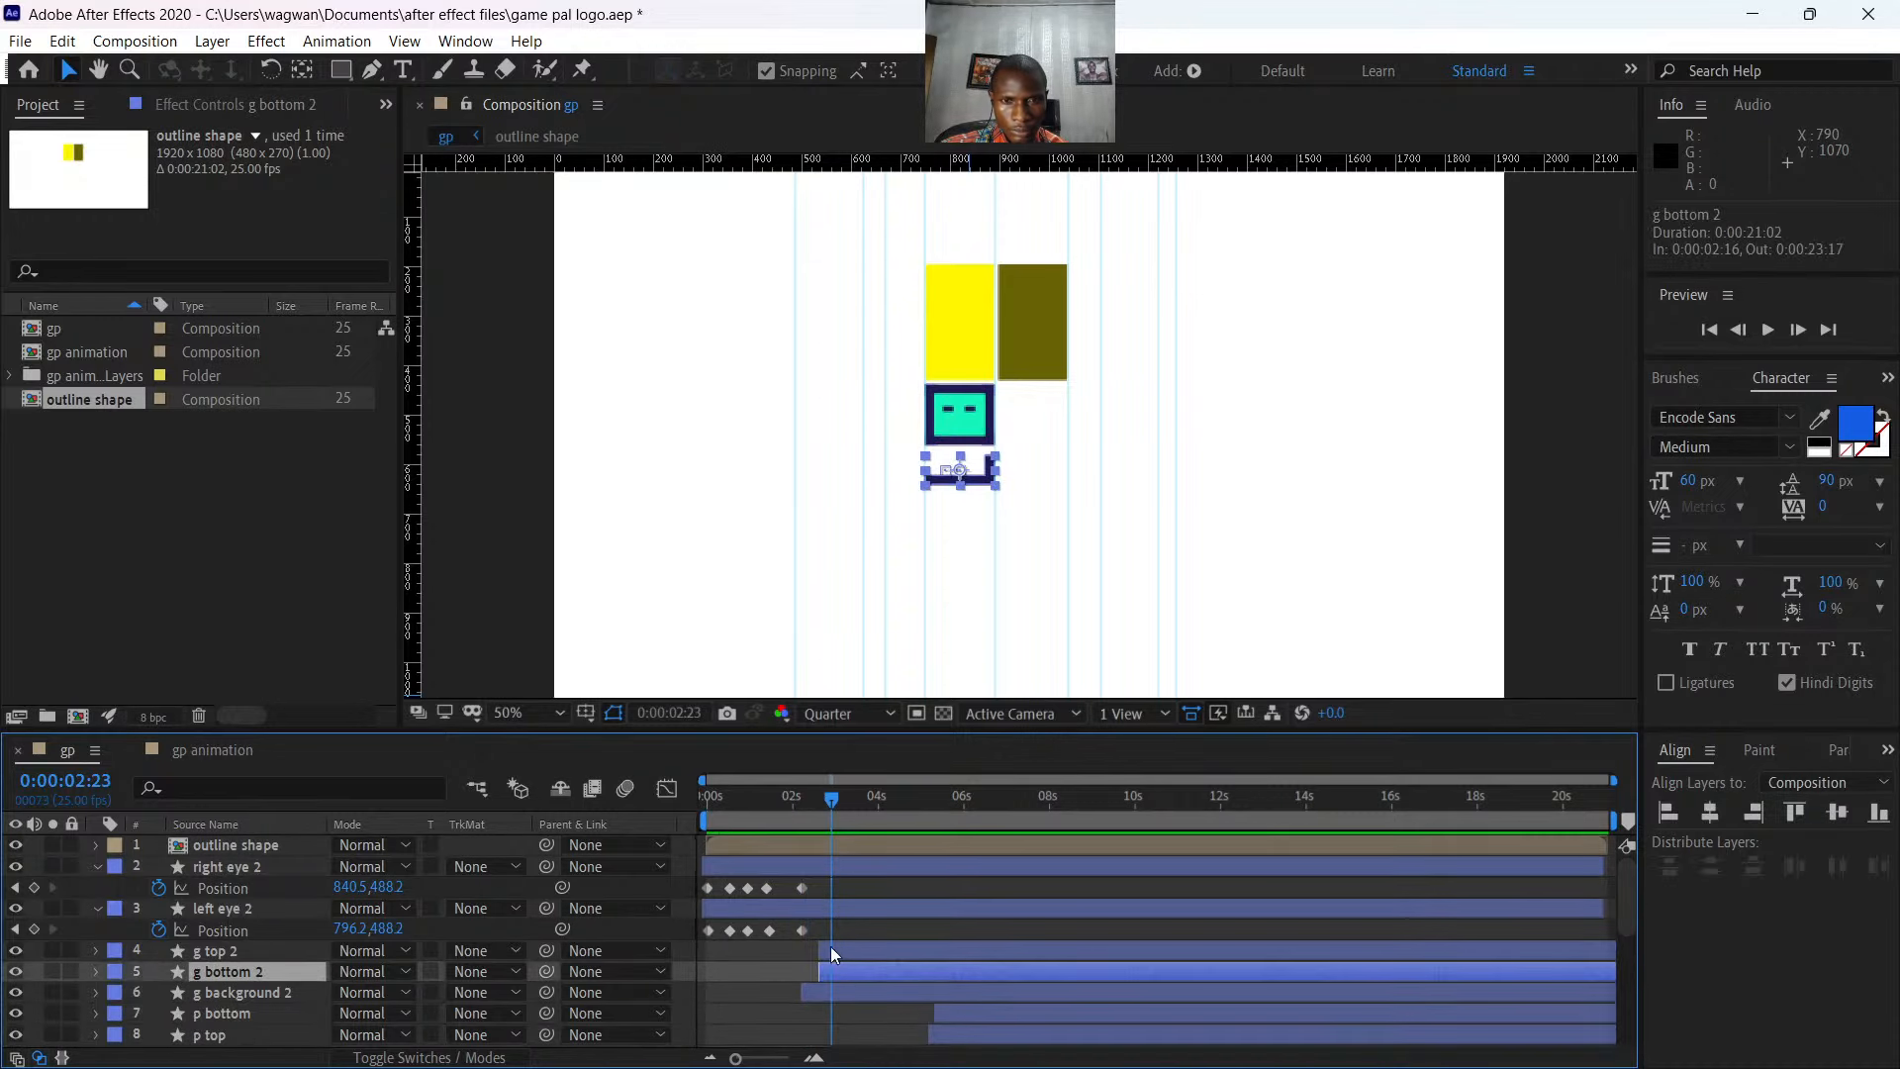
pyautogui.keyDown('shift'); pyautogui.click(832, 949); pyautogui.keyUp('shift')
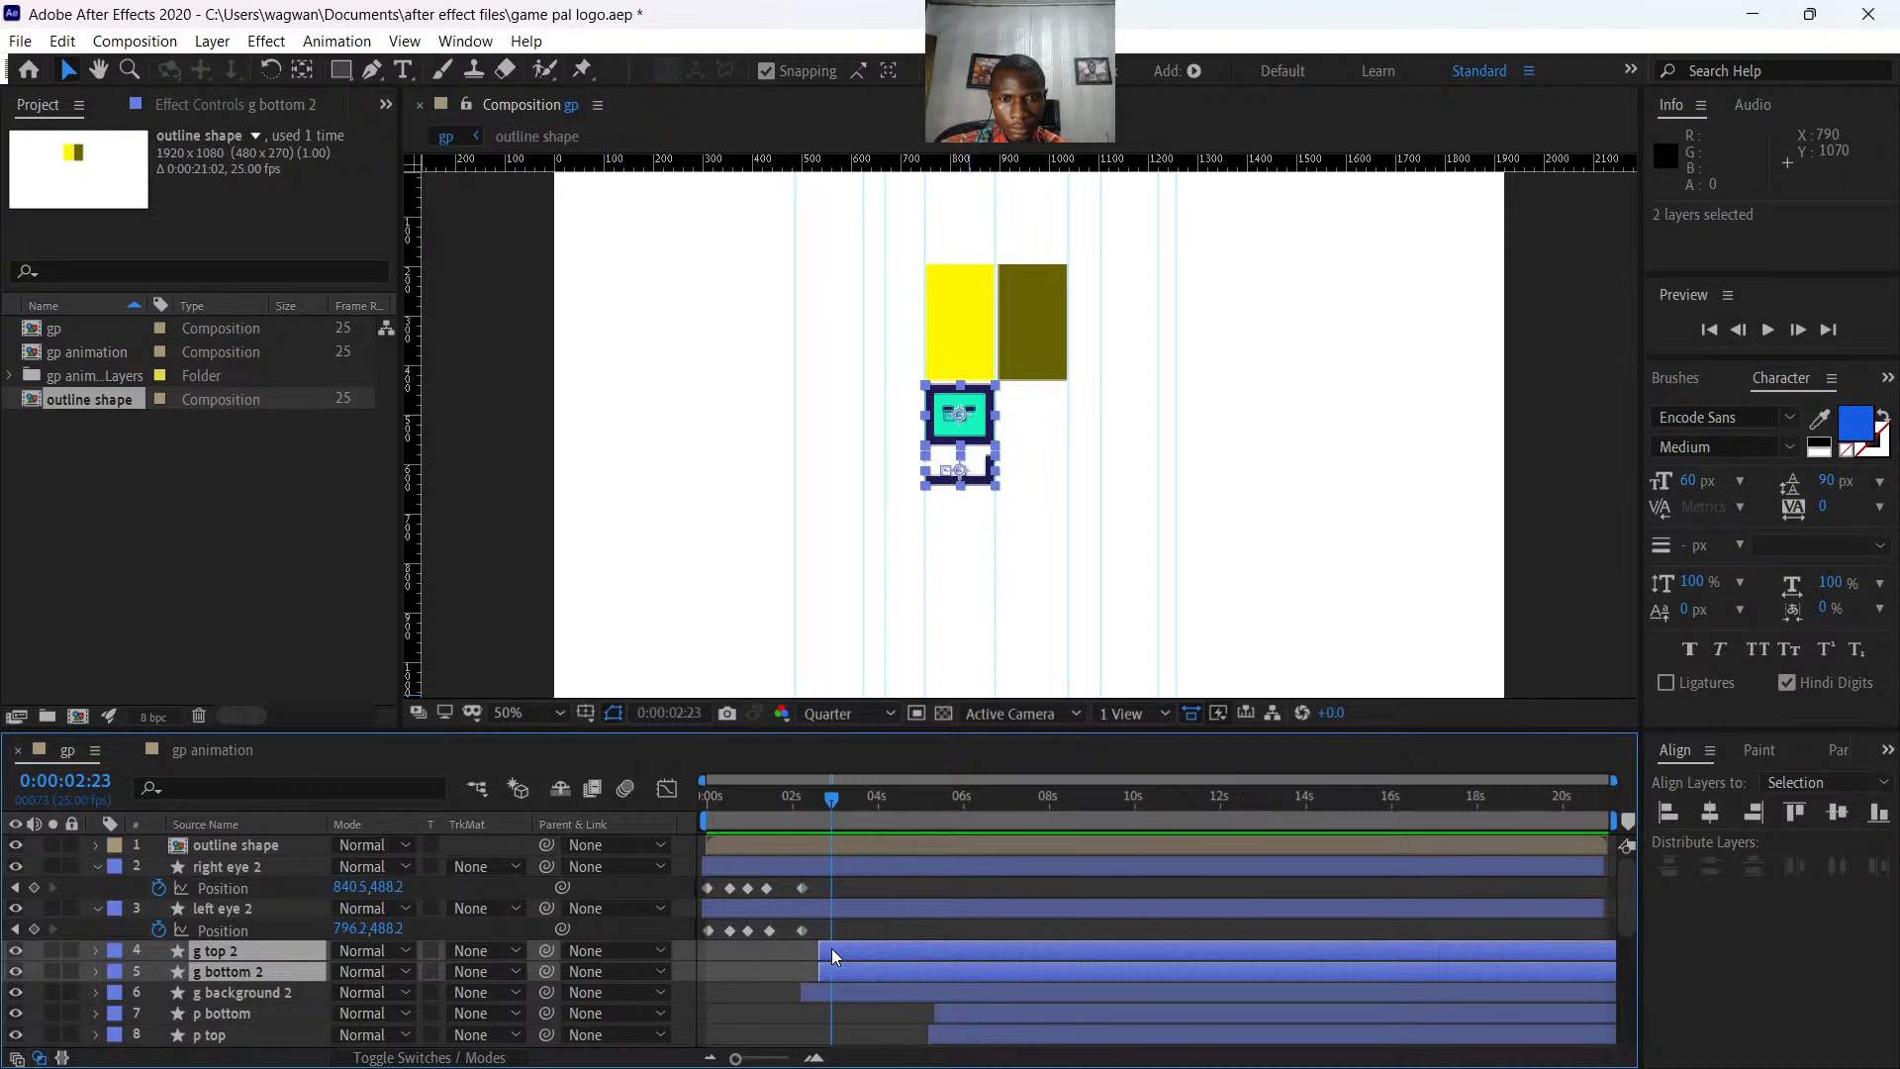
pyautogui.moveTo(831, 948); pyautogui.dragTo(848, 948)
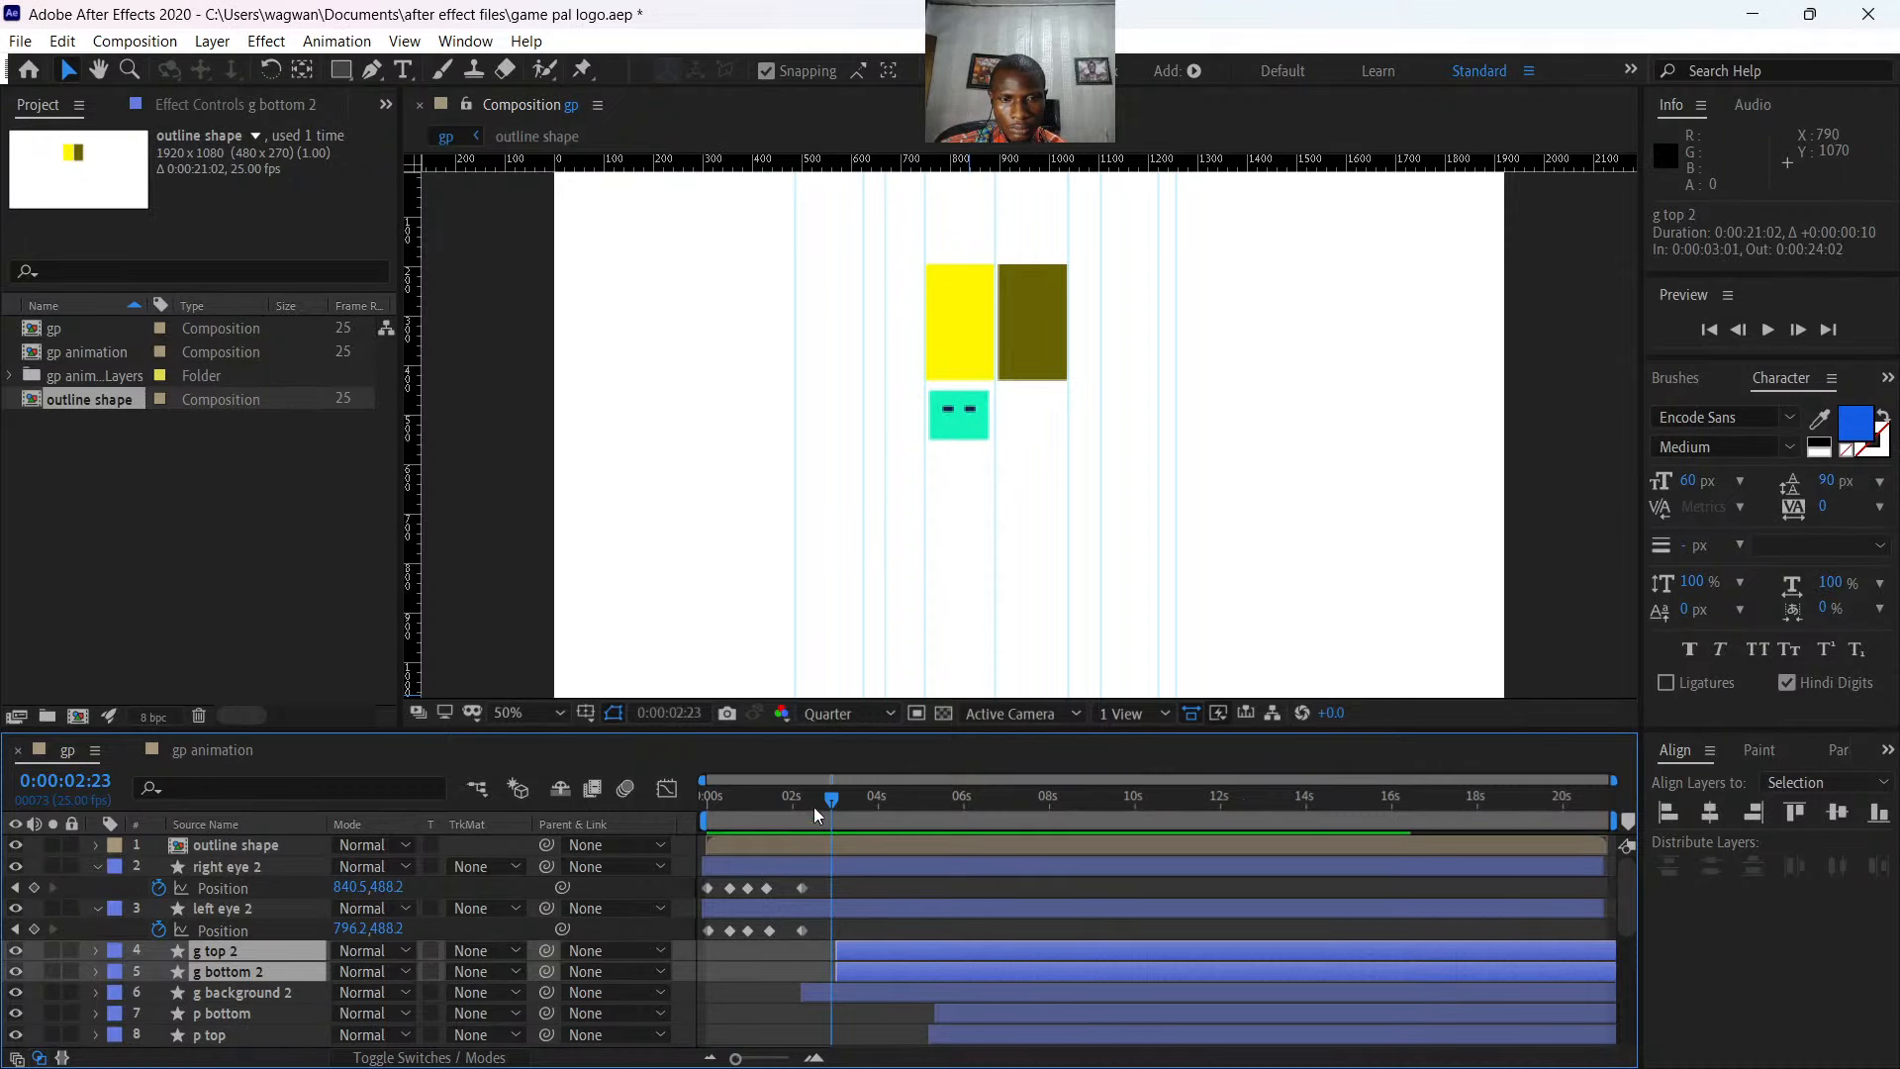
# - Pull the last Position keyframes of right eye 2 and left eye 2 back to about 0:00:02:00, and paste copies of each eye's keyframes at 0:00:02:18
pyautogui.moveTo(829, 798)
pyautogui.mouseDown()
pyautogui.moveTo(785, 807)
pyautogui.moveTo(847, 822)
pyautogui.moveTo(768, 822)
pyautogui.moveTo(819, 836)
pyautogui.moveTo(804, 937)
pyautogui.moveTo(782, 914)
pyautogui.moveTo(699, 940)
pyautogui.mouseUp()
pyautogui.click(794, 930)
pyautogui.hotkey('ctrl', 'c')
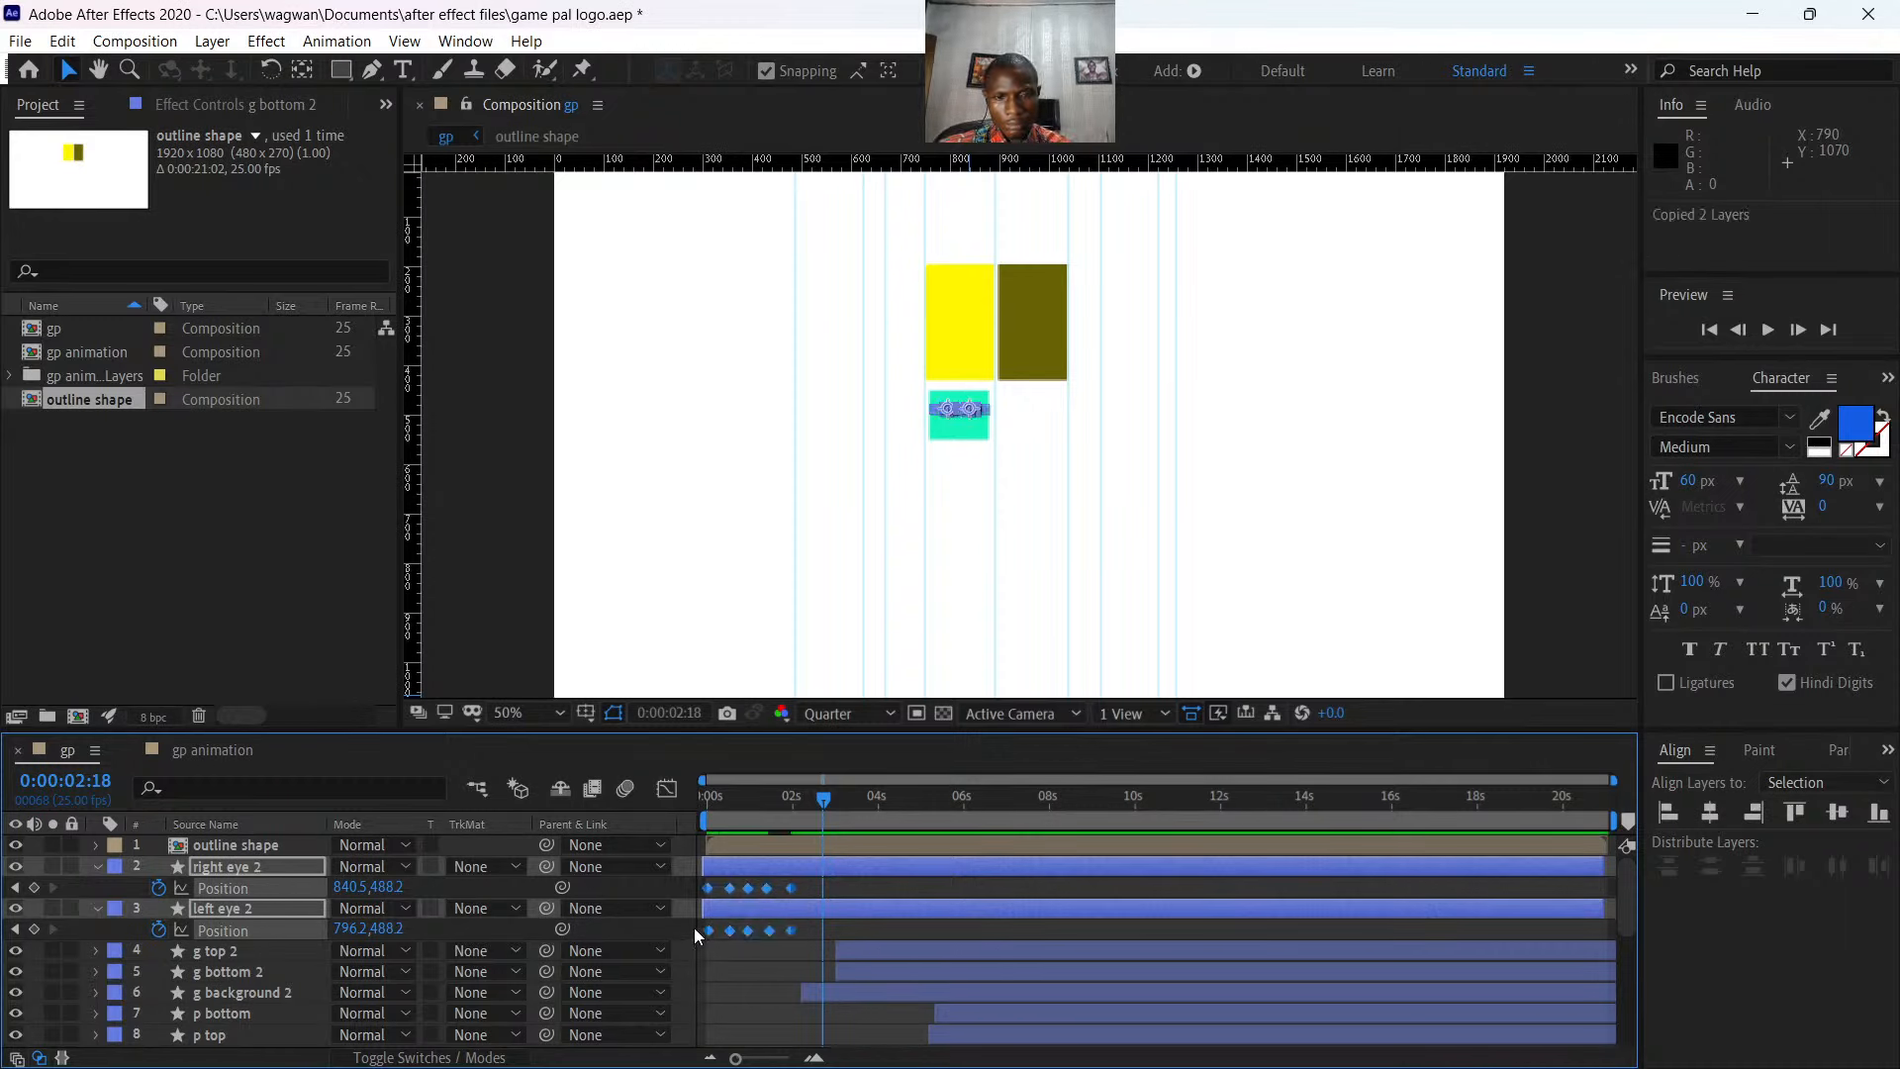
pyautogui.moveTo(804, 884); pyautogui.dragTo(685, 900)
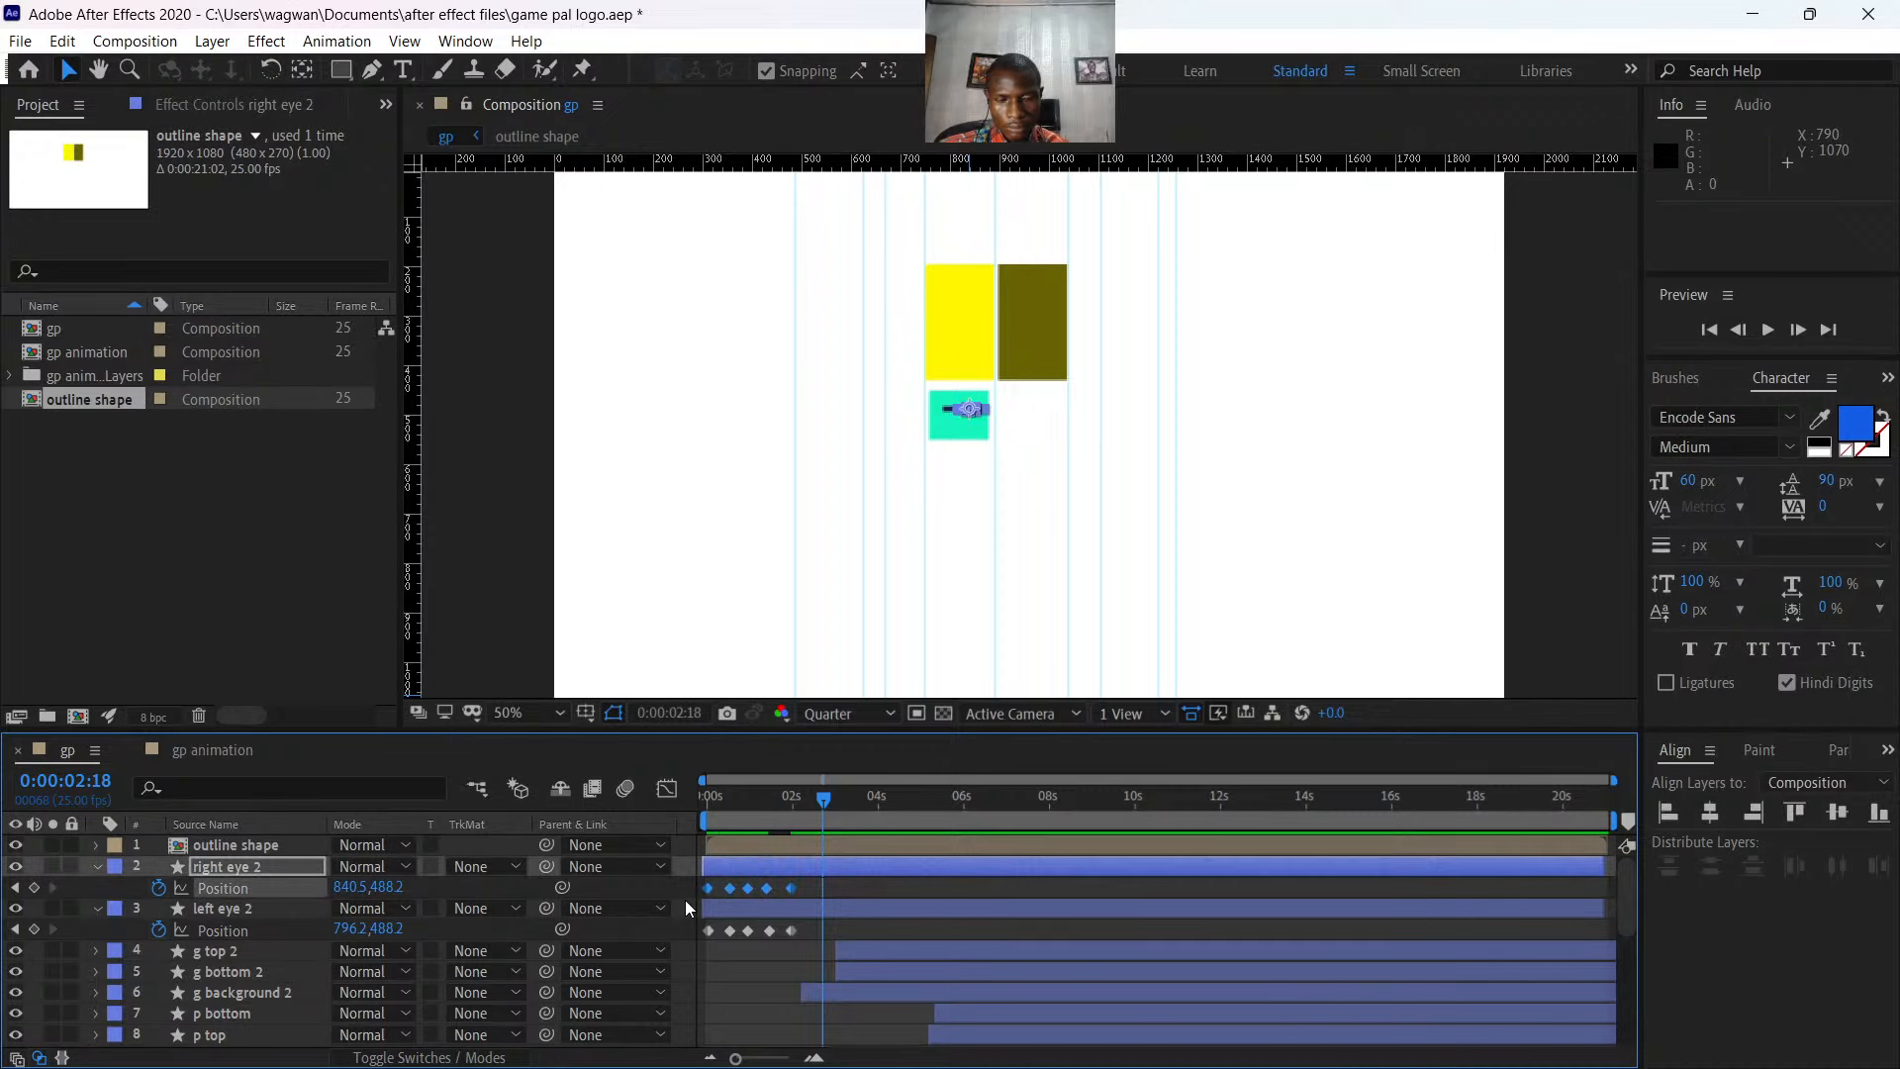
pyautogui.hotkey('ctrl', 'c')
pyautogui.hotkey('ctrl', 'v')
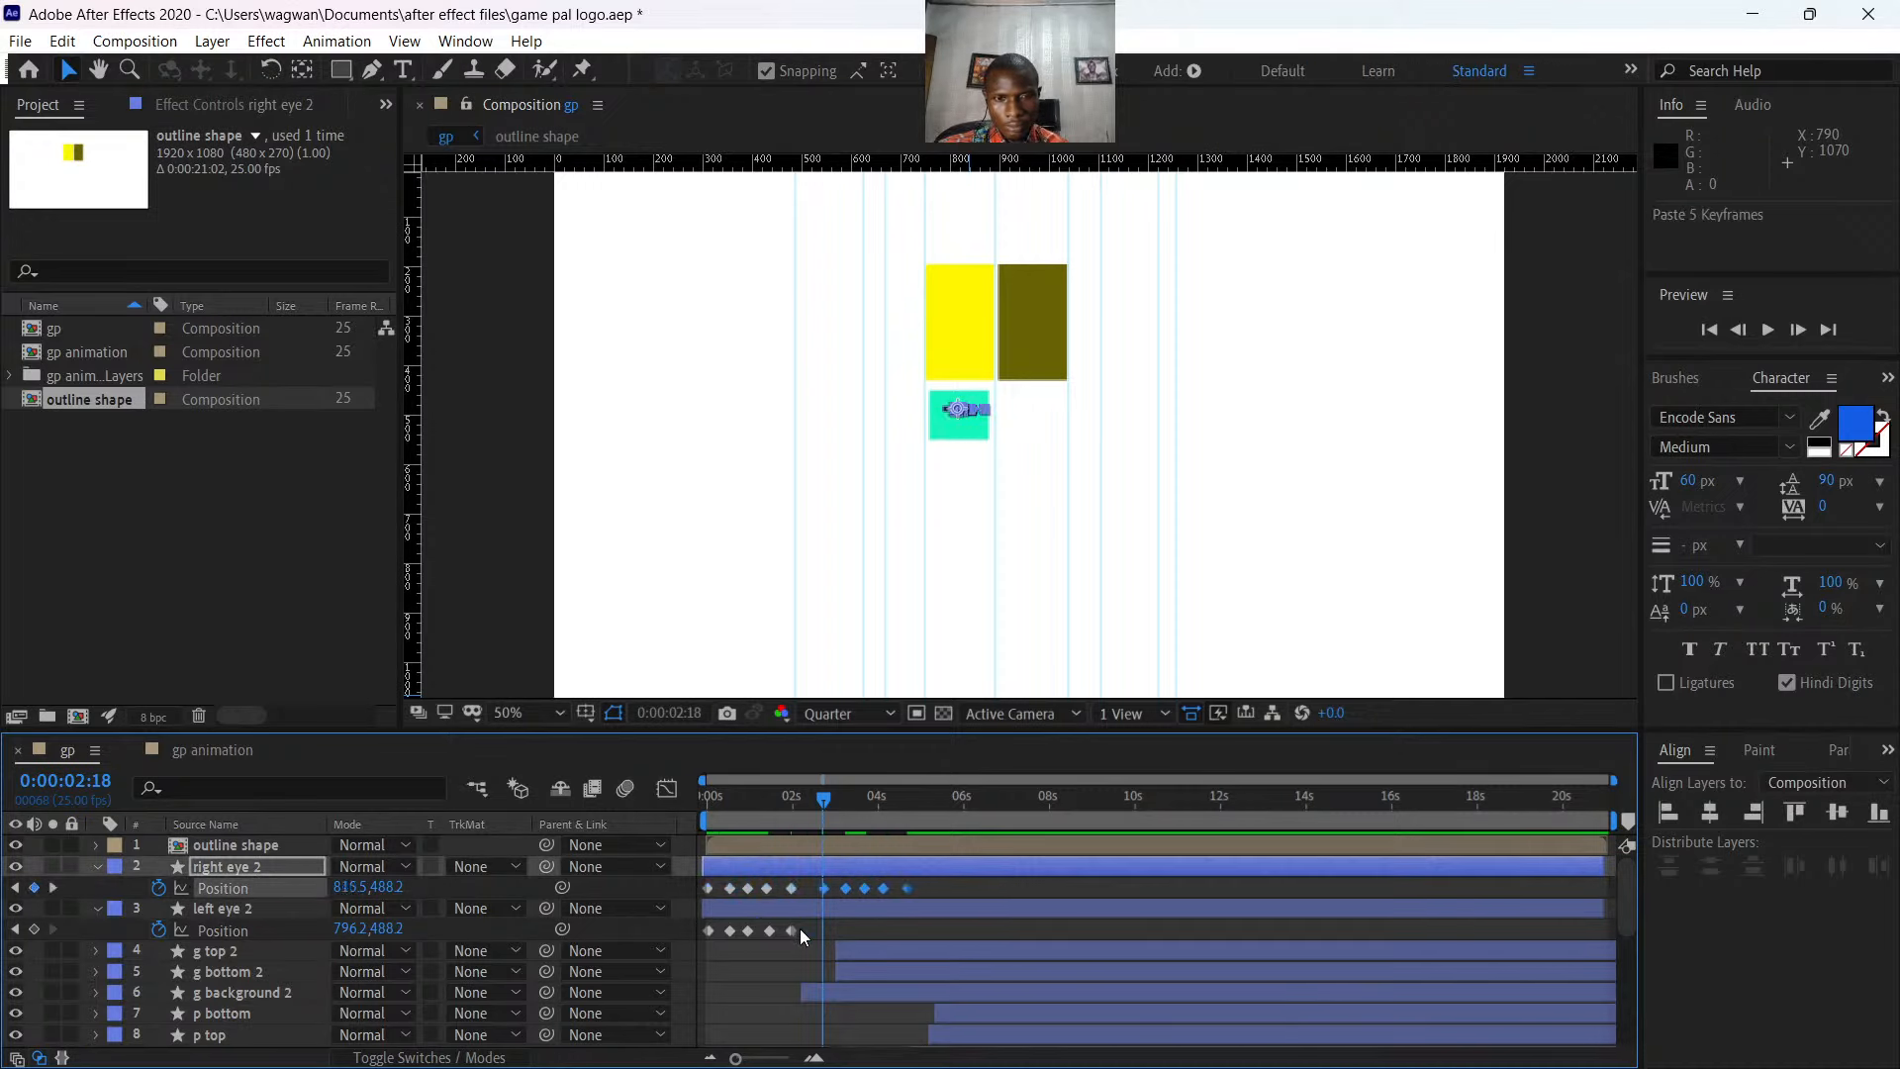
pyautogui.moveTo(800, 929); pyautogui.dragTo(695, 938)
pyautogui.hotkey('ctrl', 'c')
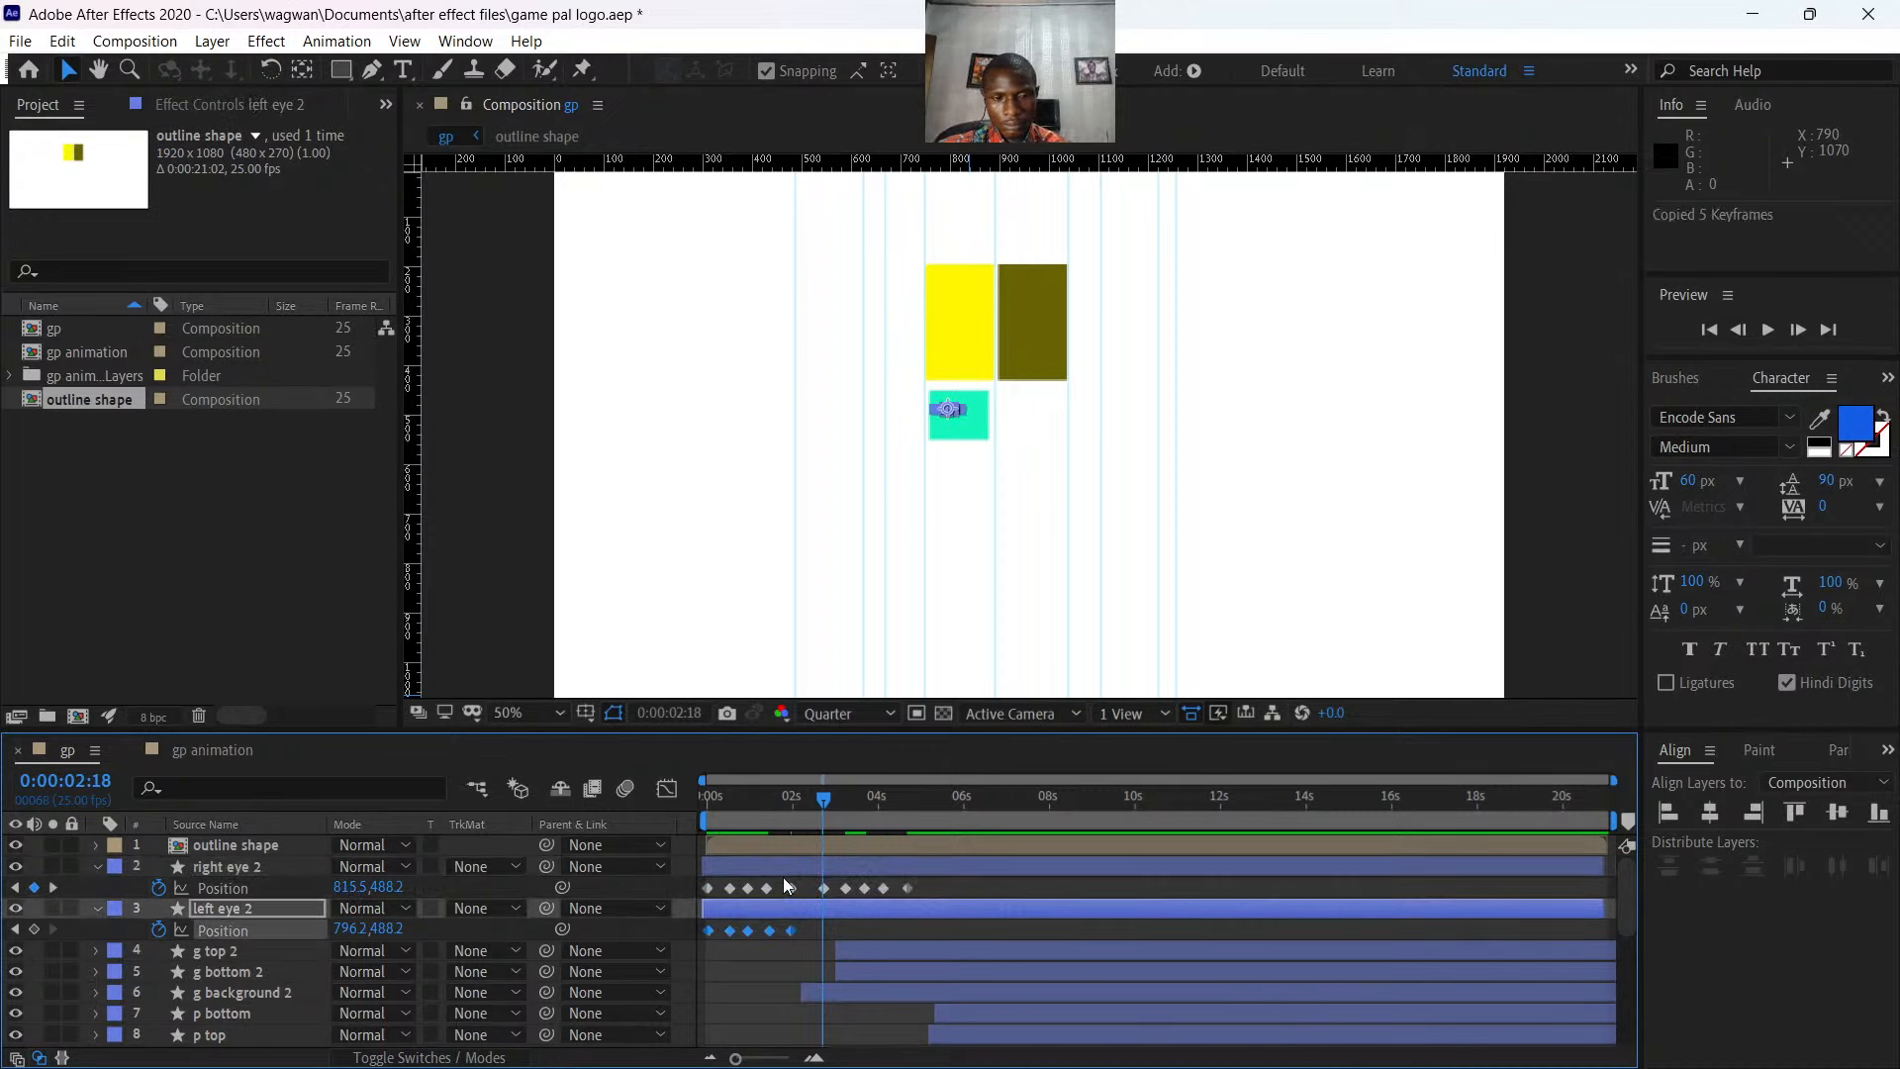
pyautogui.hotkey('ctrl', 'v')
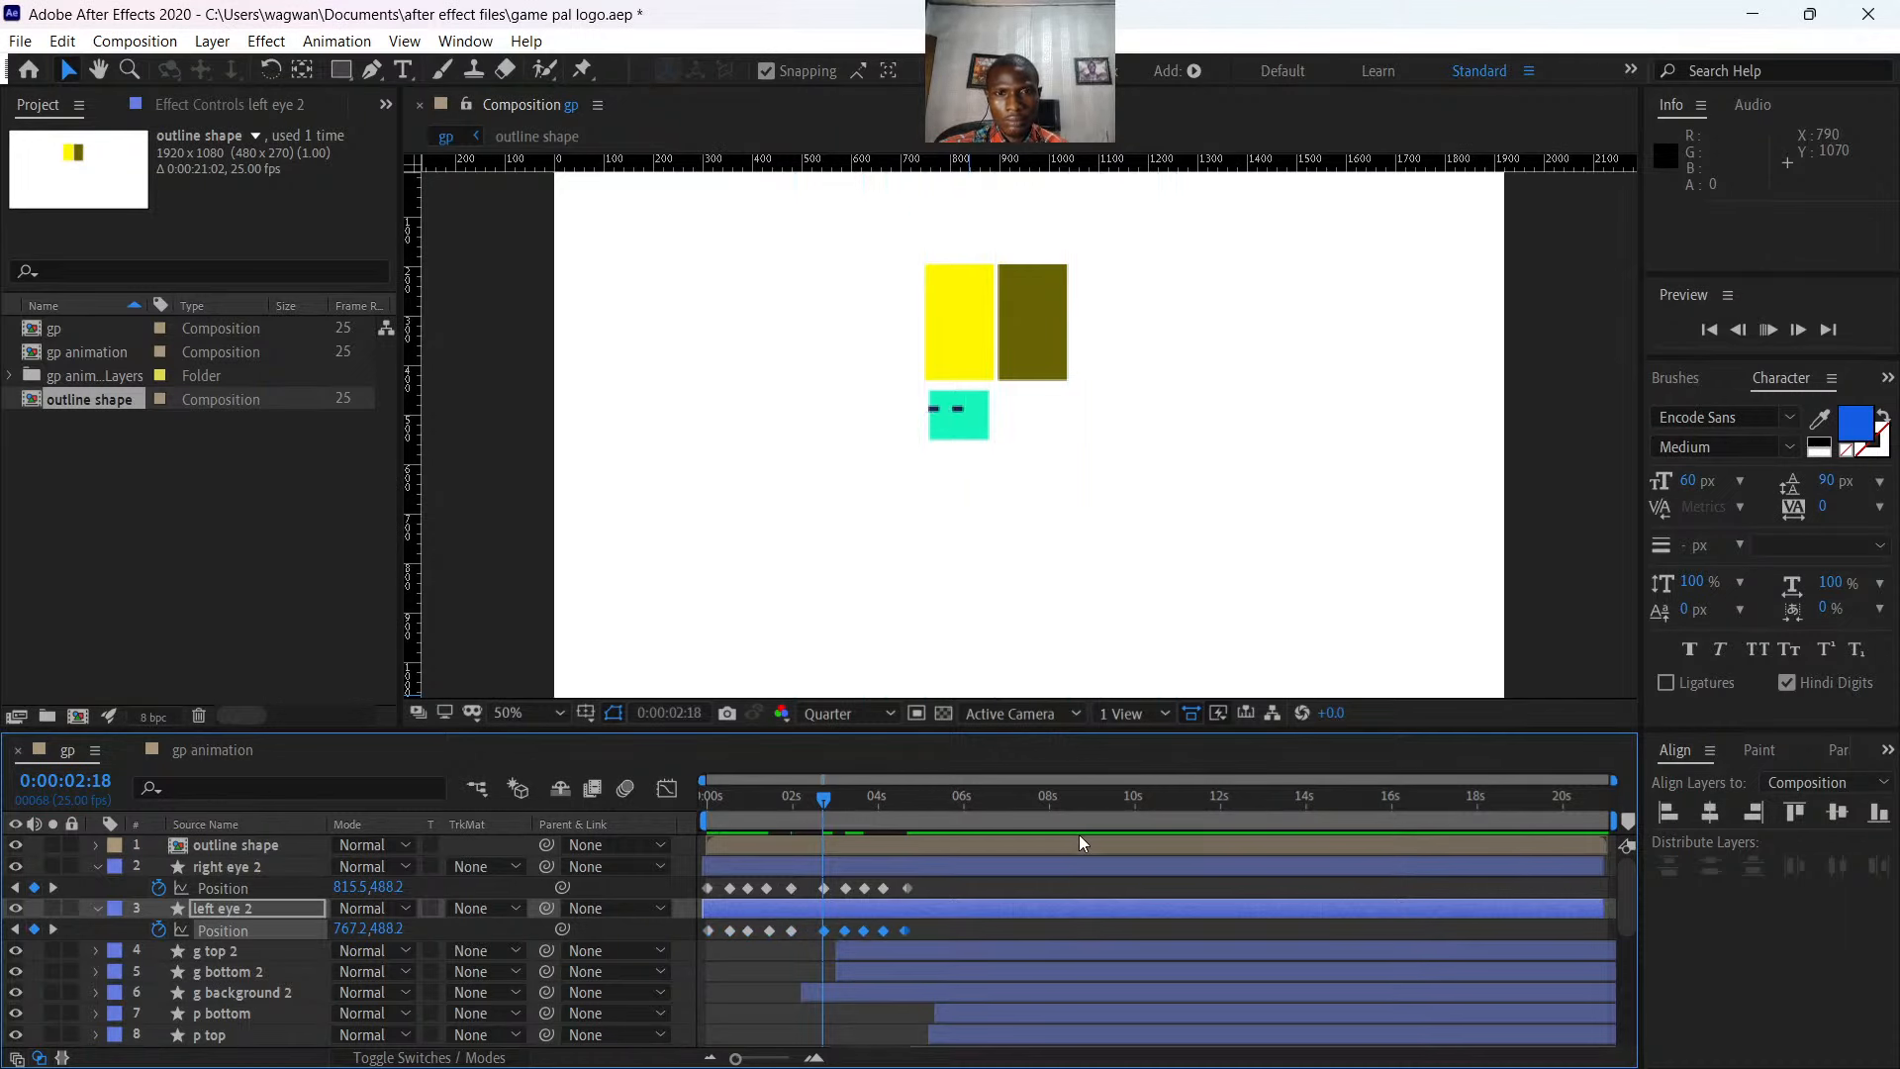
# - Move the pasted Position keyframes of right eye 2 and left eye 2 slightly earlier, closer to the original keyframes
pyautogui.click(873, 799)
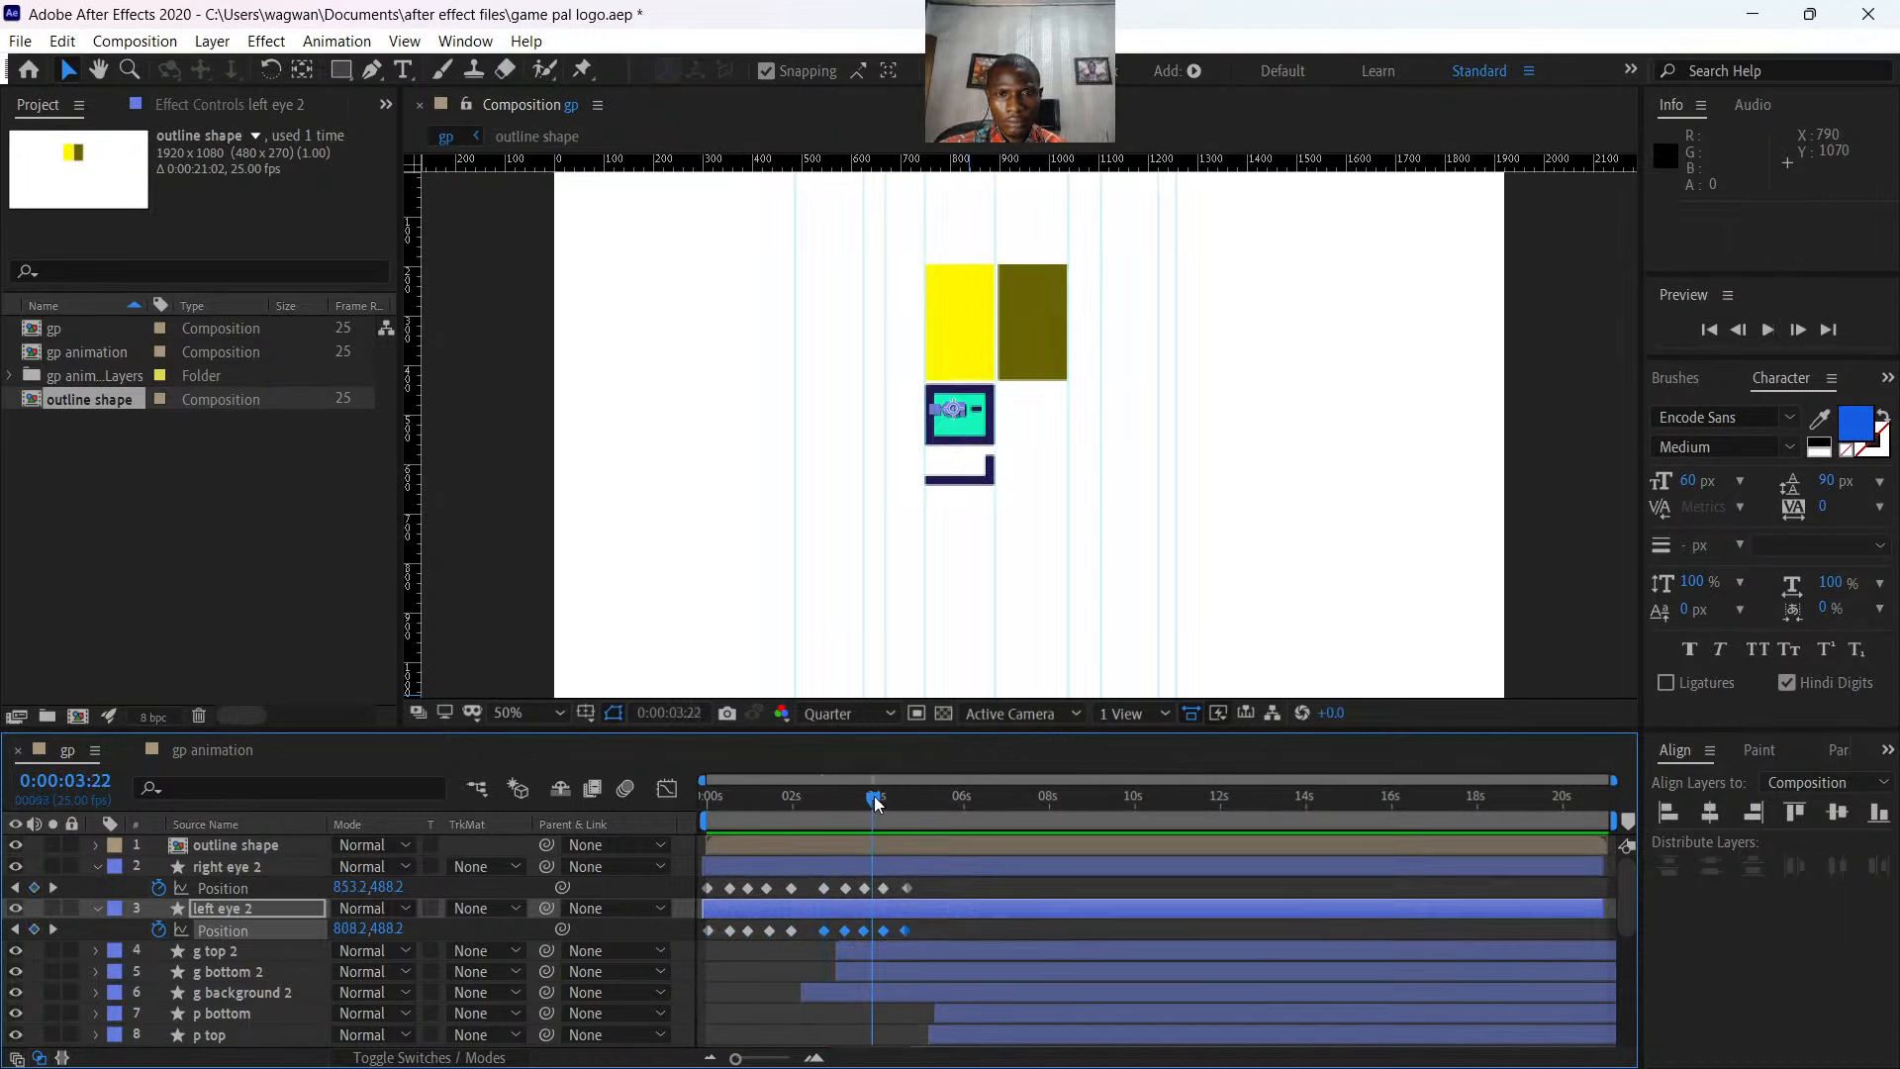
pyautogui.moveTo(875, 802); pyautogui.dragTo(792, 821)
pyautogui.moveTo(922, 887); pyautogui.dragTo(809, 930)
# - Preview the repeated eye movement and the p pieces' entrance, playing from 0:00:02:00, 0:00:04:14 and the composition's start
pyautogui.press('space')
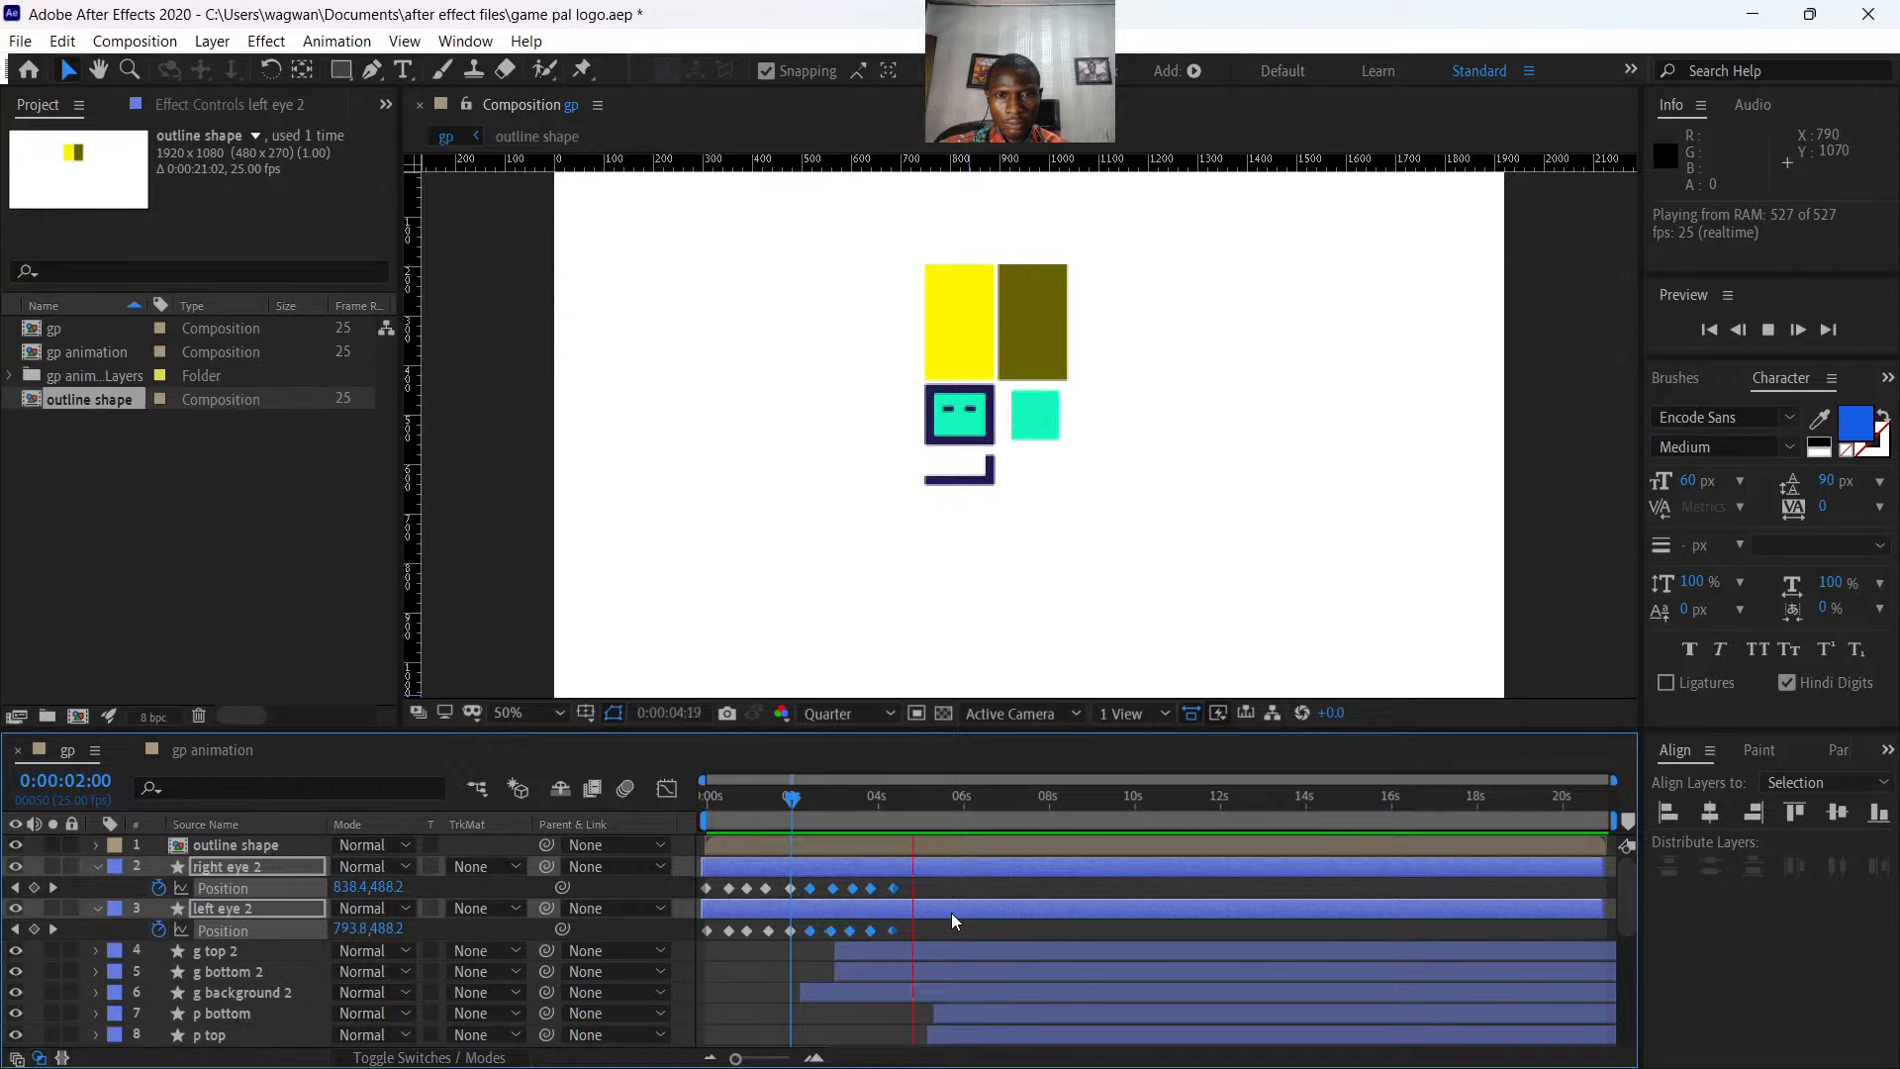
pyautogui.click(933, 800)
pyautogui.moveTo(936, 801)
pyautogui.mouseDown()
pyautogui.moveTo(901, 797)
pyautogui.moveTo(947, 813)
pyautogui.moveTo(843, 818)
pyautogui.moveTo(944, 834)
pyautogui.mouseUp()
pyautogui.scroll(-2, 946, 834)
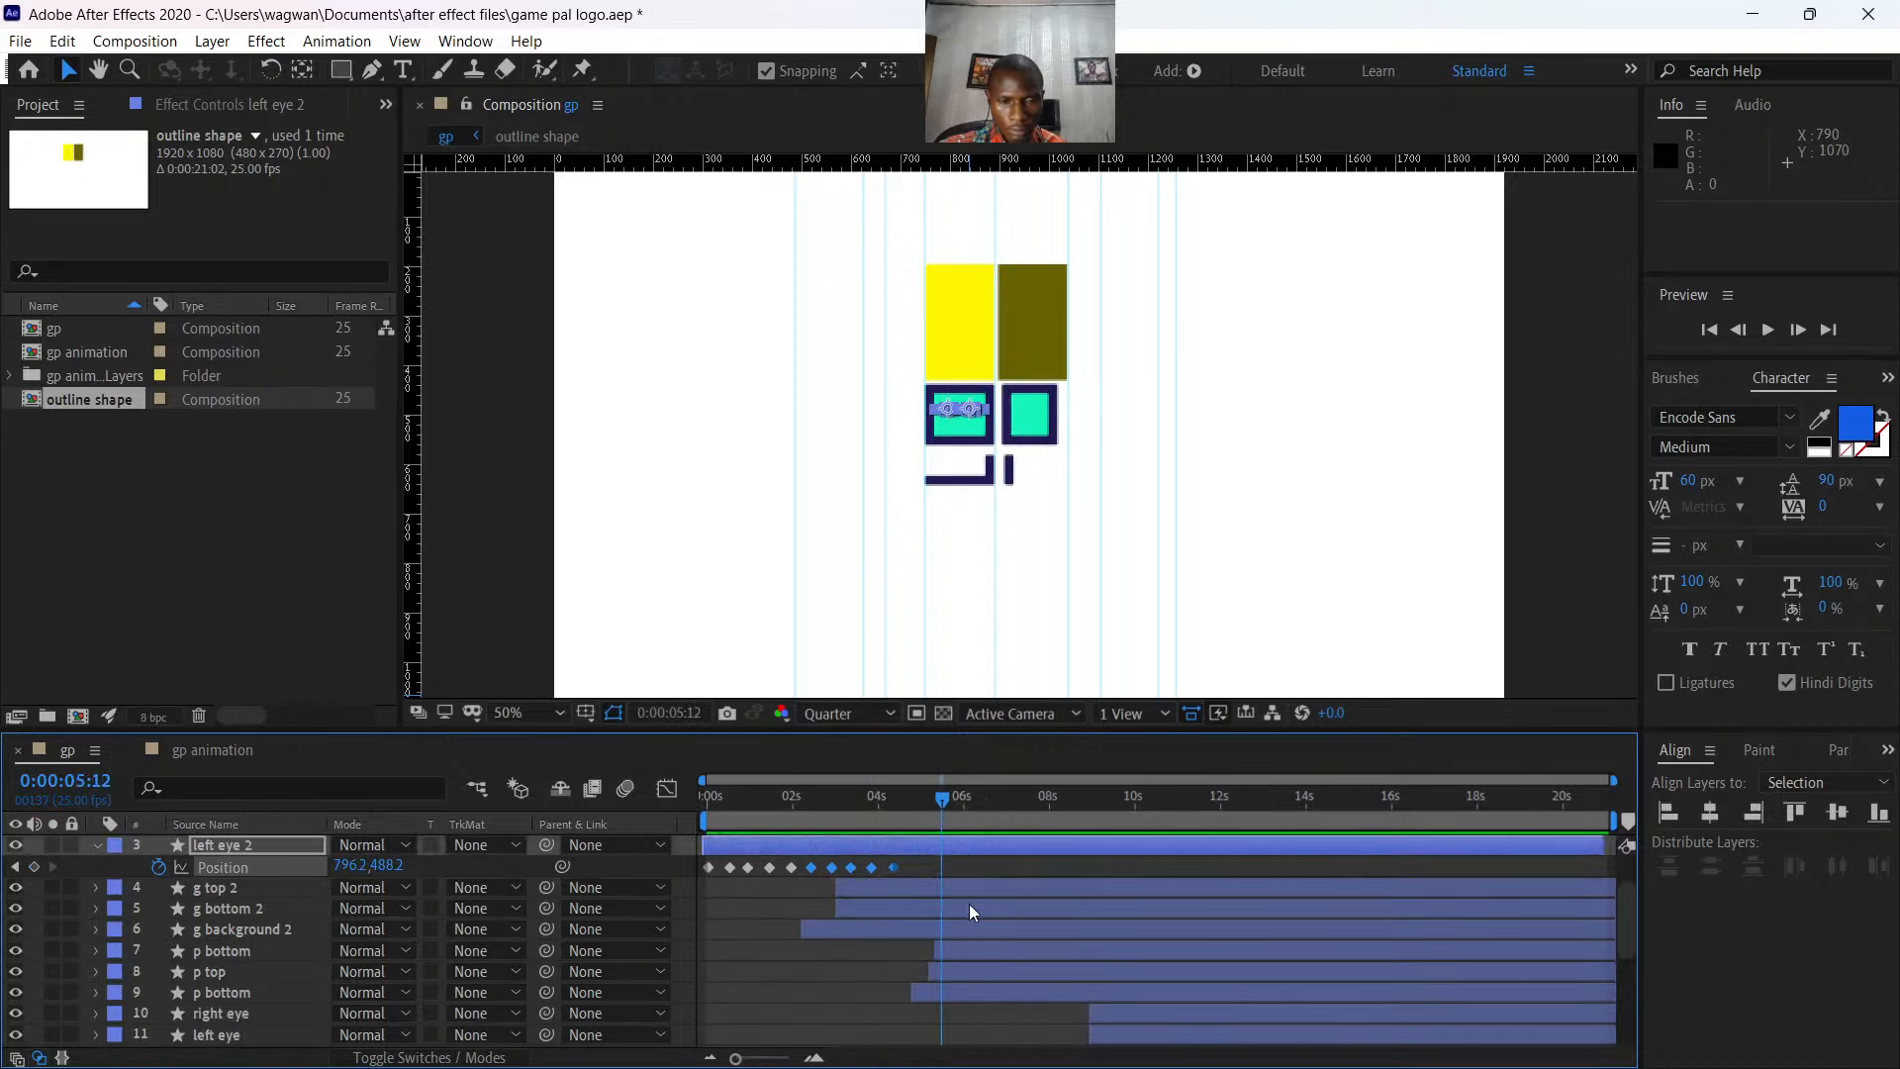
pyautogui.click(946, 951)
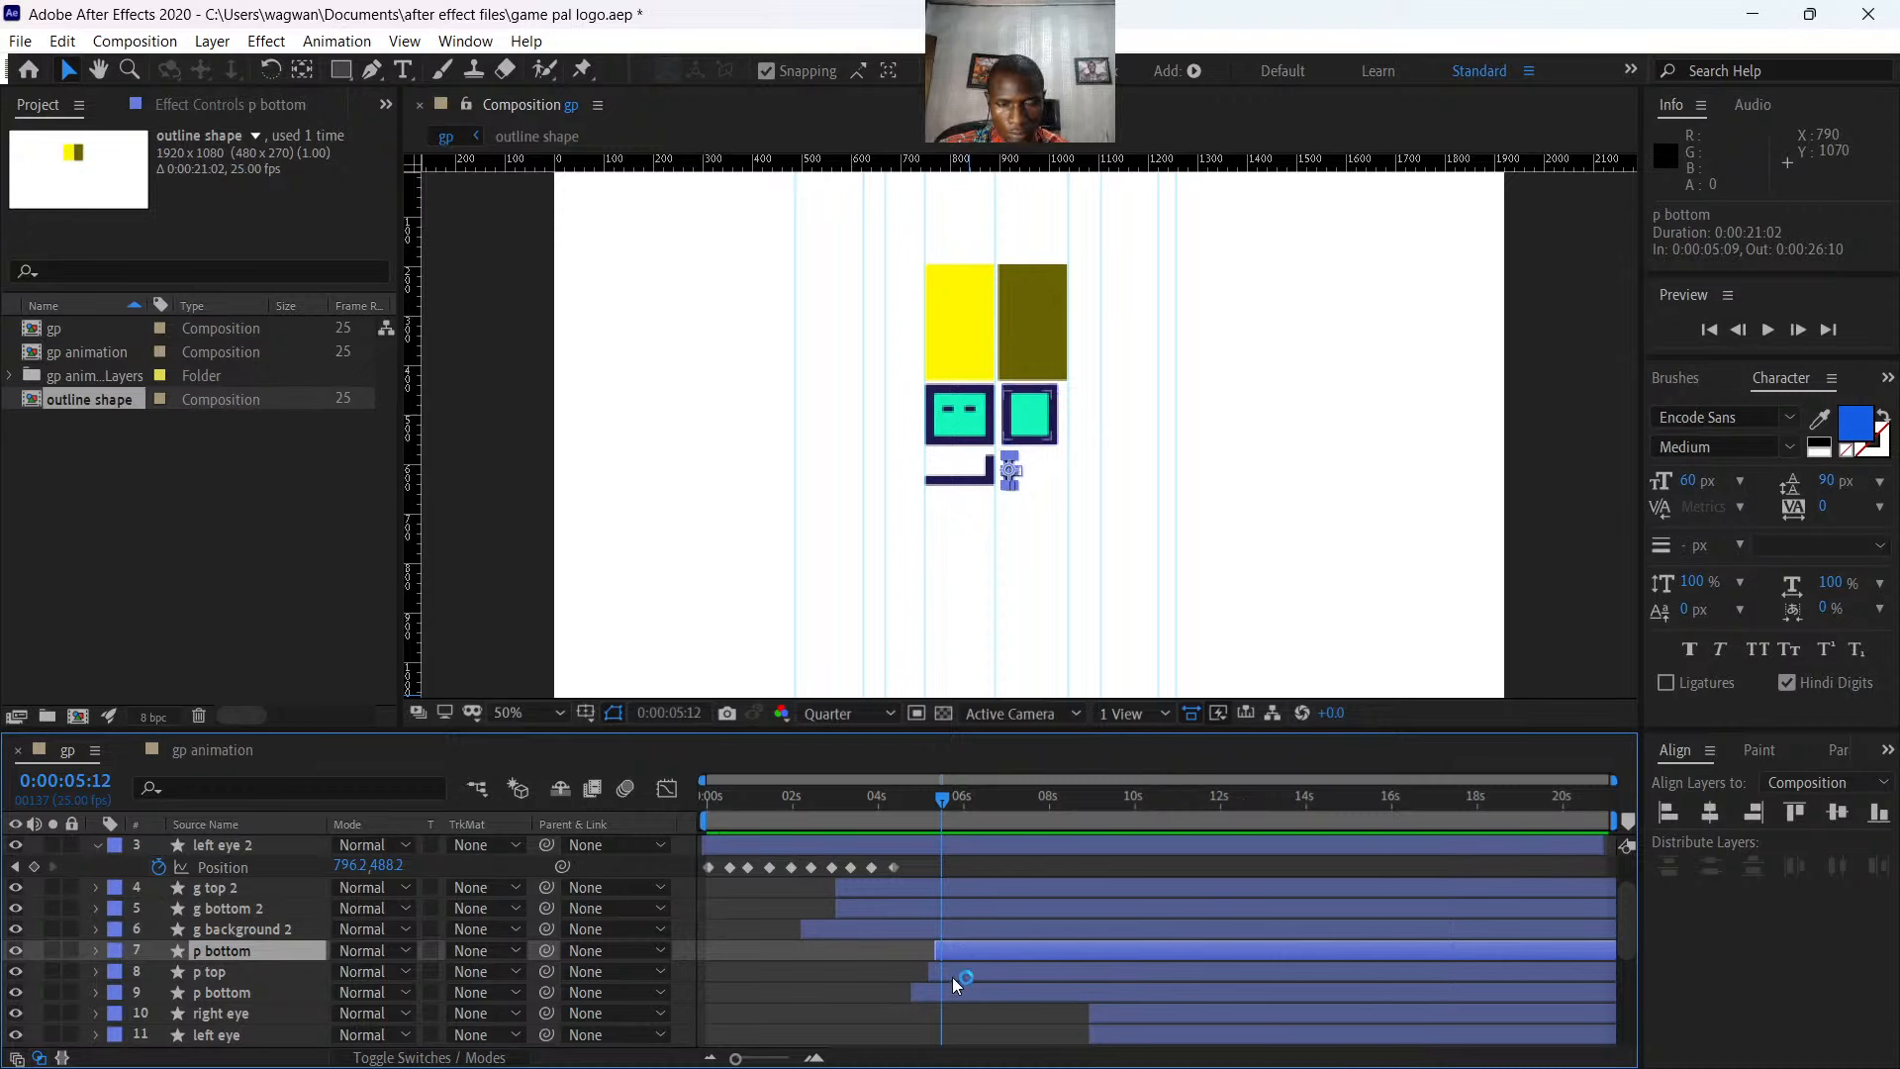
pyautogui.moveTo(946, 796); pyautogui.dragTo(905, 816)
pyautogui.press('space')
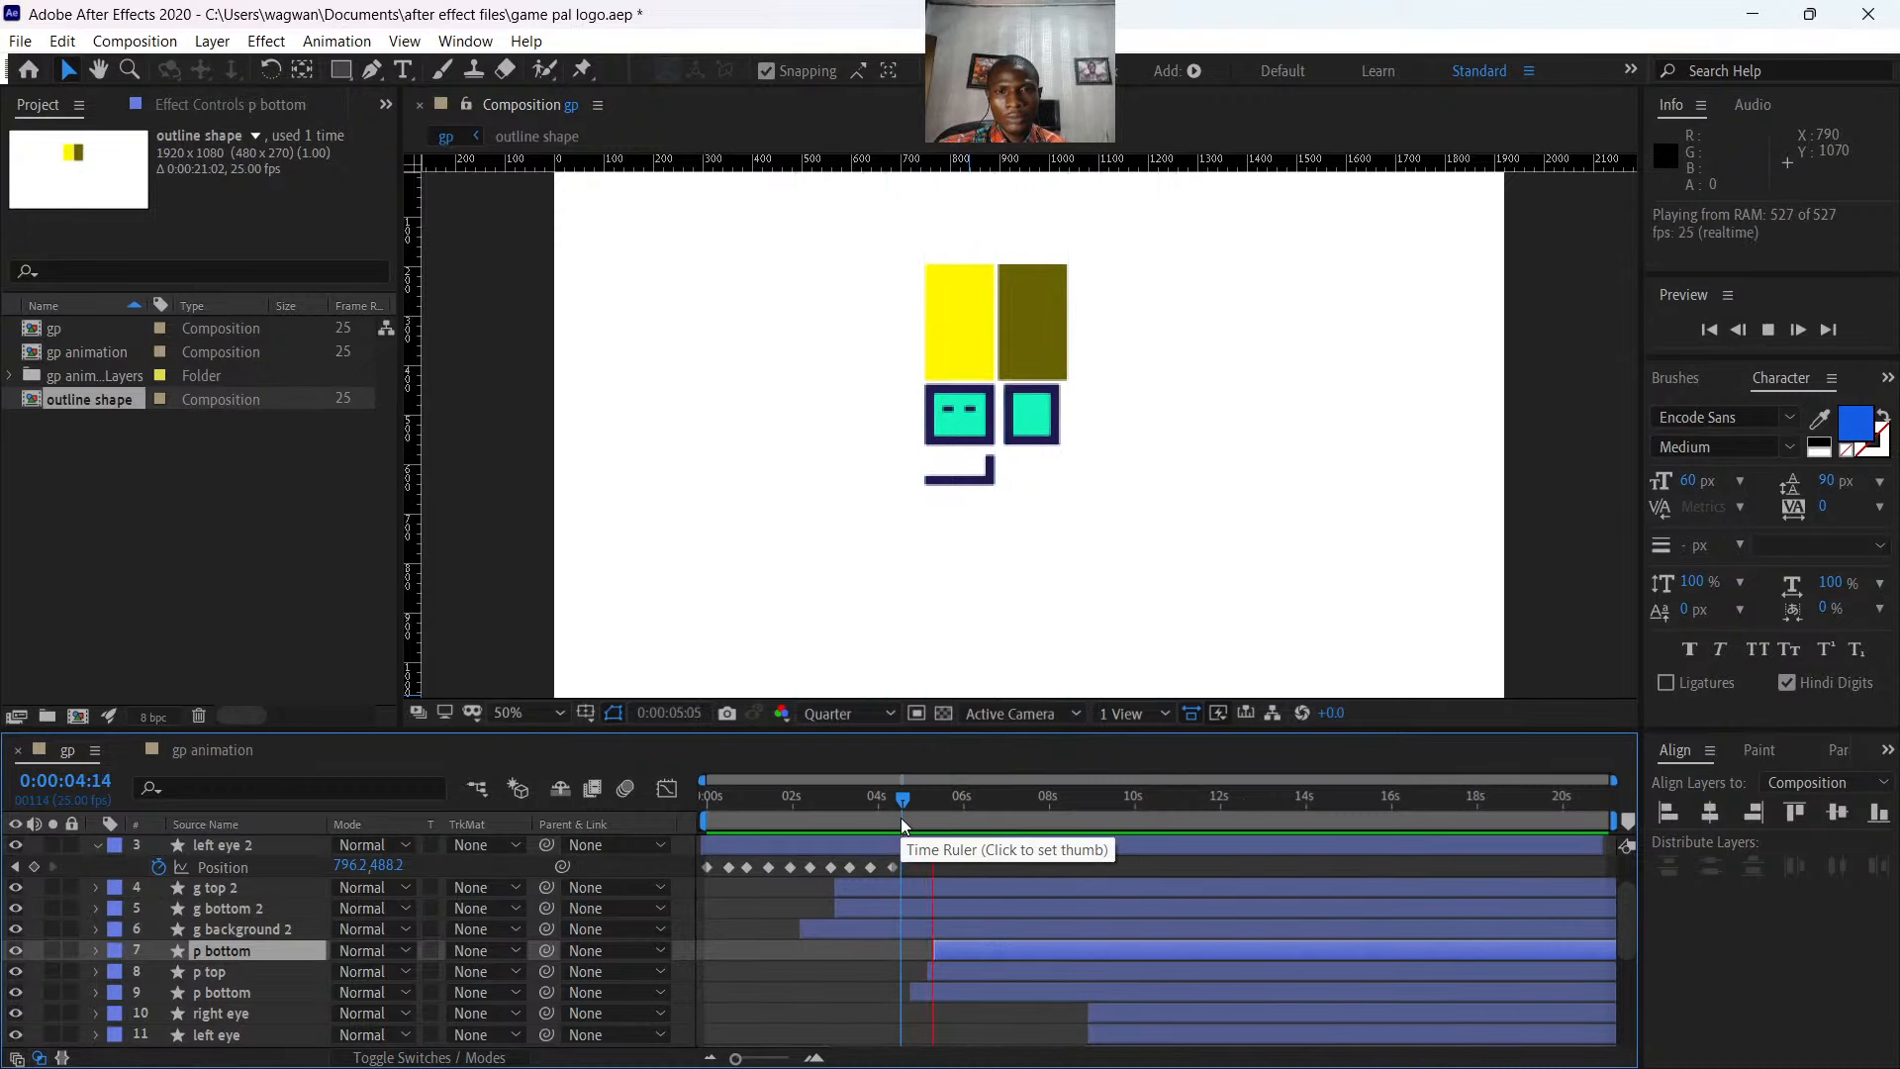
pyautogui.press('space')
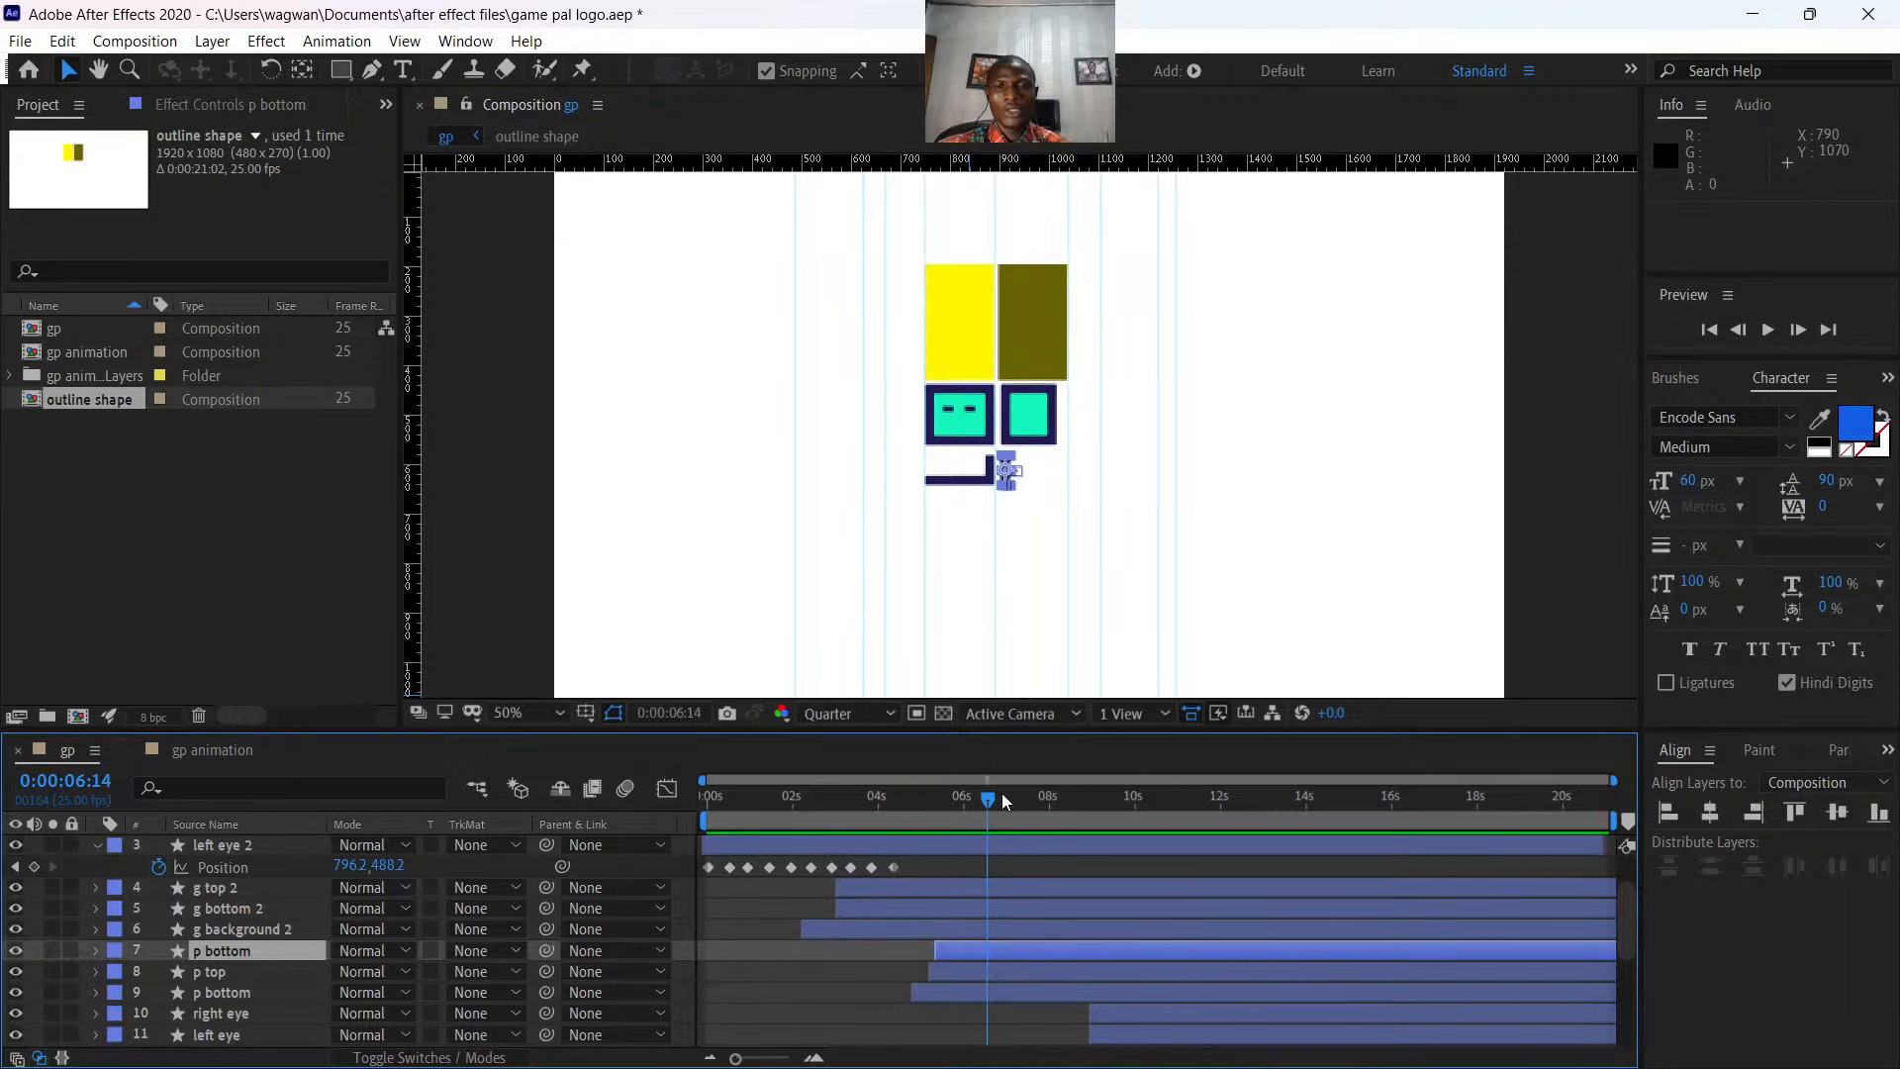
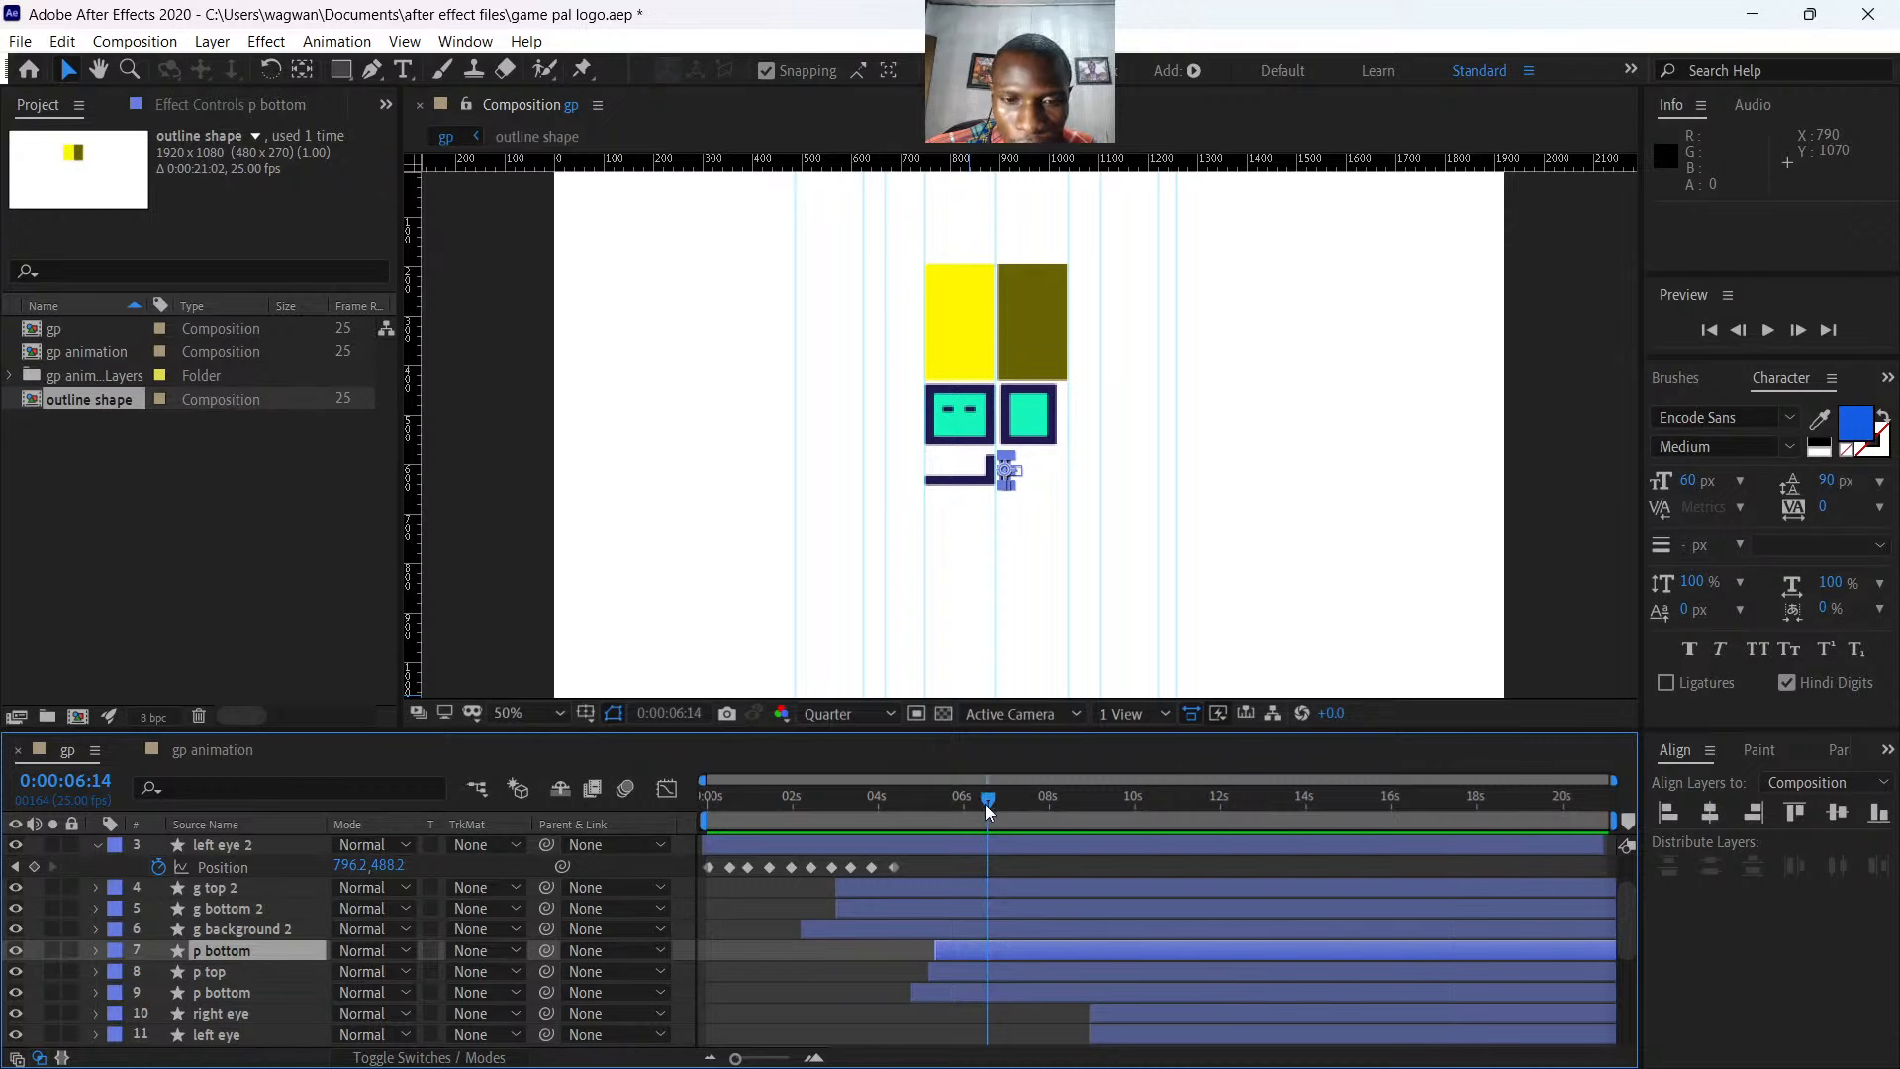
pyautogui.moveTo(984, 798); pyautogui.dragTo(663, 805)
pyautogui.press('space')
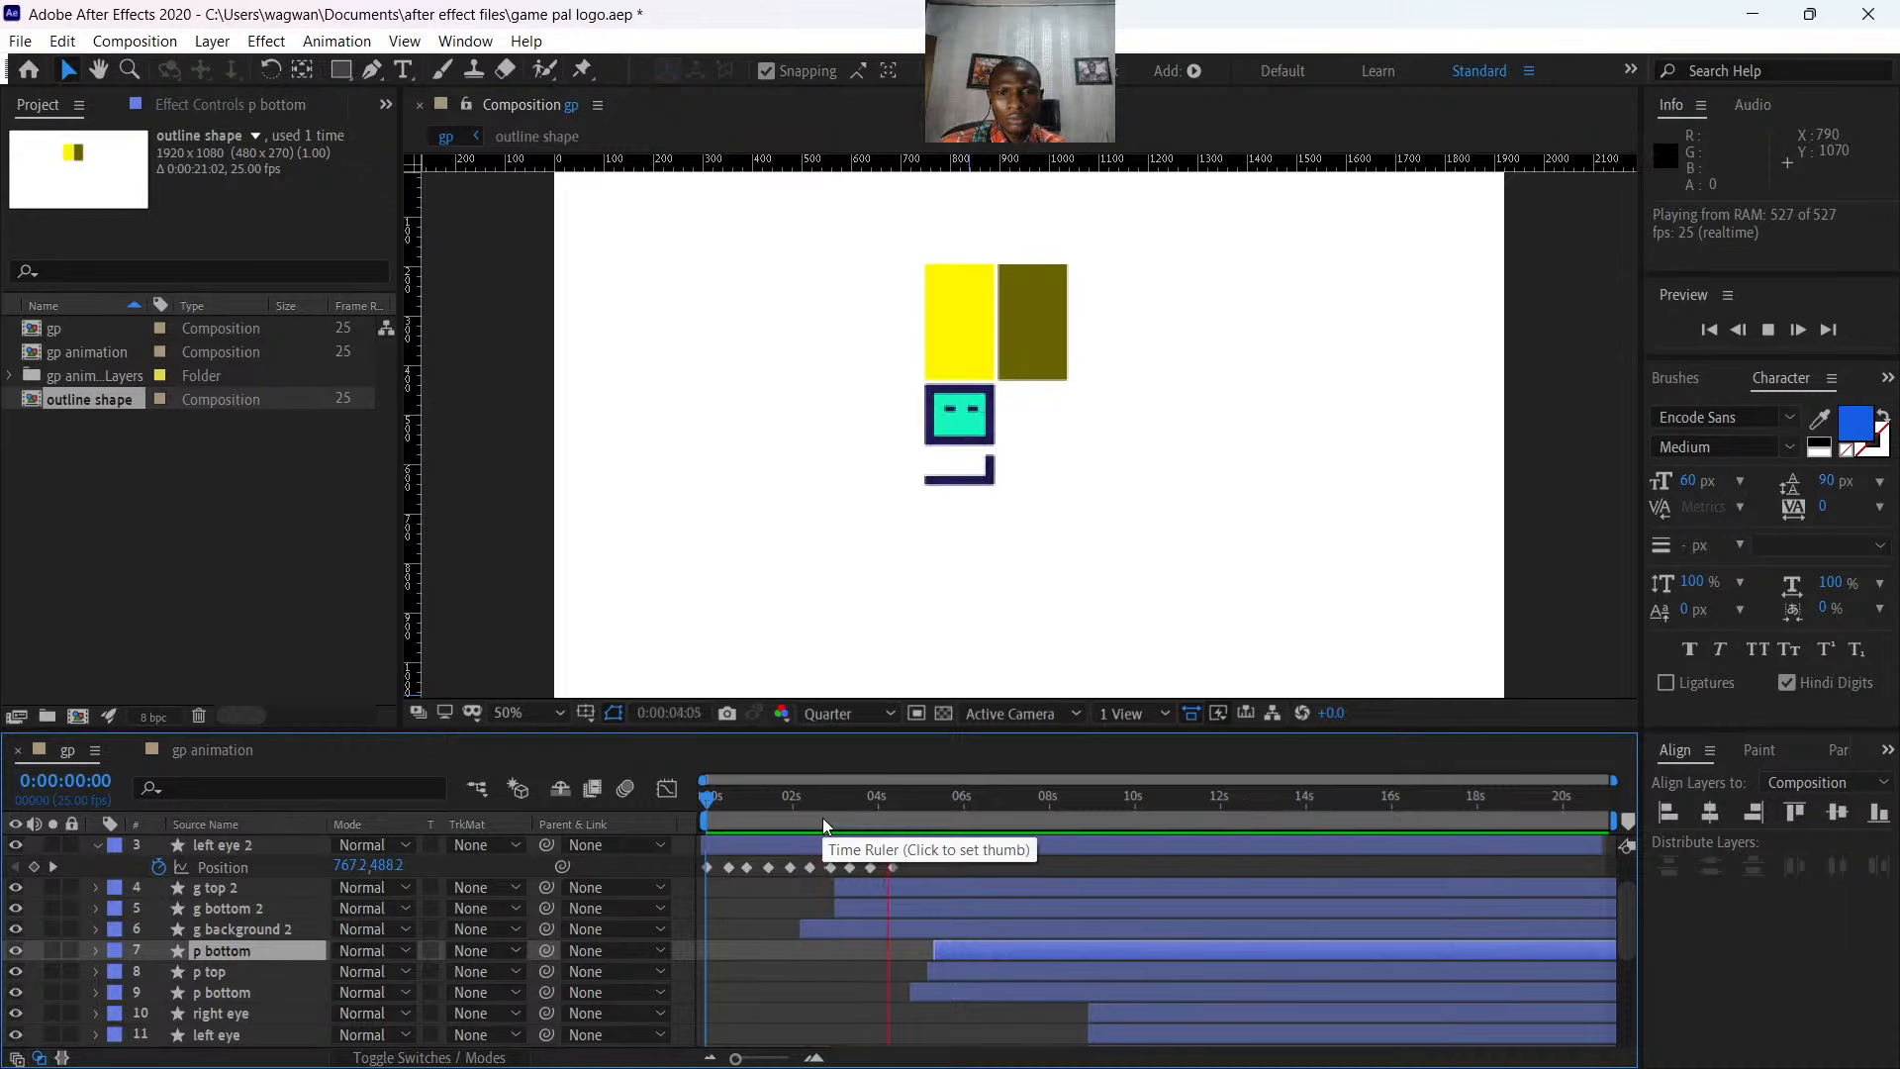
pyautogui.press('space')
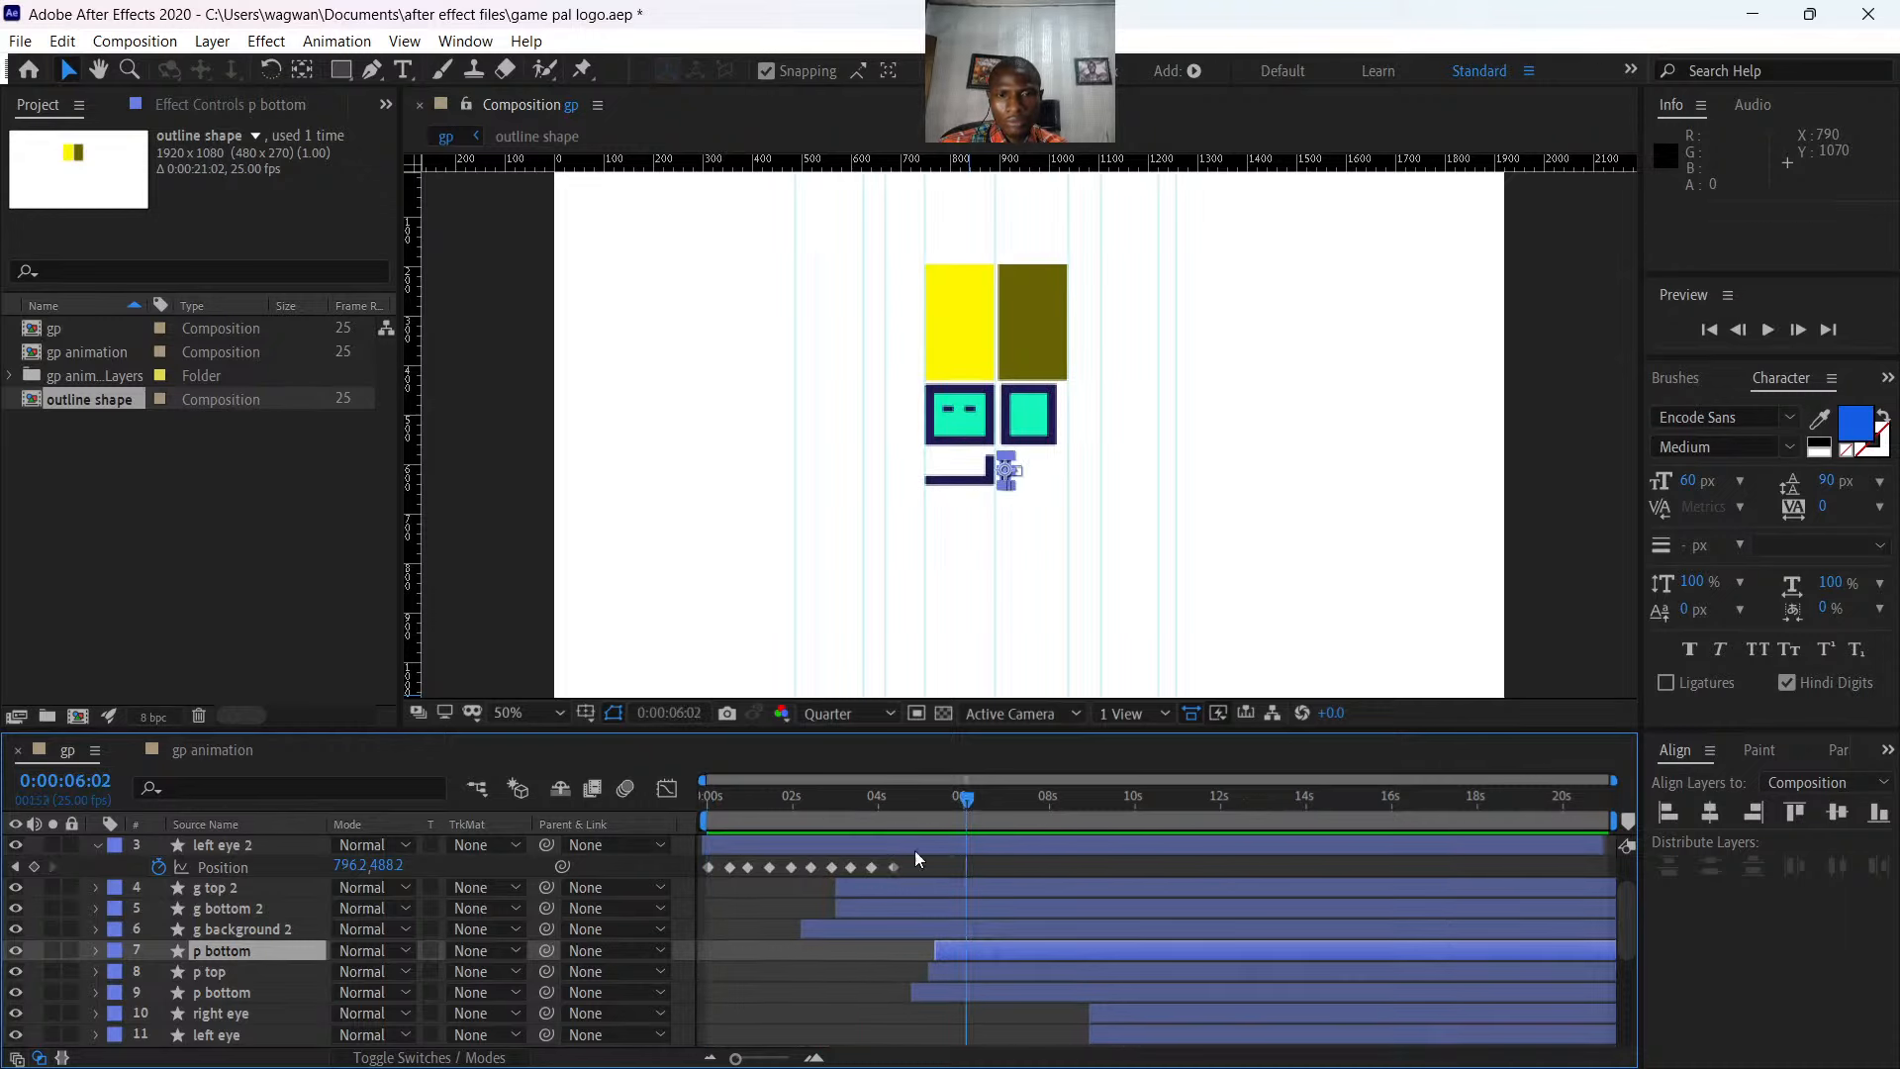
pyautogui.moveTo(974, 798); pyautogui.dragTo(926, 843)
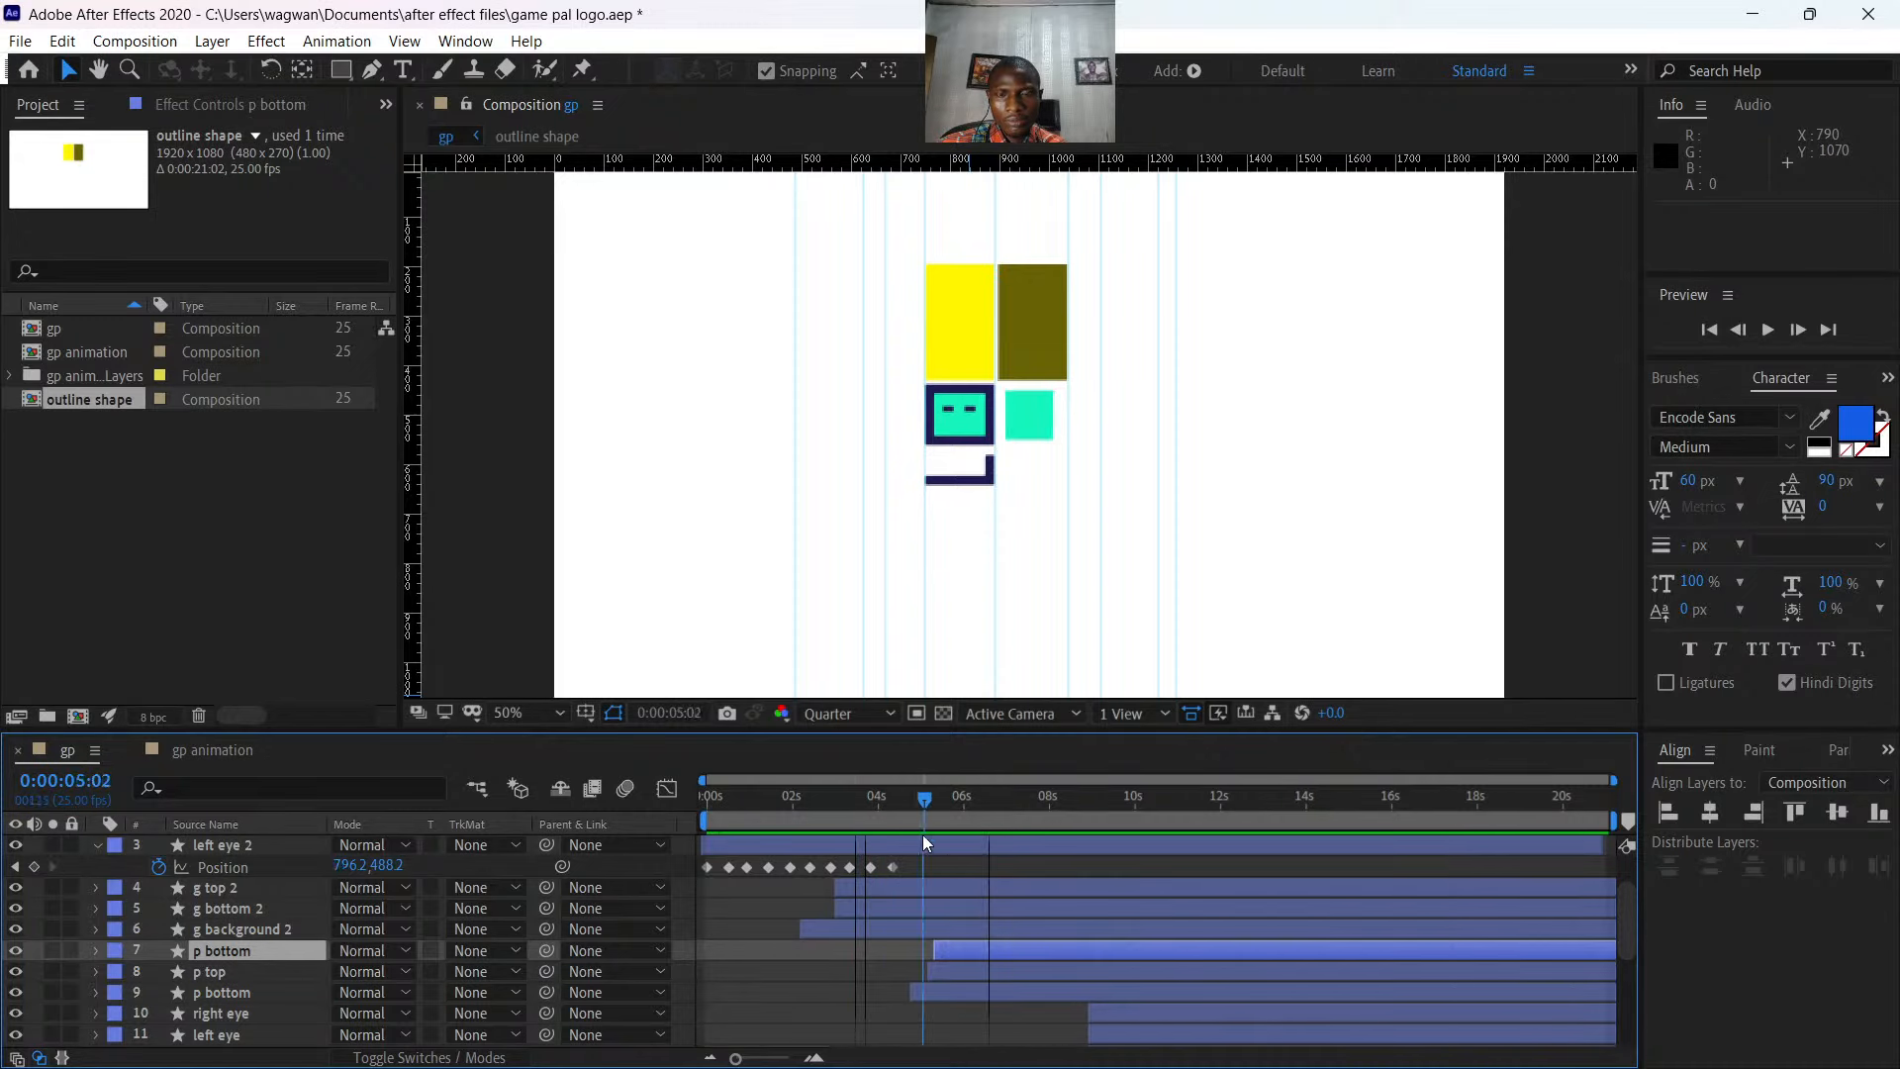
# - Pre-compose the three p layers (7 to 9) into a new composition named pal
pyautogui.keyDown('shift'); pyautogui.click(942, 987); pyautogui.keyUp('shift')
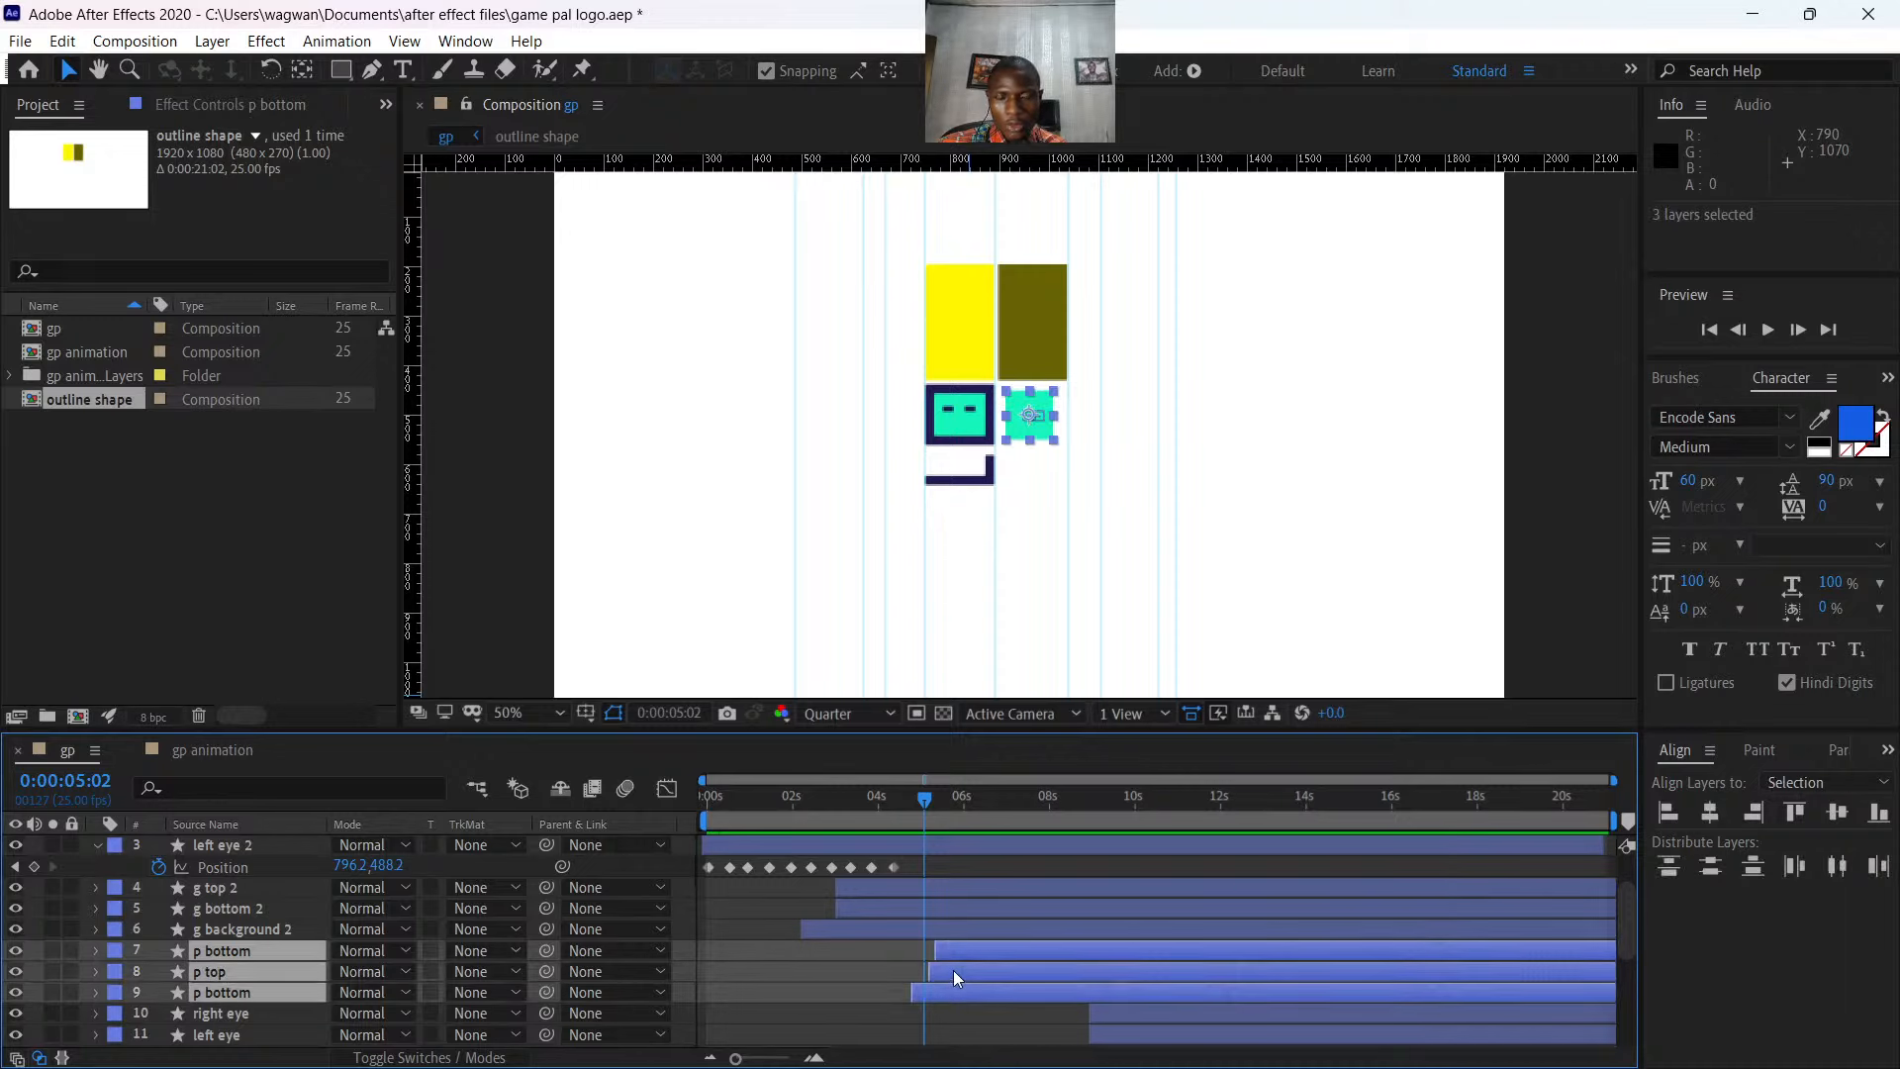
pyautogui.rightClick(953, 970)
pyautogui.click(1029, 843)
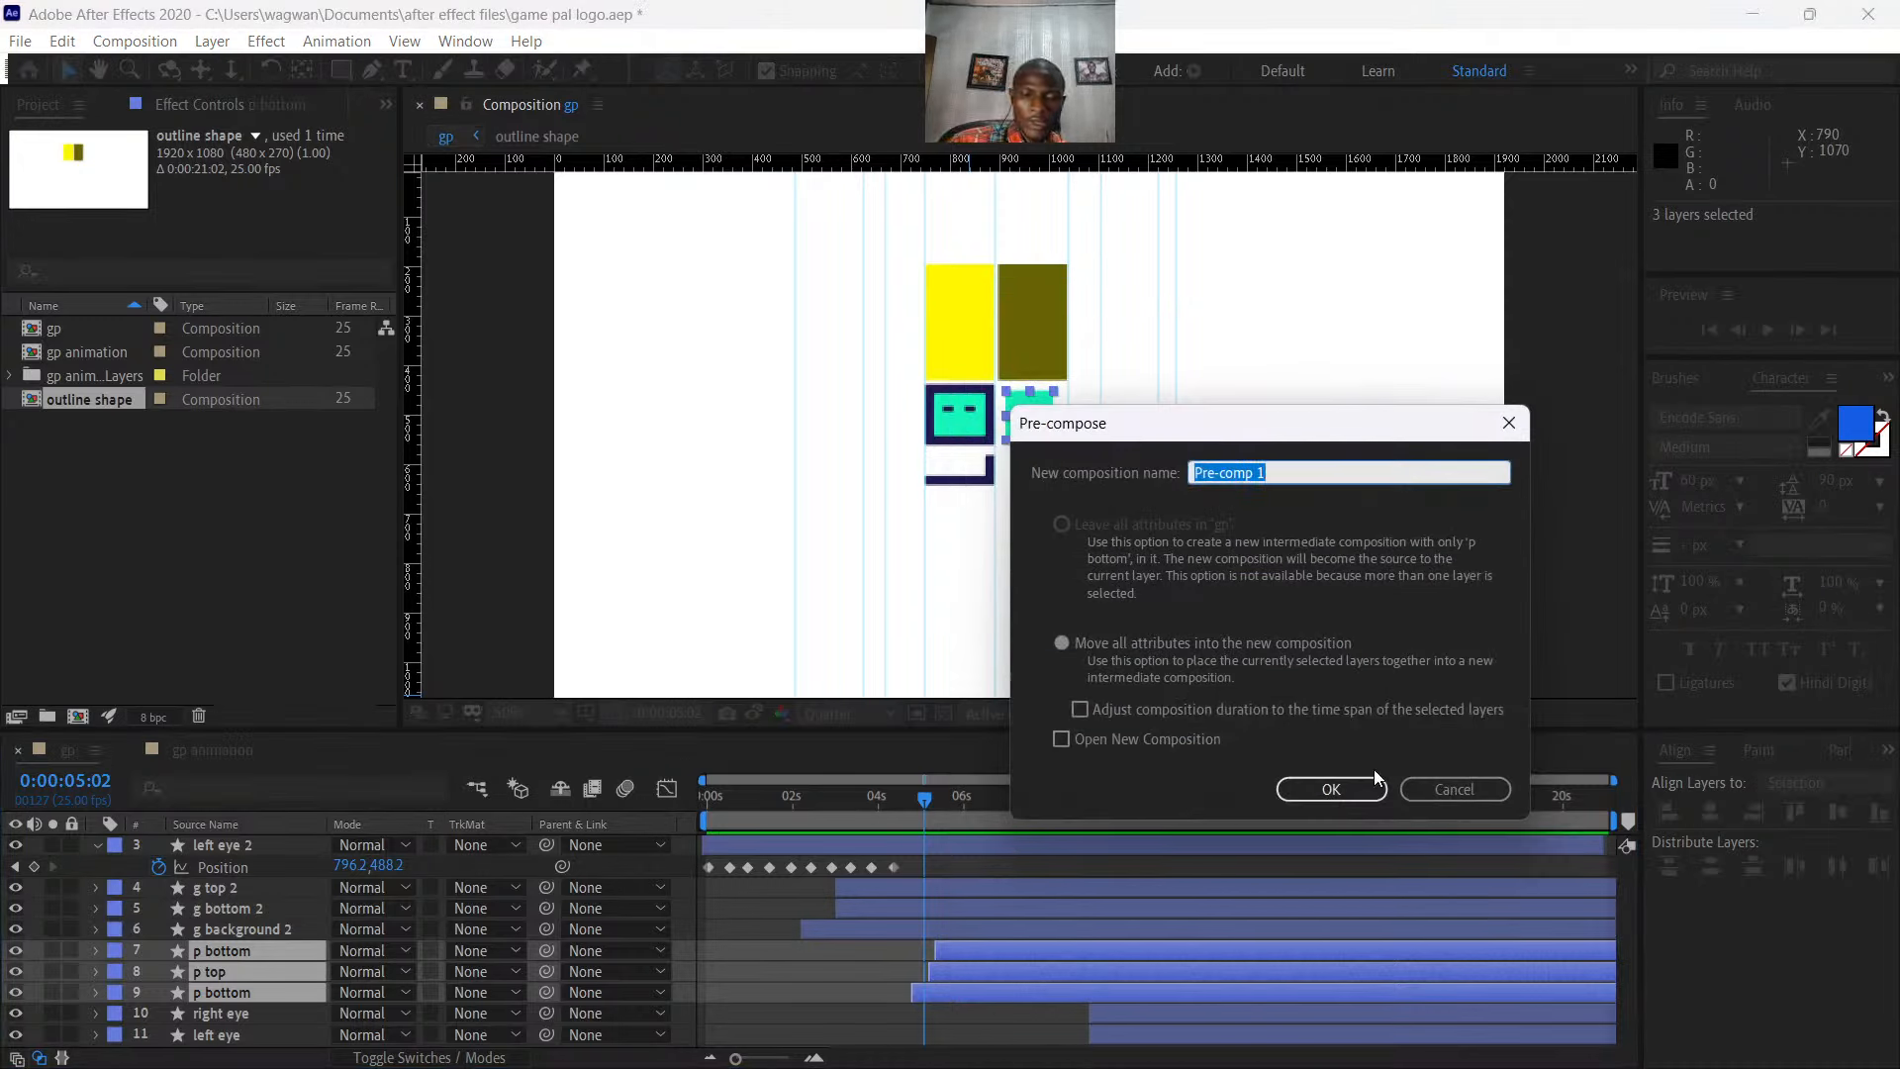
pyautogui.write('pal')
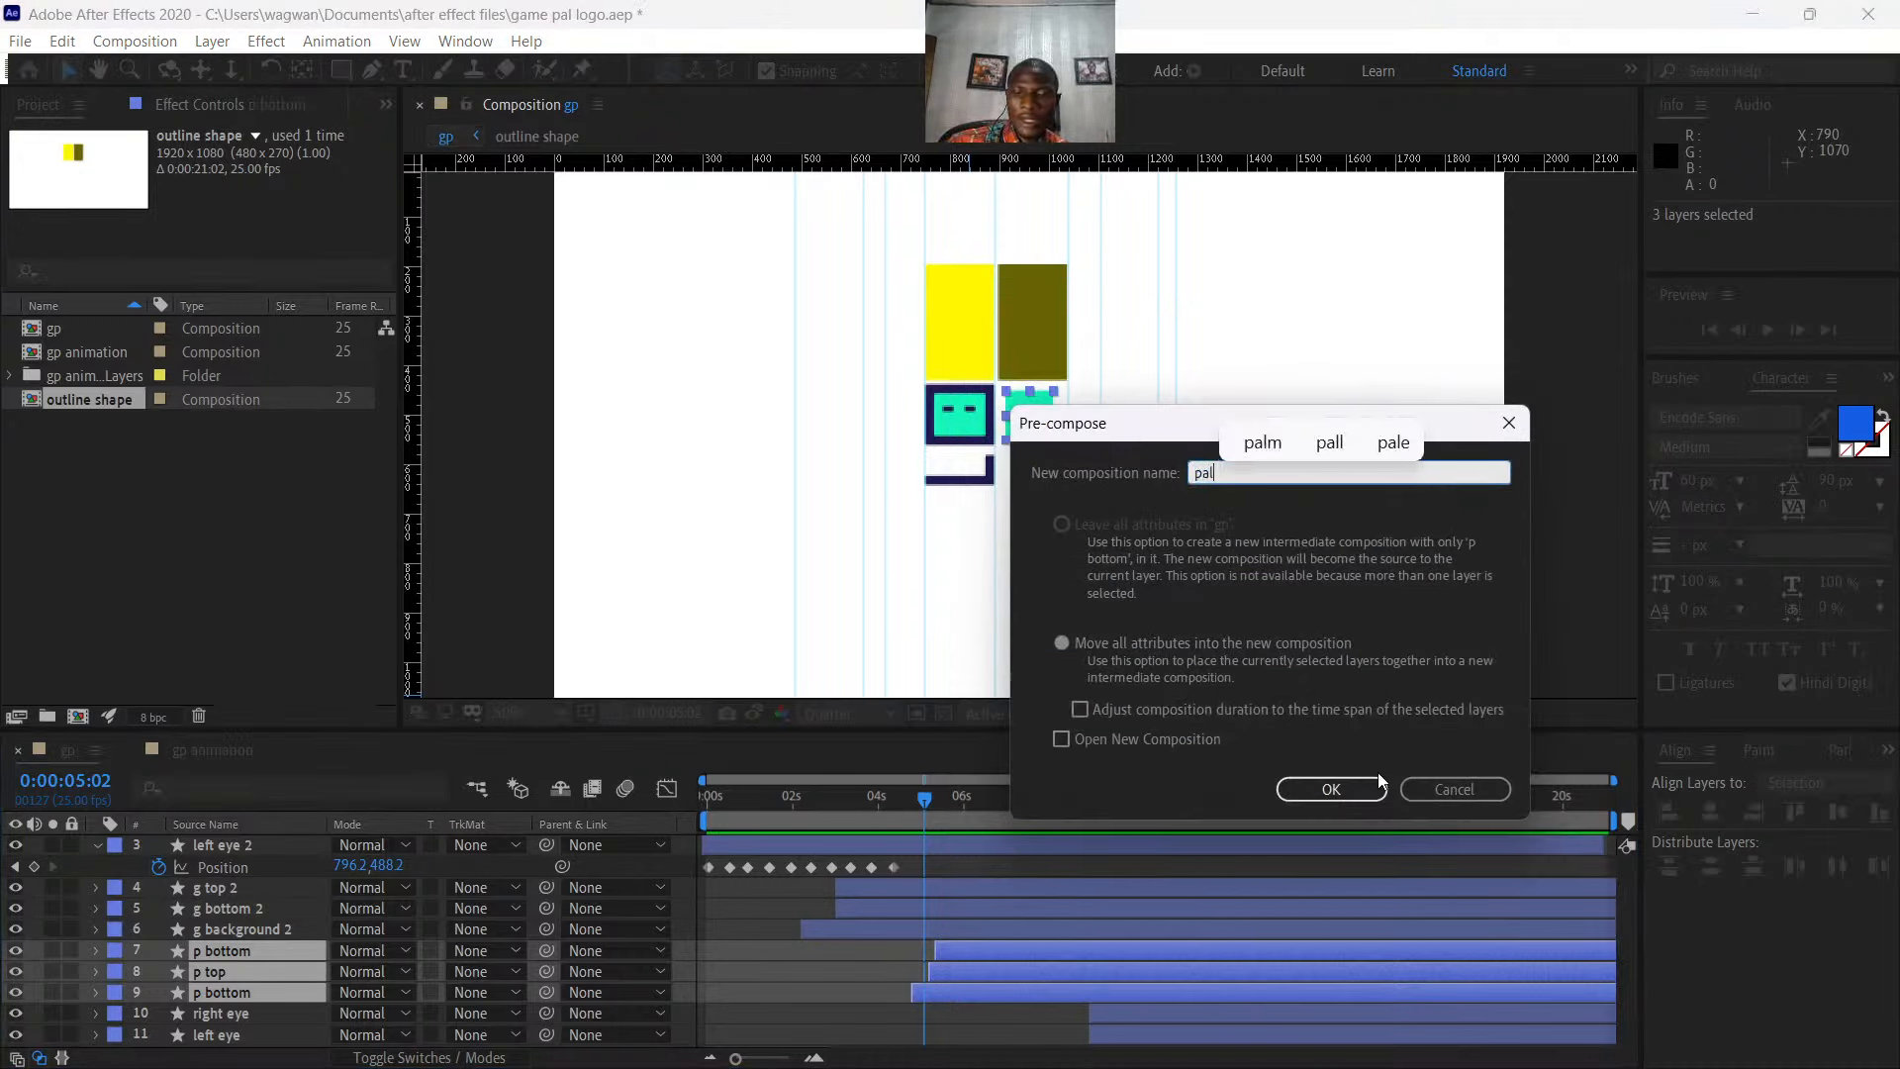
pyautogui.click(1376, 782)
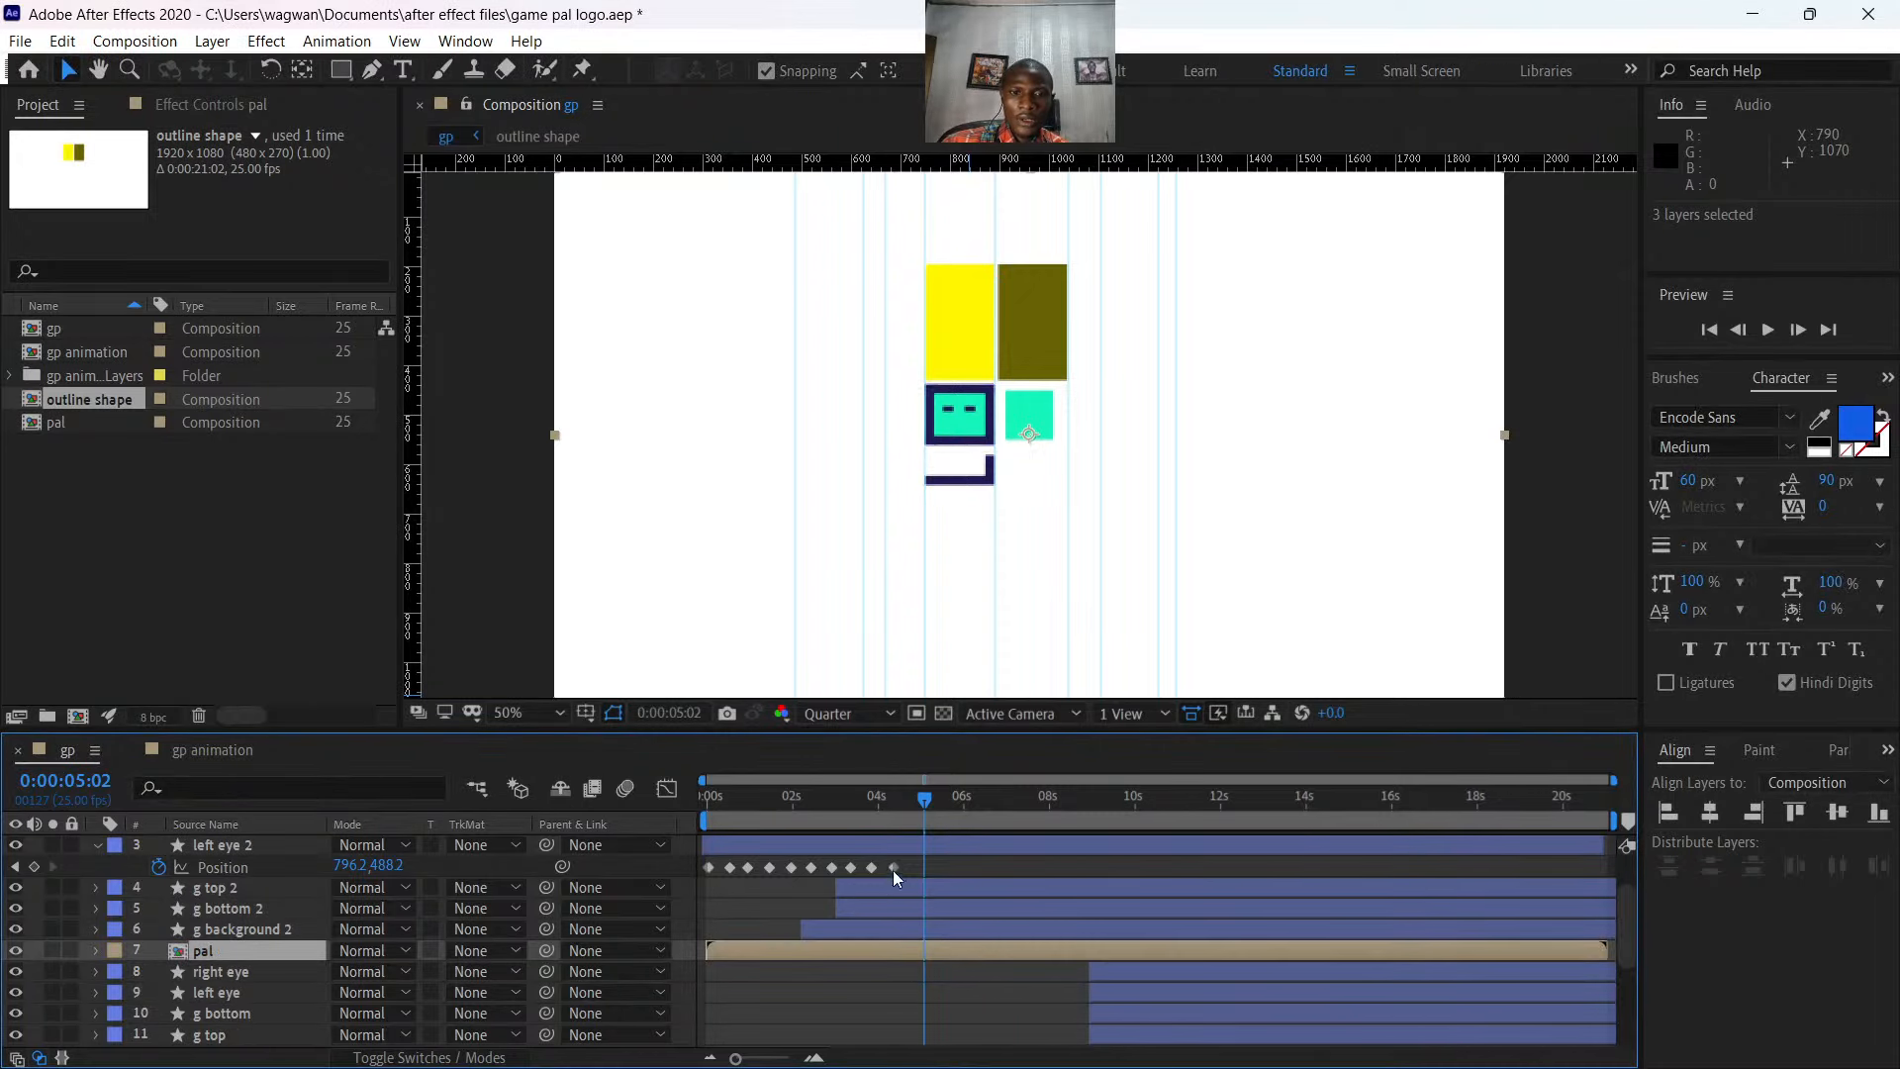
# - Pre-compose right eye 2, left eye 2, g top 2, g bottom 2 and g background 2 into a composition named game
pyautogui.click(878, 927)
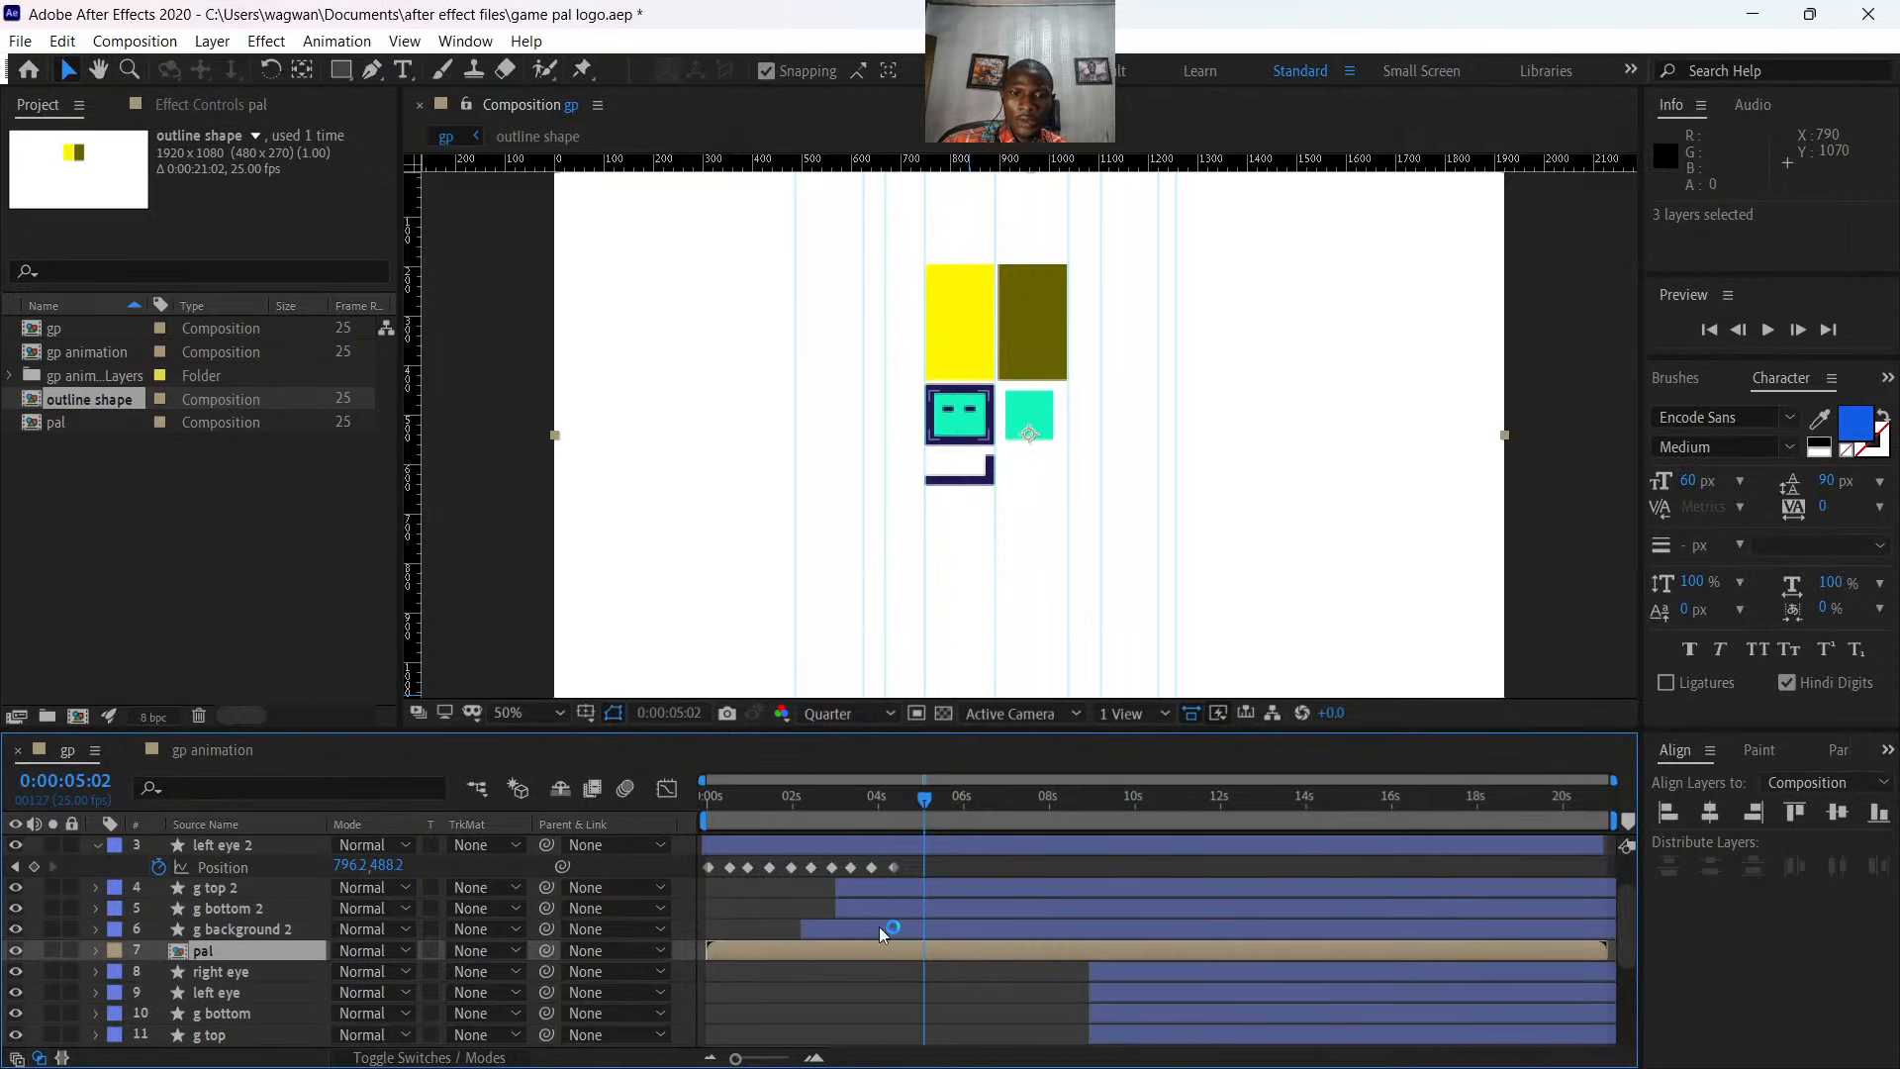
pyautogui.keyDown('shift'); pyautogui.click(895, 849); pyautogui.keyUp('shift')
pyautogui.scroll(2, 897, 871)
pyautogui.keyDown('shift'); pyautogui.click(888, 868); pyautogui.keyUp('shift')
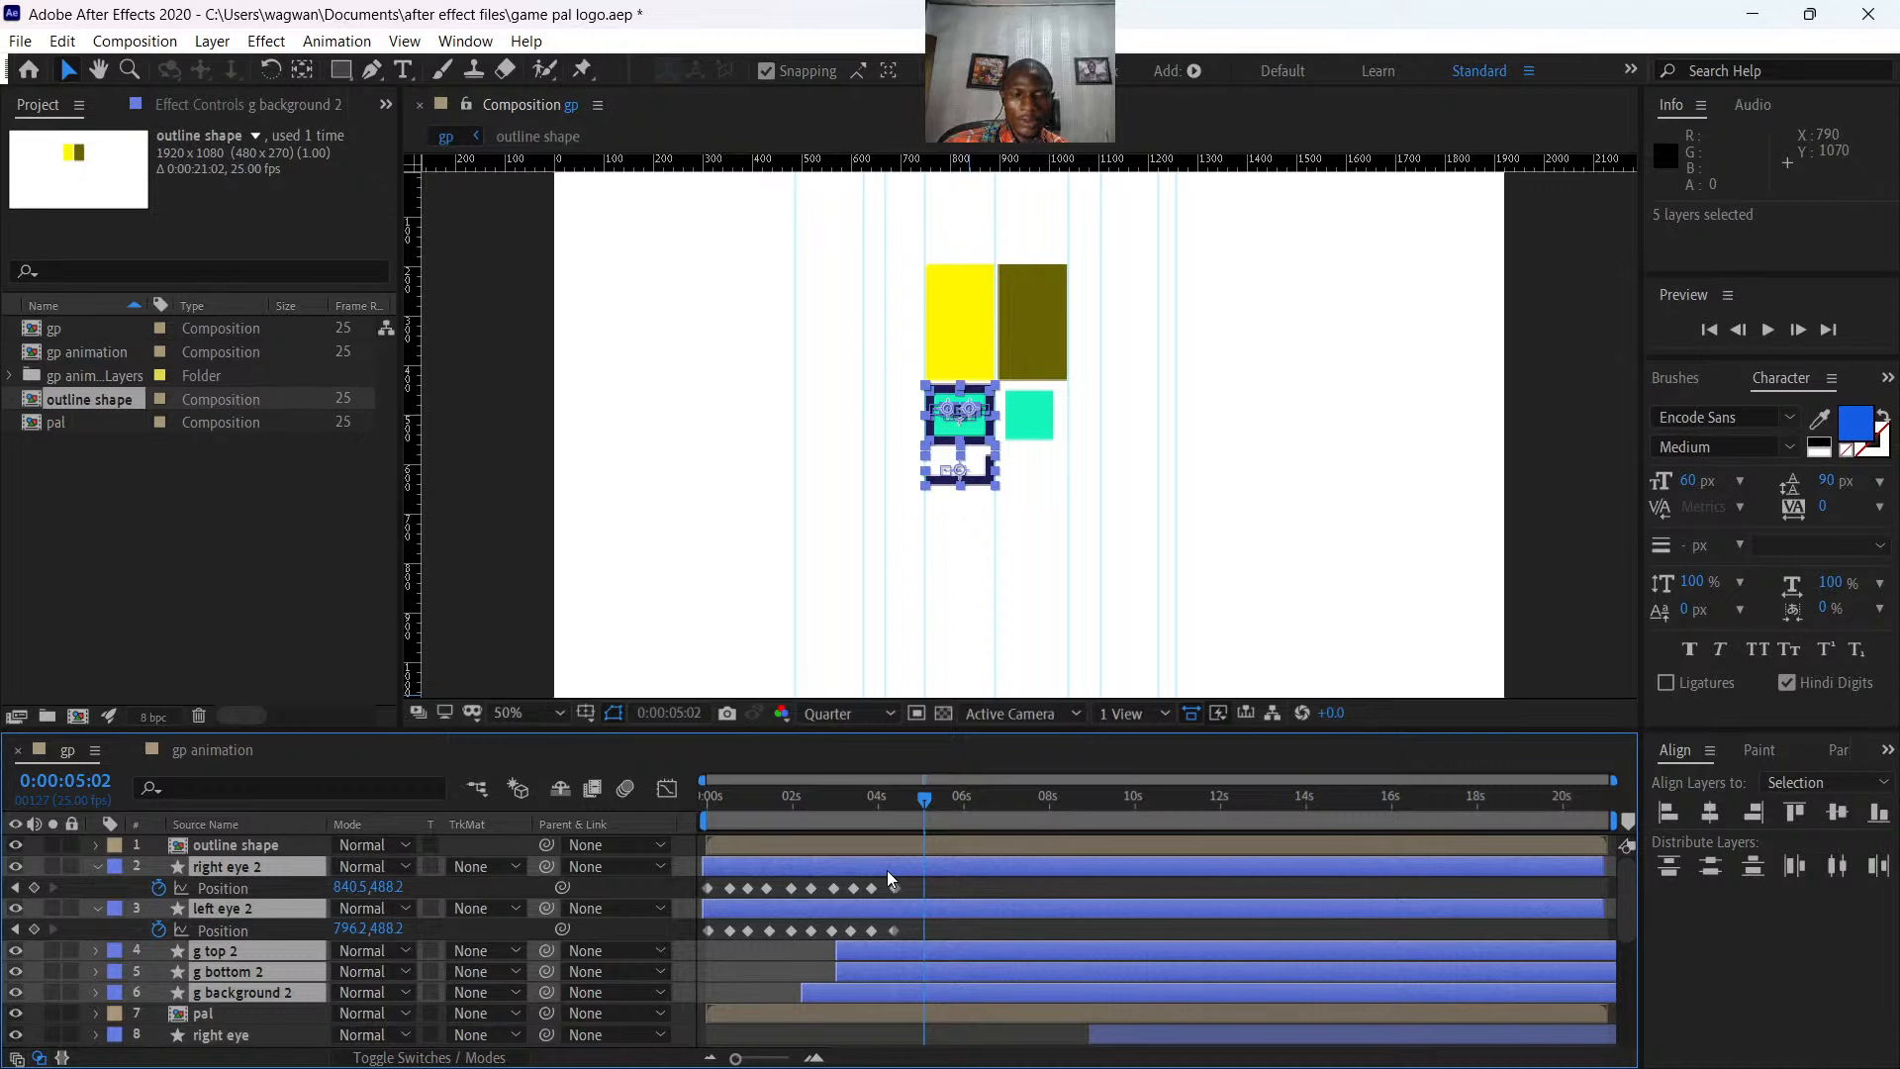
pyautogui.rightClick(886, 870)
pyautogui.click(988, 750)
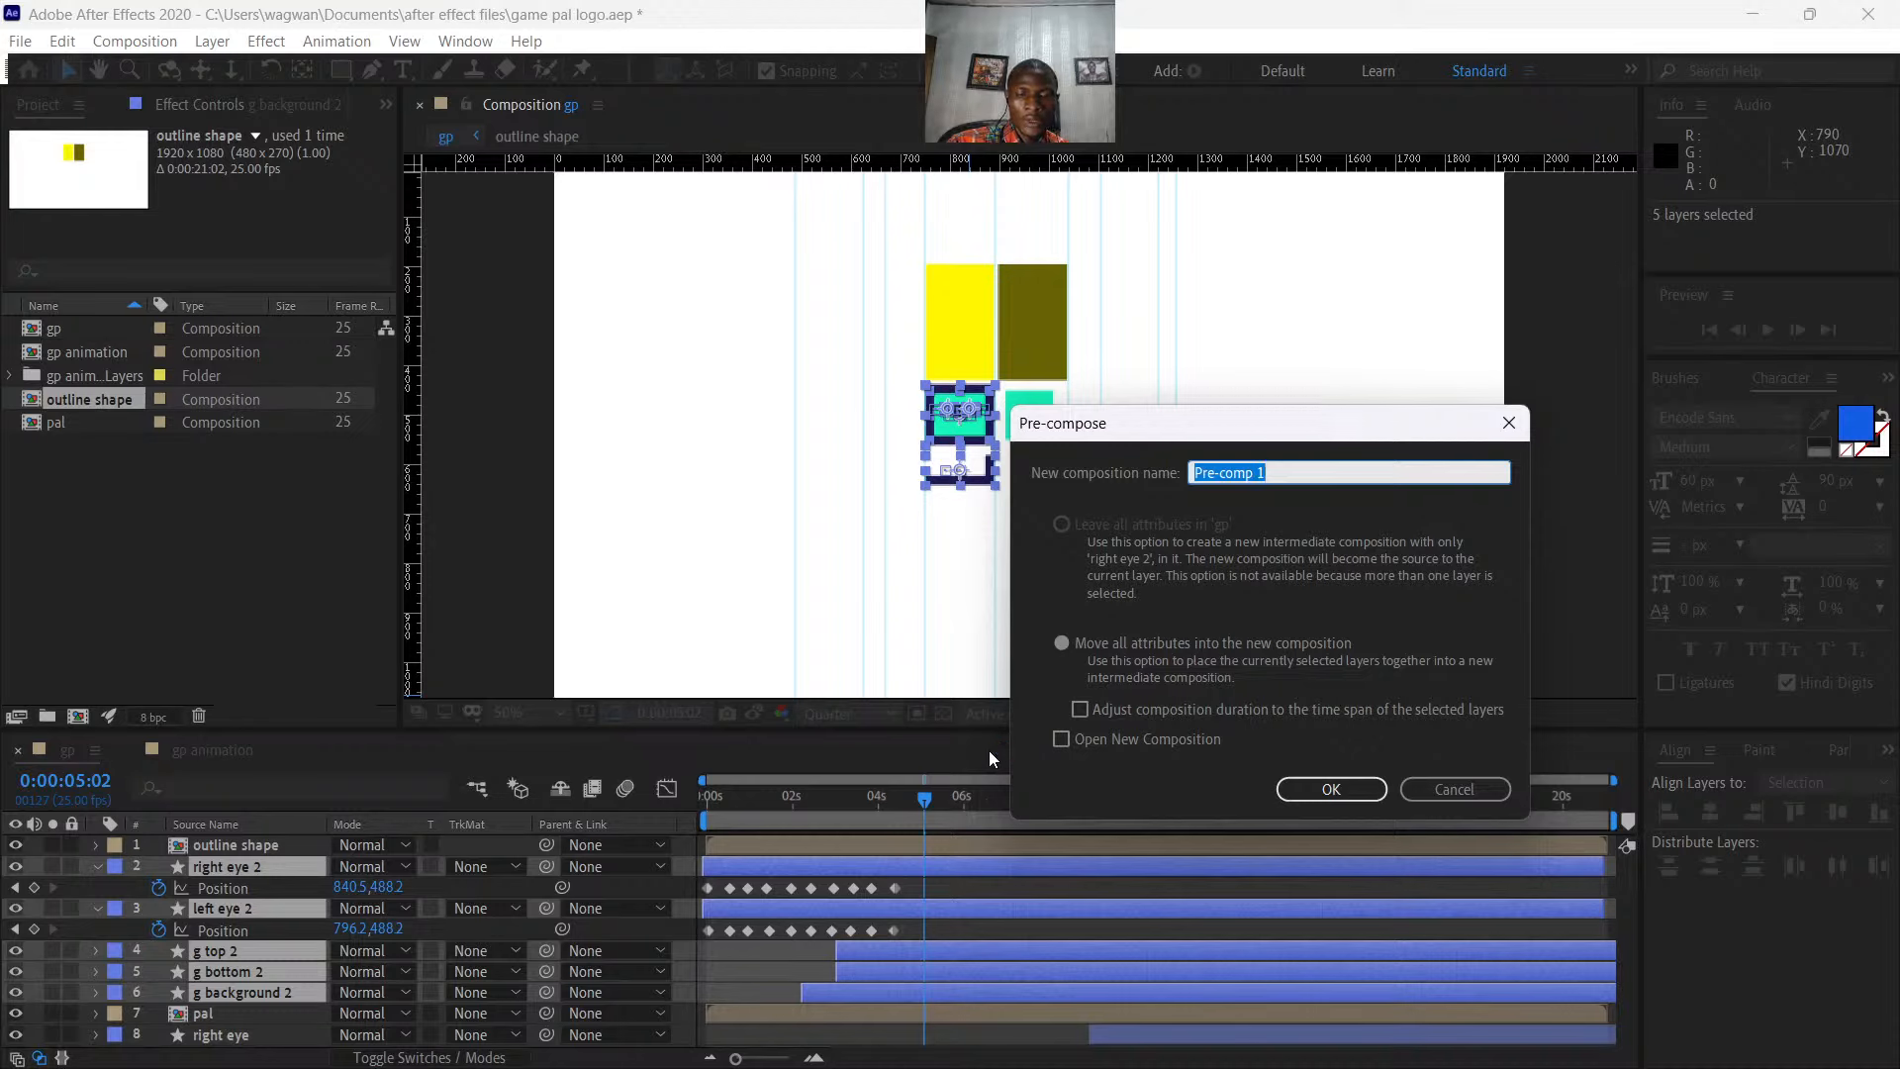
pyautogui.write('game')
pyautogui.press('Return')
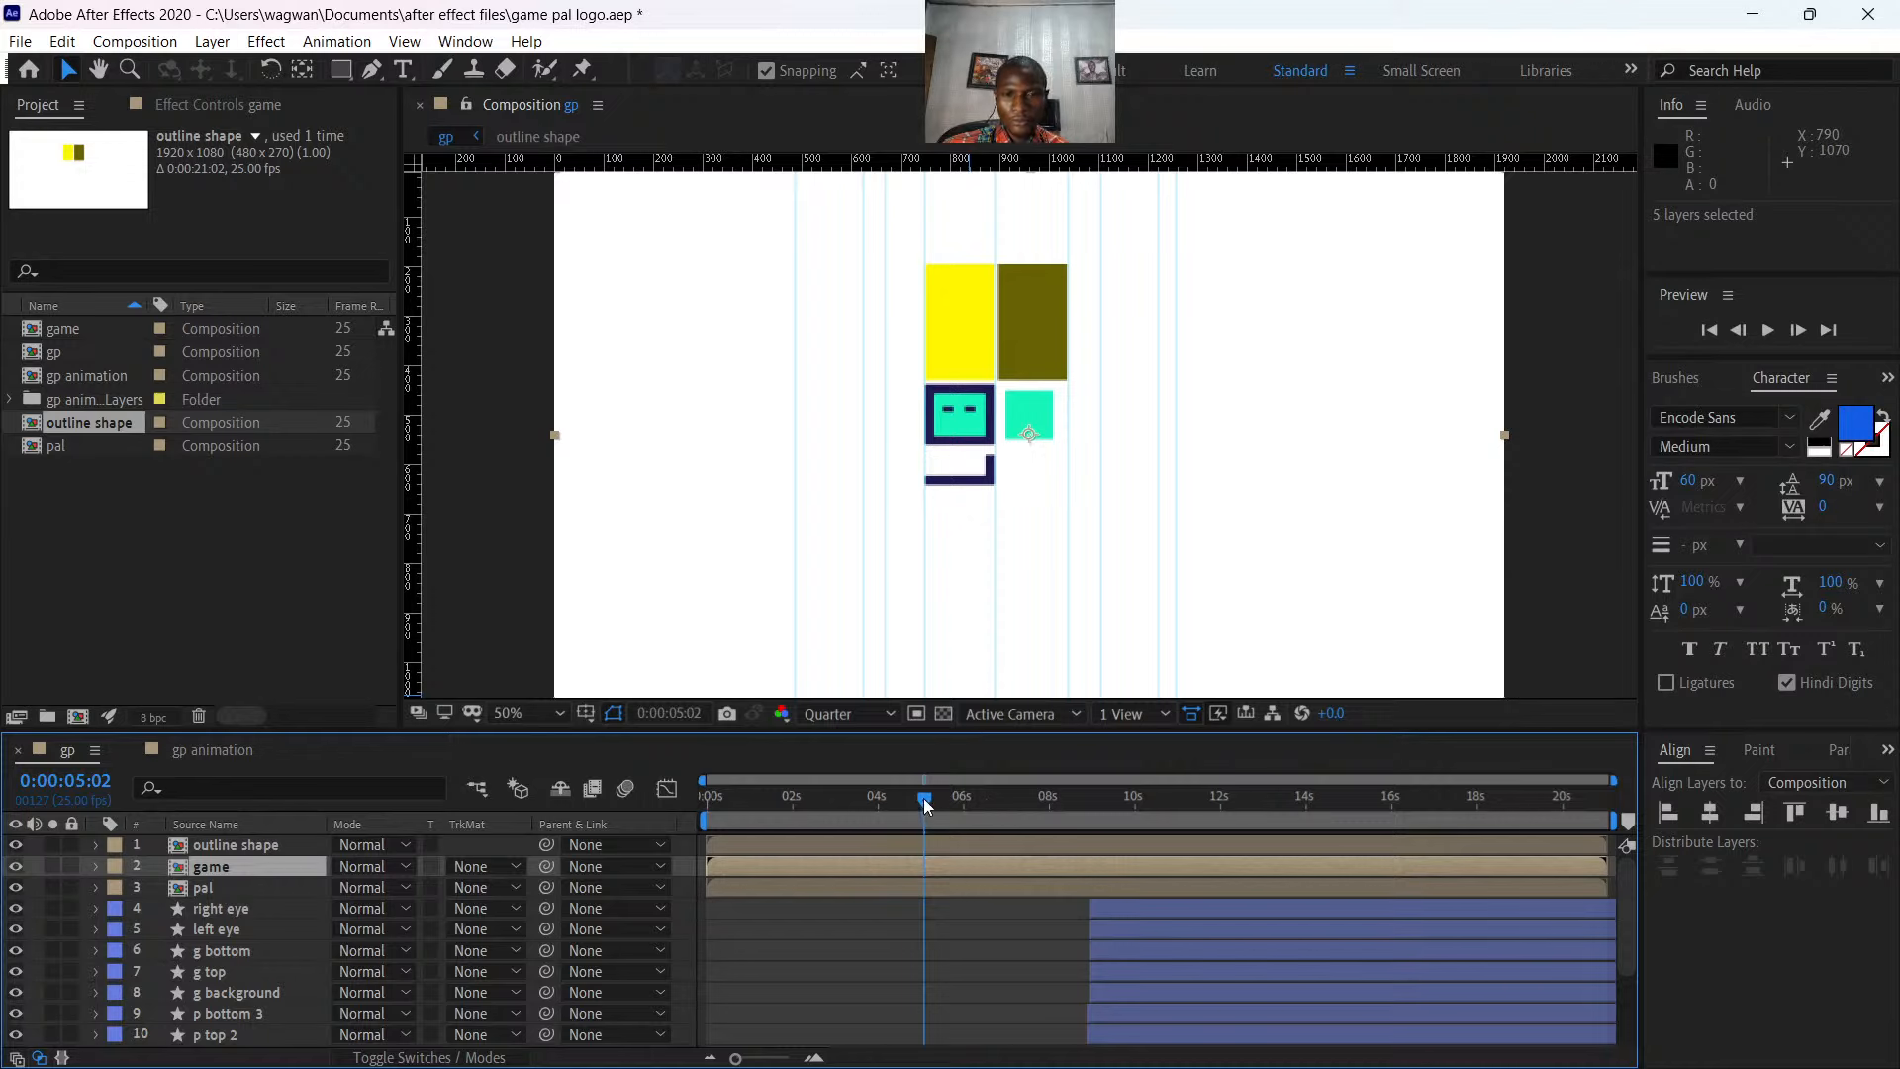
# - Scrub the gp composition forward through 0:00:07:12 to 0:00:09:18 to inspect the original letter layers
pyautogui.moveTo(923, 798); pyautogui.dragTo(1030, 867)
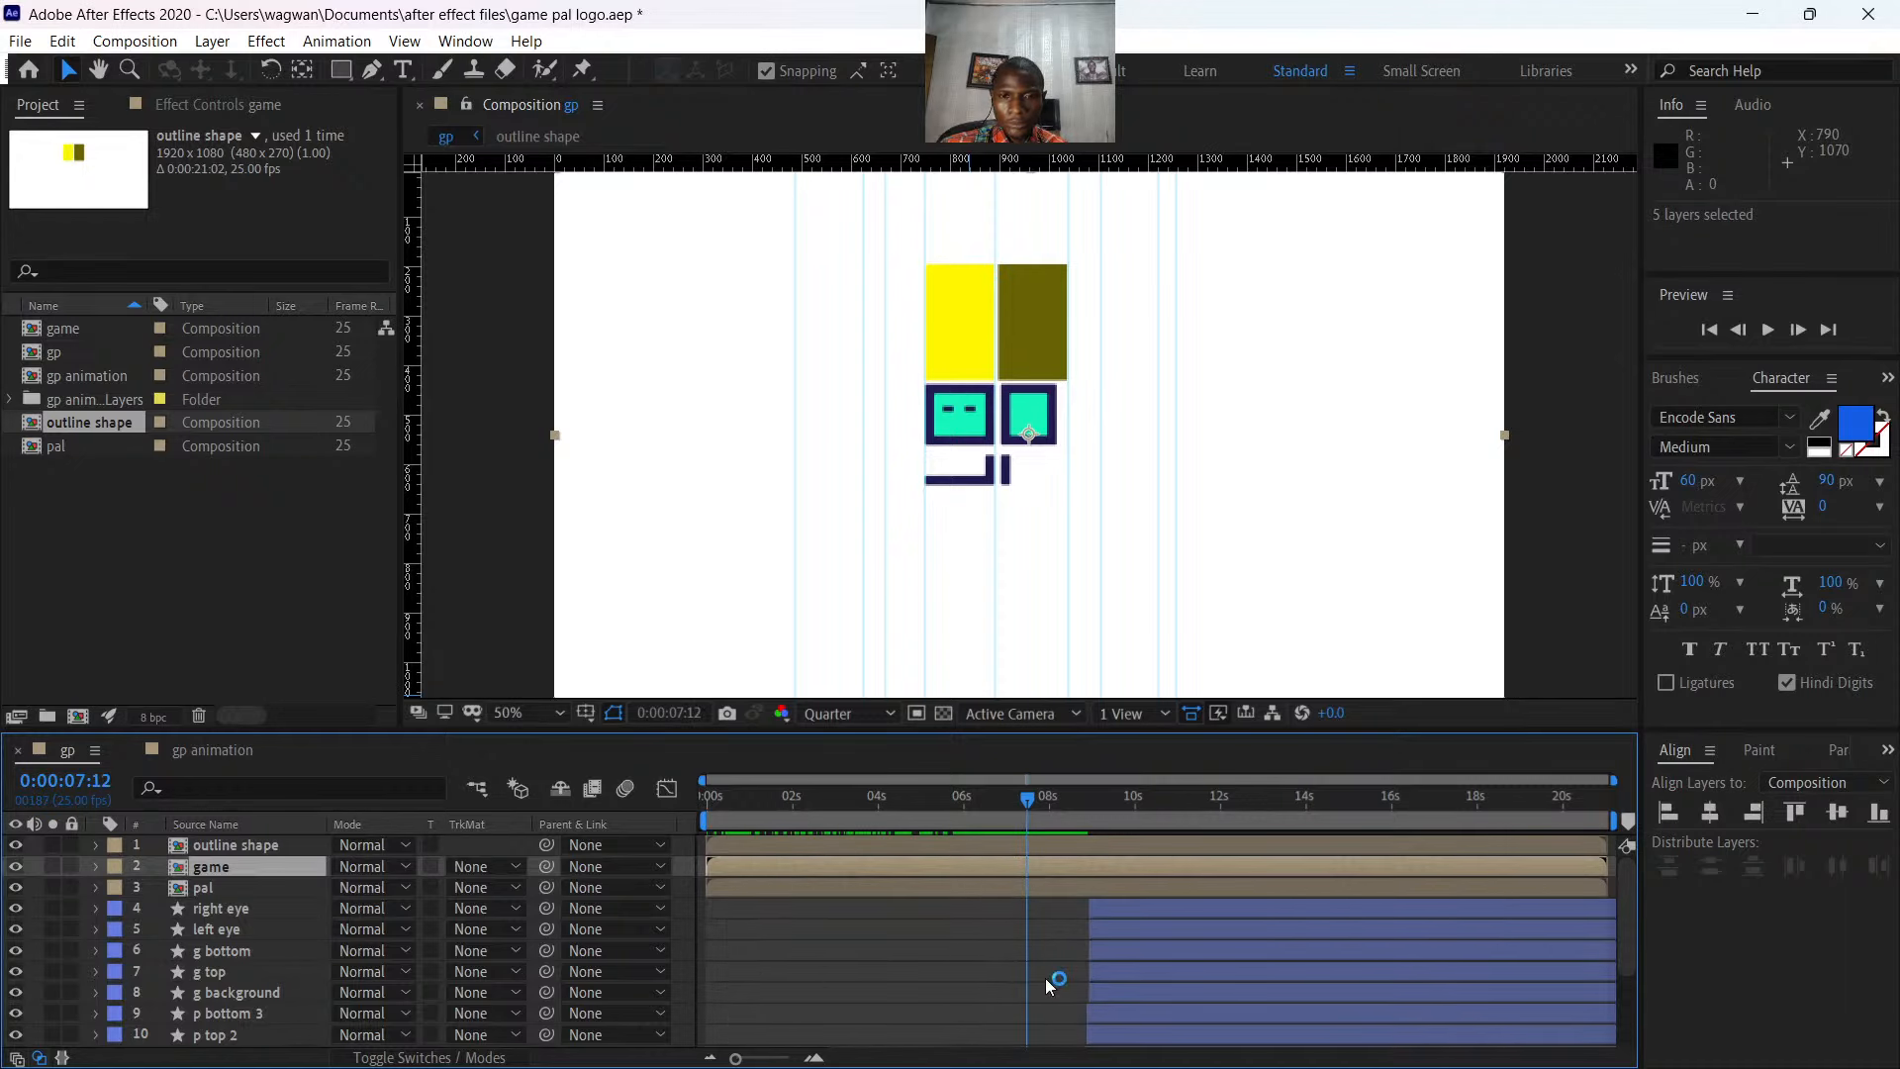
pyautogui.click(1131, 913)
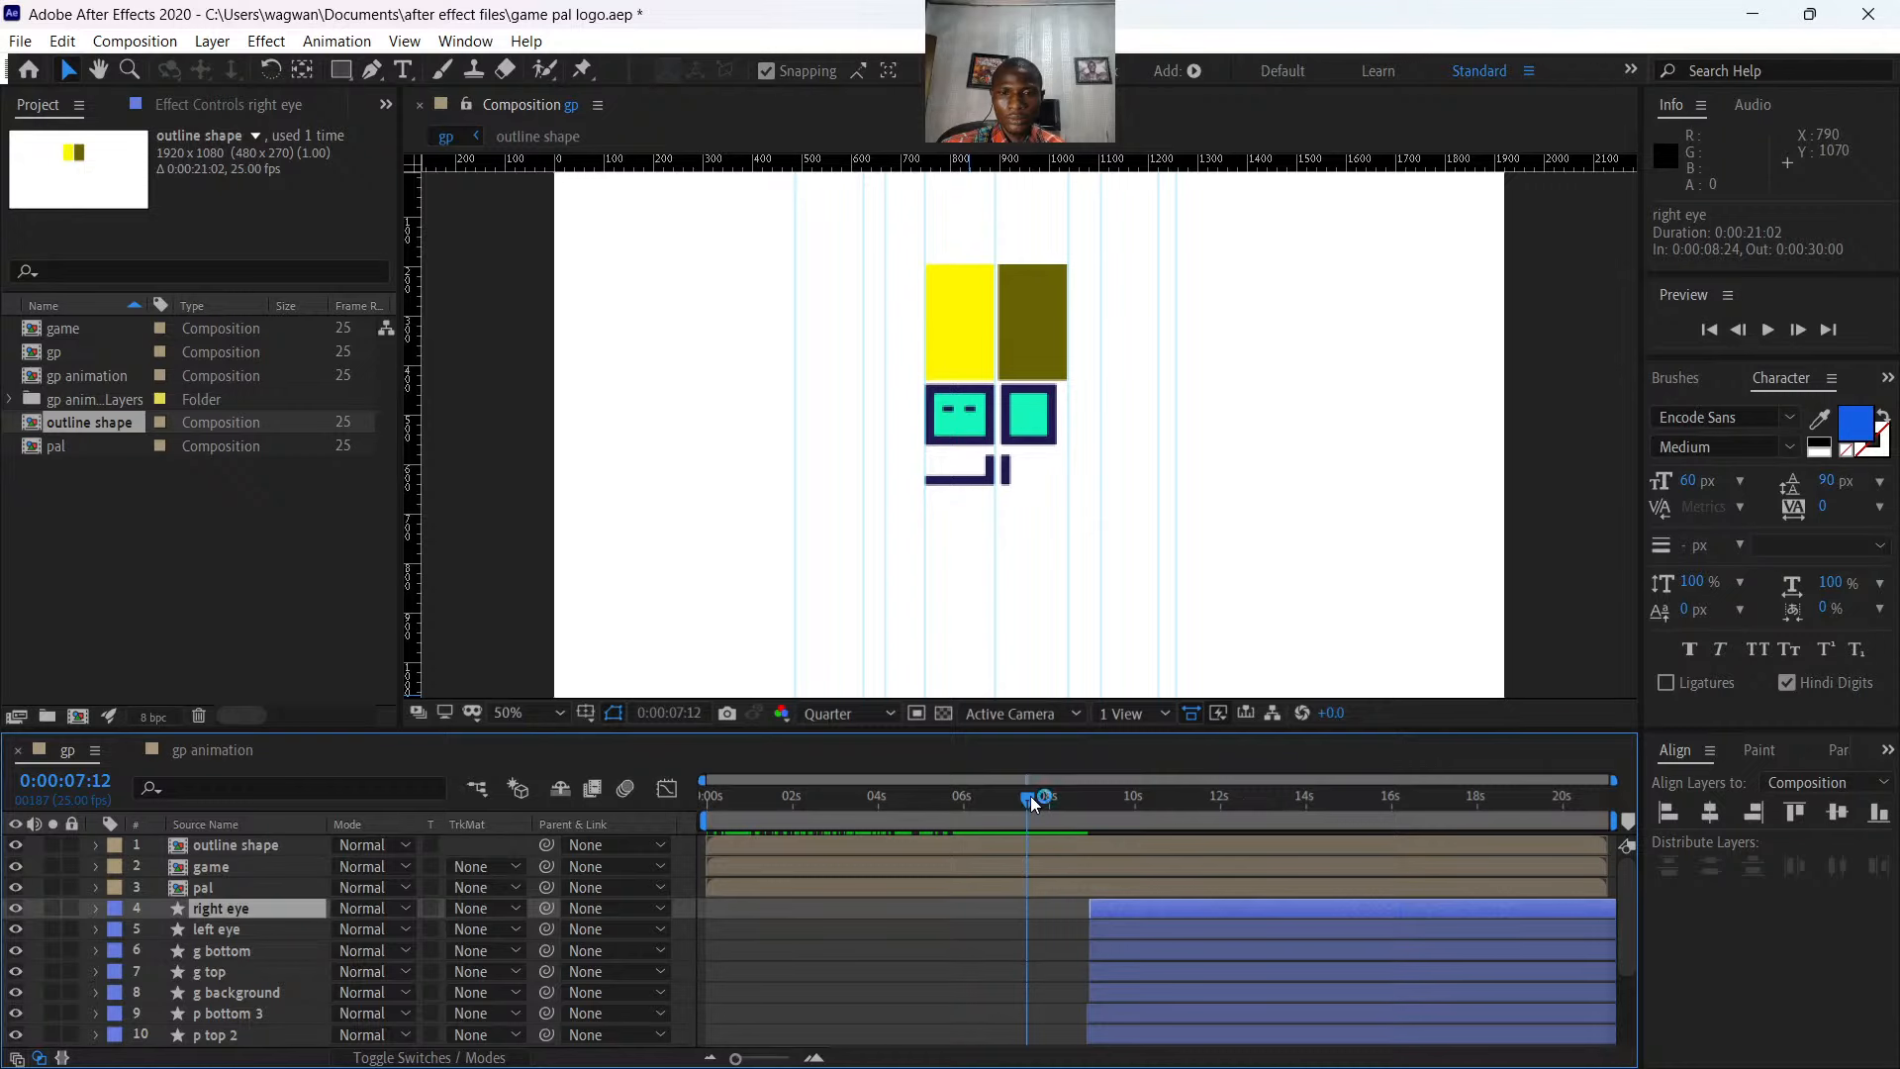
pyautogui.moveTo(1031, 796); pyautogui.dragTo(1125, 834)
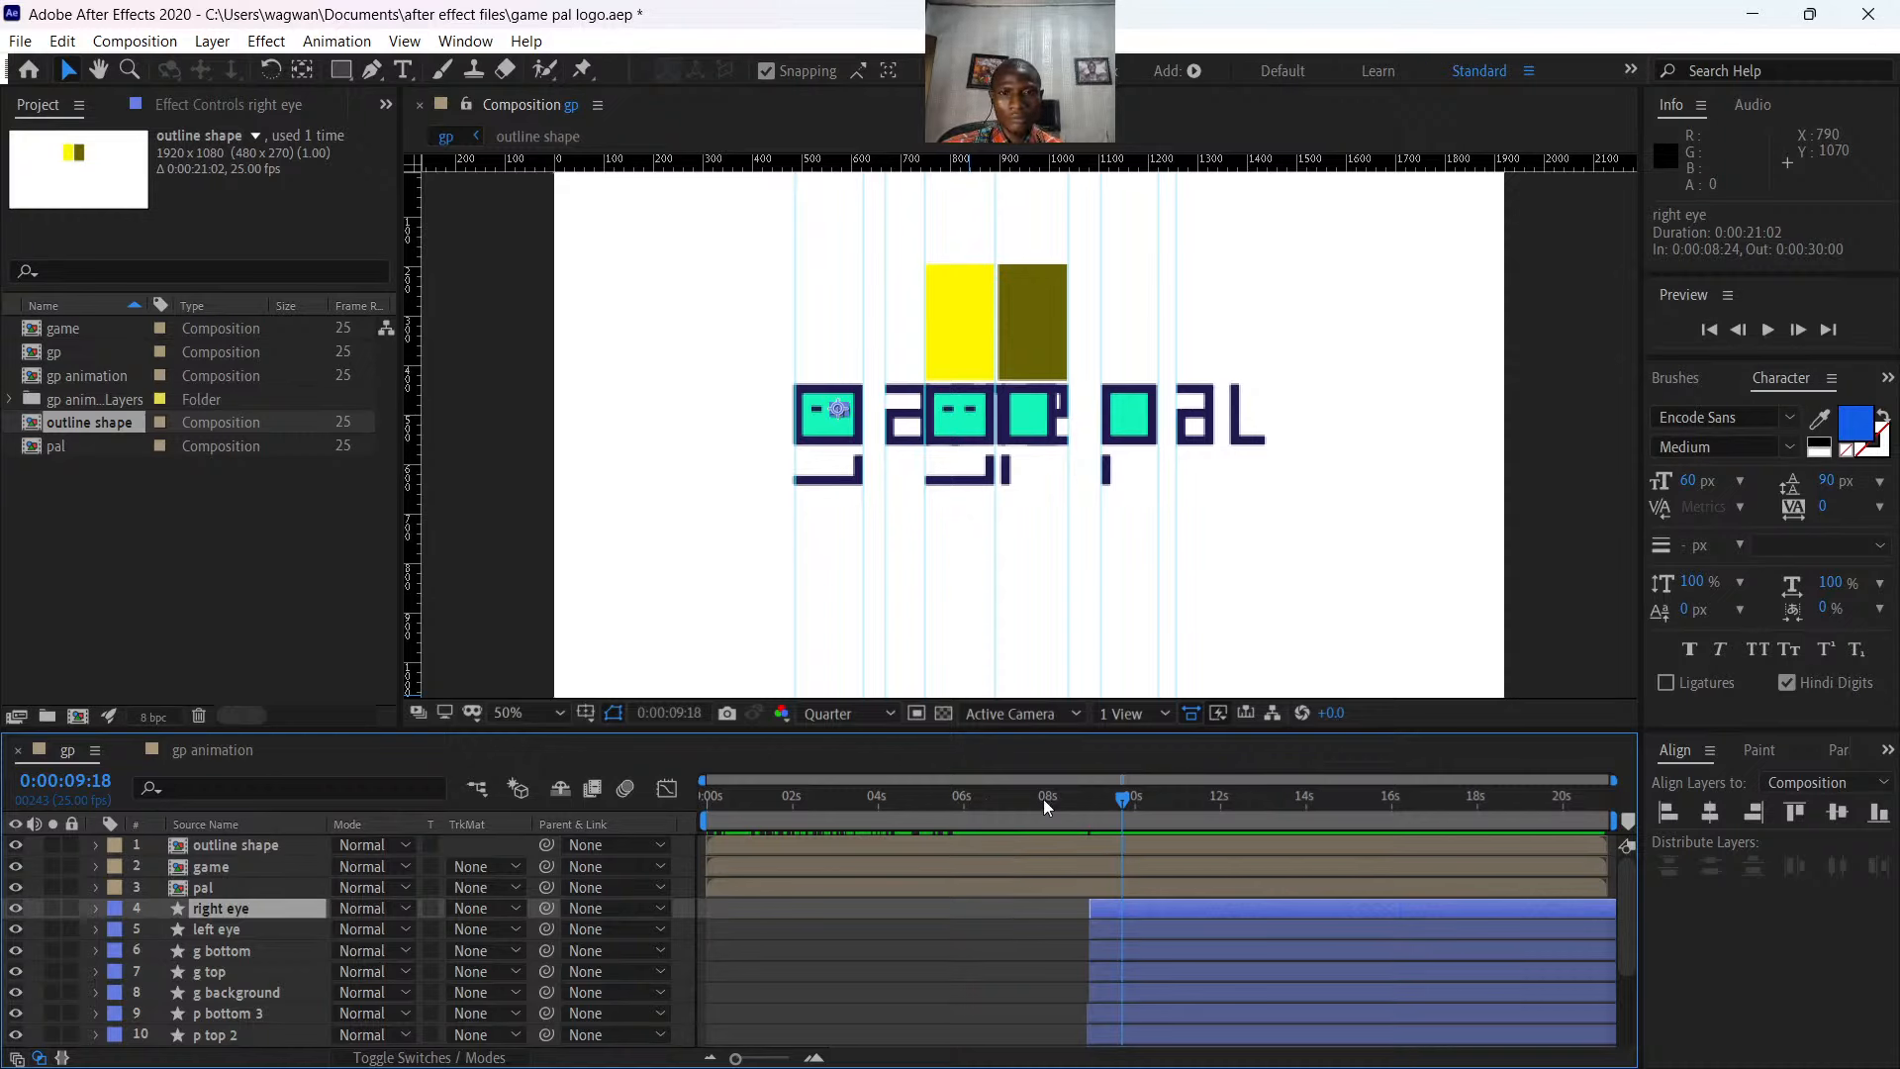
# - Pre-compose right eye, left eye, g bottom, g top and g background into a composition named game and hide the resulting layer
pyautogui.click(1120, 928)
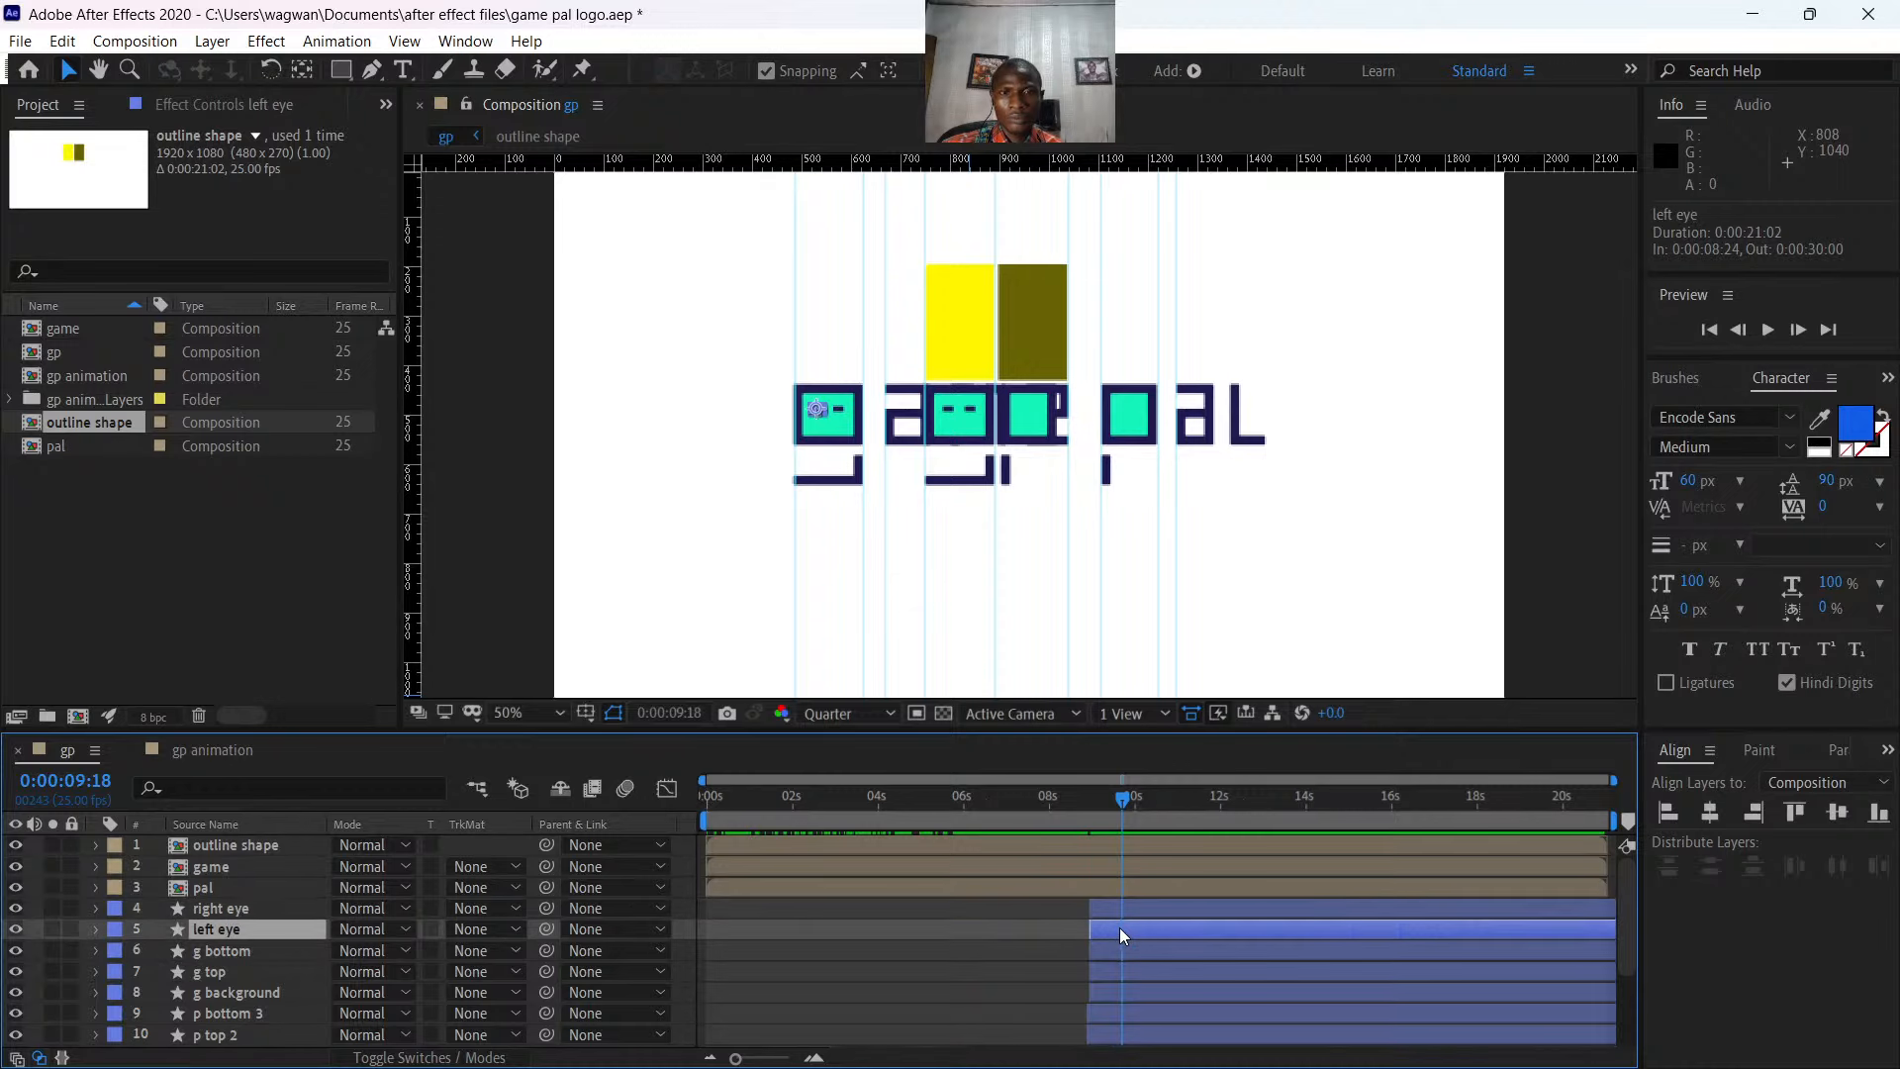
pyautogui.keyDown('ctrl'); pyautogui.click(1118, 913); pyautogui.keyUp('ctrl')
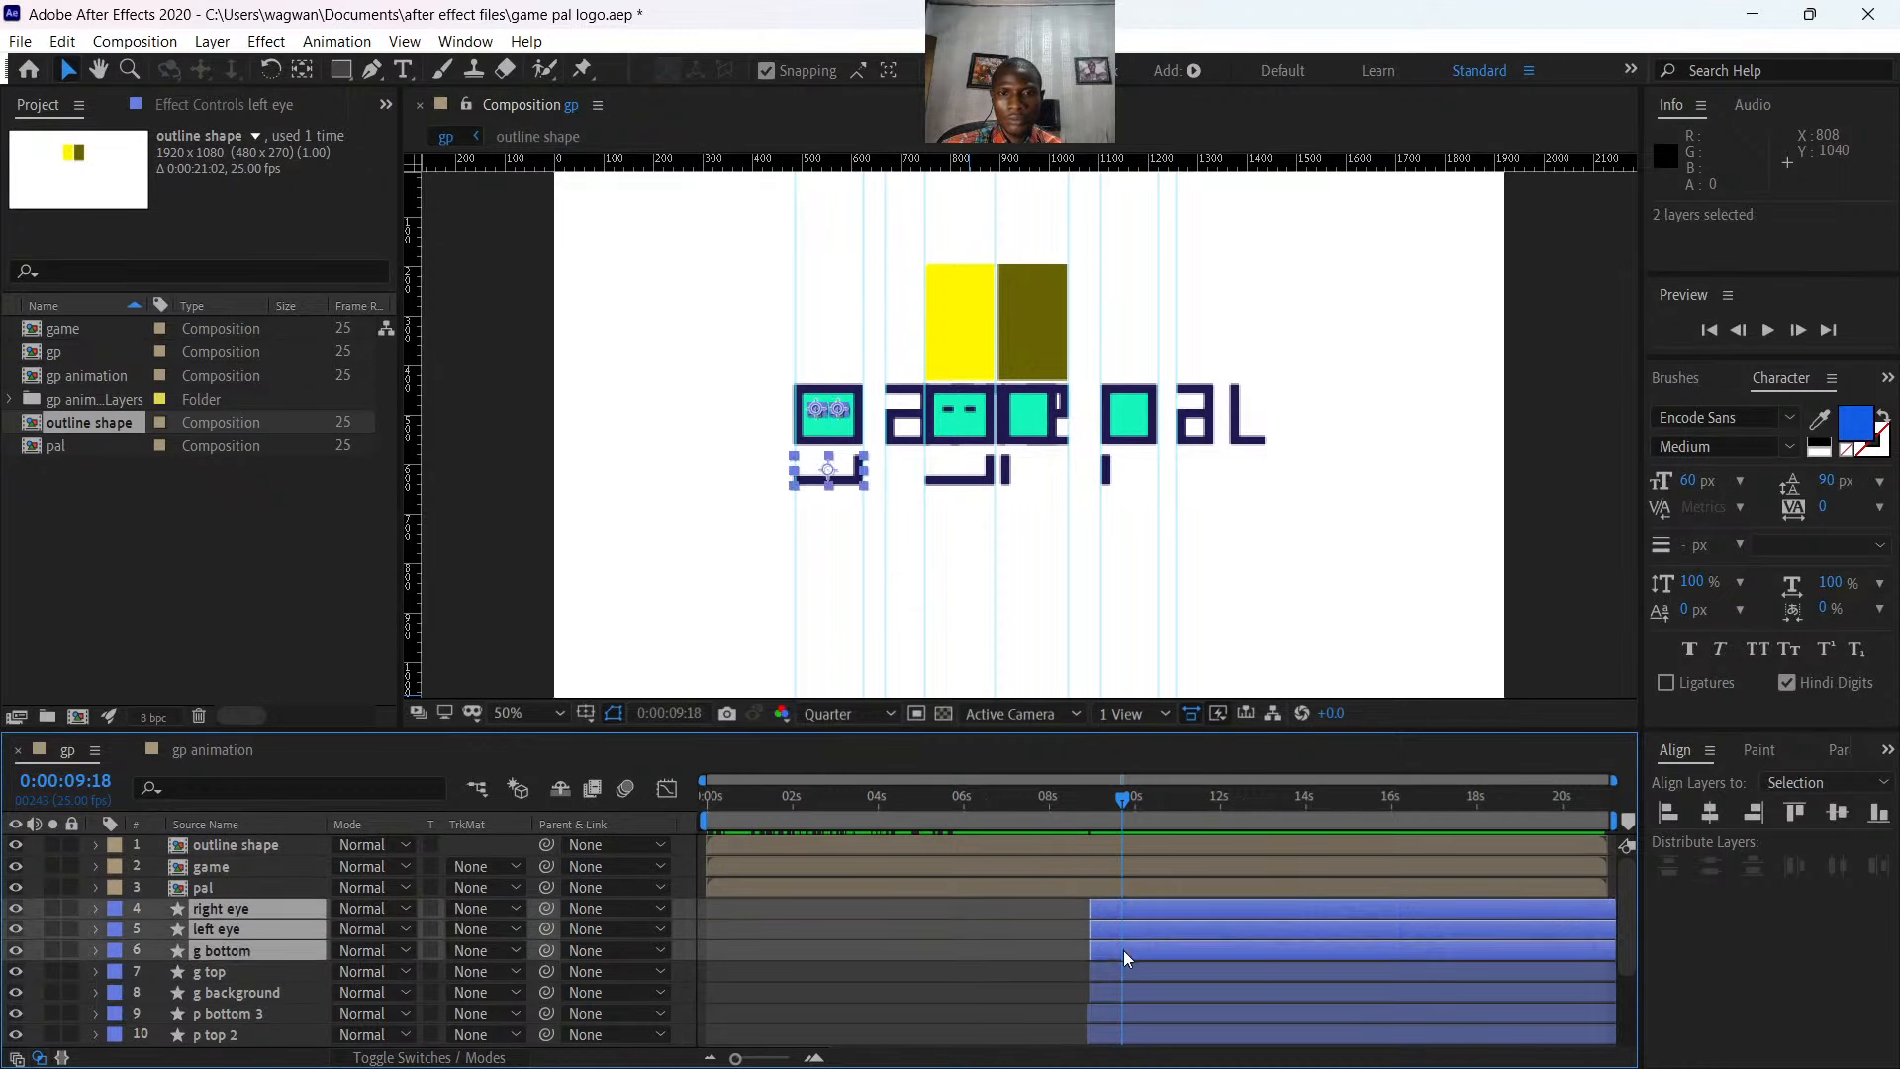
pyautogui.keyDown('ctrl'); pyautogui.click(1125, 950); pyautogui.keyUp('ctrl')
pyautogui.keyDown('ctrl'); pyautogui.click(1120, 972); pyautogui.keyUp('ctrl')
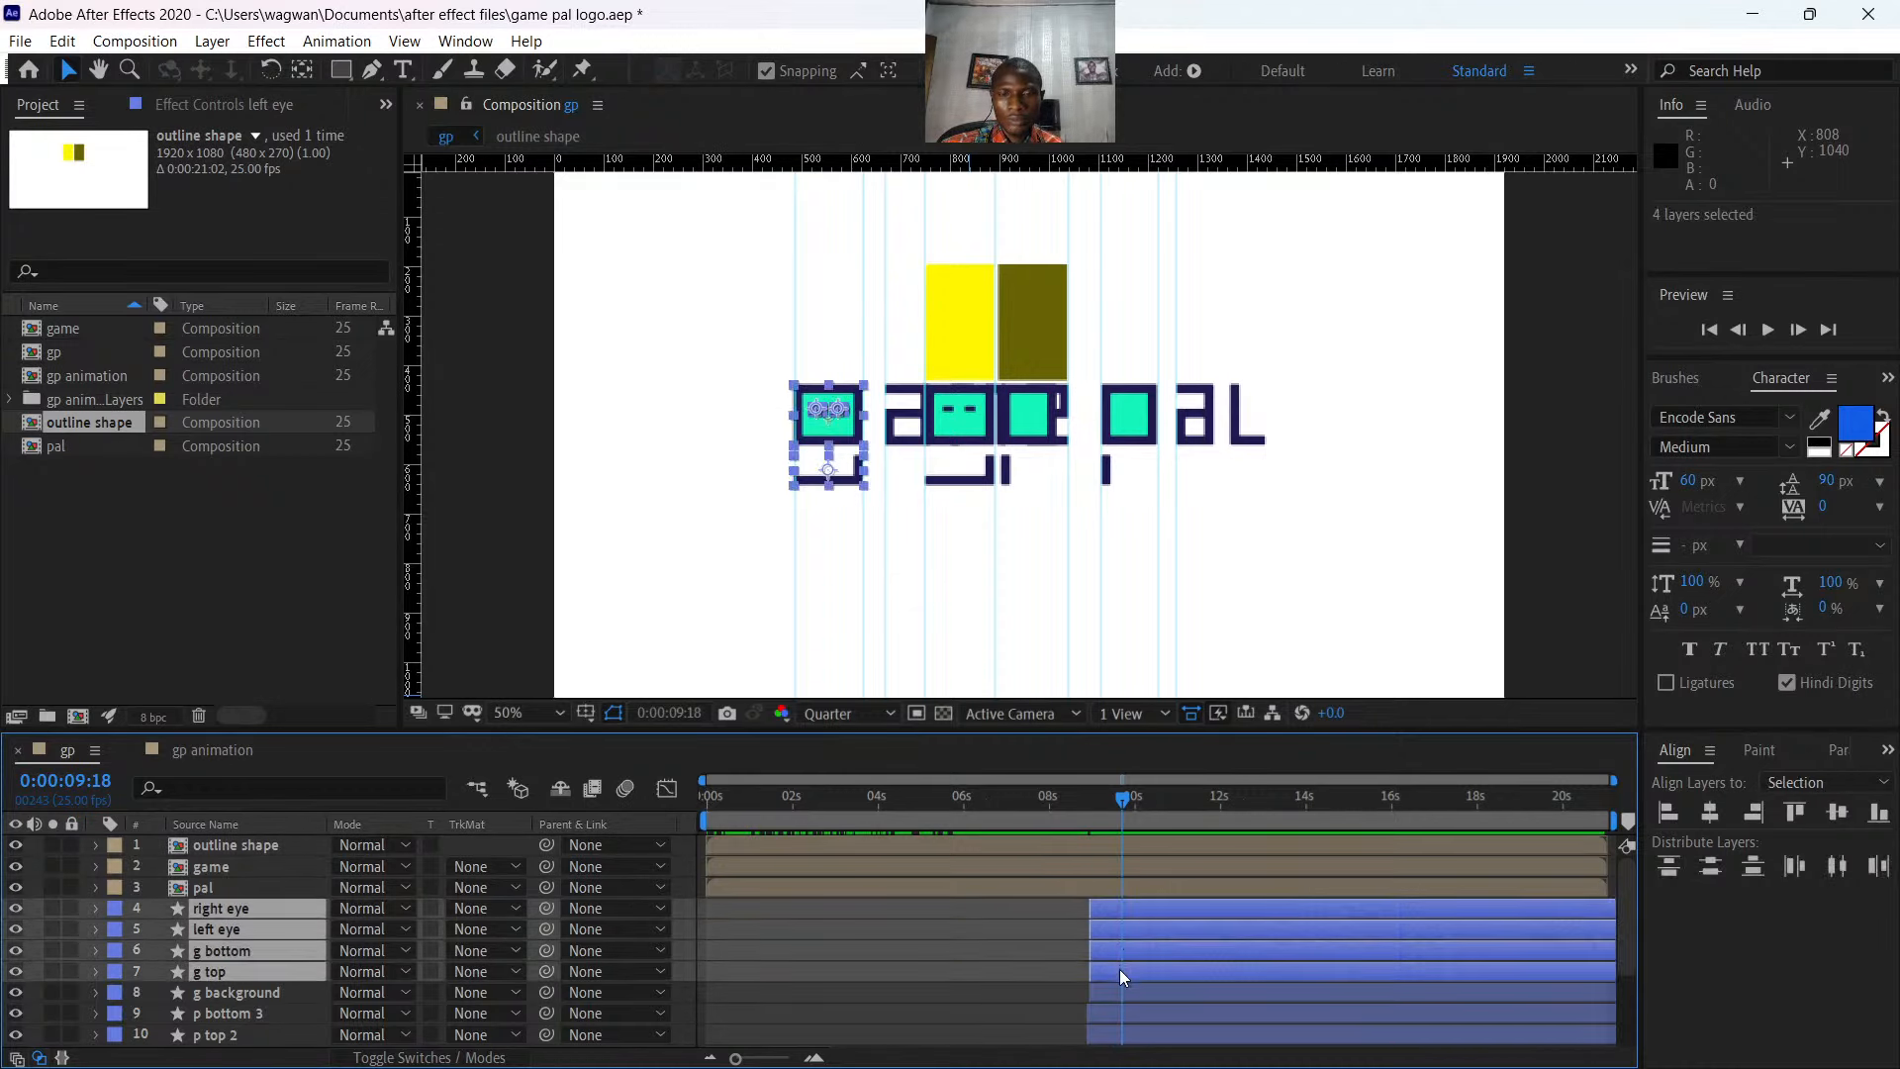
pyautogui.keyDown('ctrl'); pyautogui.click(1114, 992); pyautogui.keyUp('ctrl')
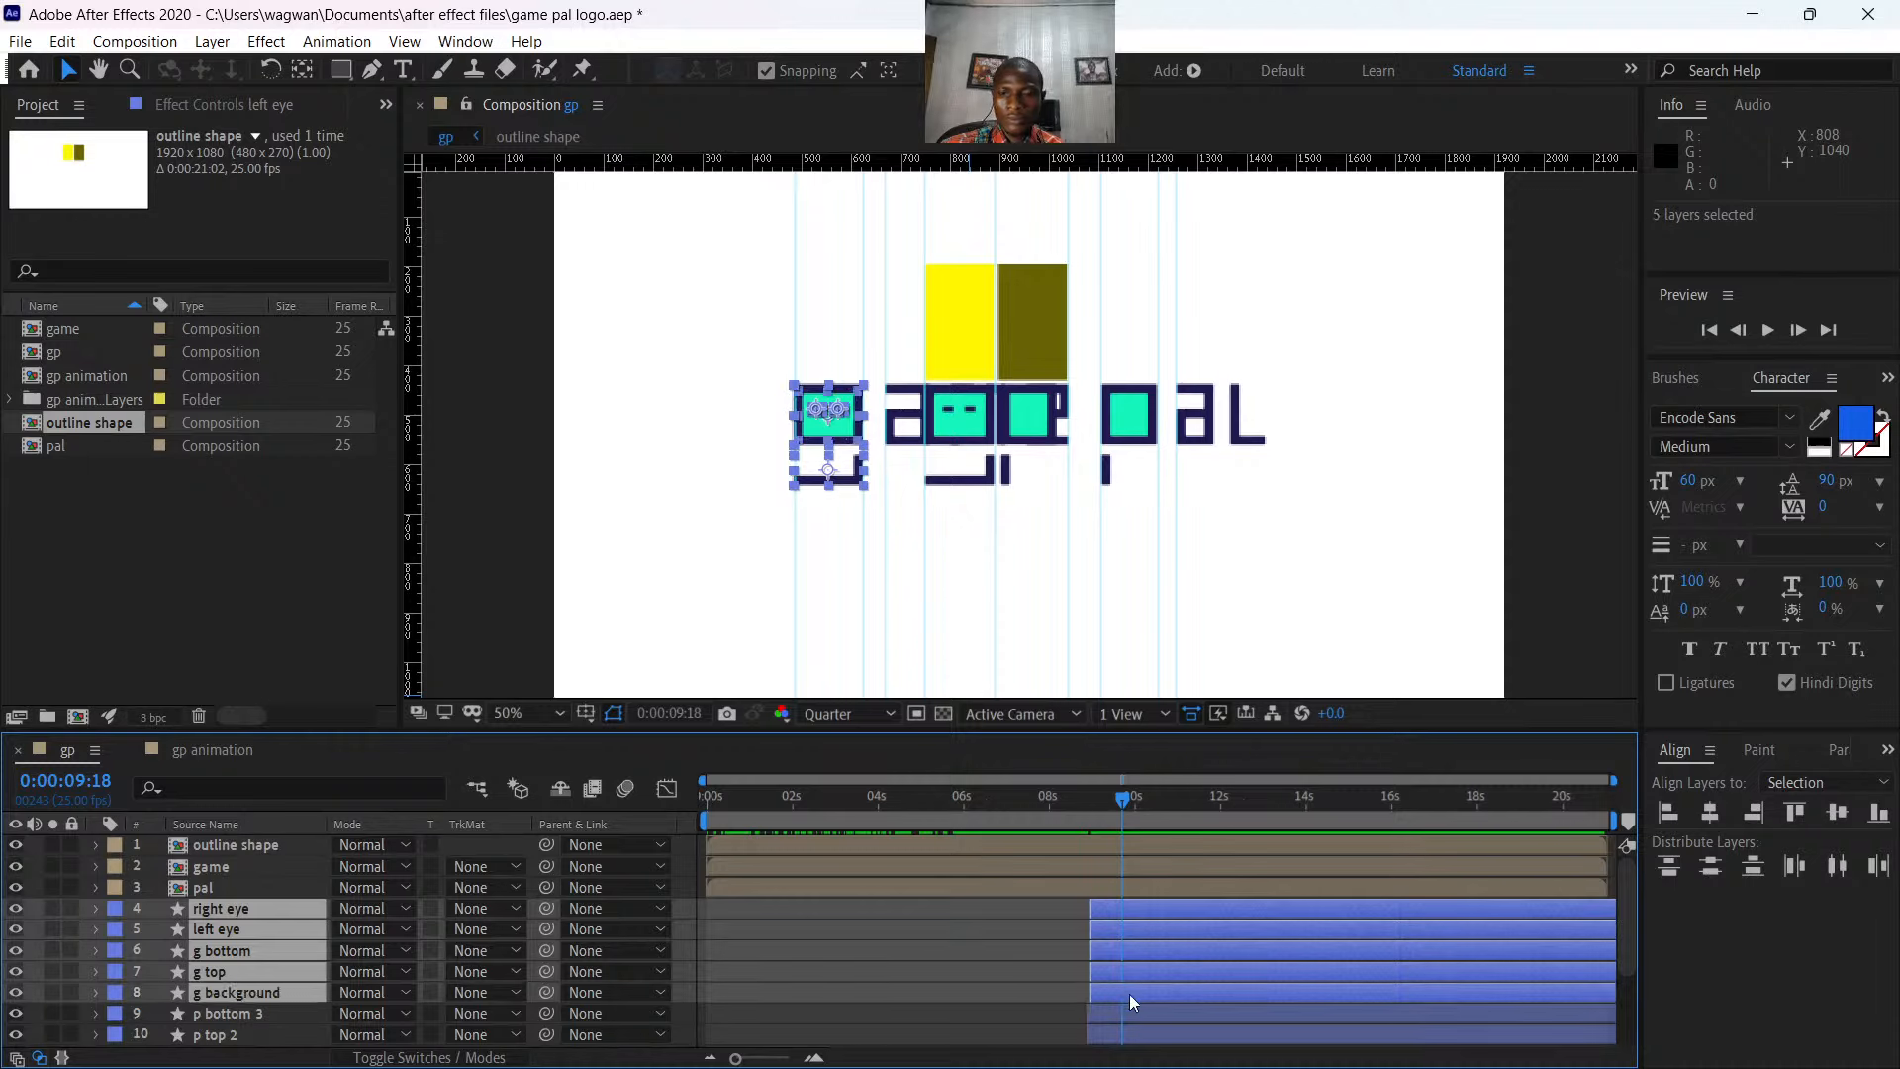
pyautogui.press('Delete')
pyautogui.hotkey('ctrl', 'z')
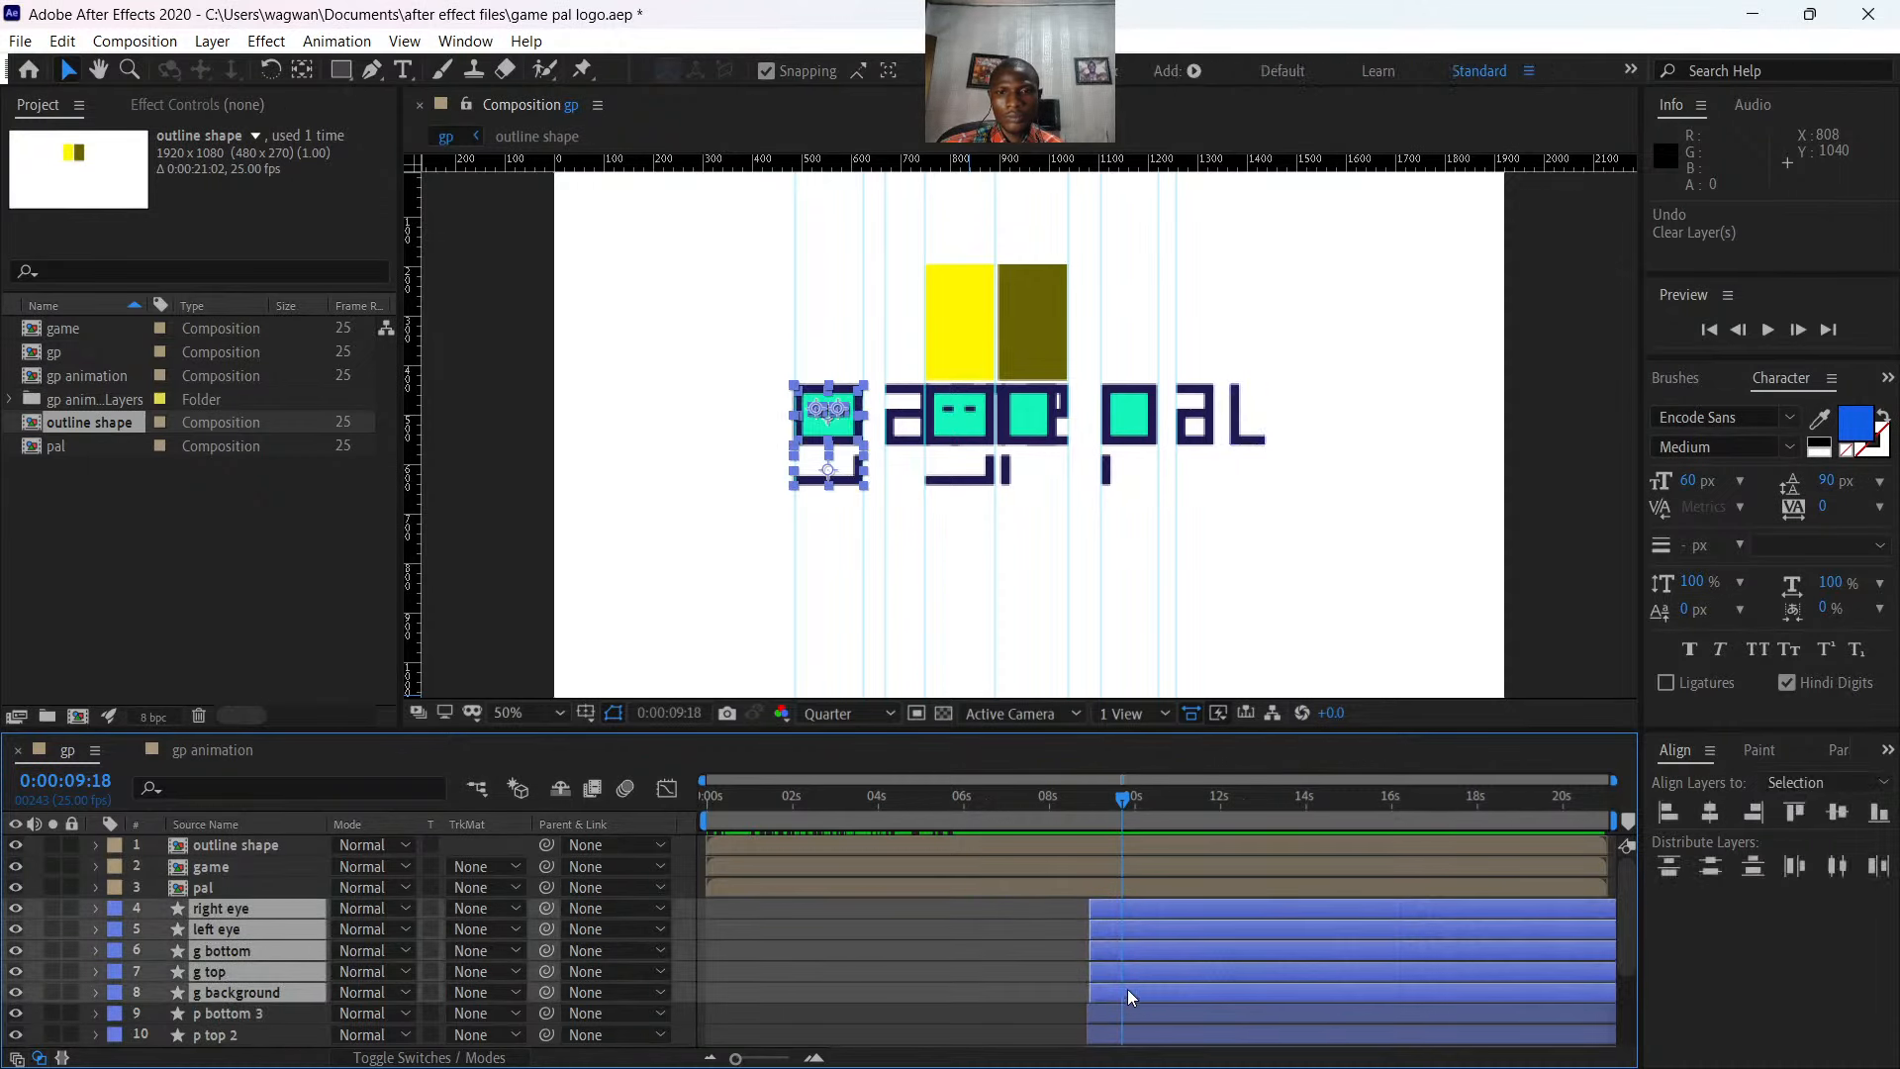
pyautogui.rightClick(1143, 928)
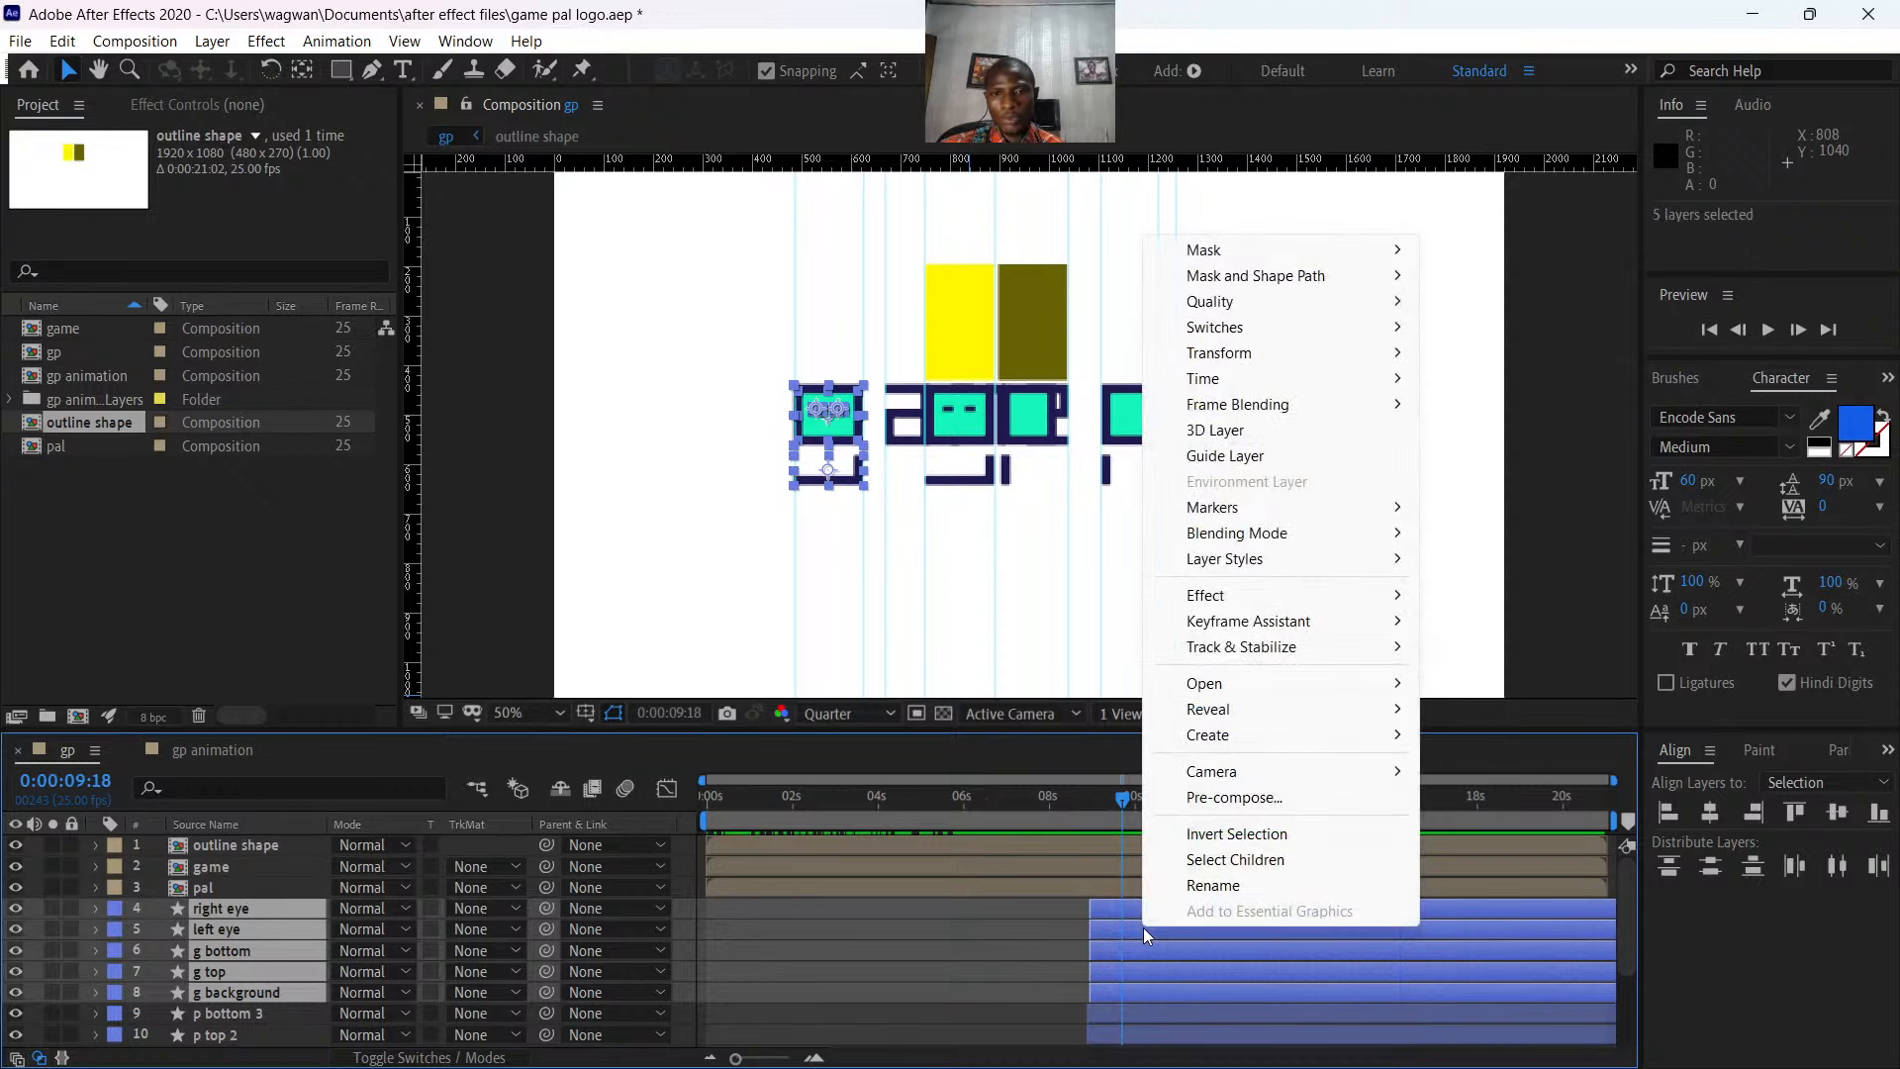
pyautogui.click(1220, 798)
pyautogui.write('game')
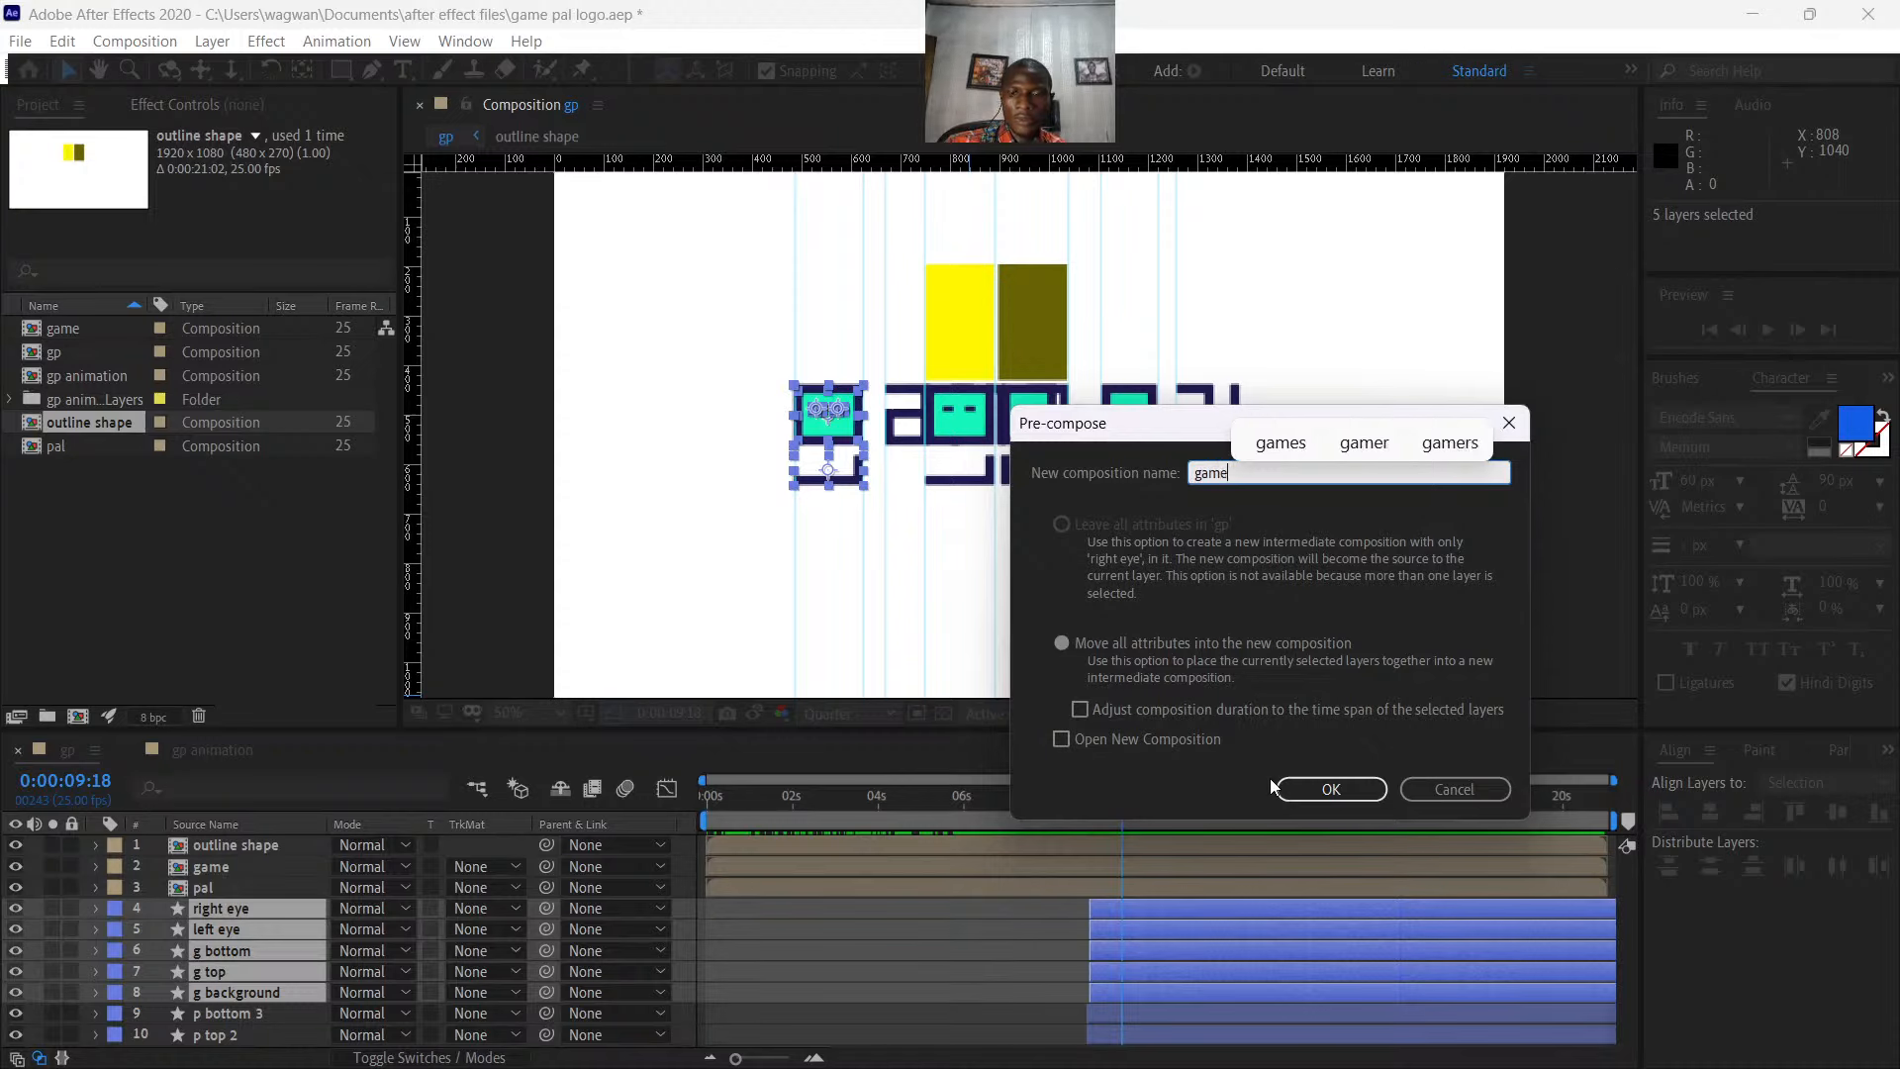
pyautogui.press('Return')
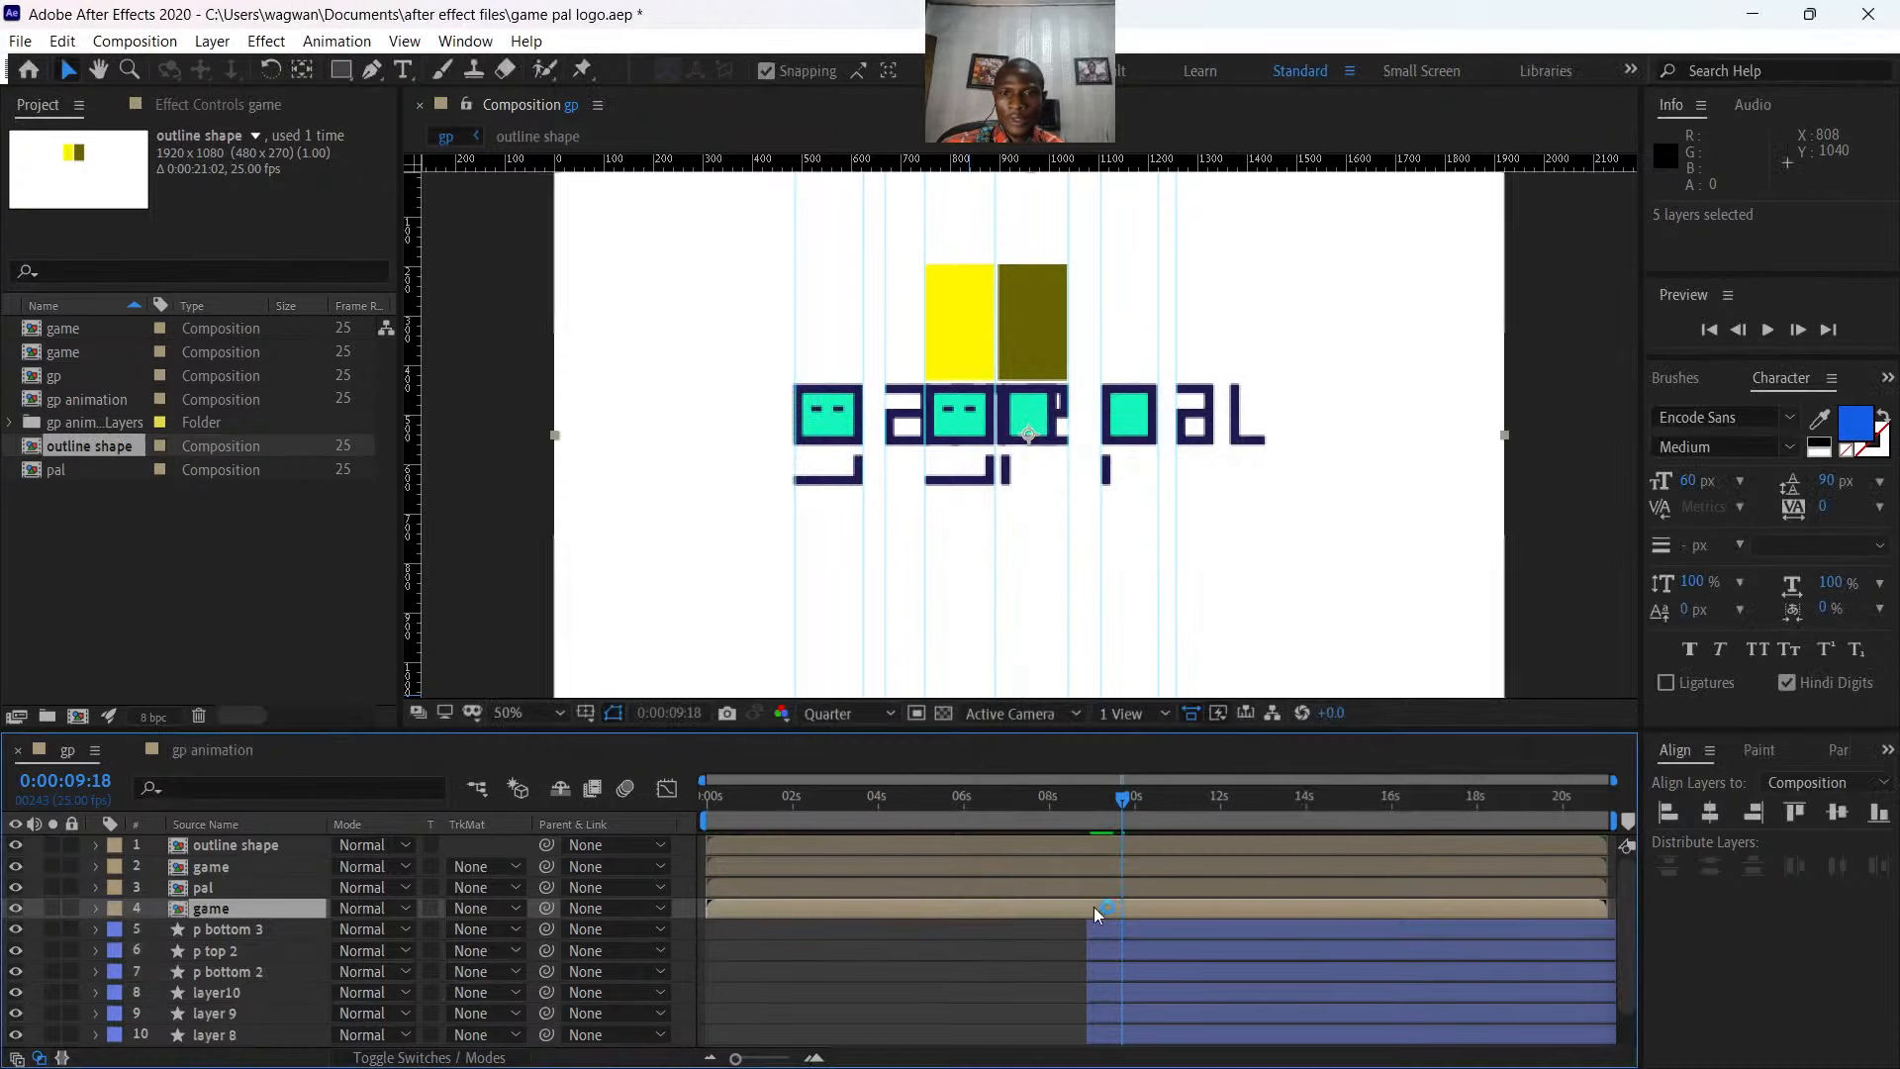
pyautogui.click(16, 908)
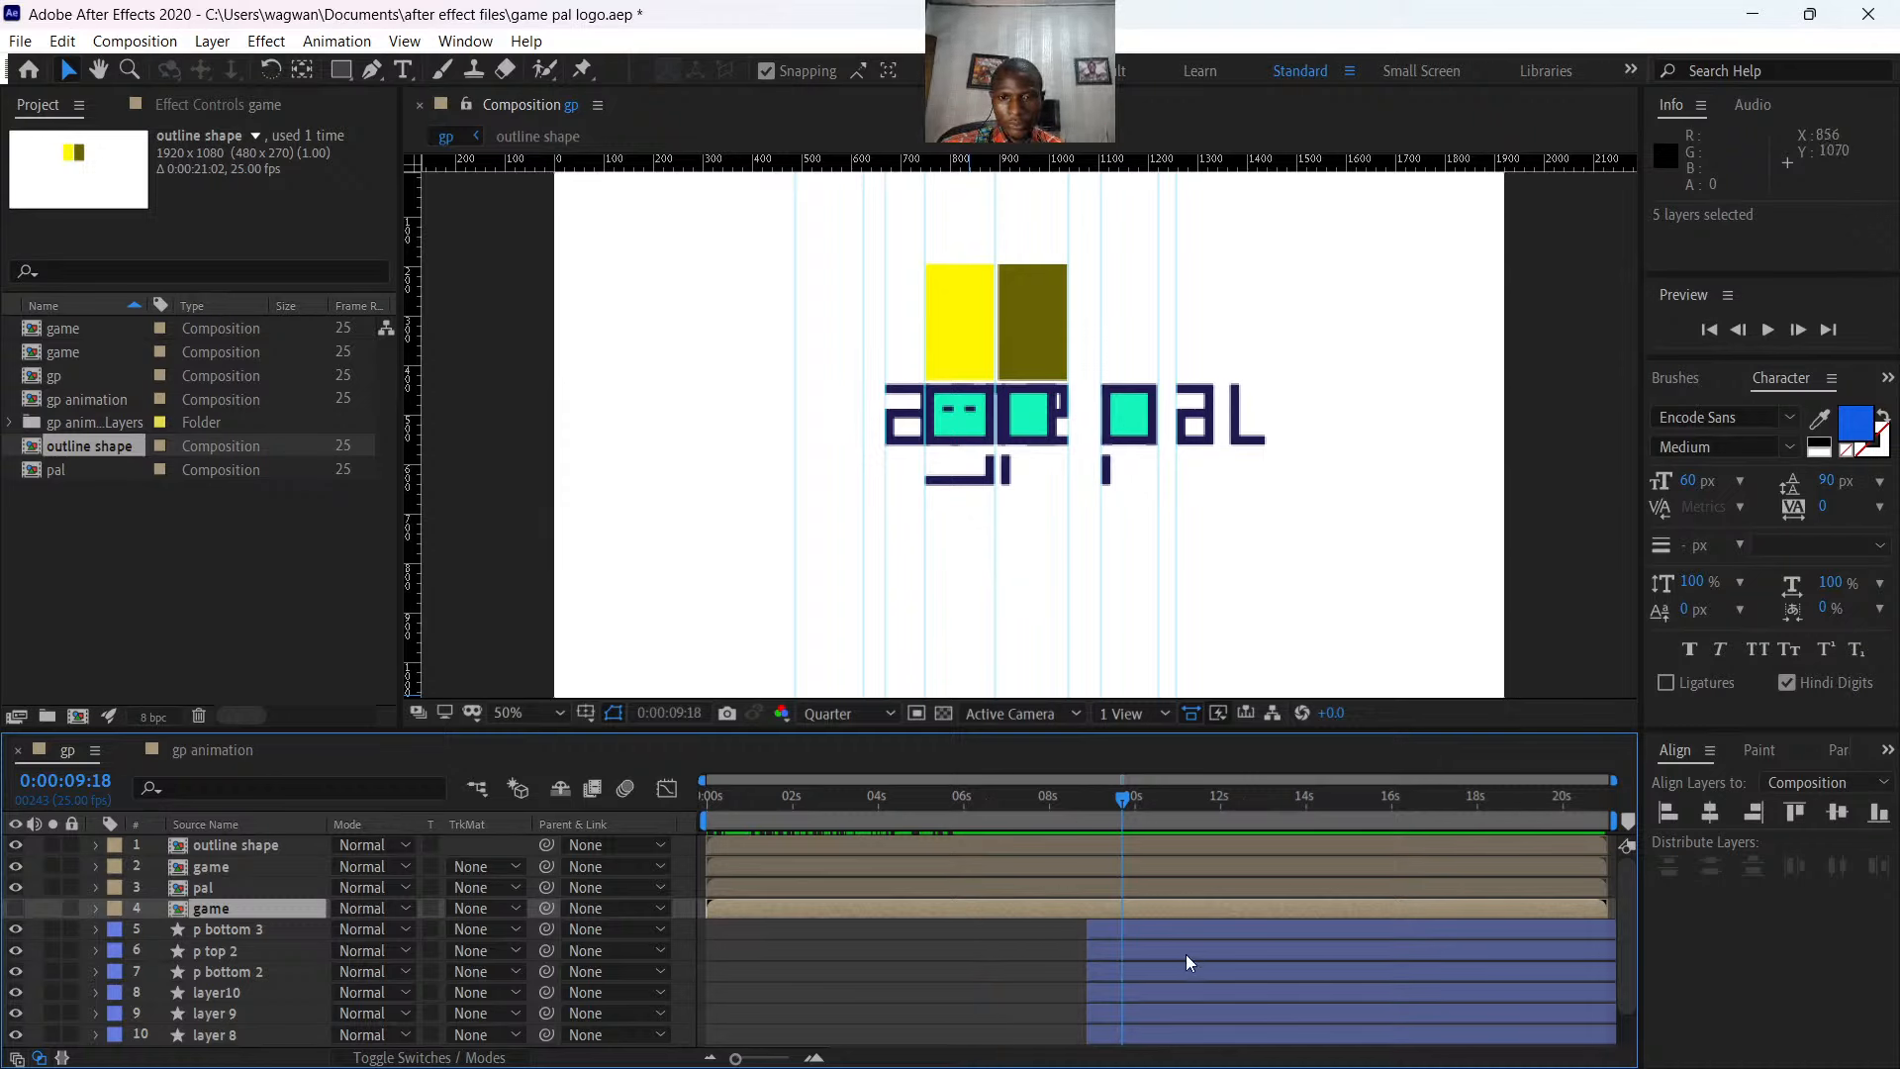
# - Pre-compose p bottom 3, p top 2 and p bottom 2 into a composition named pal2 and hide its layer
pyautogui.click(1107, 929)
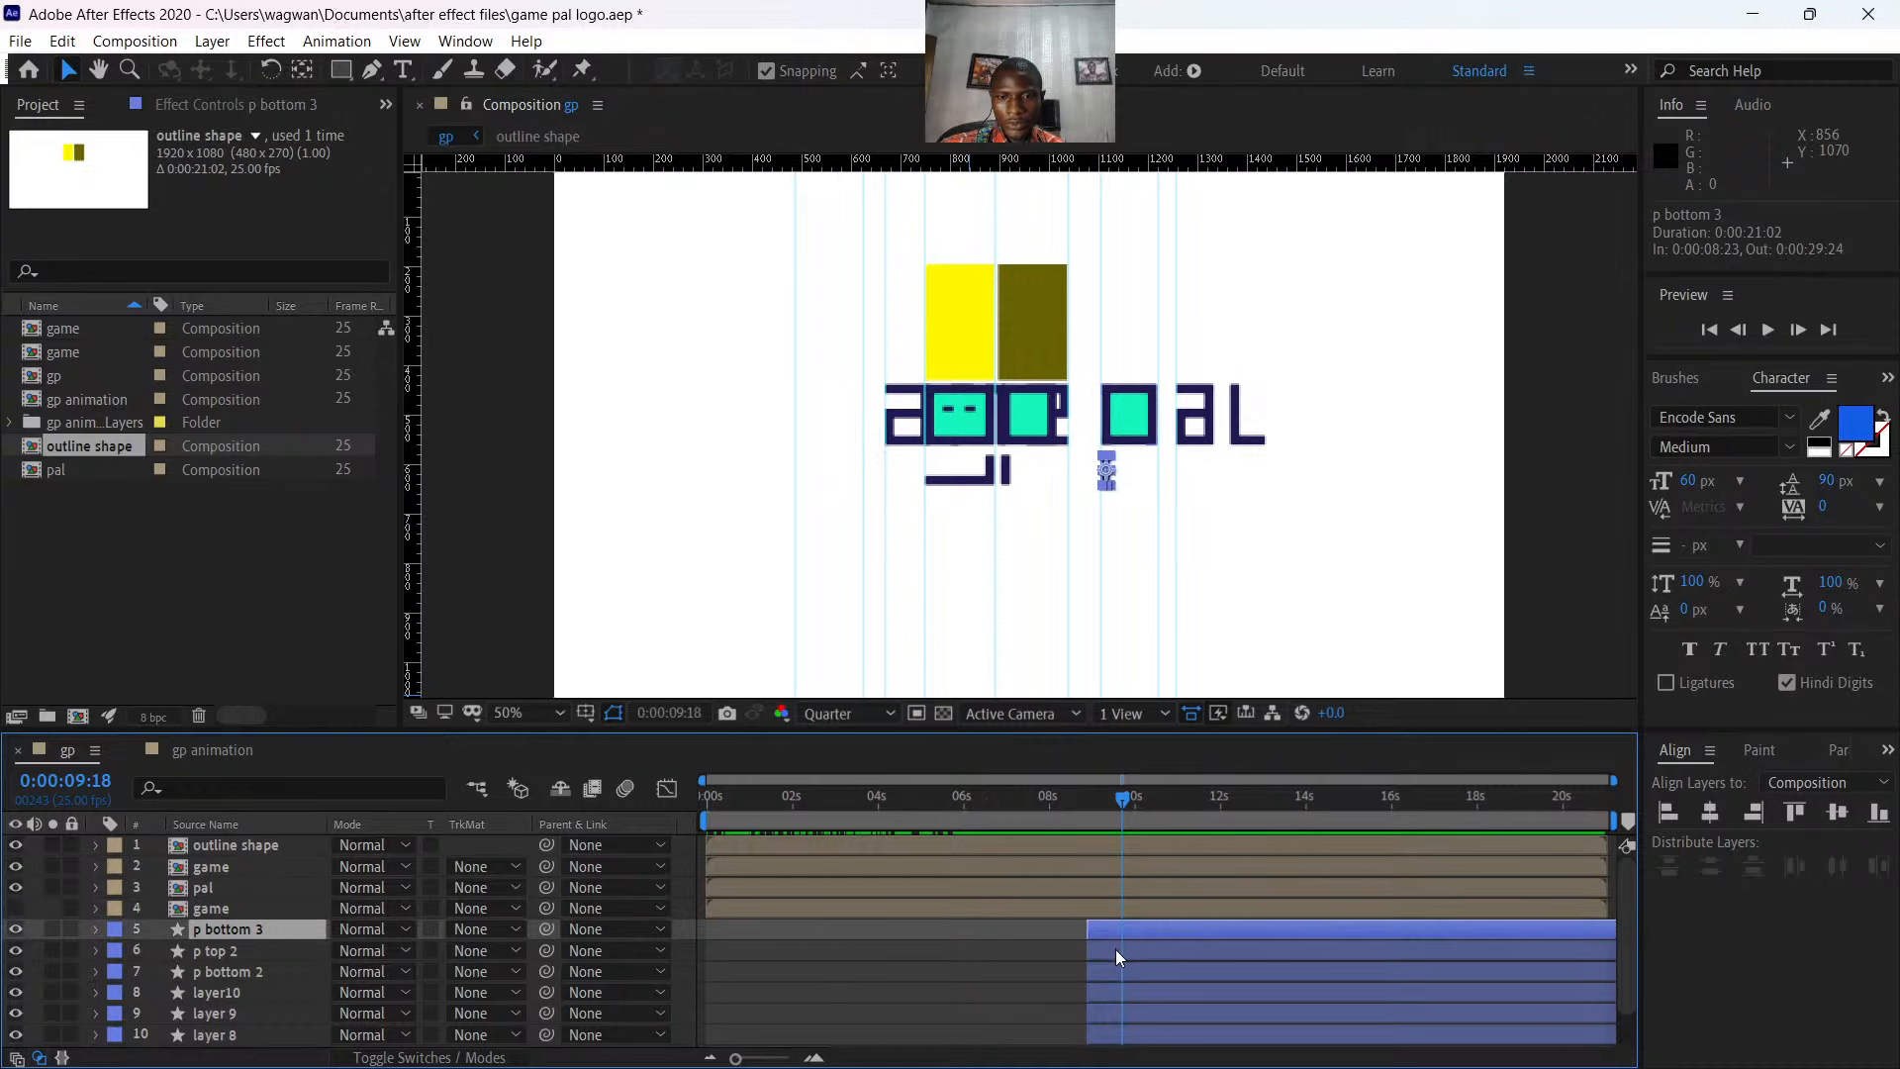
pyautogui.keyDown('ctrl'); pyautogui.click(1114, 952); pyautogui.keyUp('ctrl')
pyautogui.keyDown('ctrl'); pyautogui.click(1111, 972); pyautogui.keyUp('ctrl')
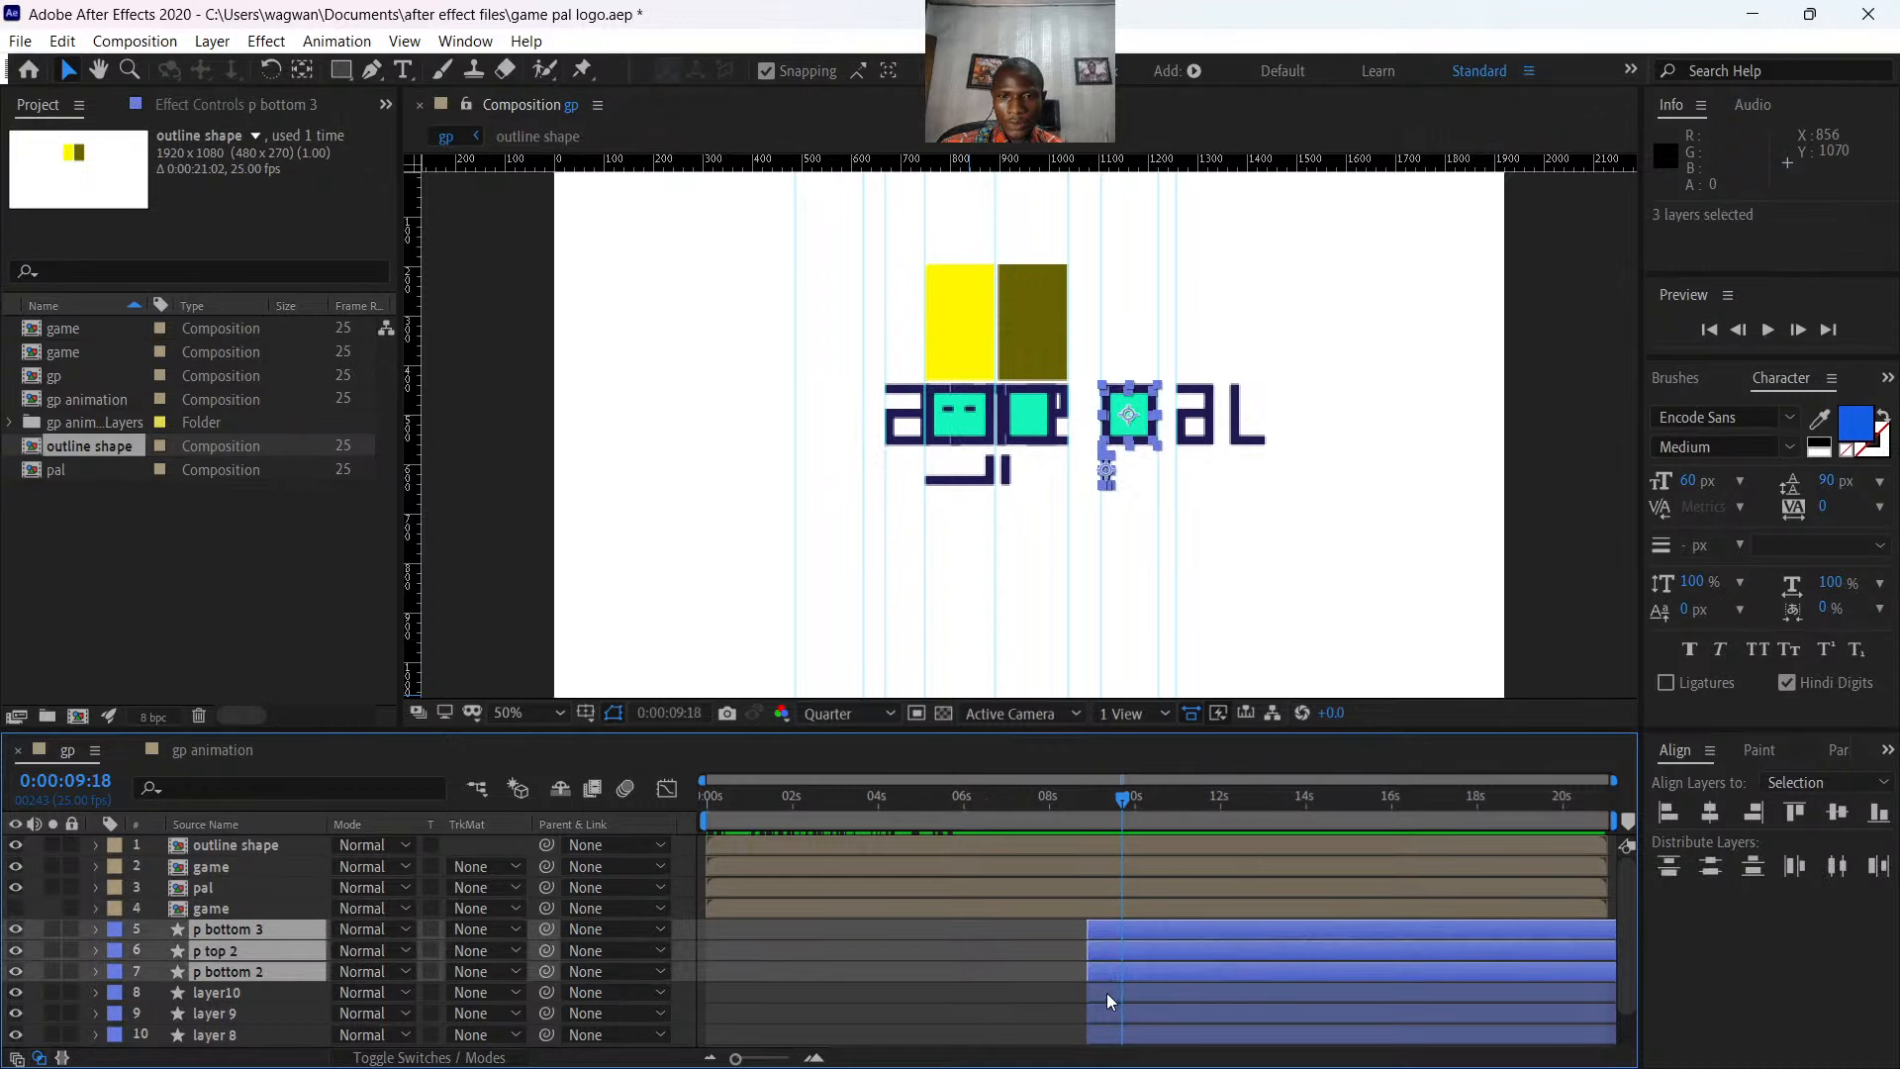
pyautogui.press('Delete')
pyautogui.hotkey('ctrl', 'z')
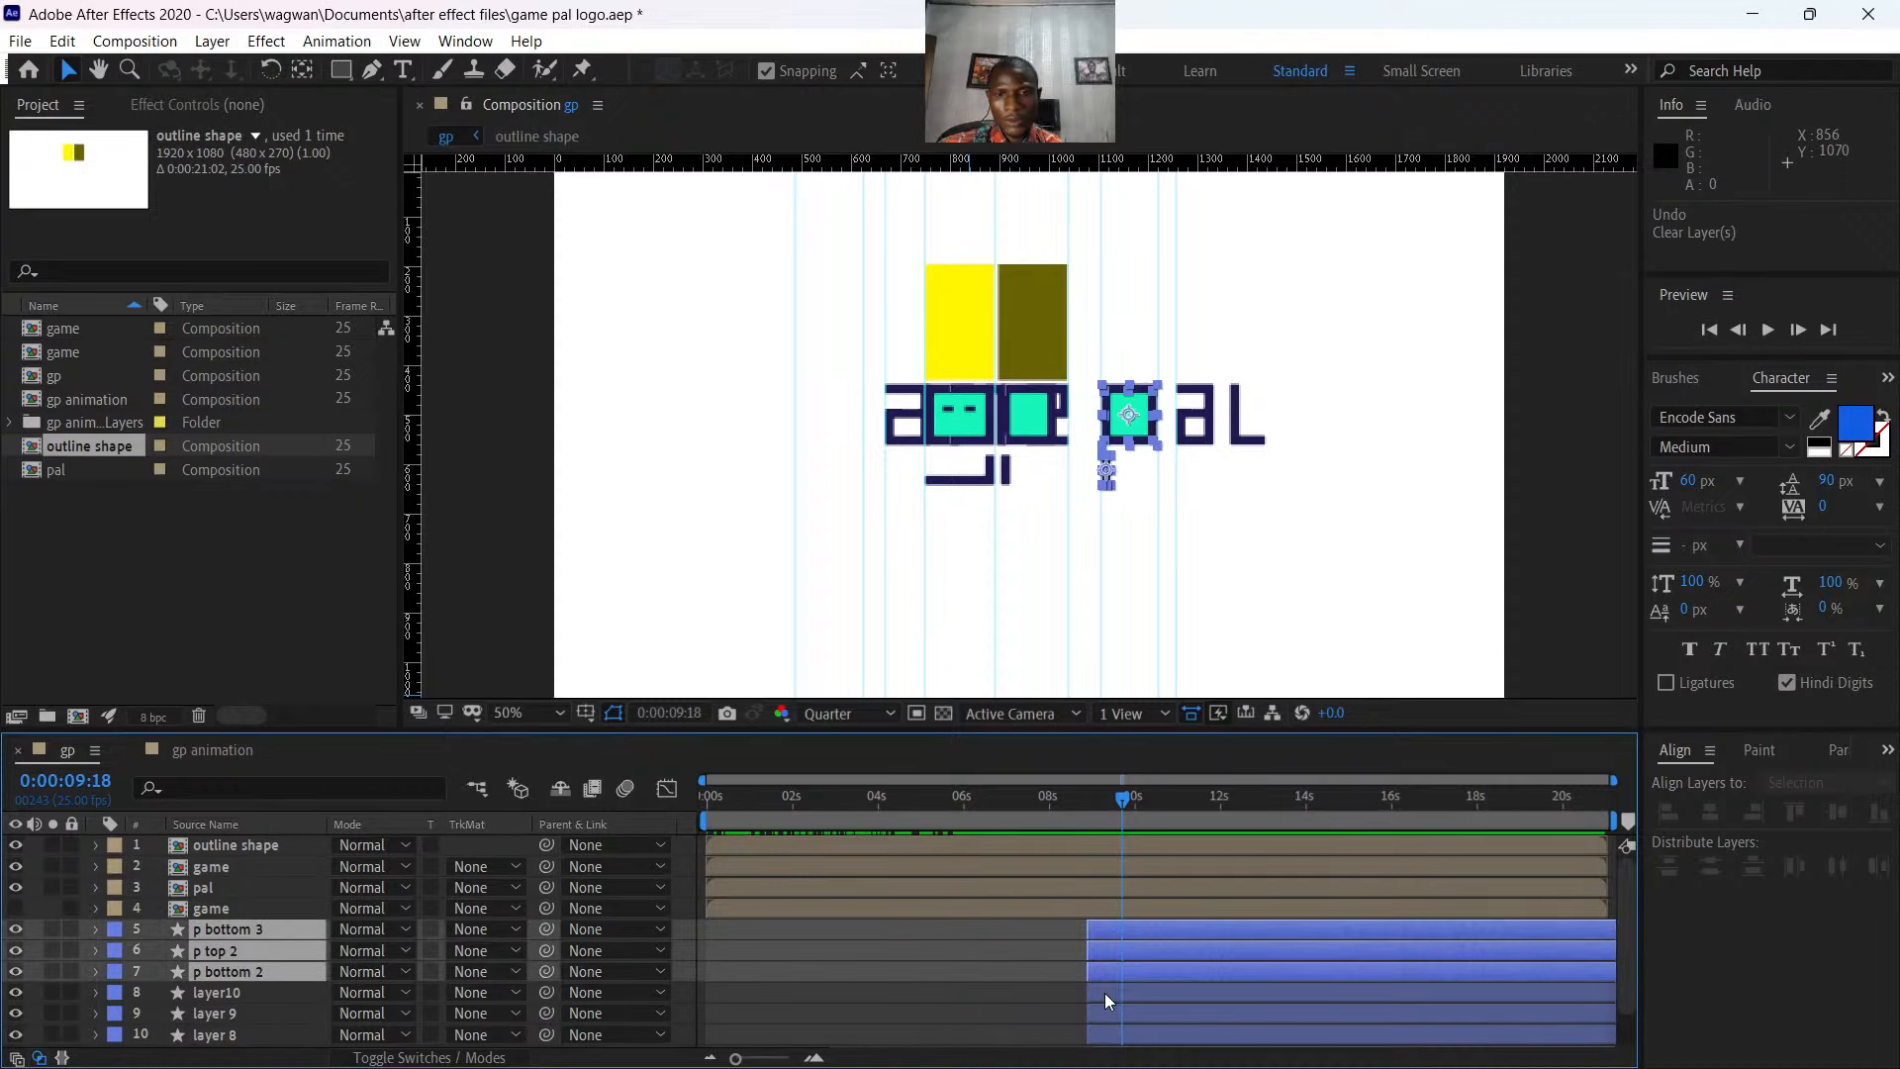
pyautogui.rightClick(1138, 965)
pyautogui.click(1216, 837)
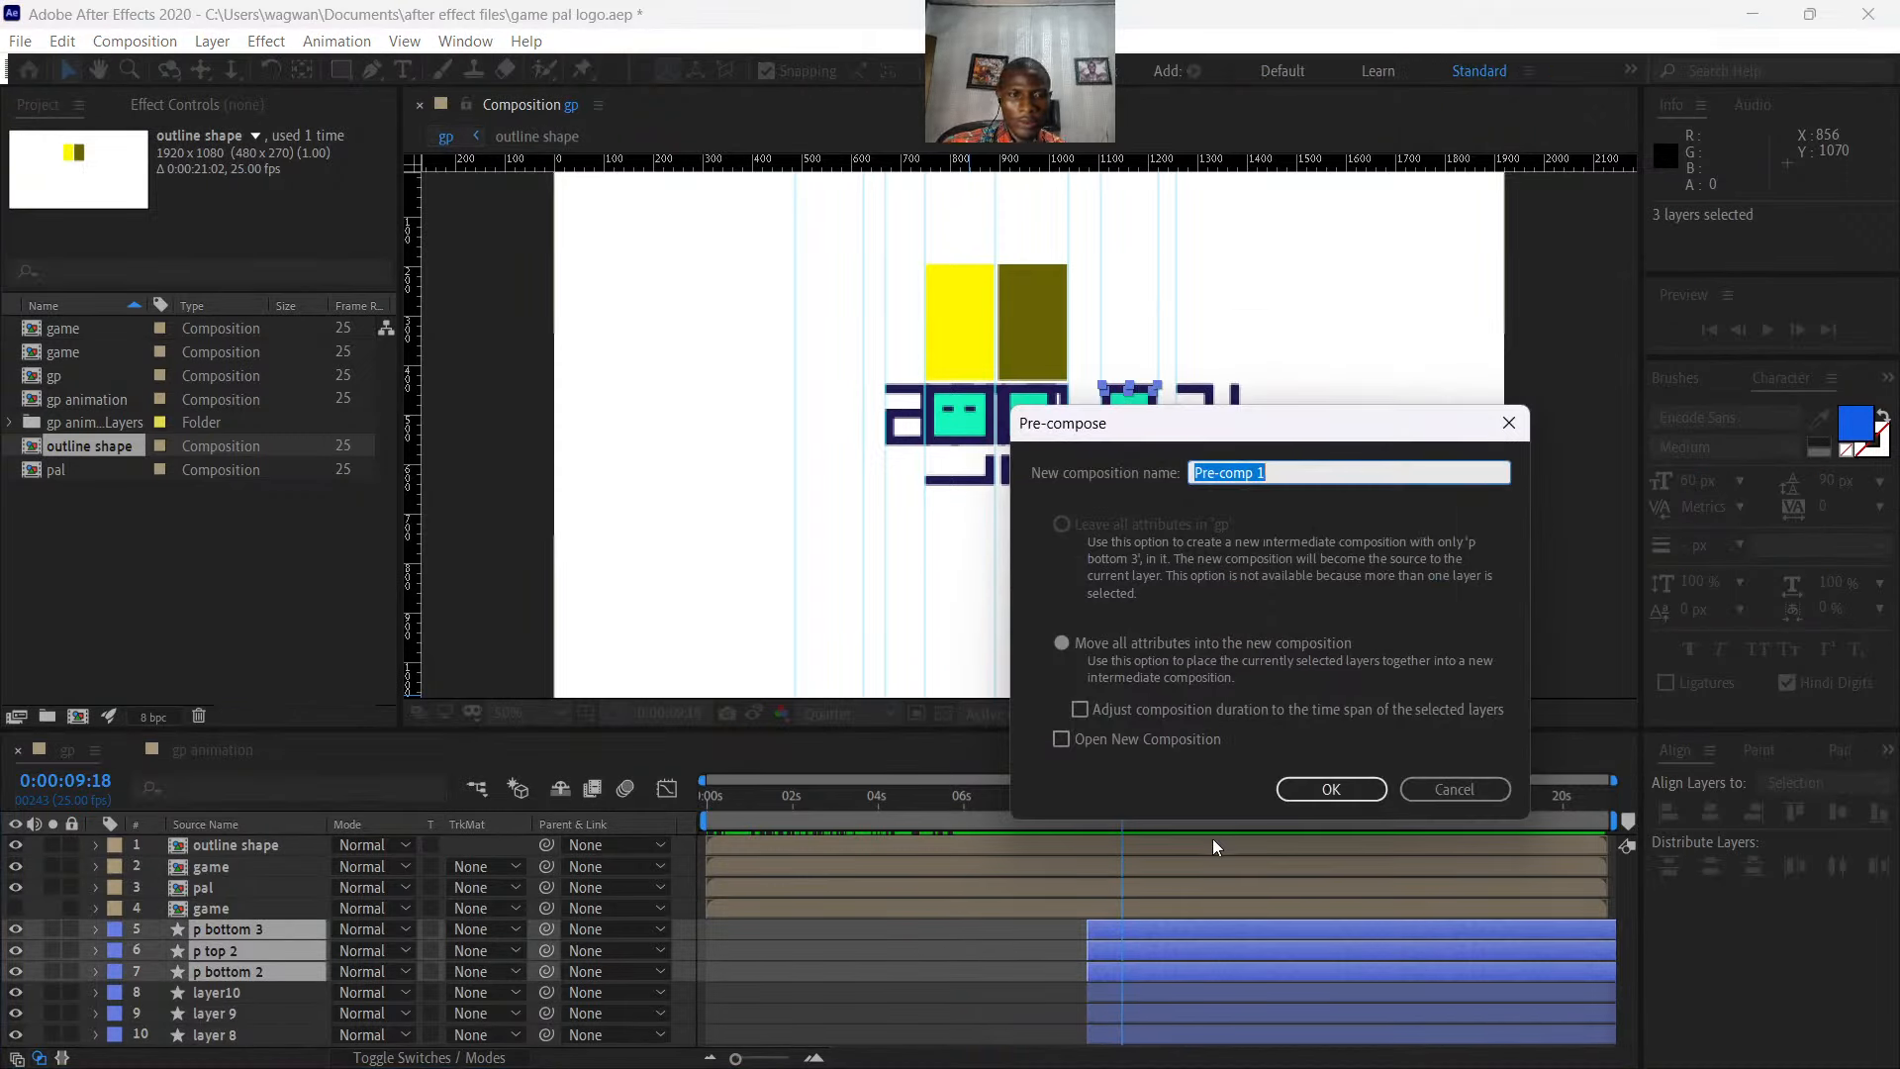
pyautogui.write('pal2')
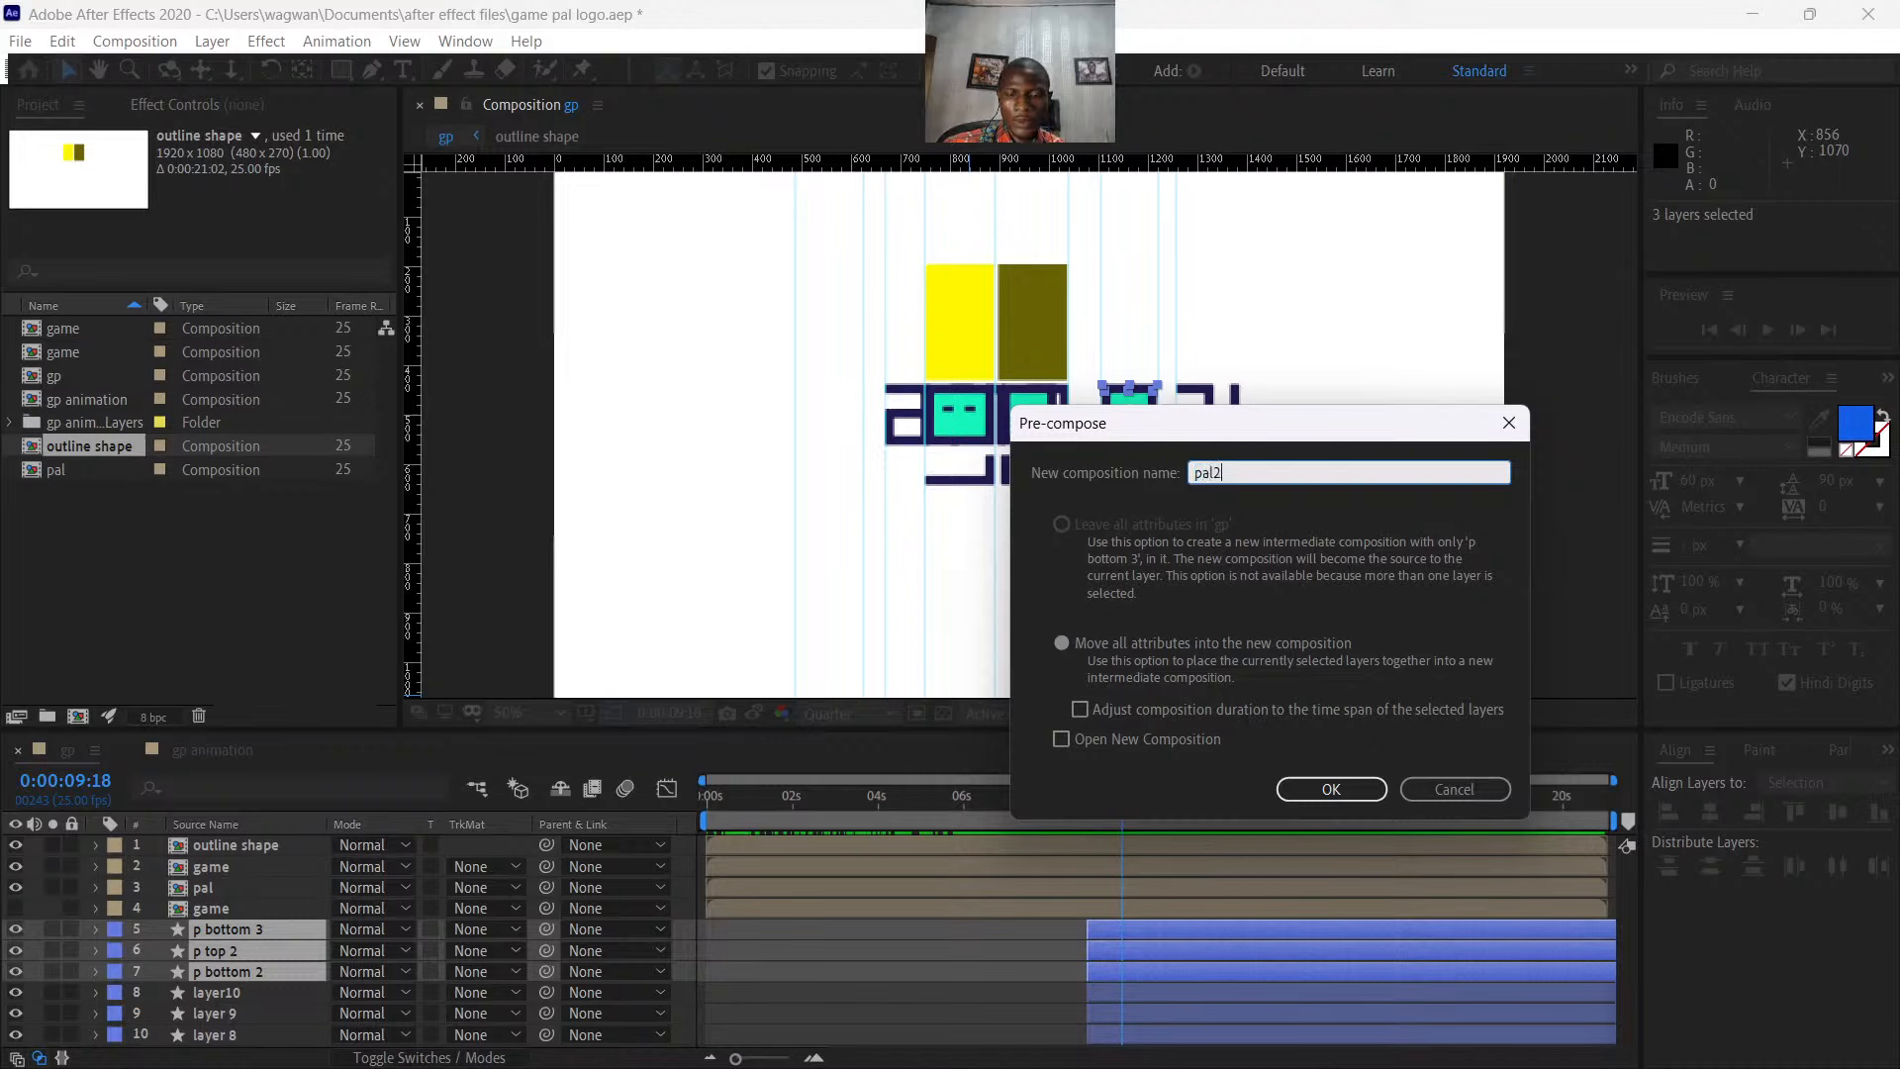
pyautogui.press('Return')
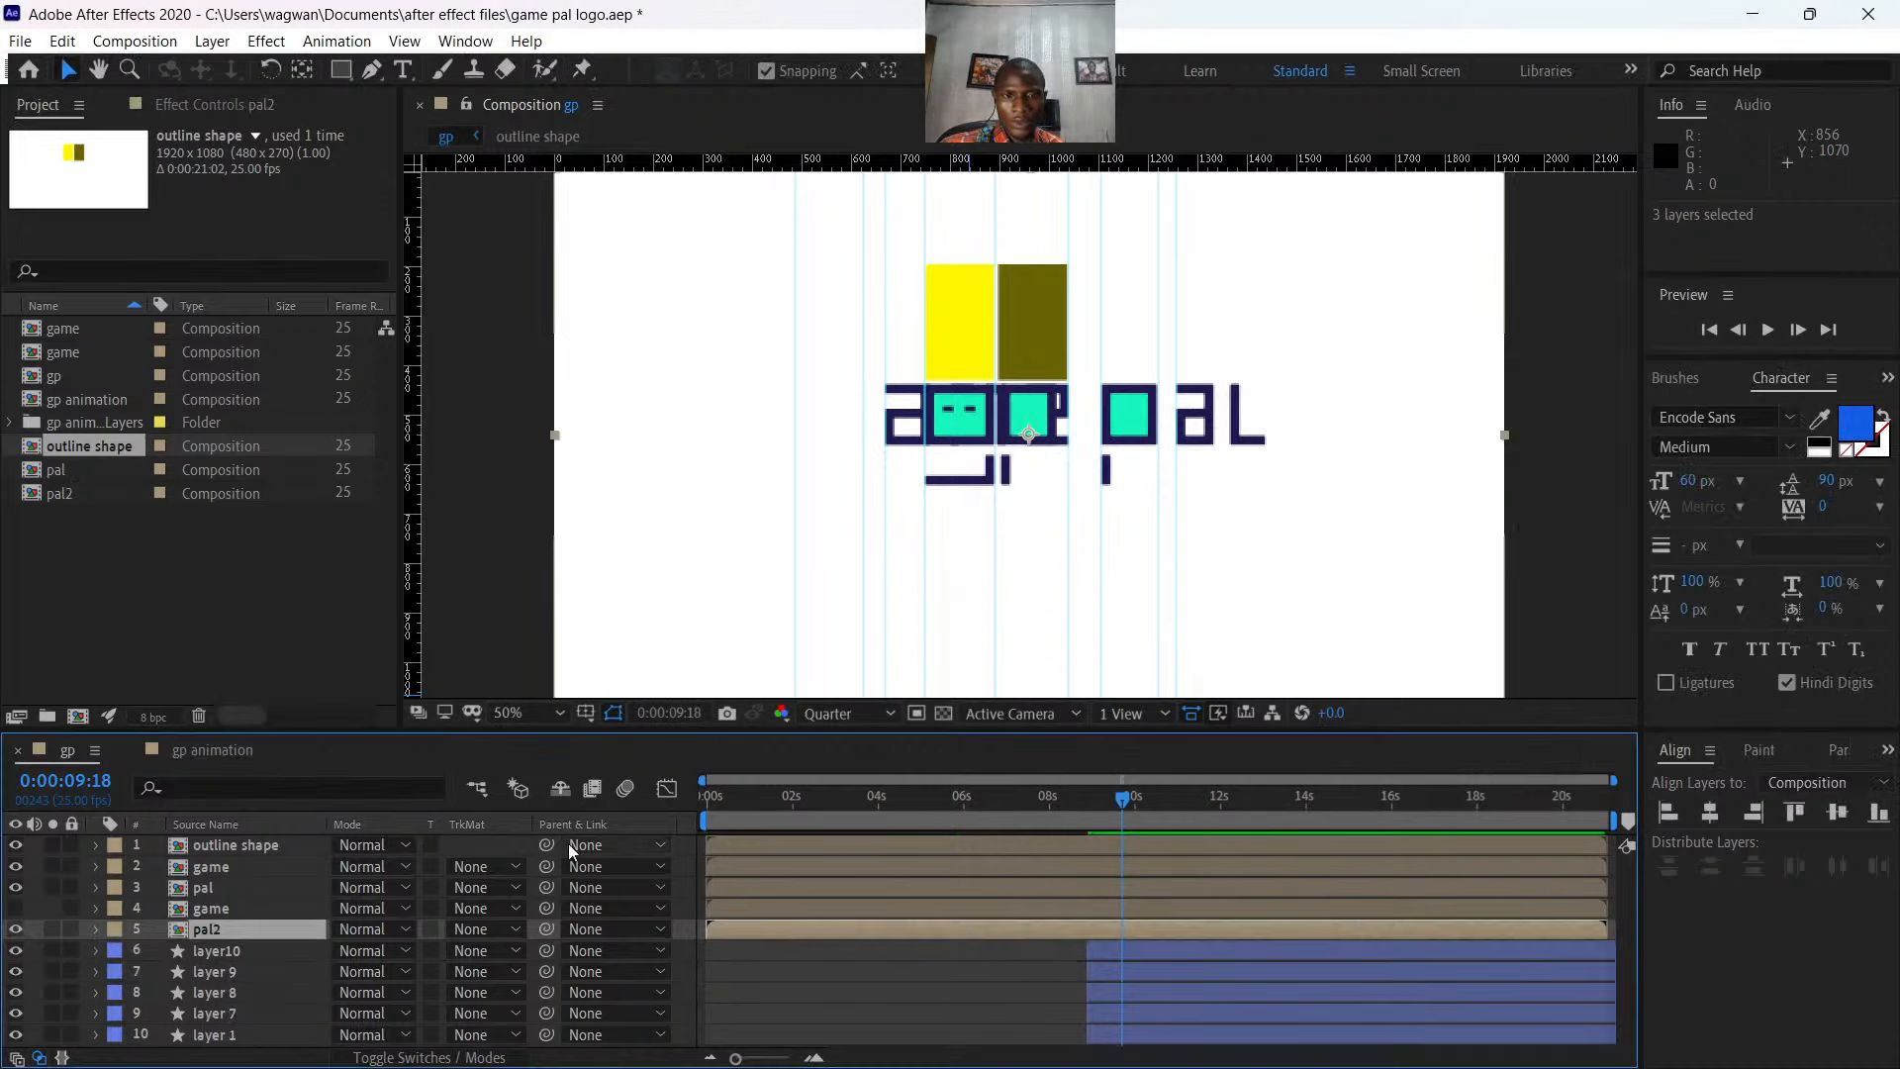
pyautogui.click(15, 928)
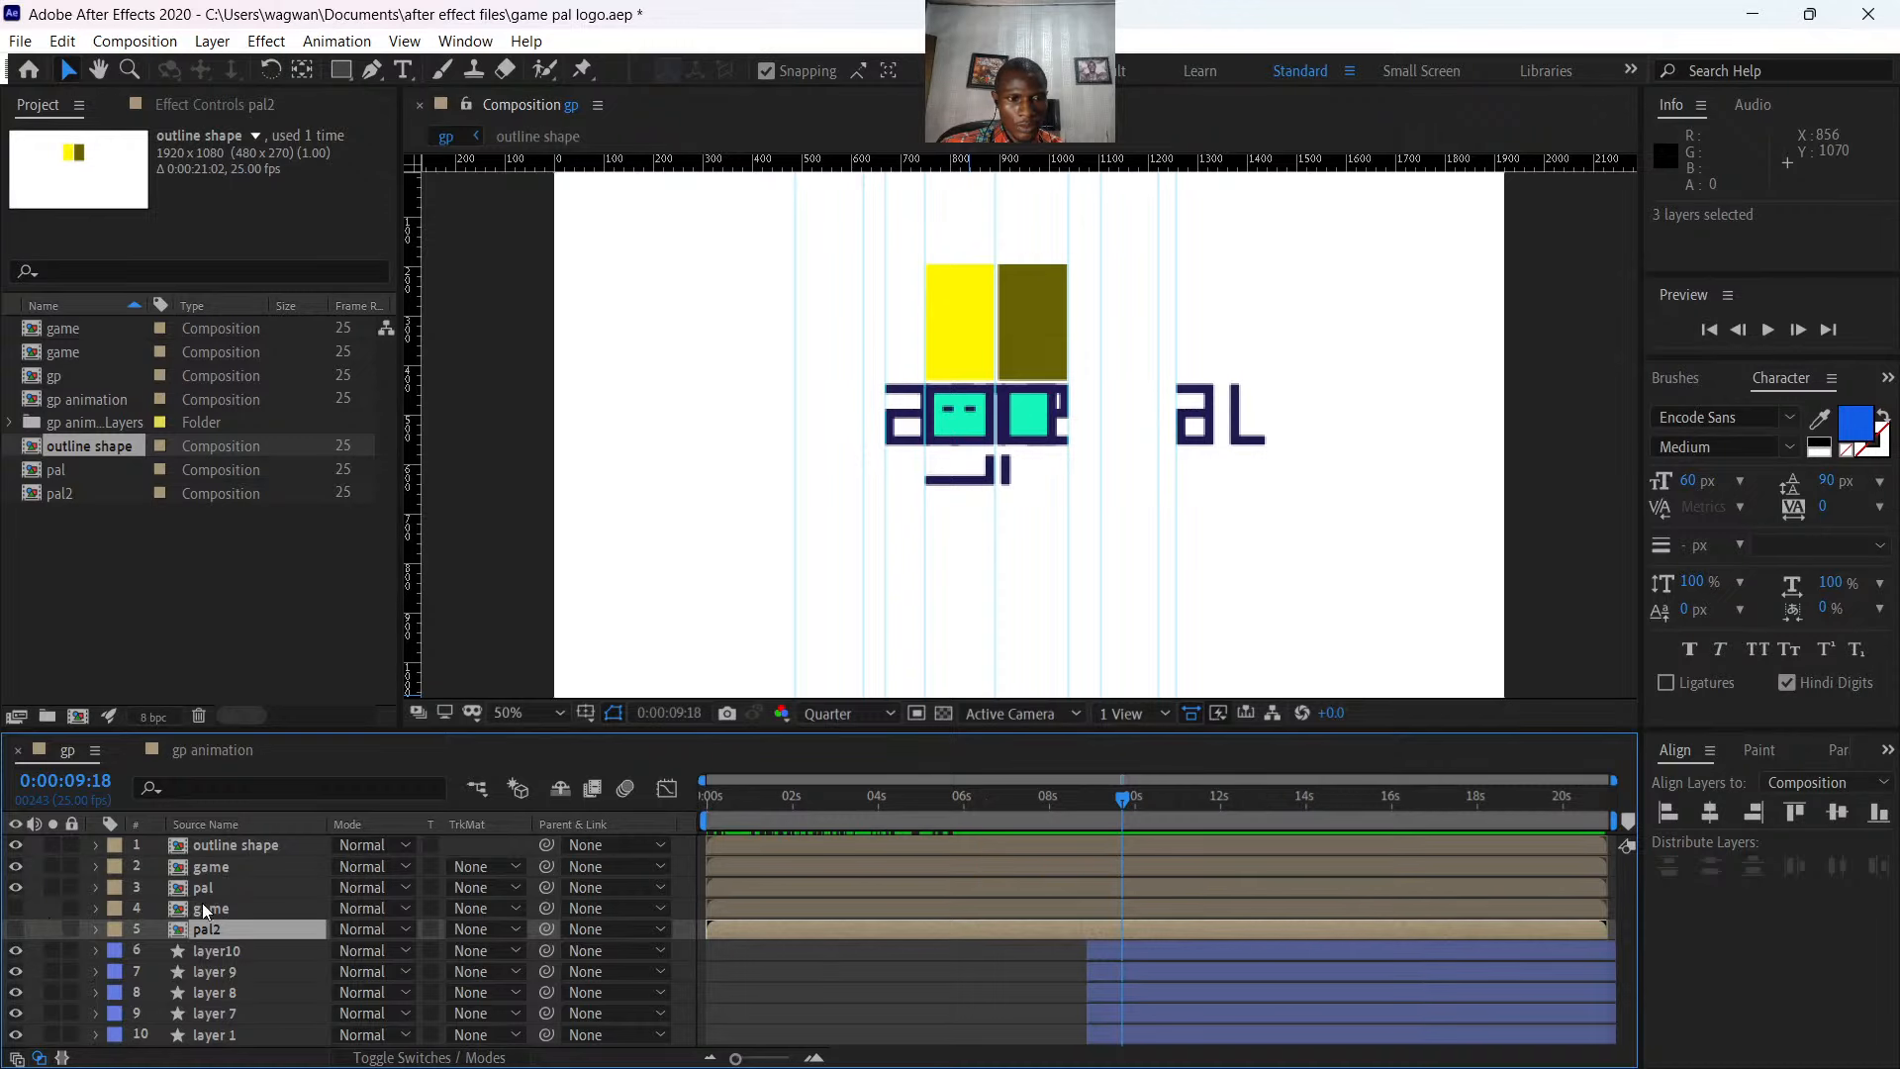
# - Rename the hidden second game layer, directly above pal2, as game2
pyautogui.rightClick(204, 905)
pyautogui.click(270, 863)
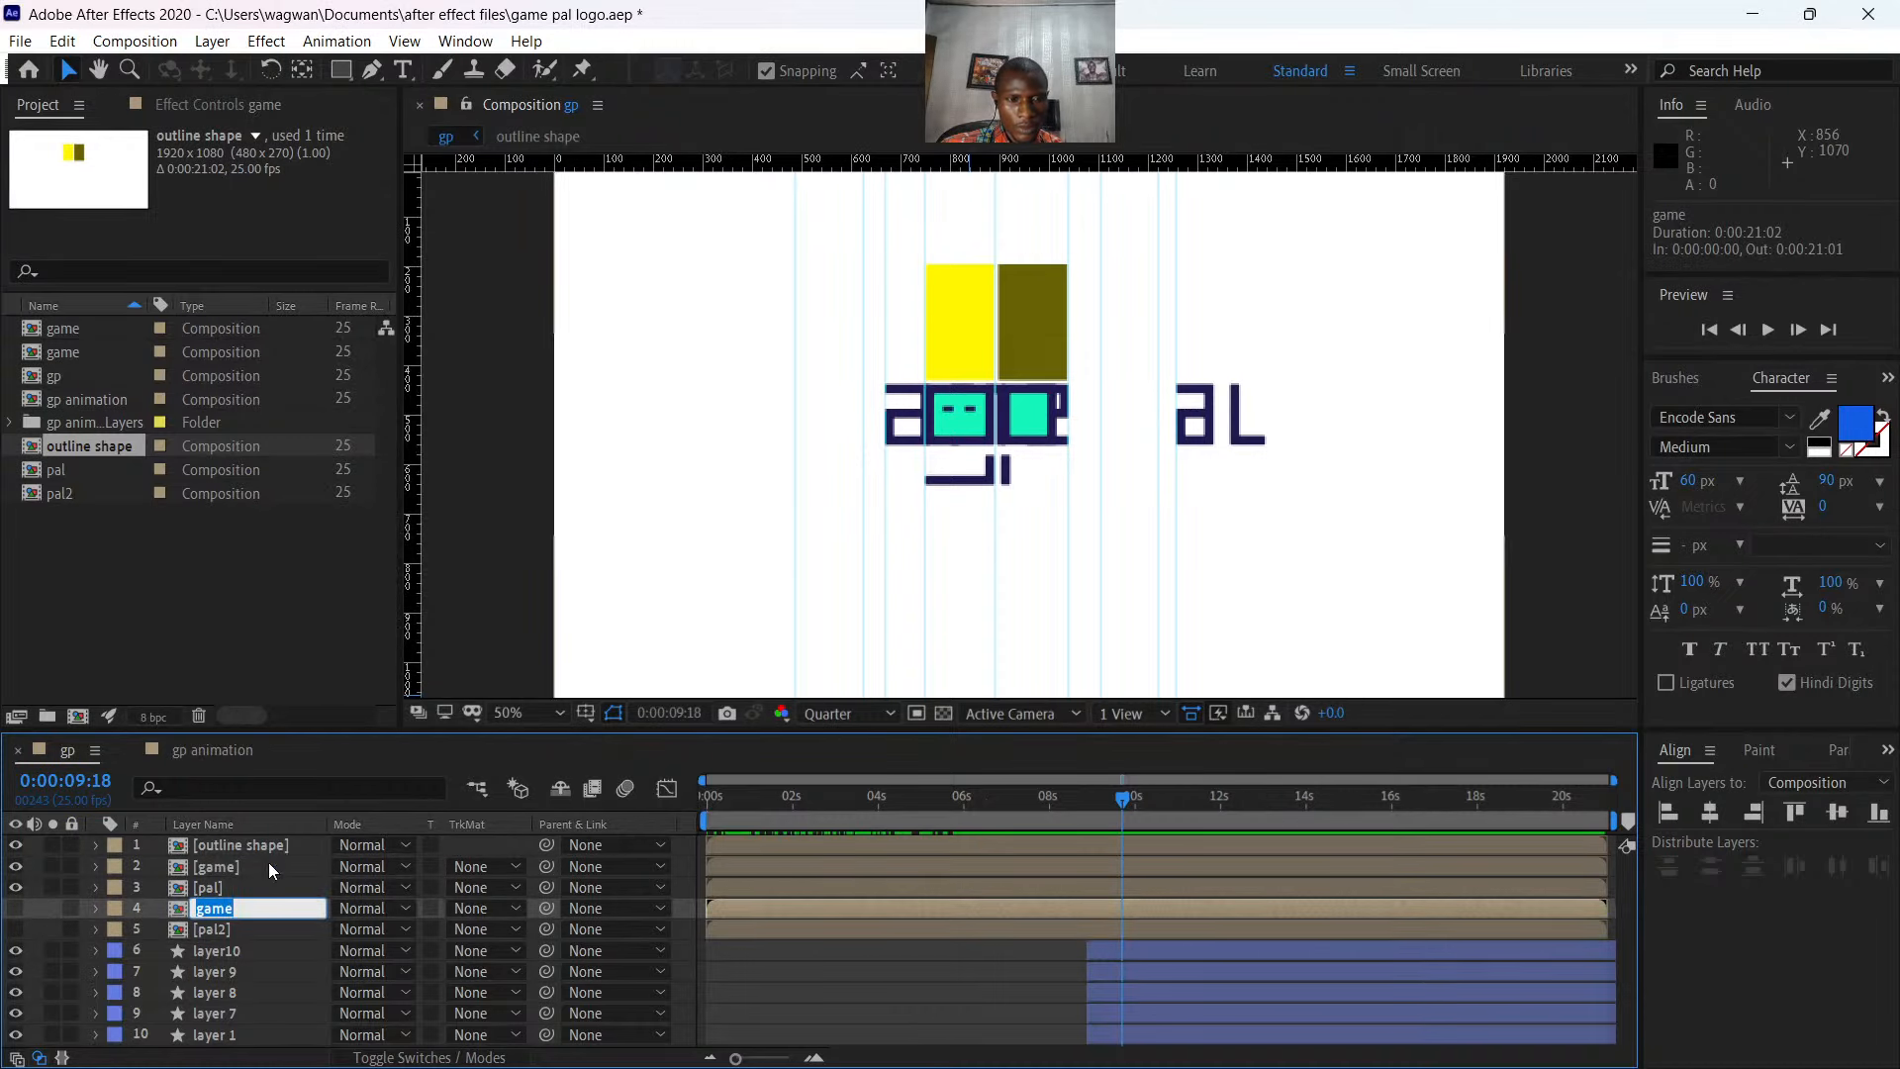
pyautogui.press('Right')
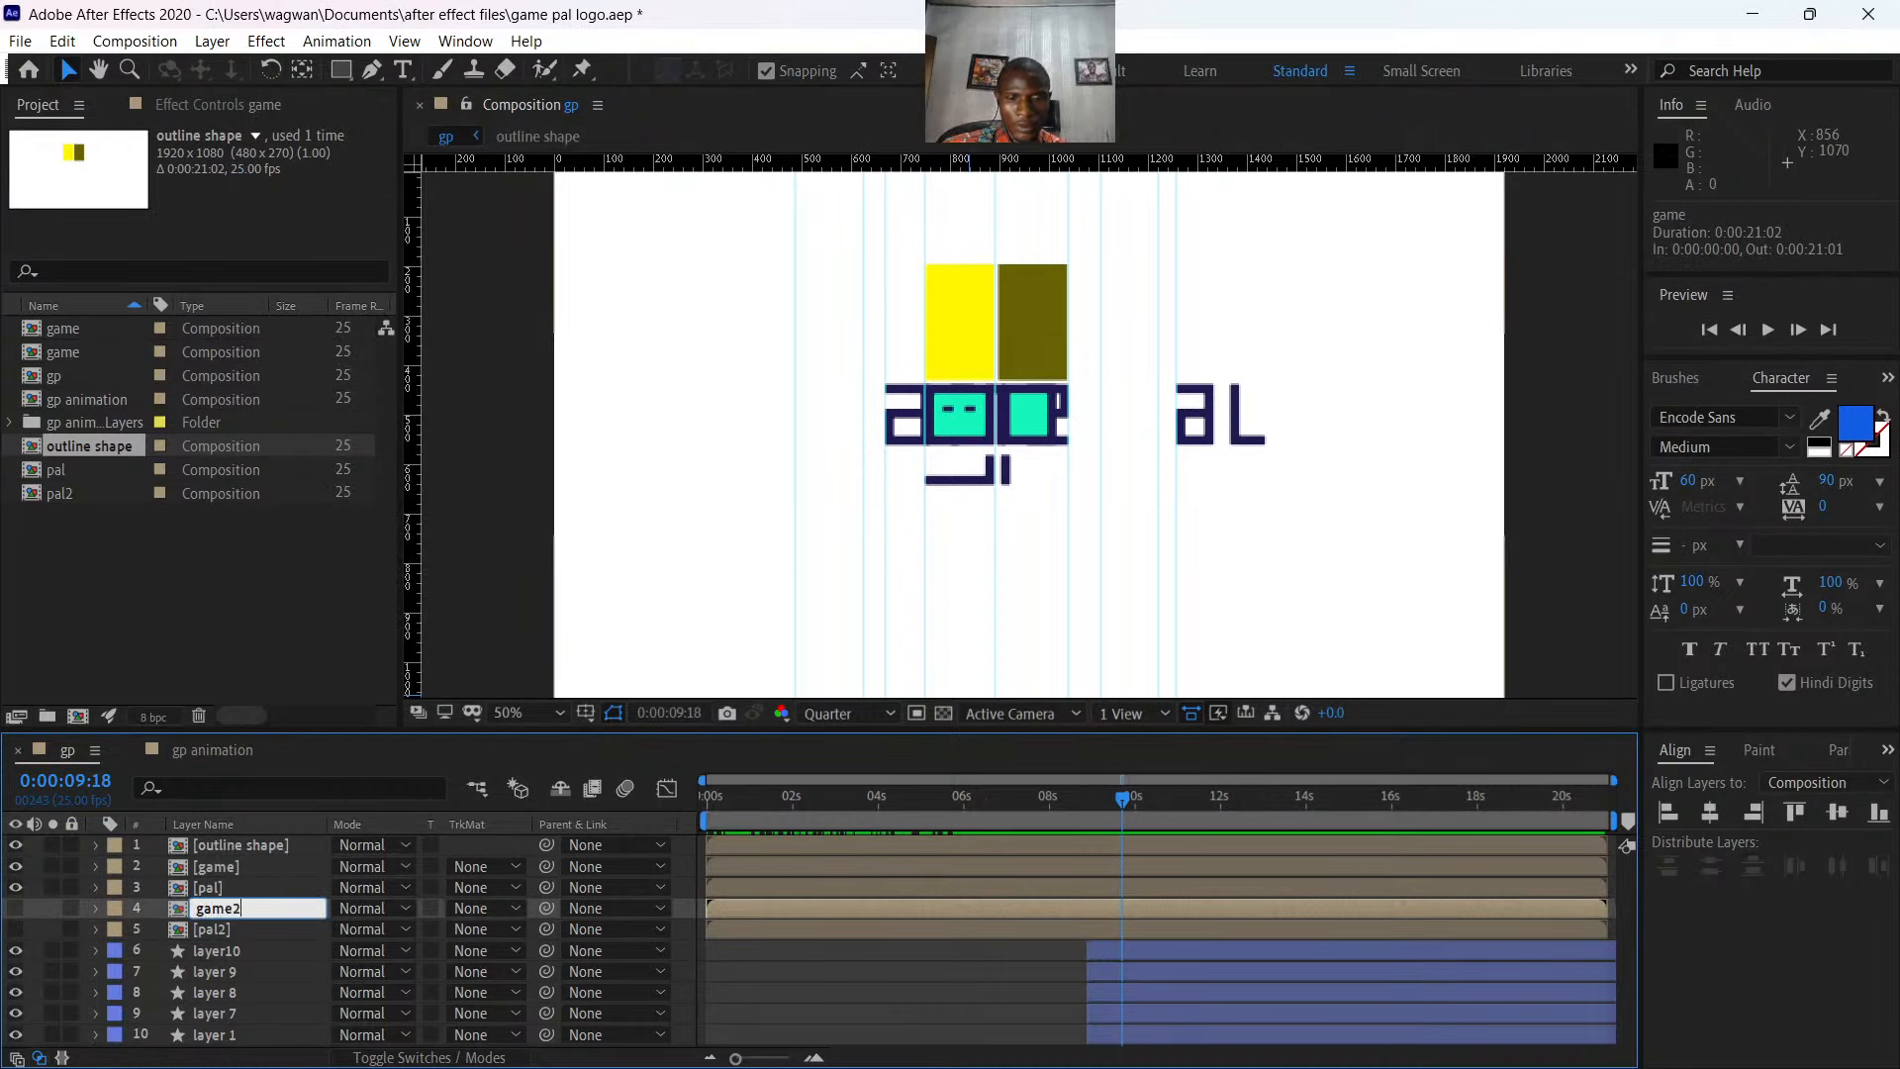
pyautogui.press('Return')
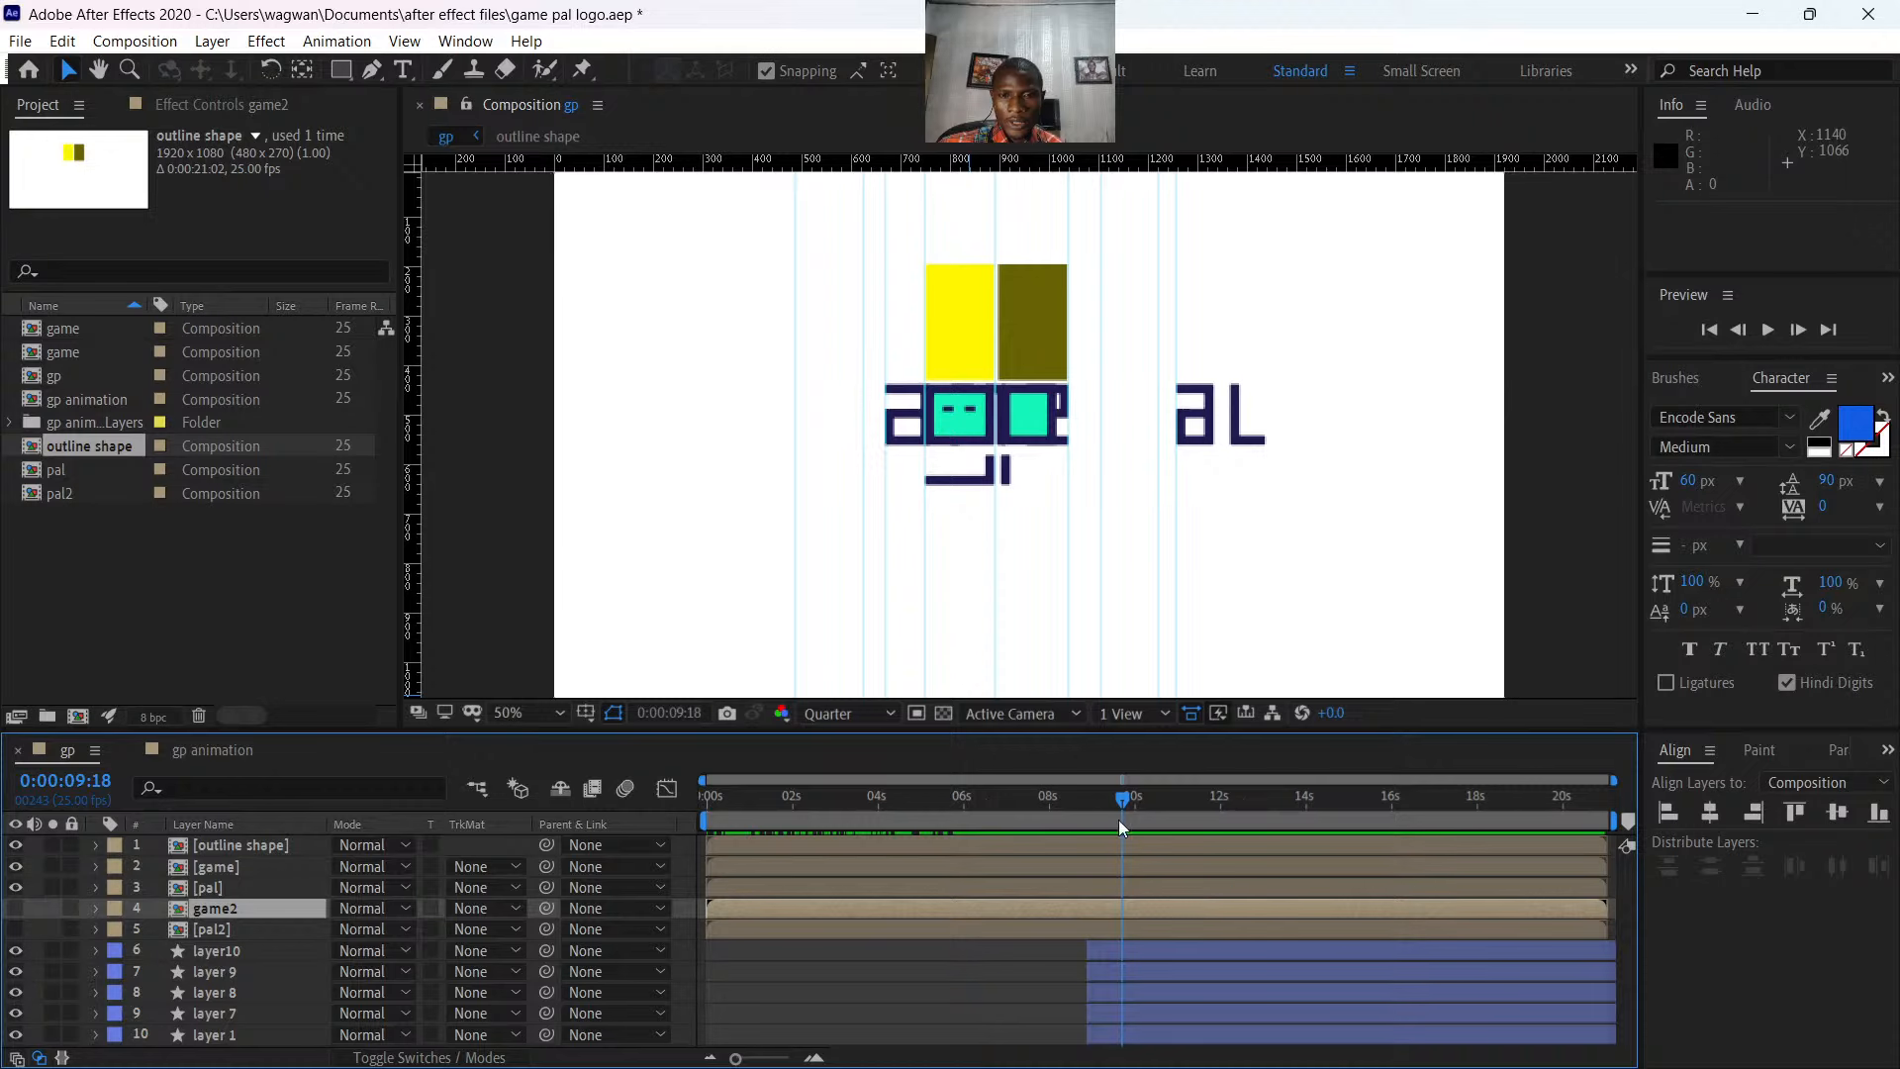
# - Set a starting Position keyframe on the visible game layer at 0:00:06:10
pyautogui.moveTo(1108, 794); pyautogui.dragTo(999, 858)
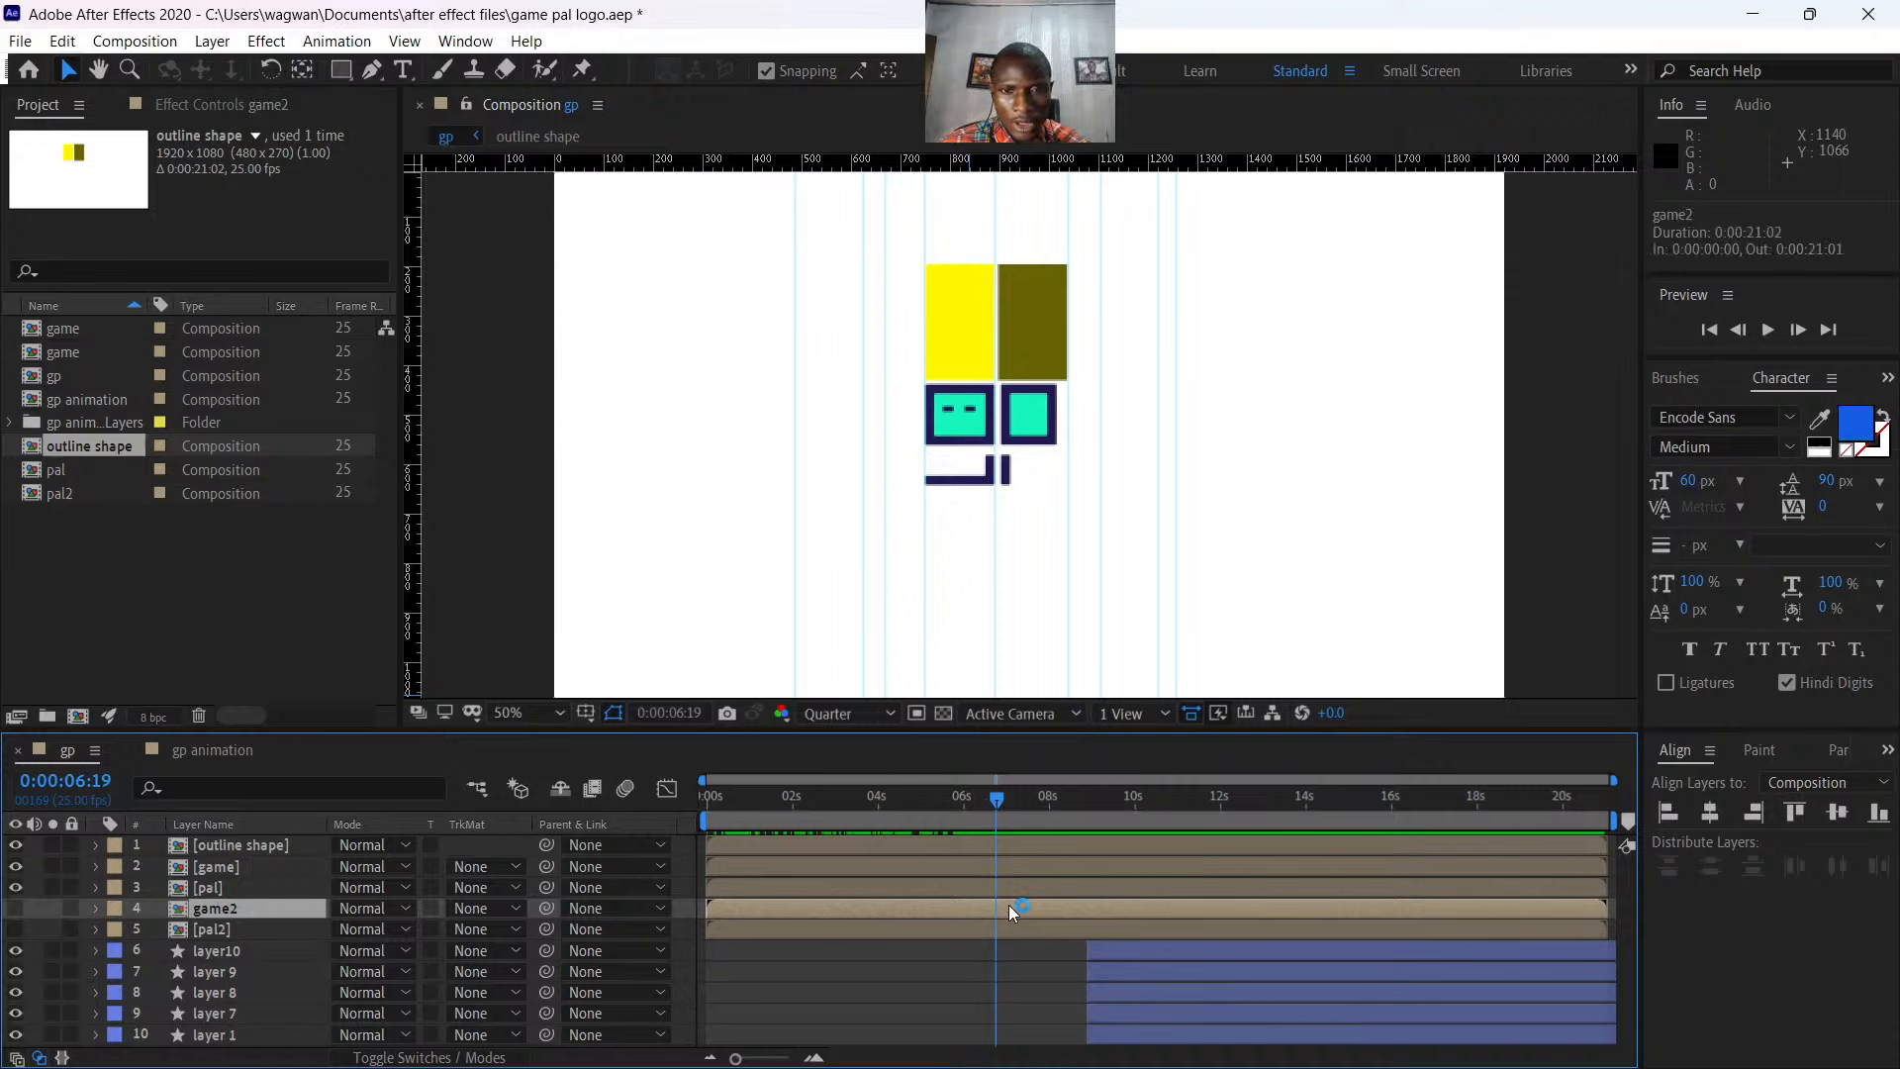
pyautogui.click(1001, 875)
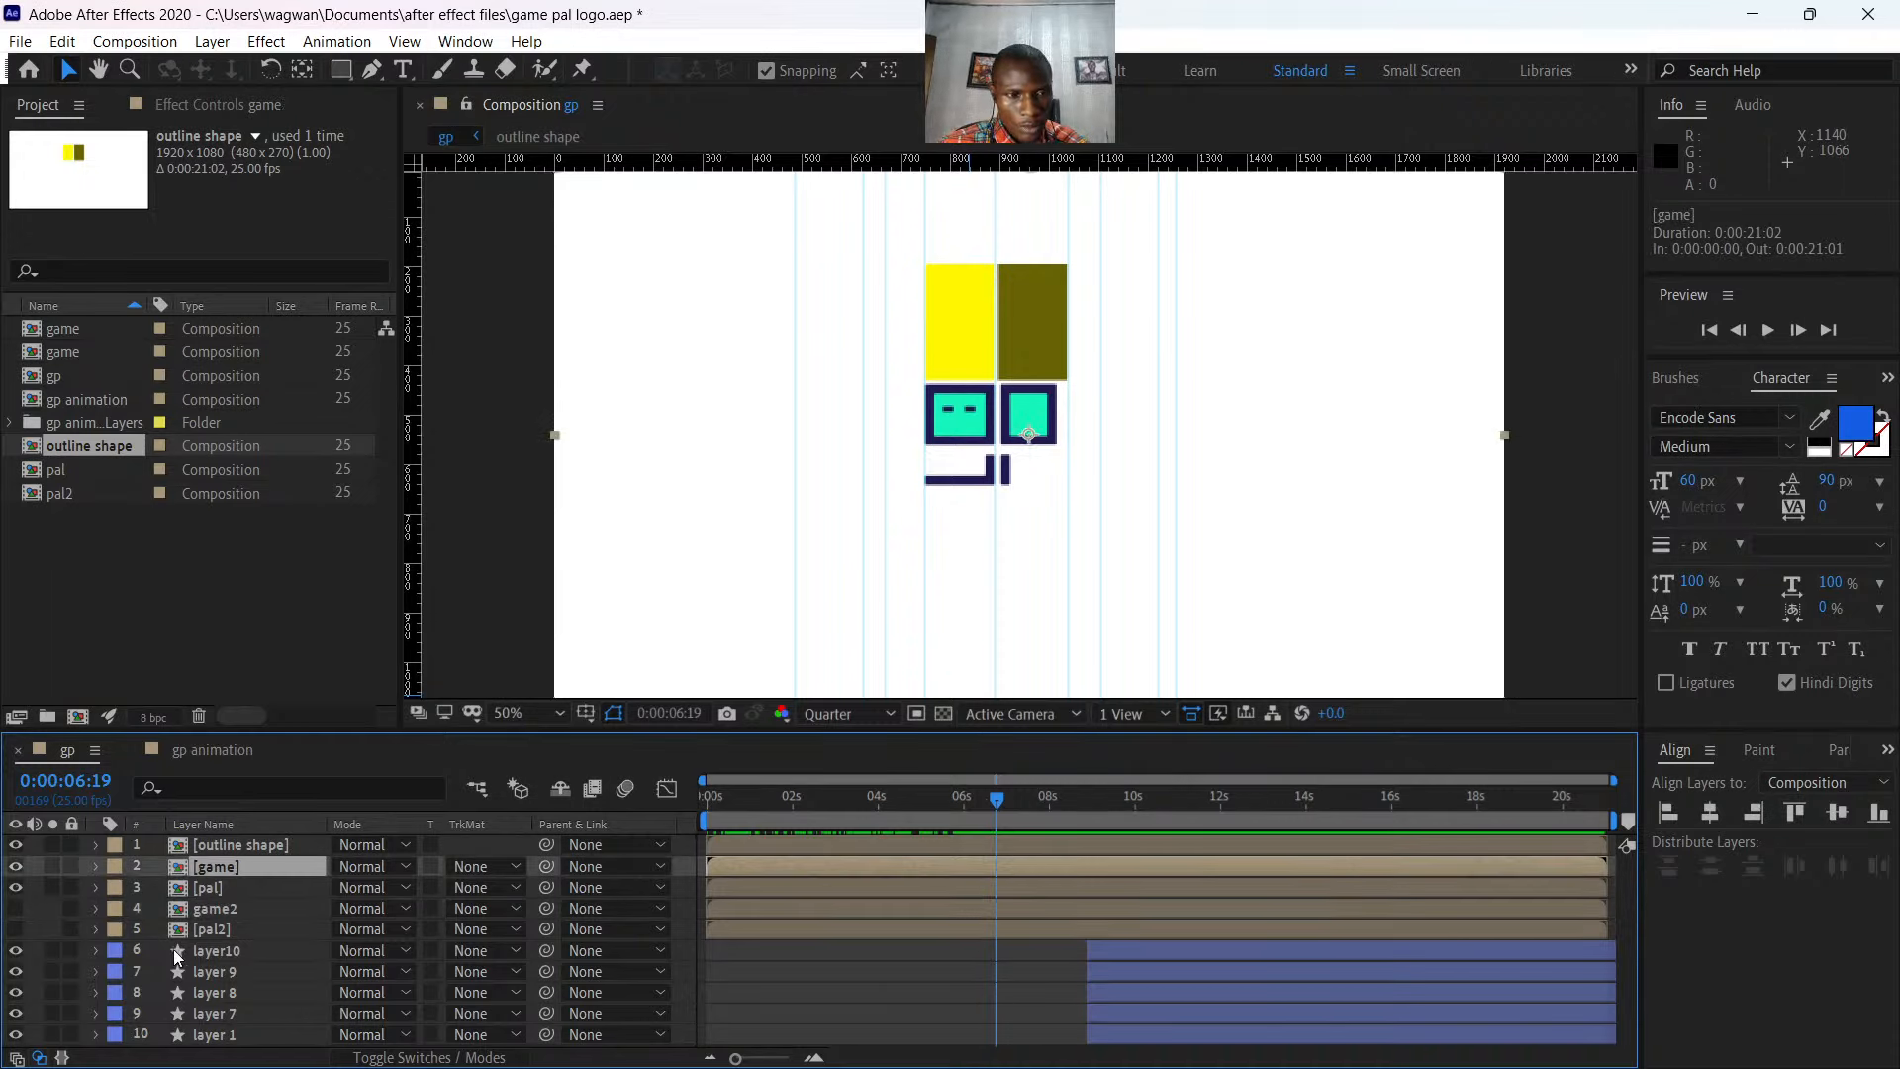
pyautogui.click(228, 883)
pyautogui.click(223, 867)
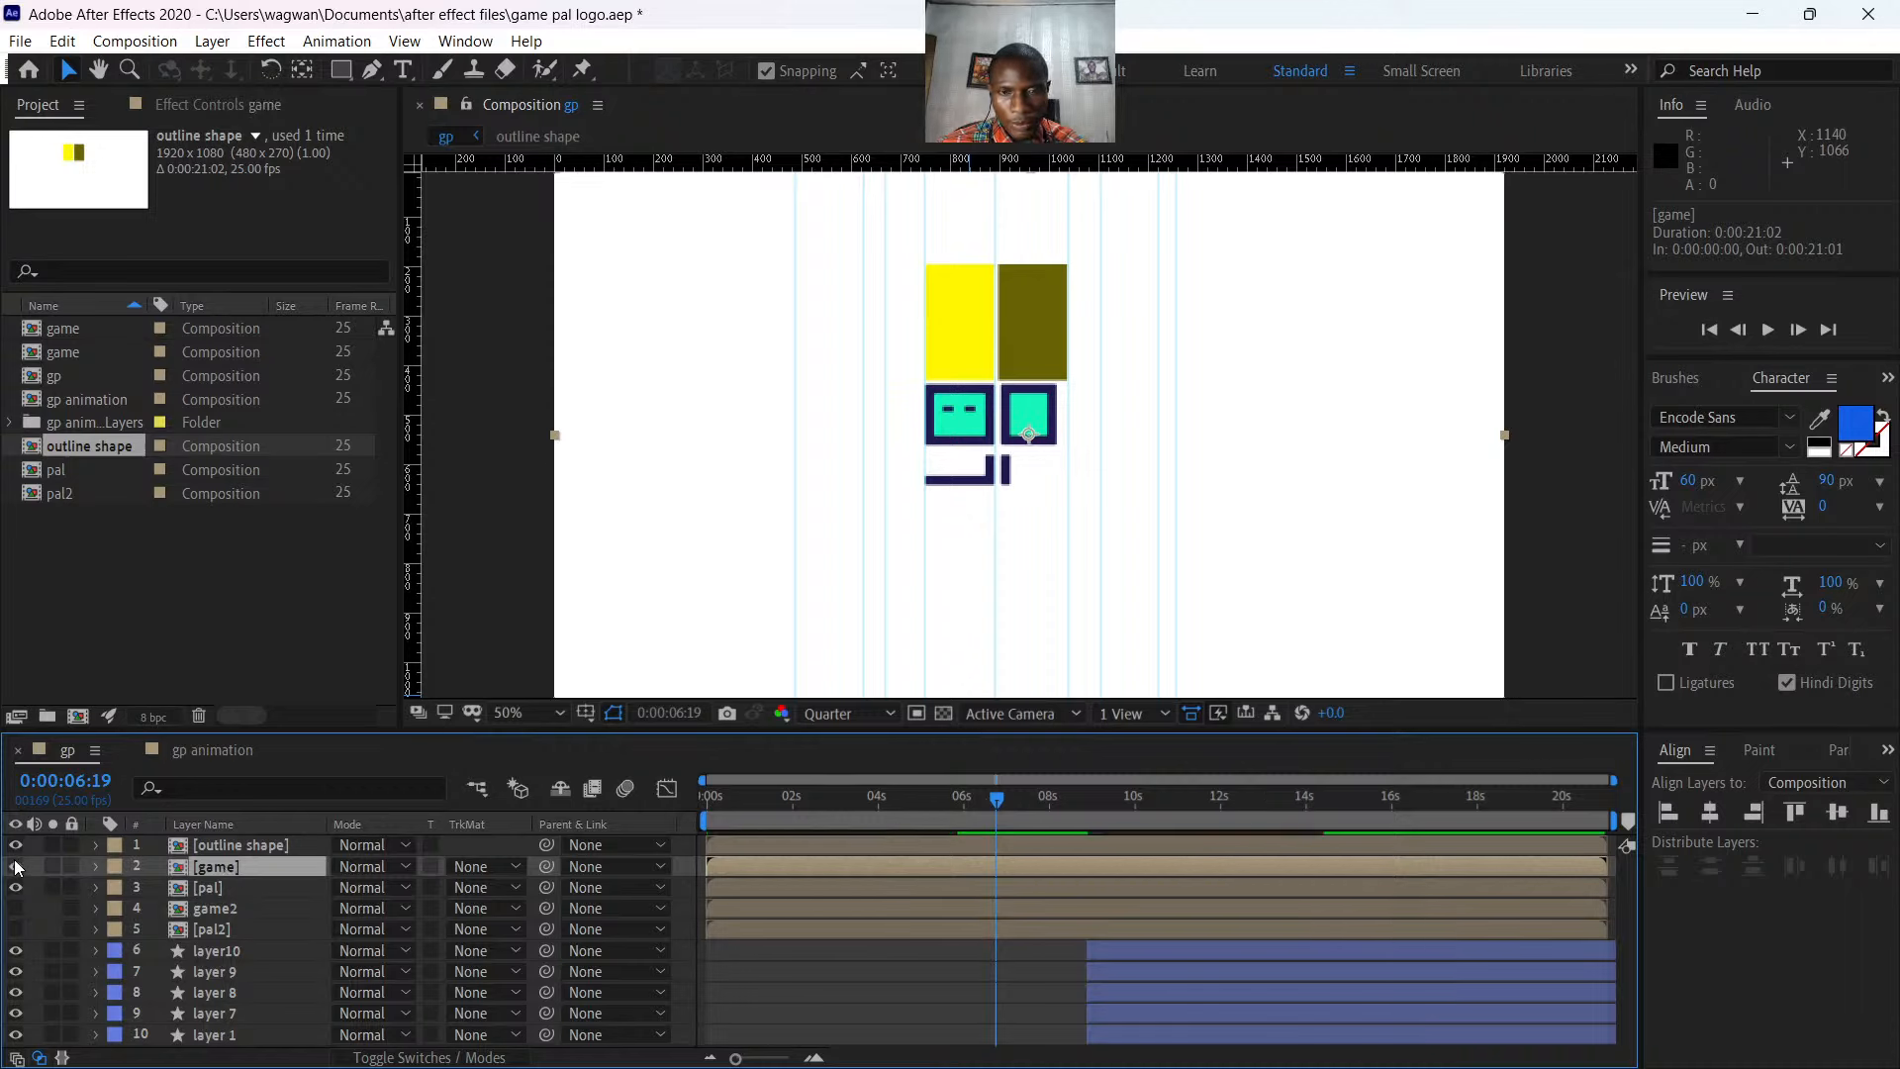
pyautogui.moveTo(998, 797); pyautogui.dragTo(979, 797)
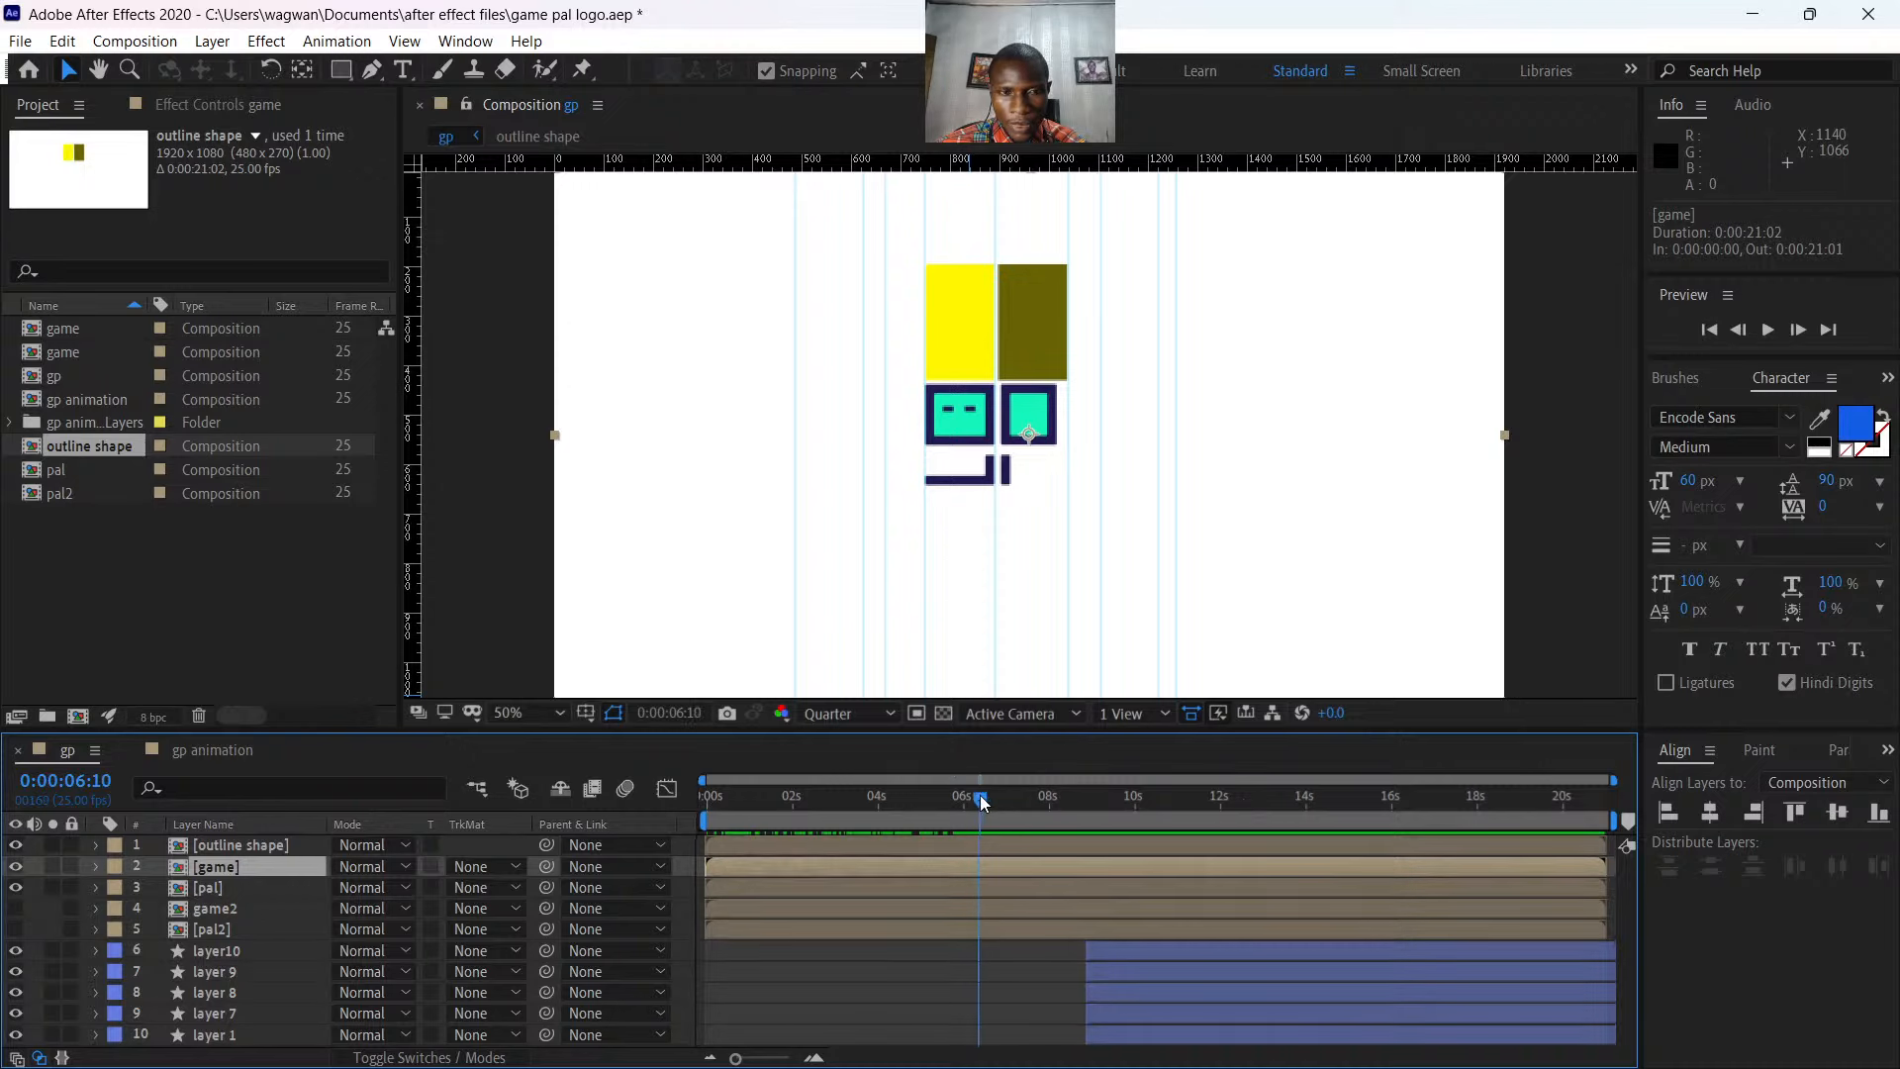
pyautogui.press('p')
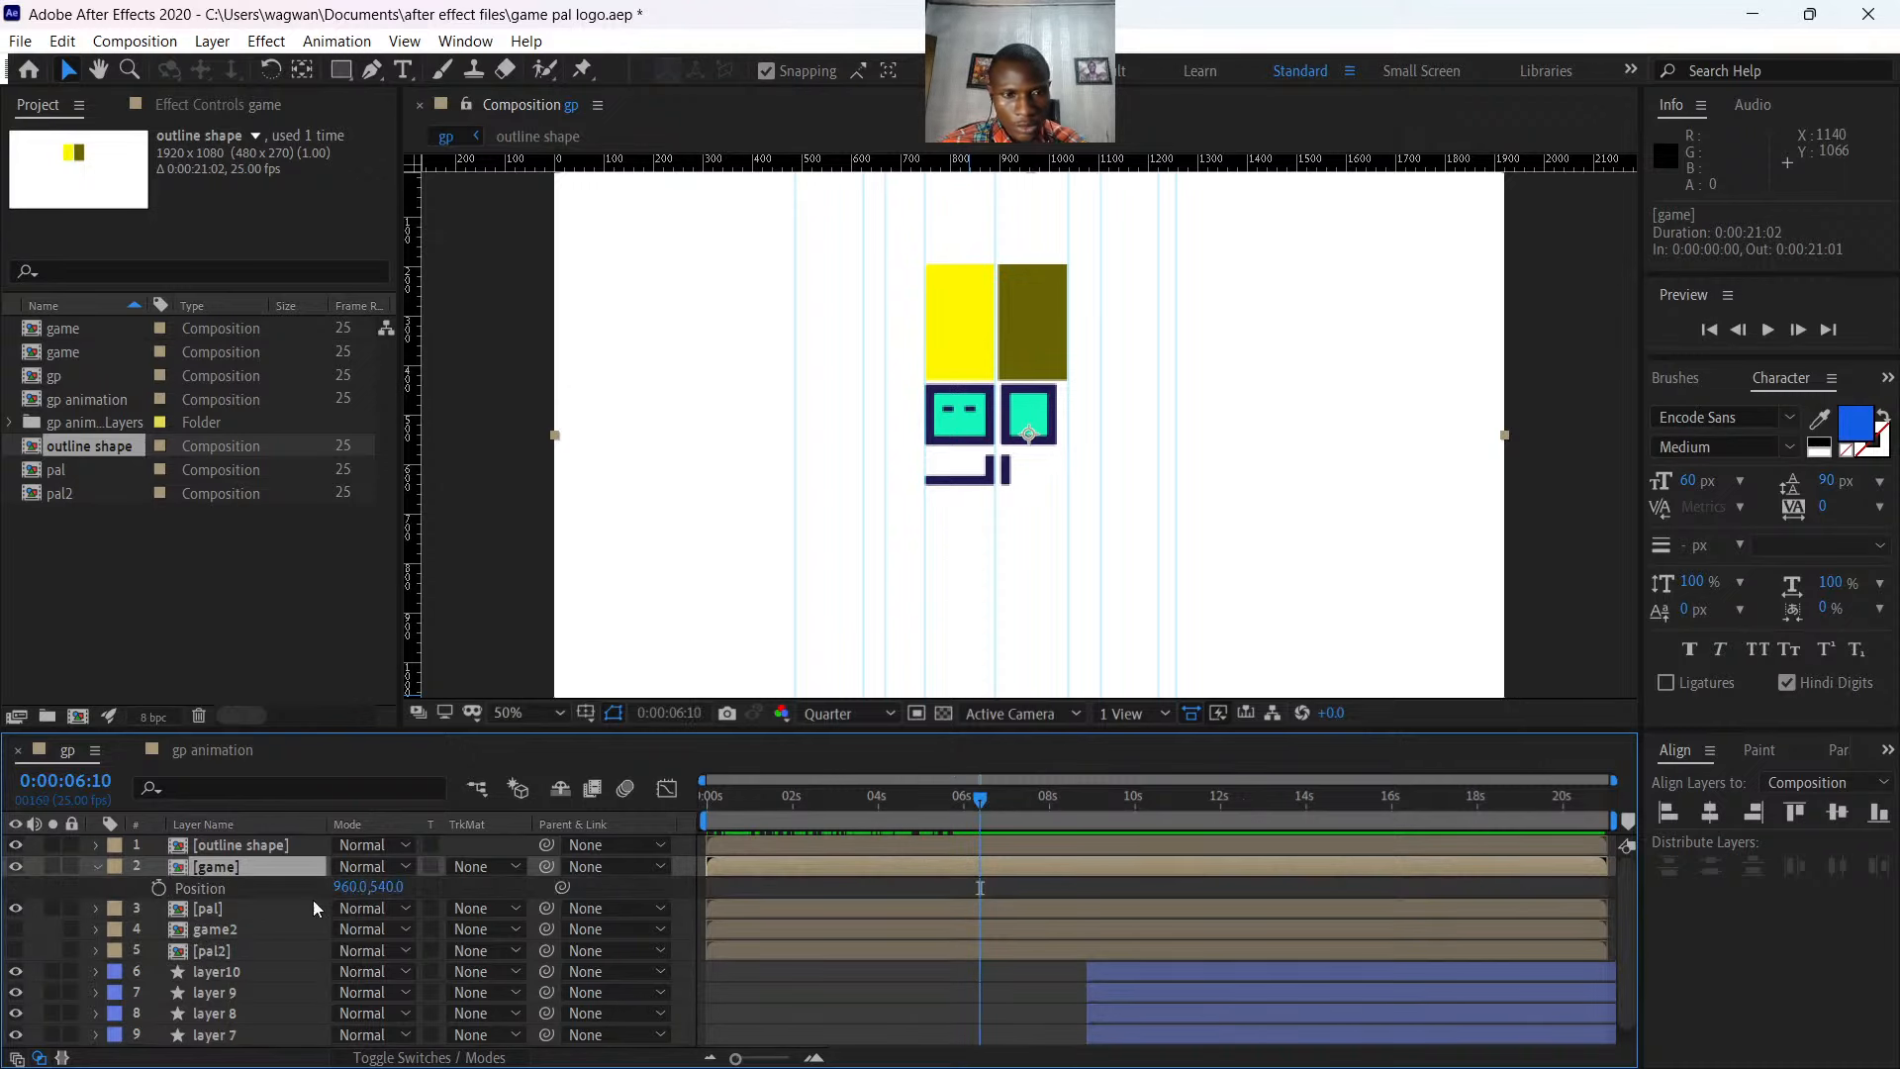
pyautogui.click(158, 889)
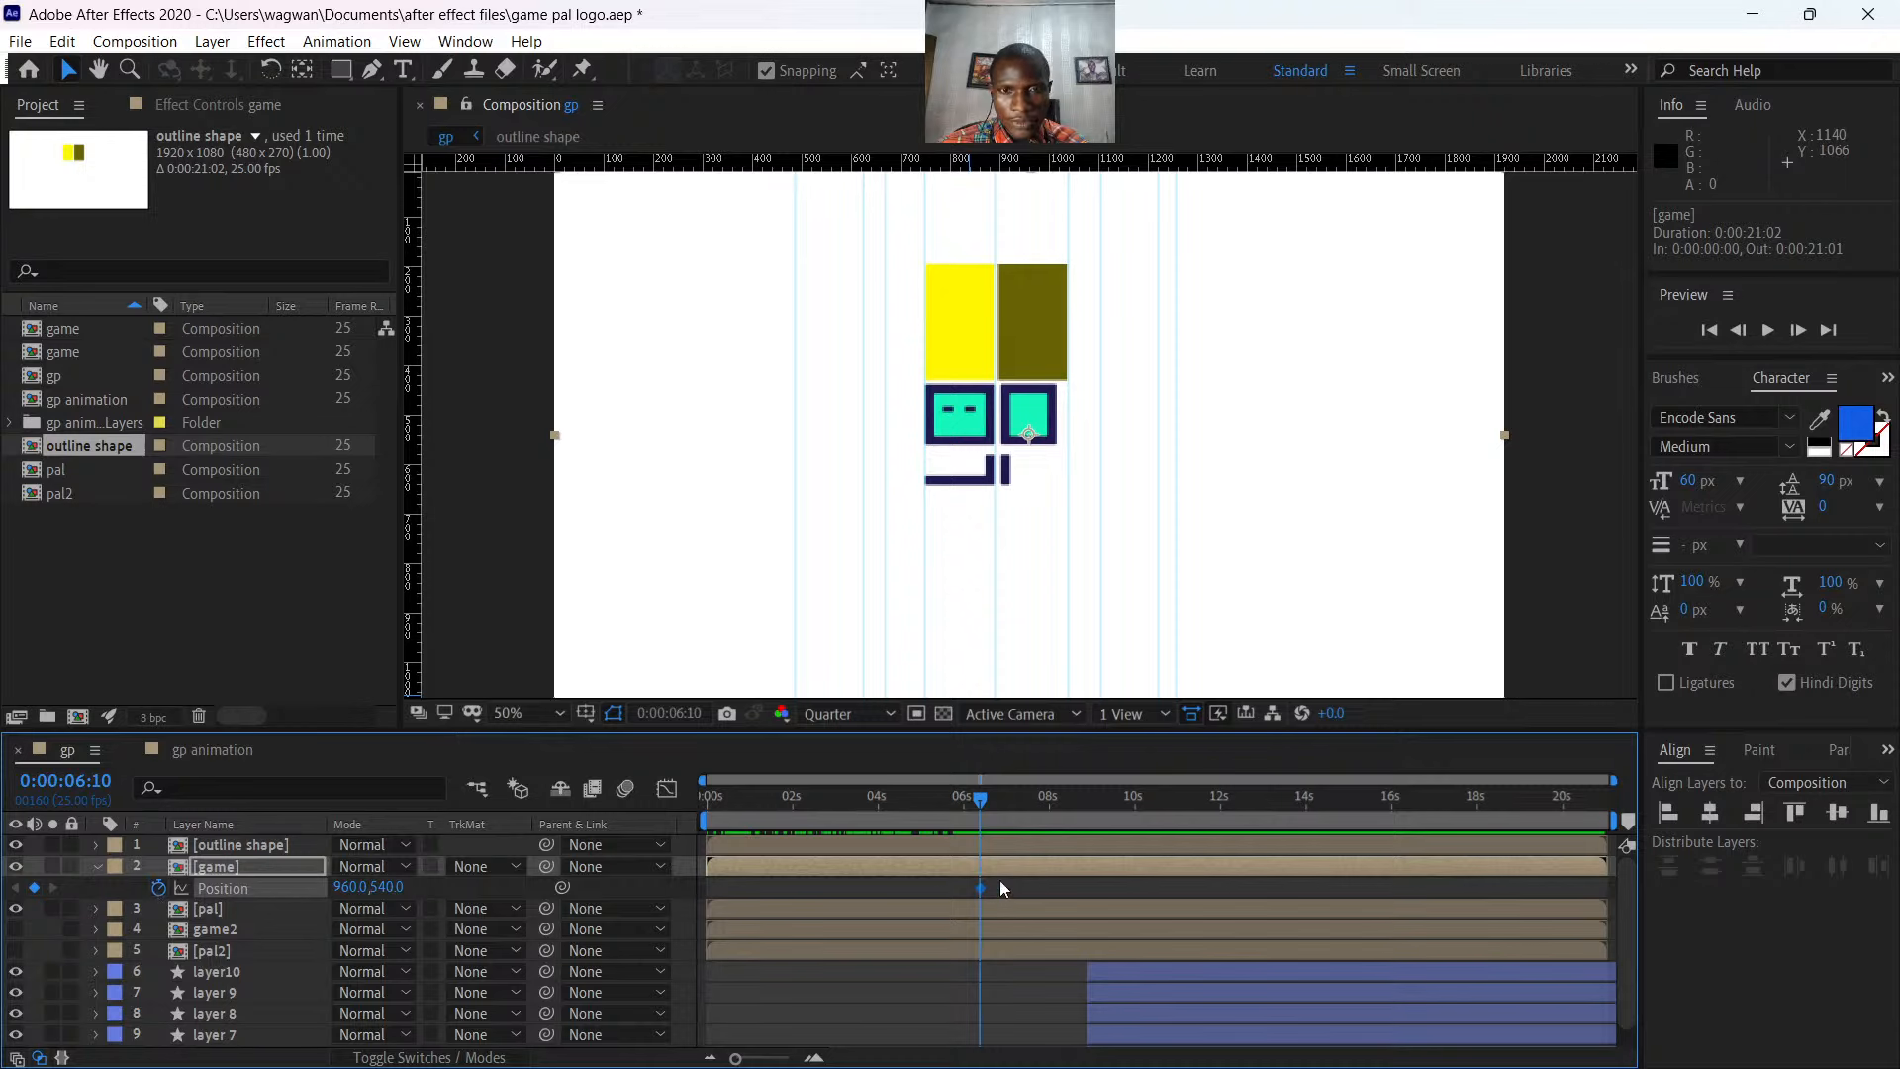
# - Add a game layer Position keyframe at 0:00:06:21 with the value 701, 540, shifting the g horizontally to the outer guides
pyautogui.moveTo(988, 796); pyautogui.dragTo(1001, 803)
pyautogui.moveTo(338, 889); pyautogui.dragTo(12, 869)
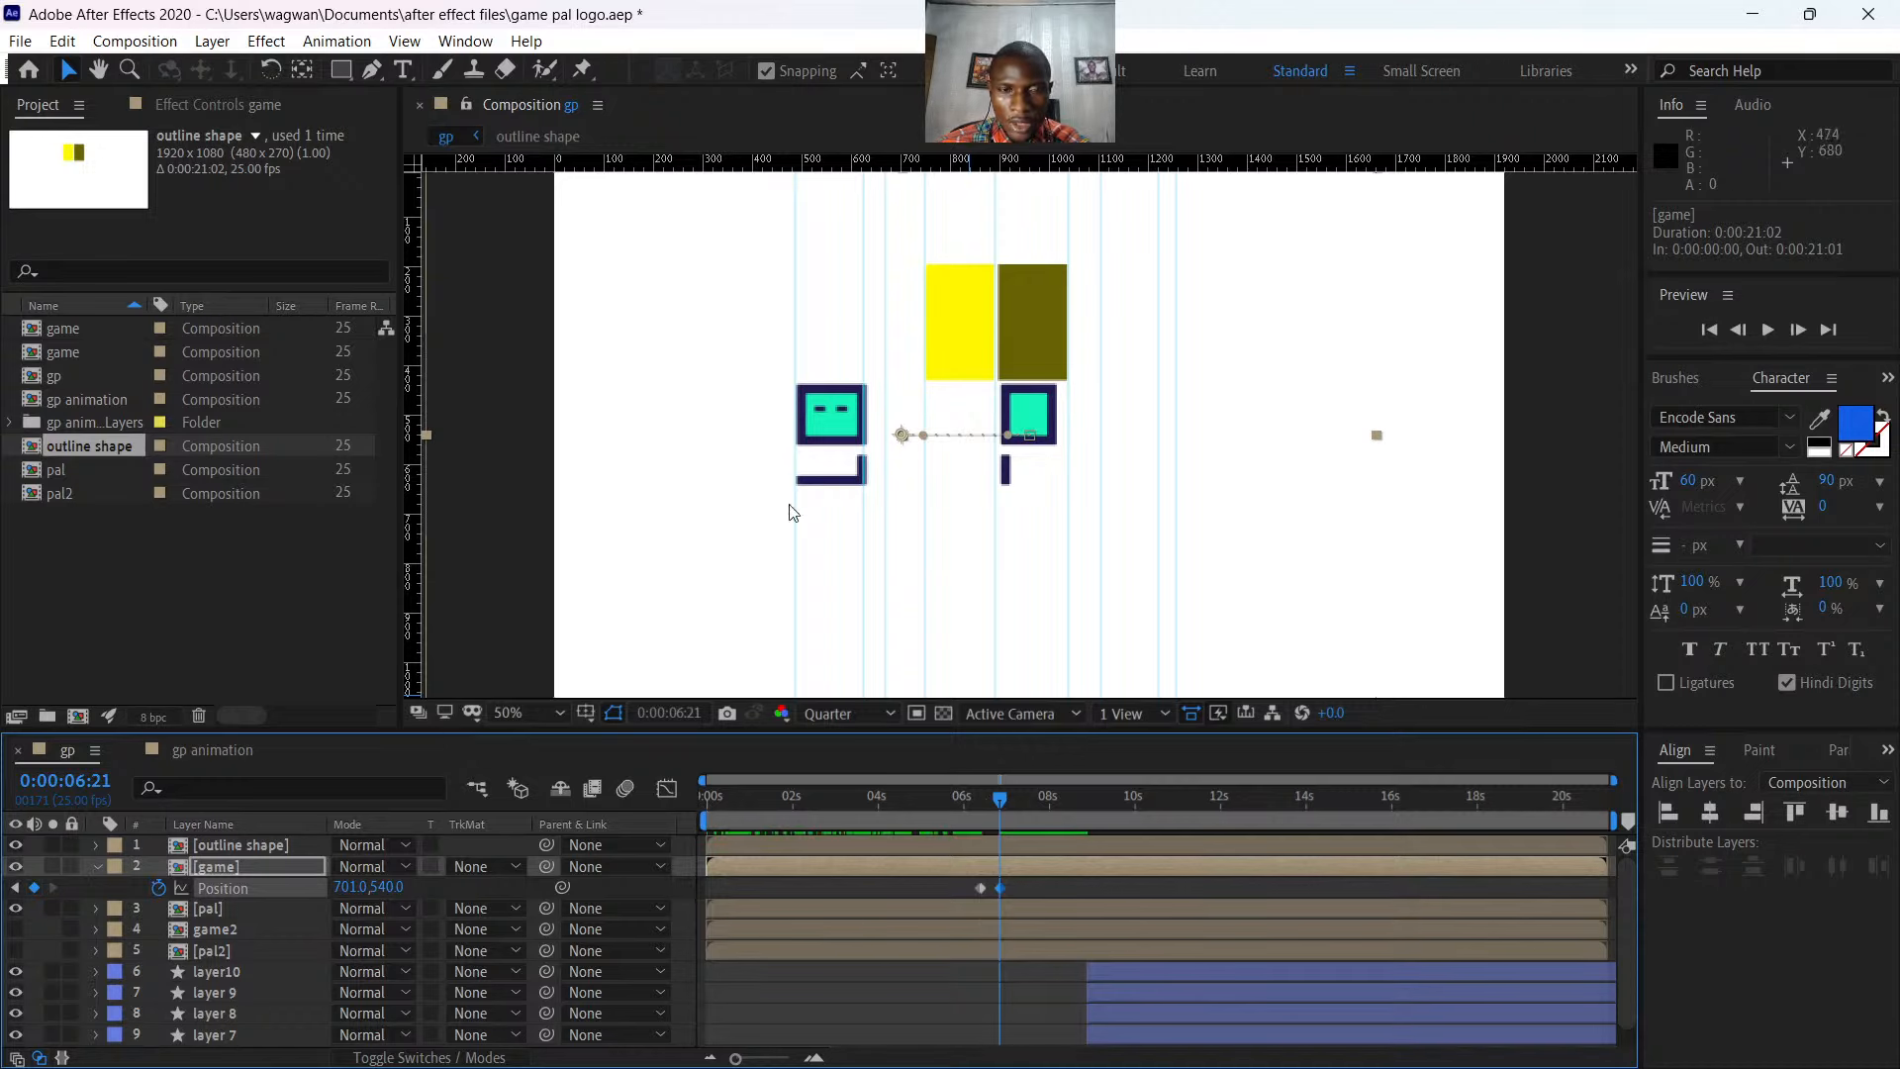
pyautogui.press('/')
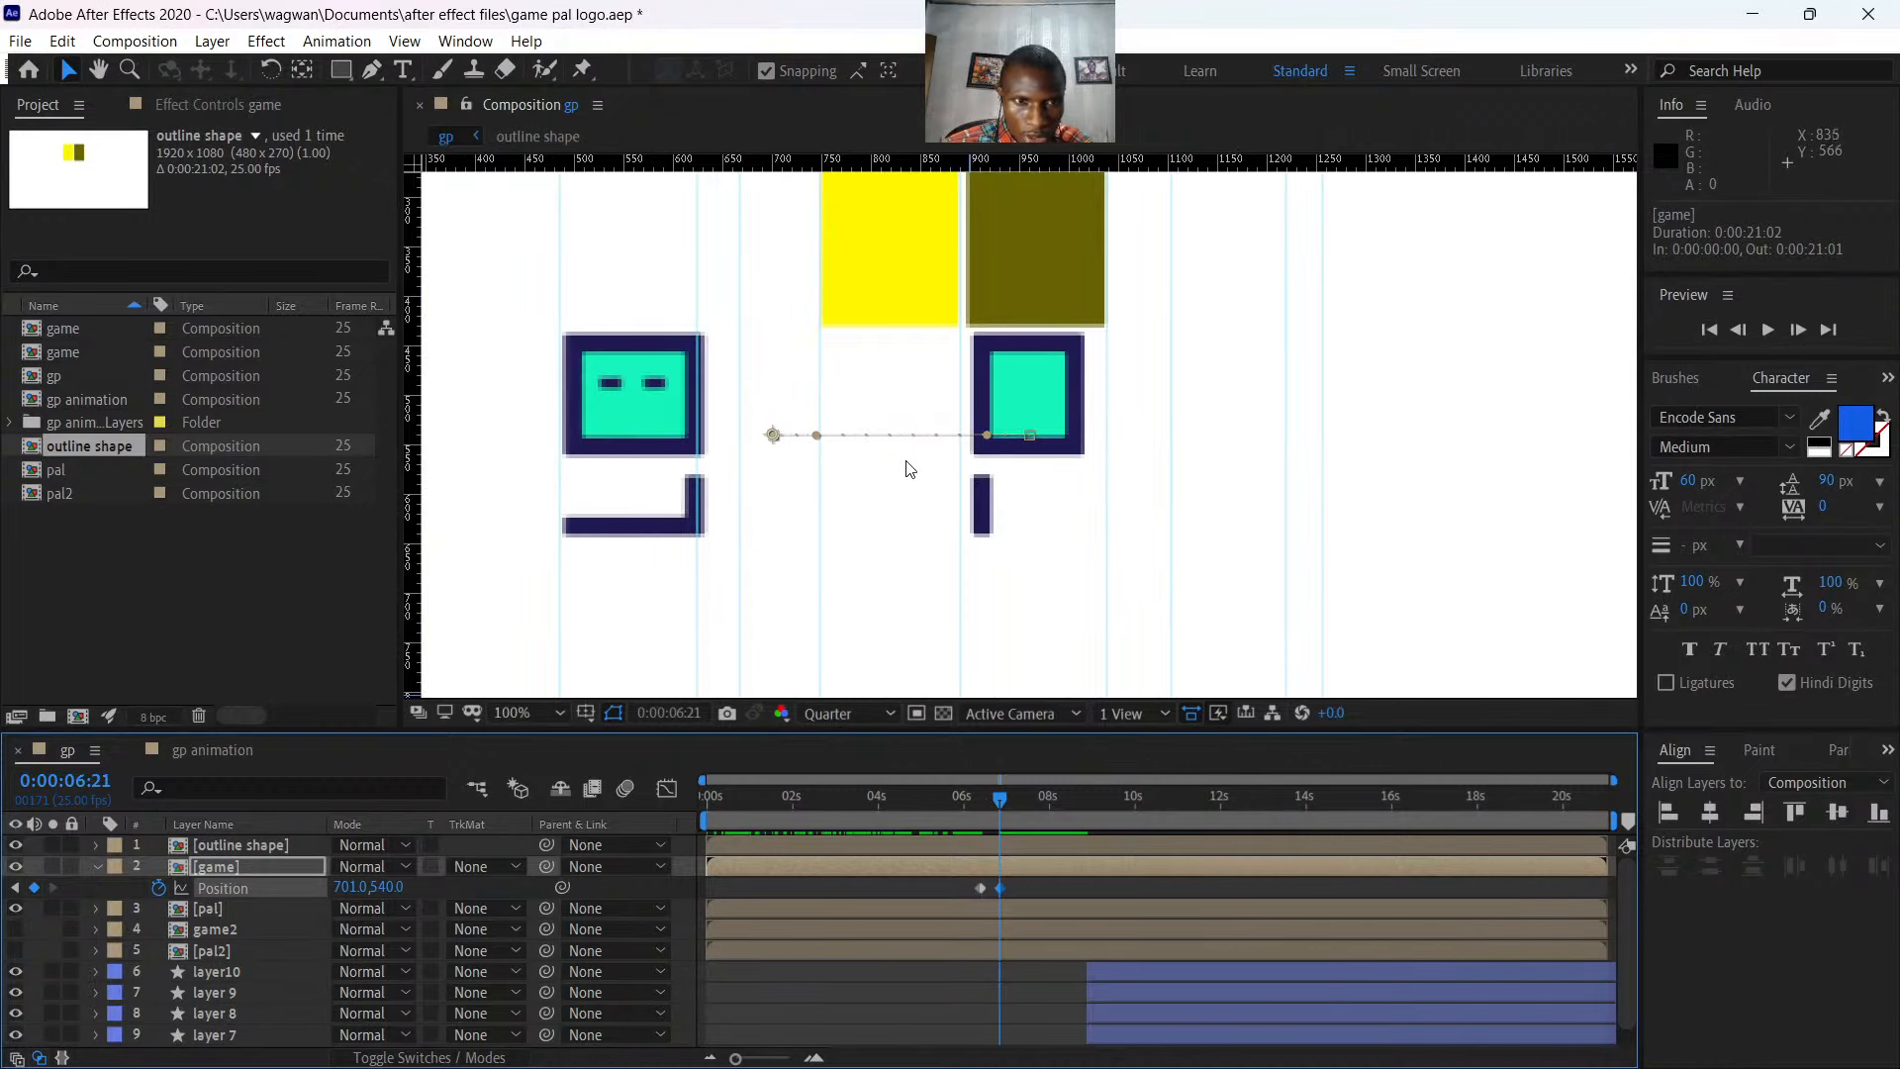
pyautogui.press(',')
pyautogui.press(',')
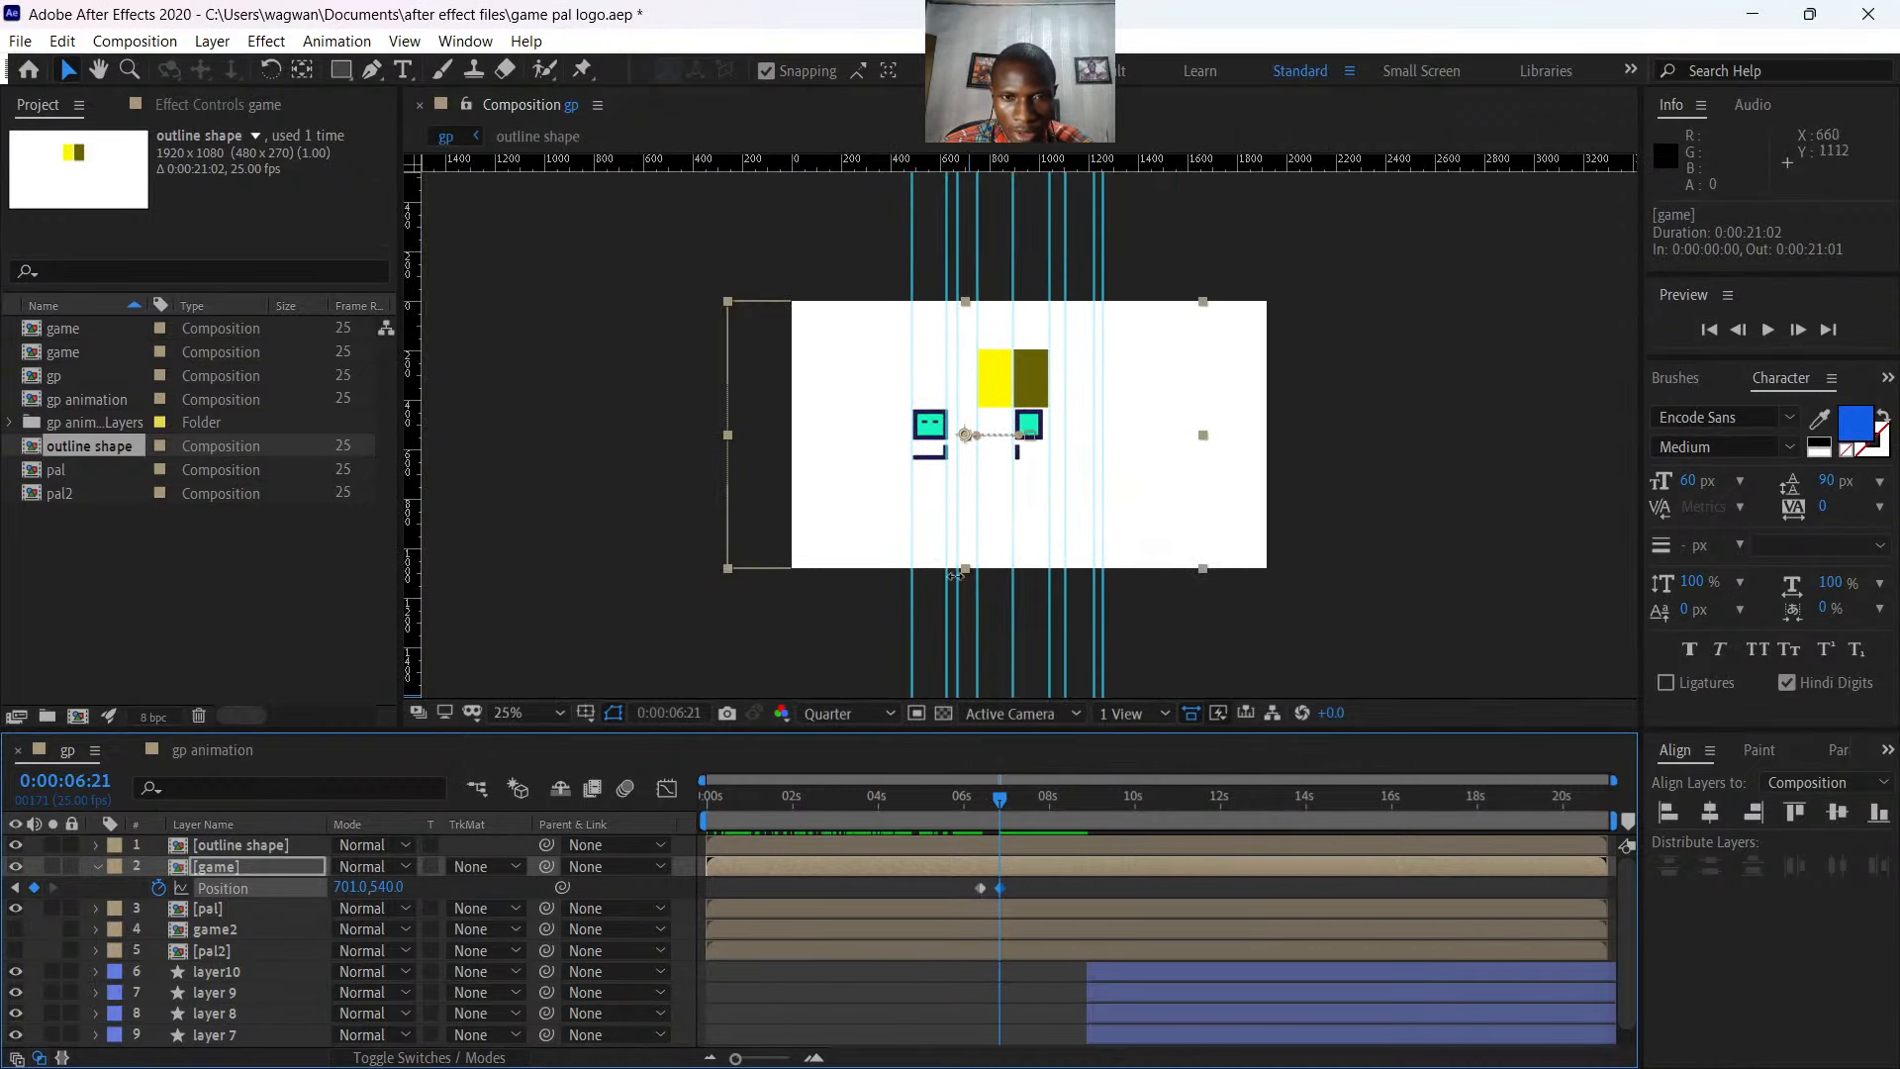
pyautogui.press('.')
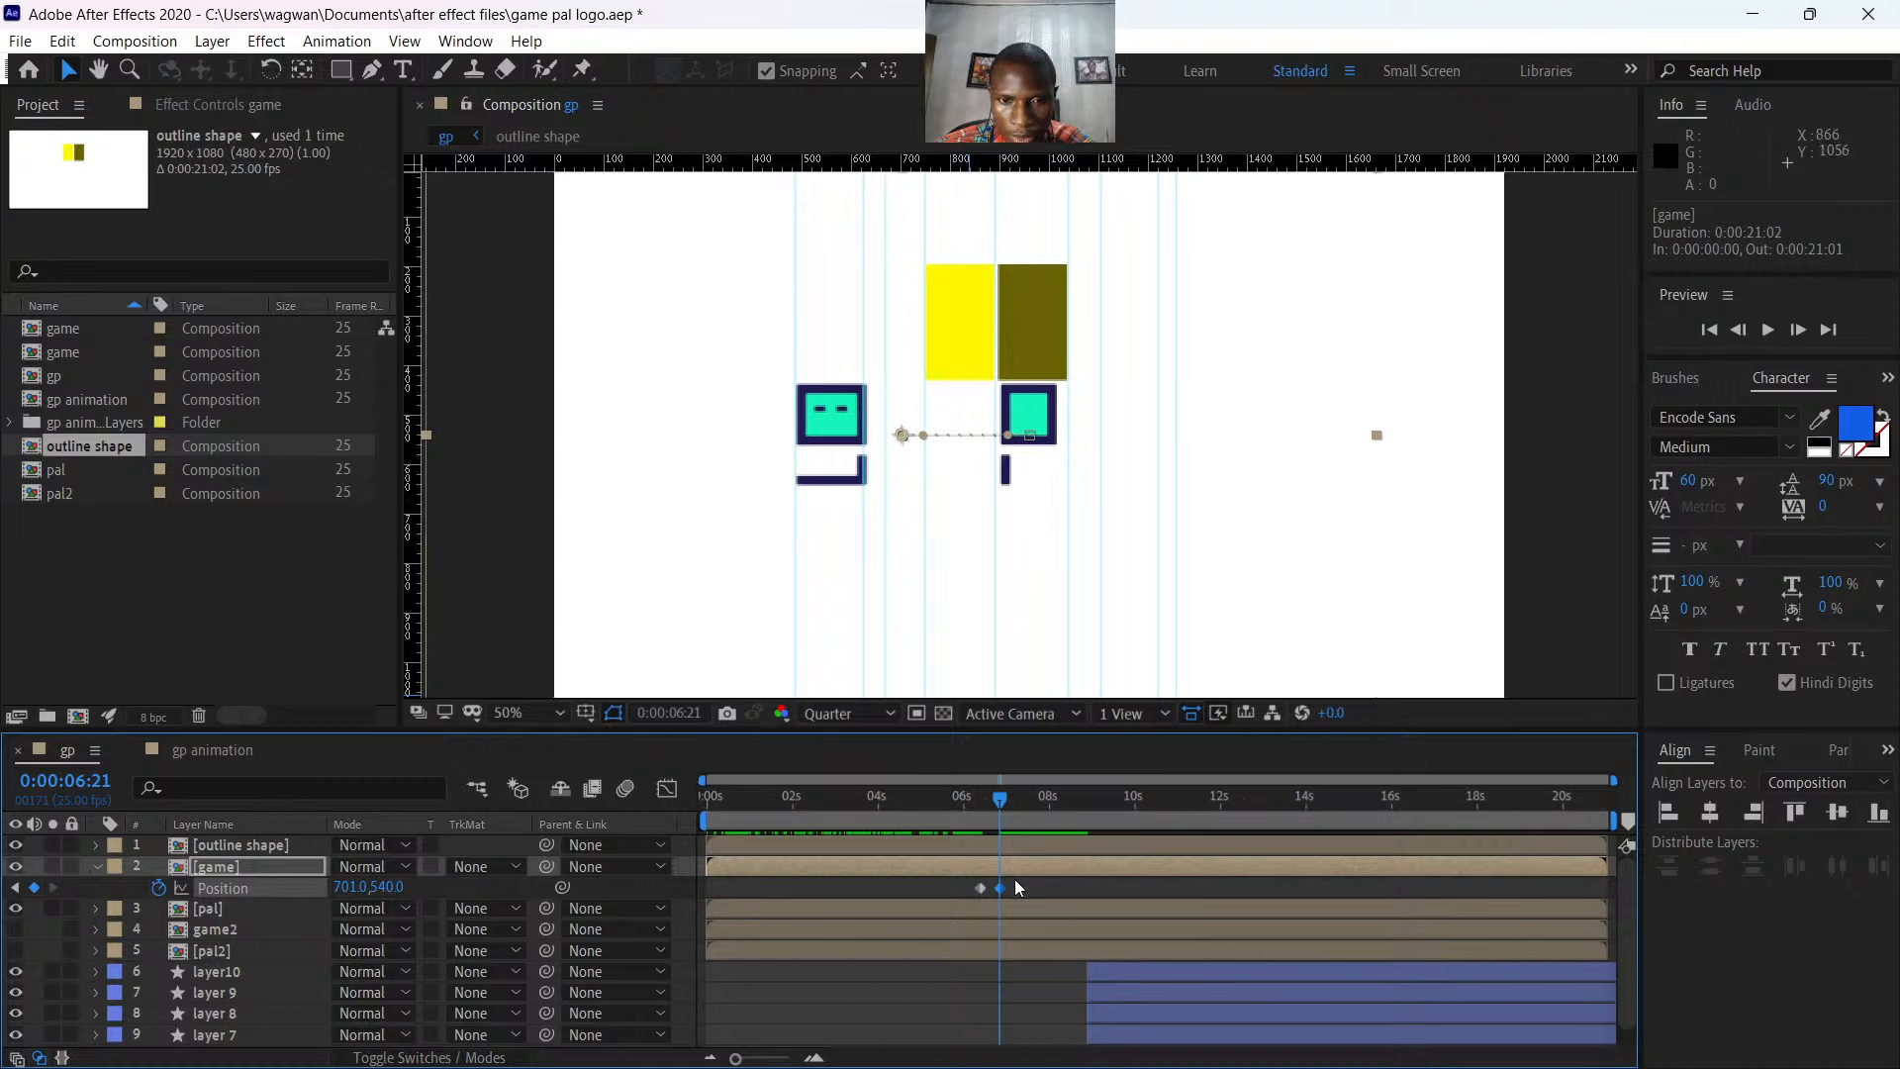
# - Apply Easy Ease to both game Position keyframes and reshape the speed graph to peak at the start with a long slowdown
pyautogui.moveTo(1013, 879); pyautogui.dragTo(958, 888)
pyautogui.press('F9')
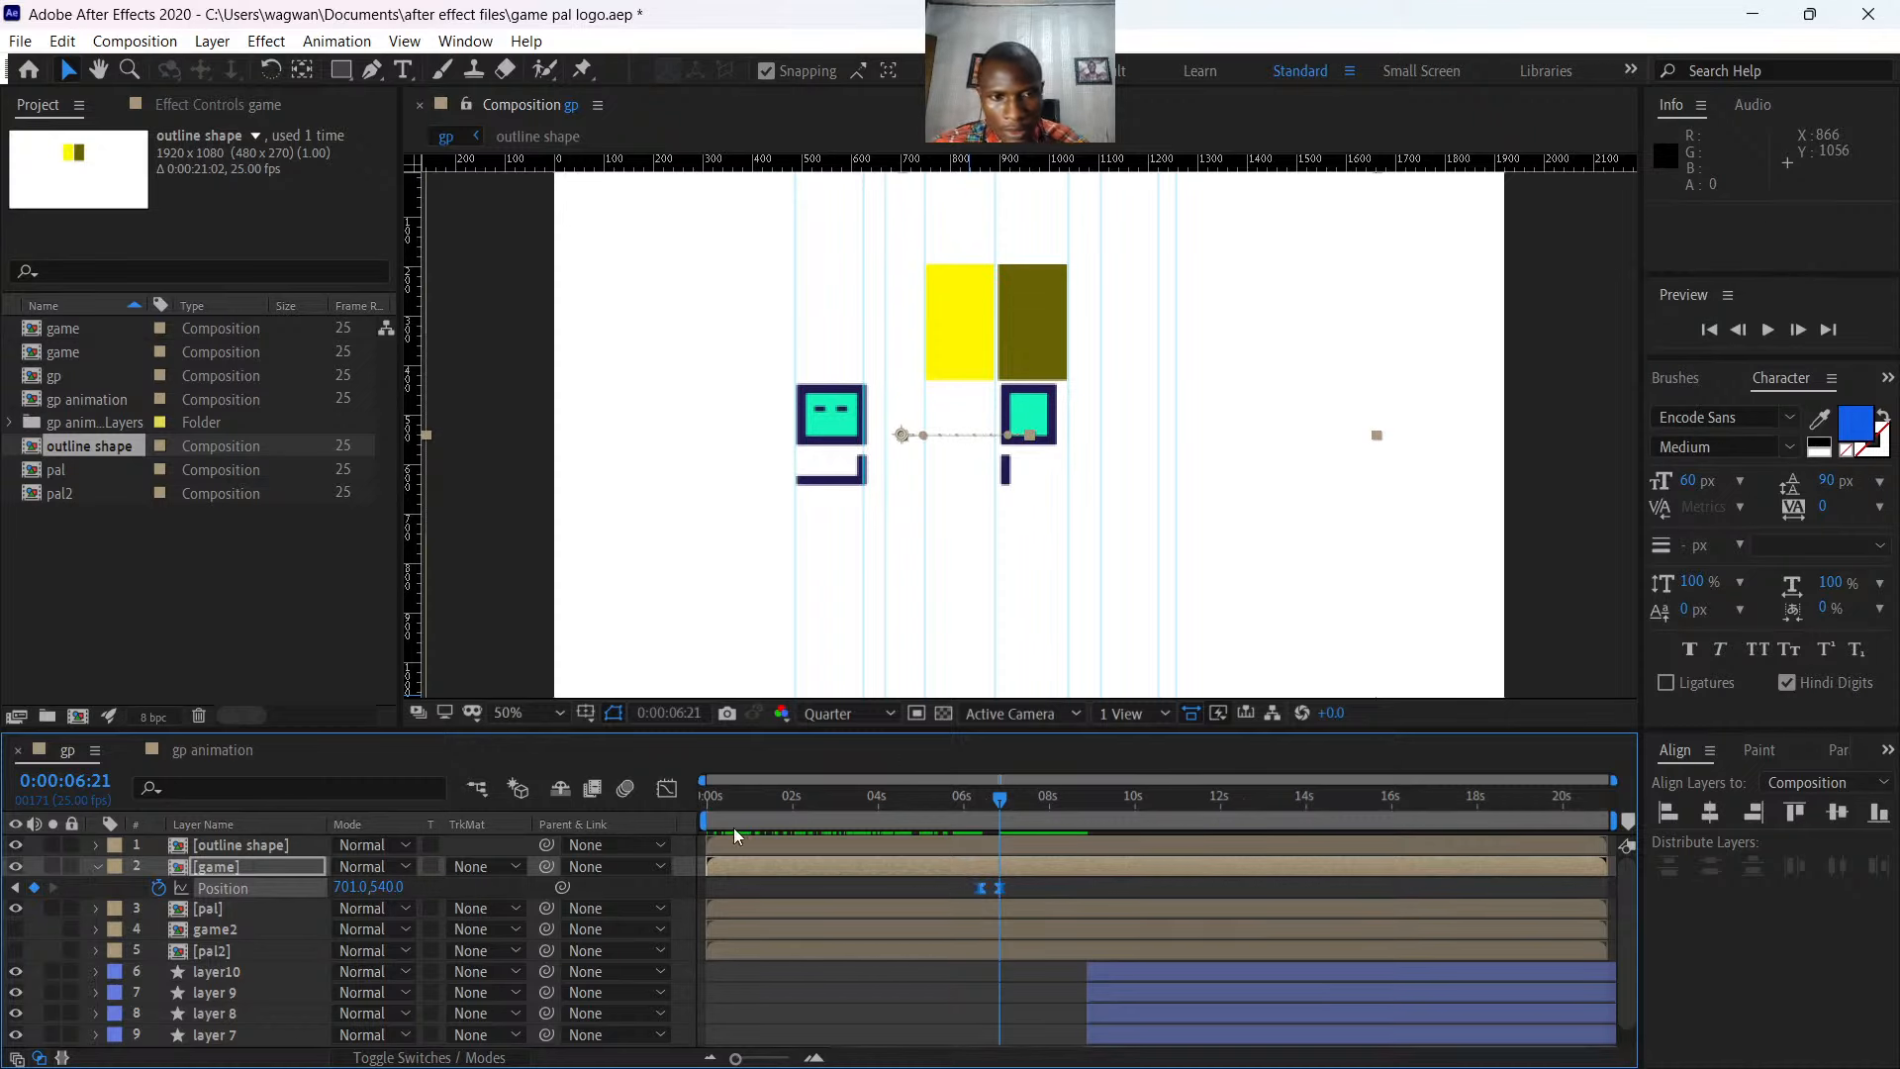
pyautogui.click(667, 789)
pyautogui.moveTo(1051, 952); pyautogui.dragTo(940, 1010)
pyautogui.moveTo(735, 1057); pyautogui.dragTo(781, 1054)
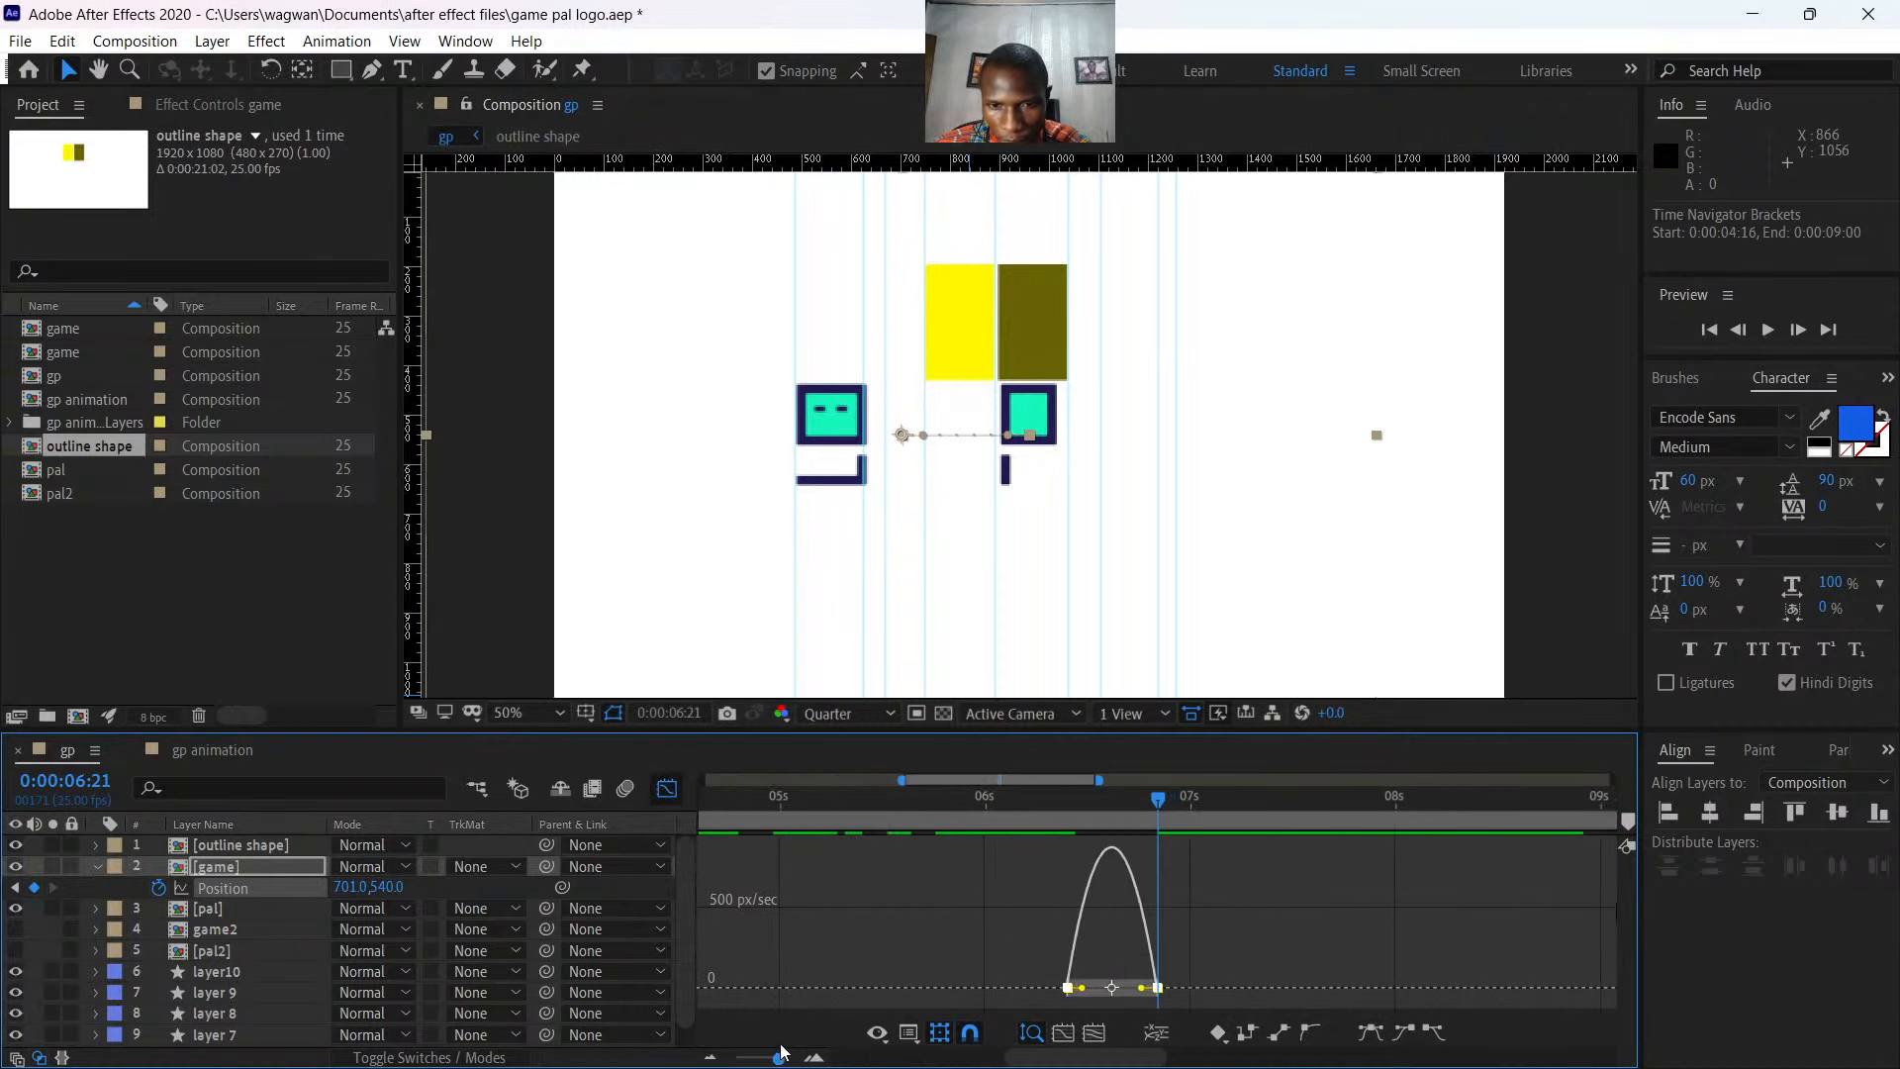
pyautogui.moveTo(1143, 988); pyautogui.dragTo(1070, 994)
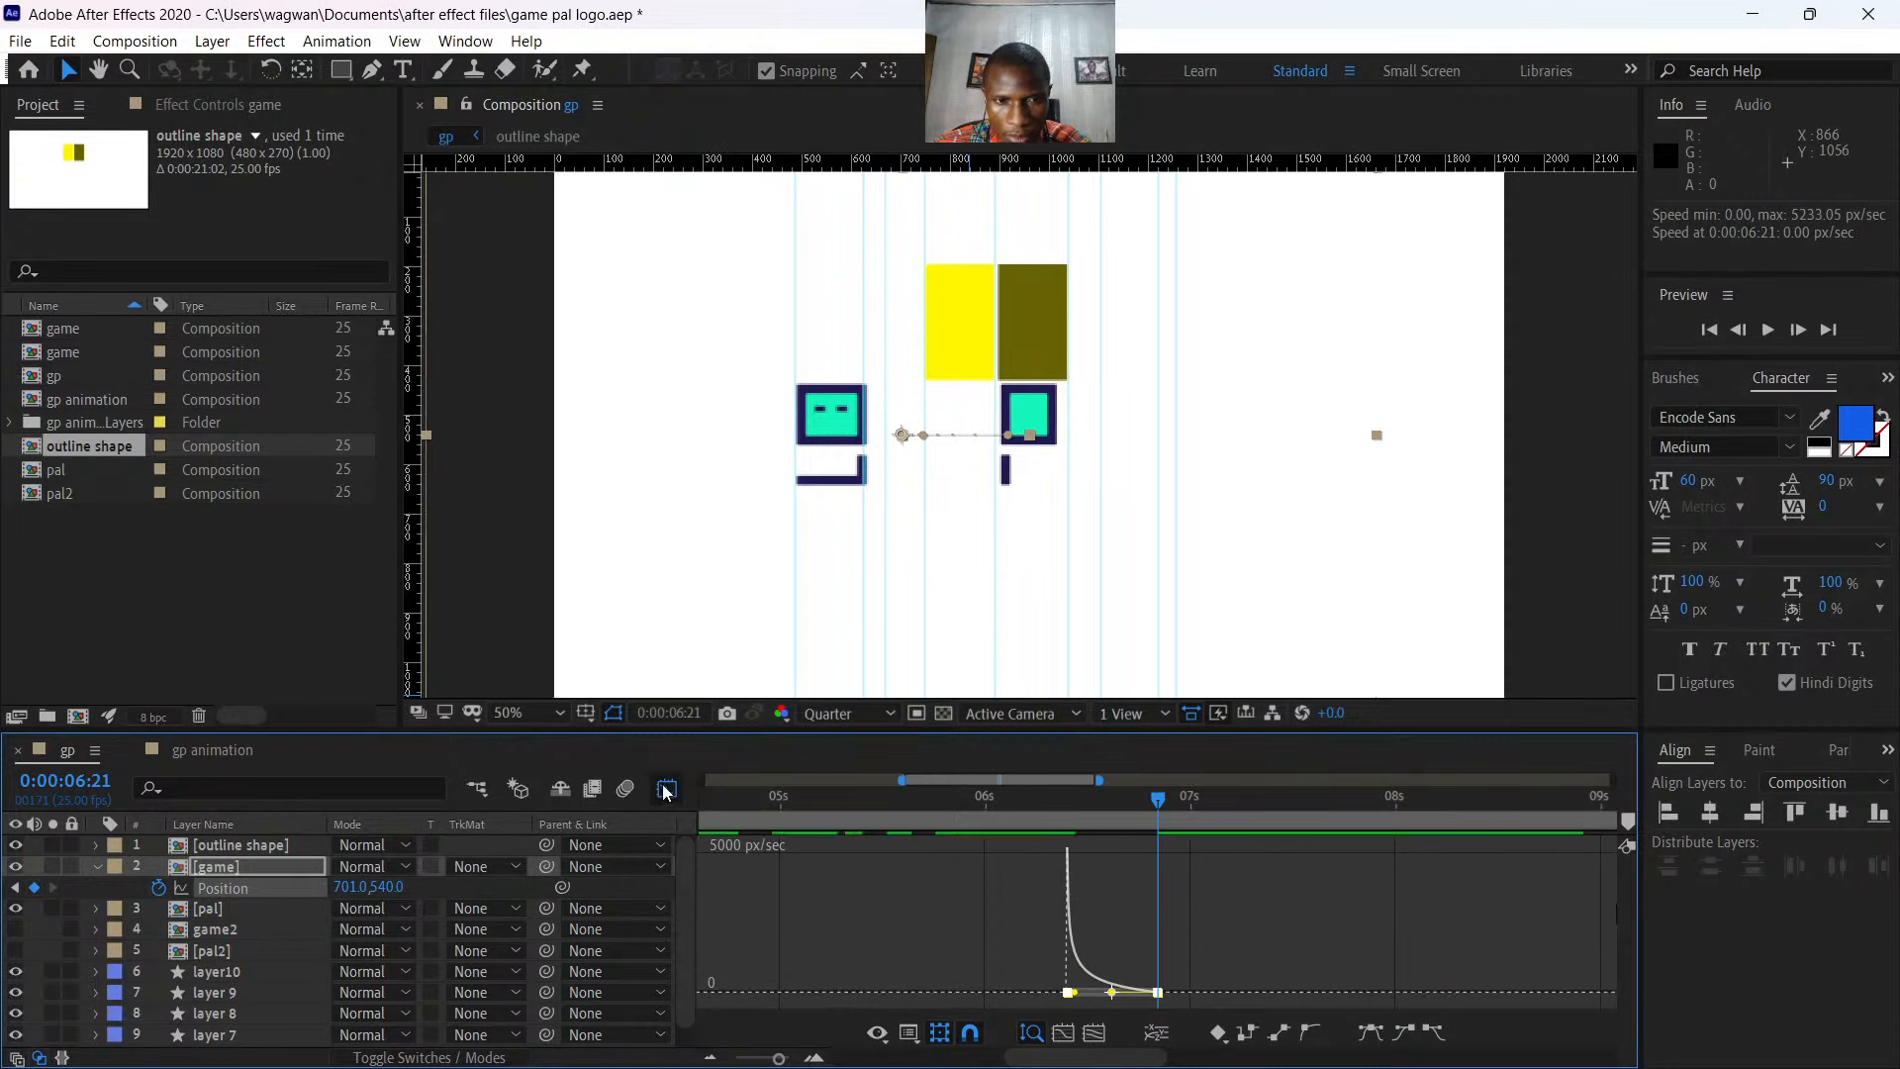
# - Close the graph view, preview the game layer's move from just before its first Position keyframe, and save the project
pyautogui.click(667, 789)
pyautogui.moveTo(1162, 796); pyautogui.dragTo(1014, 809)
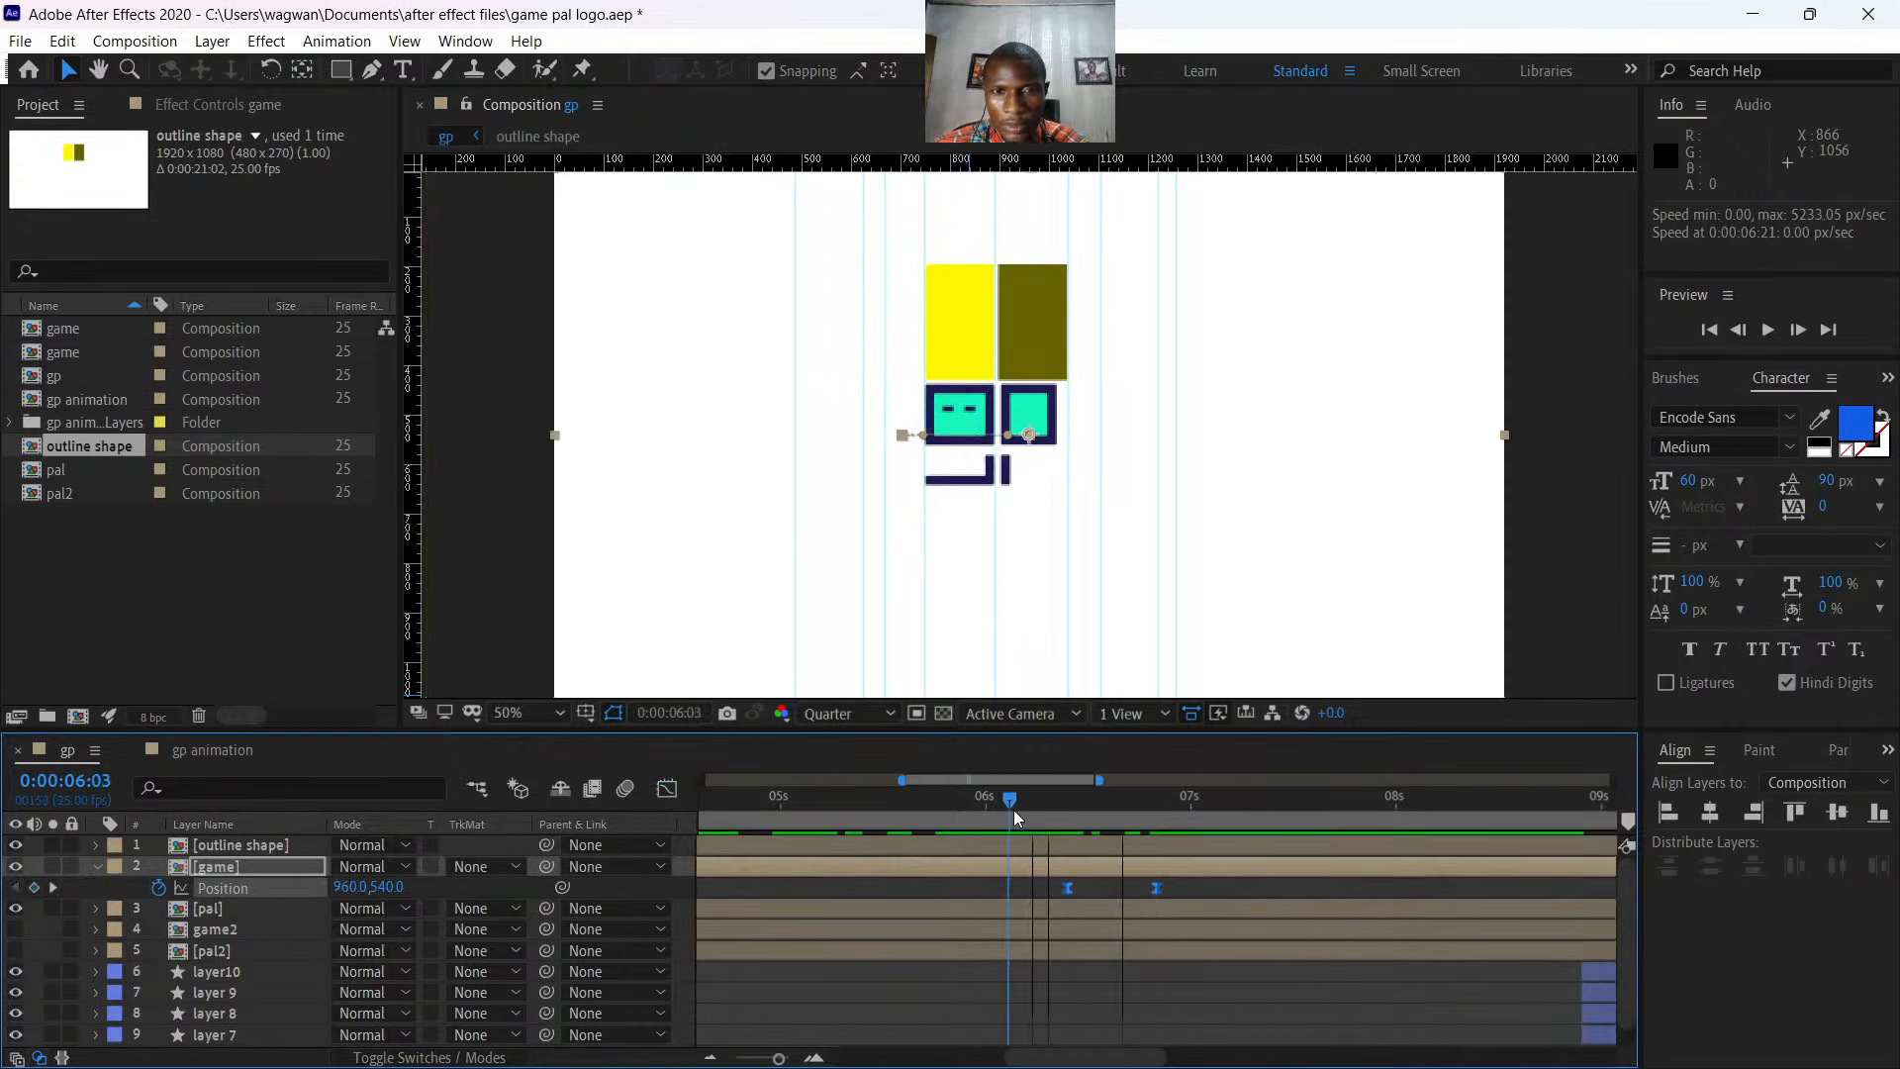
pyautogui.press('space')
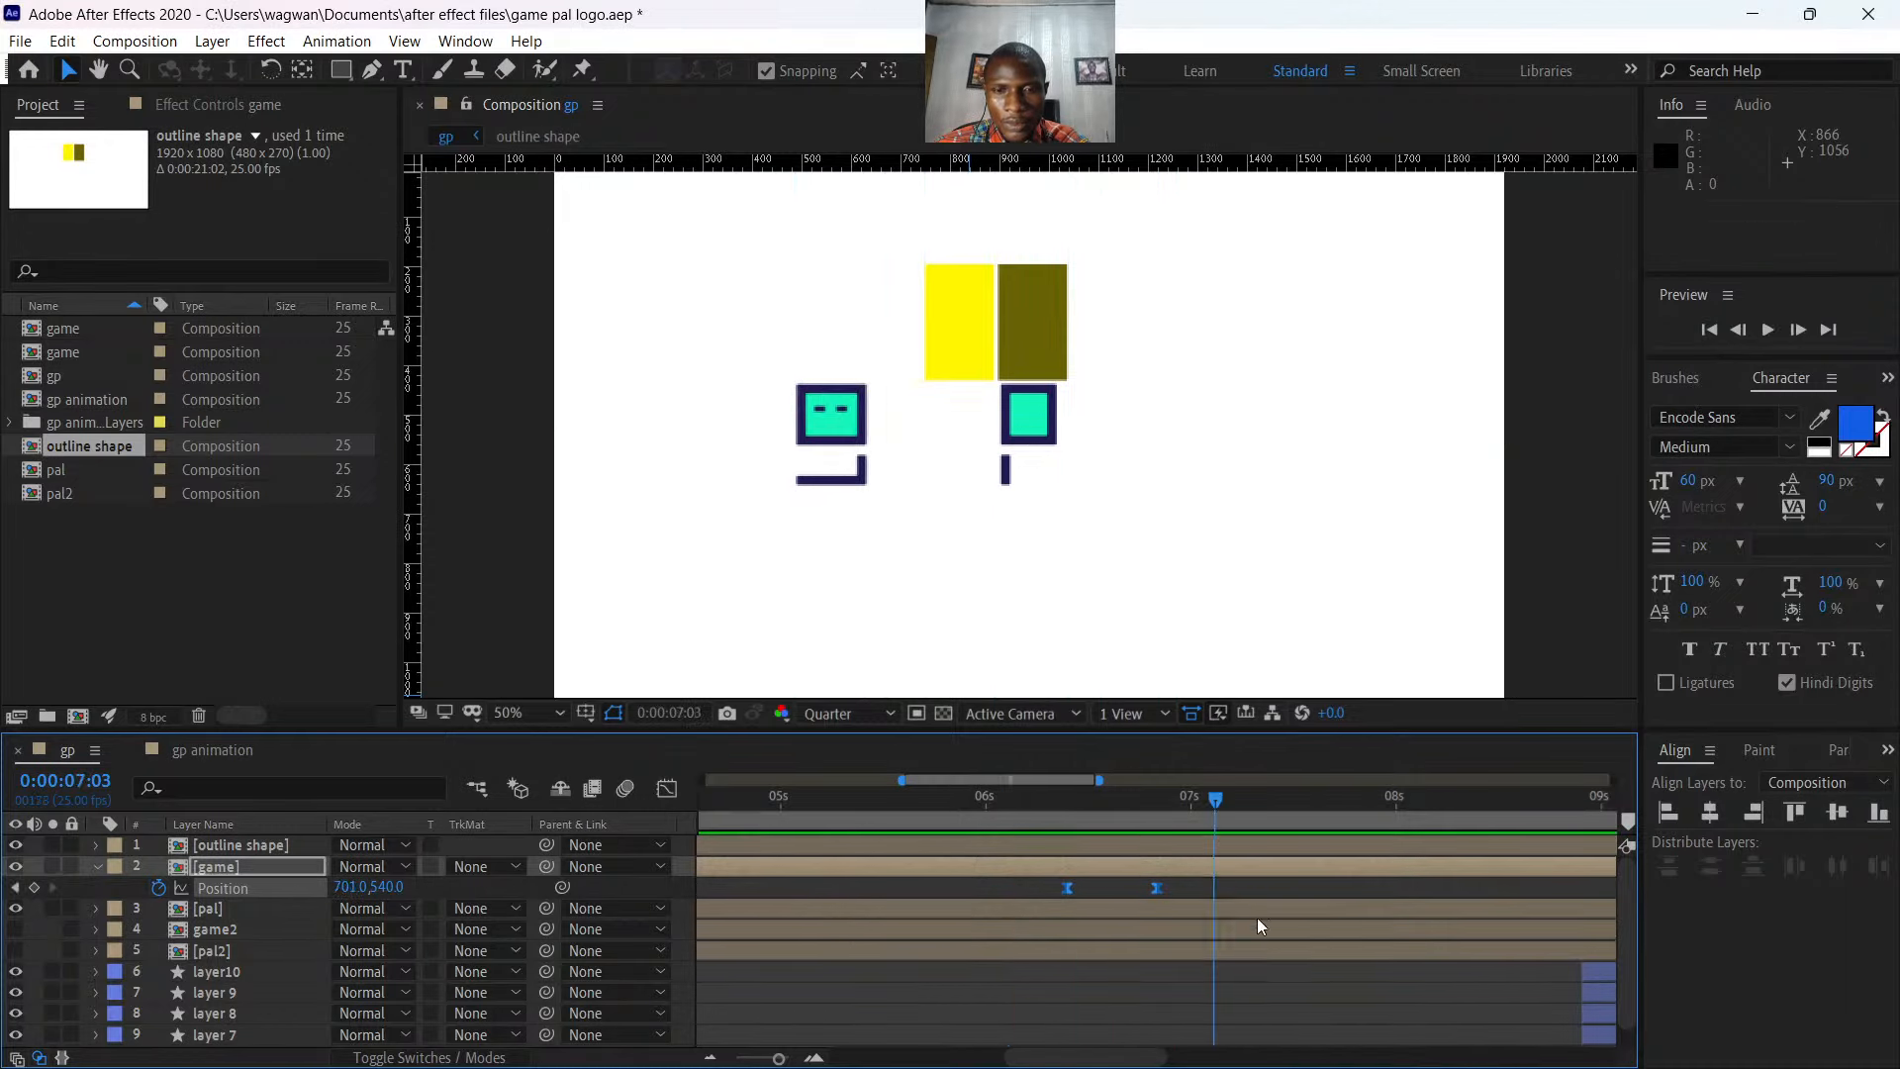
pyautogui.press('space')
pyautogui.moveTo(1214, 800); pyautogui.dragTo(1039, 818)
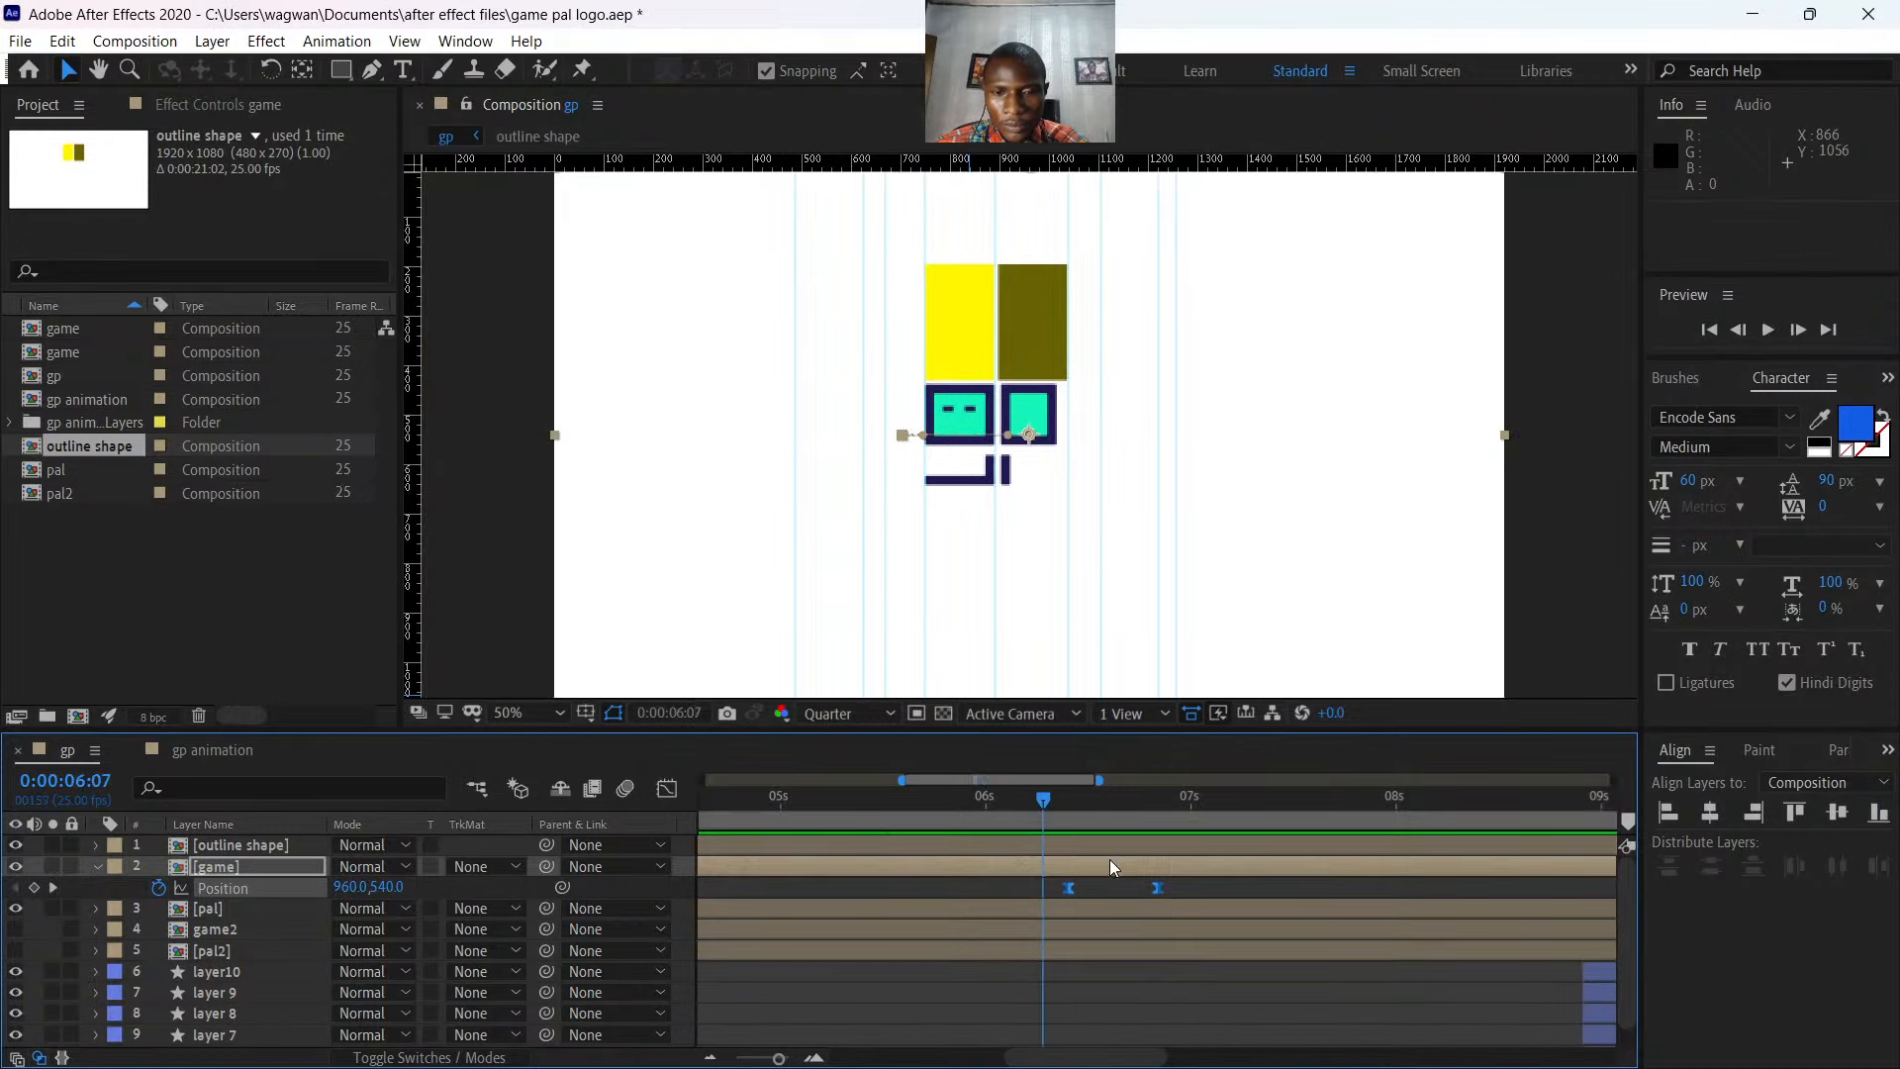
pyautogui.hotkey('ctrl', 's')
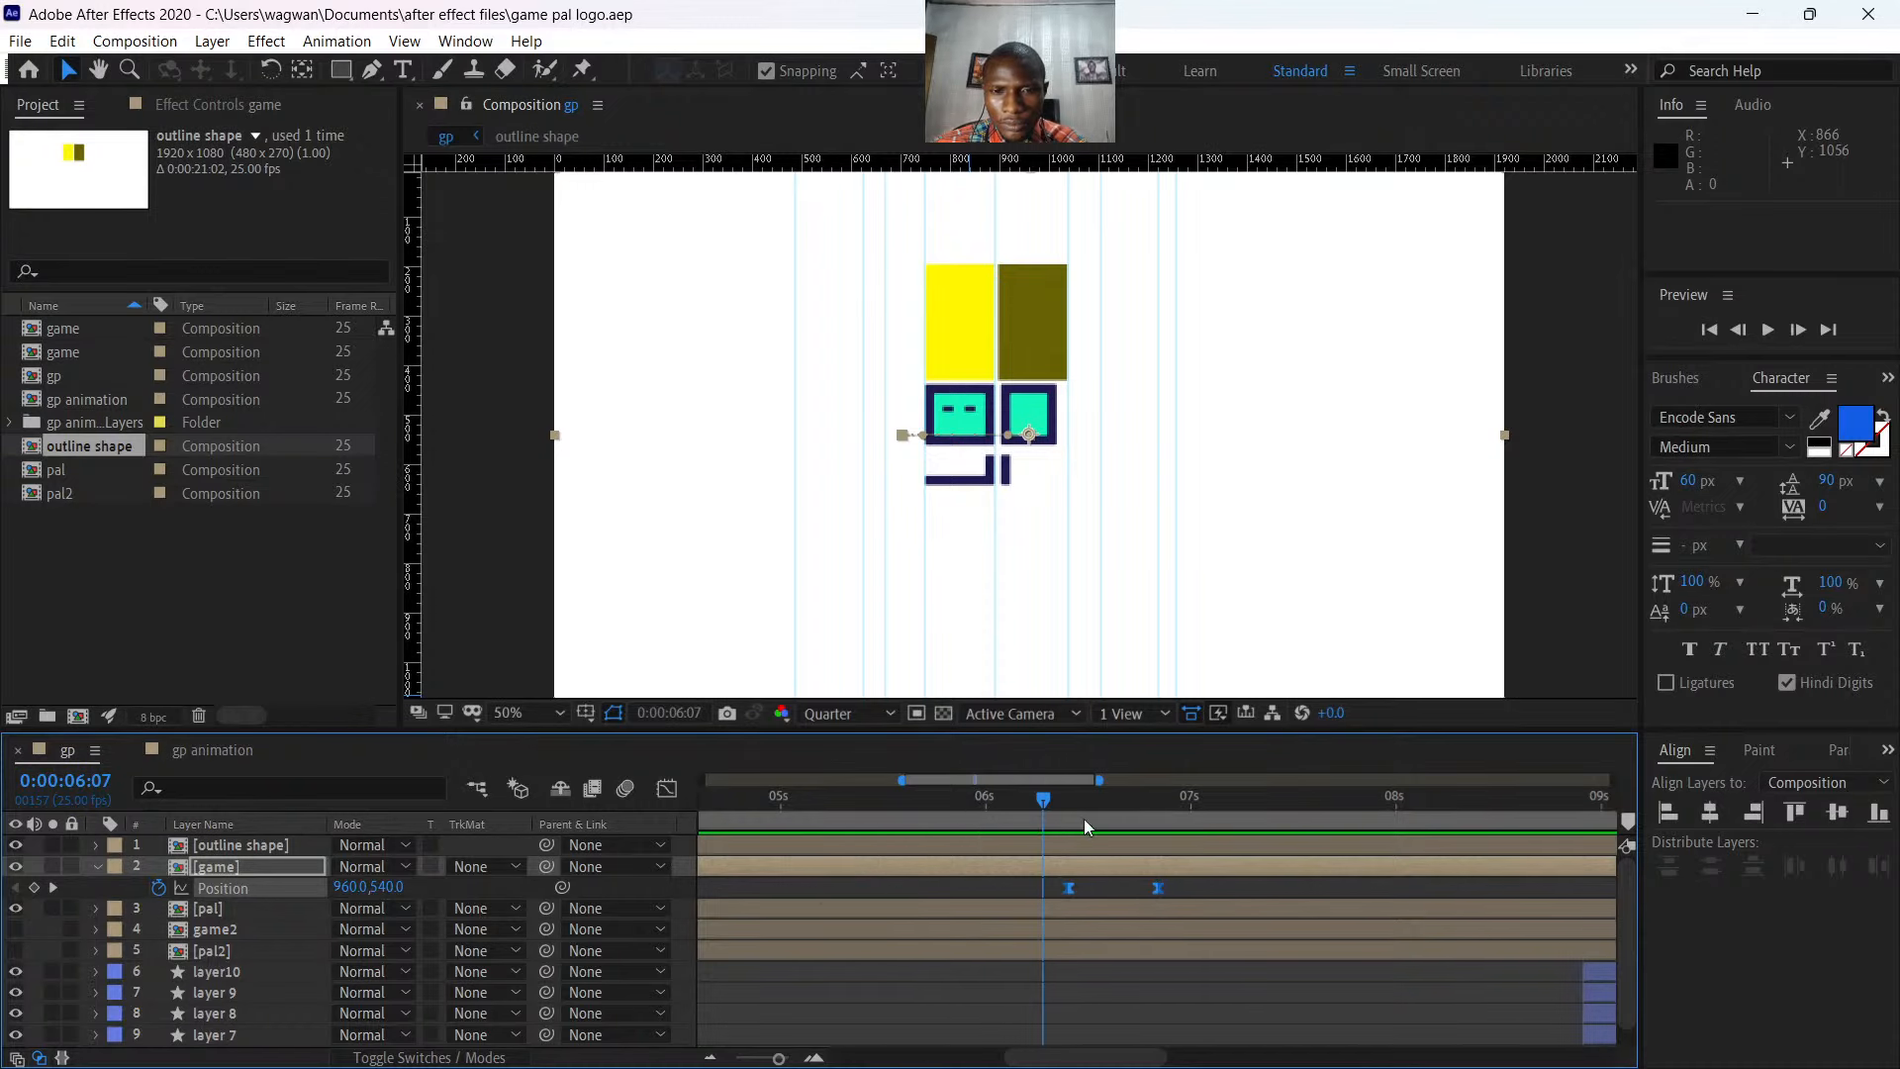
# - Keyframe the pal layer's Position from 960, 540 at 0:00:06:10 to 1166, 540 at 0:00:06:21, shifting the p out between its guides
pyautogui.moveTo(780, 1059); pyautogui.dragTo(737, 1060)
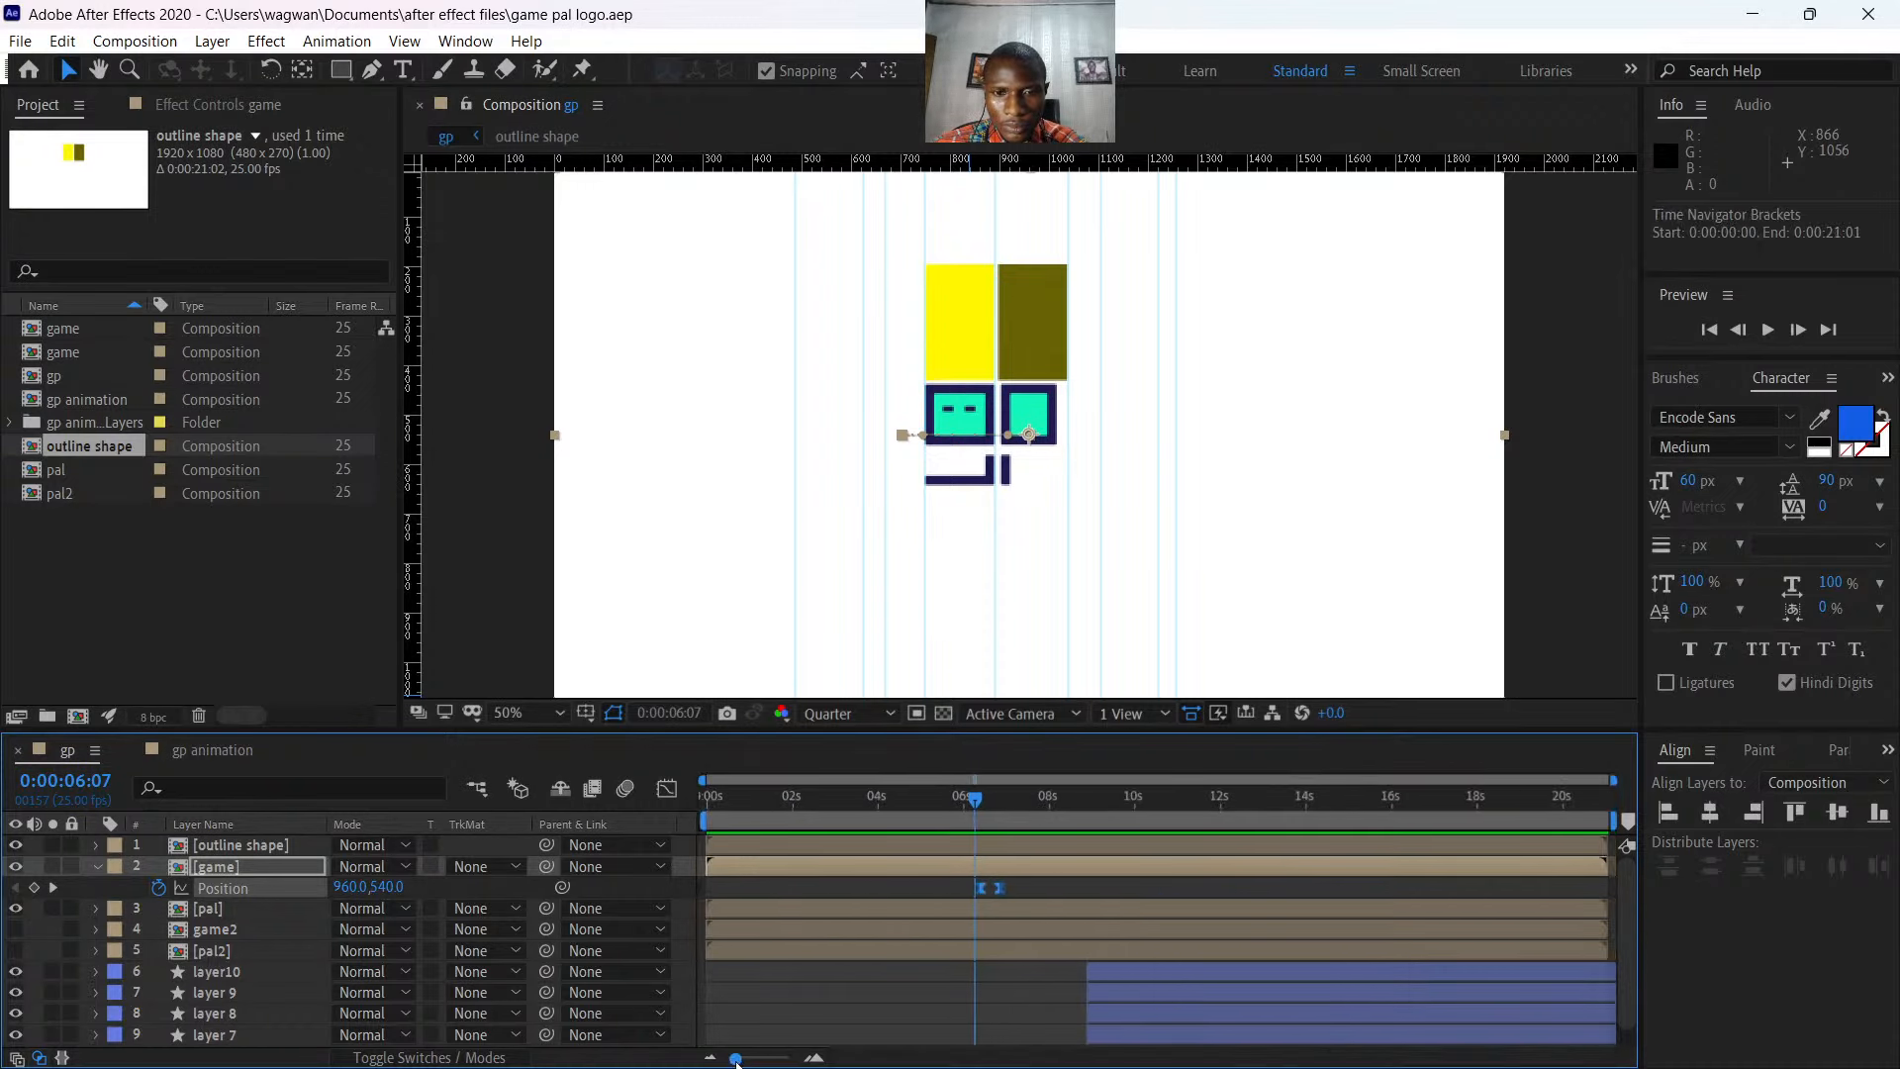
pyautogui.moveTo(968, 798)
pyautogui.mouseDown()
pyautogui.moveTo(1000, 796)
pyautogui.moveTo(973, 804)
pyautogui.mouseUp()
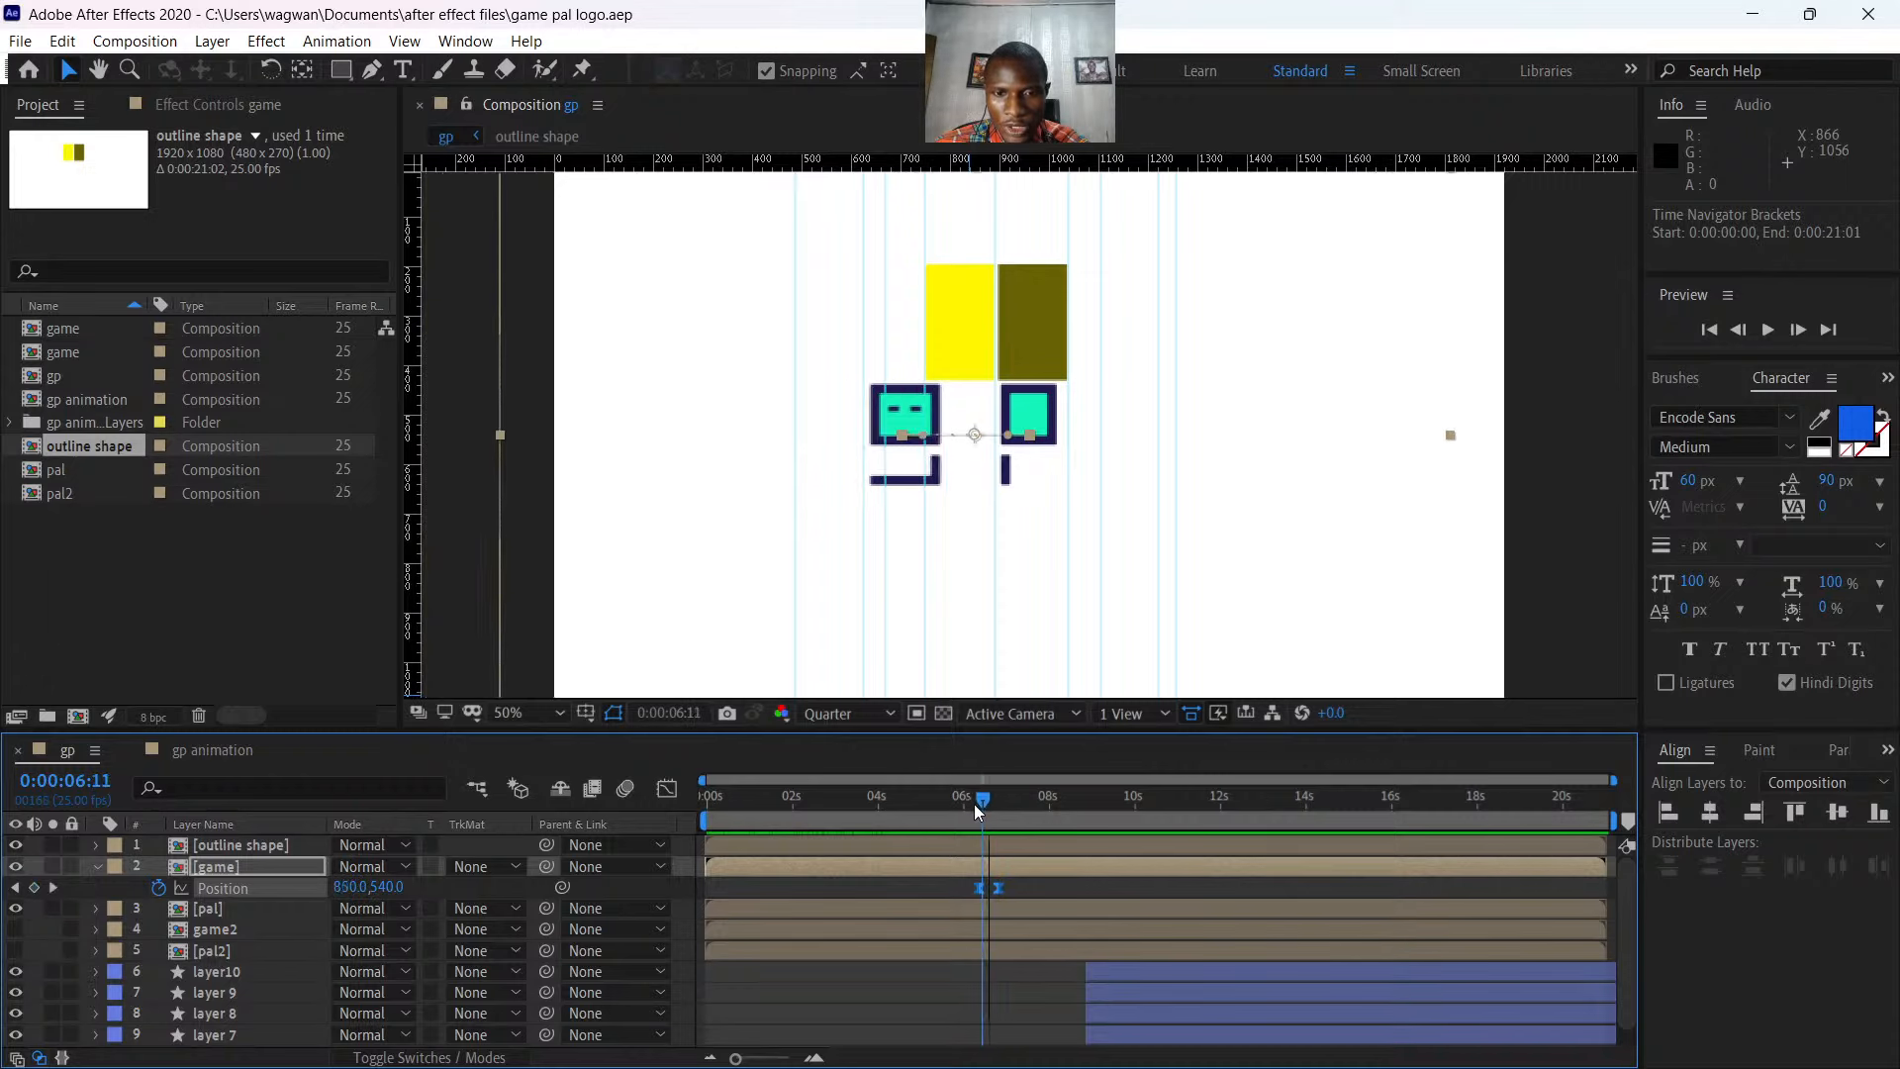
pyautogui.click(992, 910)
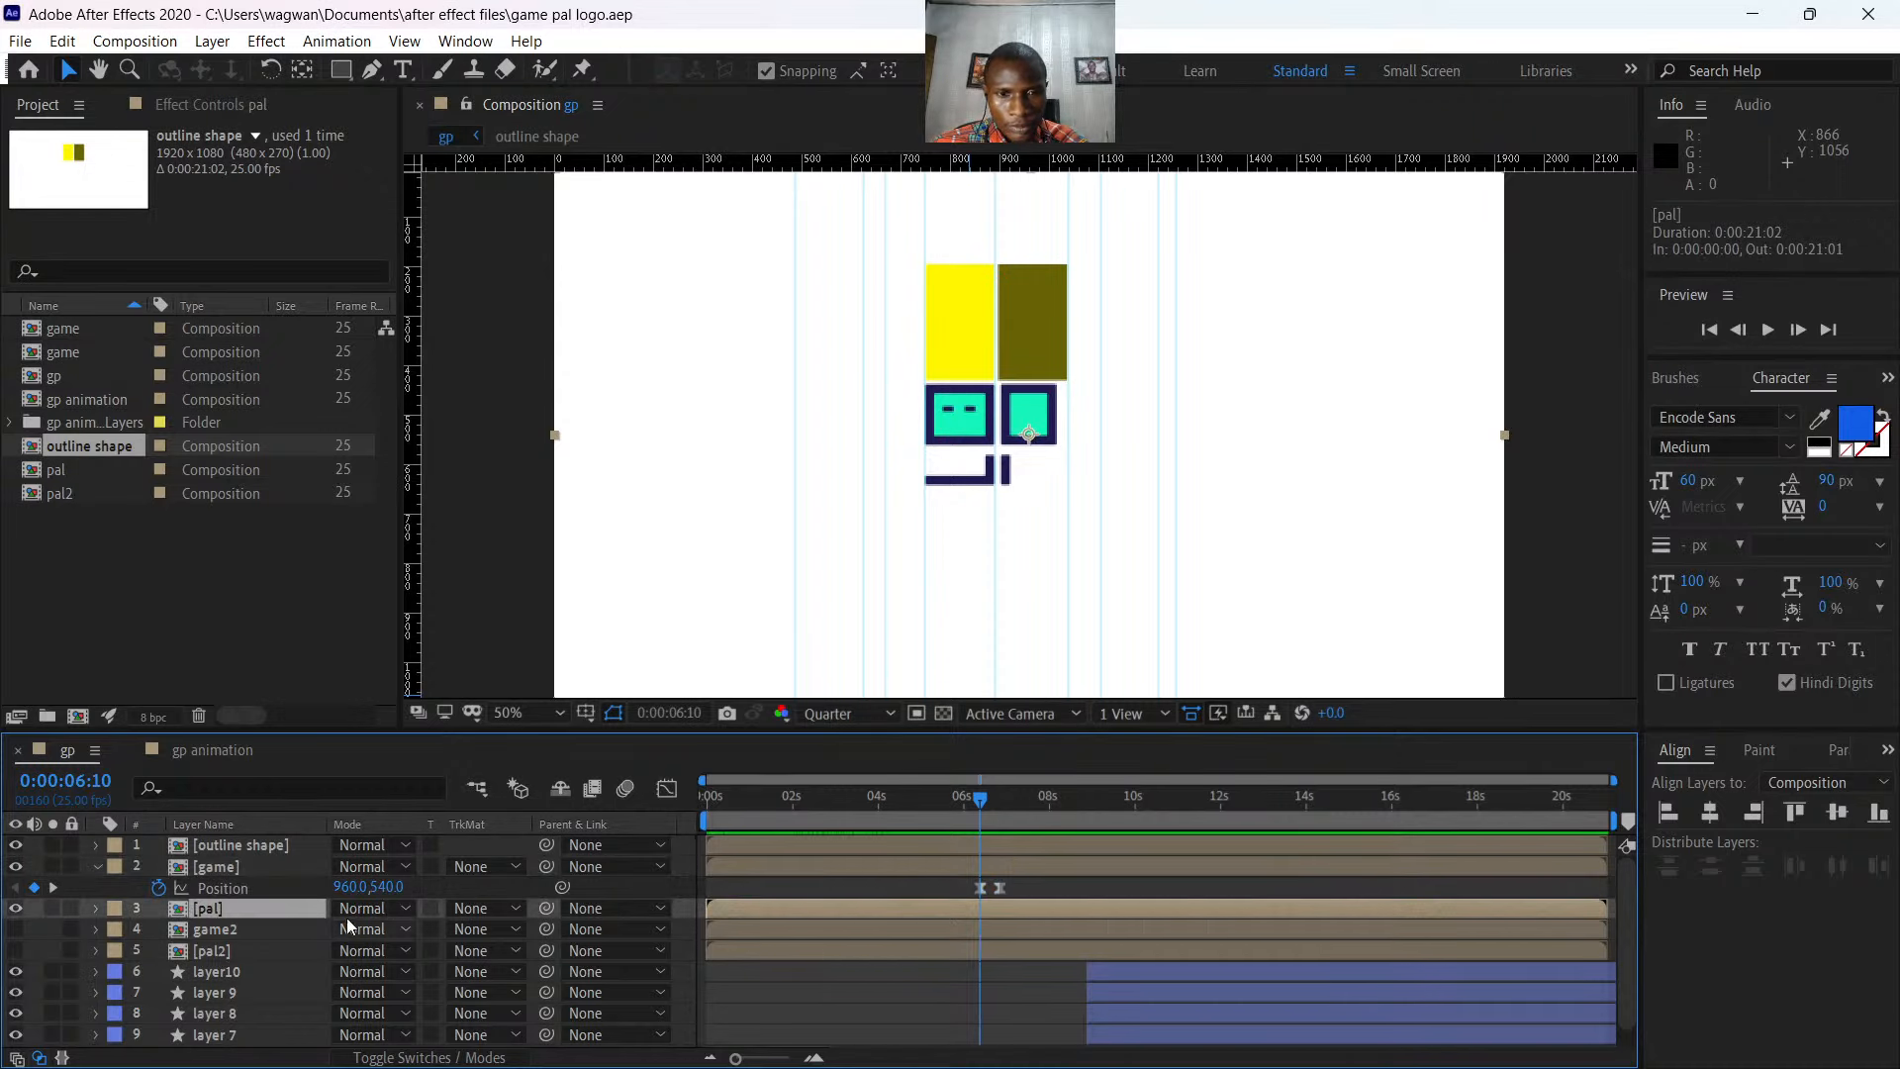
pyautogui.click(15, 908)
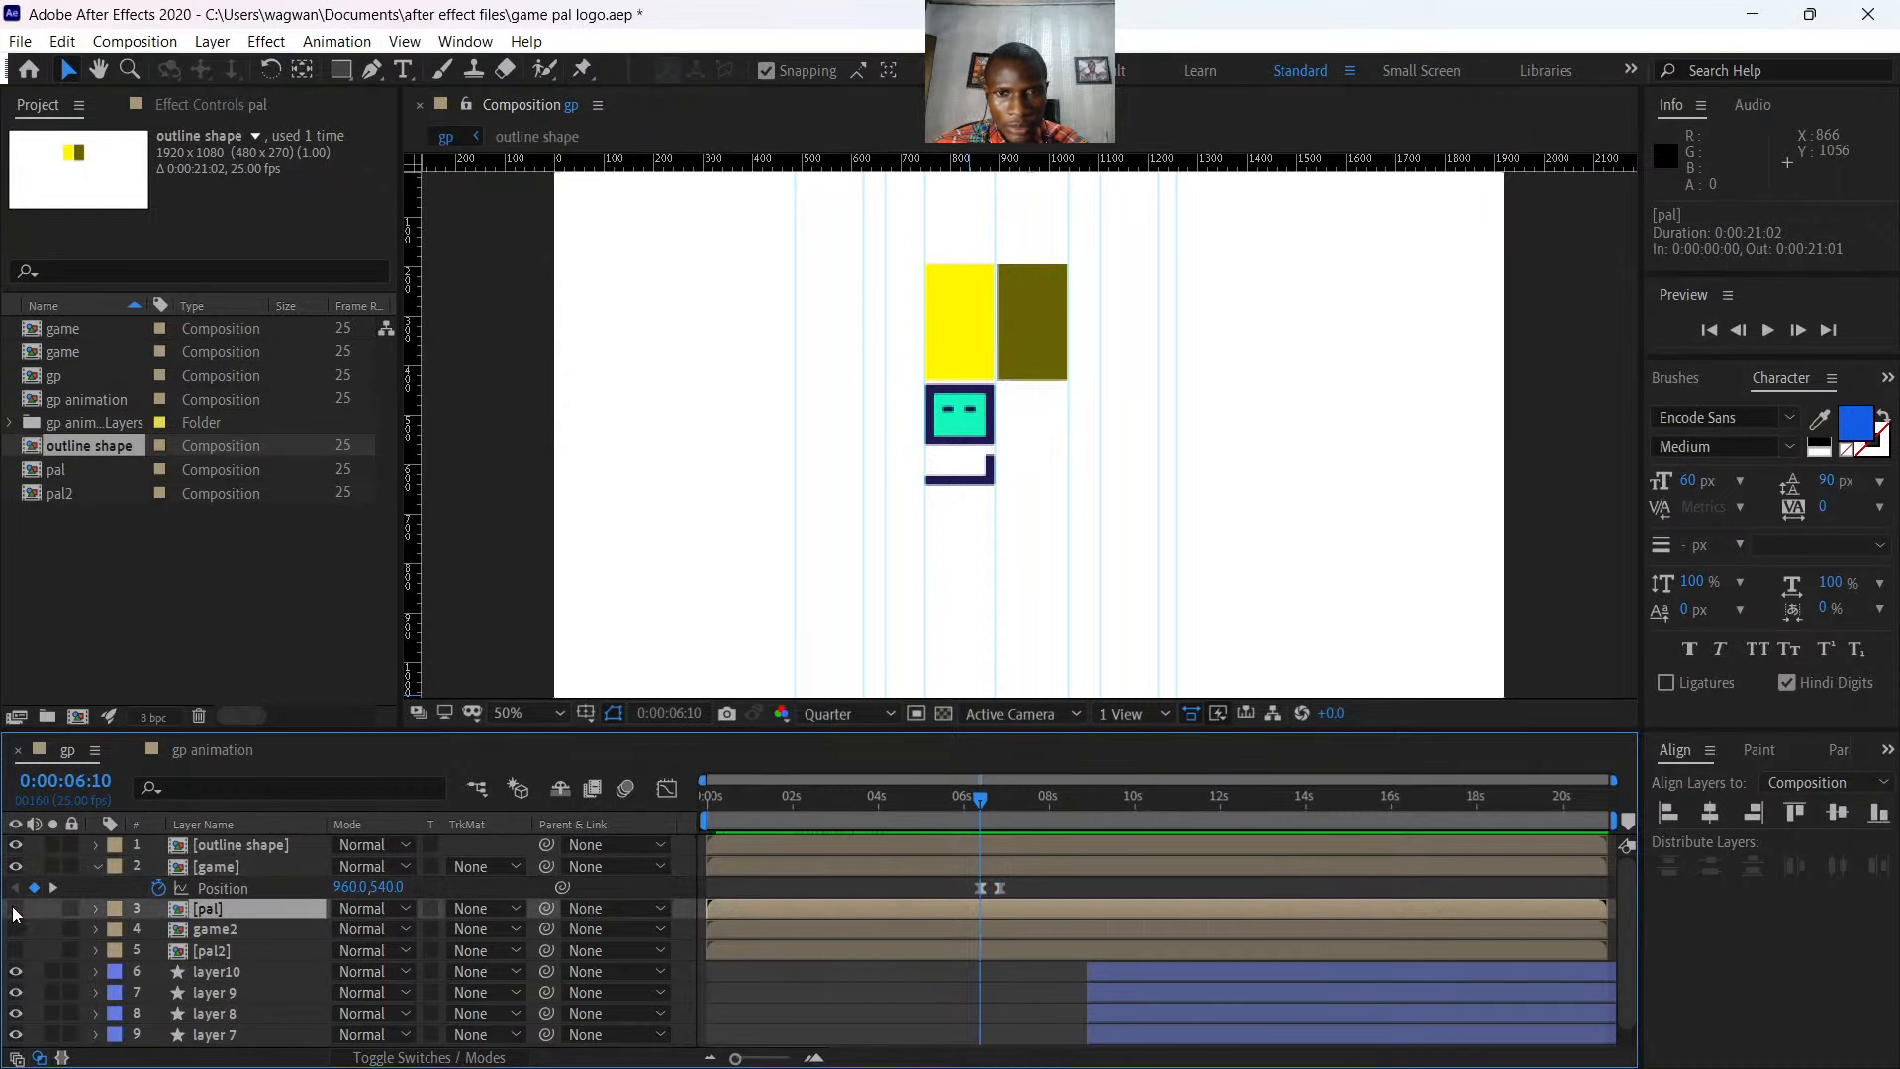
pyautogui.click(15, 908)
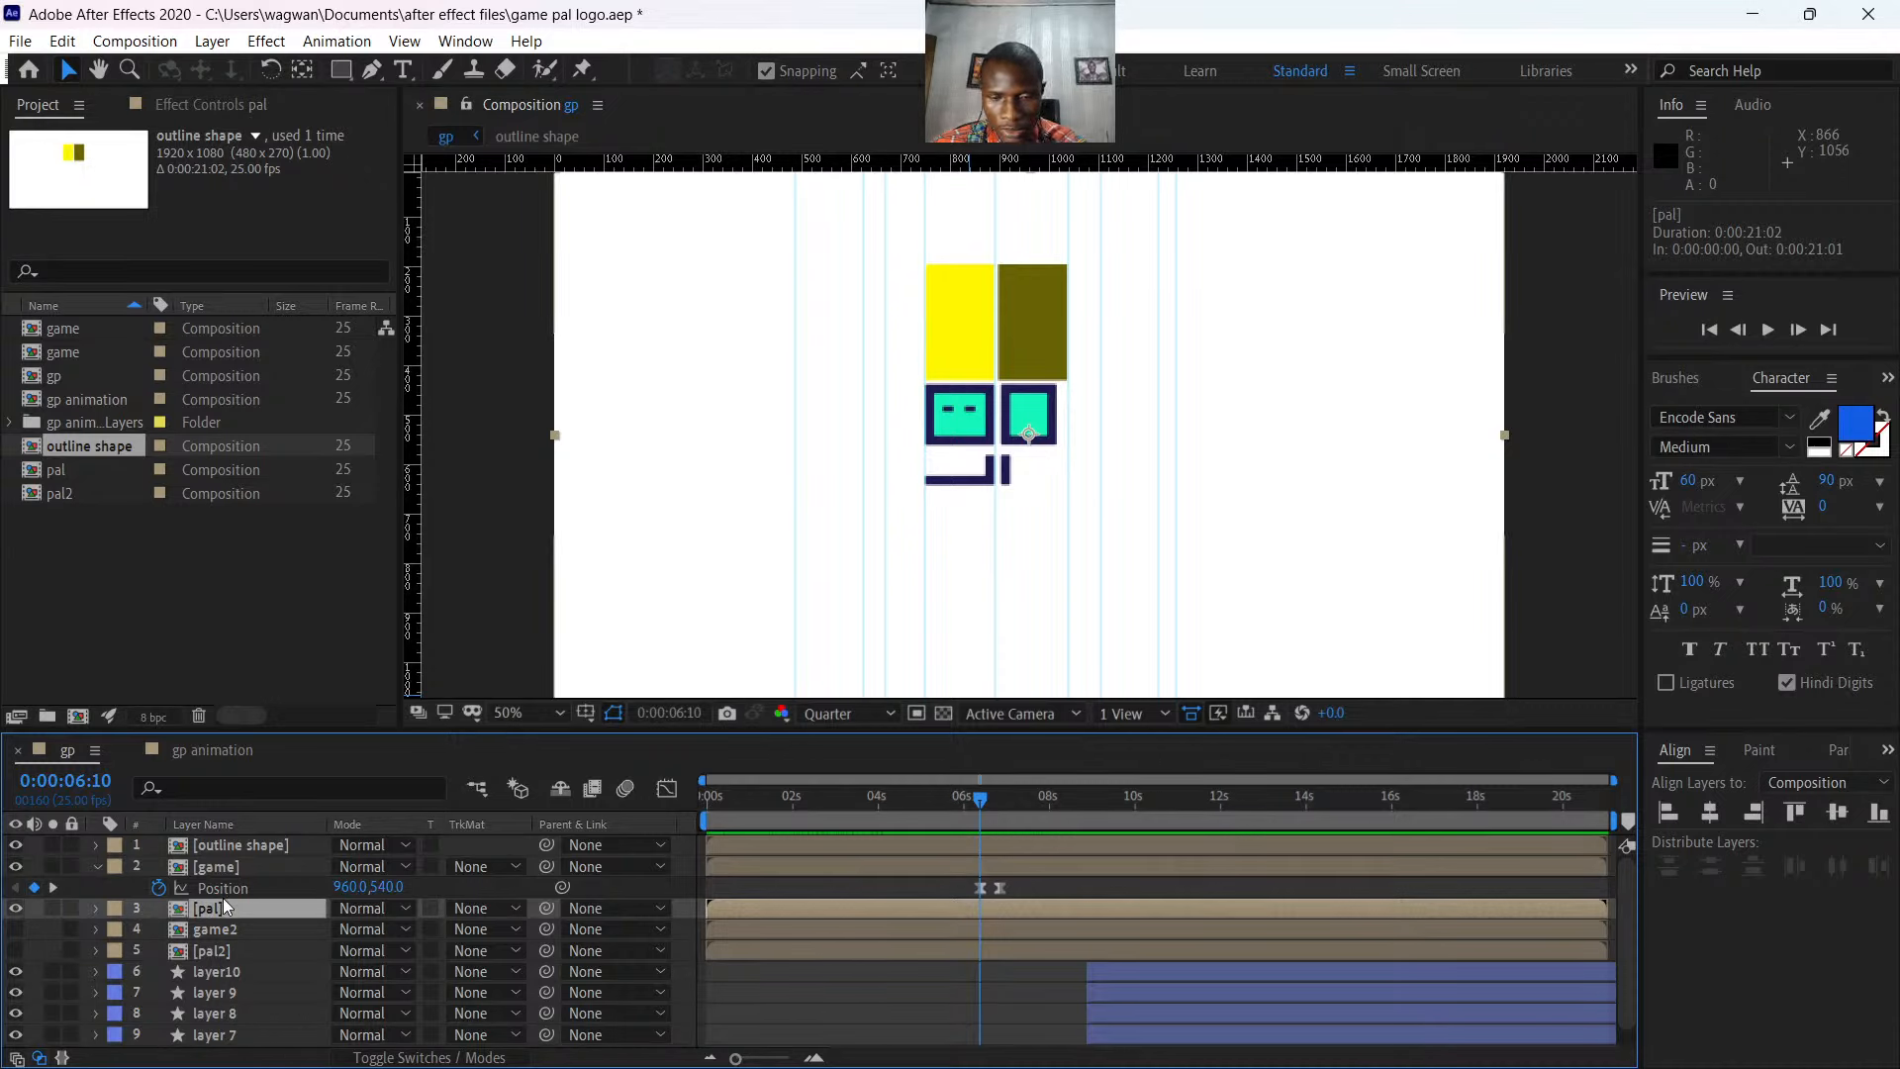
pyautogui.press('p')
pyautogui.click(158, 928)
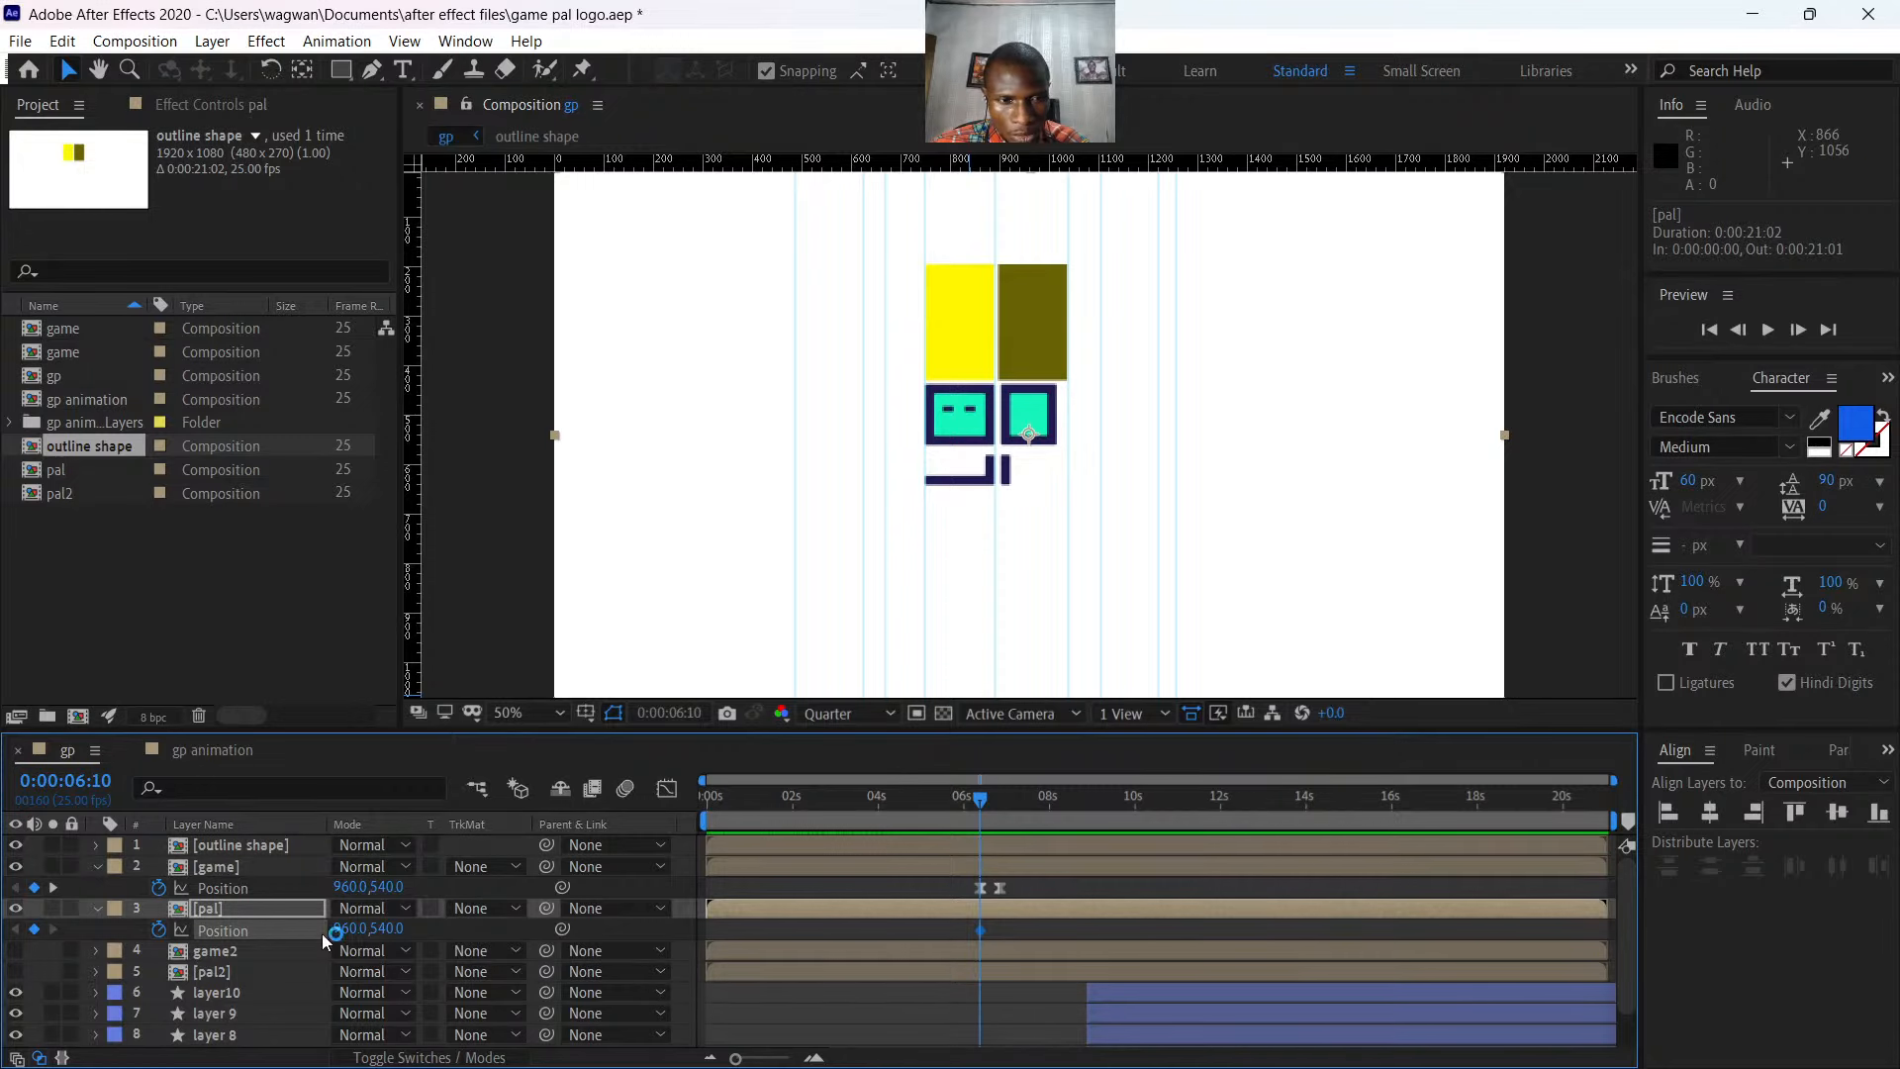
pyautogui.moveTo(982, 794); pyautogui.dragTo(998, 800)
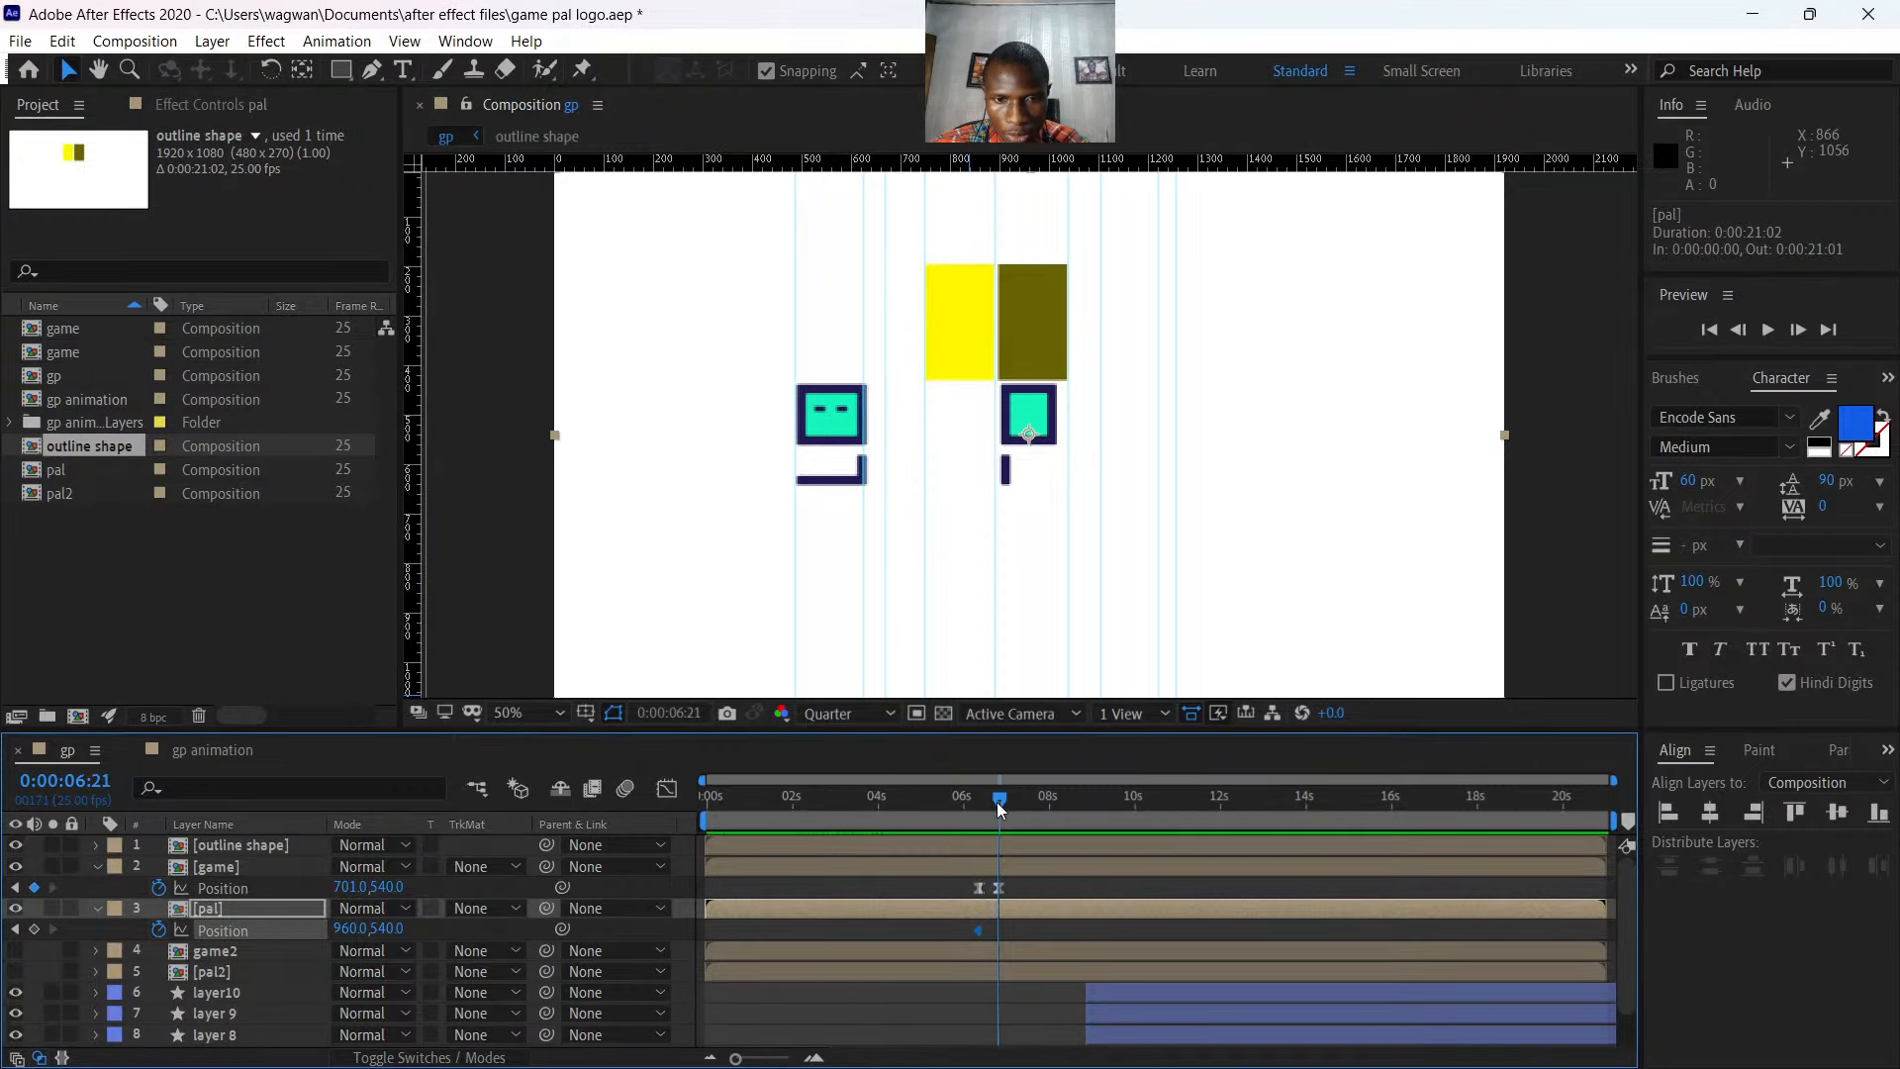
pyautogui.moveTo(336, 936); pyautogui.dragTo(608, 932)
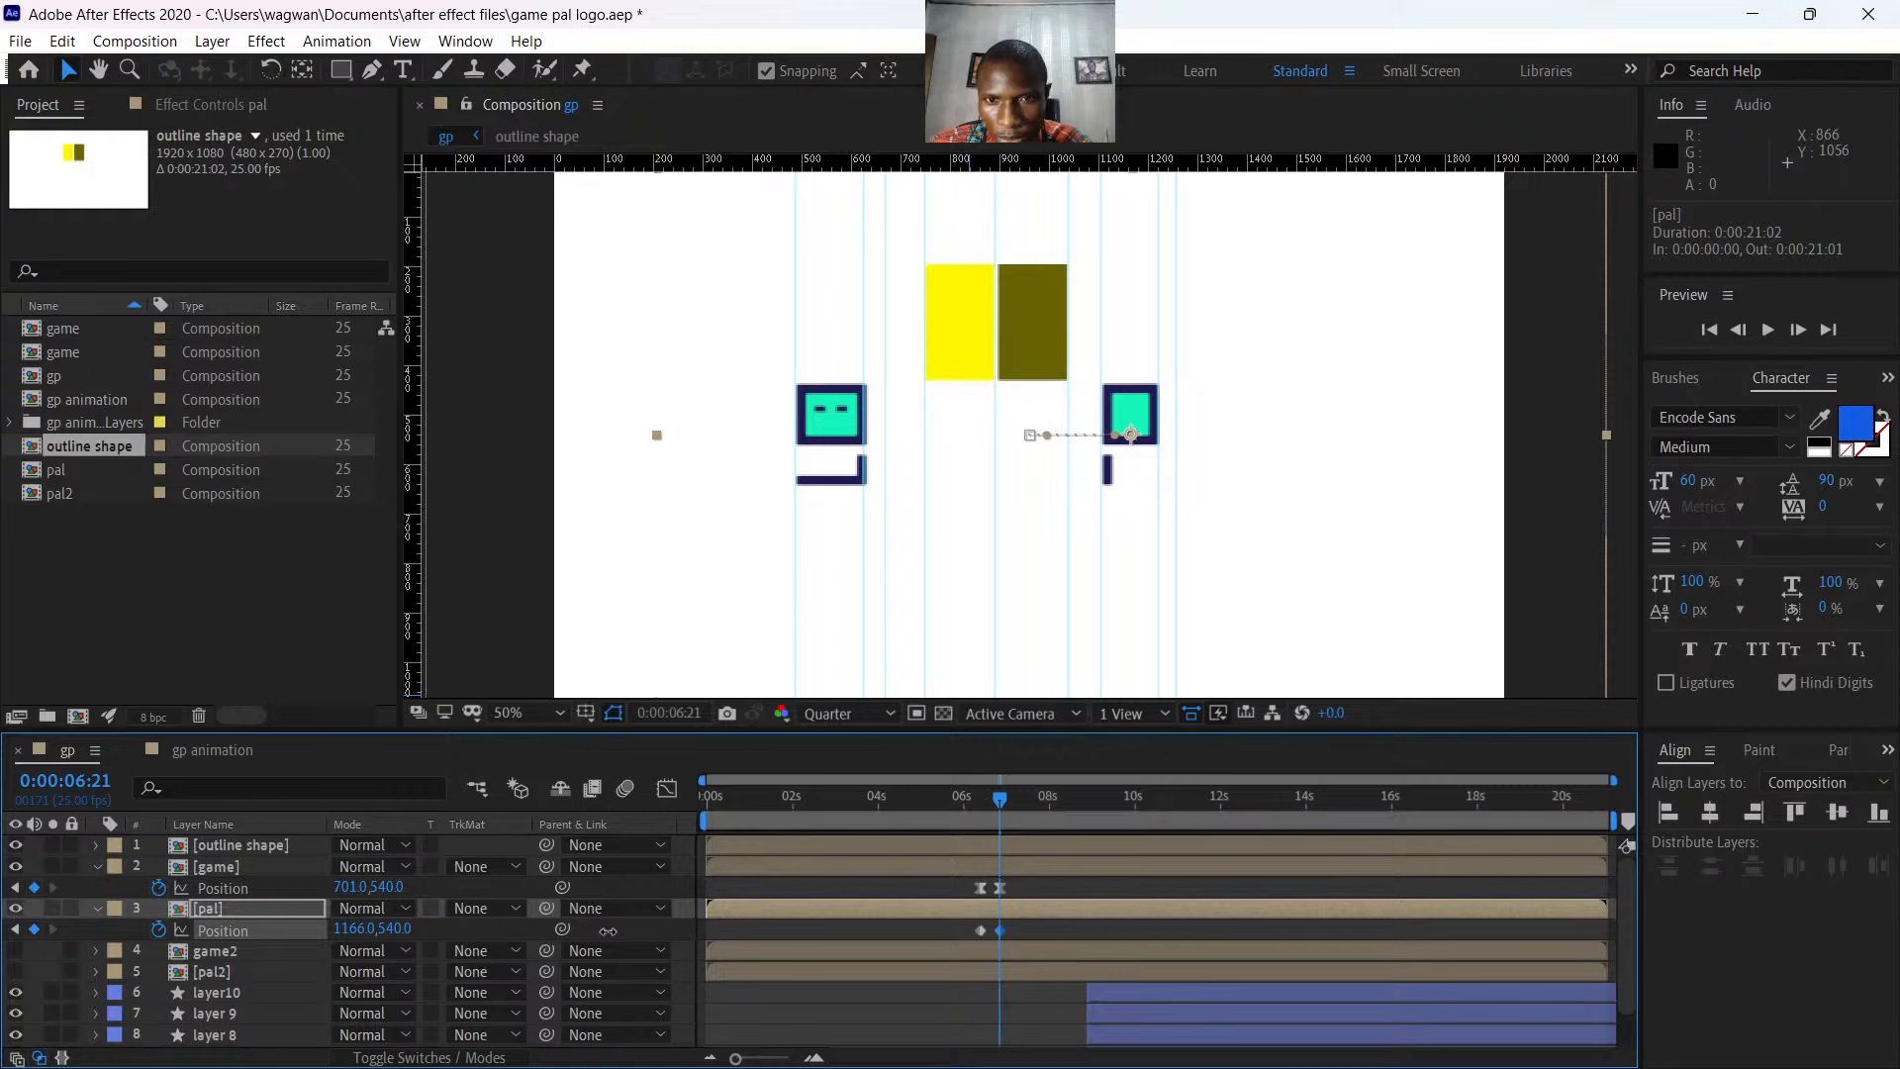
# - Apply Easy Ease to both pal Position keyframes and reshape the speed graph to peak at the start with a long slowdown
pyautogui.scroll(-2, 1017, 977)
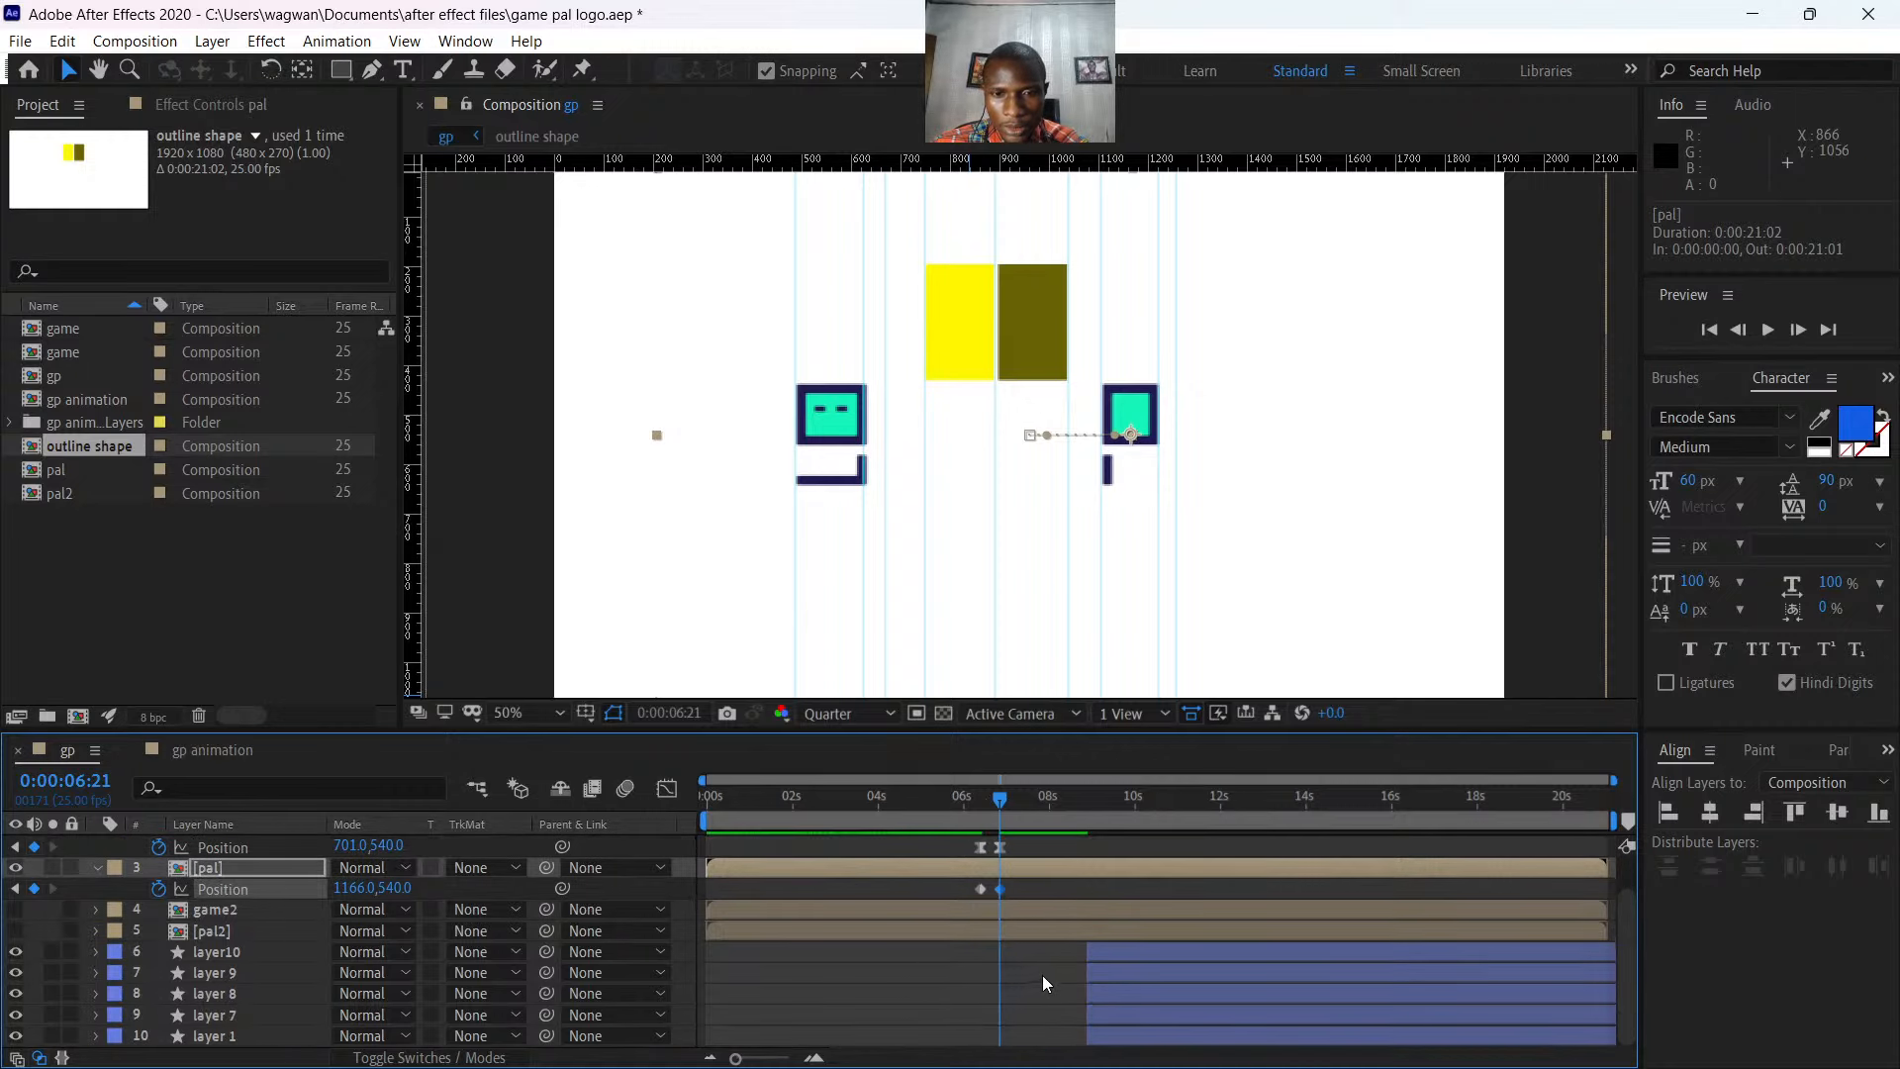
pyautogui.moveTo(1011, 800); pyautogui.dragTo(964, 892)
pyautogui.press('F9')
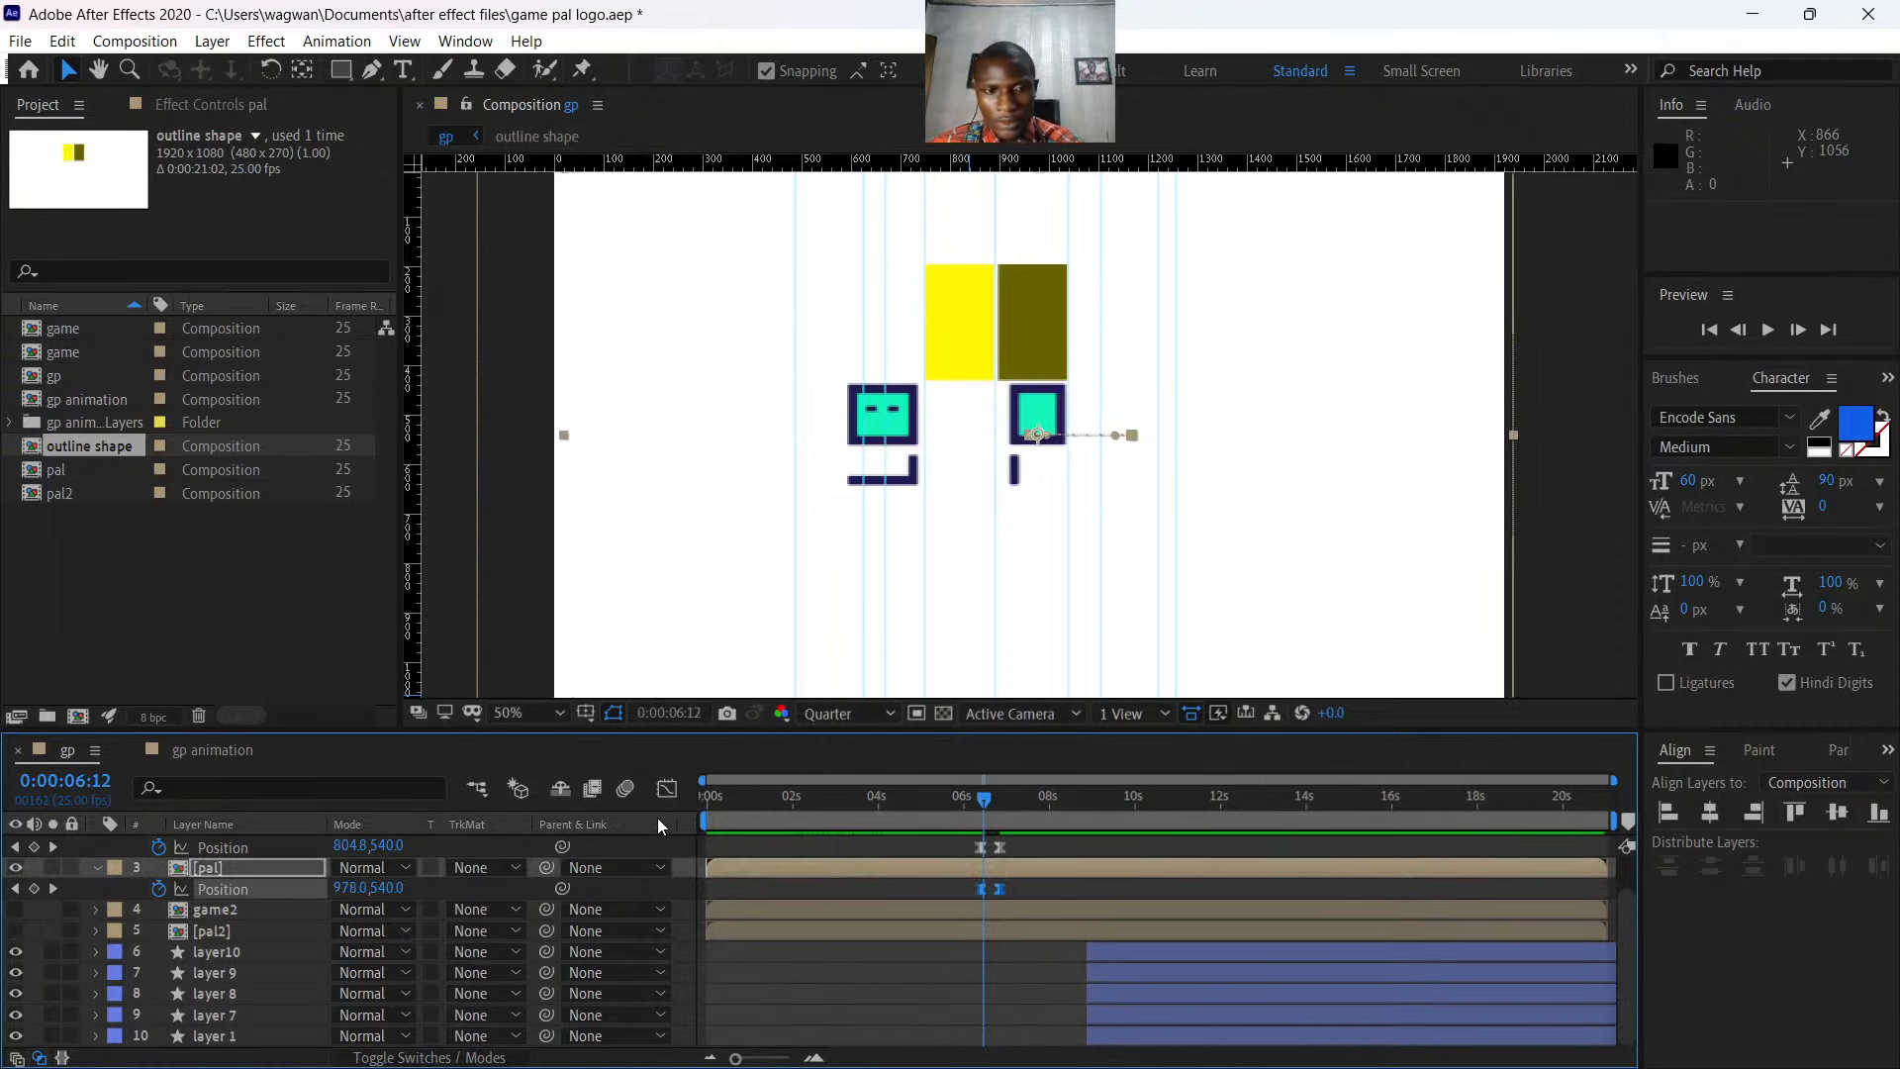
pyautogui.click(670, 790)
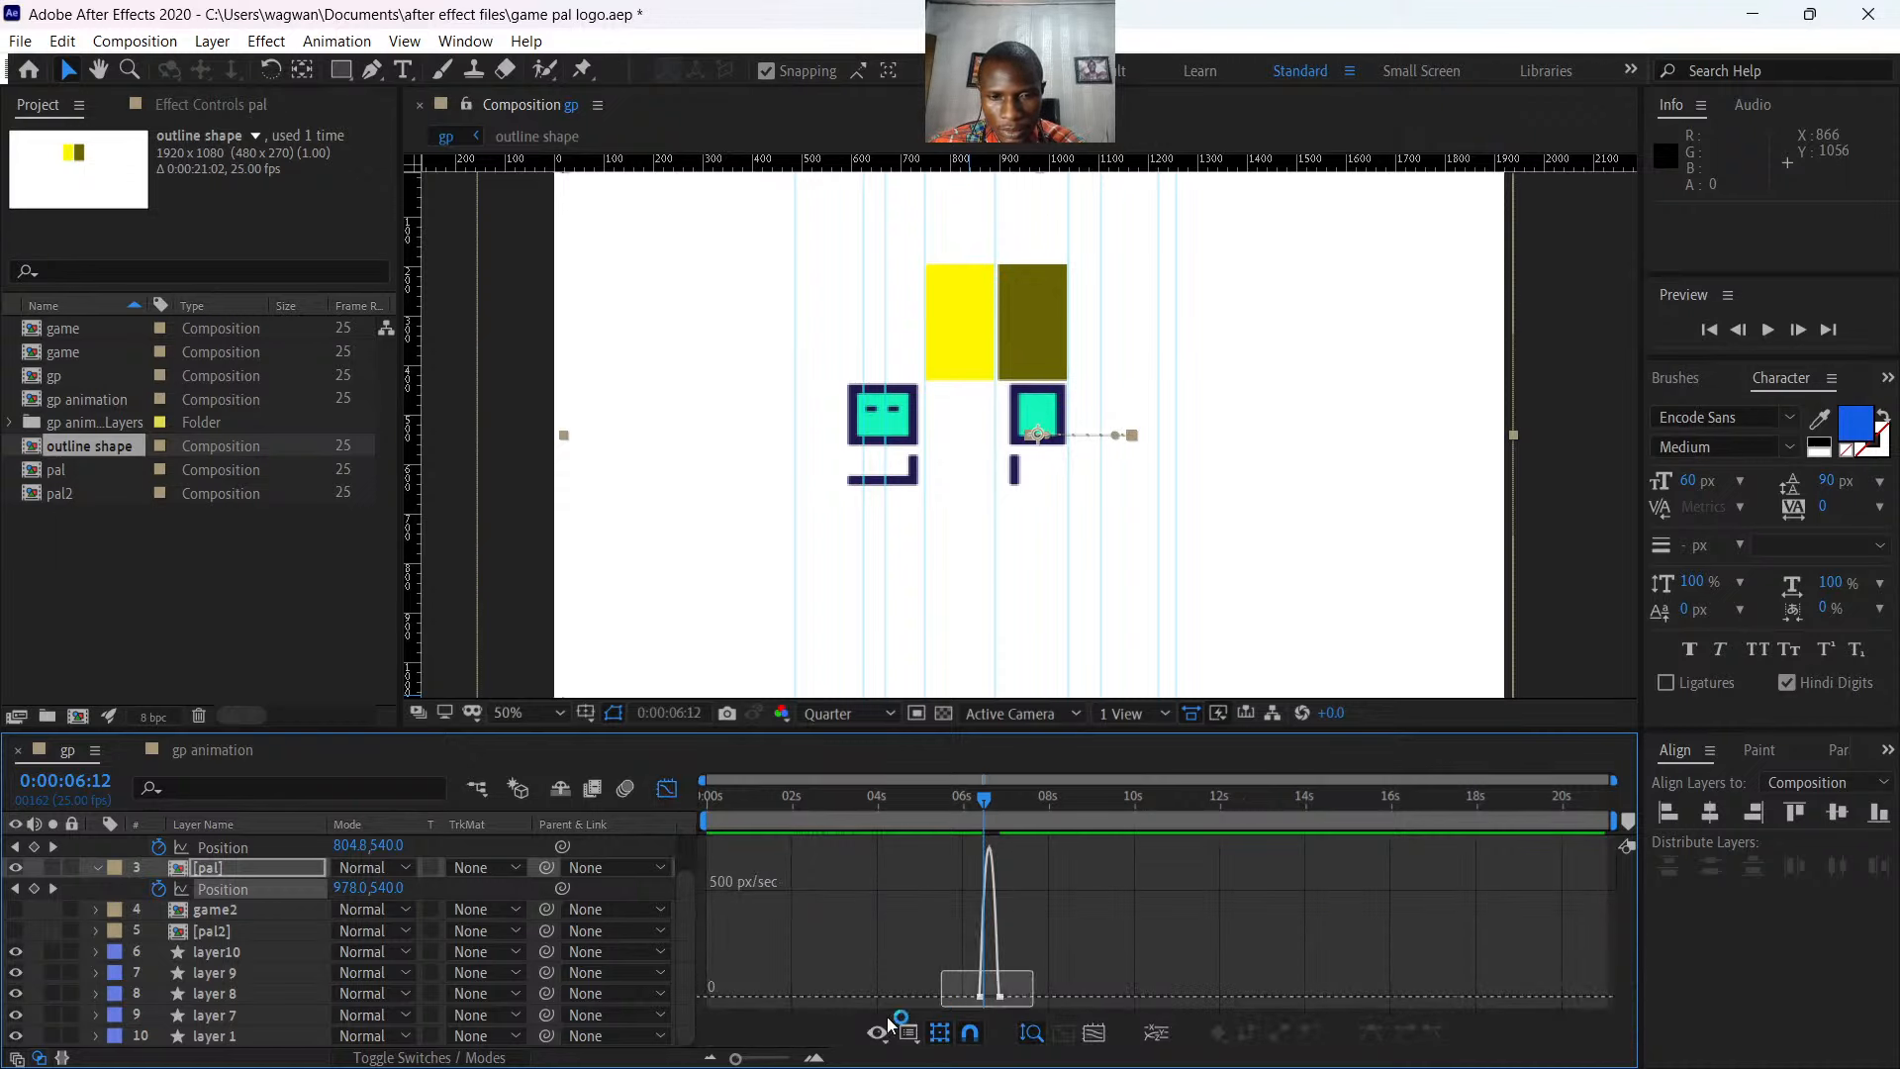
pyautogui.moveTo(1033, 971); pyautogui.dragTo(888, 1024)
pyautogui.moveTo(735, 1058); pyautogui.dragTo(777, 1058)
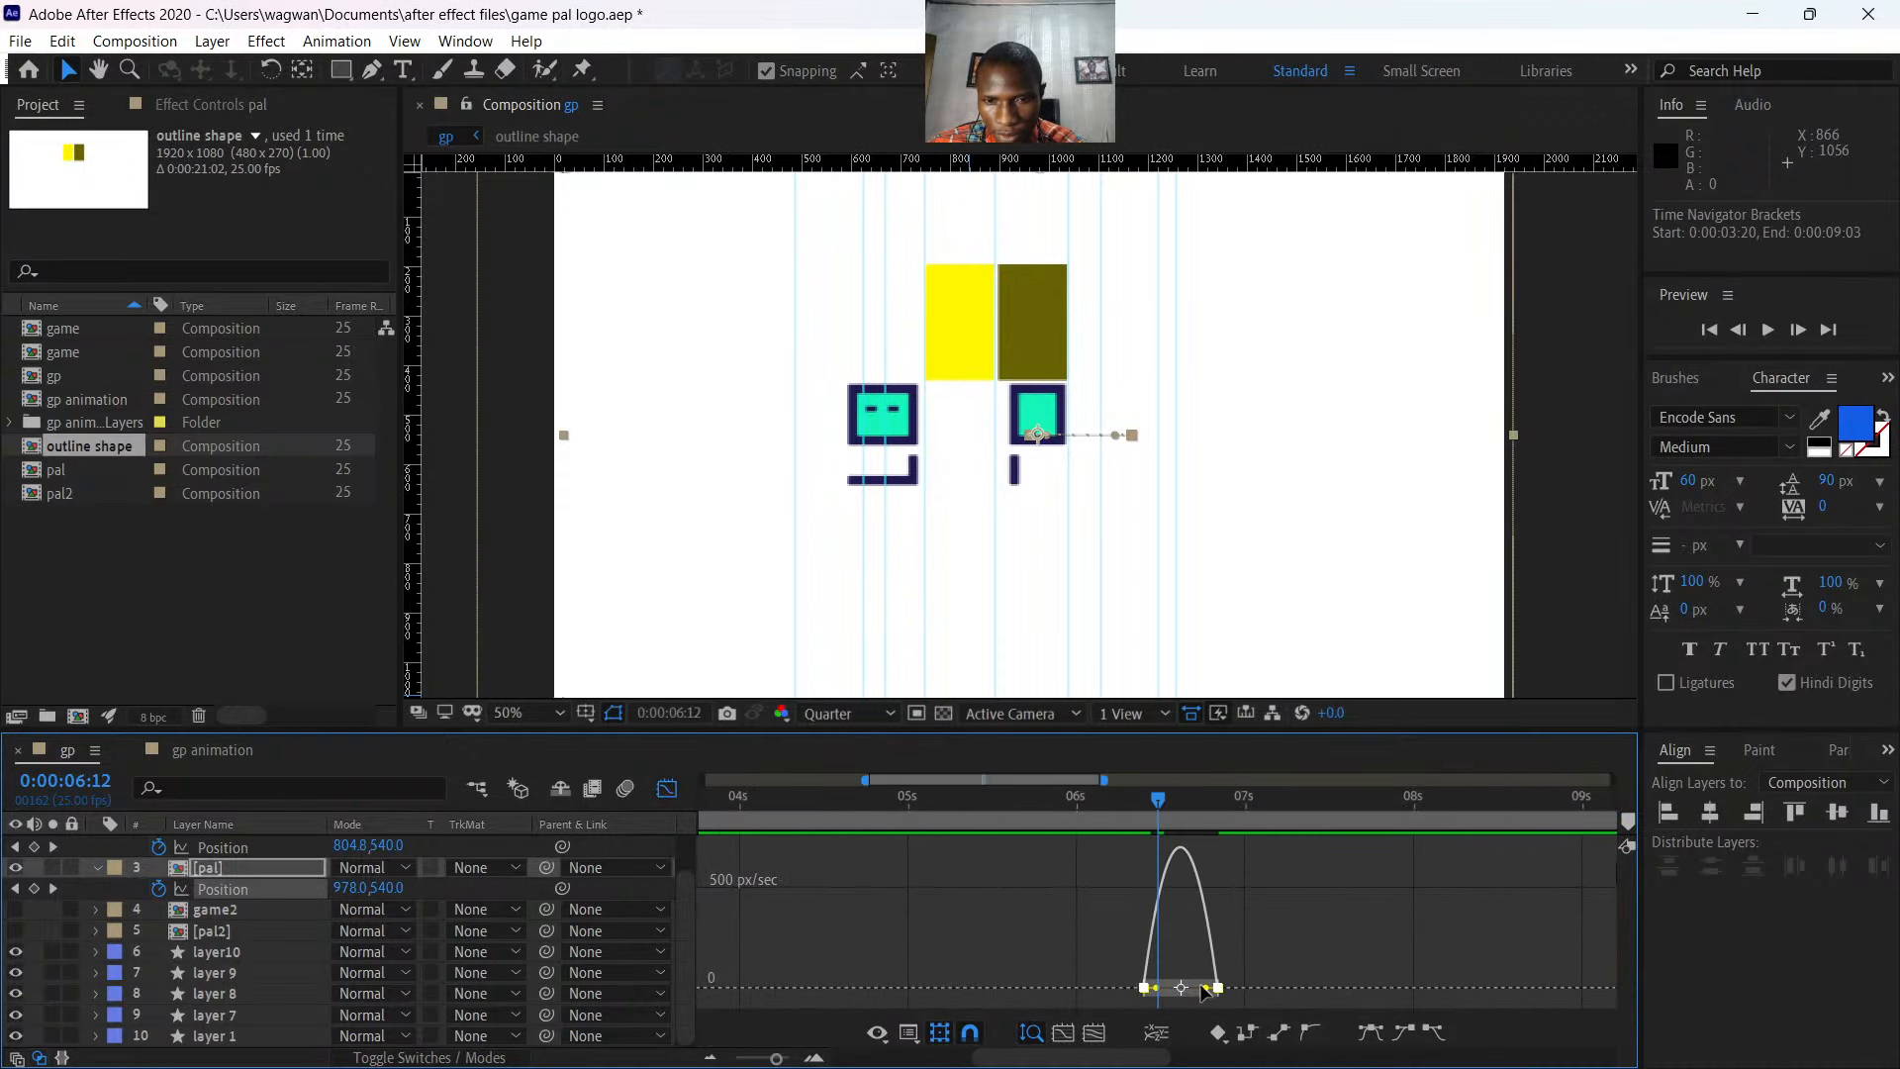
pyautogui.moveTo(1204, 988); pyautogui.dragTo(1127, 994)
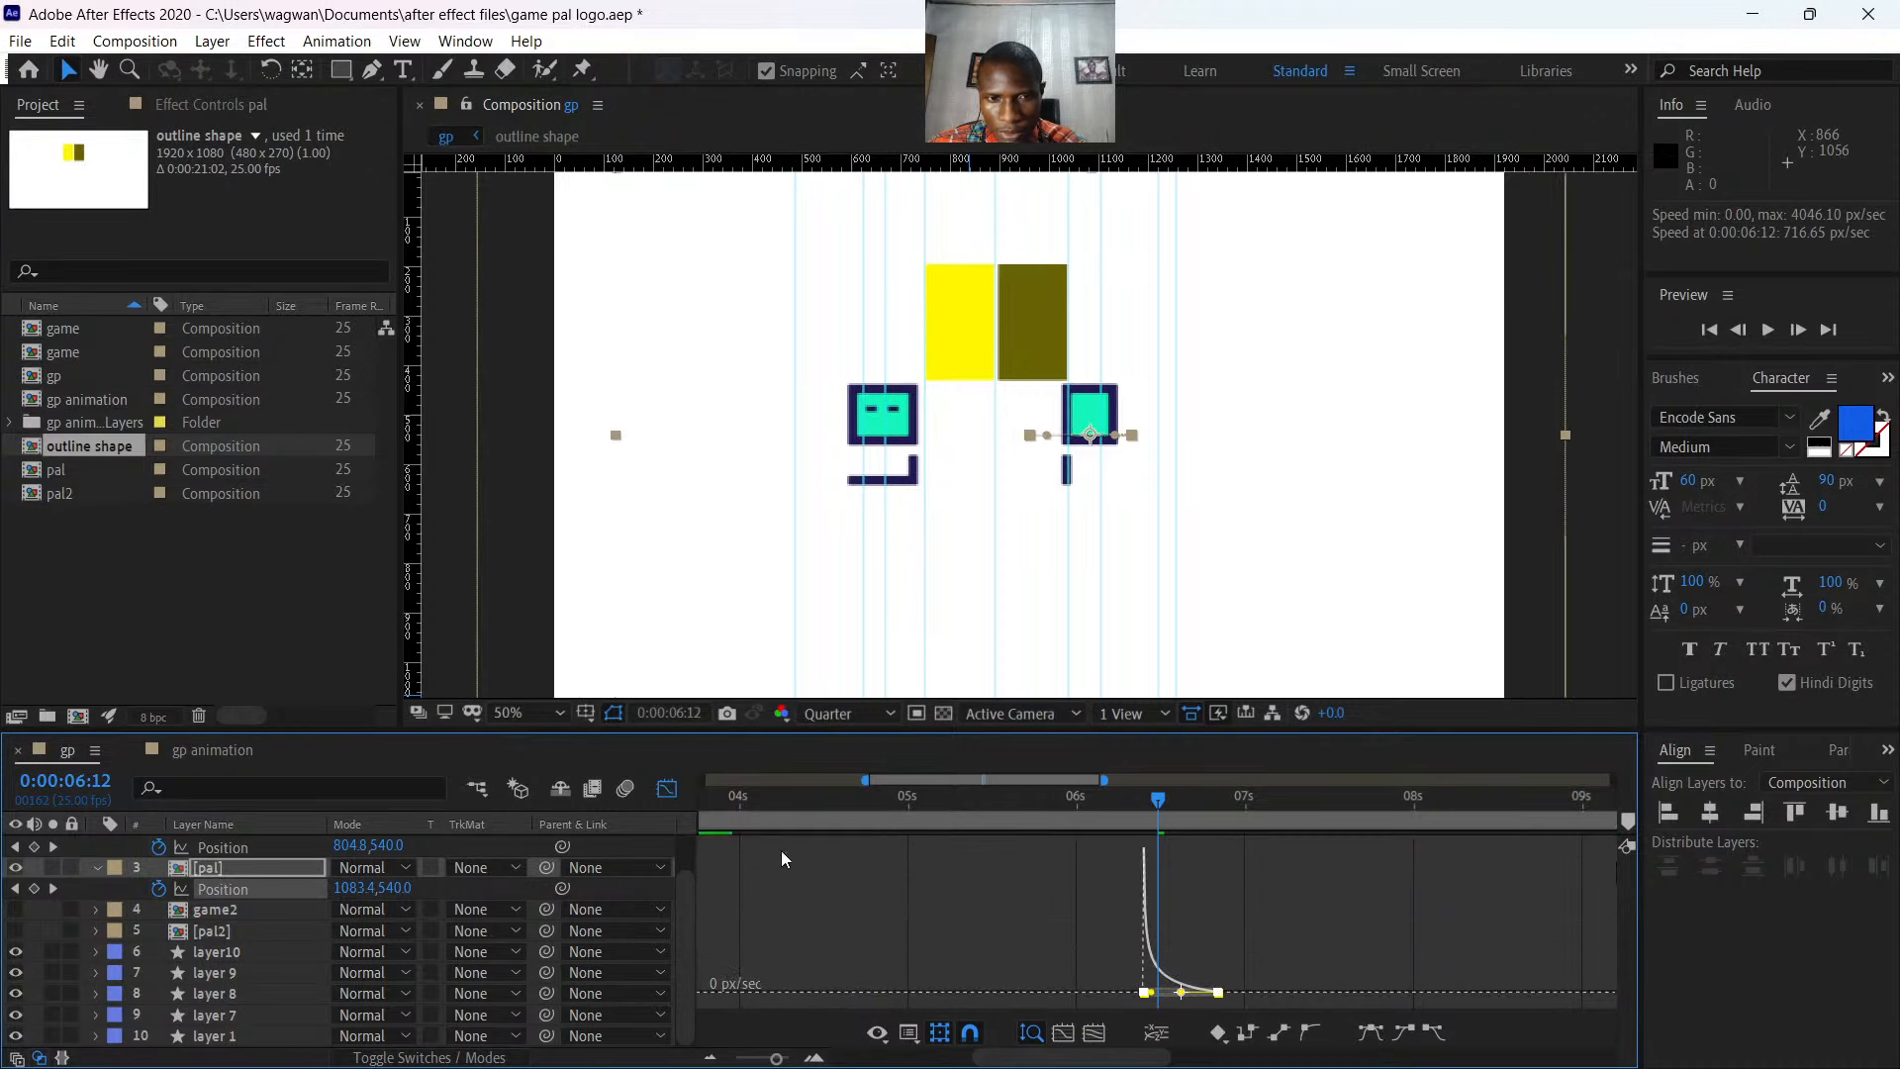
pyautogui.click(669, 790)
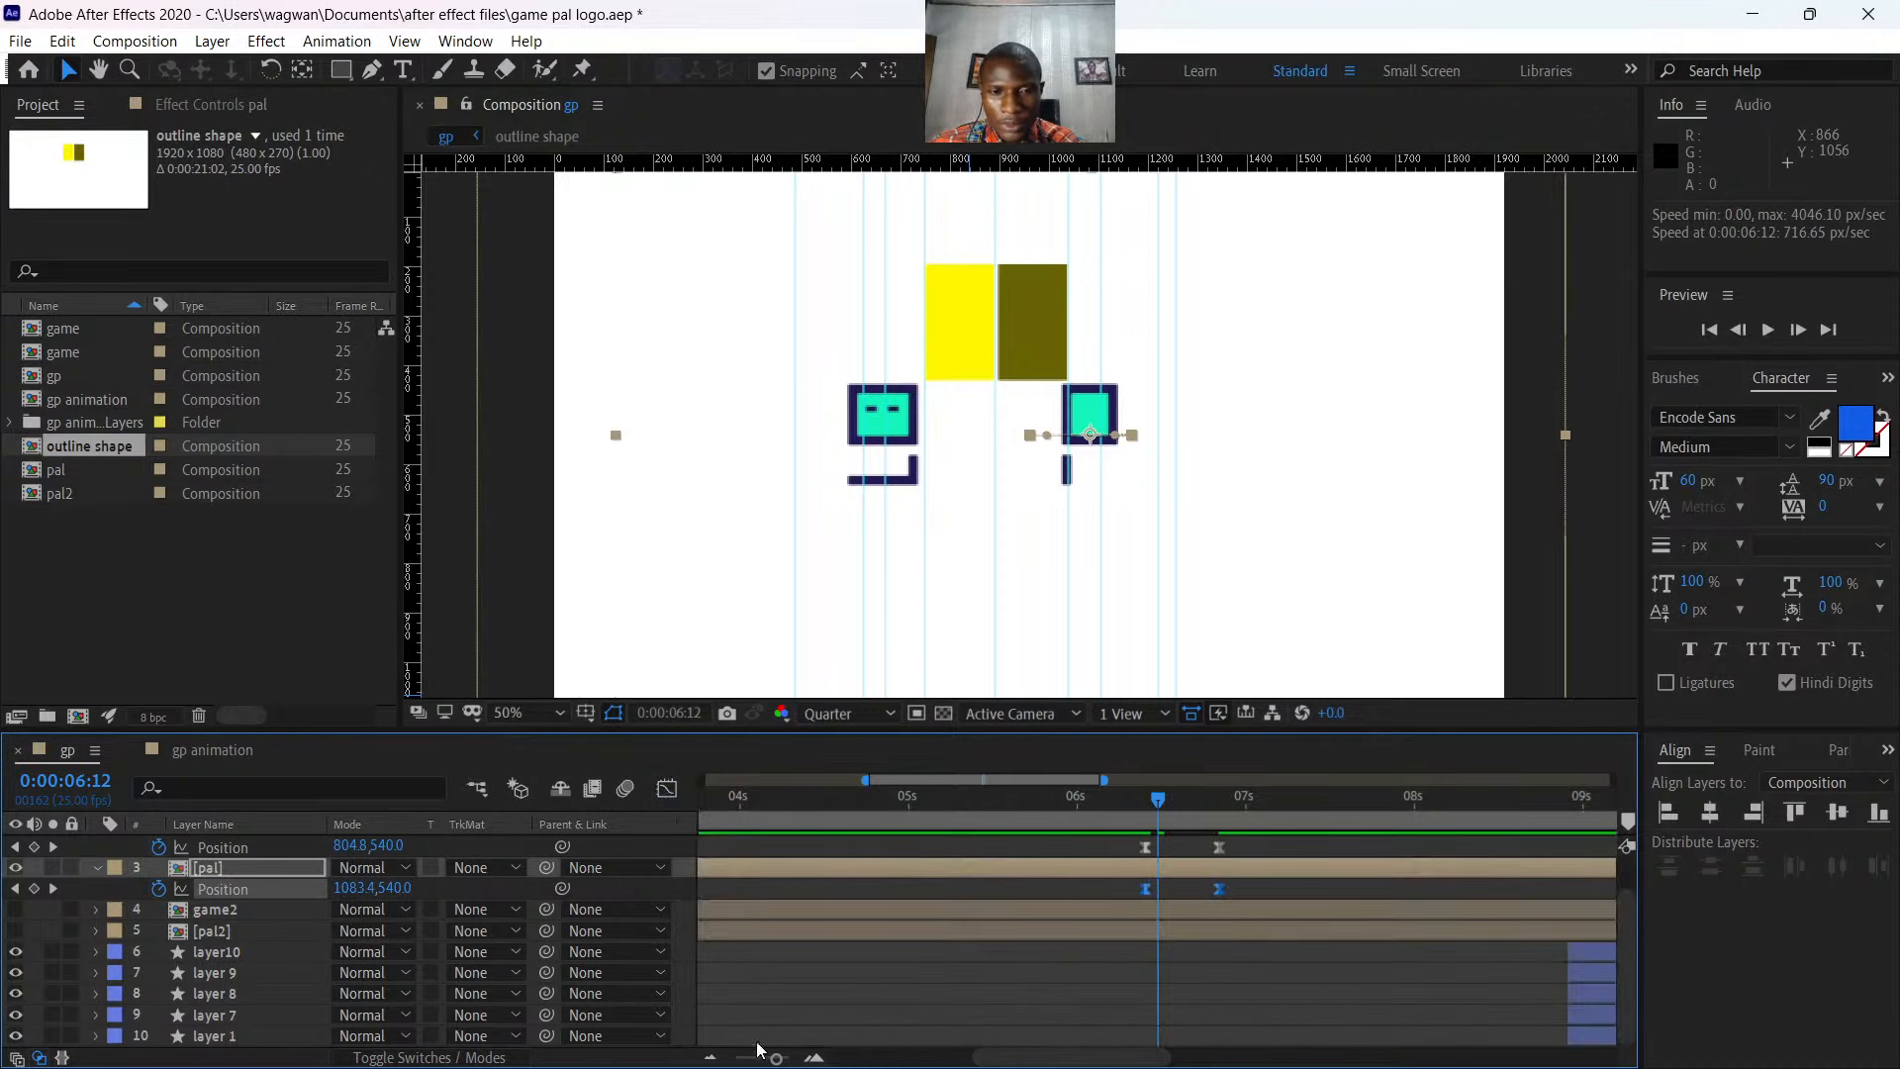
# - Move the ending Position keyframes of the game and pal layers together to 0:00:07:12 to lengthen the outward motion
pyautogui.moveTo(777, 1058); pyautogui.dragTo(731, 1056)
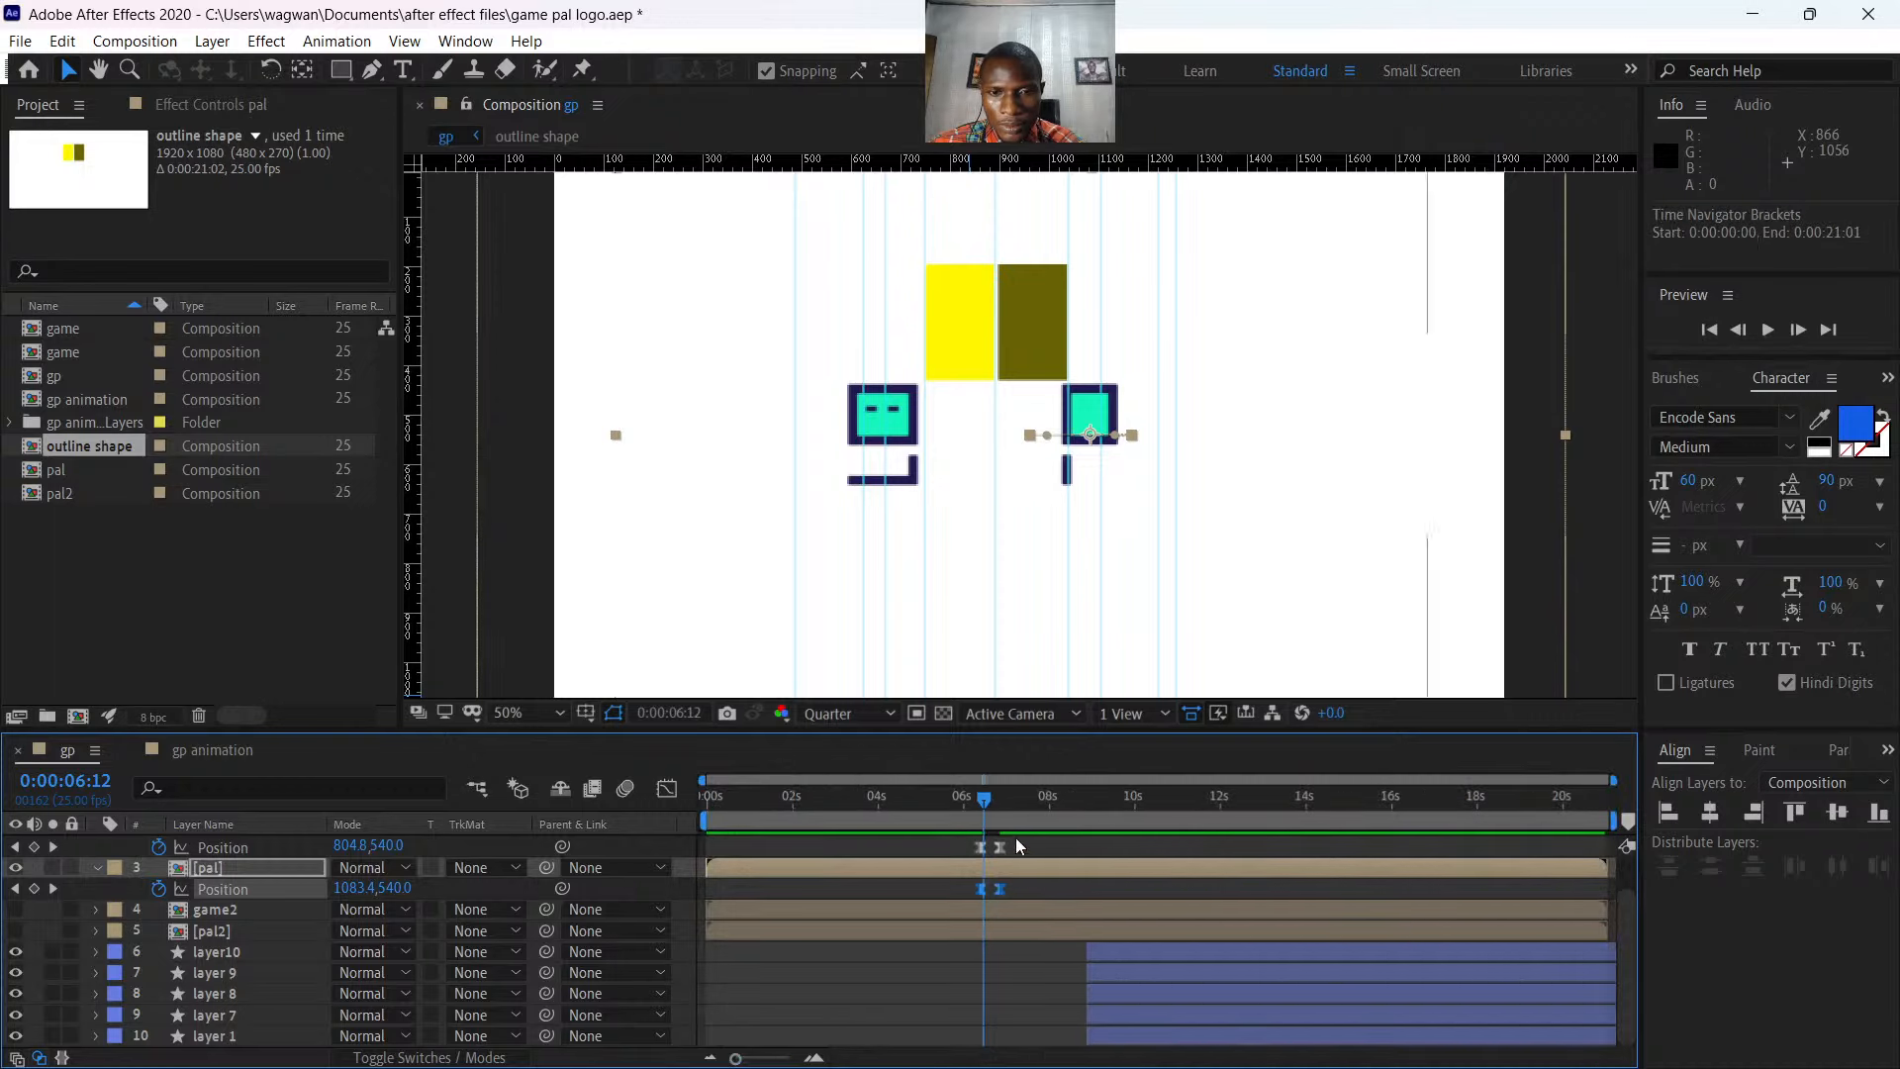
pyautogui.moveTo(1016, 837); pyautogui.dragTo(1038, 889)
pyautogui.moveTo(989, 791); pyautogui.dragTo(943, 800)
pyautogui.press('space')
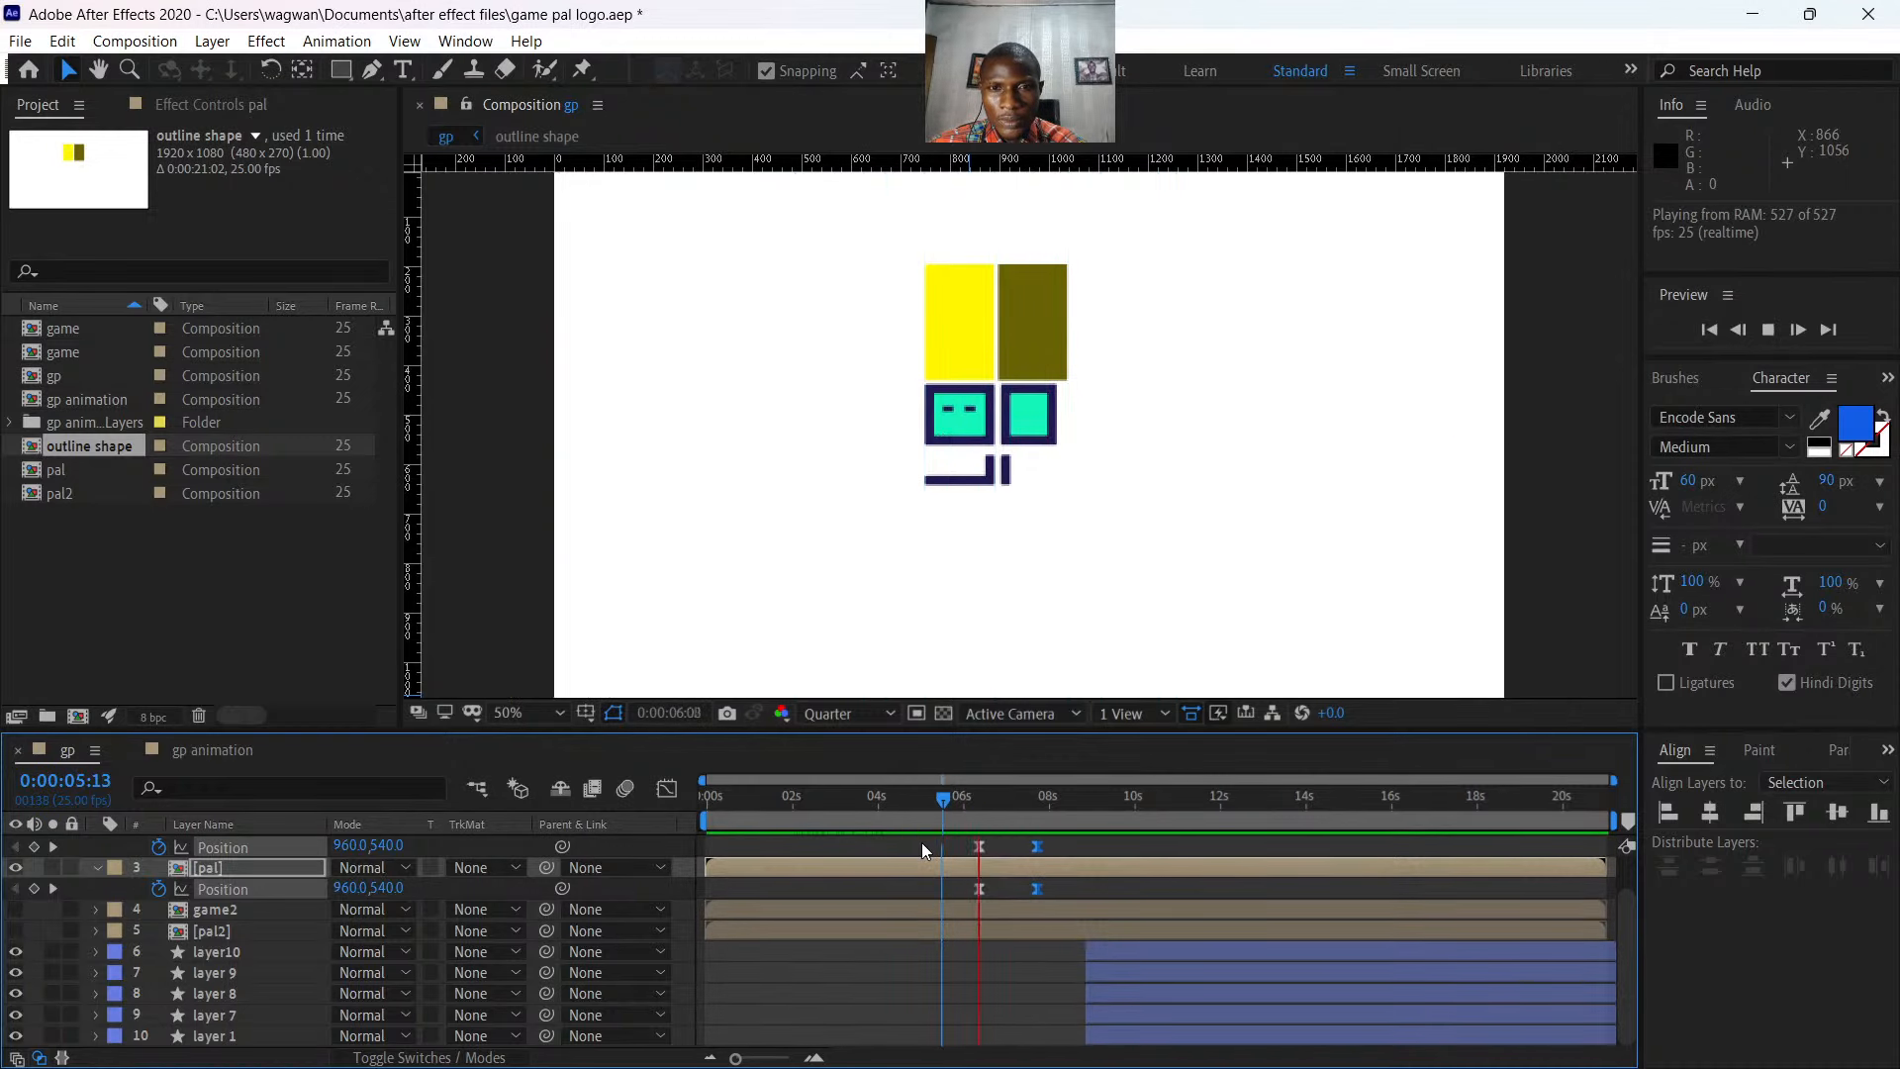
pyautogui.press('space')
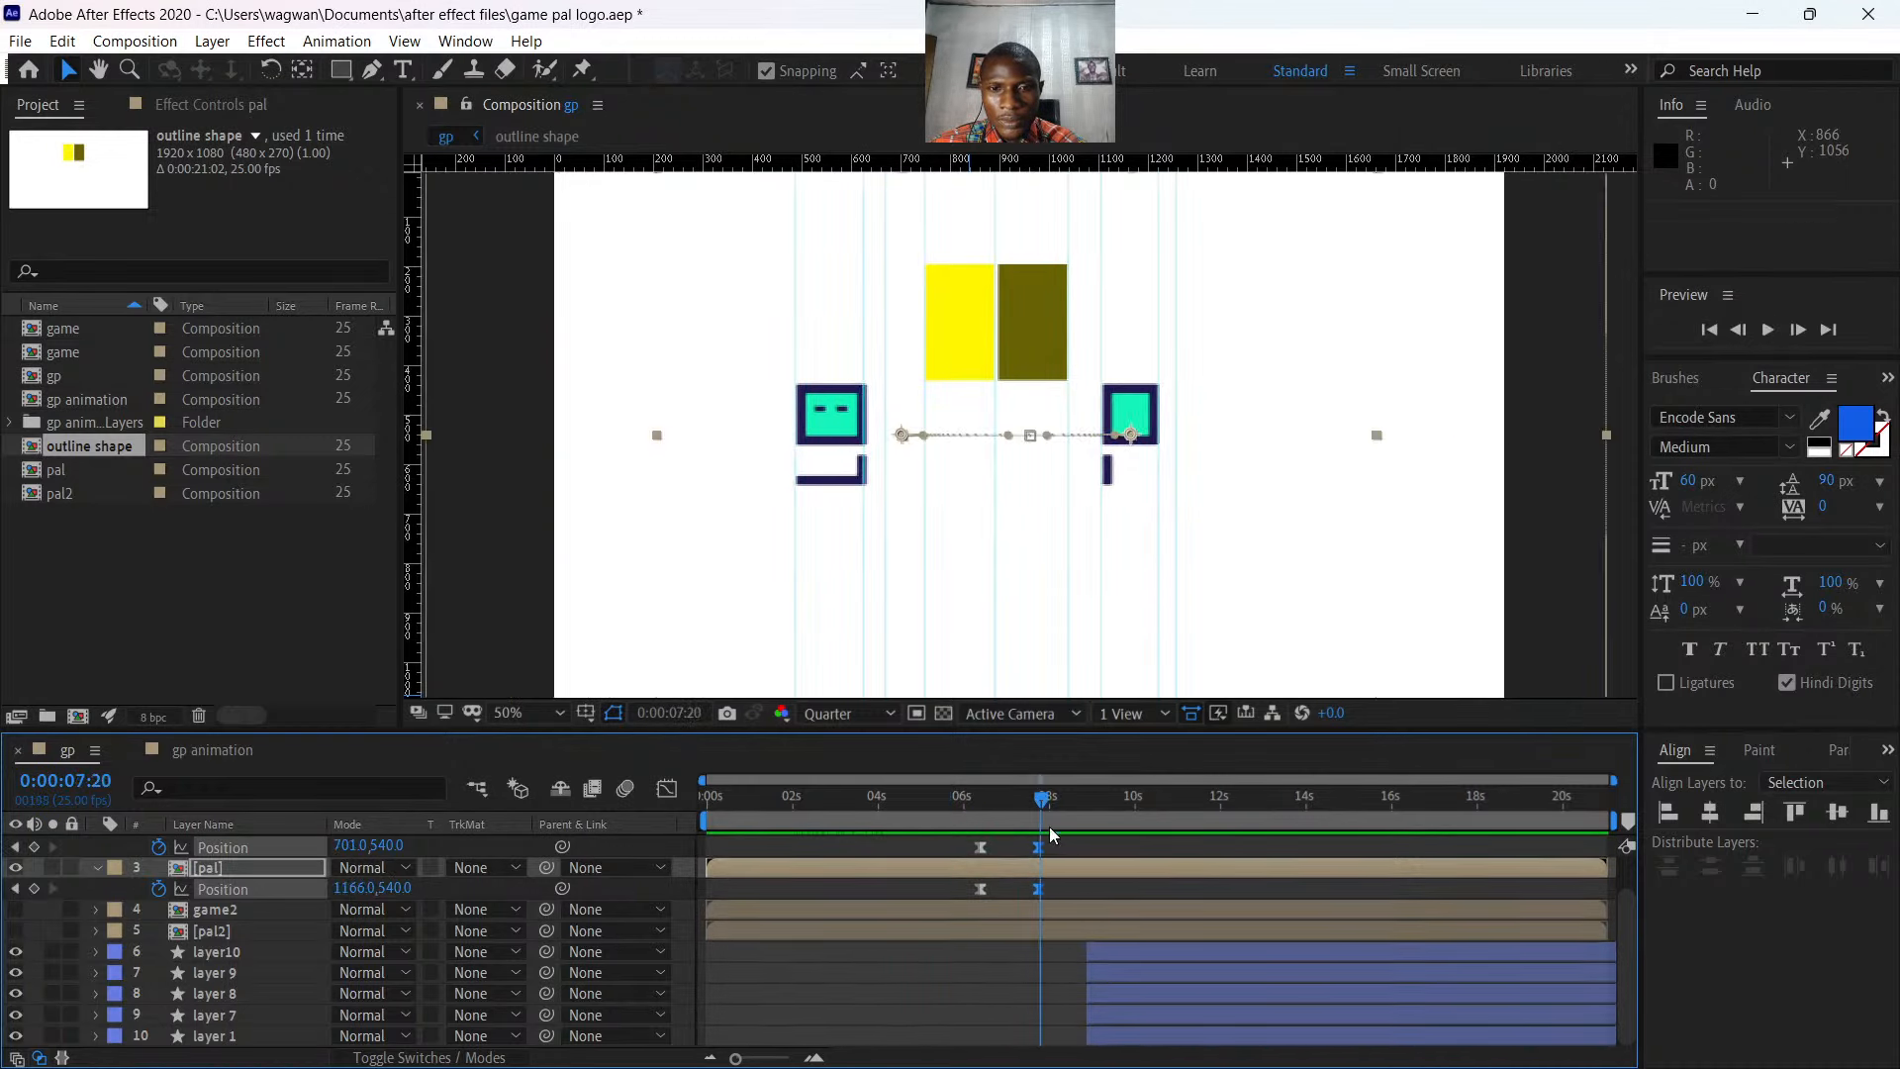
pyautogui.moveTo(1043, 847); pyautogui.dragTo(1030, 851)
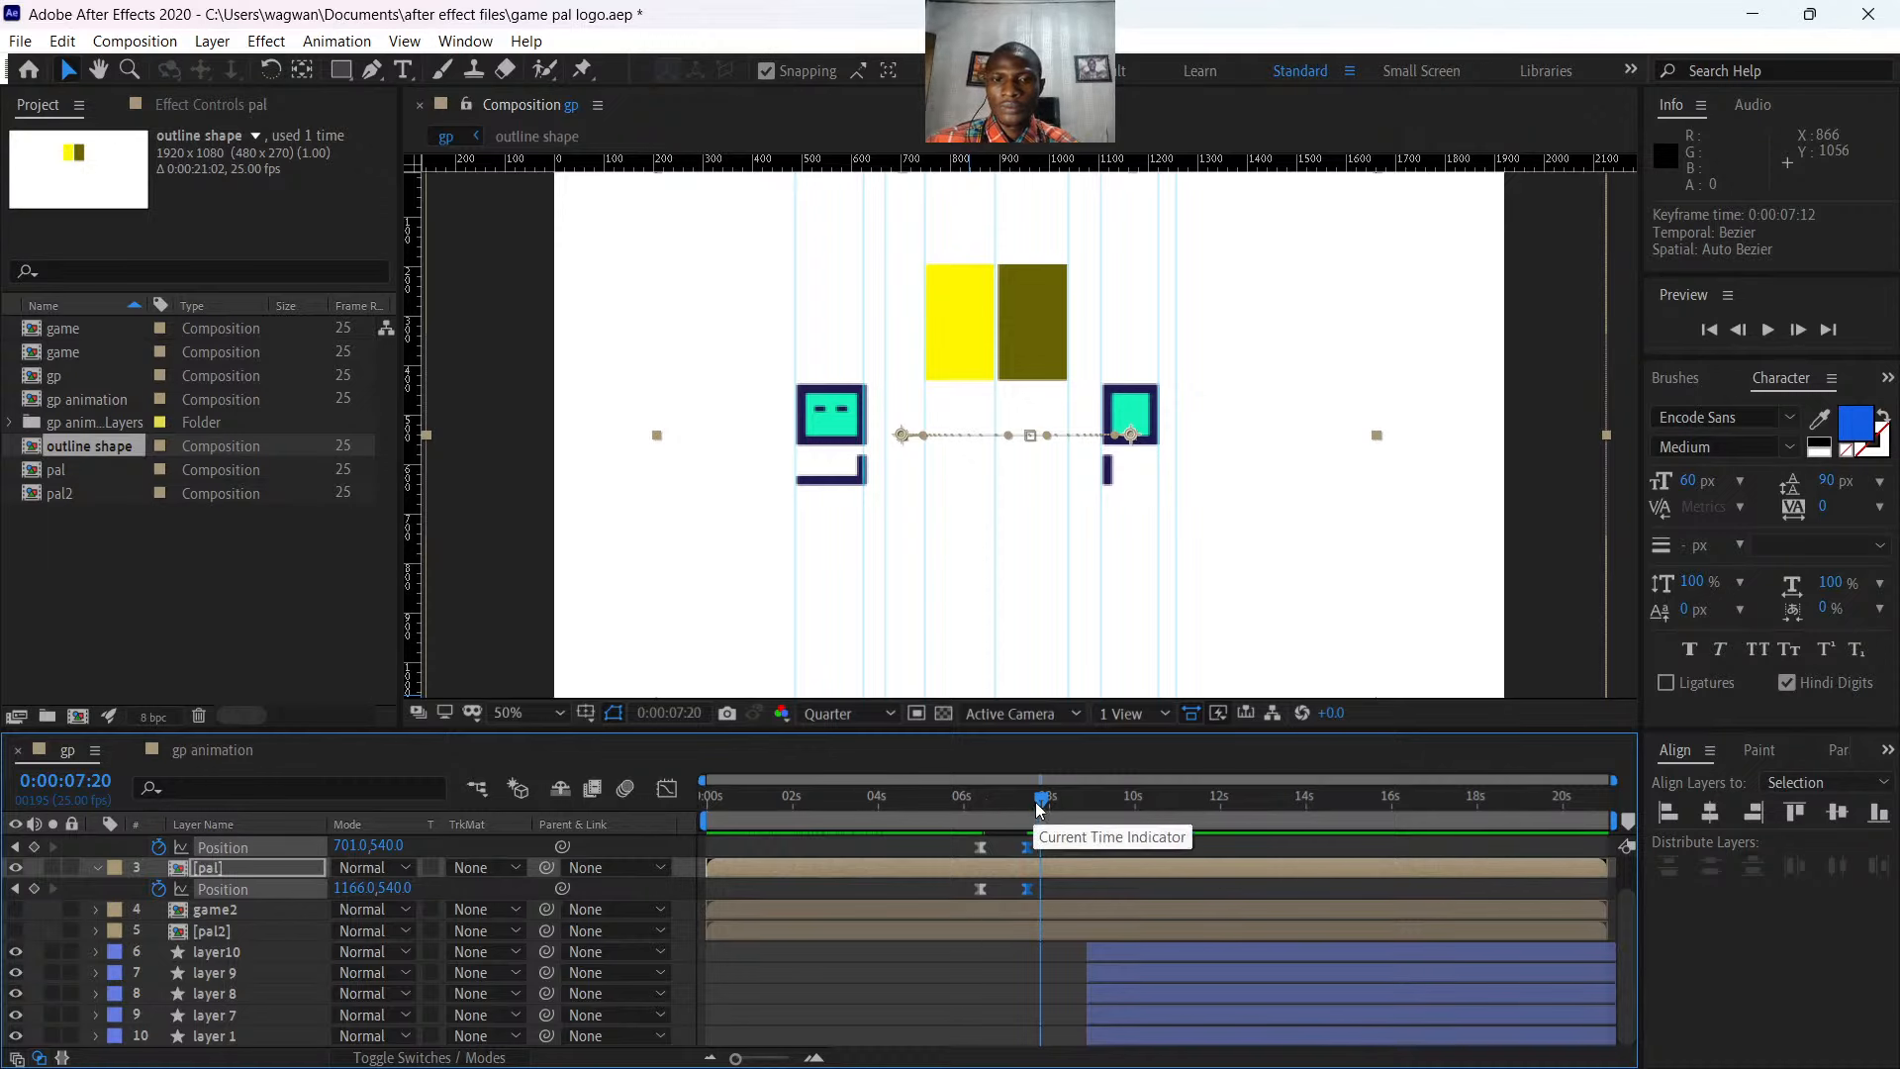
# - Preview the retimed separation of the g and p pieces, including playback from the start of the composition
pyautogui.moveTo(1044, 798); pyautogui.dragTo(1001, 794)
pyautogui.press('space')
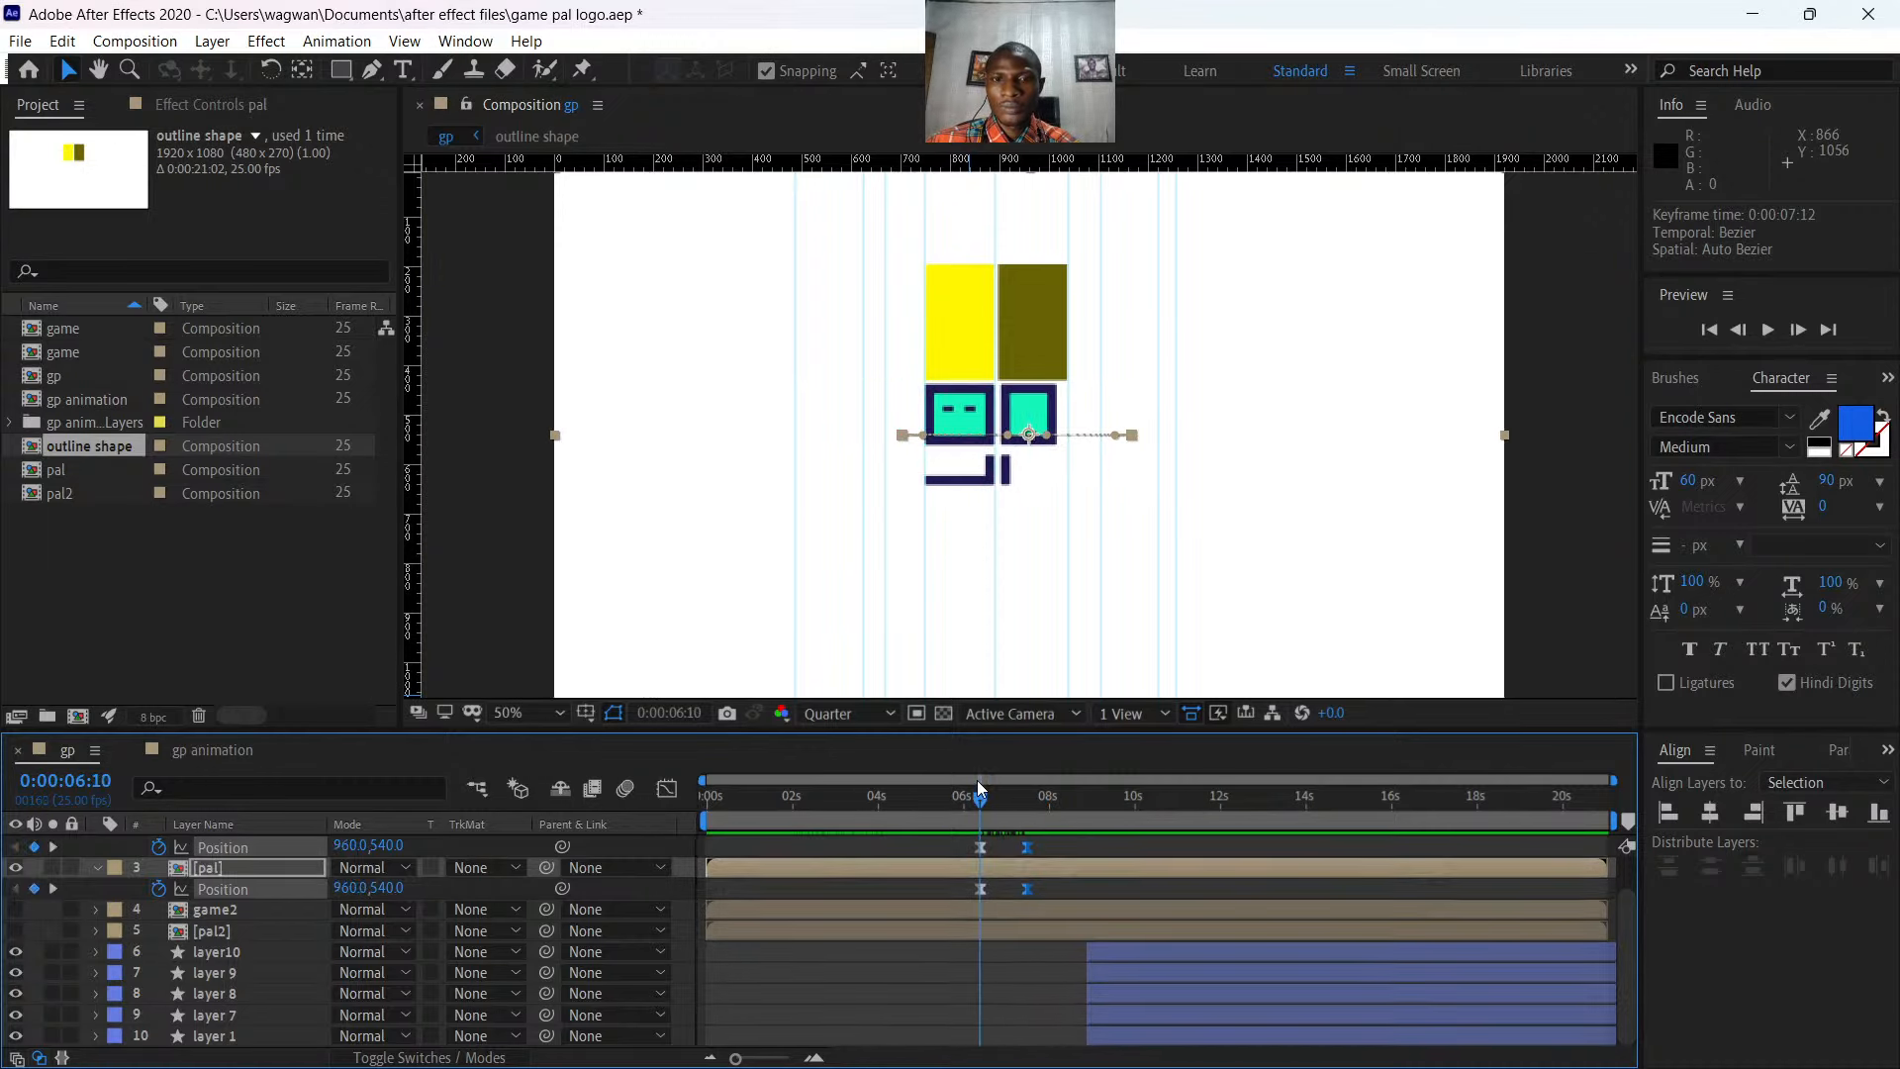
pyautogui.press('space')
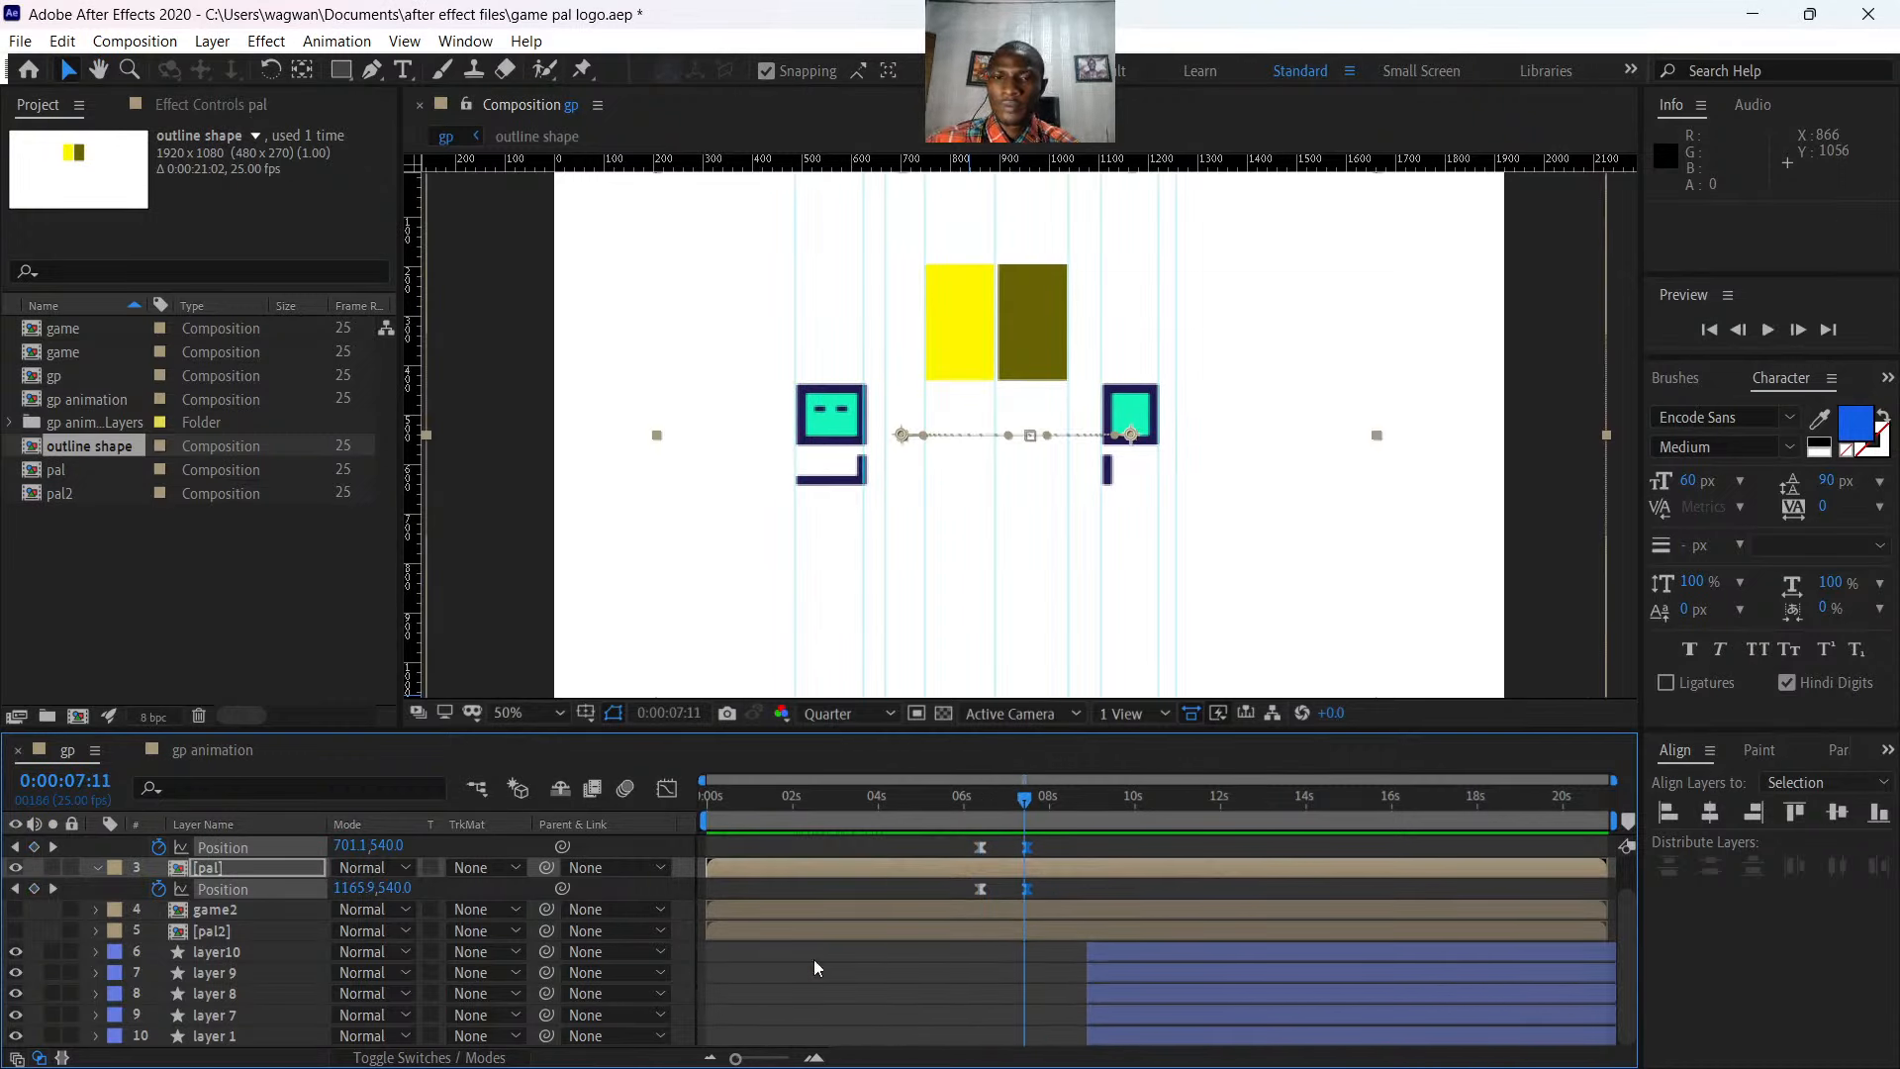
pyautogui.moveTo(1022, 803); pyautogui.dragTo(1047, 851)
pyautogui.press('space')
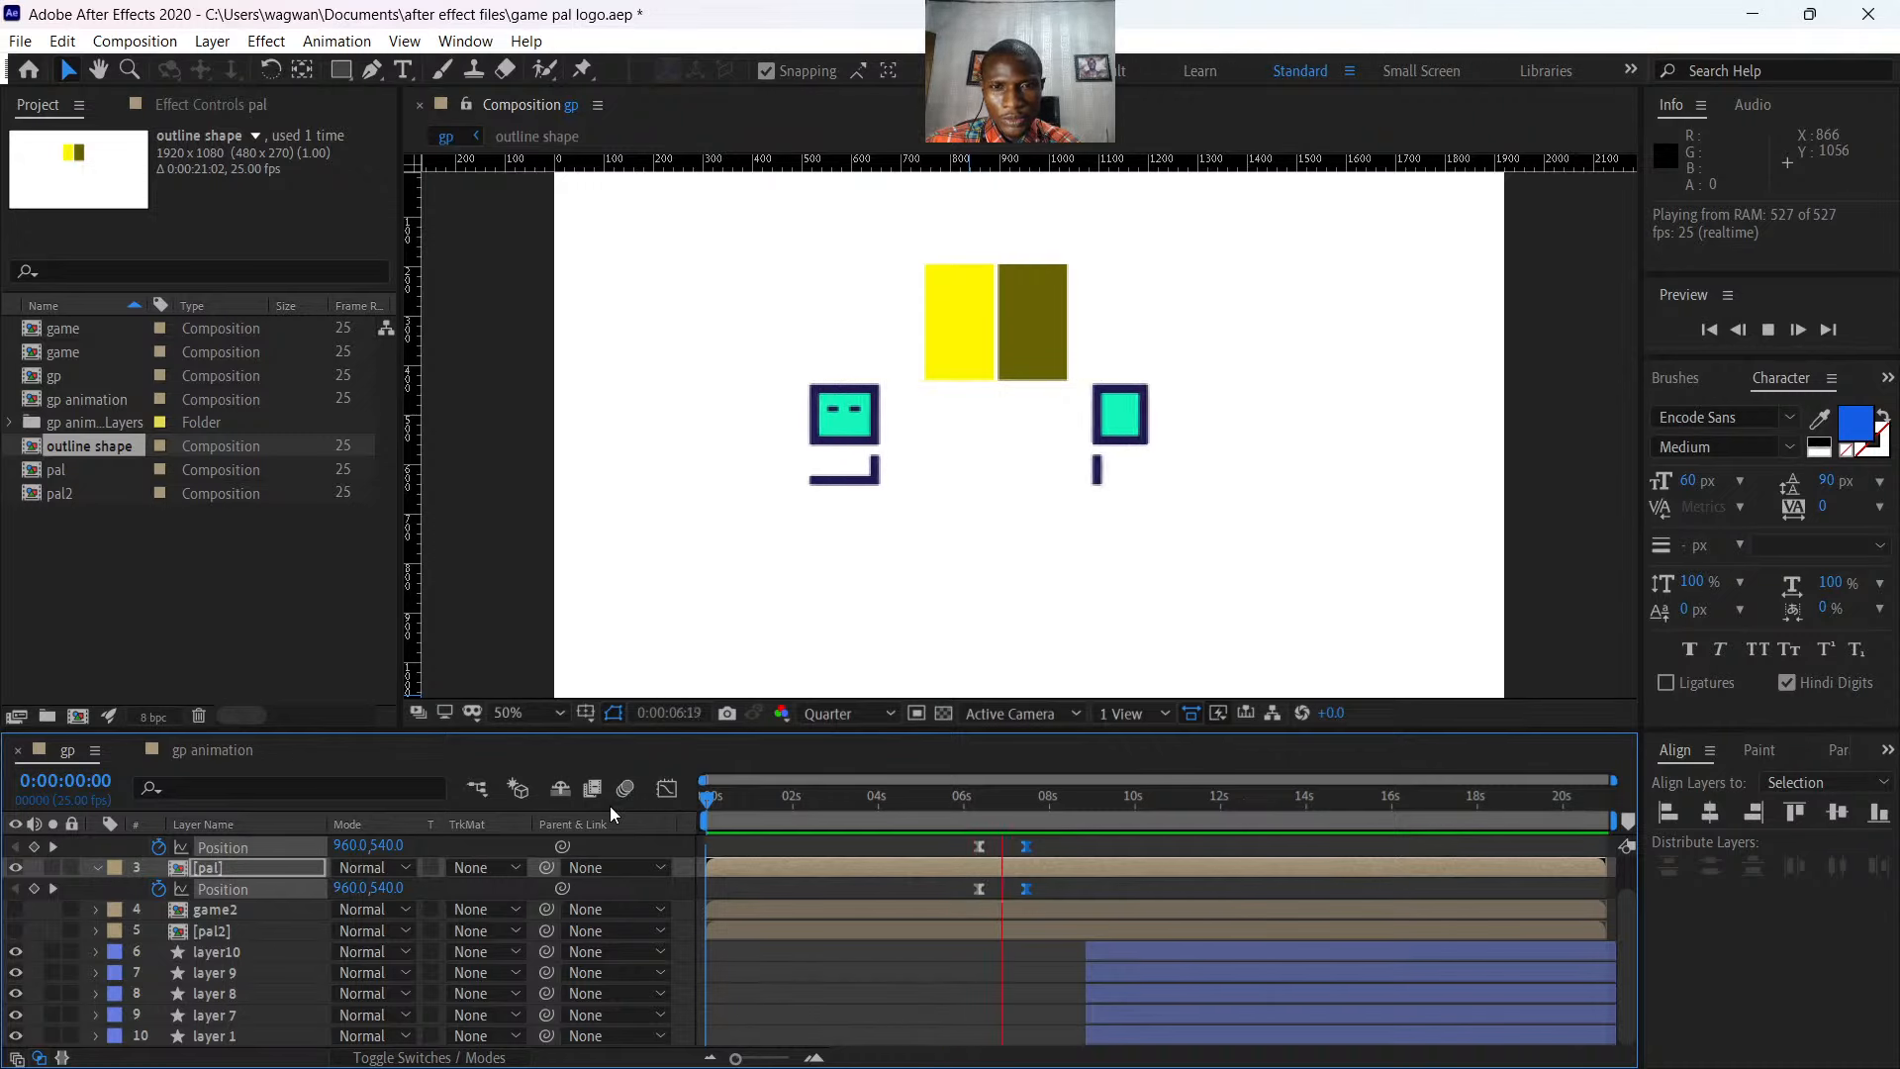
pyautogui.press('space')
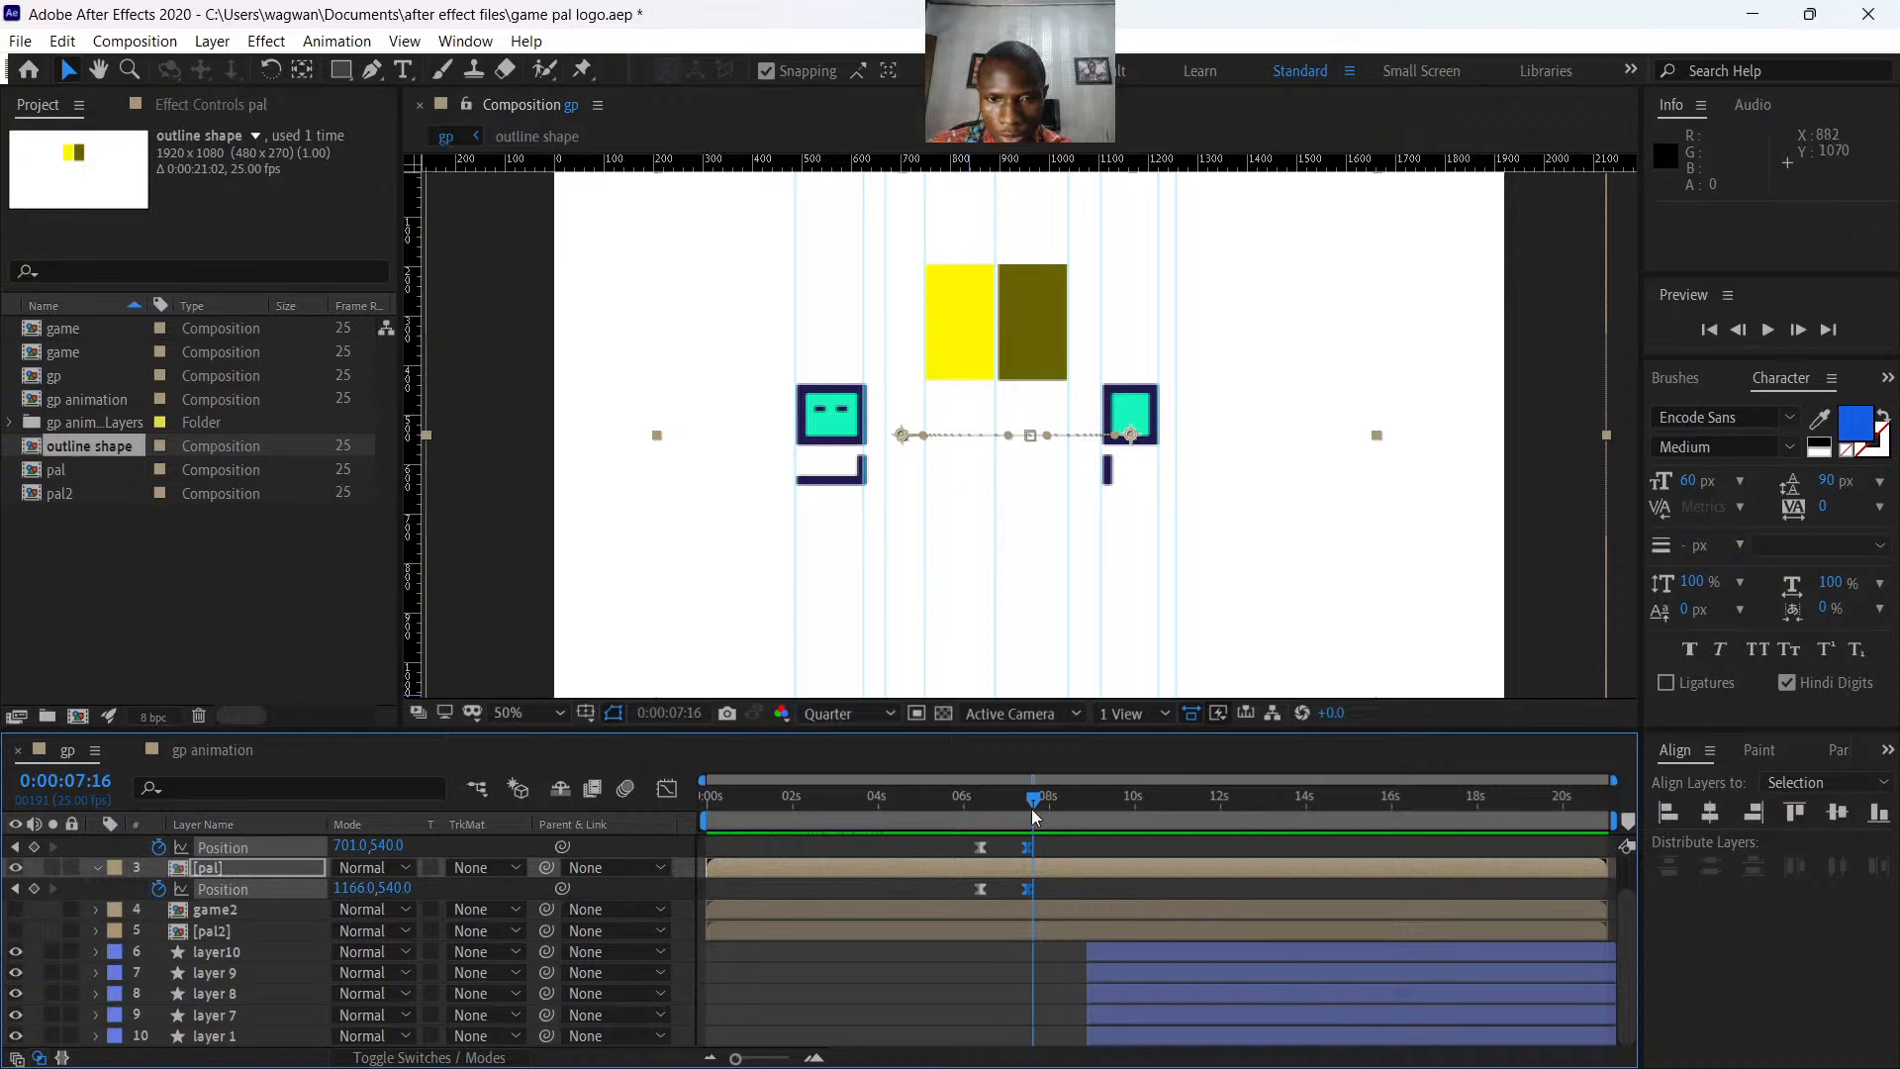
# - Play the full animation from 0:00:00:00 at 25% view magnification and inspect the separated pieces at 0:00:08:02
pyautogui.moveTo(1027, 794); pyautogui.dragTo(950, 797)
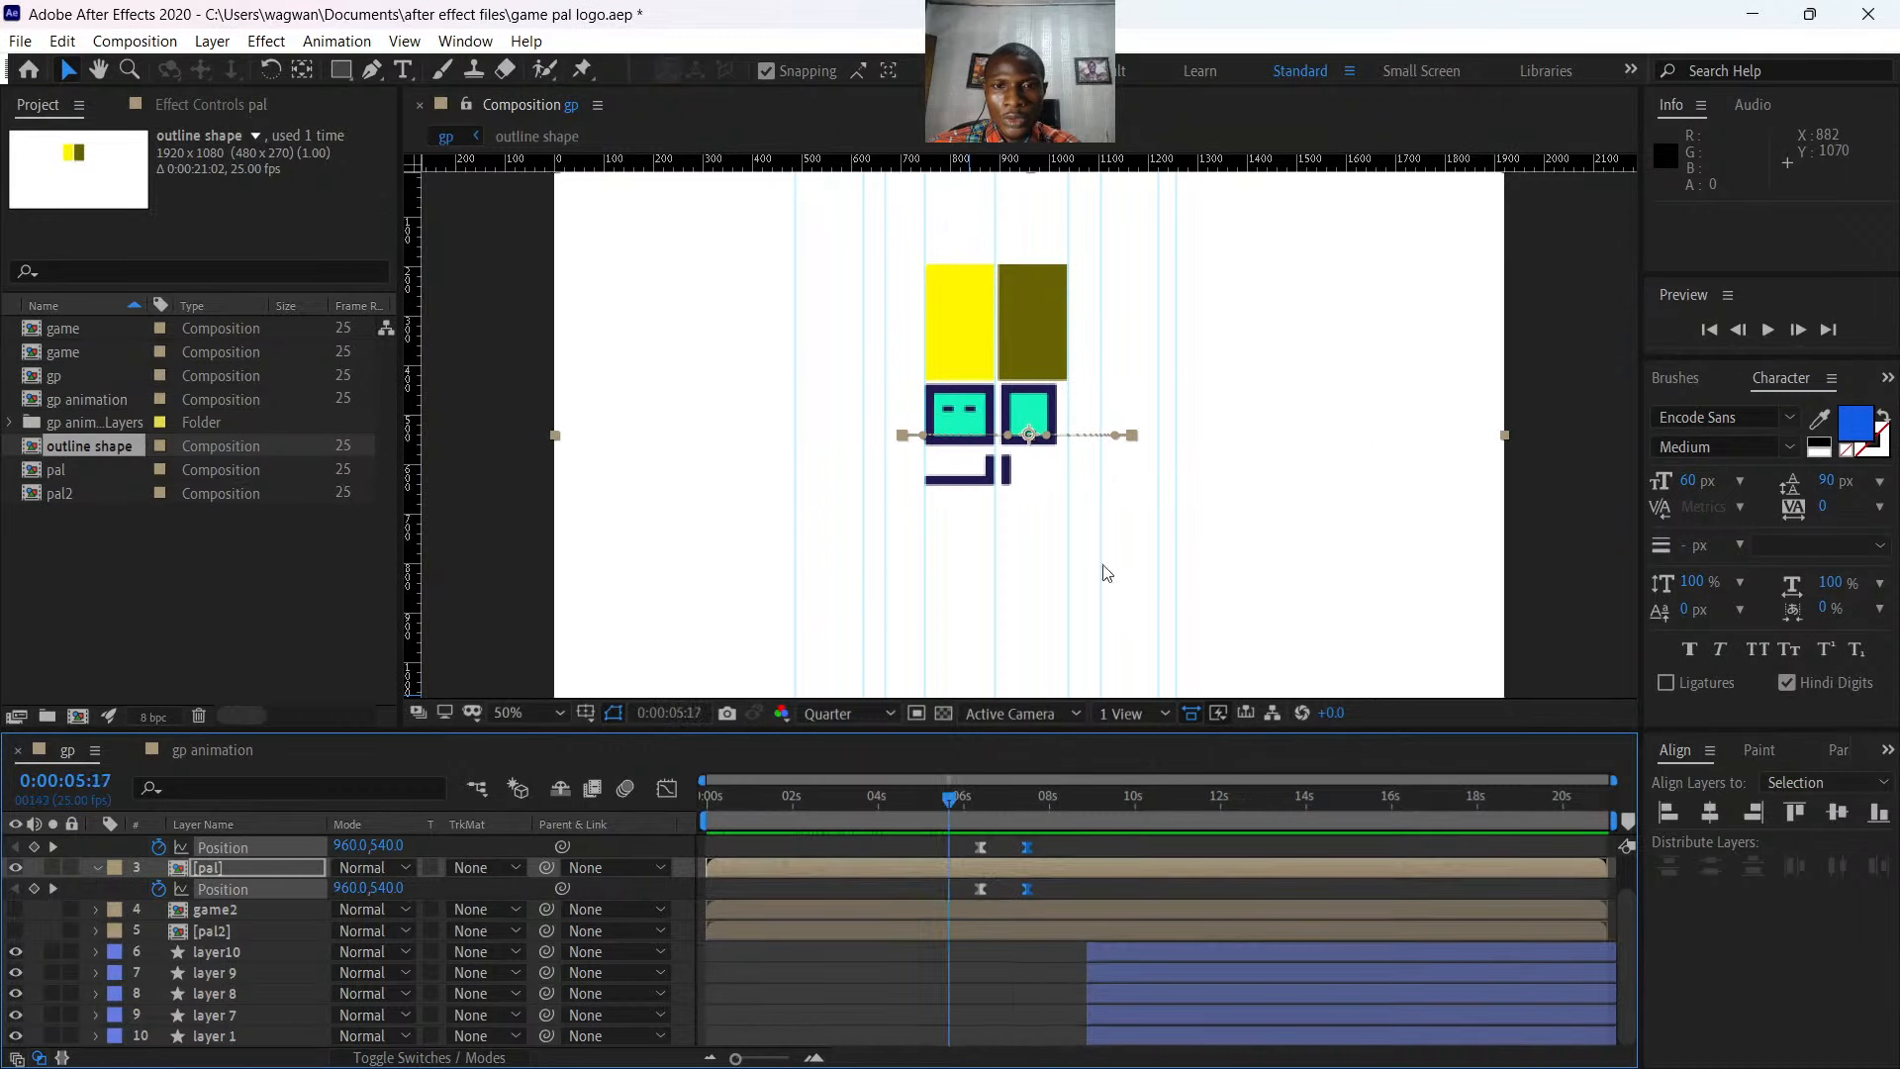
pyautogui.press(',')
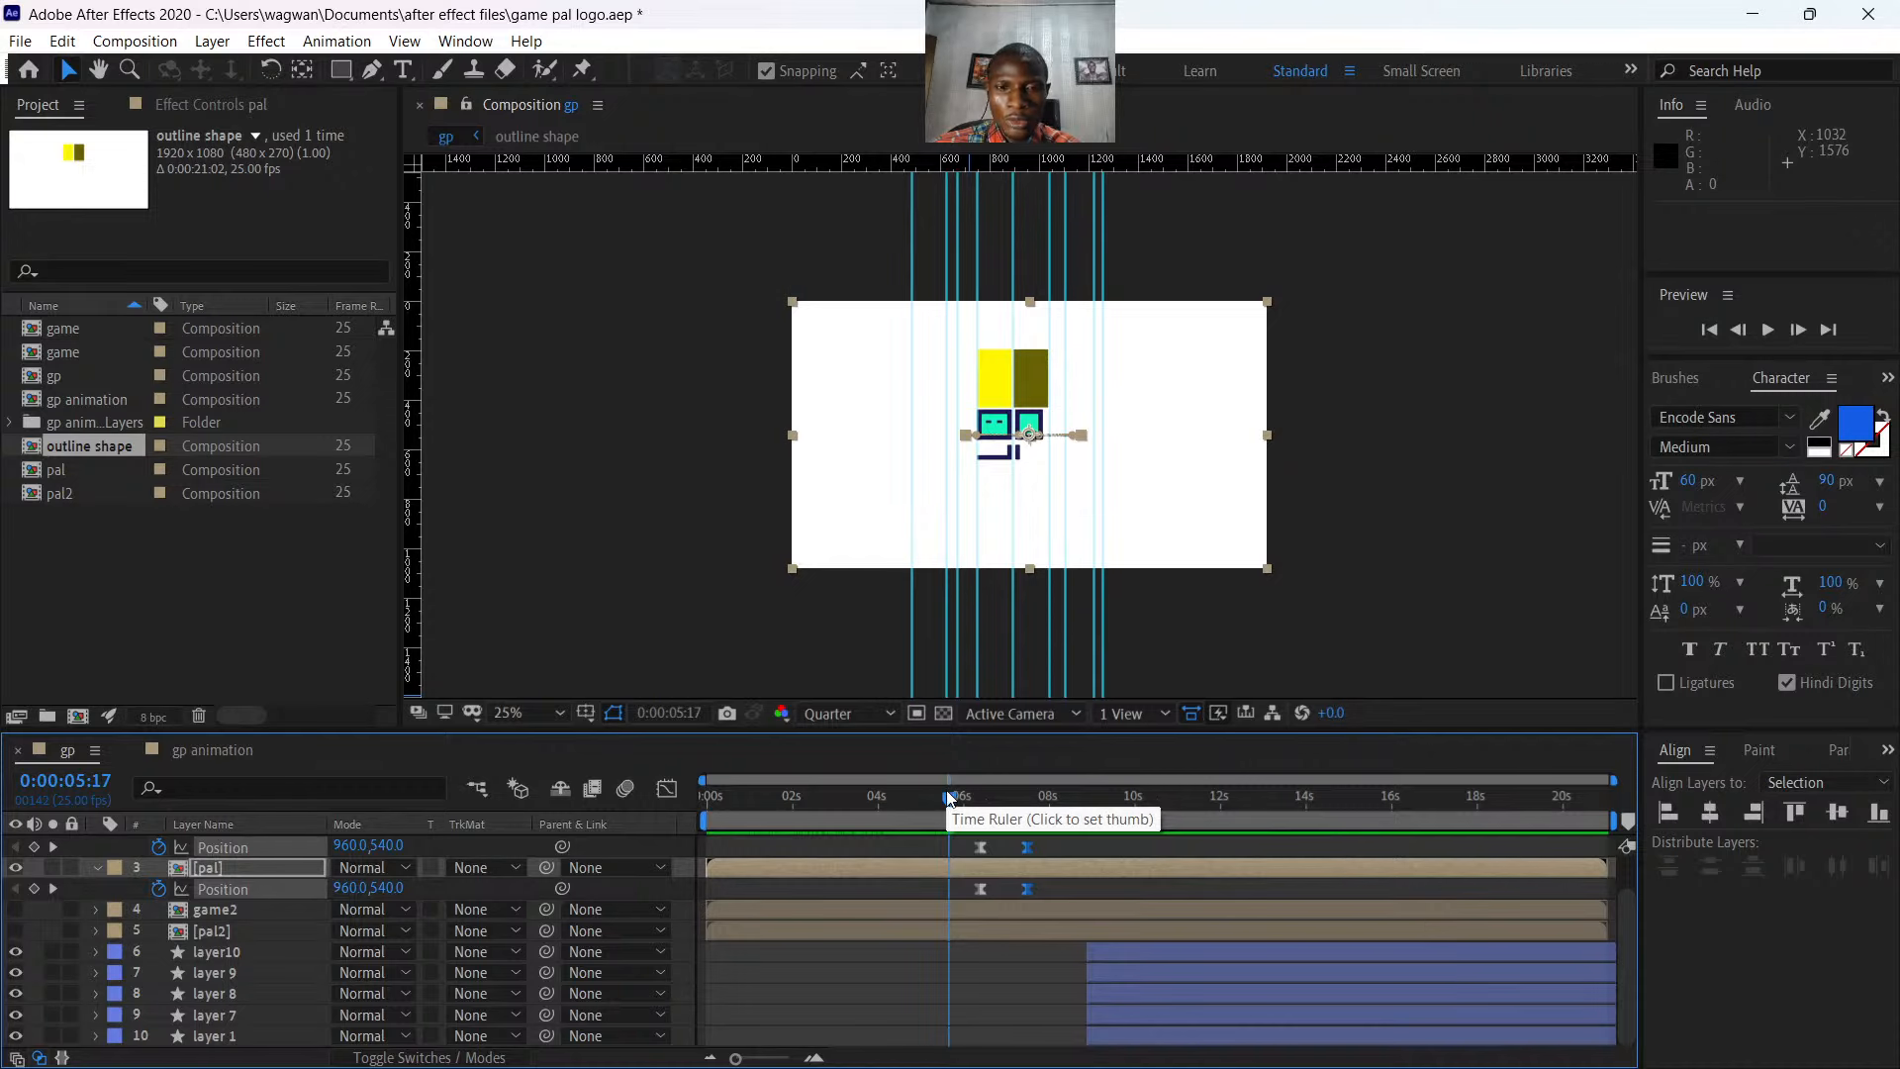
pyautogui.moveTo(950, 798); pyautogui.dragTo(645, 820)
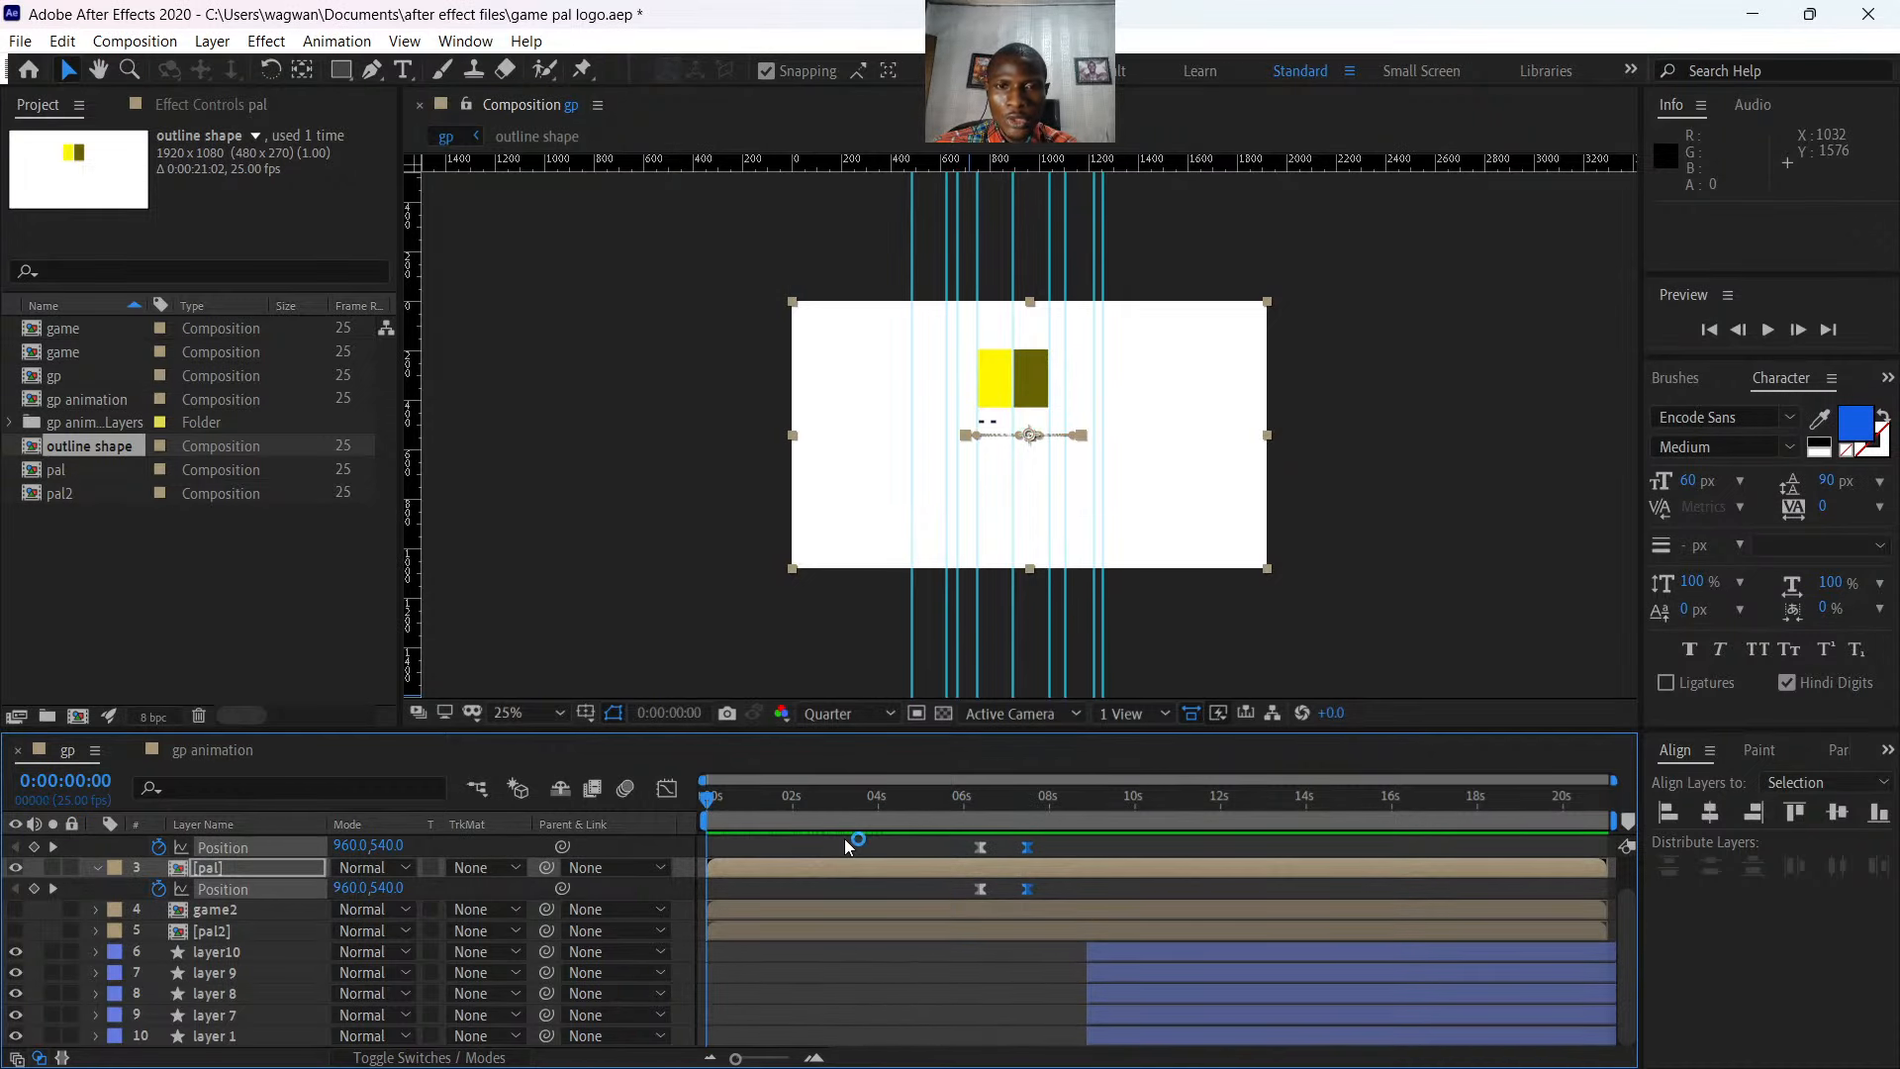
pyautogui.press('space')
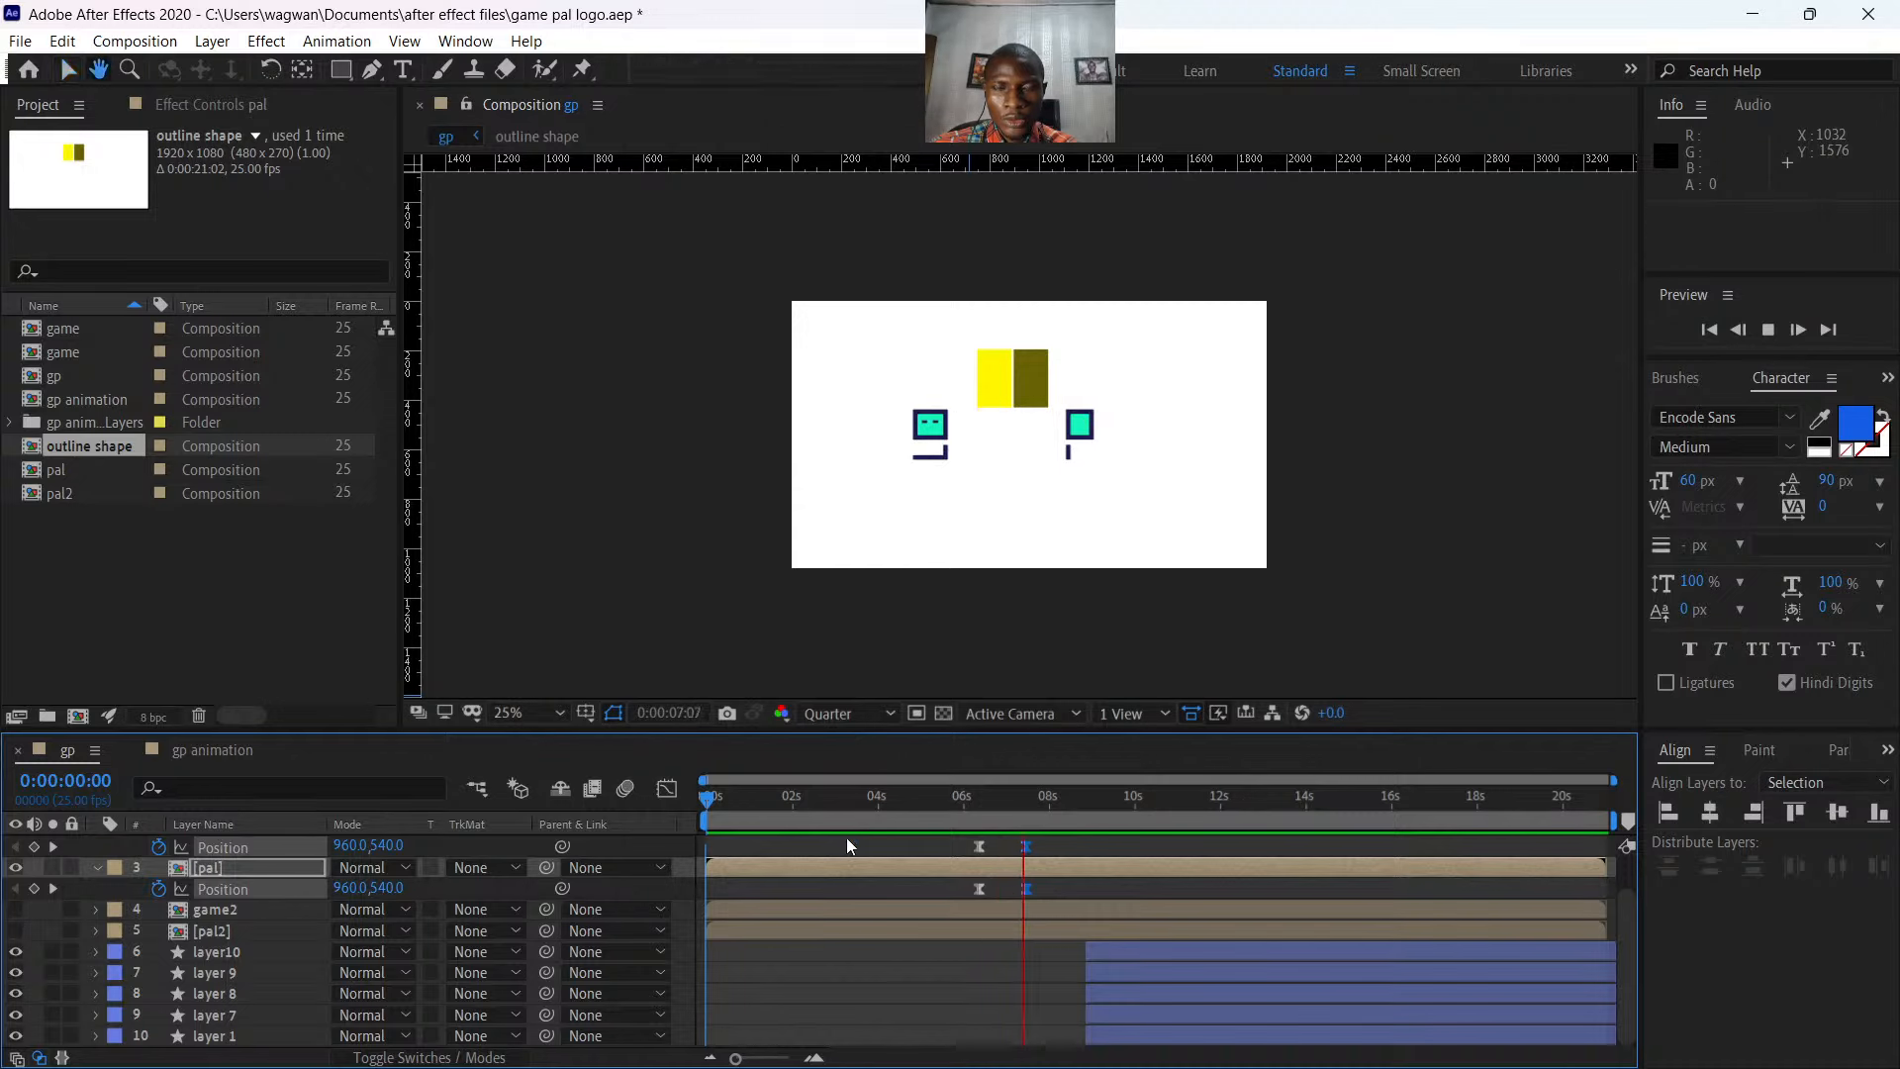
pyautogui.press('space')
pyautogui.moveTo(1001, 797); pyautogui.dragTo(705, 811)
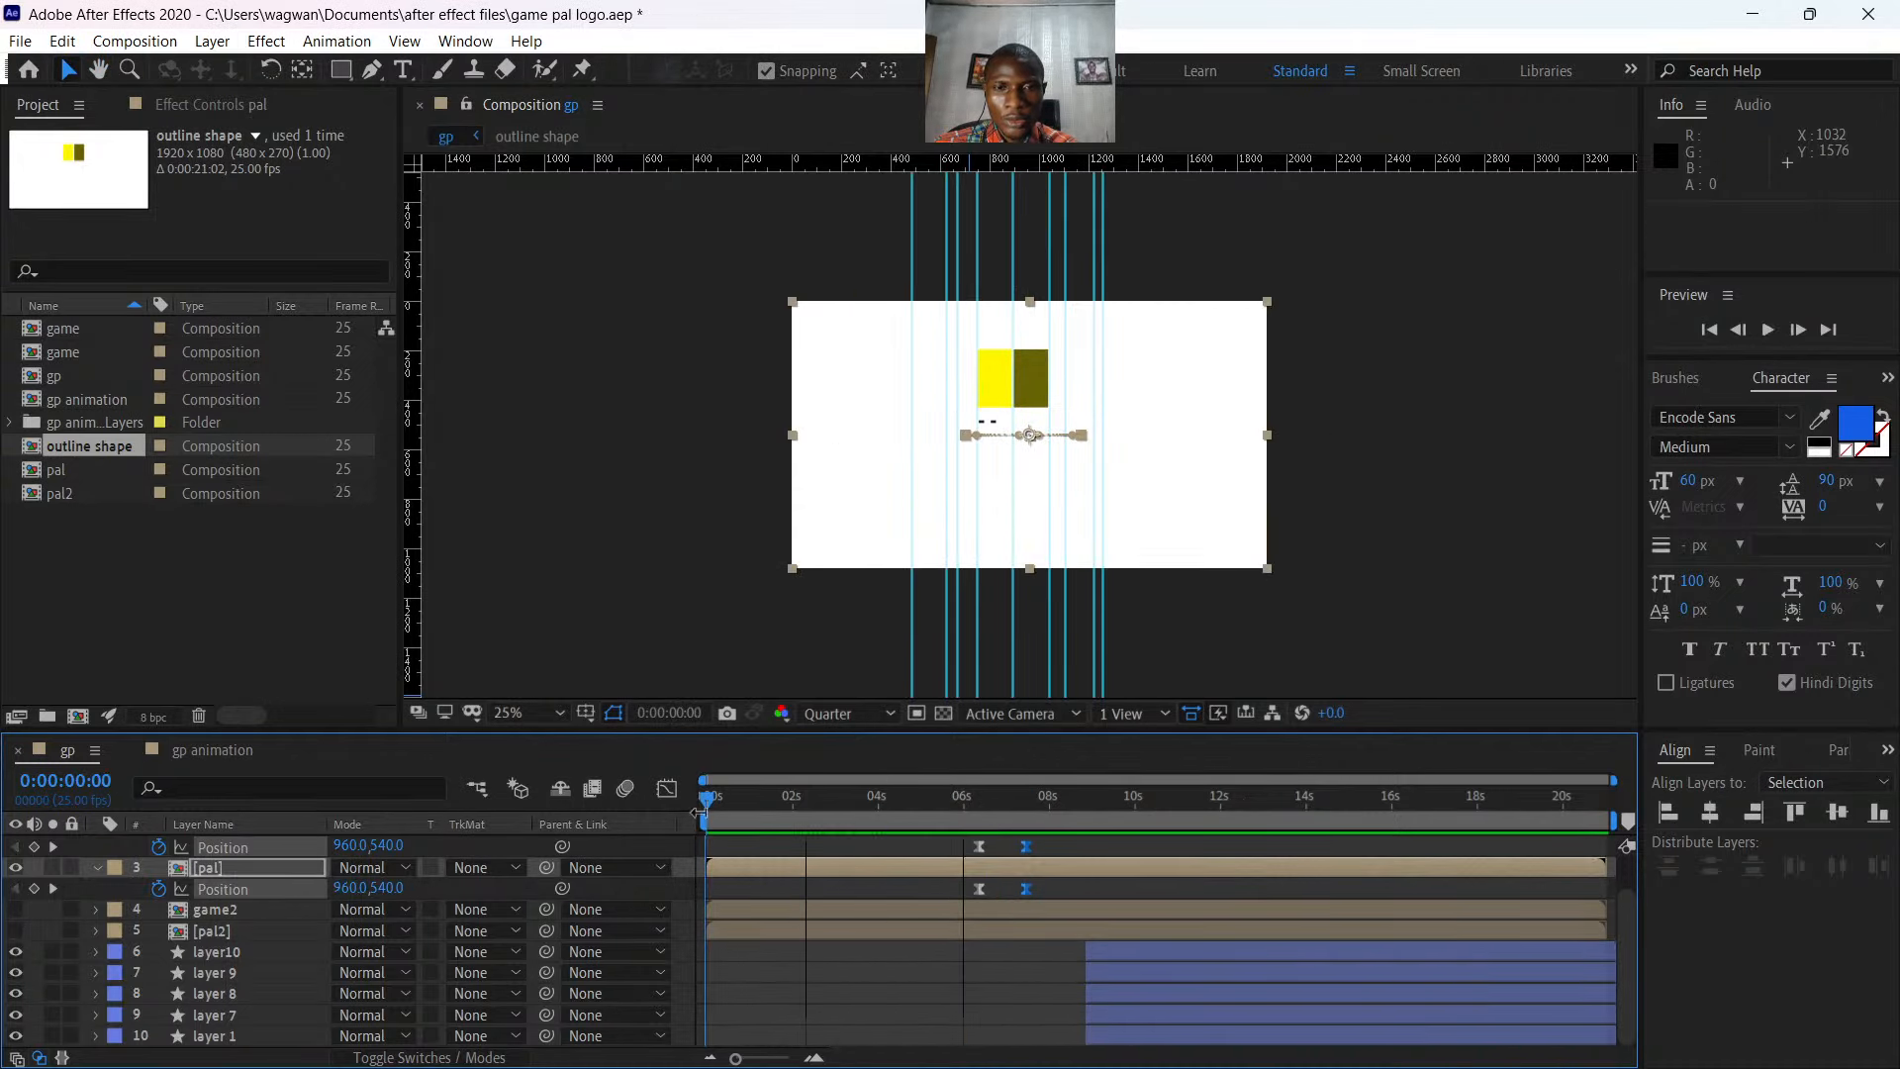
pyautogui.press('space')
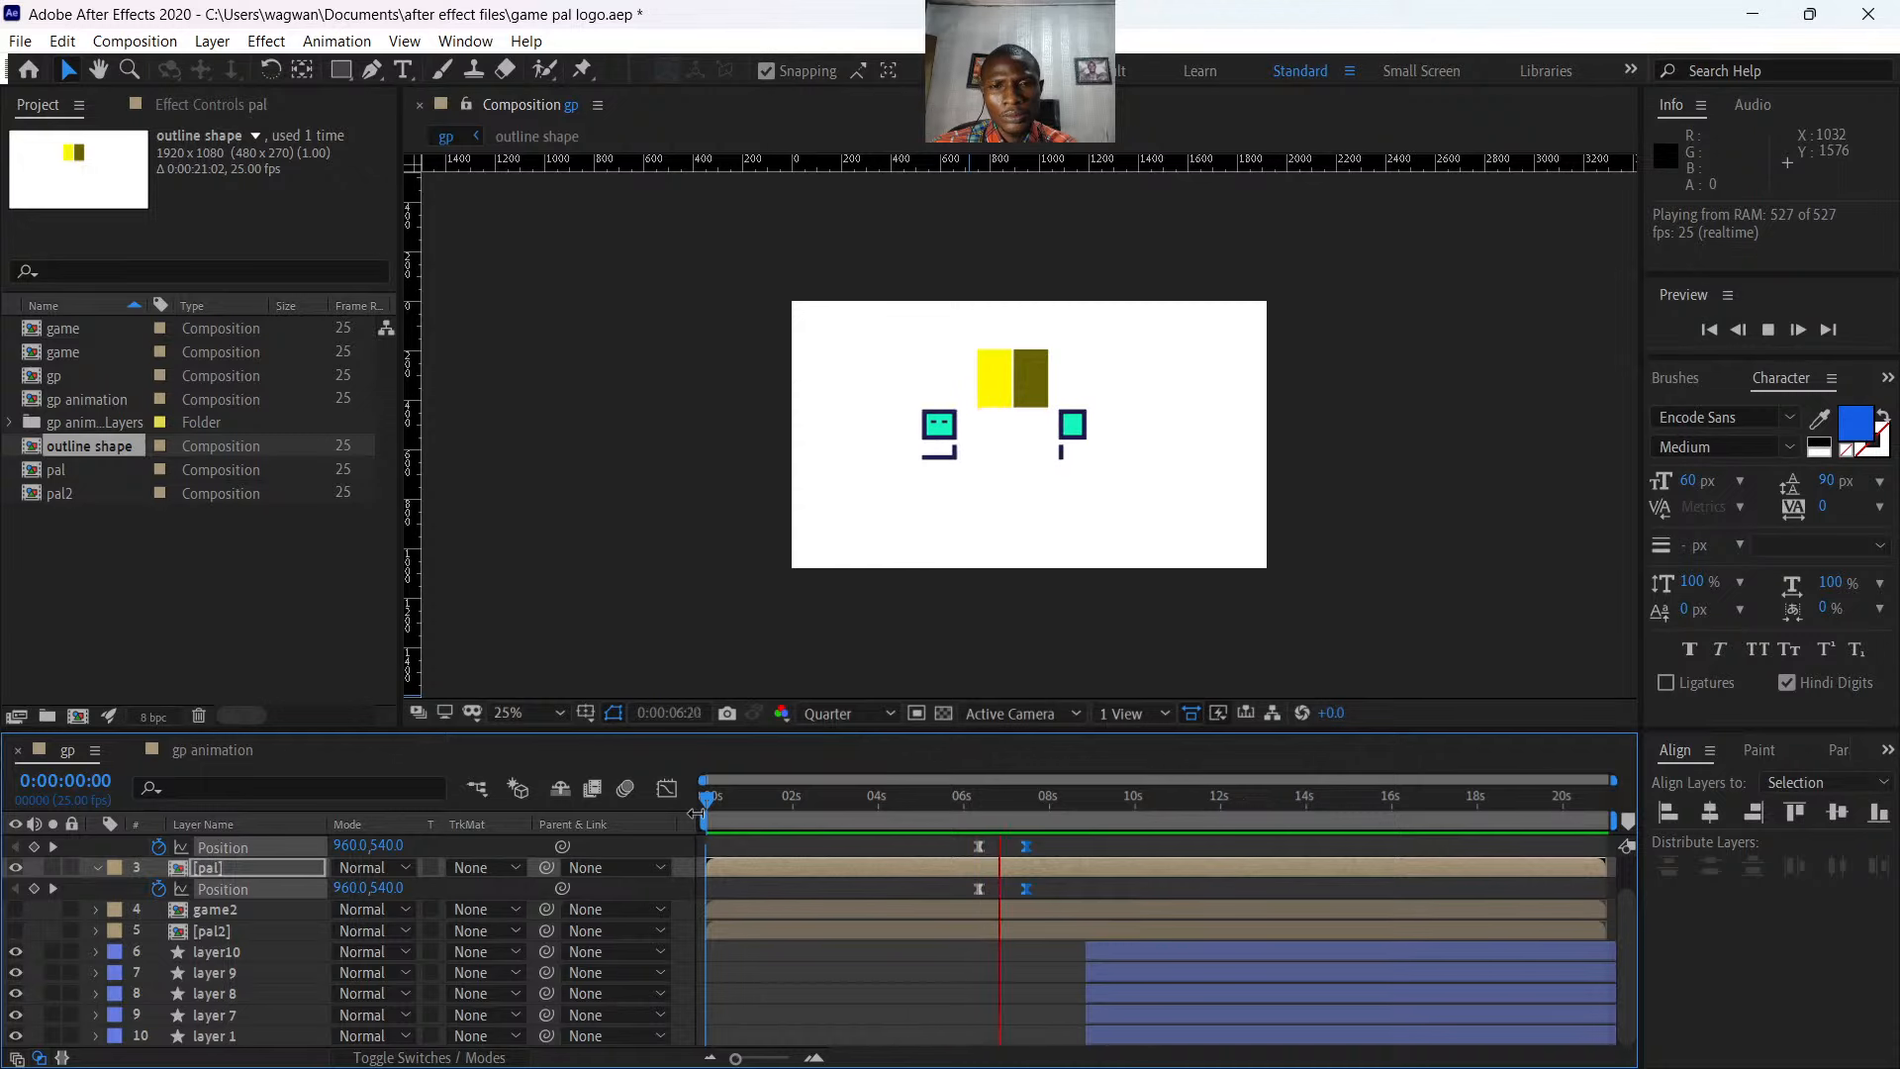
pyautogui.press('space')
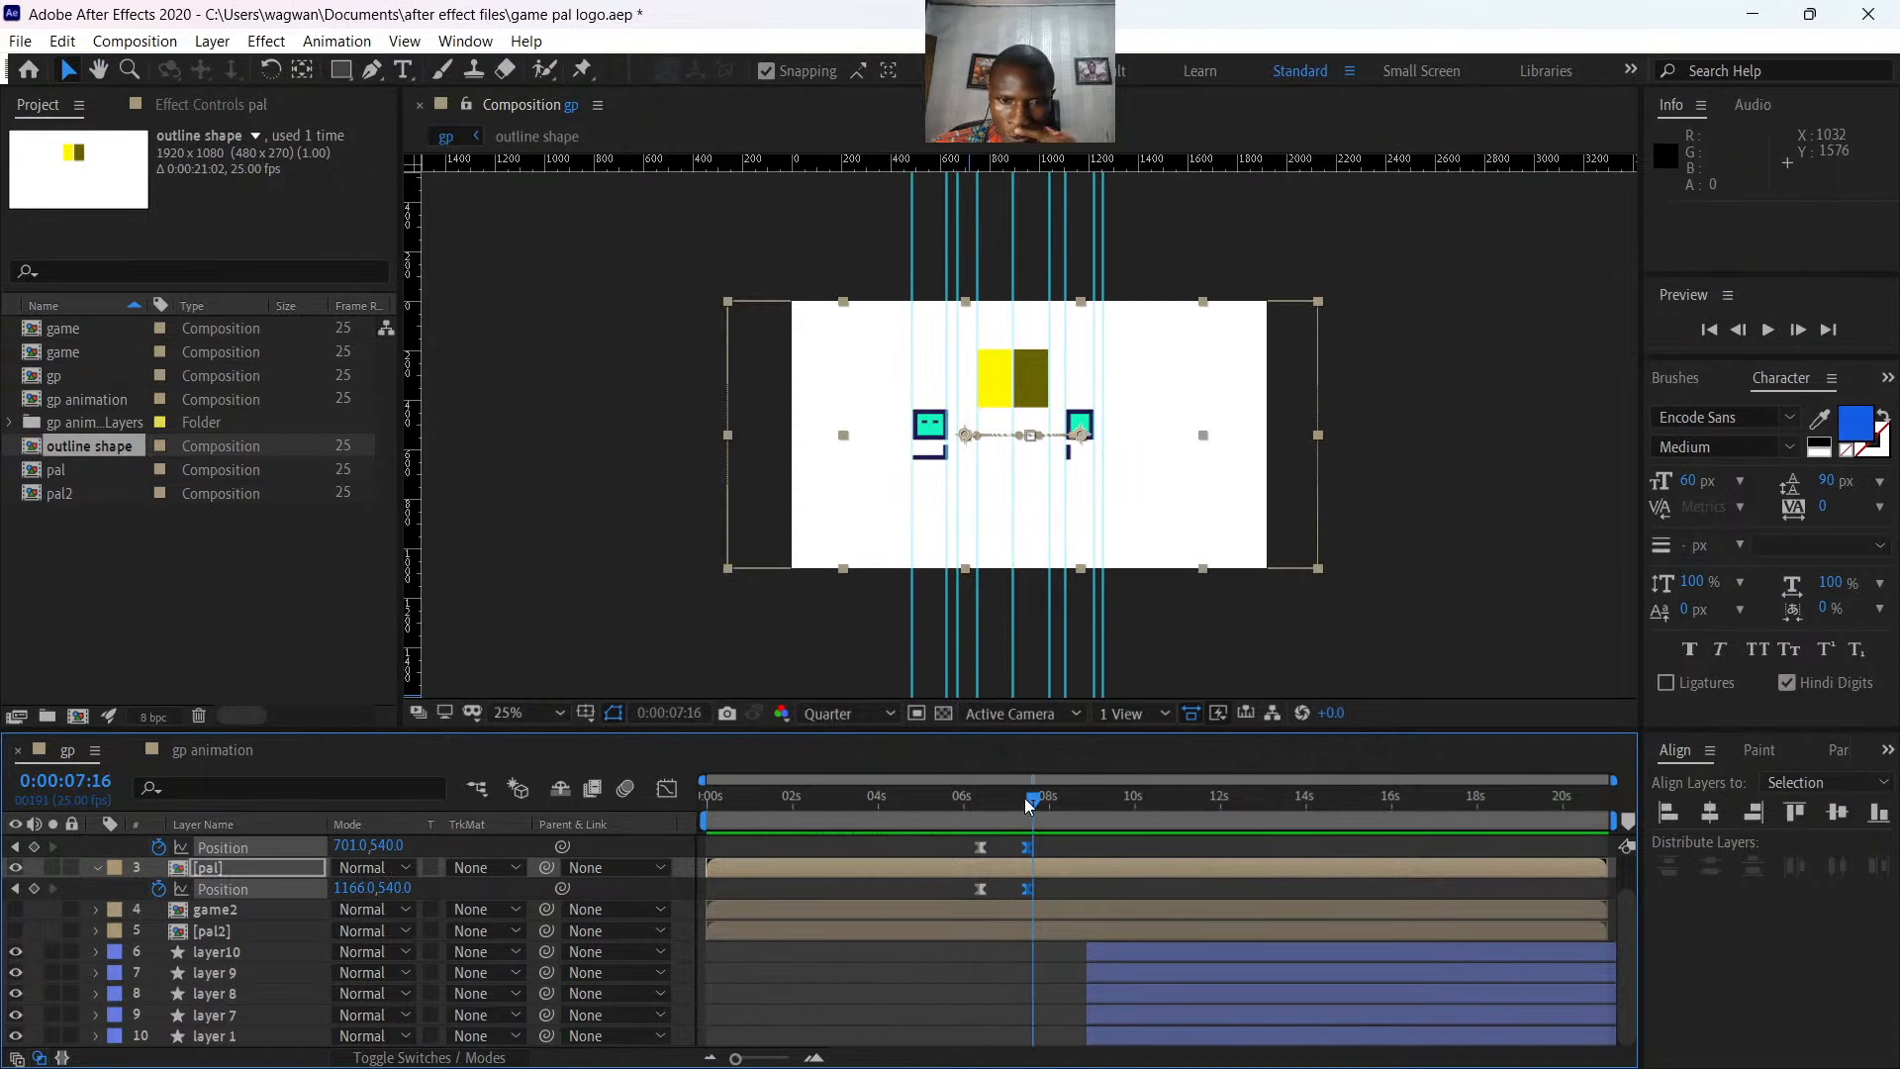
pyautogui.moveTo(1025, 798)
pyautogui.mouseDown()
pyautogui.moveTo(947, 795)
pyautogui.moveTo(1047, 818)
pyautogui.mouseUp()
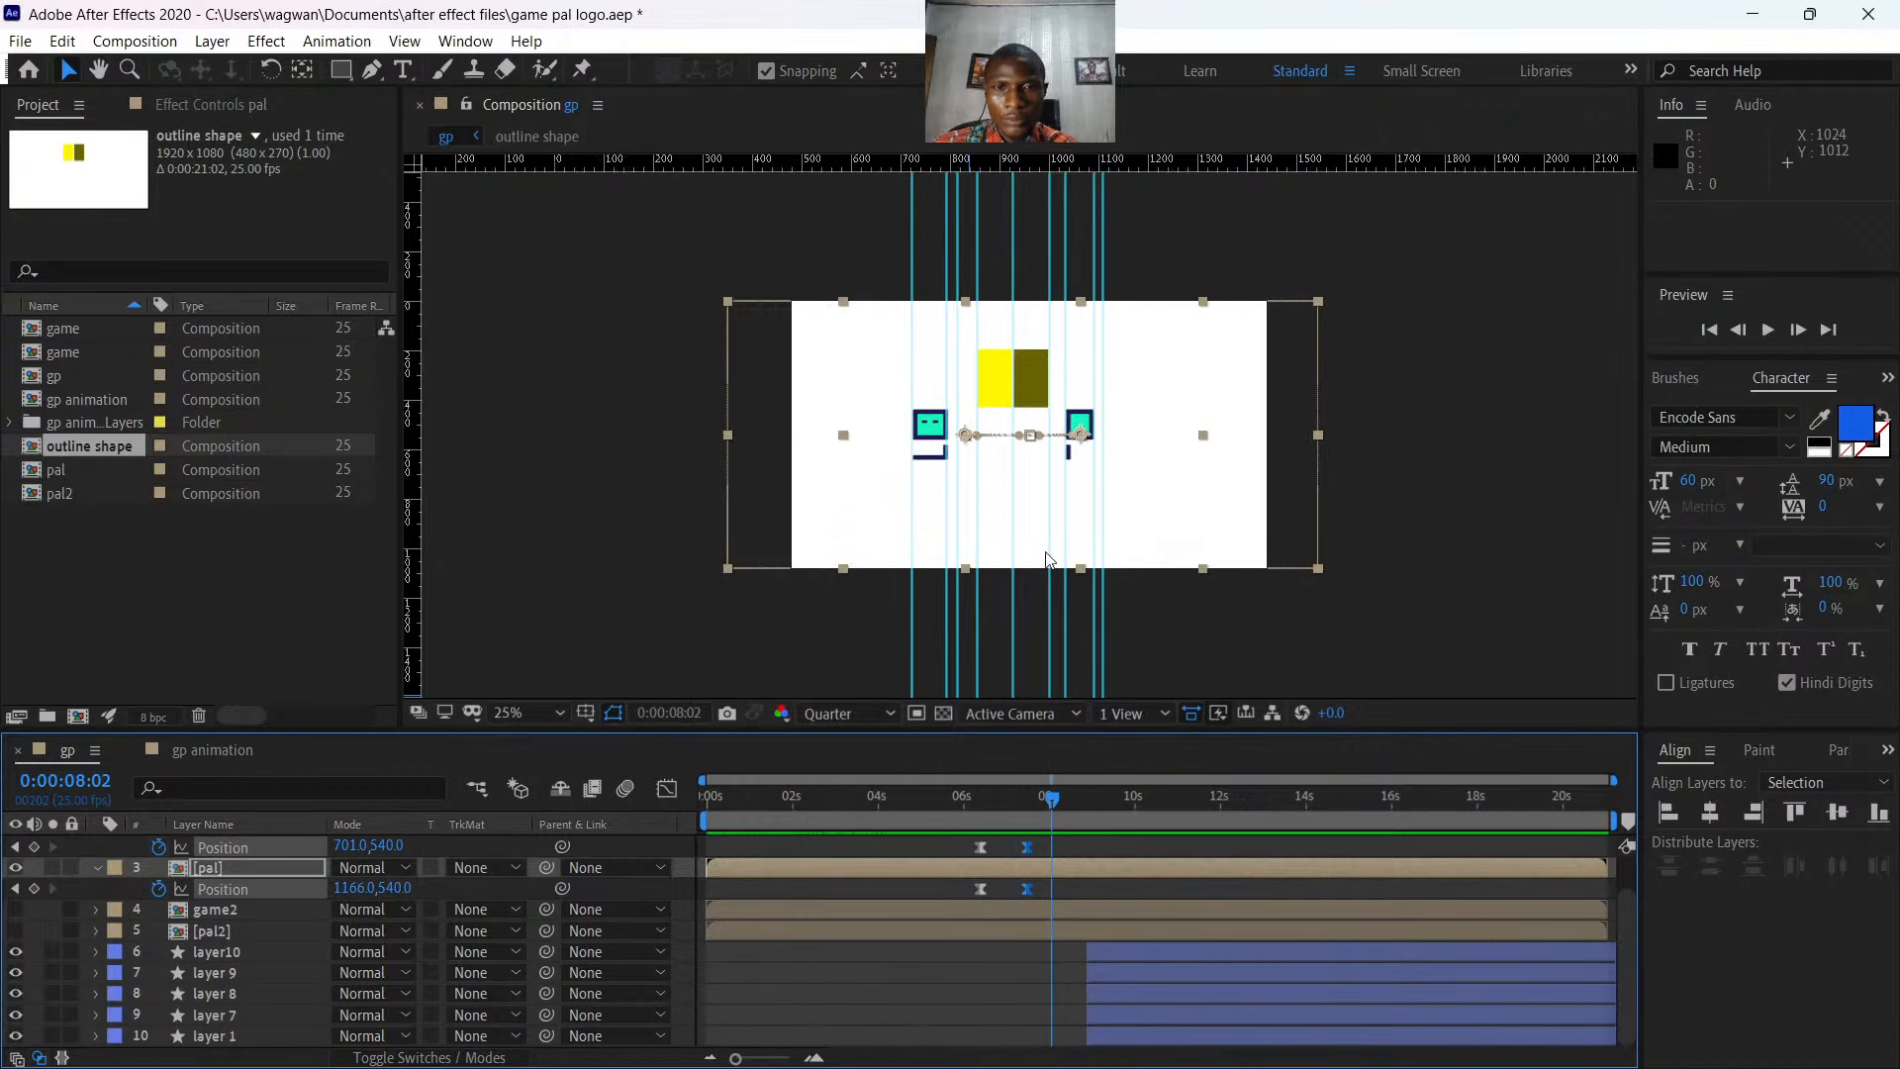
pyautogui.scroll(4, 1047, 559)
pyautogui.scroll(-4, 1046, 560)
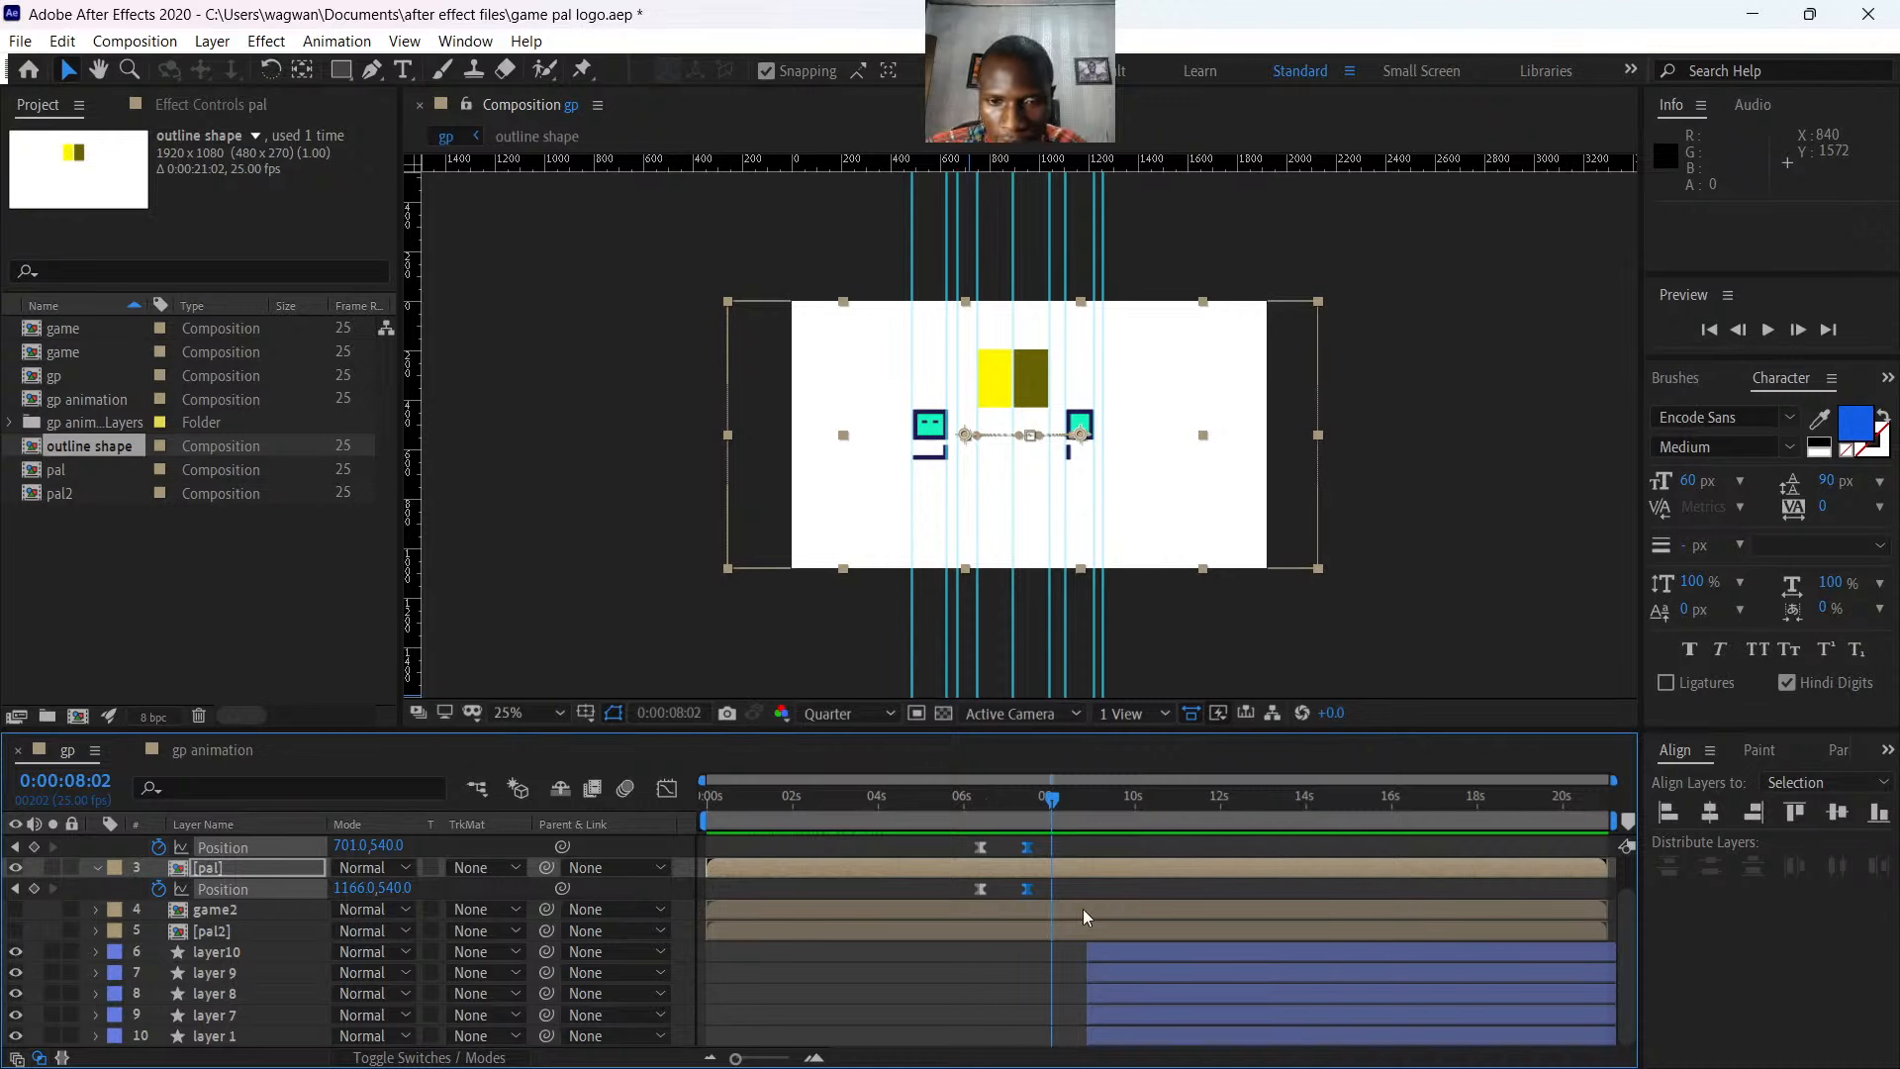
# - Examine the timing of the g and p separation against the start of the remaining letter layers, identifying layer10 and layer 9
pyautogui.moveTo(1053, 812); pyautogui.dragTo(1125, 840)
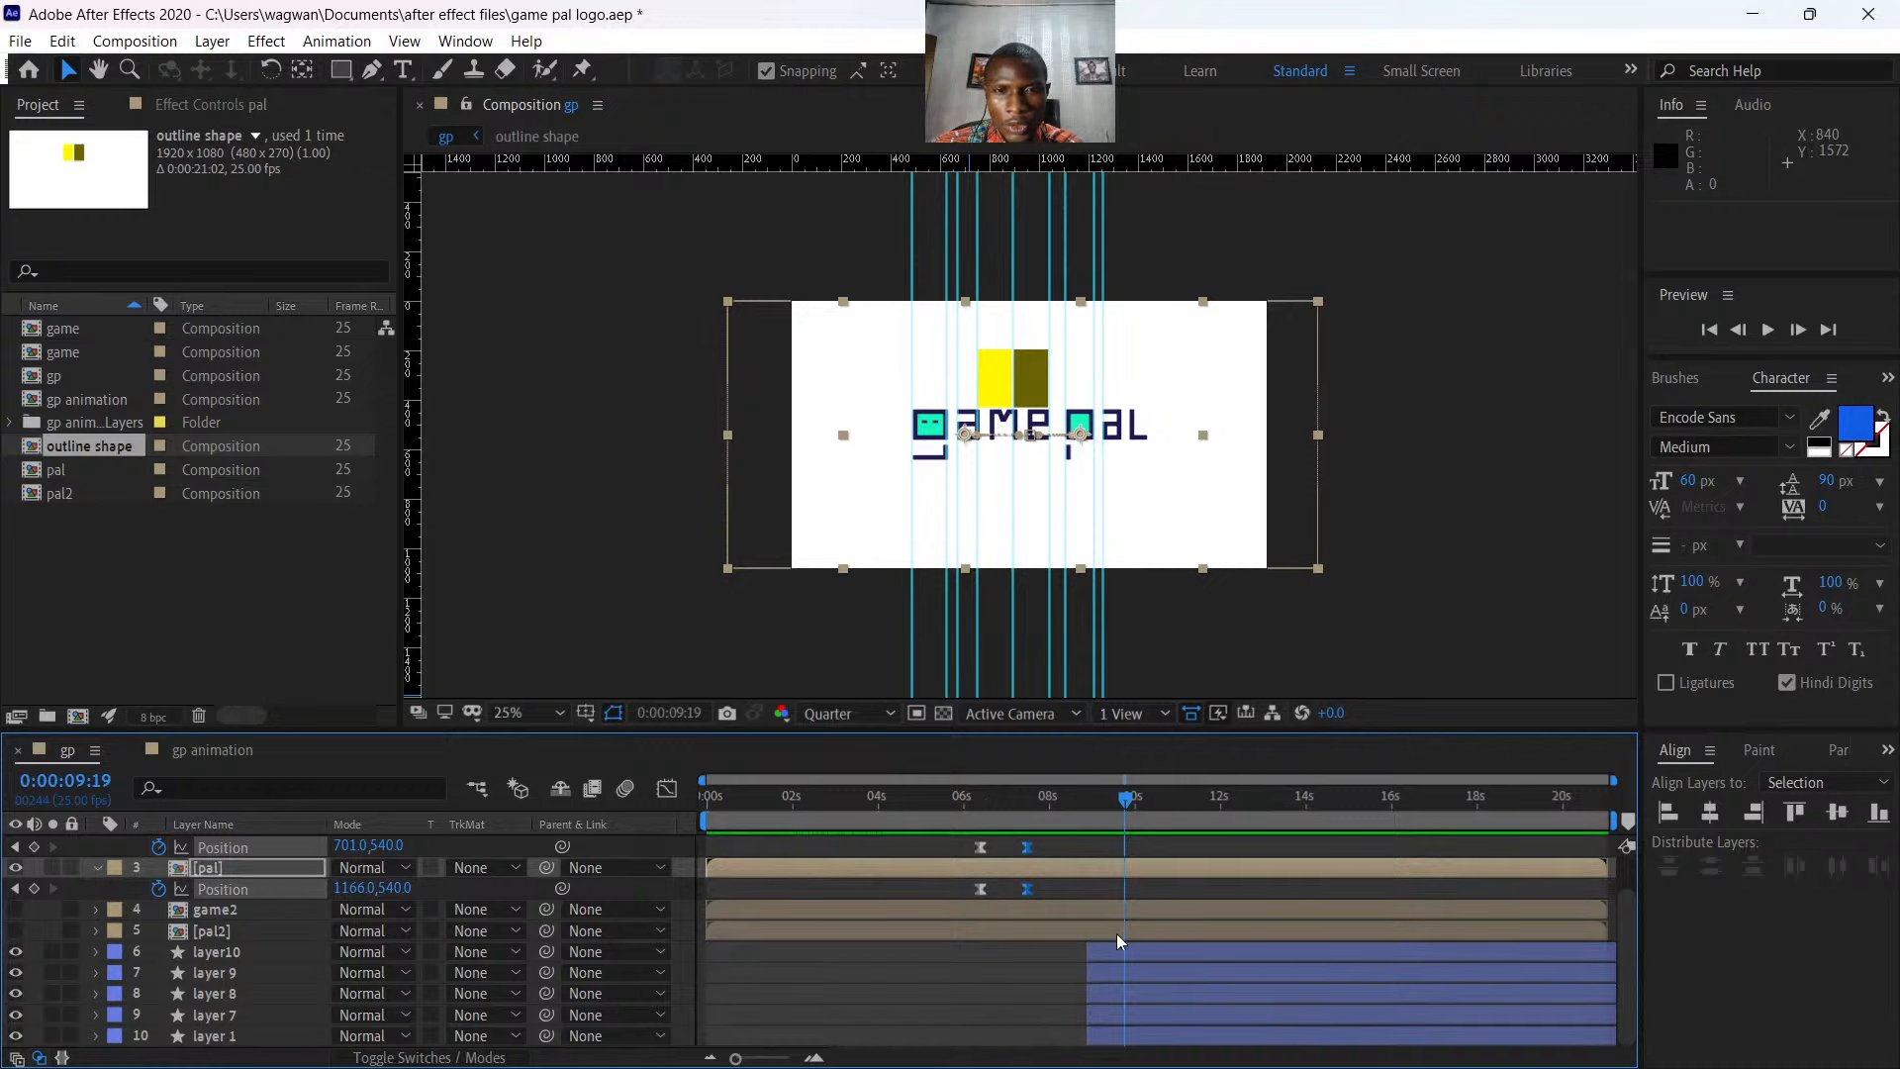
pyautogui.moveTo(1104, 798); pyautogui.dragTo(1030, 839)
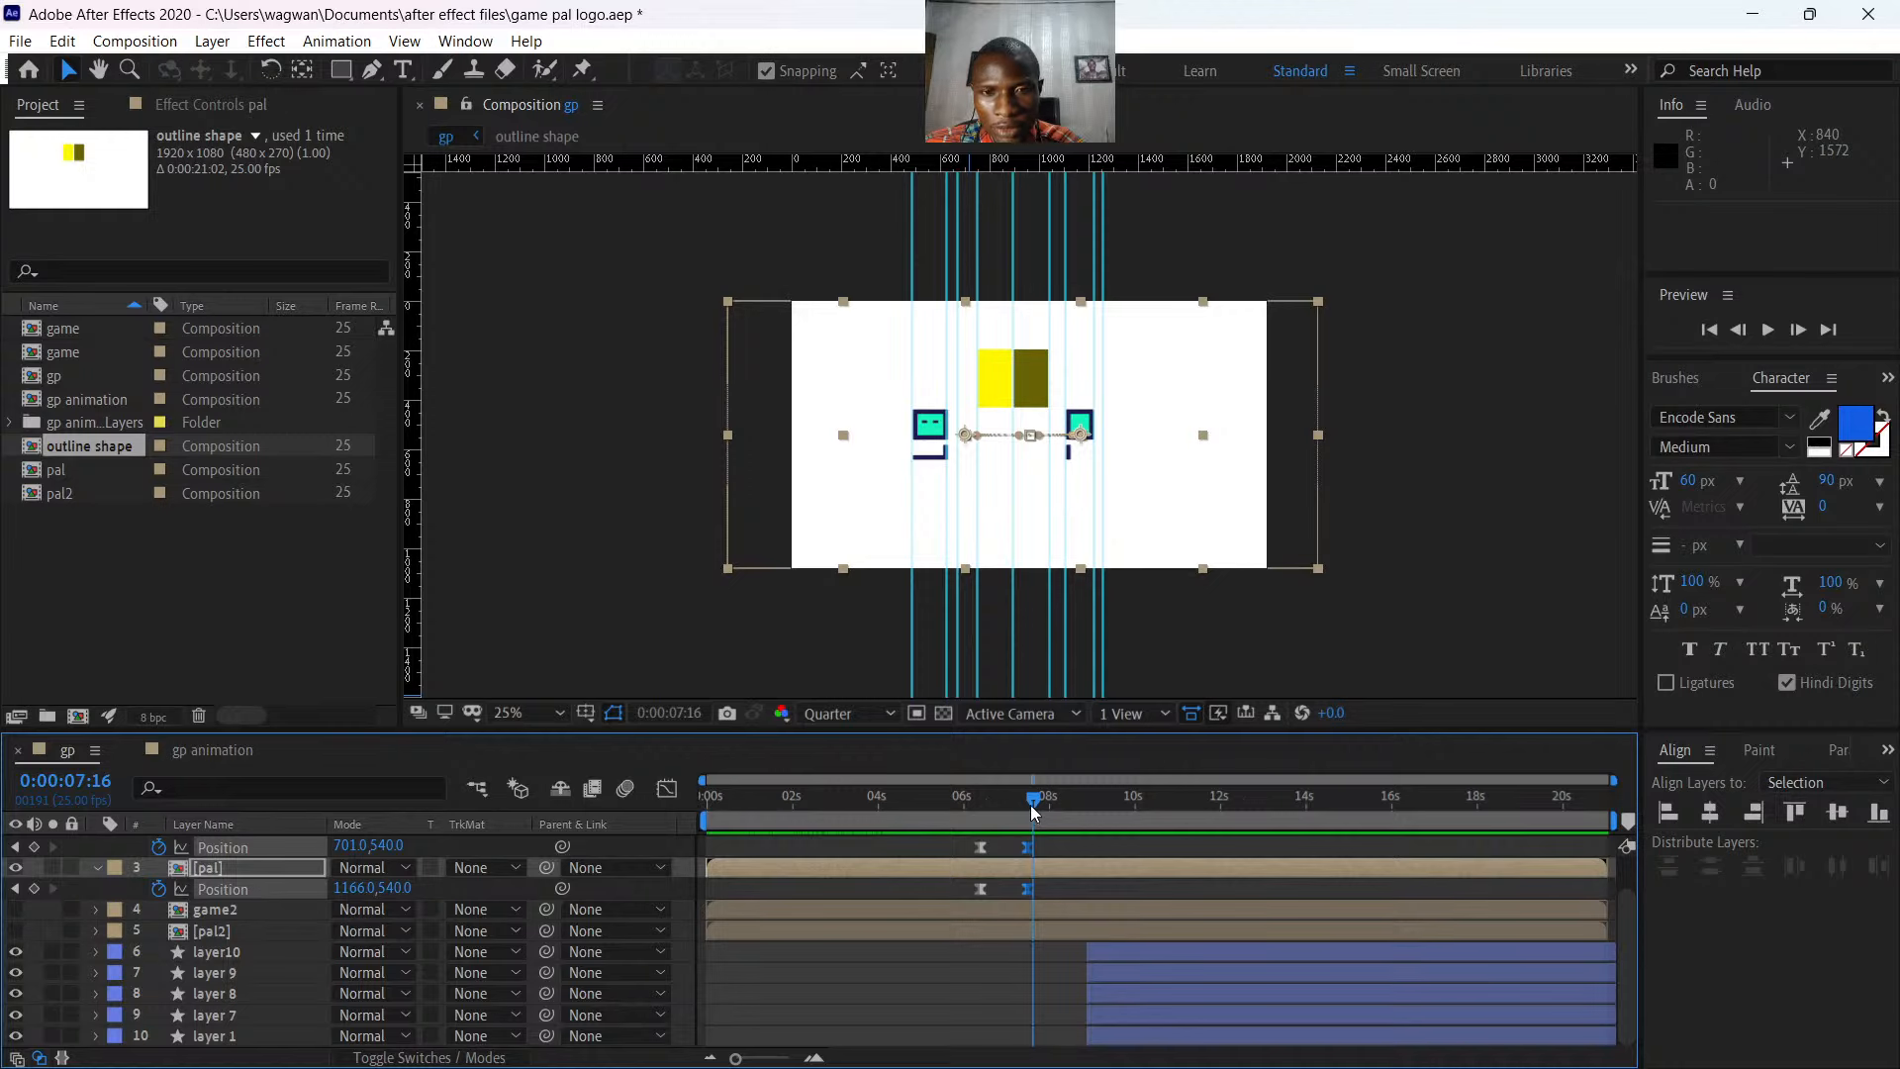
pyautogui.moveTo(1031, 806)
pyautogui.mouseDown()
pyautogui.moveTo(994, 810)
pyautogui.moveTo(1051, 824)
pyautogui.mouseUp()
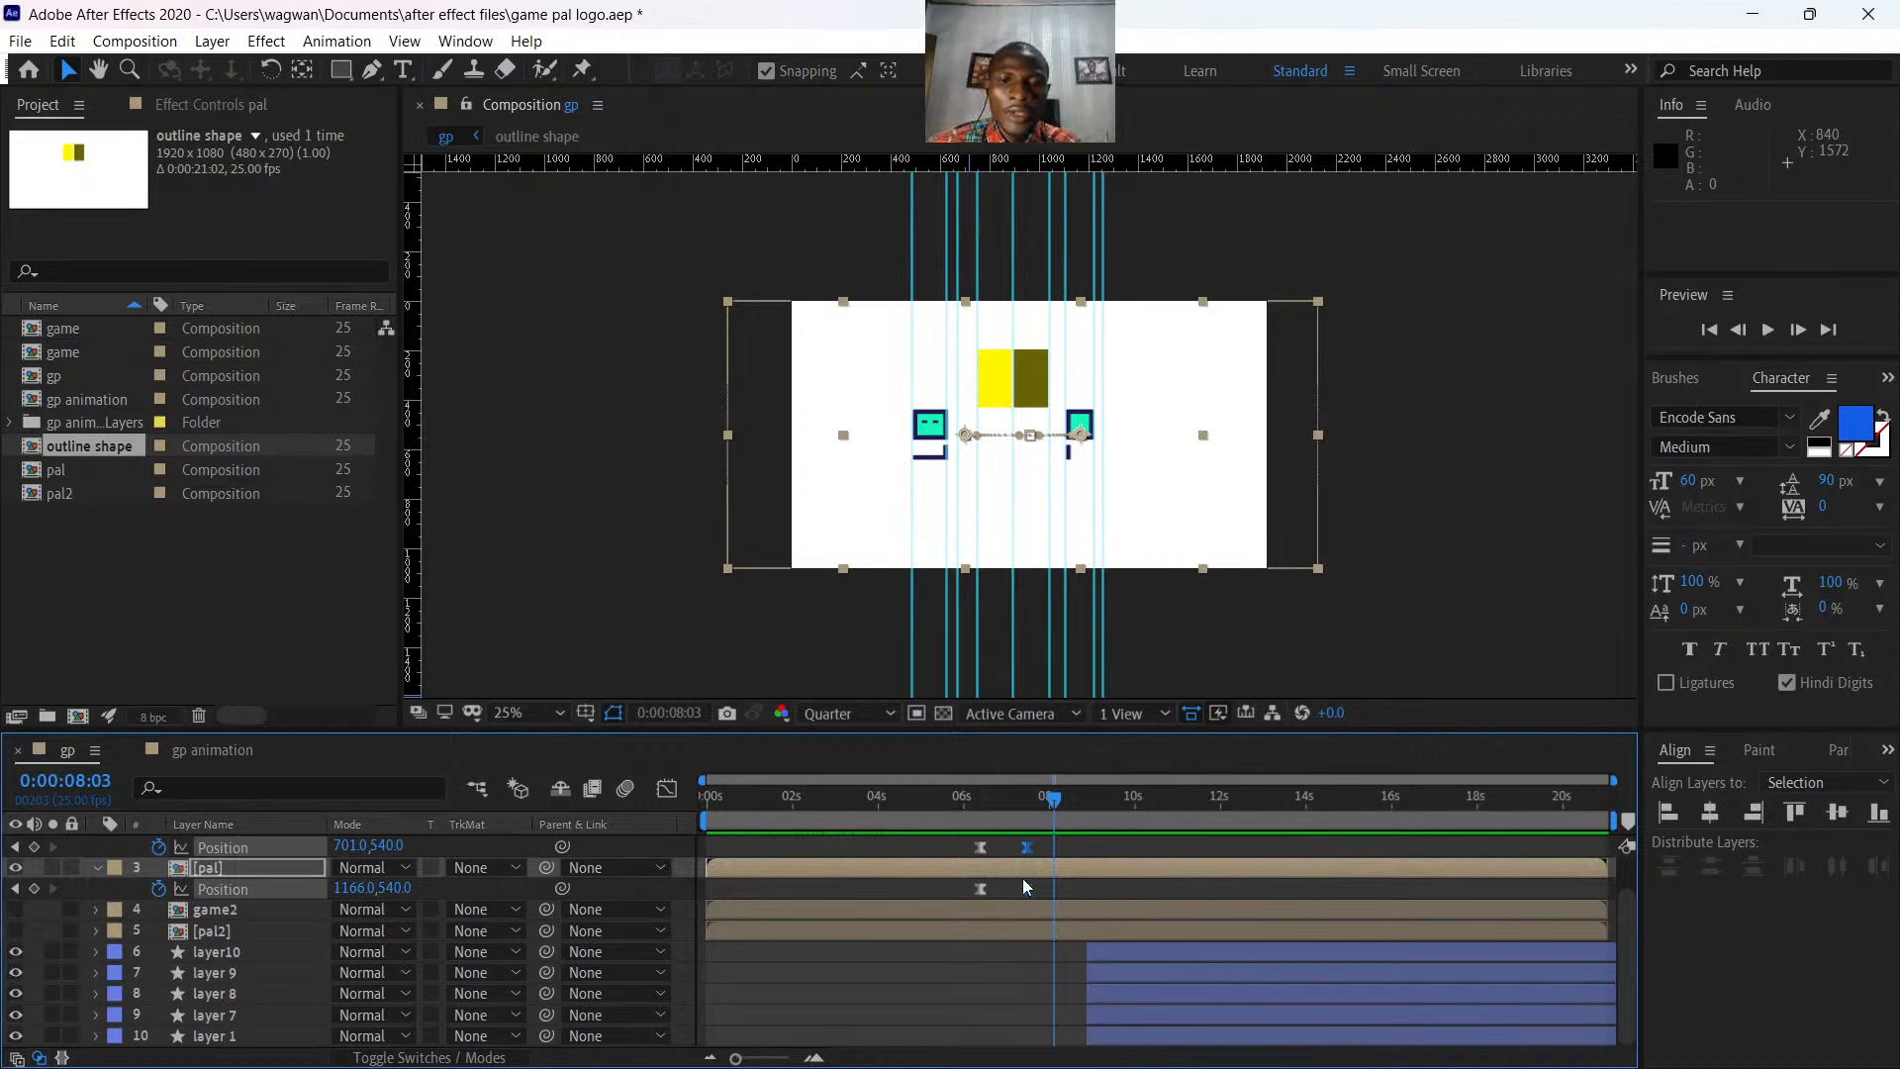
pyautogui.moveTo(1053, 807); pyautogui.dragTo(984, 807)
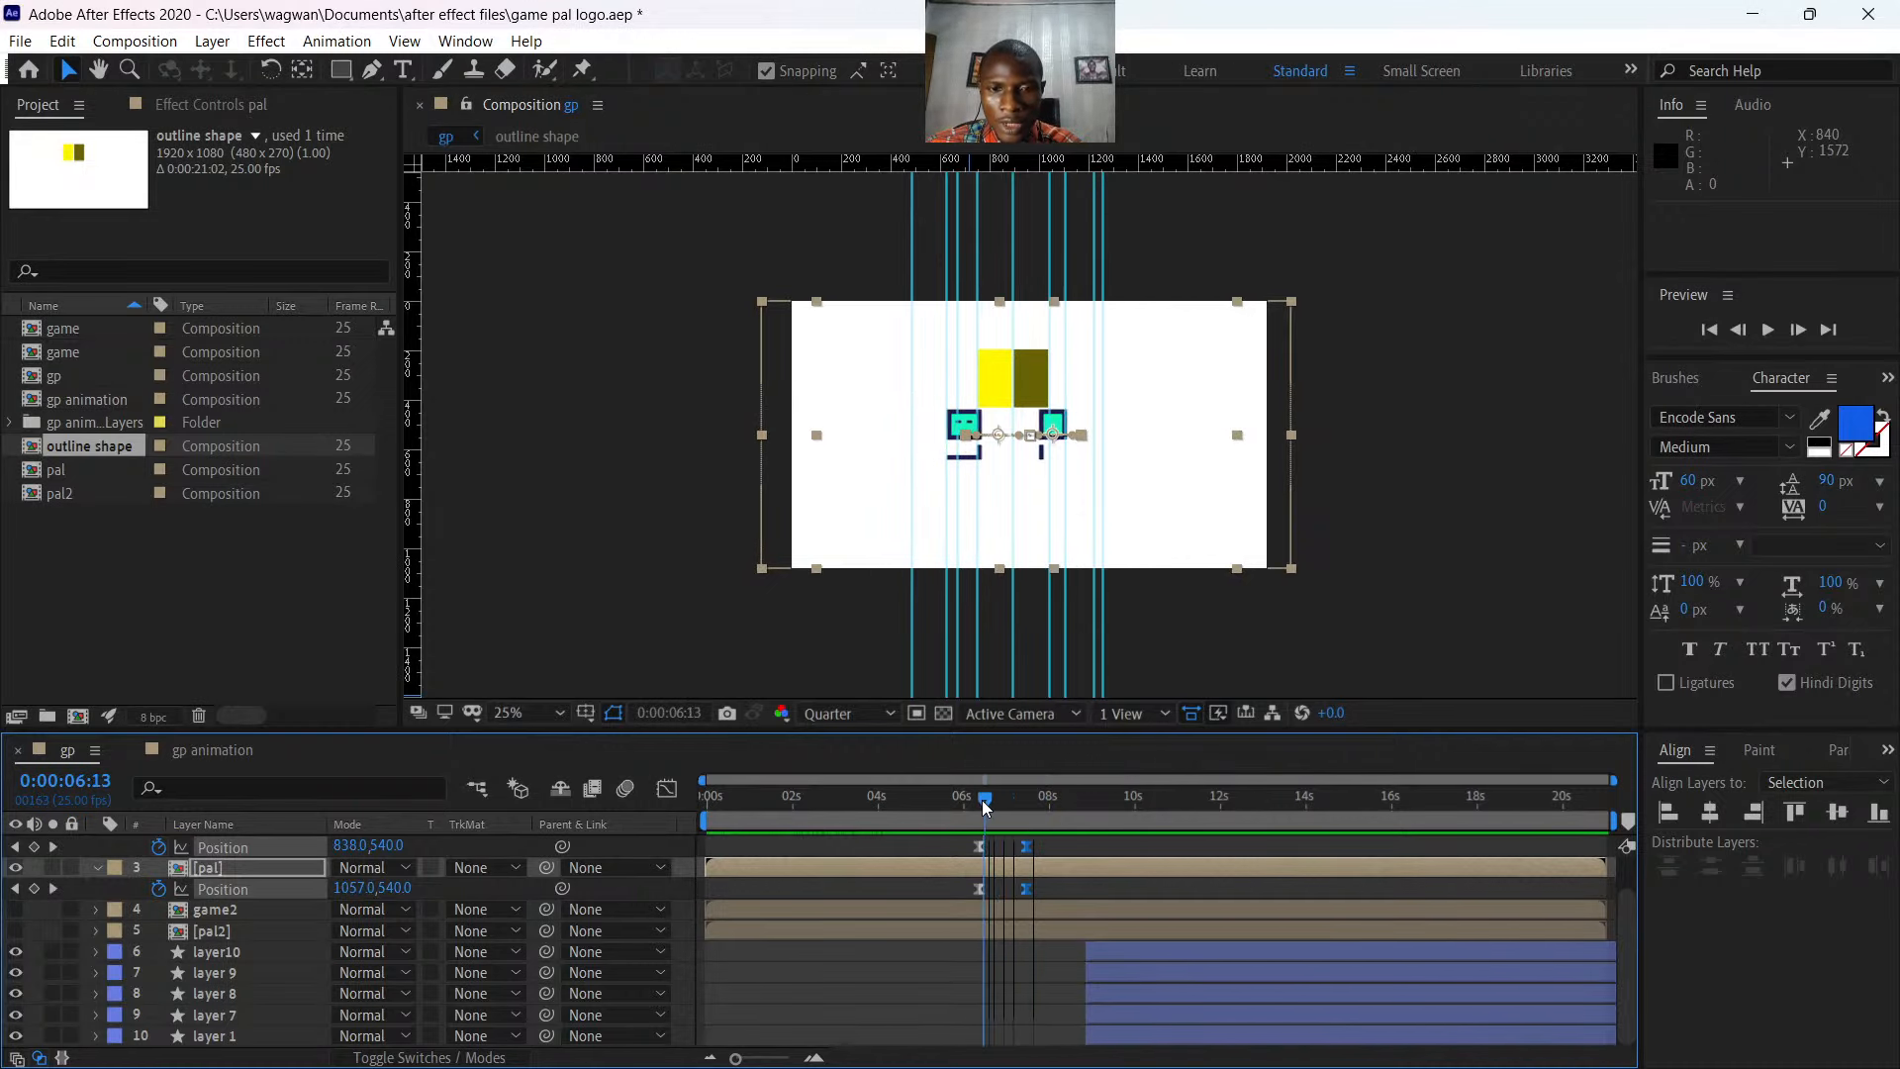
pyautogui.click(1099, 956)
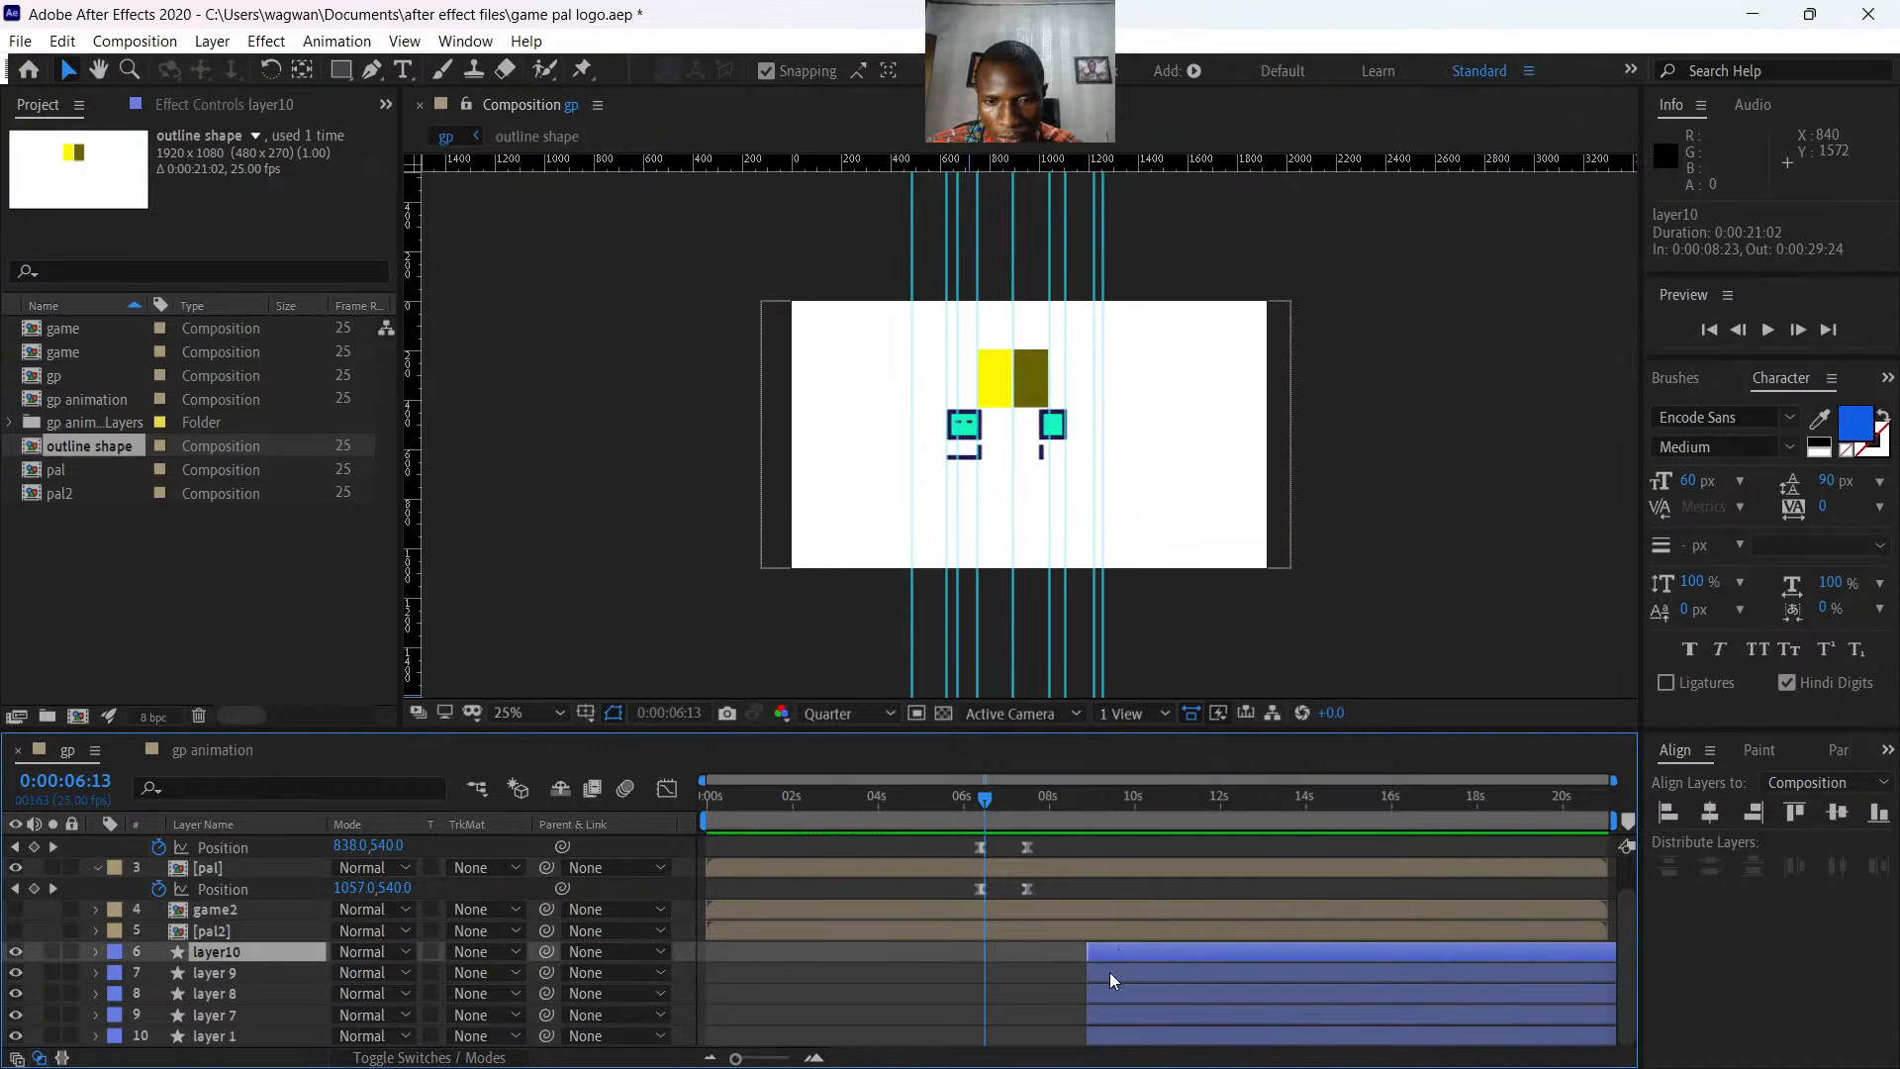
pyautogui.click(1108, 973)
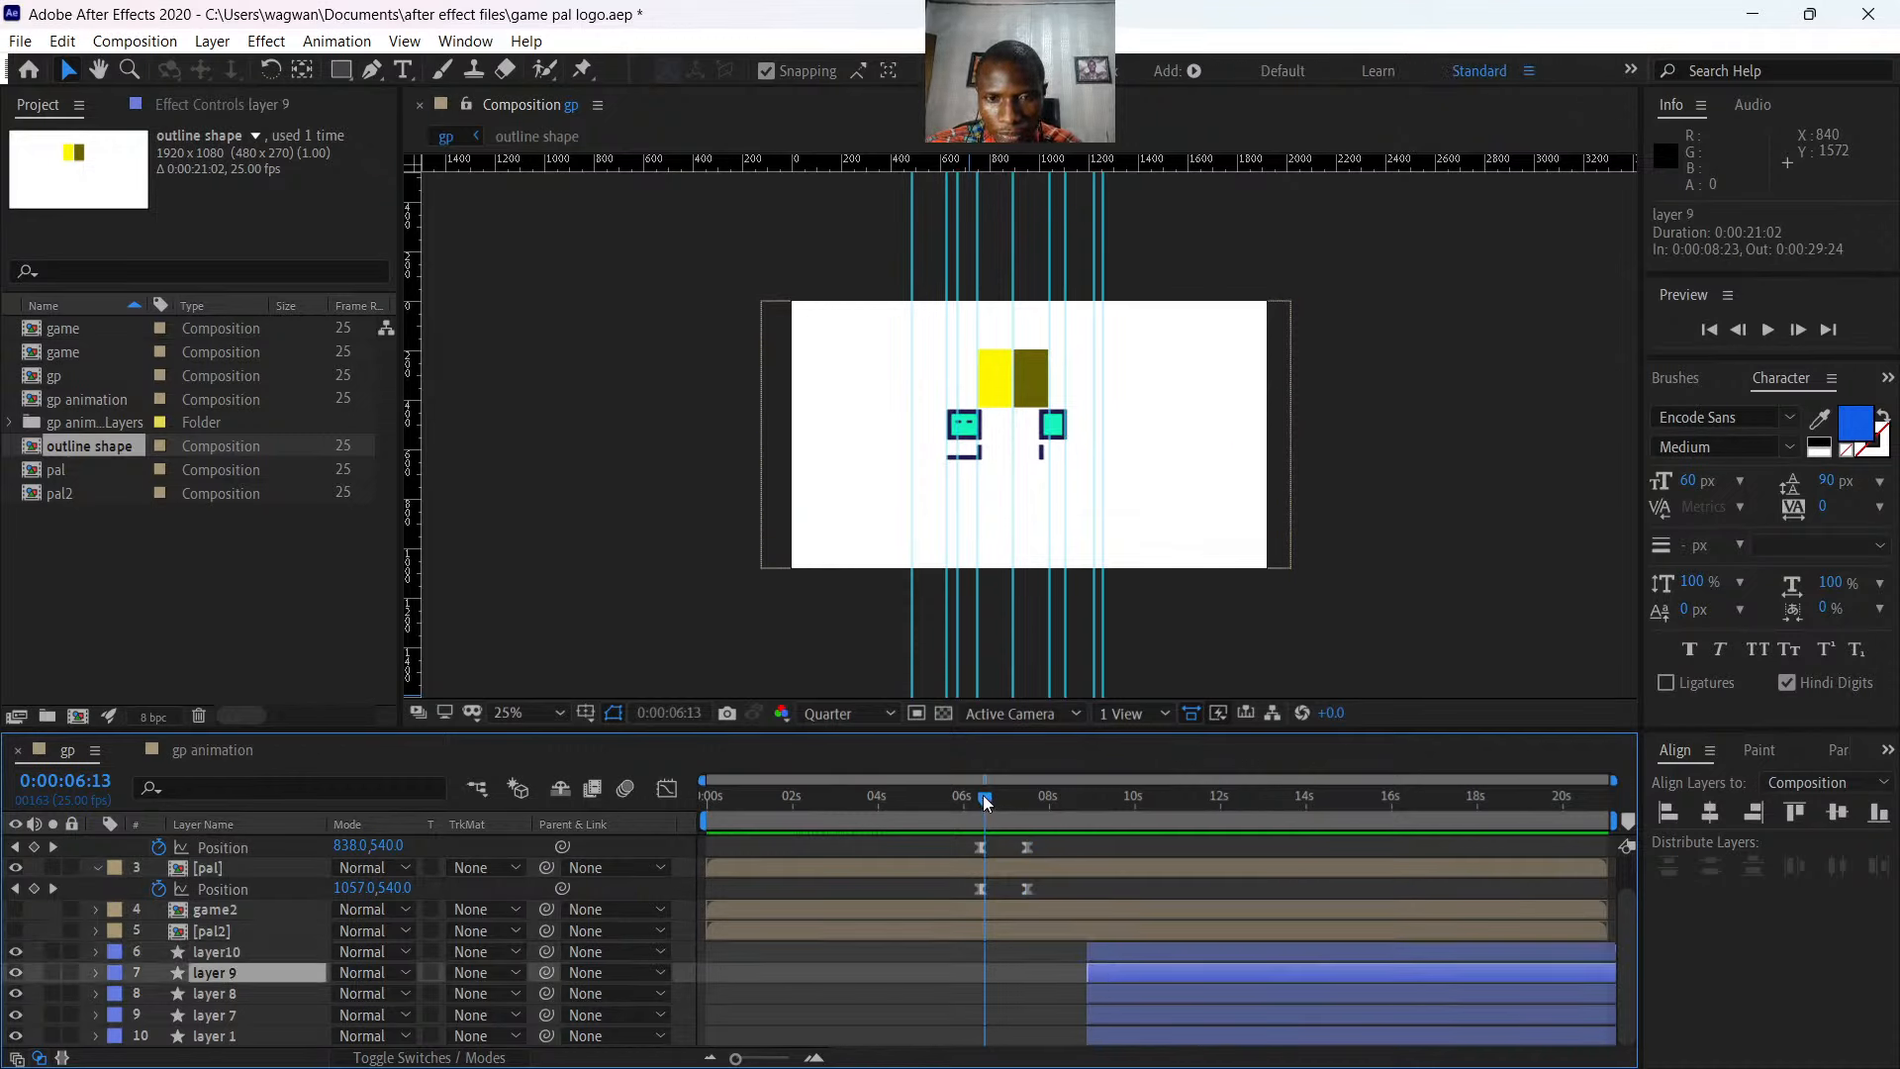
pyautogui.moveTo(982, 794)
pyautogui.mouseDown()
pyautogui.moveTo(1018, 806)
pyautogui.moveTo(966, 797)
pyautogui.moveTo(1011, 809)
pyautogui.mouseUp()
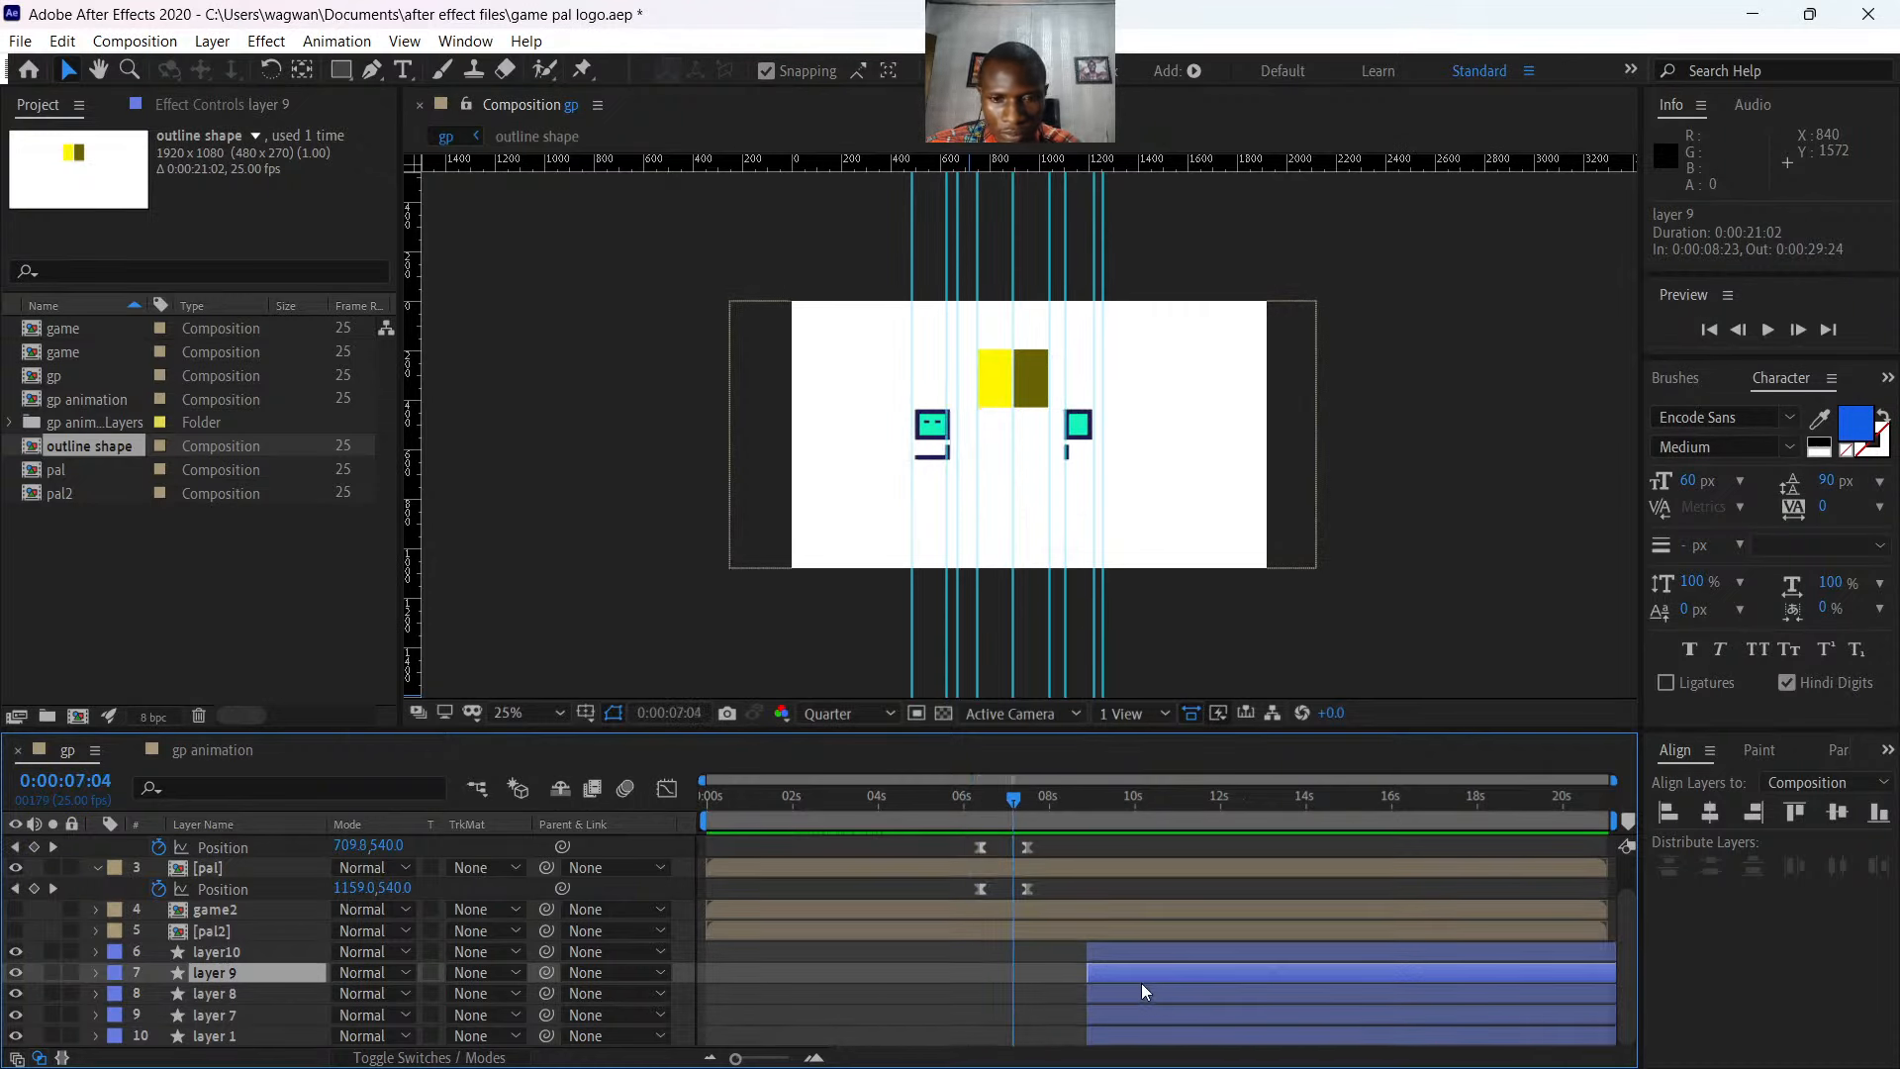
pyautogui.click(1125, 955)
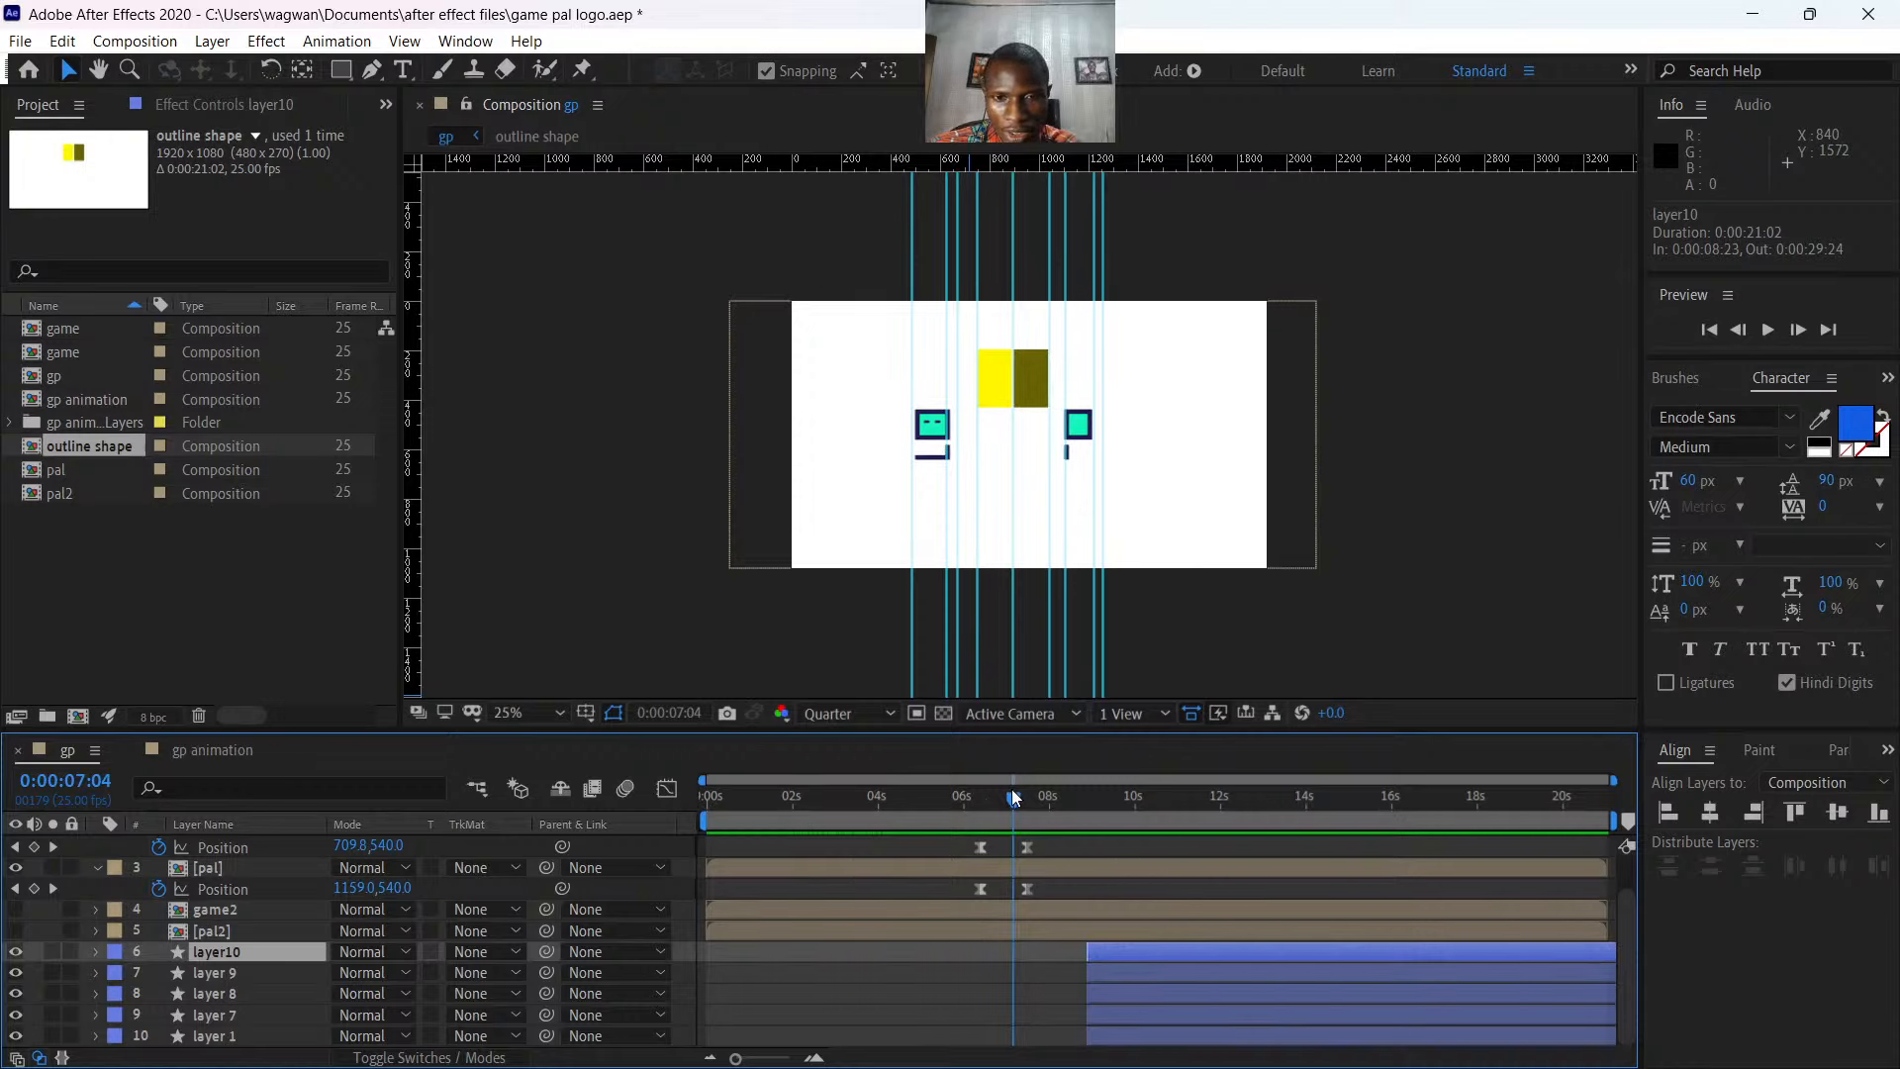
pyautogui.moveTo(1014, 798); pyautogui.dragTo(1098, 823)
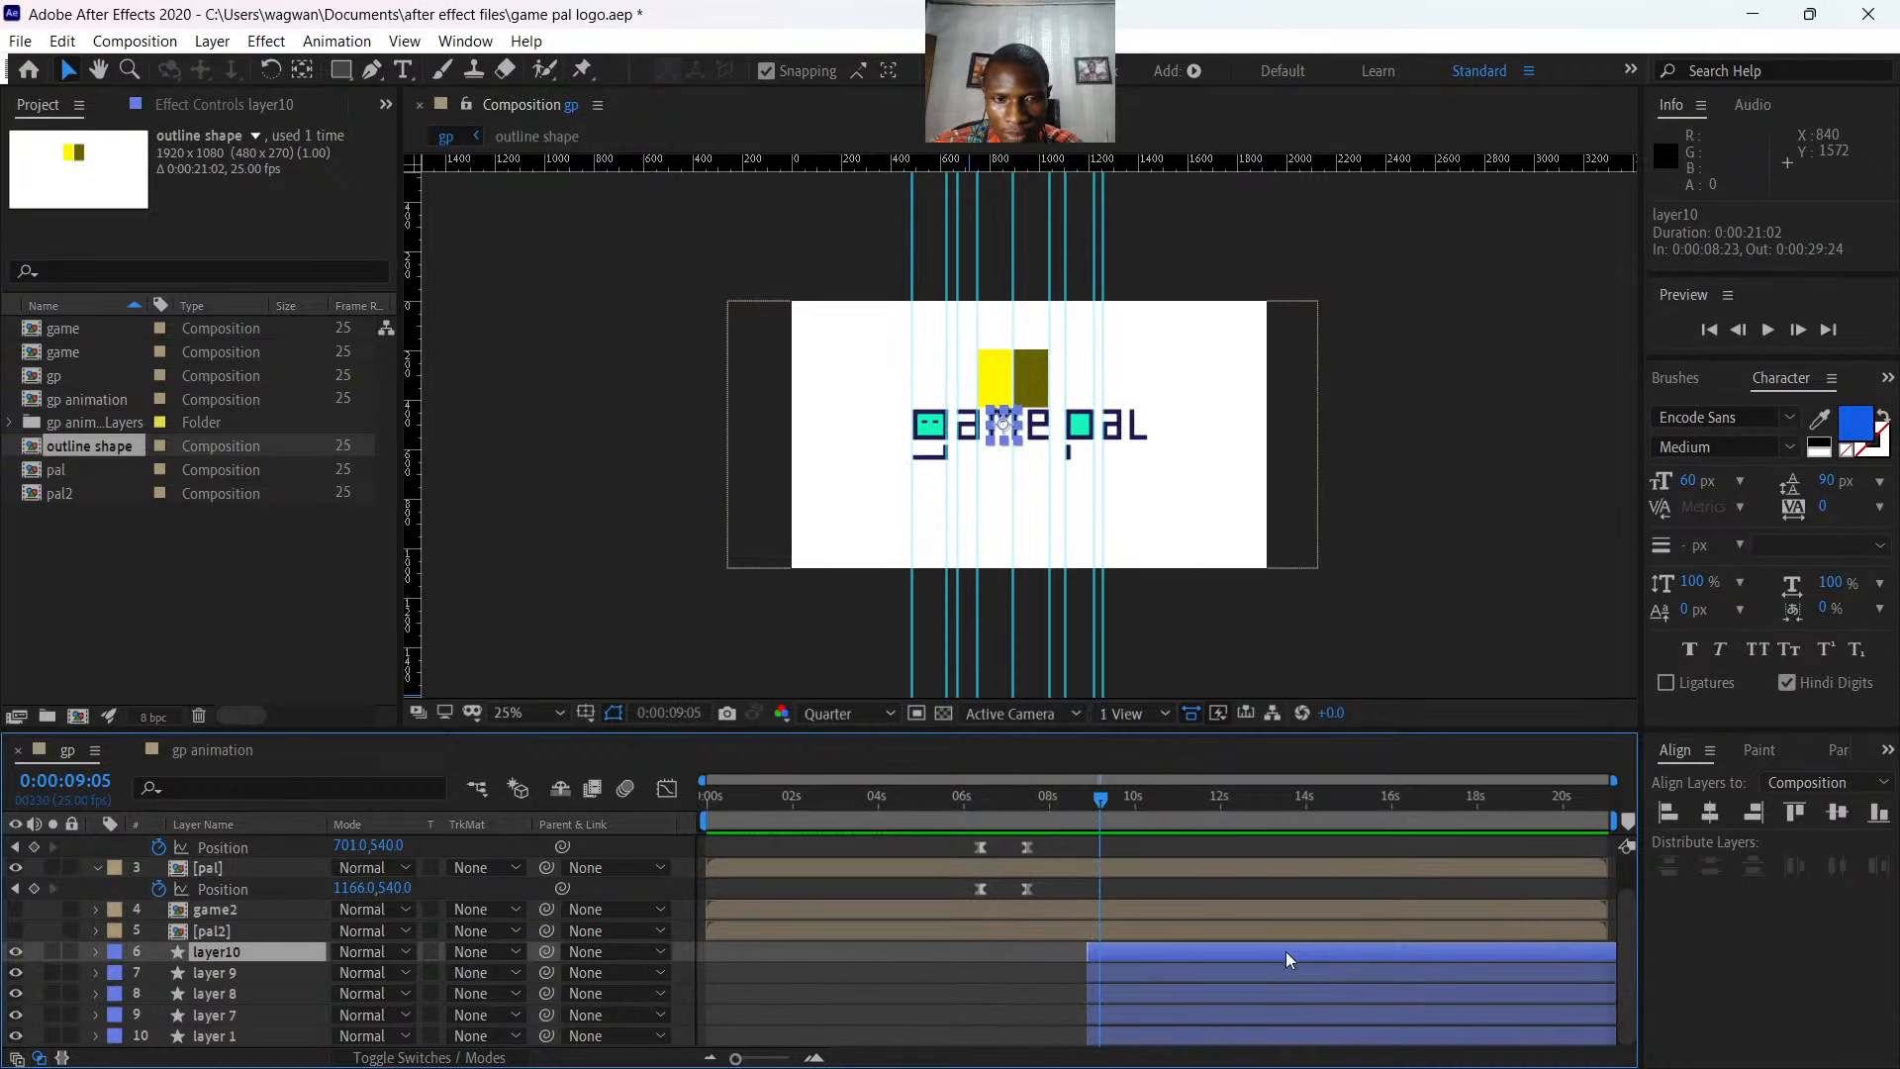
# - Rename layer10 as m and layer 9 as l to match the letters they draw
pyautogui.rightClick(221, 953)
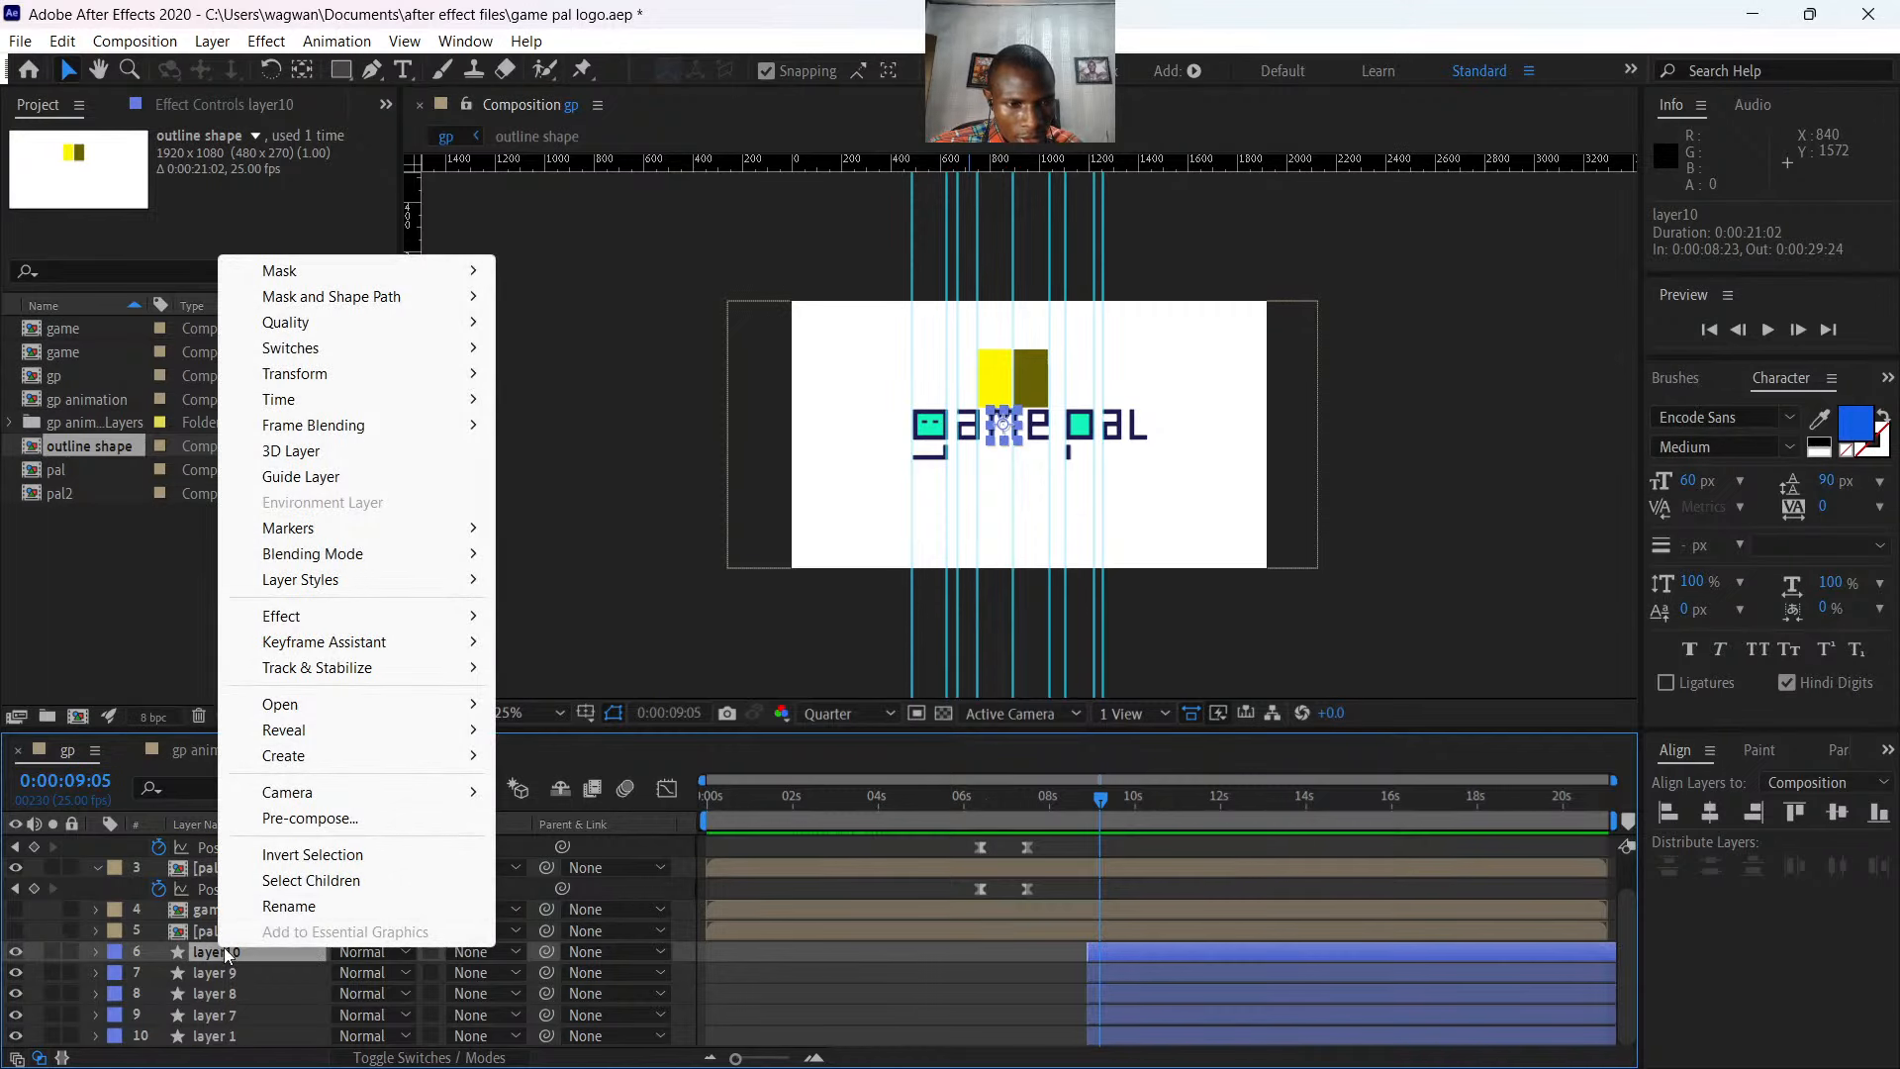
pyautogui.click(288, 906)
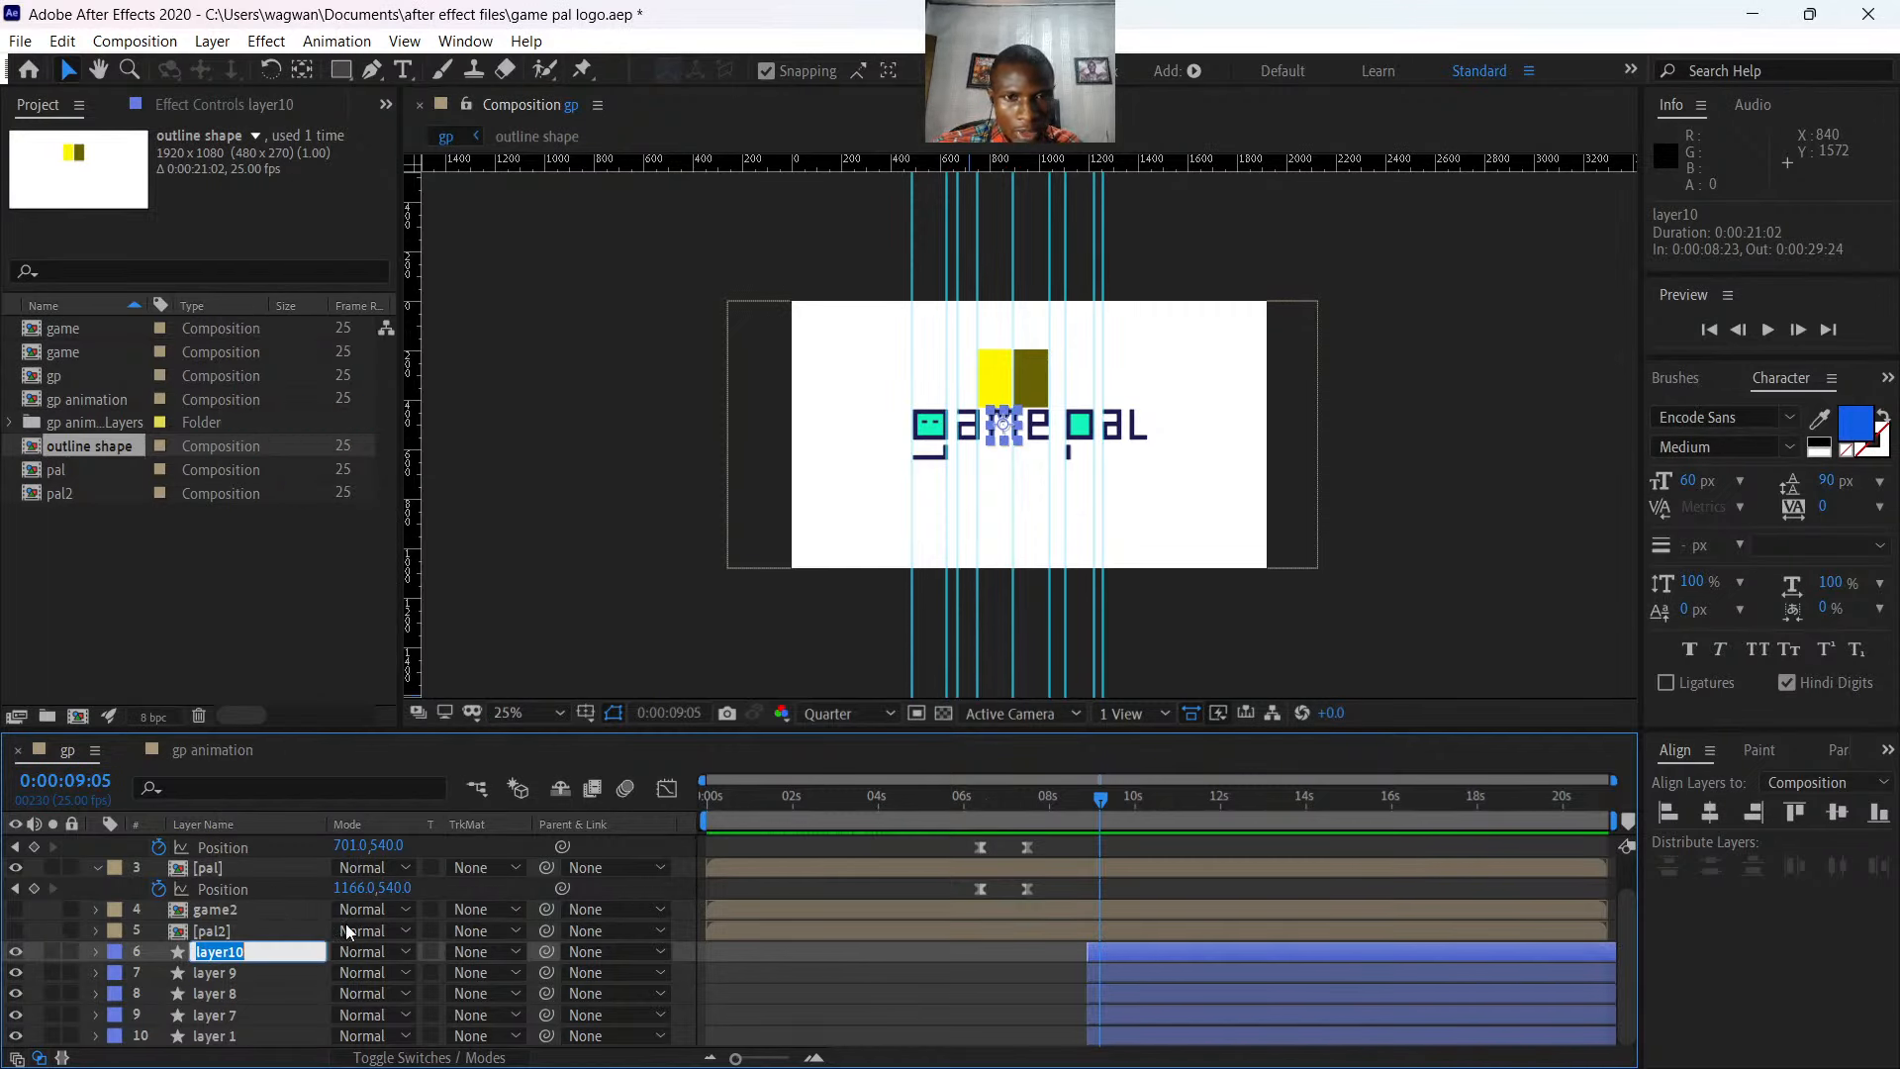
pyautogui.write('m')
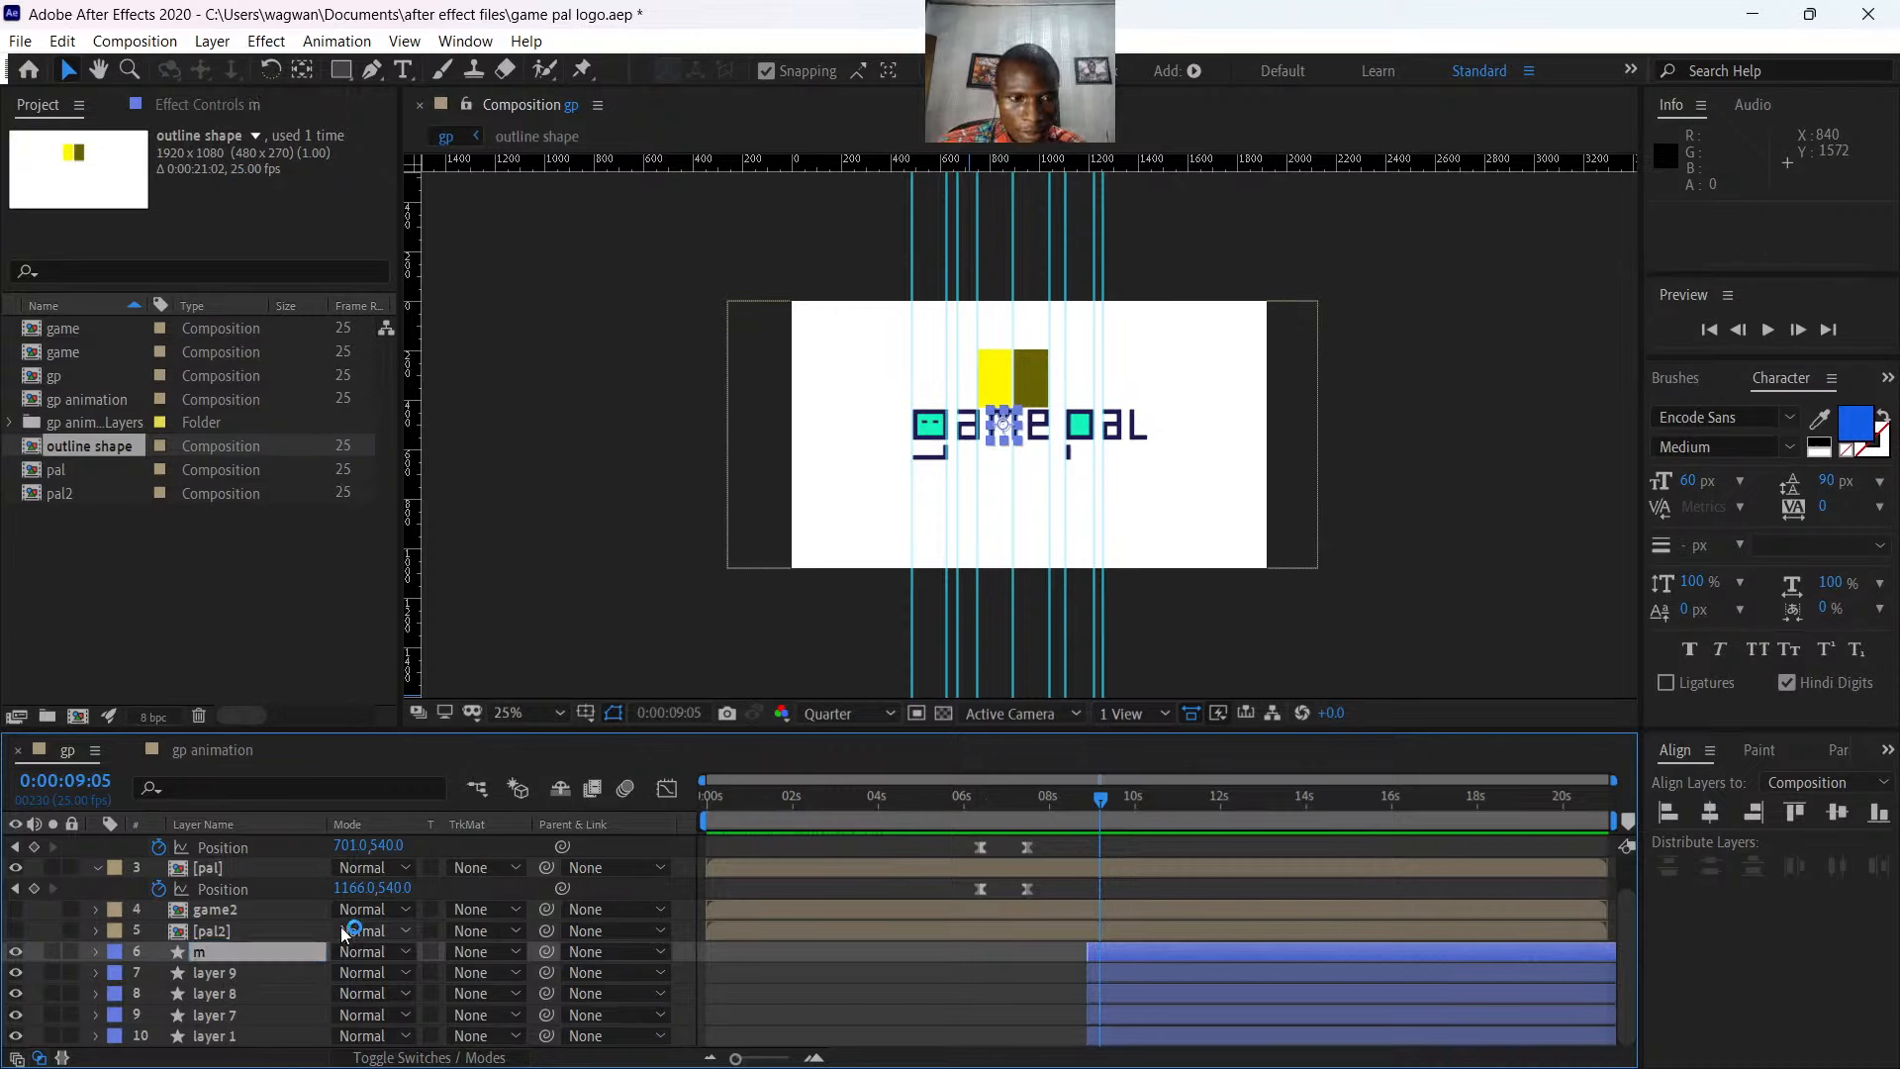
pyautogui.click(235, 972)
pyautogui.rightClick(235, 972)
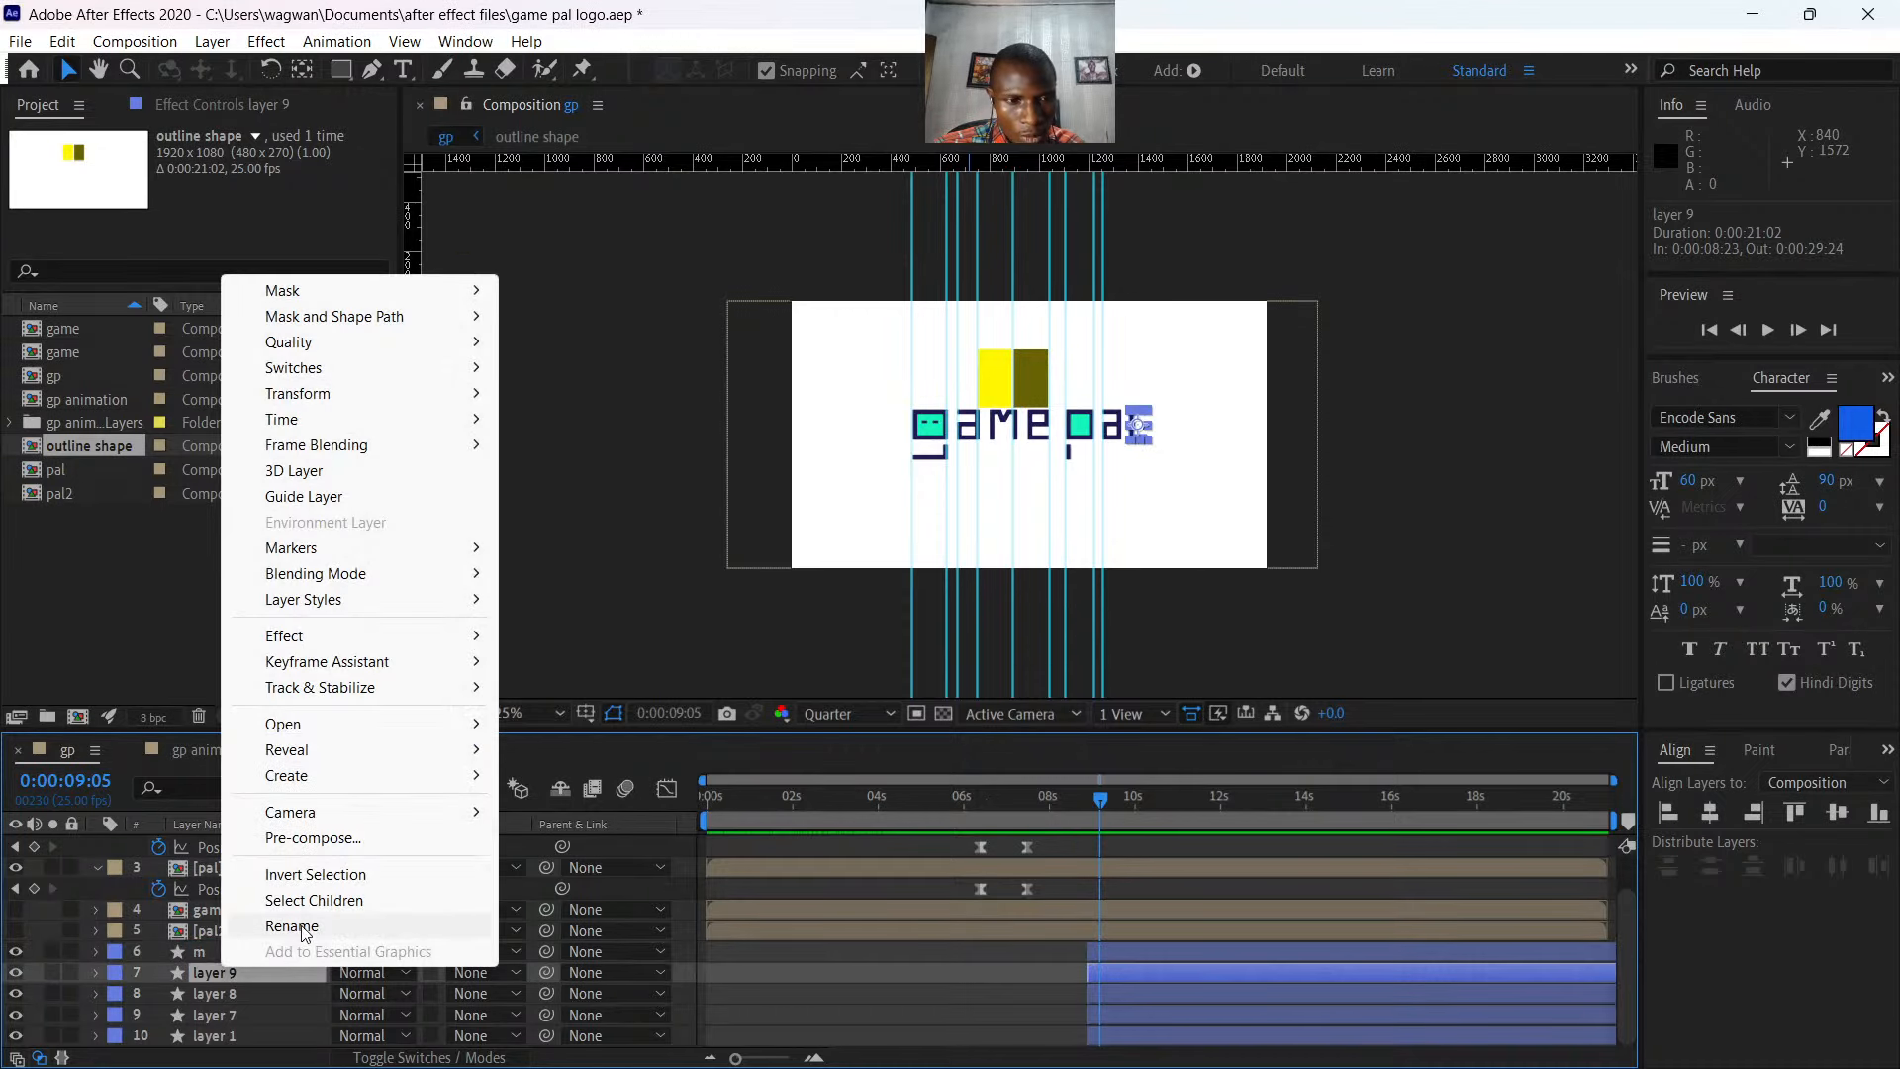
pyautogui.click(291, 925)
pyautogui.write('l')
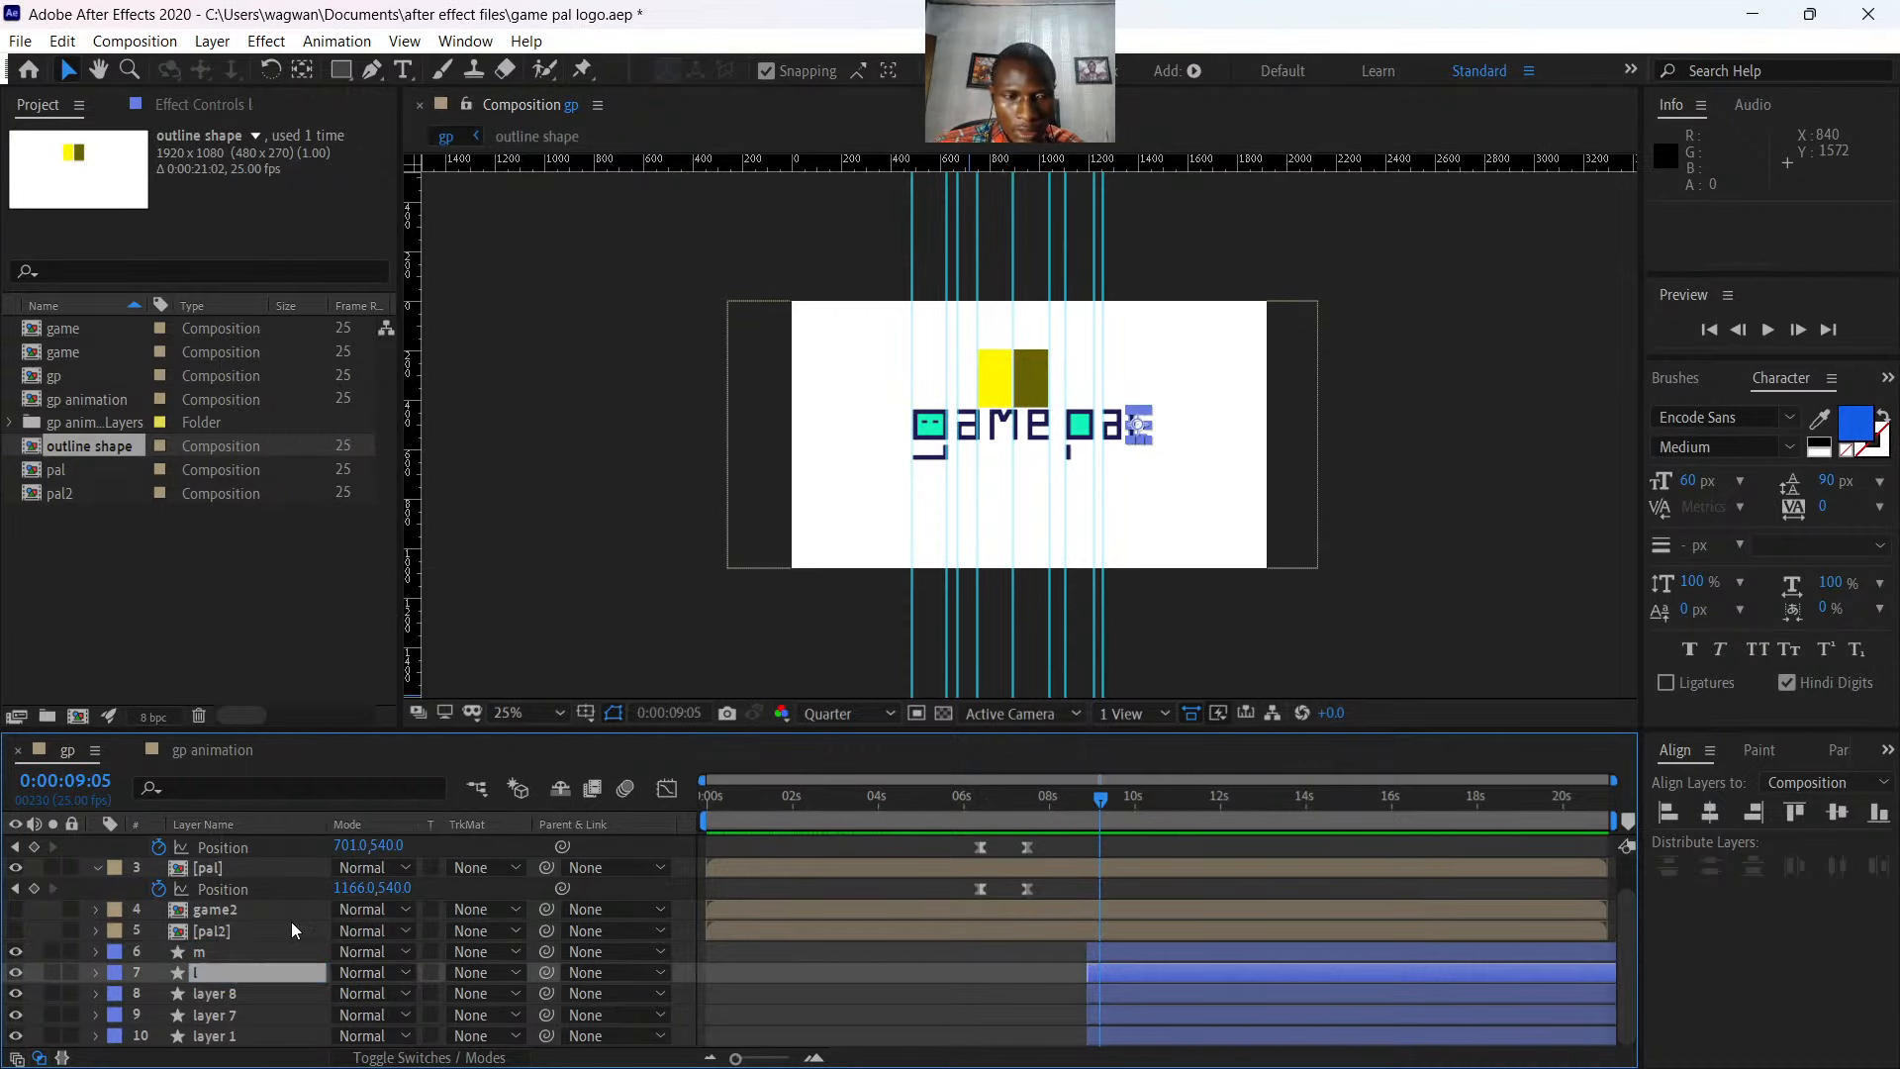
# - Rename layer 8, the second letter of pal, as a
pyautogui.click(241, 986)
pyautogui.rightClick(240, 986)
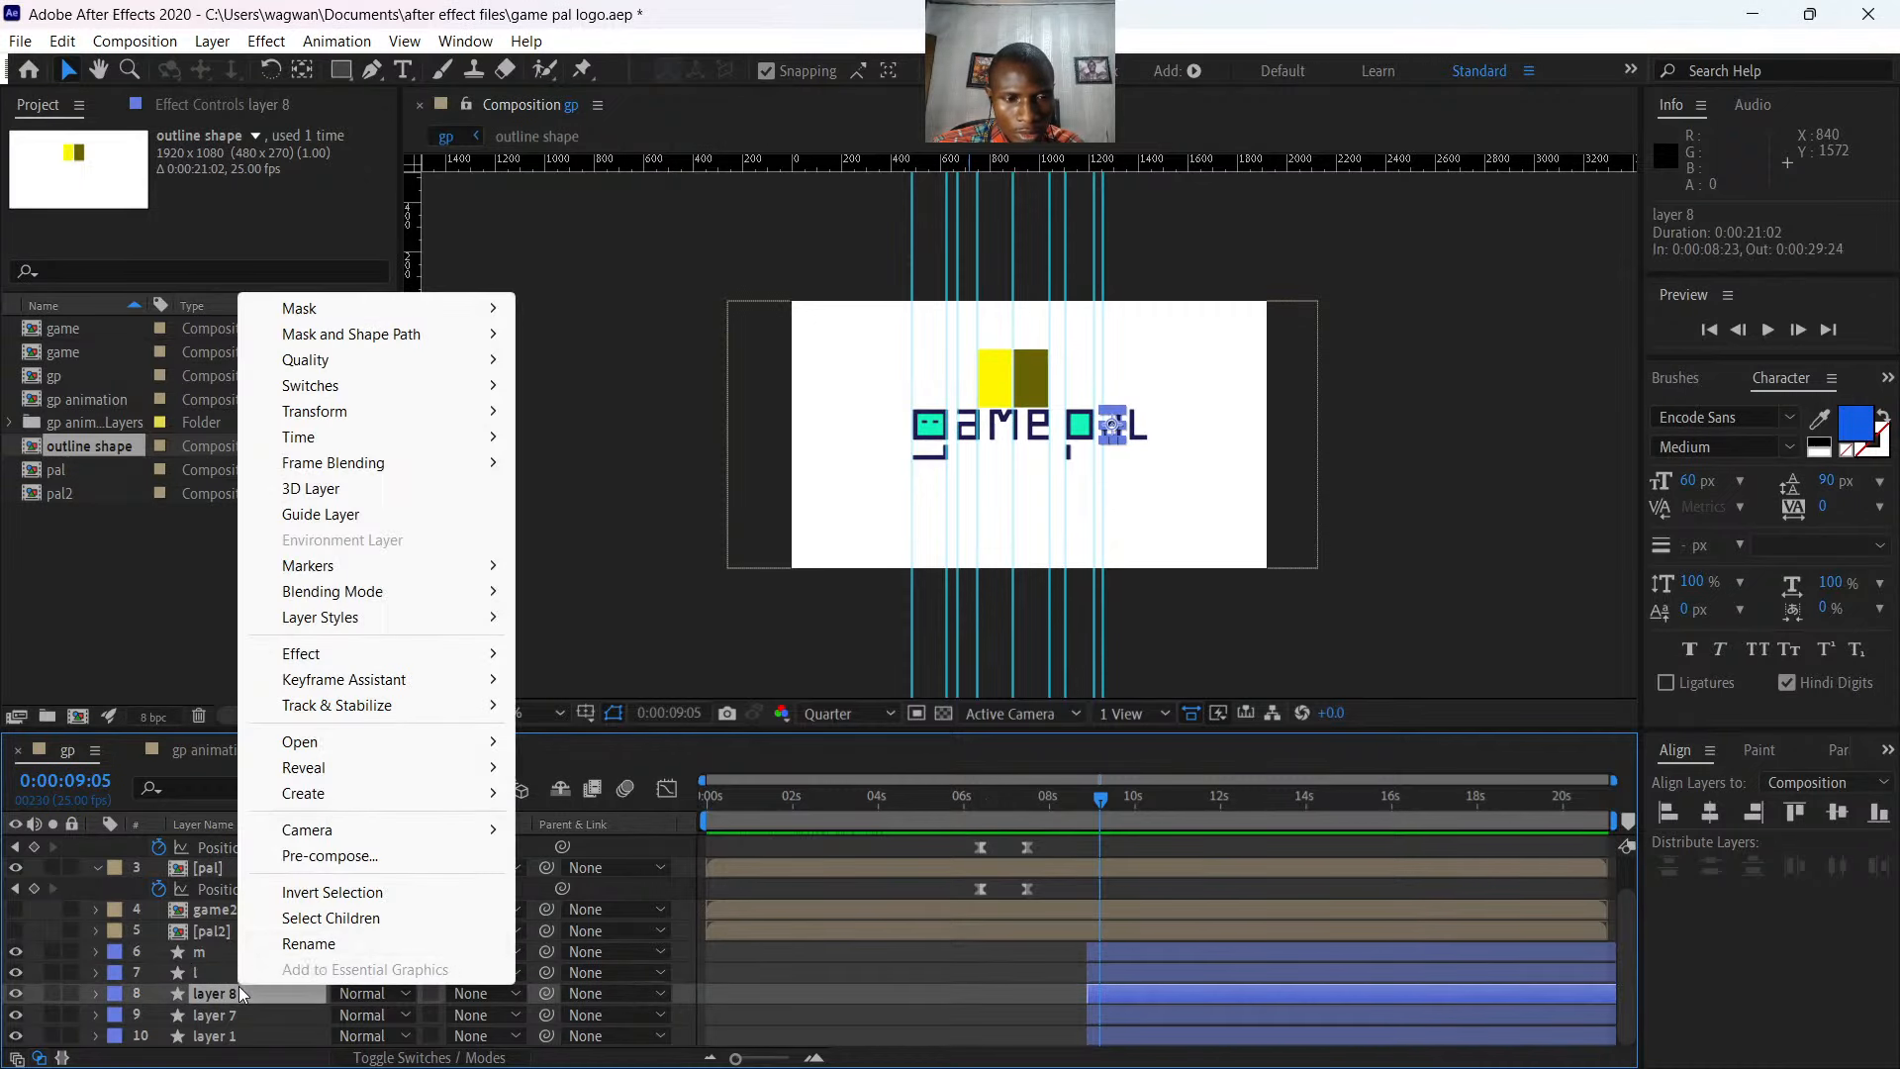
pyautogui.click(323, 942)
pyautogui.write('a')
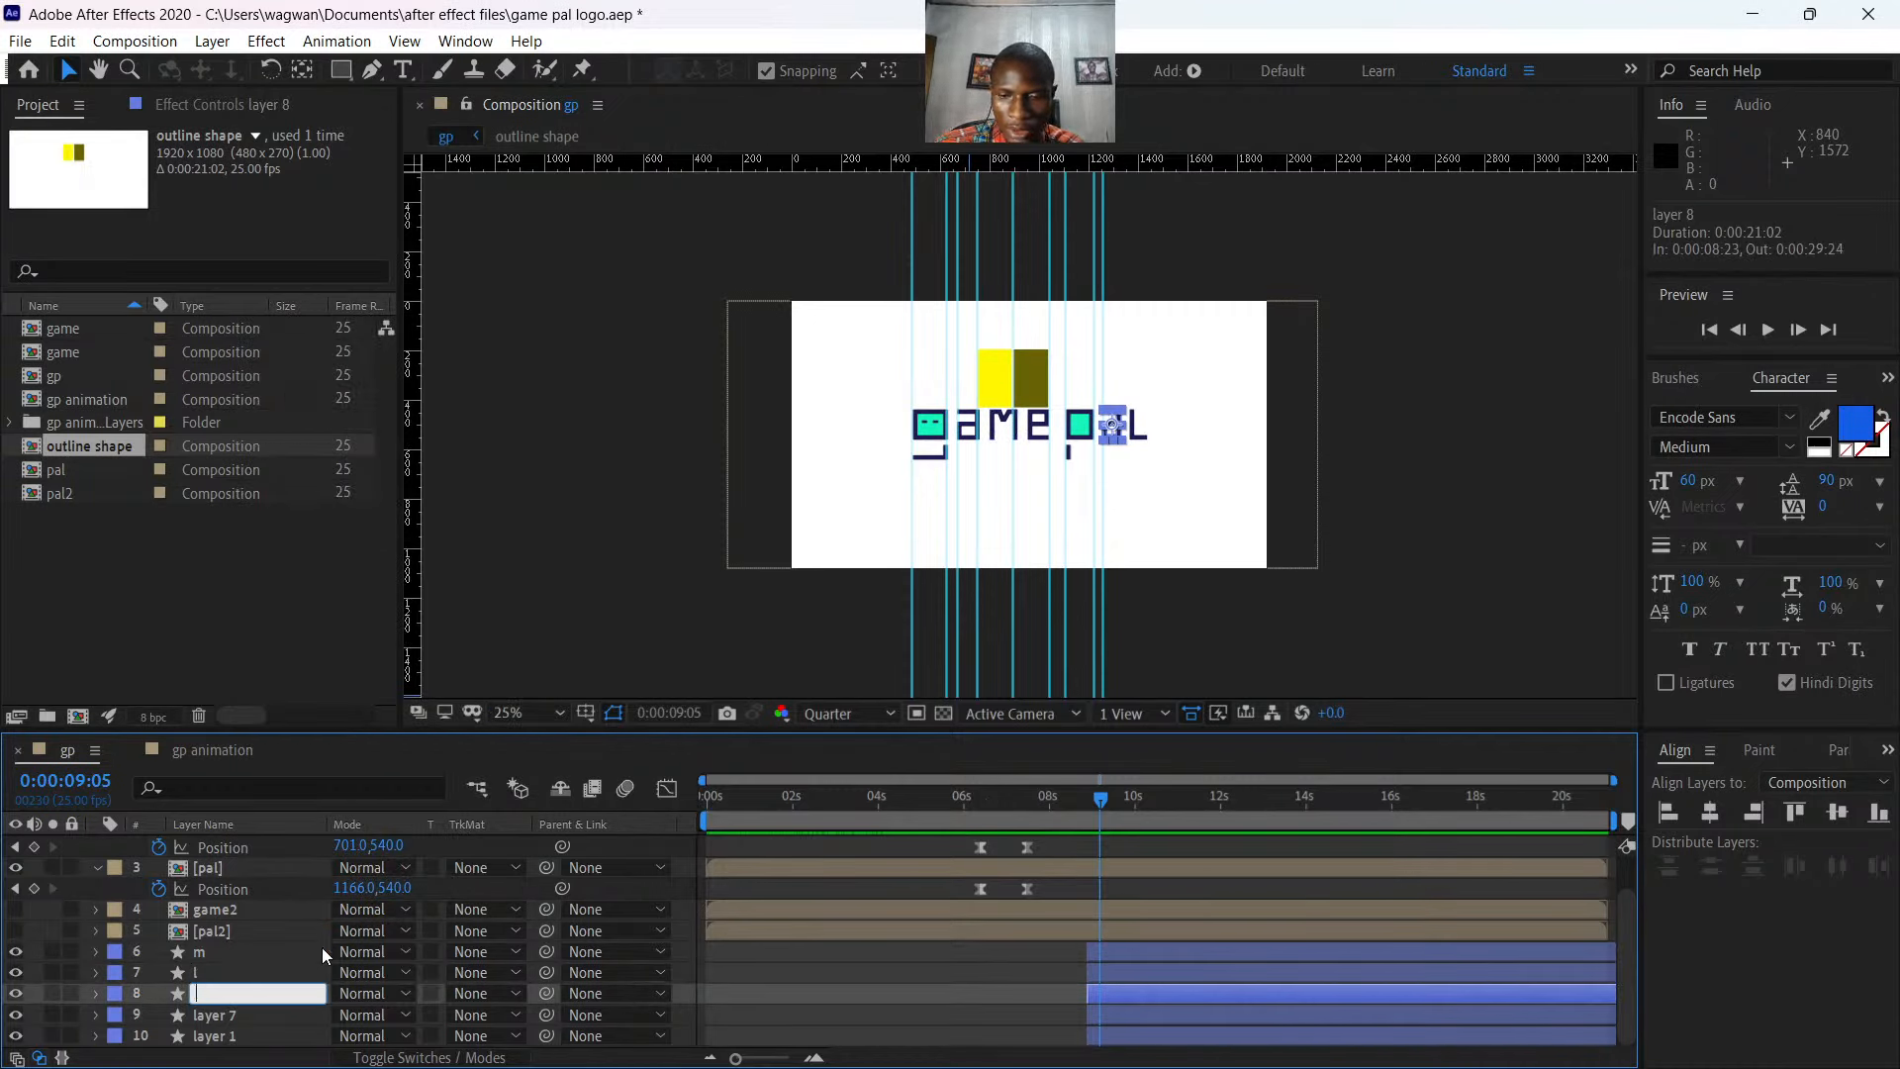
pyautogui.press('Return')
# - Rename layer 7 as e and open the layer commands for layer 1
pyautogui.click(224, 1017)
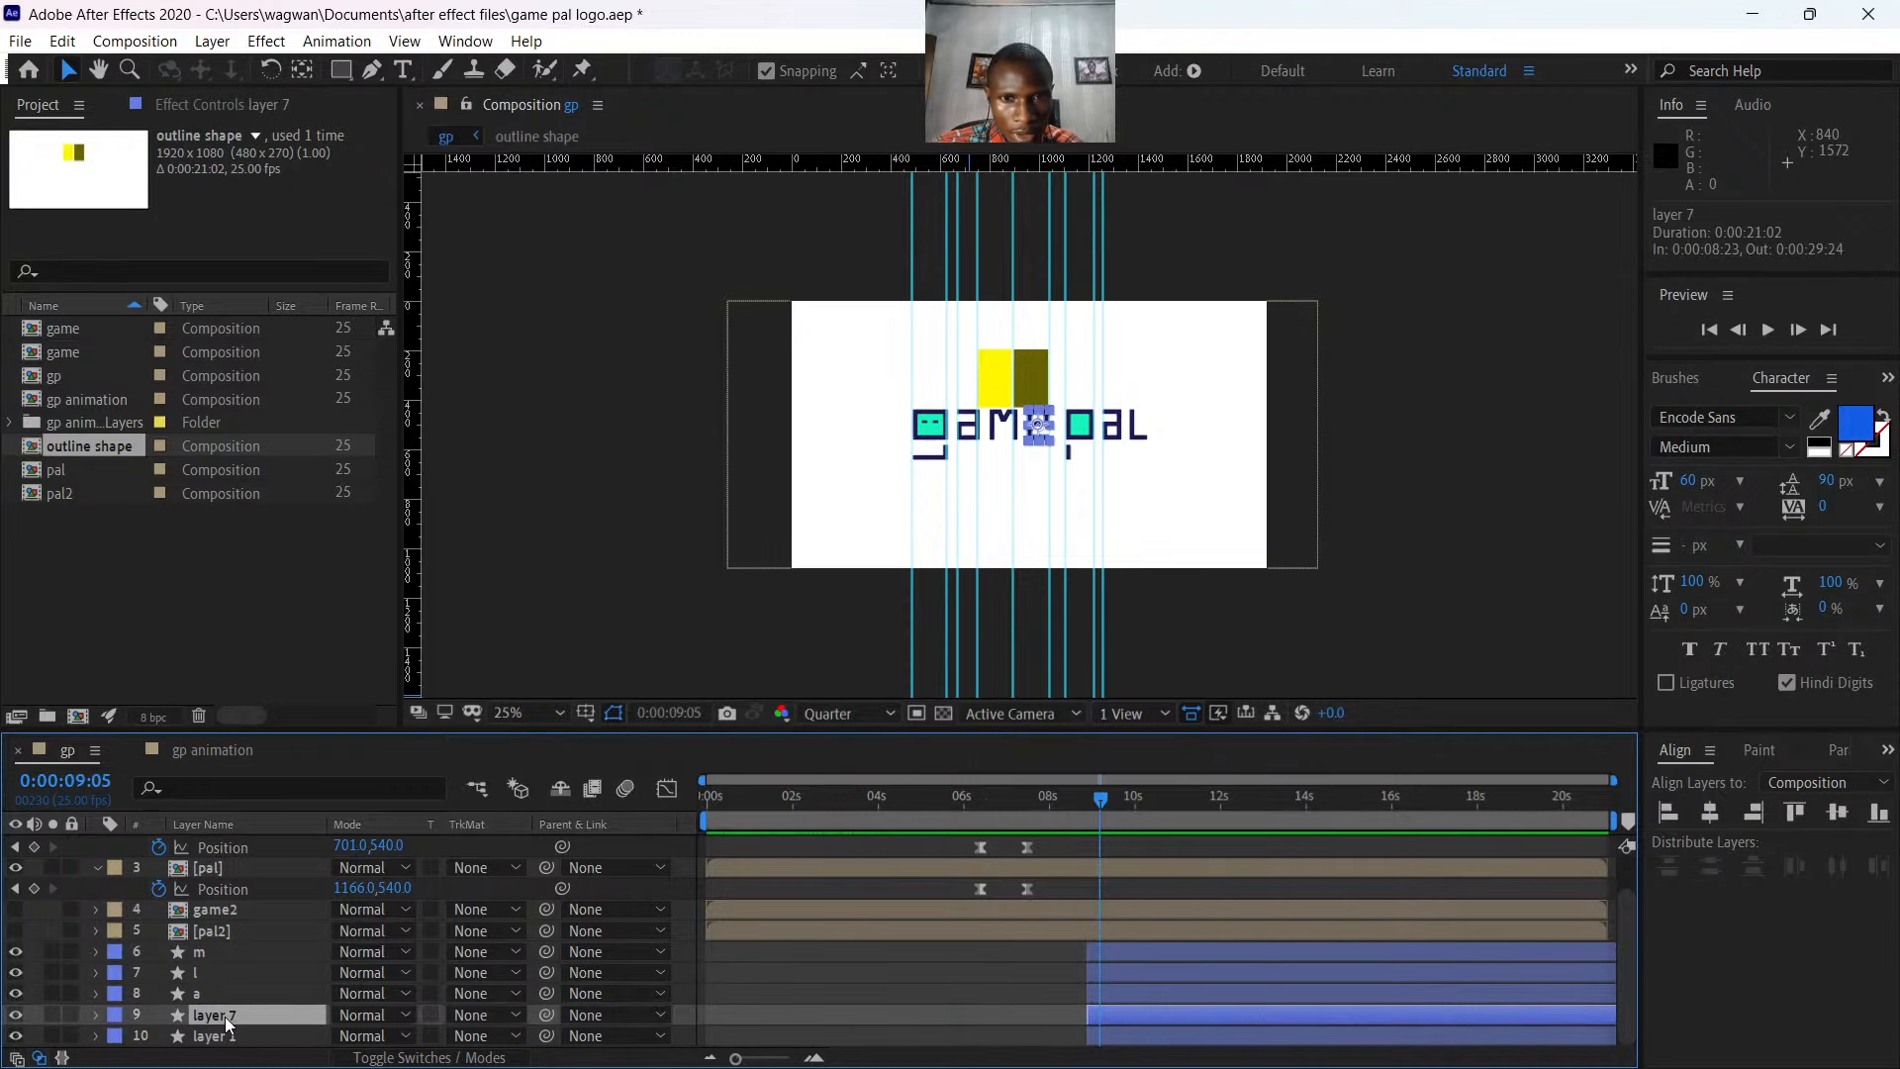
pyautogui.rightClick(224, 1018)
pyautogui.click(370, 974)
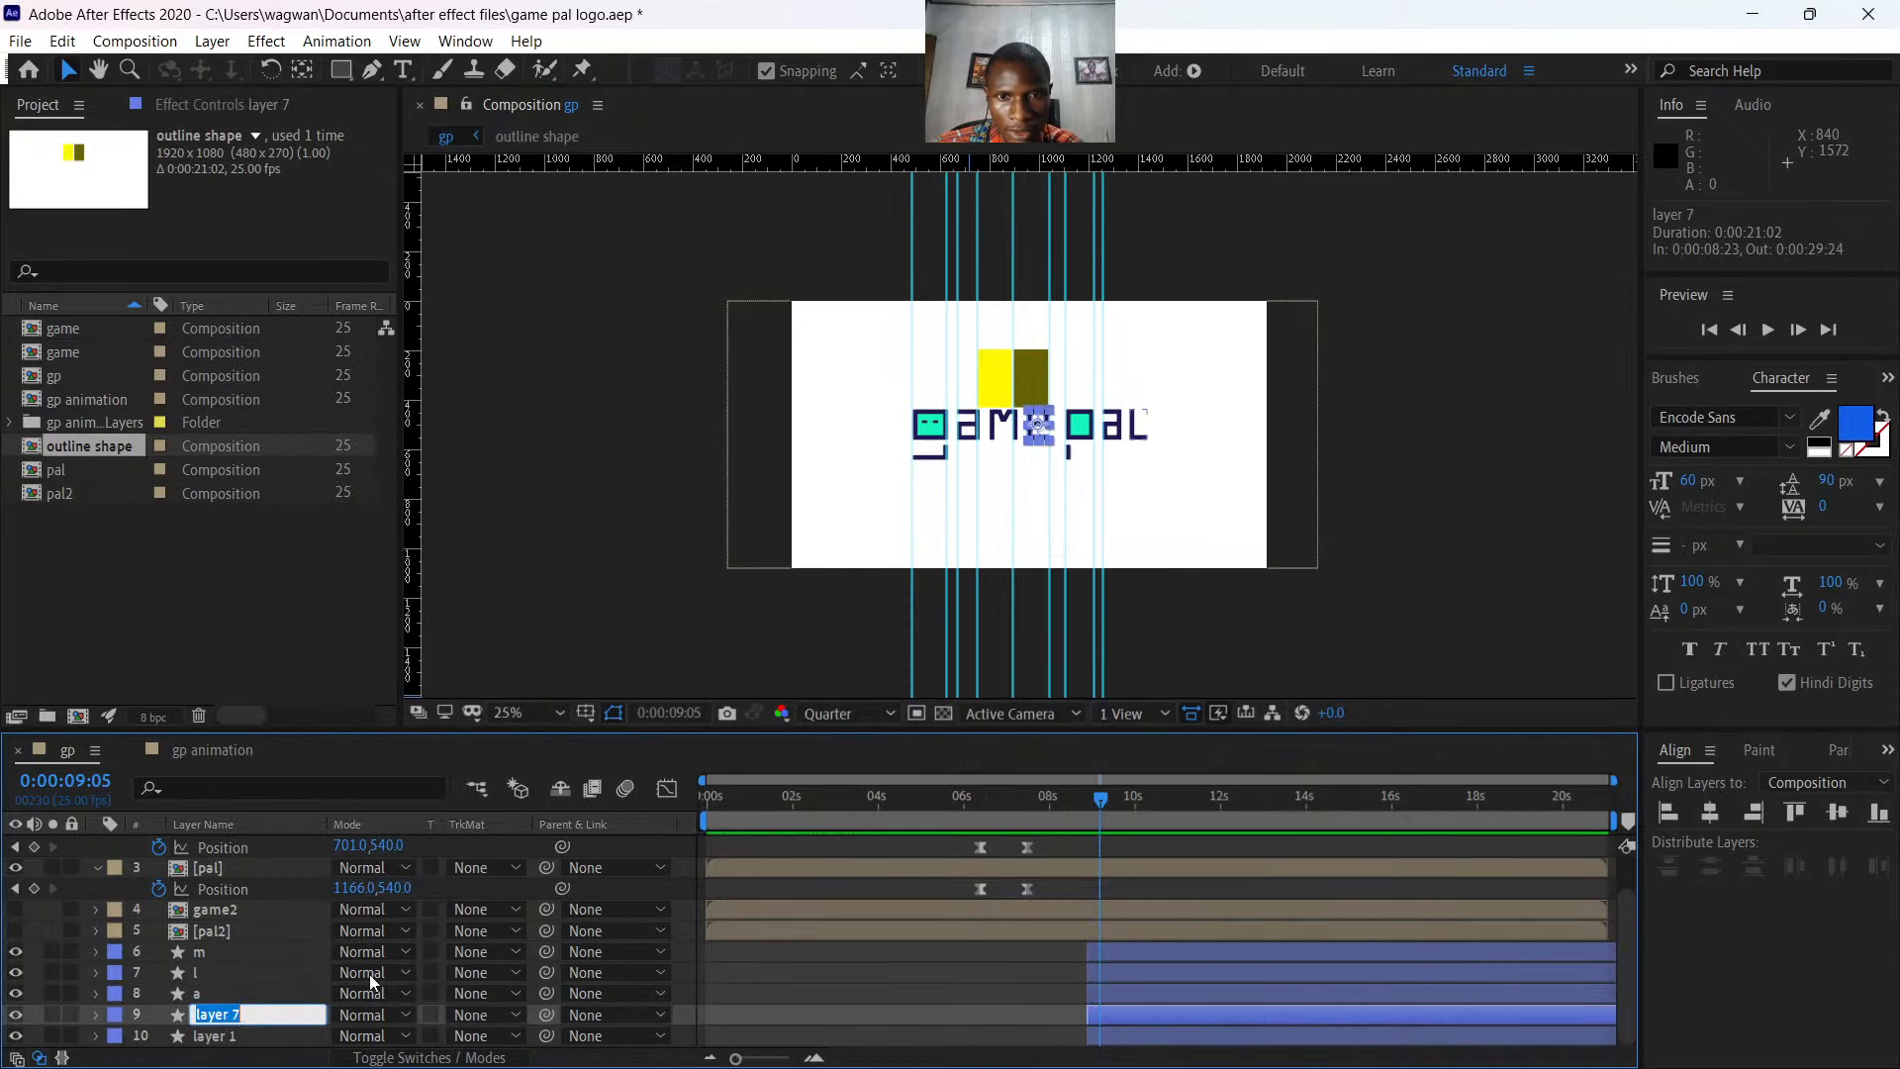
pyautogui.write('e')
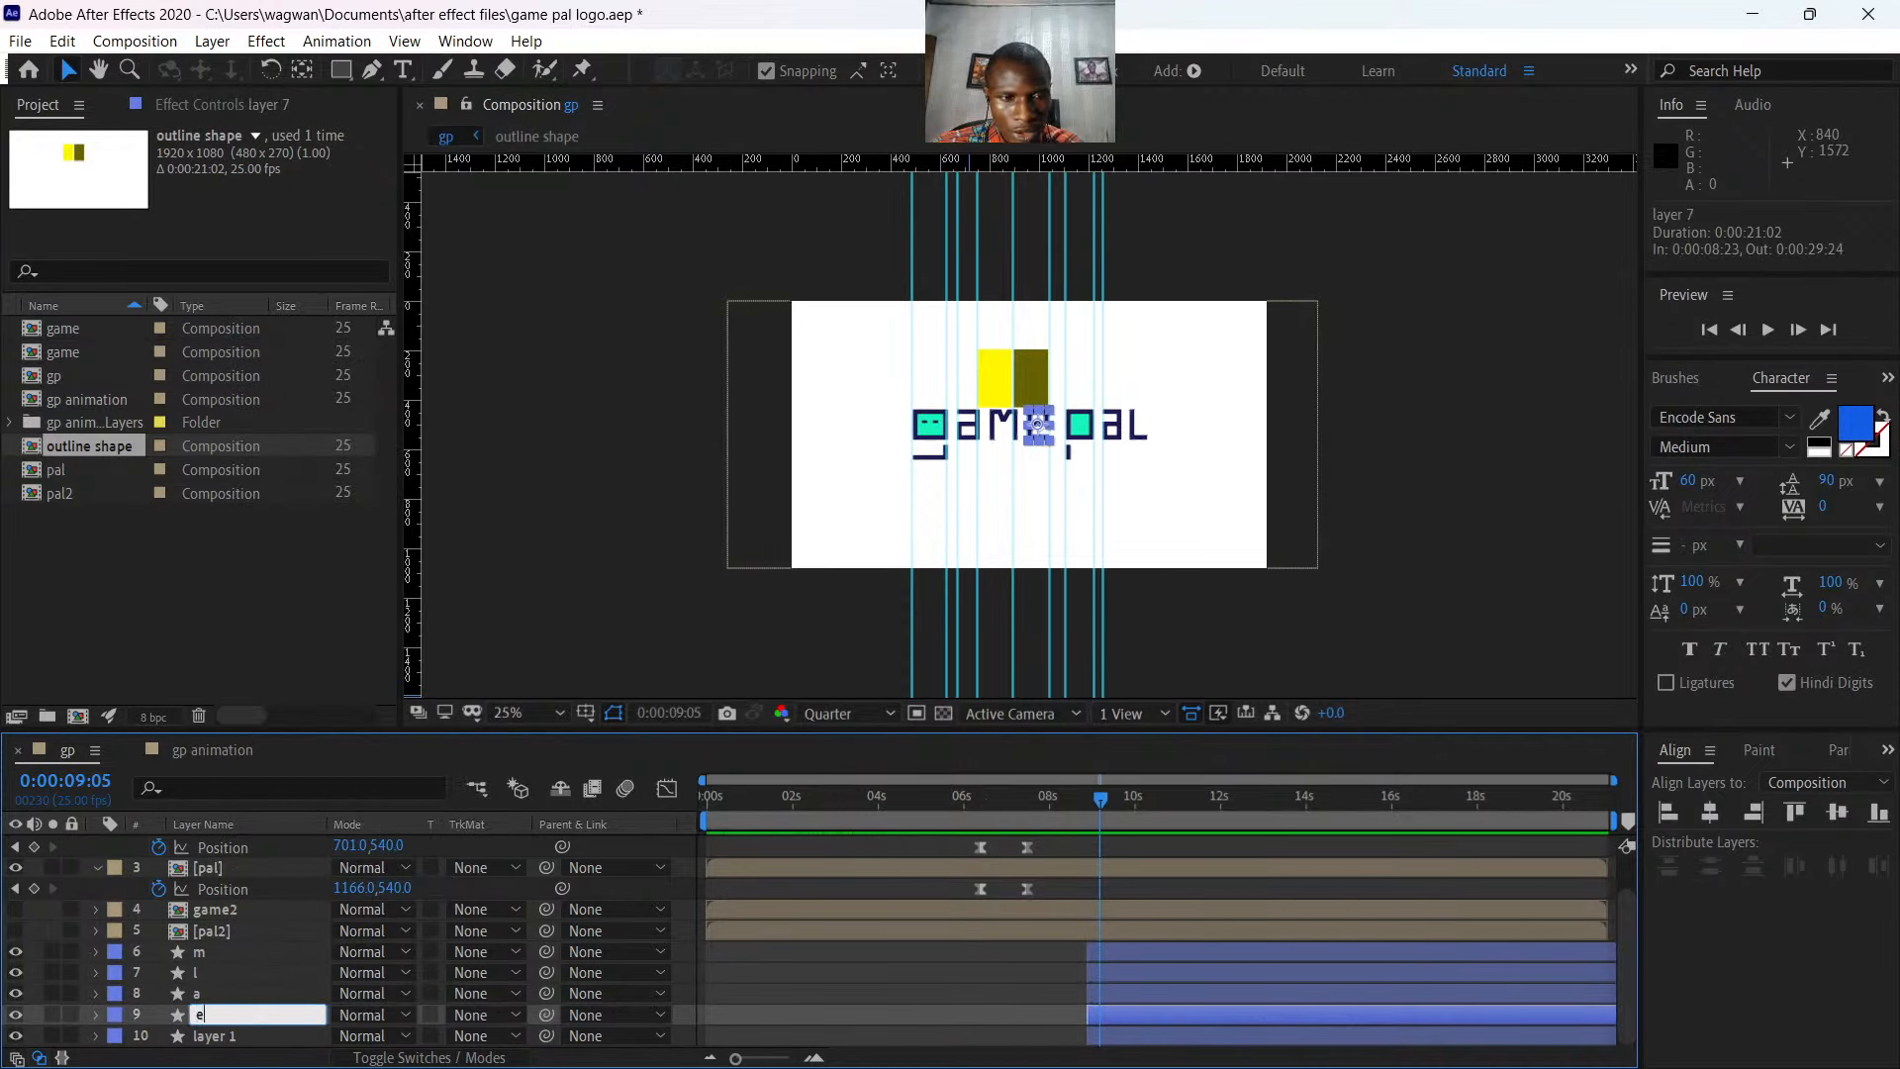
pyautogui.press('Return')
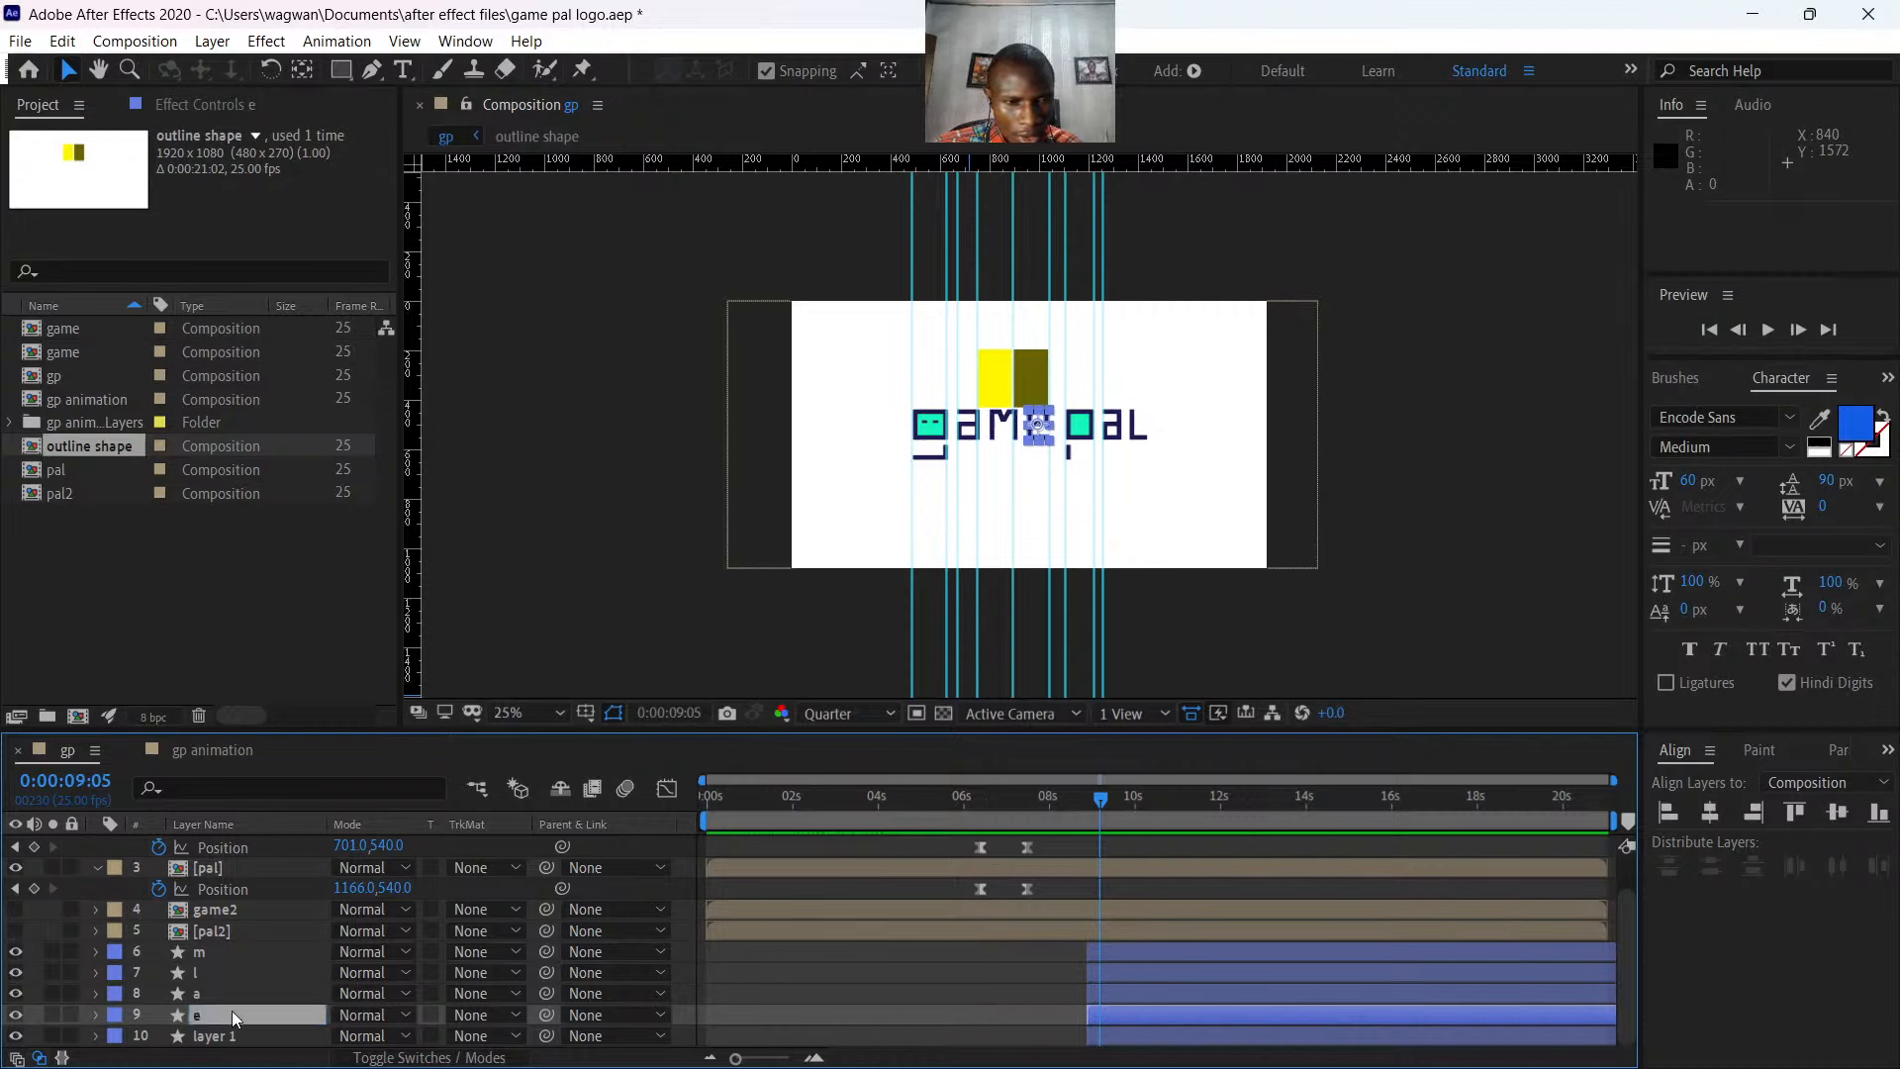
pyautogui.click(227, 1039)
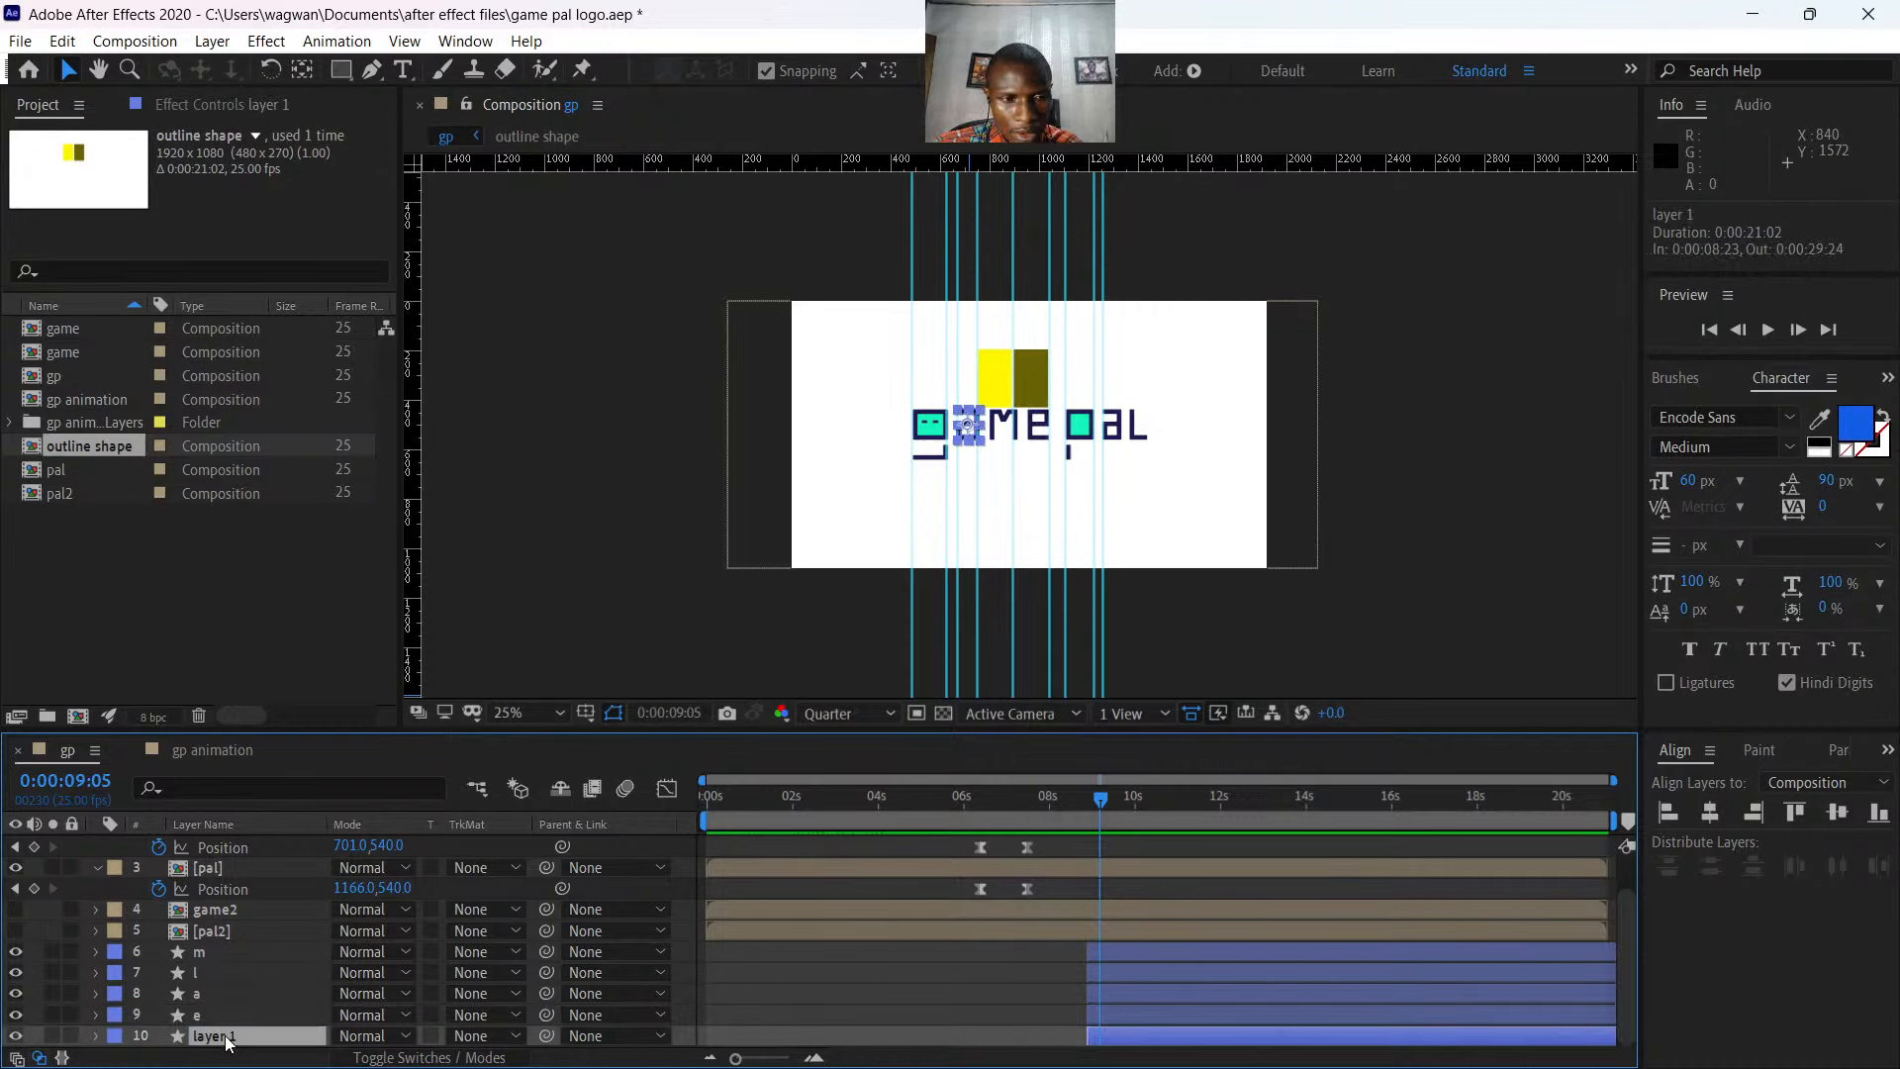
pyautogui.rightClick(227, 1040)
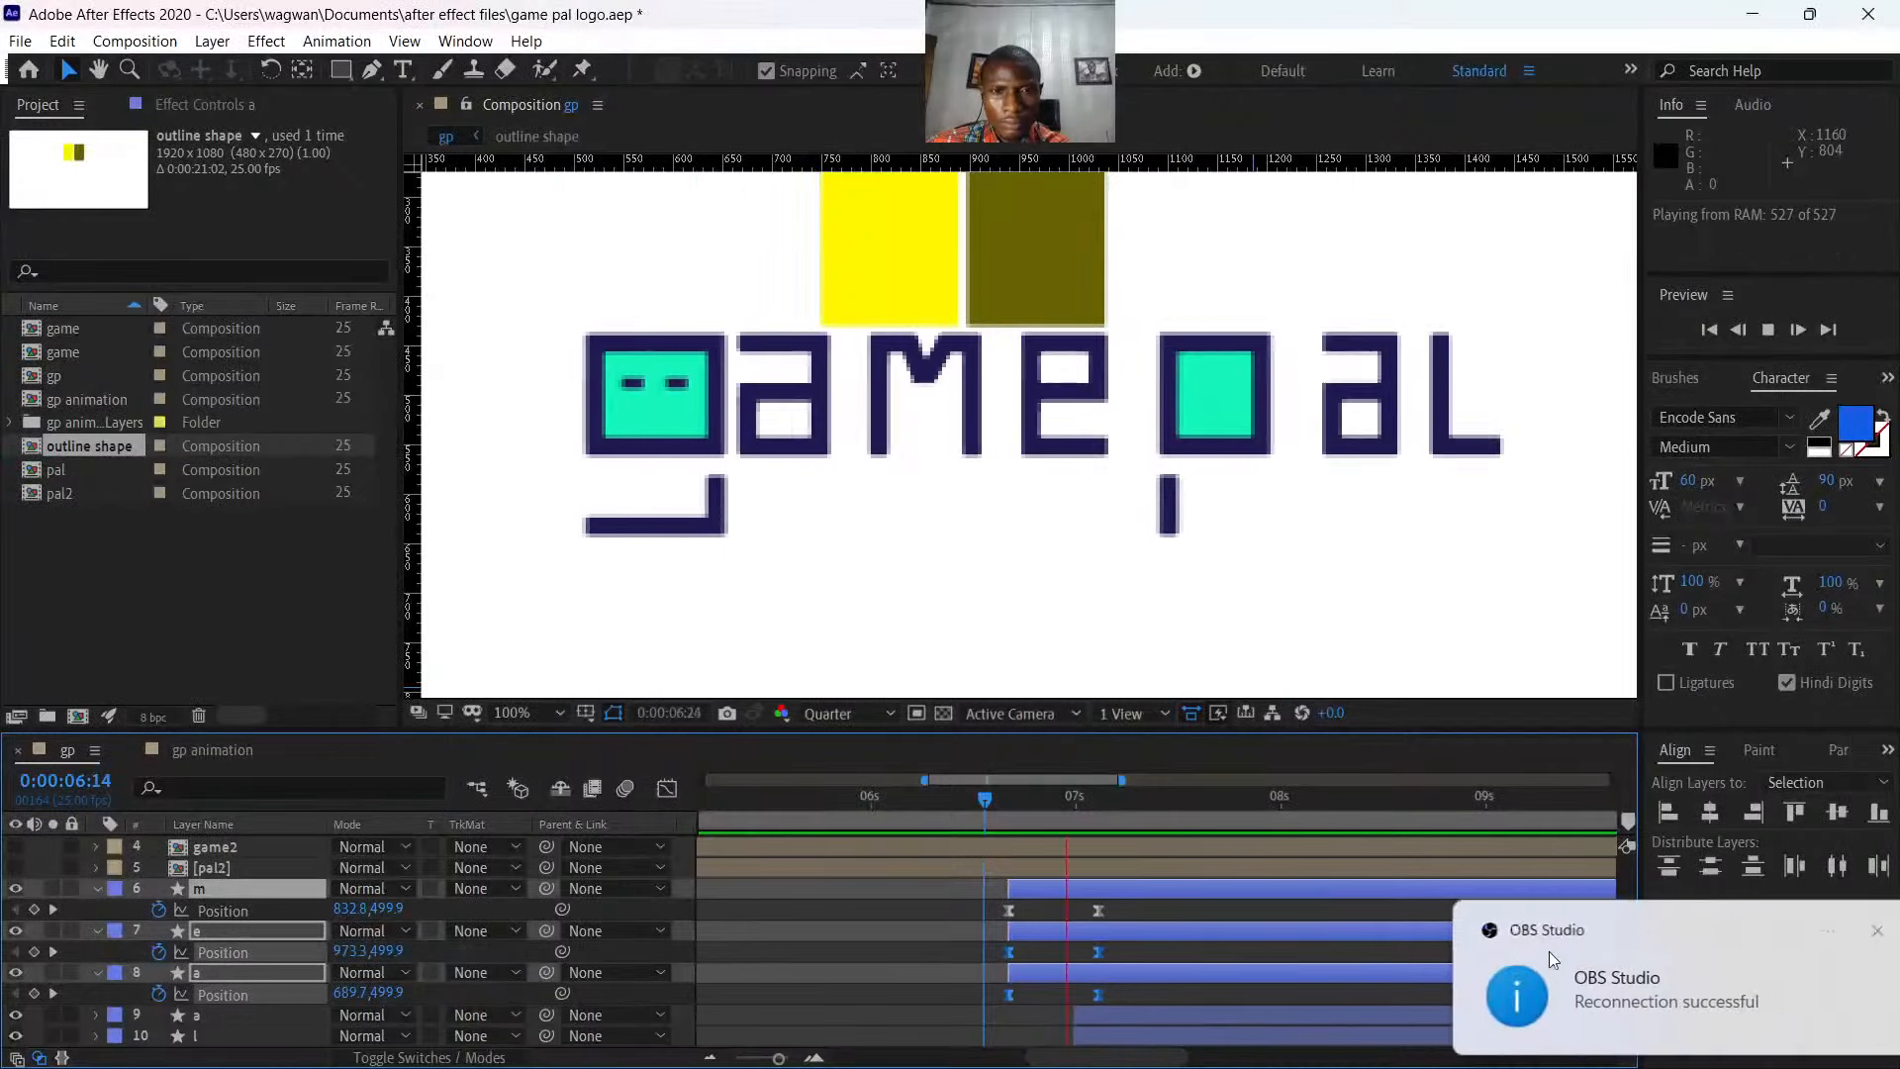
# - Preview the a, m and e letters sliding out with the g and p, replaying from 0:00:06:14 and 0:00:06:08
pyautogui.press('space')
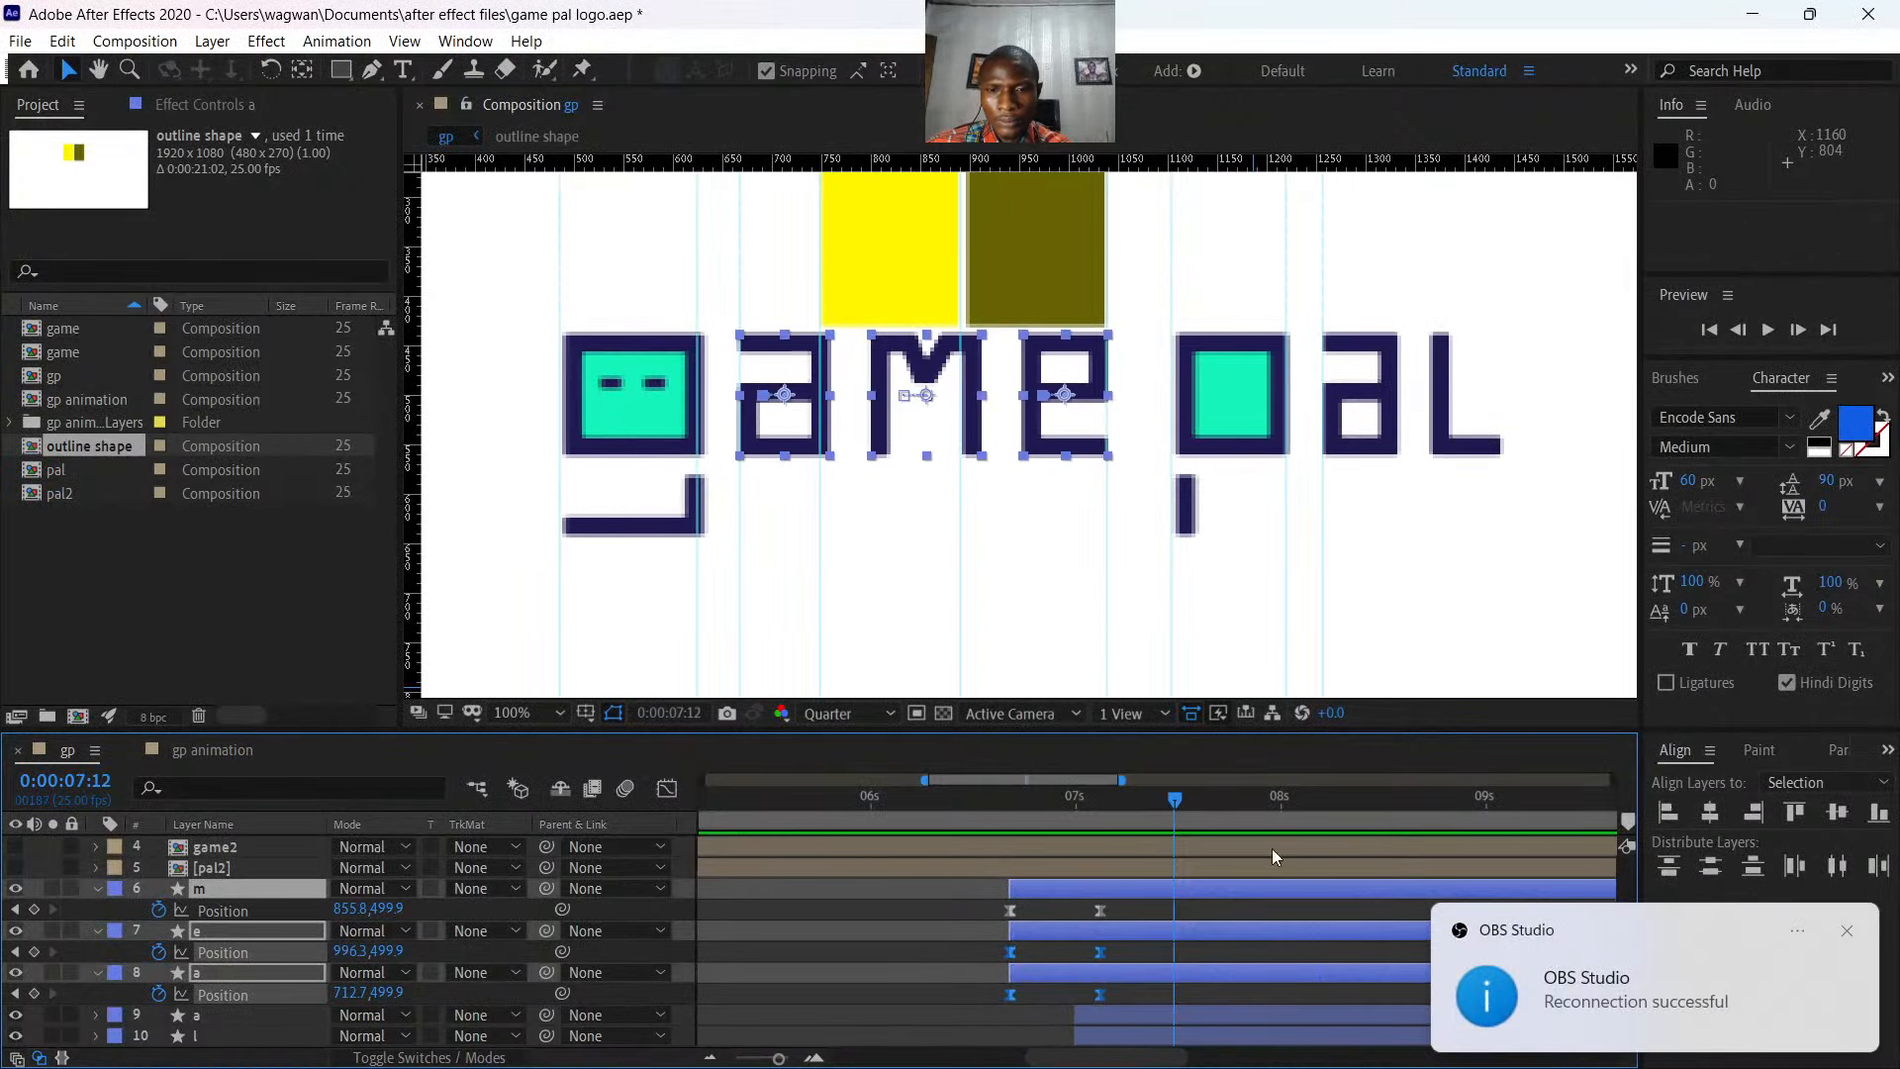
pyautogui.moveTo(1184, 800); pyautogui.dragTo(982, 851)
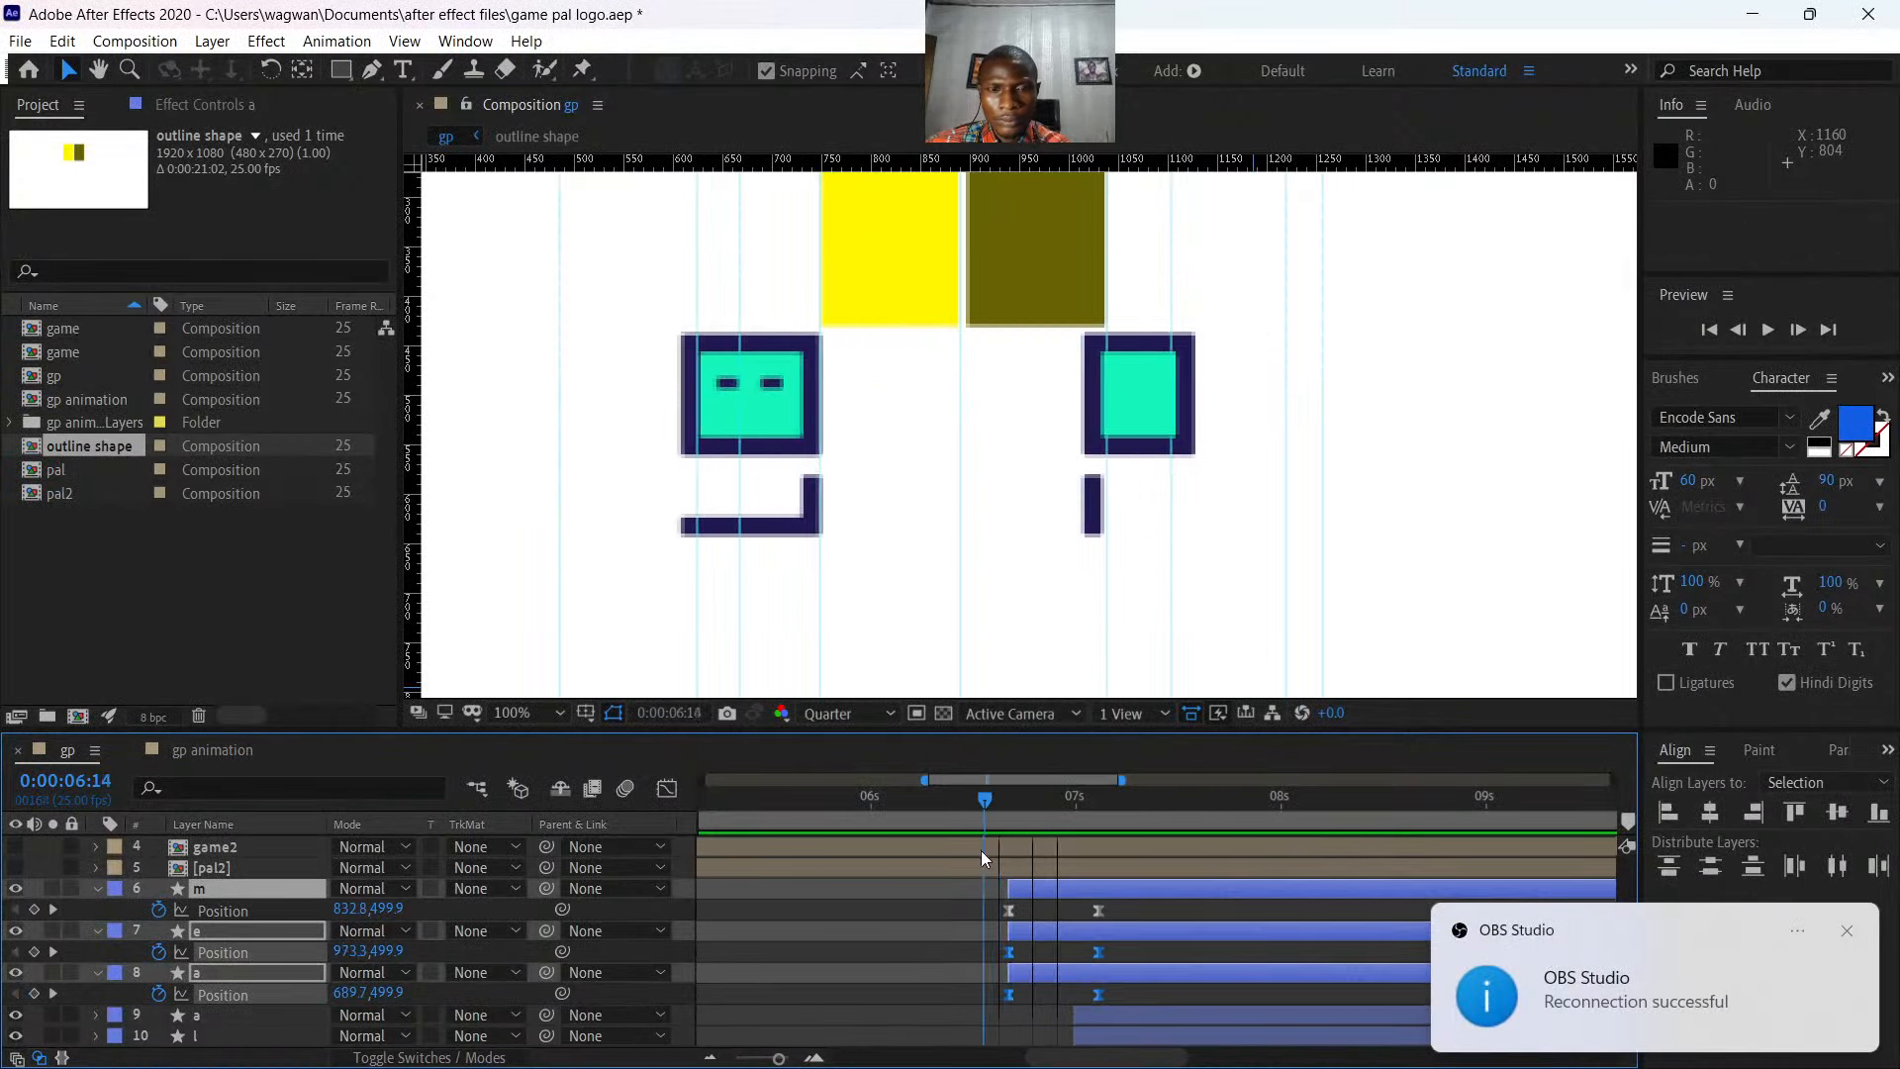
pyautogui.press('space')
pyautogui.press('space')
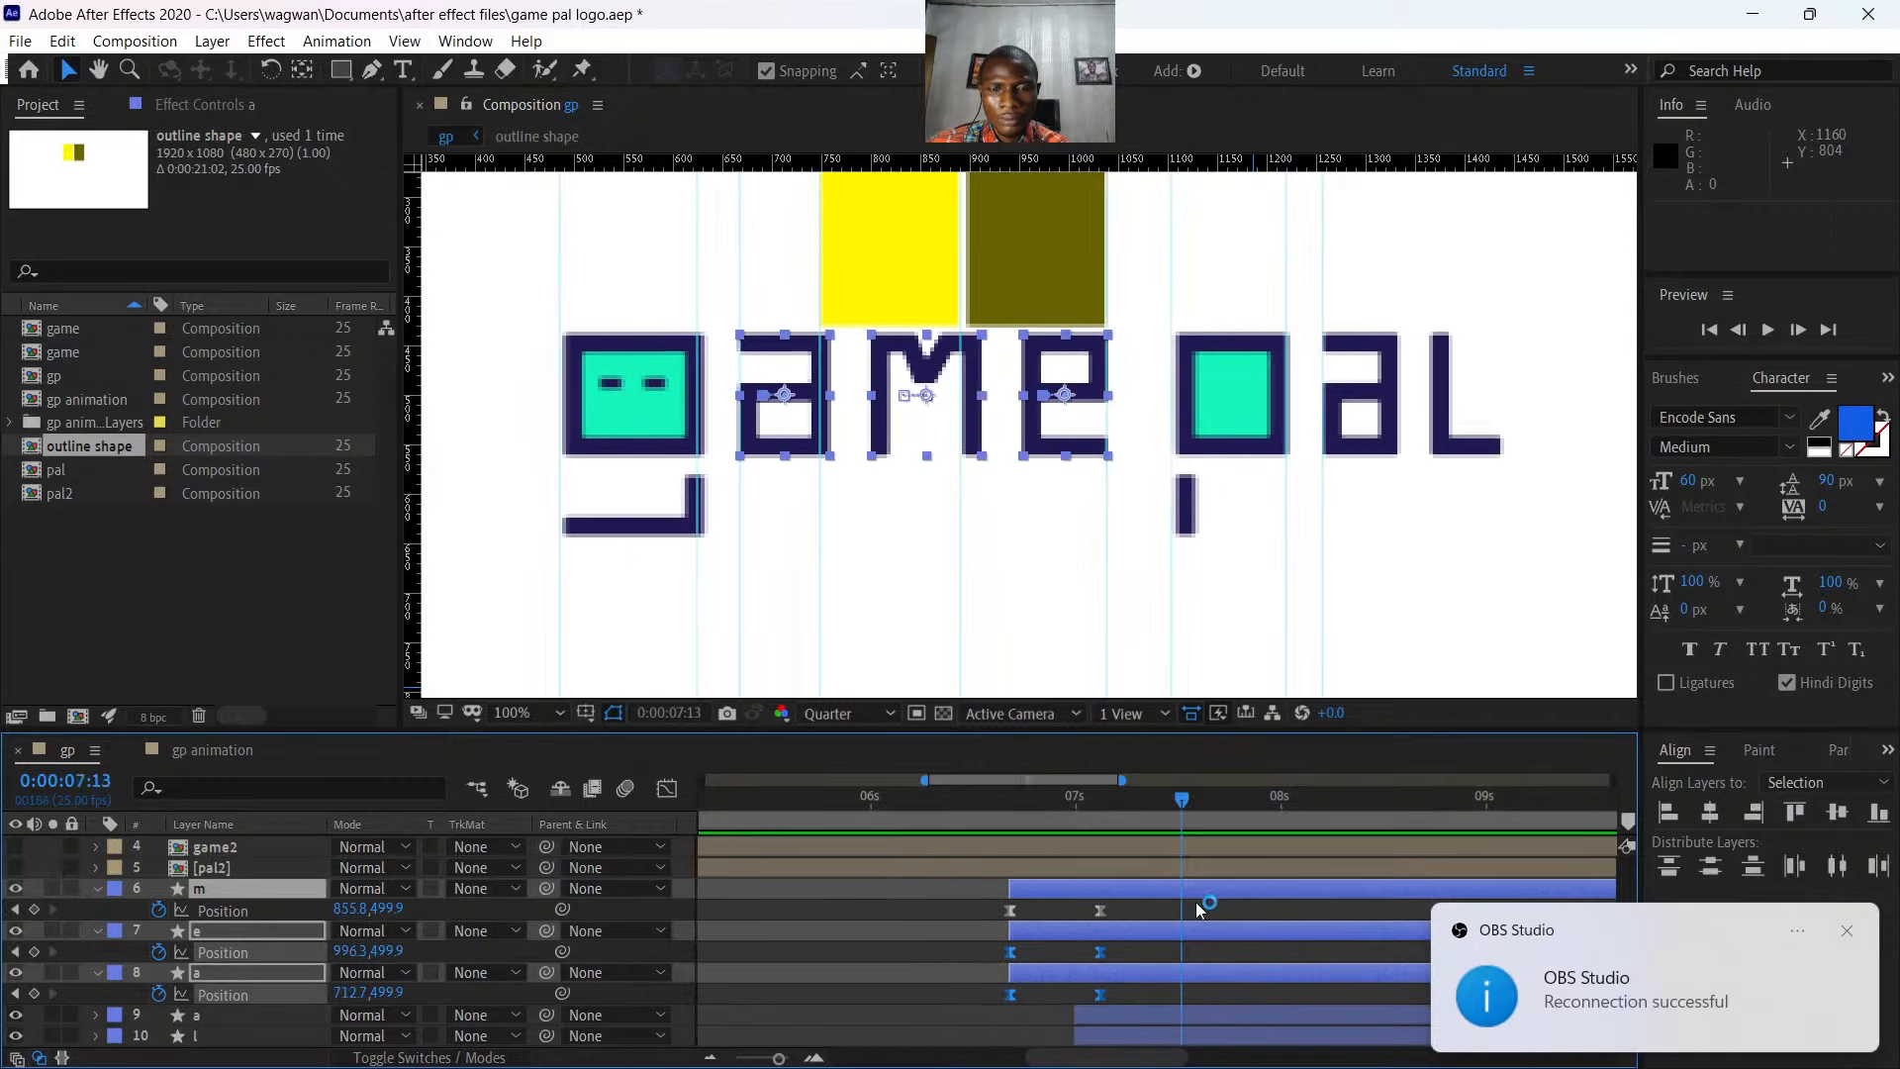
pyautogui.click(750, 1057)
pyautogui.moveTo(1122, 811); pyautogui.dragTo(1056, 821)
pyautogui.press('space')
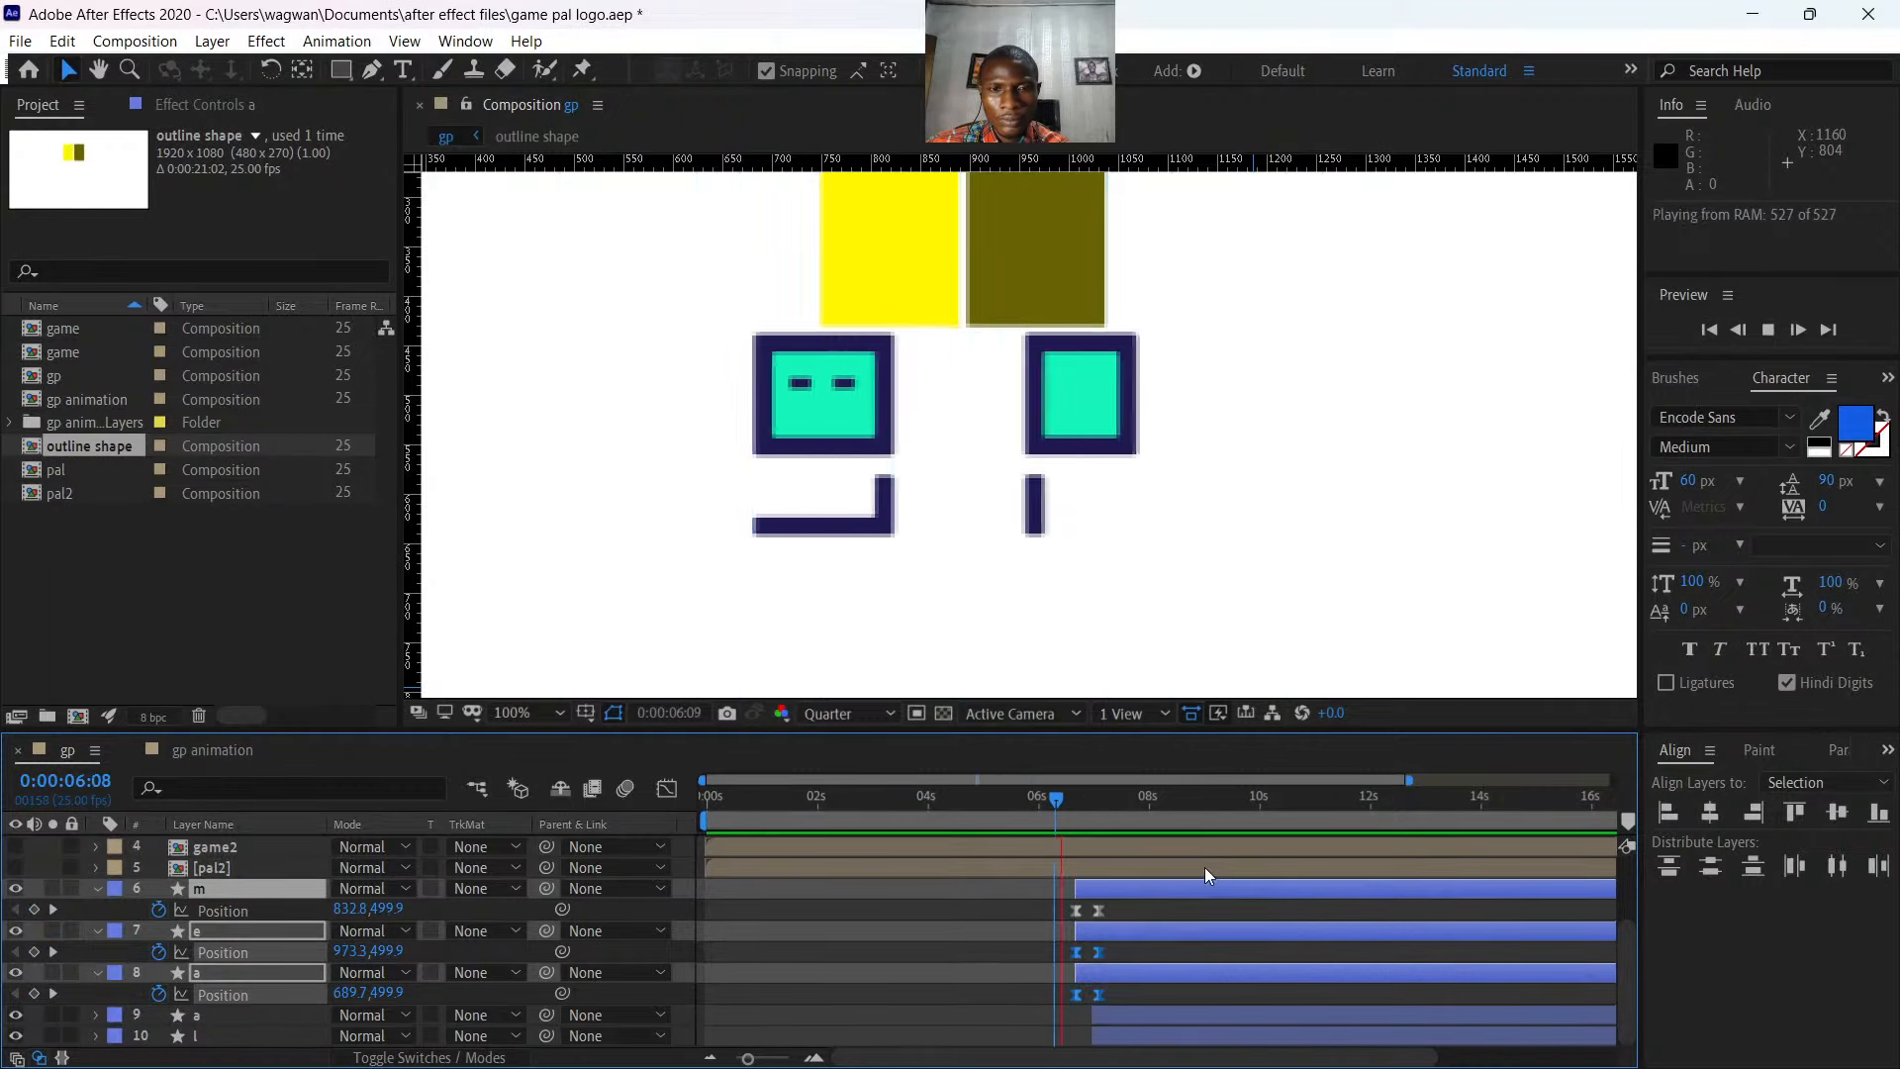
pyautogui.press('space')
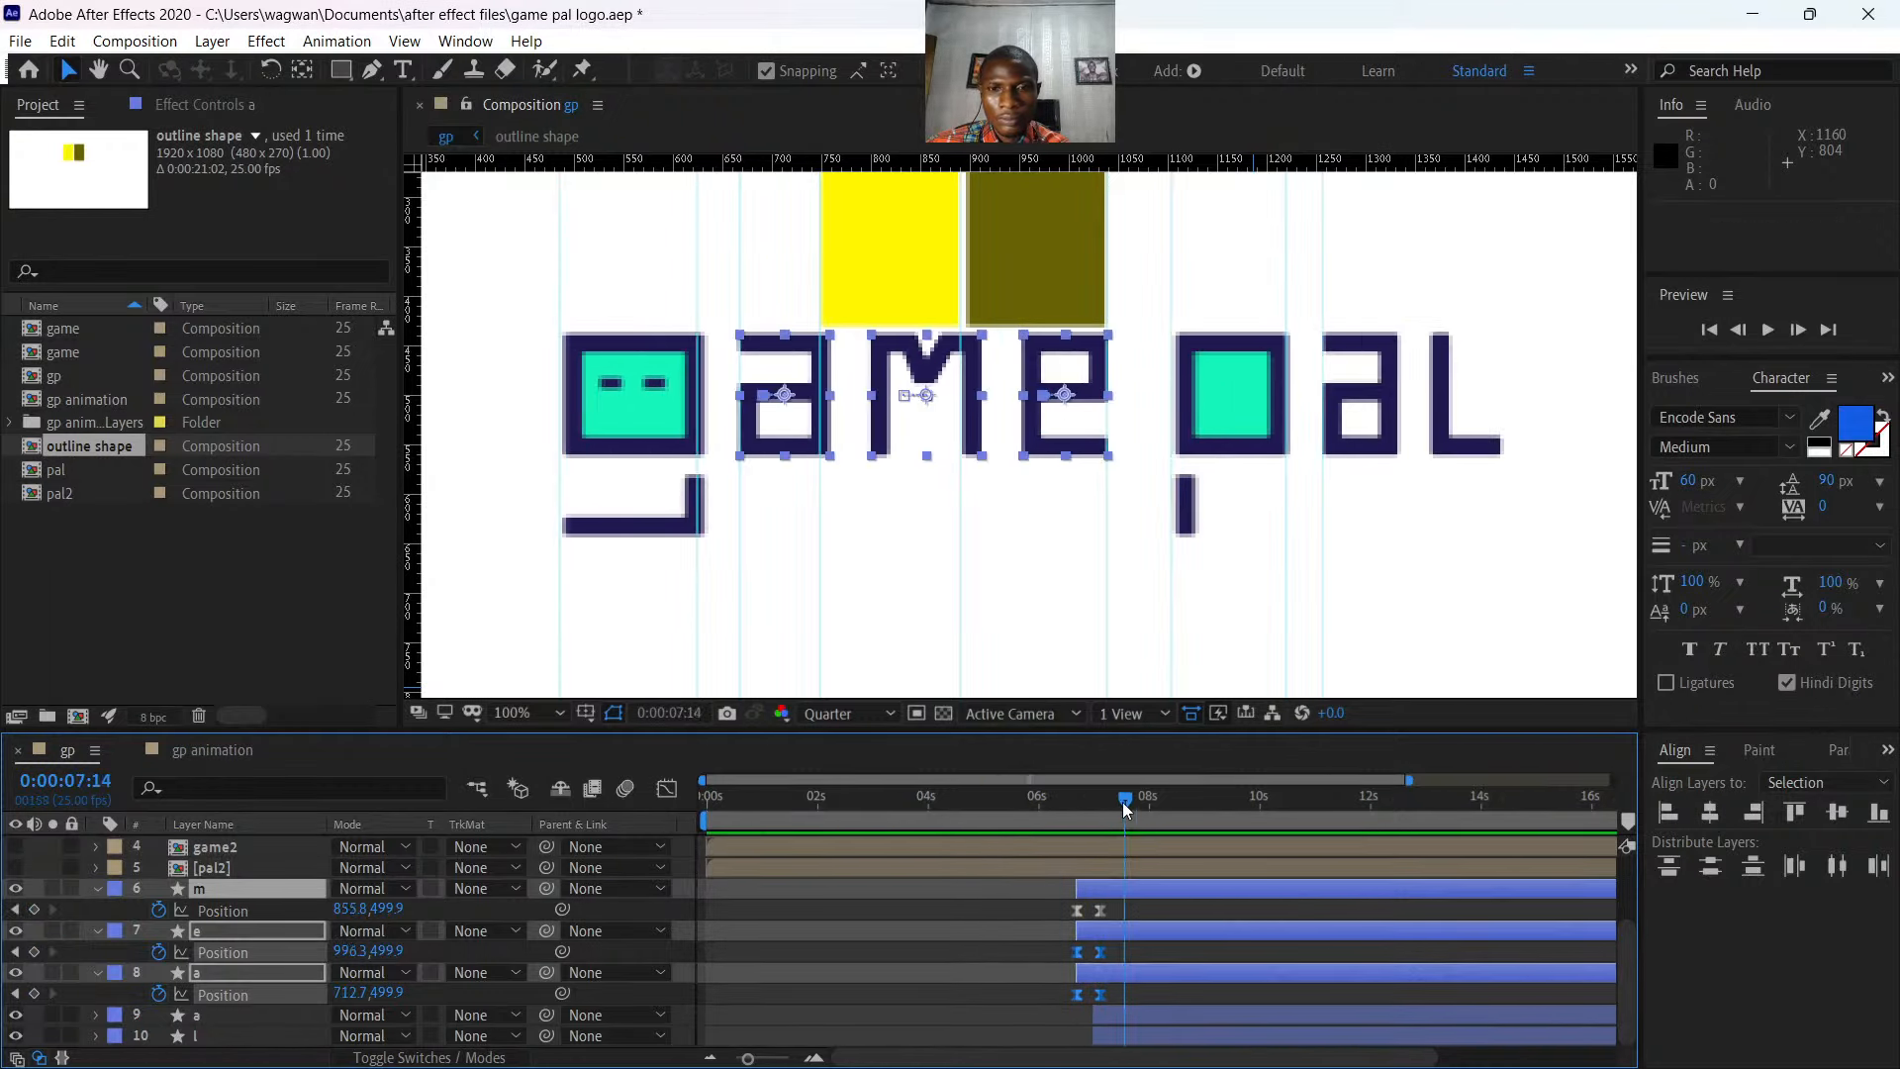
# - Reduce the composition view to 25% and replay the letter reveal from 0:00:06:06
pyautogui.moveTo(1120, 802); pyautogui.dragTo(1052, 806)
pyautogui.press(',')
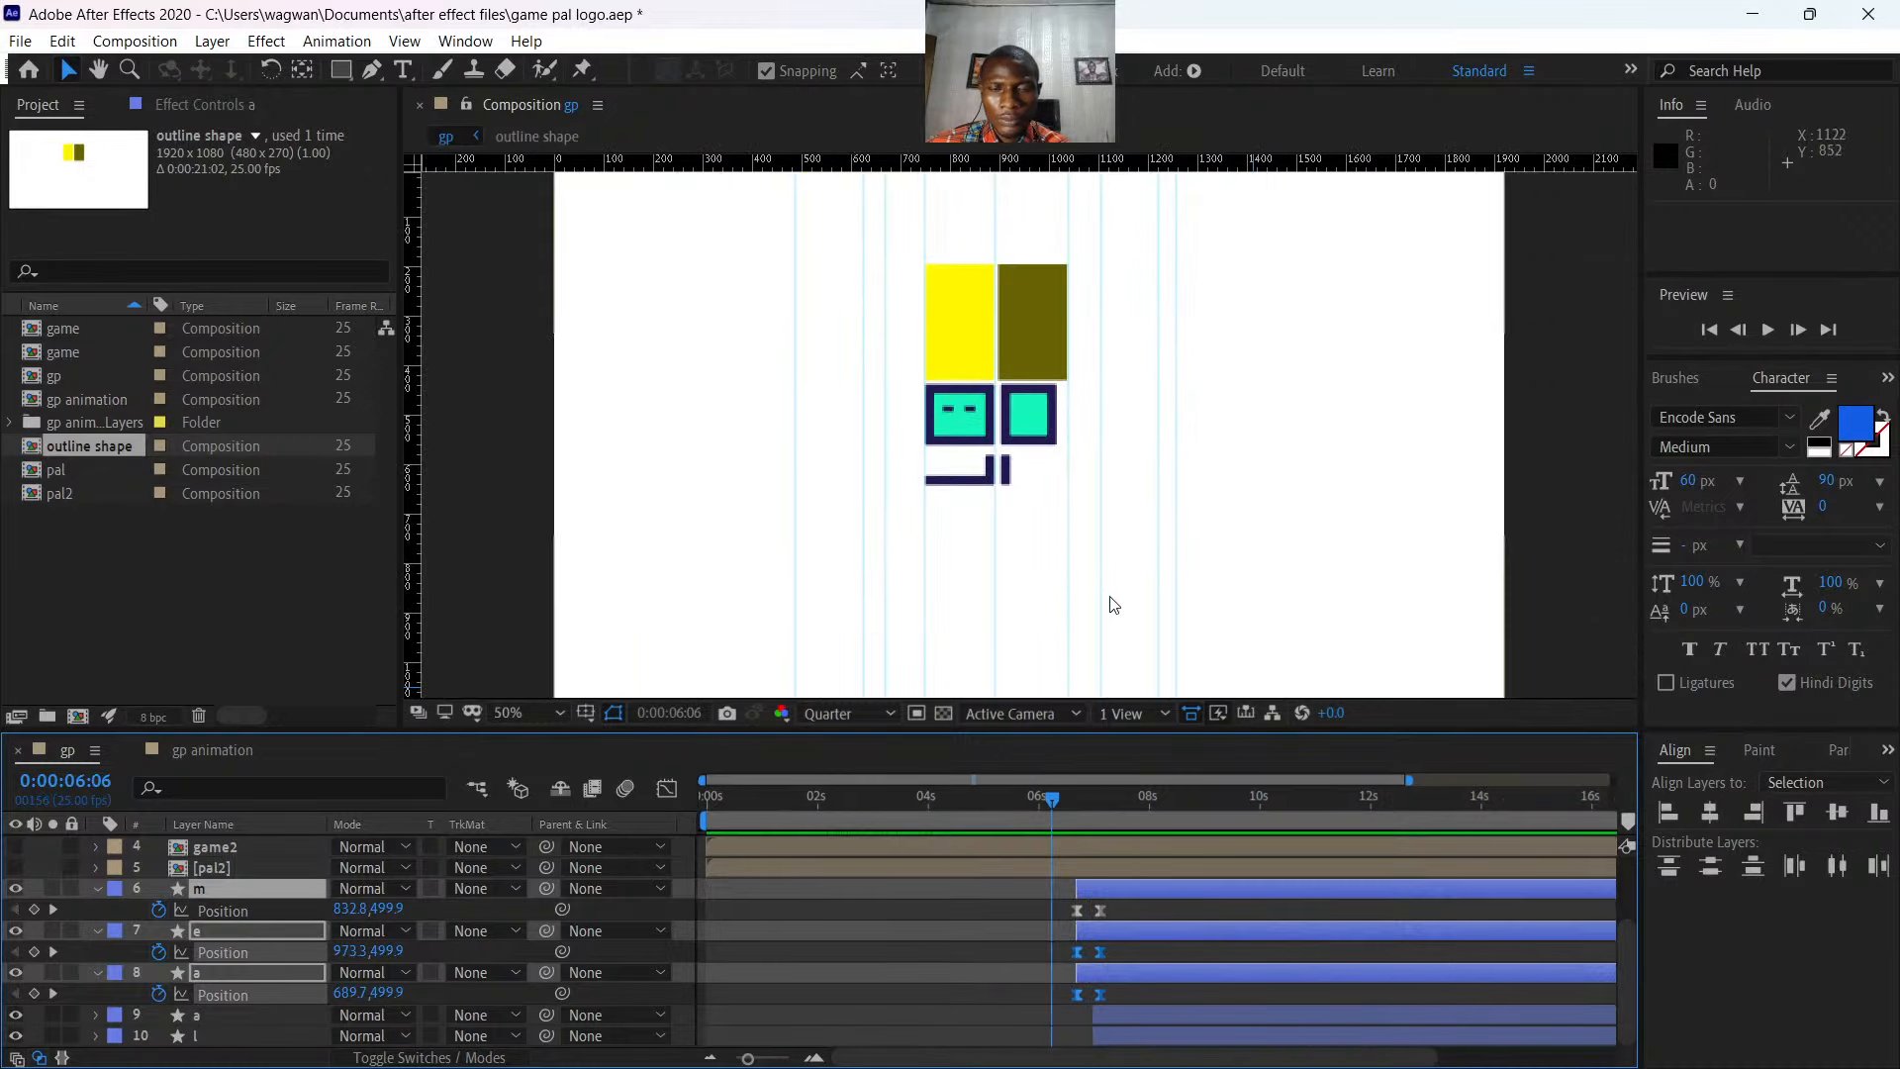
pyautogui.press(',')
pyautogui.press('space')
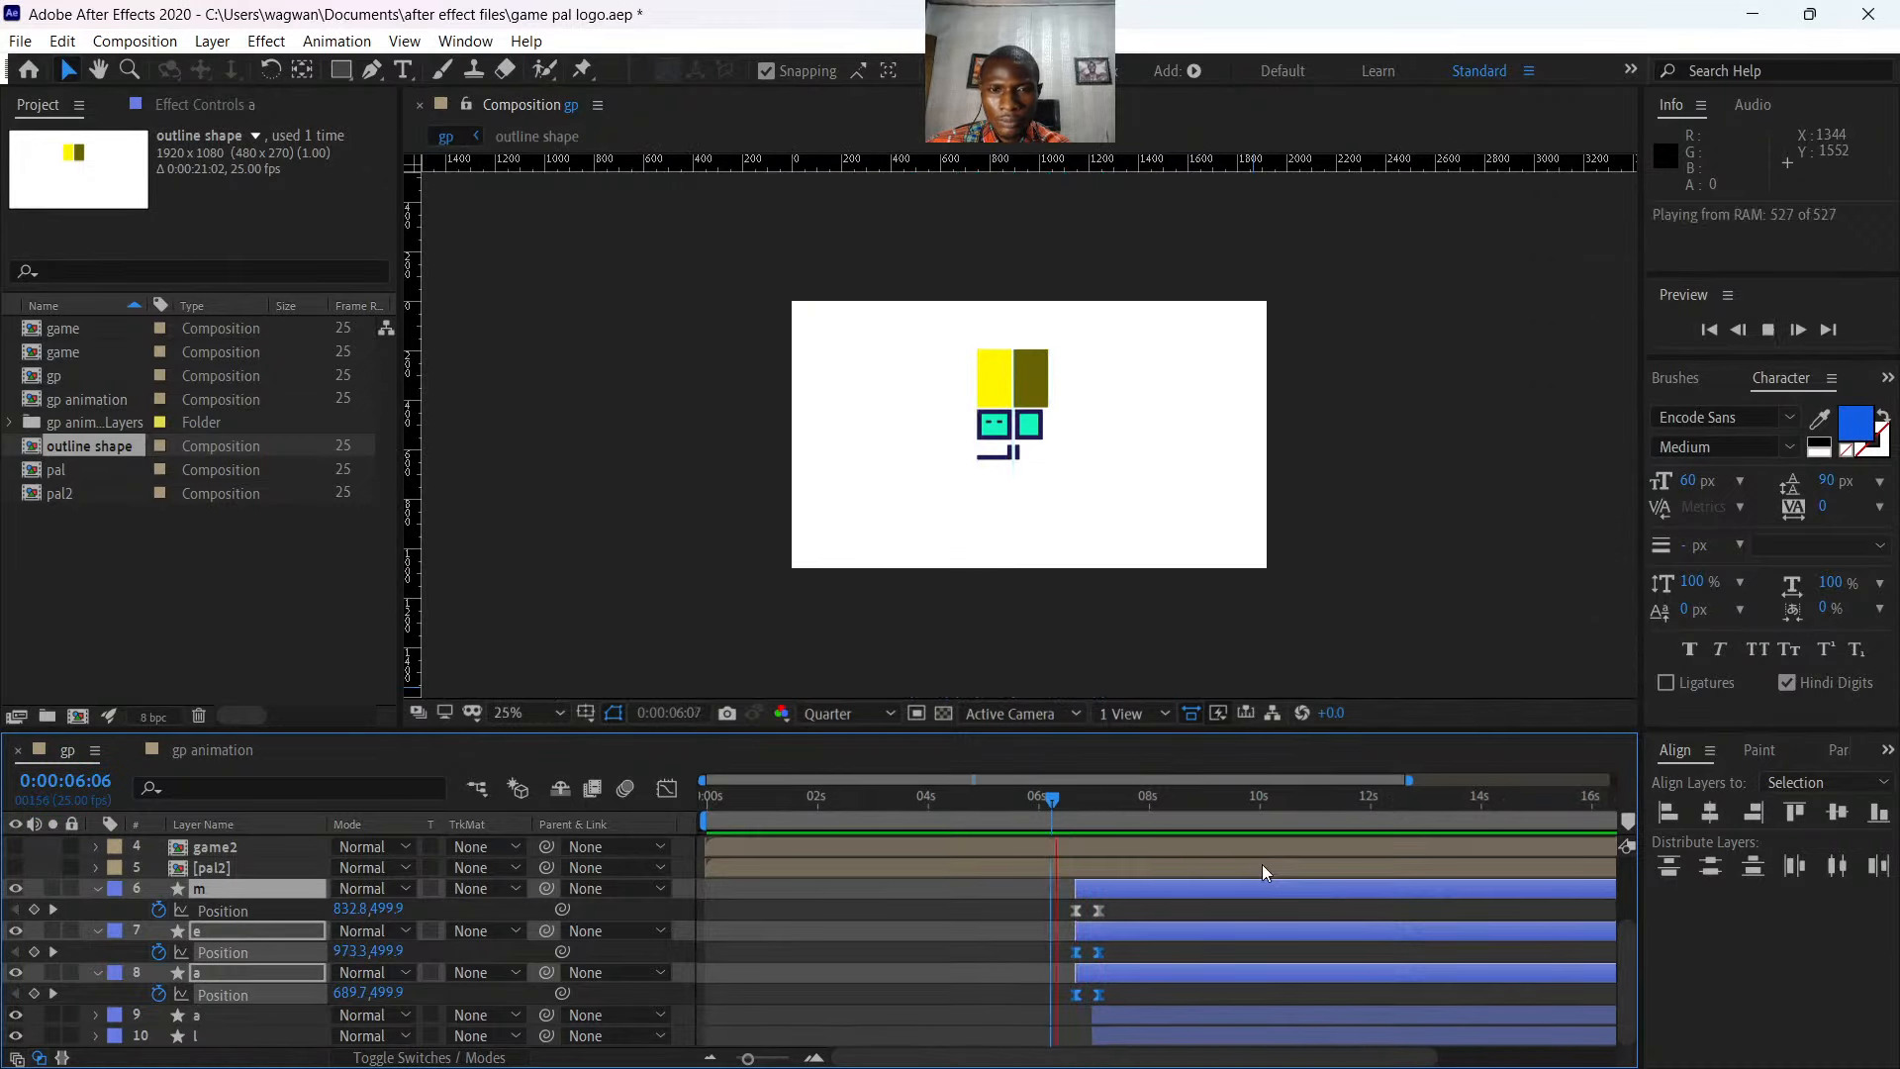
pyautogui.press('space')
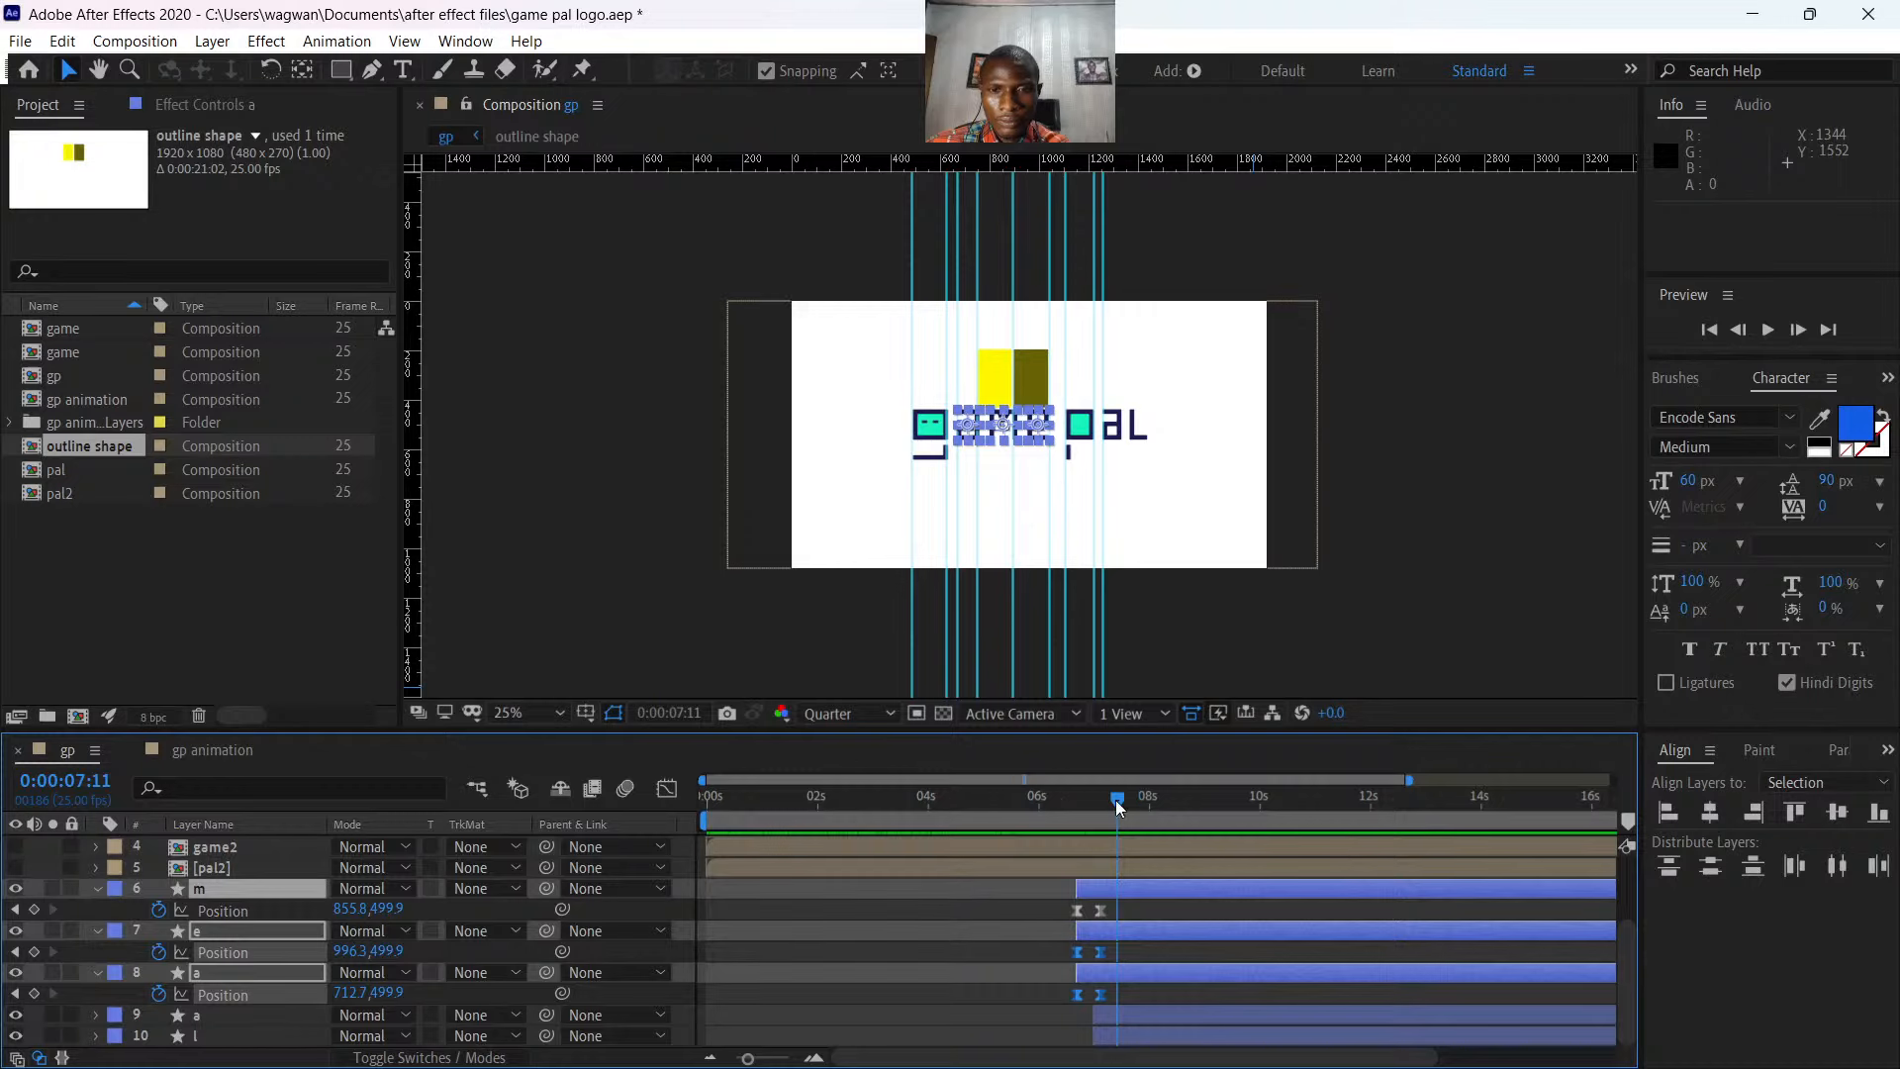
# - Deselect all layers and replay the full name reveal from 0:00:06:17 and from 0:00:06:03
pyautogui.moveTo(1116, 804); pyautogui.dragTo(1075, 800)
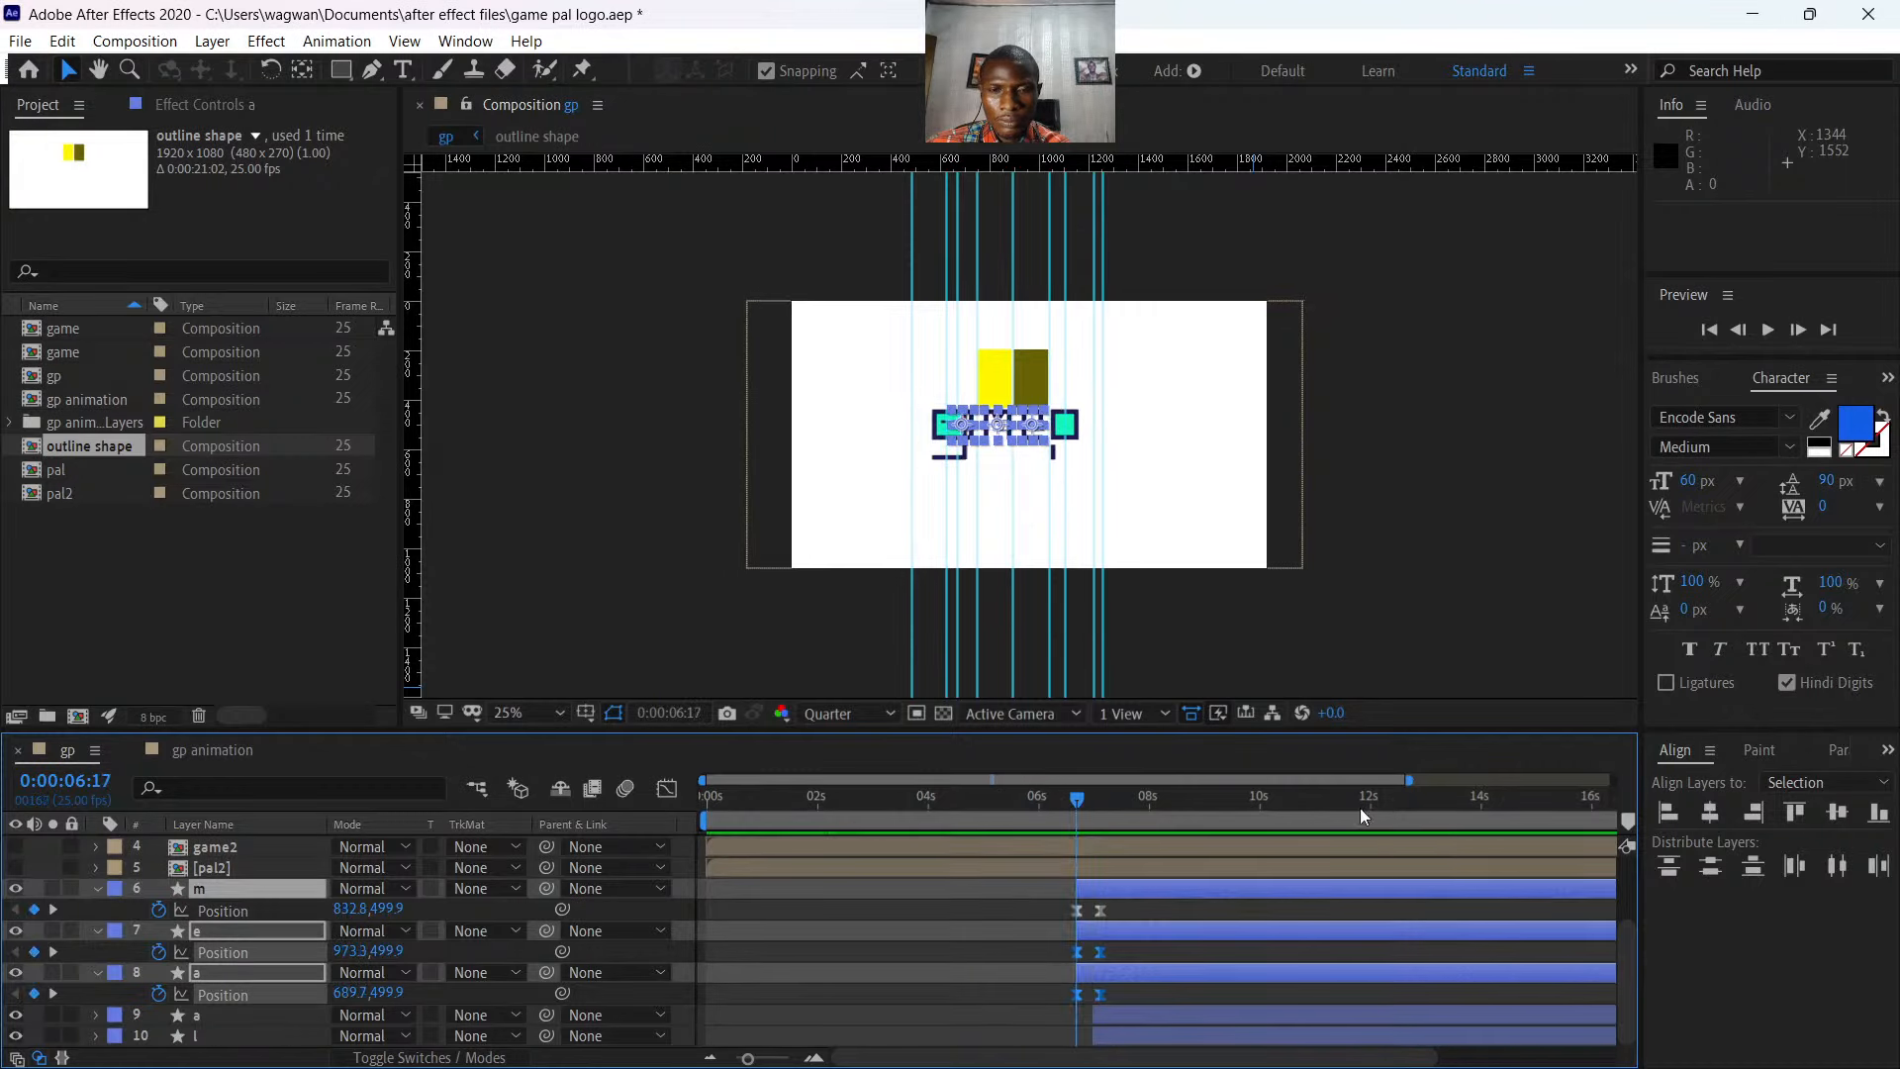
pyautogui.click(1367, 653)
pyautogui.press('space')
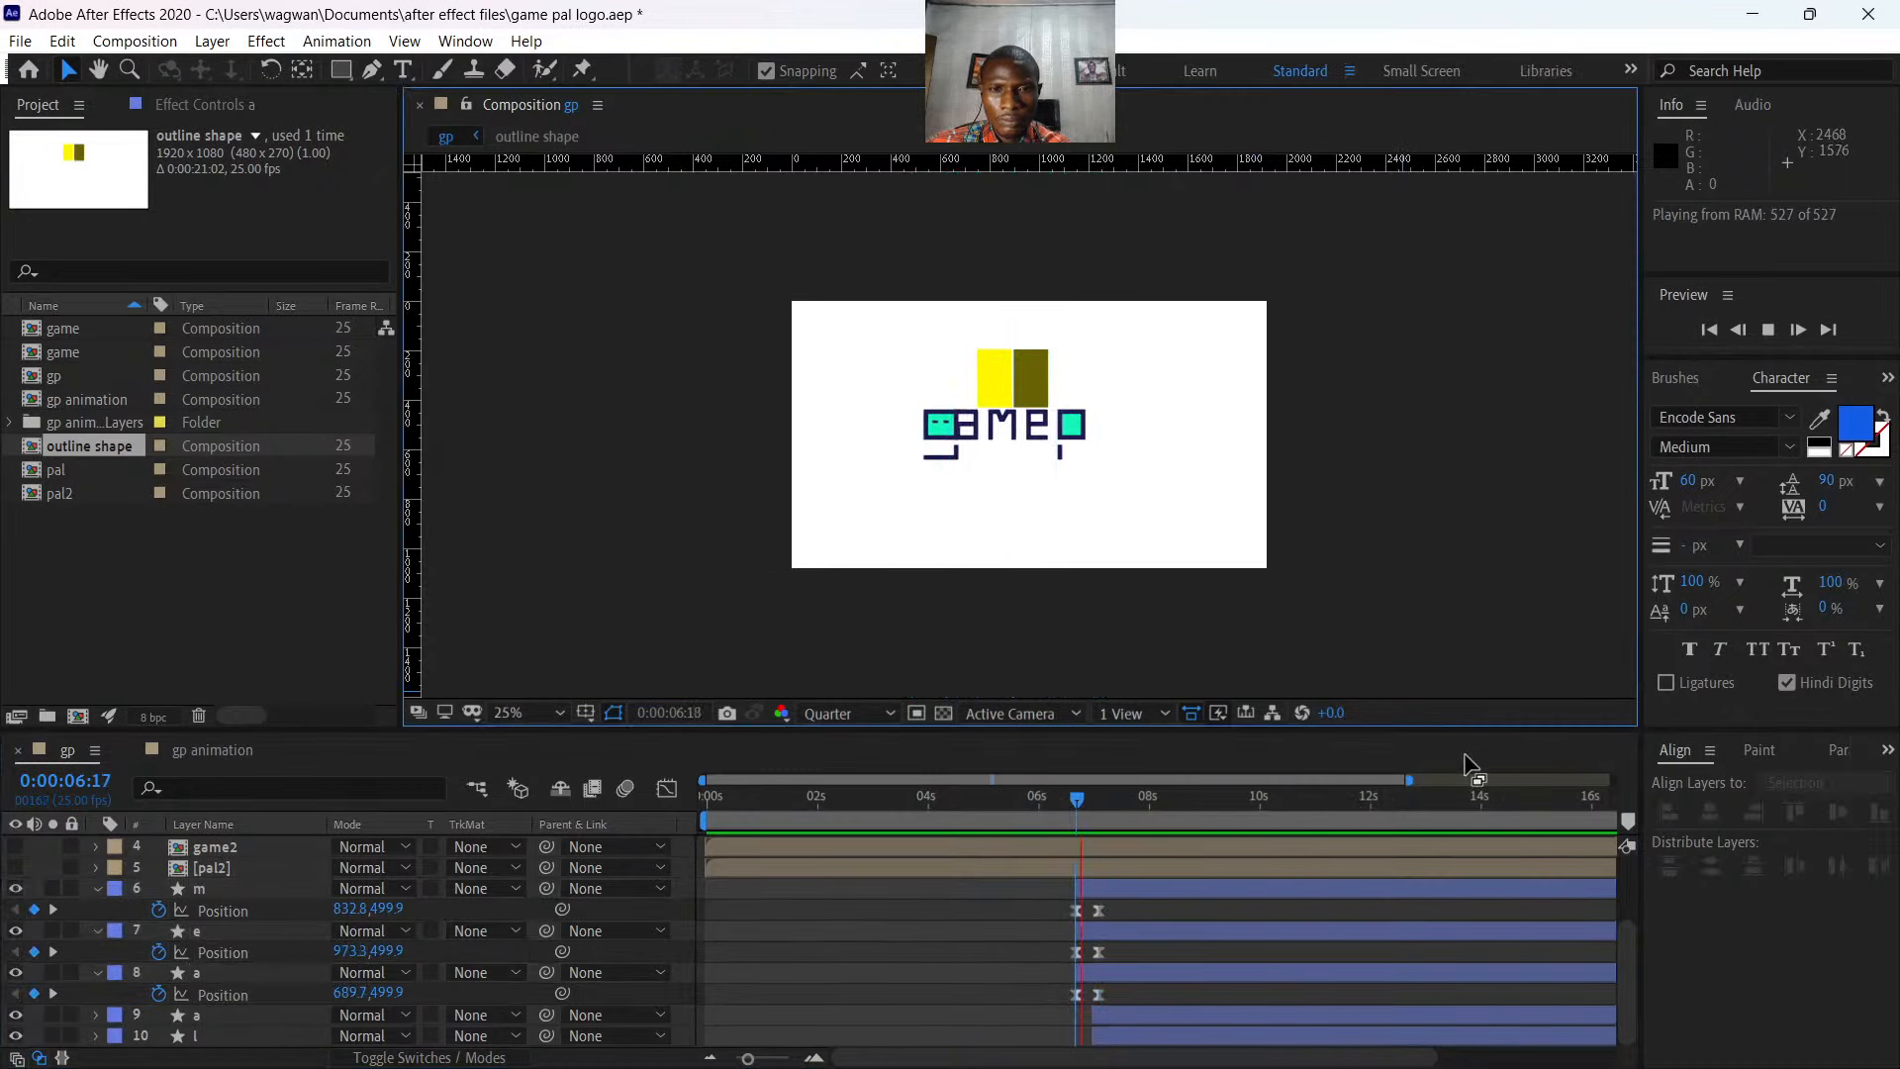
pyautogui.press('space')
pyautogui.moveTo(1122, 800); pyautogui.dragTo(1041, 809)
pyautogui.press('space')
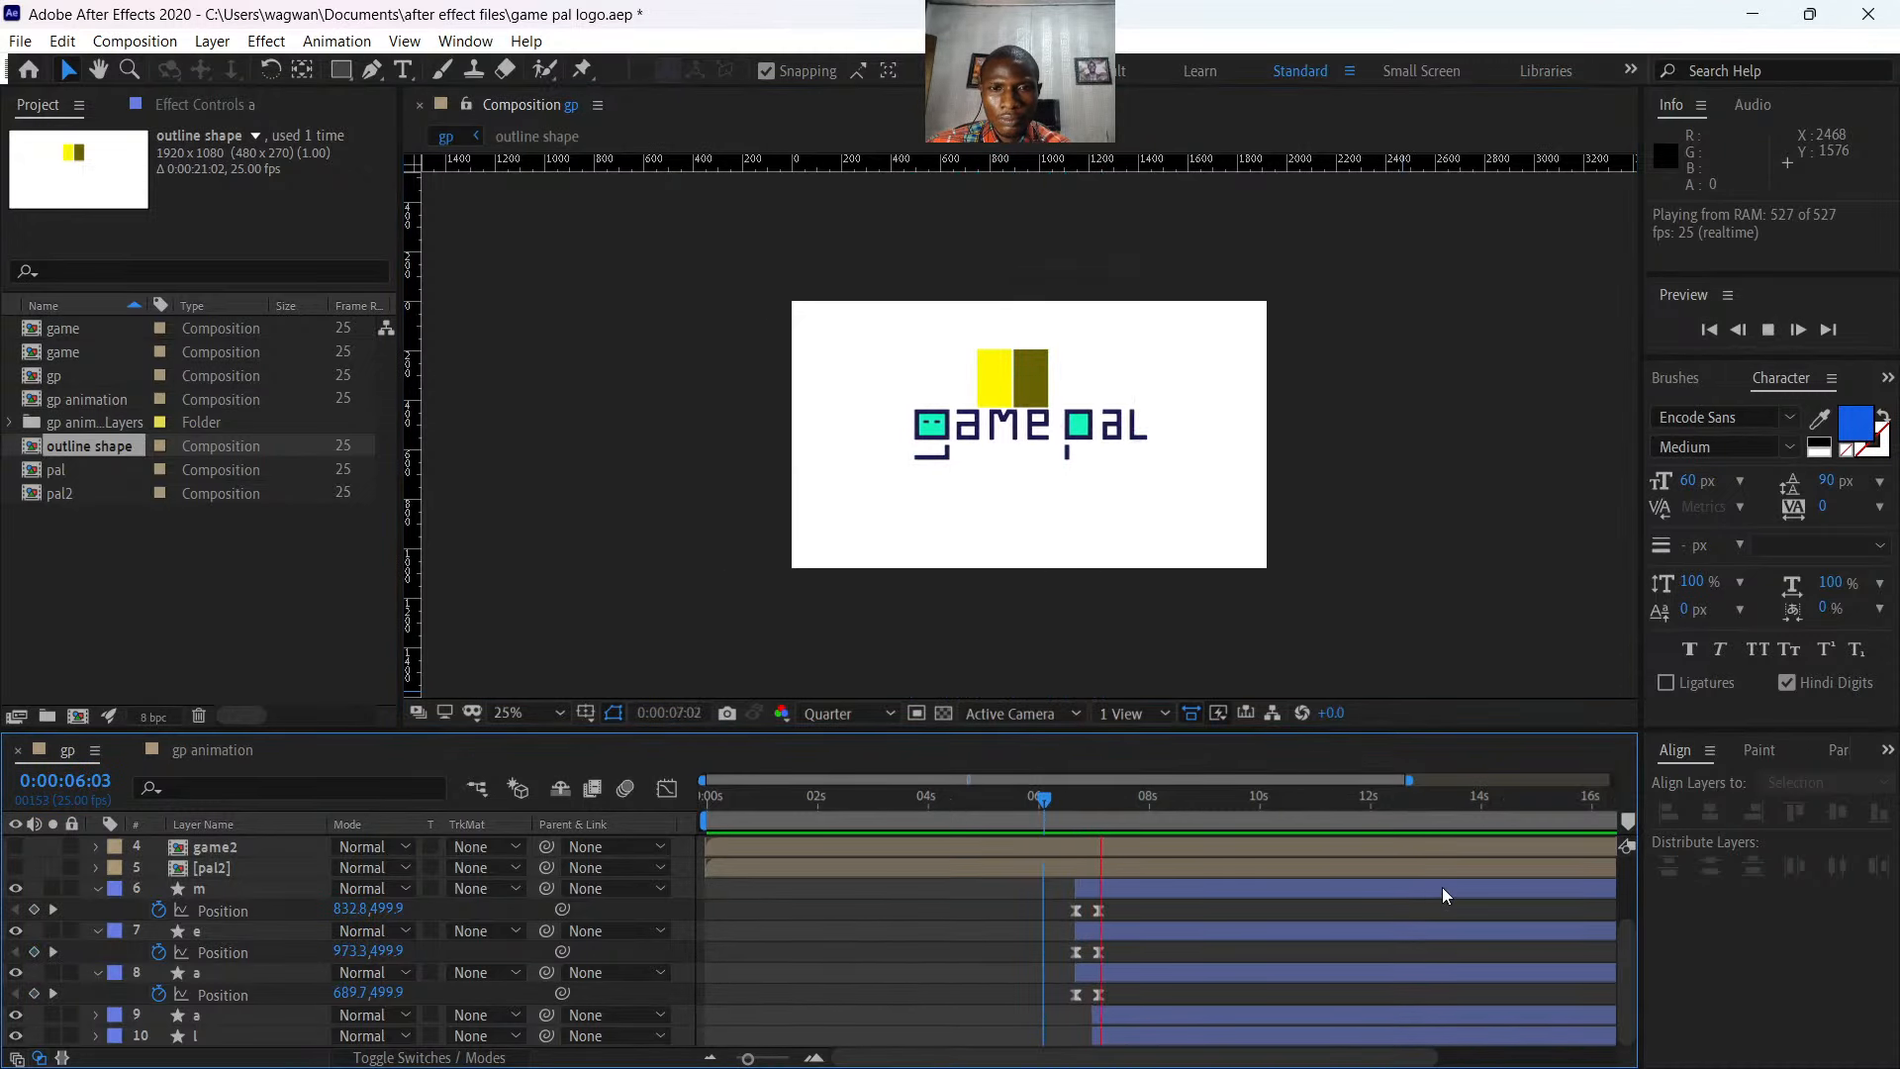
pyautogui.press('space')
# - Save the project and scrub between 0:00:07:11 and 0:00:06:15 to check the letter reveal
pyautogui.moveTo(1140, 798)
pyautogui.mouseDown()
pyautogui.moveTo(1059, 811)
pyautogui.moveTo(1119, 829)
pyautogui.mouseUp()
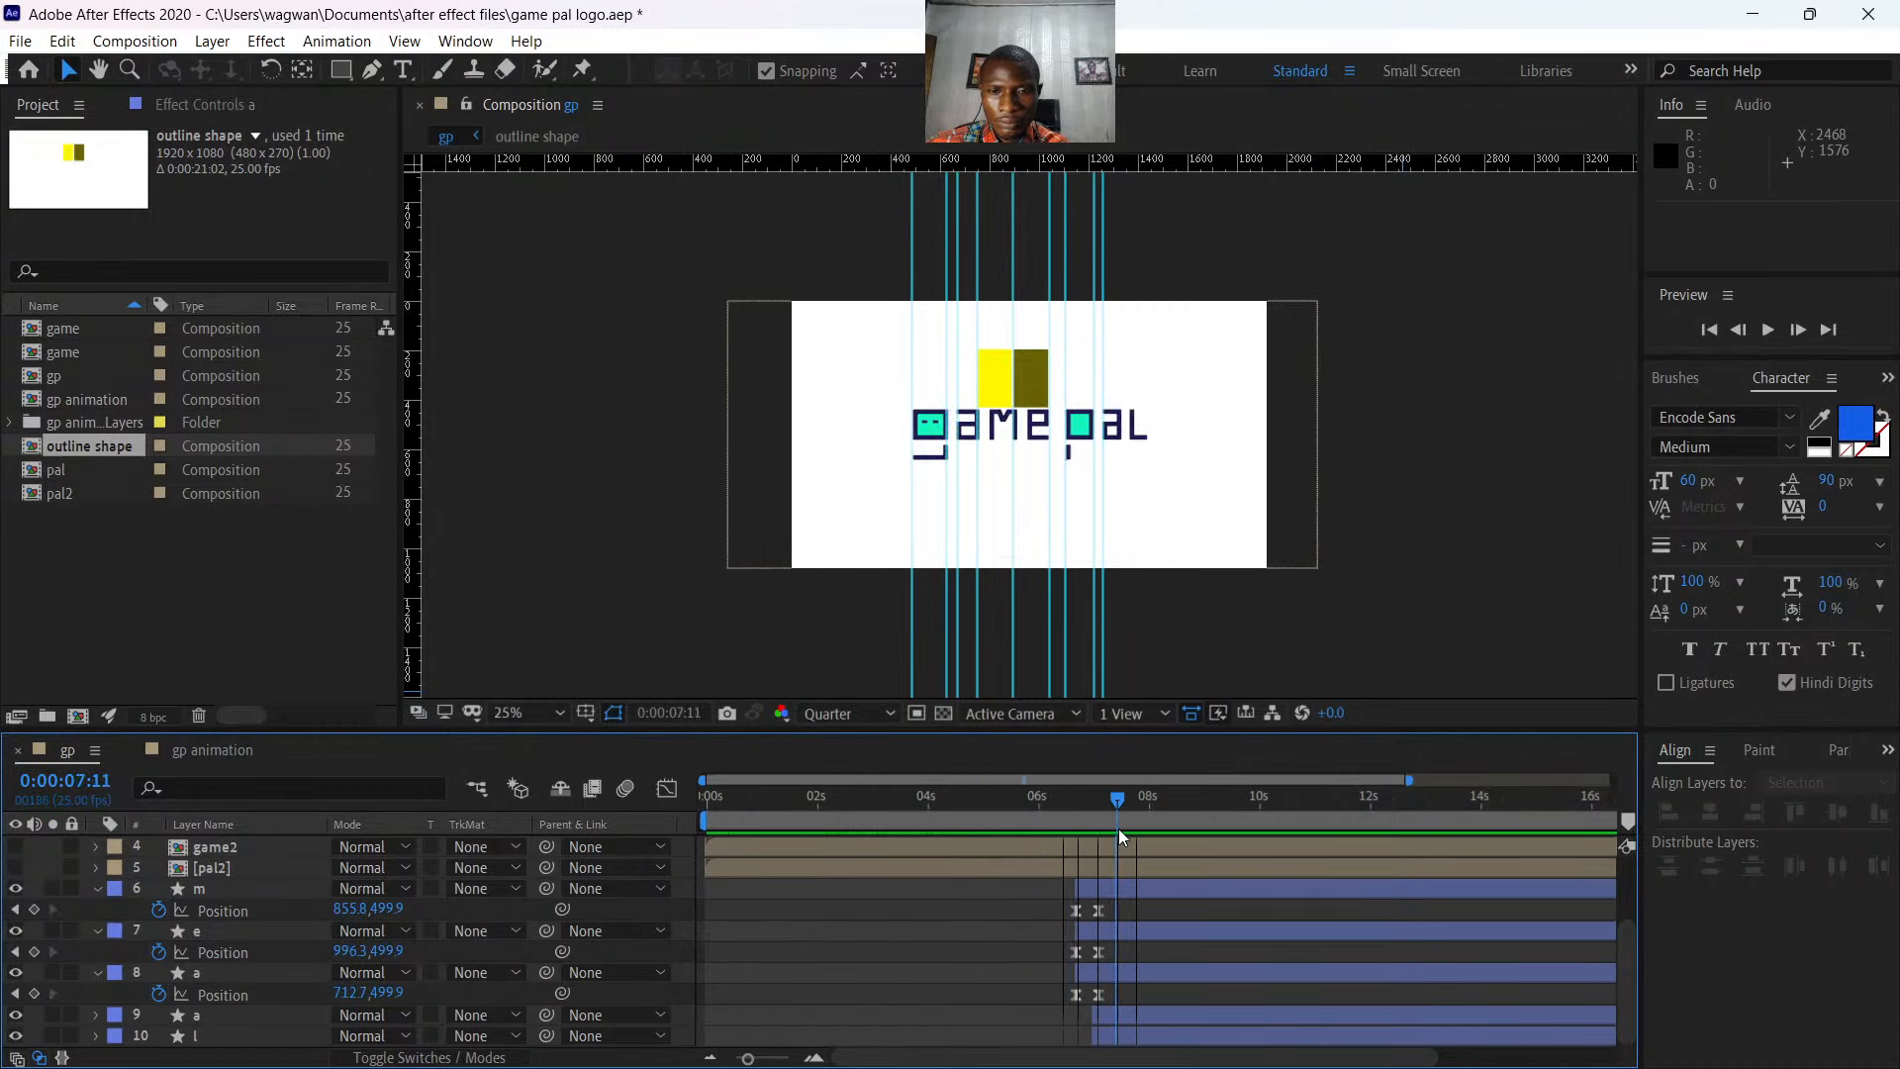
pyautogui.hotkey('ctrl', 's')
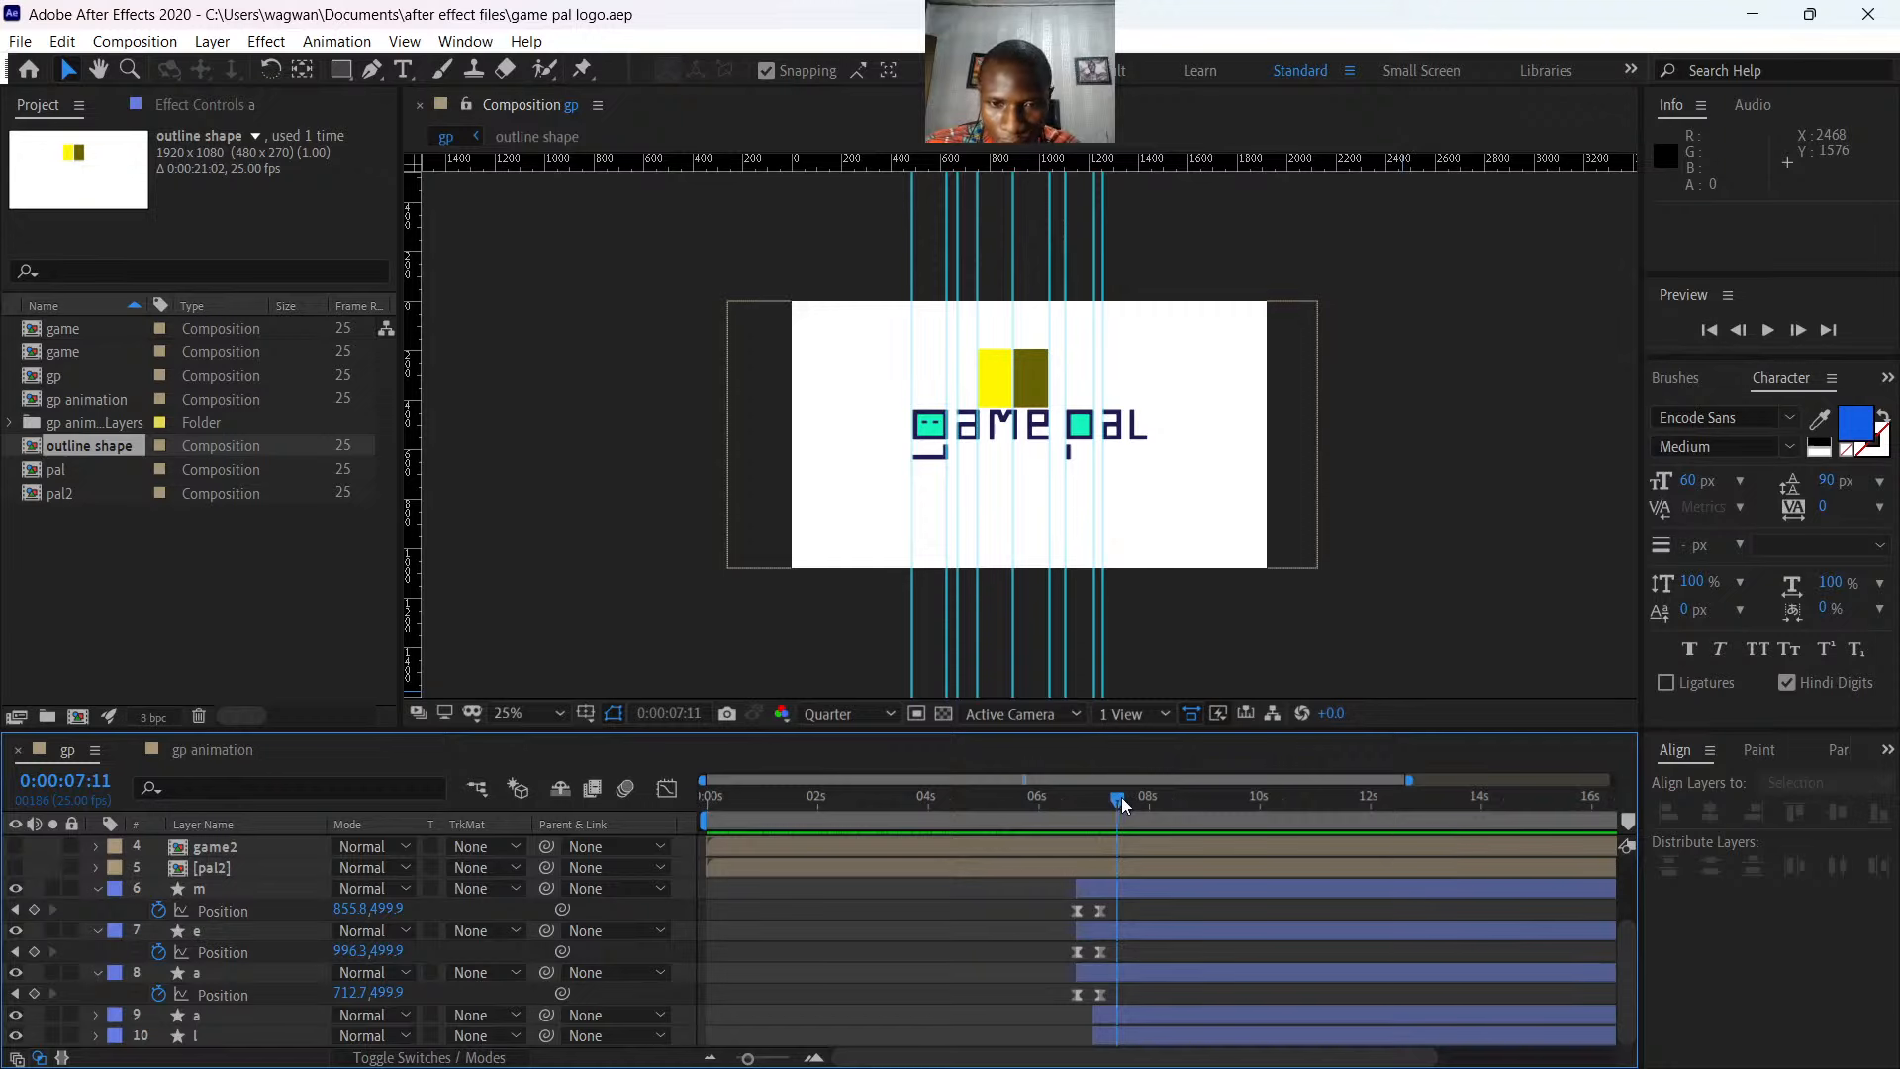
pyautogui.moveTo(1118, 796); pyautogui.dragTo(1077, 797)
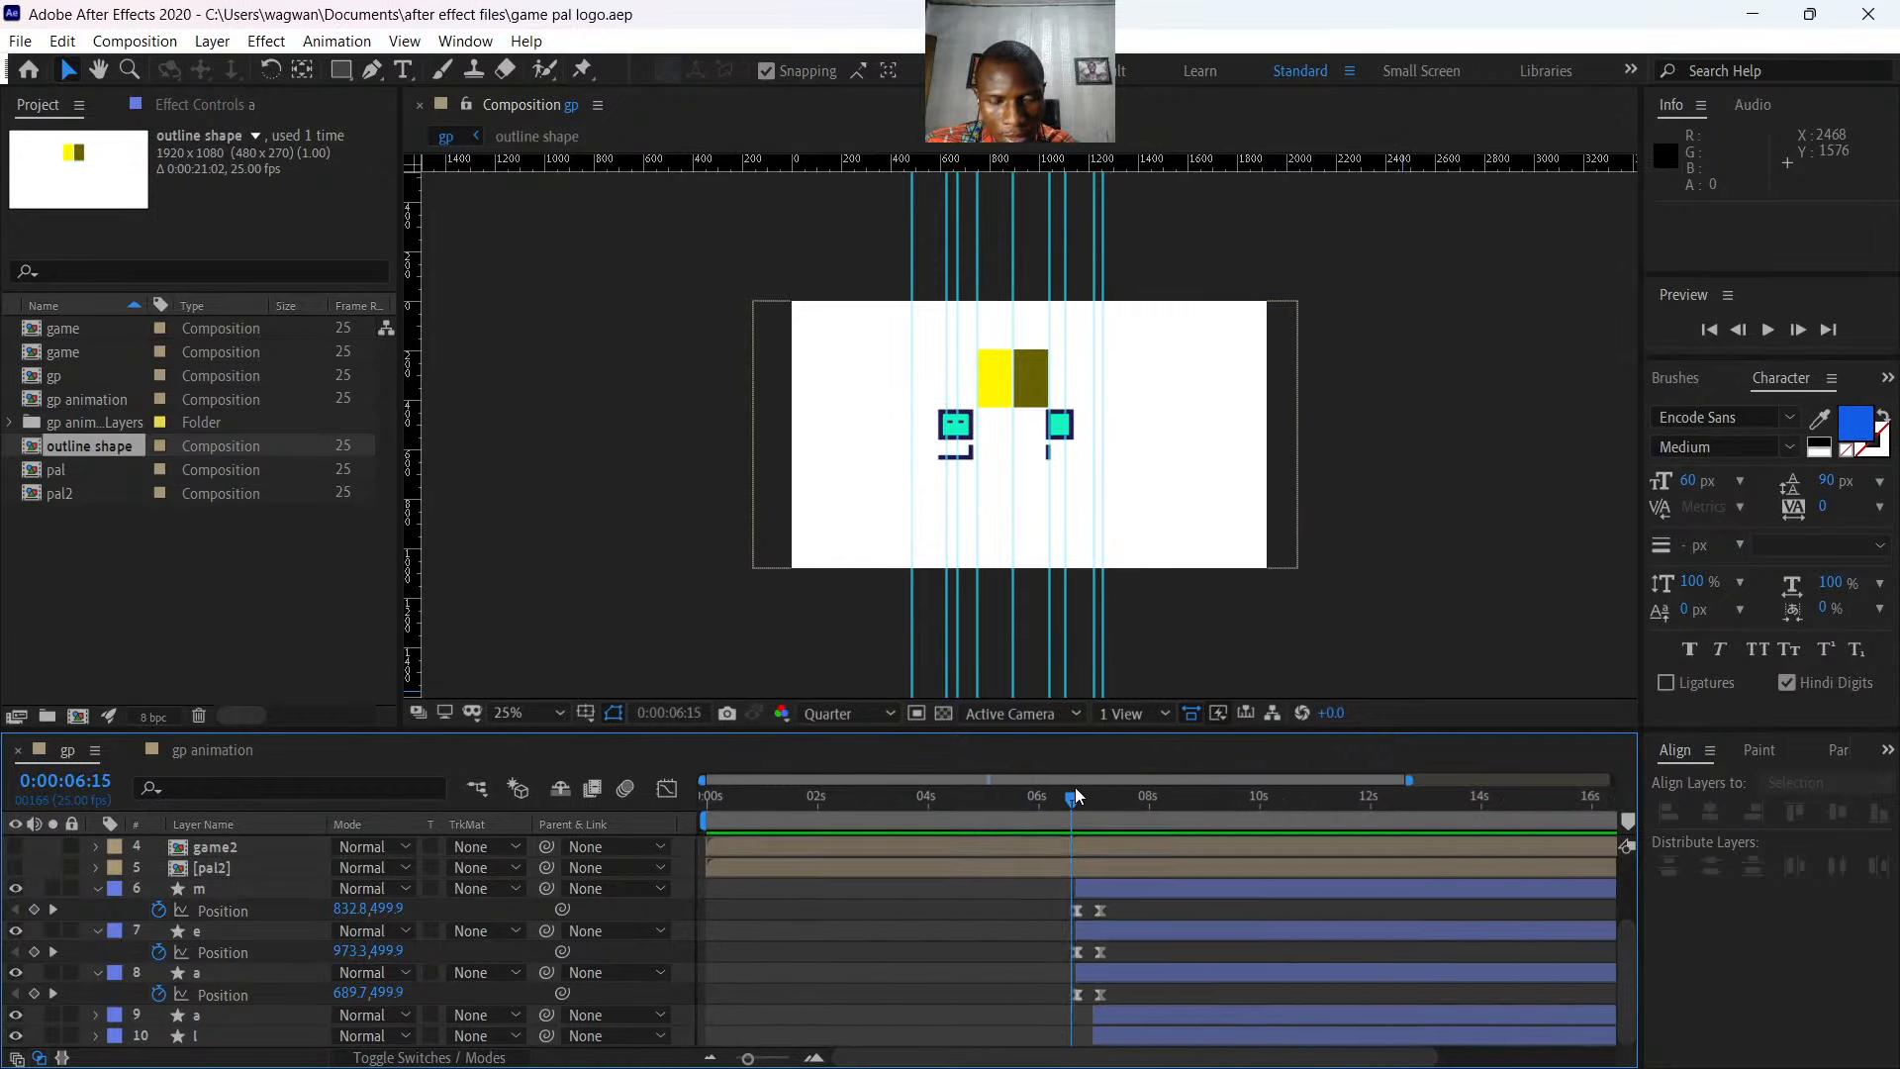
# - Preview the gp composition's logo reveal repeatedly between about 0:00:06:06 and 0:00:07:15 to check the letters' timing
pyautogui.press('space')
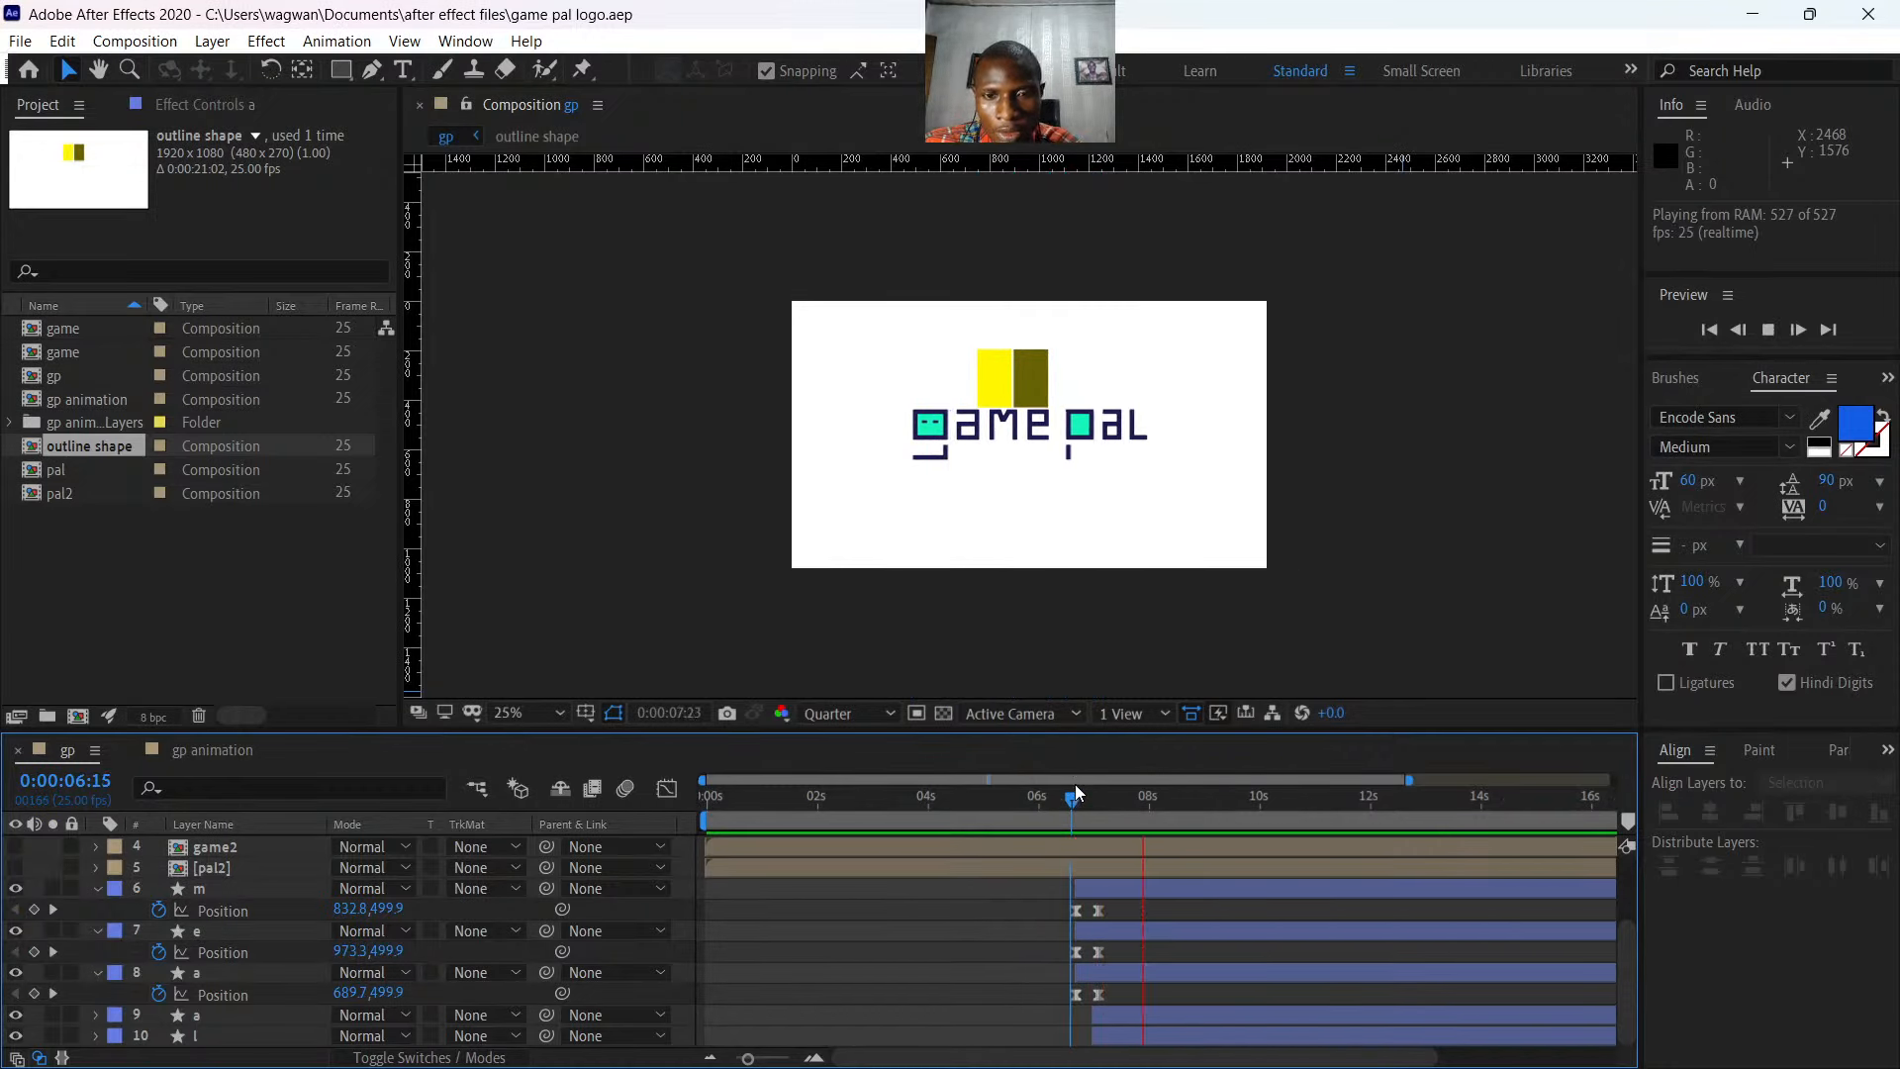
pyautogui.press('space')
pyautogui.moveTo(1132, 806); pyautogui.dragTo(1065, 809)
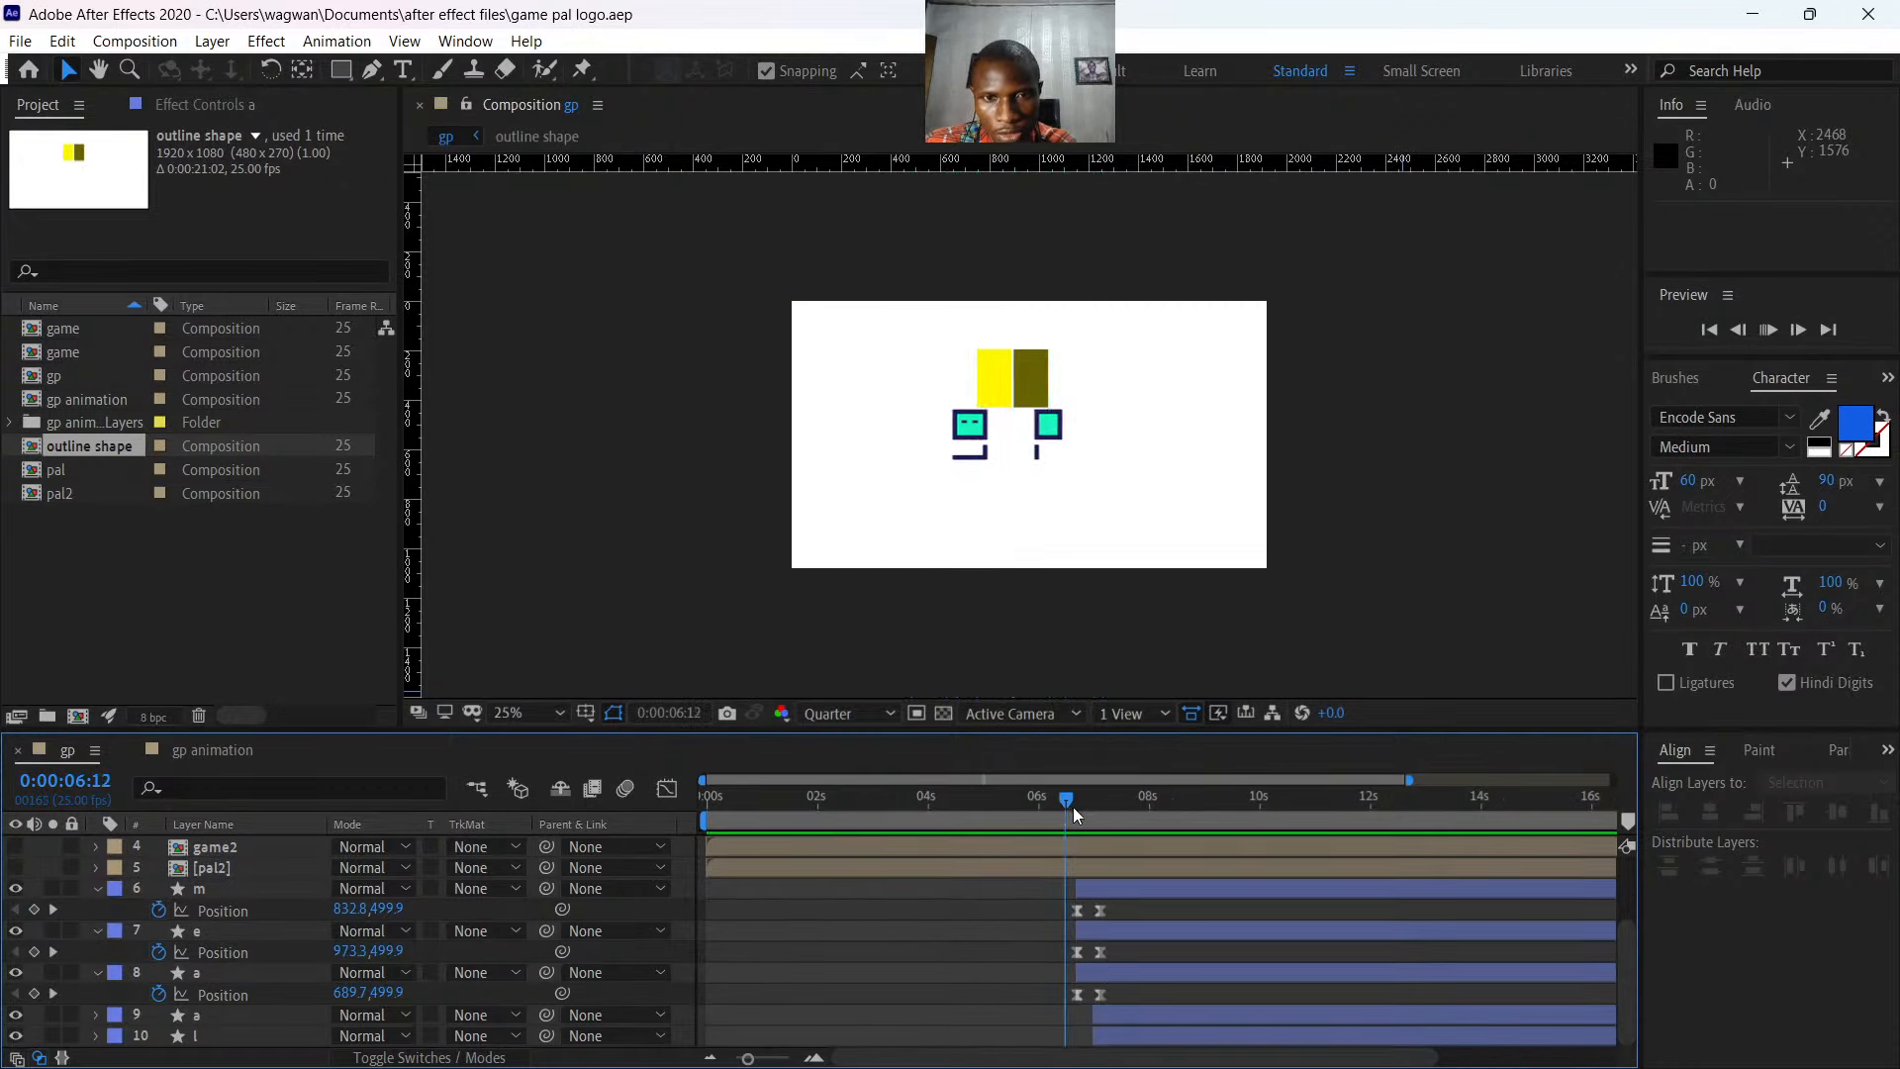
pyautogui.press('space')
pyautogui.press('space')
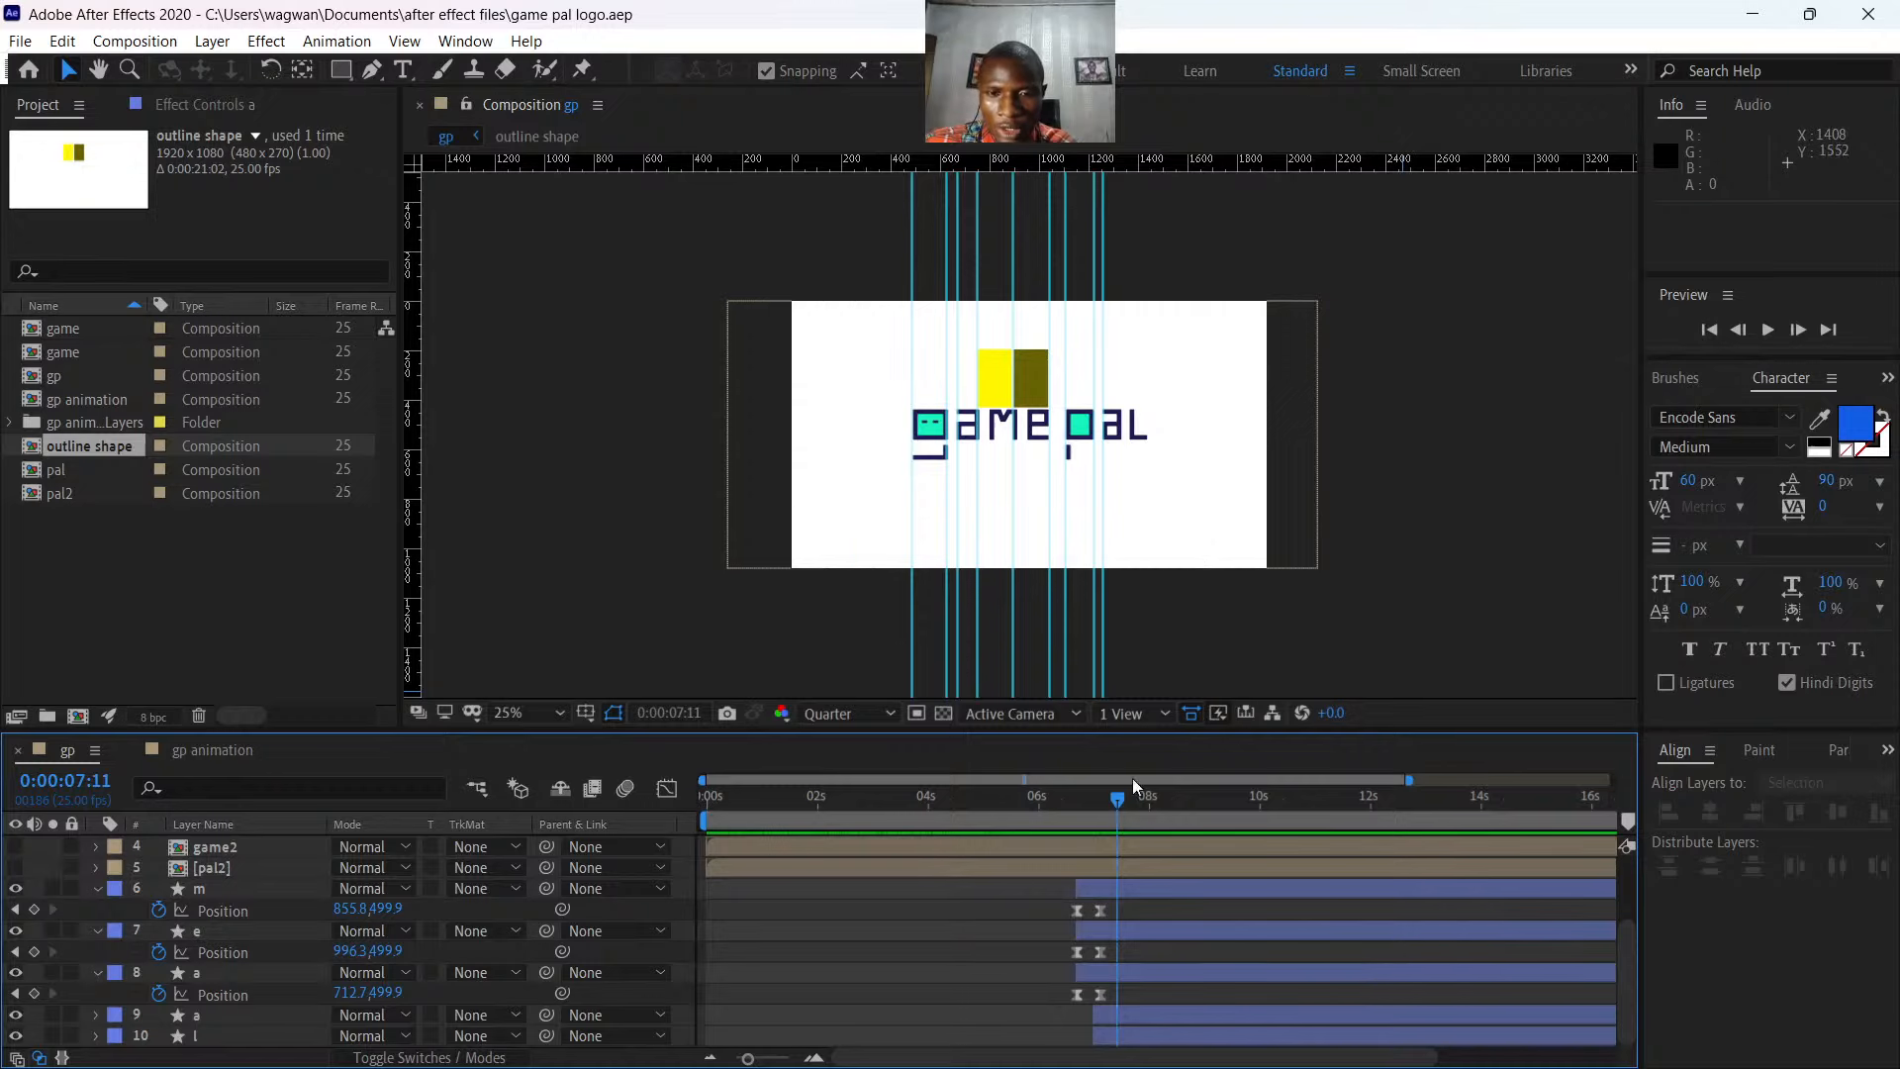
pyautogui.moveTo(1115, 796); pyautogui.dragTo(1049, 799)
pyautogui.press('space')
pyautogui.press('space')
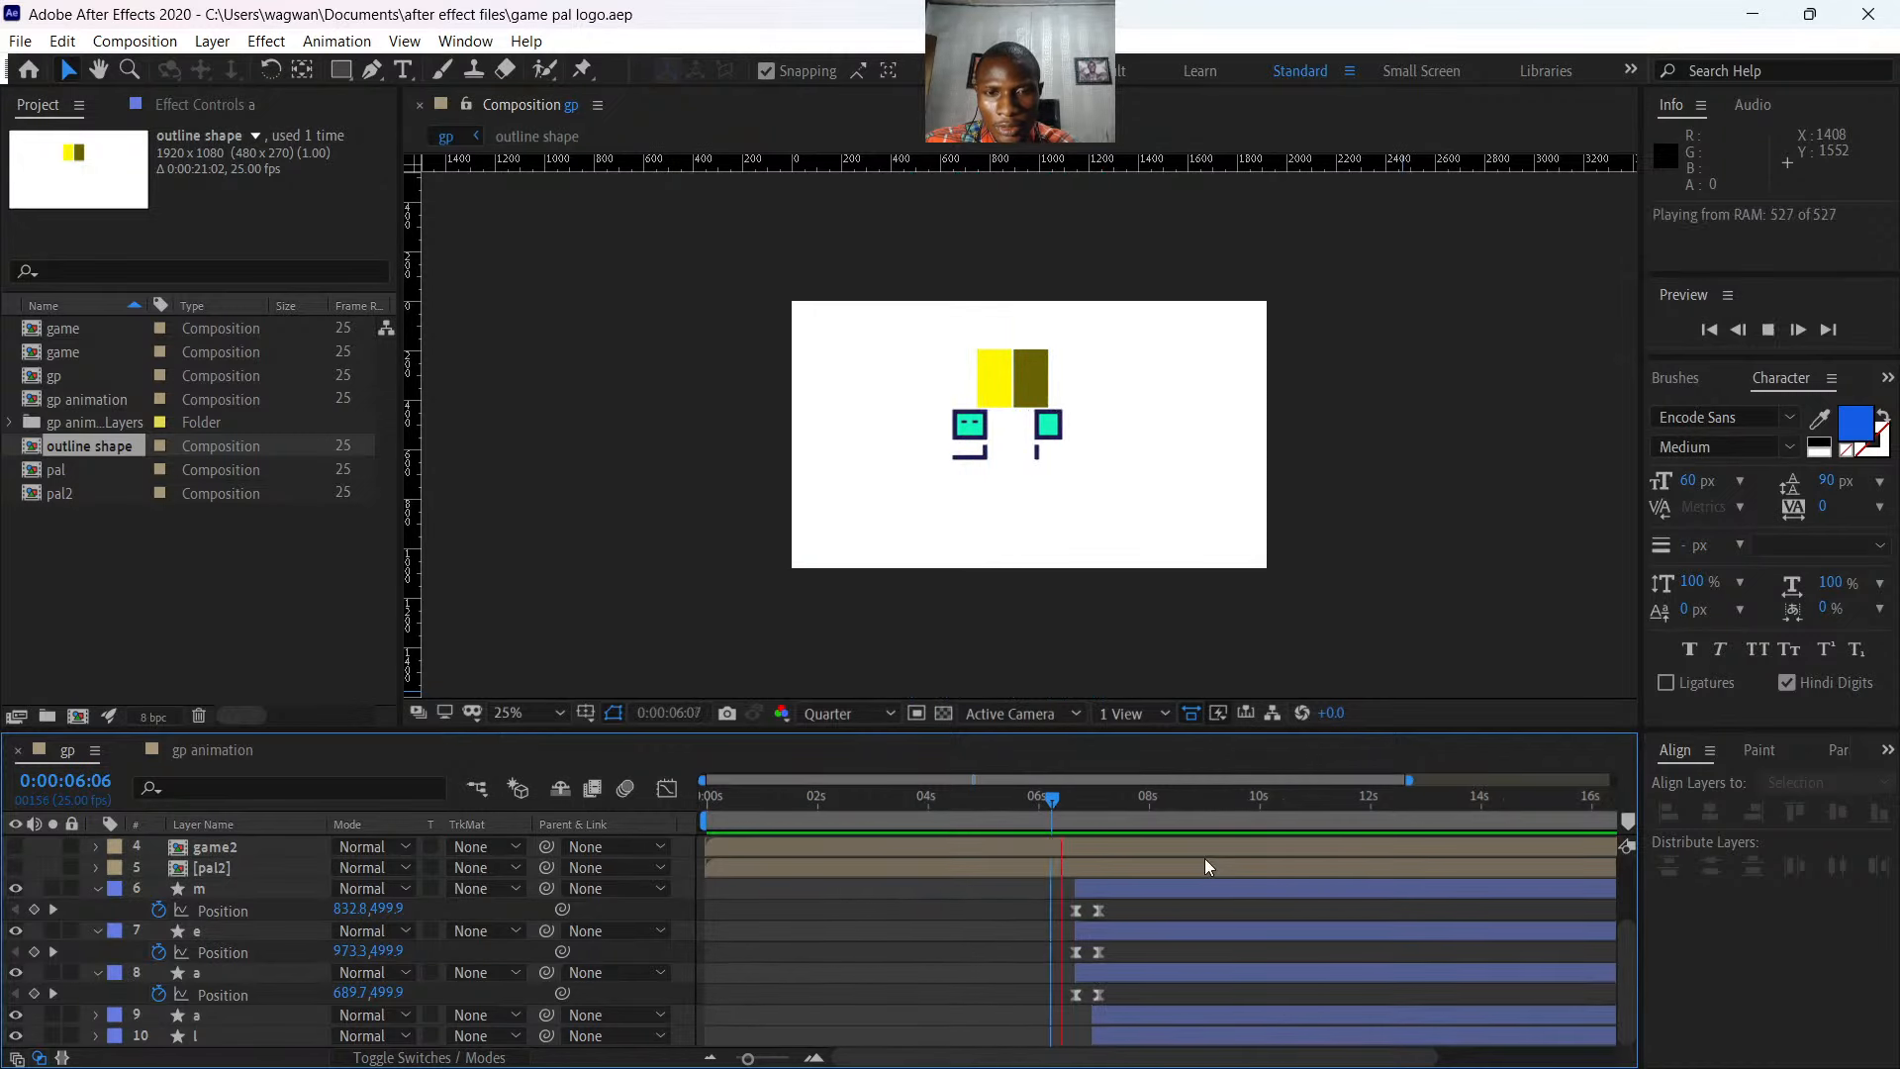
pyautogui.press('space')
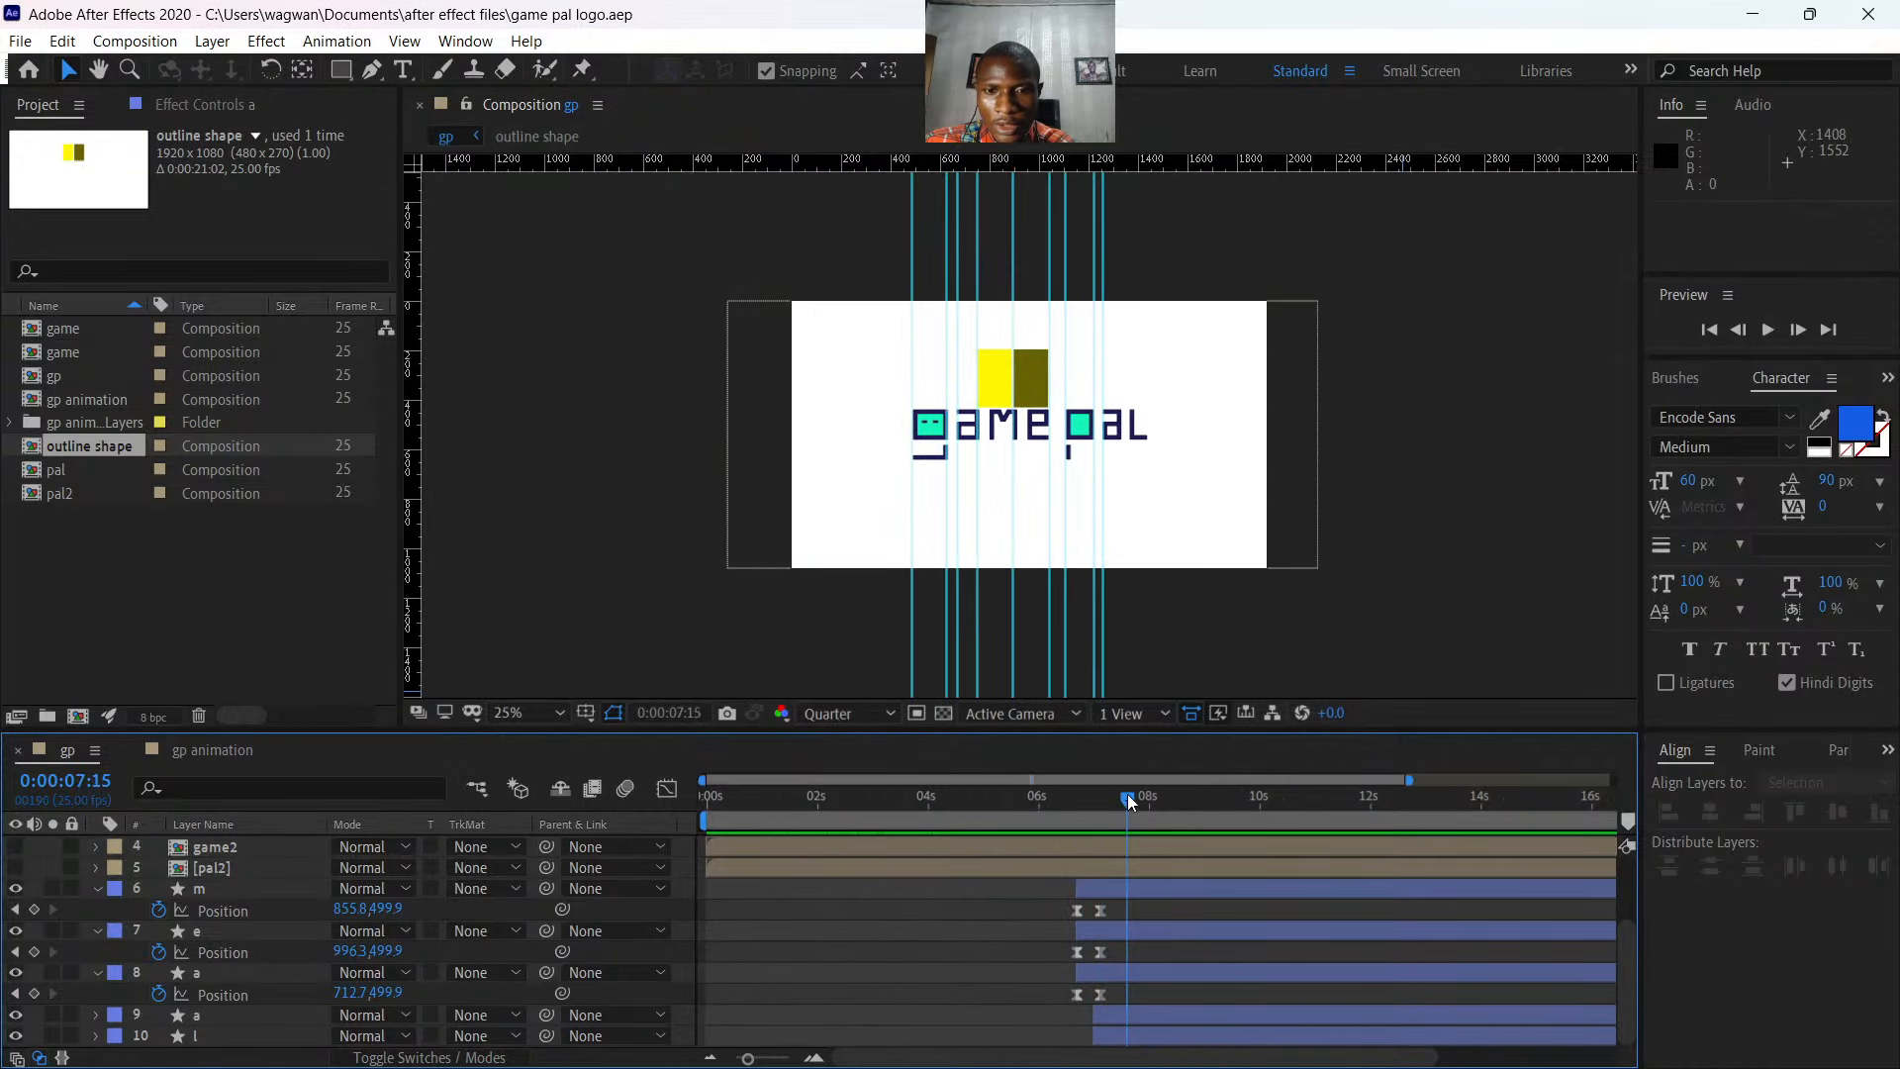
pyautogui.moveTo(1128, 796); pyautogui.dragTo(1120, 833)
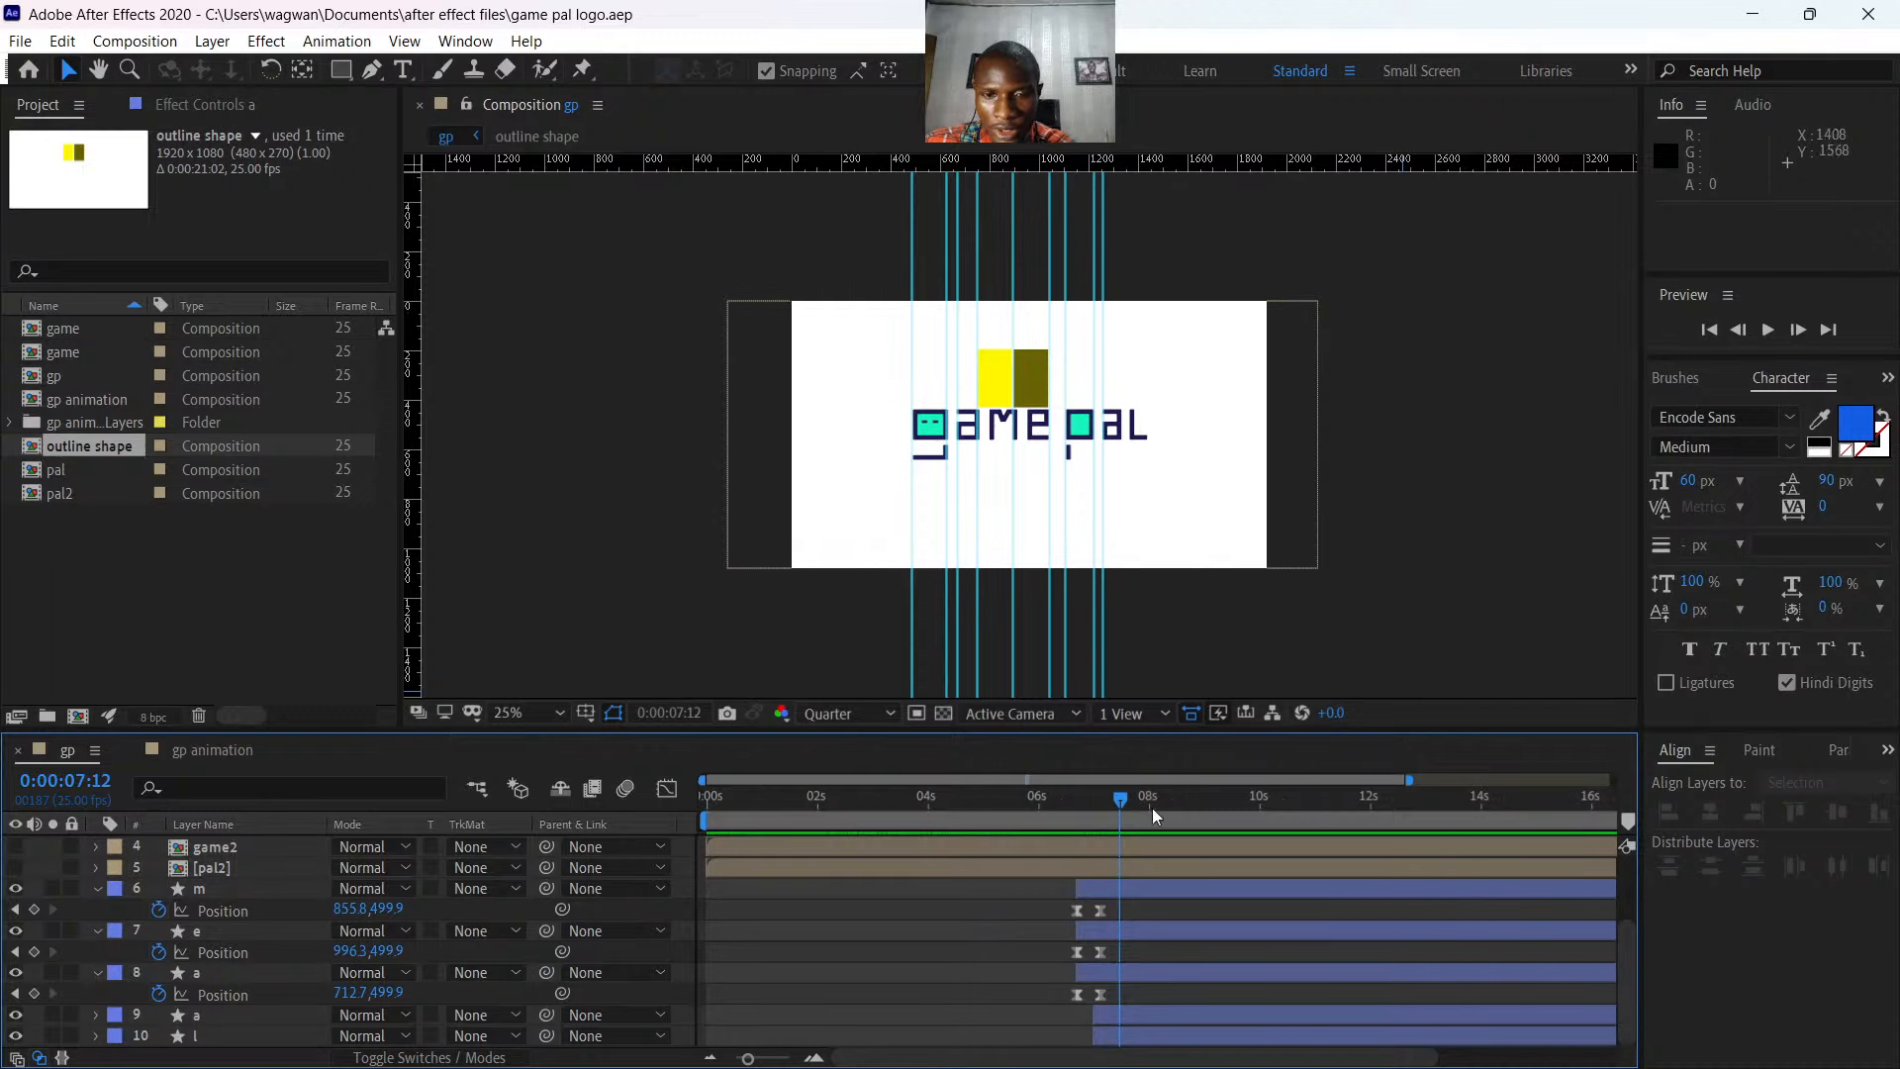
# - Shift layers 9 (a) and 10 (l) together to start at 0:00:06:17 and reveal their Position properties
pyautogui.click(1123, 1011)
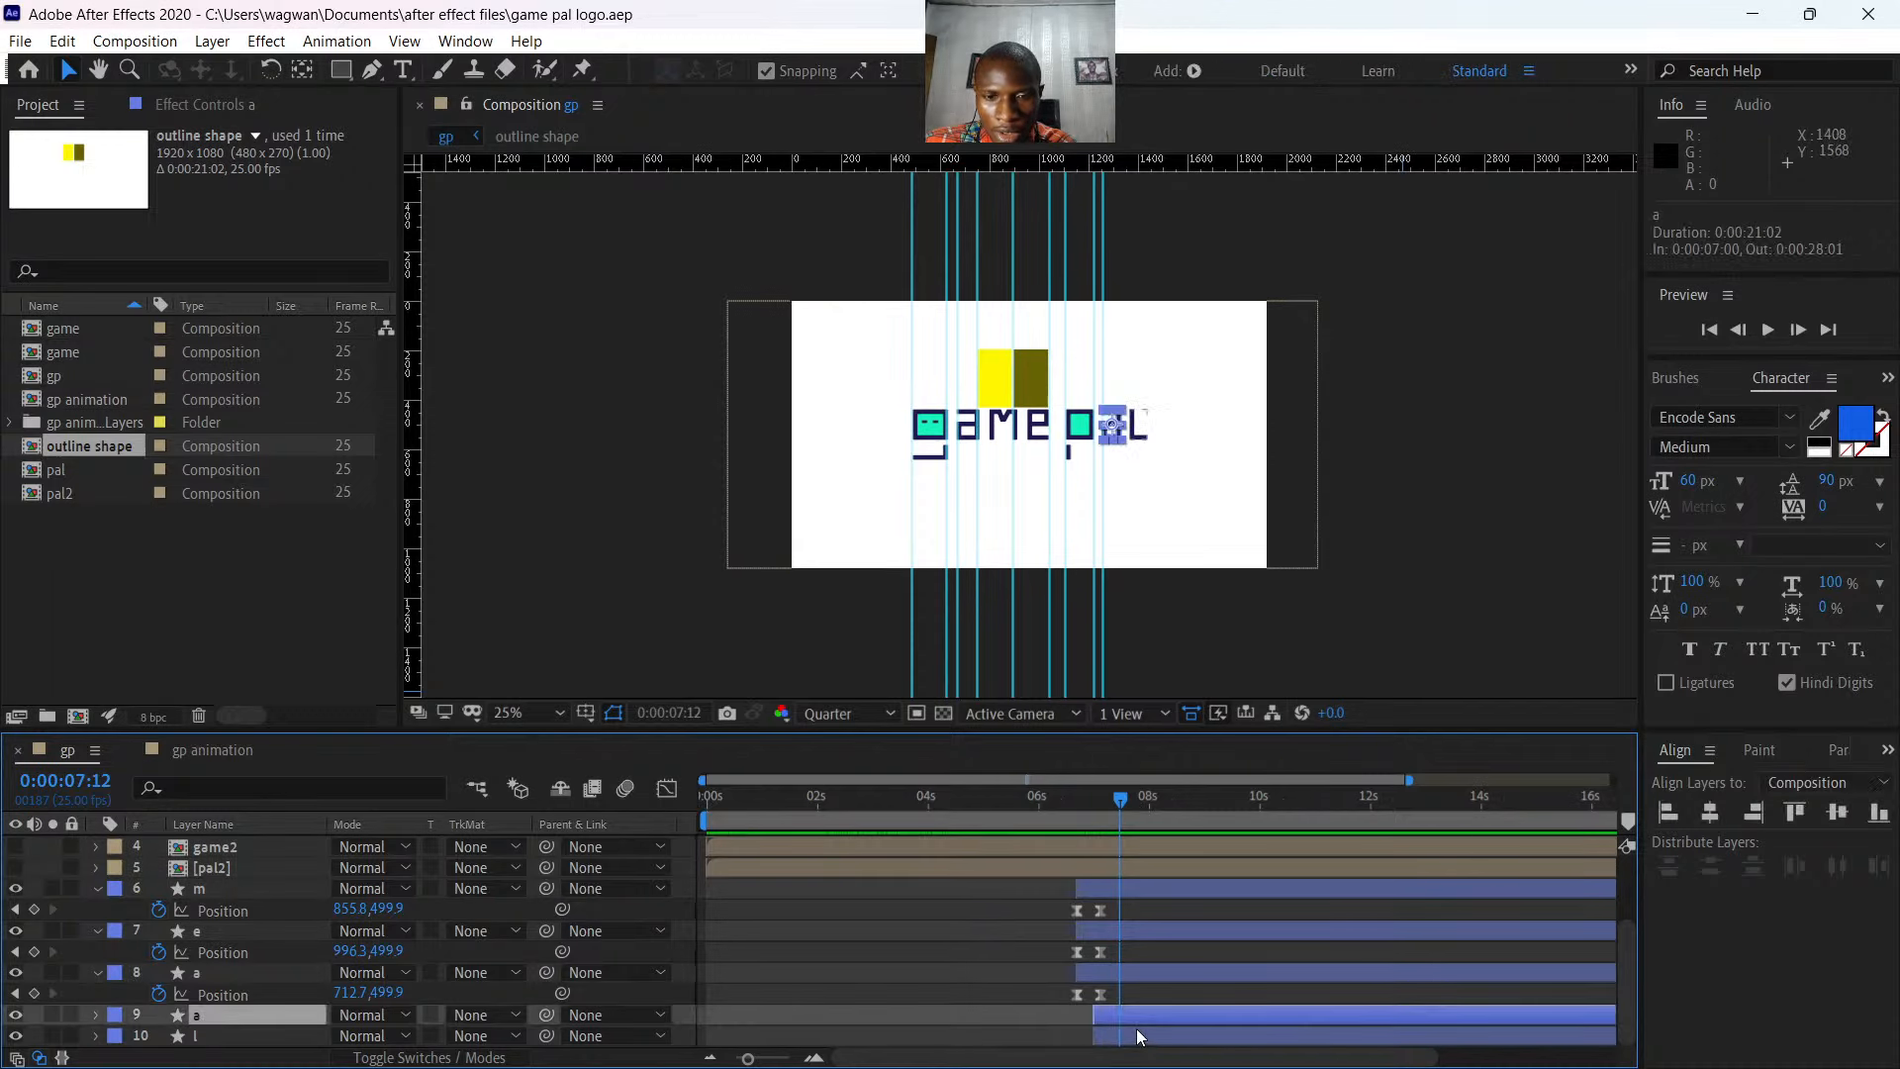
pyautogui.keyDown('shift'); pyautogui.click(1137, 1032); pyautogui.keyUp('shift')
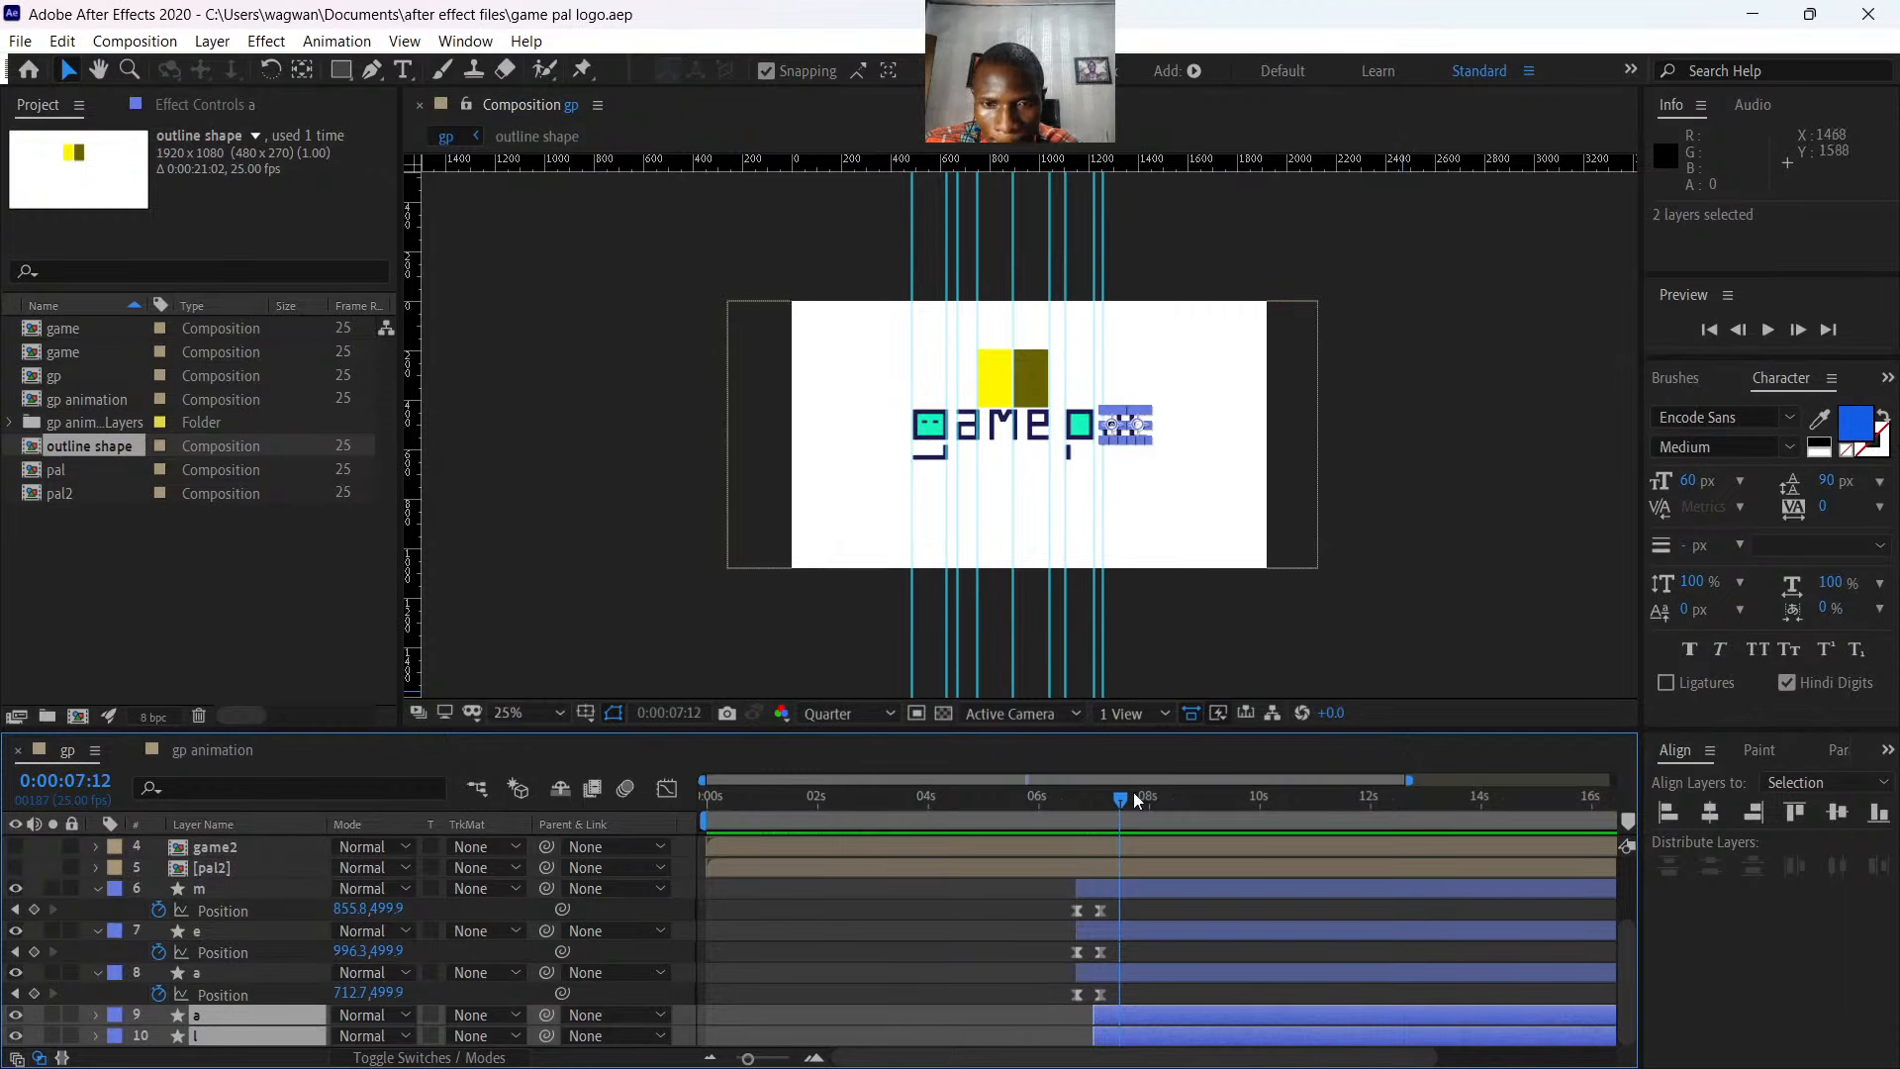
pyautogui.moveTo(1110, 807); pyautogui.dragTo(1087, 808)
pyautogui.moveTo(1071, 812)
pyautogui.mouseDown()
pyautogui.moveTo(1097, 821)
pyautogui.moveTo(1077, 823)
pyautogui.mouseUp()
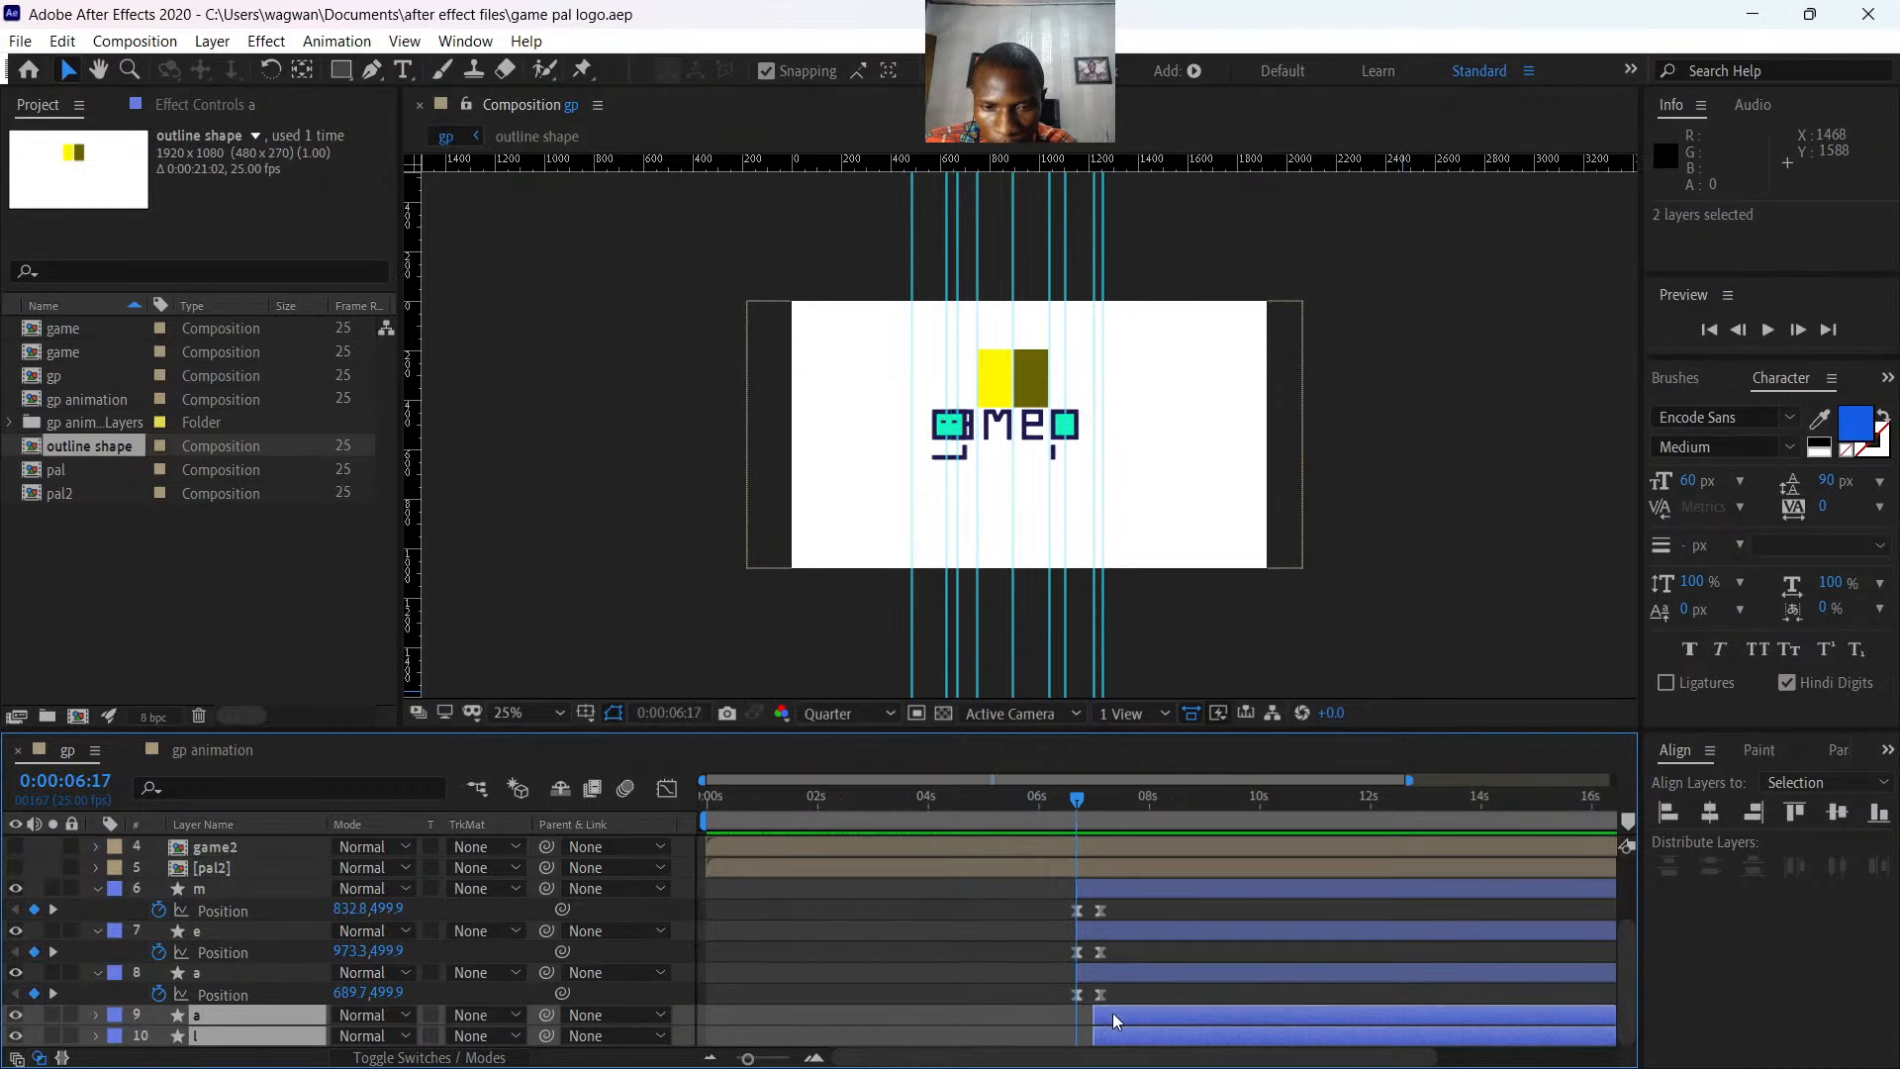
pyautogui.moveTo(1113, 1013); pyautogui.dragTo(1095, 1013)
pyautogui.press(',')
pyautogui.press('.')
pyautogui.press('.')
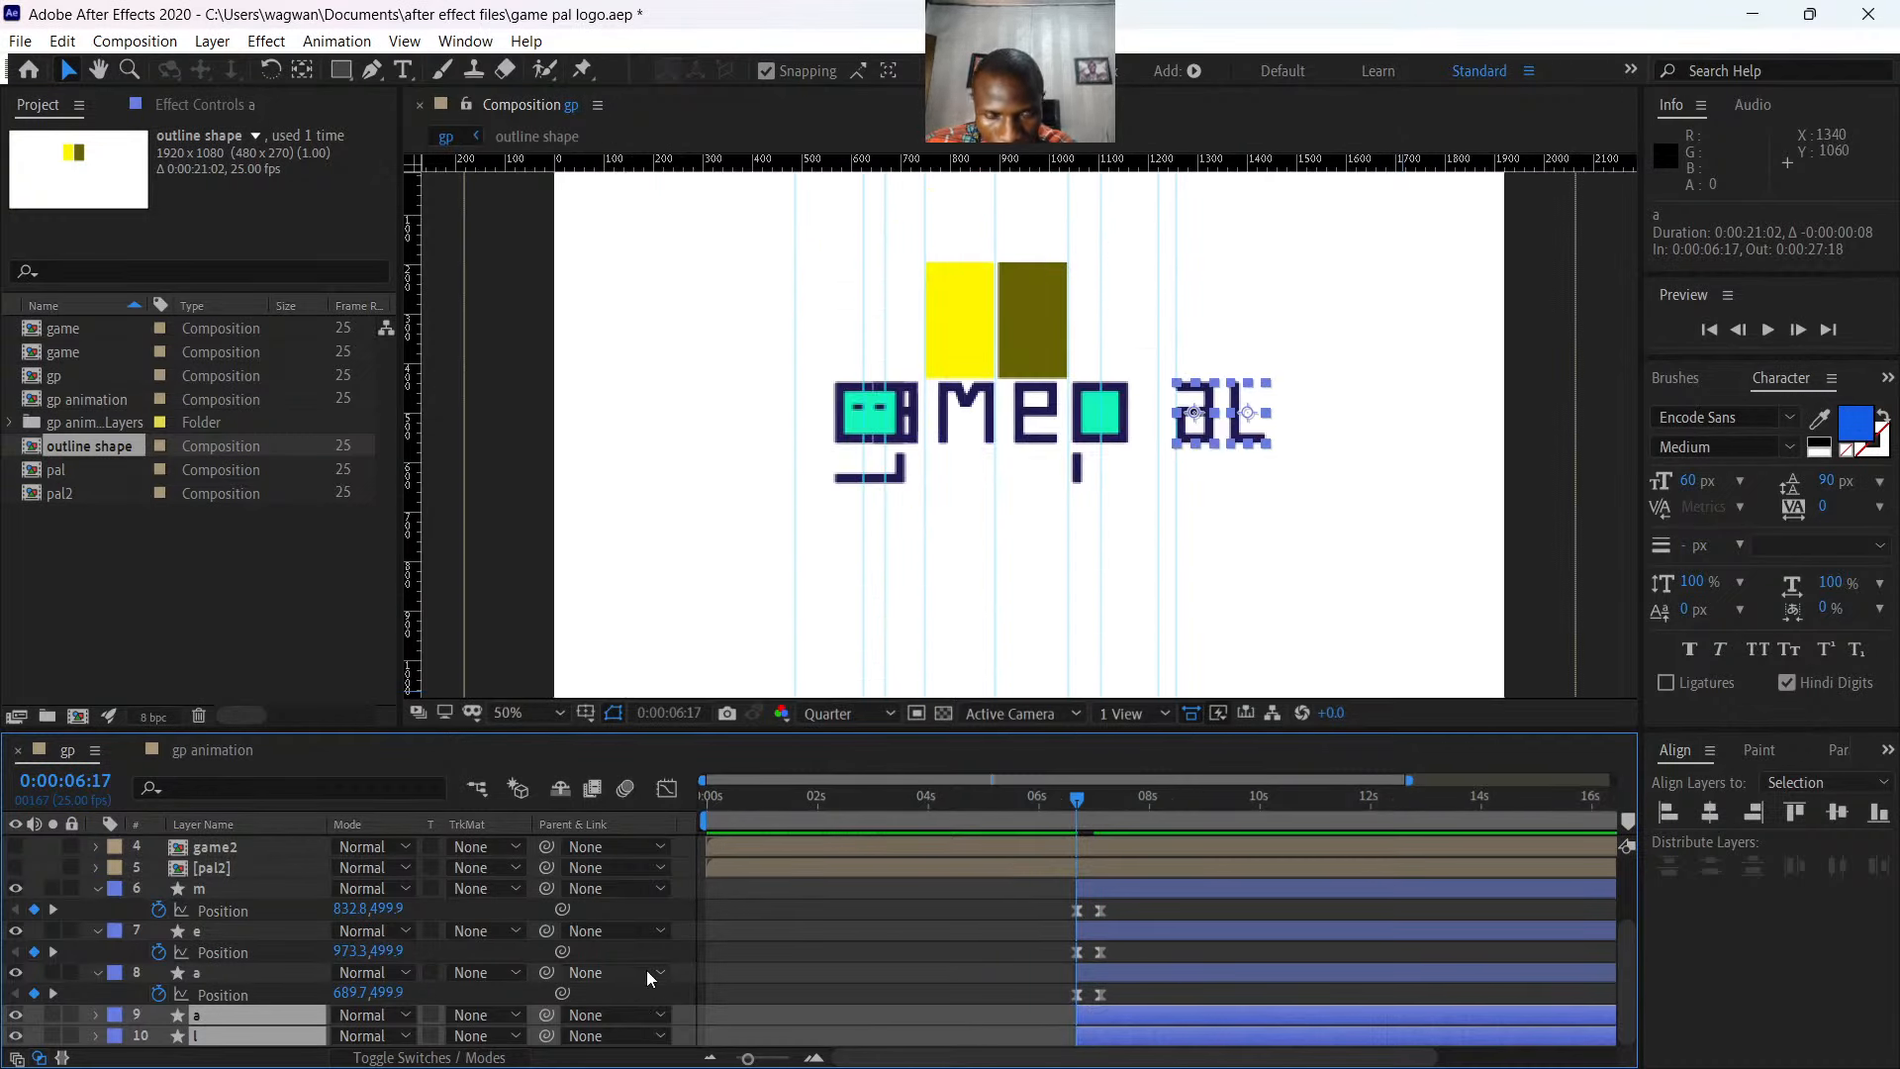
pyautogui.press('p')
pyautogui.scroll(-1, 1128, 990)
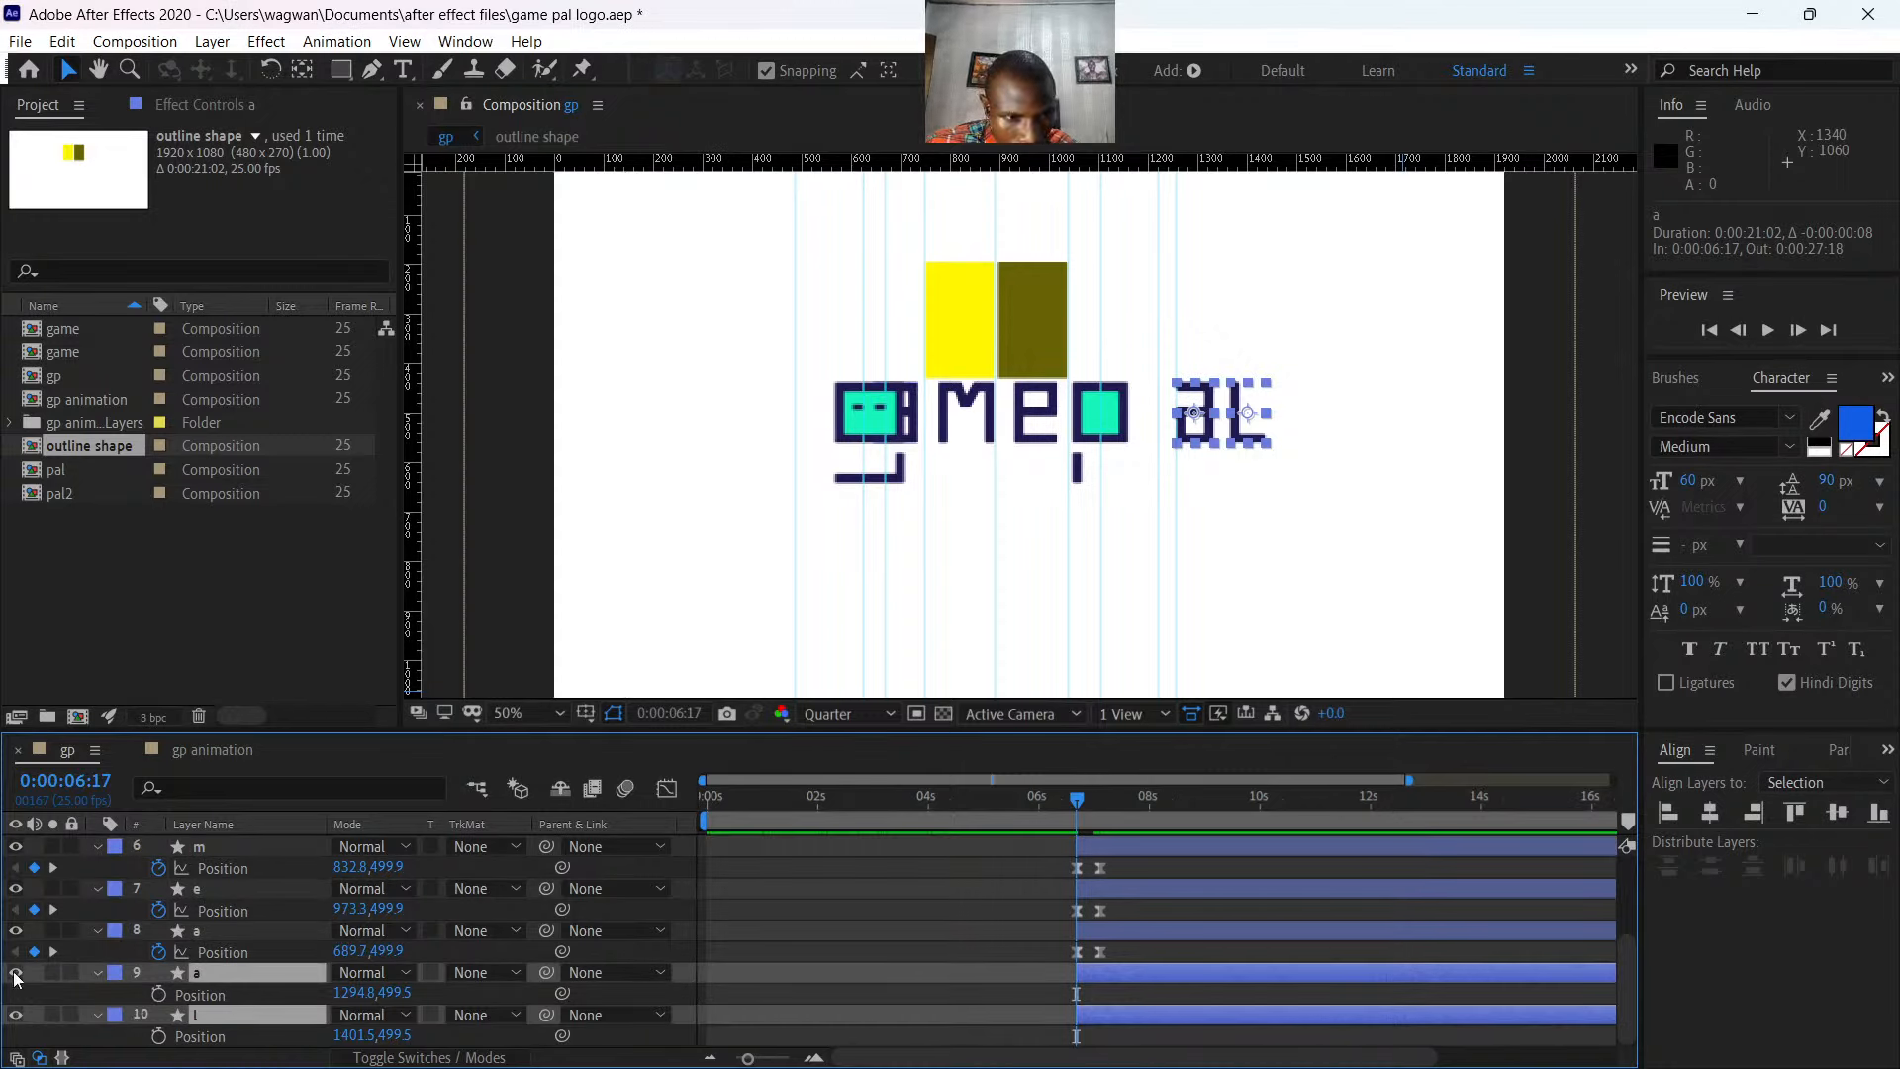
# - Try keyframing Position on layers 9 and 10 and shifting both layers to start at 0:00:06:21, undoing both changes
pyautogui.click(158, 993)
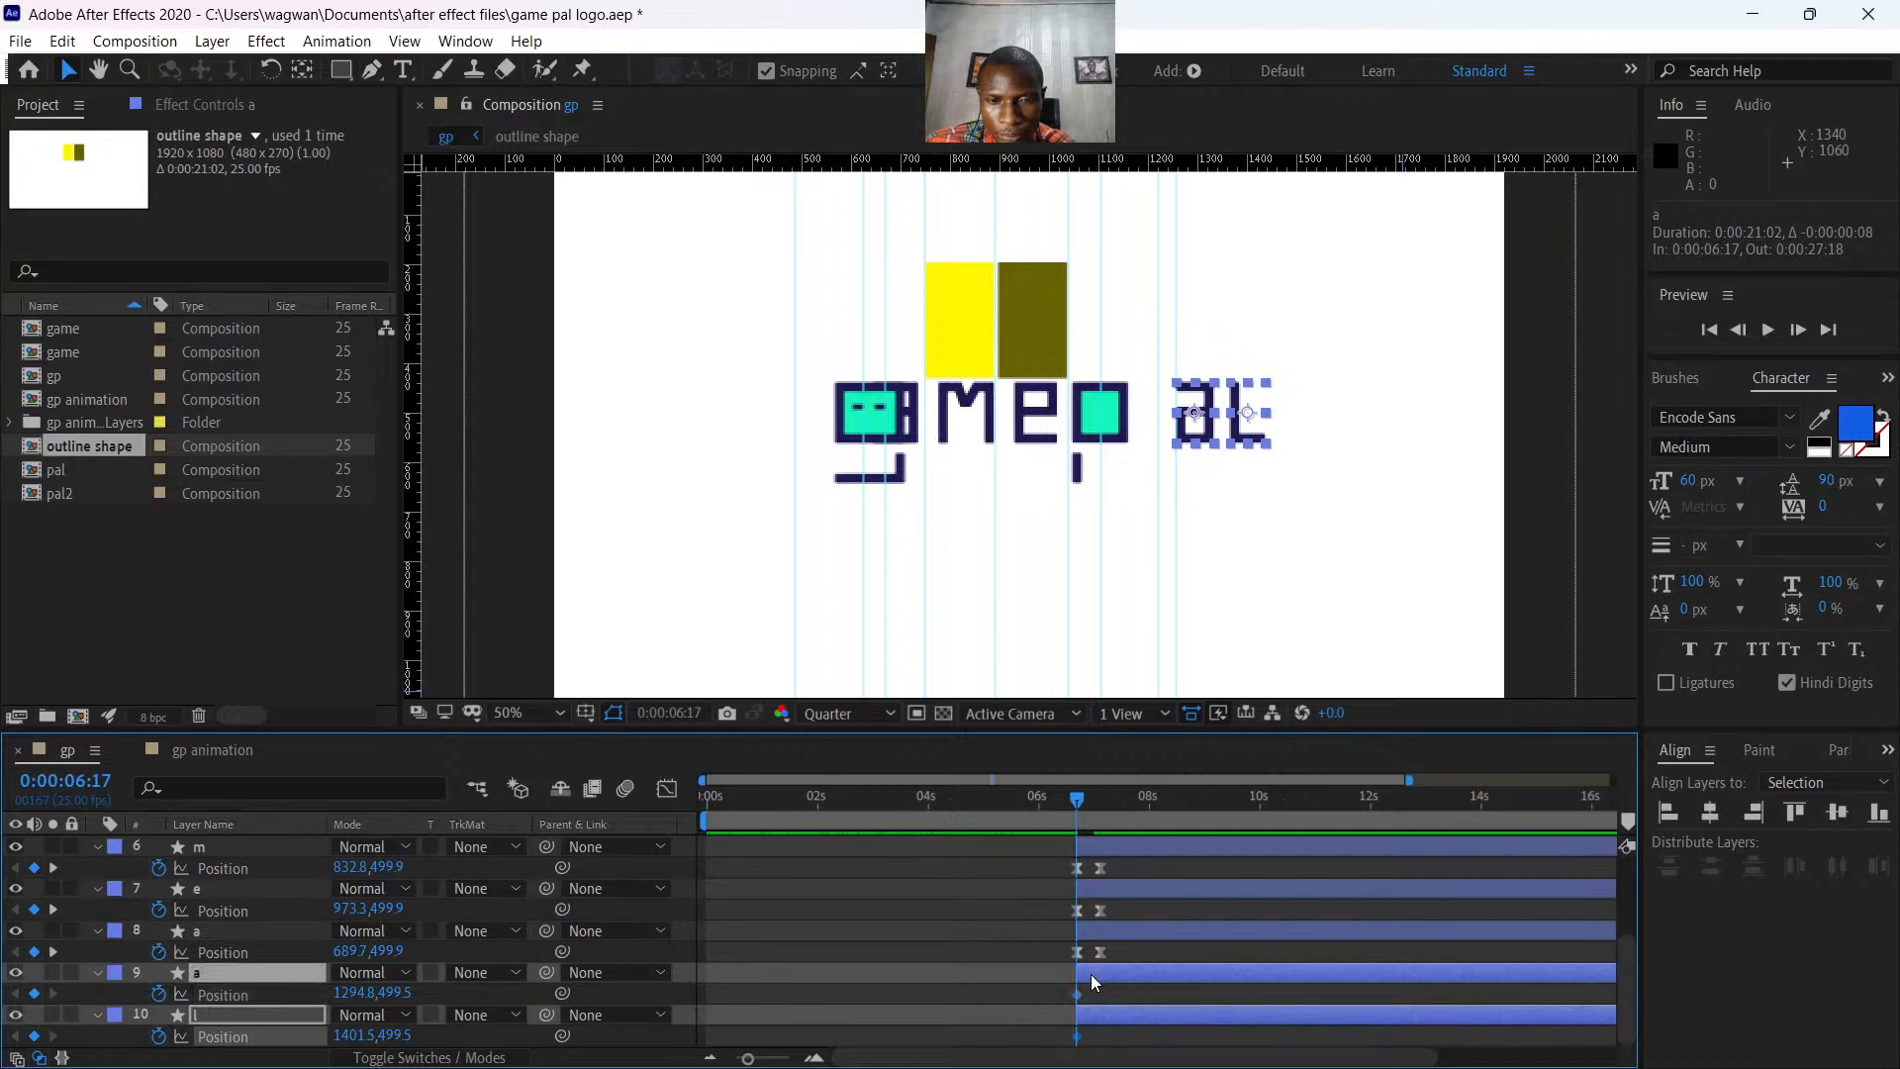
pyautogui.moveTo(1091, 973); pyautogui.dragTo(1101, 973)
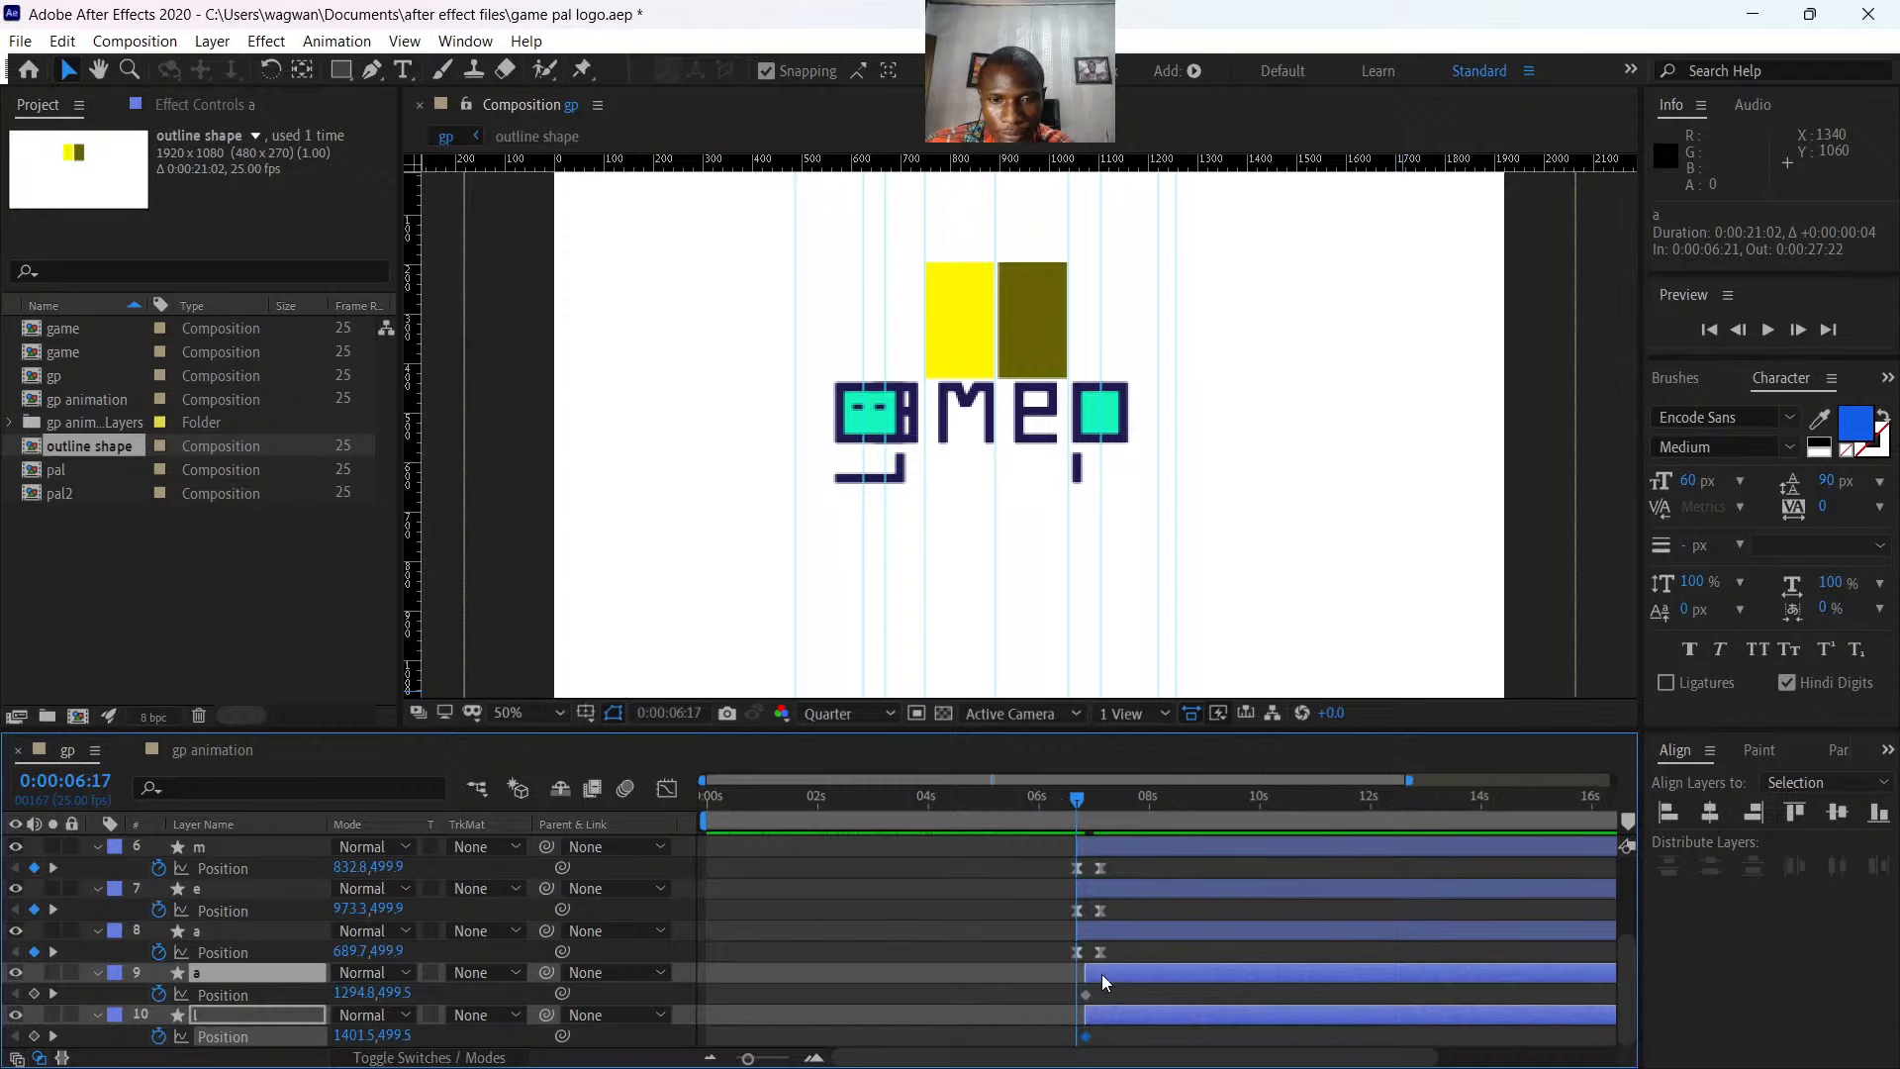
pyautogui.hotkey('ctrl', 'z')
pyautogui.hotkey('ctrl', 'z')
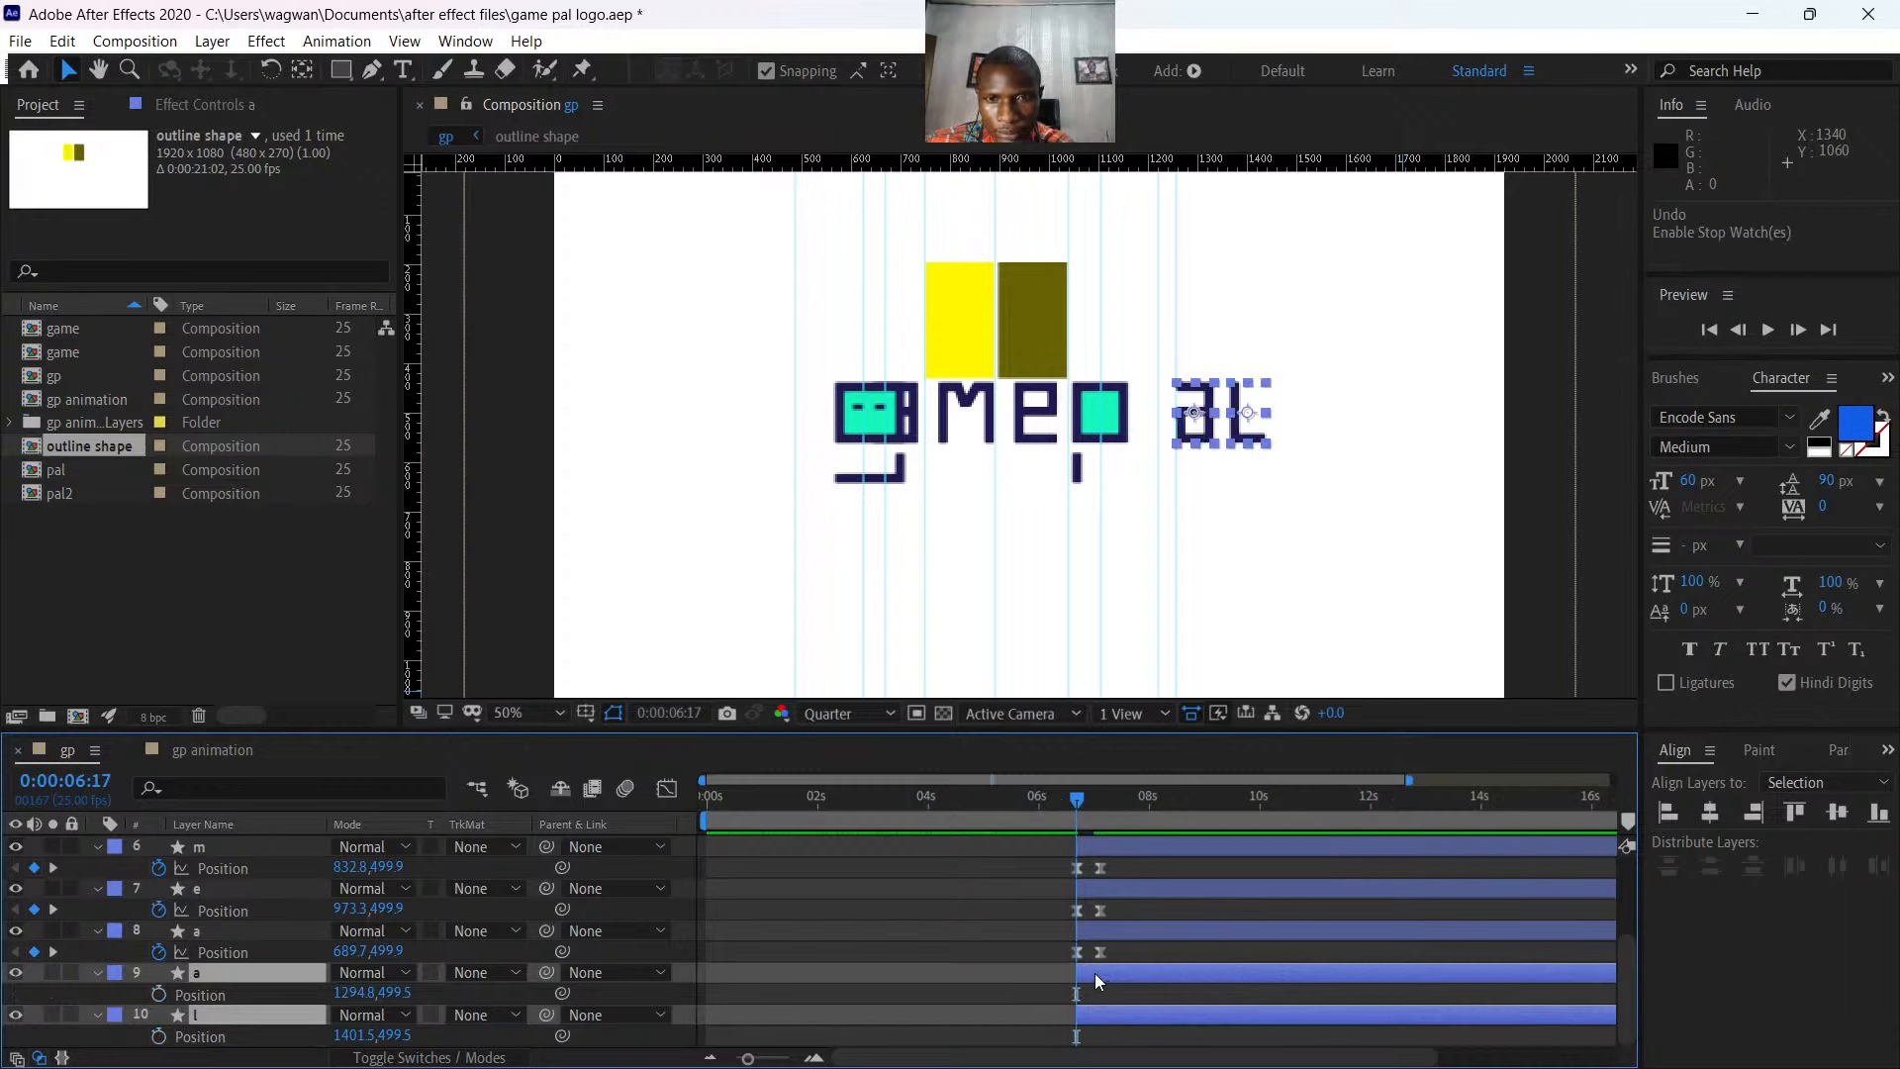
# - Shift layers 9 and 10 to start at 0:00:06:24 and place the playhead at that frame
pyautogui.moveTo(1076, 802)
pyautogui.mouseDown()
pyautogui.moveTo(1047, 798)
pyautogui.moveTo(1095, 815)
pyautogui.mouseUp()
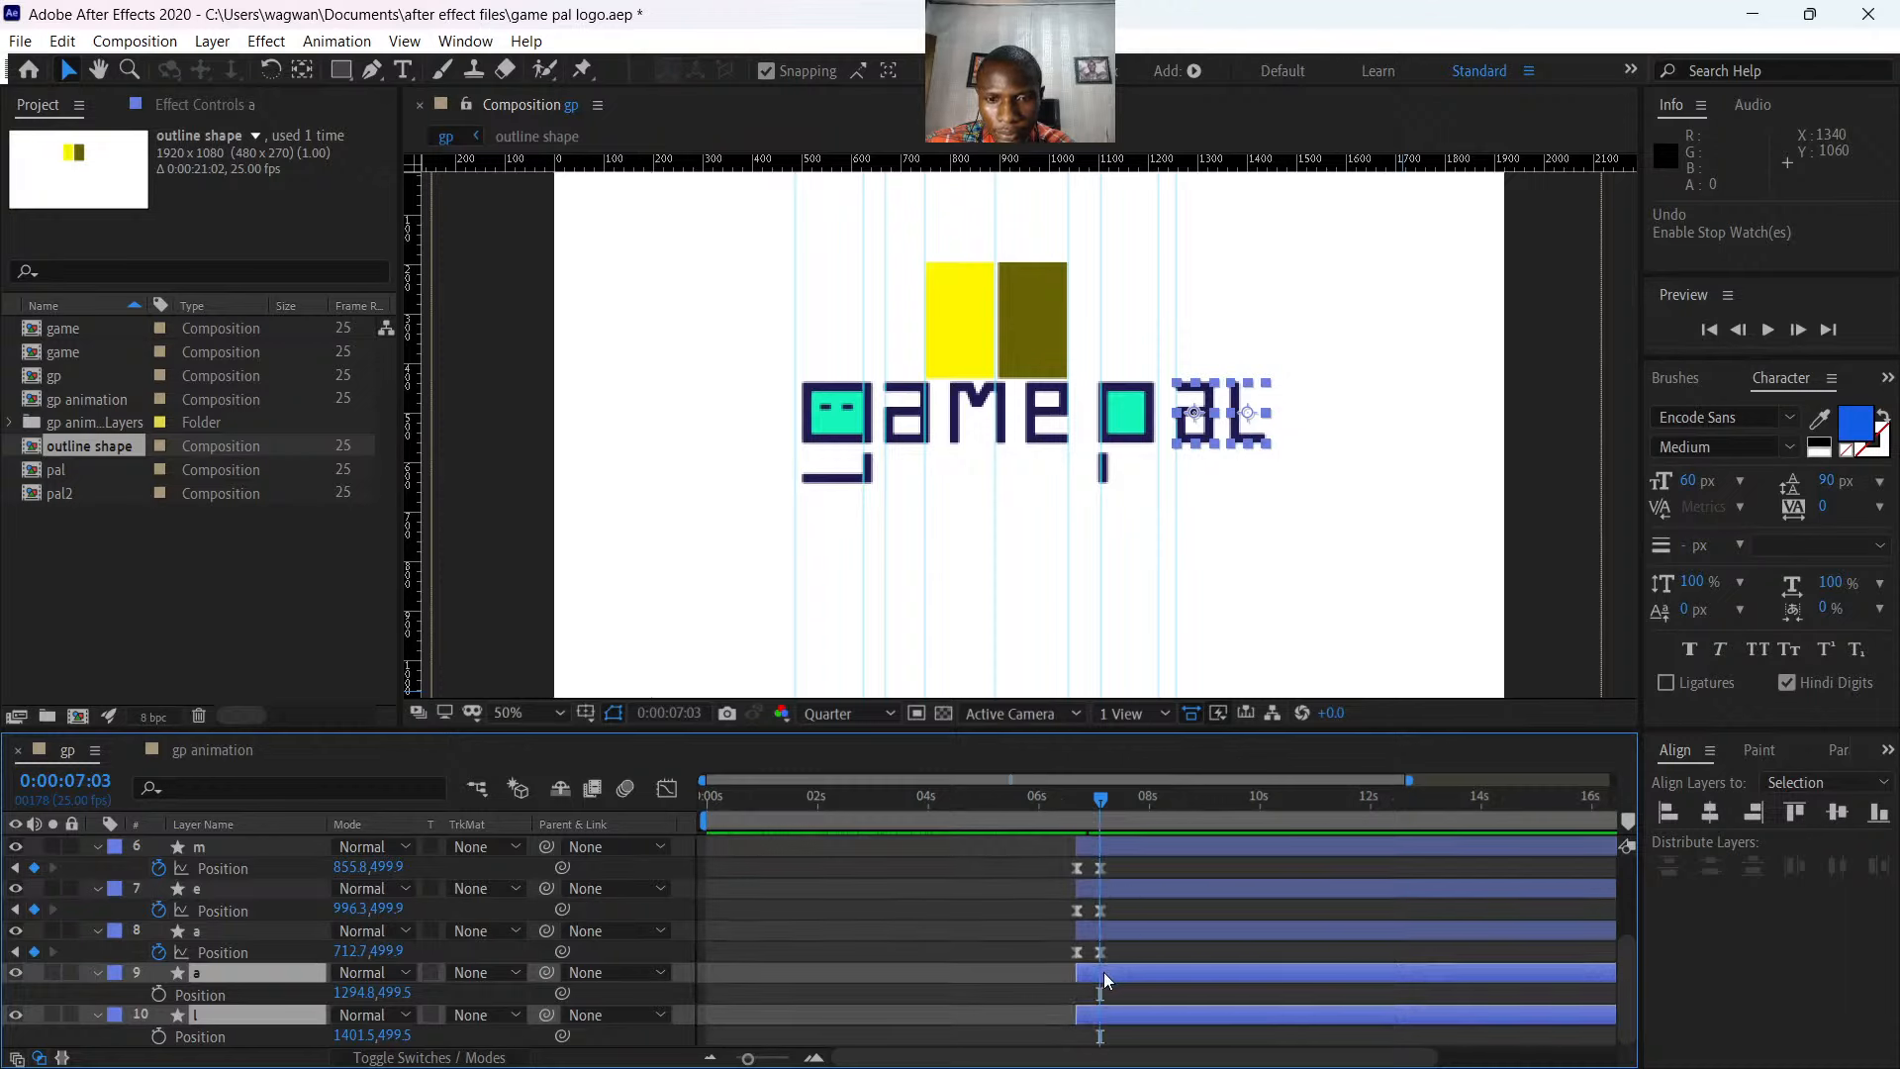
pyautogui.moveTo(1103, 972); pyautogui.dragTo(1113, 971)
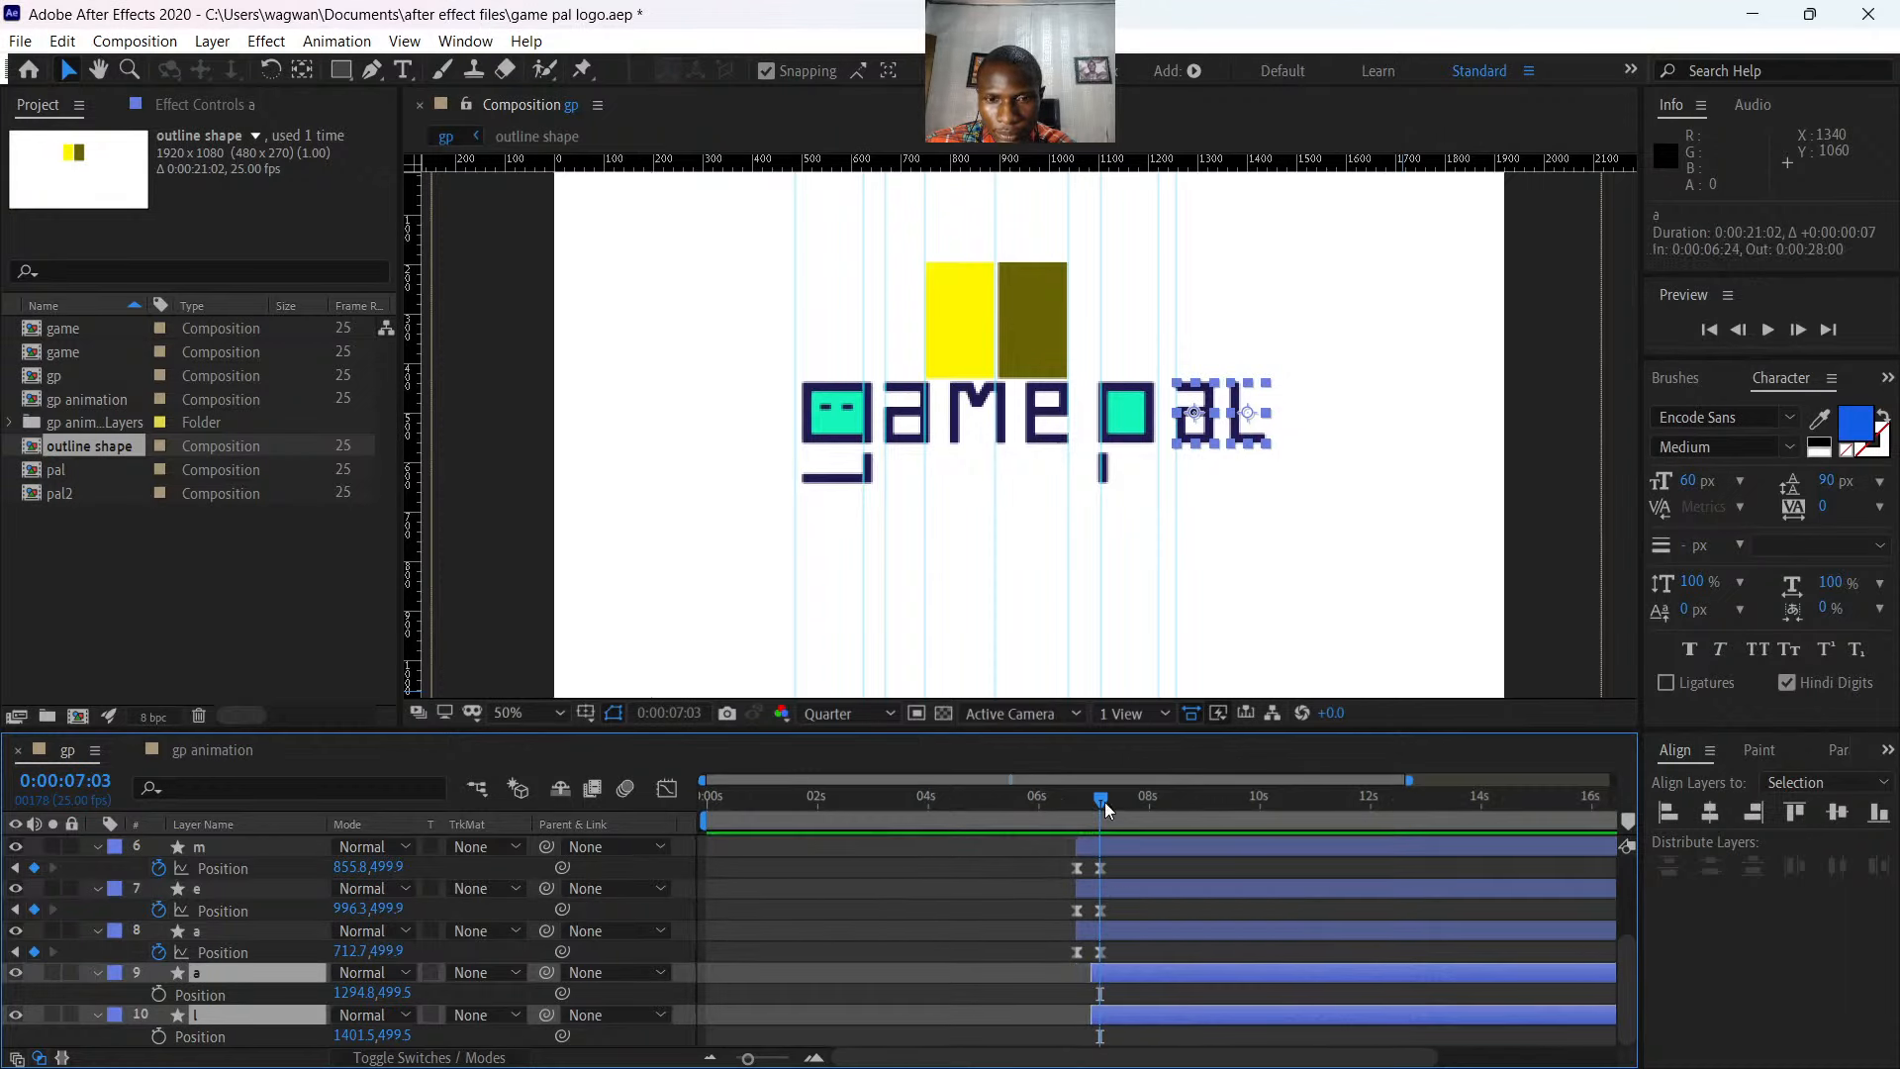
pyautogui.moveTo(1101, 795); pyautogui.dragTo(1096, 799)
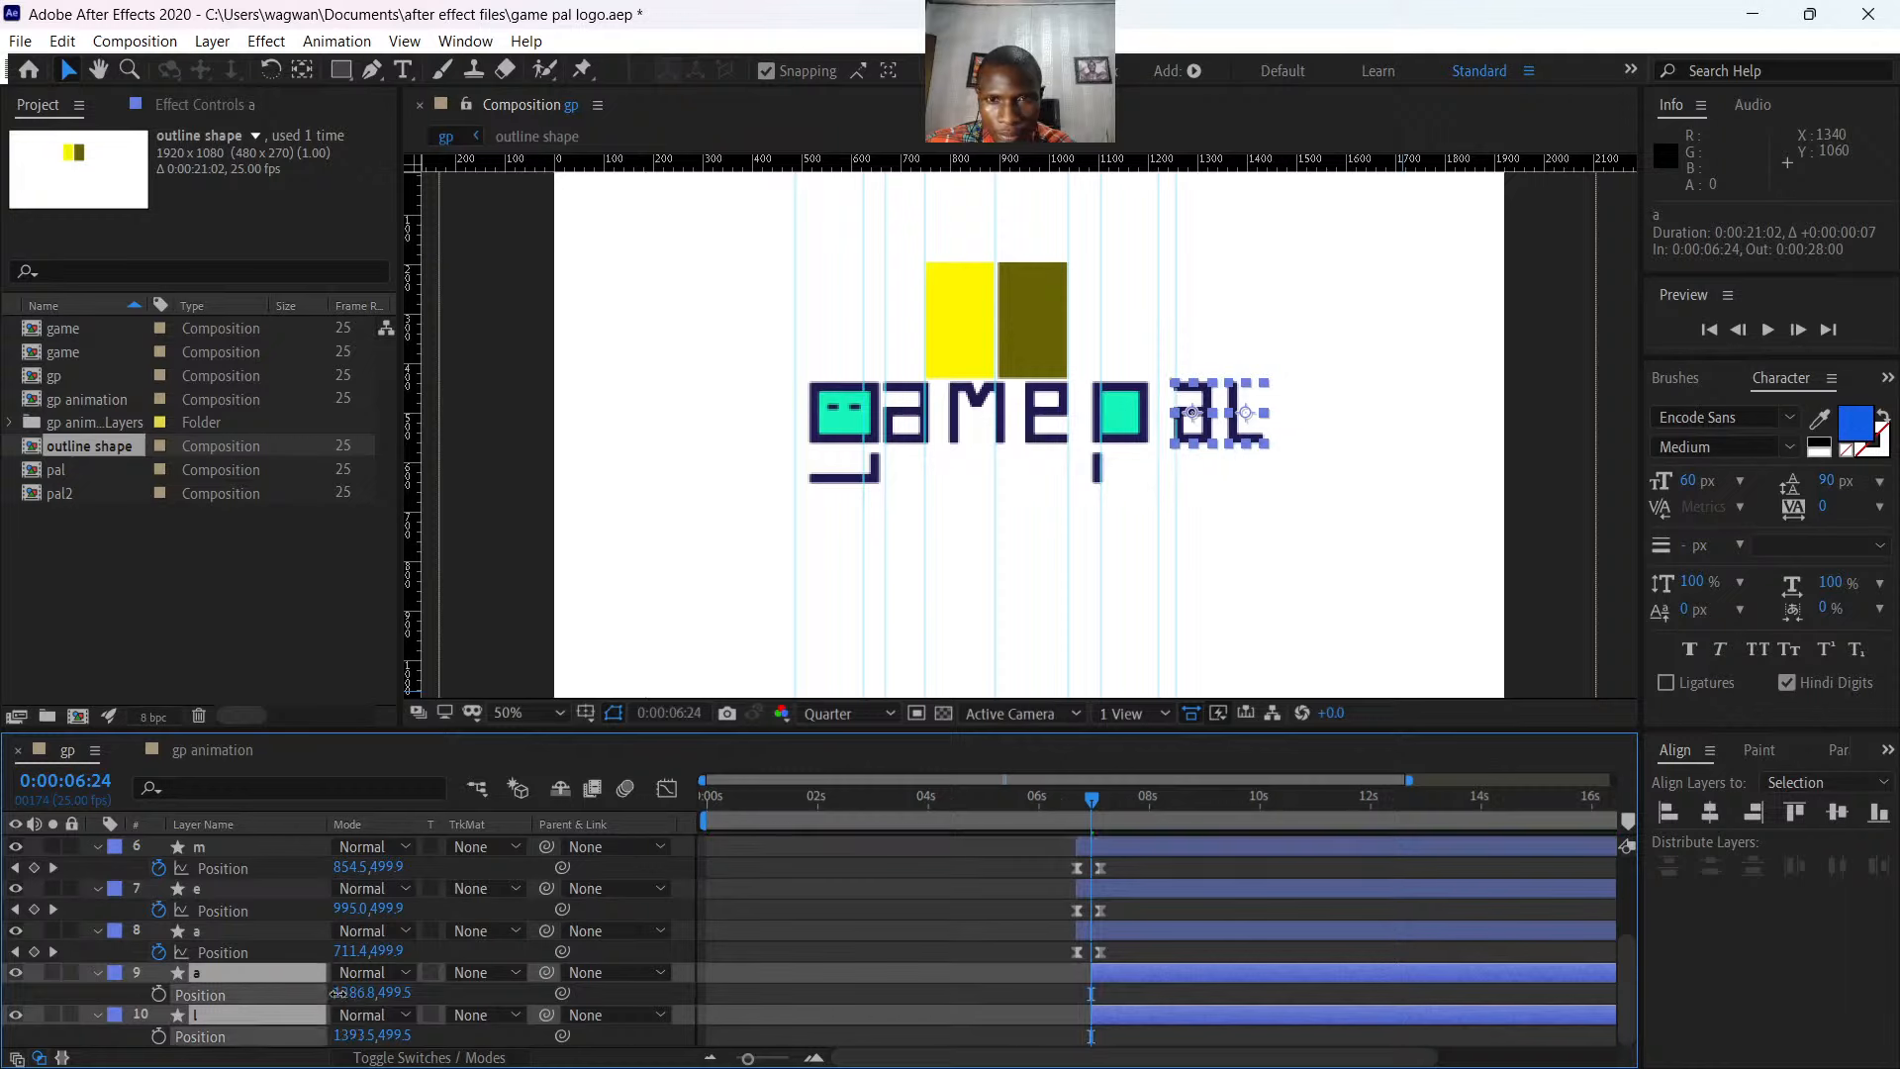
# - Try moving the letters a and l of "pal" to X positions 1259.8 and 1366.5, and undo the move
pyautogui.moveTo(348, 994); pyautogui.dragTo(305, 994)
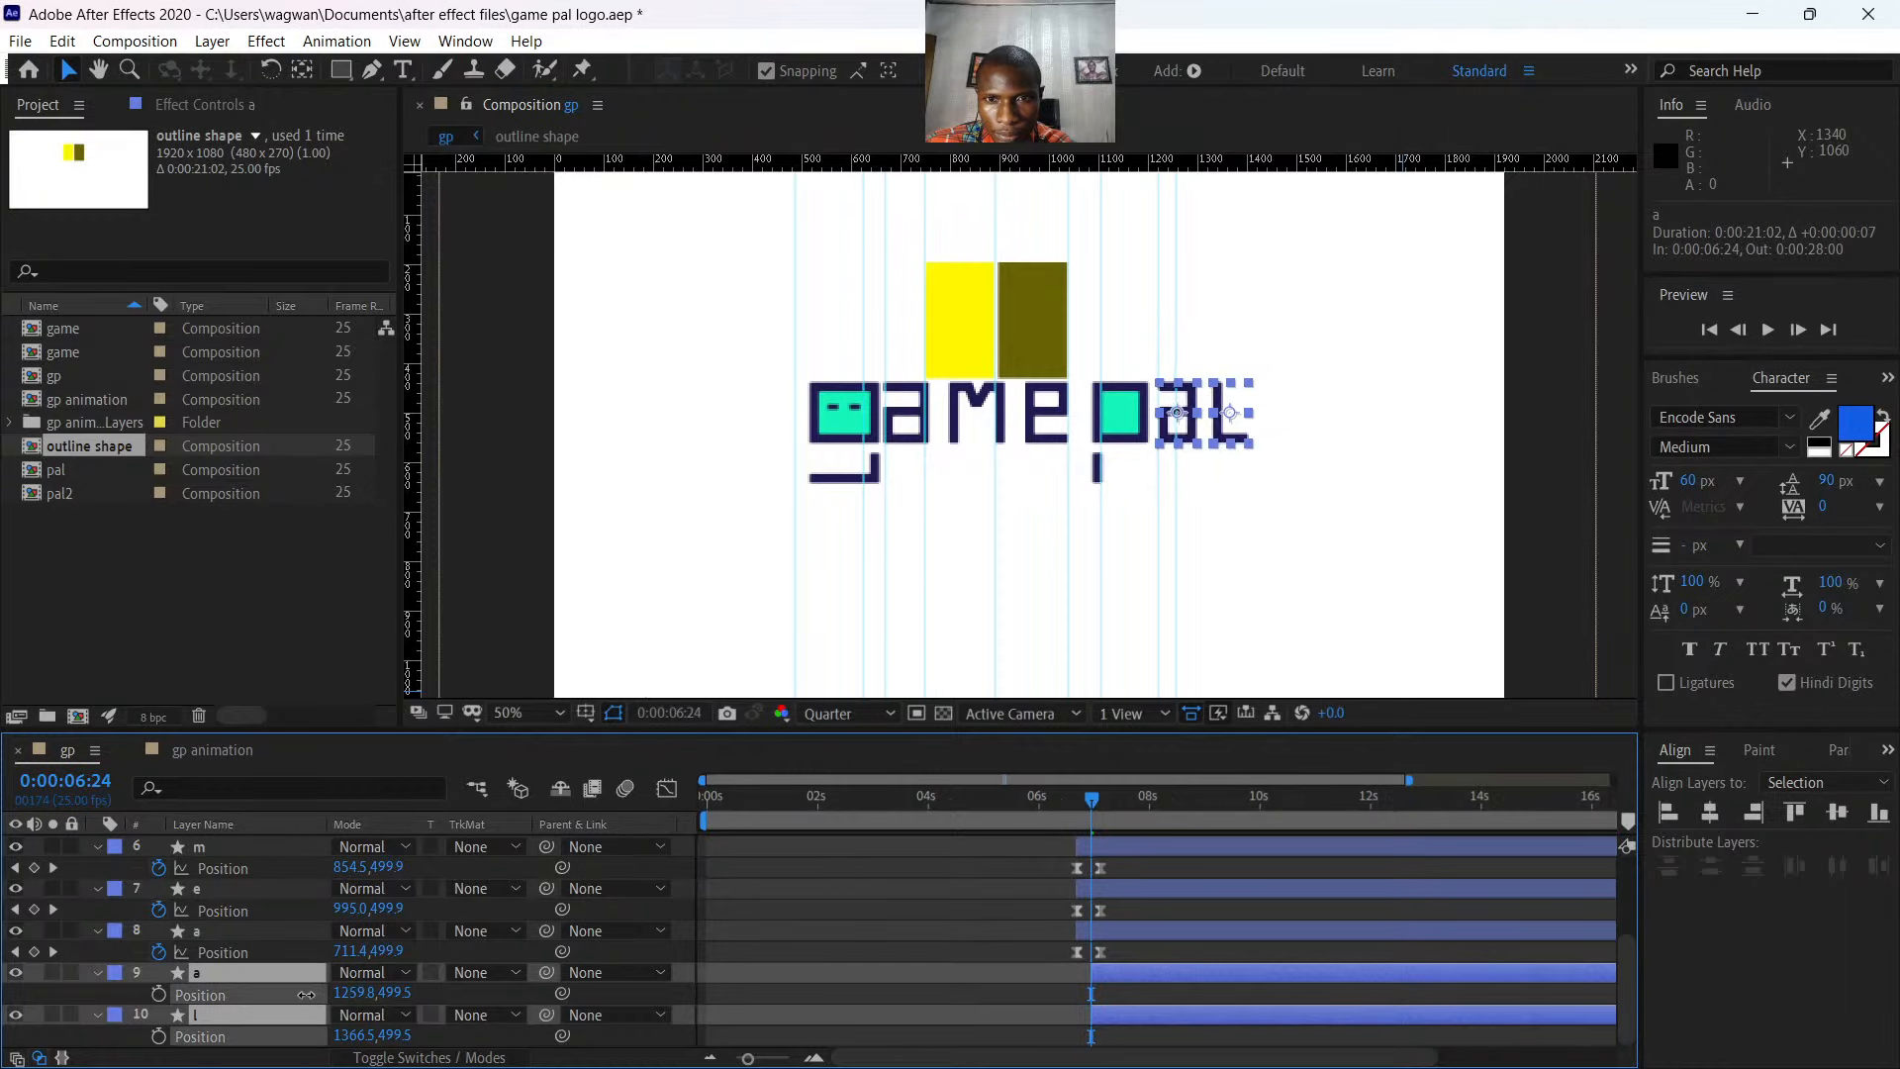
pyautogui.press('/')
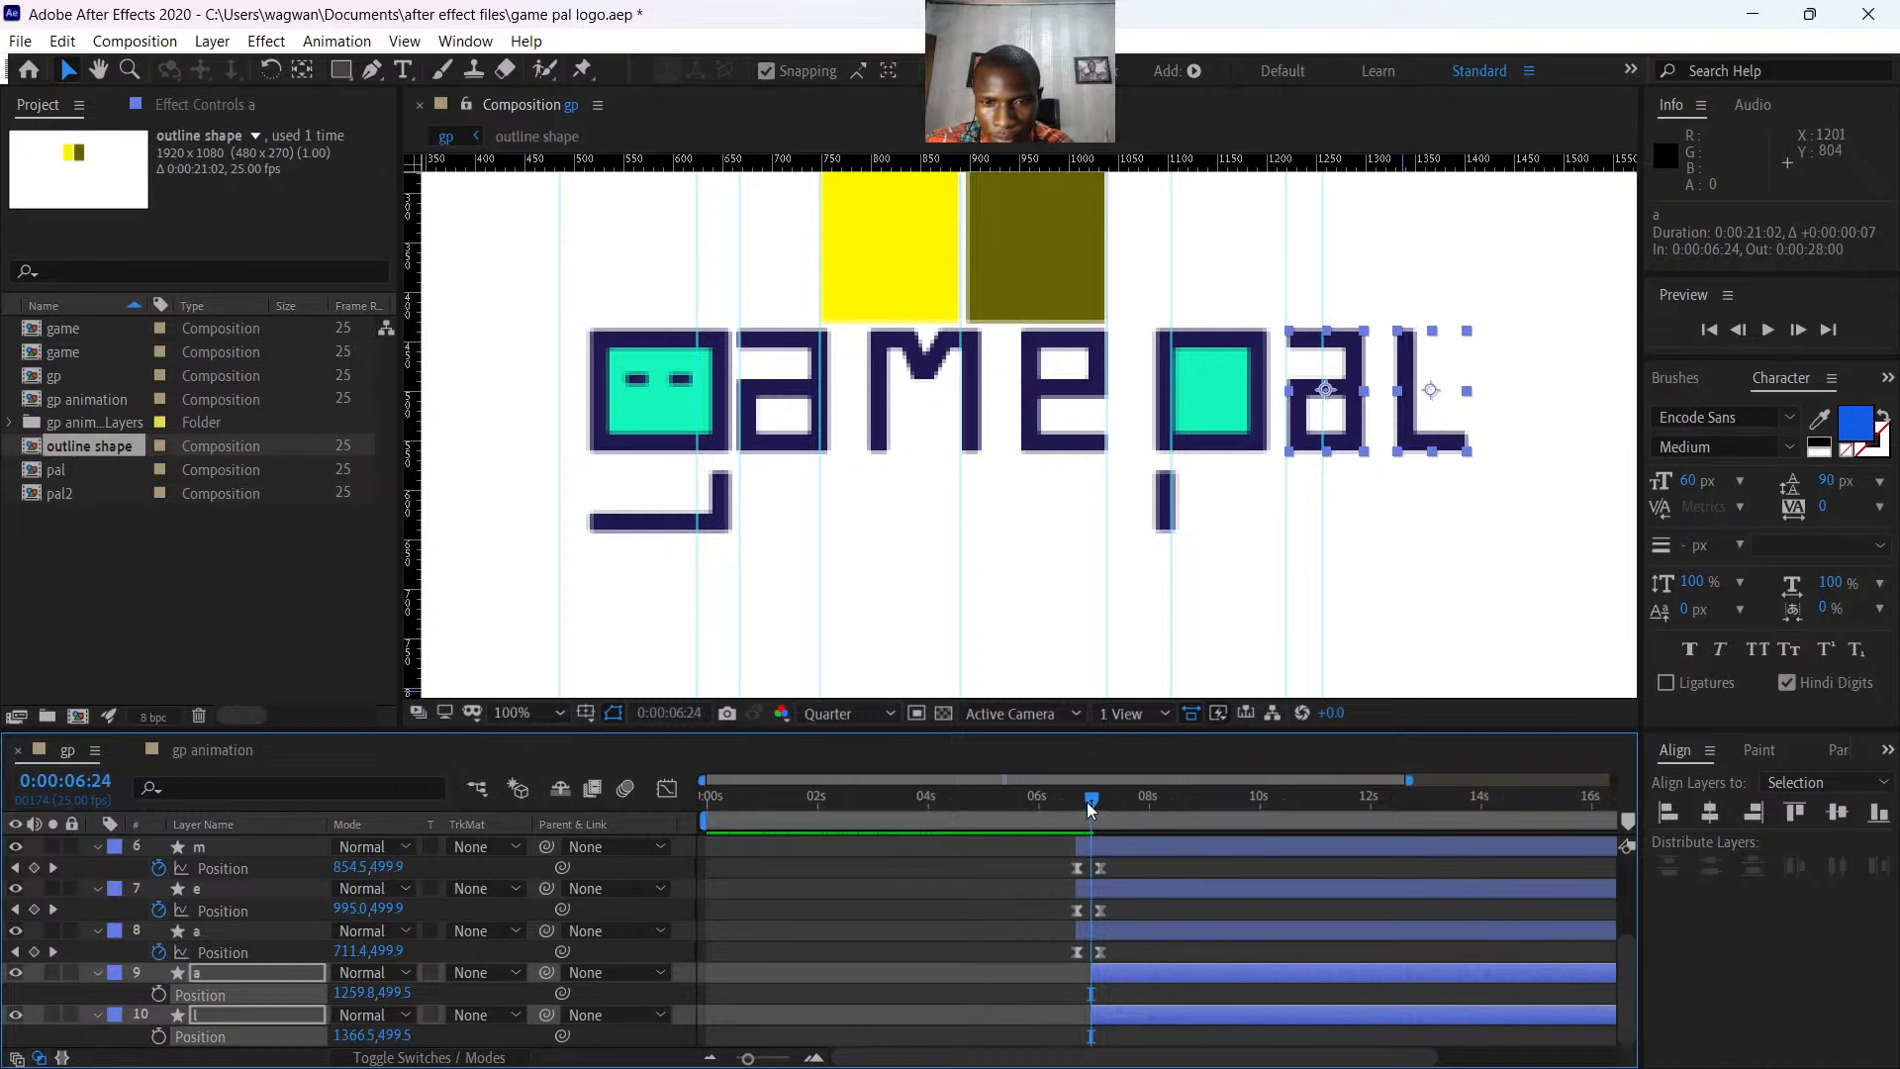
pyautogui.hotkey('ctrl', 'z')
pyautogui.hotkey('ctrl', 'z')
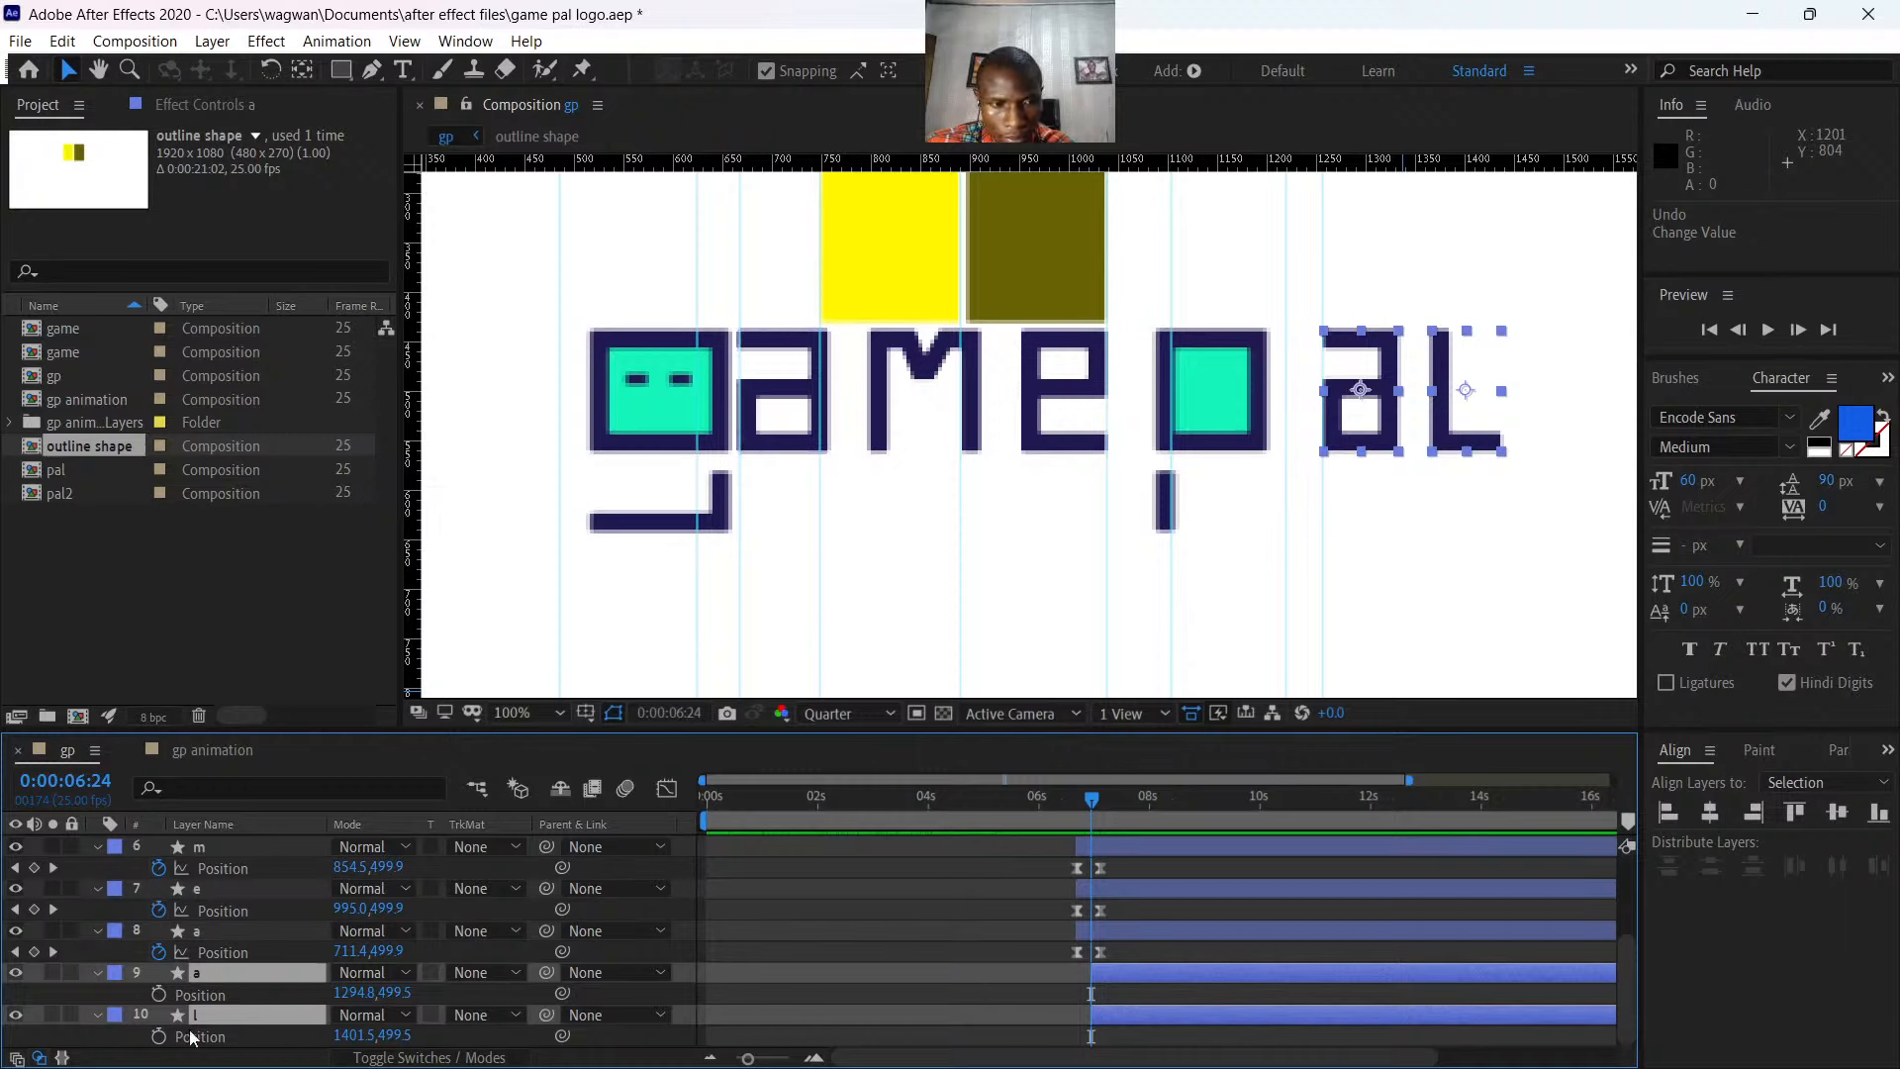
# - Keyframe layers 9 and 10 sliding from X 1257.8 and 1364.5 at 0:00:06:24 to X 1294.8 and 1401.5 at 0:00:07:12
pyautogui.click(159, 994)
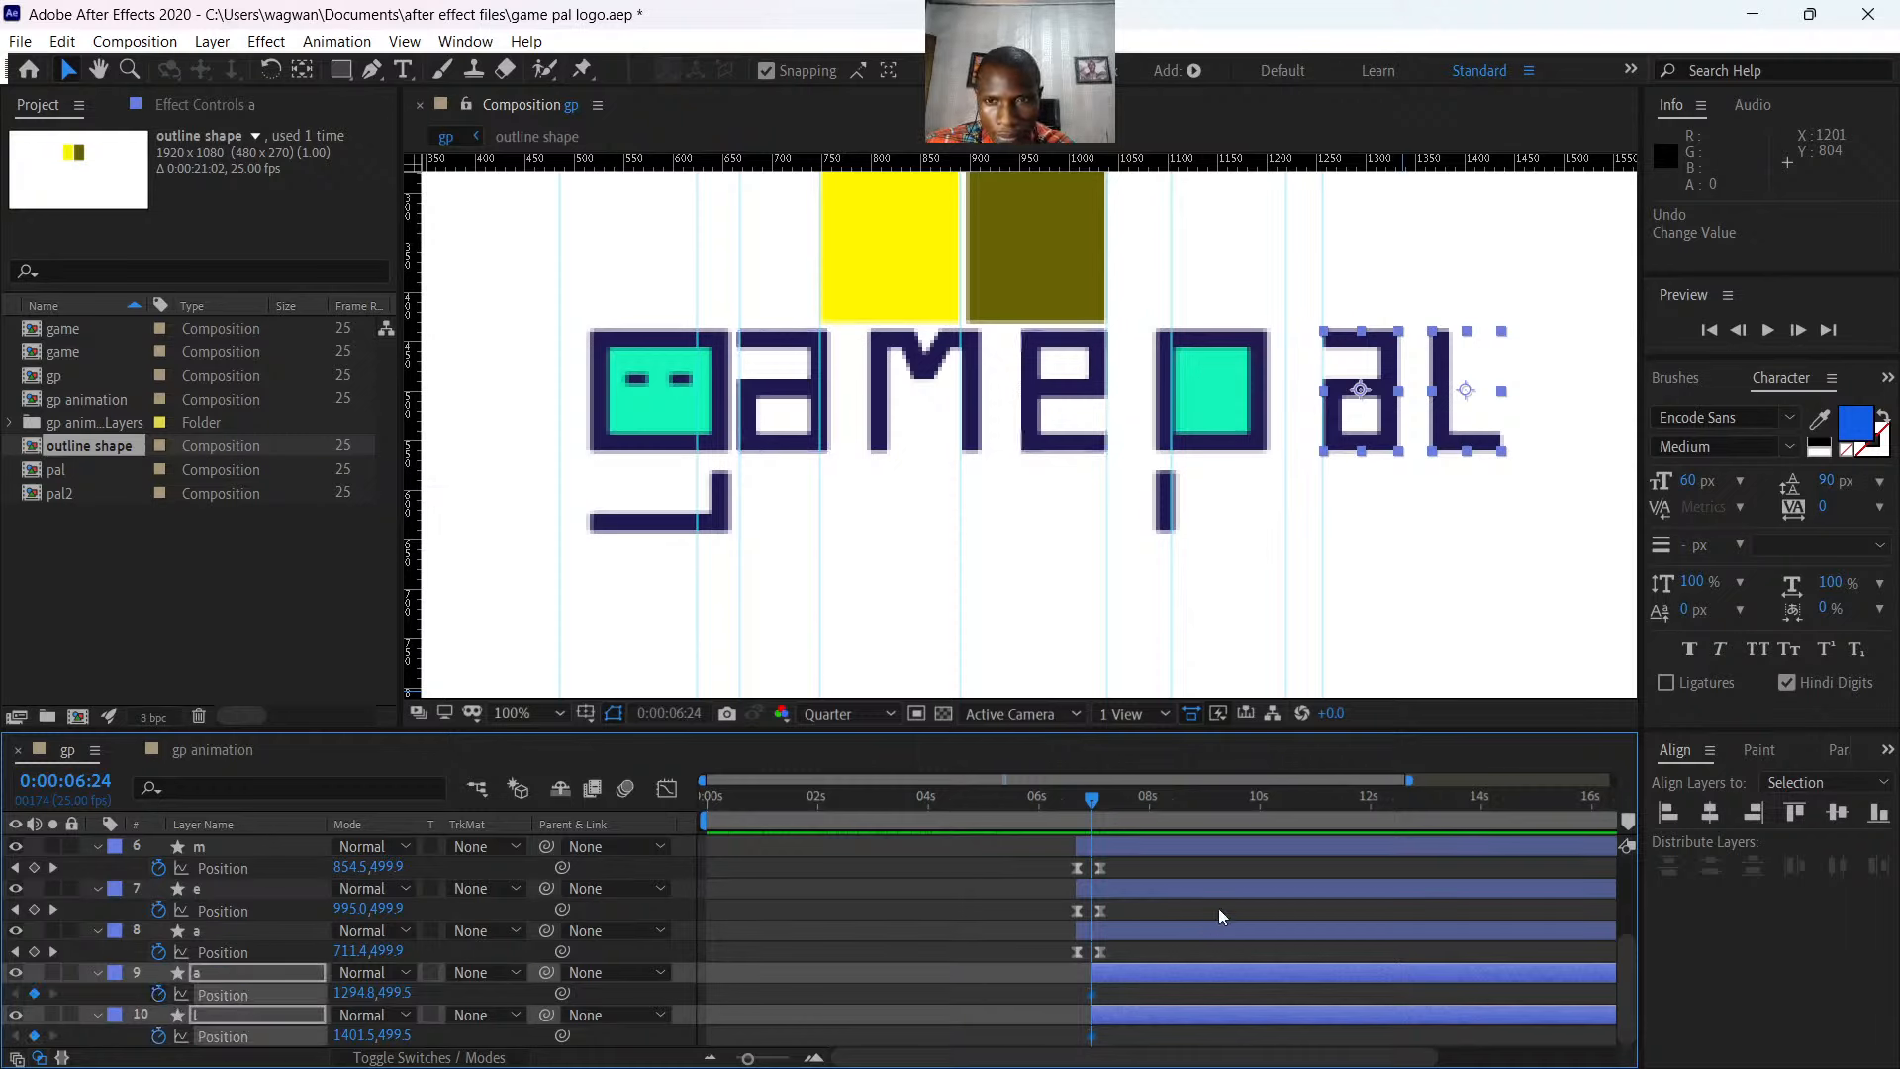
pyautogui.moveTo(349, 994); pyautogui.dragTo(295, 993)
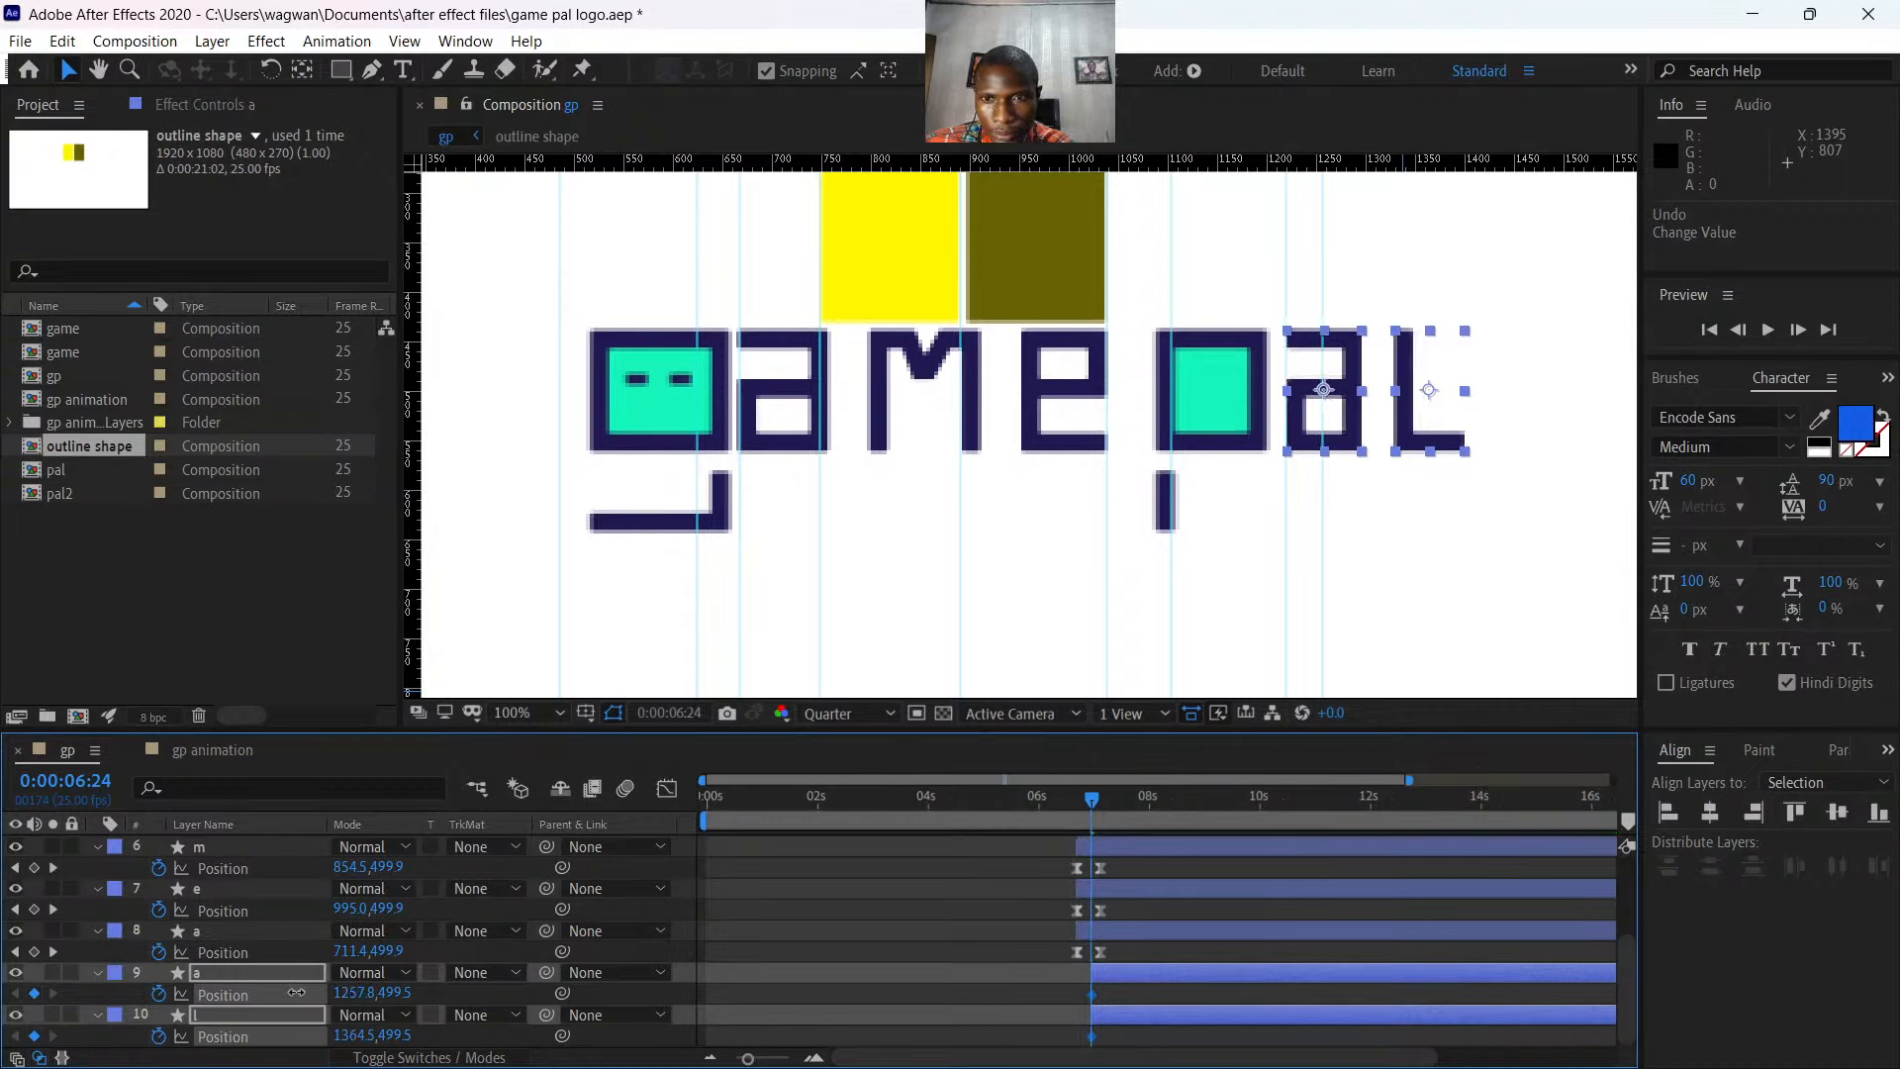
pyautogui.moveTo(1094, 804)
pyautogui.mouseDown()
pyautogui.moveTo(1149, 821)
pyautogui.moveTo(1118, 823)
pyautogui.mouseUp()
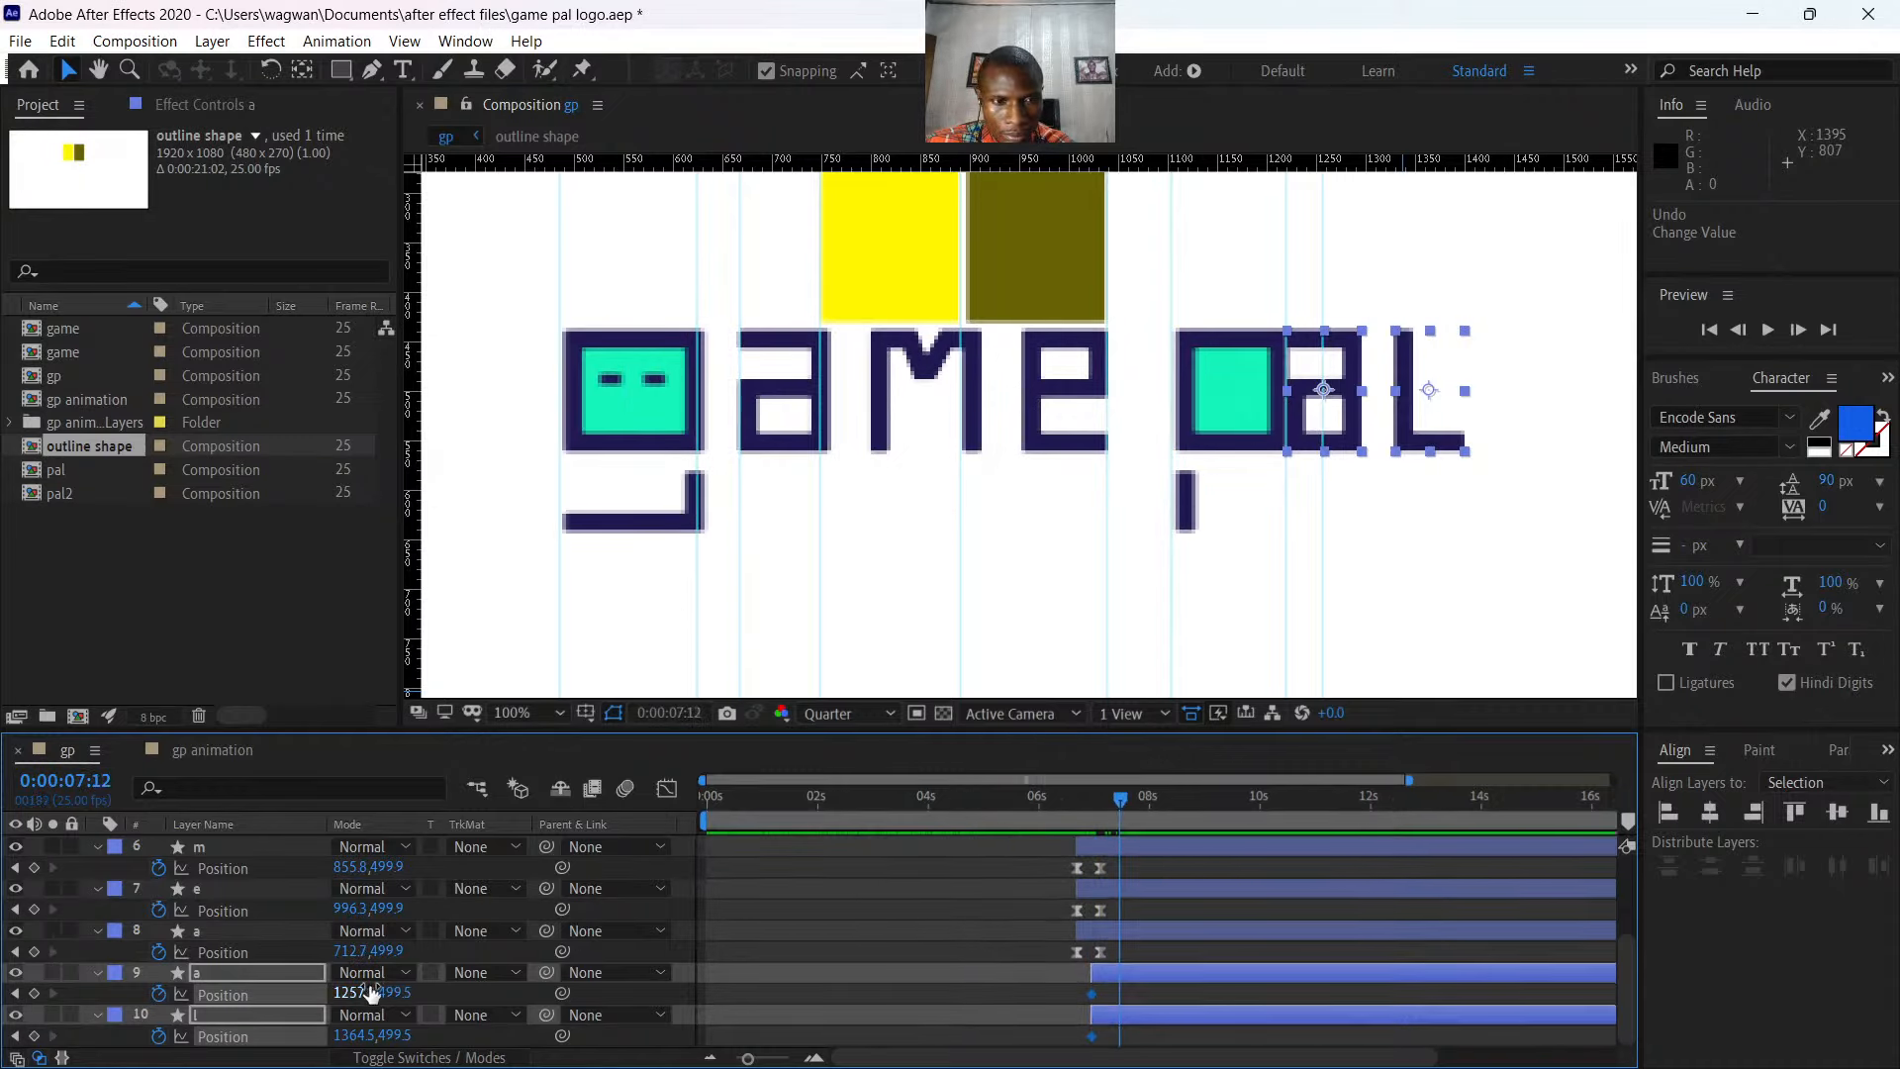
pyautogui.moveTo(361, 994); pyautogui.dragTo(417, 1006)
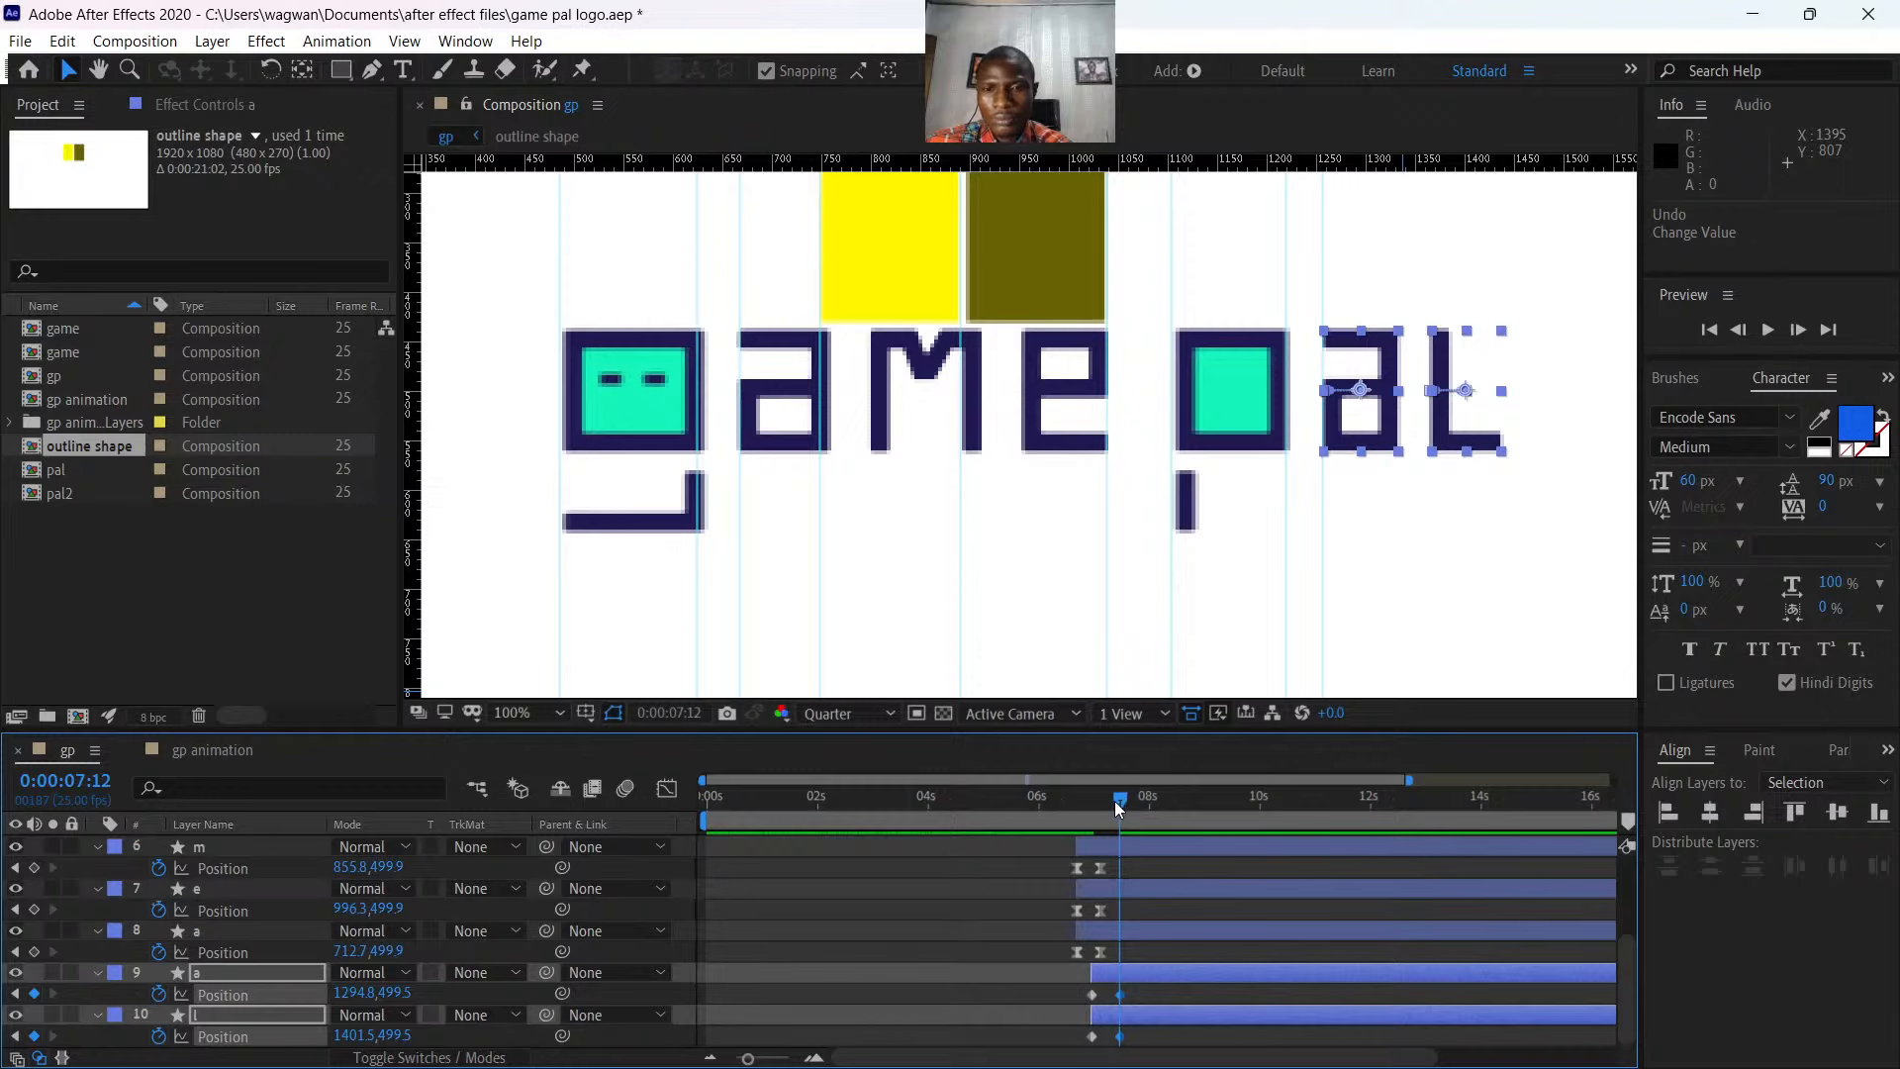
# - Preview the slide-in of the letters a and l from 0:00:06:08
pyautogui.moveTo(1115, 800); pyautogui.dragTo(1059, 809)
pyautogui.press('space')
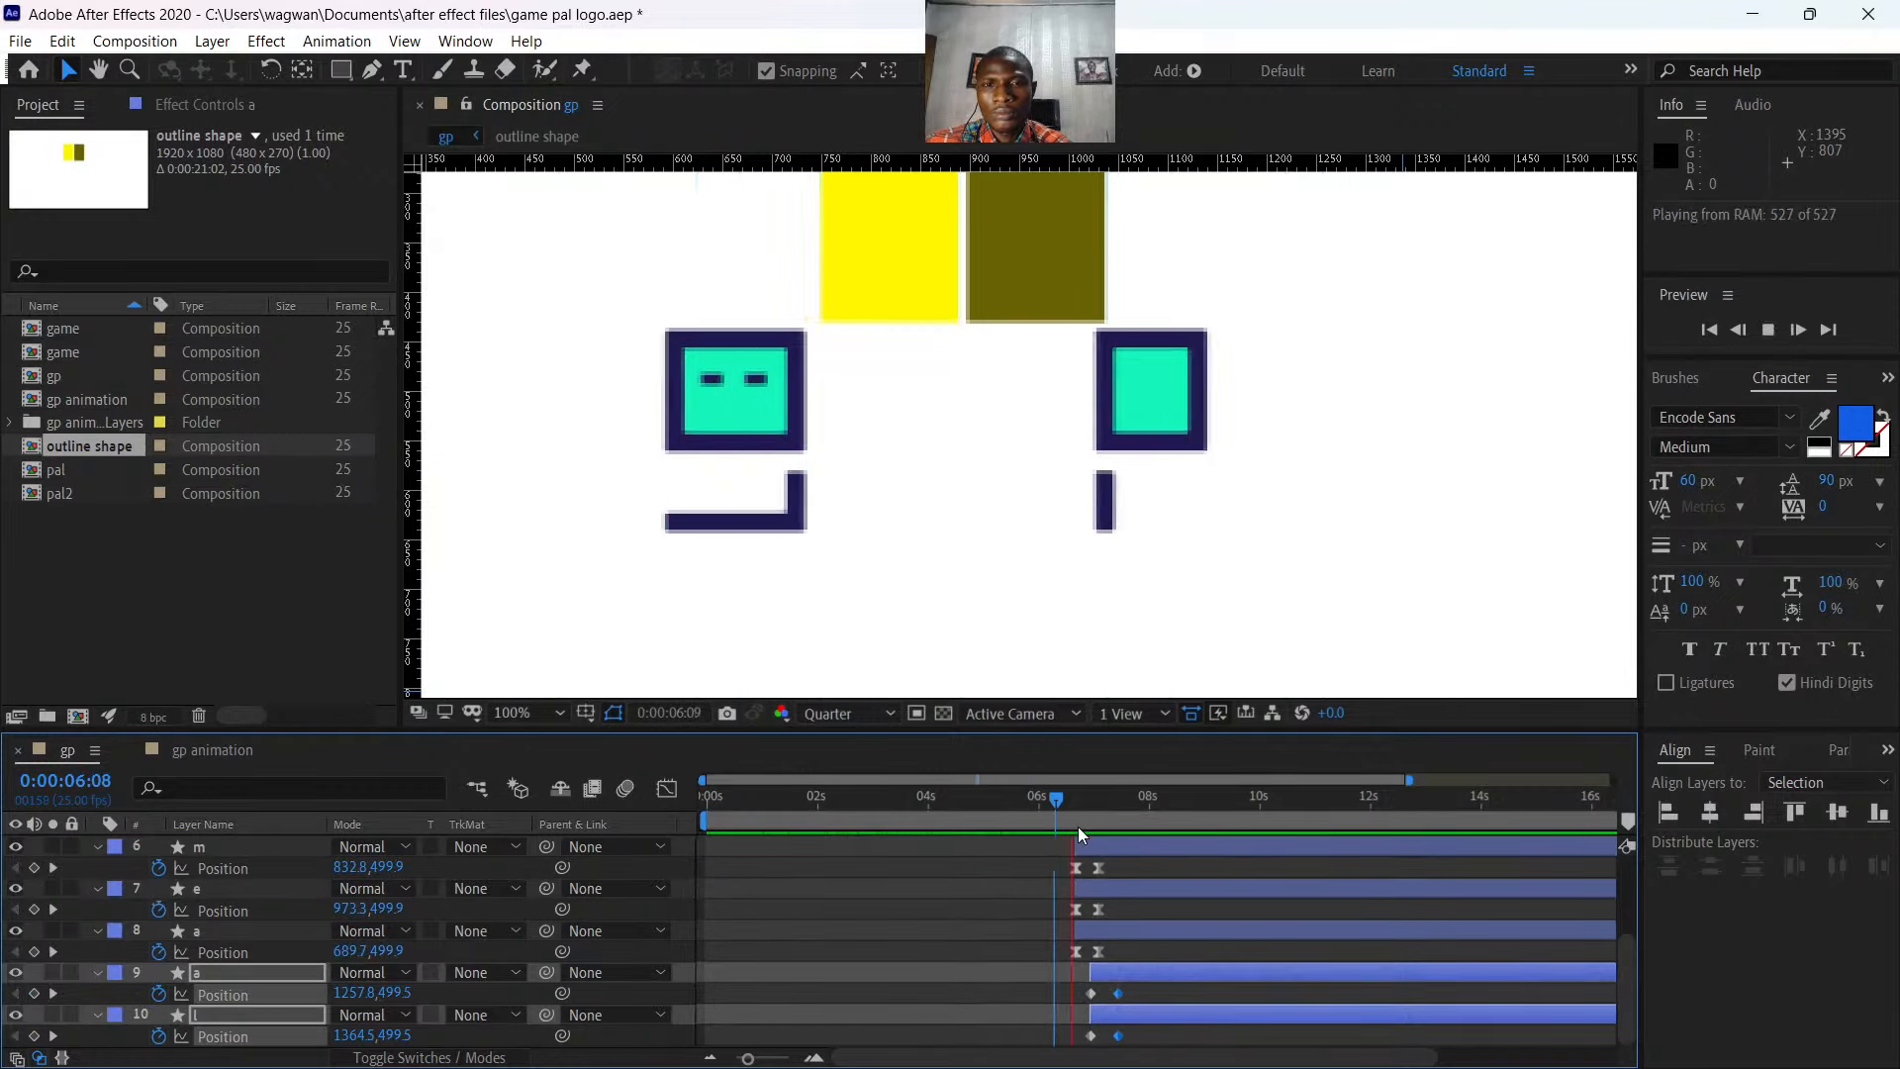
pyautogui.press('space')
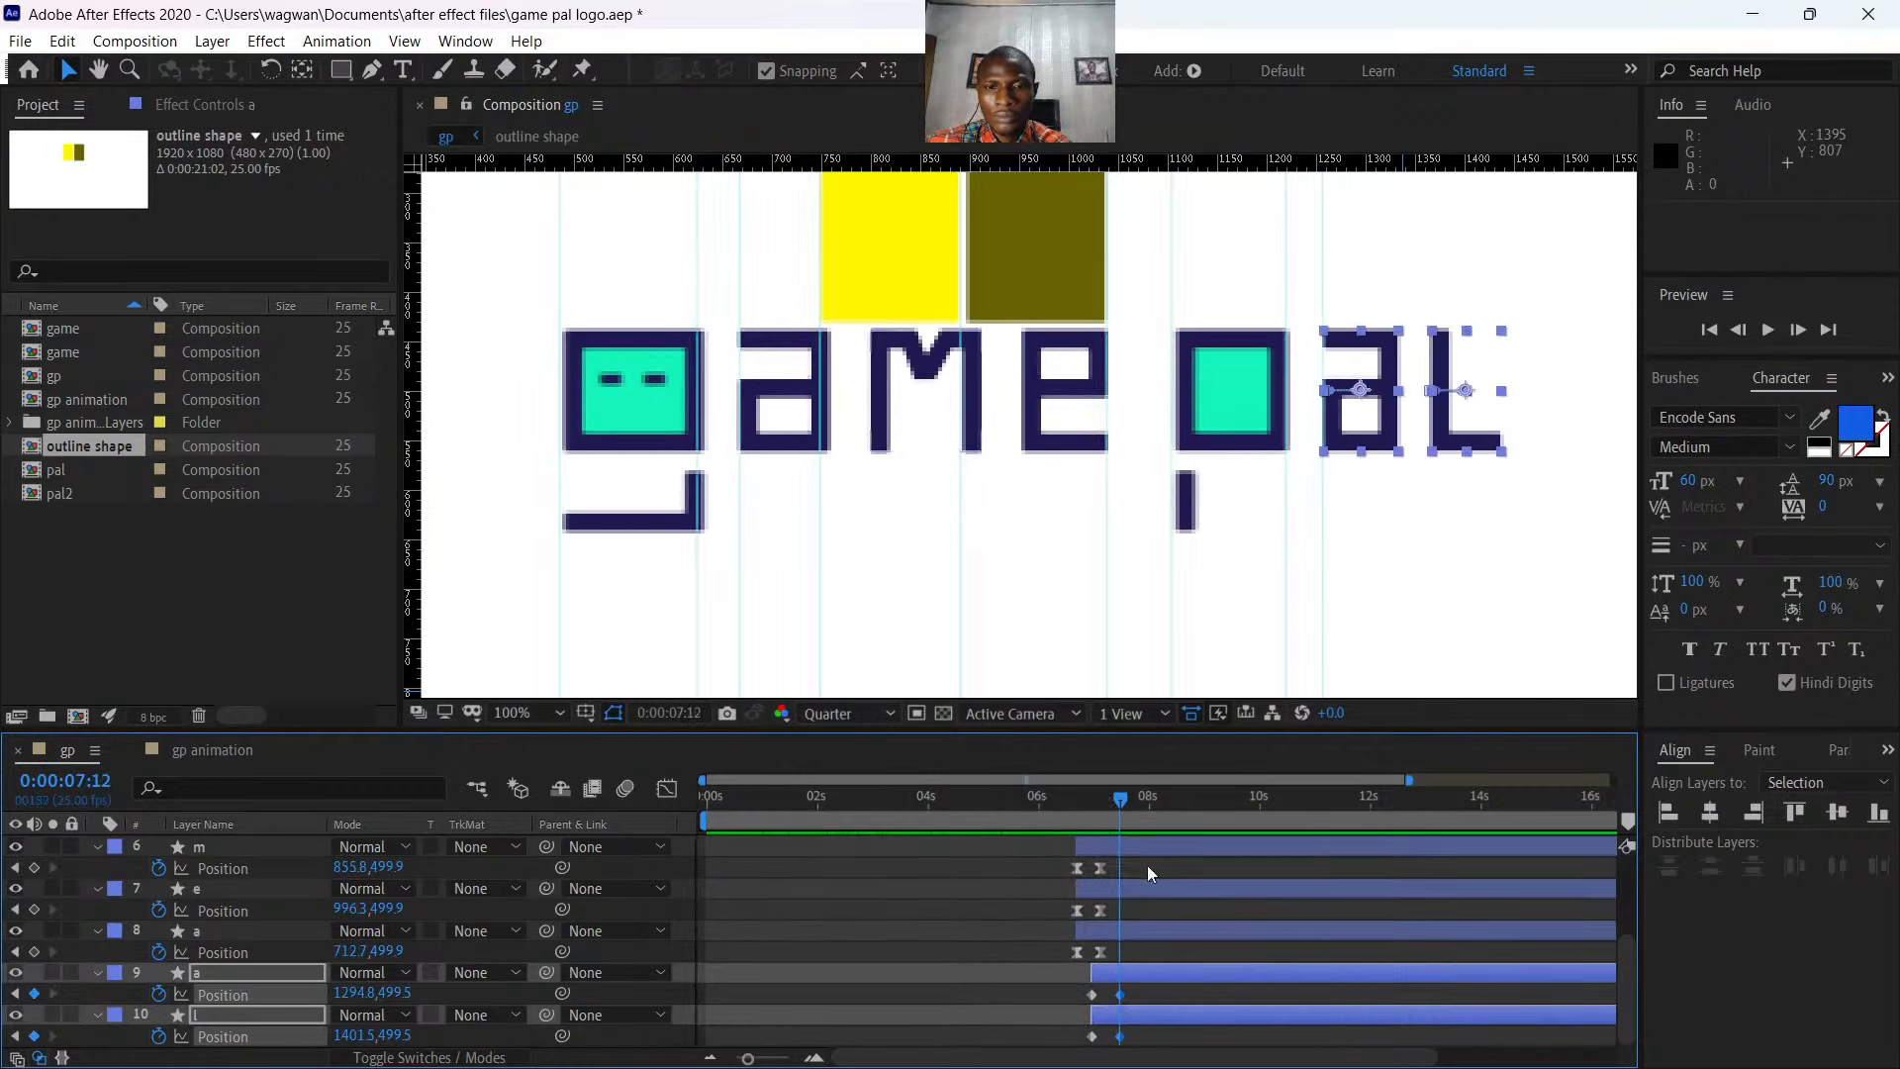
# - Try starting layers 9 and 10 at 0:00:06:16, preview the timing, undo the shift and replay the original timing
pyautogui.moveTo(1138, 974); pyautogui.dragTo(1121, 974)
pyautogui.moveTo(1118, 791); pyautogui.dragTo(1086, 798)
pyautogui.click(1069, 817)
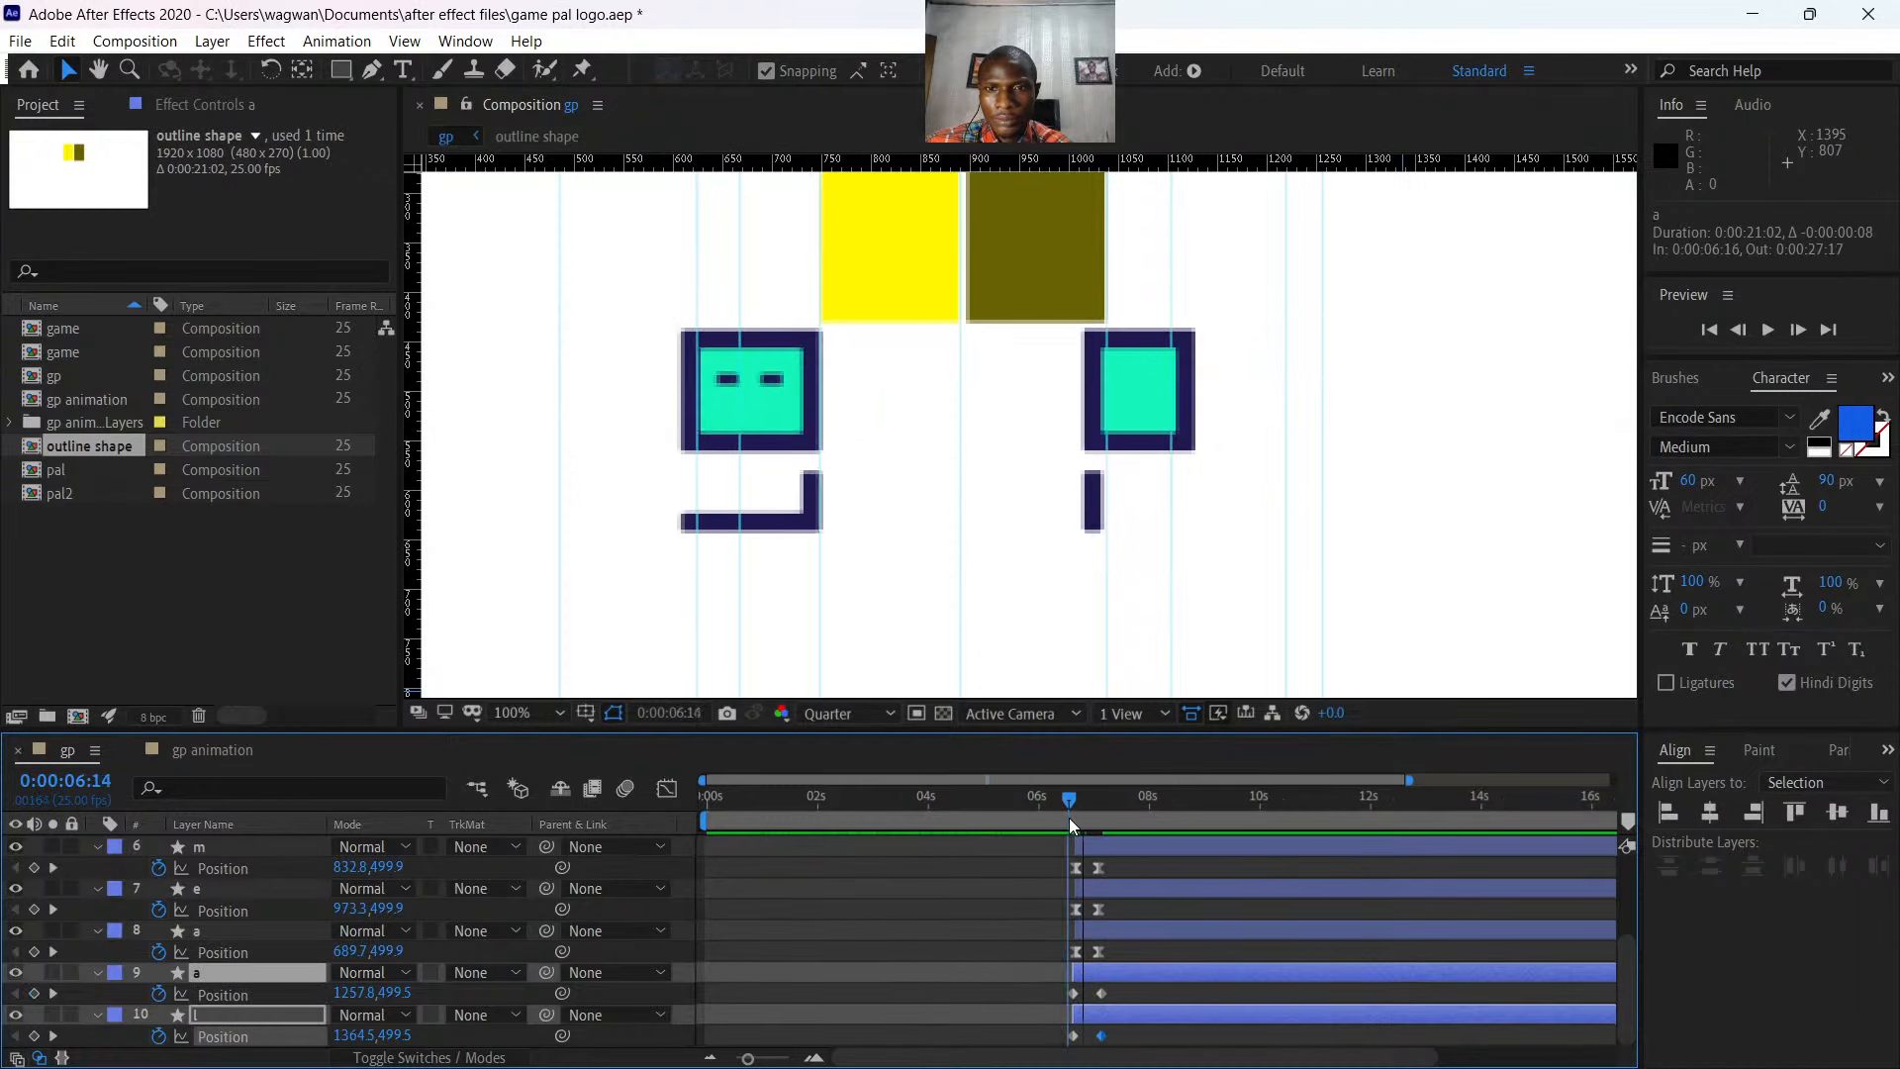
pyautogui.press('space')
pyautogui.press('space')
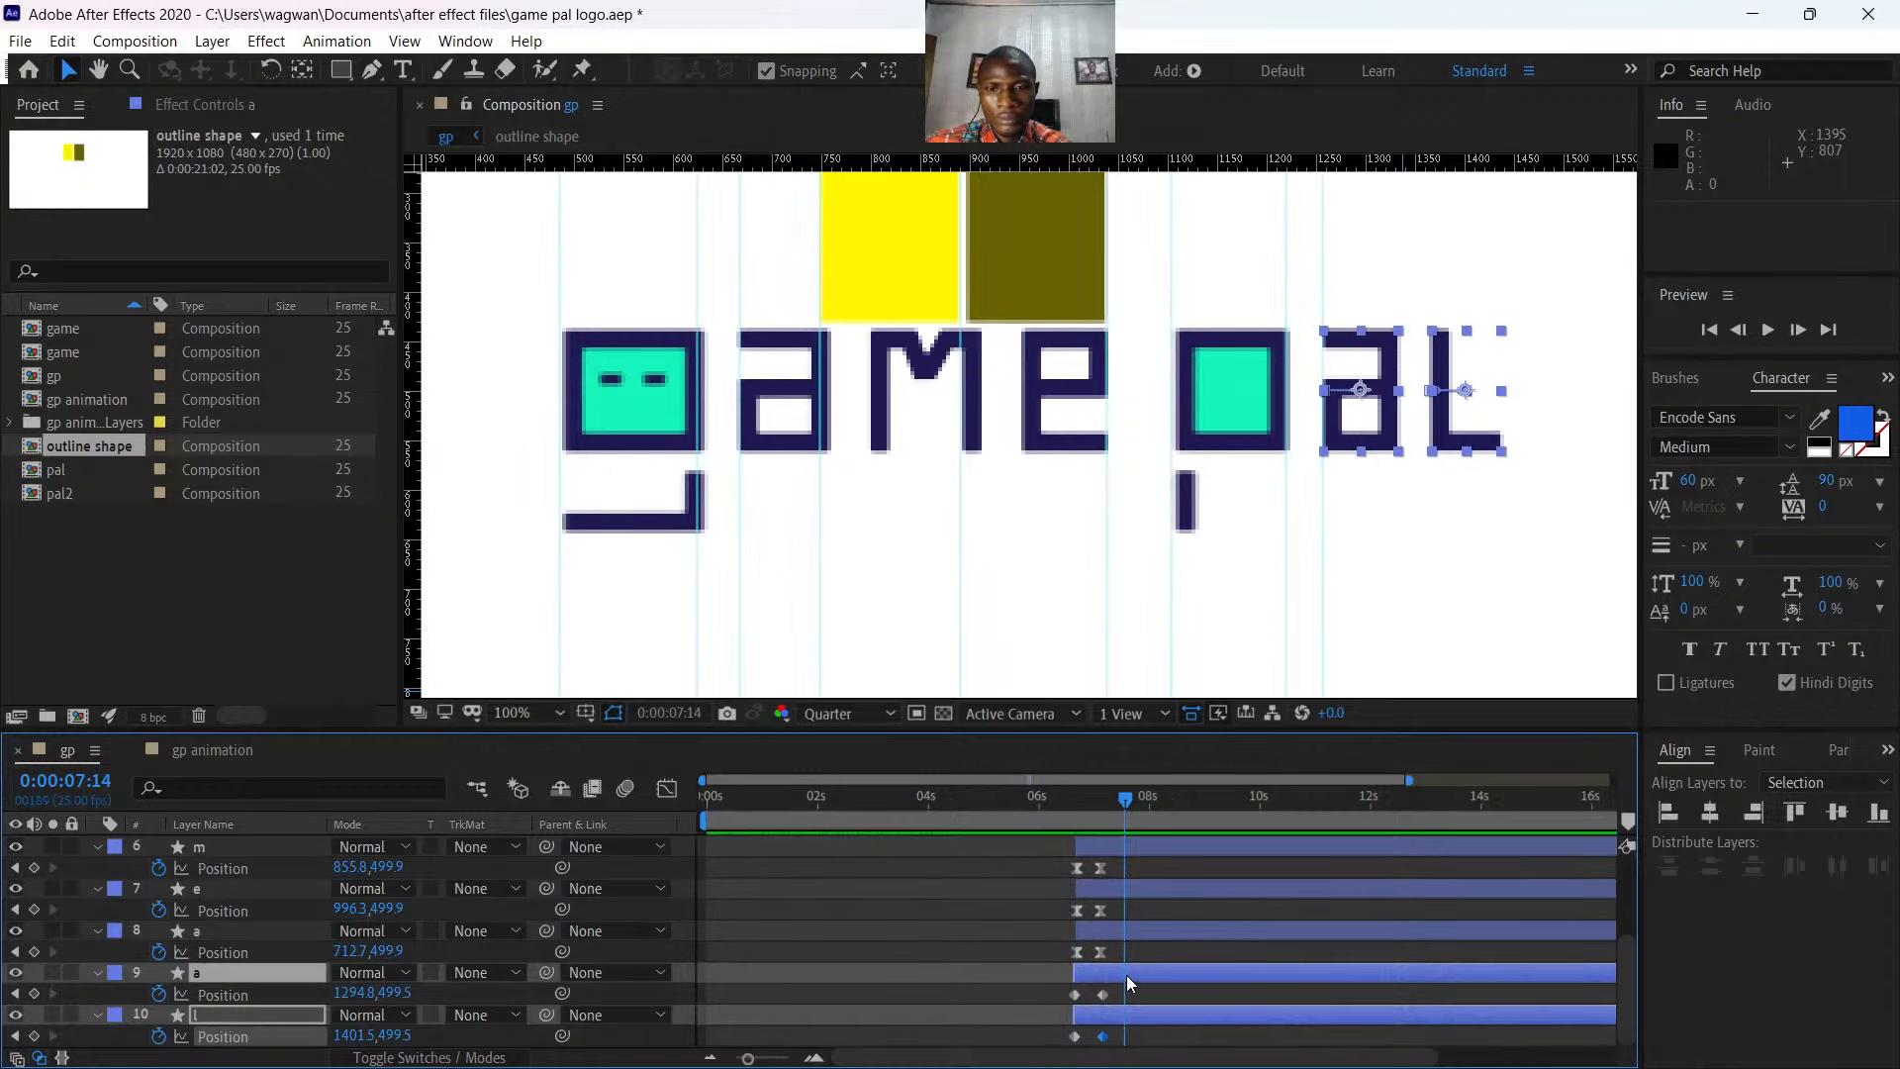
pyautogui.hotkey('ctrl', 'z')
pyautogui.hotkey('ctrl', 'z')
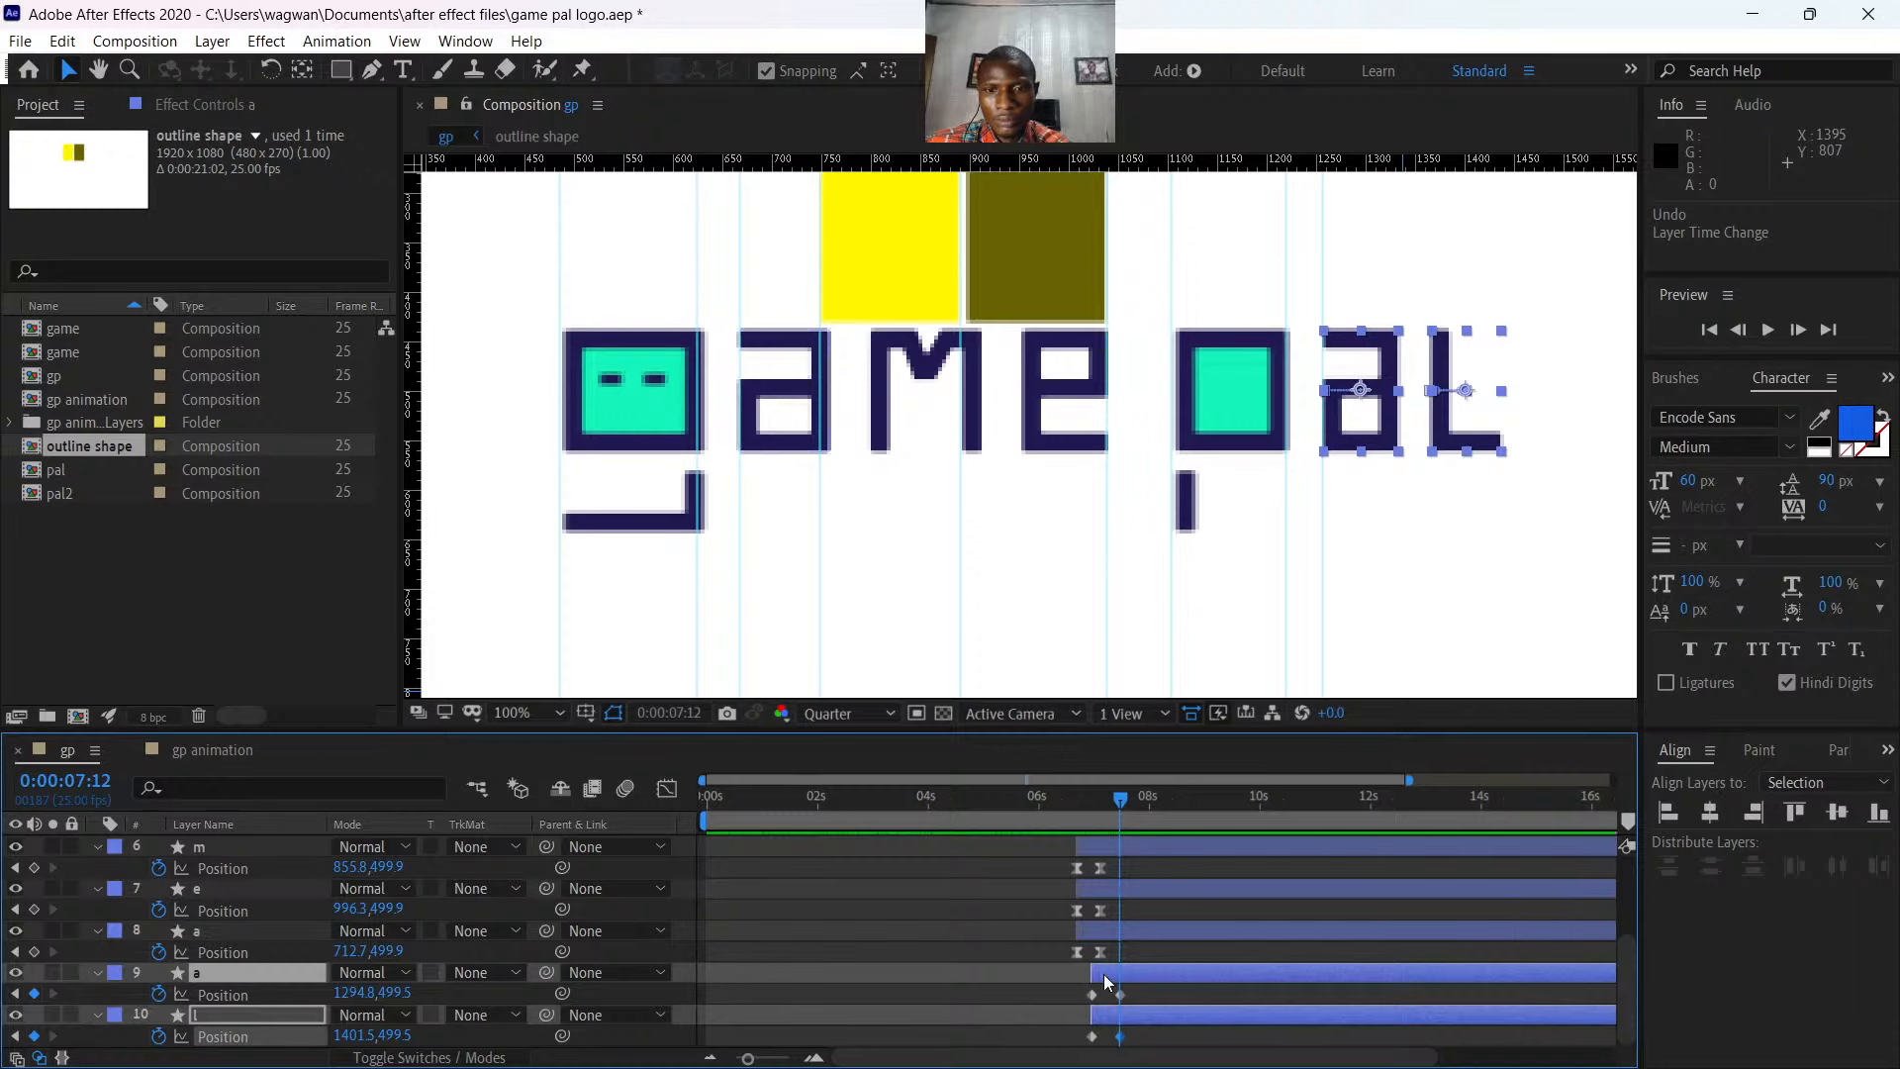
pyautogui.moveTo(1097, 806); pyautogui.dragTo(1055, 811)
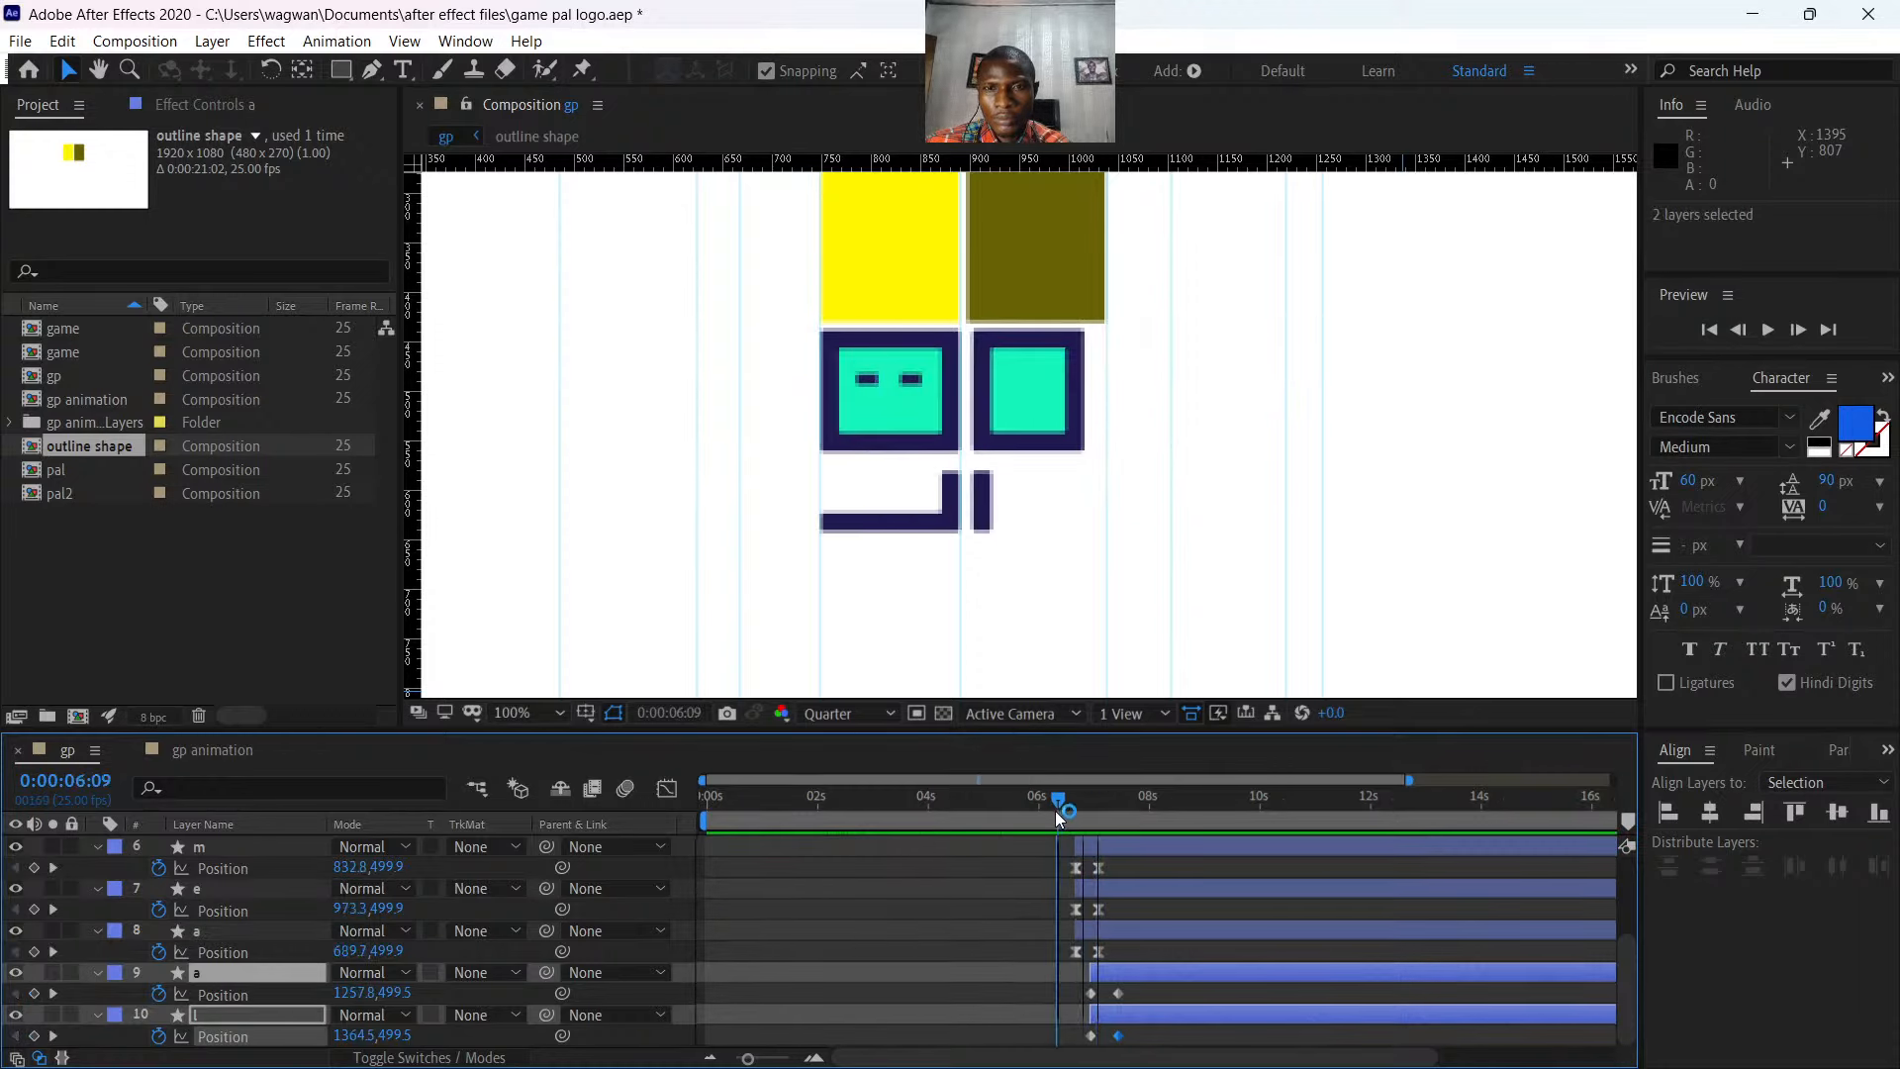
pyautogui.press('space')
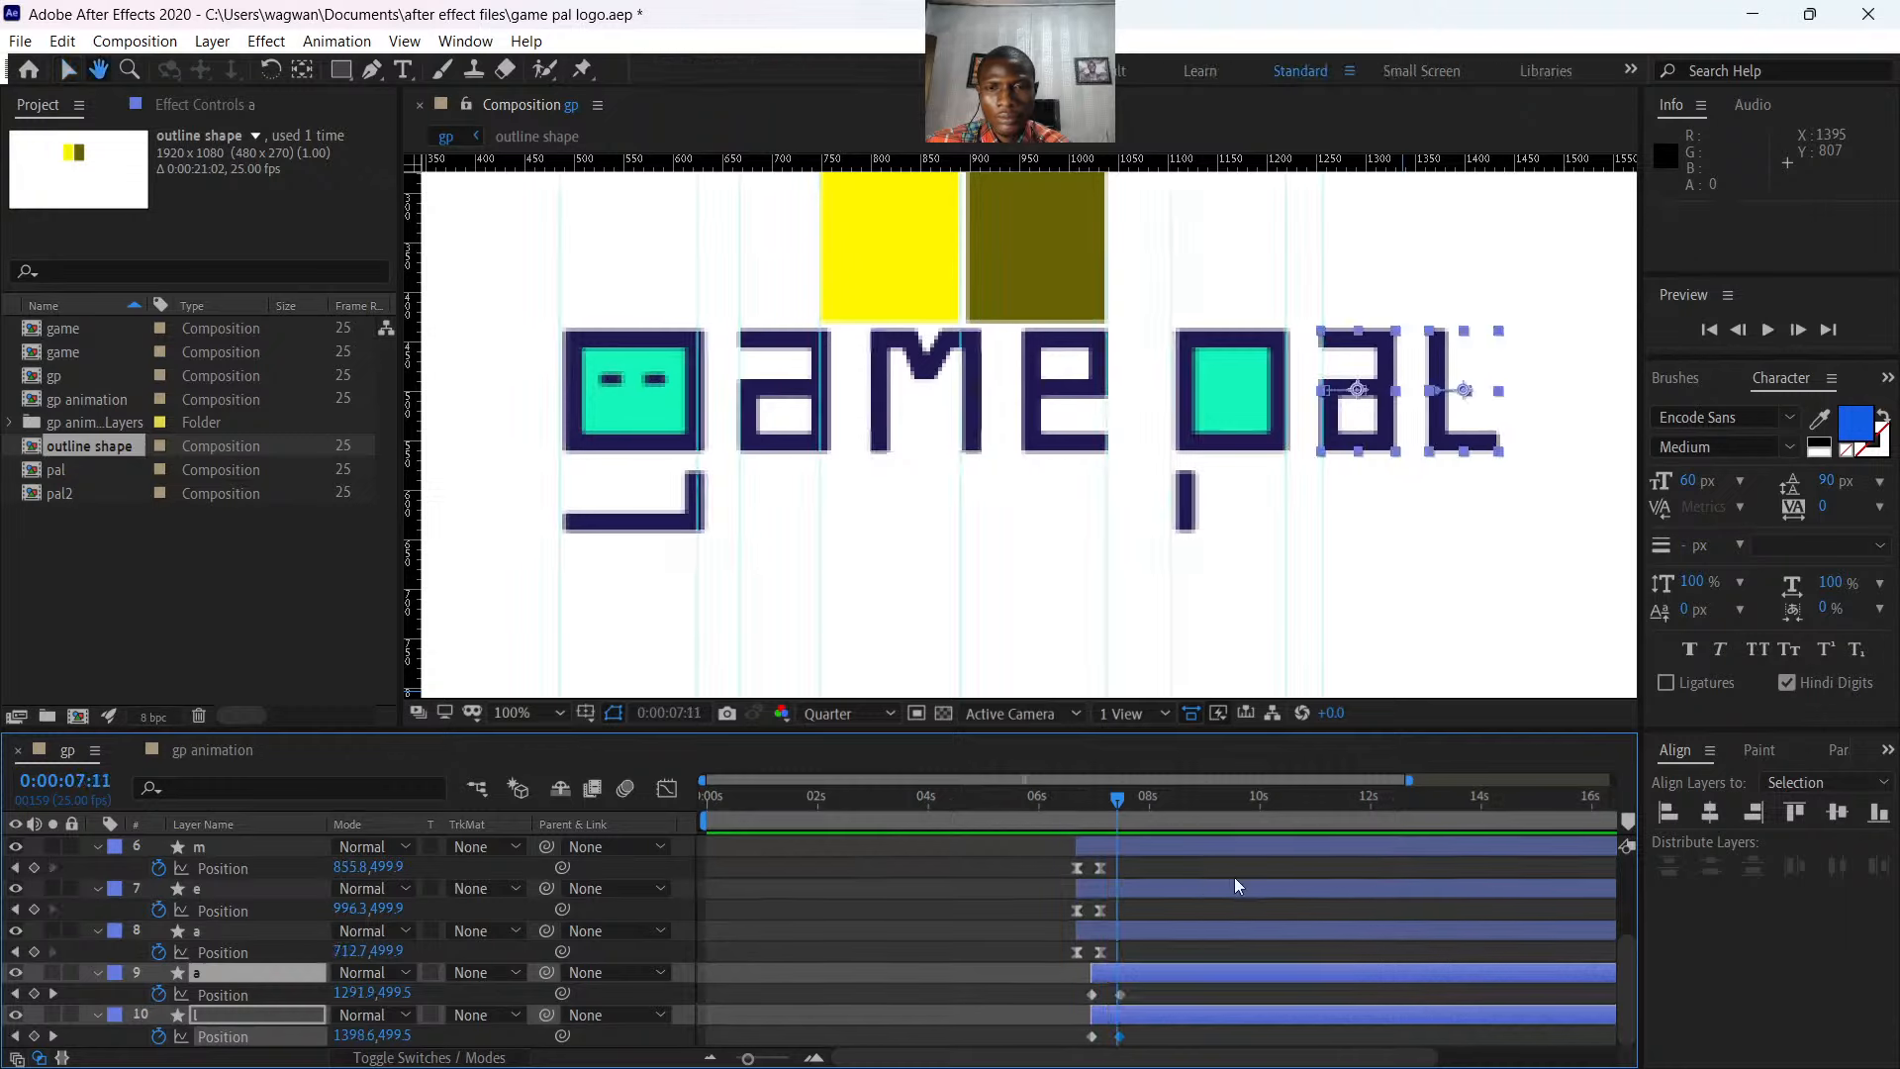
# - Undo the Position keyframe edits on layers 9 and 10, and enable Position keyframing again at 0:00:06:24
pyautogui.hotkey('ctrl', 'z')
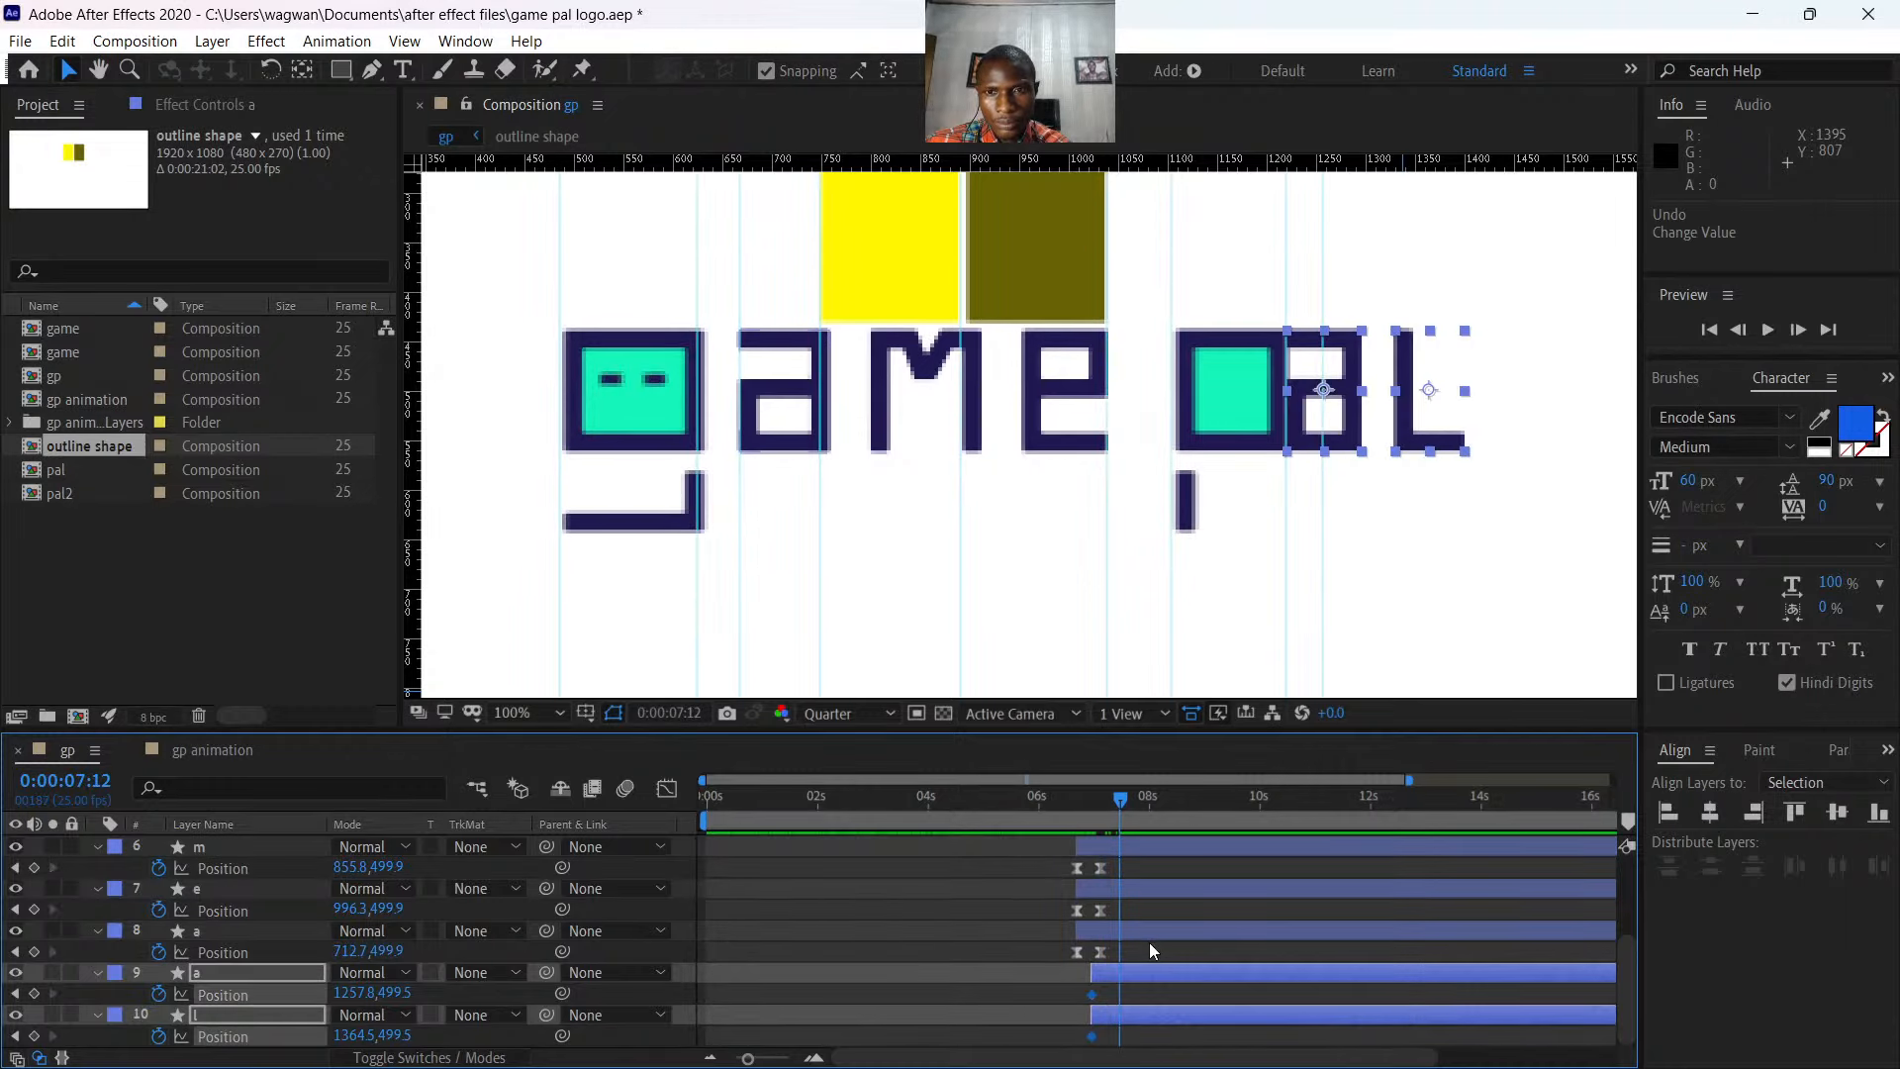
pyautogui.press('j')
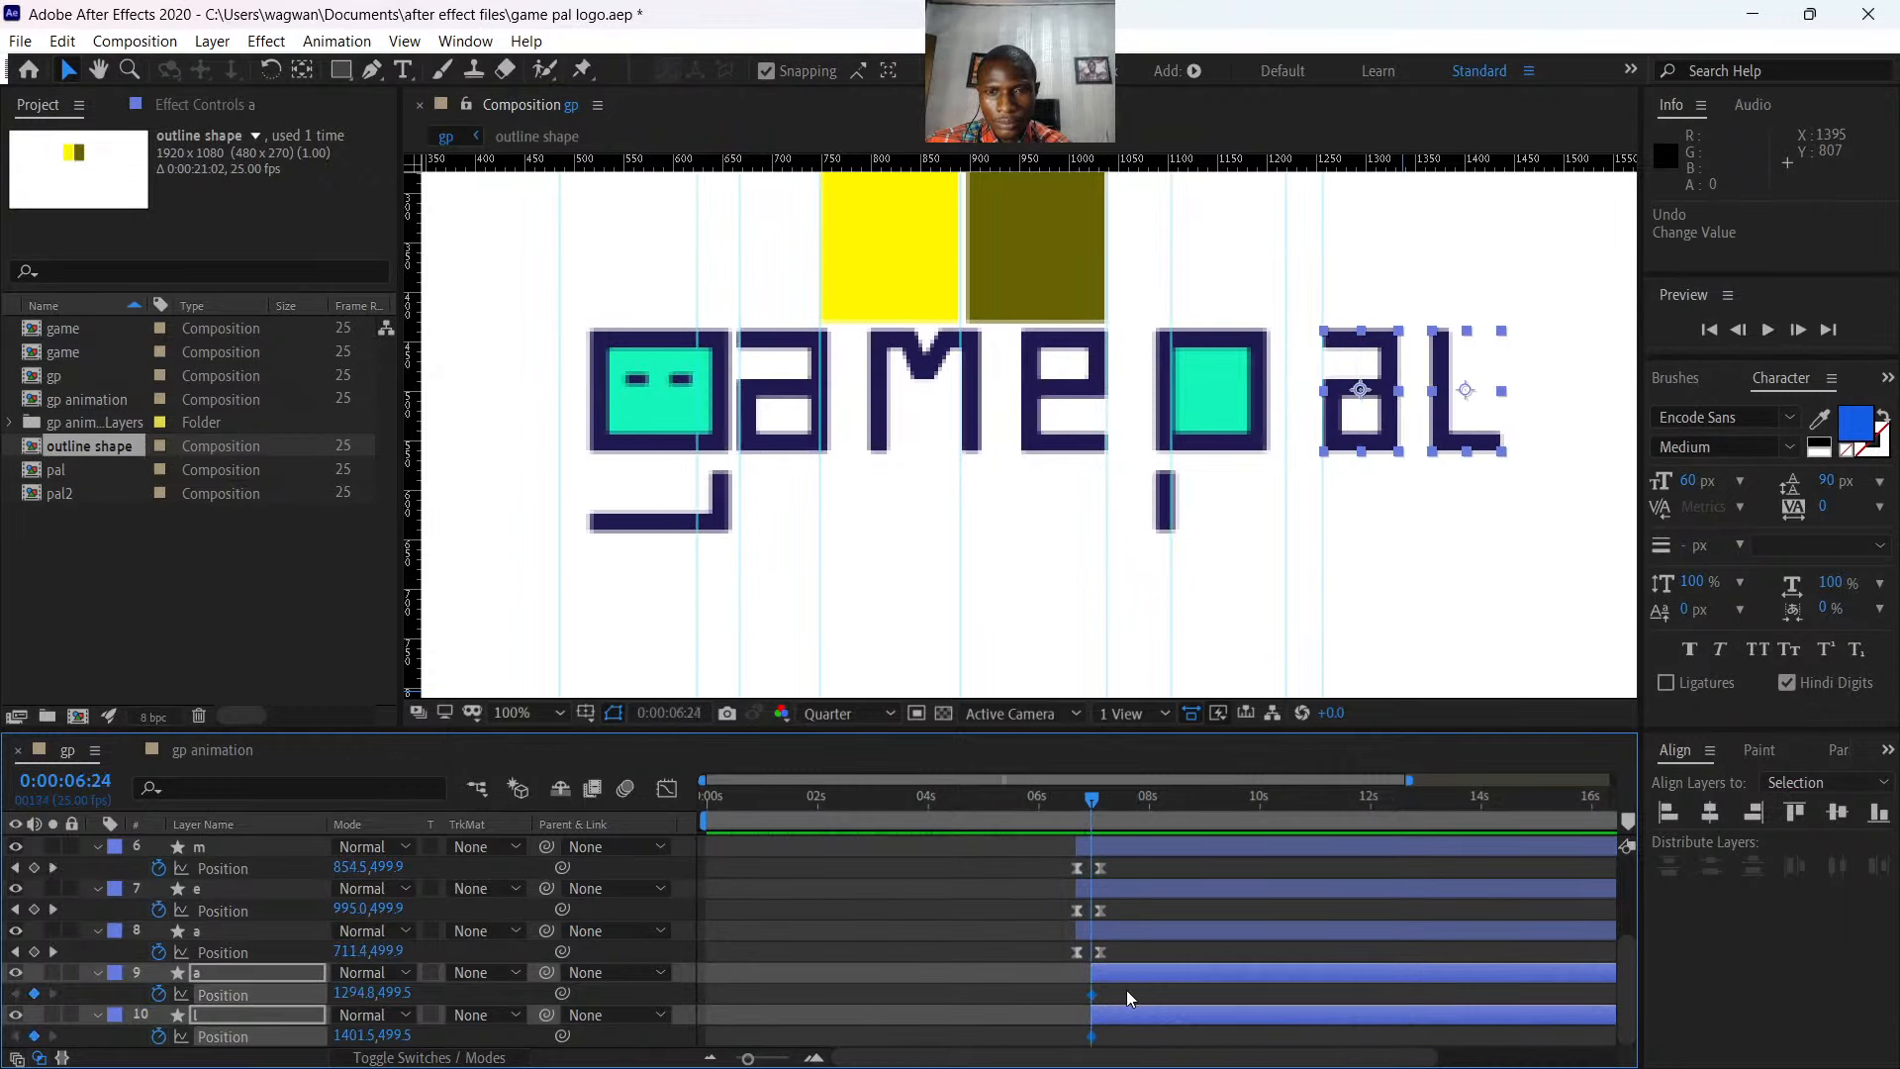
pyautogui.hotkey('ctrl', 'z')
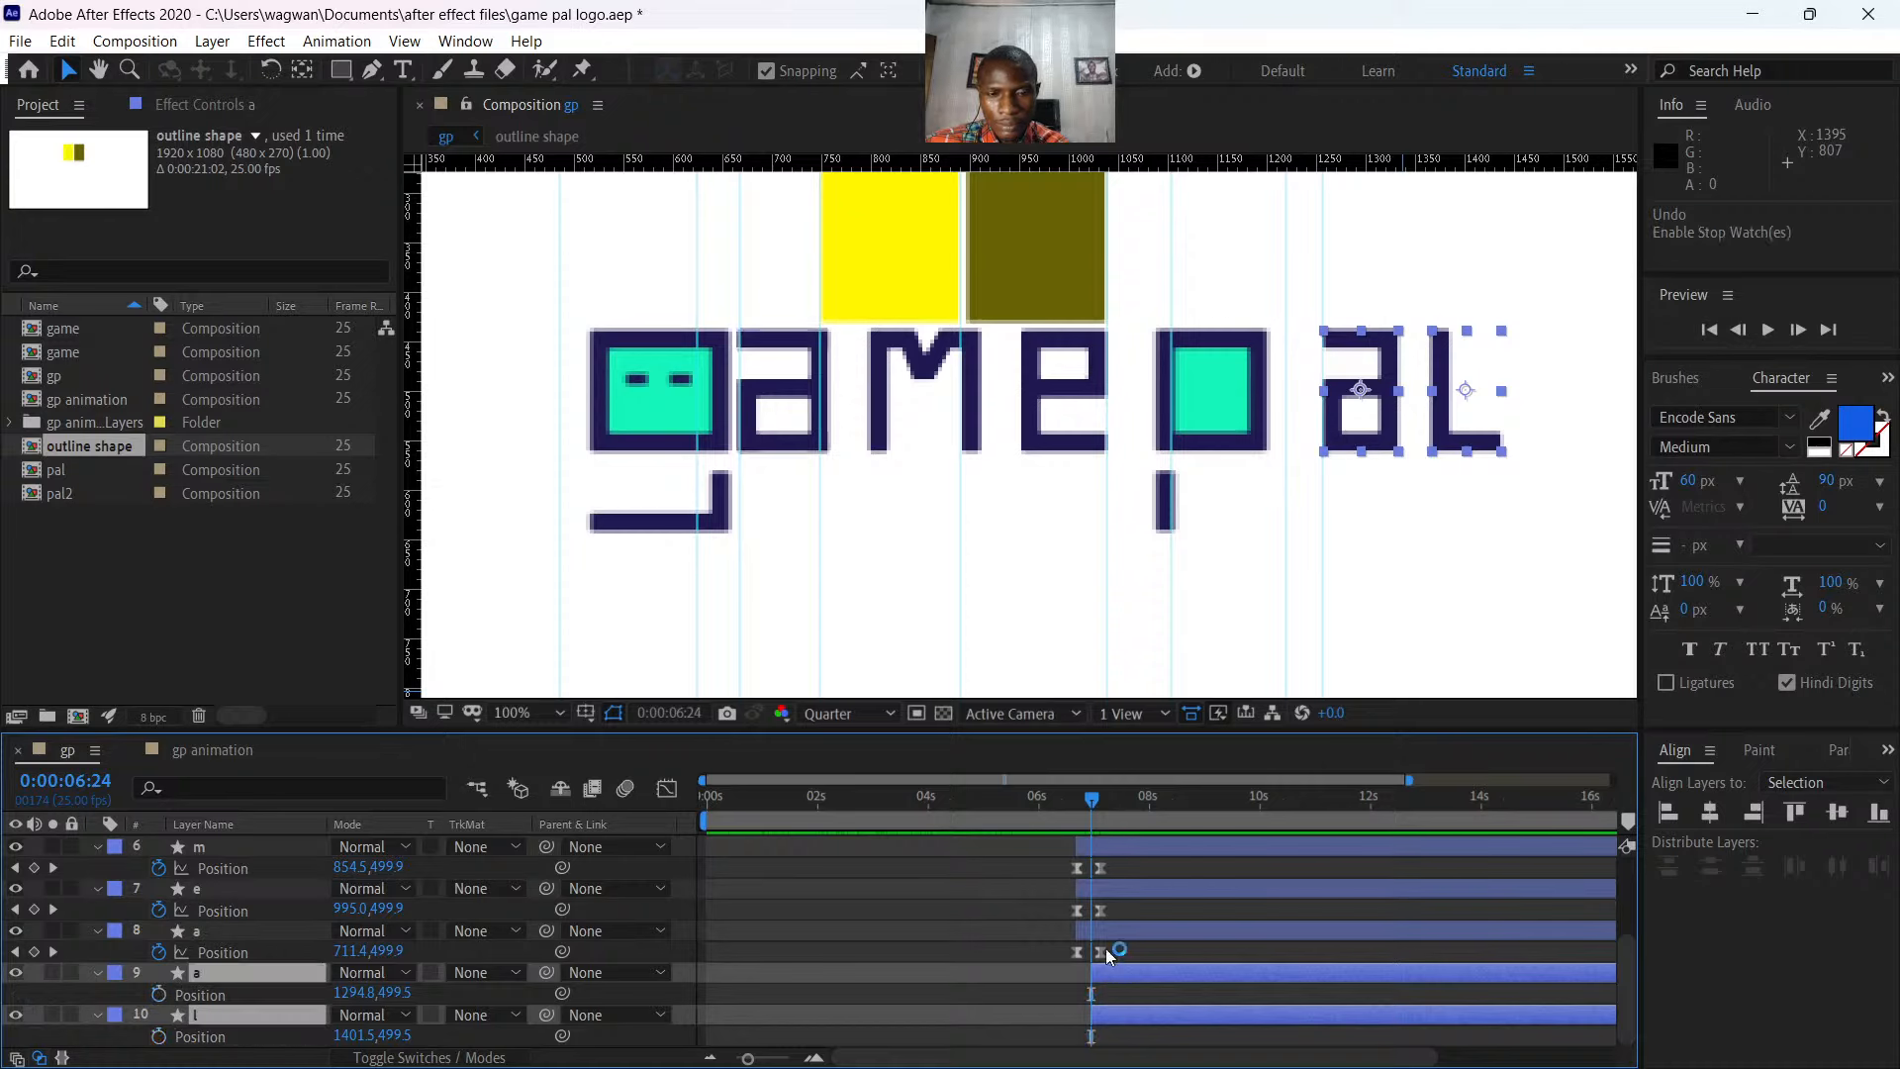
pyautogui.click(160, 992)
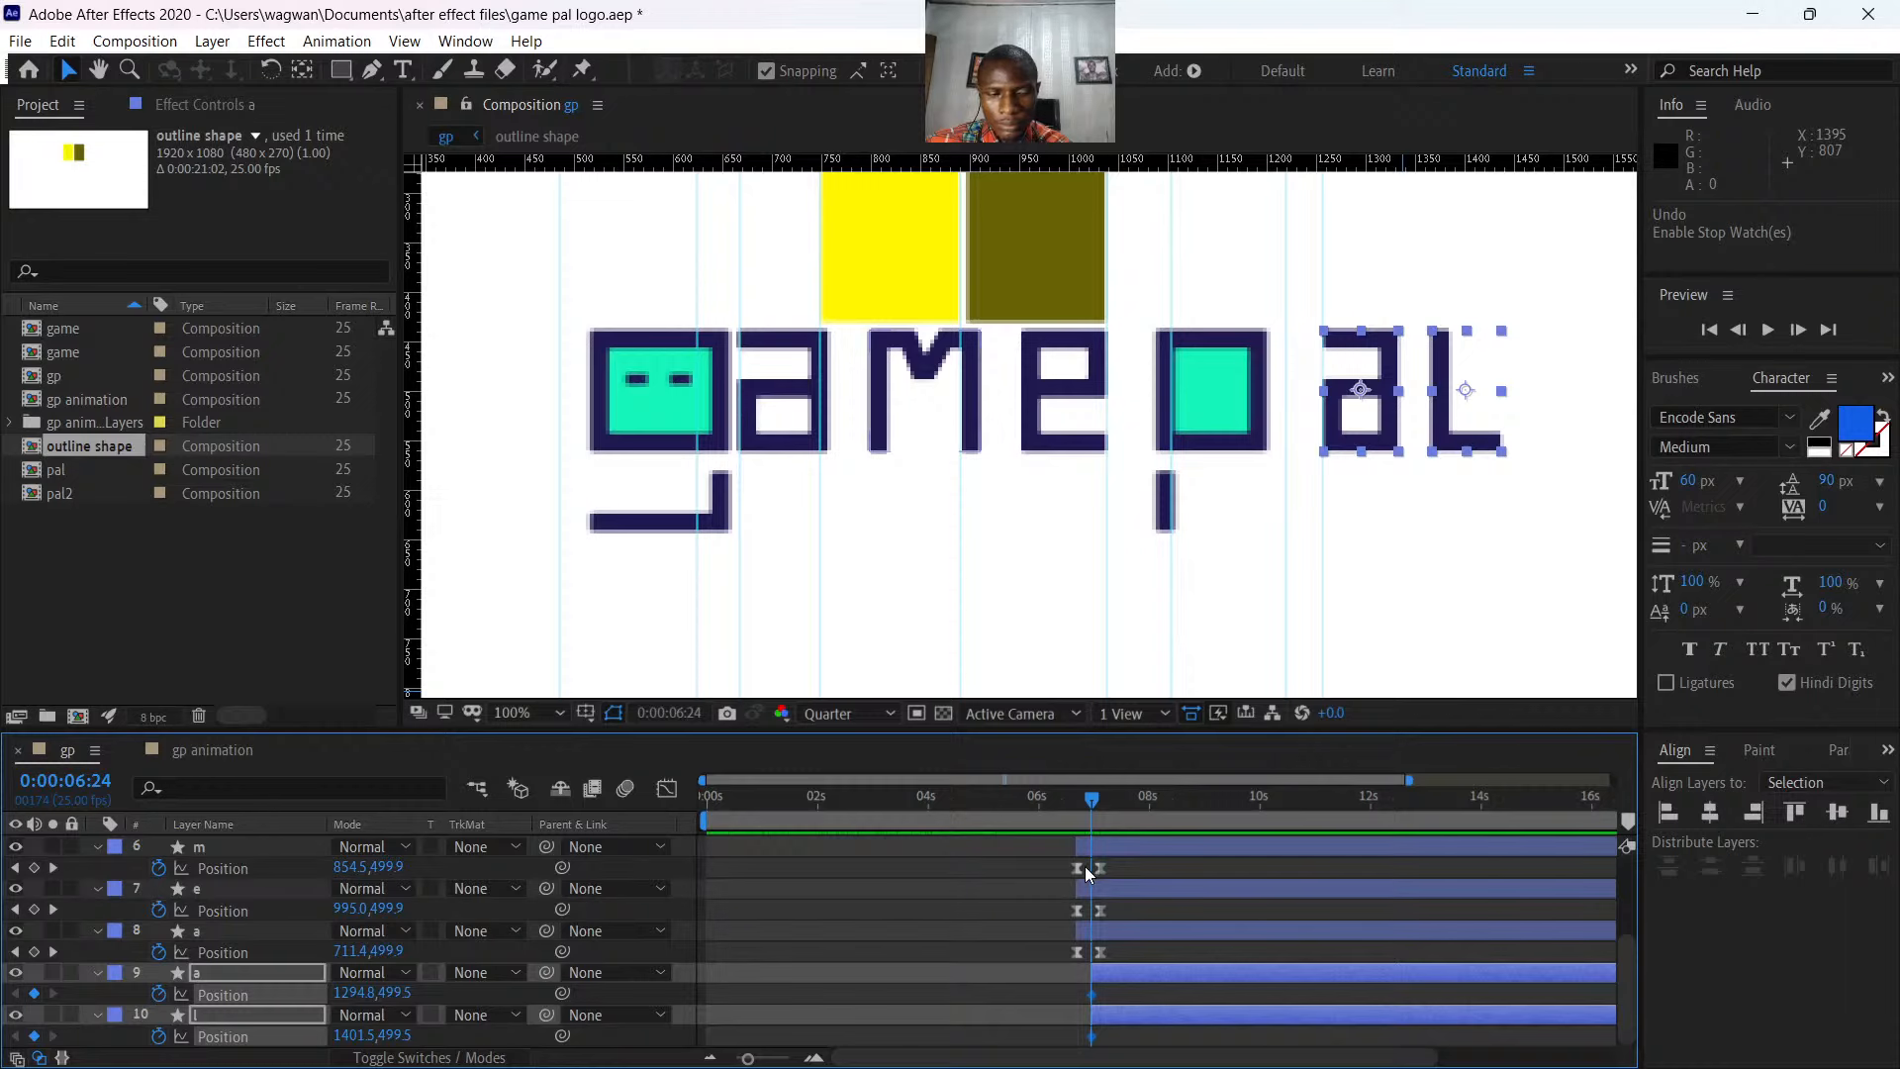
# - Undo the Position keyframing on layers 9 and 10 and shift both layers to start at 0:00:06:21
pyautogui.hotkey('ctrl', 'z')
pyautogui.moveTo(1093, 798)
pyautogui.mouseDown()
pyautogui.moveTo(1120, 800)
pyautogui.moveTo(1097, 805)
pyautogui.mouseUp()
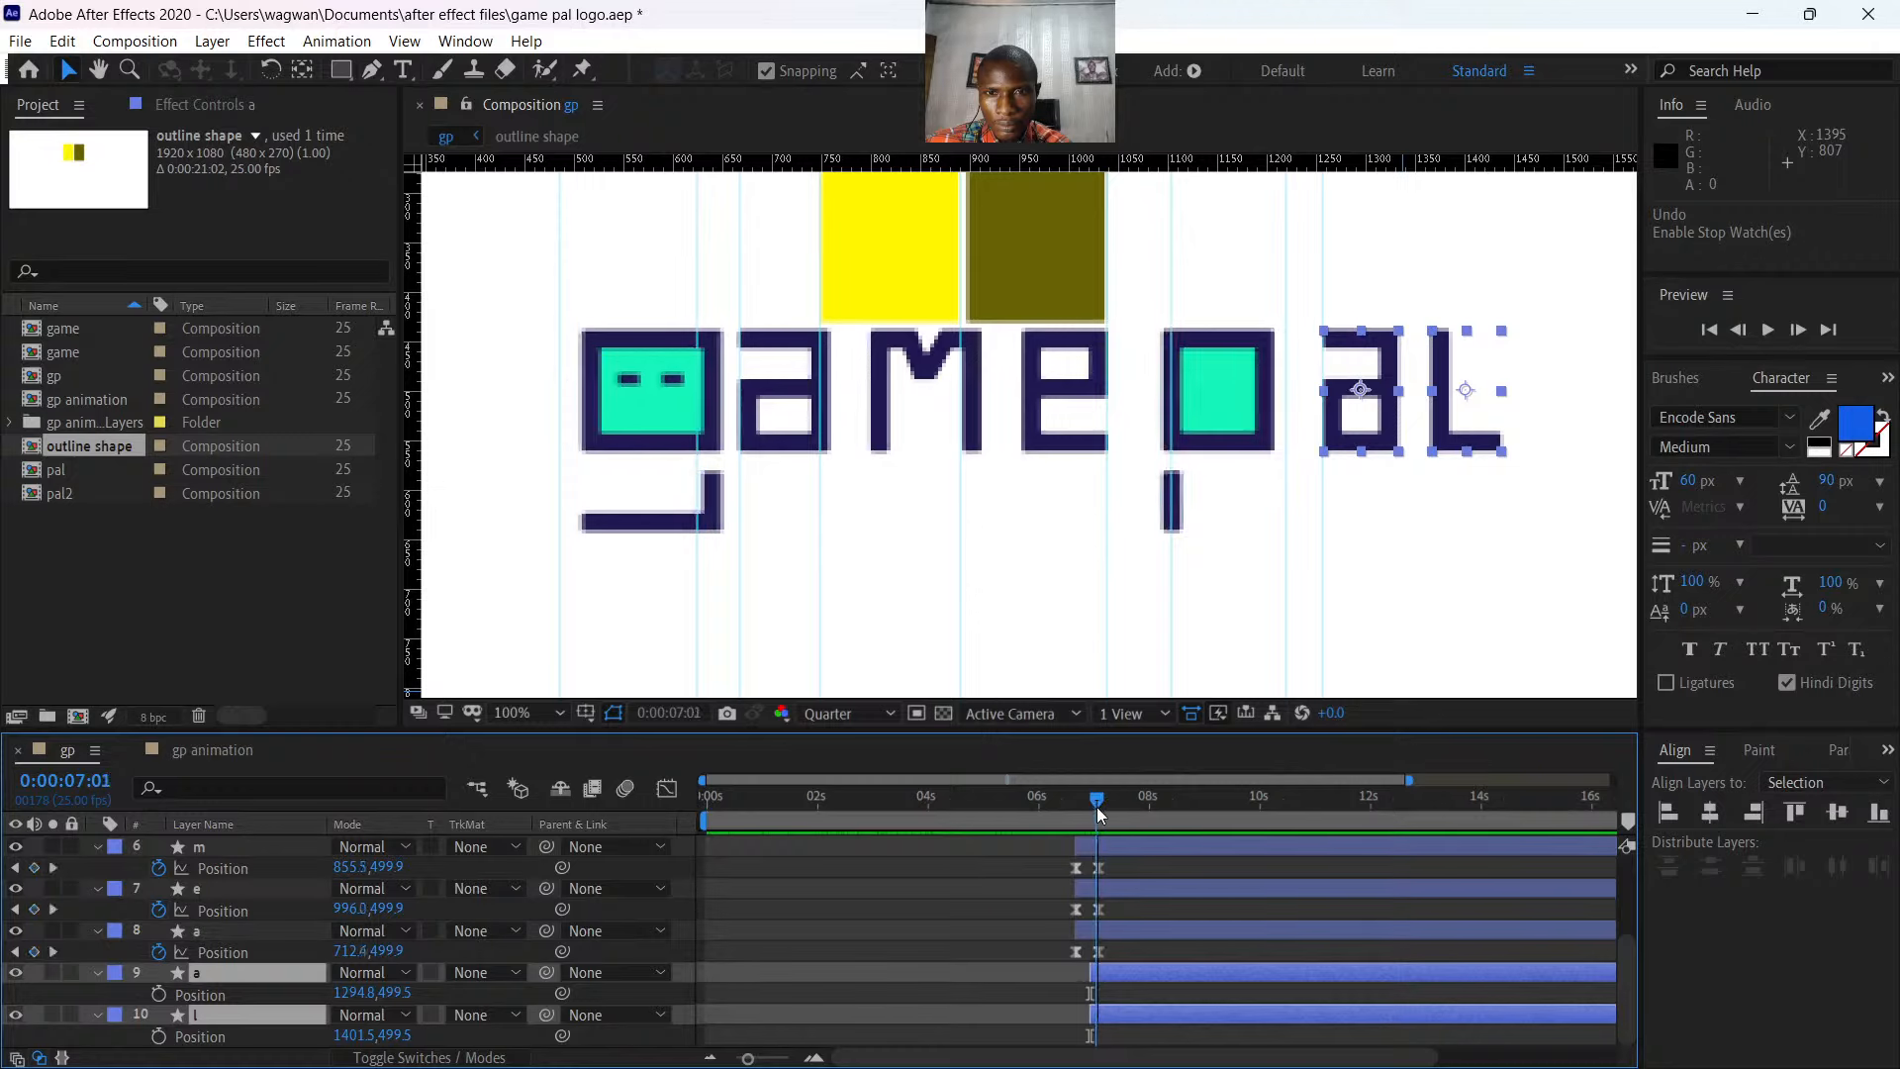
pyautogui.click(1124, 974)
pyautogui.moveTo(1097, 798)
pyautogui.mouseDown()
pyautogui.moveTo(1152, 822)
pyautogui.moveTo(1091, 815)
pyautogui.mouseUp()
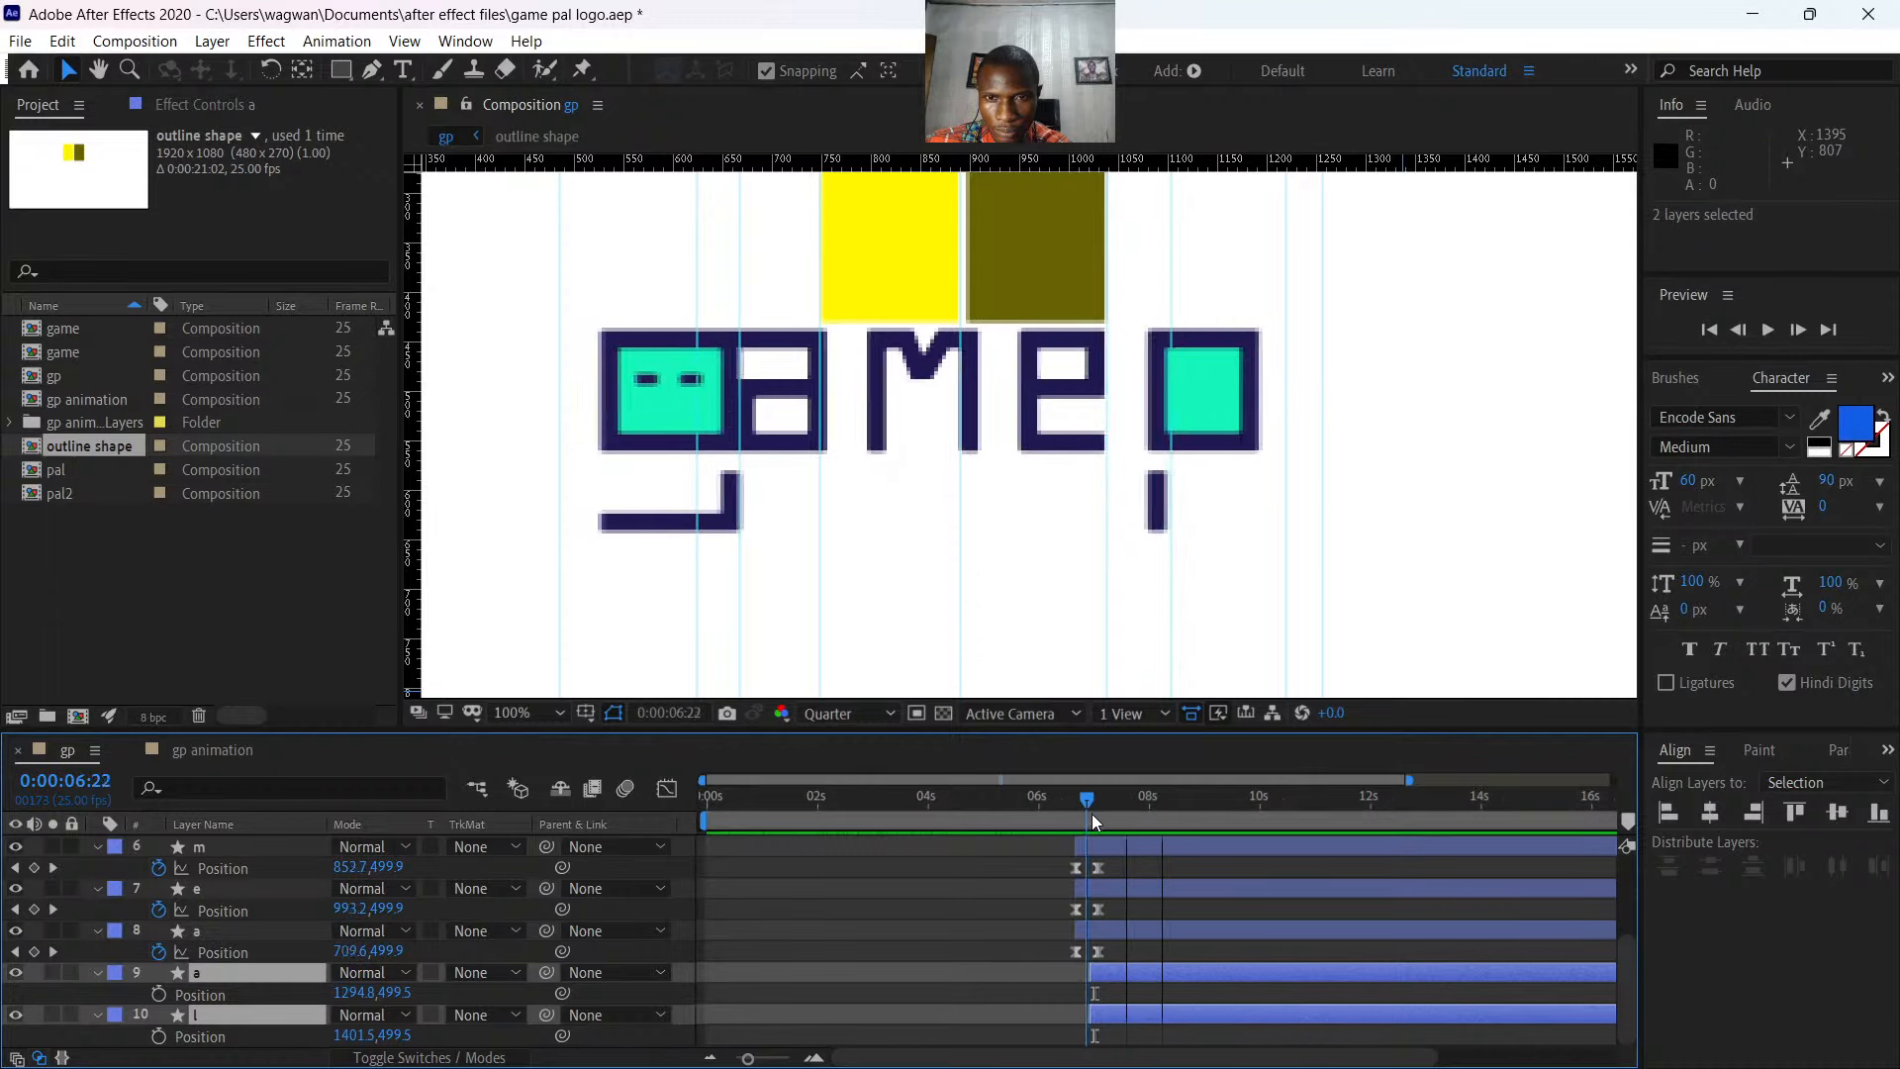
pyautogui.moveTo(1124, 972); pyautogui.dragTo(1119, 971)
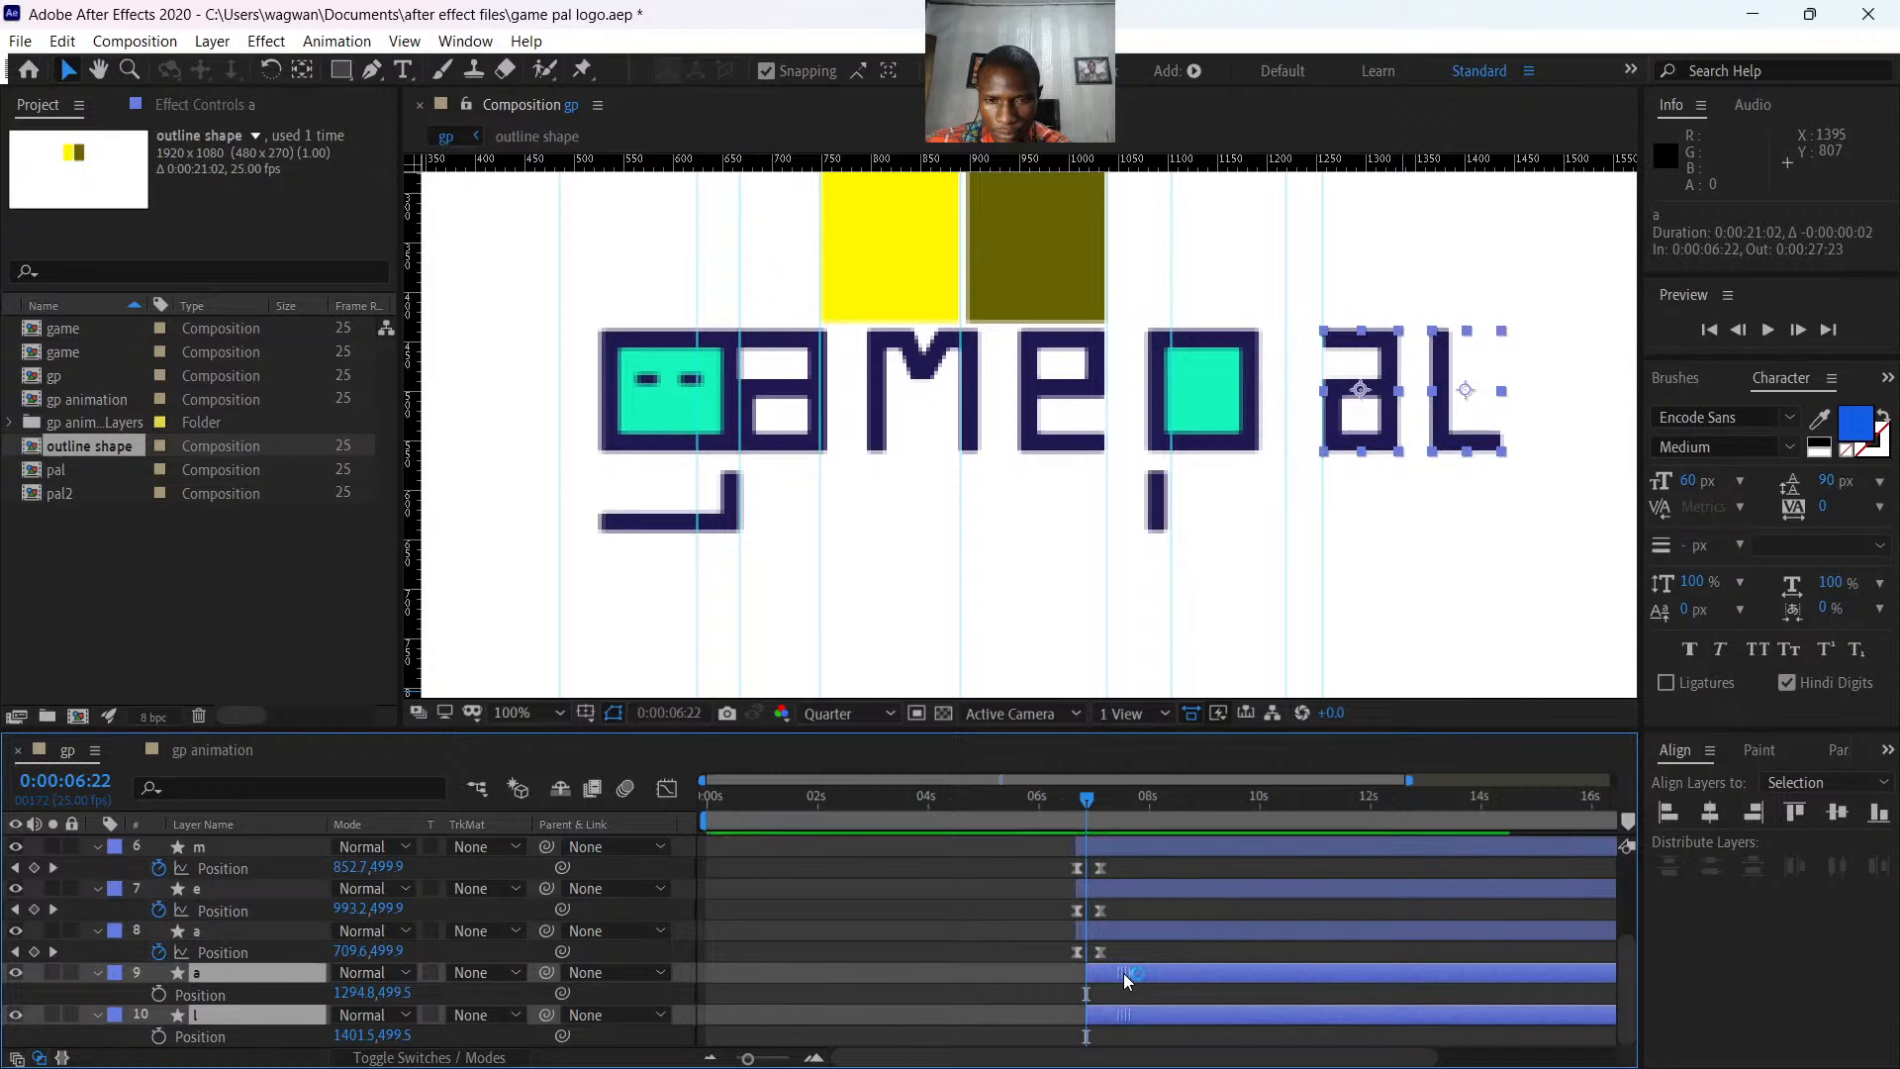
# - Keyframe layers 9 and 10 sliding from X 1227.8 and 1334.5 at 0:00:06:22 to X 1292.8 and 1399.5 at 0:00:07:09
pyautogui.click(160, 994)
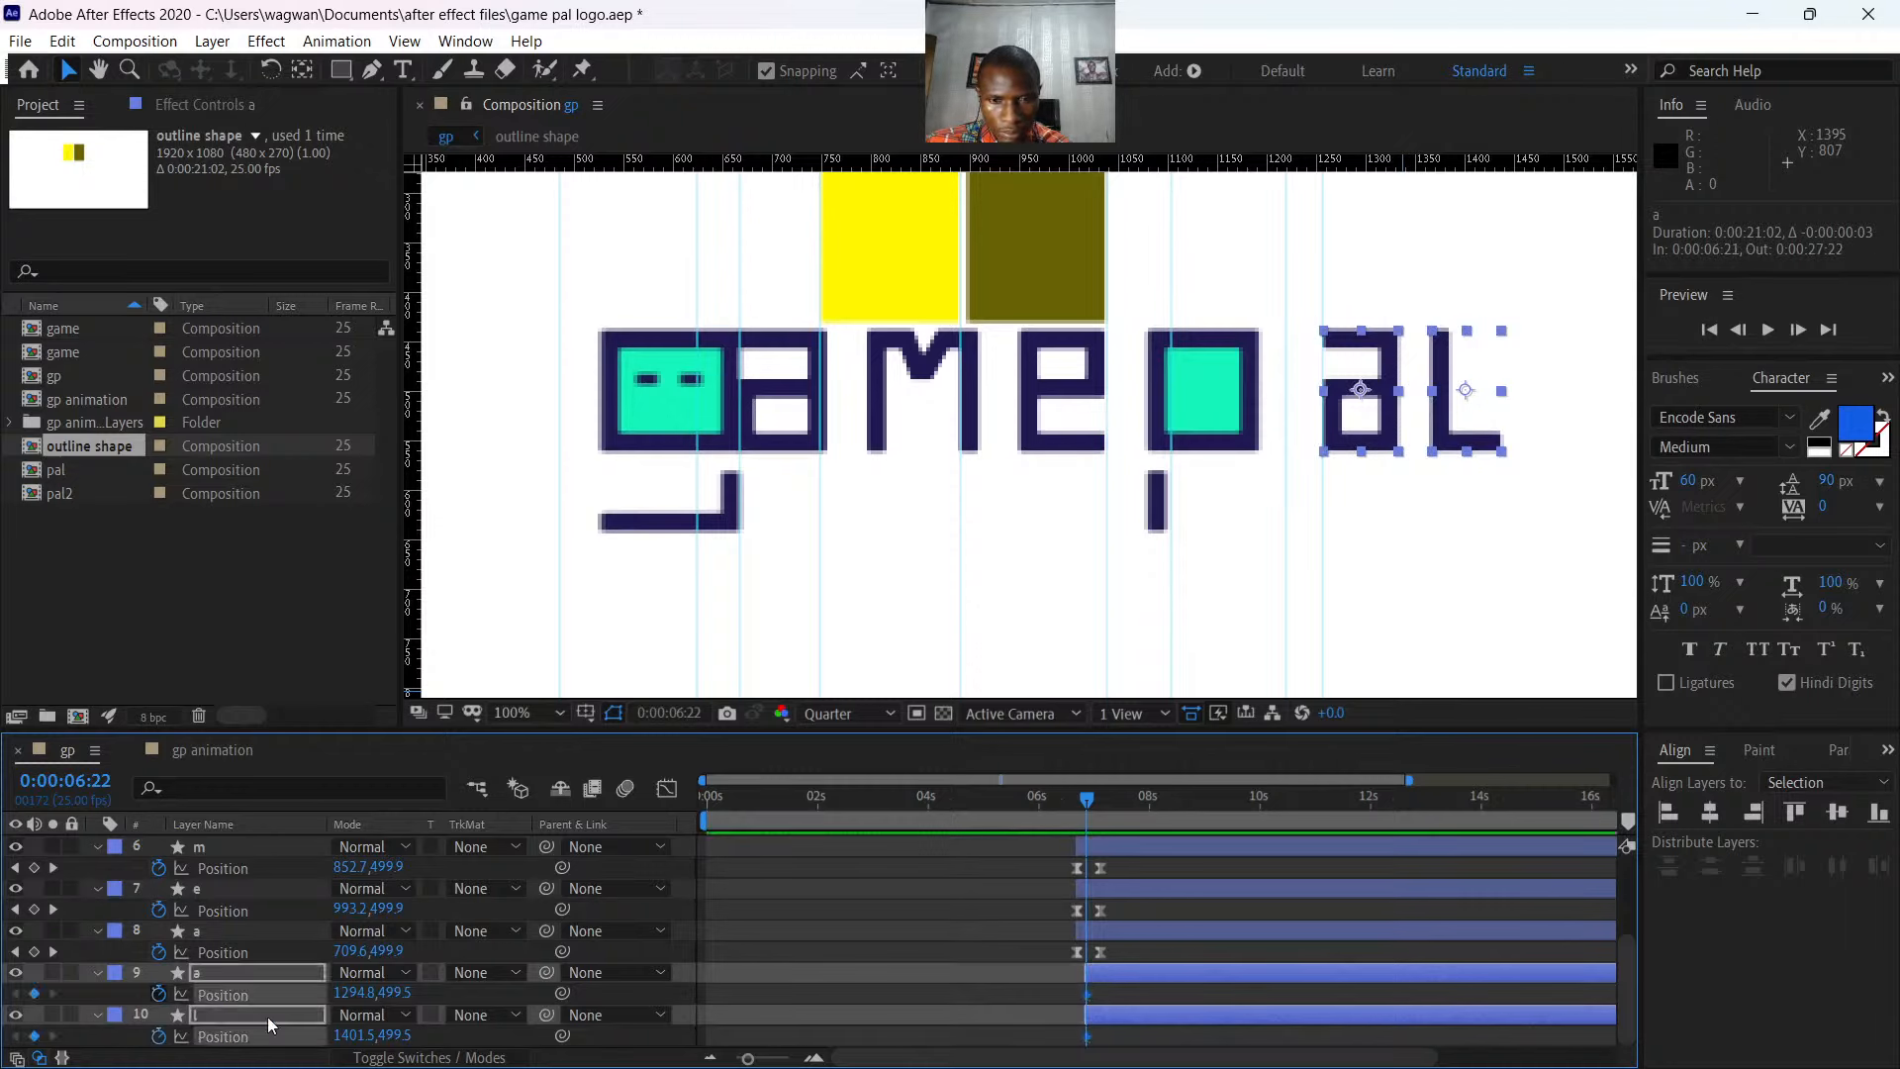
pyautogui.moveTo(354, 995); pyautogui.dragTo(288, 995)
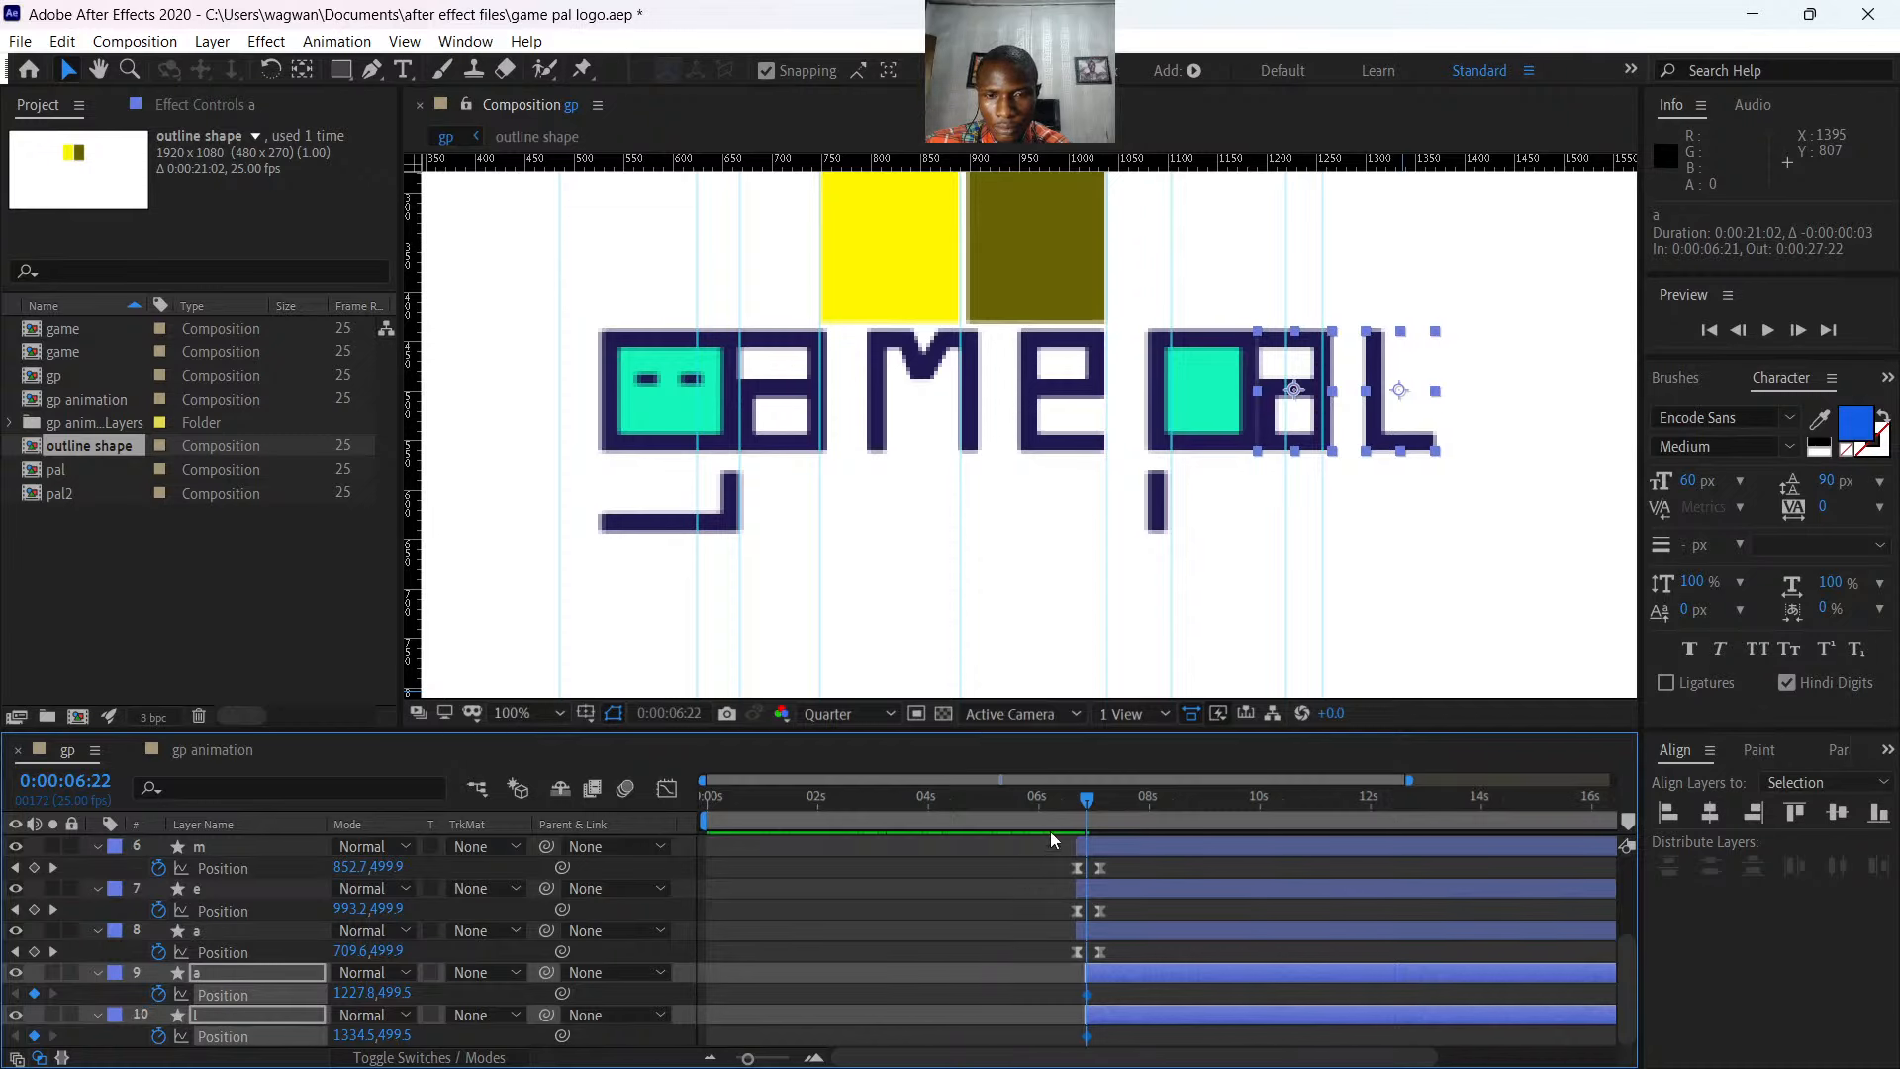
pyautogui.moveTo(1087, 803)
pyautogui.mouseDown()
pyautogui.moveTo(1136, 810)
pyautogui.moveTo(1114, 811)
pyautogui.mouseUp()
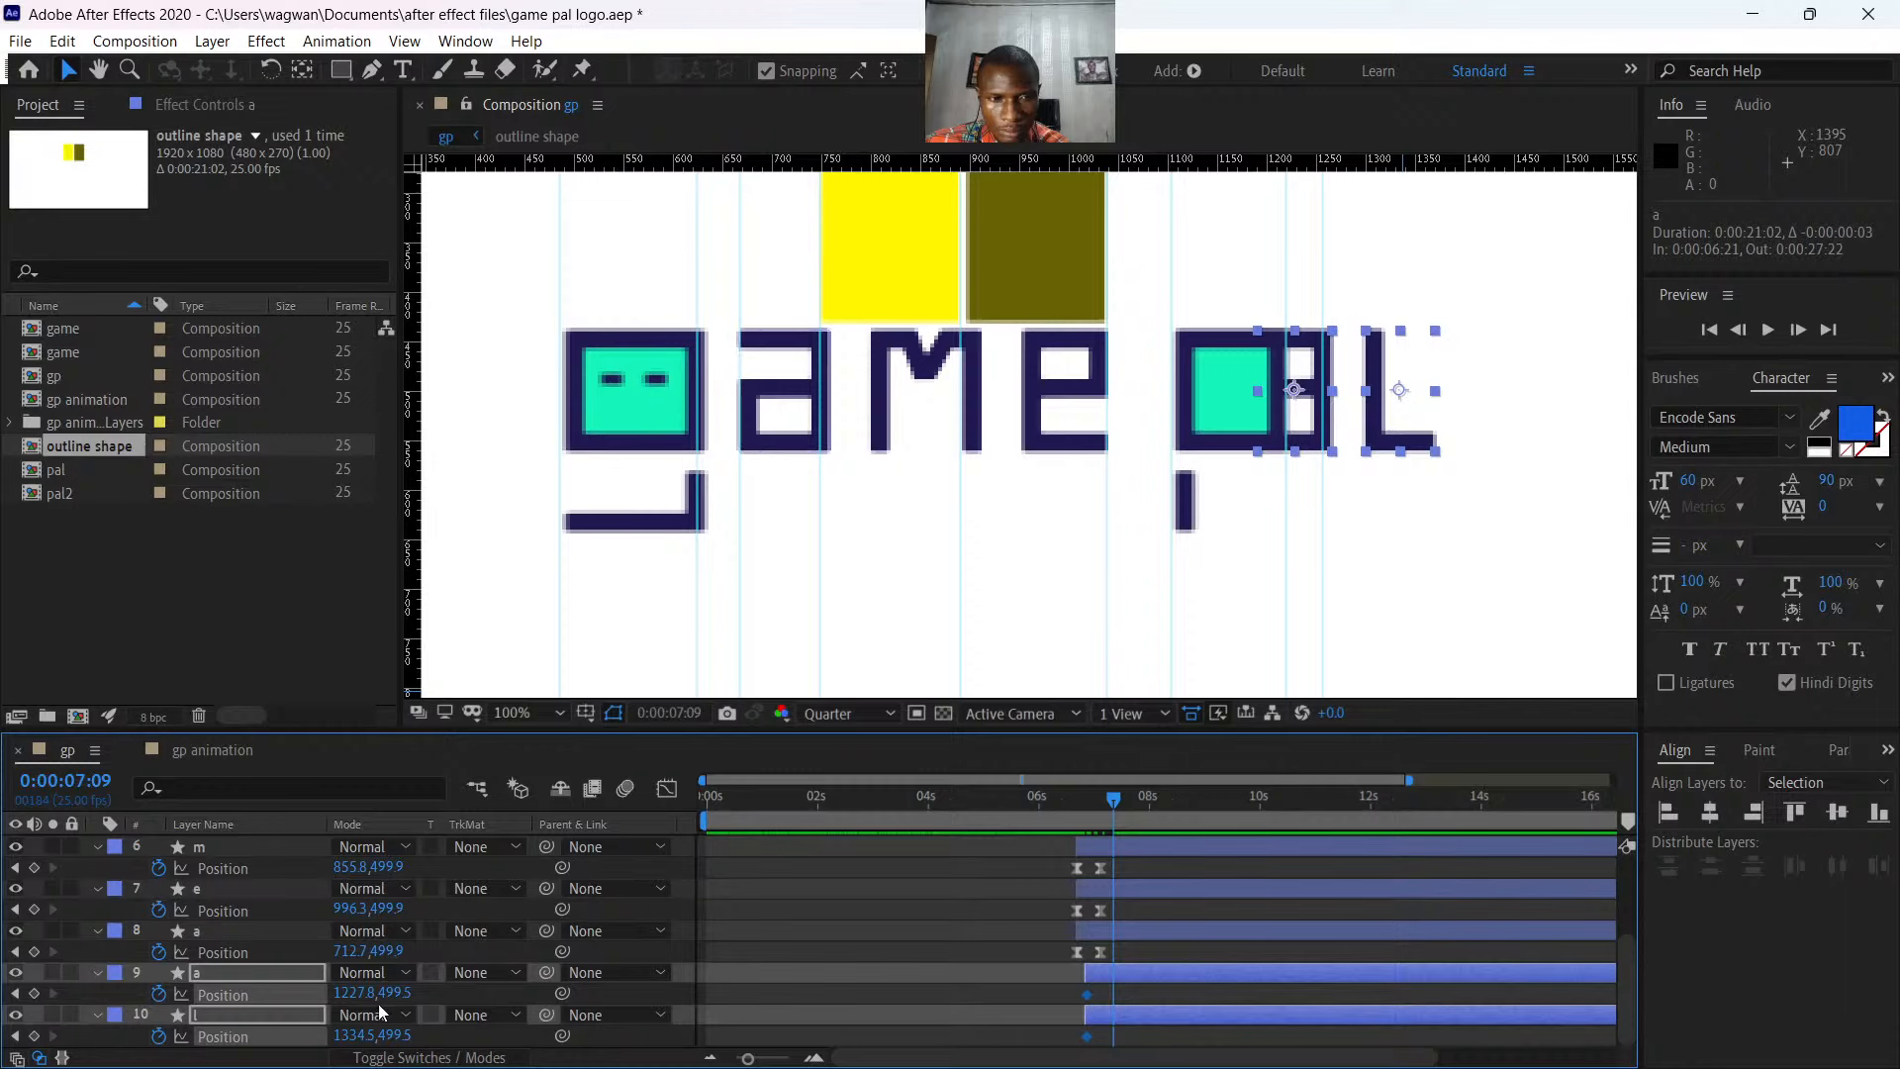
pyautogui.moveTo(353, 999); pyautogui.dragTo(655, 988)
# - Preview the slide-in of the letters a and l from 0:00:06:15
pyautogui.moveTo(1112, 815); pyautogui.dragTo(1073, 815)
pyautogui.press('space')
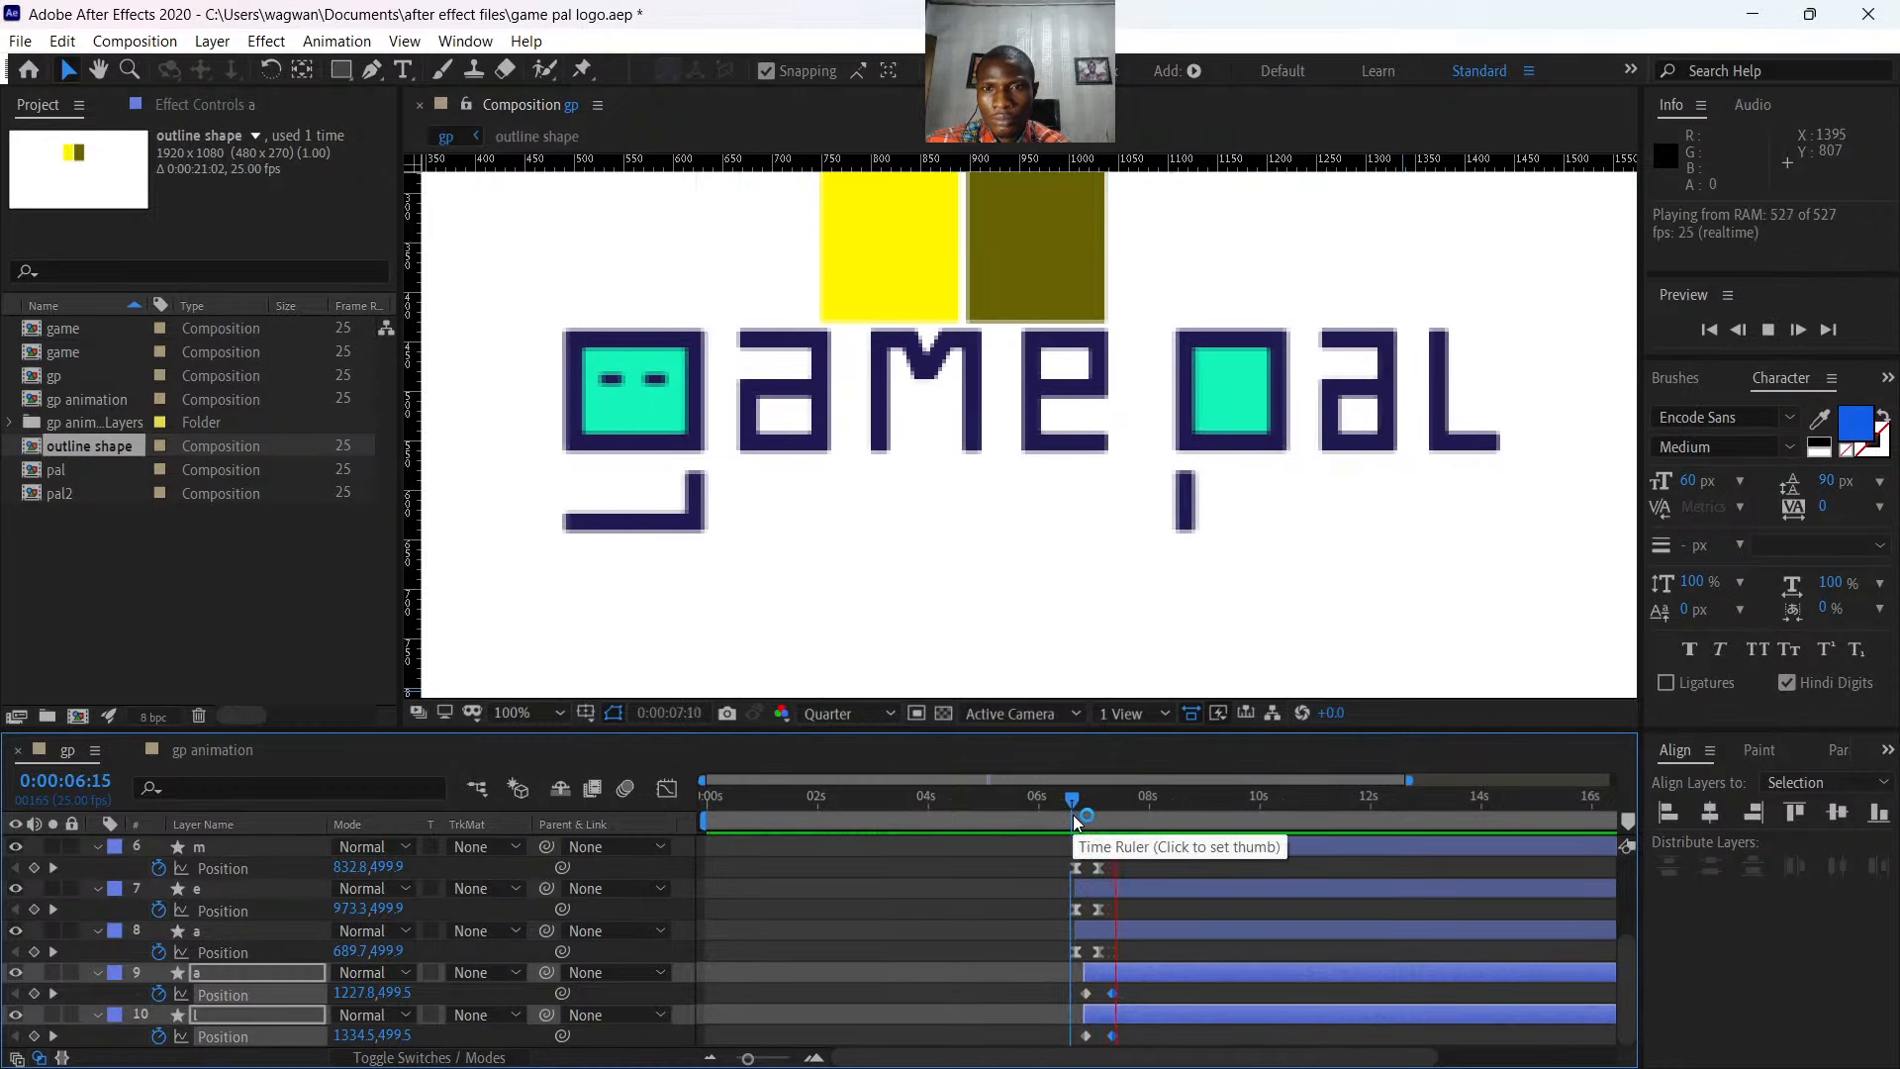
pyautogui.press('space')
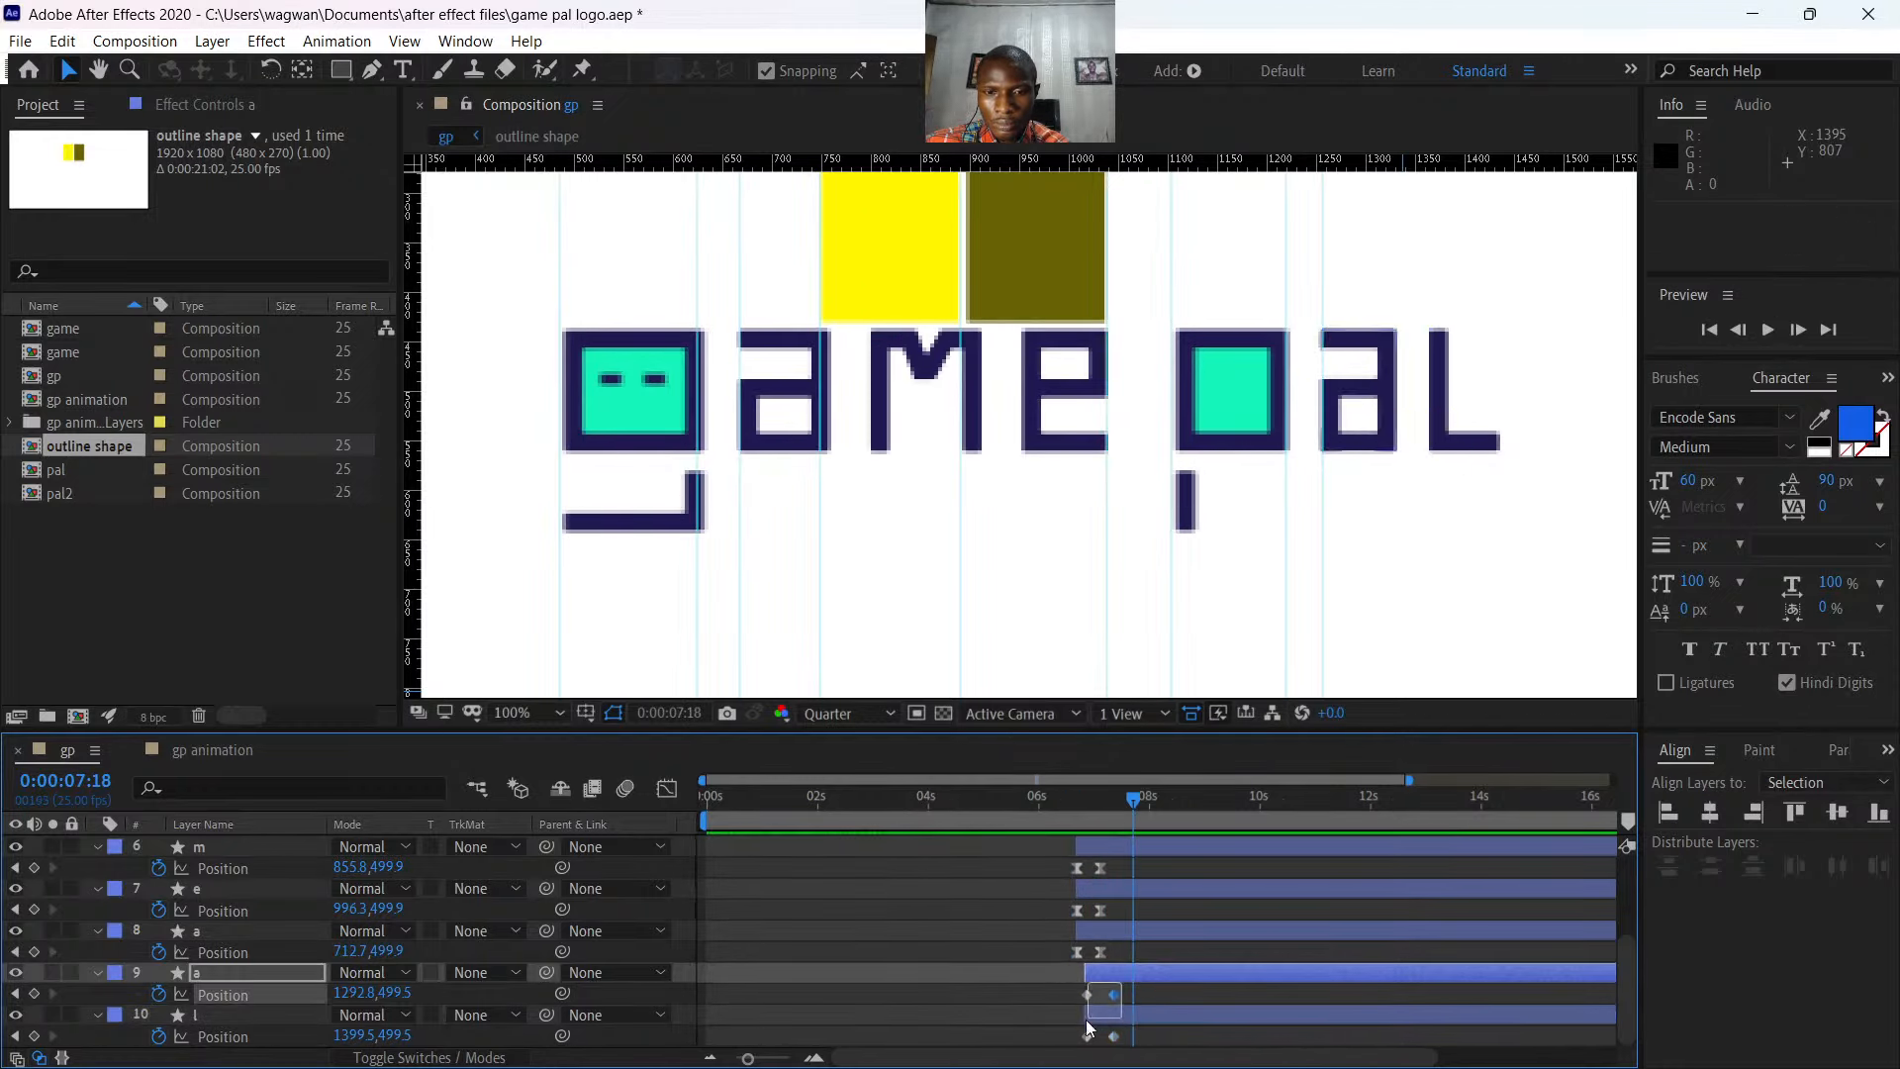
# - Apply Easy Ease to the Position keyframes of layers 9 and 10 and reshape the end of their speed curve
pyautogui.moveTo(1125, 984); pyautogui.dragTo(1072, 1044)
pyautogui.press('F9')
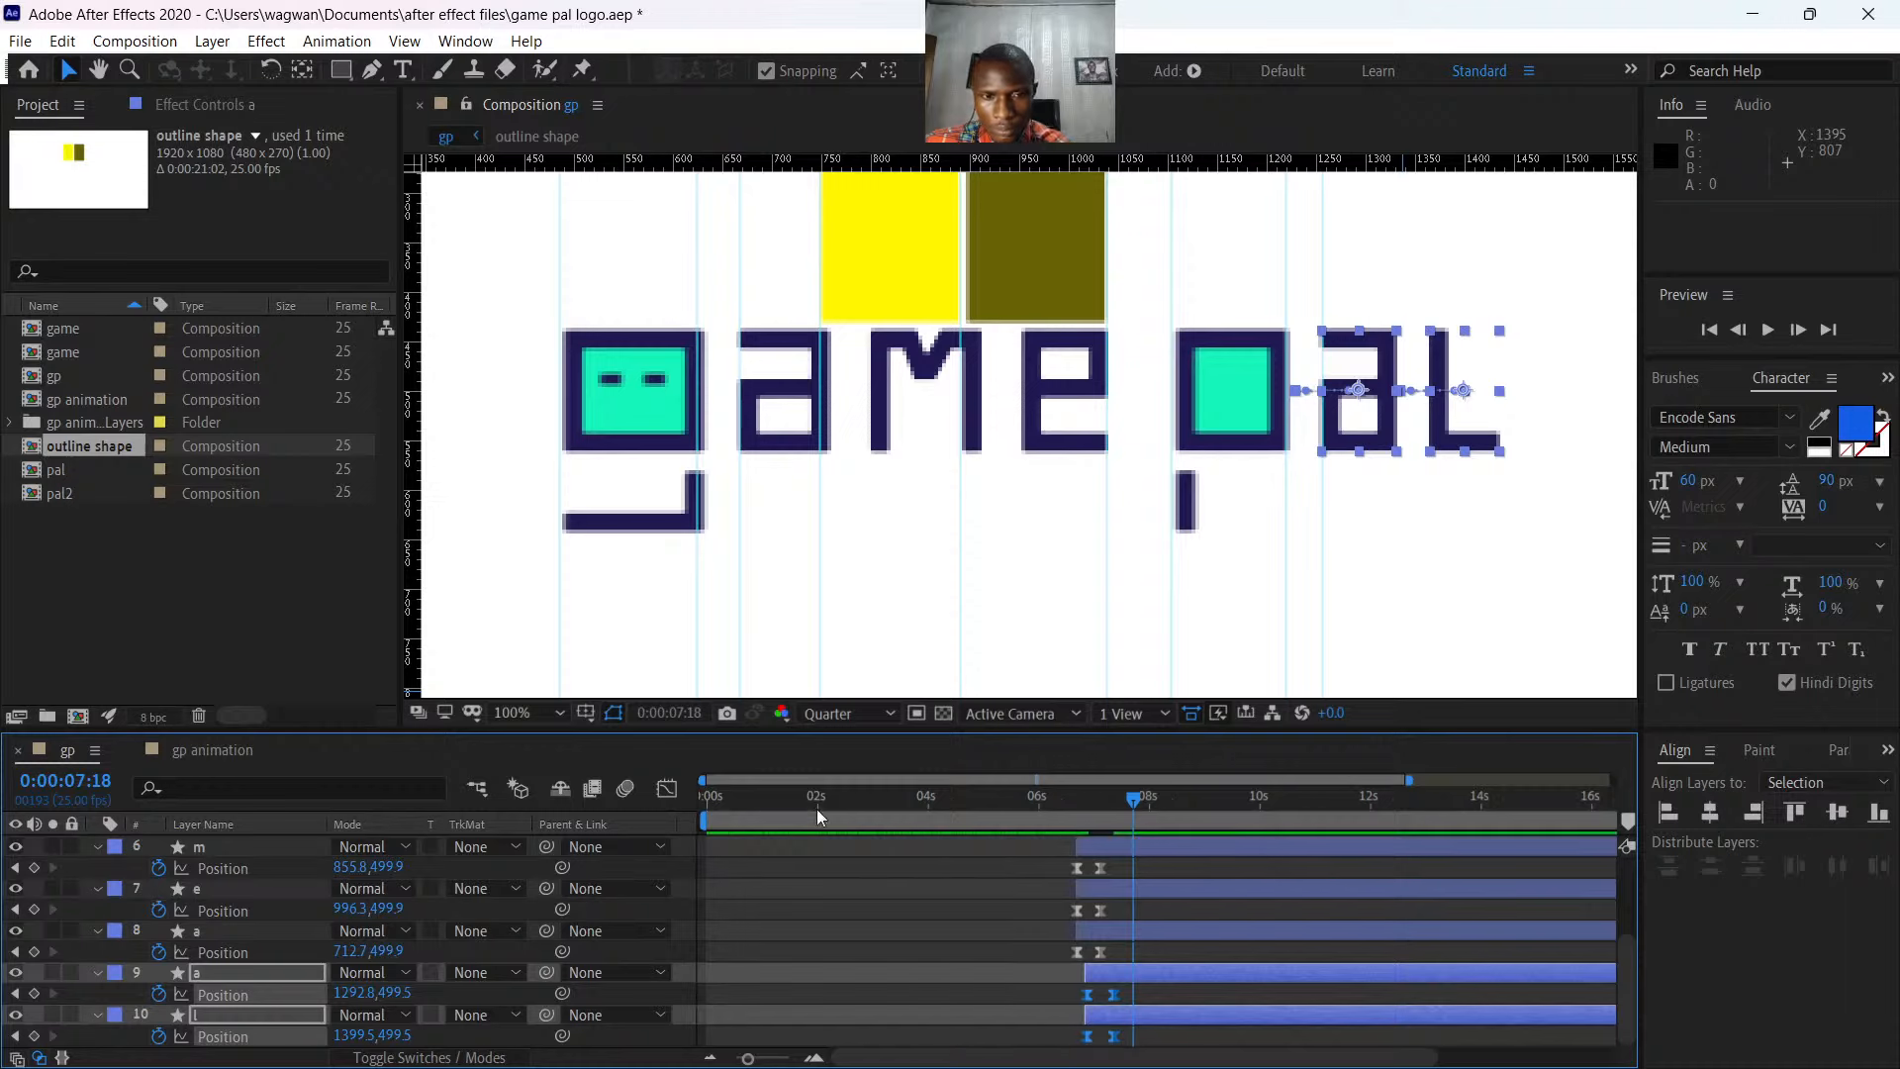
pyautogui.click(667, 789)
pyautogui.moveTo(1173, 949); pyautogui.dragTo(1024, 1015)
pyautogui.moveTo(752, 1061)
pyautogui.mouseDown()
pyautogui.moveTo(812, 1060)
pyautogui.moveTo(769, 1060)
pyautogui.mouseUp()
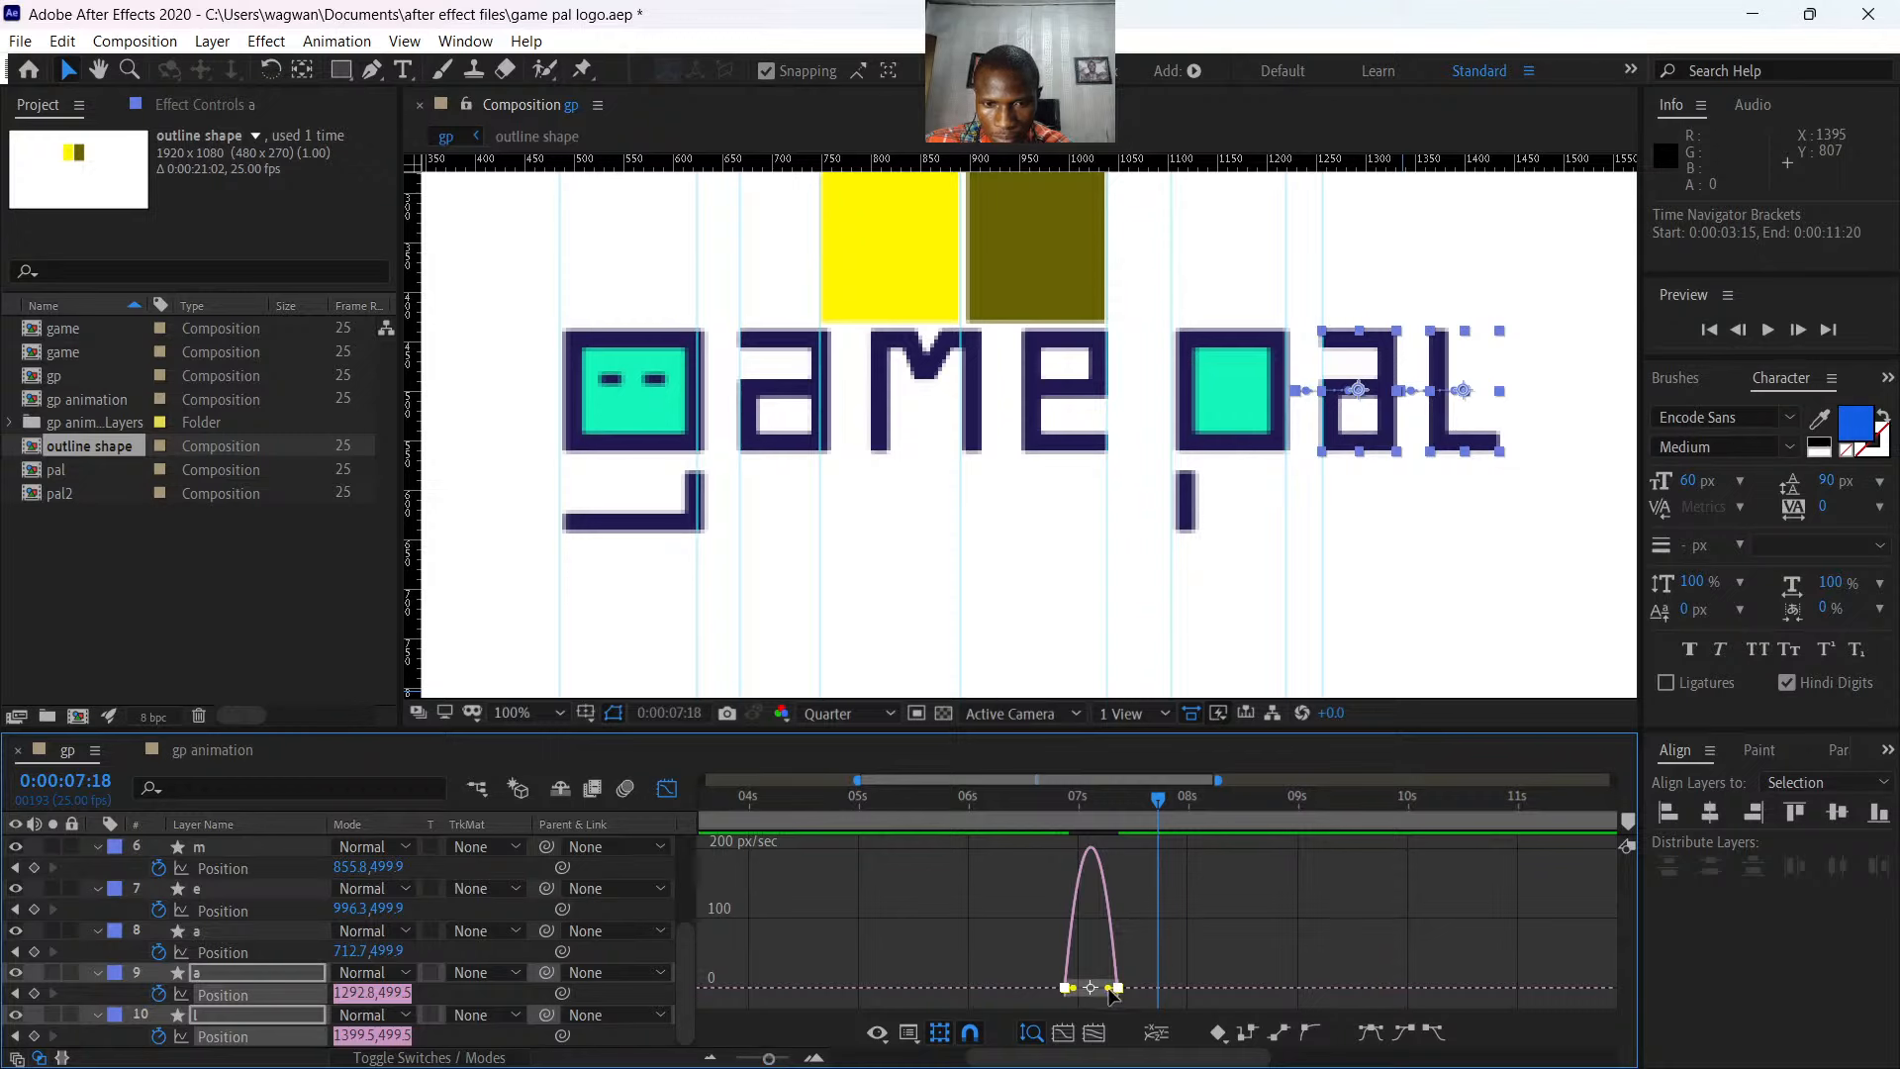
pyautogui.moveTo(1108, 988); pyautogui.dragTo(1103, 1046)
pyautogui.hotkey('shift', 'F3')
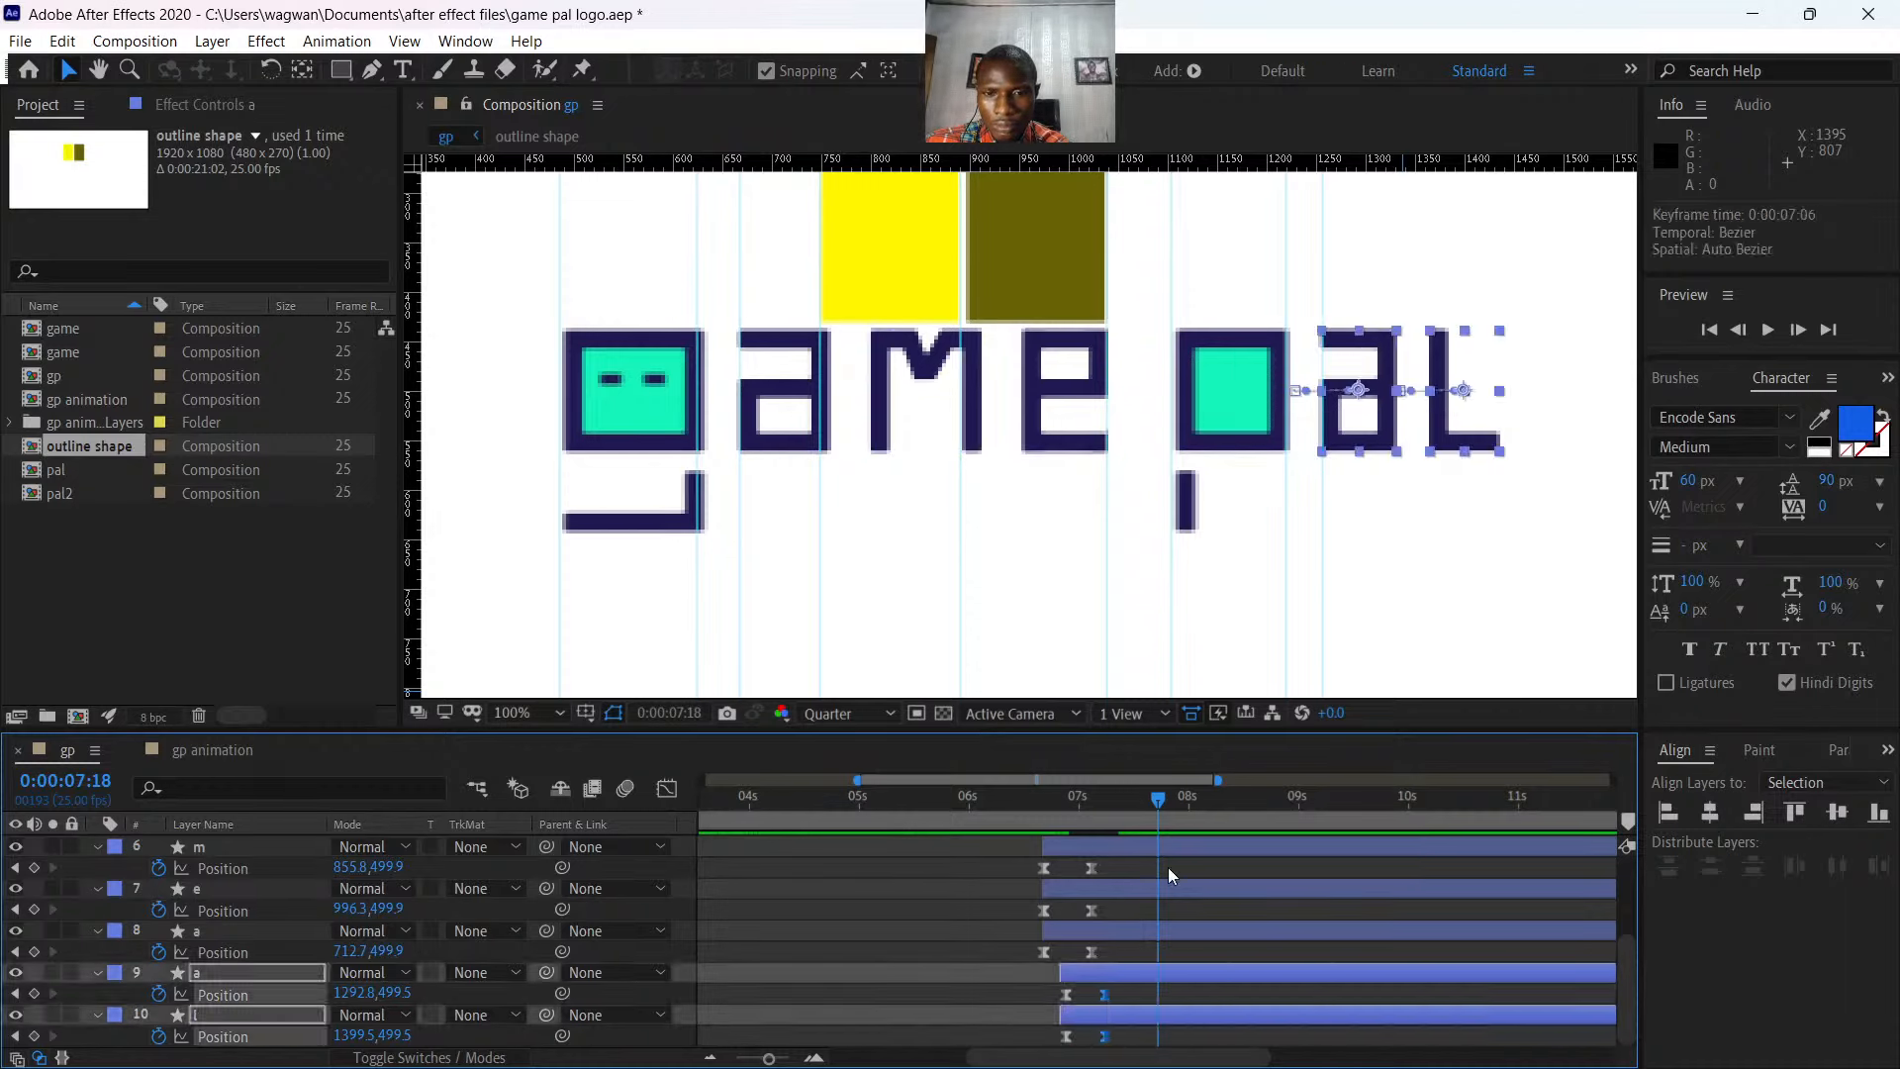
# - Place the end Position keyframes of layers 9 and 10 at 0:00:07:07 and preview the eased slide from 0:00:06:07
pyautogui.moveTo(772, 1057); pyautogui.dragTo(732, 1057)
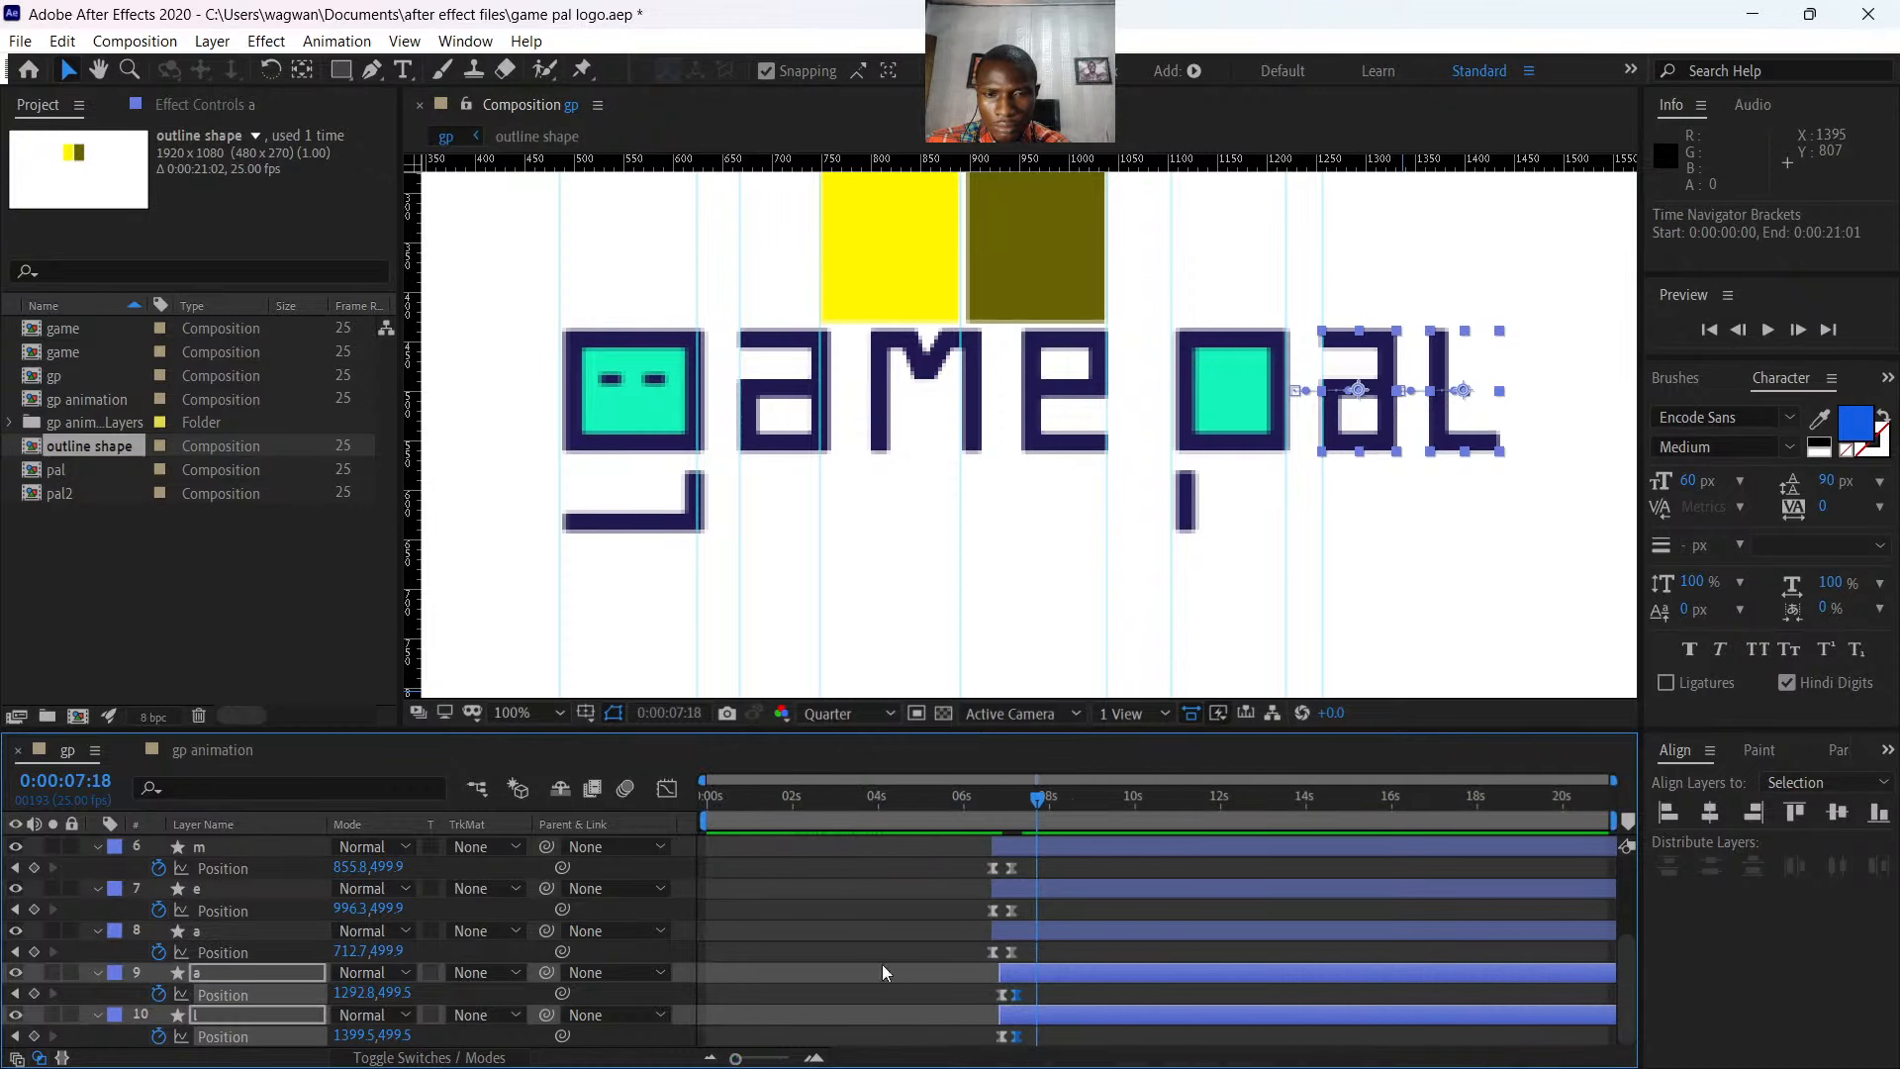
pyautogui.keyDown('shift'); pyautogui.click(1017, 995); pyautogui.keyUp('shift')
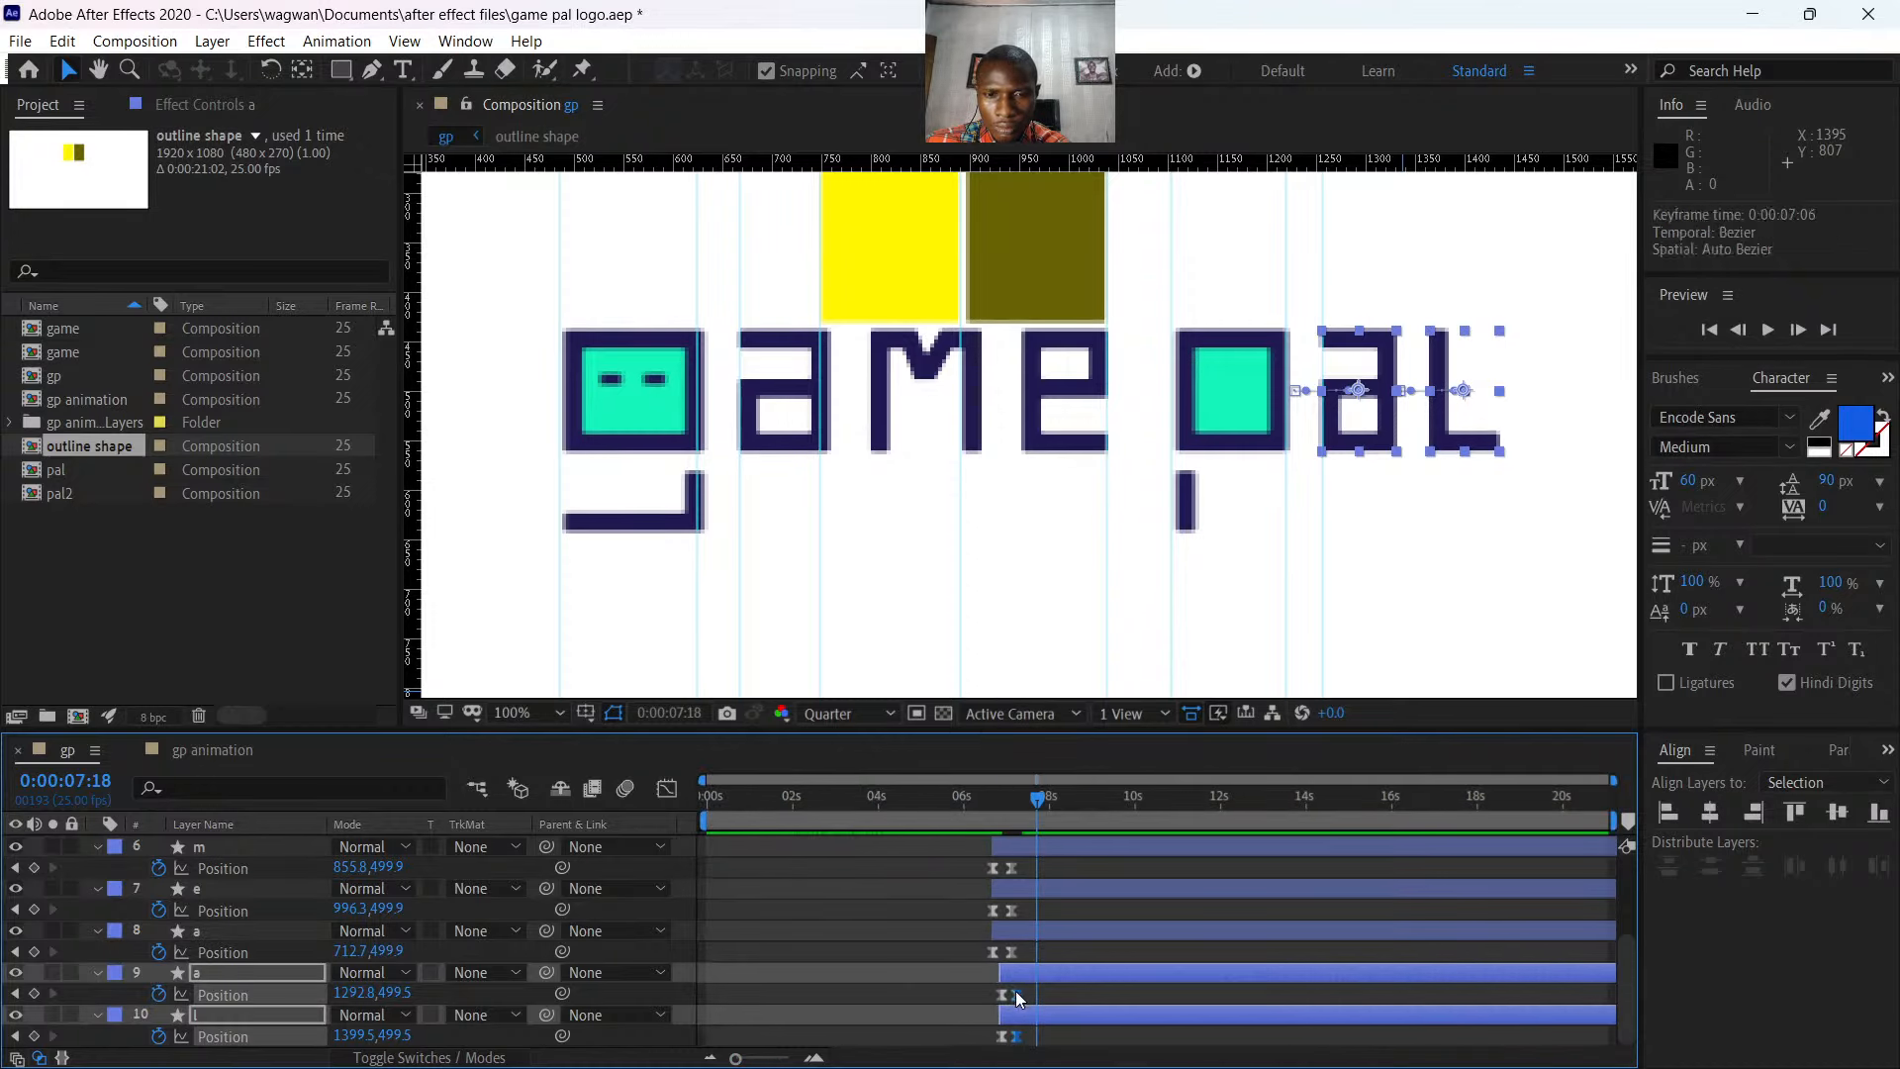
pyautogui.click(989, 803)
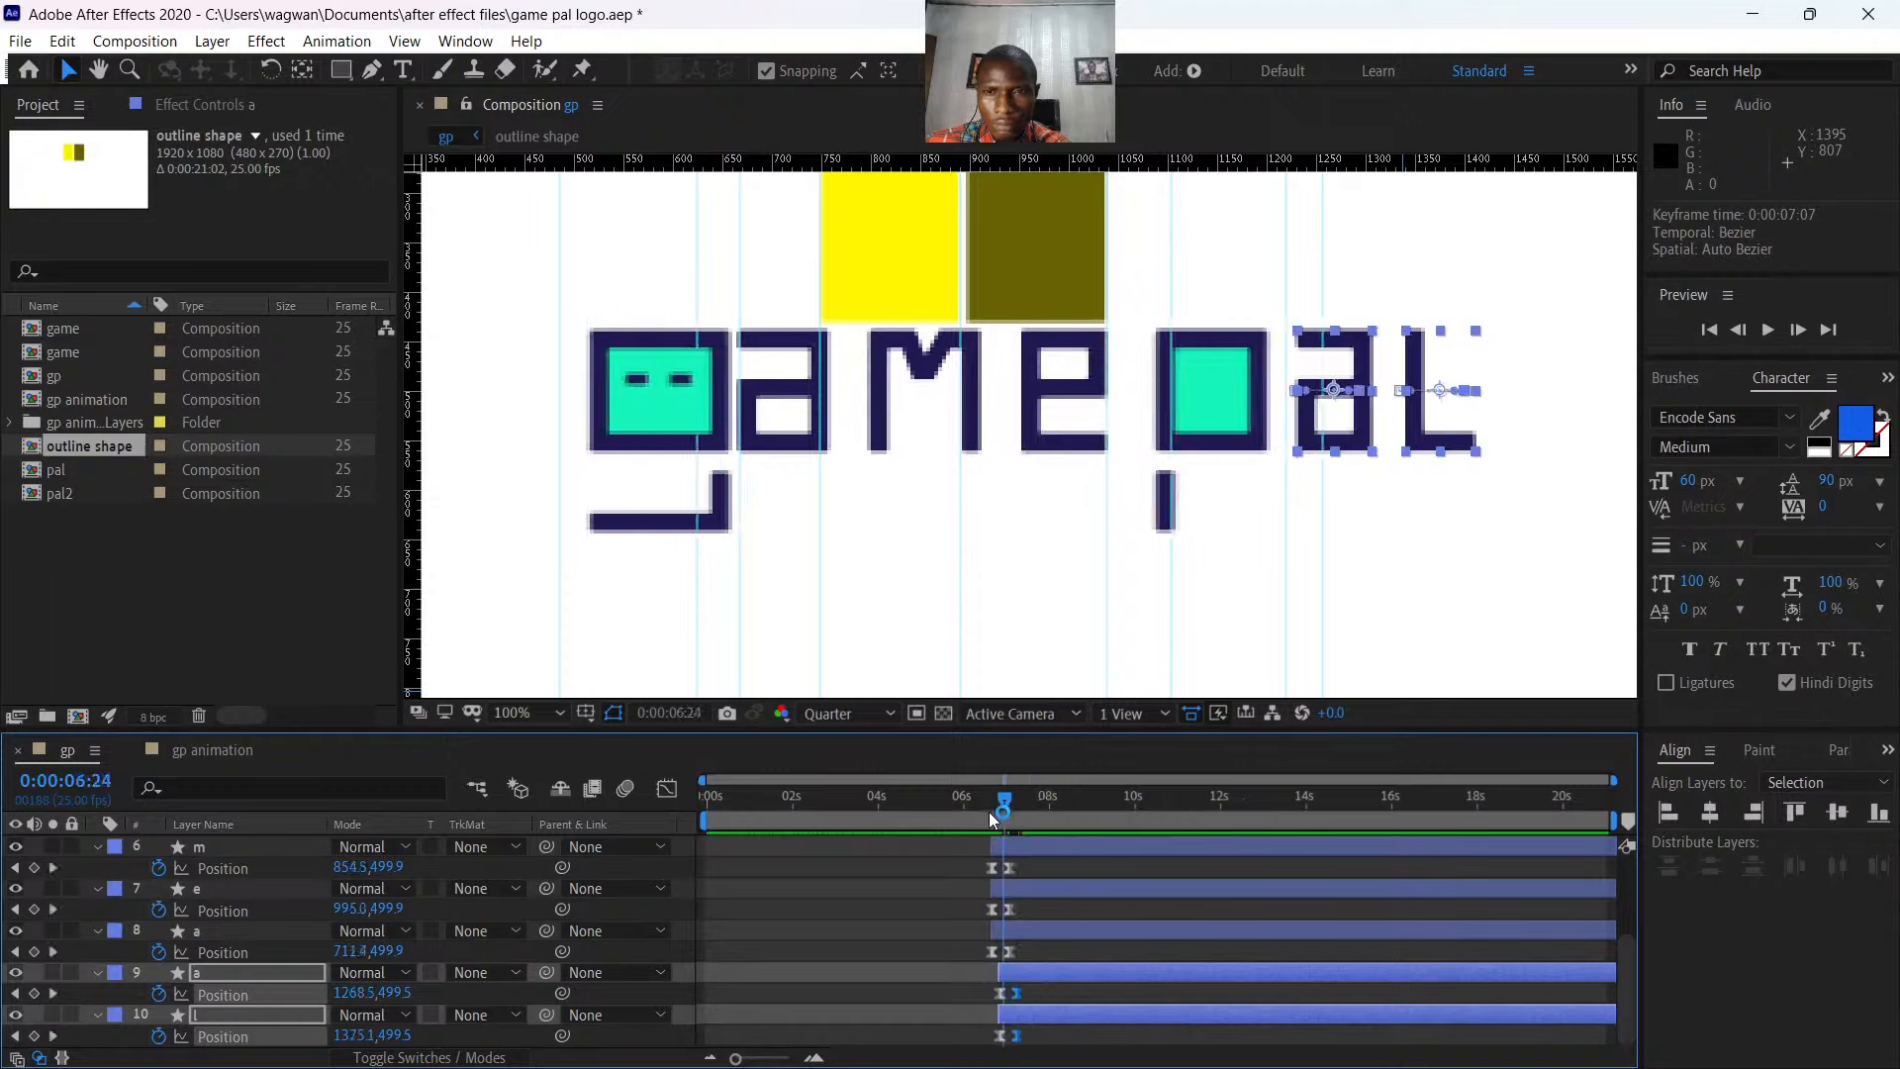
pyautogui.press('space')
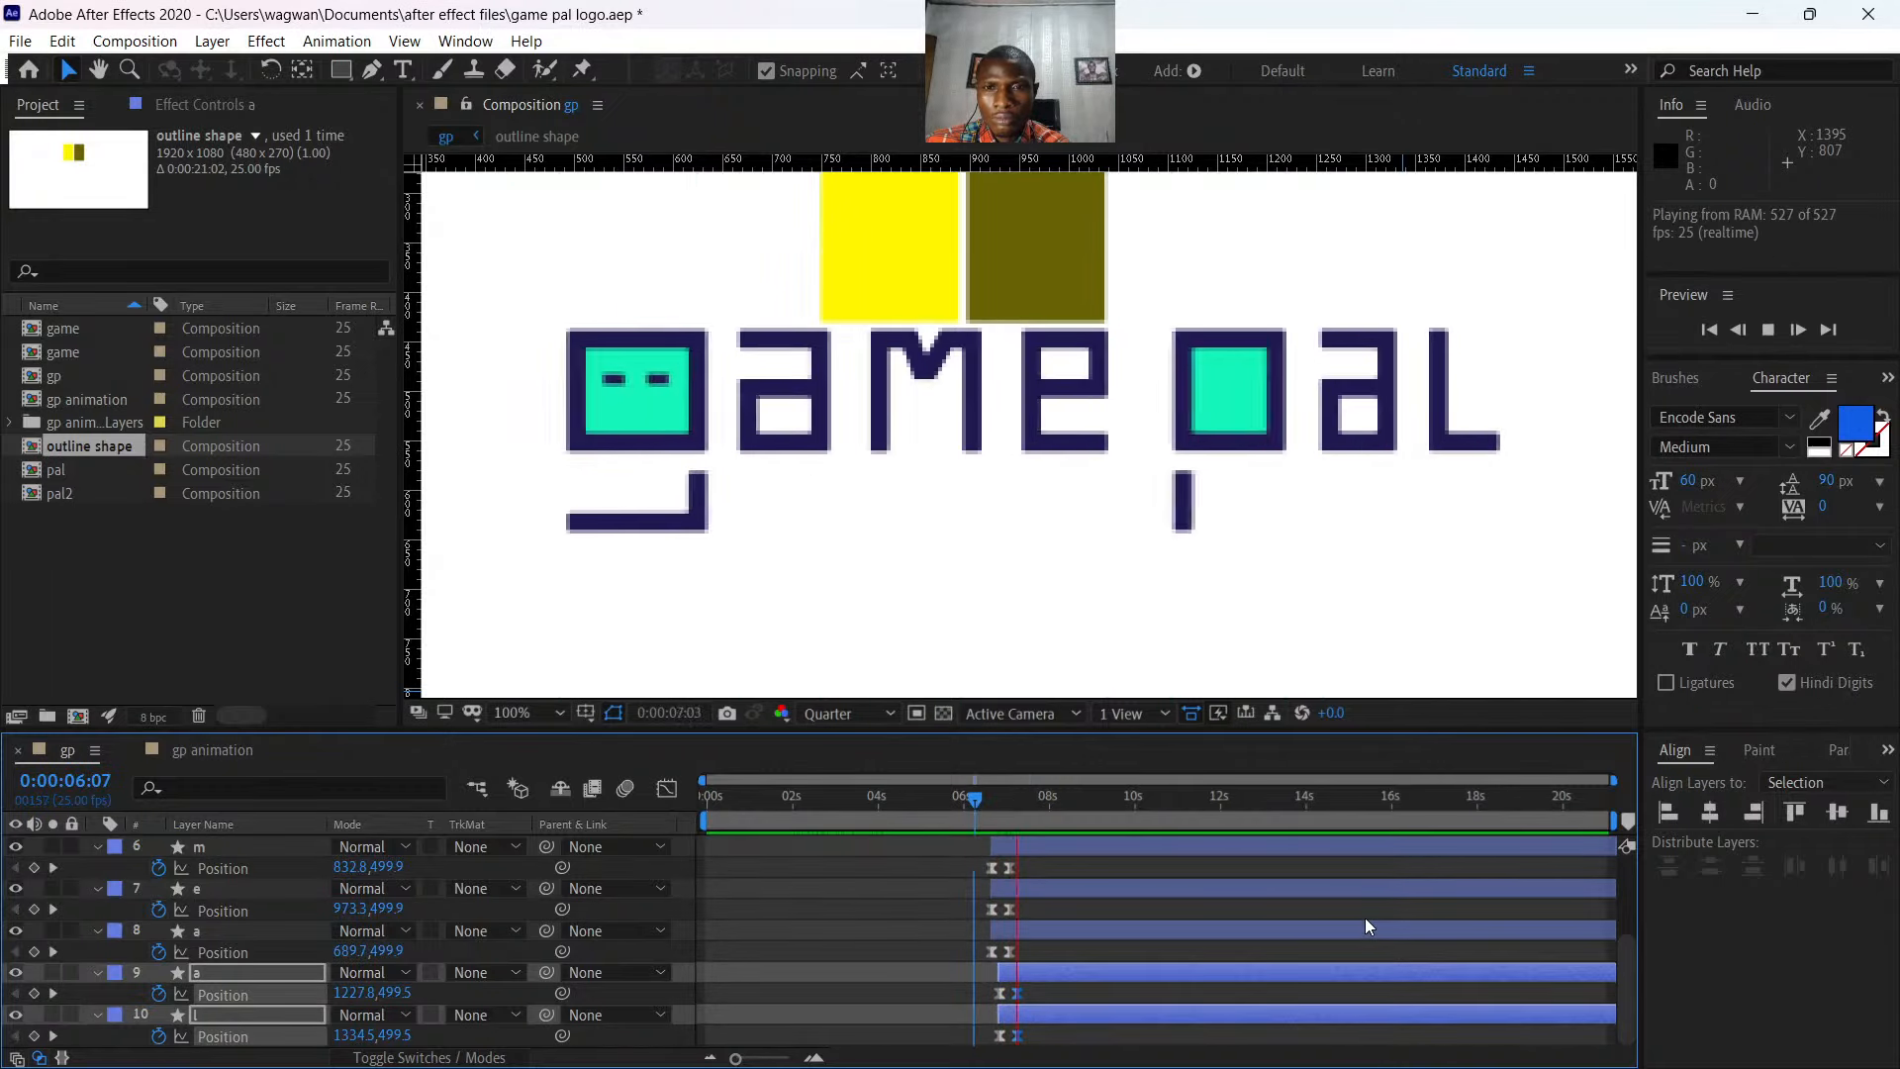
pyautogui.press('space')
# - Preview the letter slide-in with the whole frame in view, from 0:00:06:01 and again from 0:00:05:15
pyautogui.scroll(-4, 1230, 531)
pyautogui.click(1318, 620)
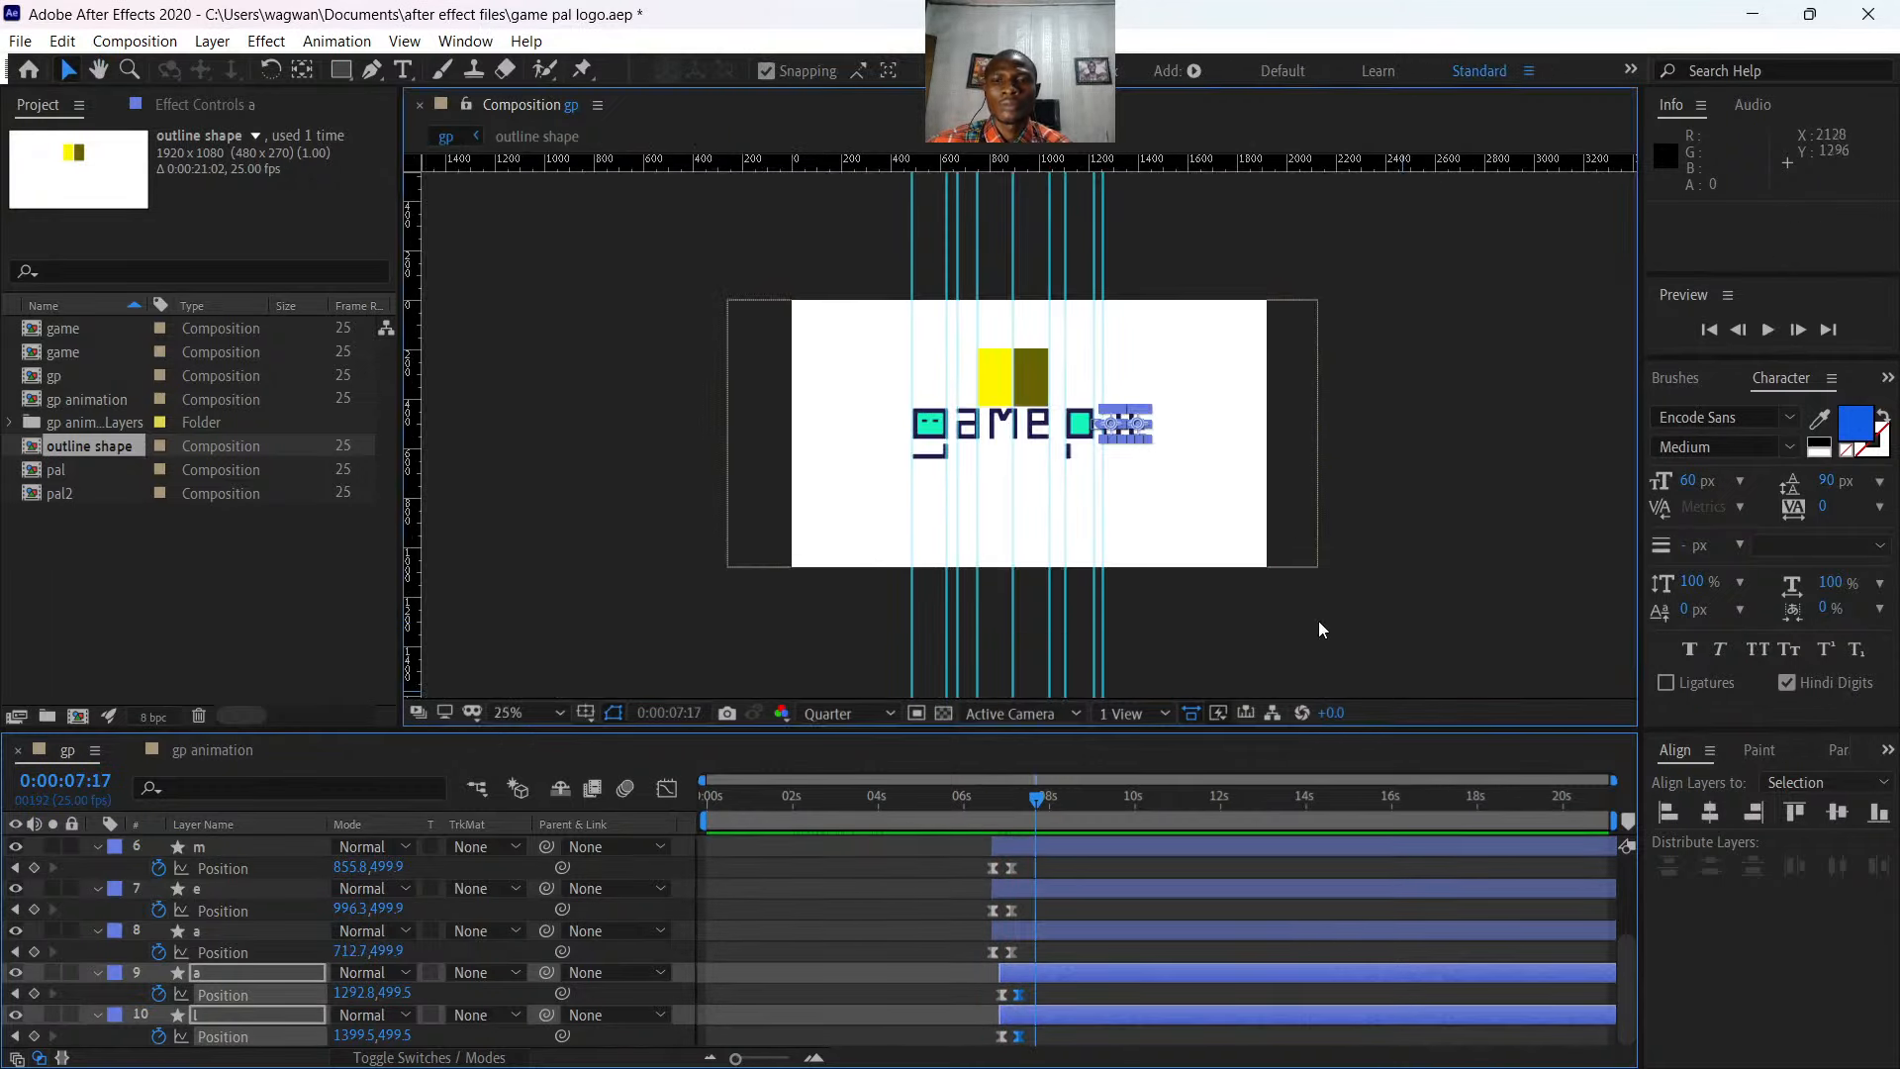
pyautogui.moveTo(1037, 800); pyautogui.dragTo(965, 799)
pyautogui.press('space')
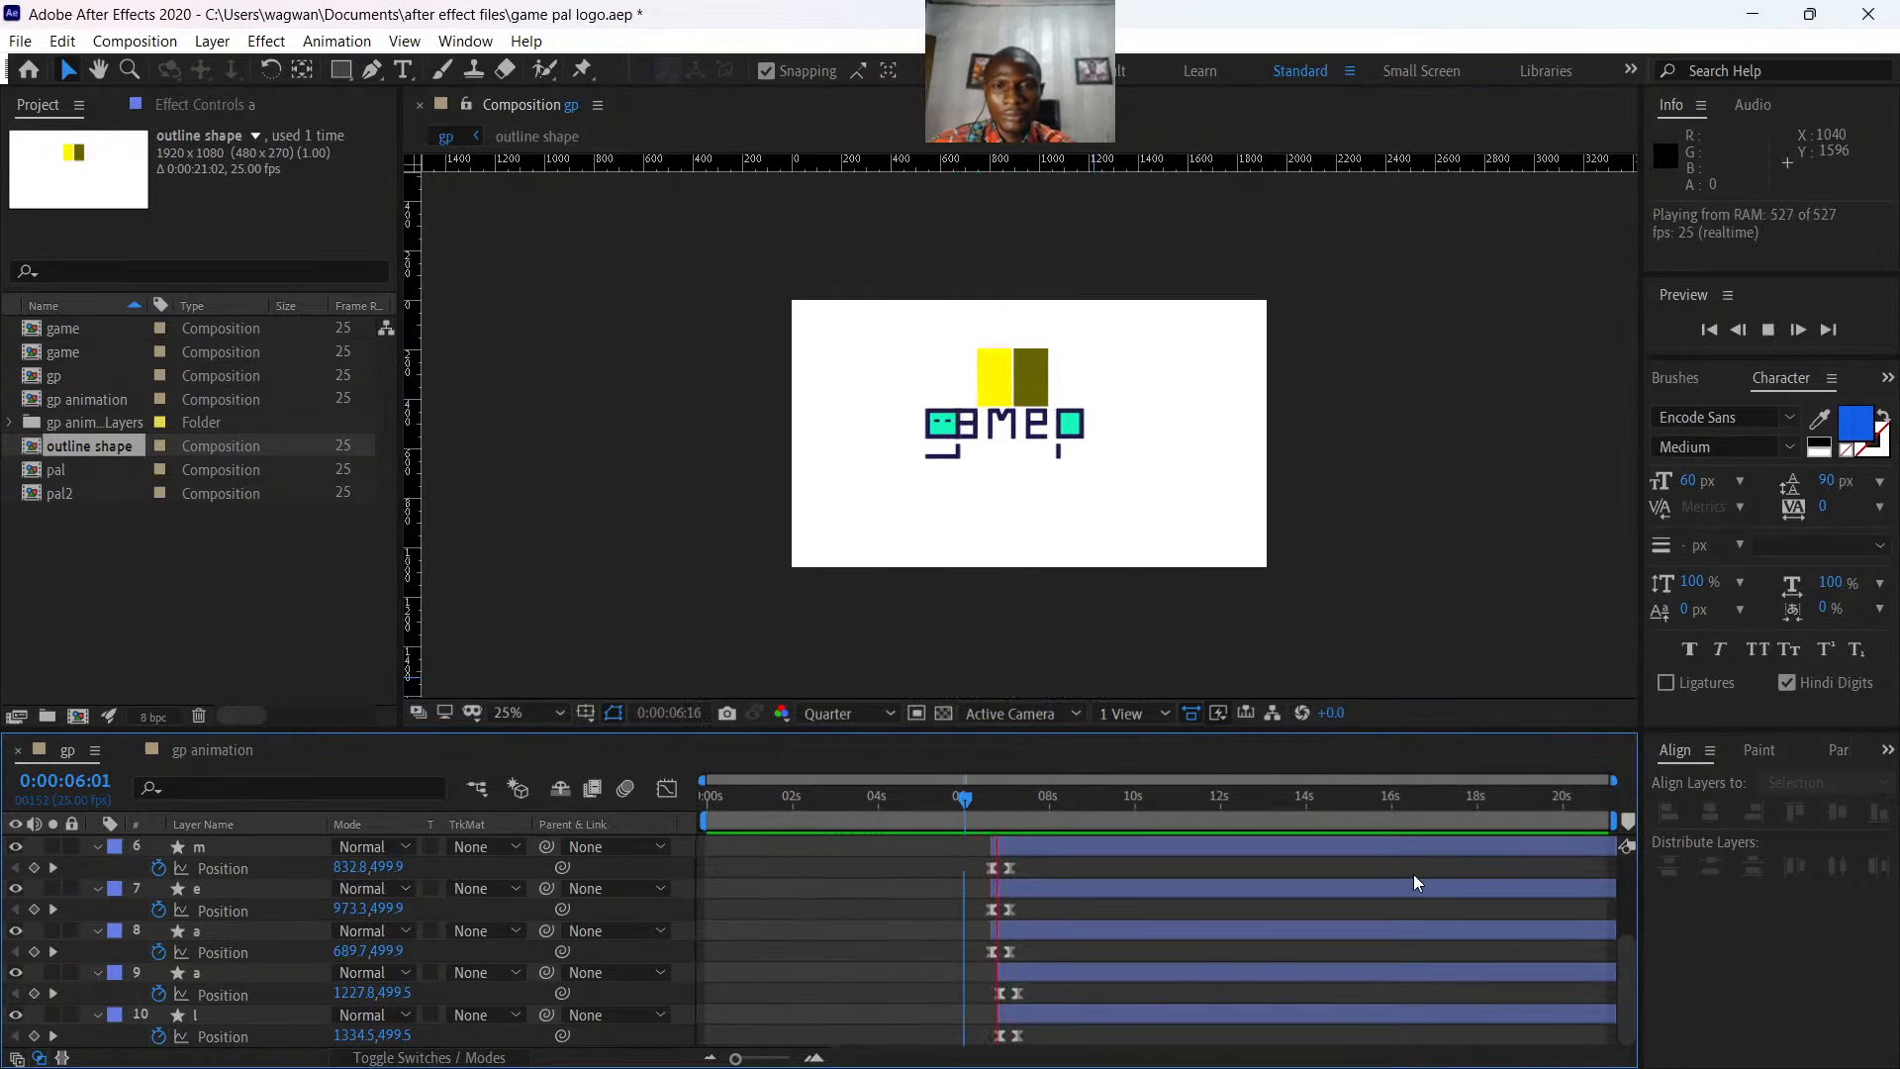
pyautogui.click(1144, 847)
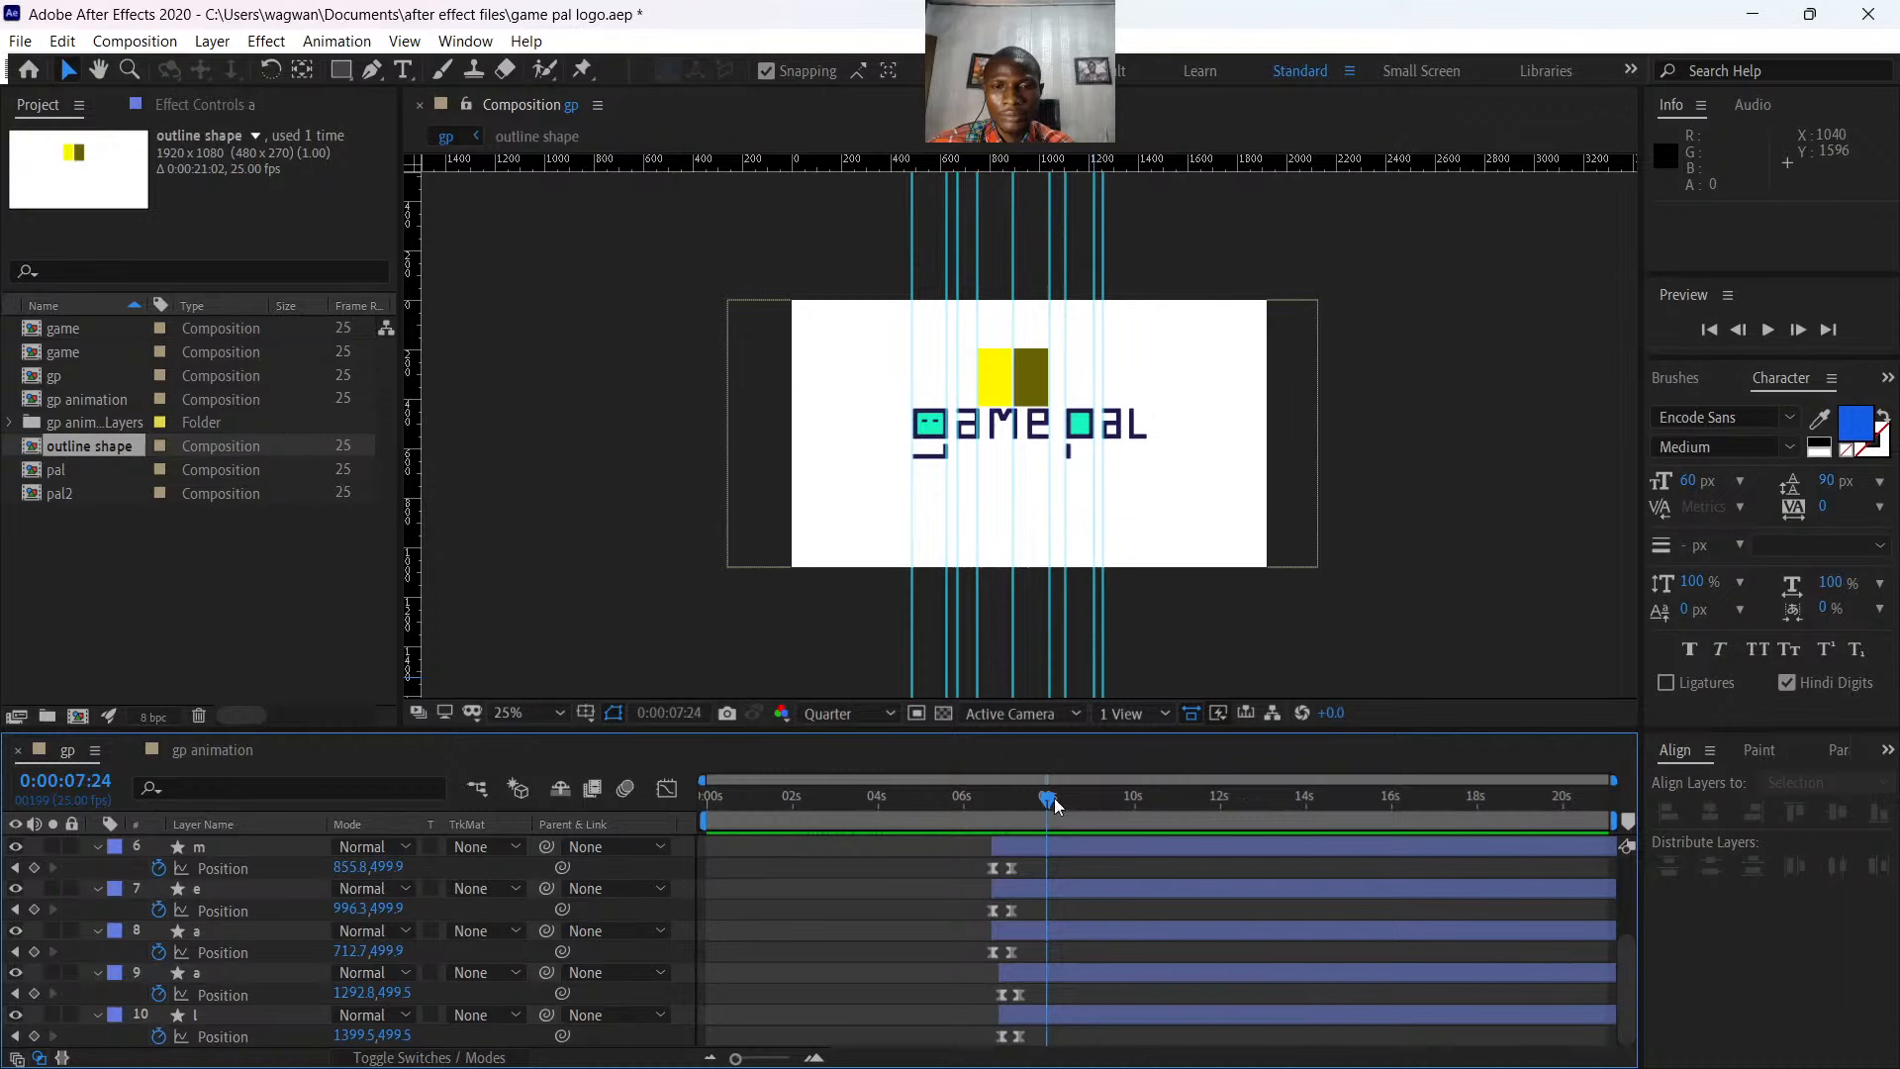
pyautogui.moveTo(1019, 799); pyautogui.dragTo(945, 806)
pyautogui.press('space')
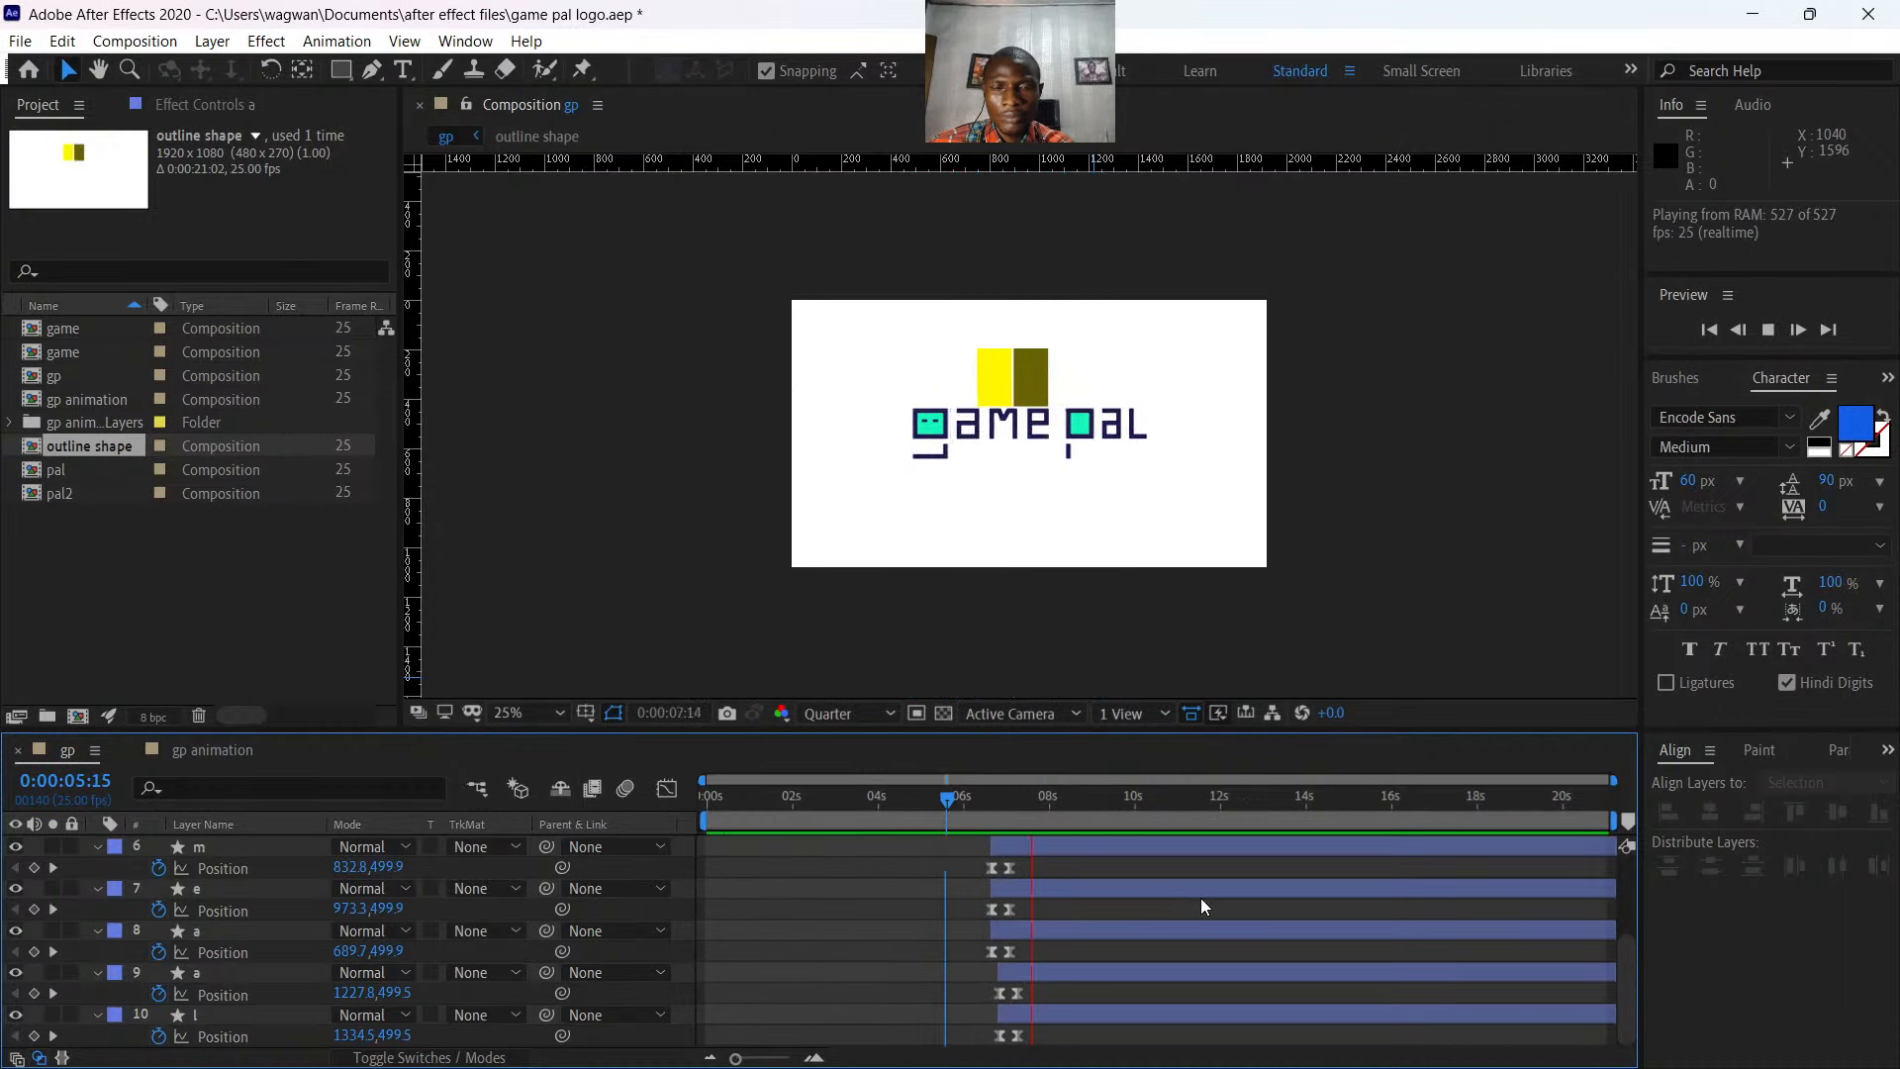
pyautogui.click(1202, 899)
# - Play the complete logo animation twice from 0:00:00:00 to check how the letters come together
pyautogui.moveTo(1049, 794); pyautogui.dragTo(972, 811)
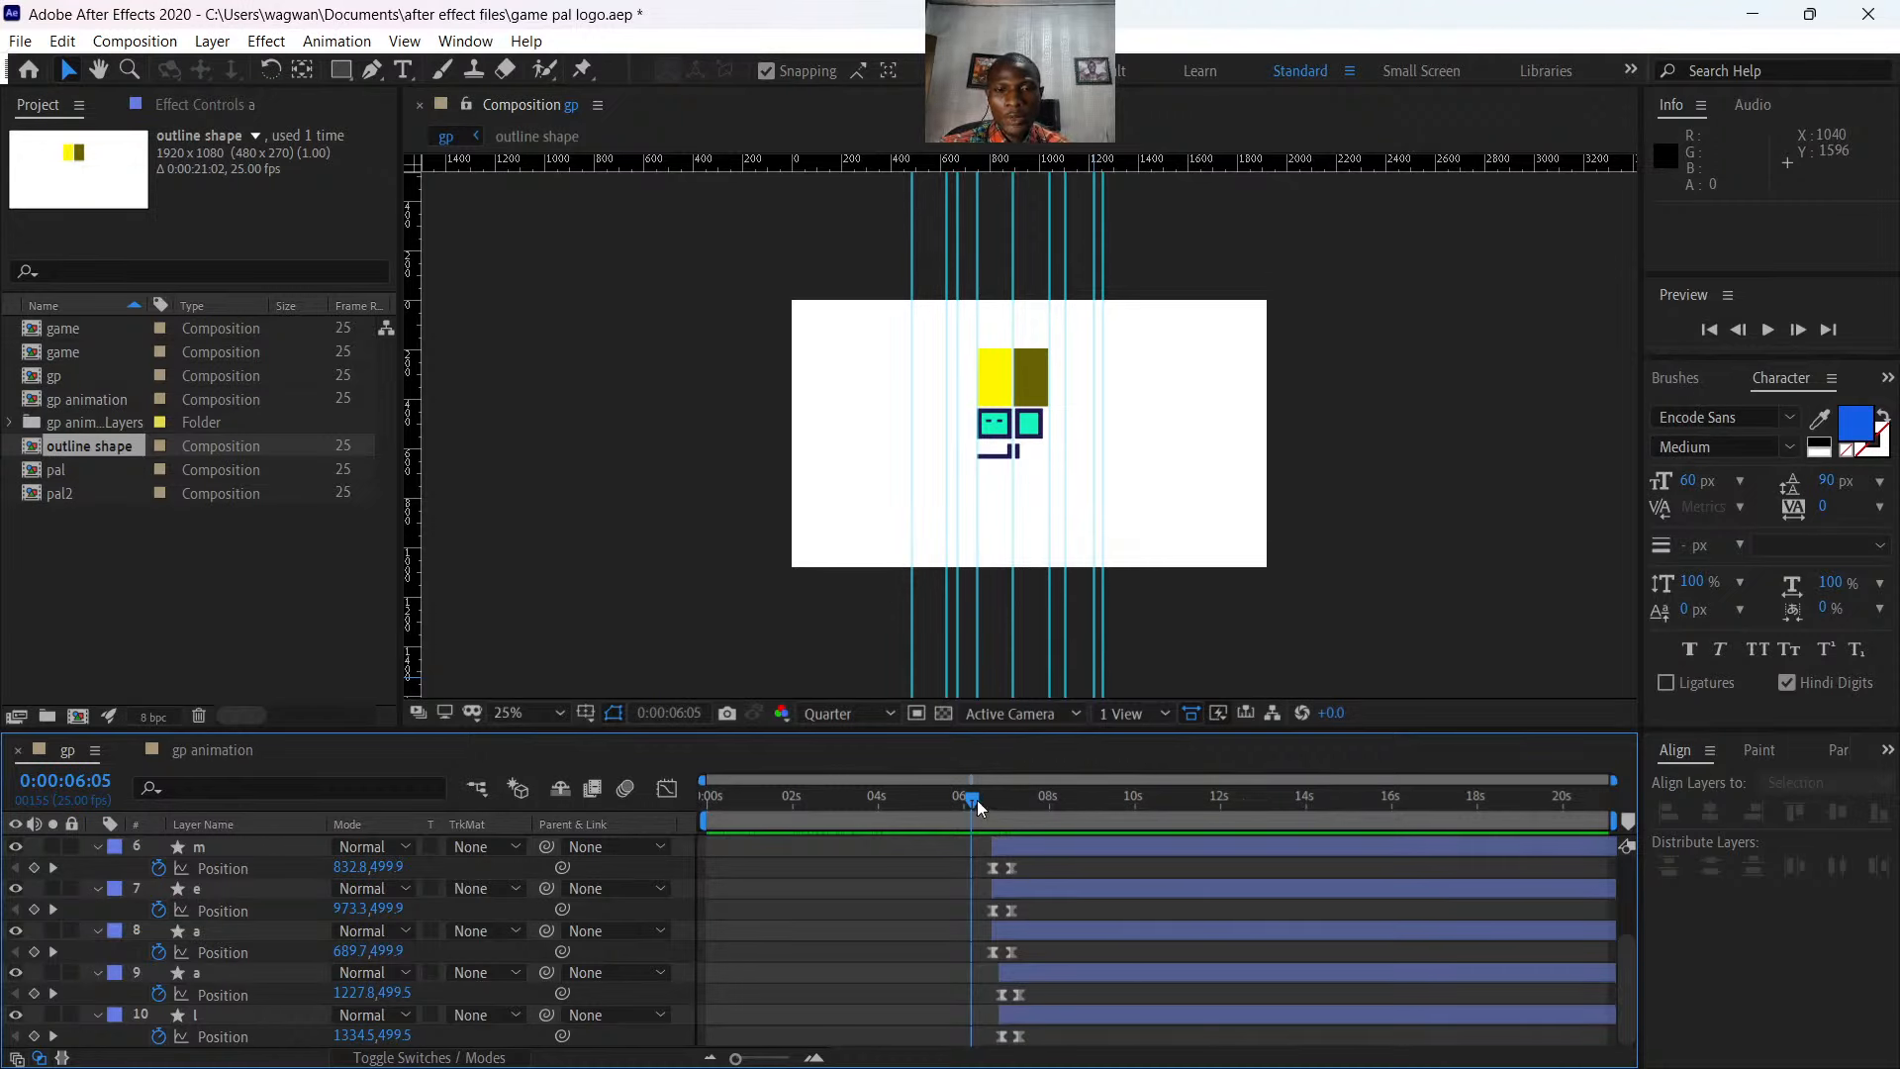
pyautogui.moveTo(975, 801); pyautogui.dragTo(673, 857)
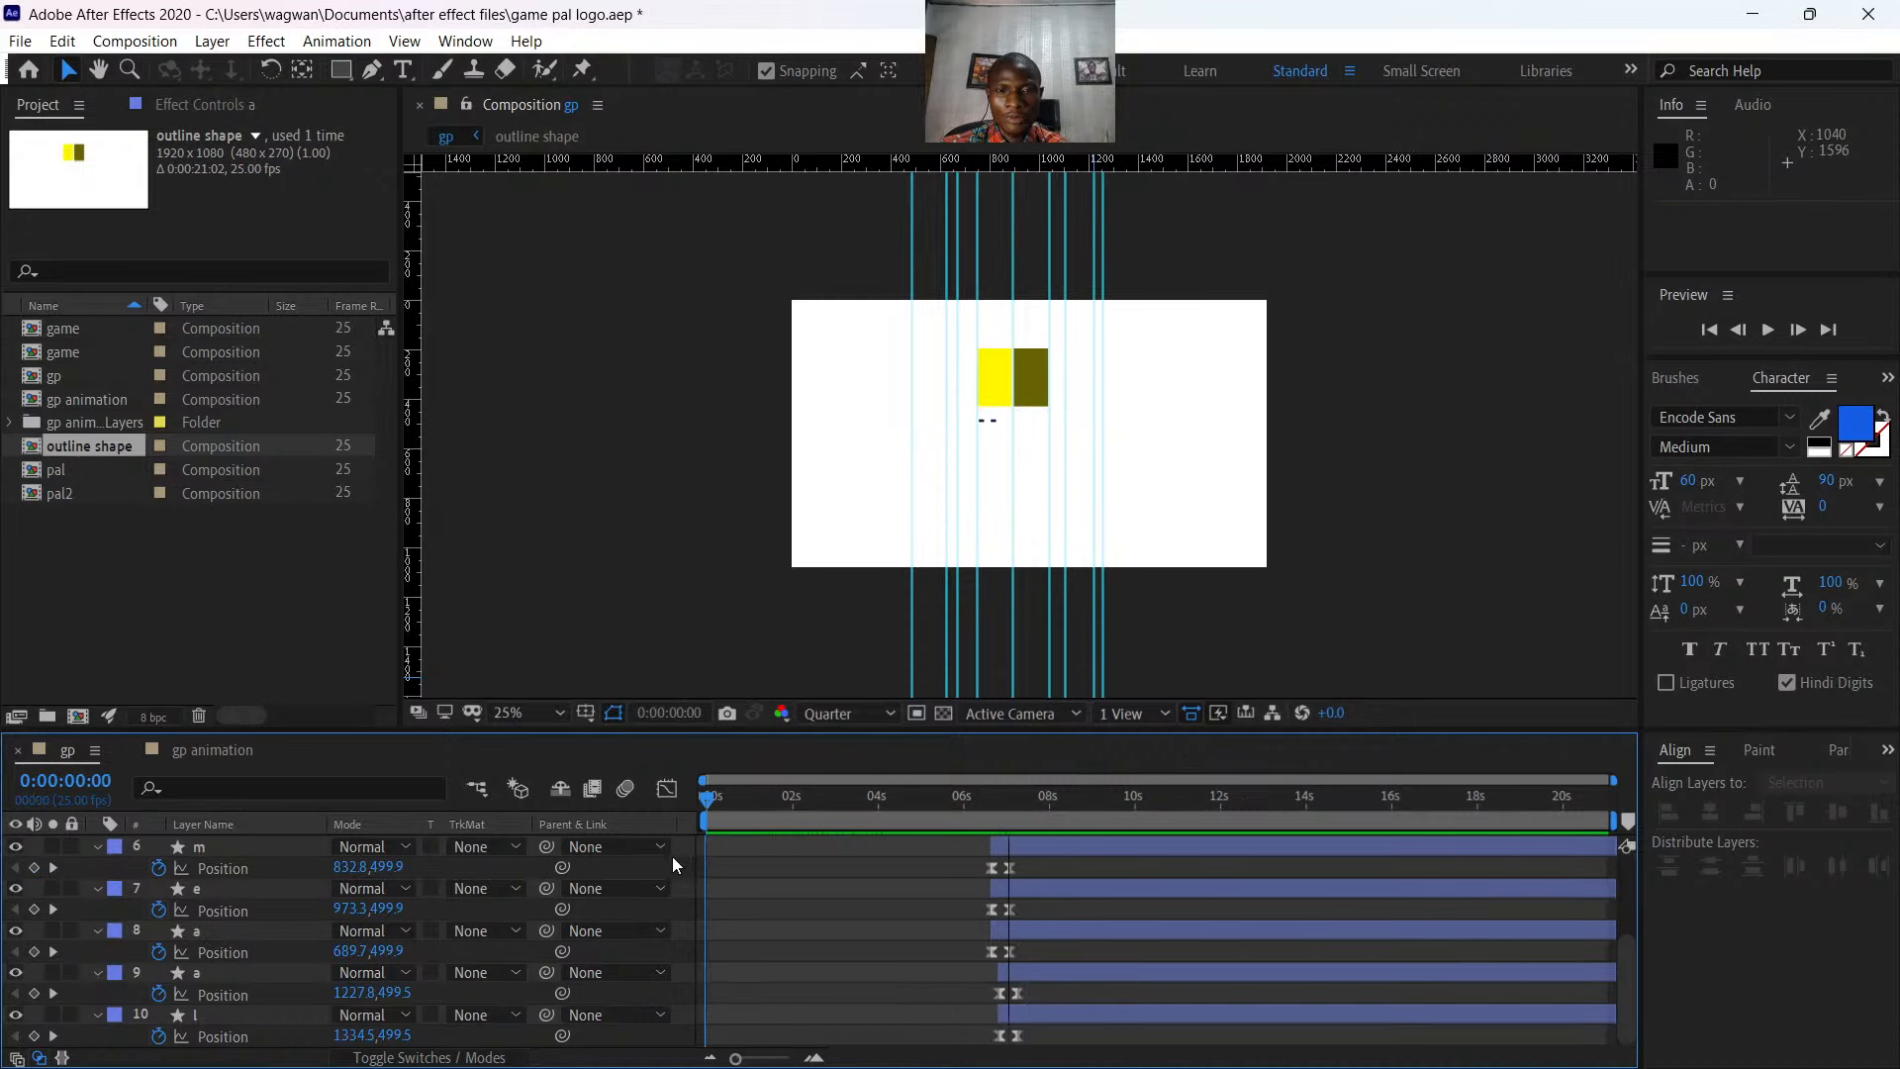
pyautogui.press('space')
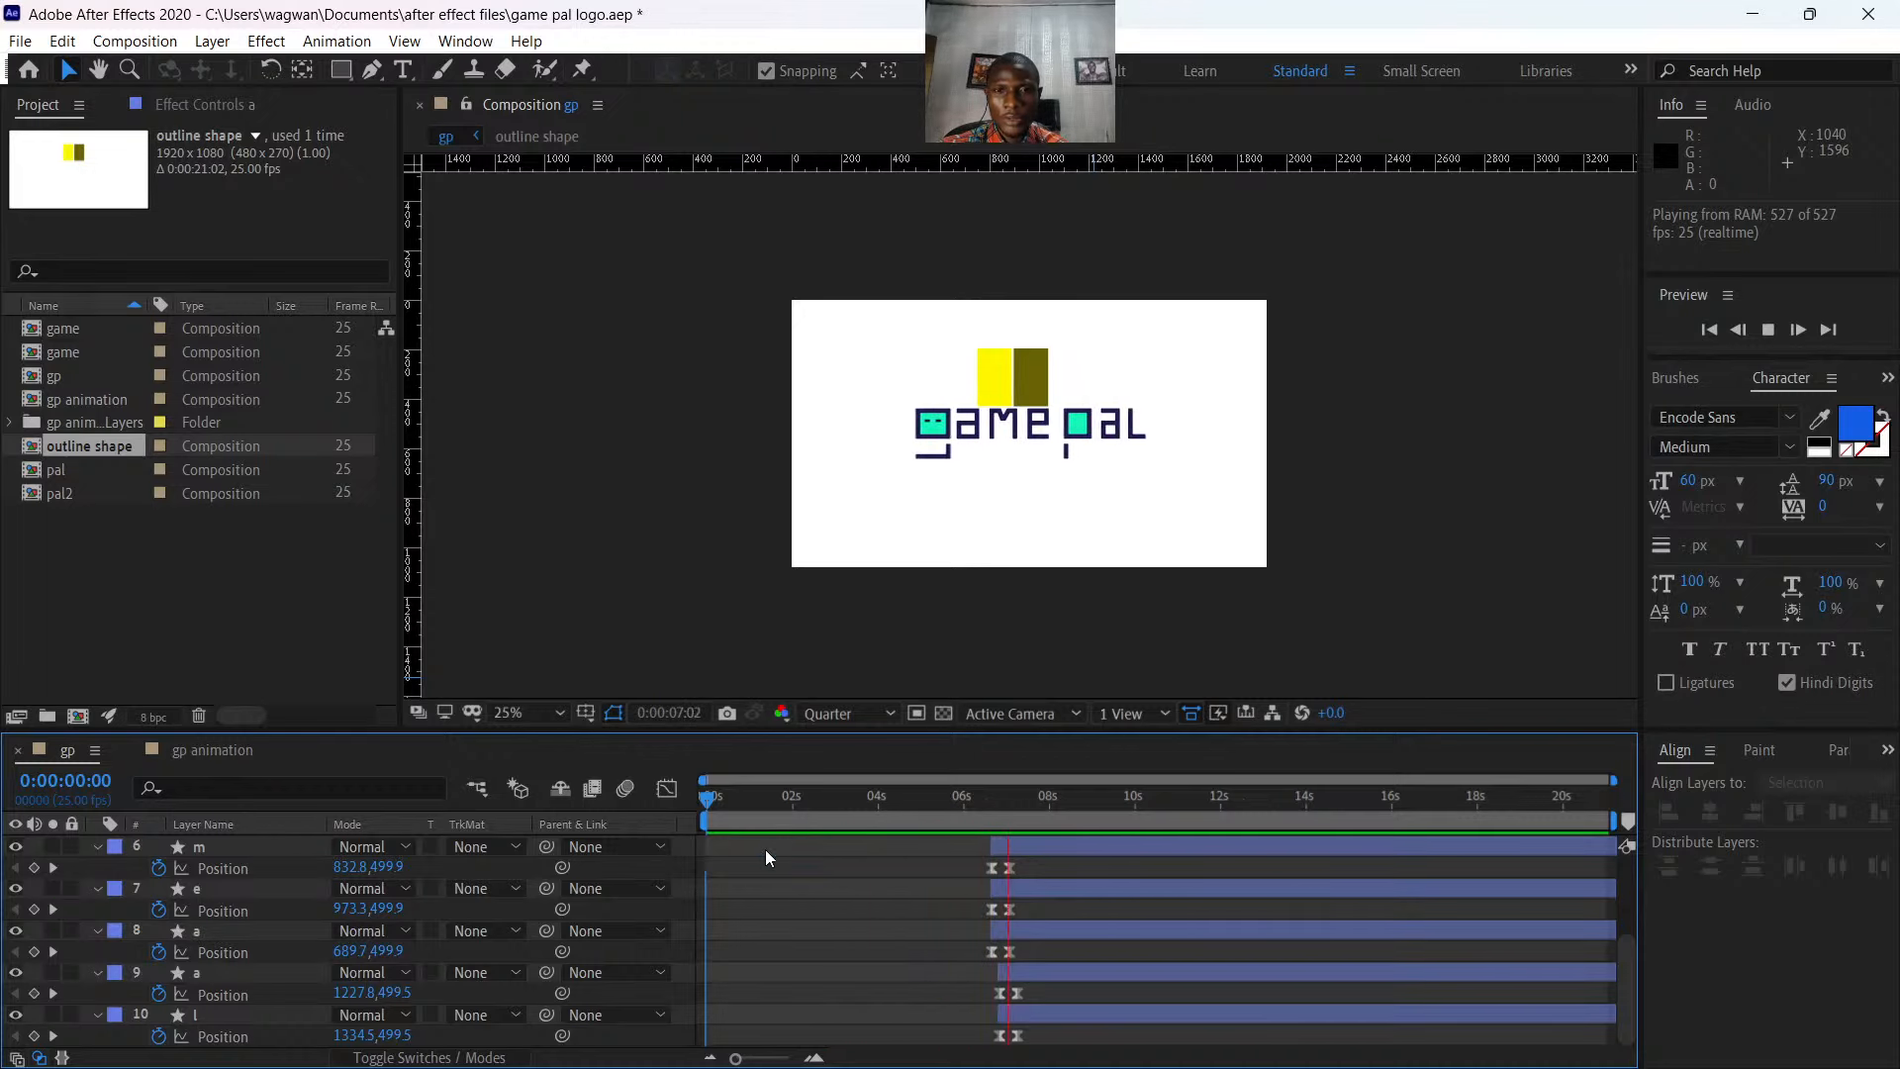
pyautogui.press('space')
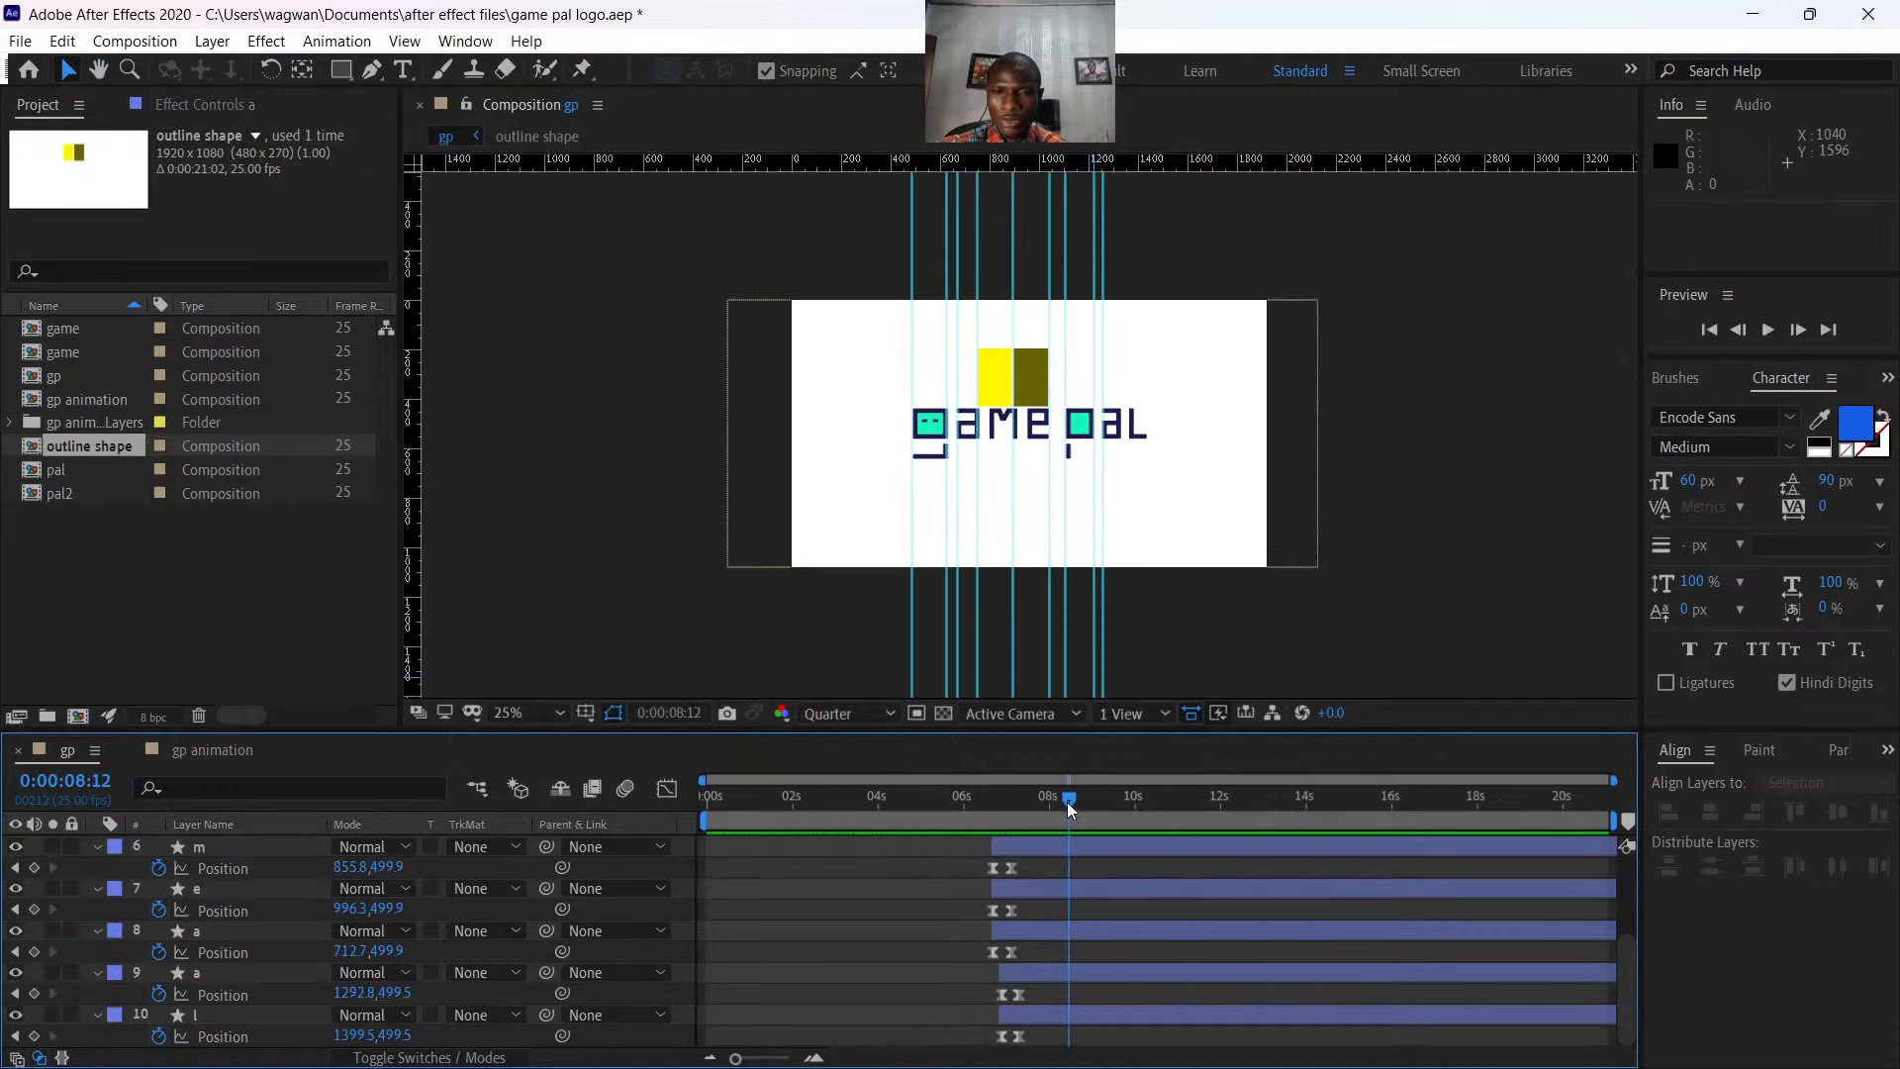
pyautogui.click(1021, 802)
pyautogui.moveTo(1011, 805); pyautogui.dragTo(685, 870)
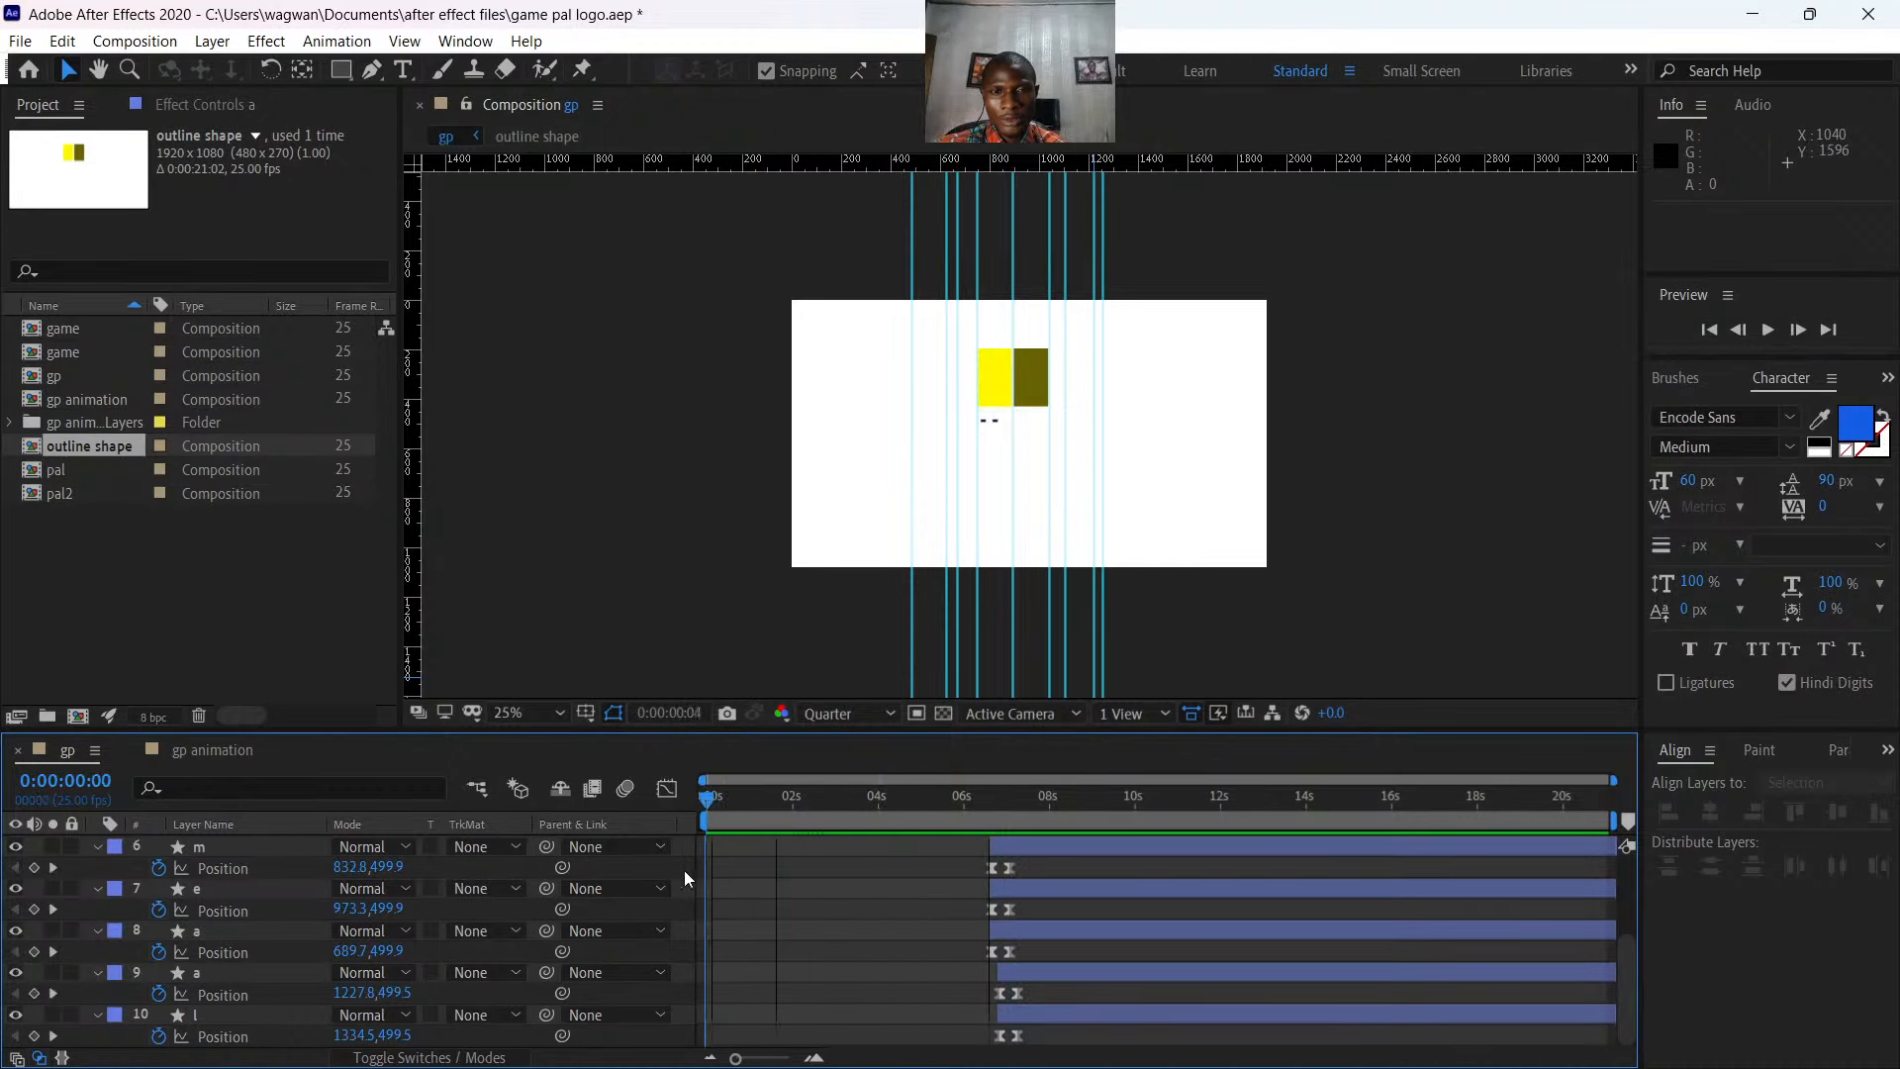
pyautogui.press('space')
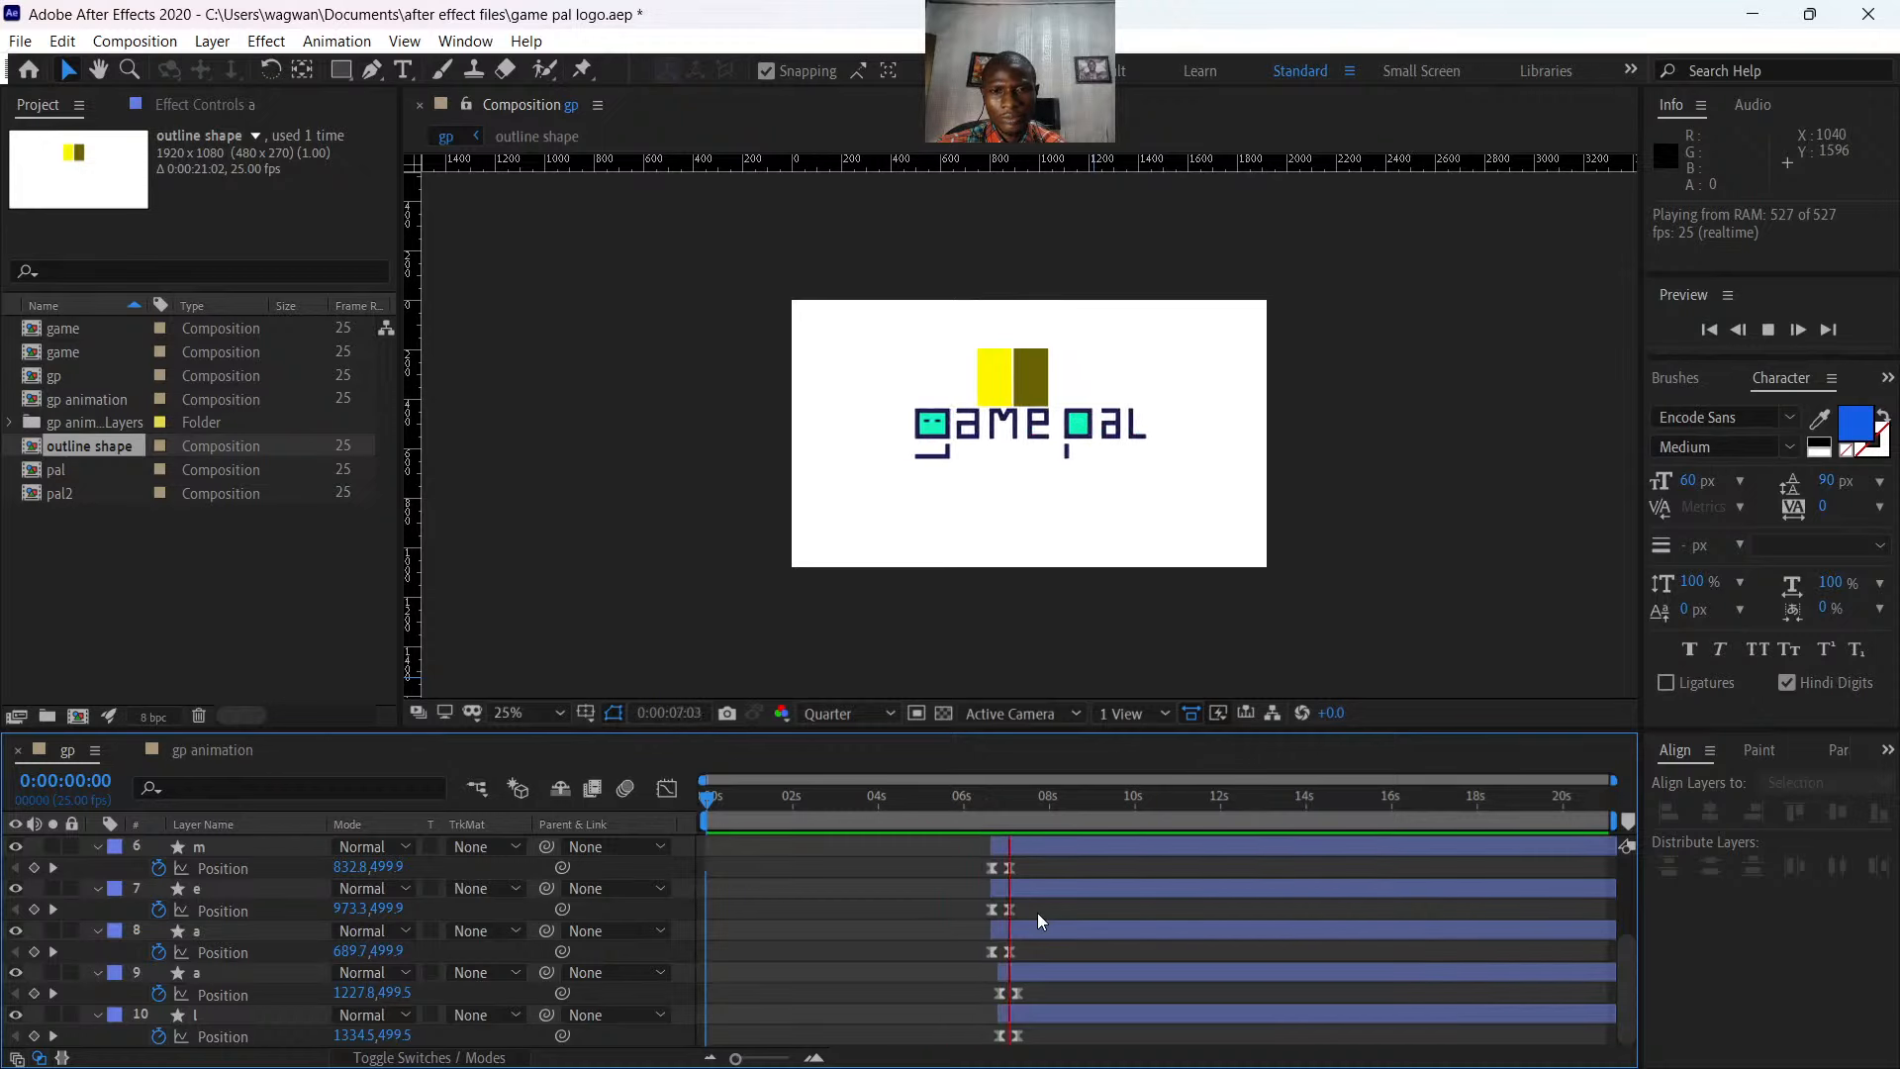
pyautogui.press('space')
# - Replay the letter slide-in from 0:00:06:10
pyautogui.moveTo(1055, 800); pyautogui.dragTo(983, 818)
pyautogui.press('space')
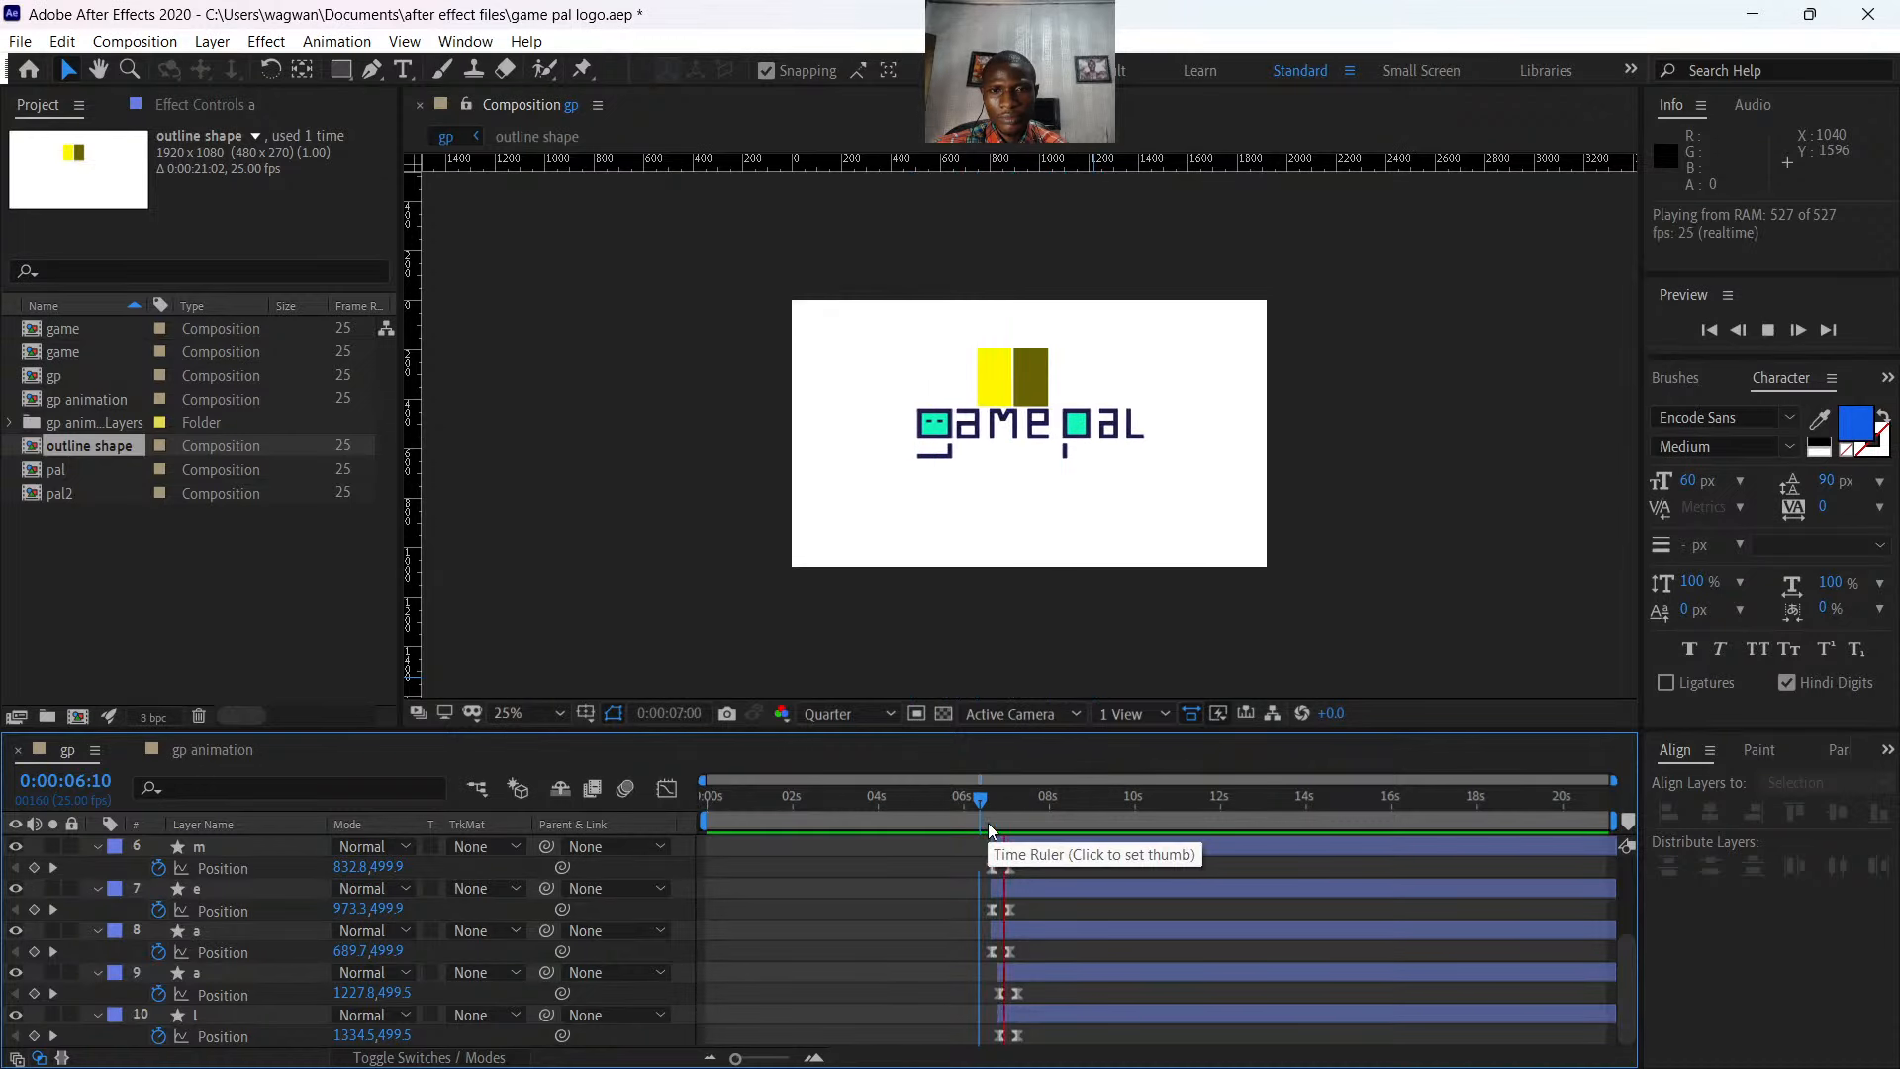
pyautogui.press('space')
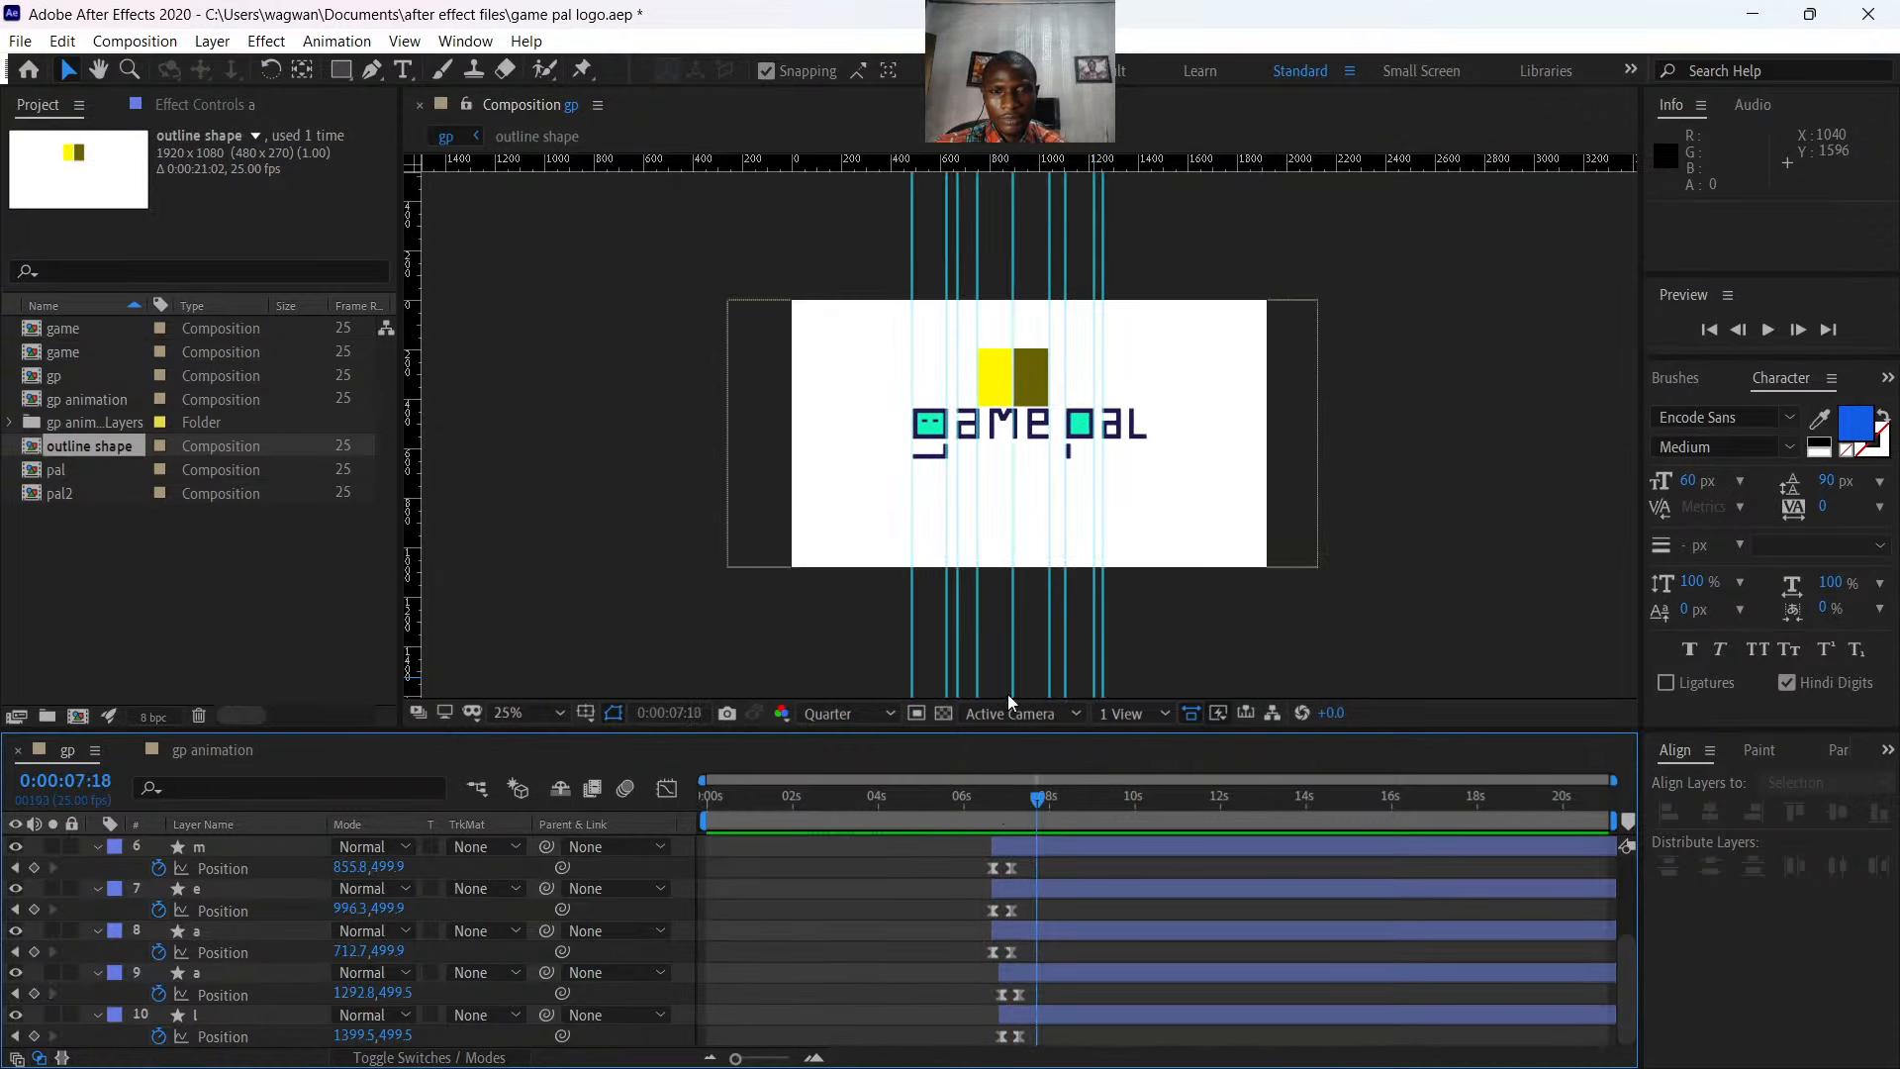
# - Hide the outline shape layer and scrub the animation back to 0:00:00:11
pyautogui.scroll(4, 907, 912)
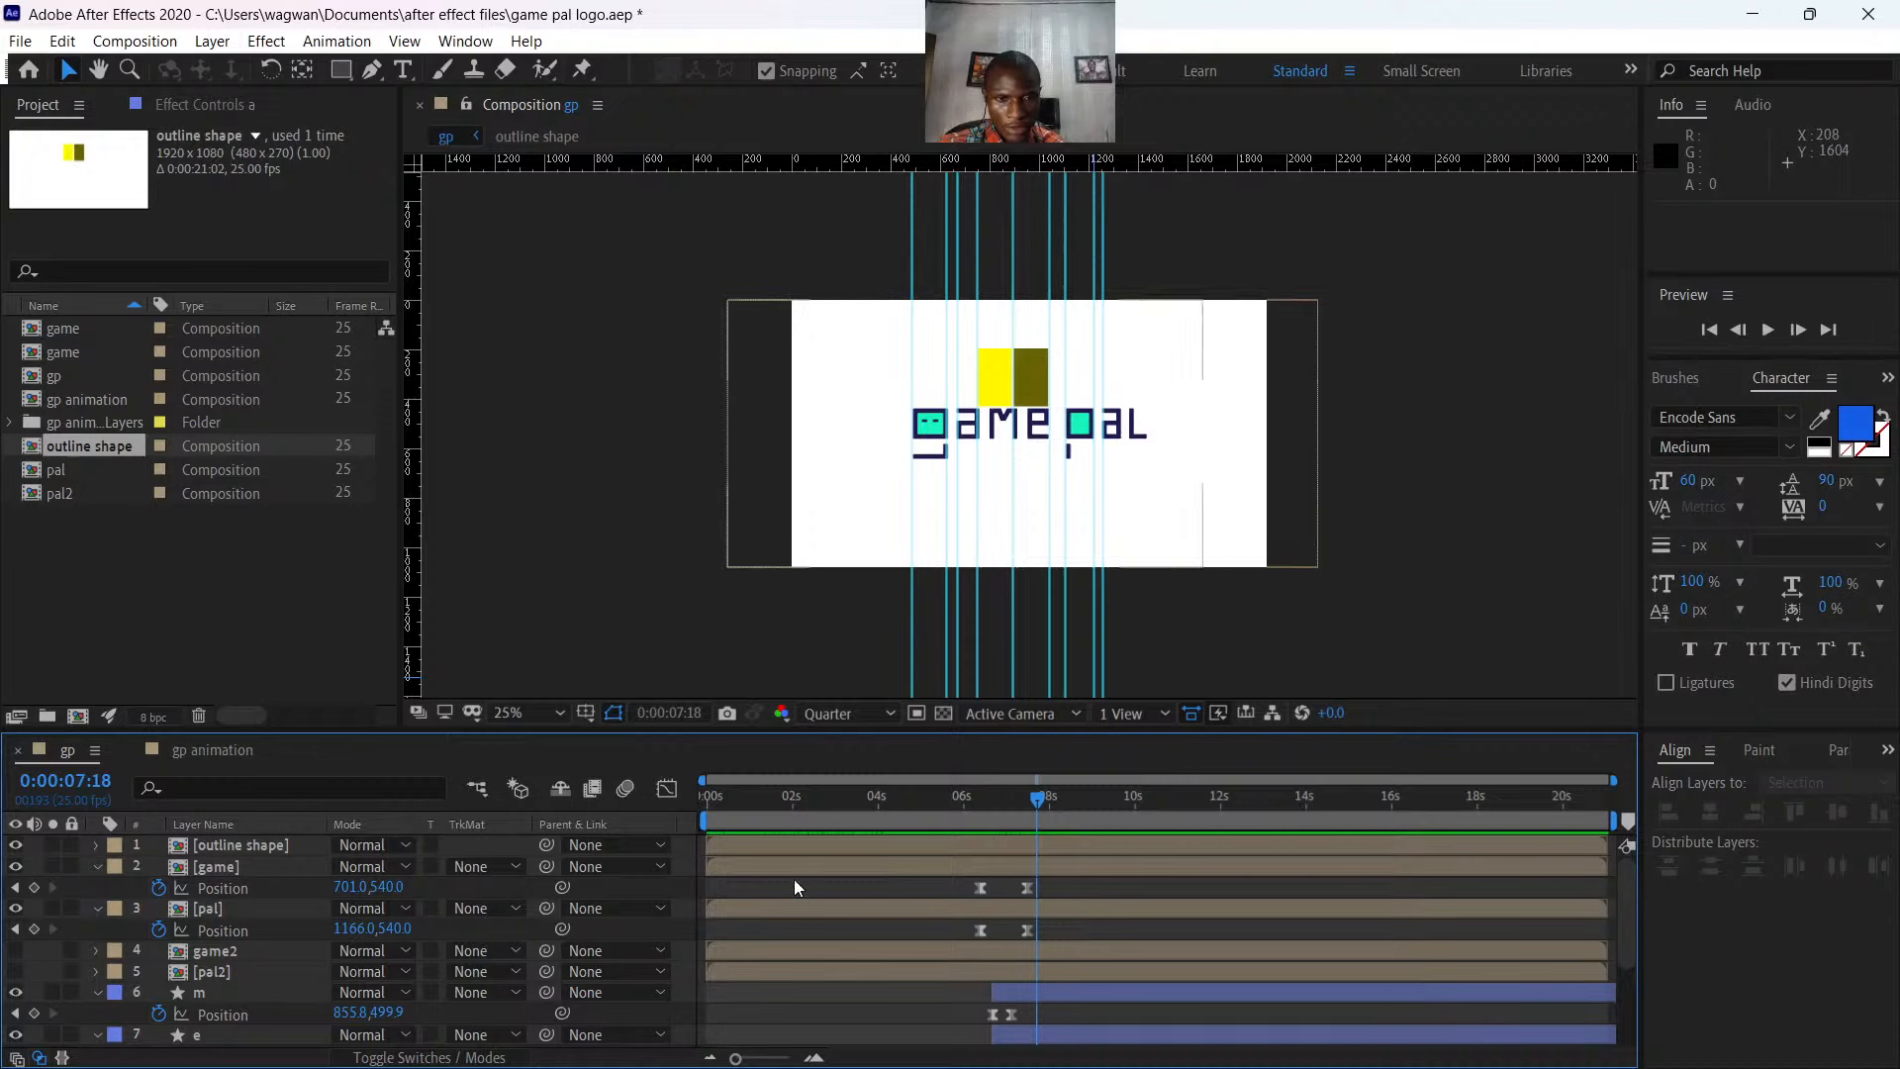
pyautogui.click(790, 845)
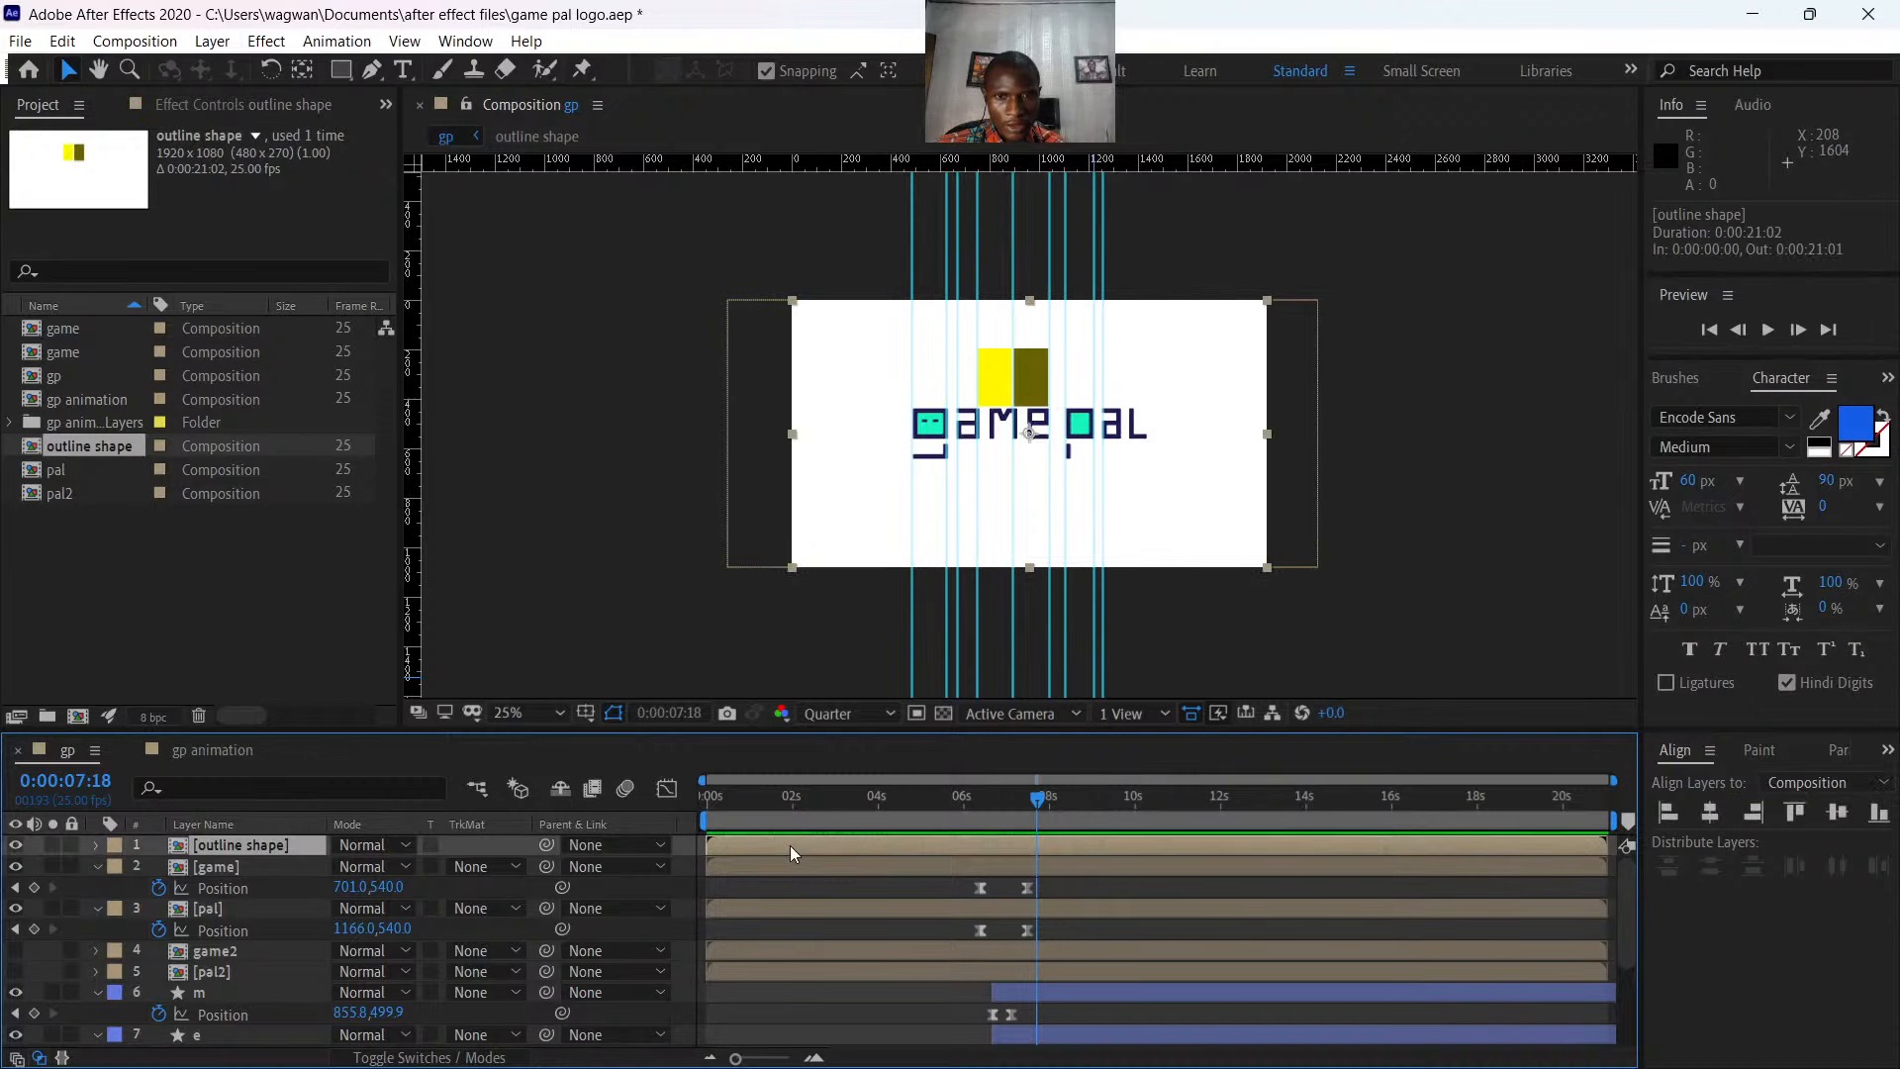
pyautogui.click(16, 845)
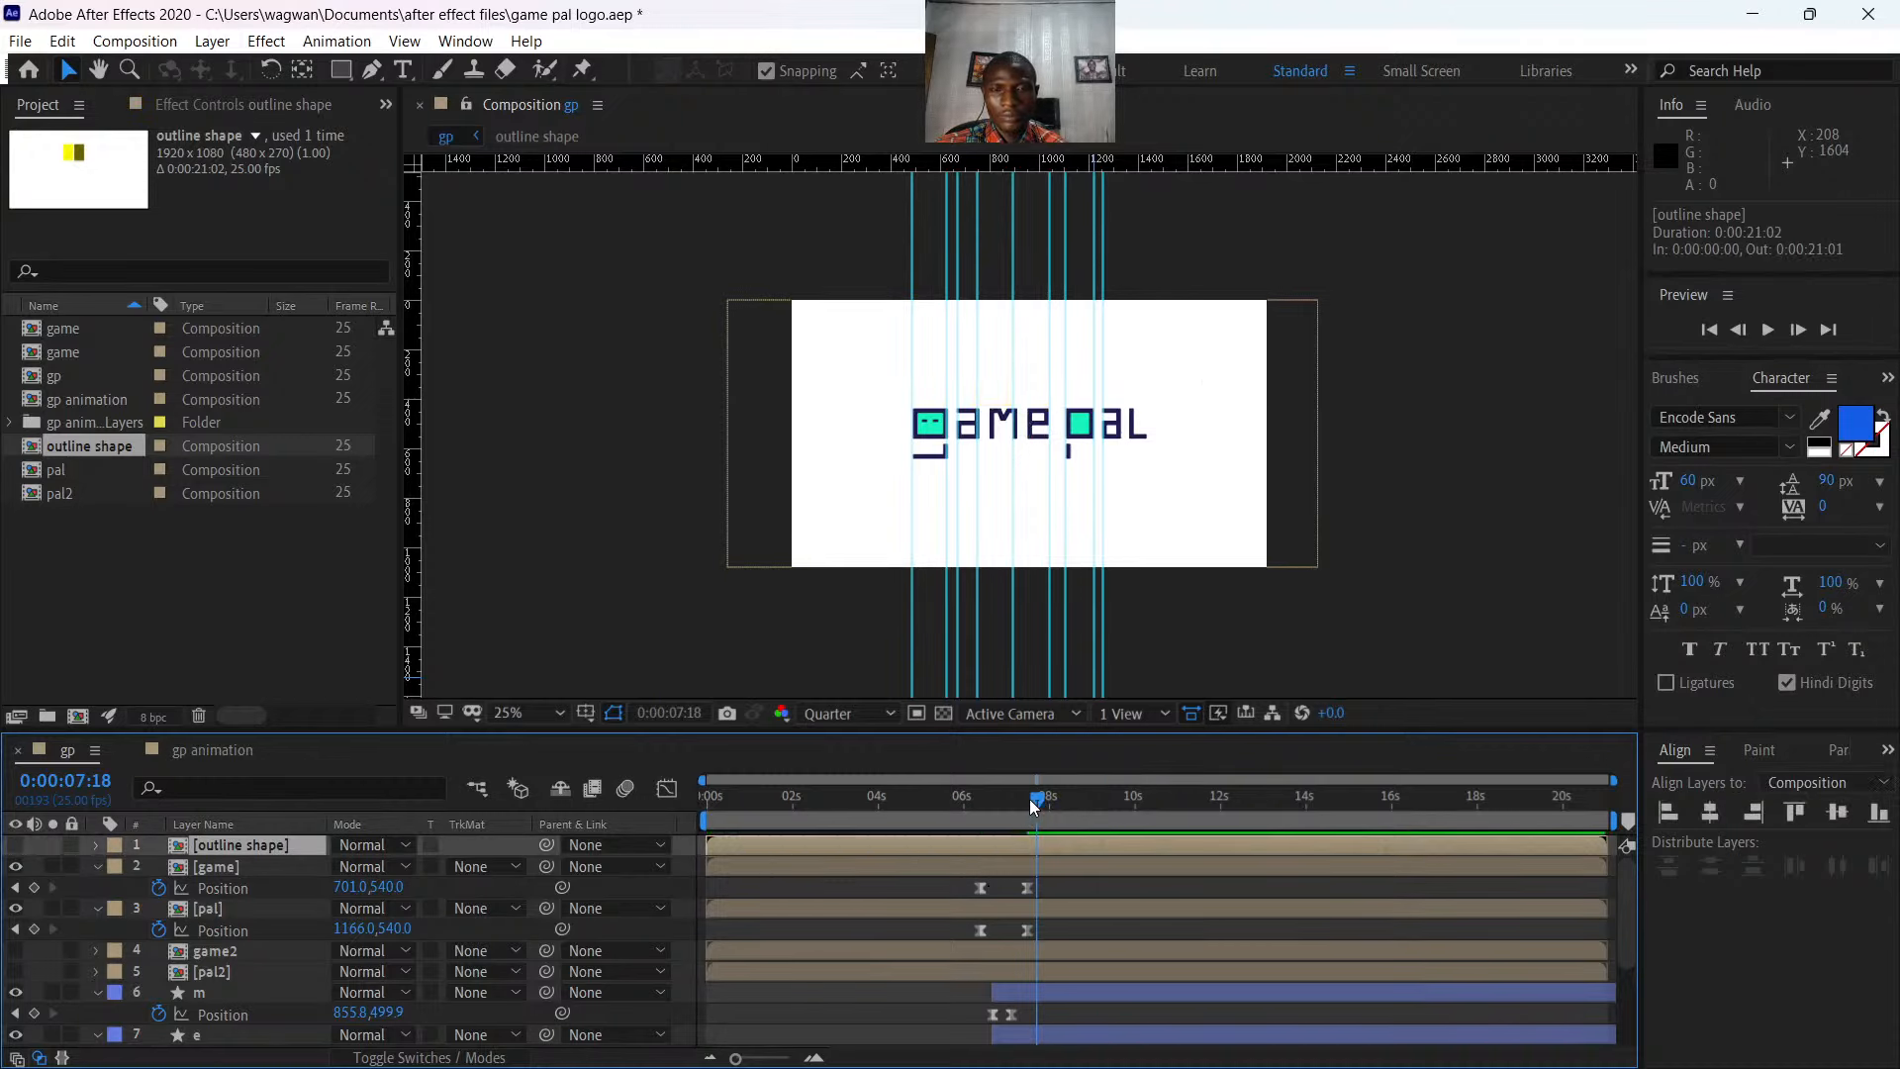
pyautogui.moveTo(1032, 806); pyautogui.dragTo(798, 803)
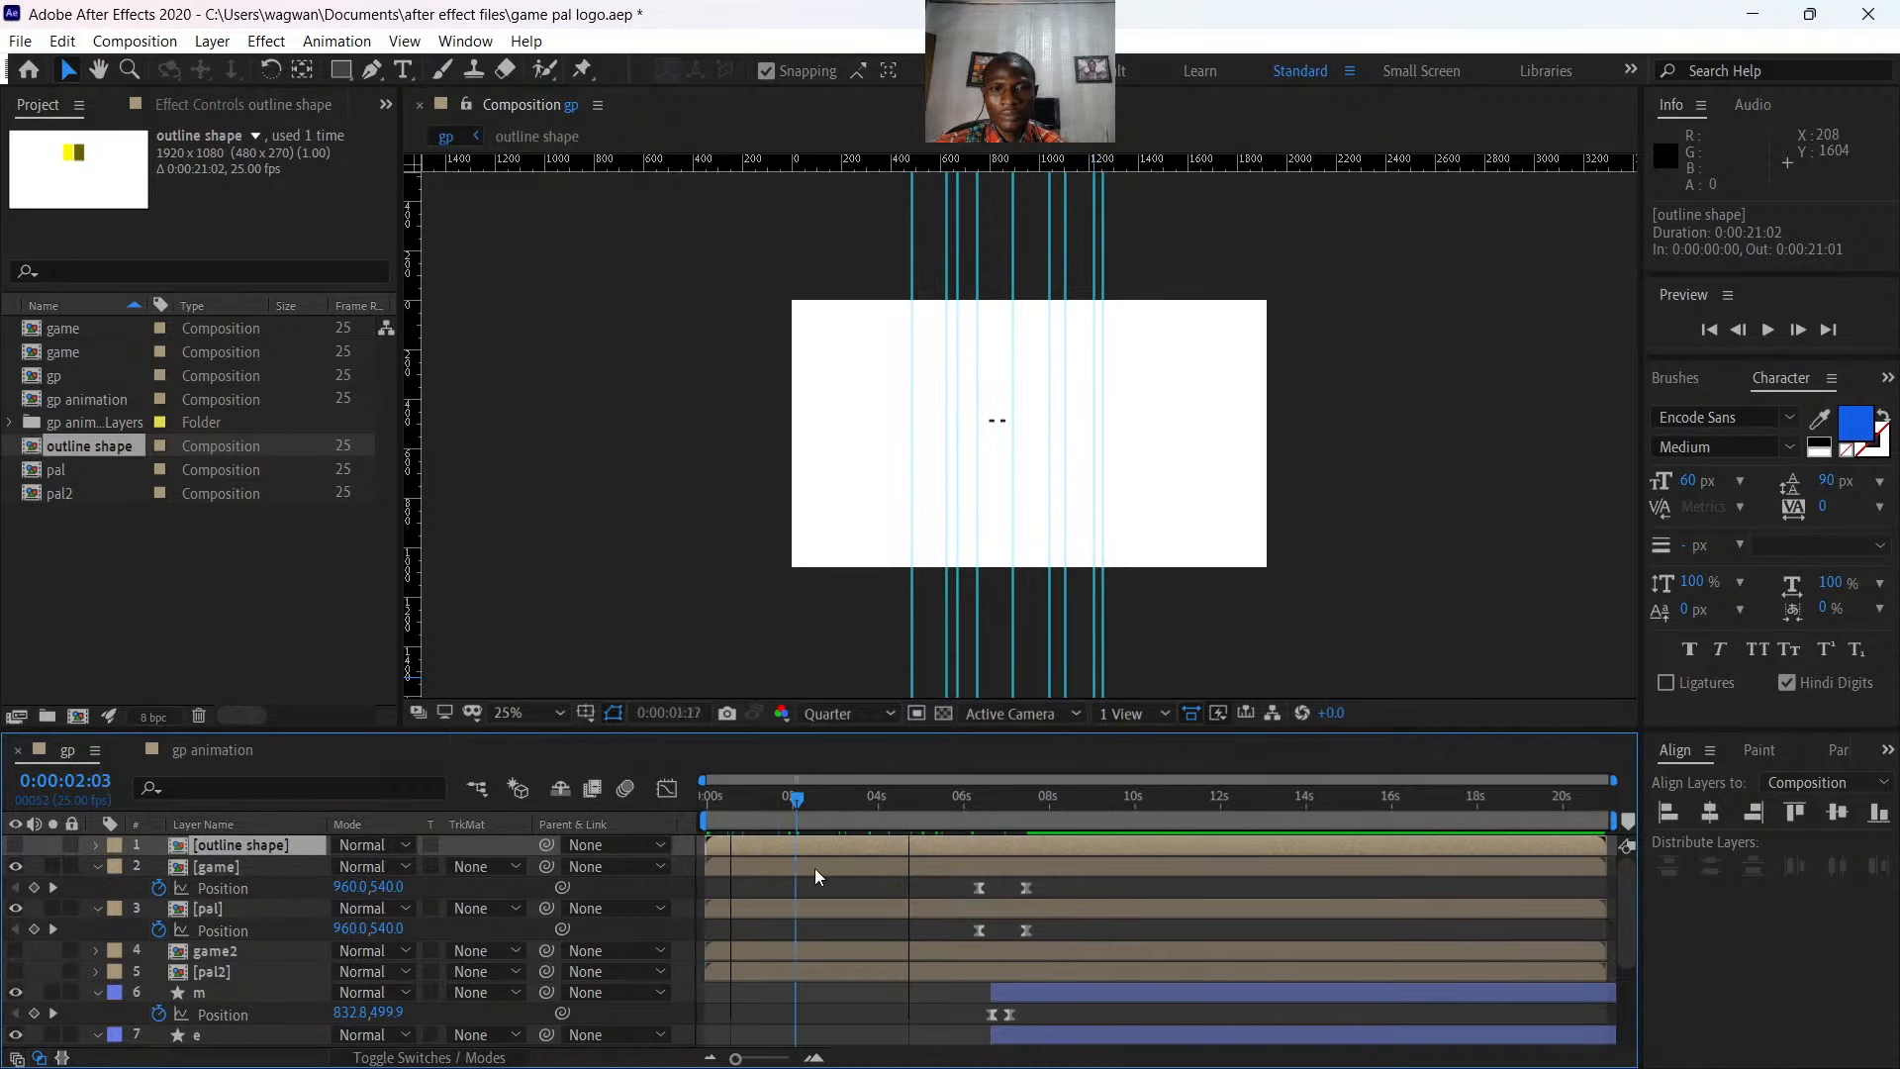
pyautogui.moveTo(798, 870); pyautogui.dragTo(726, 899)
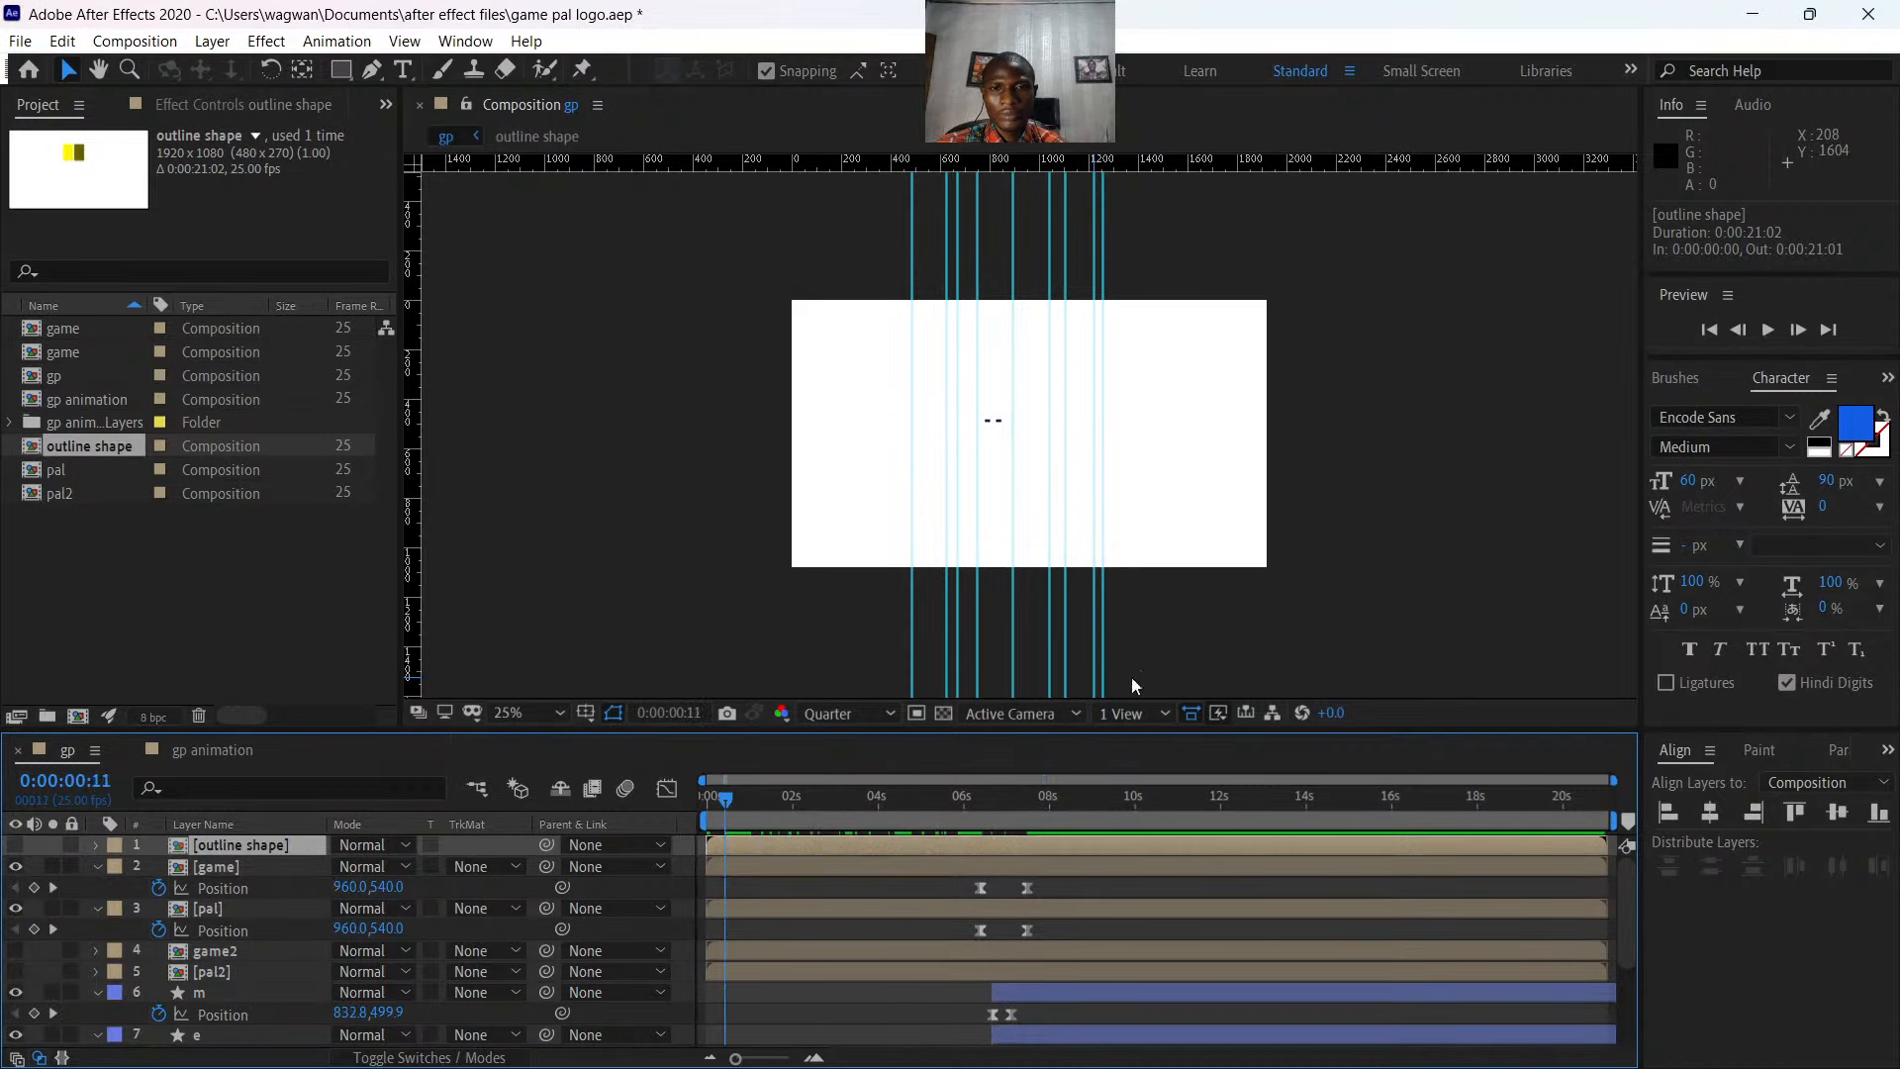
# - Create a full-frame yellow (FAFF00) solid named bg in the gp composition and place it beneath all other layers
pyautogui.press(',')
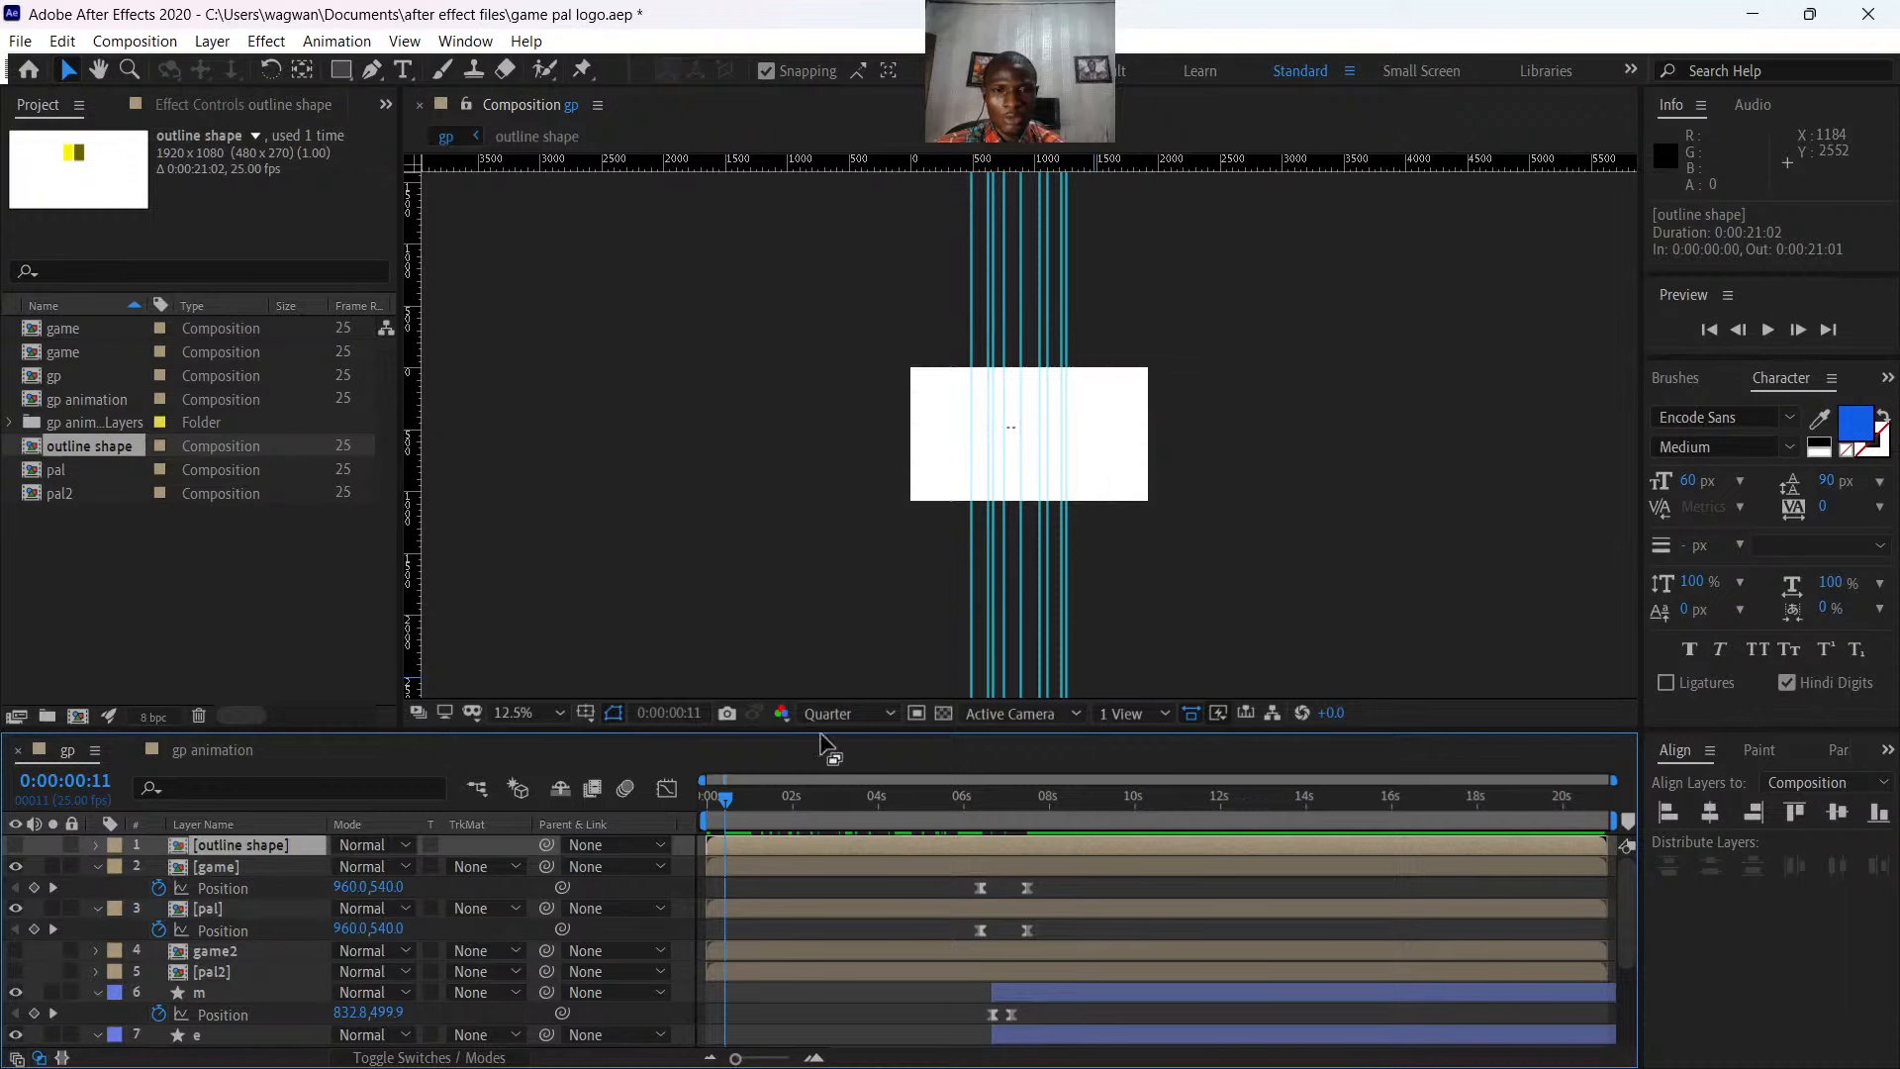
pyautogui.scroll(-3, 853, 948)
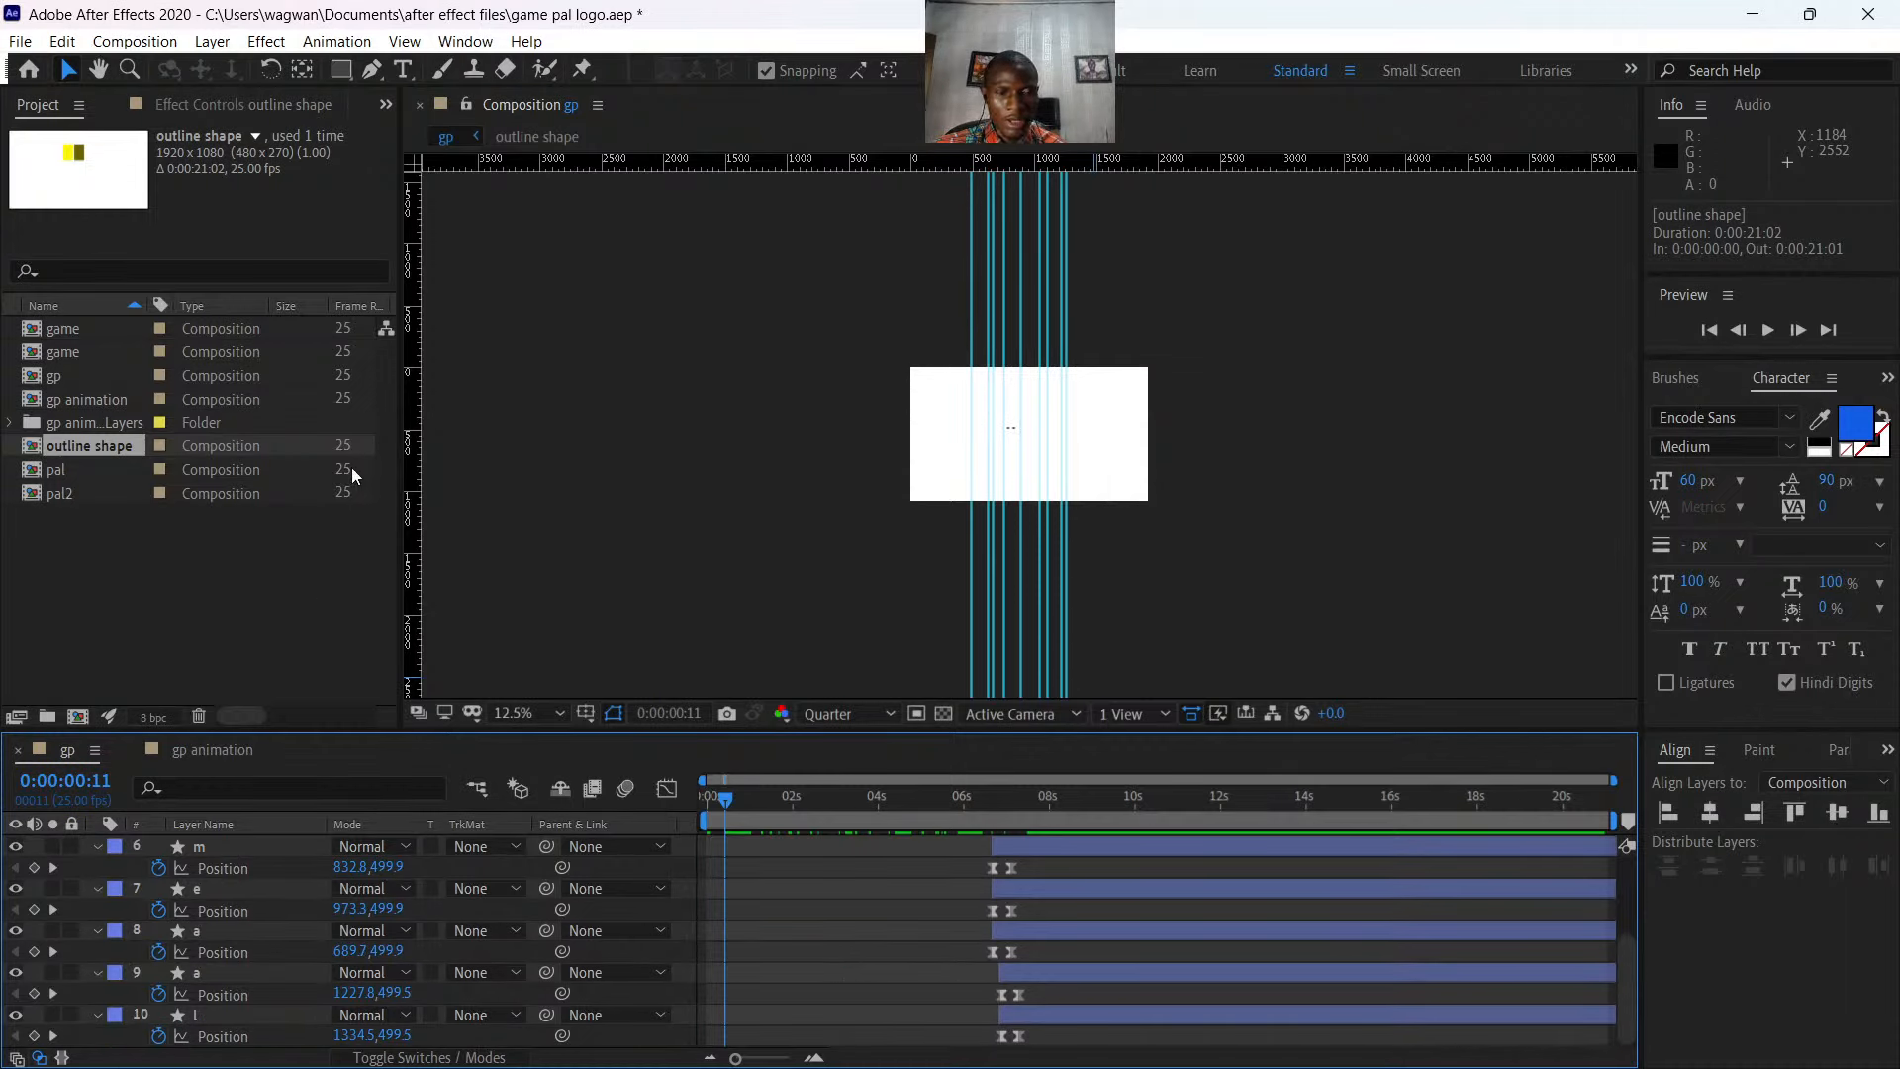
pyautogui.click(291, 586)
pyautogui.rightClick(79, 901)
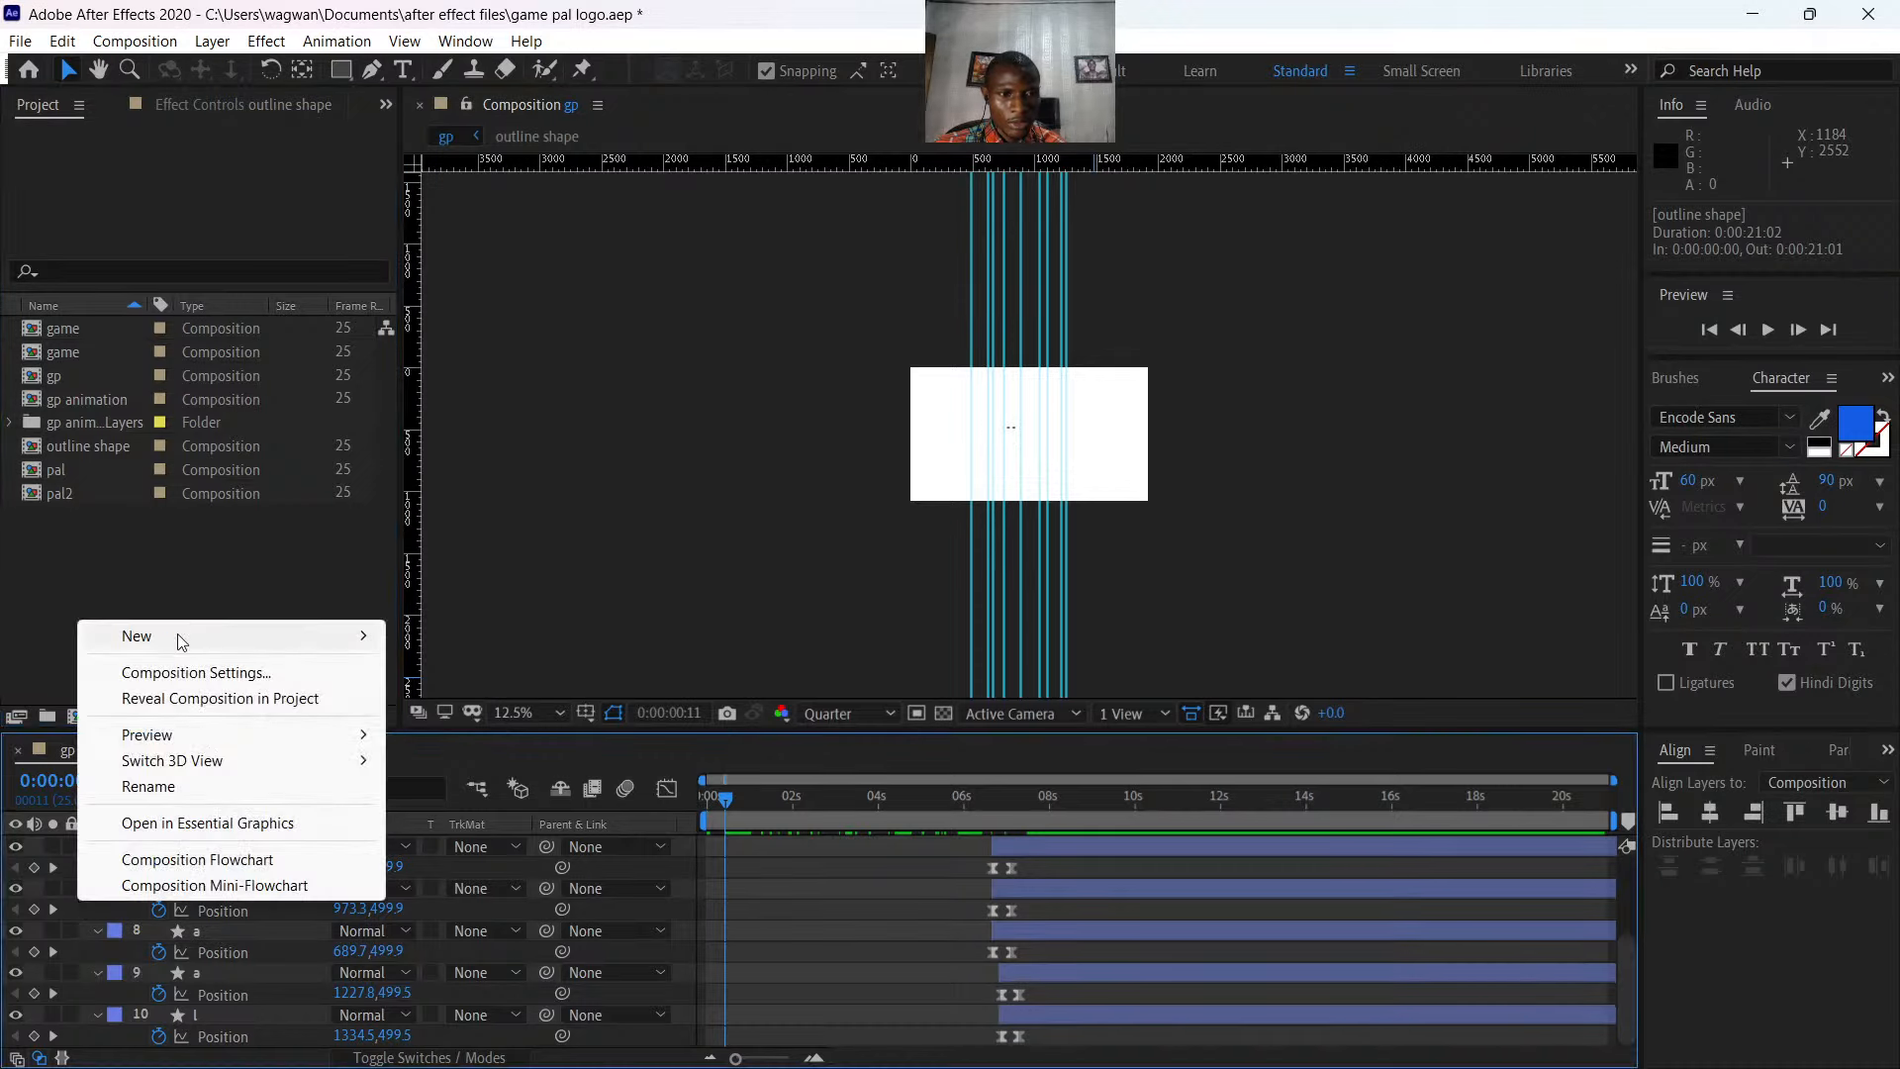
pyautogui.moveTo(205, 641)
pyautogui.click(447, 698)
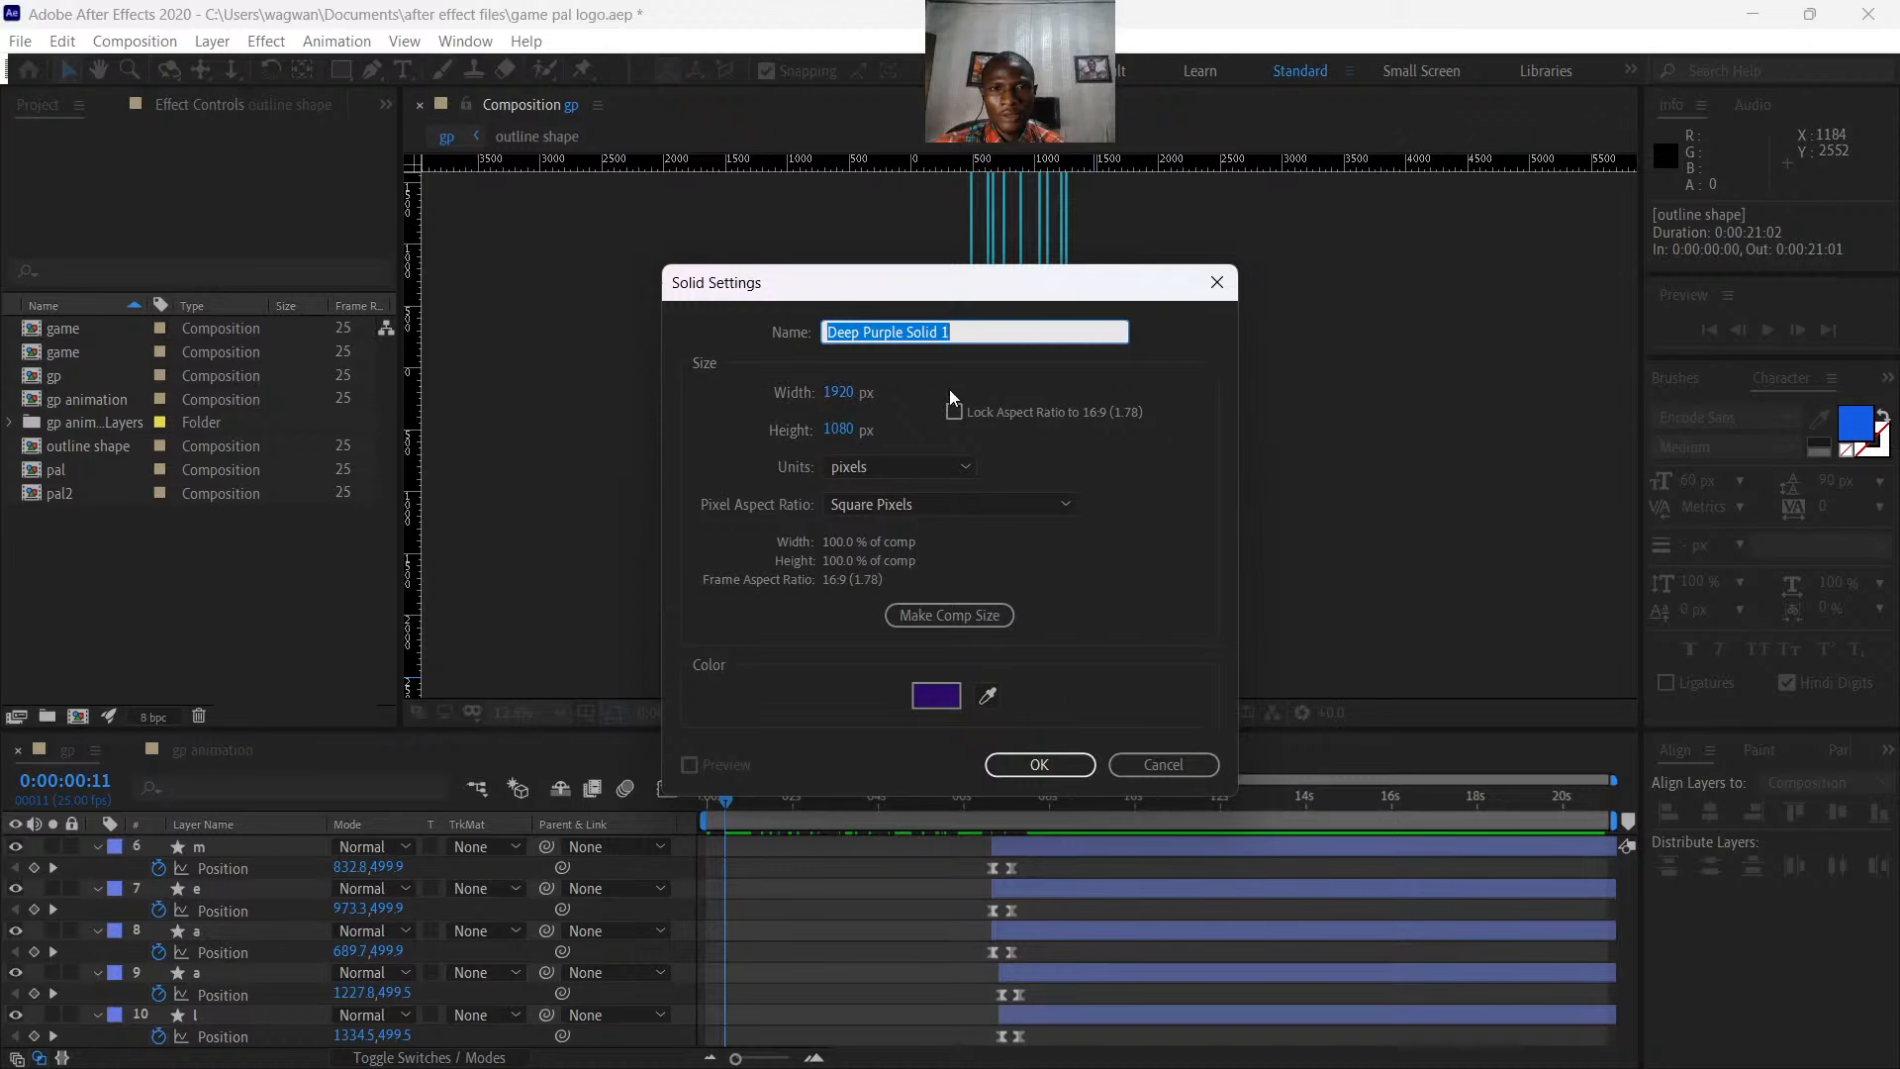
pyautogui.write('bg')
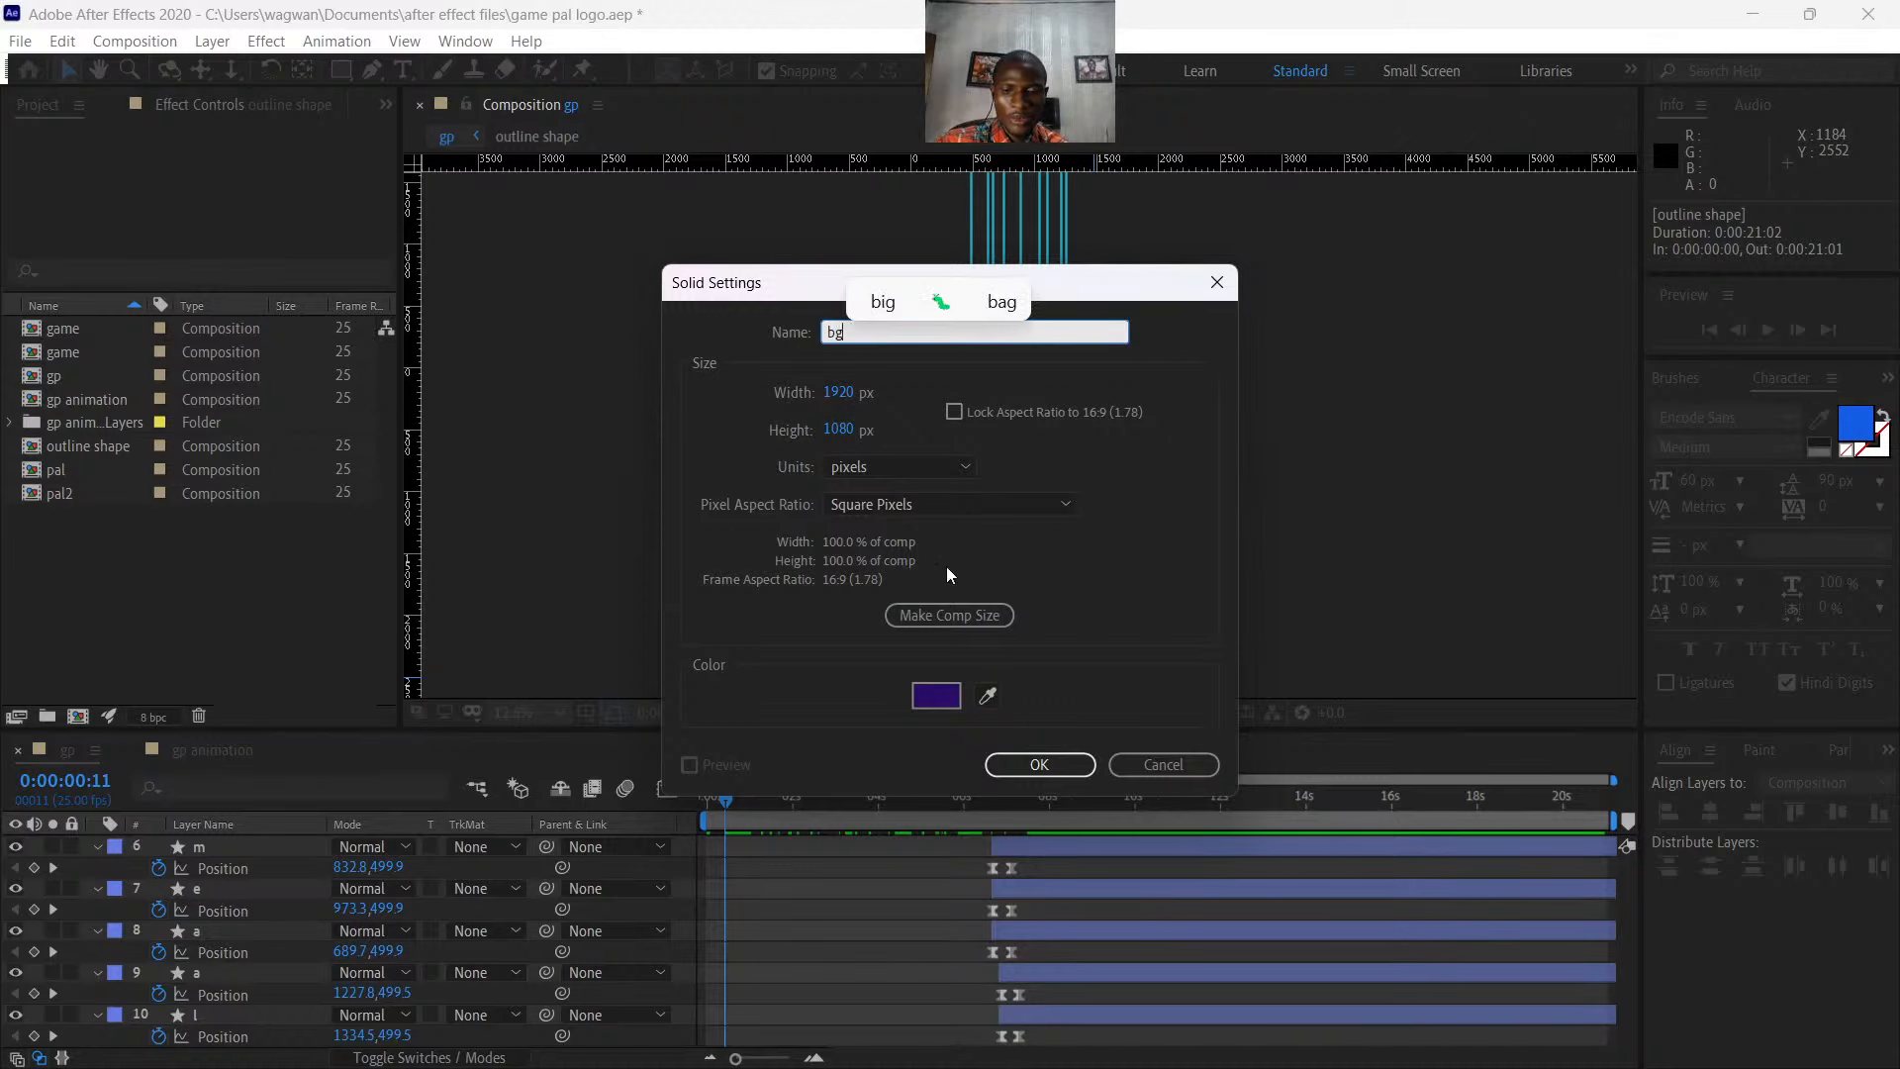
pyautogui.click(936, 695)
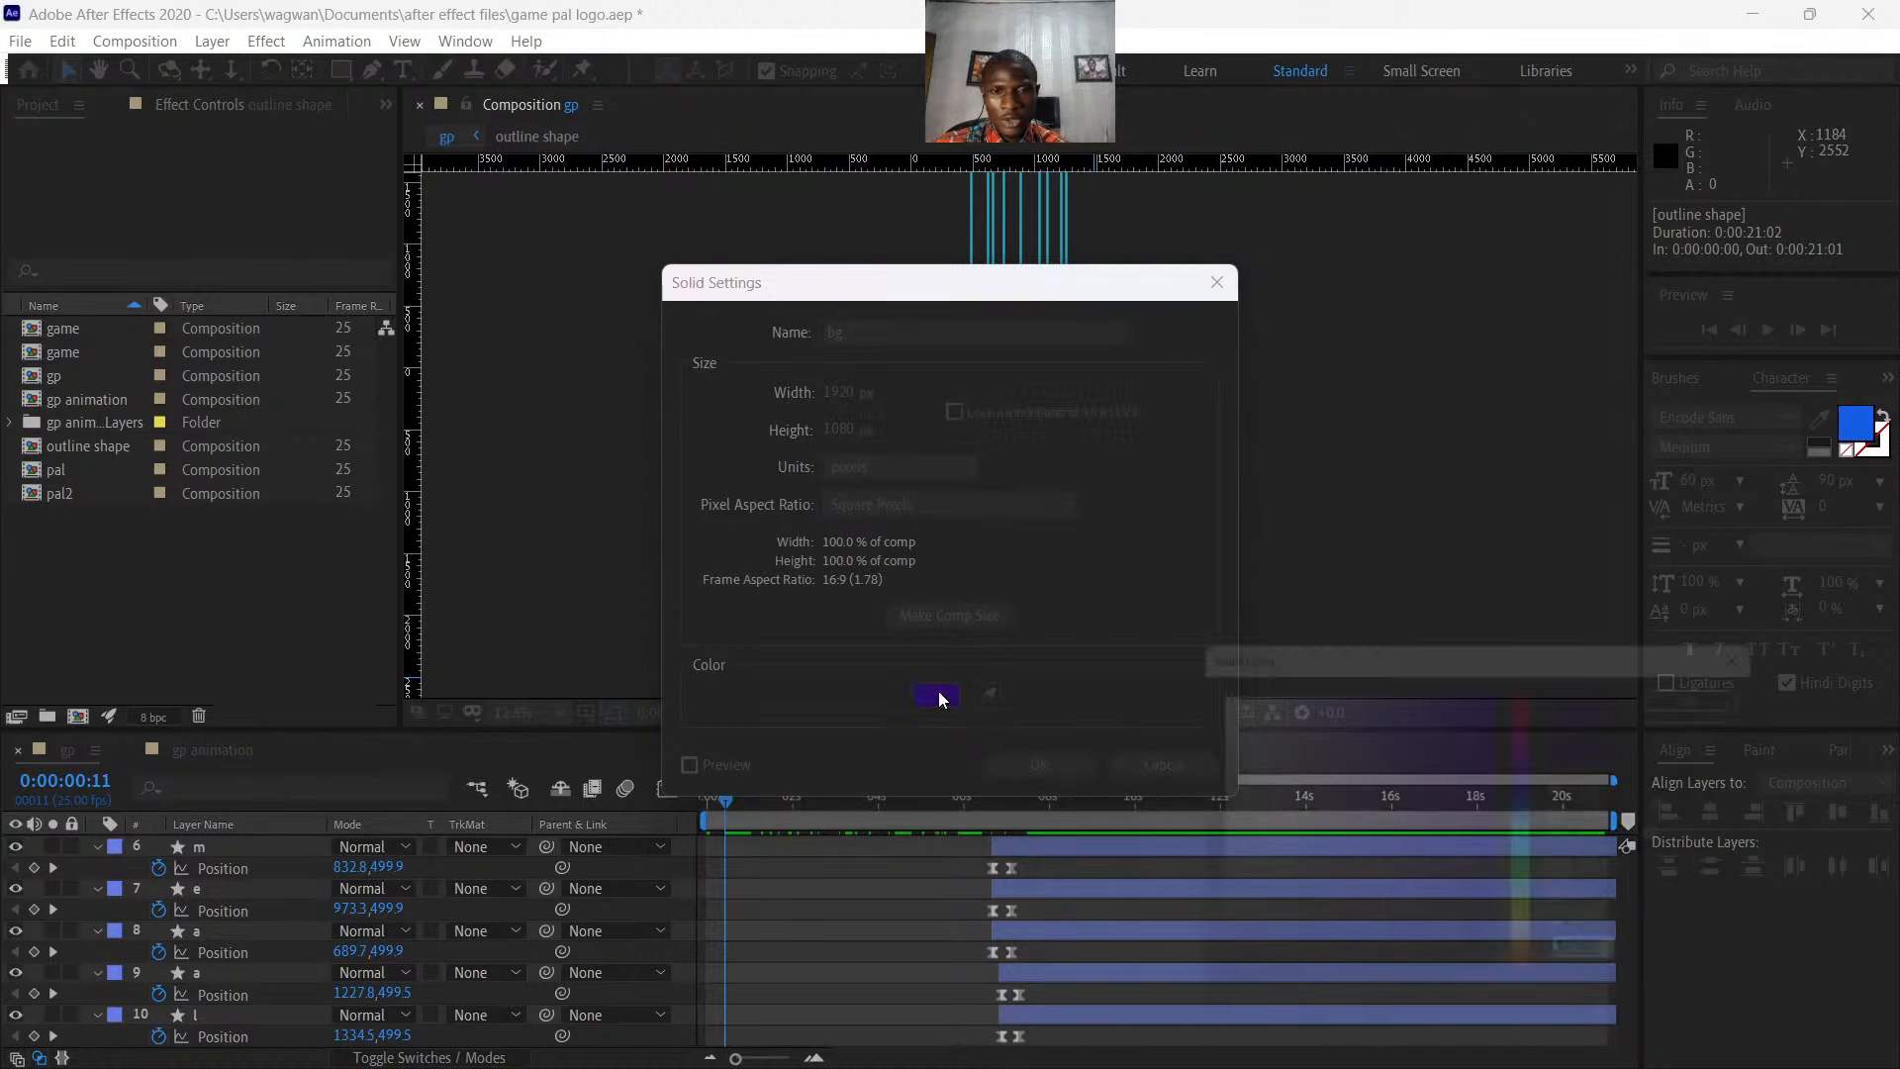
pyautogui.click(1546, 945)
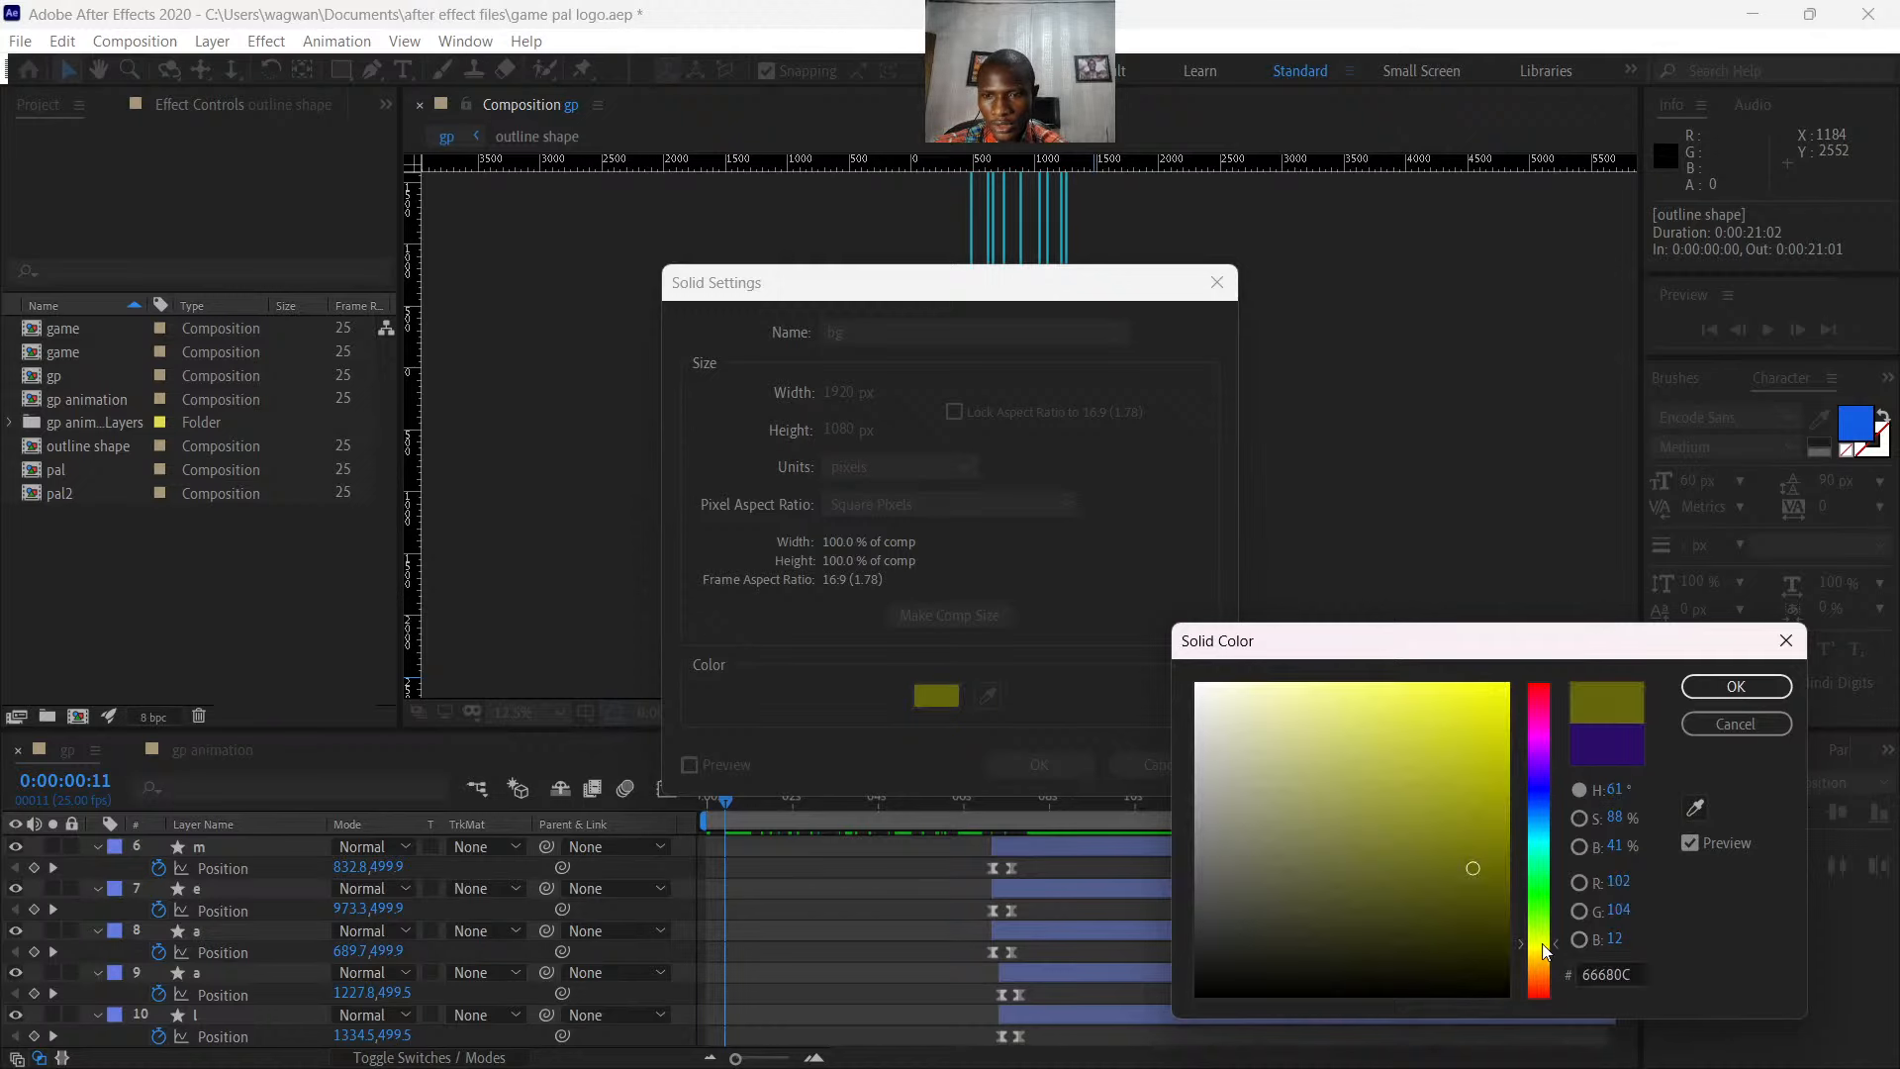
pyautogui.moveTo(1487, 741); pyautogui.dragTo(1487, 720)
pyautogui.click(1737, 686)
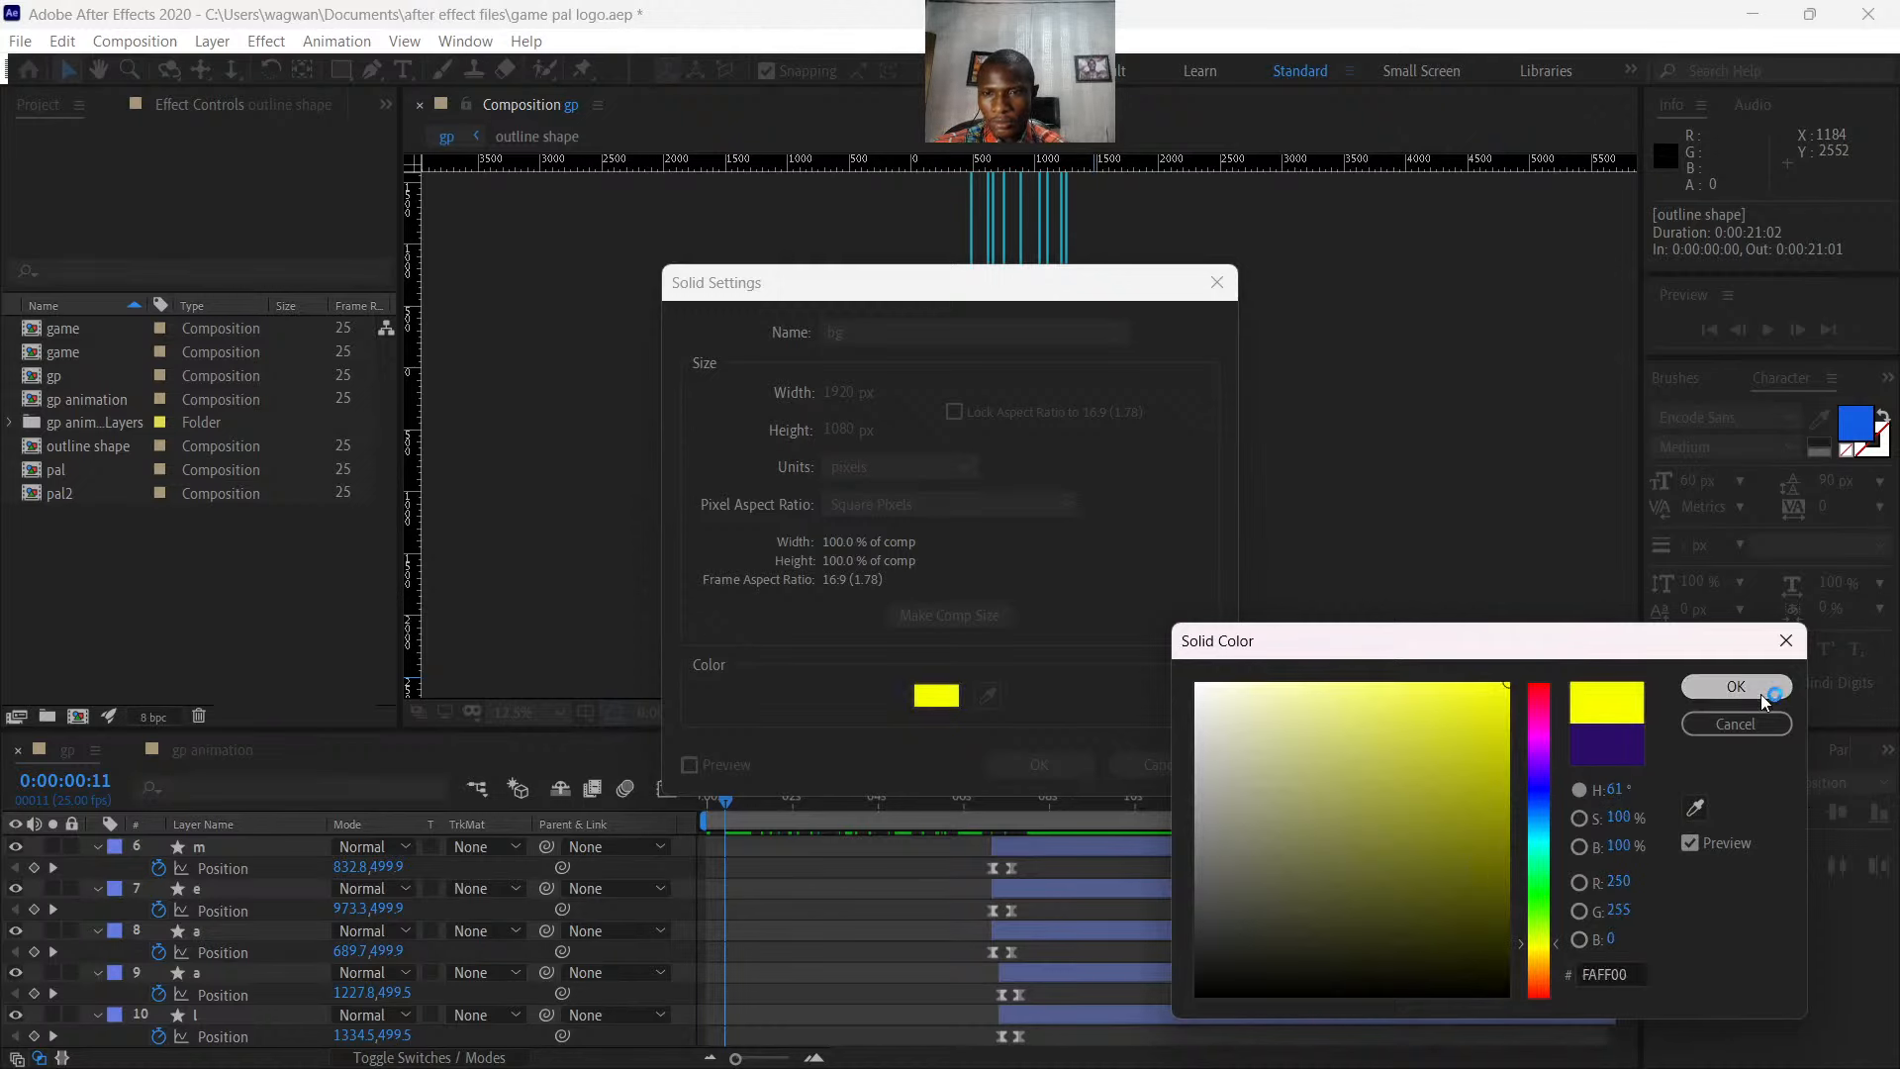
pyautogui.click(1035, 768)
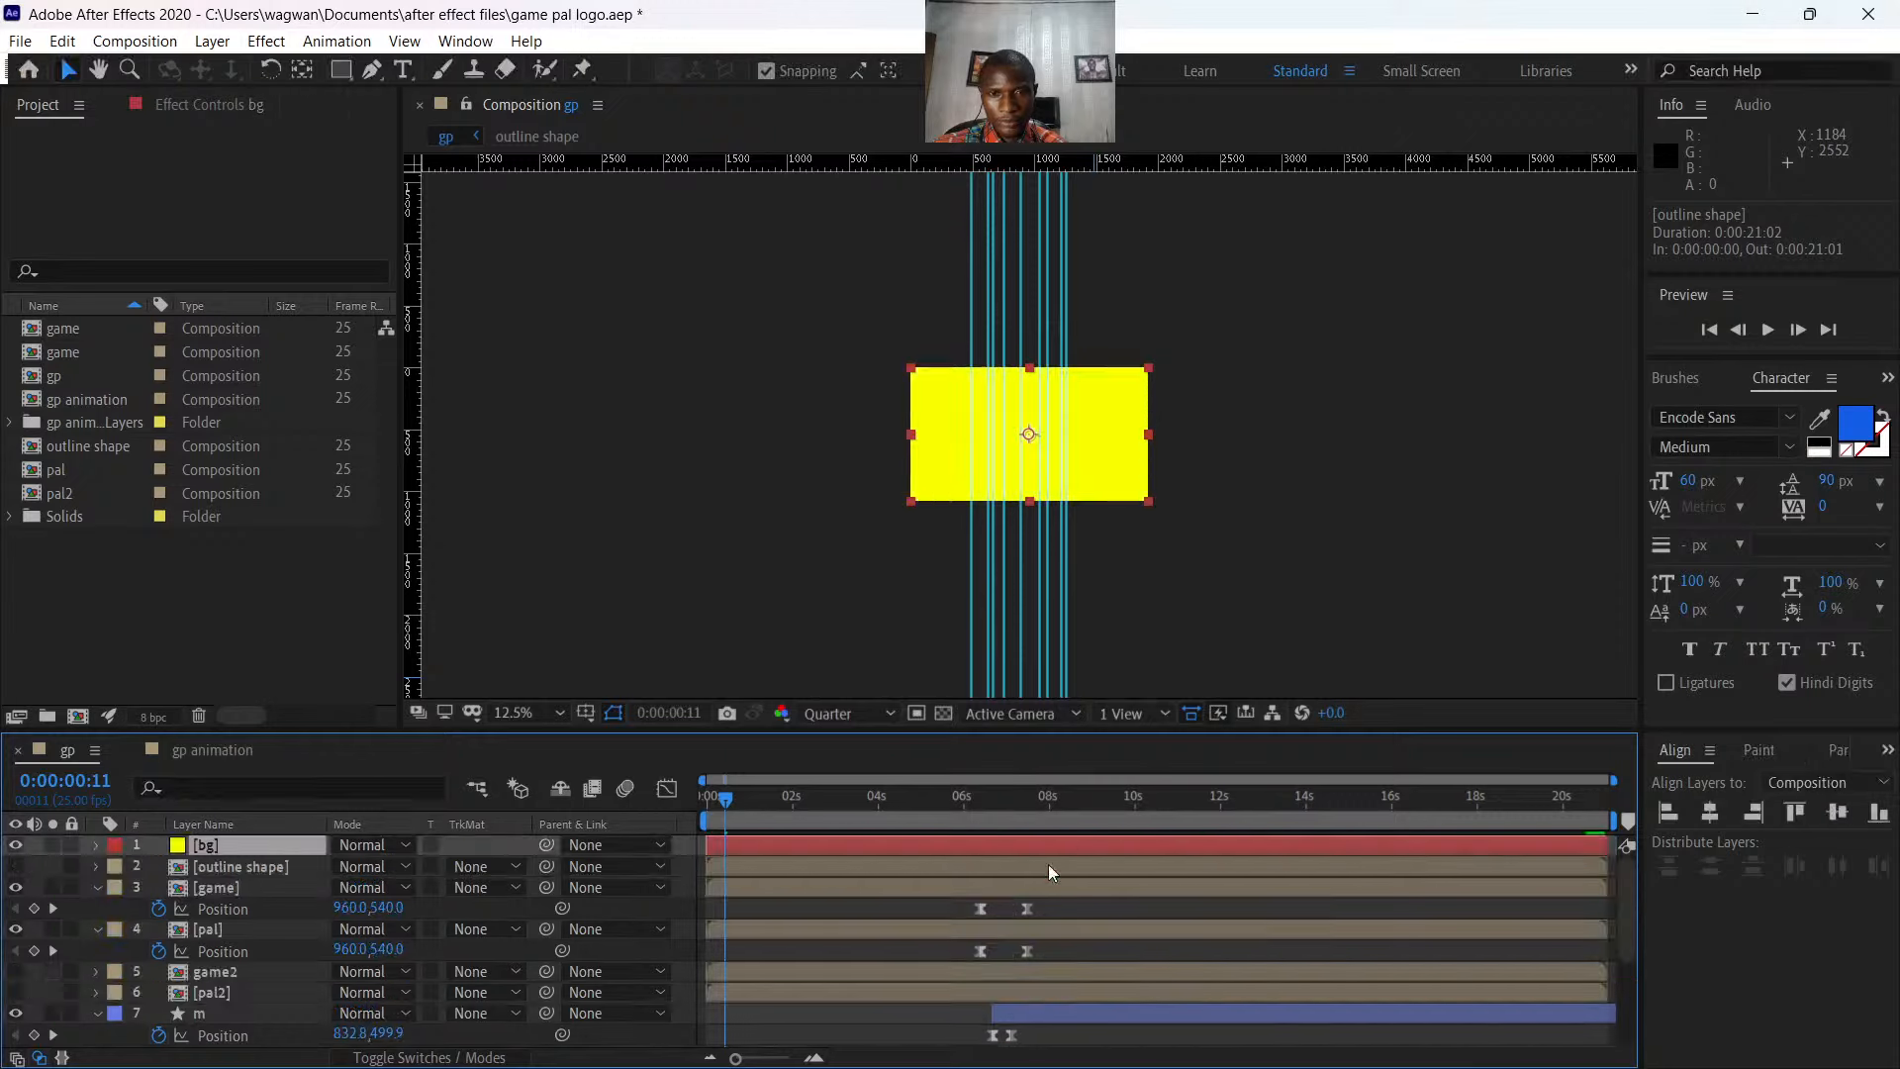
pyautogui.moveTo(235, 842); pyautogui.dragTo(219, 1045)
# - Try delaying the bg layer so it starts at 0:00:01:08, and scrub through its start
pyautogui.moveTo(733, 802); pyautogui.dragTo(830, 894)
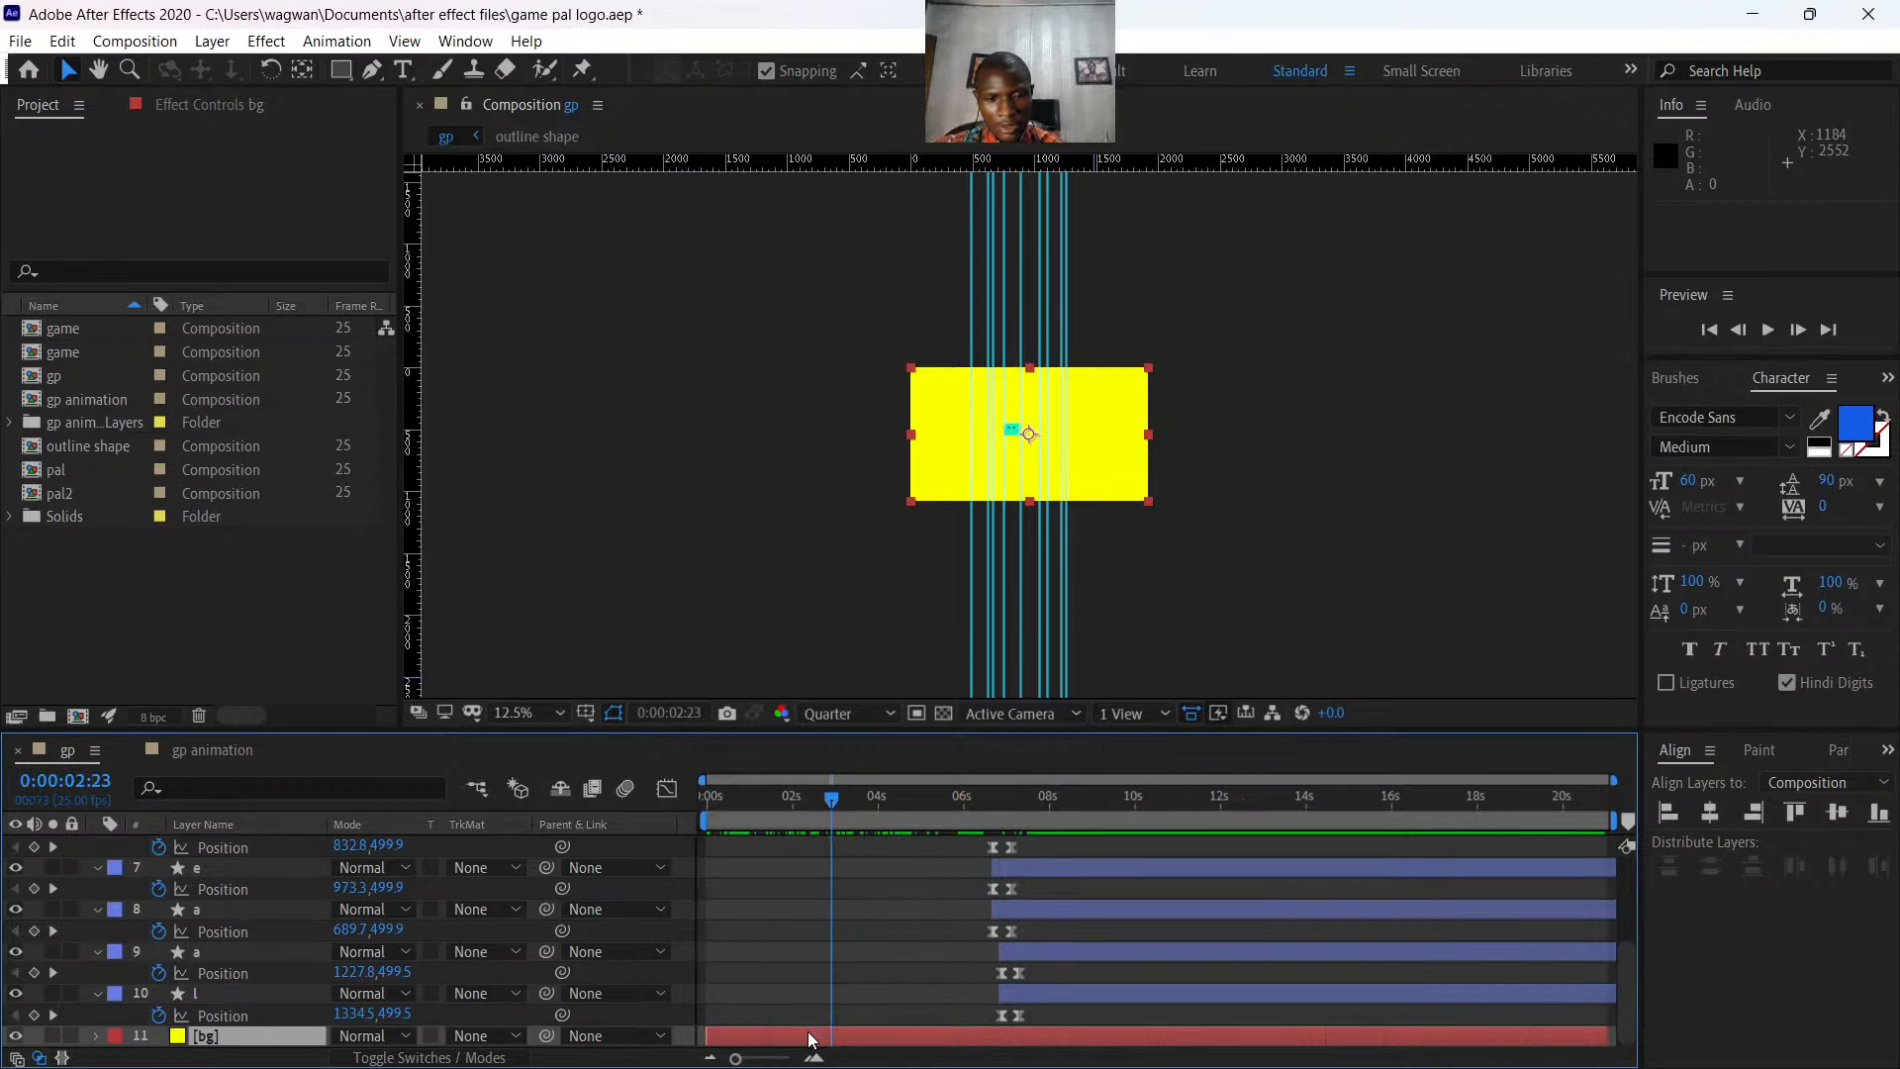
pyautogui.moveTo(809, 1037); pyautogui.dragTo(867, 1041)
pyautogui.click(821, 820)
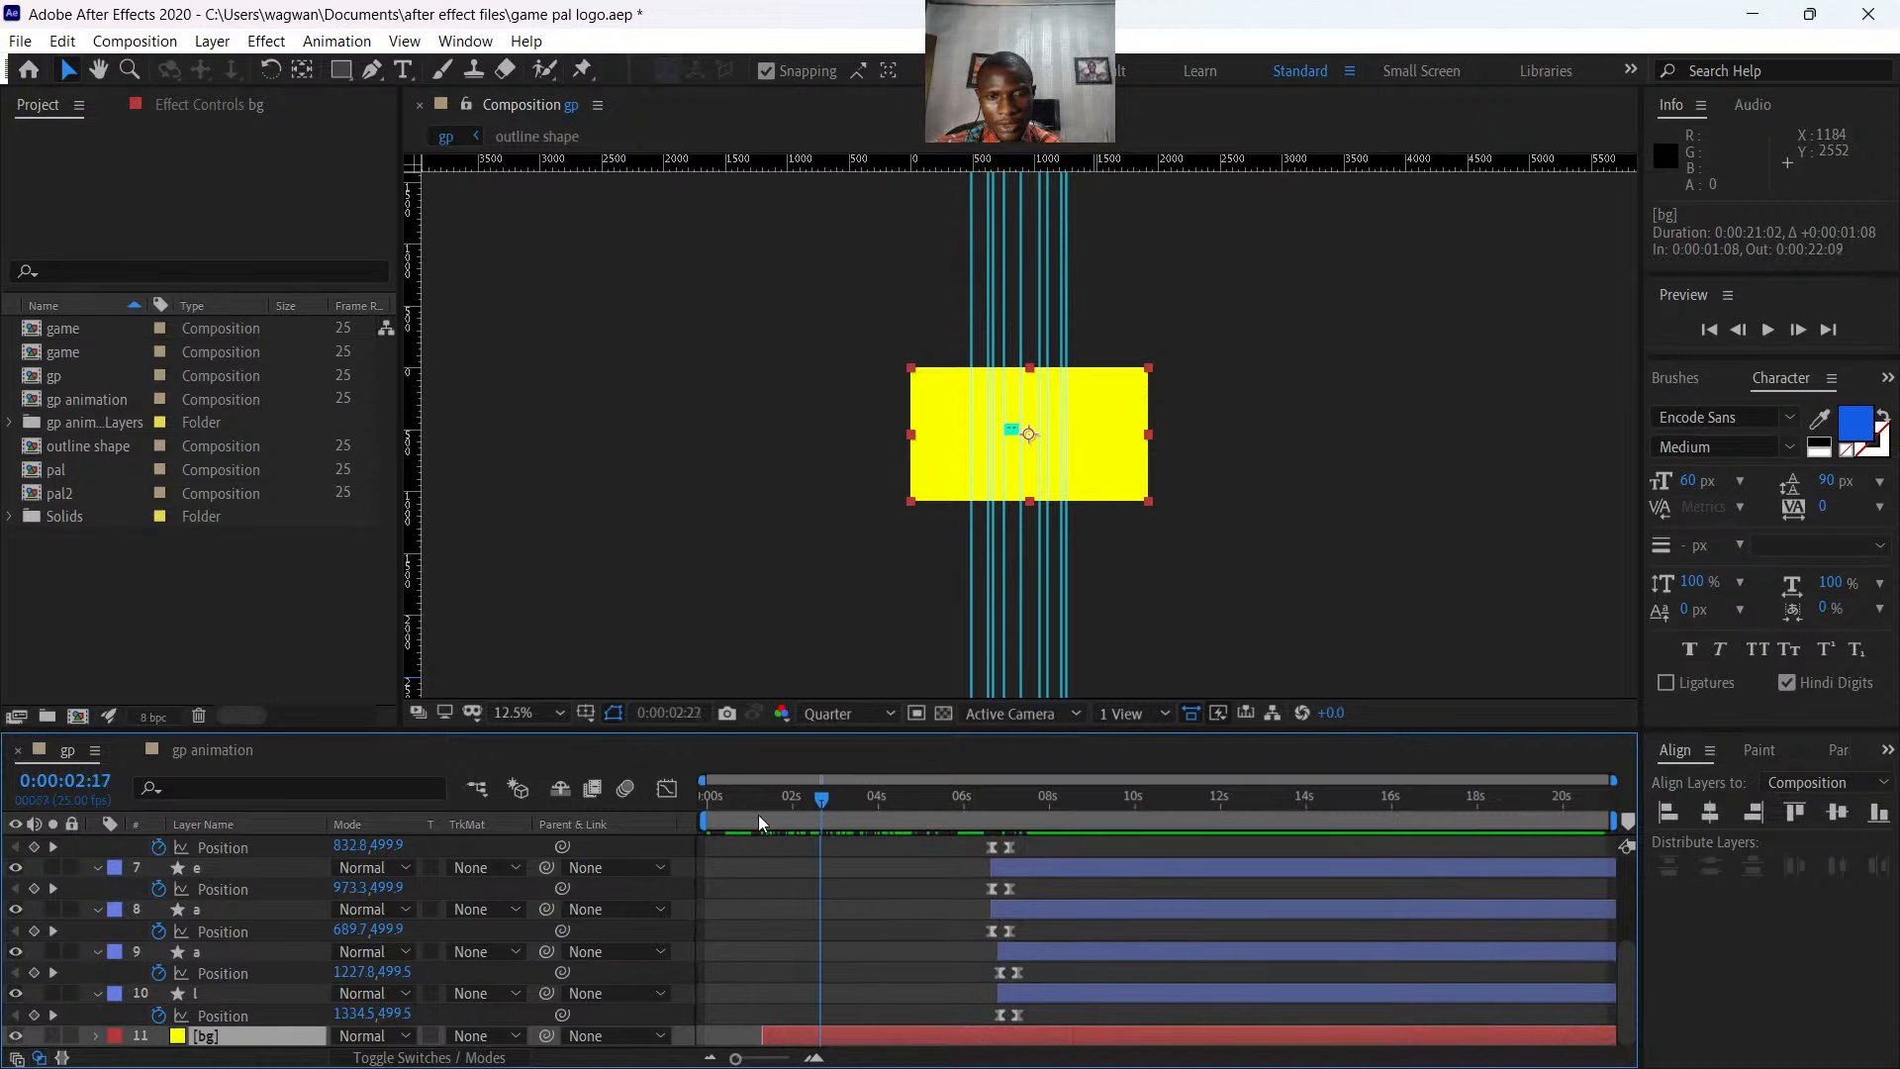
pyautogui.moveTo(759, 815); pyautogui.dragTo(714, 884)
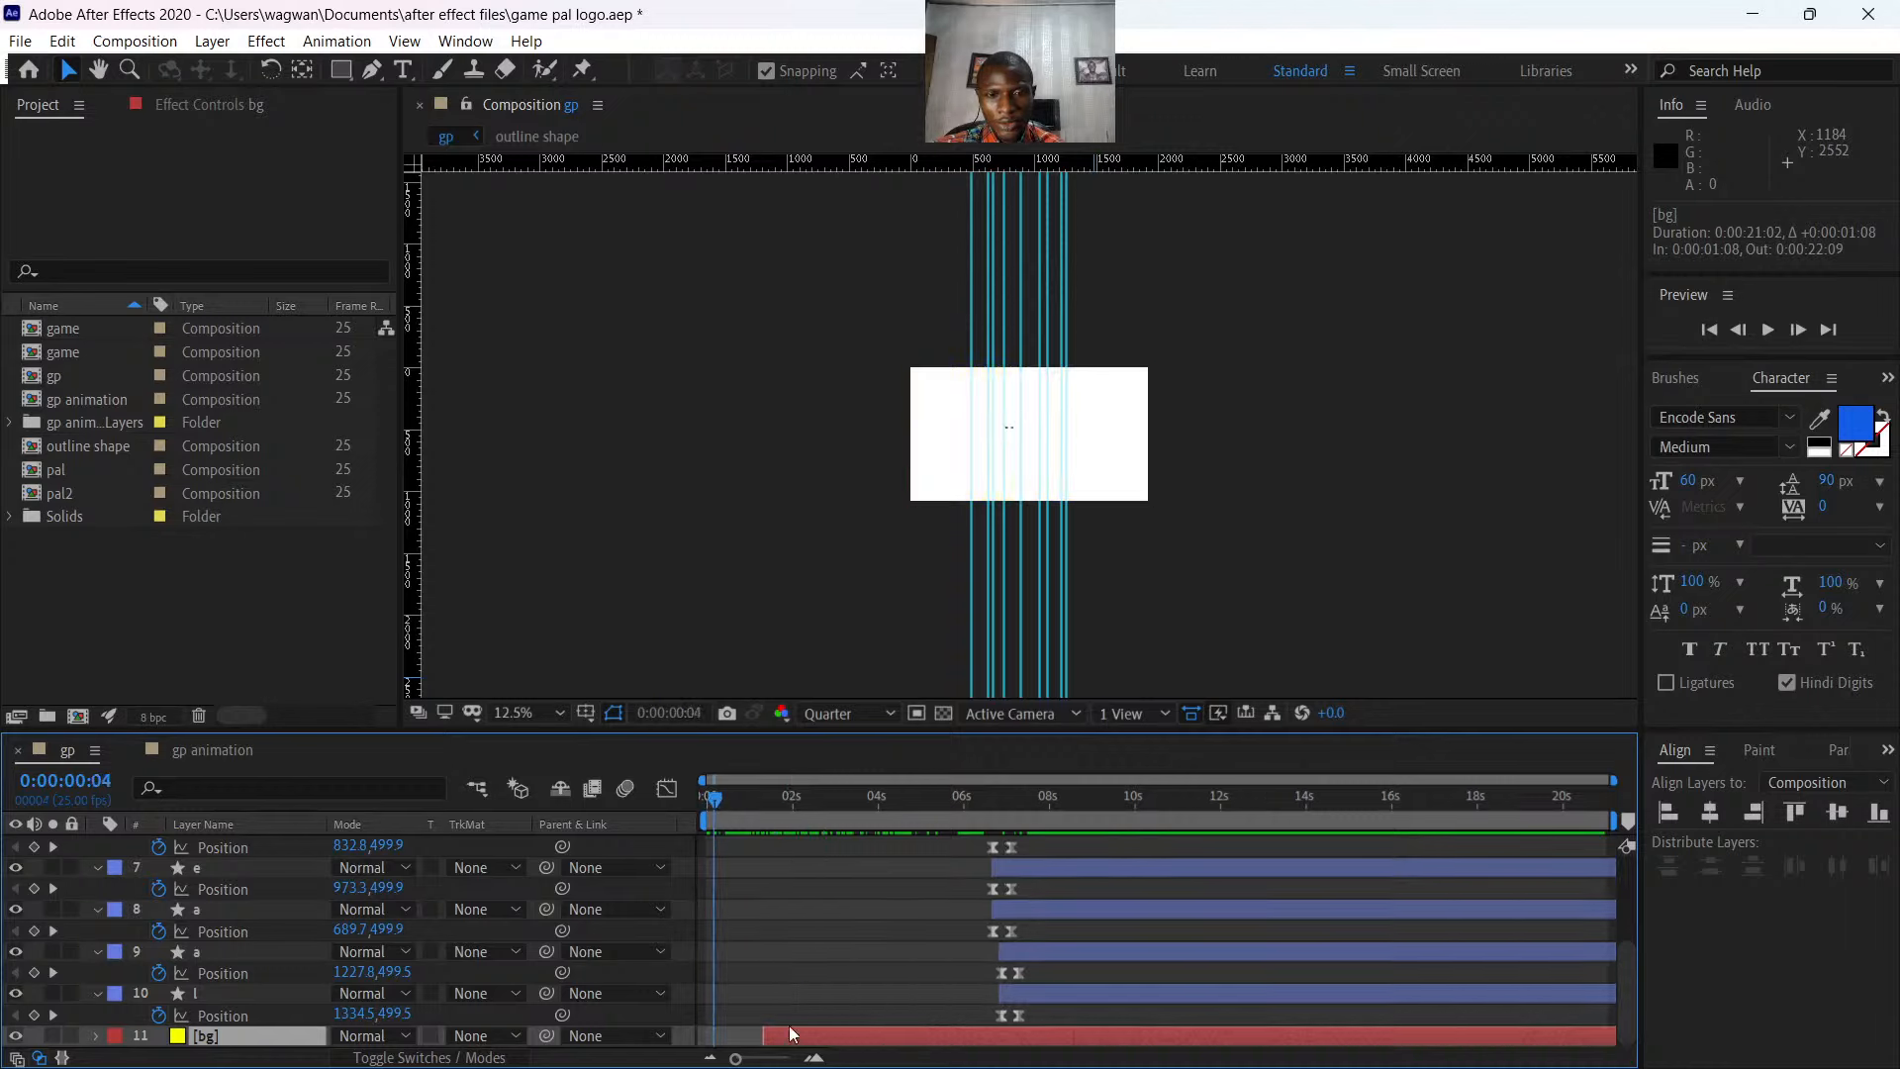
# - Slide the bg layer back to begin at -0:00:00:05, and cut off everything after 0:00:01:09
pyautogui.moveTo(790, 1037); pyautogui.dragTo(723, 1039)
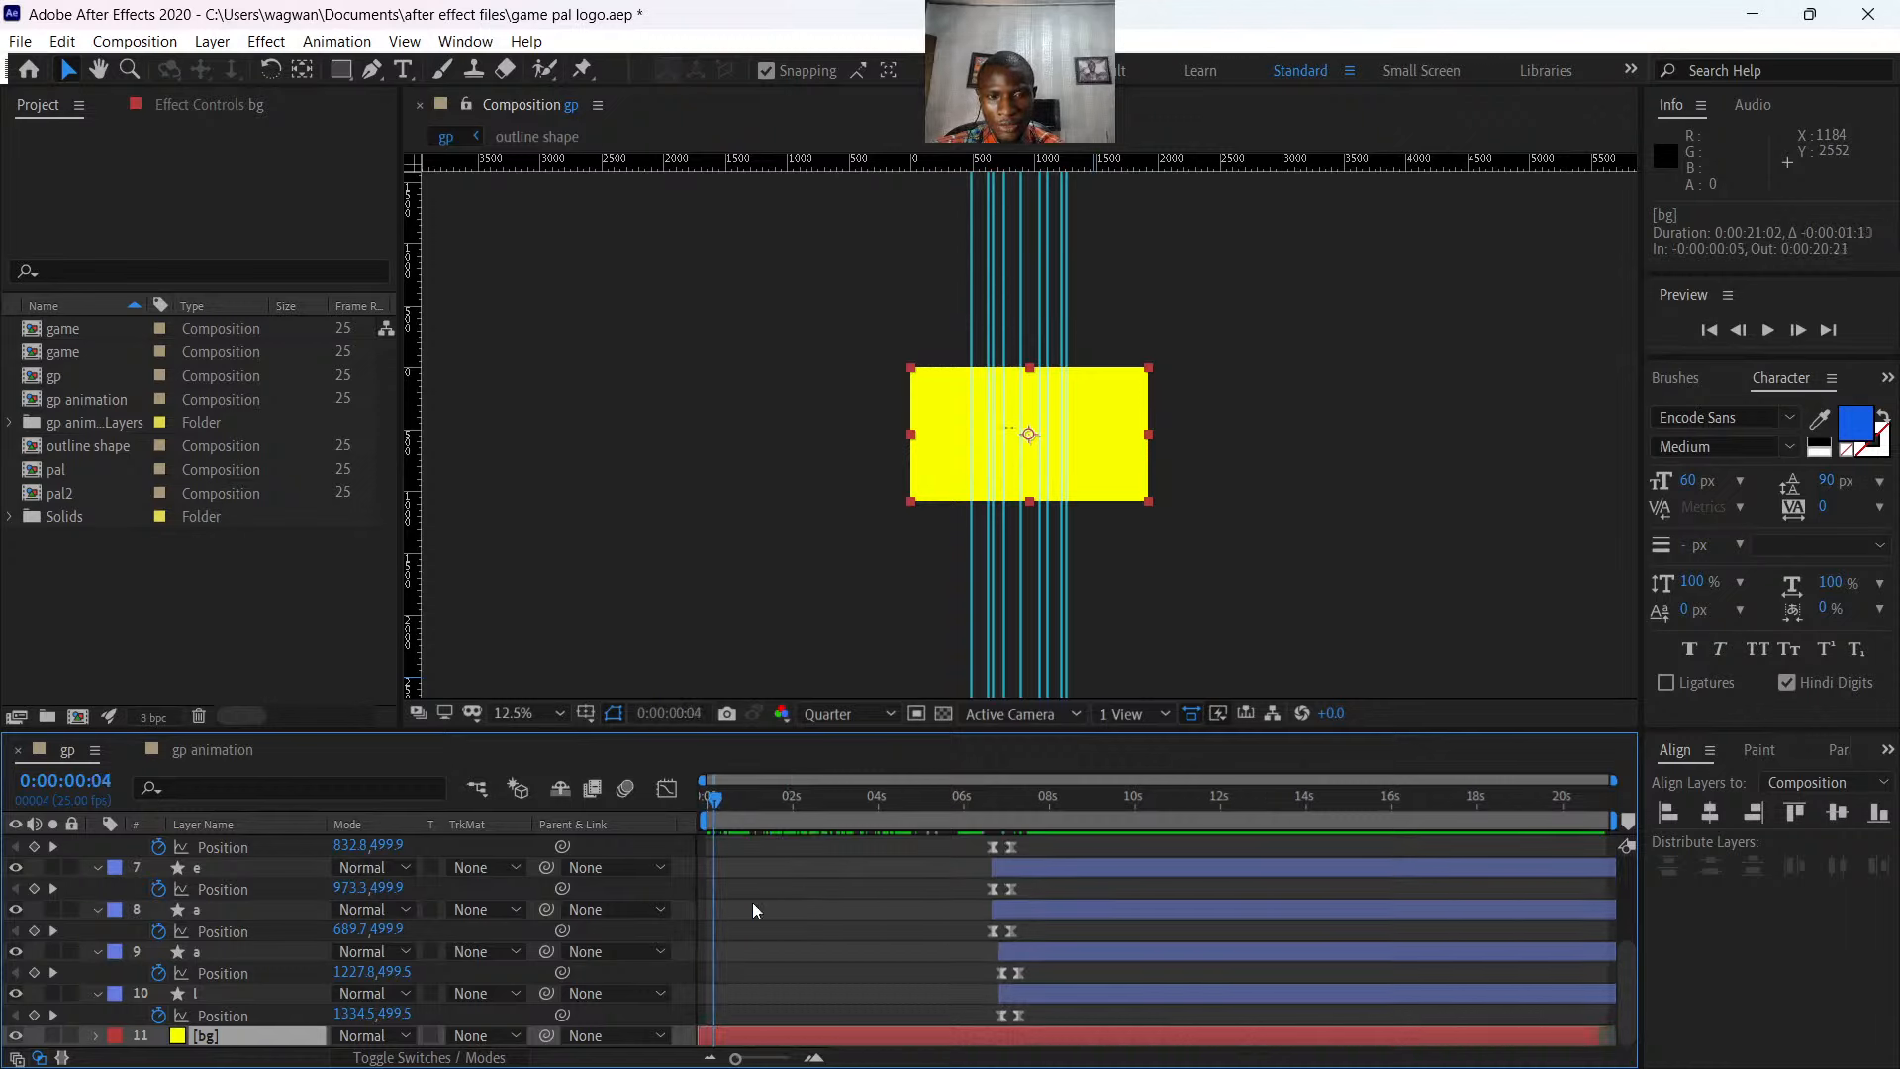
pyautogui.moveTo(704, 796); pyautogui.dragTo(764, 818)
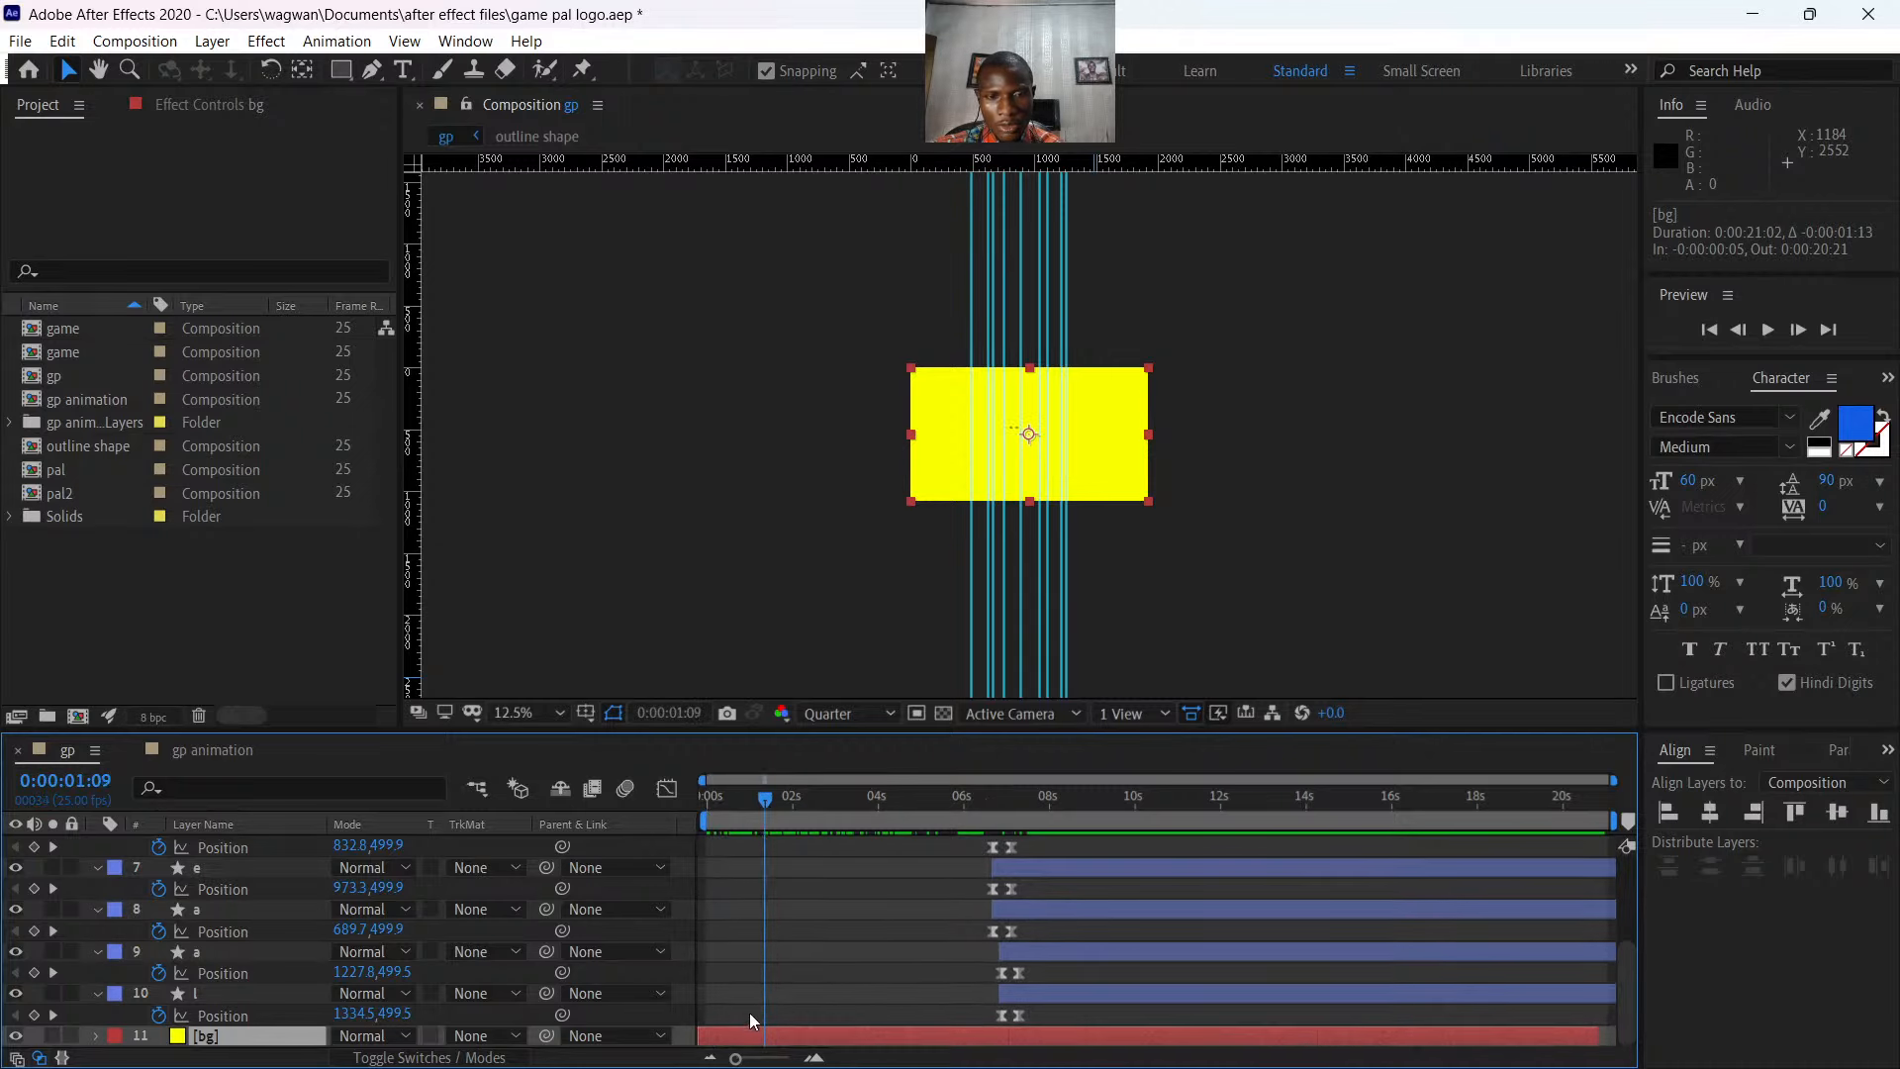
pyautogui.hotkey('alt', '[')
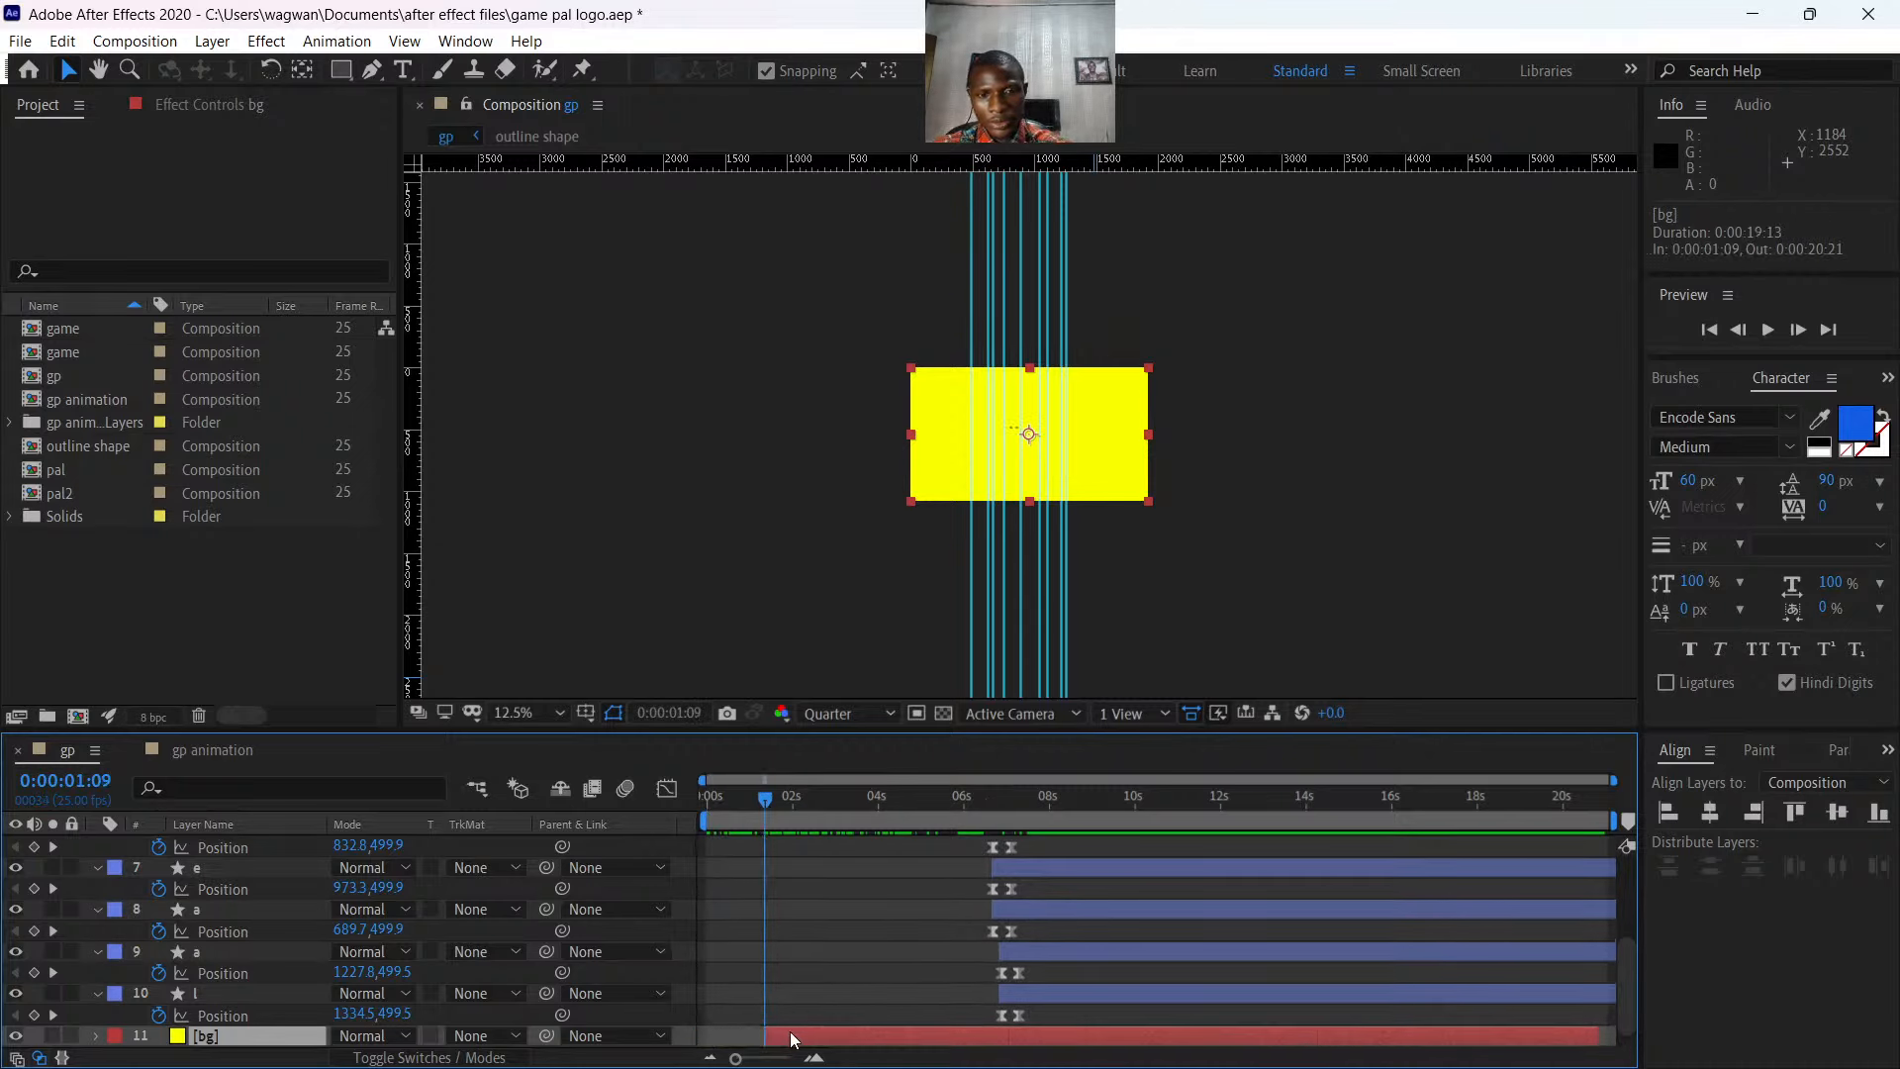
pyautogui.press('Delete')
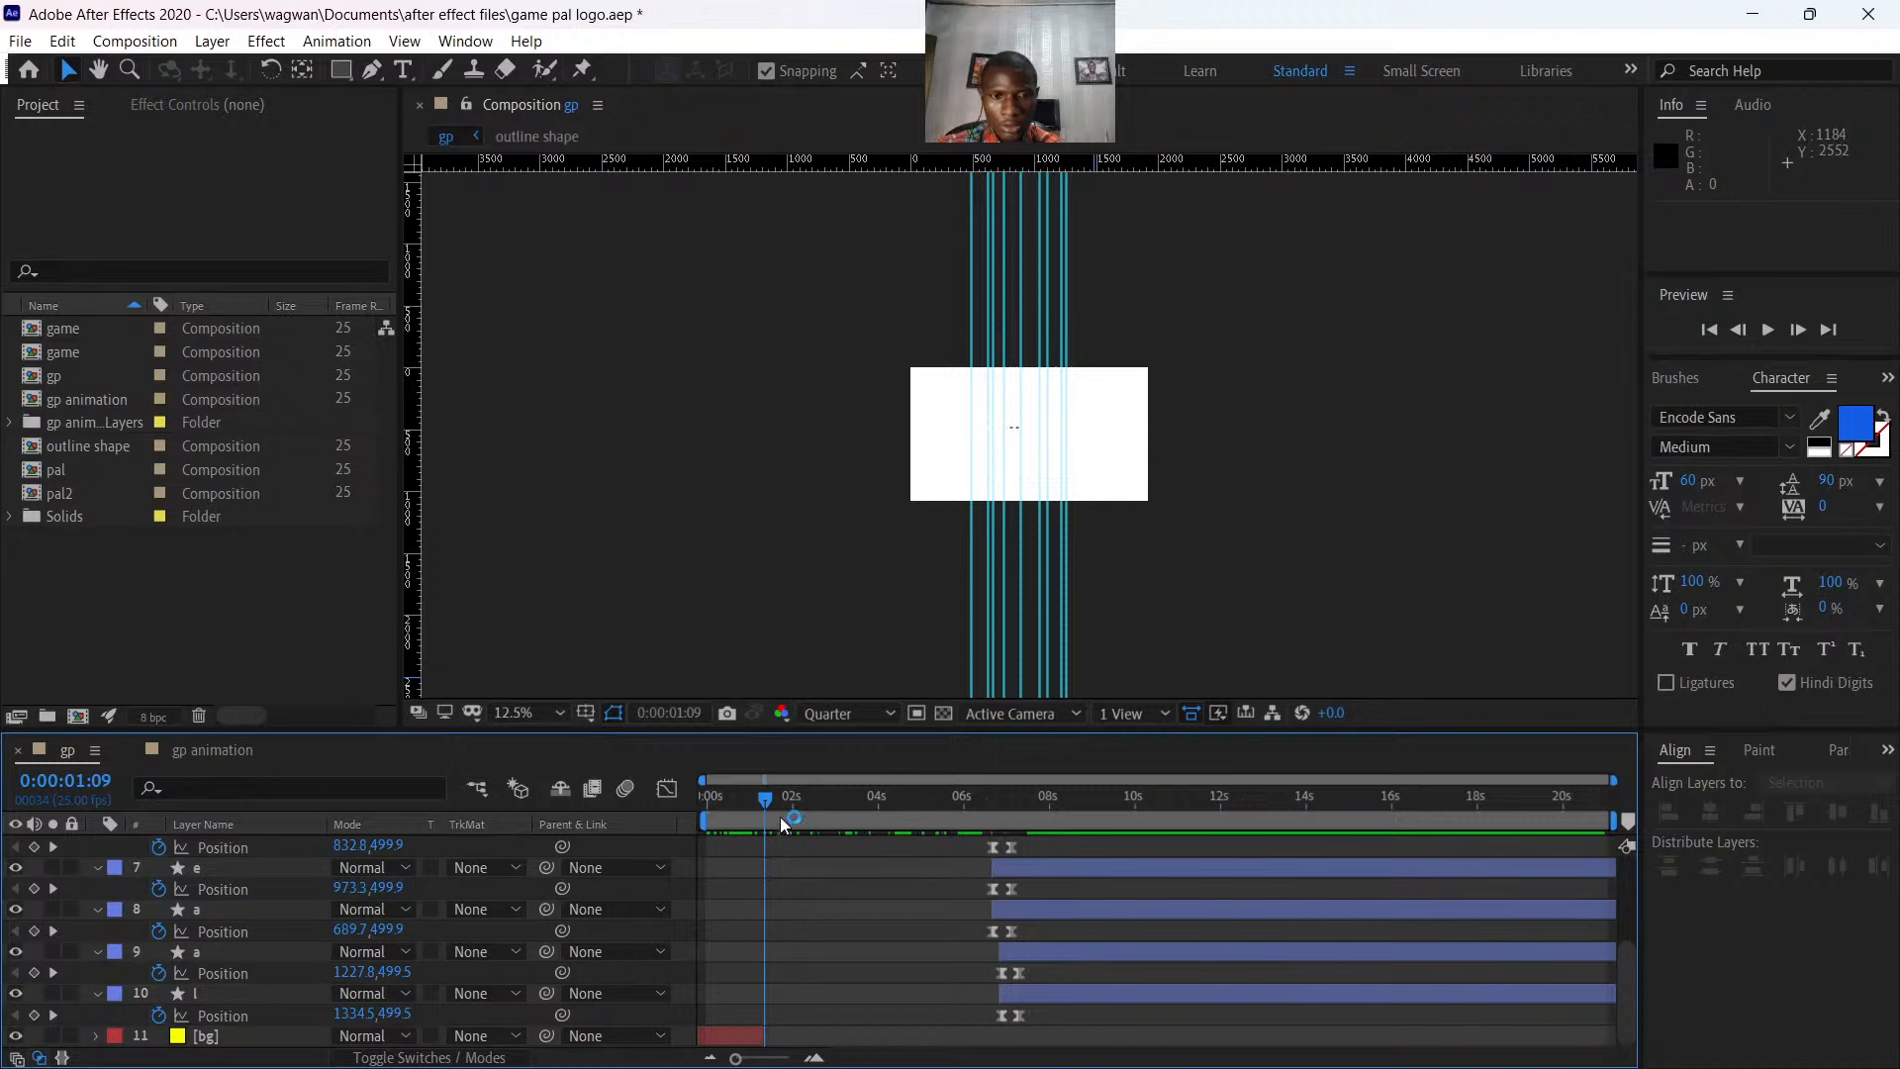
# - Extend the bg layer's end to 0:00:02:05 and preview the animation from 0:00:00:00
pyautogui.moveTo(764, 798); pyautogui.dragTo(795, 863)
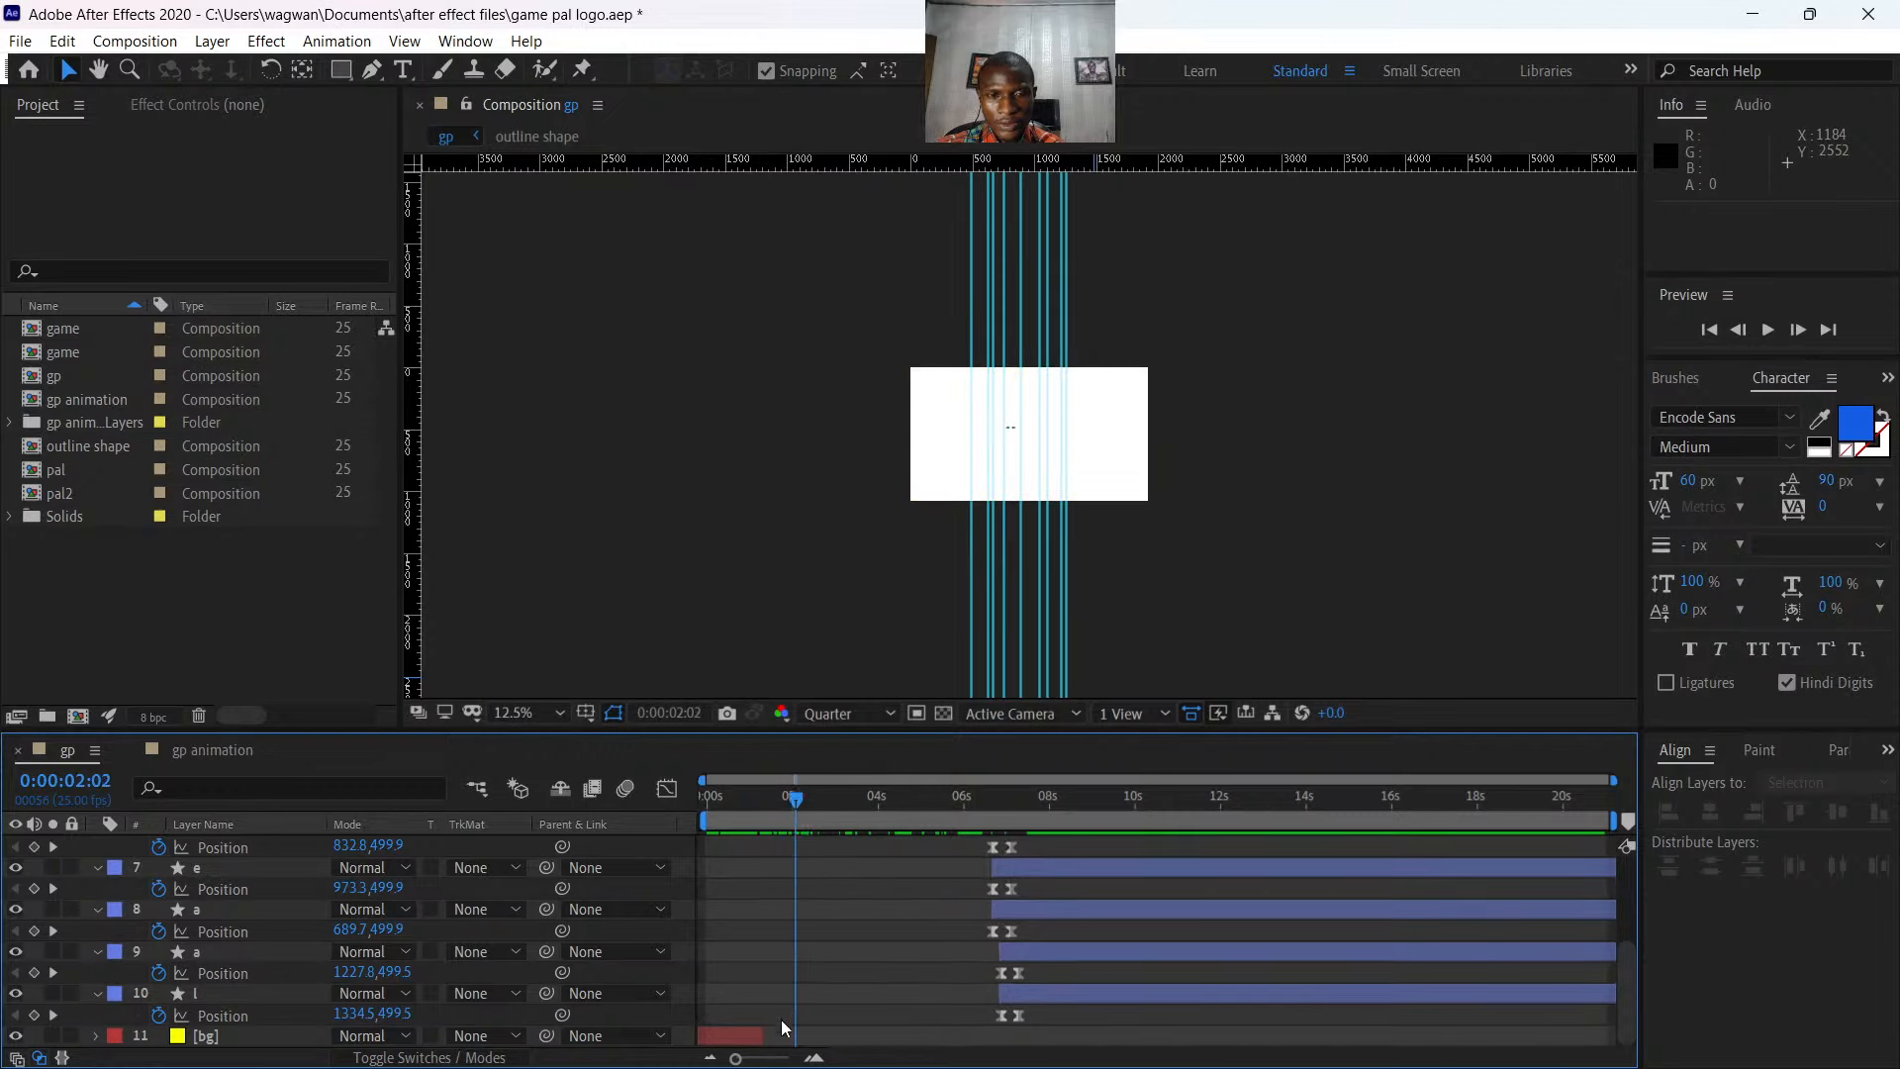
pyautogui.moveTo(769, 1029); pyautogui.dragTo(798, 1036)
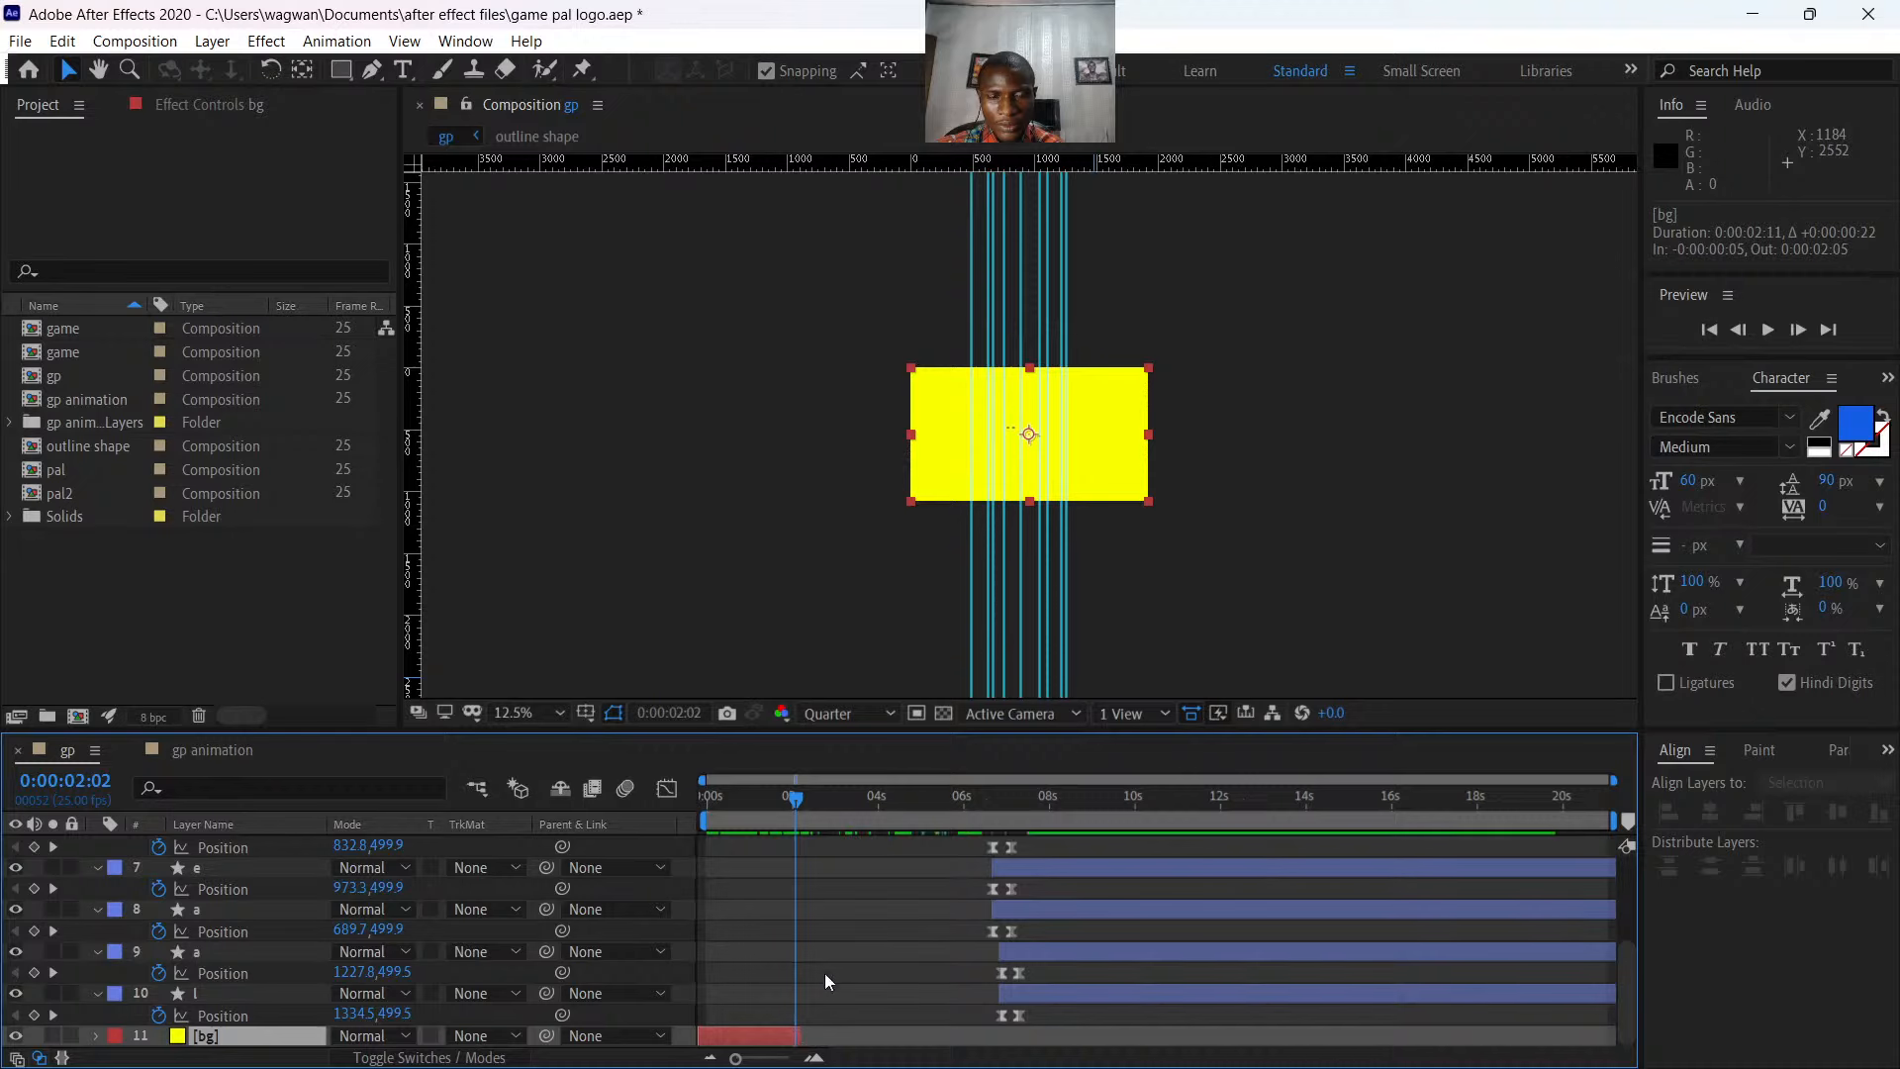
pyautogui.moveTo(793, 794); pyautogui.dragTo(633, 818)
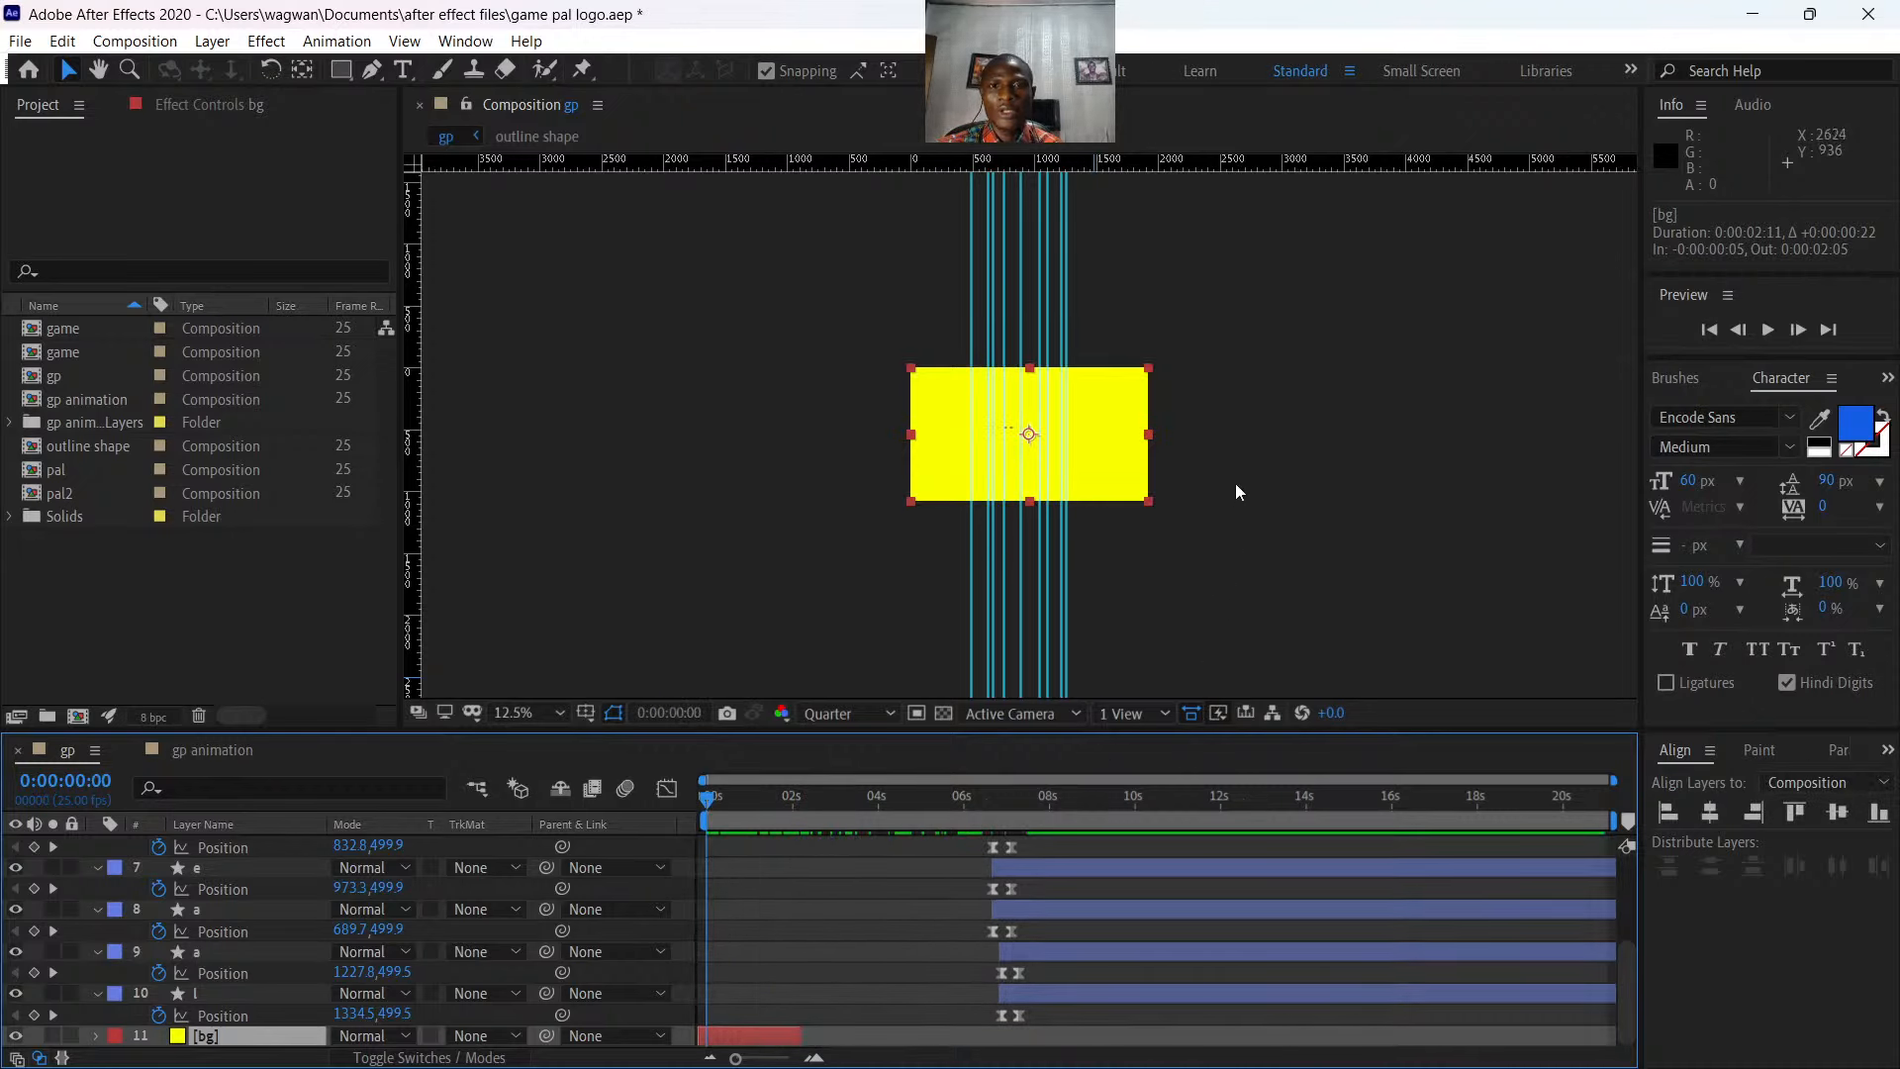
pyautogui.scroll(2, 1220, 465)
pyautogui.scroll(-1, 1219, 465)
pyautogui.press('space')
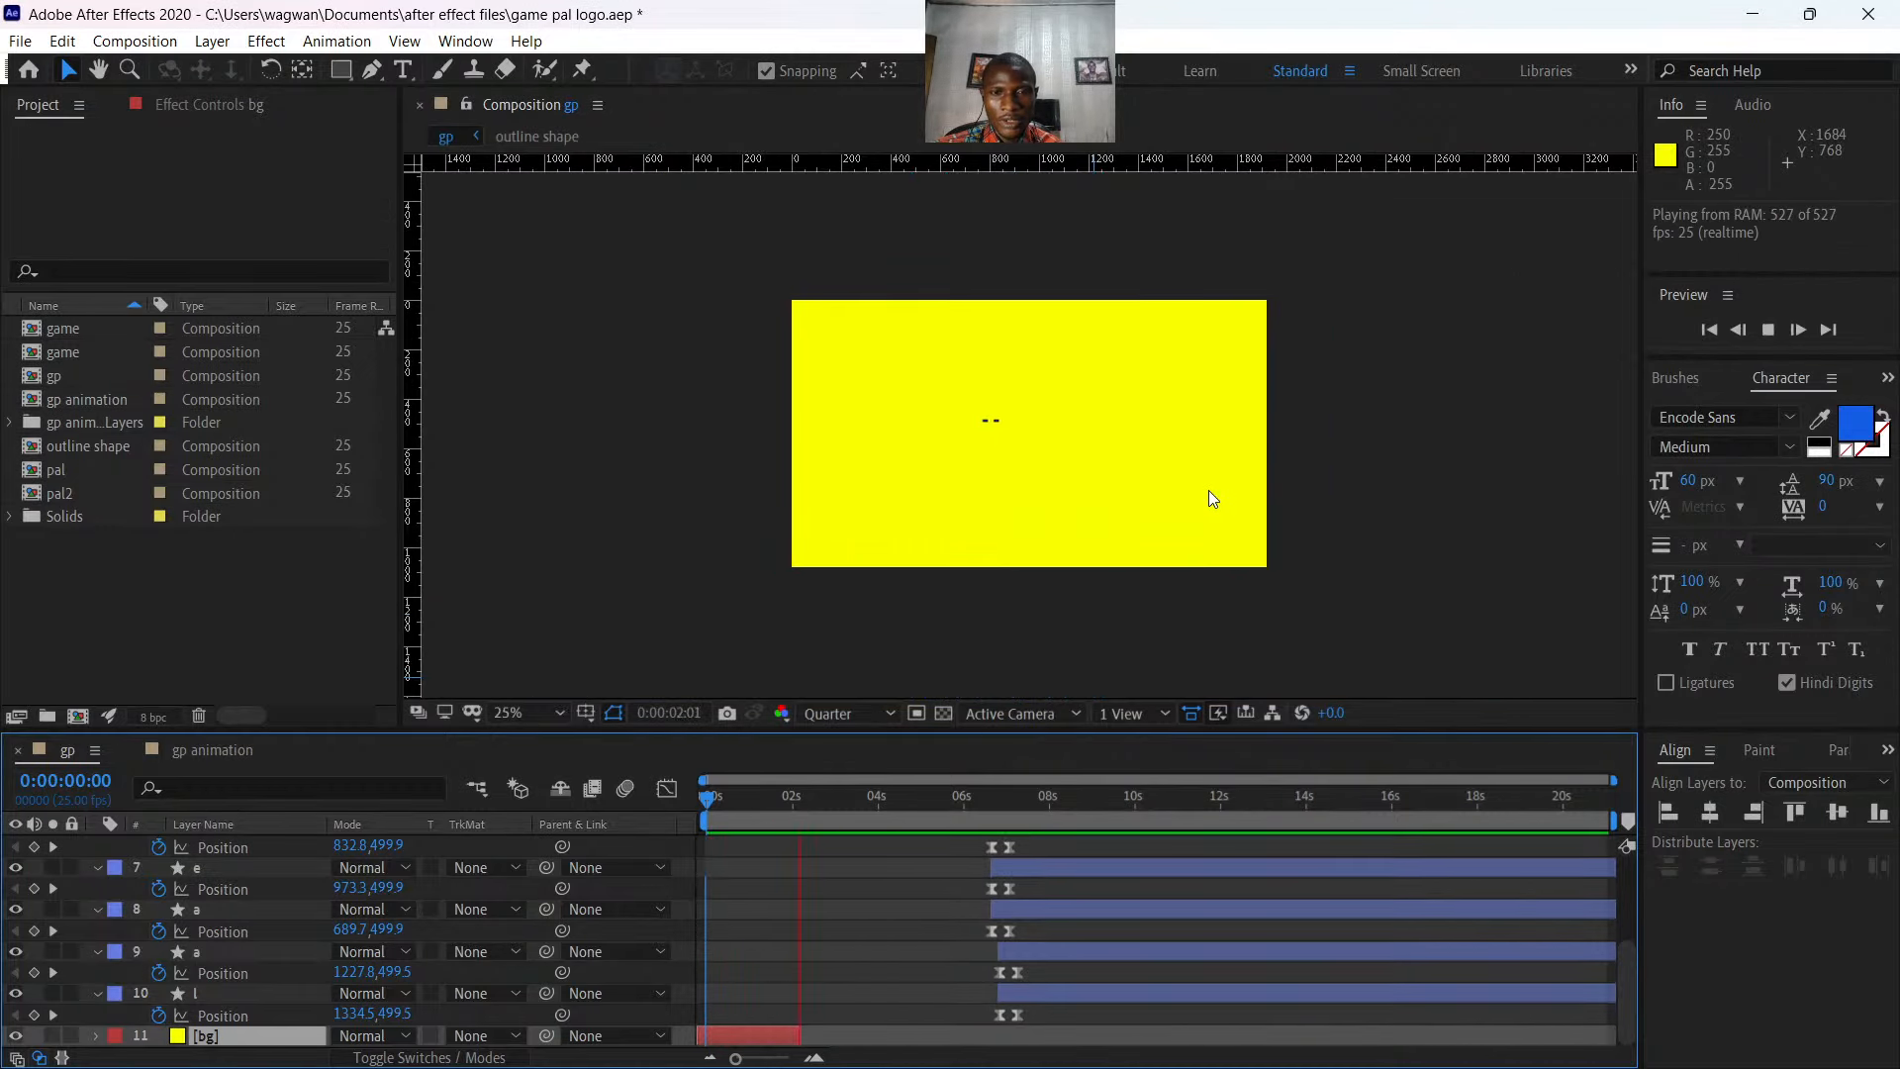
pyautogui.press('space')
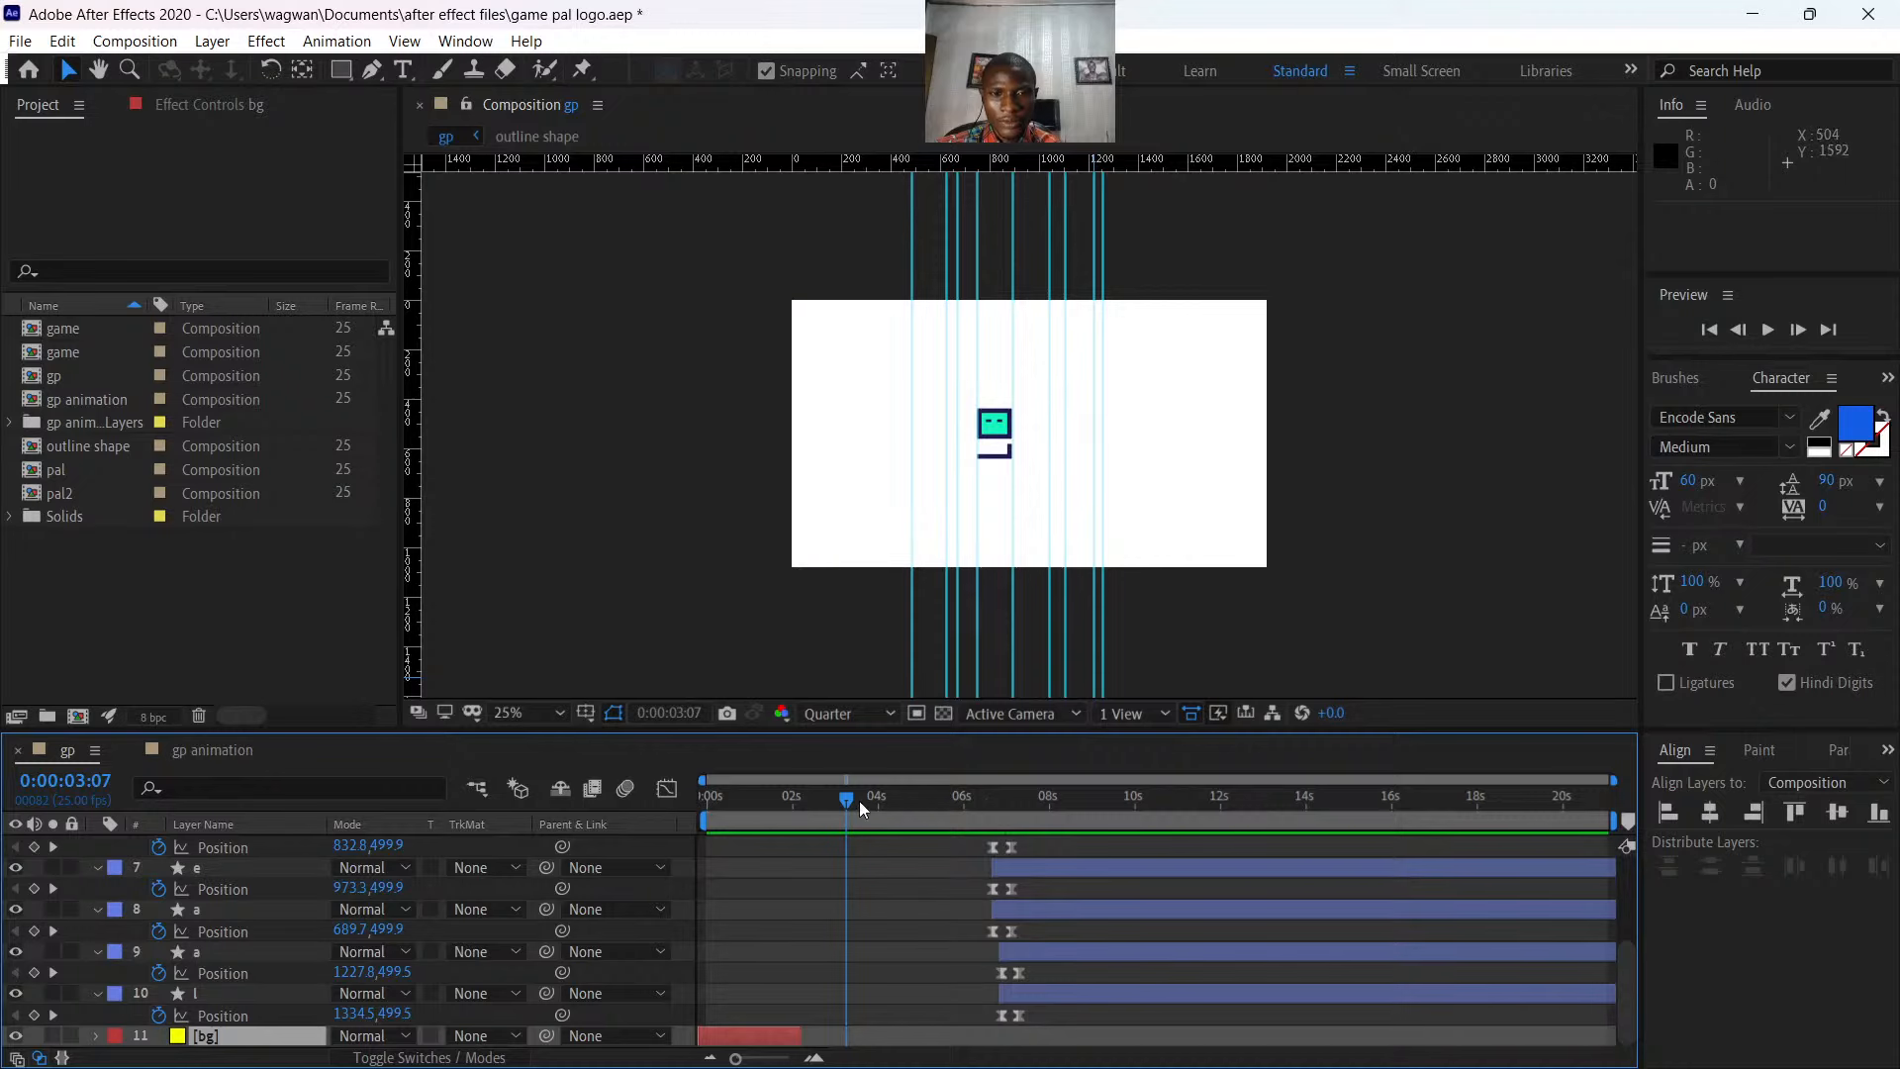
# - Try ending the bg layer at 0:00:02:09 and then 0:00:02:07, previewing the background switch from 0:00:02:04
pyautogui.moveTo(815, 794)
pyautogui.mouseDown()
pyautogui.moveTo(777, 798)
pyautogui.moveTo(821, 803)
pyautogui.moveTo(803, 810)
pyautogui.mouseUp()
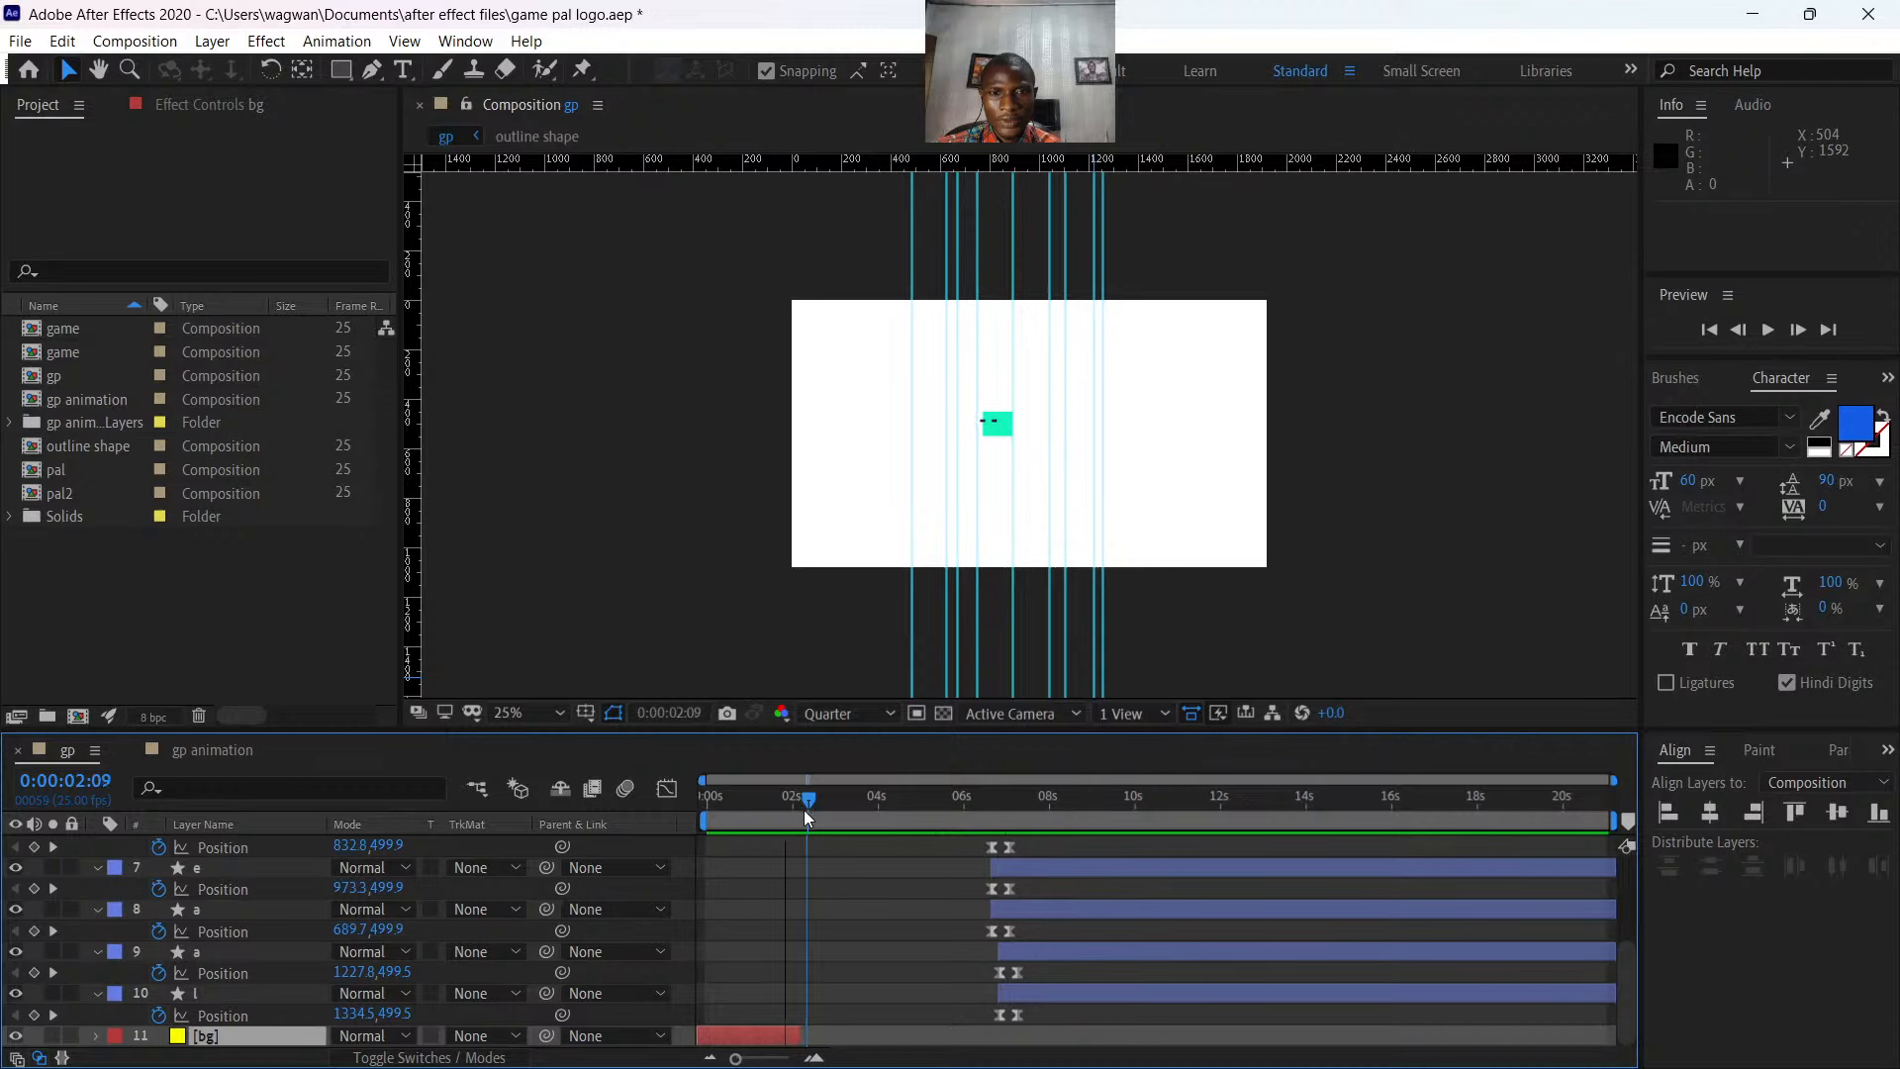
pyautogui.moveTo(799, 1035); pyautogui.dragTo(808, 1036)
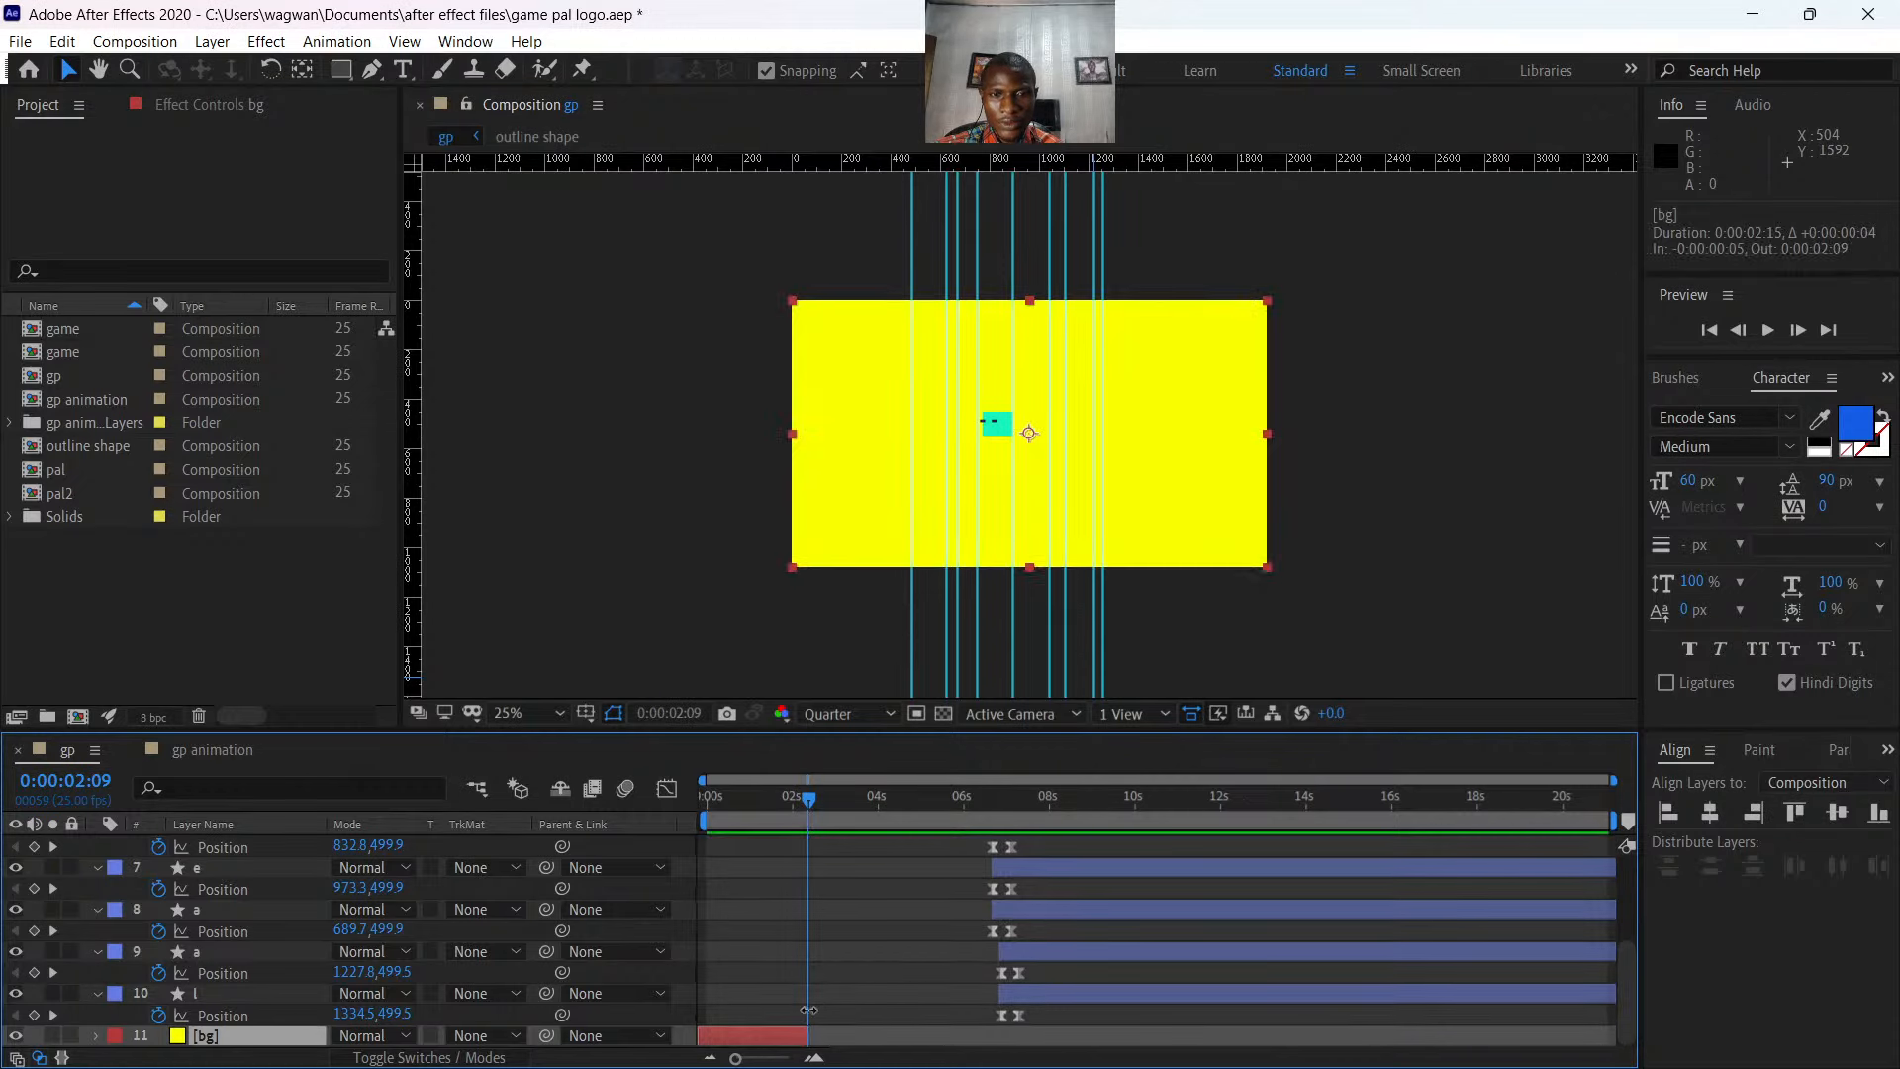
pyautogui.moveTo(805, 797); pyautogui.dragTo(798, 801)
pyautogui.press('space')
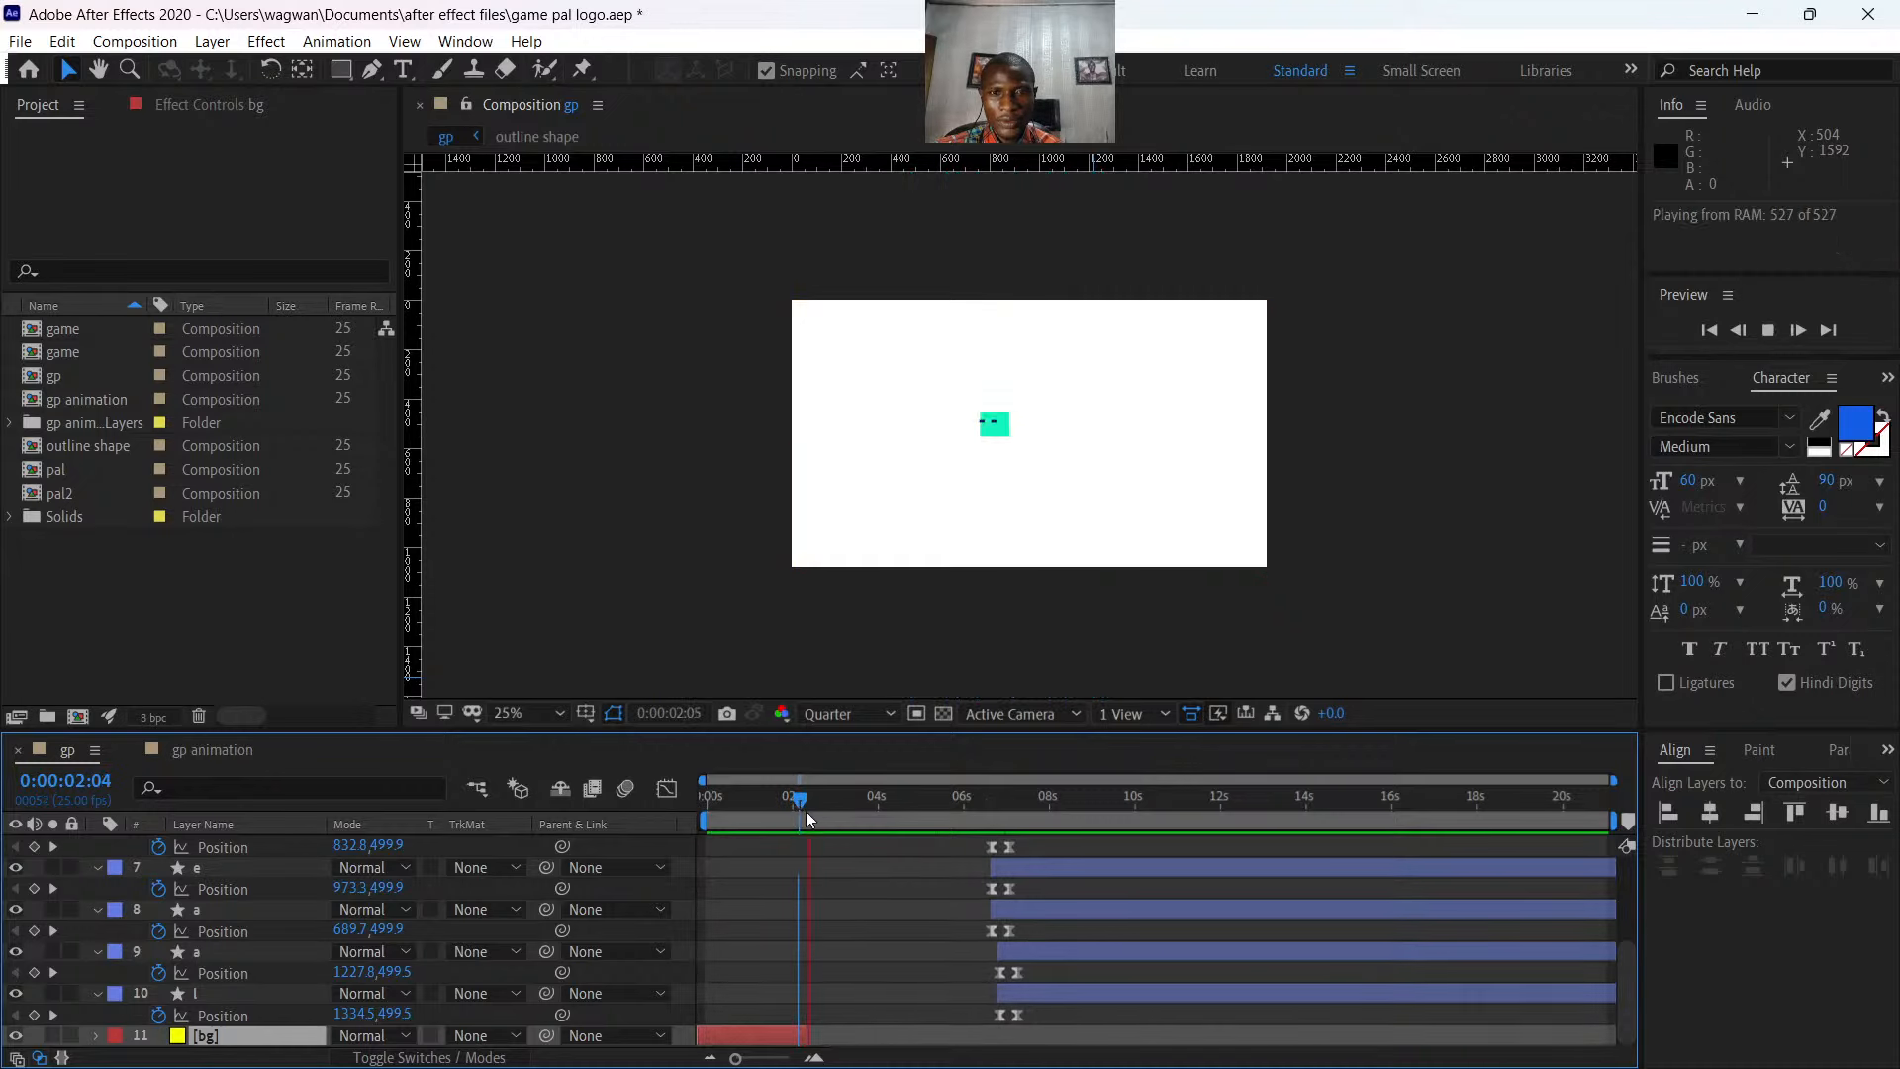
pyautogui.press('space')
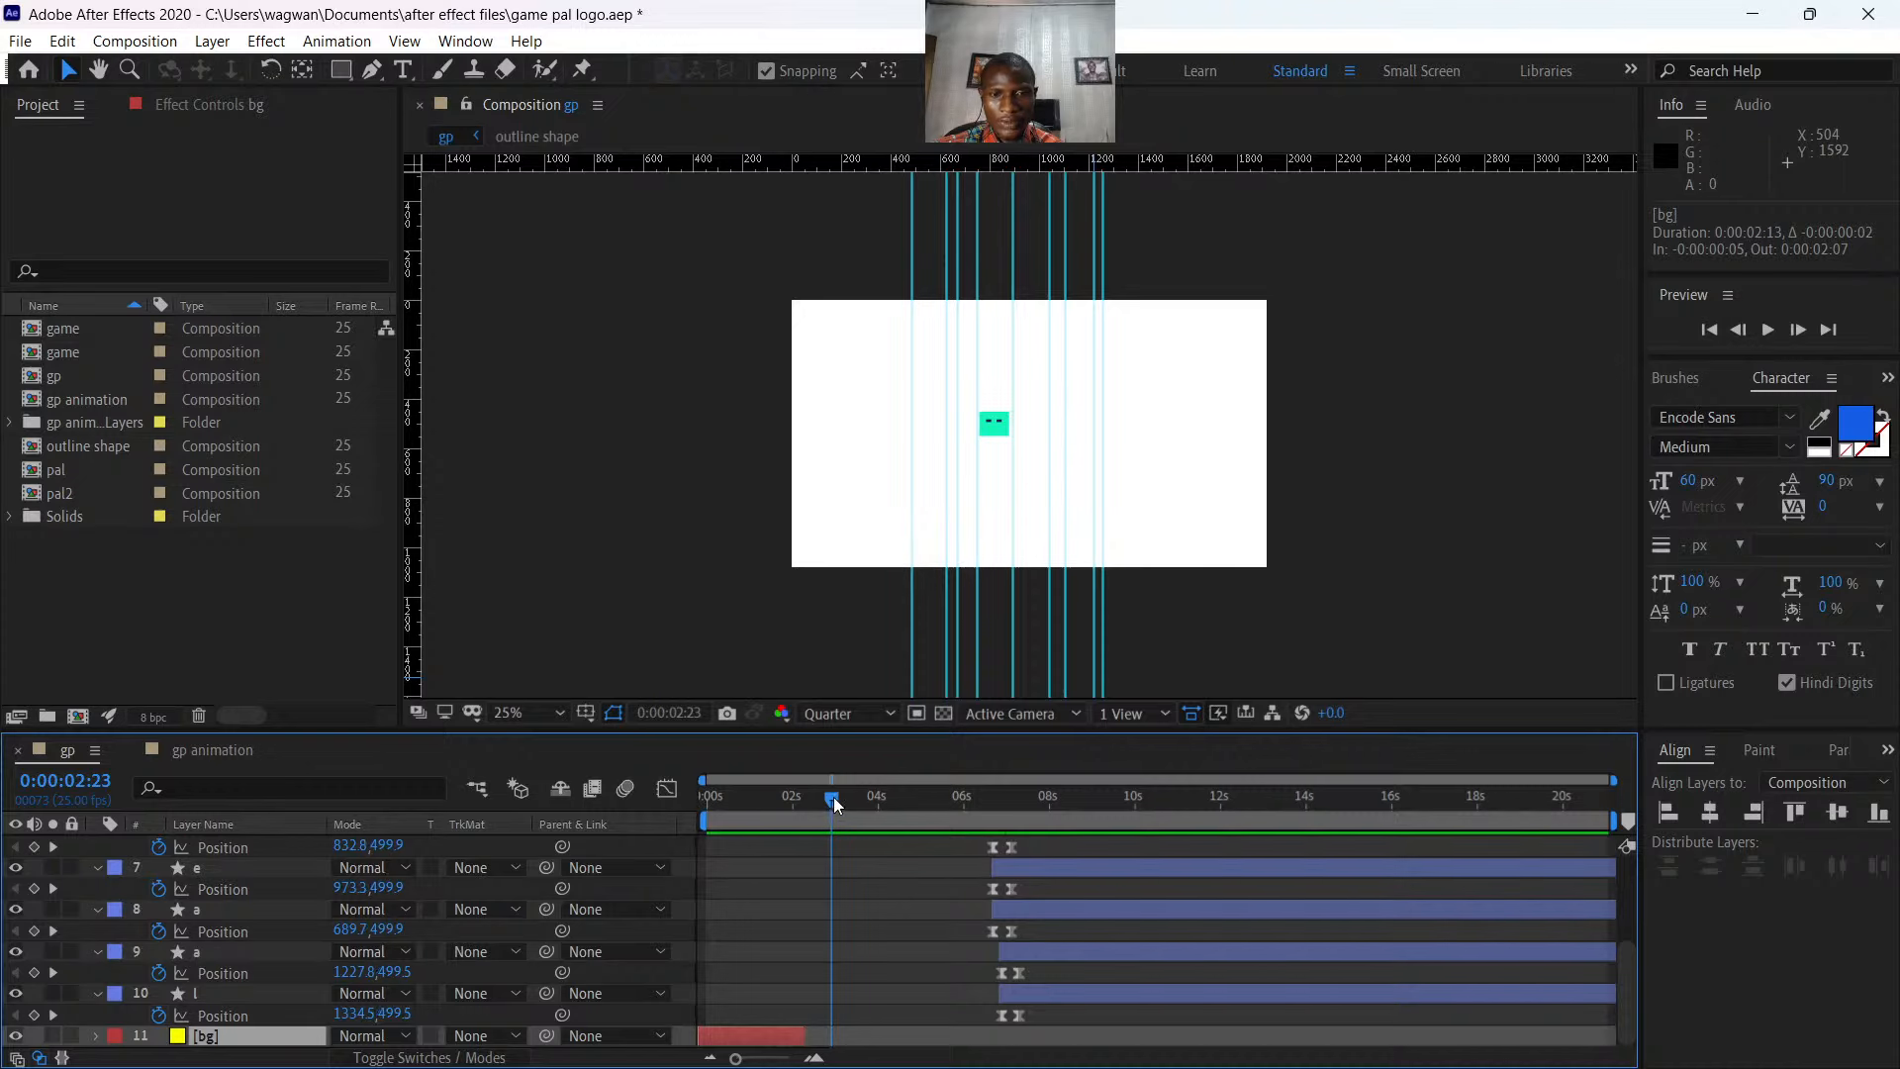
# - Replay the background switch from 0:00:02:02, trim the bg layer's end to 0:00:02:05, and preview it from 0:00:01:16
pyautogui.moveTo(833, 798); pyautogui.dragTo(798, 802)
pyautogui.press('space')
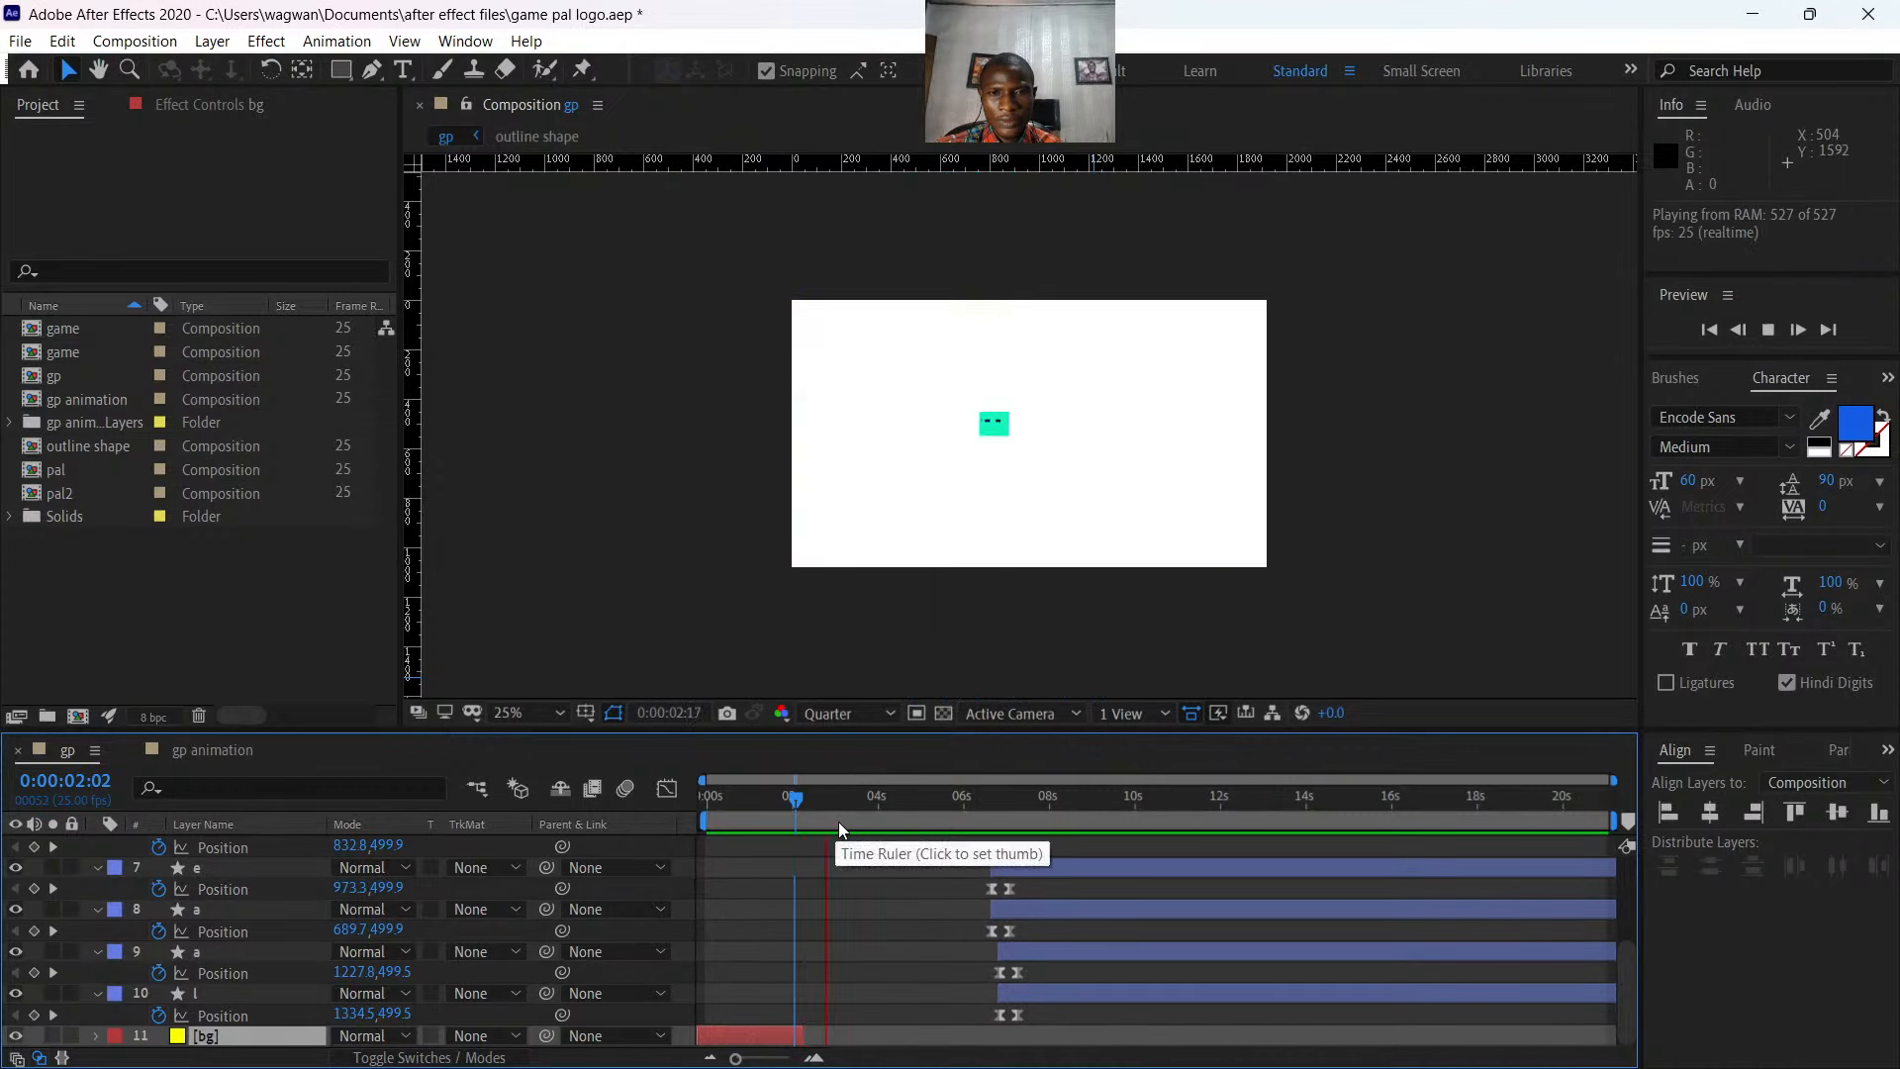
pyautogui.press('space')
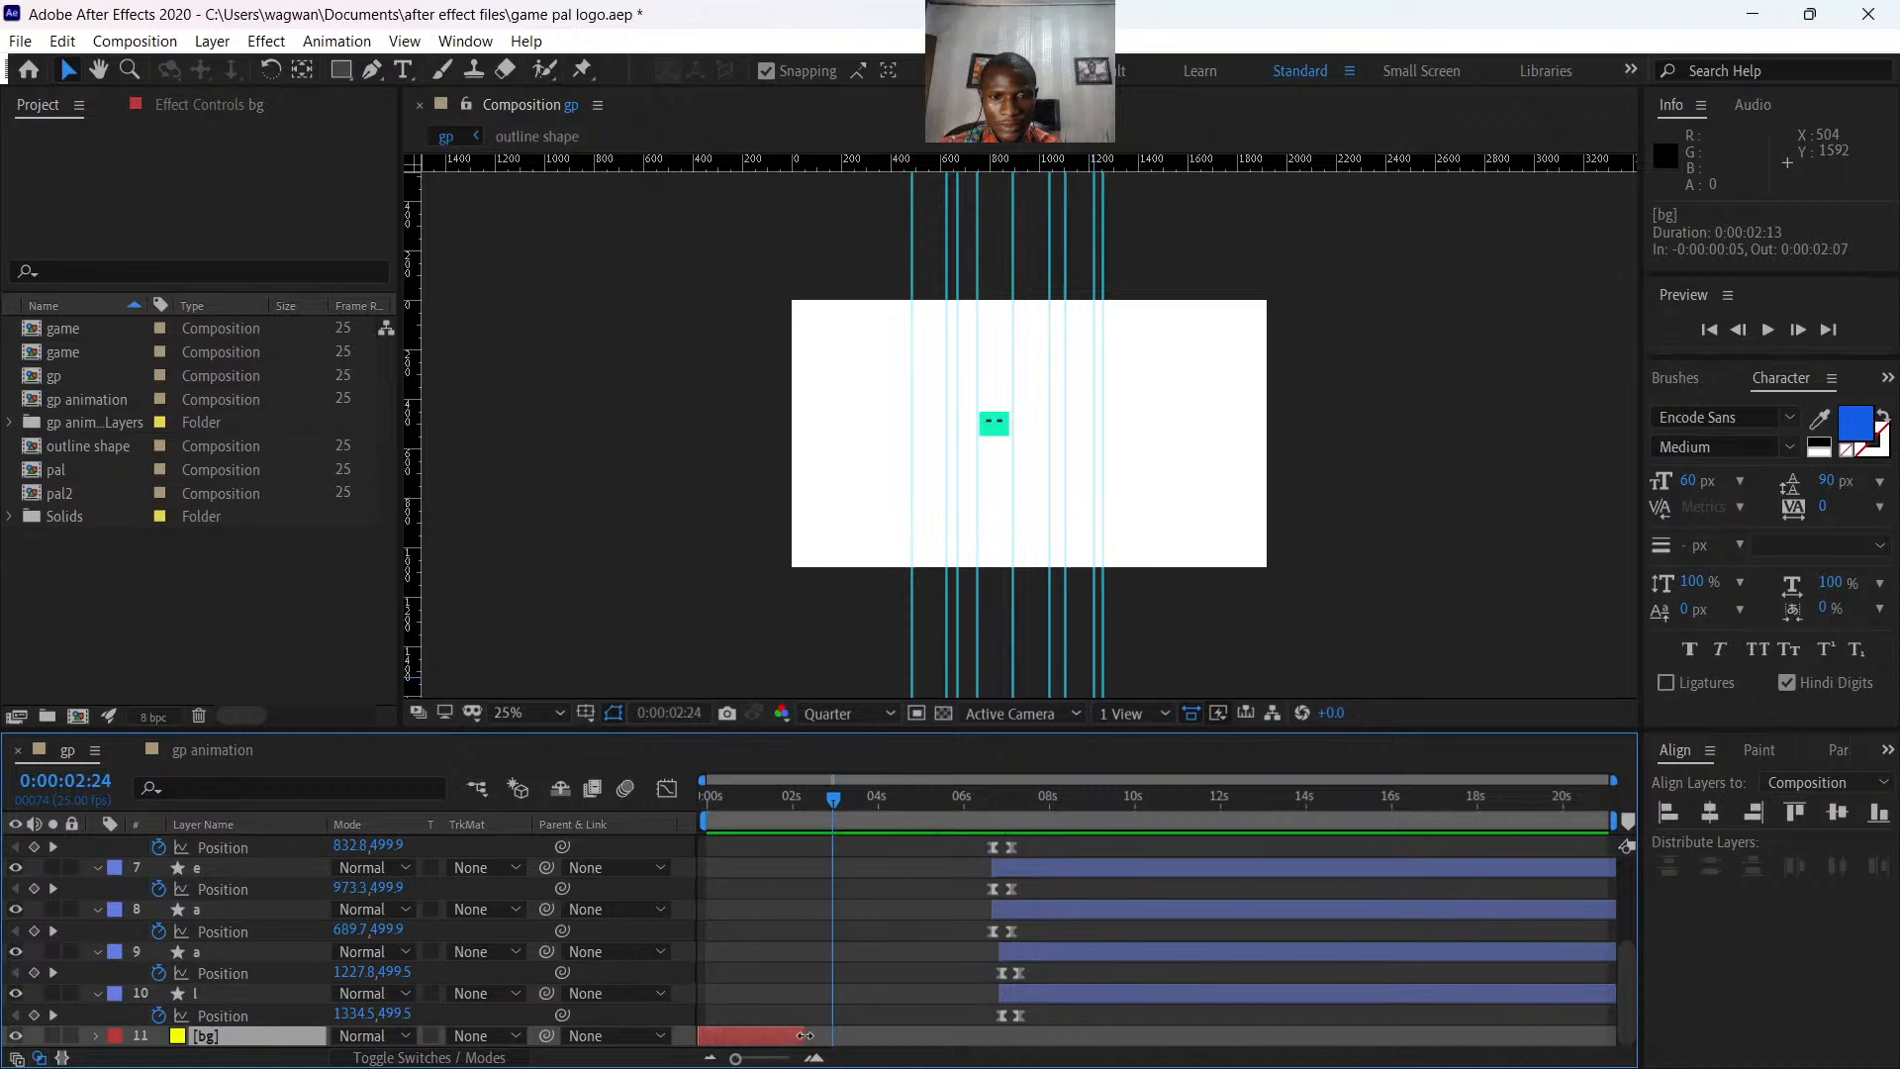
pyautogui.moveTo(804, 1035); pyautogui.dragTo(798, 821)
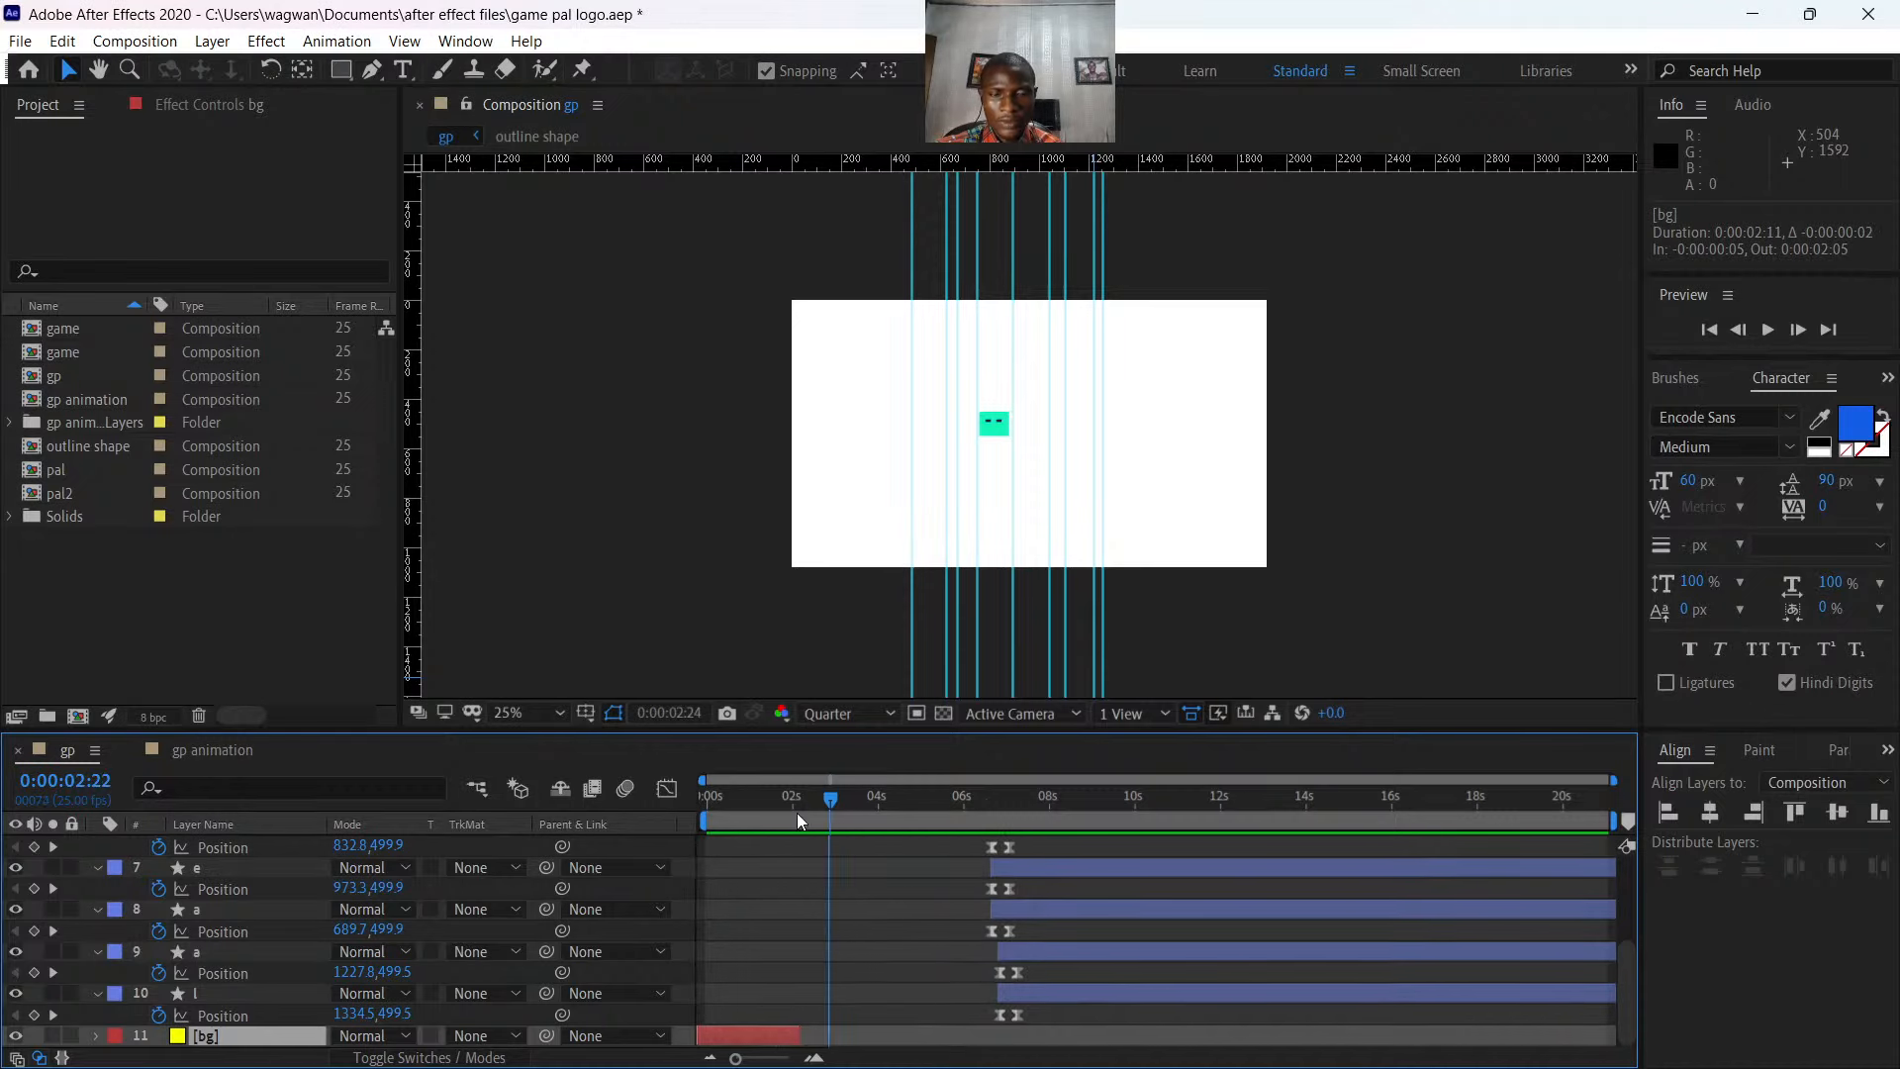
pyautogui.click(777, 815)
pyautogui.press('space')
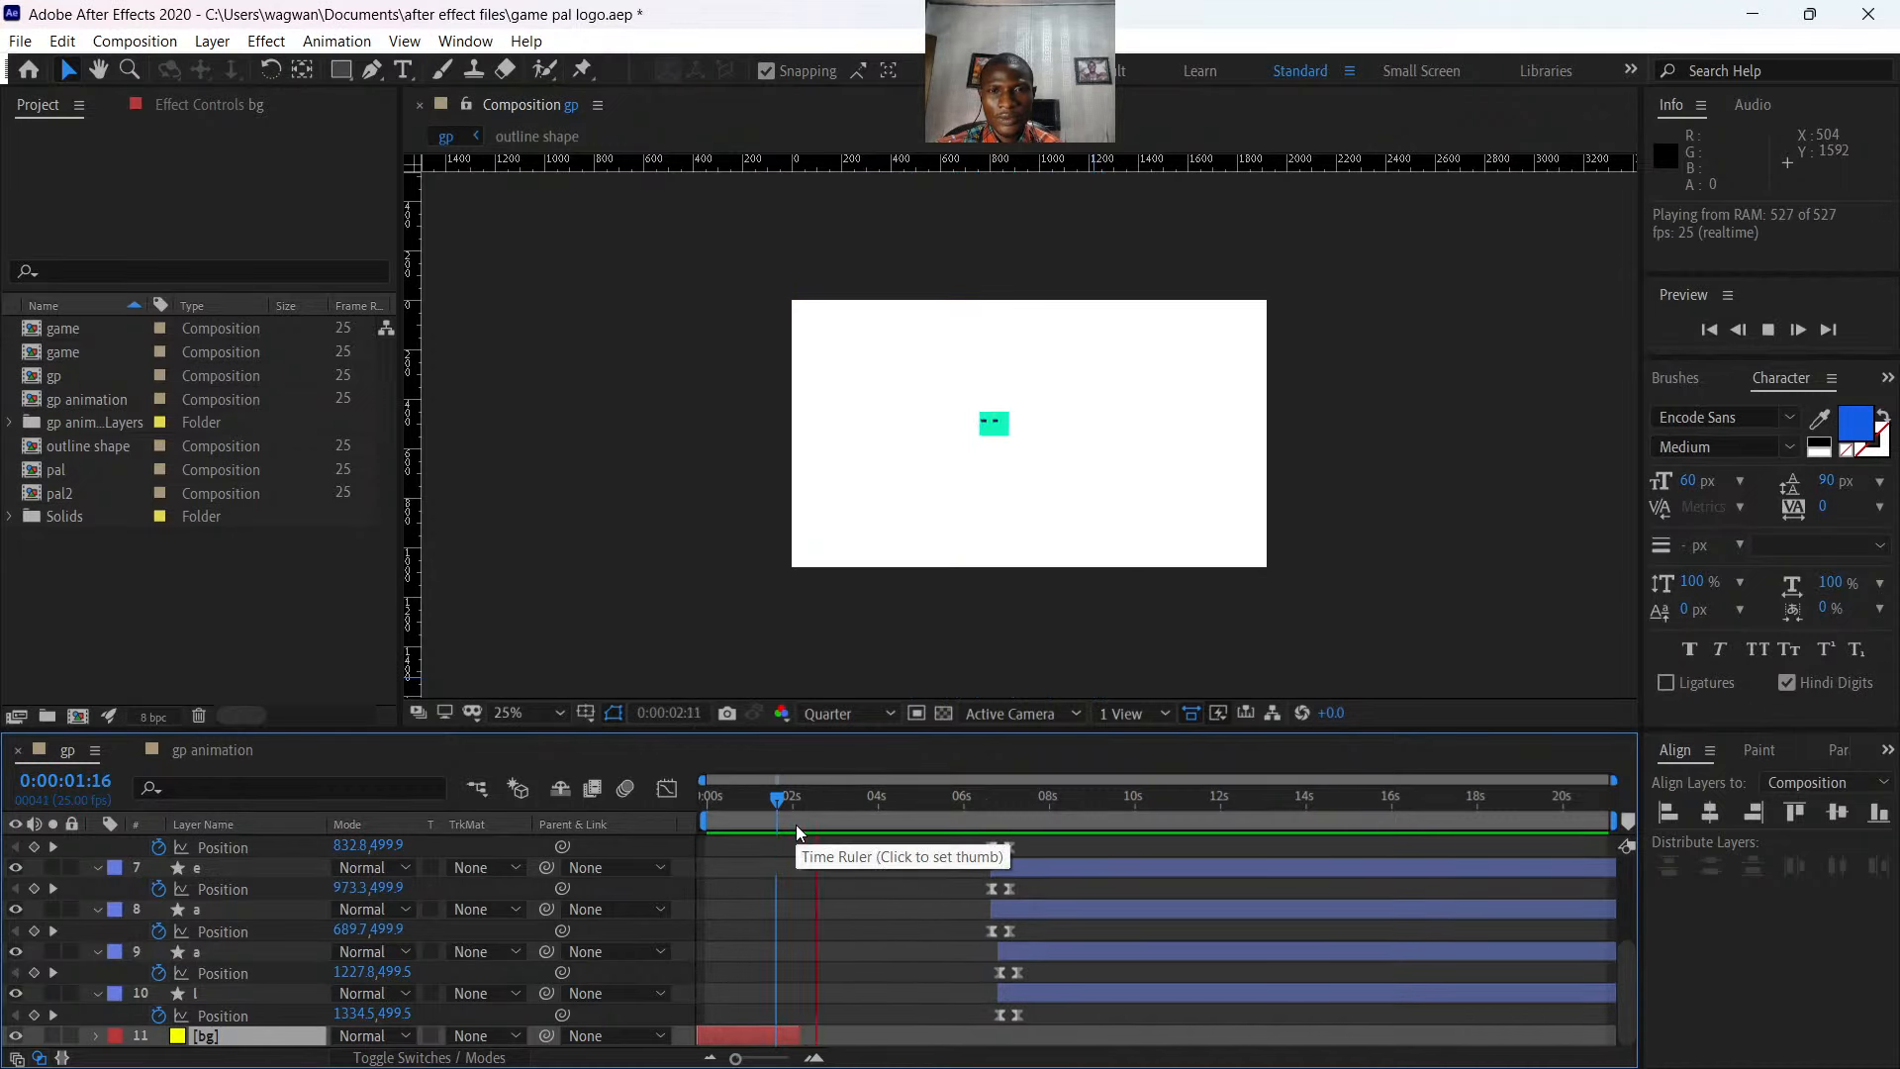
pyautogui.press('space')
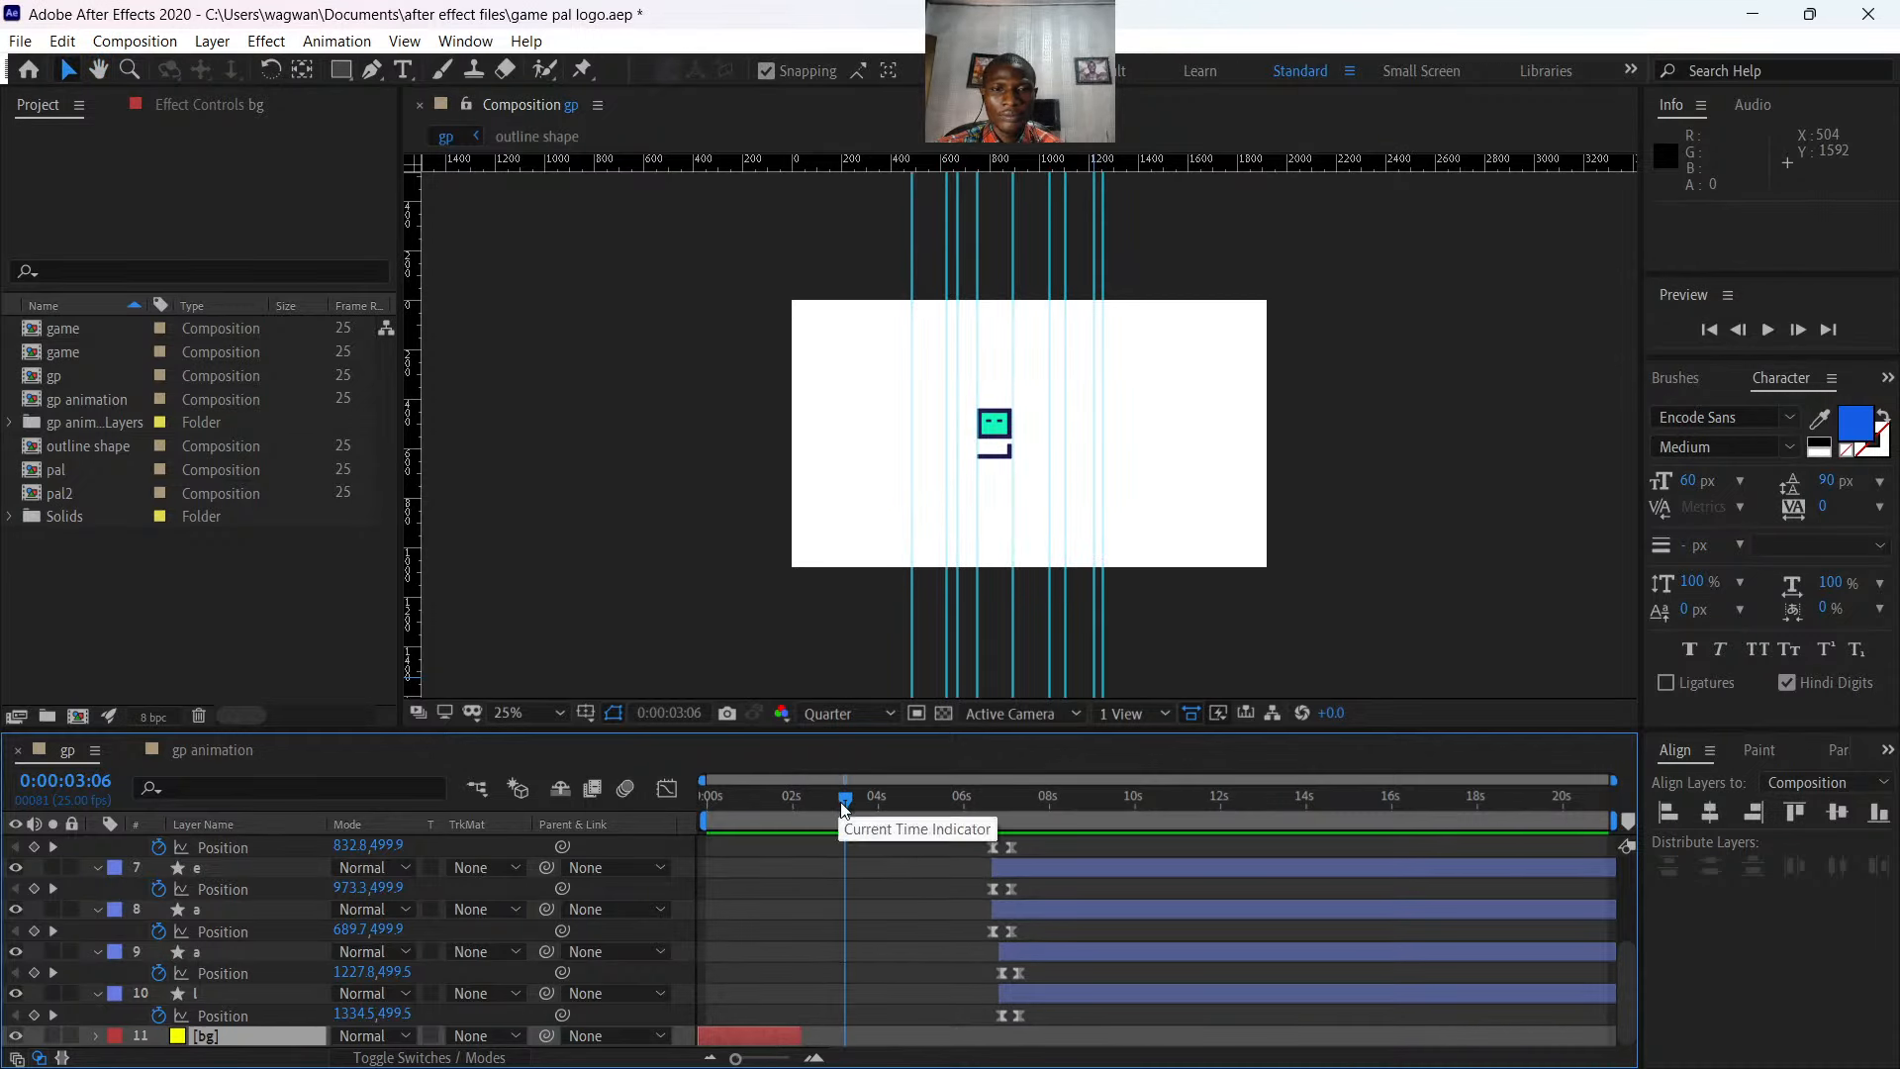
# - Play the logo animation with its new background from 0:00:00:00 and again from 0:00:00:04, with the whole frame in view
pyautogui.moveTo(844, 809); pyautogui.dragTo(630, 803)
pyautogui.press(',')
pyautogui.press('space')
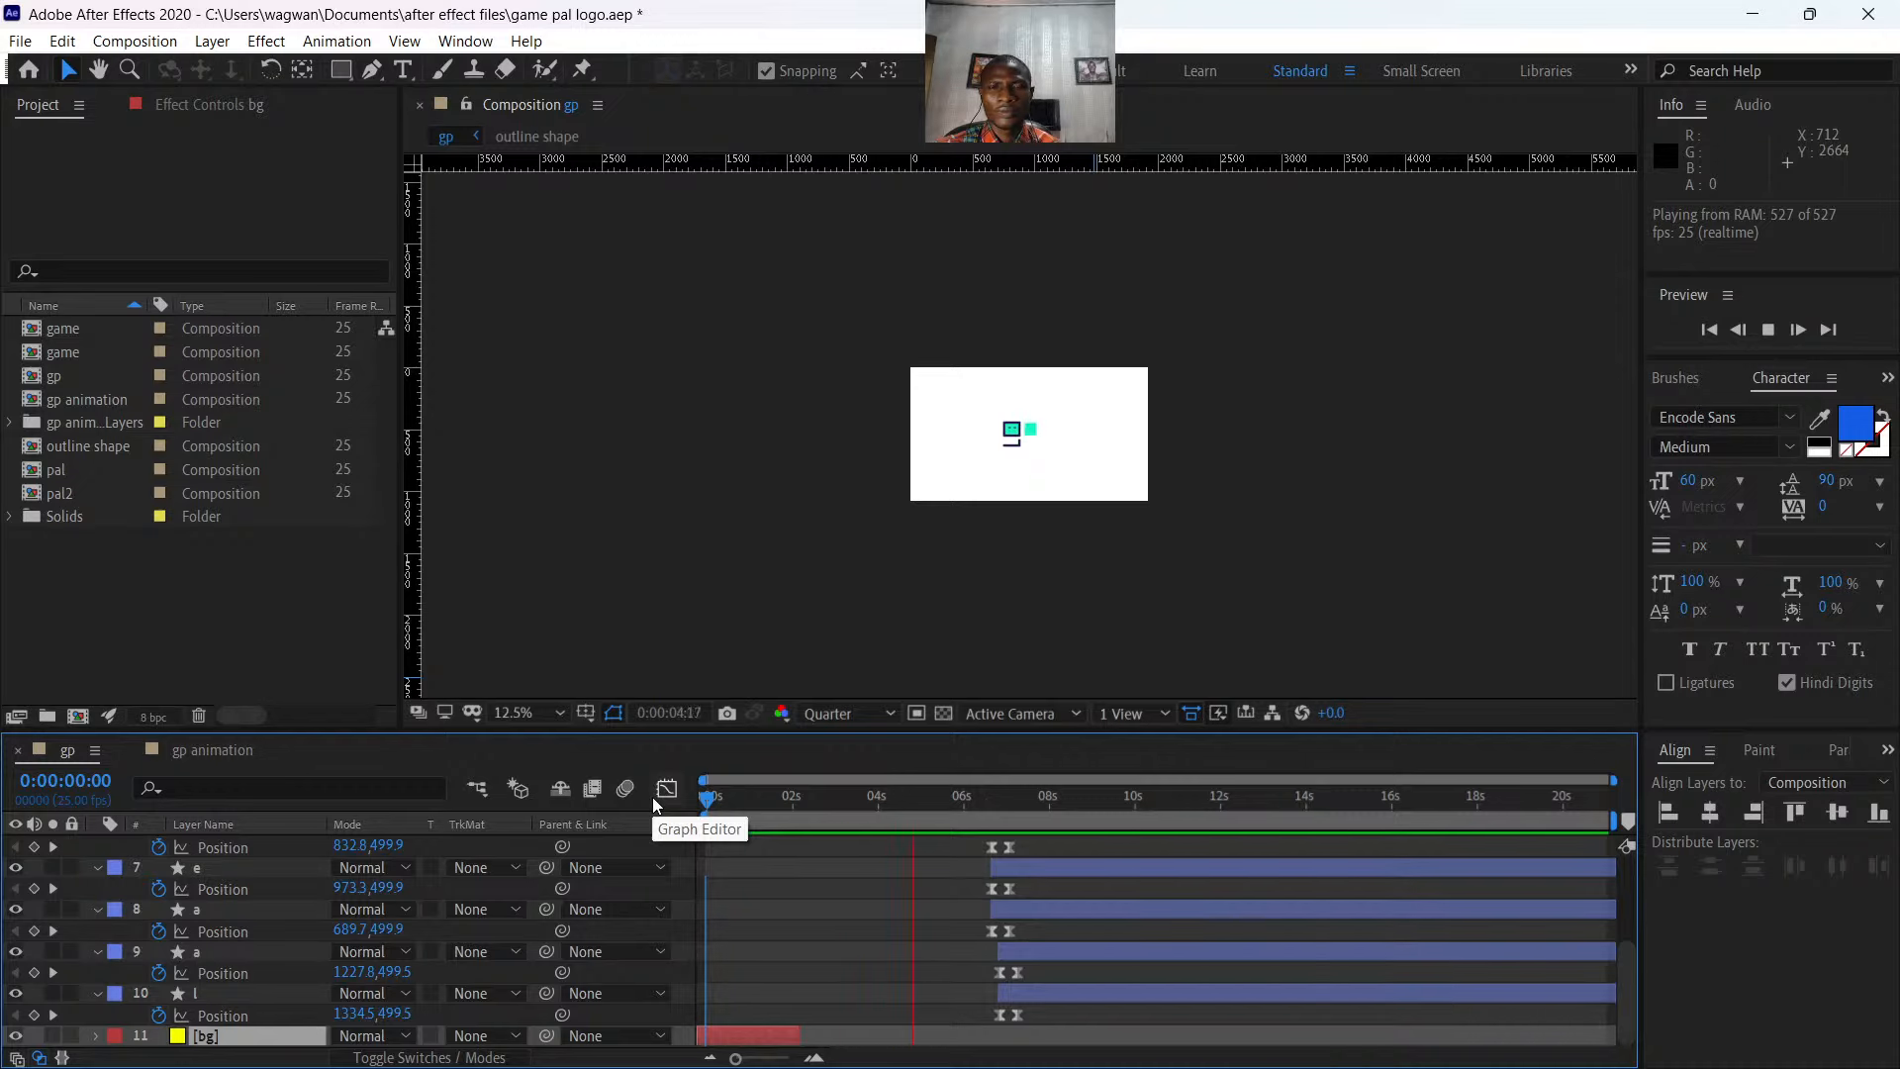
pyautogui.press('space')
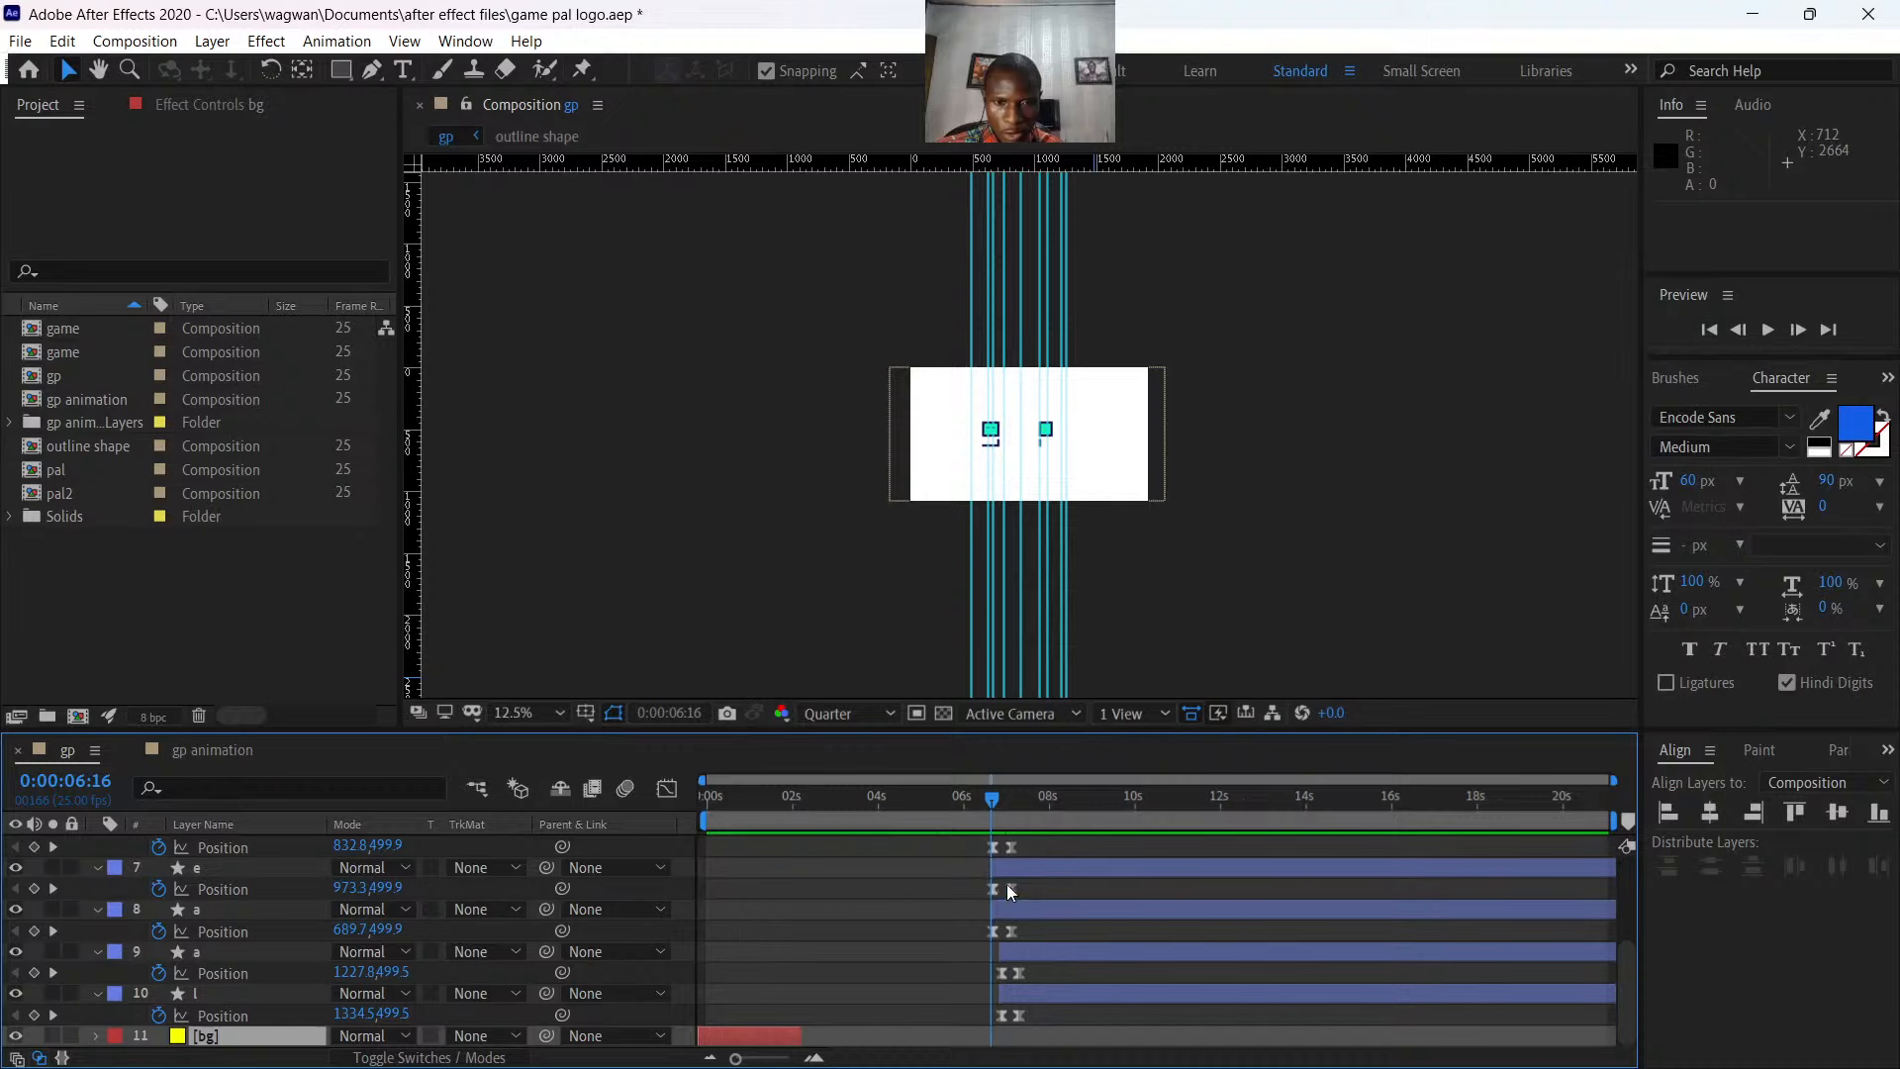
pyautogui.moveTo(992, 813); pyautogui.dragTo(710, 846)
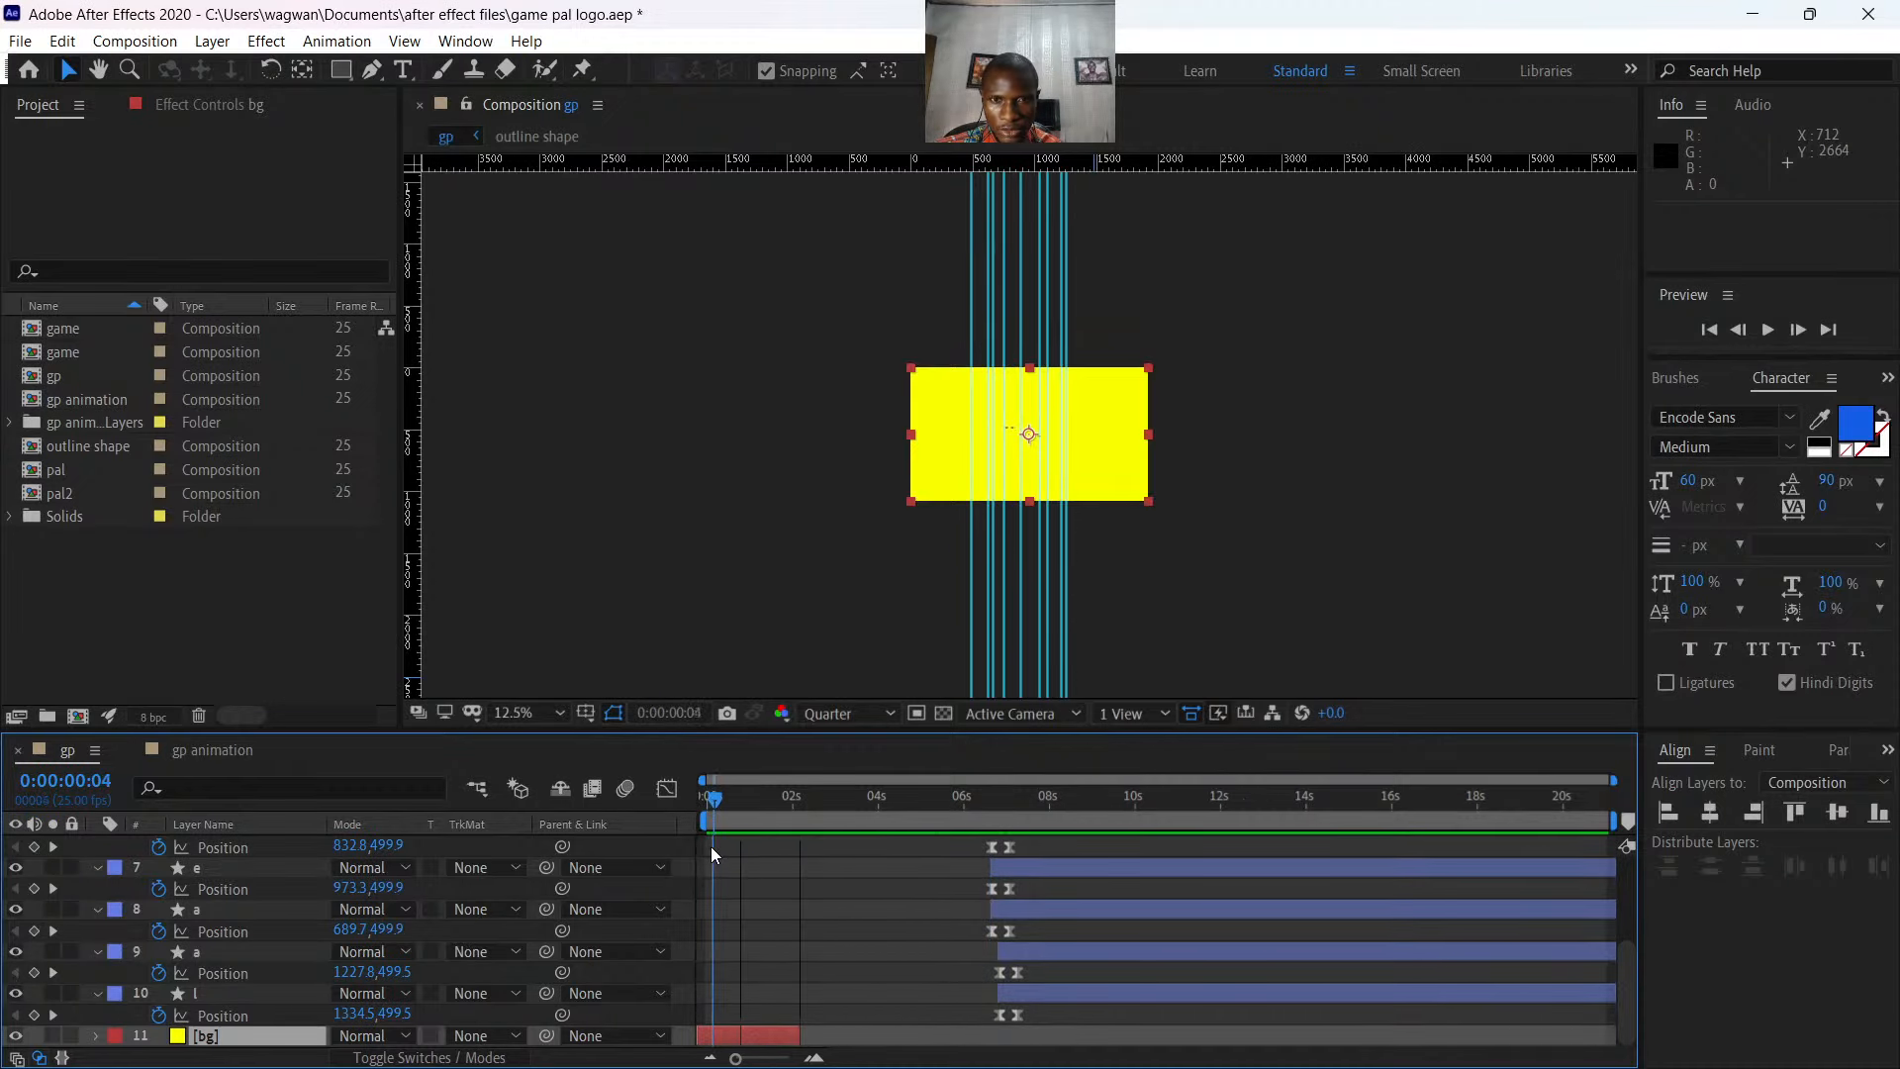
pyautogui.press('space')
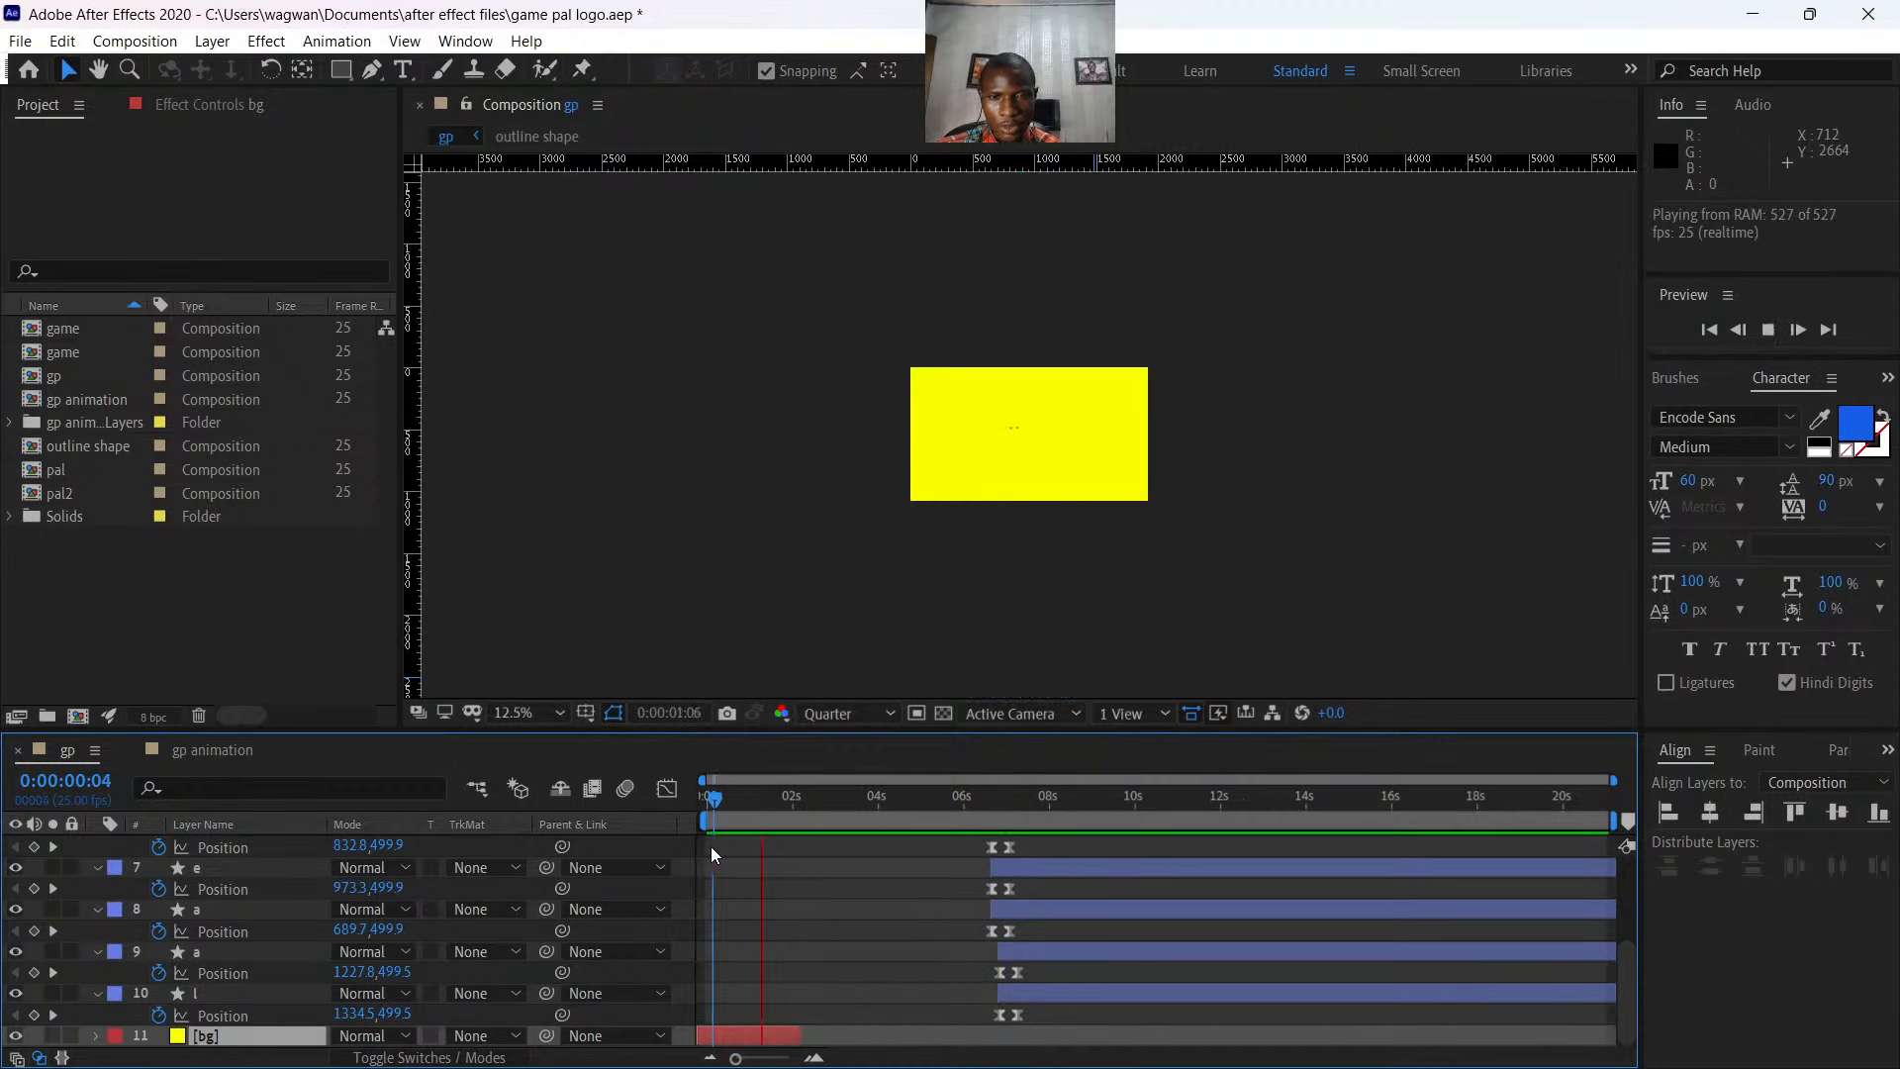
pyautogui.press('space')
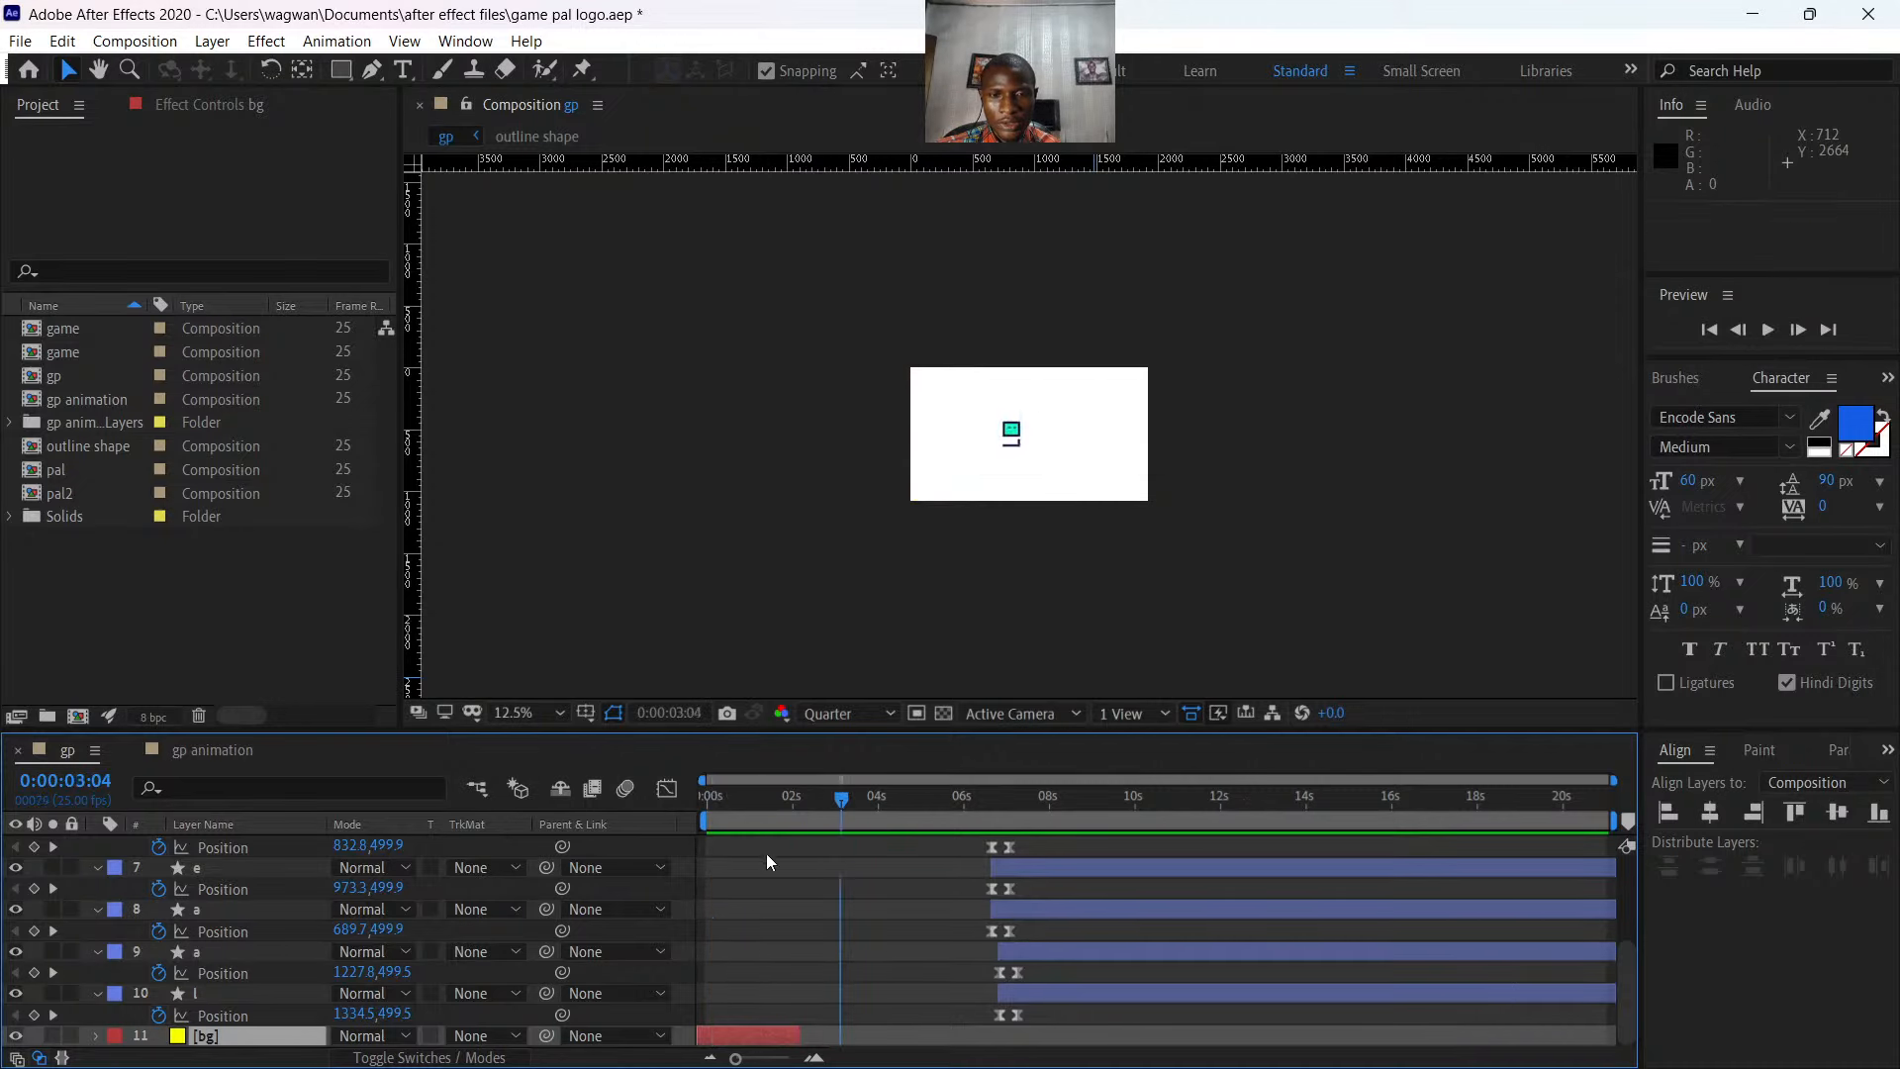
# - Preview the gp composition from 0:00:02:13 to check the logo's opening movement
pyautogui.moveTo(840, 796); pyautogui.dragTo(809, 794)
pyautogui.press('space')
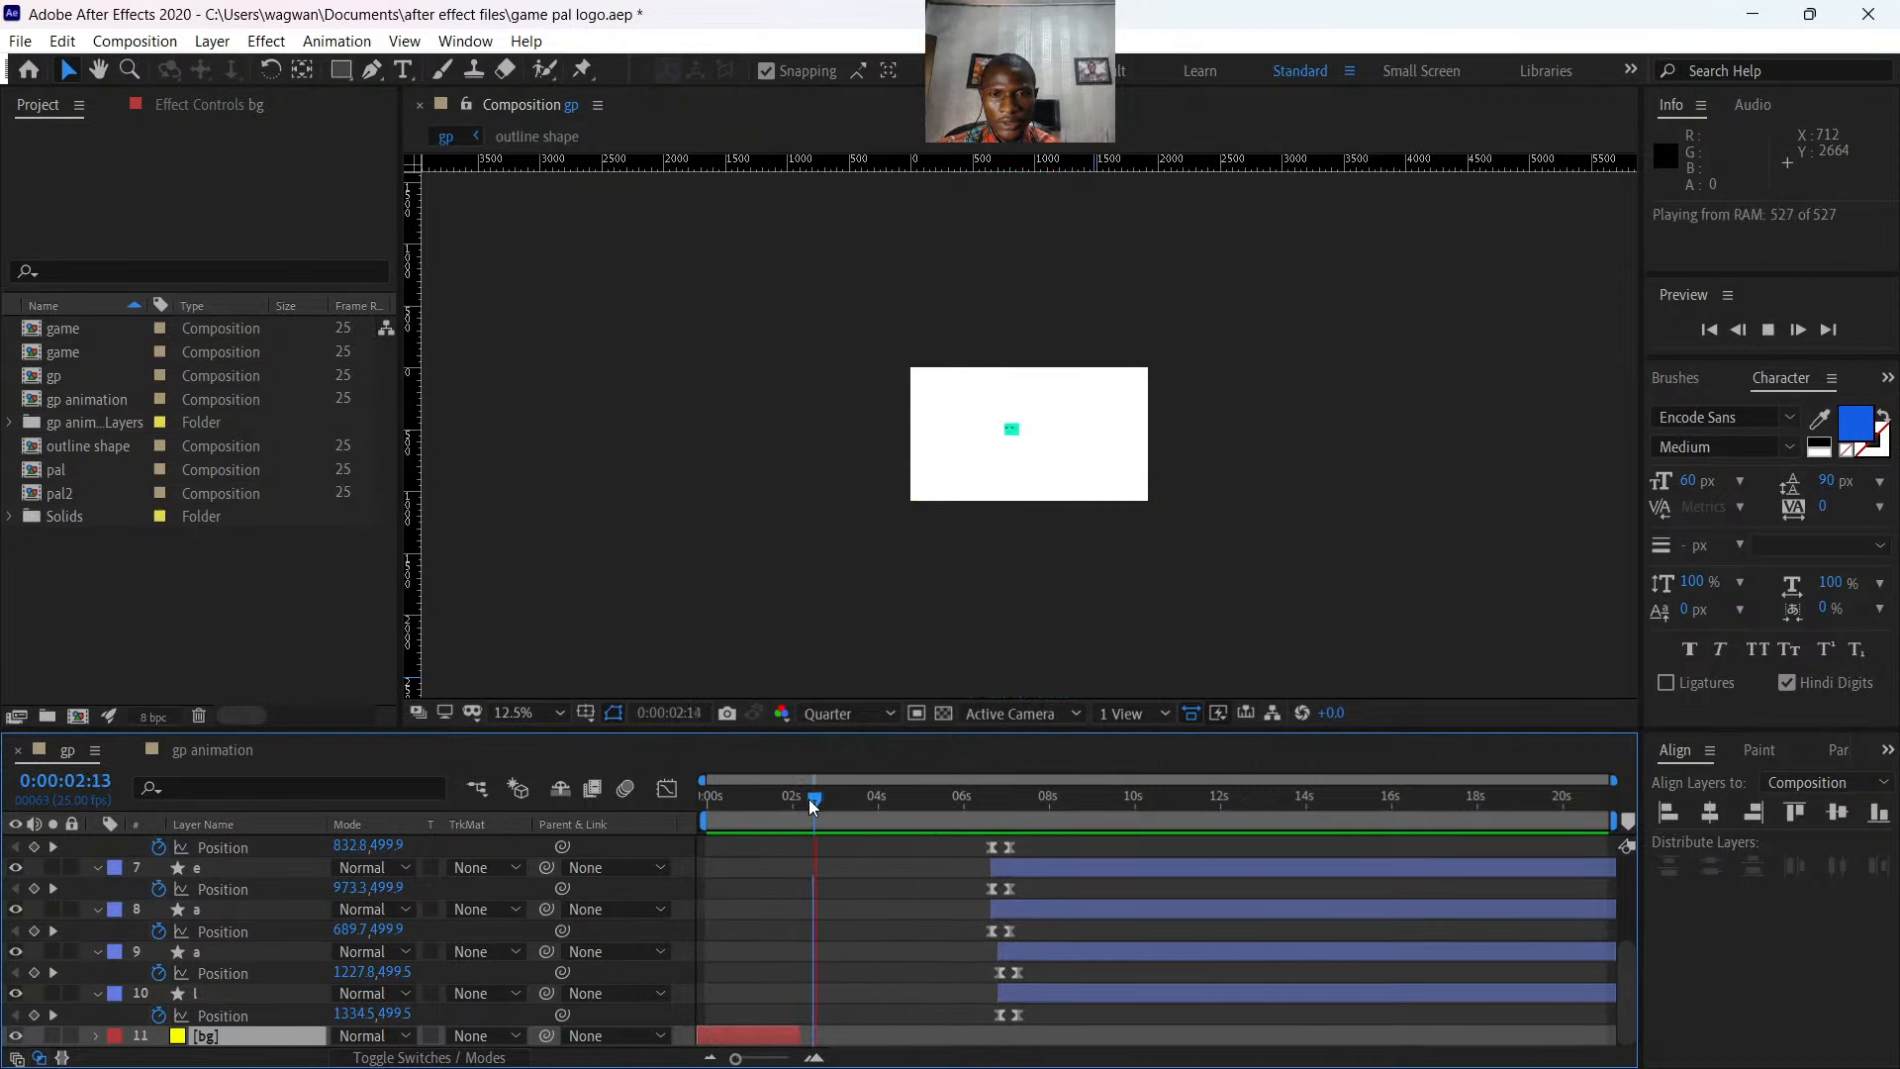
pyautogui.press('space')
pyautogui.scroll(4, 820, 906)
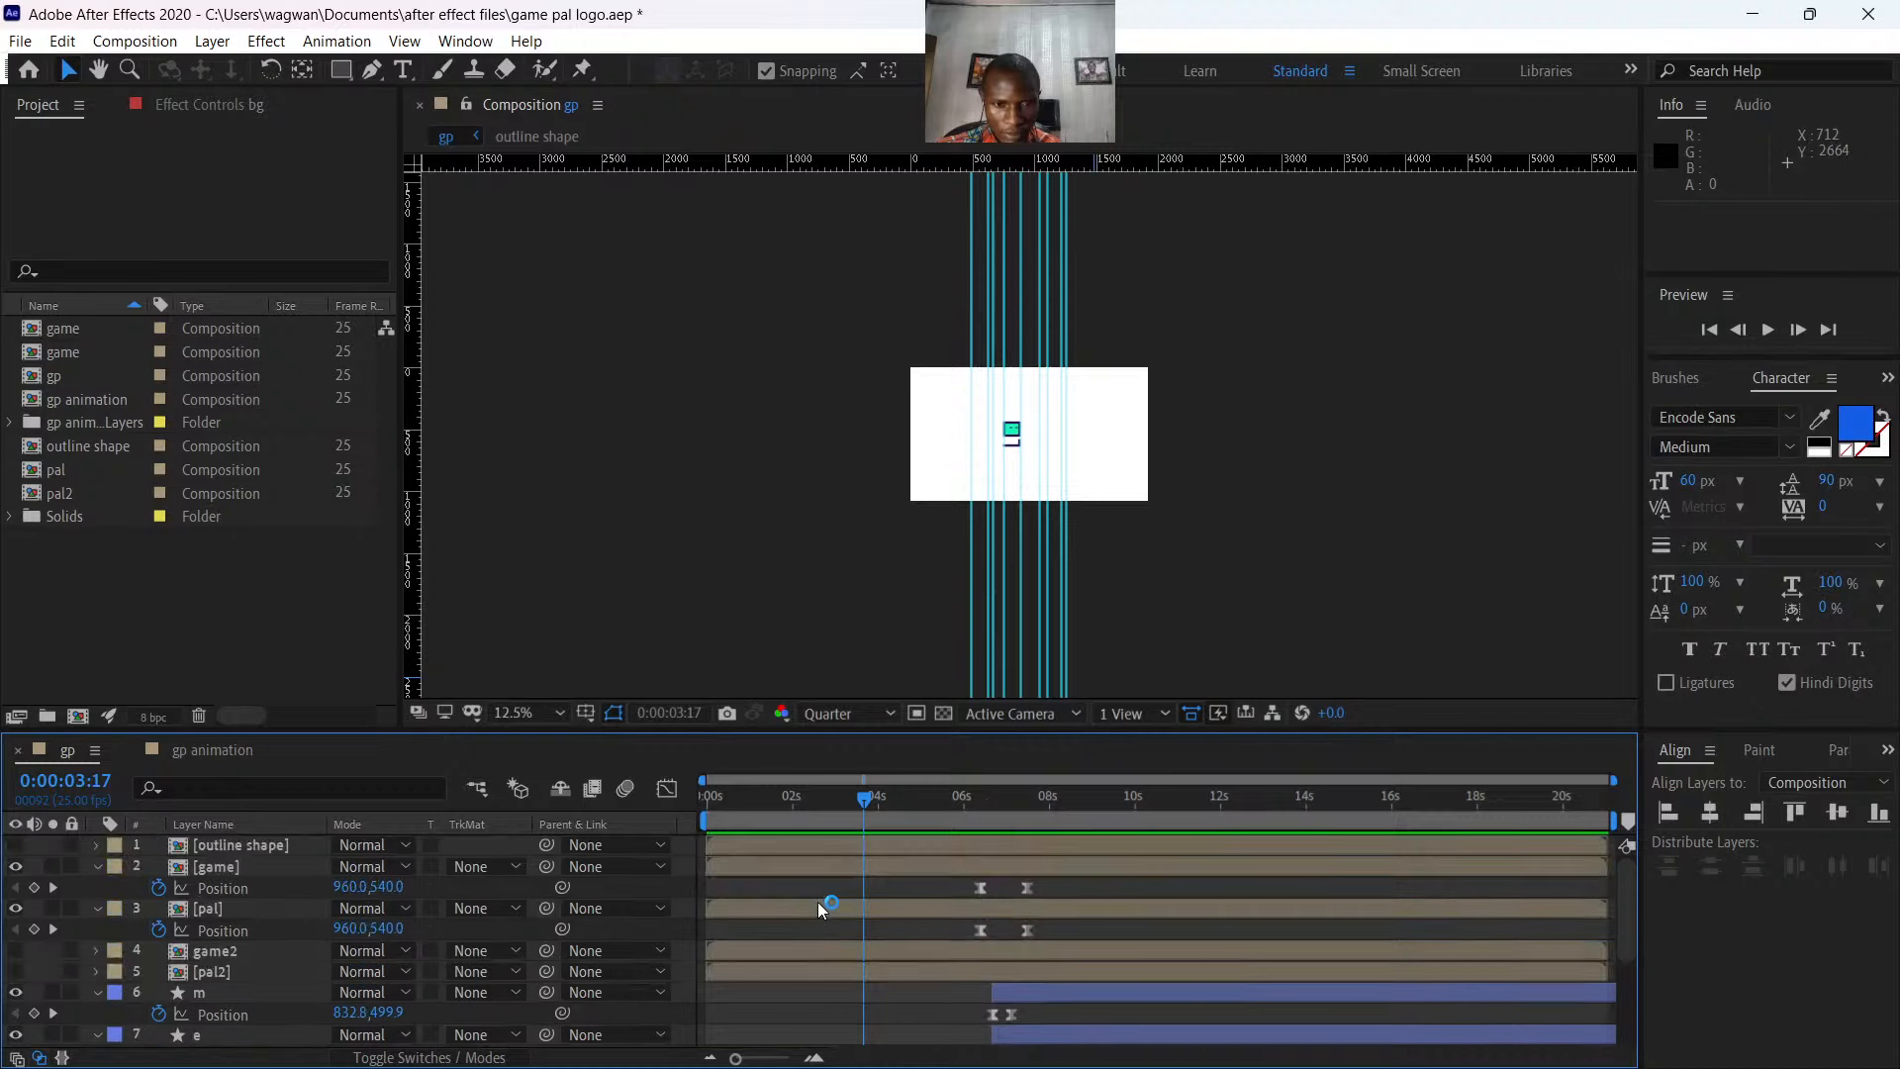
# - In the game precomp, reveal the Position keyframes of g top 2 and g bottom 2 and select their end keyframes at 0:00:03:12
pyautogui.click(756, 847)
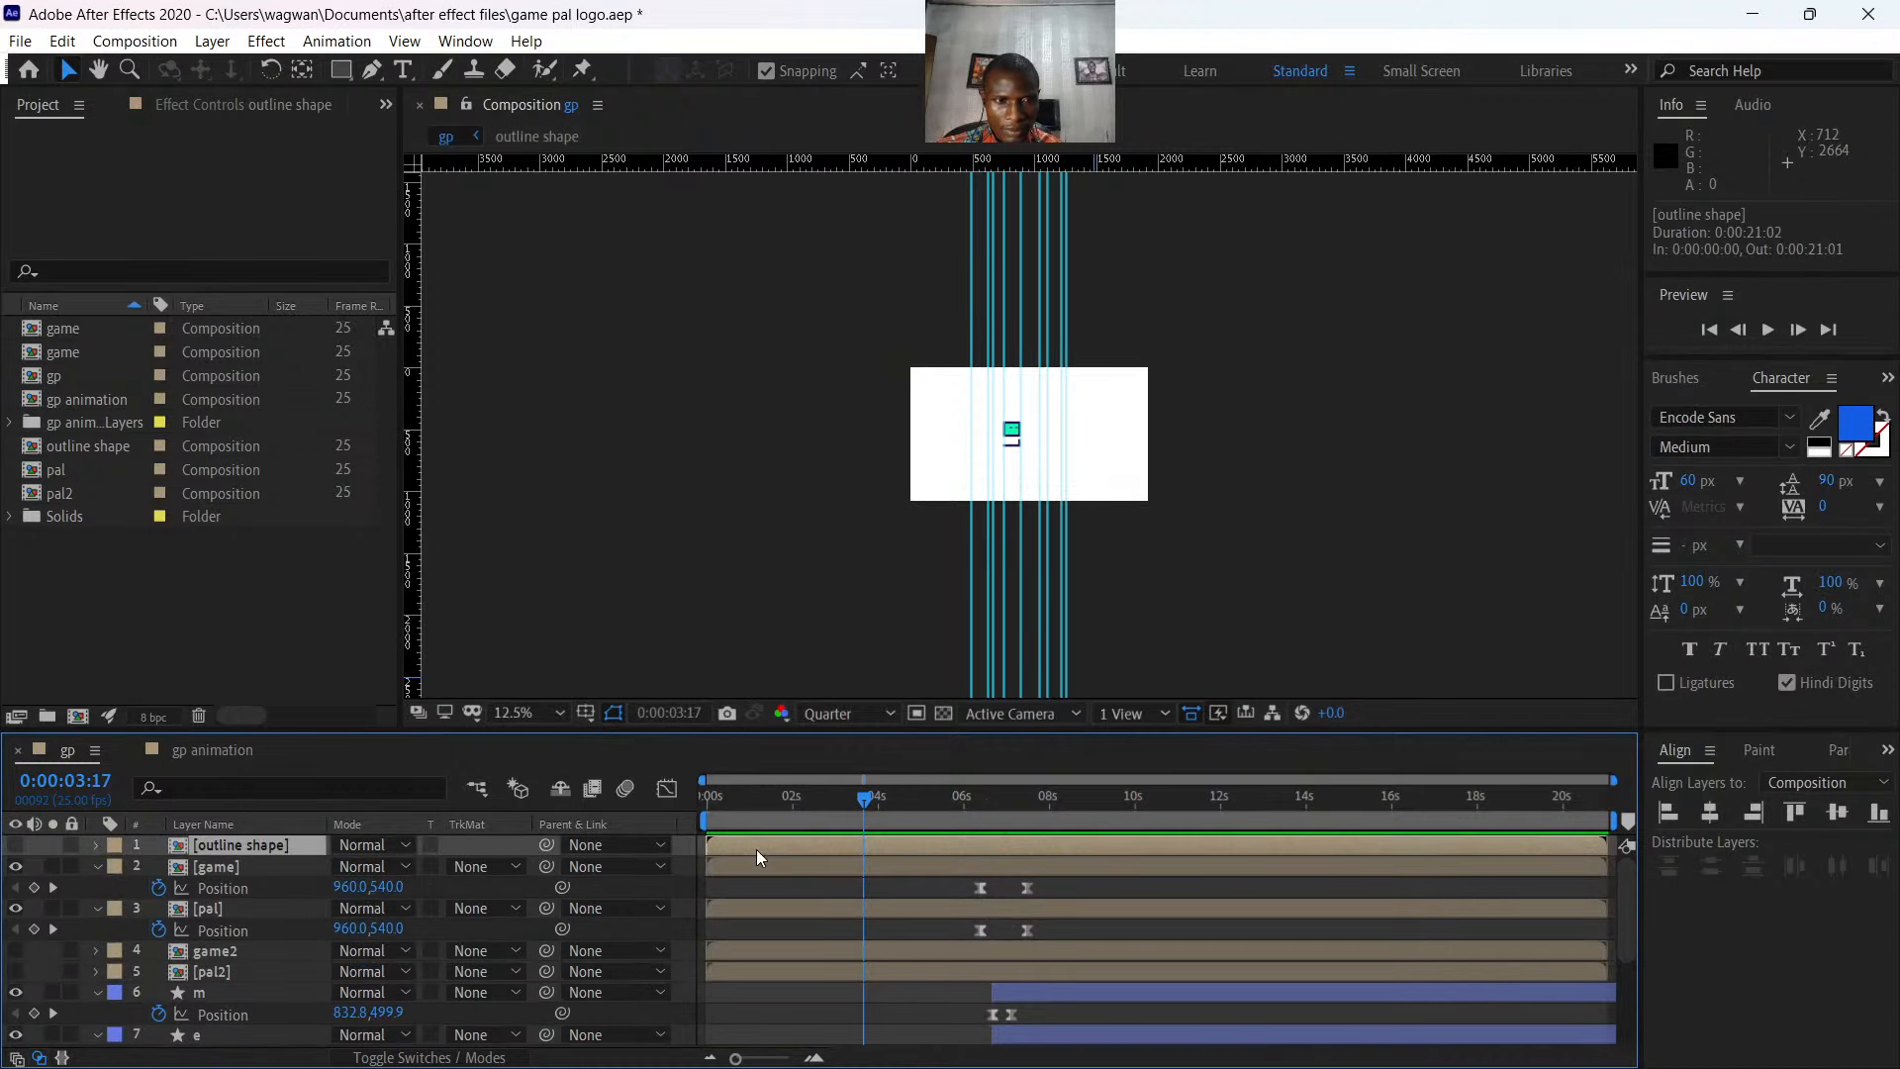
pyautogui.doubleClick(766, 865)
pyautogui.moveTo(845, 803); pyautogui.dragTo(841, 887)
pyautogui.click(863, 889)
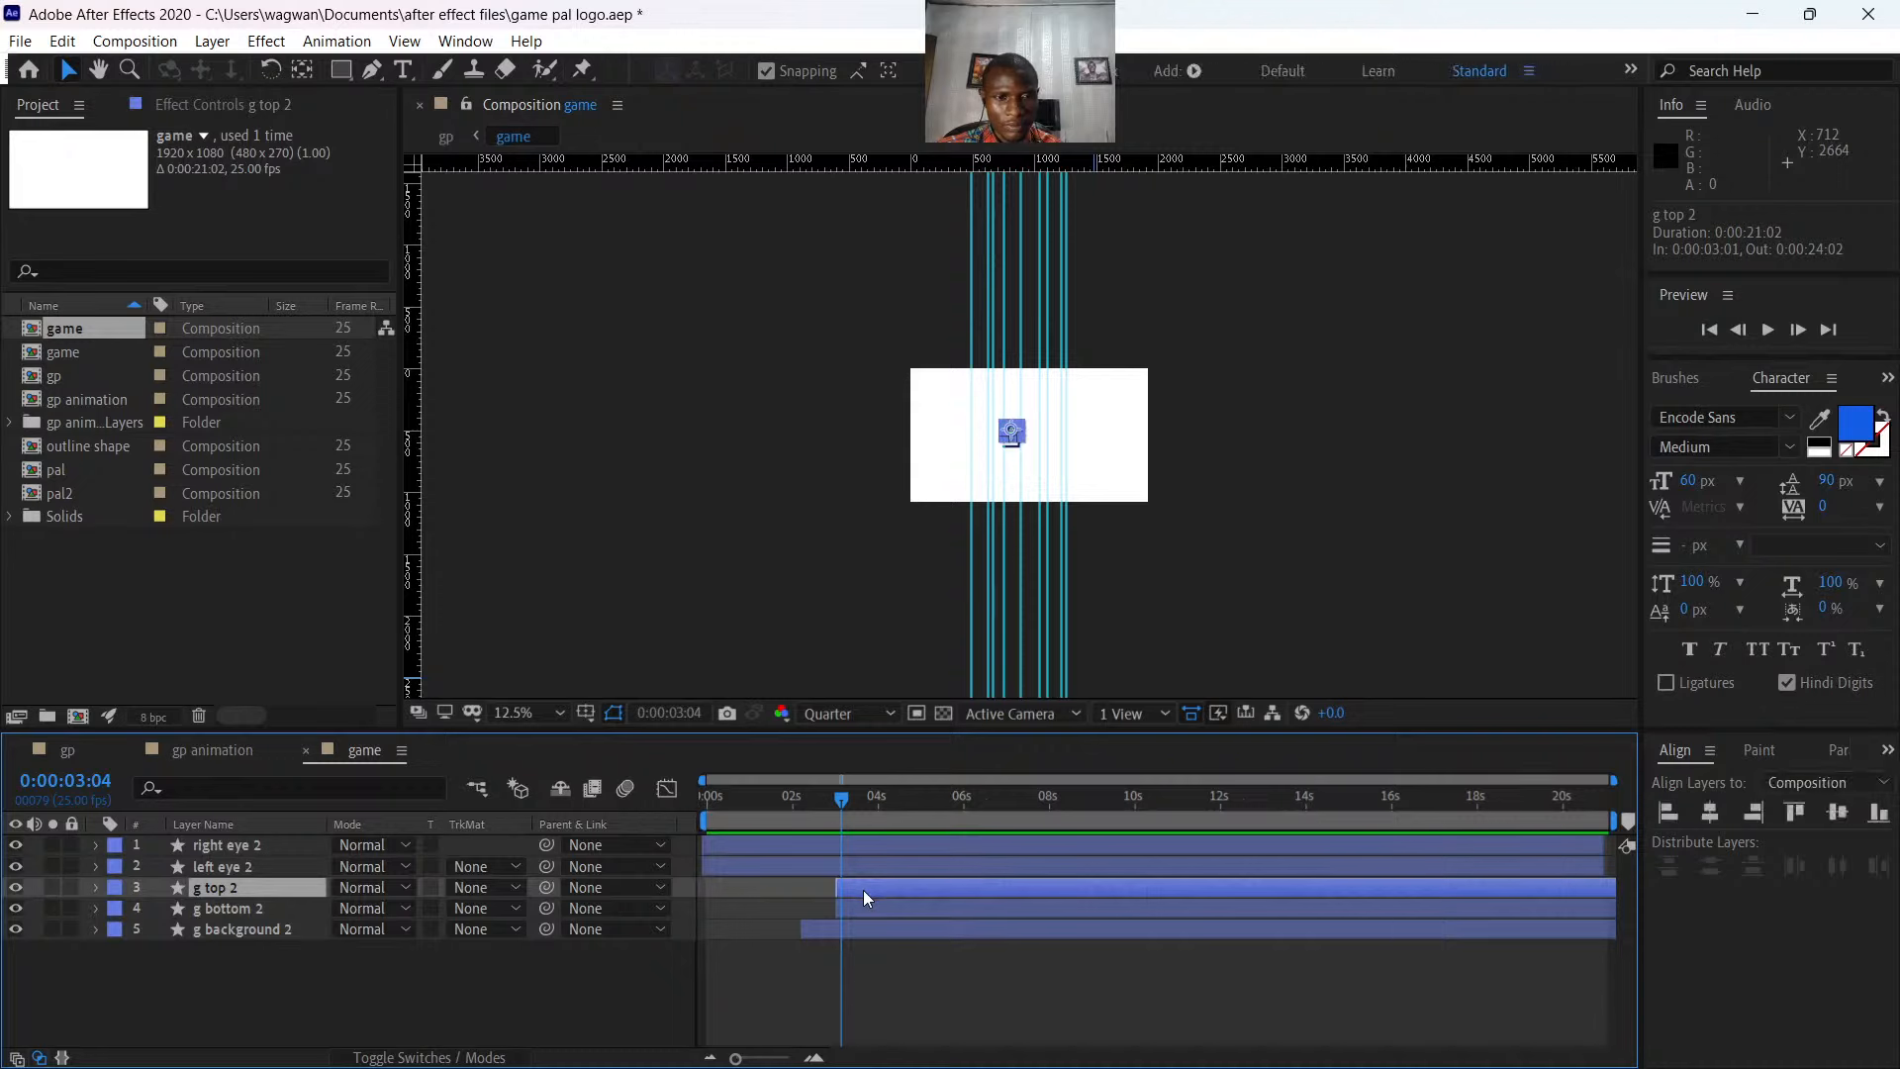
pyautogui.keyDown('shift'); pyautogui.click(863, 905); pyautogui.keyUp('shift')
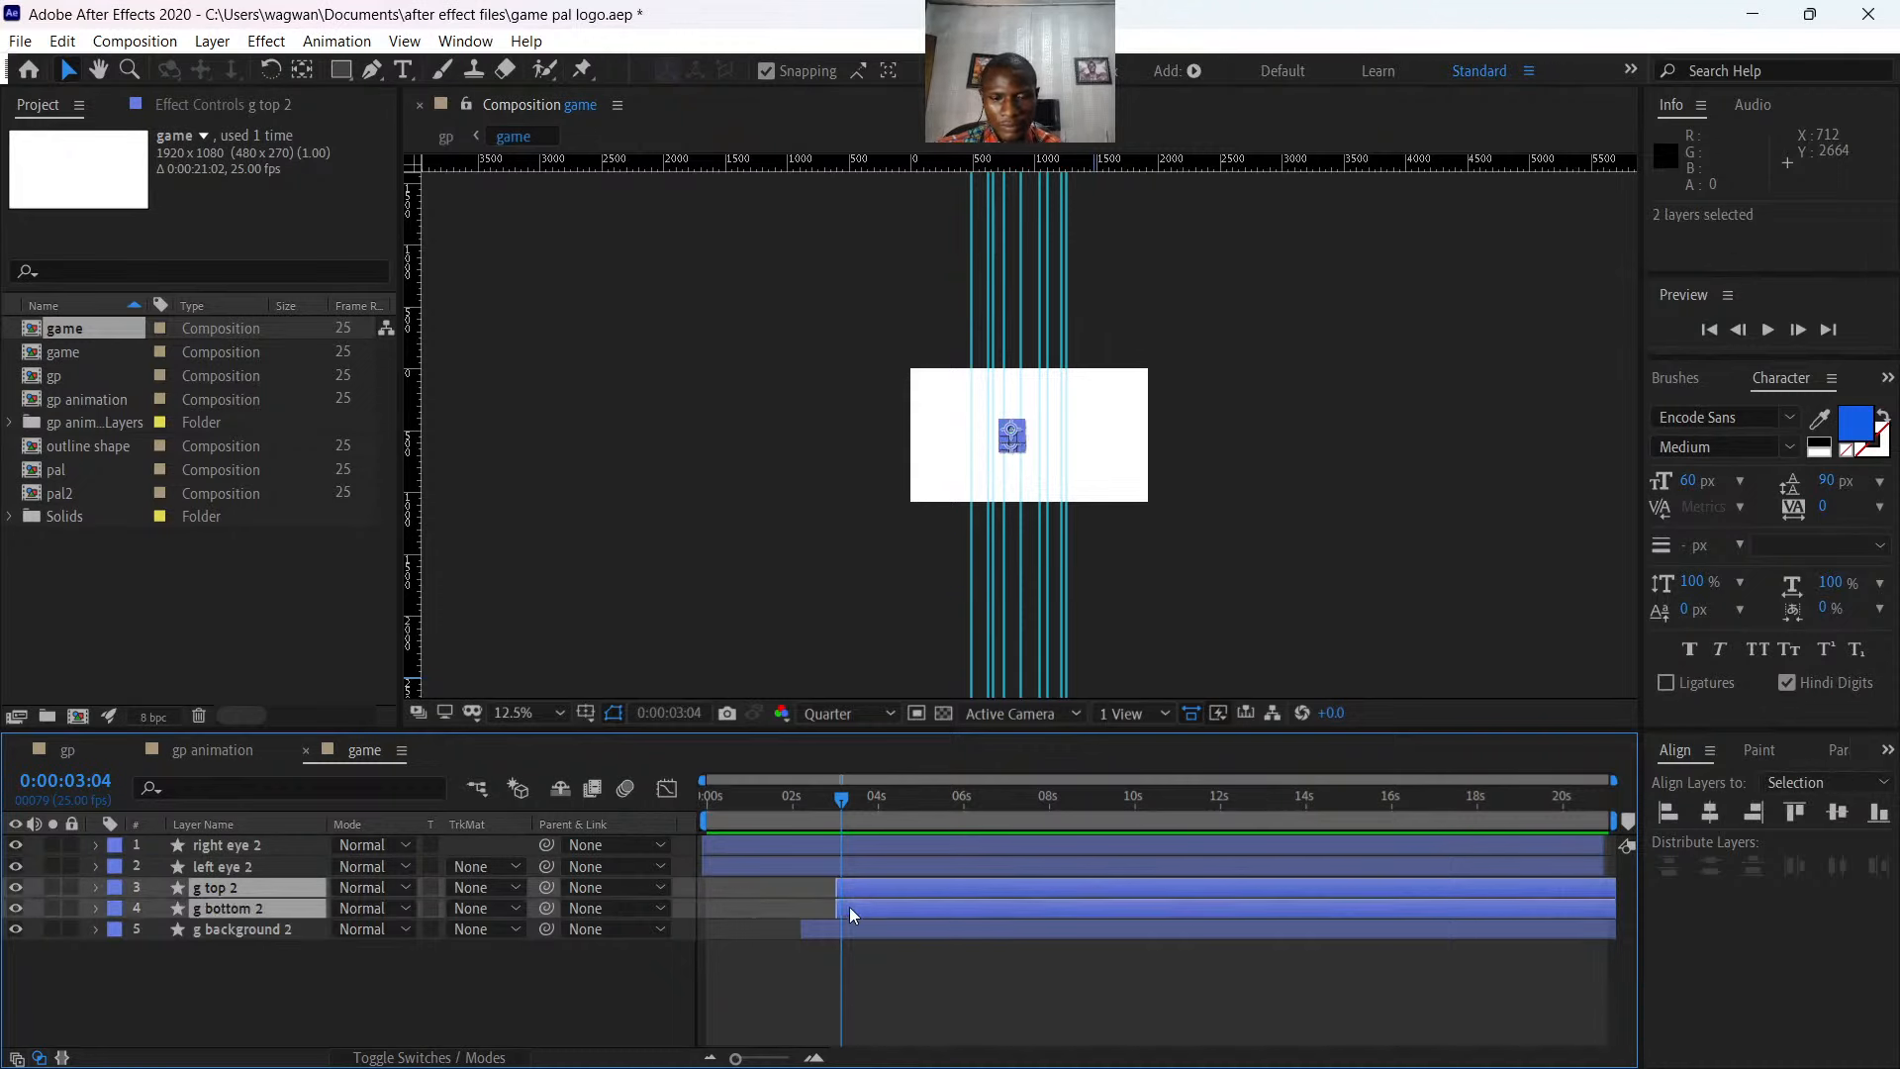
pyautogui.press('u')
pyautogui.click(867, 910)
pyautogui.moveTo(865, 900); pyautogui.dragTo(857, 952)
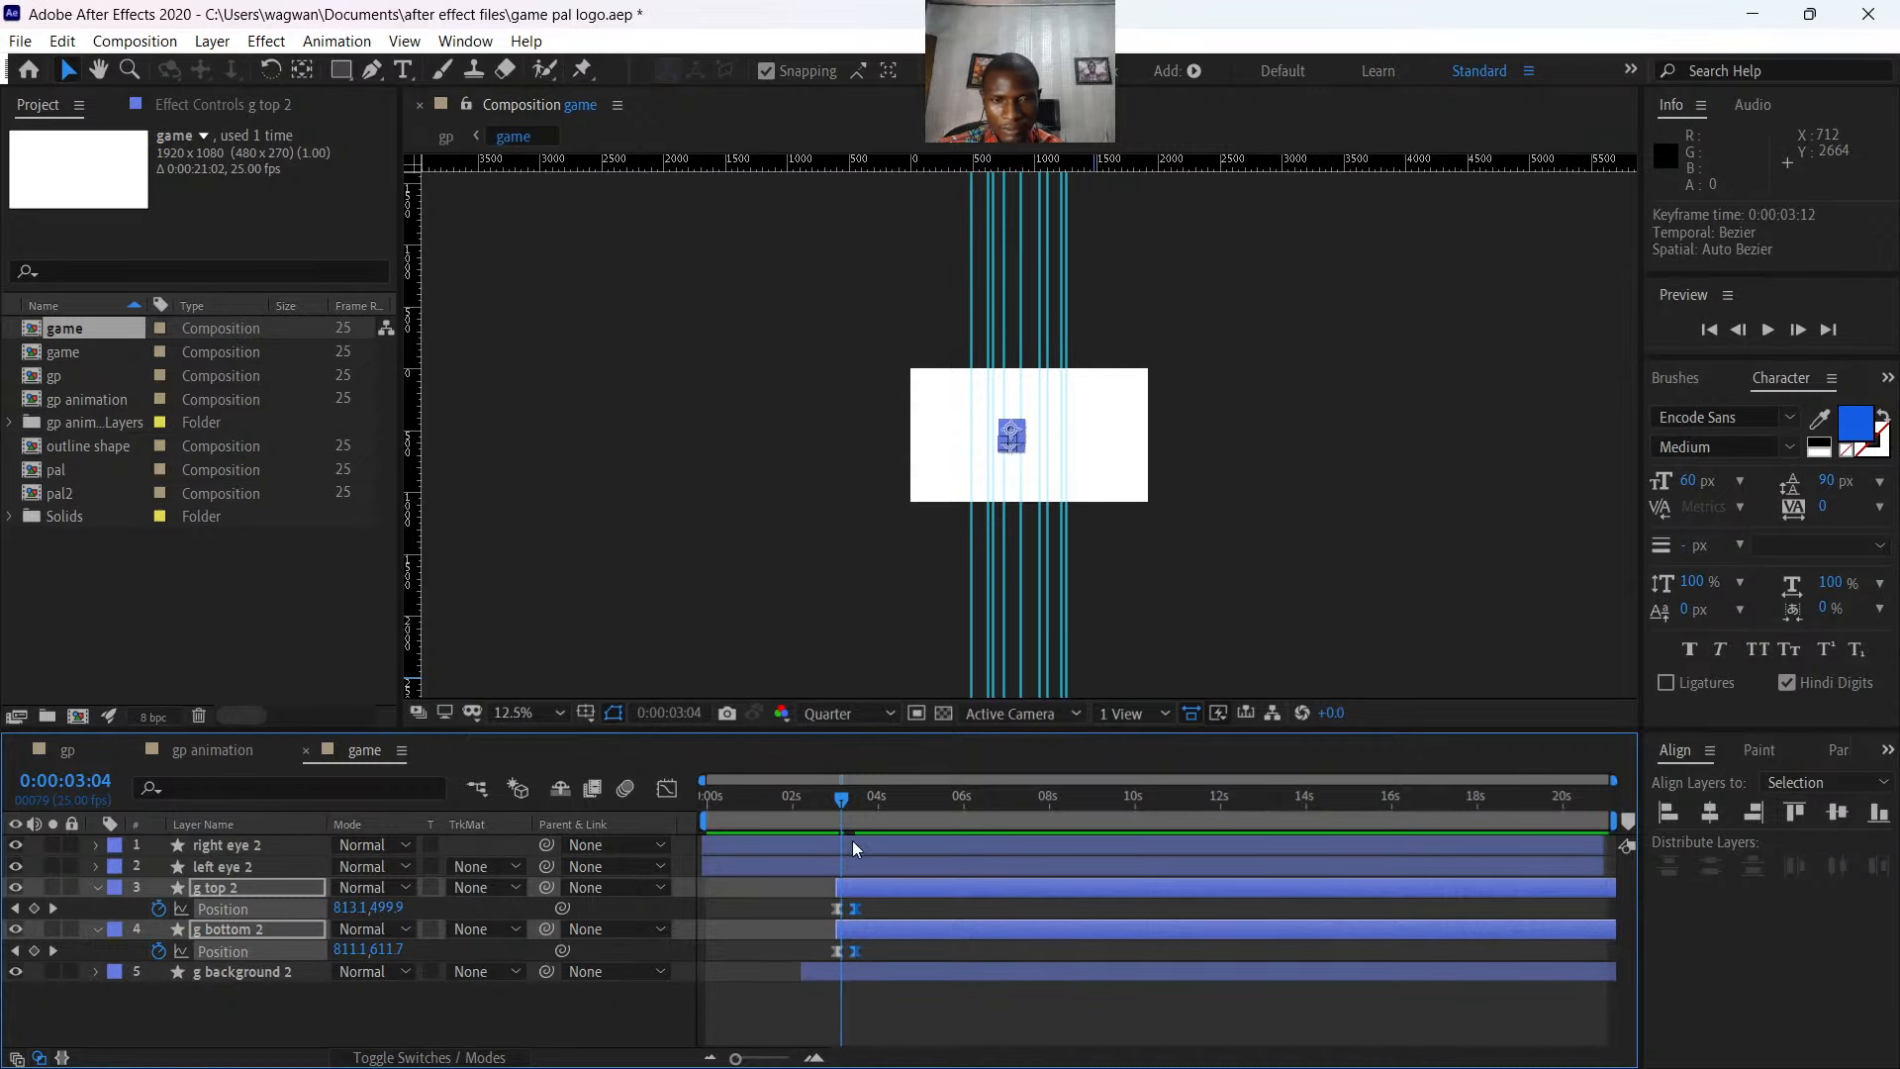
# - Preview the g outline movement in the game precomp from 0:00:02:20 and check the graph editor
pyautogui.click(936, 1013)
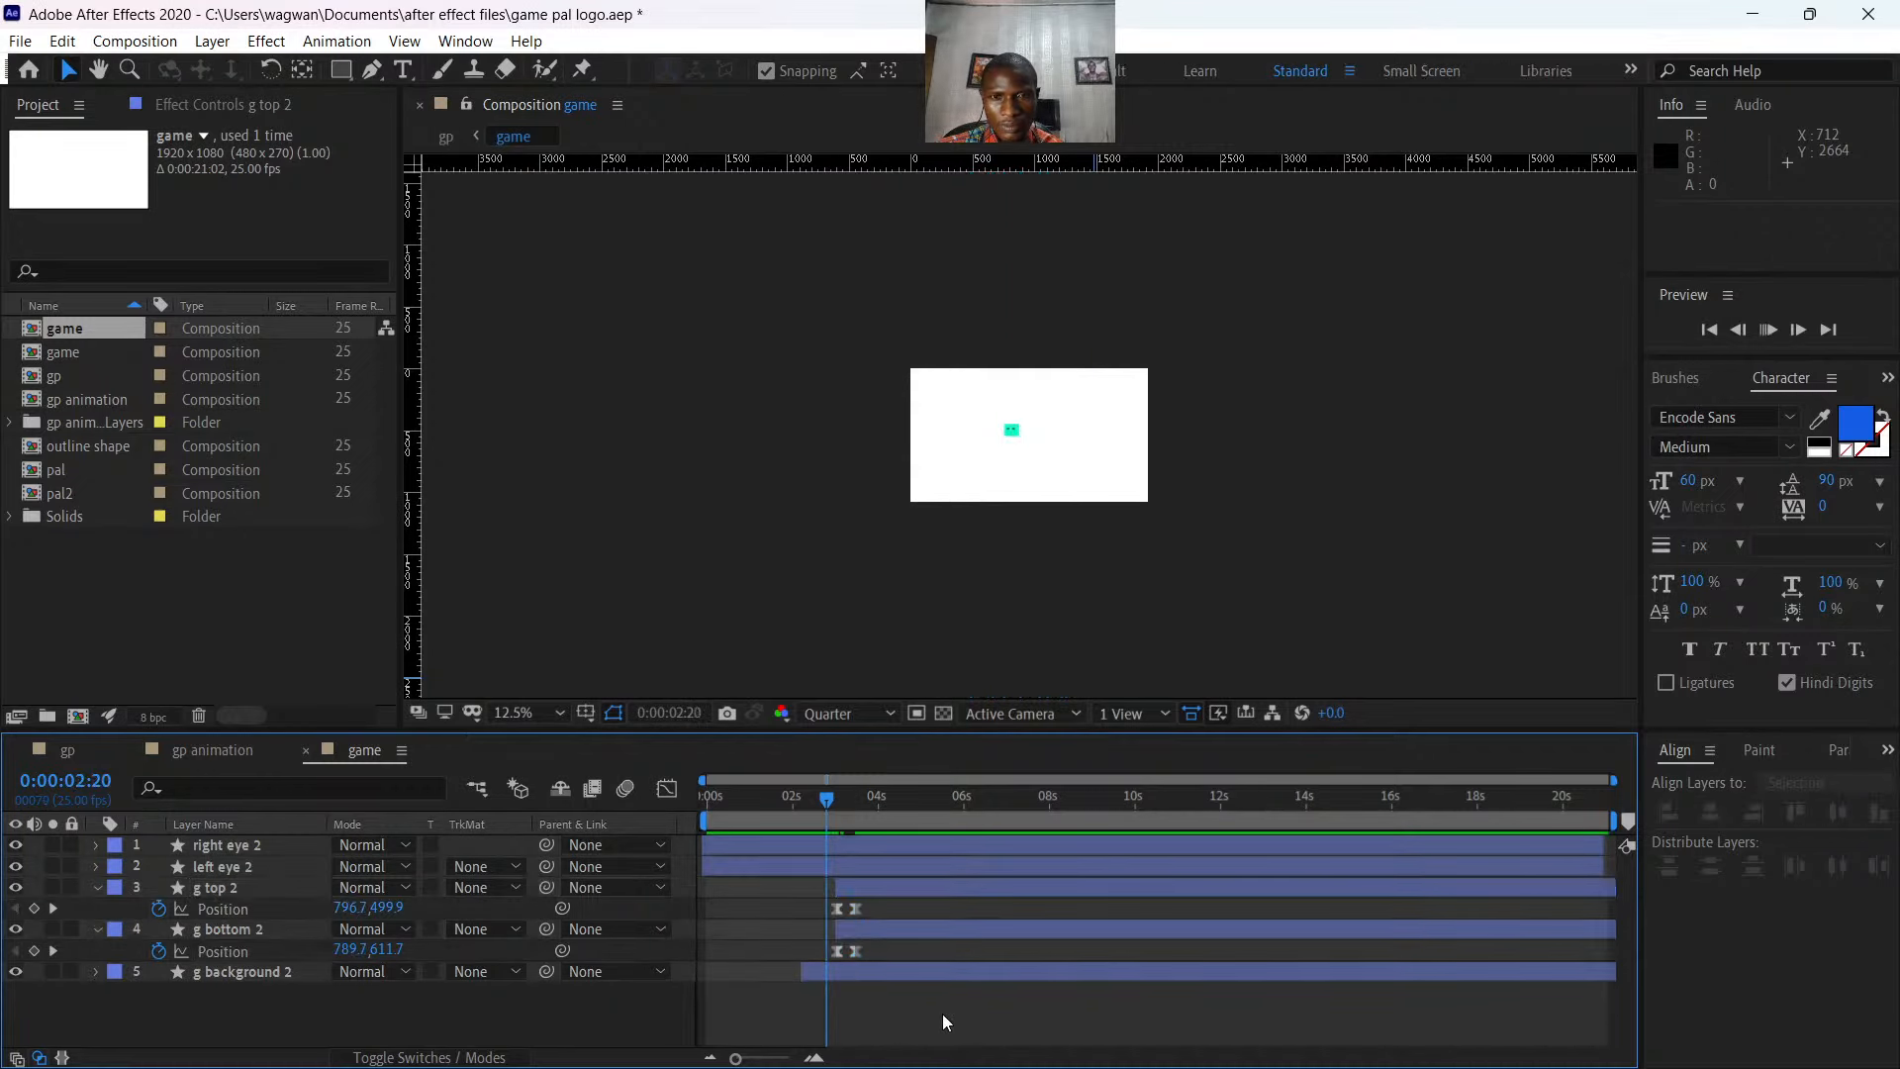
pyautogui.press('space')
pyautogui.click(667, 788)
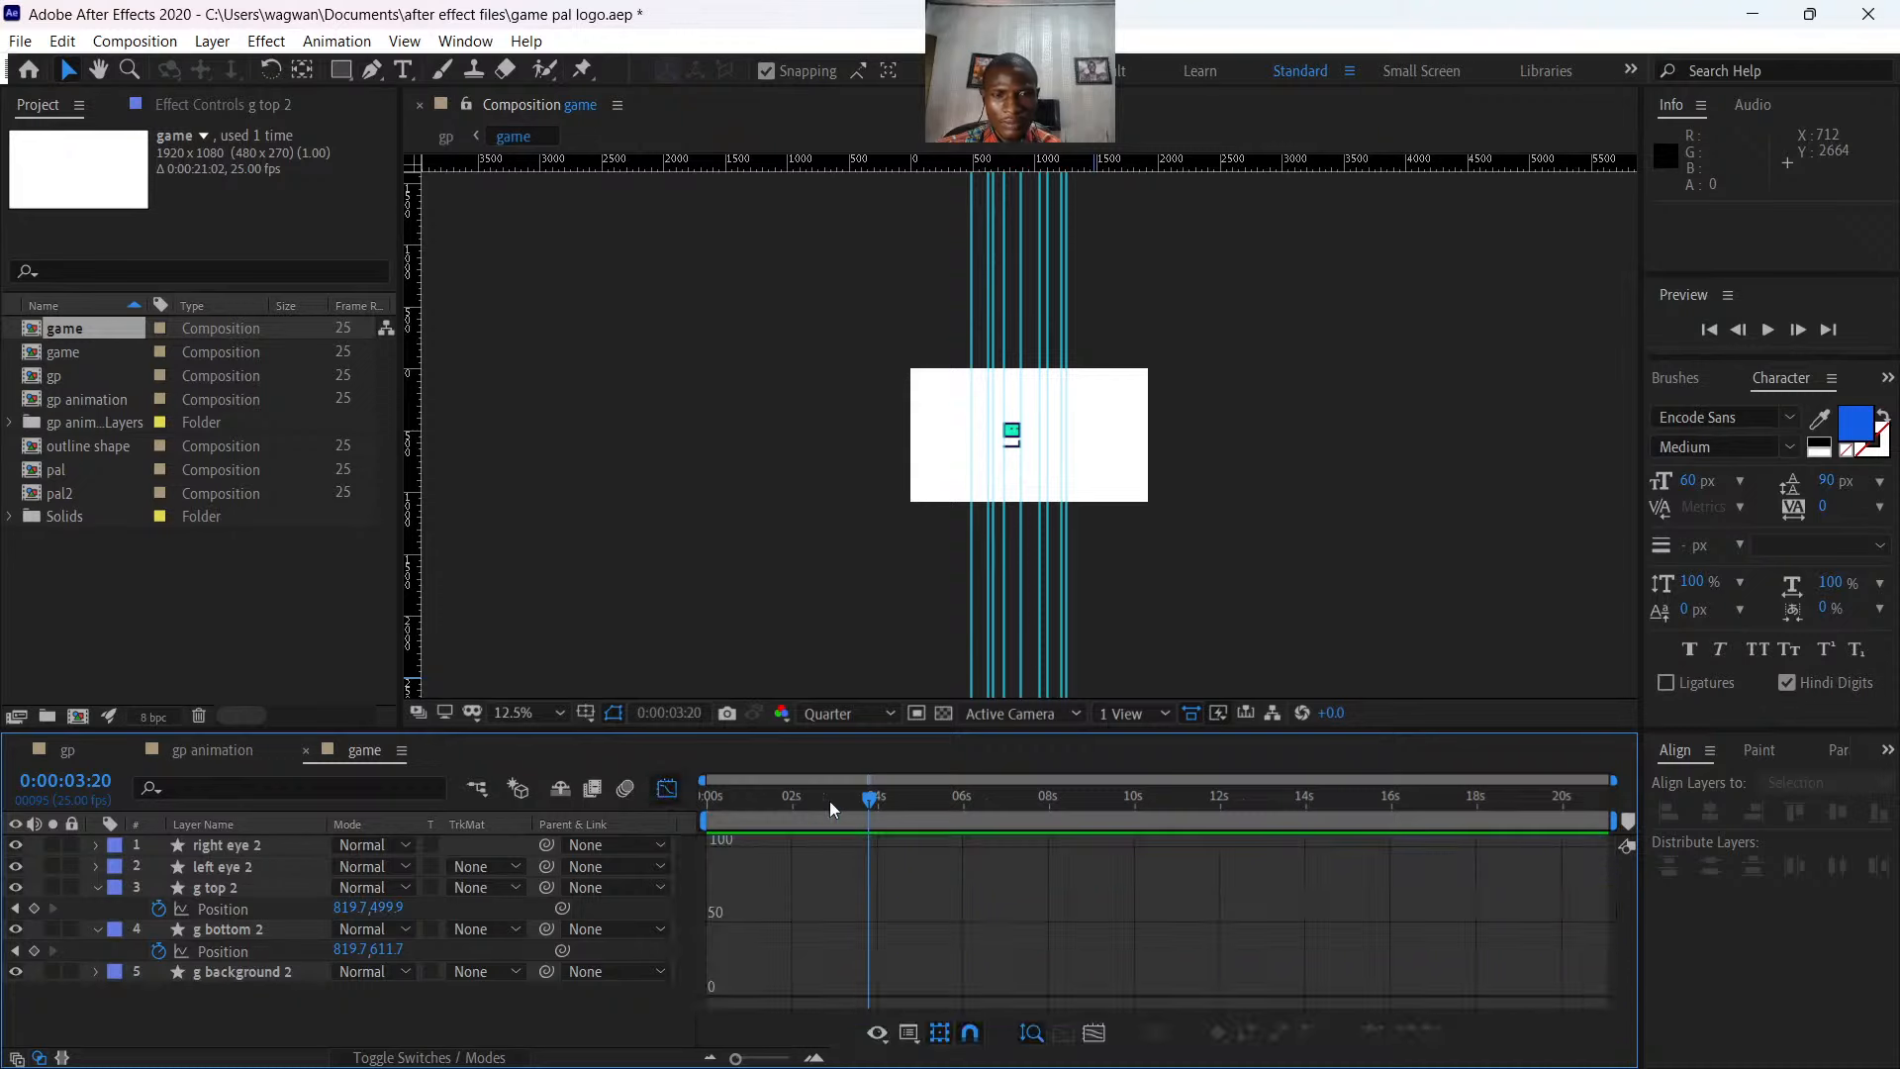
pyautogui.click(668, 789)
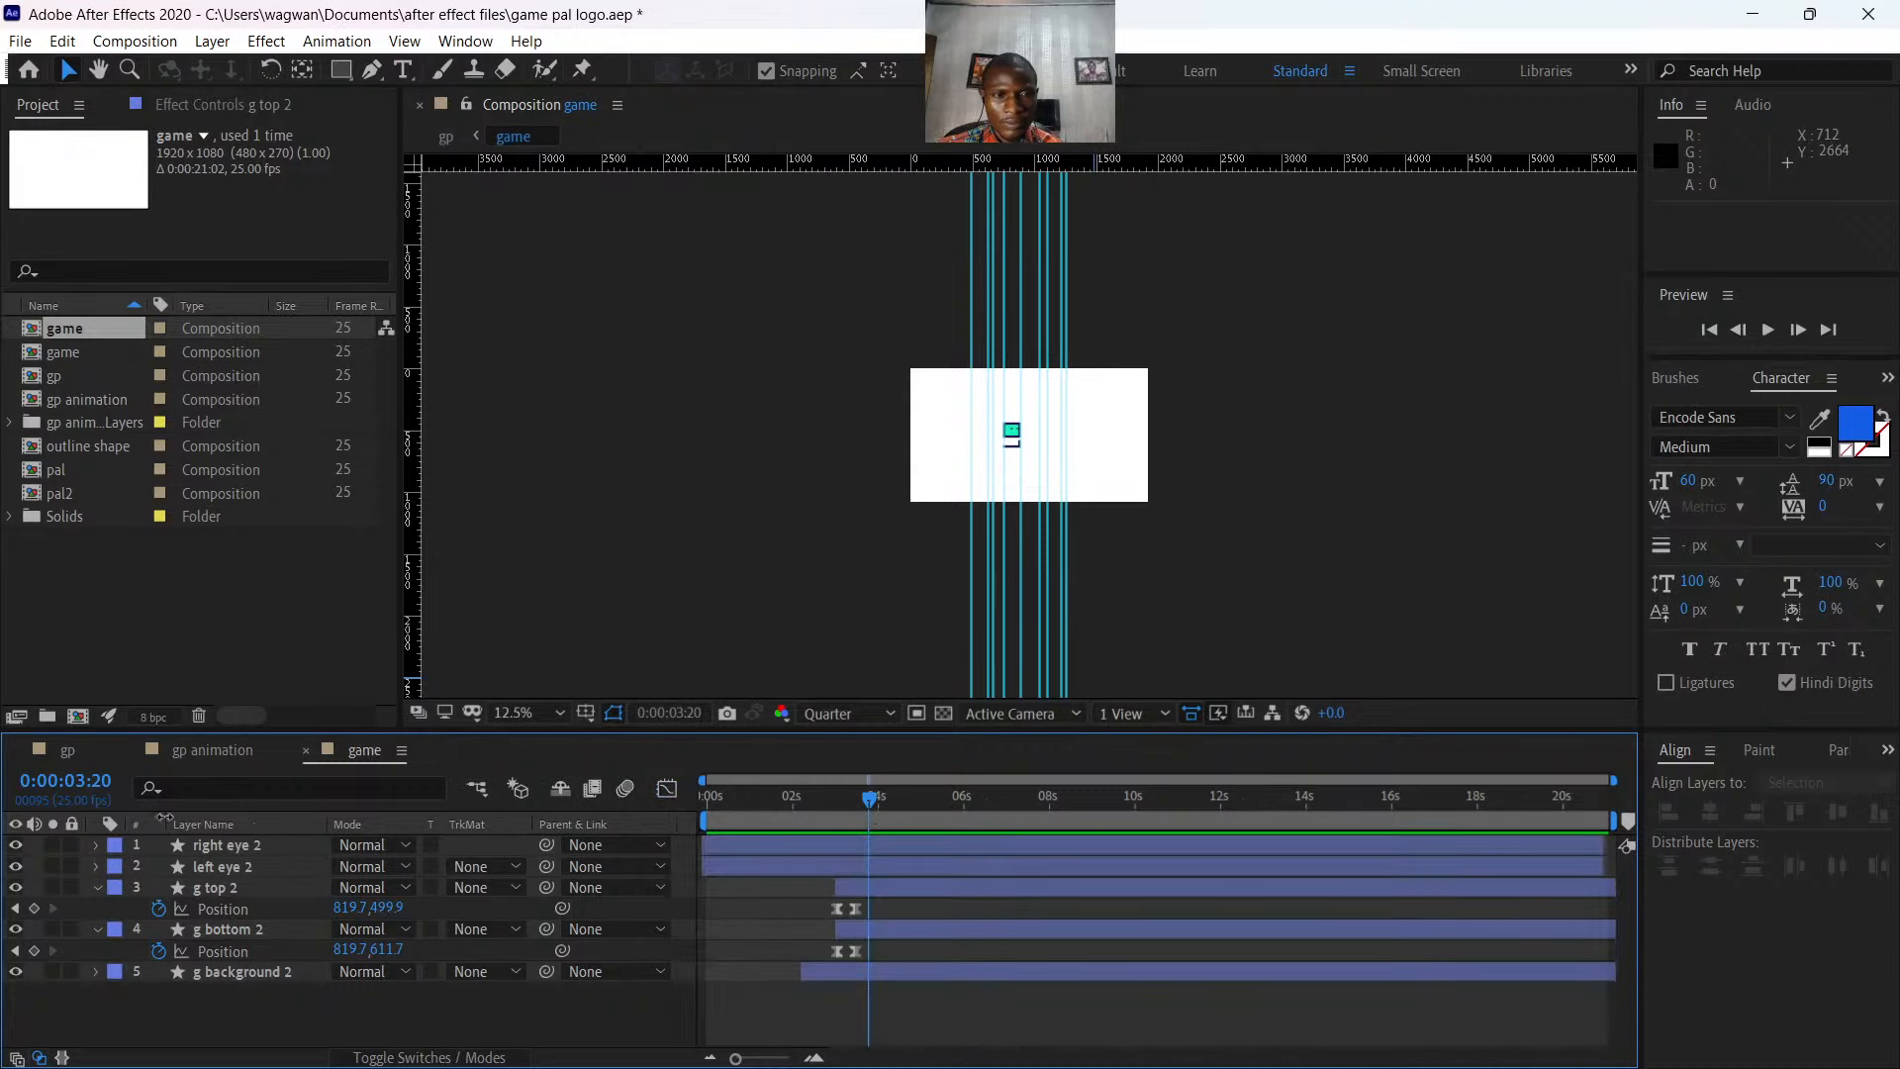
# - Play the gp composition from 0:00:00:00 with the view at 25%, and scrub back to 0:00:03:12
pyautogui.click(77, 749)
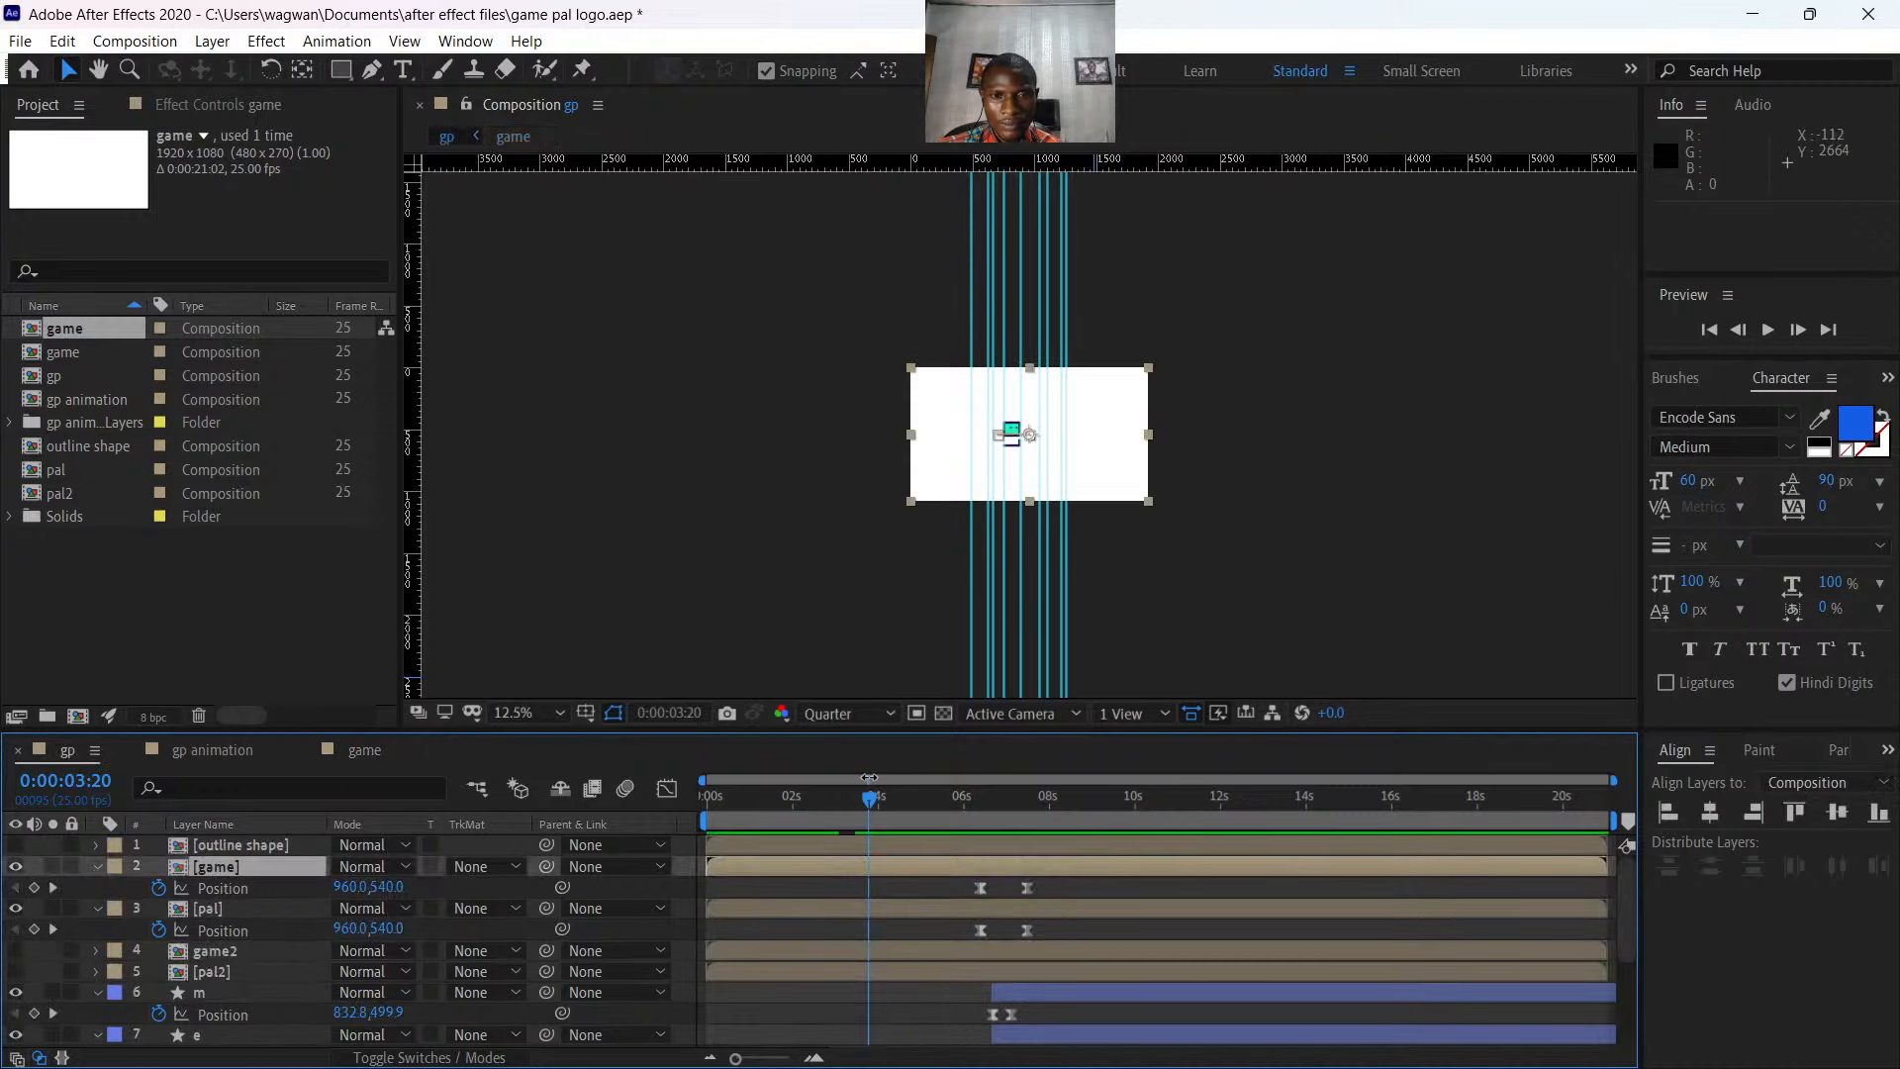
pyautogui.moveTo(875, 803); pyautogui.dragTo(679, 809)
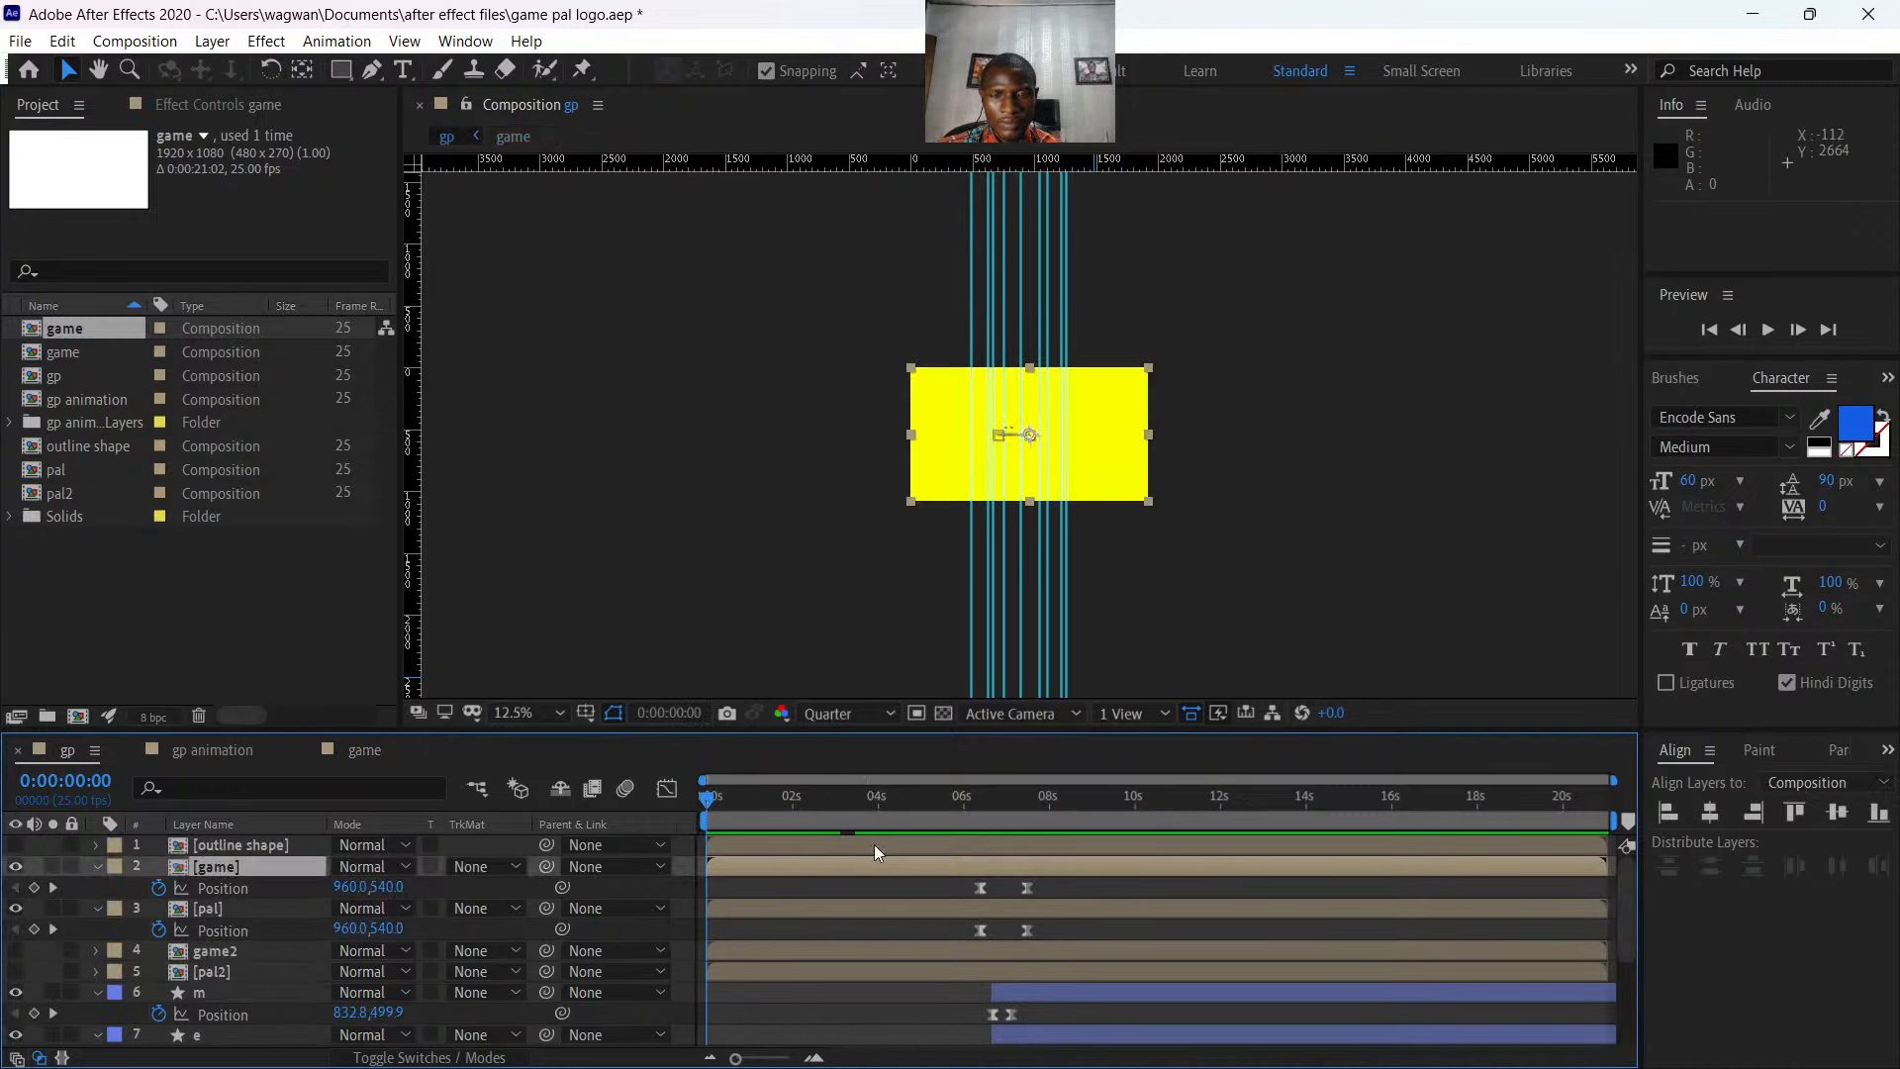
pyautogui.press('space')
pyautogui.press('.')
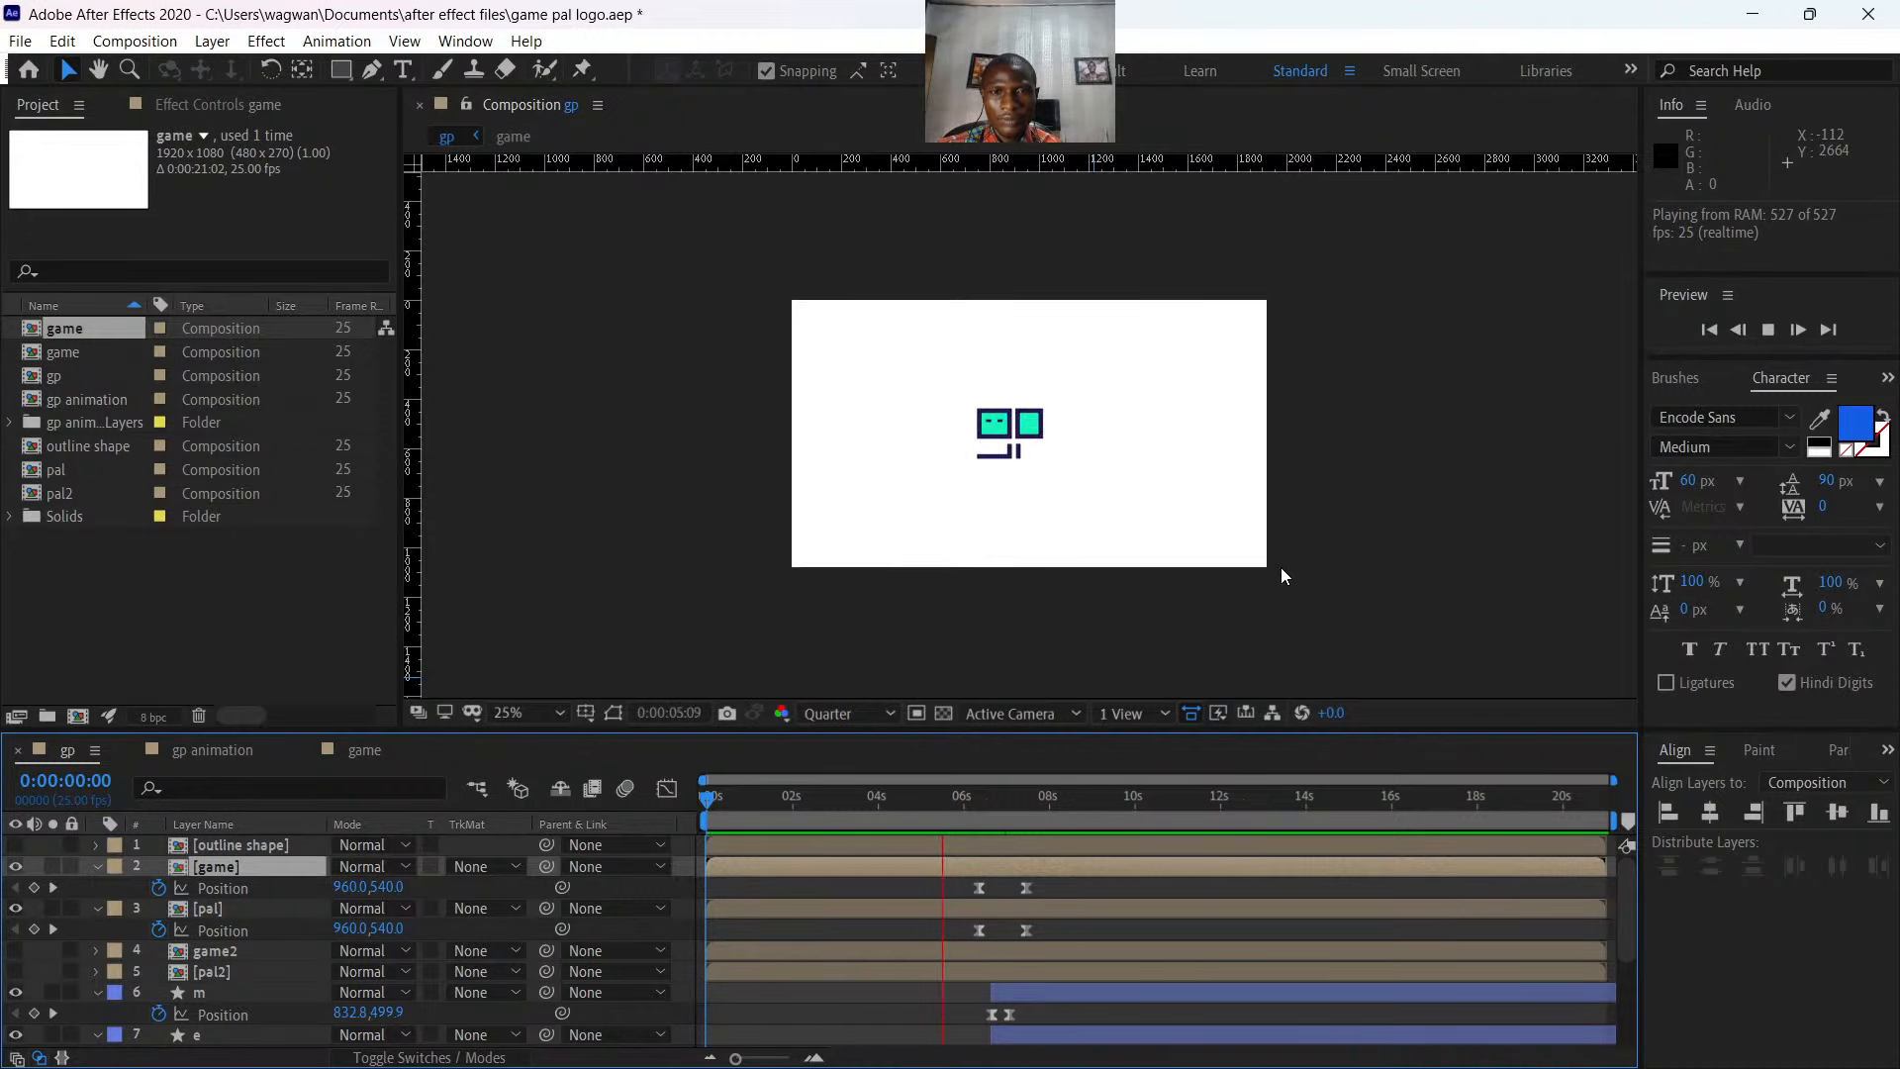
pyautogui.click(980, 799)
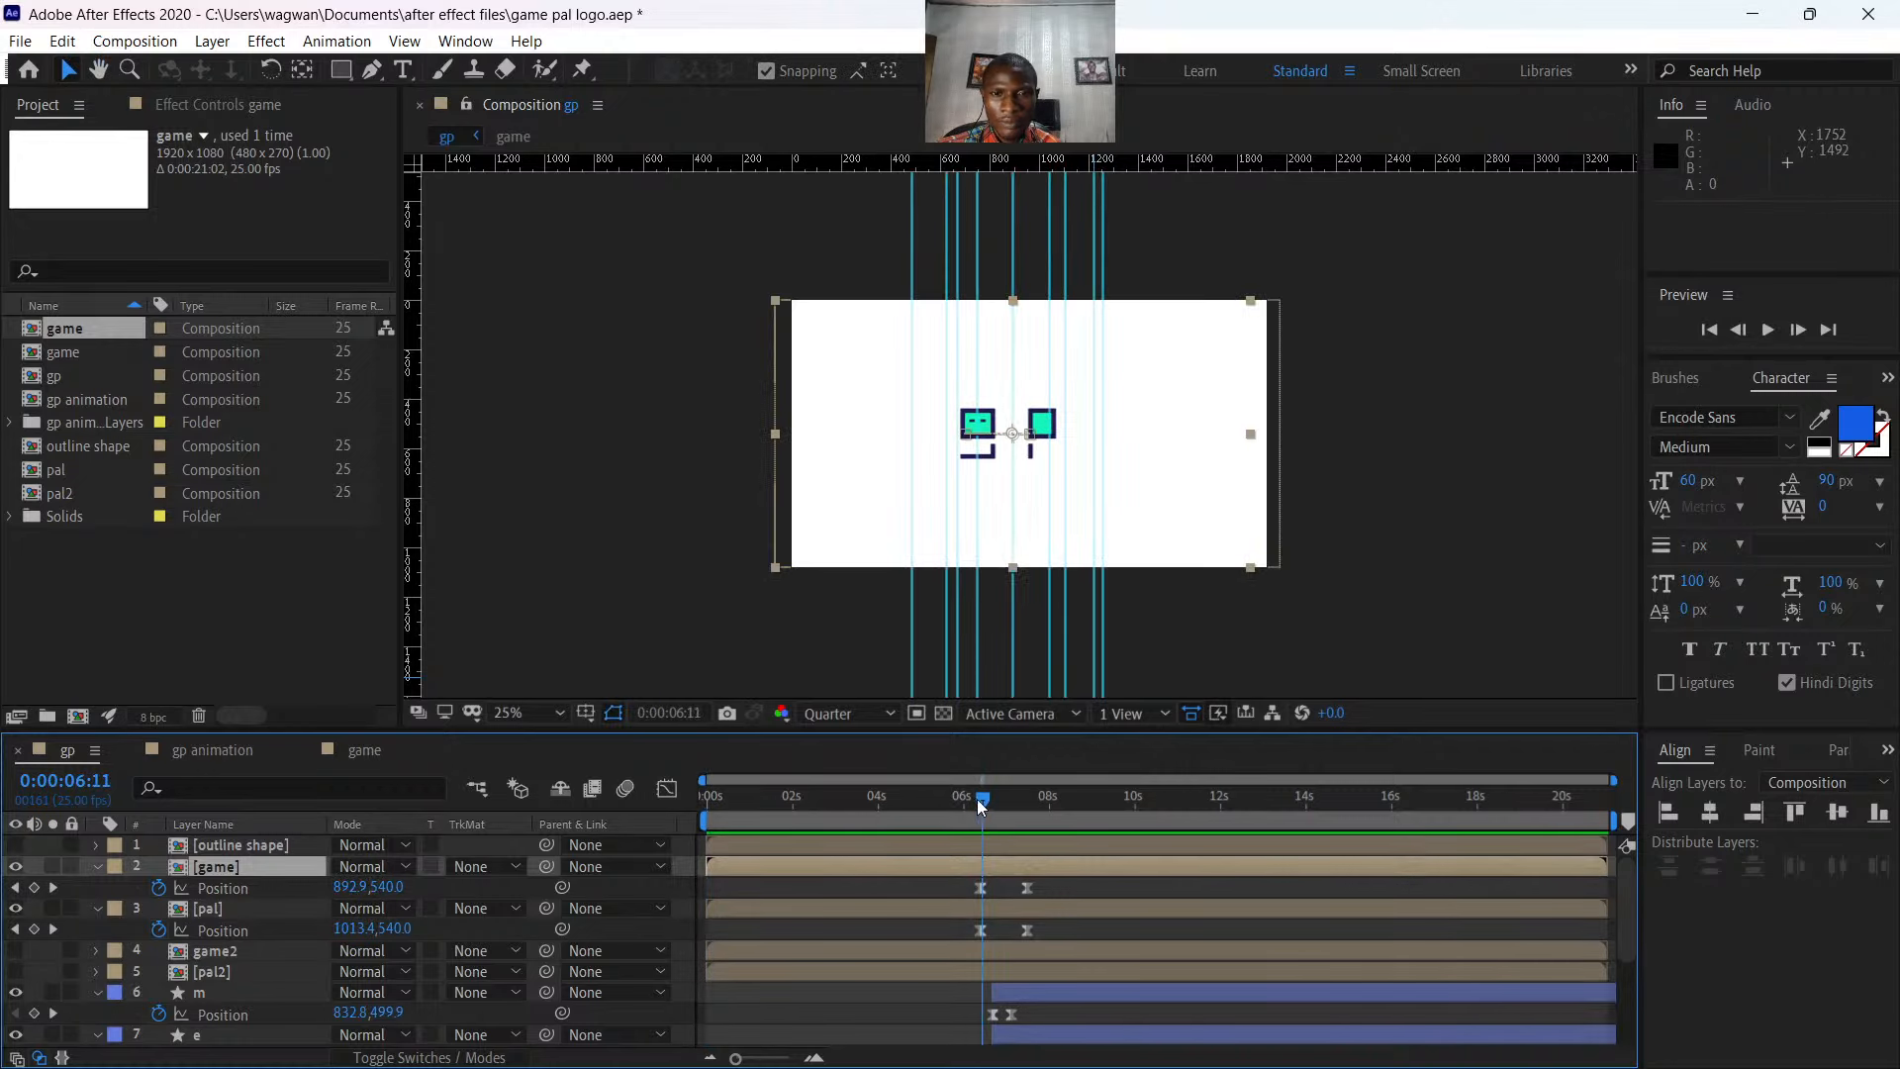
pyautogui.moveTo(977, 799); pyautogui.dragTo(863, 839)
pyautogui.moveTo(863, 840)
pyautogui.mouseDown()
pyautogui.moveTo(815, 841)
pyautogui.moveTo(853, 847)
pyautogui.mouseUp()
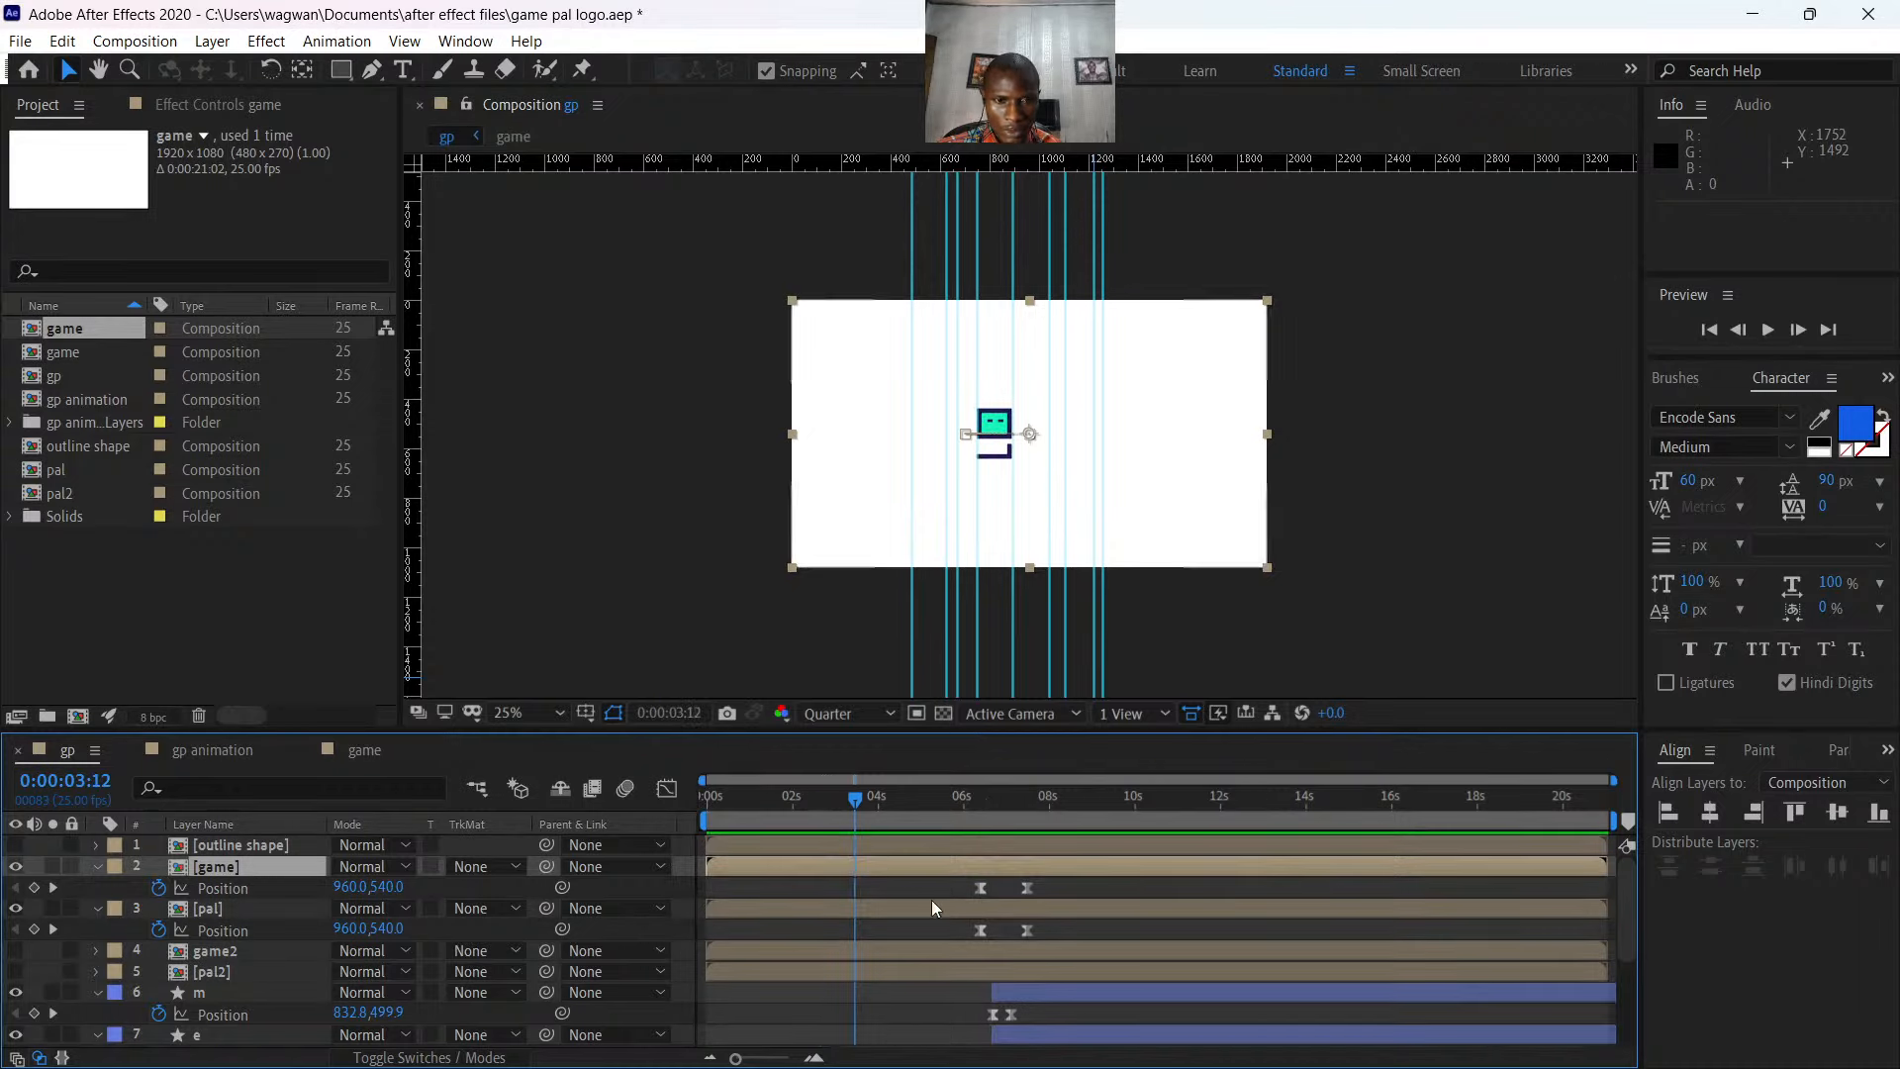
# - In the game precomp, delete the left eye 2 and right eye 2 Position keyframes beyond about 3 seconds
pyautogui.doubleClick(834, 861)
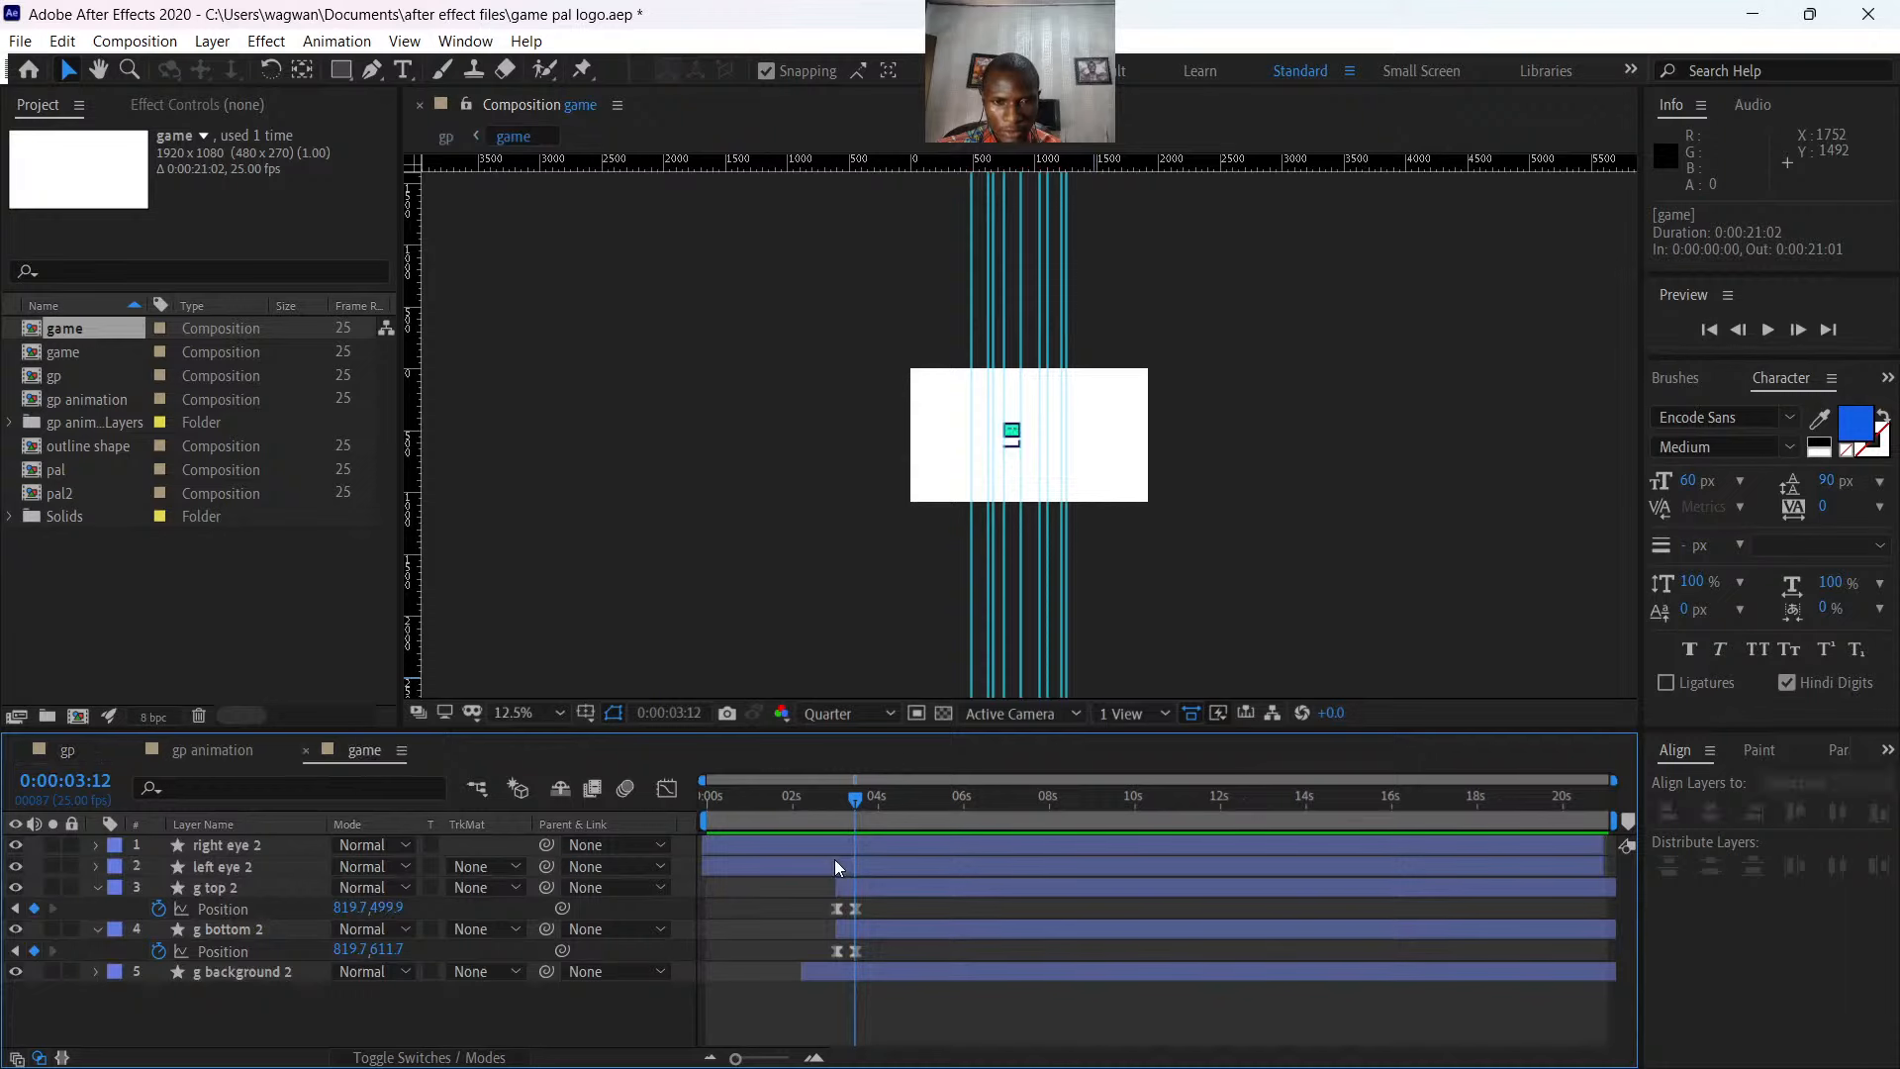
pyautogui.click(845, 863)
pyautogui.press('p')
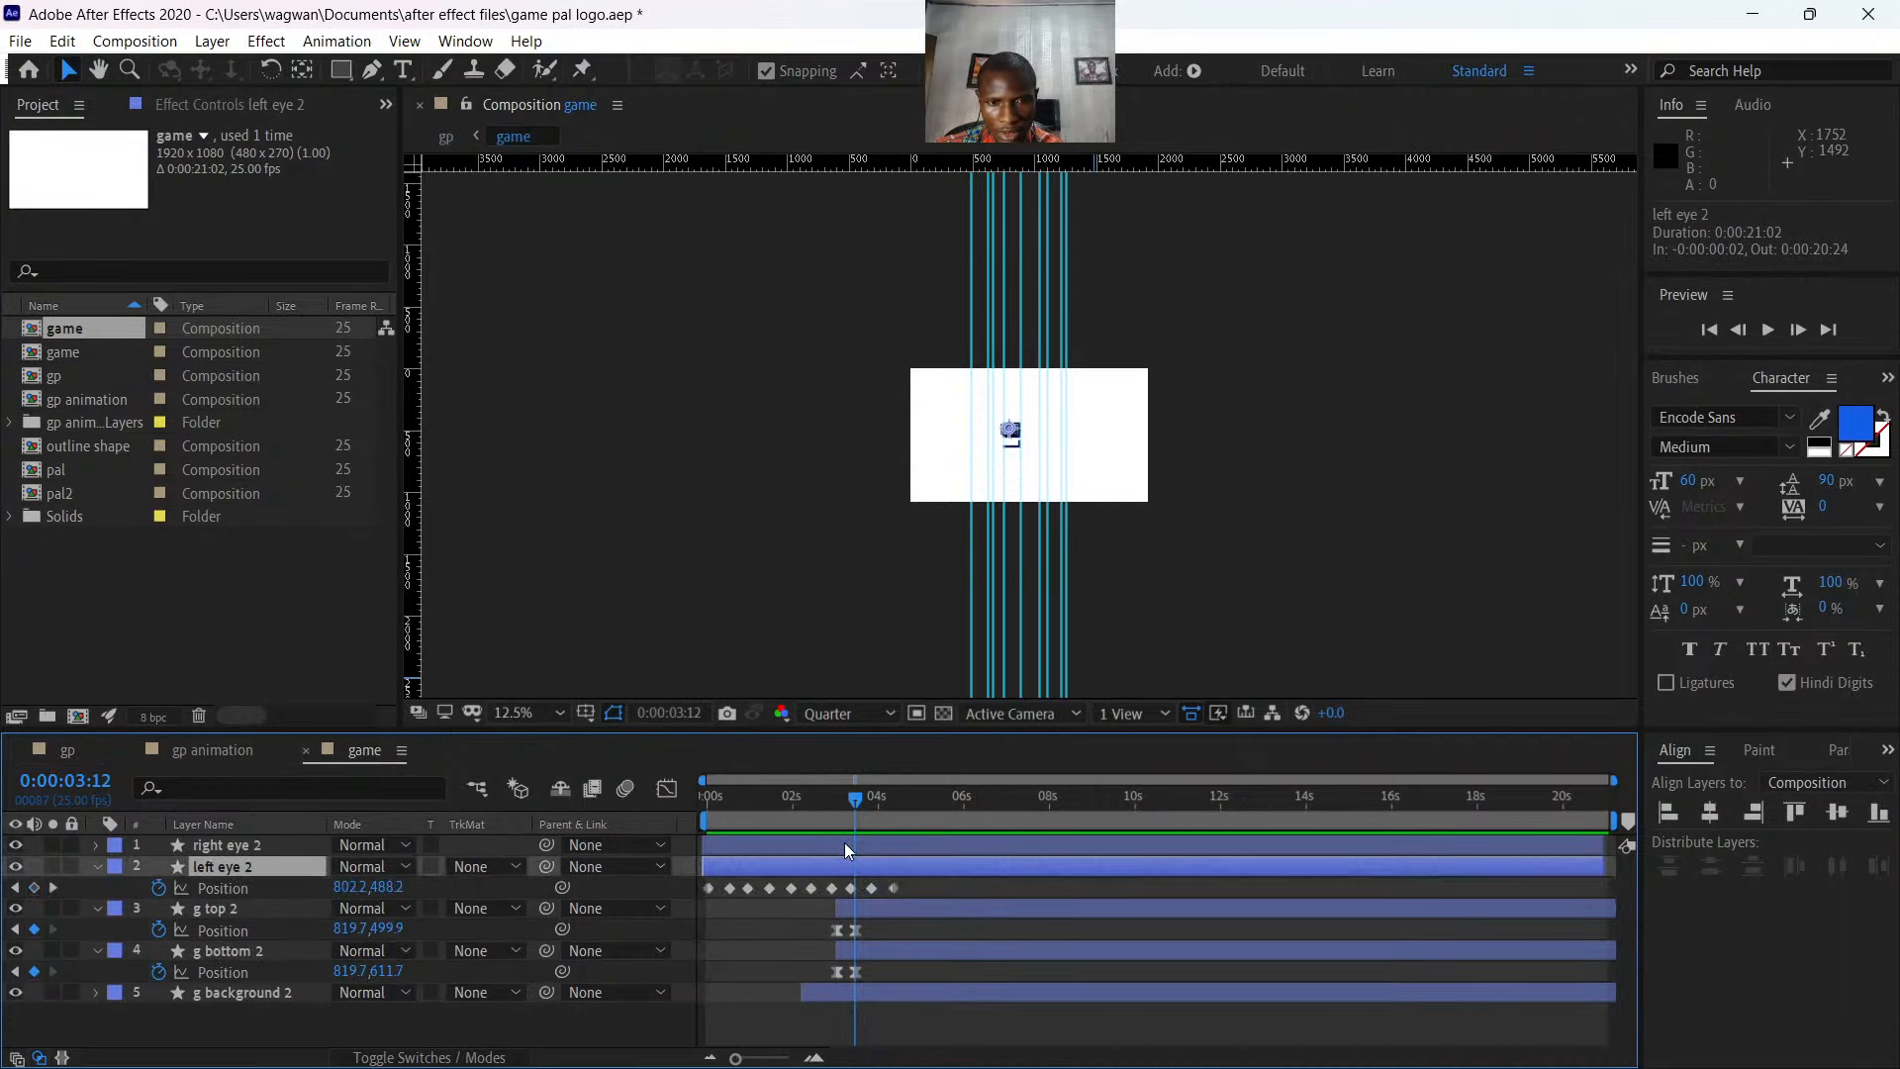
pyautogui.click(846, 843)
pyautogui.press('p')
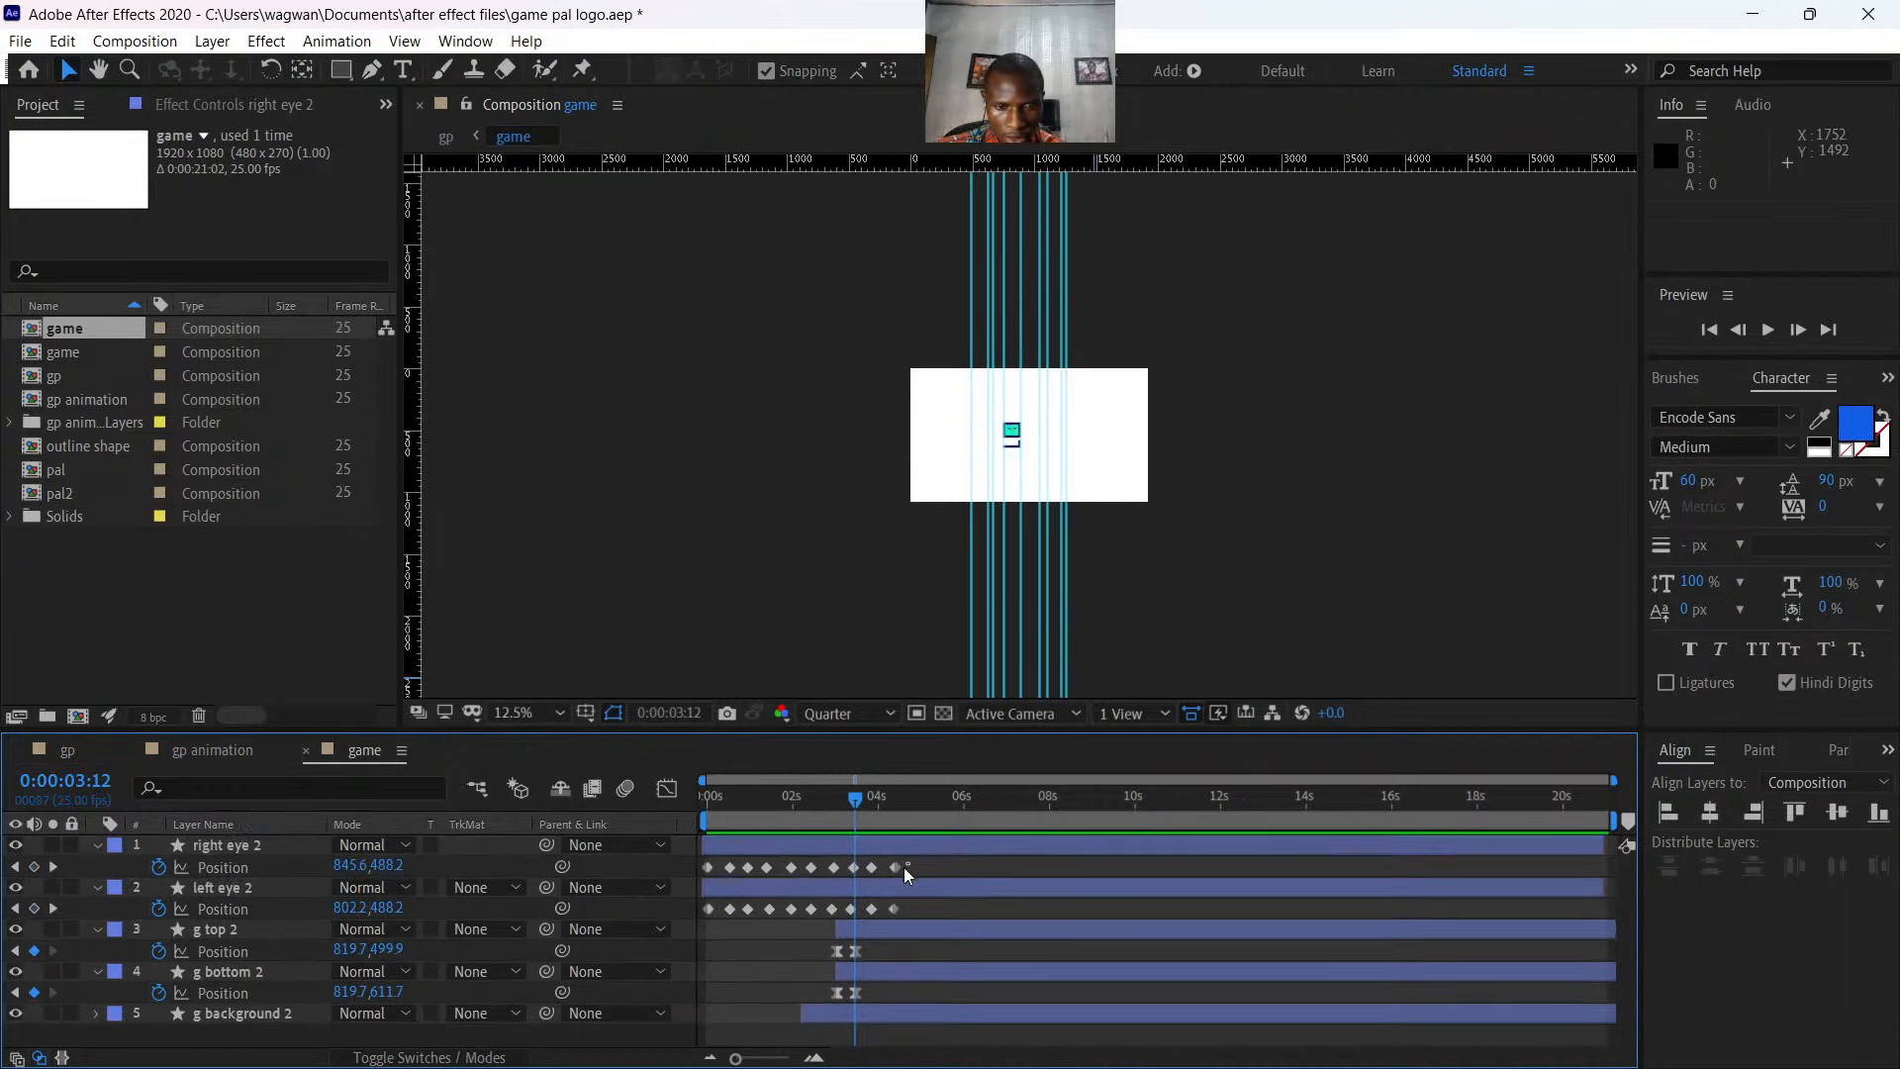
pyautogui.moveTo(905, 867); pyautogui.dragTo(845, 910)
pyautogui.press('Delete')
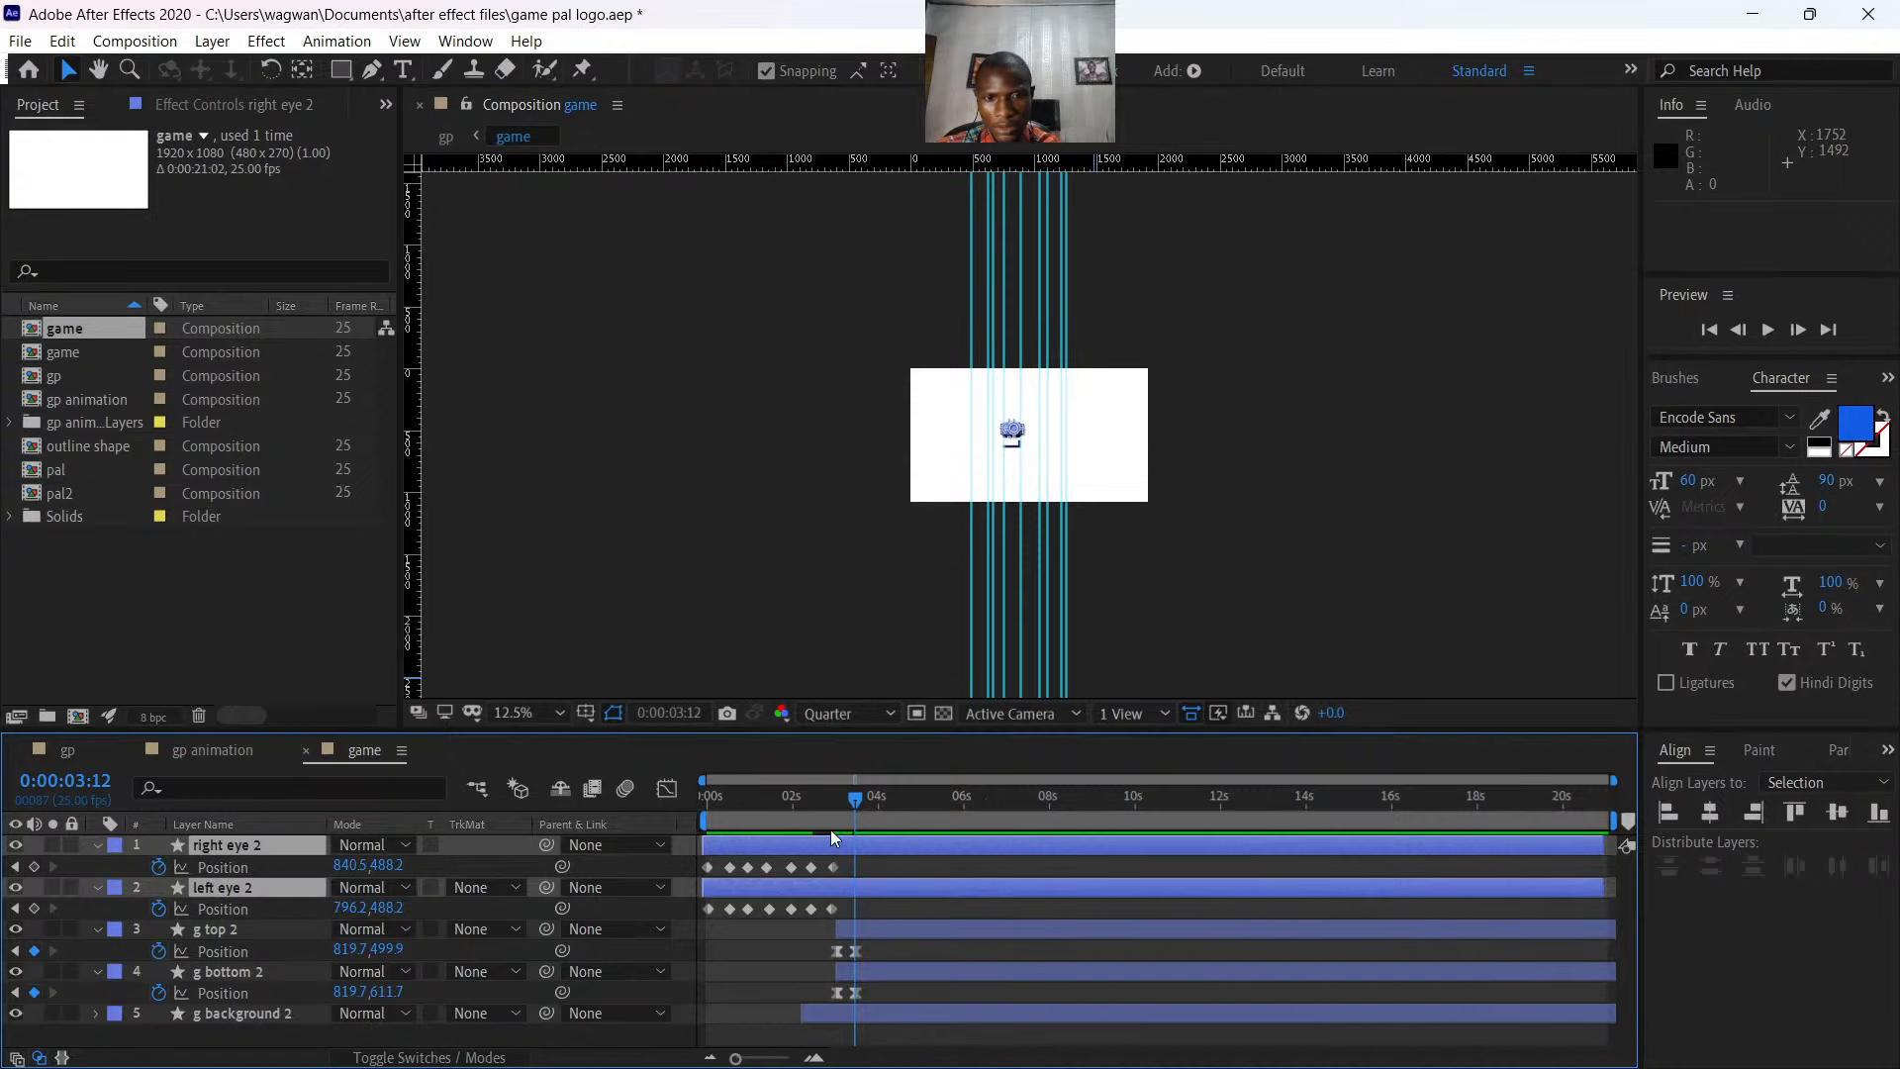
# - Preview the shortened eye movement in the game precomp from 0:00:02:14 at 50% zoom
pyautogui.moveTo(852, 799); pyautogui.dragTo(816, 799)
pyautogui.scroll(2, 1201, 503)
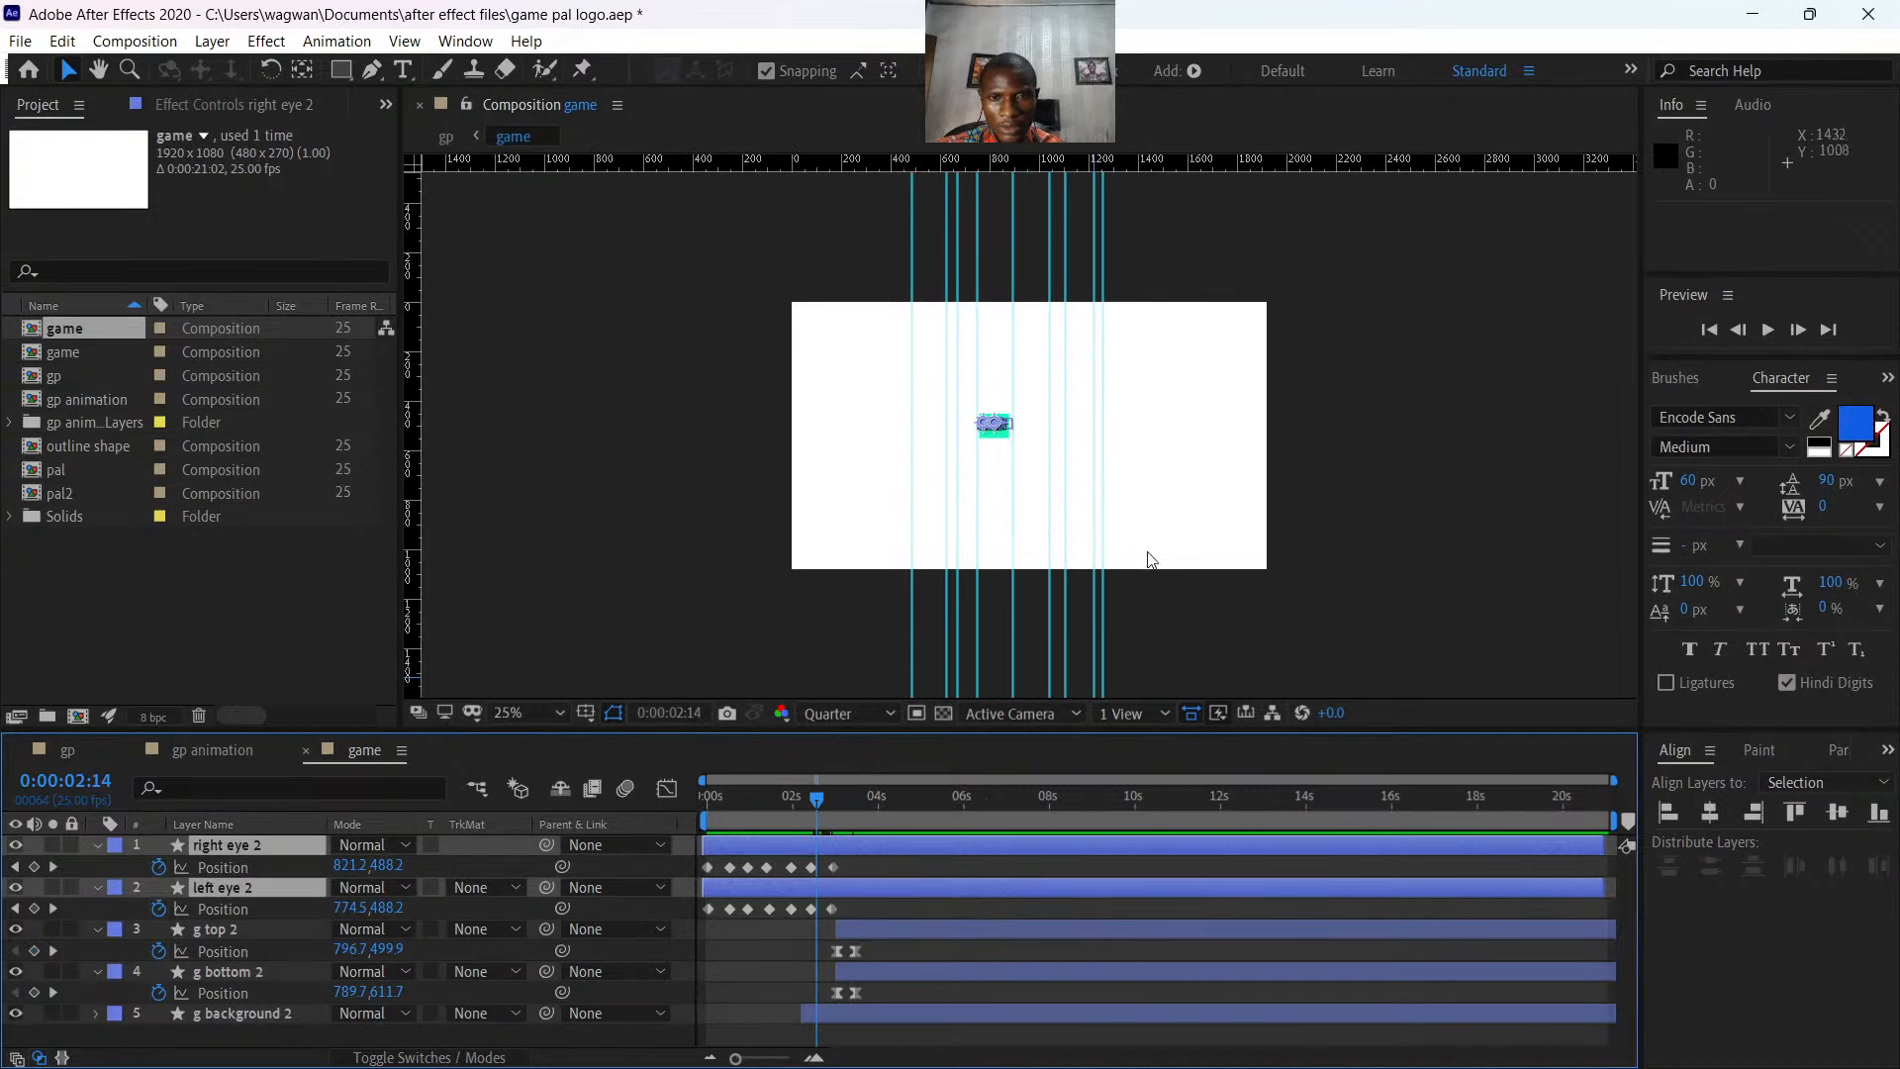
pyautogui.click(1476, 423)
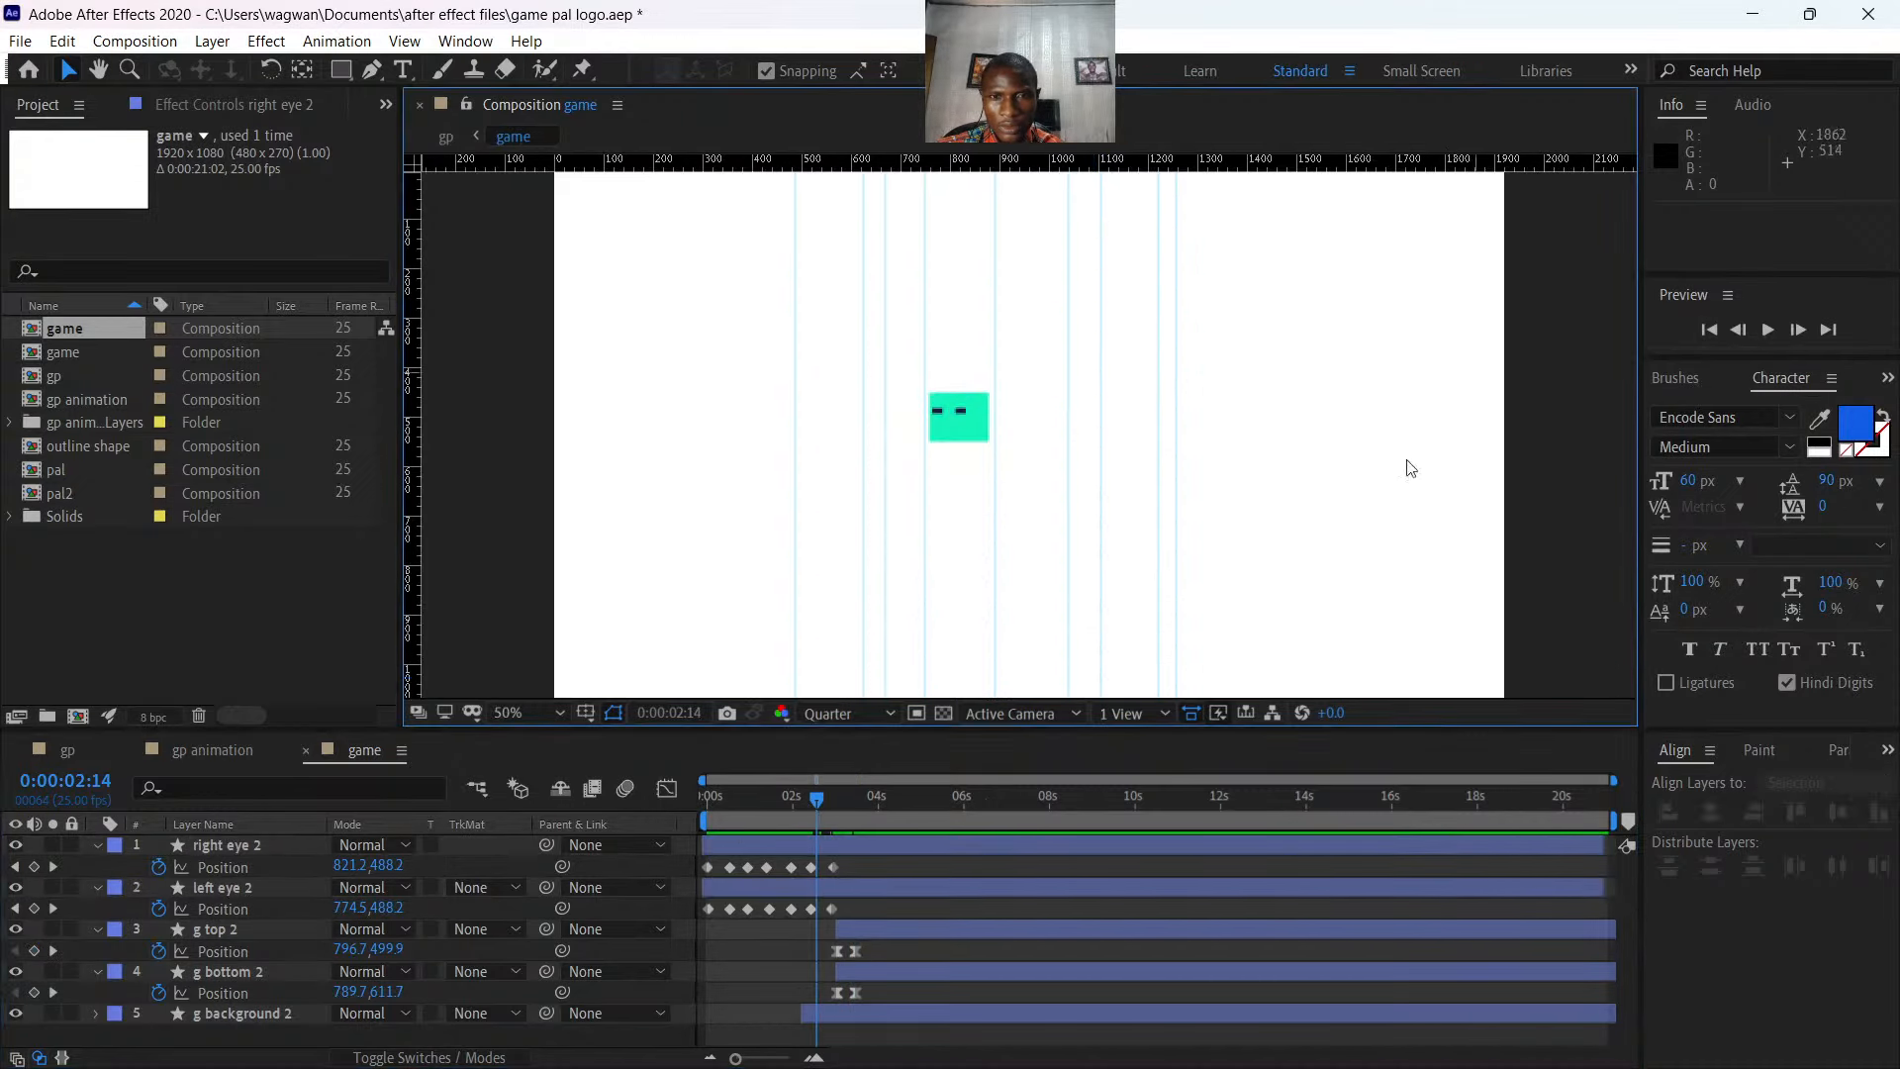
pyautogui.click(816, 799)
pyautogui.press('space')
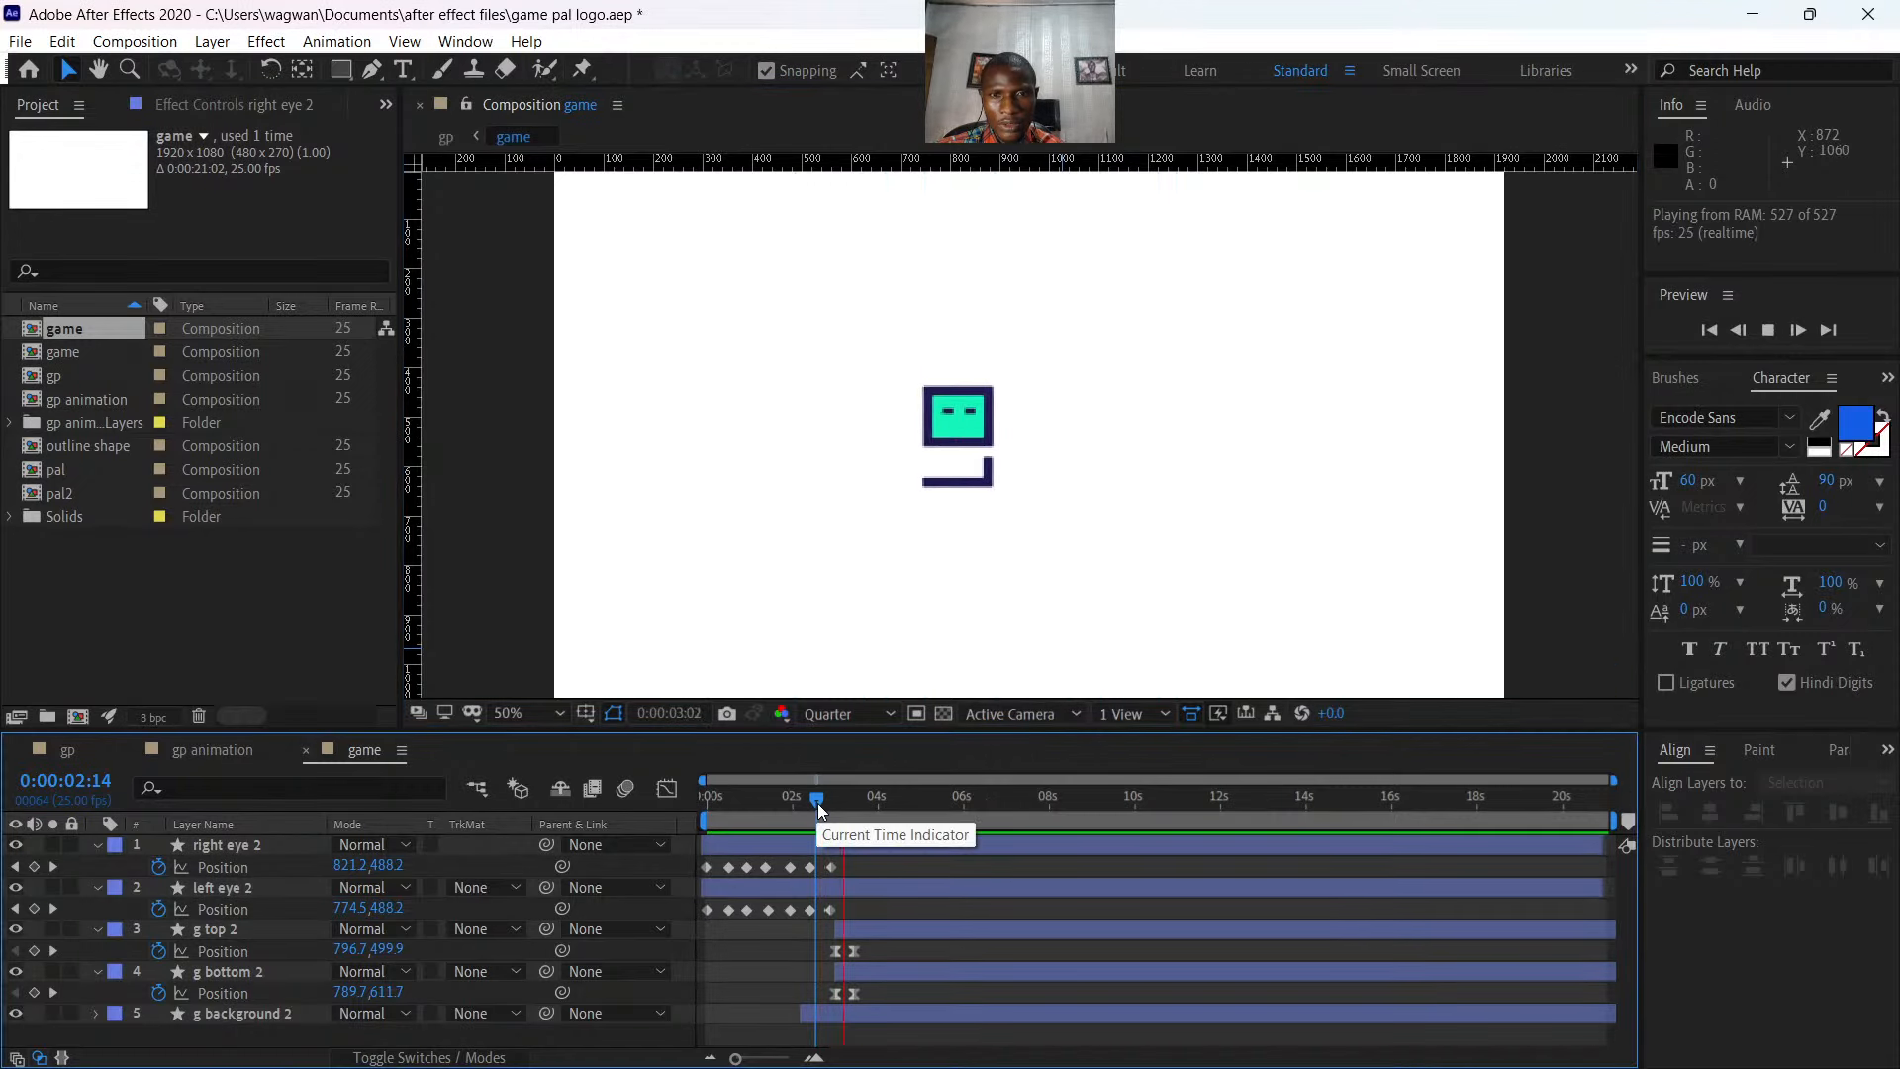
pyautogui.moveTo(817, 804); pyautogui.dragTo(886, 800)
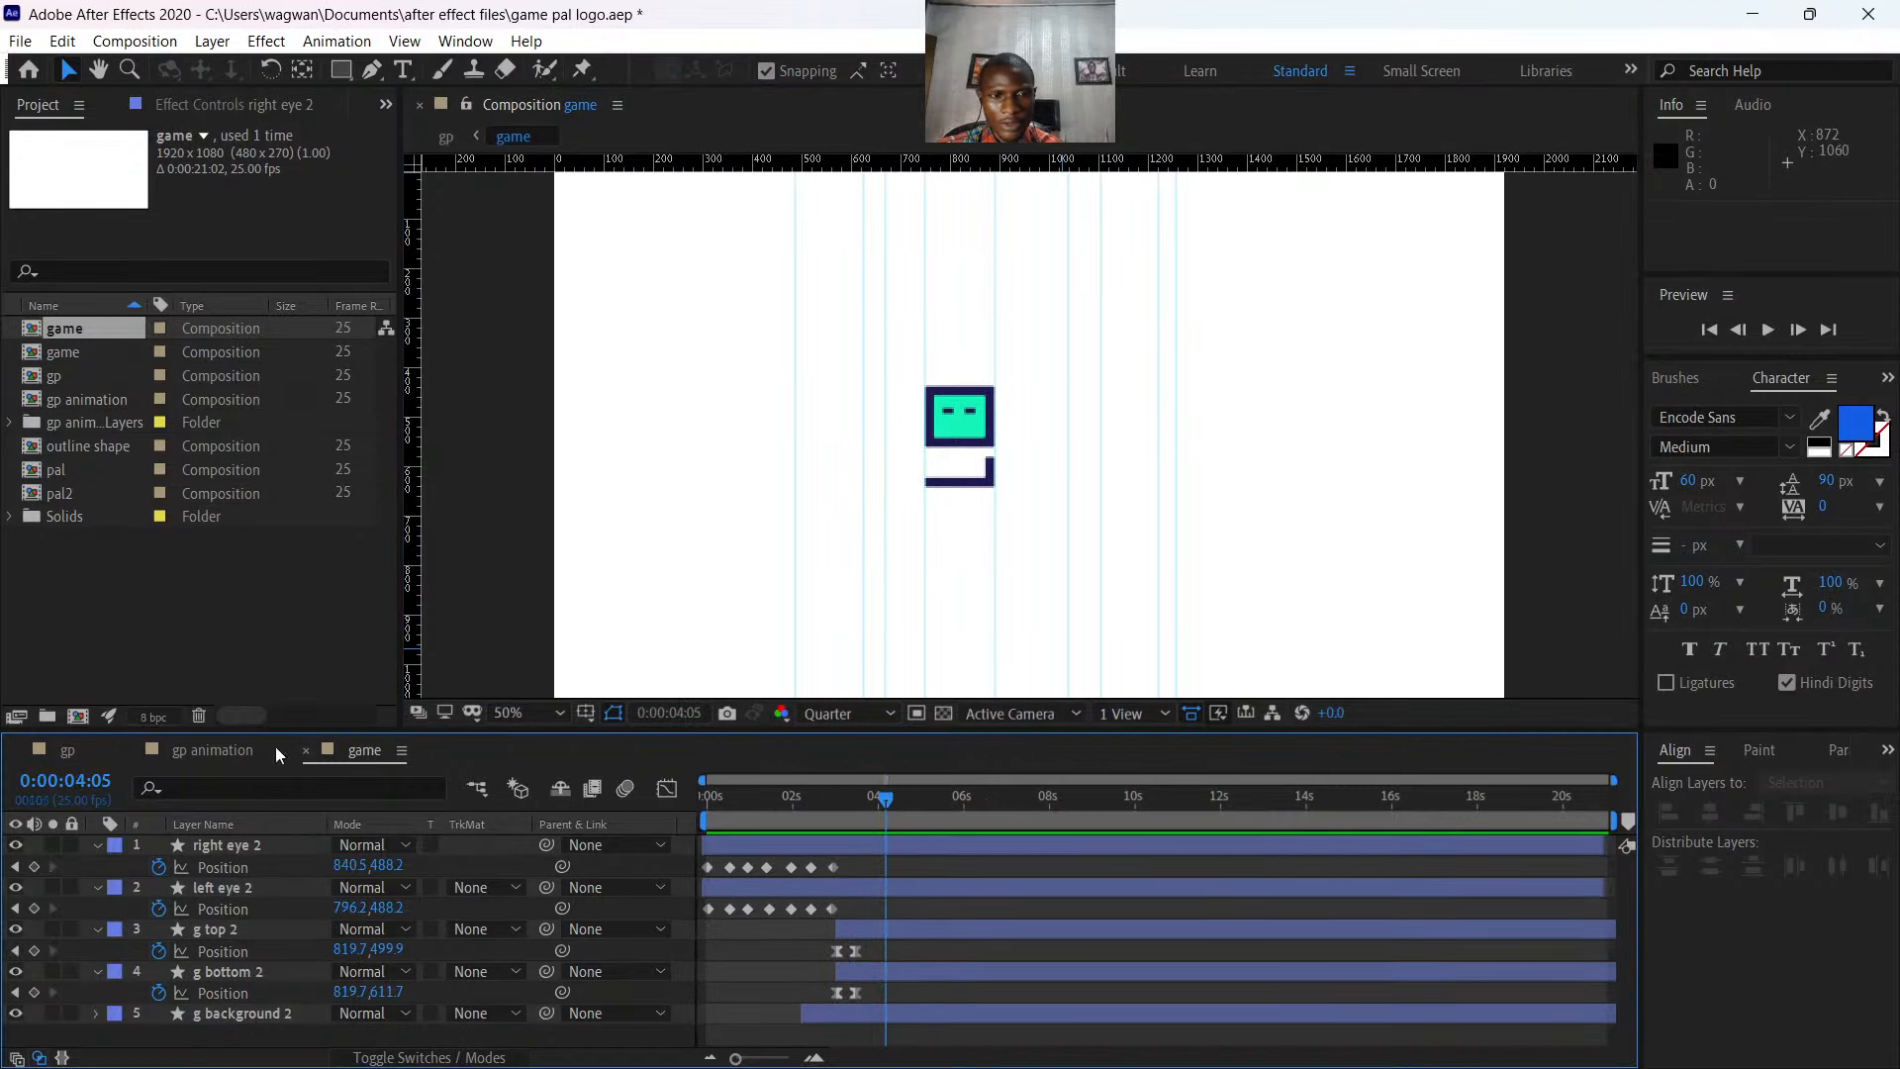
# - Return to the gp composition and play the full logo animation from 0:00:00:00
pyautogui.click(68, 749)
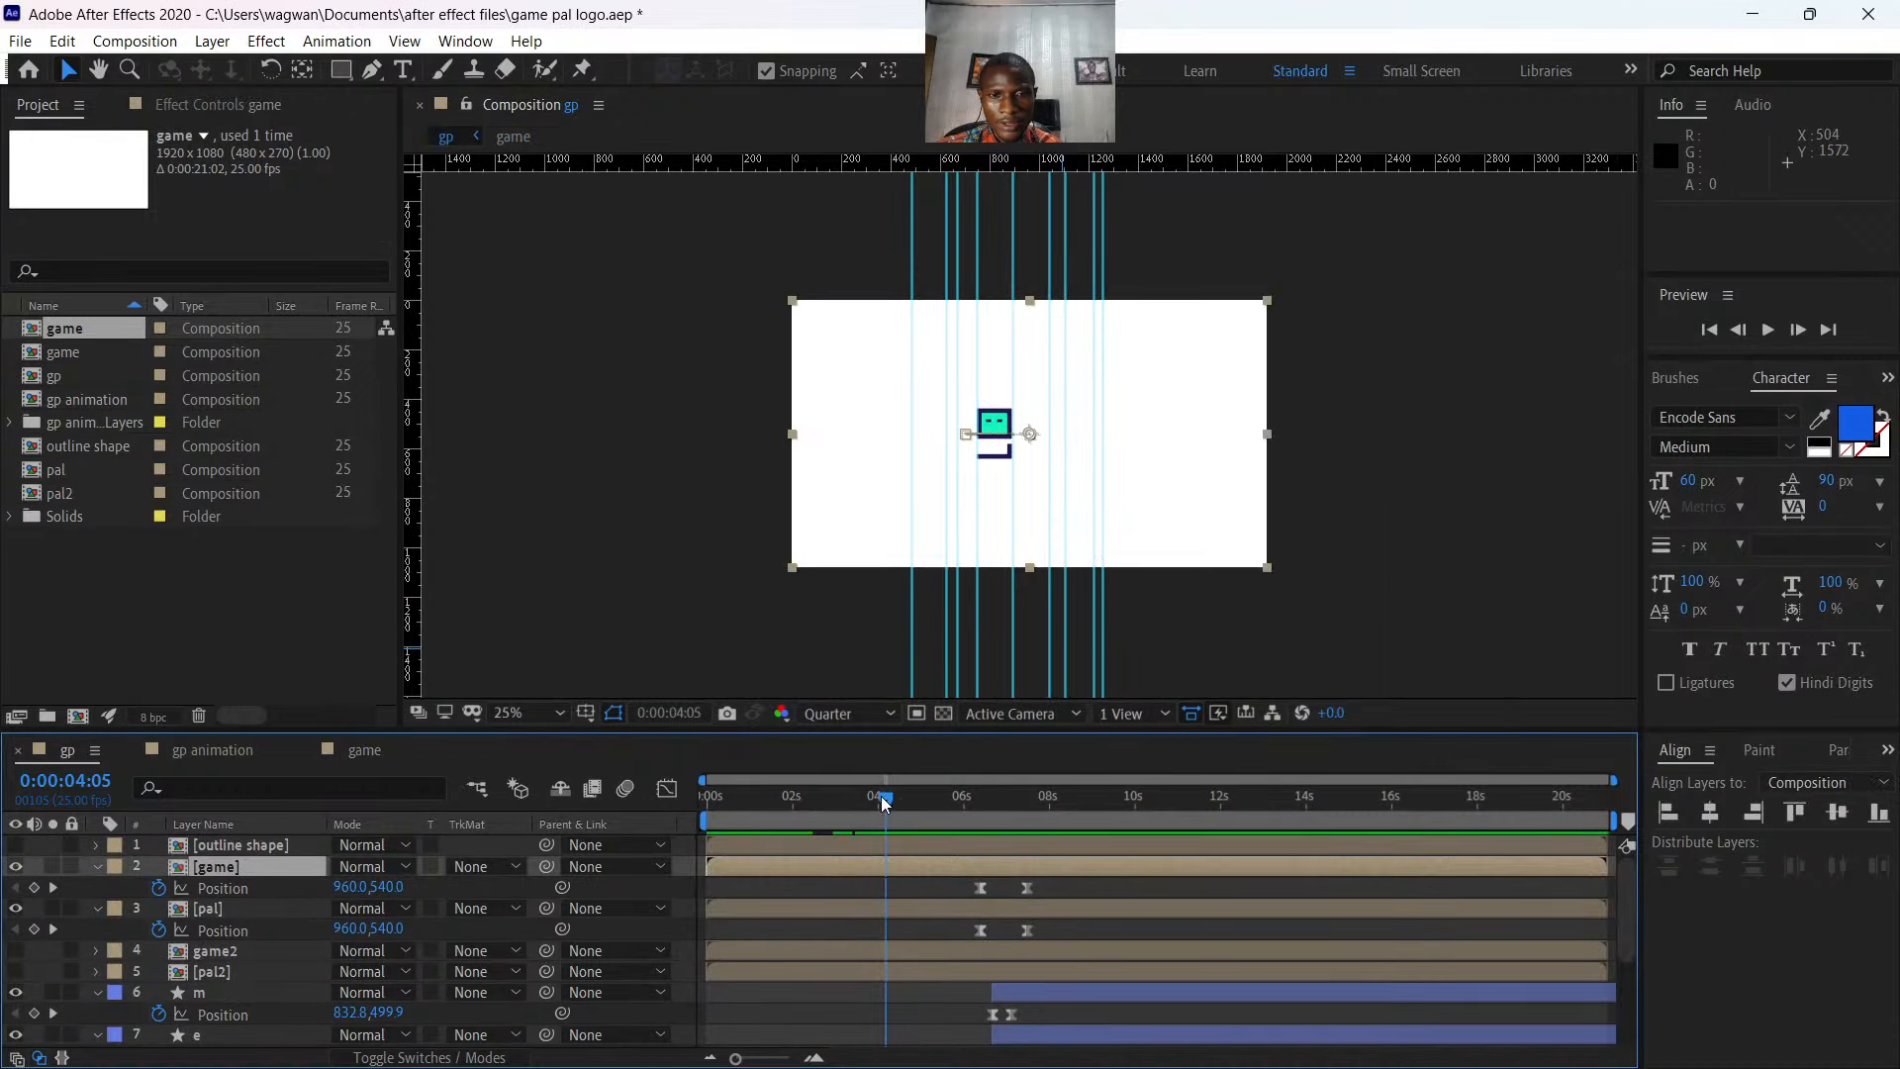
pyautogui.press('Home')
pyautogui.press('space')
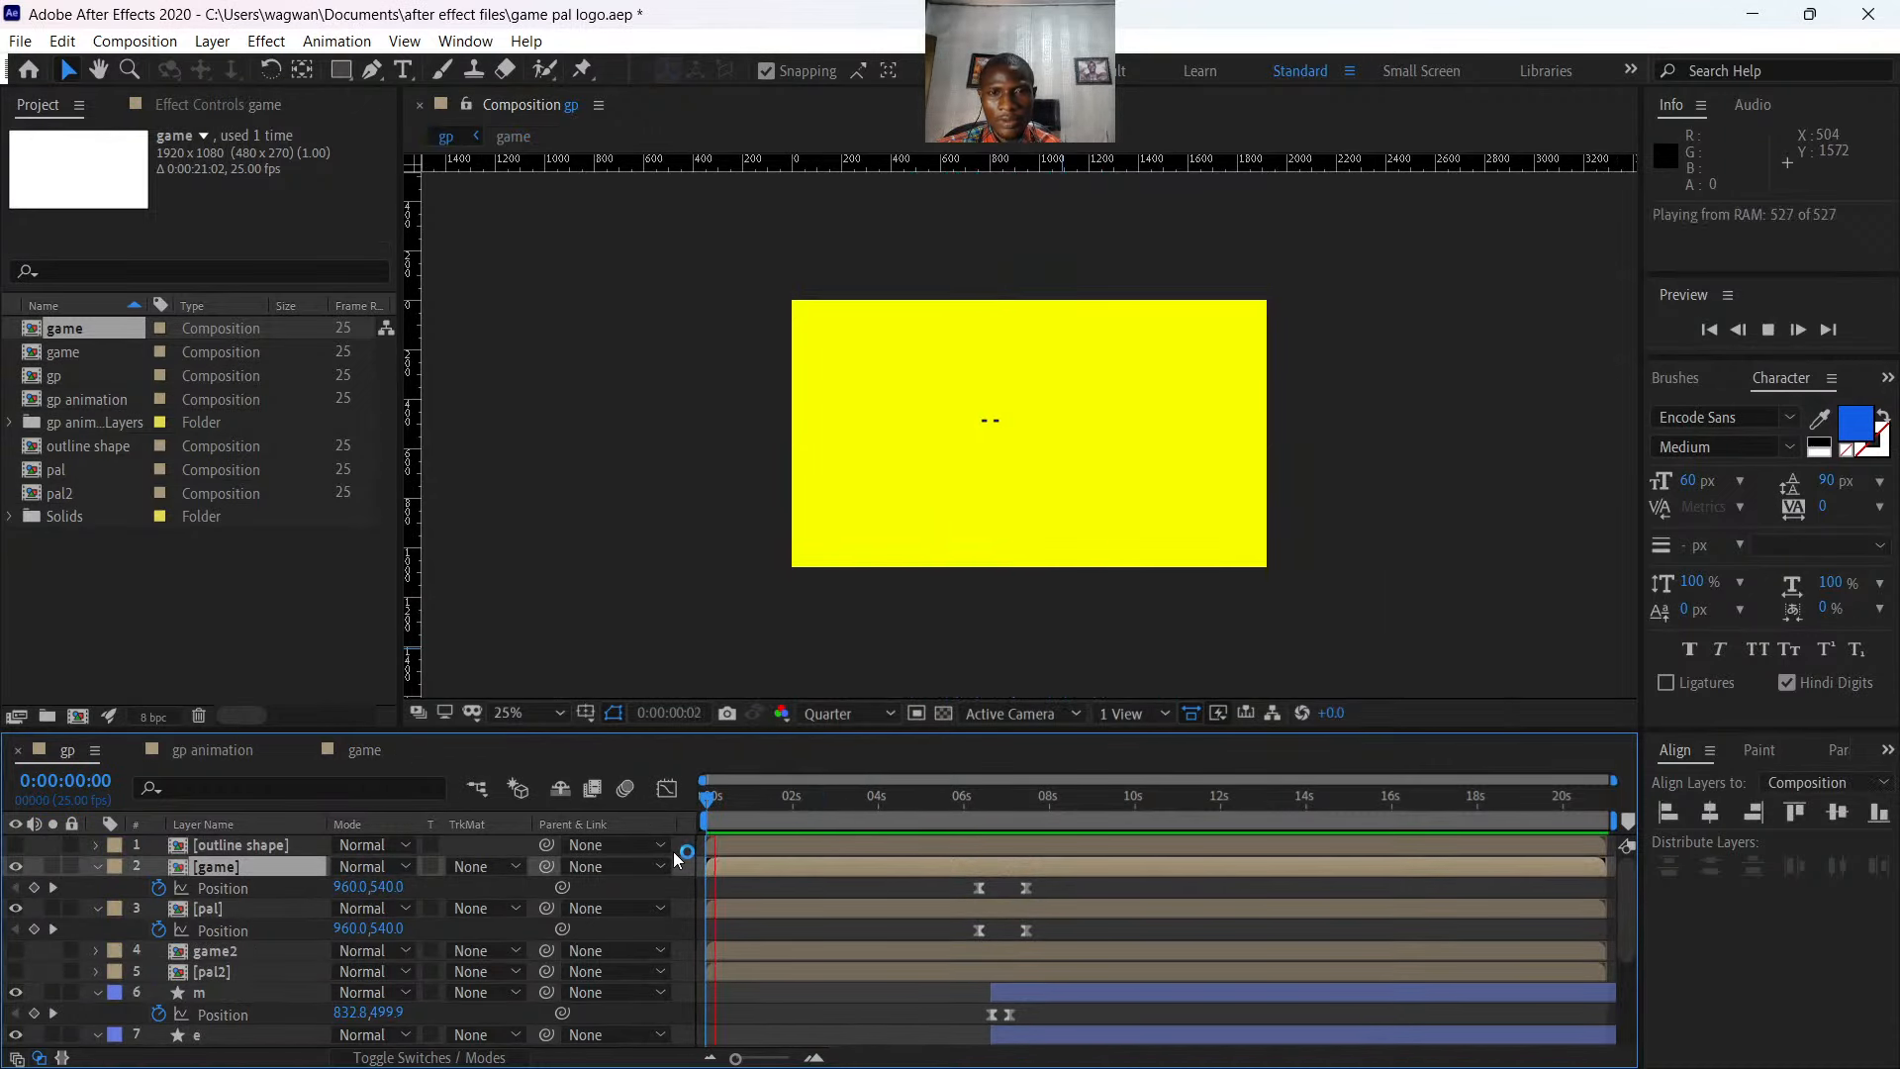
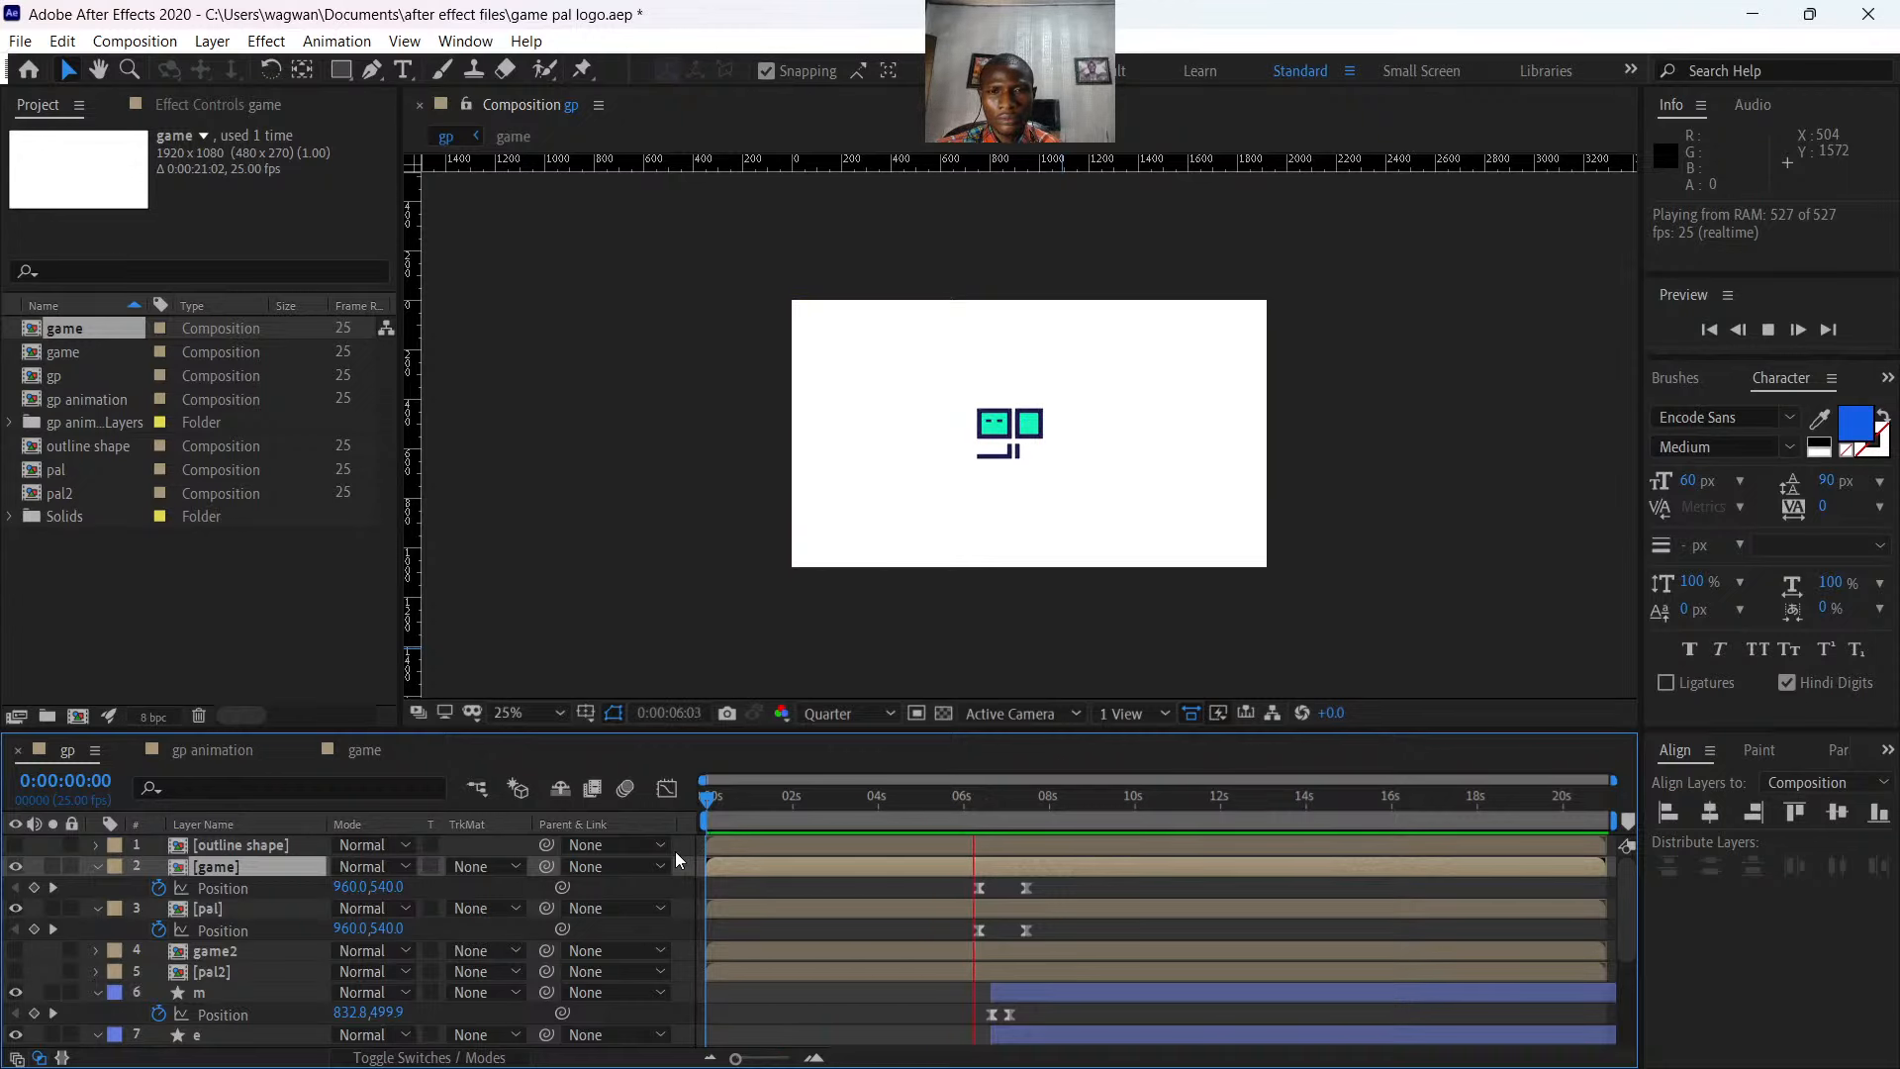
pyautogui.press('space')
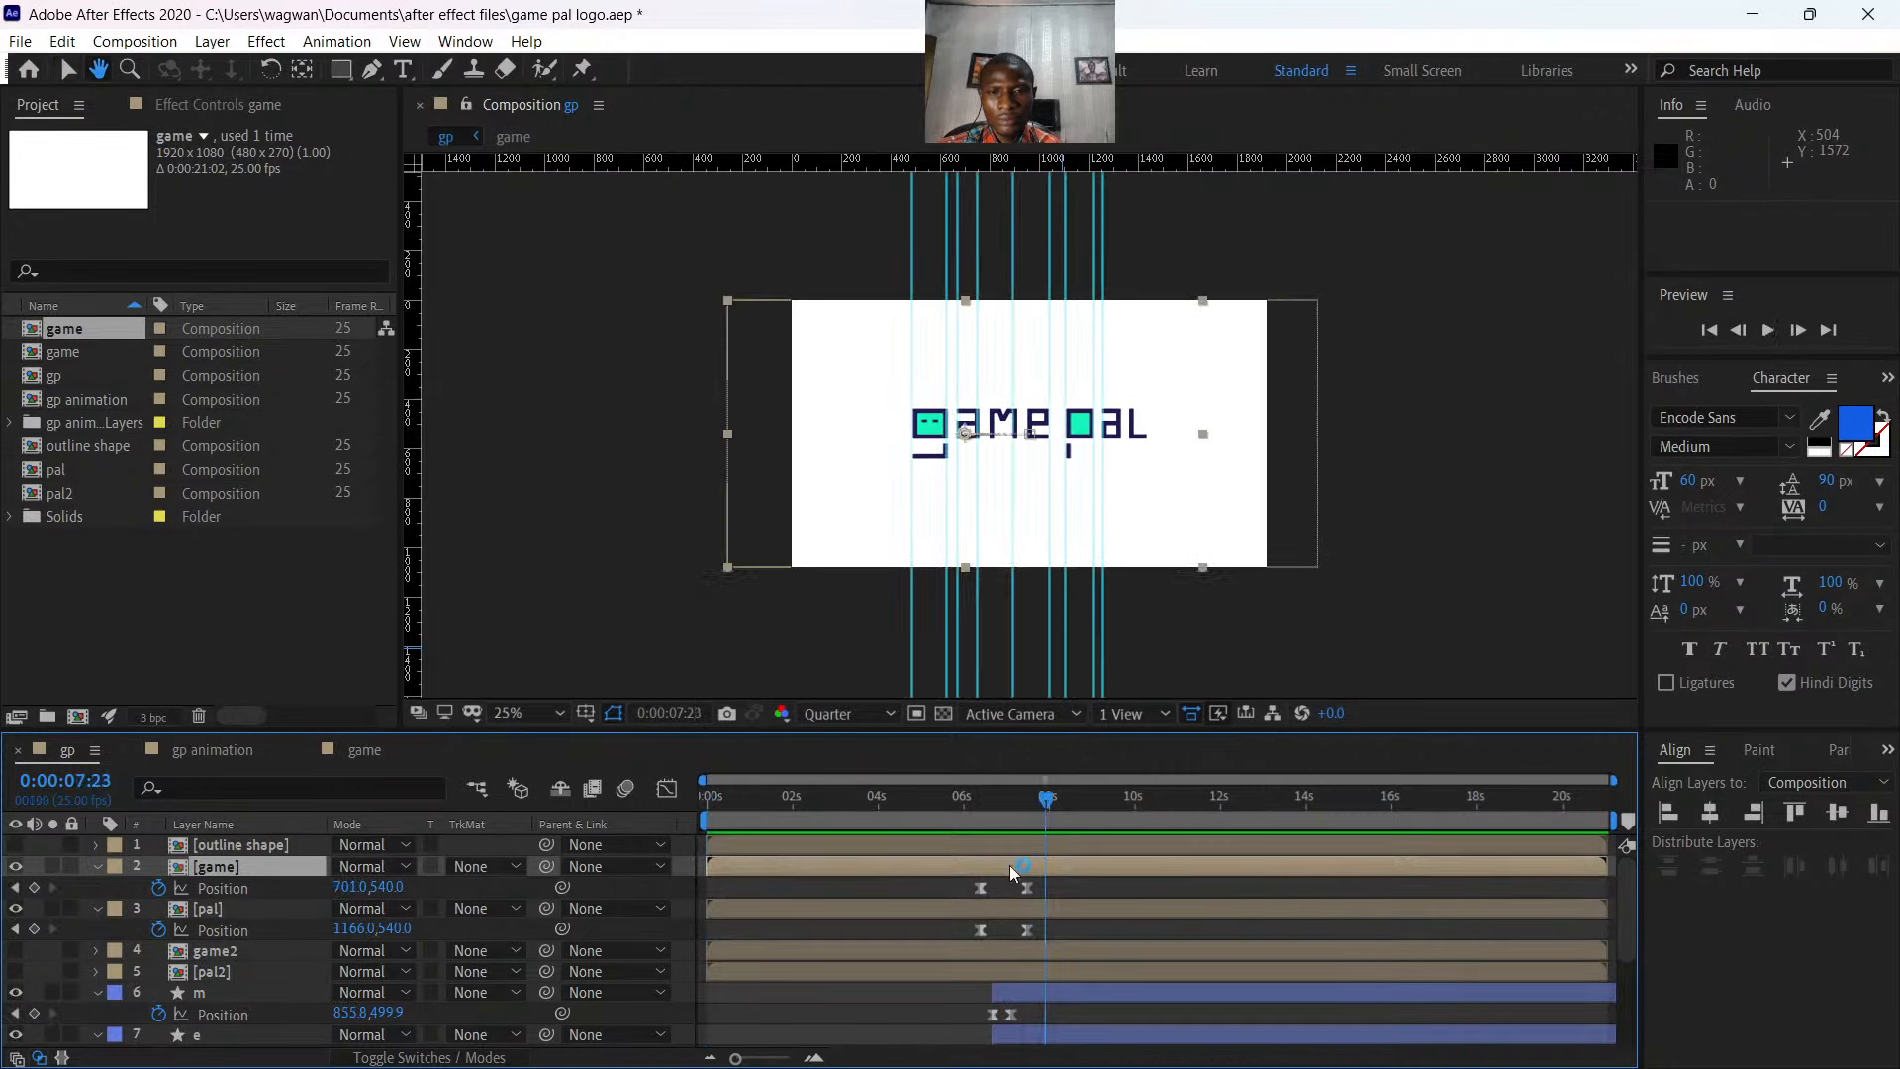
# - Replay the logo's letter reveal from 0:00:06:04 and 0:00:05:13, and scrub to 0:00:06:23
pyautogui.moveTo(1052, 800); pyautogui.dragTo(971, 805)
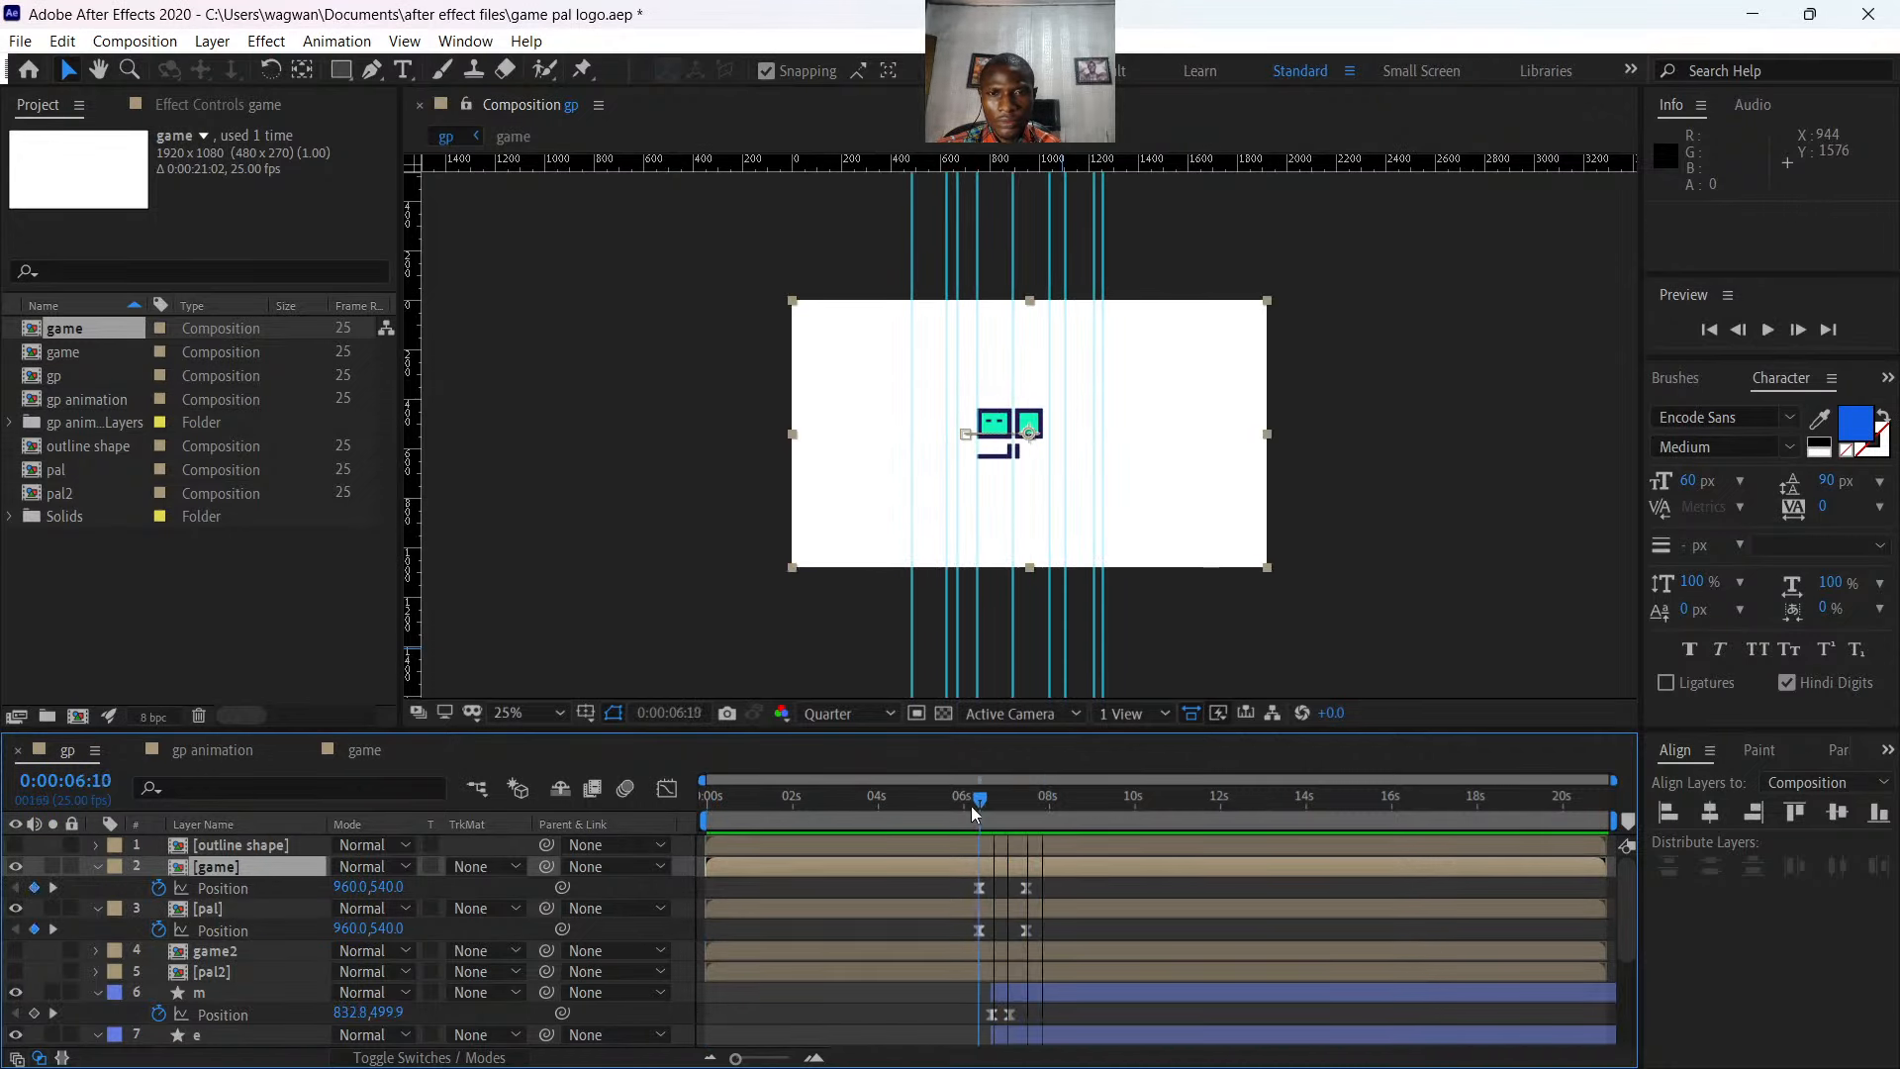
pyautogui.press('space')
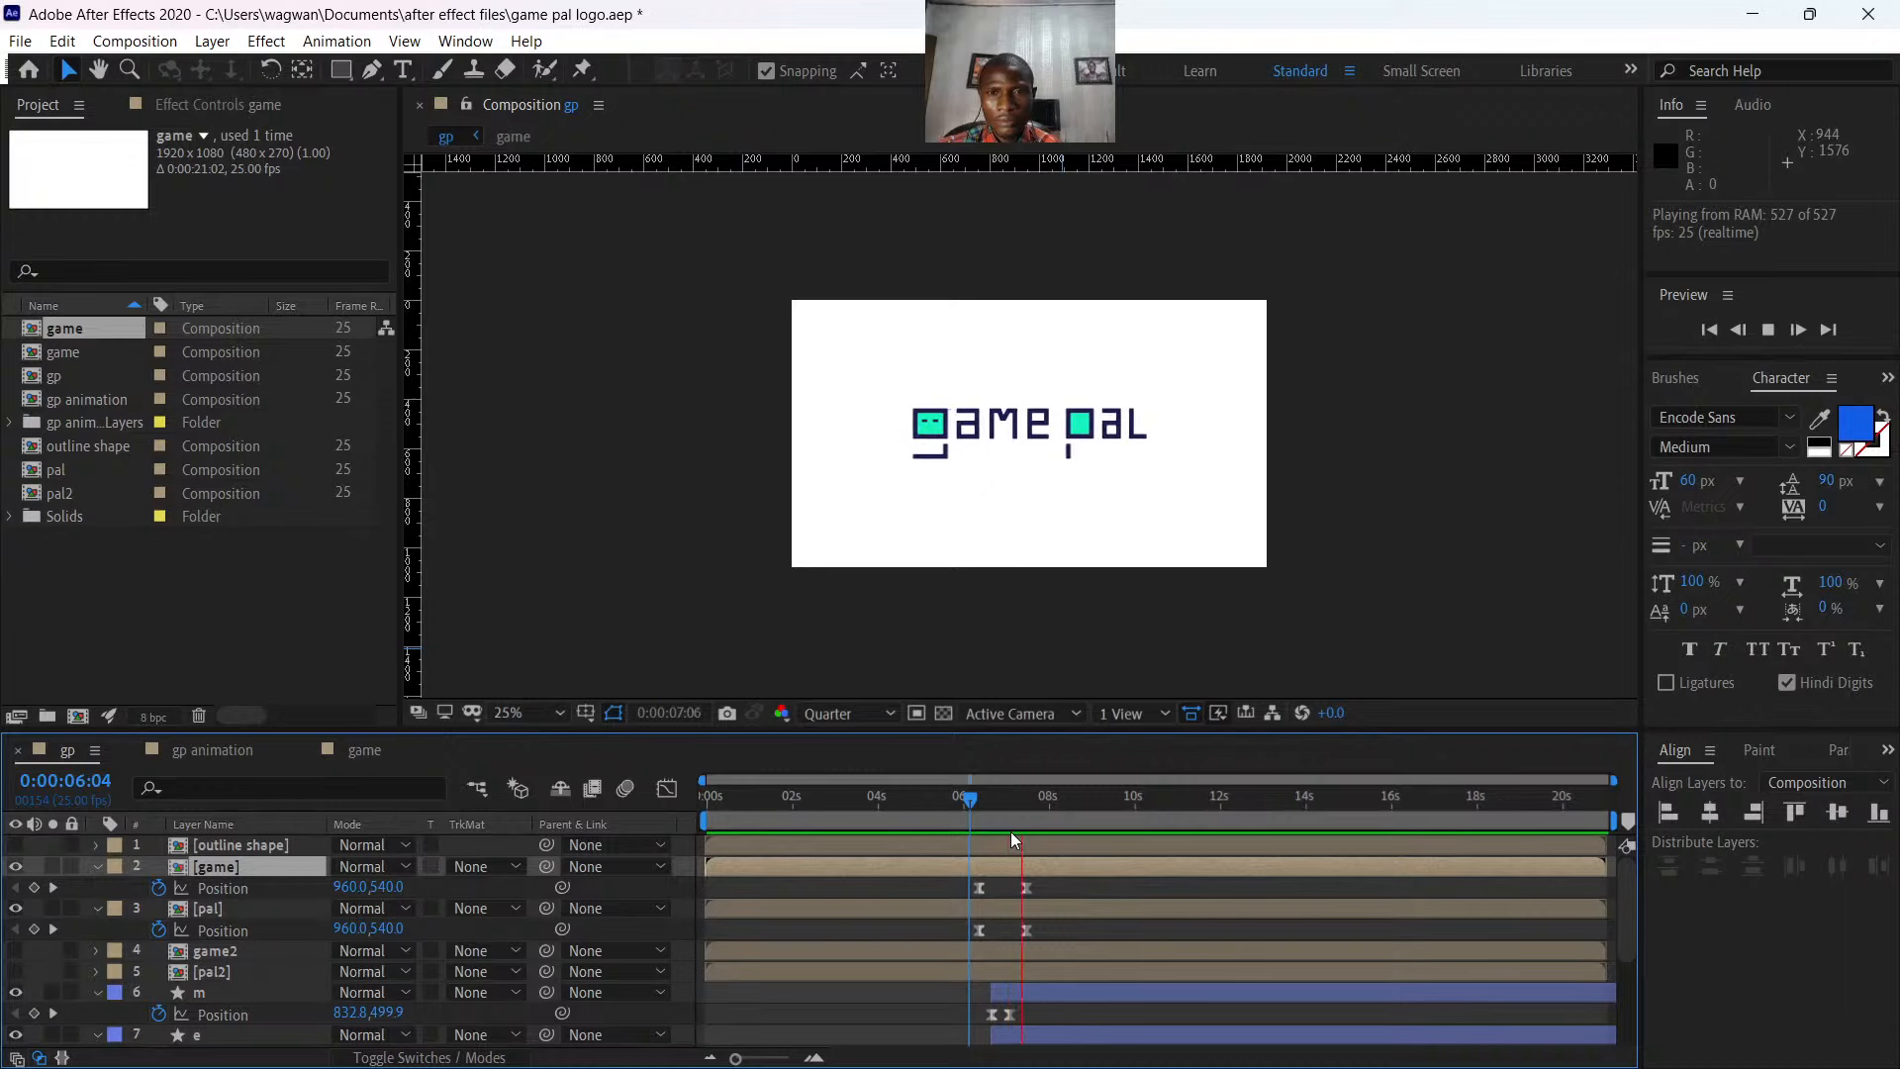
pyautogui.press('space')
pyautogui.moveTo(1037, 810); pyautogui.dragTo(945, 822)
pyautogui.press('space')
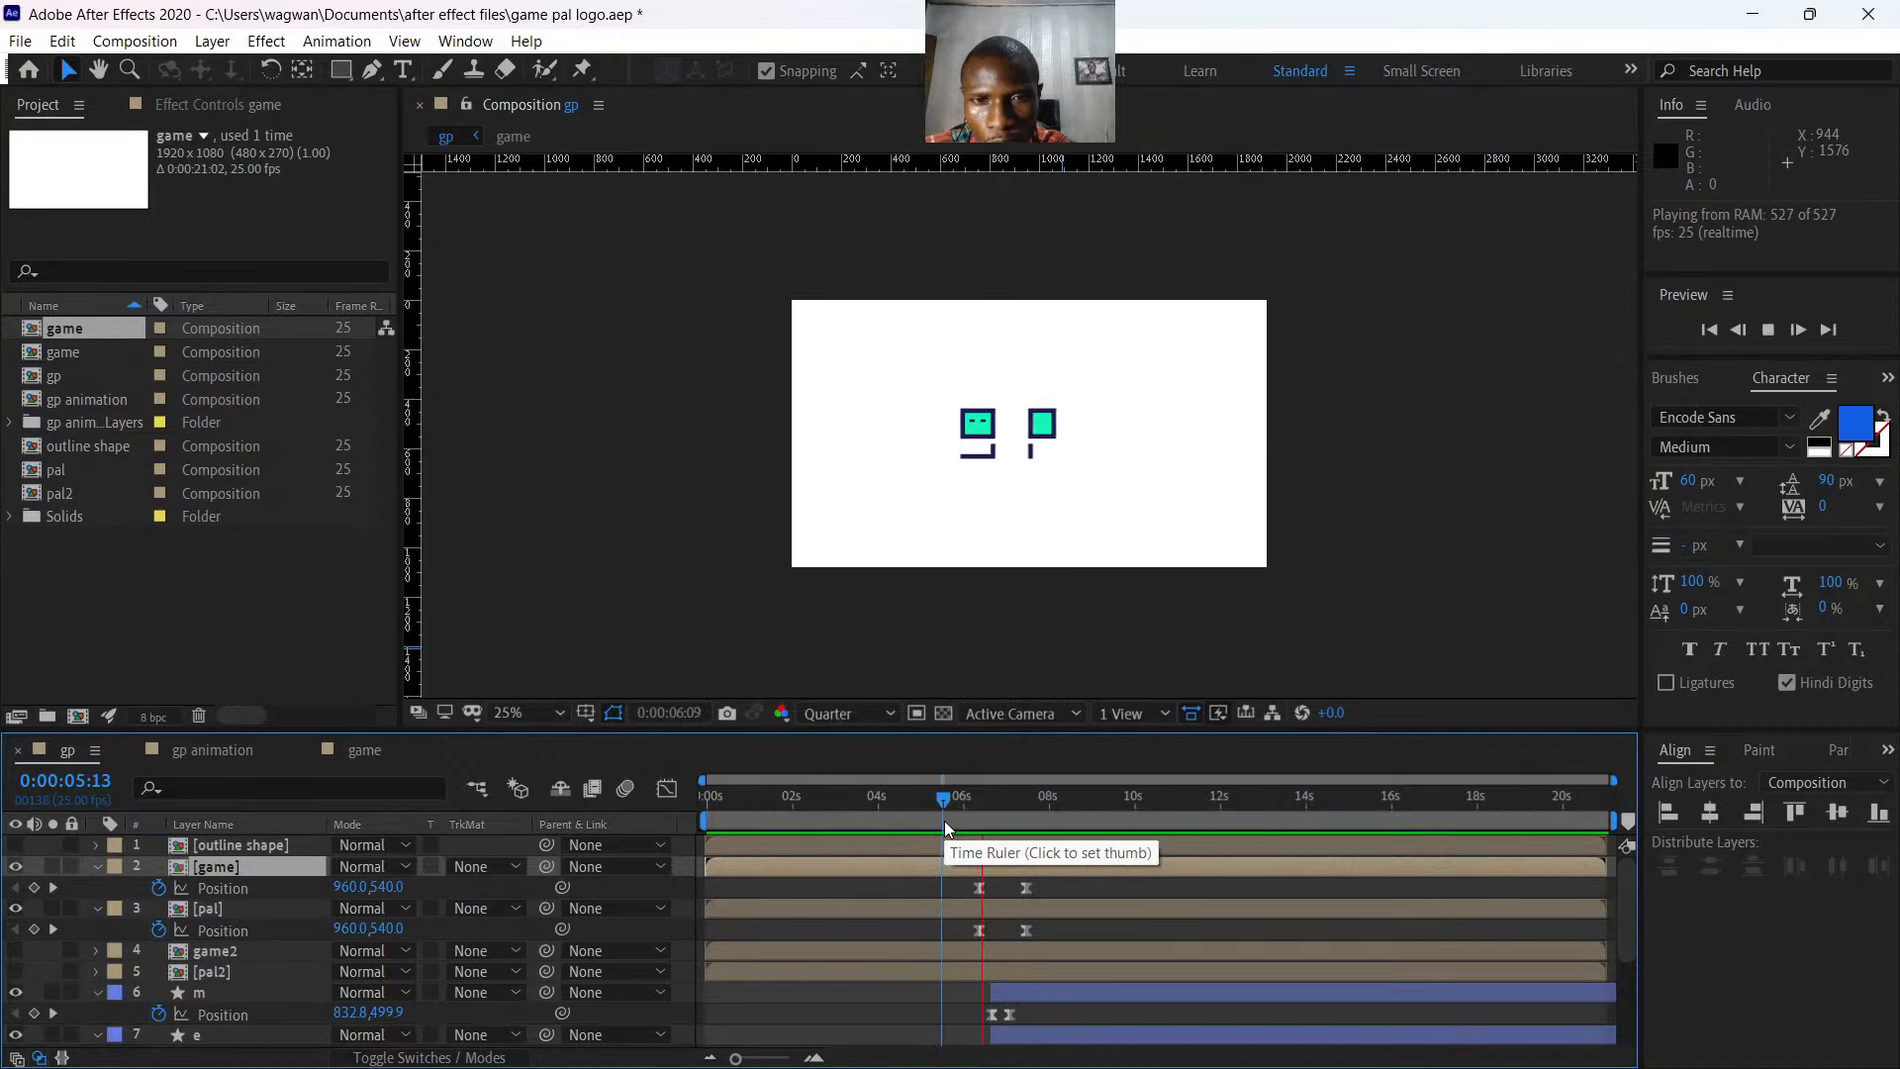
pyautogui.press('space')
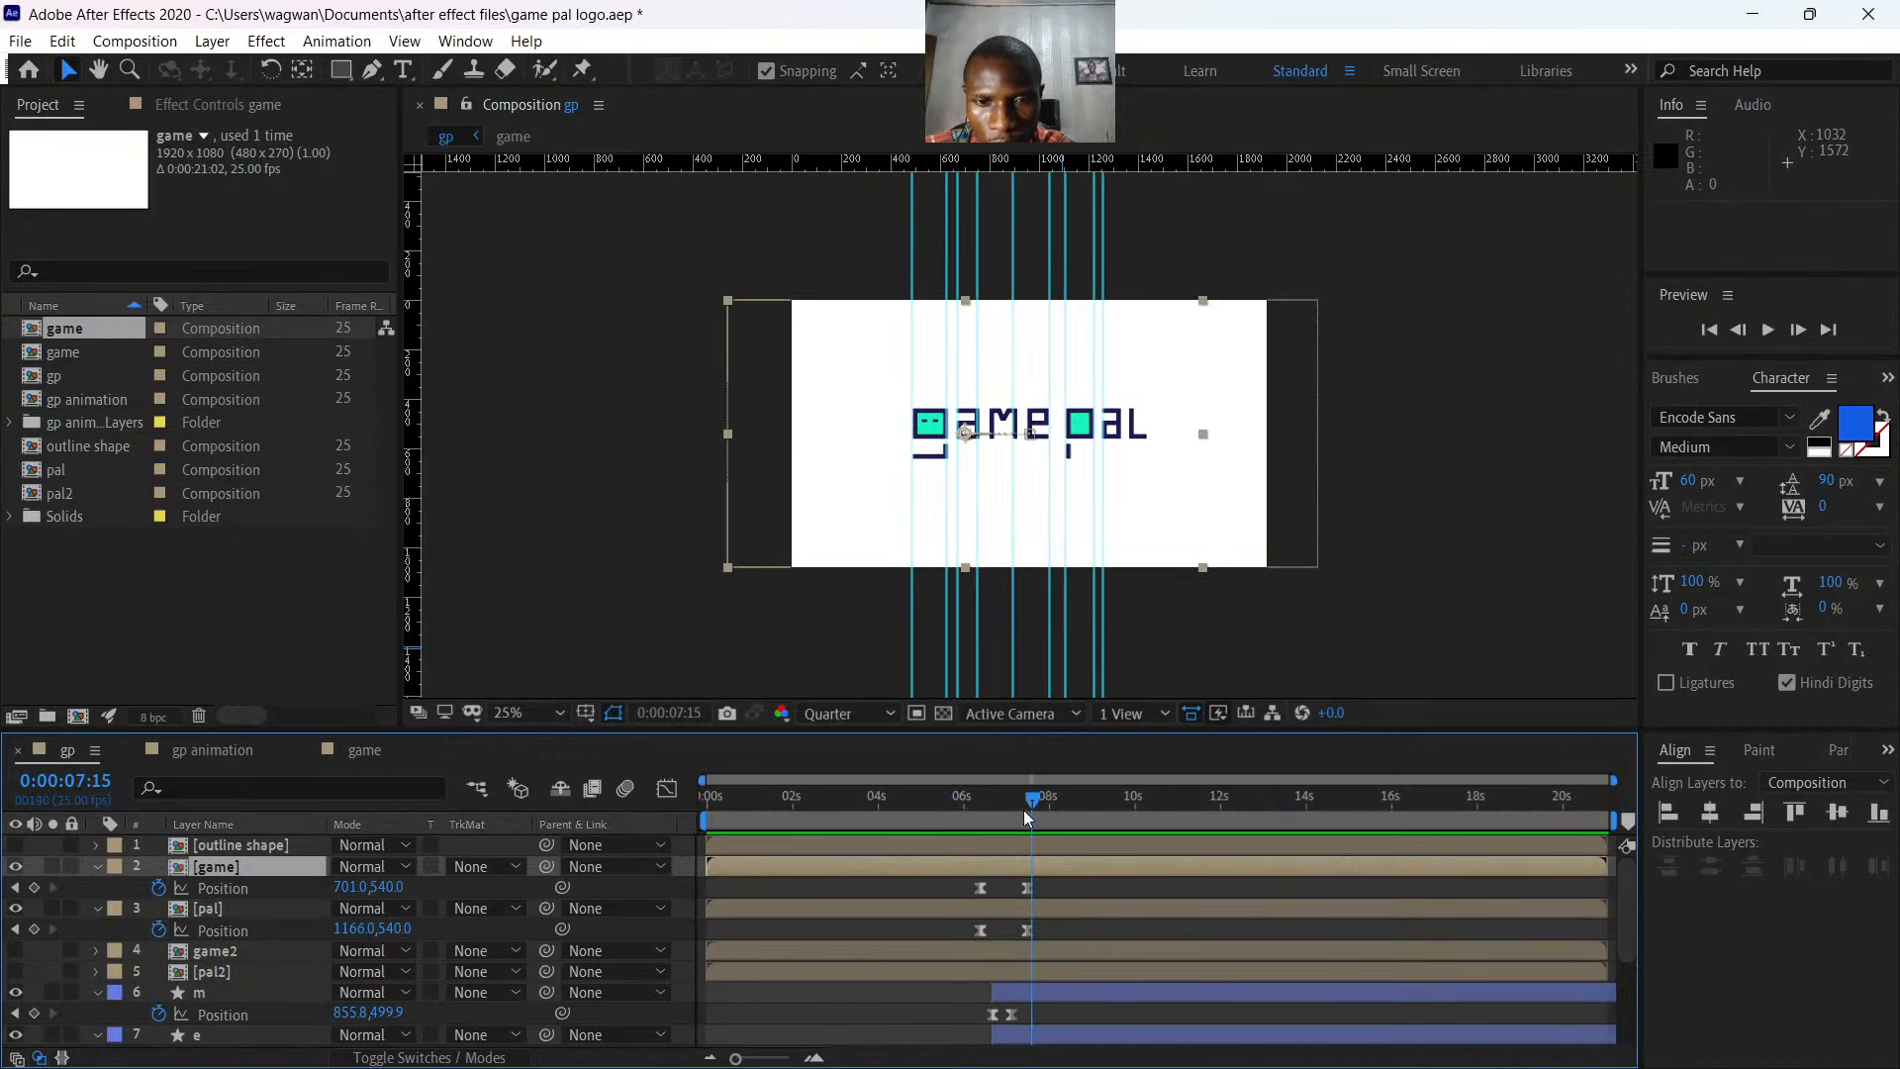
pyautogui.moveTo(1029, 798); pyautogui.dragTo(1002, 799)
# - Inspect the pal precomp at 0:00:06:11, and close the pal and game timelines to return to gp
pyautogui.click(1013, 907)
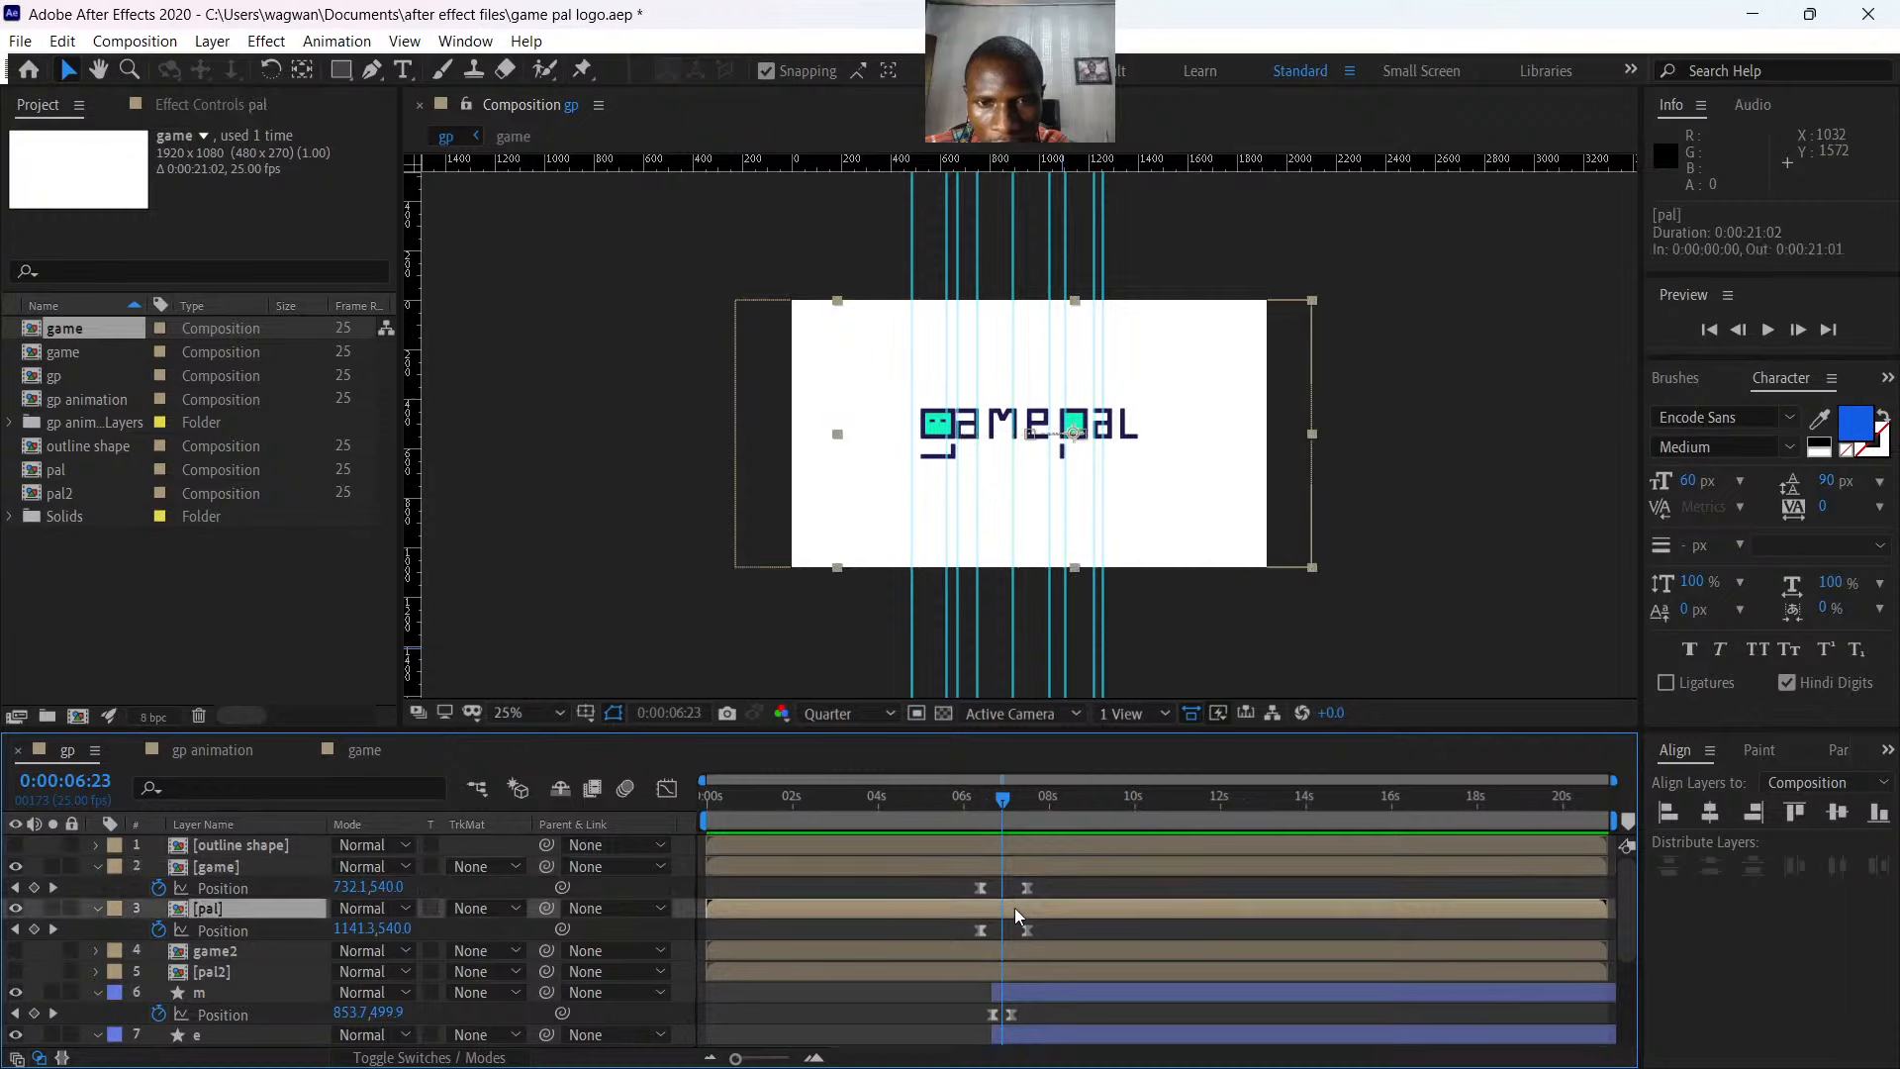
pyautogui.doubleClick(1014, 907)
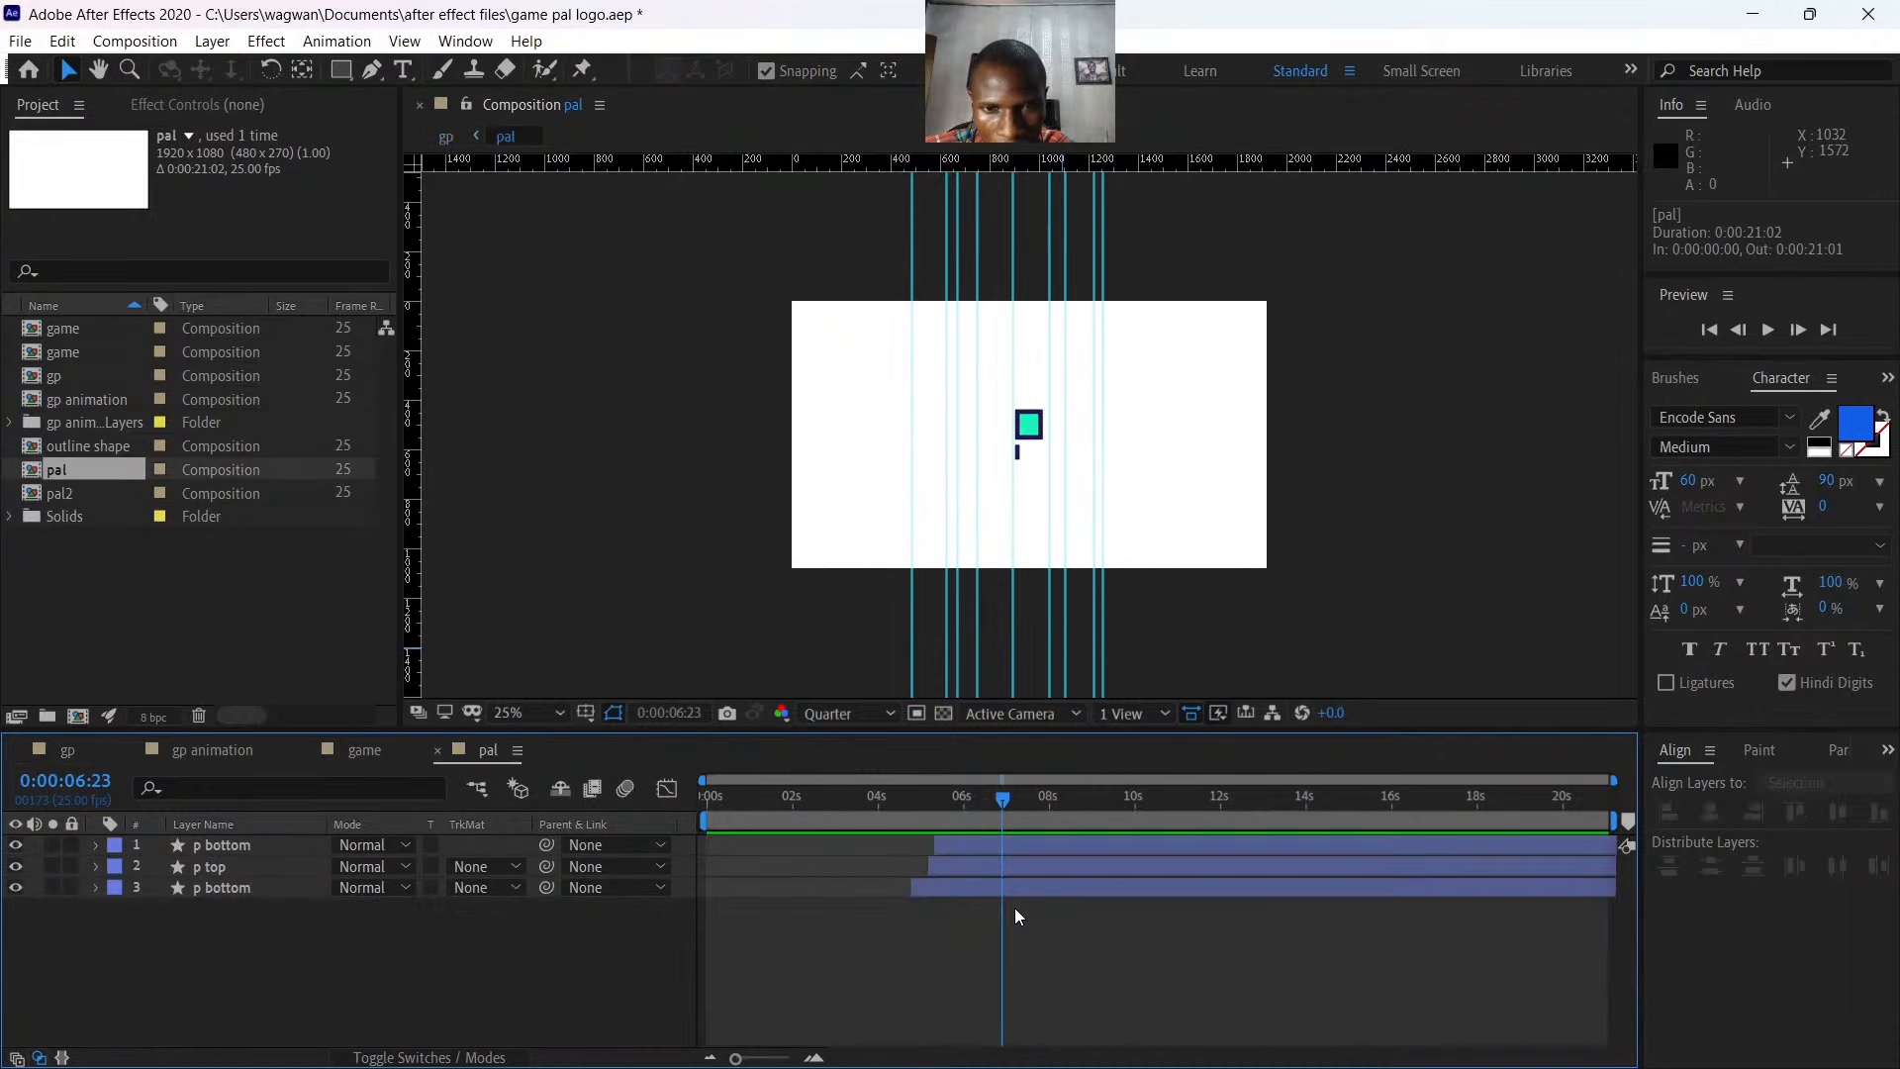
pyautogui.moveTo(1001, 806)
pyautogui.mouseDown()
pyautogui.moveTo(1060, 808)
pyautogui.moveTo(923, 804)
pyautogui.moveTo(982, 822)
pyautogui.mouseUp()
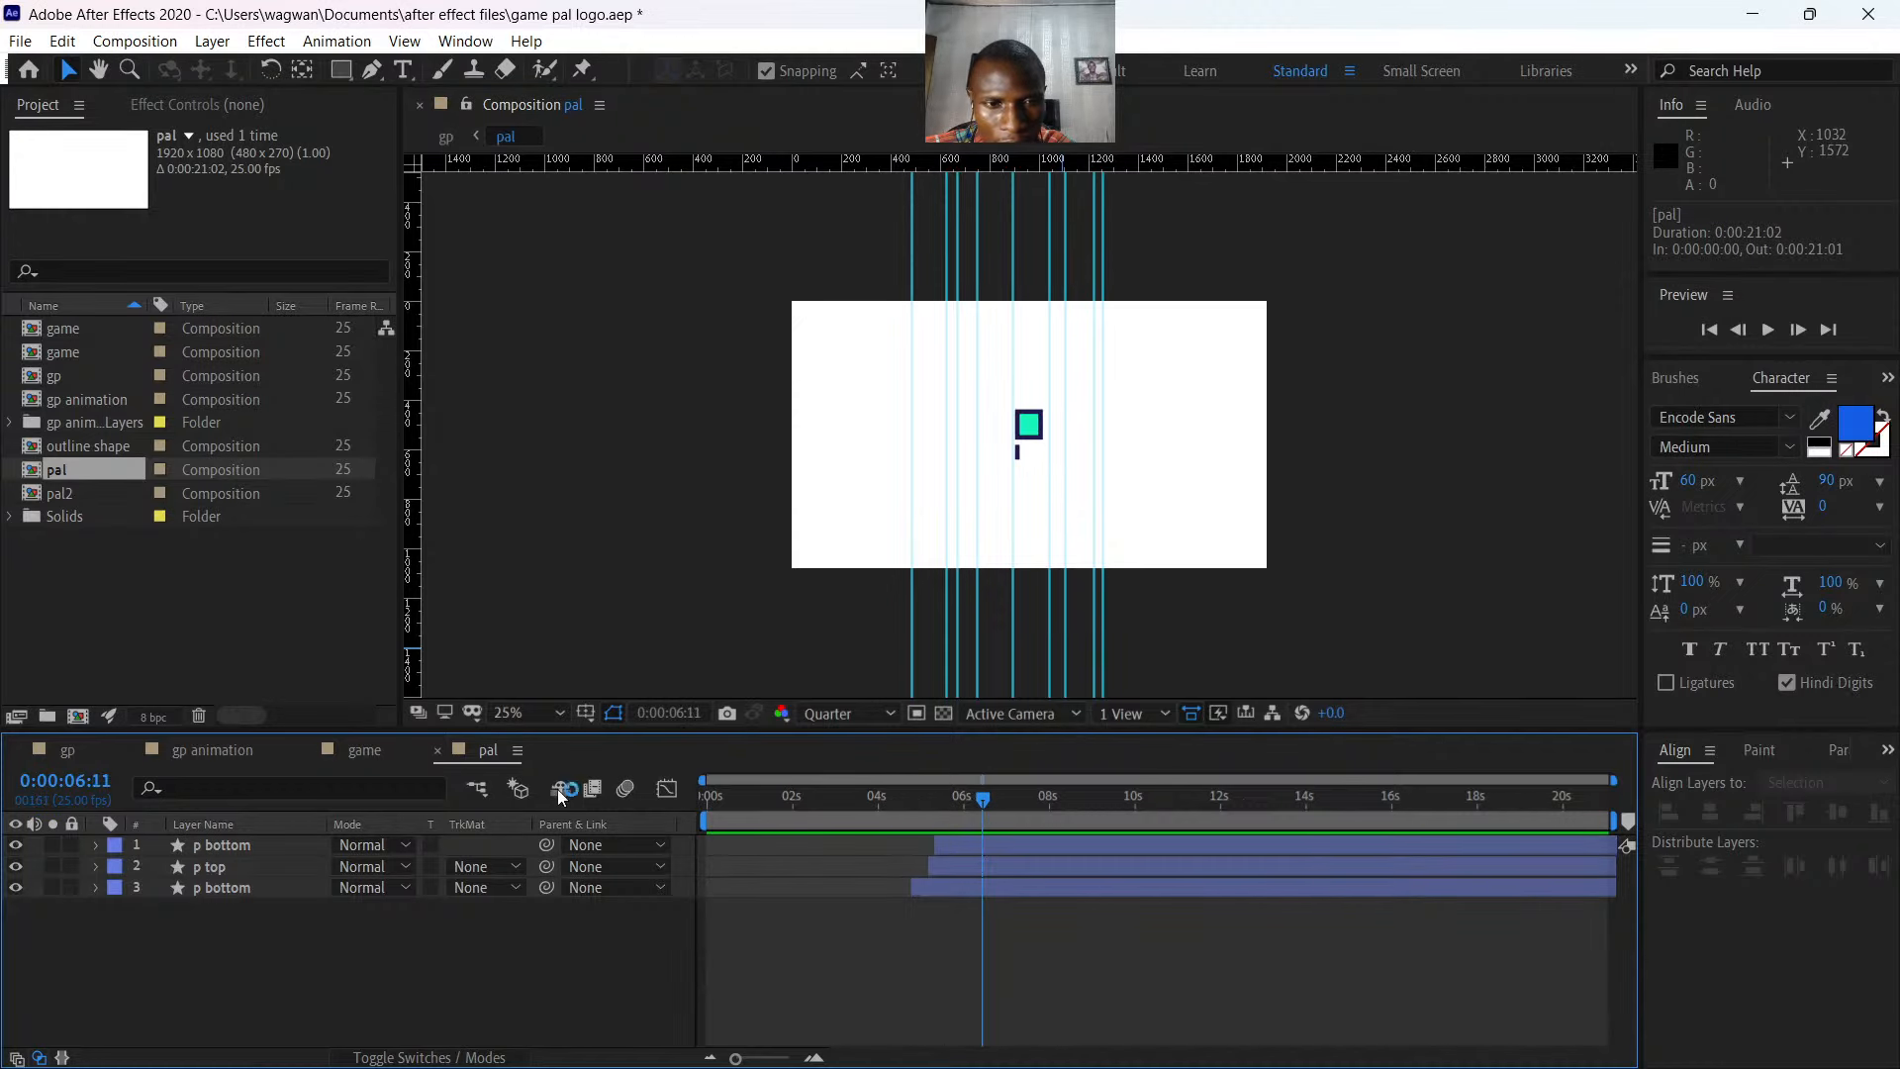
pyautogui.click(438, 751)
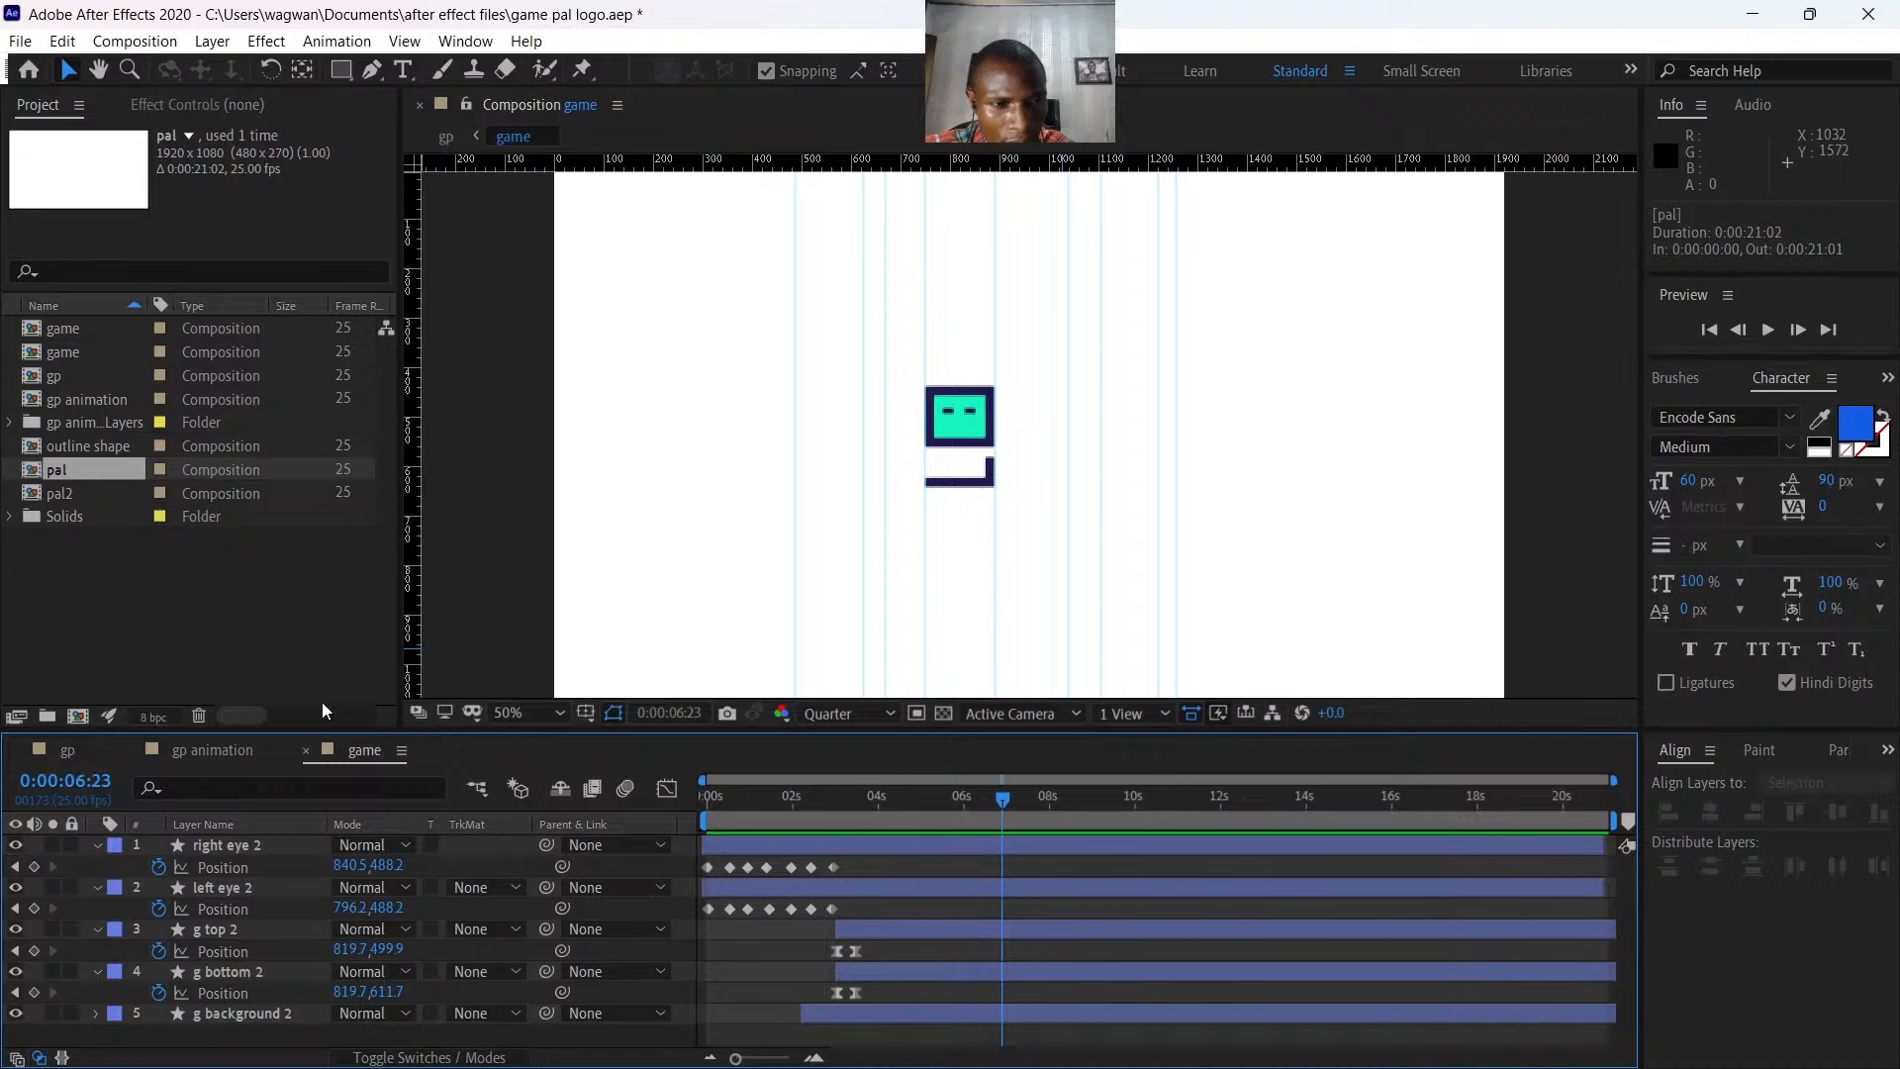
pyautogui.click(305, 752)
pyautogui.click(89, 744)
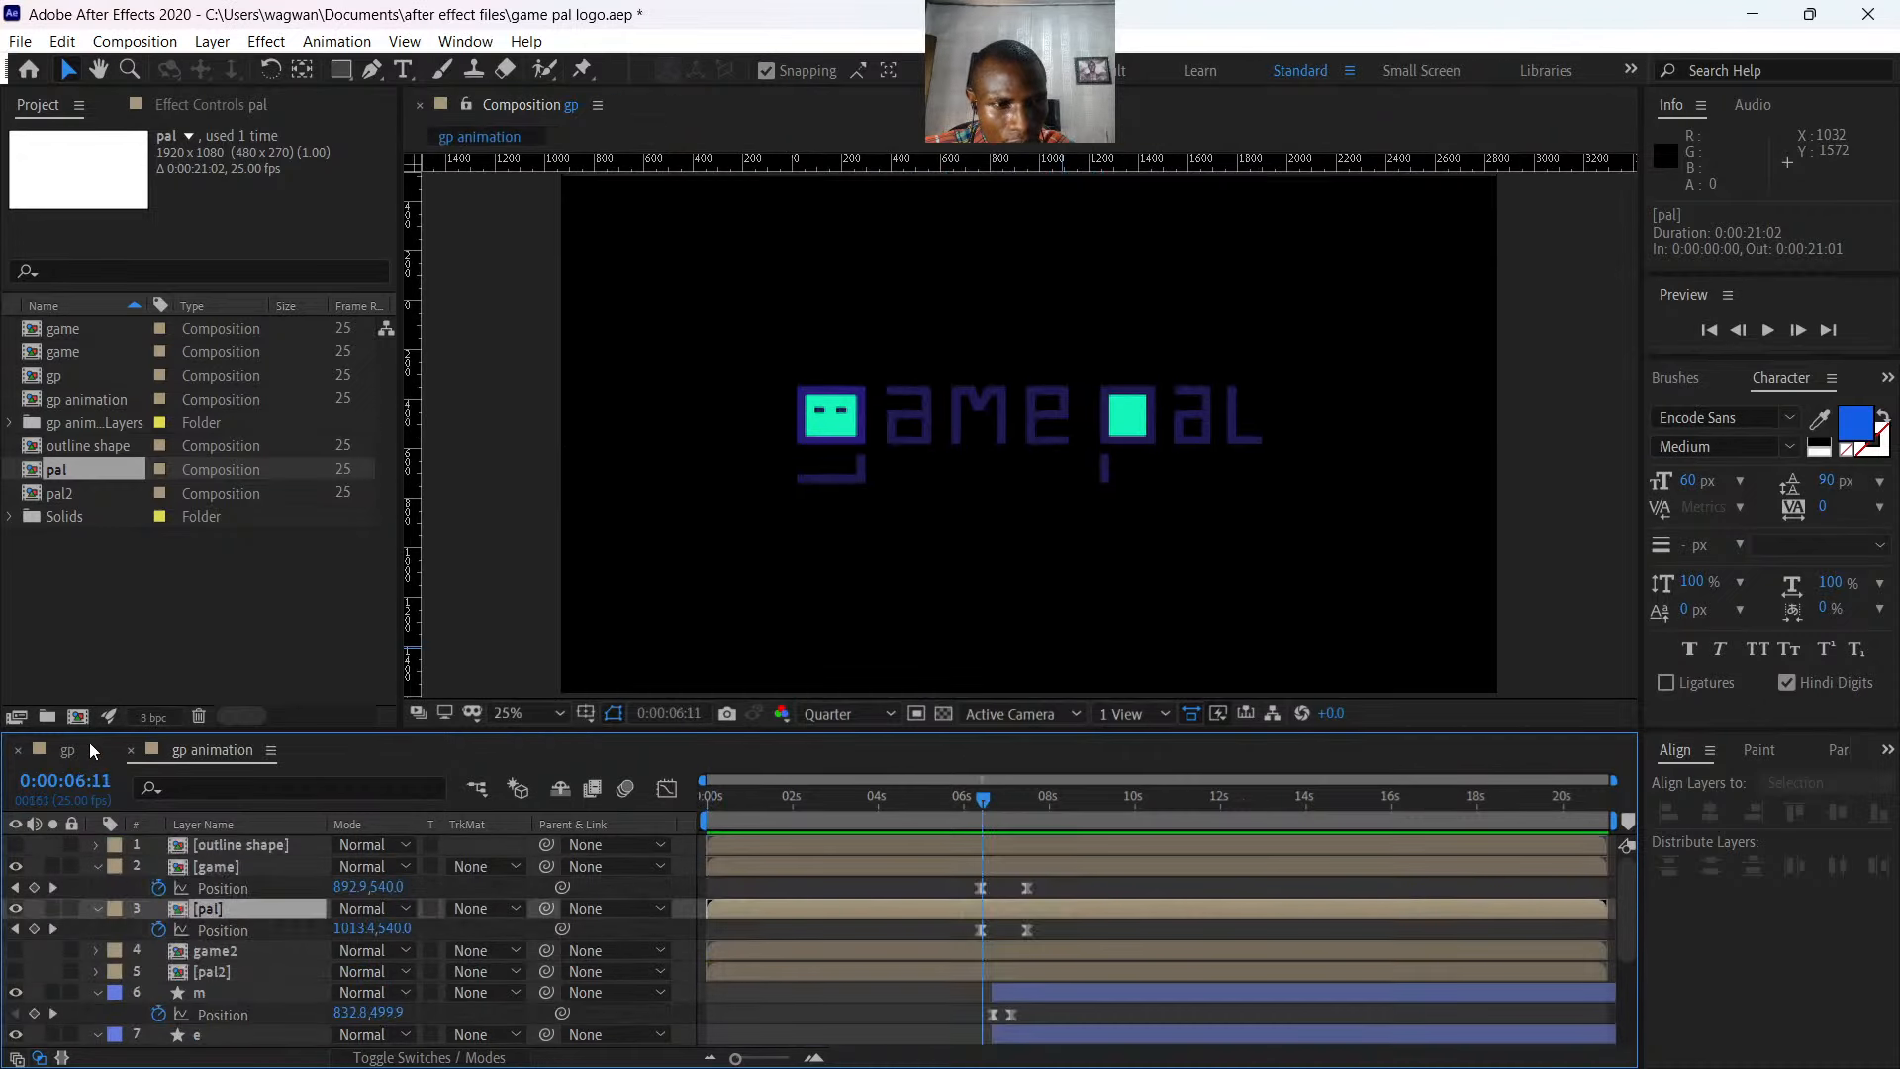
# - Scrub gp to 0:00:07:00, open the pal2 precomp and examine its contents up to 0:00:08:23
pyautogui.moveTo(1001, 792); pyautogui.dragTo(1014, 841)
pyautogui.click(1039, 958)
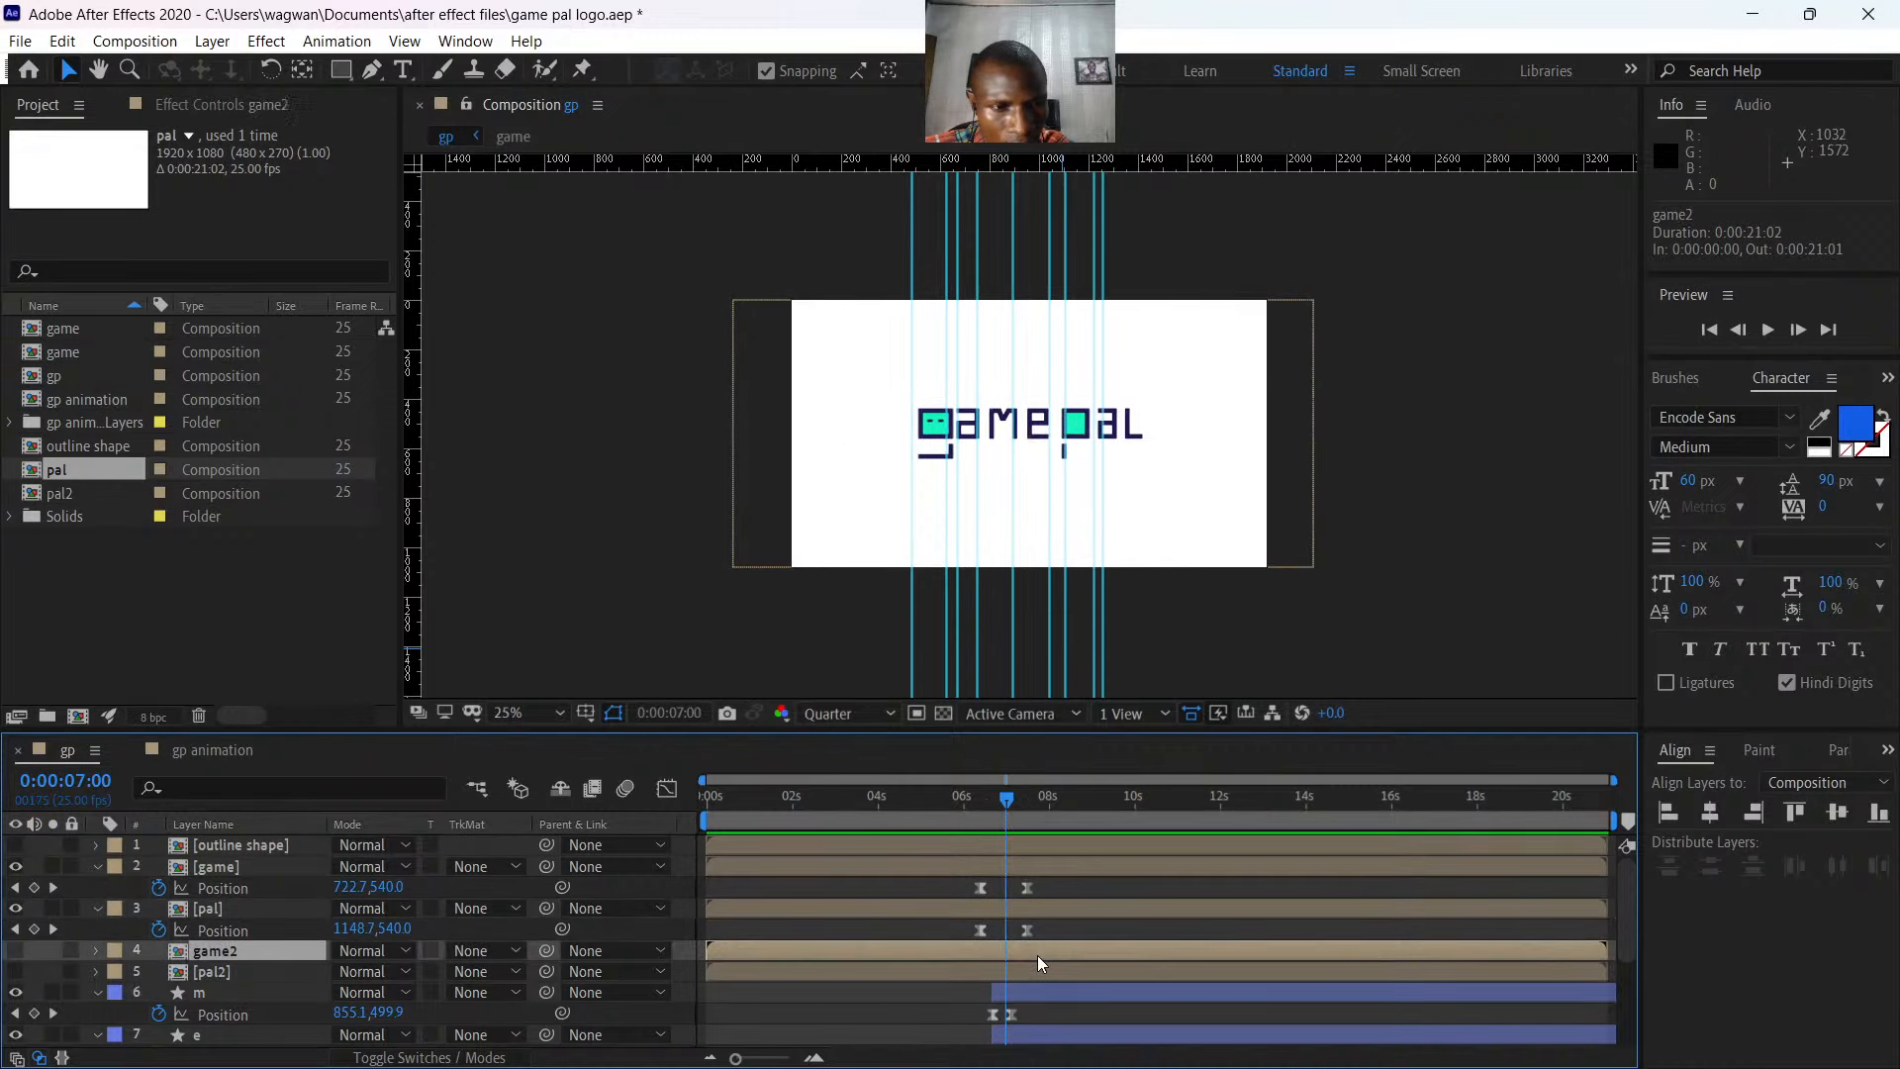
pyautogui.doubleClick(1036, 971)
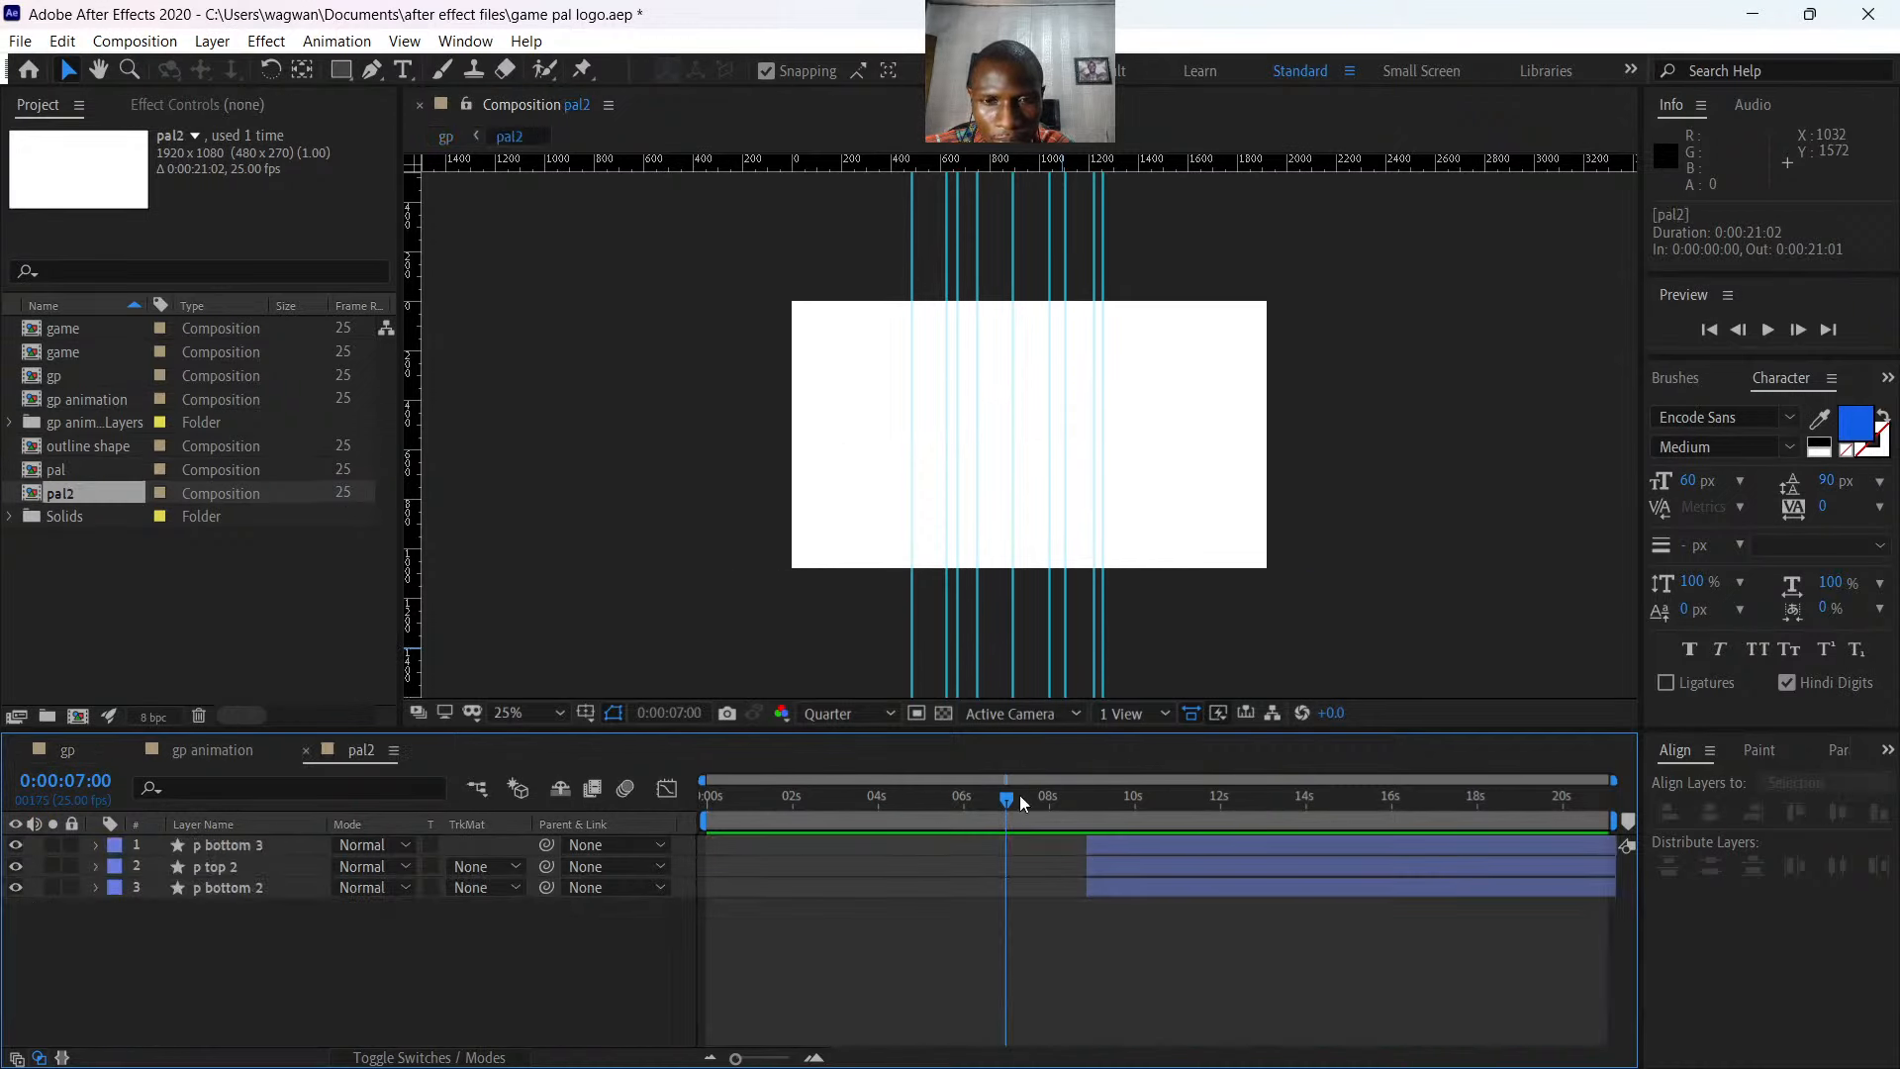
pyautogui.click(1023, 796)
pyautogui.moveTo(1035, 798); pyautogui.dragTo(1087, 833)
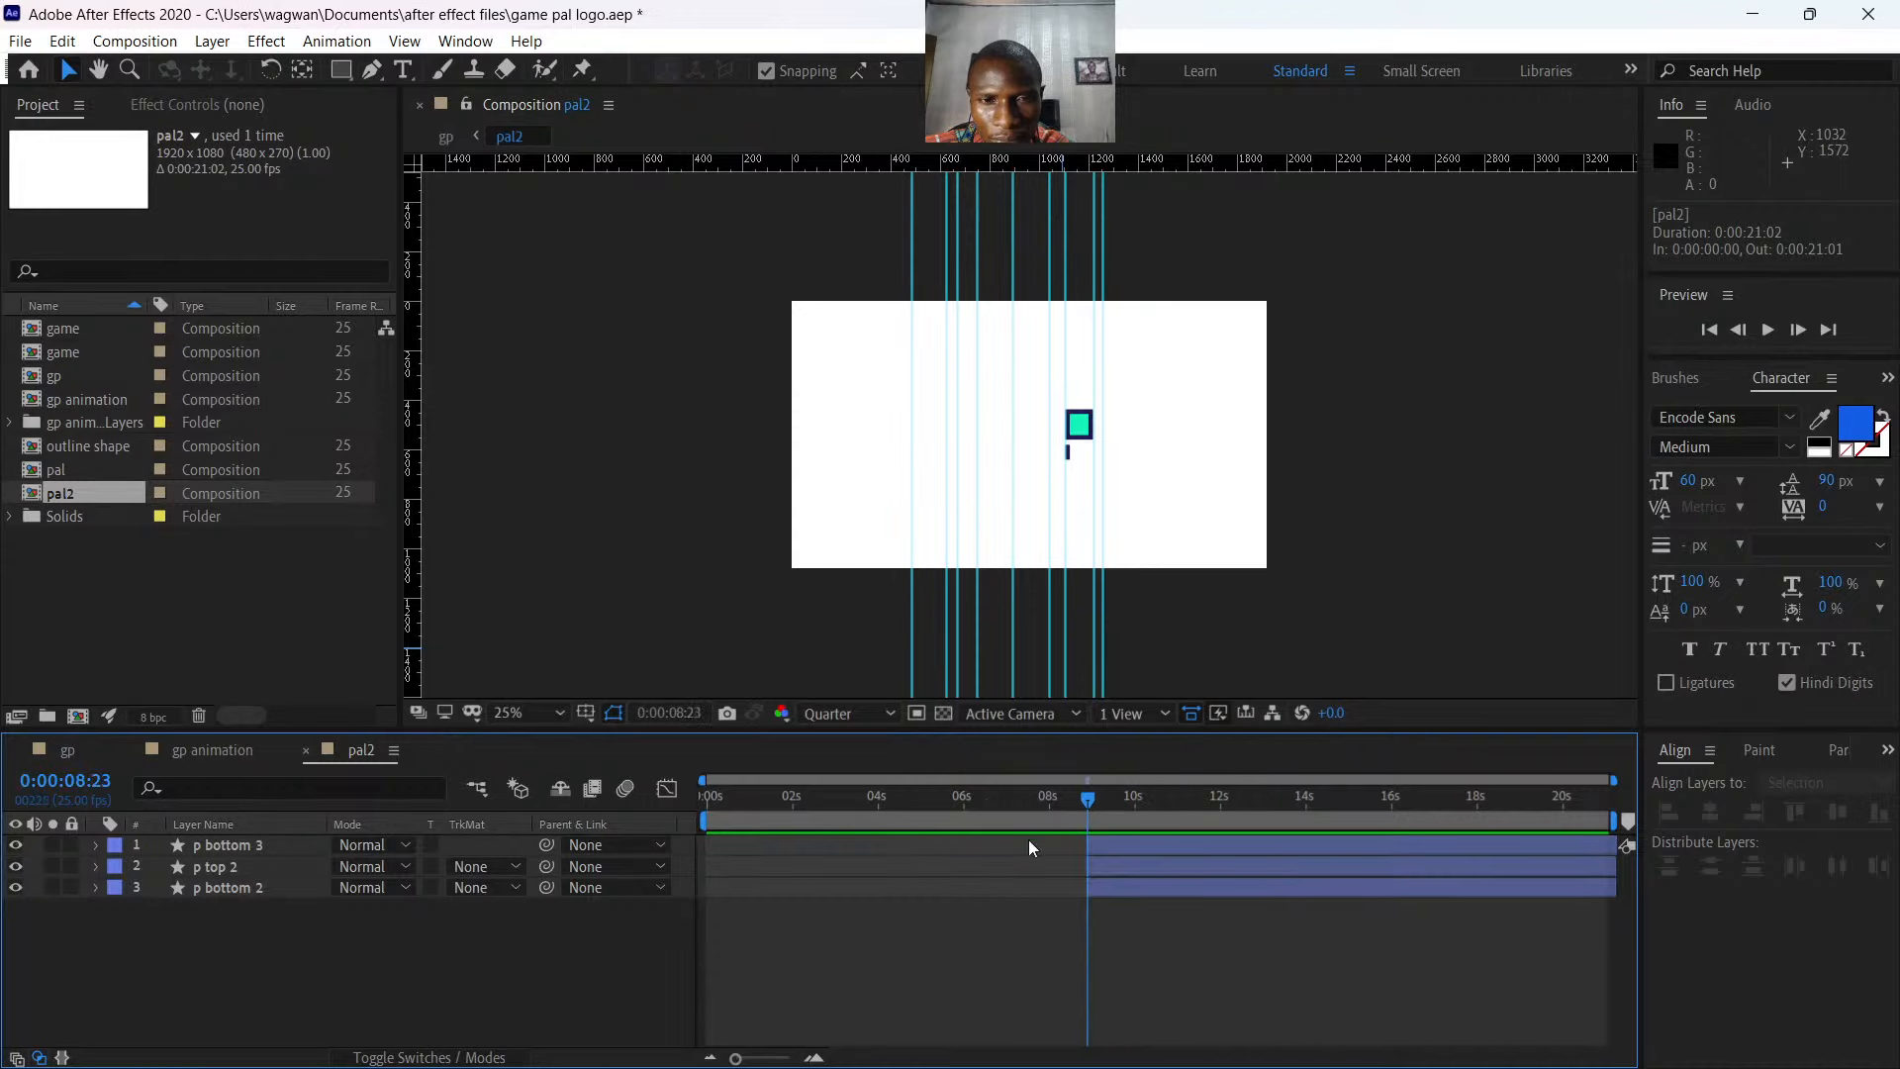
# - Close the pal2 and gp animation timelines, keeping only the gp composition open
pyautogui.click(302, 750)
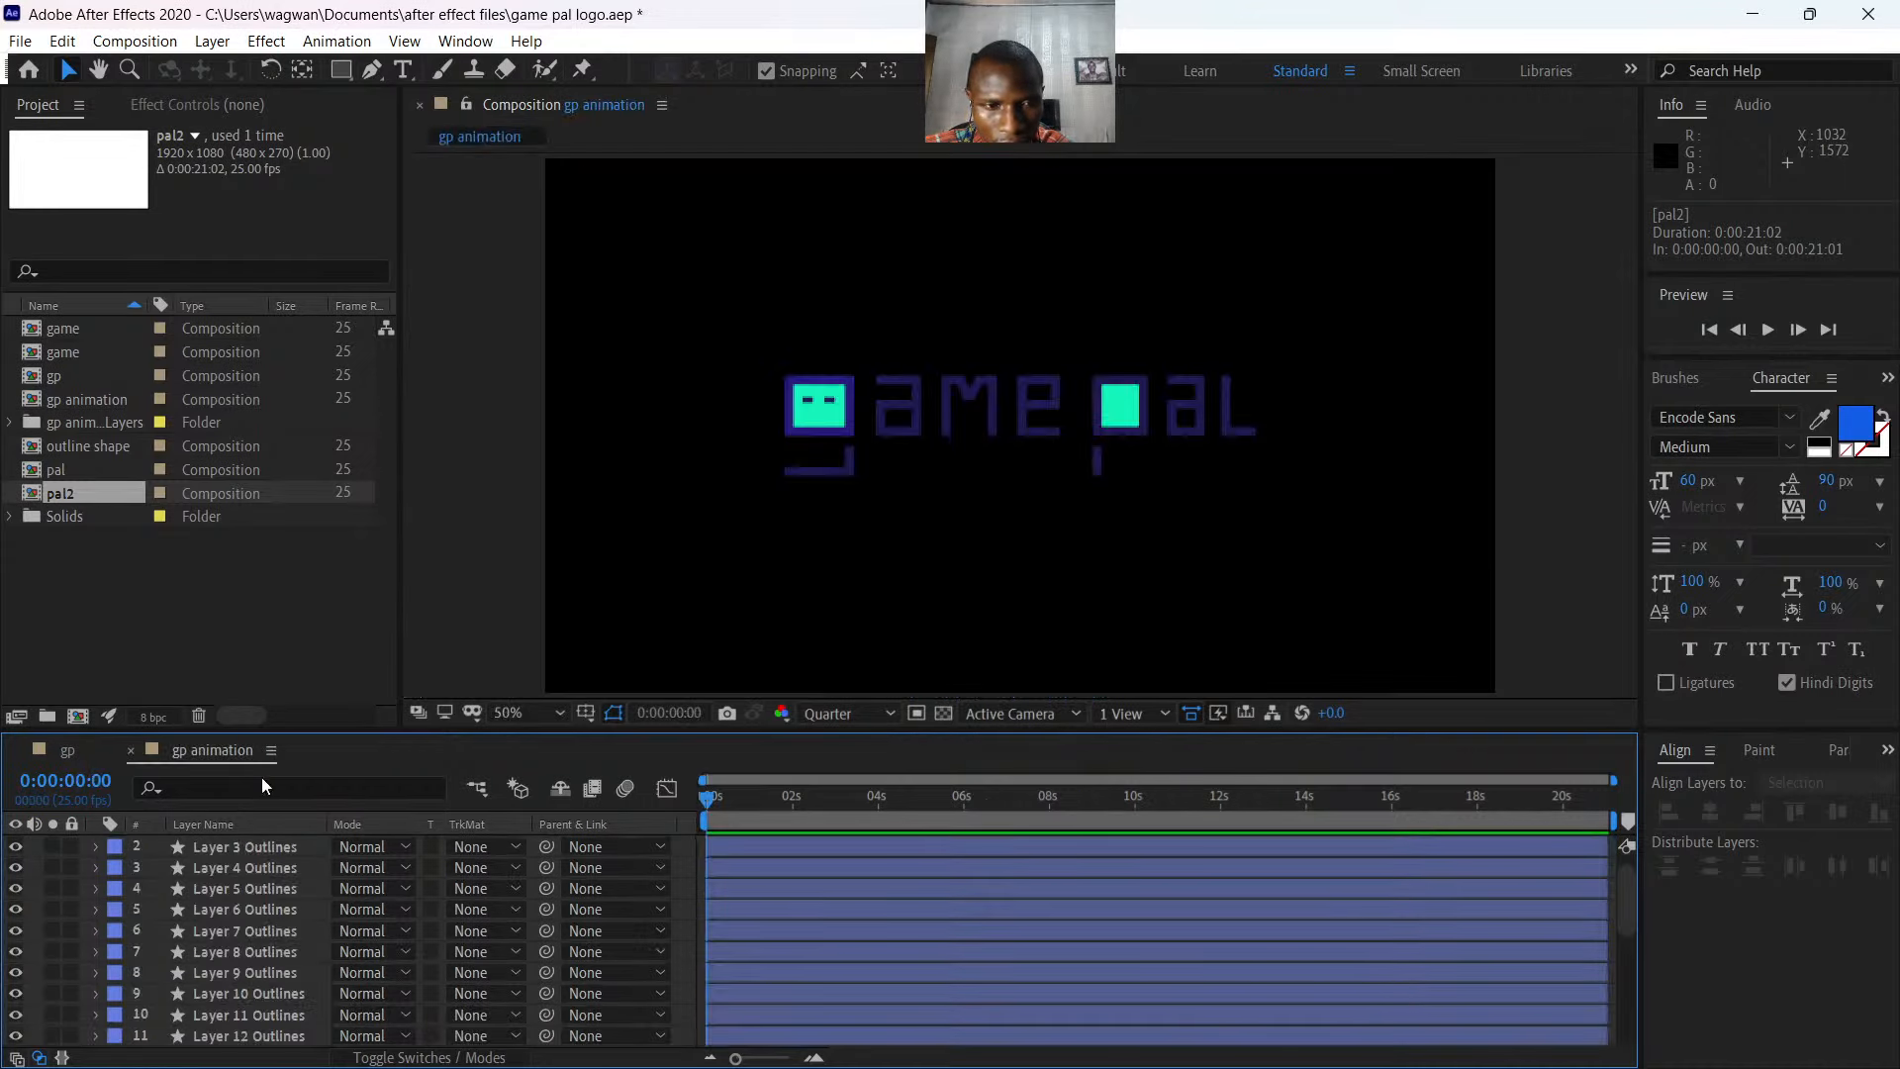
pyautogui.click(66, 753)
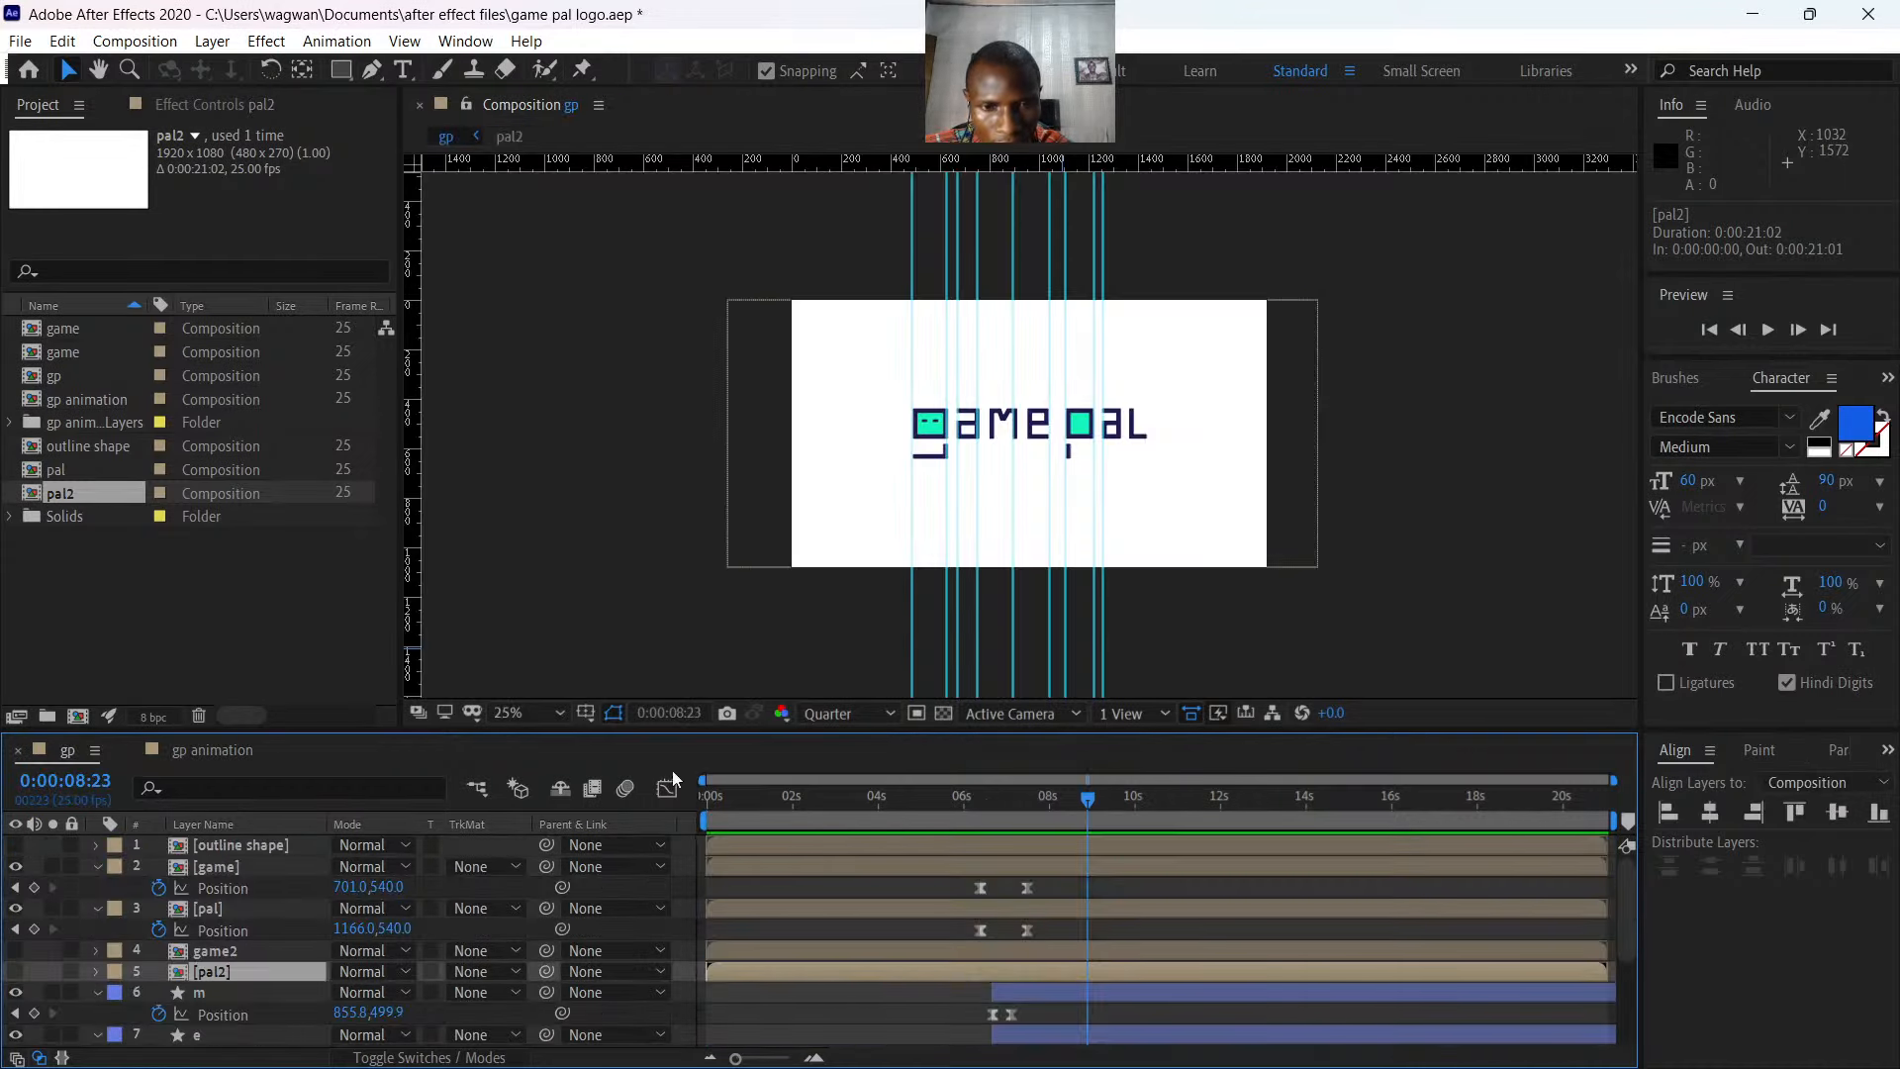
pyautogui.click(168, 750)
pyautogui.click(129, 750)
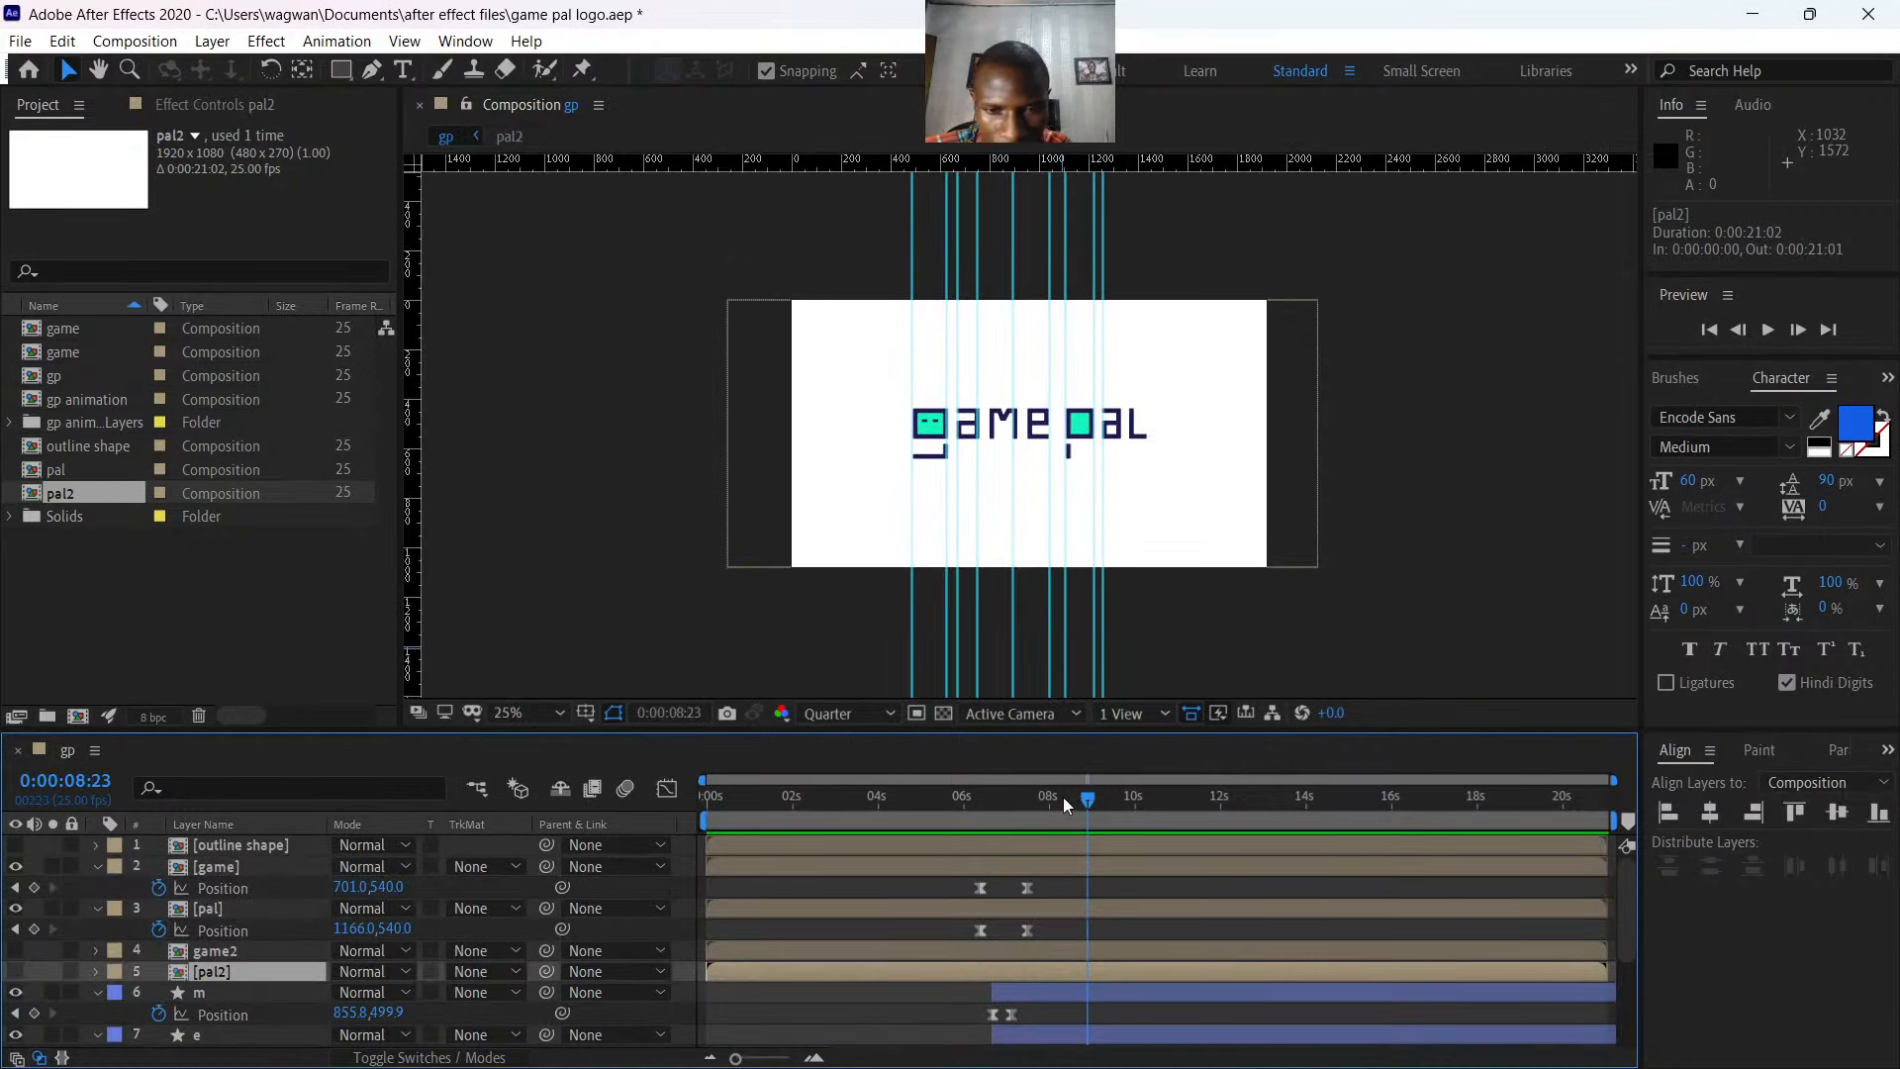
# - Select the pal layer in gp and scrub back to 0:00:07:09 to examine the logo's spread
pyautogui.click(1104, 909)
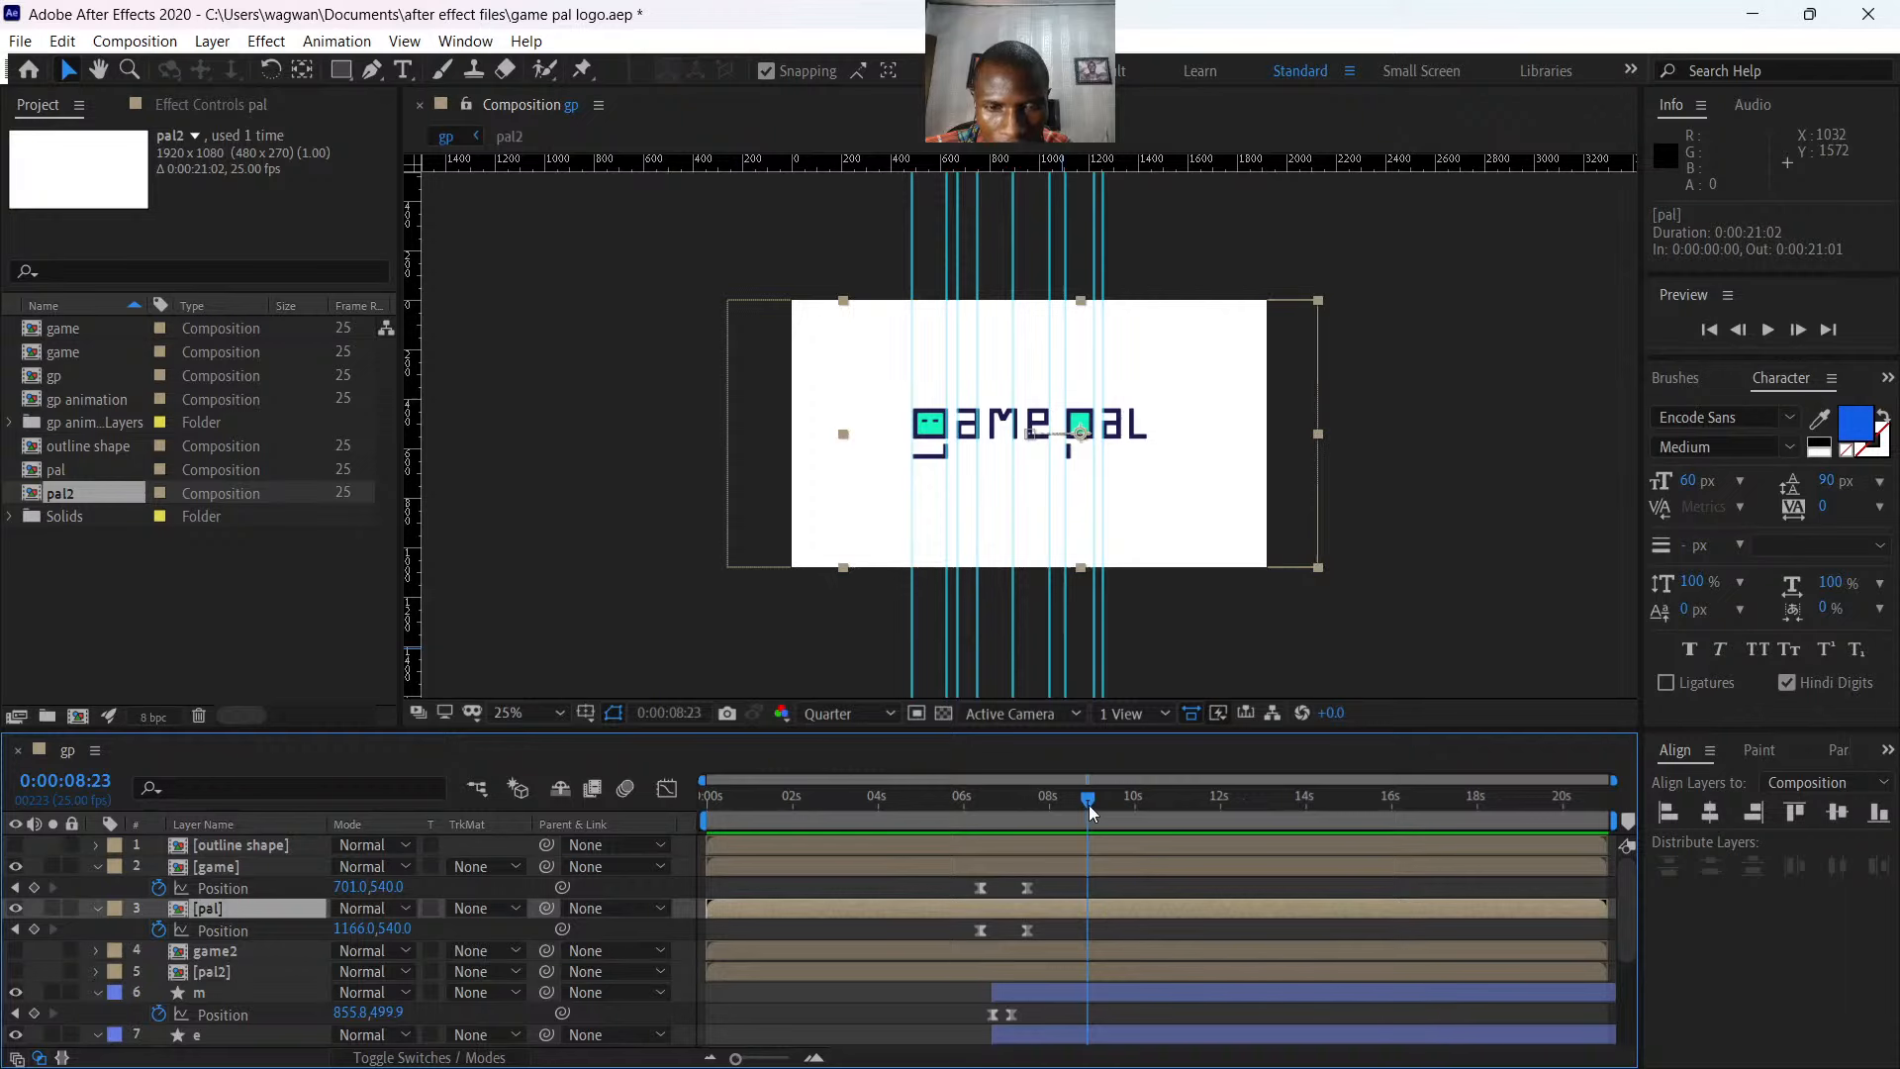
pyautogui.moveTo(1088, 800); pyautogui.dragTo(1018, 810)
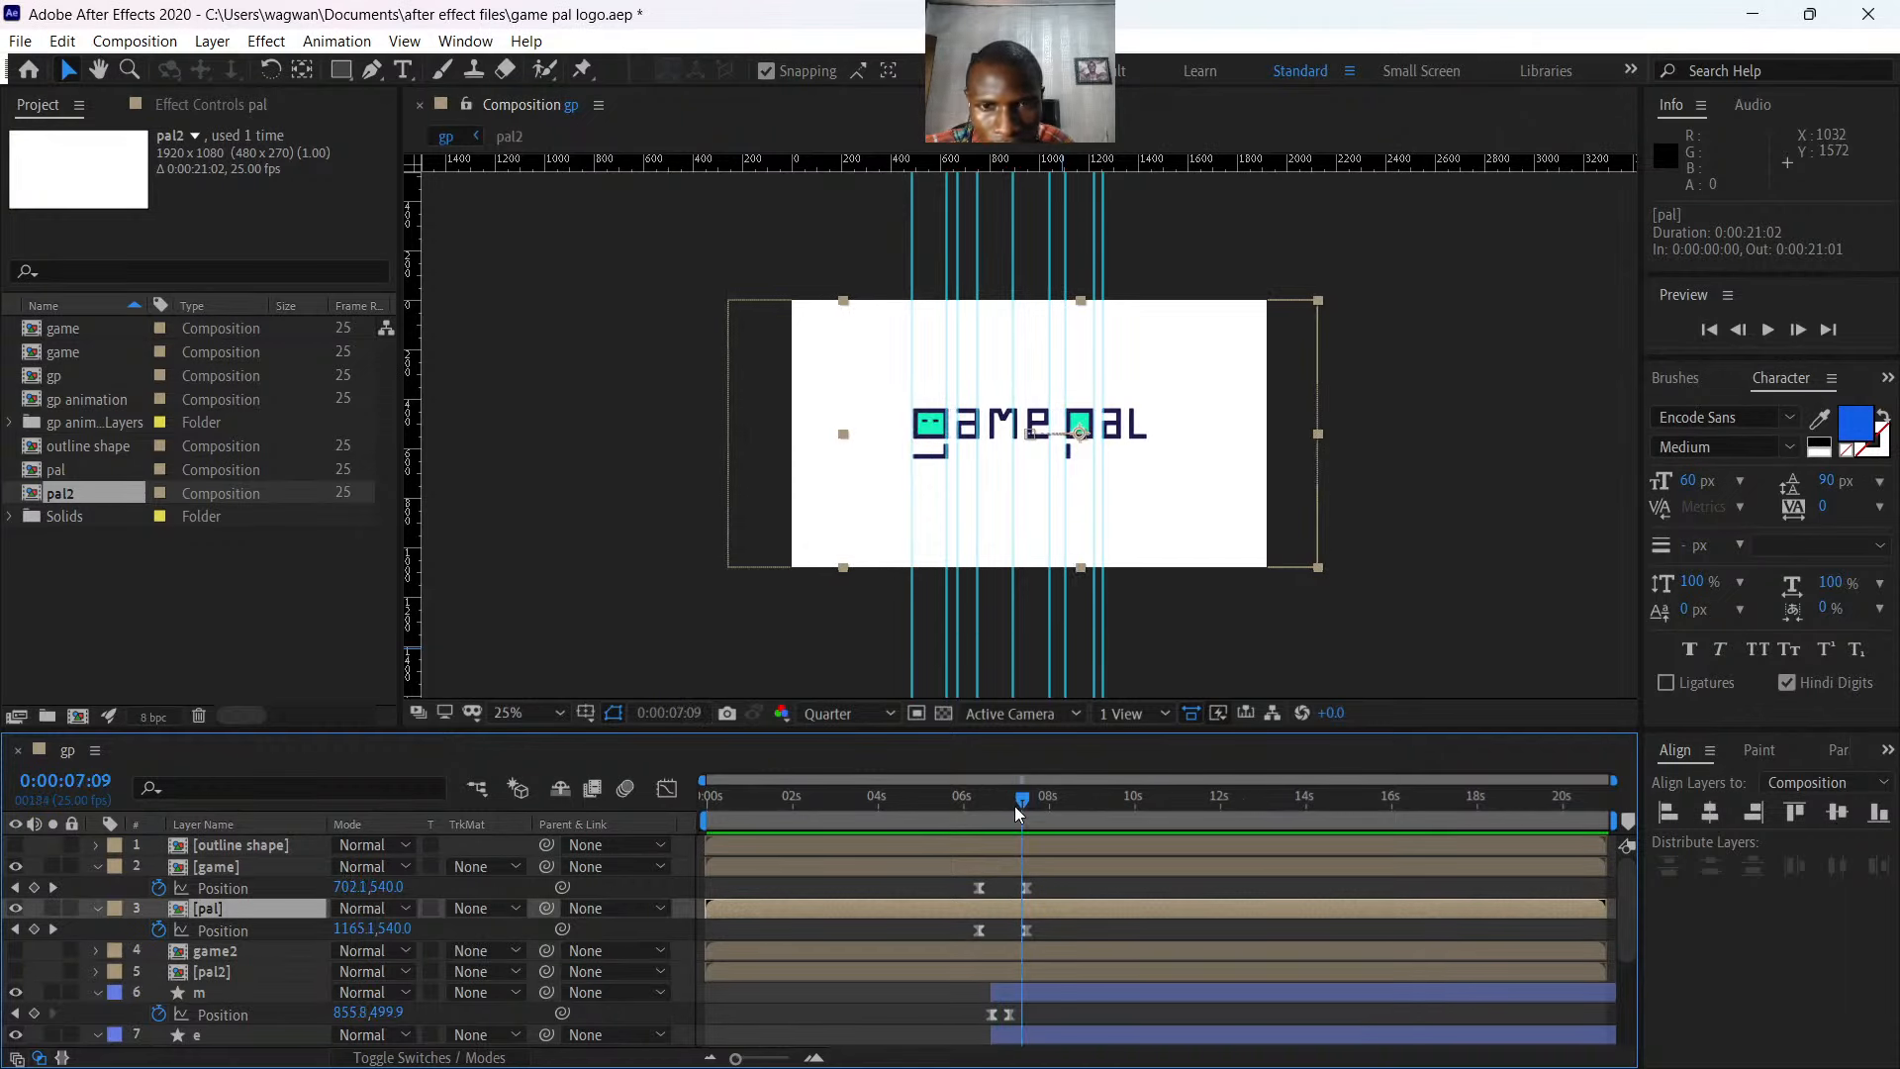
pyautogui.click(7, 905)
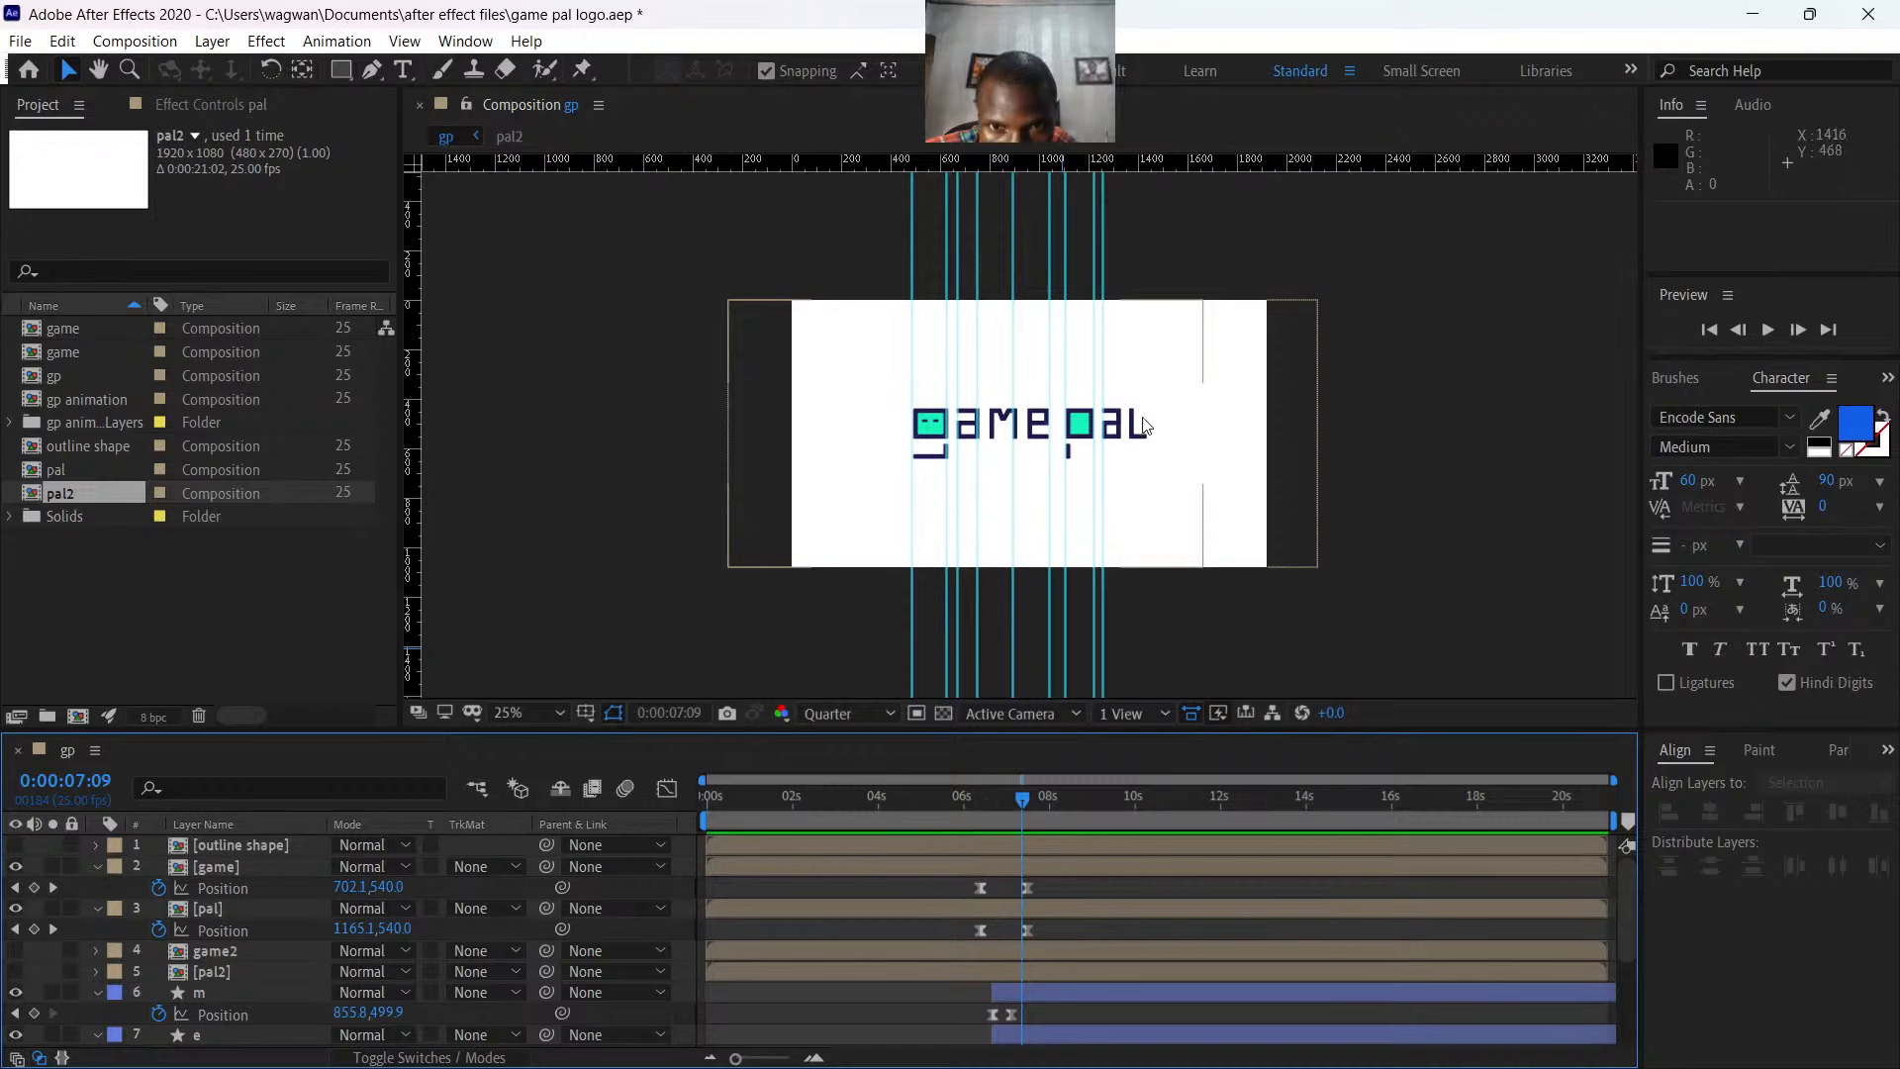
# - Try shifting pal's a and l letter layers 7 frames earlier so they start at 0:00:06:14
pyautogui.click(1050, 951)
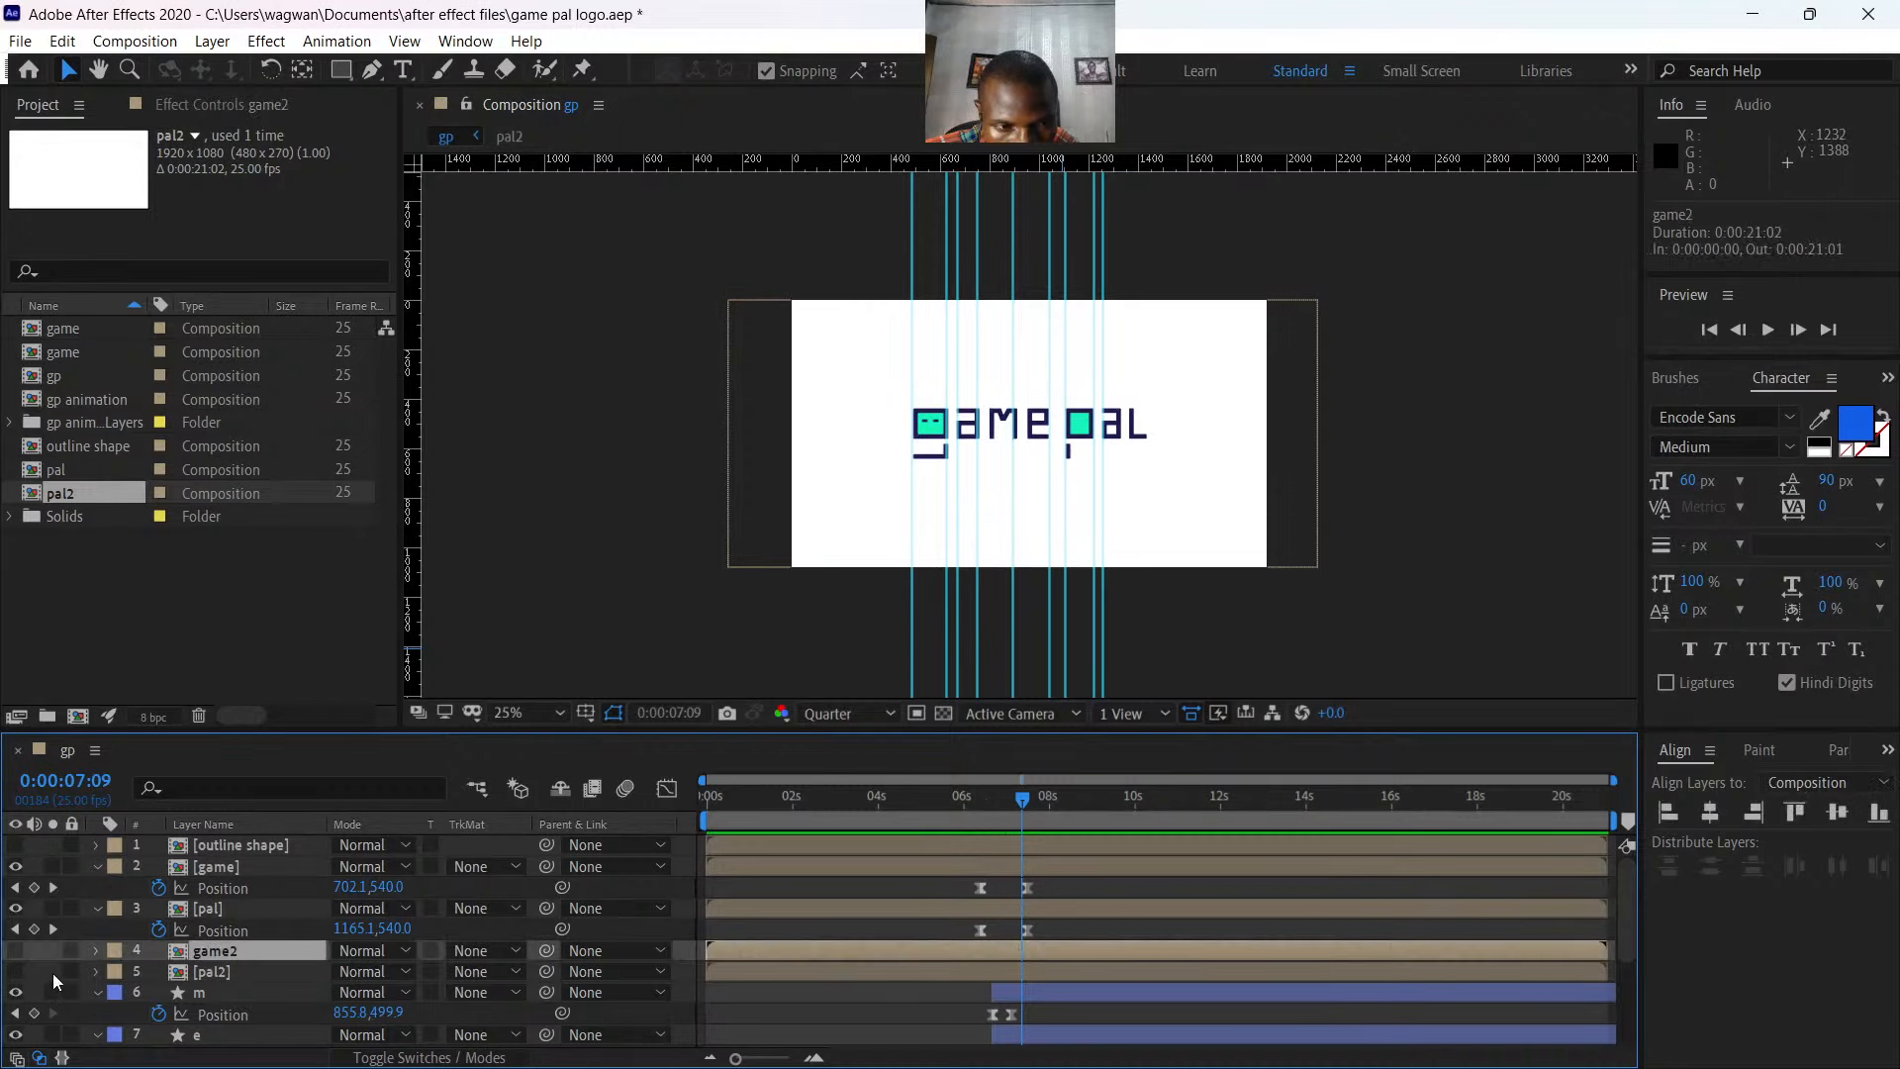
pyautogui.scroll(-4, 1055, 960)
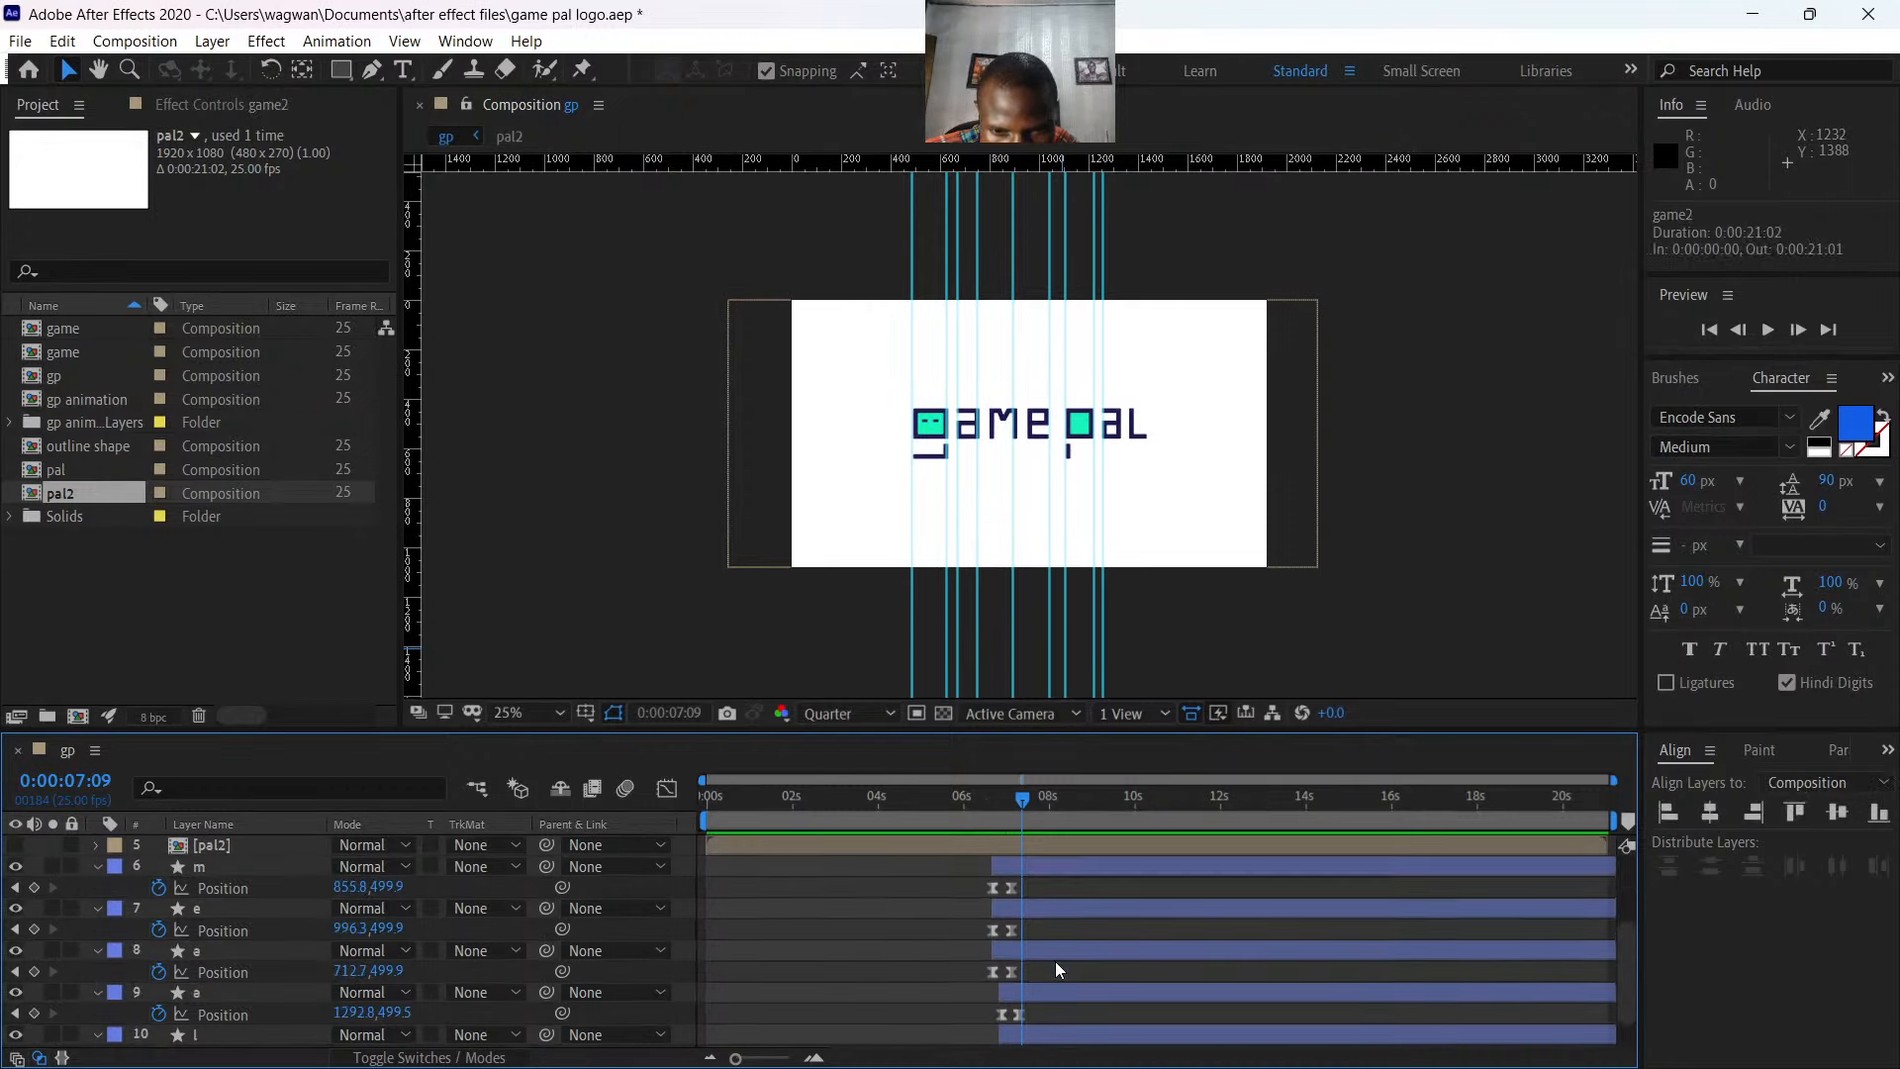
pyautogui.click(1045, 954)
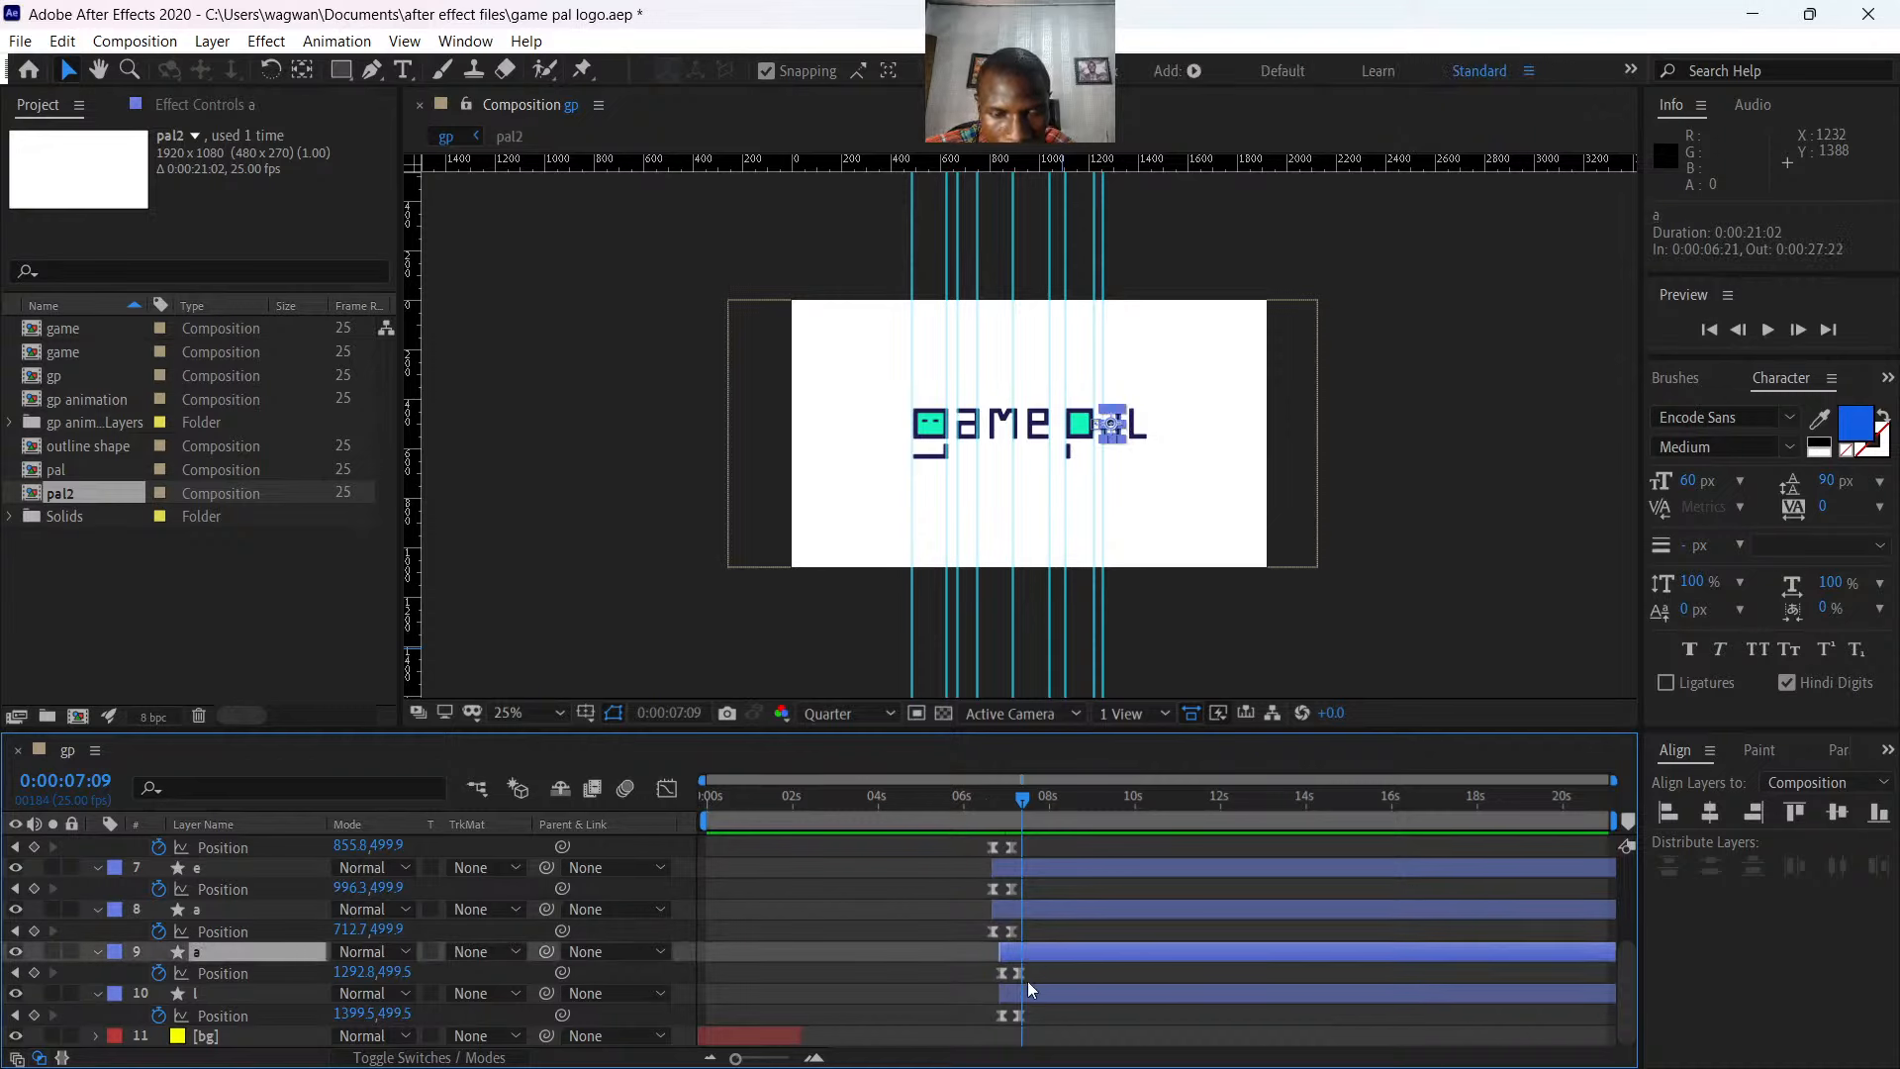
pyautogui.keyDown('ctrl'); pyautogui.click(1028, 986); pyautogui.keyUp('ctrl')
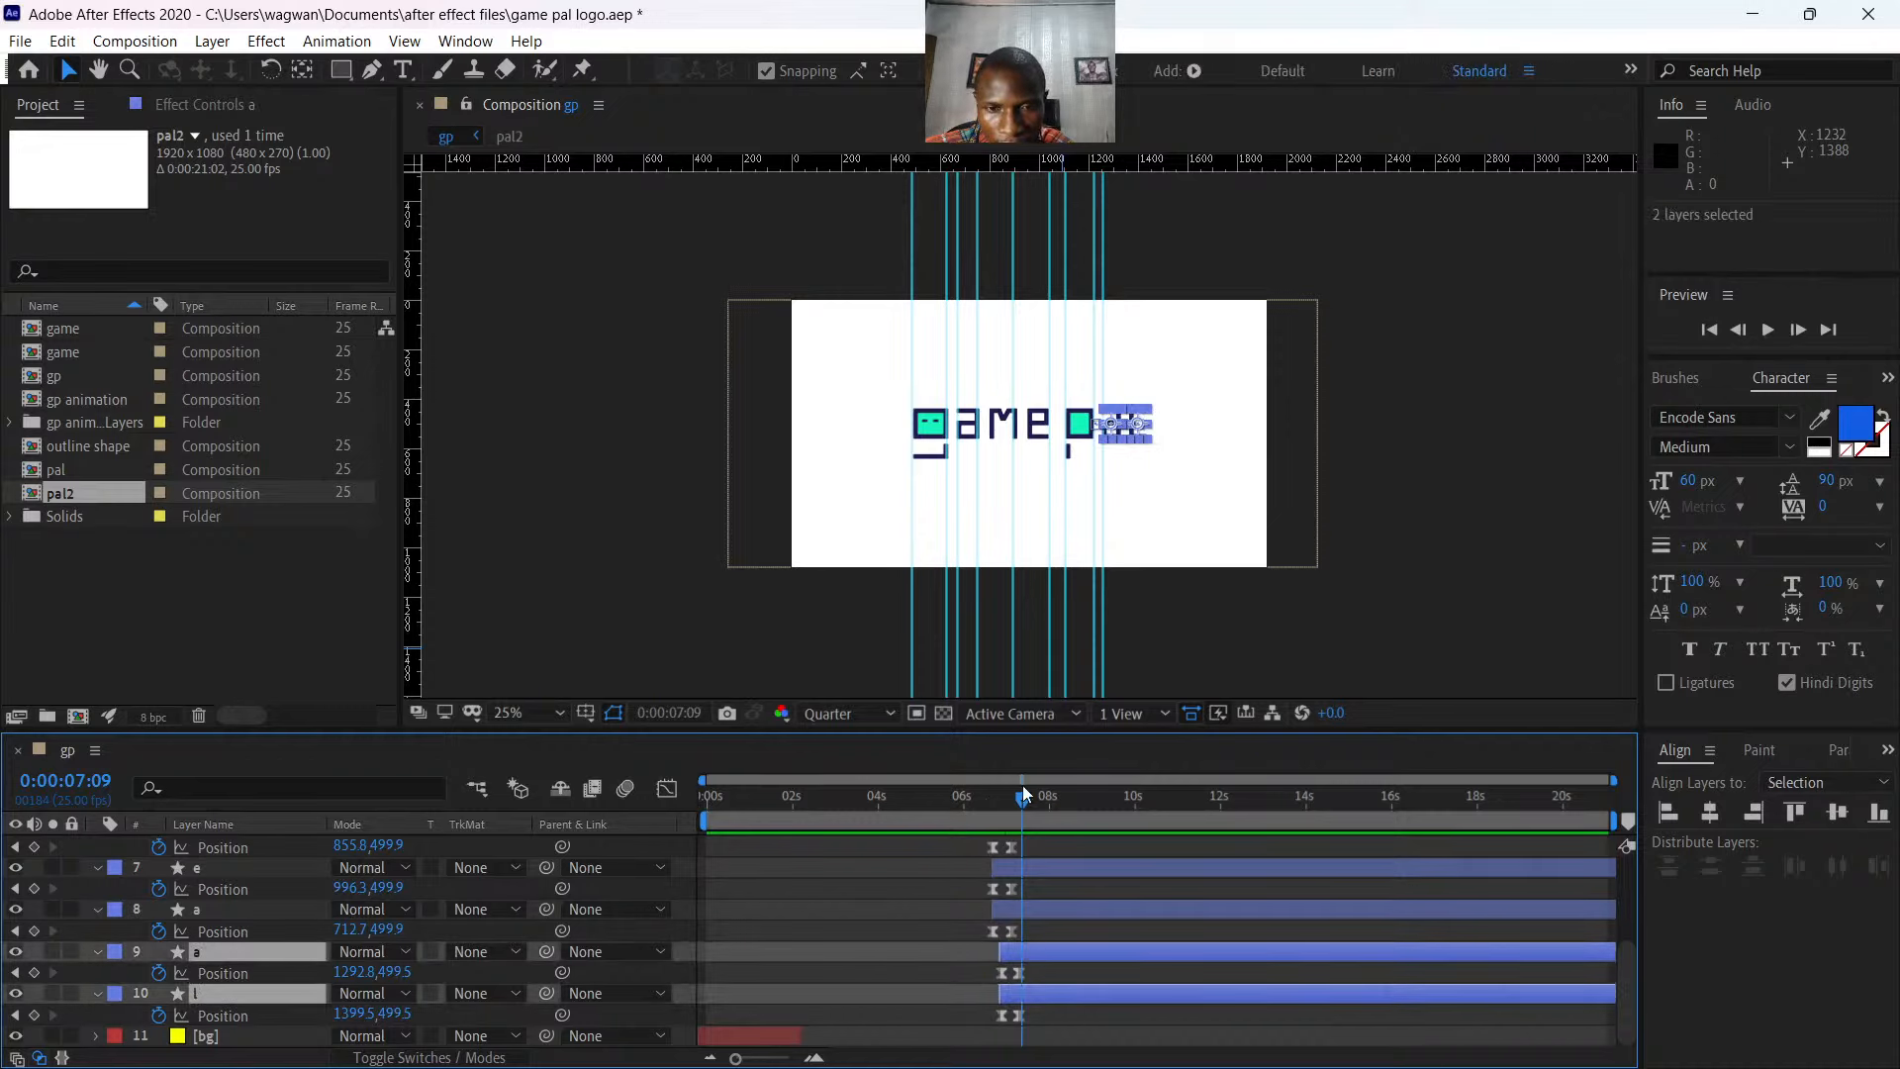
pyautogui.moveTo(1024, 804); pyautogui.dragTo(990, 824)
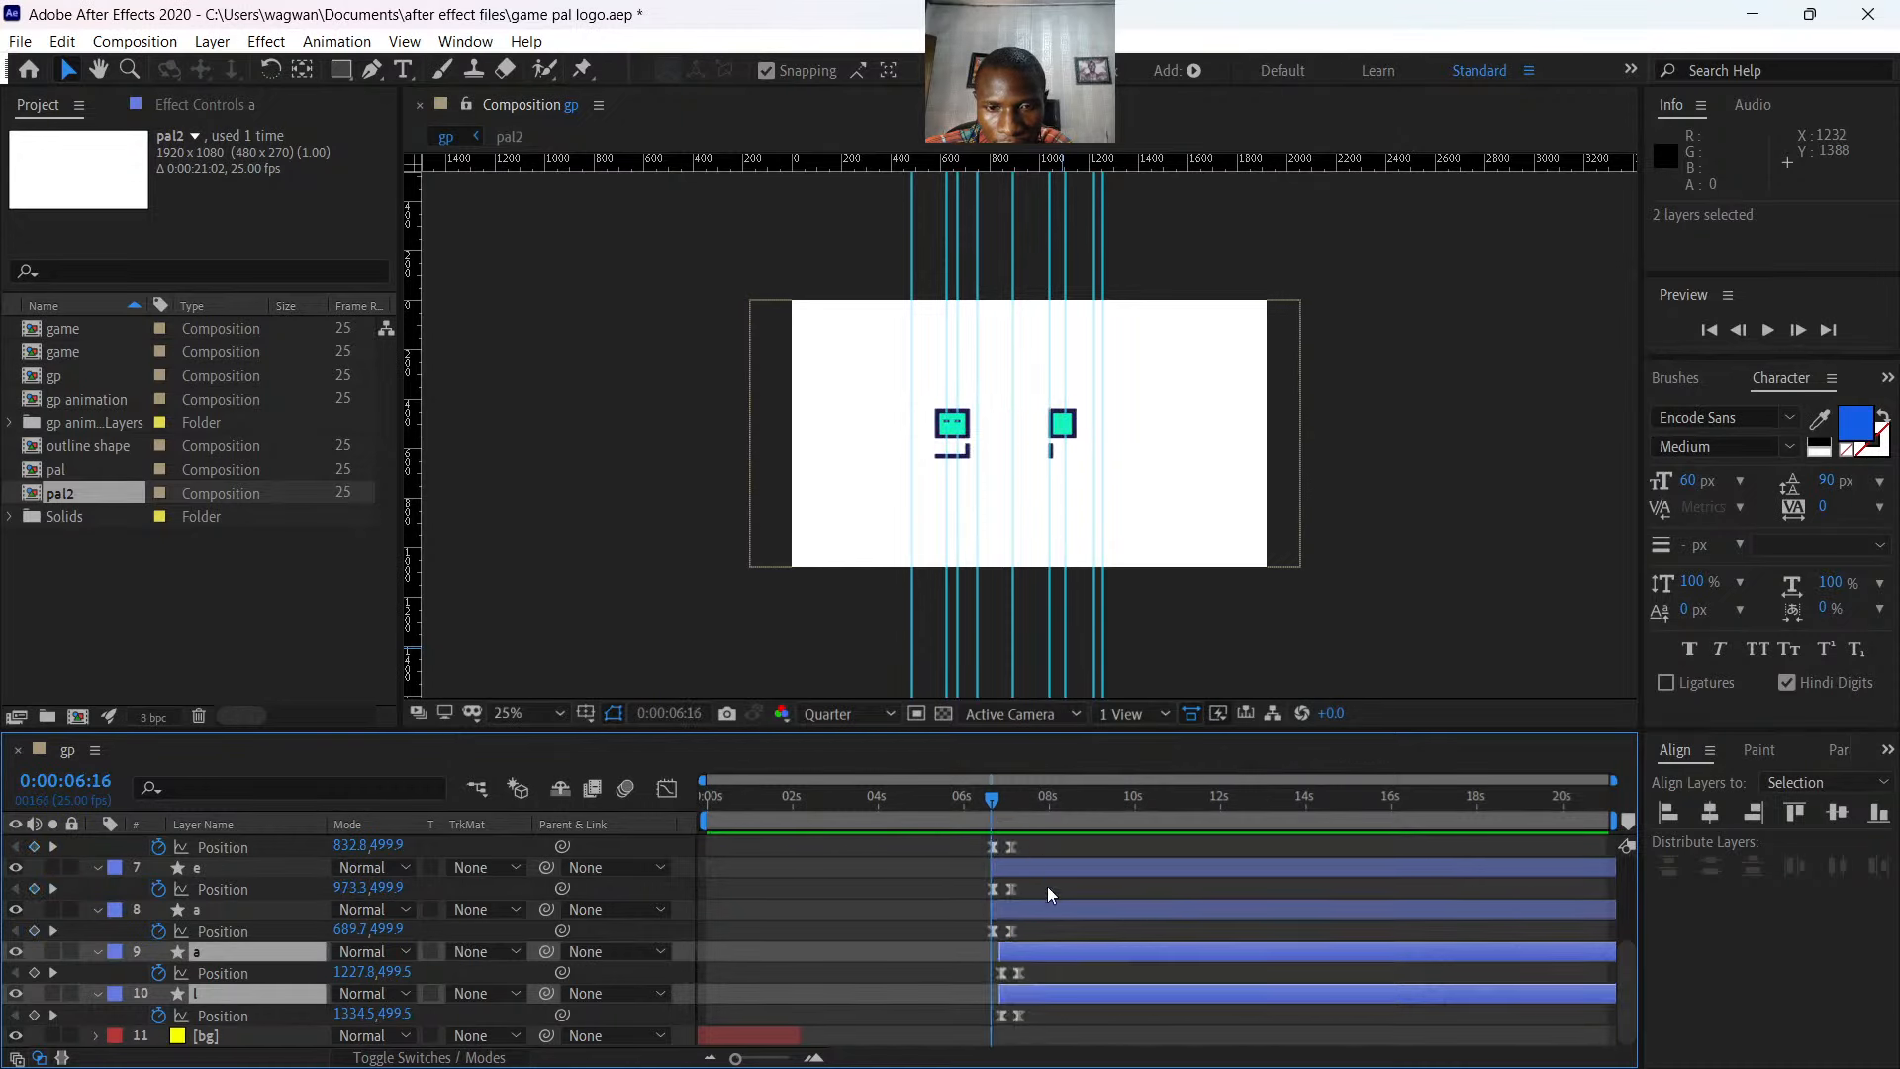
pyautogui.moveTo(1048, 996); pyautogui.dragTo(1036, 1000)
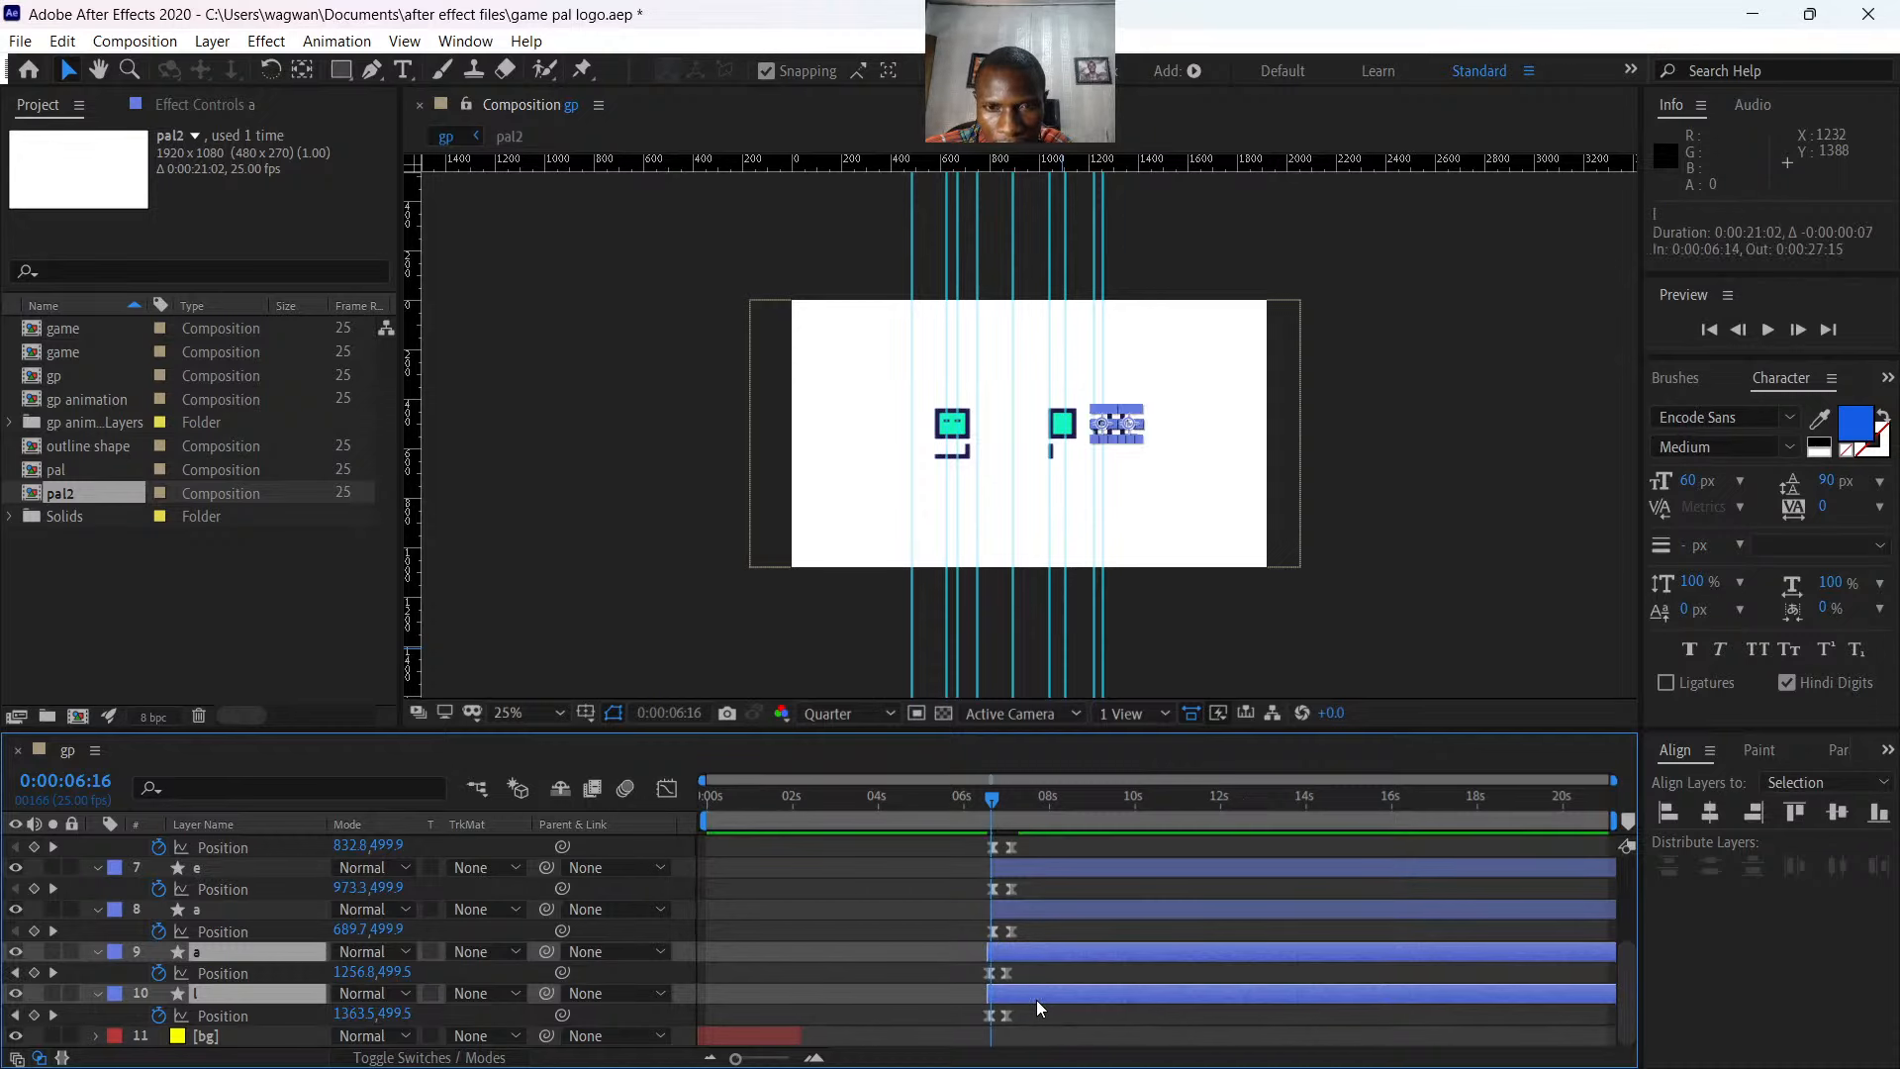
# - Preview the letter reveal from 0:00:06:16 and 0:00:05:07, and undo the shift of pal's a and l layers
pyautogui.press('space')
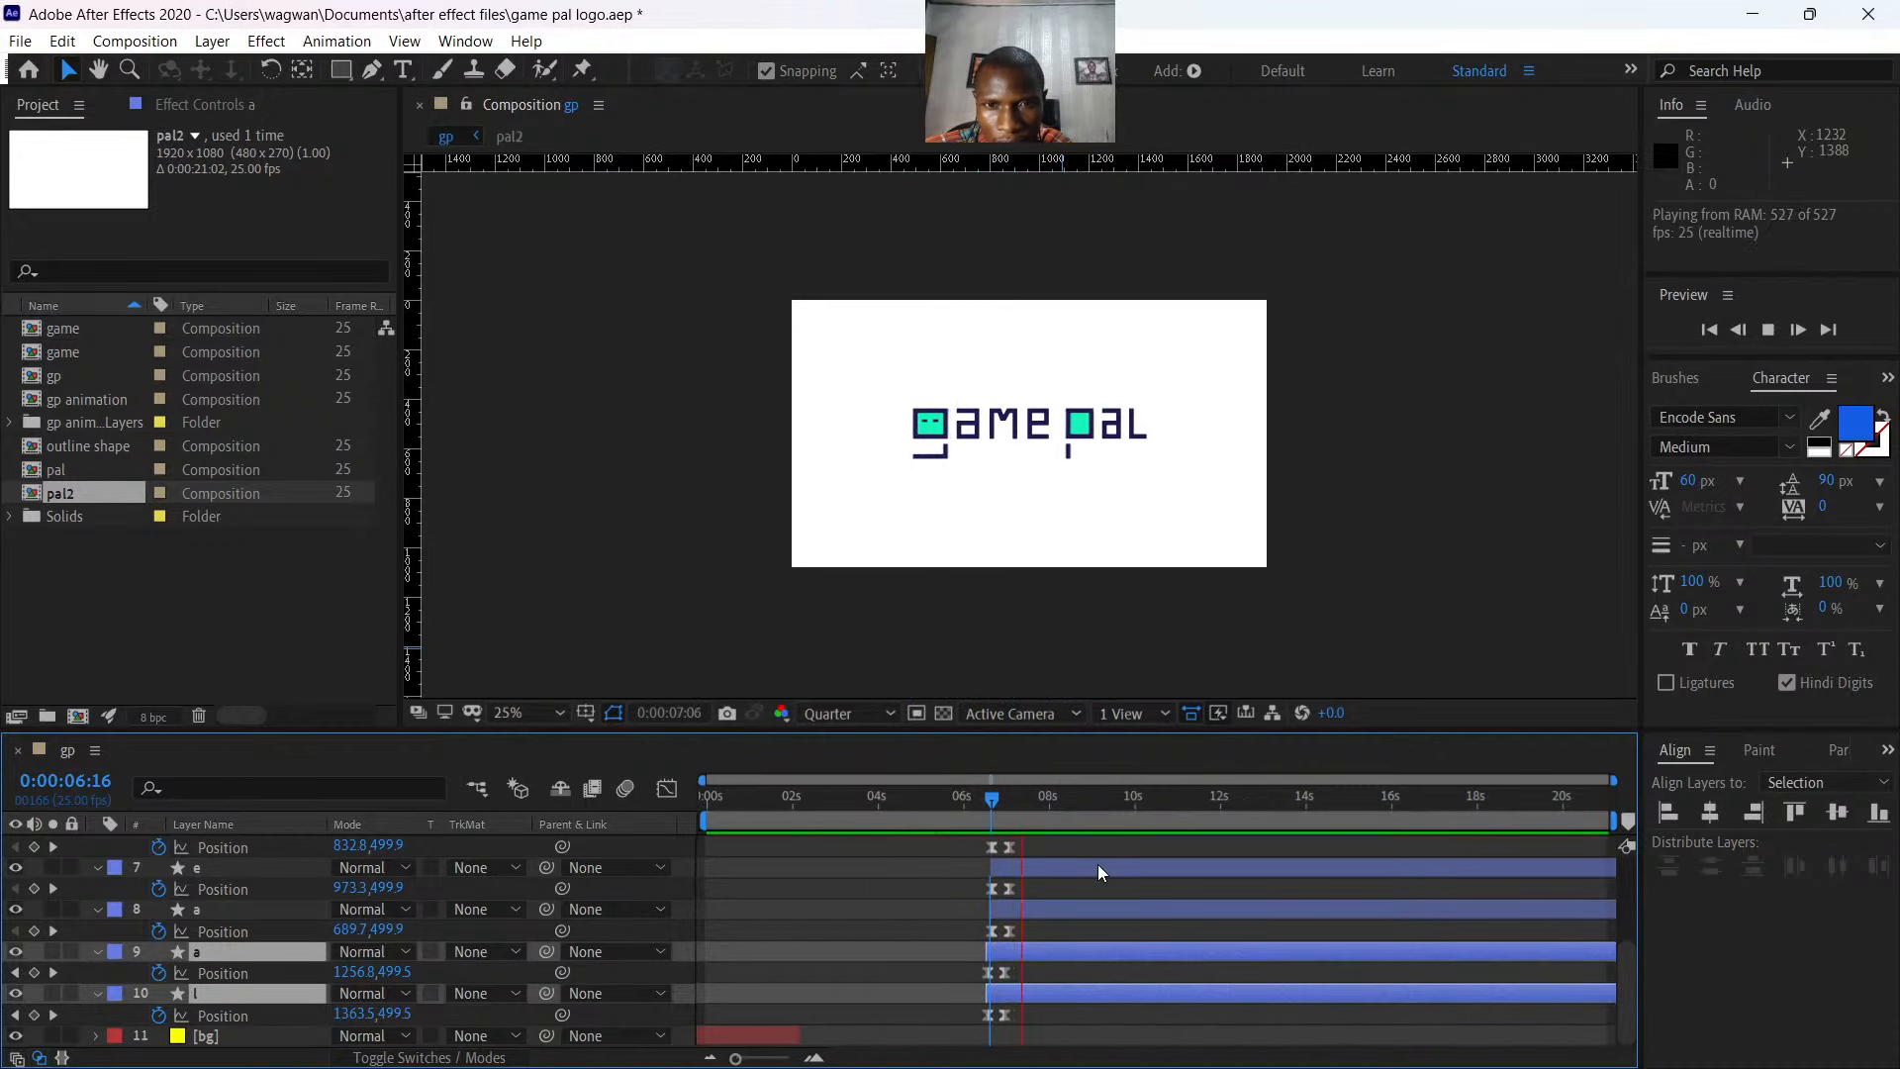
pyautogui.moveTo(1005, 801); pyautogui.dragTo(930, 807)
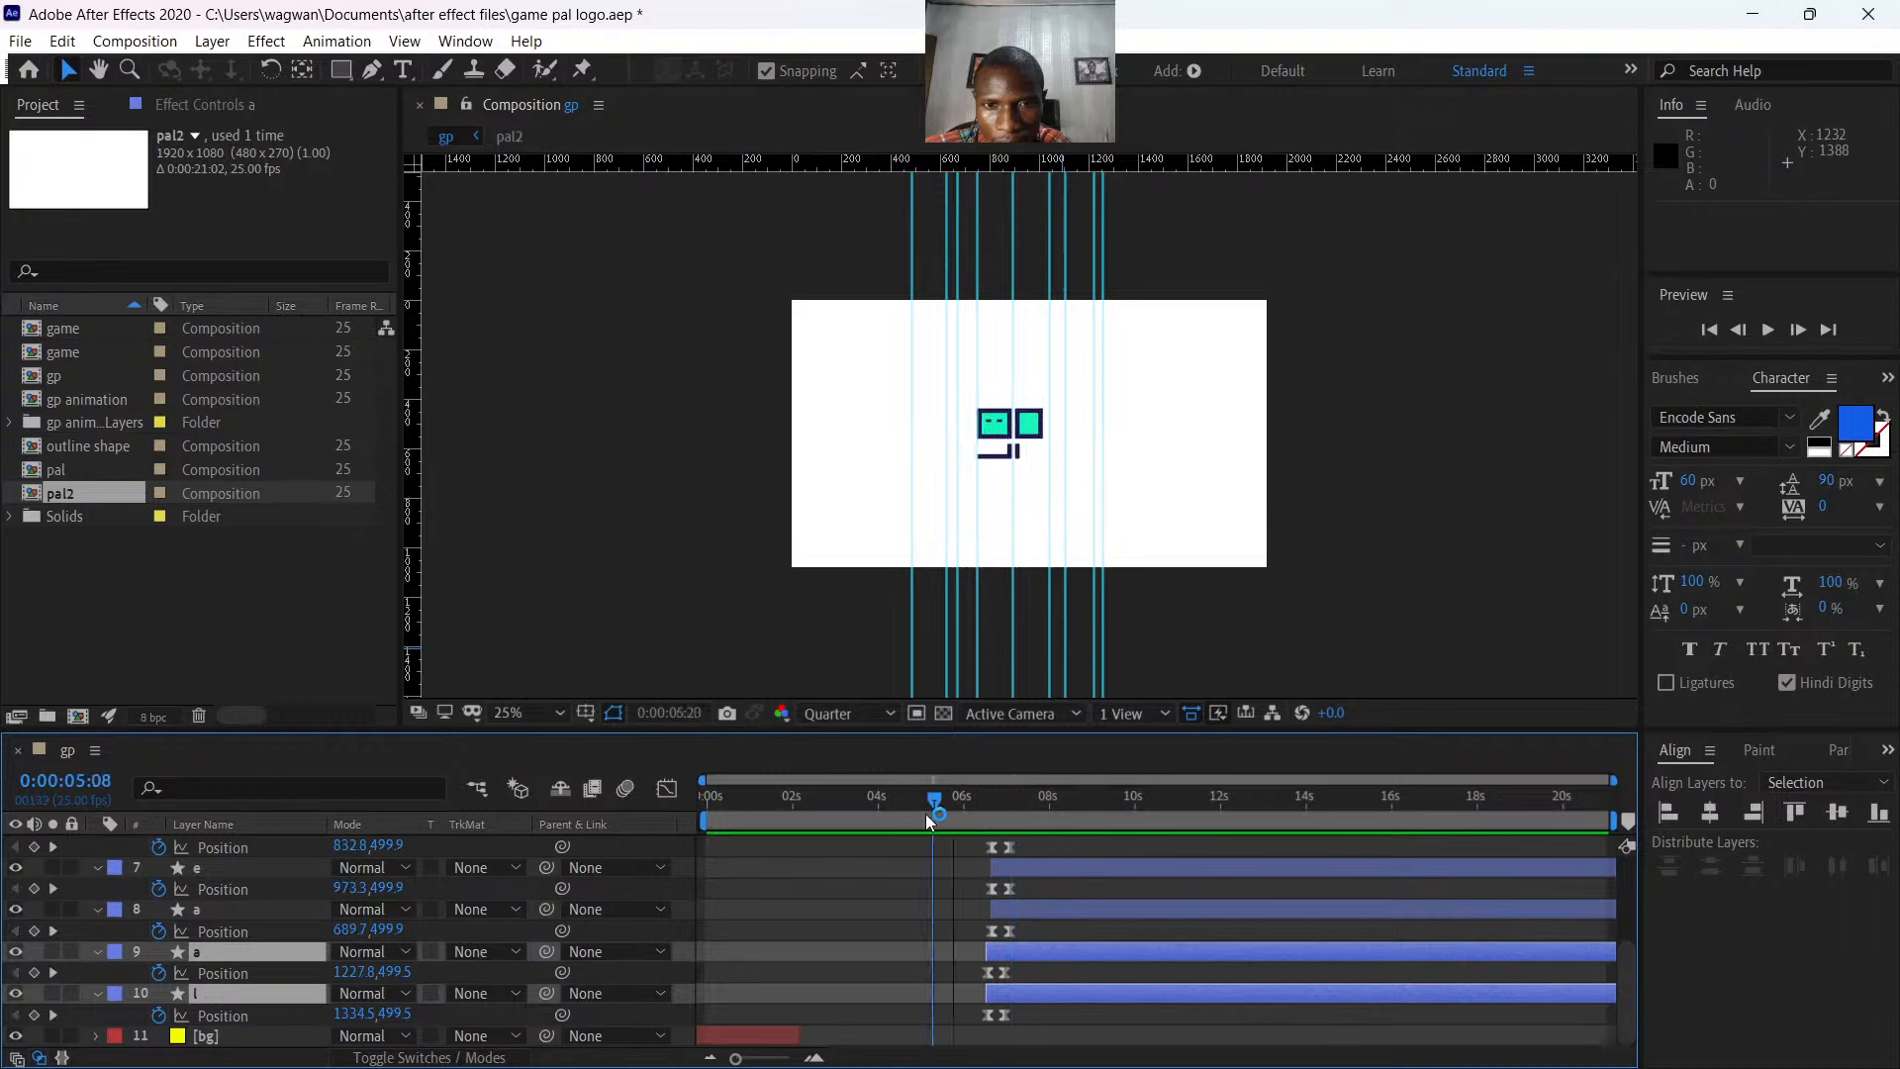
pyautogui.press('space')
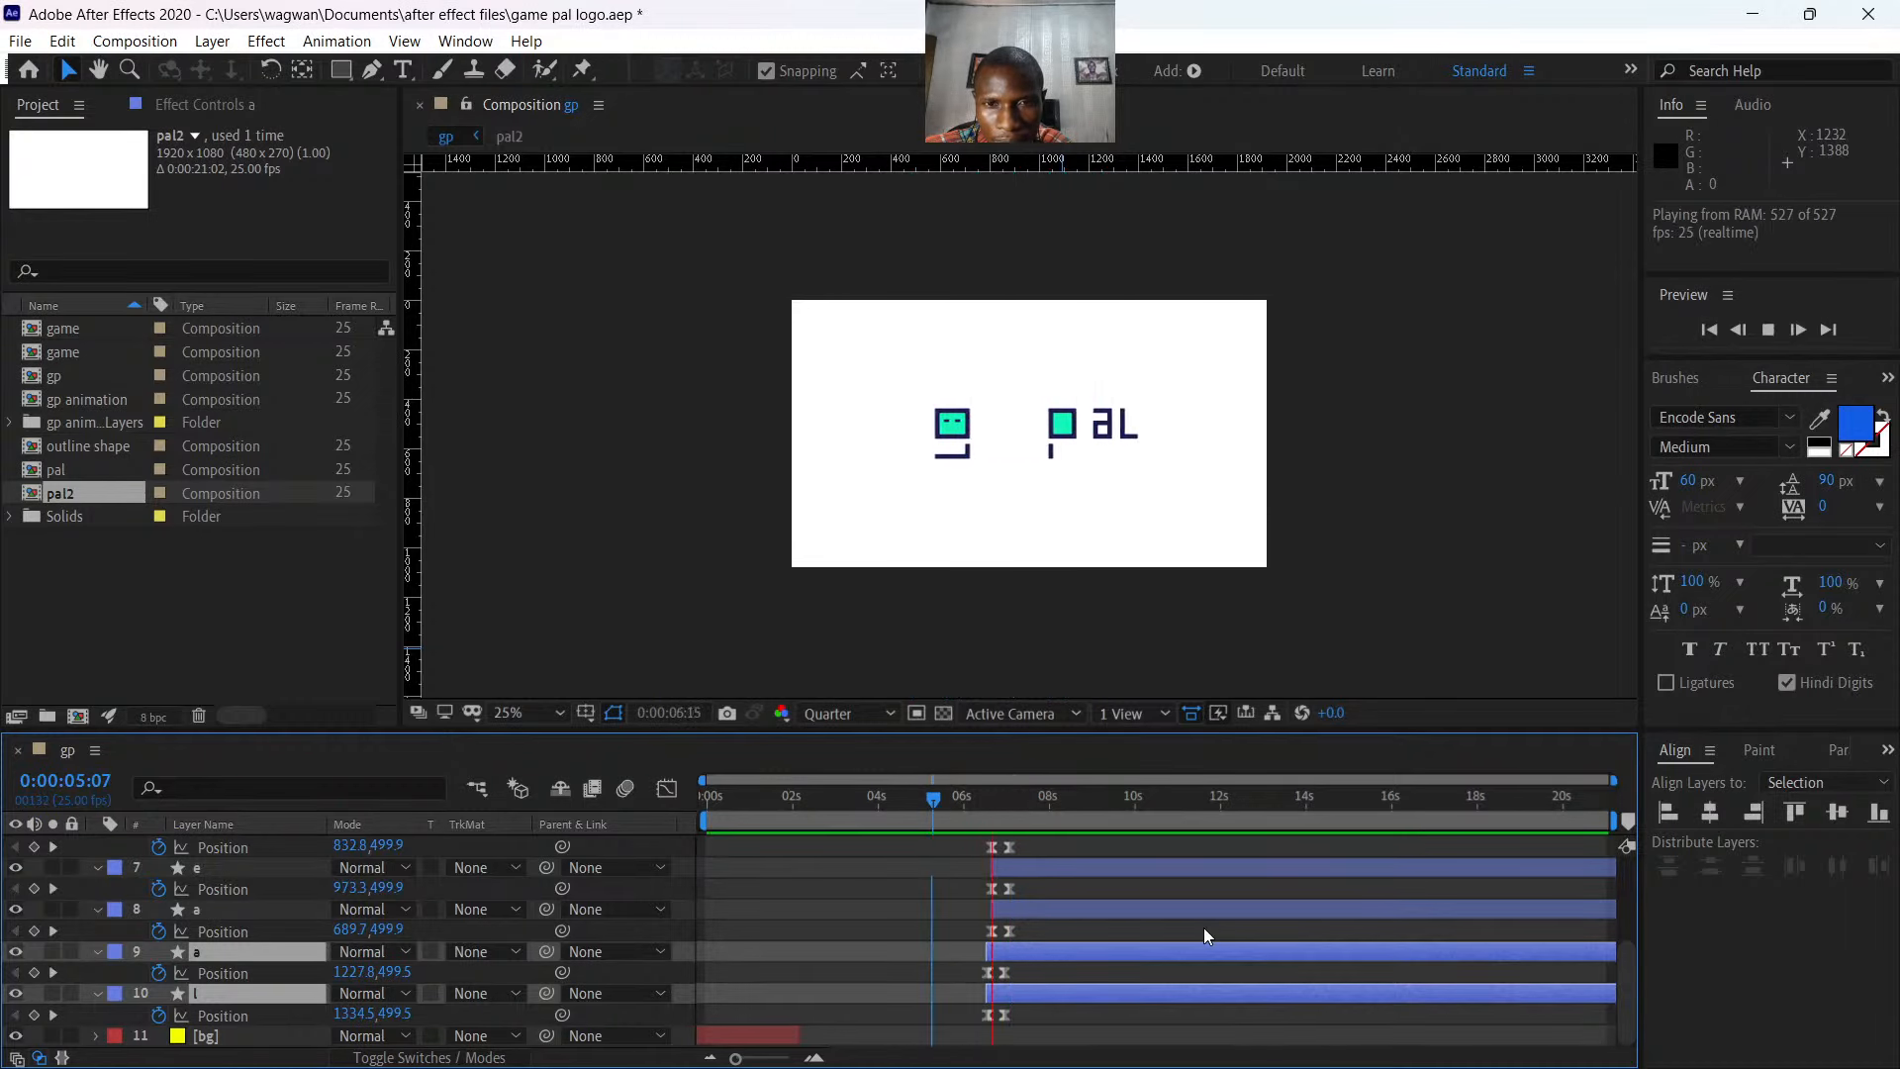
pyautogui.press('space')
pyautogui.hotkey('ctrl', 'z')
pyautogui.hotkey('ctrl', 'z')
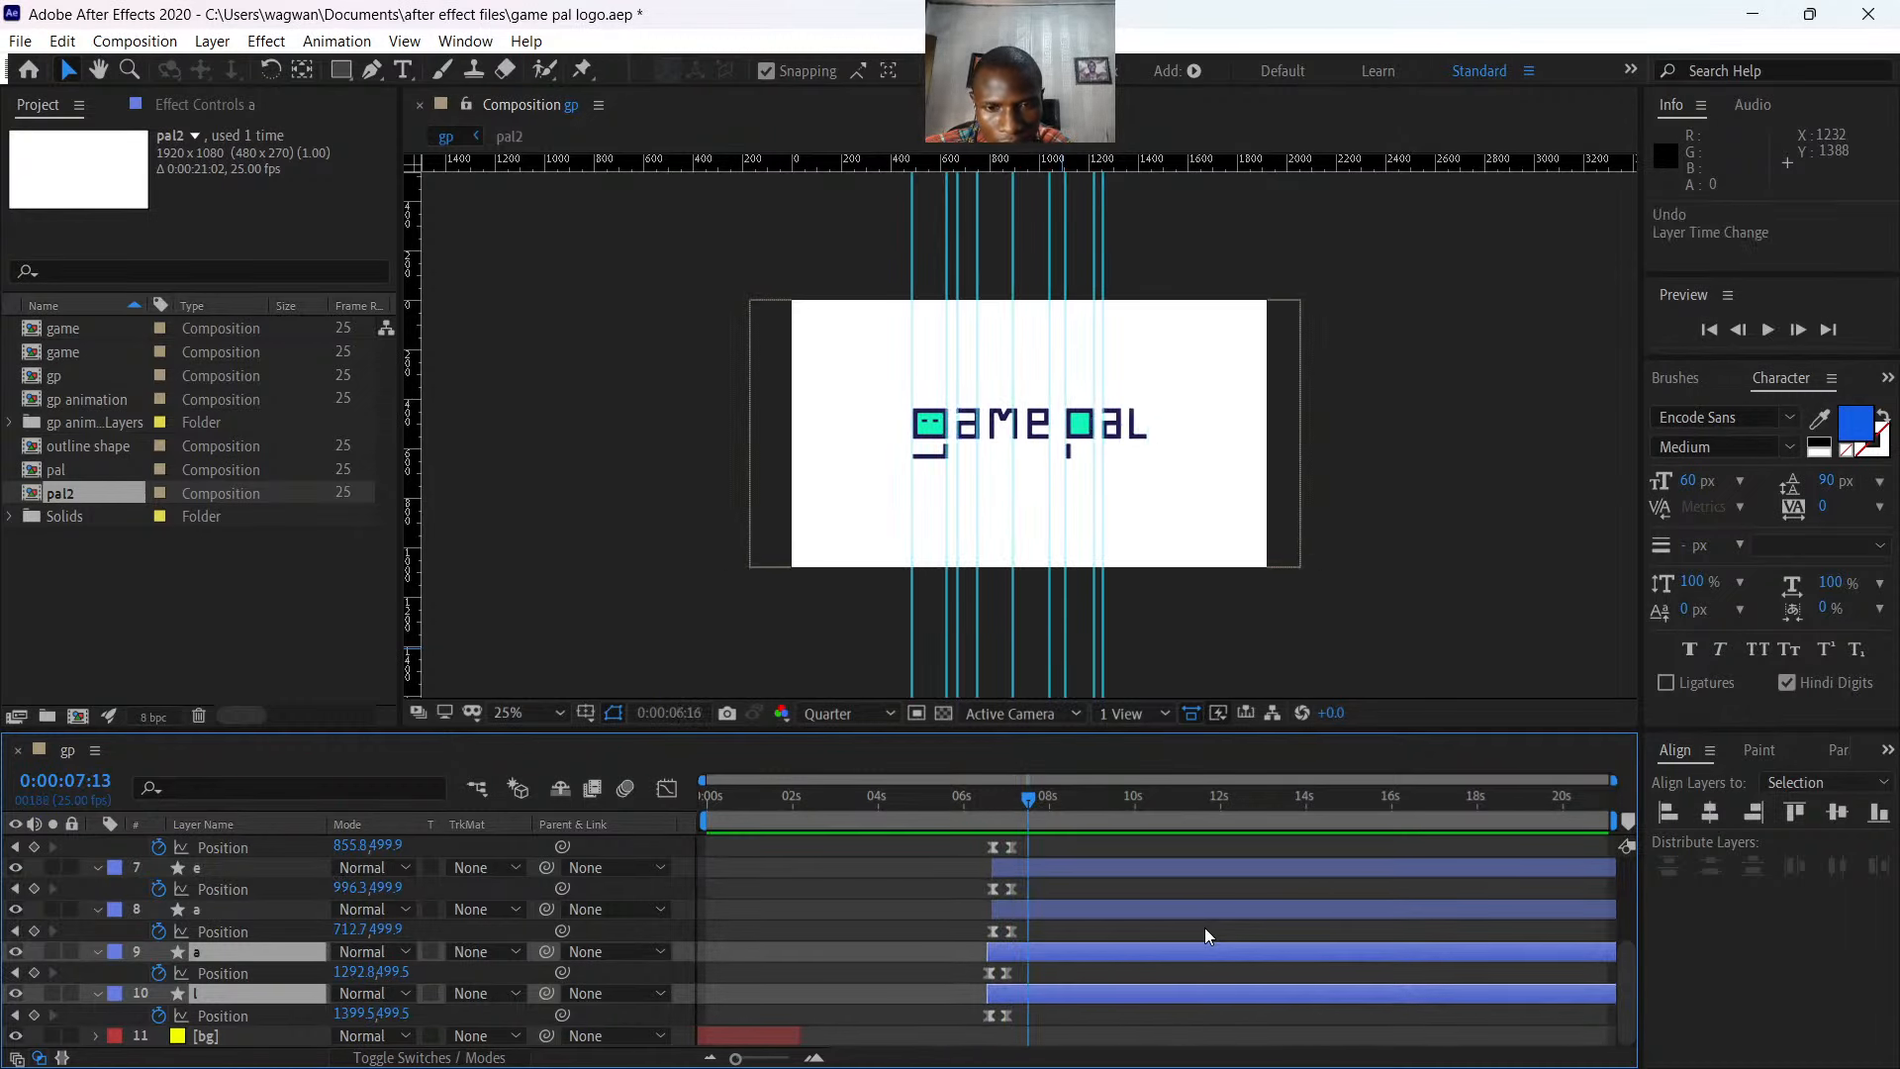
# - Review the start times and position keyframes of the letter, pal2 and pal layers in gp
pyautogui.click(1098, 1006)
pyautogui.click(1055, 947)
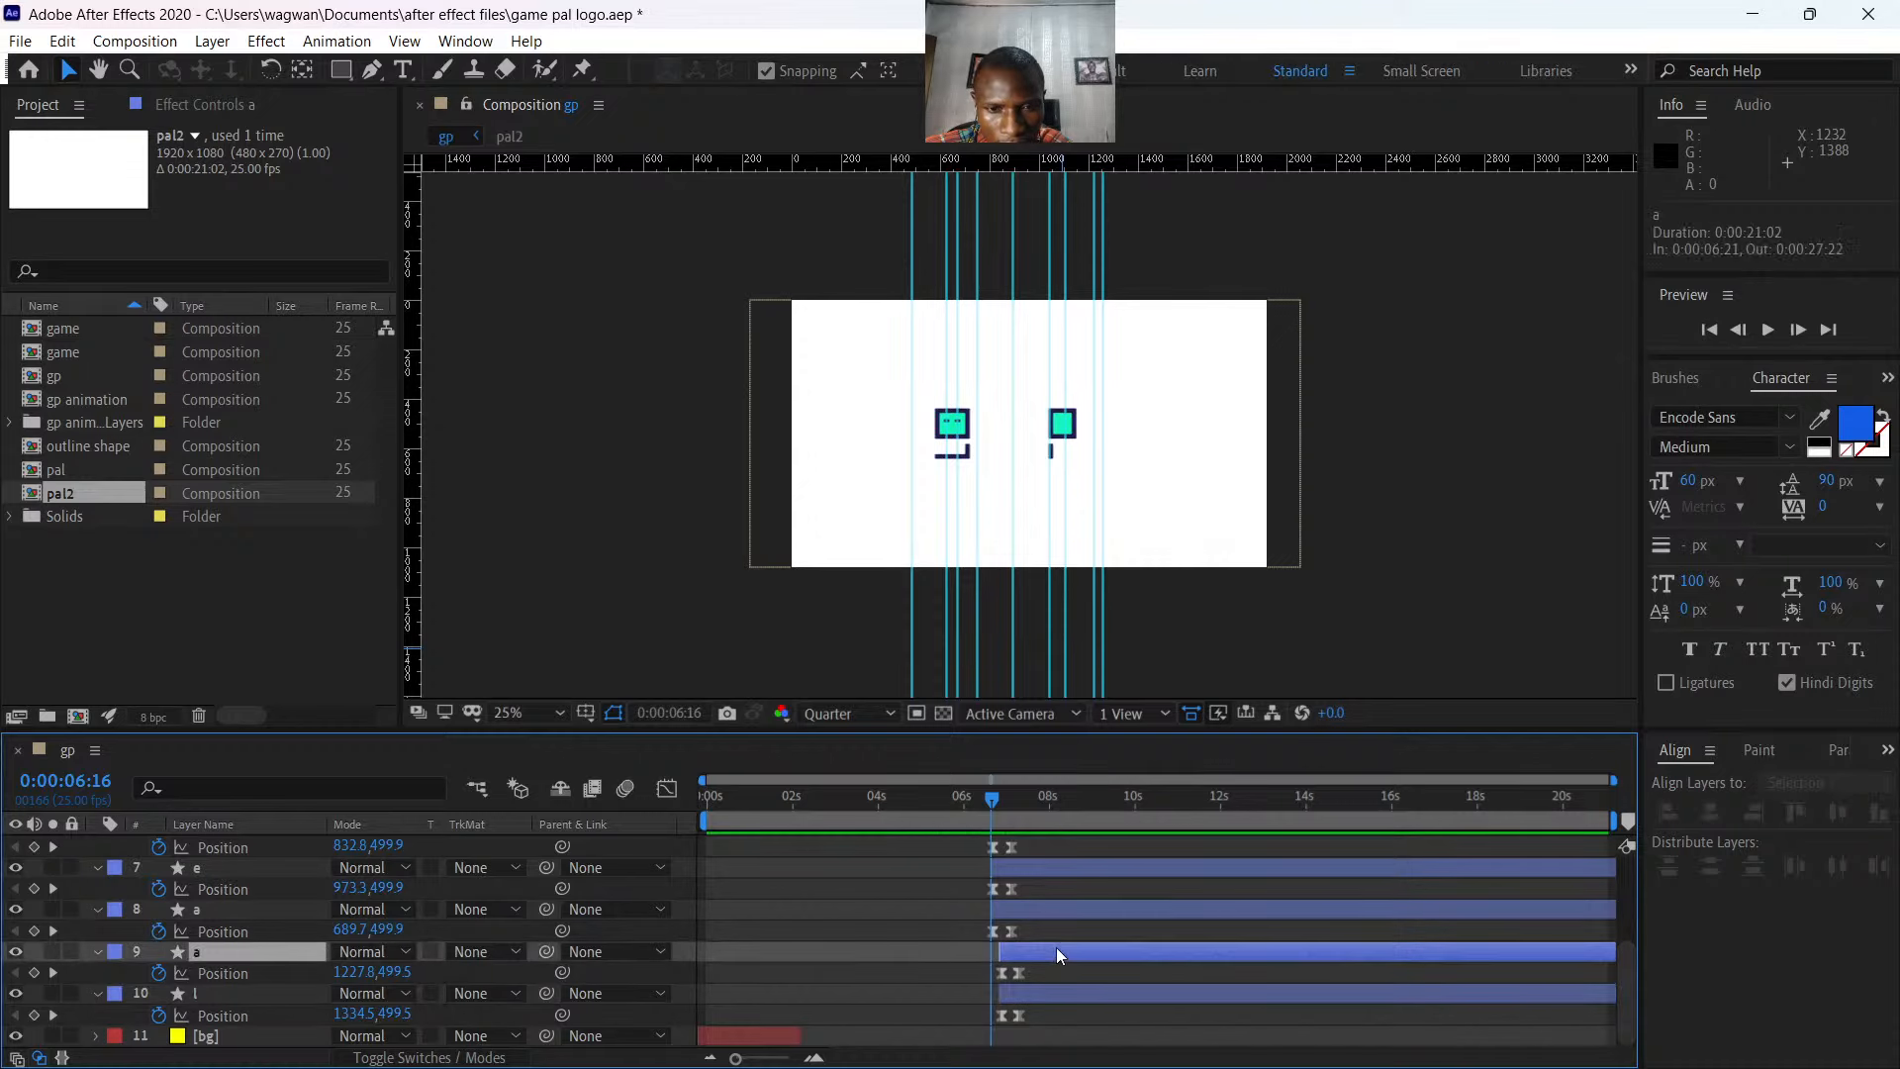
pyautogui.click(1032, 909)
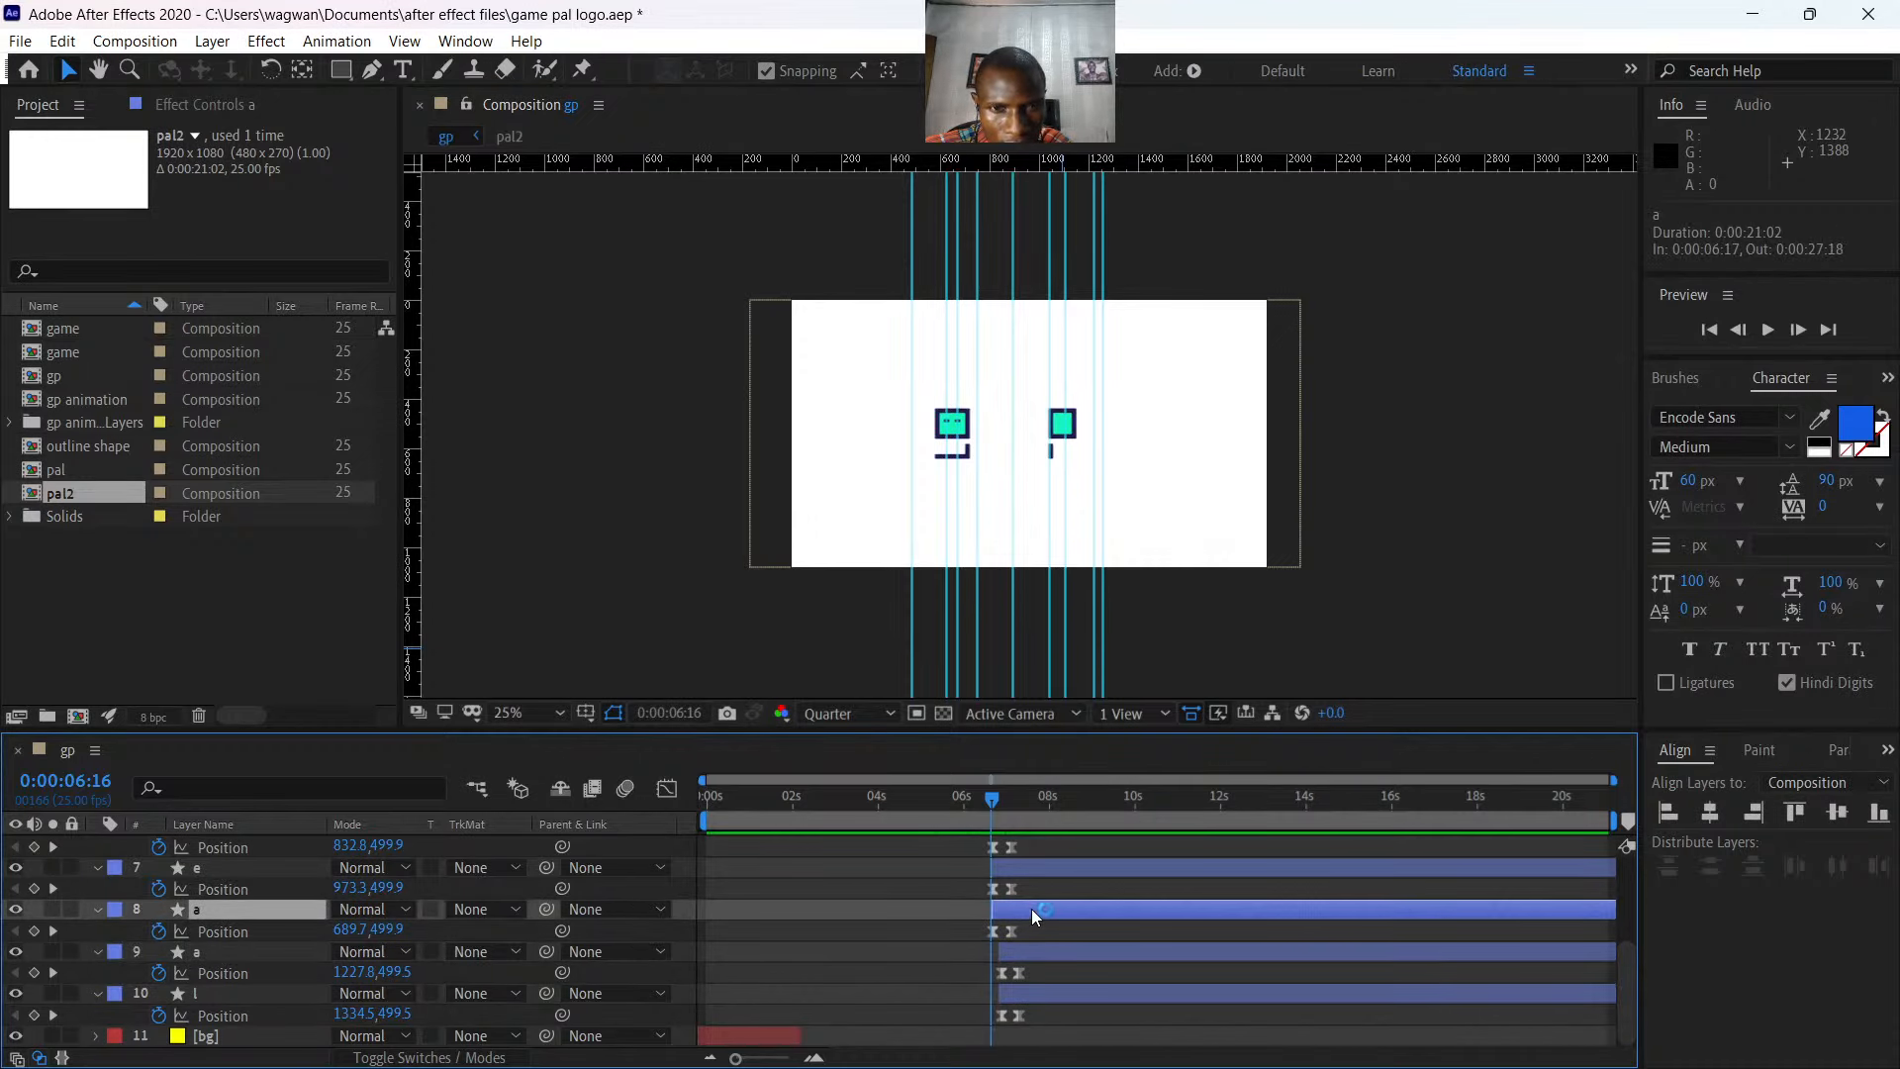
pyautogui.scroll(1, 1038, 892)
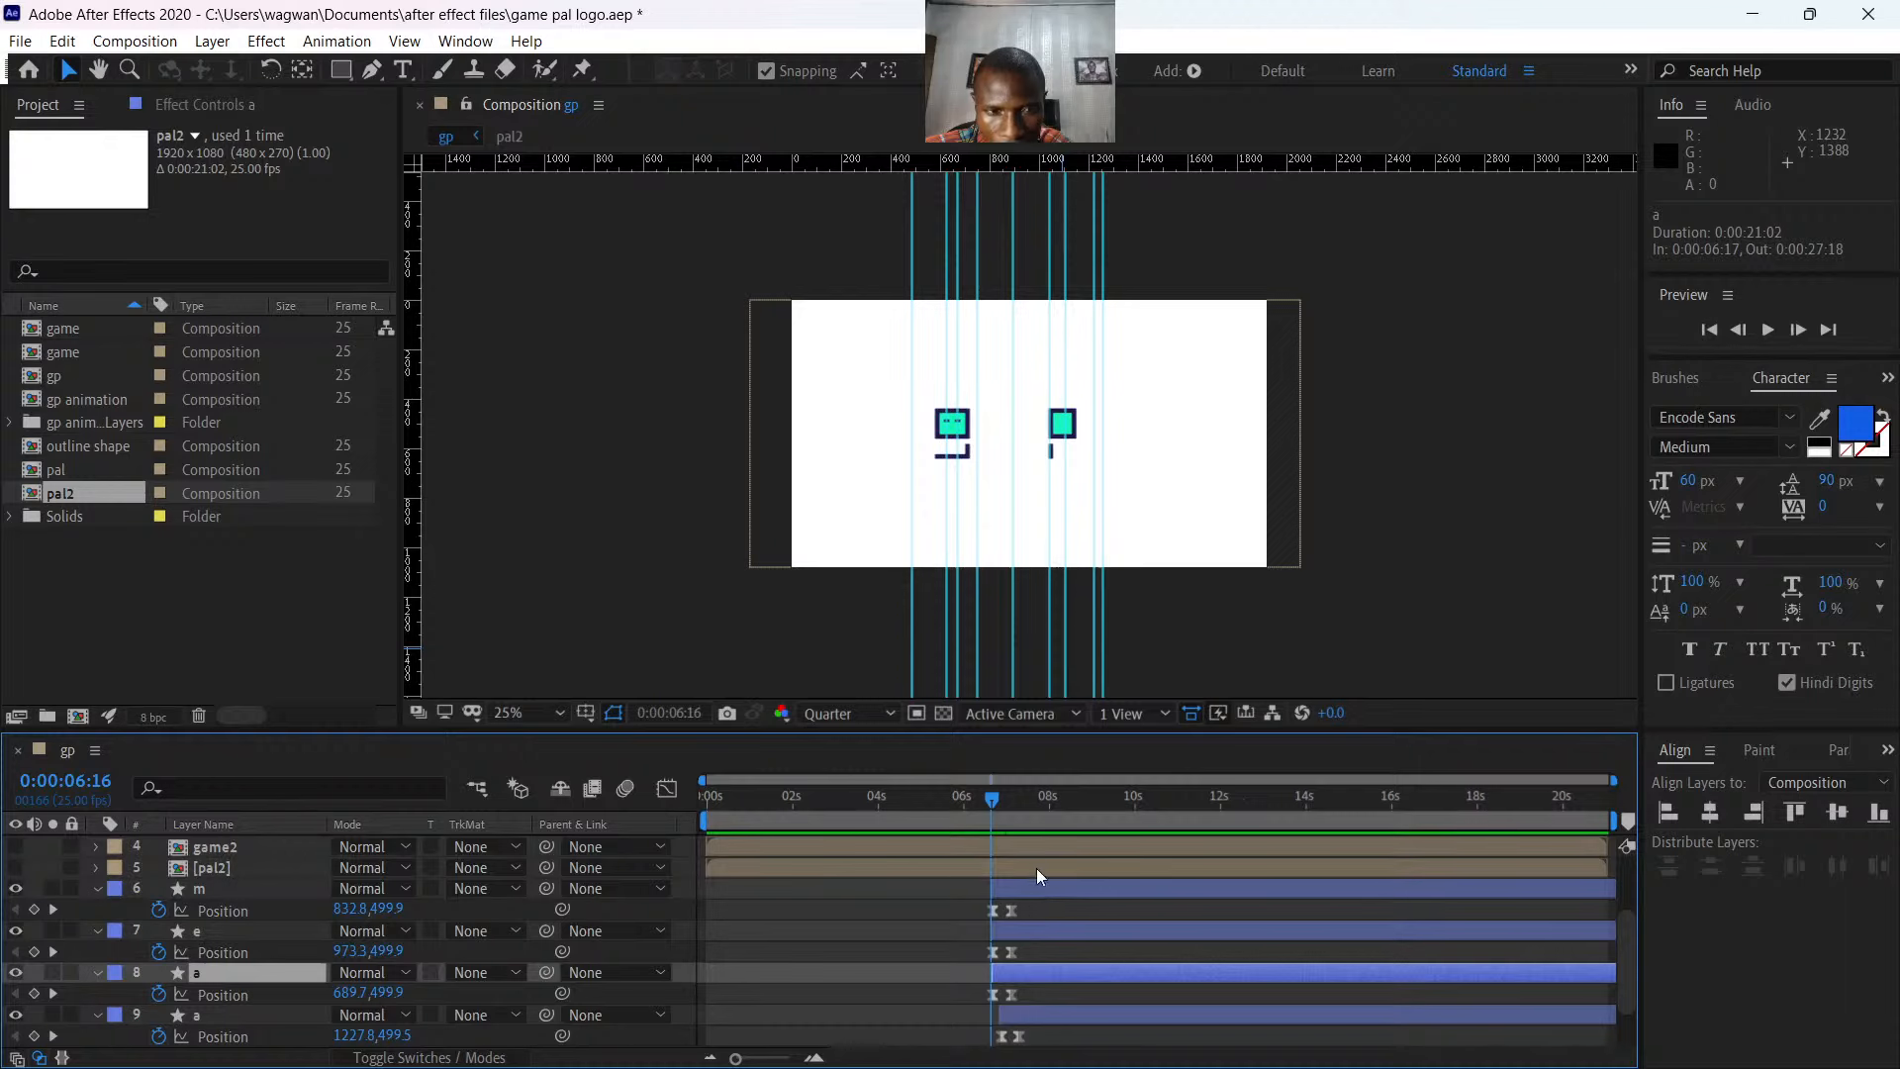
pyautogui.click(1037, 868)
pyautogui.scroll(1, 1036, 868)
pyautogui.scroll(2, 1036, 867)
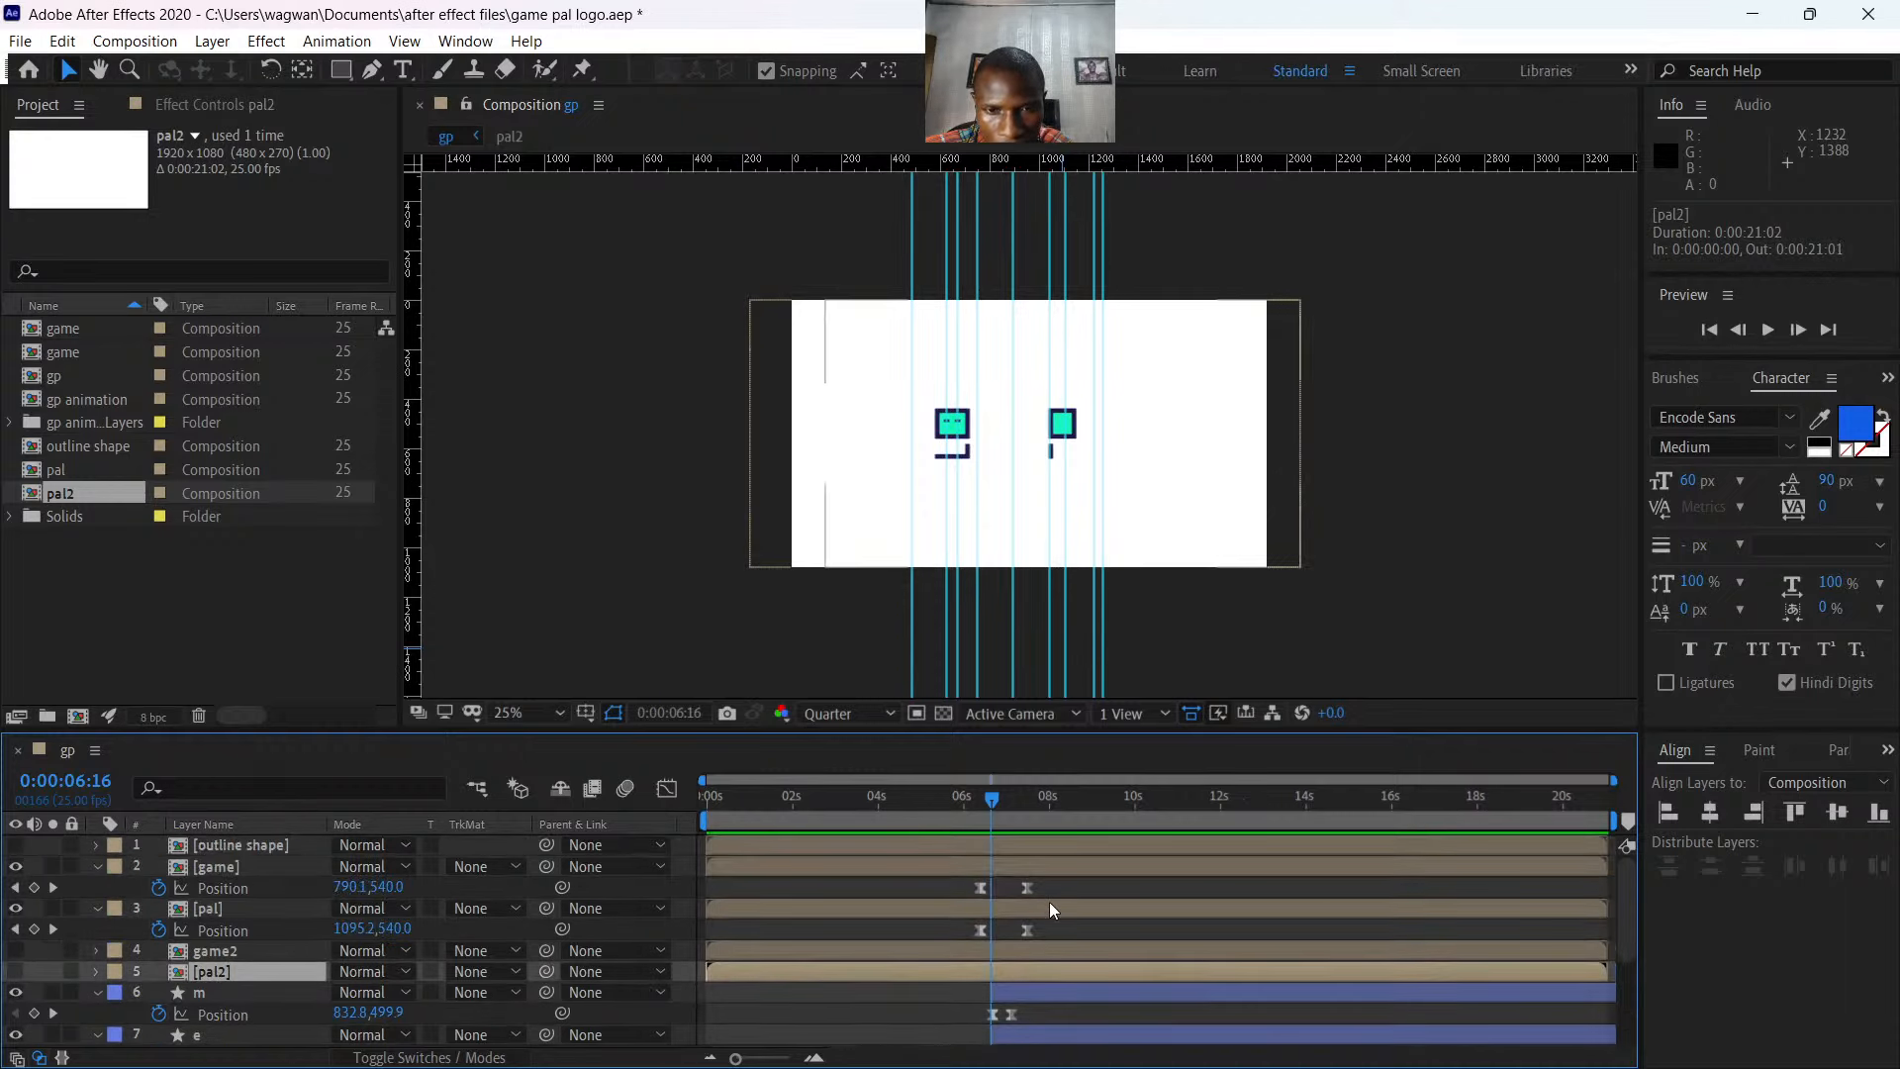
pyautogui.click(1049, 904)
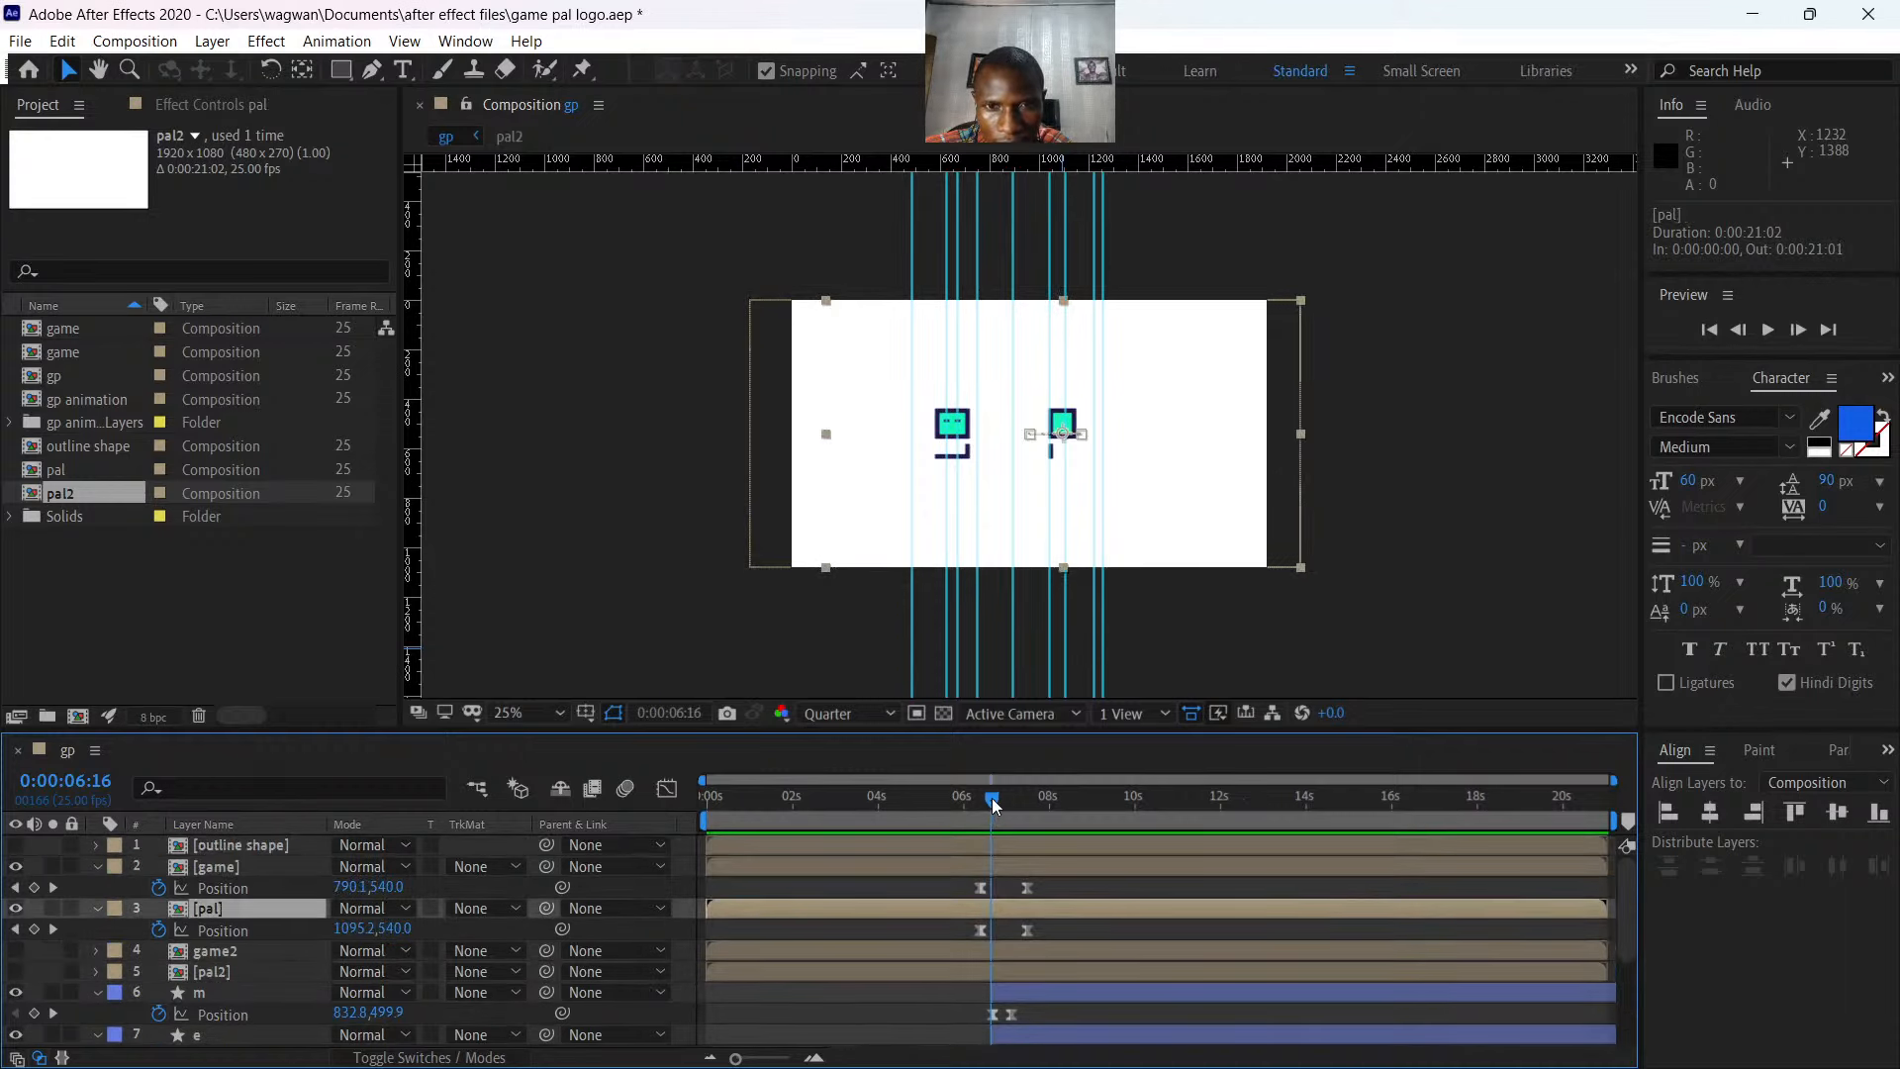
# - Replay the logo's letter reveal in gp from 0:00:06:06 and 0:00:06:10
pyautogui.moveTo(991, 798)
pyautogui.mouseDown()
pyautogui.moveTo(1012, 817)
pyautogui.moveTo(970, 826)
pyautogui.mouseUp()
pyautogui.press('space')
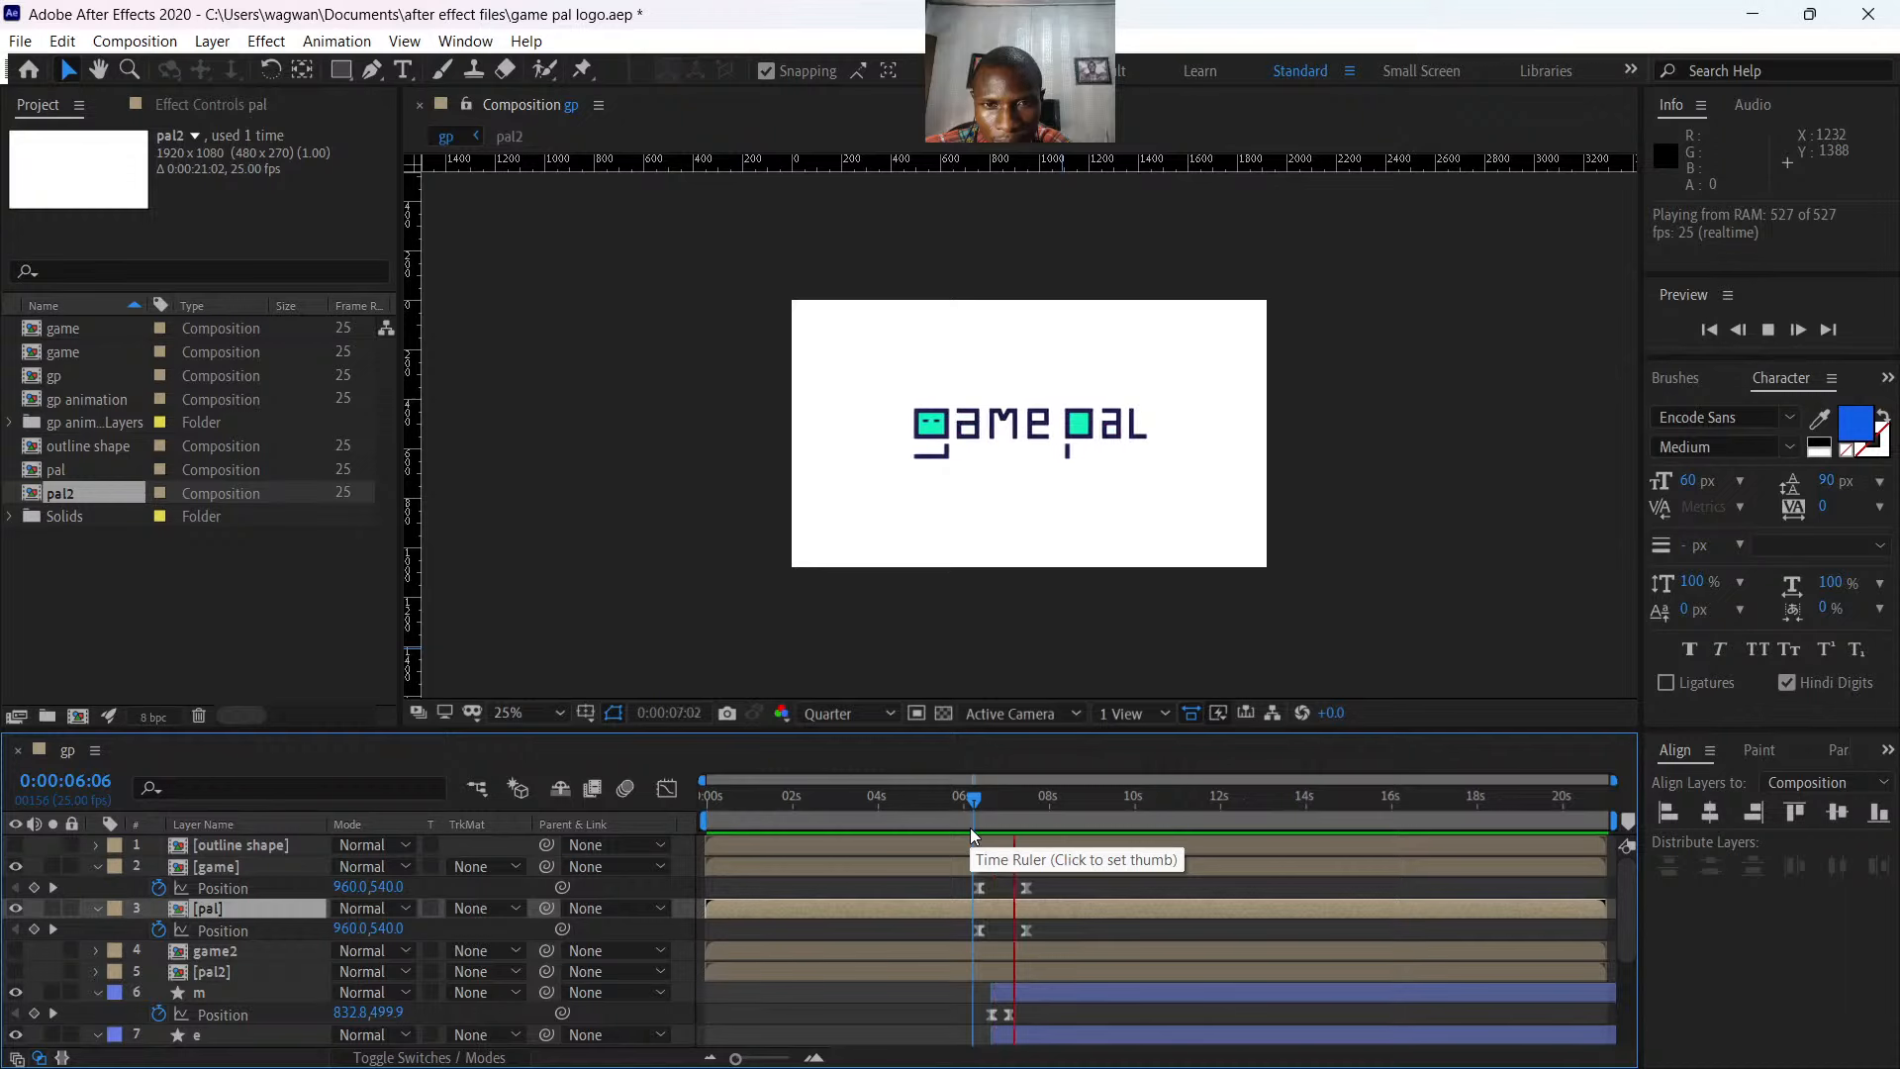
pyautogui.press('space')
pyautogui.moveTo(1017, 798); pyautogui.dragTo(975, 804)
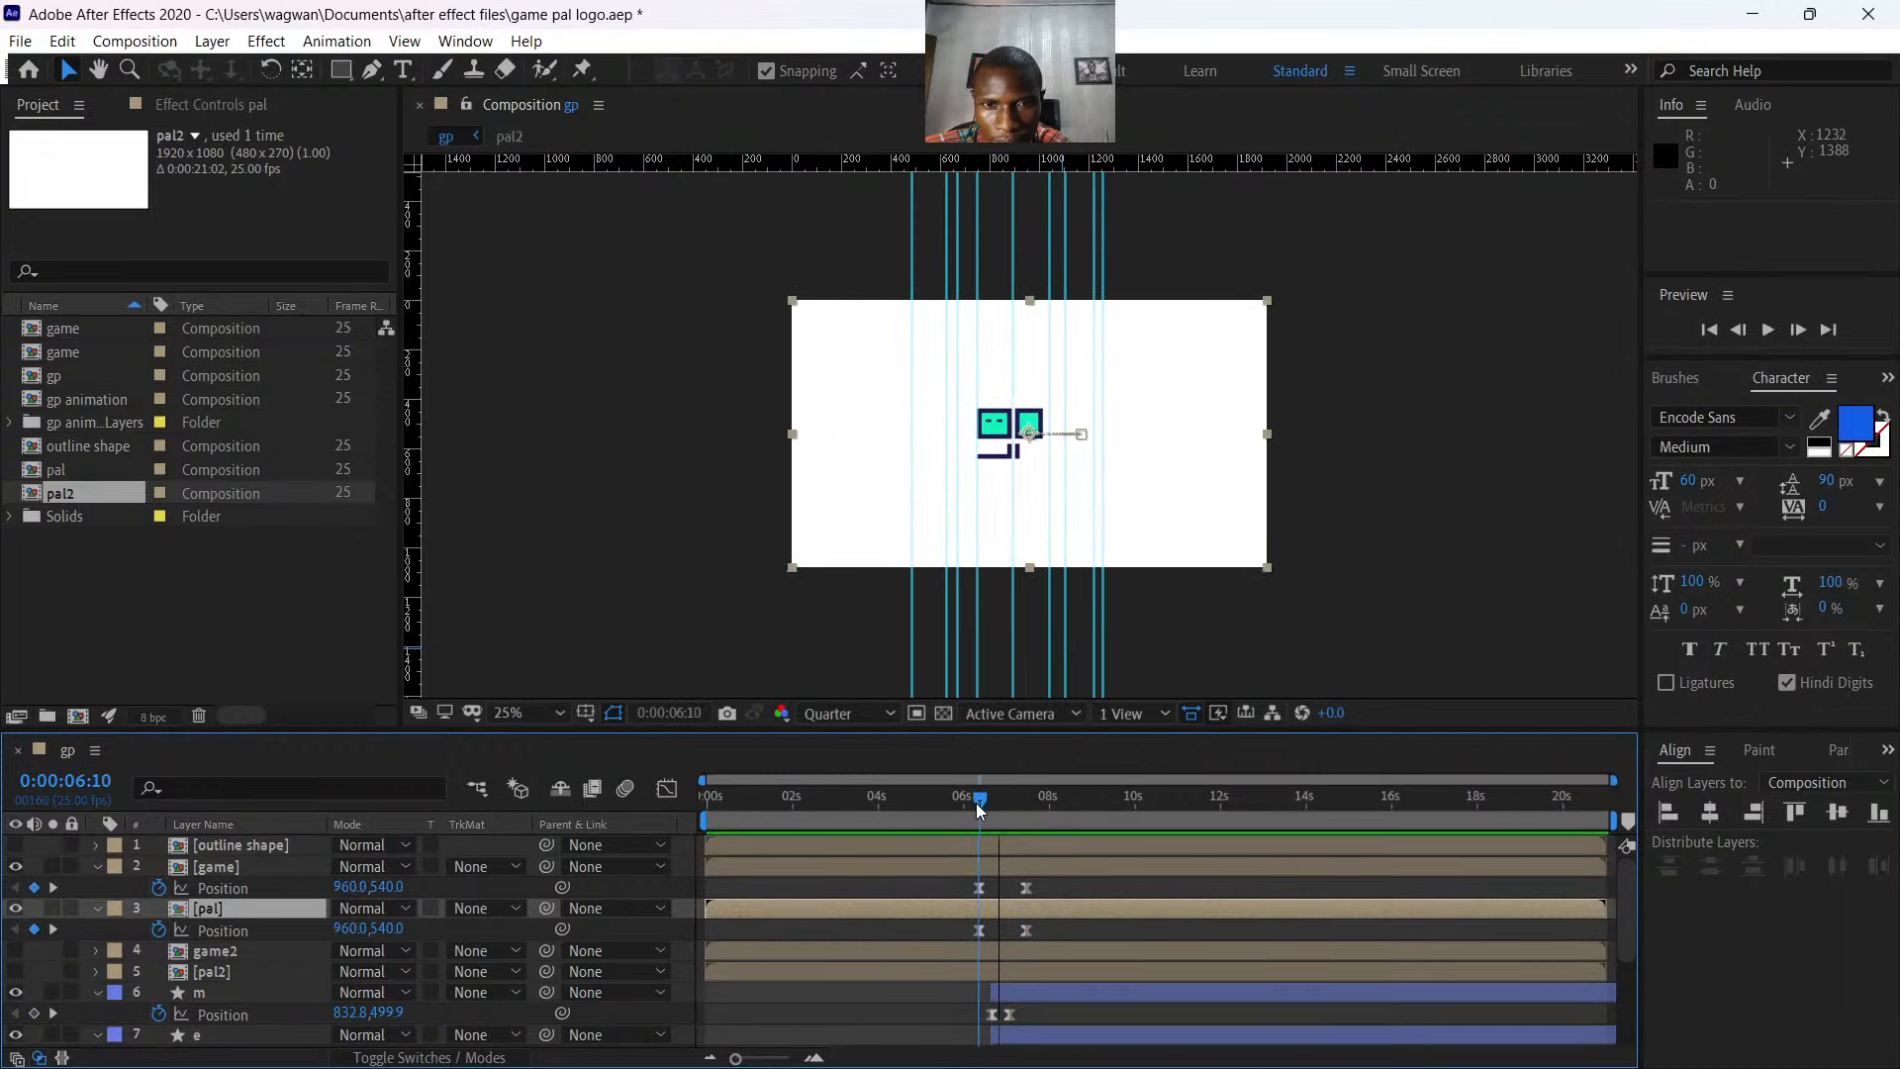
pyautogui.press('space')
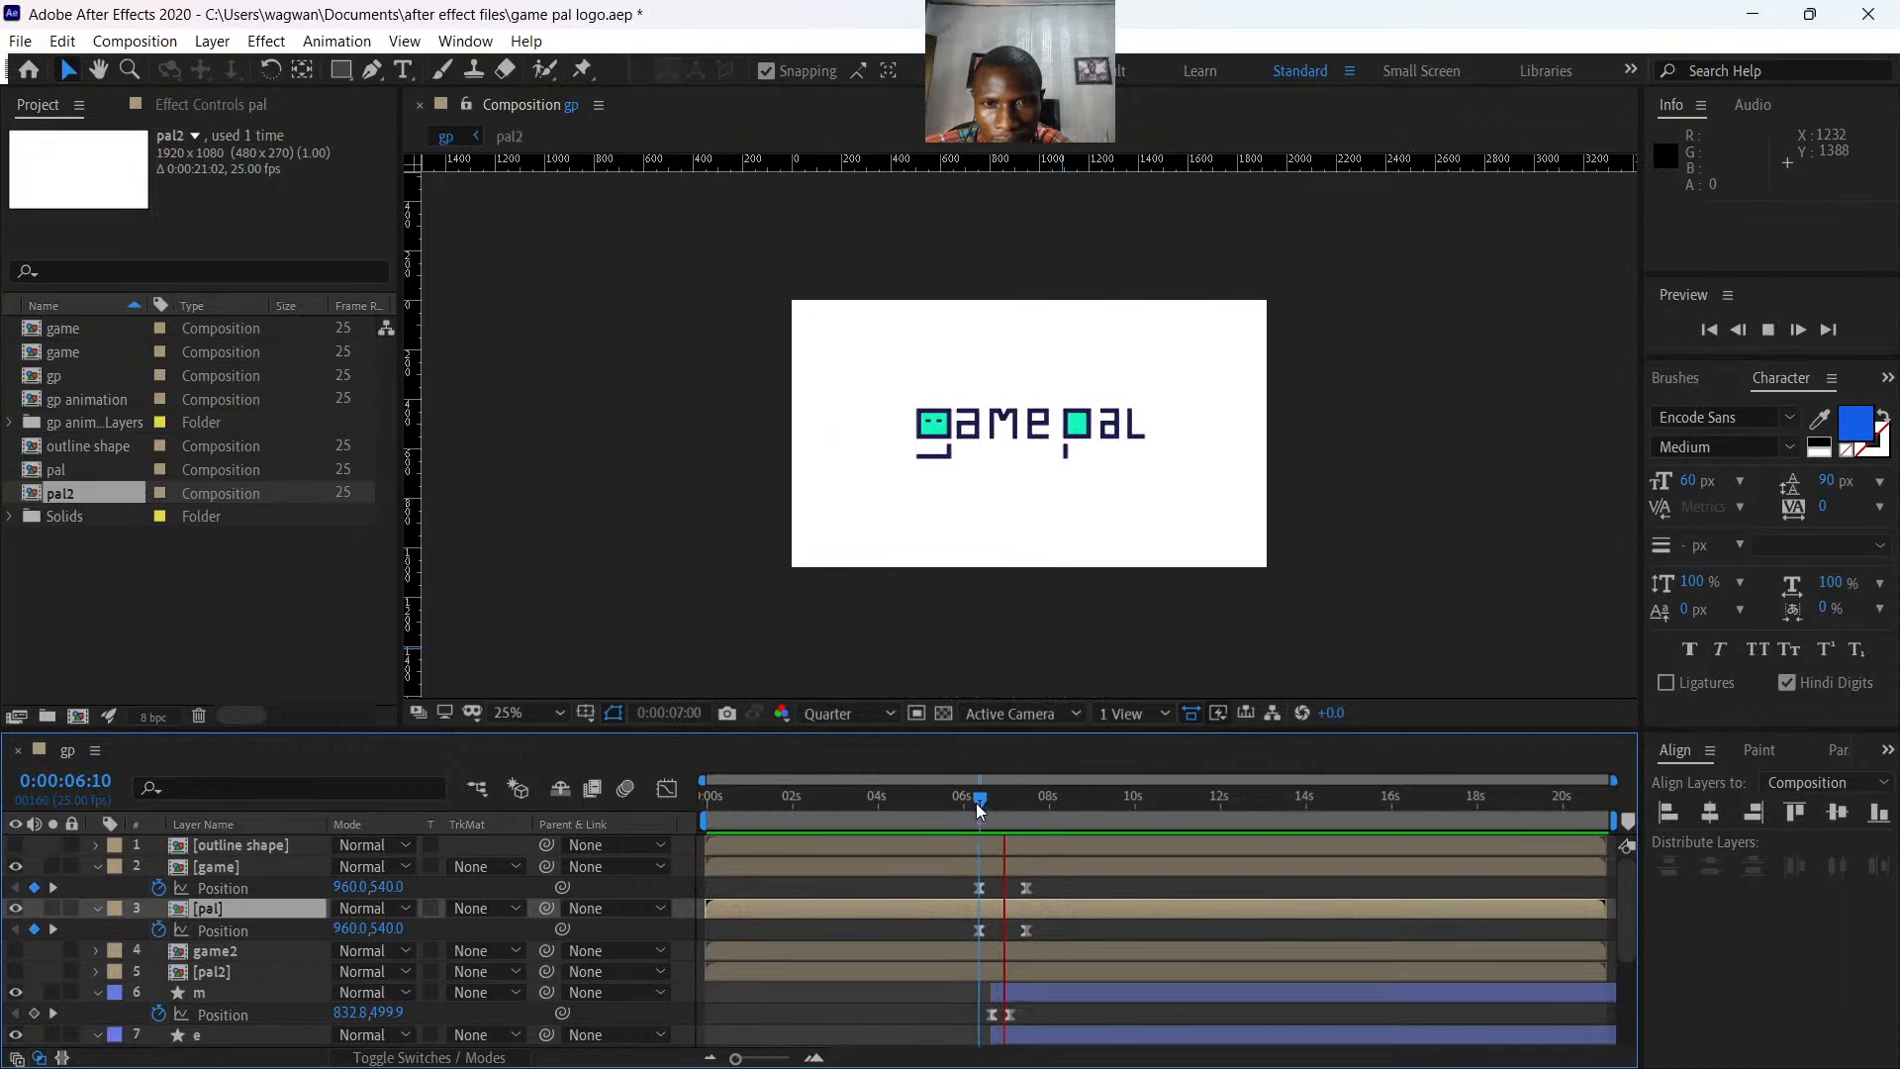
pyautogui.press('space')
# - Try moving pal's a and l letter layers 19 frames earlier so they start at 0:00:06:02
pyautogui.scroll(-3, 1089, 972)
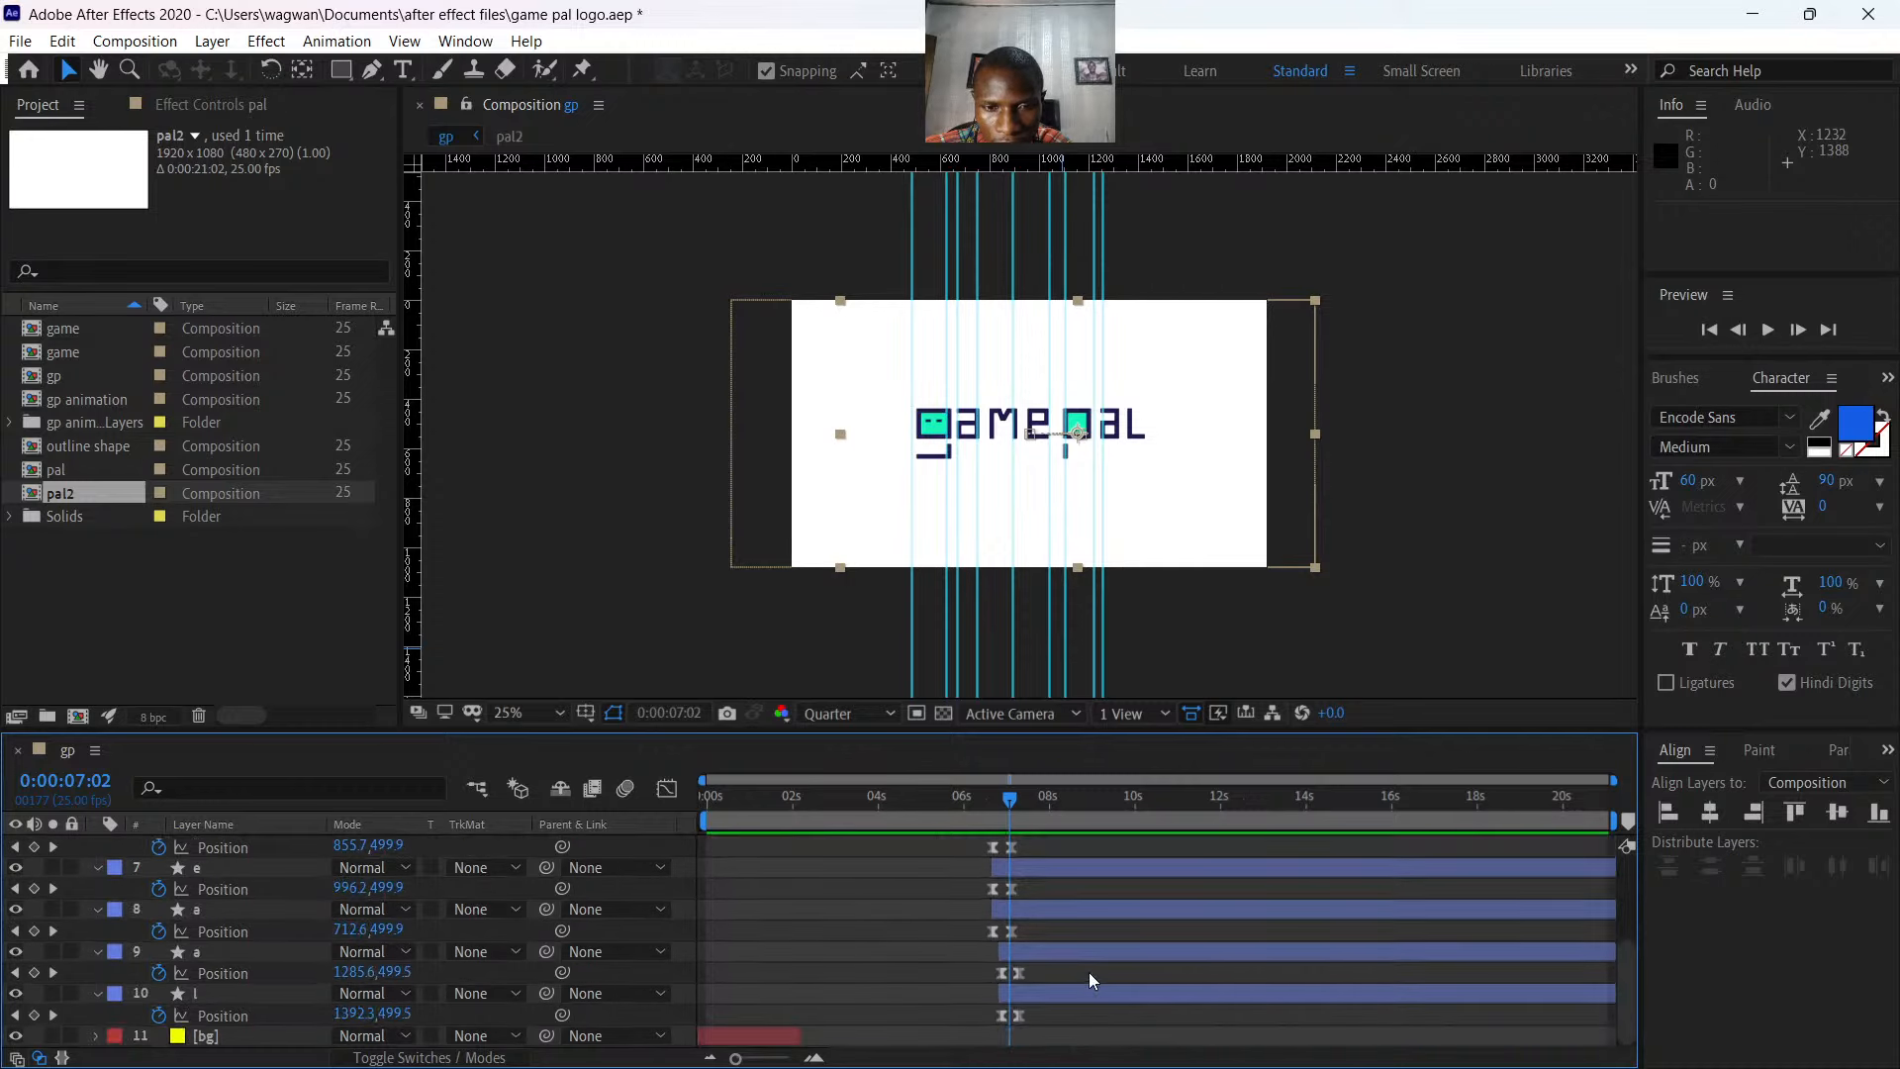
pyautogui.click(1053, 988)
pyautogui.keyDown('shift'); pyautogui.click(1036, 954); pyautogui.keyUp('shift')
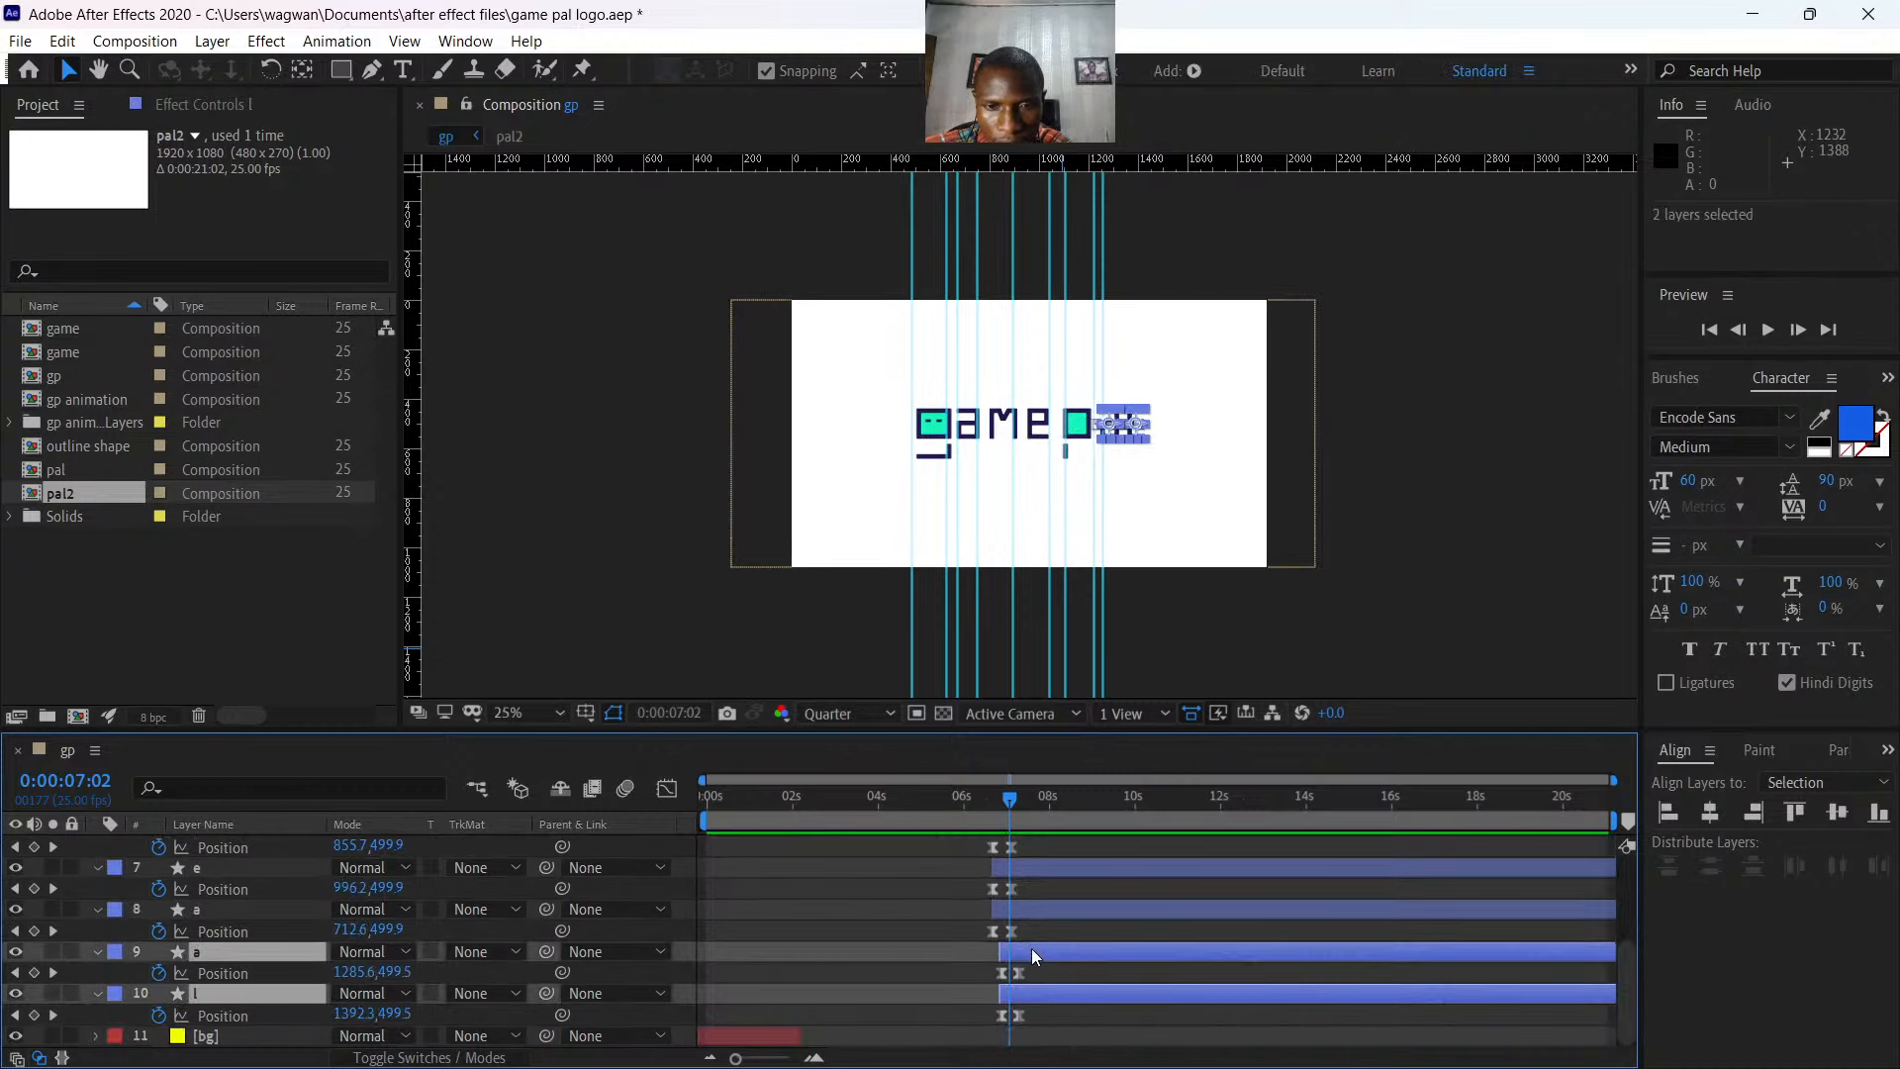
pyautogui.moveTo(1031, 948); pyautogui.dragTo(998, 952)
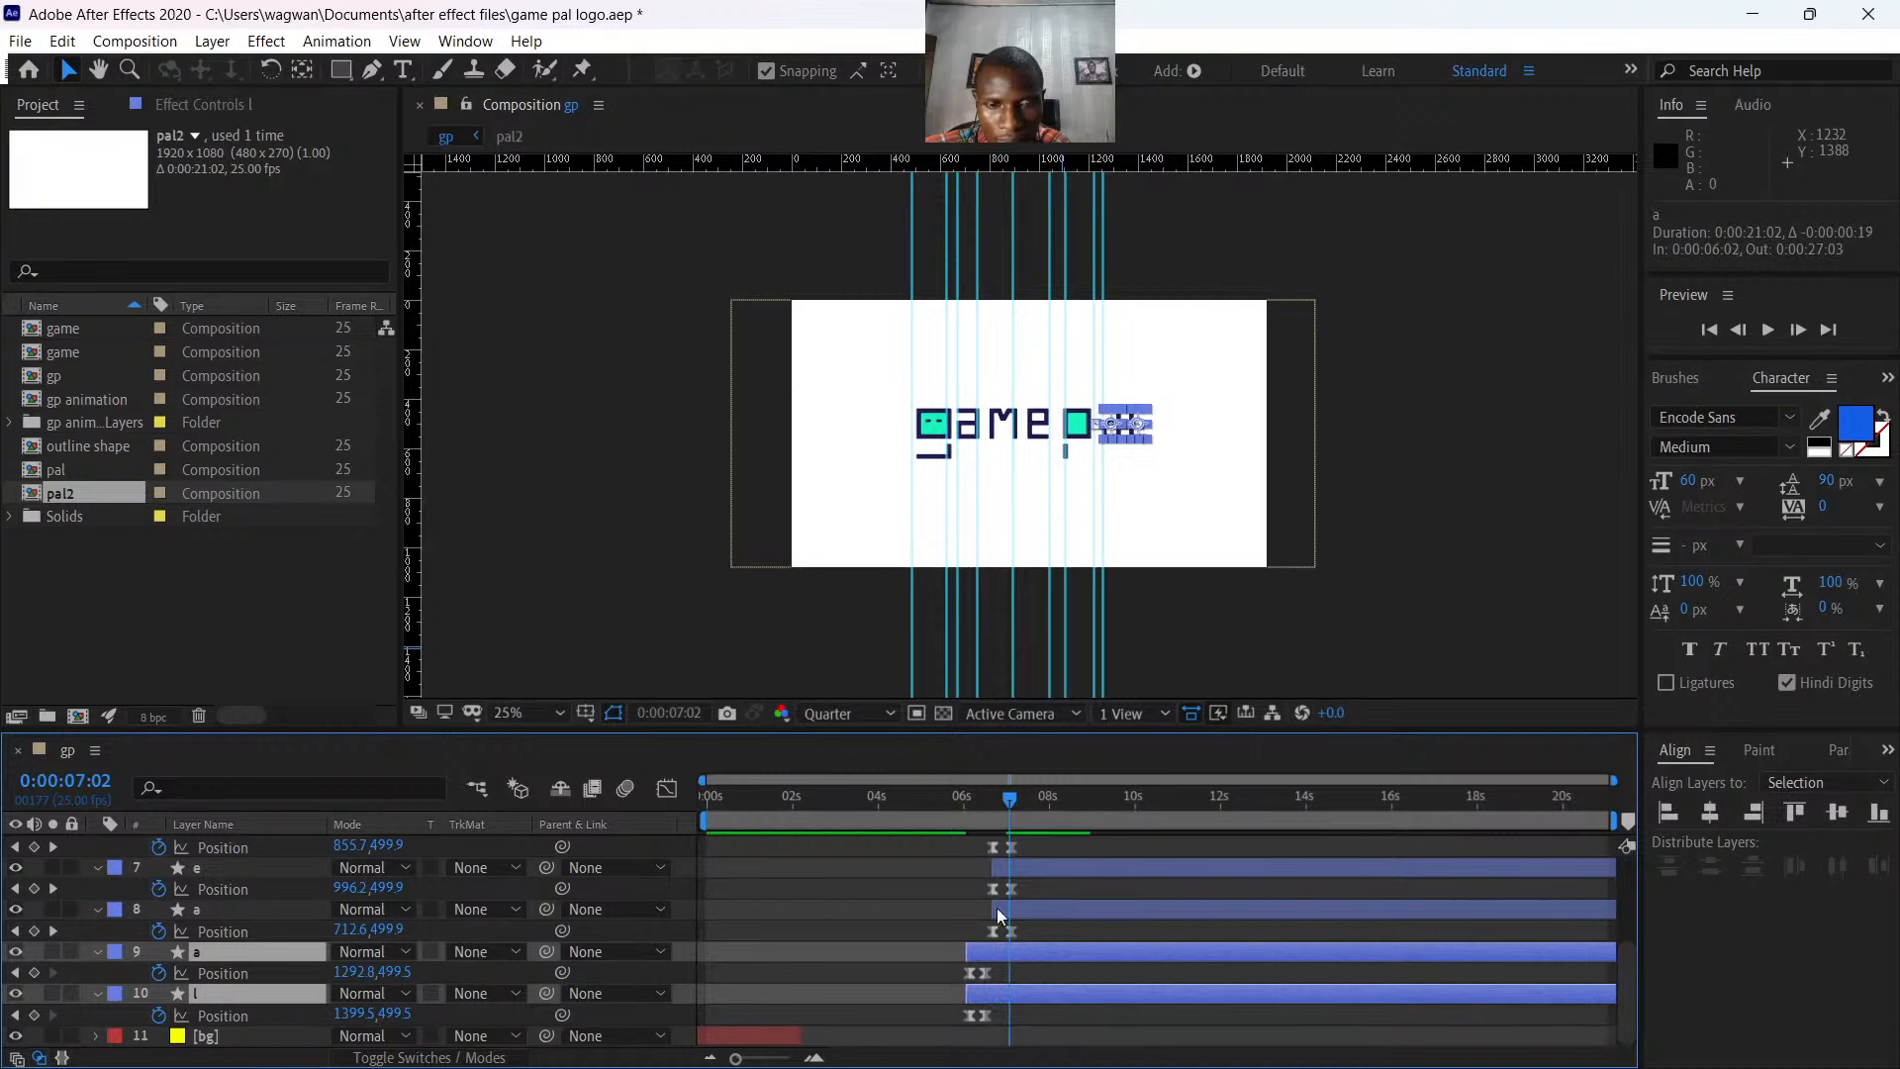
# - Preview the earlier pal letters from 0:00:05:12, and undo the 19-frame layer shift
pyautogui.moveTo(1007, 798); pyautogui.dragTo(942, 807)
pyautogui.press('space')
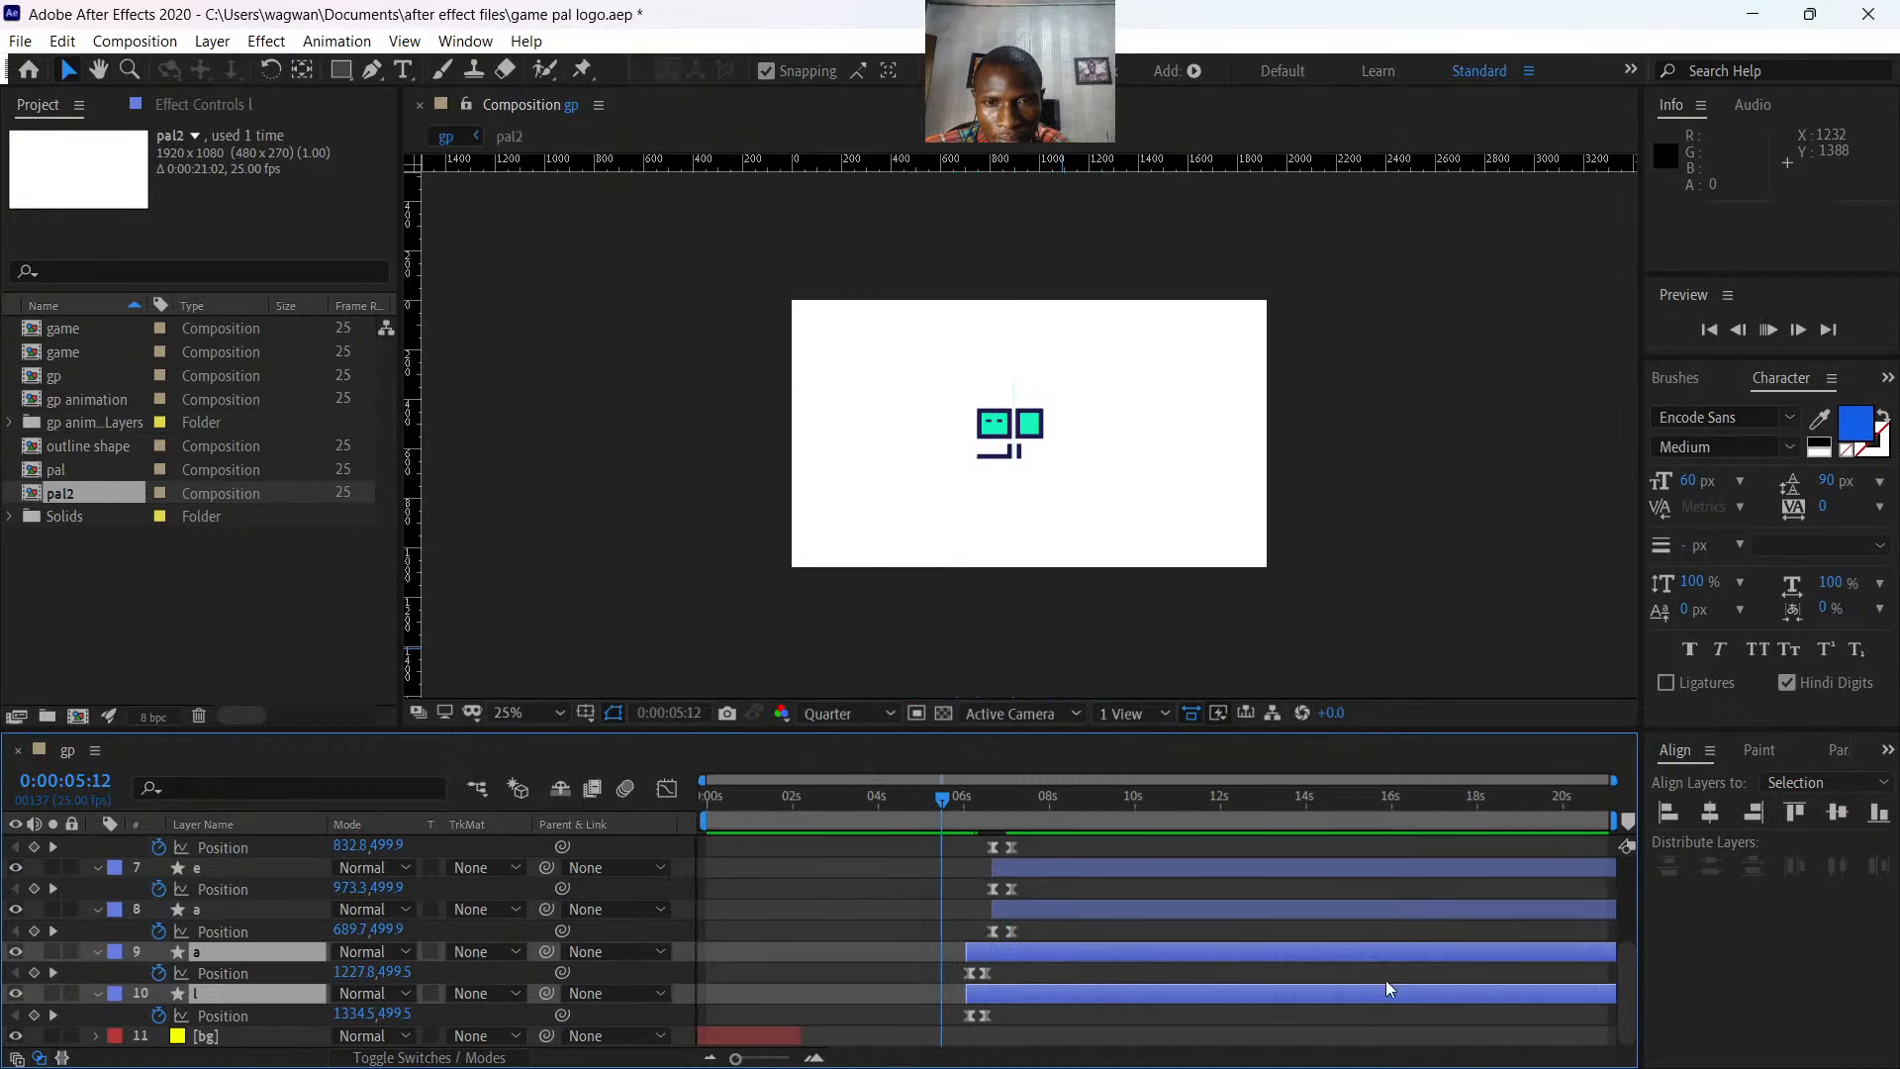
pyautogui.press('space')
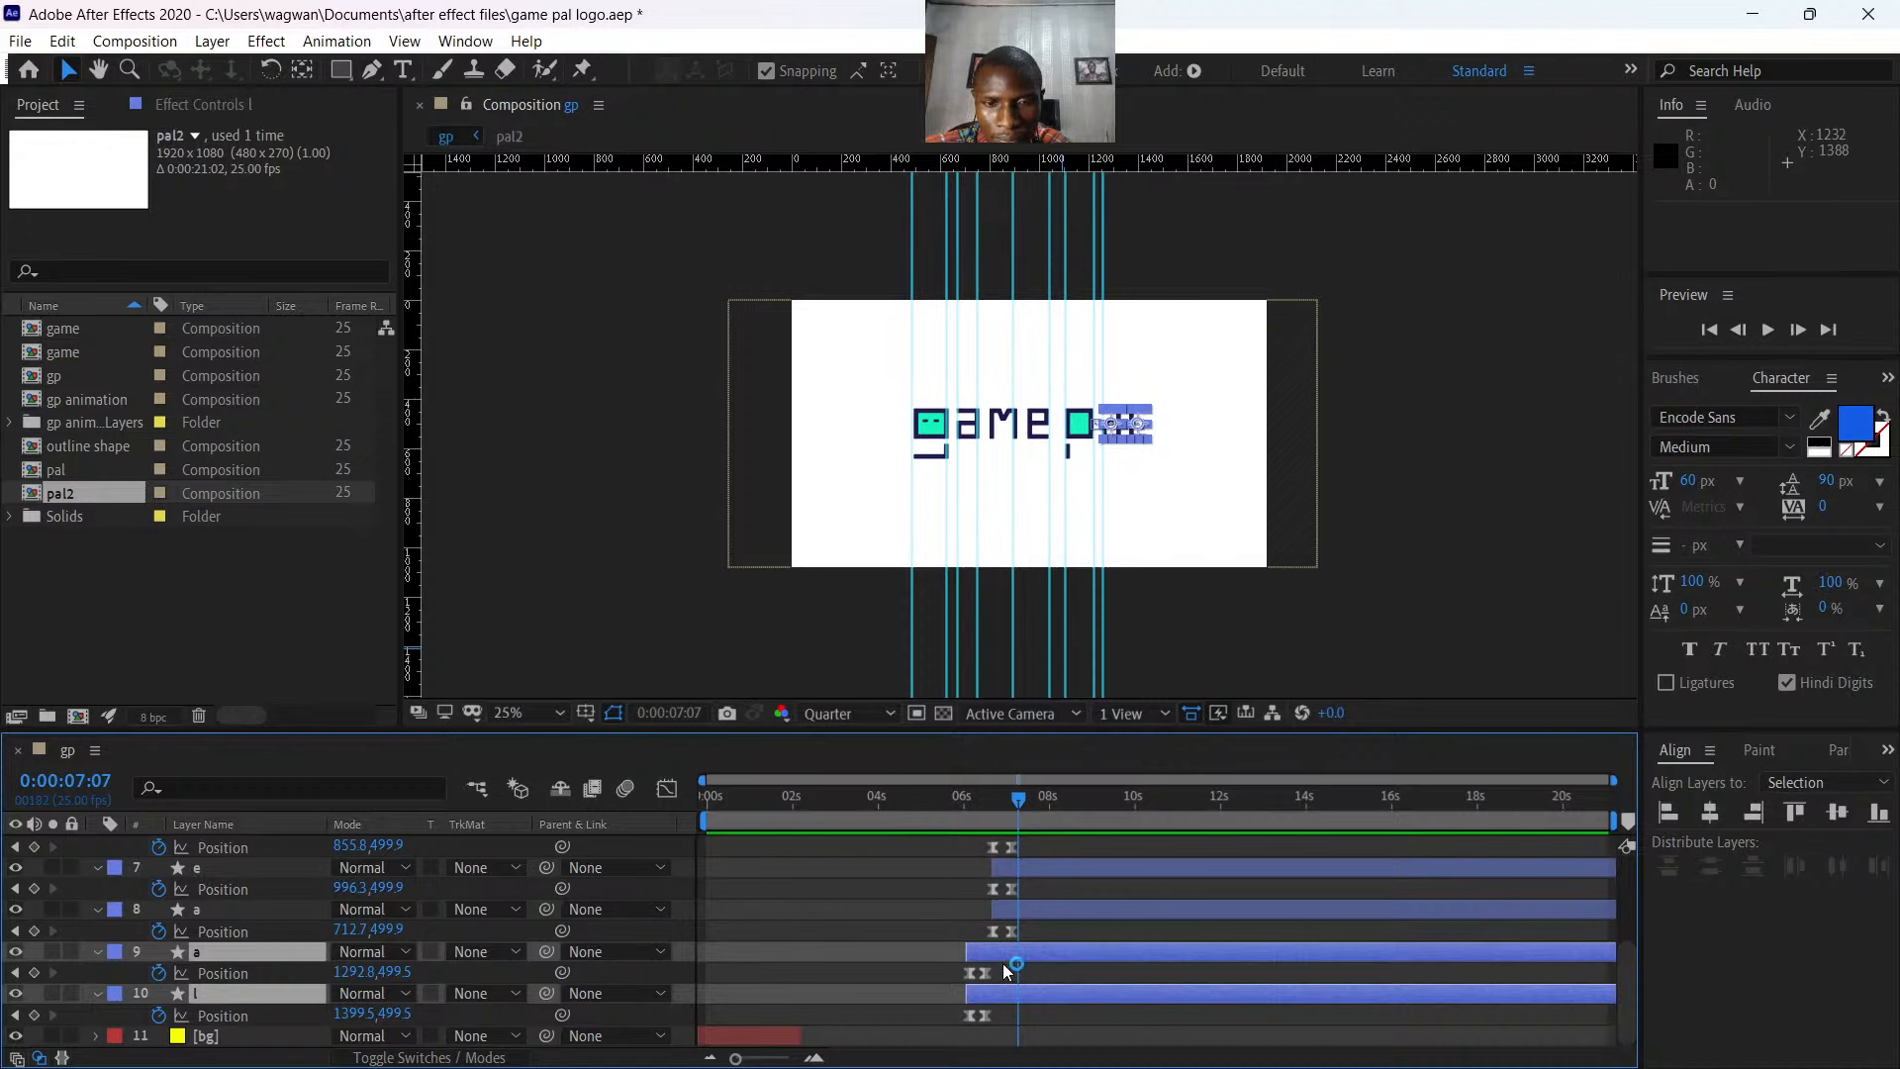
pyautogui.moveTo(1012, 817); pyautogui.dragTo(942, 817)
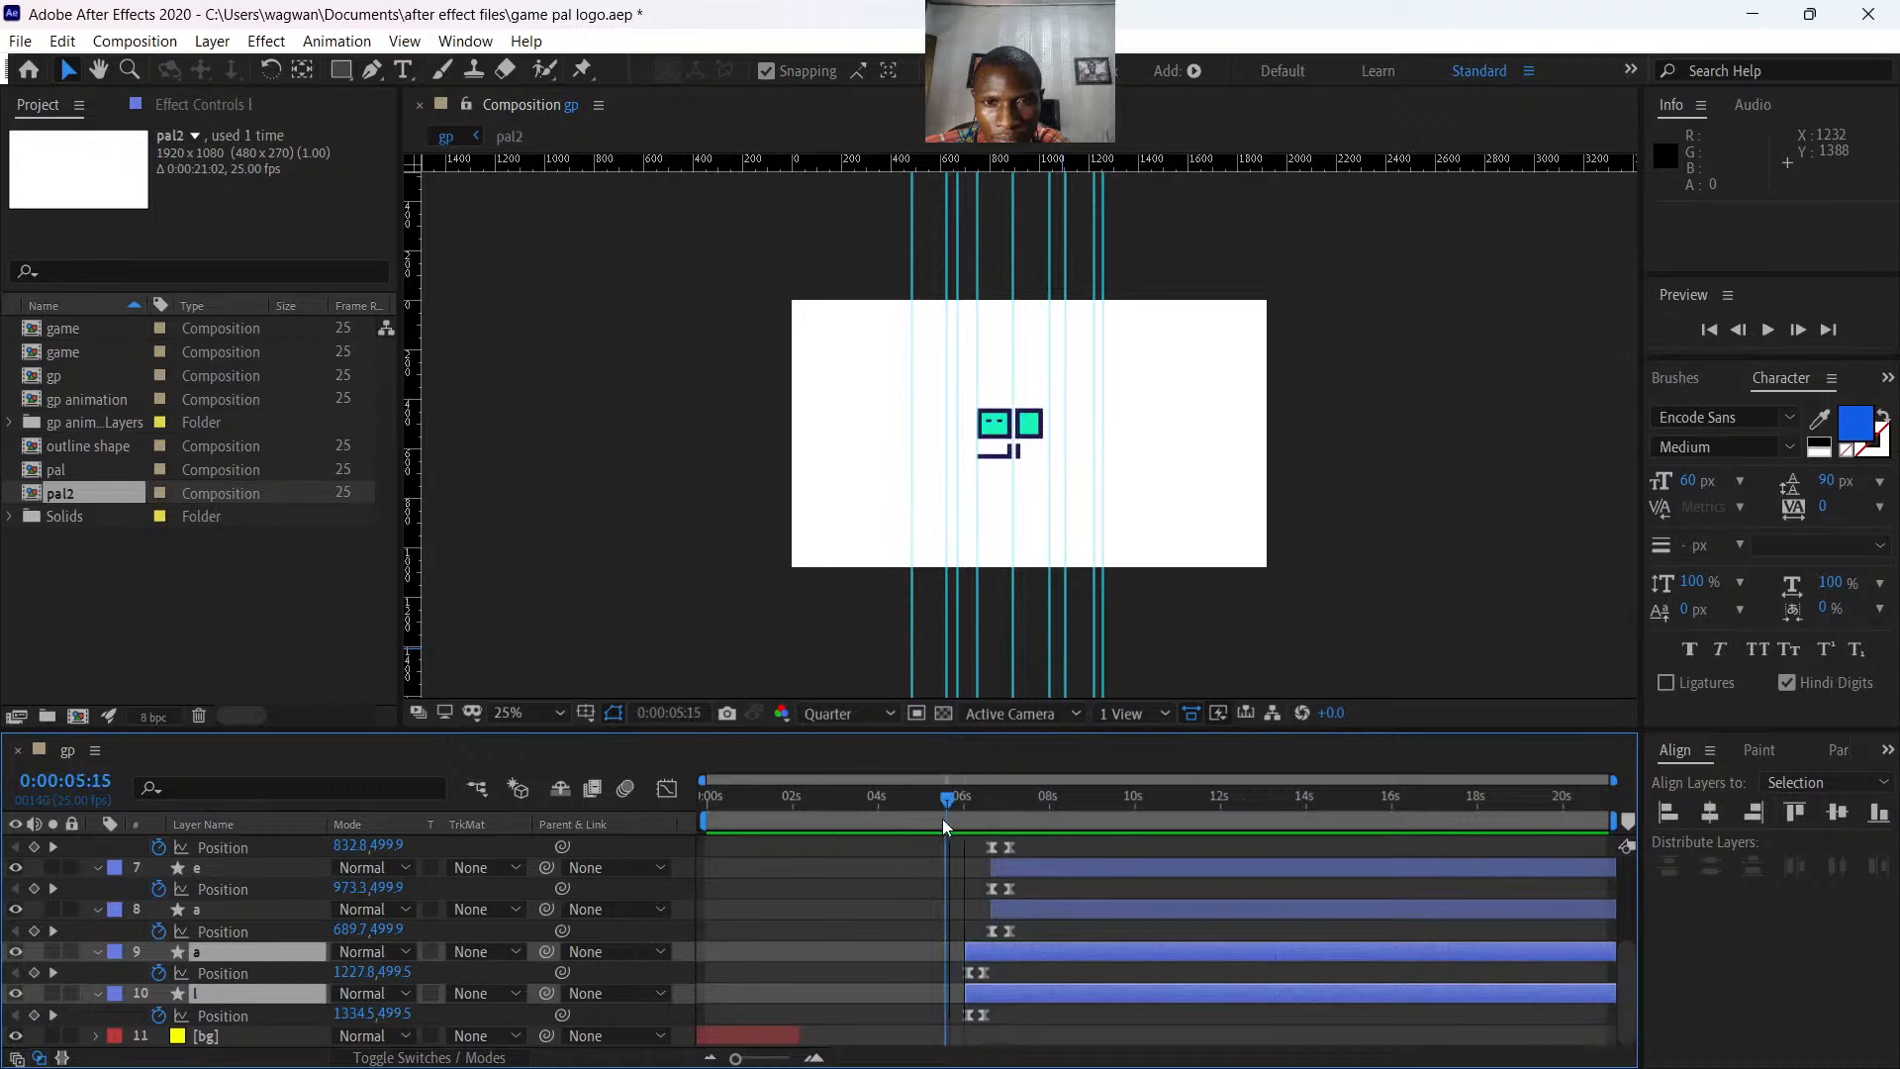
pyautogui.hotkey('ctrl', 'z')
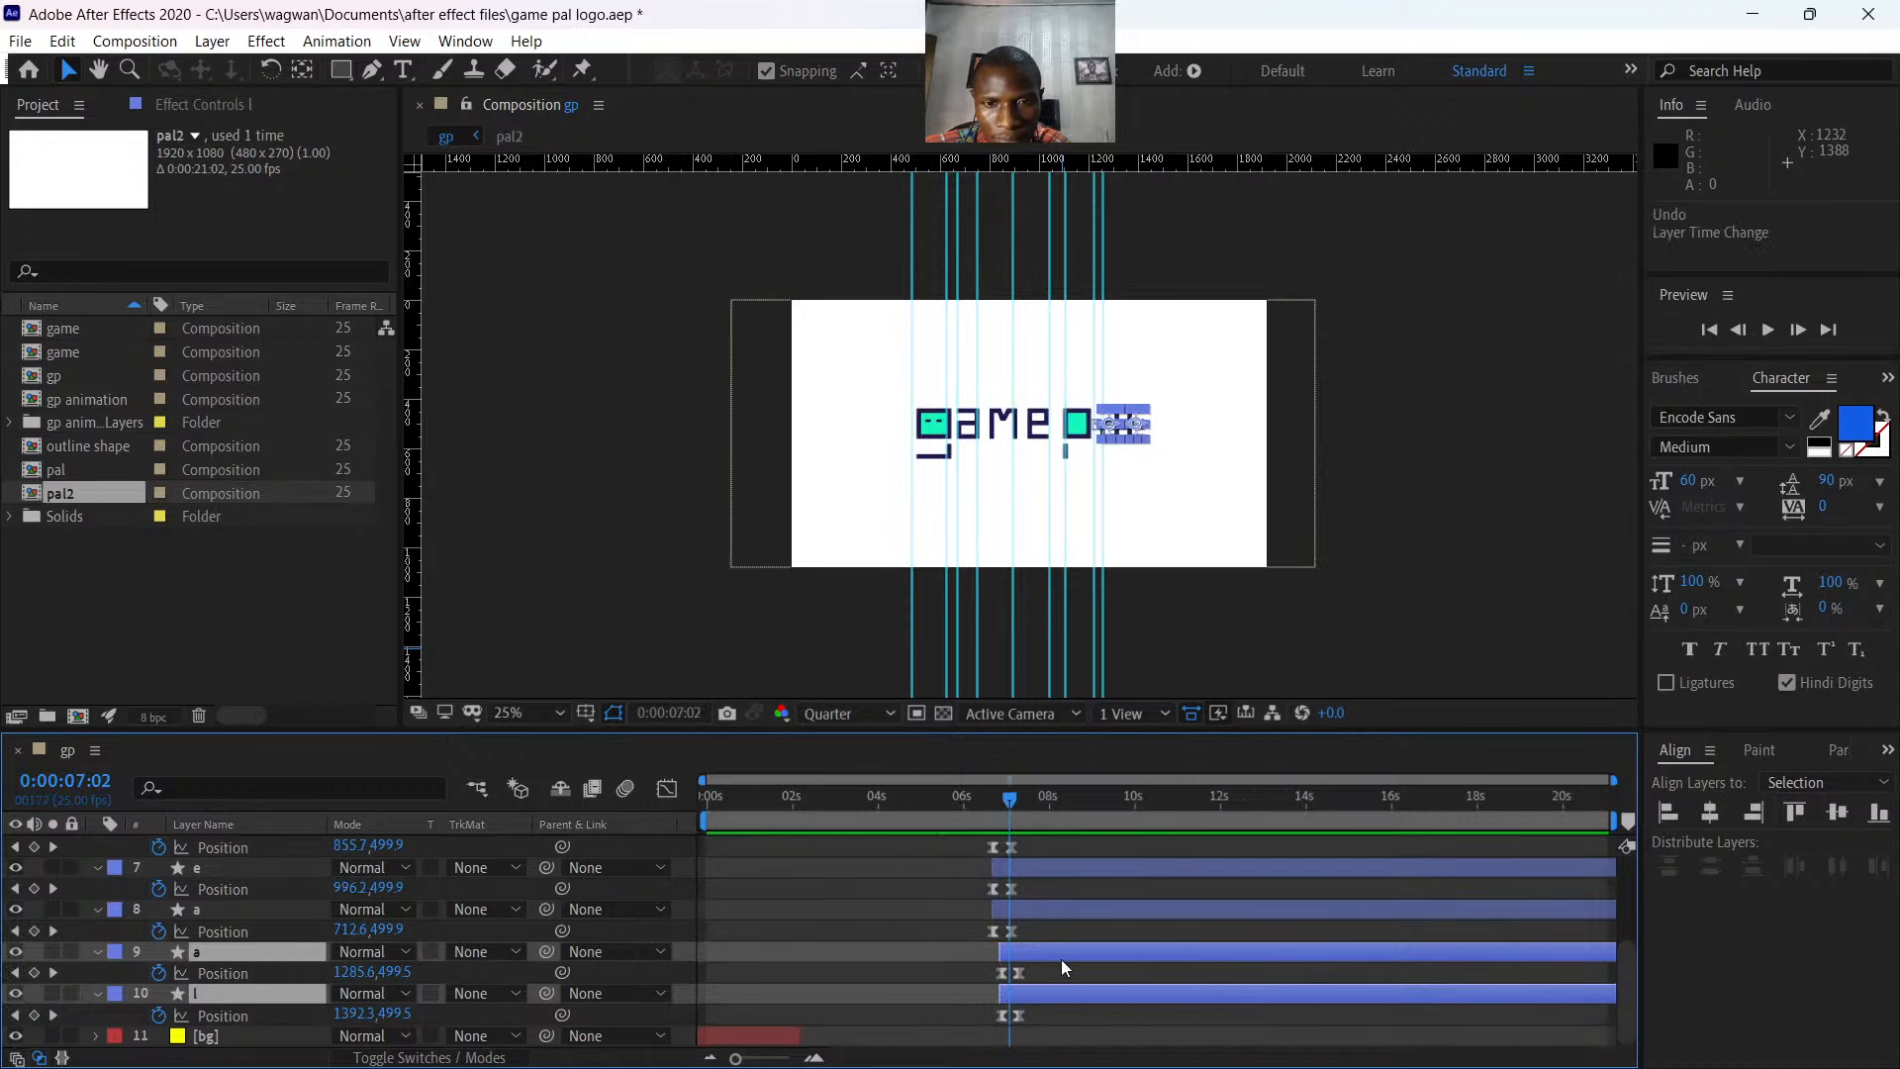
# - Move pal's a and l letter layers 3 frames earlier so they start at 0:00:06:18
pyautogui.click(1093, 1005)
pyautogui.moveTo(1008, 807)
pyautogui.mouseDown()
pyautogui.moveTo(974, 805)
pyautogui.moveTo(995, 812)
pyautogui.mouseUp()
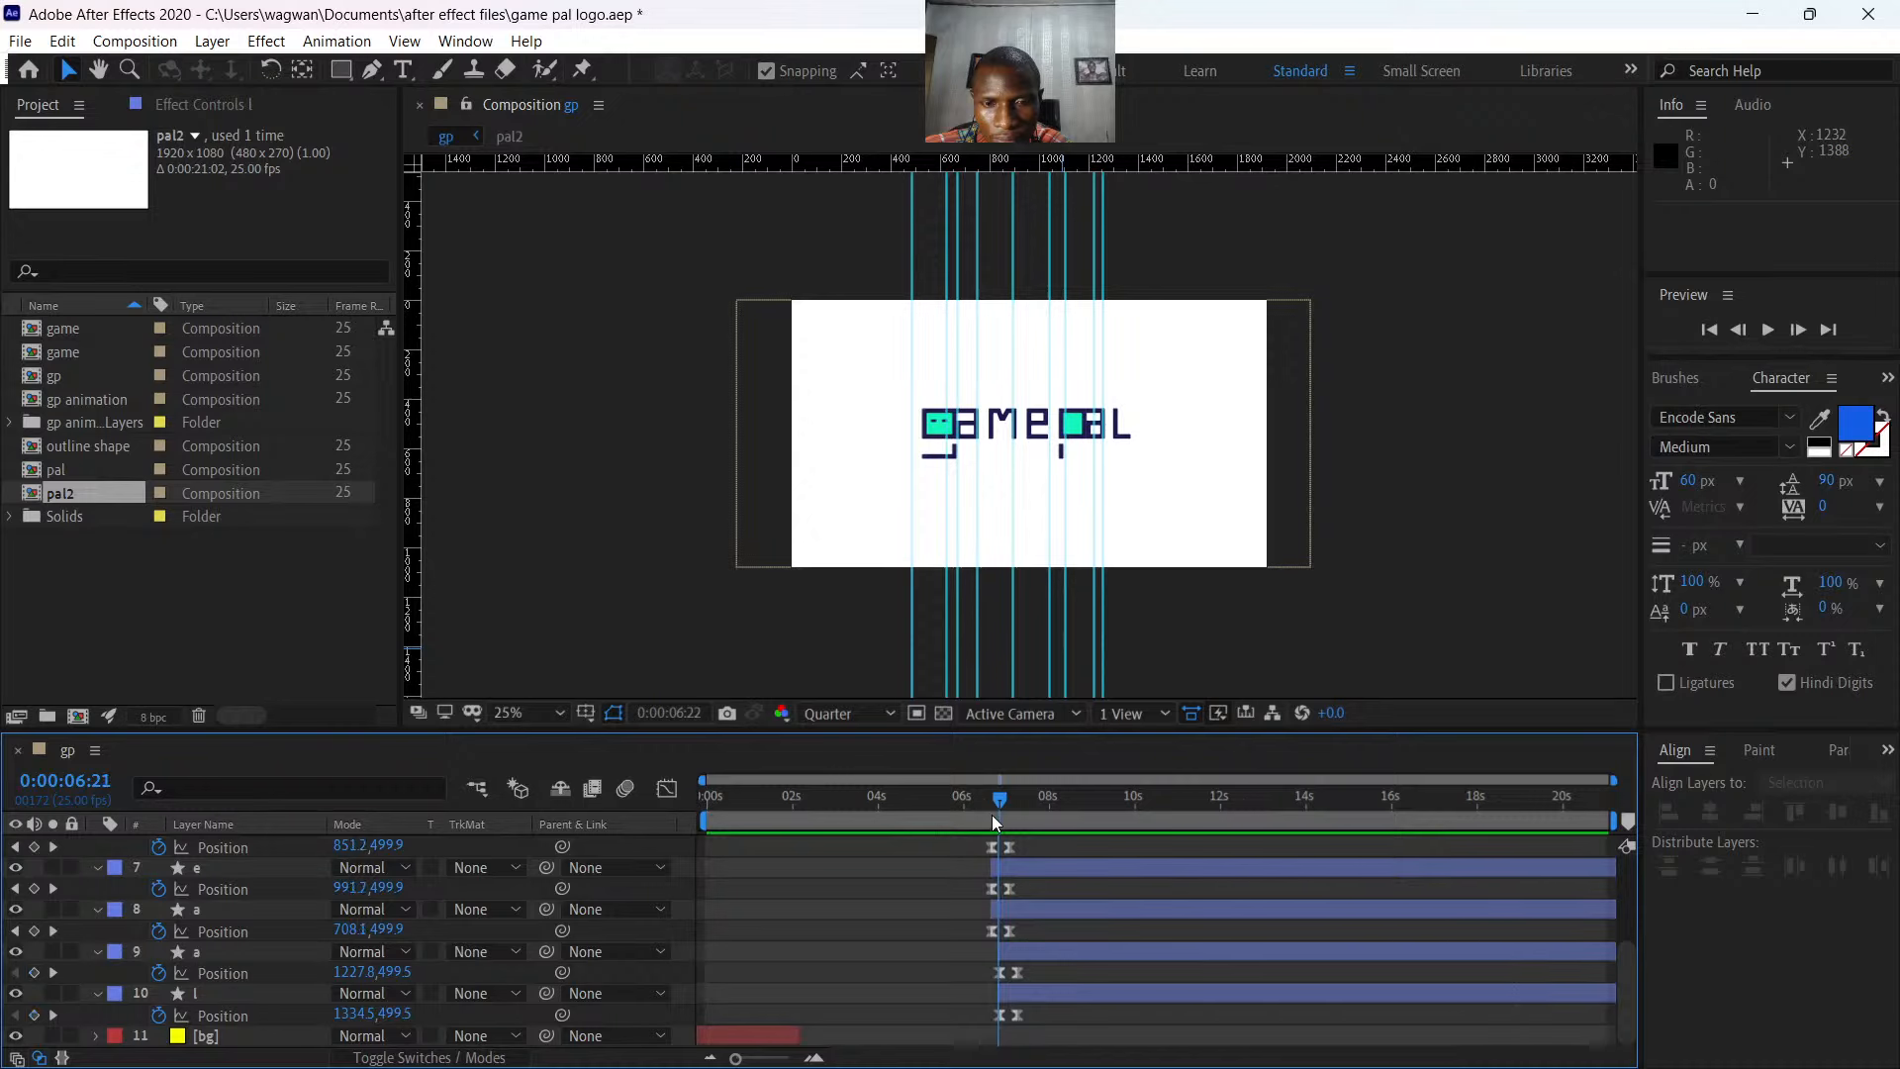
pyautogui.moveTo(991, 815); pyautogui.dragTo(988, 816)
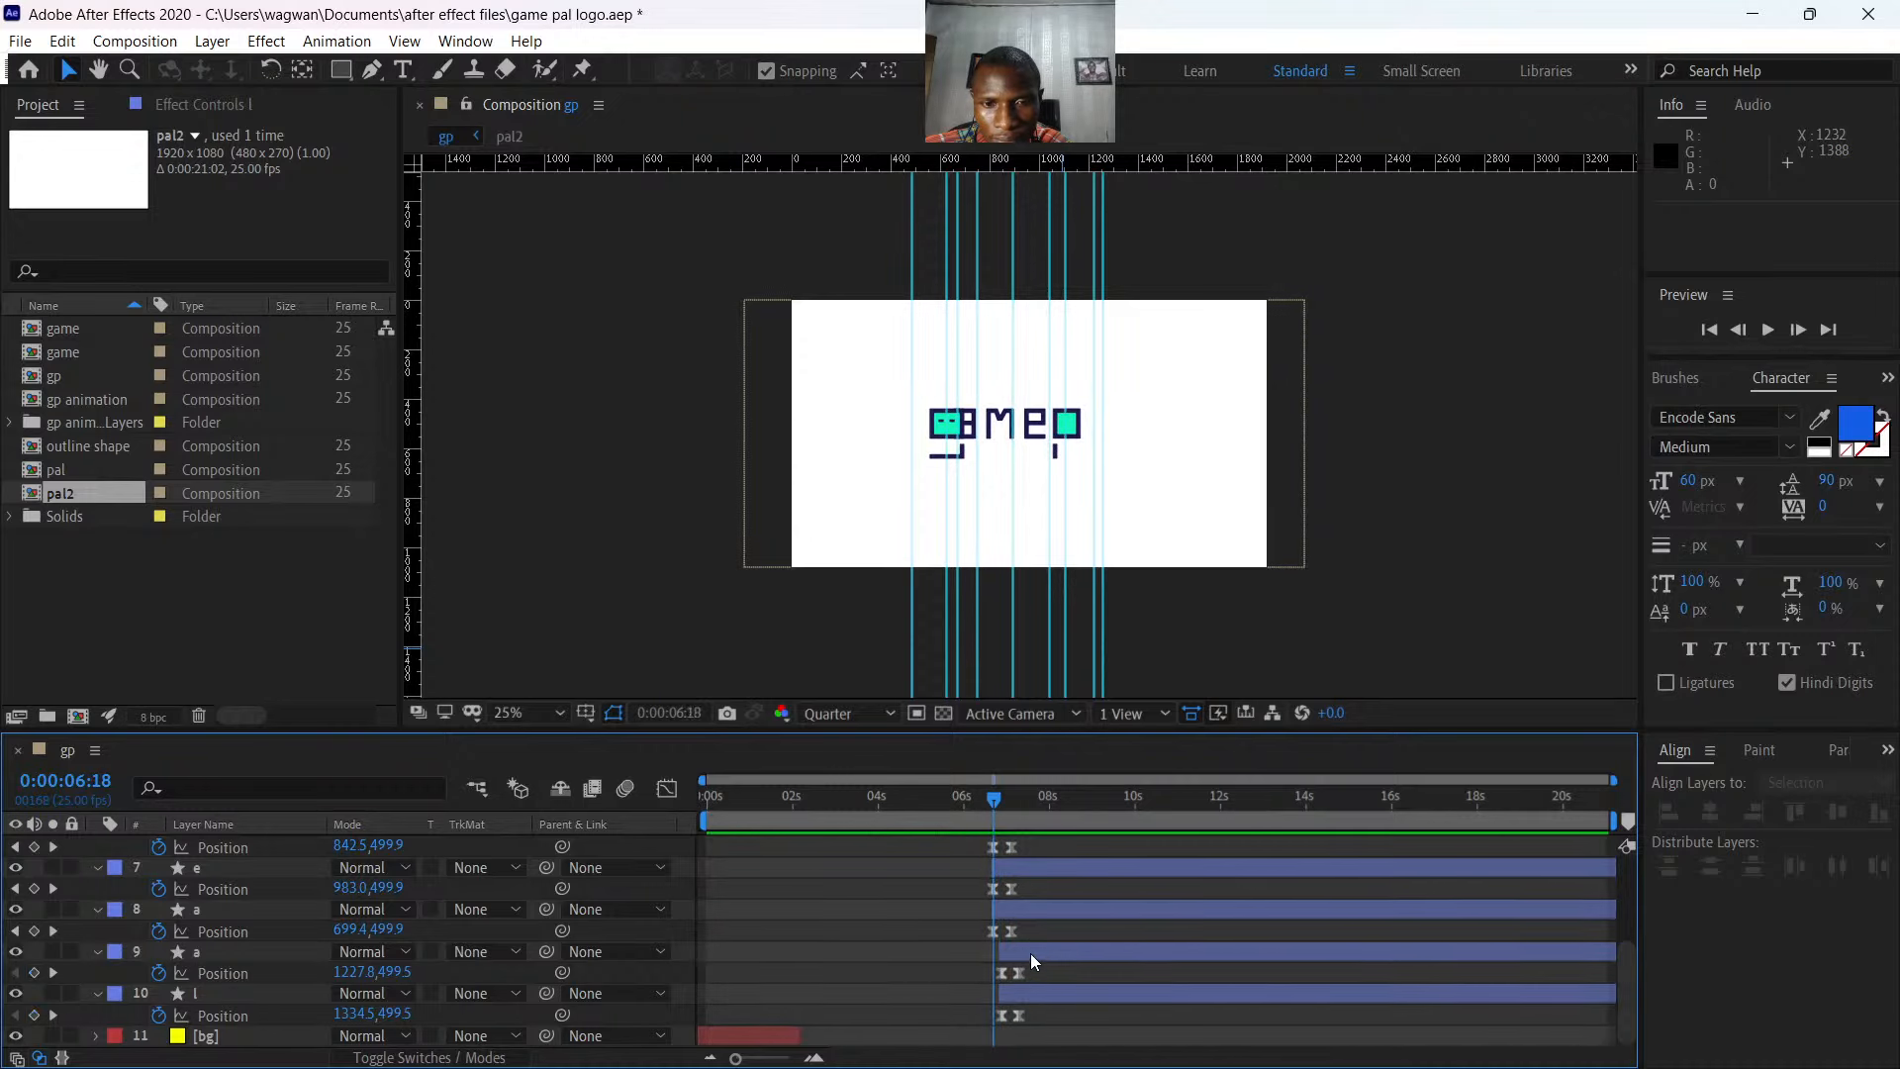
pyautogui.moveTo(1031, 953)
pyautogui.mouseDown()
pyautogui.moveTo(1042, 994)
pyautogui.moveTo(1031, 956)
pyautogui.mouseUp()
pyautogui.keyDown('shift'); pyautogui.click(1045, 988); pyautogui.keyUp('shift')
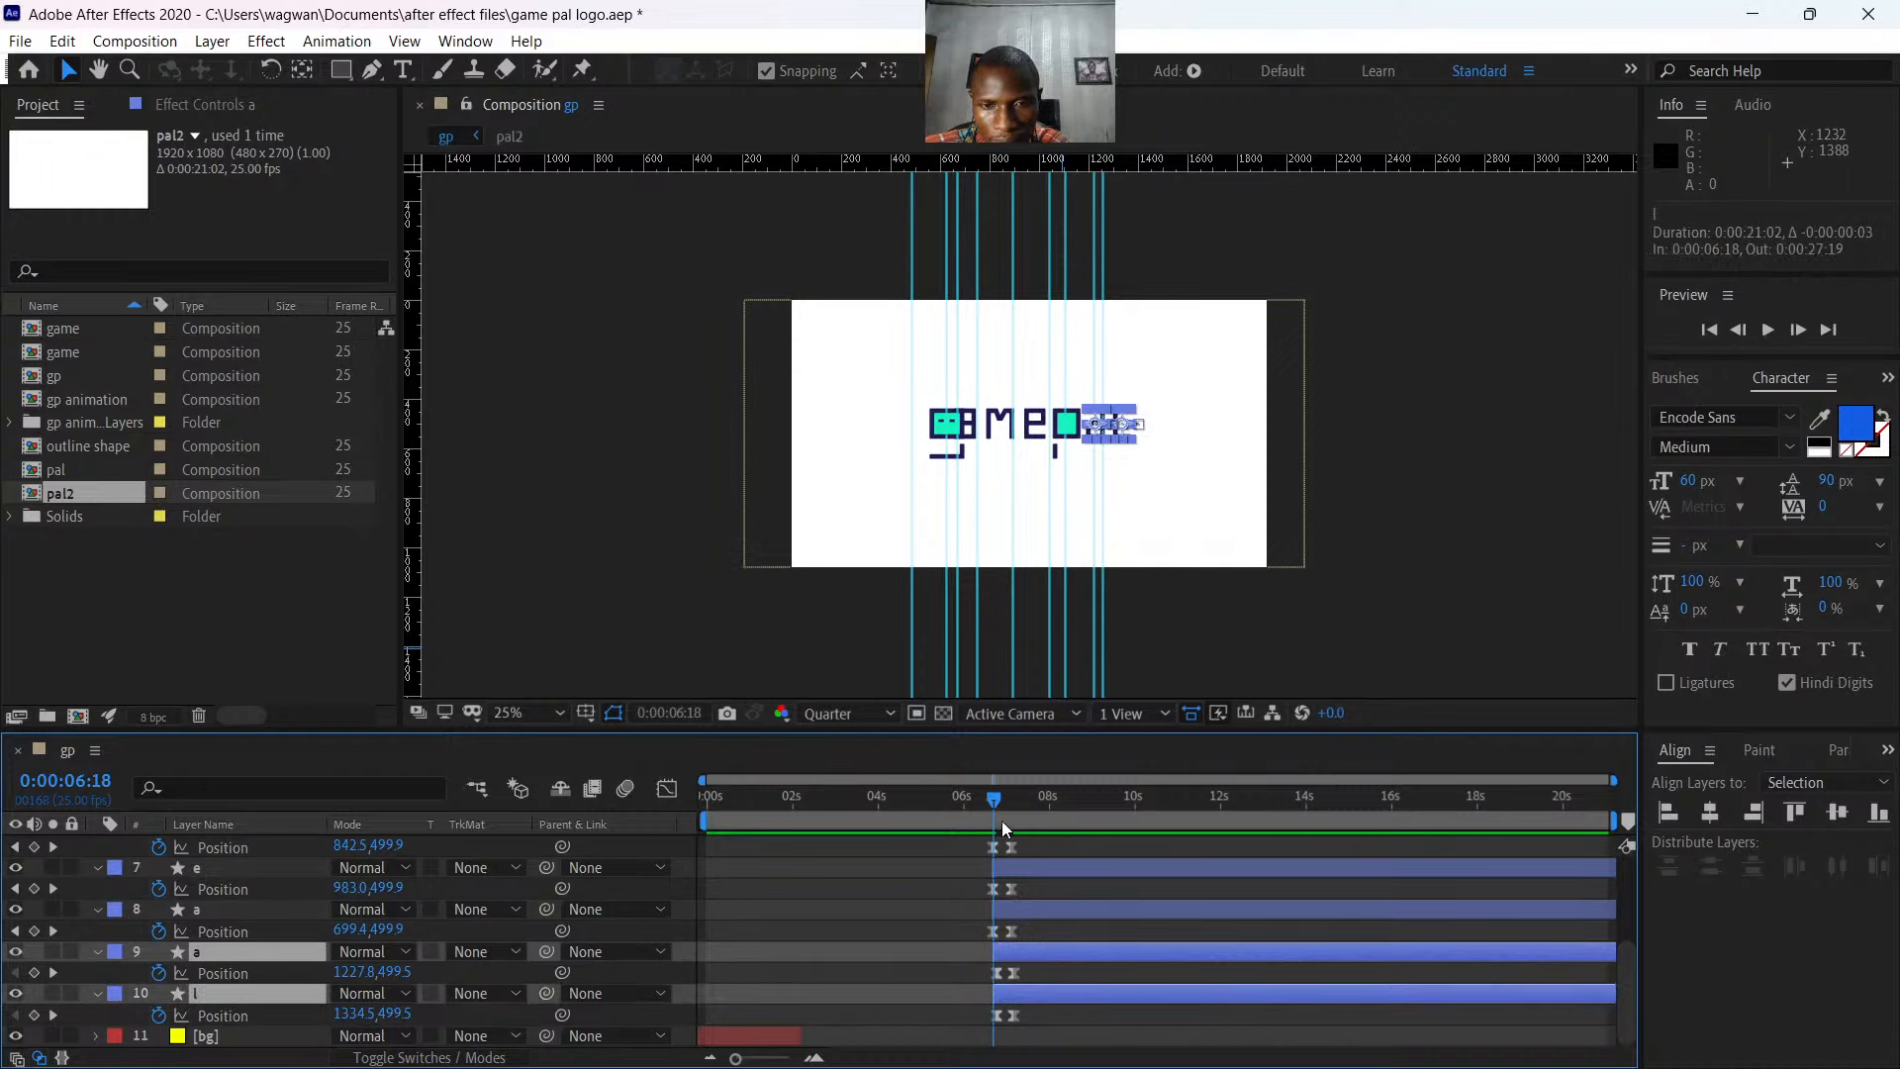
# - Replay the letter reveal from 0:00:06:12 and check the logo frames around 0:00:06:14 to 0:00:06:16
pyautogui.moveTo(993, 800); pyautogui.dragTo(983, 799)
pyautogui.press('space')
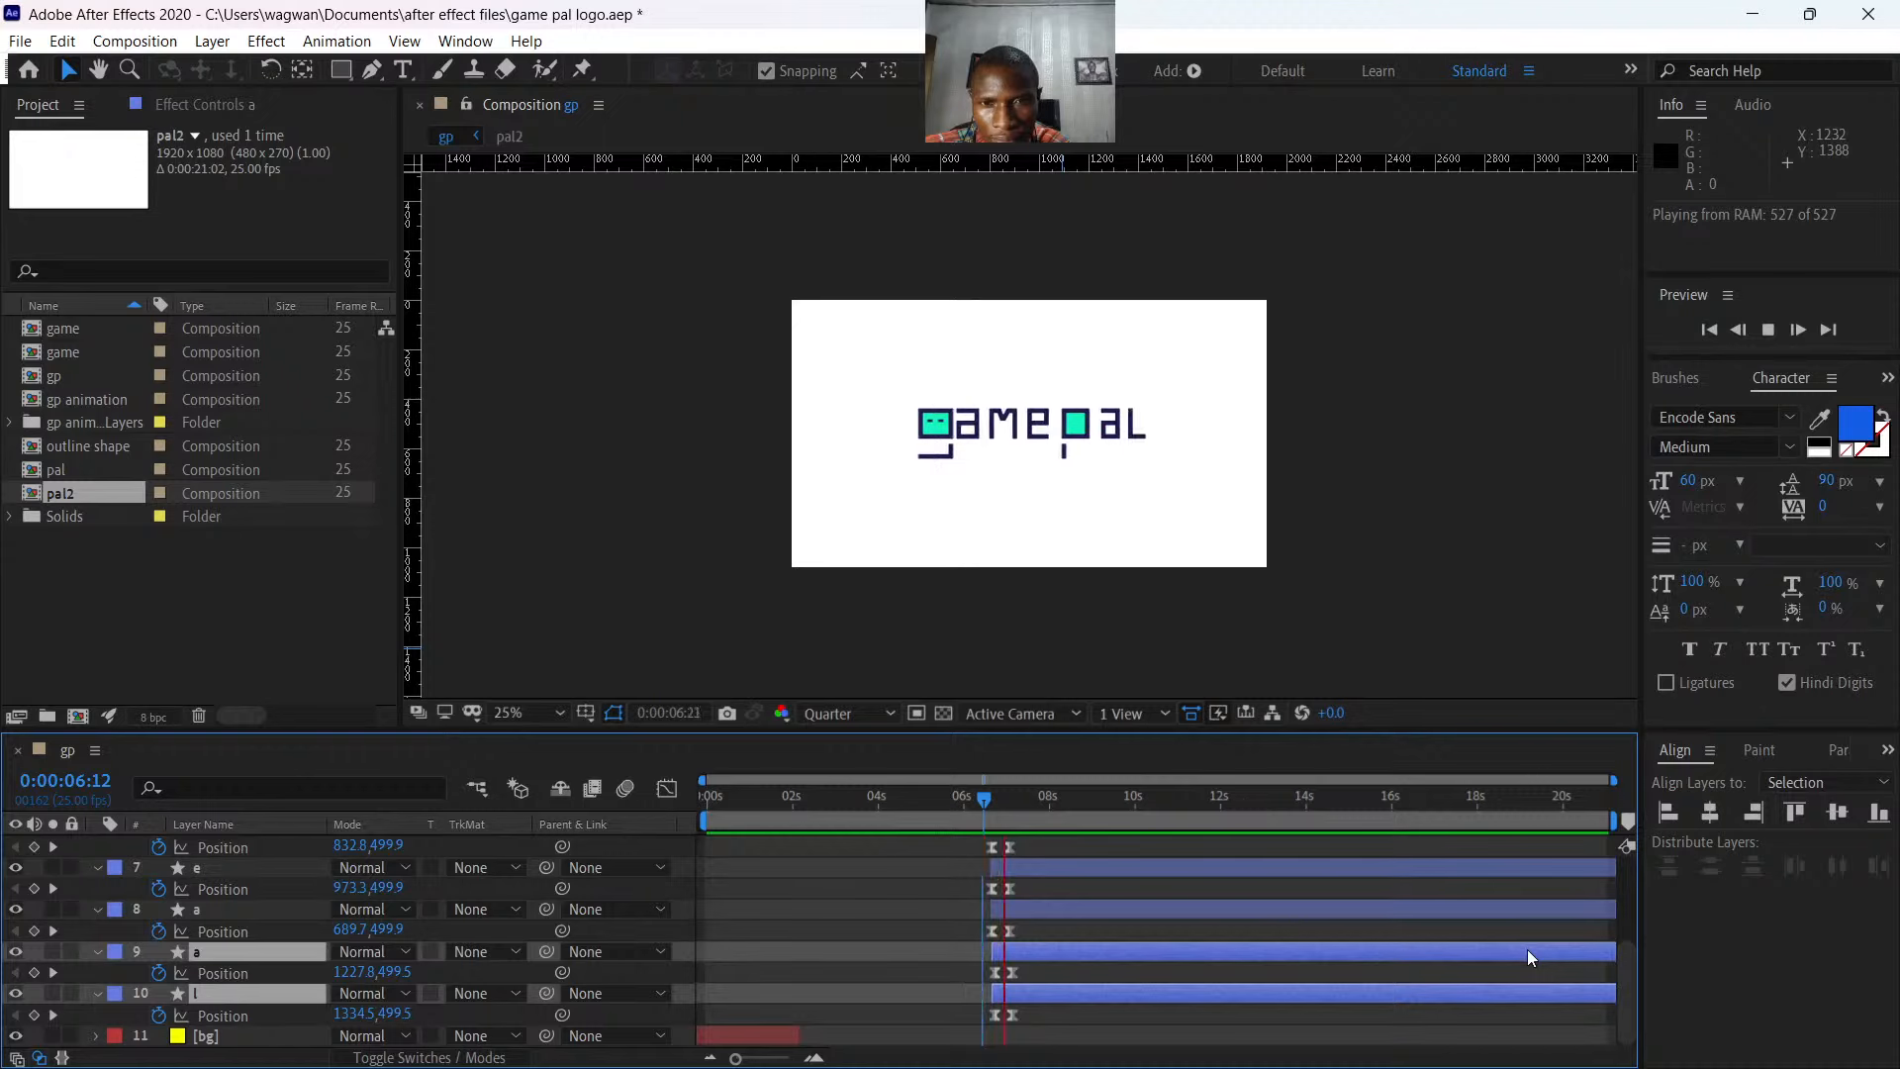
pyautogui.press('space')
pyautogui.moveTo(1020, 807); pyautogui.dragTo(988, 810)
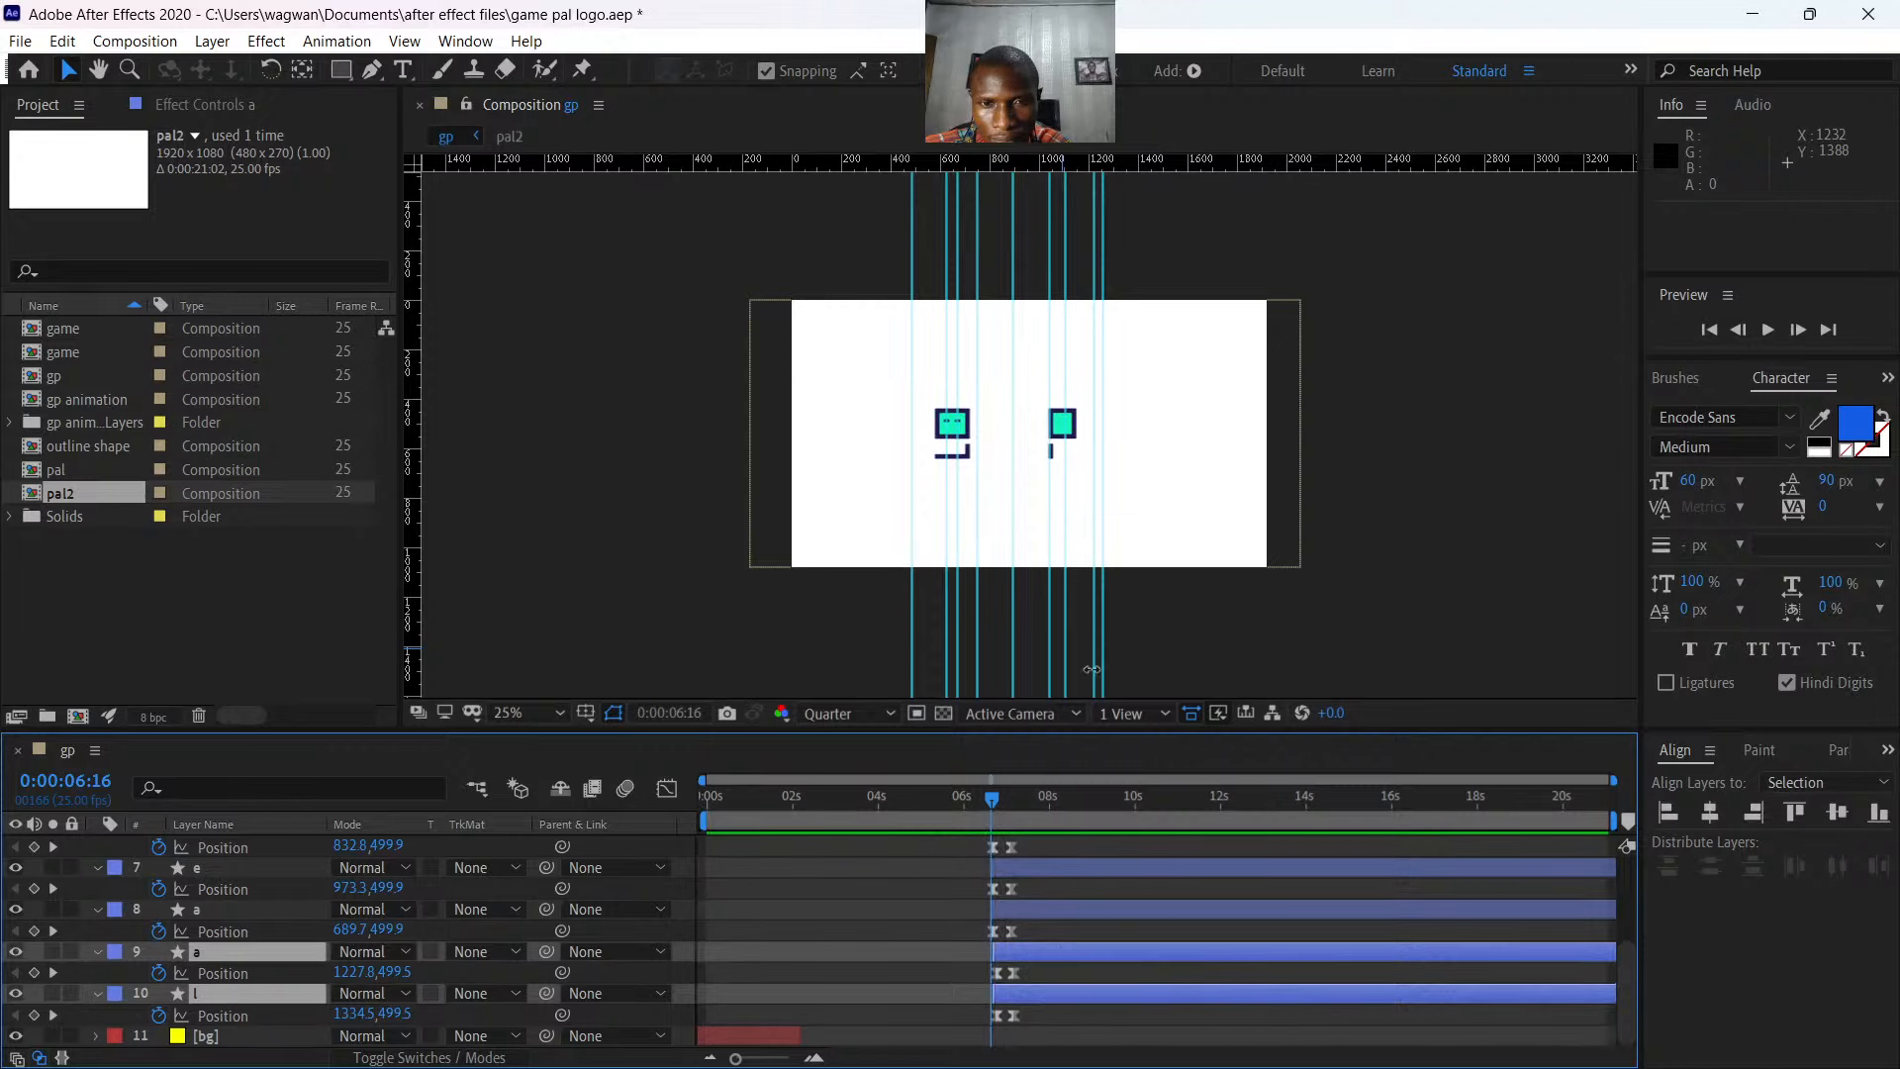
pyautogui.press('.')
pyautogui.moveTo(988, 796); pyautogui.dragTo(986, 804)
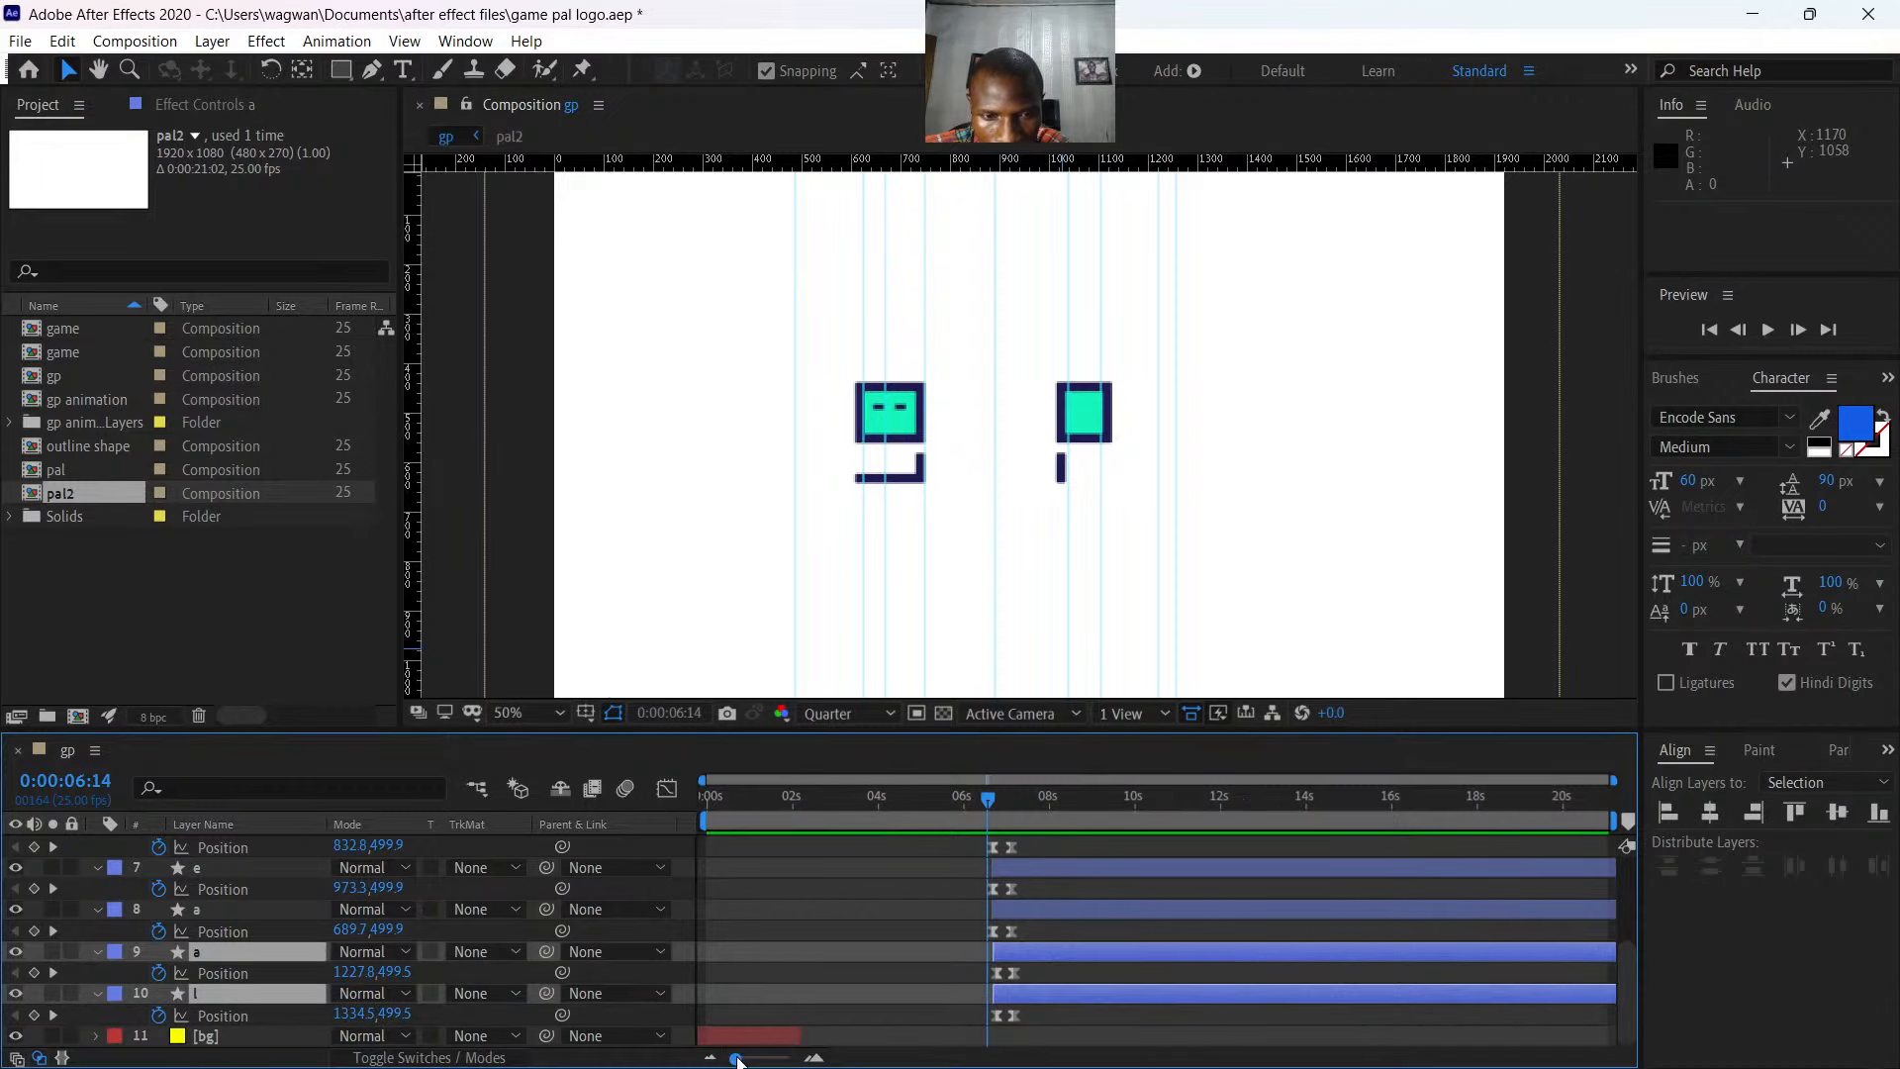
# - Shift pal's a and l layers to start at 0:00:06:17, in line with game's e and a letter layers
pyautogui.moveTo(740, 1057); pyautogui.dragTo(764, 1061)
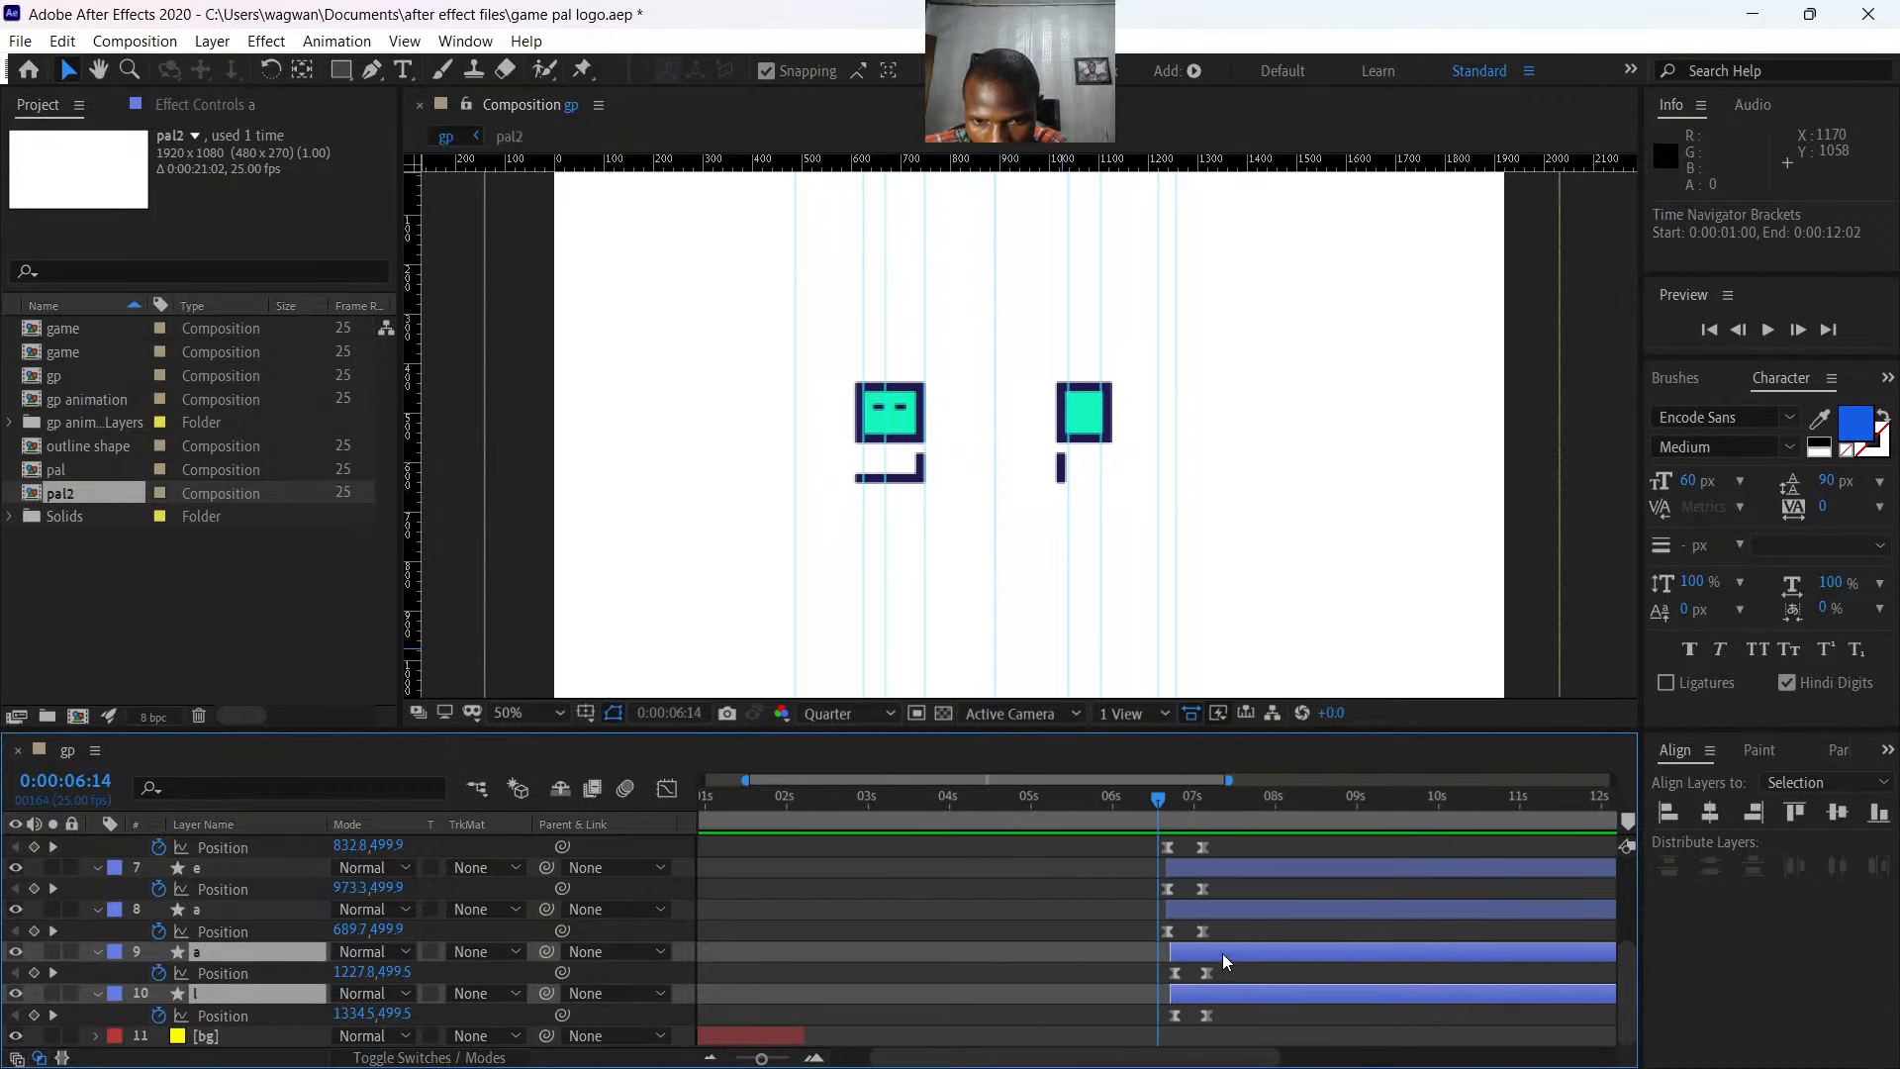
pyautogui.moveTo(1228, 993); pyautogui.dragTo(1222, 992)
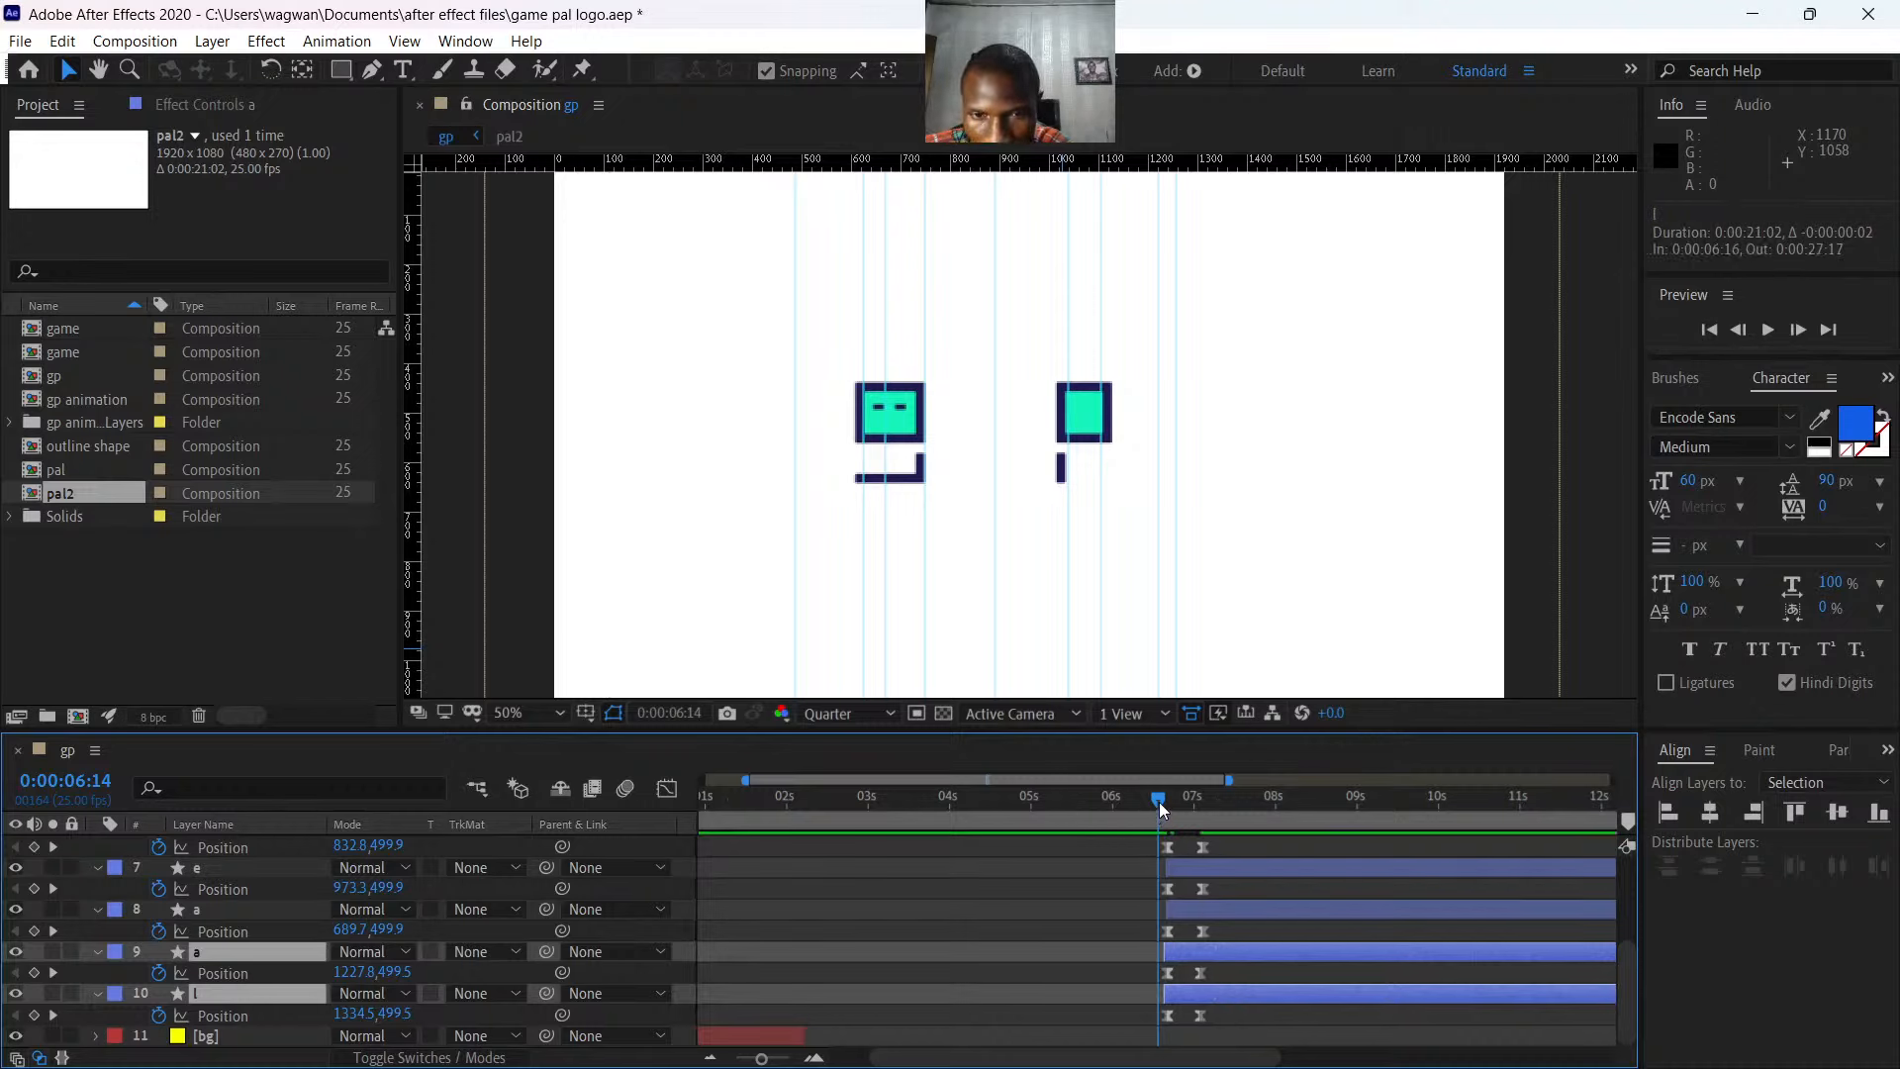
pyautogui.moveTo(1160, 802); pyautogui.dragTo(1164, 802)
pyautogui.moveTo(1166, 804)
pyautogui.mouseDown()
pyautogui.moveTo(1150, 806)
pyautogui.moveTo(1184, 818)
pyautogui.moveTo(1166, 823)
pyautogui.mouseUp()
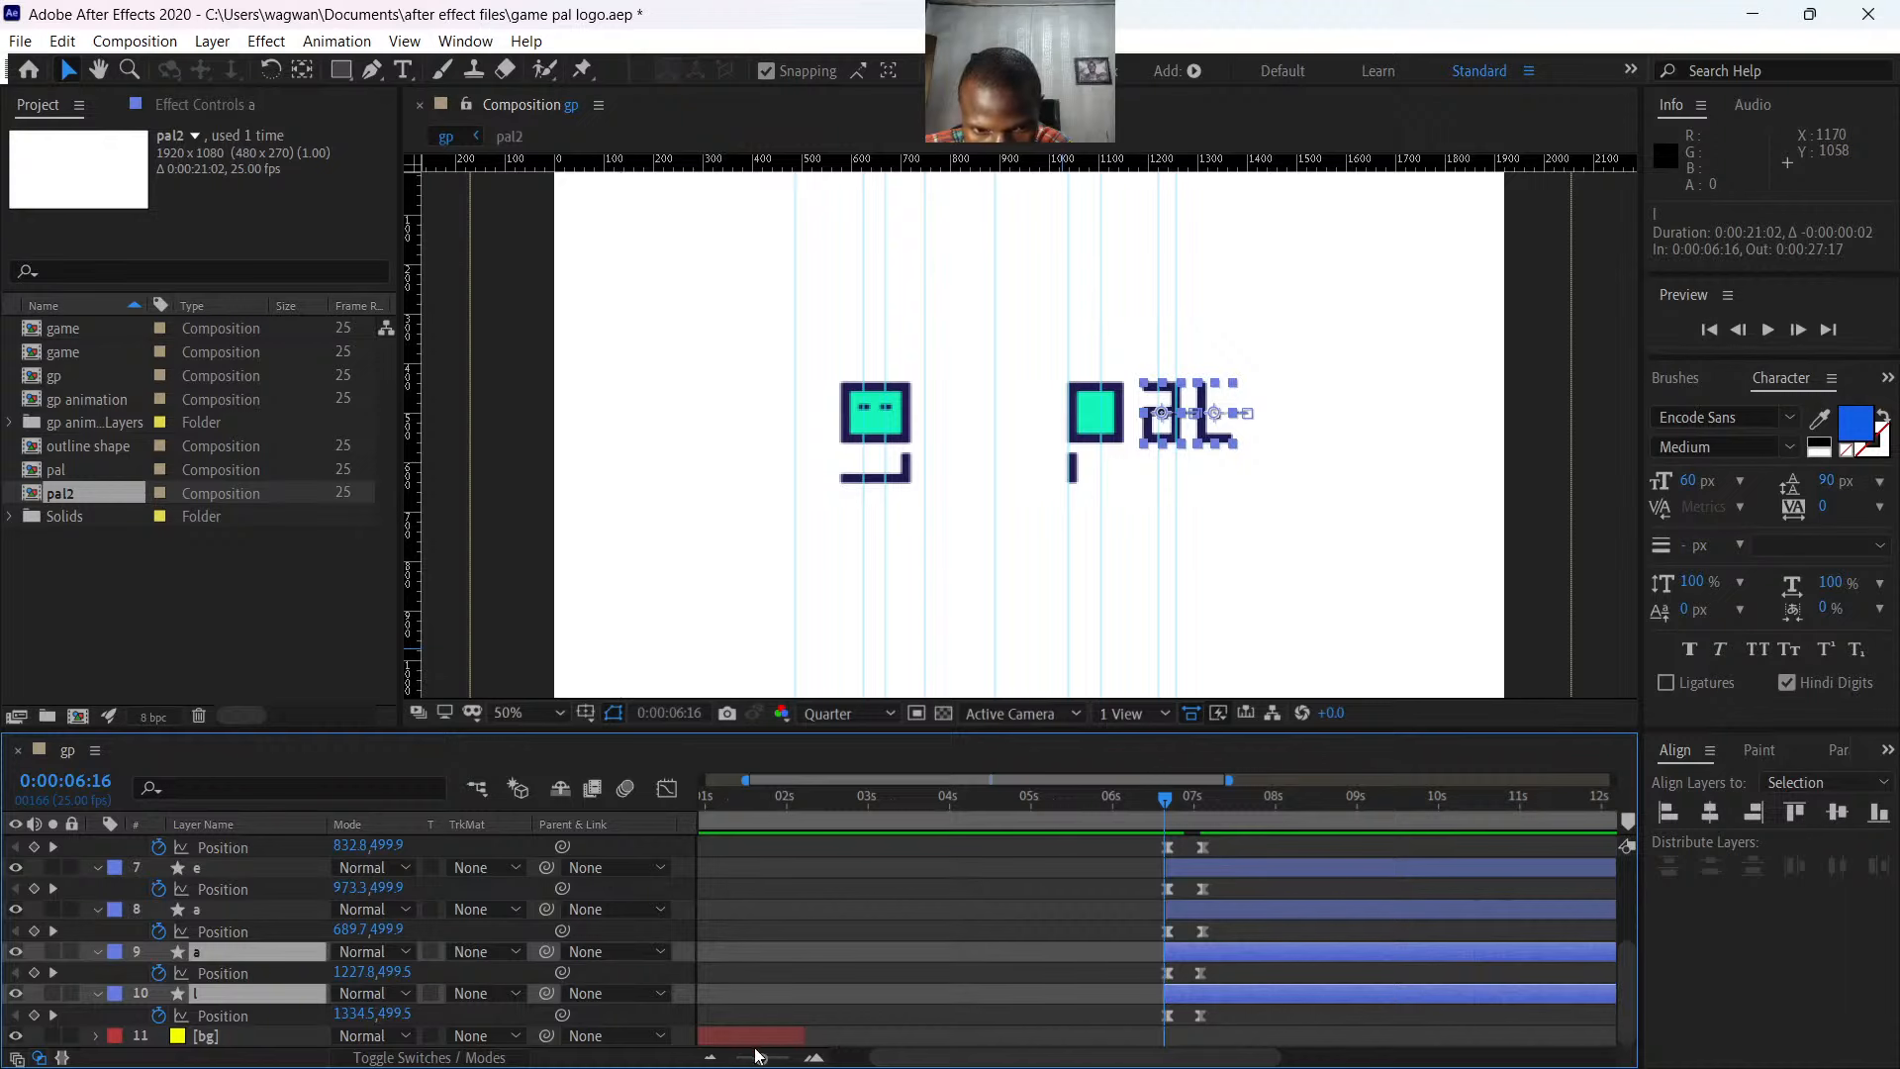
pyautogui.moveTo(757, 1057); pyautogui.dragTo(789, 1061)
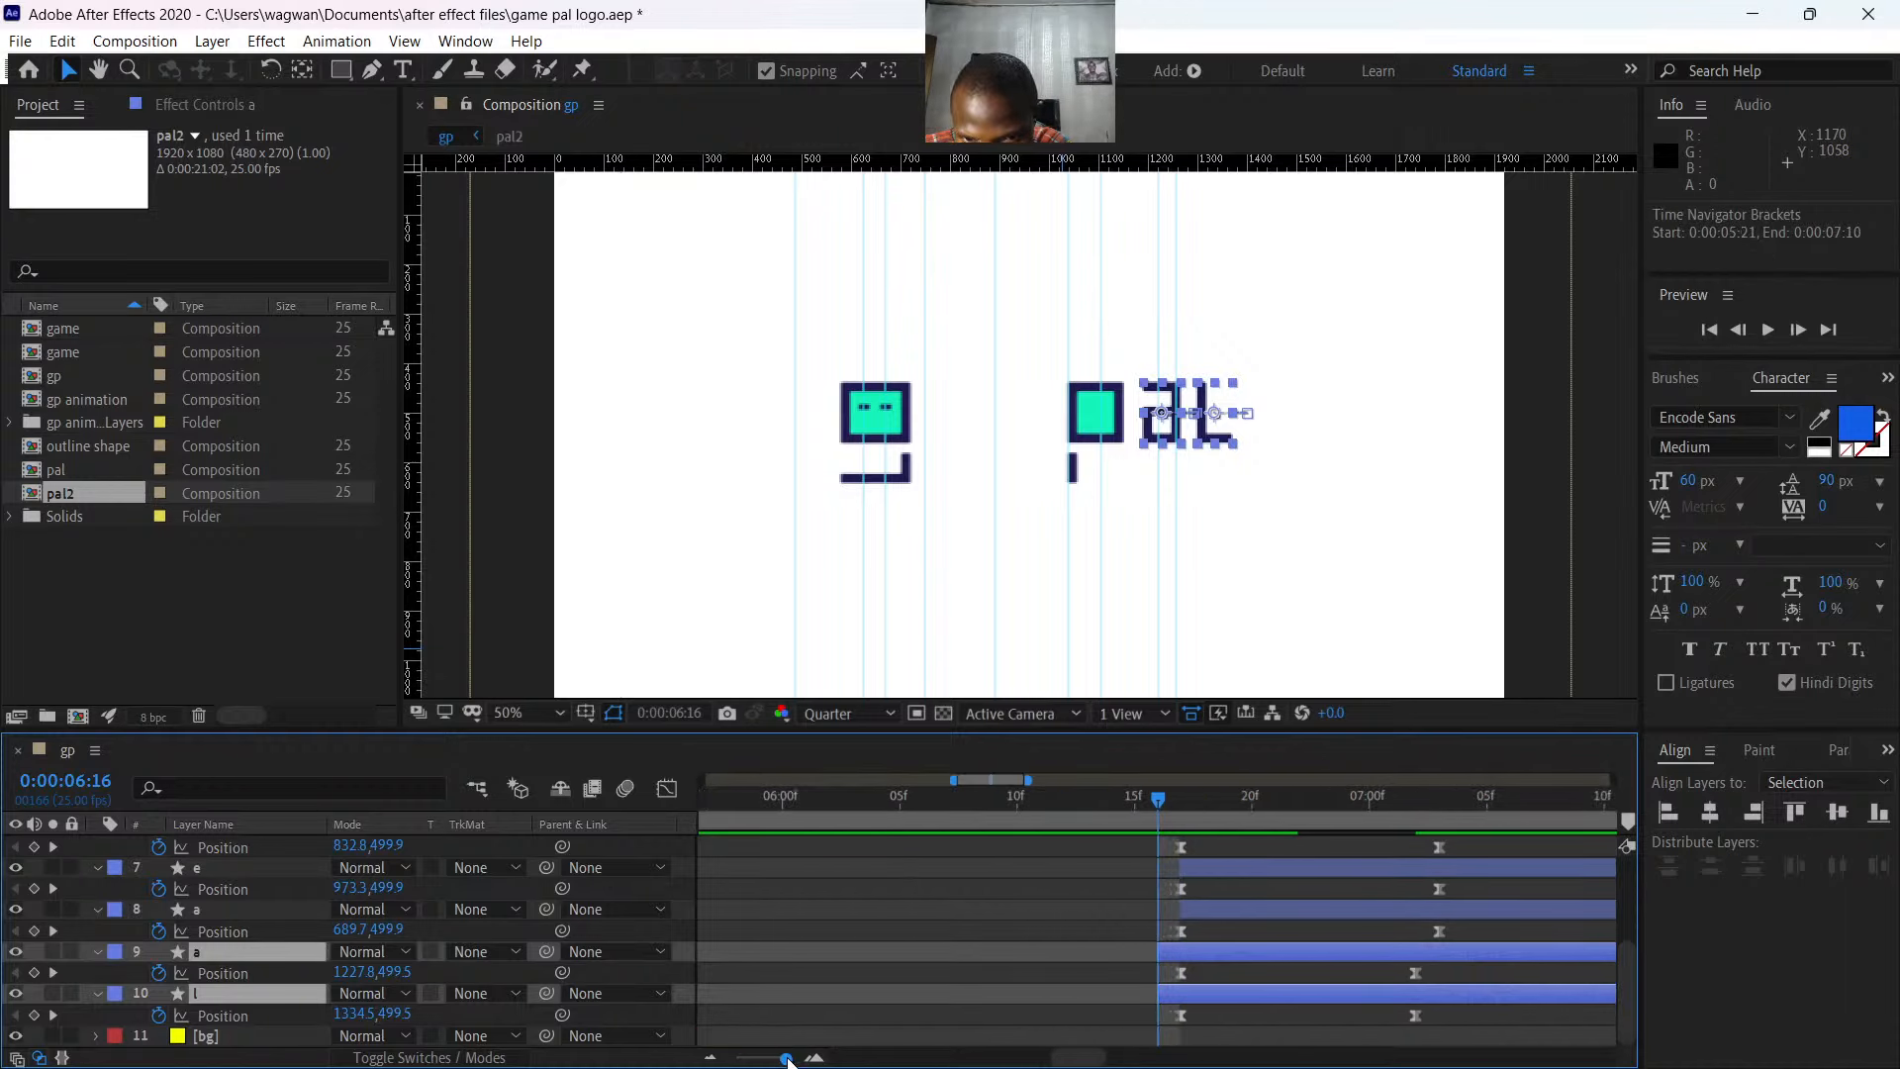
pyautogui.moveTo(1177, 952); pyautogui.dragTo(1192, 947)
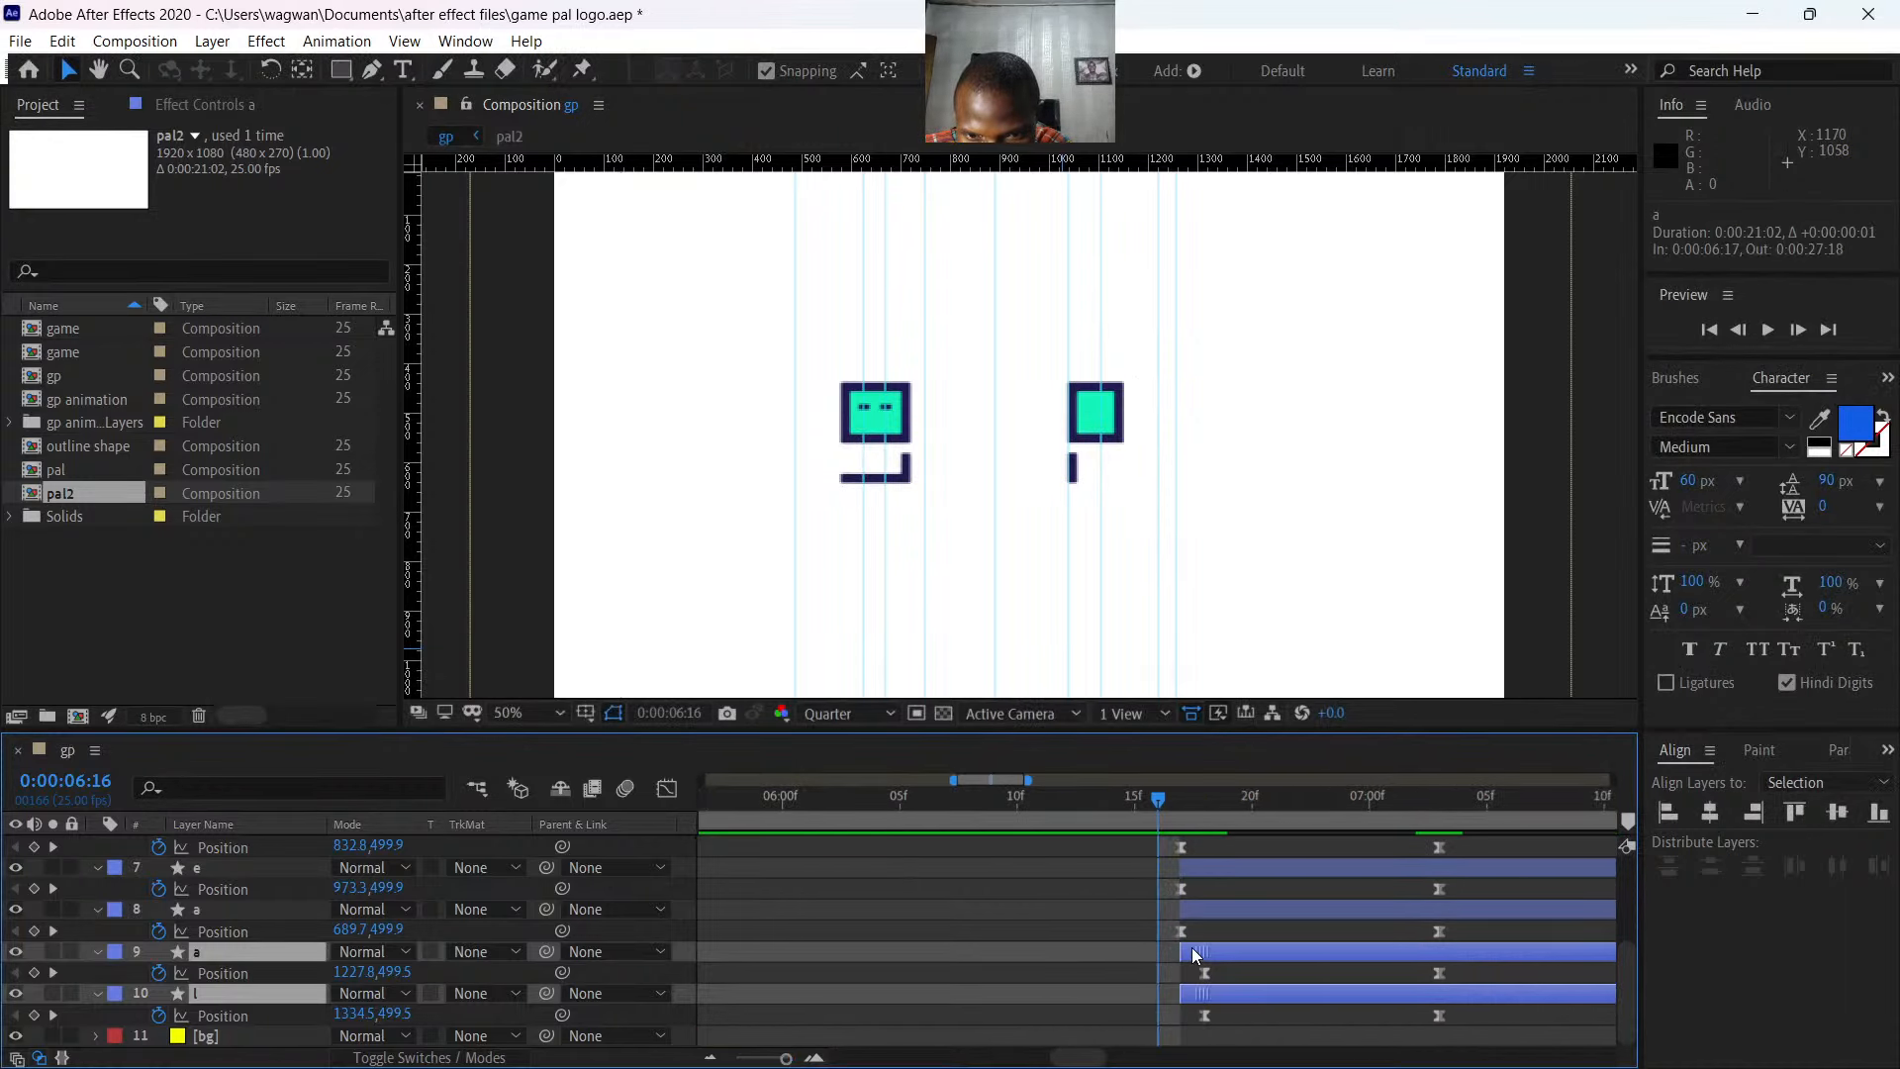
pyautogui.moveTo(1167, 801)
pyautogui.mouseDown()
pyautogui.moveTo(1219, 811)
pyautogui.moveTo(1187, 822)
pyautogui.mouseUp()
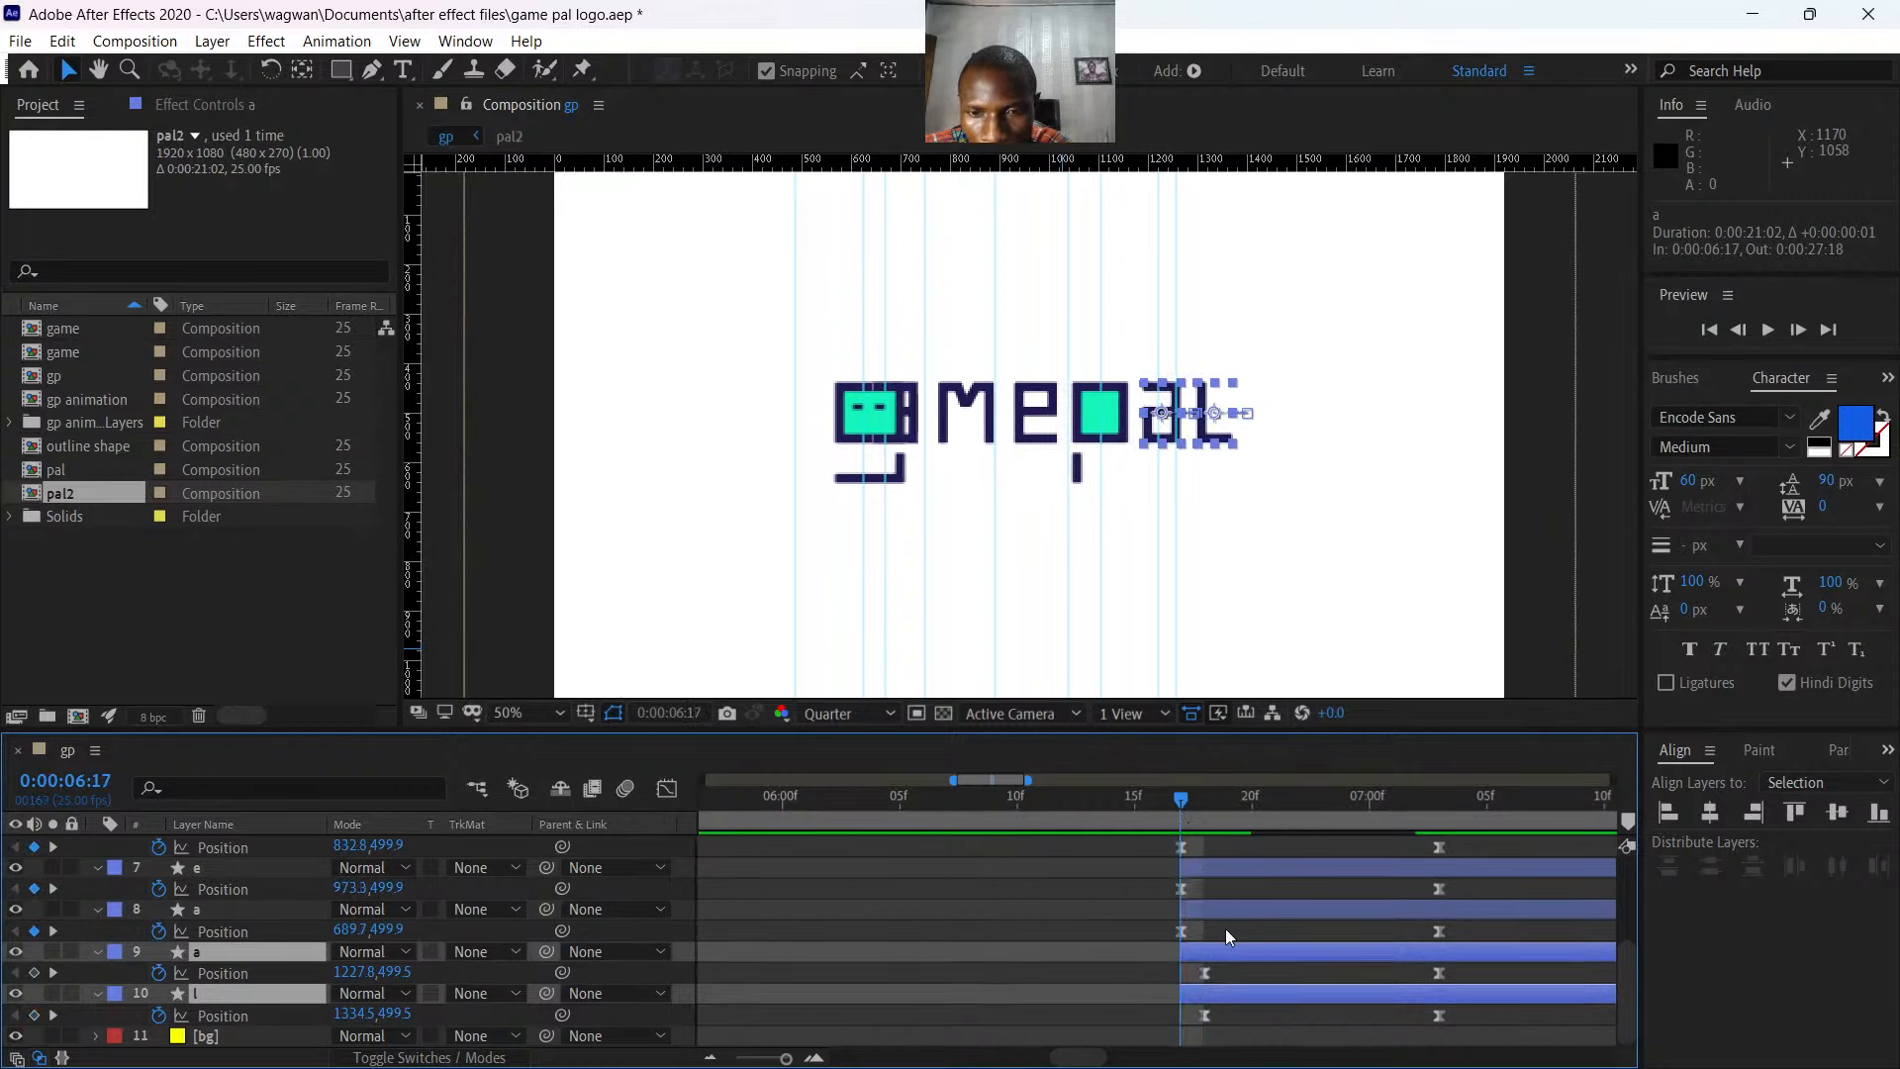
# - Move the first Position keyframes of pal's a and l layers to 0:00:06:17
pyautogui.moveTo(1235, 965); pyautogui.dragTo(1187, 1025)
pyautogui.press(',')
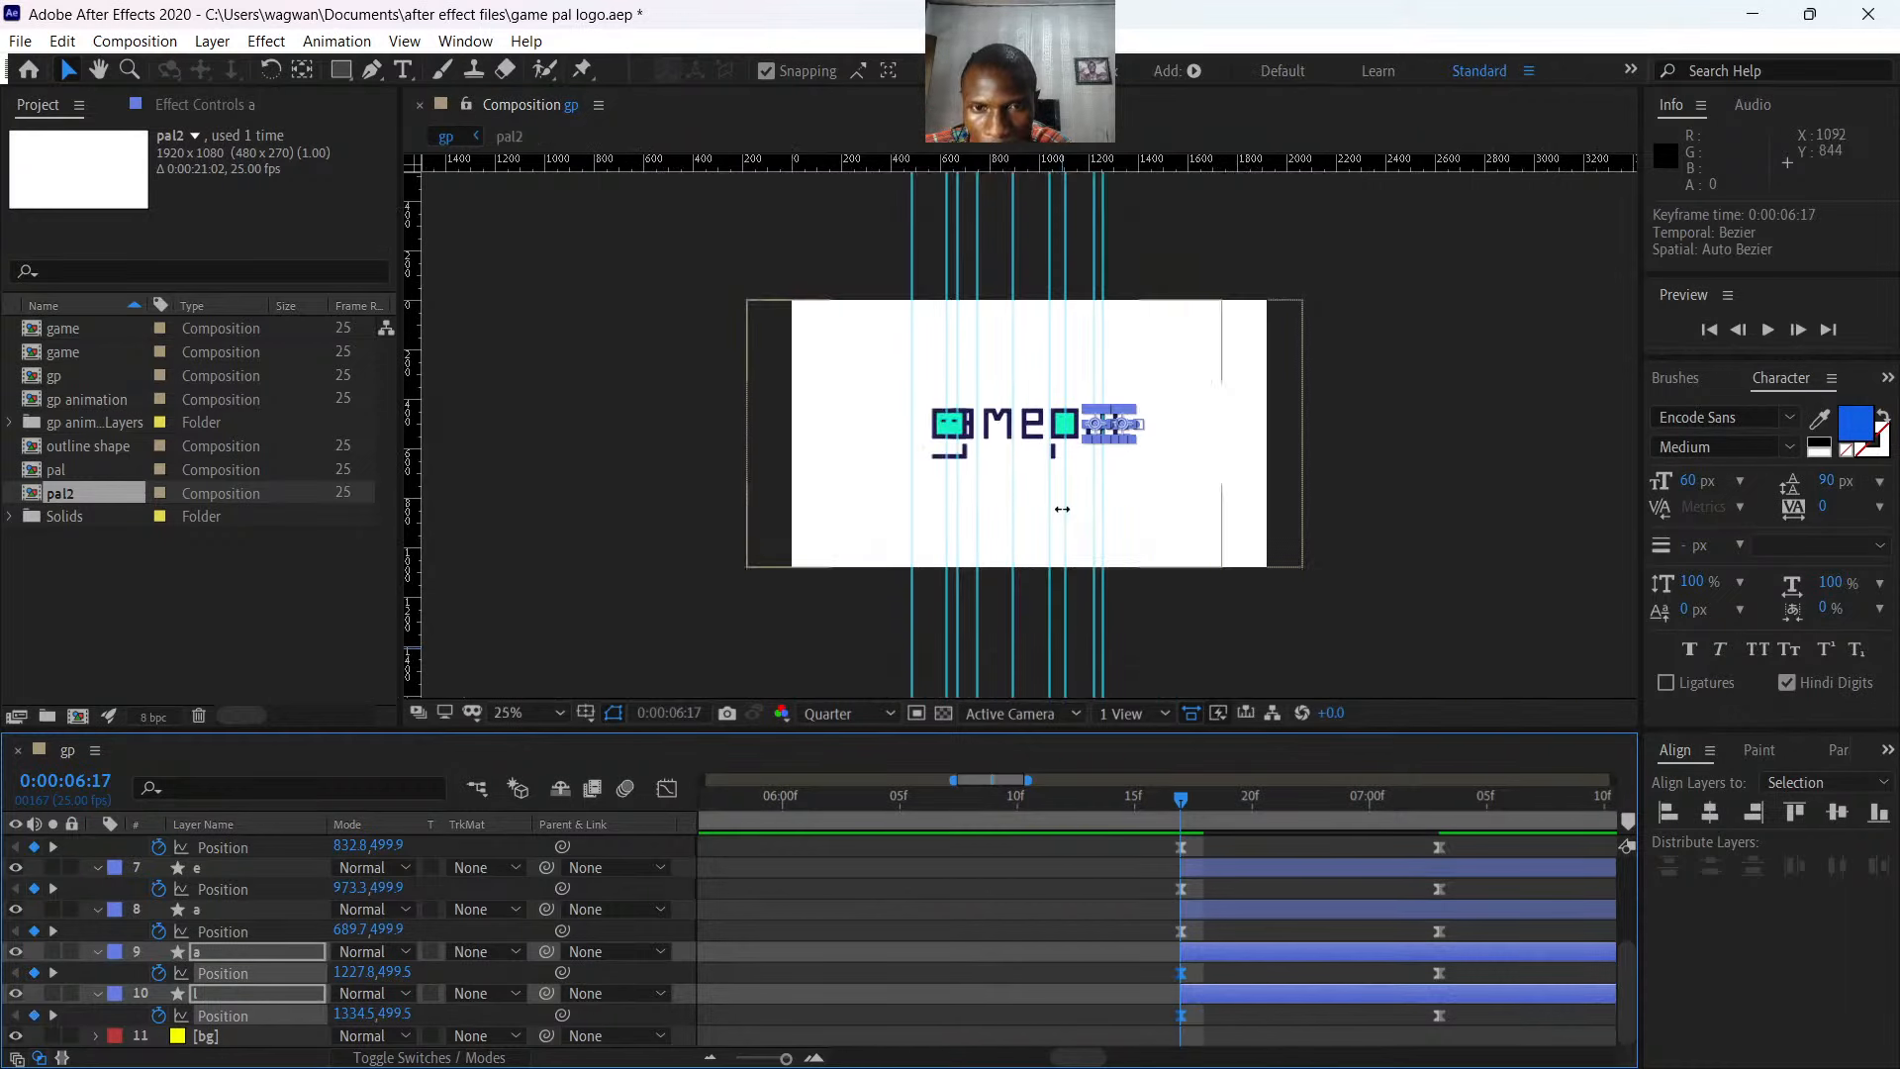
pyautogui.moveTo(786, 1058); pyautogui.dragTo(760, 1059)
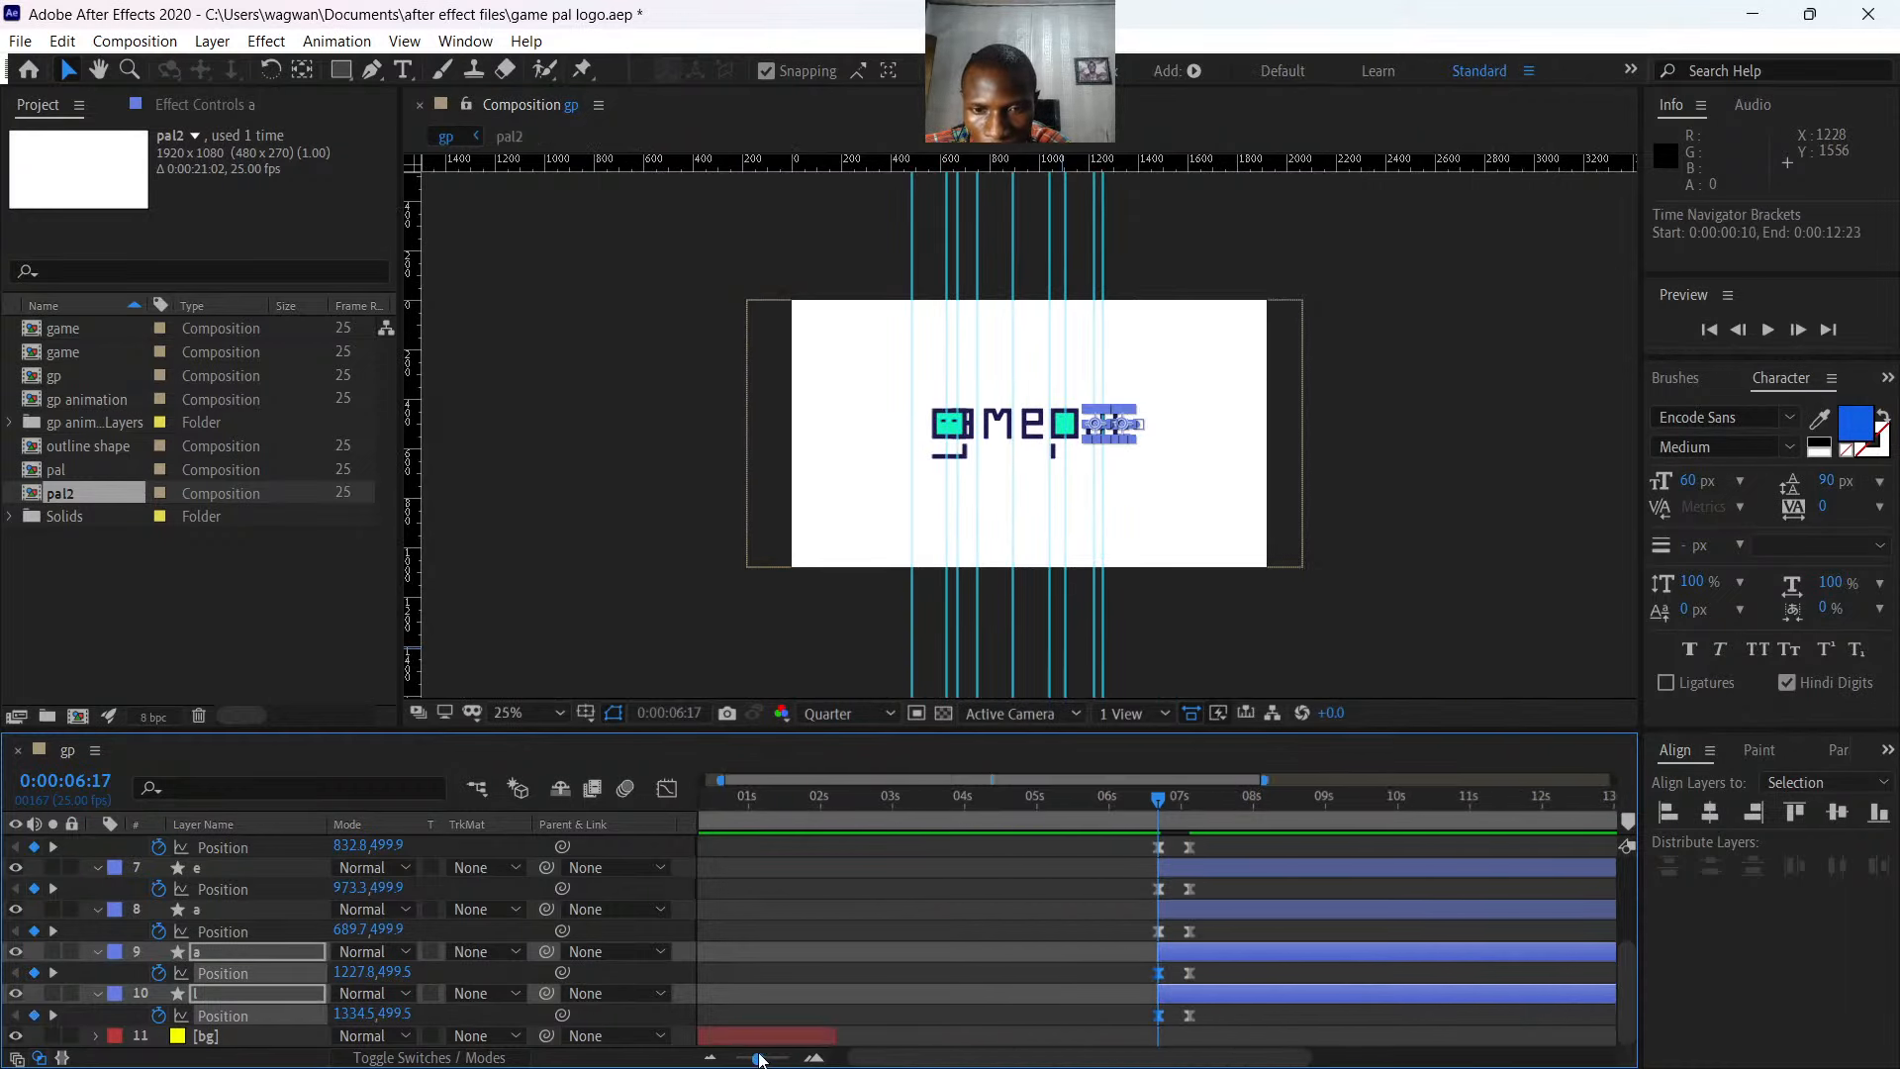
# - Replay the full letter reveal several times, starting from 0:00:06:09, 0:00:06:13 and 0:00:06:01
pyautogui.press('space')
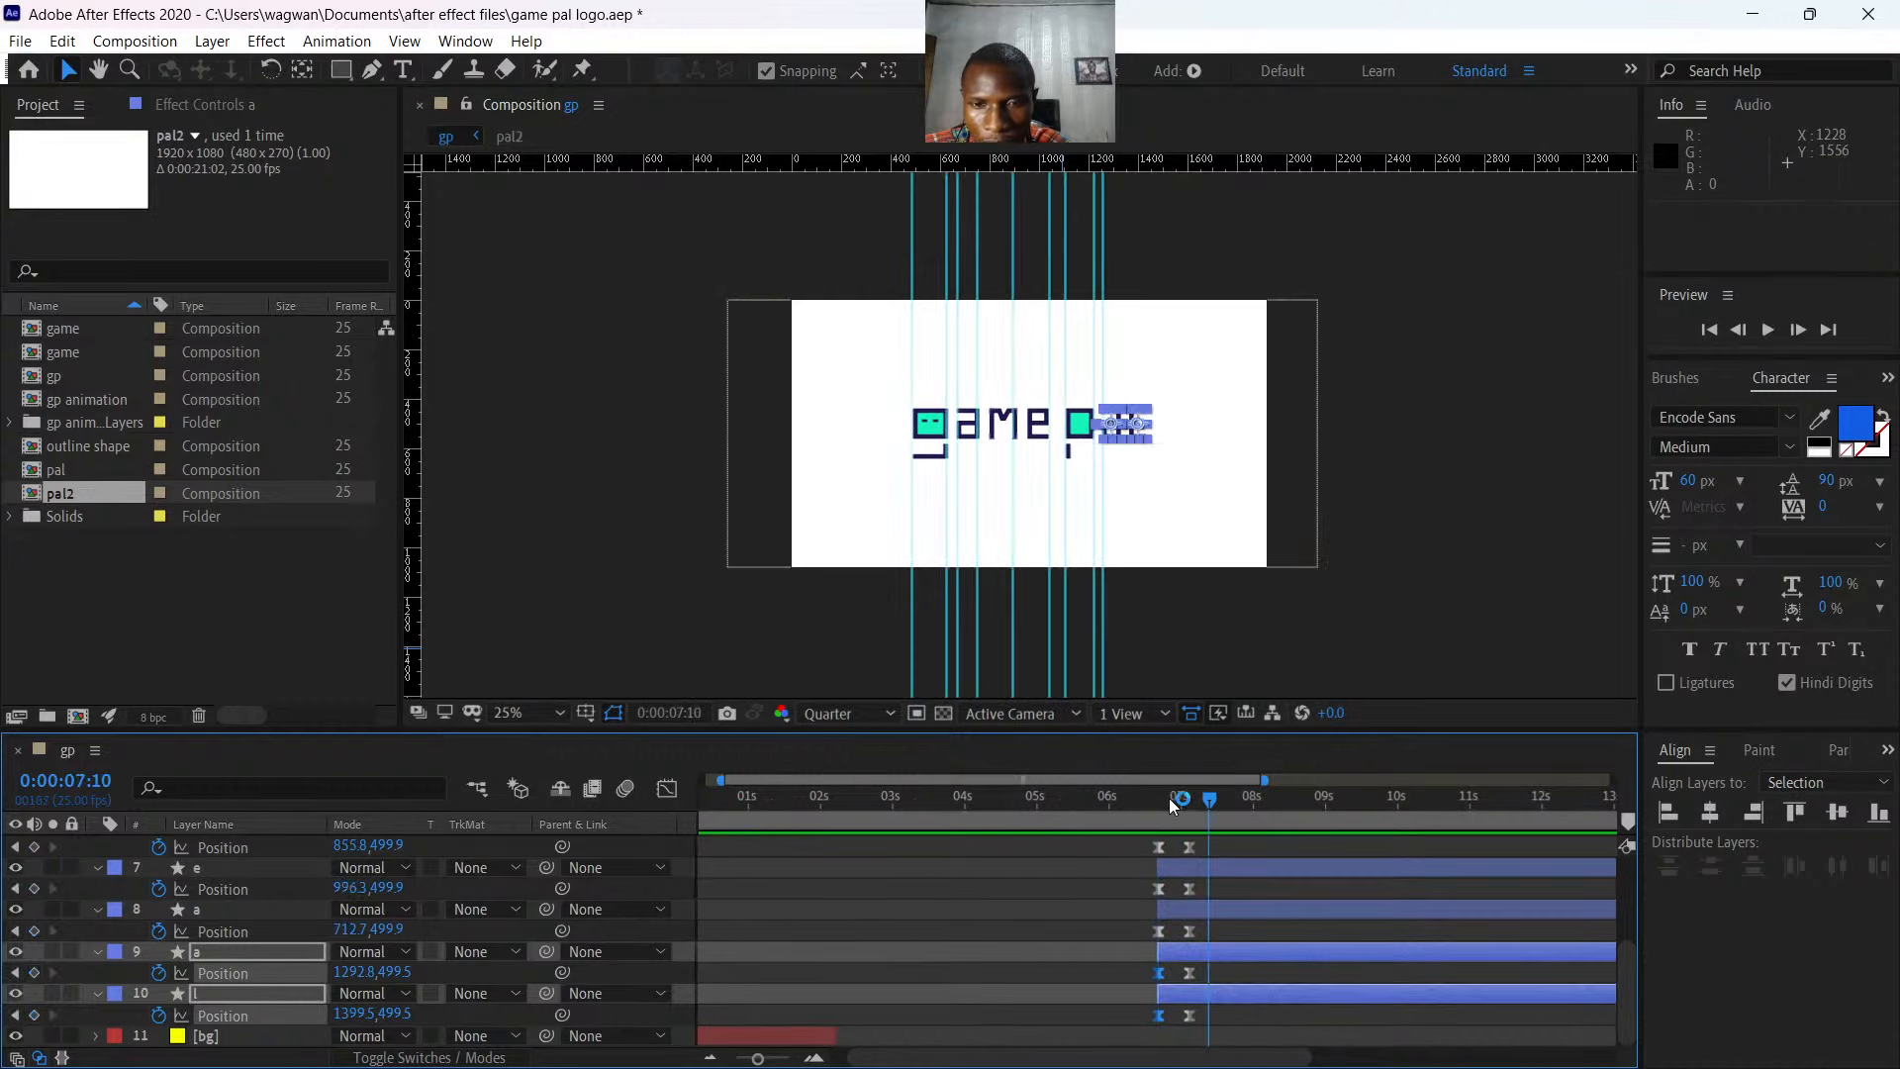
pyautogui.moveTo(1156, 805); pyautogui.dragTo(1134, 806)
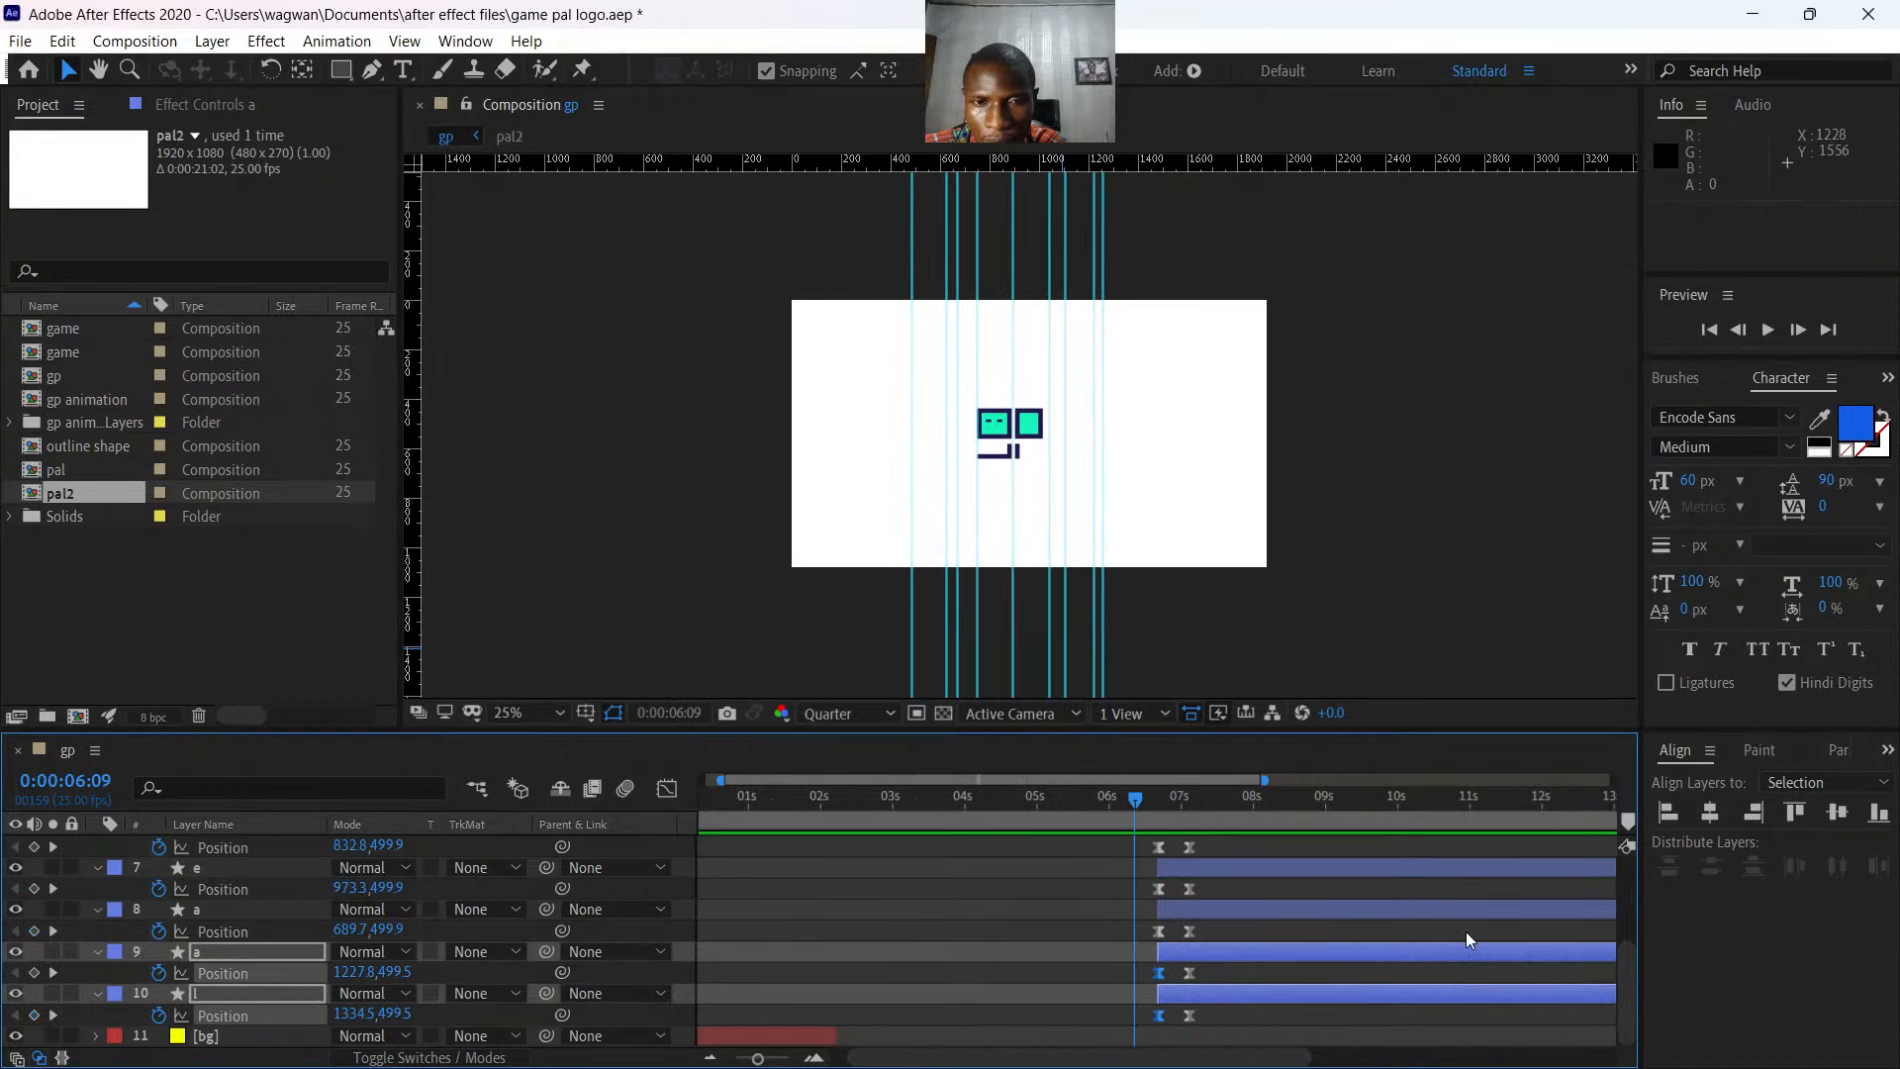
pyautogui.press('space')
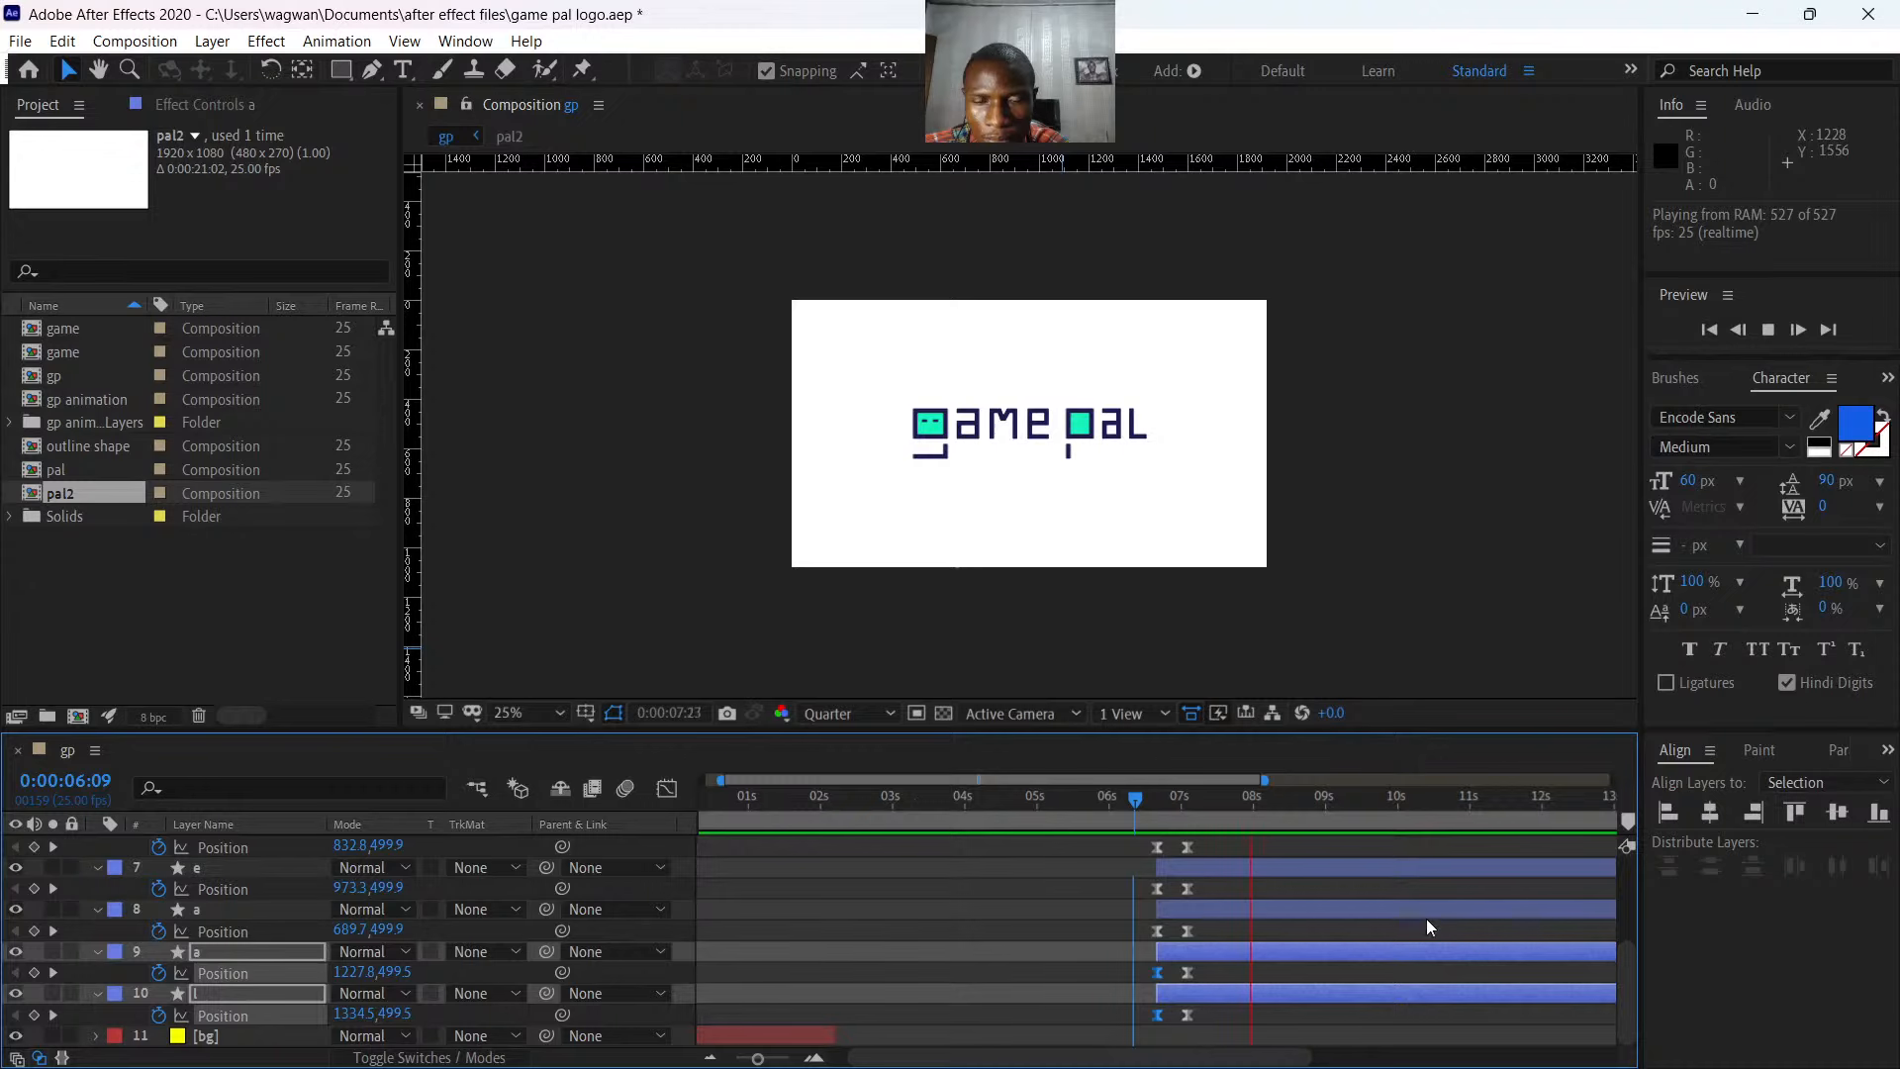
pyautogui.moveTo(1267, 806); pyautogui.dragTo(1149, 817)
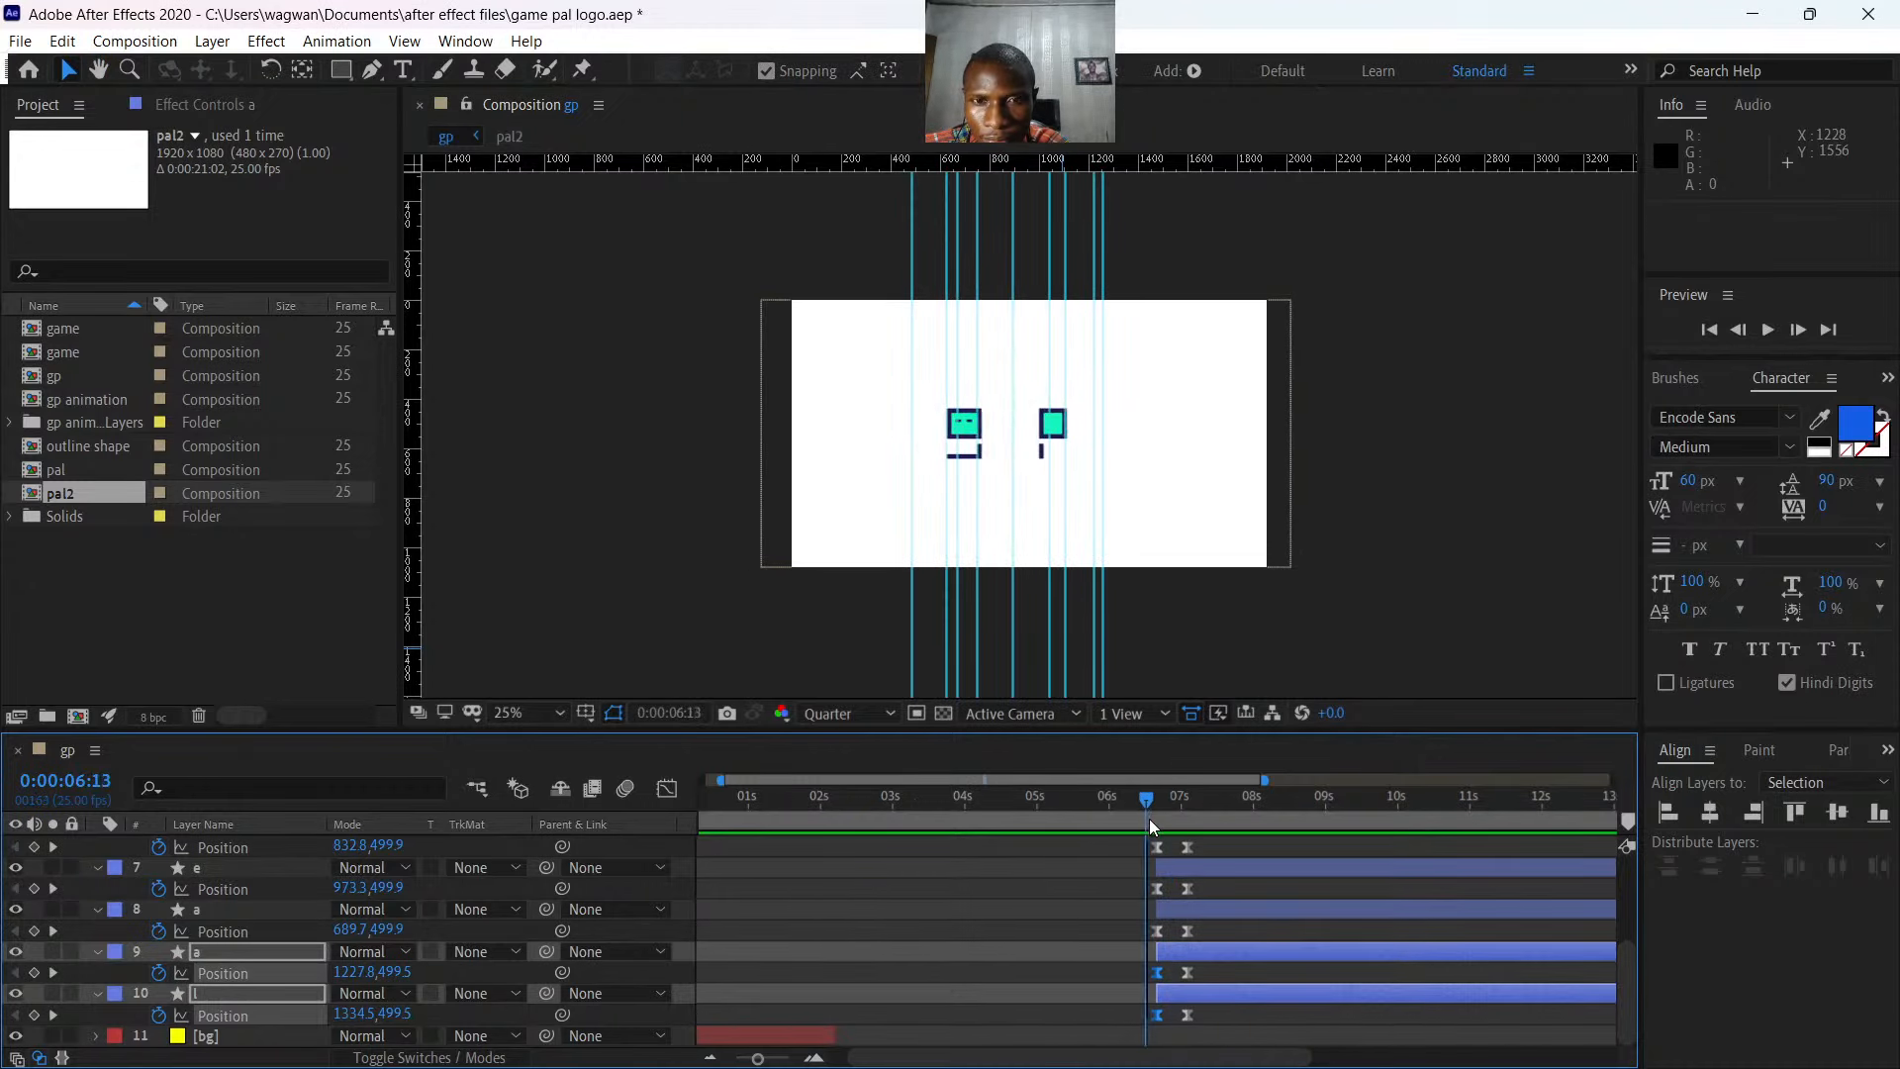
pyautogui.press('space')
pyautogui.press('space')
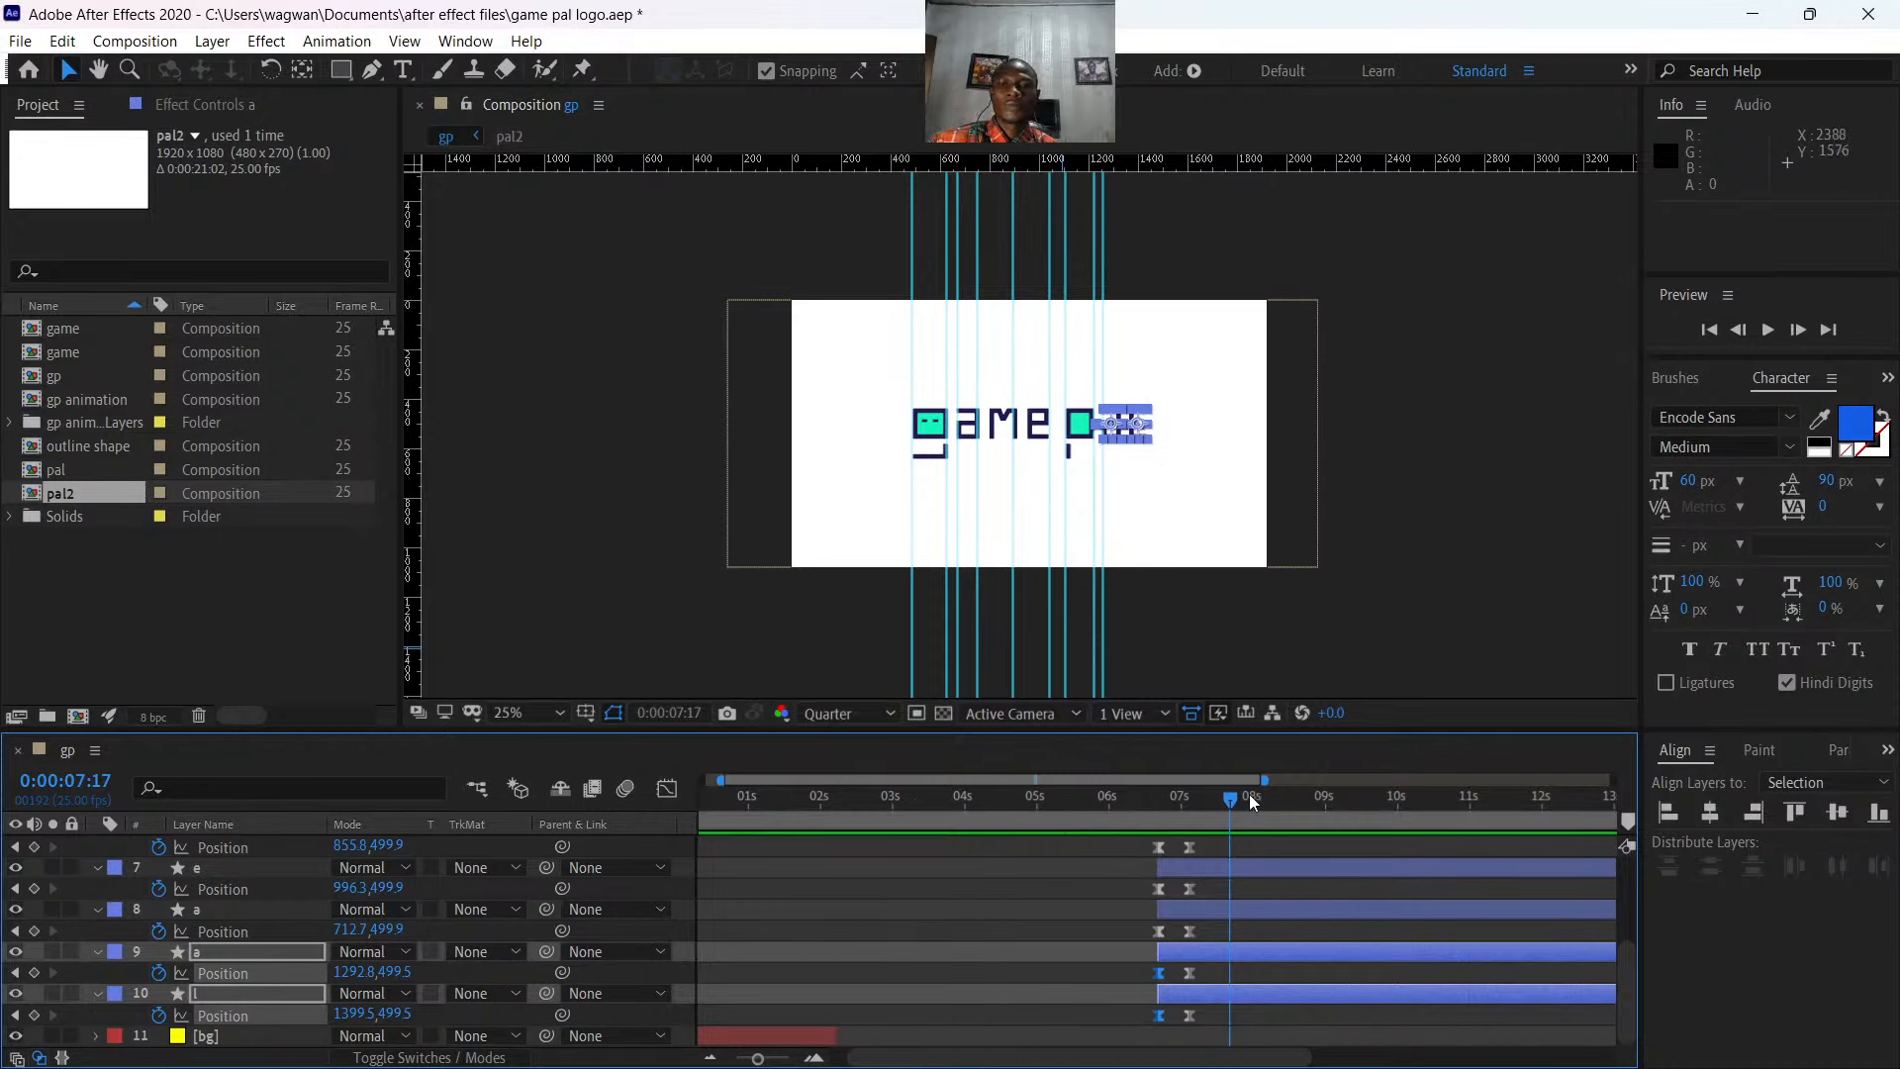
pyautogui.moveTo(1235, 792); pyautogui.dragTo(1114, 814)
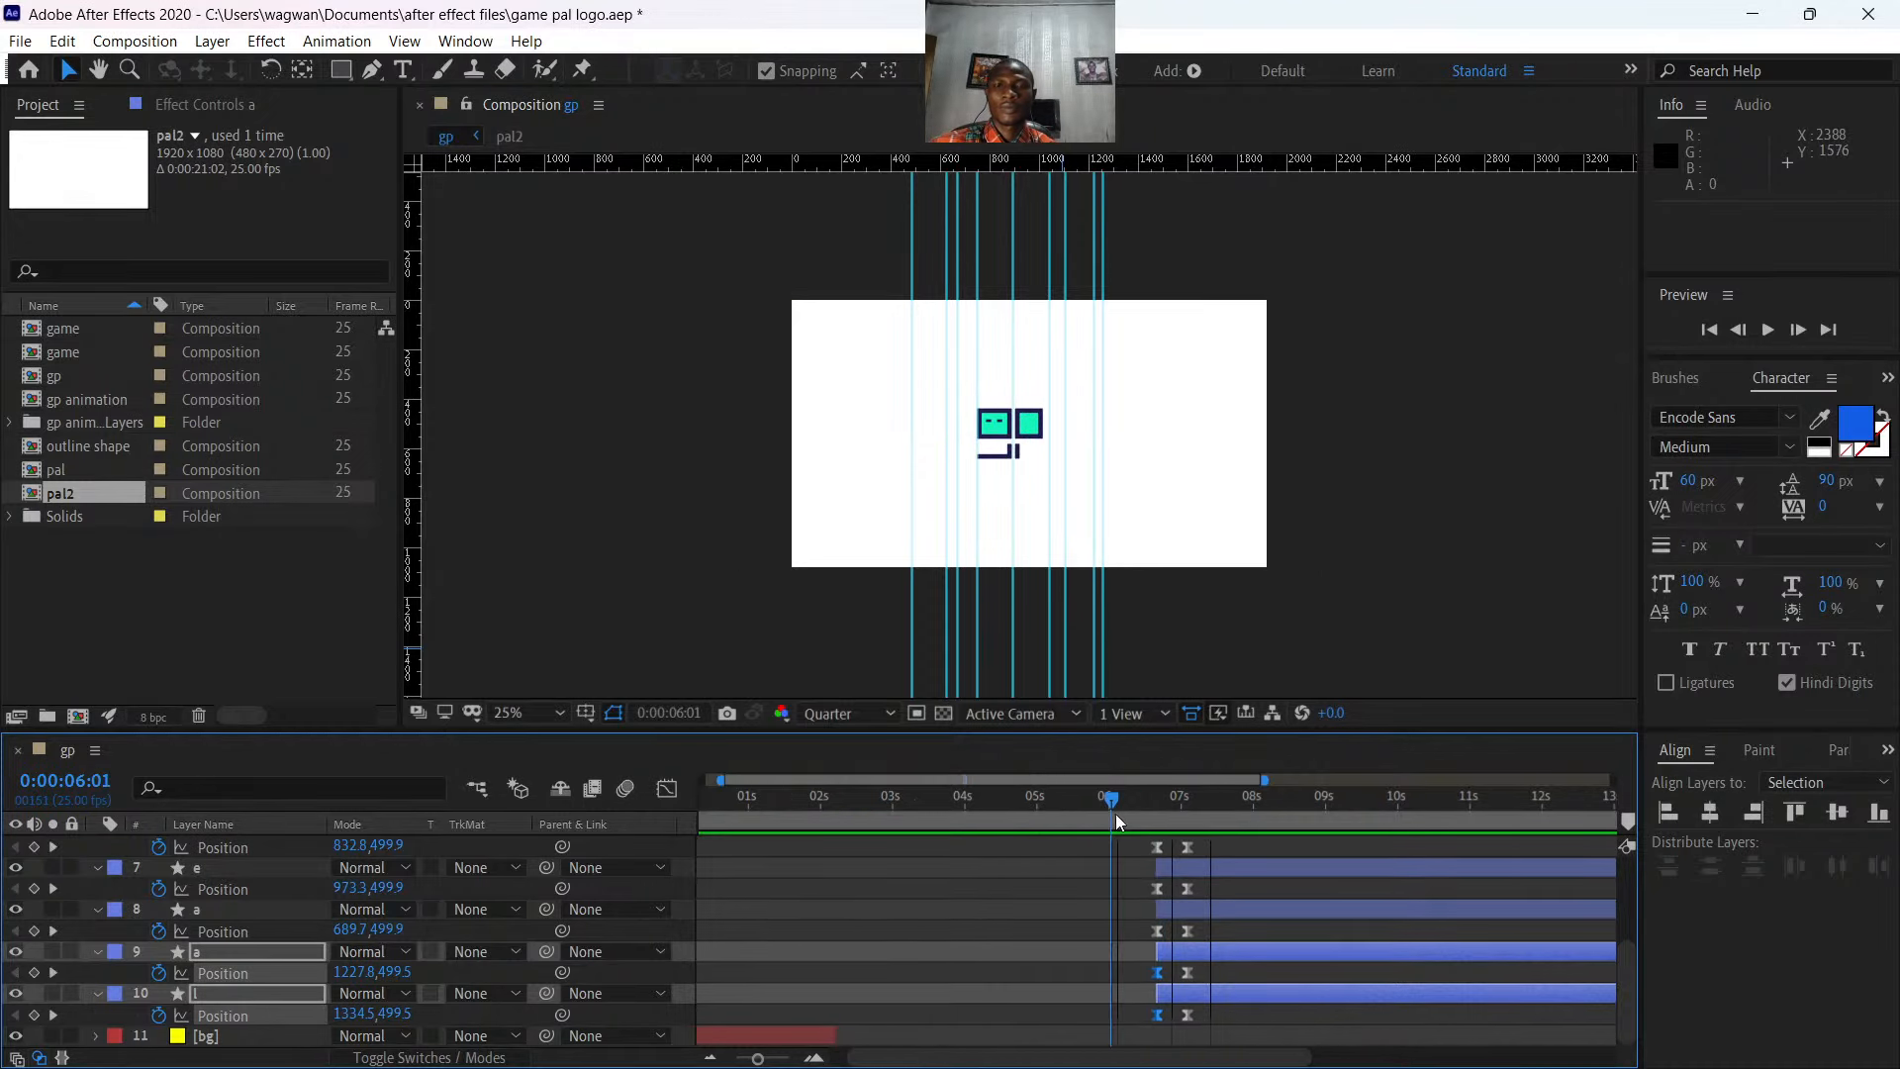
pyautogui.press('space')
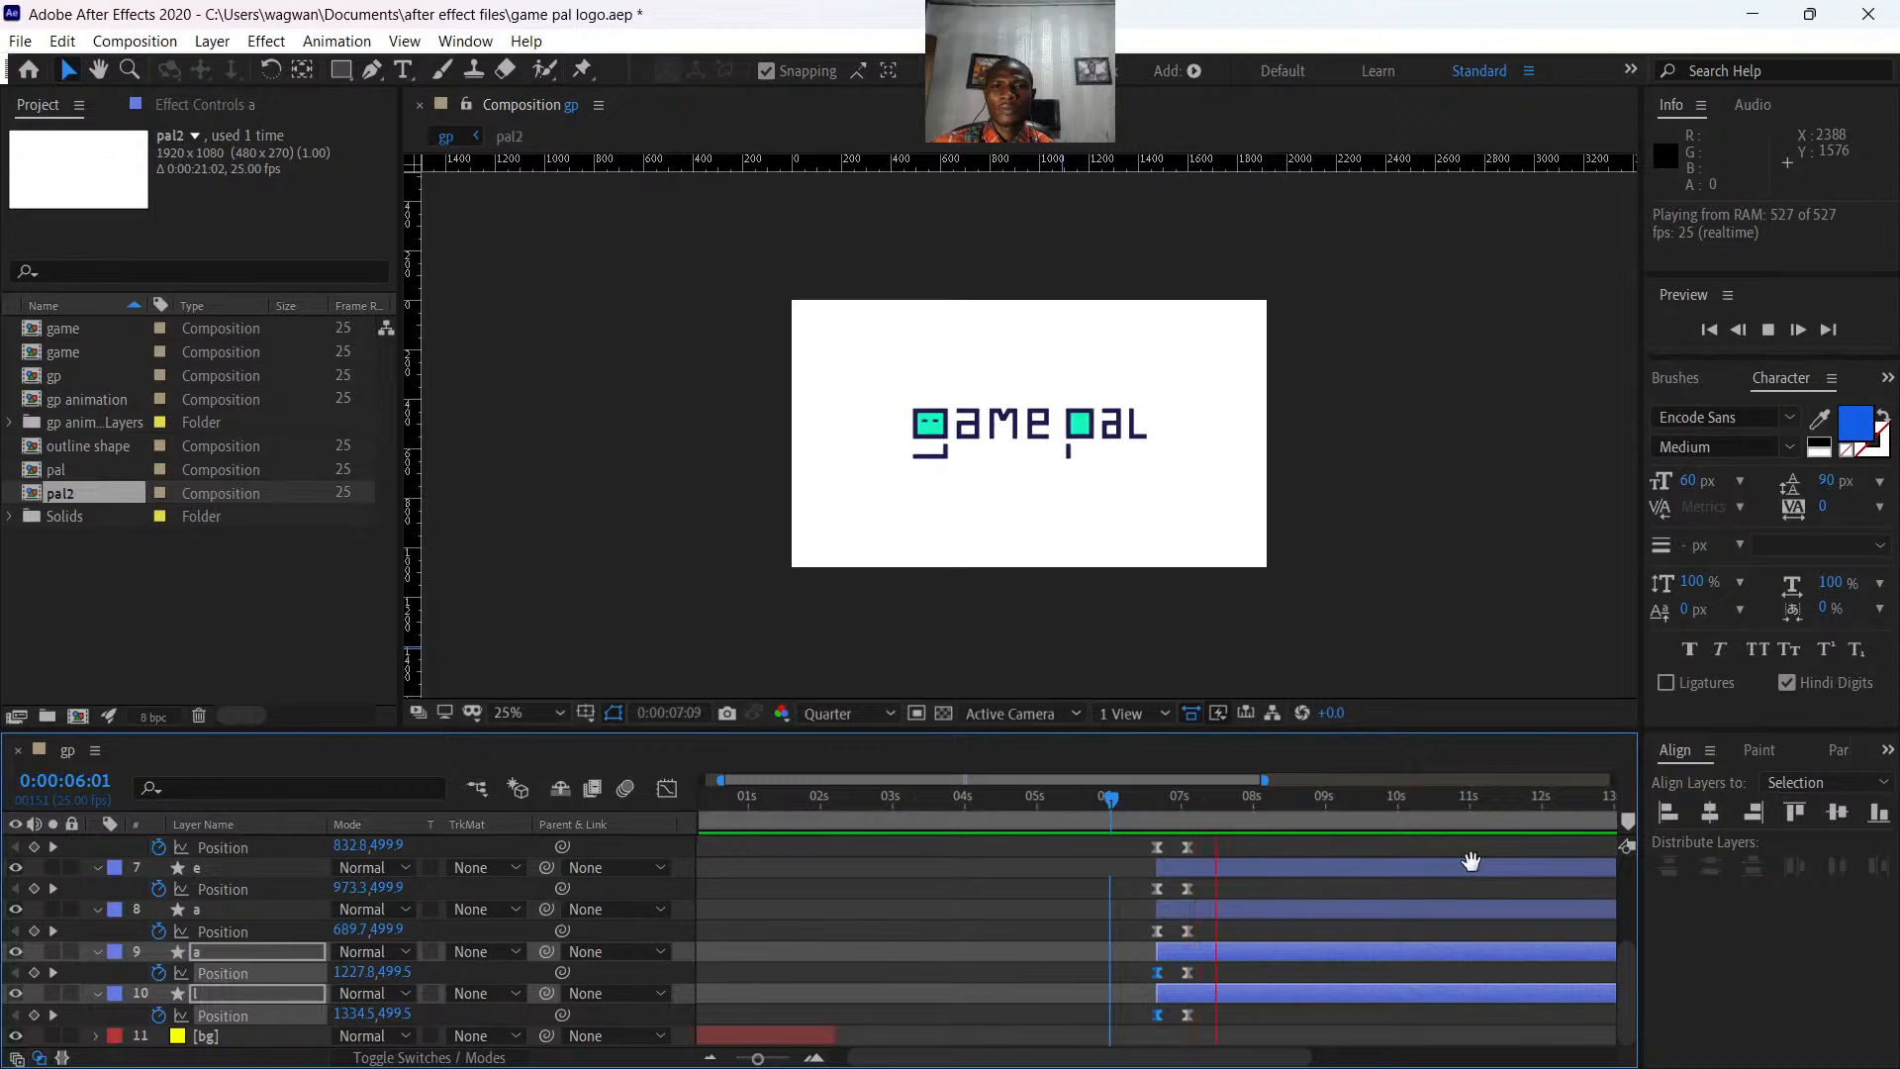
pyautogui.press('space')
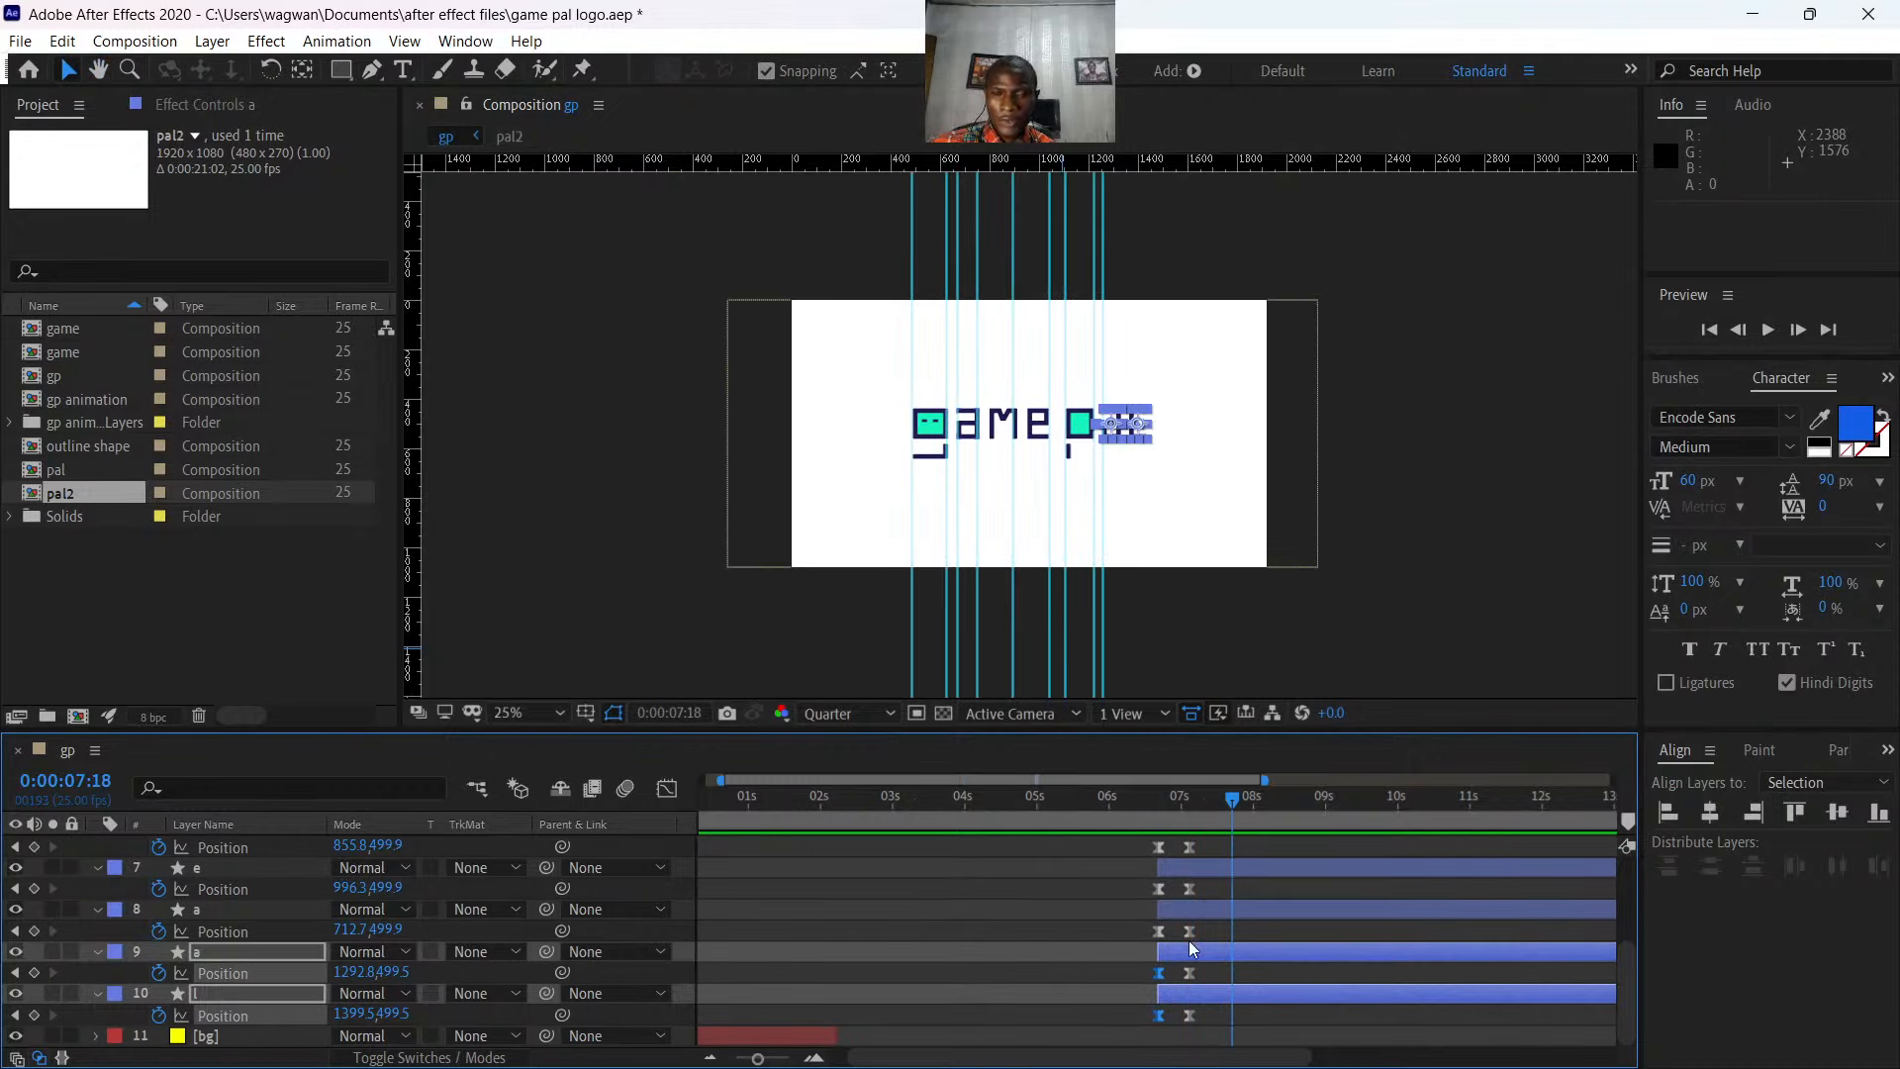
# - Replace the Position keyframes of pal's a and l layers with new ones at 0:00:06:17, X at 1191.8 and 1298.5
pyautogui.moveTo(1197, 966); pyautogui.dragTo(1158, 1018)
pyautogui.press('Delete')
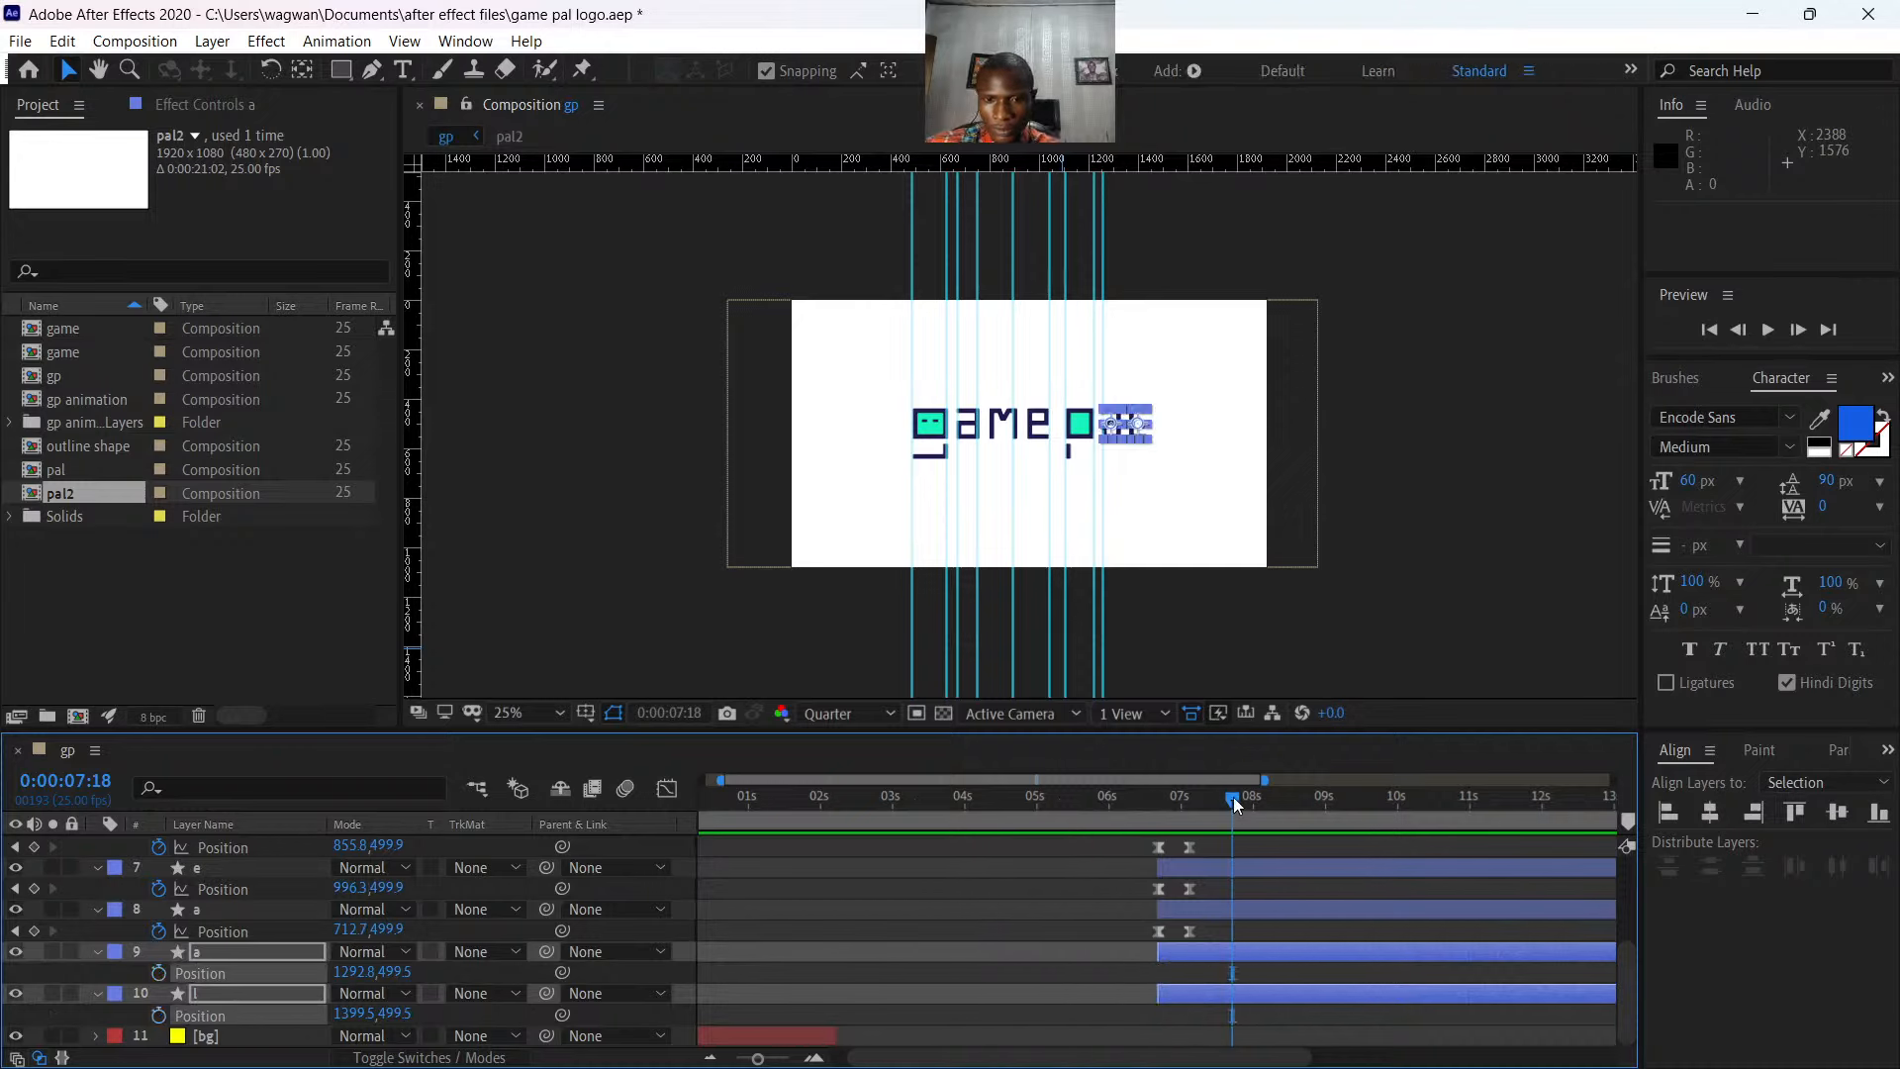
pyautogui.moveTo(1234, 798); pyautogui.dragTo(1158, 821)
pyautogui.press('pageup')
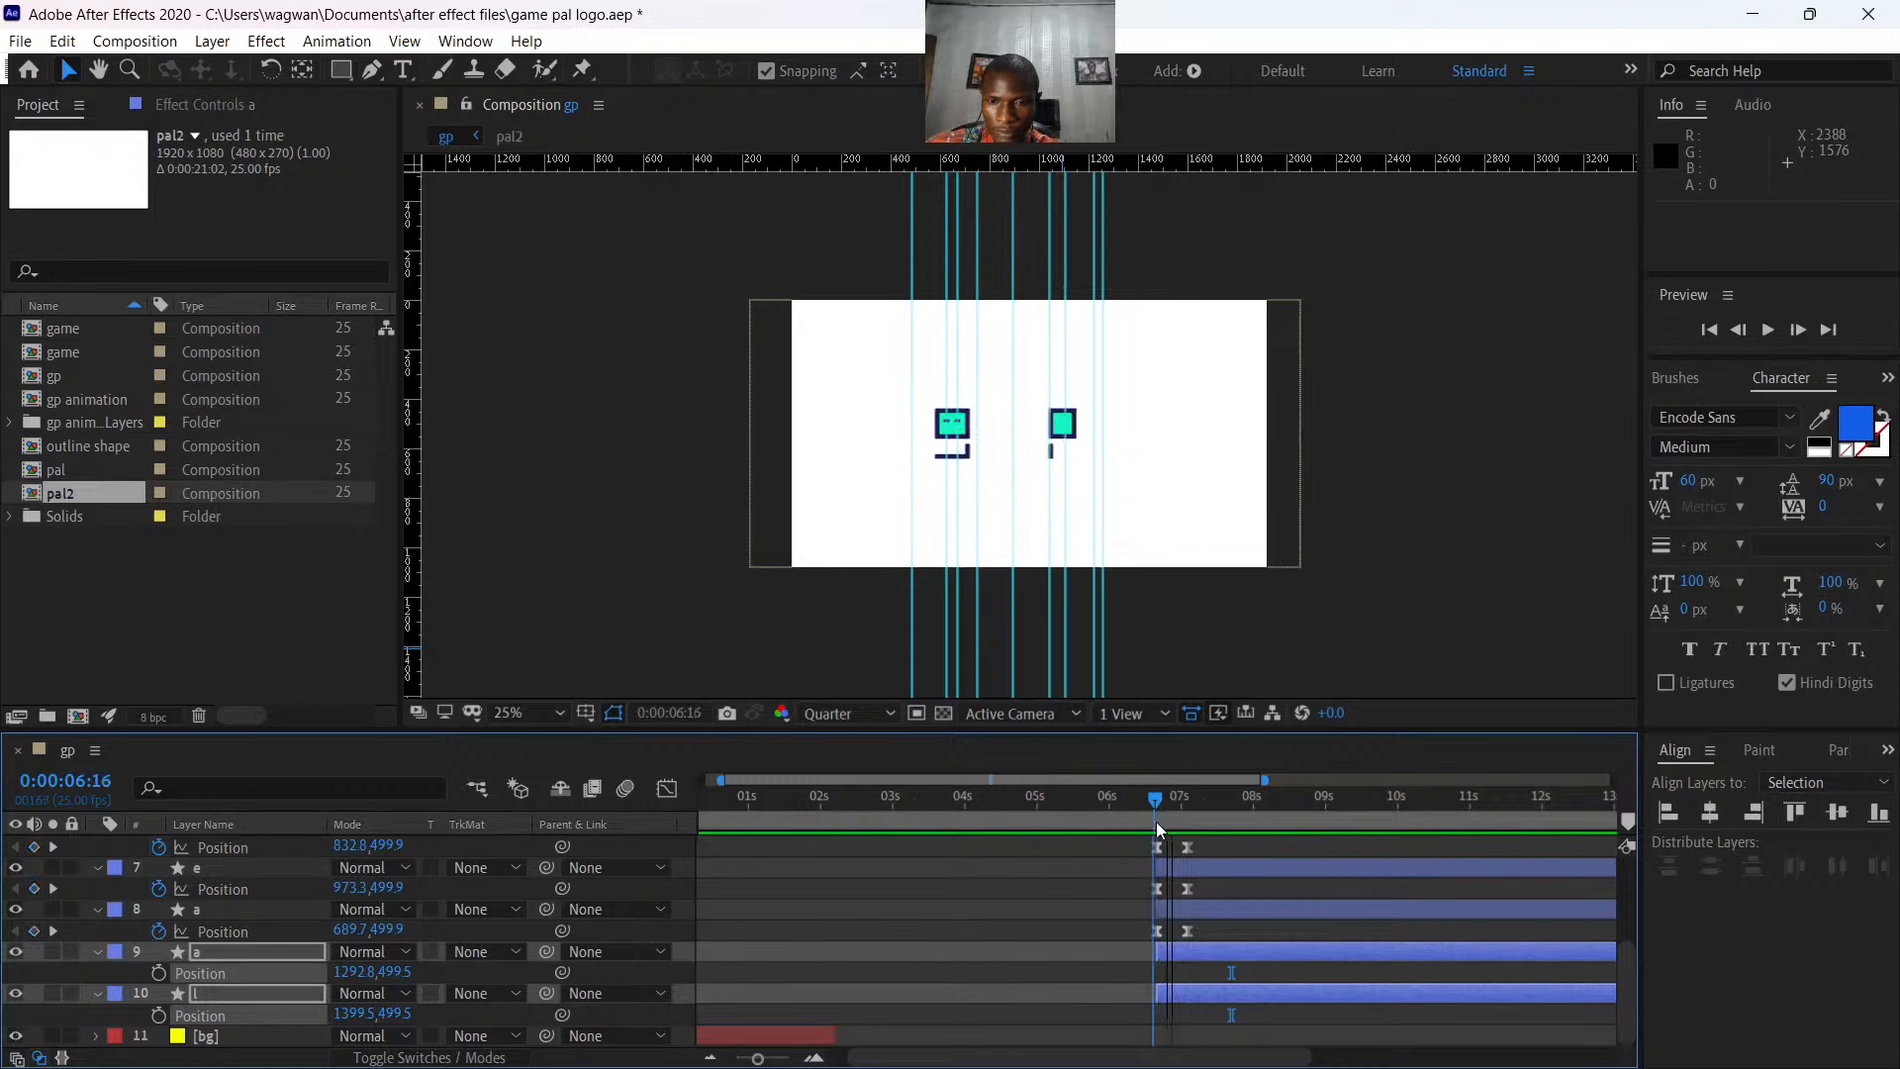
pyautogui.moveTo(1156, 821); pyautogui.dragTo(1158, 822)
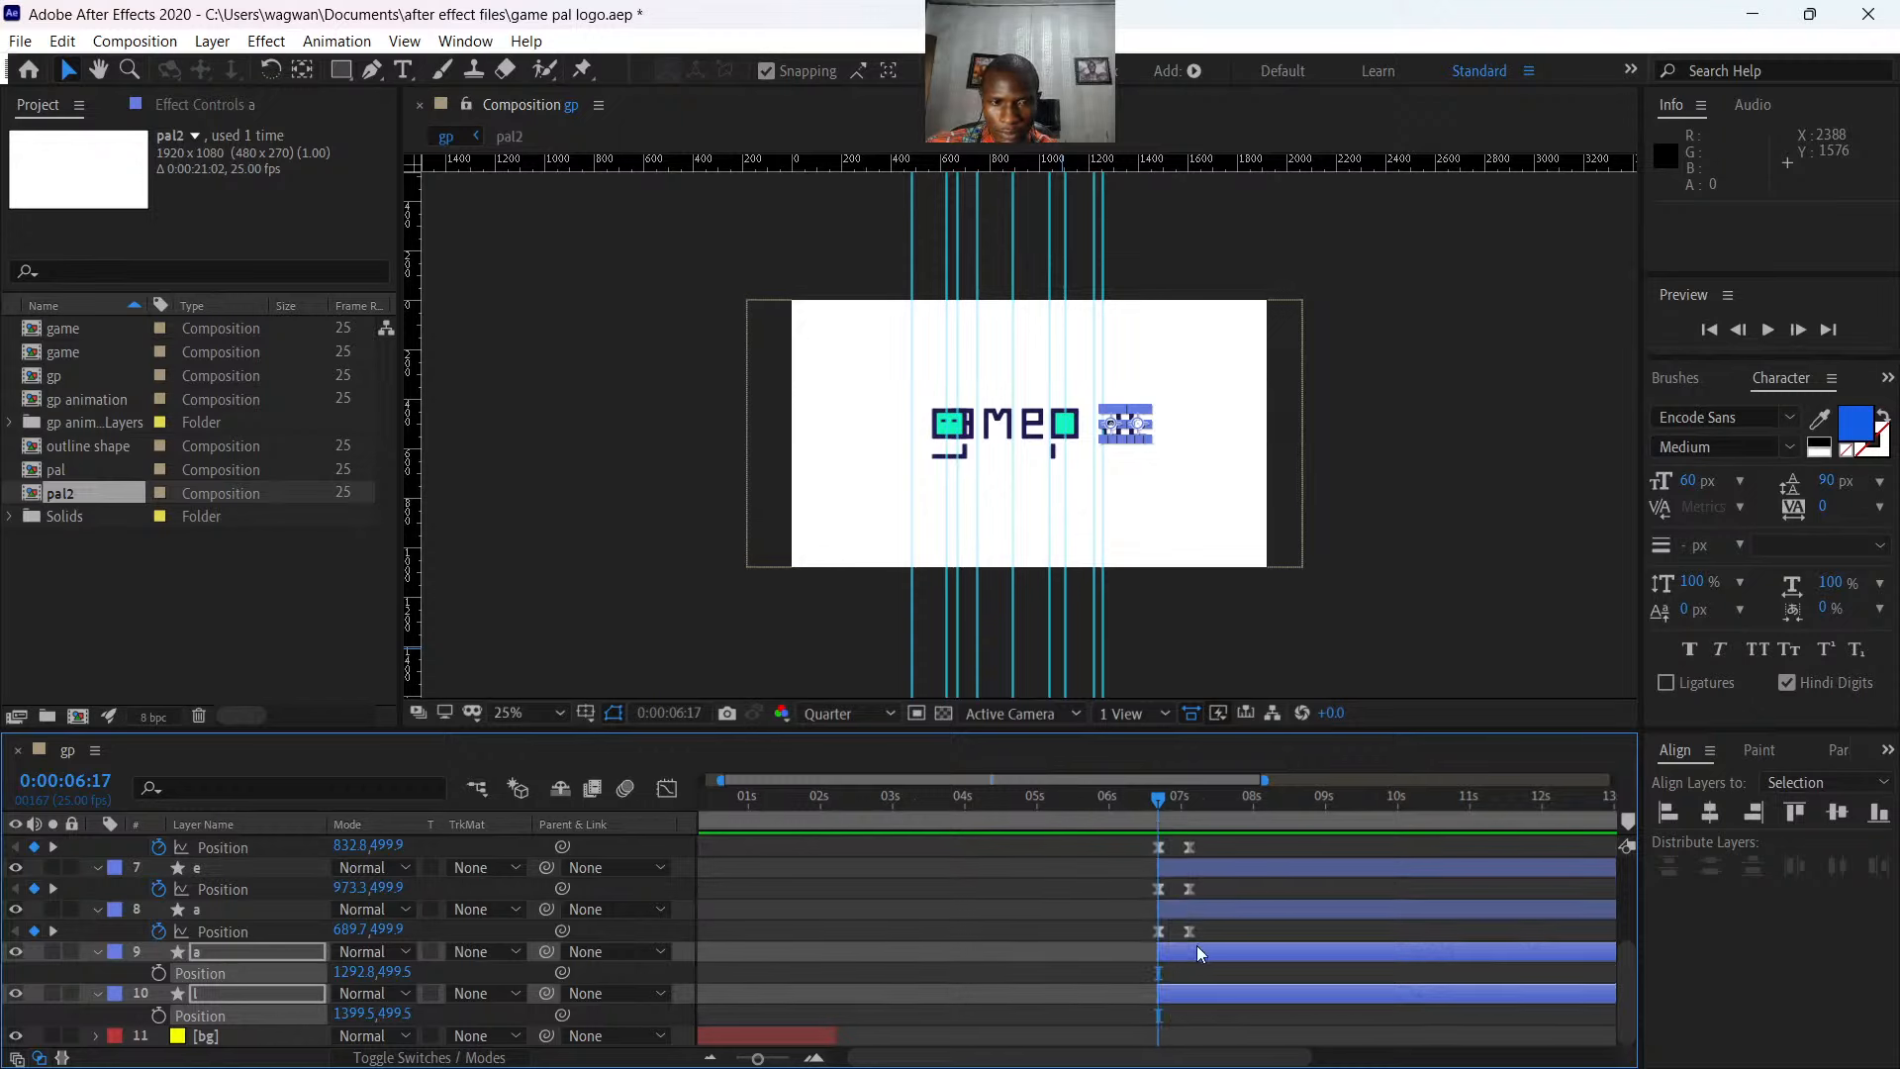
pyautogui.click(158, 971)
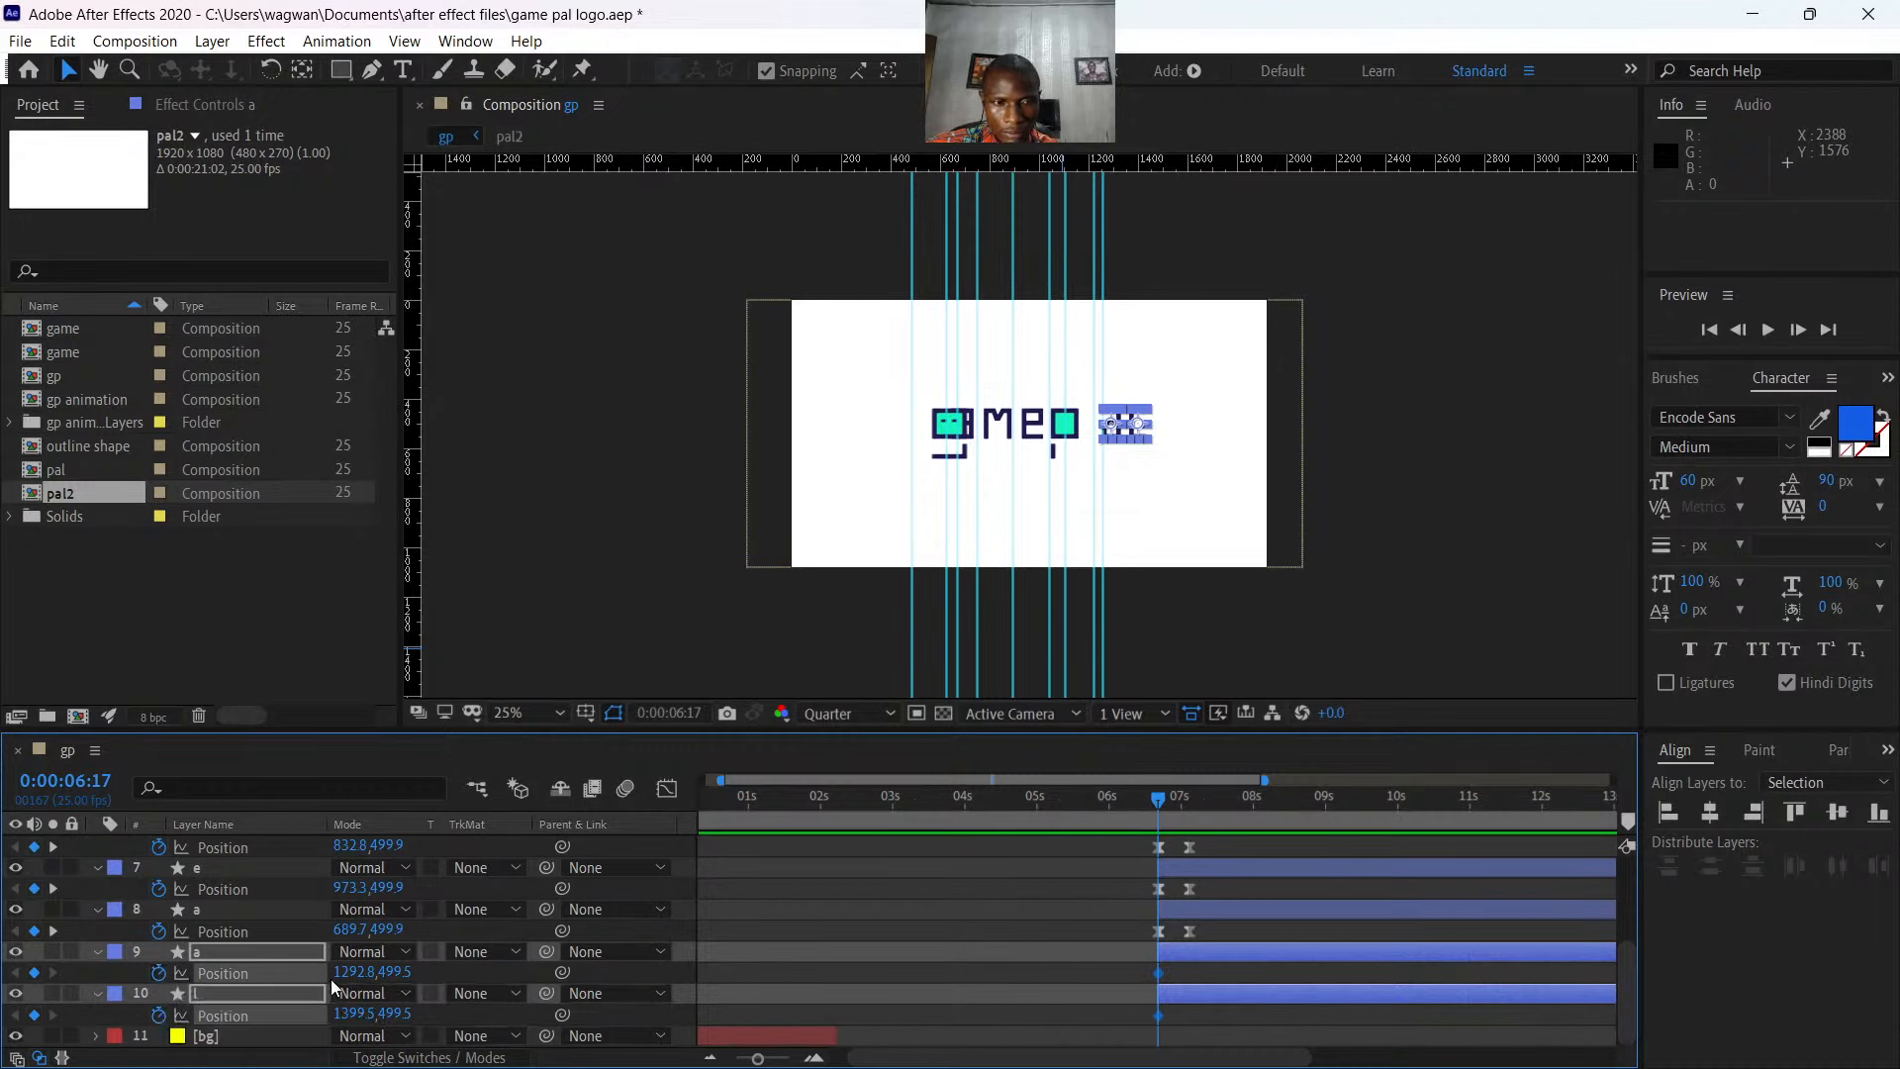
pyautogui.moveTo(345, 980); pyautogui.dragTo(212, 973)
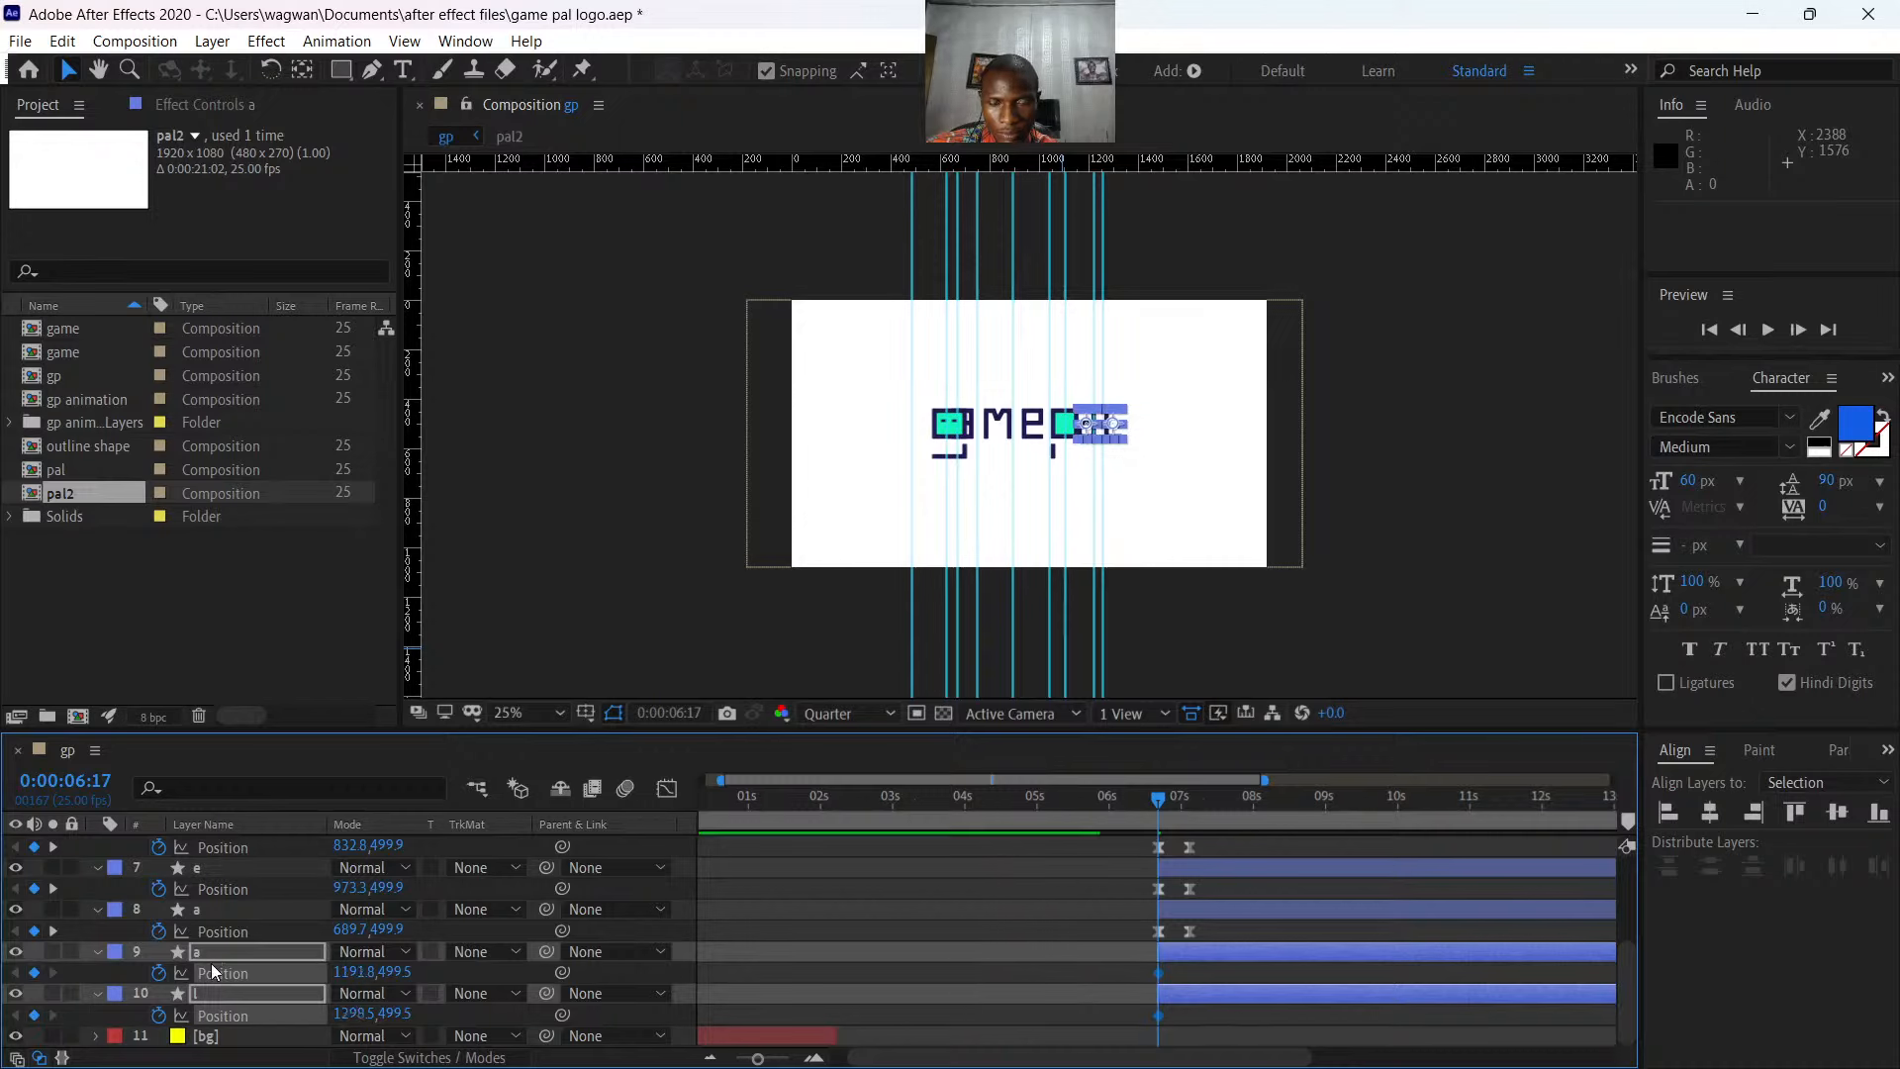
# - Add Position keyframes at 0:00:07:03 for pal's a and l layers, with X at 1294.8 and 1401.5
pyautogui.moveTo(1160, 797); pyautogui.dragTo(1187, 808)
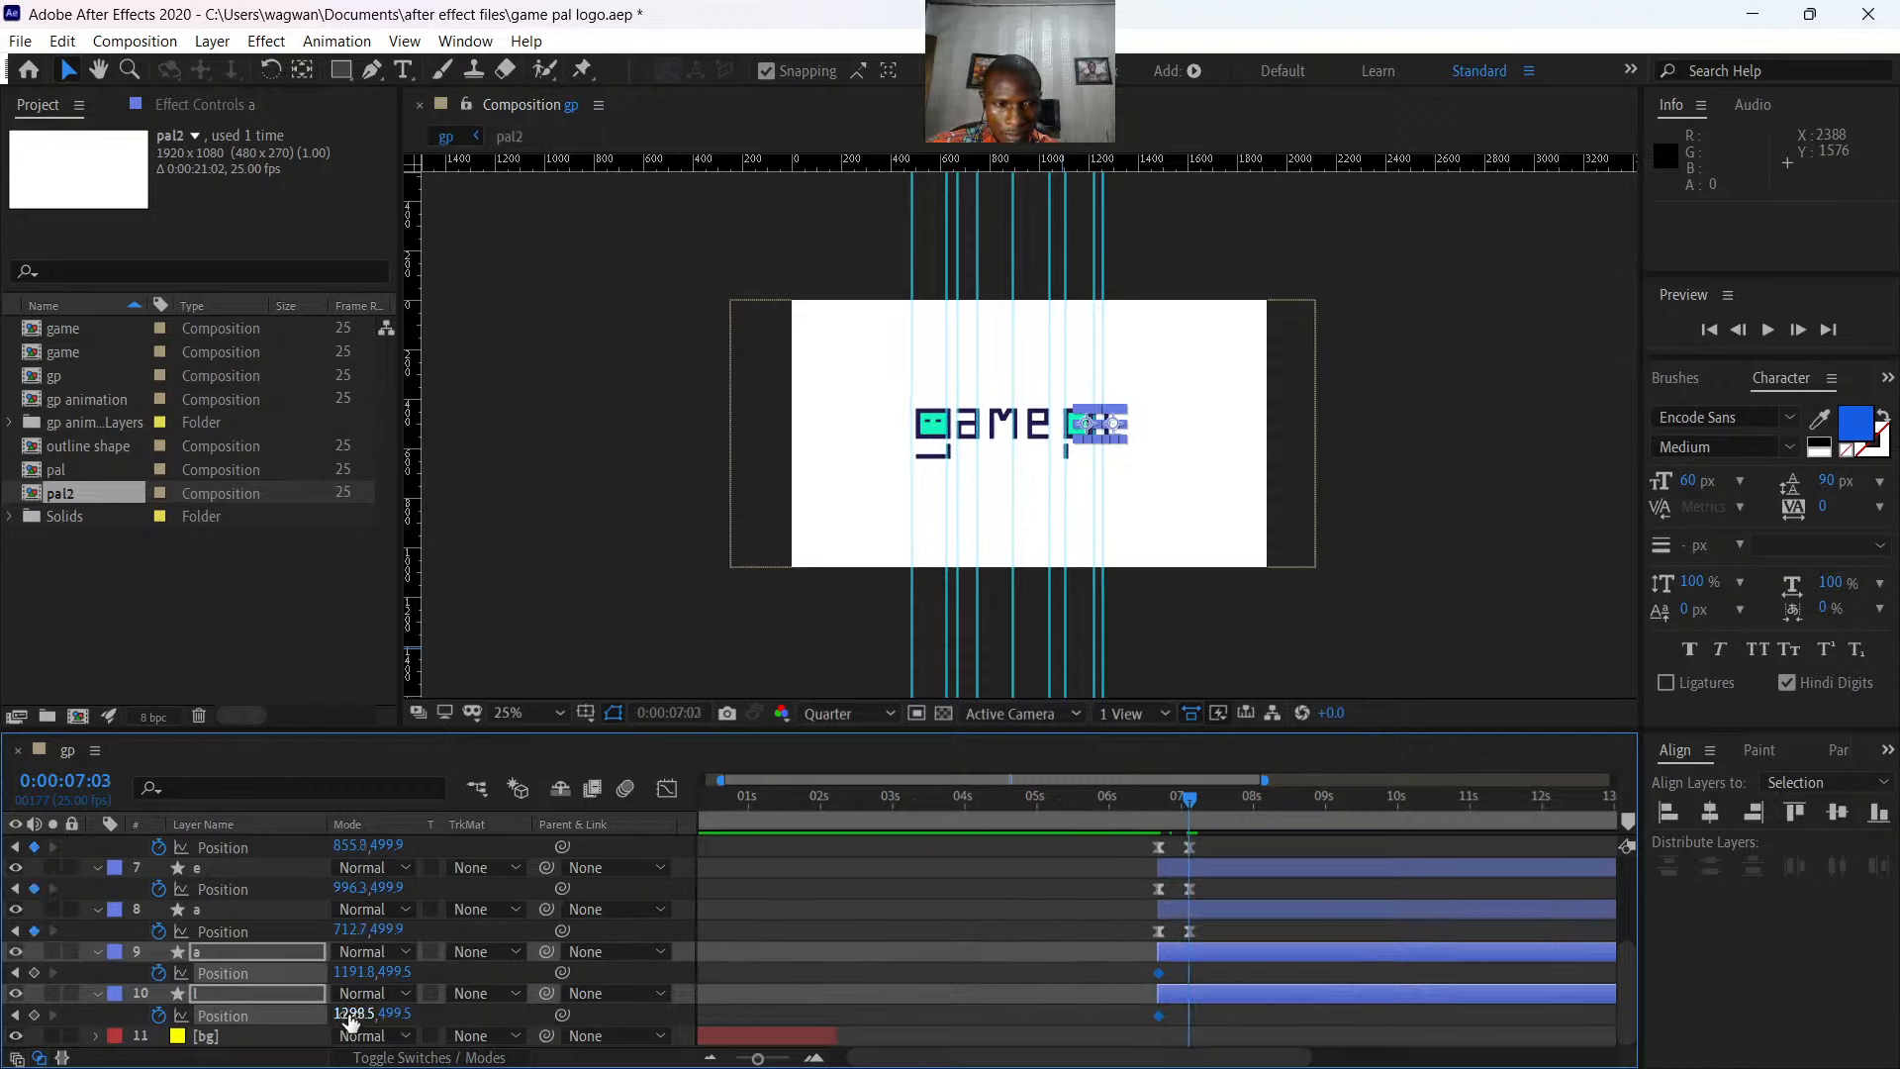
pyautogui.moveTo(346, 1013); pyautogui.dragTo(417, 1013)
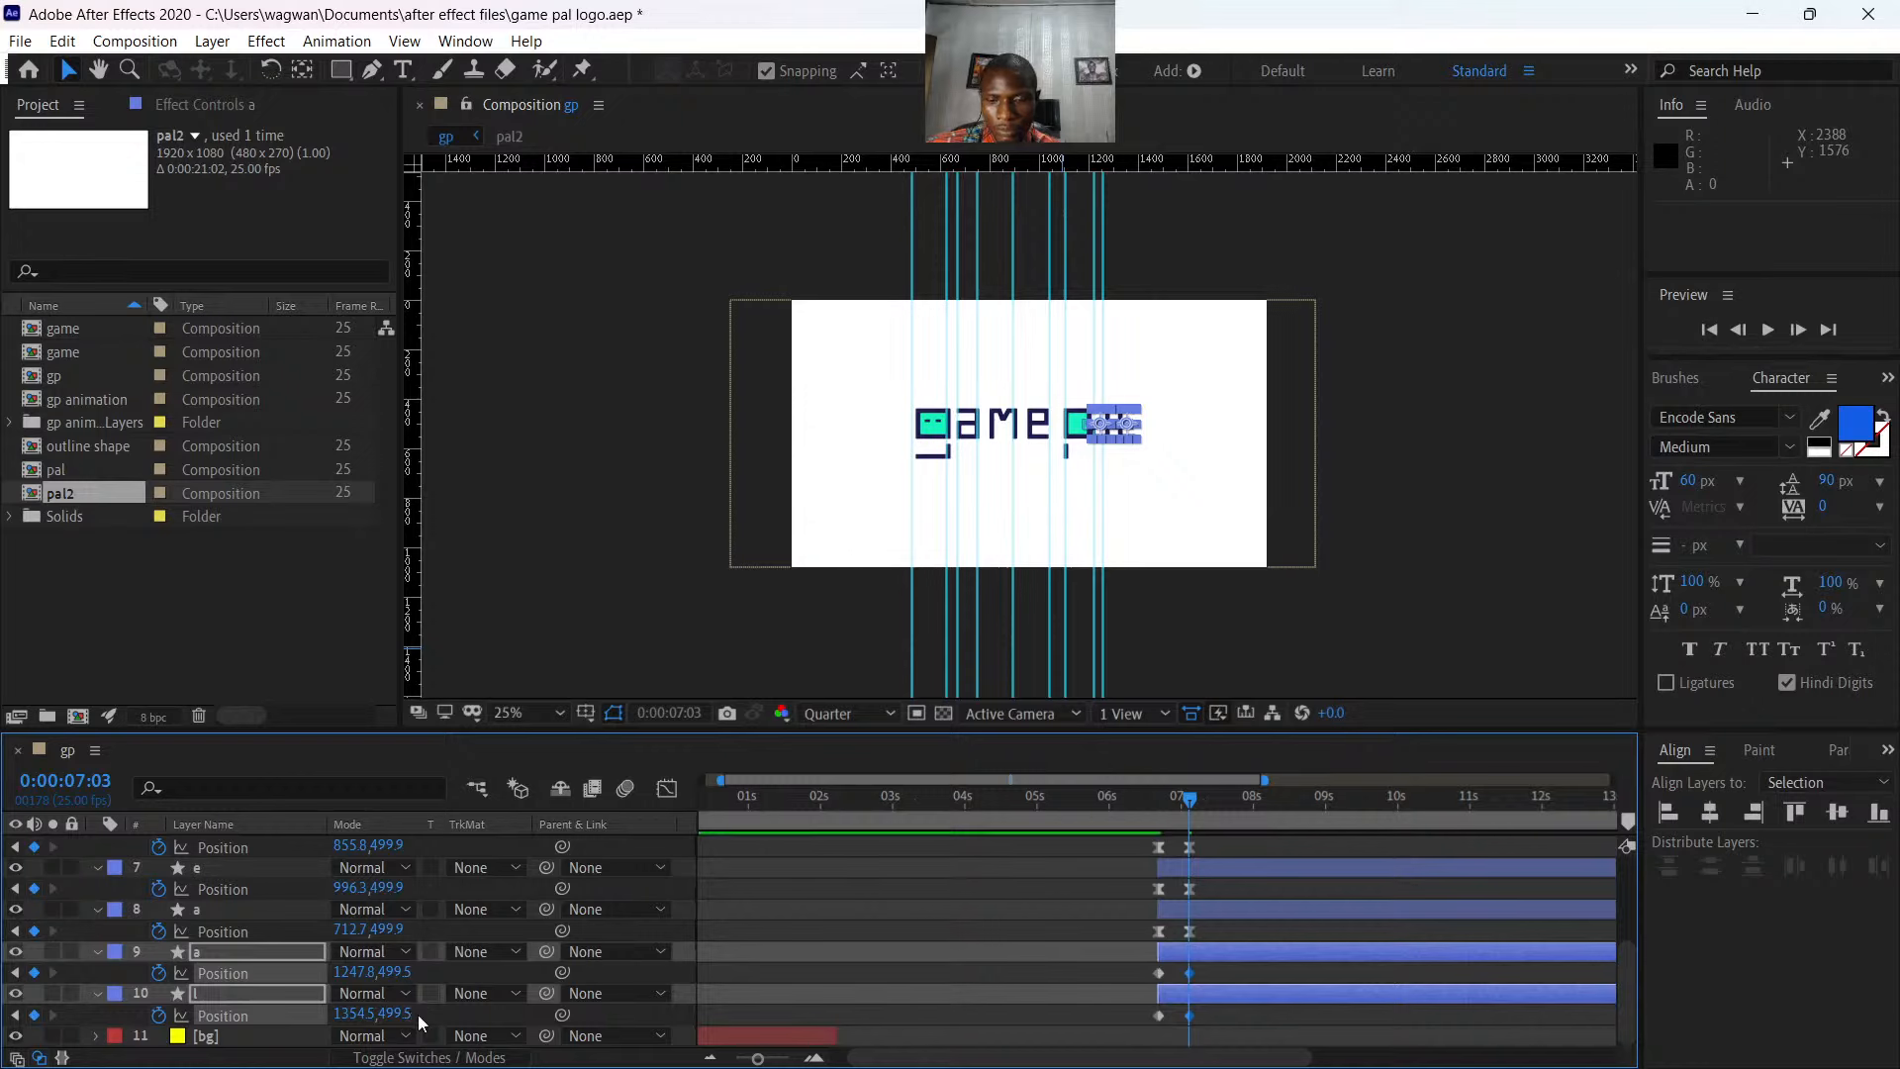
pyautogui.press('.')
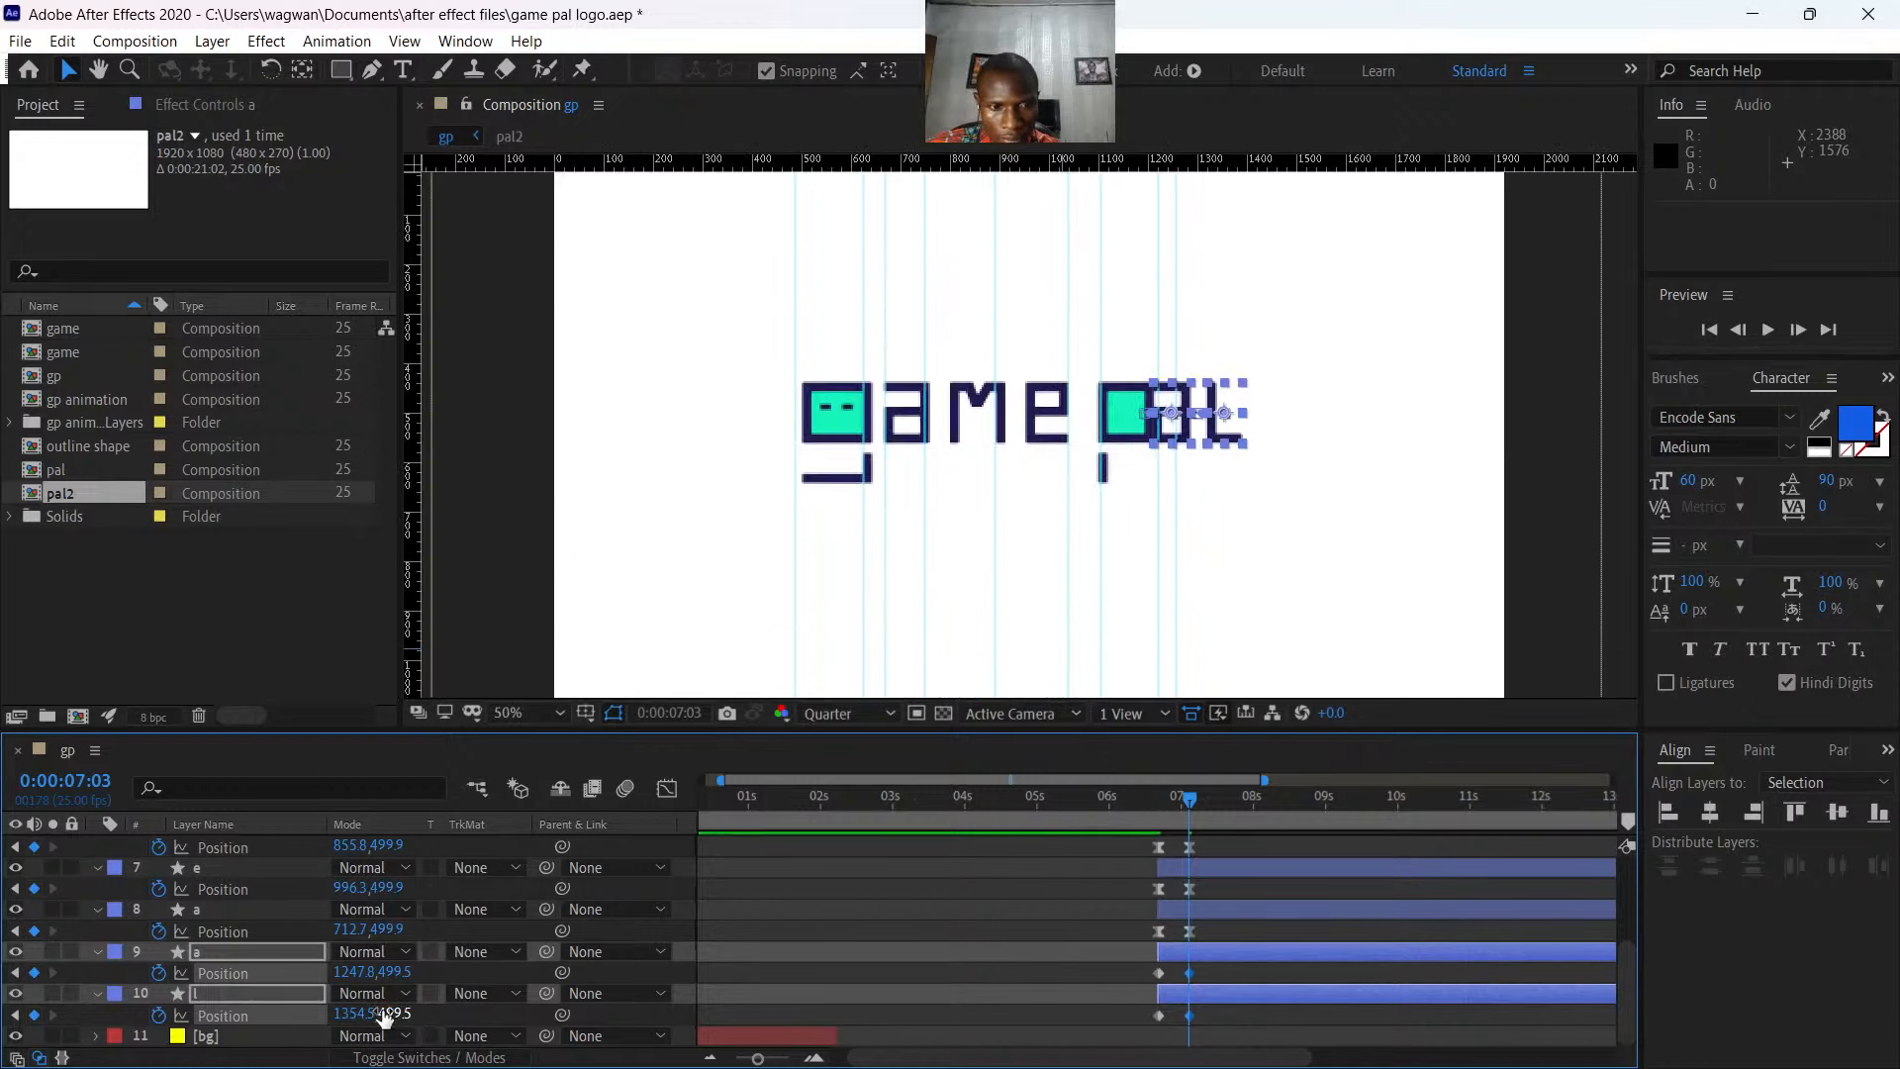
pyautogui.moveTo(383, 1017); pyautogui.dragTo(426, 1020)
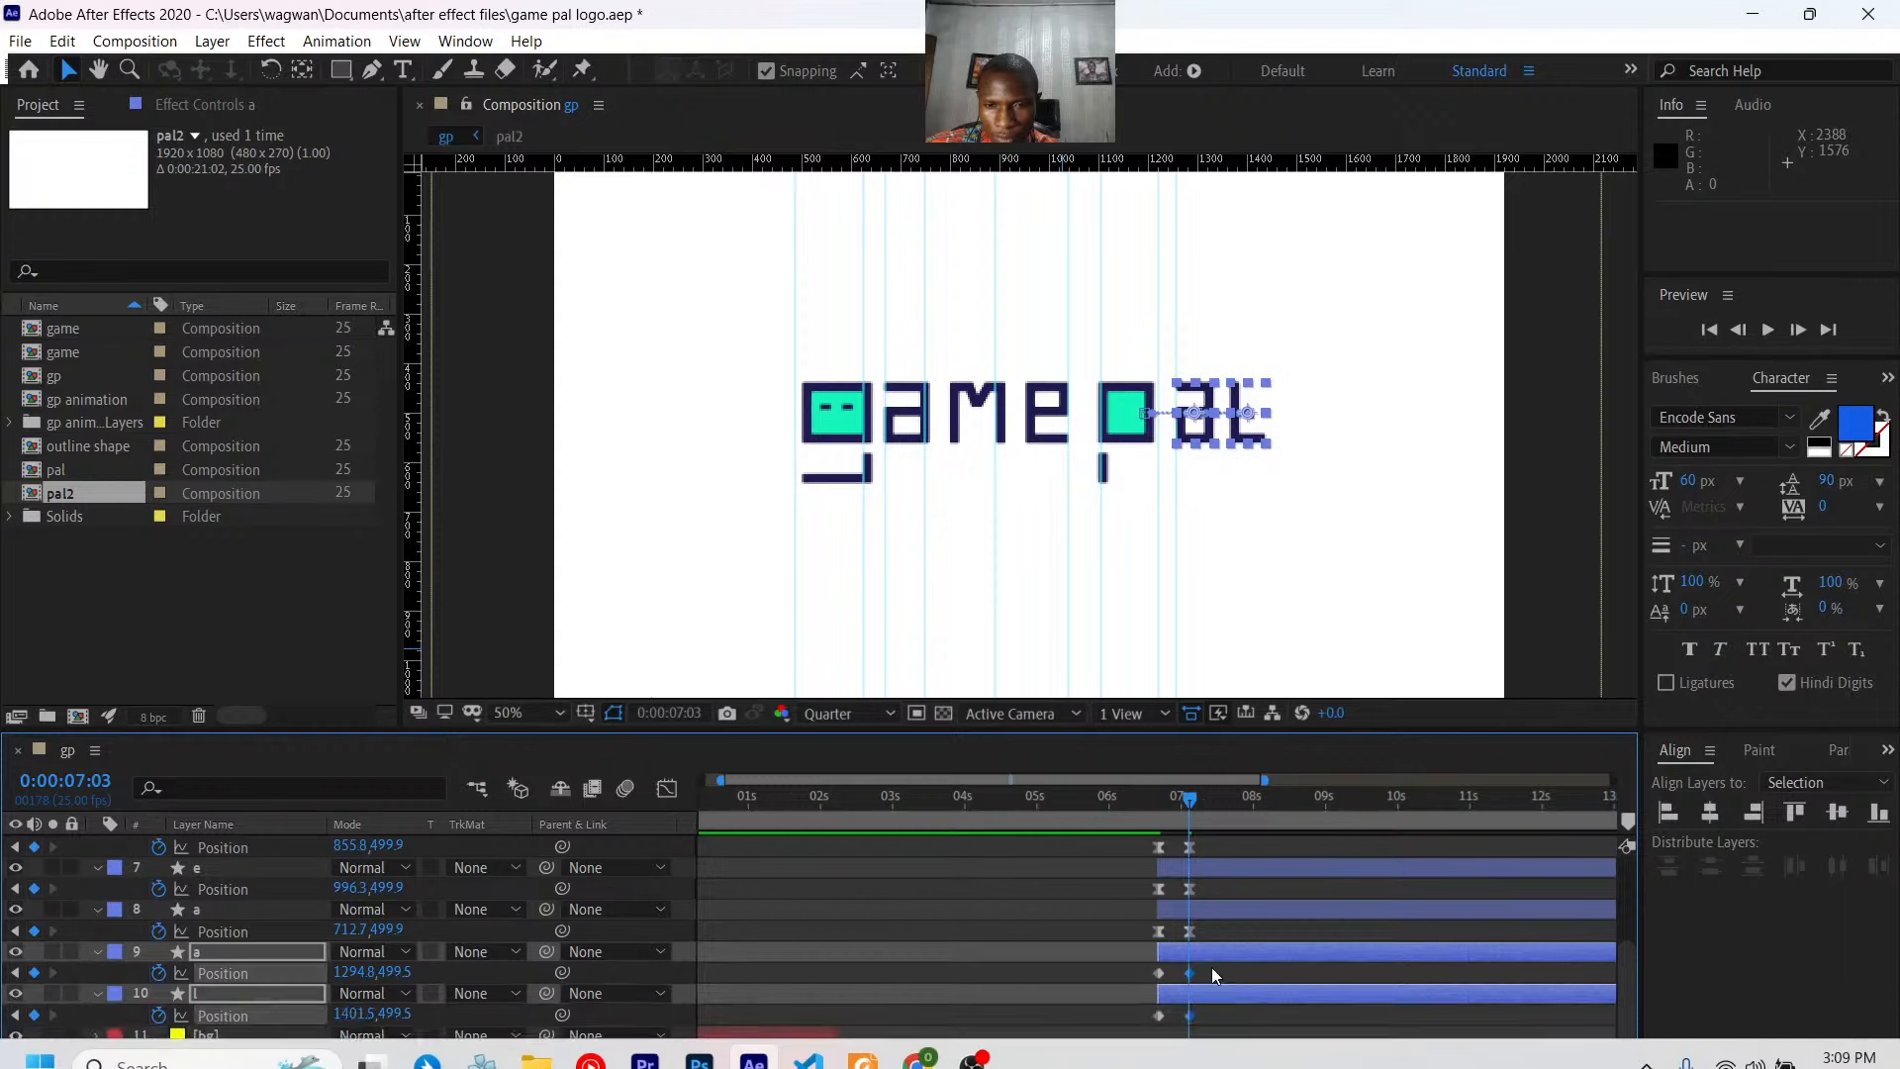
# - Easy Ease the new Position keyframes of a and l, shape their speed curve to peak early, and return to 0:00:06:13
pyautogui.moveTo(1212, 966); pyautogui.dragTo(1134, 1010)
pyautogui.press('F9')
pyautogui.click(667, 789)
pyautogui.moveTo(767, 1061)
pyautogui.mouseDown()
pyautogui.moveTo(802, 1061)
pyautogui.moveTo(782, 1061)
pyautogui.mouseUp()
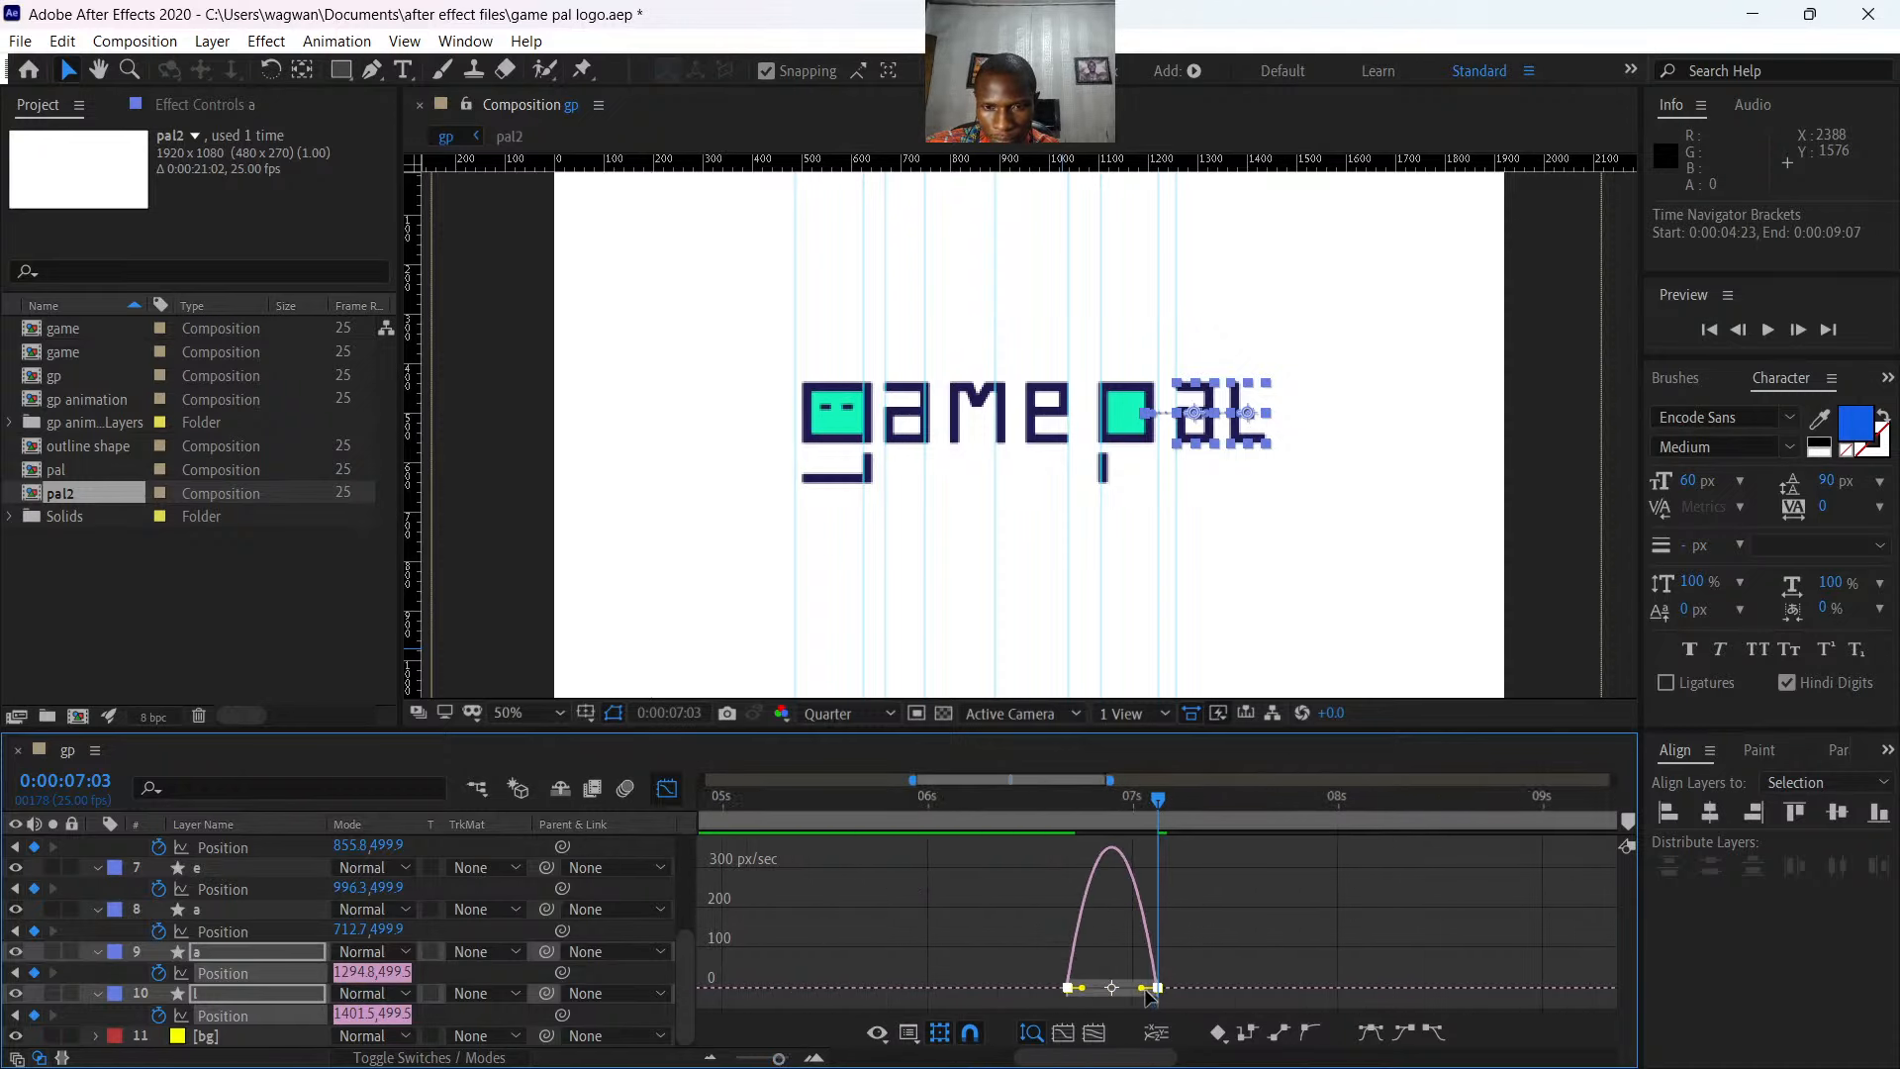
pyautogui.moveTo(1129, 987); pyautogui.dragTo(1077, 1002)
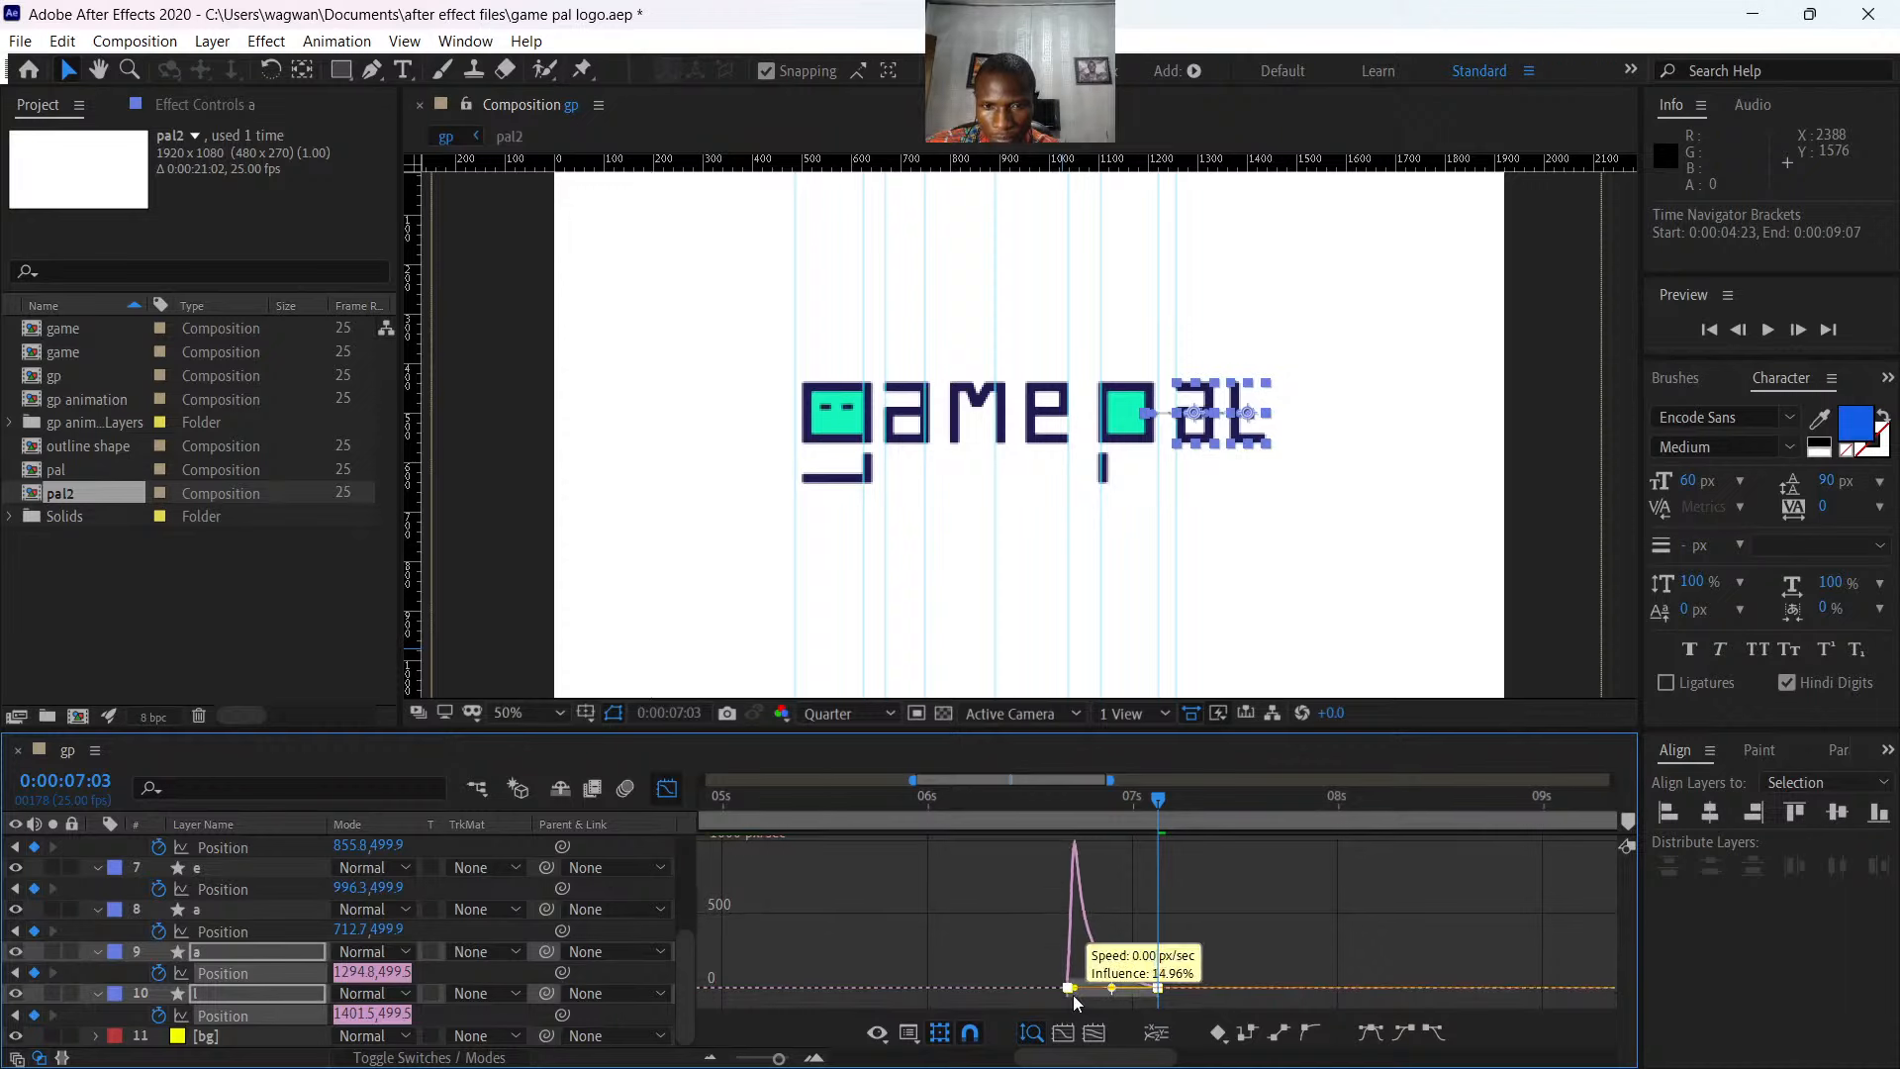
pyautogui.click(667, 789)
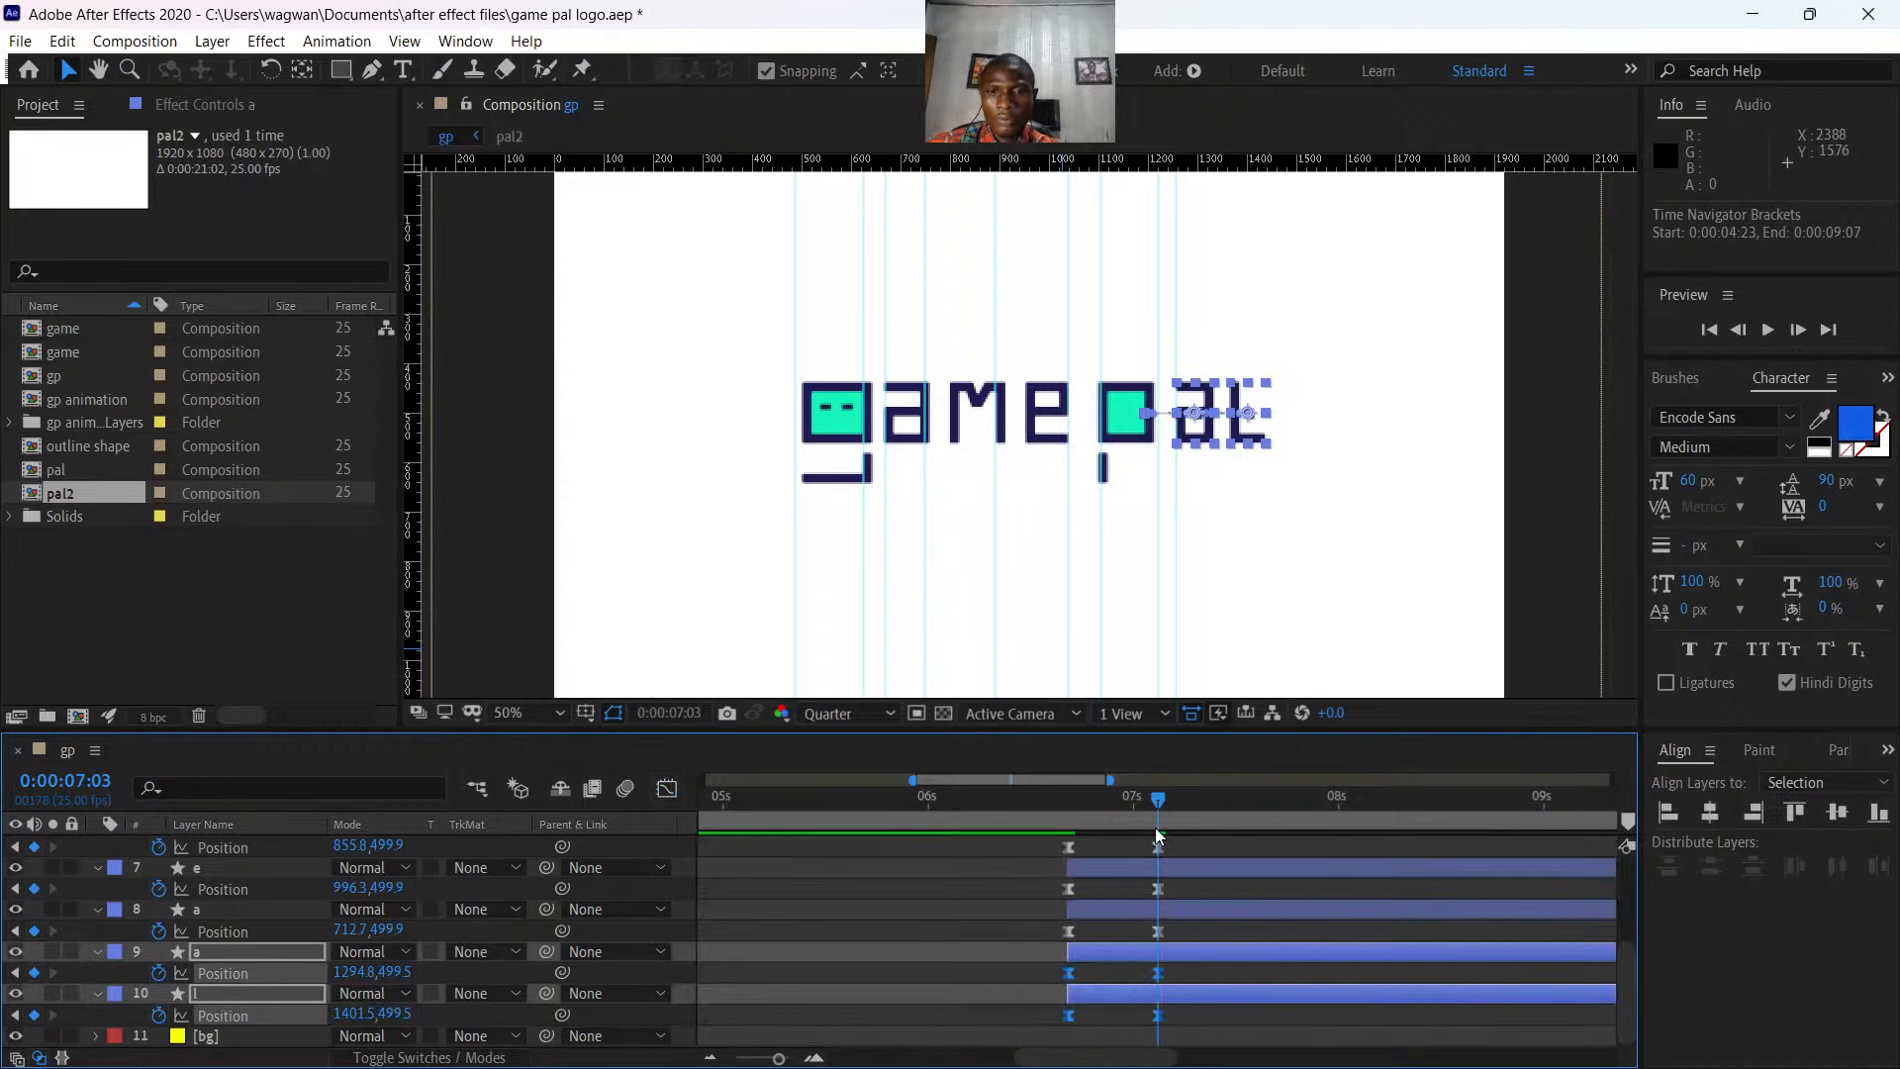
pyautogui.moveTo(1155, 797); pyautogui.dragTo(1035, 798)
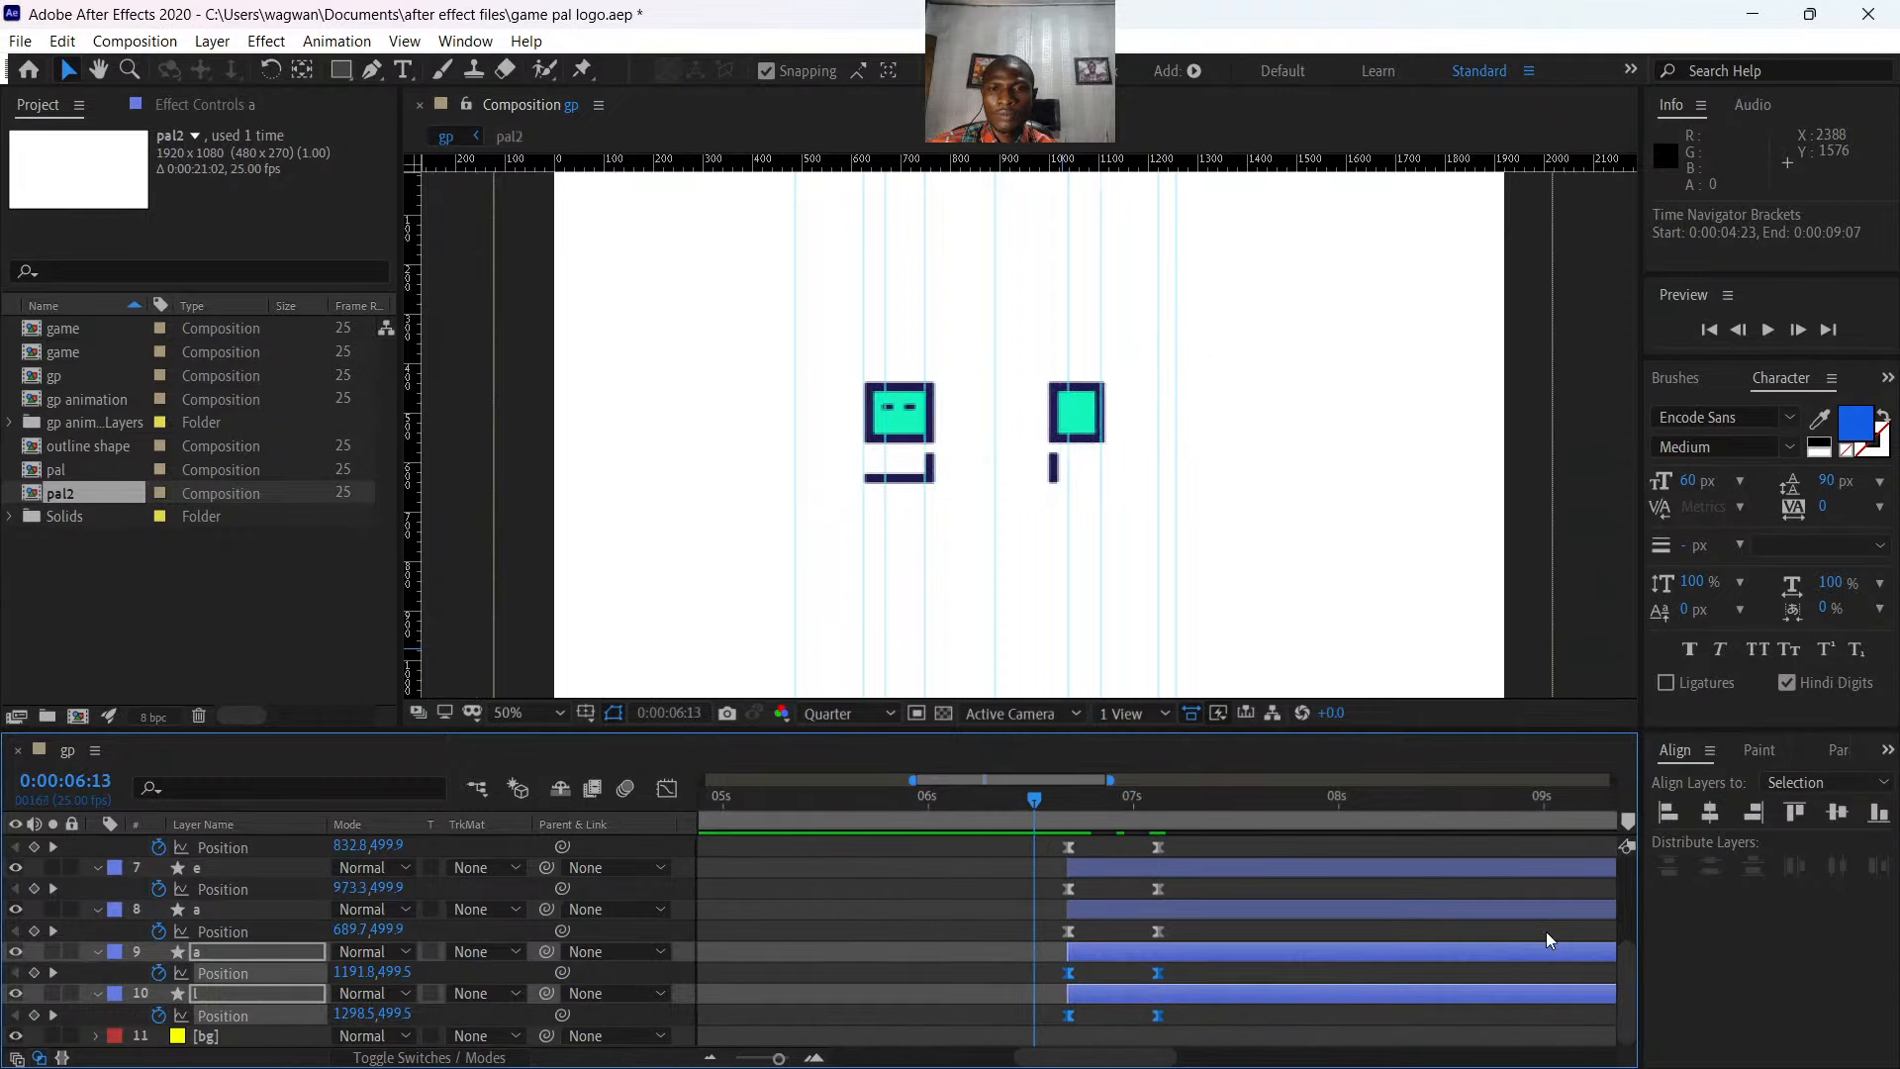
# - Replay the letter reveal from 0:00:06:13, the whole animation from 0:00:00:00, and the section from 0:00:02:15
pyautogui.press('space')
pyautogui.press('space')
pyautogui.scroll(-2, 1392, 544)
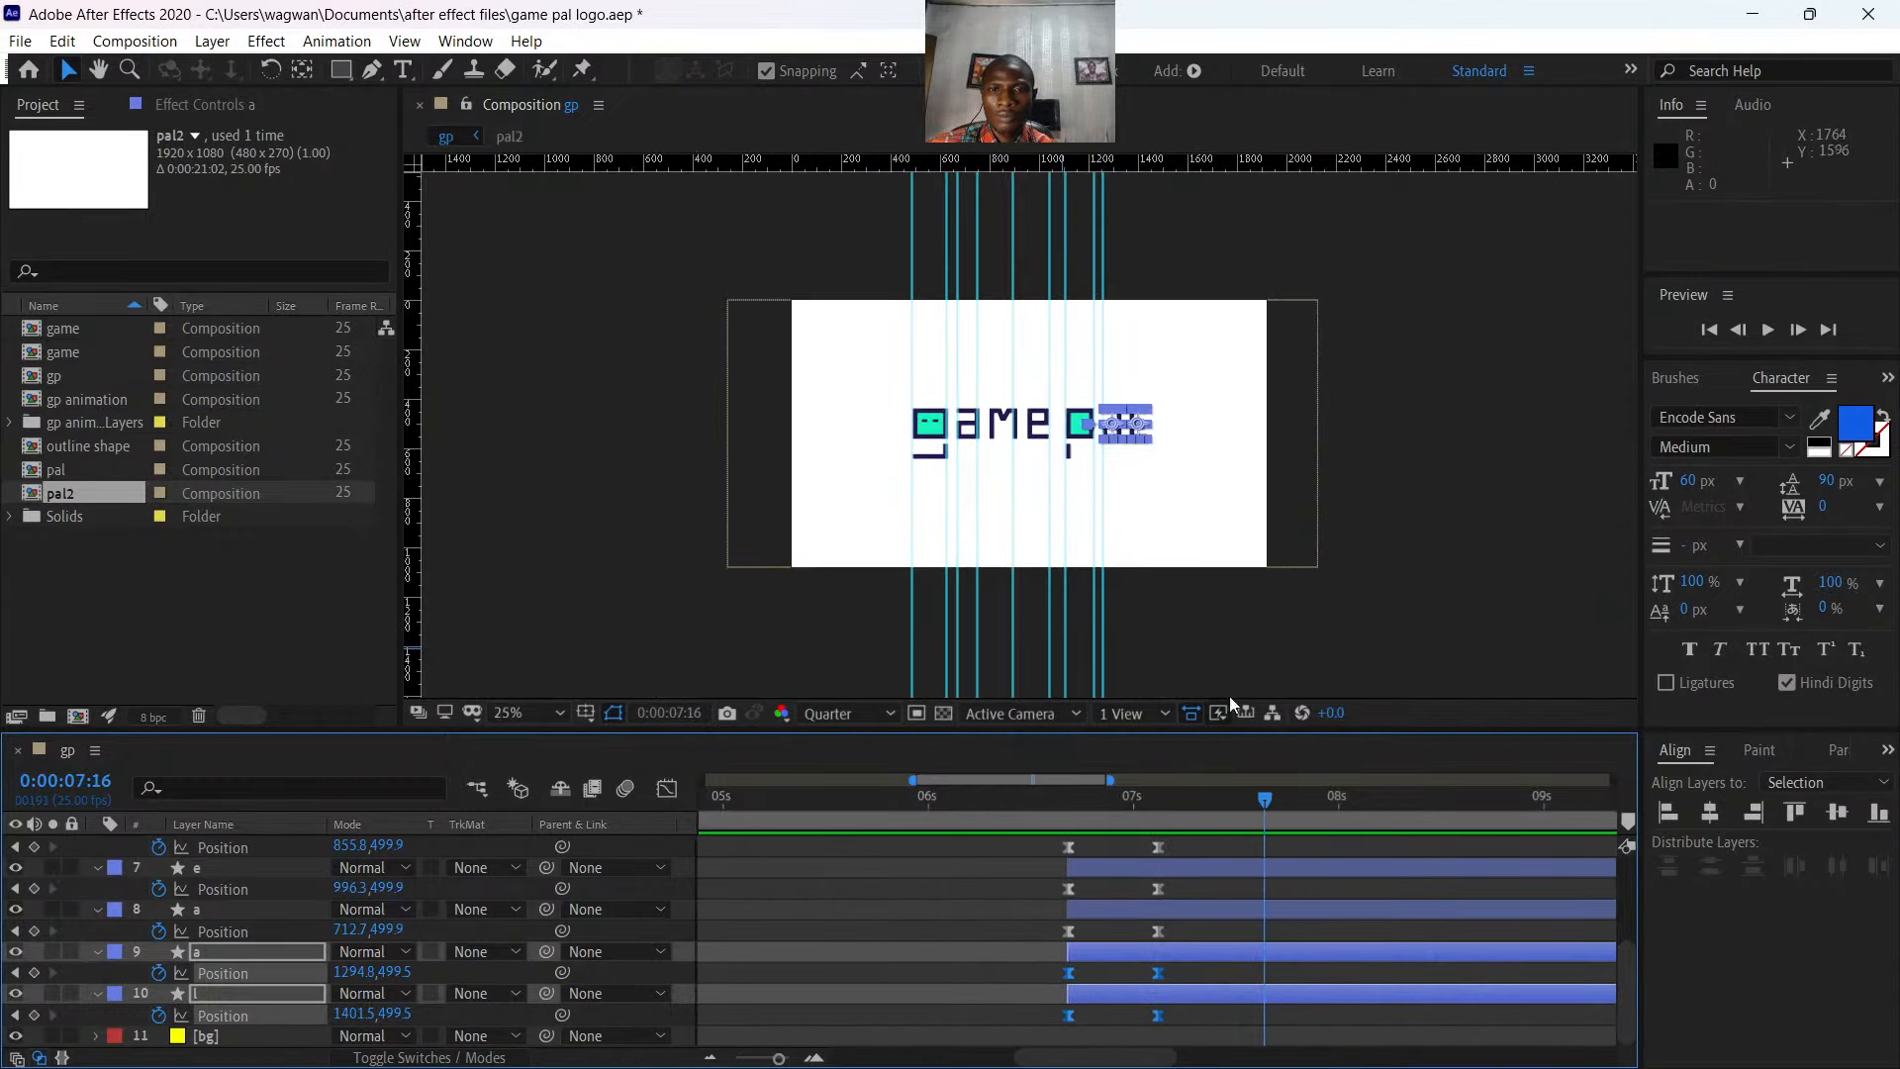
pyautogui.click(1350, 669)
pyautogui.moveTo(1262, 789); pyautogui.dragTo(708, 970)
pyautogui.moveTo(779, 1057); pyautogui.dragTo(679, 1057)
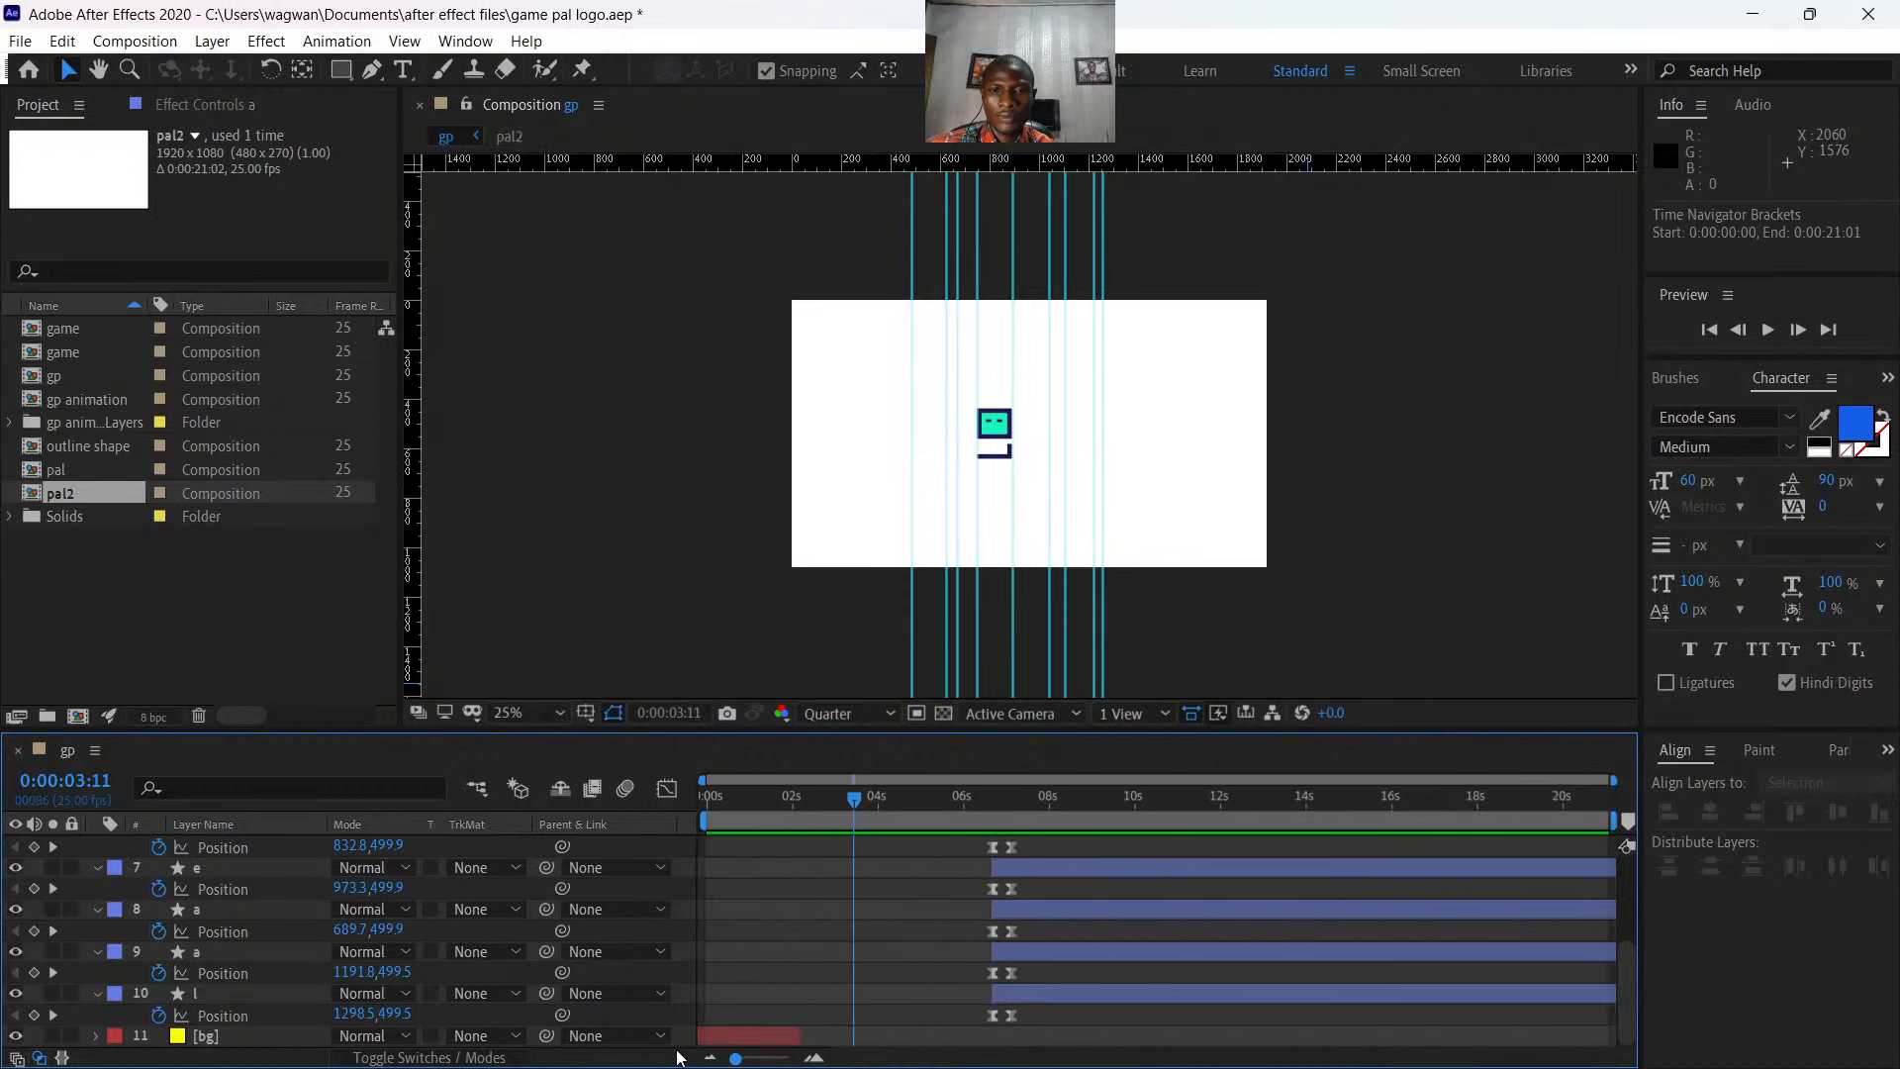
pyautogui.press('space')
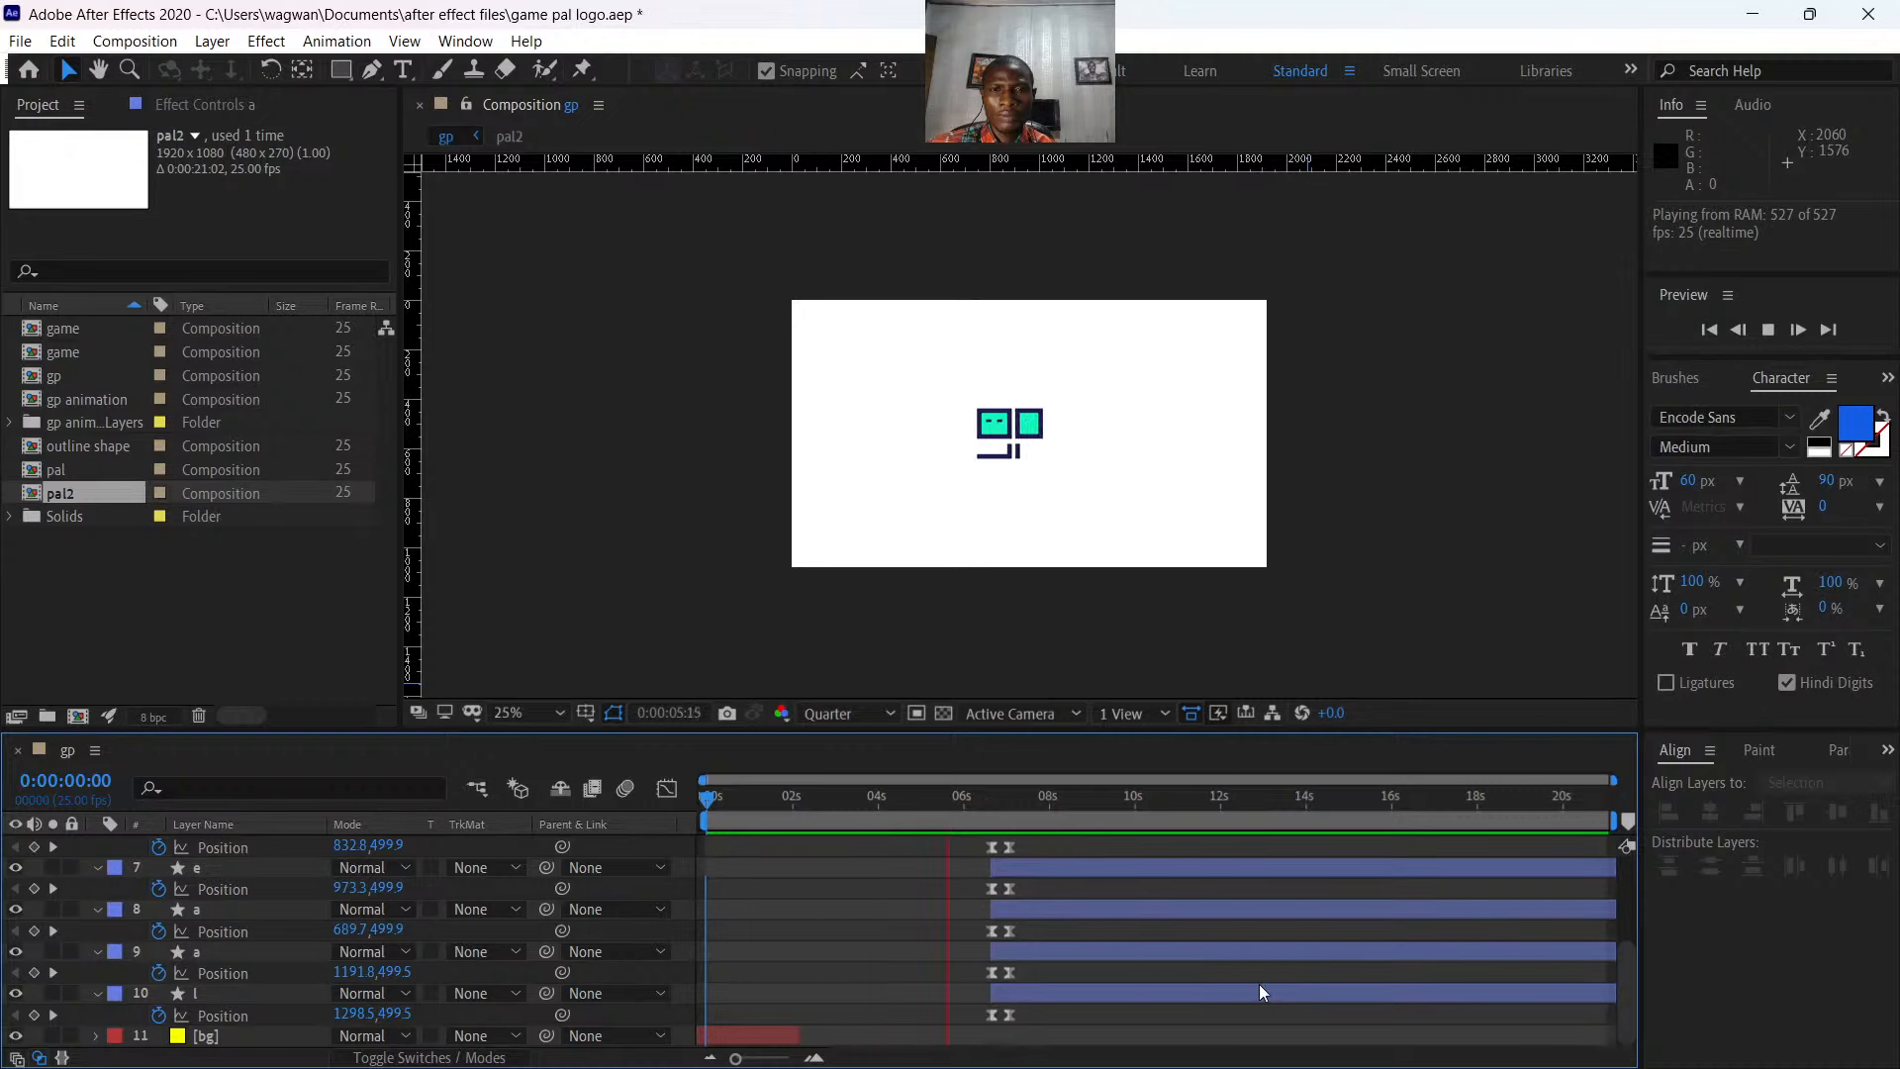
pyautogui.press('space')
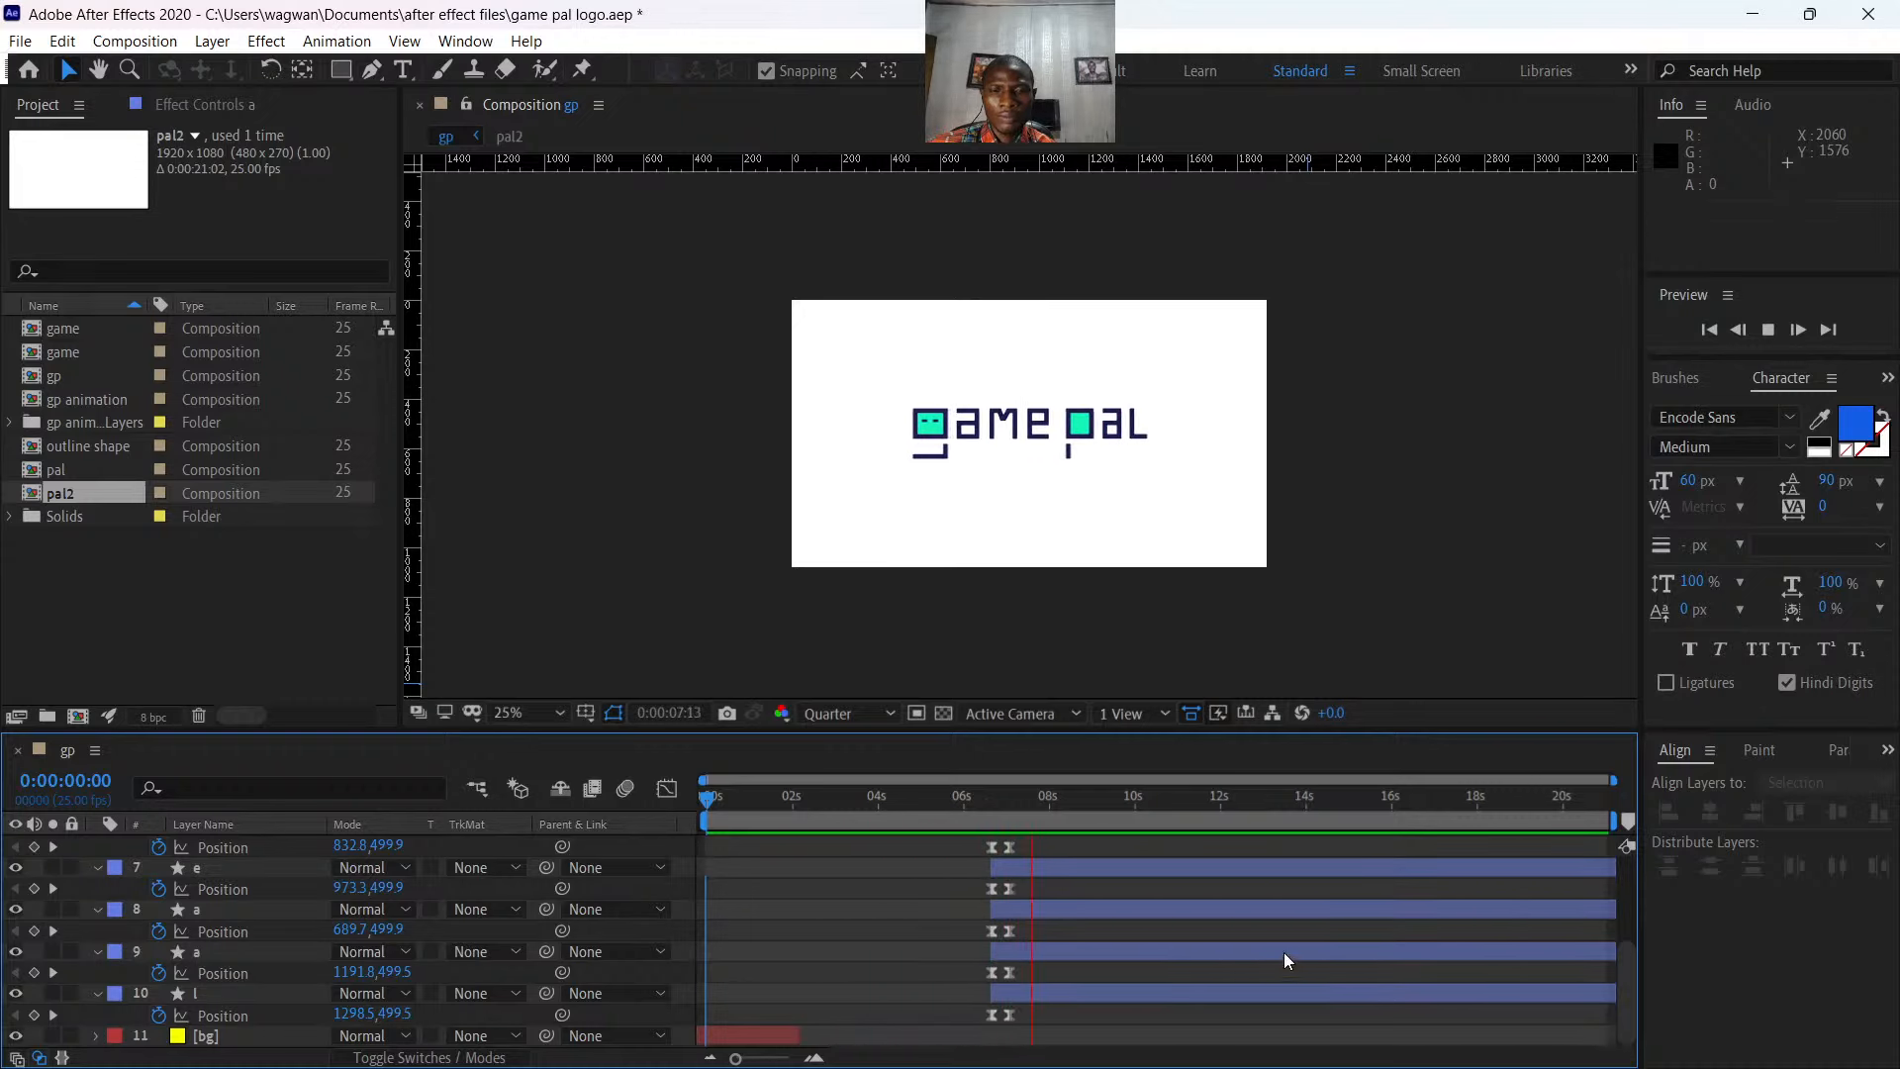
pyautogui.moveTo(1029, 798); pyautogui.dragTo(827, 876)
pyautogui.press('space')
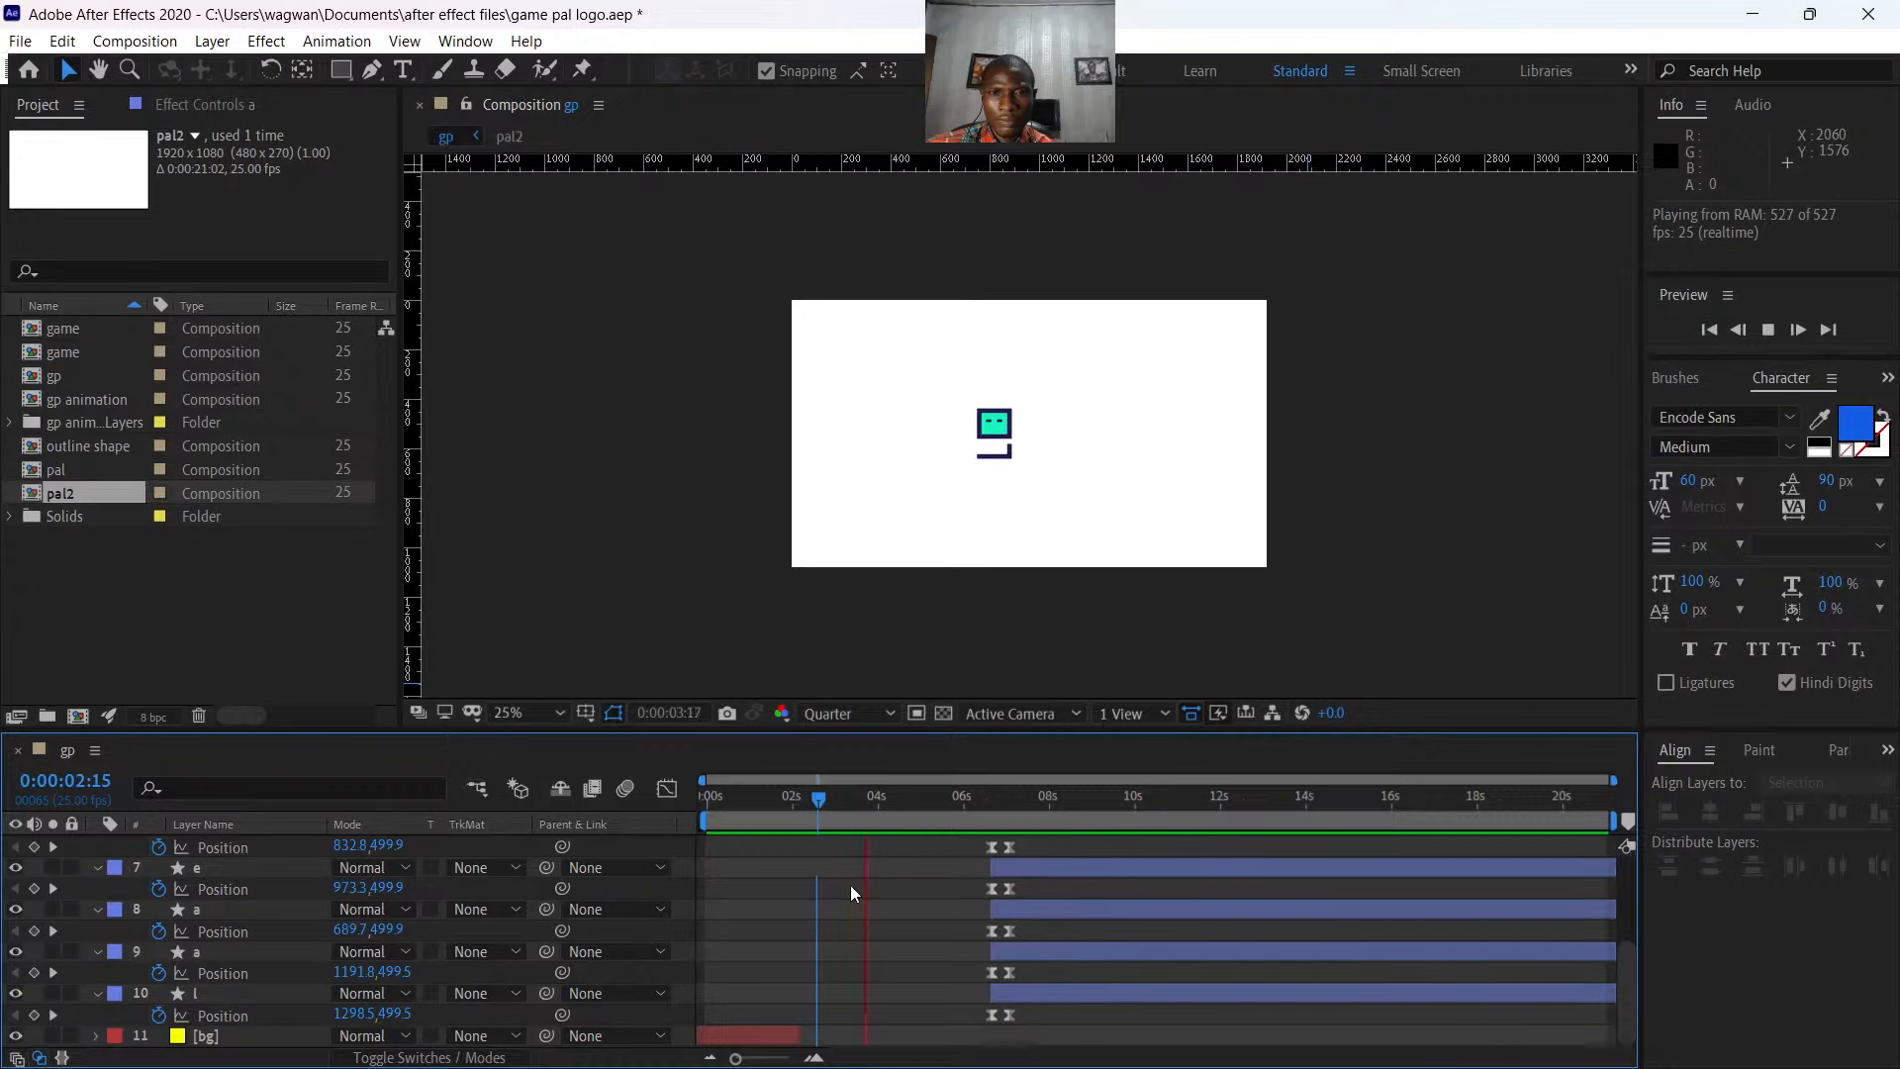
pyautogui.press('space')
# - Check the layers around the moment the p appears and open the pal precomposition
pyautogui.scroll(4, 989, 919)
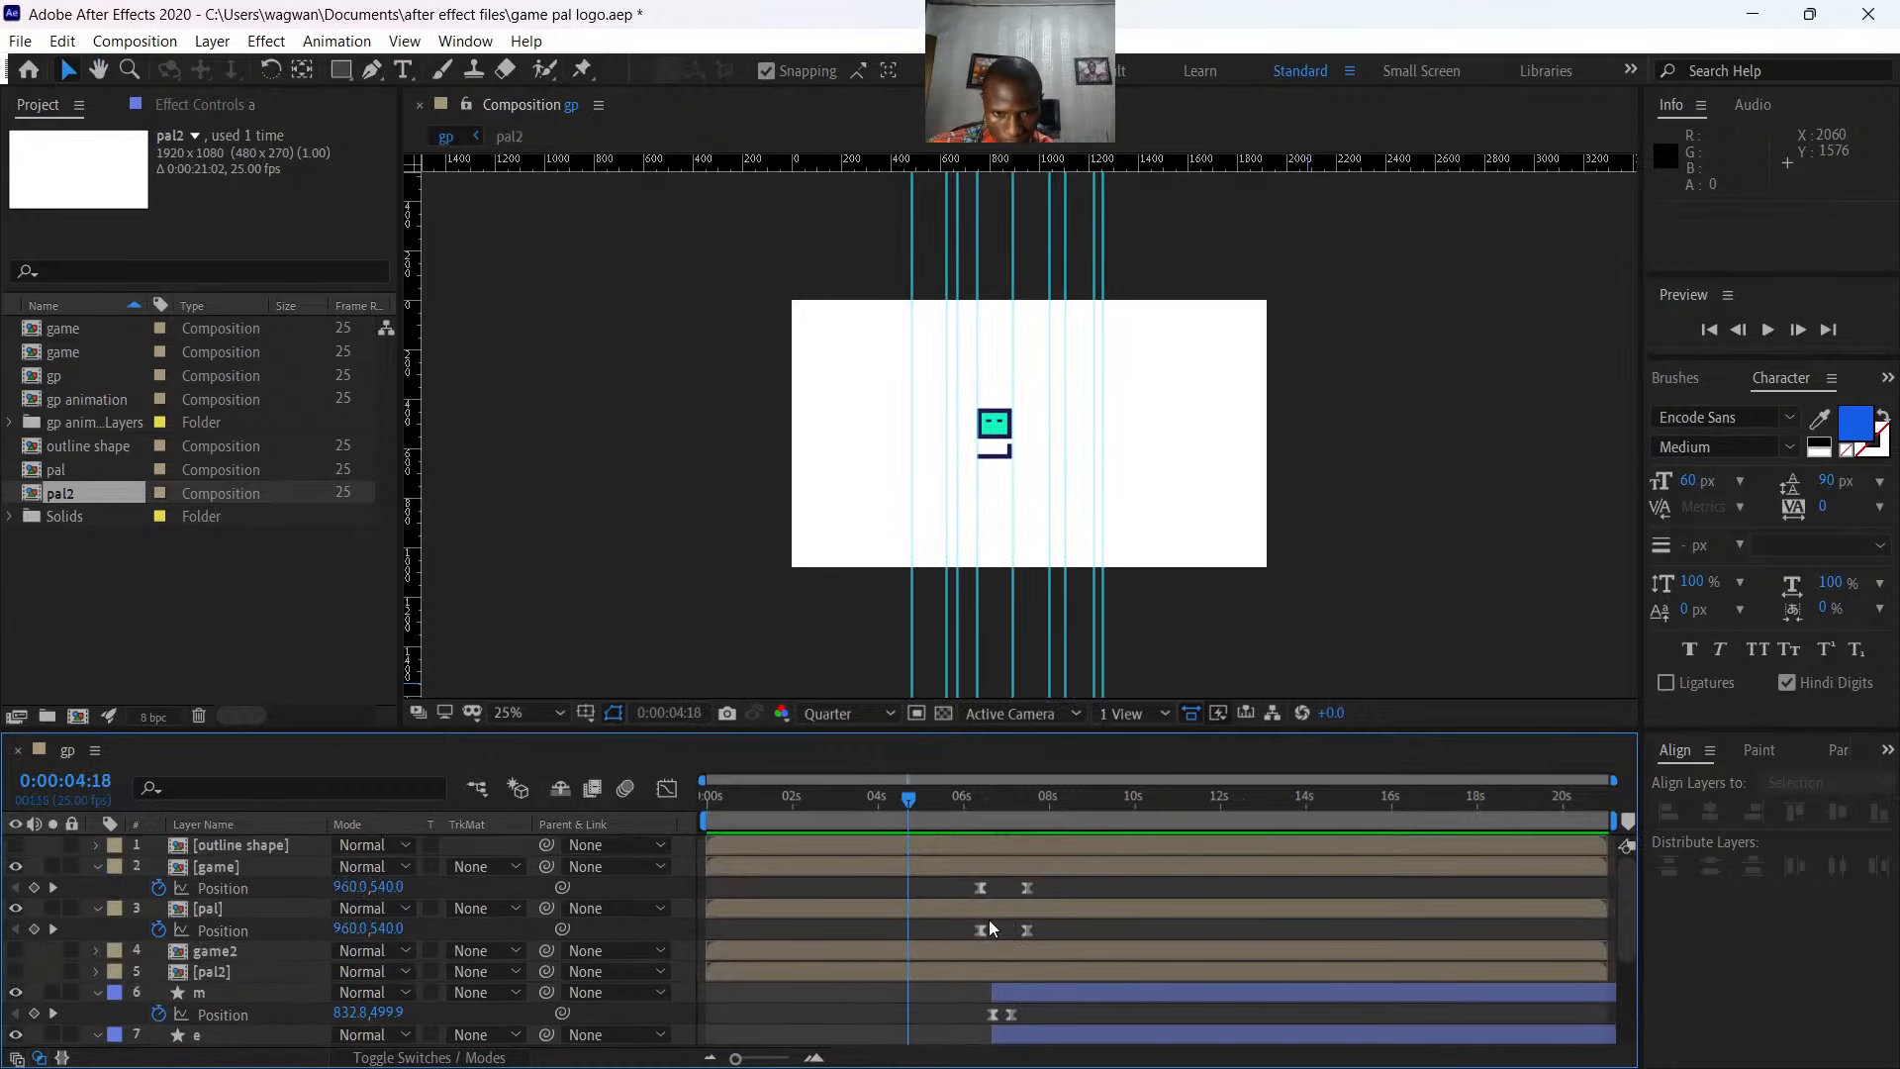
pyautogui.click(879, 909)
pyautogui.moveTo(911, 807); pyautogui.dragTo(950, 834)
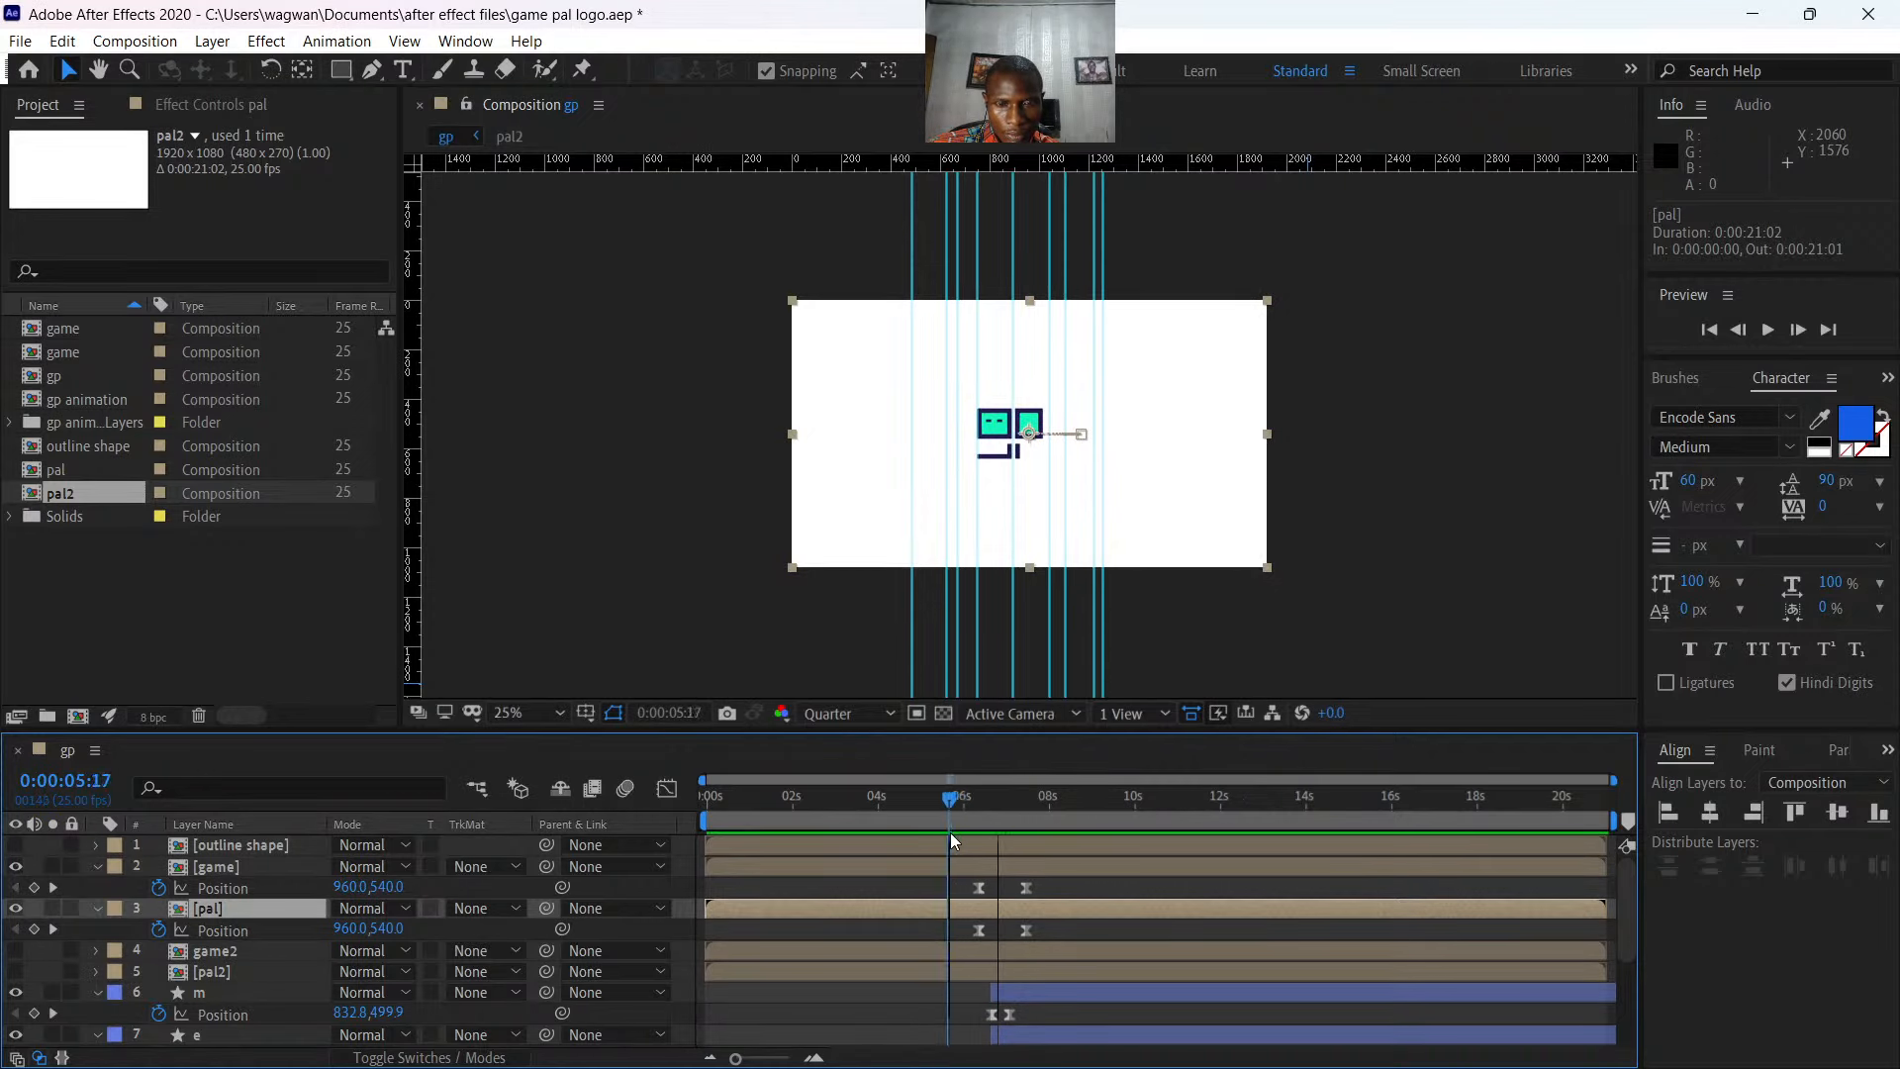
pyautogui.click(970, 843)
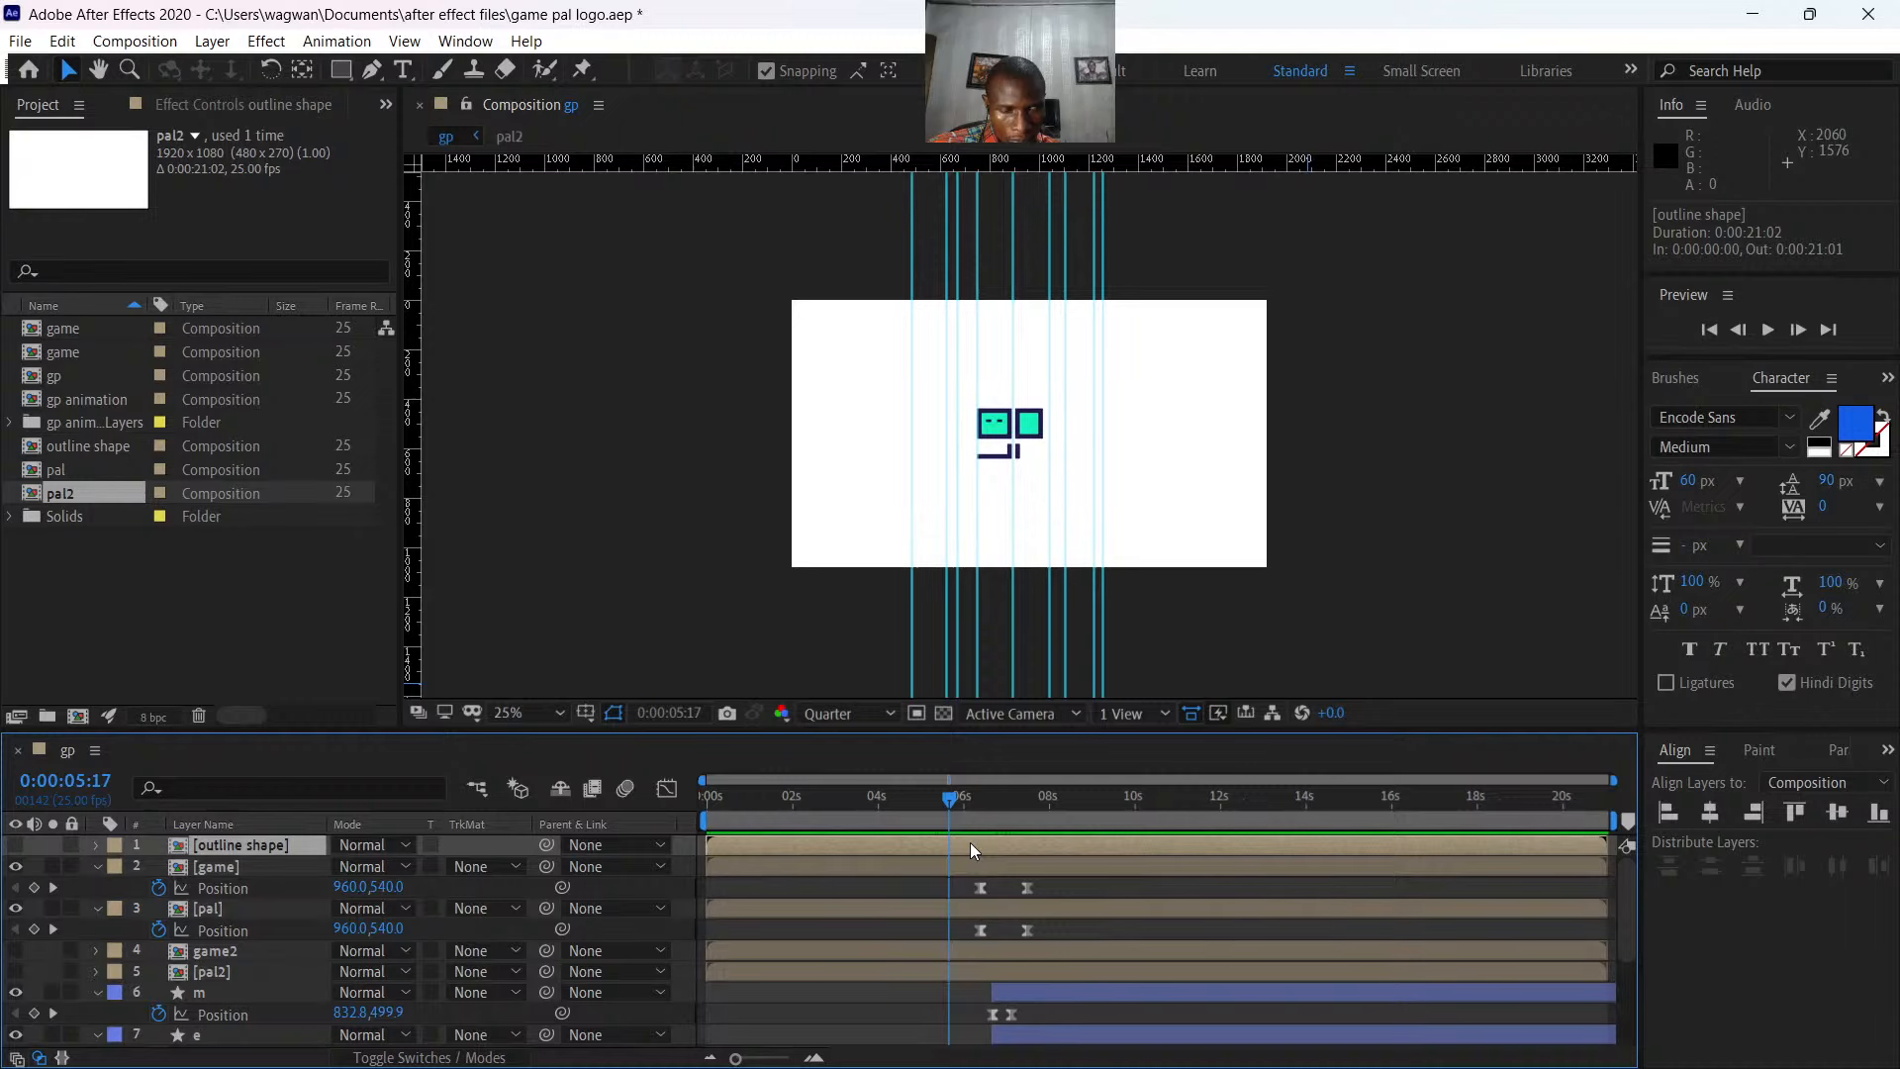
pyautogui.click(970, 863)
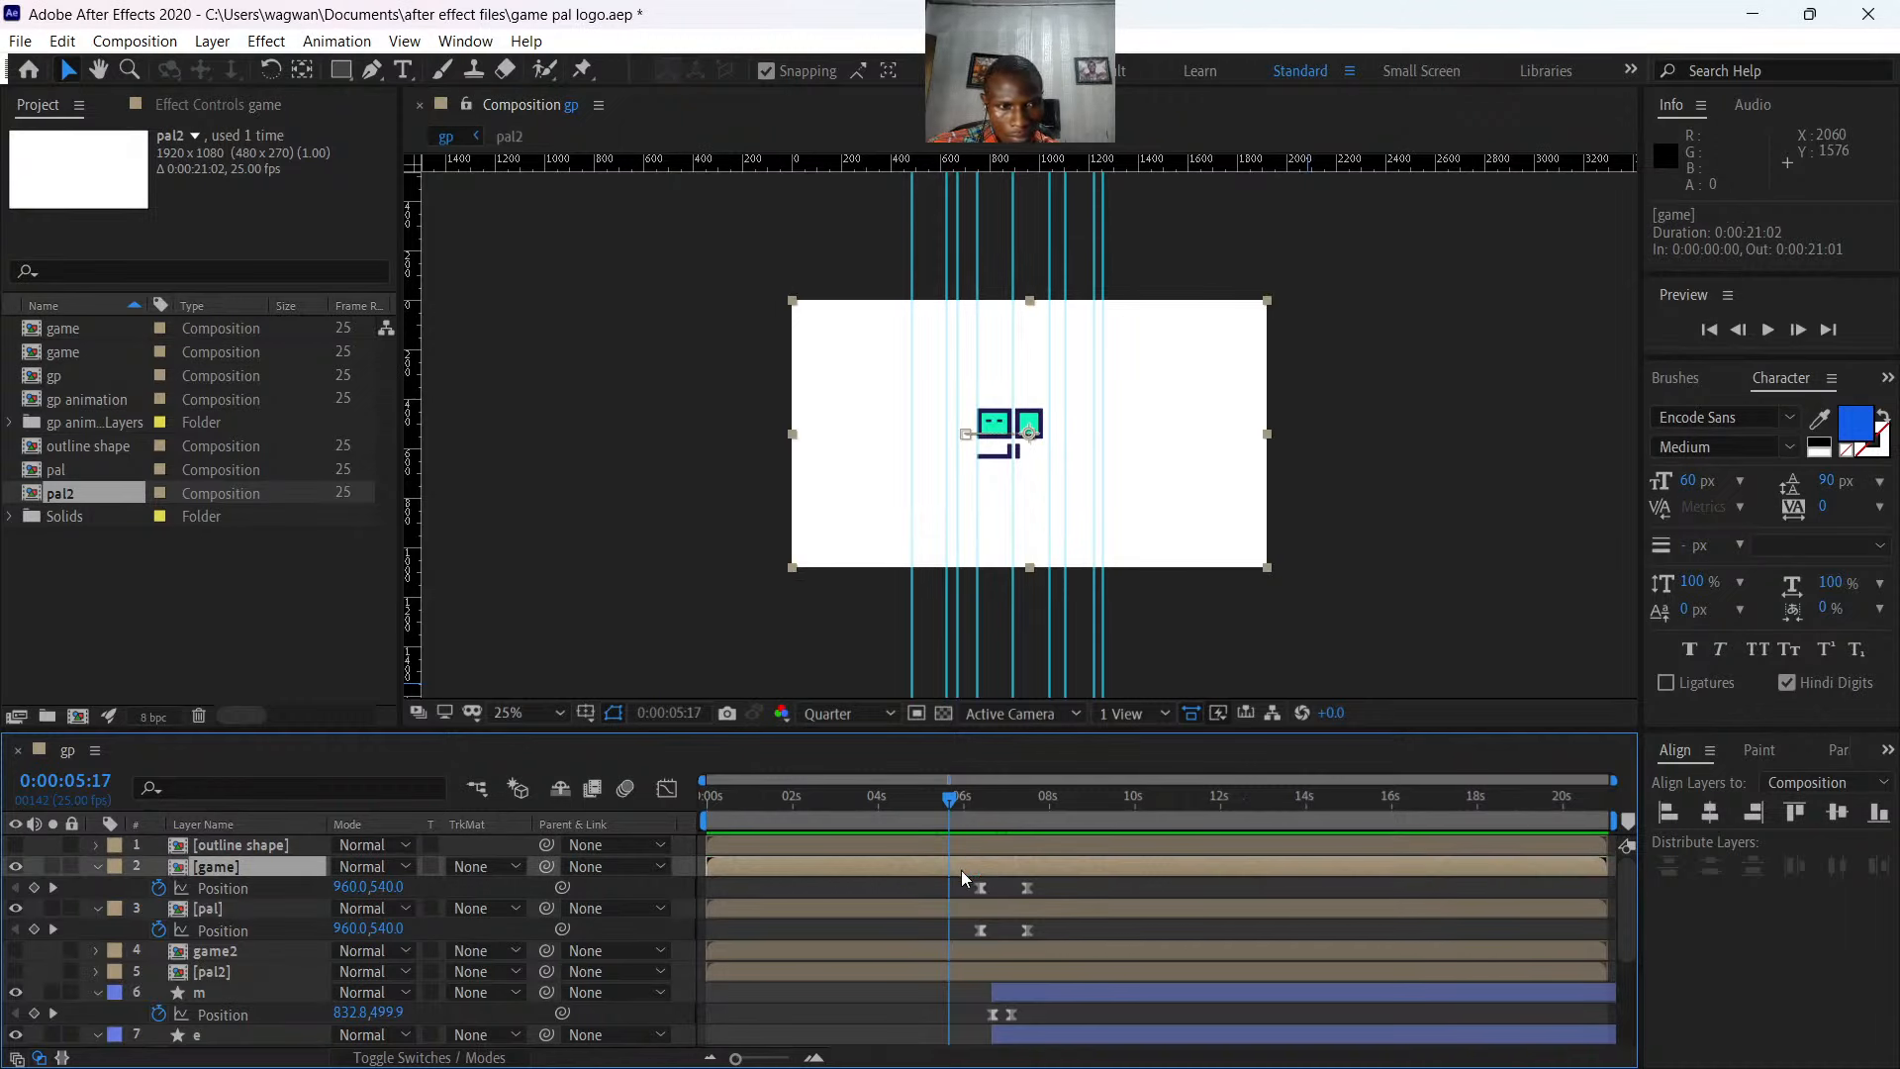
pyautogui.click(954, 953)
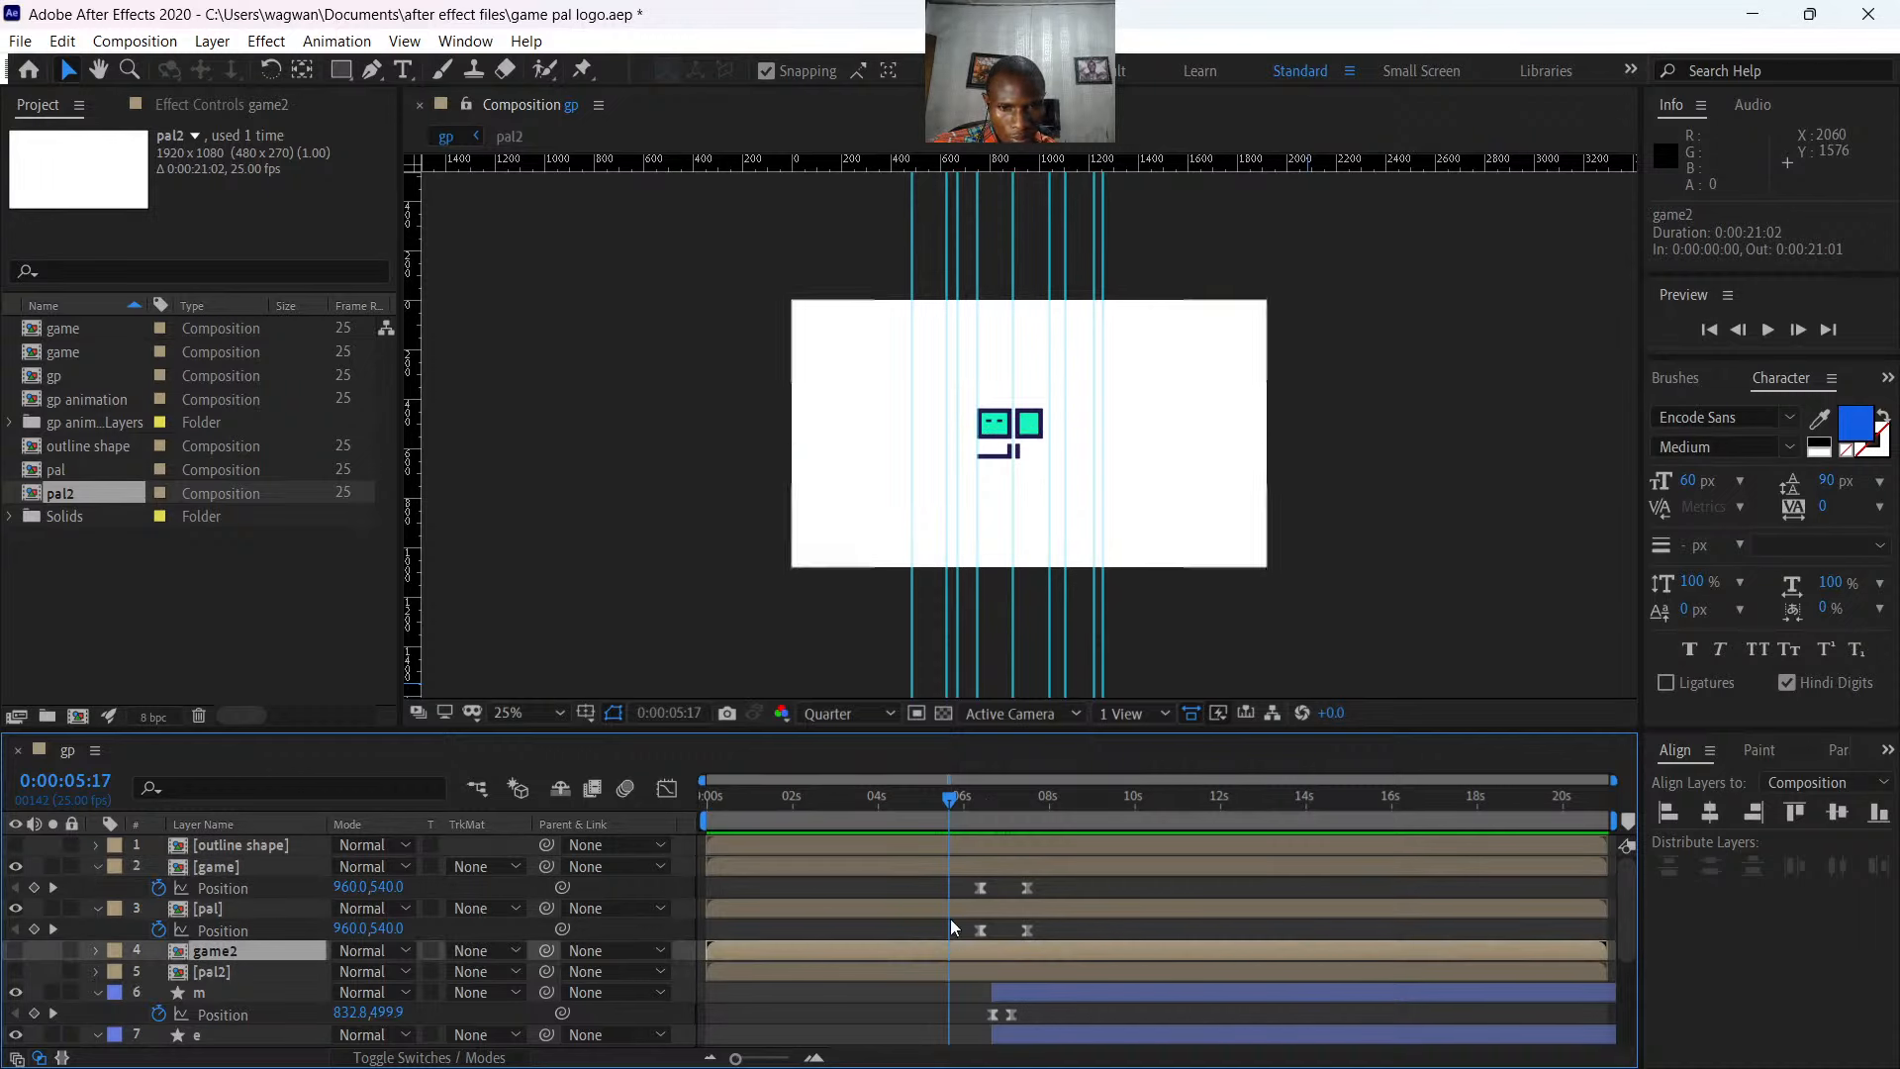
pyautogui.click(952, 911)
pyautogui.moveTo(955, 801); pyautogui.dragTo(919, 822)
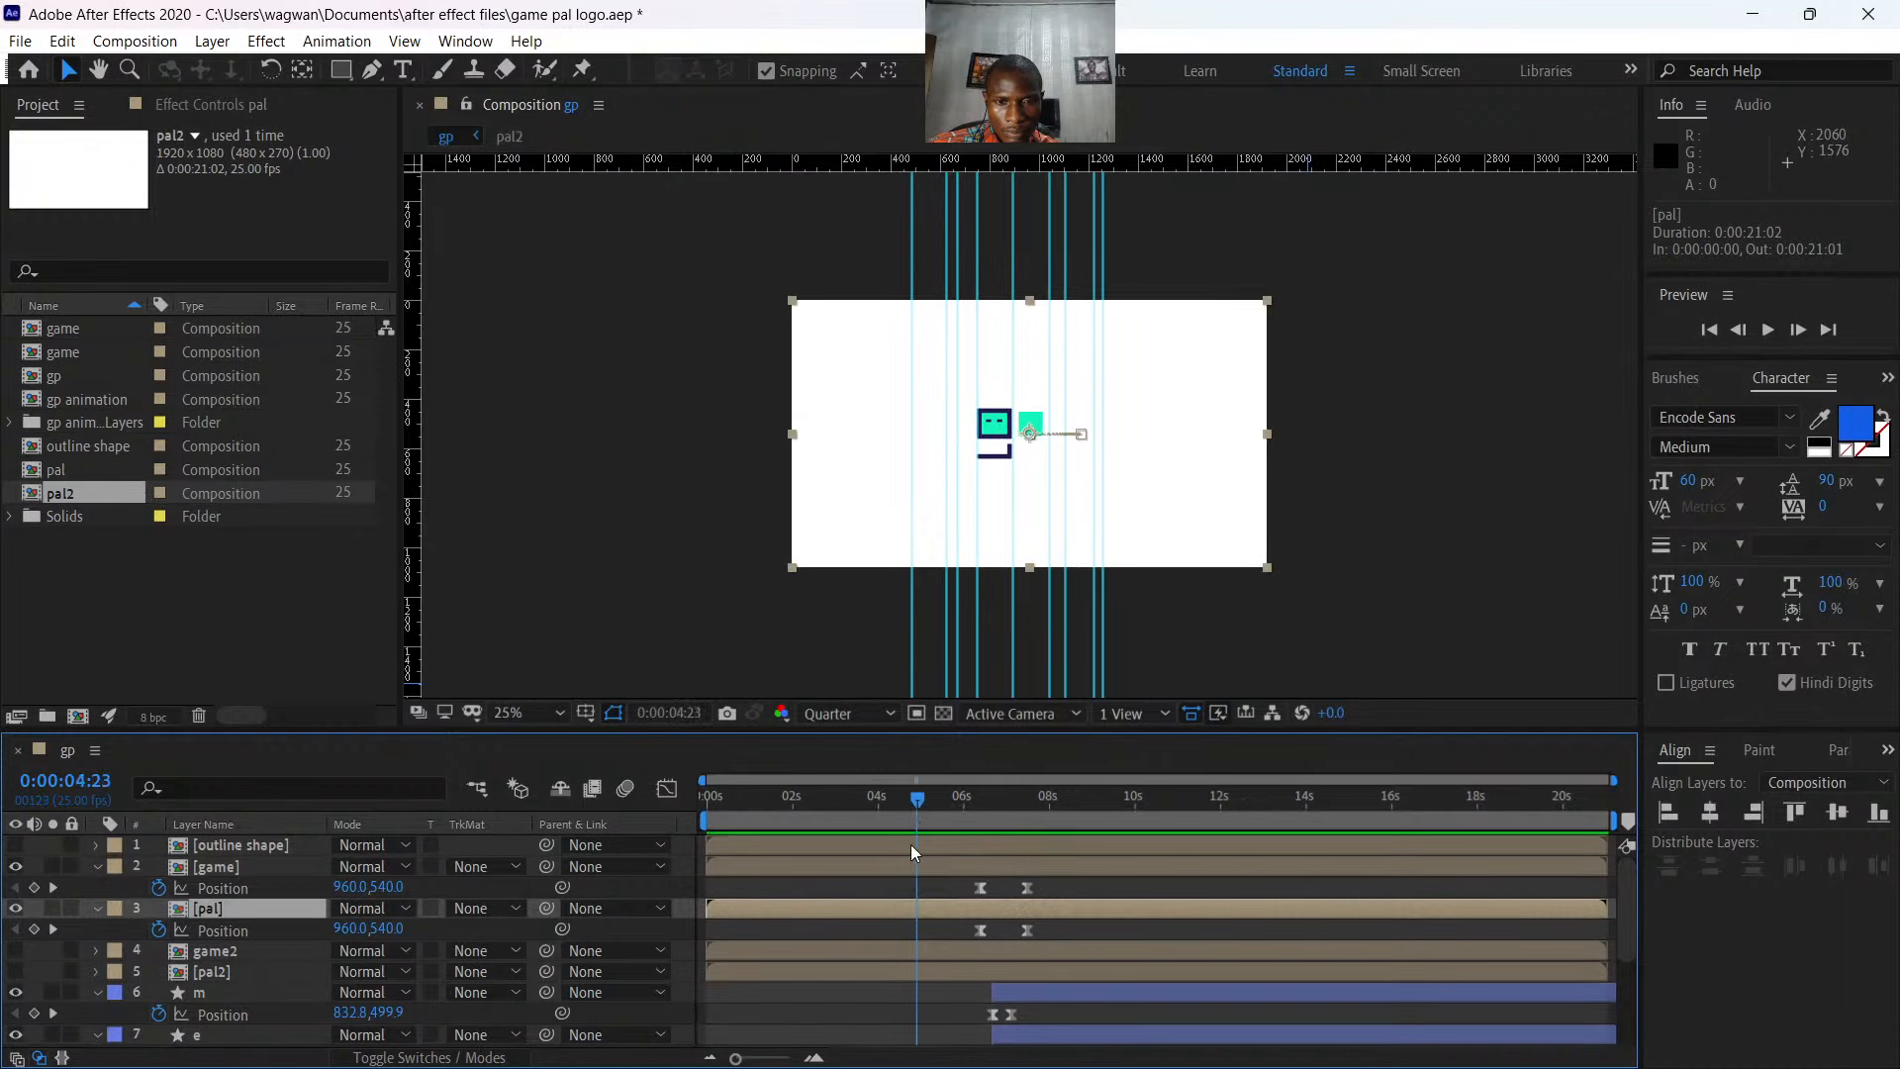
pyautogui.doubleClick(920, 904)
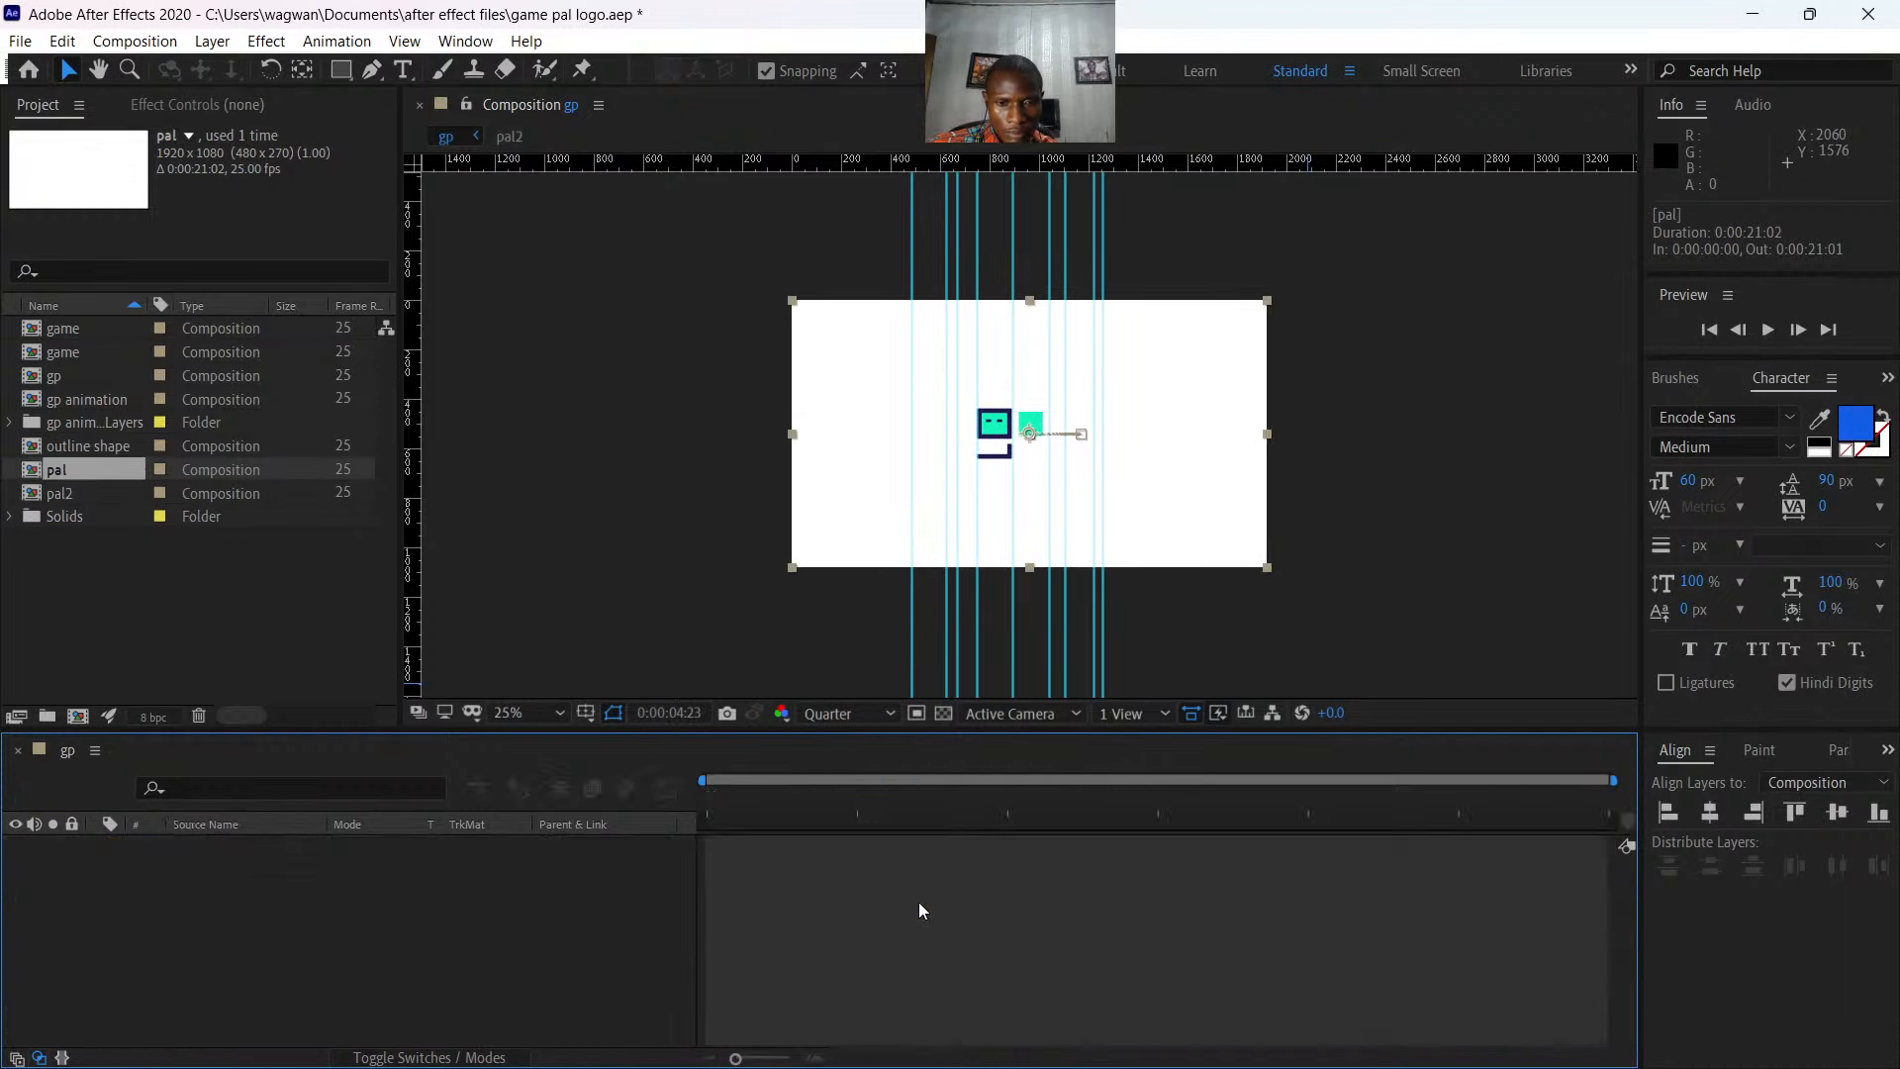
# - Shift pal's three p shape layers earlier together so the first starts at 0:00:03:12, and return to the gp composition
pyautogui.moveTo(918, 795); pyautogui.dragTo(855, 871)
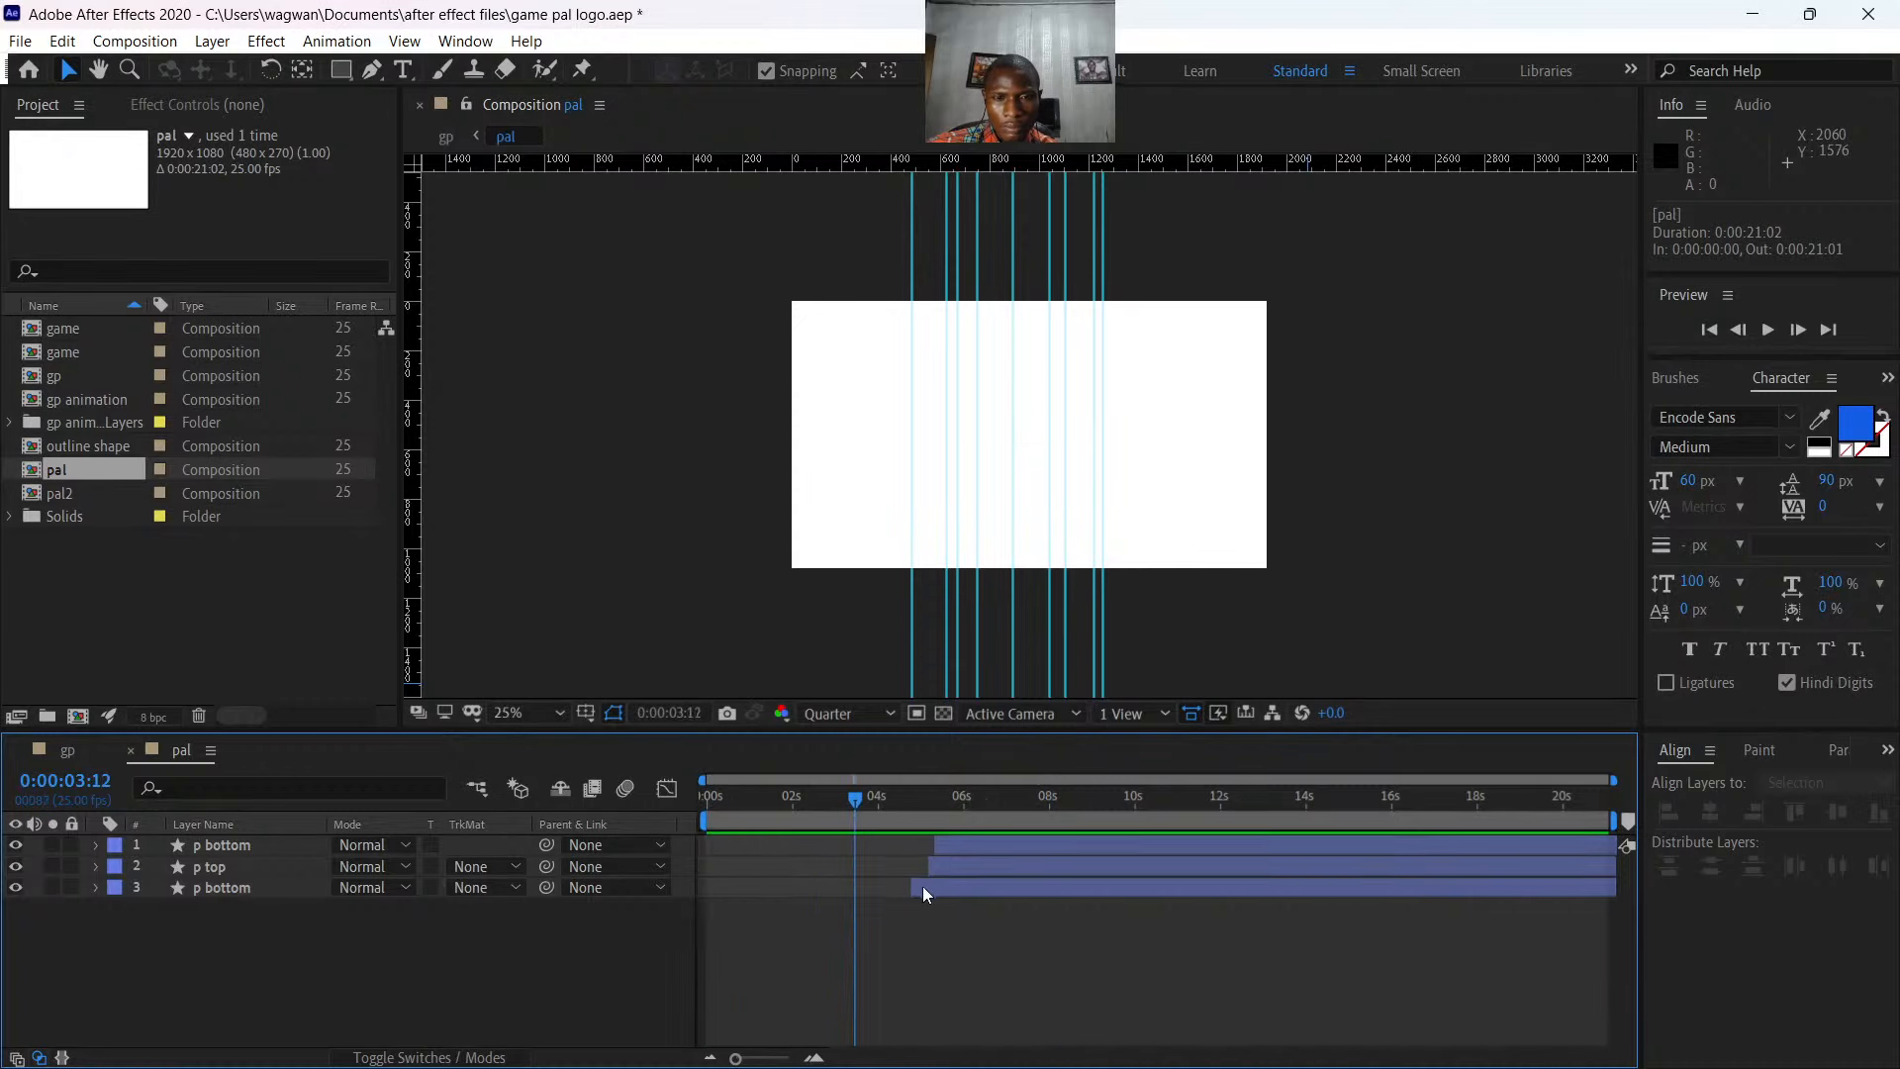
pyautogui.click(944, 887)
pyautogui.keyDown('shift'); pyautogui.click(990, 846); pyautogui.keyUp('shift')
pyautogui.moveTo(989, 846); pyautogui.dragTo(934, 863)
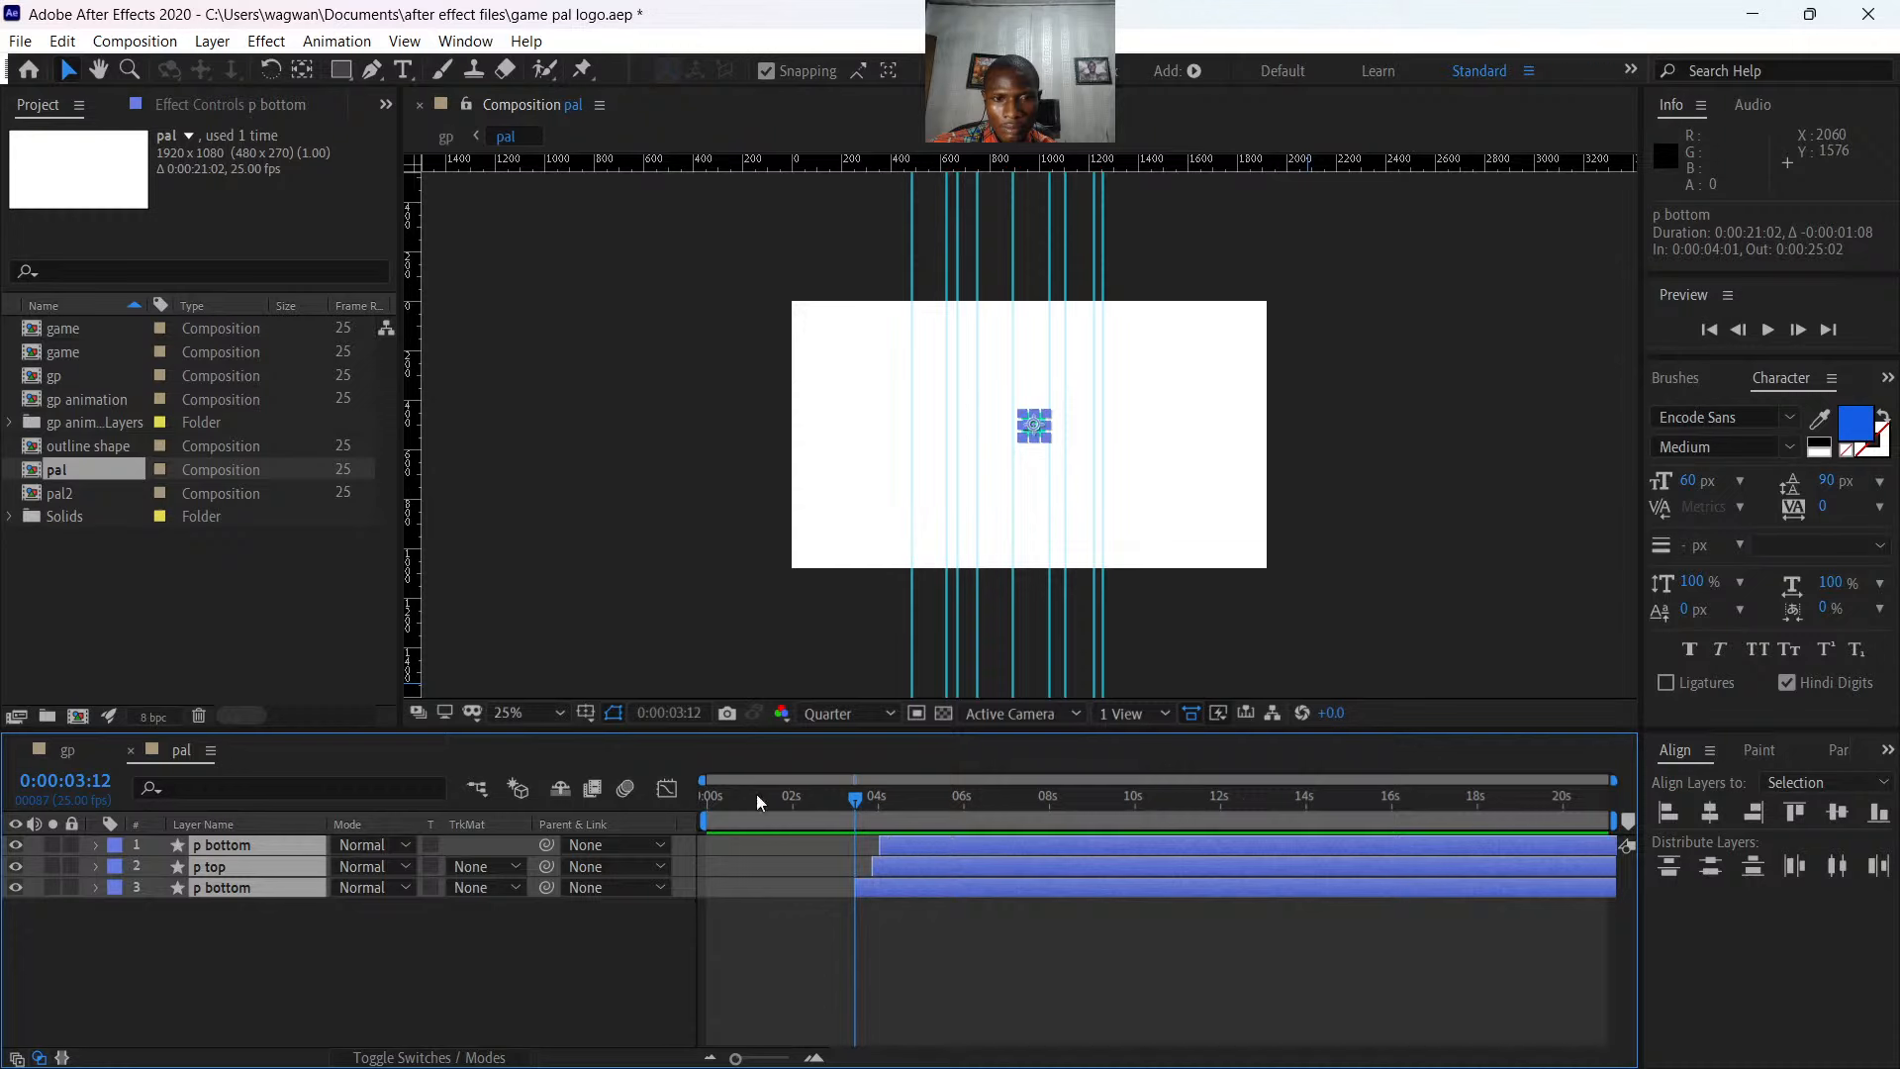
pyautogui.click(70, 751)
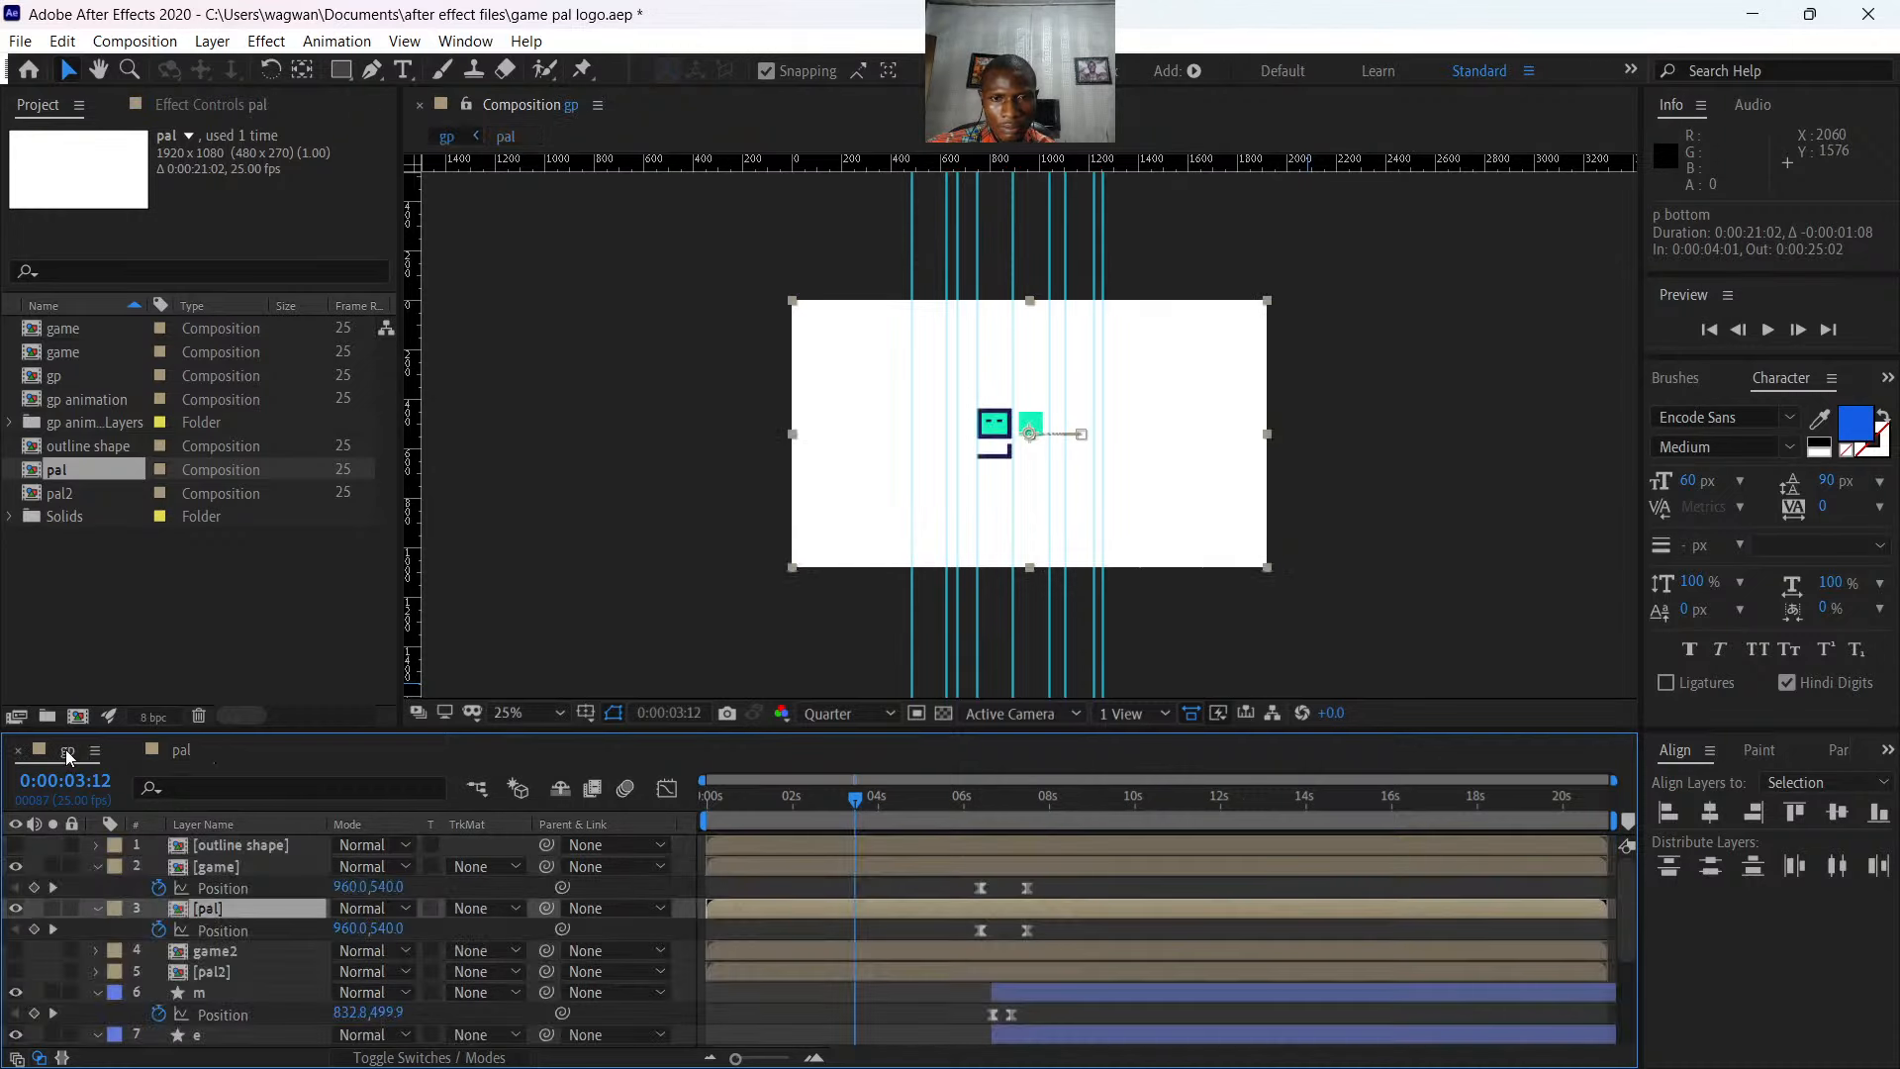
# - Play the gp animation from 0:00:00:00 through the letter reveal to check the earlier p
pyautogui.click(846, 800)
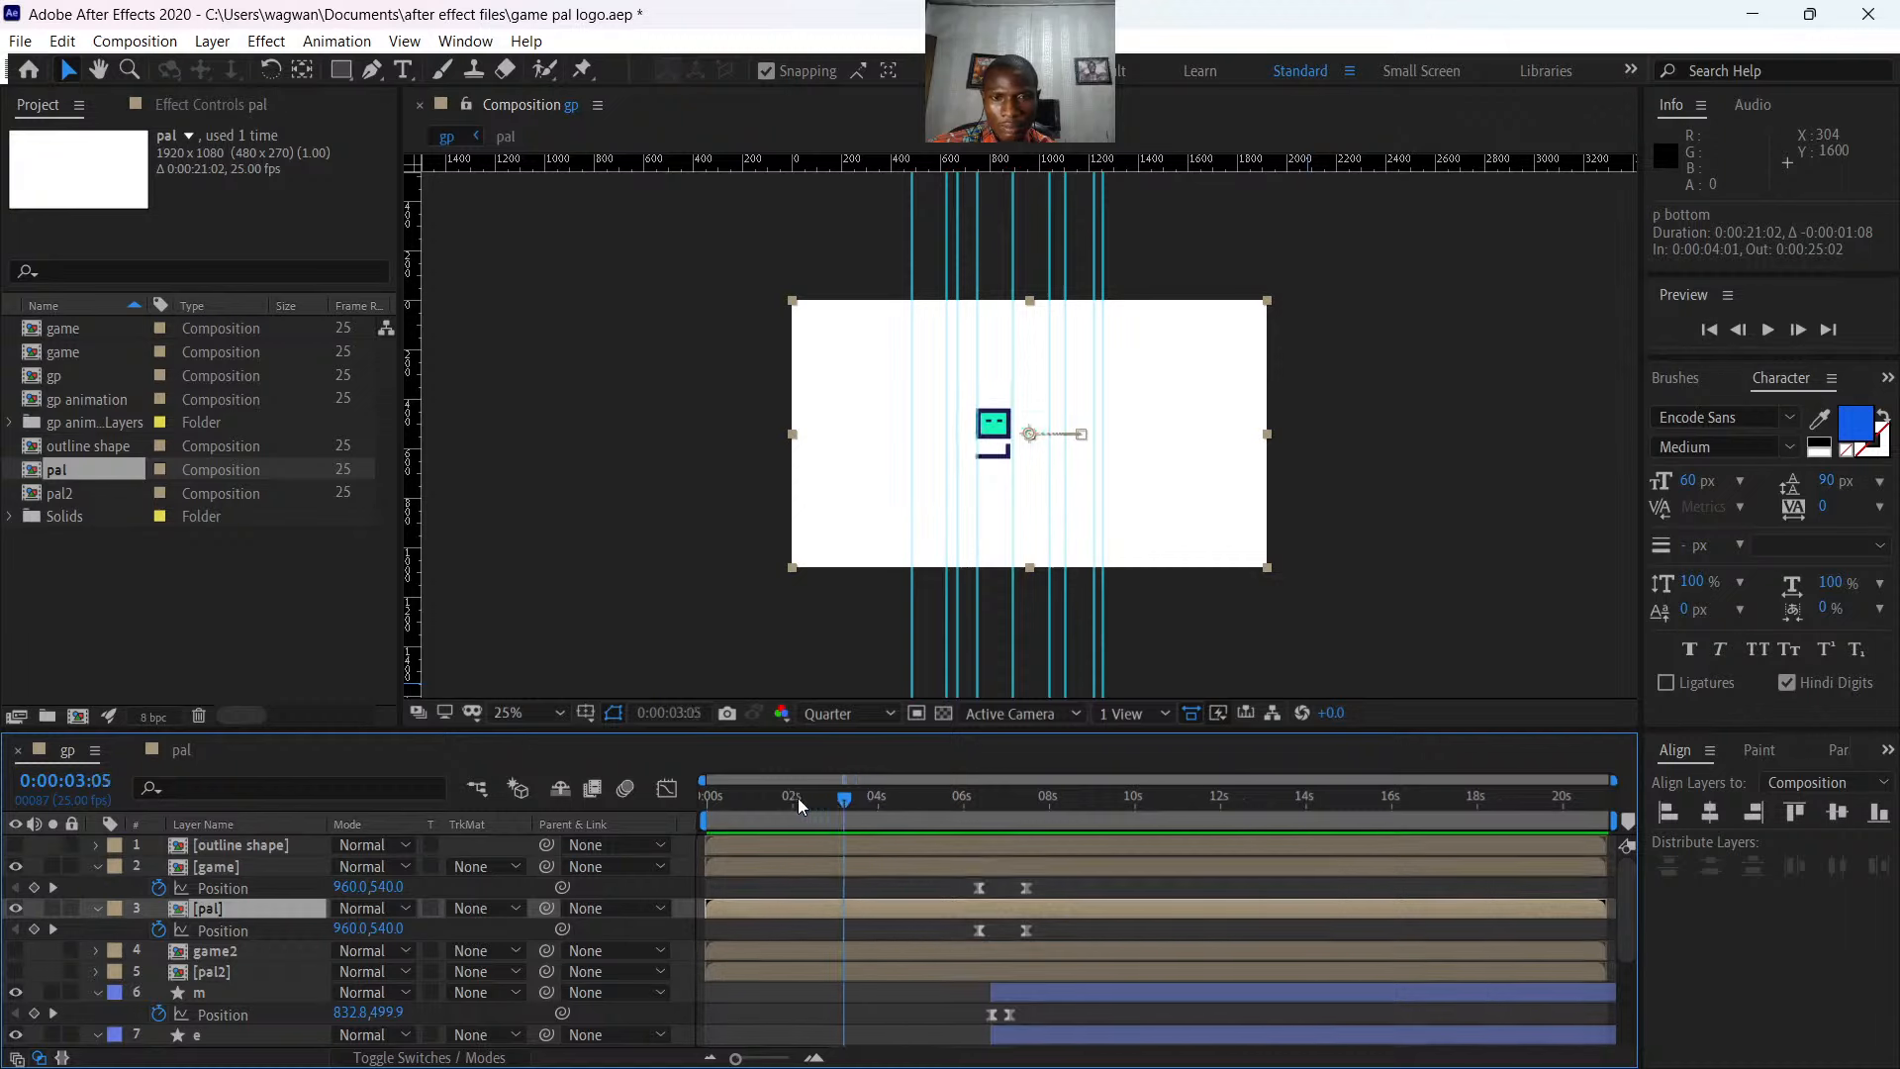
pyautogui.moveTo(799, 799); pyautogui.dragTo(674, 844)
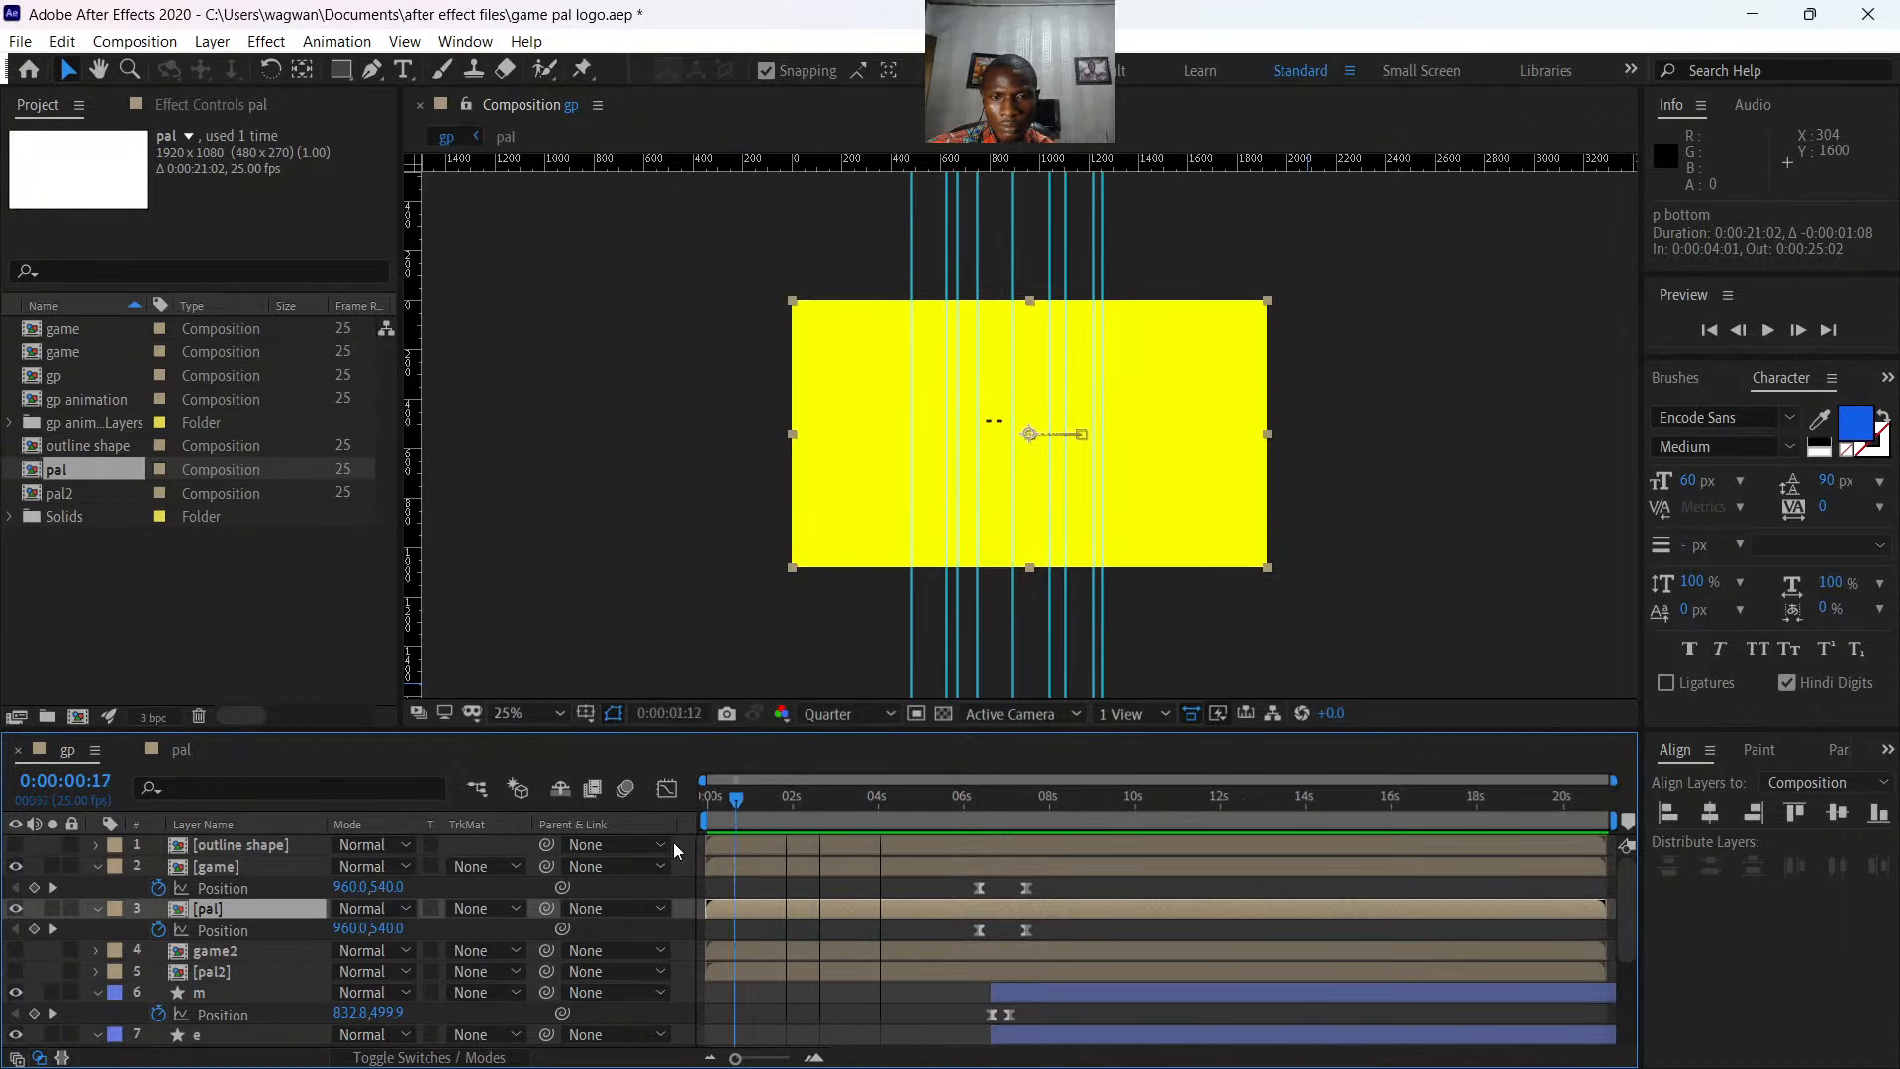
pyautogui.press('space')
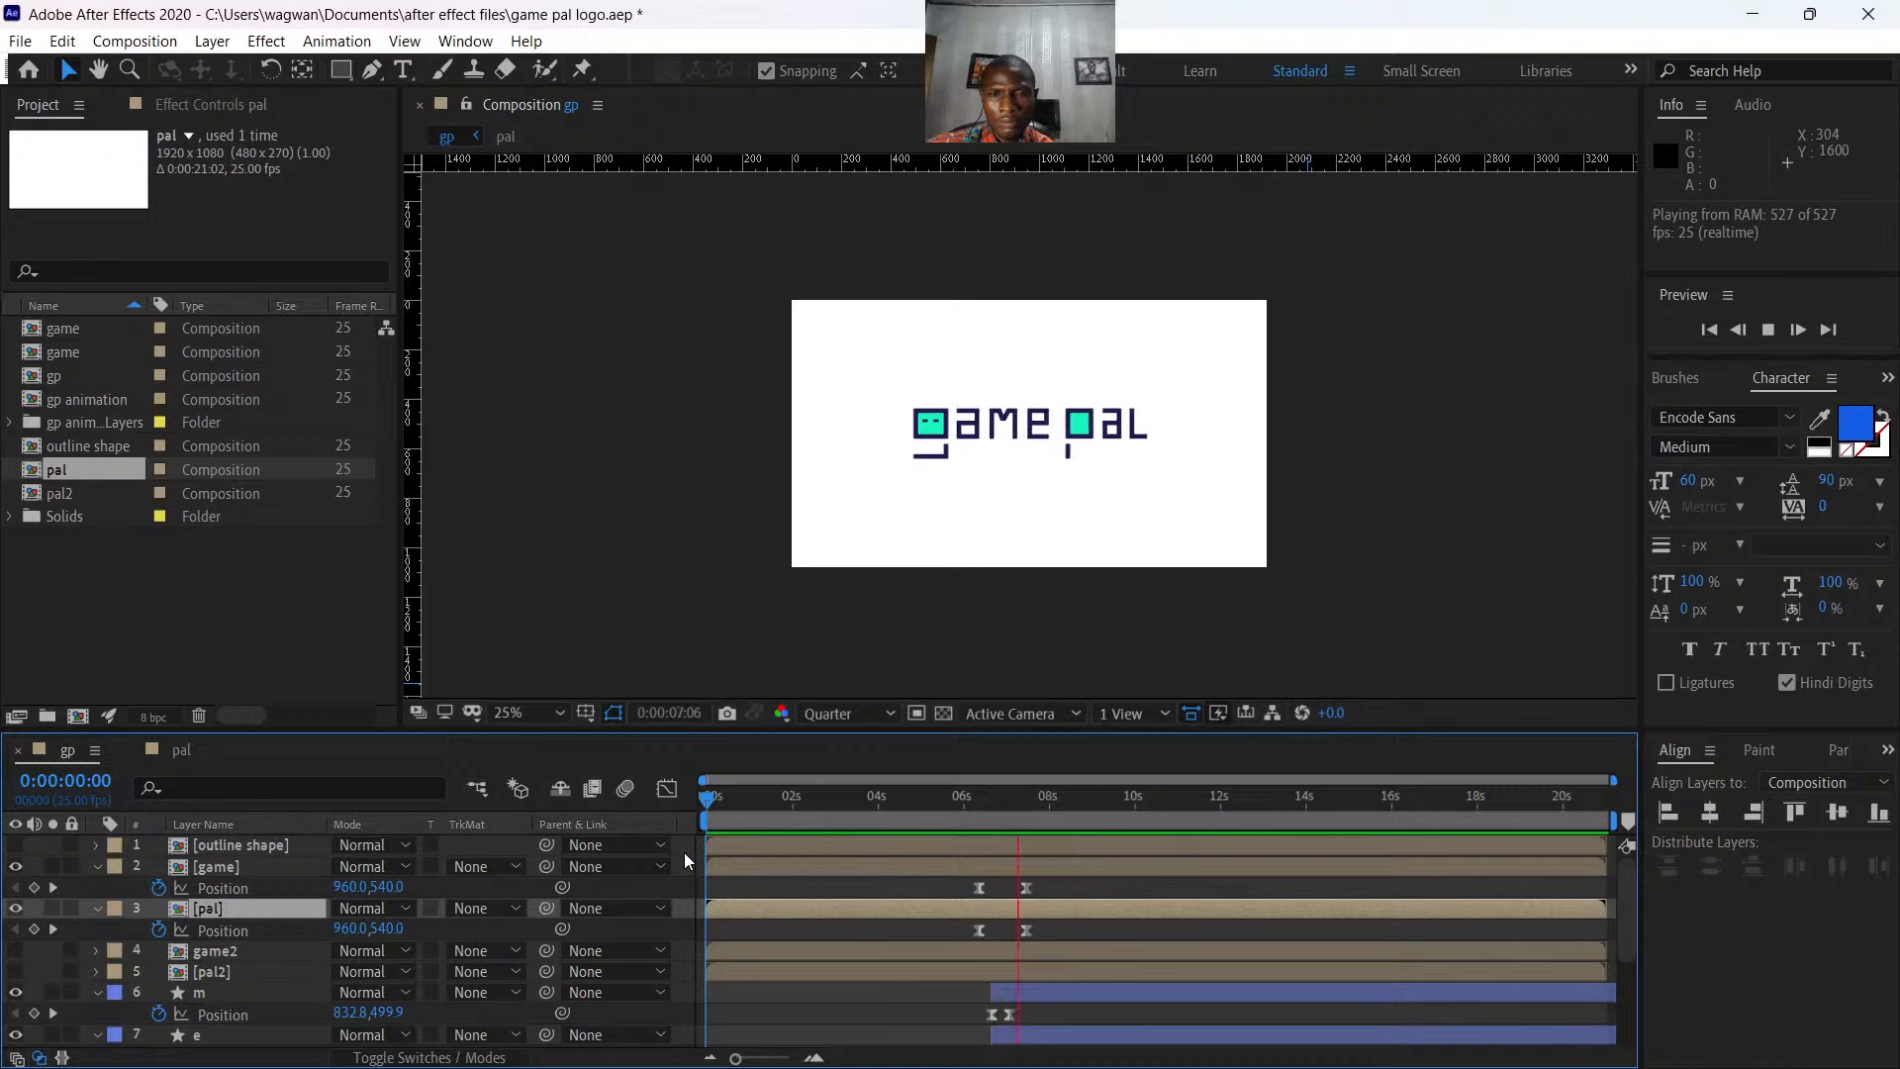
pyautogui.click(1017, 906)
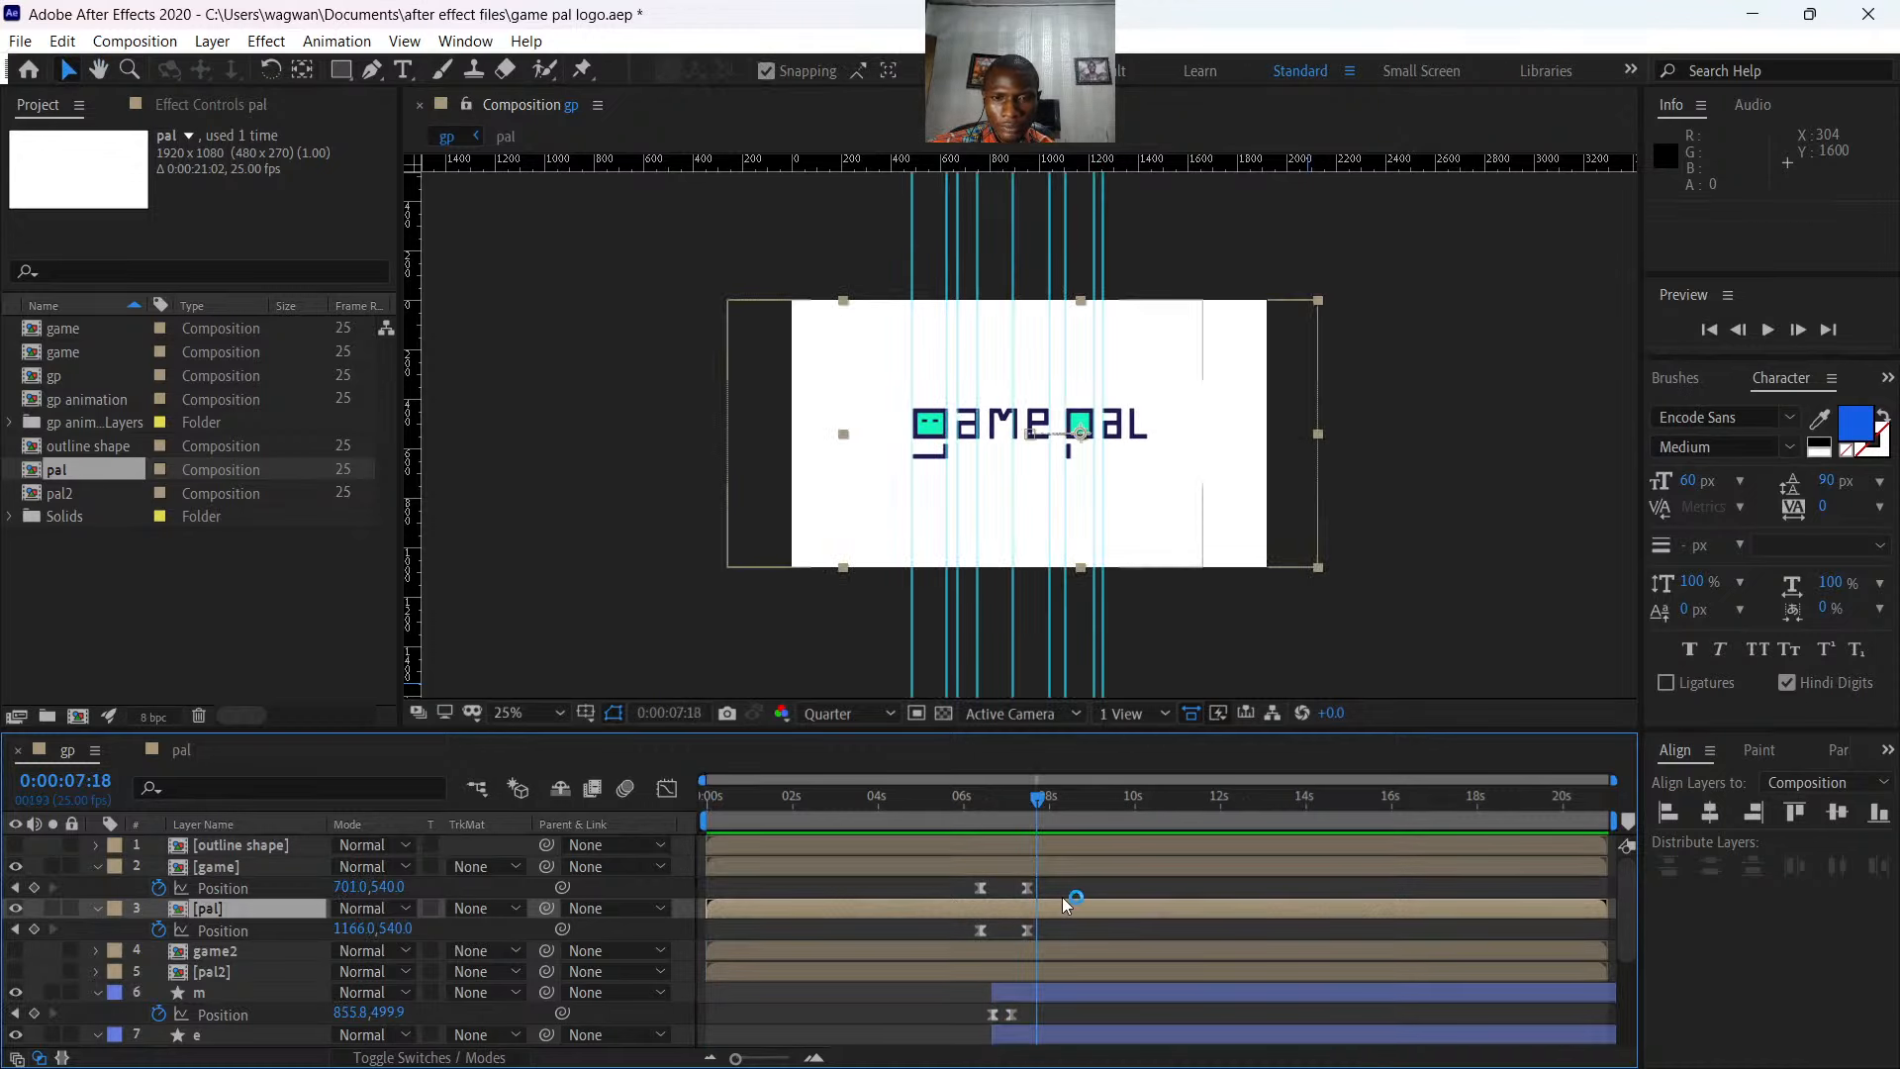
# - Move the game and pal Position keyframes together to begin just before 0:00:05:00, and preview from 0:00:02:16
pyautogui.moveTo(1048, 882); pyautogui.dragTo(913, 938)
pyautogui.moveTo(841, 814); pyautogui.dragTo(813, 816)
pyautogui.press('space')
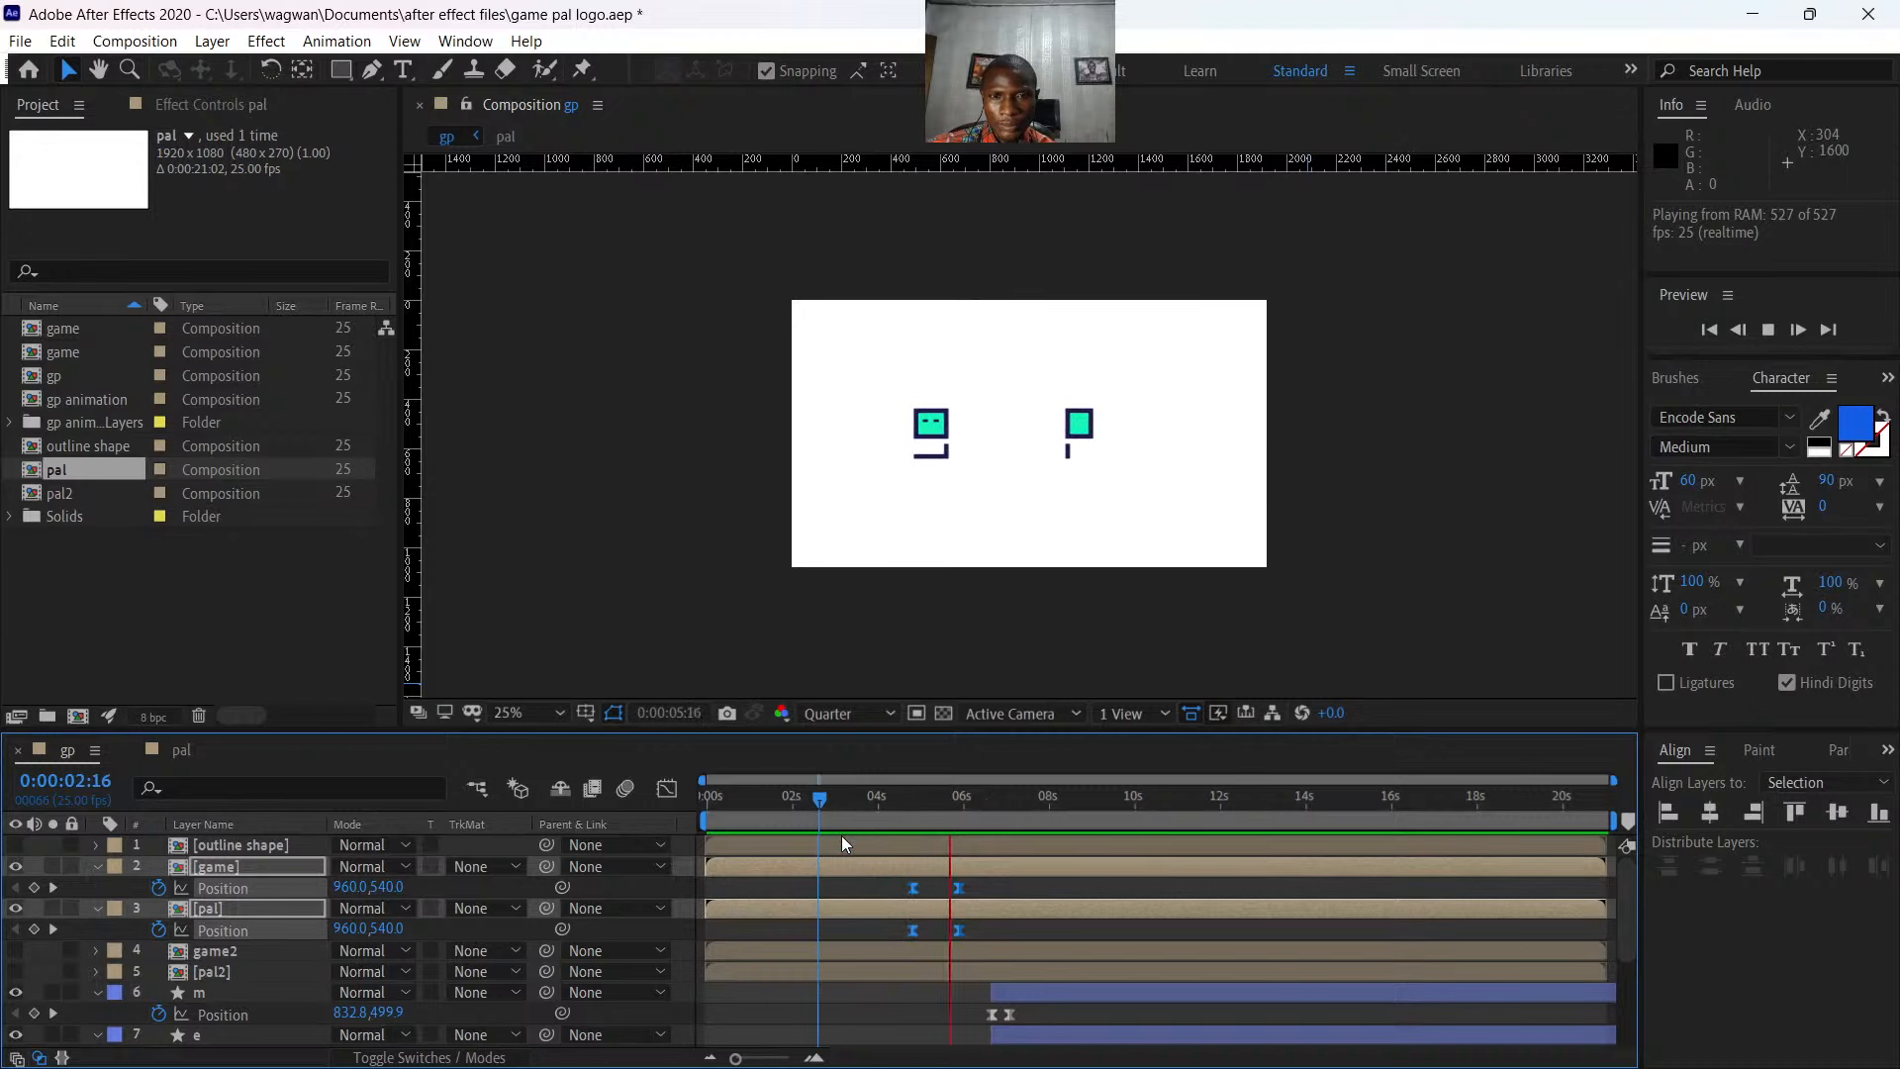
pyautogui.press('space')
# - Shift the five letter layers m, e, a, a and l with their keyframes to start at 0:00:04:18, and check 0:00:04:19
pyautogui.scroll(-2, 1029, 976)
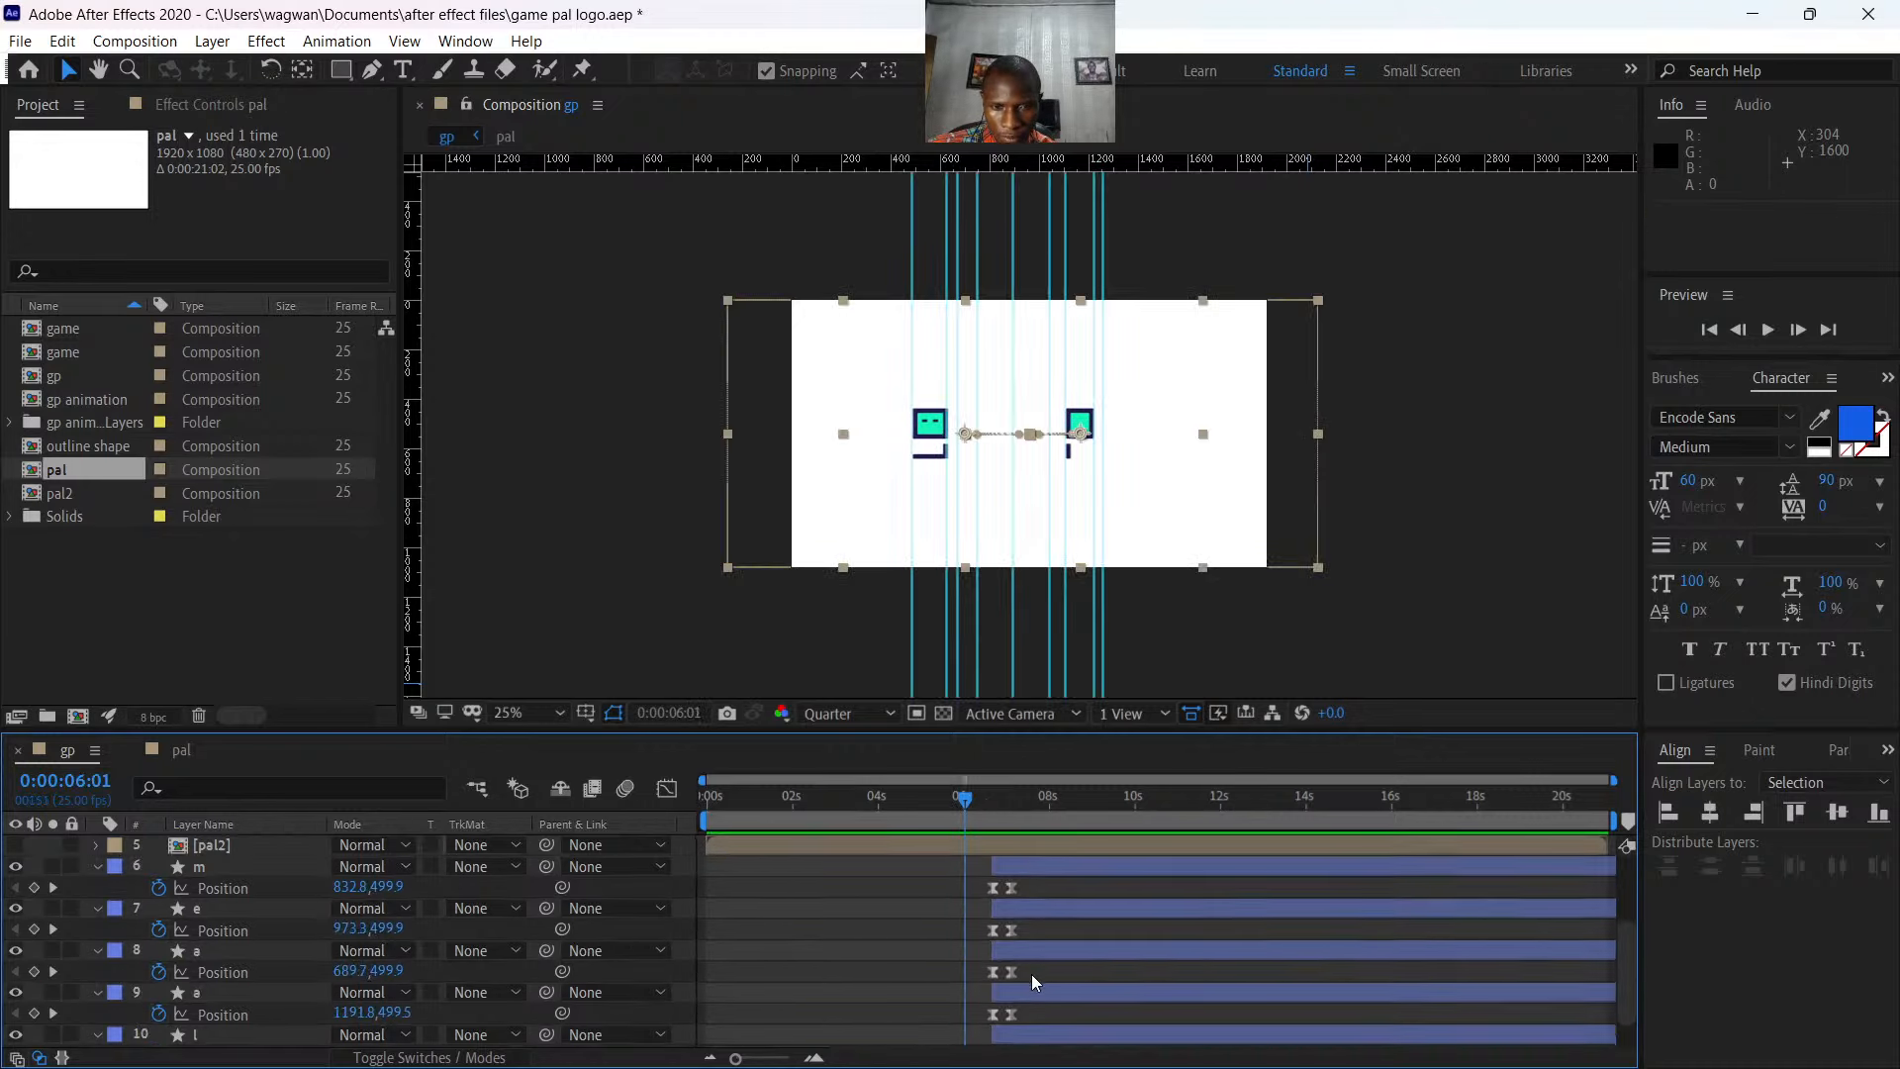
pyautogui.click(1027, 990)
pyautogui.scroll(1, 1024, 988)
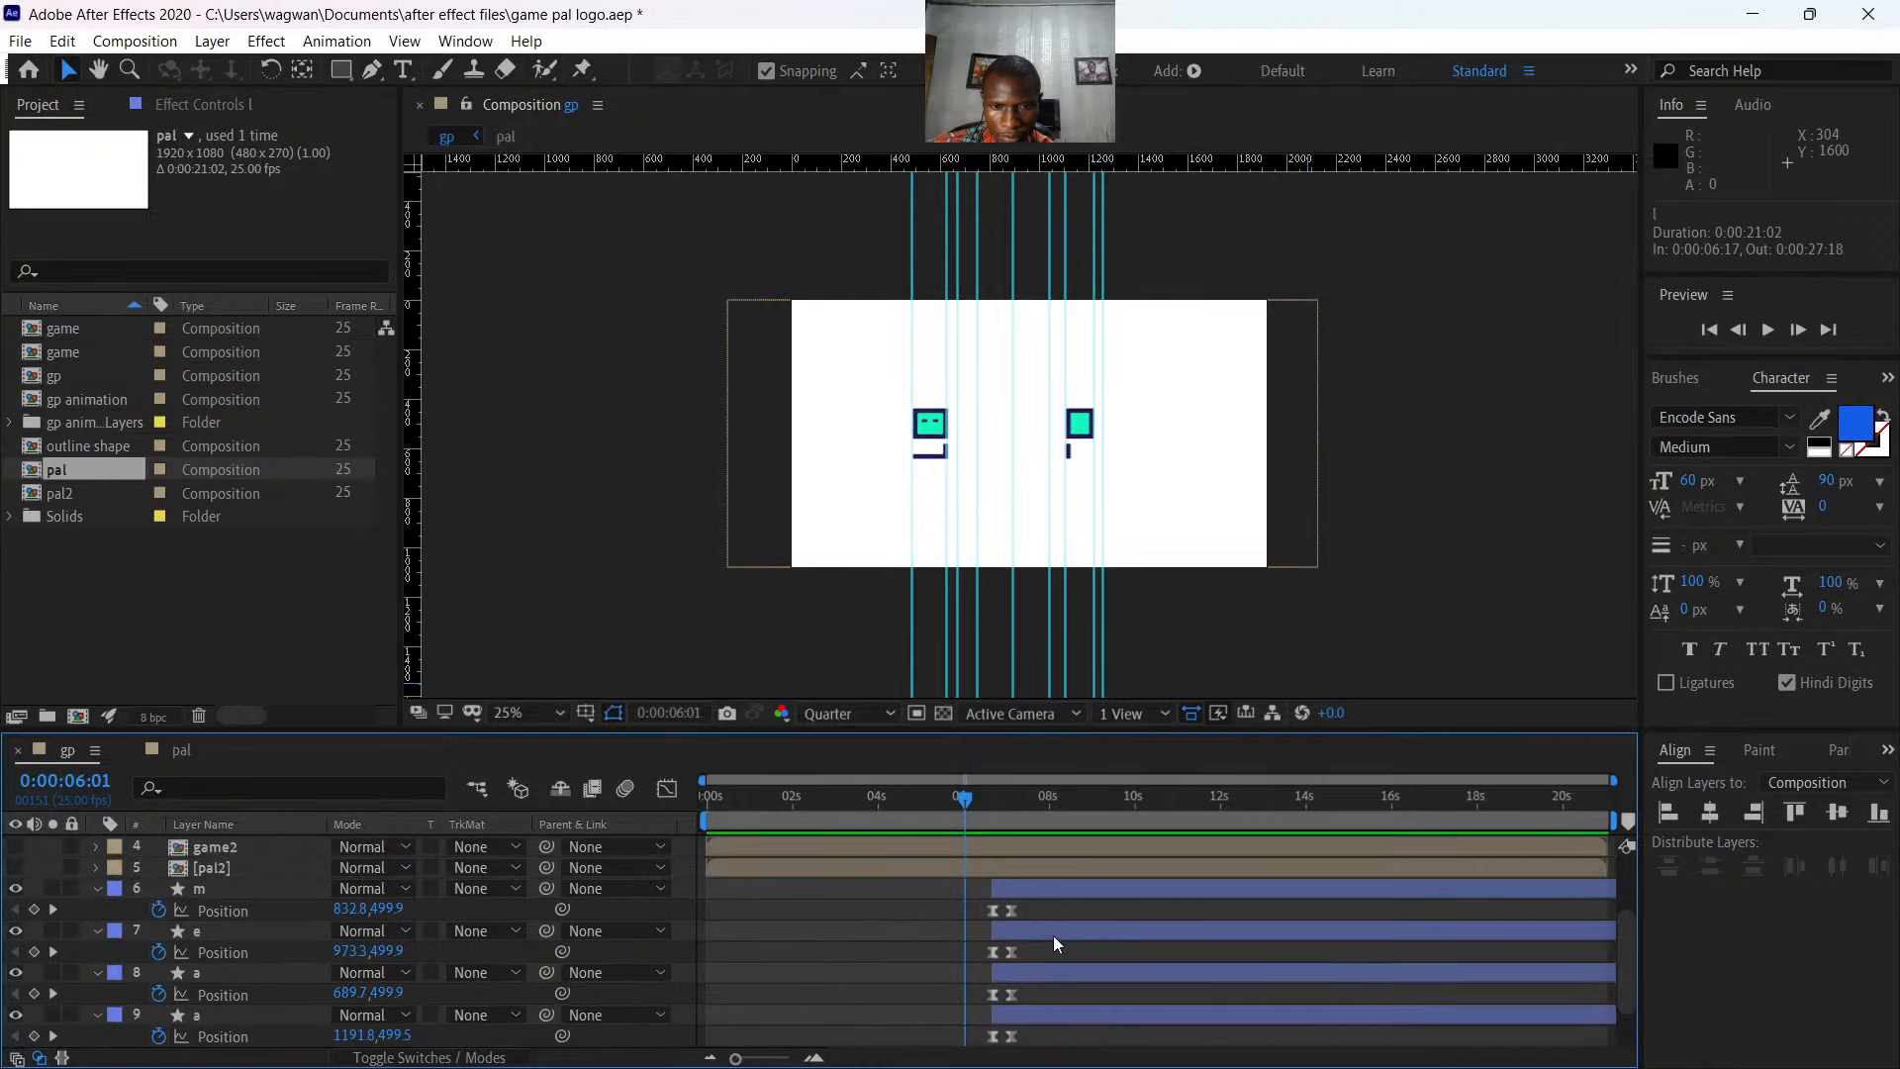
pyautogui.keyDown('shift'); pyautogui.click(1042, 891); pyautogui.keyUp('shift')
pyautogui.scroll(2, 1041, 903)
pyautogui.scroll(-2, 1025, 941)
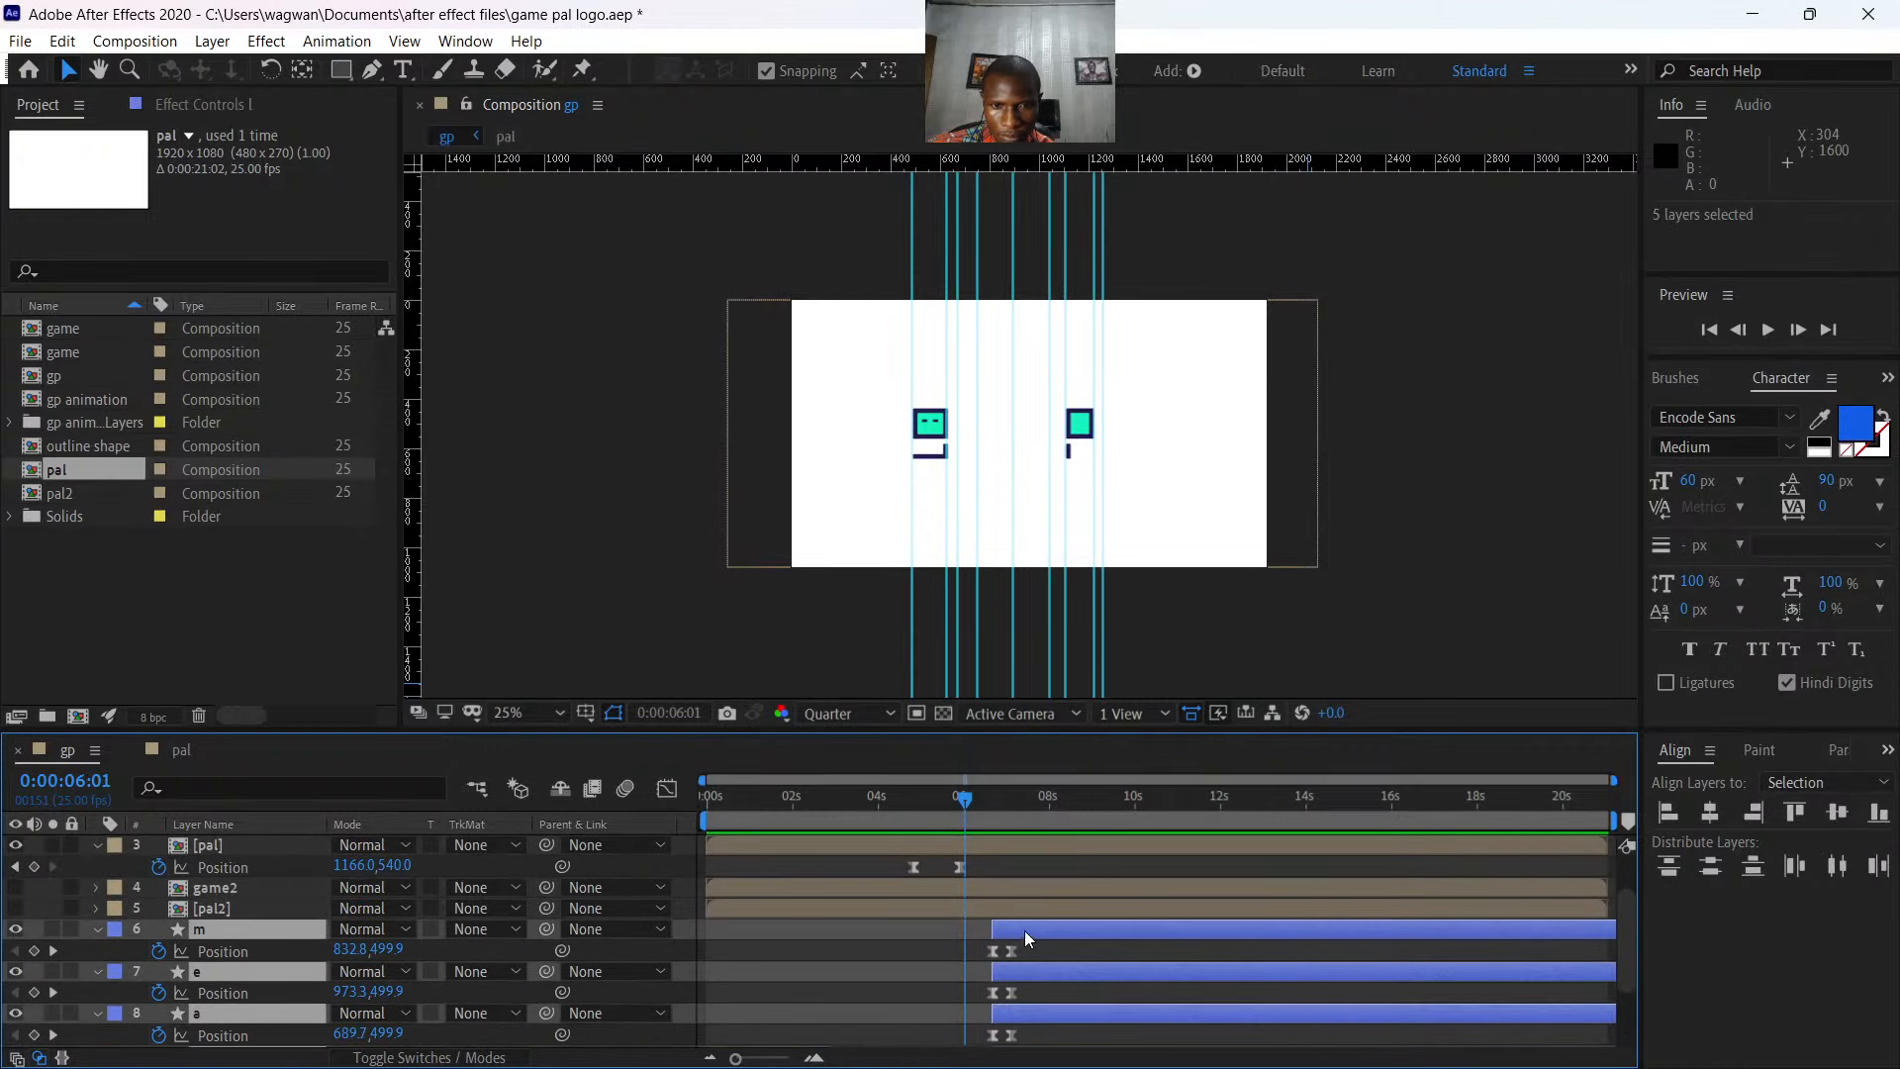
pyautogui.moveTo(1024, 930); pyautogui.dragTo(937, 927)
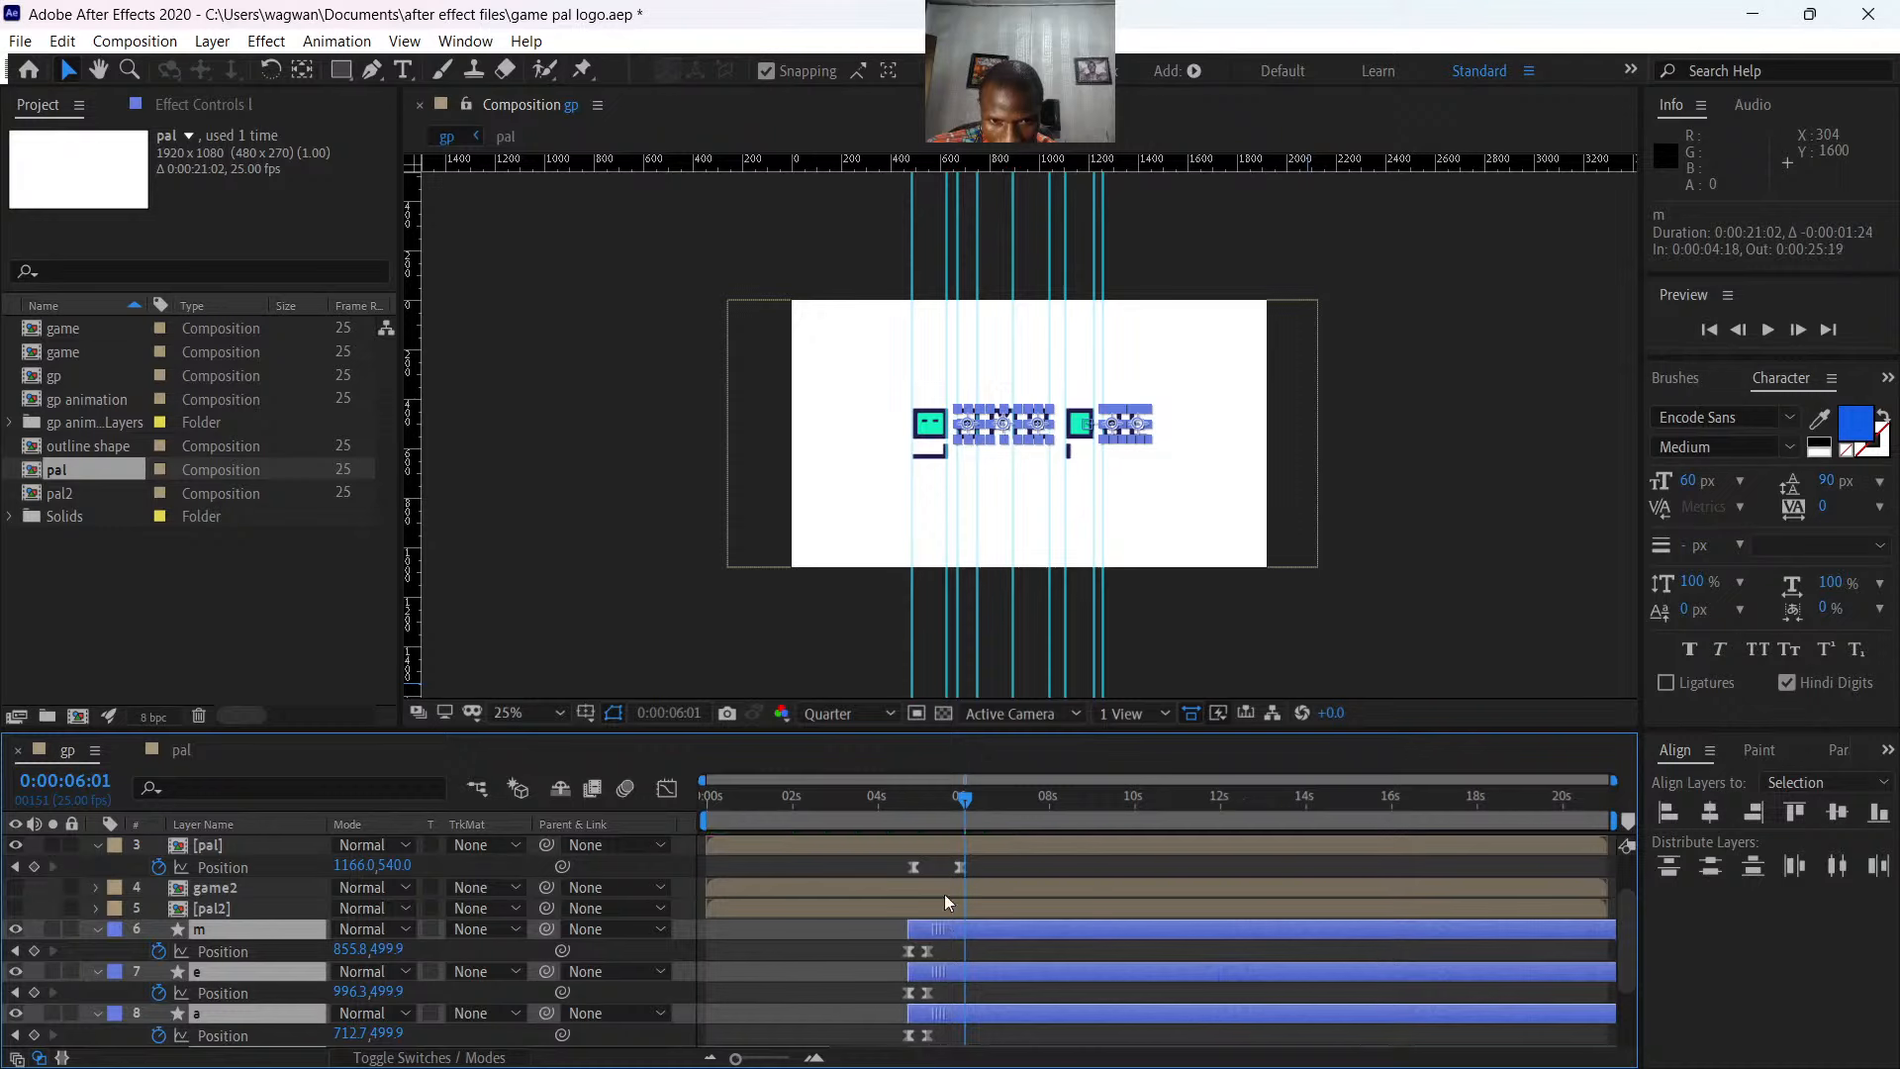
pyautogui.click(918, 821)
pyautogui.click(911, 823)
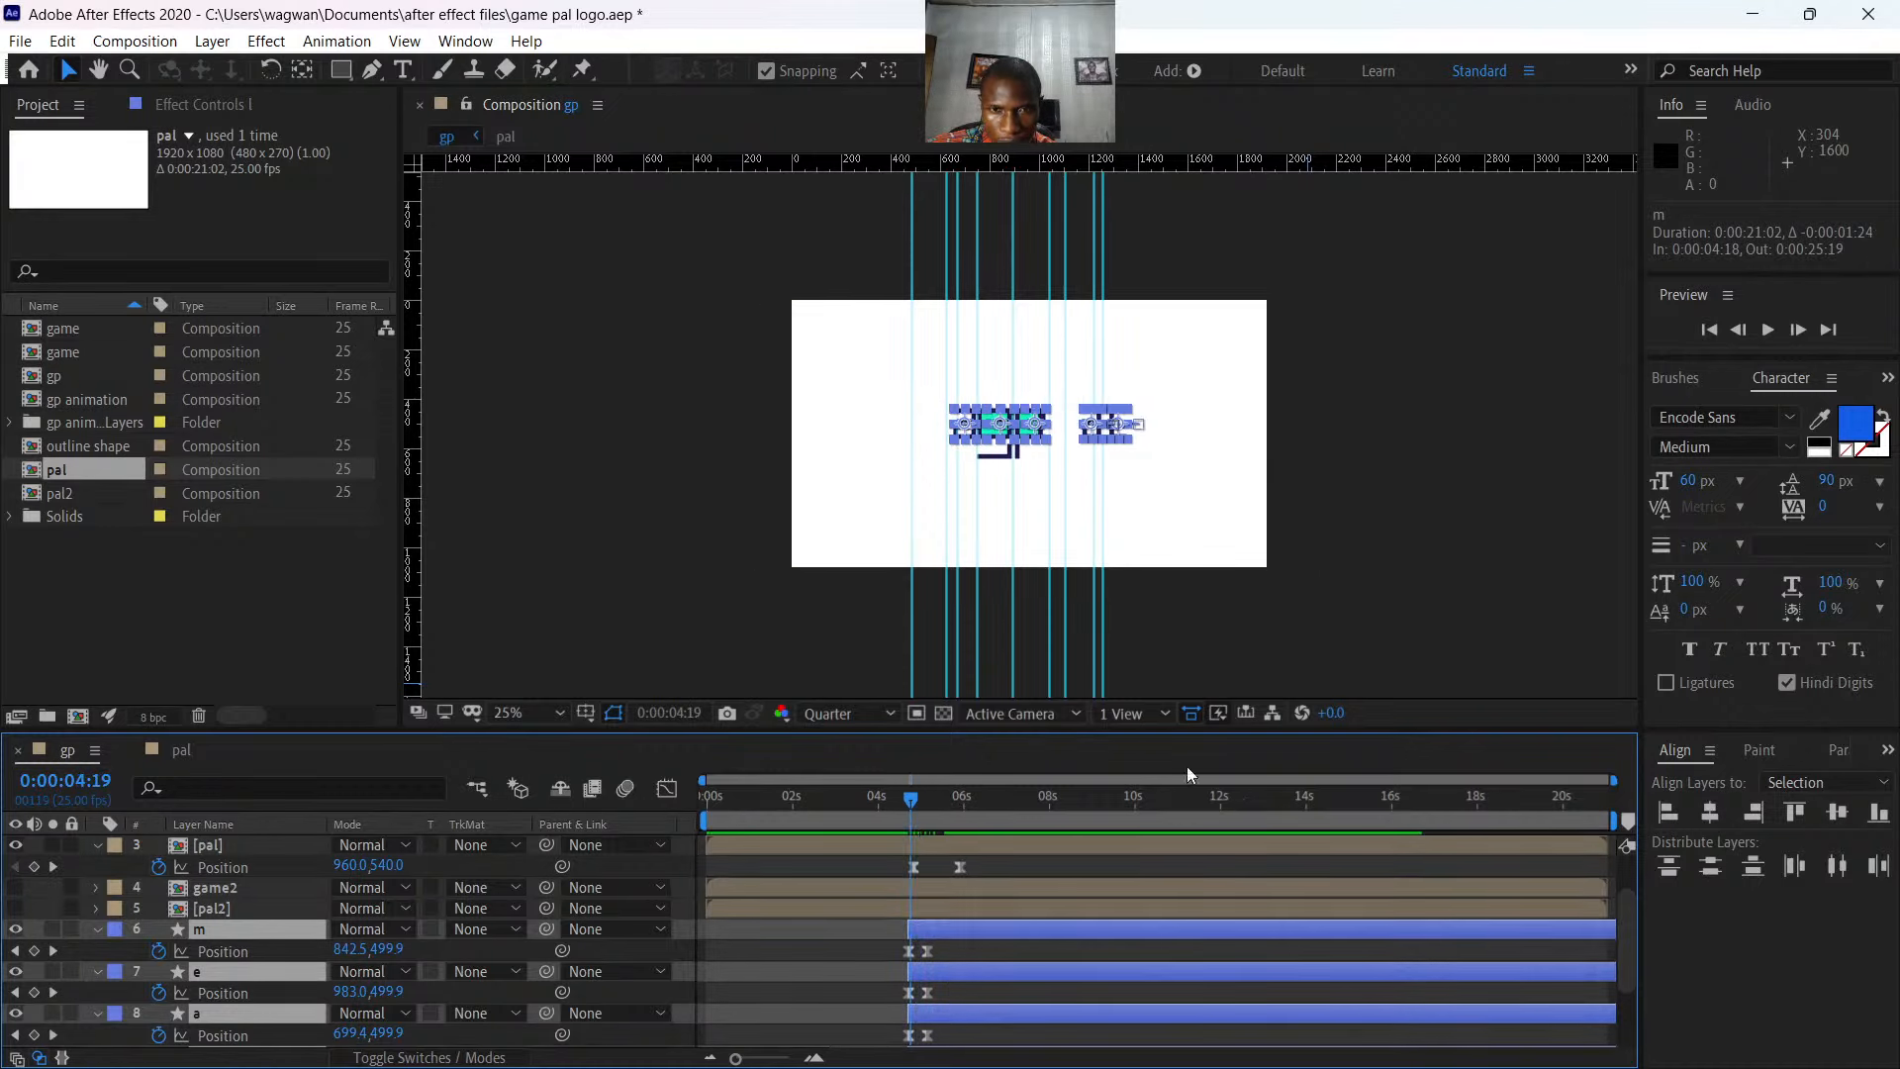
pyautogui.click(1327, 594)
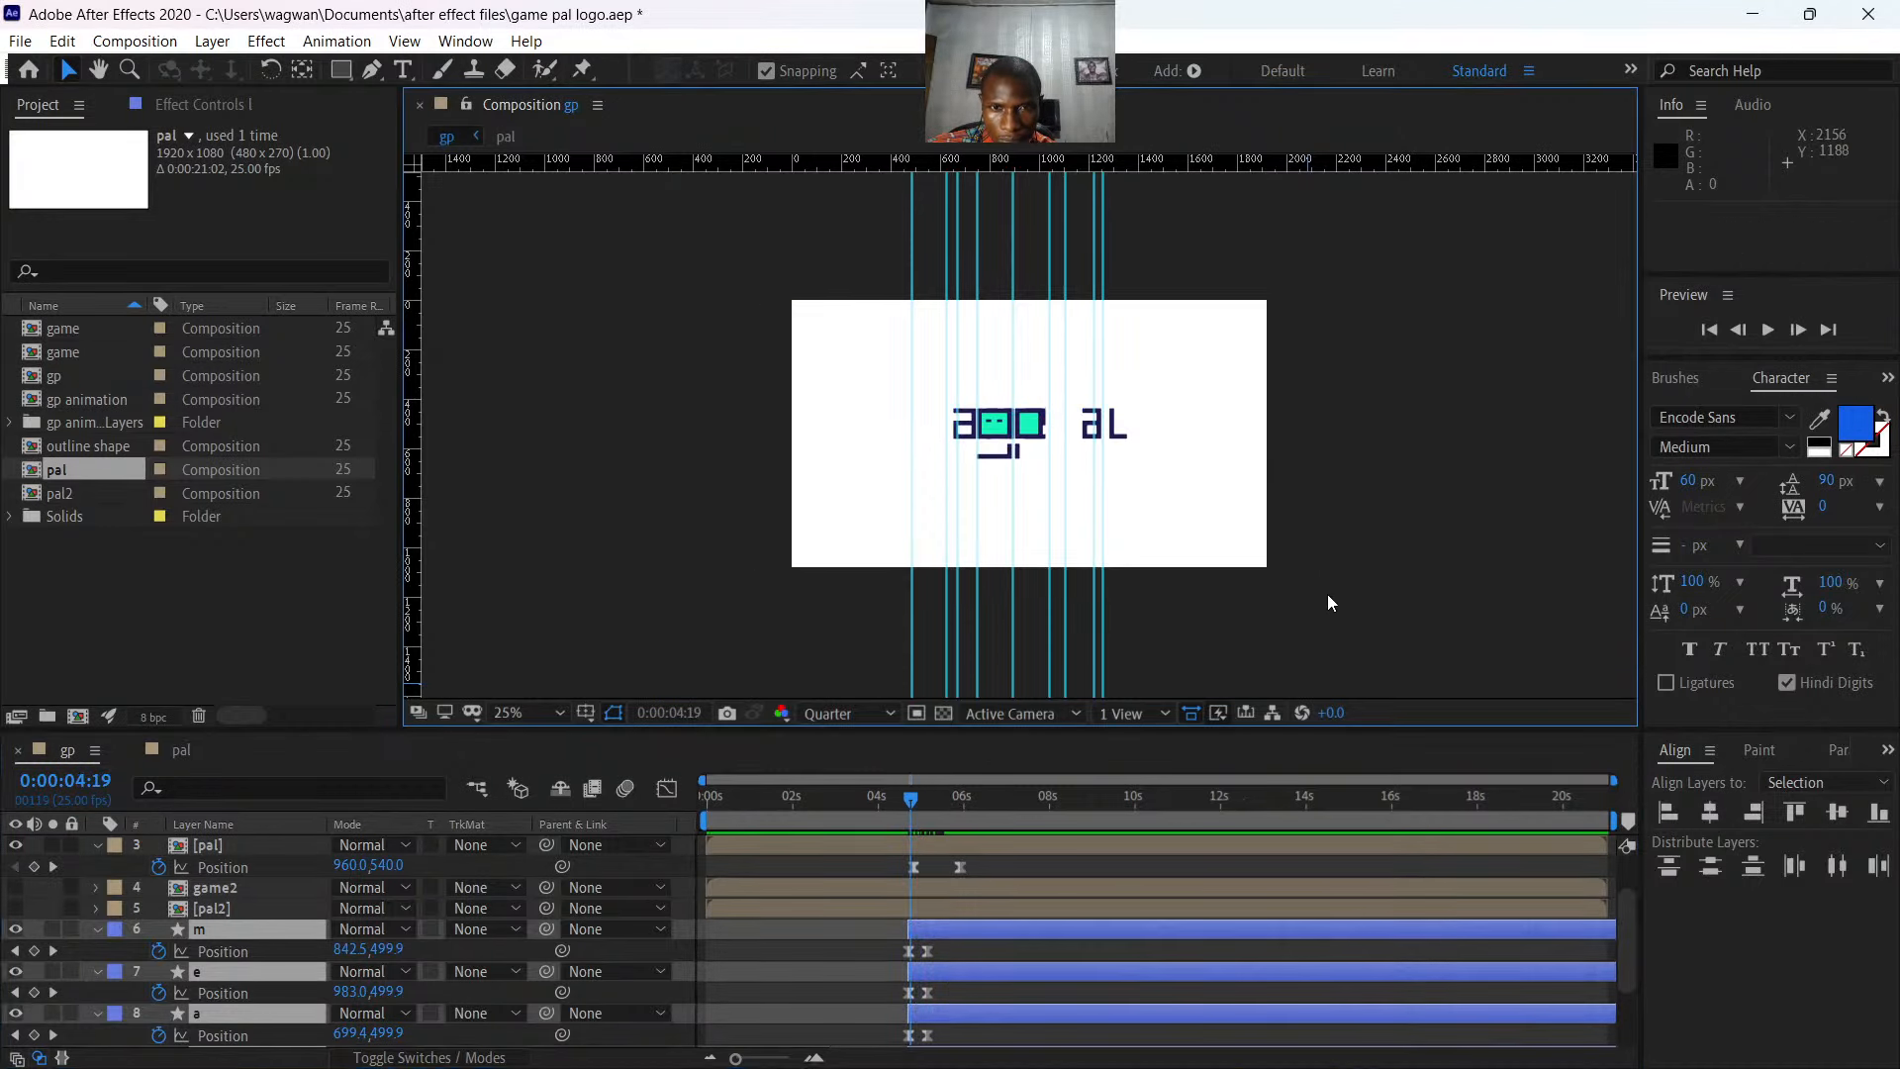
# - Retime the five letter layers m, e, a, a and l to start at 0:00:04:22, and replay from 0:00:04:16
pyautogui.click(946, 926)
pyautogui.scroll(-3, 956, 945)
pyautogui.keyDown('shift'); pyautogui.click(928, 990); pyautogui.keyUp('shift')
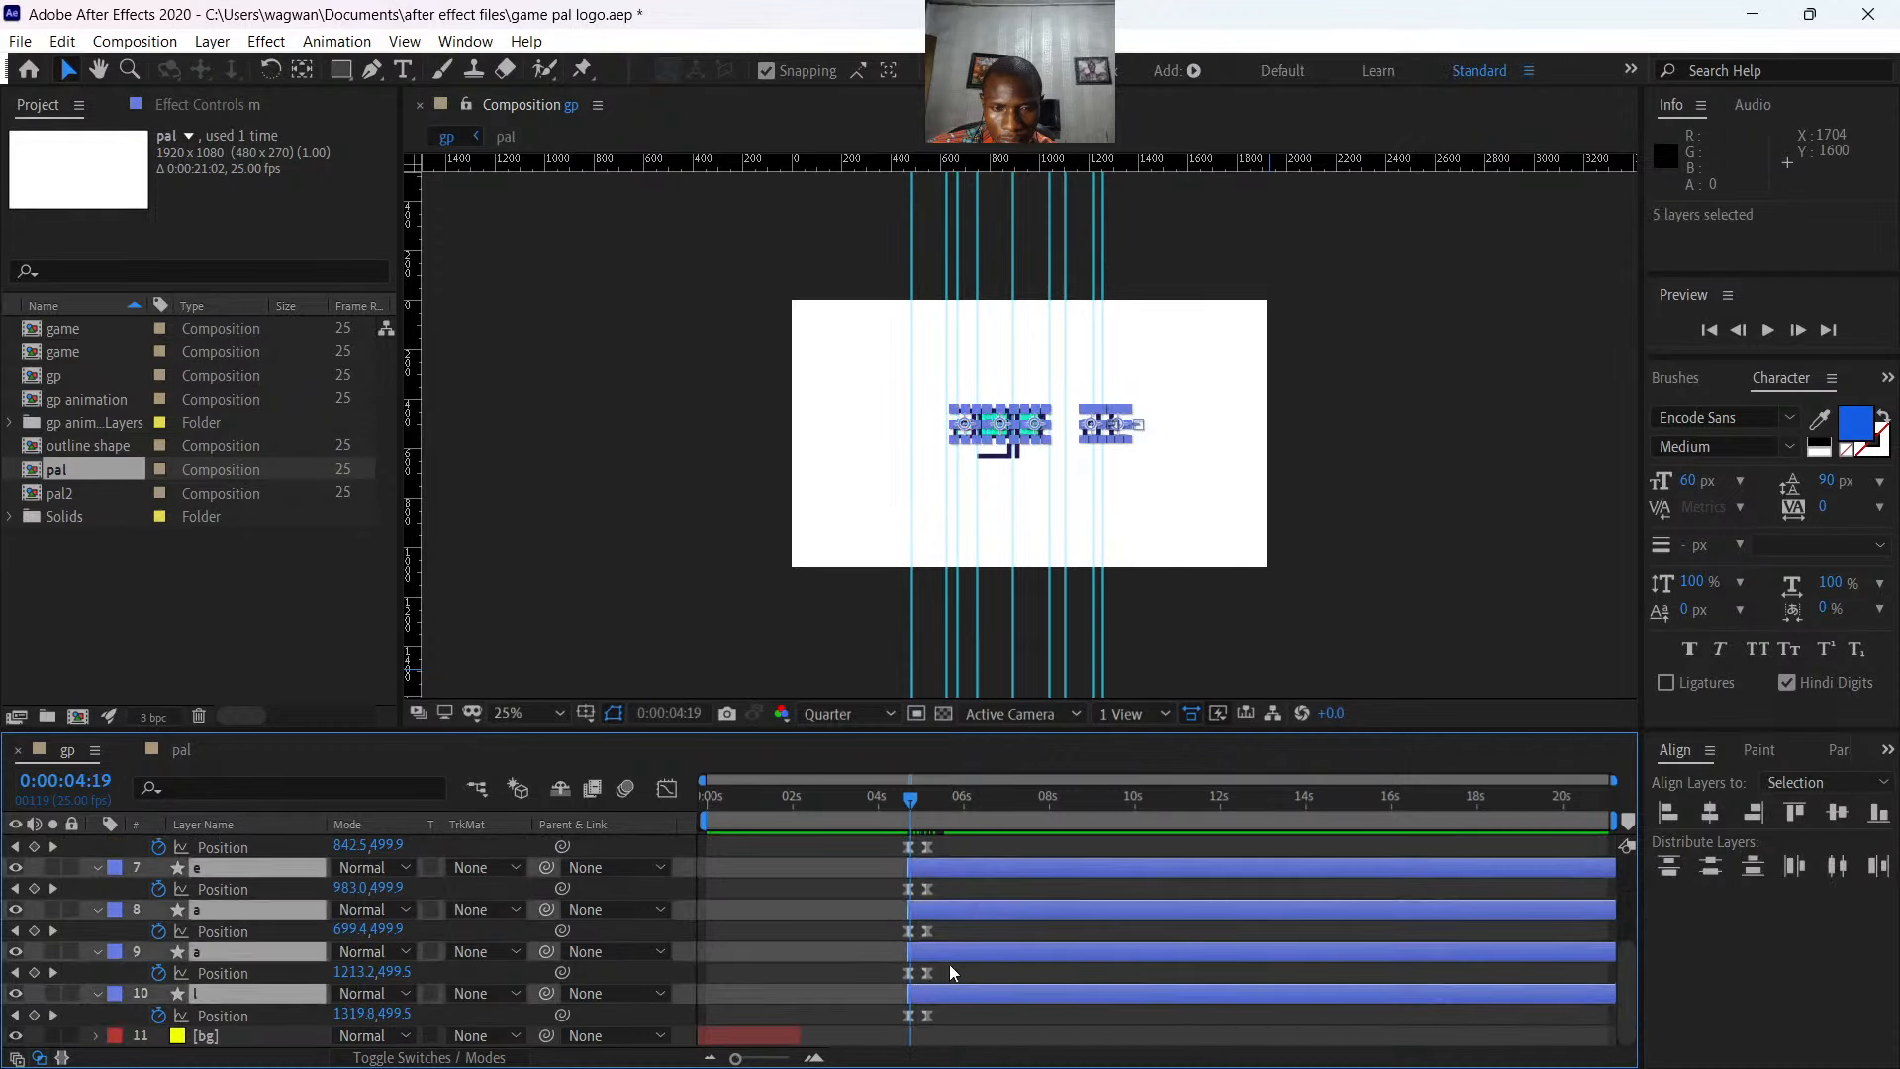
pyautogui.scroll(3, 948, 964)
pyautogui.moveTo(934, 950); pyautogui.dragTo(1016, 948)
pyautogui.press('space')
pyautogui.press('space')
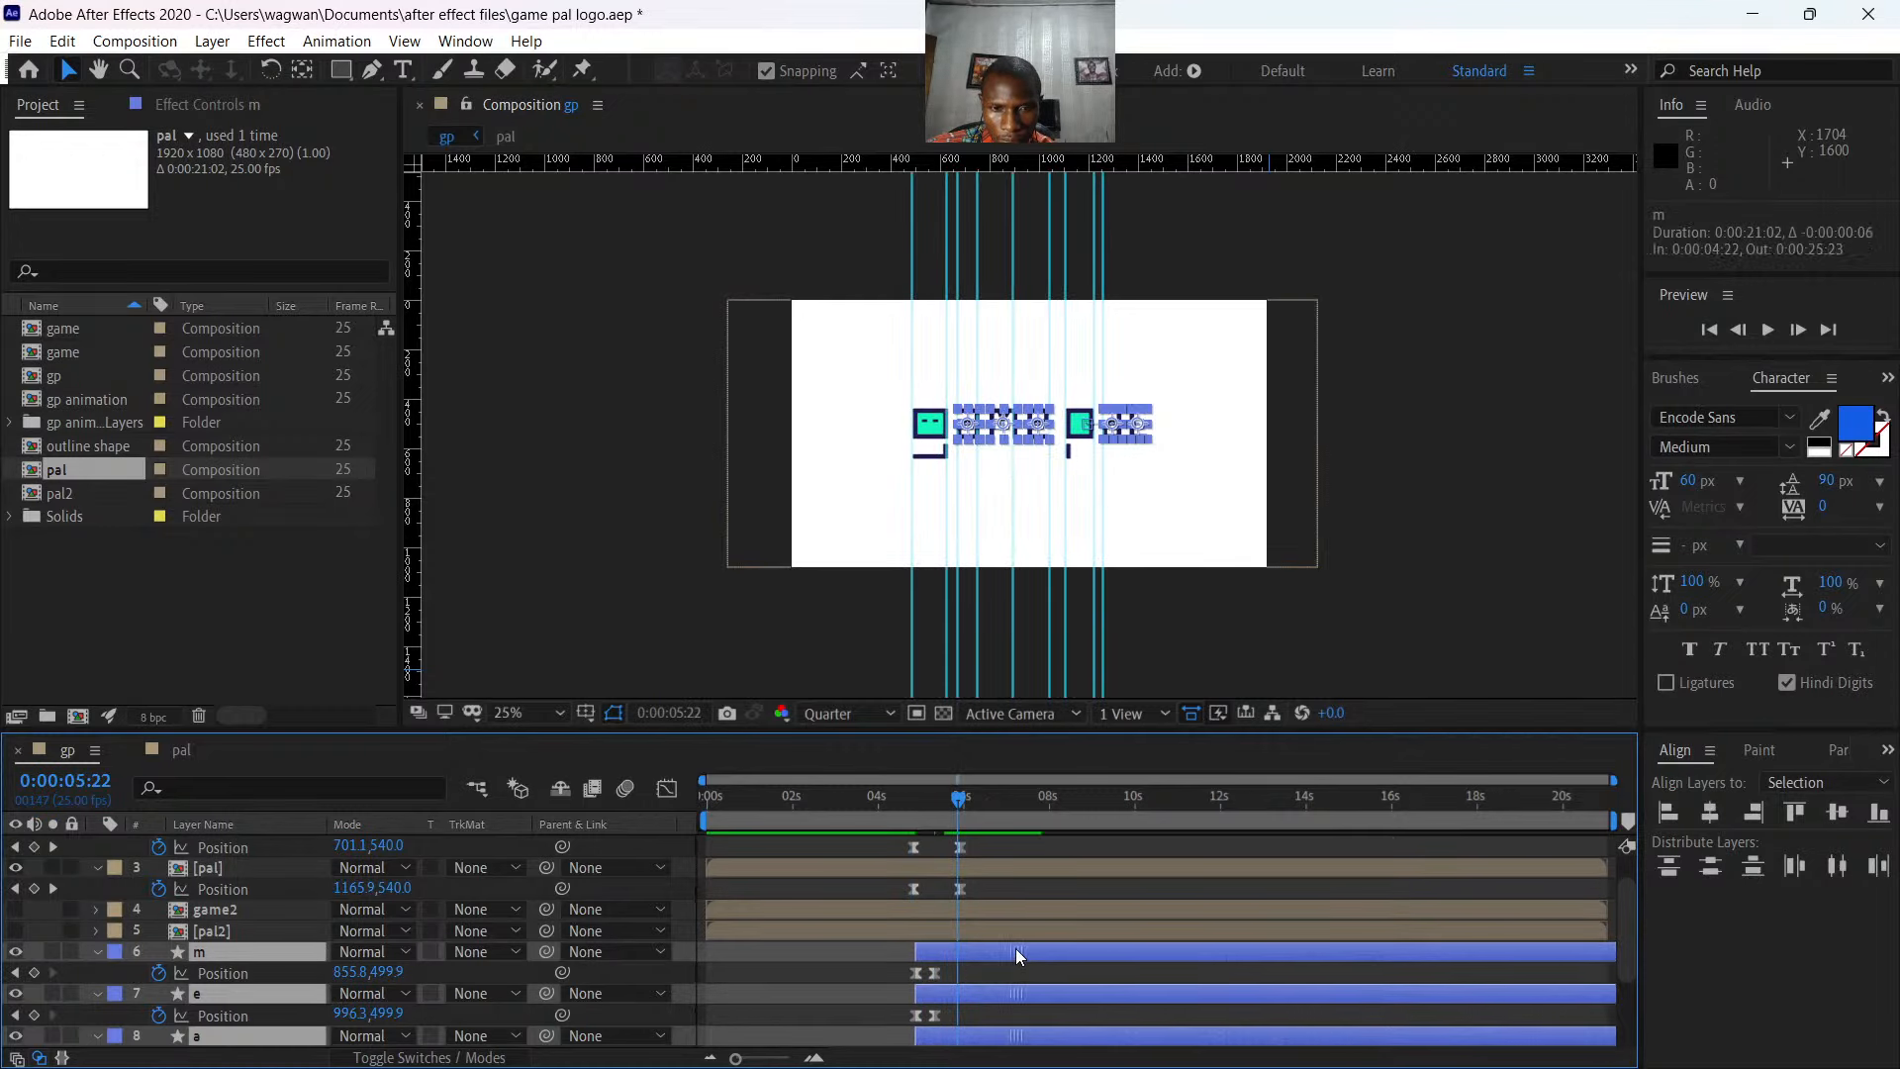
pyautogui.moveTo(958, 804); pyautogui.dragTo(934, 801)
pyautogui.moveTo(909, 809); pyautogui.dragTo(904, 809)
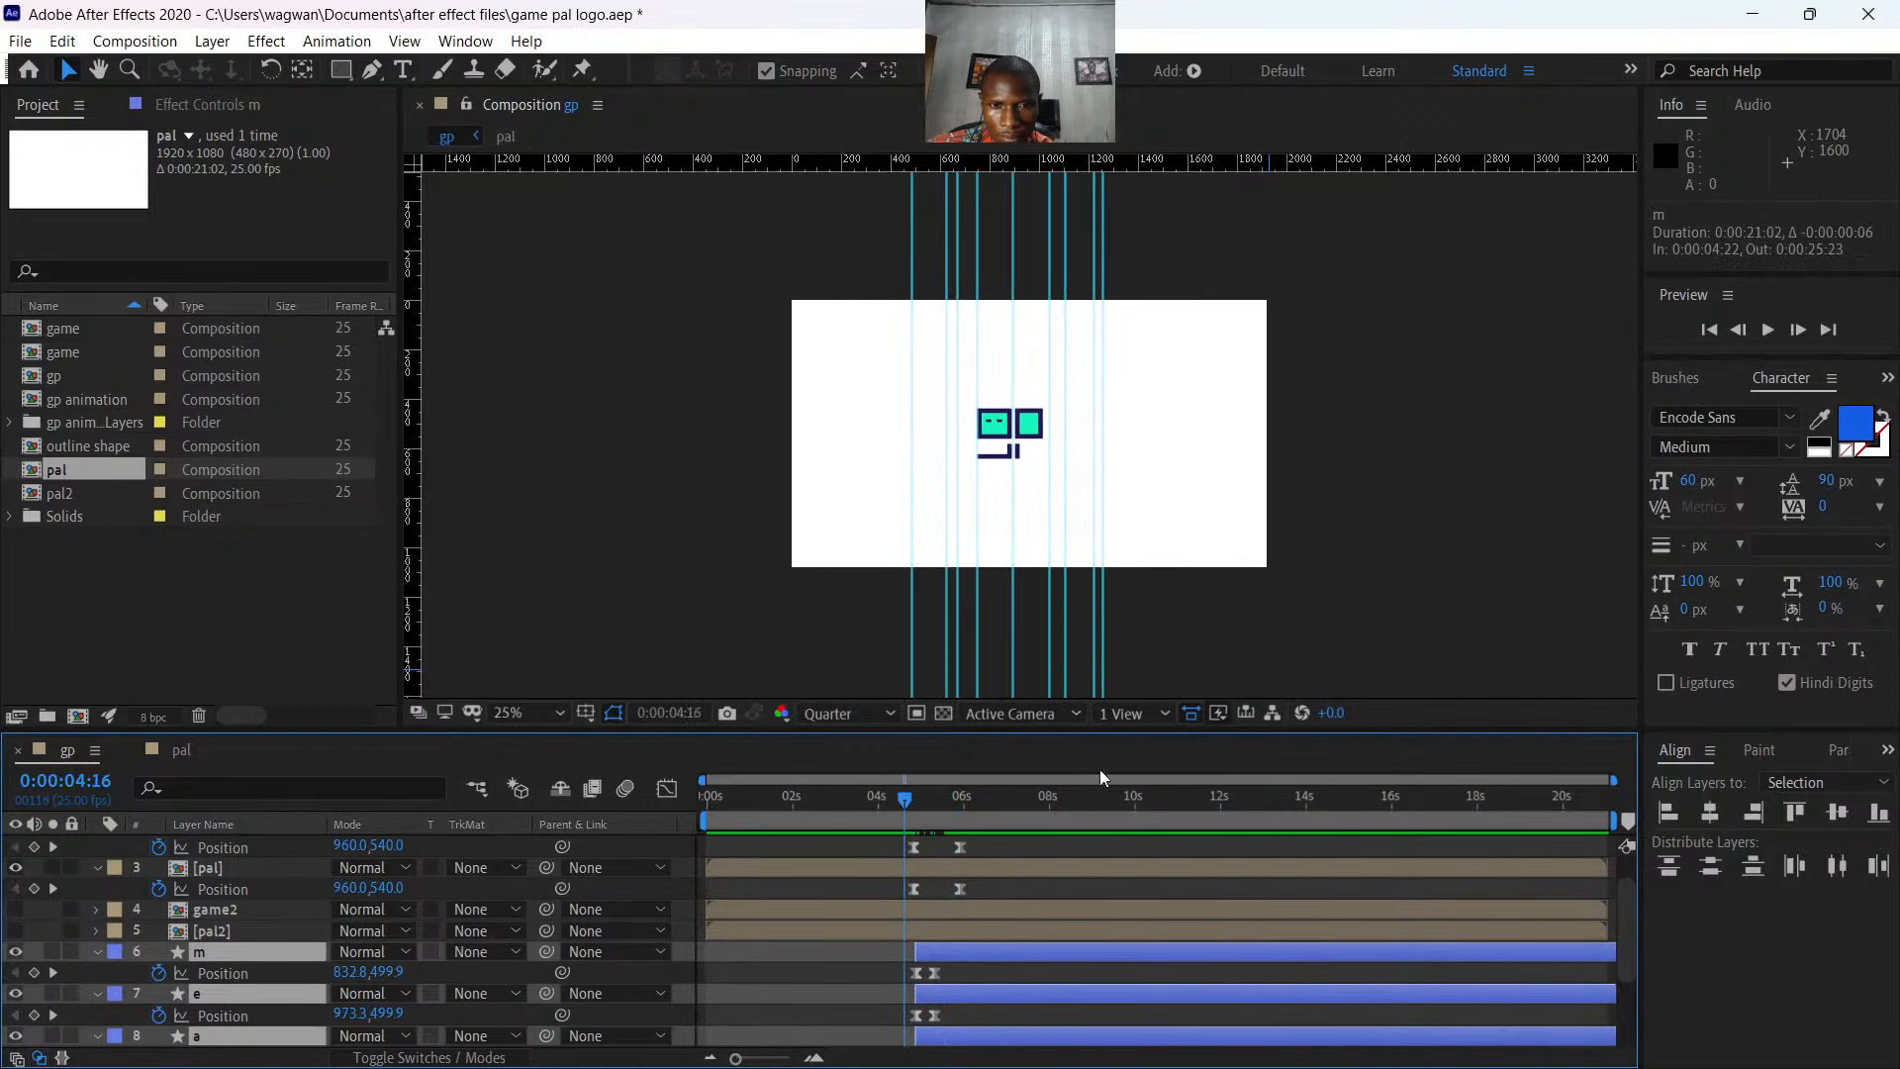
pyautogui.press('space')
pyautogui.press('space')
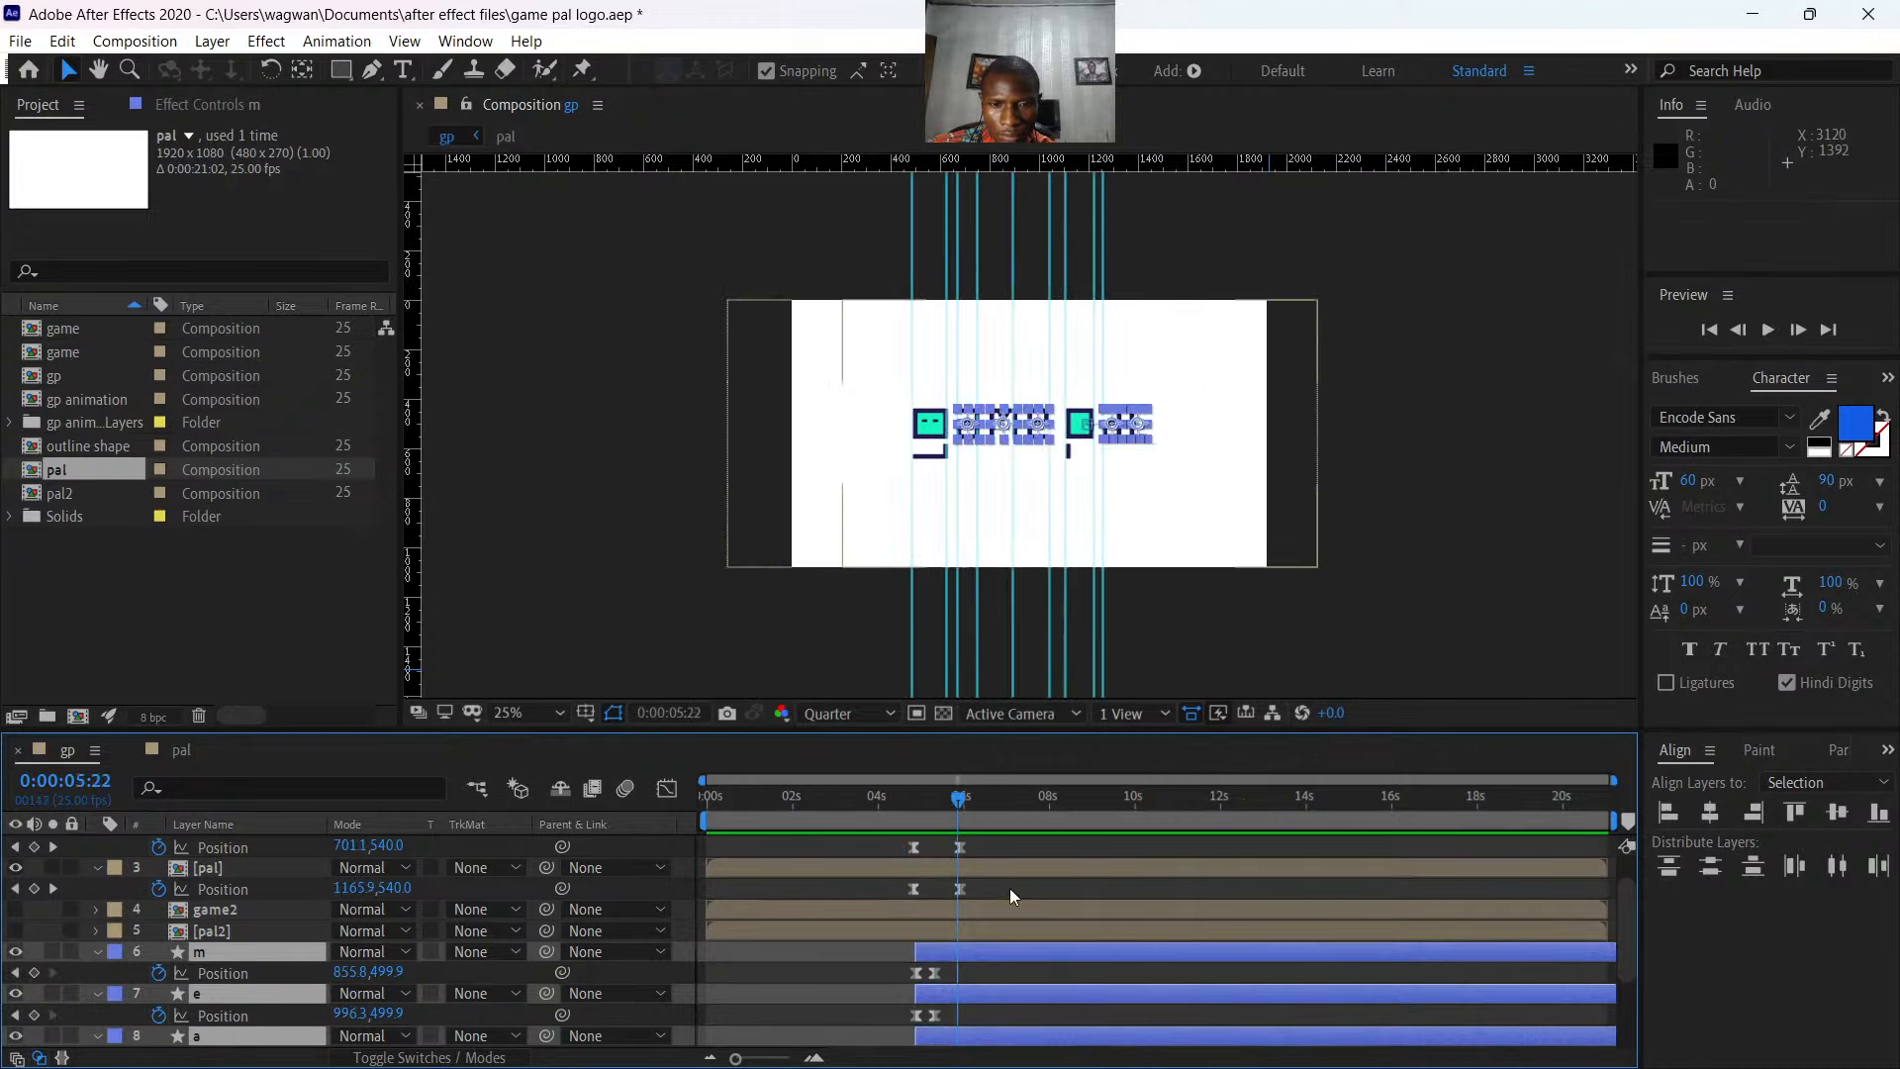
# - Delay the five selected letter layers to start at 0:00:05:22 and replay the reveal
pyautogui.moveTo(976, 946); pyautogui.dragTo(1007, 946)
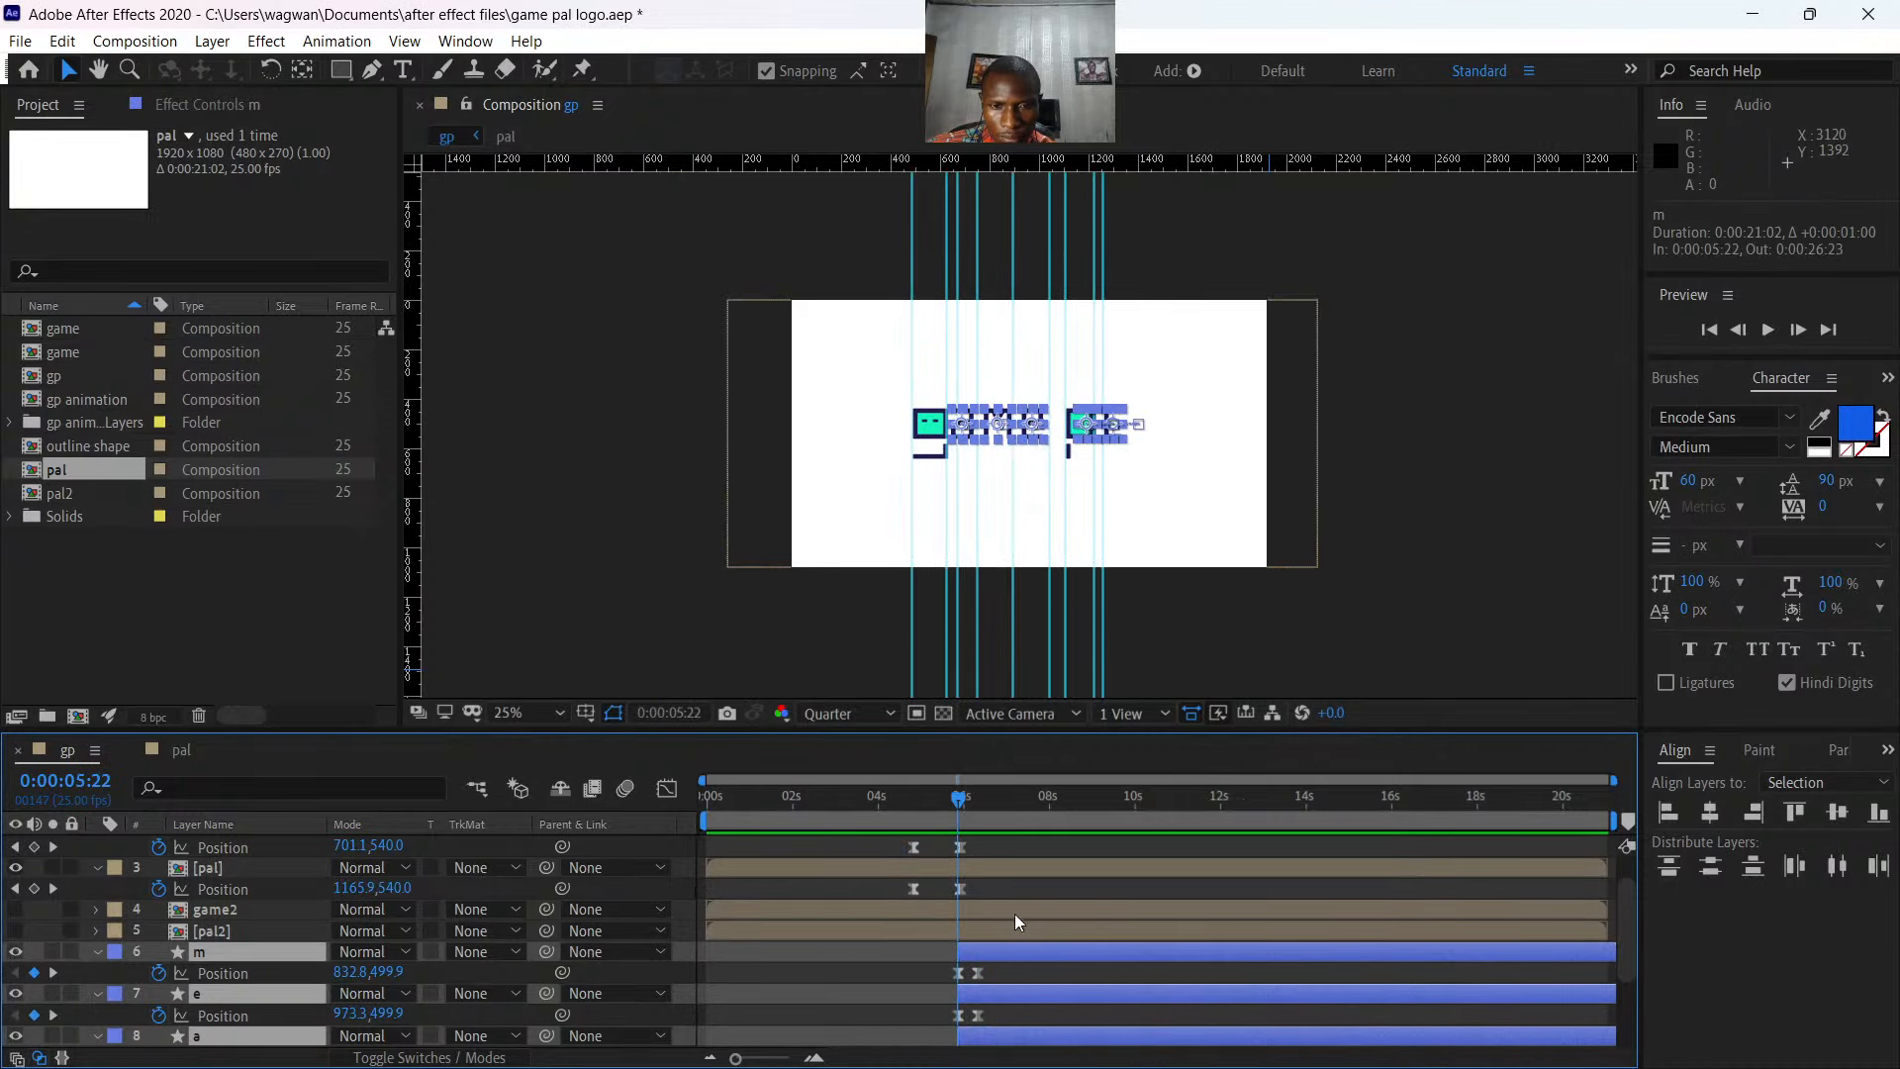
pyautogui.press('space')
pyautogui.press('space')
pyautogui.moveTo(972, 804); pyautogui.dragTo(897, 808)
pyautogui.press('space')
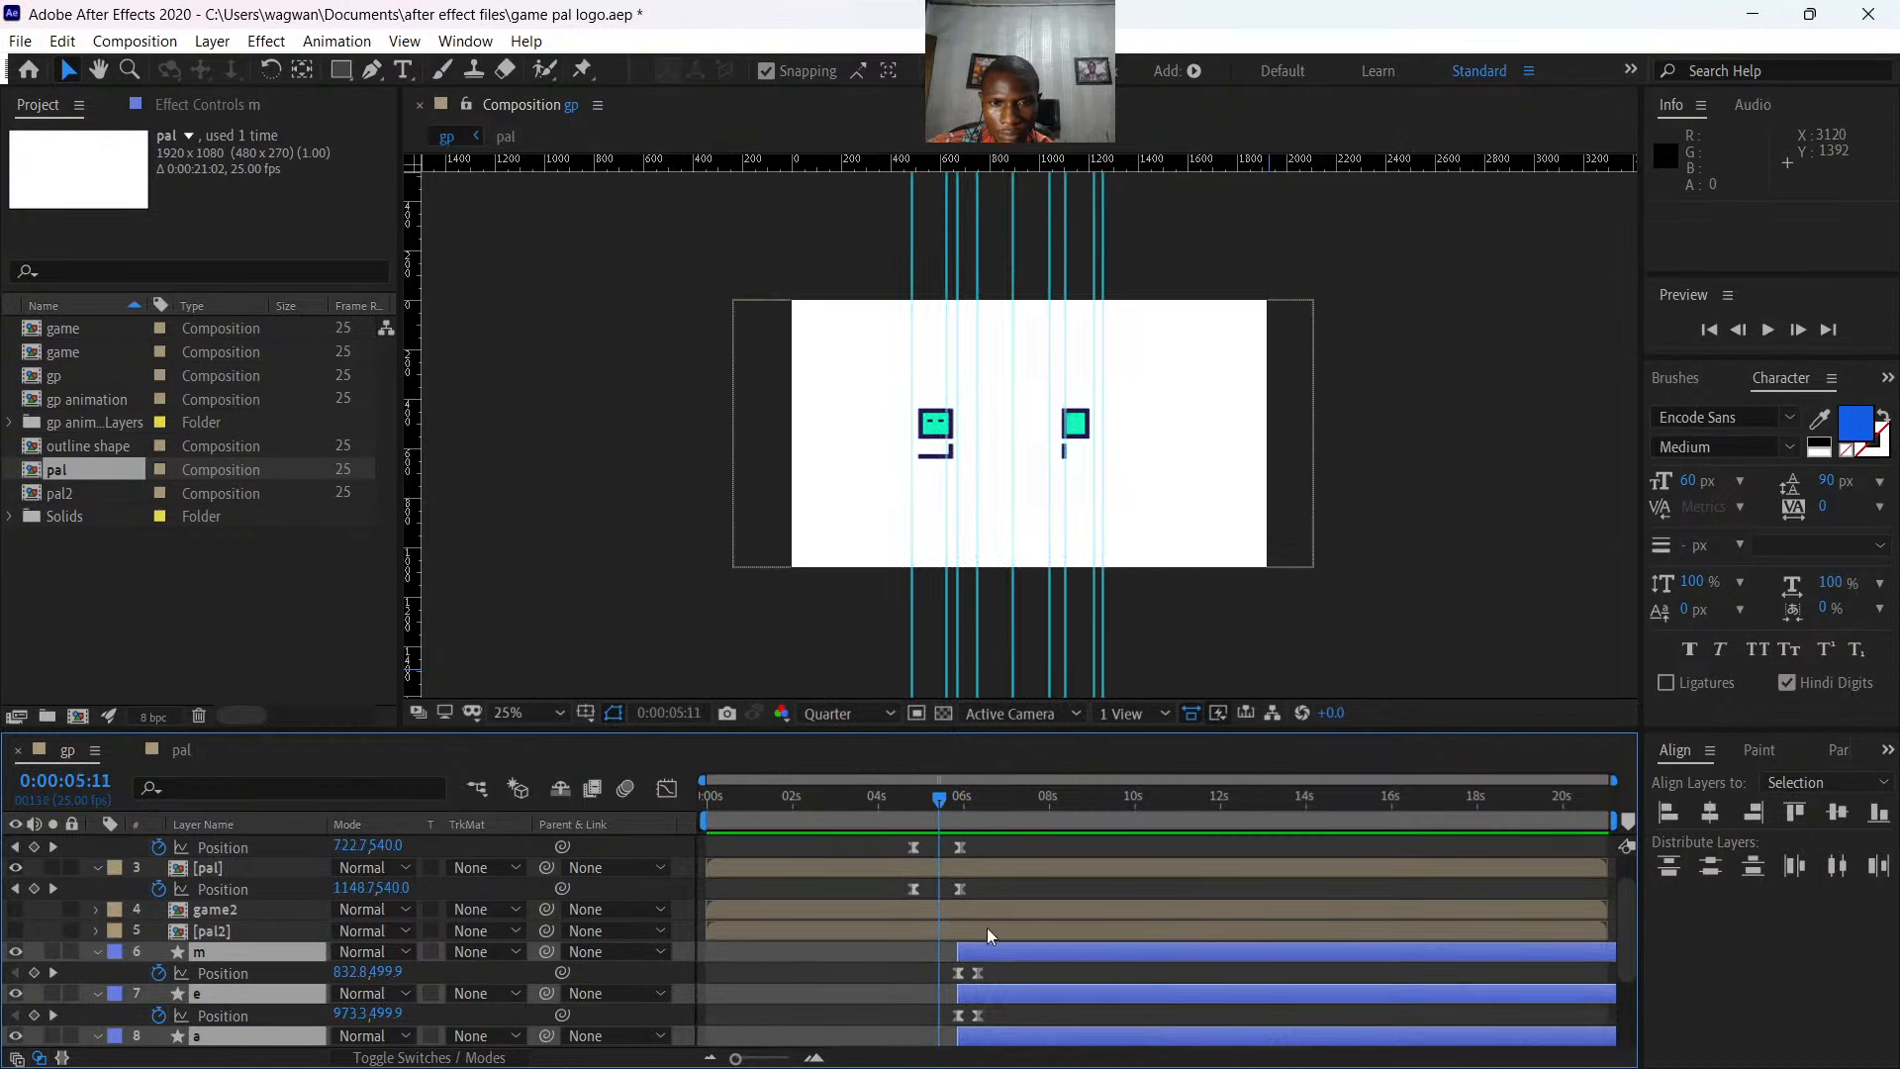
# - Move the five selected letter layers earlier to start at 0:00:05:08, and preview the reveal
pyautogui.moveTo(944, 799); pyautogui.dragTo(936, 796)
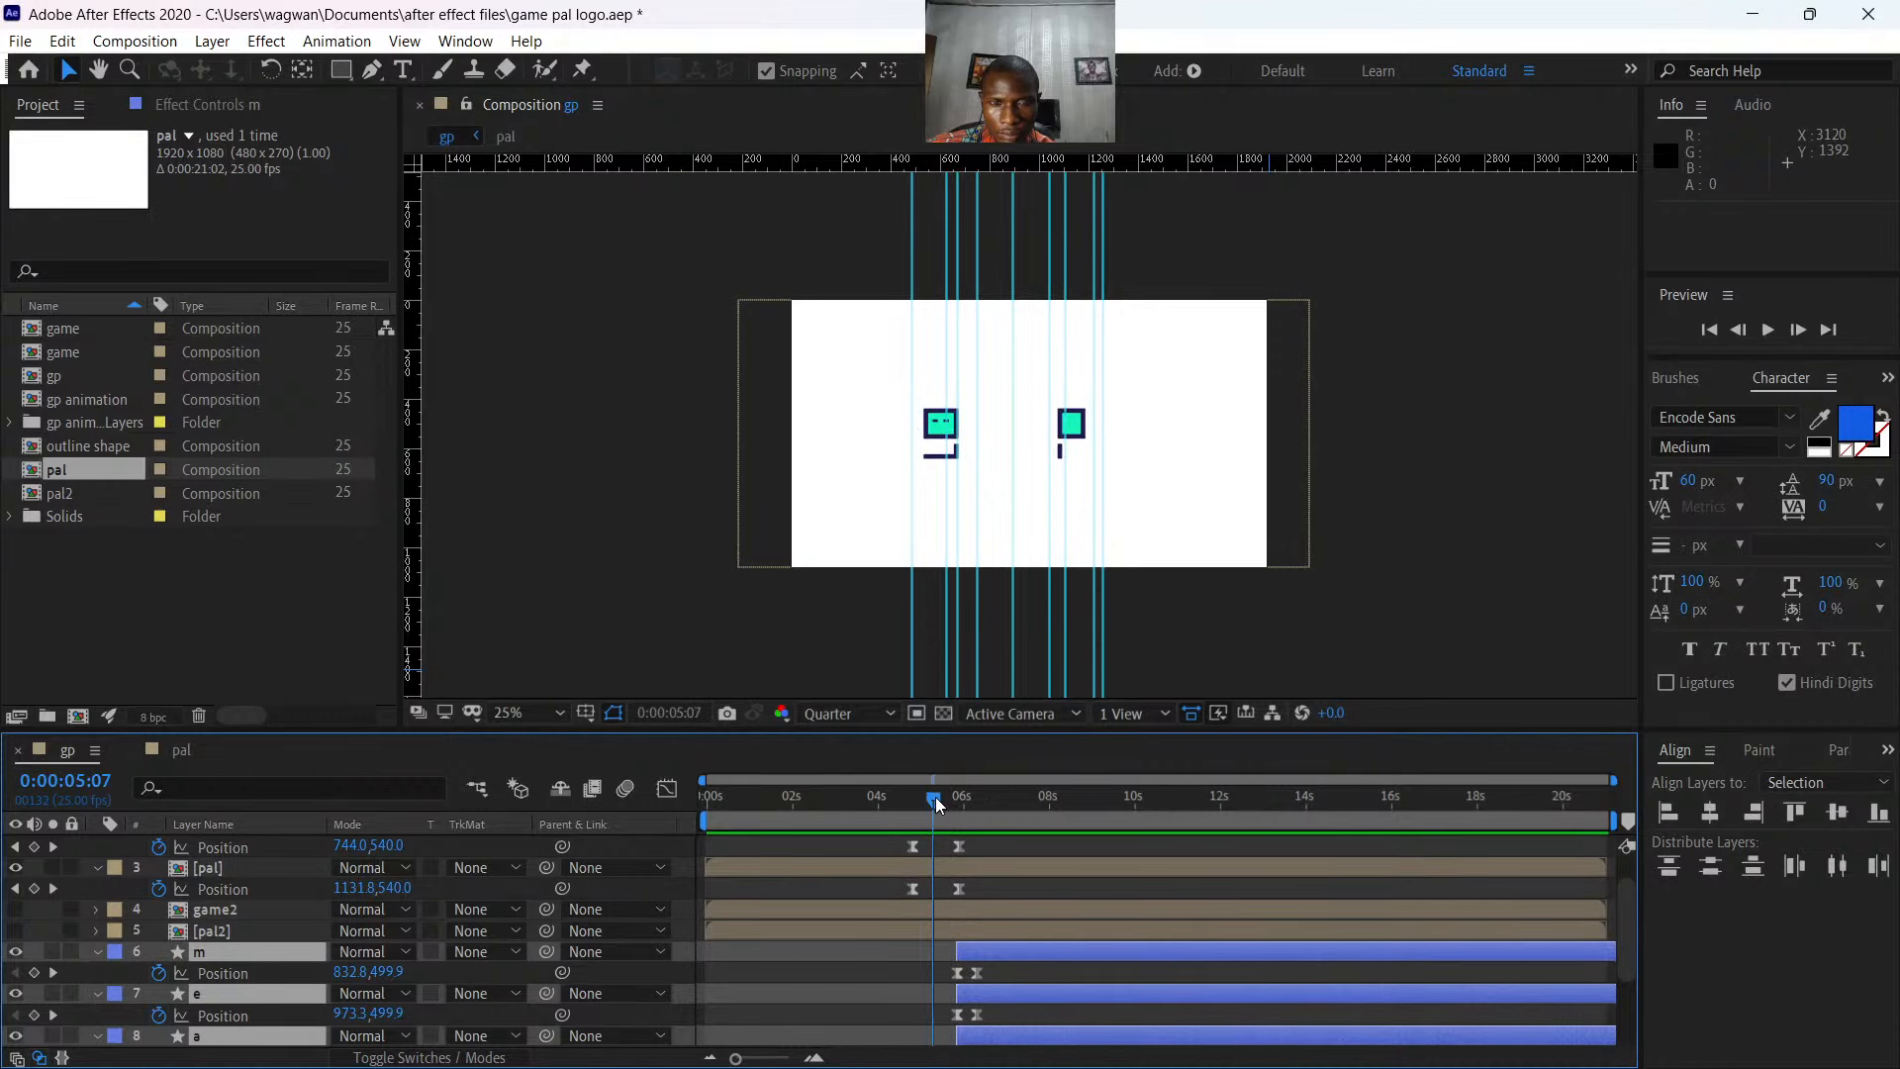
pyautogui.moveTo(1001, 942); pyautogui.dragTo(977, 942)
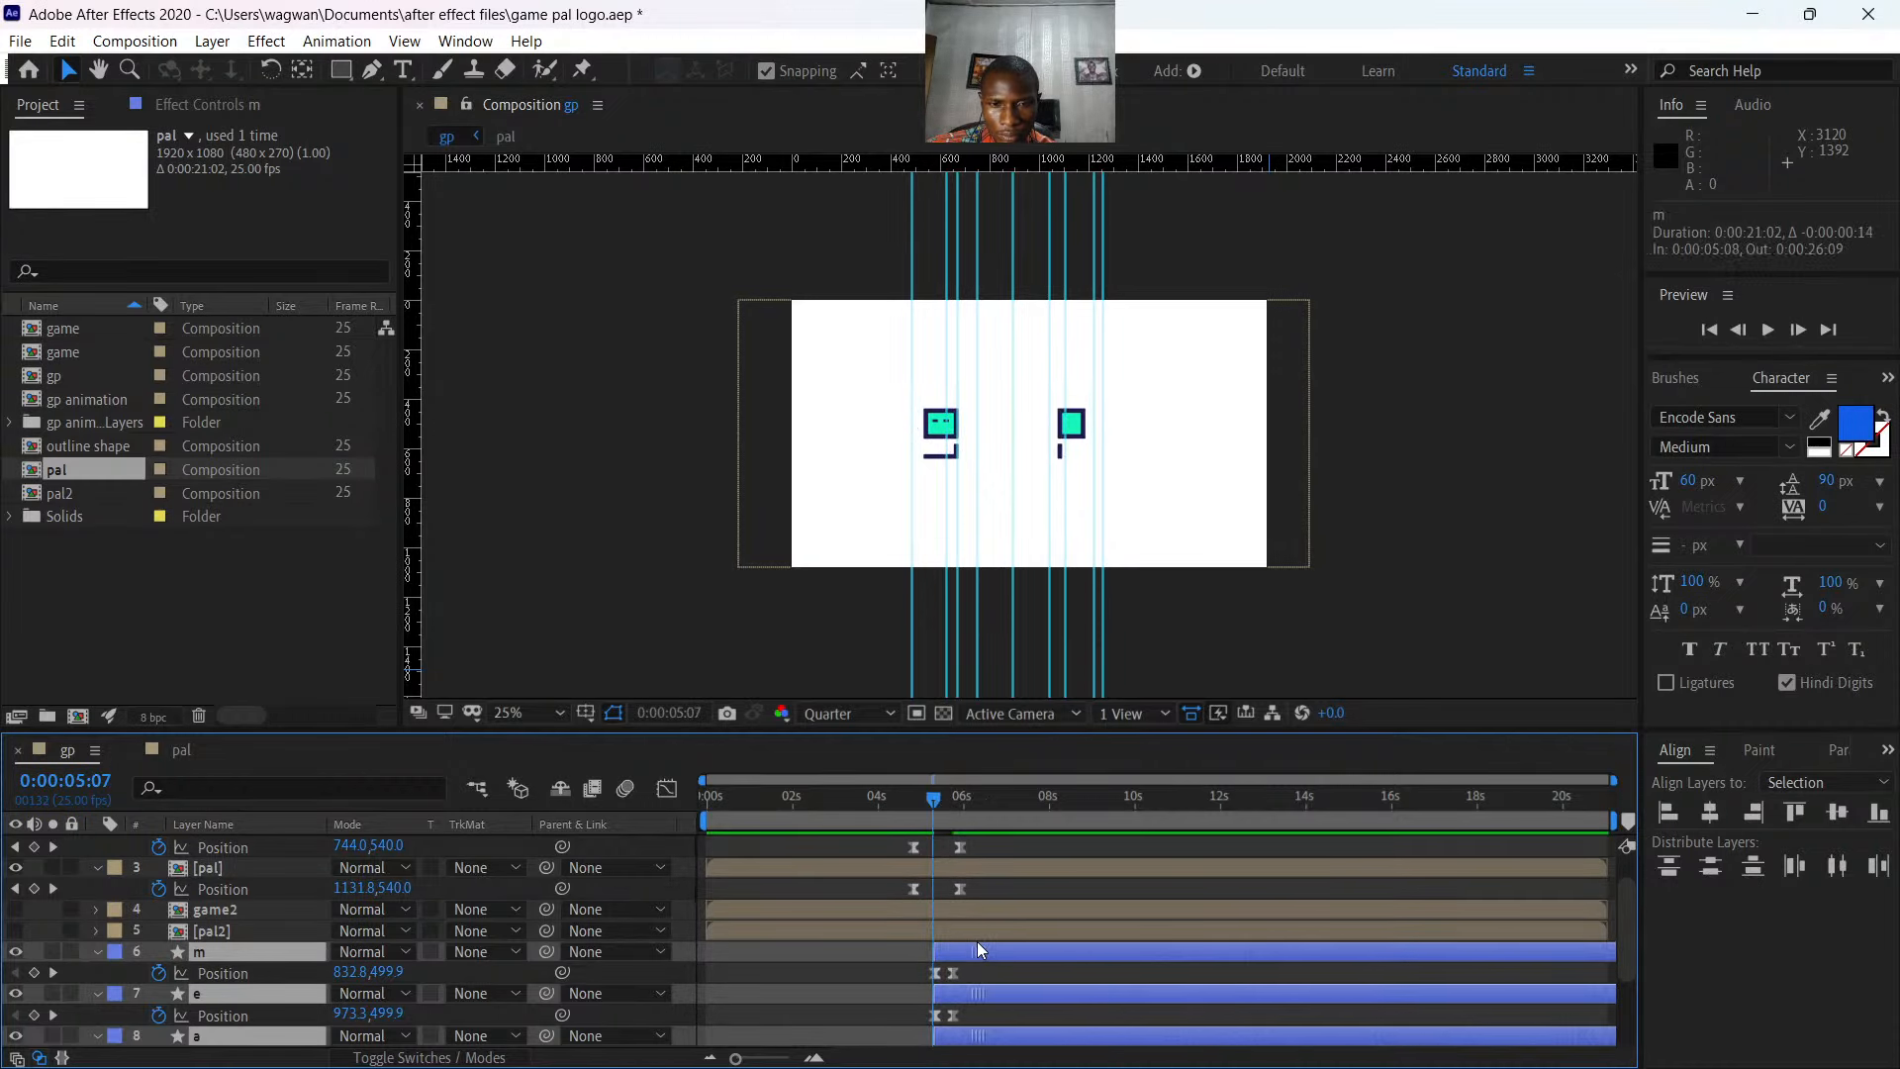
pyautogui.press('space')
pyautogui.press('space')
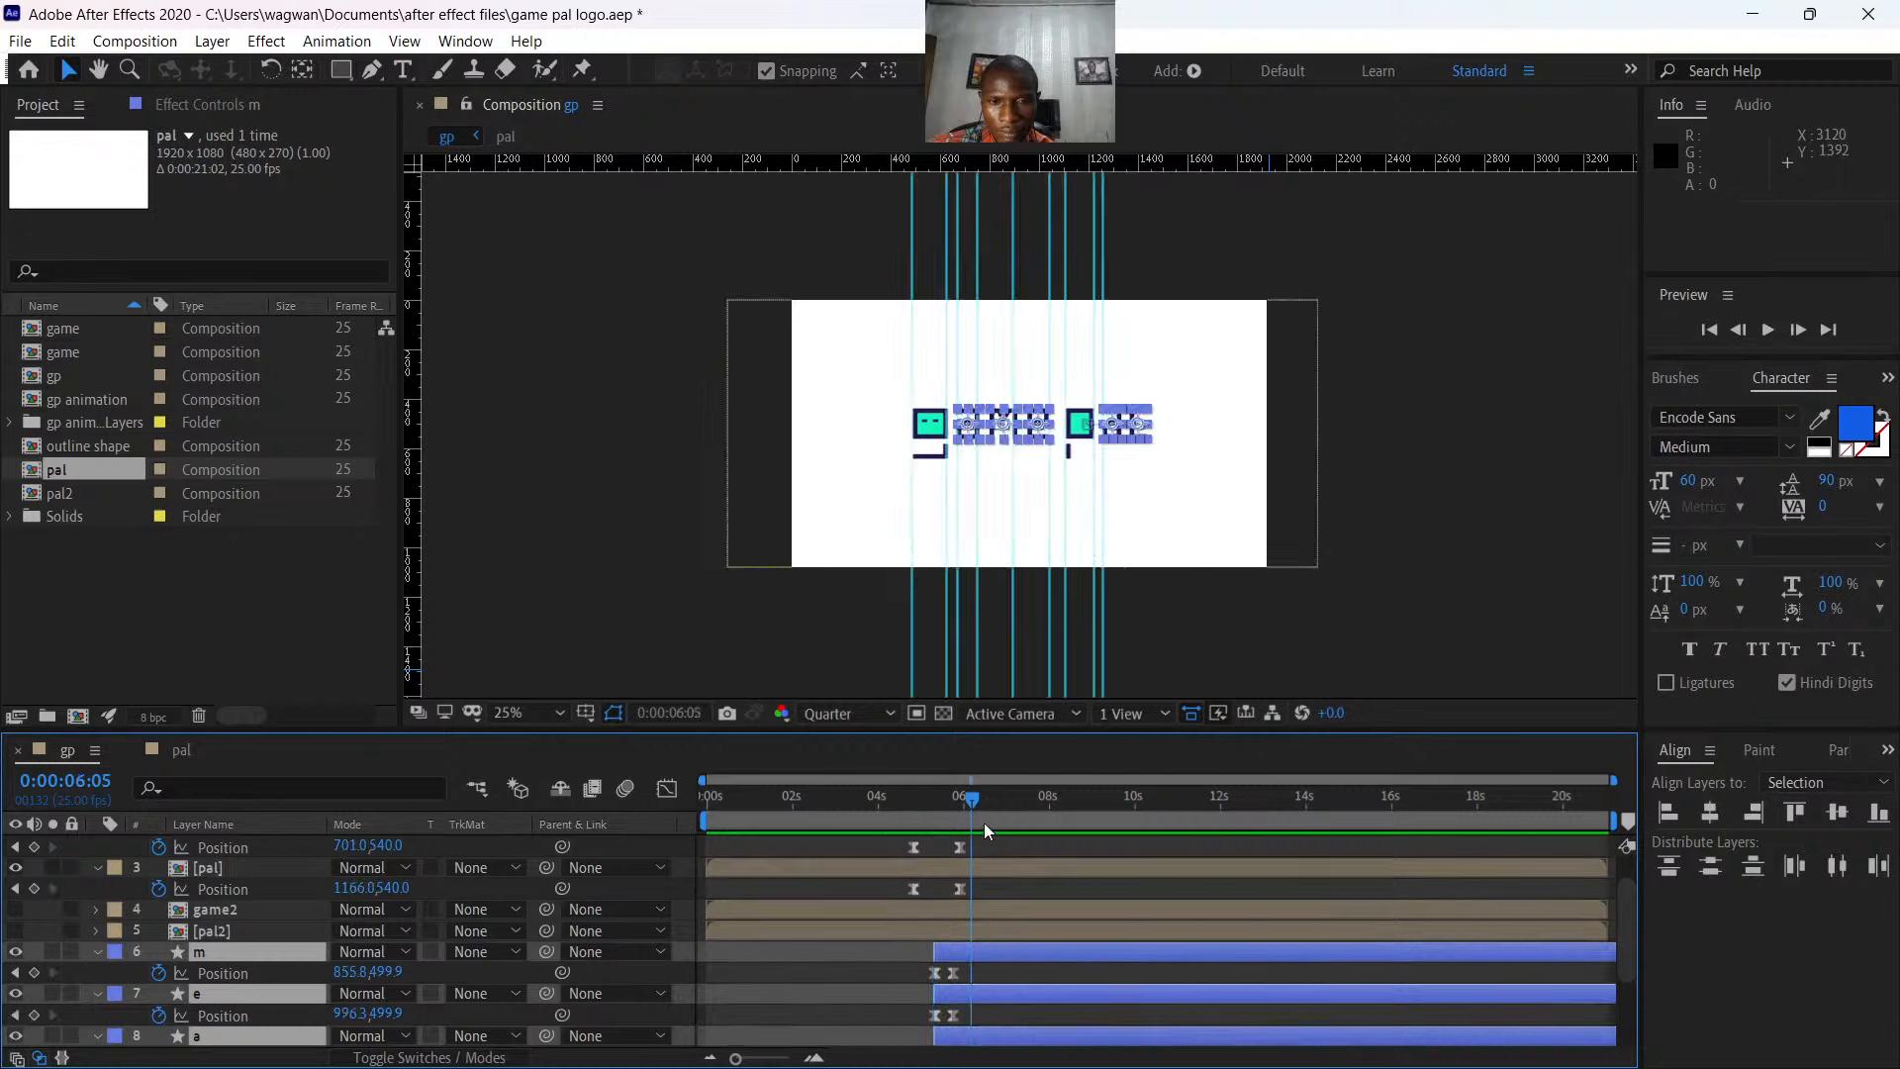
# - Move the five selected letter layers earlier to start at 0:00:05:04 and preview the reveal
pyautogui.moveTo(967, 802); pyautogui.dragTo(921, 797)
pyautogui.press('space')
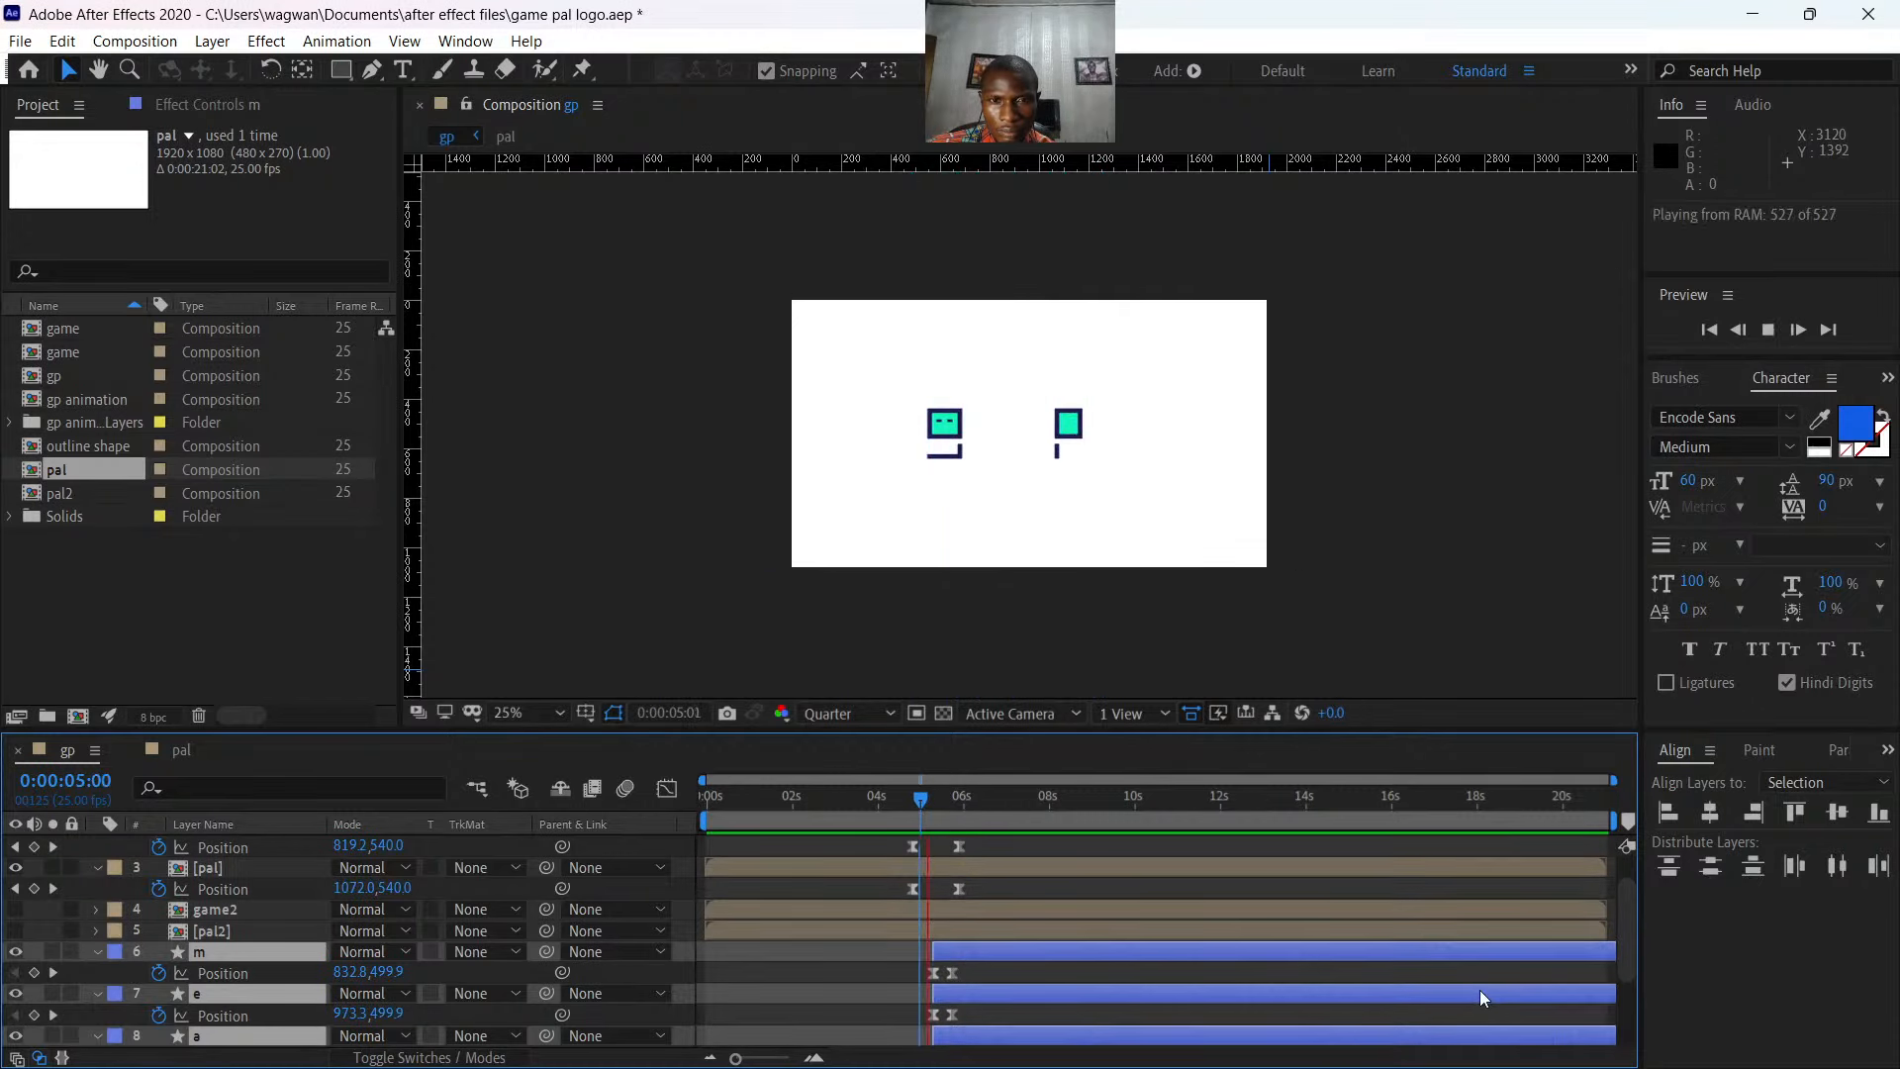
pyautogui.press('space')
pyautogui.moveTo(1037, 948); pyautogui.dragTo(1030, 948)
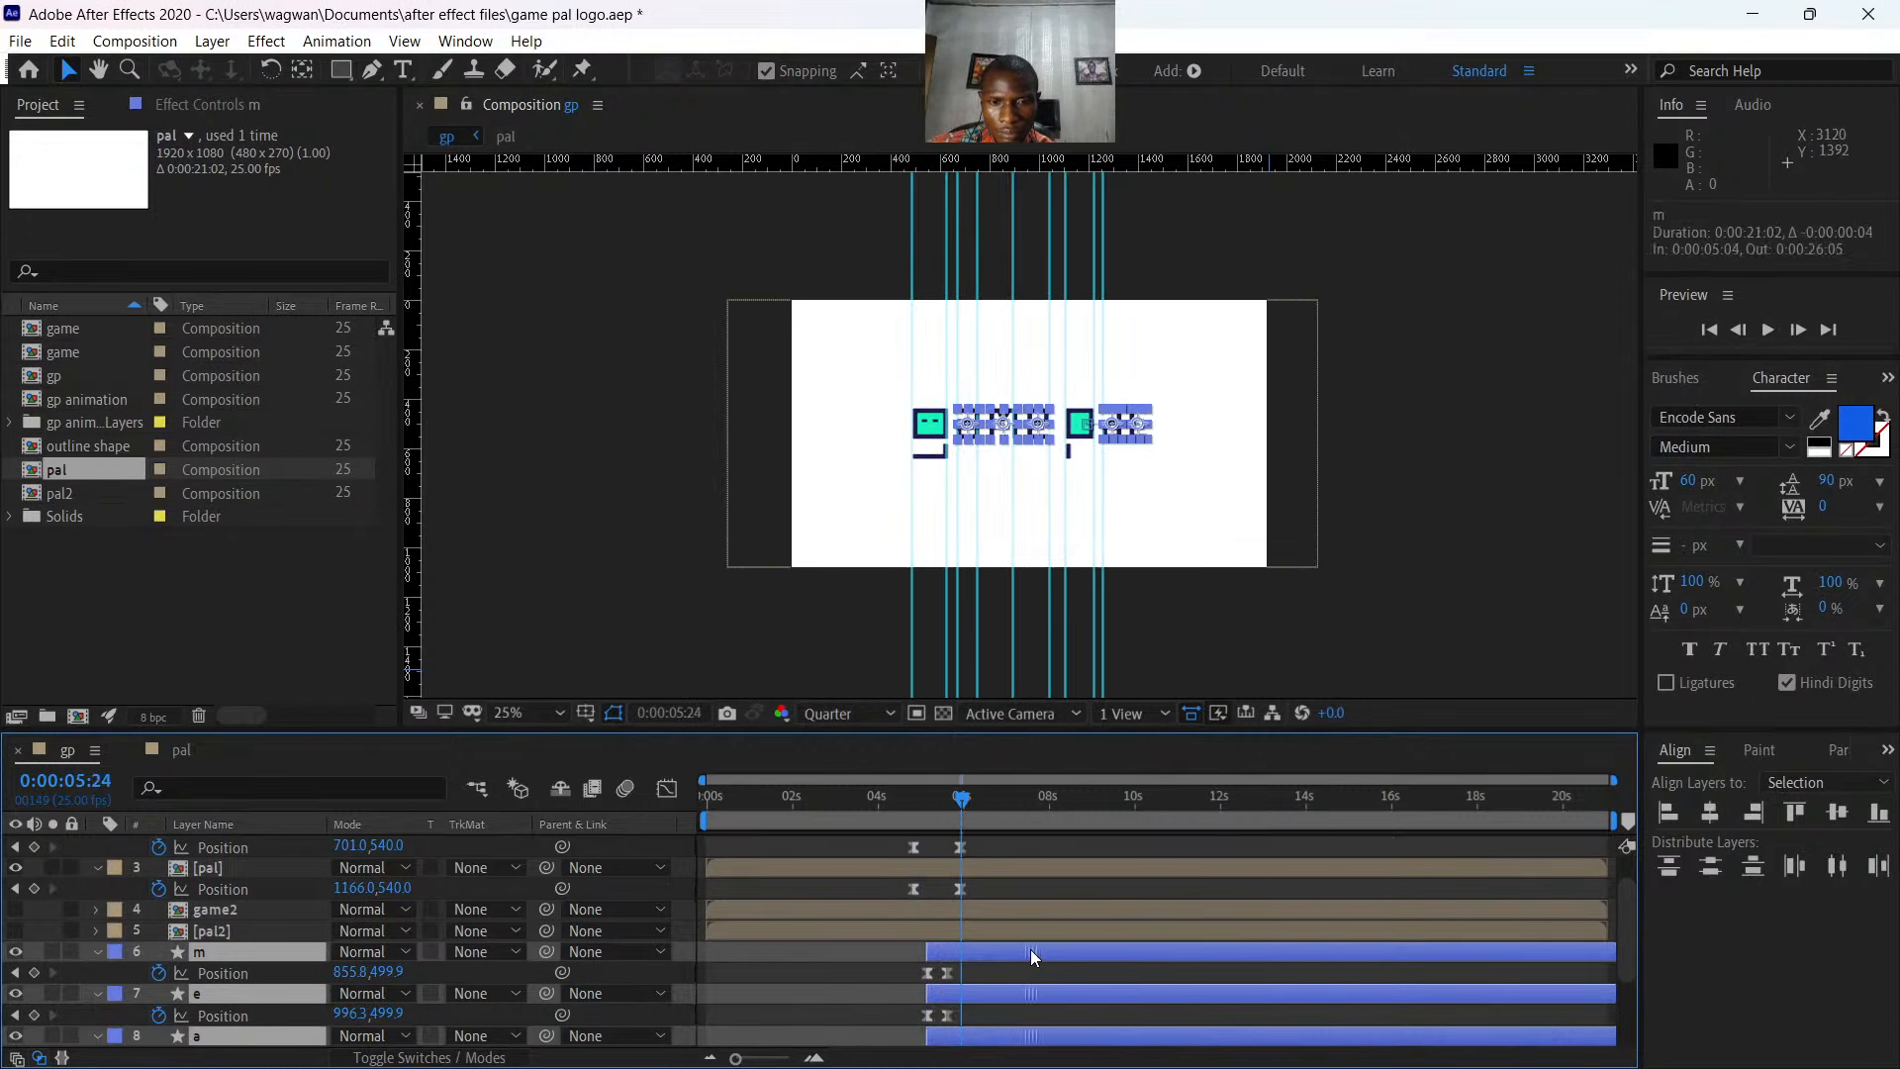
pyautogui.moveTo(961, 797); pyautogui.dragTo(898, 809)
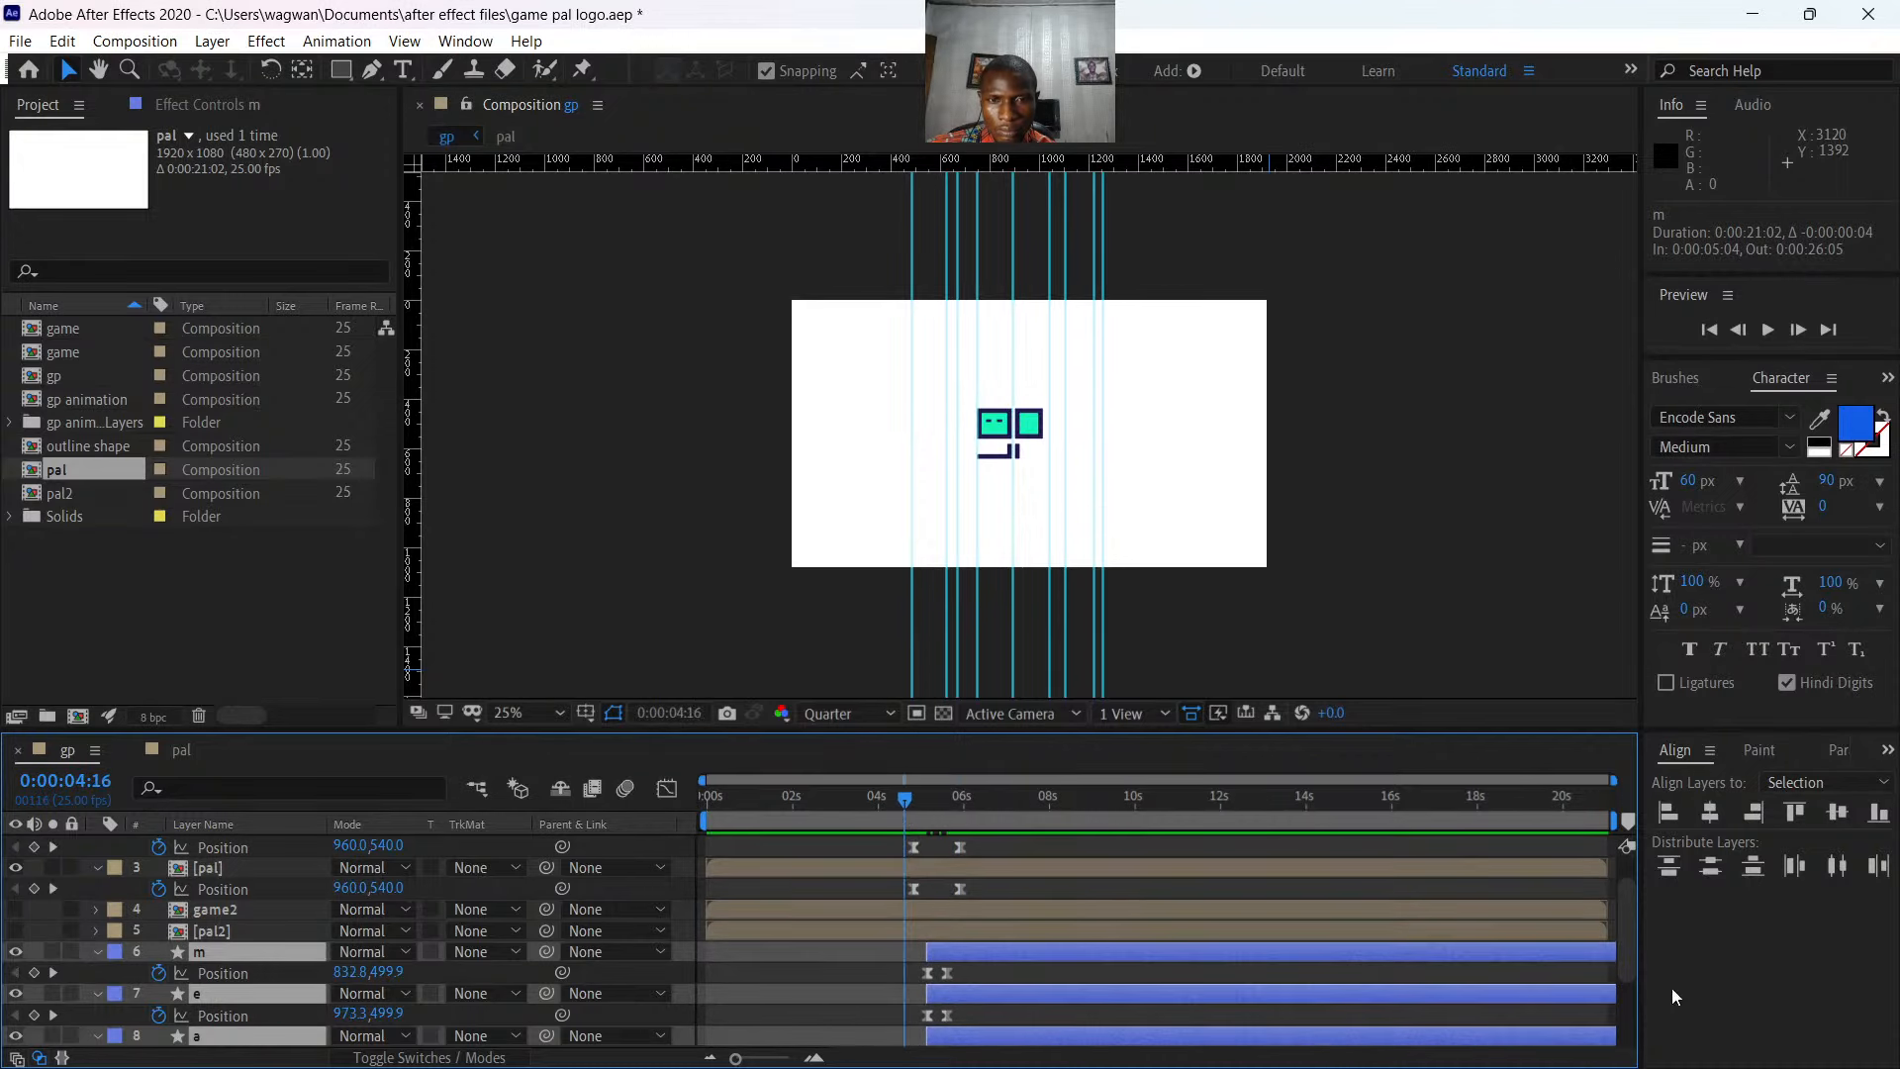
pyautogui.press('space')
pyautogui.press('space')
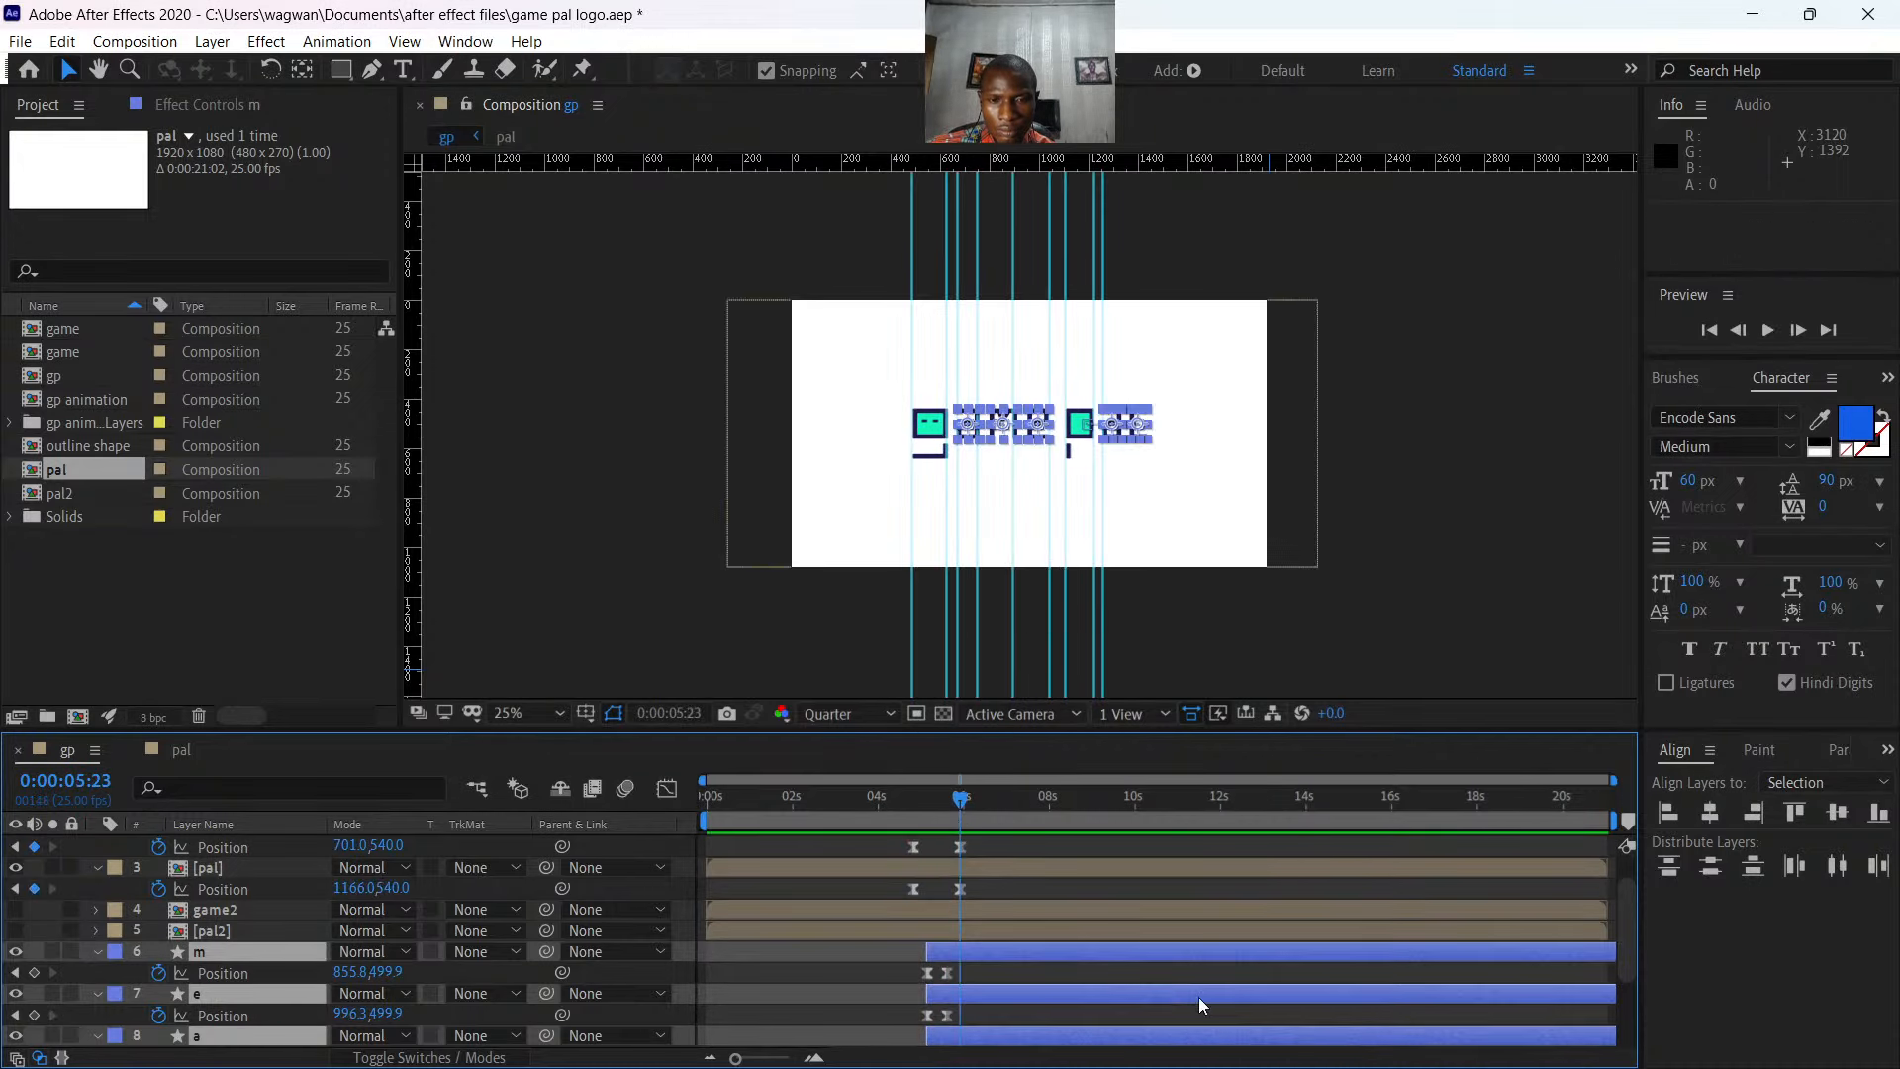
# - Shift the five selected letter layers to start at 0:00:05:00 and replay the reveal
pyautogui.moveTo(984, 947); pyautogui.dragTo(978, 948)
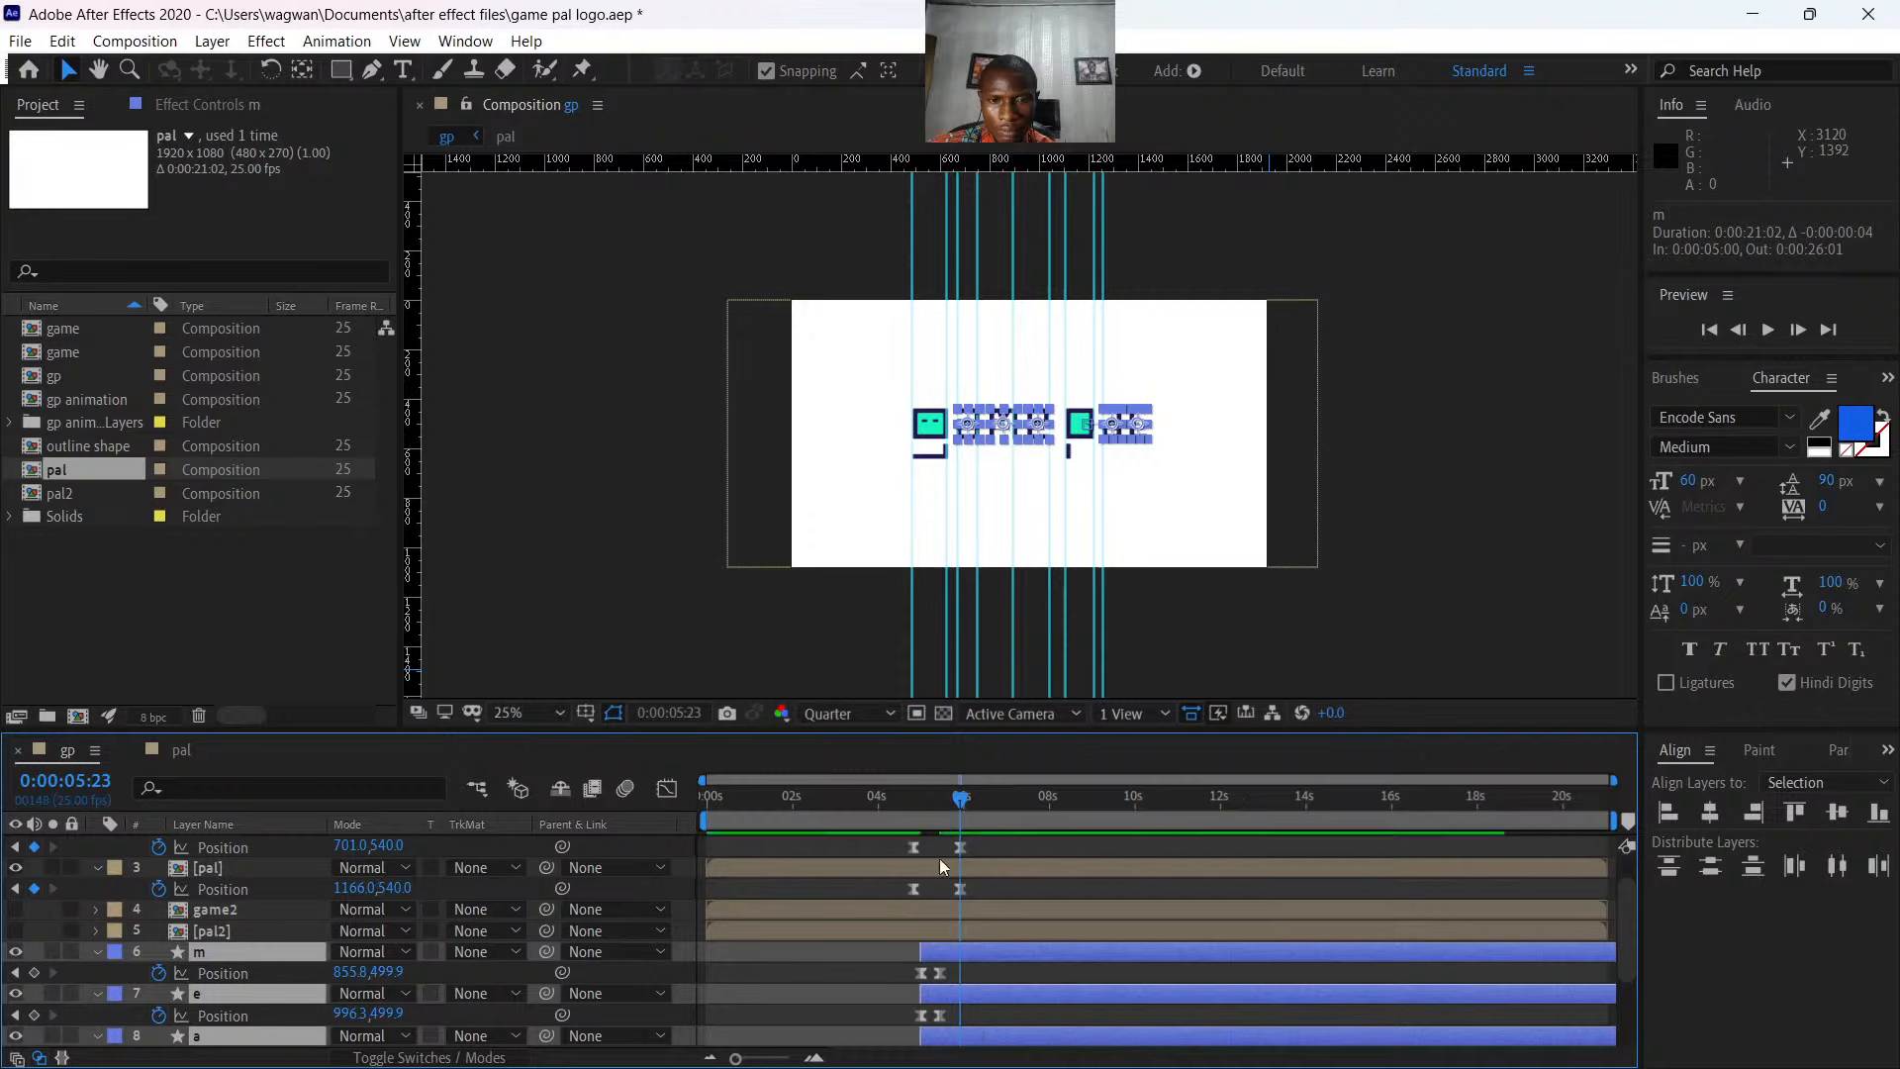
pyautogui.click(927, 800)
pyautogui.press('space')
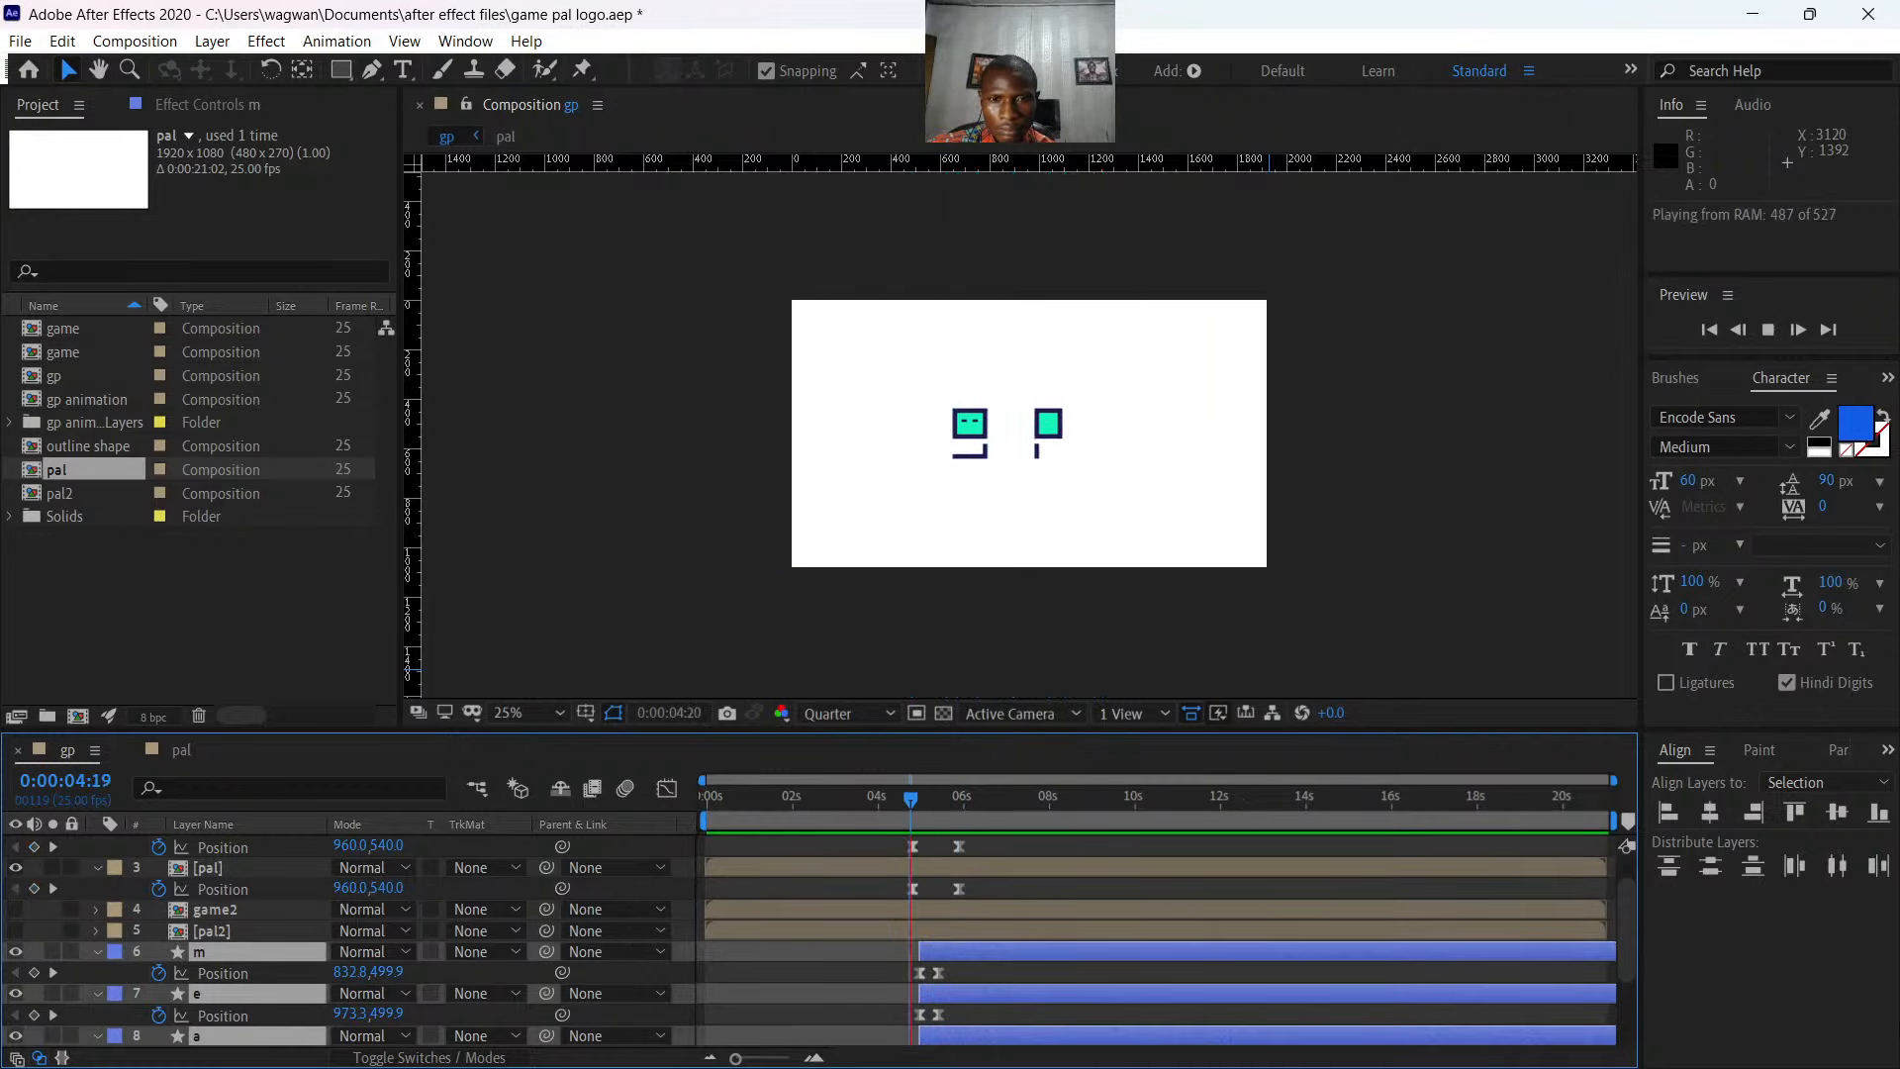
pyautogui.press('space')
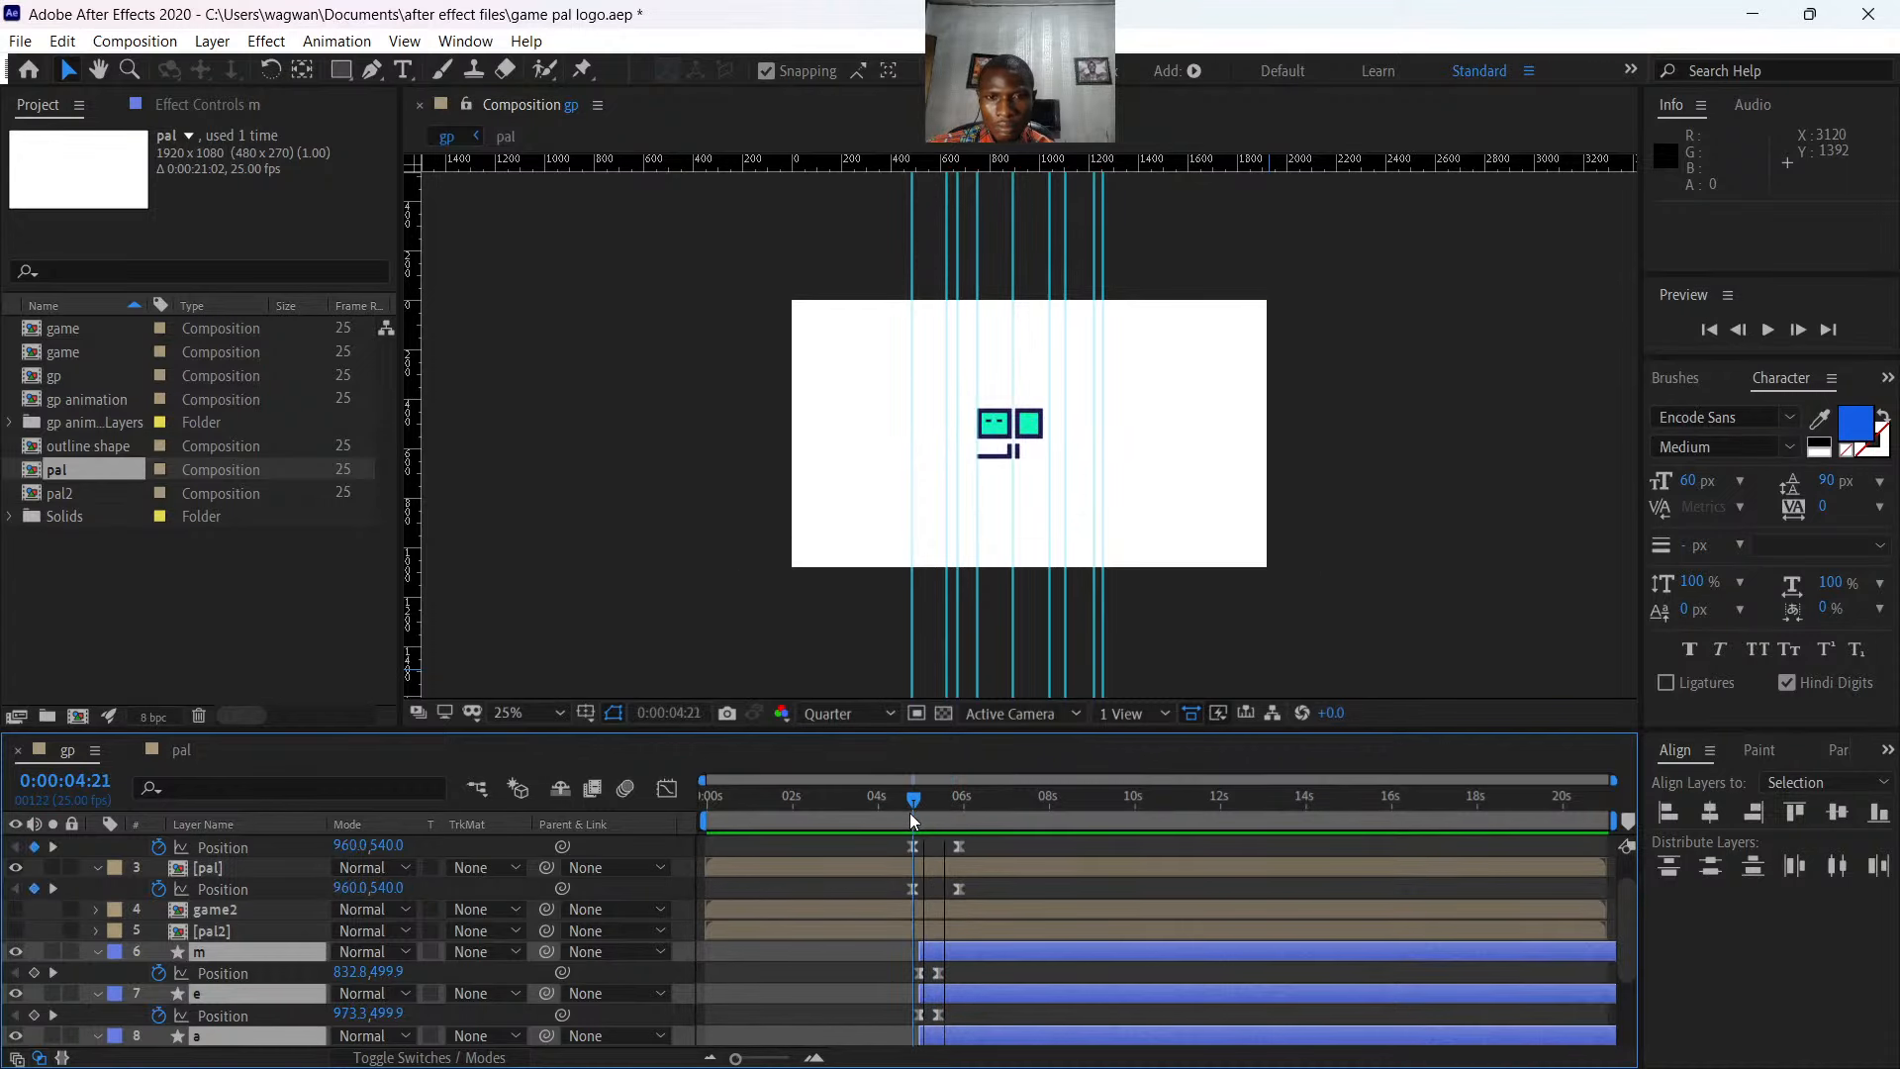
pyautogui.press('space')
pyautogui.press('space')
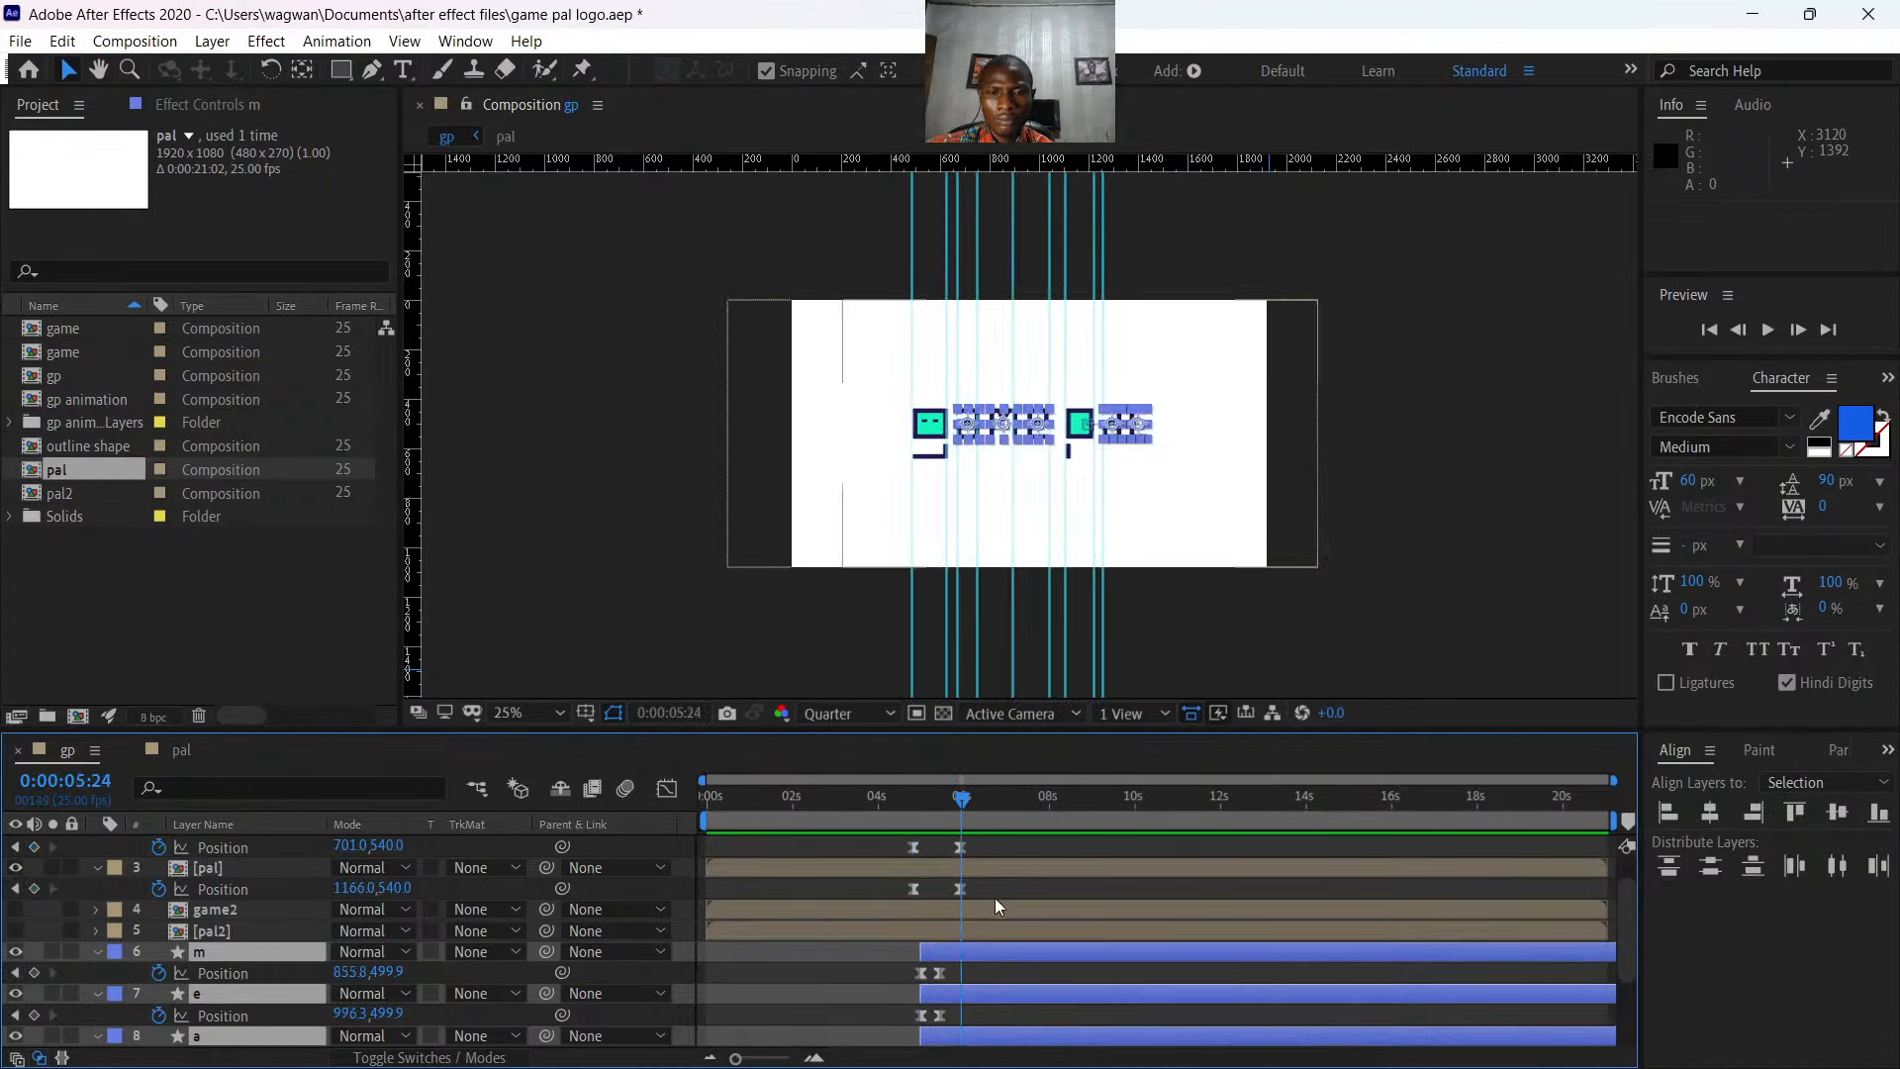
# - Delay the five selected letter layers to start at 0:00:05:05 and preview the result
pyautogui.moveTo(946, 949); pyautogui.dragTo(954, 951)
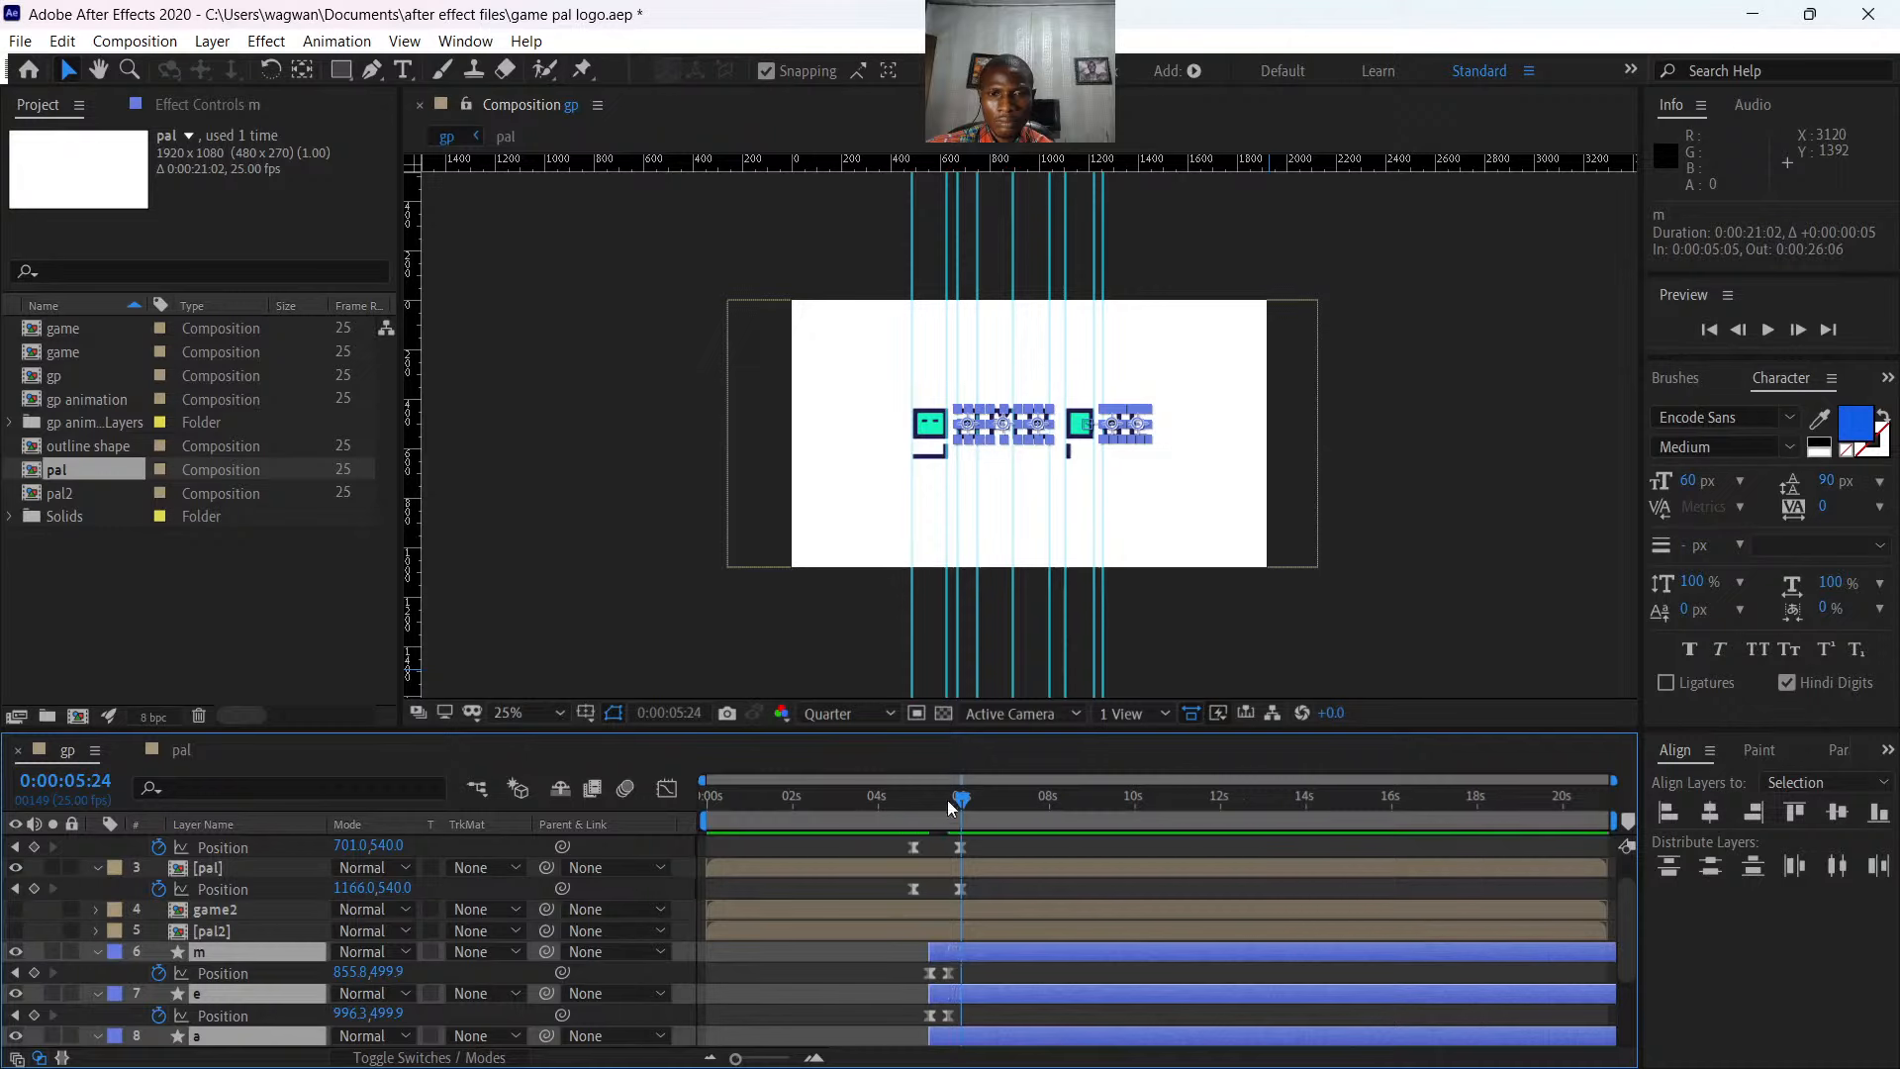
pyautogui.moveTo(946, 804); pyautogui.dragTo(907, 801)
pyautogui.press('space')
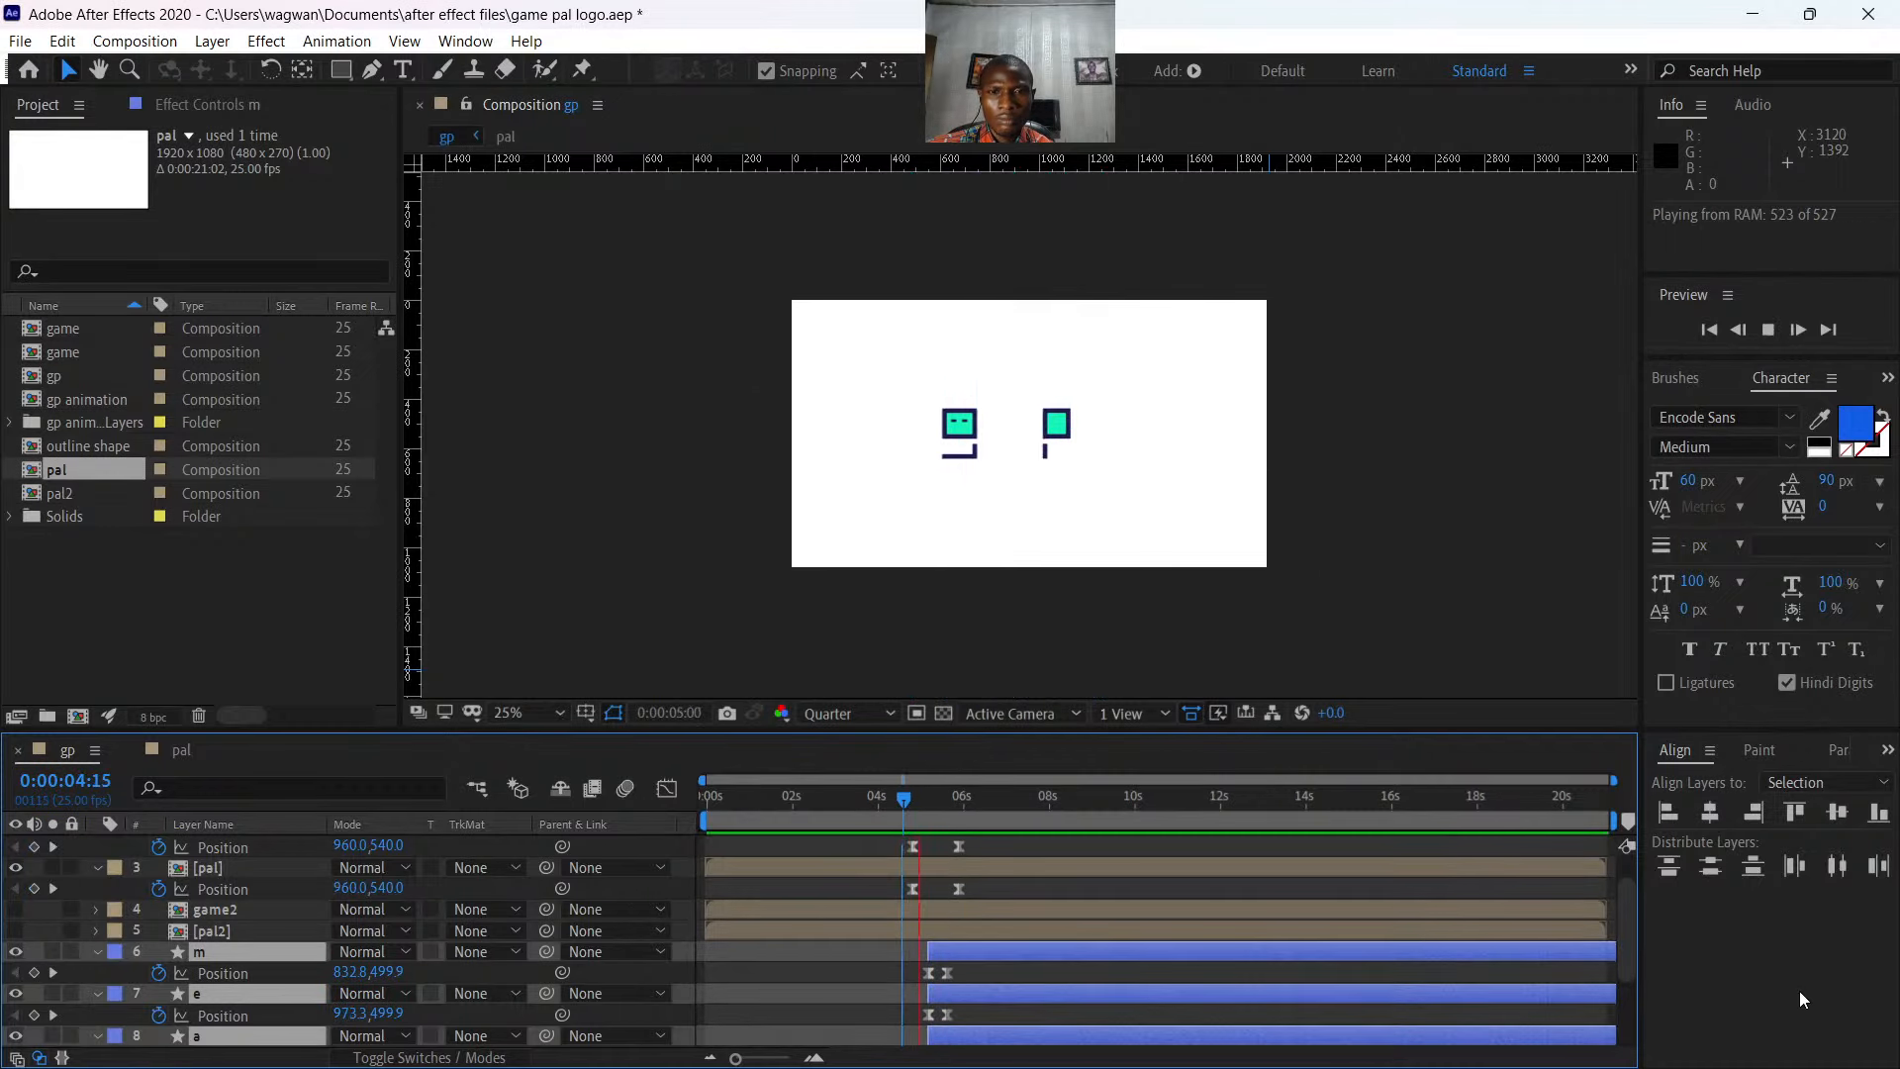
pyautogui.press('space')
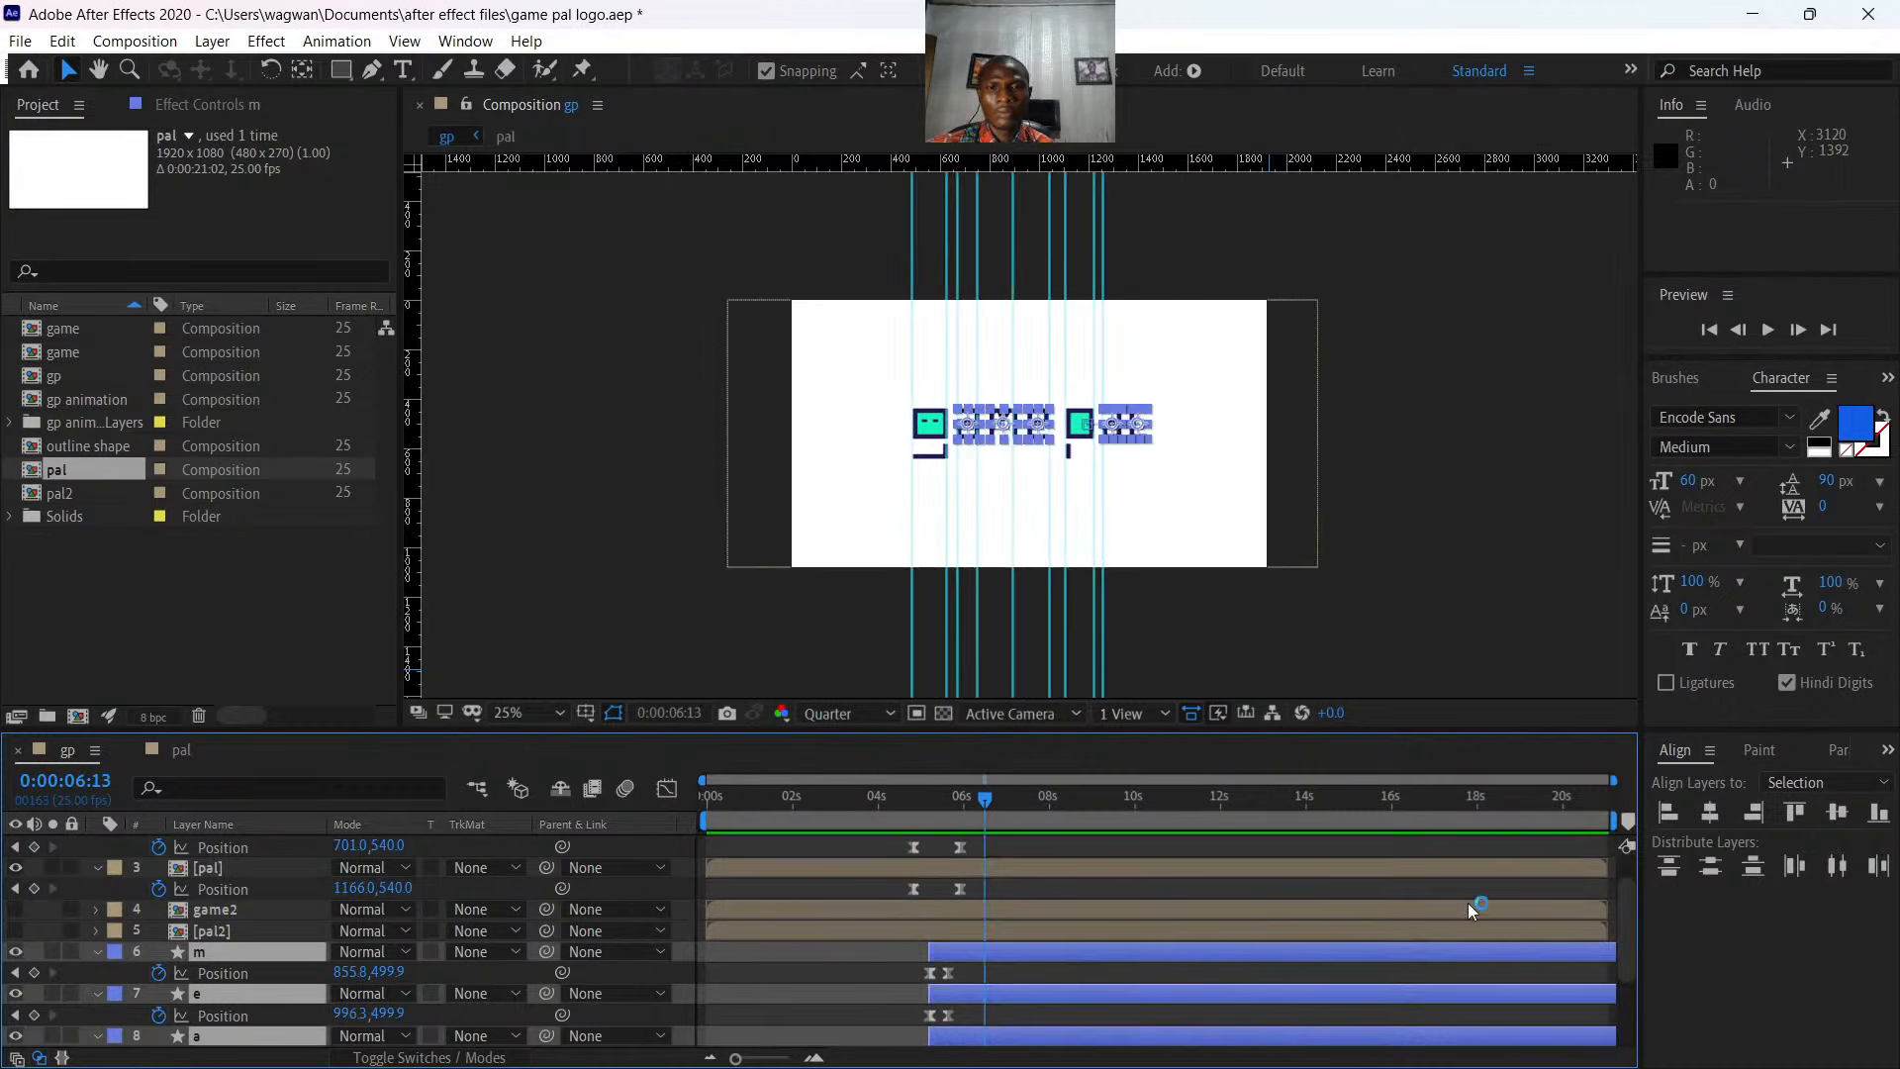
# - Deselect the layers, replay the letter reveal, and scrub through it between 0:00:05:02 and 0:00:05:07
pyautogui.click(1494, 507)
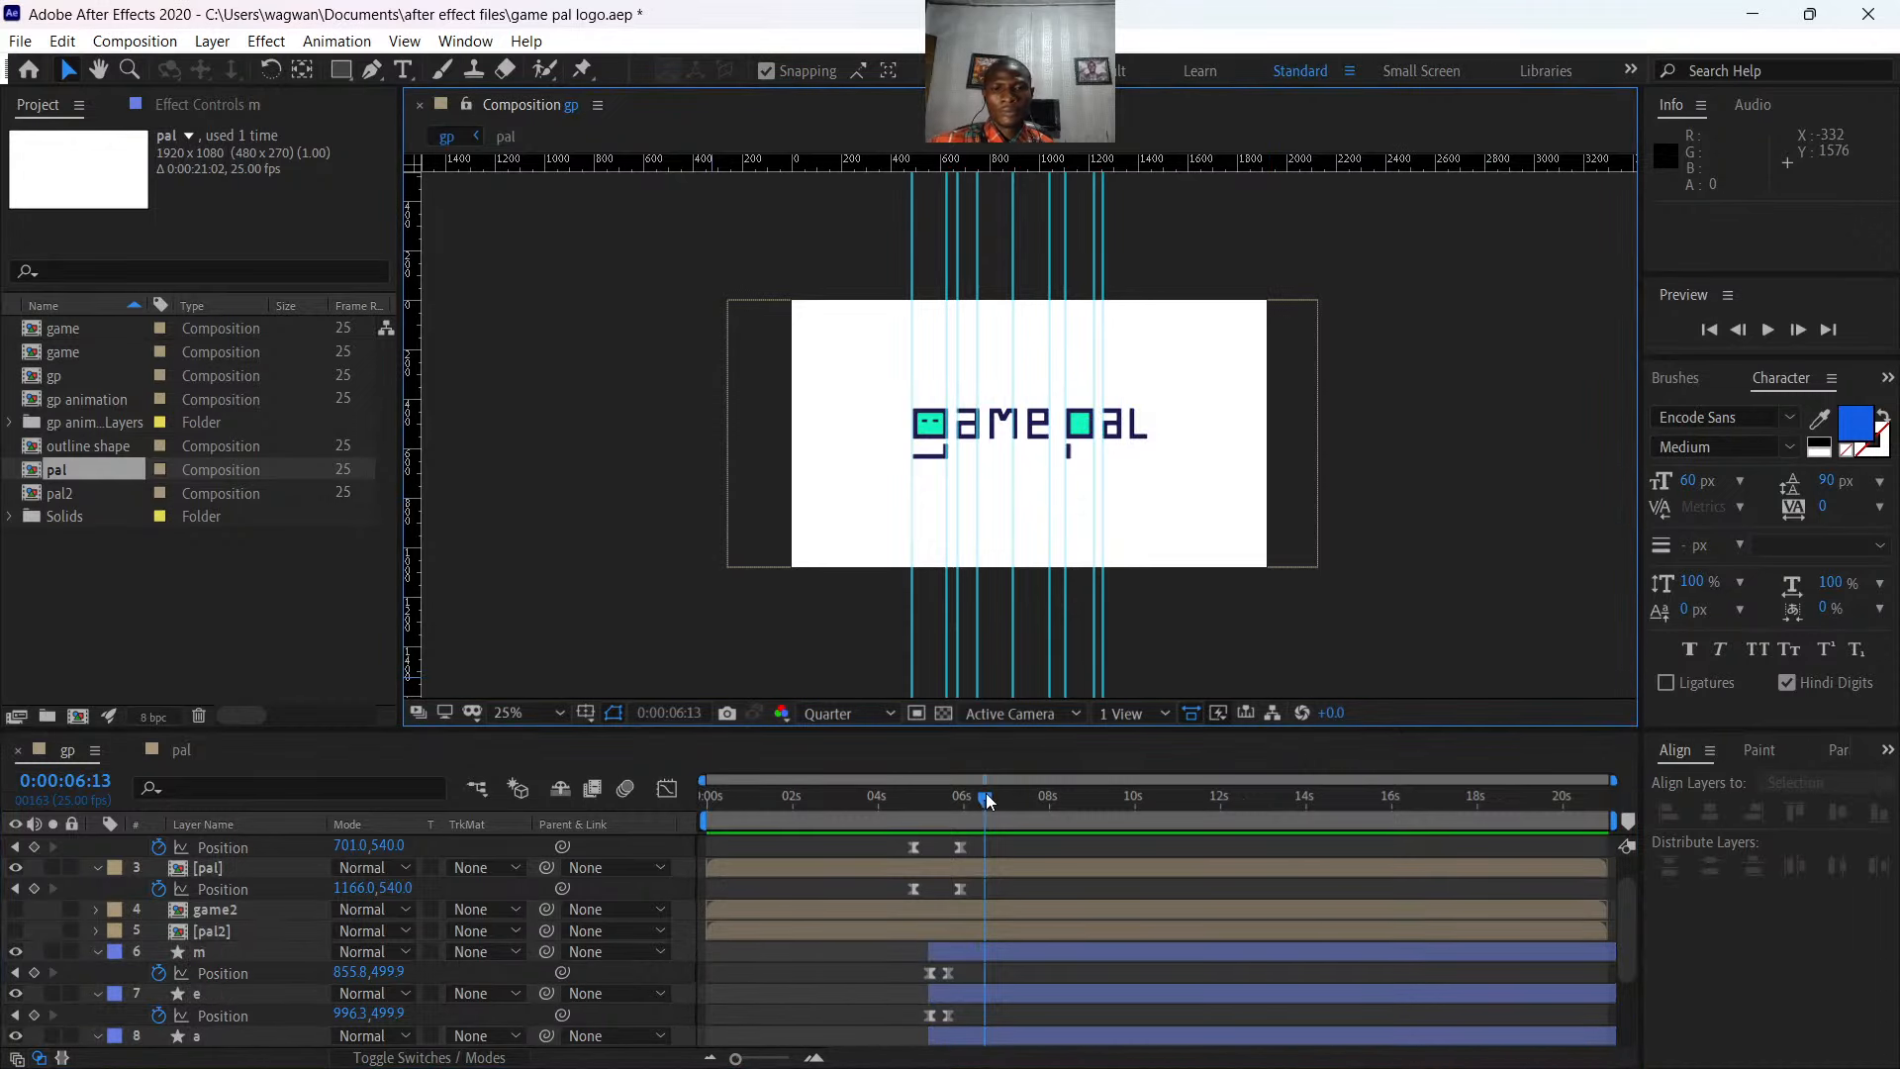
pyautogui.moveTo(986, 793); pyautogui.dragTo(906, 782)
pyautogui.press('space')
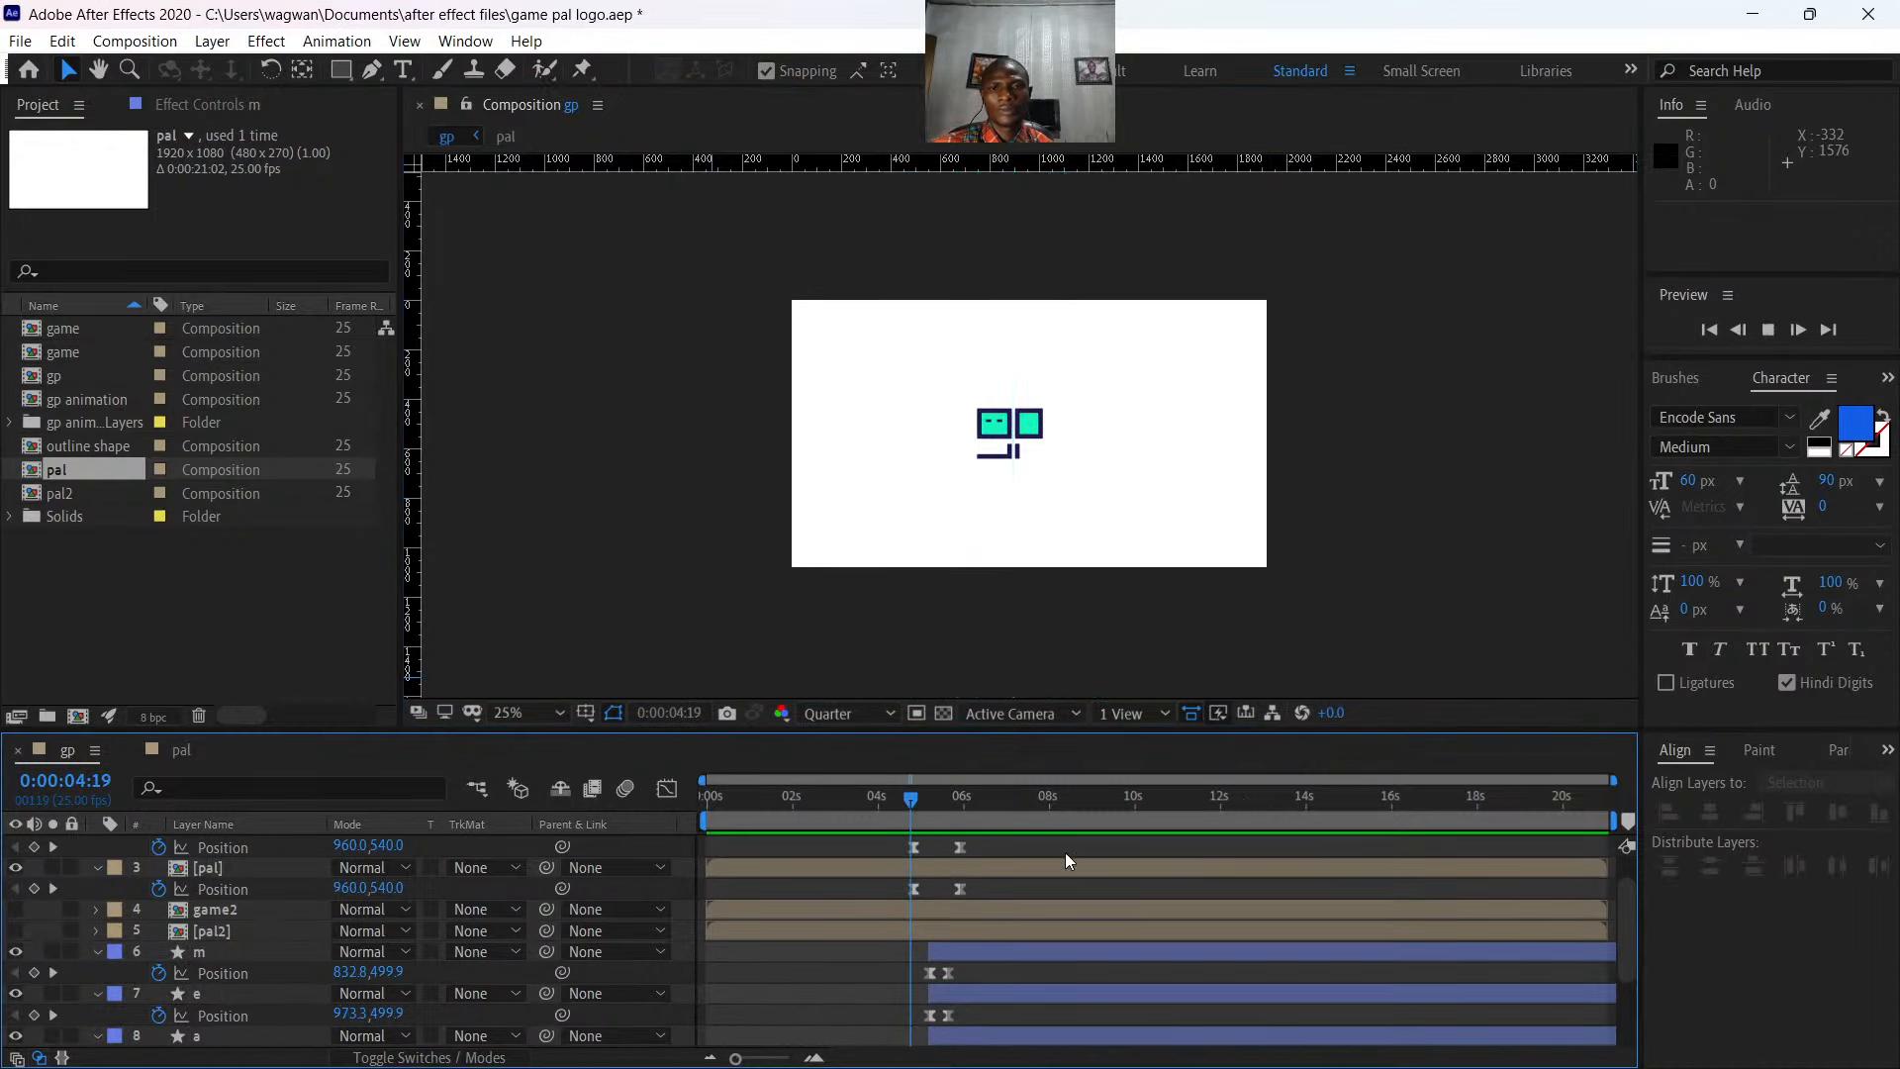
pyautogui.press('space')
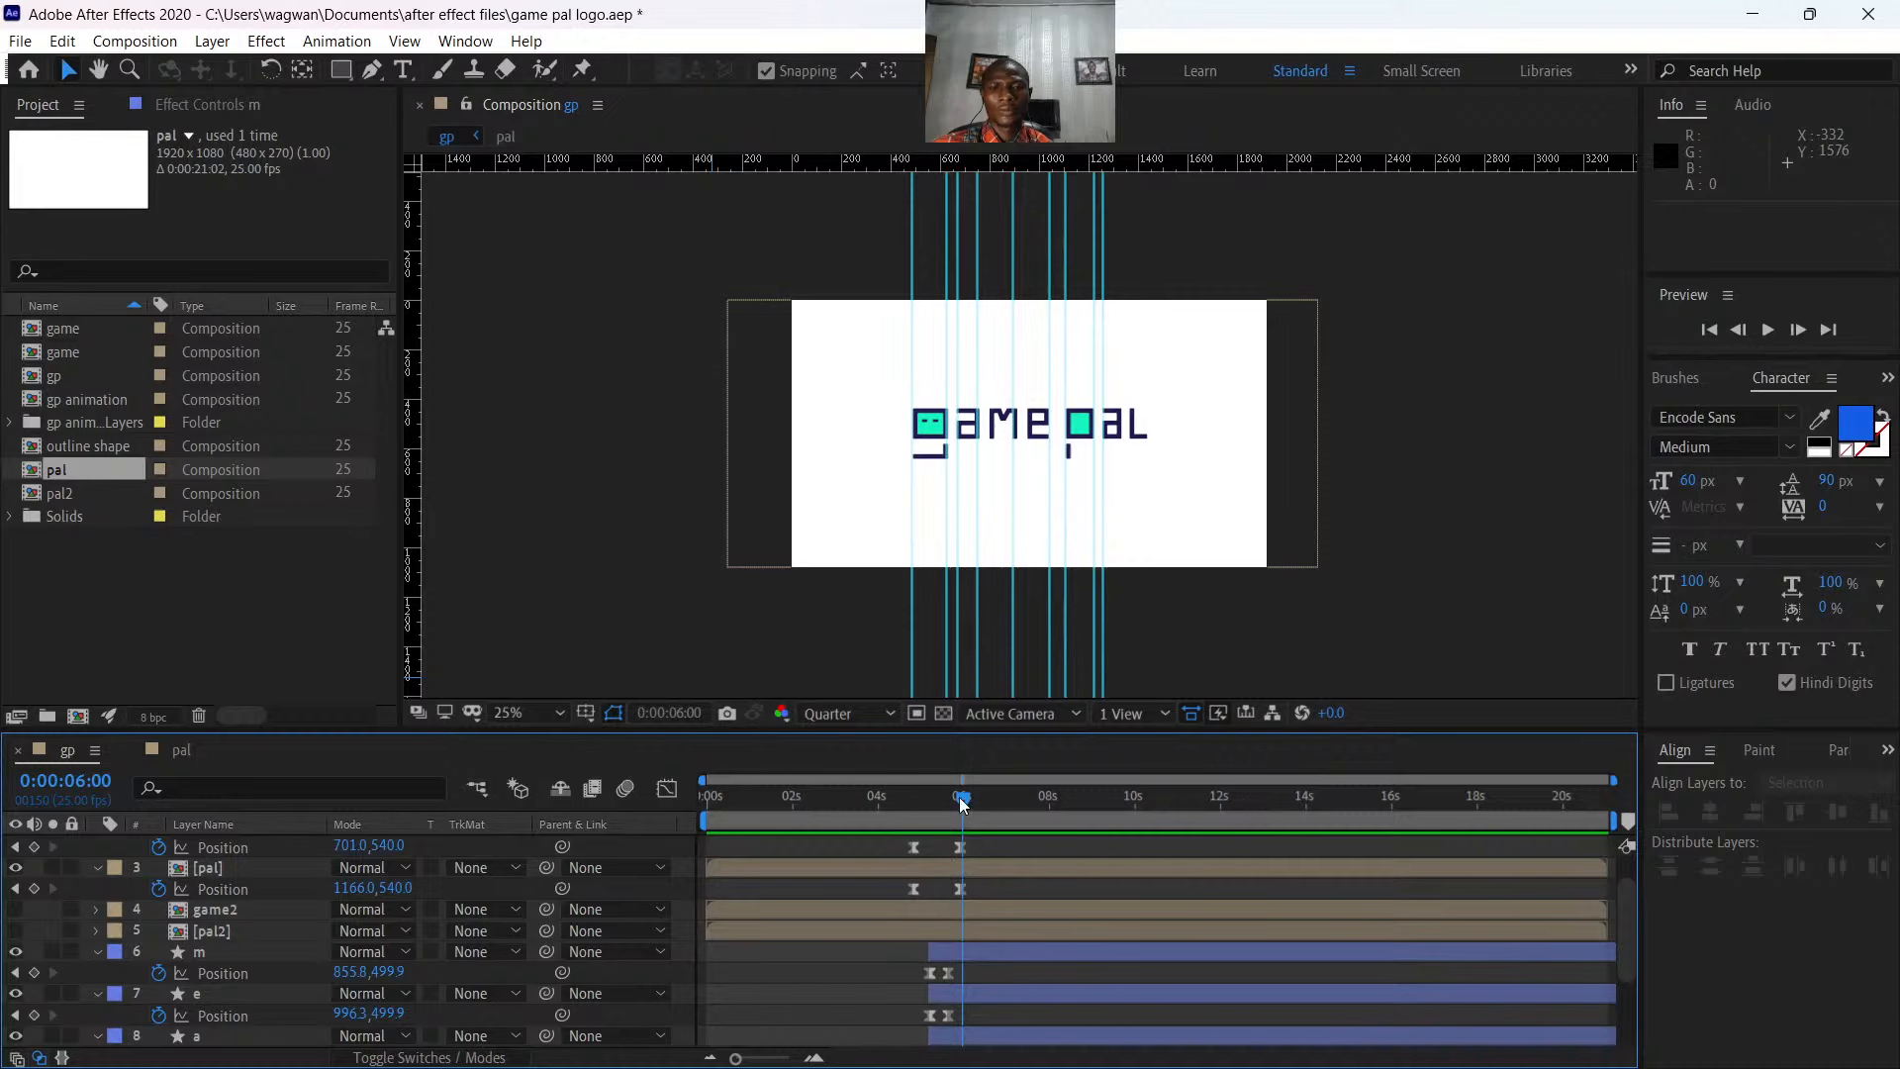
pyautogui.moveTo(963, 804); pyautogui.dragTo(921, 806)
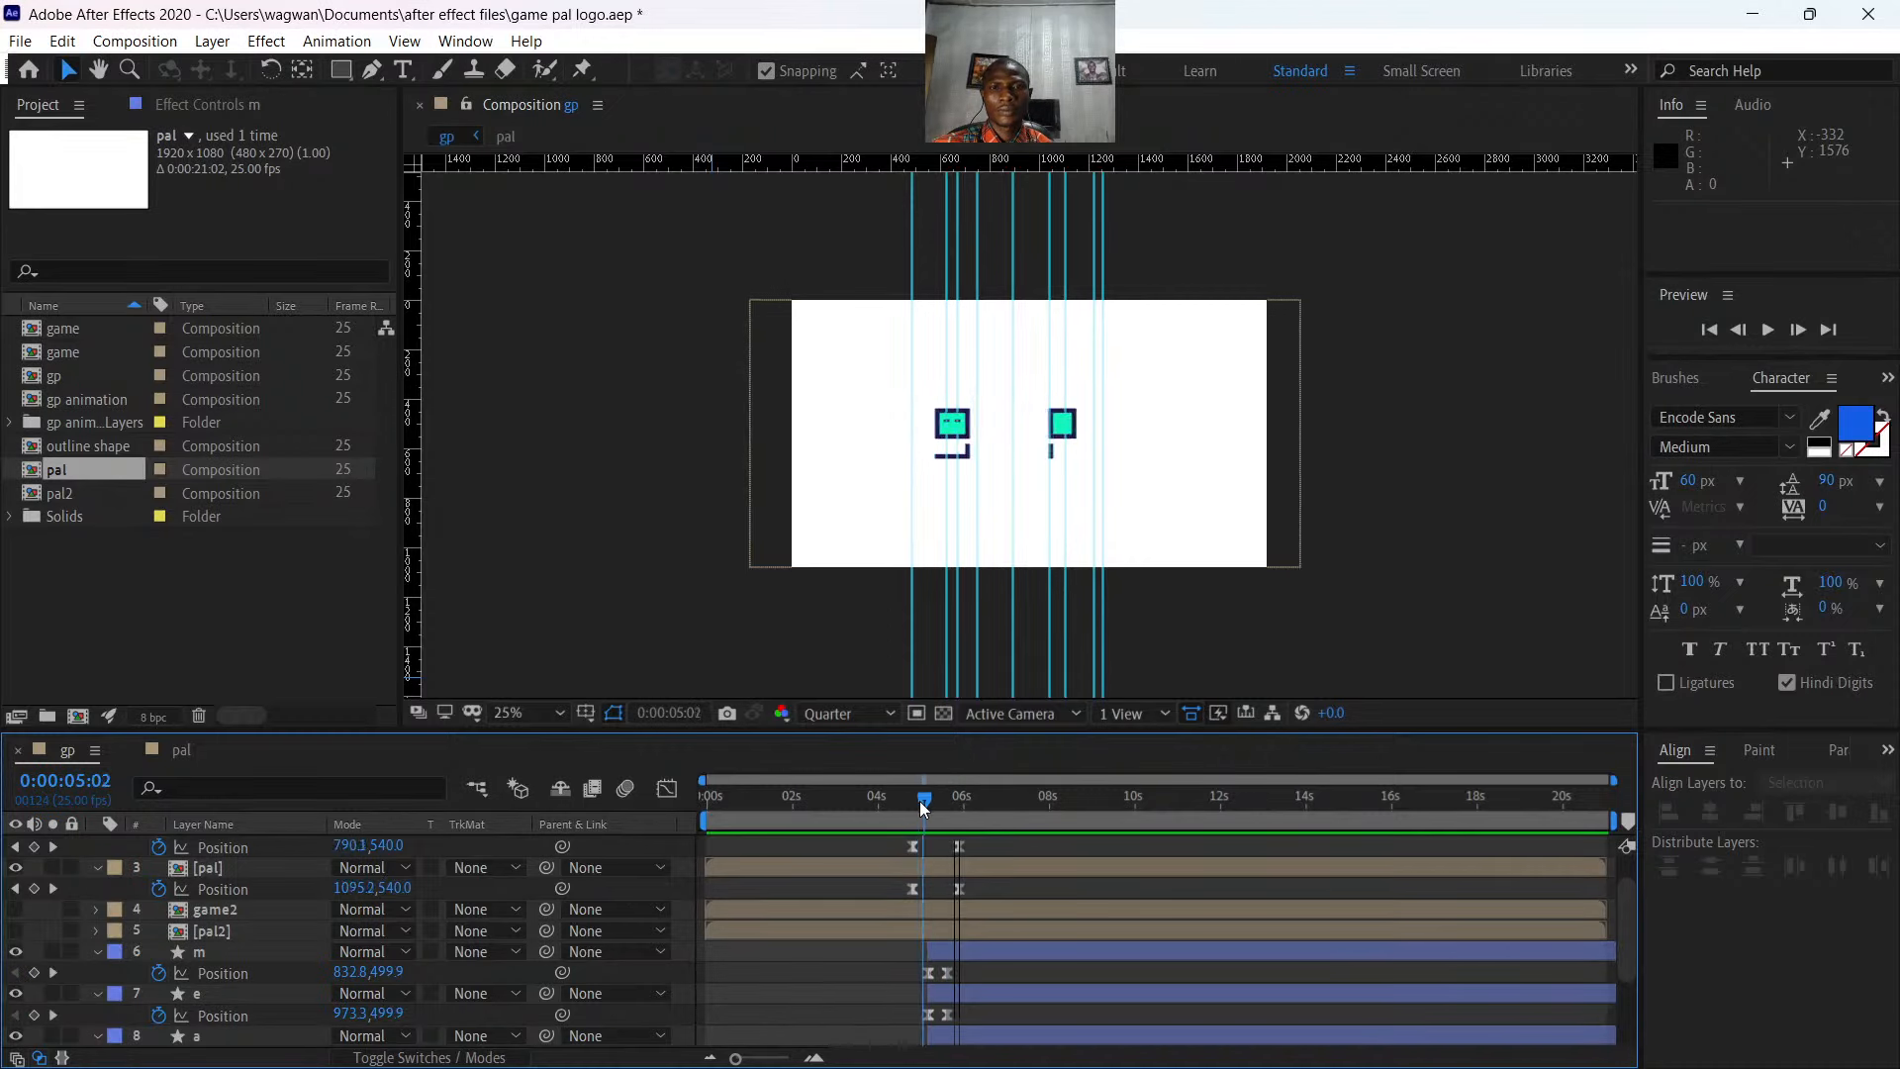
pyautogui.moveTo(924, 807); pyautogui.dragTo(934, 816)
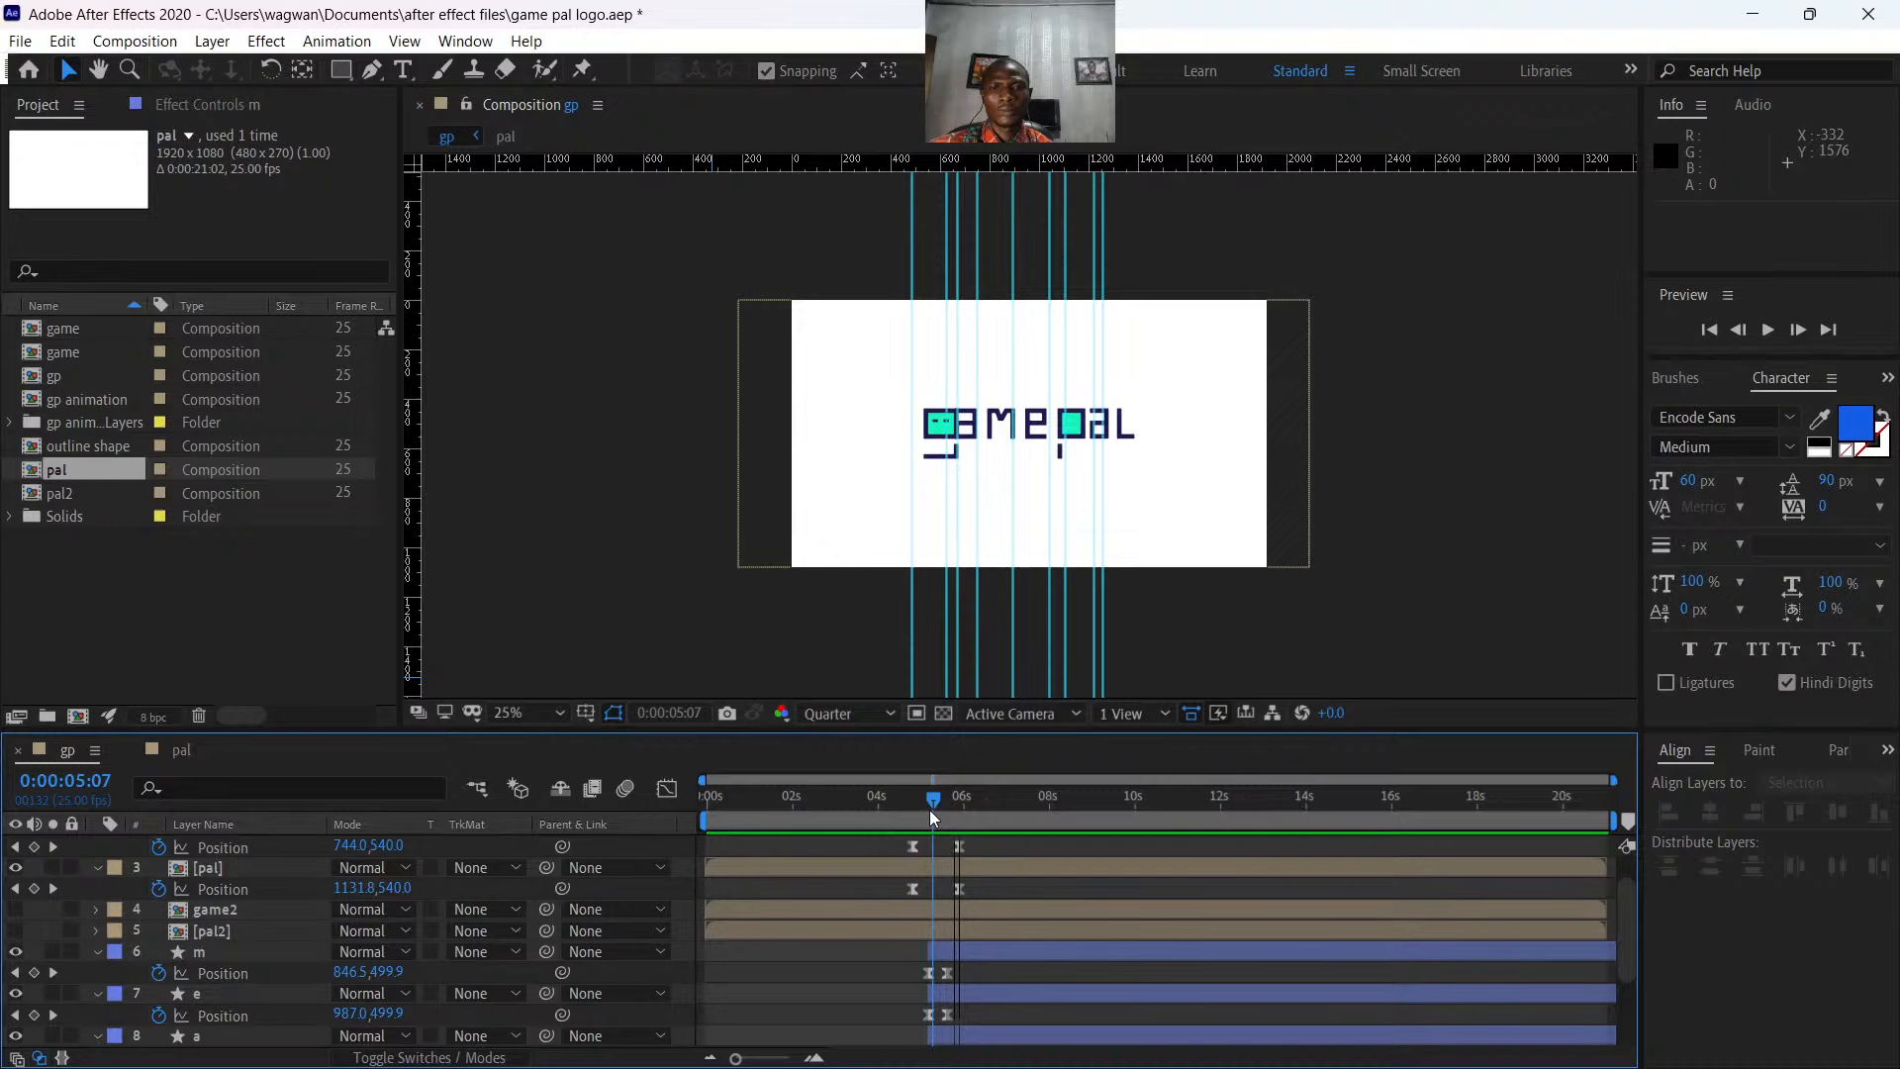
# - Select the letter layers m, e, a, a and l, move them to start at 0:00:05:02, and replay the reveal
pyautogui.click(971, 947)
pyautogui.scroll(-2, 980, 954)
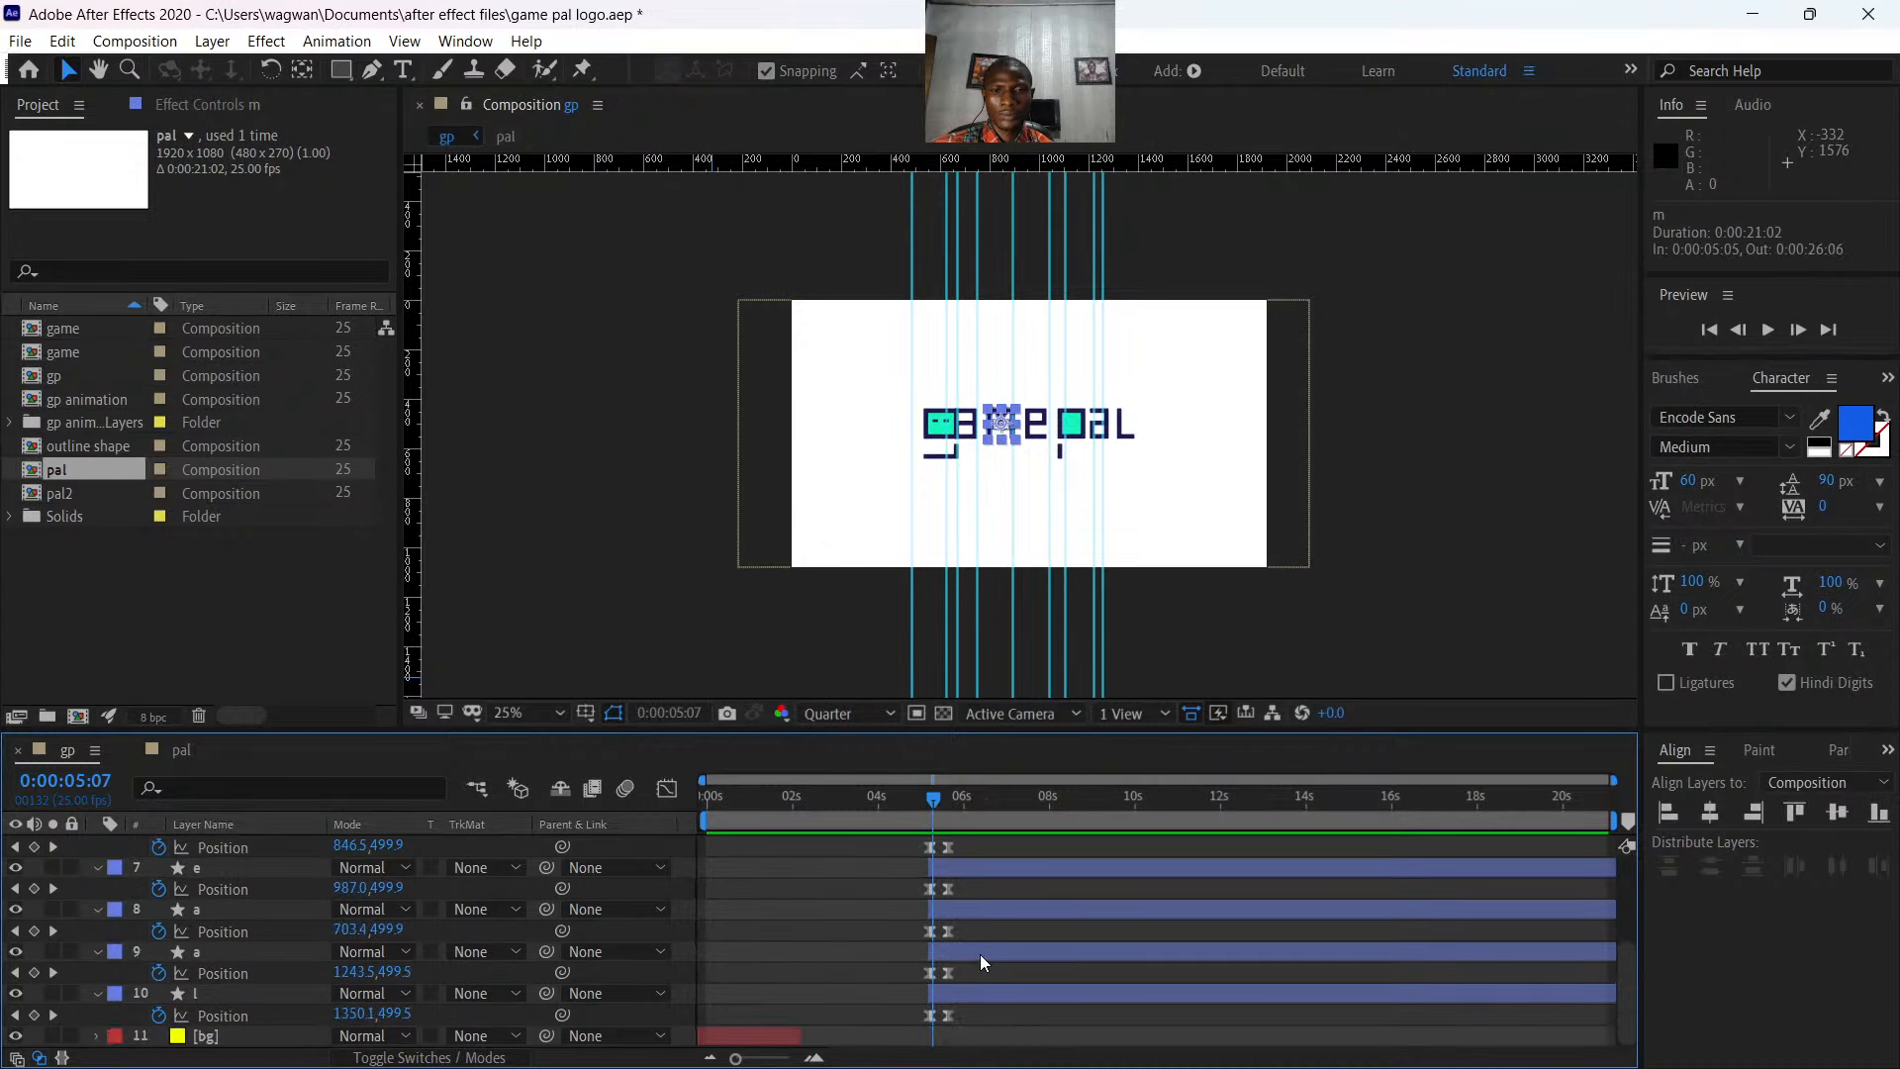
pyautogui.keyDown('shift'); pyautogui.click(972, 992); pyautogui.keyUp('shift')
pyautogui.scroll(2, 970, 964)
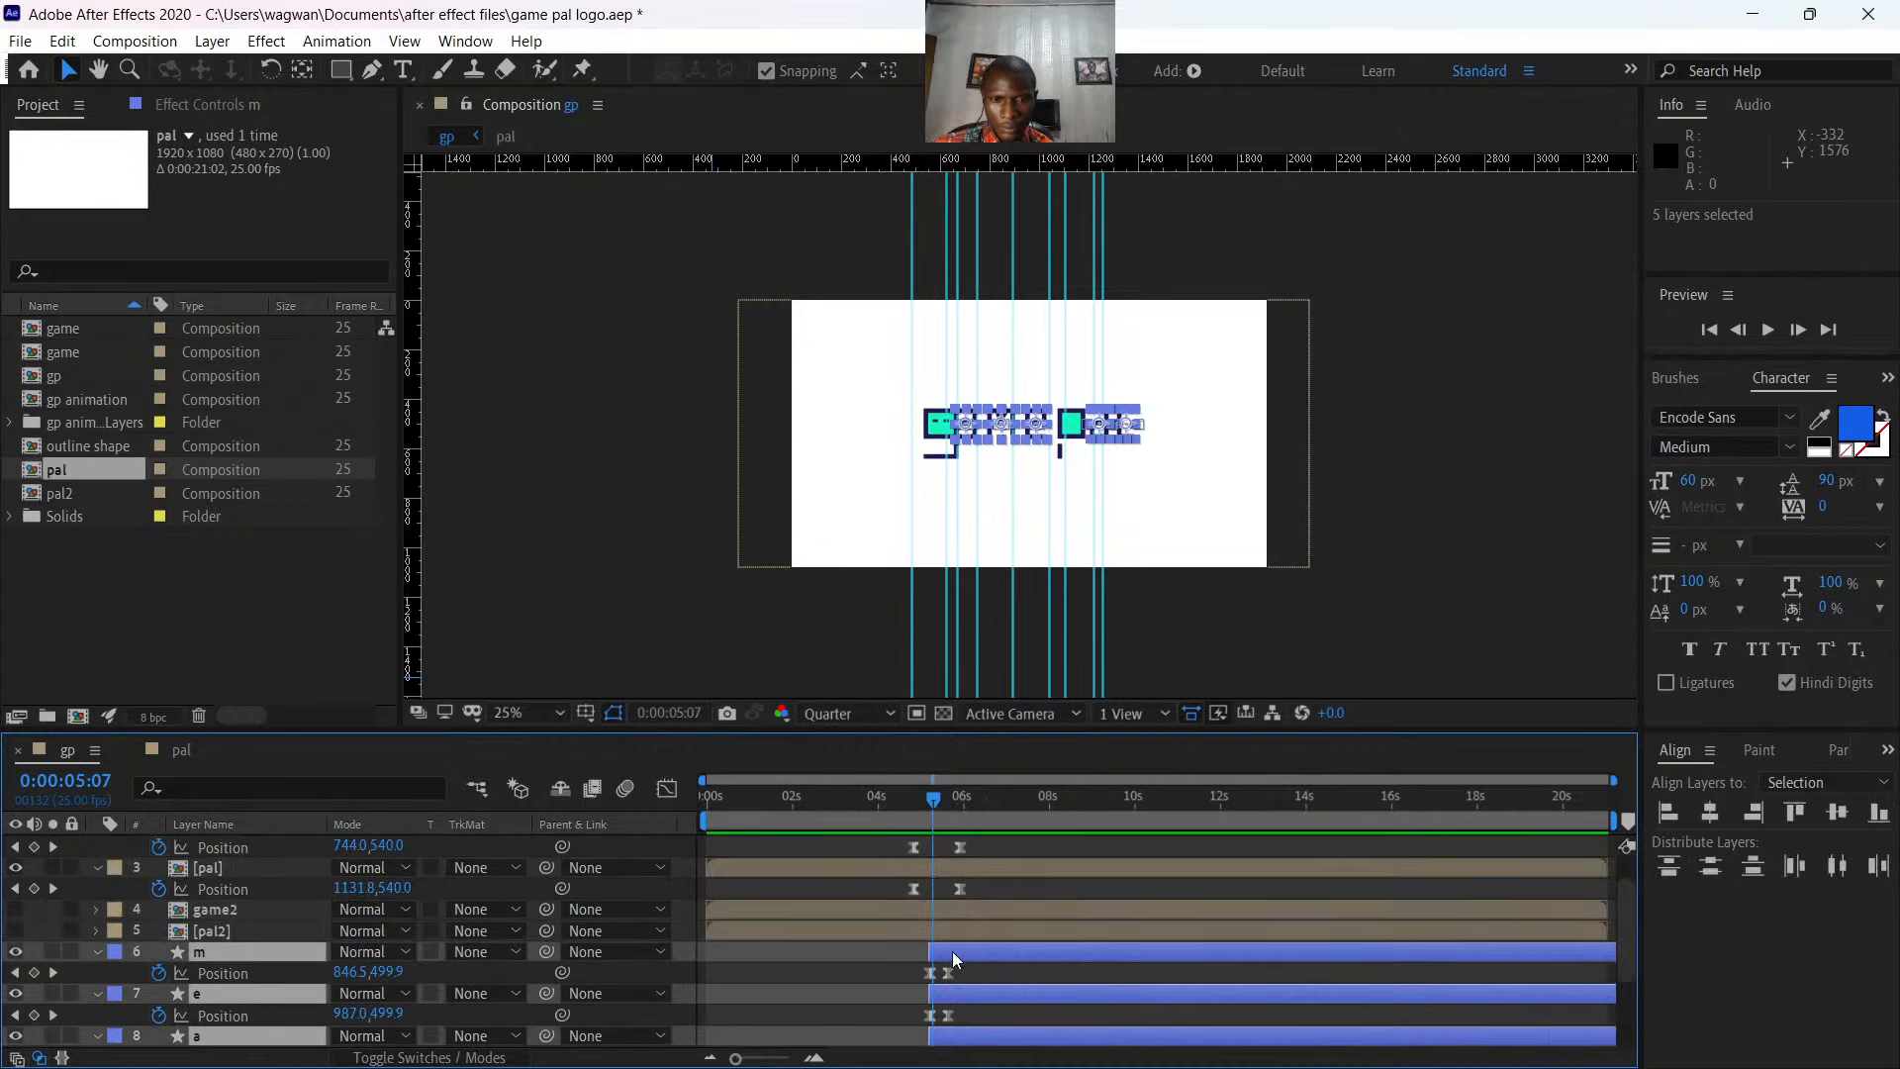
pyautogui.moveTo(952, 952); pyautogui.dragTo(948, 952)
pyautogui.click(911, 802)
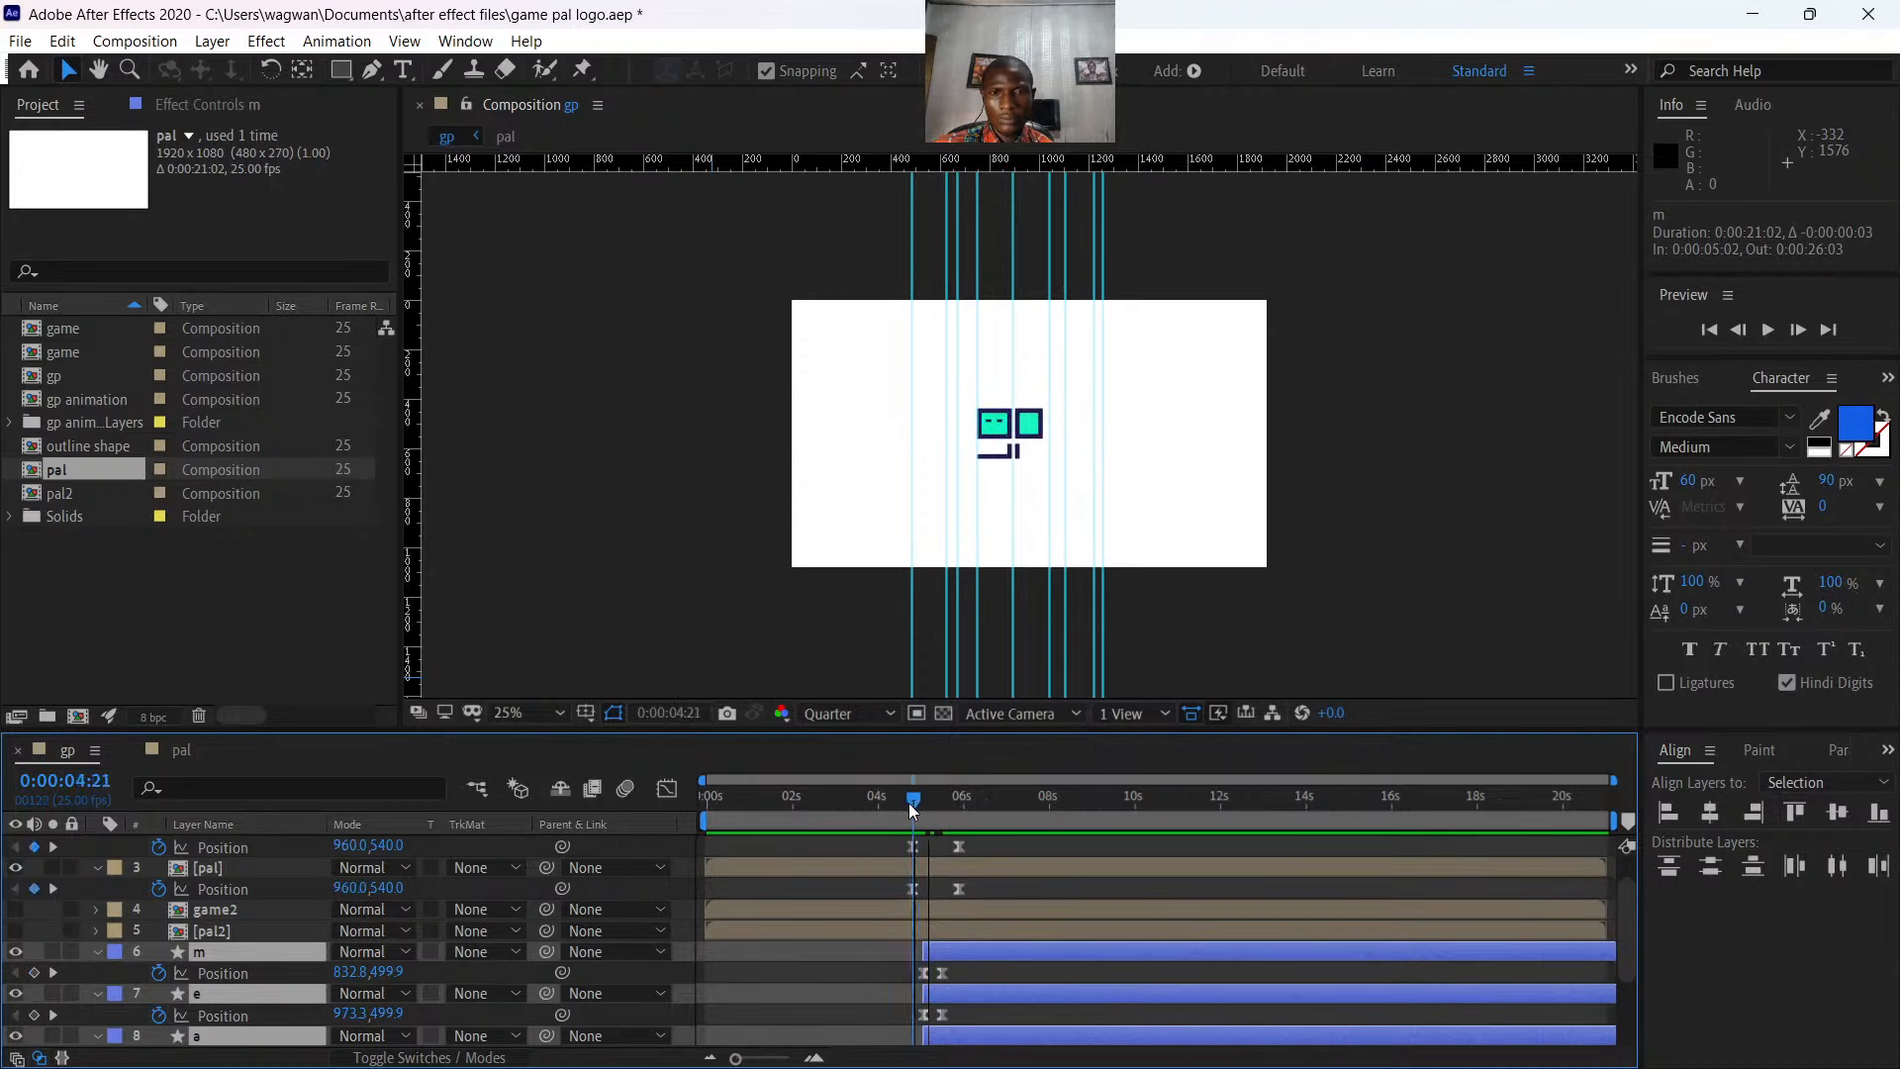
pyautogui.press('space')
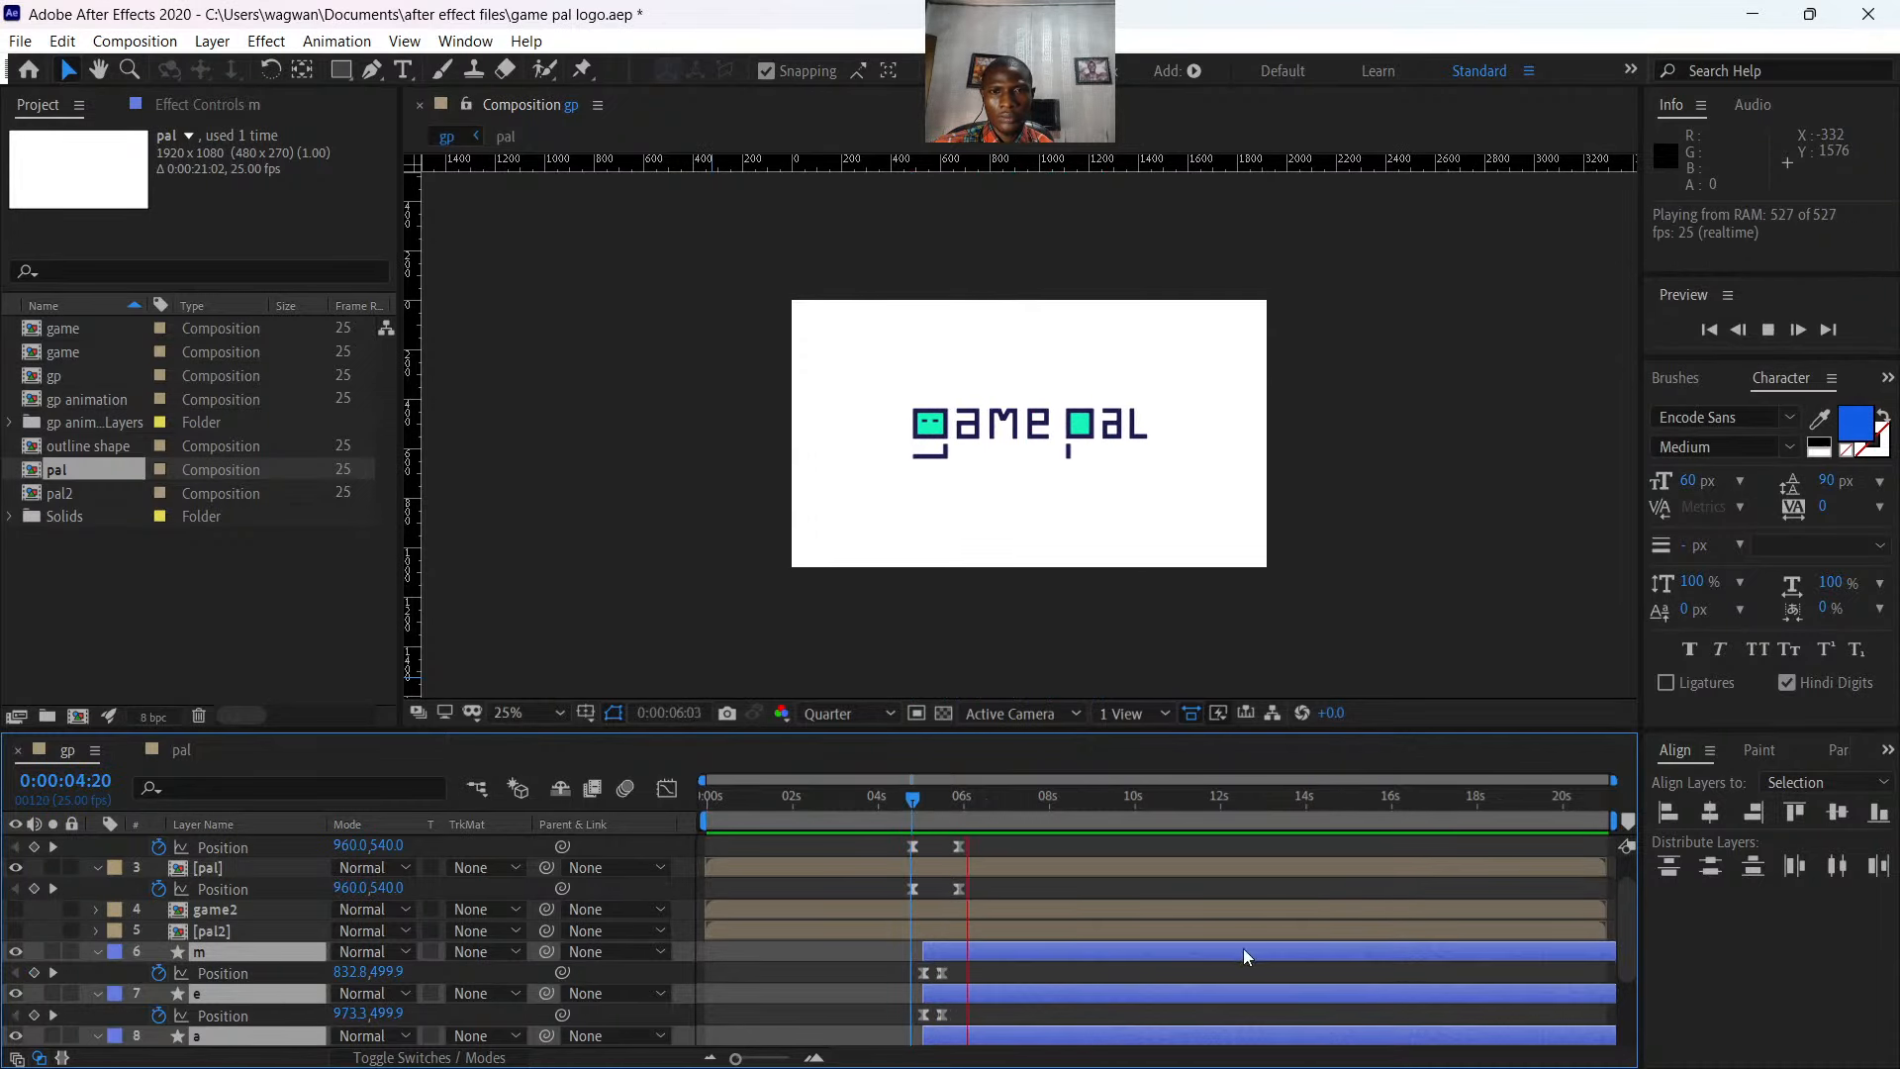
pyautogui.click(975, 829)
pyautogui.moveTo(974, 806); pyautogui.dragTo(917, 814)
pyautogui.press('space')
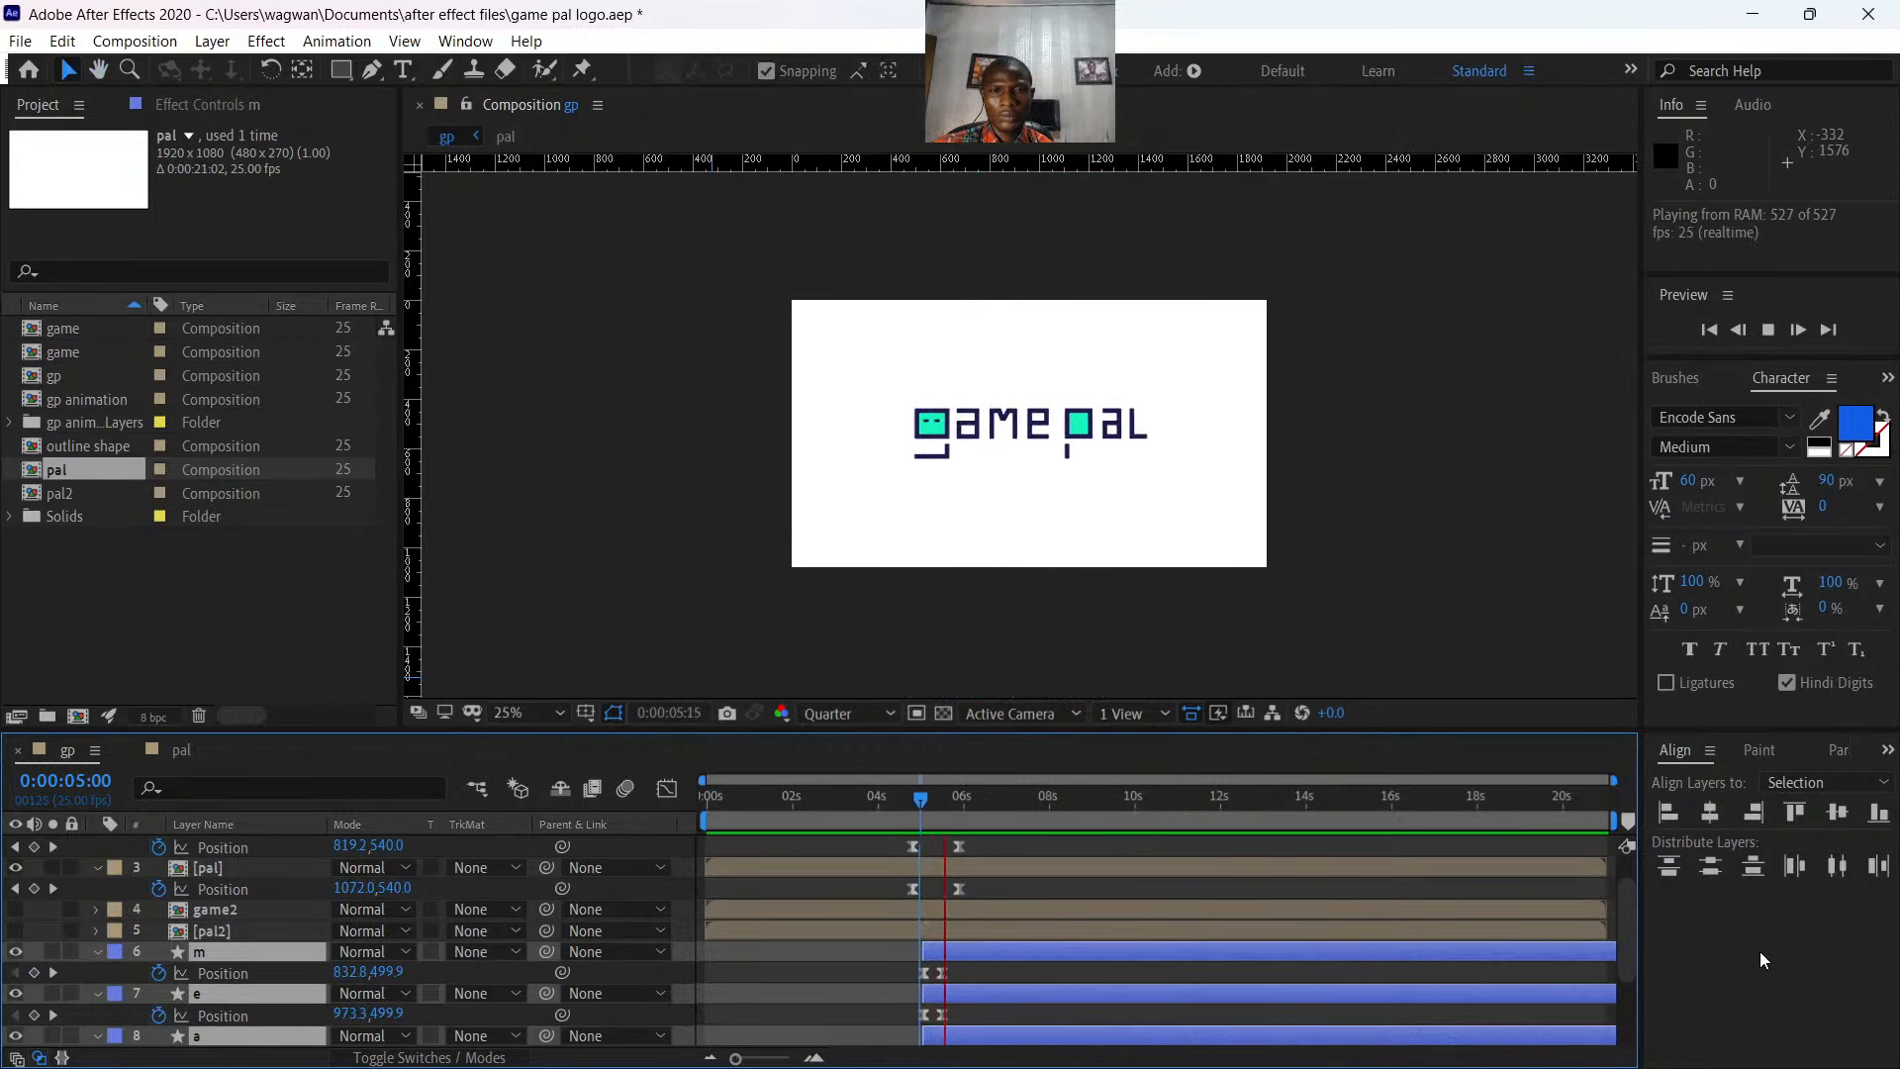
pyautogui.press('space')
# - Deselect the letter layers and play the whole logo animation from 0:00:00:00
pyautogui.scroll(-2, 1550, 531)
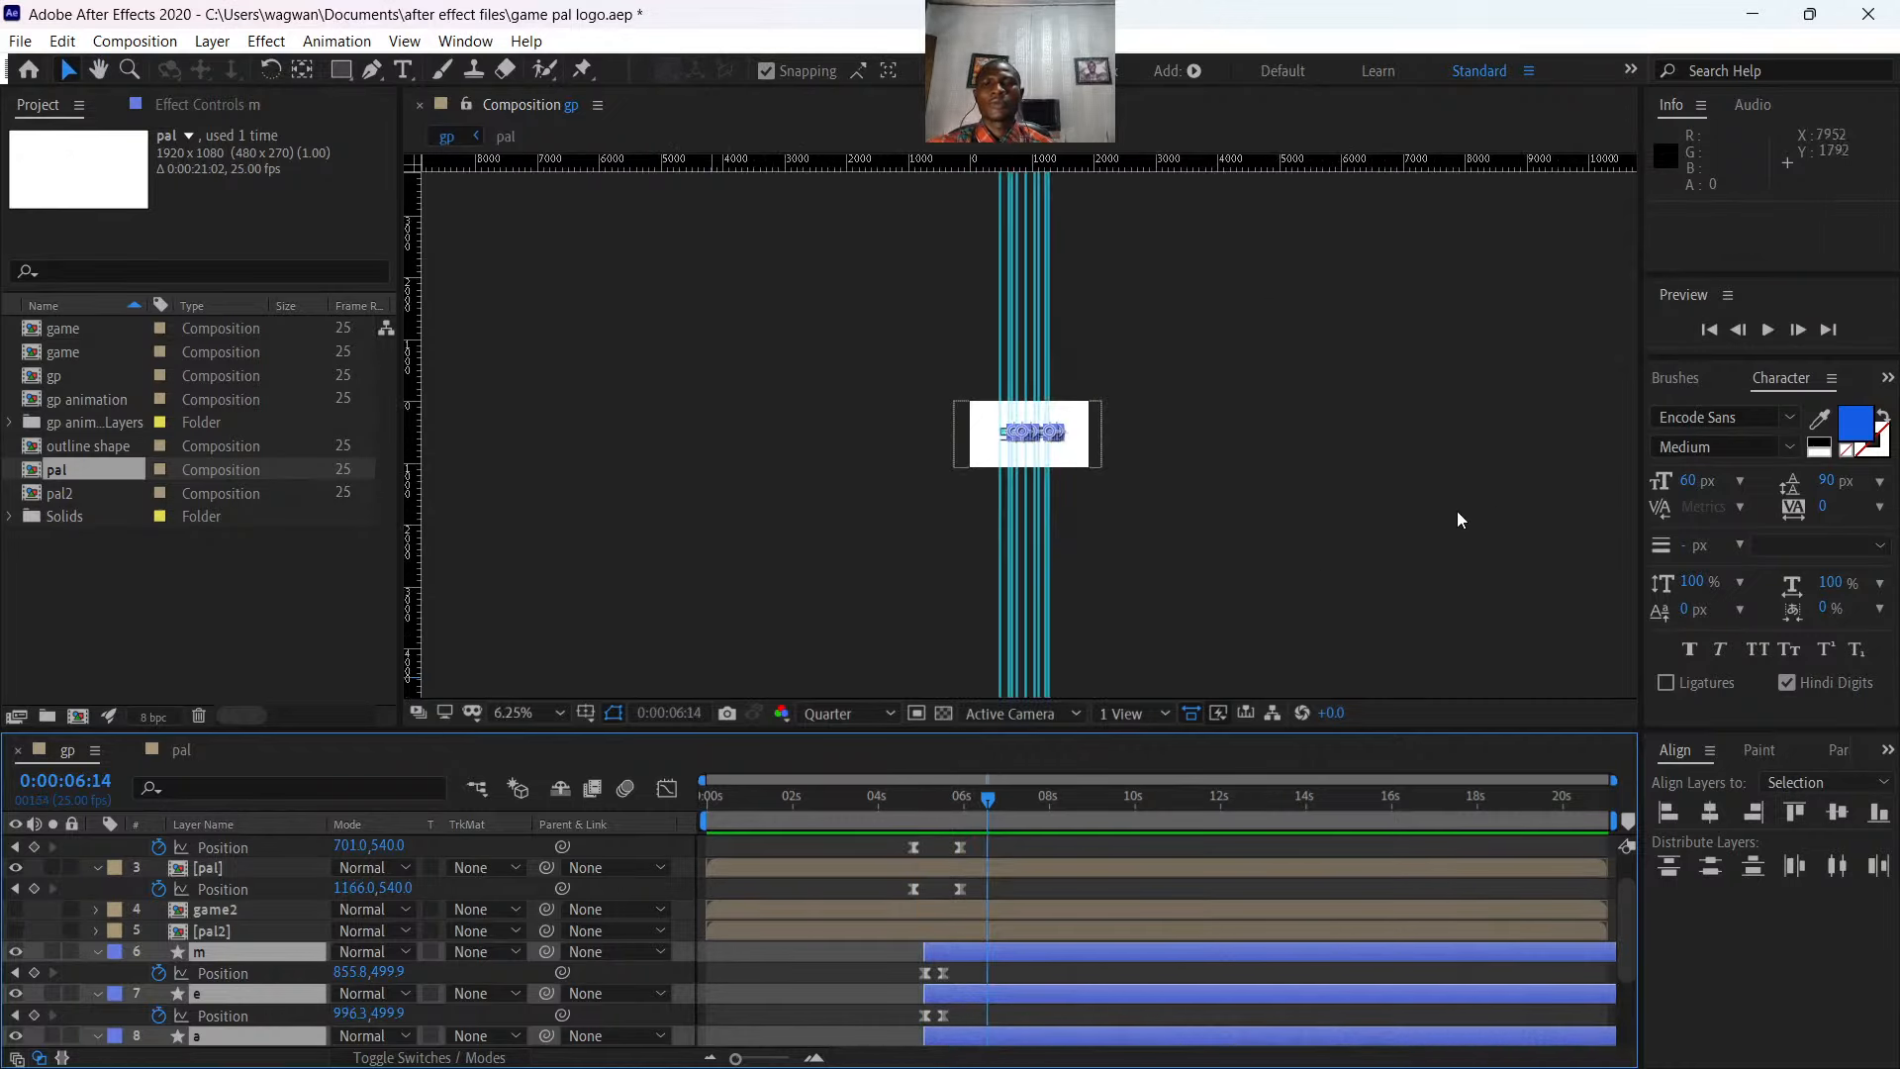
pyautogui.click(1426, 454)
pyautogui.scroll(2, 1176, 581)
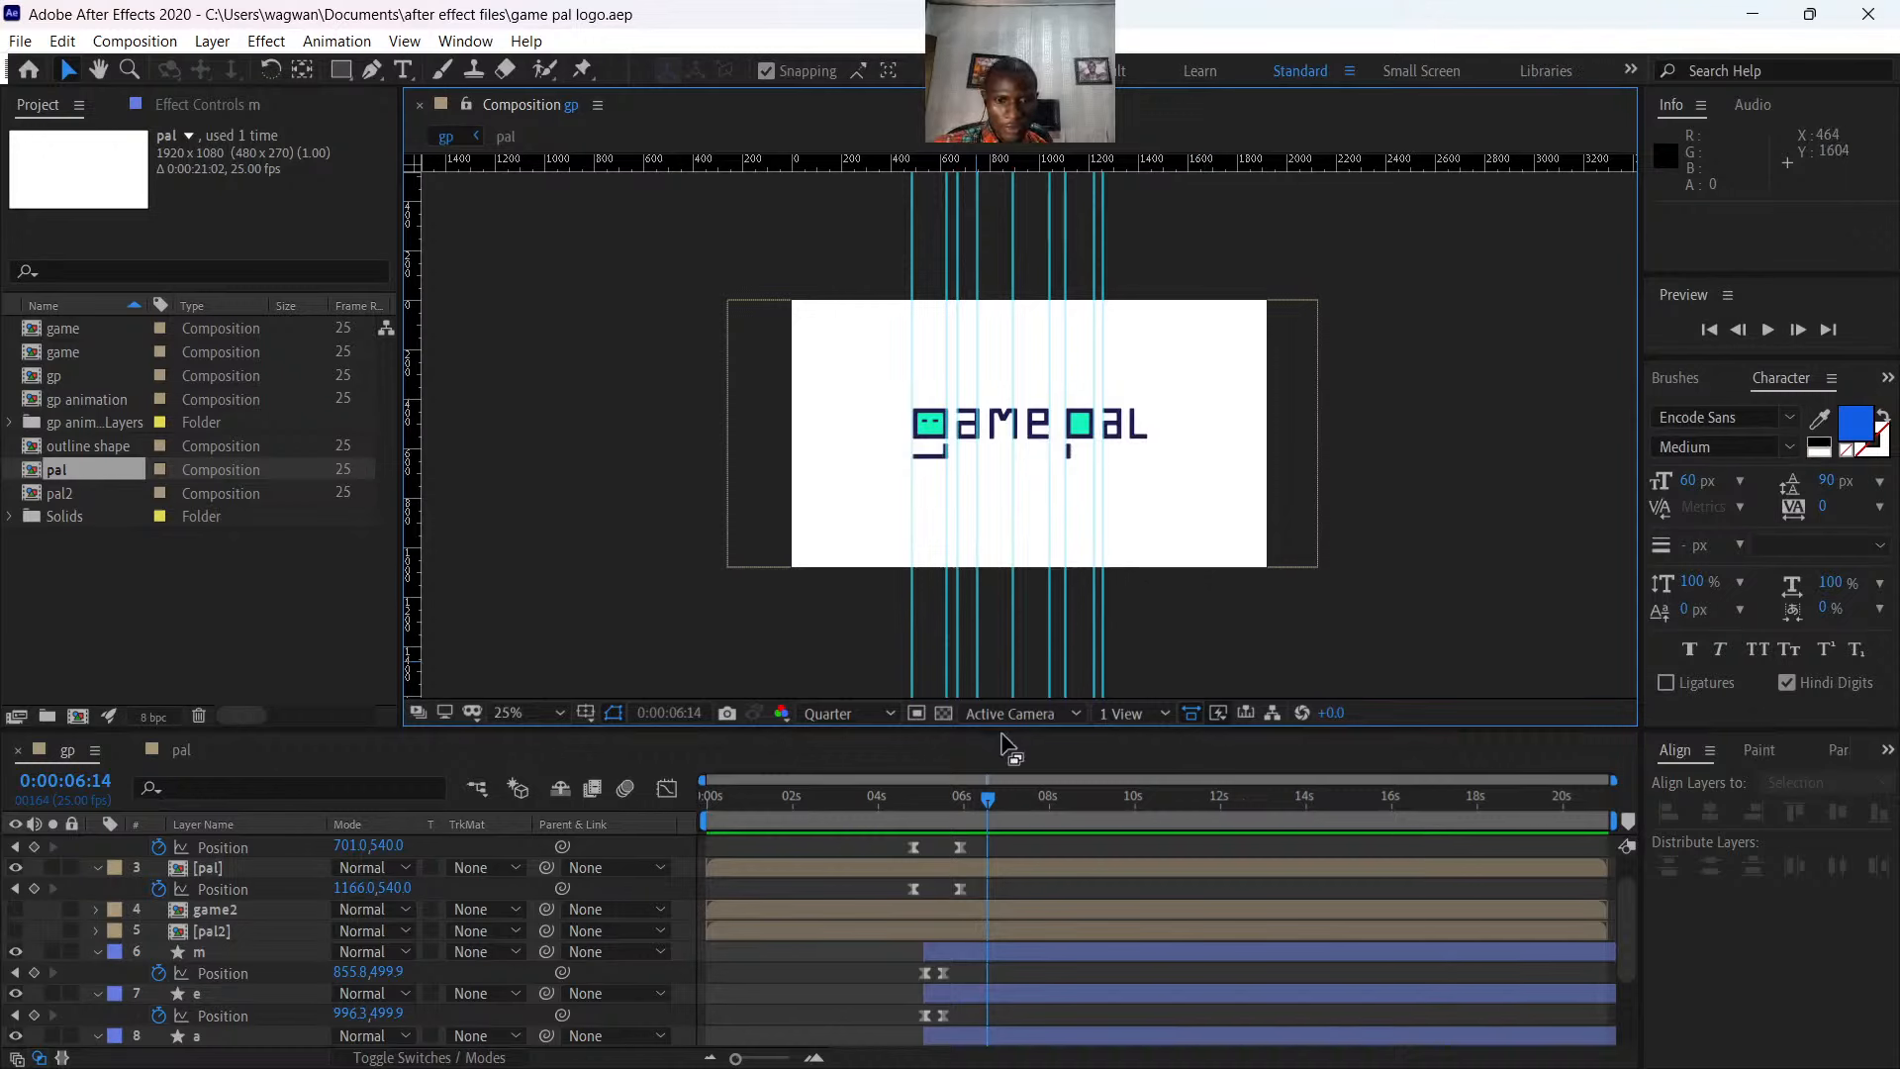
pyautogui.moveTo(995, 797); pyautogui.dragTo(697, 793)
pyautogui.press('space')
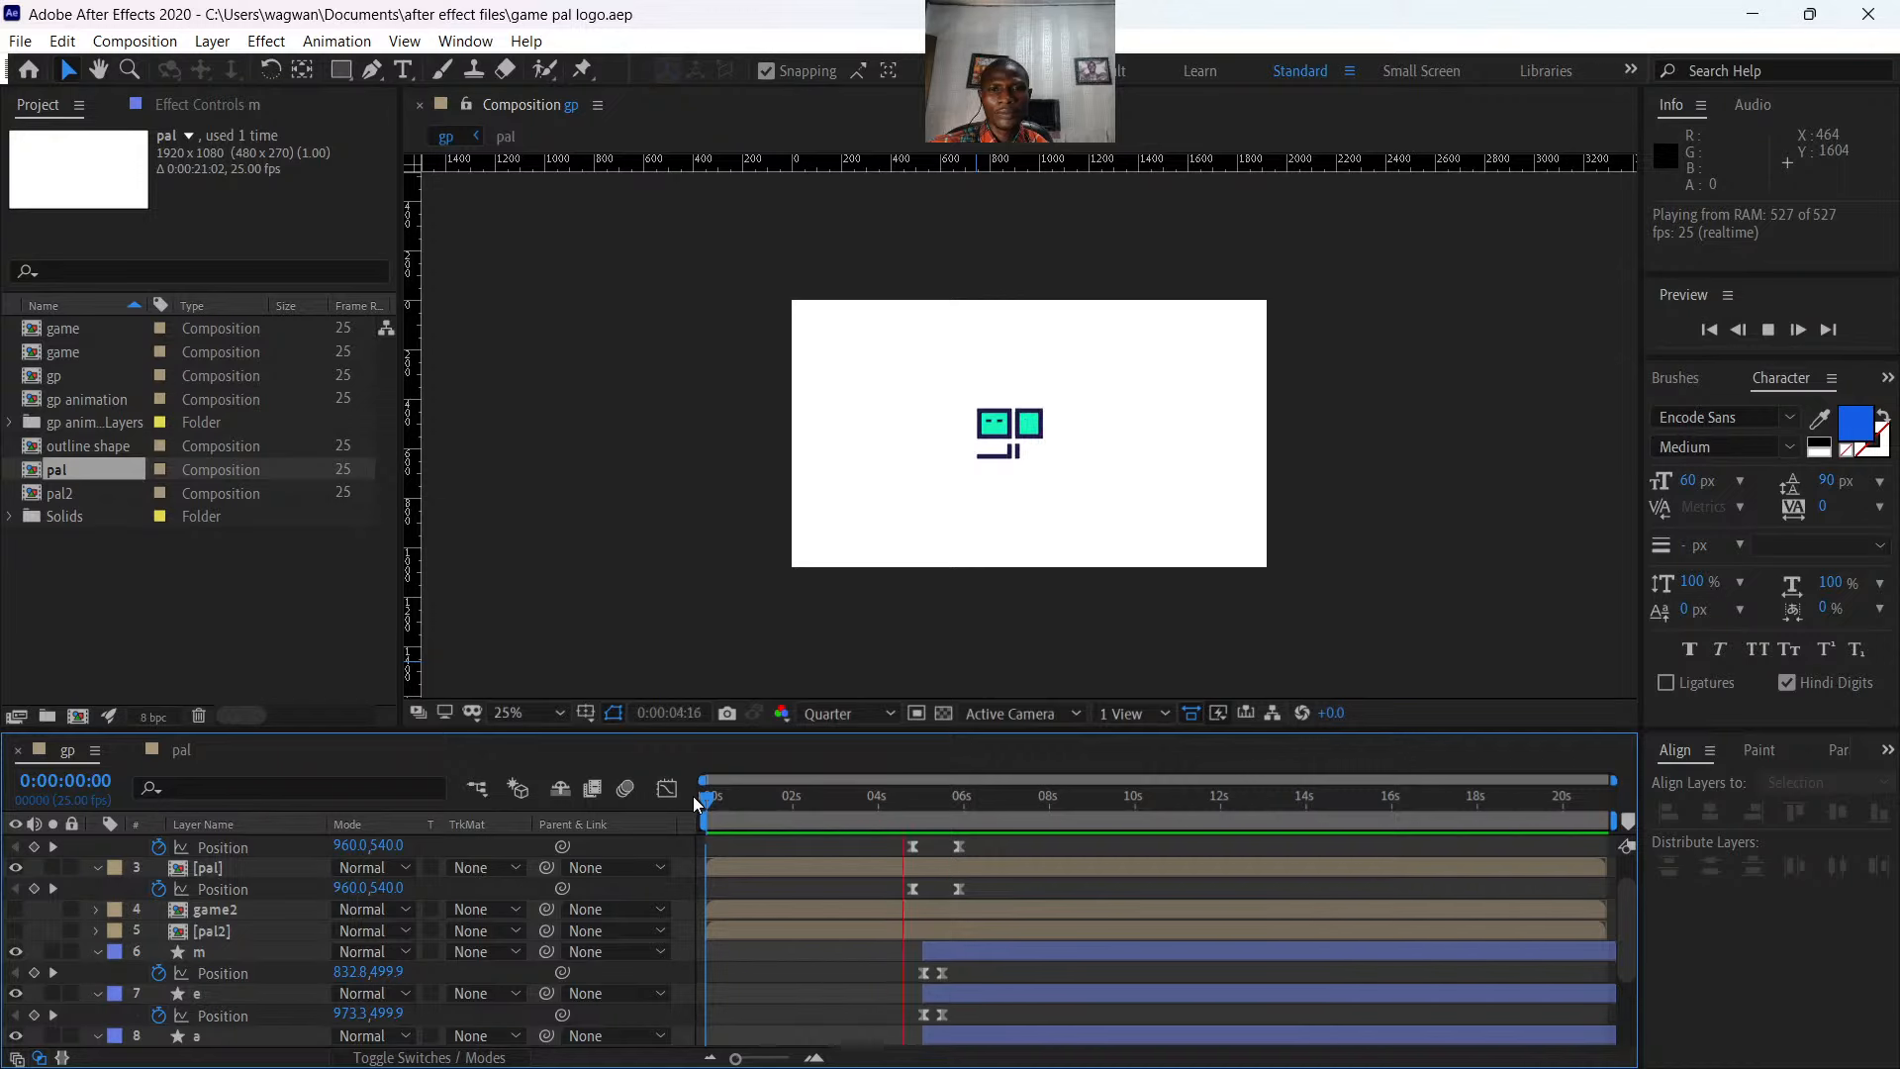
pyautogui.press('space')
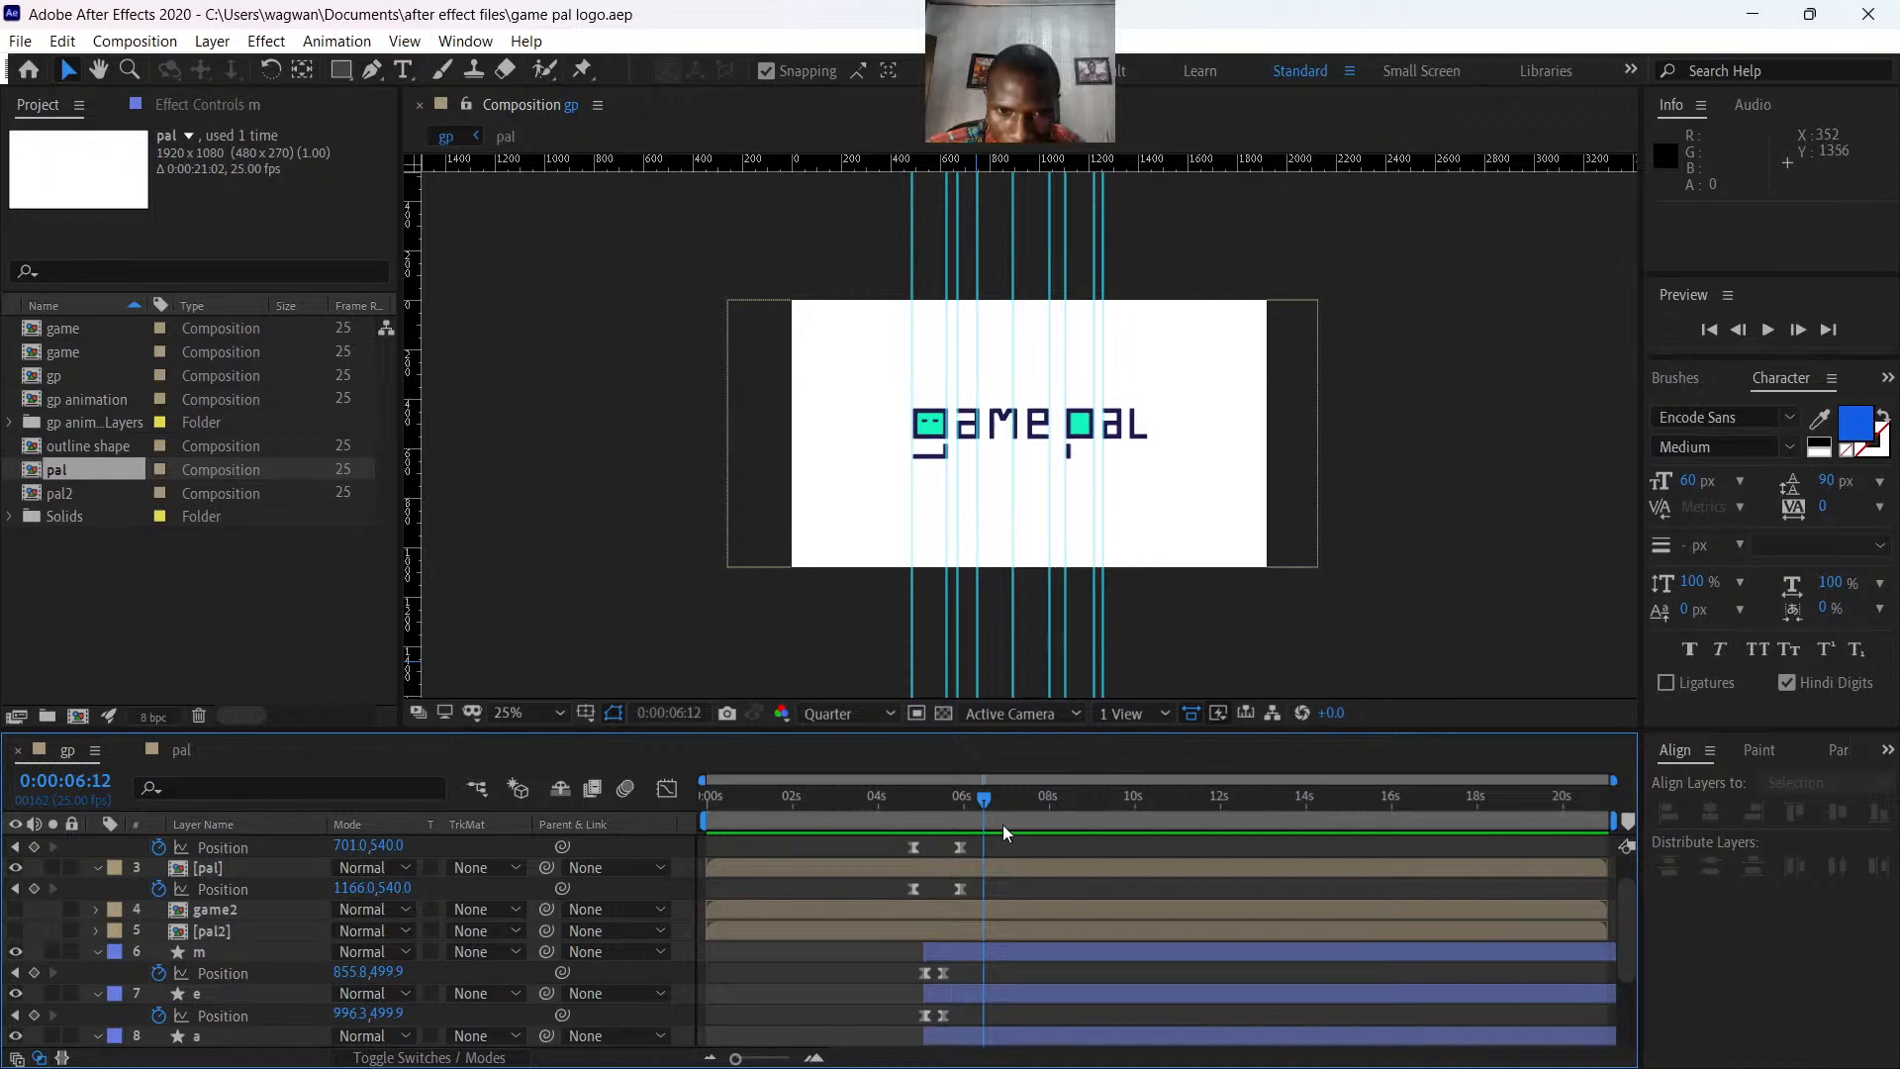
# - Scrub through the end of the letter reveal around 0:00:05:16 to 0:00:06:13 and set the current time to 0:00:06:00
pyautogui.moveTo(983, 804); pyautogui.dragTo(962, 858)
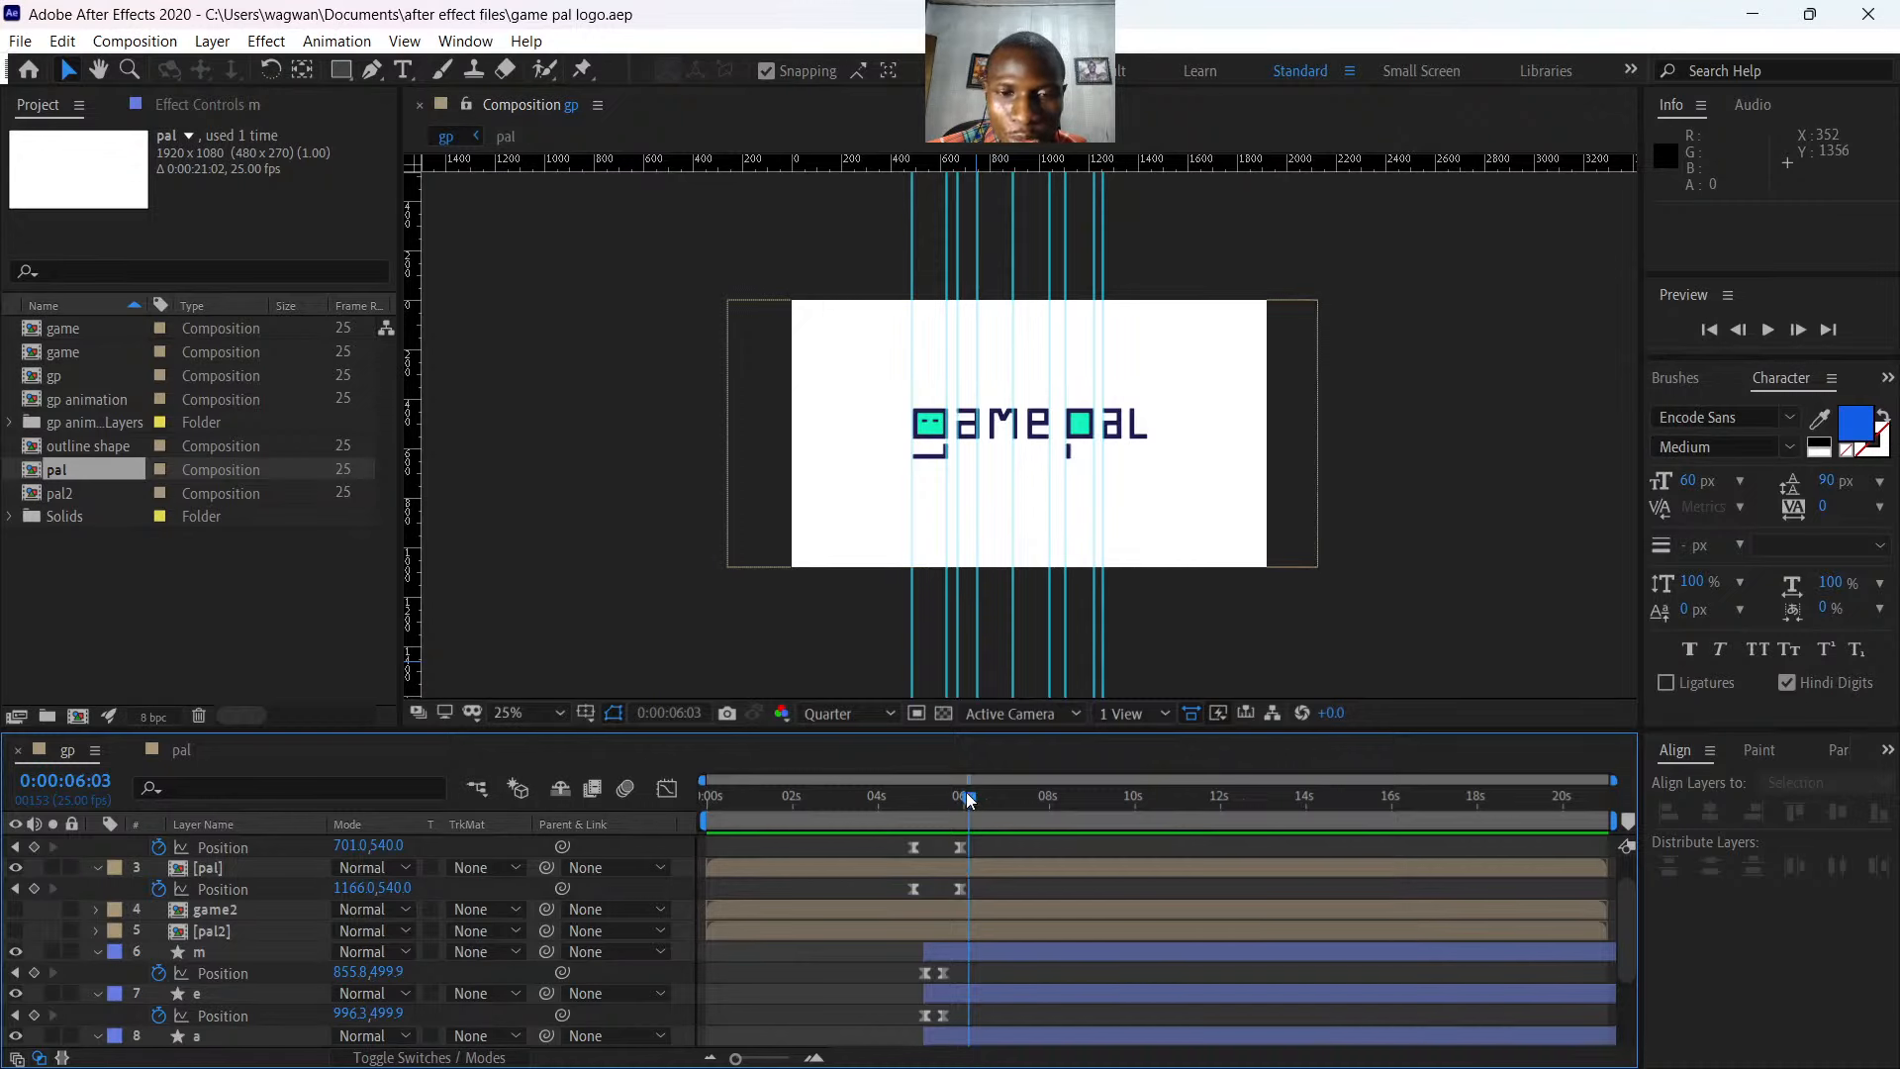
pyautogui.moveTo(960, 810)
pyautogui.mouseDown()
pyautogui.moveTo(900, 801)
pyautogui.moveTo(970, 824)
pyautogui.mouseUp()
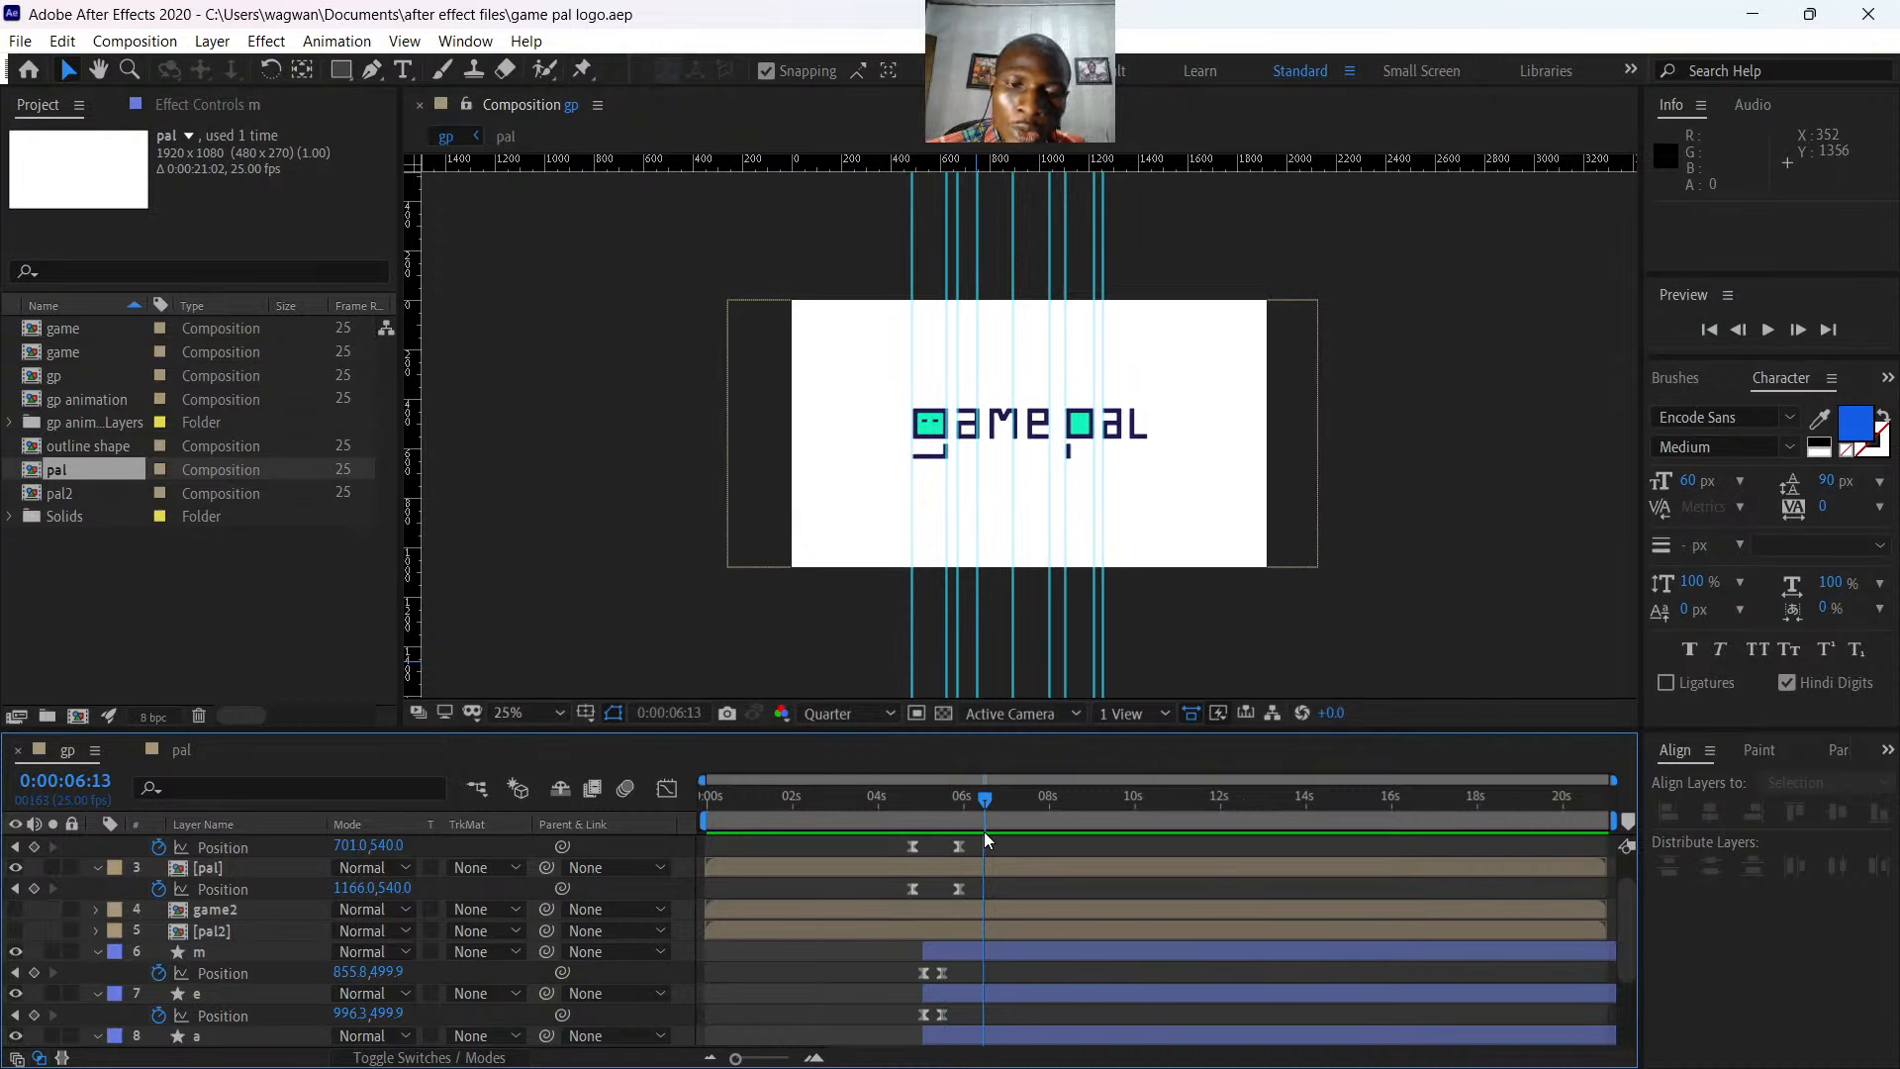
pyautogui.moveTo(977, 796); pyautogui.dragTo(940, 845)
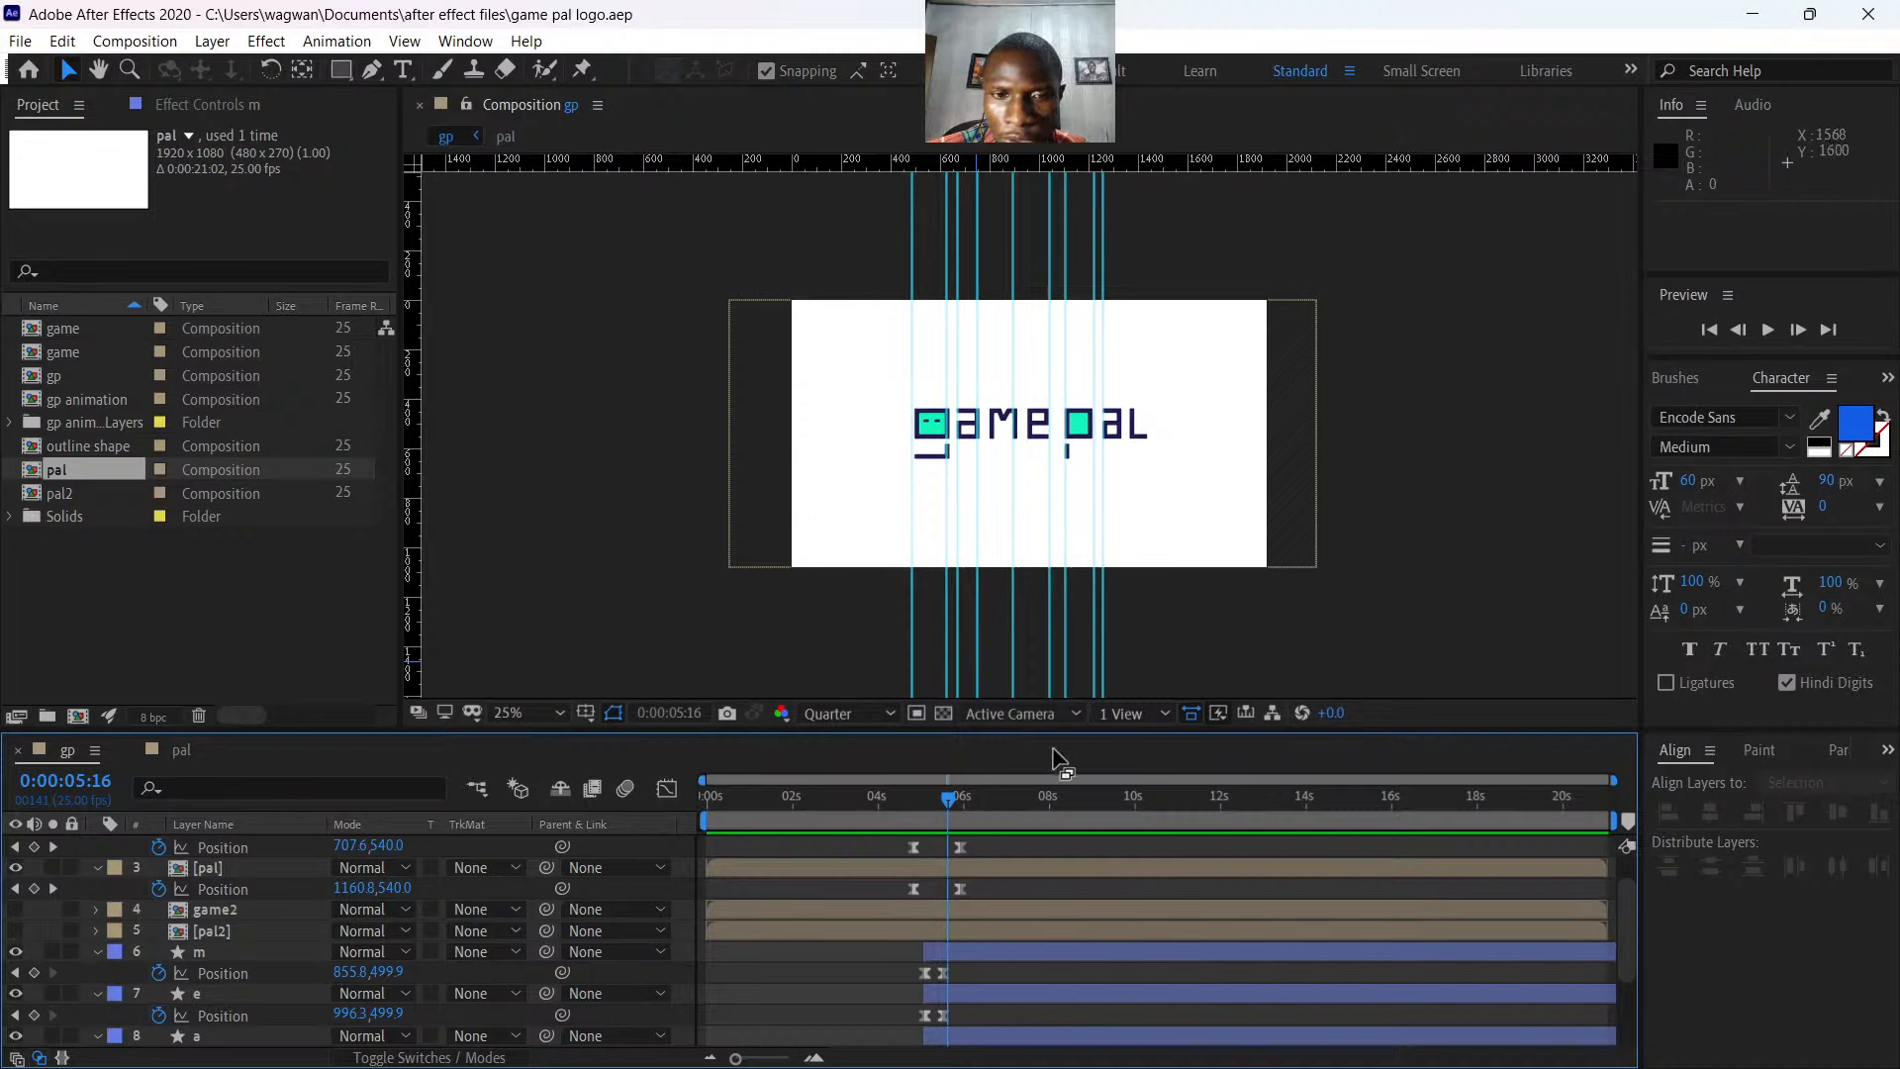
pyautogui.click(952, 642)
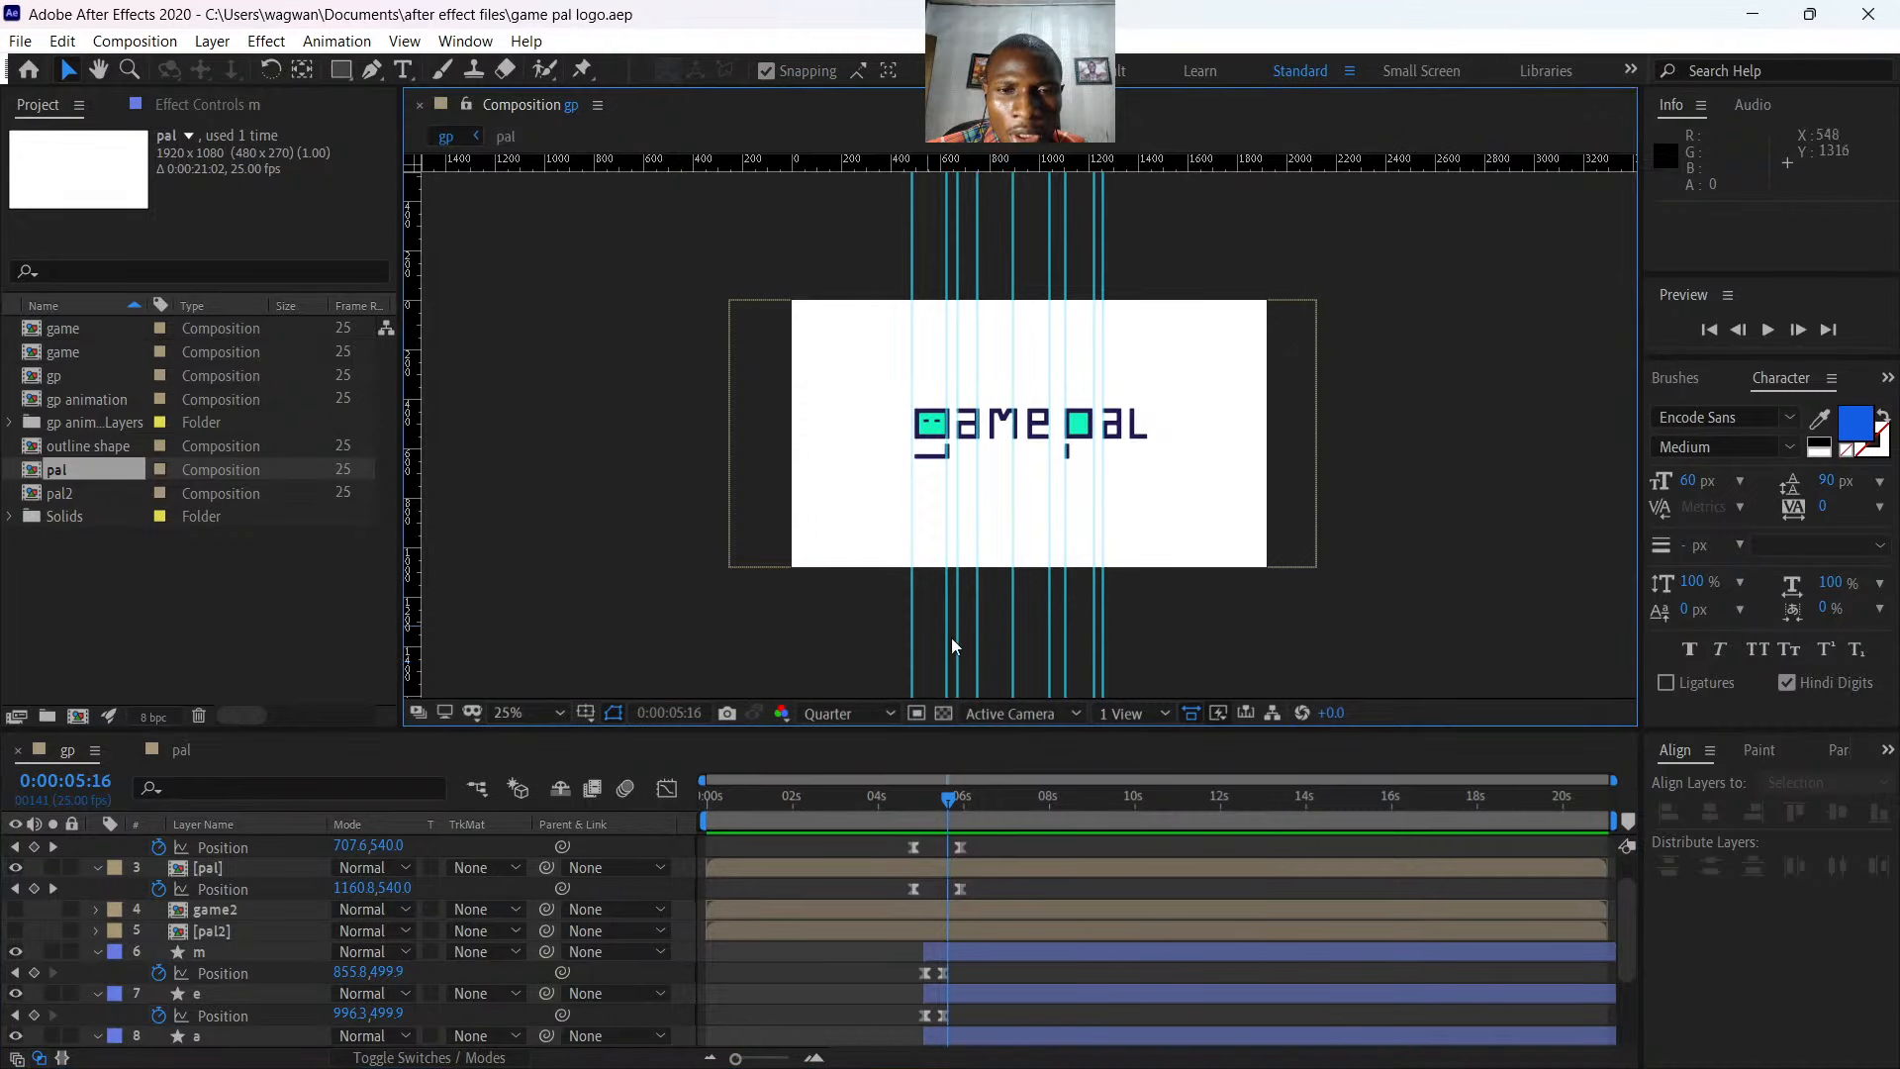
pyautogui.click(962, 798)
# - Rename the gp composition as "game pal logo animation" in its composition settings
pyautogui.rightClick(110, 597)
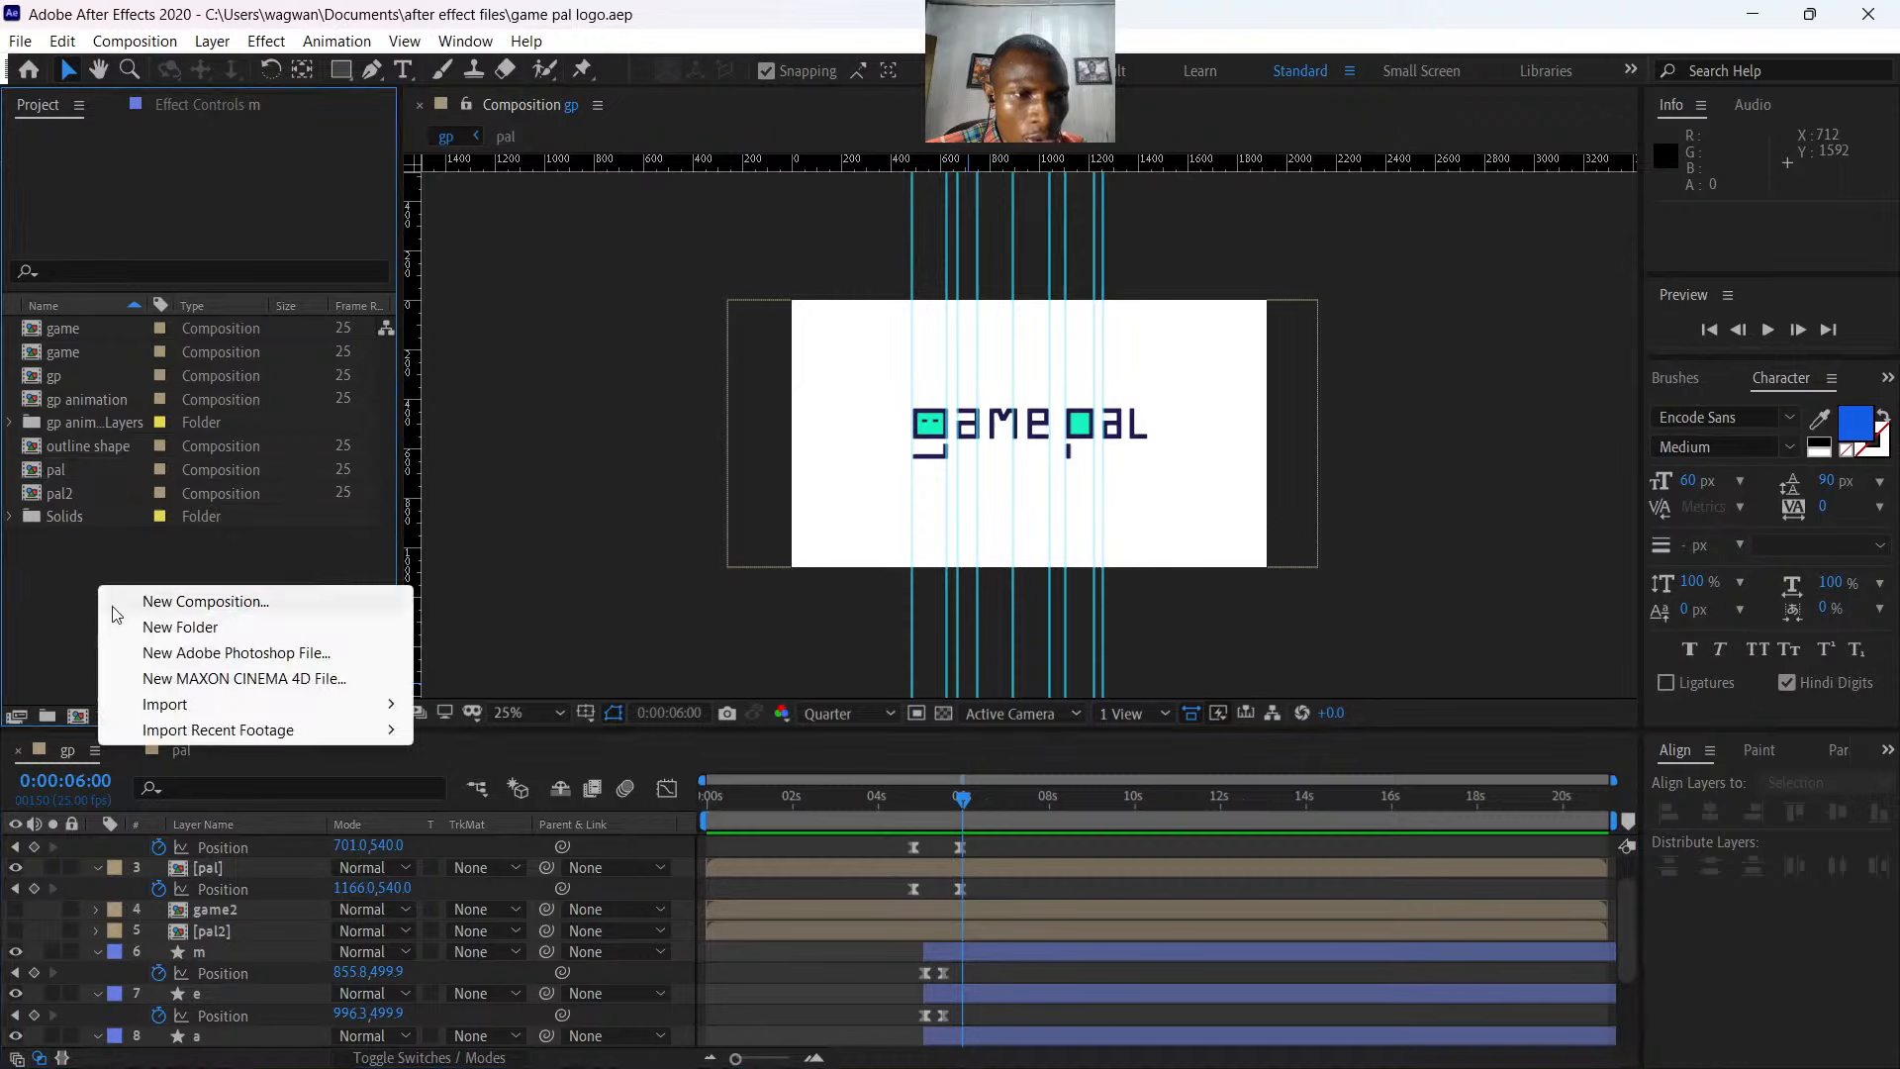
pyautogui.click(34, 616)
pyautogui.rightClick(38, 921)
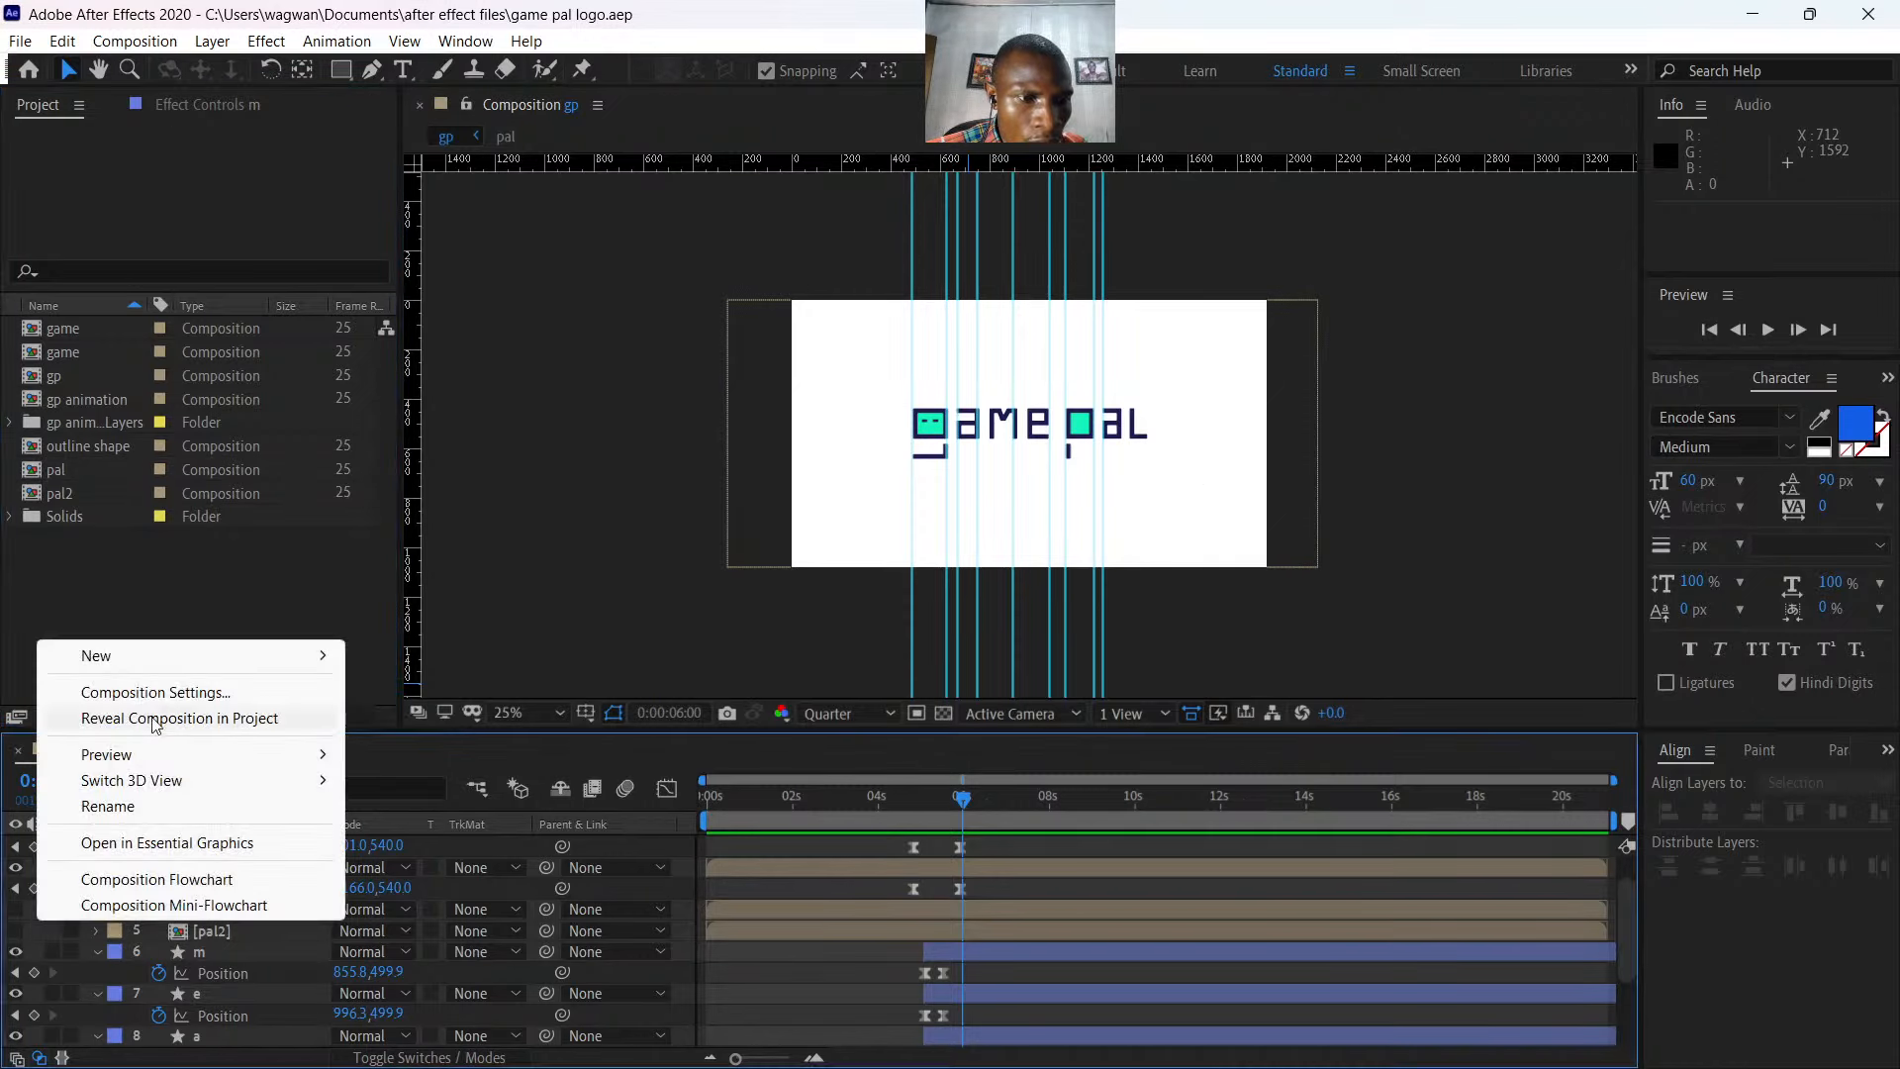
pyautogui.click(148, 692)
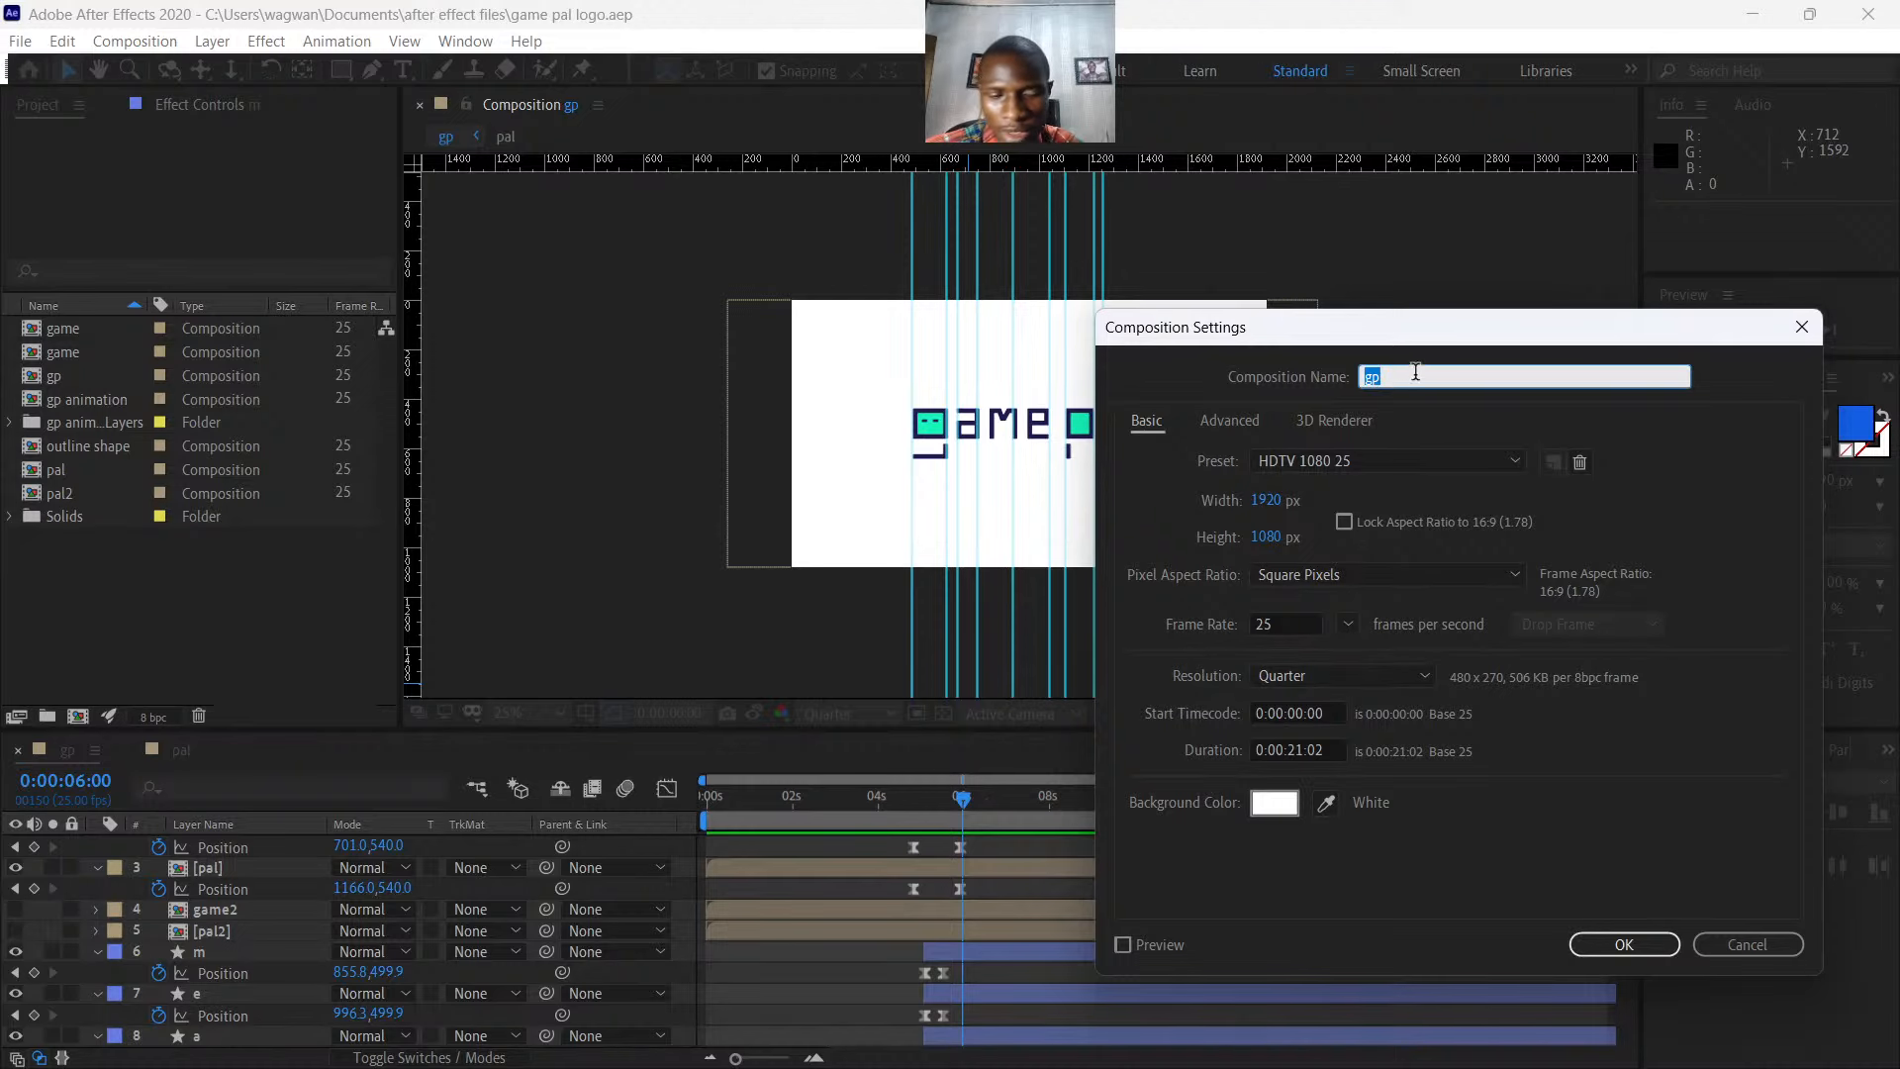
pyautogui.write('game ')
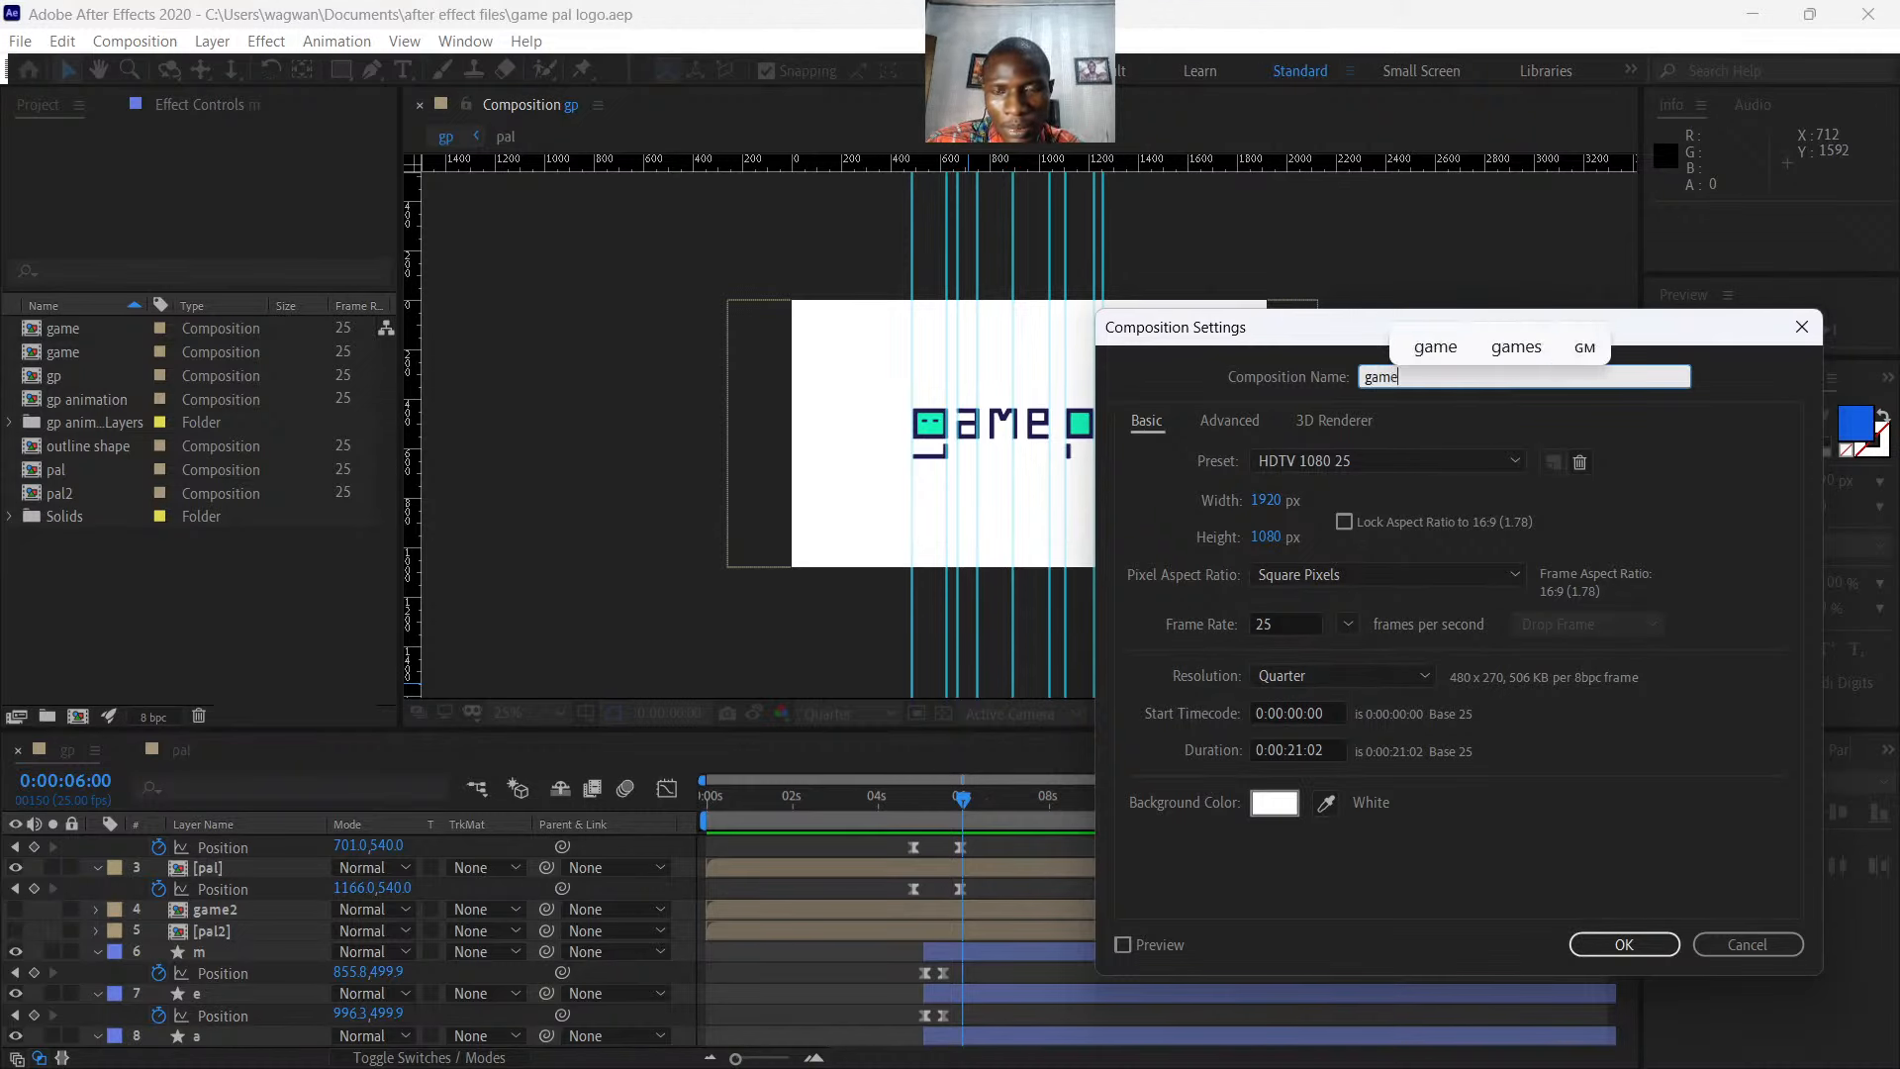
pyautogui.write('pal l')
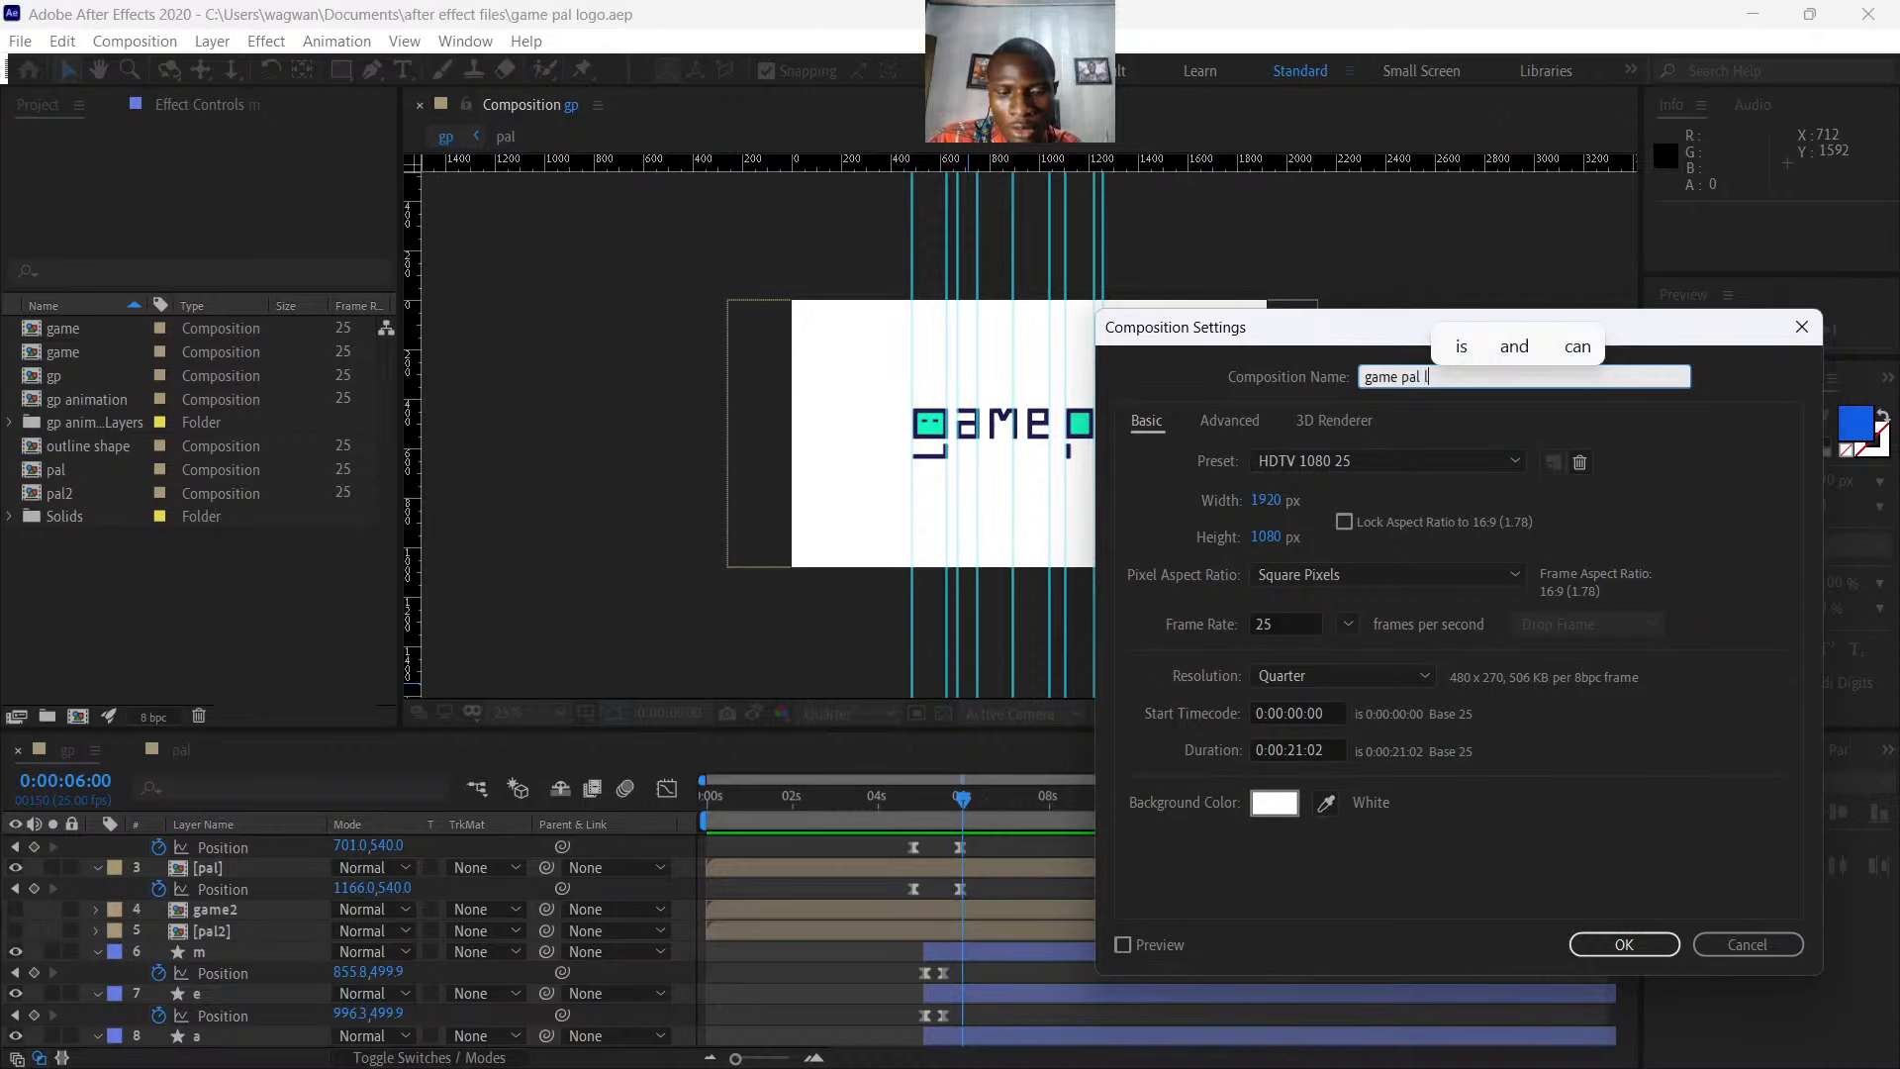
pyautogui.write('ogo anima')
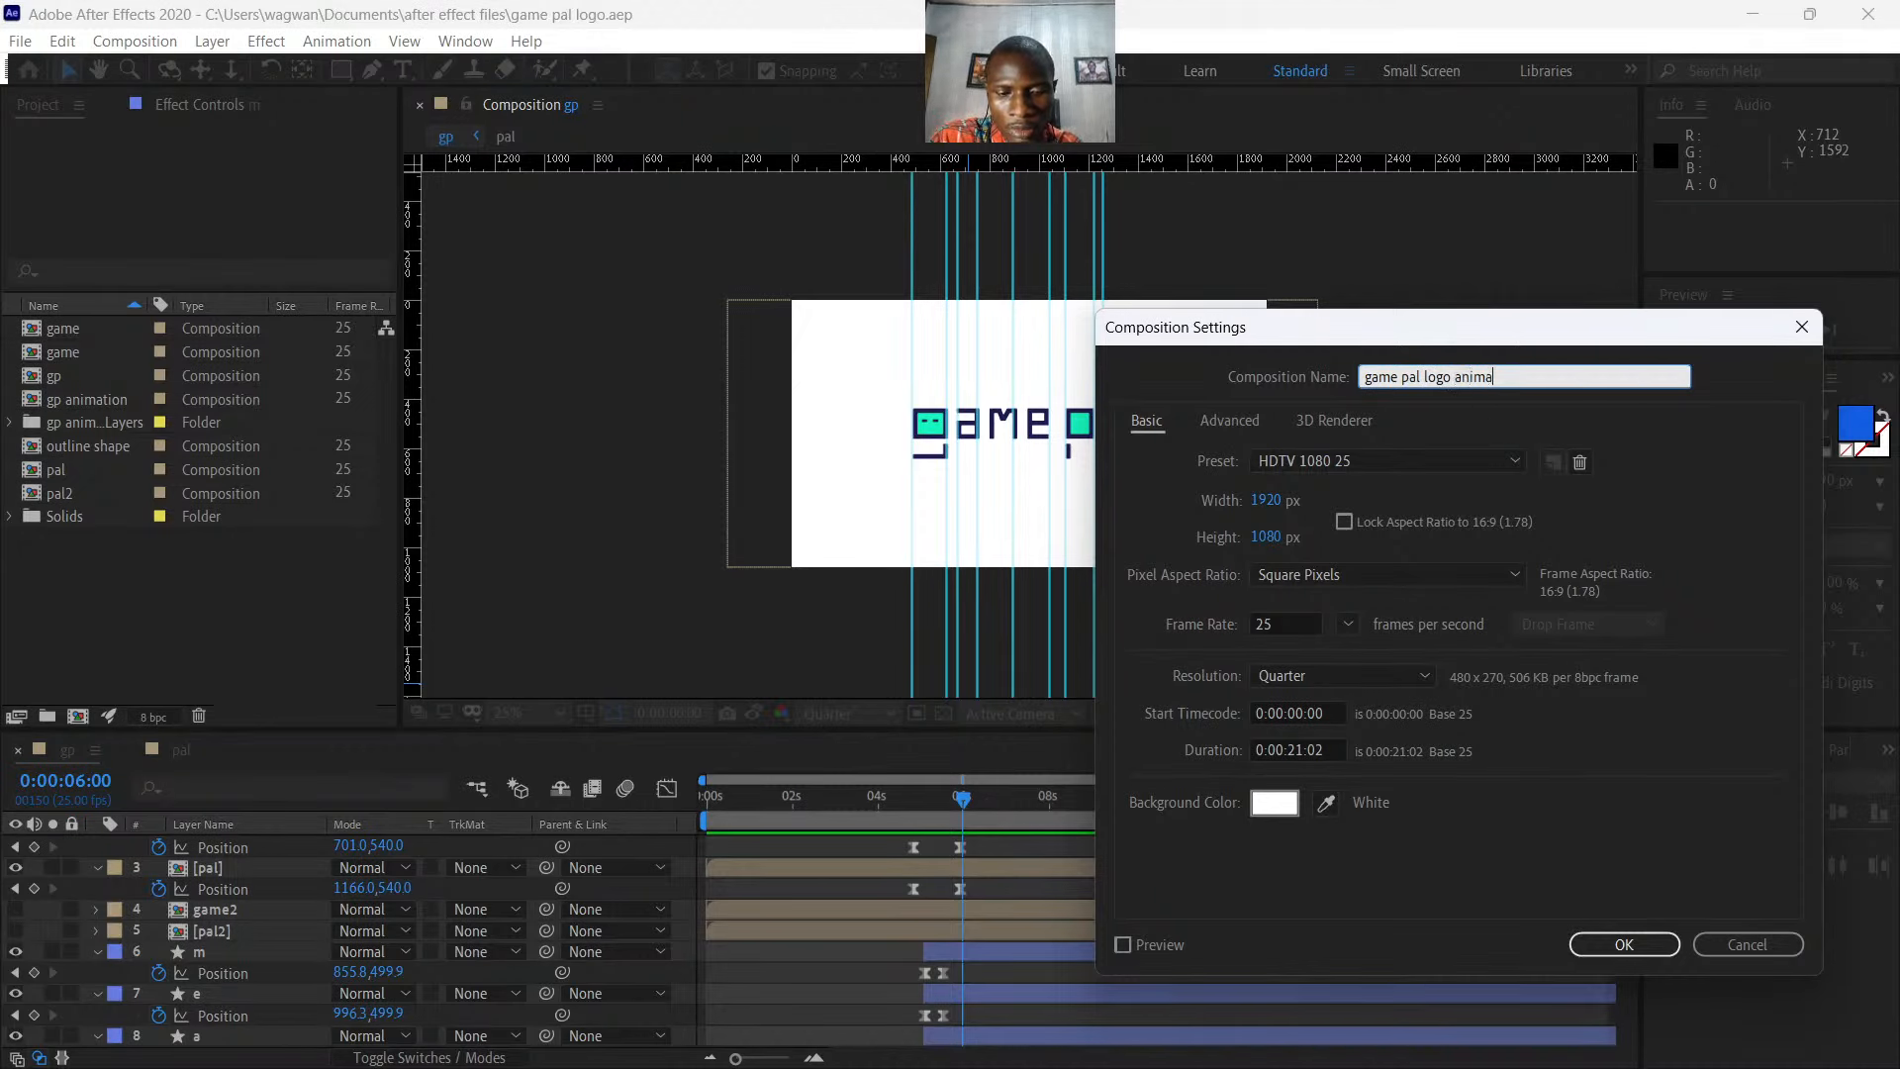
pyautogui.write('tion')
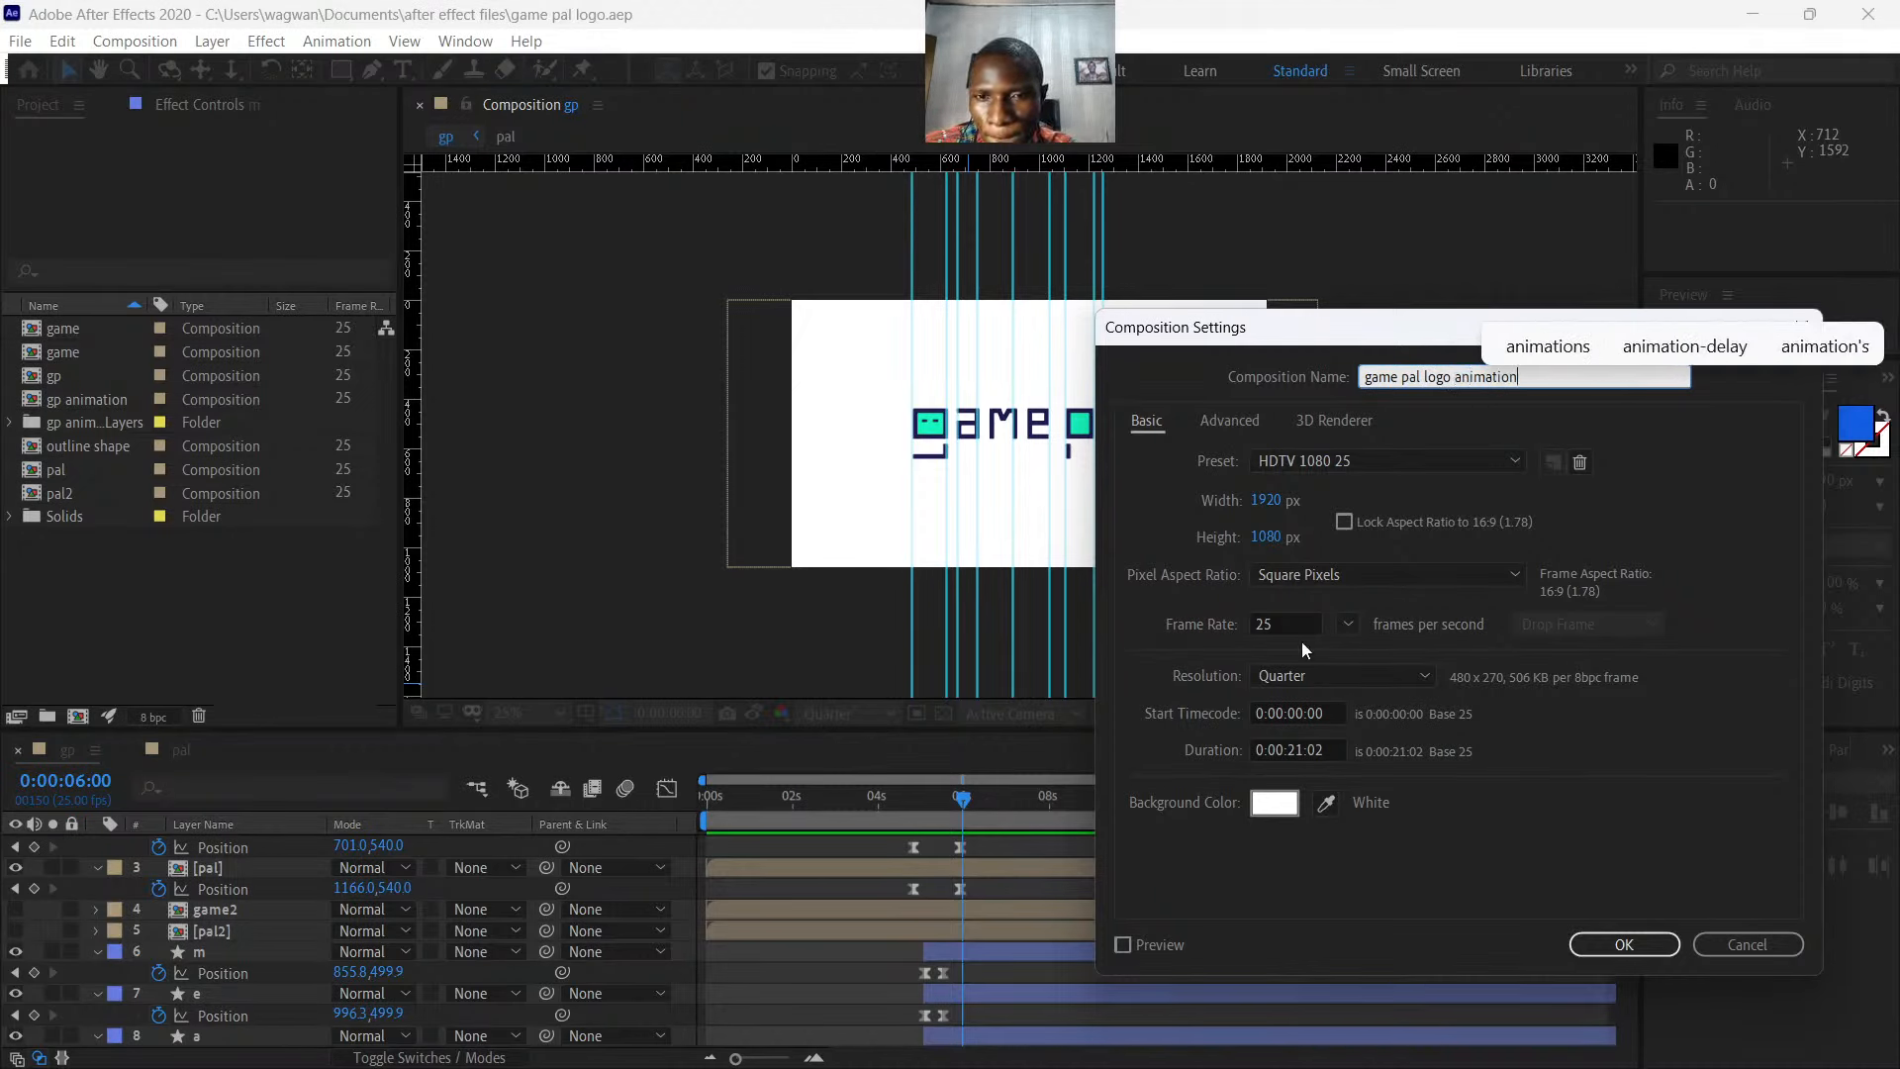
# - Set the composition's duration to 0:00:10:02 and apply the settings
pyautogui.click(1299, 752)
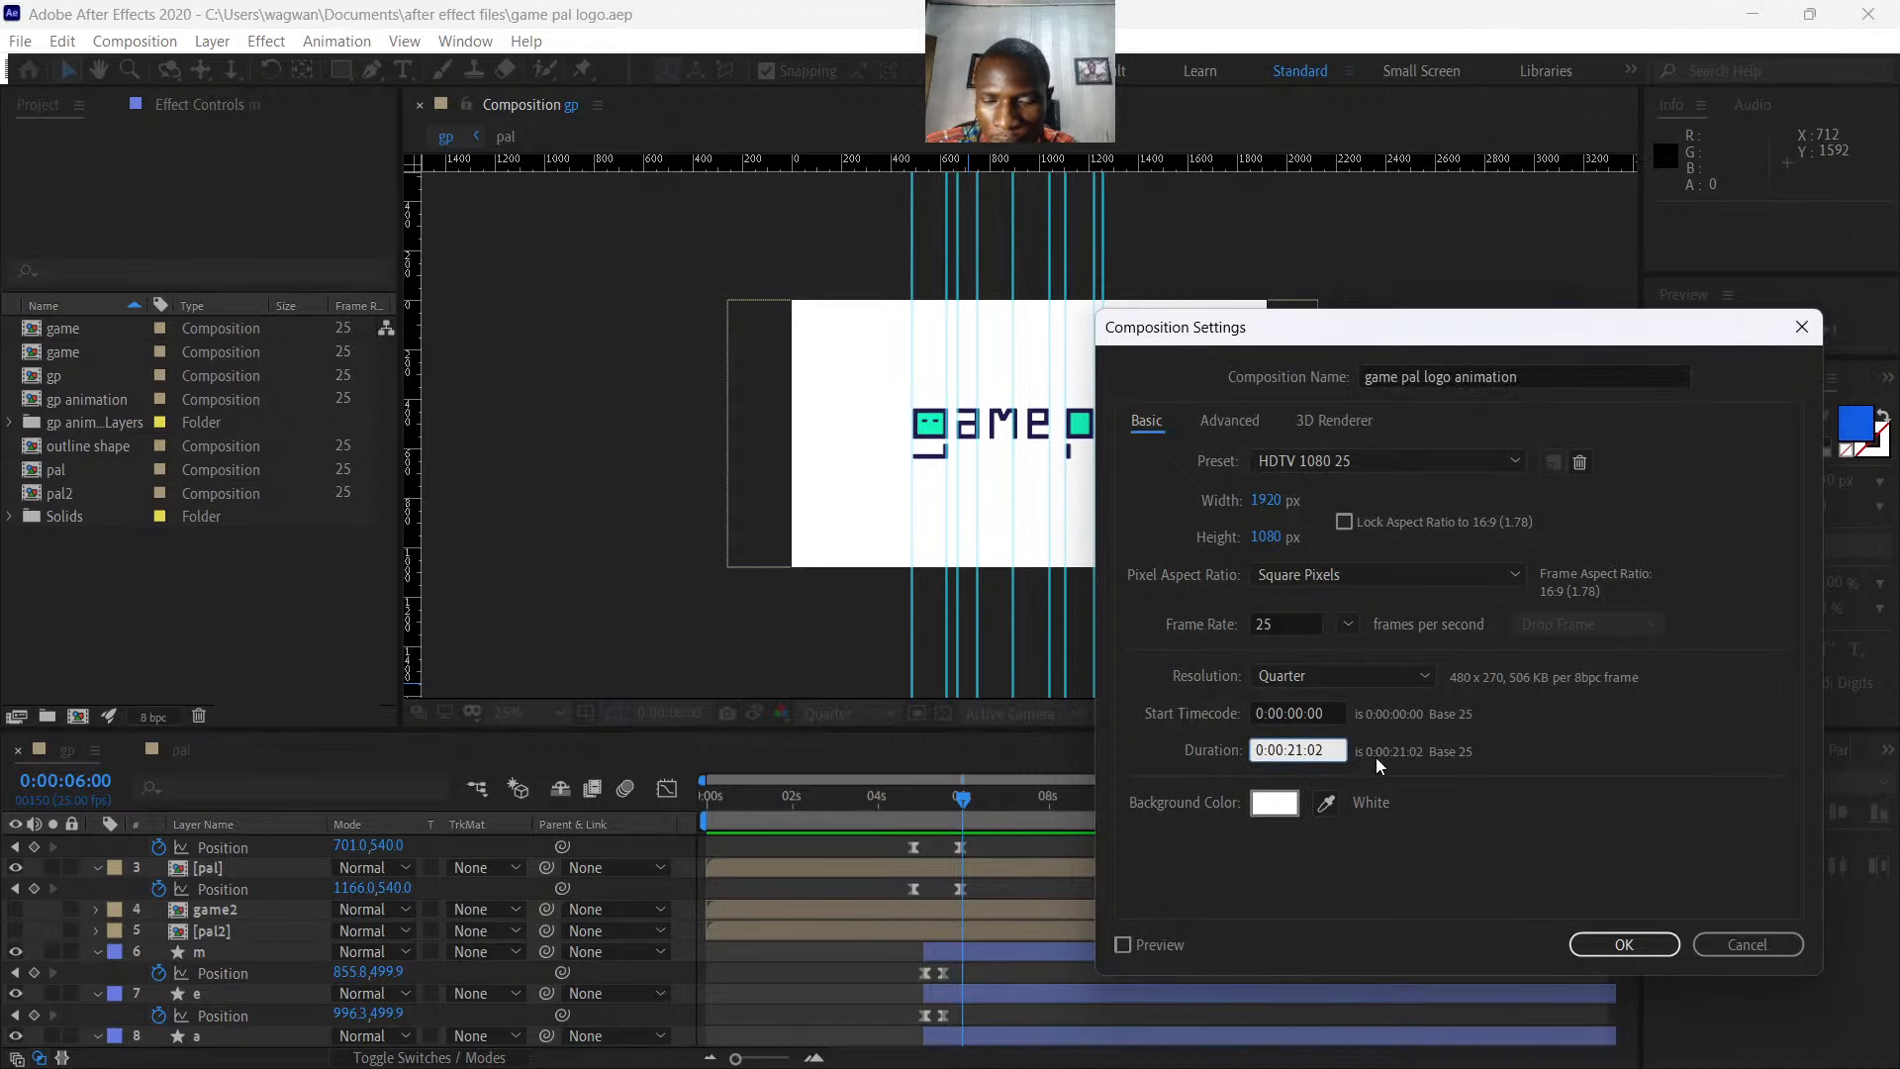
pyautogui.press('BackSpace')
pyautogui.press('BackSpace')
pyautogui.press('BackSpace')
pyautogui.write('10')
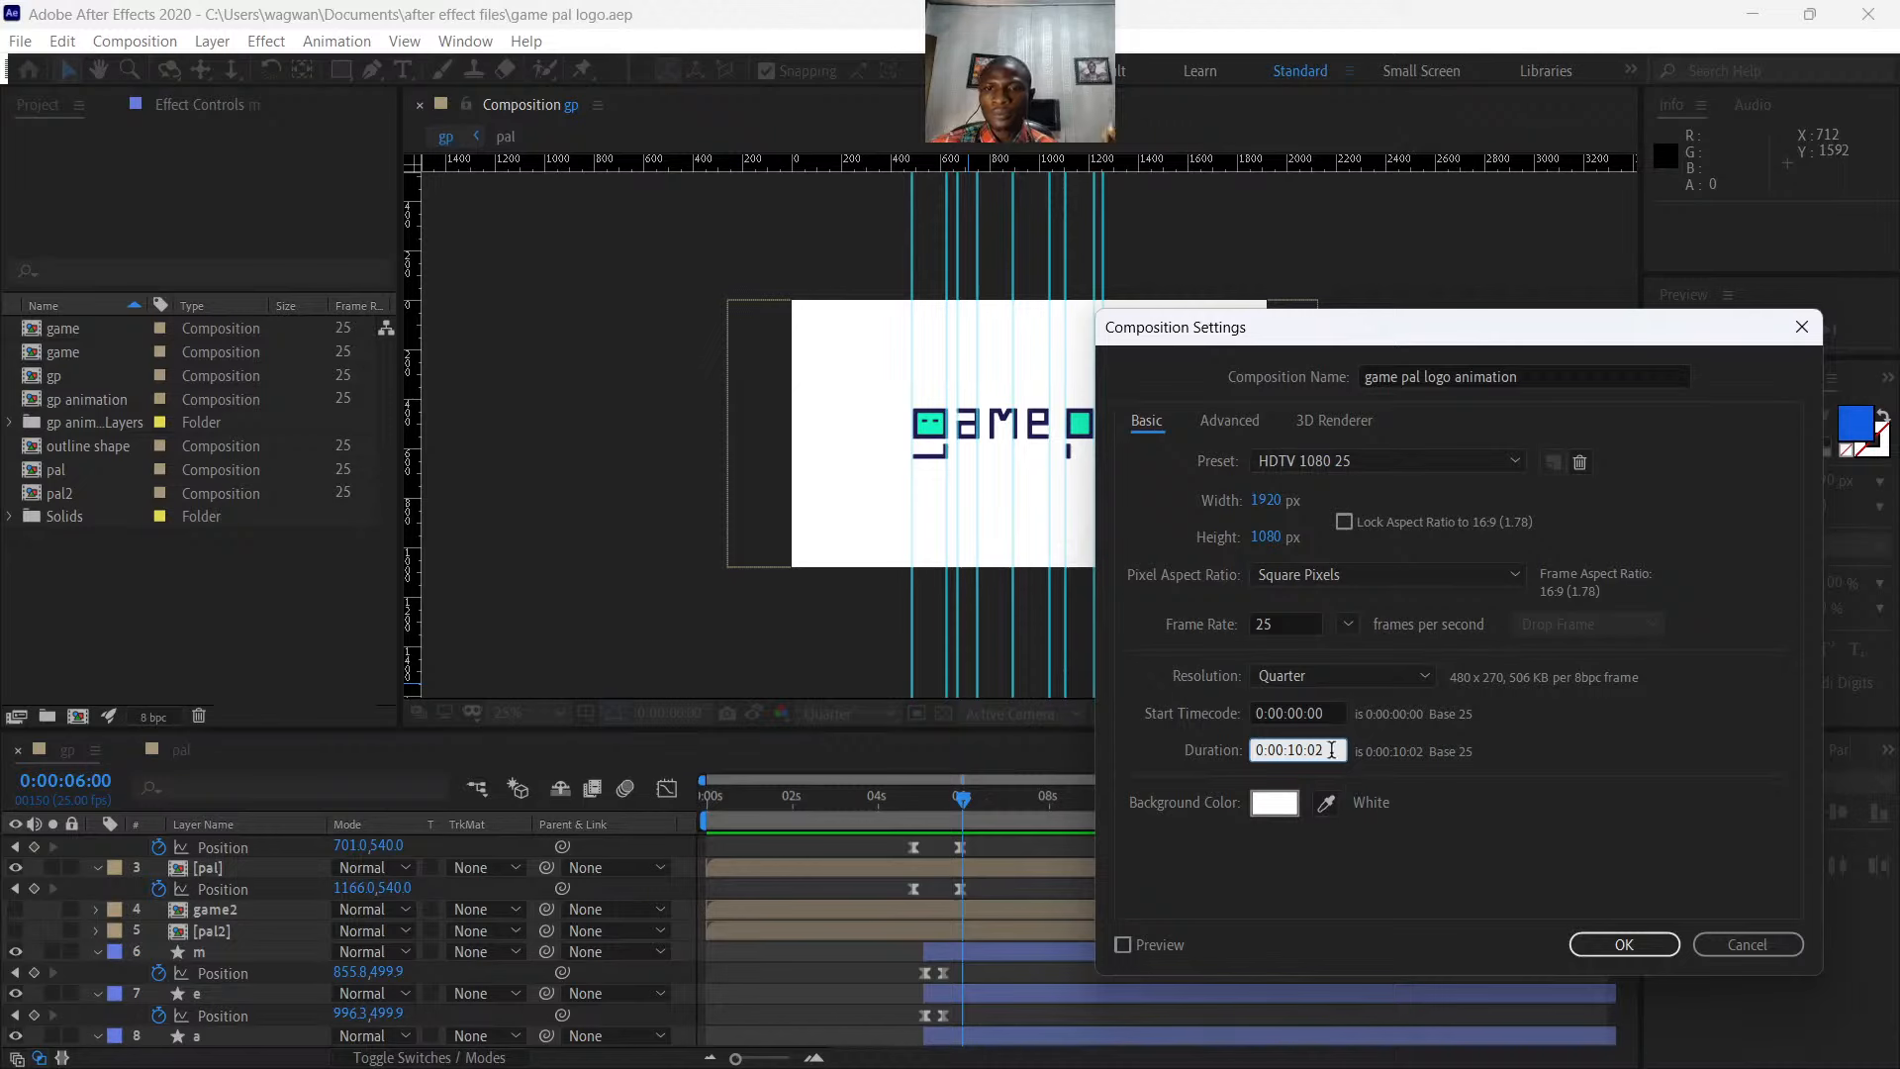
pyautogui.click(1607, 945)
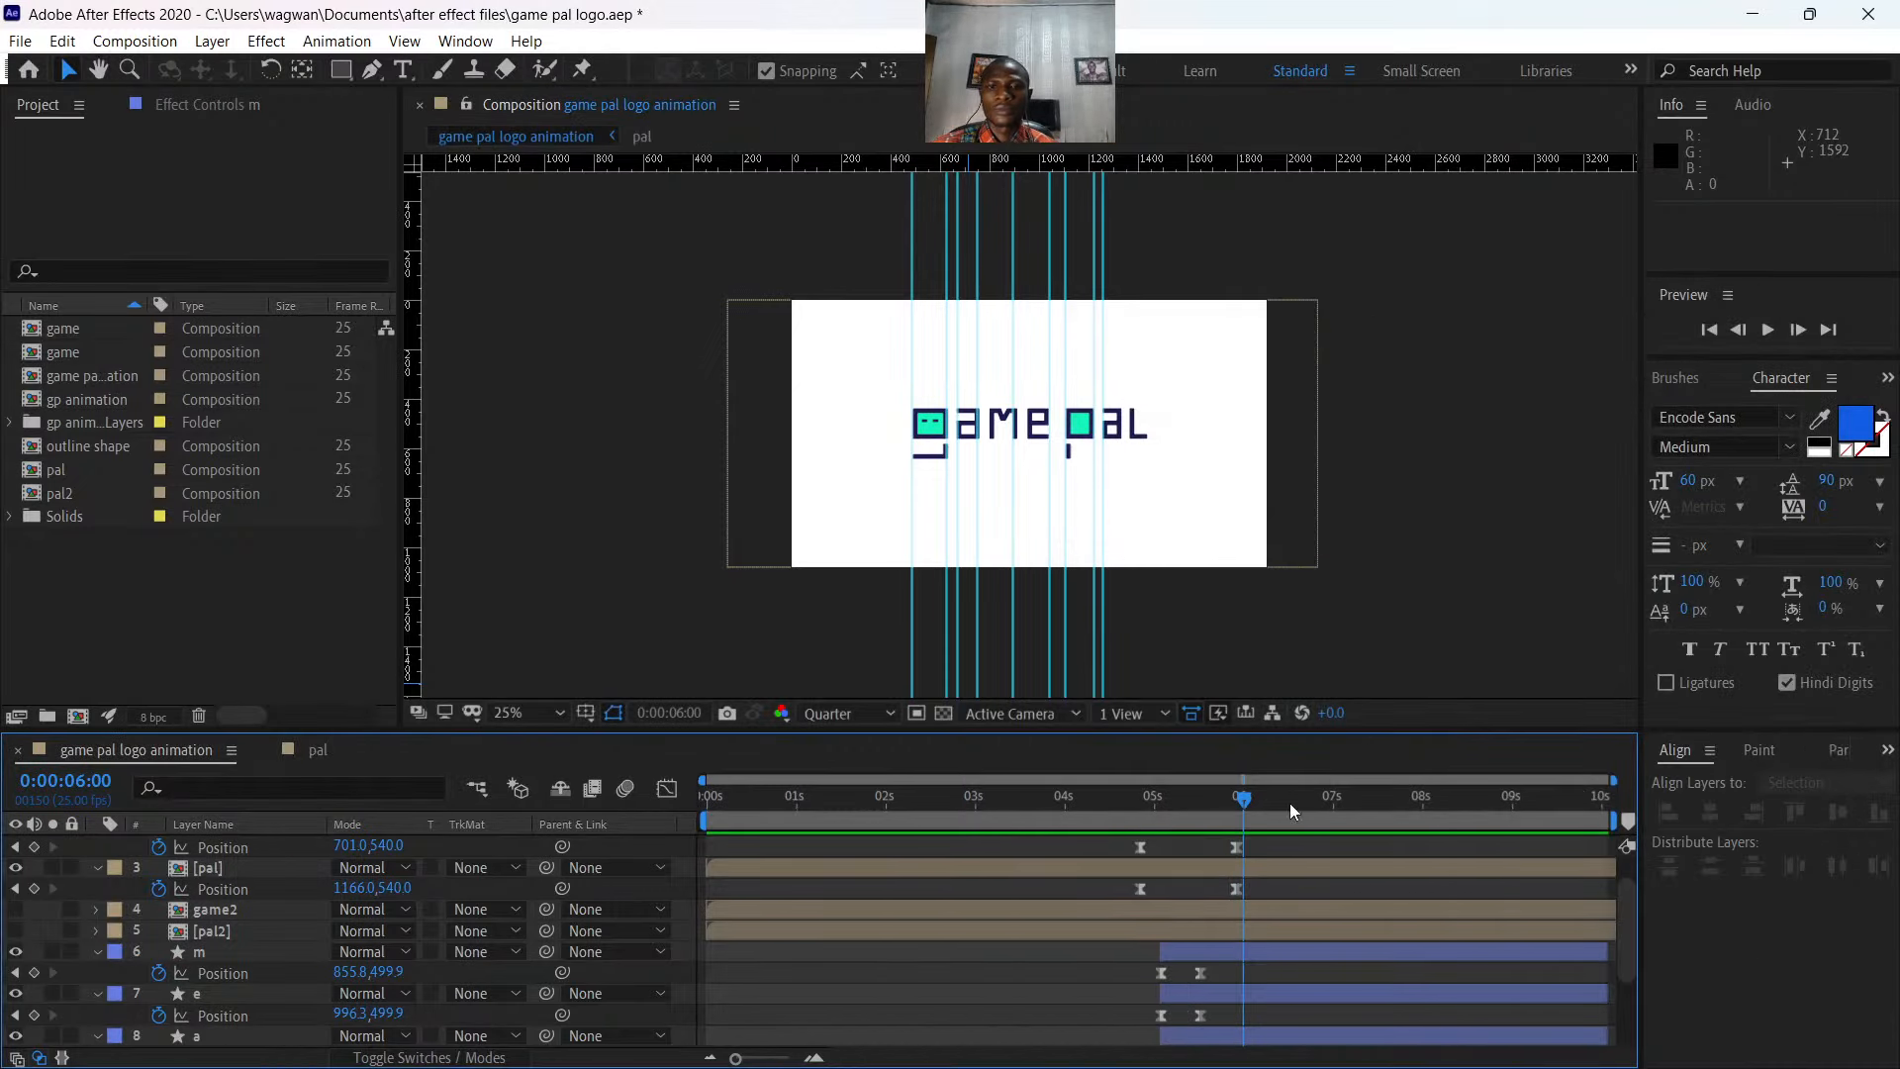
# - Play the shortened logo animation from 0:00:00:00 until the full game pal logo has formed
pyautogui.moveTo(1244, 799); pyautogui.dragTo(710, 865)
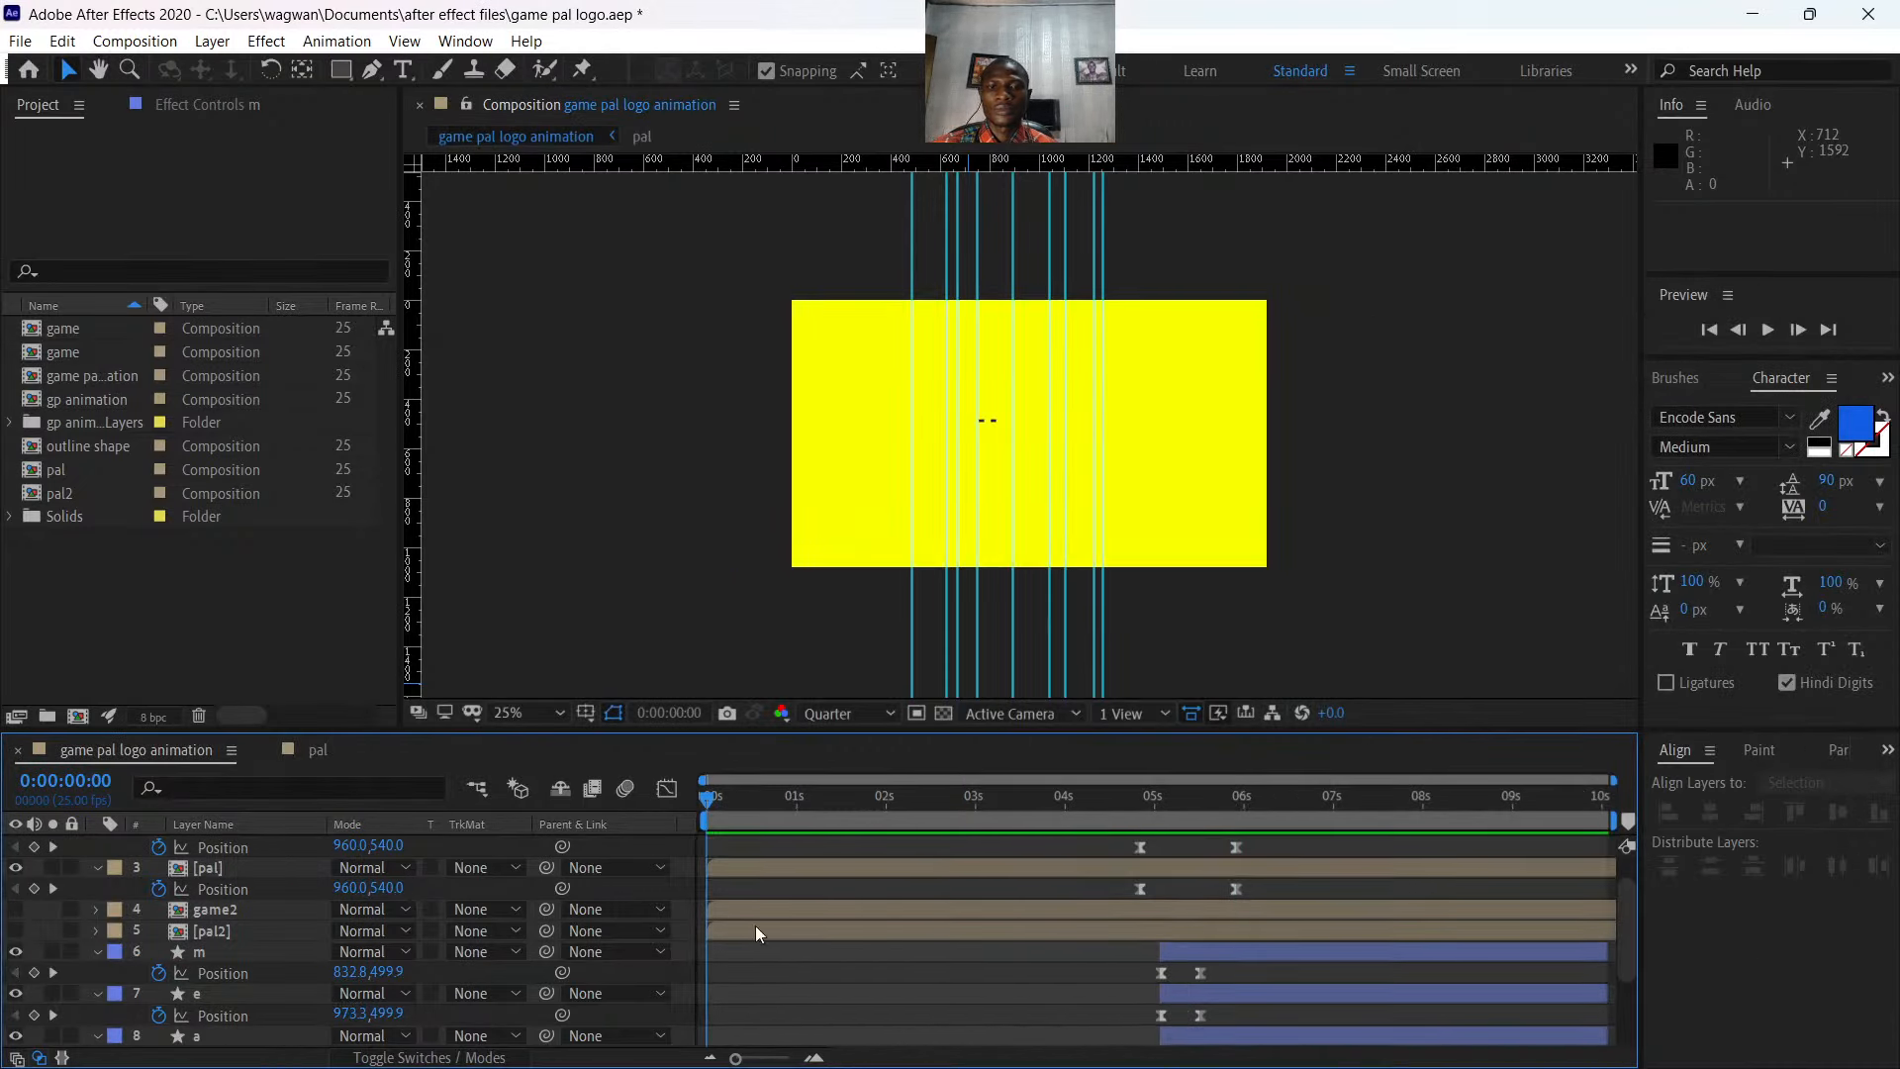
pyautogui.press('space')
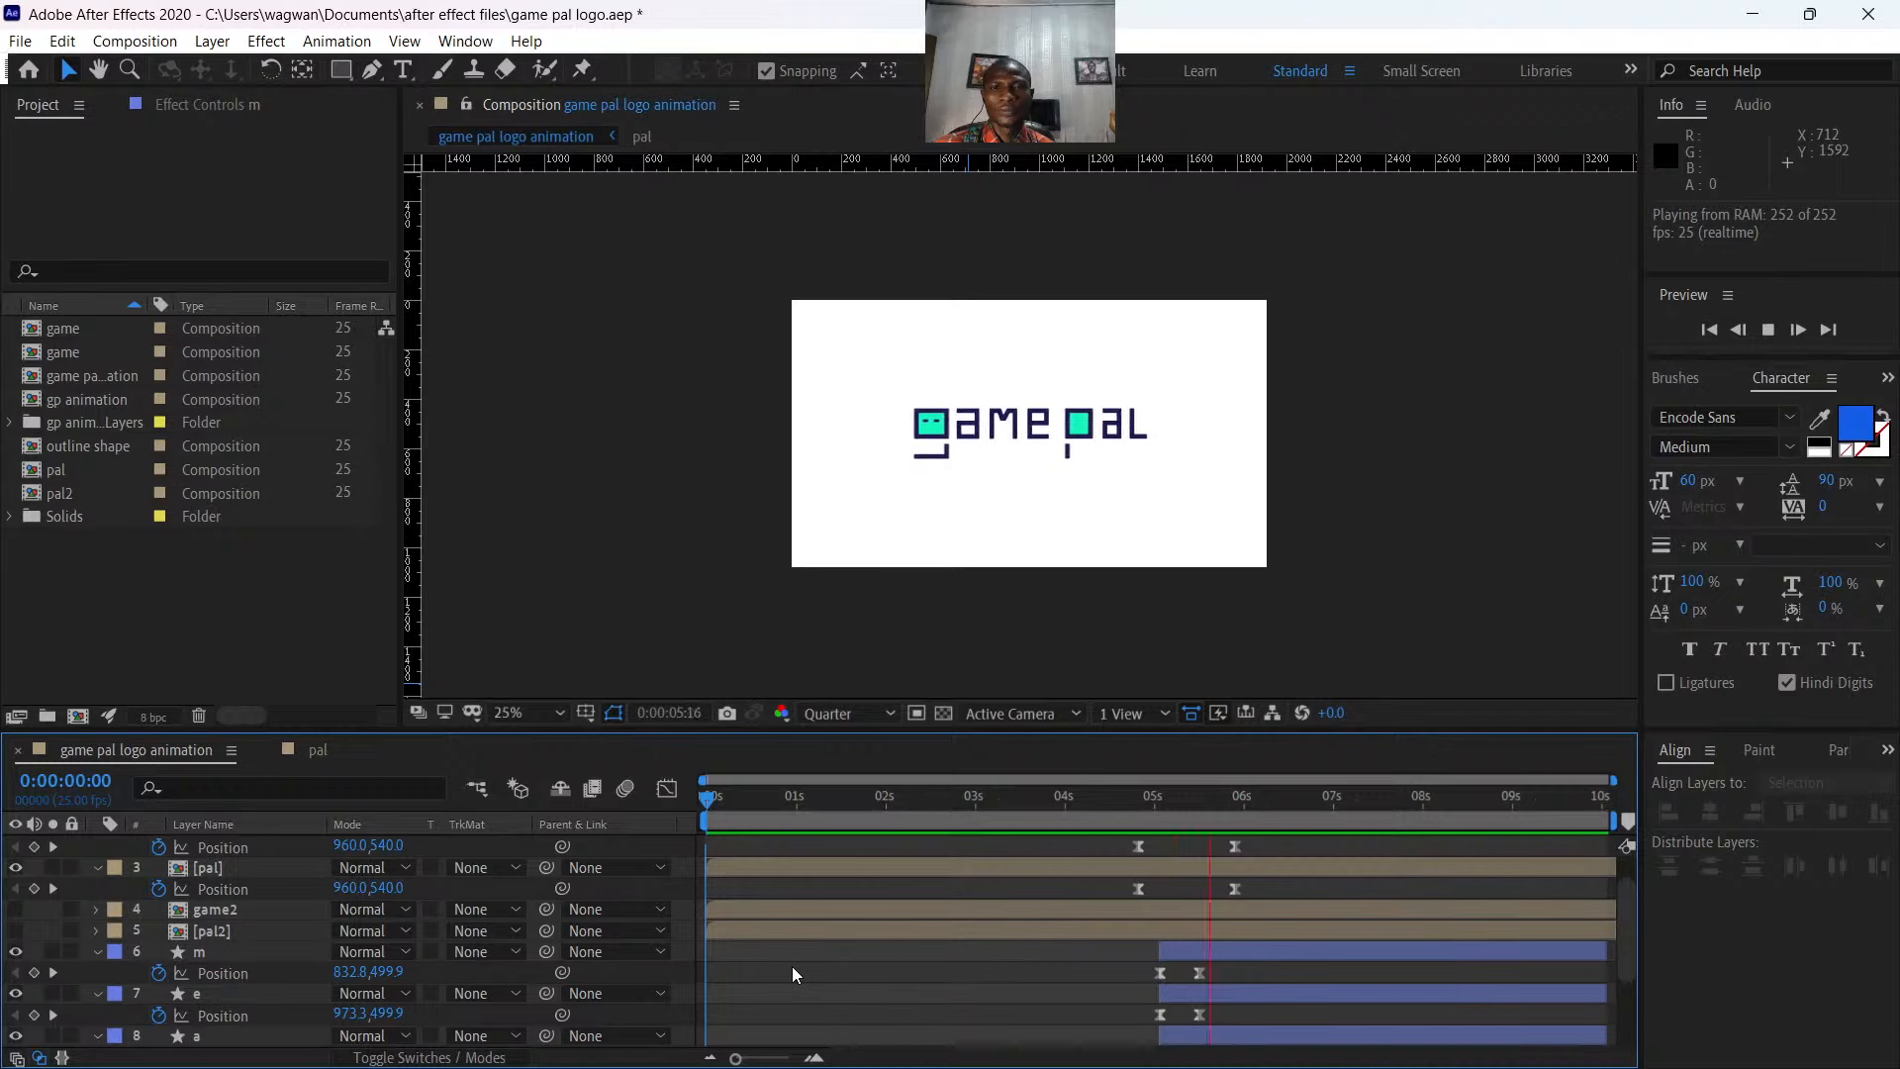
pyautogui.press('space')
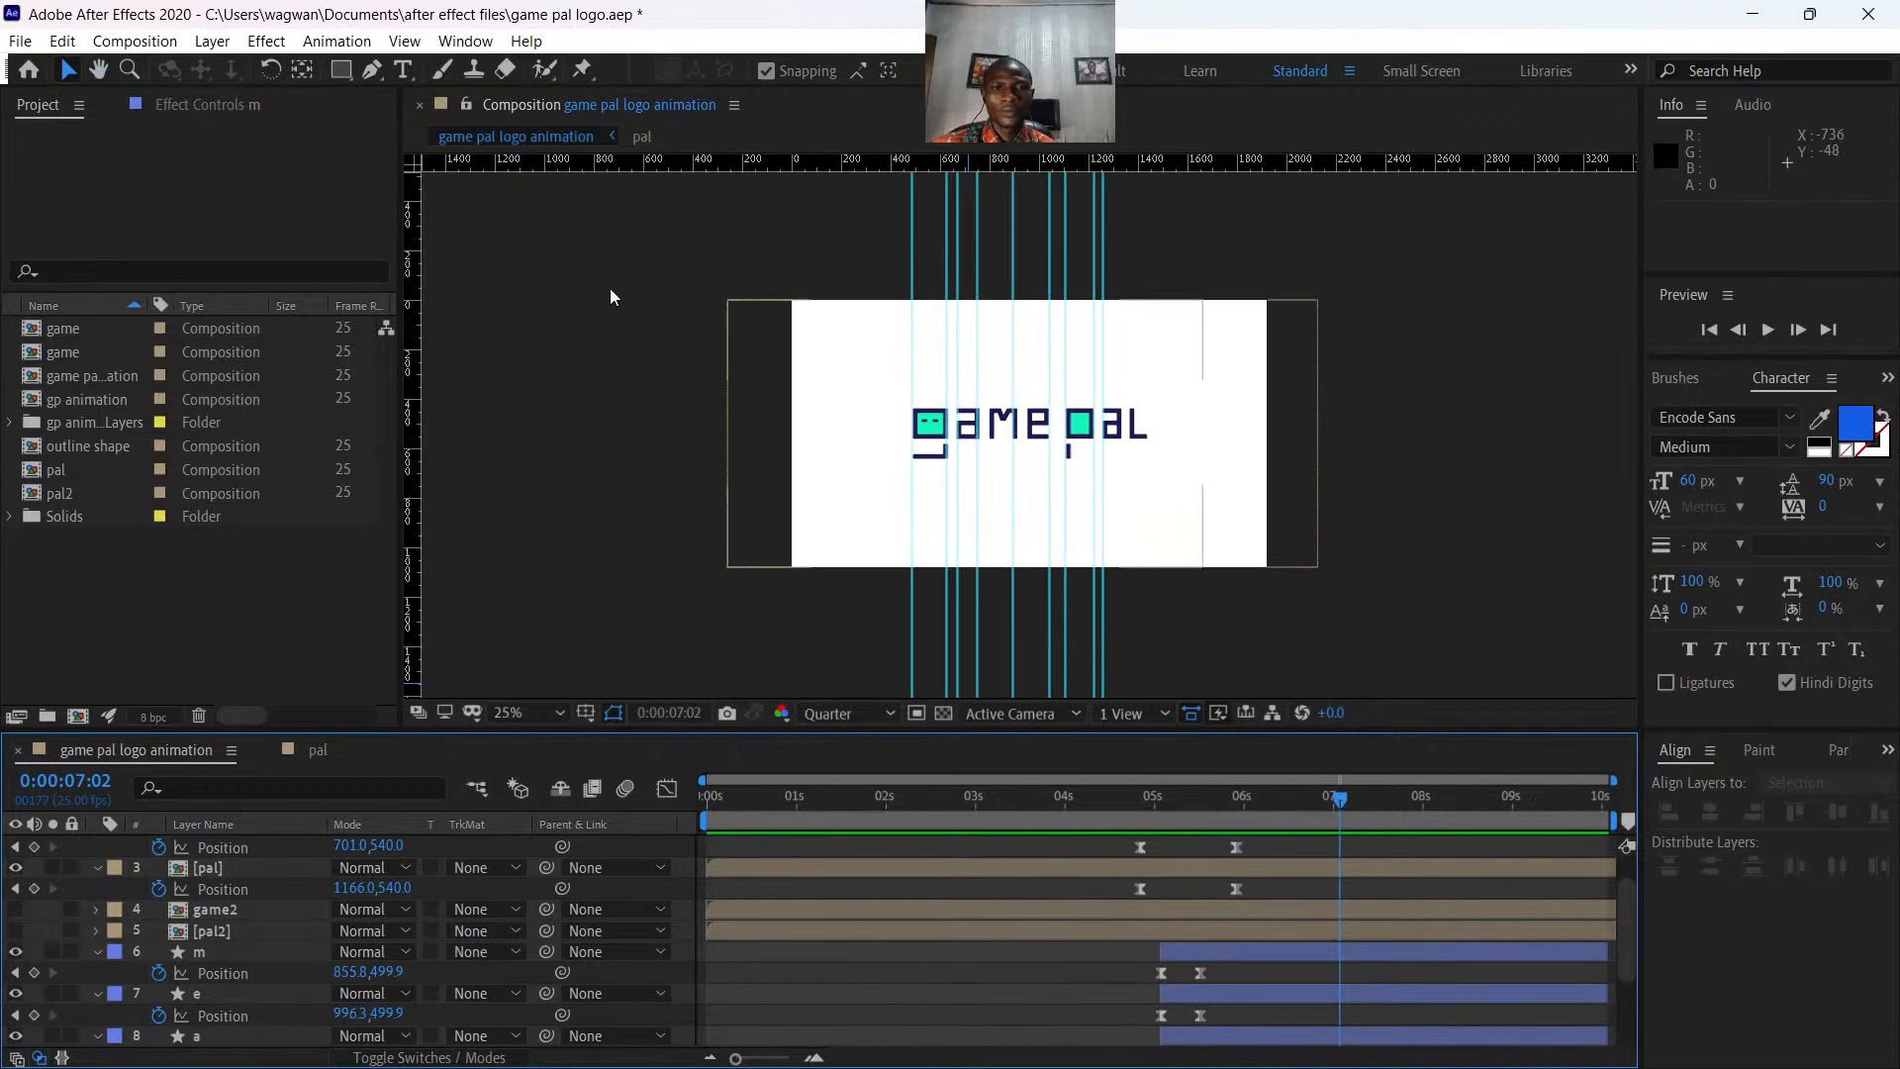
# - Add the game pal logo animation composition to the Adobe Media Encoder queue
pyautogui.click(21, 40)
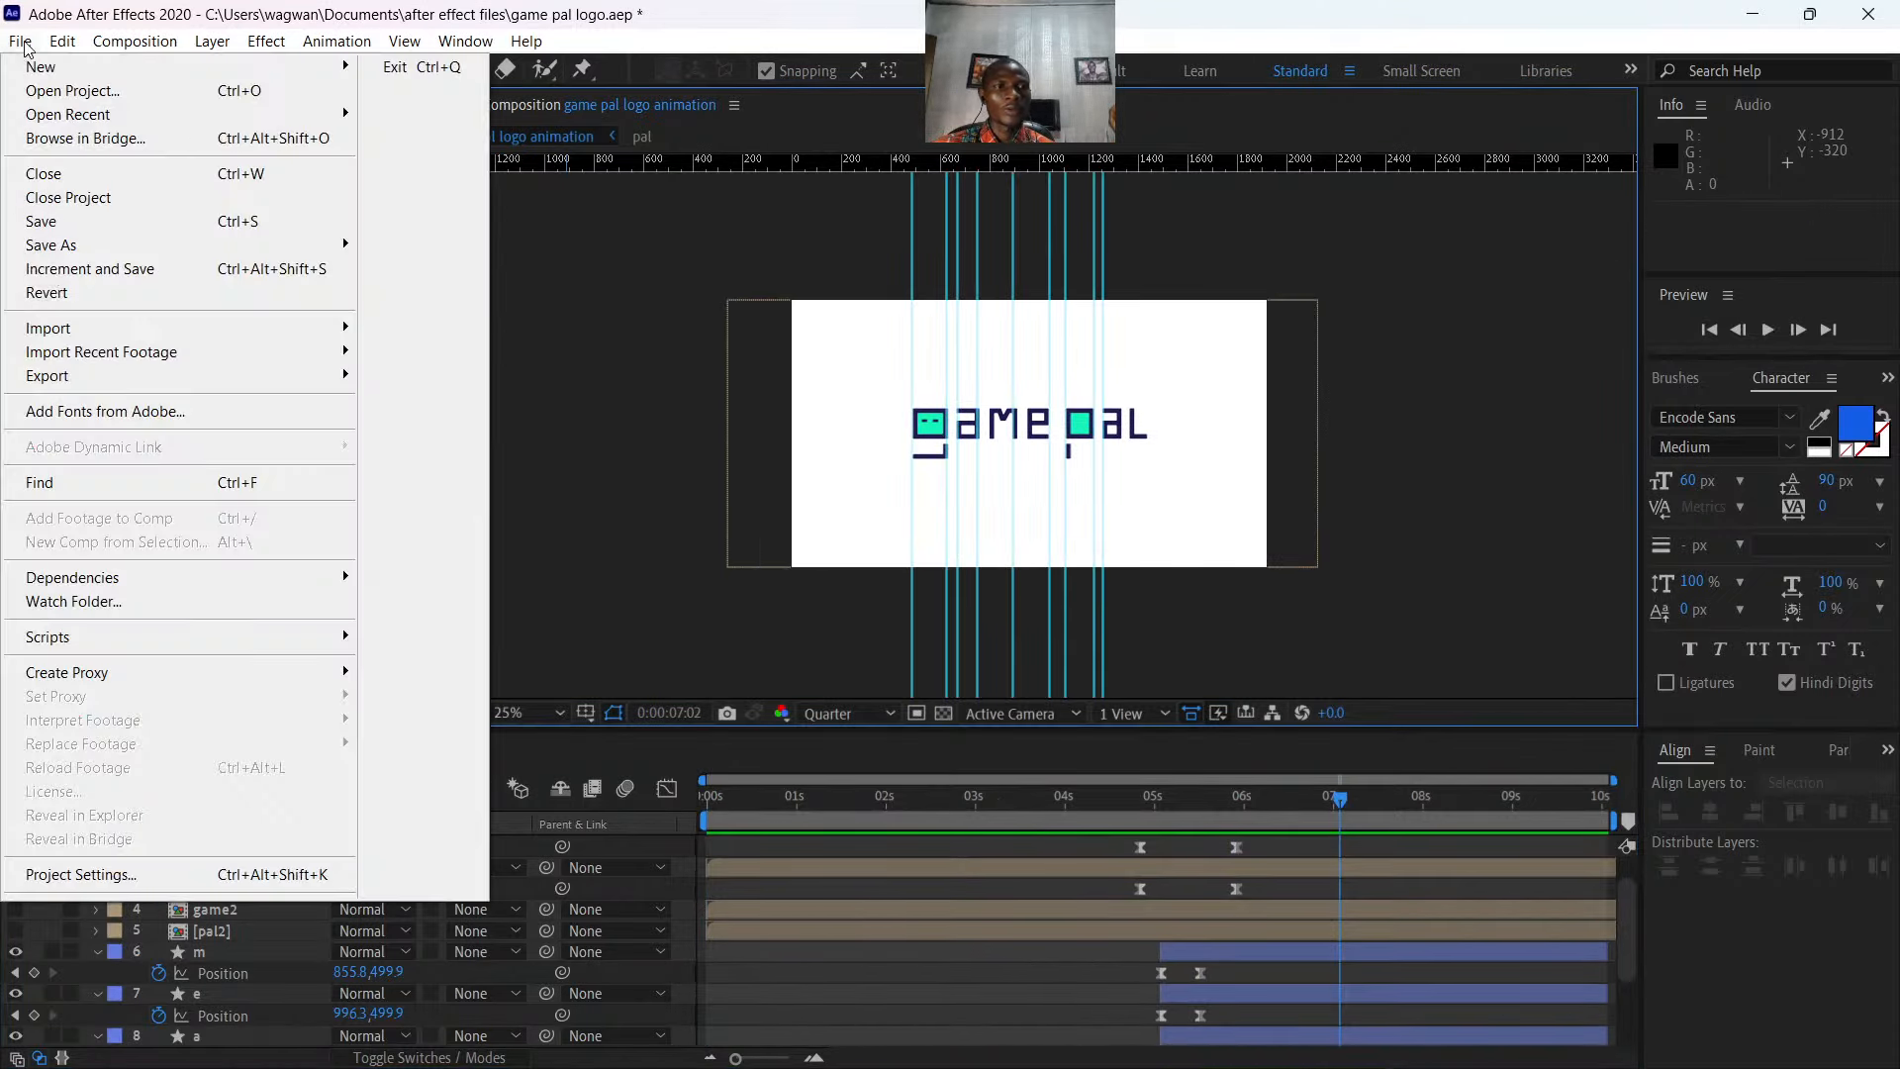
pyautogui.moveTo(89, 376)
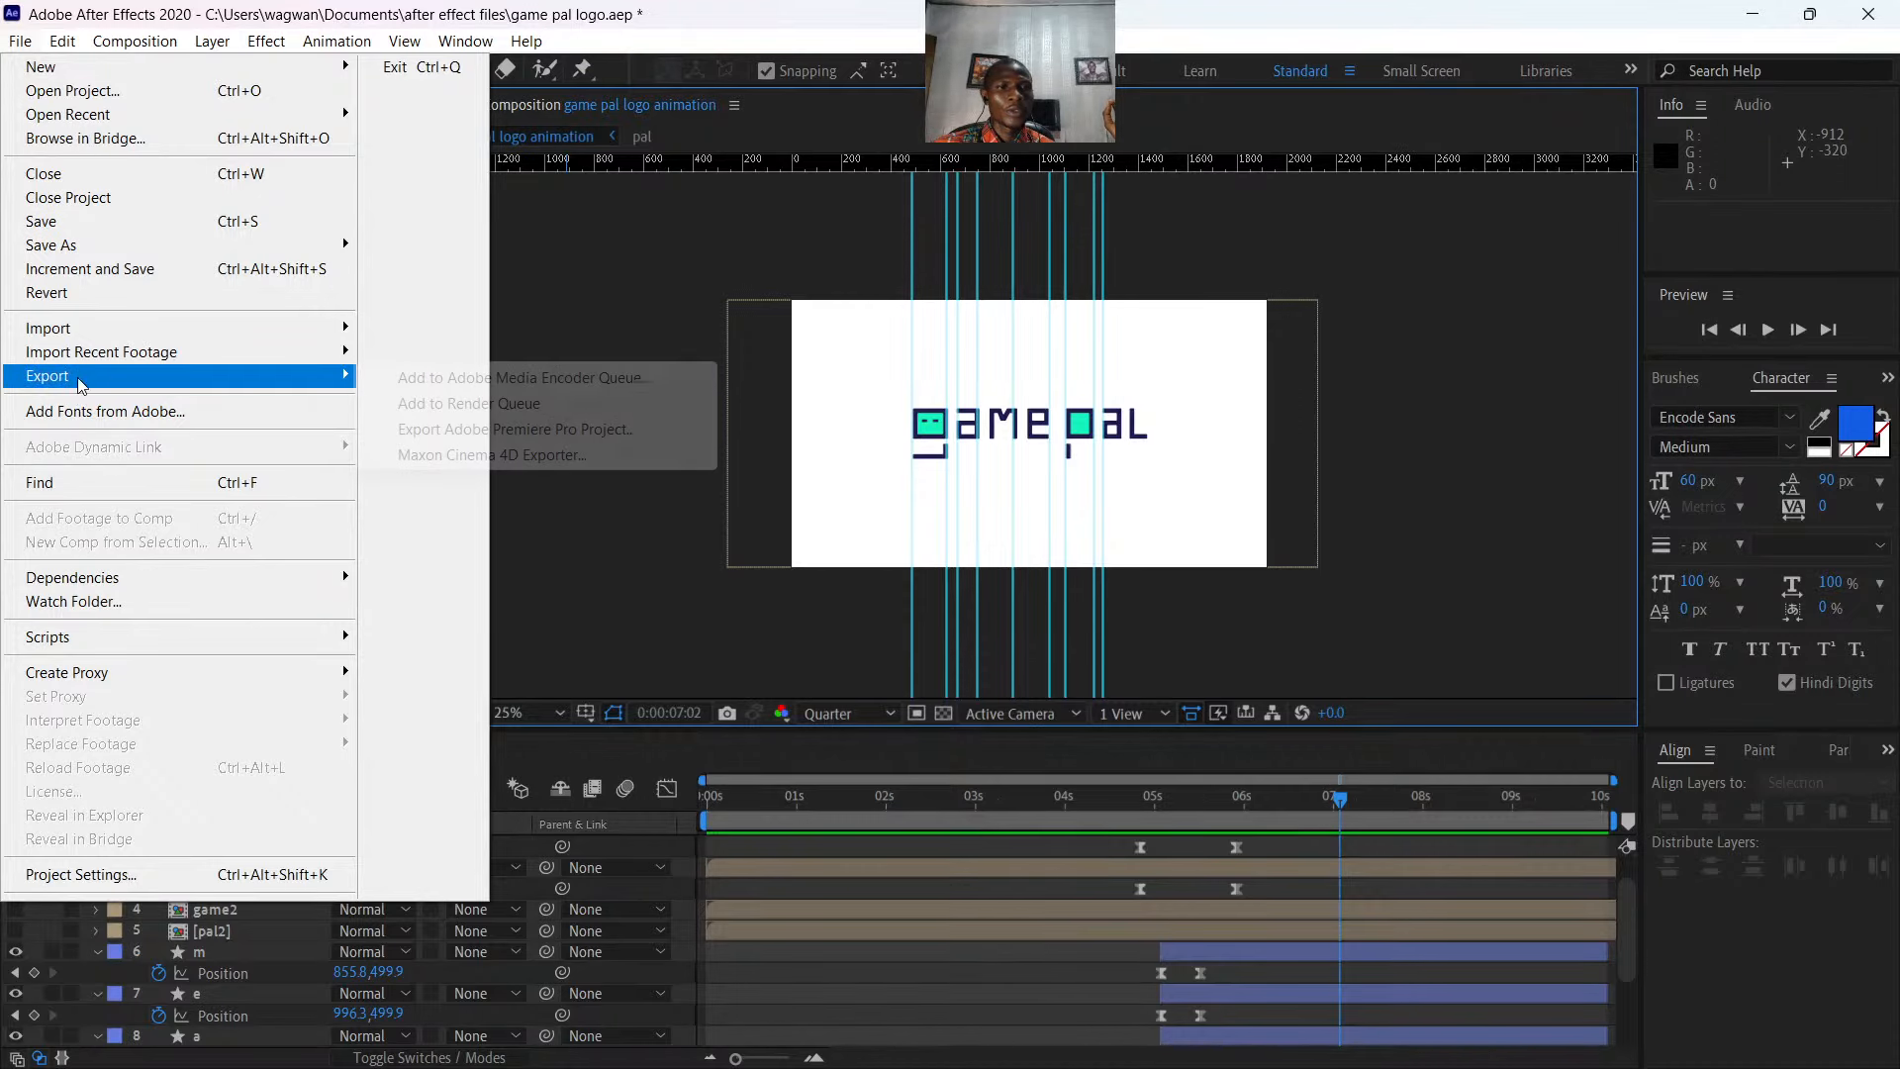
pyautogui.click(593, 385)
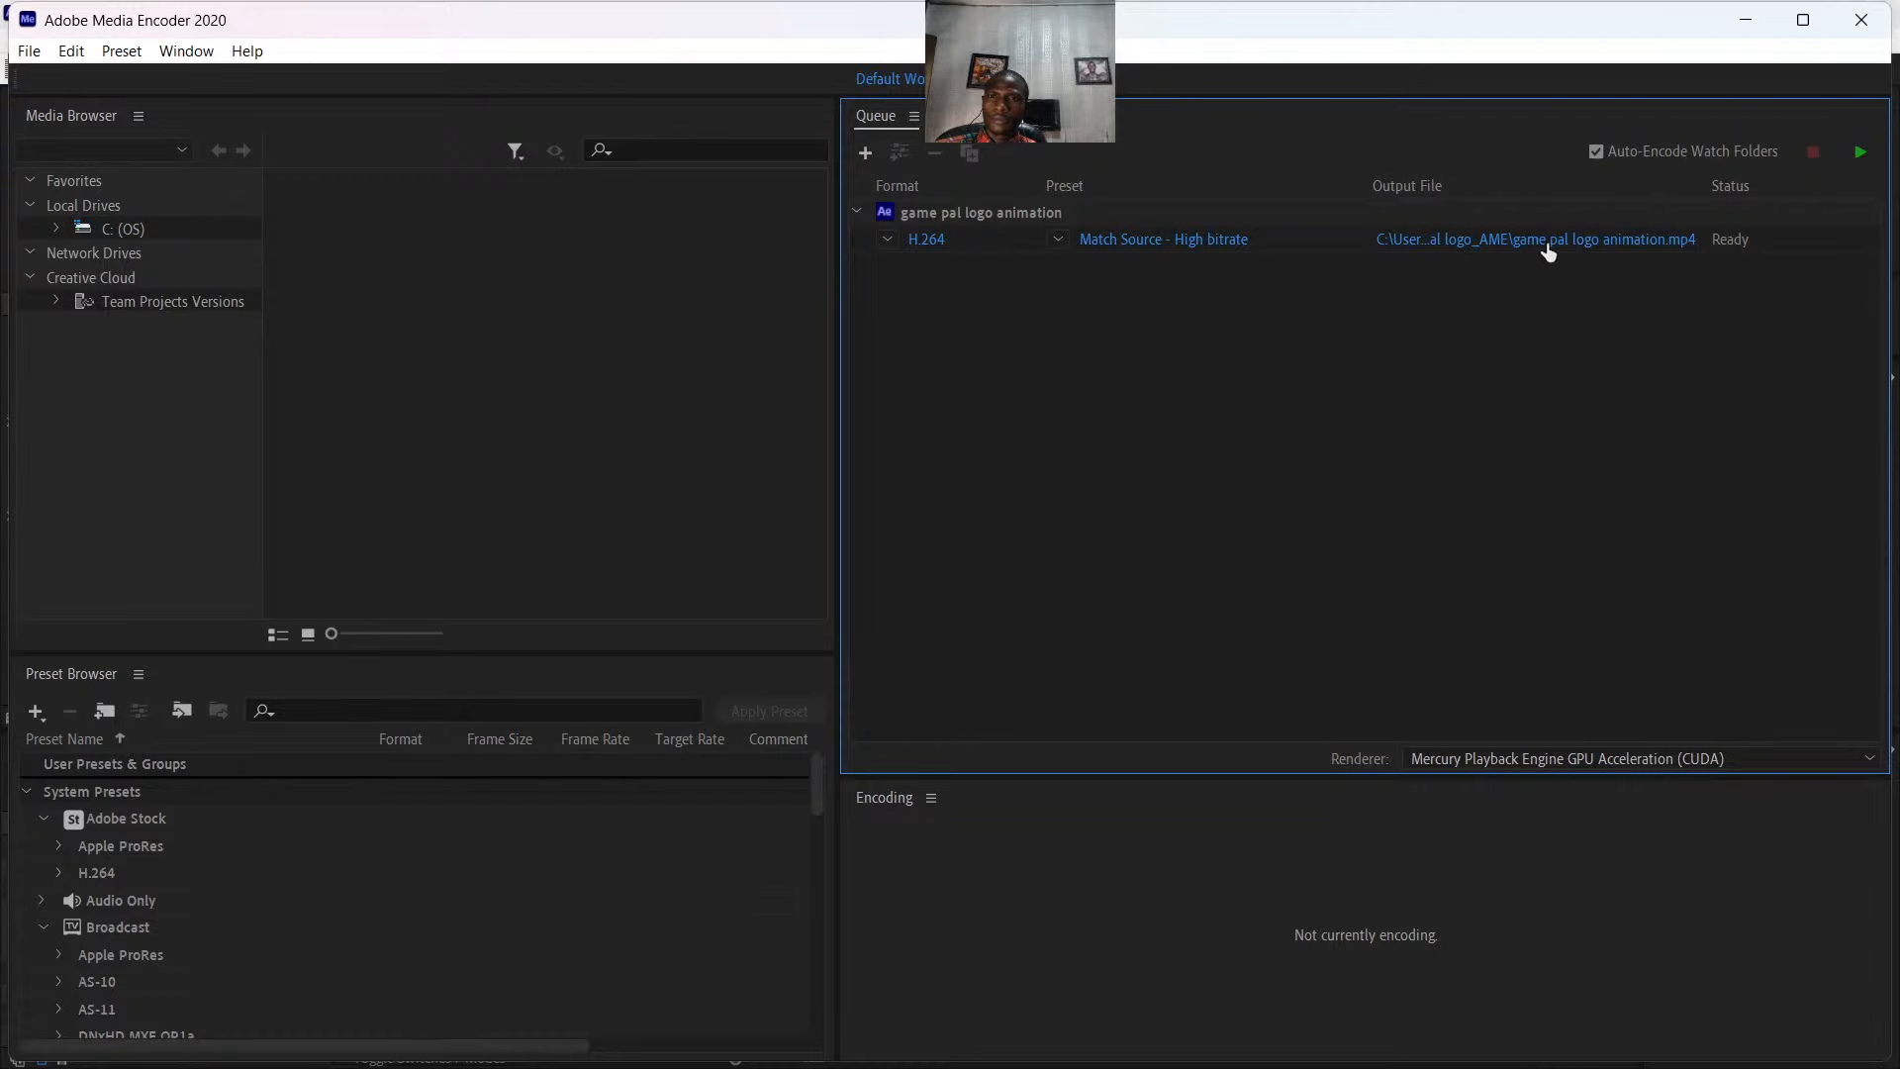
# - Set the output file to "game pal logo animation" on the Desktop and start encoding the H.264 queue
pyautogui.click(1544, 241)
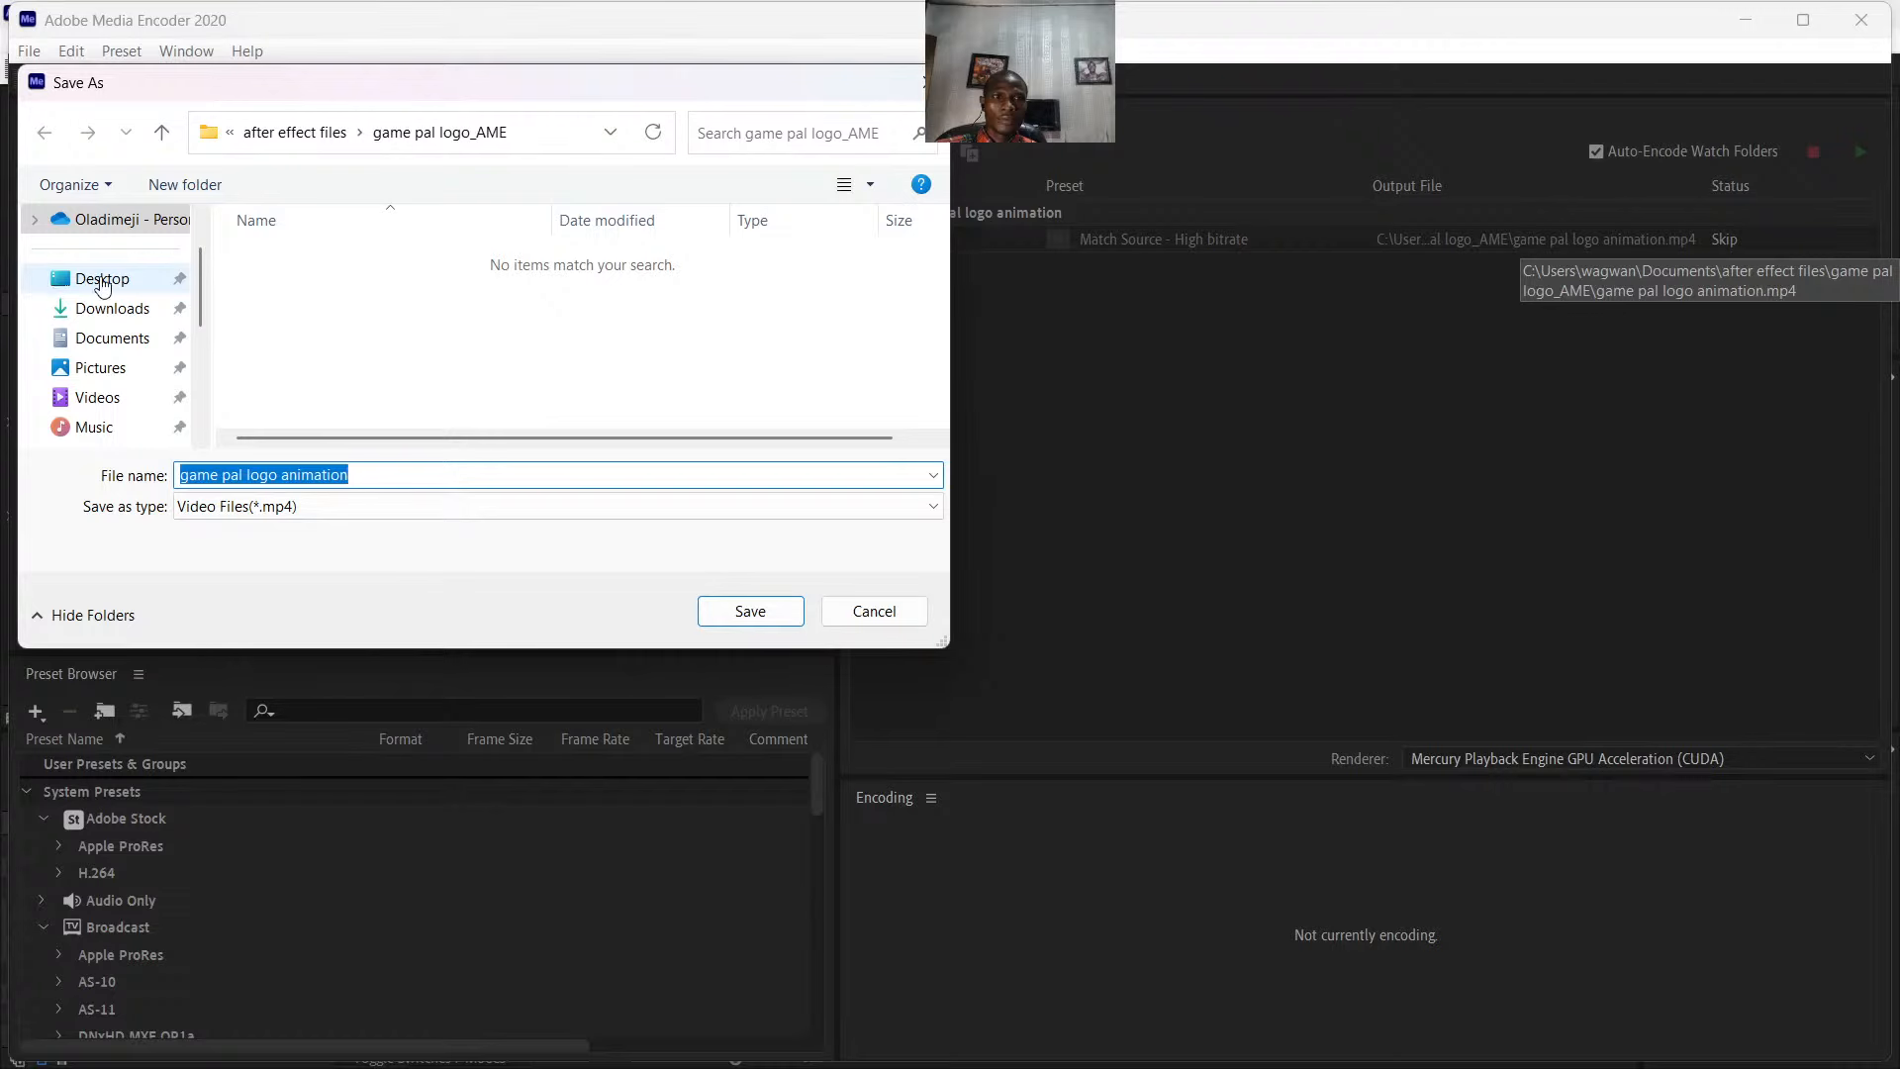
pyautogui.click(103, 280)
pyautogui.click(748, 608)
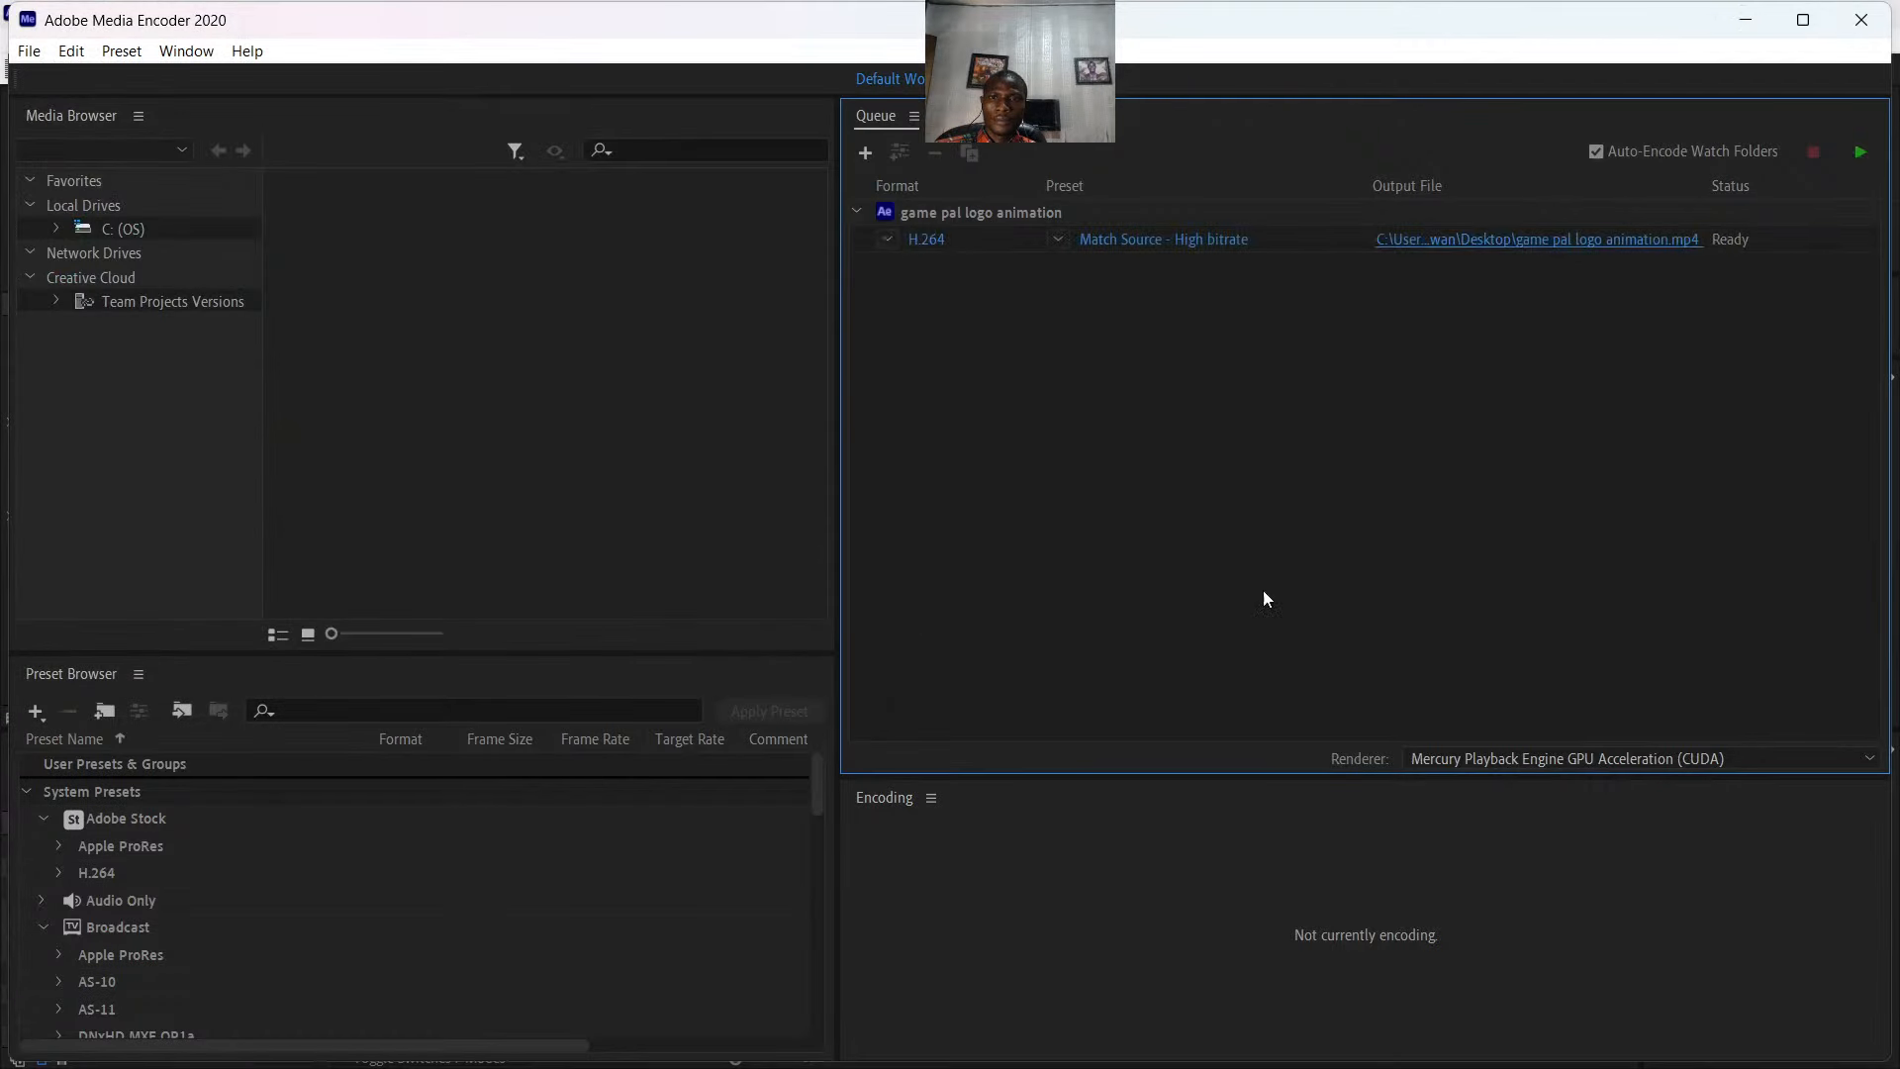
pyautogui.click(1861, 152)
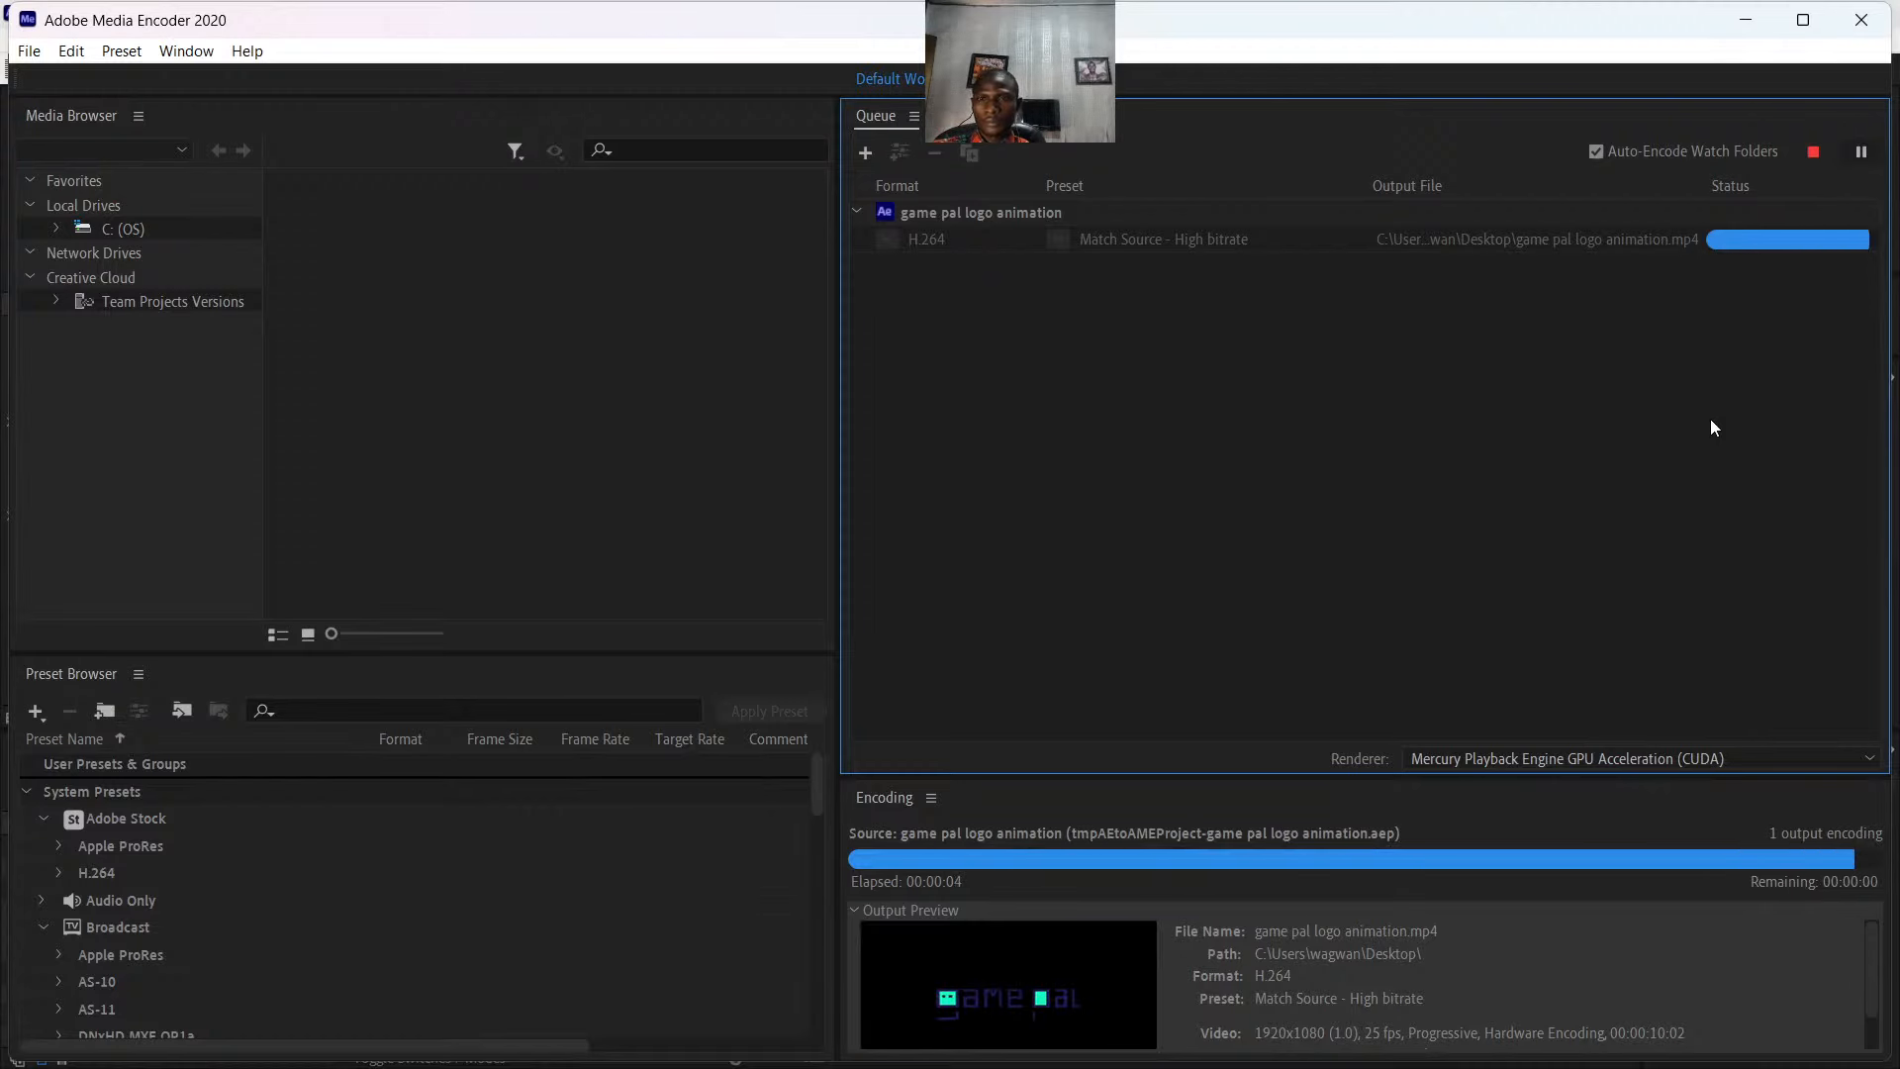
# - Open the rendered game pal logo animation video from its output folder, watch it full screen, and close the player
pyautogui.click(1617, 244)
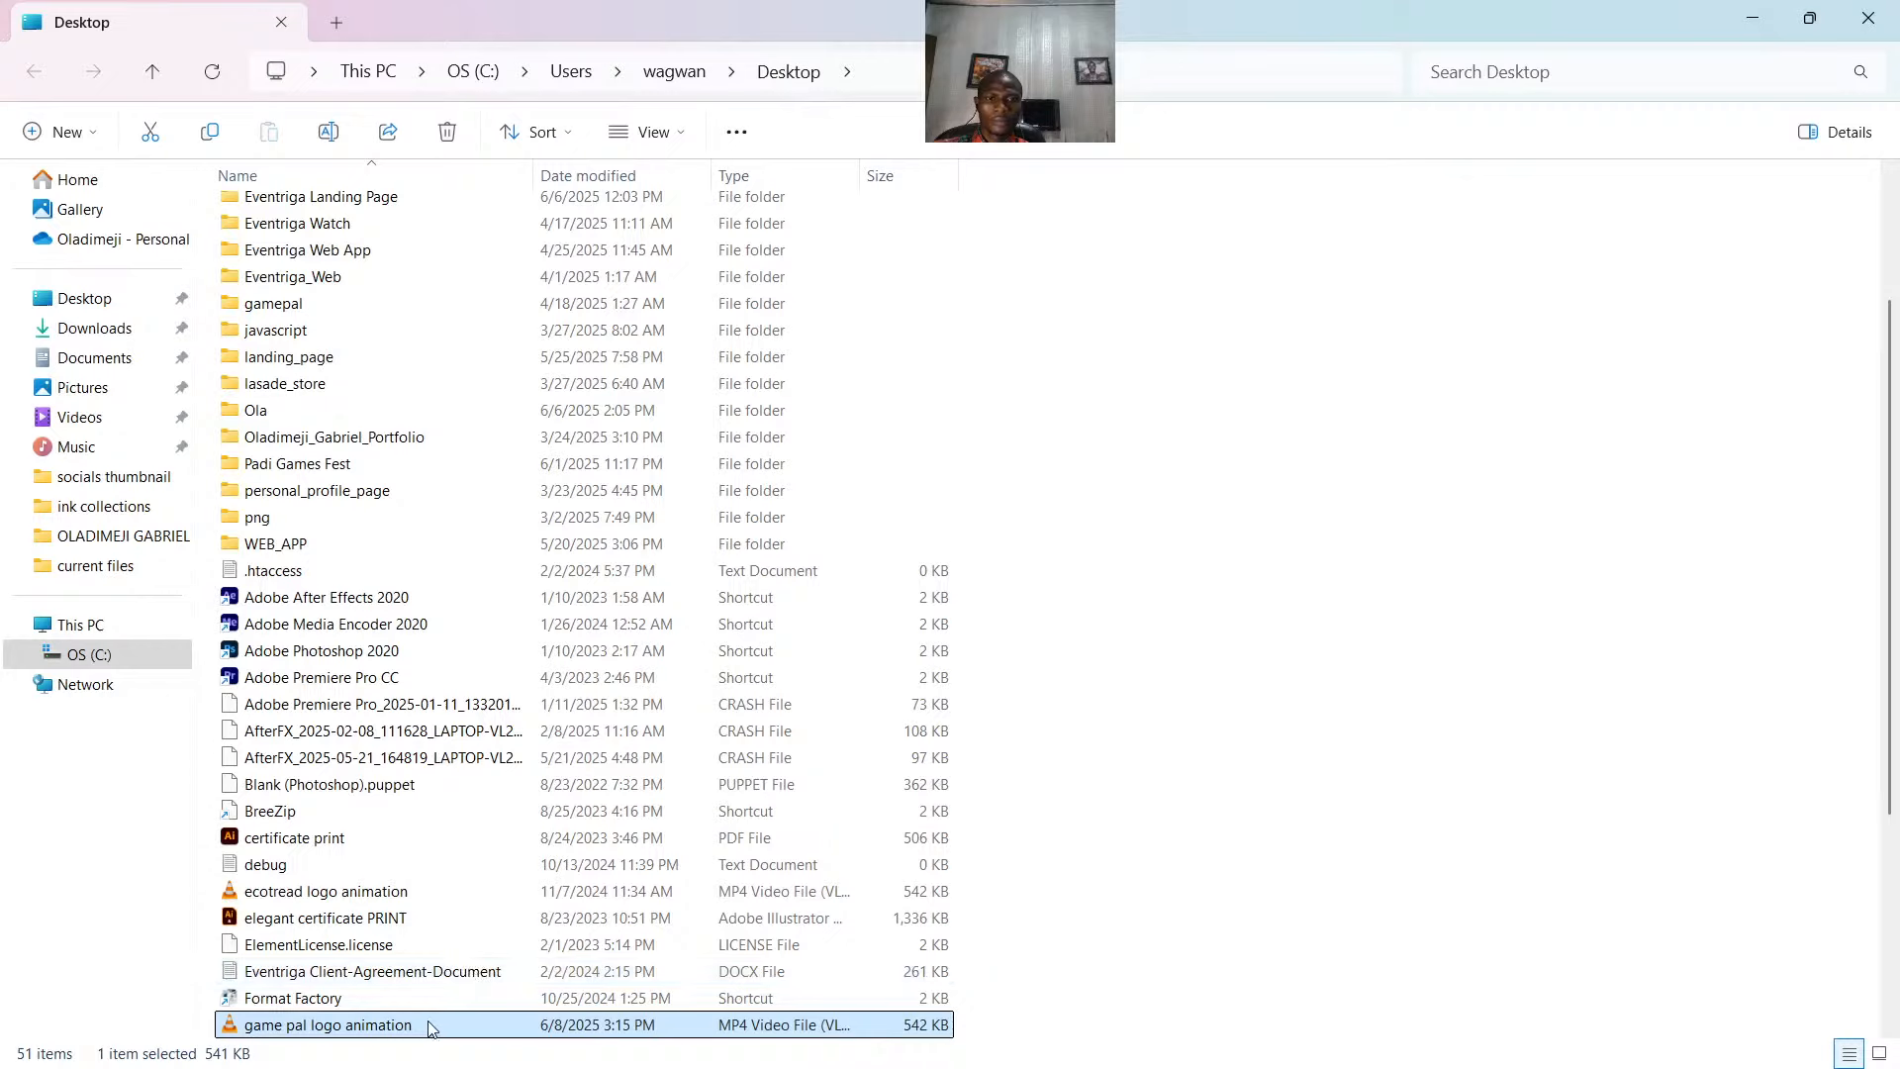
pyautogui.doubleClick(428, 1025)
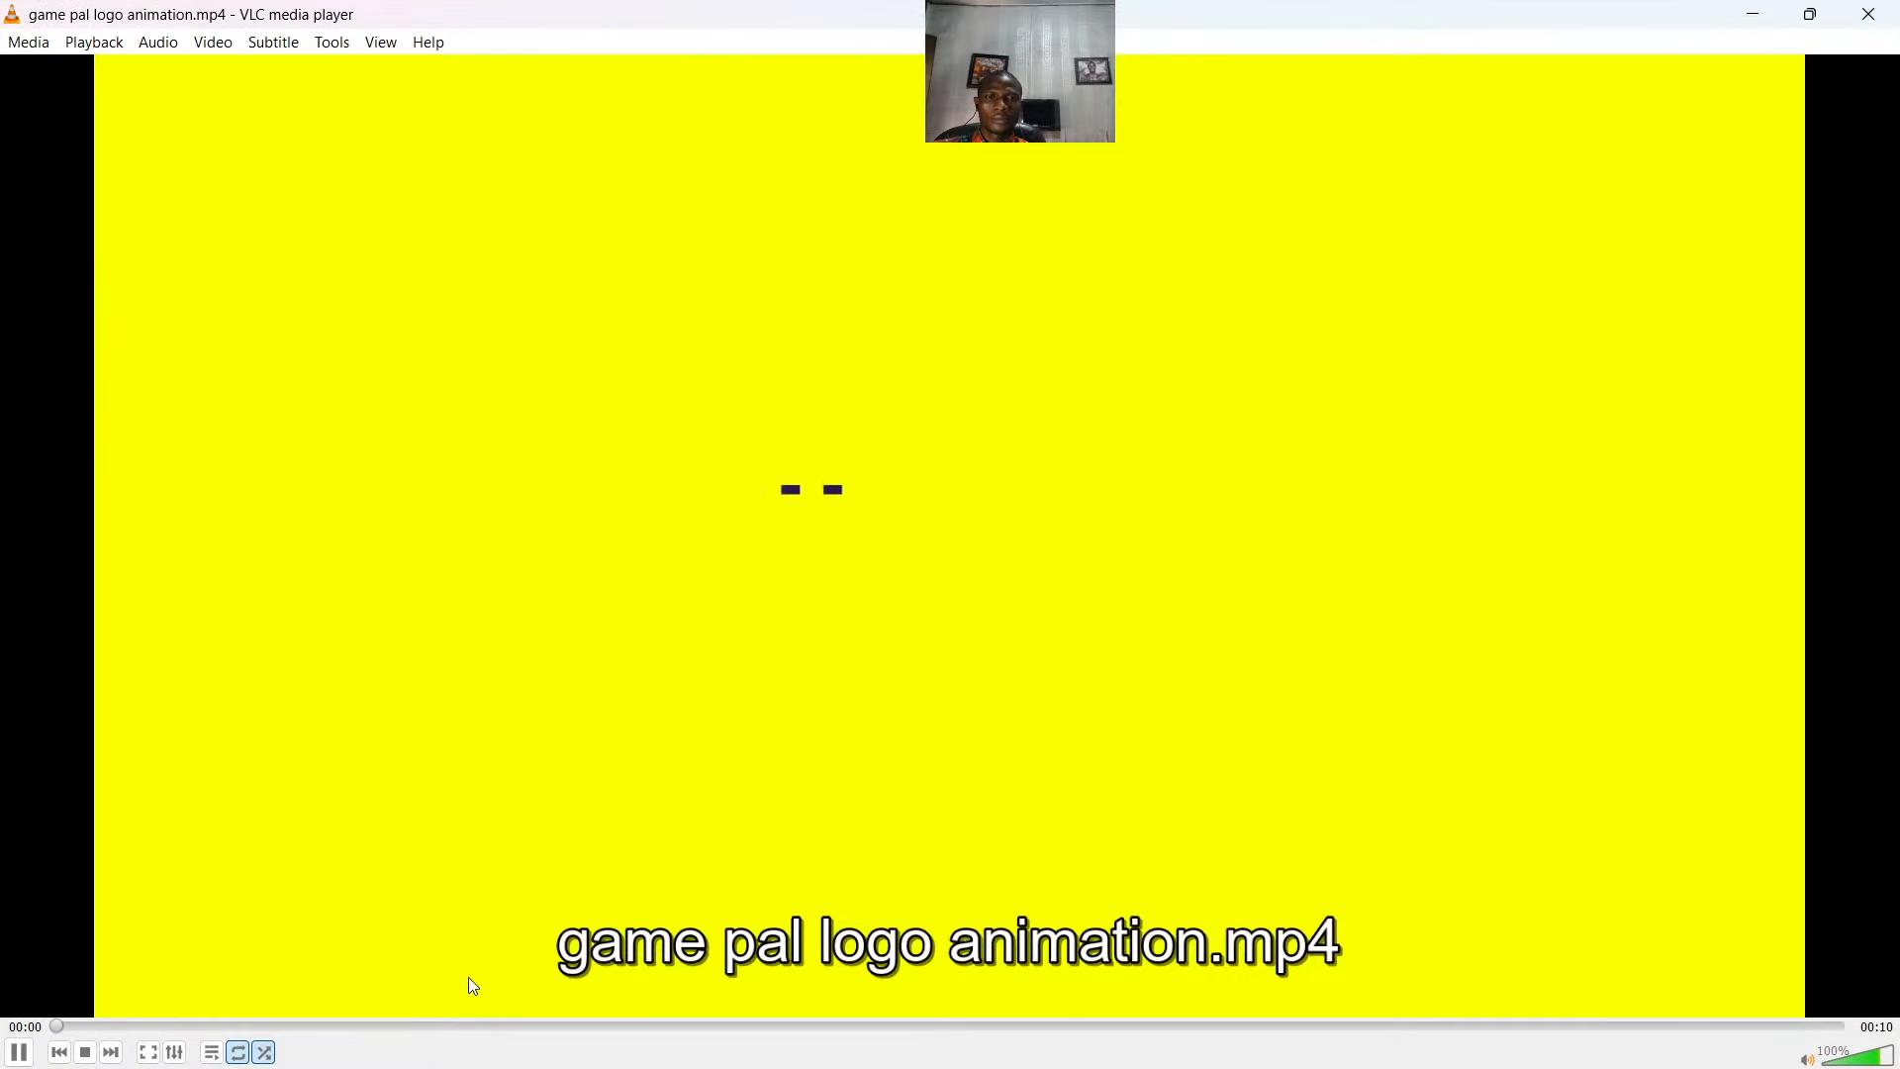
pyautogui.doubleClick(467, 745)
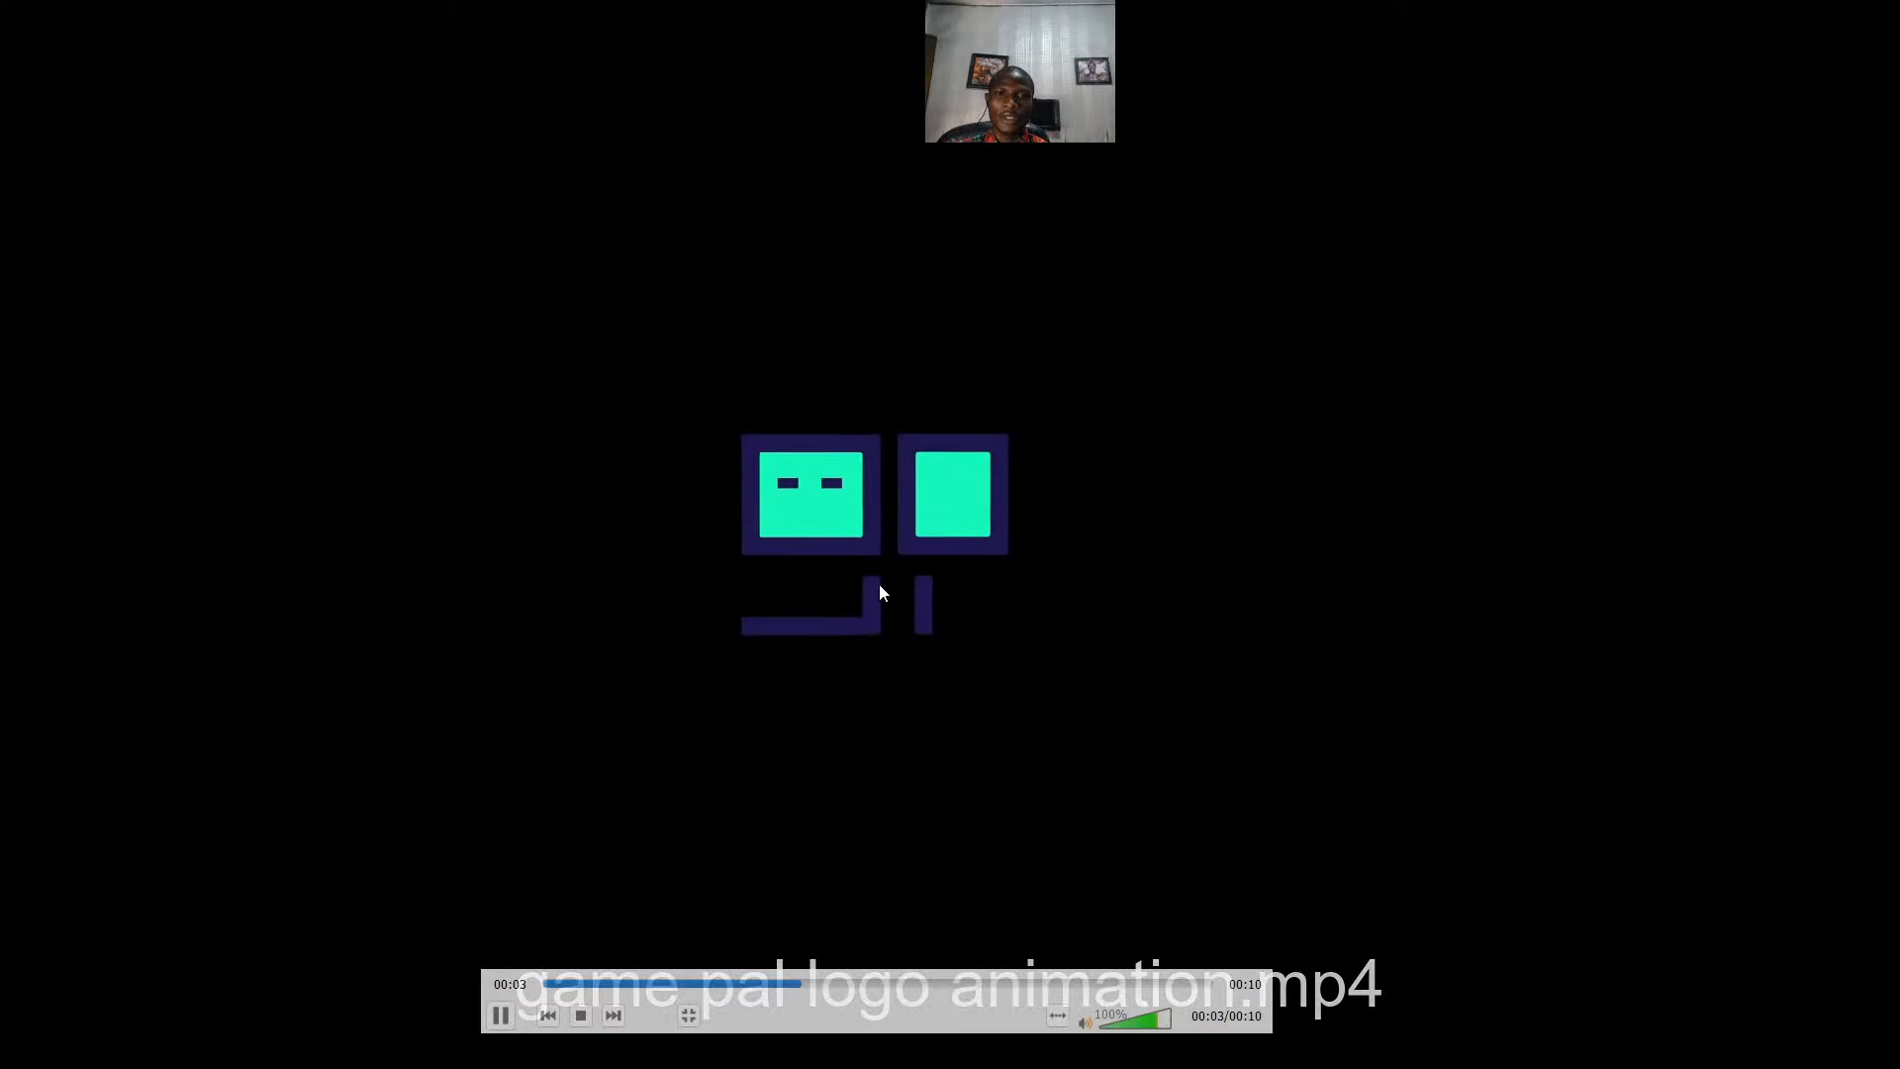
pyautogui.doubleClick(1470, 320)
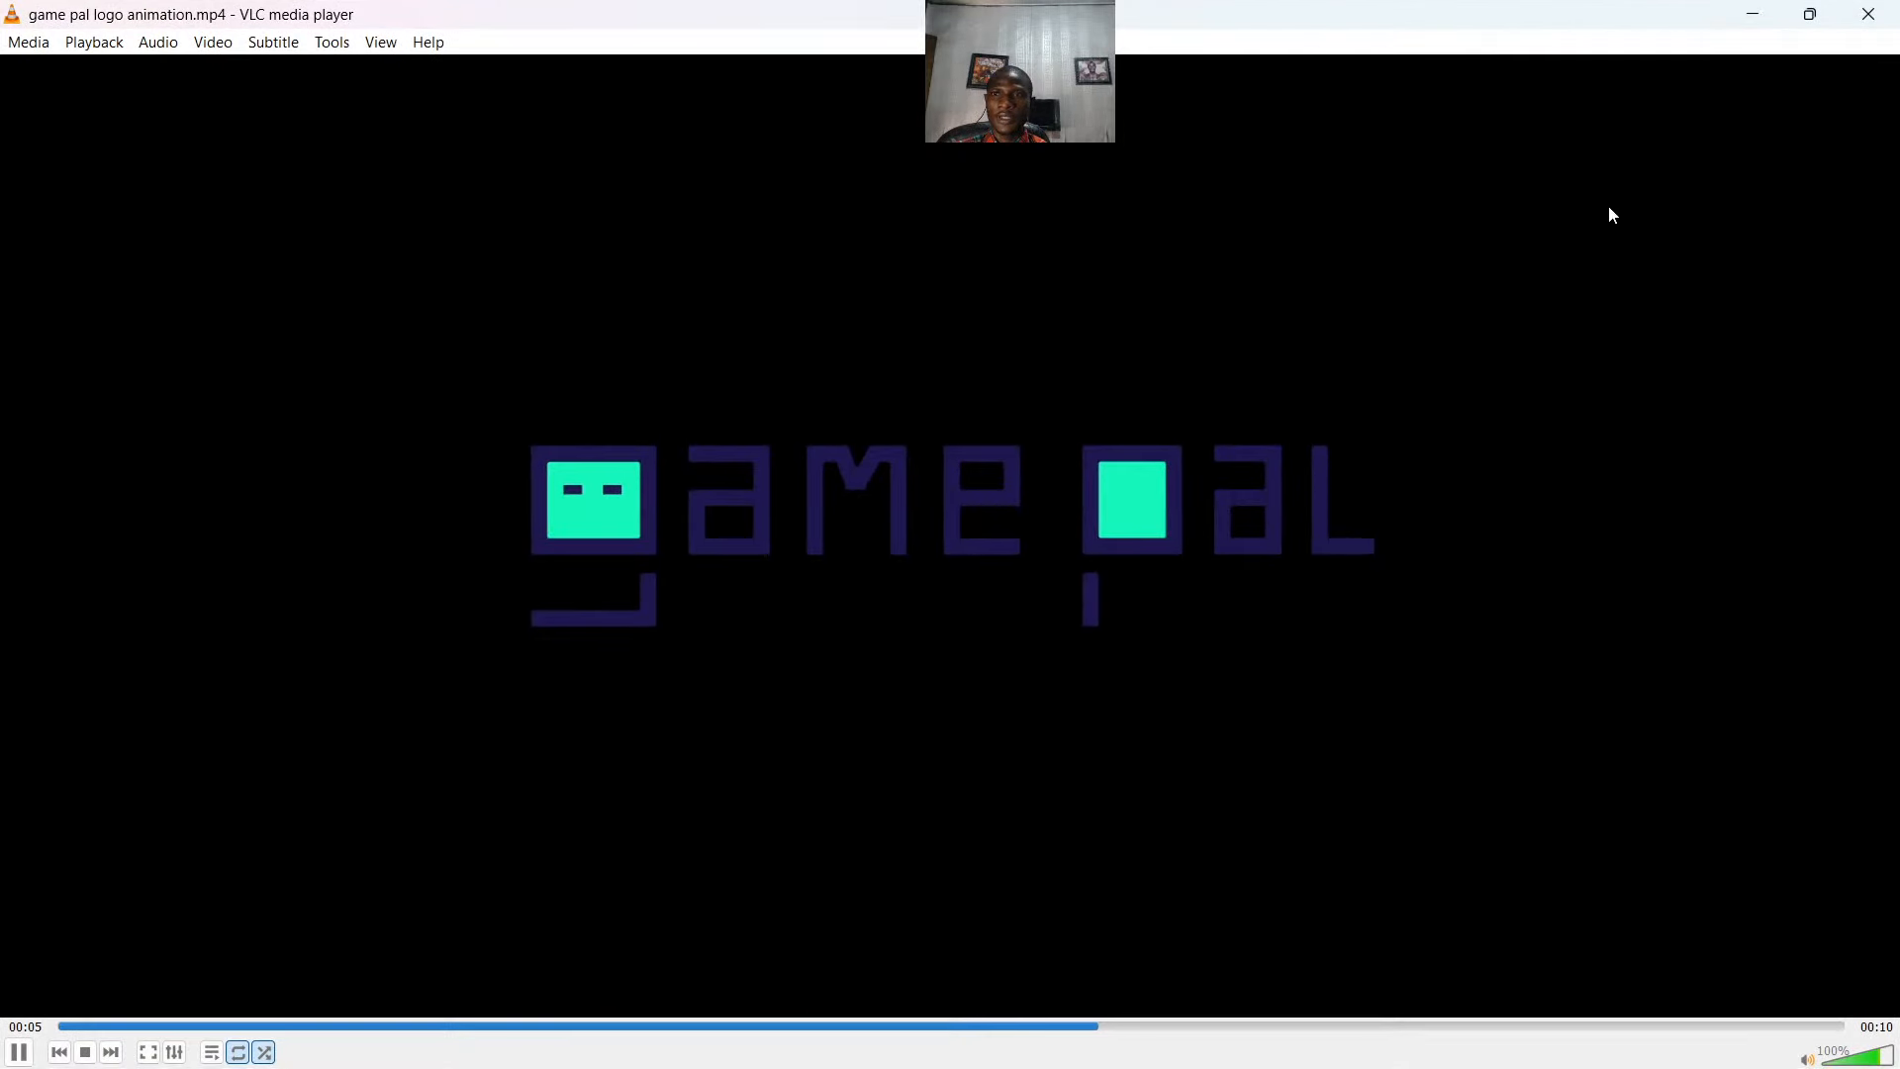
pyautogui.click(1869, 14)
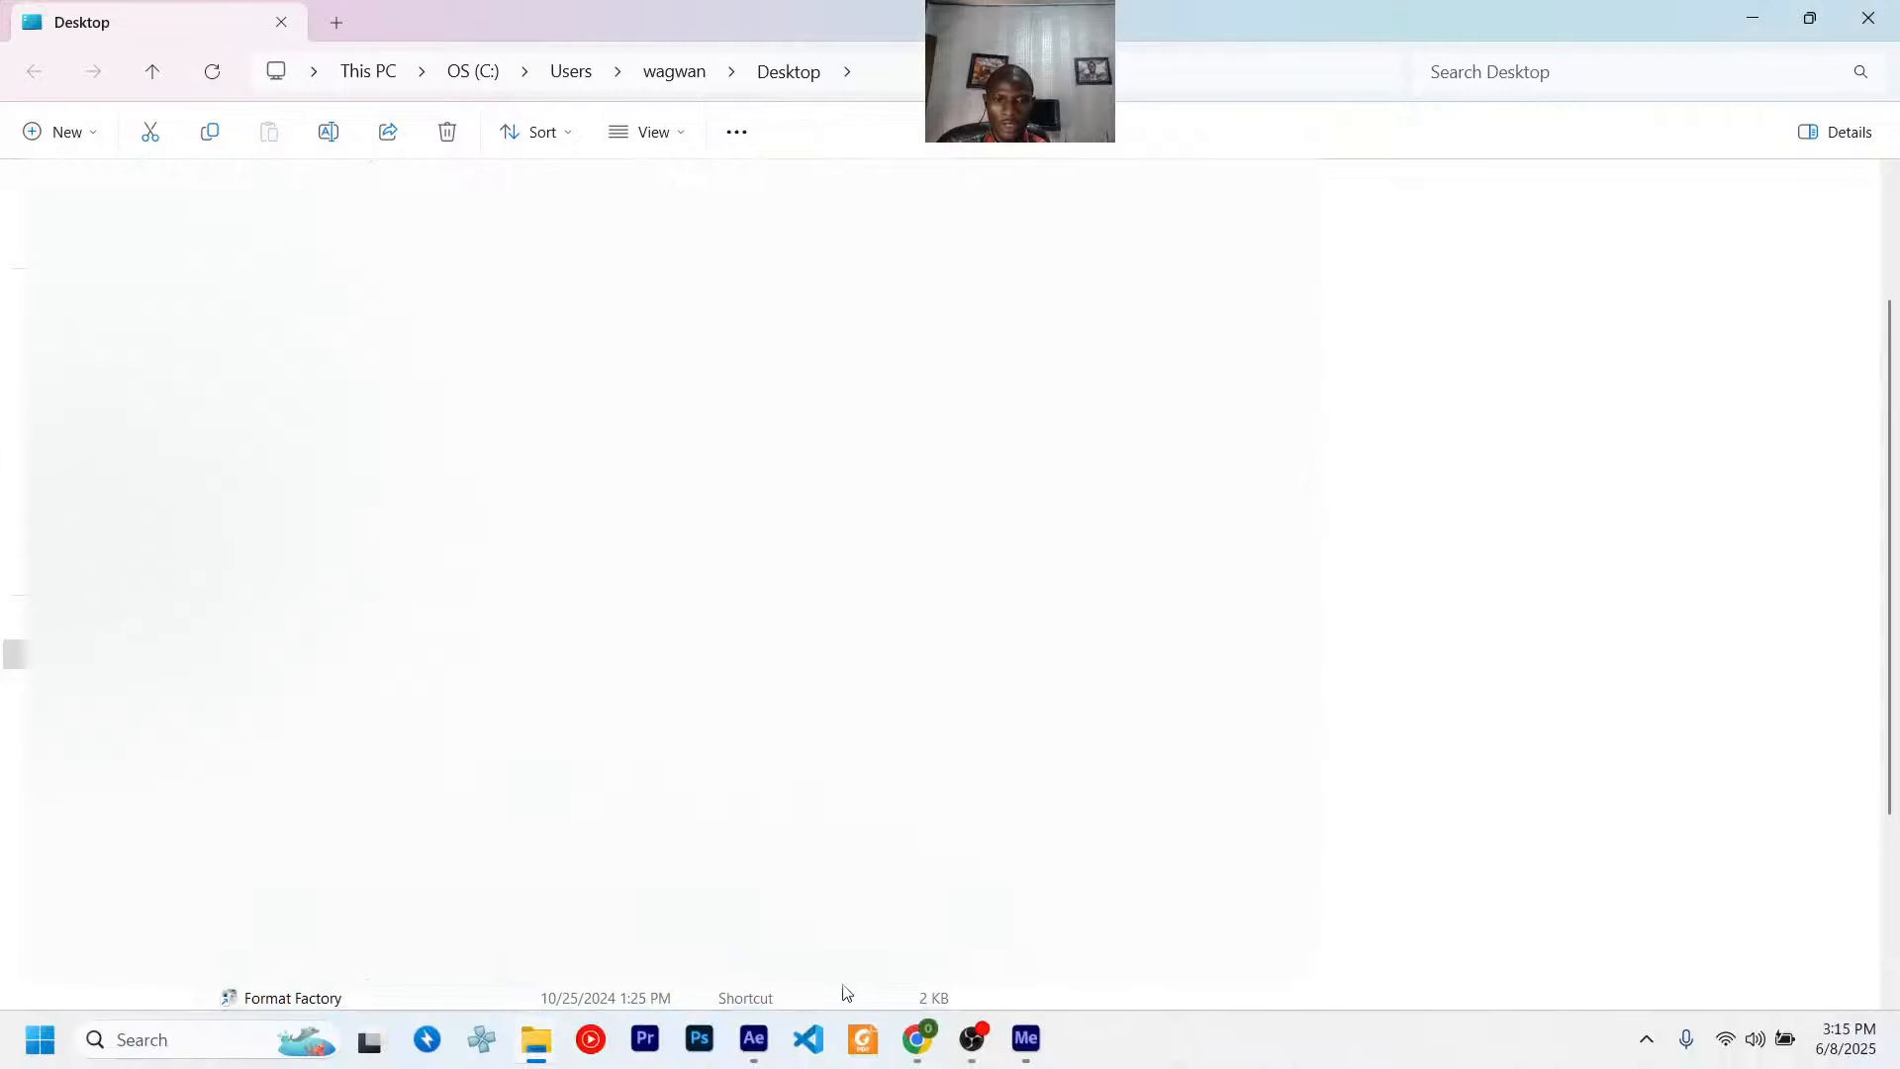
# - Switch back to After Effects and examine how long the bg layer runs in the timeline
pyautogui.click(770, 1047)
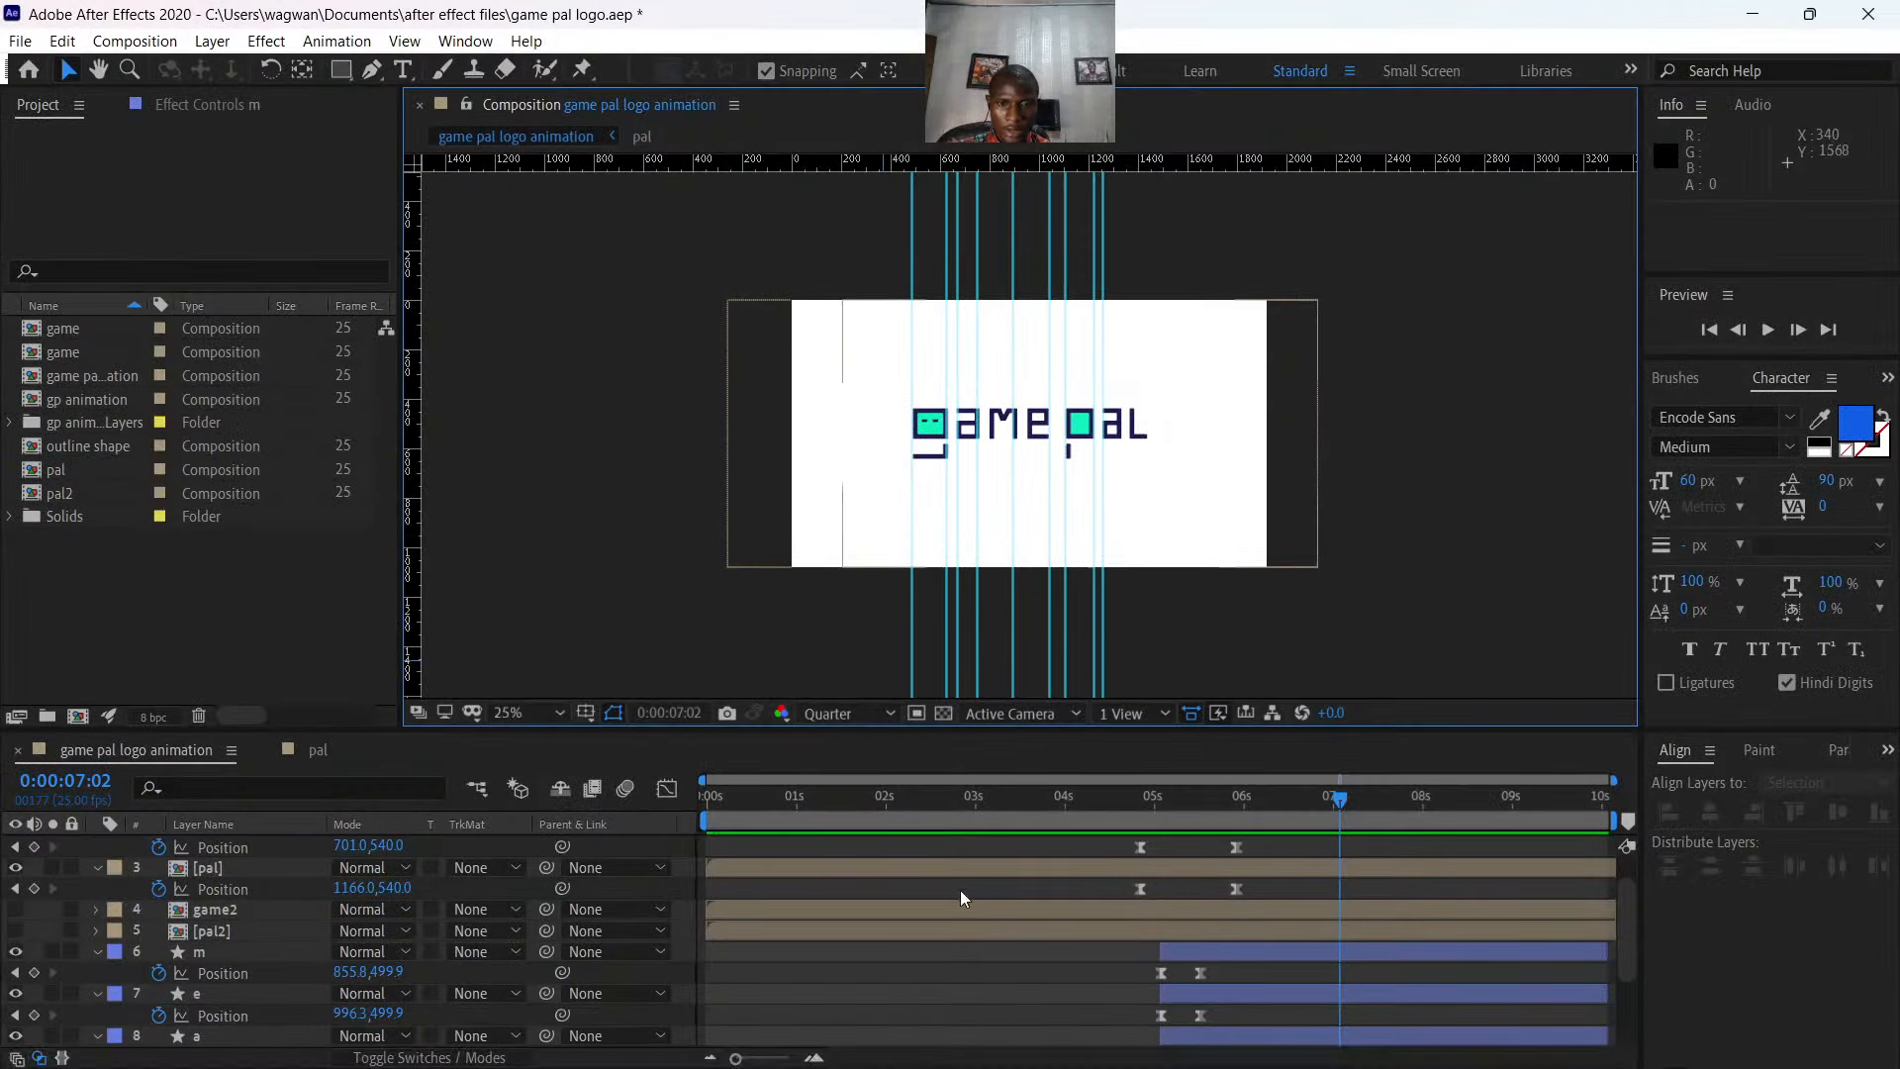
pyautogui.click(871, 1037)
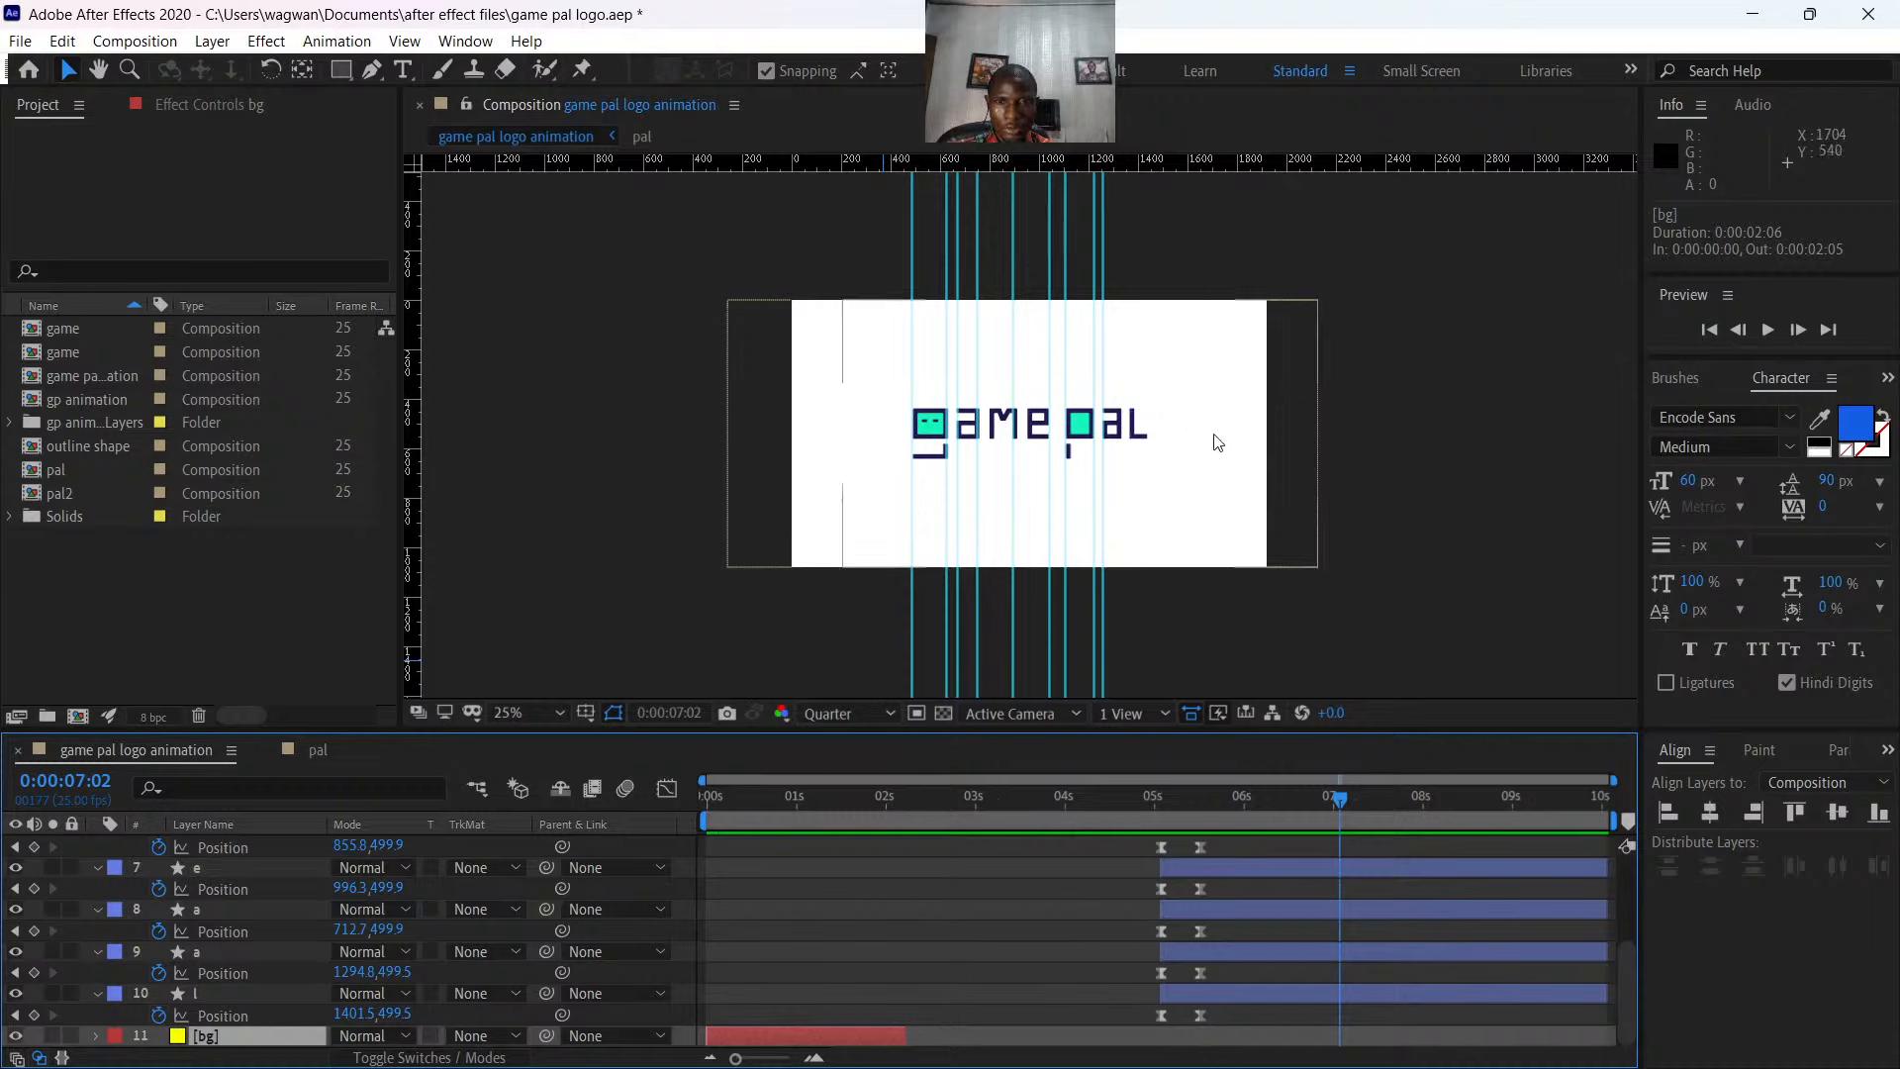
pyautogui.click(1291, 474)
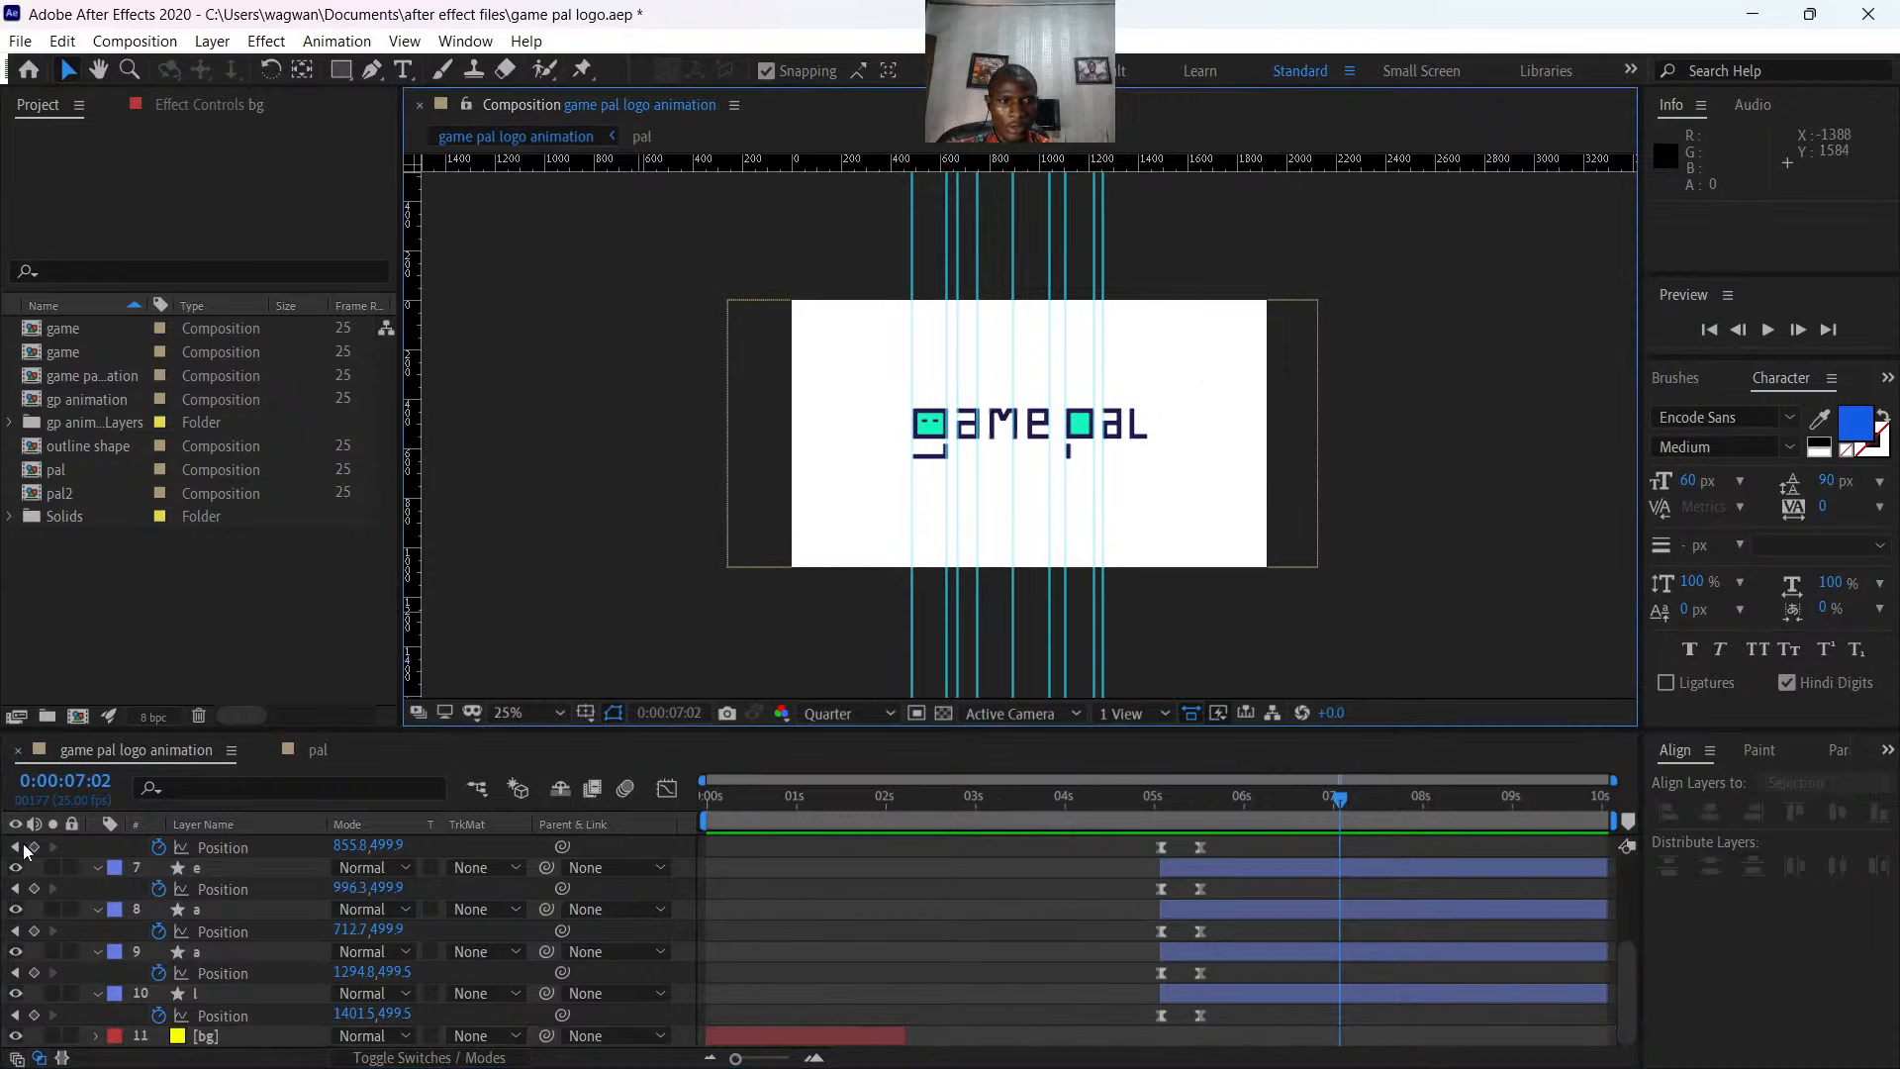
# - Create a 1920 × 1080 px solid named "white bg" with the colour FFFFFF
pyautogui.rightClick(87, 851)
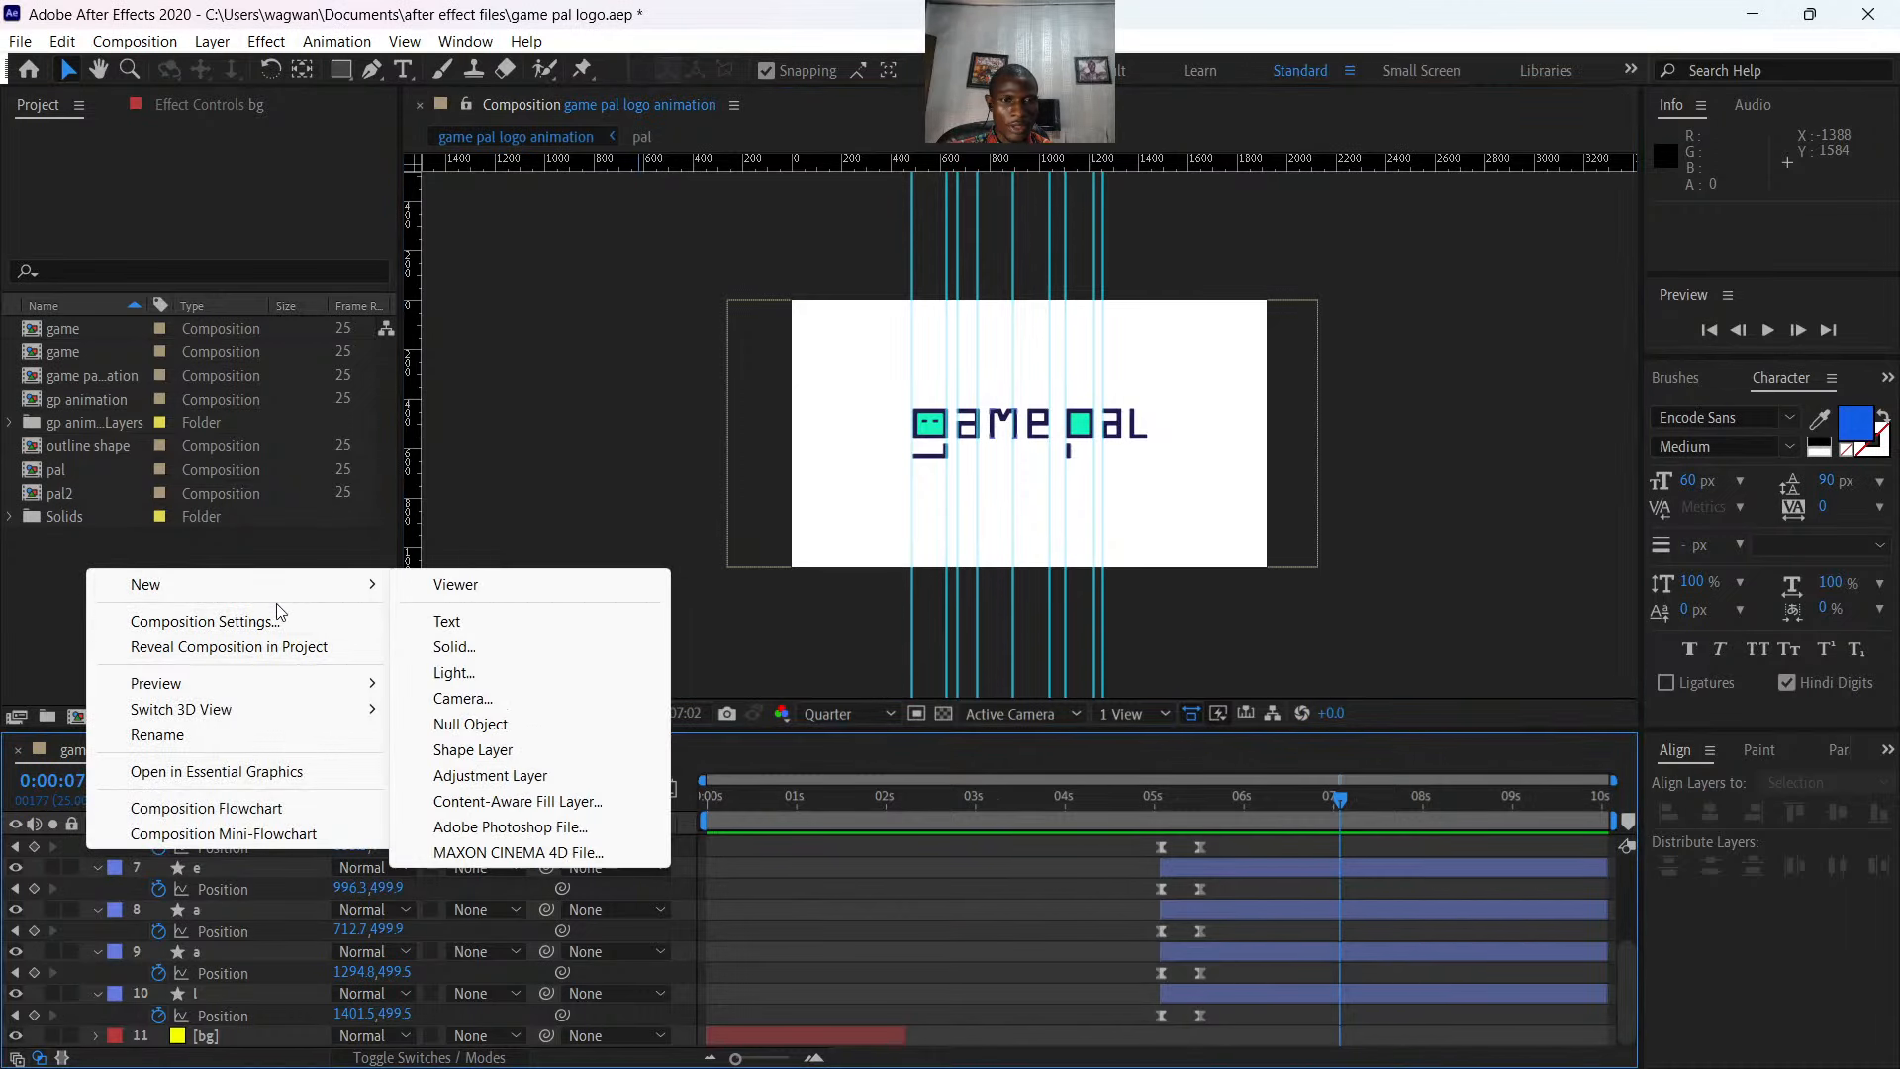
pyautogui.click(456, 649)
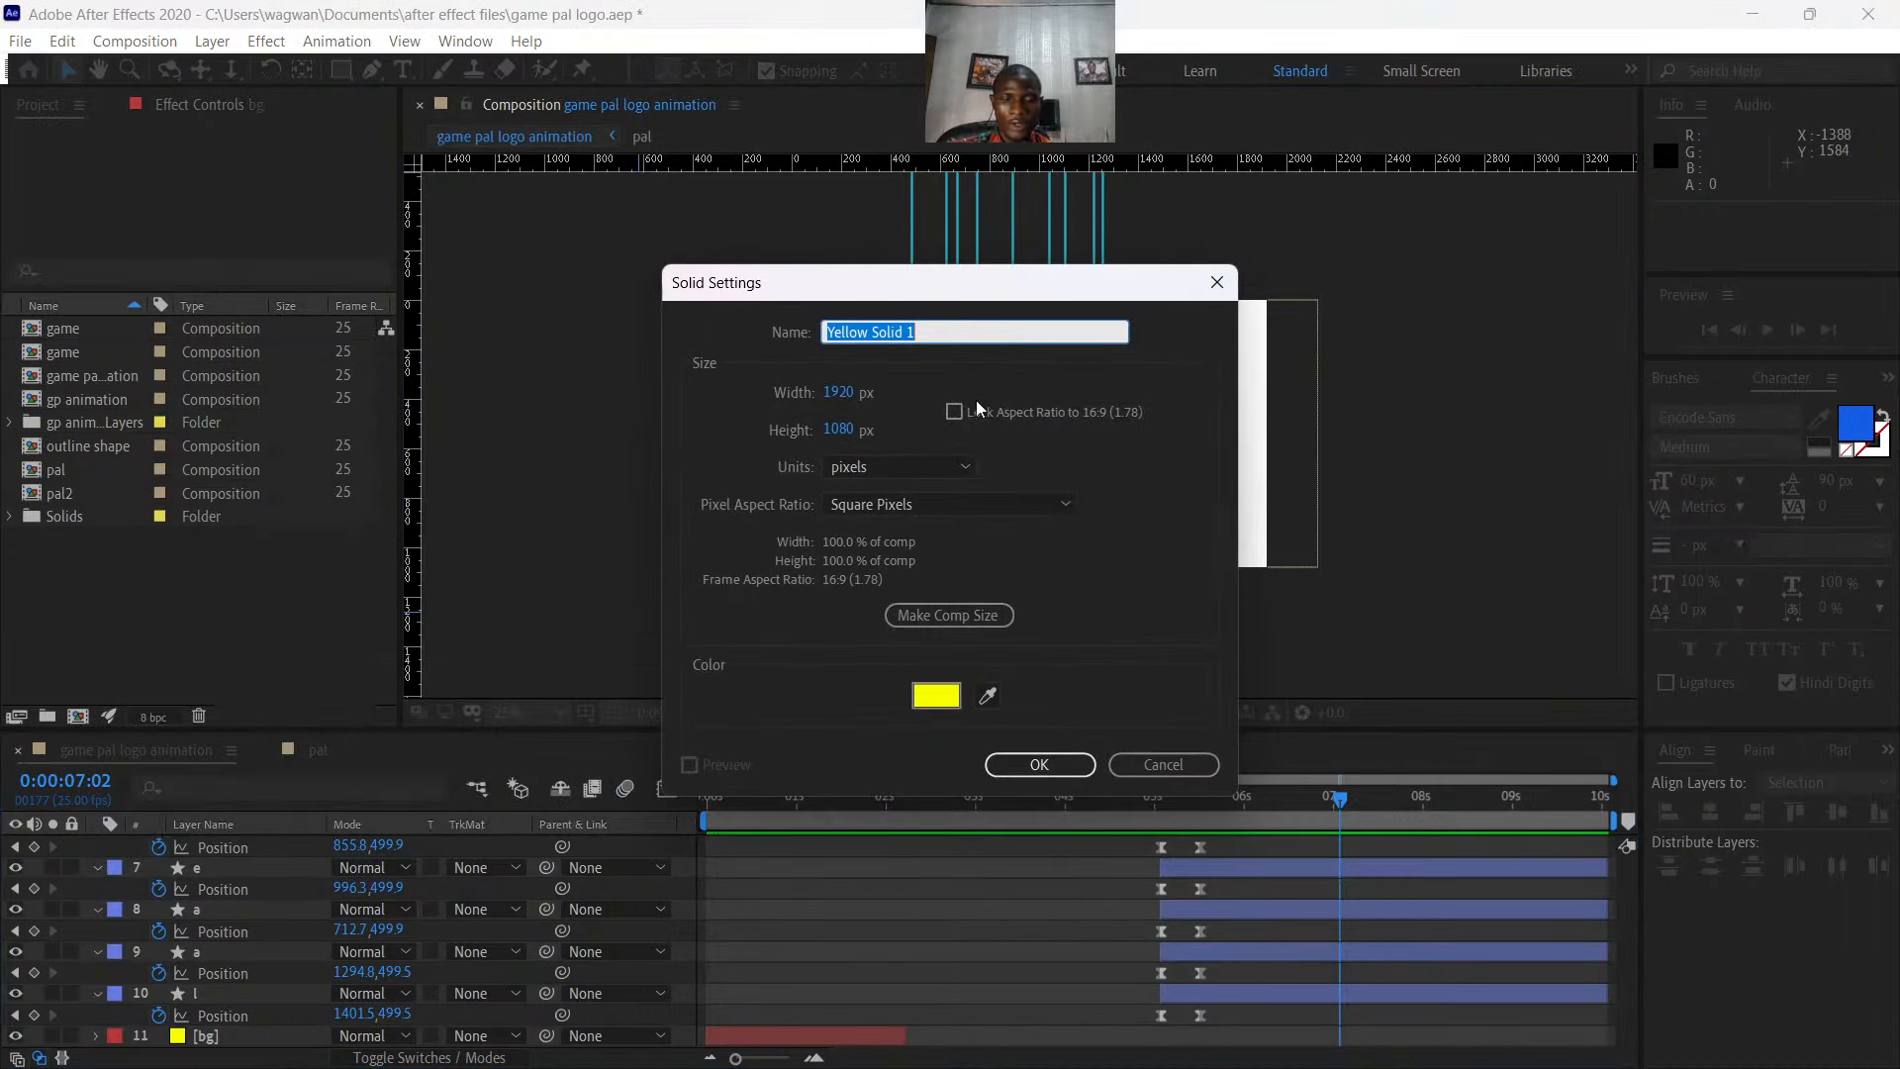
pyautogui.write('white ')
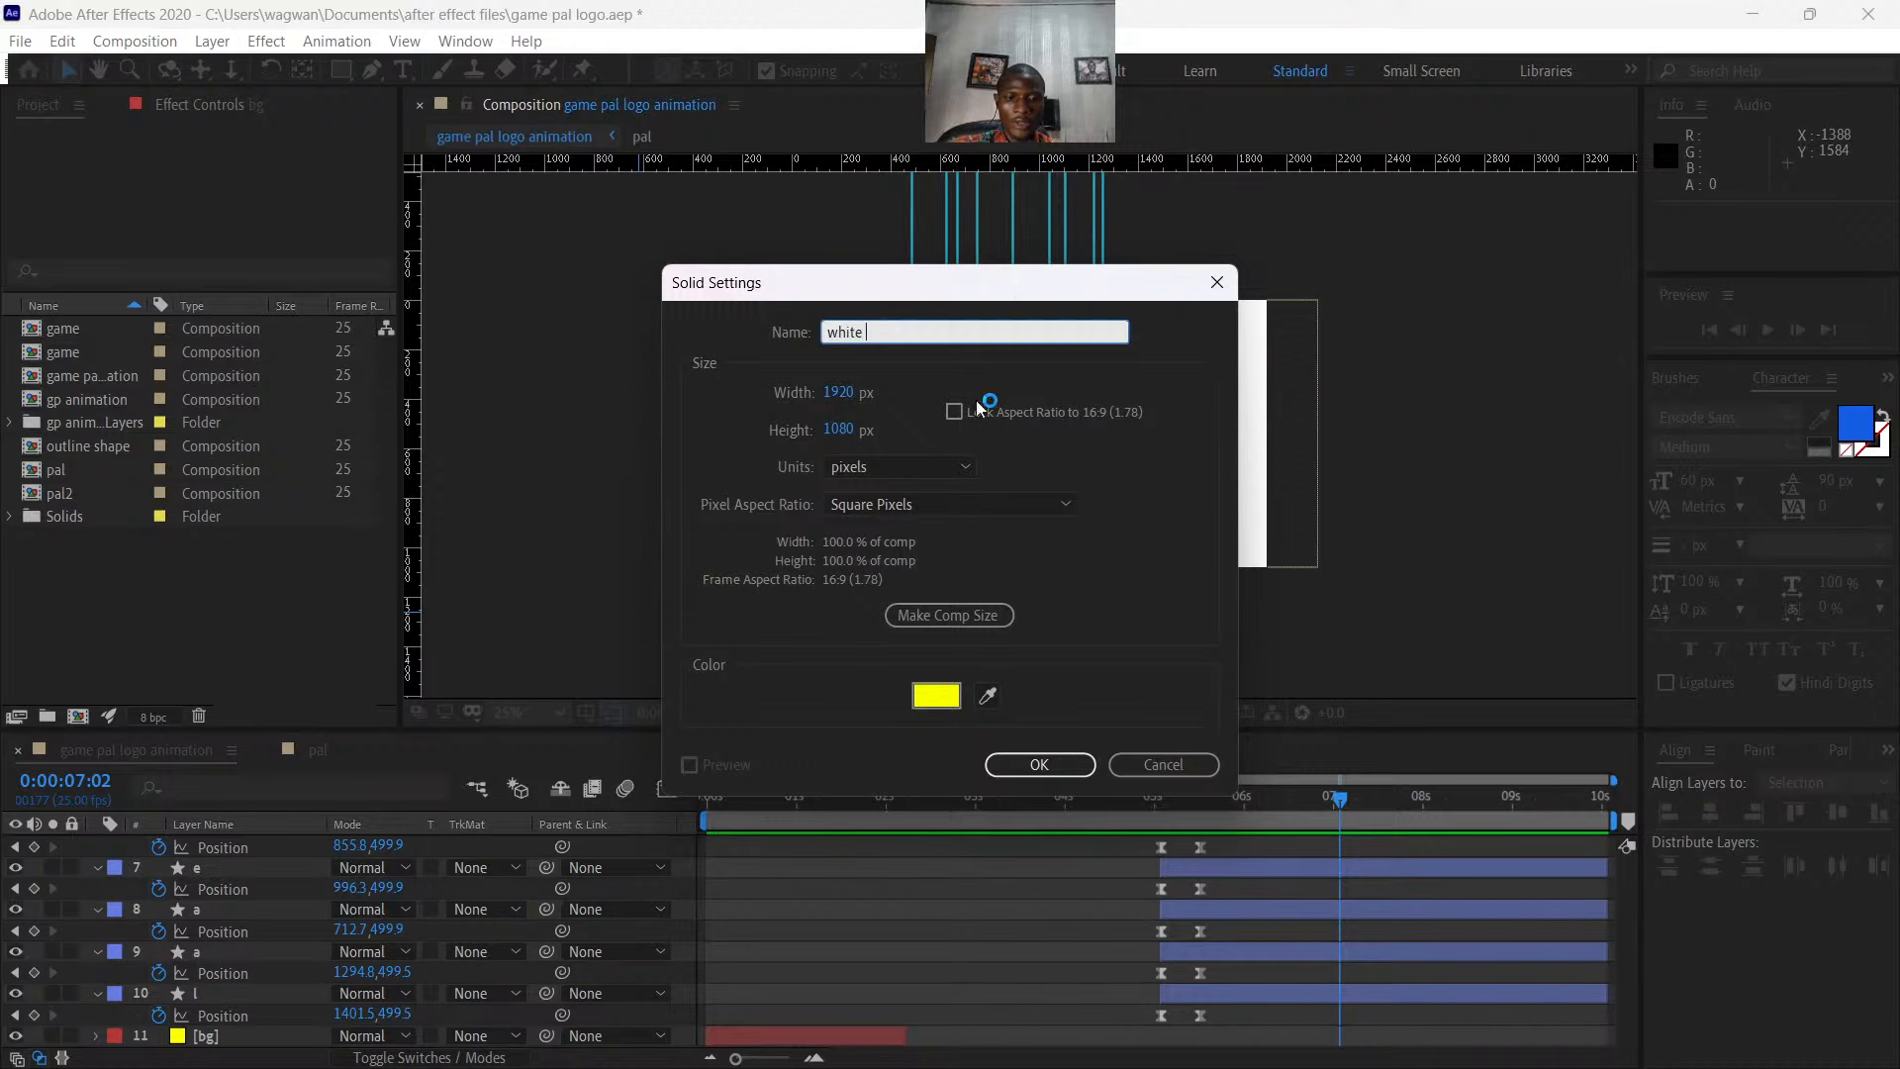
pyautogui.write('bg')
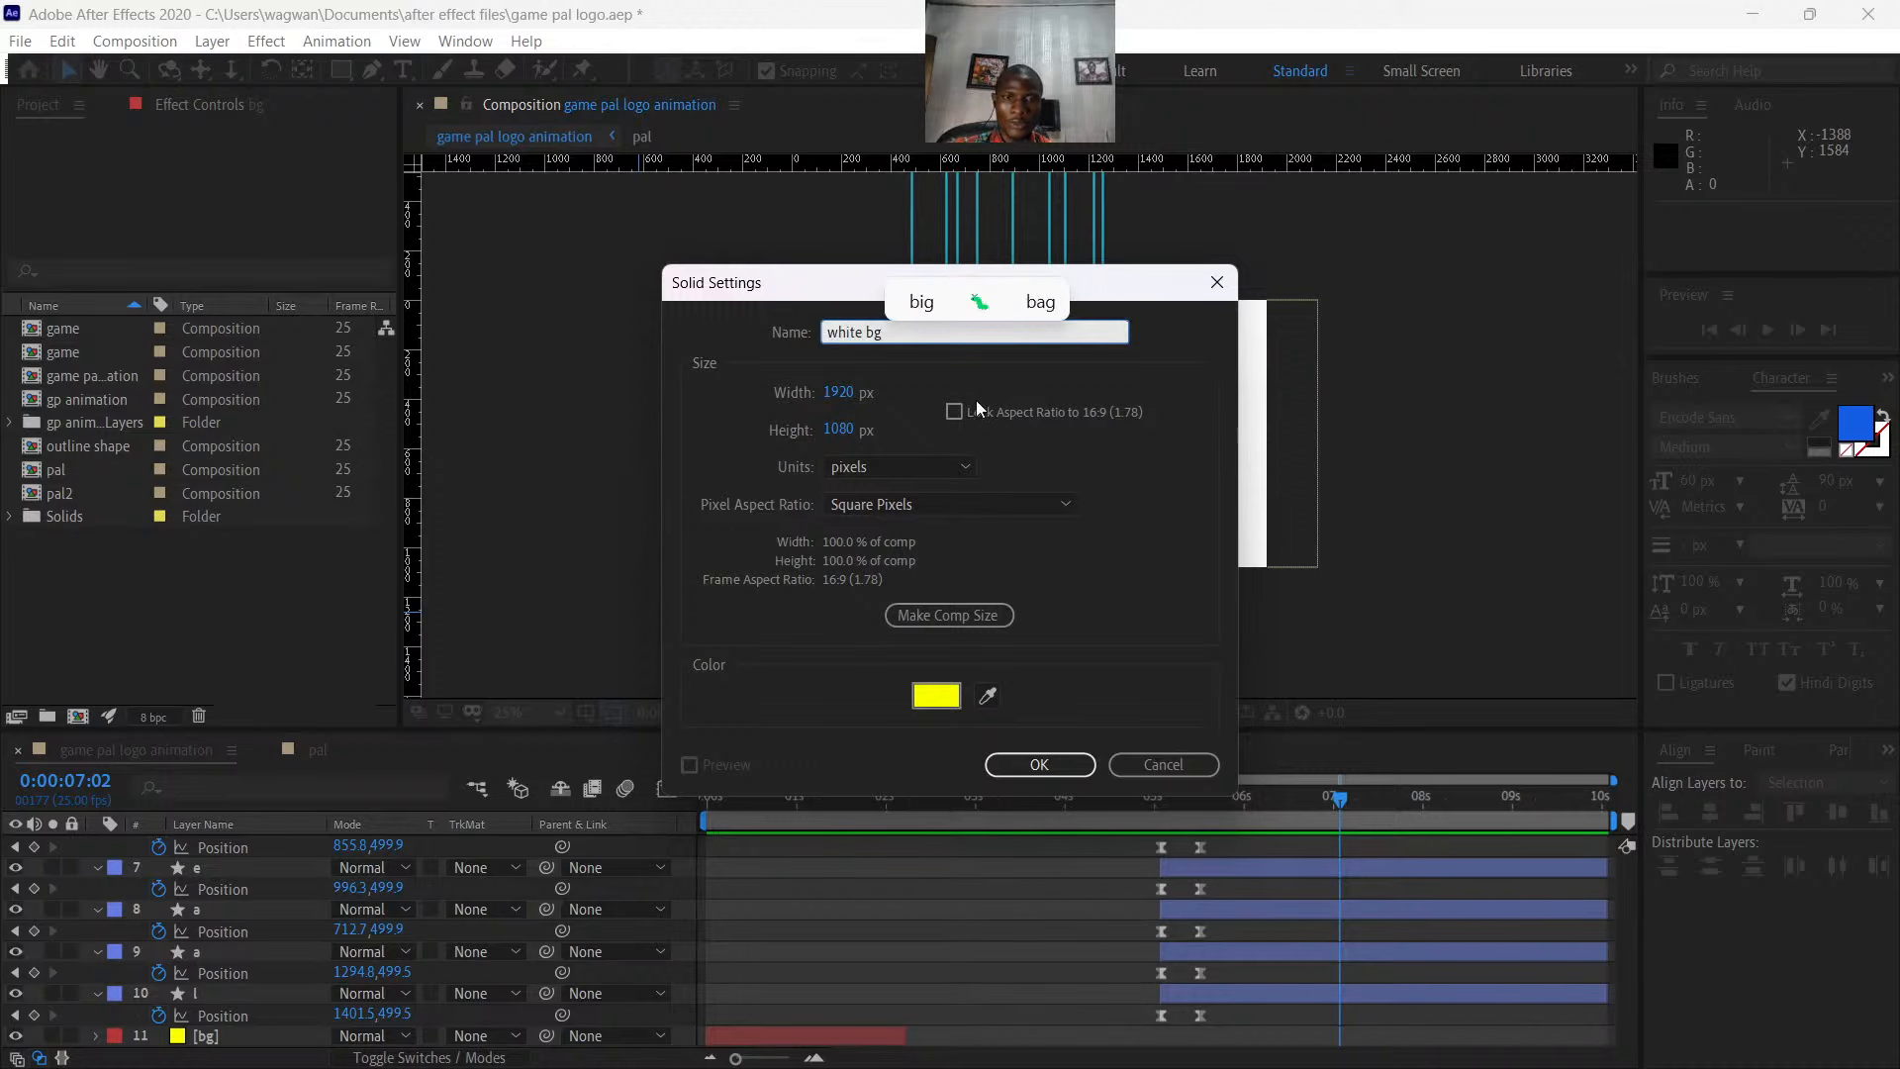
pyautogui.click(936, 695)
pyautogui.moveTo(1232, 694); pyautogui.dragTo(1160, 673)
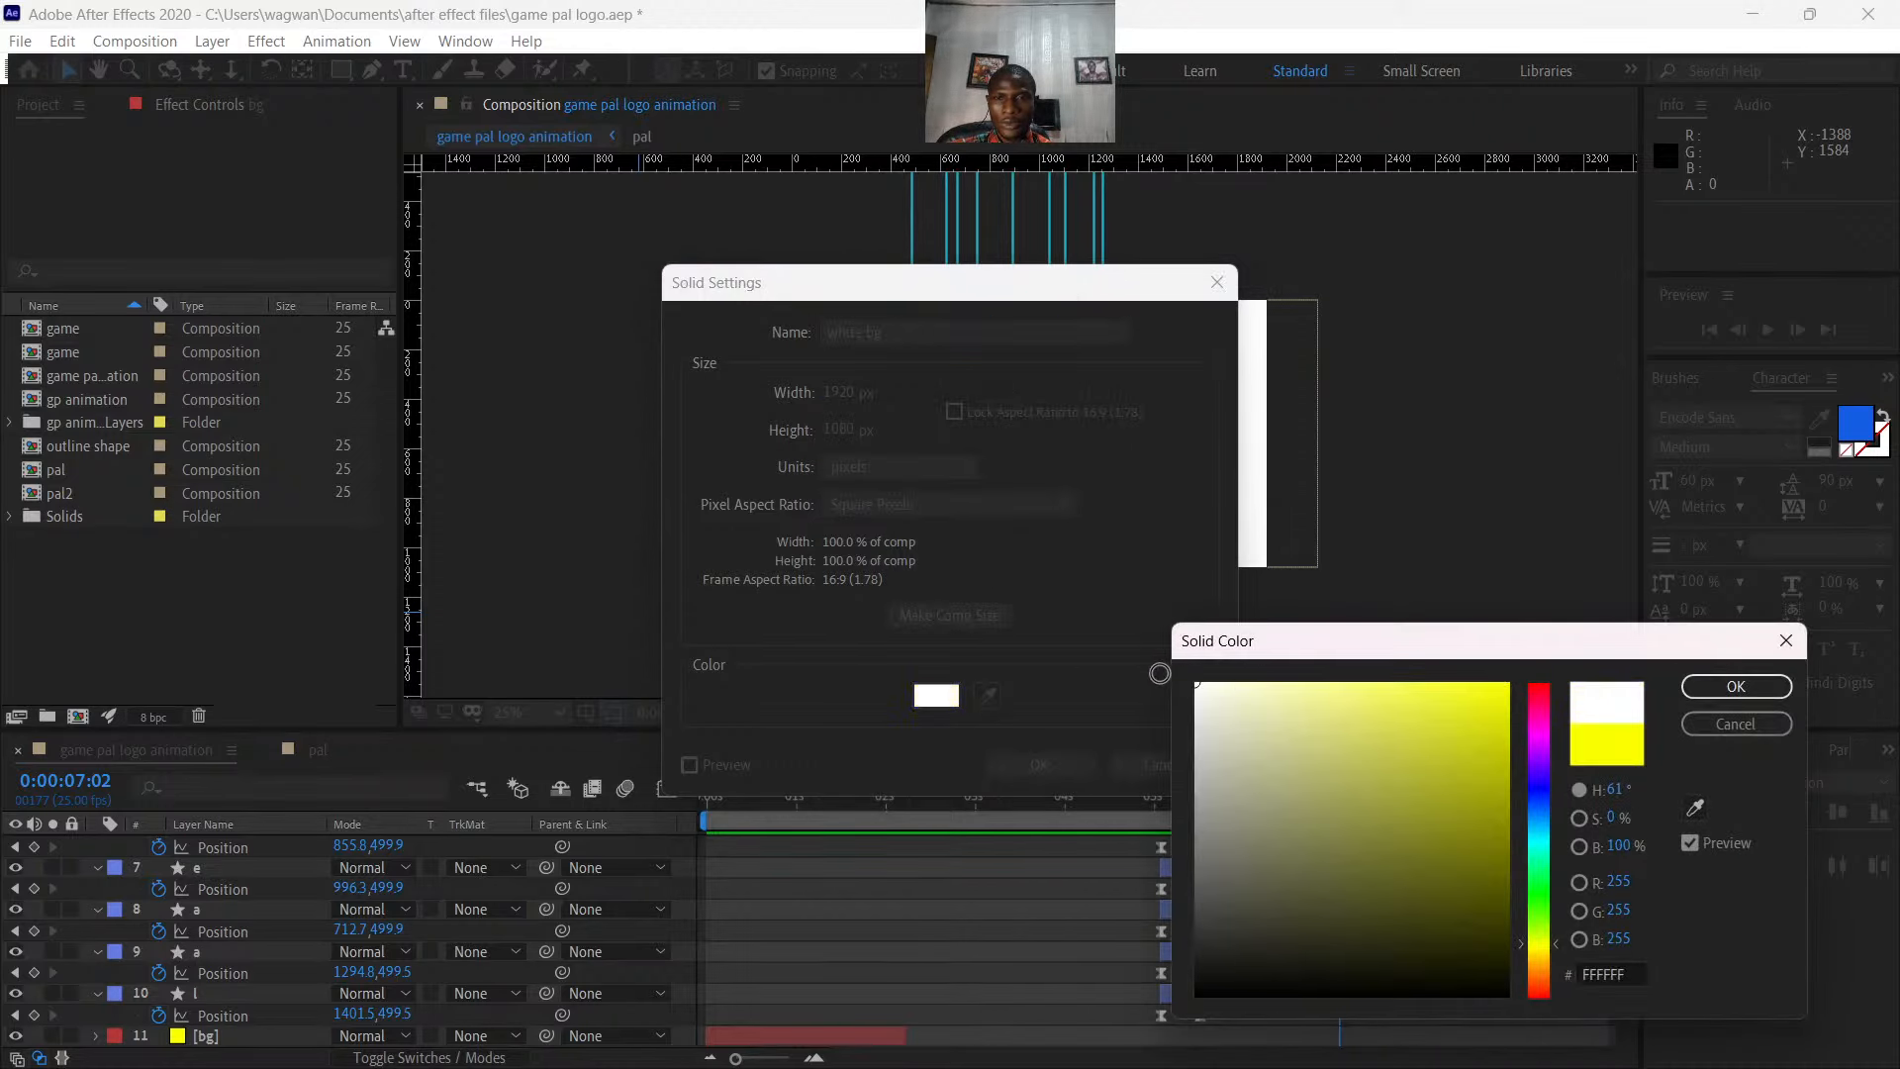
pyautogui.click(1694, 685)
pyautogui.click(1085, 762)
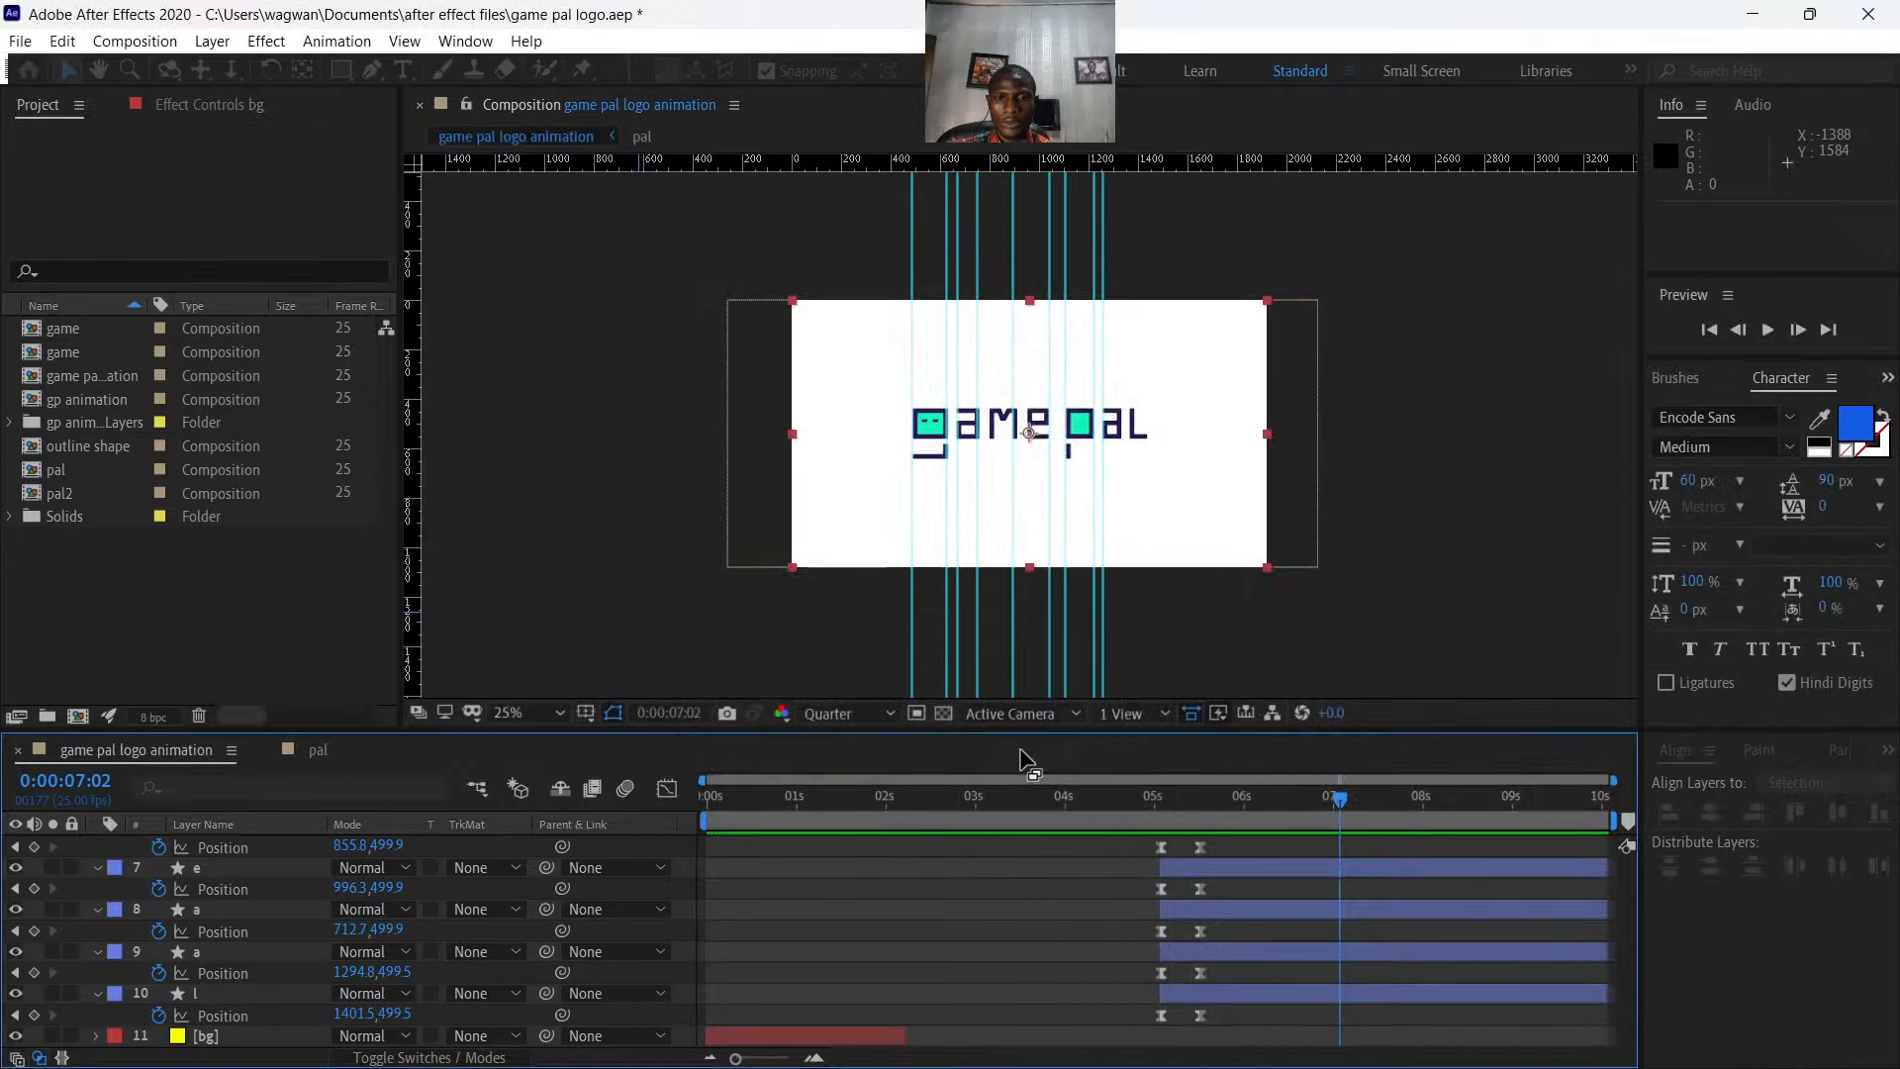
# - Place the white bg layer directly above bg, start it at 0:00:02:06, and set the current time to 0:00:02:05
pyautogui.moveTo(278, 845); pyautogui.dragTo(259, 1033)
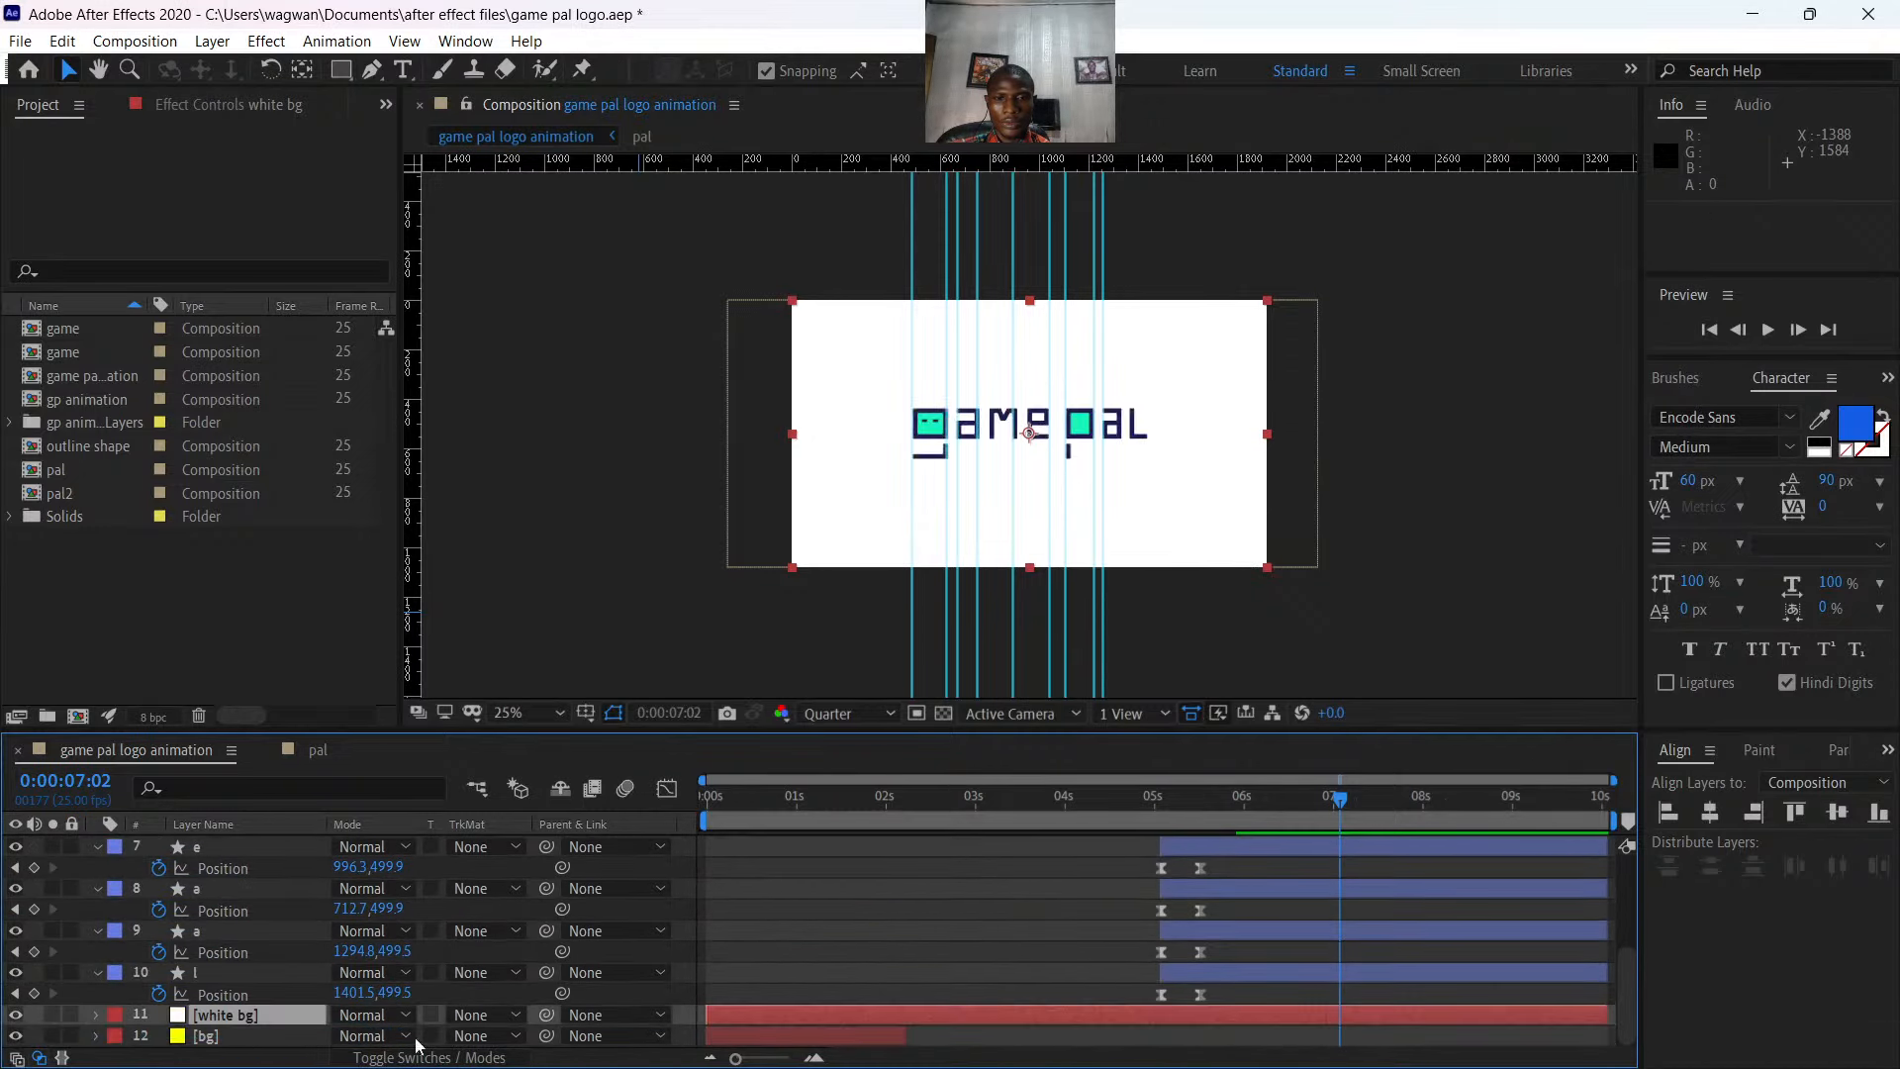
pyautogui.moveTo(751, 1017); pyautogui.dragTo(954, 1056)
pyautogui.click(908, 832)
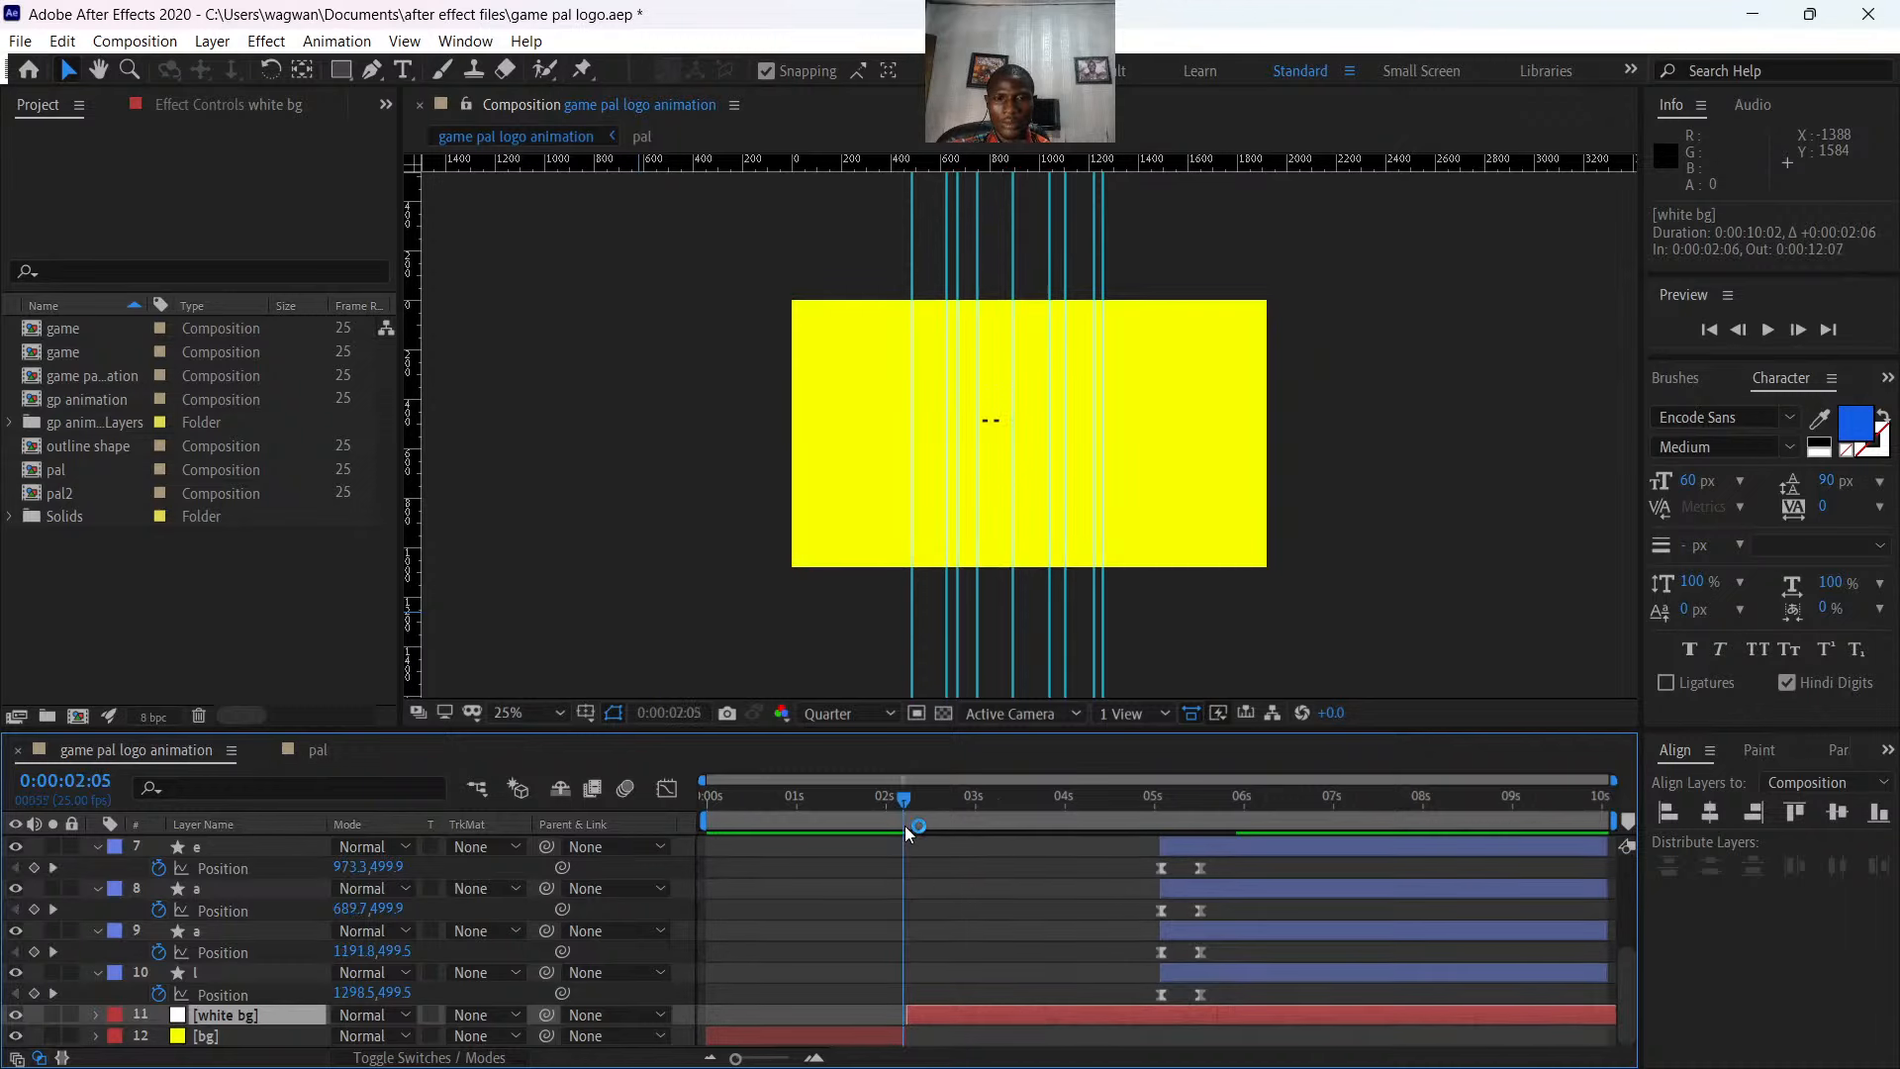
# - Check the switch from bg to white bg around 0:00:02:06, save the project, and deselect the layer
pyautogui.click(904, 804)
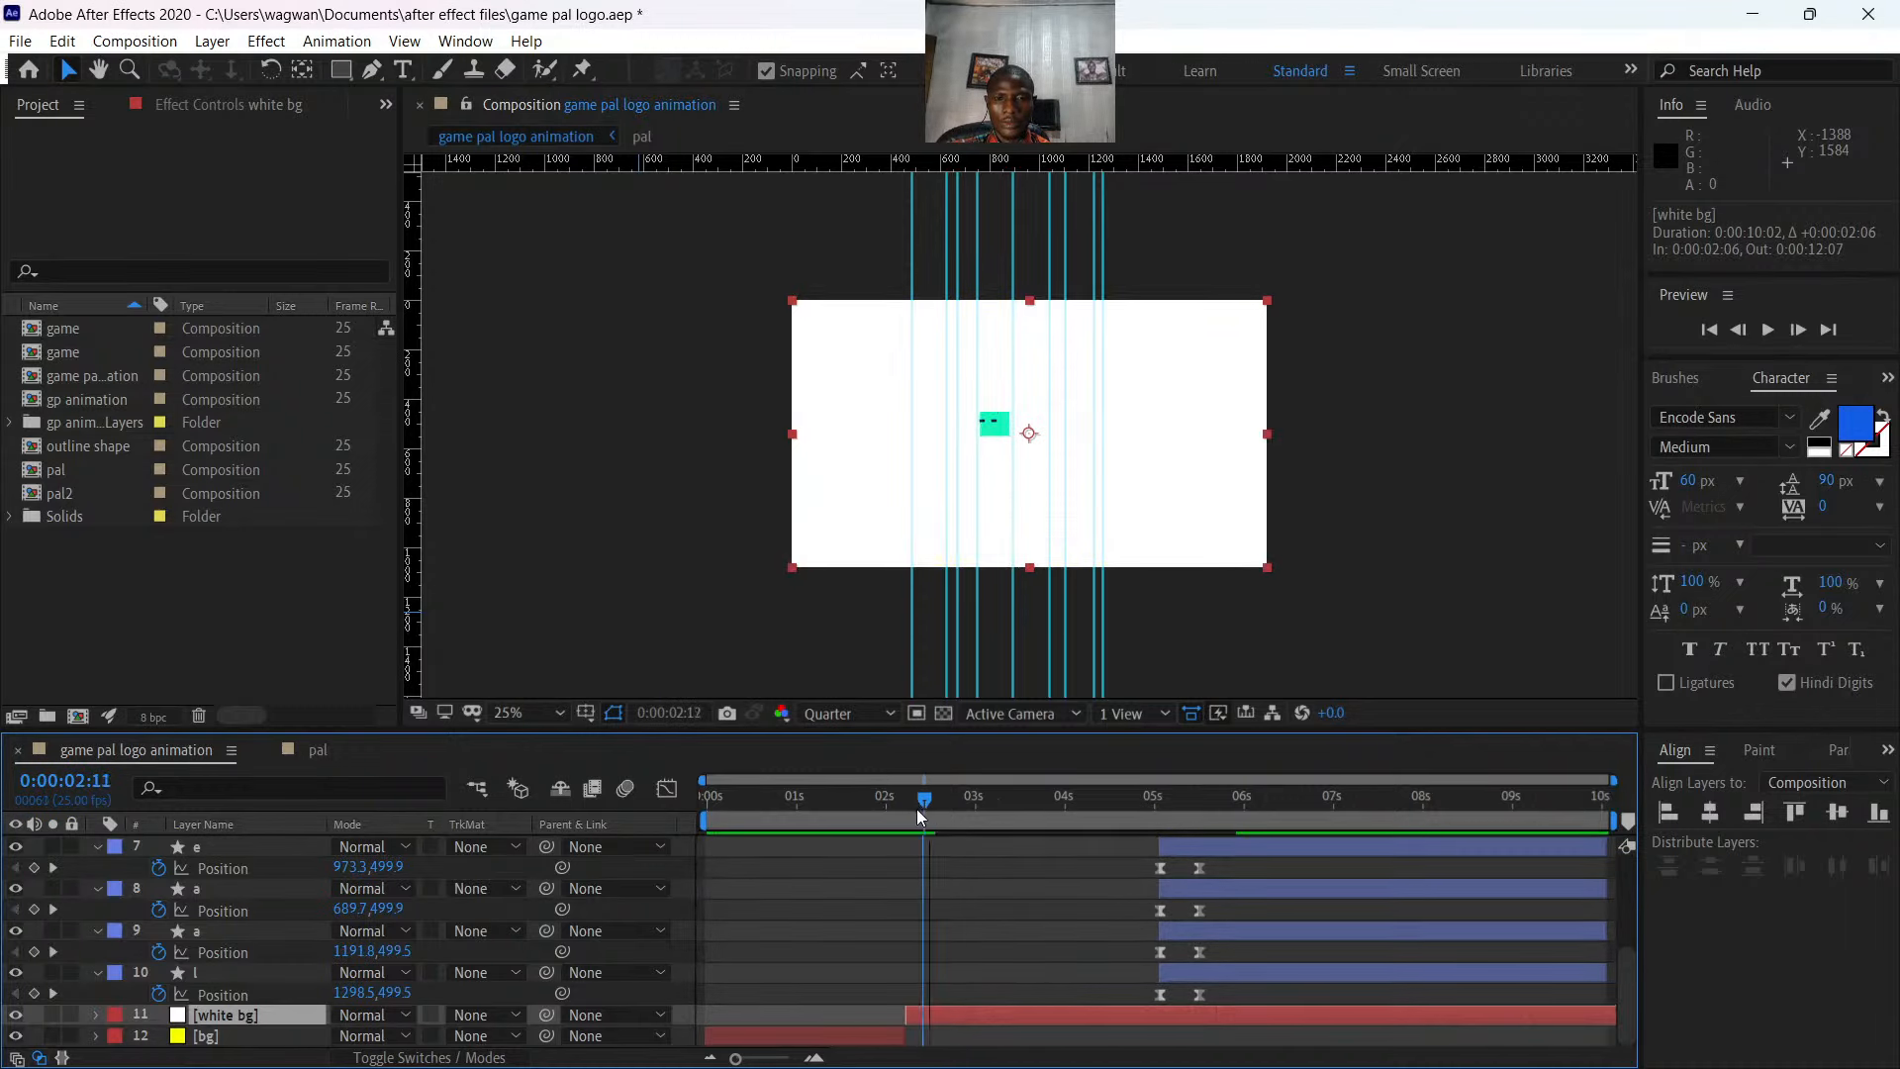
pyautogui.hotkey('ctrl', 's')
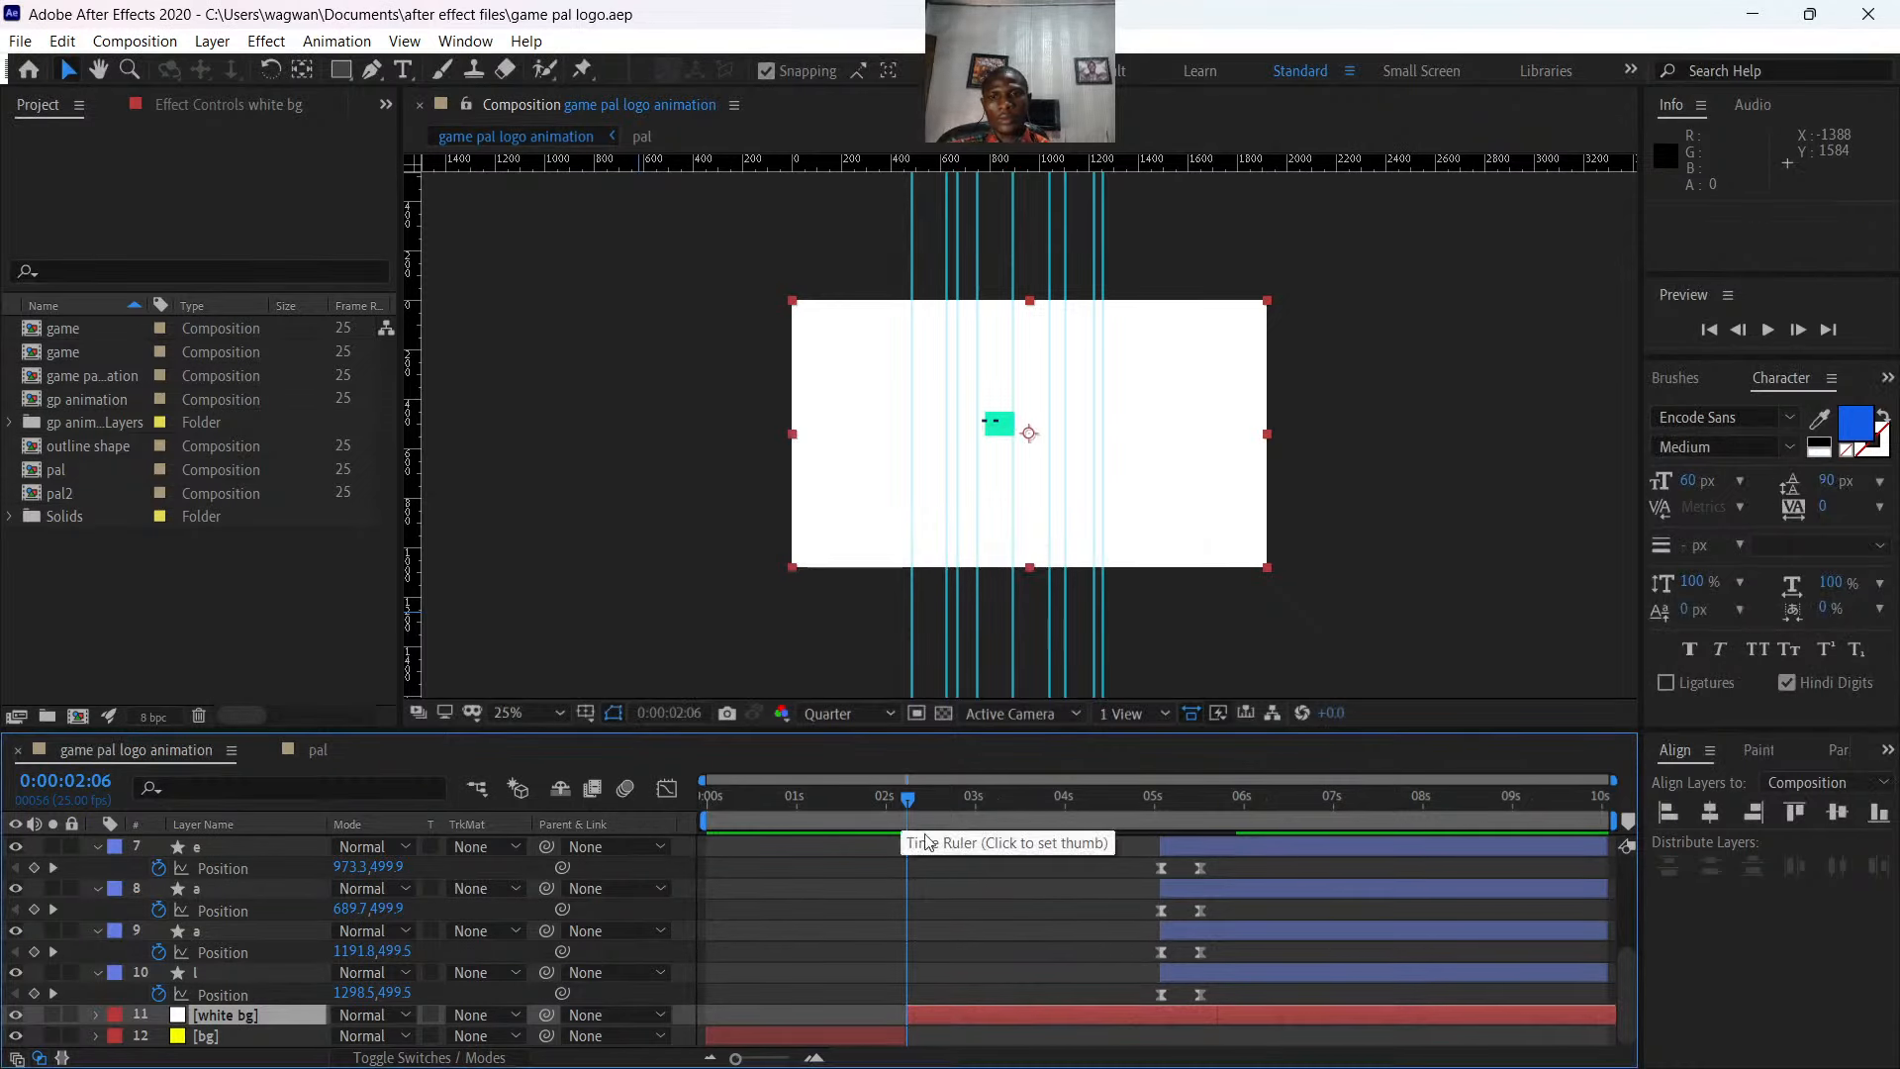
pyautogui.click(662, 487)
# - Send the game pal logo animation composition to the Adobe Media Encoder queue
pyautogui.click(19, 40)
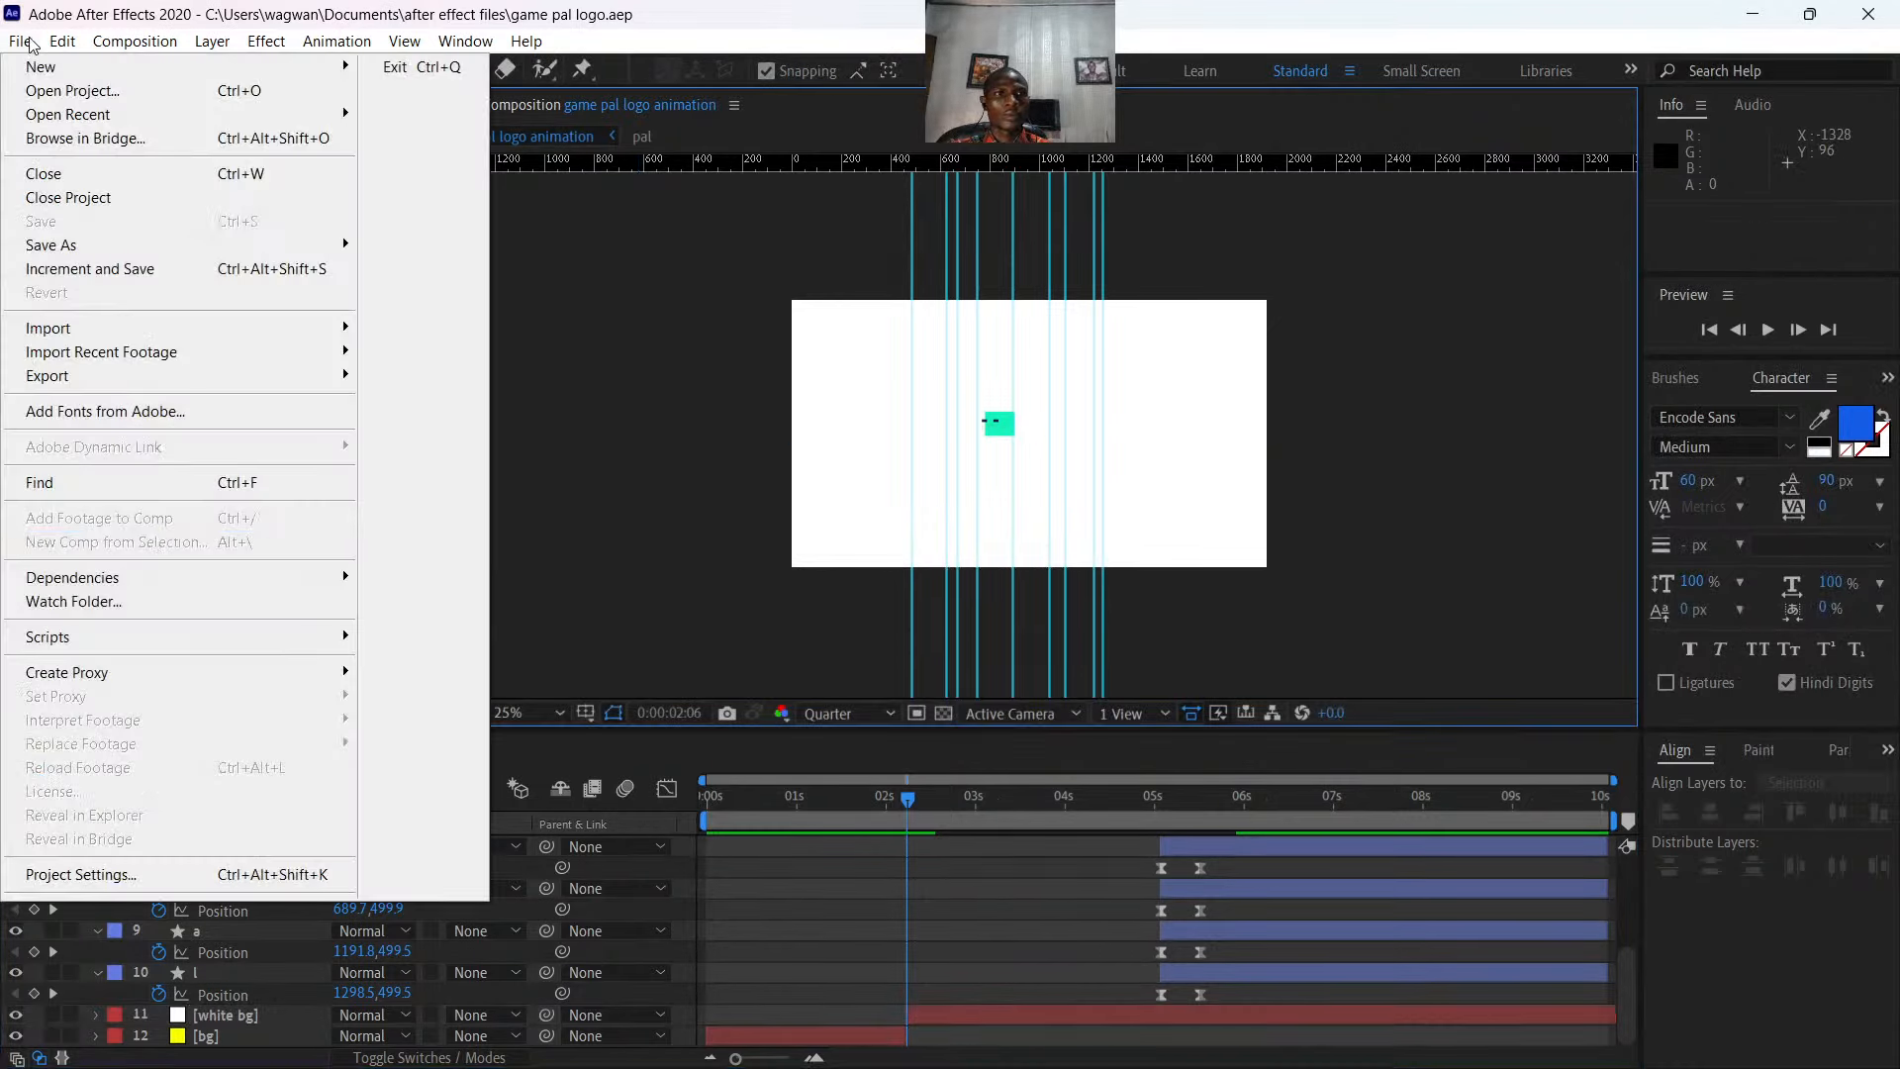
pyautogui.moveTo(271, 386)
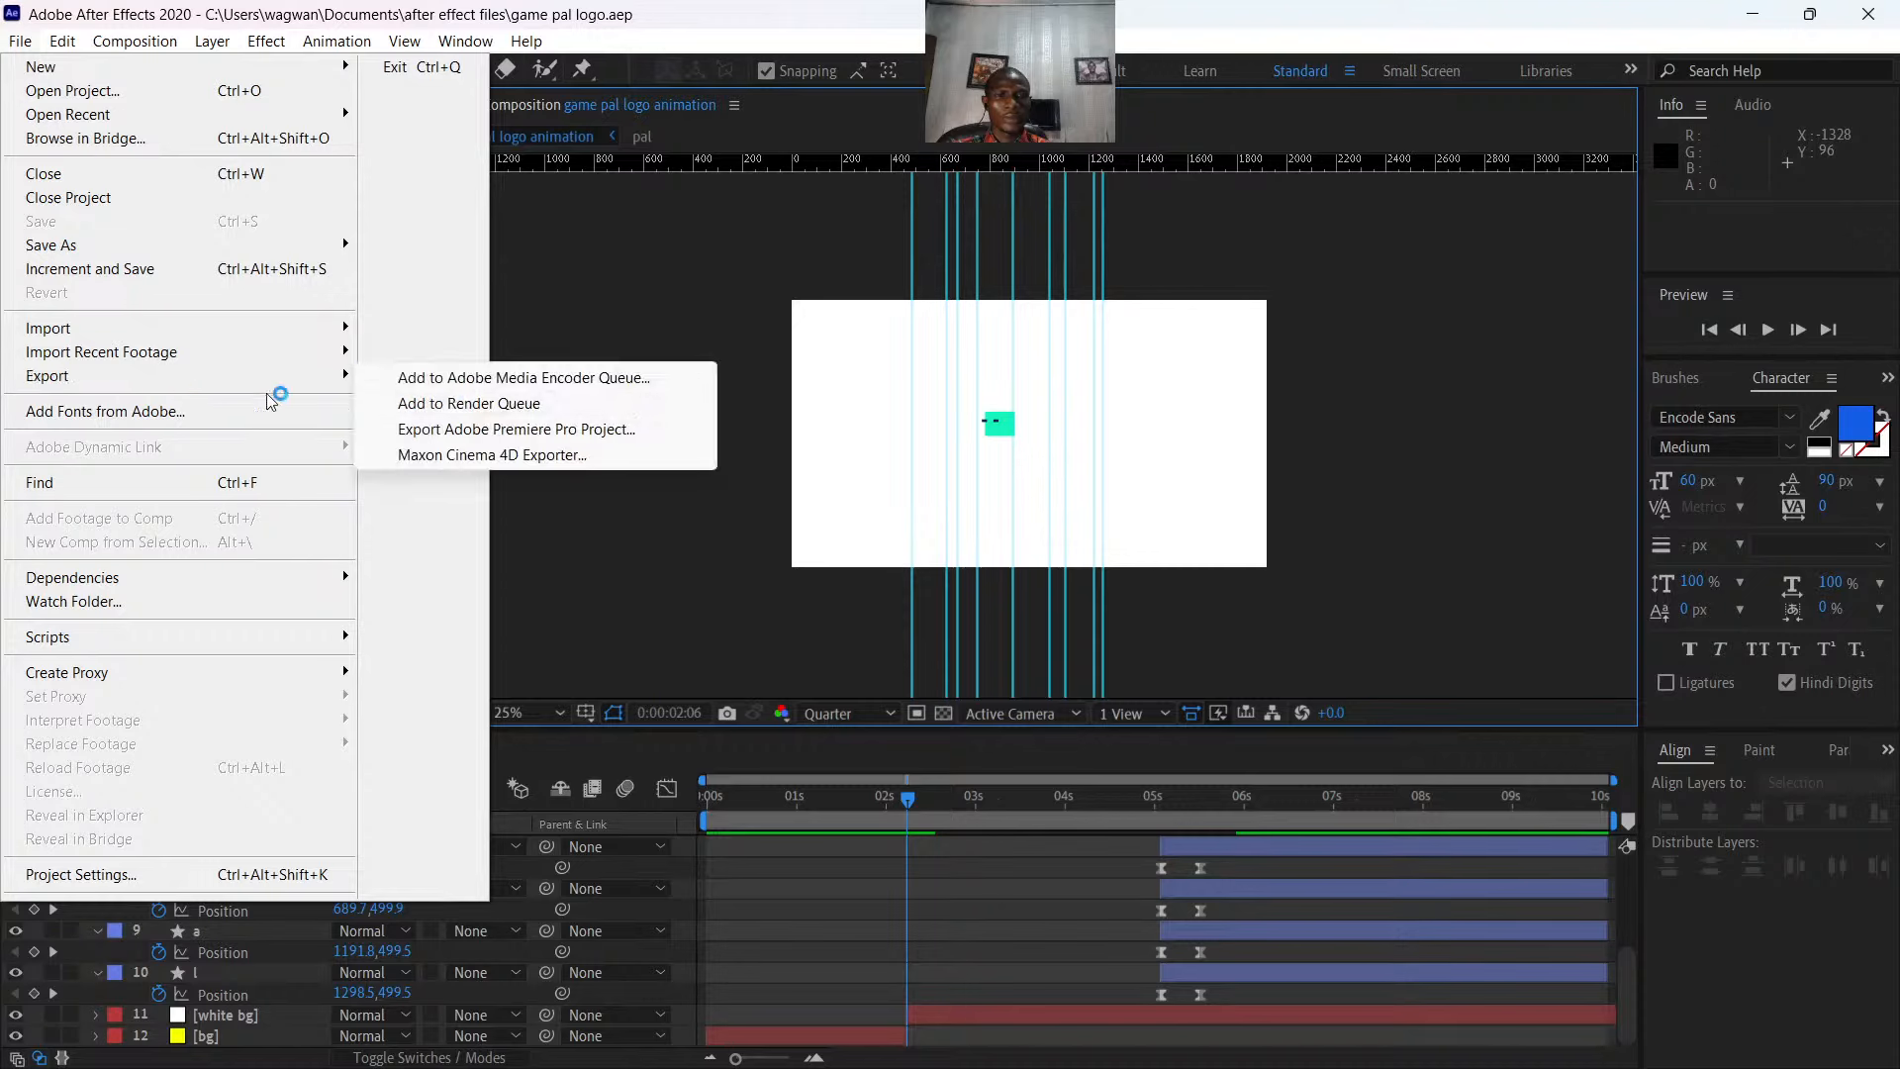
pyautogui.click(579, 380)
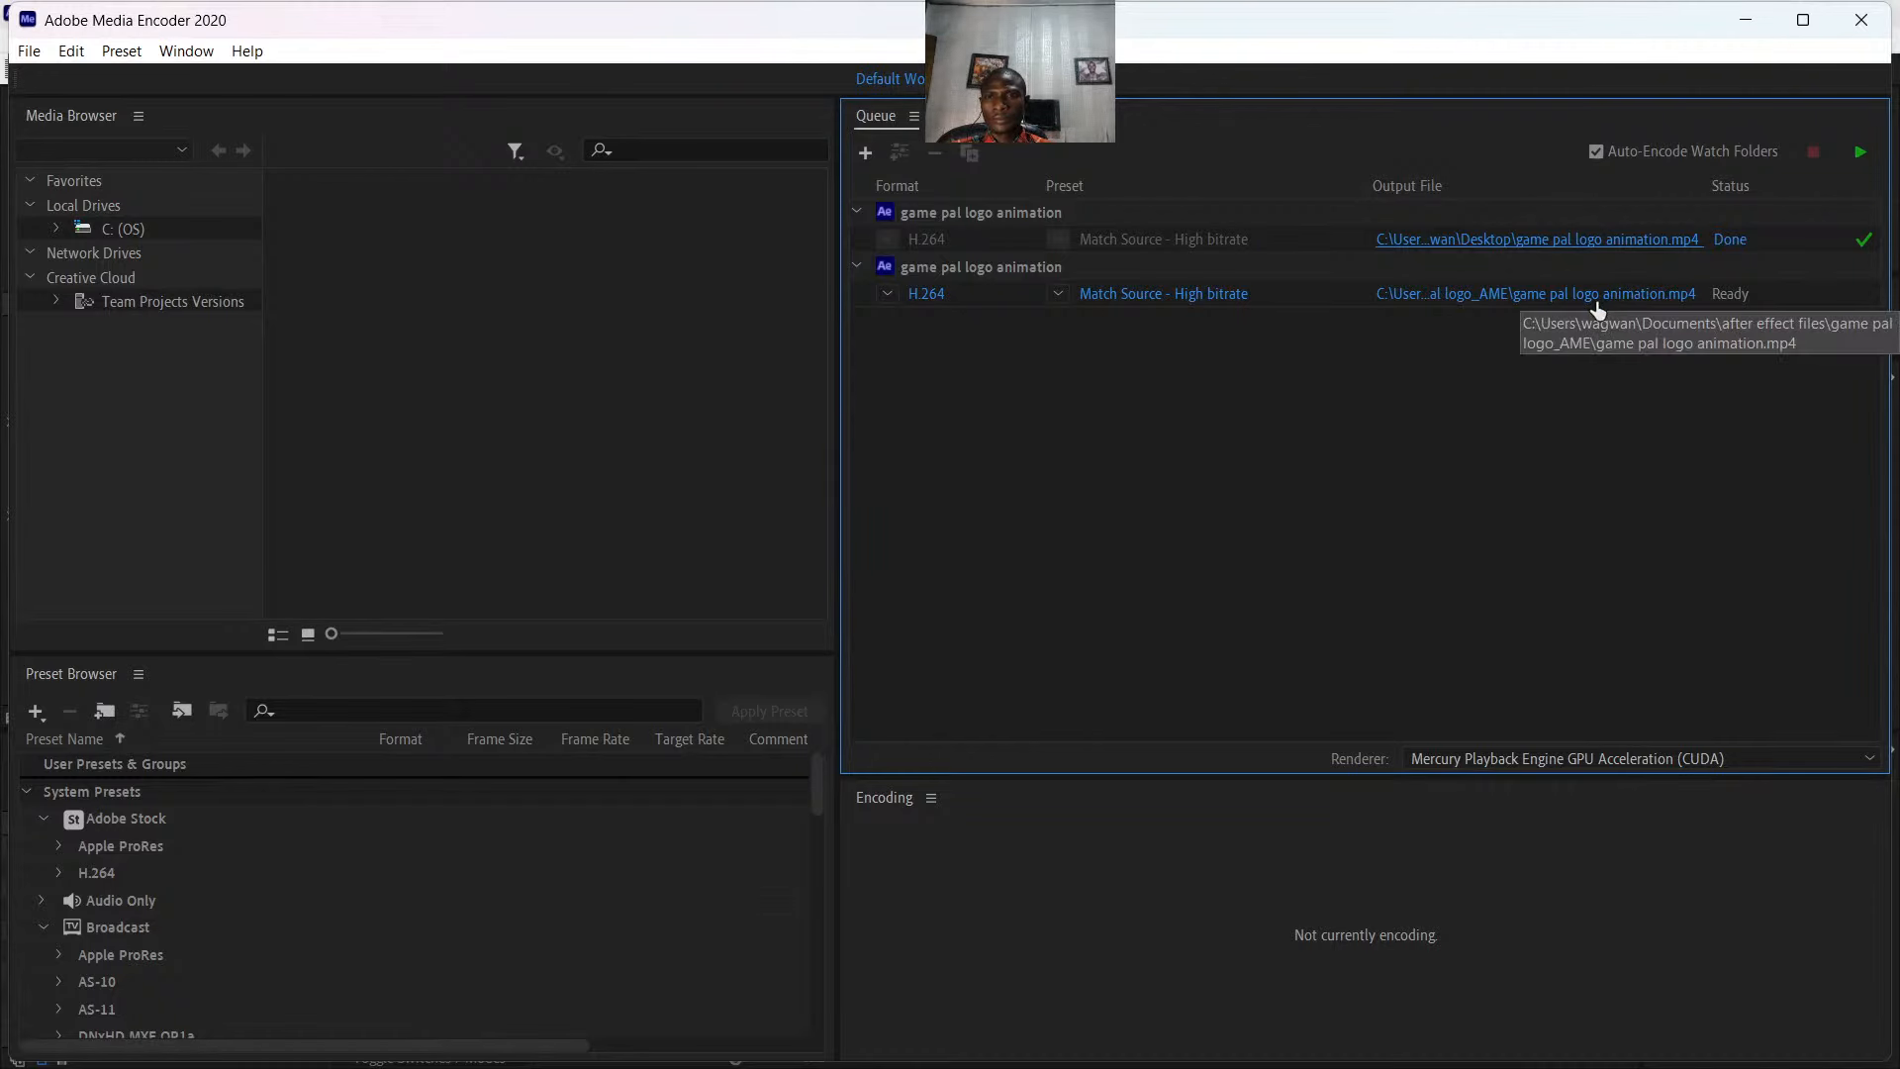
# - Set the new queue item's output to "game pal logo animation" on the Desktop as an MP4 file, and start encoding
pyautogui.click(1596, 297)
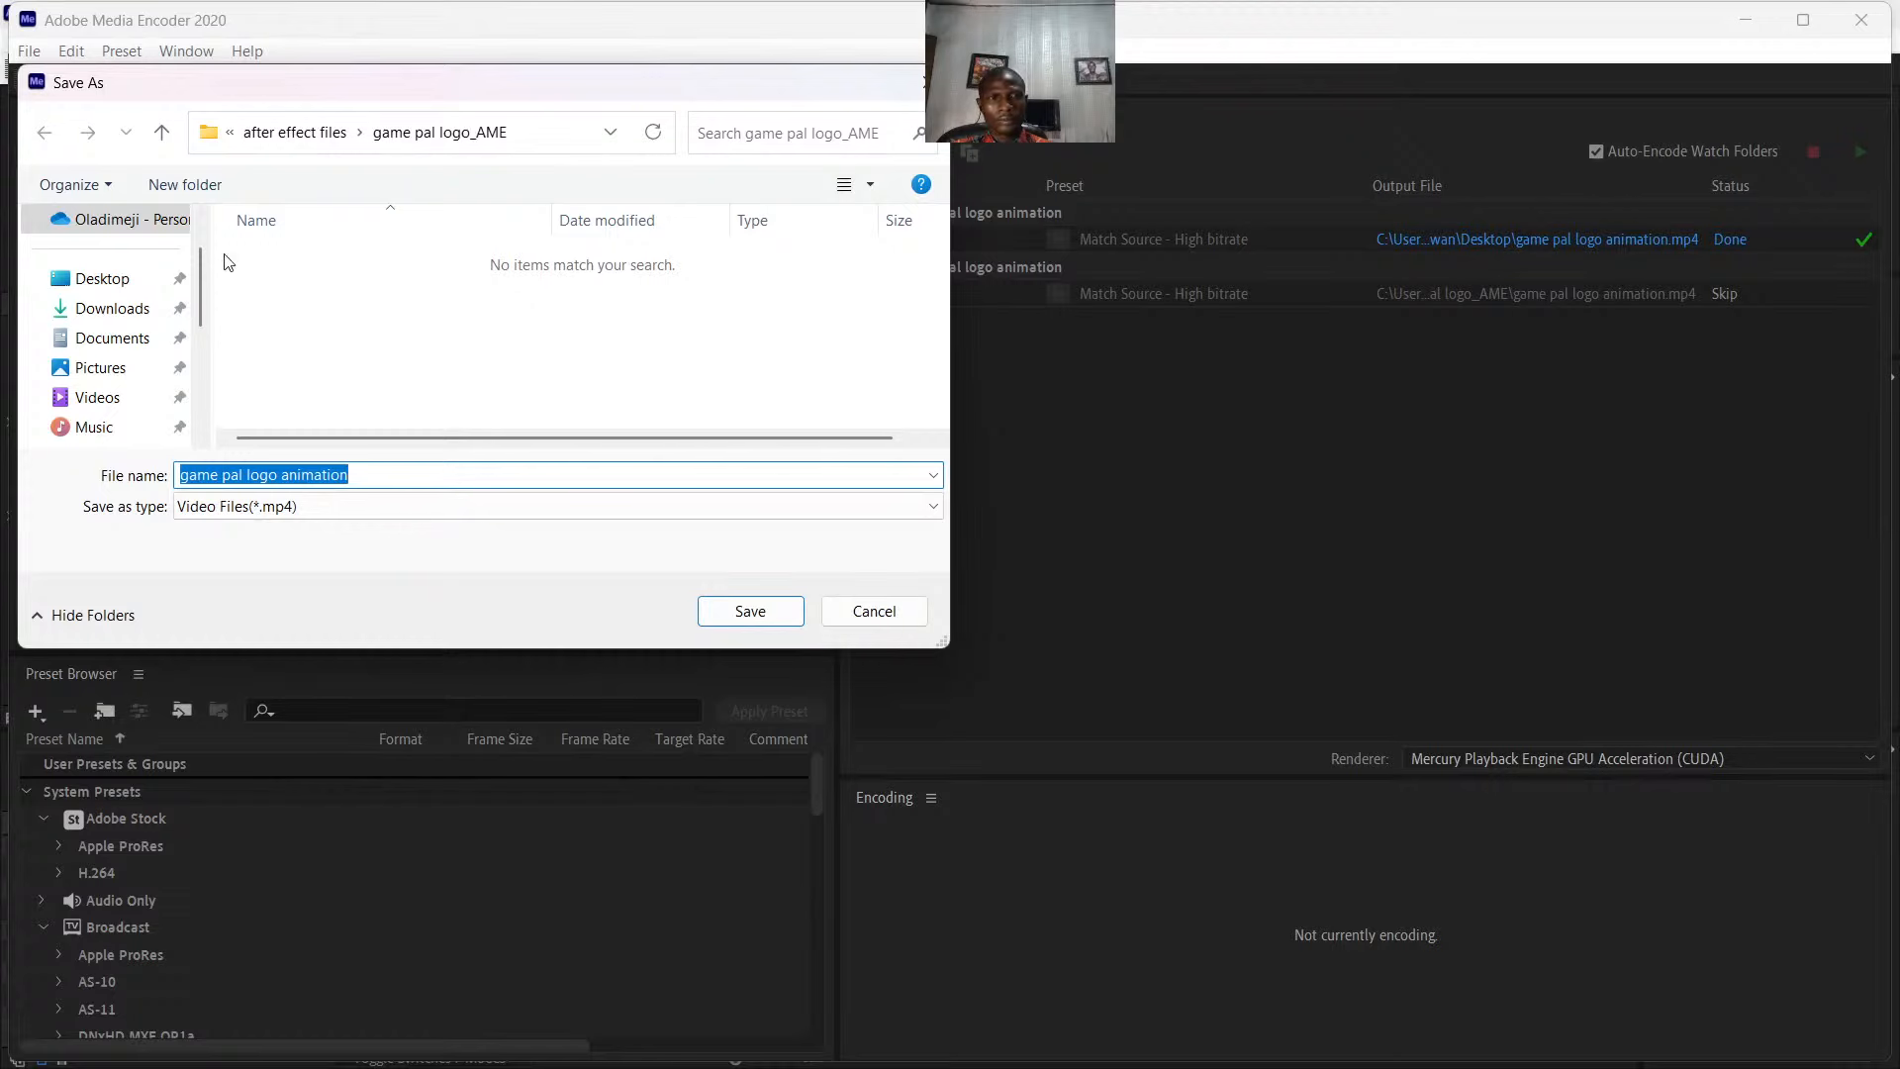
pyautogui.click(99, 278)
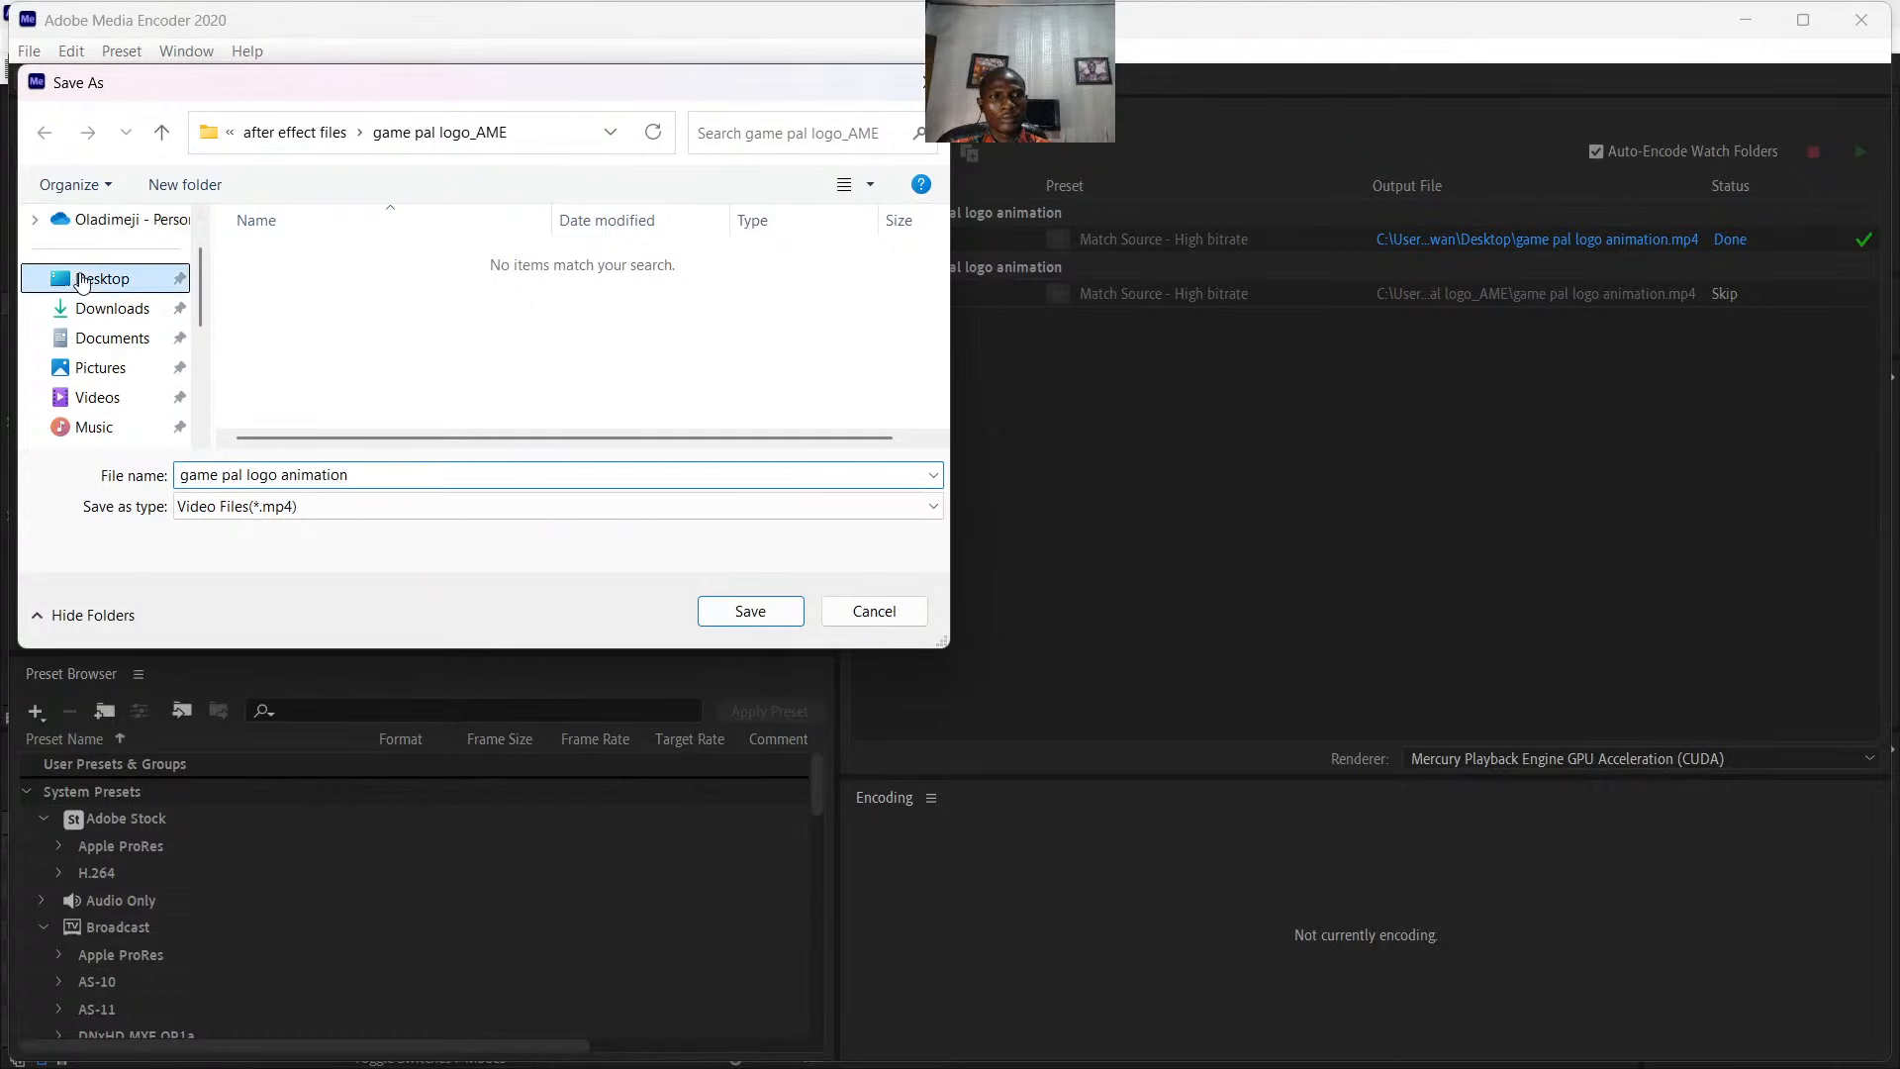
pyautogui.click(751, 612)
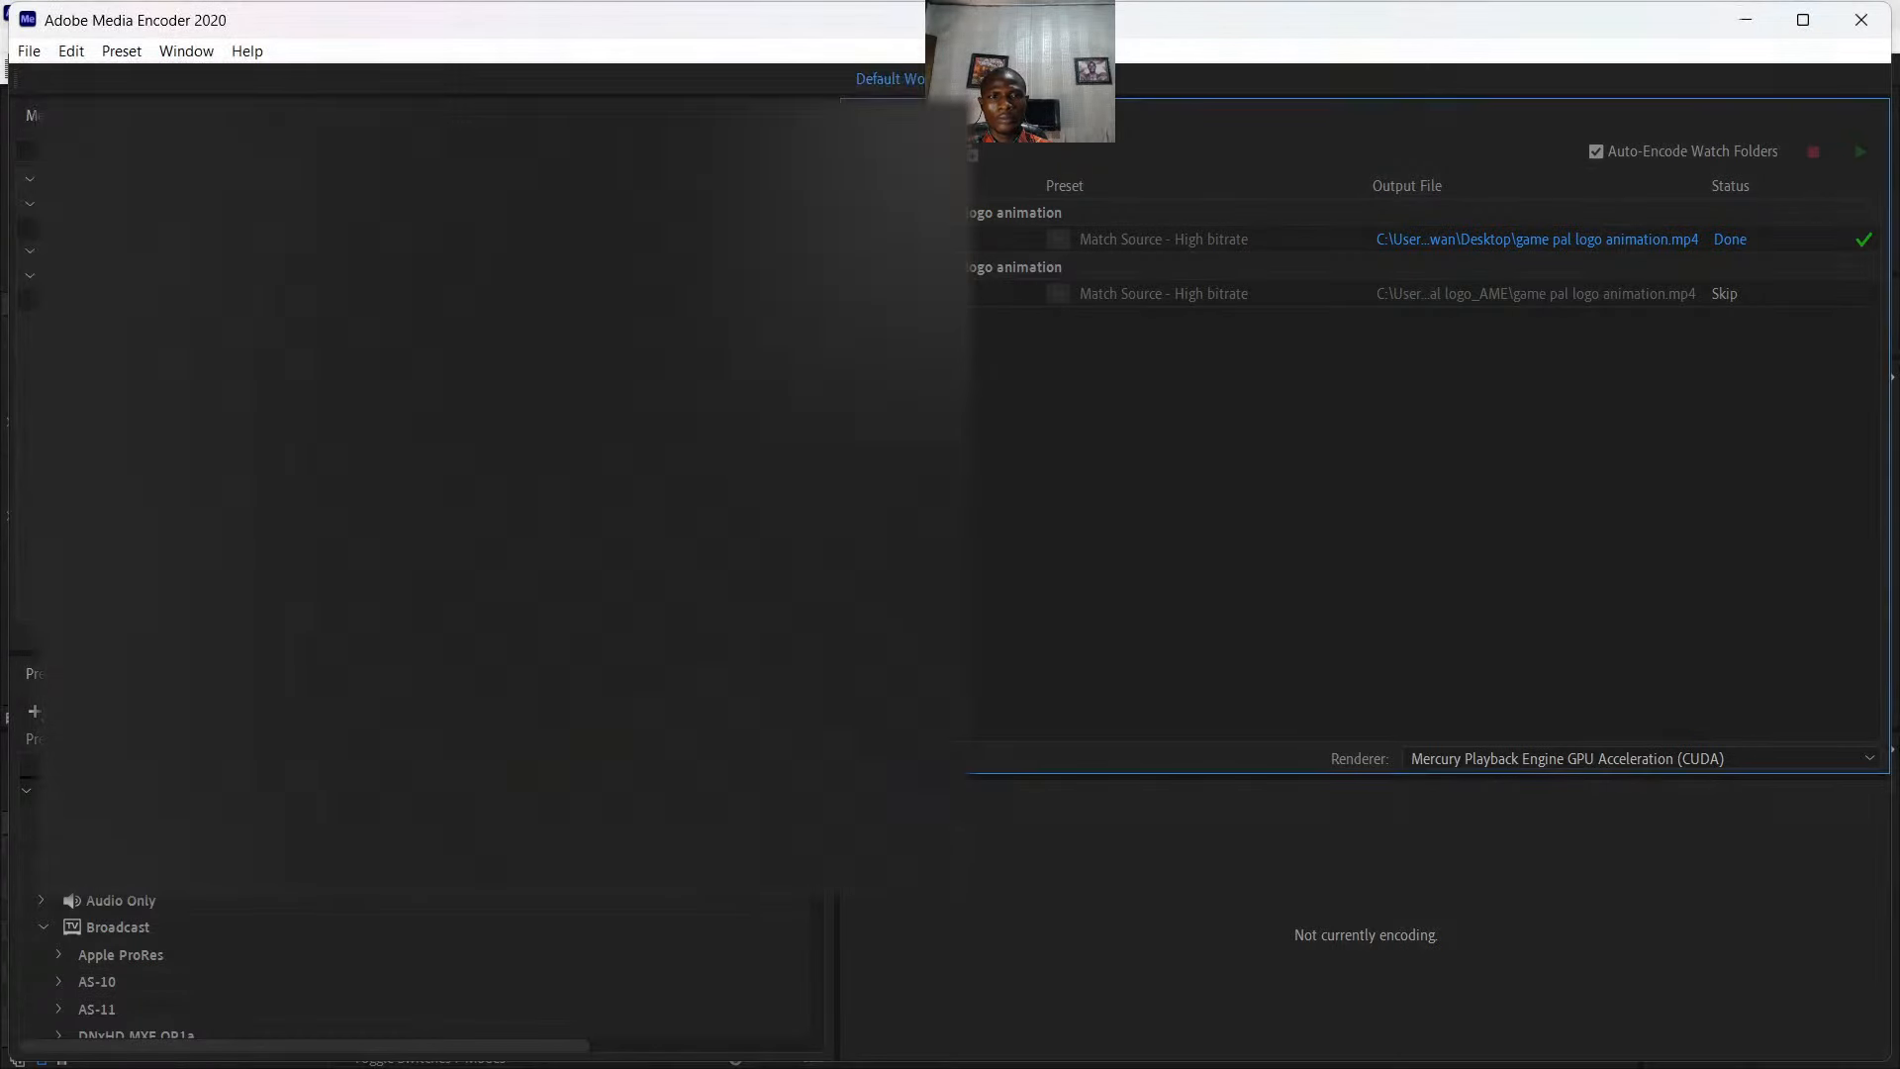
pyautogui.click(1861, 151)
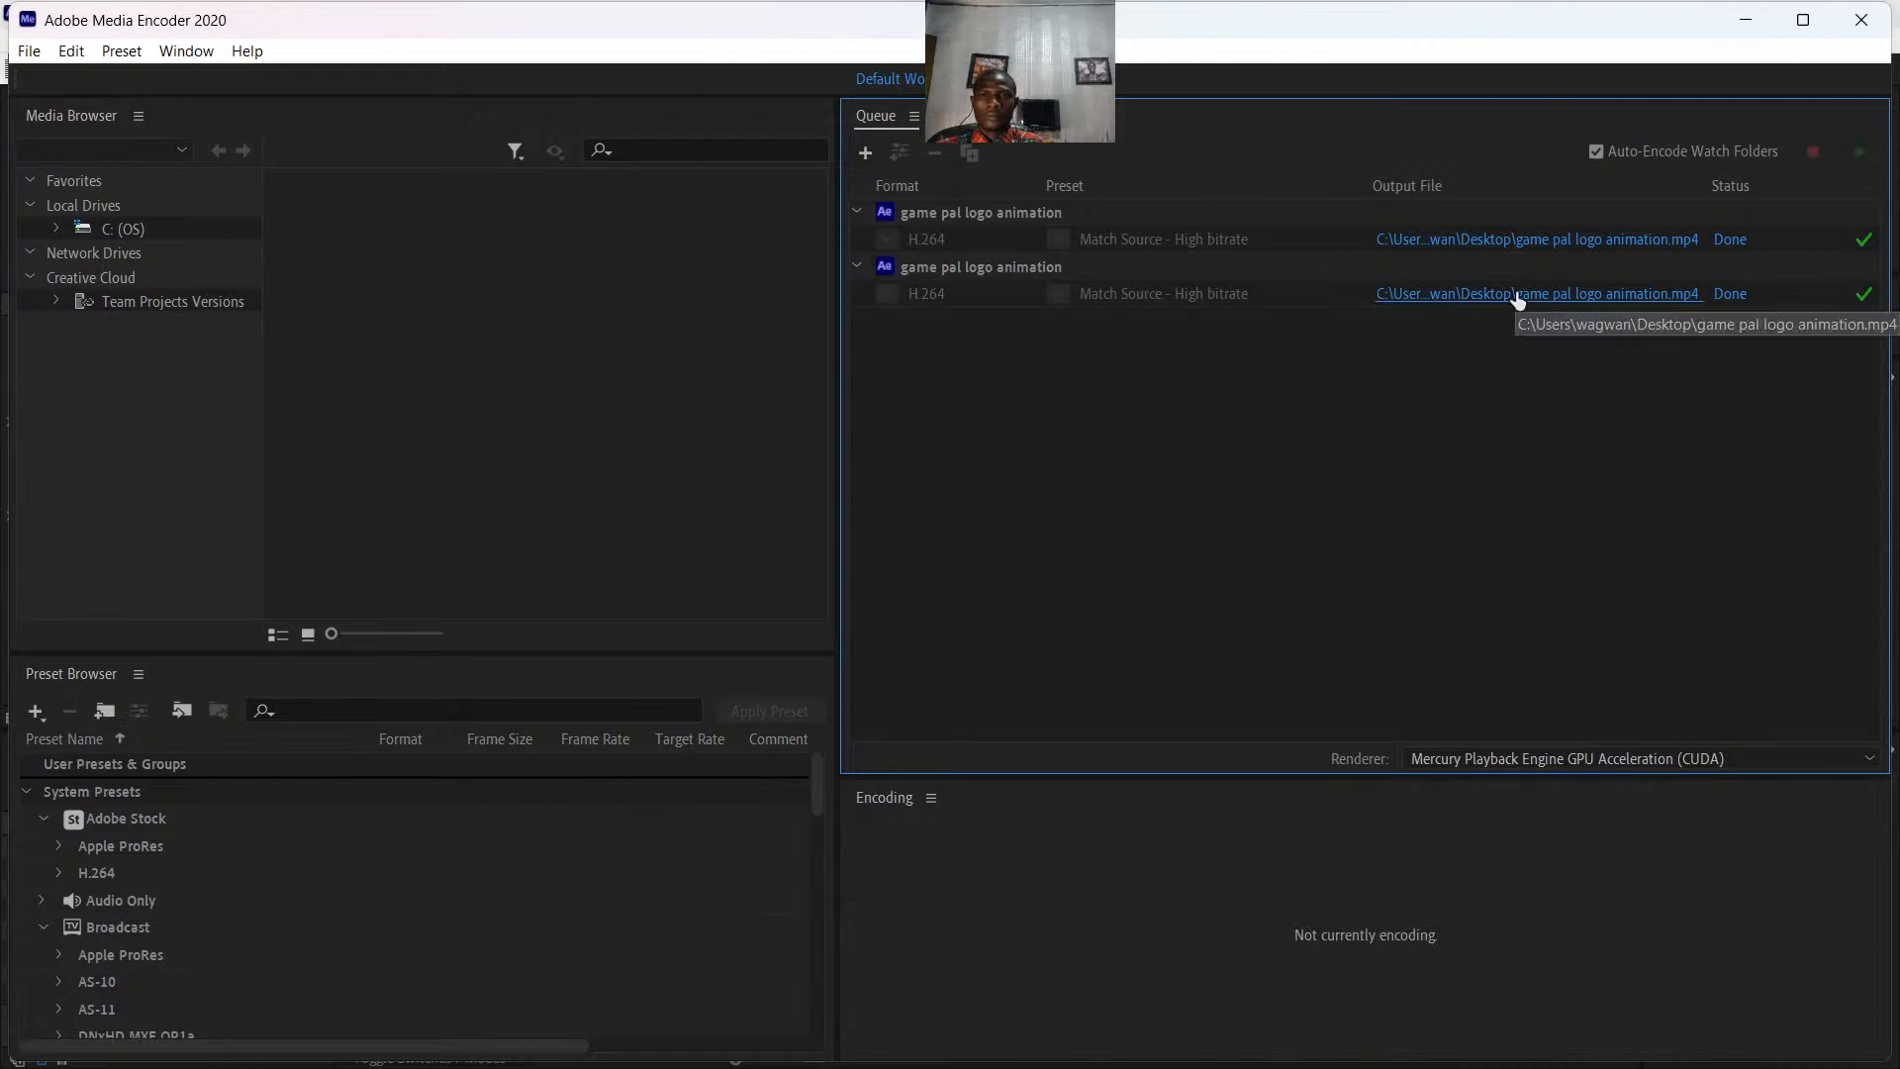
# - Open the newly encoded game pal logo animation.mp4 from its output folder in VLC and play it full screen
pyautogui.click(1659, 295)
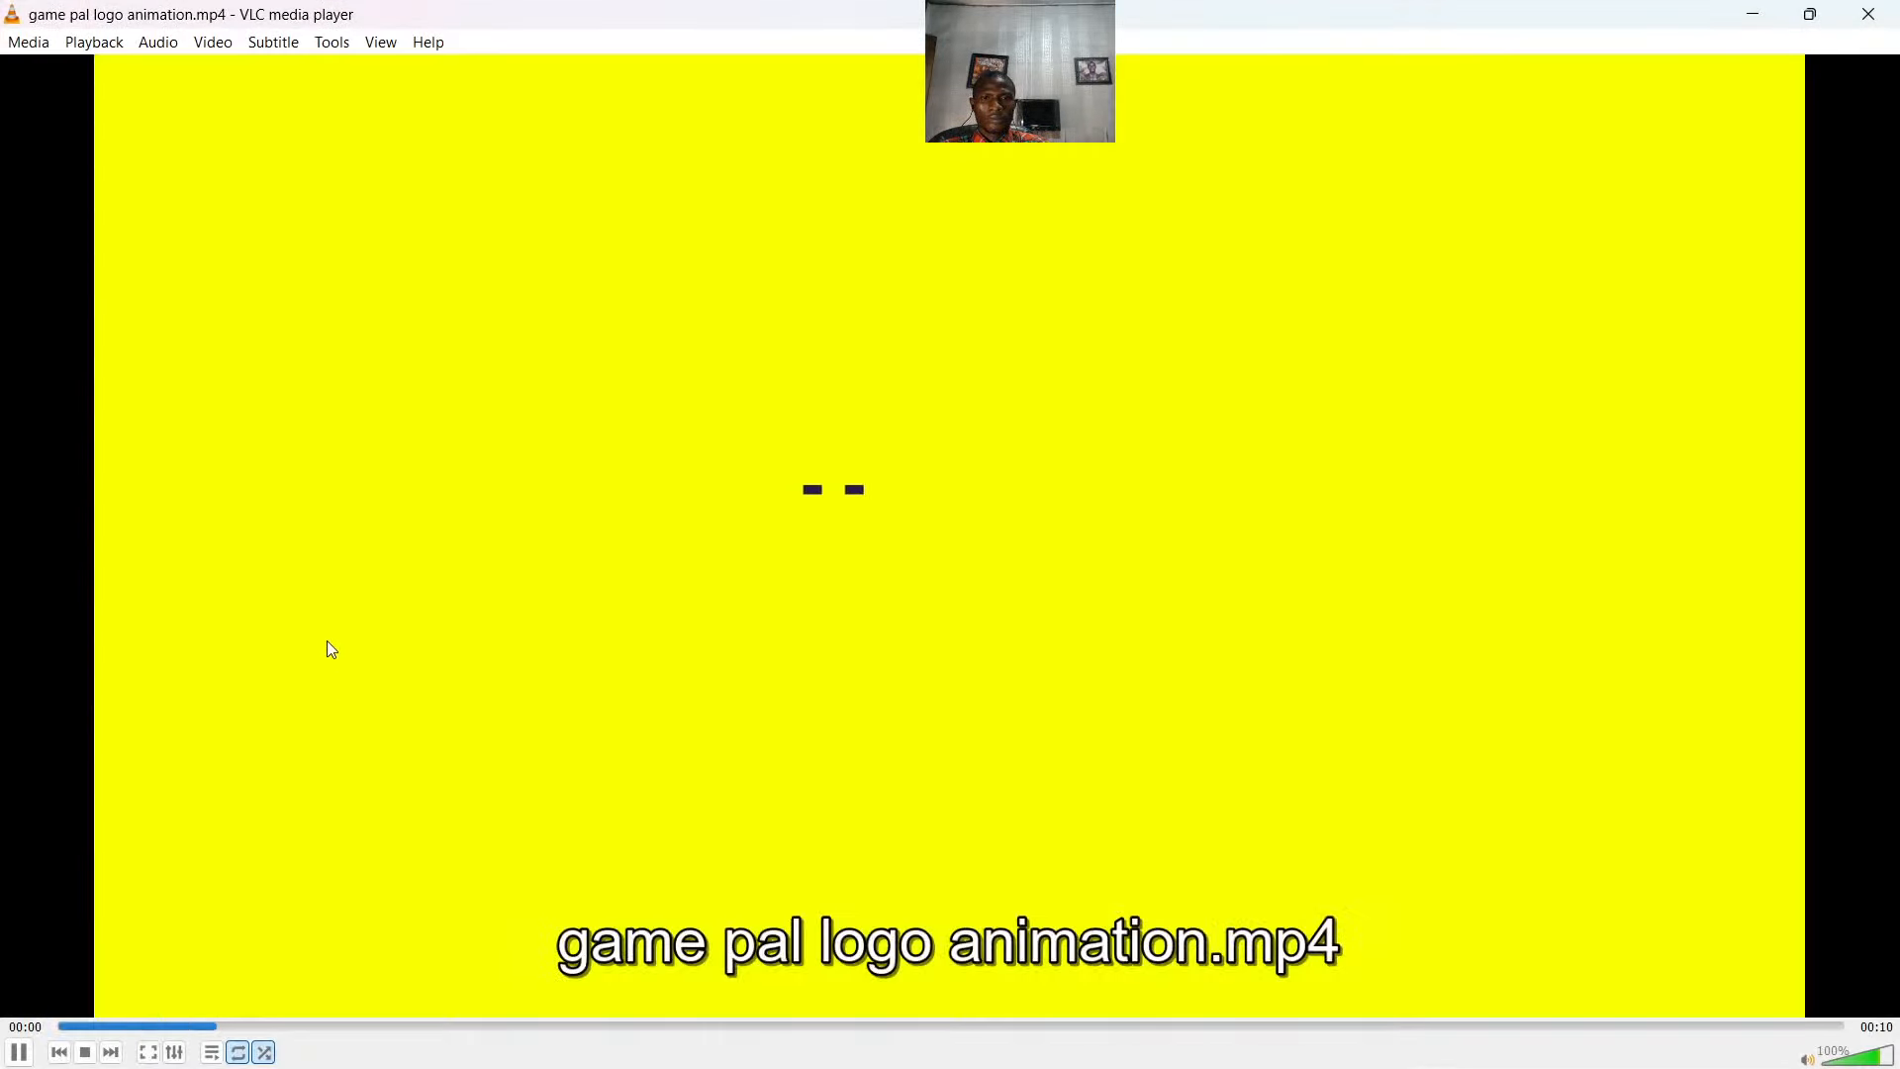
pyautogui.doubleClick(329, 619)
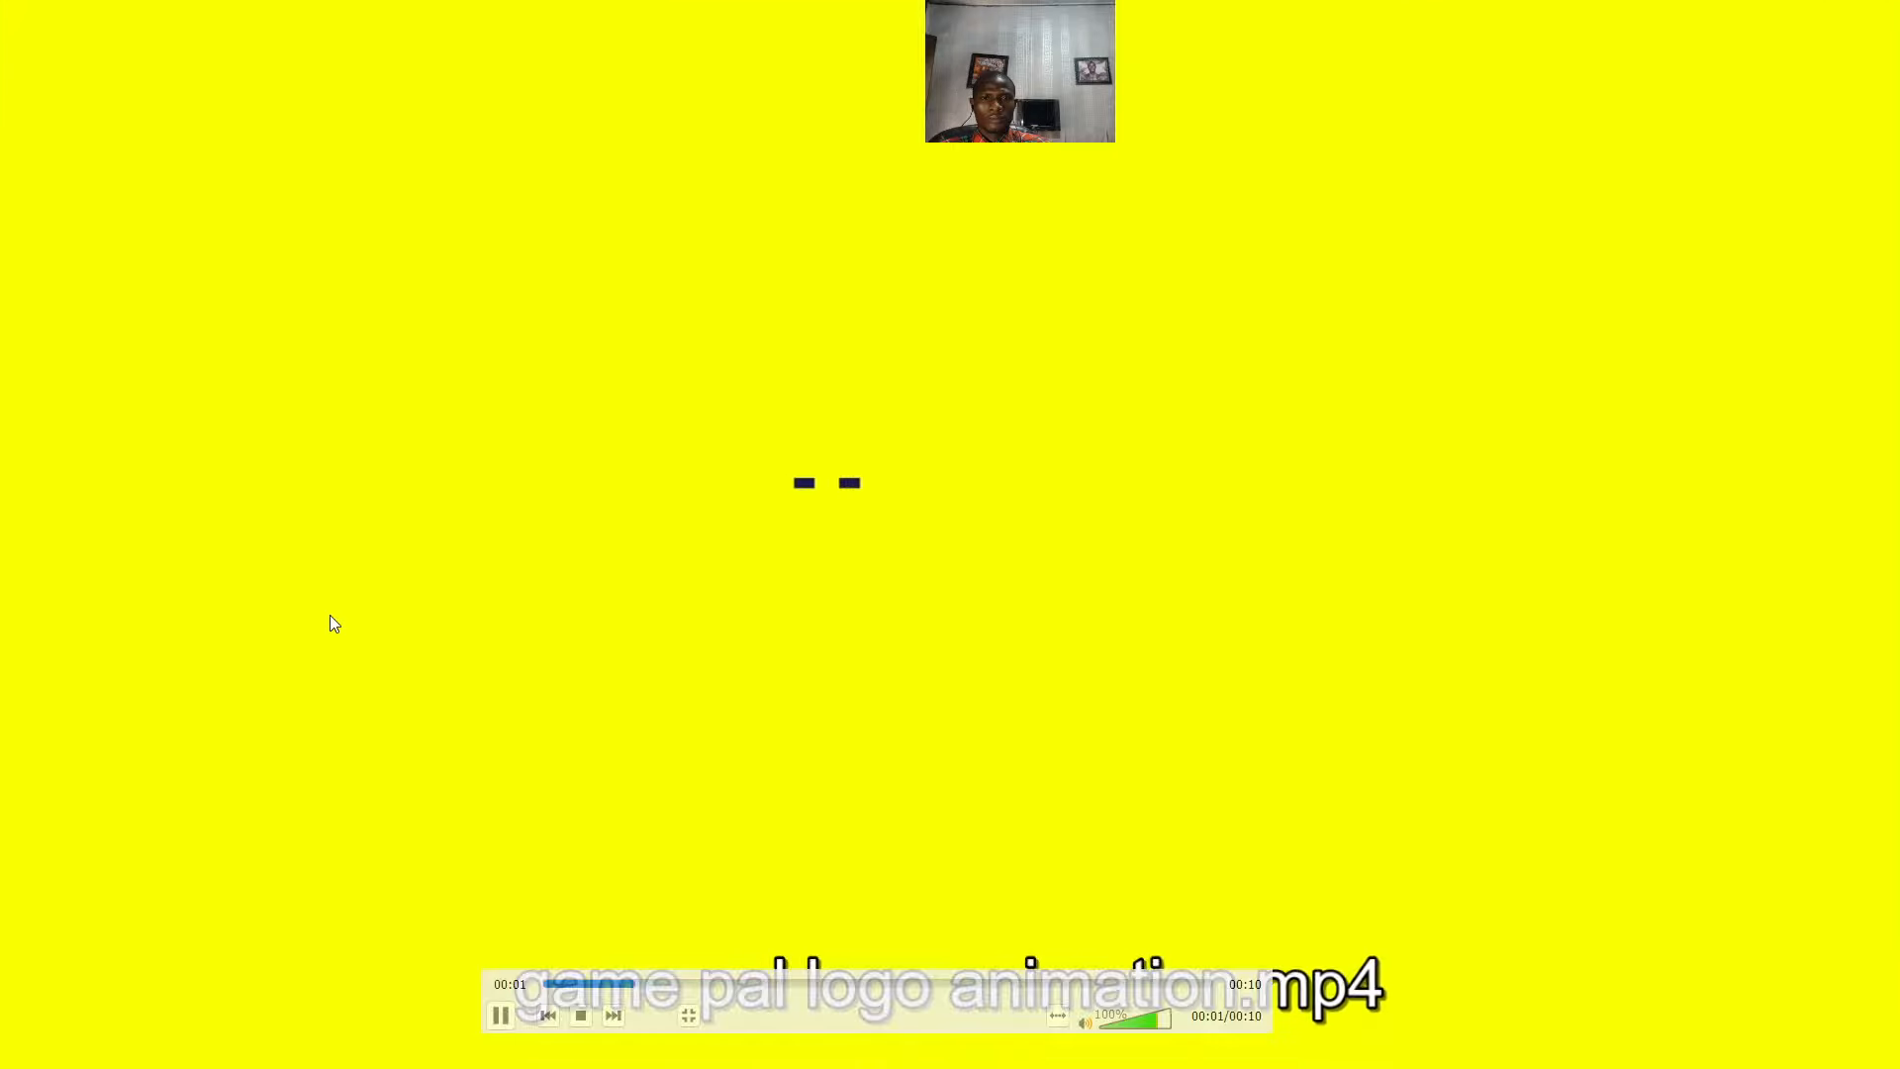